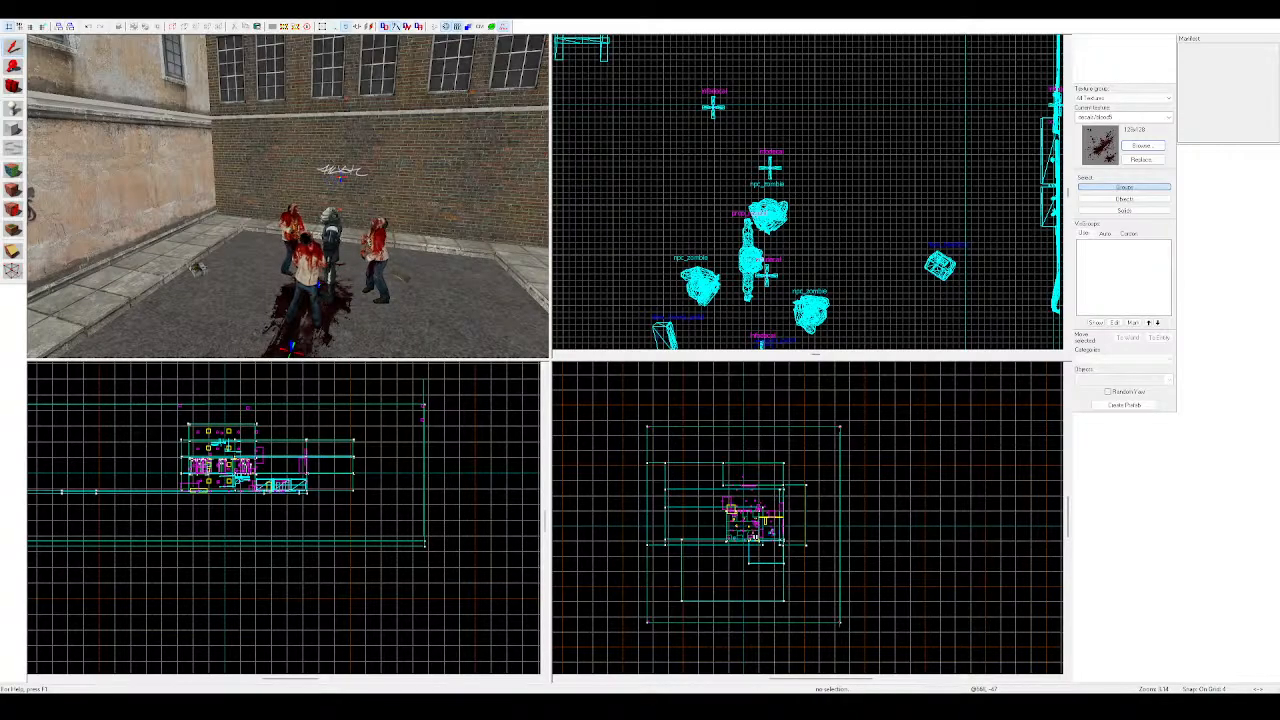
# Examine the fenced alley with the zombie group and the street around the wrecked white car
pyautogui.press('z')
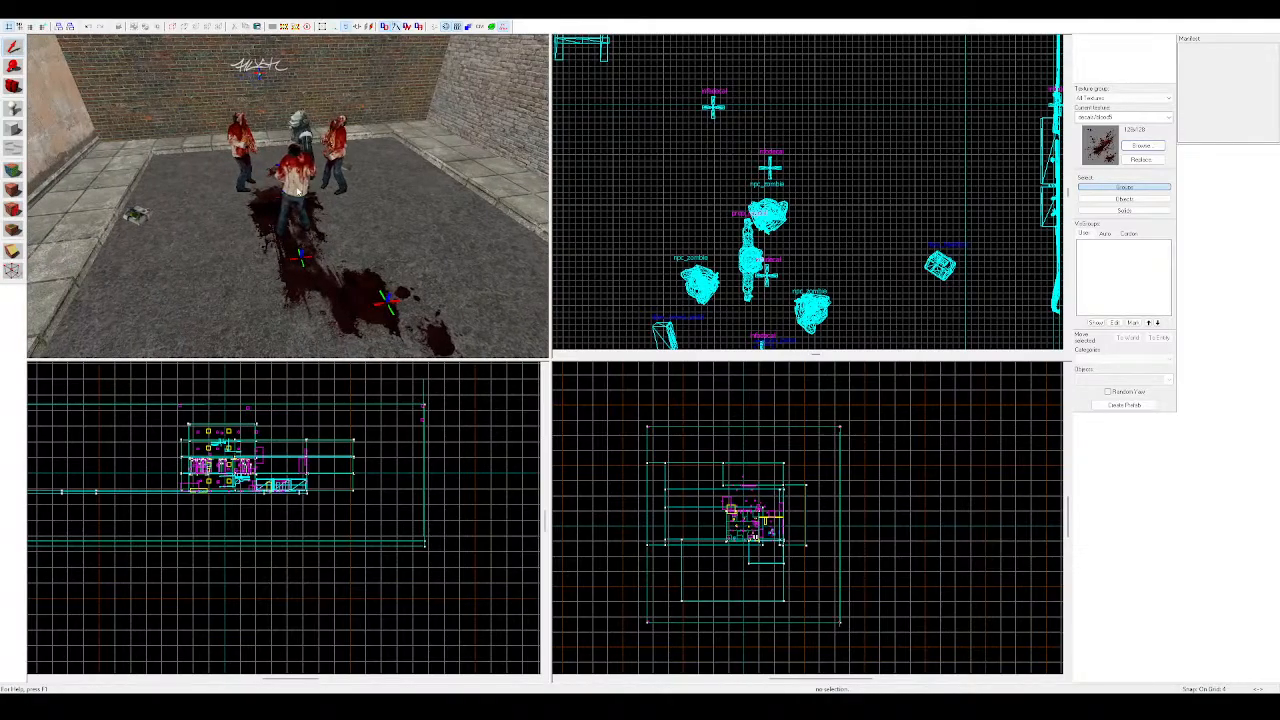
pyautogui.press('z')
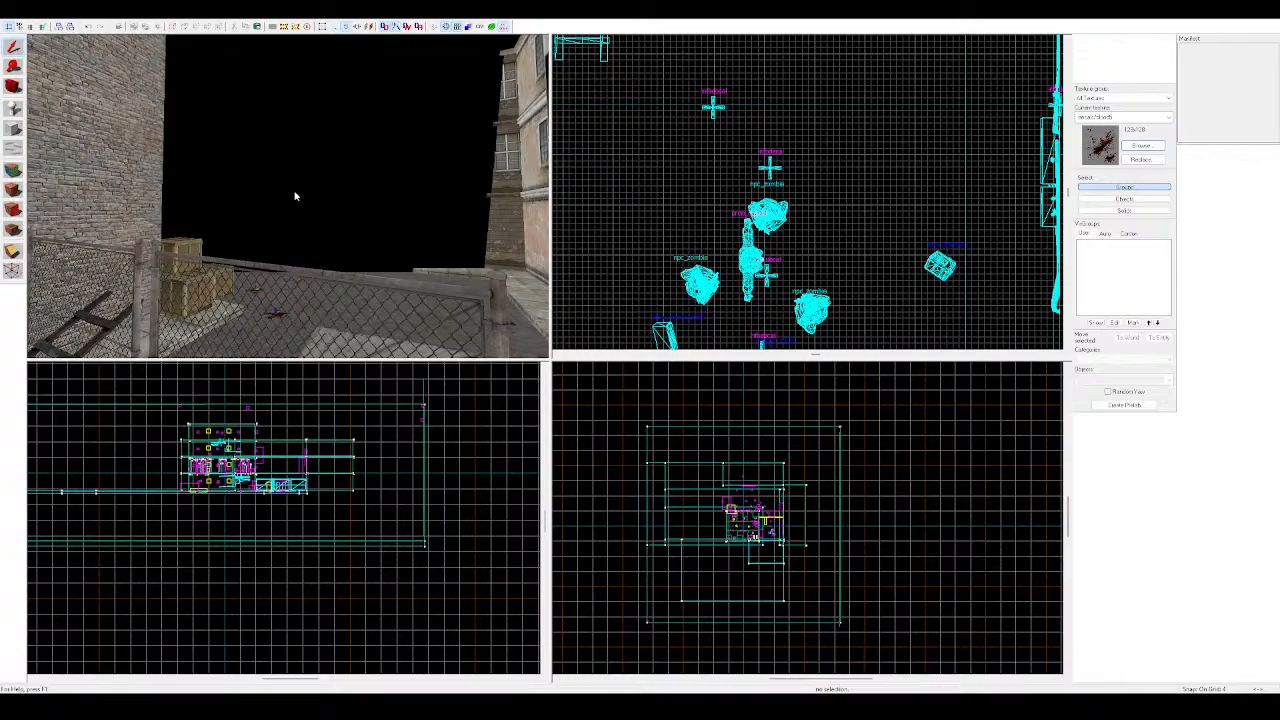
pyautogui.press('z')
pyautogui.press('w')
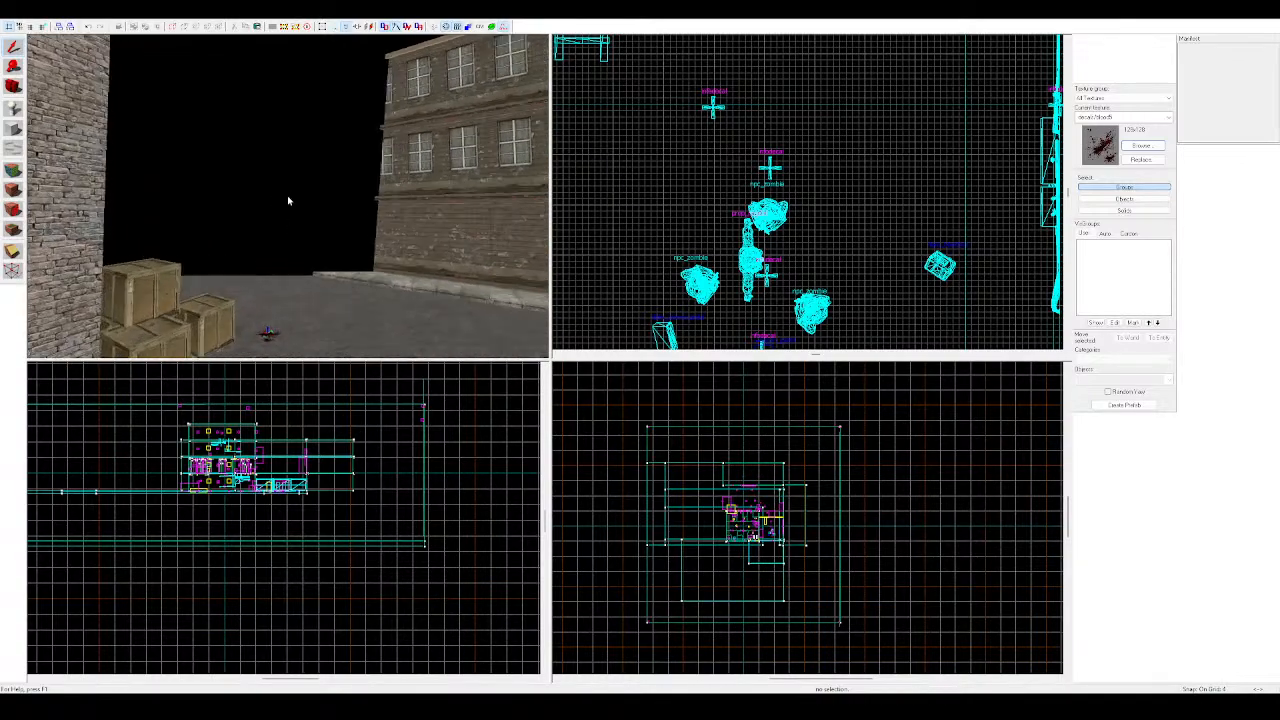
pyautogui.press('z')
pyautogui.press('w')
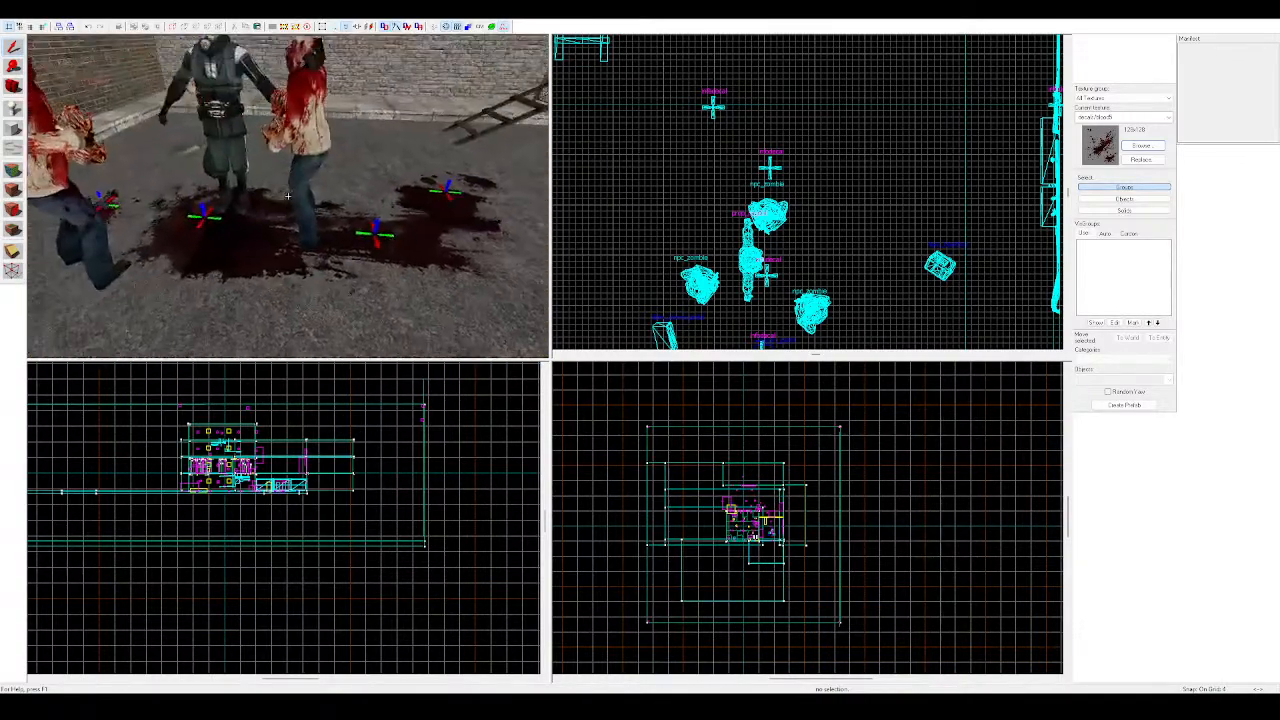
pyautogui.press('w')
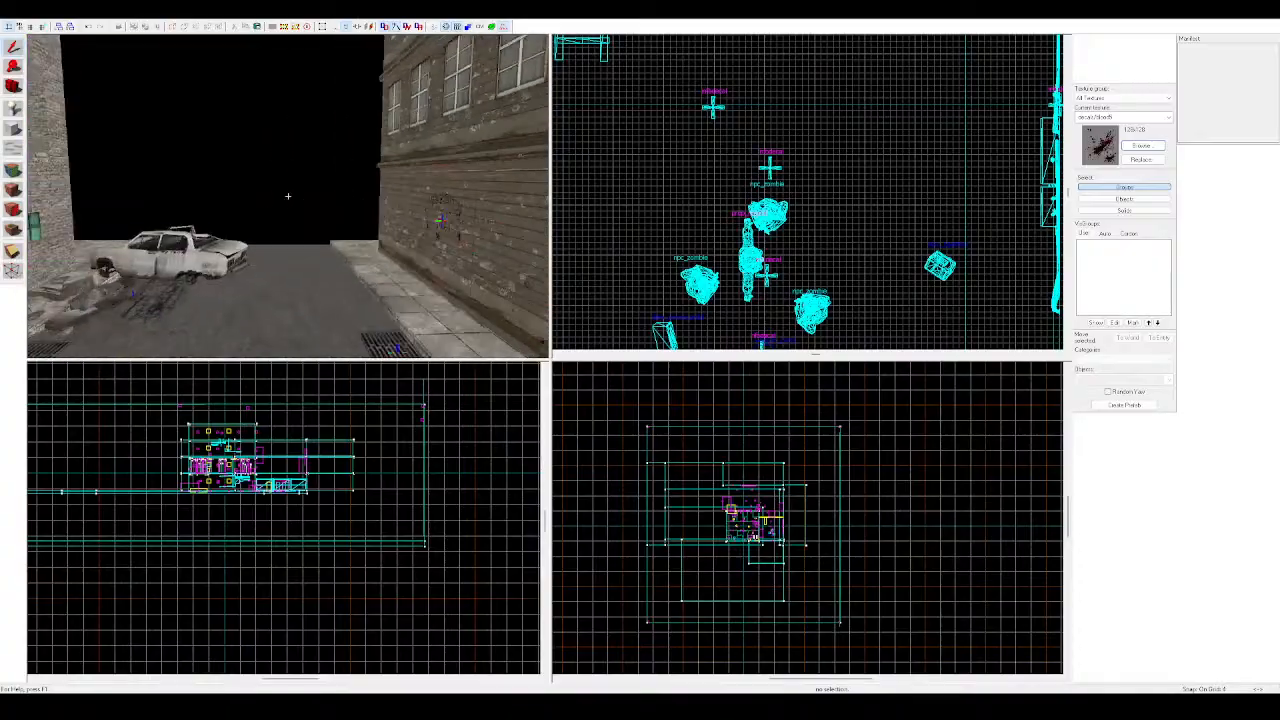
pyautogui.press('z')
pyautogui.press('z')
pyautogui.press('w')
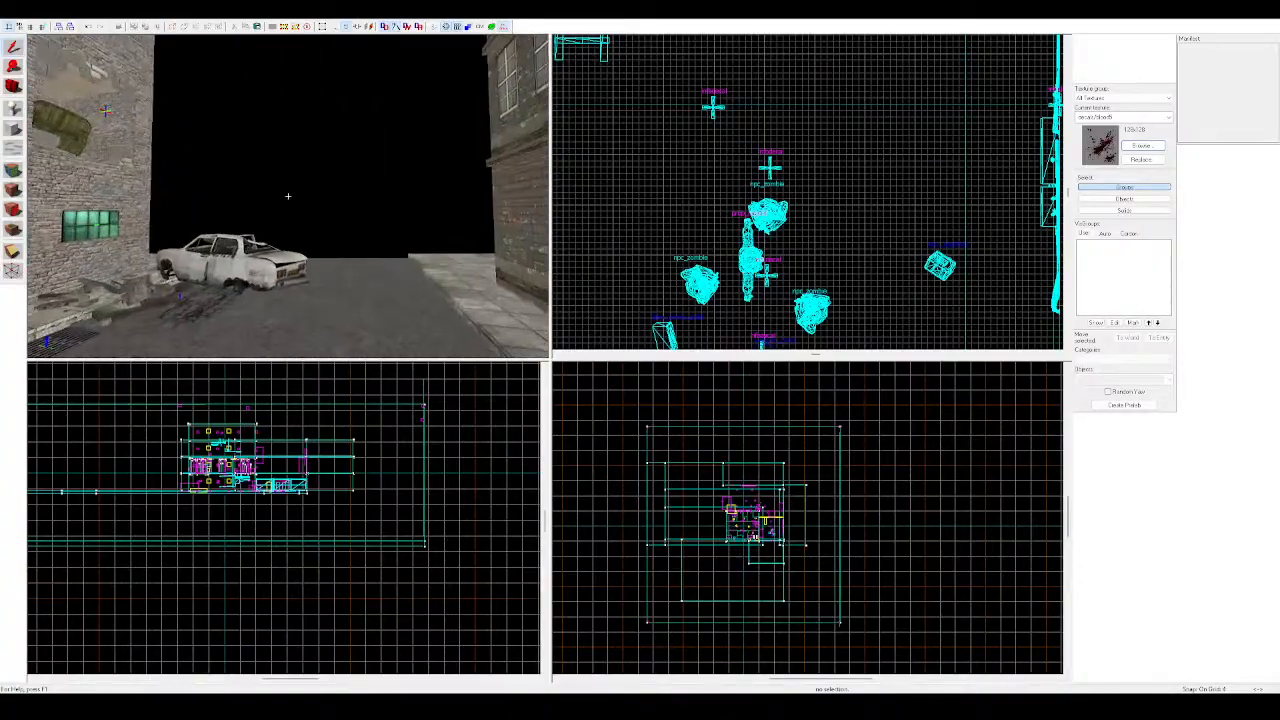
pyautogui.press('z')
pyautogui.press('z')
pyautogui.press('s')
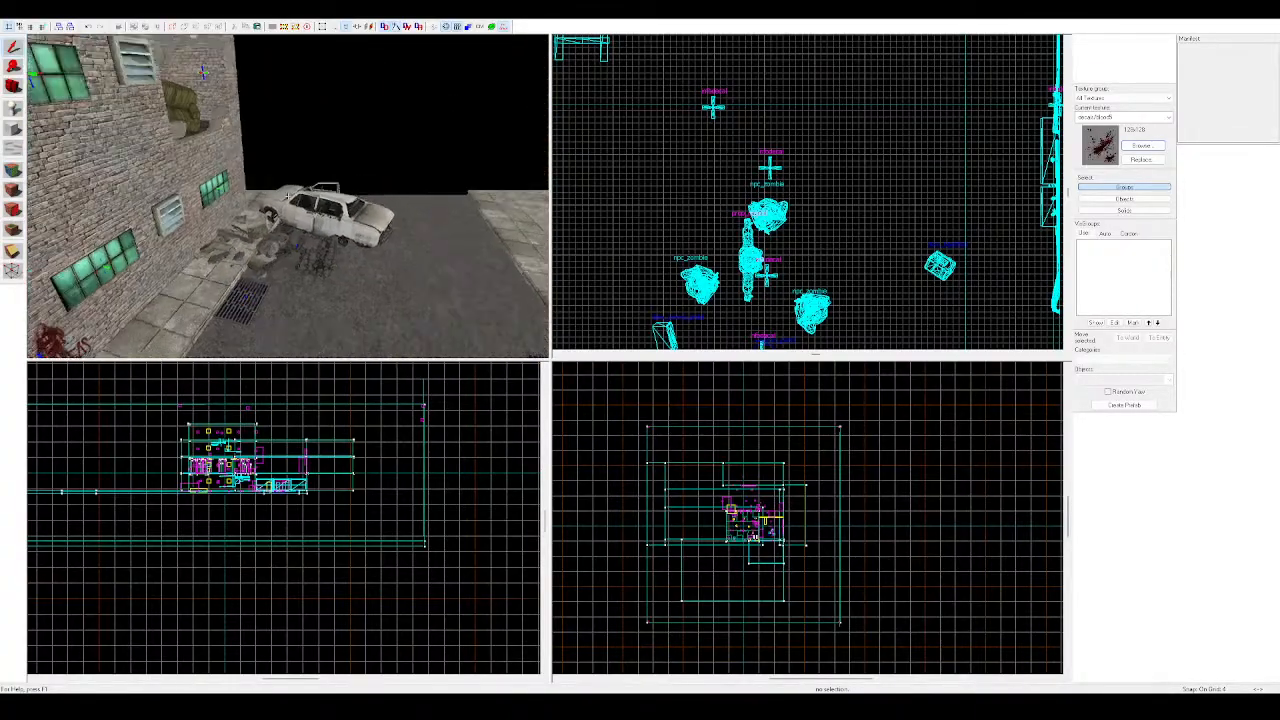
# Copy the chain-link fence prop from the alley and paste it onto the street beside the wrecked car
pyautogui.press('w')
pyautogui.press('z')
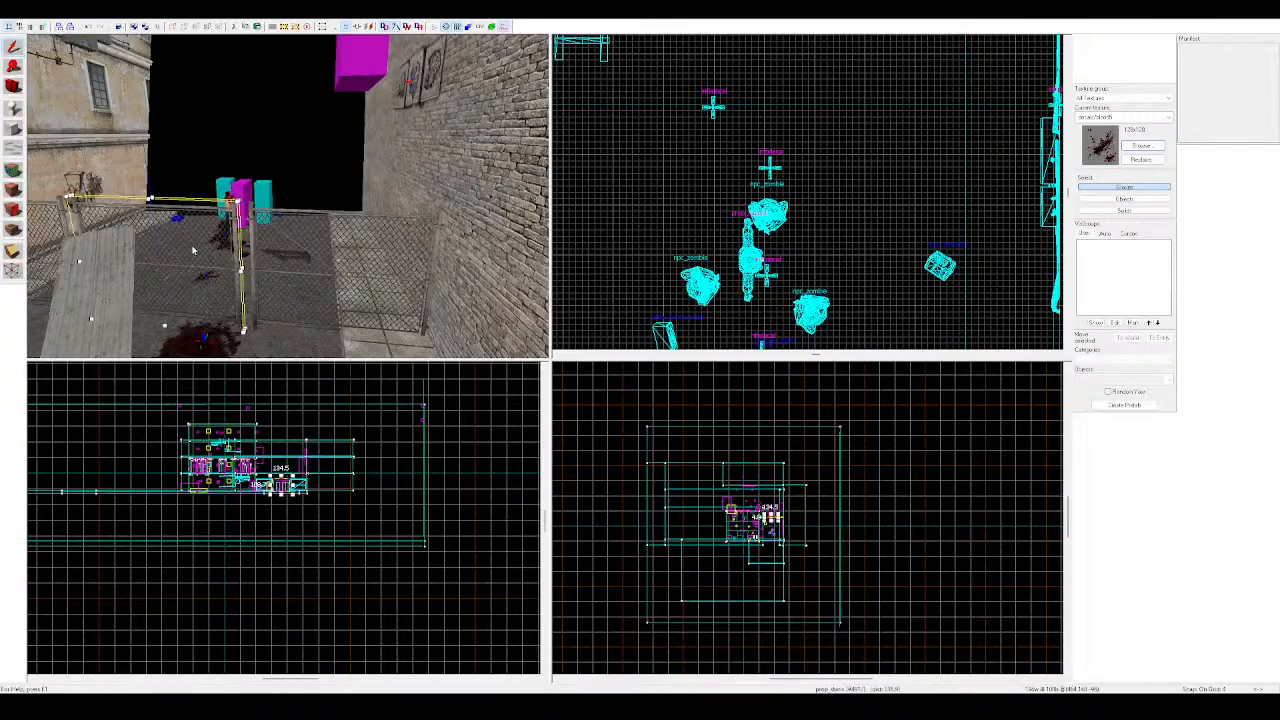
pyautogui.press('w')
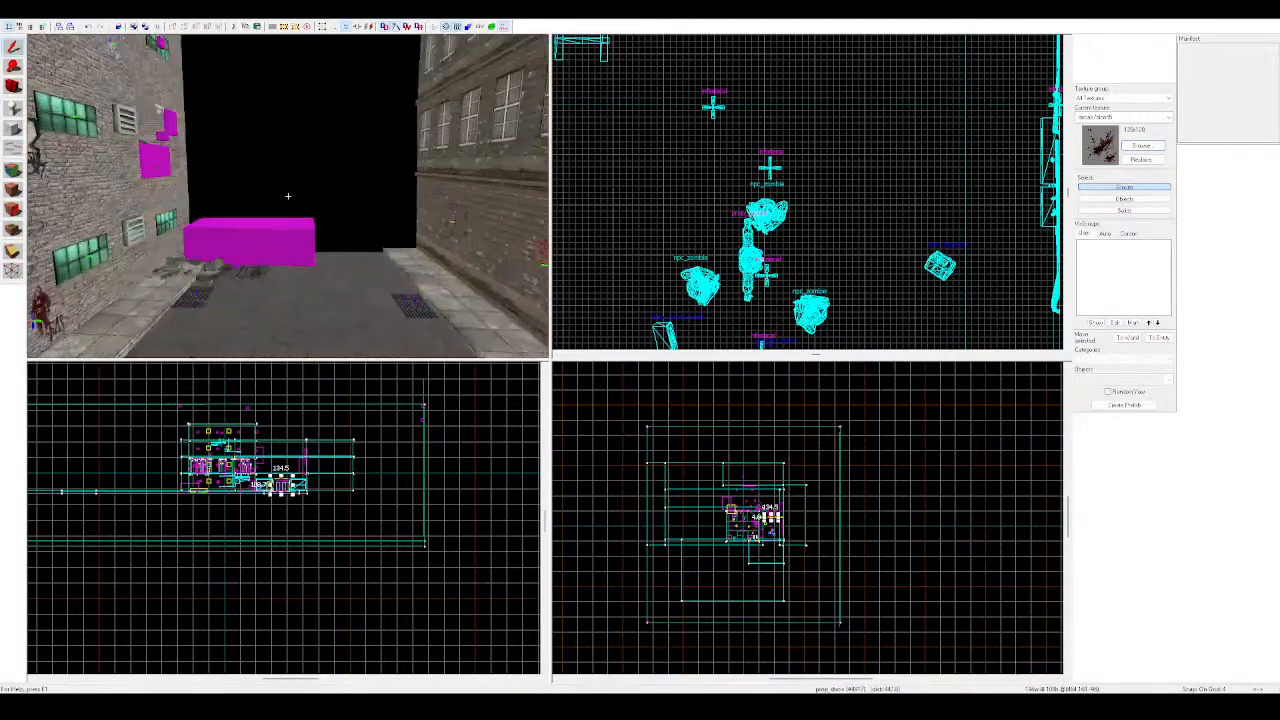
pyautogui.press('z')
pyautogui.hotkey('ctrl', 'v')
pyautogui.press('z')
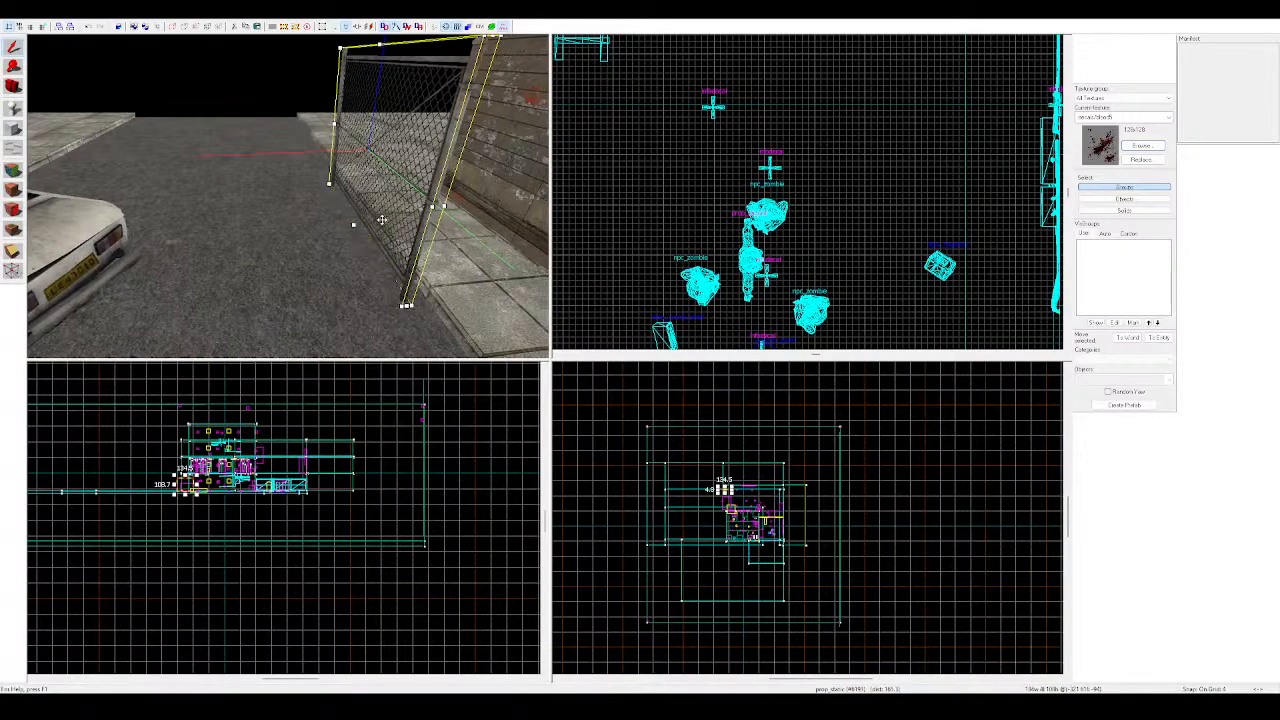
# Rotate the pasted fence a quarter turn so that it runs across the street
pyautogui.press('s')
pyautogui.press('z')
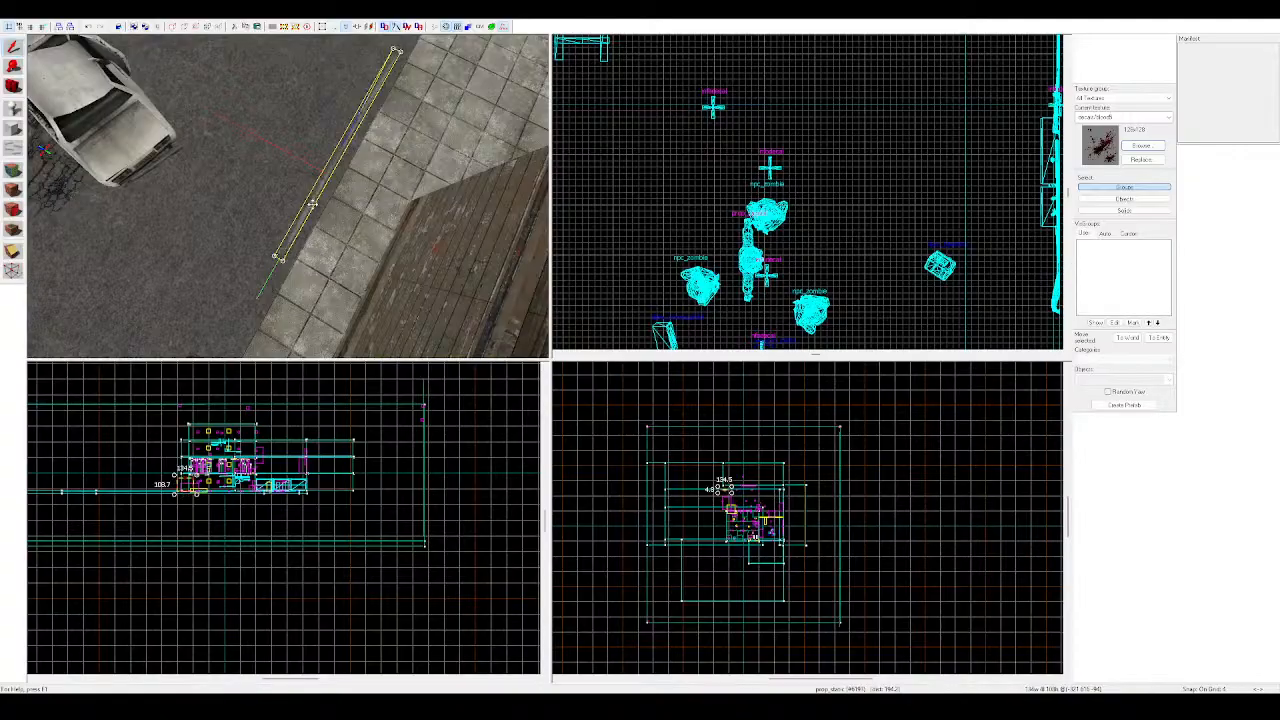
pyautogui.moveTo(282, 274); pyautogui.dragTo(475, 204)
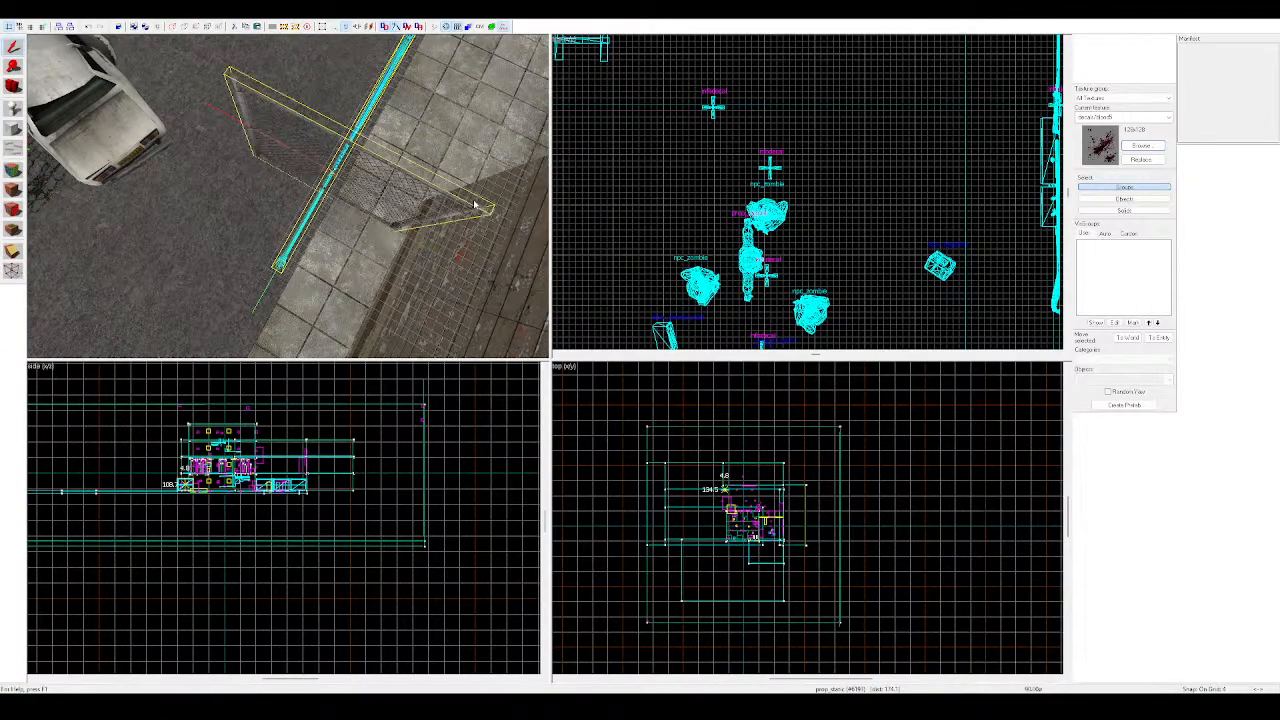
pyautogui.press('z')
# Move the rotated fence panel into place across the sidewalk beside the brown brick building
pyautogui.press('w')
pyautogui.press('z')
pyautogui.moveTo(288, 180); pyautogui.dragTo(236, 203)
pyautogui.press('z')
pyautogui.press('w')
pyautogui.press('s')
pyautogui.press('z')
pyautogui.press('z')
pyautogui.press('s')
pyautogui.press('z')
pyautogui.press('z')
pyautogui.press('w')
pyautogui.press('z')
pyautogui.press('z')
pyautogui.press('a')
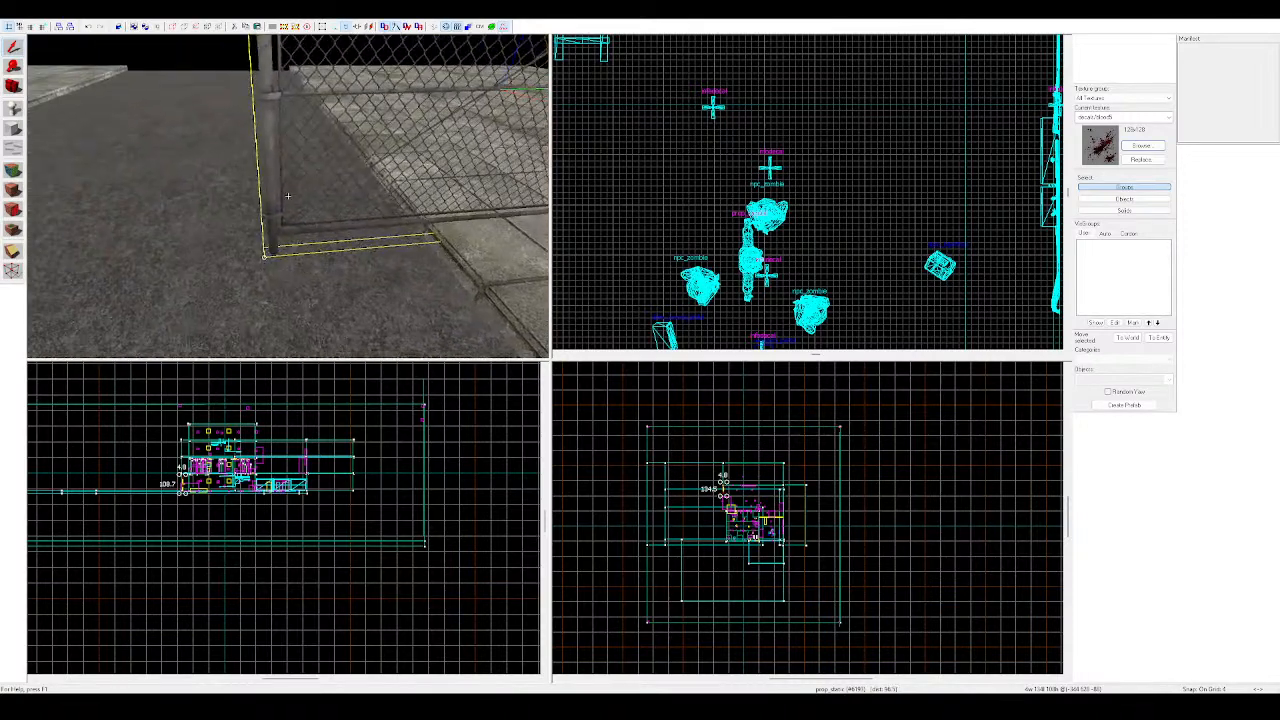
# Duplicate the fence panel across the road to extend the barrier
pyautogui.keyDown('shift'); pyautogui.moveTo(480, 182); pyautogui.dragTo(113, 205); pyautogui.keyUp('shift')
pyautogui.press('z')
pyautogui.press('w')
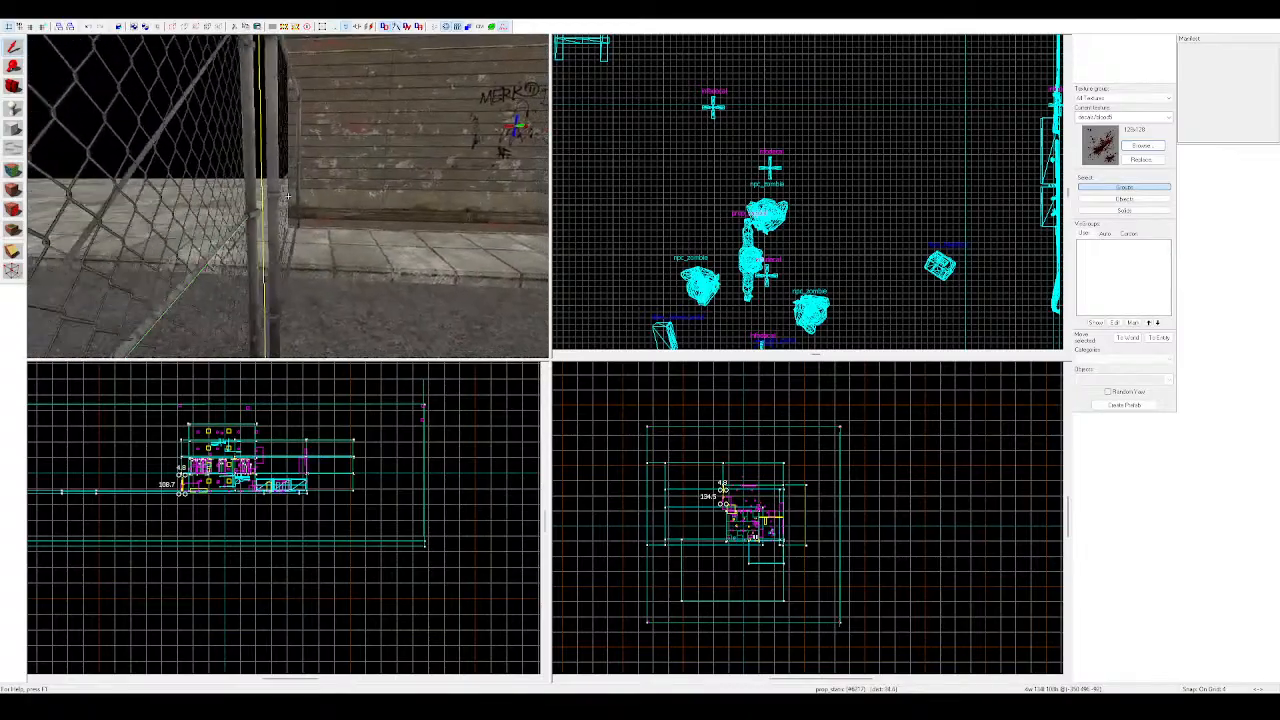
pyautogui.press('z')
pyautogui.press('d')
# Nudge the duplicated panel so that its end post lines up with the first panel's post
pyautogui.moveTo(293, 191); pyautogui.dragTo(253, 178)
pyautogui.press('z')
pyautogui.press('d')
pyautogui.press('z')
pyautogui.press('z')
pyautogui.press('d')
pyautogui.press('z')
pyautogui.press('z')
pyautogui.press('a')
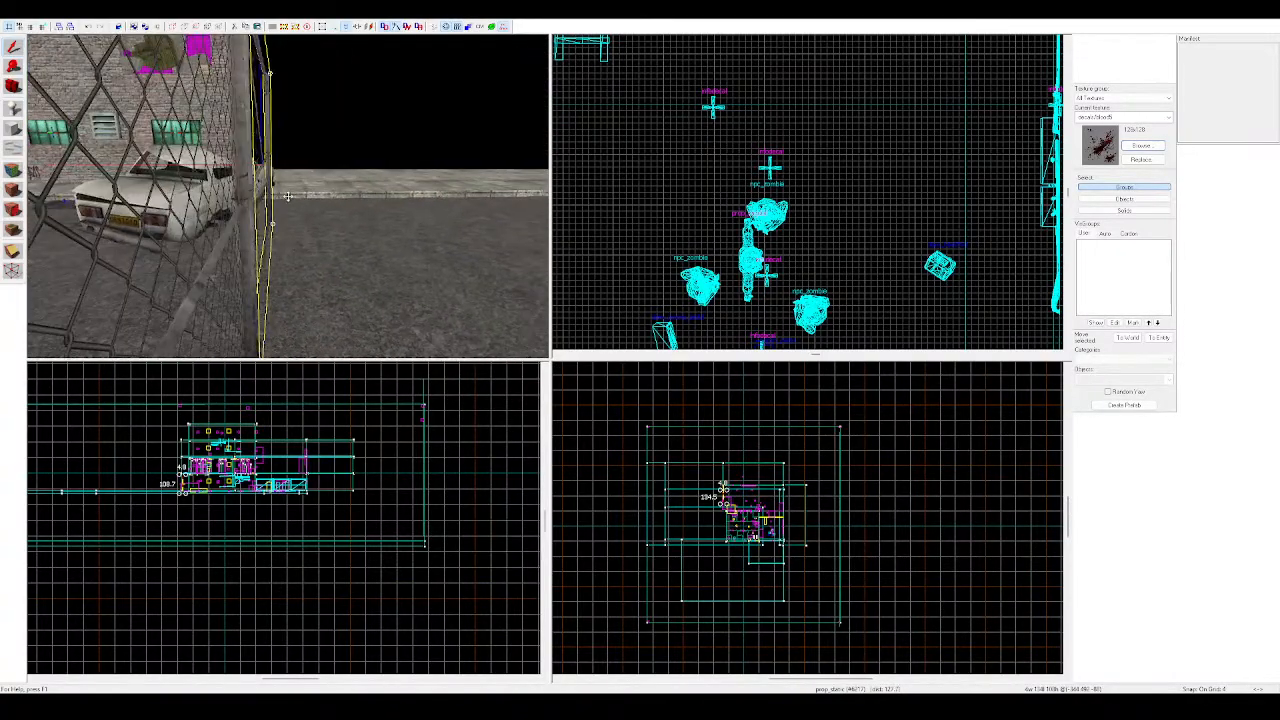
# Duplicate the panel once more toward the far sidewalk and line it up with the second panel
pyautogui.press('z')
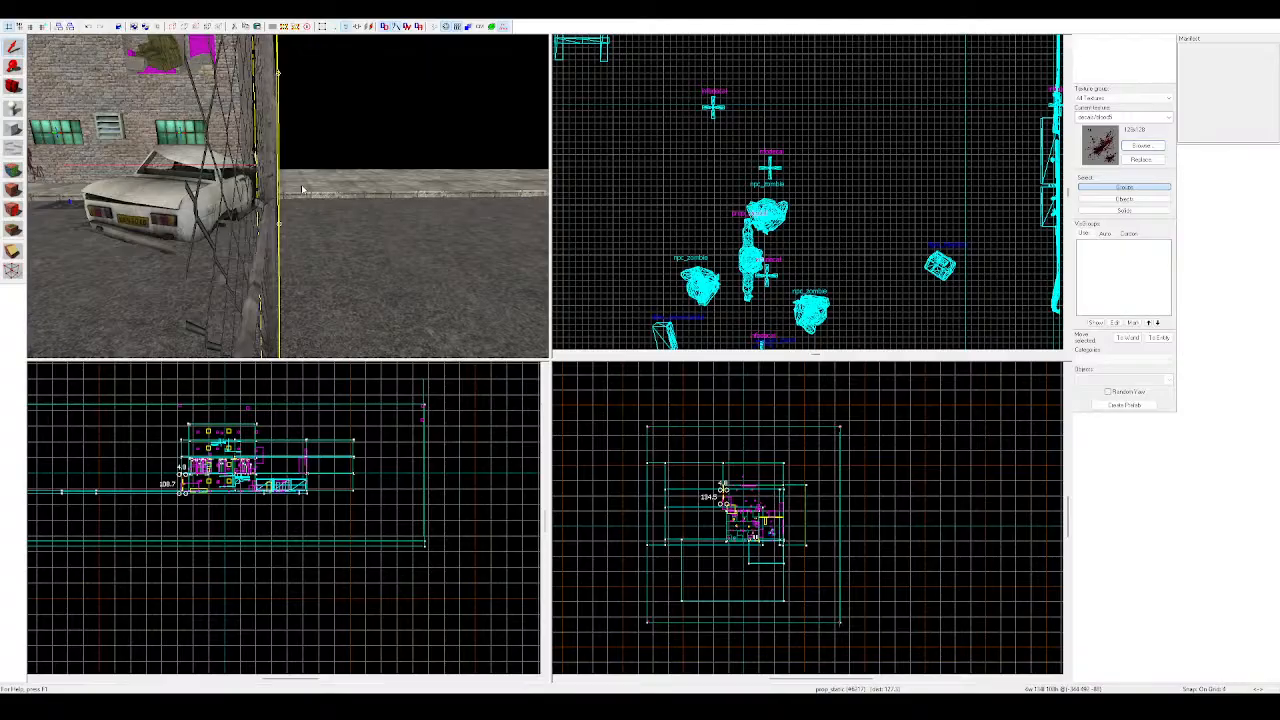
pyautogui.press('z')
pyautogui.press('z')
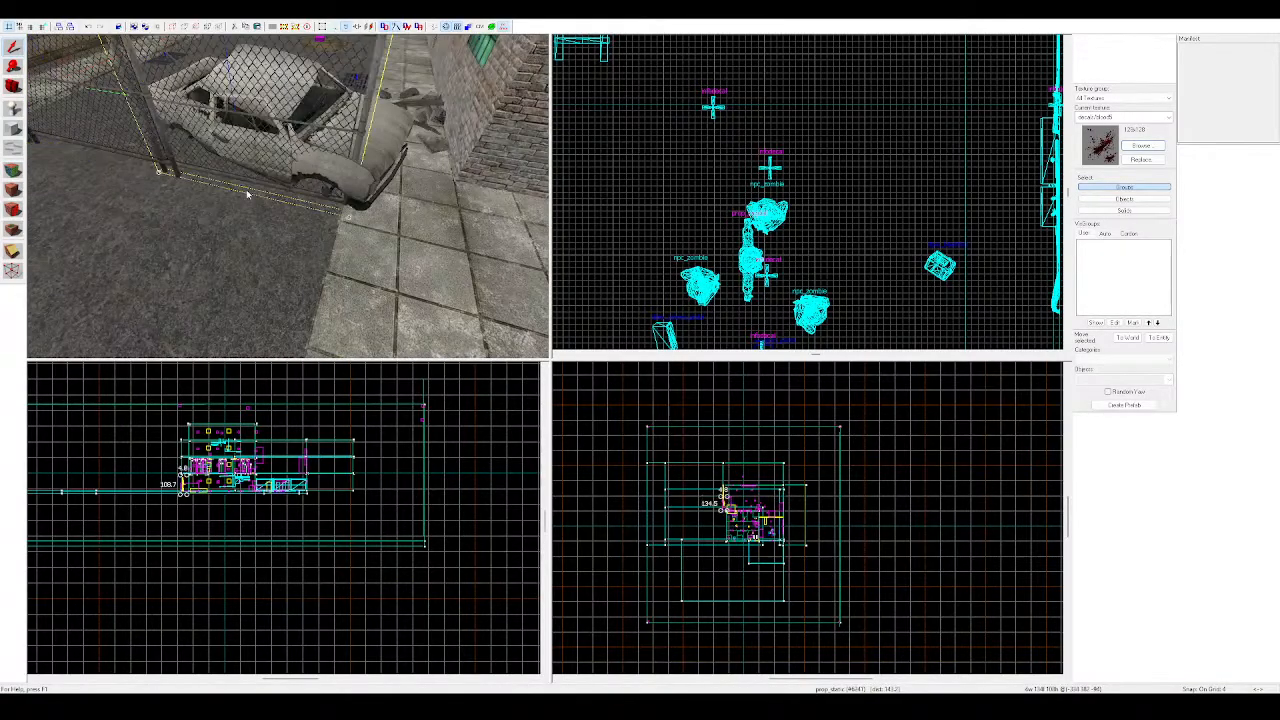
pyautogui.press('z')
pyautogui.press('w')
pyautogui.press('z')
pyautogui.moveTo(250, 192); pyautogui.dragTo(322, 205)
pyautogui.press('z')
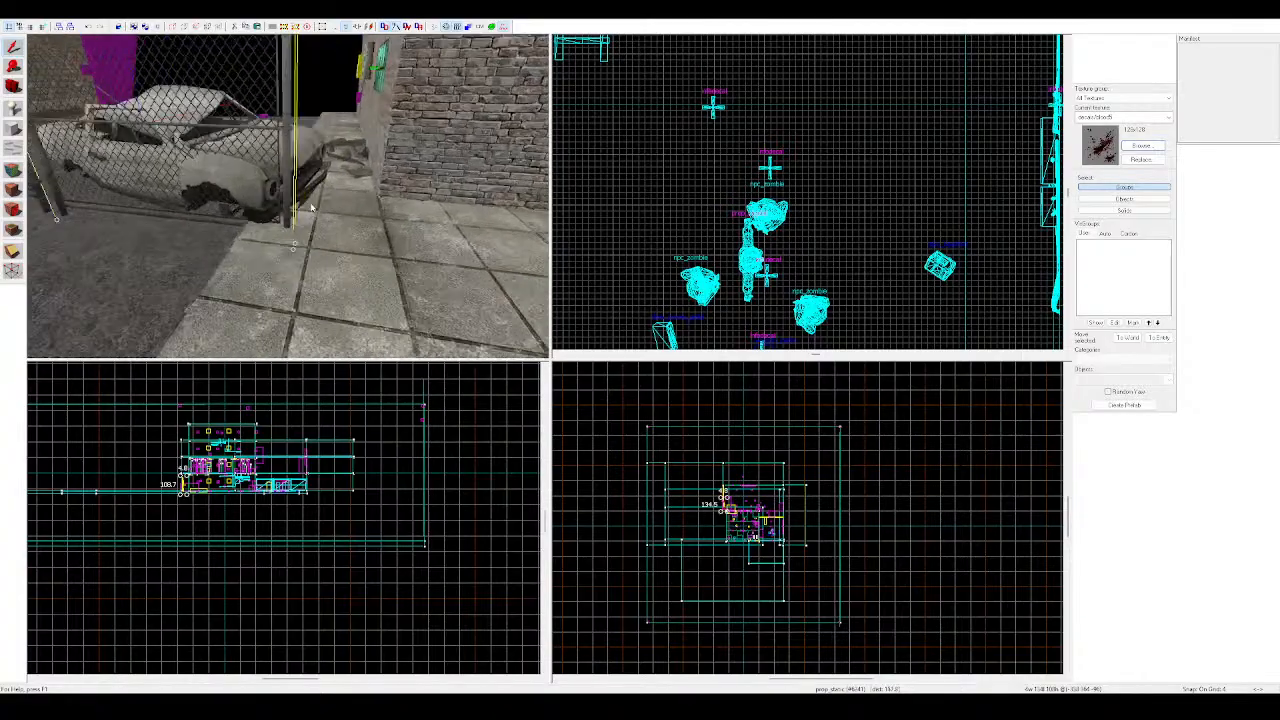
pyautogui.press('z')
pyautogui.press('z')
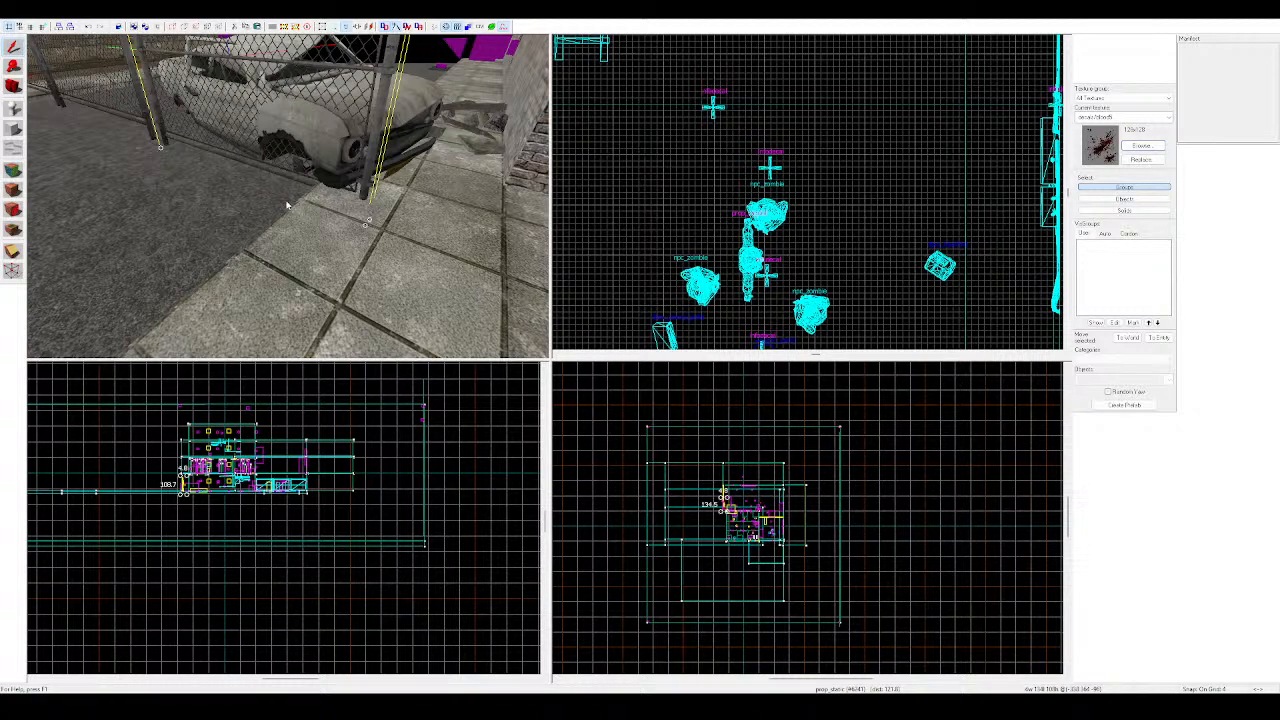
# Move the wrecked car away from the fence row and the far sidewalk
pyautogui.press('z')
pyautogui.press('s')
pyautogui.press('w')
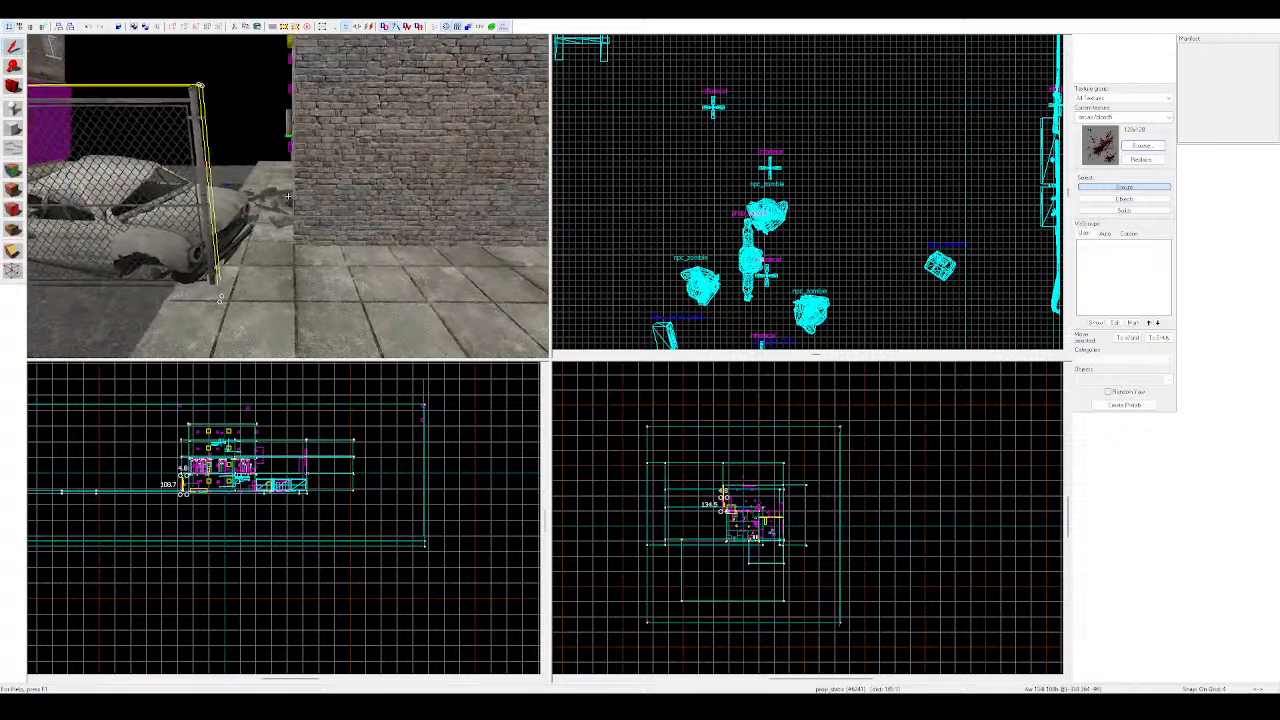
pyautogui.press('z')
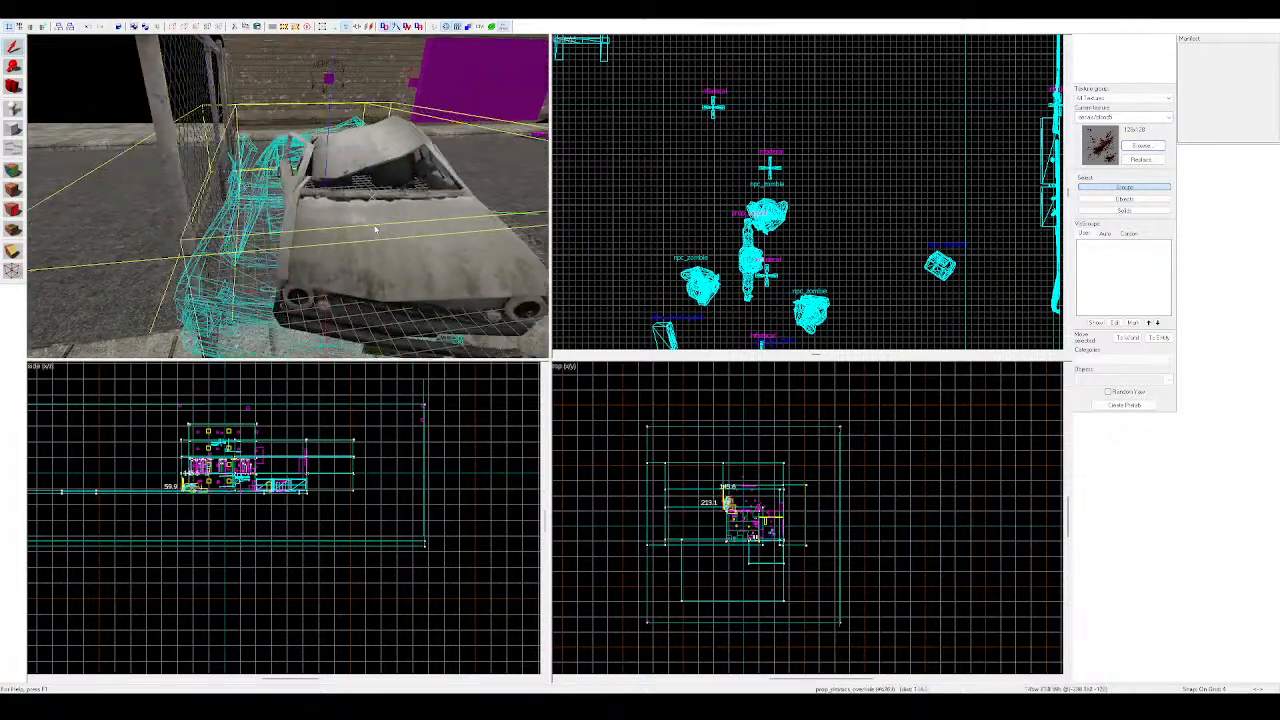
pyautogui.click(287, 196)
pyautogui.press('w')
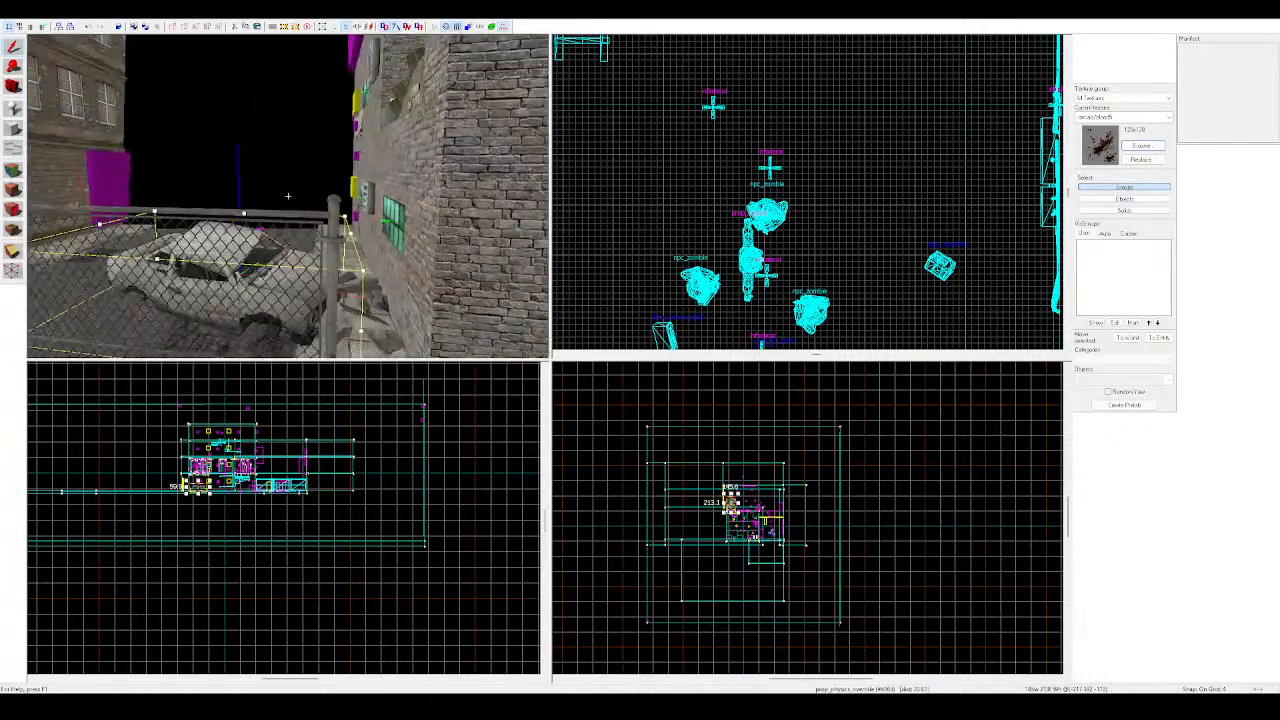
pyautogui.press('s')
pyautogui.press('z')
pyautogui.moveTo(287, 196); pyautogui.dragTo(466, 202)
pyautogui.press('z')
pyautogui.press('z')
# Shift the third fence panel farther up the street beside the brick building with the green windows
pyautogui.click(281, 198)
pyautogui.moveTo(281, 198); pyautogui.dragTo(422, 196)
pyautogui.press('z')
pyautogui.press('d')
pyautogui.press('z')
pyautogui.press('z')
pyautogui.press('a')
pyautogui.press('w')
pyautogui.press('z')
pyautogui.moveTo(288, 198); pyautogui.dragTo(368, 203)
pyautogui.press('z')
pyautogui.press('w')
pyautogui.press('d')
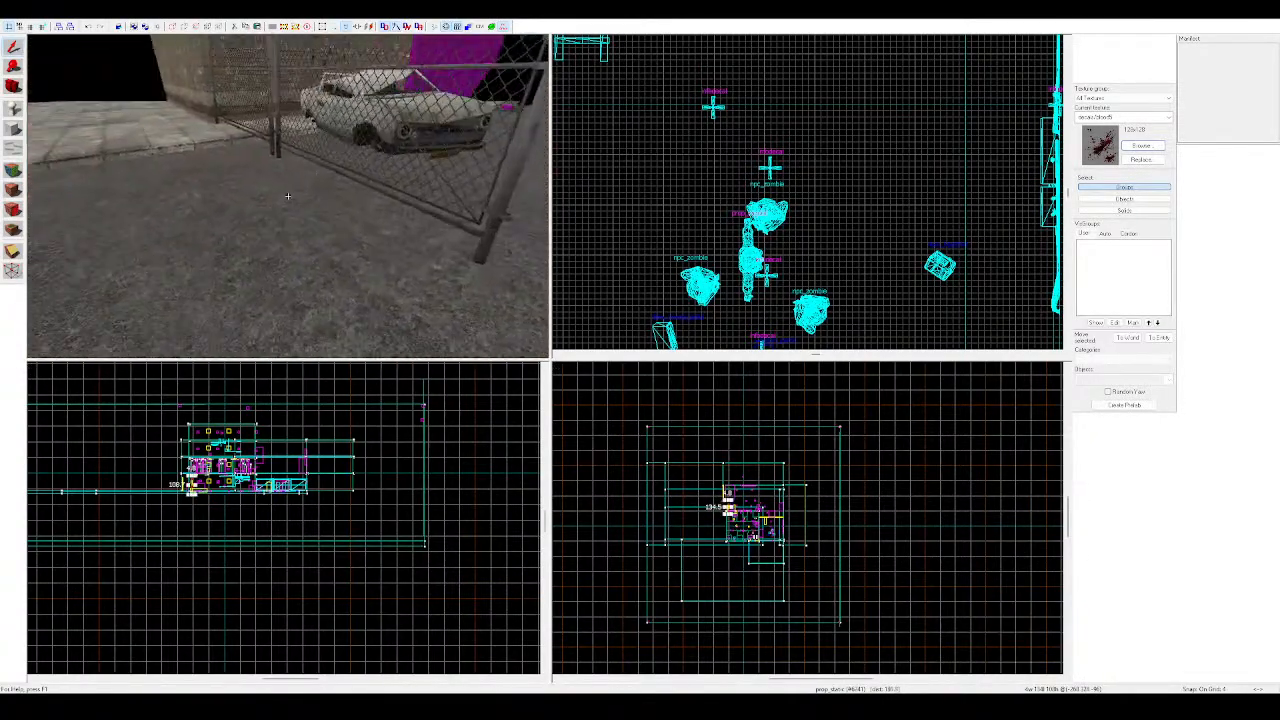
pyautogui.press('s')
pyautogui.press('z')
# Move the middle fence panel back into line with the relocated third panel
pyautogui.click(277, 191)
pyautogui.press('z')
pyautogui.press('s')
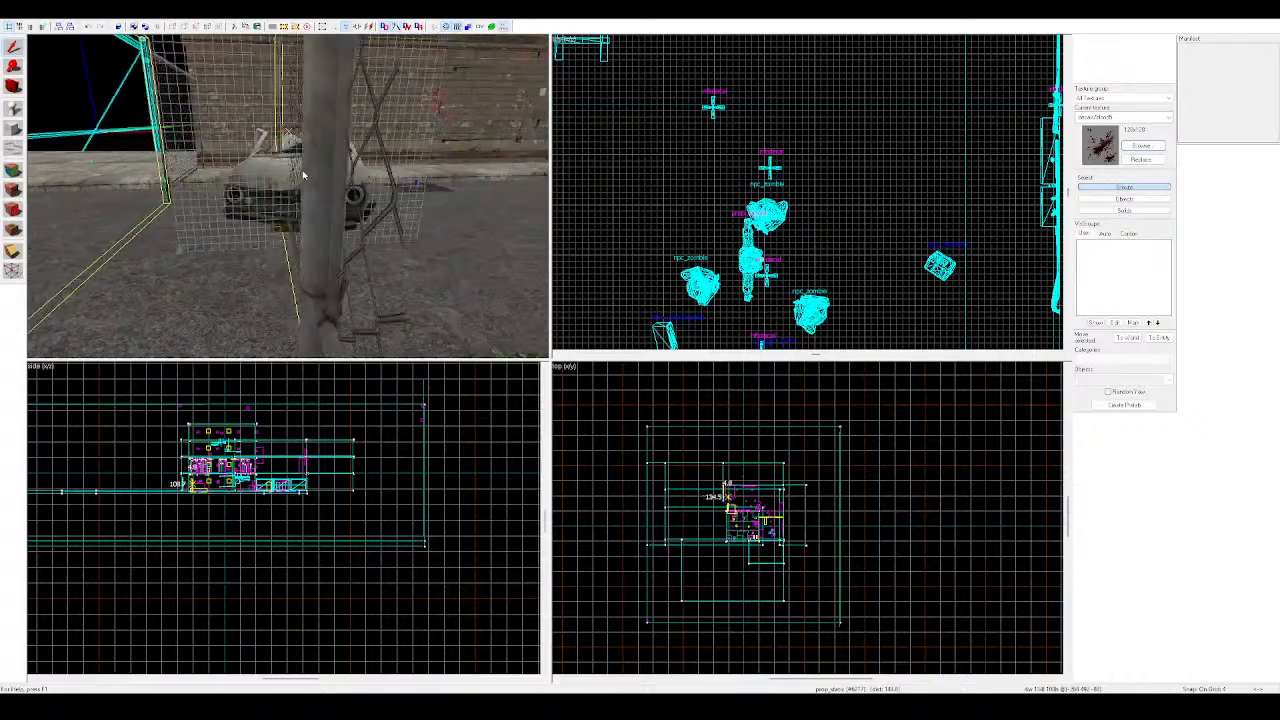
pyautogui.press('z')
pyautogui.press('z')
pyautogui.press('a')
pyautogui.press('z')
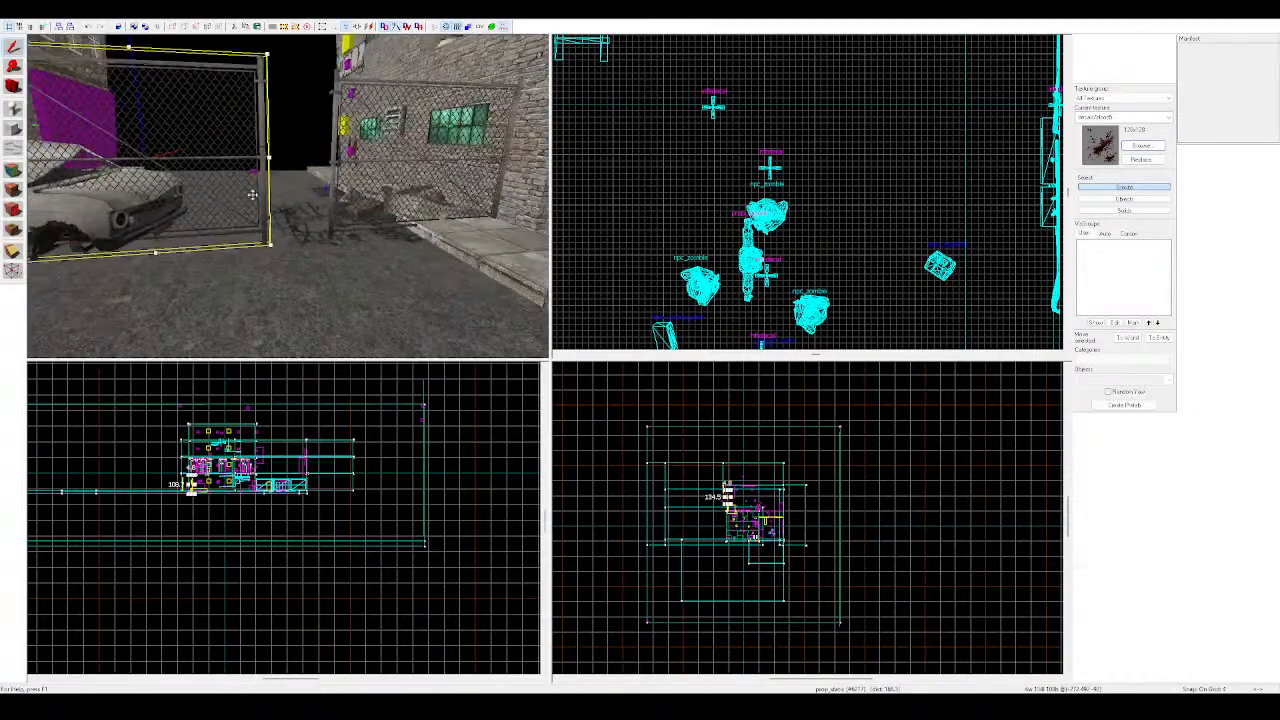
pyautogui.moveTo(251, 194); pyautogui.dragTo(311, 201)
pyautogui.press('z')
pyautogui.press('w')
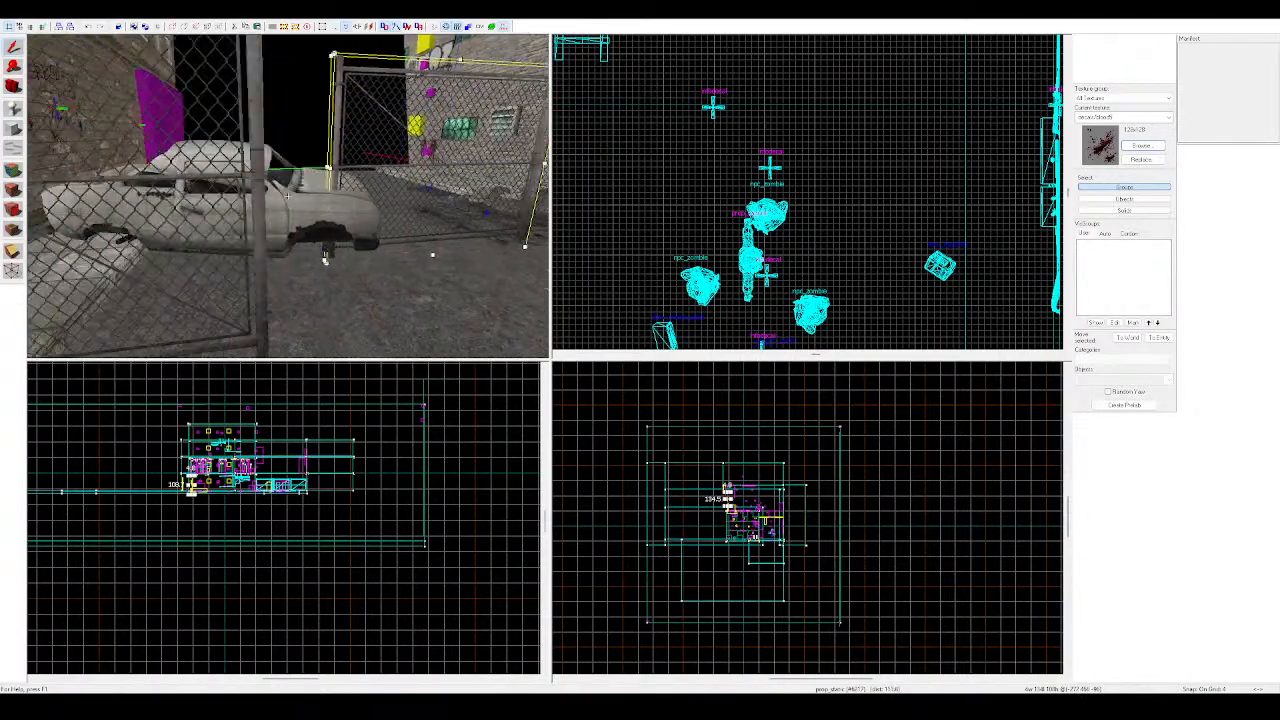
pyautogui.press('a')
pyautogui.press('w')
# Move the wrecked car to the outer side of the fence row and place it on the road
pyautogui.click(290, 188)
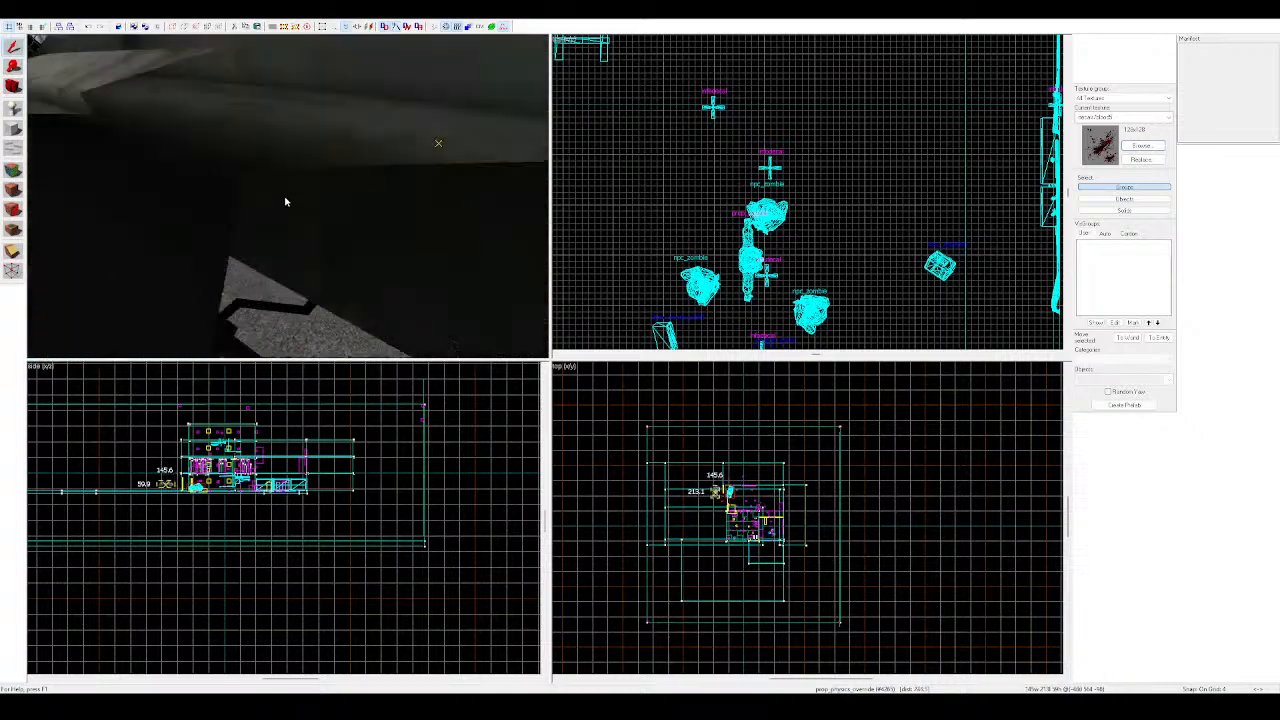
pyautogui.press('s')
pyautogui.press('z')
pyautogui.moveTo(251, 194); pyautogui.dragTo(414, 205)
pyautogui.press('z')
pyautogui.press('w')
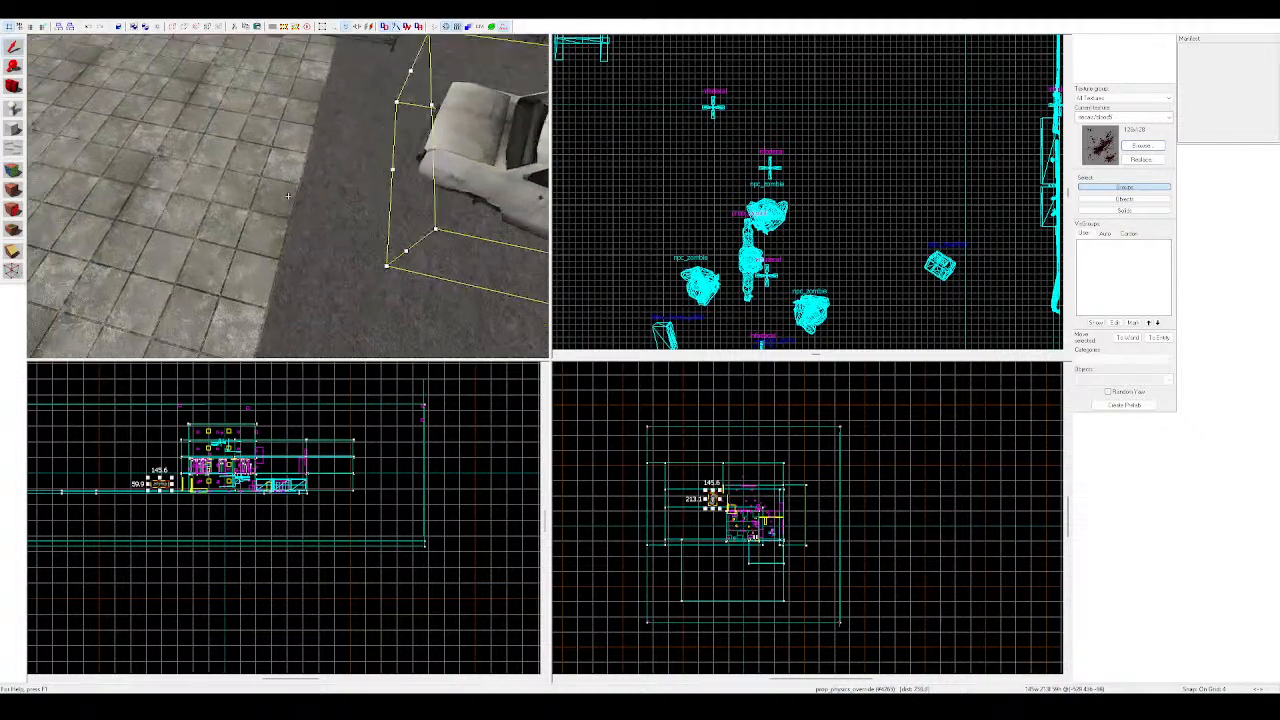
pyautogui.press('z')
pyautogui.moveTo(251, 194); pyautogui.dragTo(320, 213)
# Bring the first fence panel into line with the other two panels and clear the selection
pyautogui.press('z')
pyautogui.press('w')
pyautogui.press('z')
pyautogui.press('z')
pyautogui.press('z')
pyautogui.press('z')
pyautogui.press('a')
pyautogui.press('z')
pyautogui.press('d')
pyautogui.click(333, 216)
pyautogui.press('Escape')
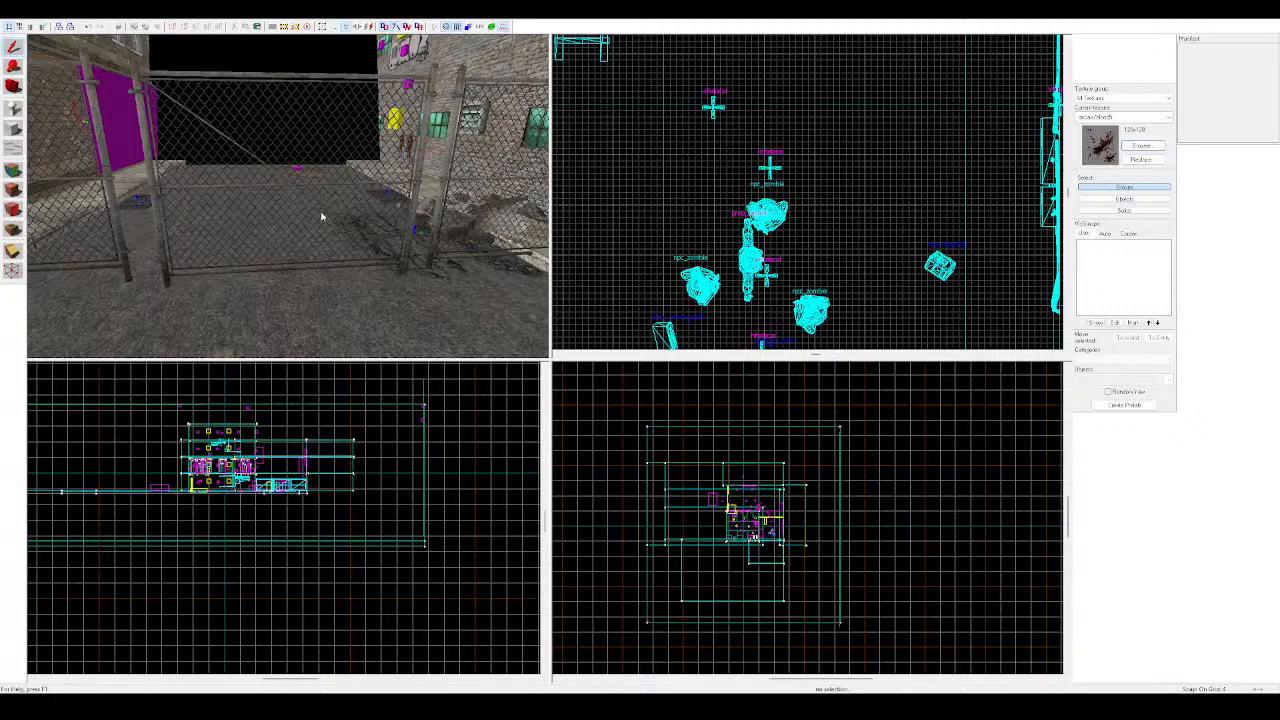
# Adjust the middle fence panel's position between its two neighbouring panels
pyautogui.click(322, 216)
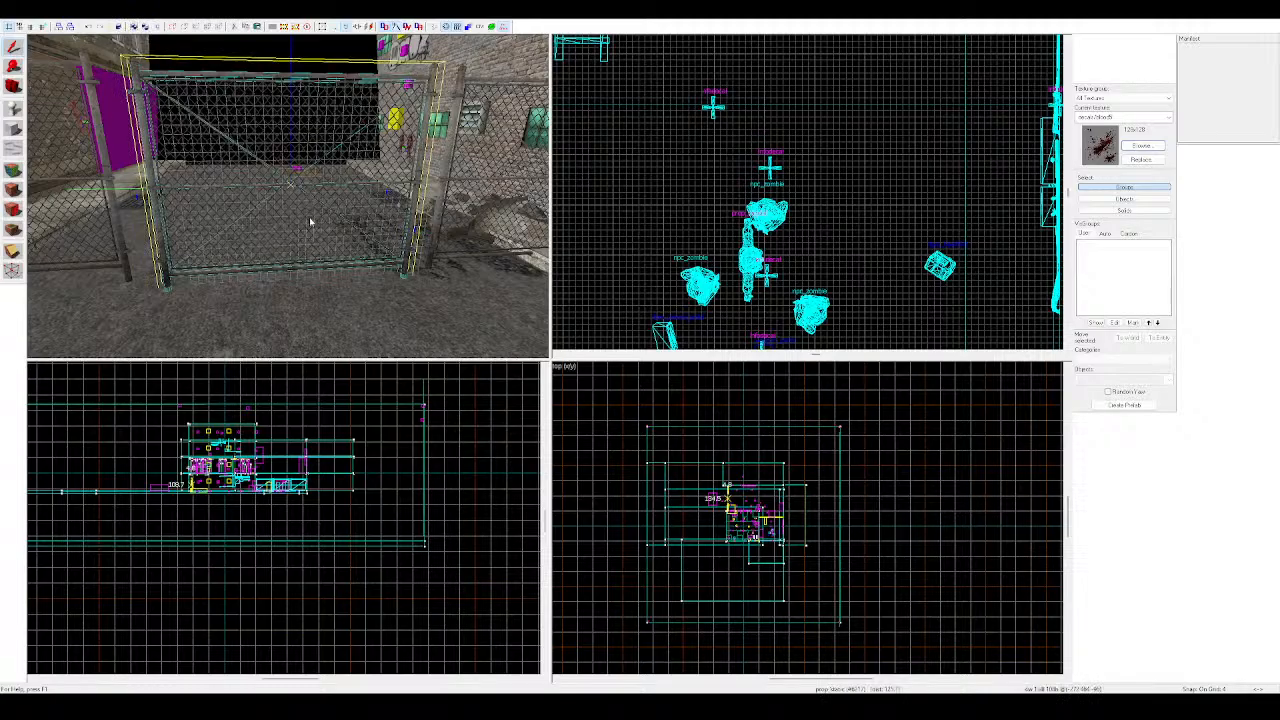
pyautogui.press('z')
pyautogui.press('z')
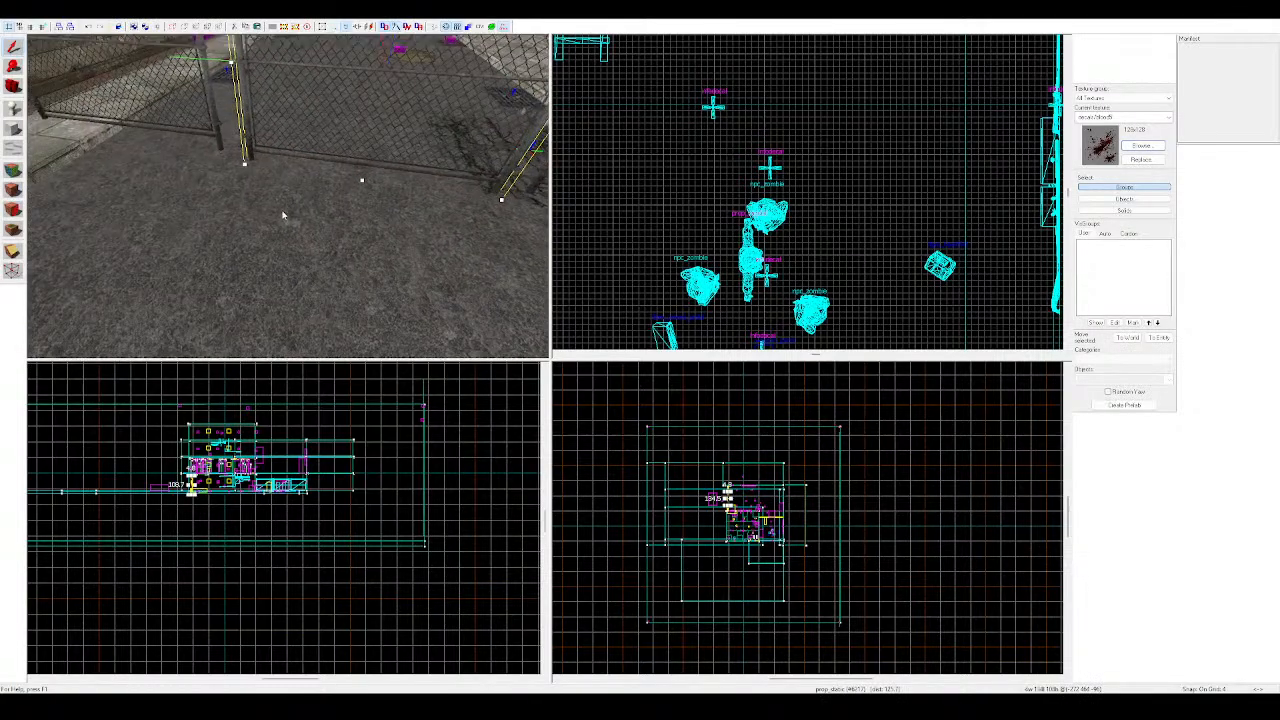
pyautogui.press('z')
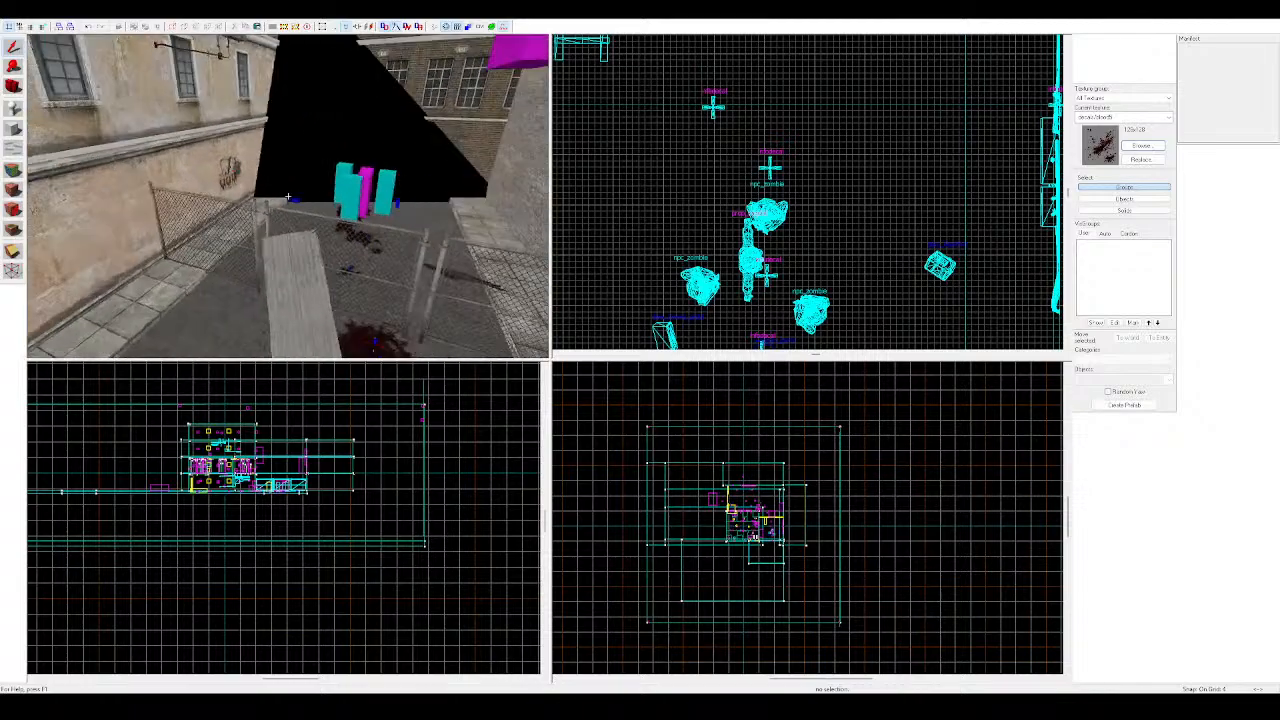
pyautogui.press('z')
pyautogui.press('z')
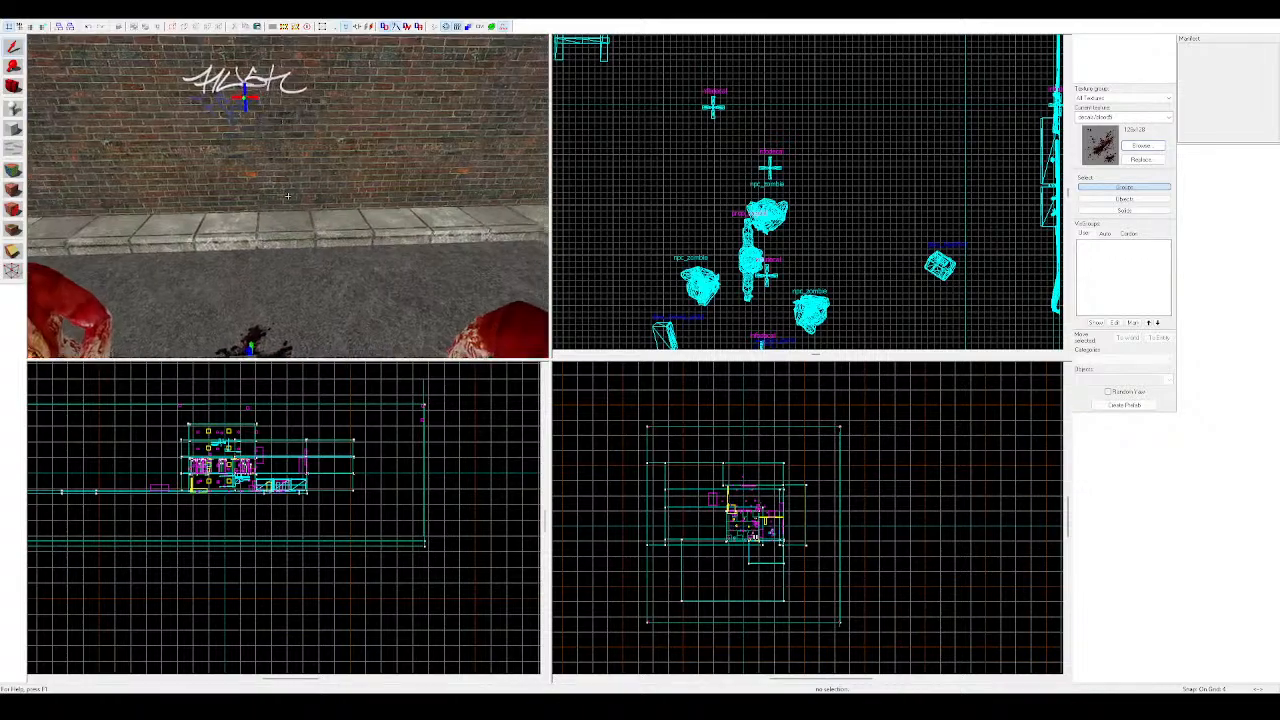
pyautogui.press('s')
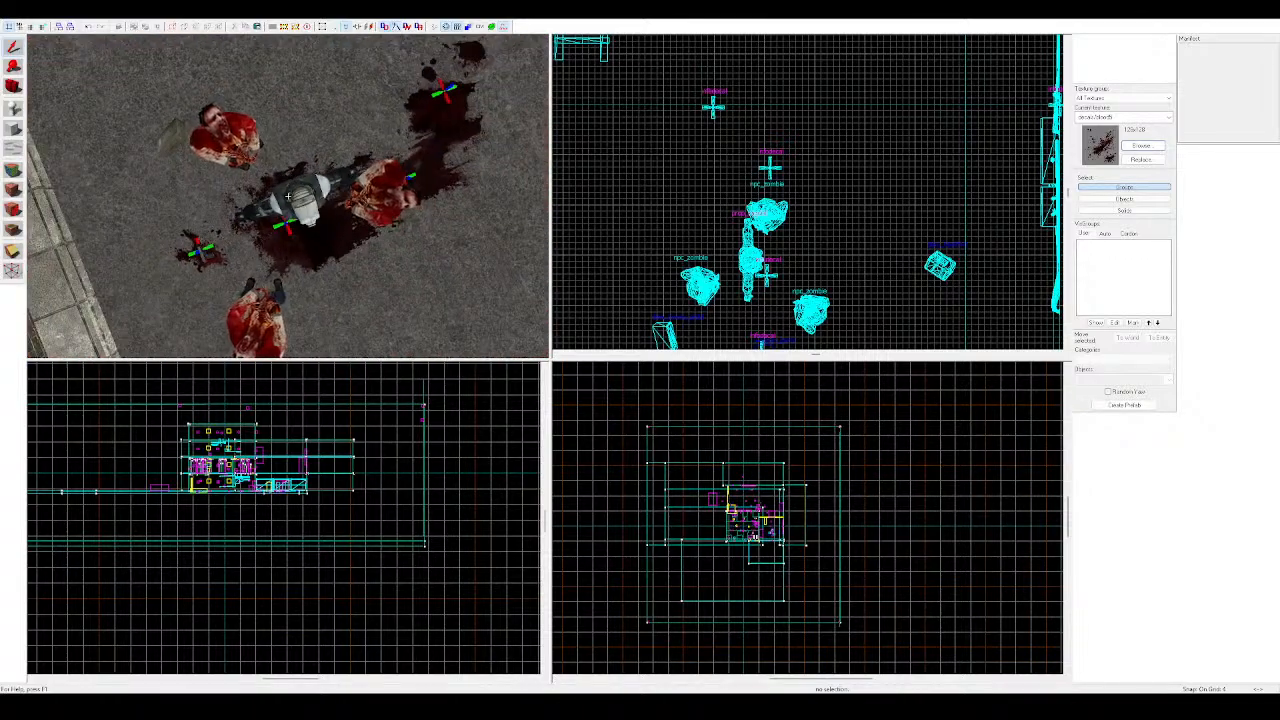
pyautogui.press('w')
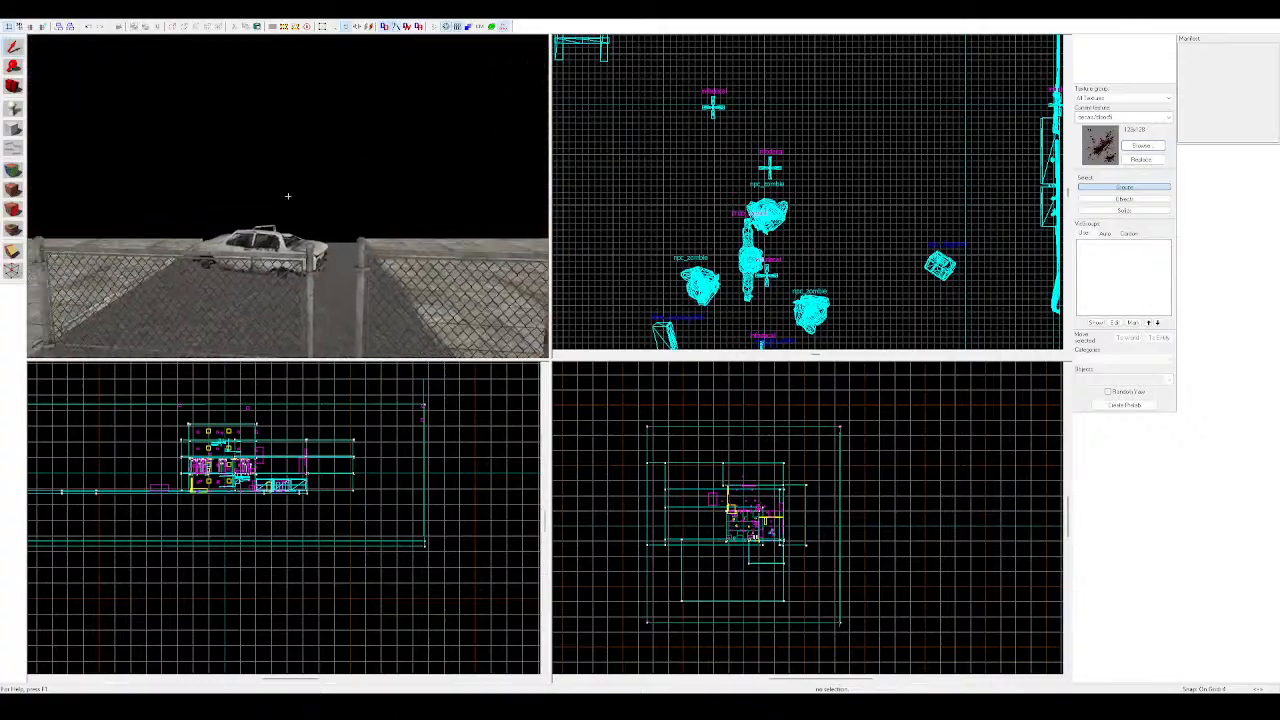
# Shift the middle fence panel sideways between its two neighbours and clear the selection
pyautogui.press('z')
pyautogui.click(289, 196)
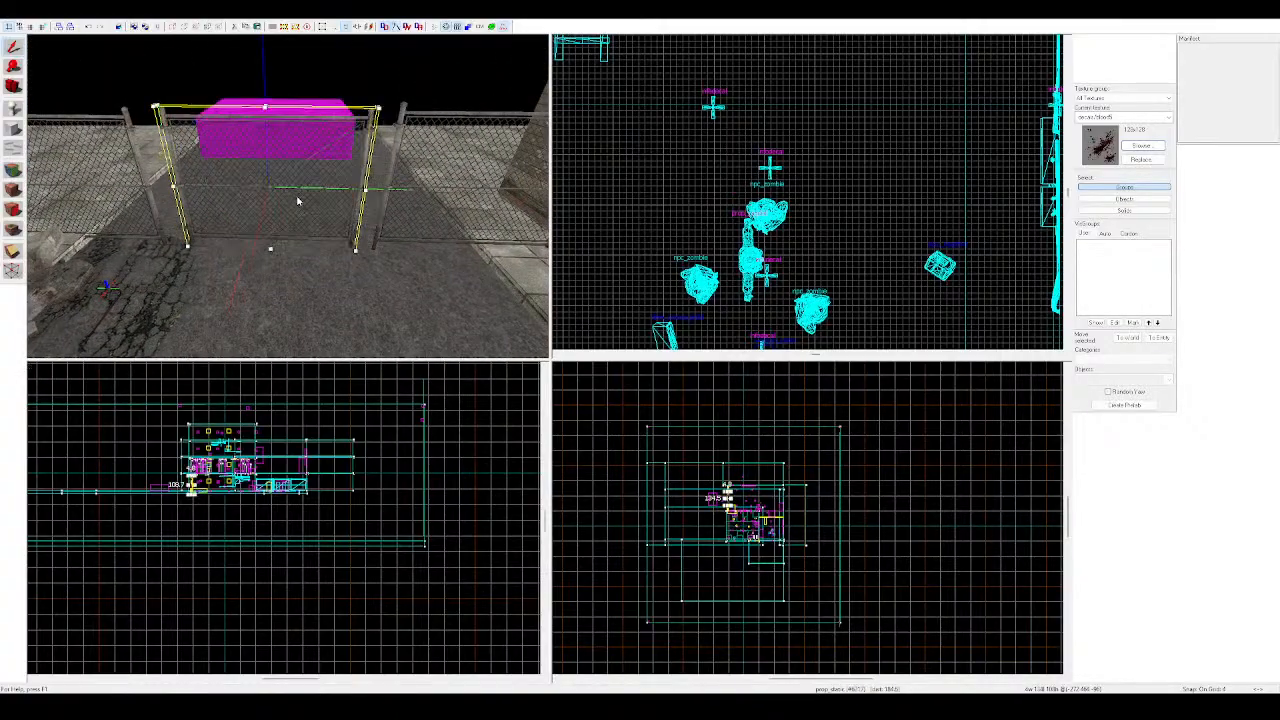
pyautogui.press('z')
pyautogui.press('w')
pyautogui.press('s')
pyautogui.press('z')
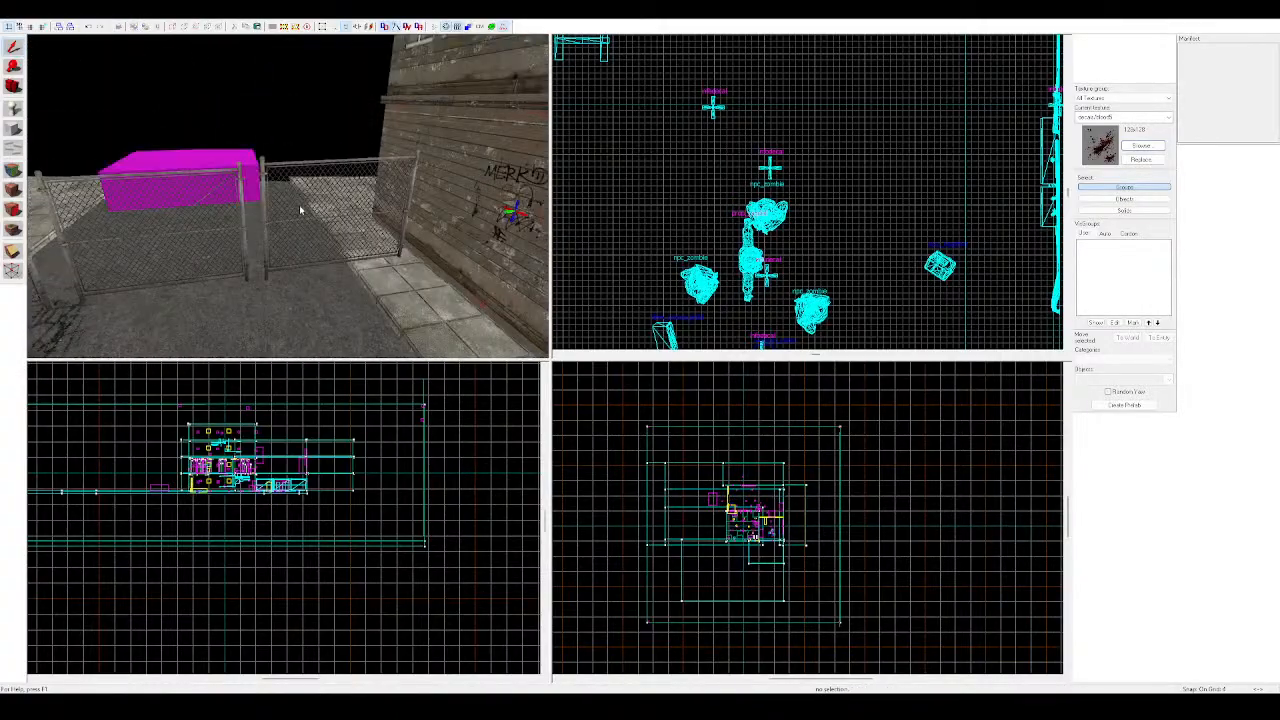
# Position the fence panel over the sidewalk against the graffiti-marked brown building's wall
pyautogui.press('z')
pyautogui.press('w')
pyautogui.press('z')
pyautogui.click(285, 196)
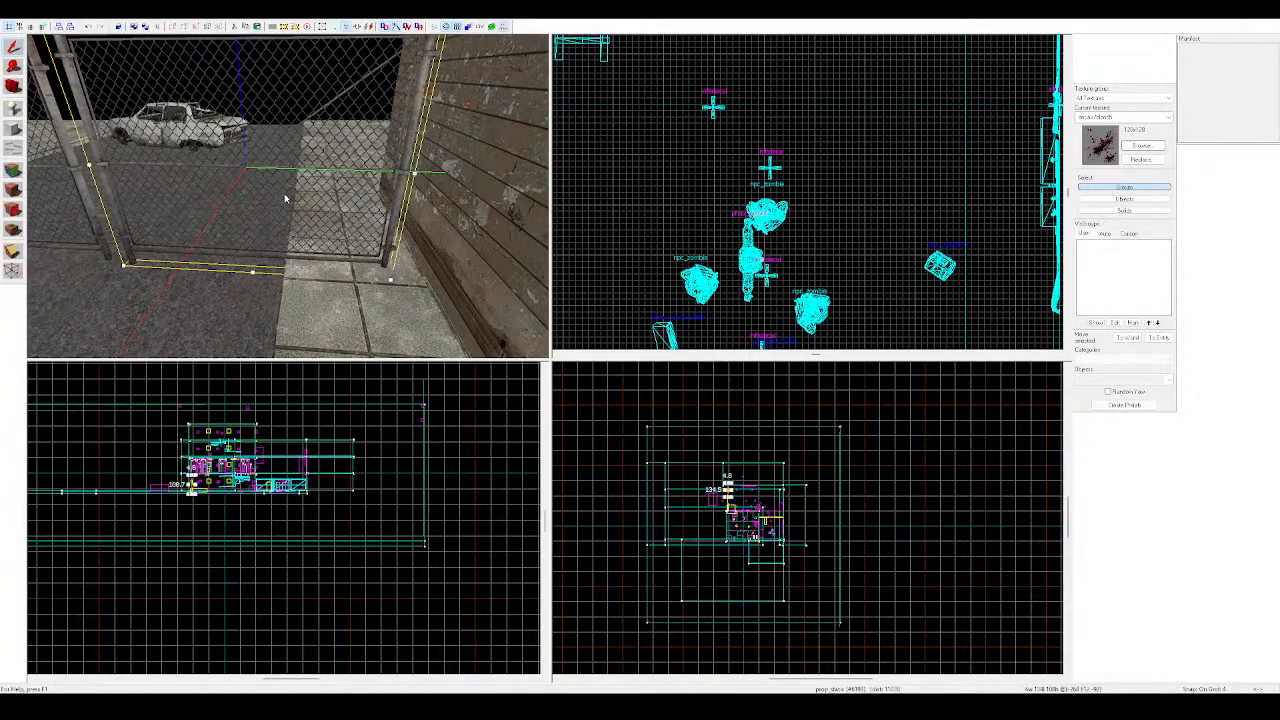
# Move the fence panel beside the brick building with green windows so it stays in line with the row
pyautogui.press('a')
pyautogui.click(316, 177)
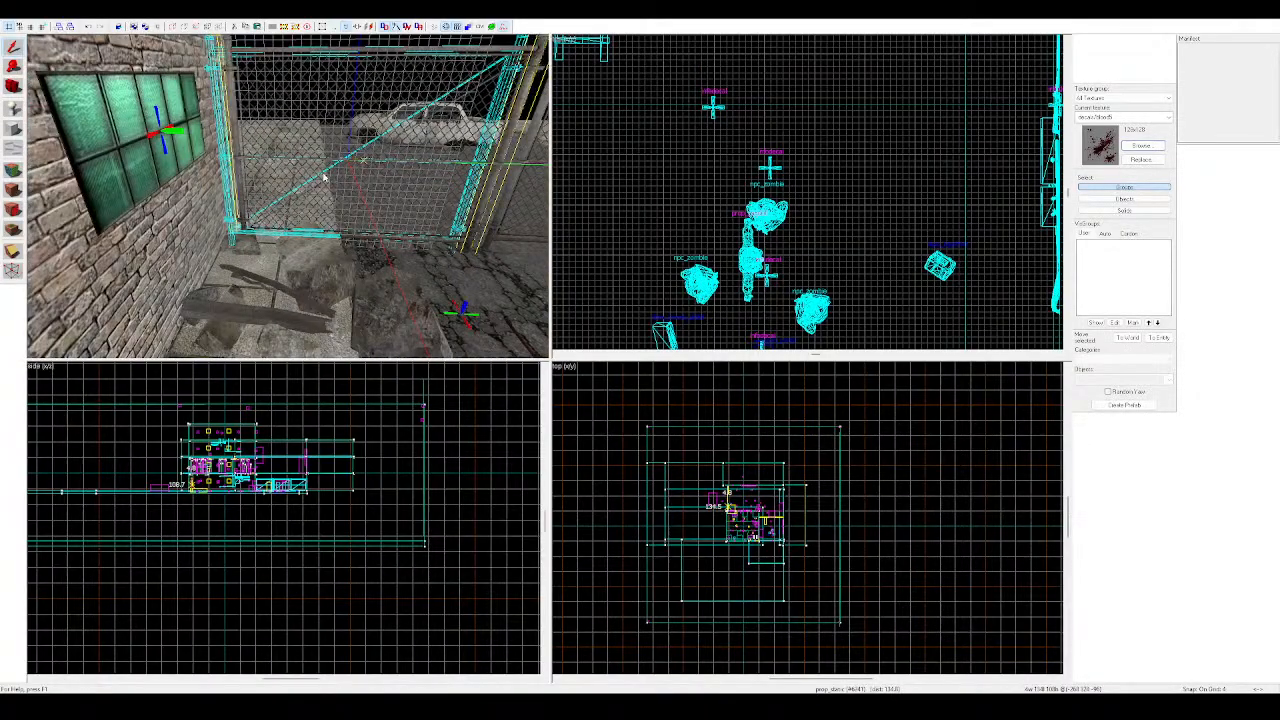
pyautogui.press('z')
pyautogui.press('s')
pyautogui.press('d')
pyautogui.press('z')
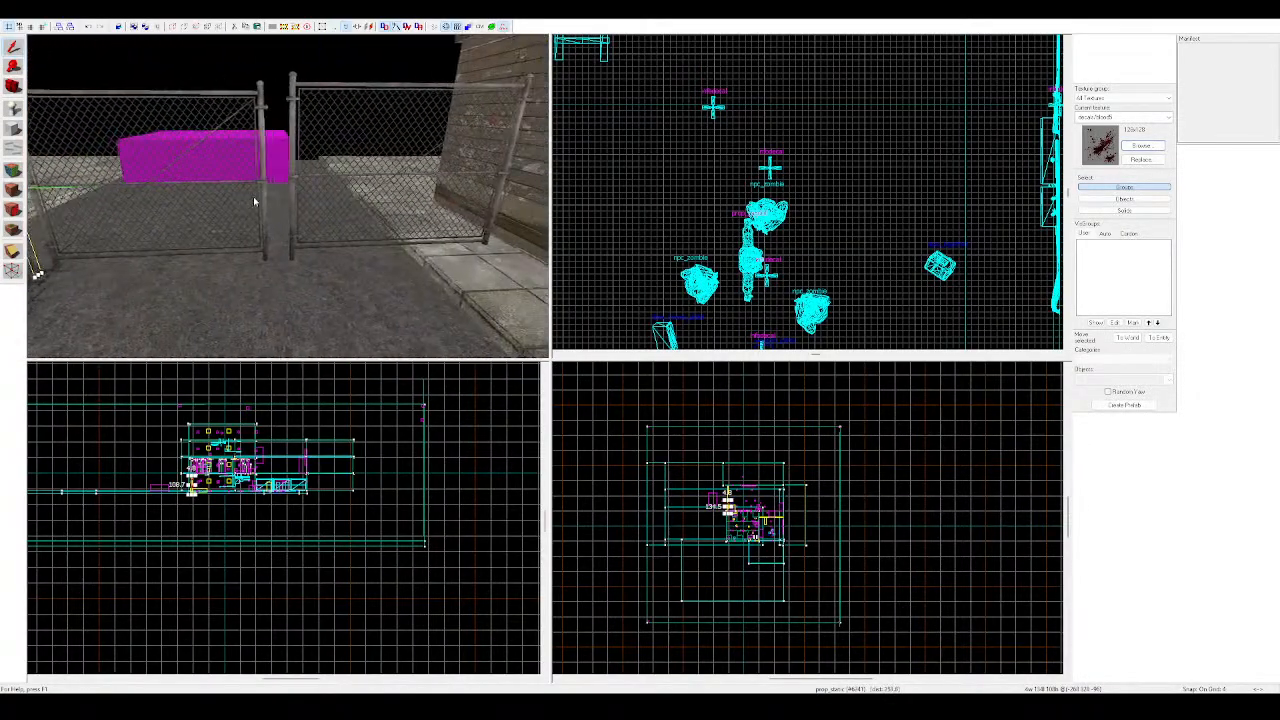
# Nudge the middle fence panel along the row to even out the gaps on both sides, and clear the selection
pyautogui.press('d')
pyautogui.click(253, 198)
pyautogui.moveTo(253, 198); pyautogui.dragTo(261, 200)
pyautogui.press('a')
pyautogui.click(258, 198)
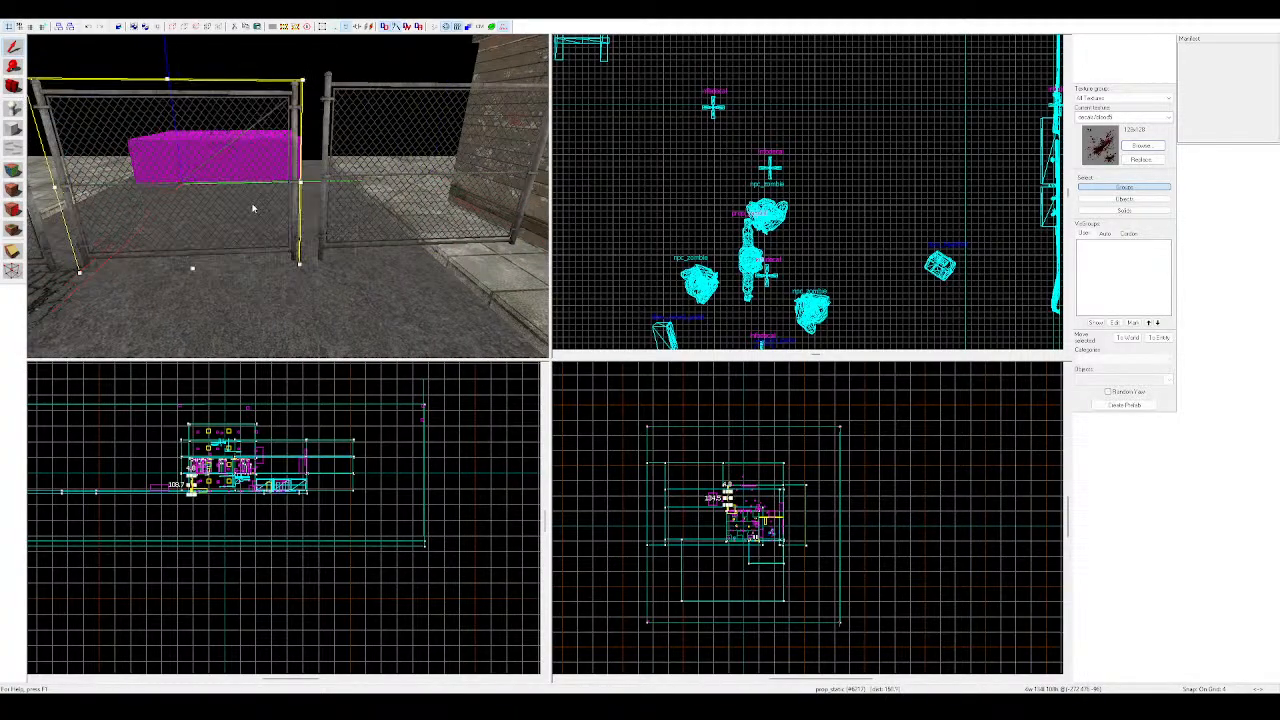
pyautogui.press('z')
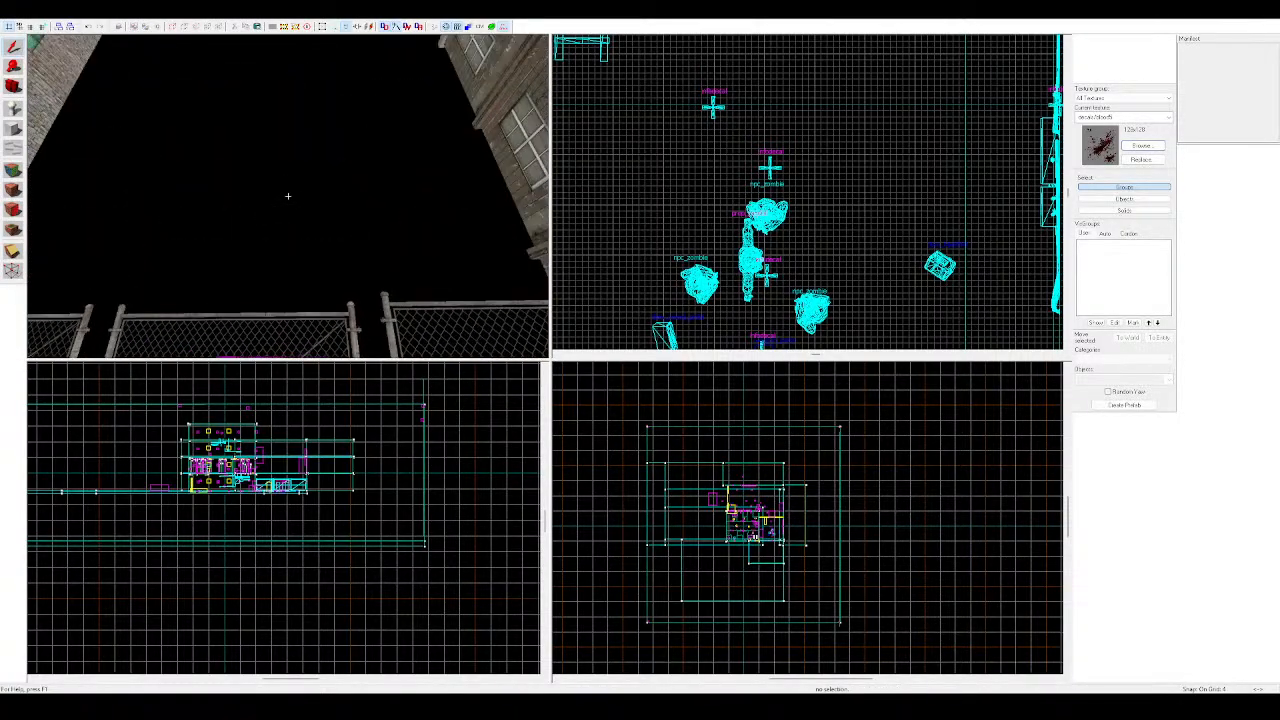
# Reposition the wrecked car on the road outside the fence row and clear the selection
pyautogui.press('w')
pyautogui.press('d')
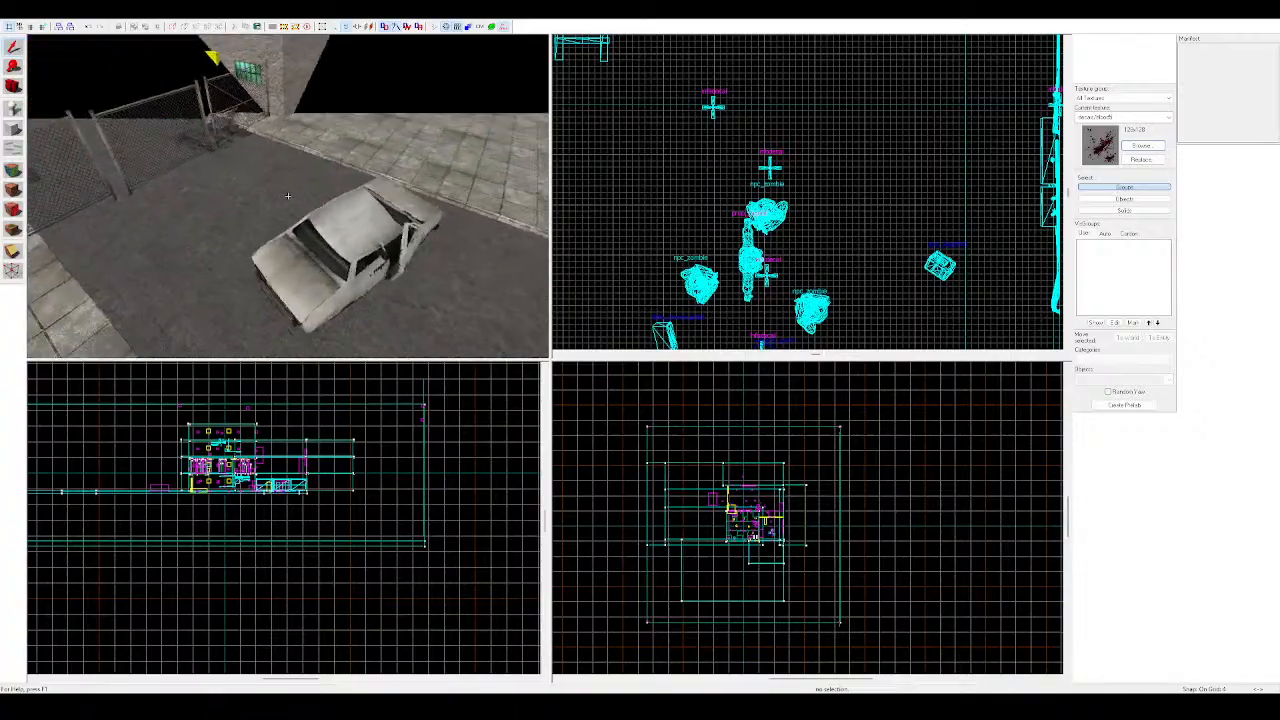
pyautogui.press('z')
pyautogui.moveTo(280, 206); pyautogui.dragTo(306, 121)
pyautogui.press('Escape')
pyautogui.press('z')
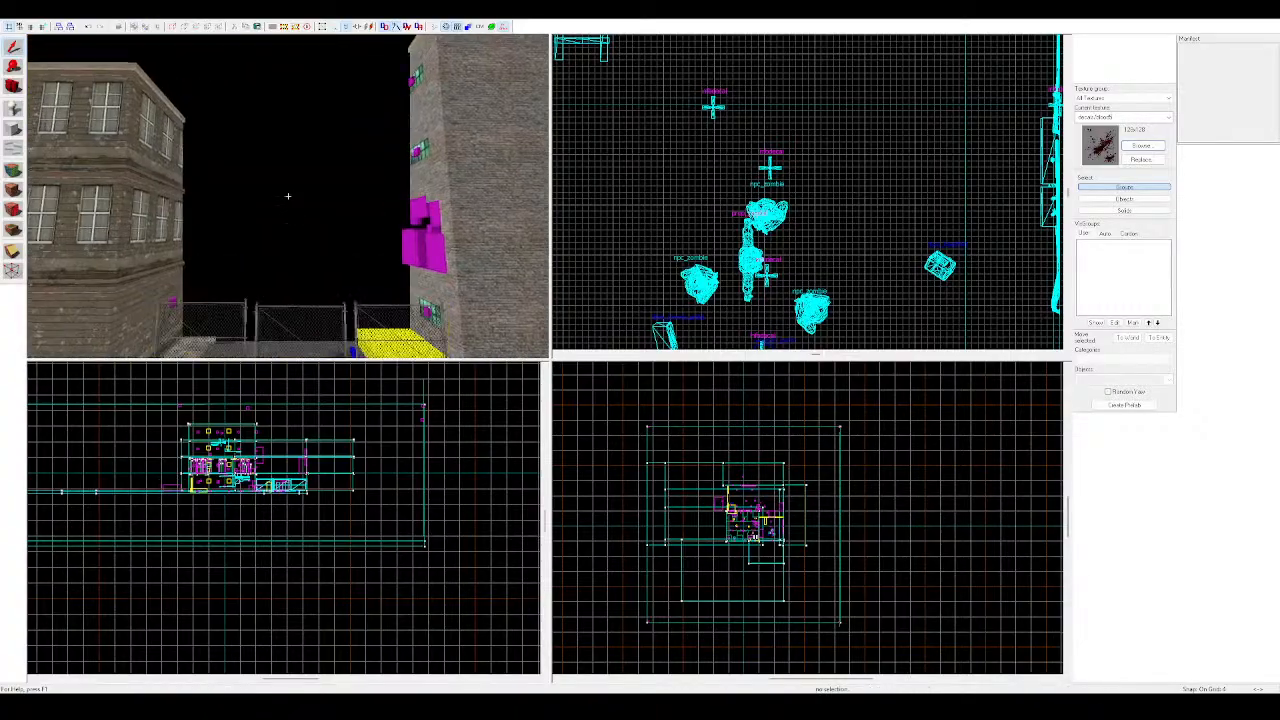
# Examine the fence rows, wrecked car, crates and building walls along the street from several viewpoints
pyautogui.press('w')
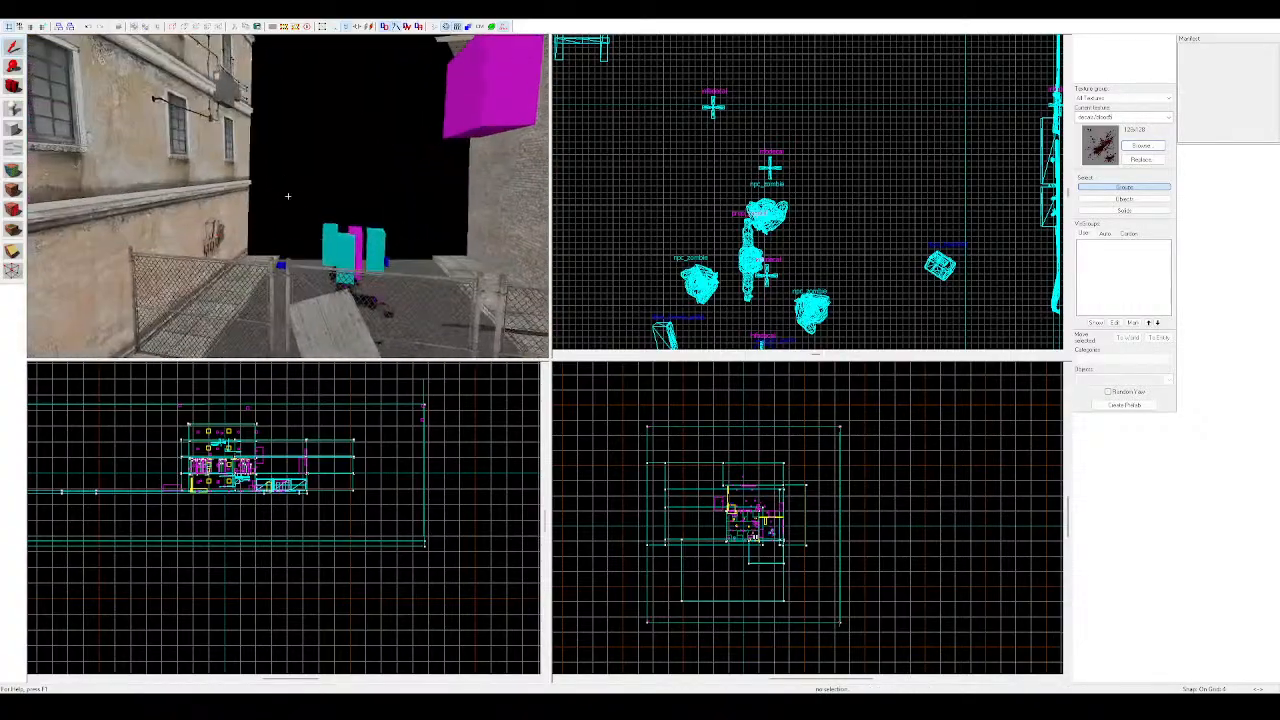
pyautogui.press('w')
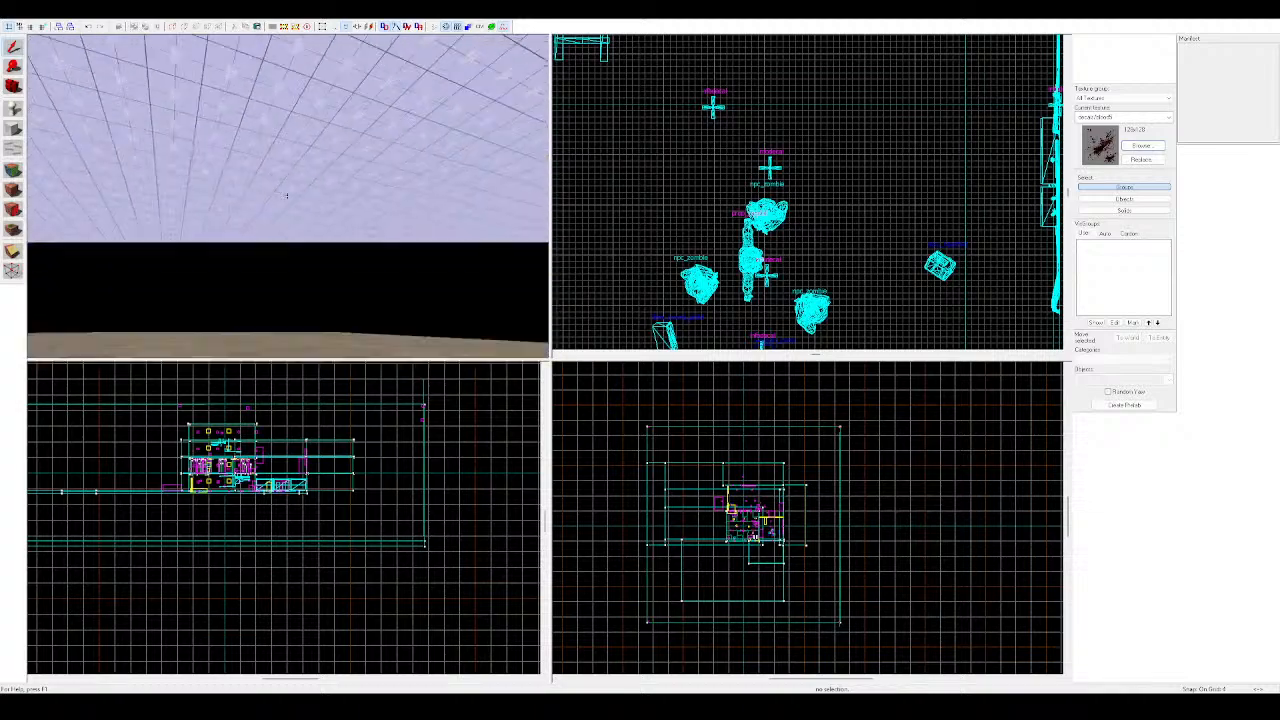
pyautogui.press('w')
pyautogui.press('w')
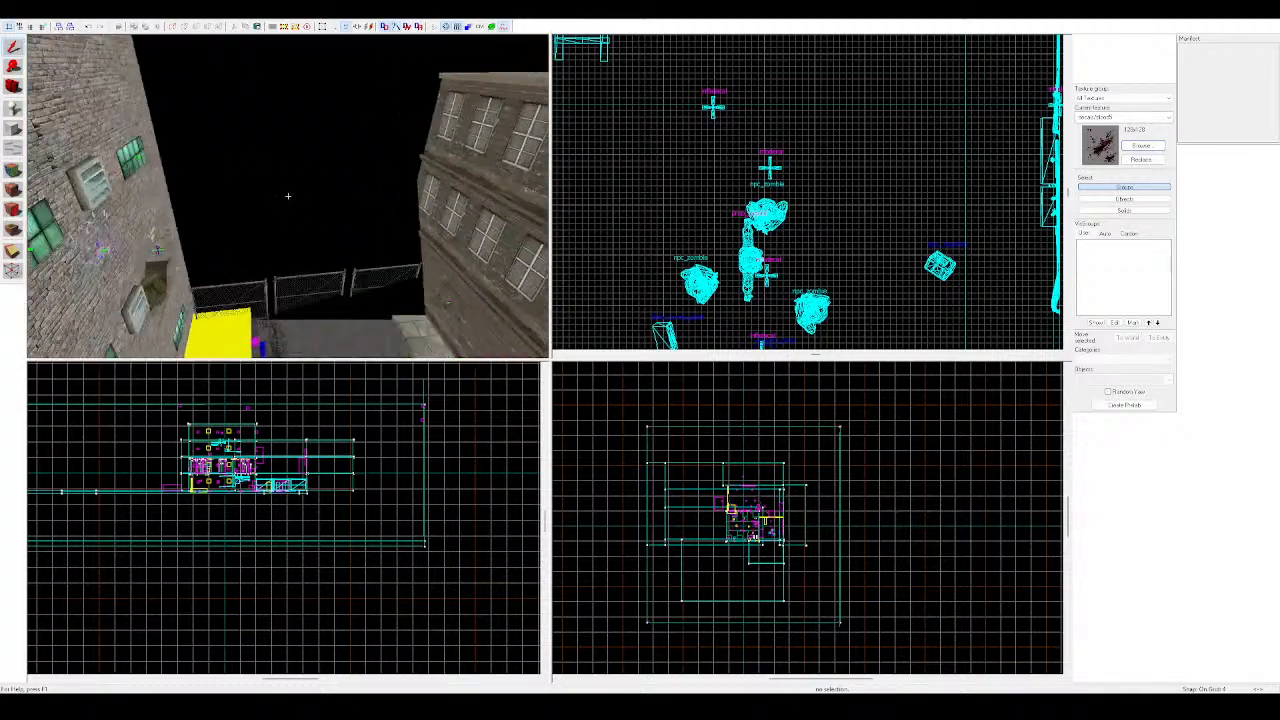
pyautogui.press('w')
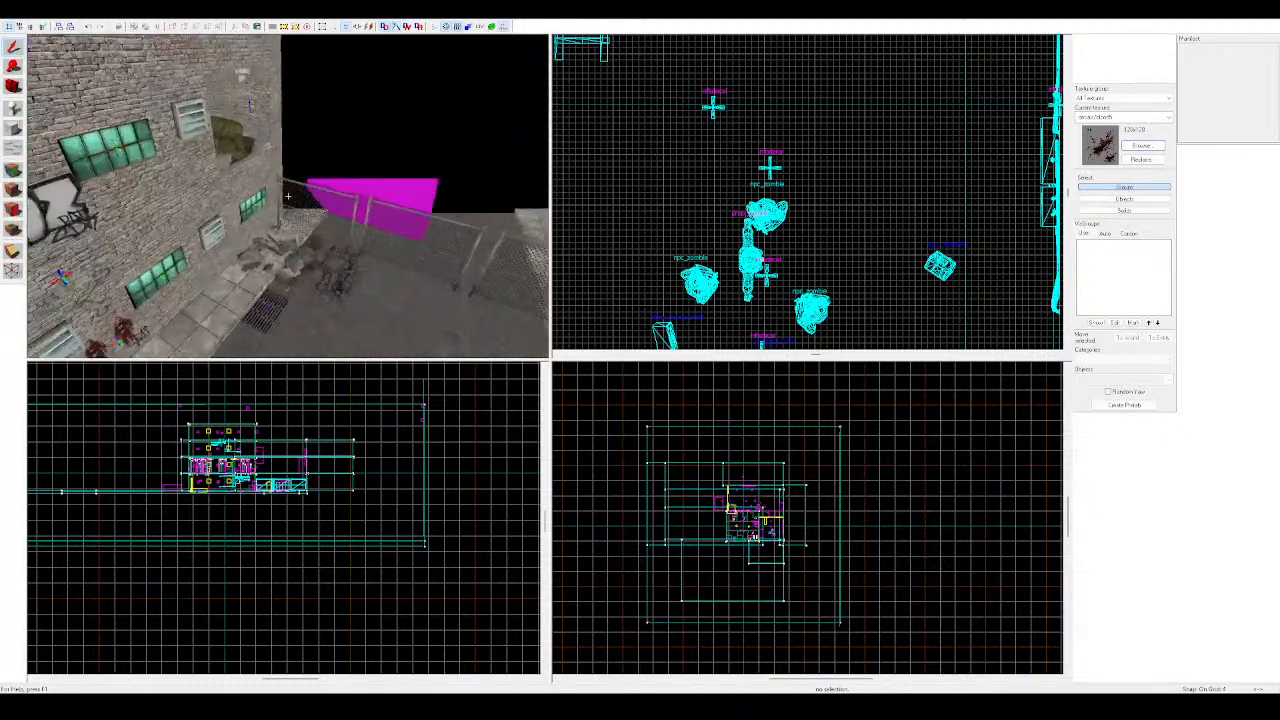
pyautogui.press('w')
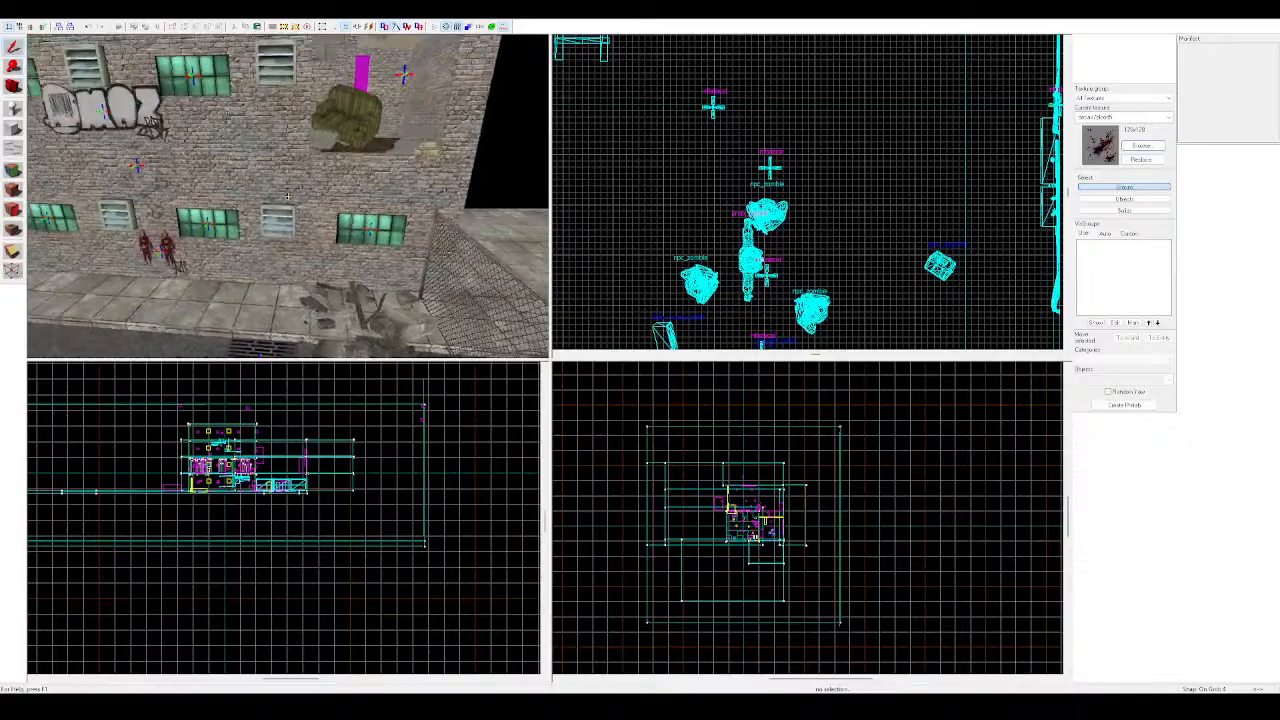
pyautogui.press('w')
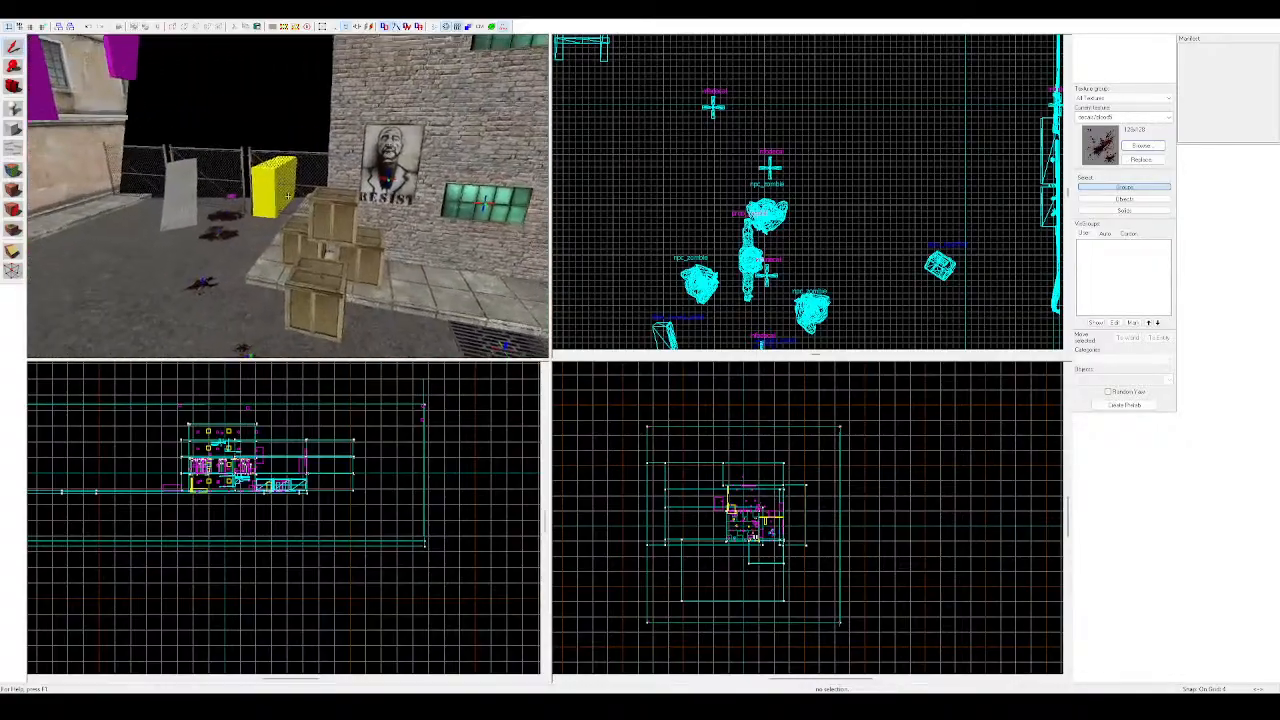
pyautogui.press('z')
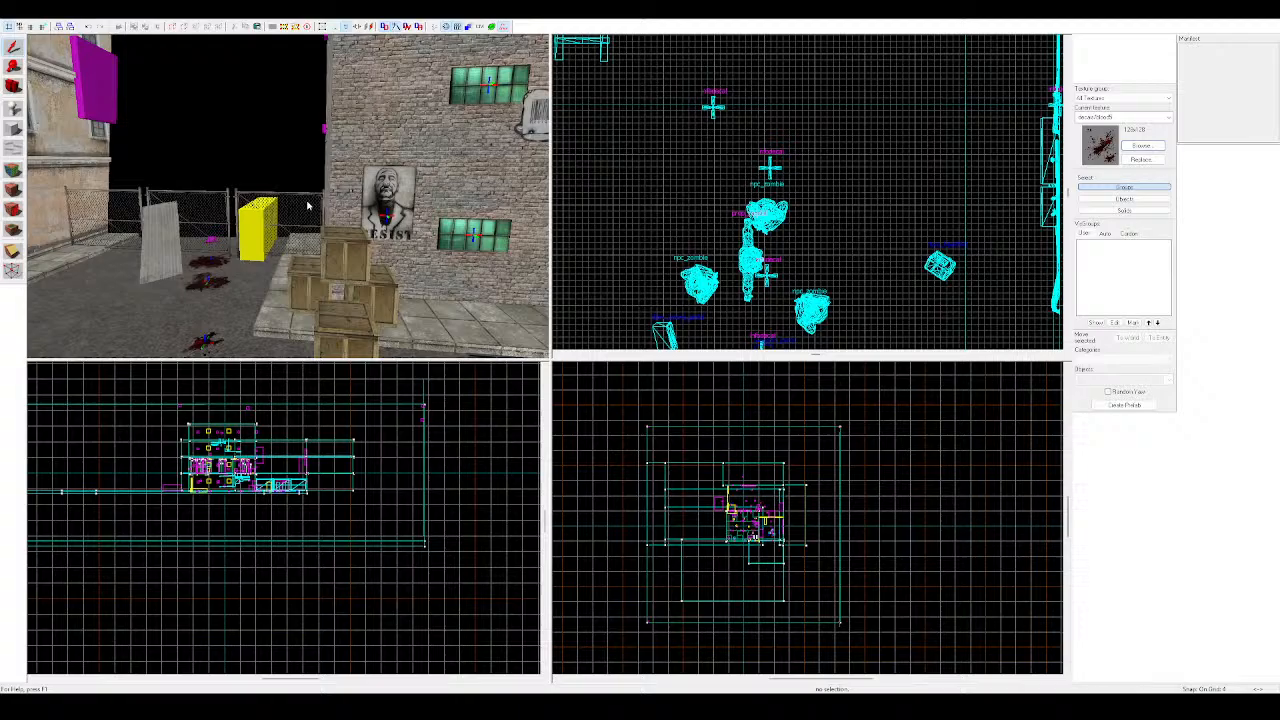
pyautogui.press('a')
pyautogui.press('z')
pyautogui.press('w')
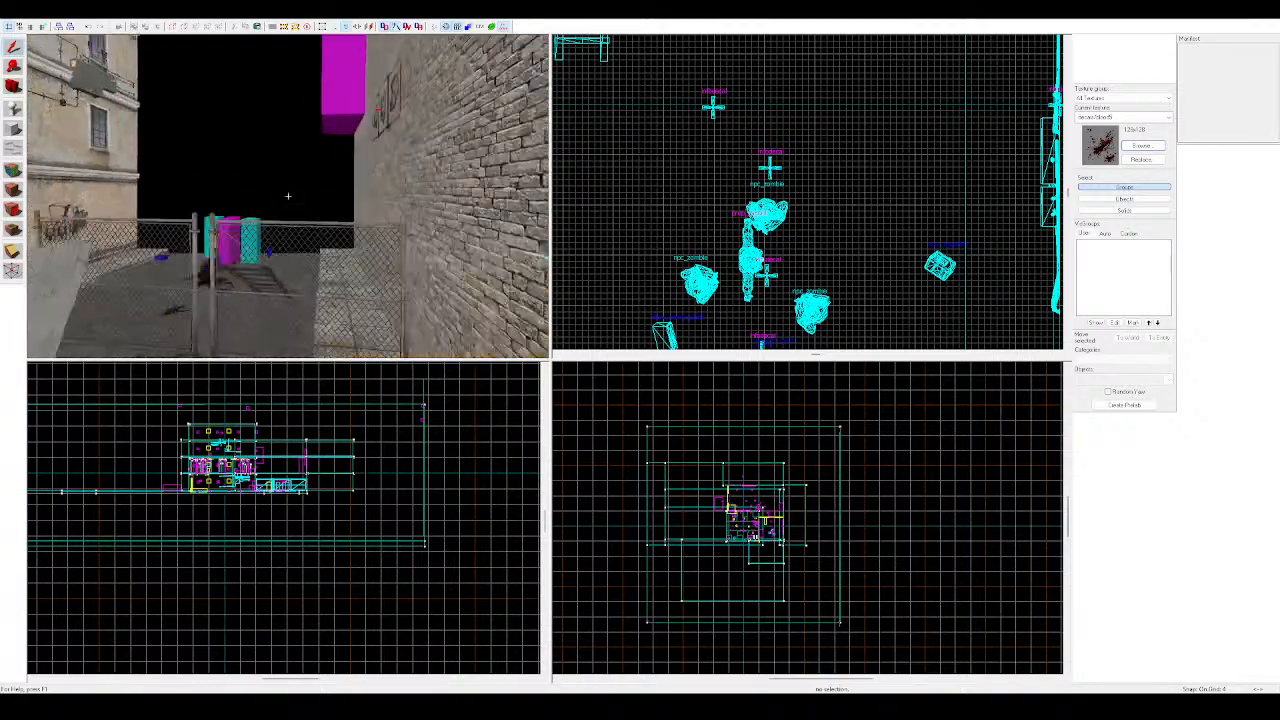
pyautogui.press('w')
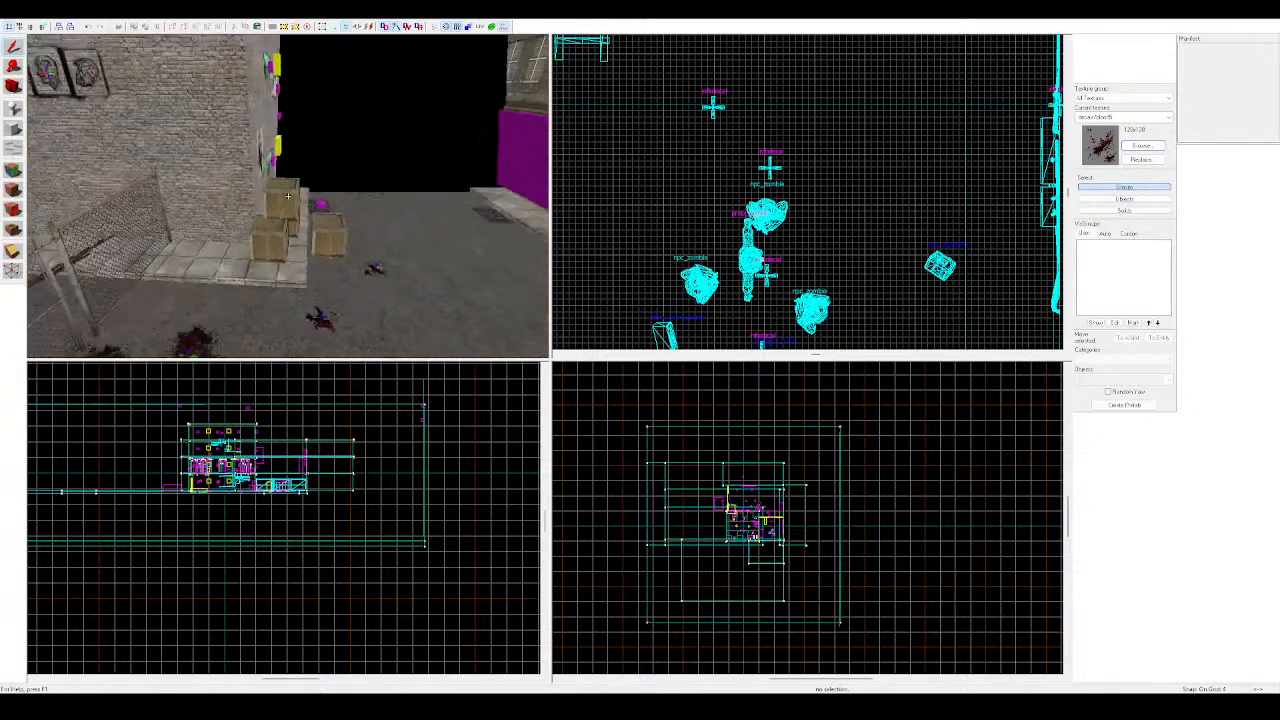
pyautogui.press('w')
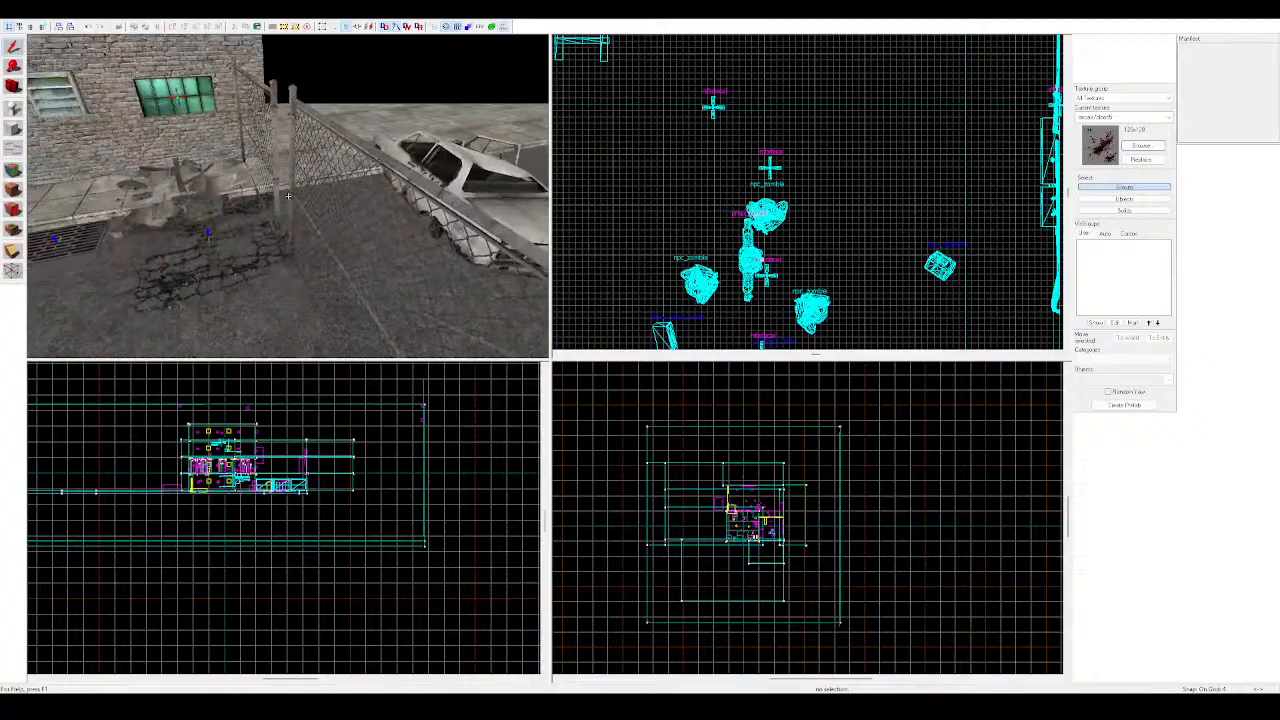
pyautogui.press('s')
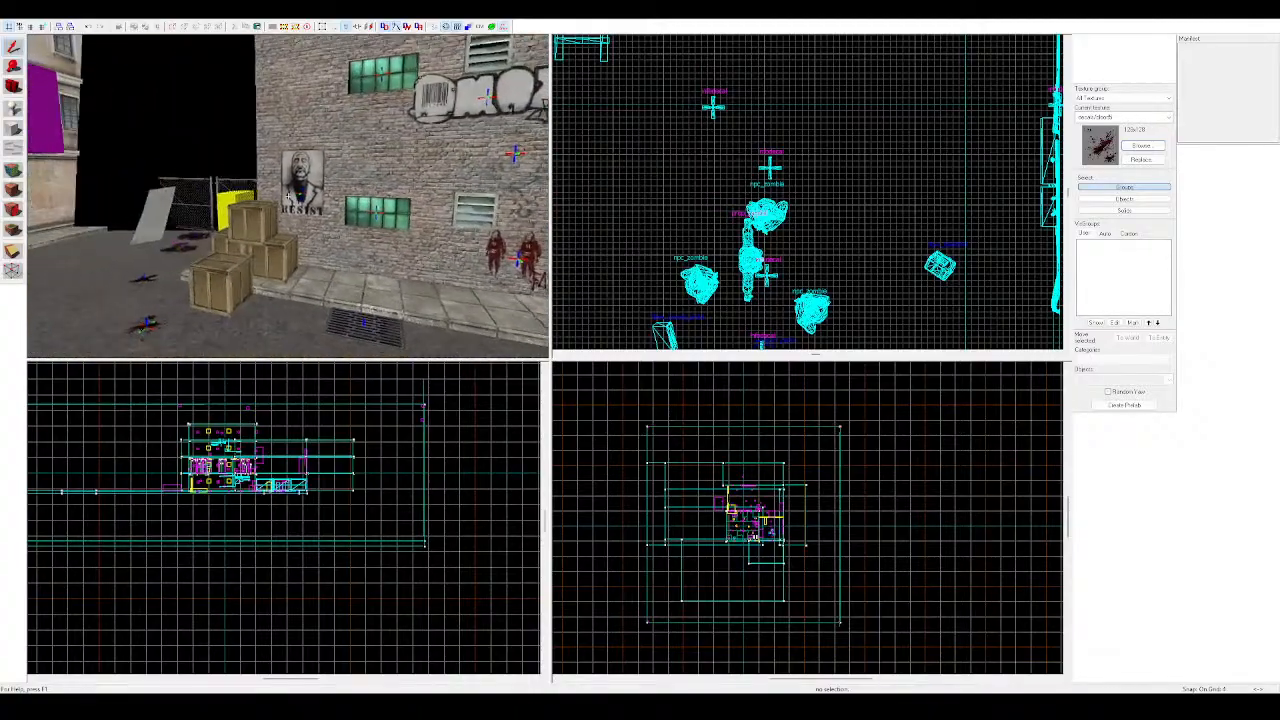
pyautogui.press('w')
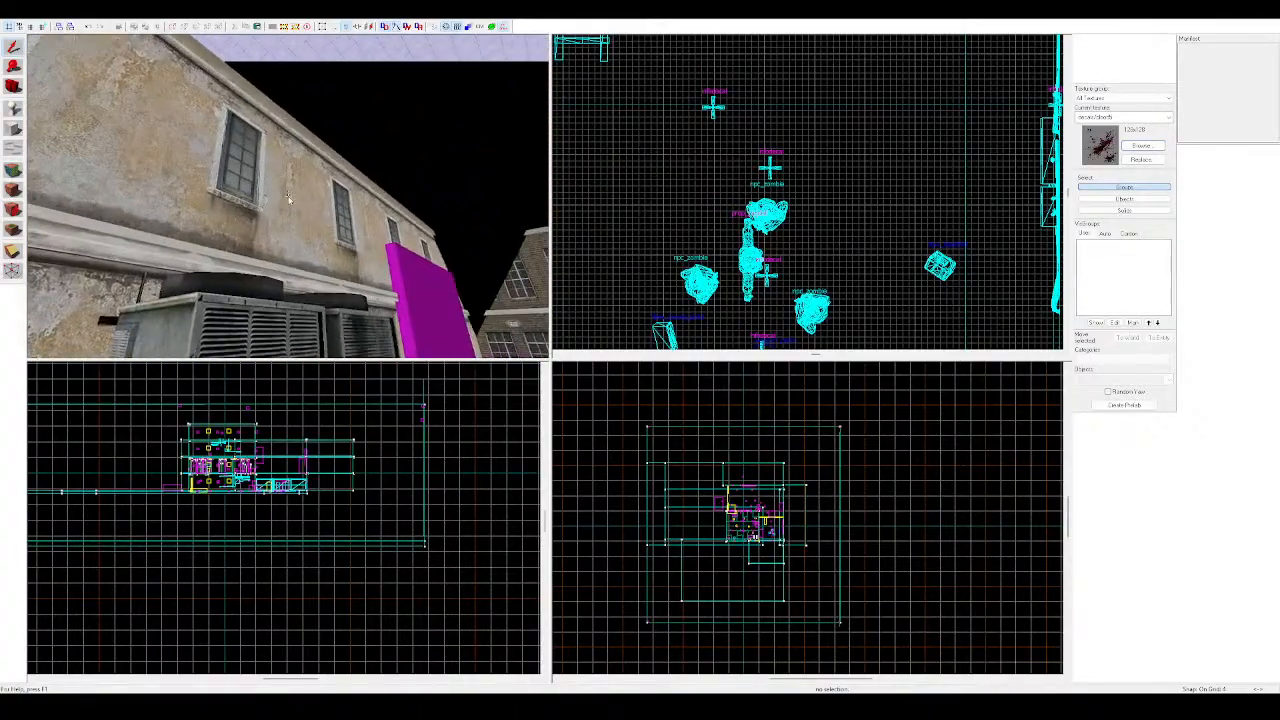
pyautogui.press('z')
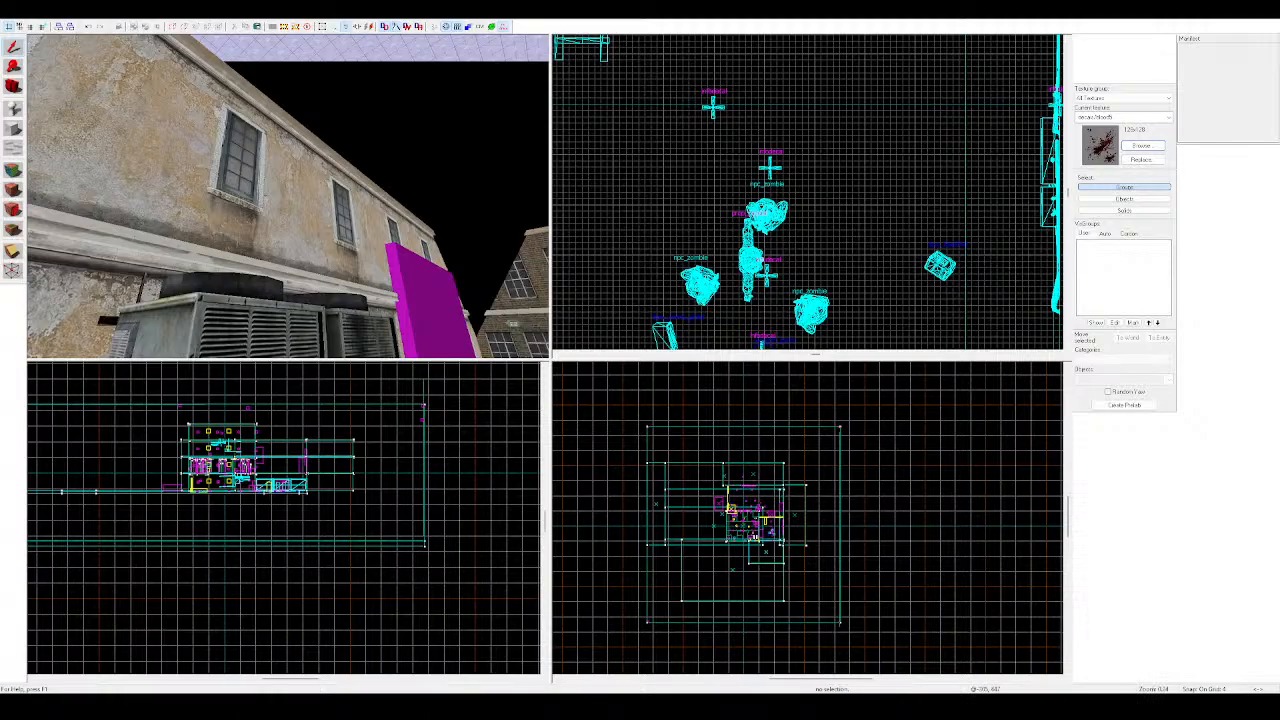
# Inspect the rooftops, skybox and open street ends around the fenced-off area
pyautogui.press('z')
pyautogui.press('w')
pyautogui.press('w')
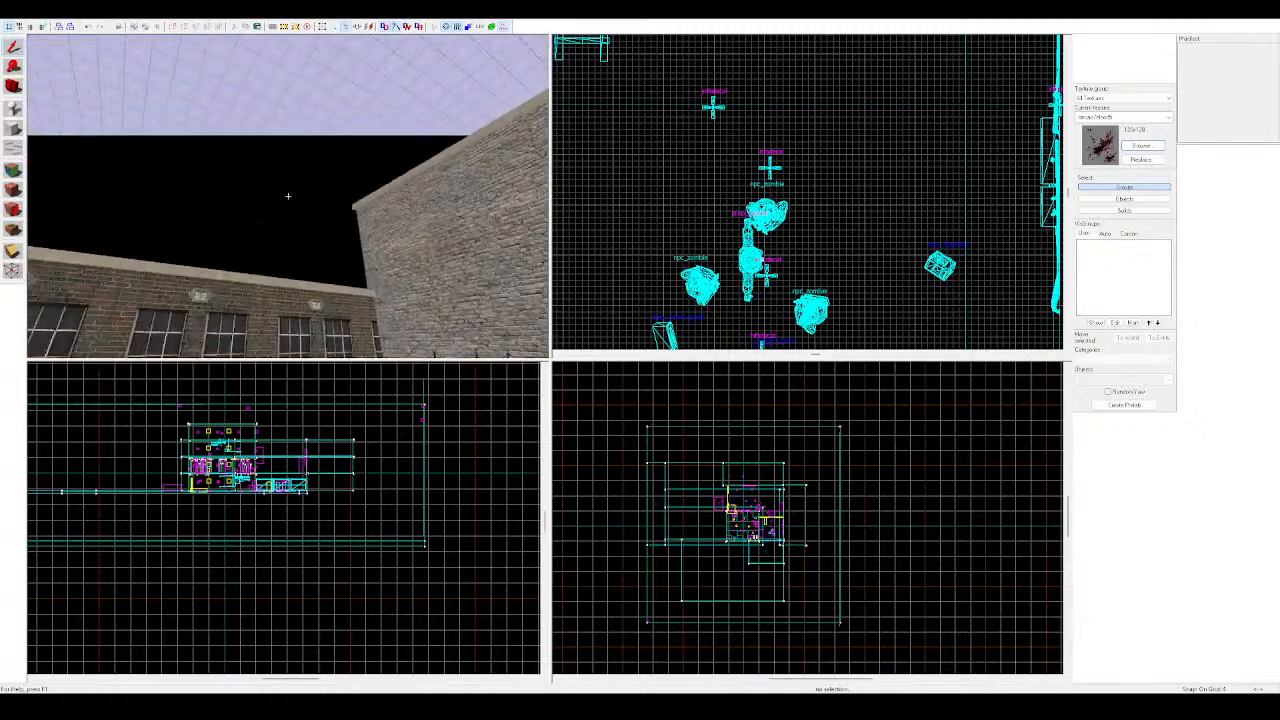
pyautogui.press('w')
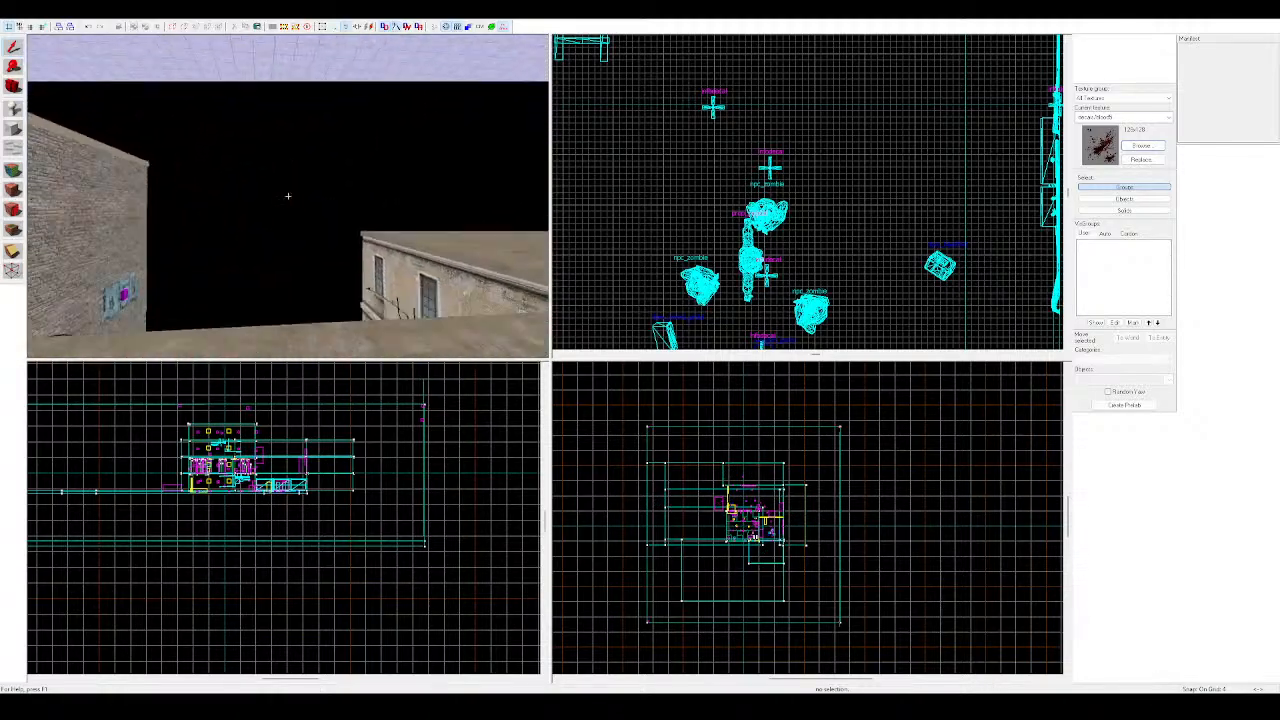
pyautogui.press('w')
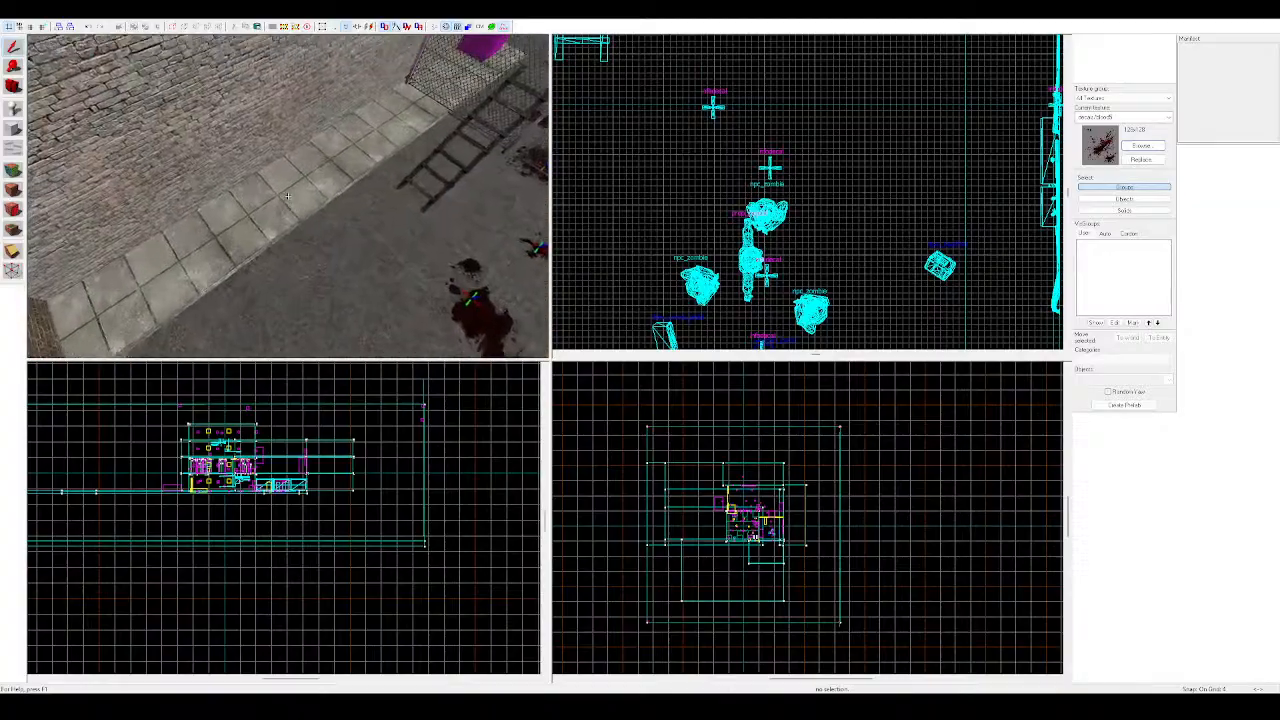
pyautogui.press('w')
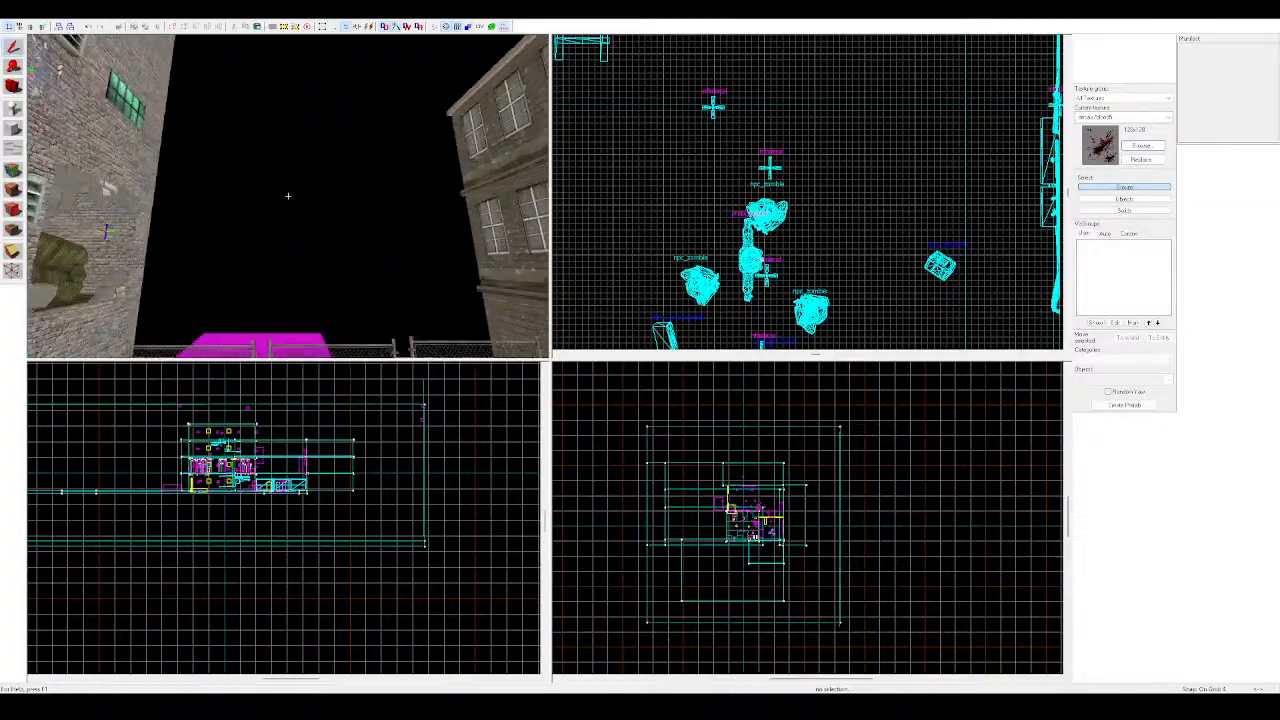
pyautogui.press('w')
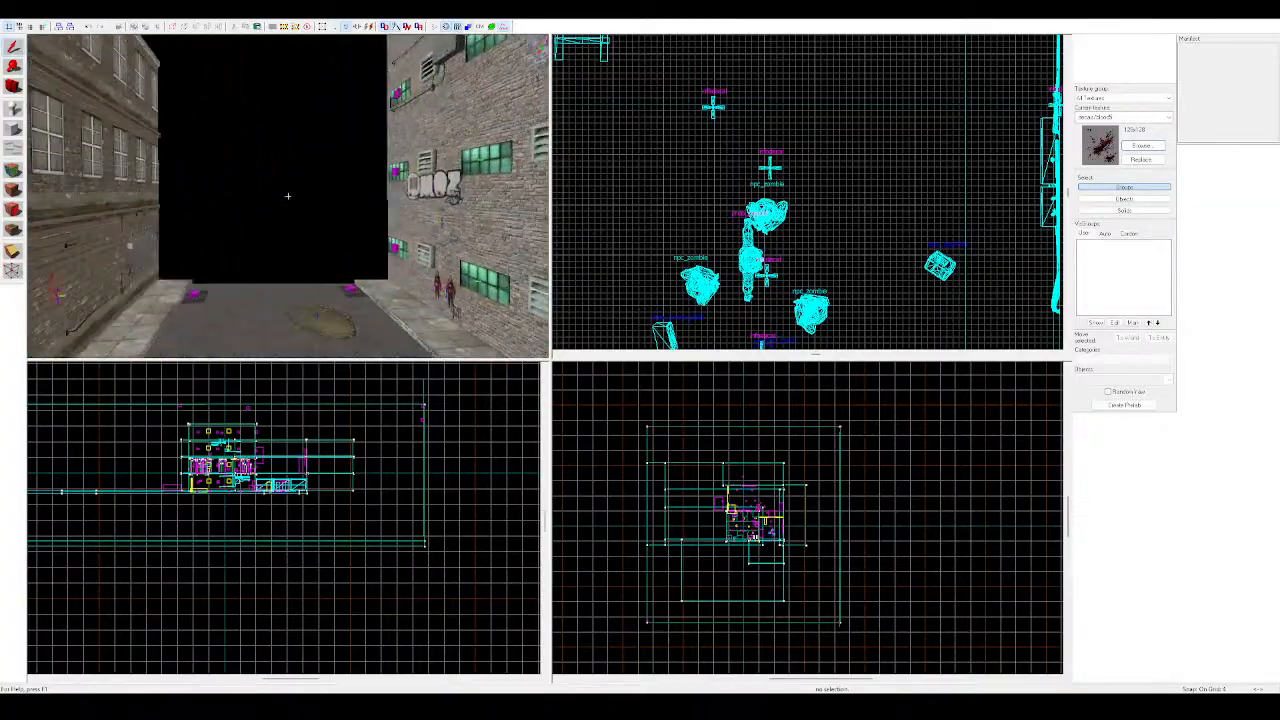
pyautogui.press('w')
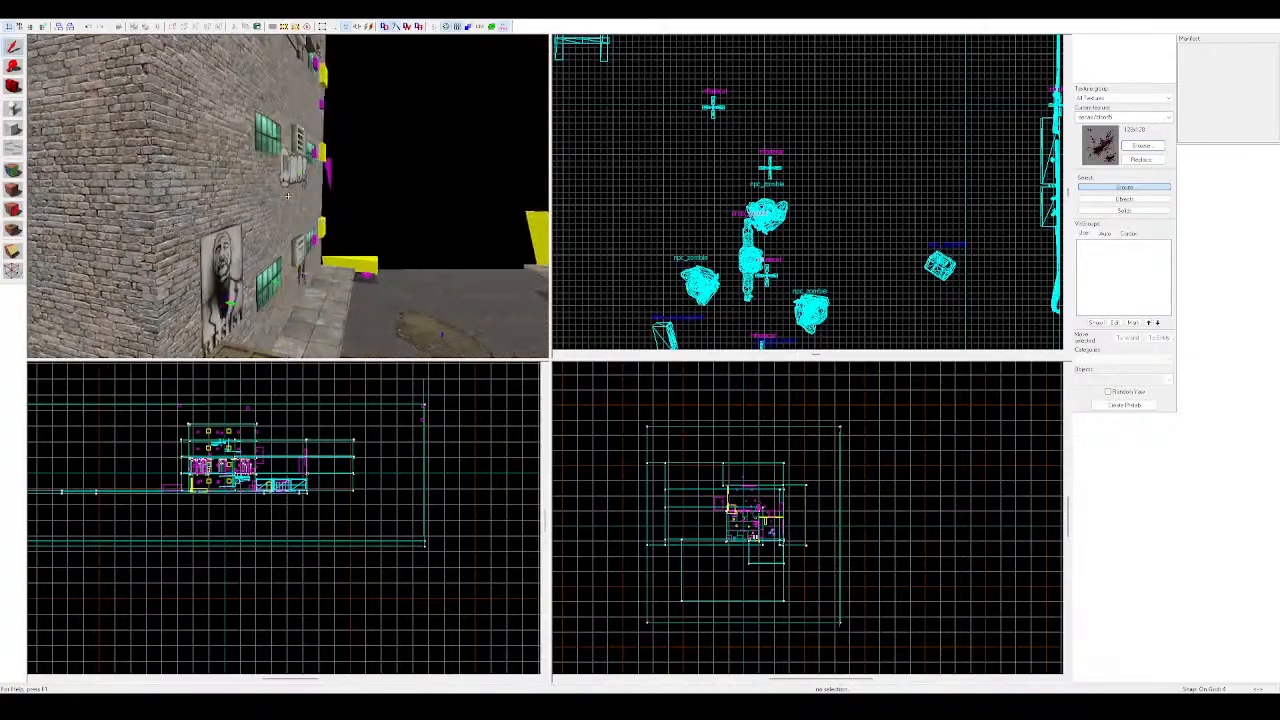
pyautogui.press('z')
pyautogui.press('z')
pyautogui.press('w')
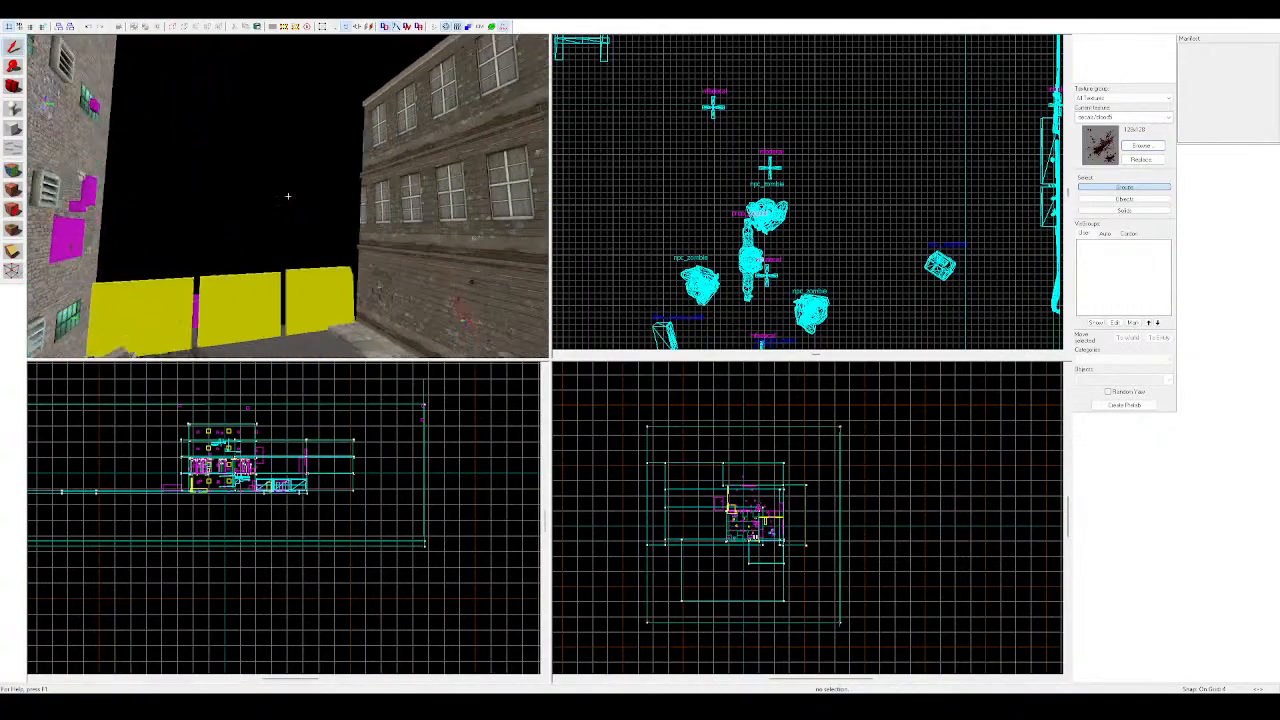
pyautogui.press('z')
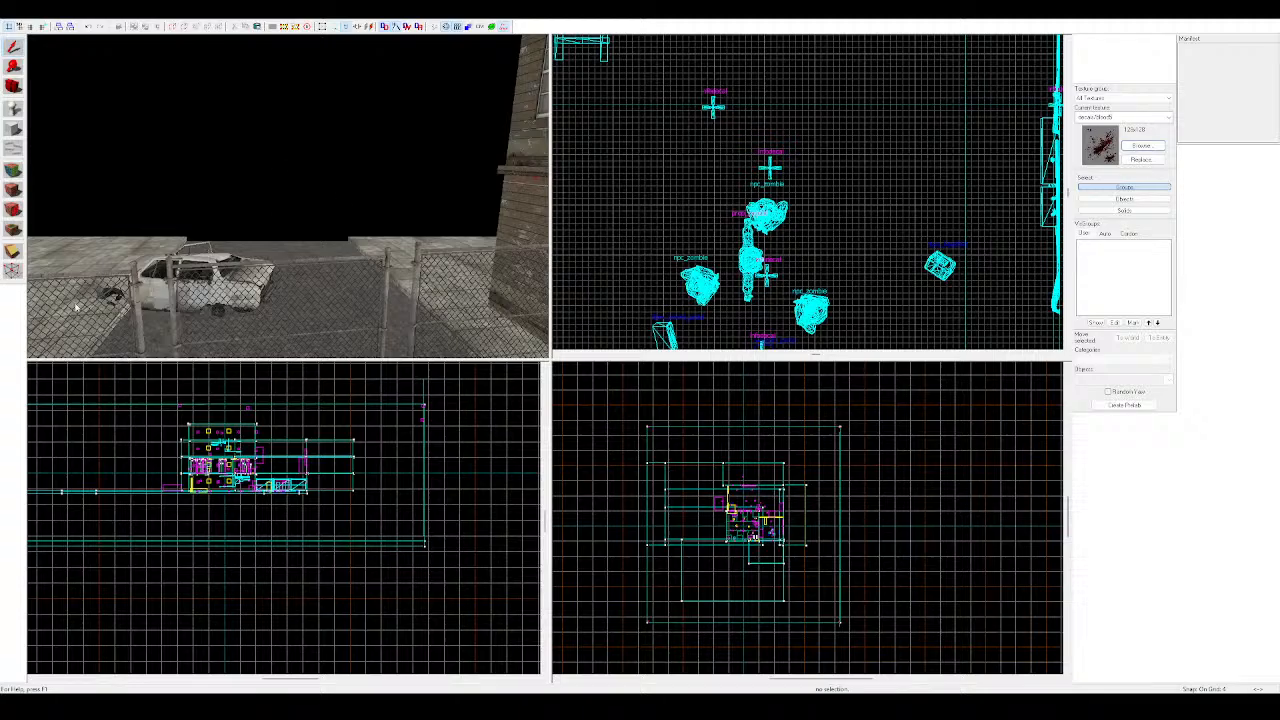
# Convert the chain-link fence panel beside the building wall into a prop_door_rotating entity
pyautogui.press('z')
pyautogui.press('a')
pyautogui.press('w')
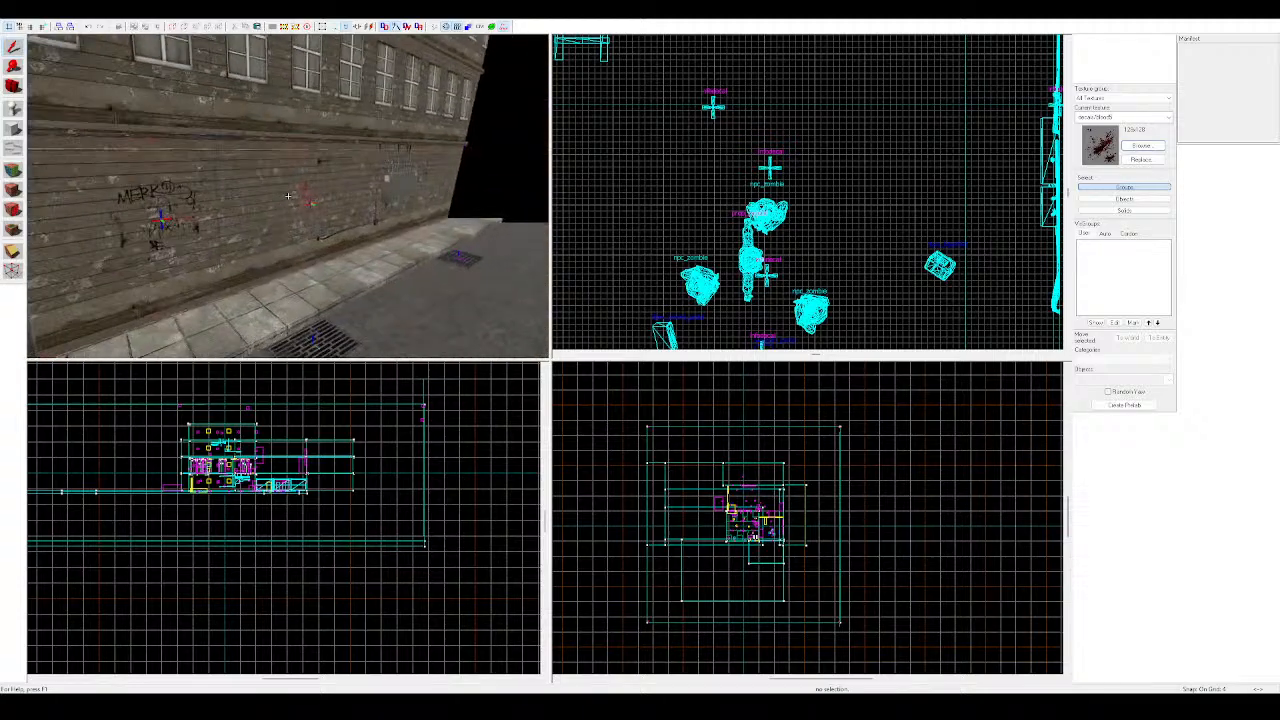
pyautogui.press('w')
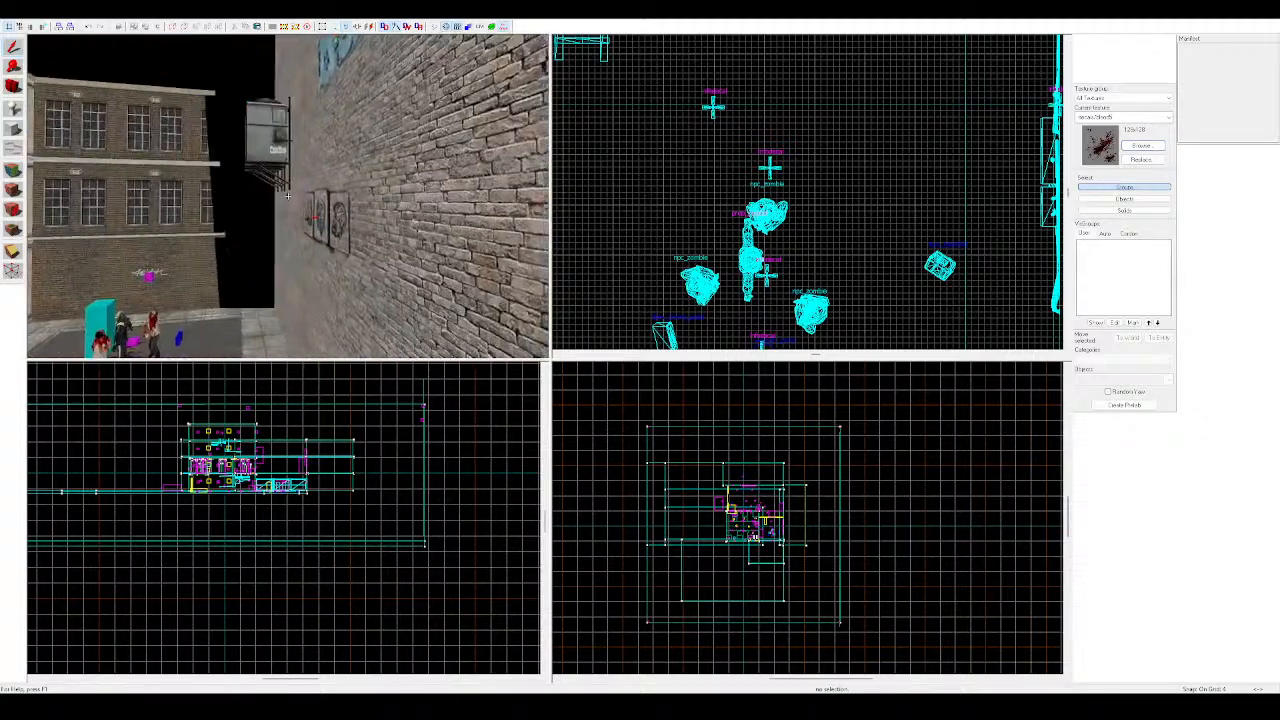
pyautogui.press('w')
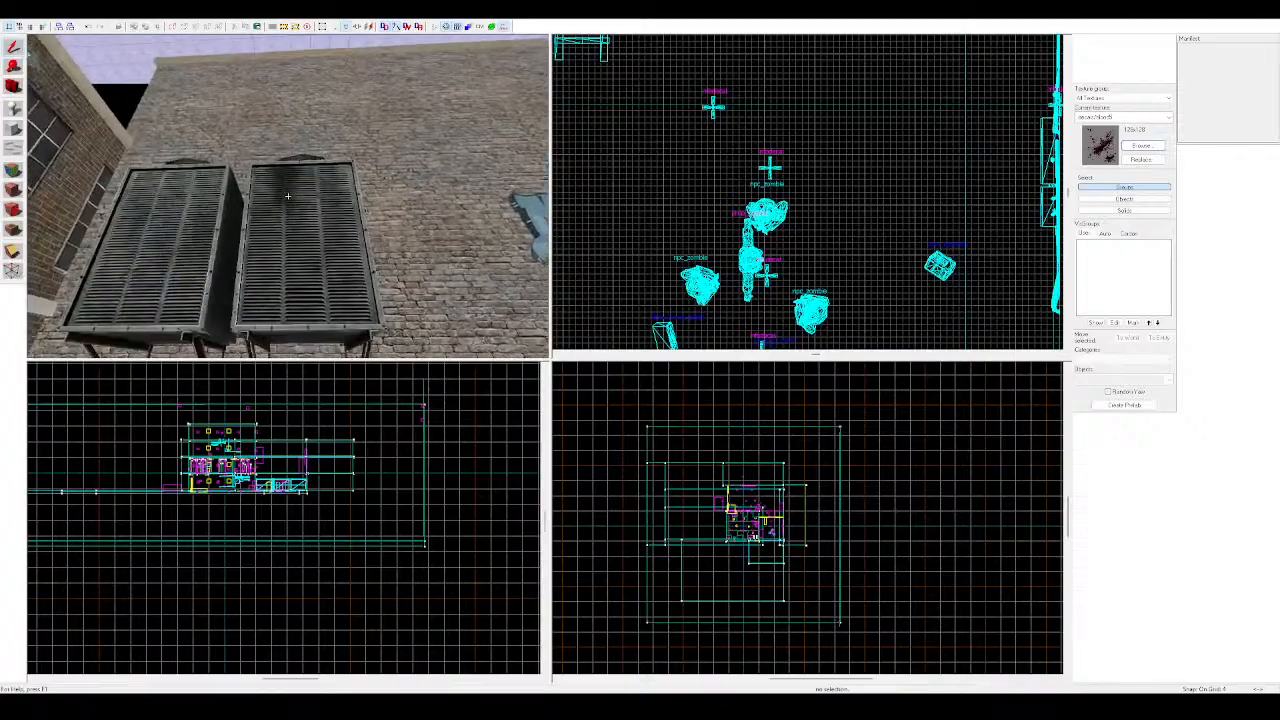
pyautogui.press('w')
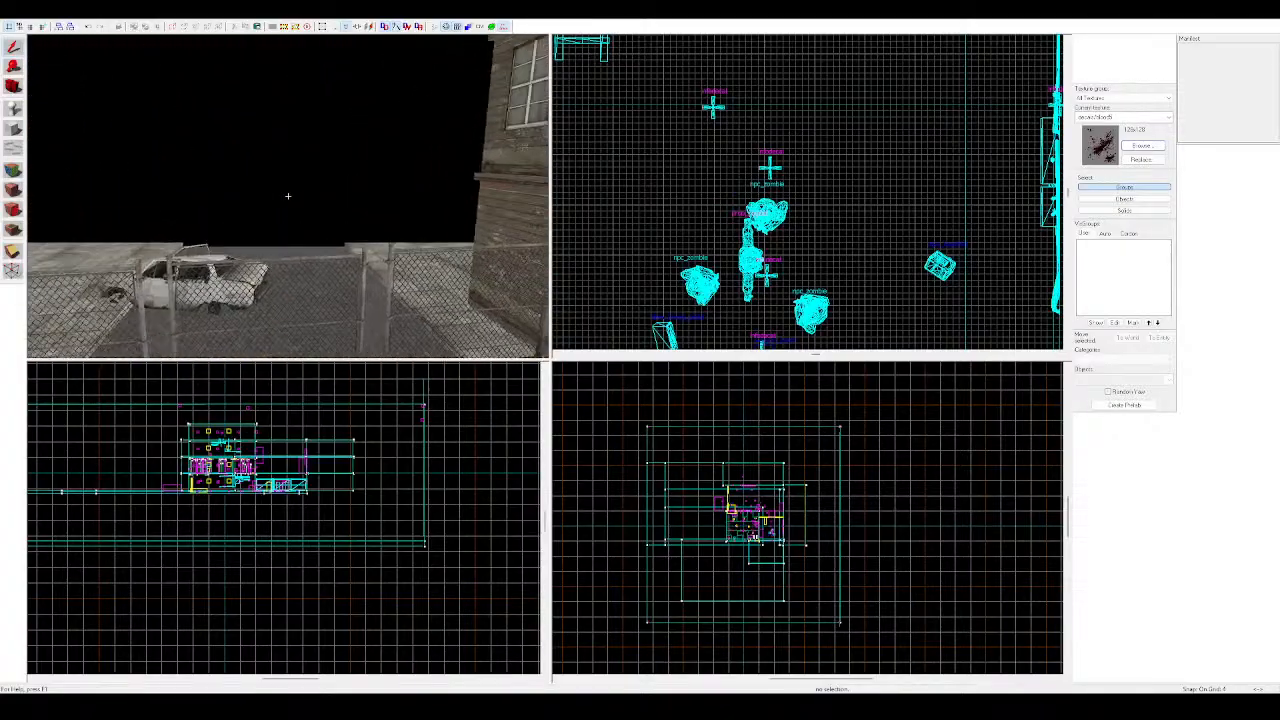
pyautogui.click(284, 196)
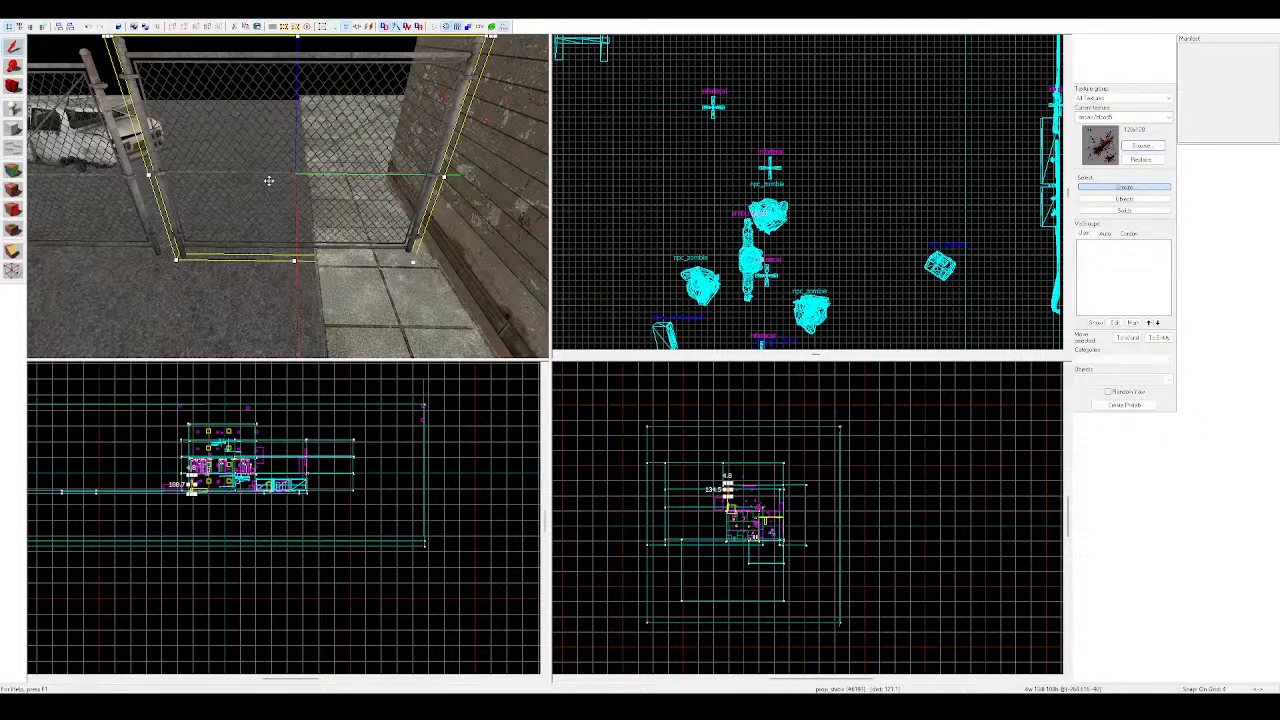
pyautogui.press('a')
pyautogui.press('d')
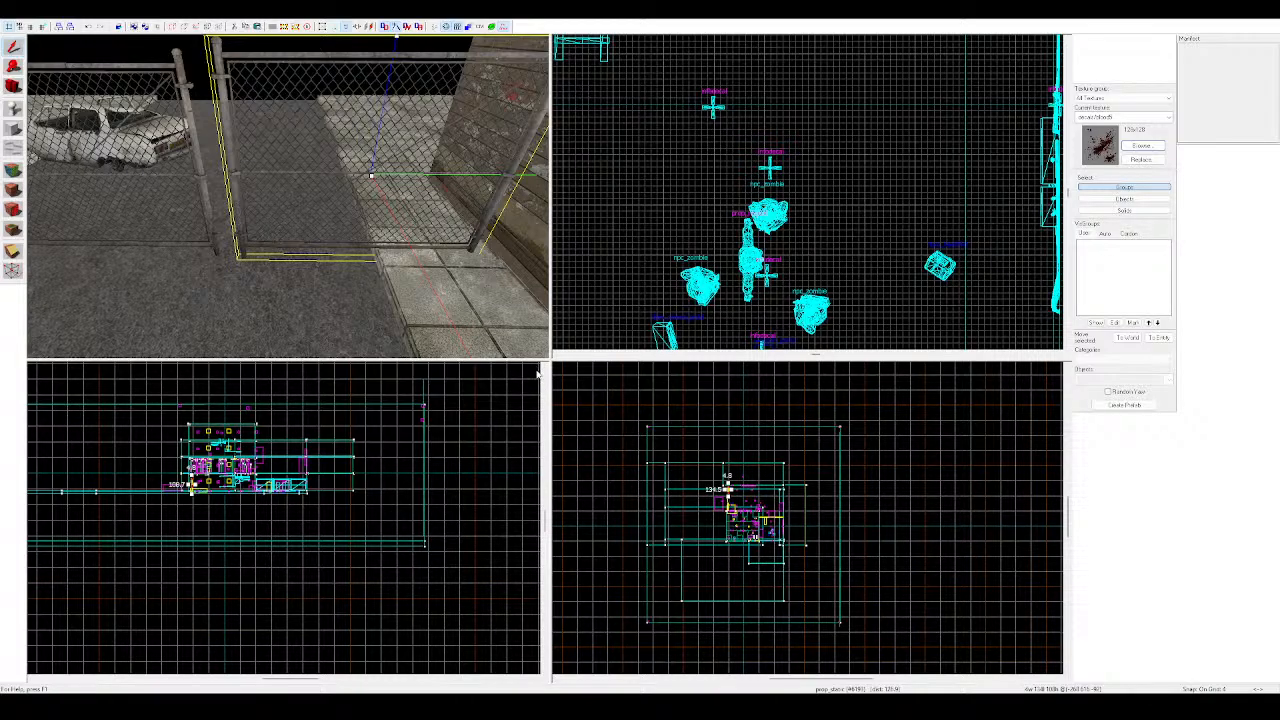
pyautogui.click(791, 469)
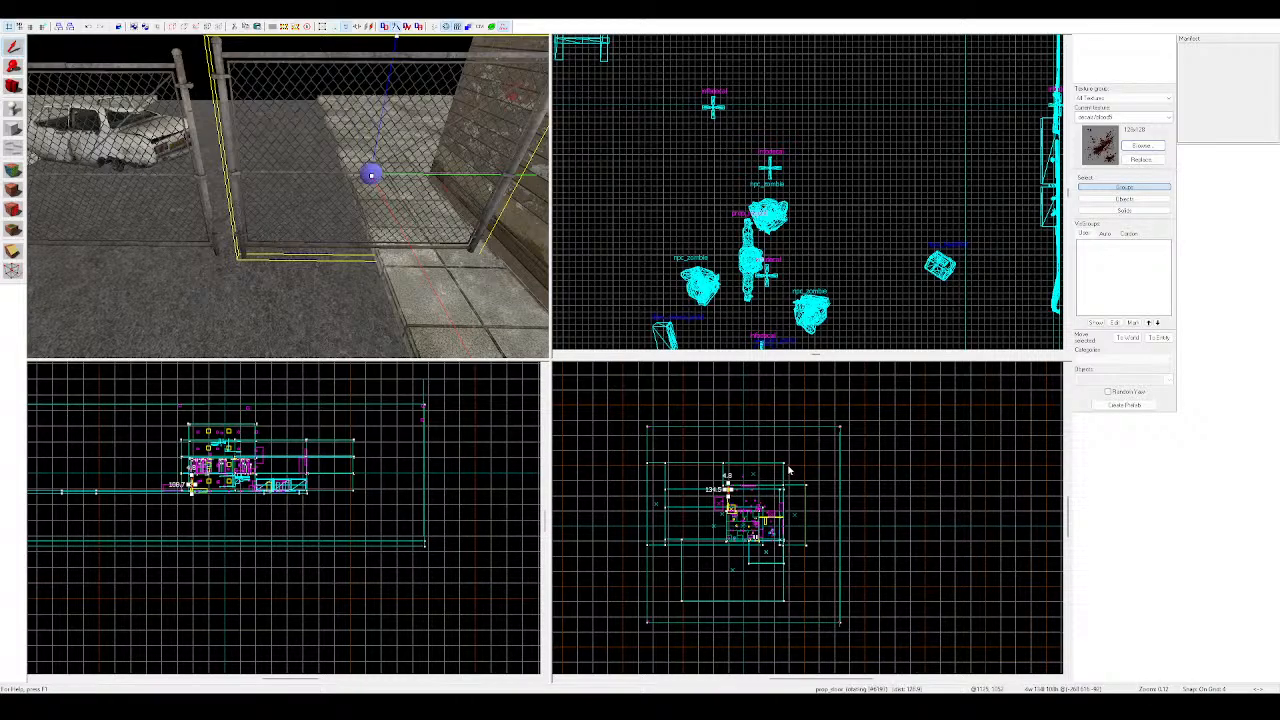
# Place the fence gate's hinge point at its wall-side post and clear the selection
pyautogui.click(372, 176)
pyautogui.scroll(2, 755, 515)
pyautogui.scroll(6, 755, 517)
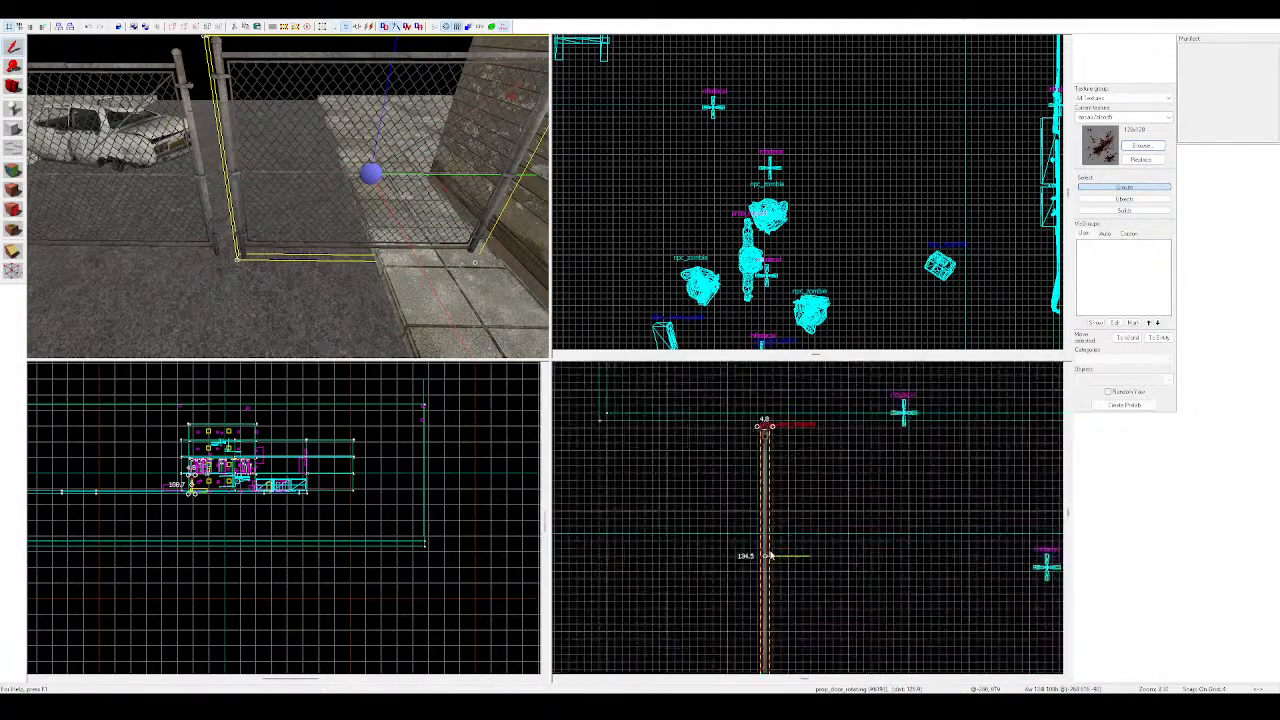
pyautogui.moveTo(765, 560); pyautogui.dragTo(727, 537)
pyautogui.scroll(-1, 758, 570)
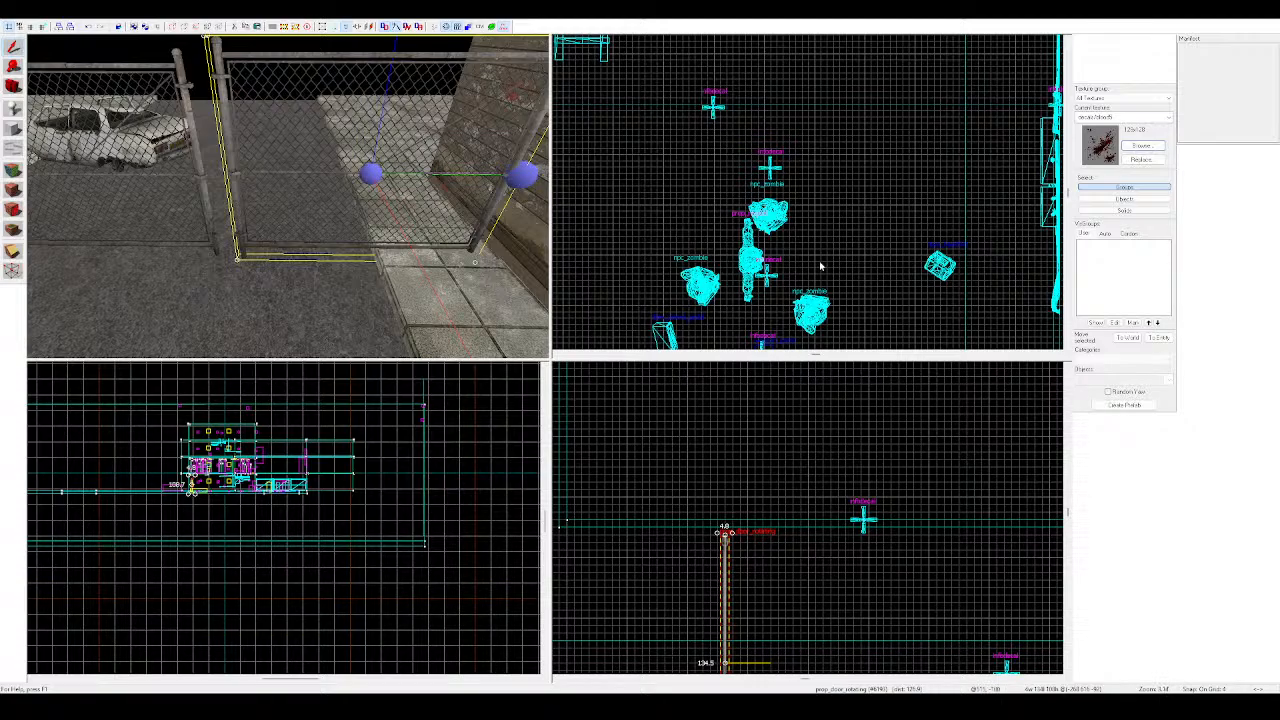
pyautogui.press('z')
pyautogui.press('z')
pyautogui.press('w')
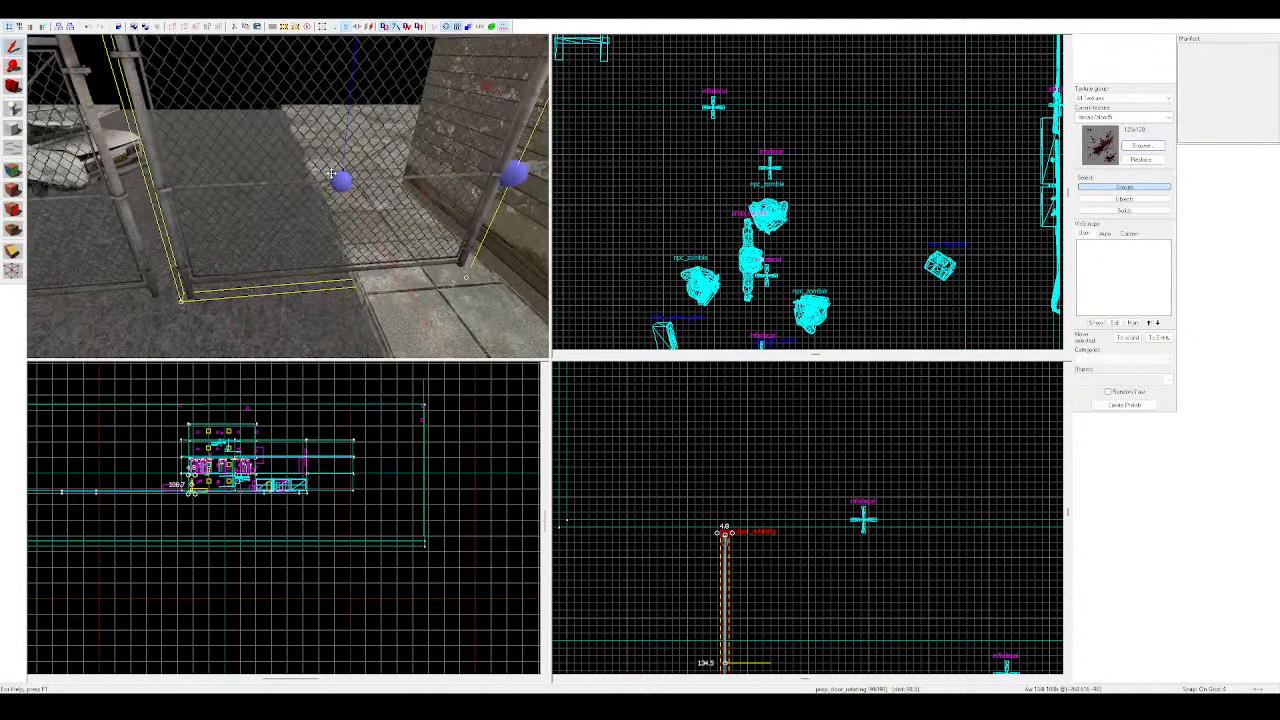
pyautogui.press('s')
pyautogui.press('z')
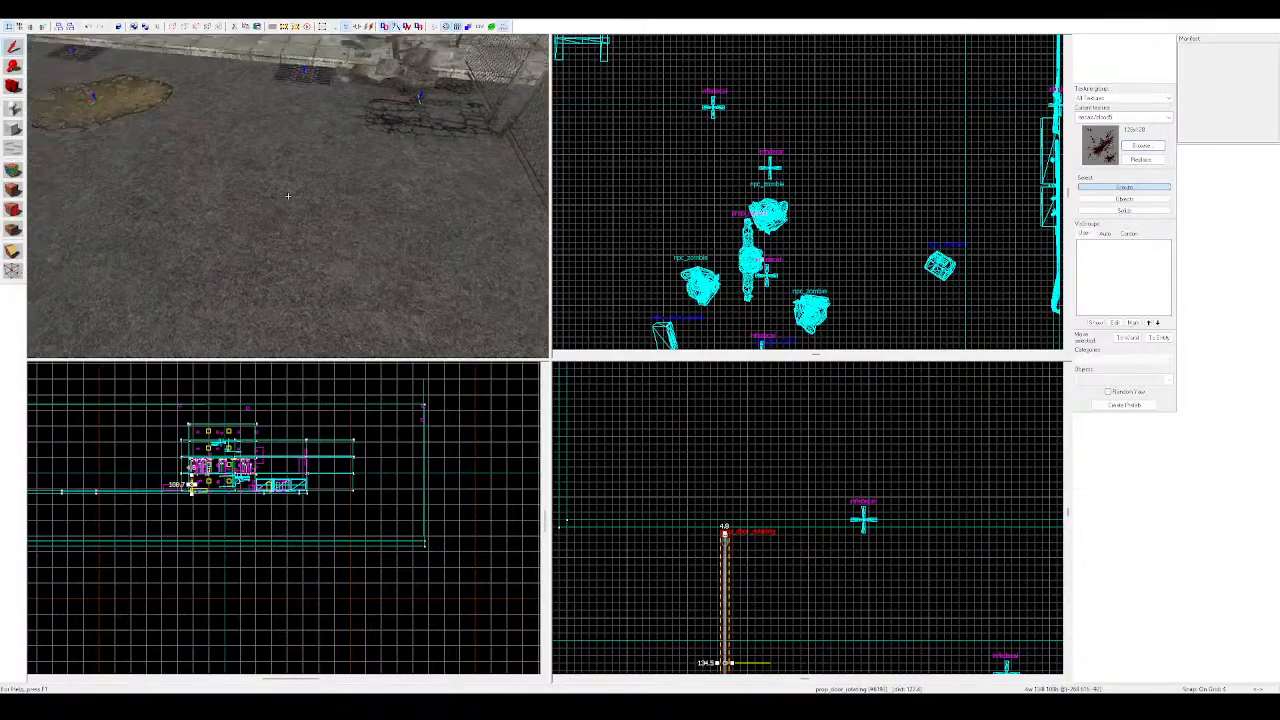
pyautogui.press('Escape')
# Reselect the fence gate to check its hinge point from farther back, and clear the selection
pyautogui.press('w')
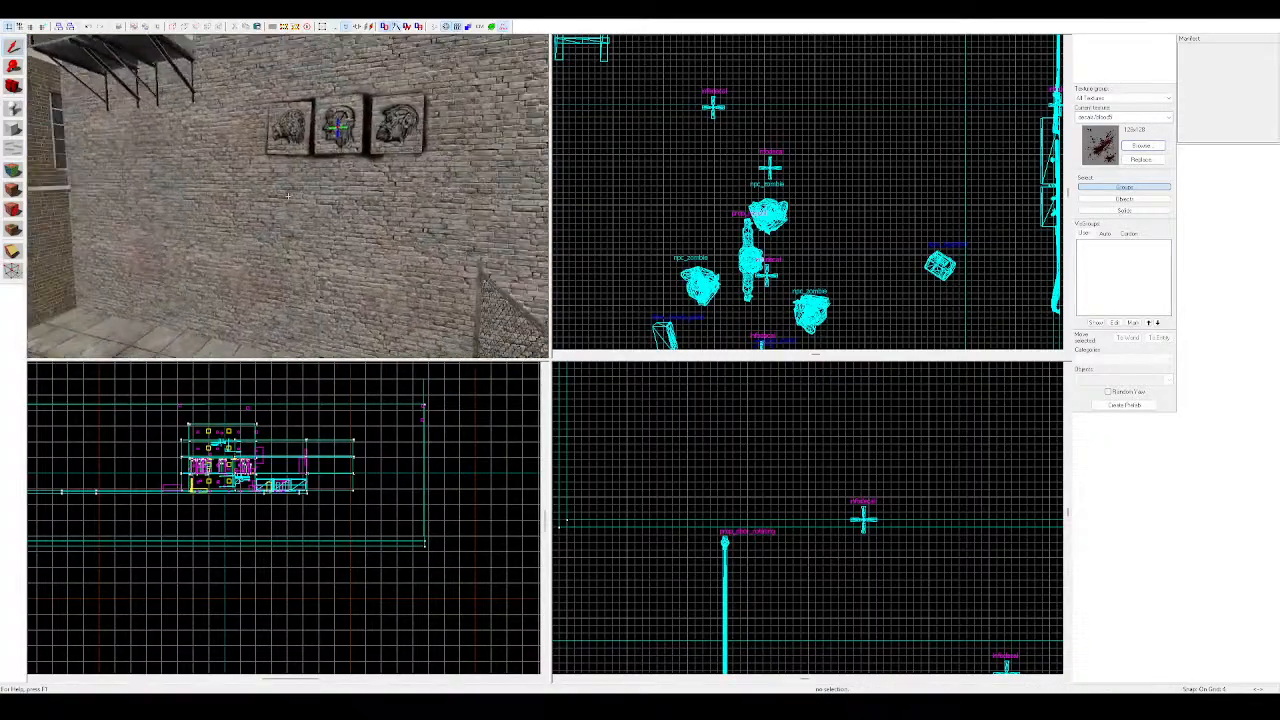
pyautogui.click(288, 196)
pyautogui.press('z')
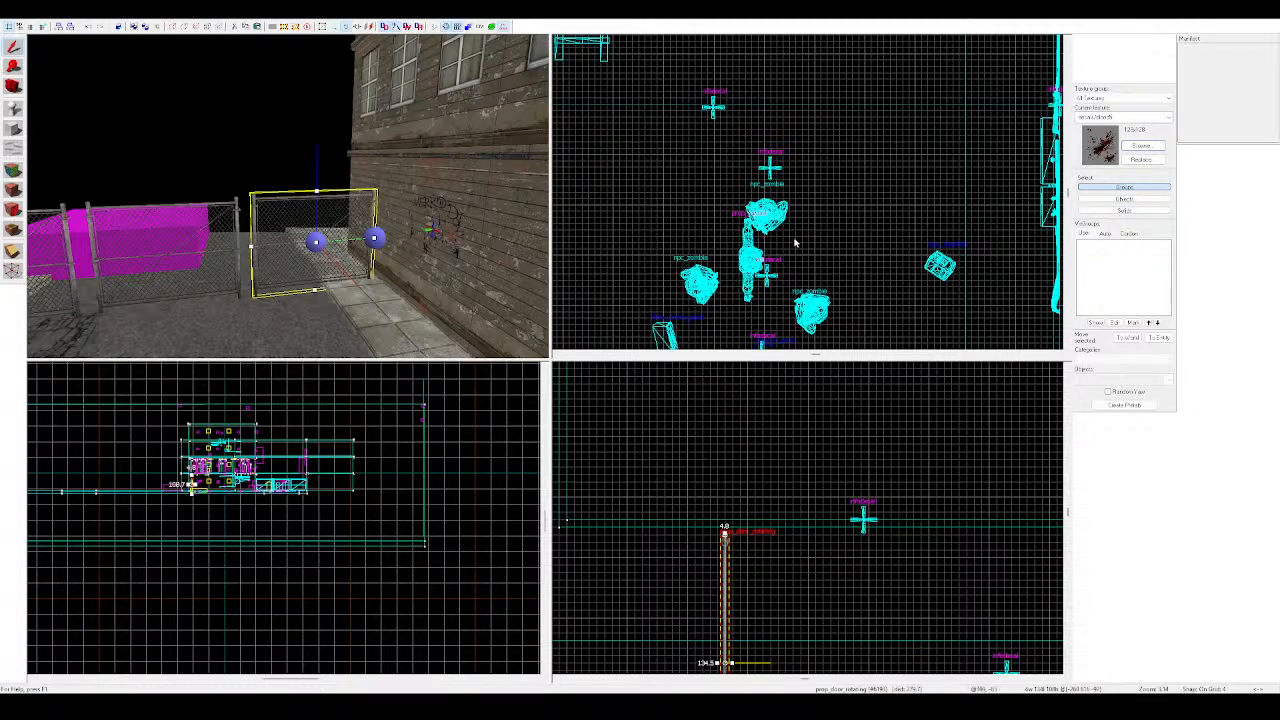
pyautogui.press('z')
pyautogui.press('Escape')
# Examine the crates, graffiti walls and sidewalk corner around the zombies in the fenced-off street
pyautogui.press('w')
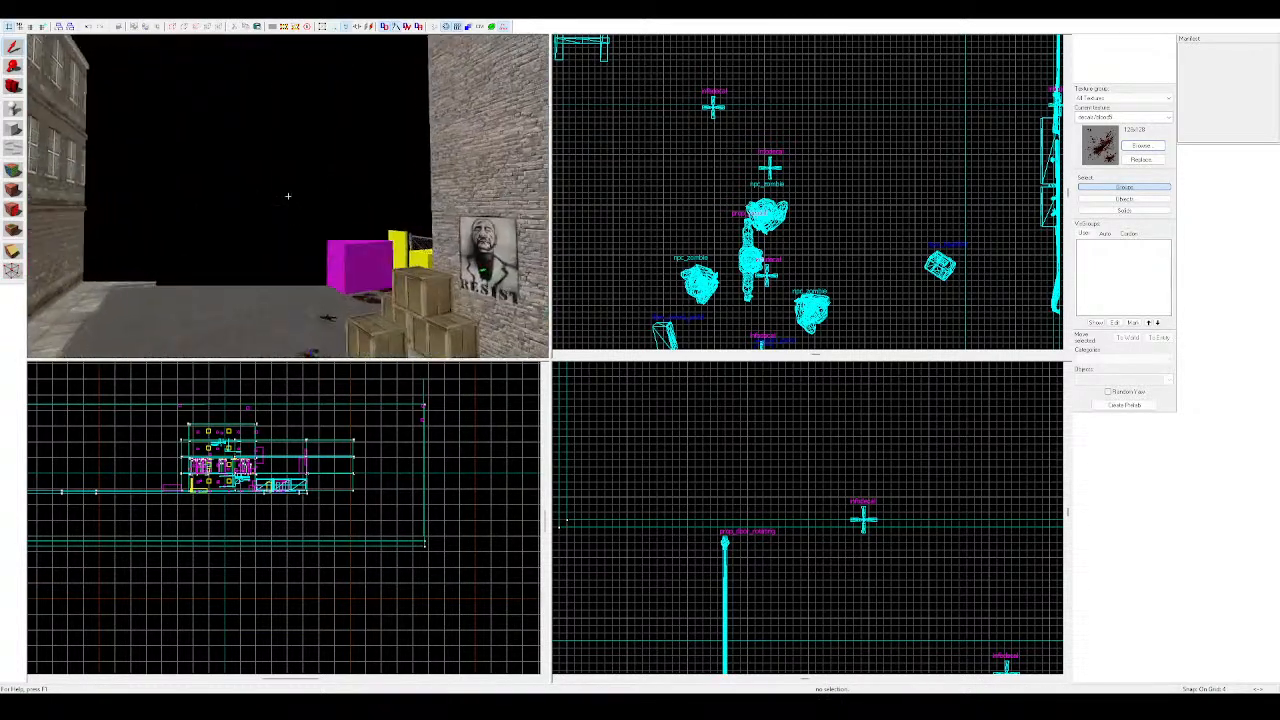
pyautogui.press('w')
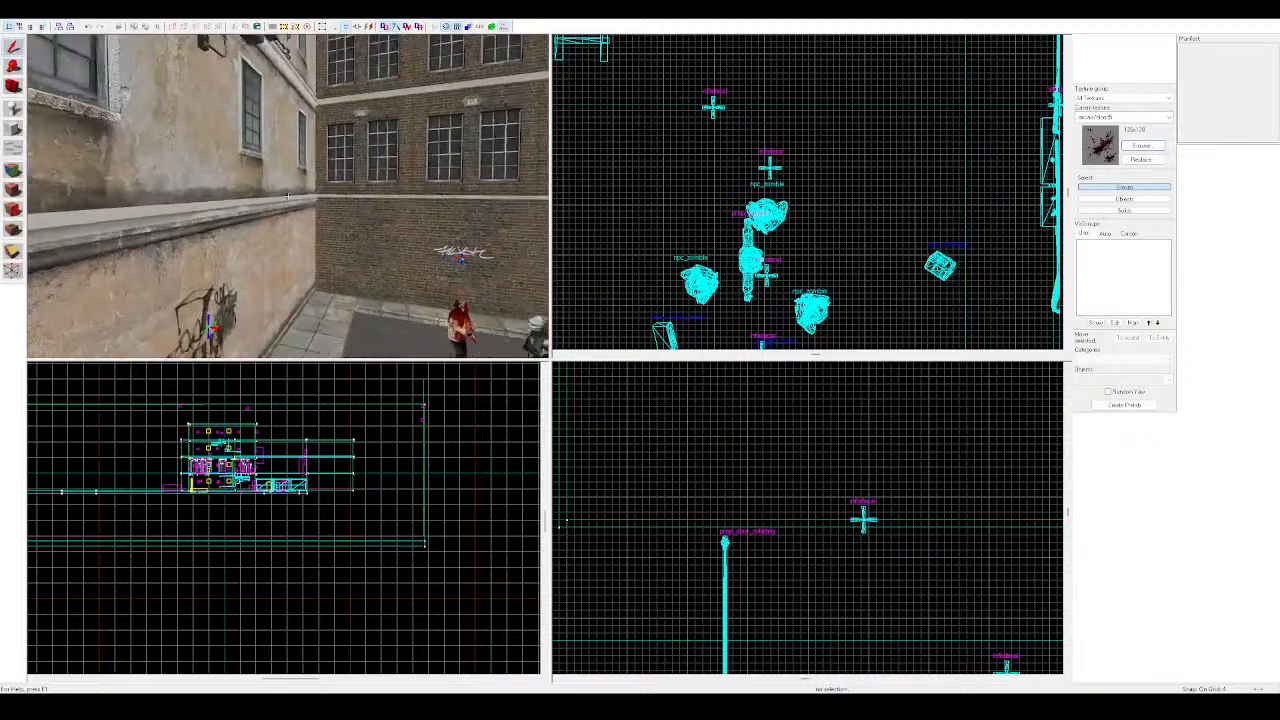
pyautogui.press('z')
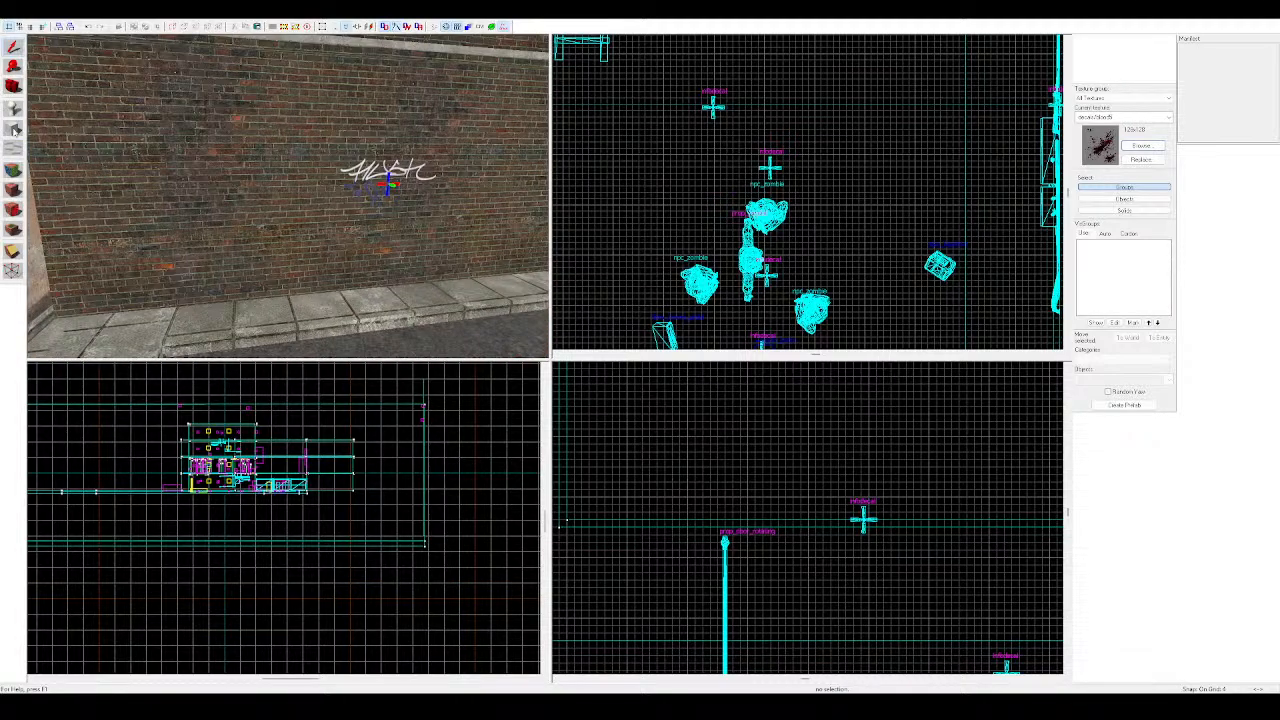
pyautogui.click(11, 130)
pyautogui.press('z')
pyautogui.press('z')
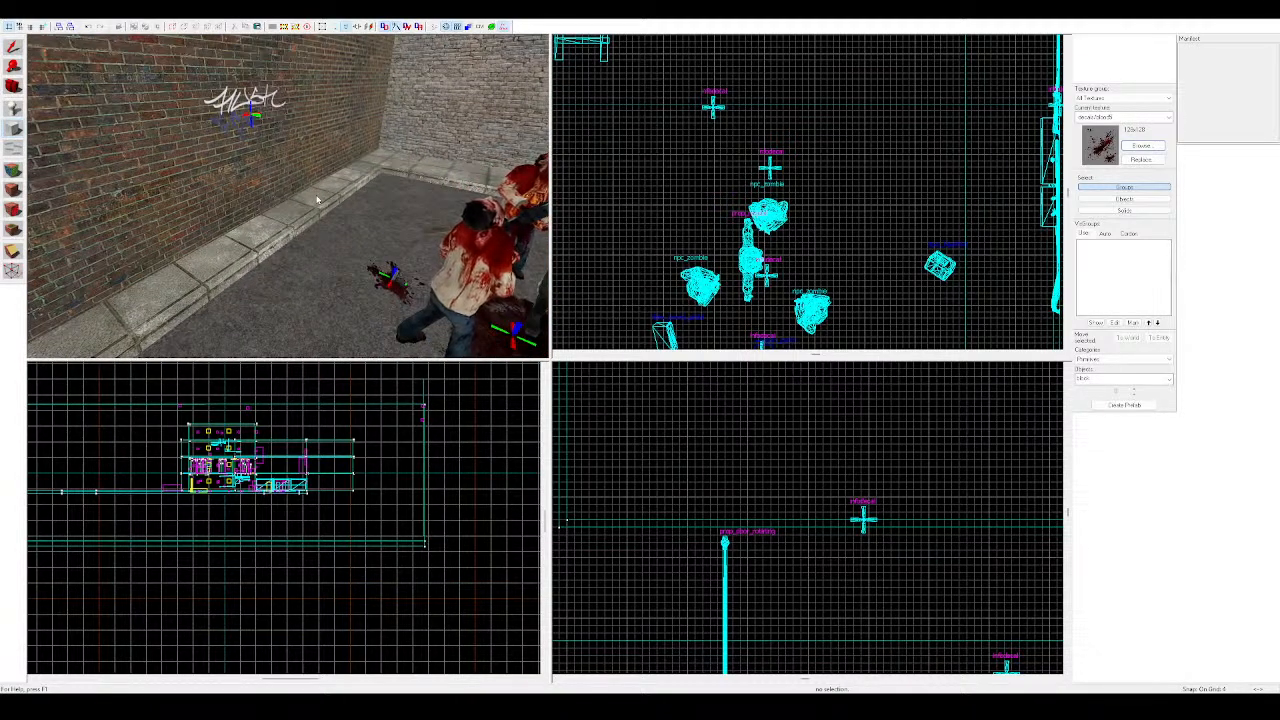
pyautogui.press('w')
pyautogui.press('d')
pyautogui.press('w')
pyautogui.press('d')
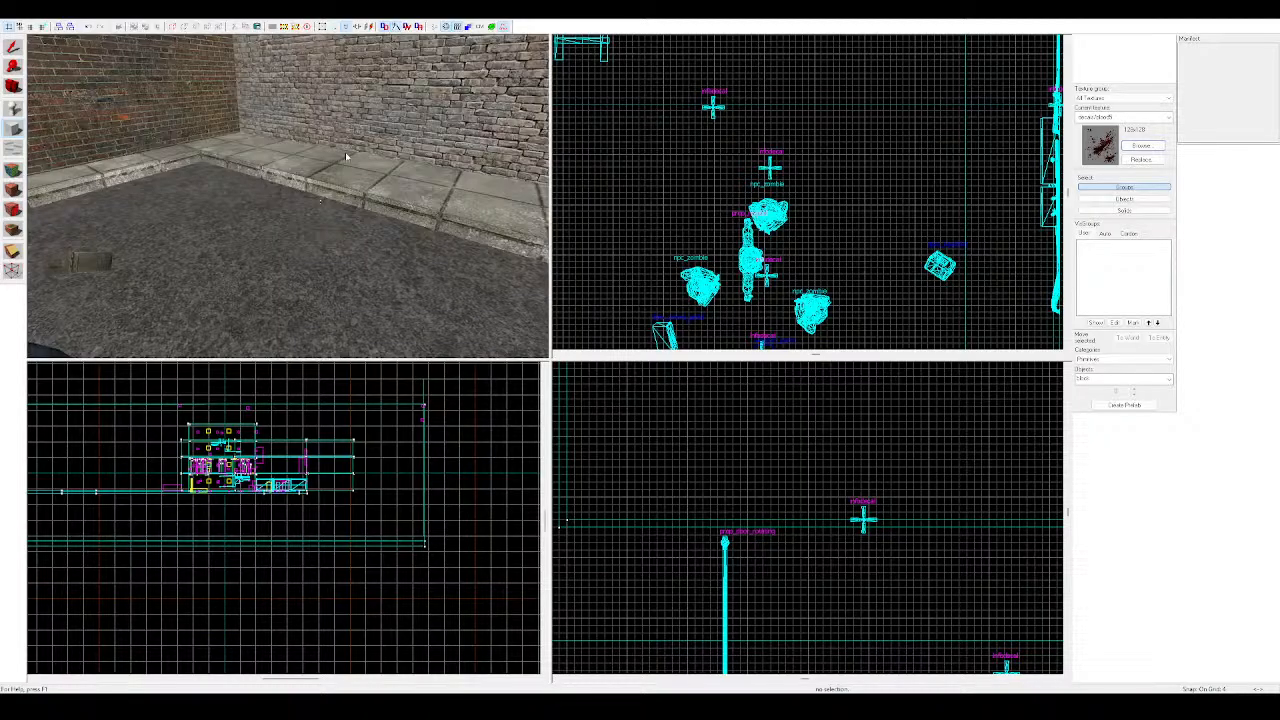
# Place an entity on the sidewalk by the brick wall and make it a prop_static with the grey control-box model
pyautogui.click(12, 108)
pyautogui.press('z')
pyautogui.click(266, 212)
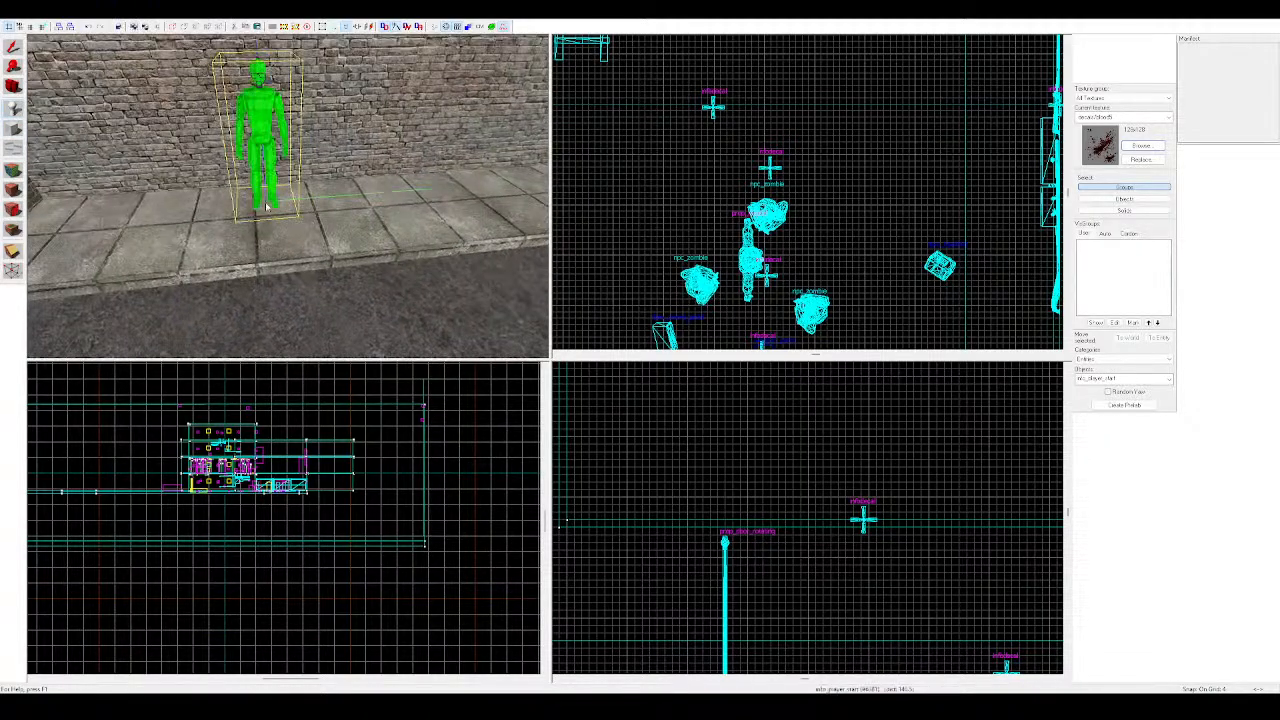
pyautogui.click(17, 46)
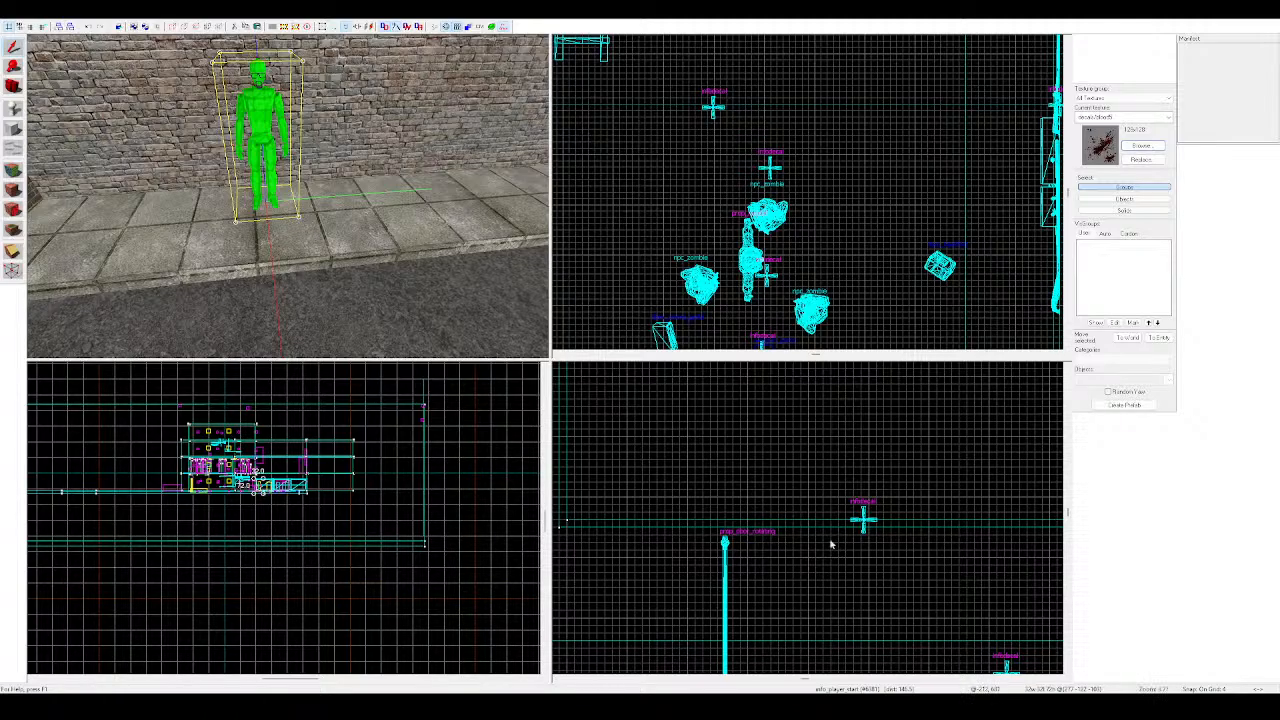
pyautogui.click(779, 475)
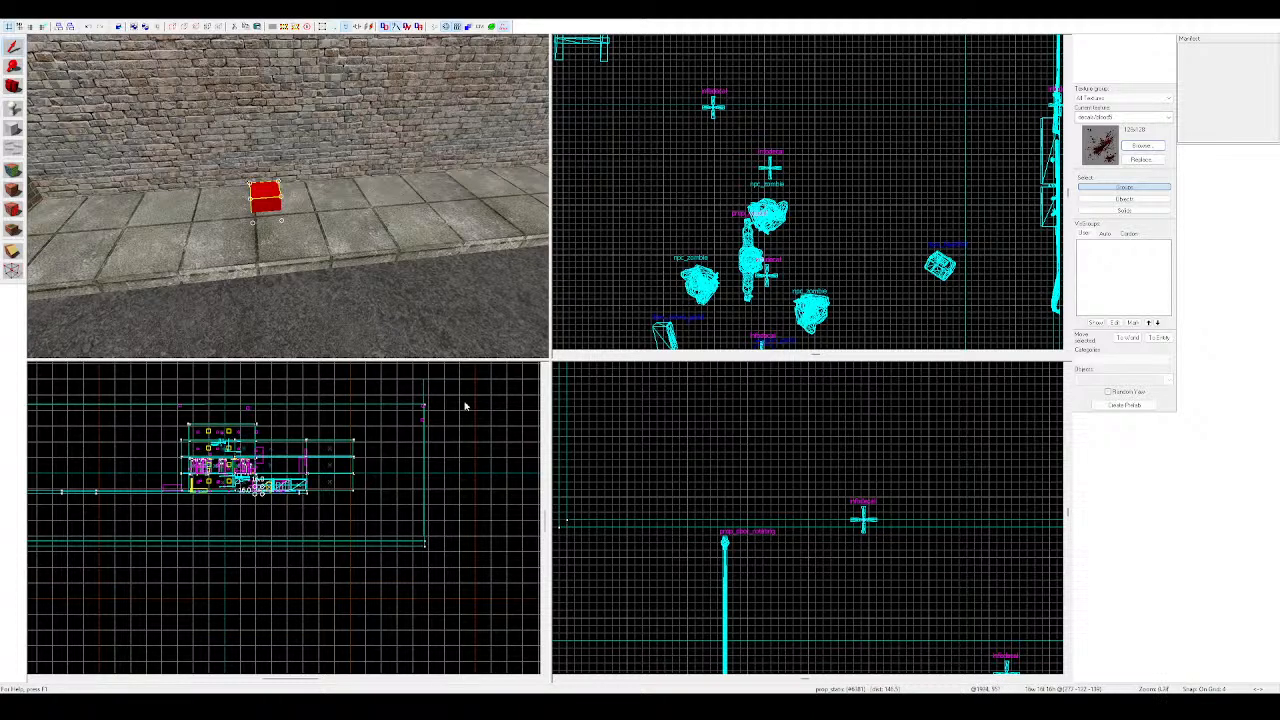
pyautogui.click(788, 475)
pyautogui.hotkey('ctrl', 'v')
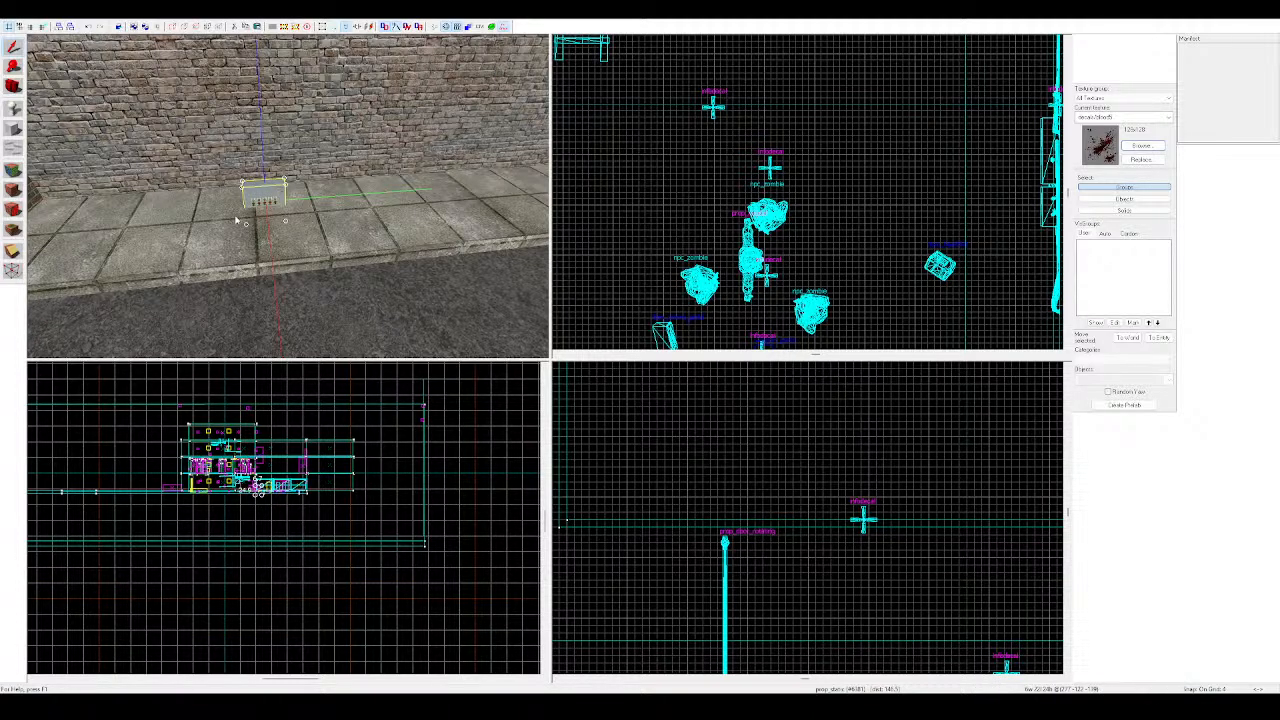
# Raise the grey control box off the sidewalk and mount it against the brick wall
pyautogui.press('z')
pyautogui.press('a')
pyautogui.press('w')
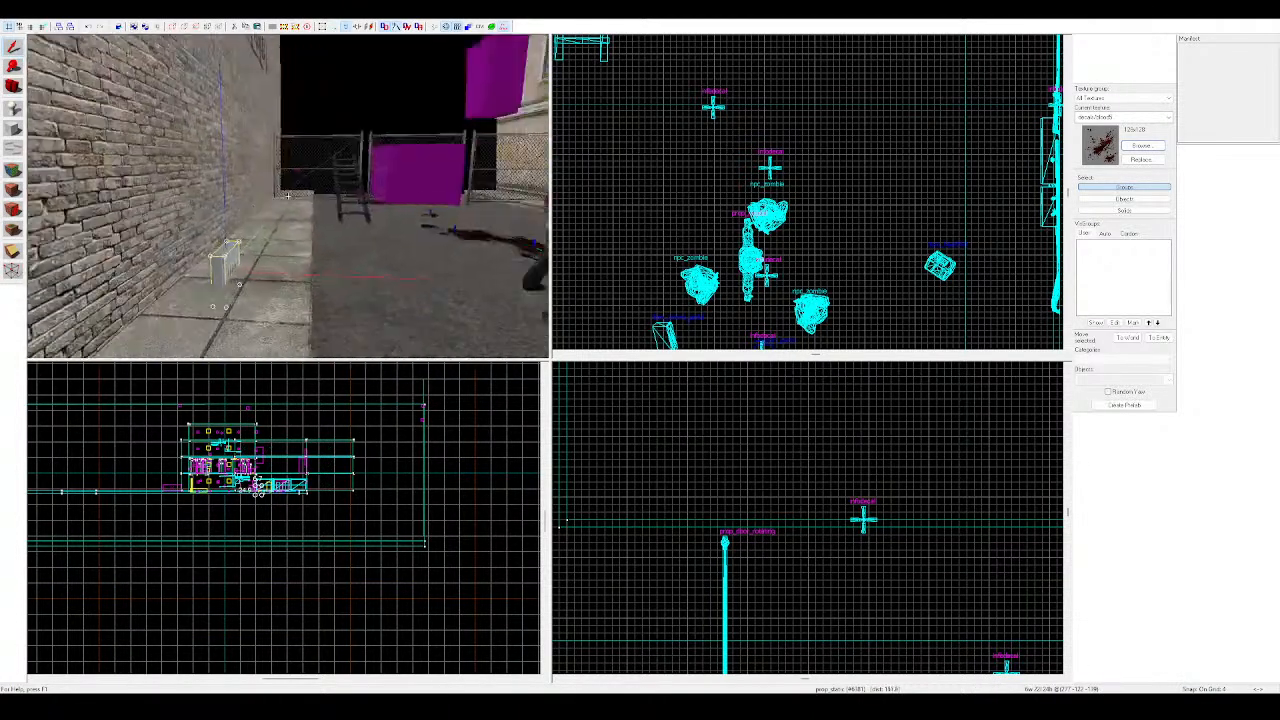
pyautogui.press('s')
pyautogui.press('z')
pyautogui.moveTo(212, 309); pyautogui.dragTo(162, 175)
pyautogui.press('z')
pyautogui.press('w')
pyautogui.press('z')
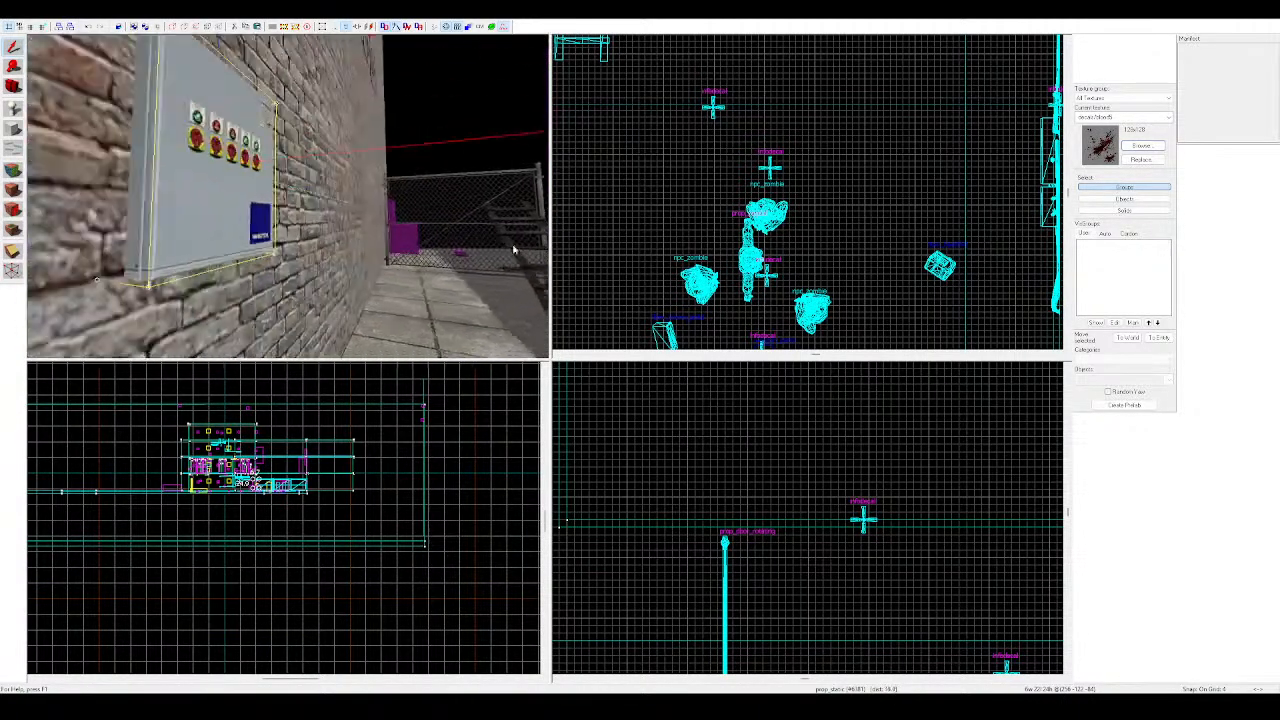
# Delete the grey control box from the brick wall
pyautogui.press('s')
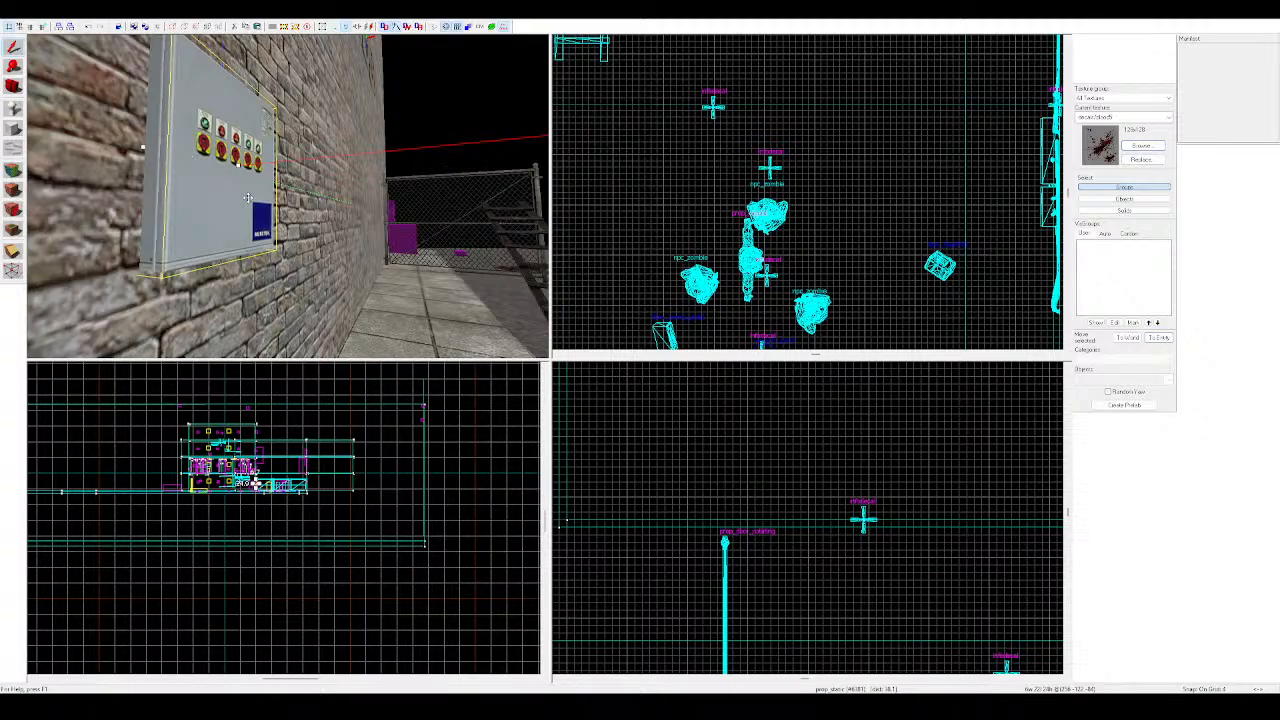
pyautogui.press('Delete')
pyautogui.press('z')
# Outline a block 36 units wide and 16 units deep in front of the graffiti wall behind the zombies
pyautogui.press('w')
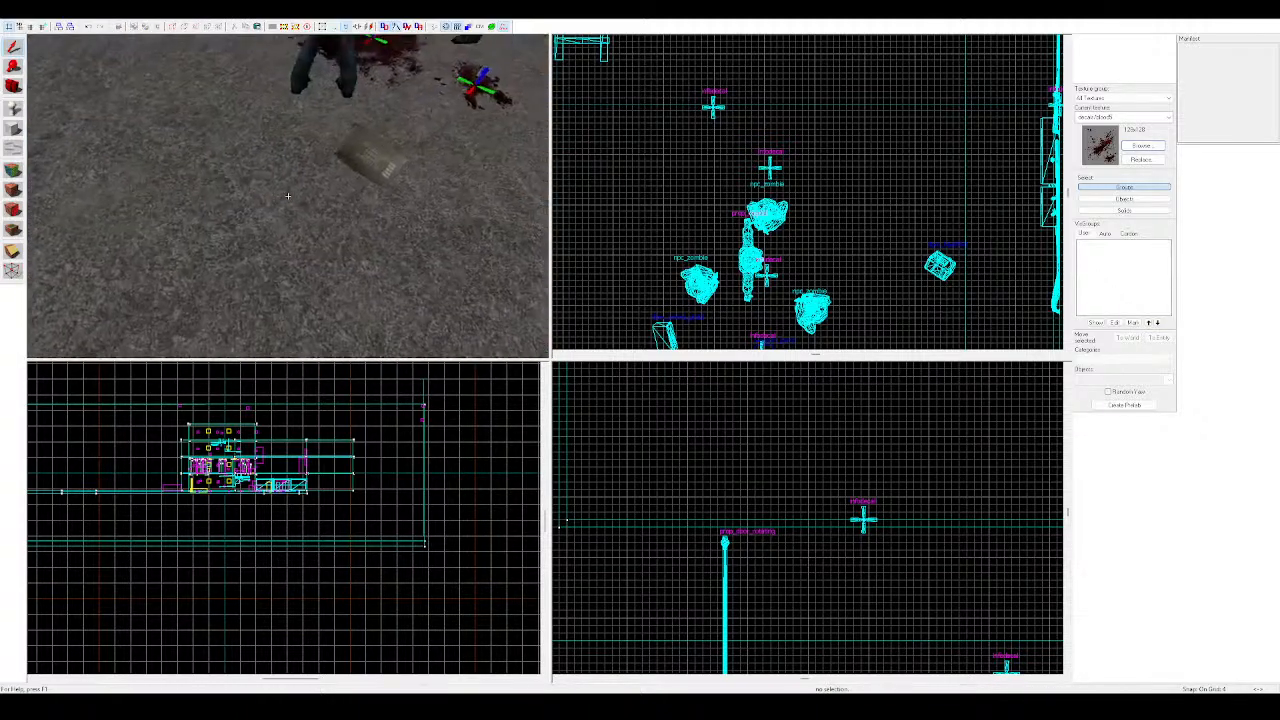
pyautogui.press('z')
pyautogui.click(15, 130)
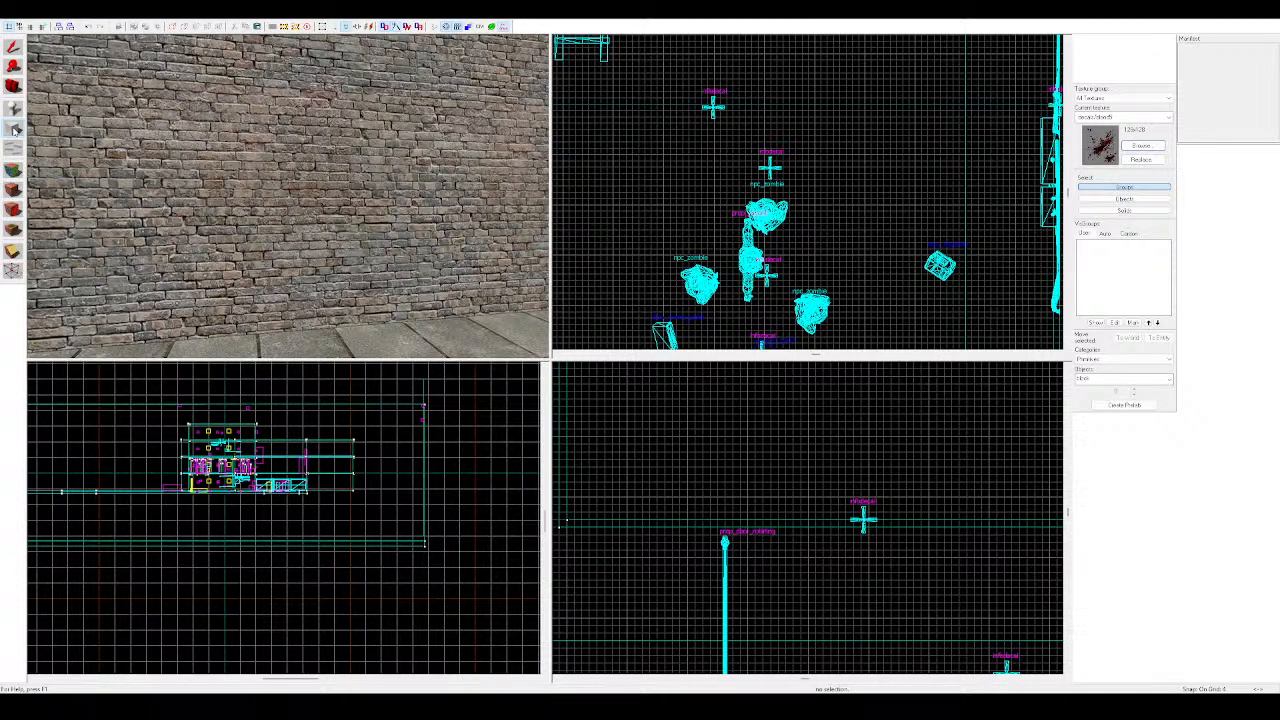
pyautogui.scroll(-8, 784, 264)
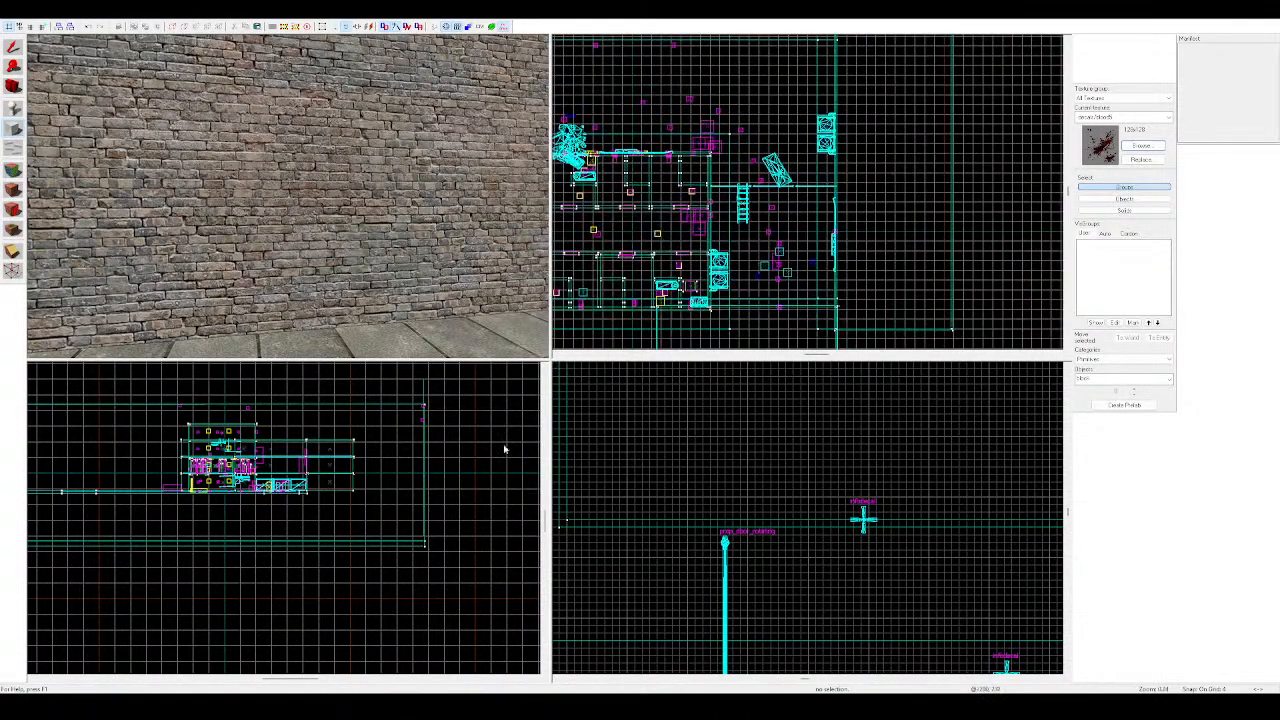
pyautogui.scroll(-1, 502, 432)
pyautogui.scroll(8, 757, 265)
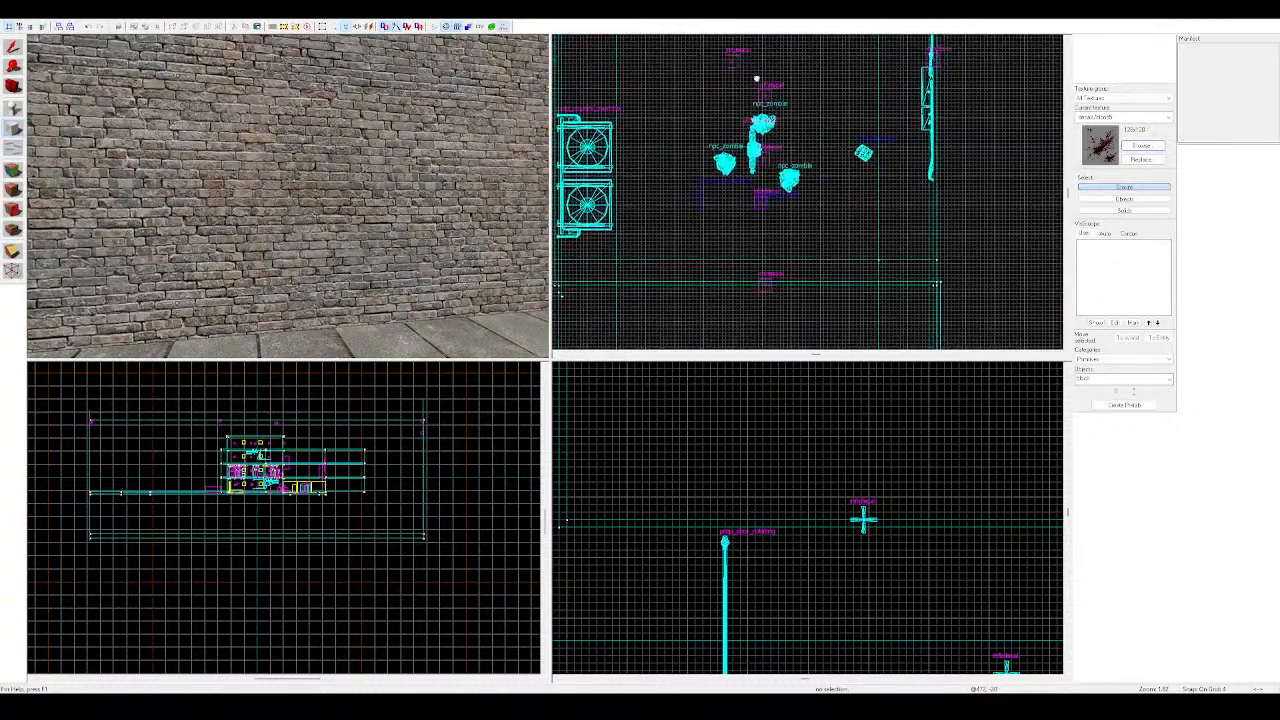
pyautogui.moveTo(746, 242); pyautogui.dragTo(784, 262)
# Move the block outline against the brick wall directly under the white graffiti
pyautogui.press('z')
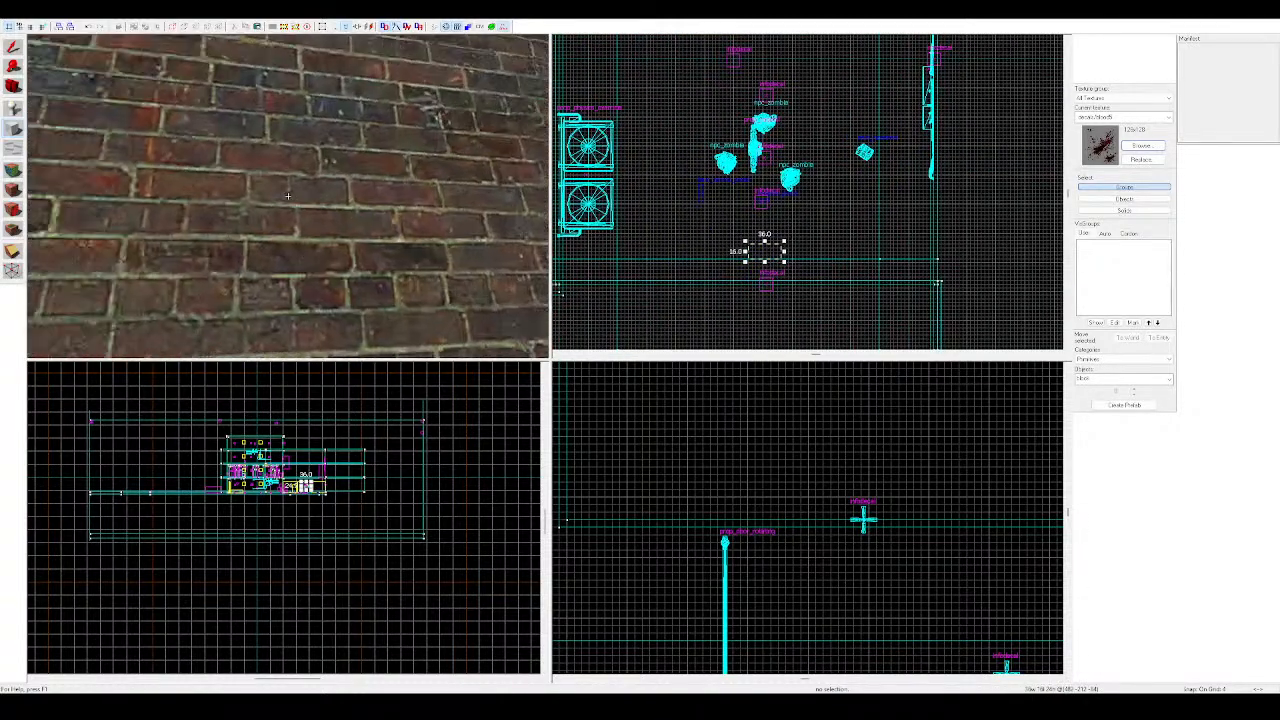
pyautogui.press('w')
pyautogui.press('z')
pyautogui.moveTo(290, 197); pyautogui.dragTo(408, 205)
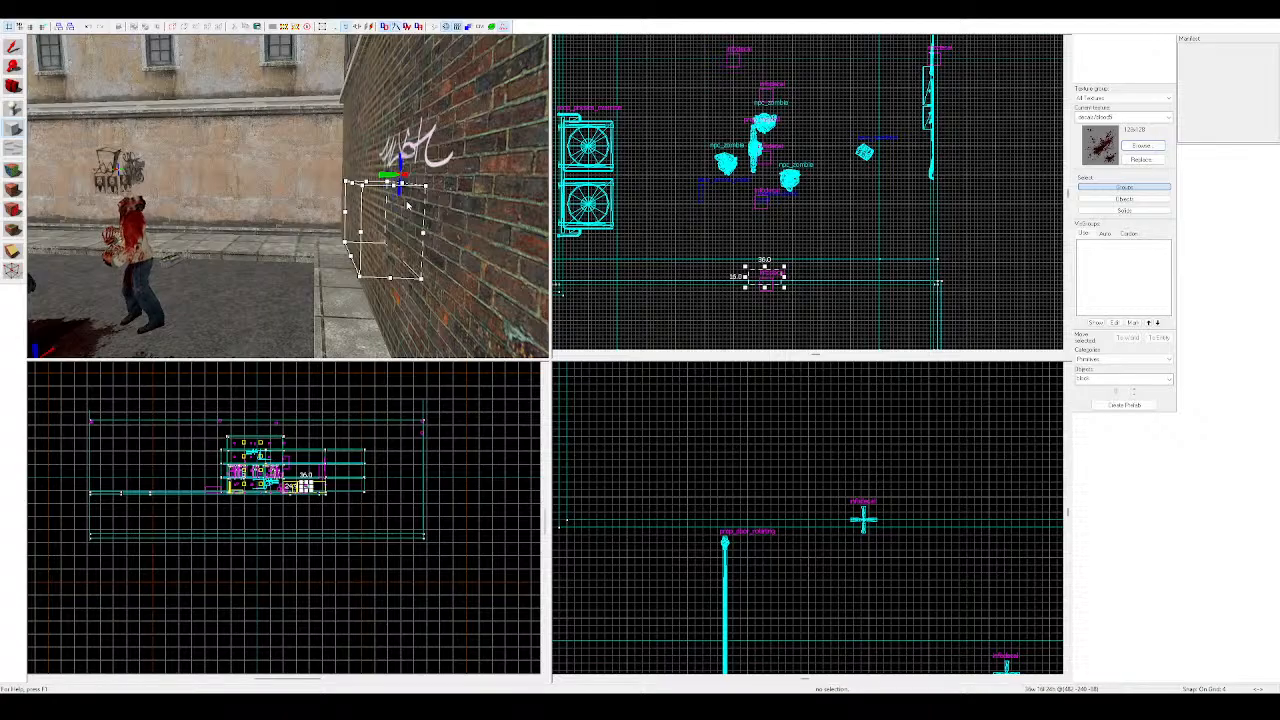
# Reduce the block outline's depth to 8 units and create the solid in the graffiti wall
pyautogui.press('d')
pyautogui.press('w')
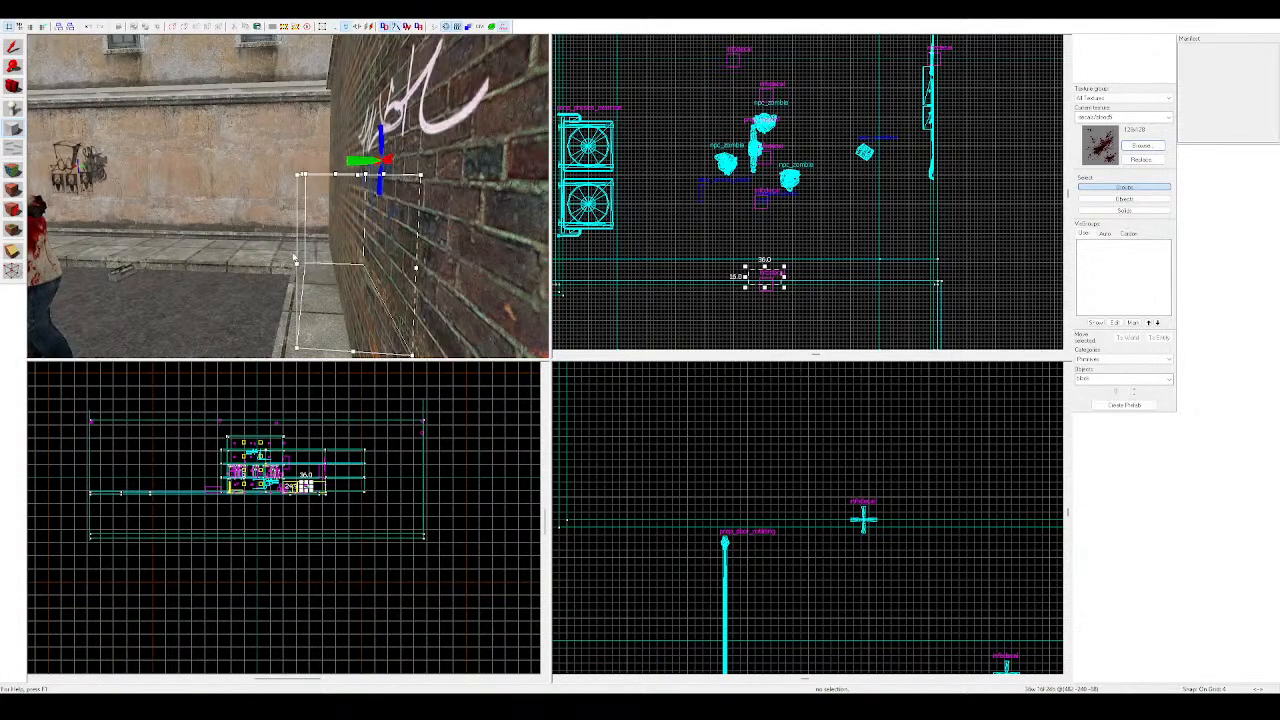
pyautogui.moveTo(298, 268); pyautogui.dragTo(335, 268)
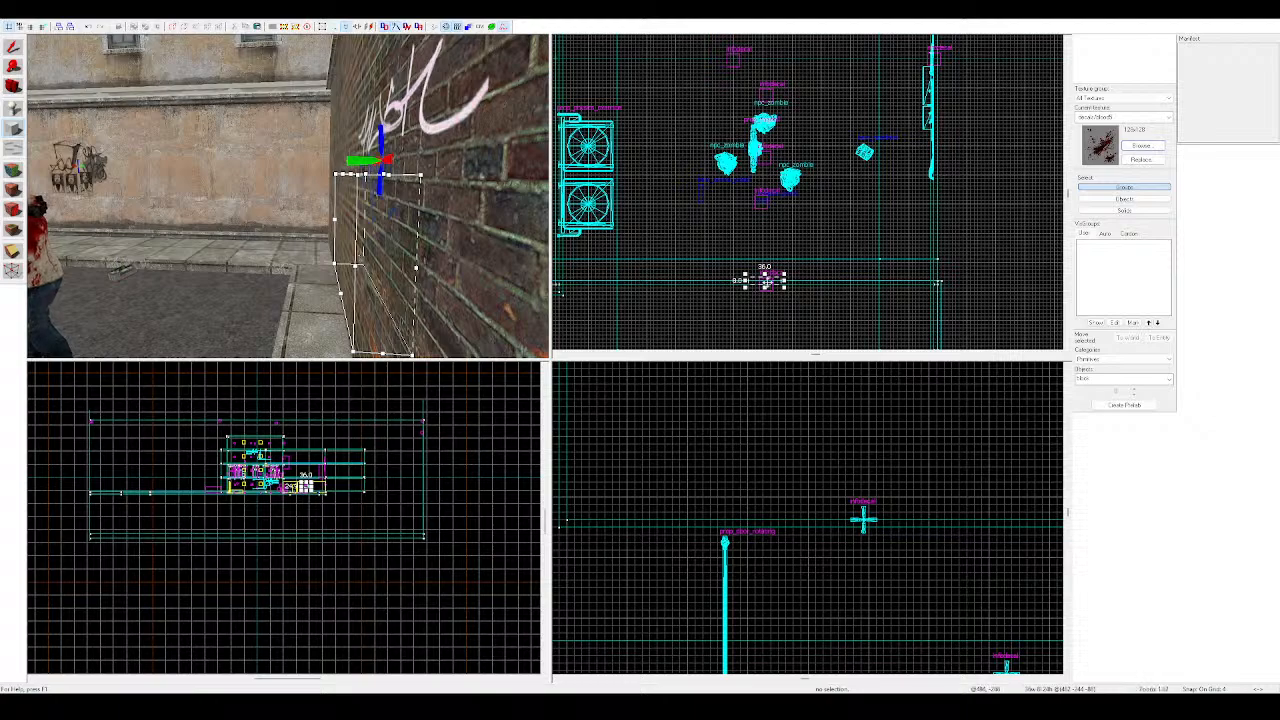
pyautogui.scroll(5, 778, 265)
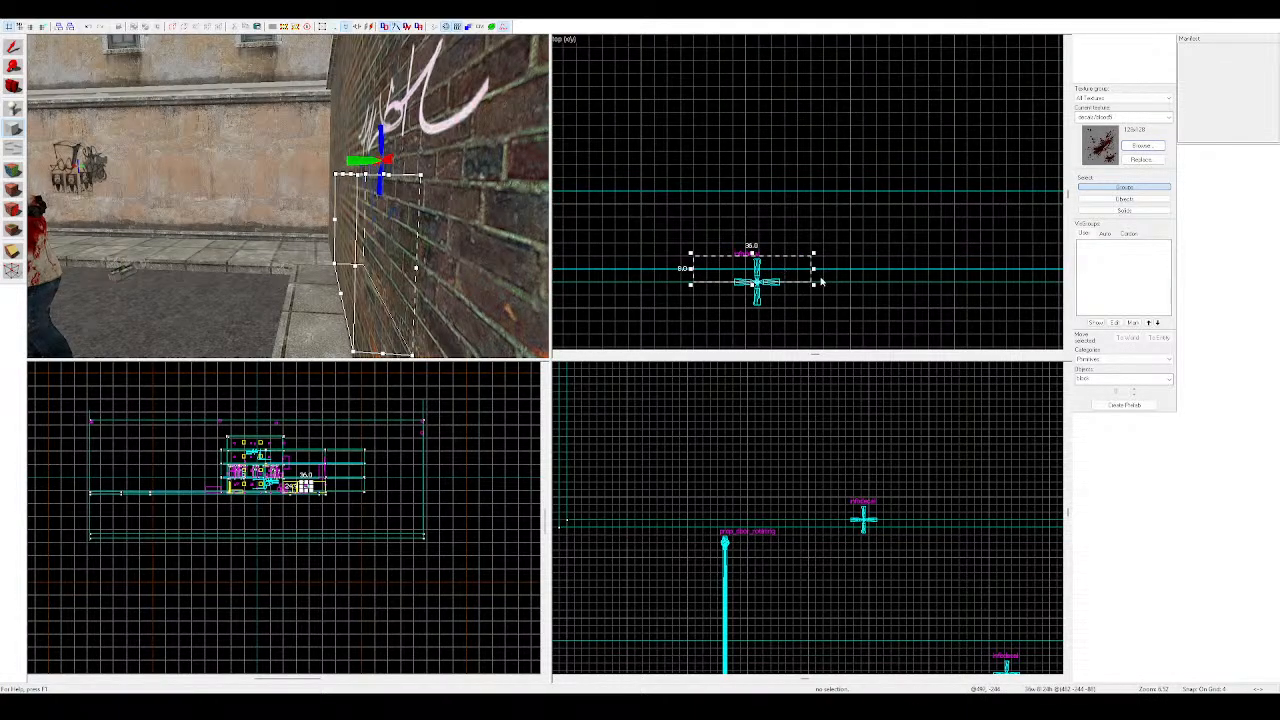
pyautogui.press('Return')
pyautogui.press('z')
pyautogui.press('a')
pyautogui.press('w')
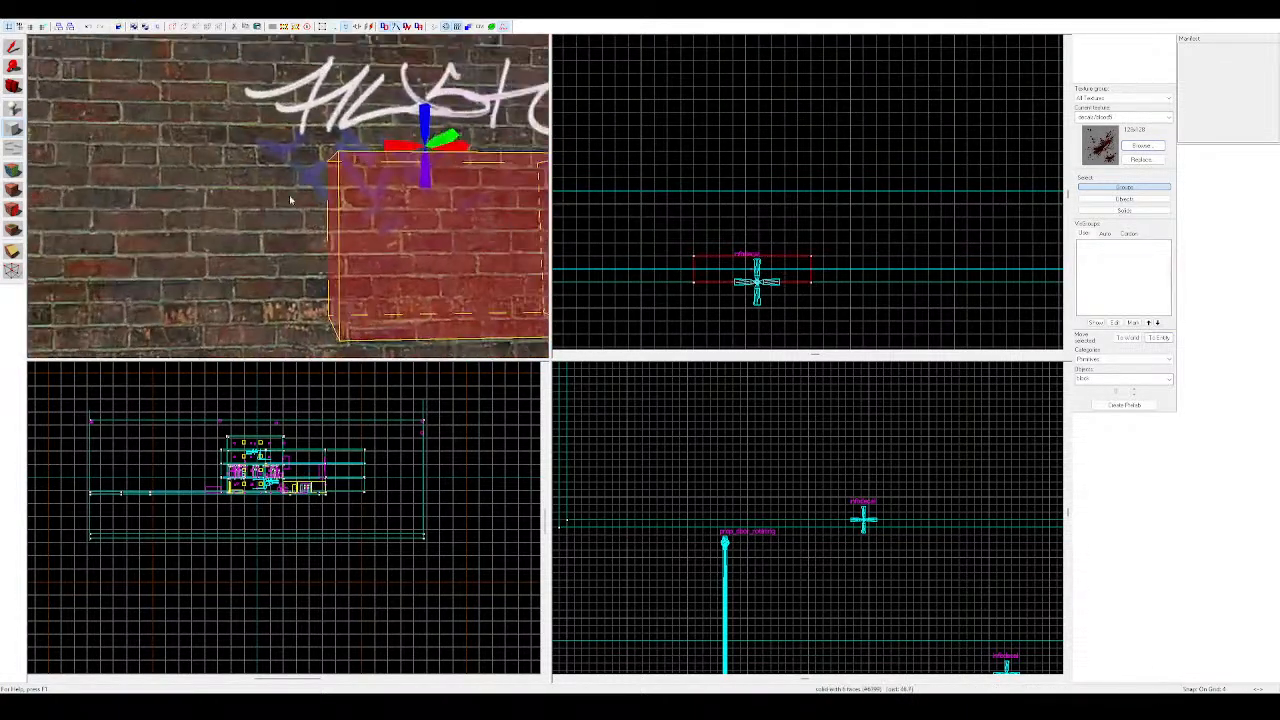
# Move the block along the brick wall until it sits clear of the white graffiti
pyautogui.press('s')
pyautogui.press('z')
pyautogui.click(13, 47)
pyautogui.moveTo(106, 226); pyautogui.dragTo(332, 236)
pyautogui.press('w')
pyautogui.press('d')
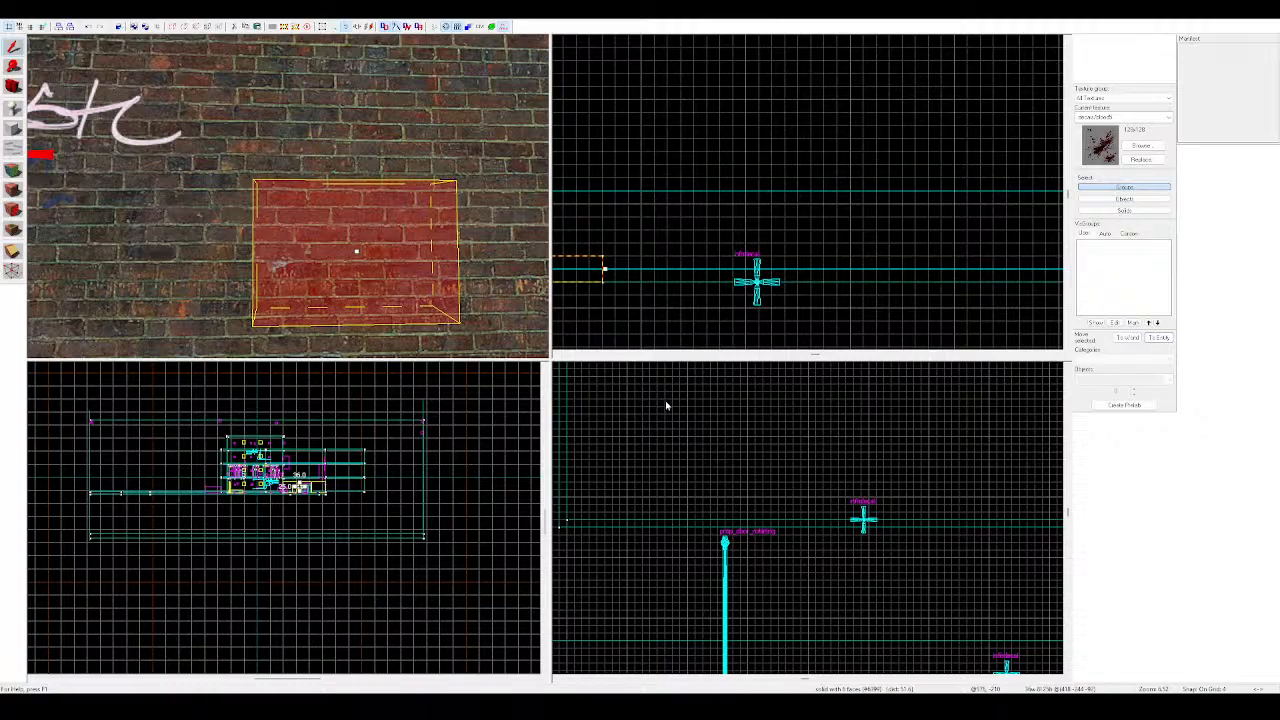
# Choose the grey metal gauge panel texture, apply it to the wall block and reselect the block
pyautogui.doubleClick(430, 388)
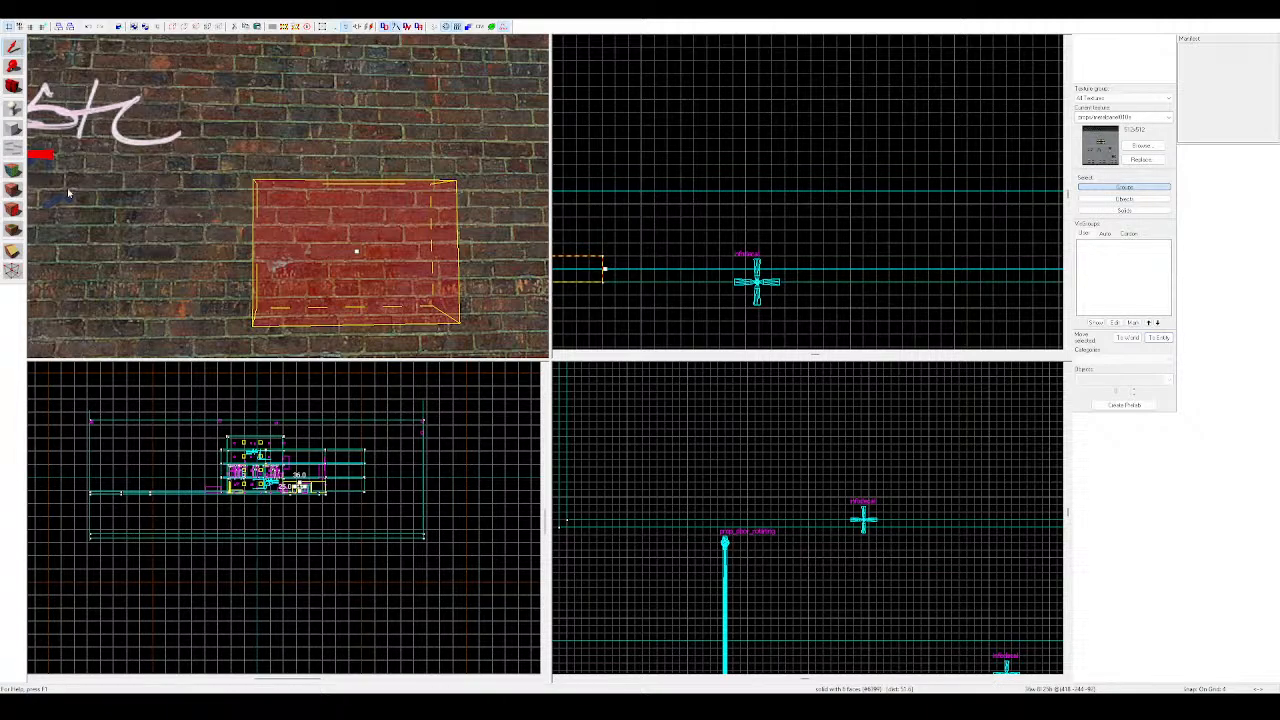
pyautogui.click(14, 190)
pyautogui.press('Escape')
pyautogui.click(332, 241)
pyautogui.press('s')
pyautogui.press('d')
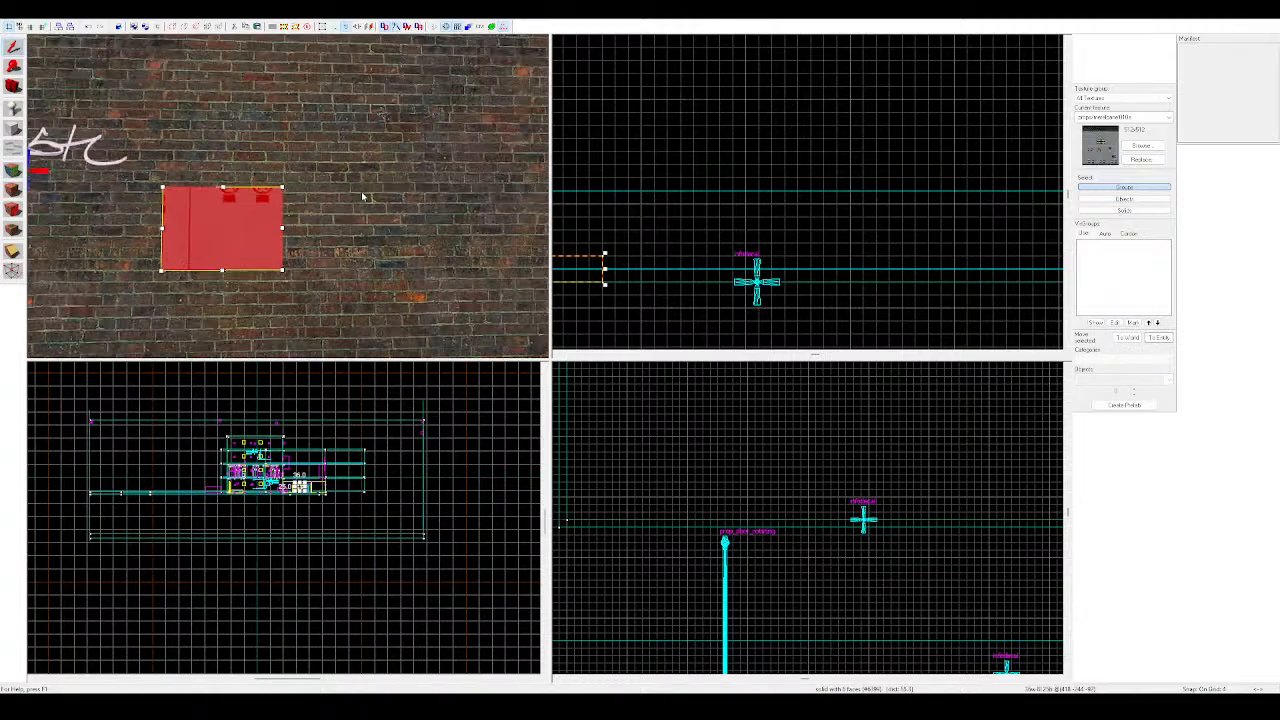
# Resize the wall block to 40 units wide around the two gauges and tie it to a func_button entity
pyautogui.moveTo(283, 187)
pyautogui.mouseDown()
pyautogui.moveTo(321, 114)
pyautogui.moveTo(322, 126)
pyautogui.mouseUp()
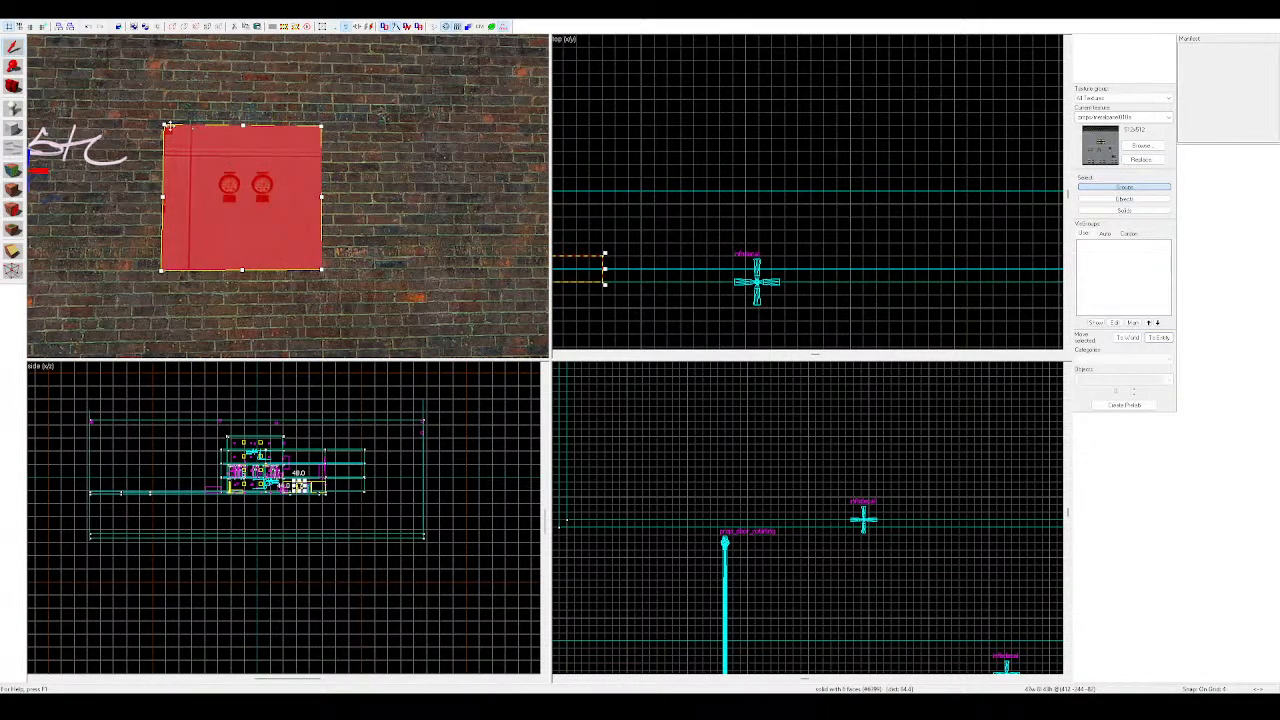
pyautogui.moveTo(162, 125); pyautogui.dragTo(190, 141)
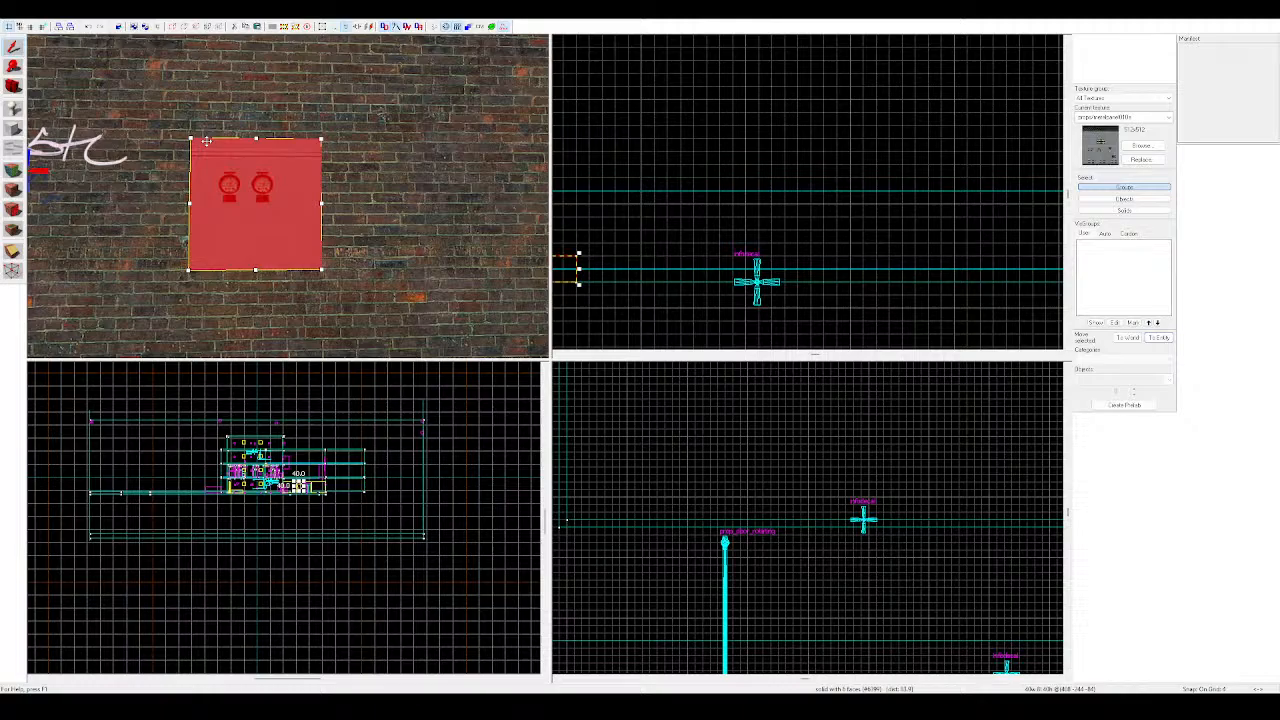
pyautogui.moveTo(256, 139); pyautogui.dragTo(256, 164)
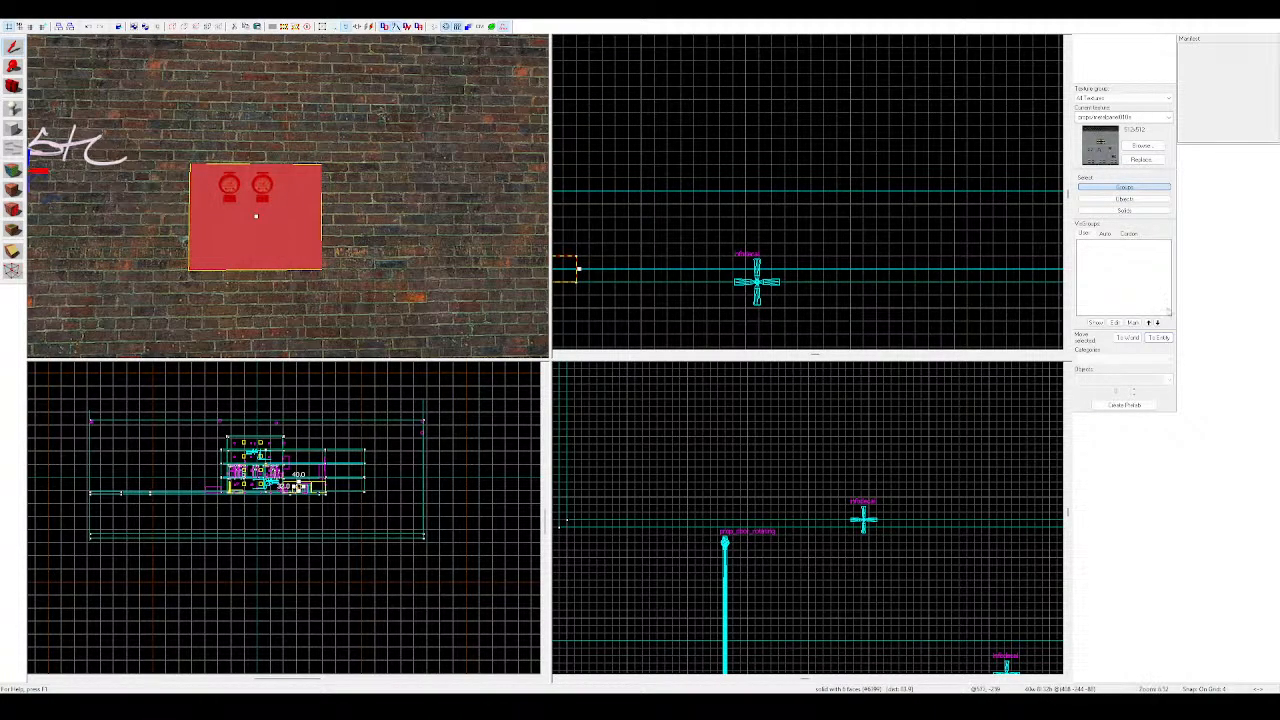
pyautogui.click(1158, 338)
pyautogui.click(771, 473)
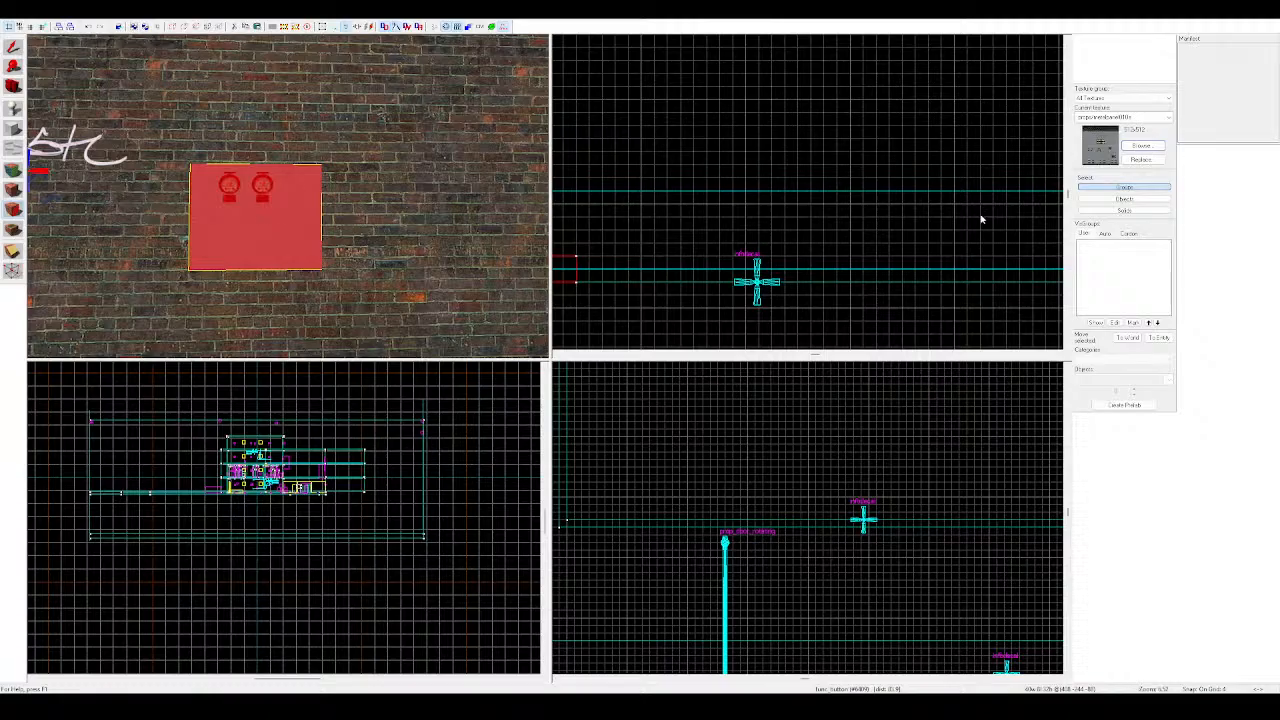
# Choose the yellow gate override CAUTION texture, try it as a decal on the brick wall and undo the placement
pyautogui.doubleClick(836, 367)
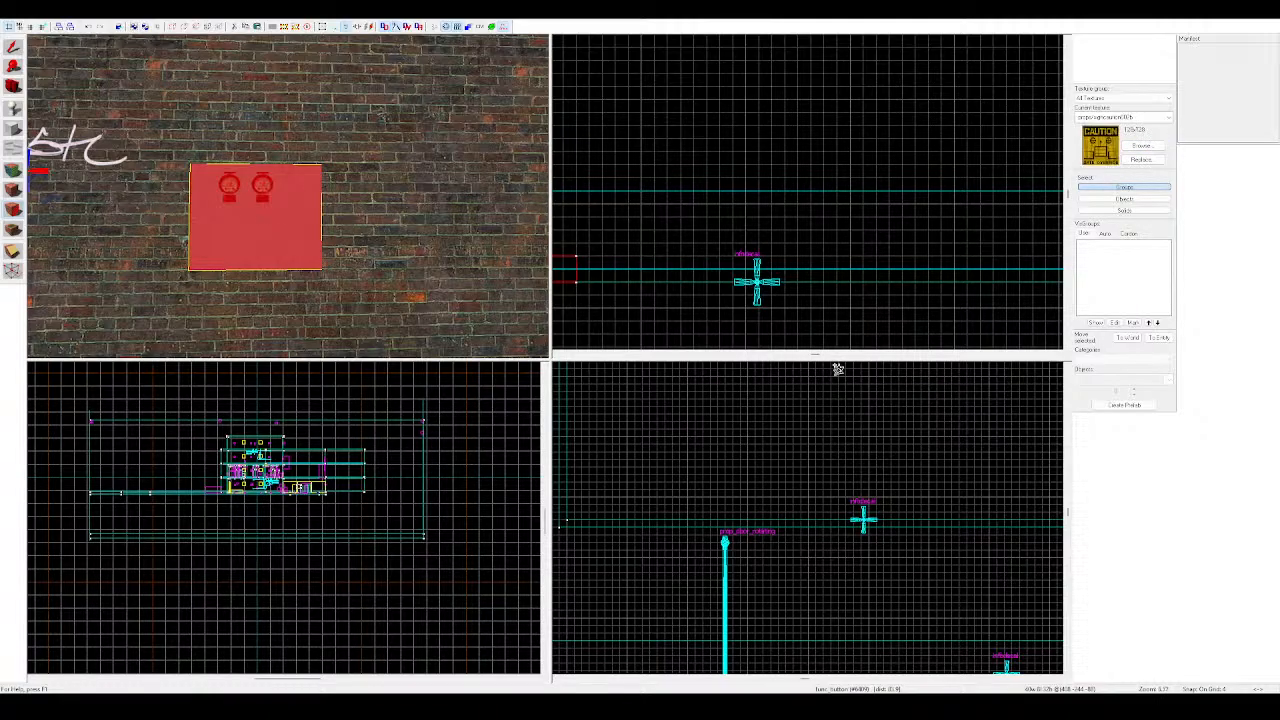
pyautogui.click(480, 228)
pyautogui.scroll(-4, 480, 228)
pyautogui.scroll(3, 466, 254)
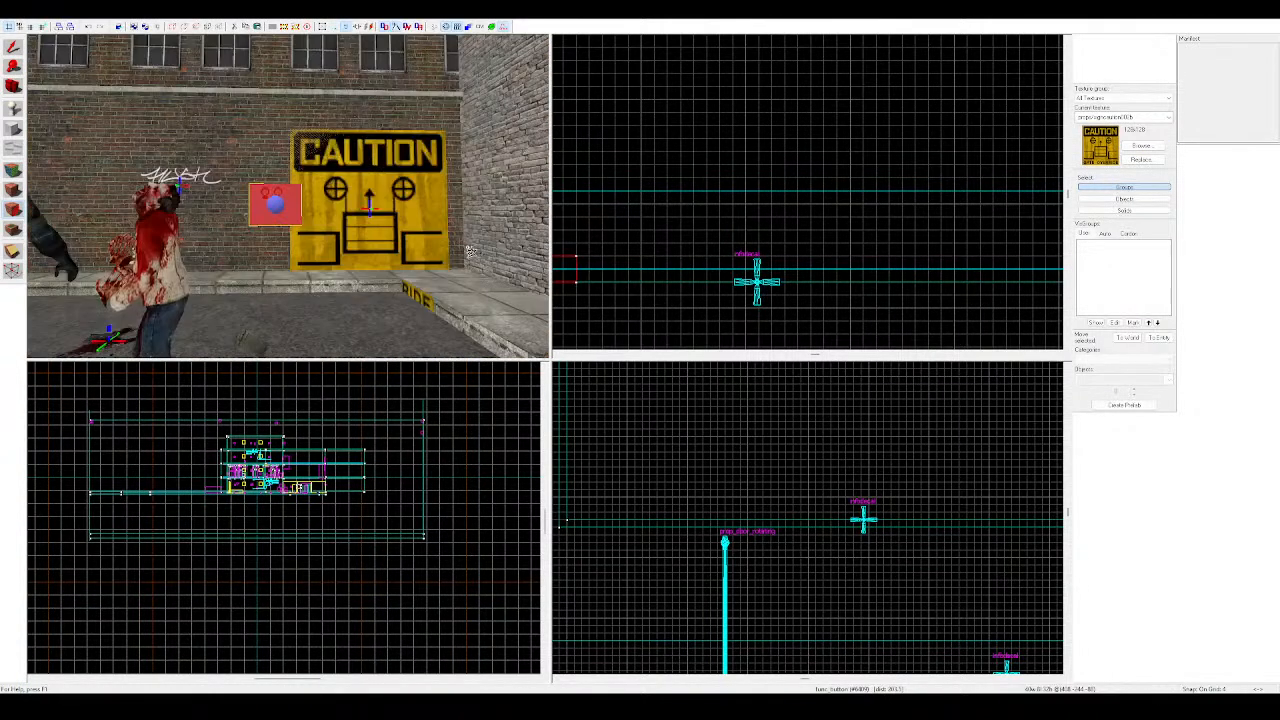
pyautogui.hotkey('ctrl', 'z')
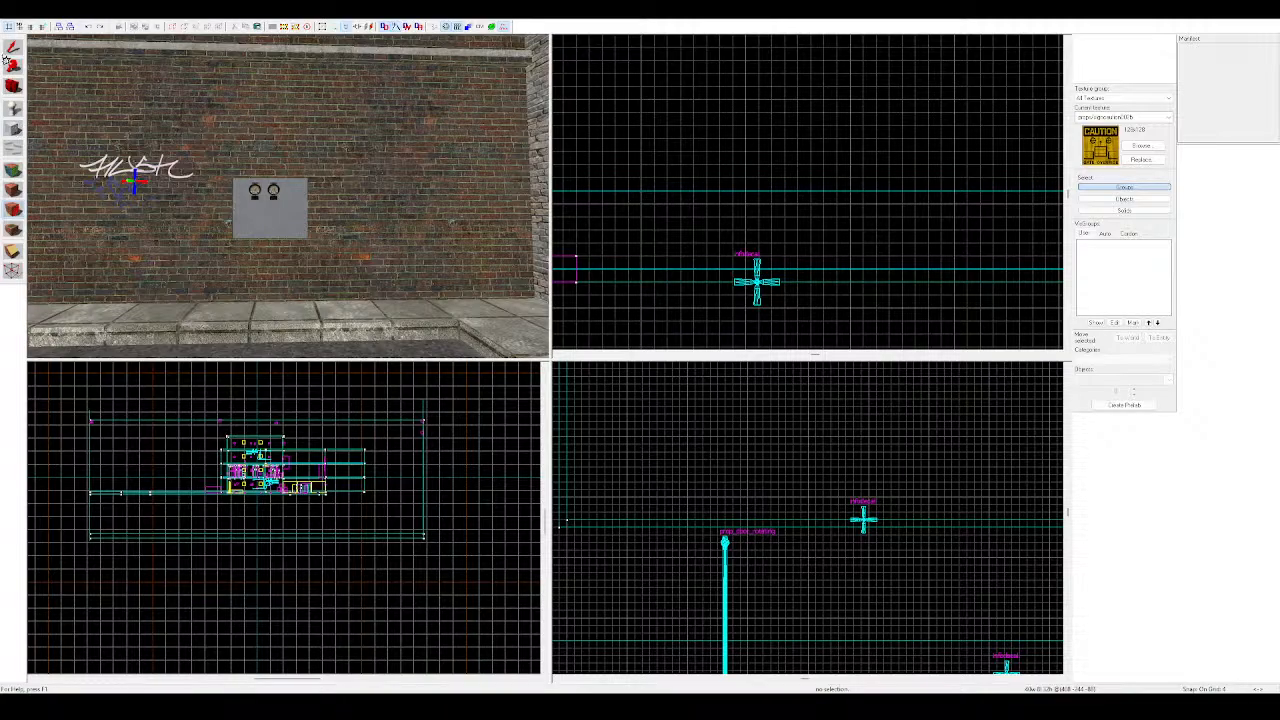
pyautogui.click(281, 214)
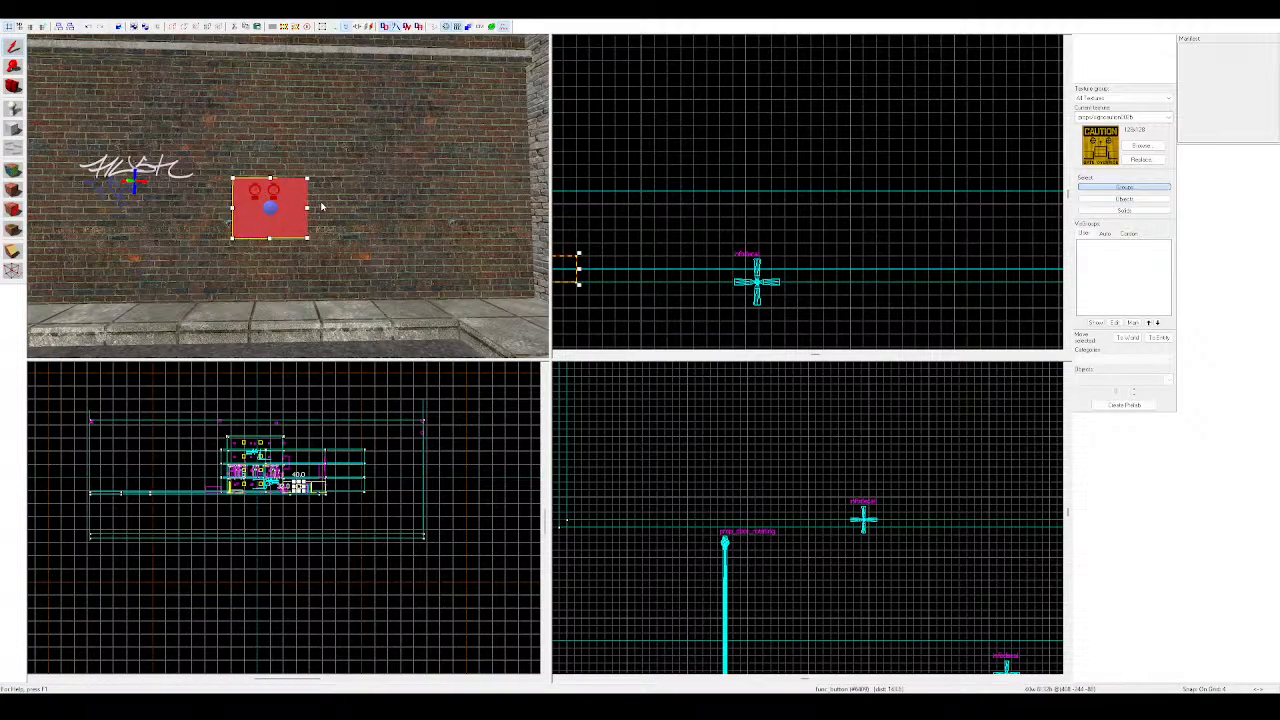
pyautogui.hotkey('ctrl', 'v')
pyautogui.press('z')
pyautogui.press('w')
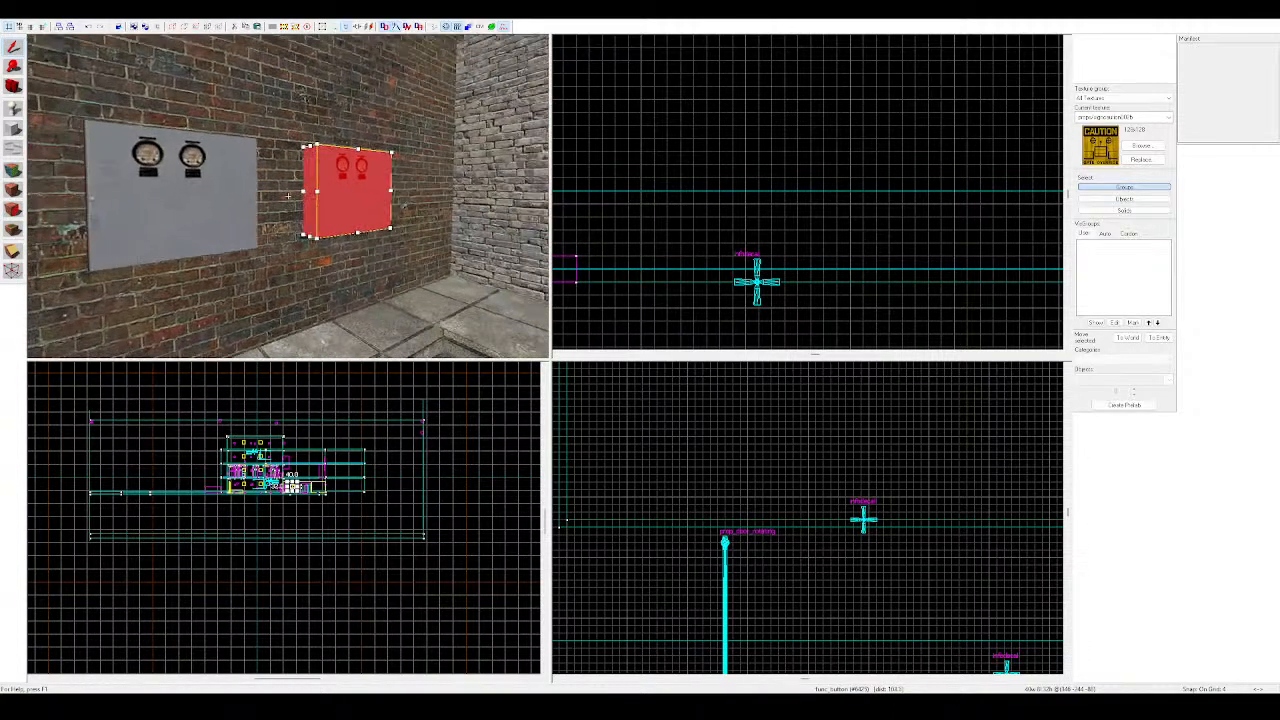
pyautogui.press('a')
pyautogui.press('z')
pyautogui.moveTo(235, 196); pyautogui.dragTo(200, 201)
pyautogui.doubleClick(221, 172)
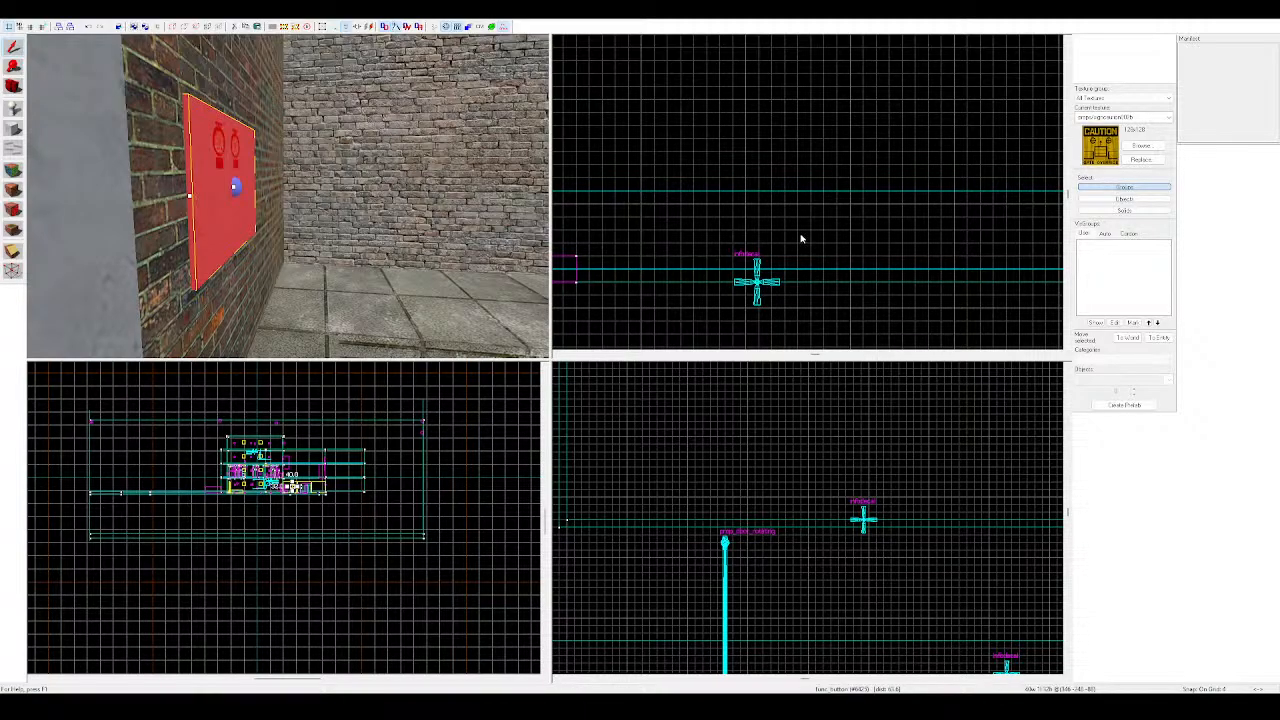
pyautogui.press('Delete')
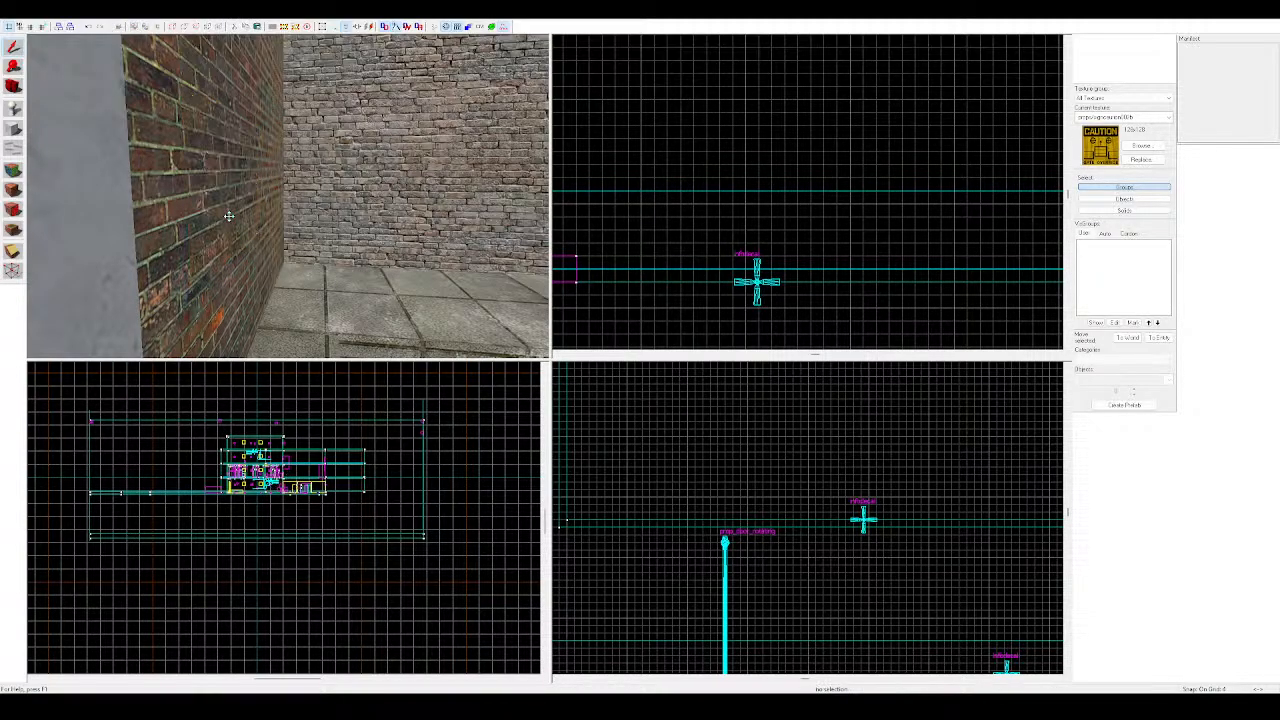
# Create a CAUTION-textured block 32 units wide and 4 units deep on the brick wall beside the gauge control box
pyautogui.click(16, 132)
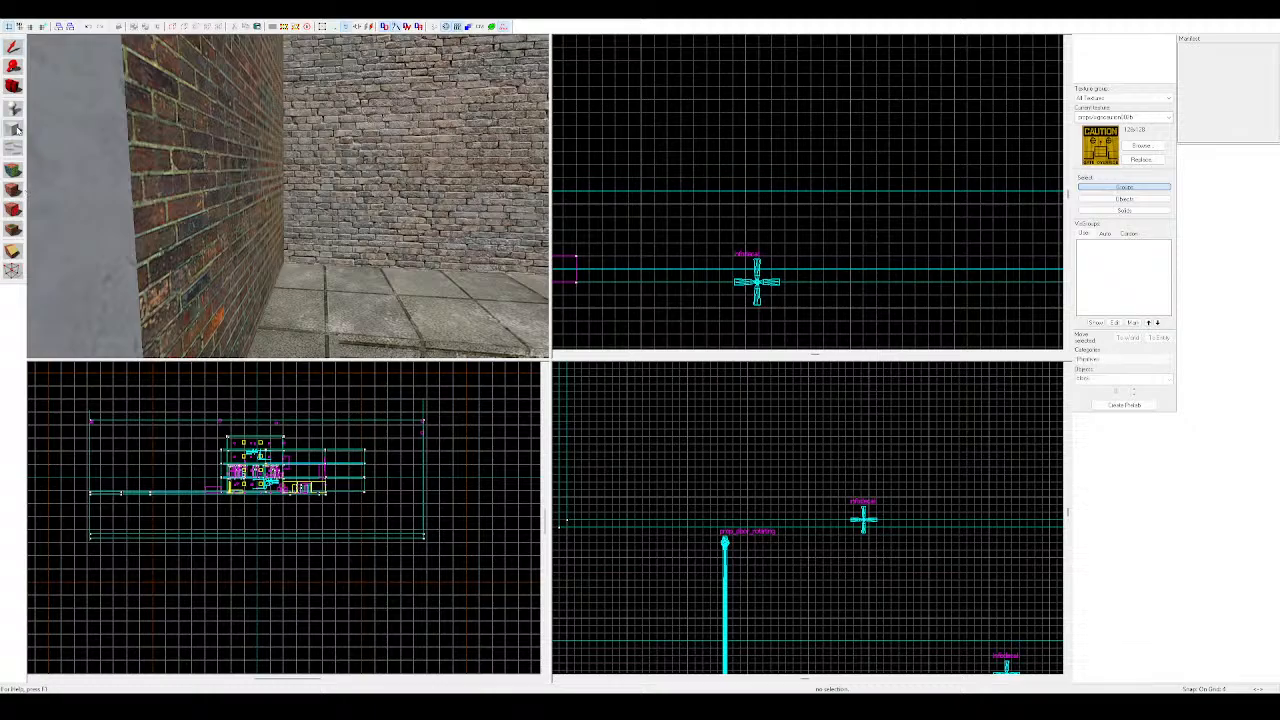
pyautogui.scroll(-3, 715, 279)
pyautogui.moveTo(717, 277); pyautogui.dragTo(885, 271, button='middle')
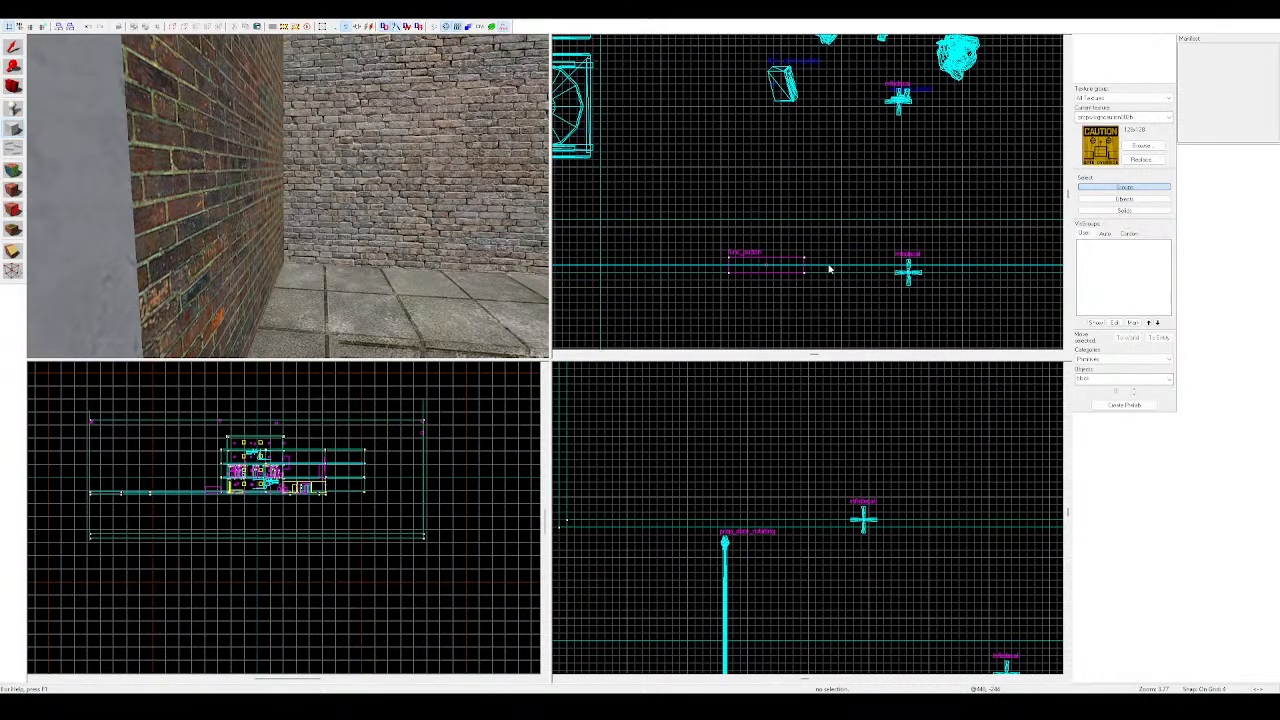
pyautogui.scroll(3, 831, 269)
pyautogui.press('z')
pyautogui.press('z')
pyautogui.press('z')
pyautogui.press('s')
pyautogui.press('z')
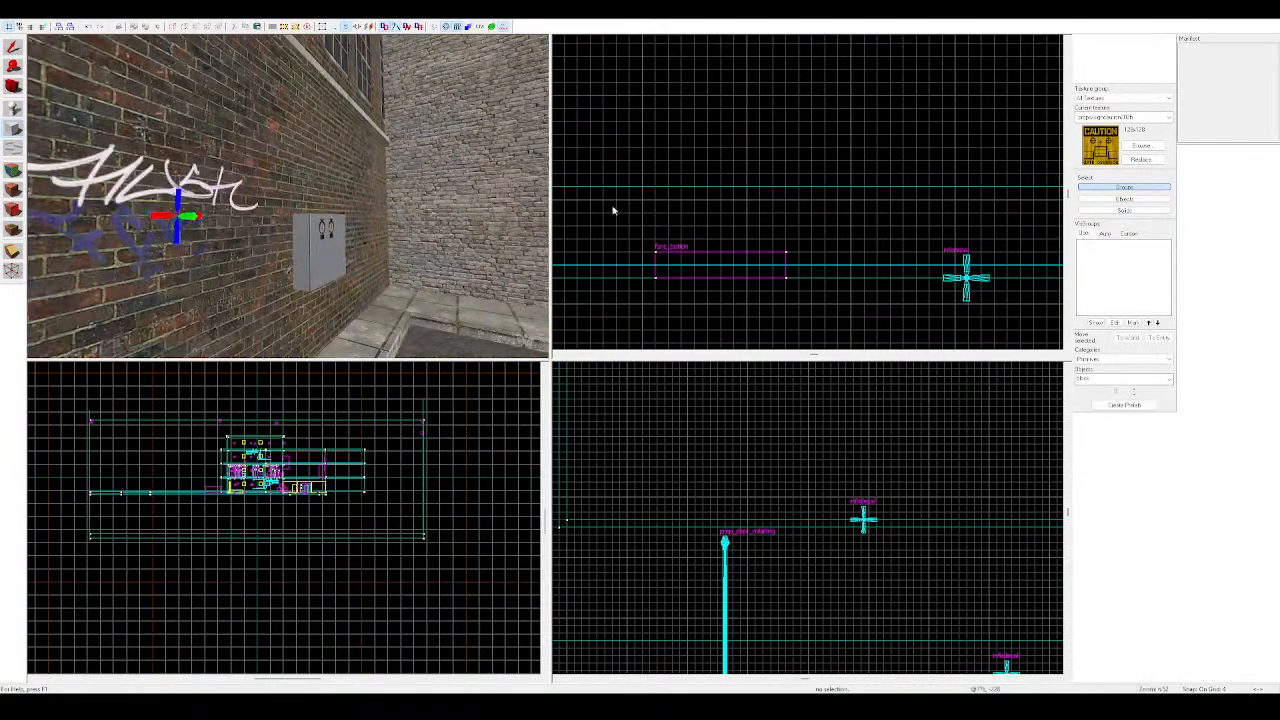
pyautogui.moveTo(781, 267); pyautogui.dragTo(922, 261, button='middle')
pyautogui.moveTo(770, 271); pyautogui.dragTo(670, 265)
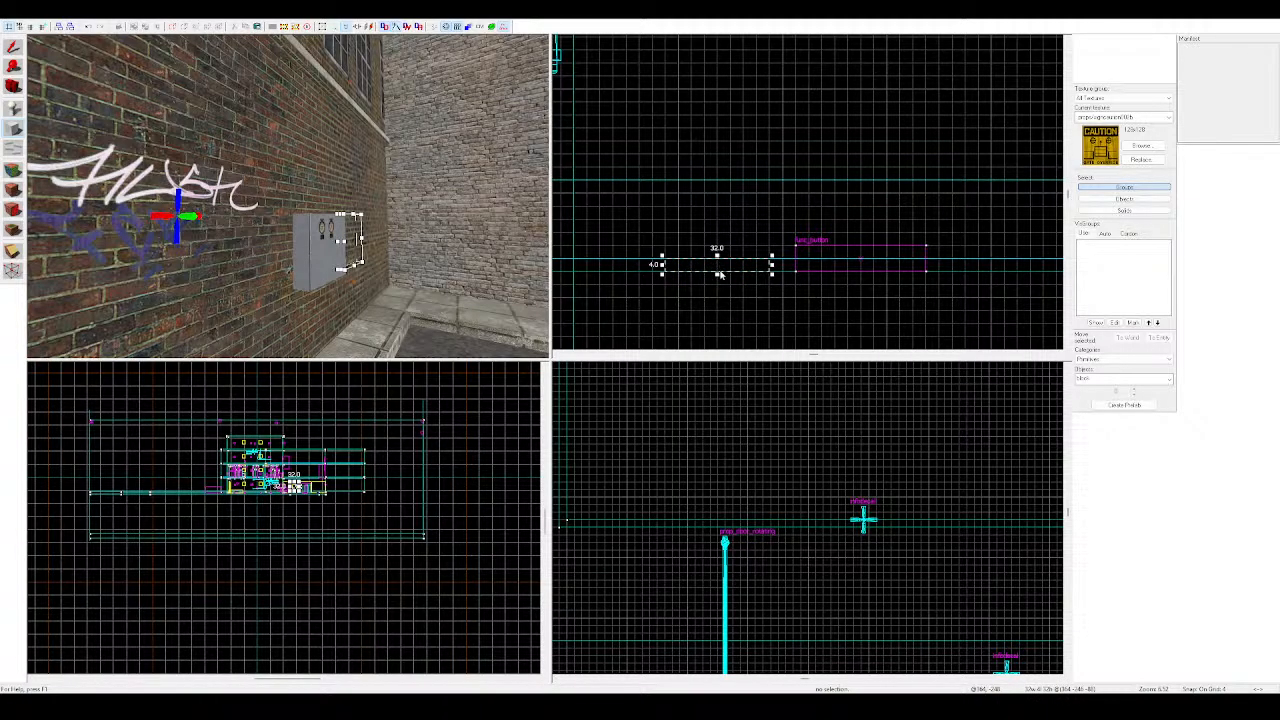
pyautogui.press('Return')
pyautogui.press('z')
pyautogui.press('w')
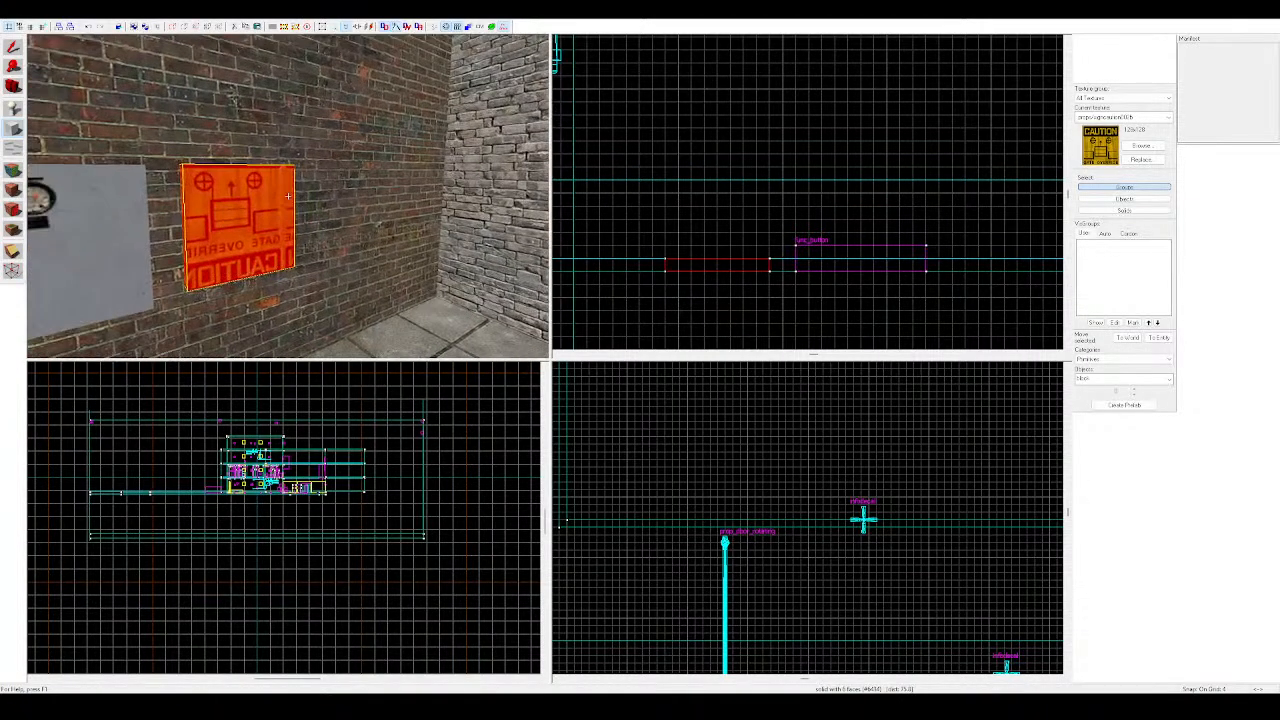
# Move the CAUTION block farther along the brick wall, away from the gauge control box
pyautogui.click(13, 48)
pyautogui.scroll(4, 267, 215)
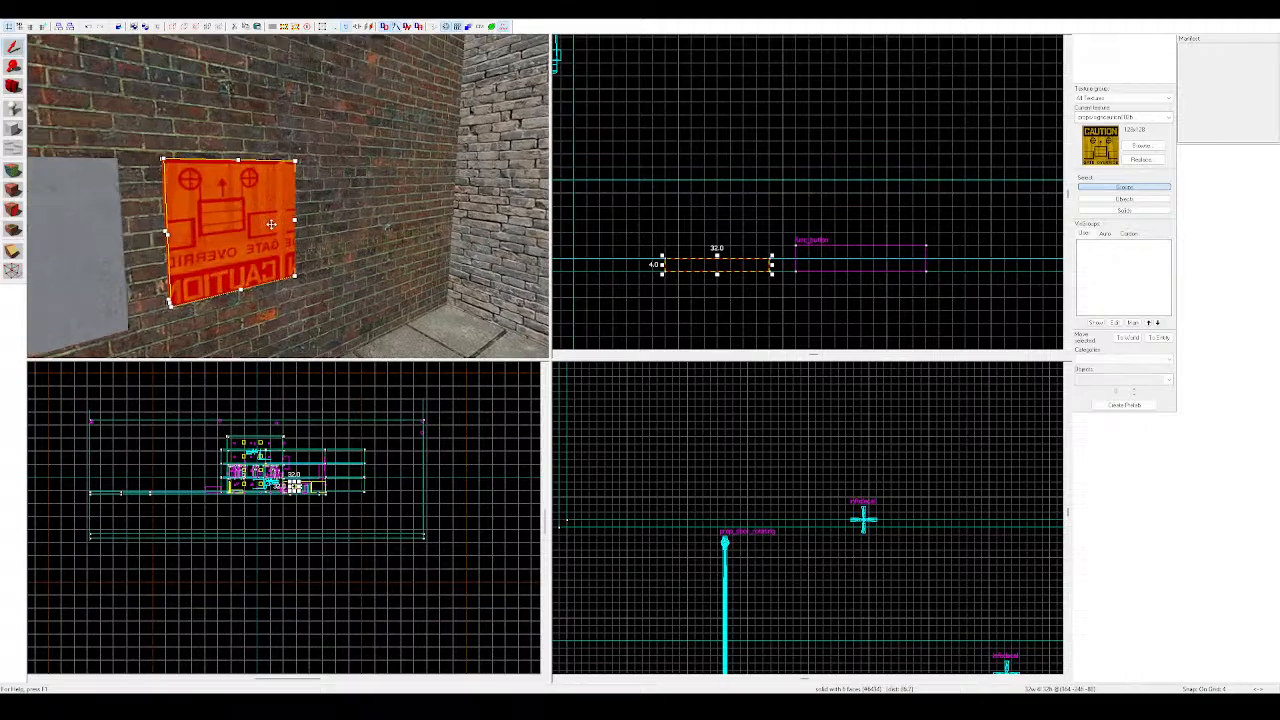
pyautogui.moveTo(301, 244)
pyautogui.mouseDown()
pyautogui.moveTo(275, 250)
pyautogui.moveTo(351, 175)
pyautogui.moveTo(253, 196)
pyautogui.moveTo(303, 190)
pyautogui.mouseUp()
pyautogui.press('z')
pyautogui.press('s')
pyautogui.press('z')
pyautogui.press('w')
pyautogui.press('d')
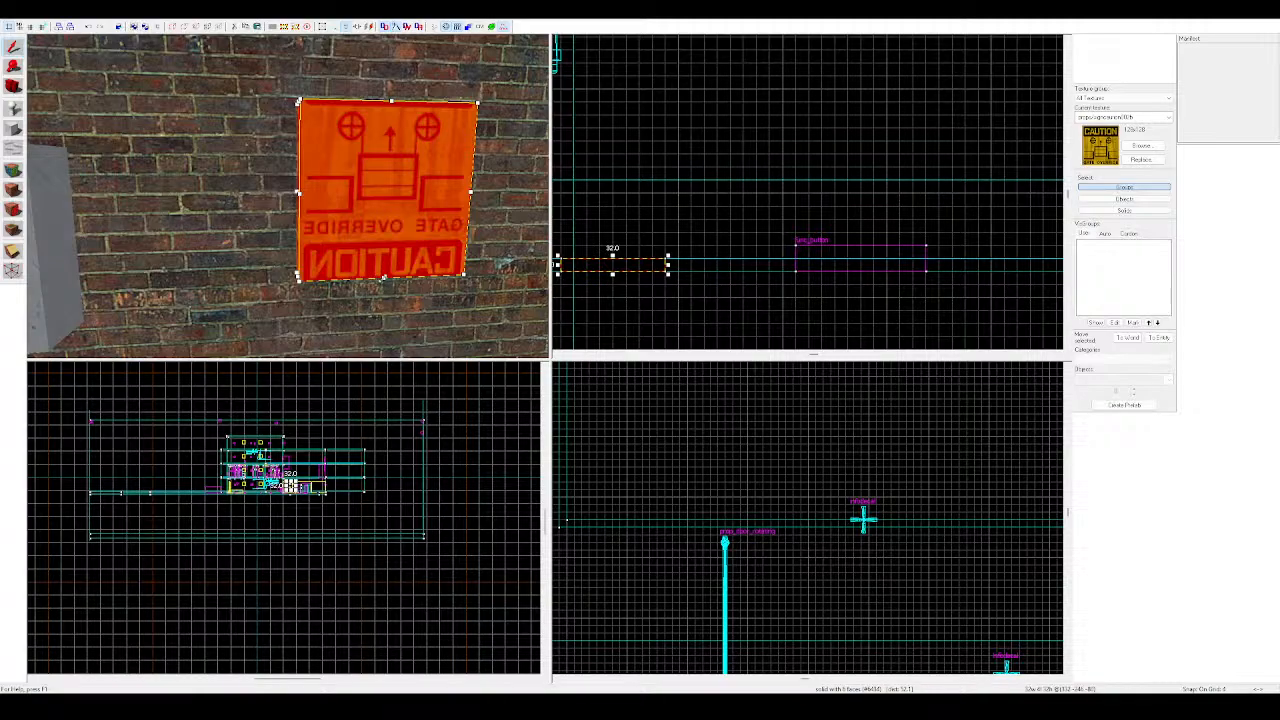
# Rotate the CAUTION block upside down so that its gate override text reads upright
pyautogui.moveTo(385, 278)
pyautogui.mouseDown()
pyautogui.moveTo(386, 306)
pyautogui.moveTo(386, 273)
pyautogui.mouseUp()
pyautogui.click(389, 224)
pyautogui.press('z')
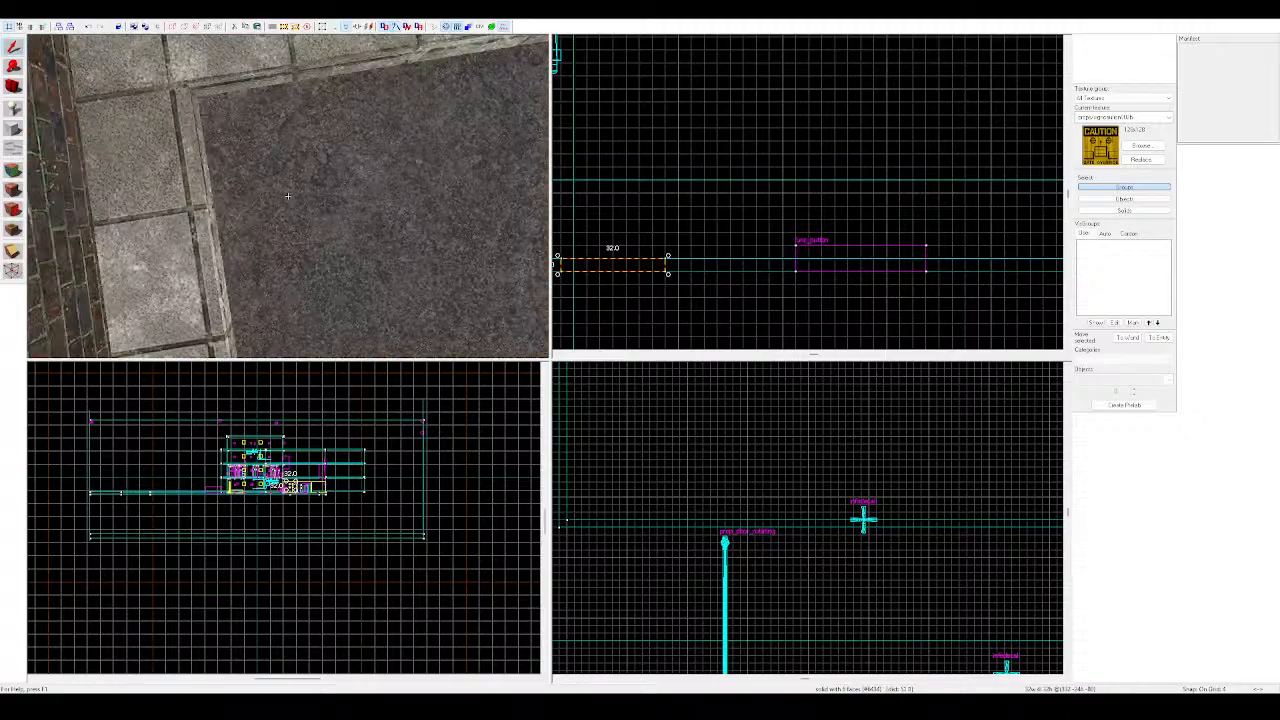
pyautogui.press('z')
pyautogui.press('z')
pyautogui.moveTo(290, 213); pyautogui.dragTo(277, 100)
pyautogui.press('z')
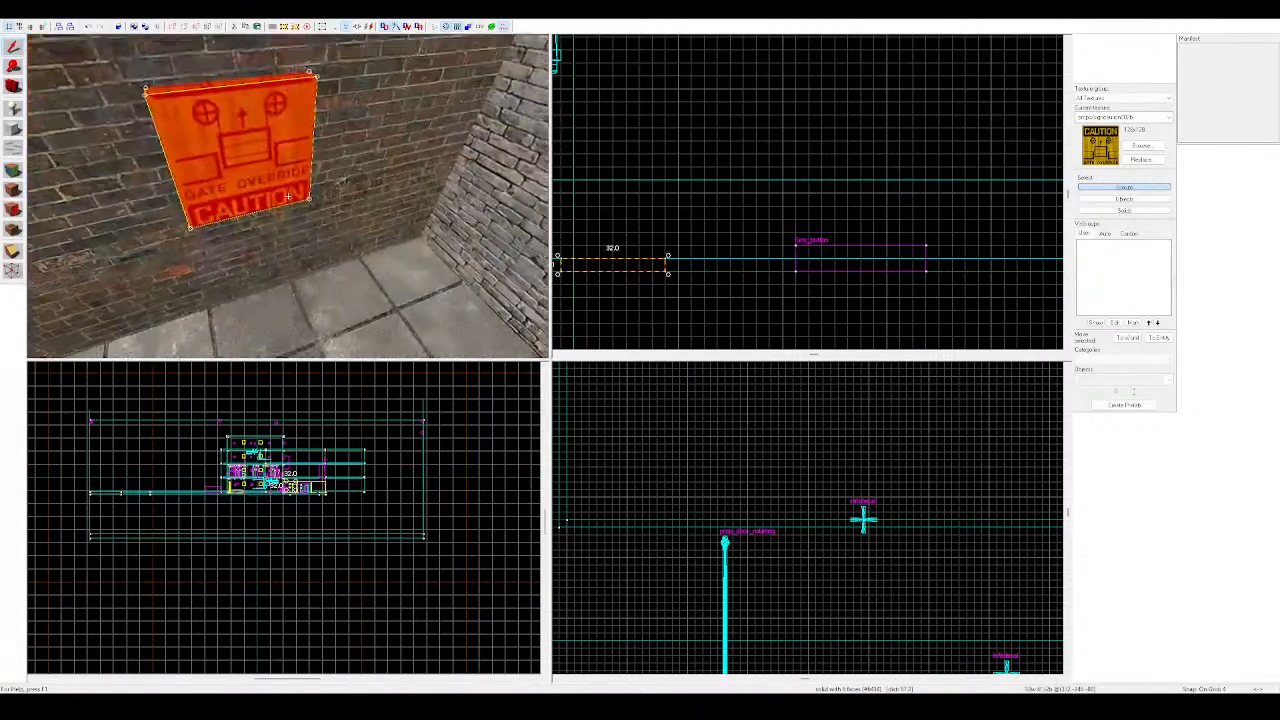
# Thin the CAUTION block to 1 unit deep and move it flush against the side of the gauge control box
pyautogui.press('z')
pyautogui.press('z')
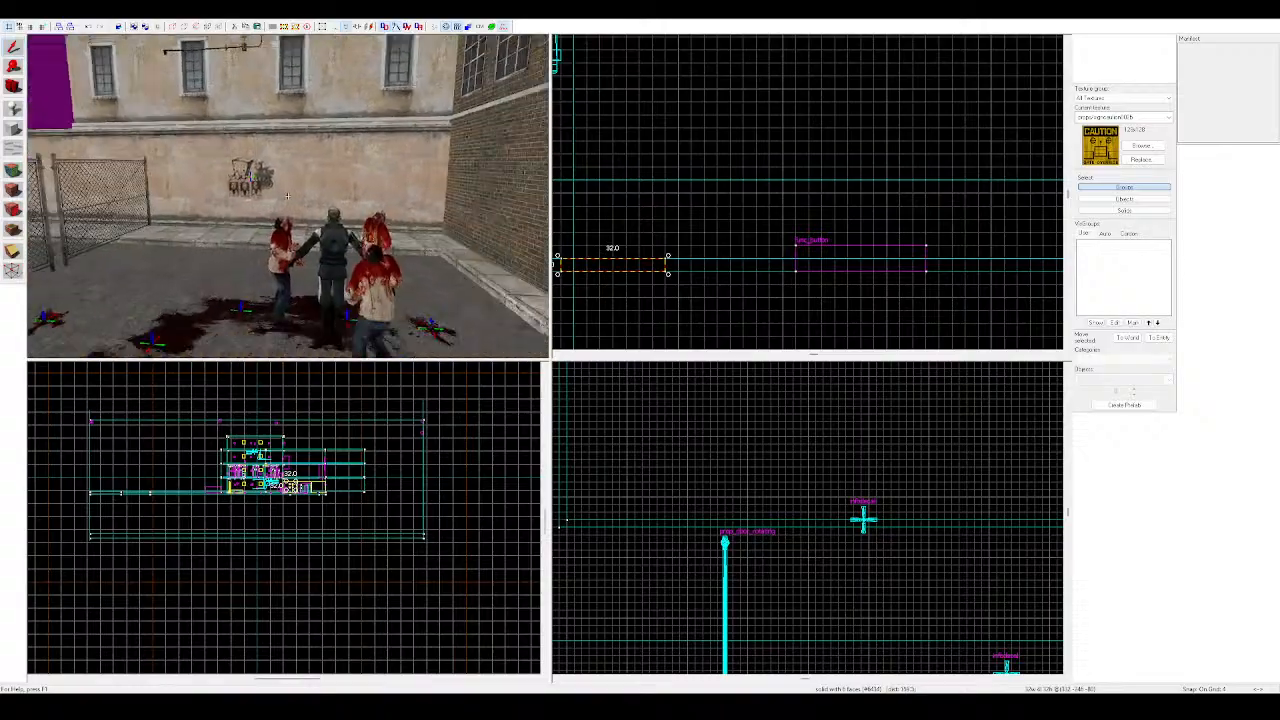
pyautogui.press('w')
pyautogui.press('z')
pyautogui.click(305, 158)
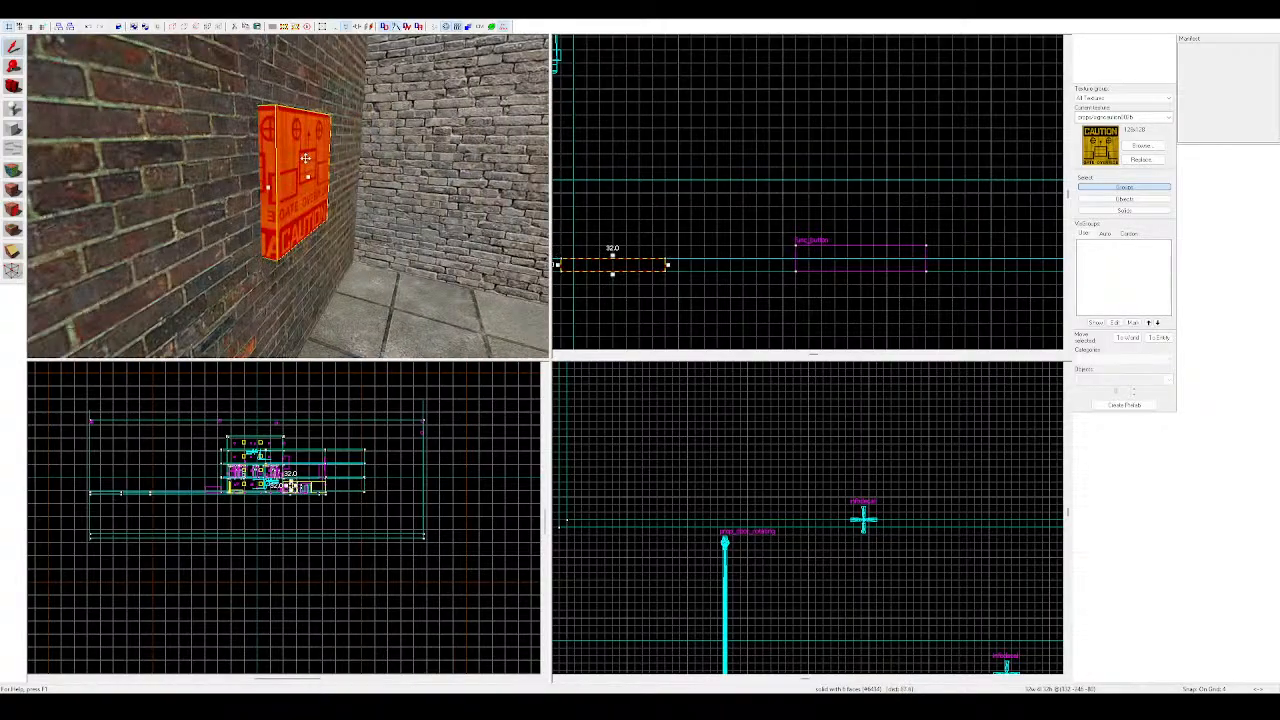
pyautogui.click(277, 184)
pyautogui.keyDown('alt'); pyautogui.moveTo(277, 184); pyautogui.dragTo(373, 240); pyautogui.keyUp('alt')
pyautogui.press('Escape')
pyautogui.press('z')
pyautogui.press('d')
pyautogui.press('z')
pyautogui.click(288, 196)
pyautogui.press('a')
pyautogui.press('d')
pyautogui.press('Escape')
pyautogui.click(332, 229)
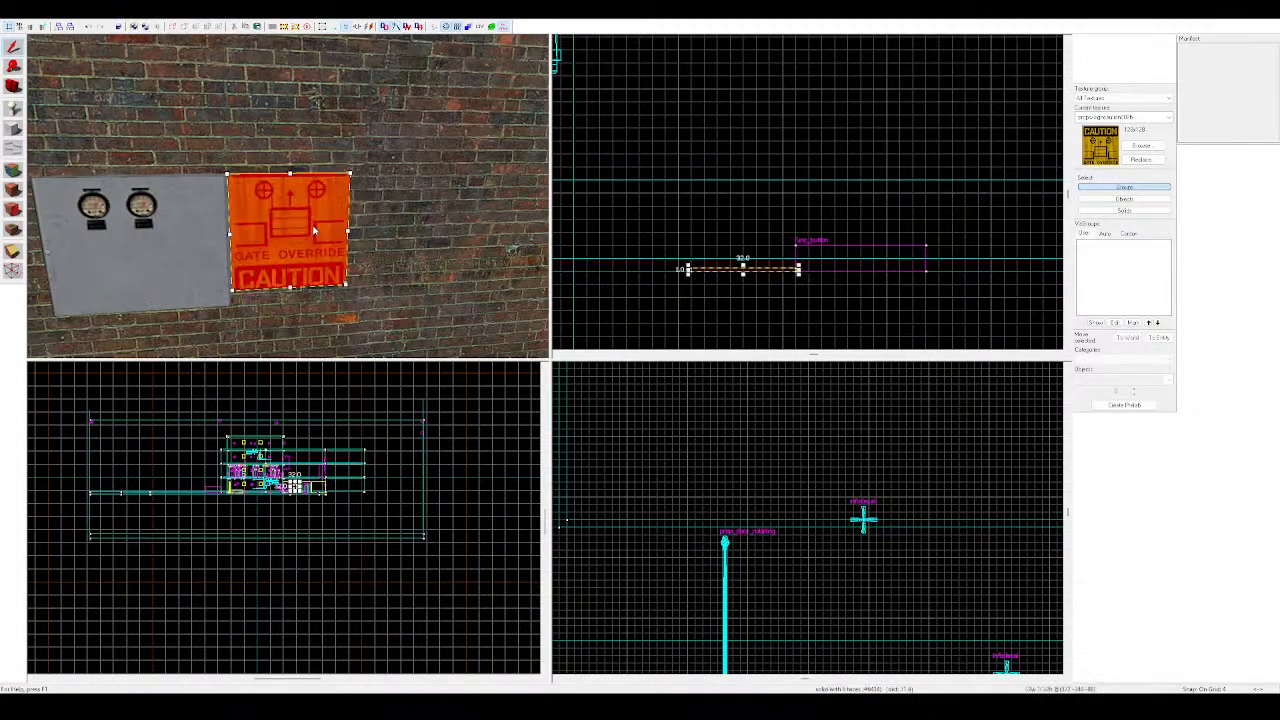
# Paste a copy of the CAUTION sign onto the grey brick wall below the barcode graffiti
pyautogui.press('z')
pyautogui.press('s')
pyautogui.press('d')
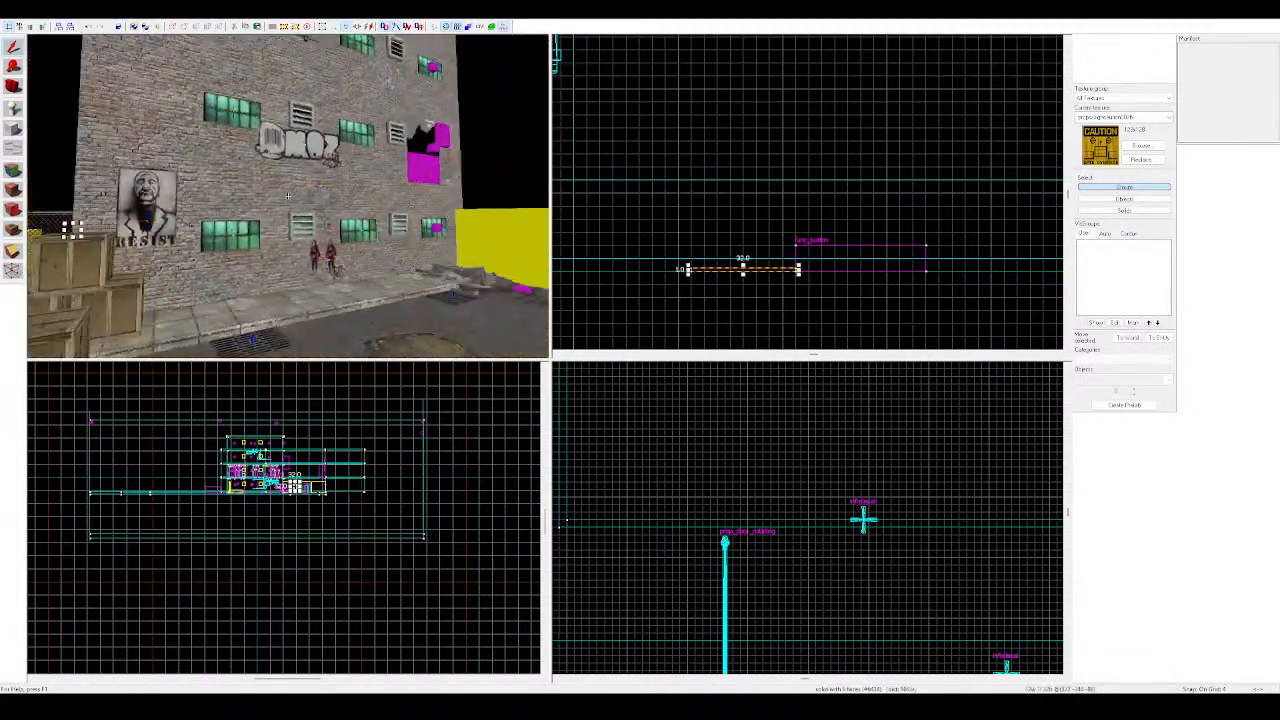
pyautogui.press('w')
pyautogui.hotkey('ctrl', 'v')
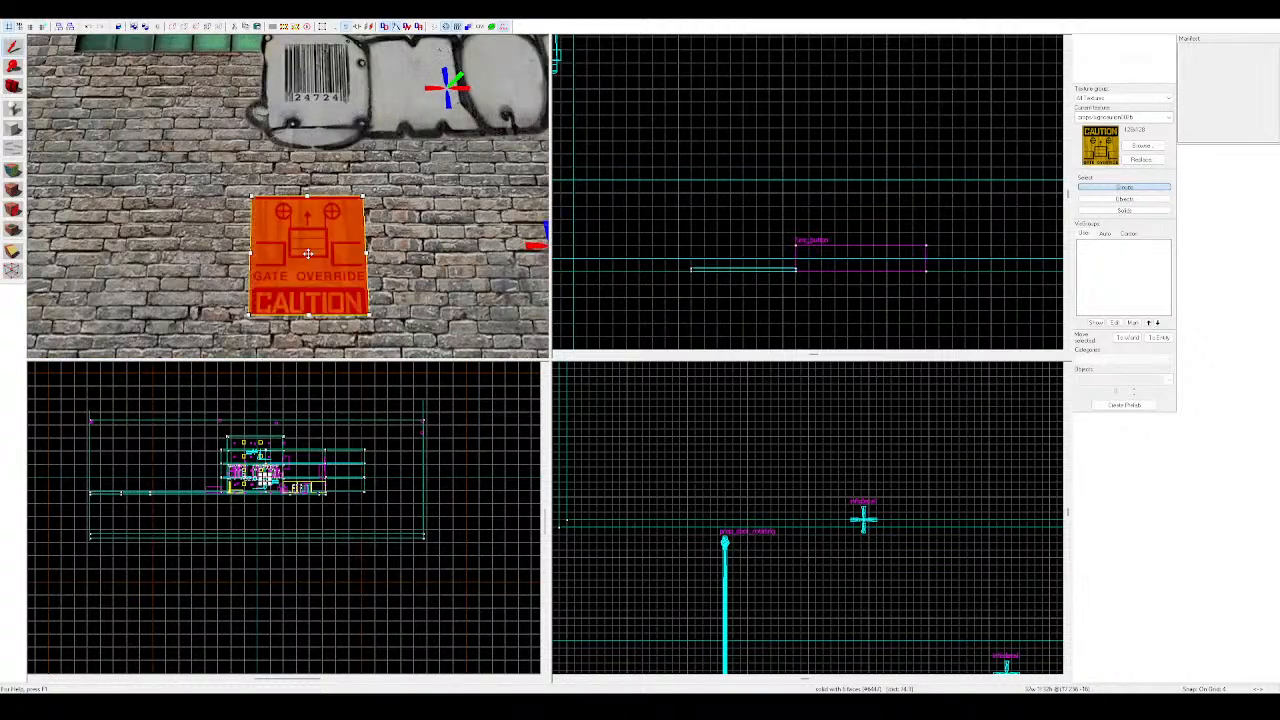
pyautogui.press('z')
pyautogui.press('w')
# Choose the dark rust-red texture and try it as a decal on the wall around the copied CAUTION sign
pyautogui.click(16, 209)
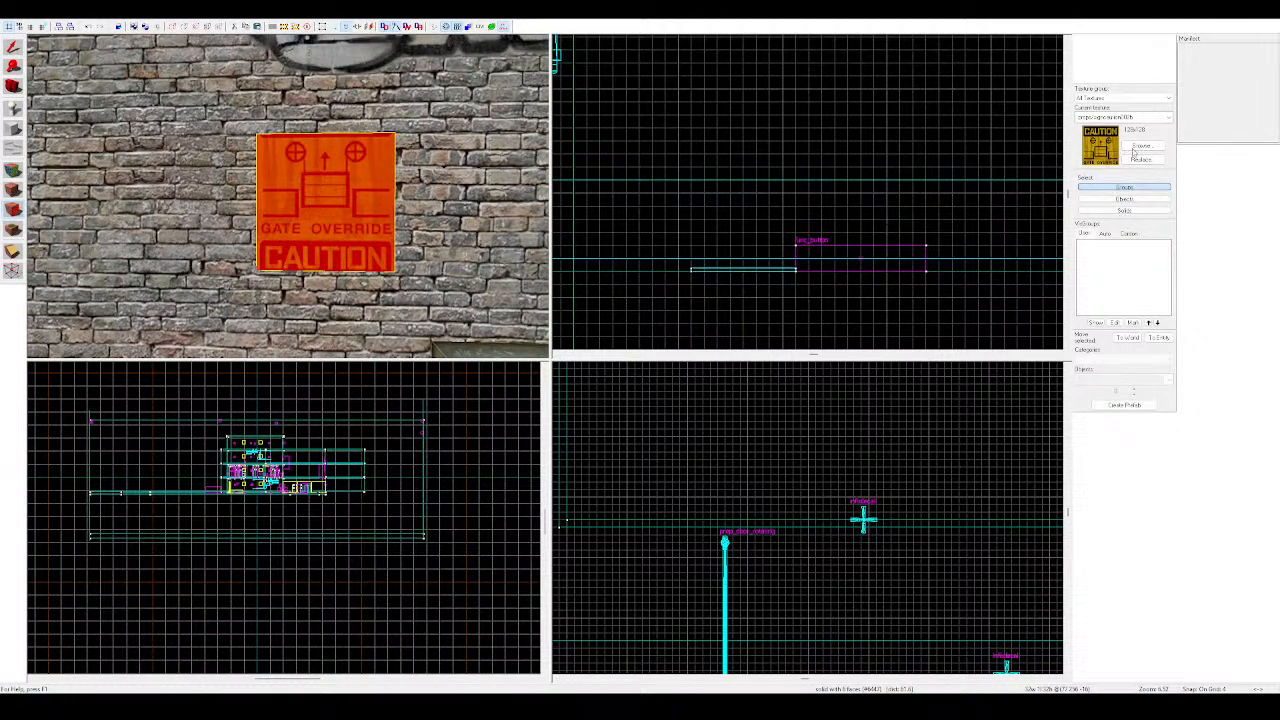
pyautogui.click(1149, 147)
pyautogui.hotkey('shift', 'd')
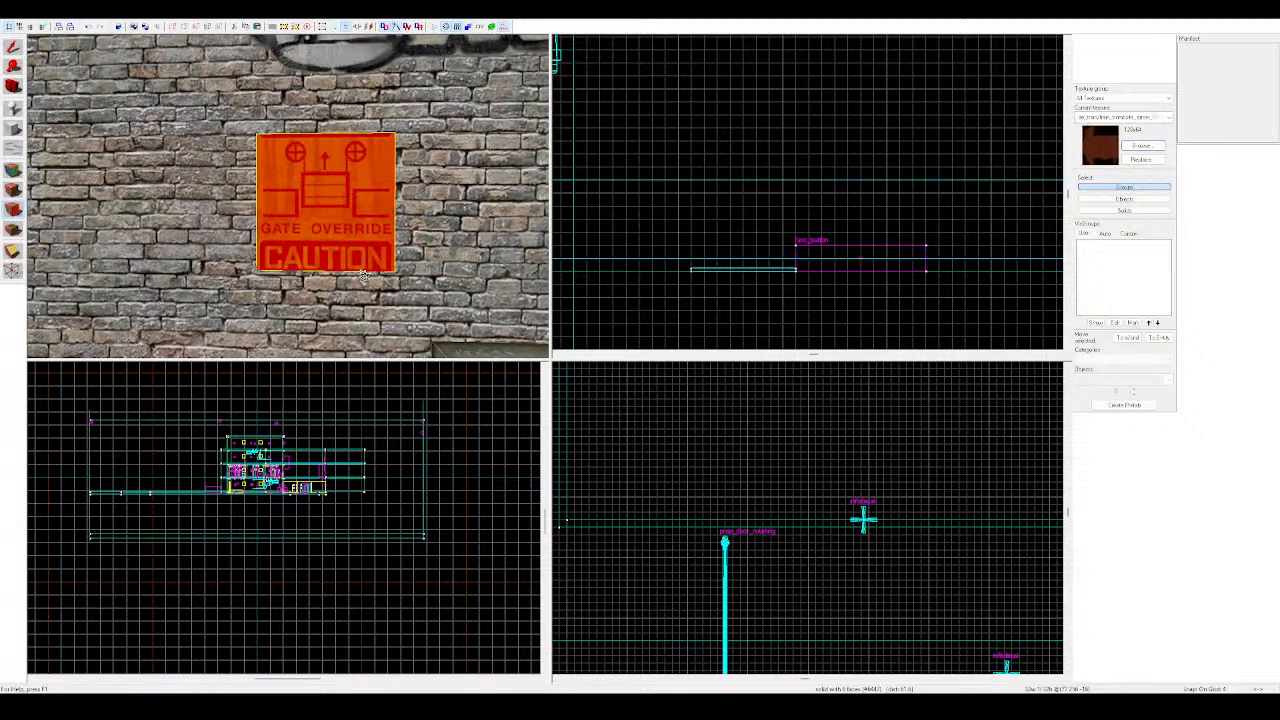
pyautogui.scroll(-2, 380, 282)
pyautogui.press('a')
pyautogui.press('w')
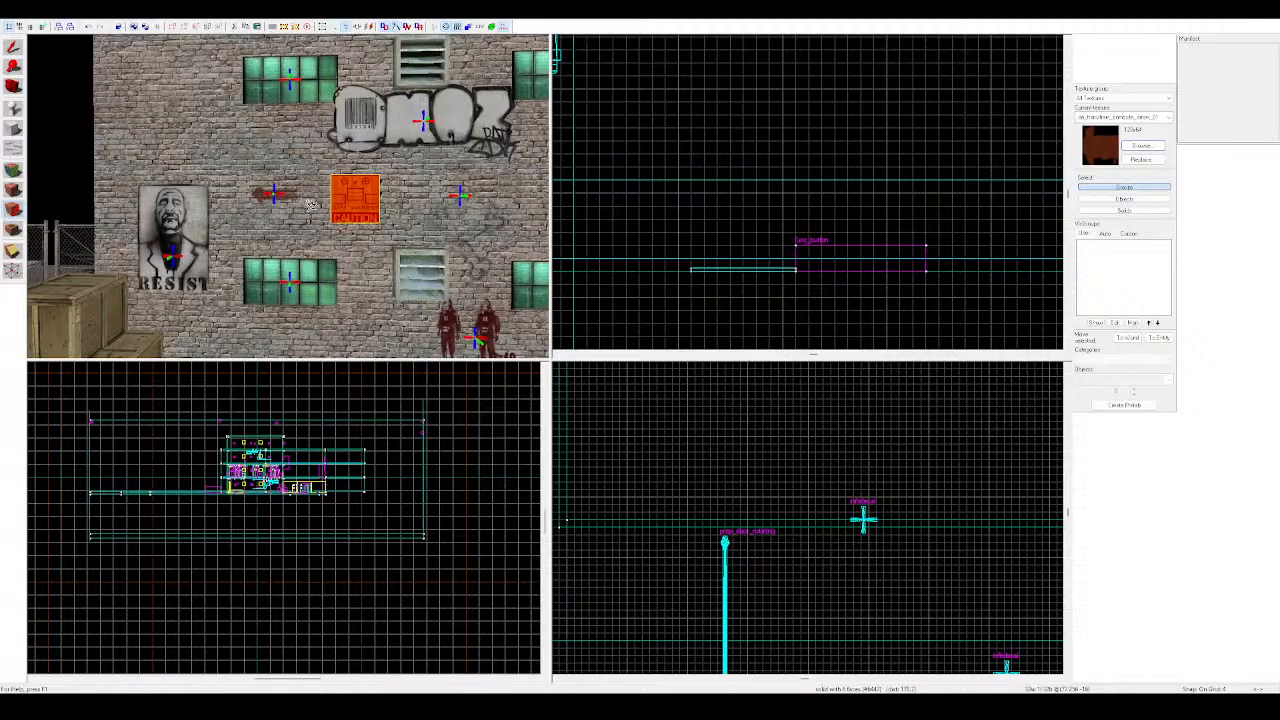
pyautogui.hotkey('ctrl', 'z')
pyautogui.click(352, 244)
# Select the gauge control box button beside the gate override CAUTION sign
pyautogui.press('z')
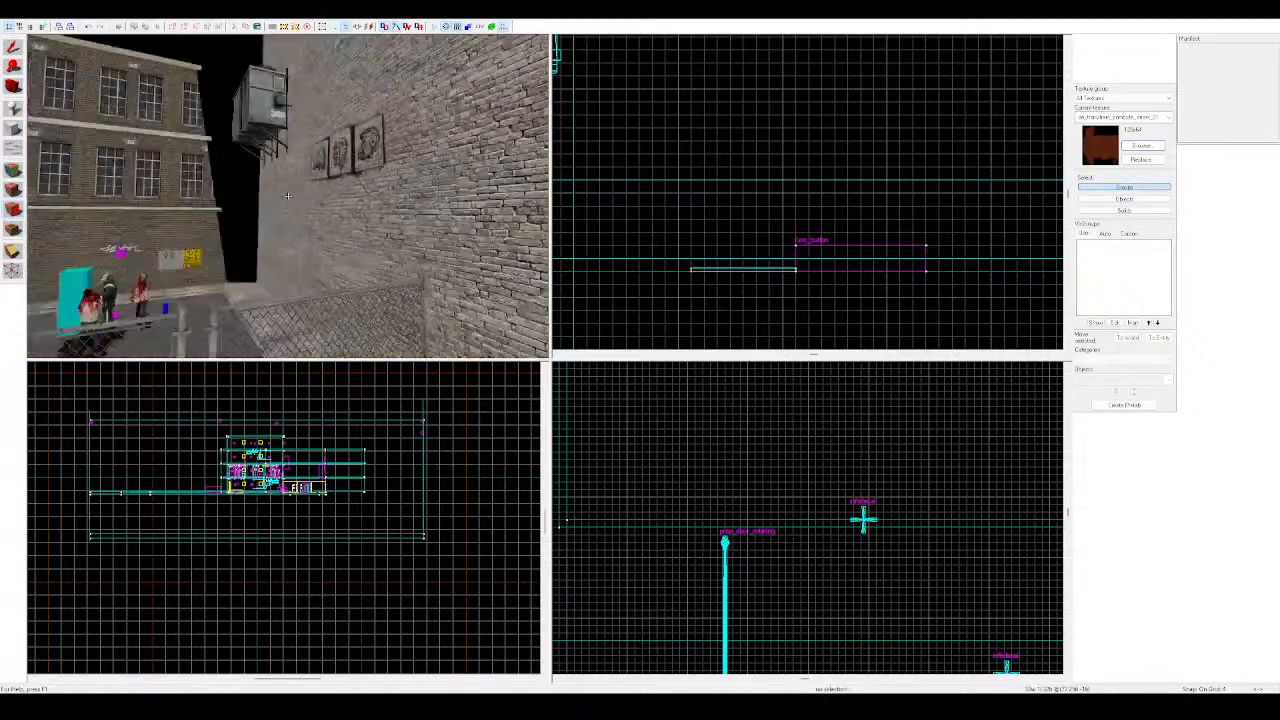
pyautogui.press('w')
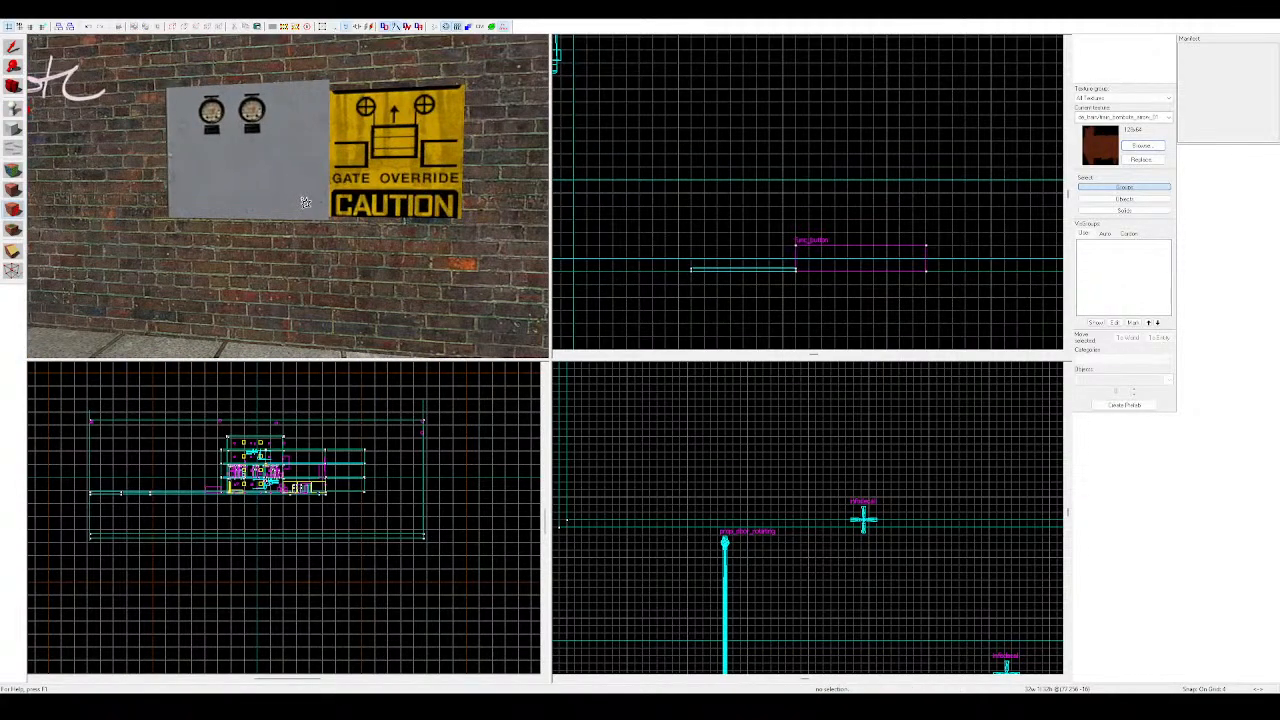
pyautogui.click(15, 47)
pyautogui.click(271, 161)
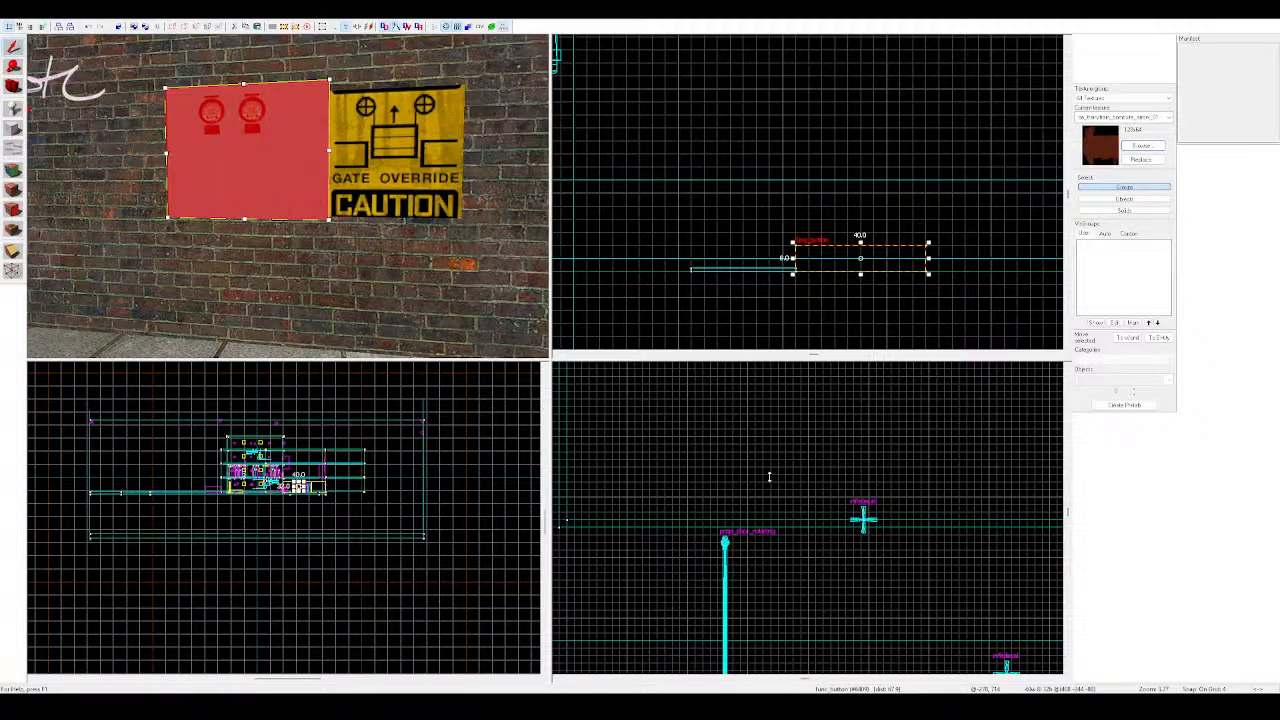
# Select the hinged chain-link gate at the end of the street and name it fence_door
pyautogui.press('z')
pyautogui.press('w')
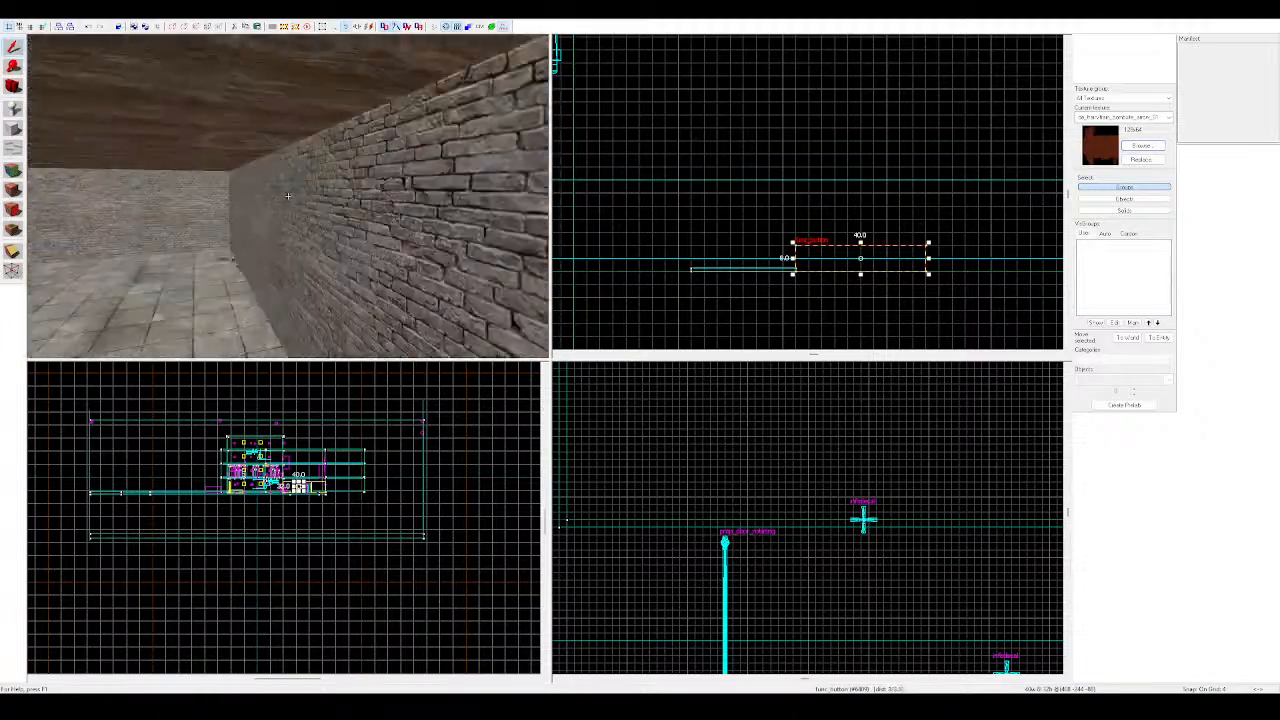
pyautogui.click(287, 196)
pyautogui.press('z')
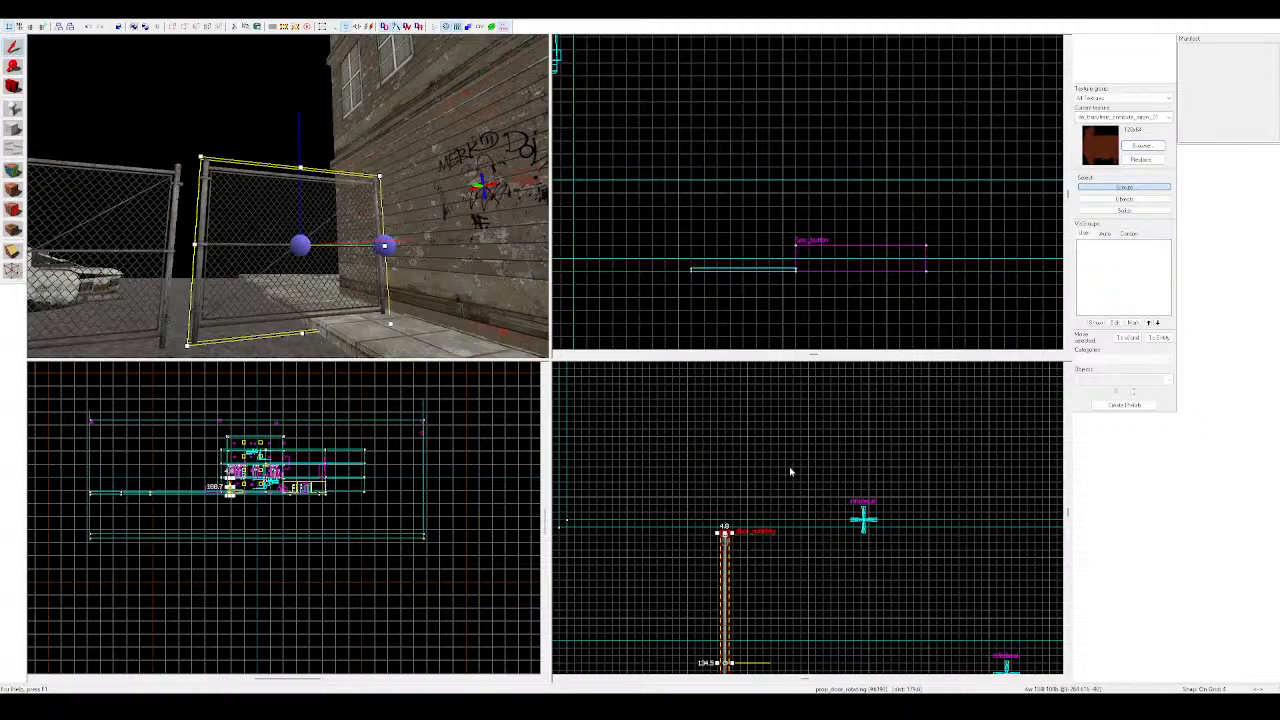
# Return to the brick wall with the CAUTION sign and select the gauge control box button again
pyautogui.press('z')
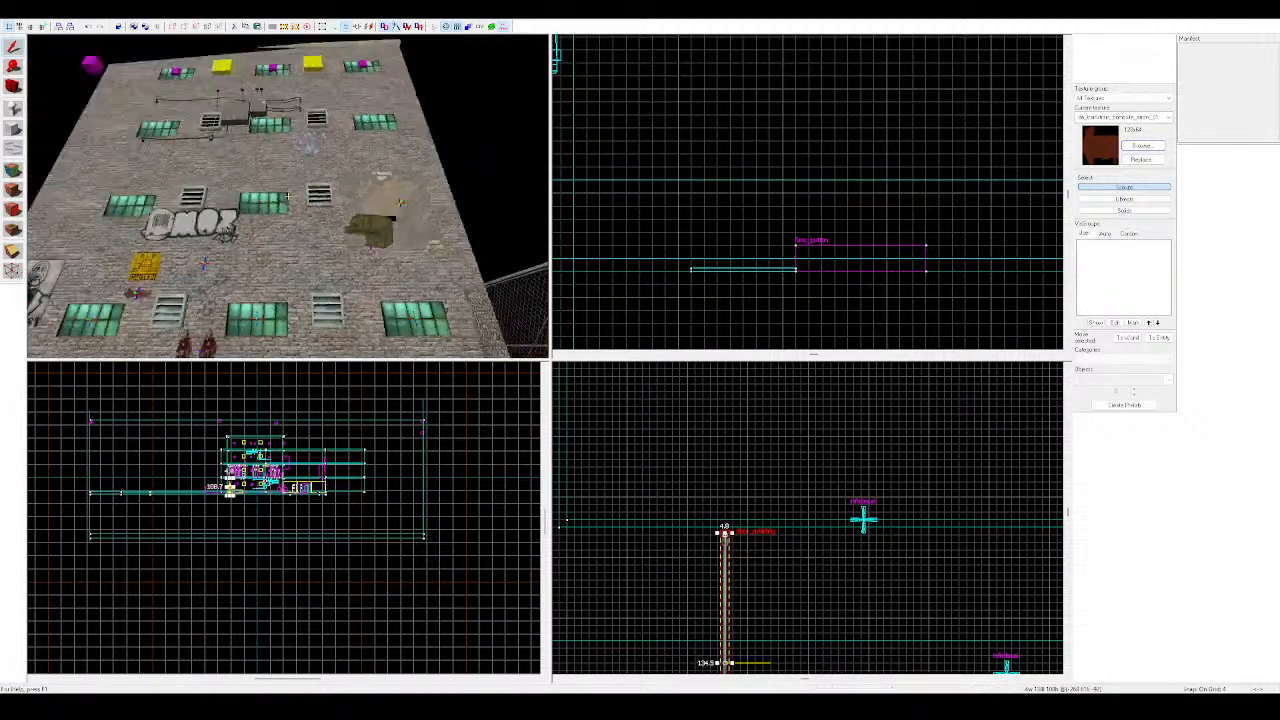
pyautogui.press('z')
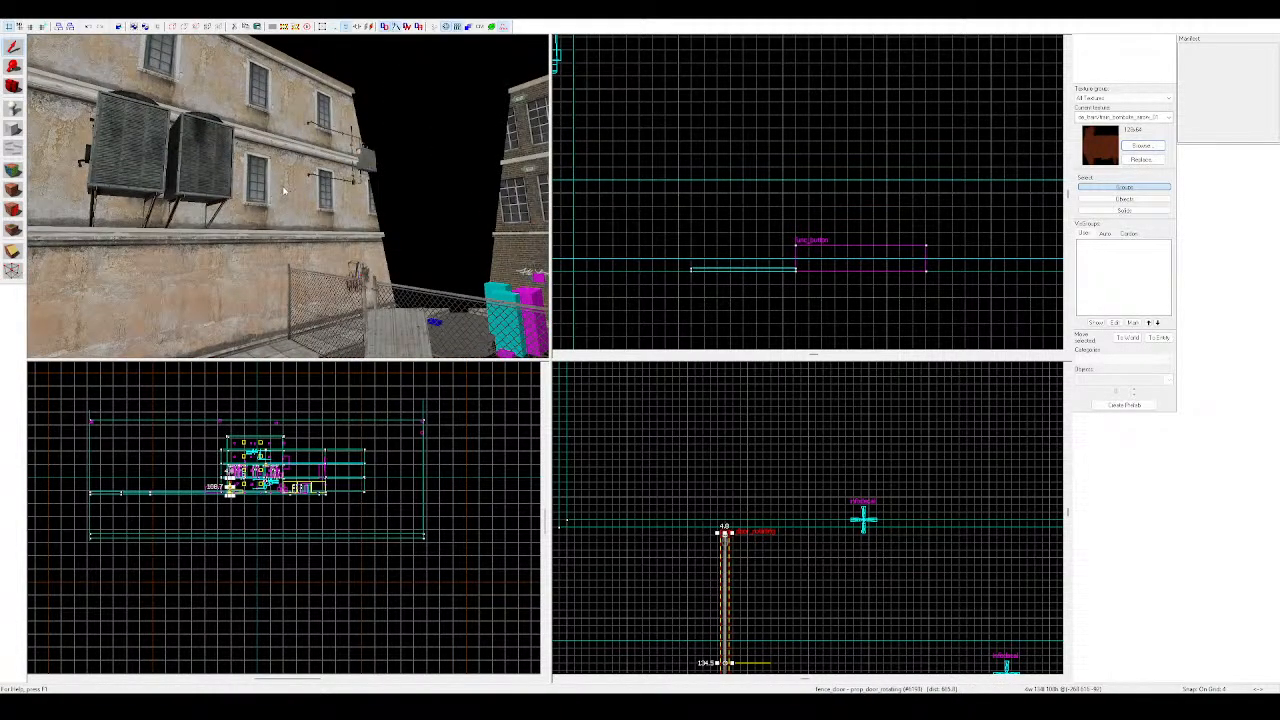
pyautogui.press('z')
pyautogui.press('w')
pyautogui.press('z')
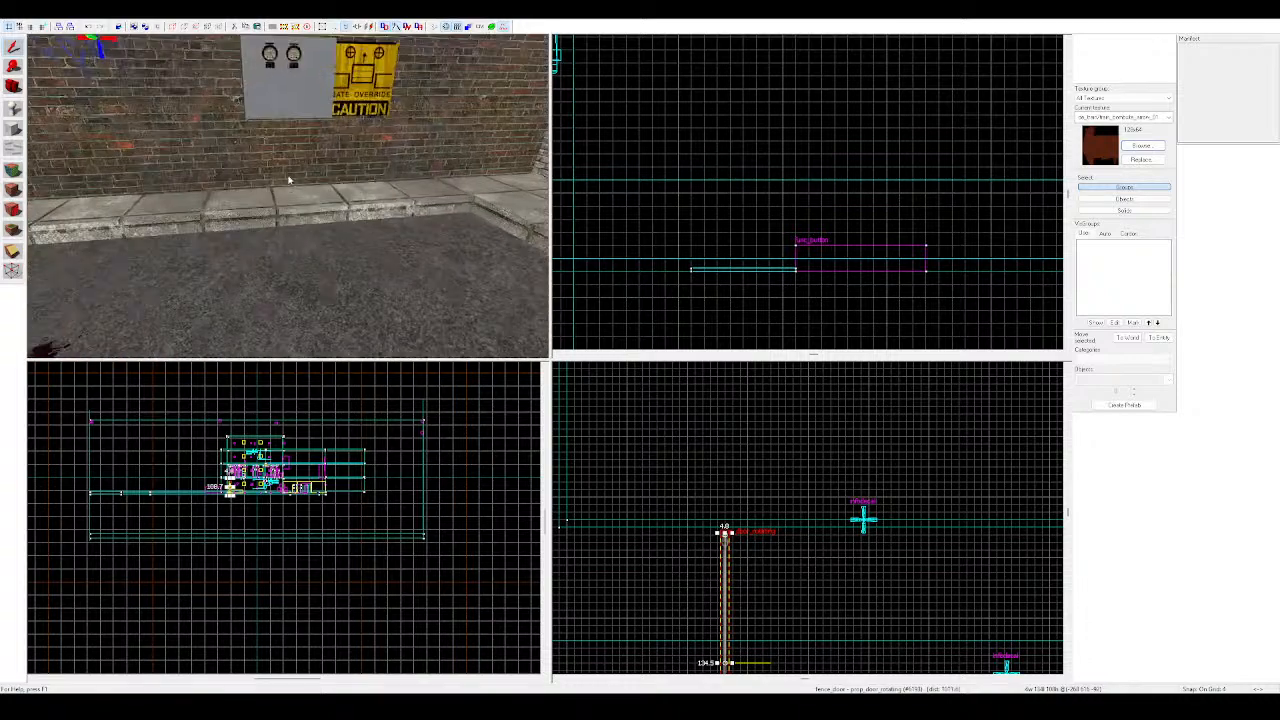
pyautogui.click(284, 112)
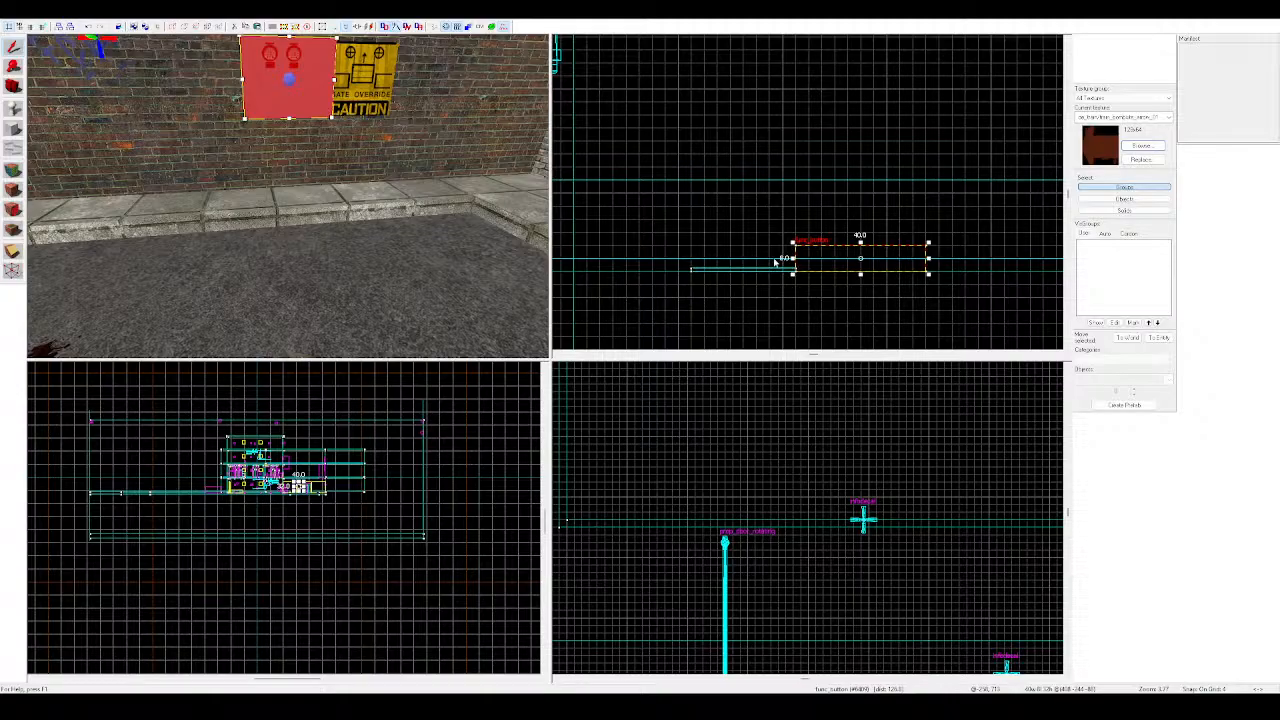
# Select the fence_door gate beside the sidewalk
pyautogui.press('z')
pyautogui.press('w')
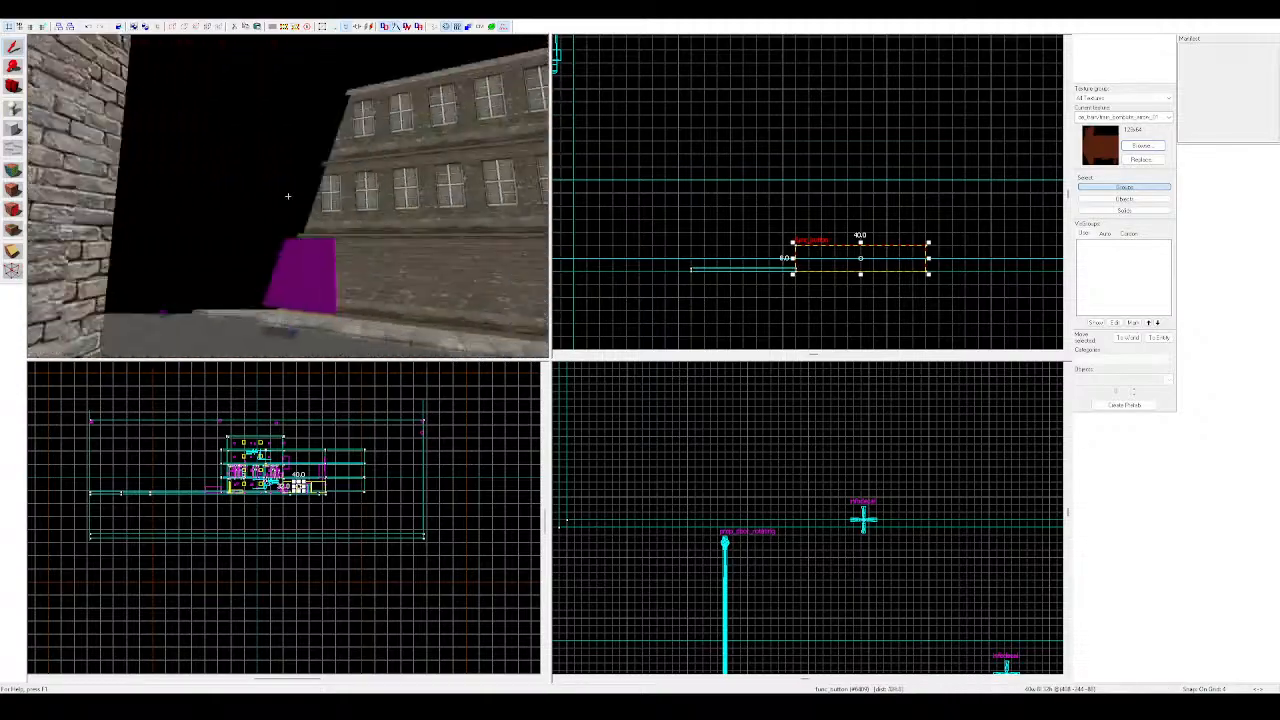
pyautogui.click(288, 196)
pyautogui.press('z')
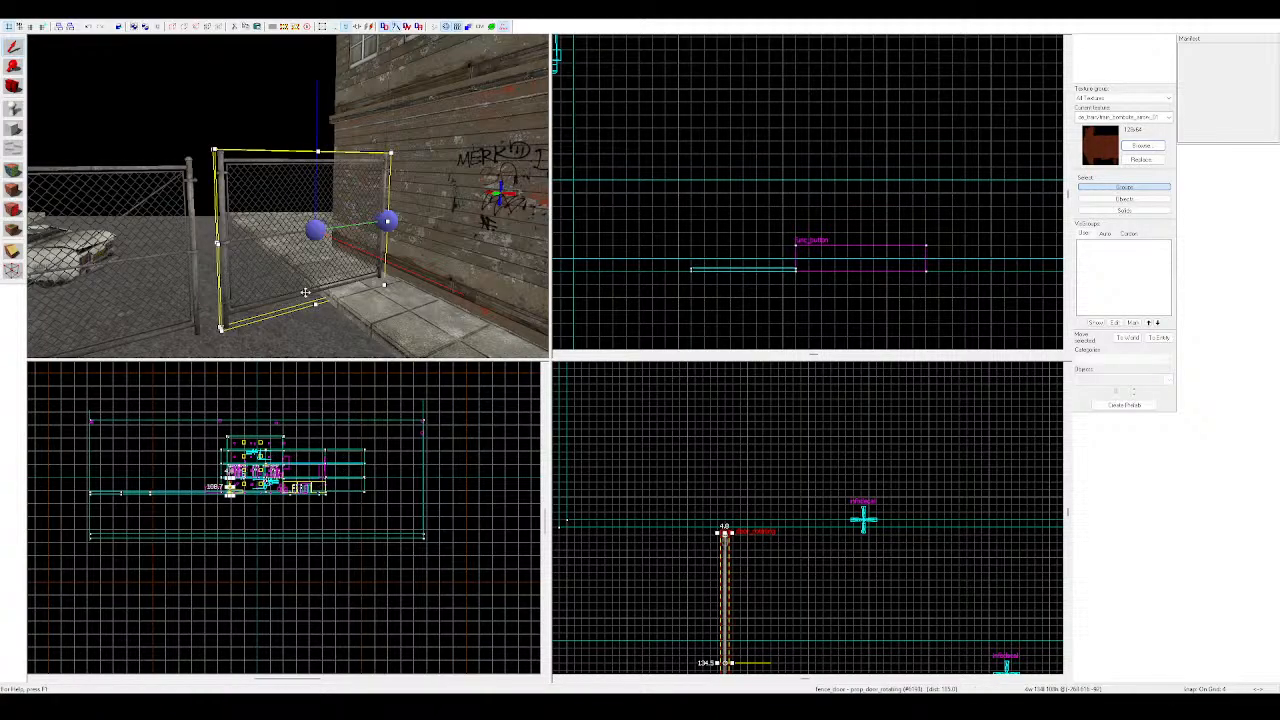
# Select the gauge control box button and open its object properties
pyautogui.press('z')
pyautogui.press('w')
pyautogui.press('w')
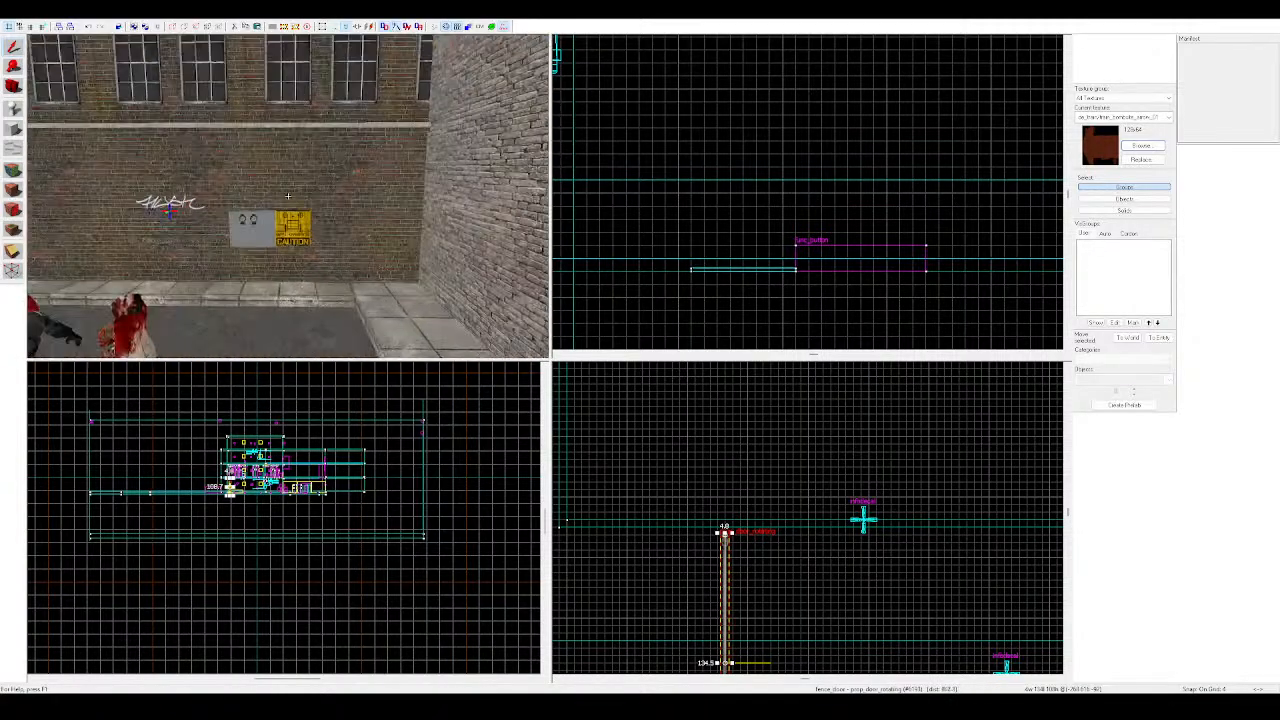
pyautogui.press('z')
pyautogui.click(229, 288)
pyautogui.click(158, 286)
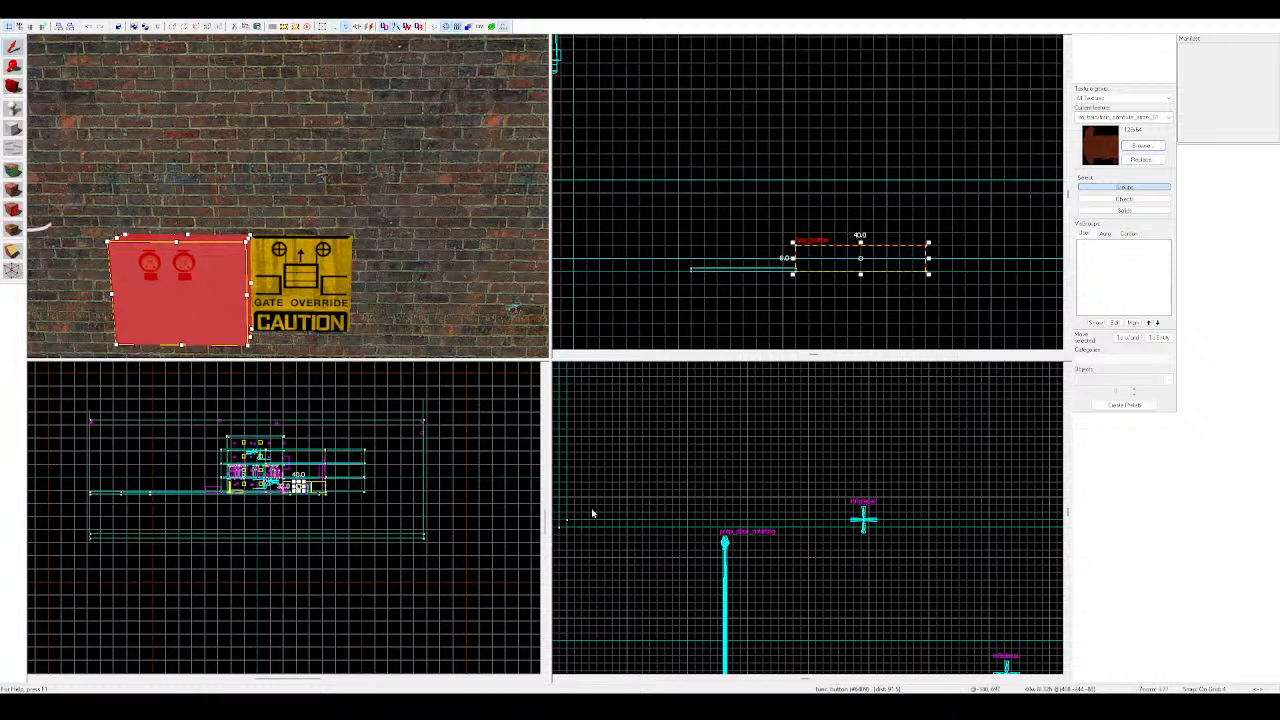
pyautogui.doubleClick(223, 271)
pyautogui.press('Escape')
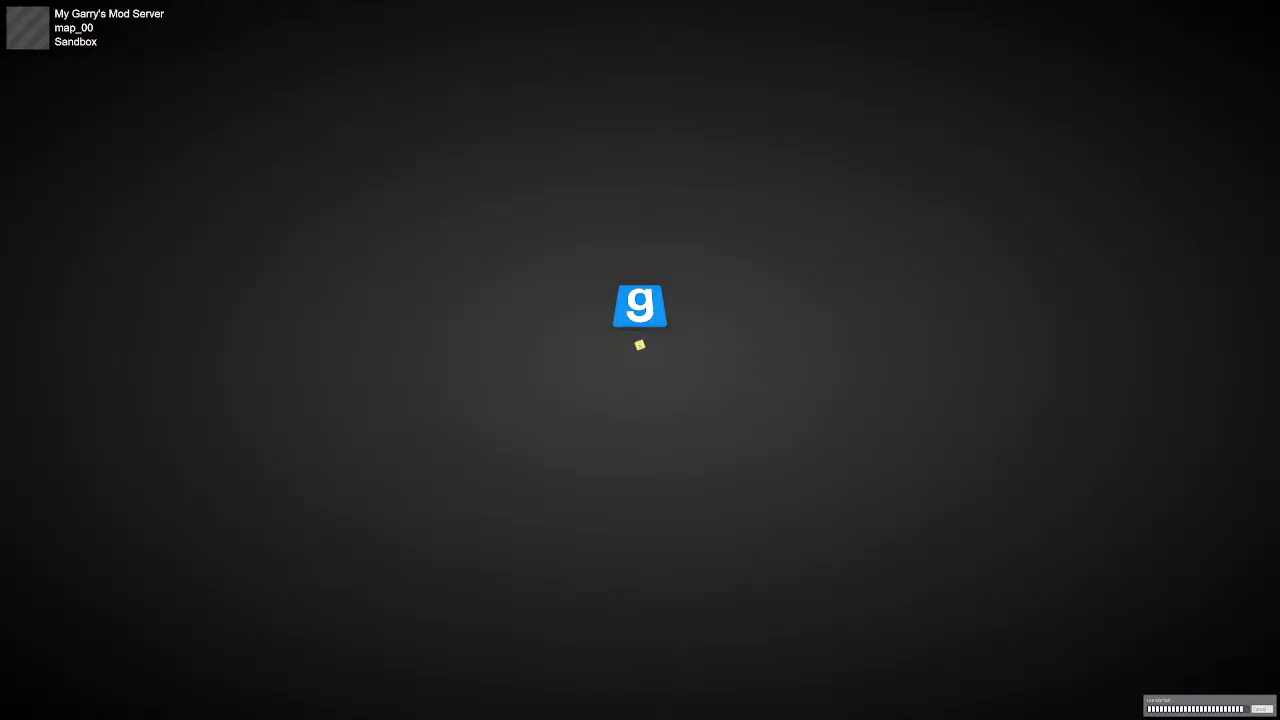
pyautogui.press('w')
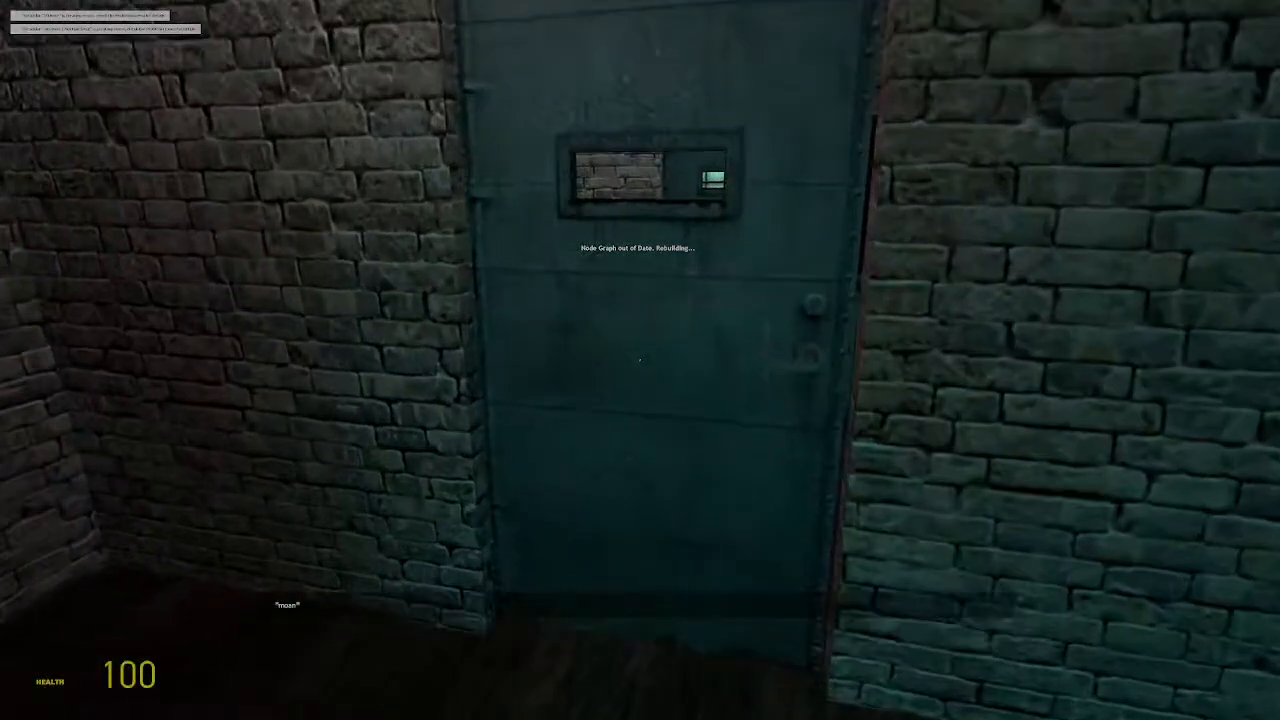
pyautogui.press('w')
pyautogui.press('f')
pyautogui.press('f')
pyautogui.press('e')
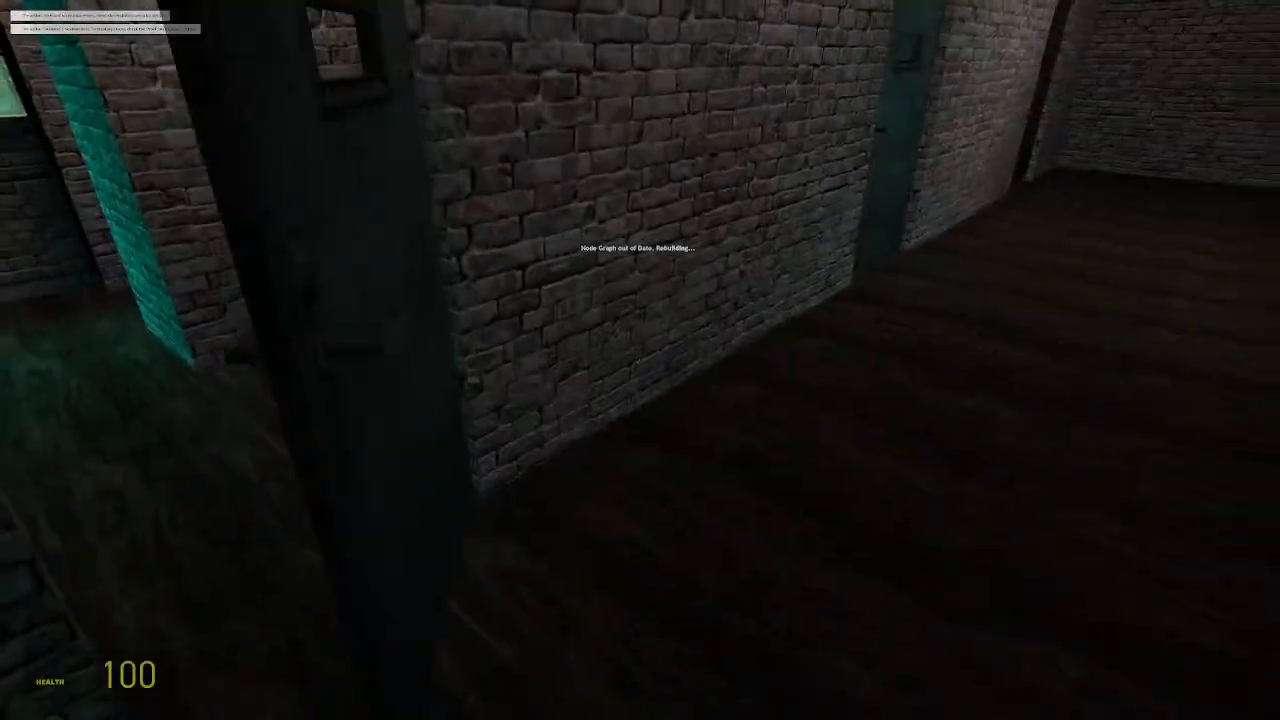
pyautogui.press('w')
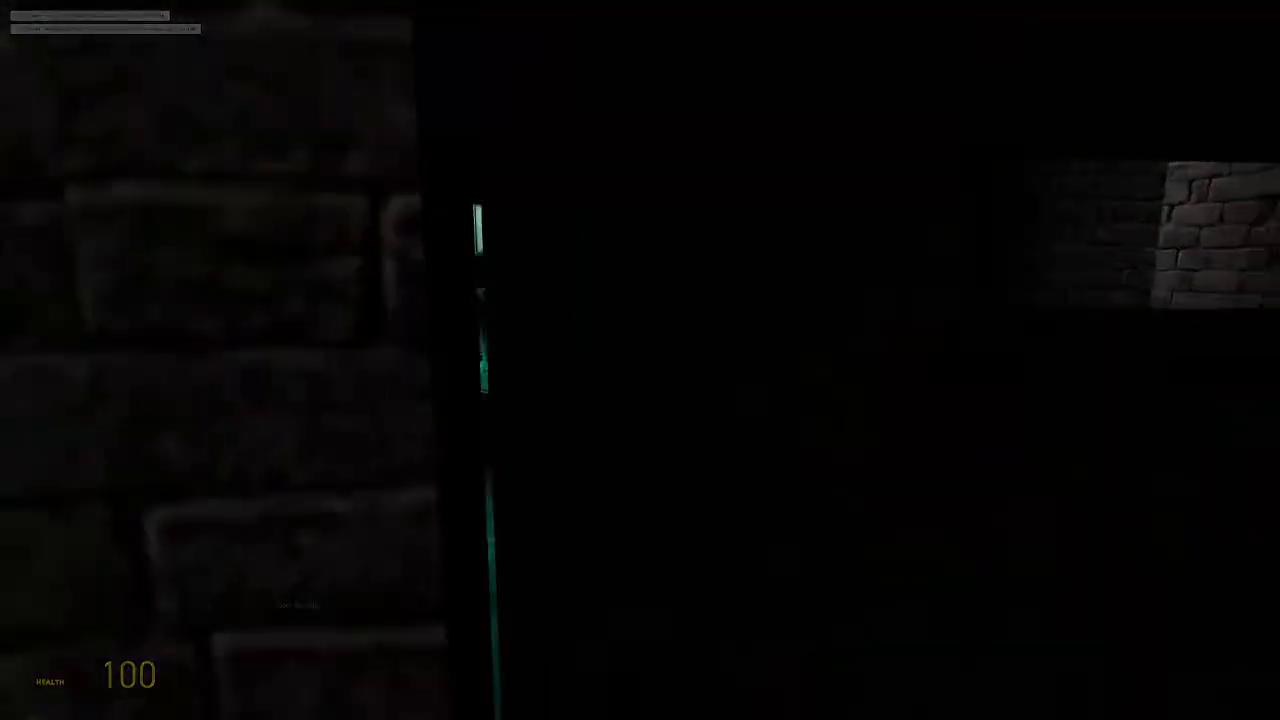
pyautogui.press('w')
pyautogui.press('f')
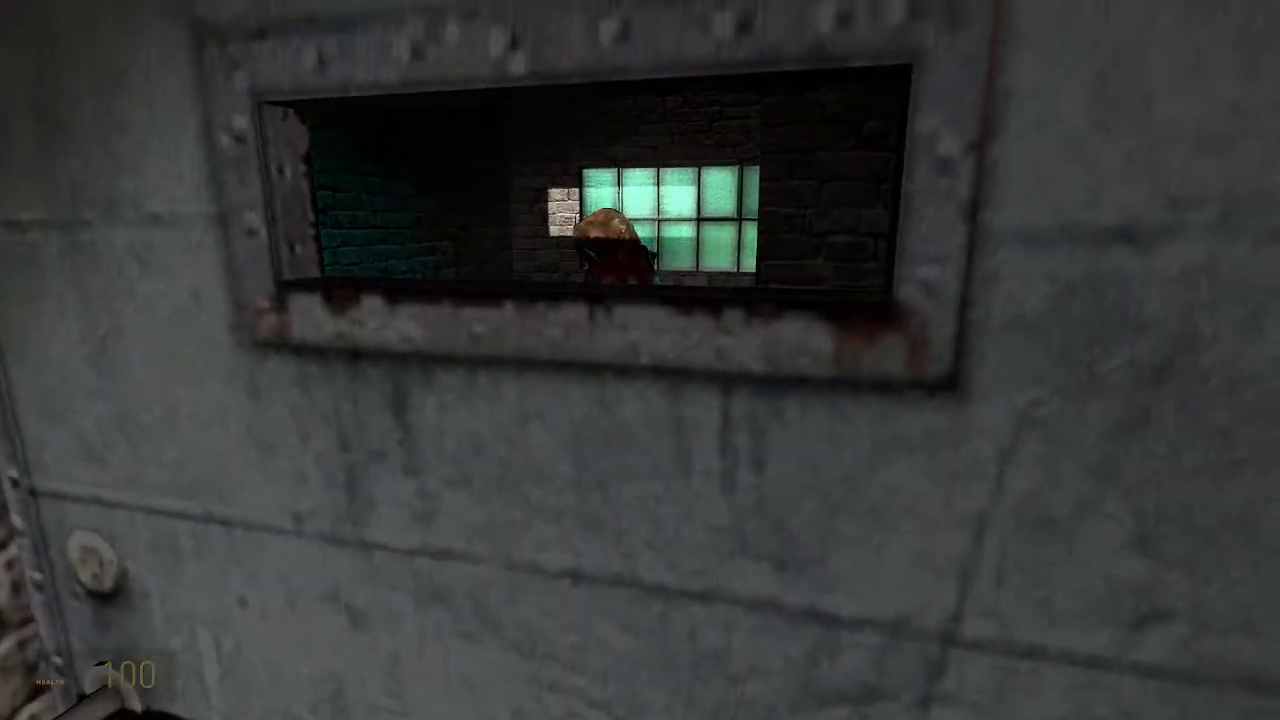
pyautogui.press('f')
pyautogui.press('w')
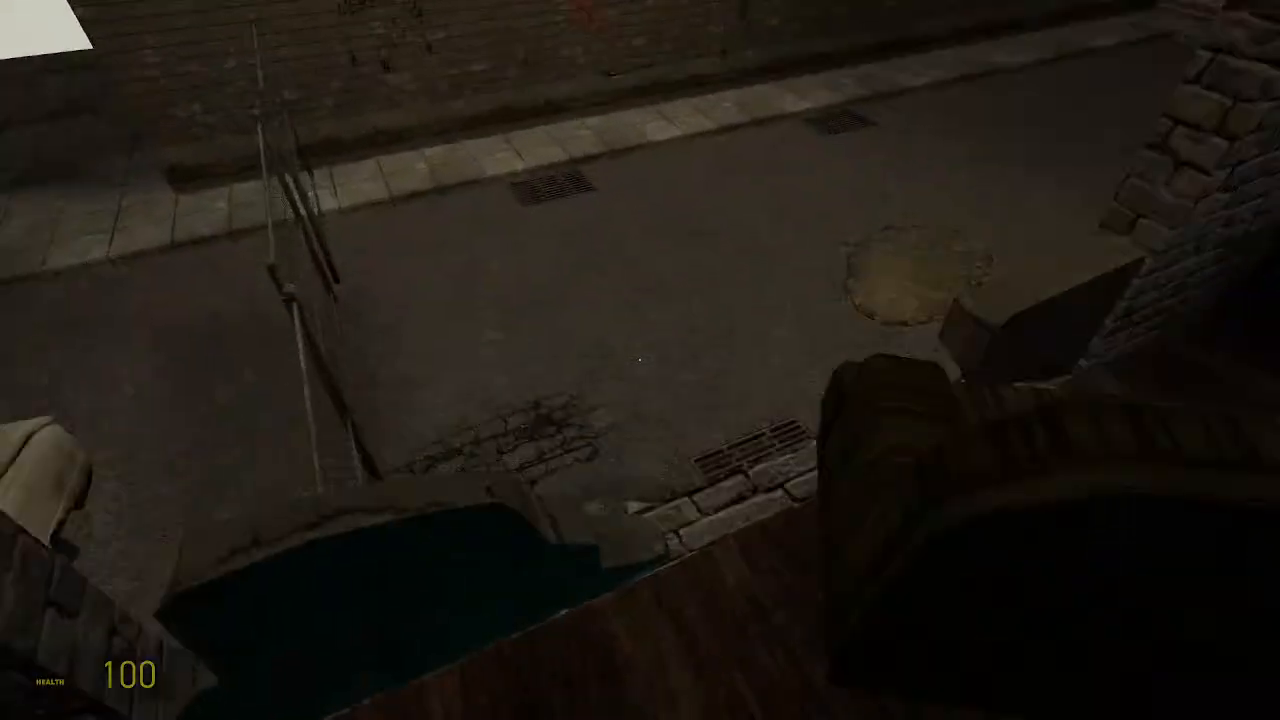
pyautogui.press('w')
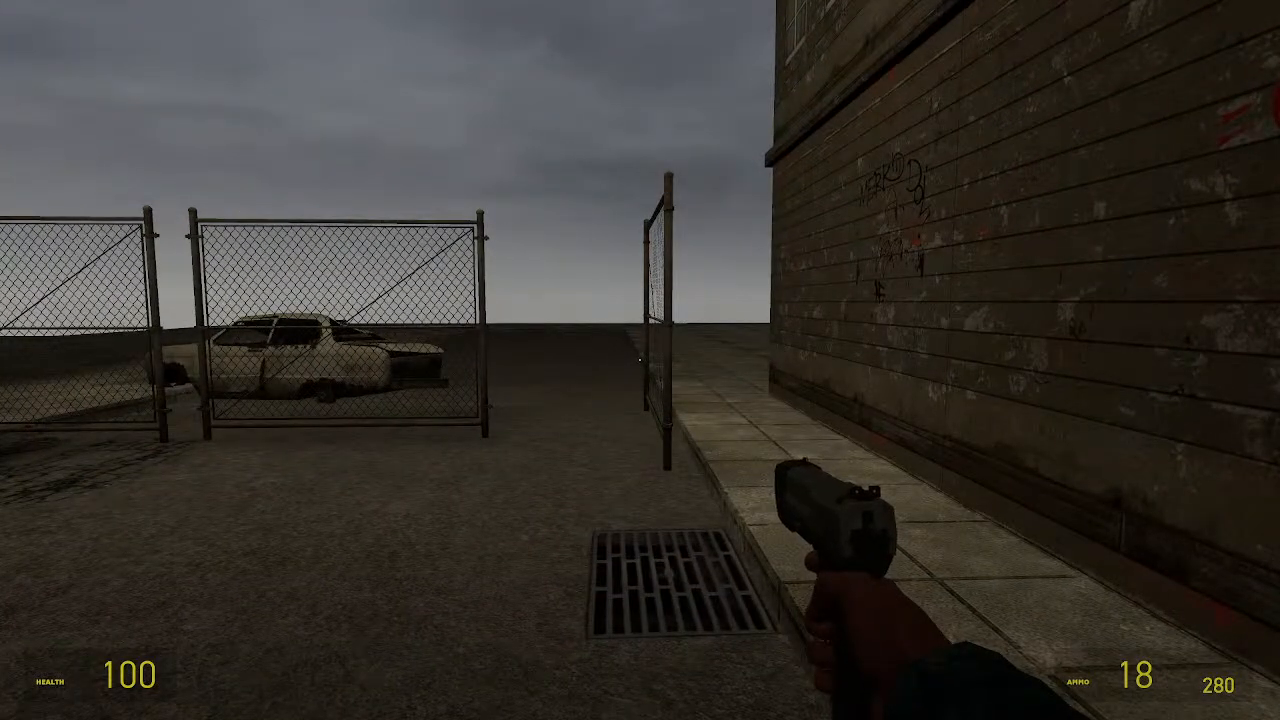
pyautogui.press('w')
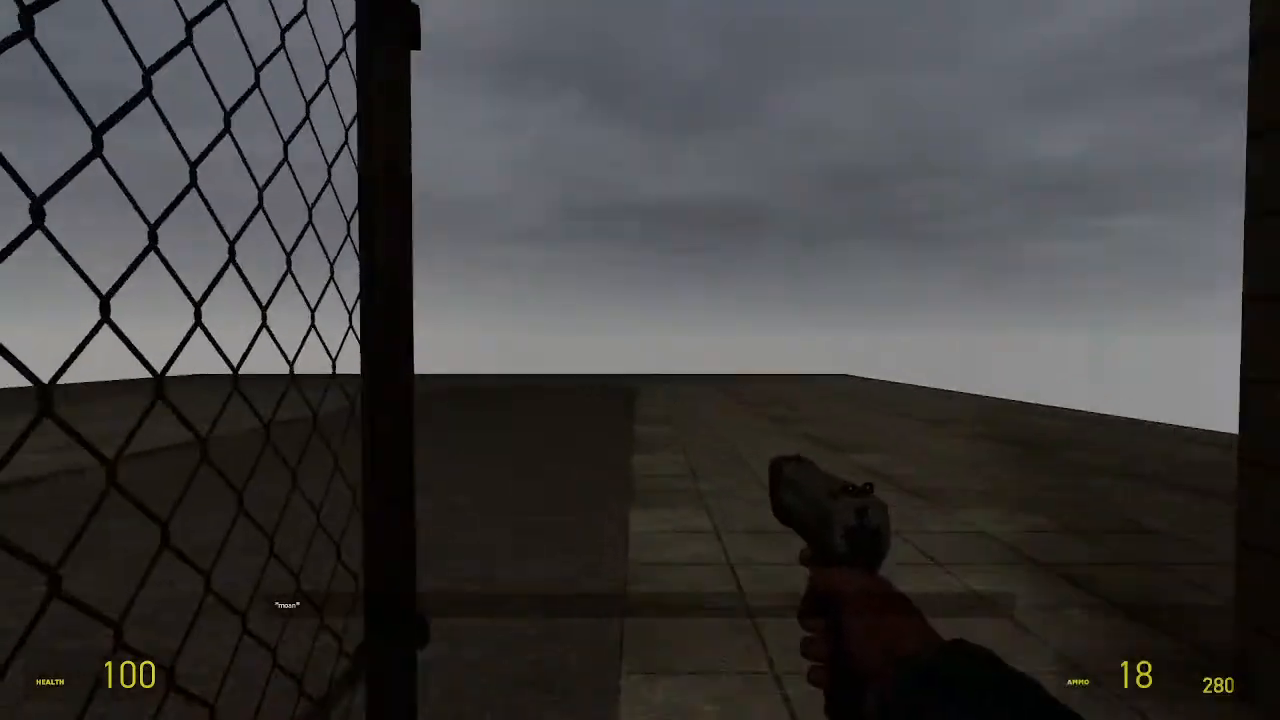
pyautogui.press('s')
pyautogui.press('d')
pyautogui.press('w')
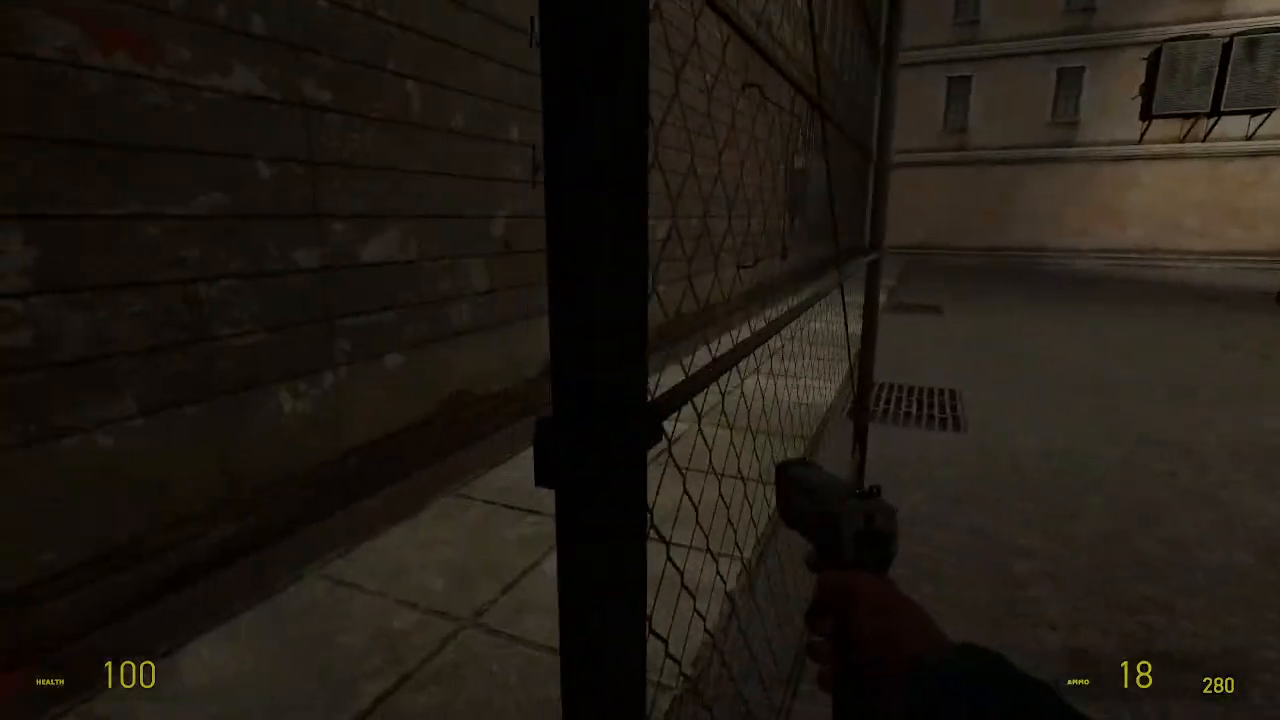
pyautogui.press('w')
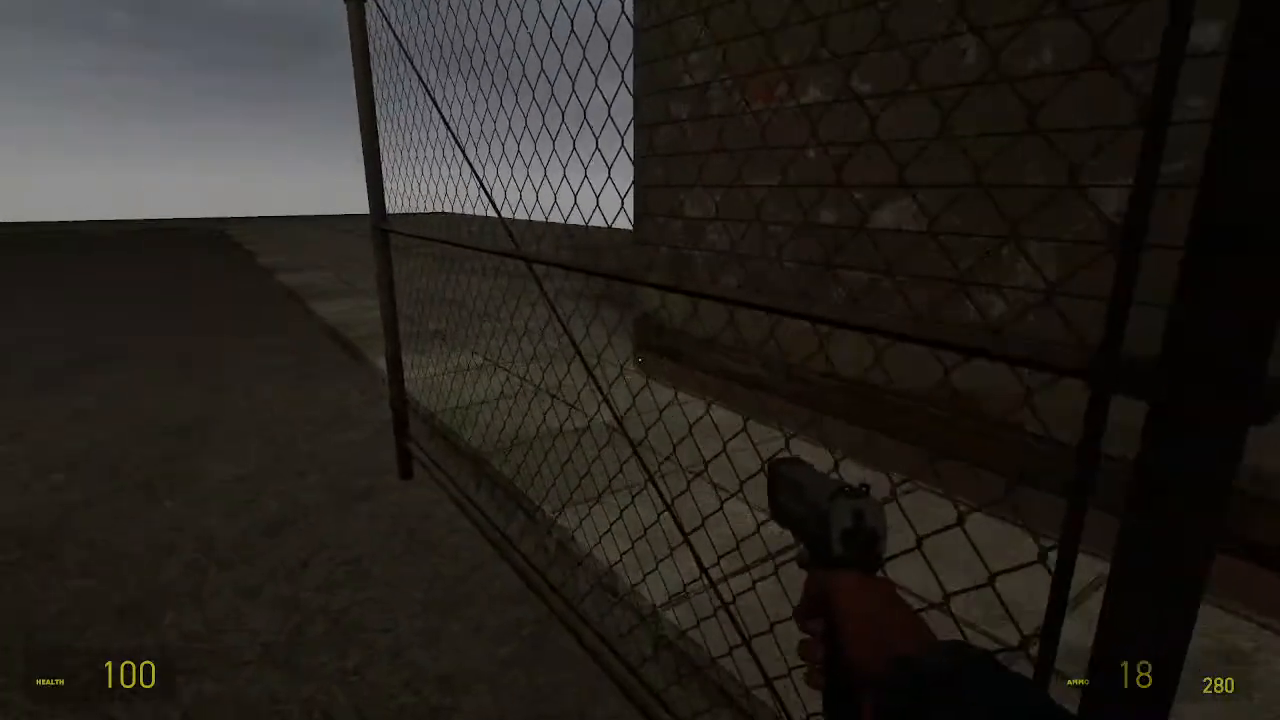
pyautogui.press('a')
pyautogui.press('s')
pyautogui.press('Escape')
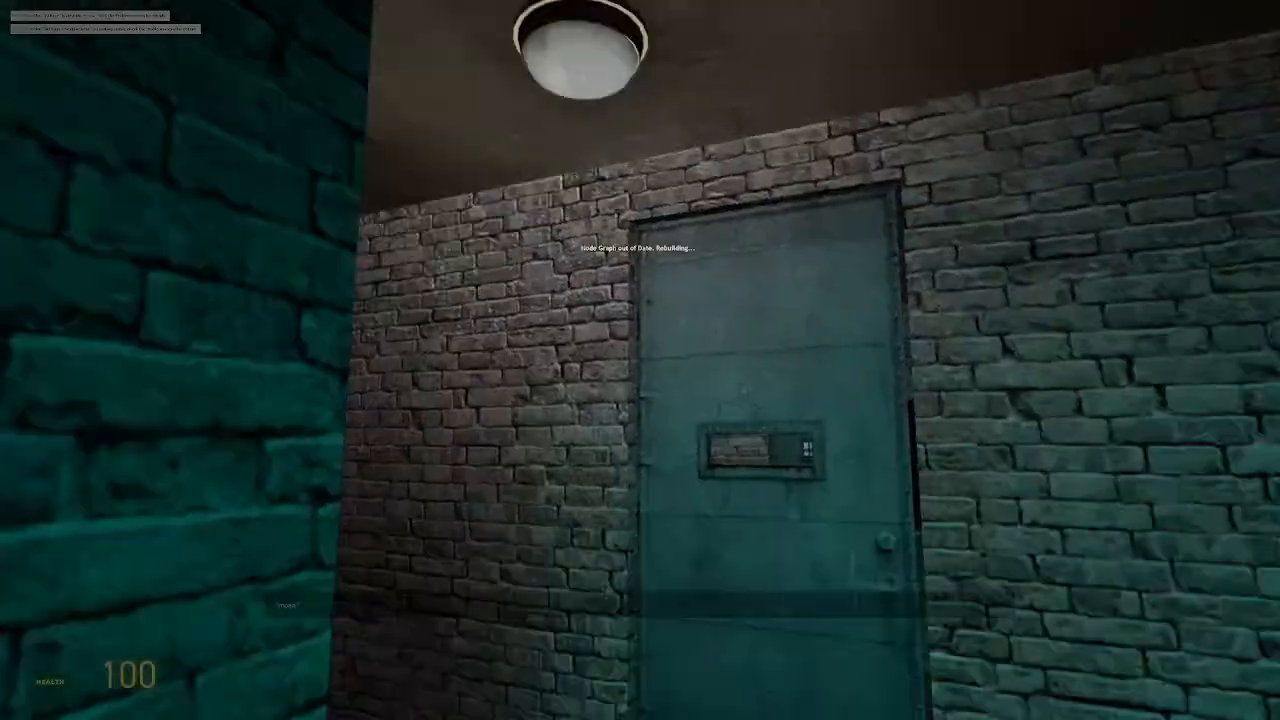
pyautogui.press('w')
pyautogui.press('e')
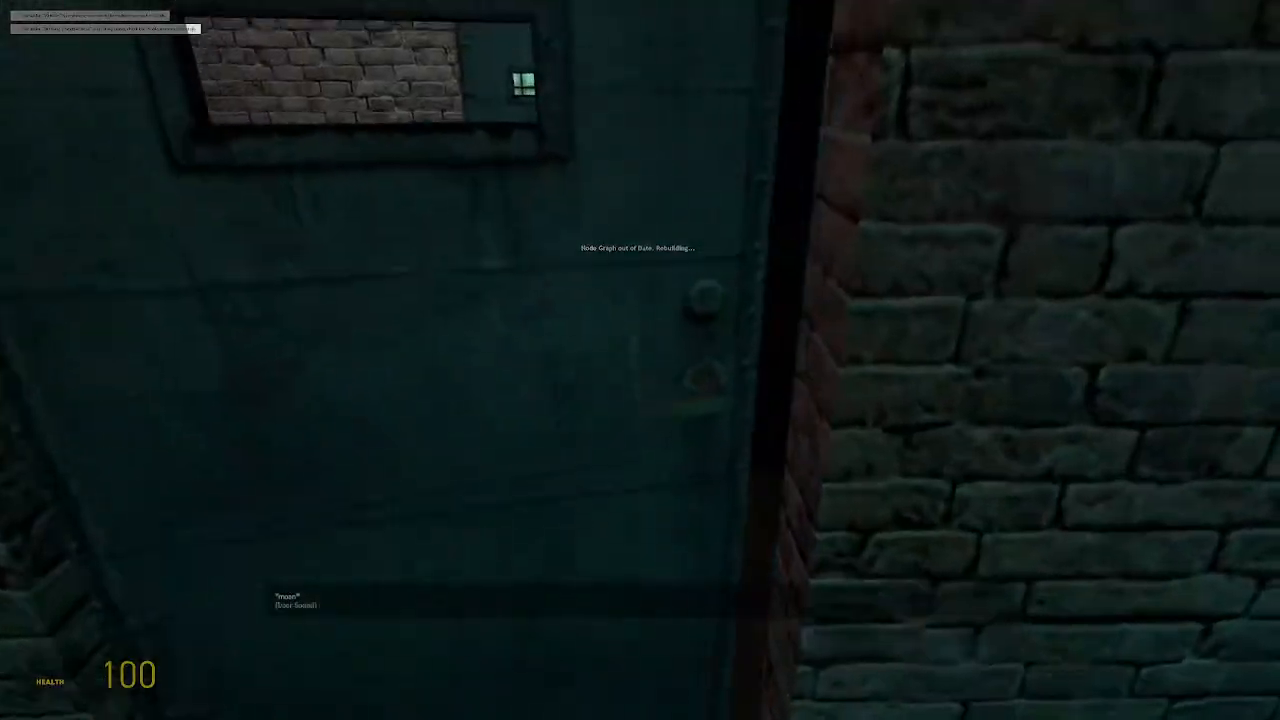
pyautogui.press('w')
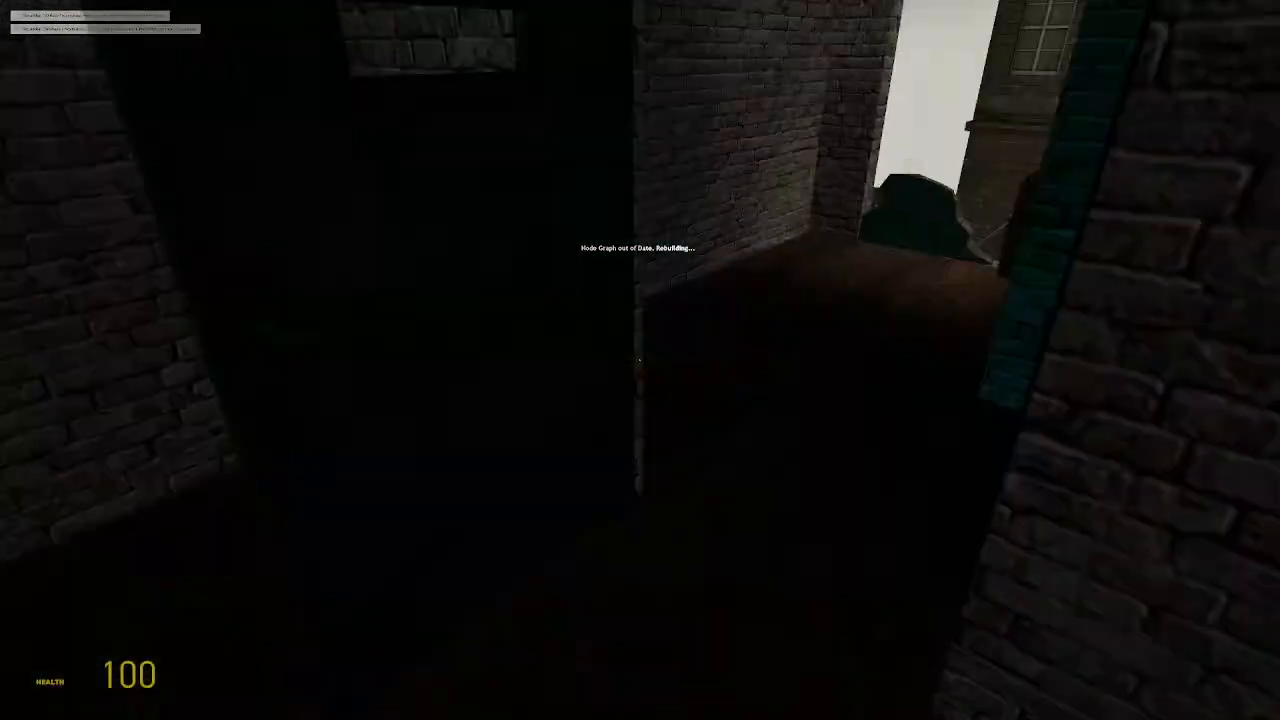
pyautogui.press('w')
pyautogui.press('w')
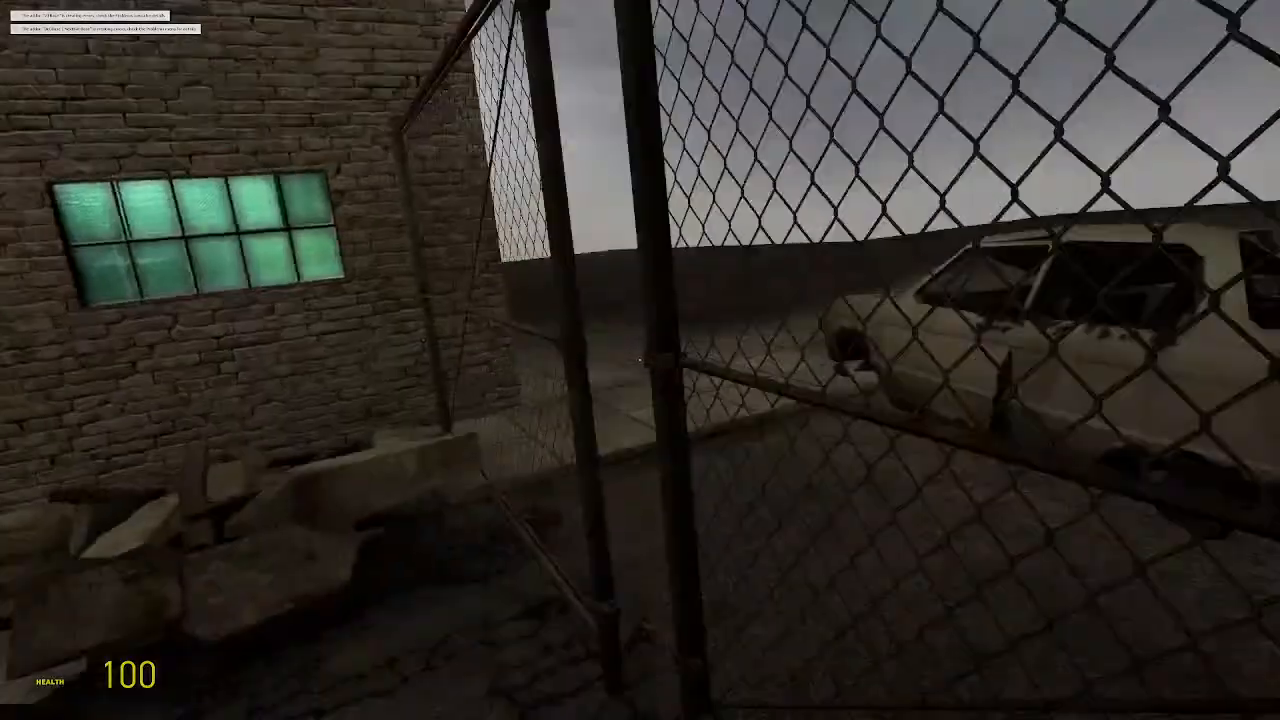
pyautogui.press('w')
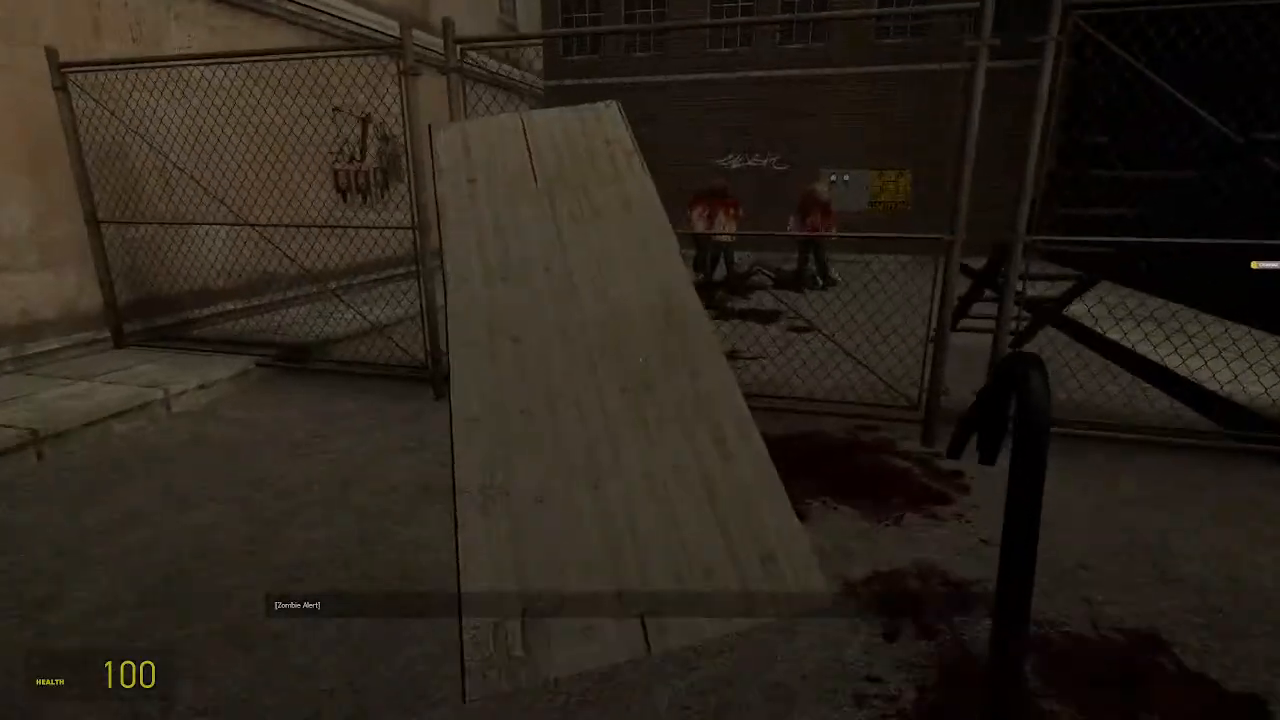
pyautogui.press('w')
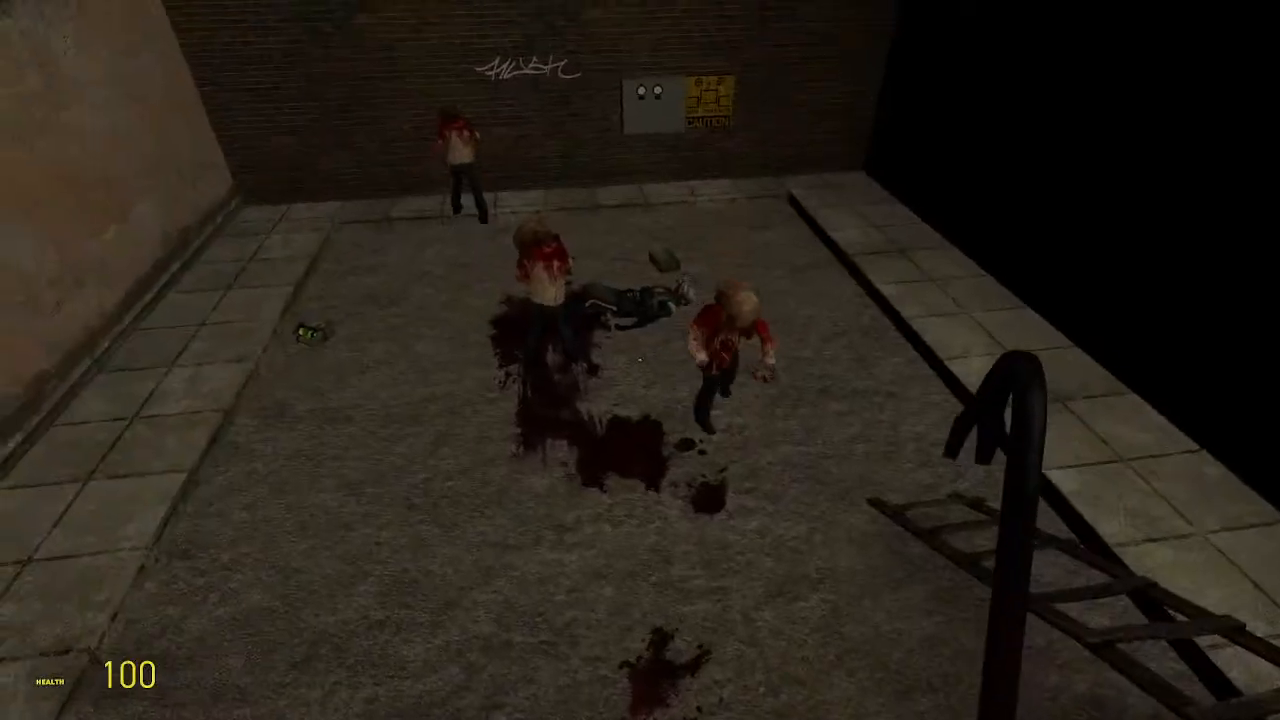
pyautogui.press('w')
pyautogui.click(640, 360)
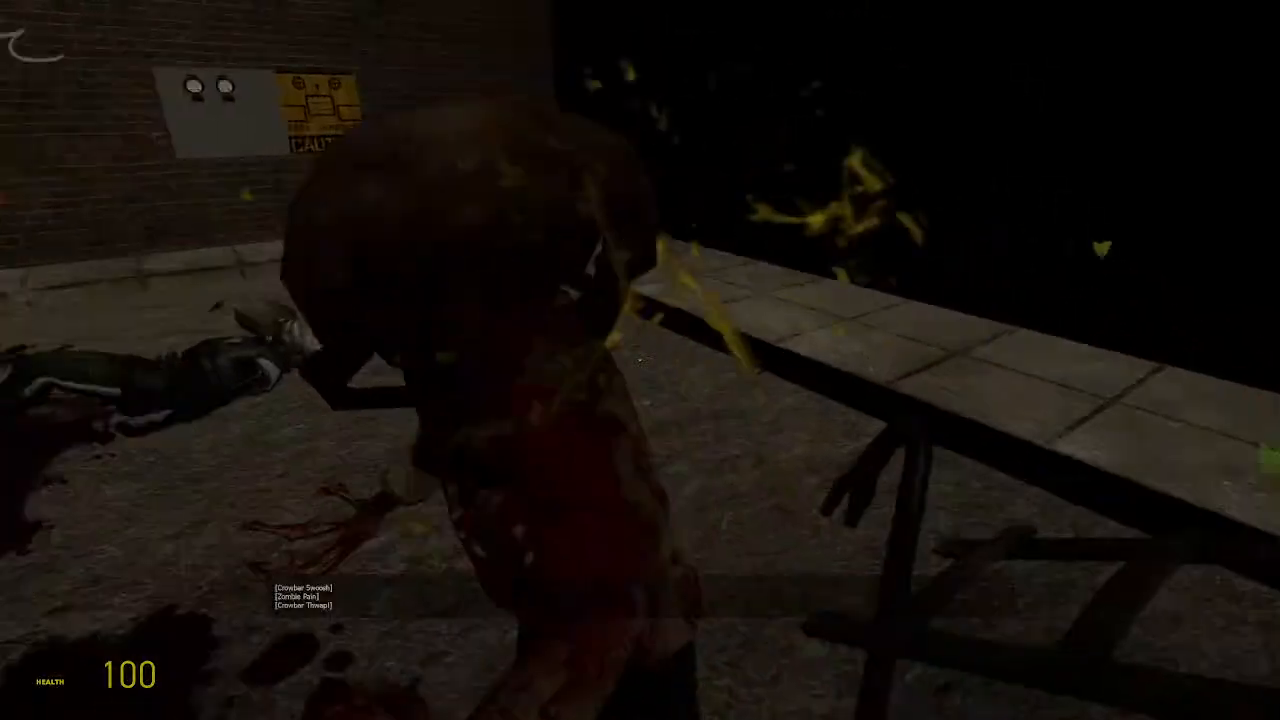
pyautogui.press('s')
pyautogui.click(640, 360)
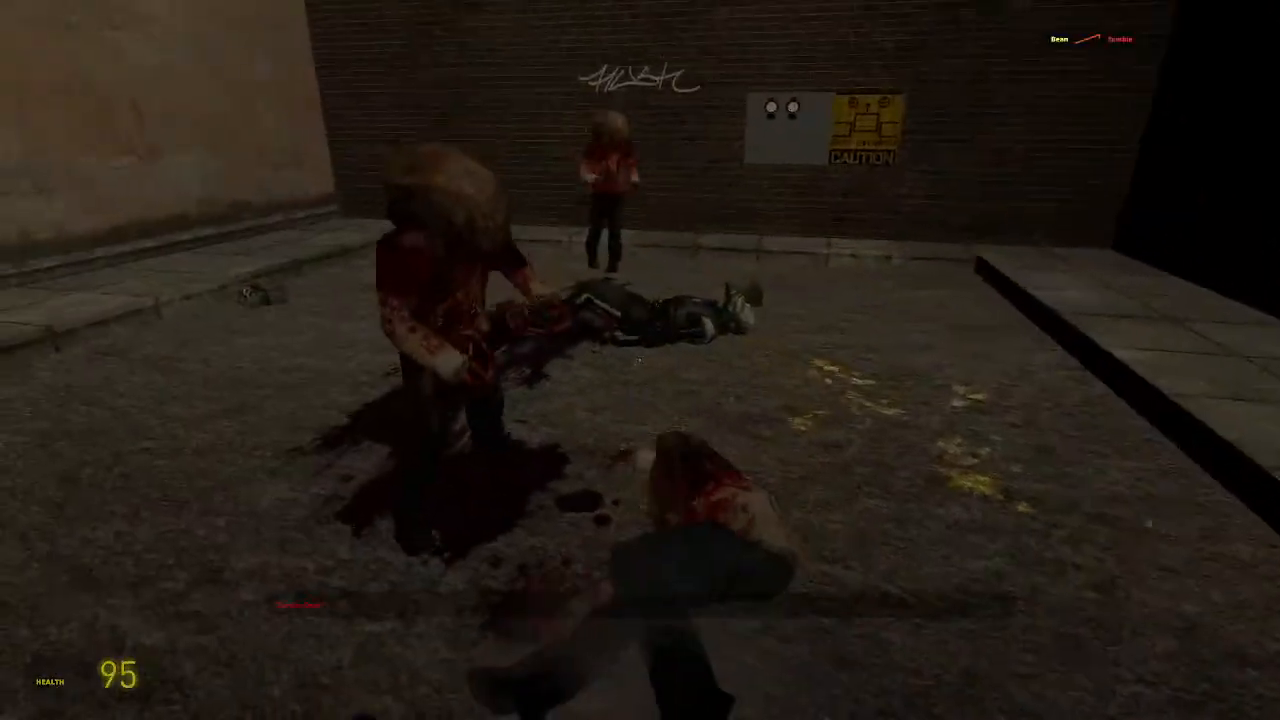
pyautogui.press('w')
pyautogui.click(640, 360)
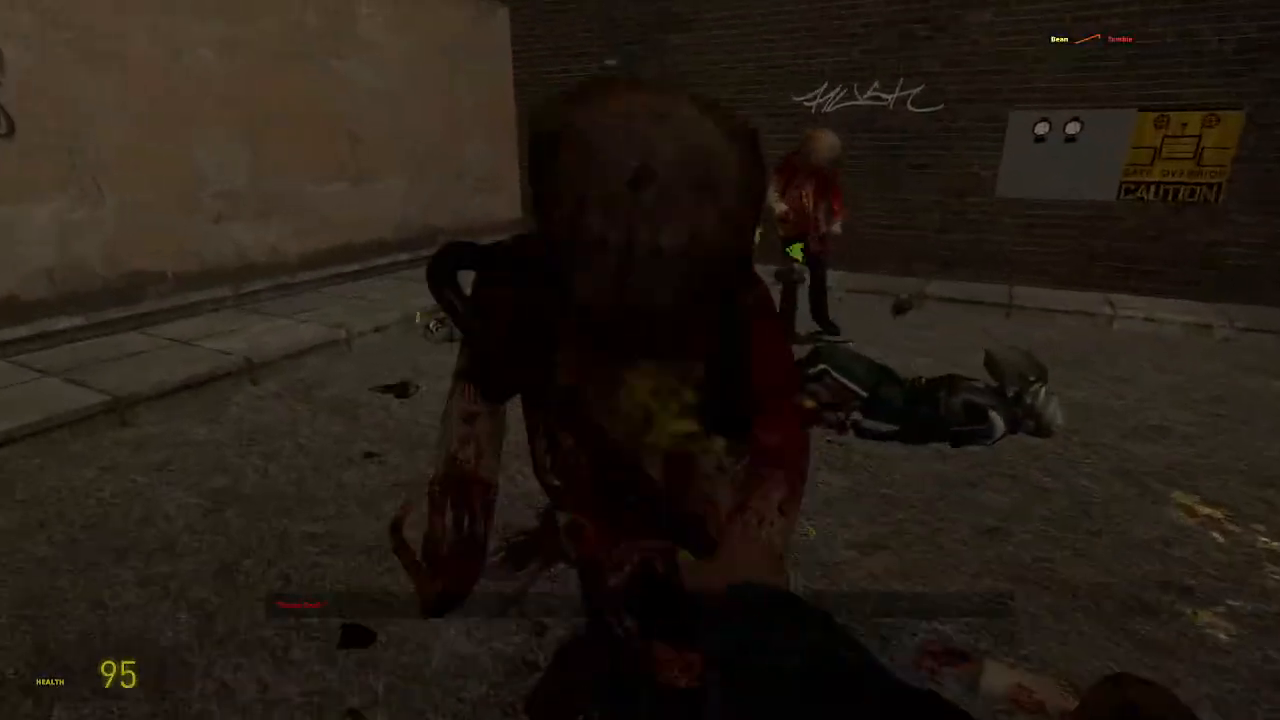
pyautogui.press('s')
pyautogui.press('w')
pyautogui.click(640, 360)
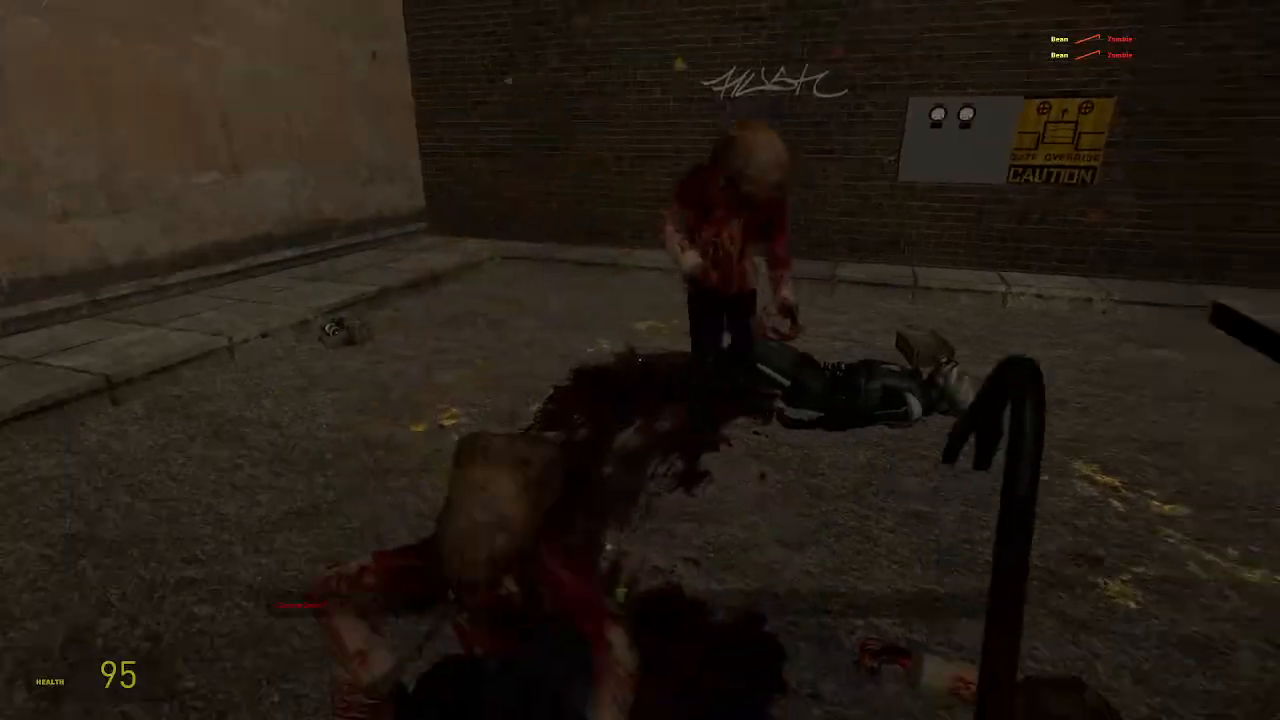
pyautogui.click(640, 360)
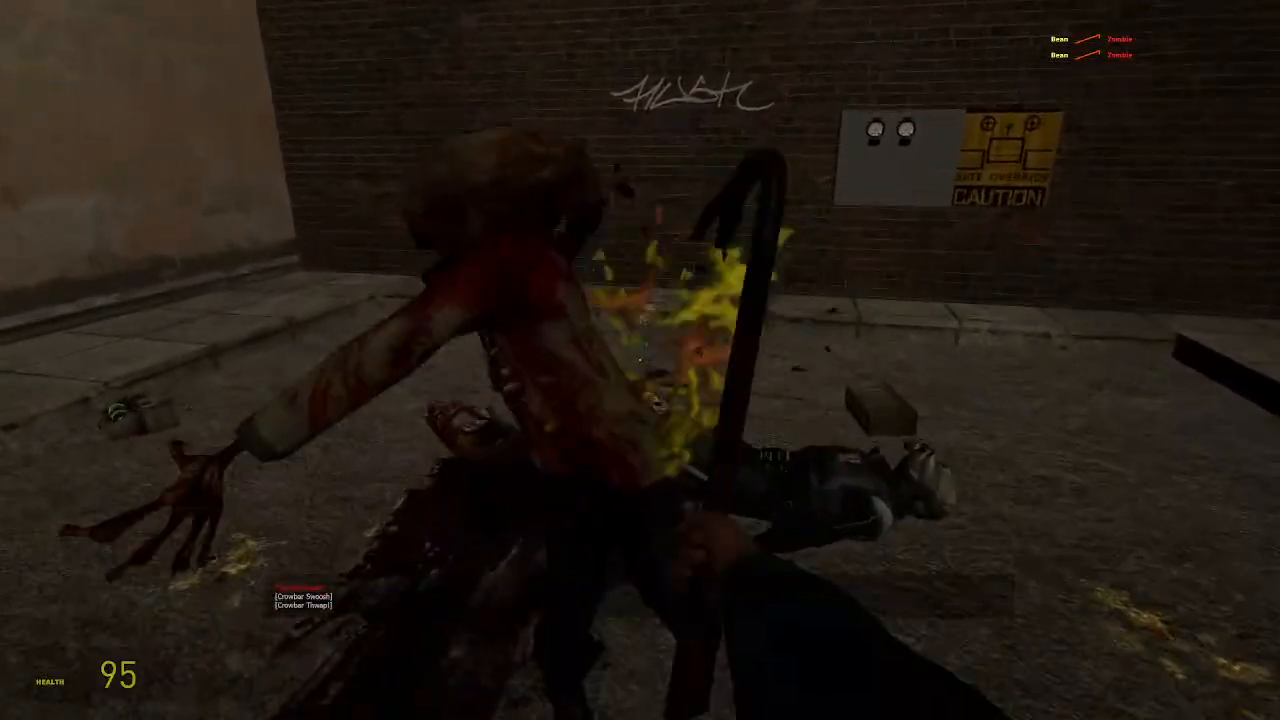
pyautogui.click(640, 360)
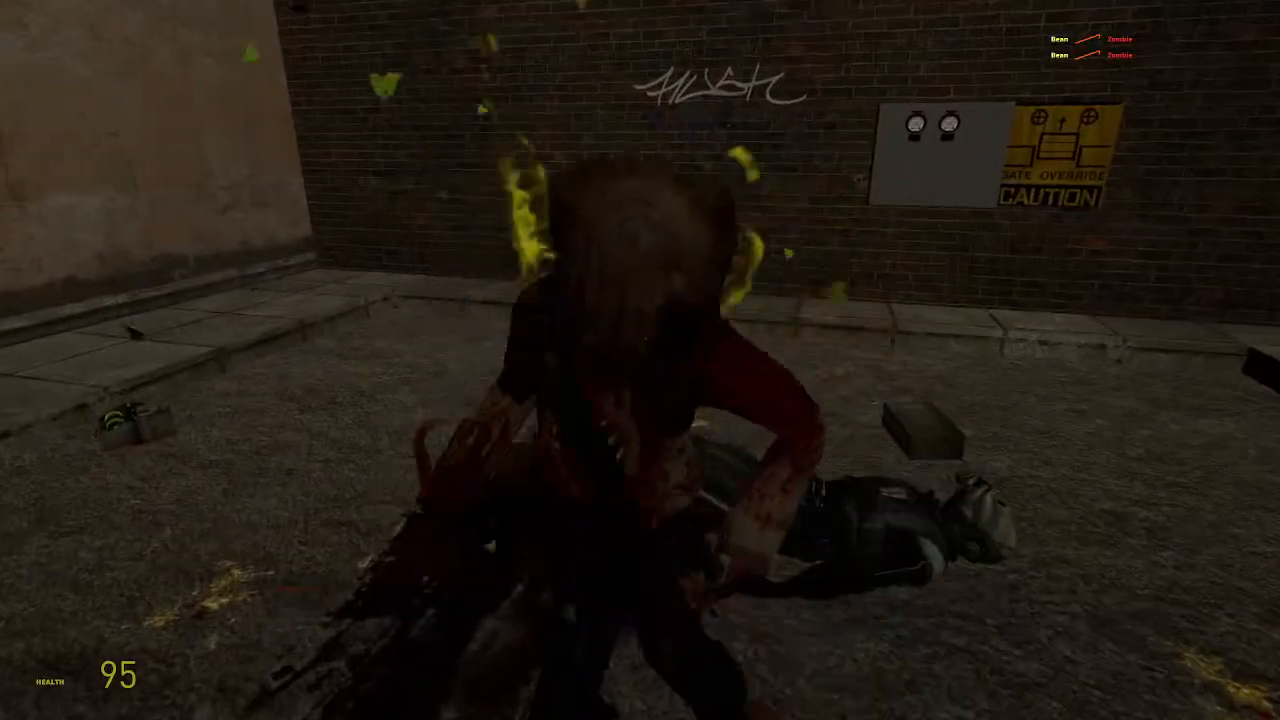
# Fight off the zombie near the CAUTION sign and scout the street past the leaning ladder and chain-link fence in-game
pyautogui.click(640, 360)
pyautogui.press('w')
pyautogui.press('q')
pyautogui.press('w')
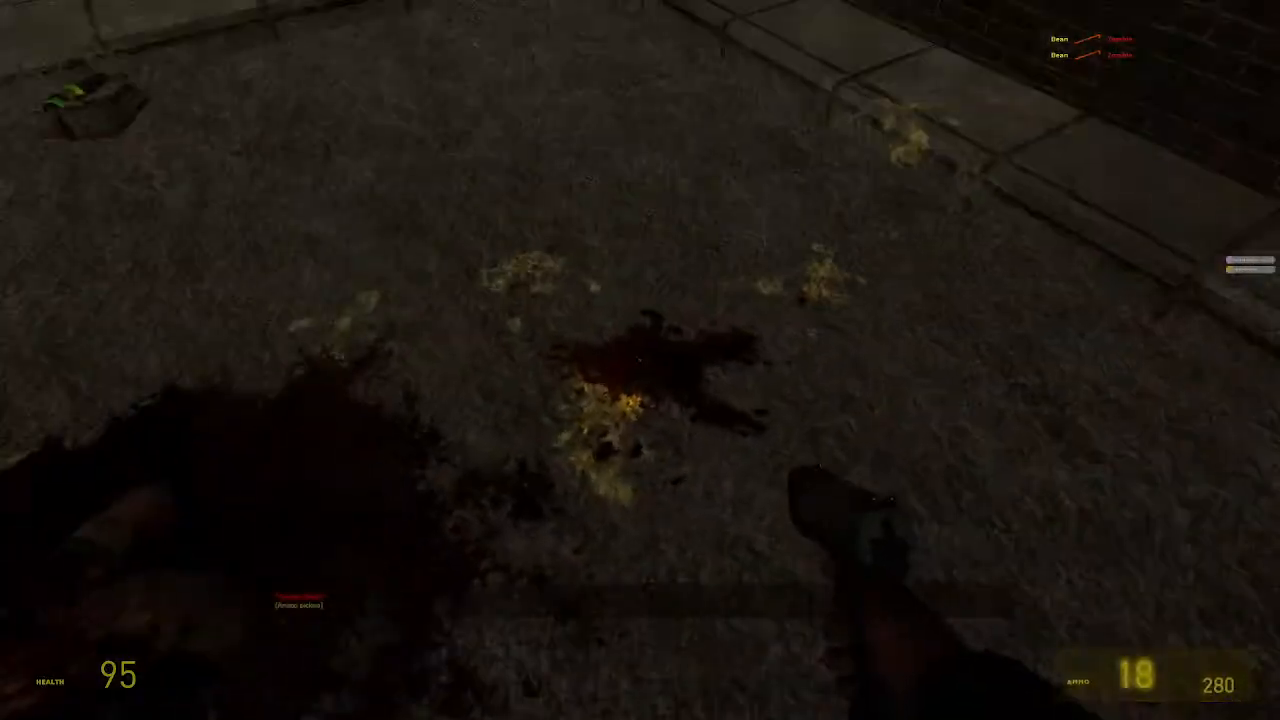
pyautogui.press('w')
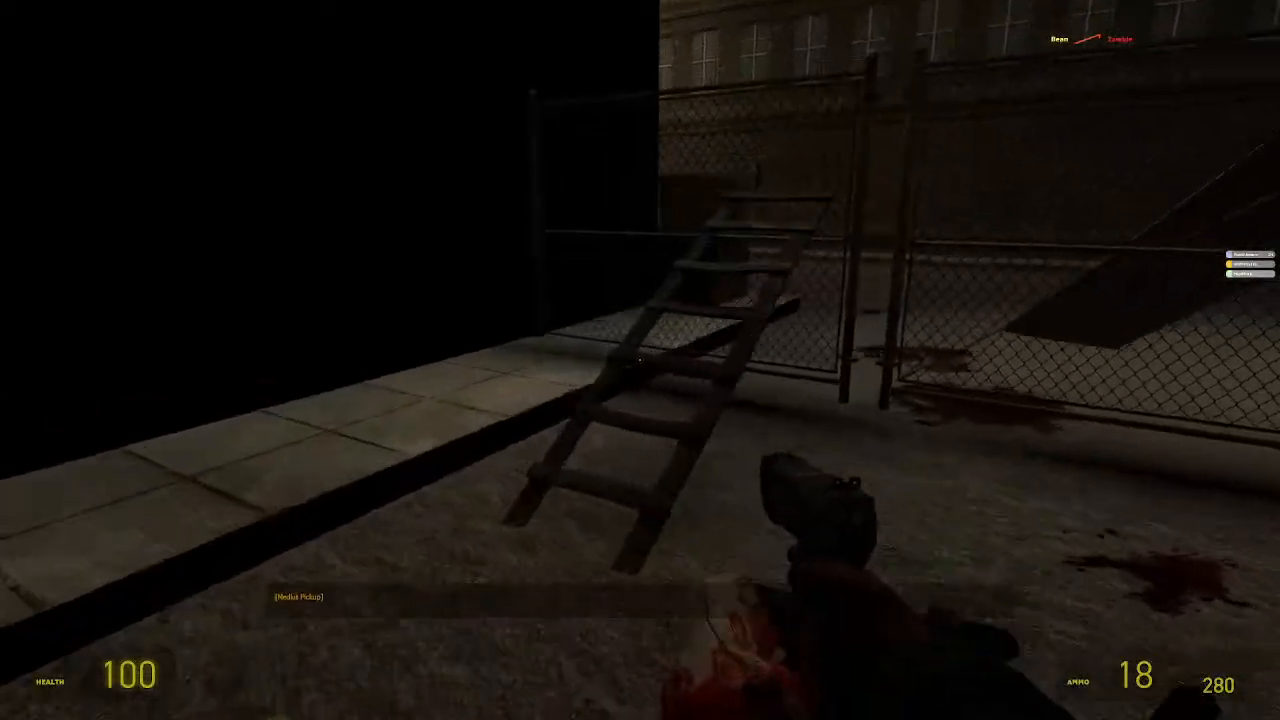
pyautogui.press('w')
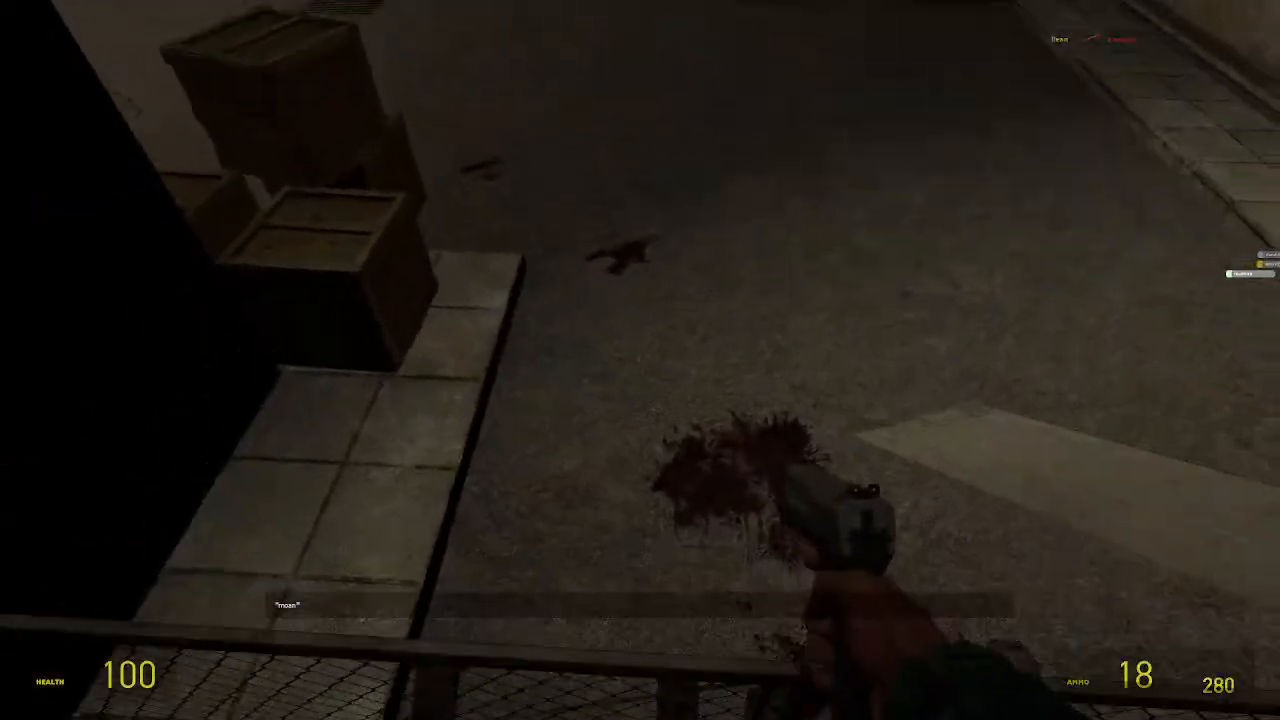
pyautogui.press('w')
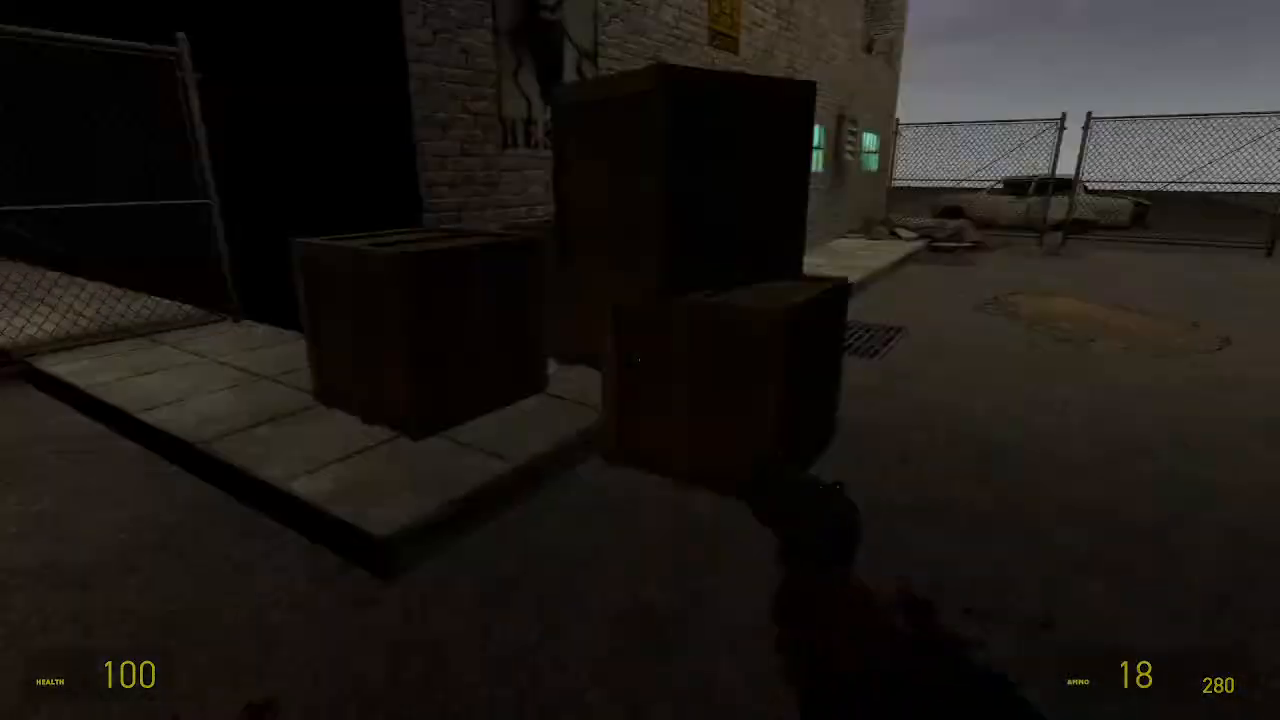
# Activate the gauge control box in-game, check the hinged gate at the end of the street, and quit the game
pyautogui.press('w')
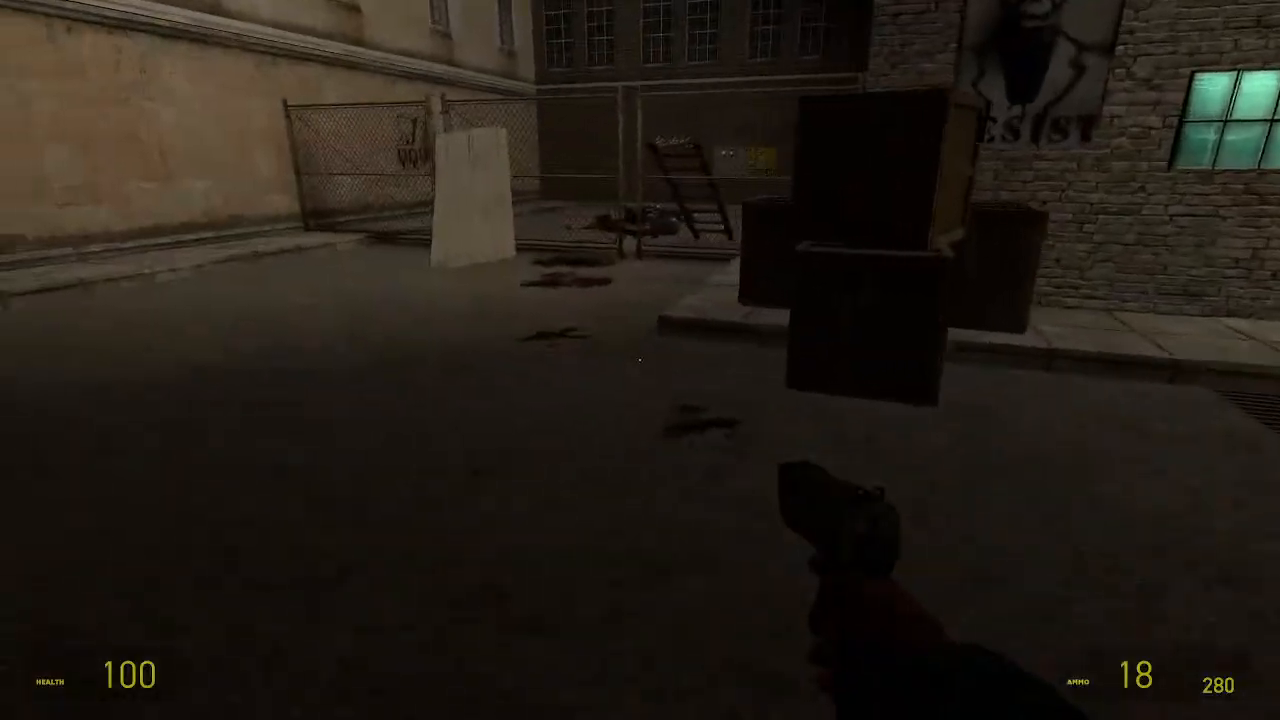
pyautogui.press('w')
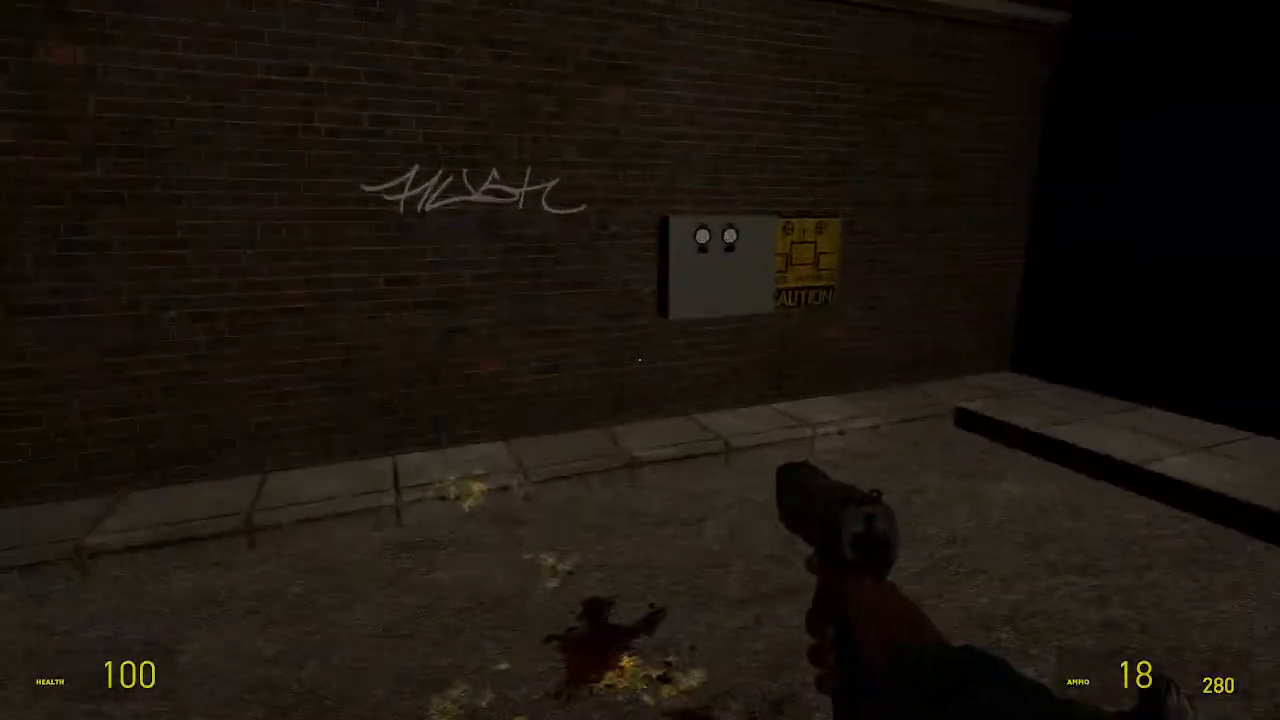
pyautogui.press('e')
pyautogui.press('w')
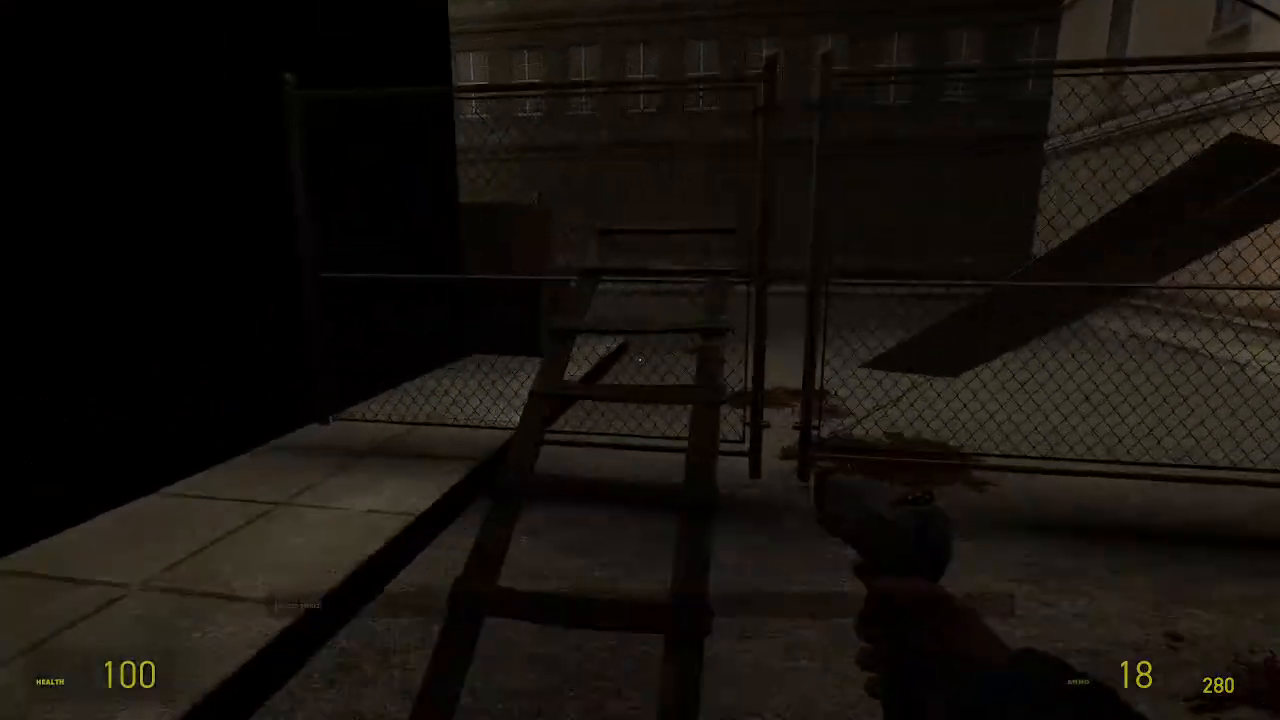
pyautogui.press('w')
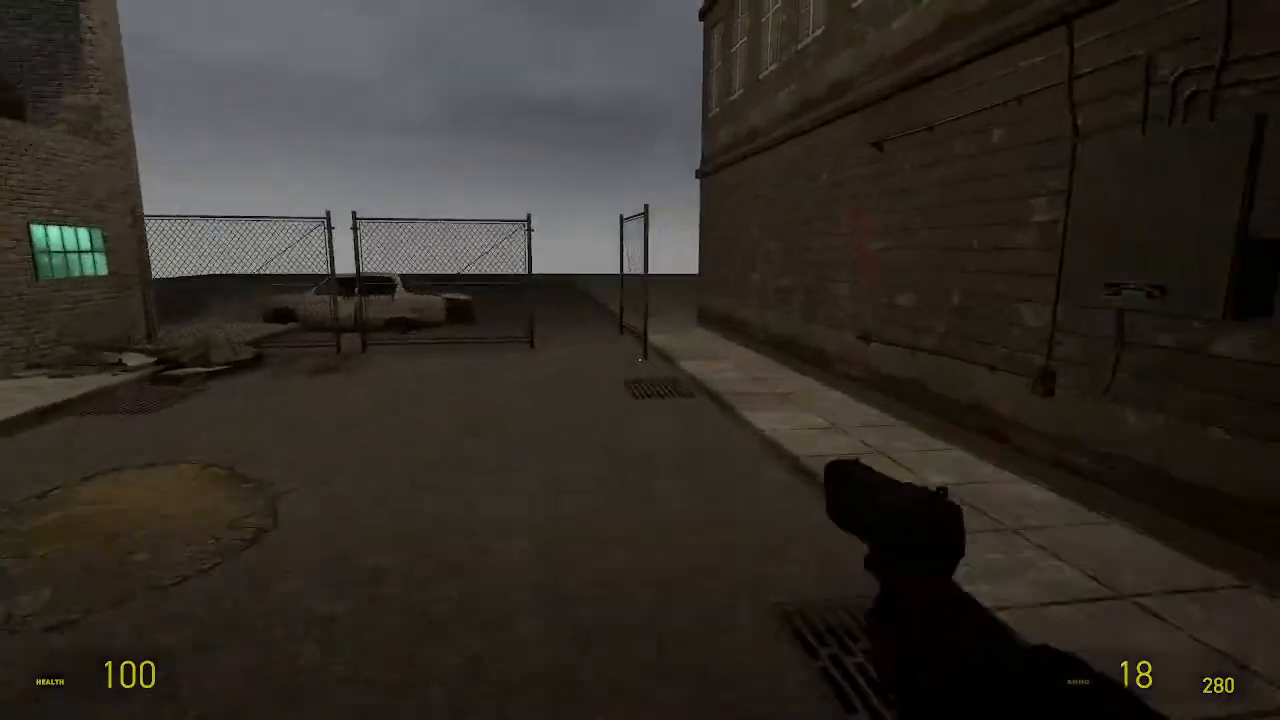
pyautogui.press('Escape')
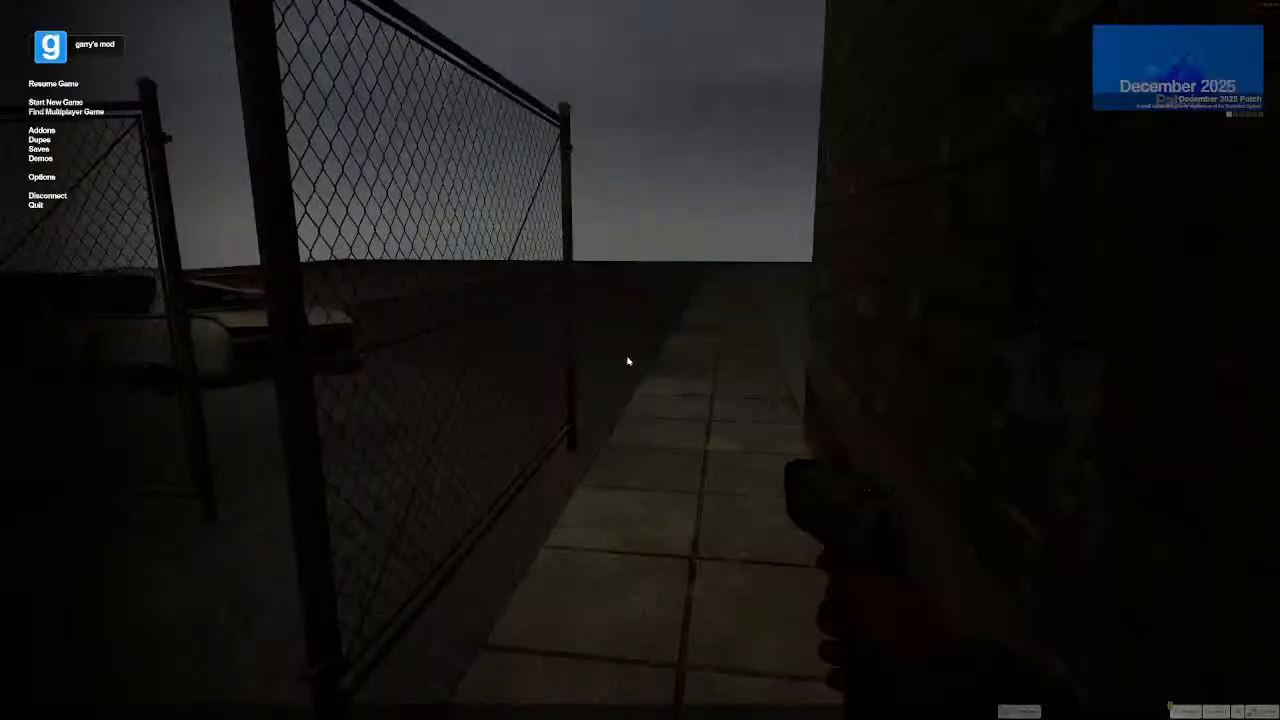
pyautogui.click(36, 205)
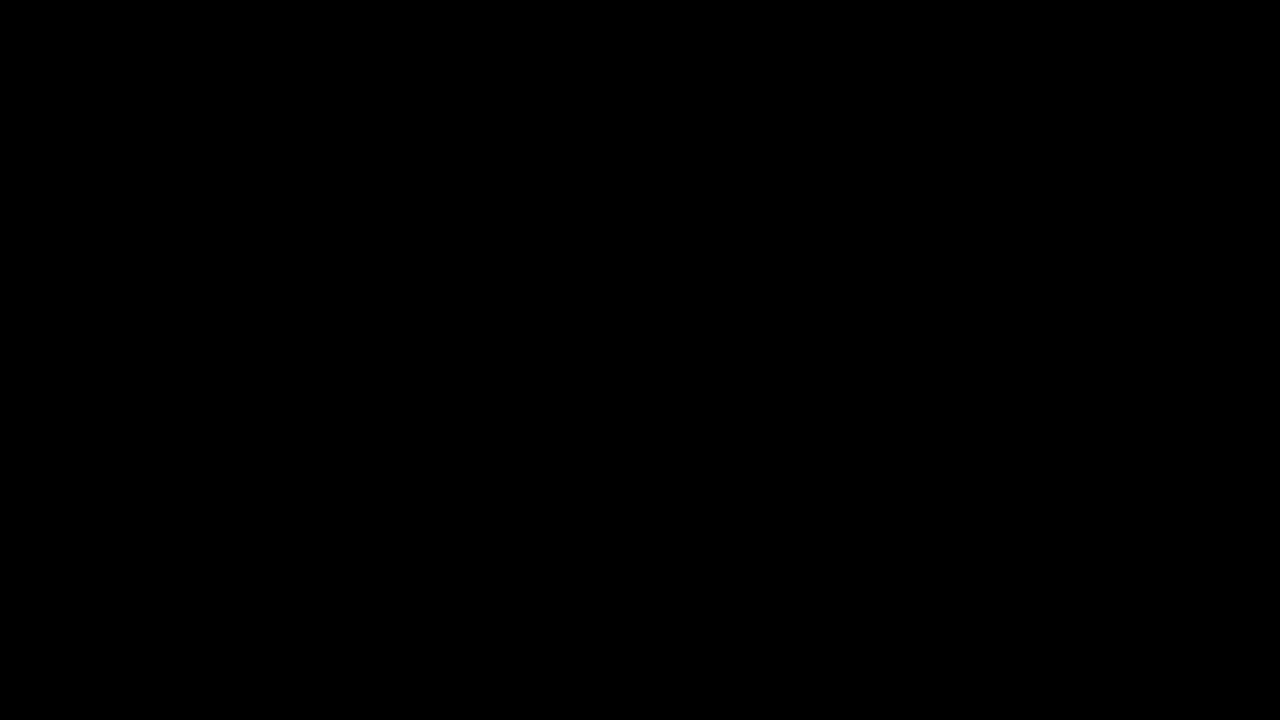
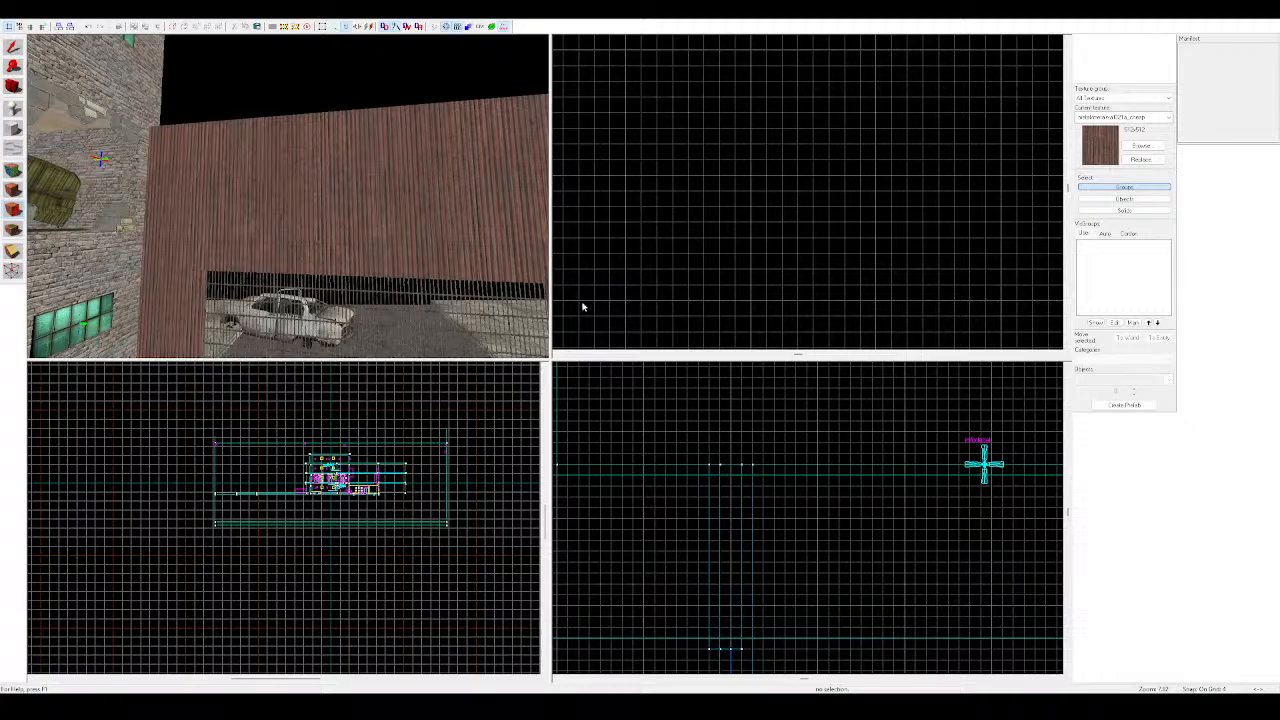
# Place the yellow portrait poster decal on the metal wall's narrow pillar beside the brick building with green windows
pyautogui.hotkey('shift', 'd')
pyautogui.click(443, 190)
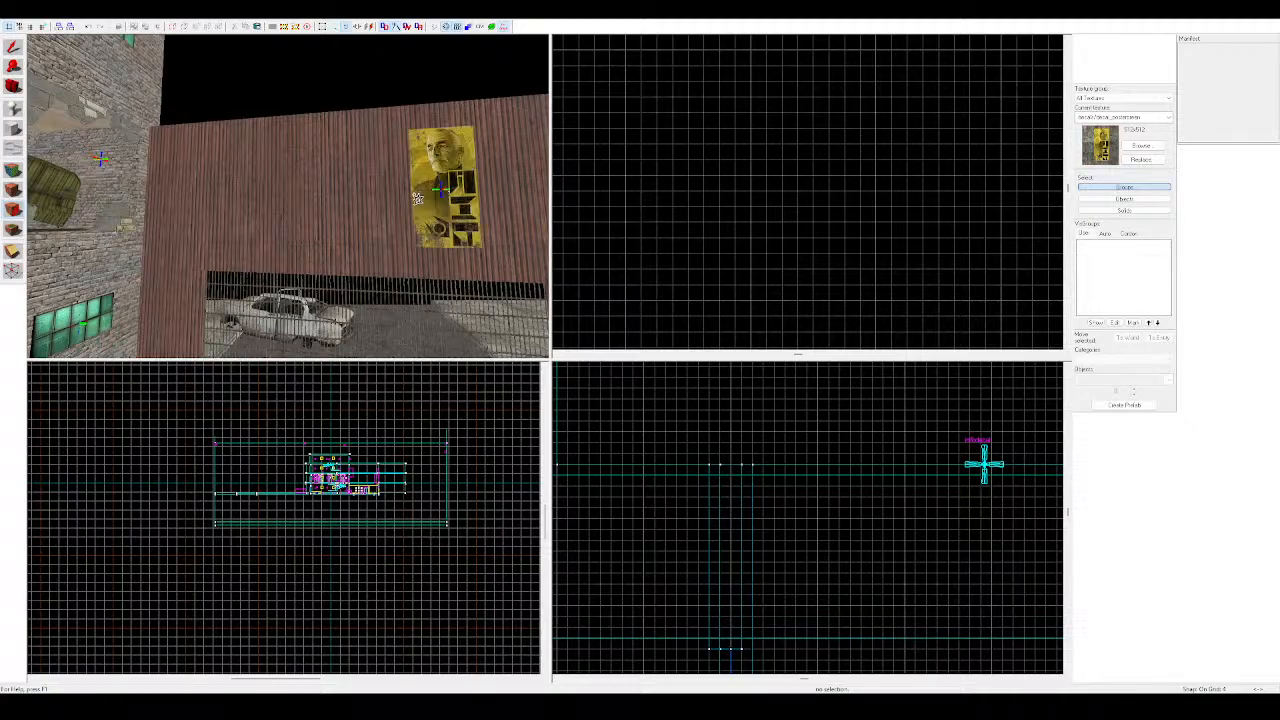
pyautogui.hotkey('ctrl', 'z')
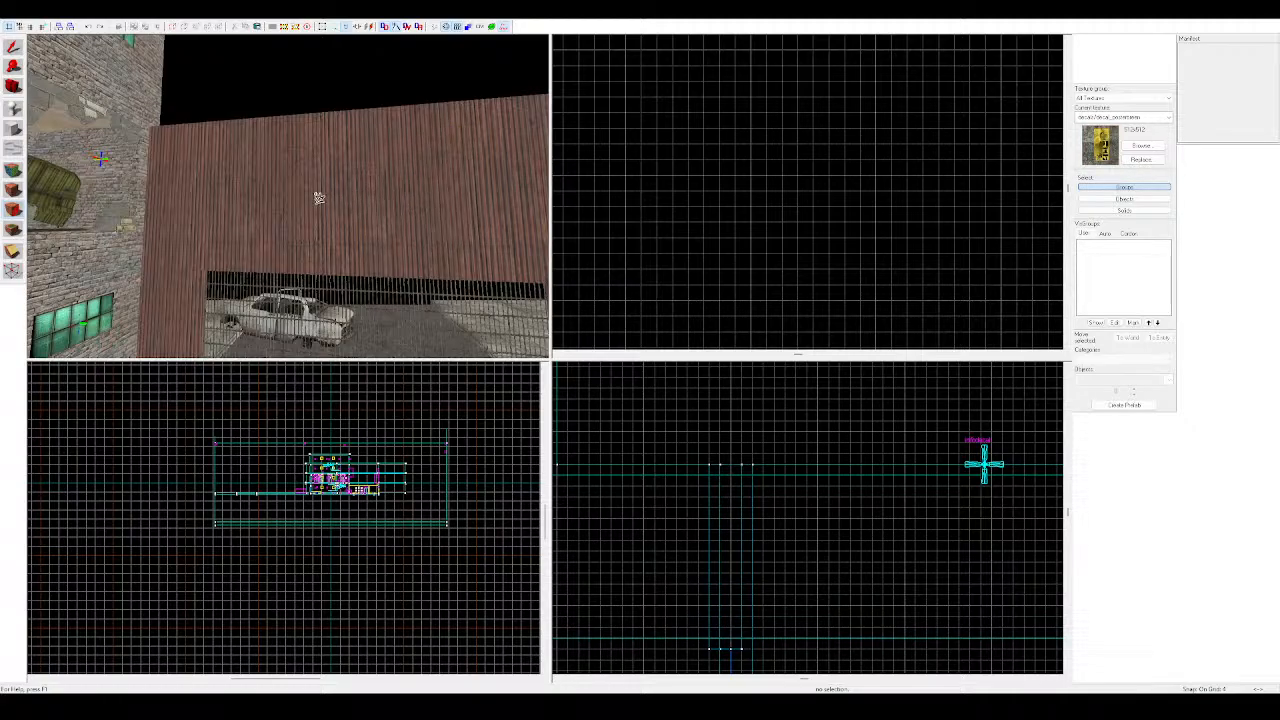
pyautogui.press('a')
pyautogui.click(270, 198)
pyautogui.press('z')
pyautogui.press('z')
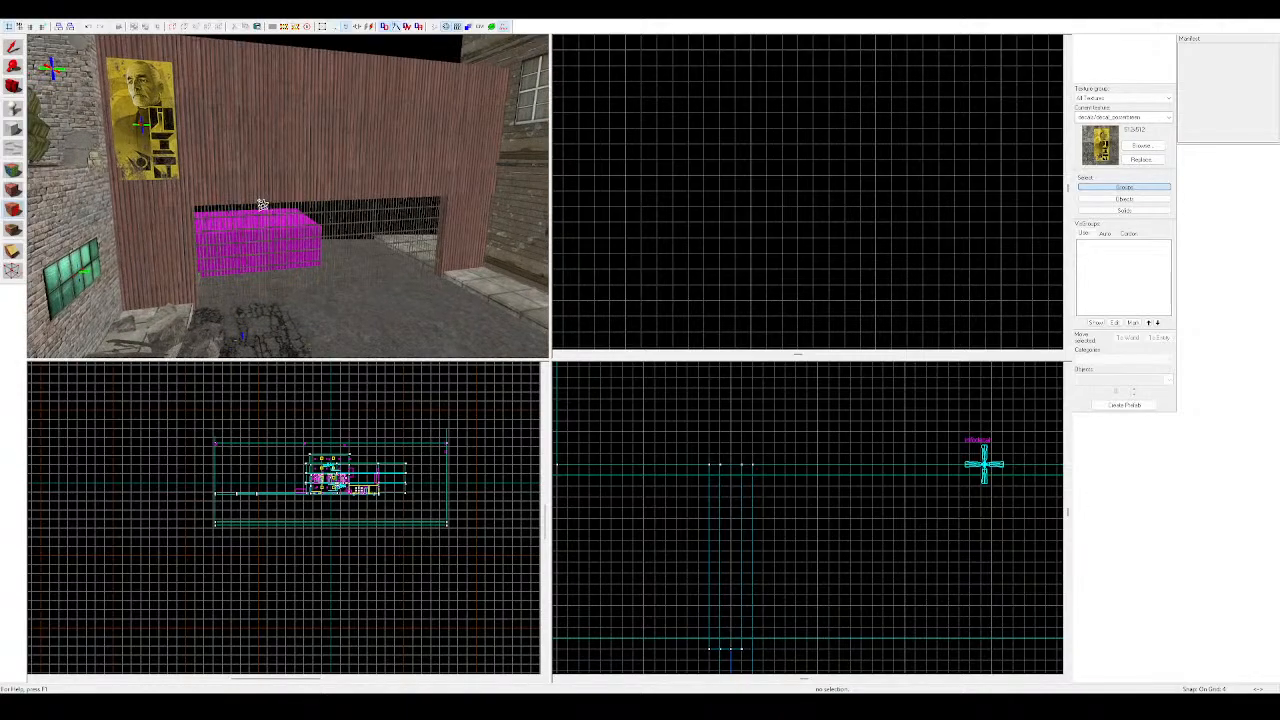
pyautogui.hotkey('ctrl', 'z')
pyautogui.click(156, 258)
# Place a matching yellow poster decal on the opposite pillar of the metal wall, next to the sidewalk and graffiti wall
pyautogui.press('d')
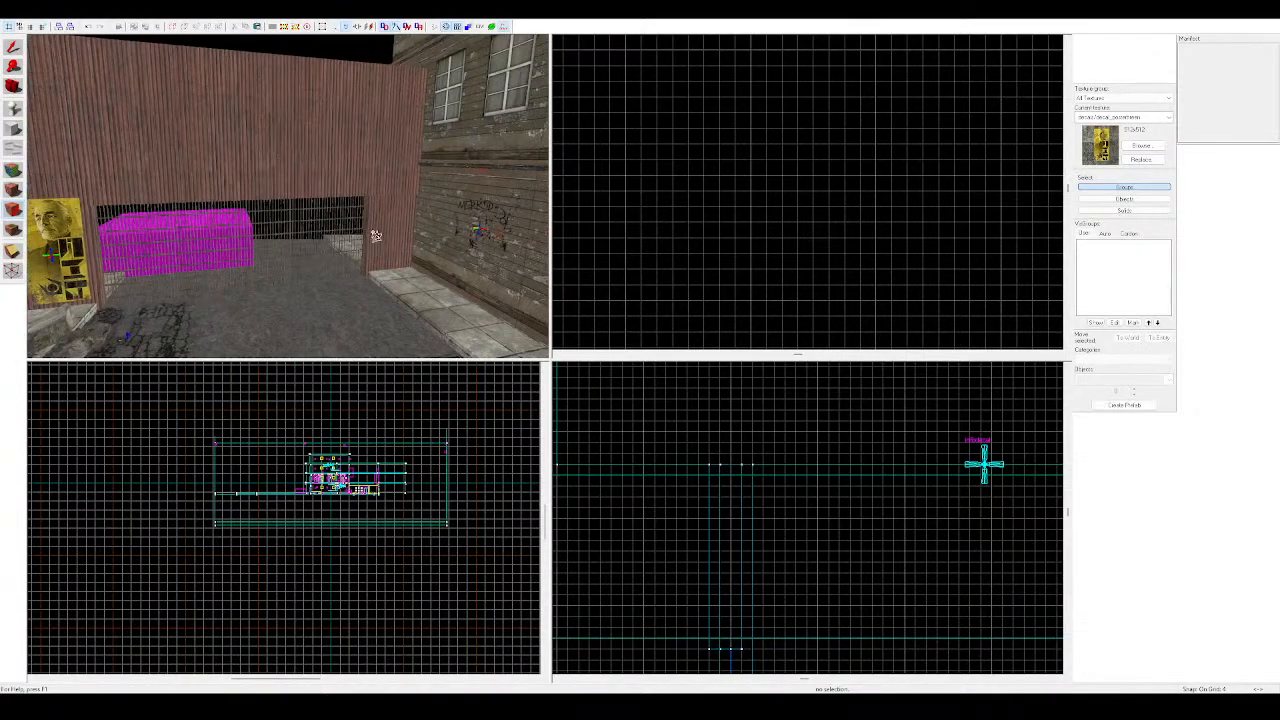
pyautogui.click(371, 255)
pyautogui.hotkey('ctrl', 'z')
pyautogui.click(376, 250)
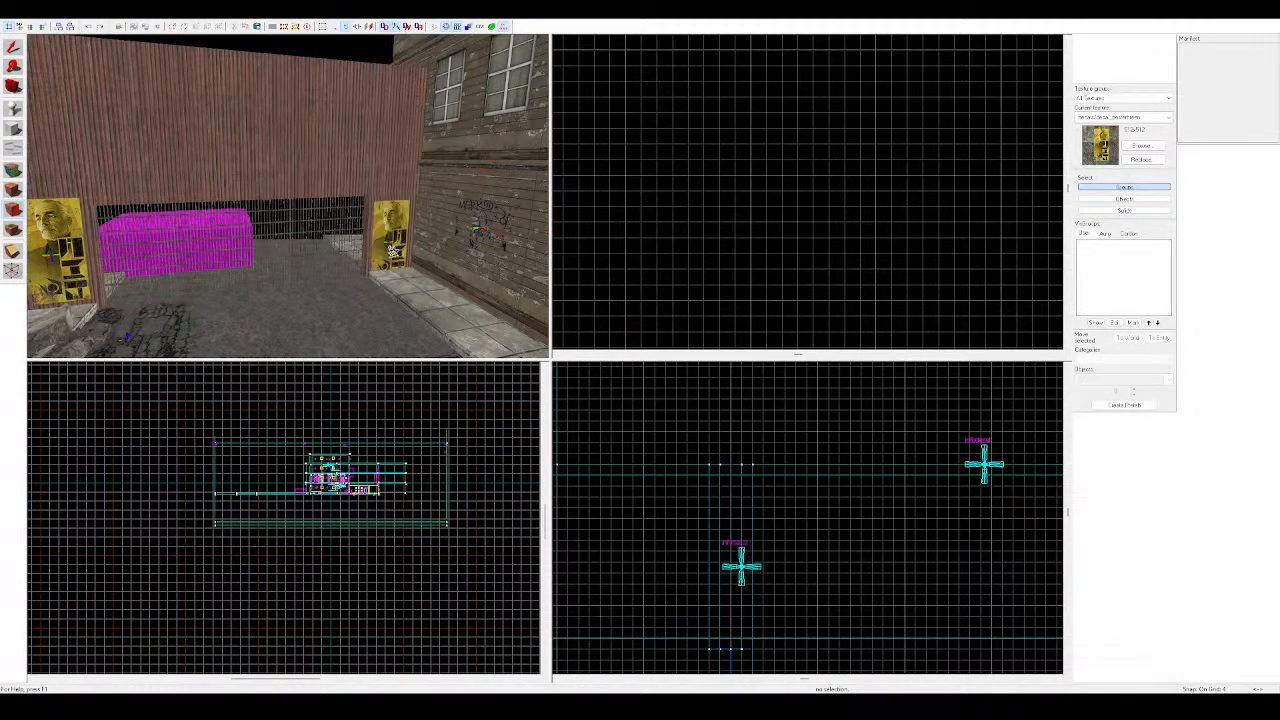
pyautogui.hotkey('ctrl', 'z')
pyautogui.click(383, 245)
pyautogui.press('z')
pyautogui.press('s')
pyautogui.press('z')
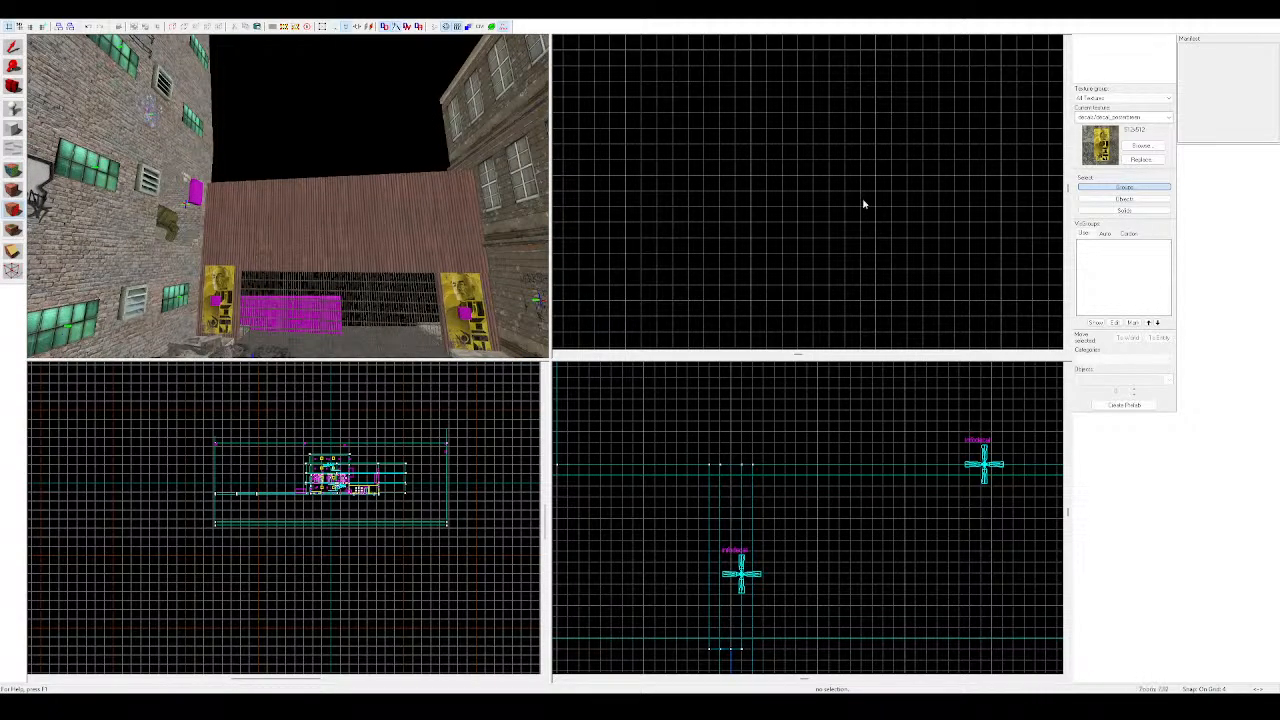
# Examine the placement of the two poster decals on either side of the metal wall's grated opening
pyautogui.click(13, 47)
pyautogui.press('z')
pyautogui.press('w')
pyautogui.press('z')
pyautogui.click(313, 188)
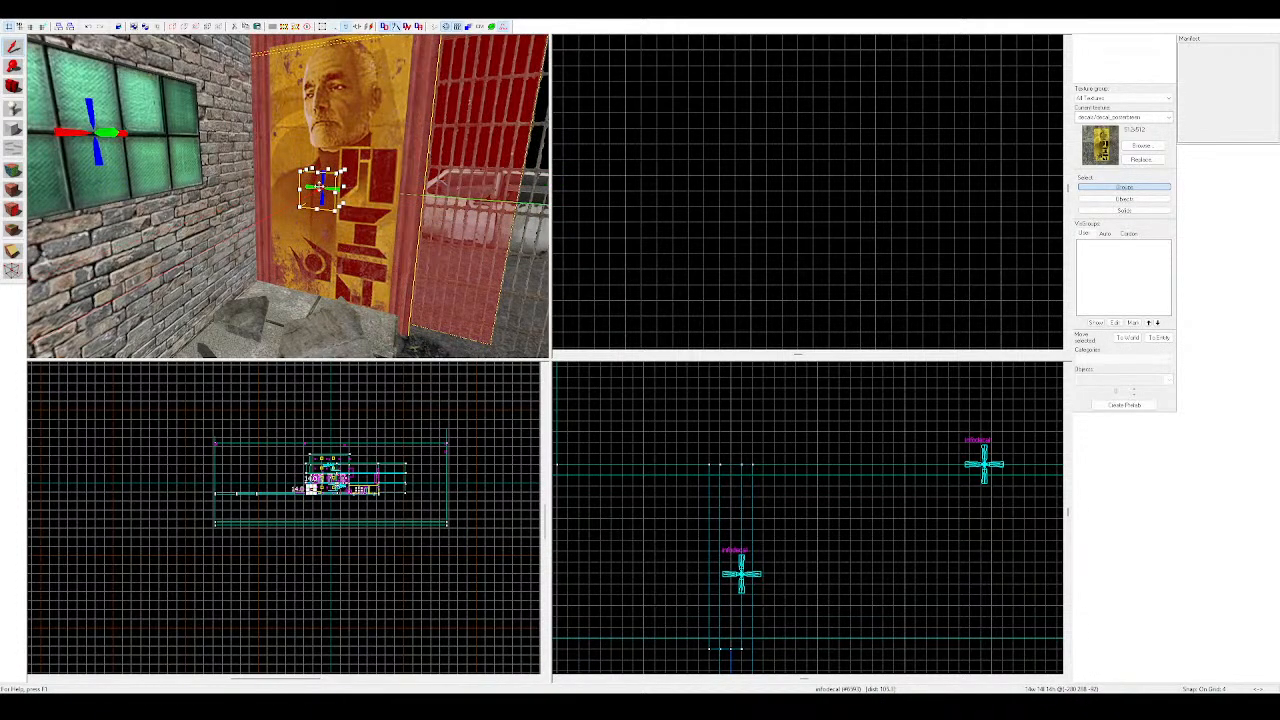
pyautogui.press('z')
pyautogui.press('s')
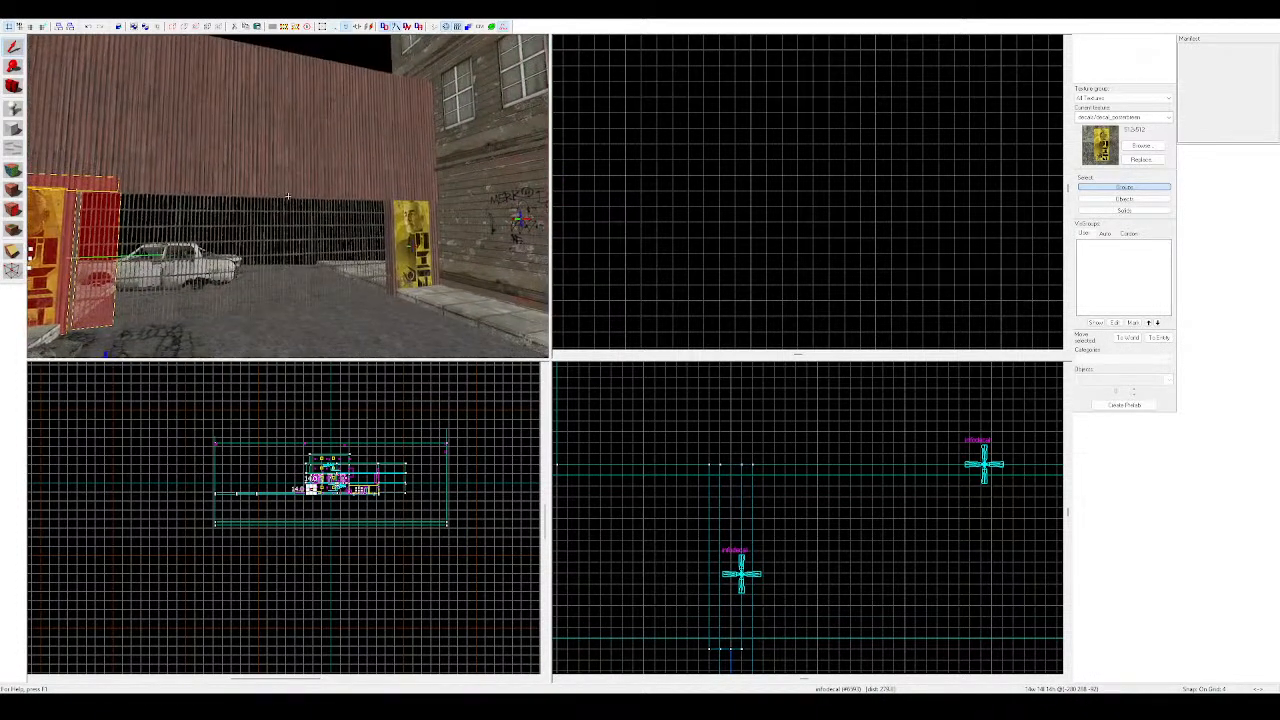
pyautogui.press('w')
pyautogui.press('z')
pyautogui.press('s')
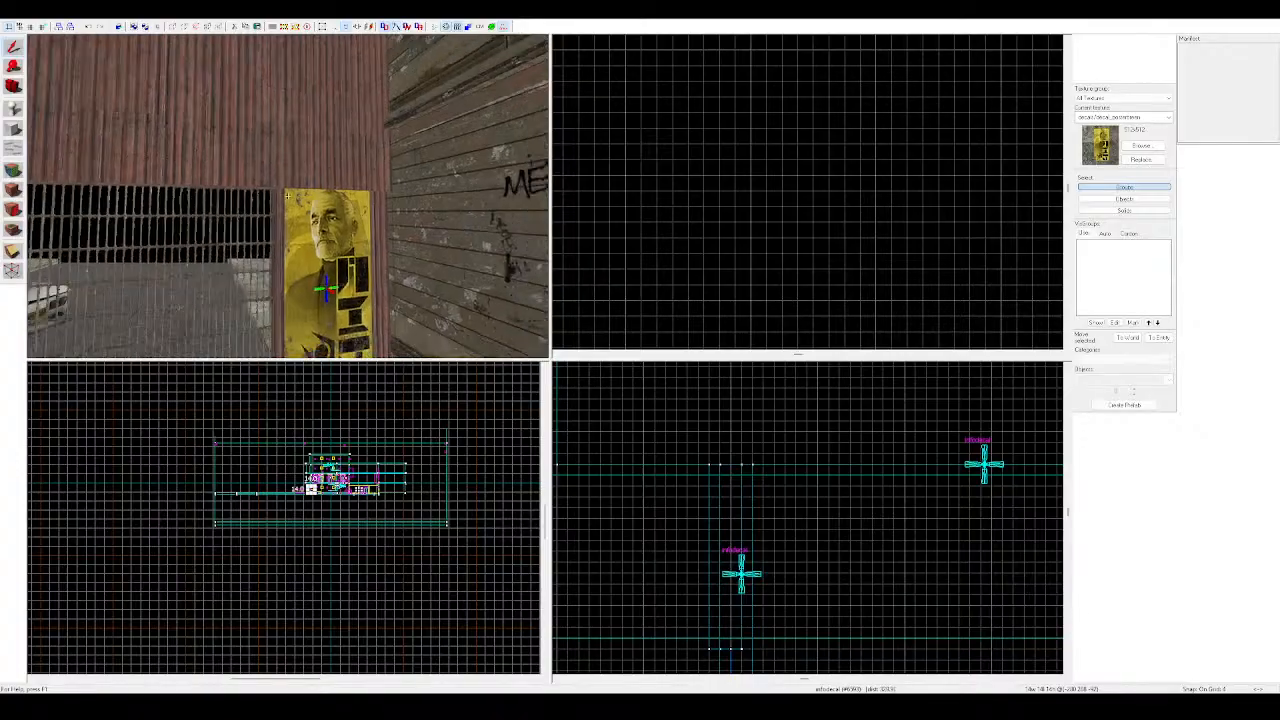
pyautogui.press('Escape')
pyautogui.press('z')
pyautogui.press('z')
pyautogui.press('z')
pyautogui.press('z')
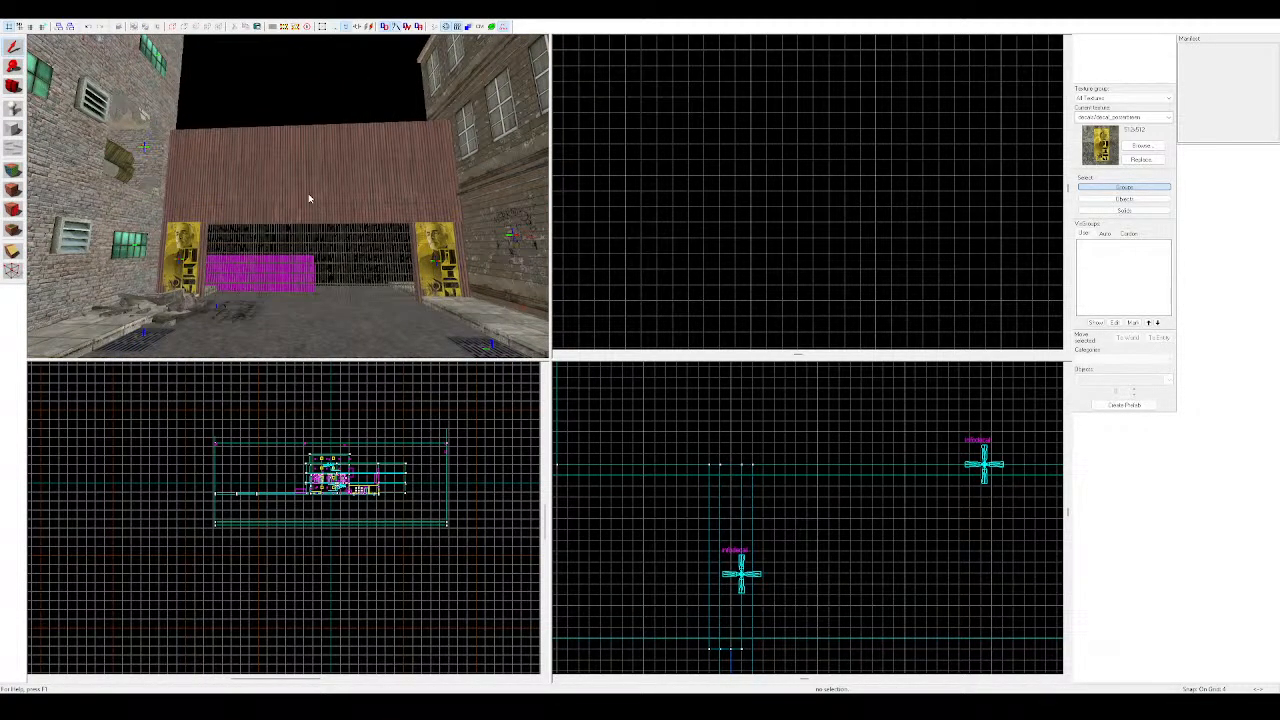
pyautogui.press('w')
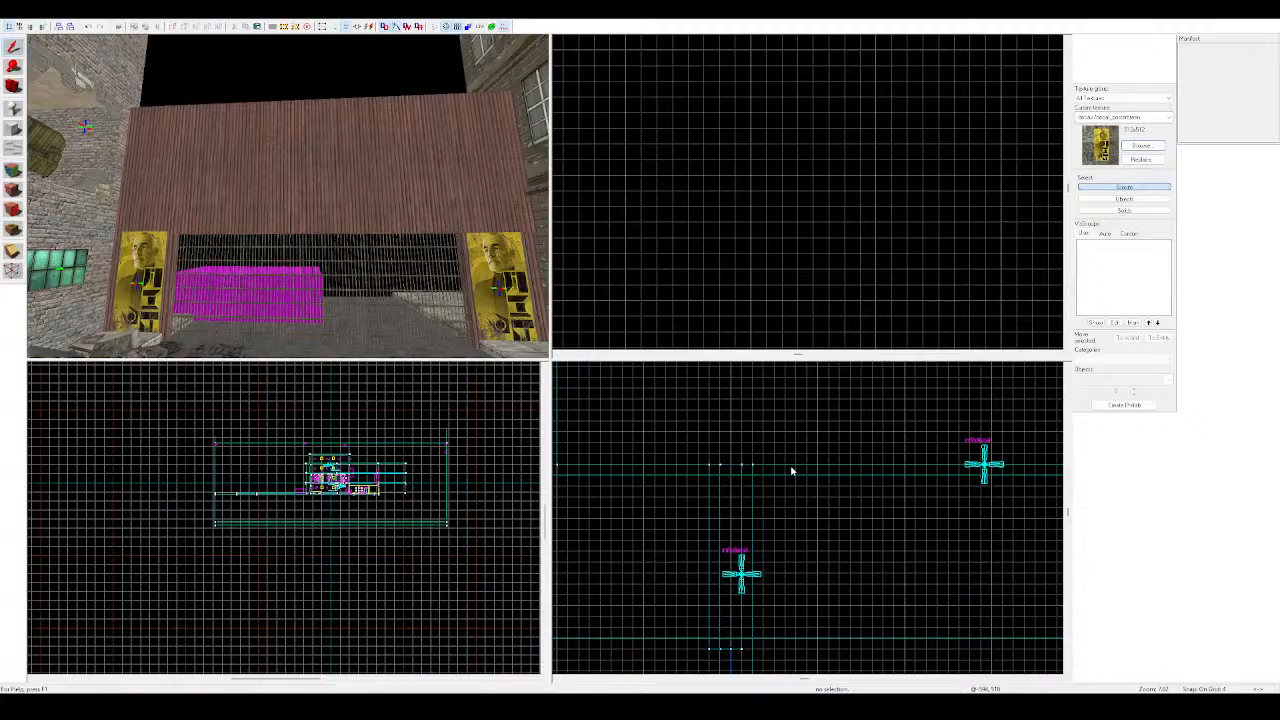
# Pick the WARNING NO TRESPASSING texture and place it as a decal above the opening on the car side of the metal wall
pyautogui.doubleClick(426, 531)
pyautogui.click(12, 211)
pyautogui.press('z')
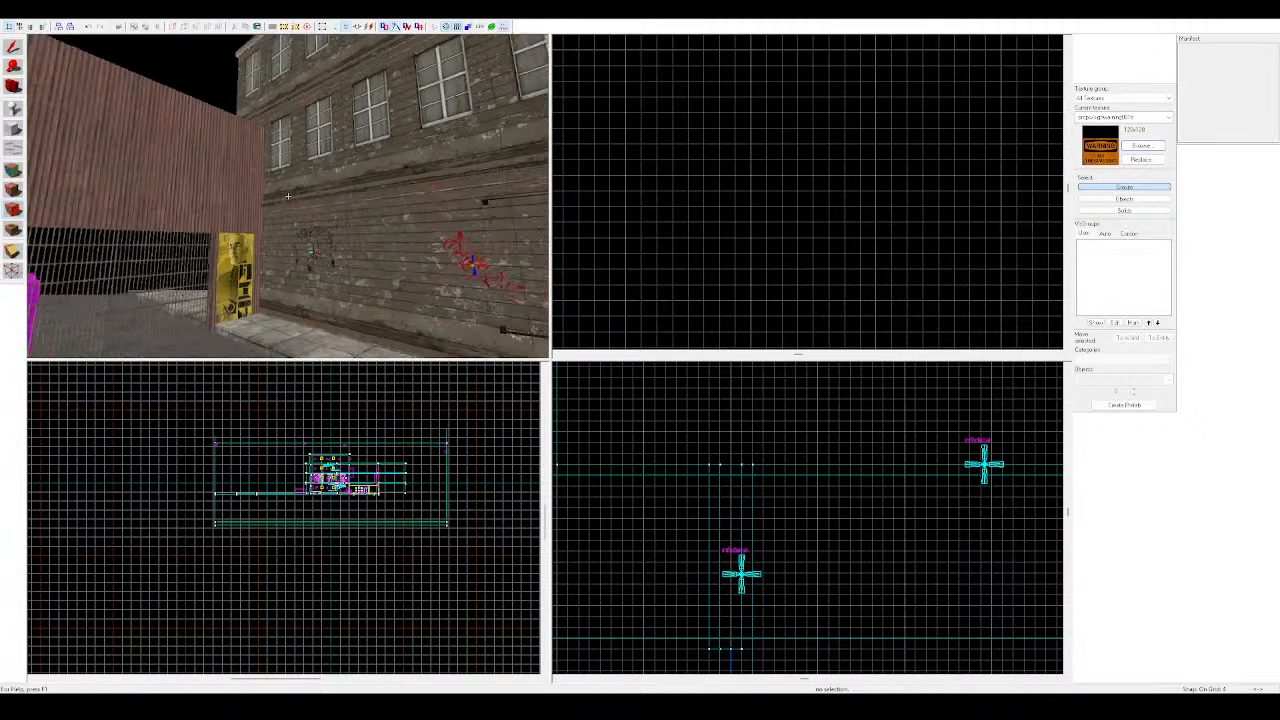
pyautogui.press('s')
pyautogui.press('z')
pyautogui.click(379, 133)
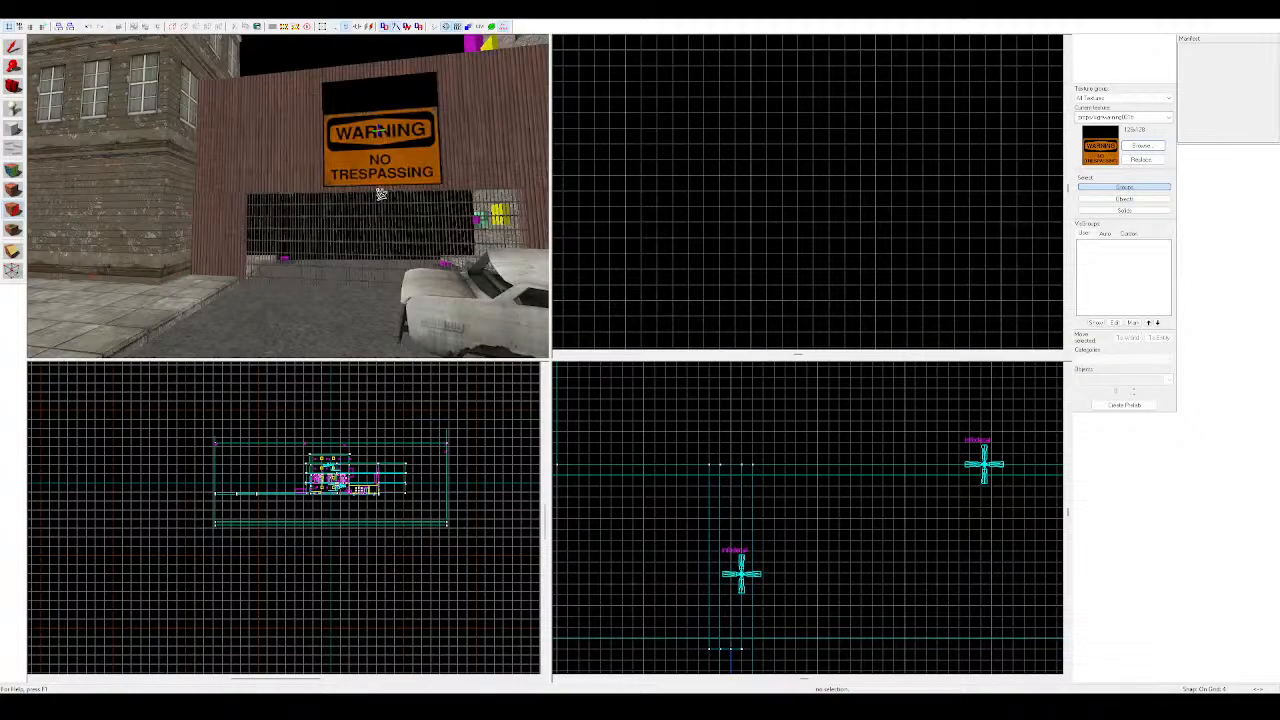
pyautogui.hotkey('ctrl', 'z')
pyautogui.press('z')
pyautogui.press('z')
pyautogui.click(331, 186)
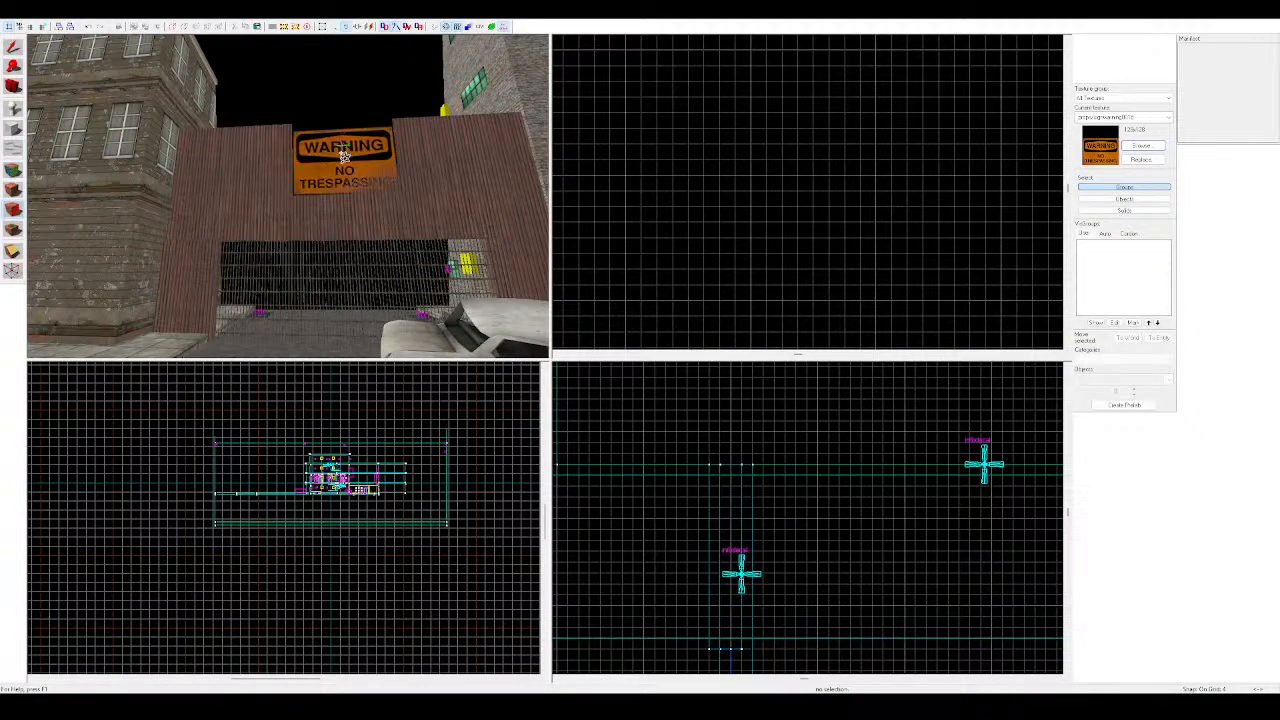
# Select the WARNING NO TRESPASSING decal and move it slightly higher on the metal wall
pyautogui.press('z')
pyautogui.press('w')
pyautogui.press('s')
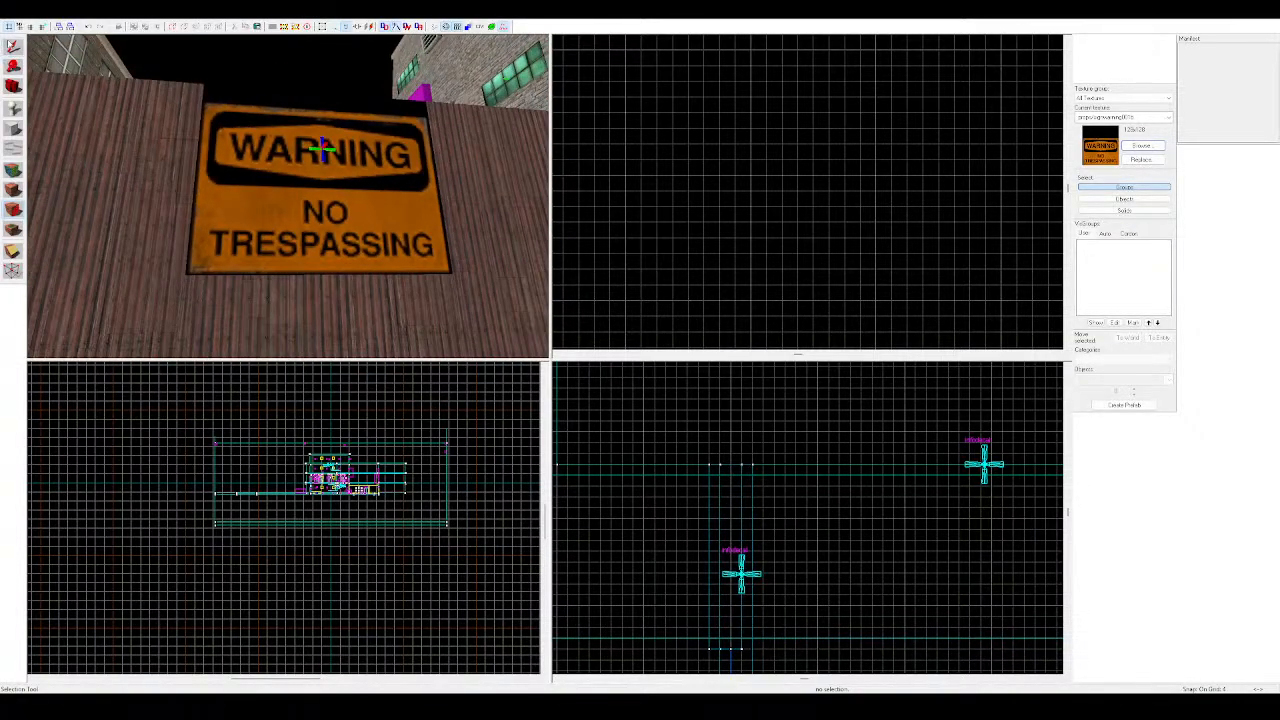
pyautogui.press('z')
pyautogui.click(326, 150)
pyautogui.click(326, 150)
pyautogui.click(326, 149)
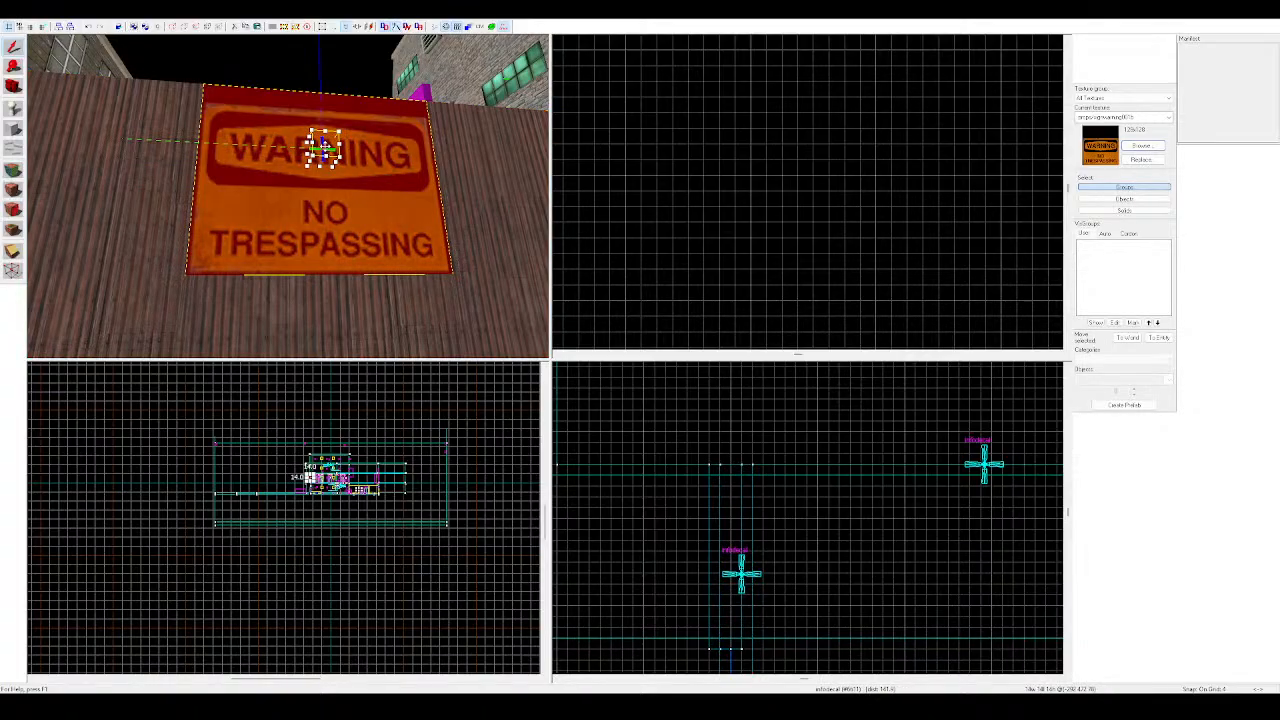
pyautogui.moveTo(326, 149); pyautogui.dragTo(324, 130)
pyautogui.click(223, 44)
# Delete the WARNING NO TRESPASSING decal from the metal wall
pyautogui.press('z')
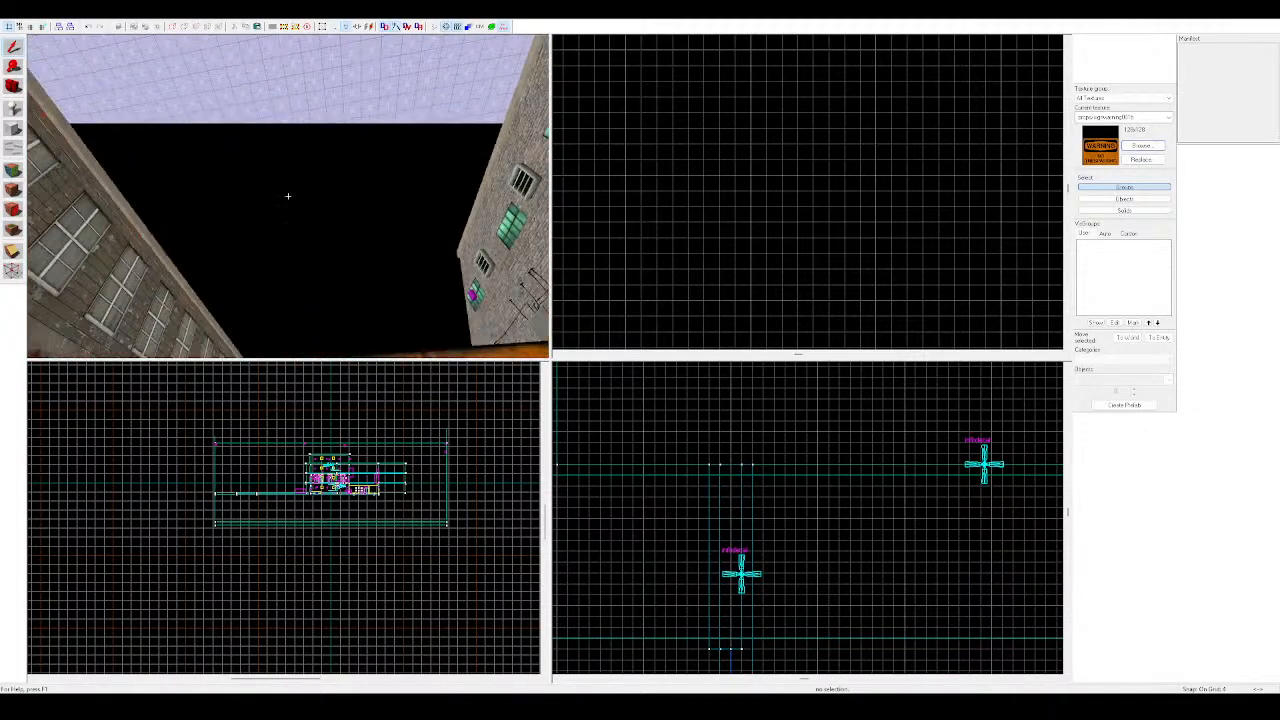
pyautogui.press('w')
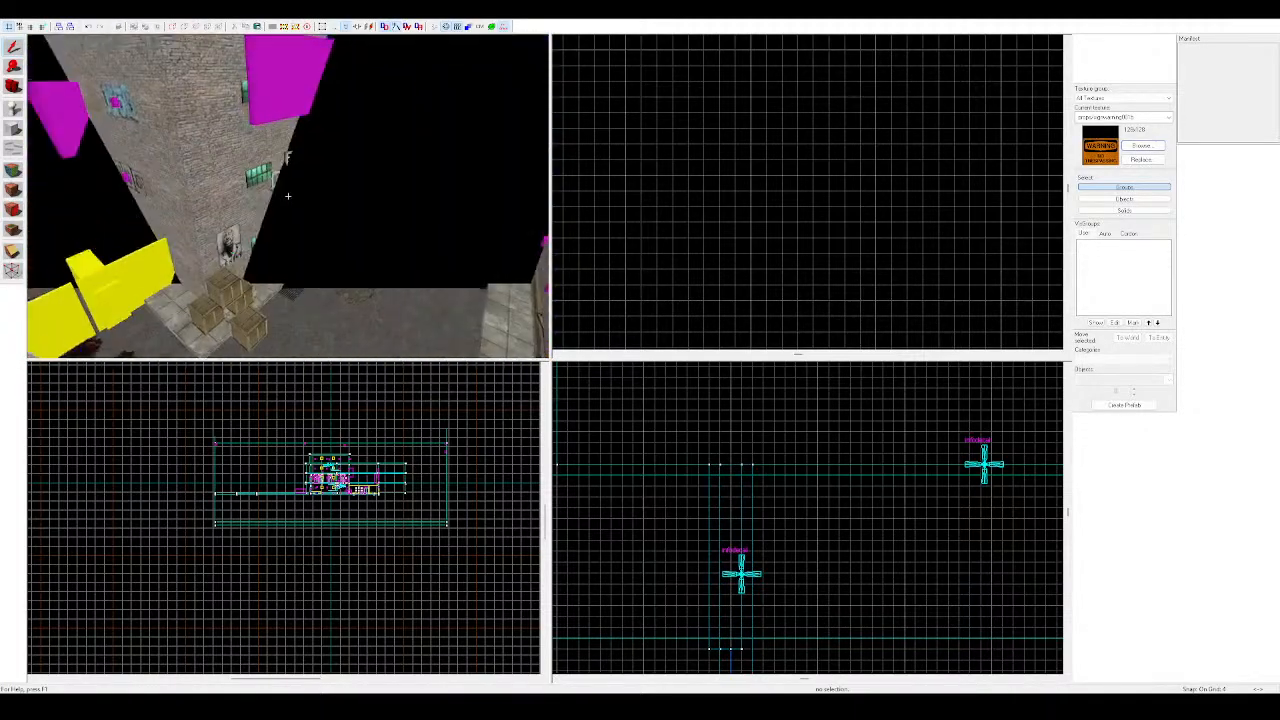
pyautogui.press('w')
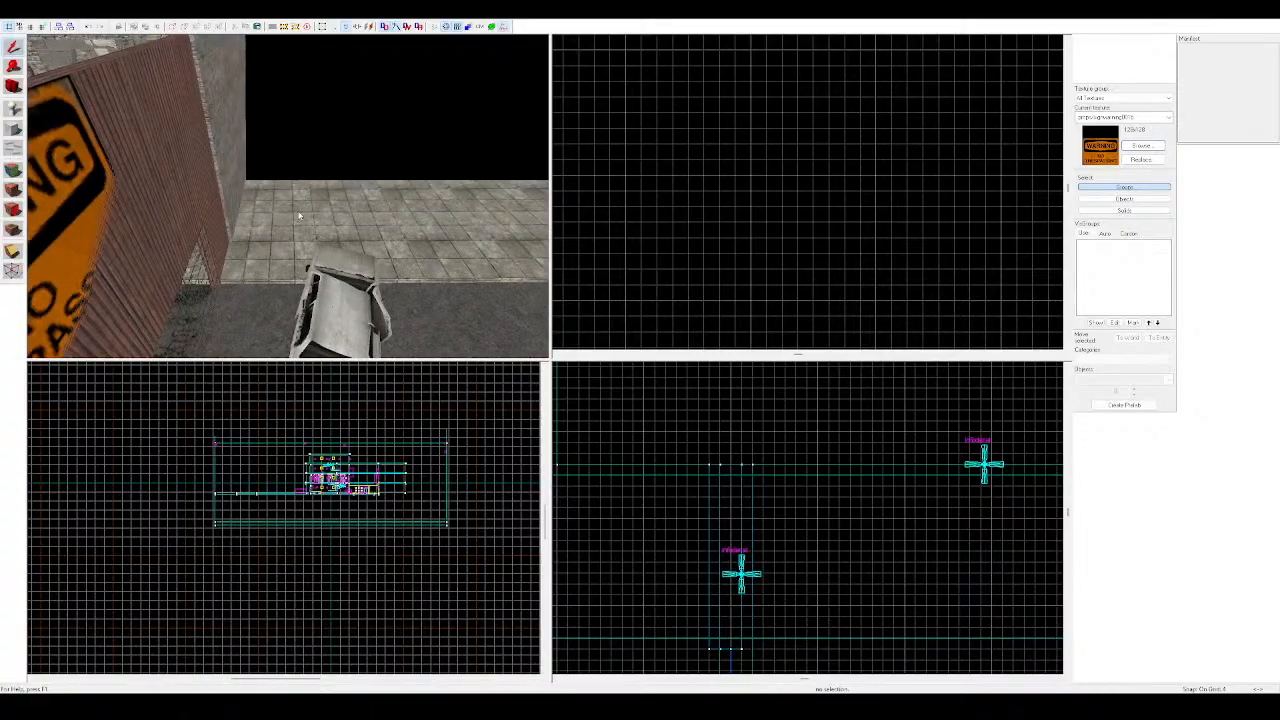
pyautogui.press('z')
pyautogui.click(268, 107)
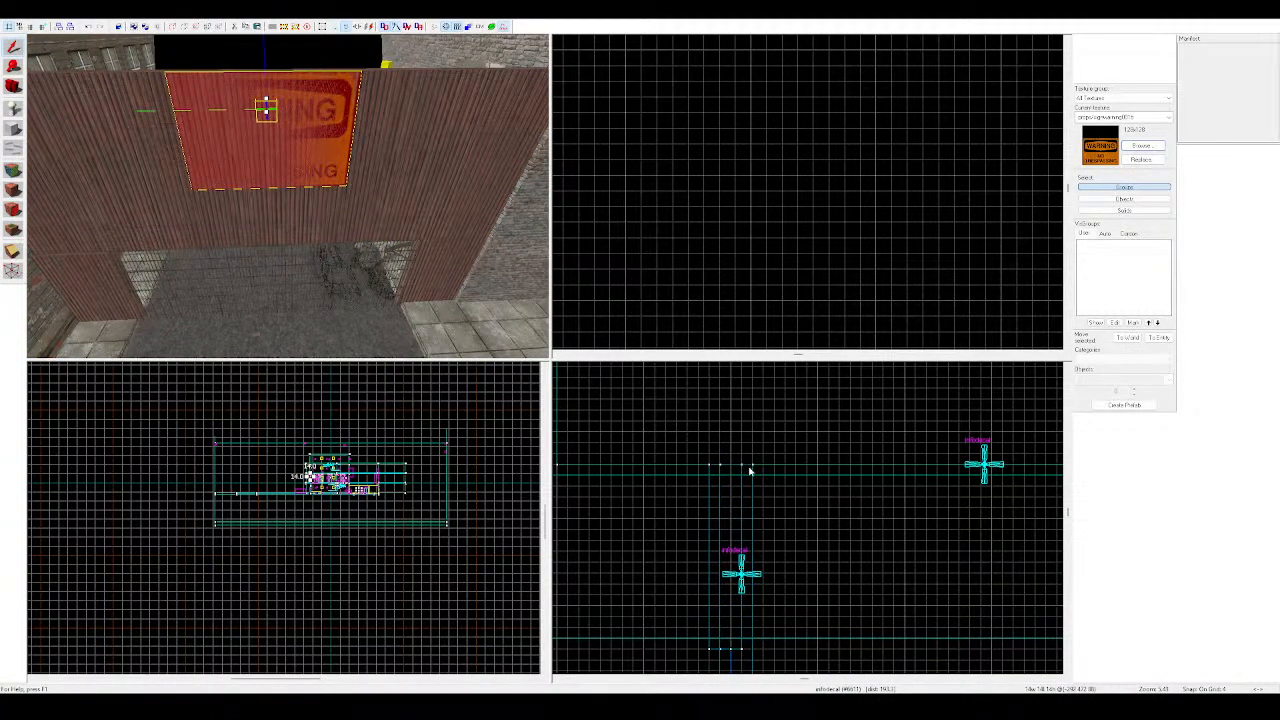
pyautogui.press('Delete')
# Select the grate brush filling the metal wall's opening and turn it into a func_door entity
pyautogui.press('w')
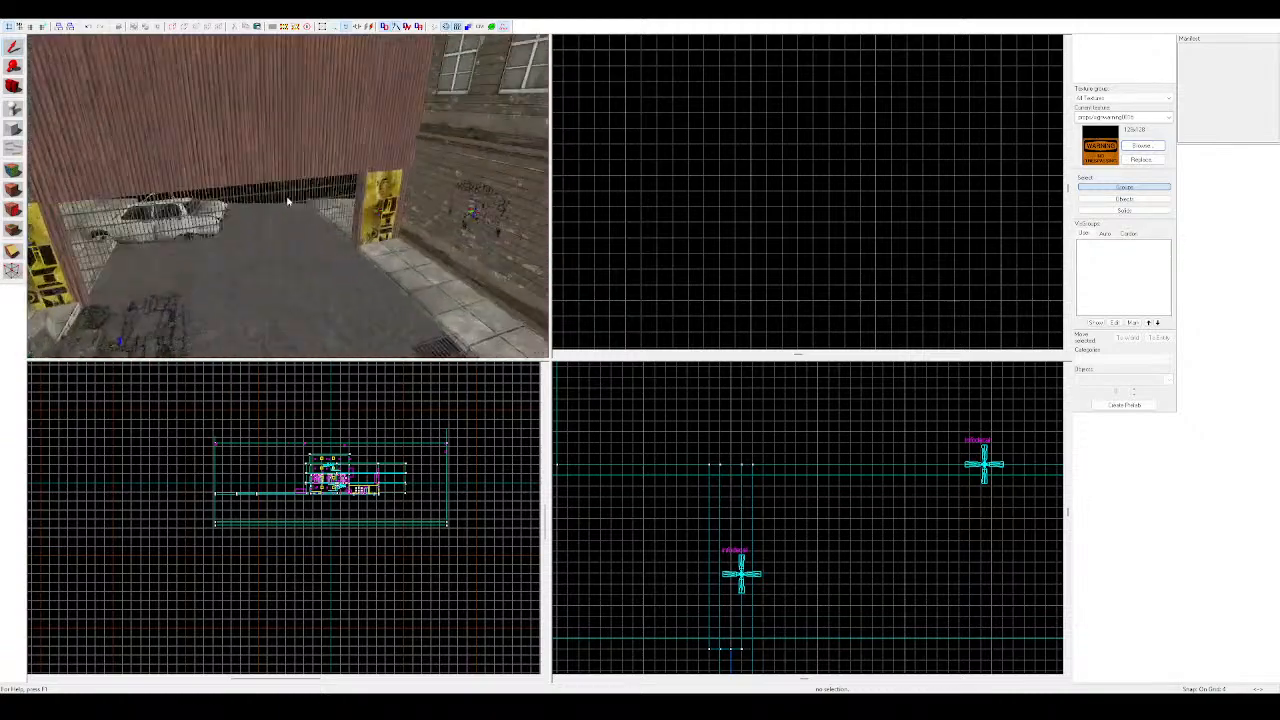
pyautogui.press('z')
pyautogui.click(288, 200)
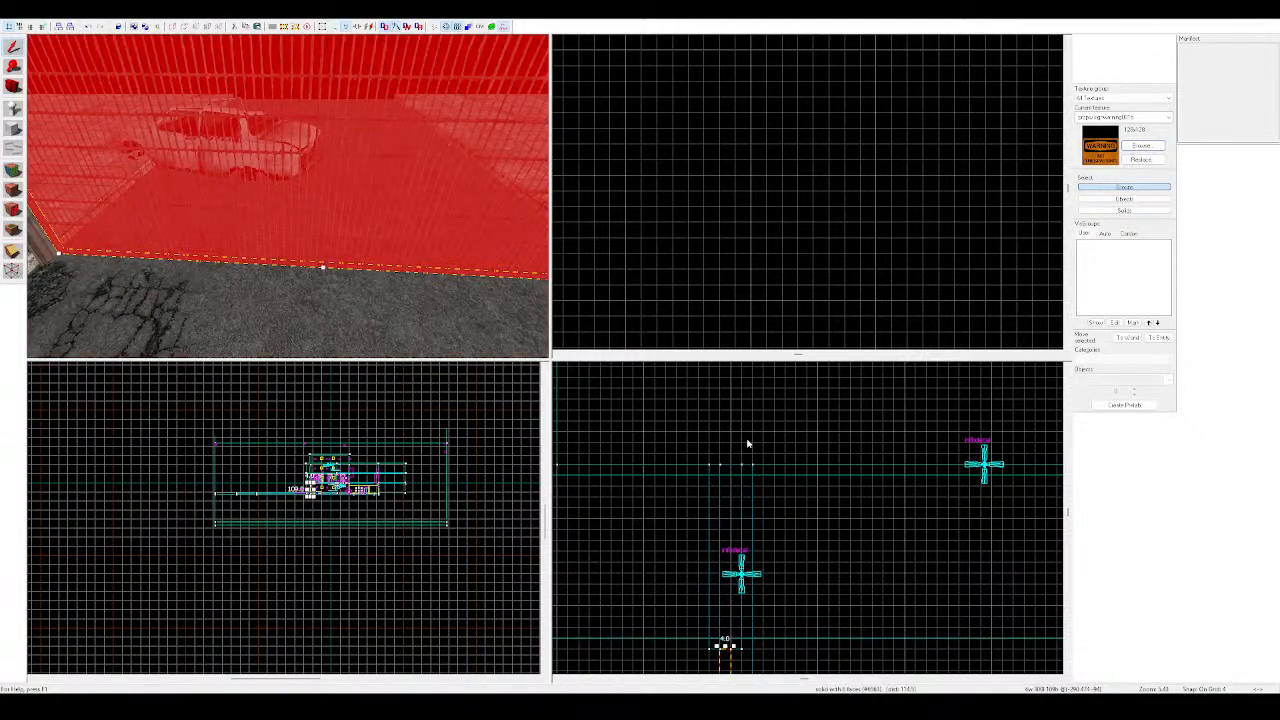
pyautogui.click(1160, 338)
pyautogui.click(781, 472)
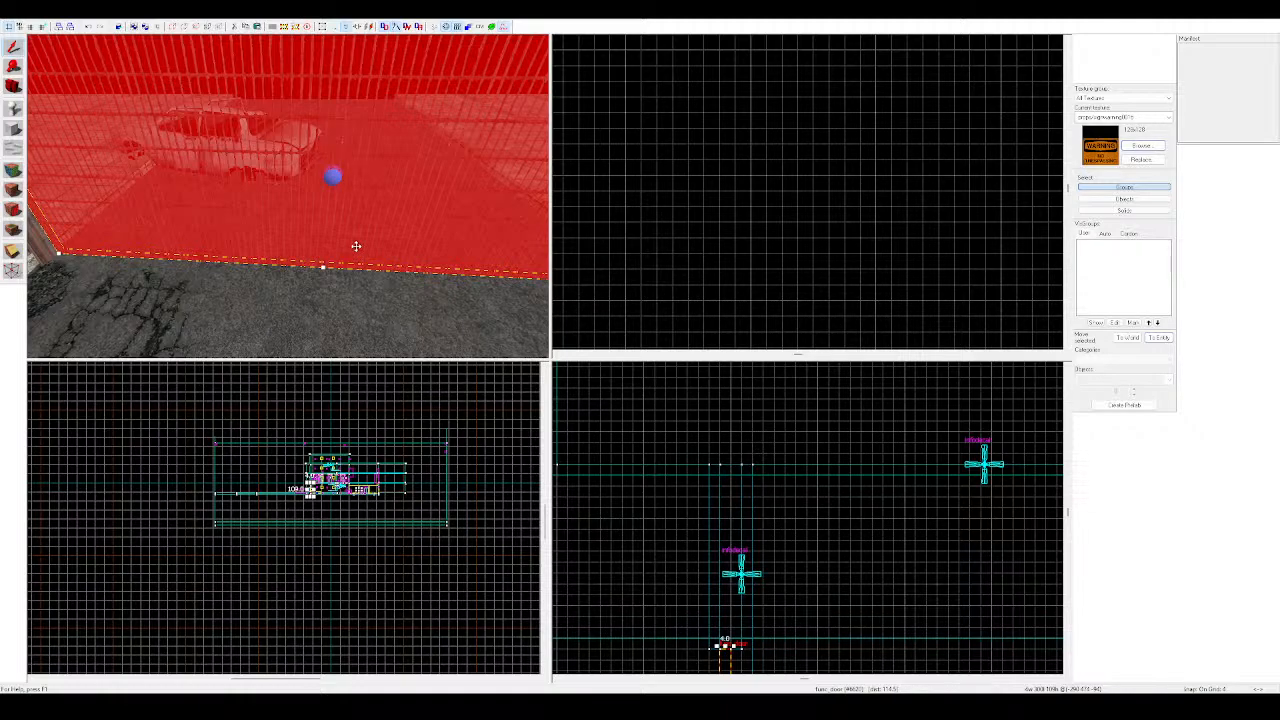
pyautogui.press('z')
pyautogui.press('z')
pyautogui.press('Escape')
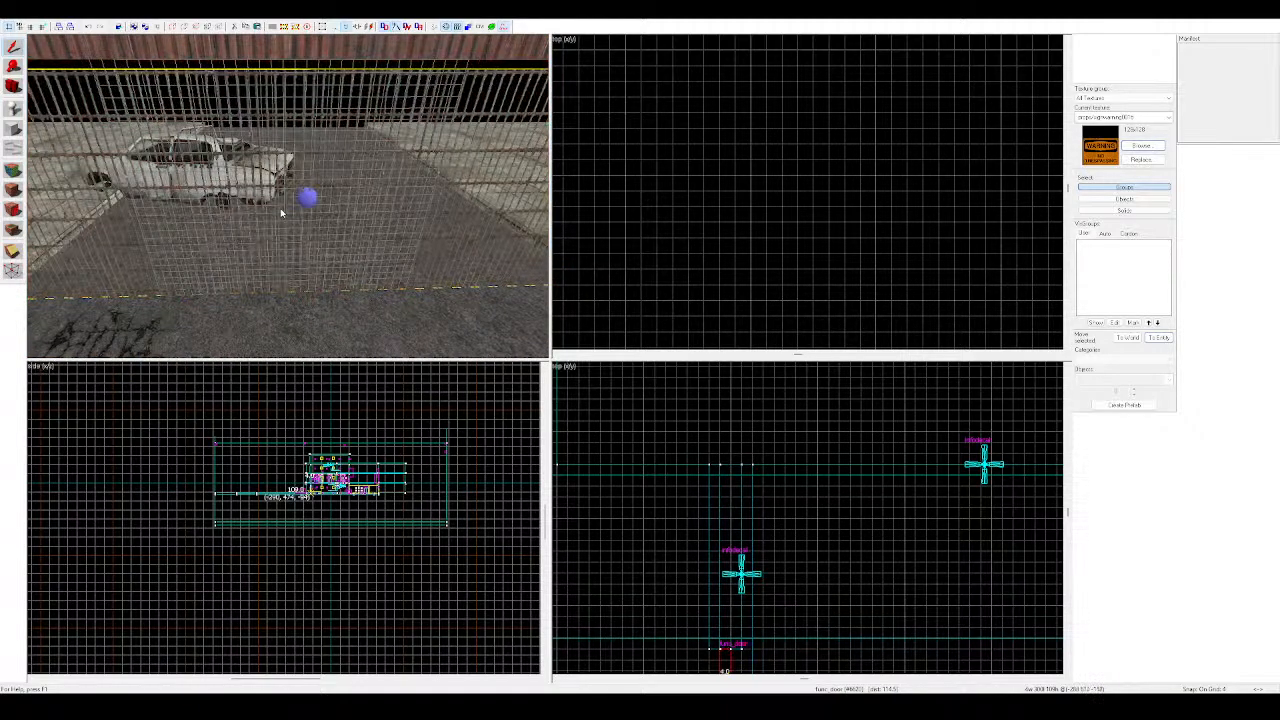
# Select the grate func_door in the metal wall's opening and name it fence_door
pyautogui.click(286, 208)
pyautogui.click(308, 200)
pyautogui.click(311, 200)
pyautogui.click(310, 200)
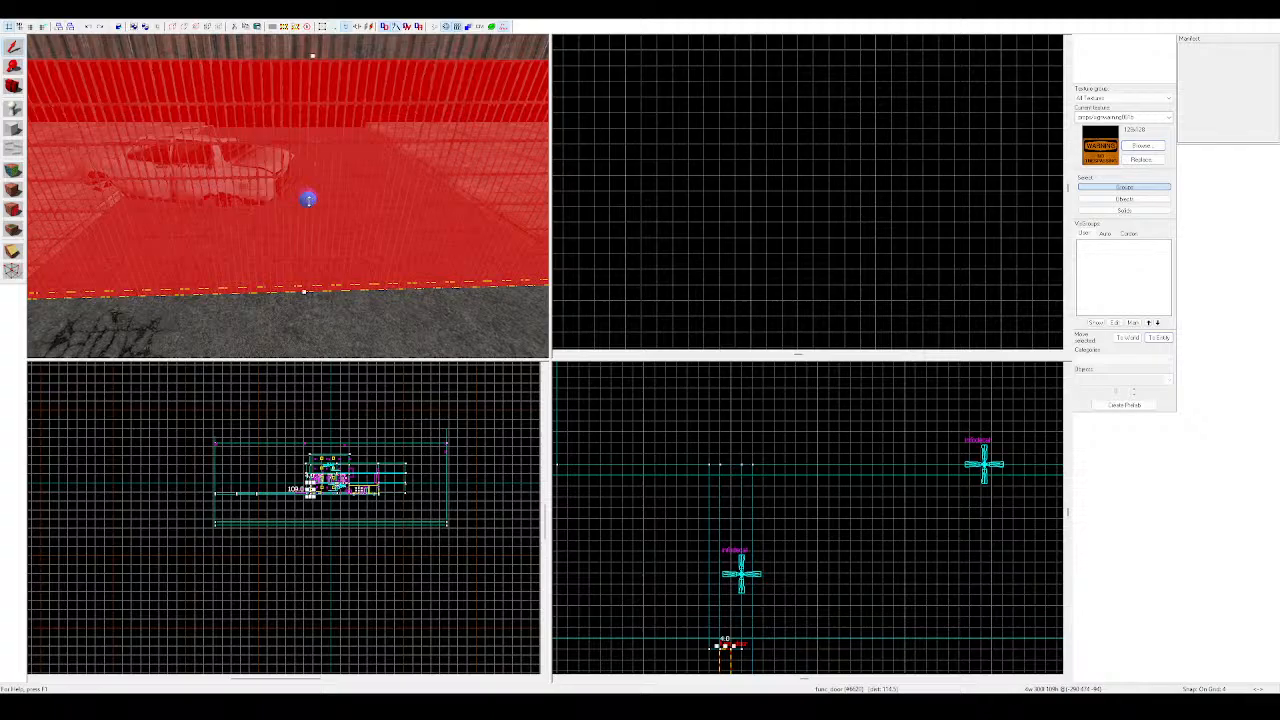
pyautogui.click(309, 200)
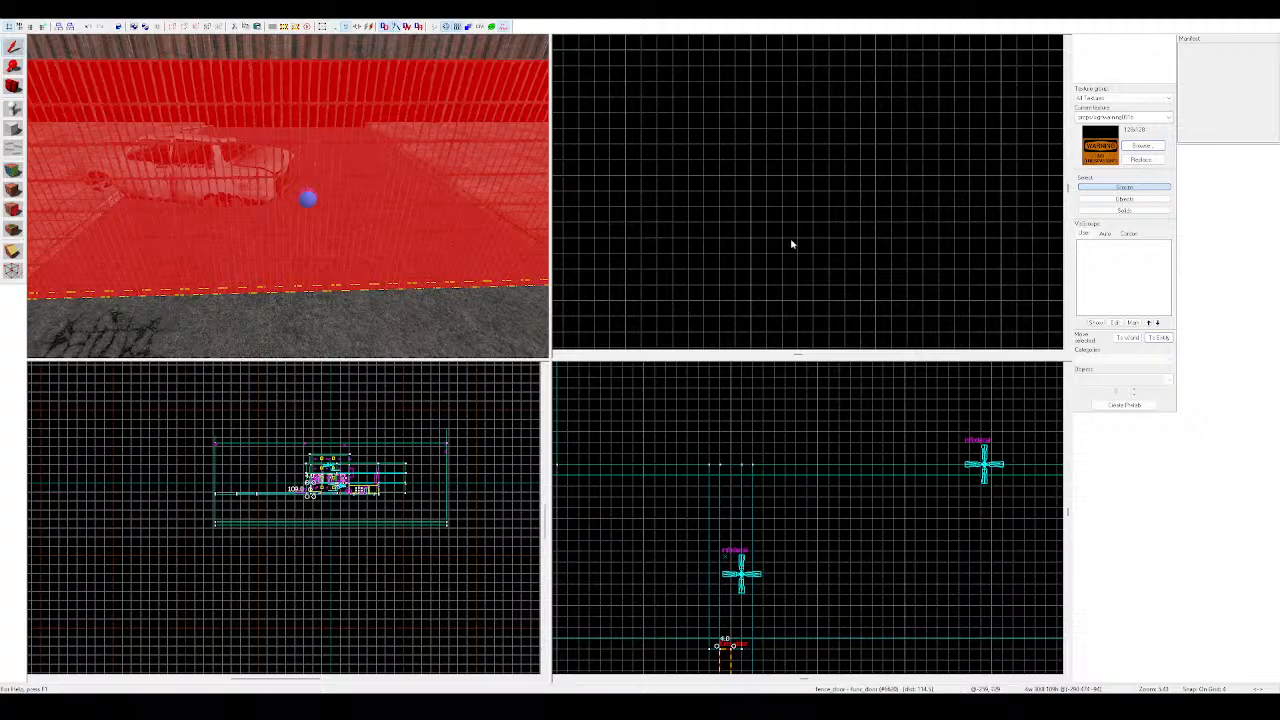
# Look over the street and alley in the 3D view and reselect the grate door in the metal wall
pyautogui.press('z')
pyautogui.press('w')
pyautogui.press('z')
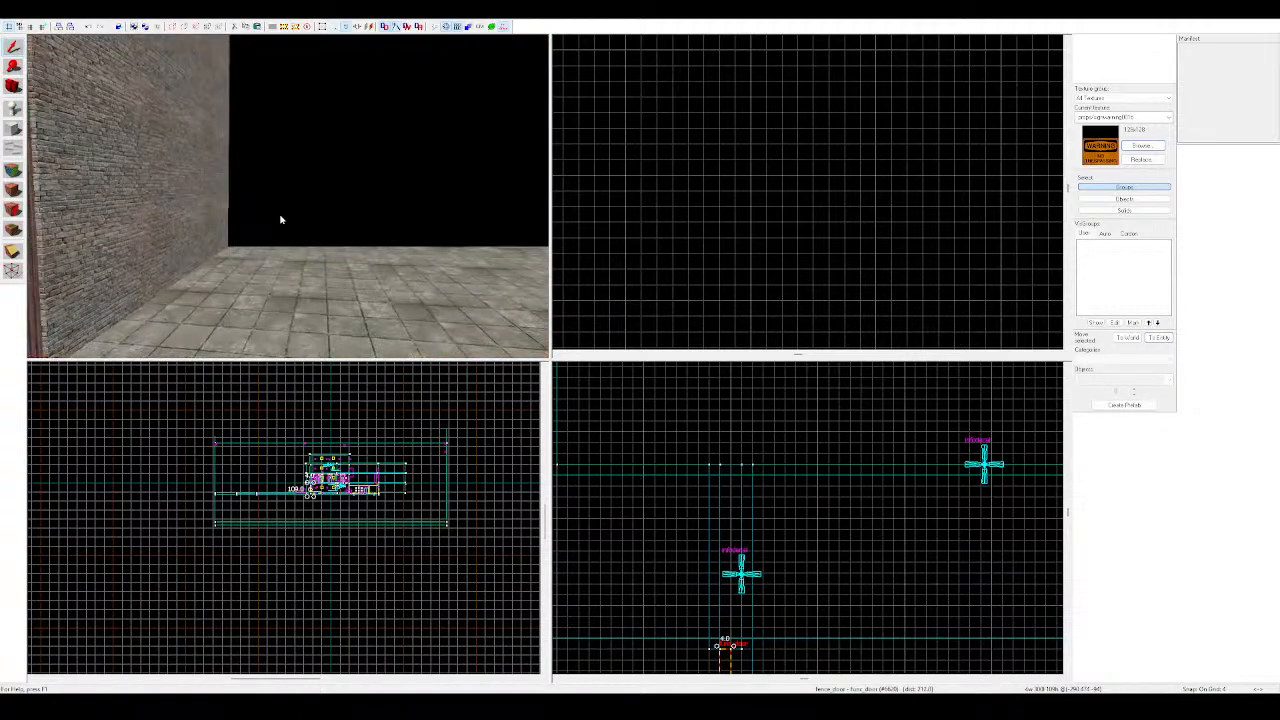
pyautogui.click(281, 218)
pyautogui.press('z')
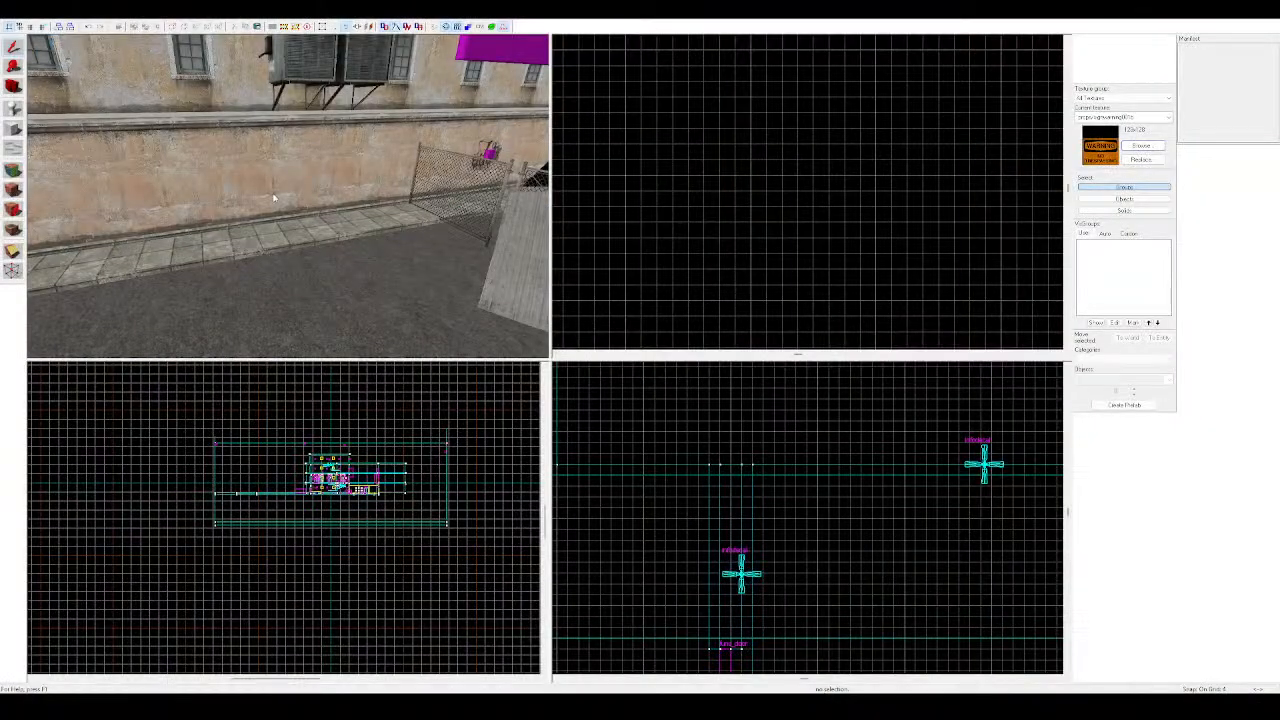
pyautogui.moveTo(272, 192); pyautogui.dragTo(287, 196)
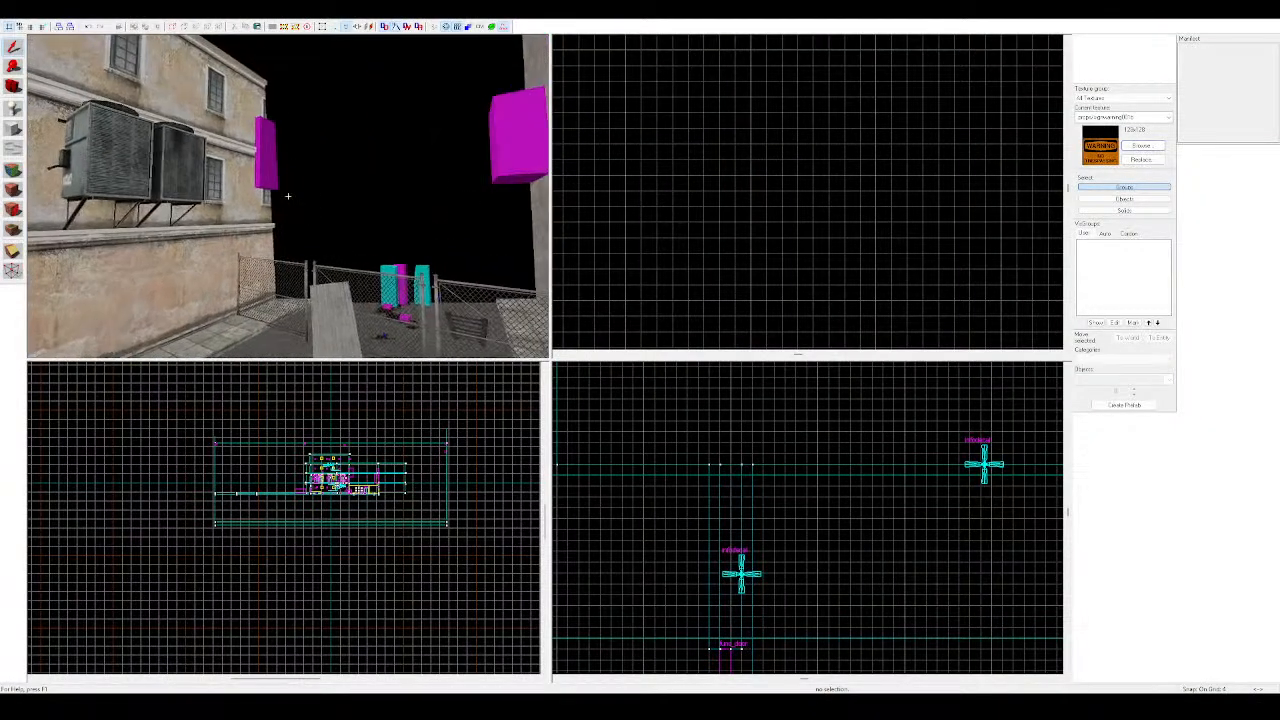
pyautogui.press('z')
pyautogui.press('z')
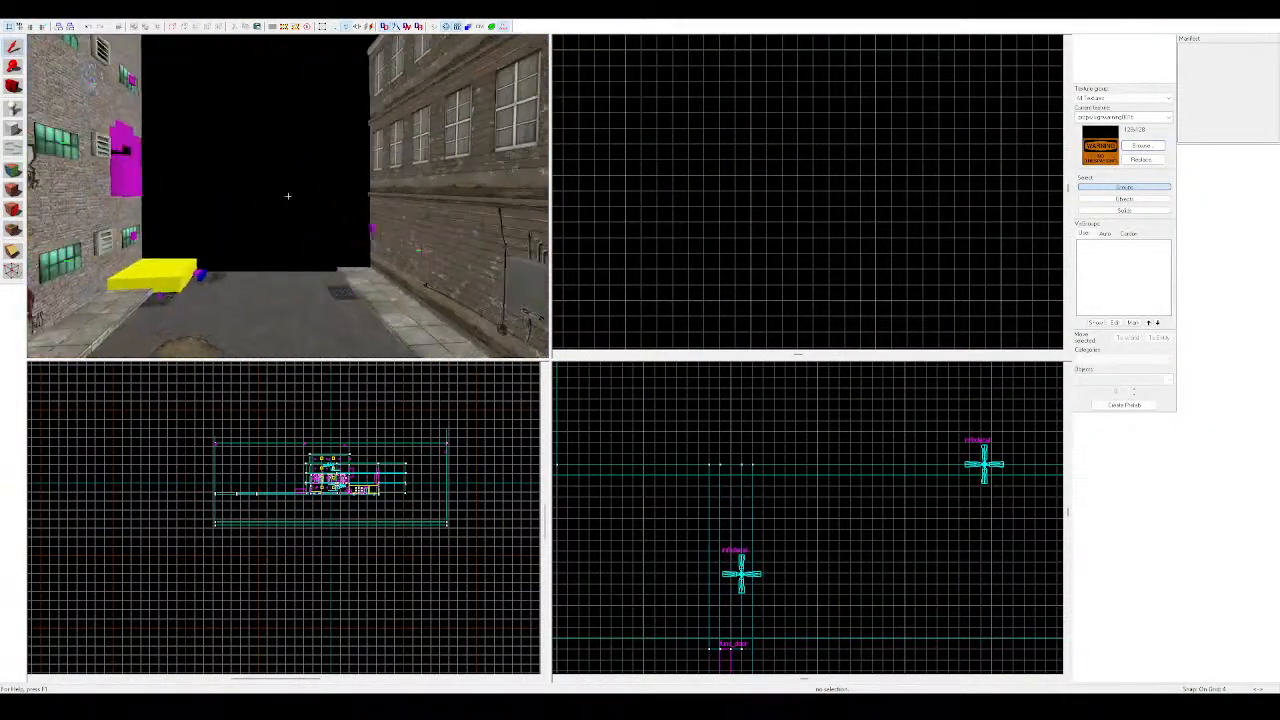
pyautogui.click(288, 196)
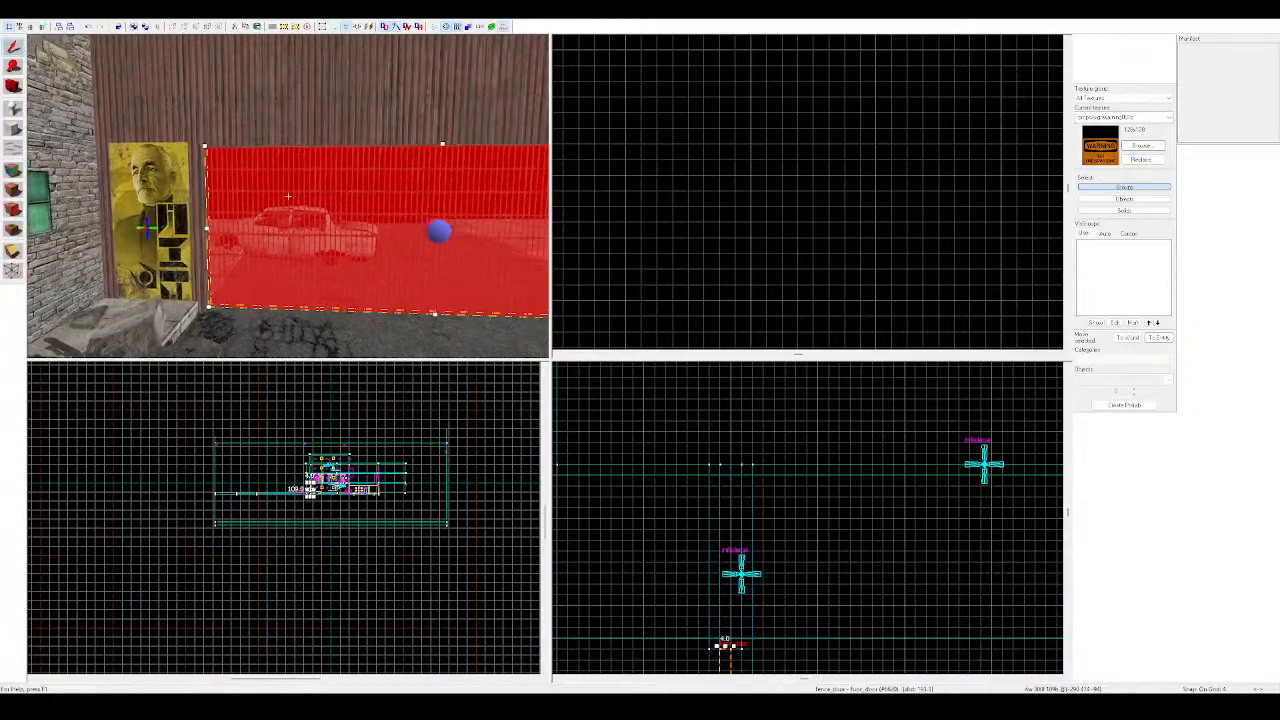
pyautogui.press('w')
pyautogui.press('z')
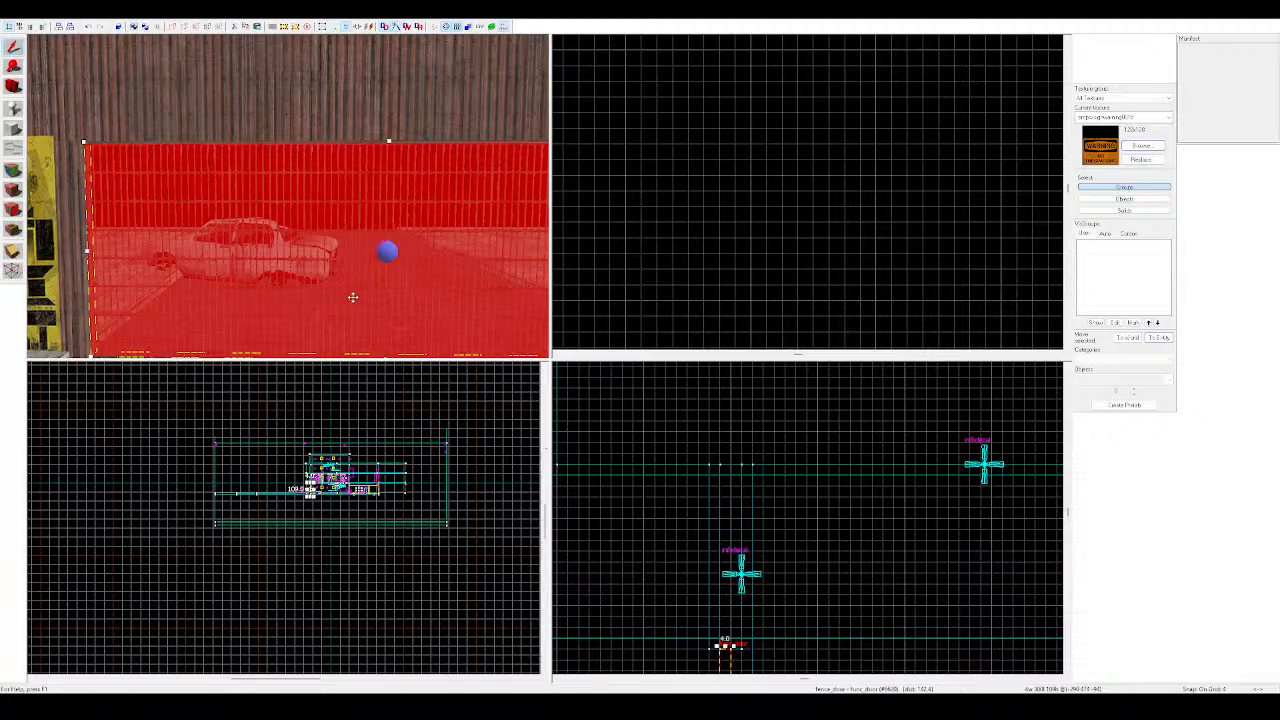
# Examine the selected grate door up close, checking how its edges meet the metal wall beside the poster decals
pyautogui.scroll(-2, 354, 292)
pyautogui.click(223, 228)
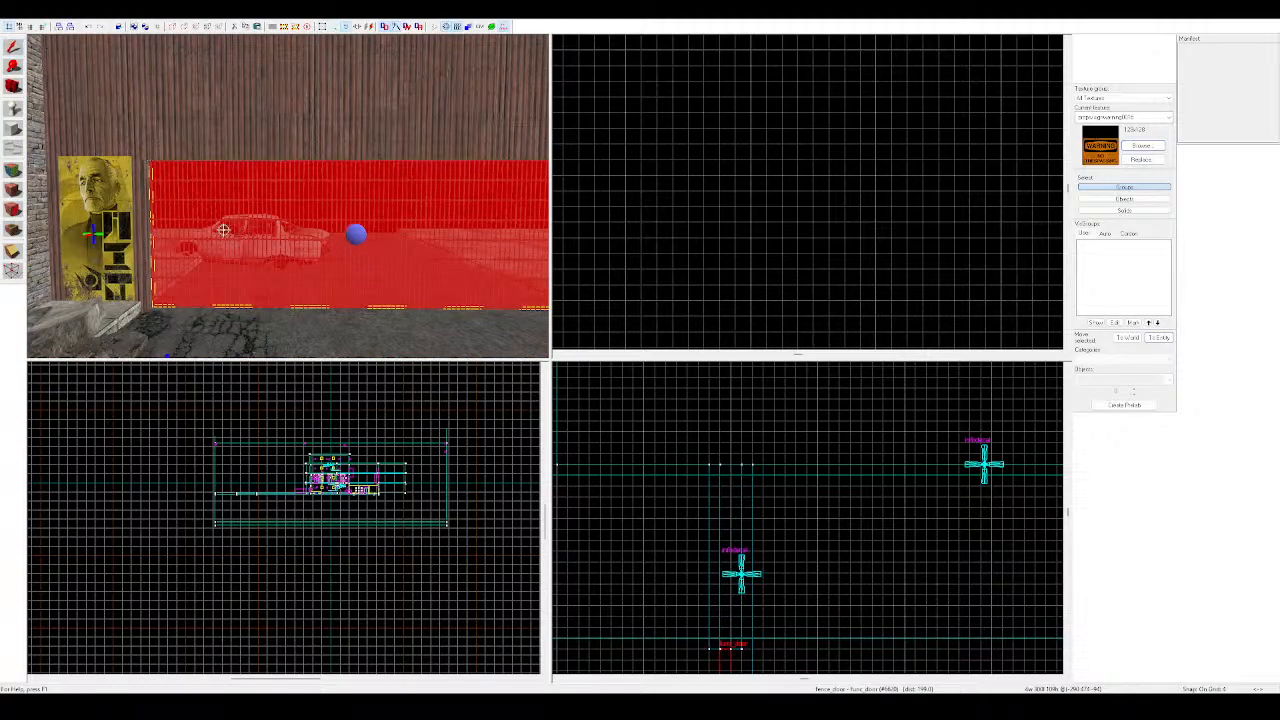
pyautogui.press('z')
pyautogui.press('w')
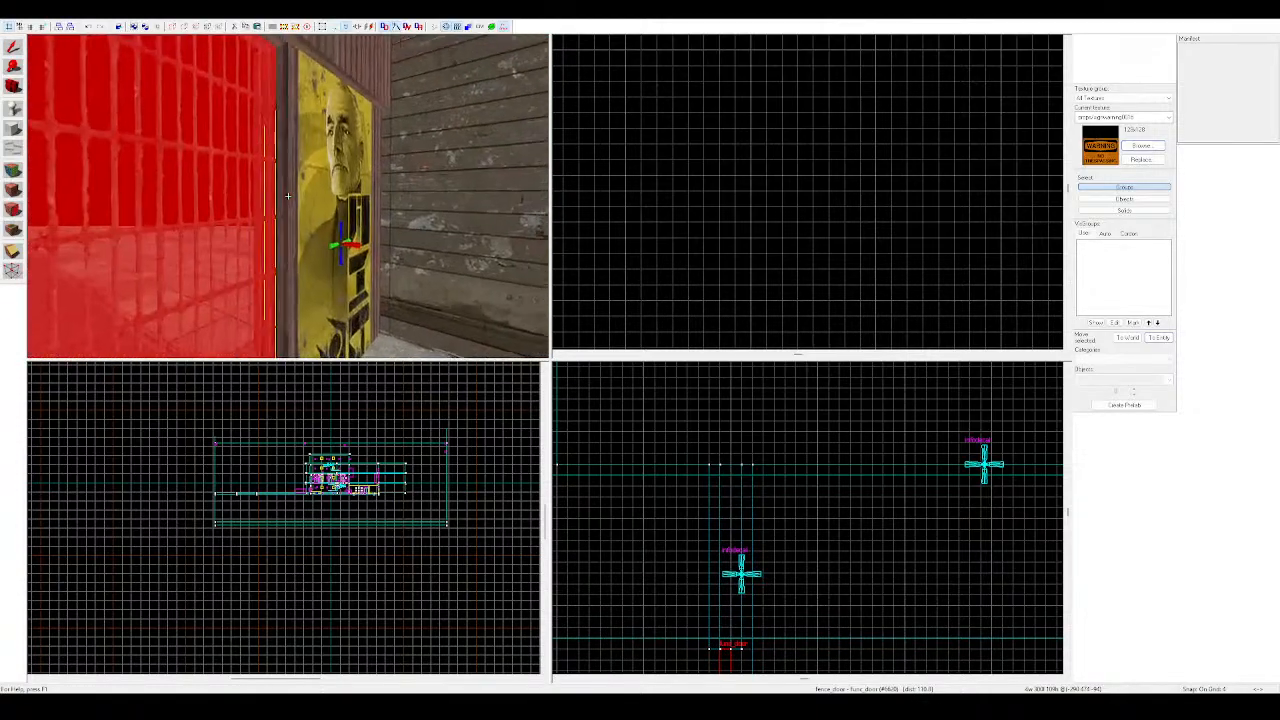
pyautogui.press('w')
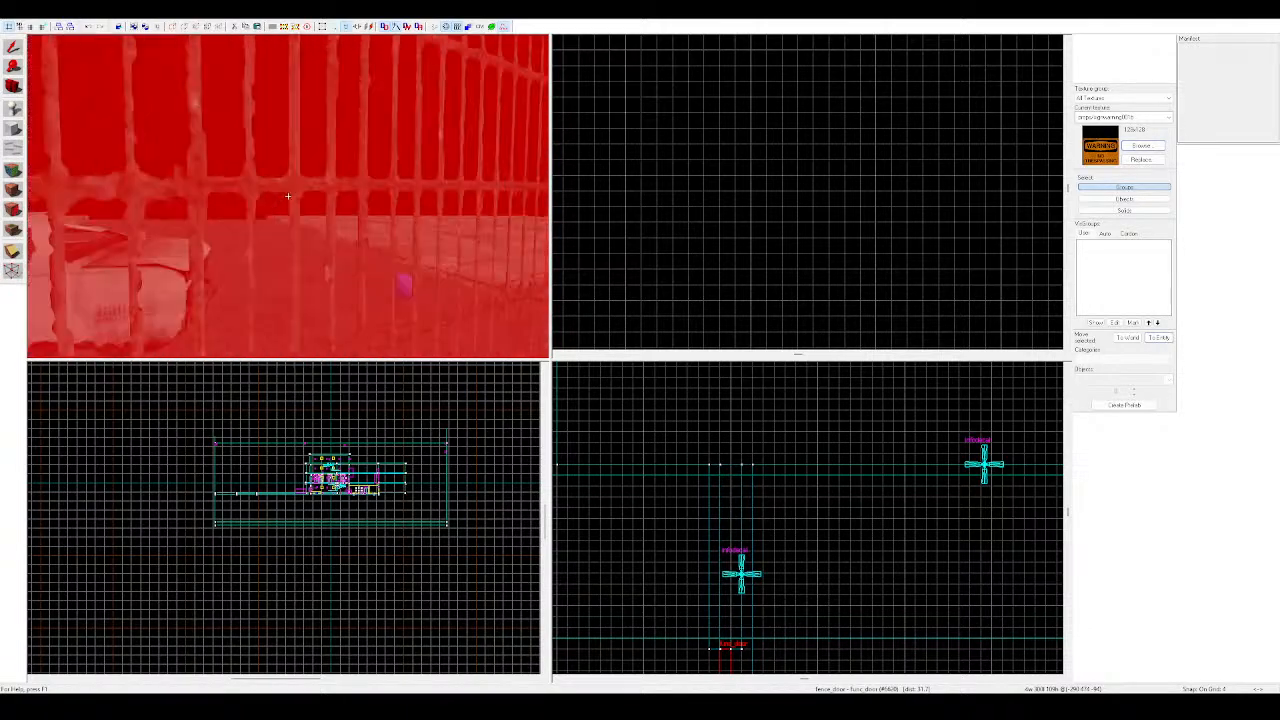
pyautogui.press('w')
pyautogui.press('z')
pyautogui.press('s')
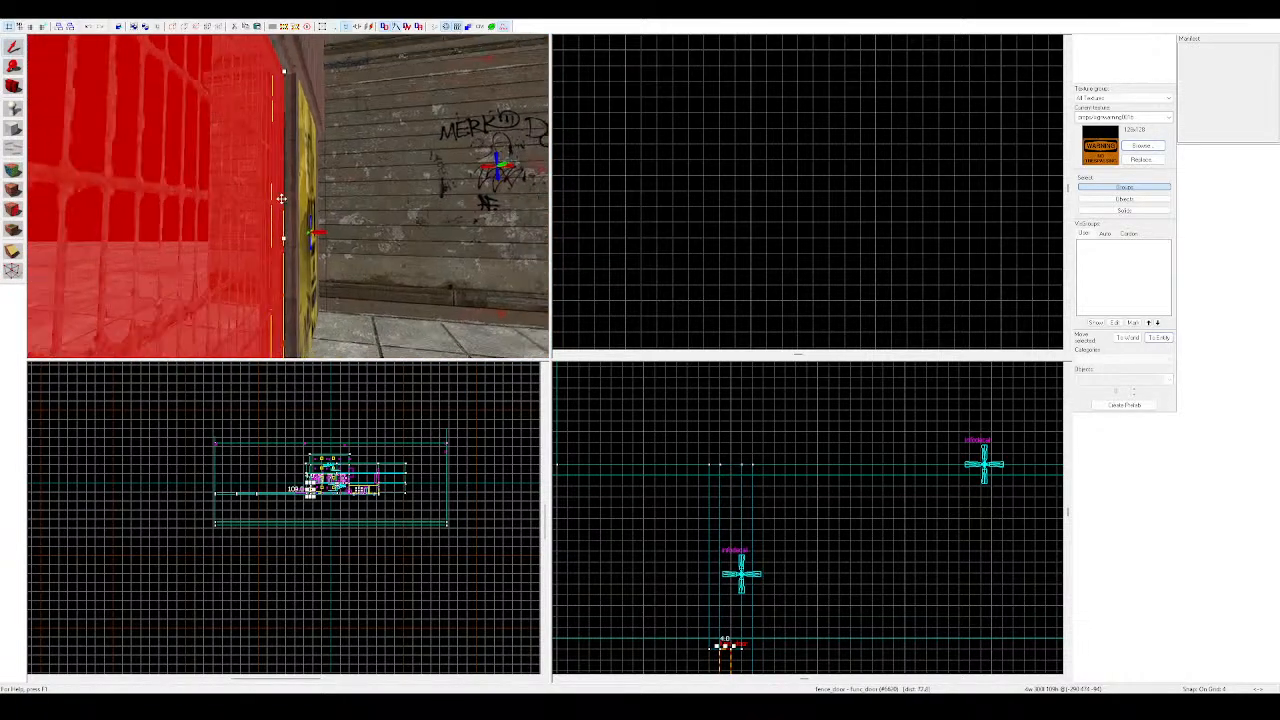
pyautogui.press('z')
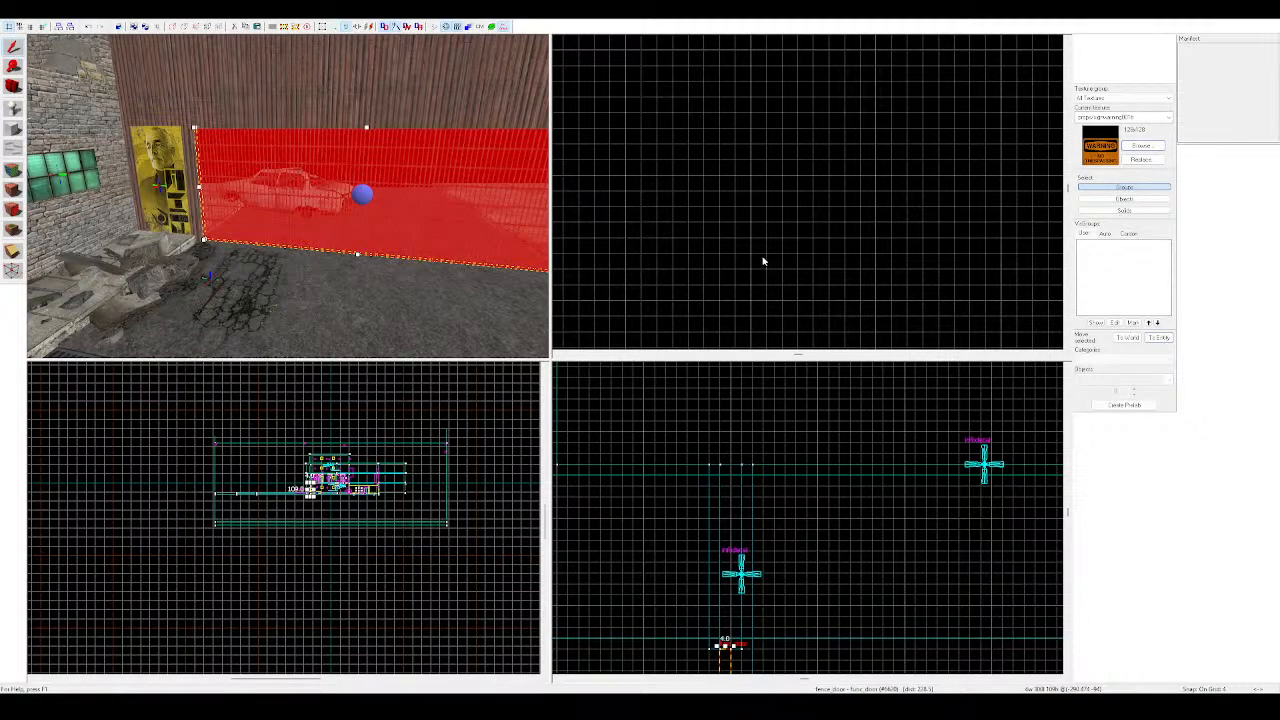
pyautogui.press('z')
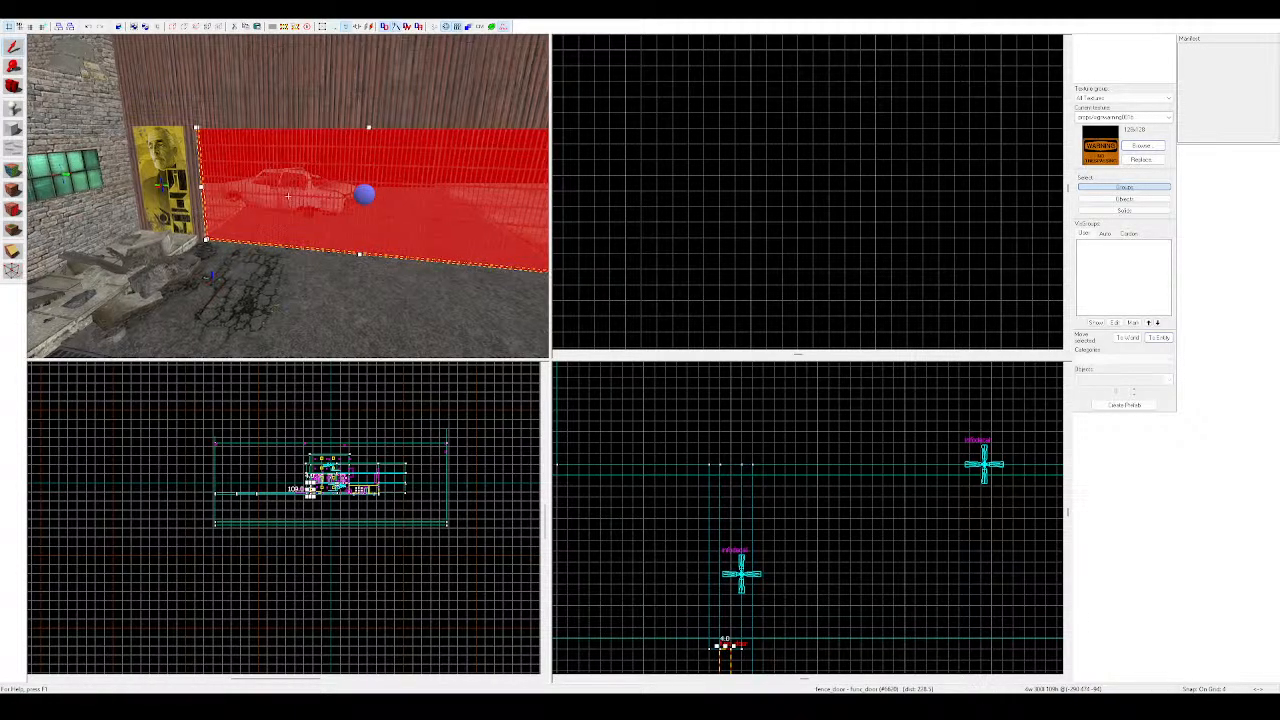
pyautogui.press('z')
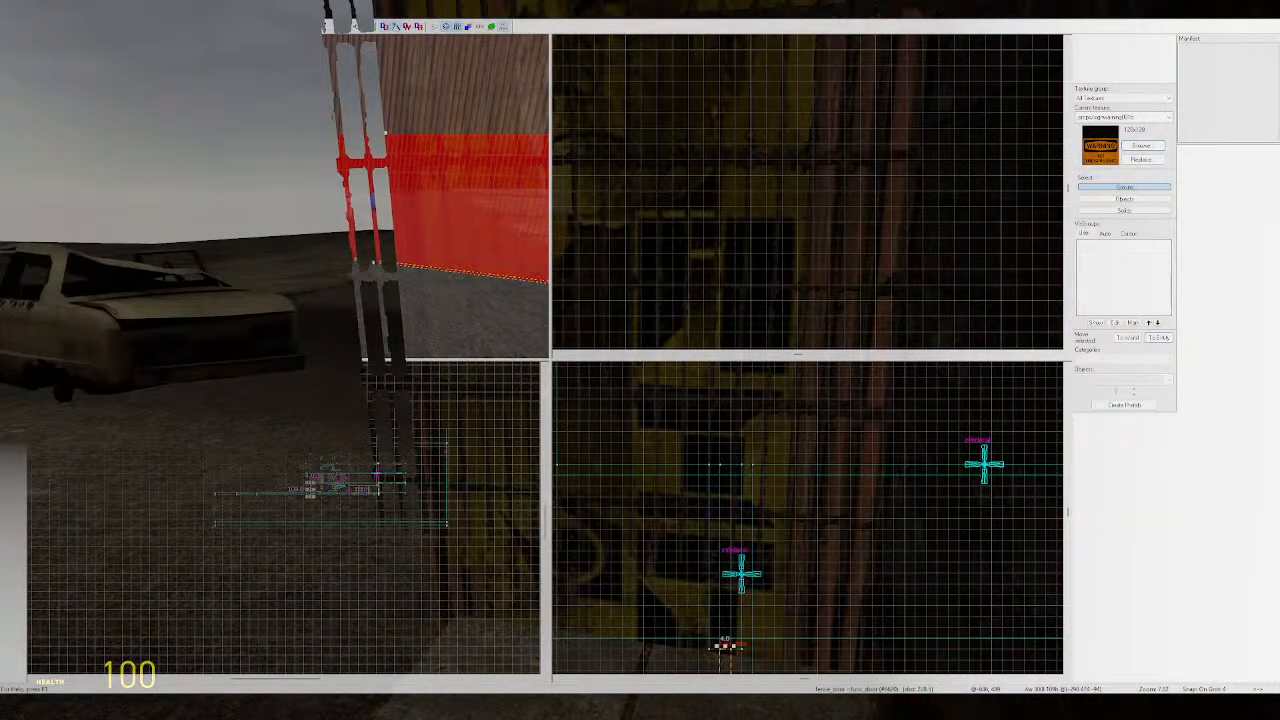
# Quit the running game test and clear the selection of the grate door in the map editor
pyautogui.press('Escape')
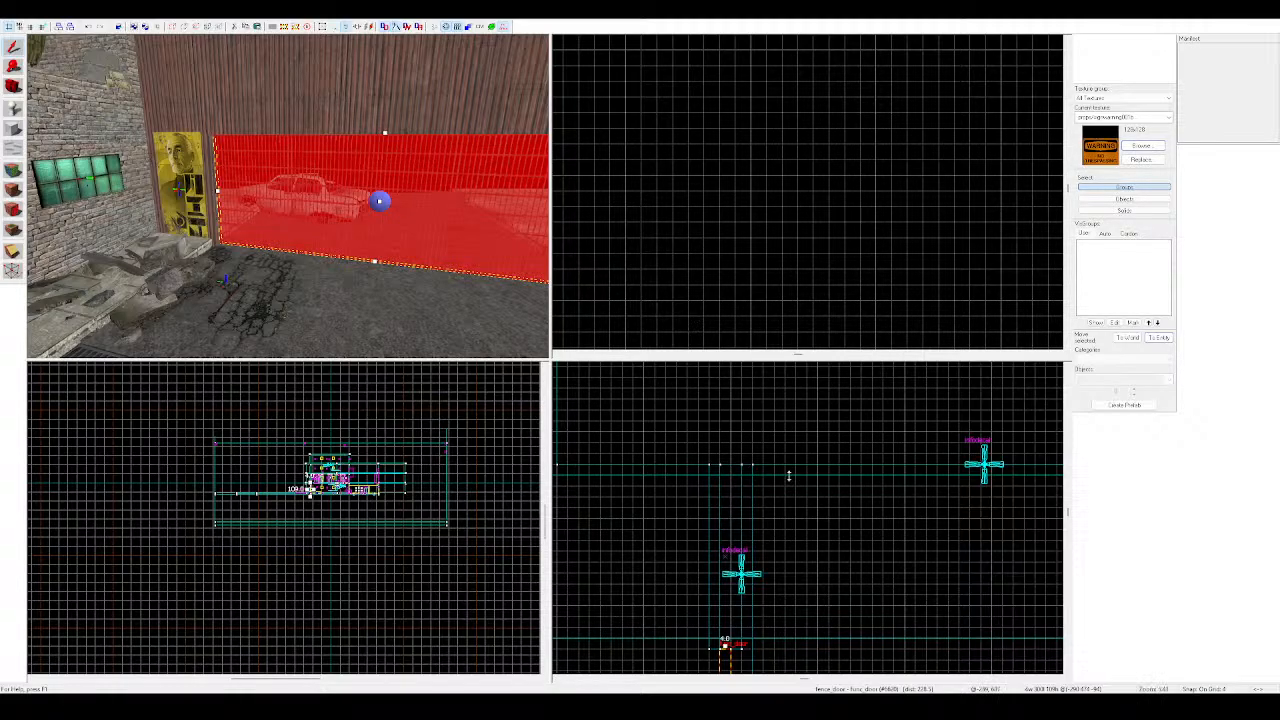
pyautogui.press('z')
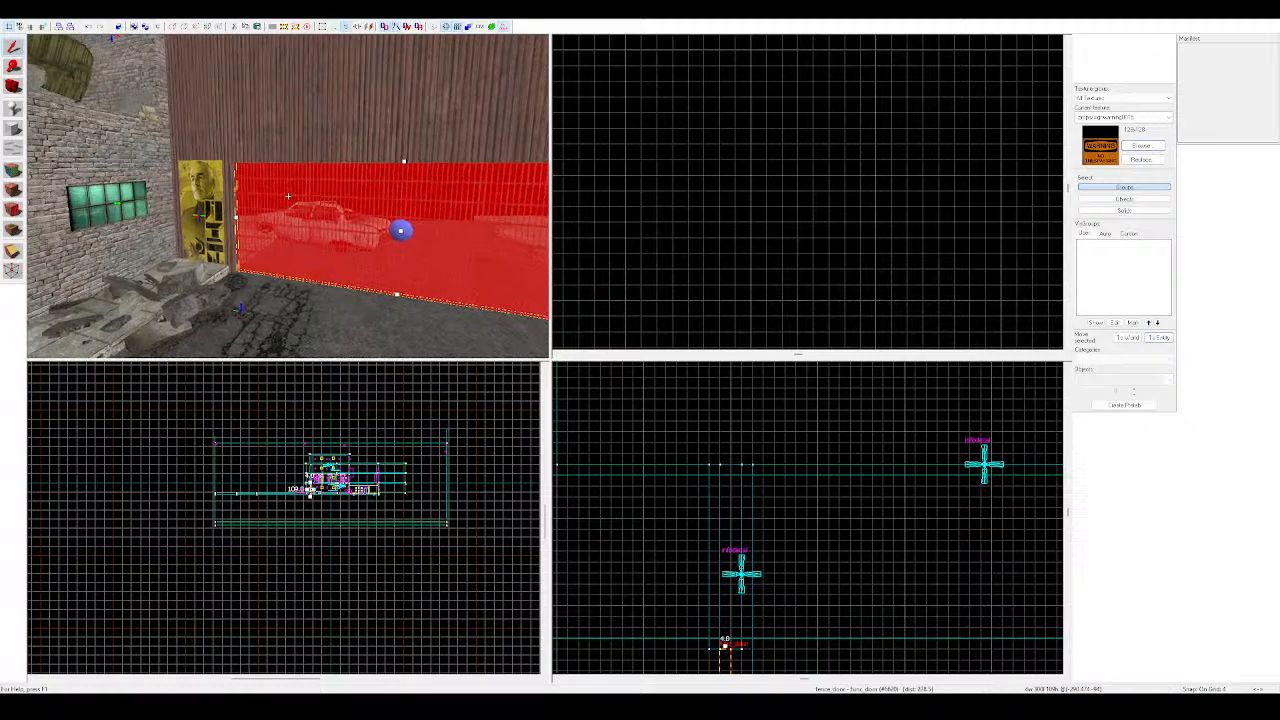
pyautogui.press('Escape')
pyautogui.press('z')
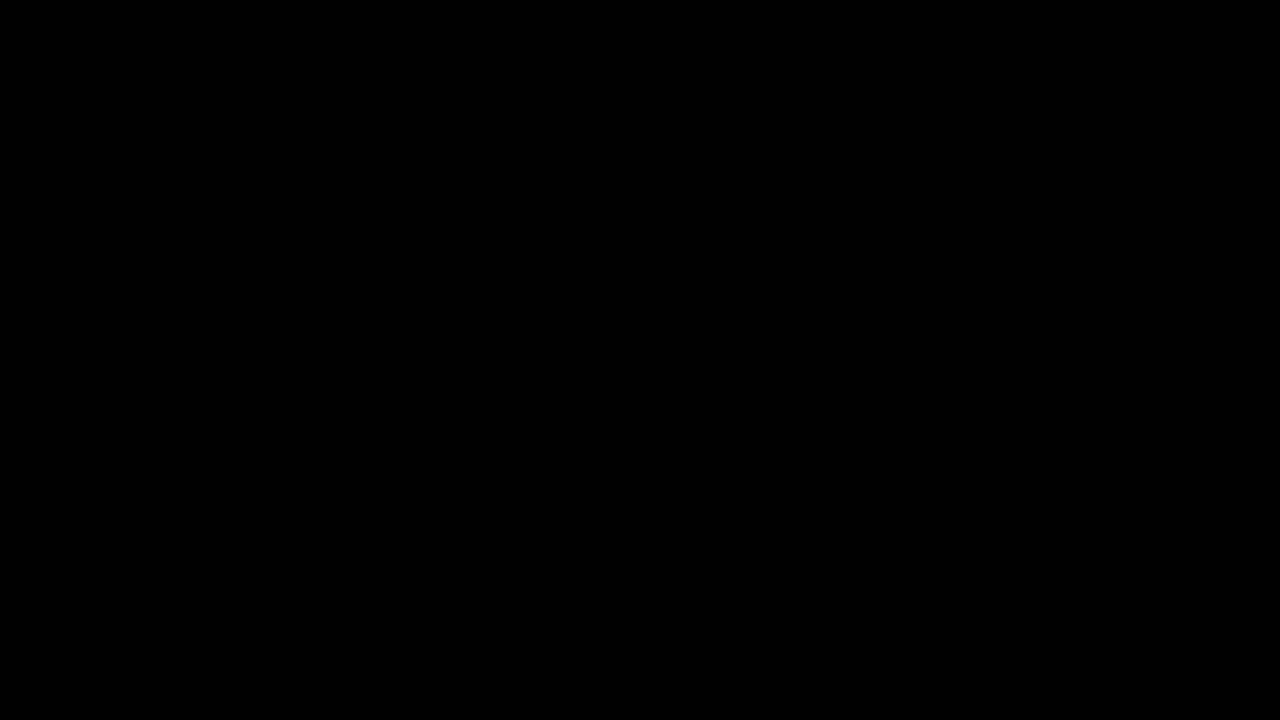
# In the game test, open the door of the starting room and go through the corridor down to the street
pyautogui.press('w')
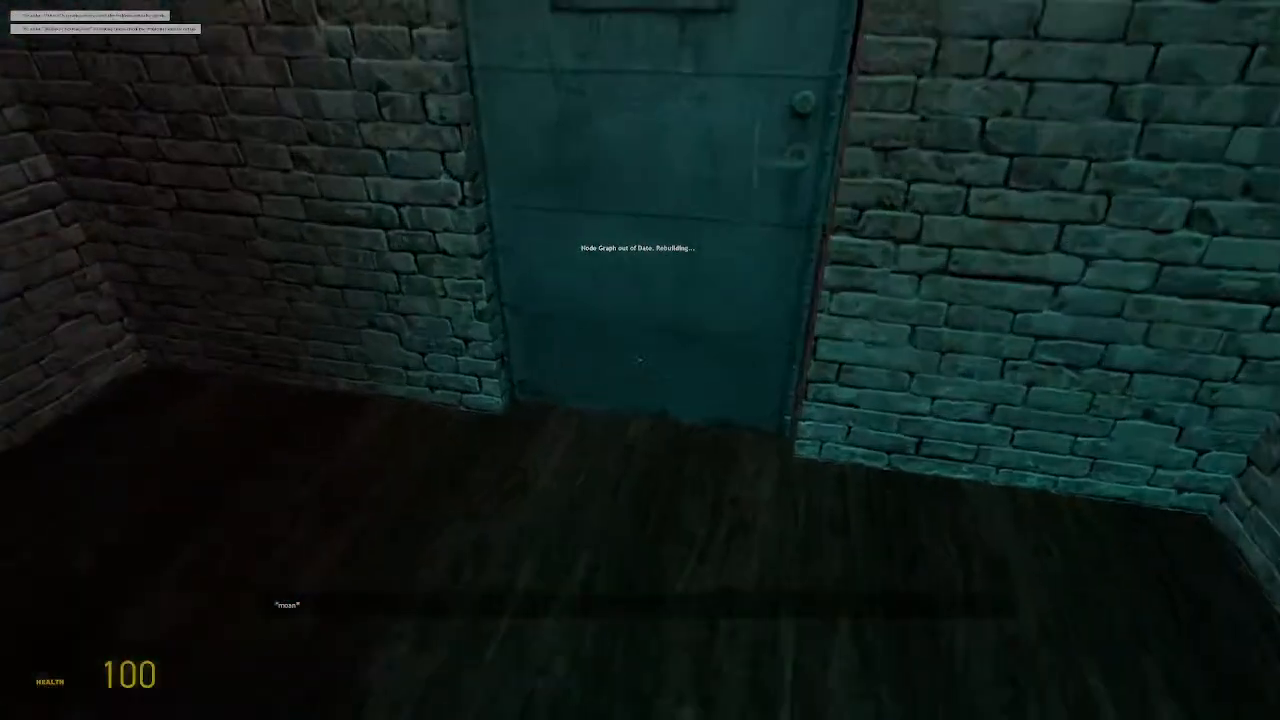
pyautogui.press('w')
pyautogui.press('e')
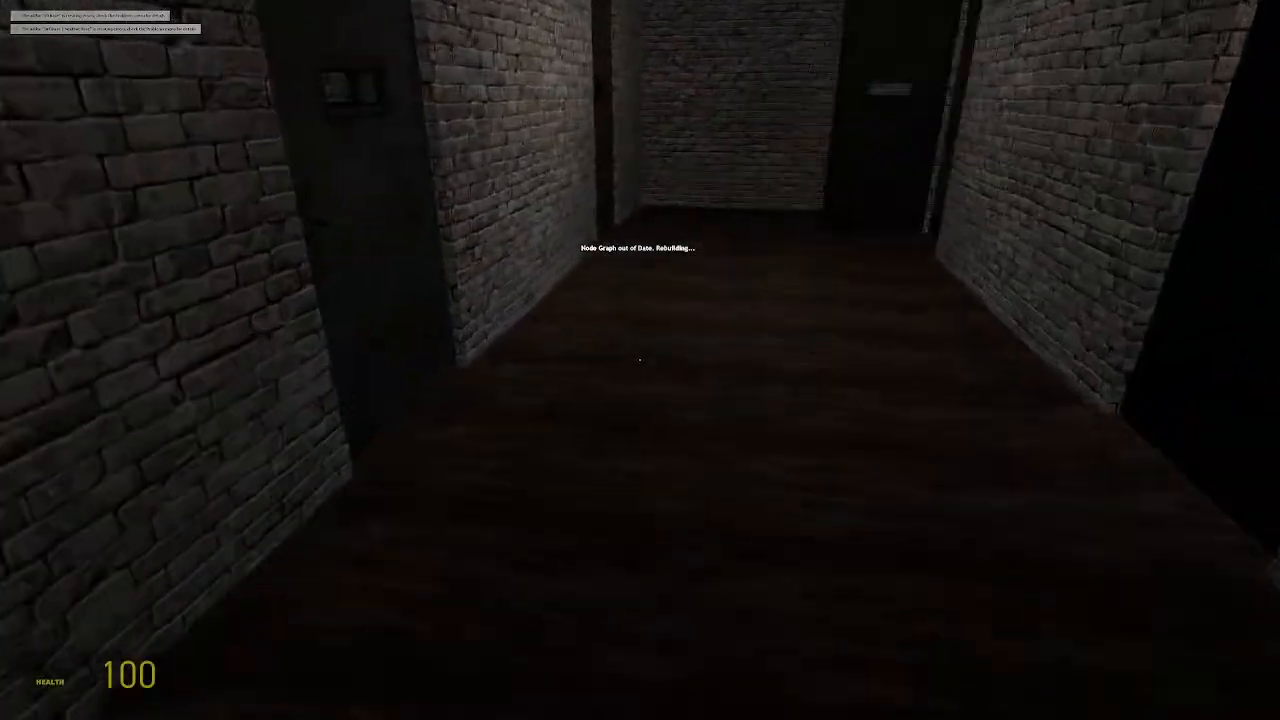
pyautogui.press('w')
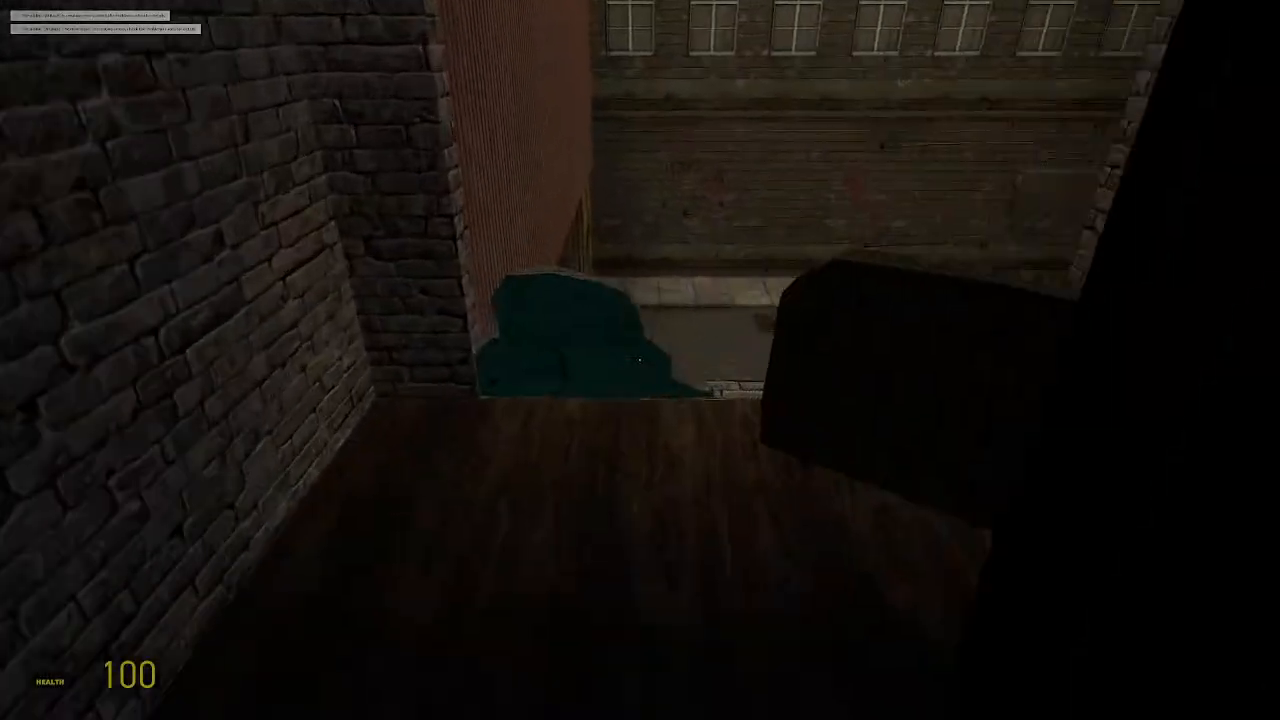
pyautogui.press('w')
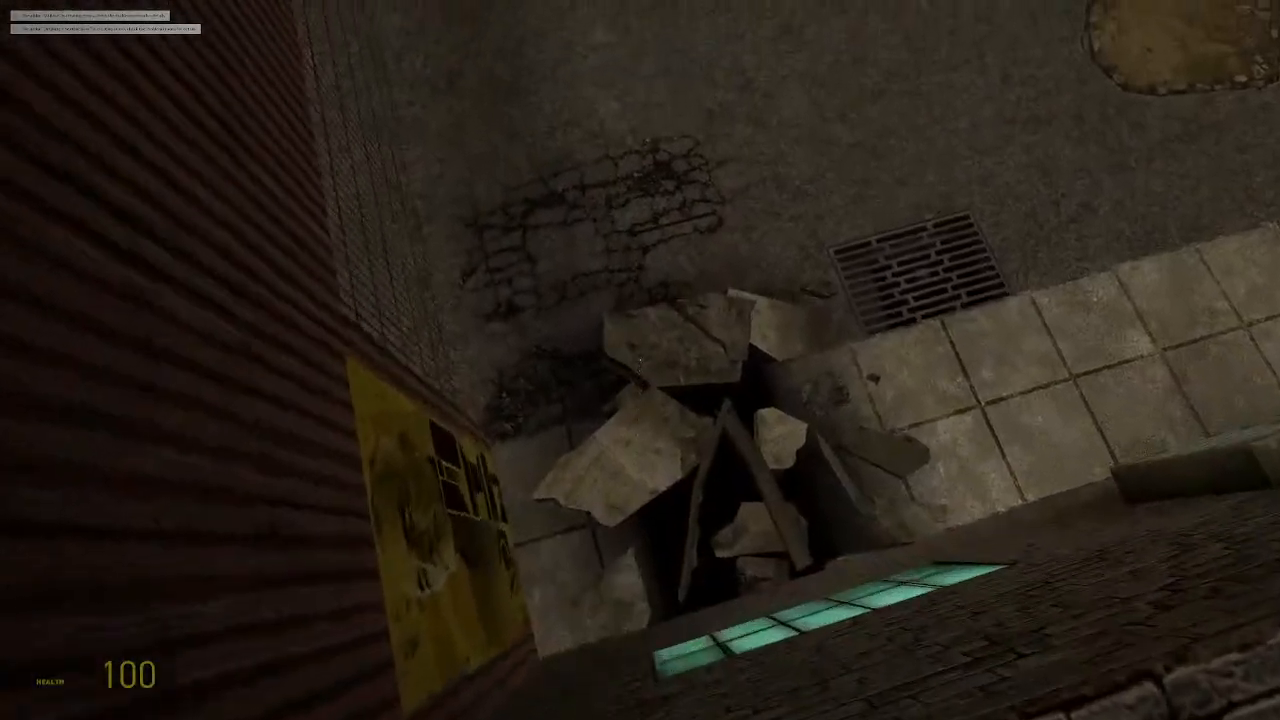
pyautogui.press('w')
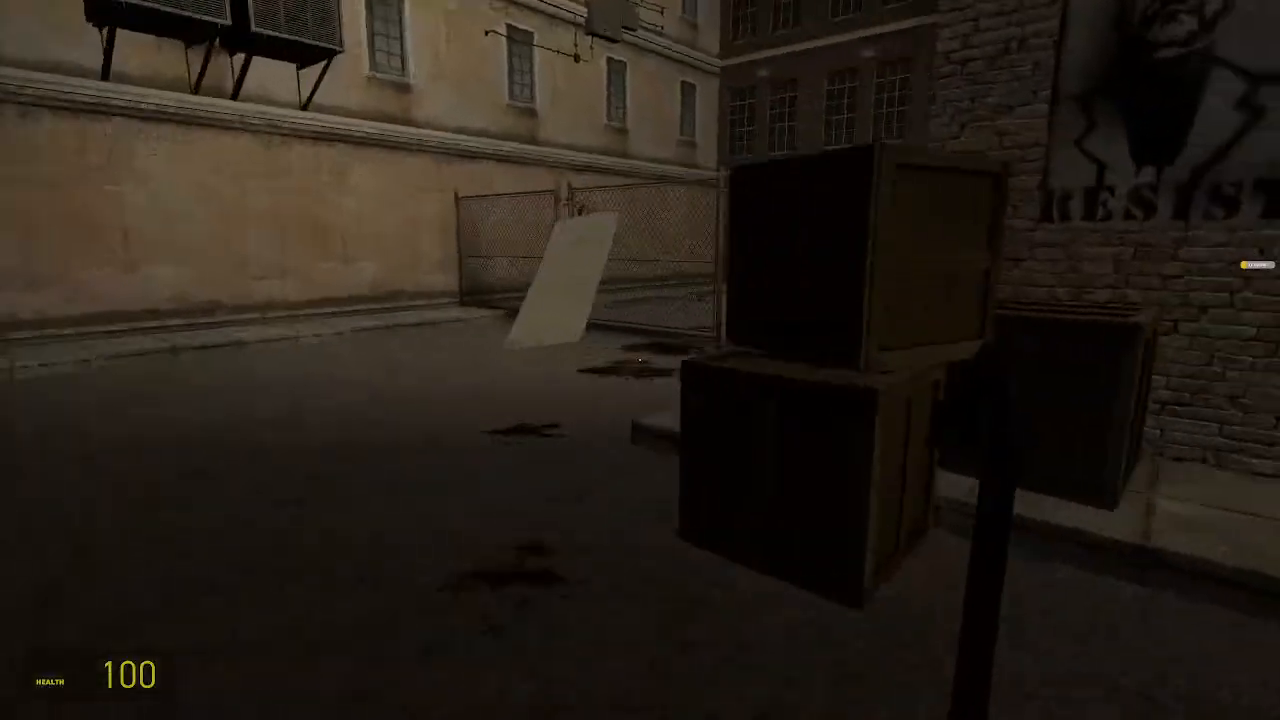
# Fight the zombies in the fenced-off yard with the crowbar and switch to the pistol
pyautogui.press('w')
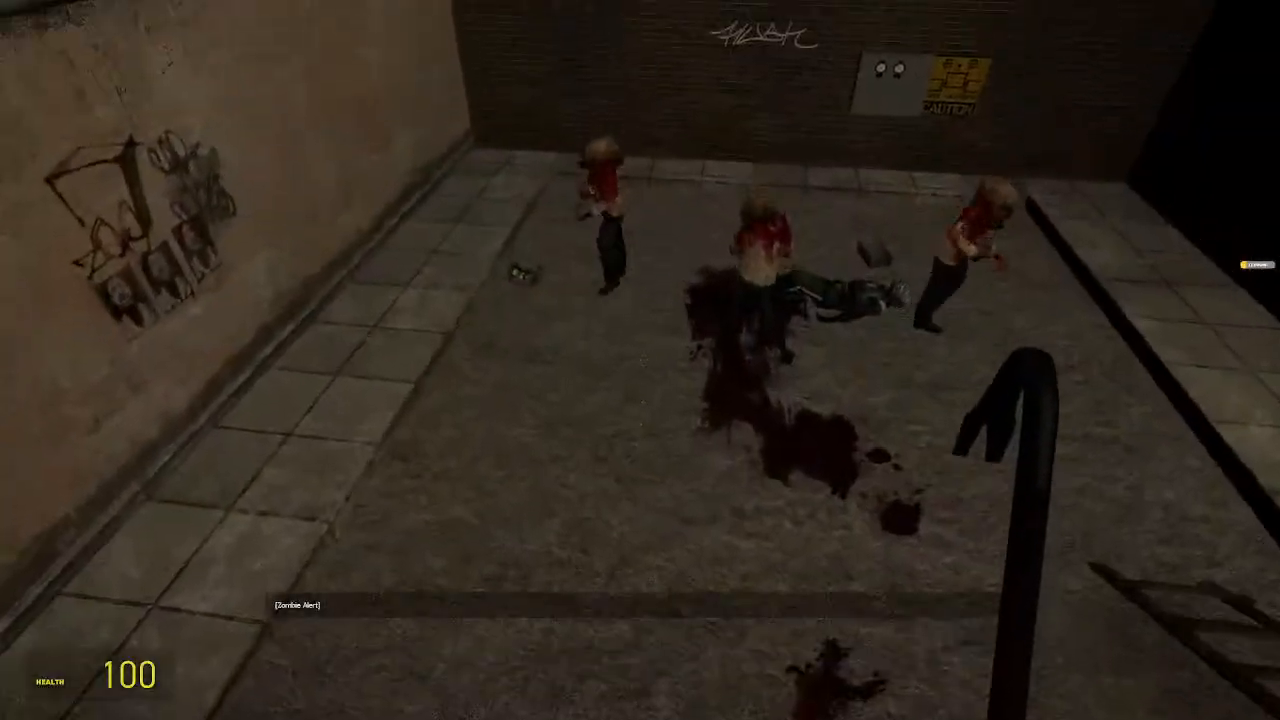
pyautogui.press('w')
pyautogui.click(640, 360)
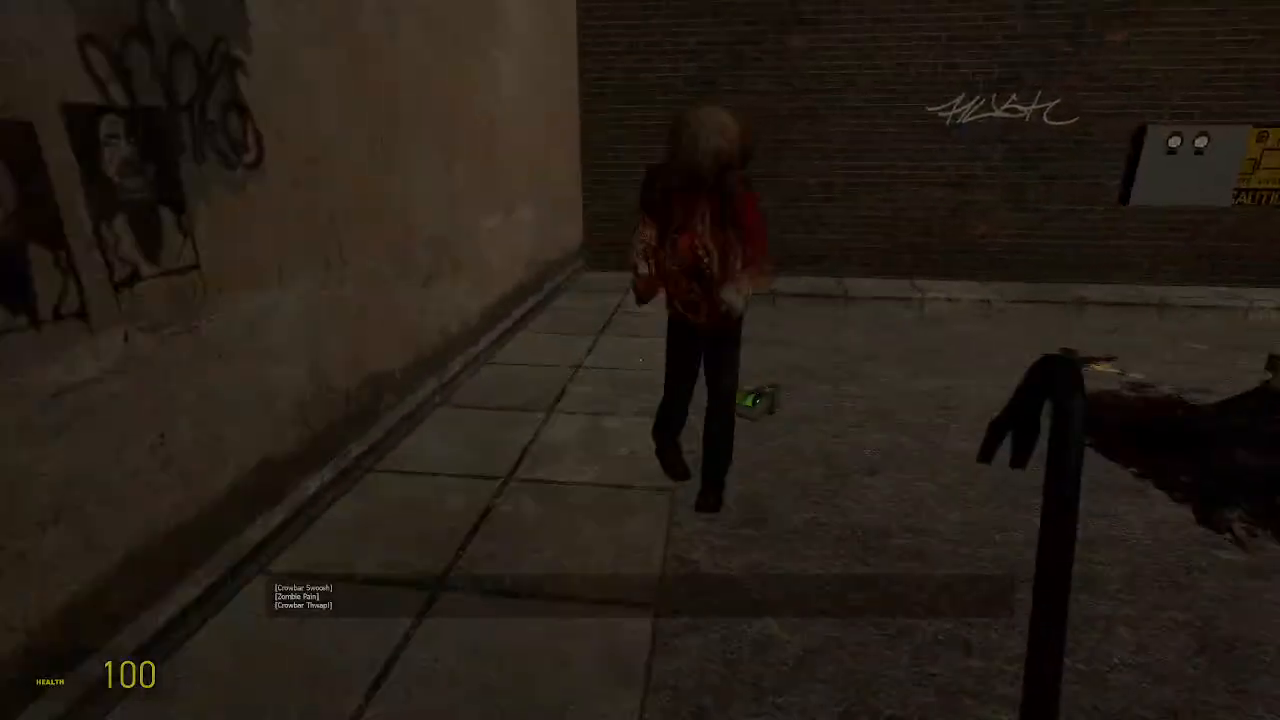
pyautogui.press('w')
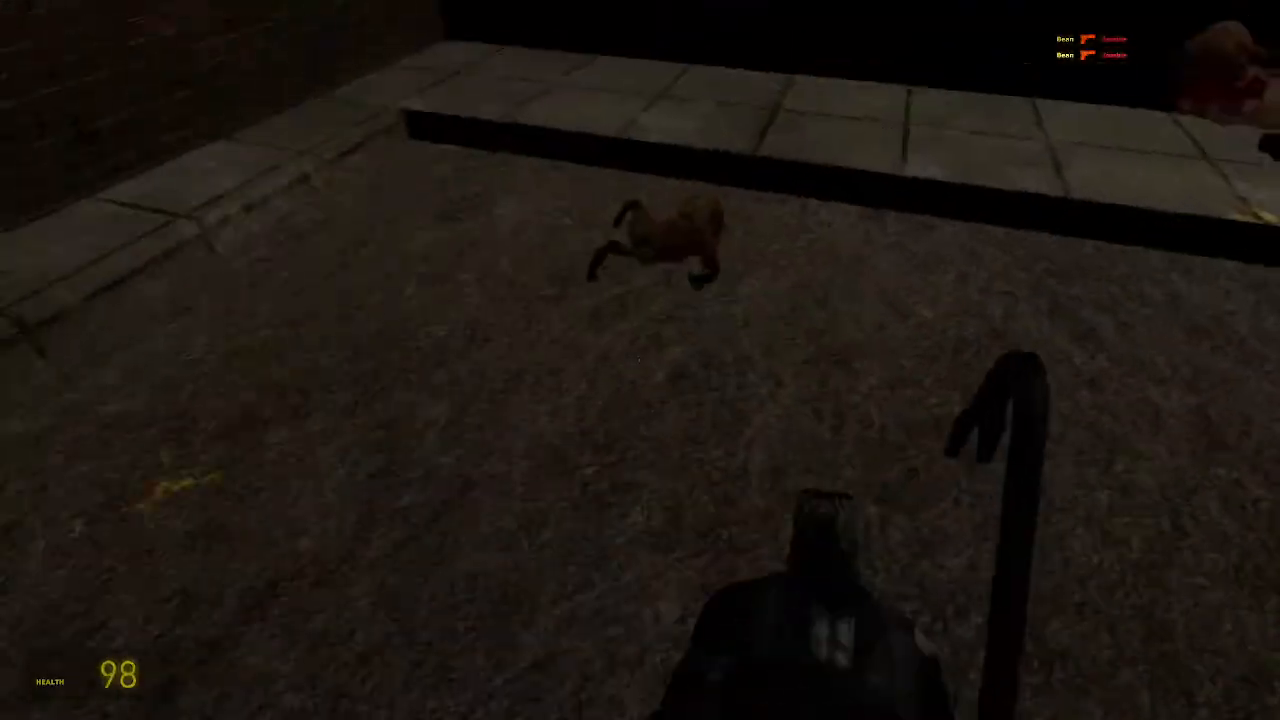
pyautogui.click(640, 360)
pyautogui.press('w')
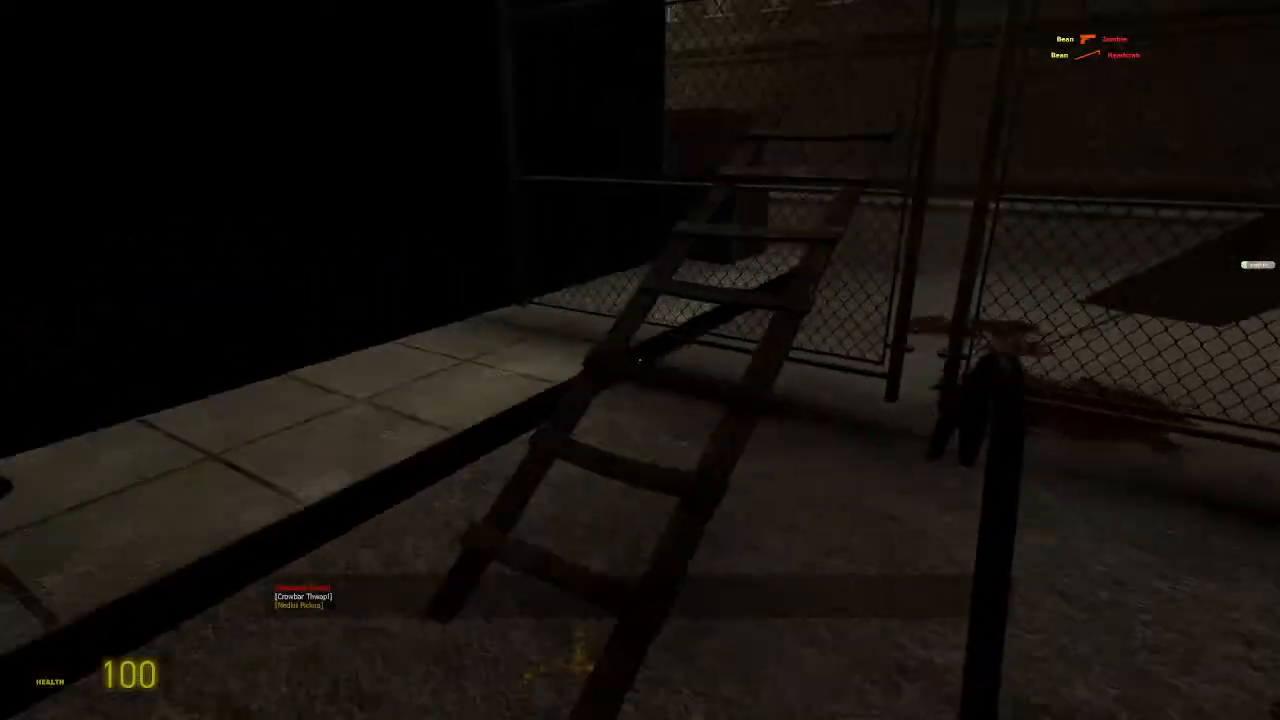
pyautogui.press('2')
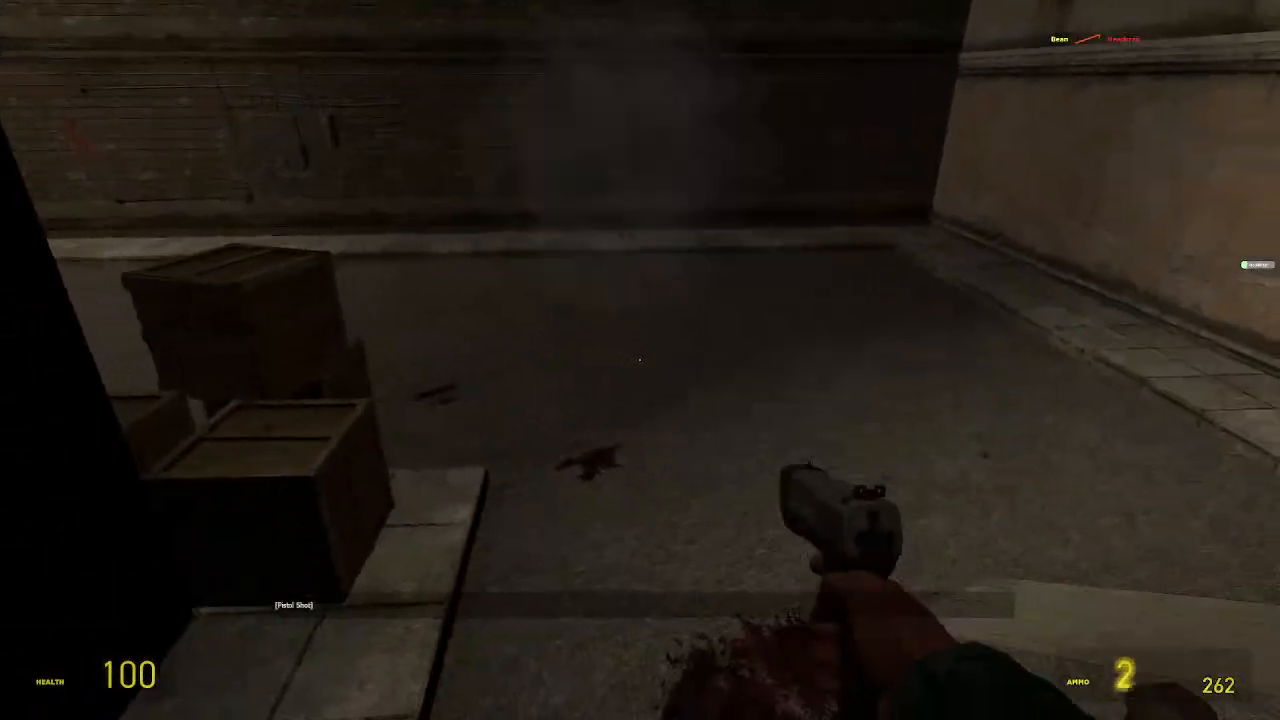
# Activate the GATE OVERRIDE button on the brick wall, inspect the grate in the metal wall, and quit the game
pyautogui.press('w')
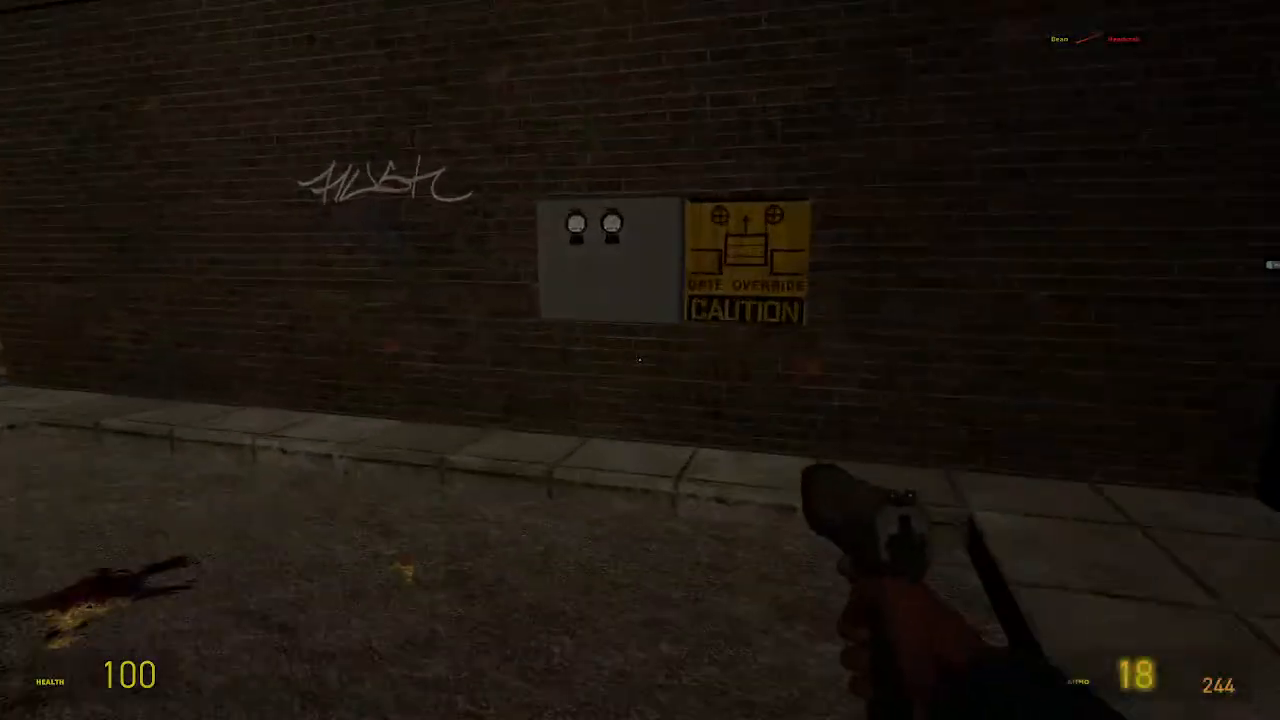
pyautogui.press('e')
pyautogui.press('w')
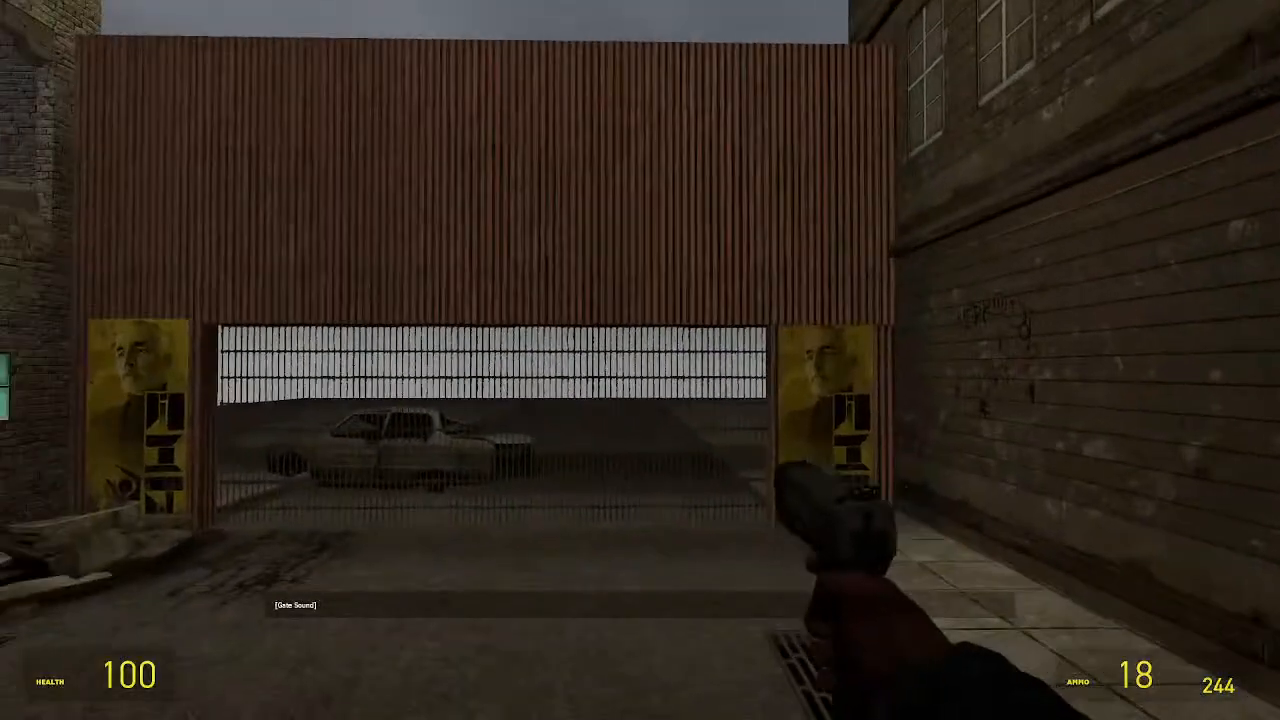
pyautogui.press('w')
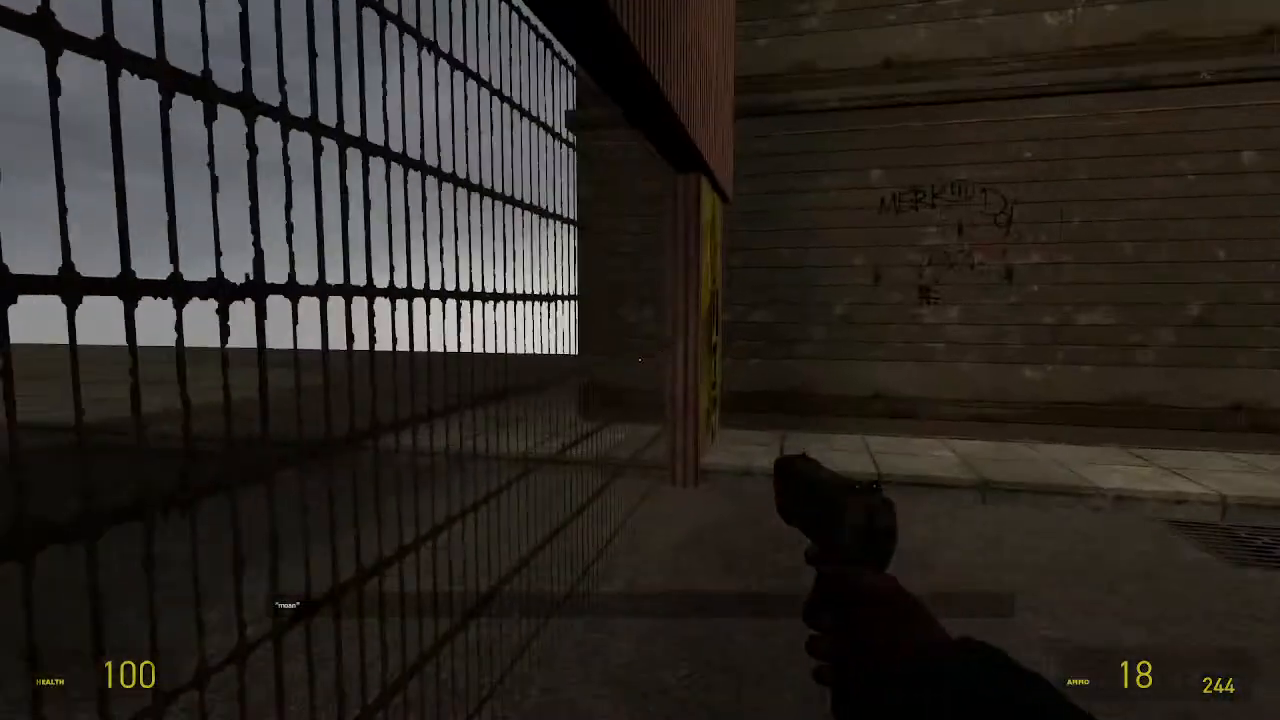
pyautogui.press('Escape')
pyautogui.click(34, 205)
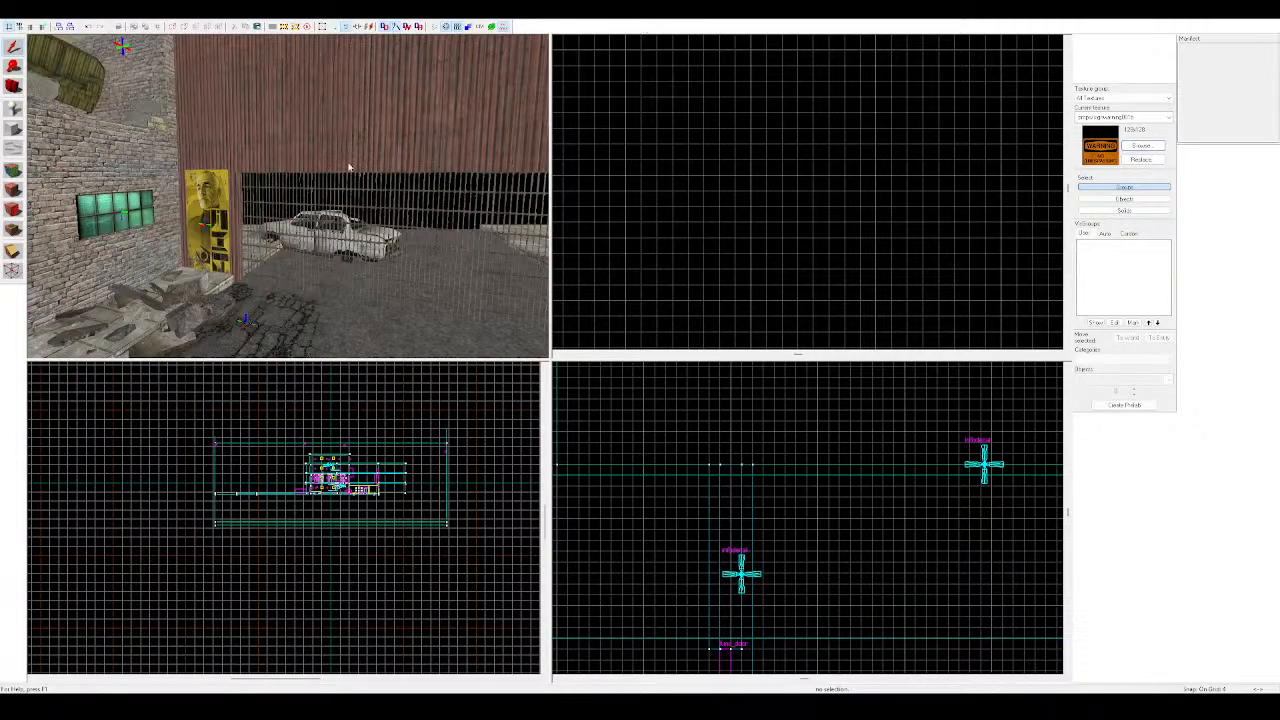
# Move up to the metal wall in the editor and select its grate func_door again
pyautogui.press('z')
pyautogui.press('w')
pyautogui.click(288, 198)
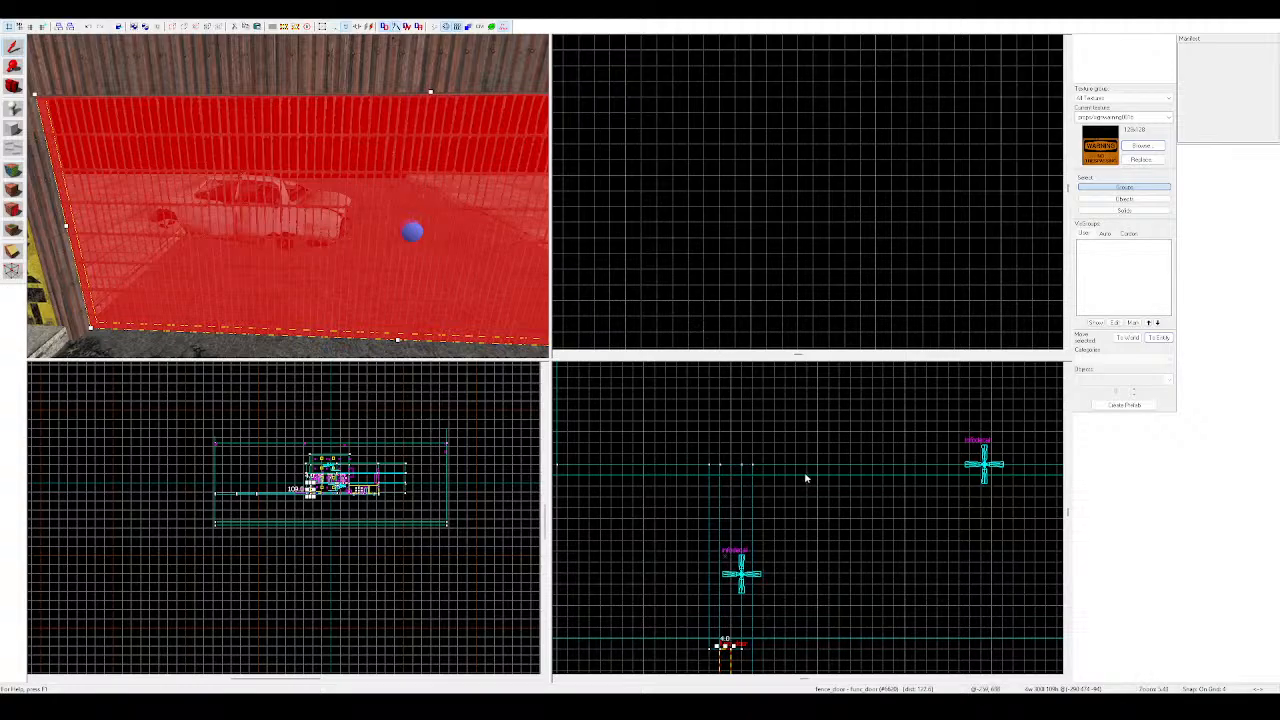
pyautogui.press('z')
pyautogui.press('z')
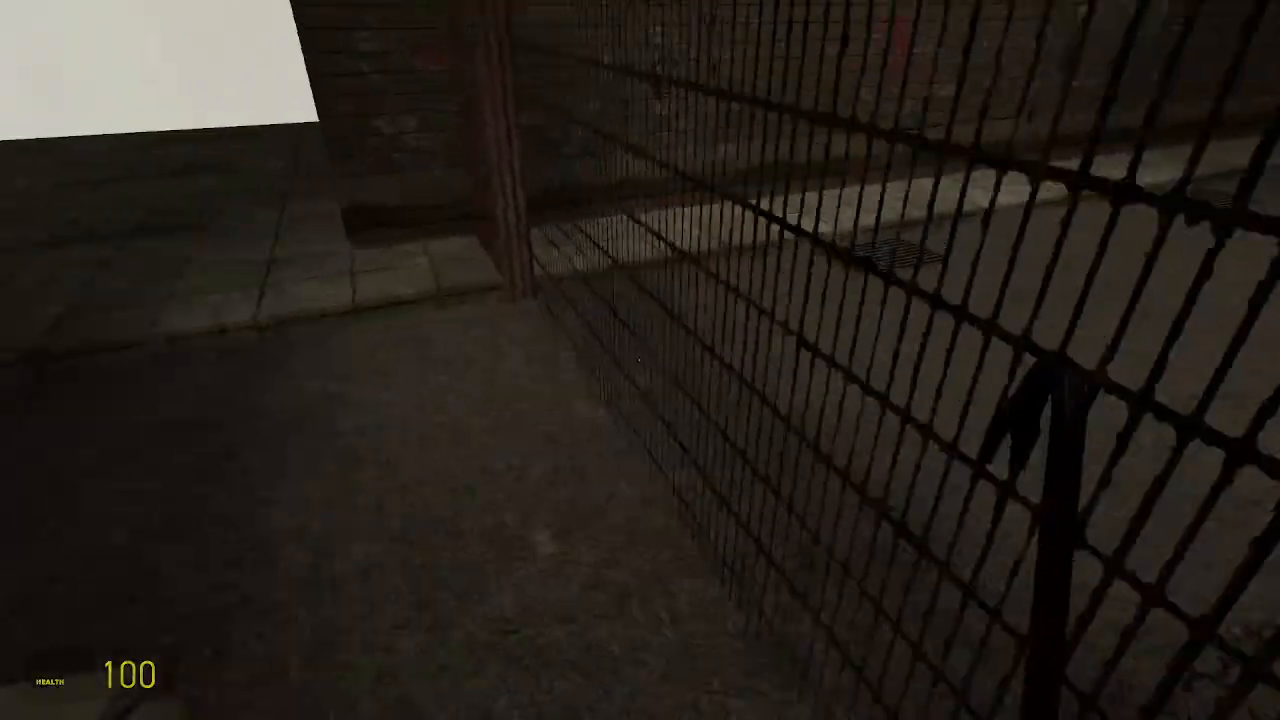
# Quit the game test beside the metal wall's grate and return to the map editor
pyautogui.press('Escape')
pyautogui.click(38, 197)
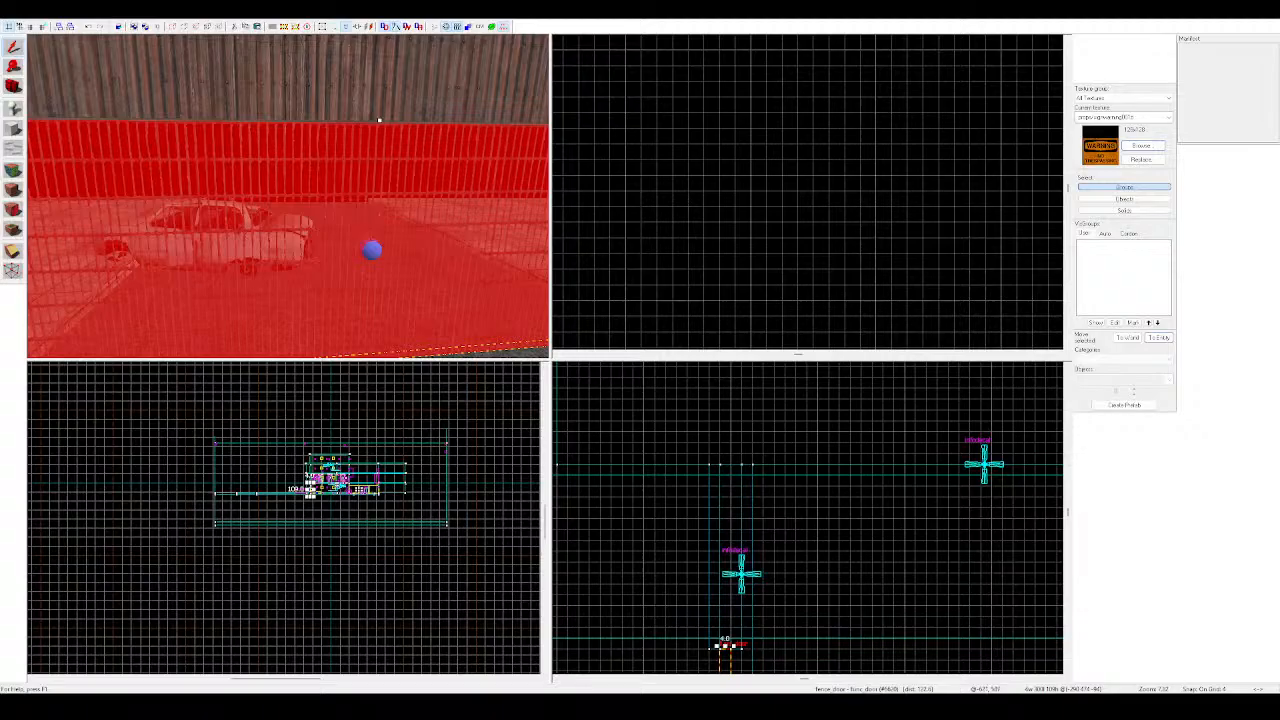
# Select the grate func_door in the metal wall and move its origin marker in line with the grate's thickness, beyond its end
pyautogui.press('z')
pyautogui.press('Escape')
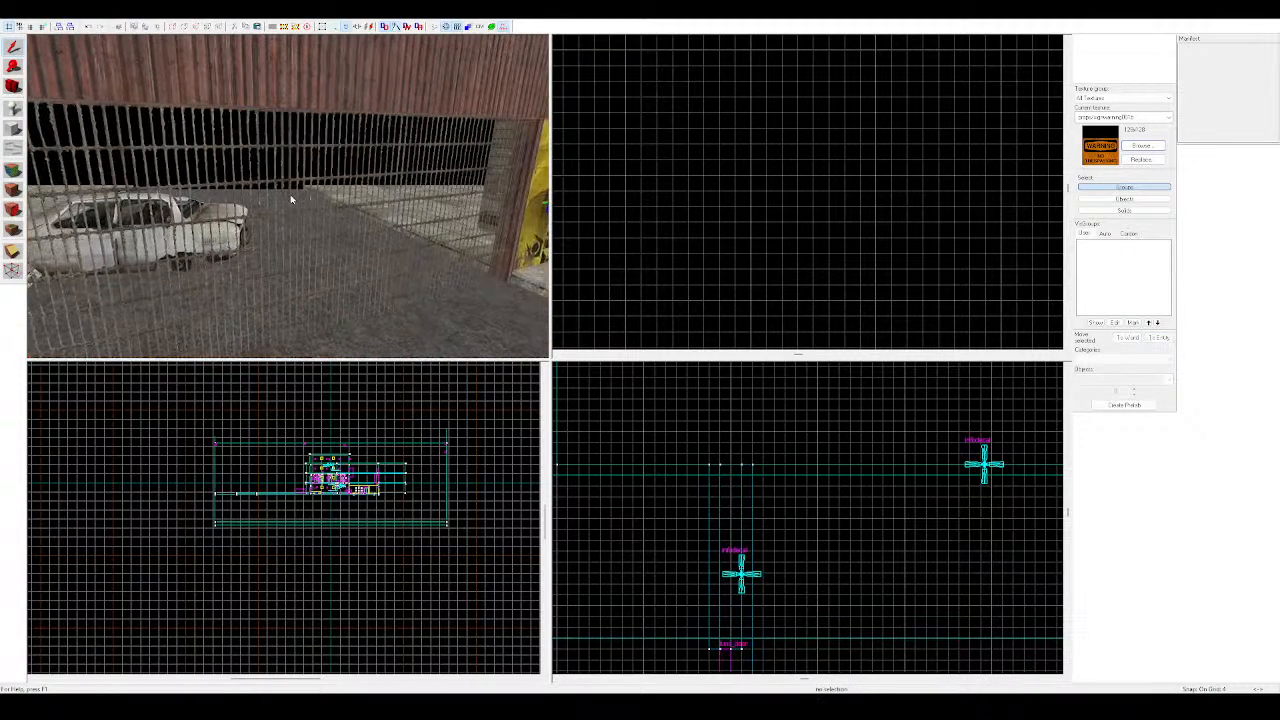
pyautogui.click(292, 199)
pyautogui.press('Escape')
pyautogui.click(352, 230)
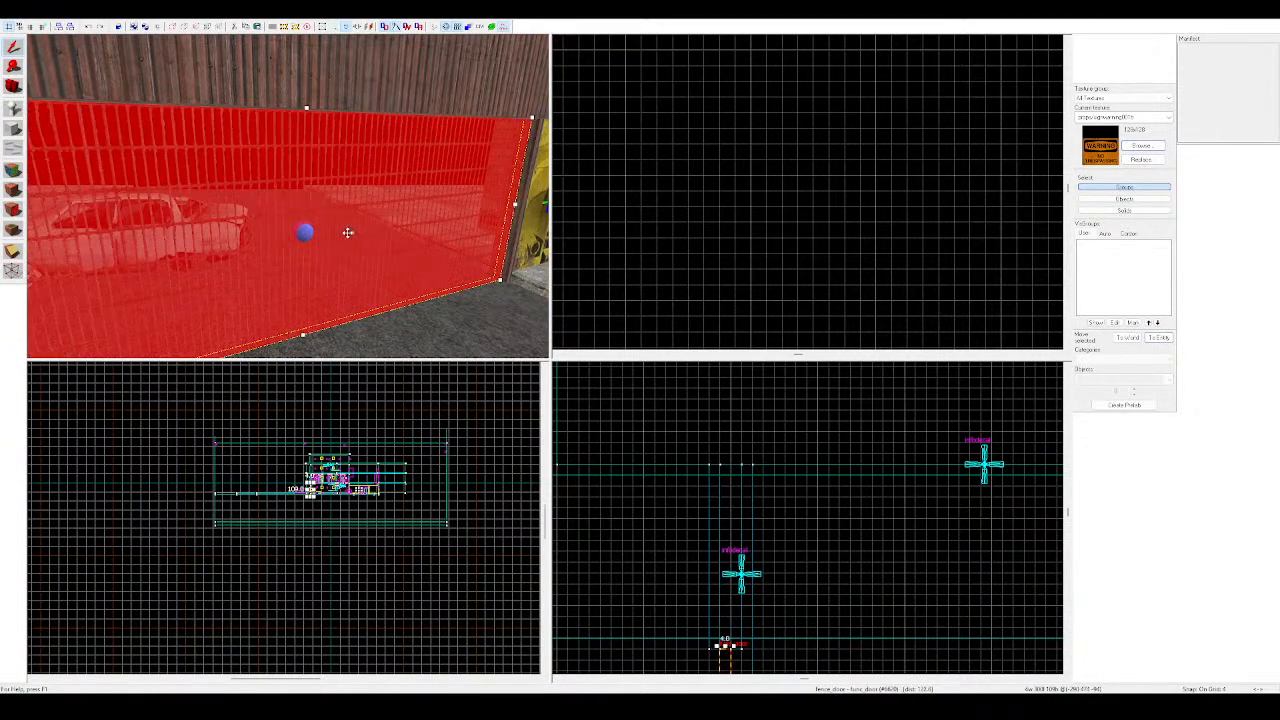
pyautogui.moveTo(766, 525); pyautogui.dragTo(761, 220, button='middle')
pyautogui.scroll(-7, 740, 565)
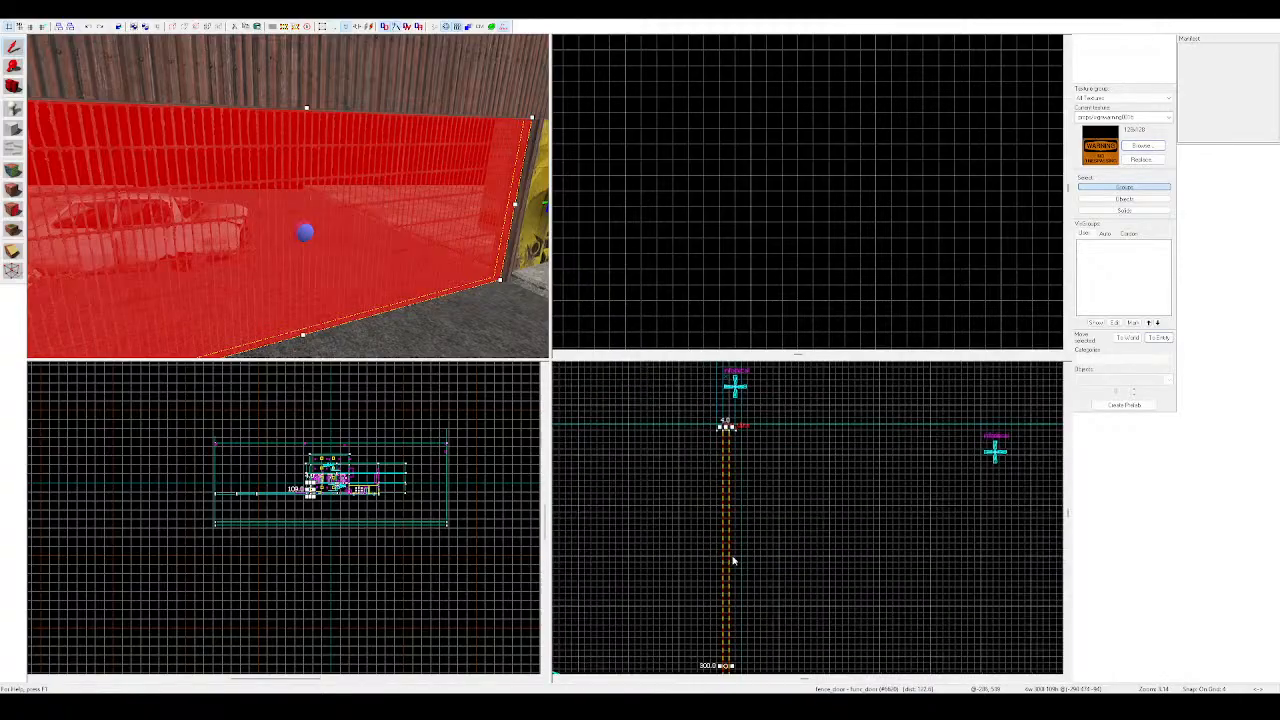
pyautogui.scroll(4, 734, 560)
pyautogui.scroll(8, 692, 528)
pyautogui.moveTo(691, 508); pyautogui.dragTo(731, 408)
pyautogui.scroll(-2, 686, 462)
pyautogui.scroll(3, 687, 530)
pyautogui.scroll(-7, 692, 435)
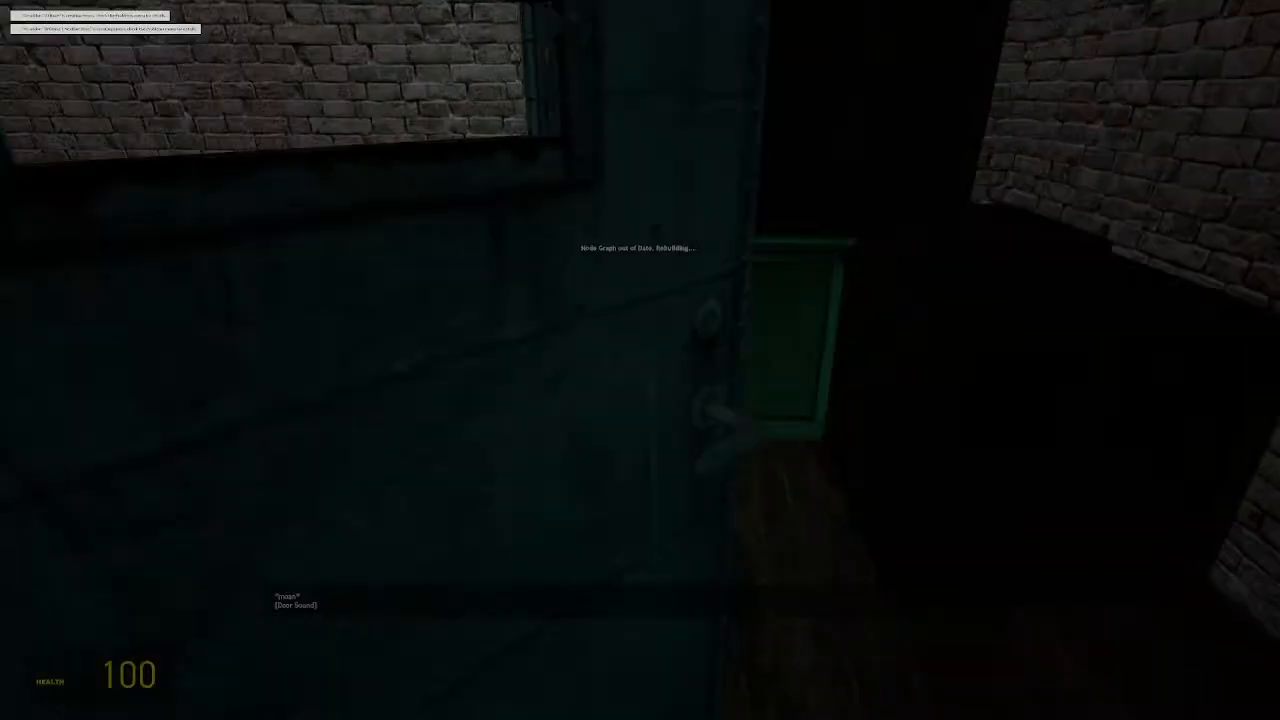
# Walk out of the brick building in the game test and along the street past the metal wall's grate
pyautogui.press('w')
pyautogui.press('w')
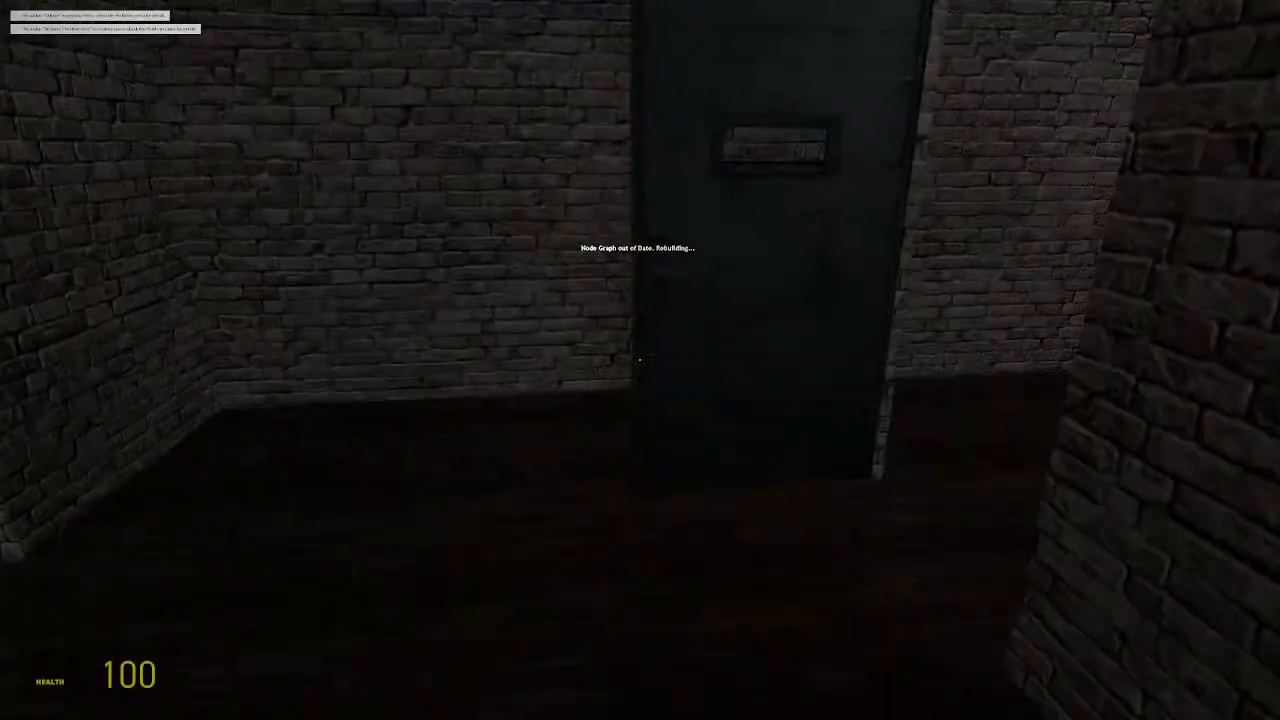
pyautogui.press('w')
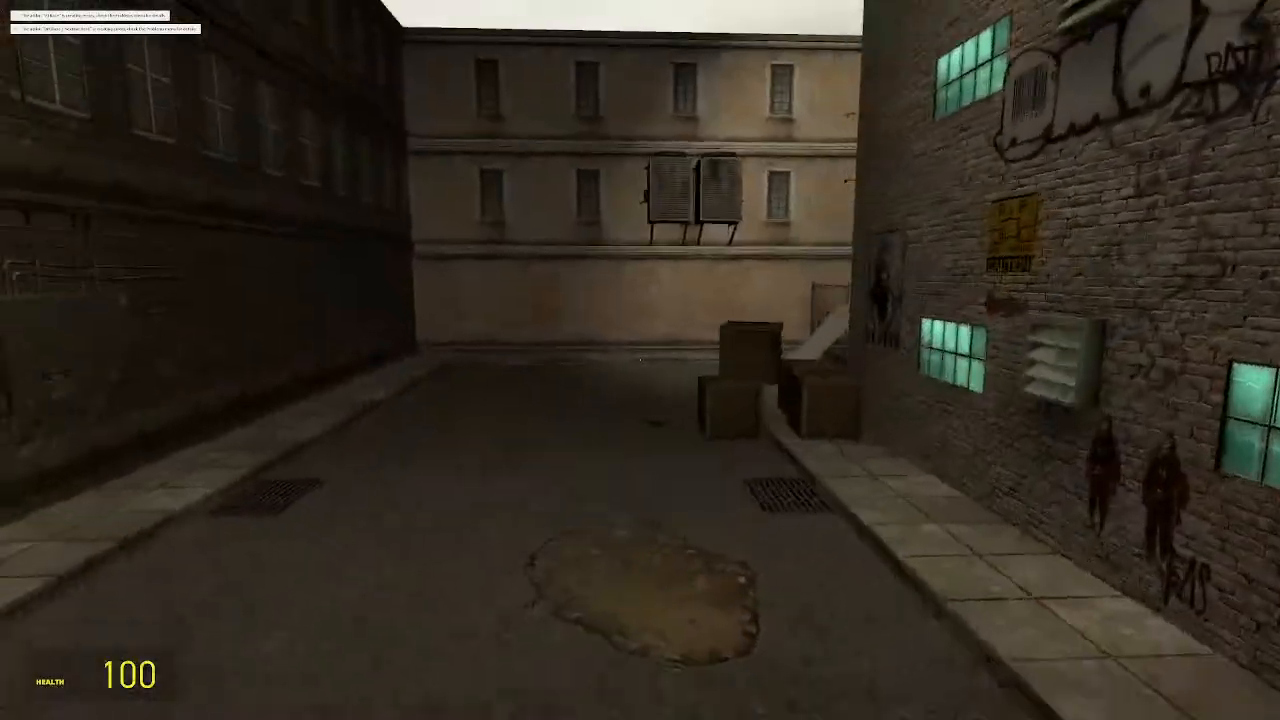
pyautogui.press('w')
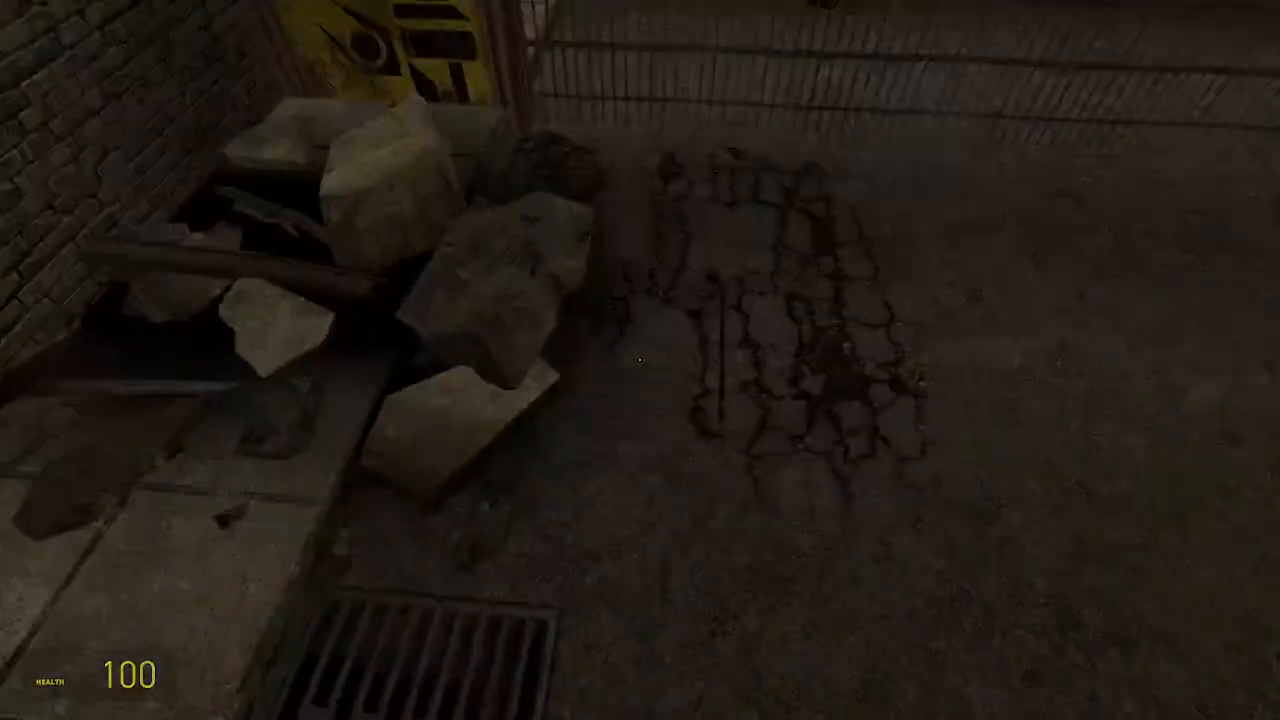
# Browse the spawn menu's weapon categories and equip a scoped automatic gun in place of the crowbar
pyautogui.press('q')
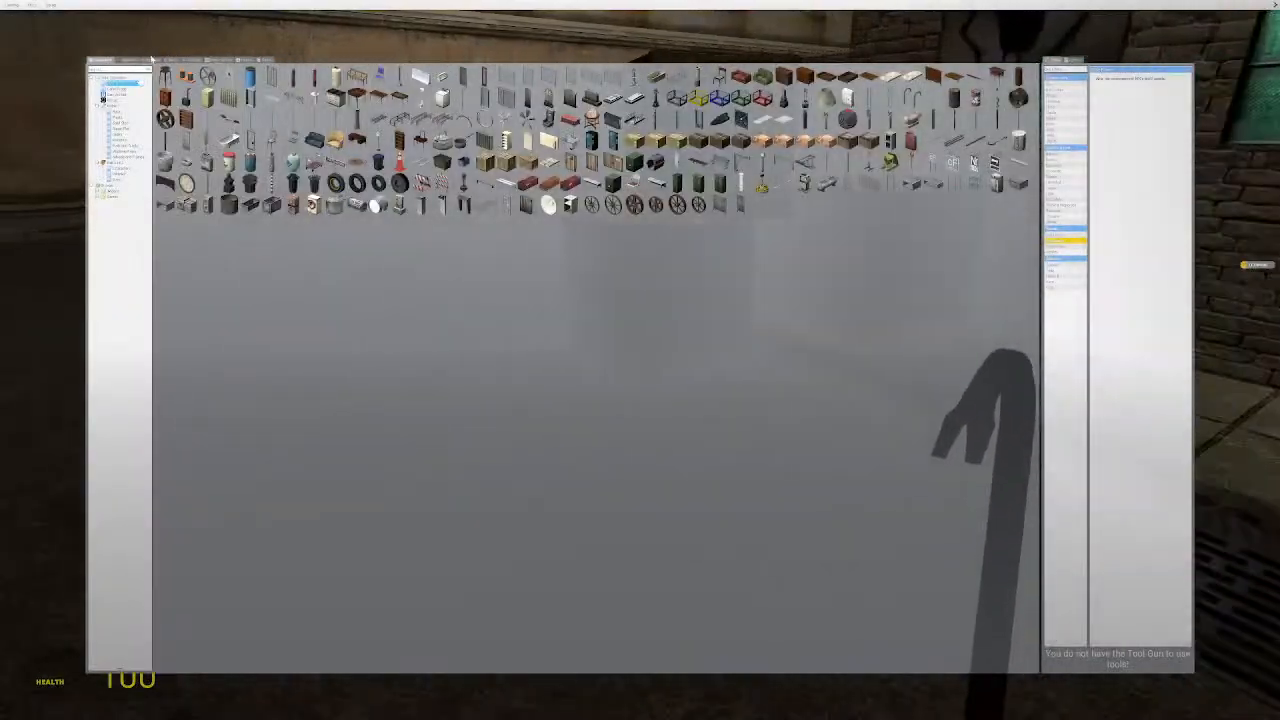
pyautogui.click(129, 60)
pyautogui.click(123, 90)
pyautogui.click(112, 83)
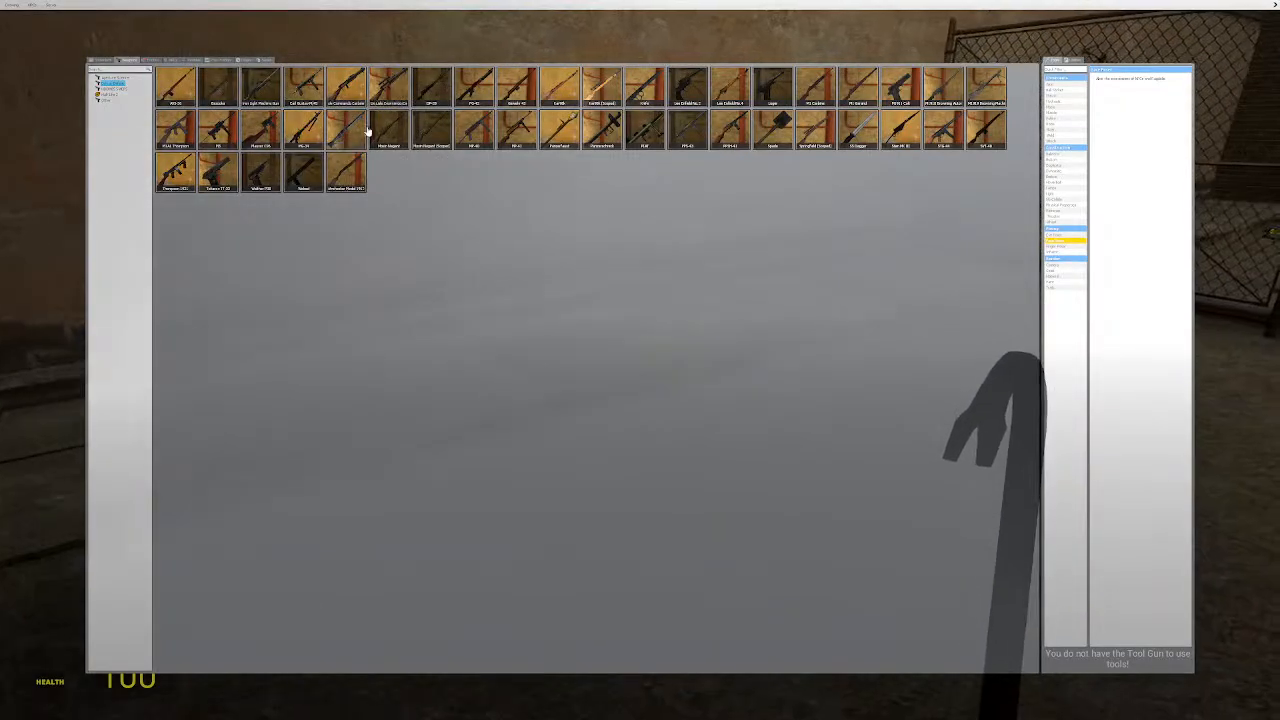
pyautogui.press('q')
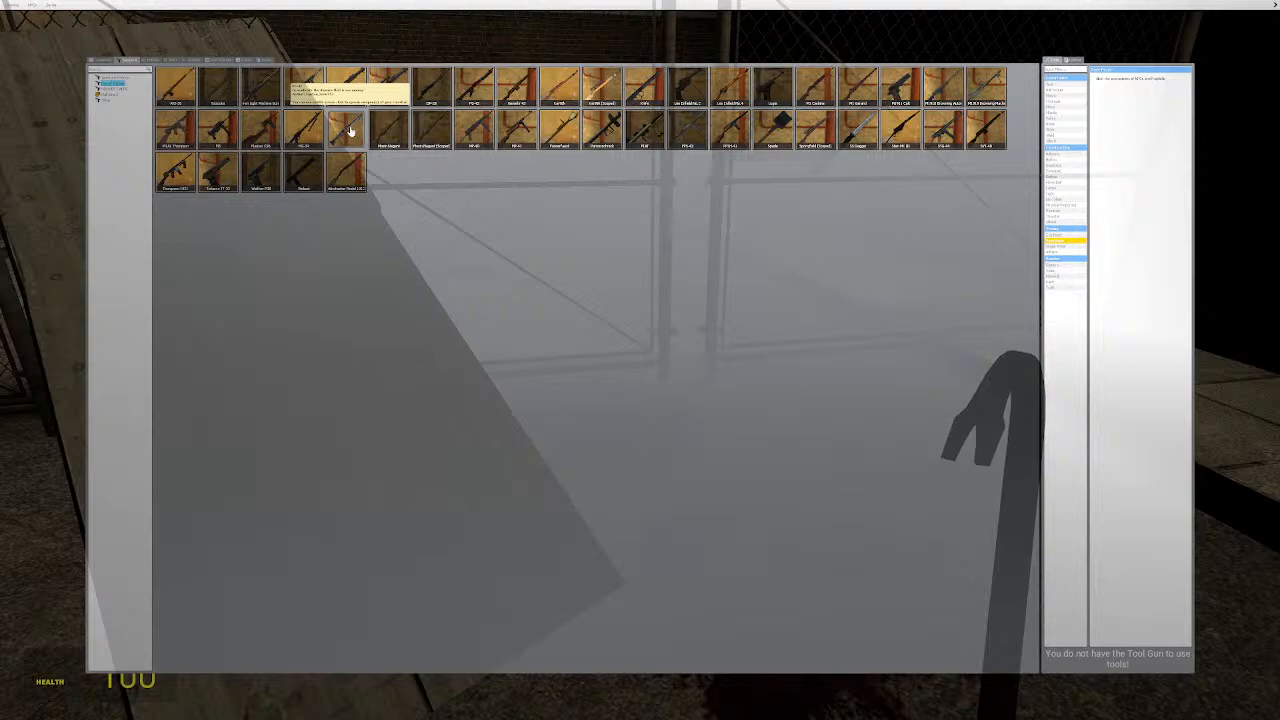
pyautogui.click(113, 89)
pyautogui.click(110, 94)
pyautogui.click(207, 97)
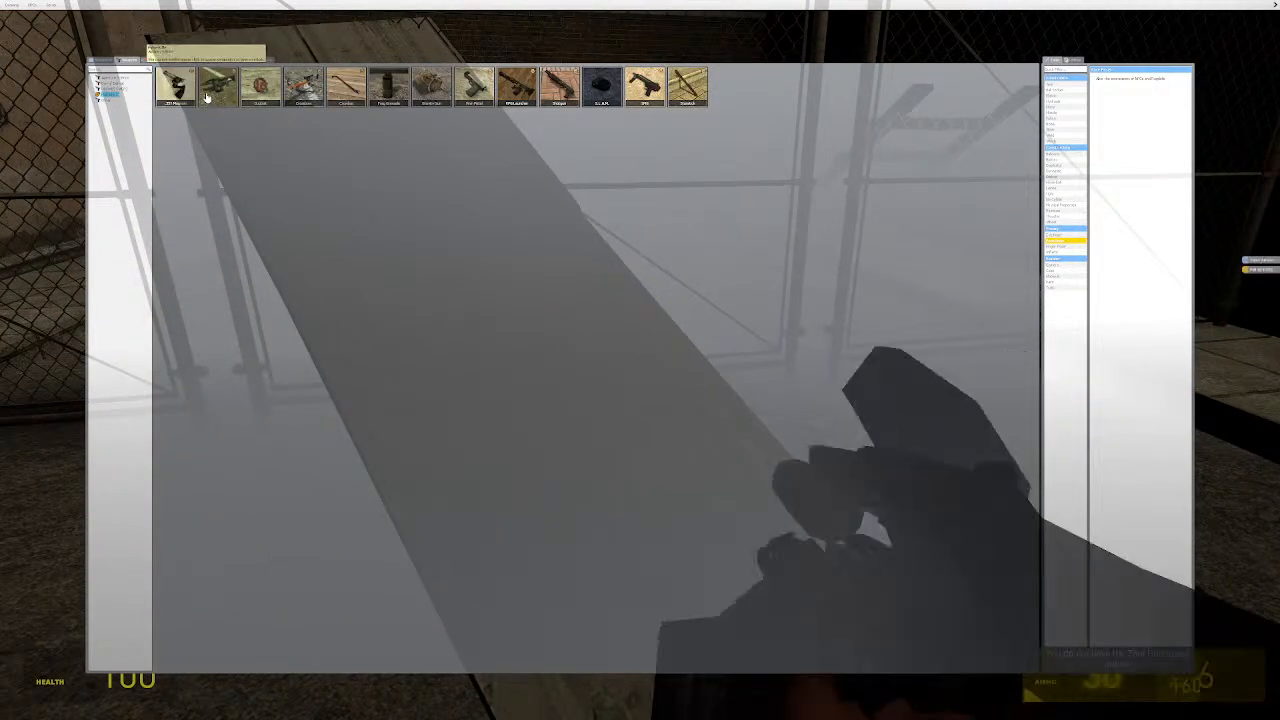
pyautogui.press('q')
# Shoot the zombies in the fenced-off yard with the automatic gun and move in among the bodies
pyautogui.press('w')
pyautogui.click(640, 360)
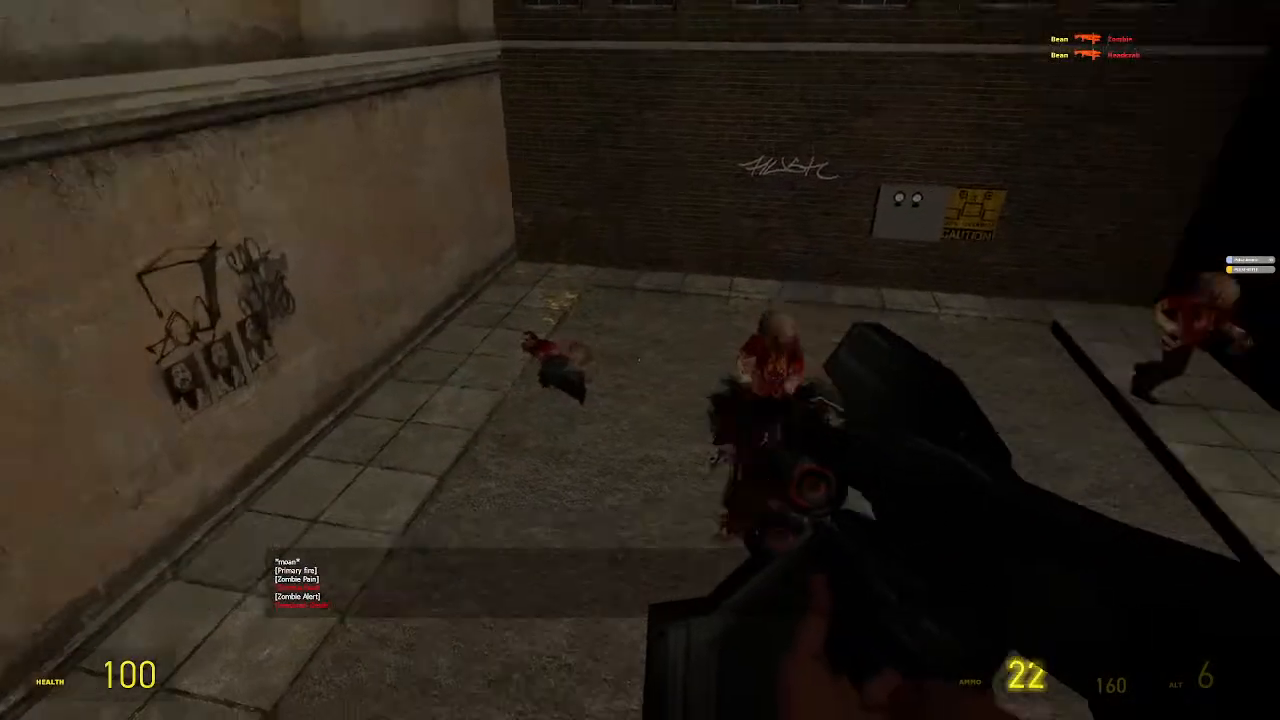
pyautogui.click(640, 360)
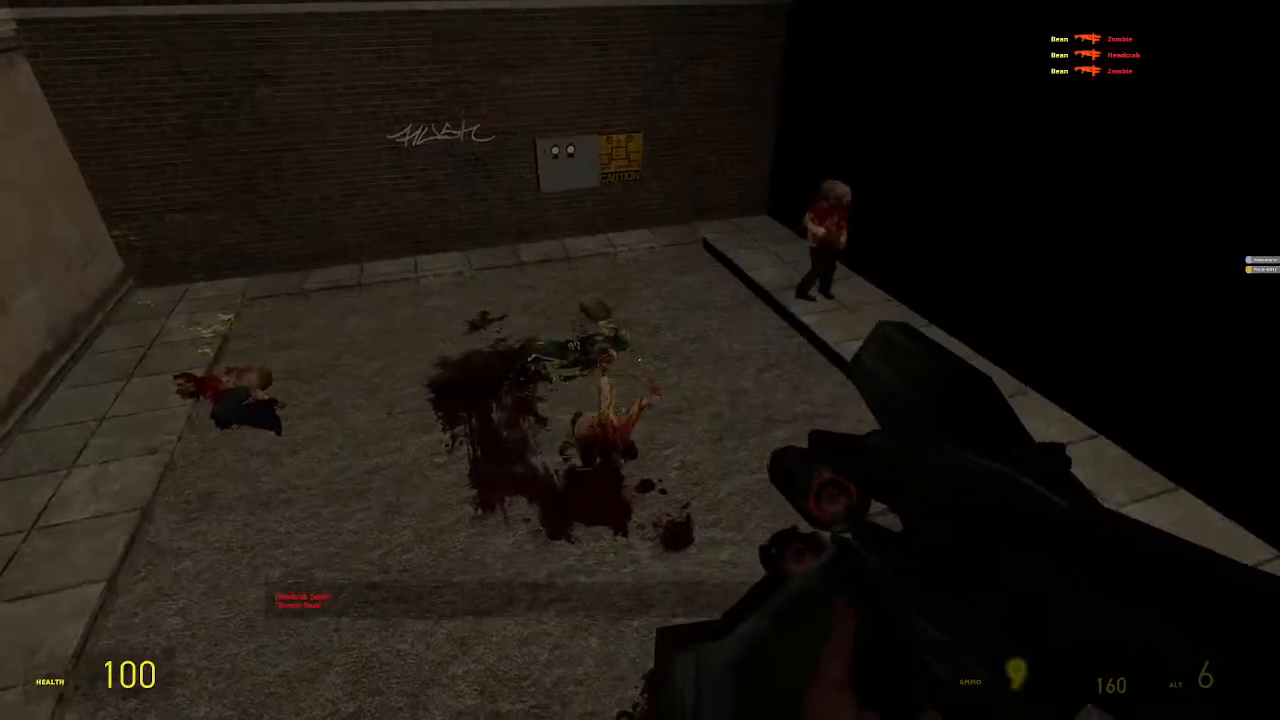
pyautogui.press('w')
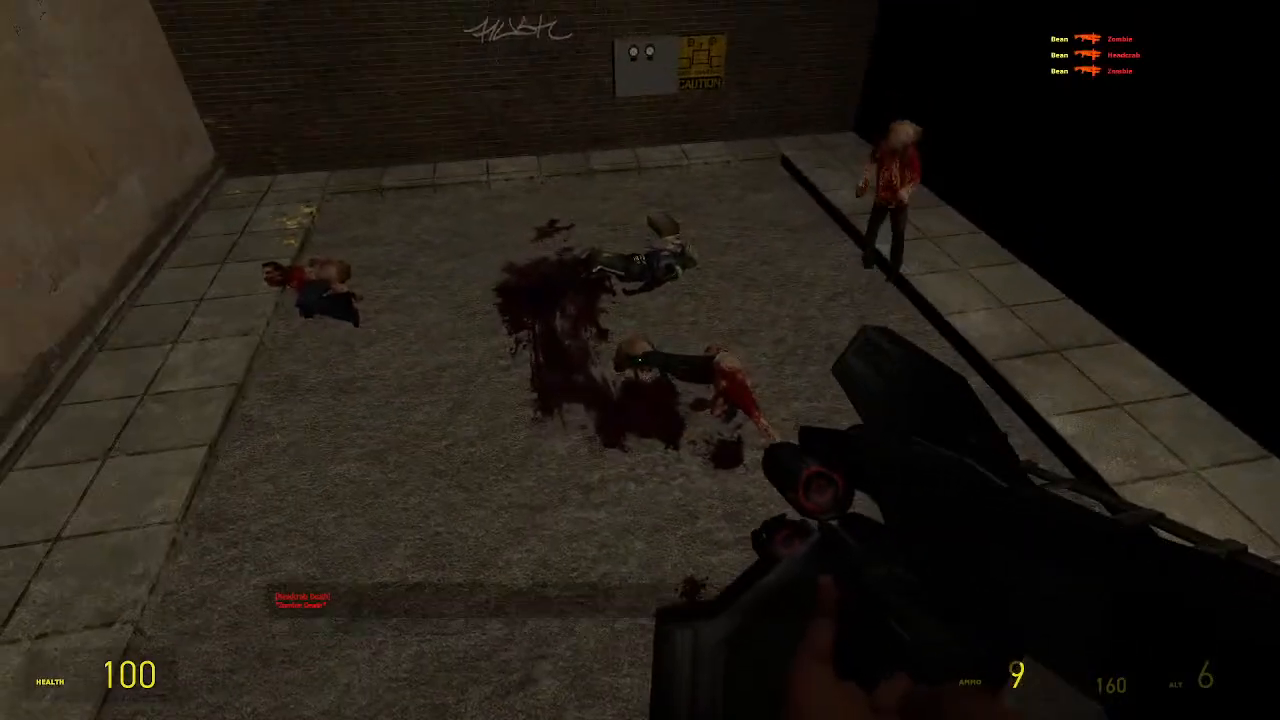
pyautogui.click(640, 360)
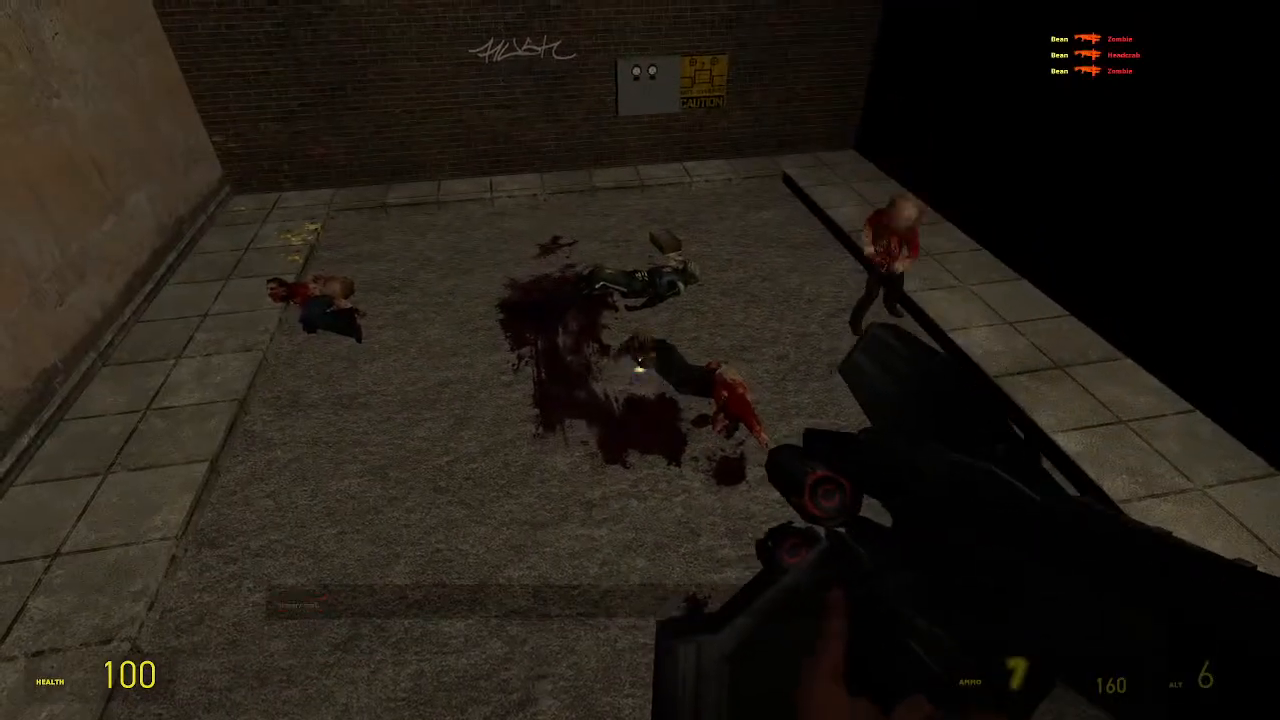
pyautogui.click(640, 360)
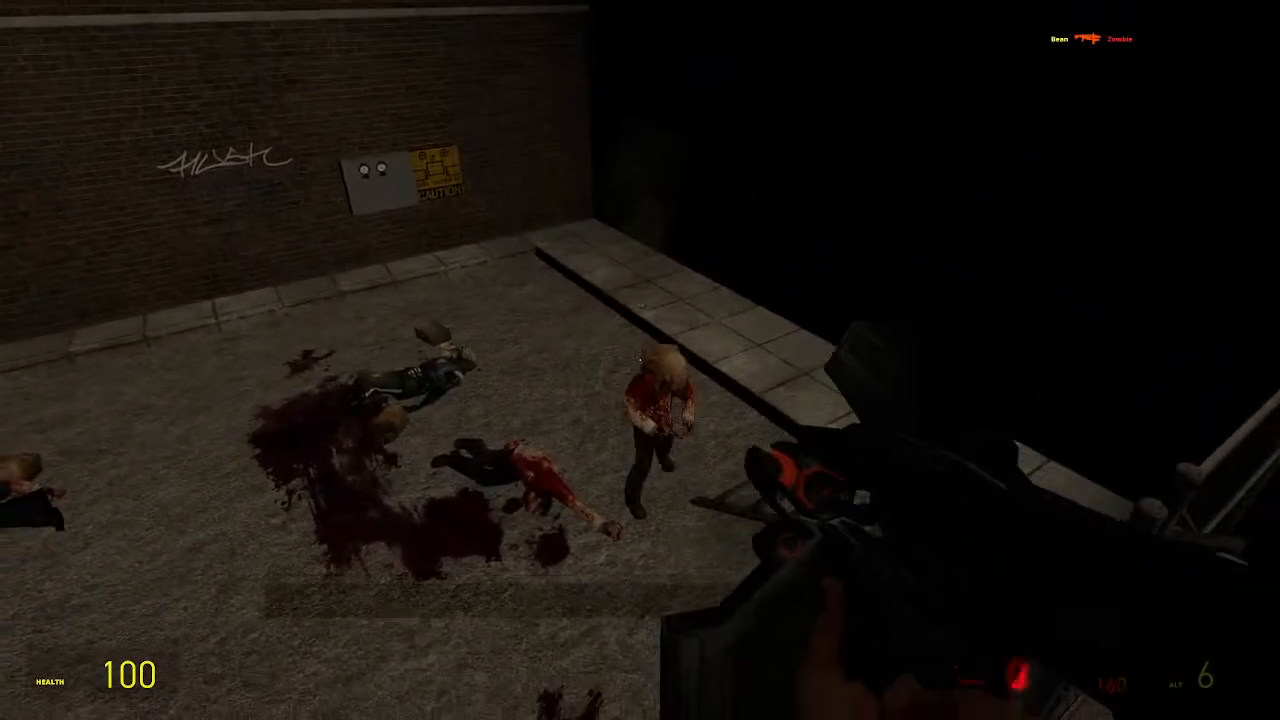
pyautogui.click(640, 360)
pyautogui.click(640, 360)
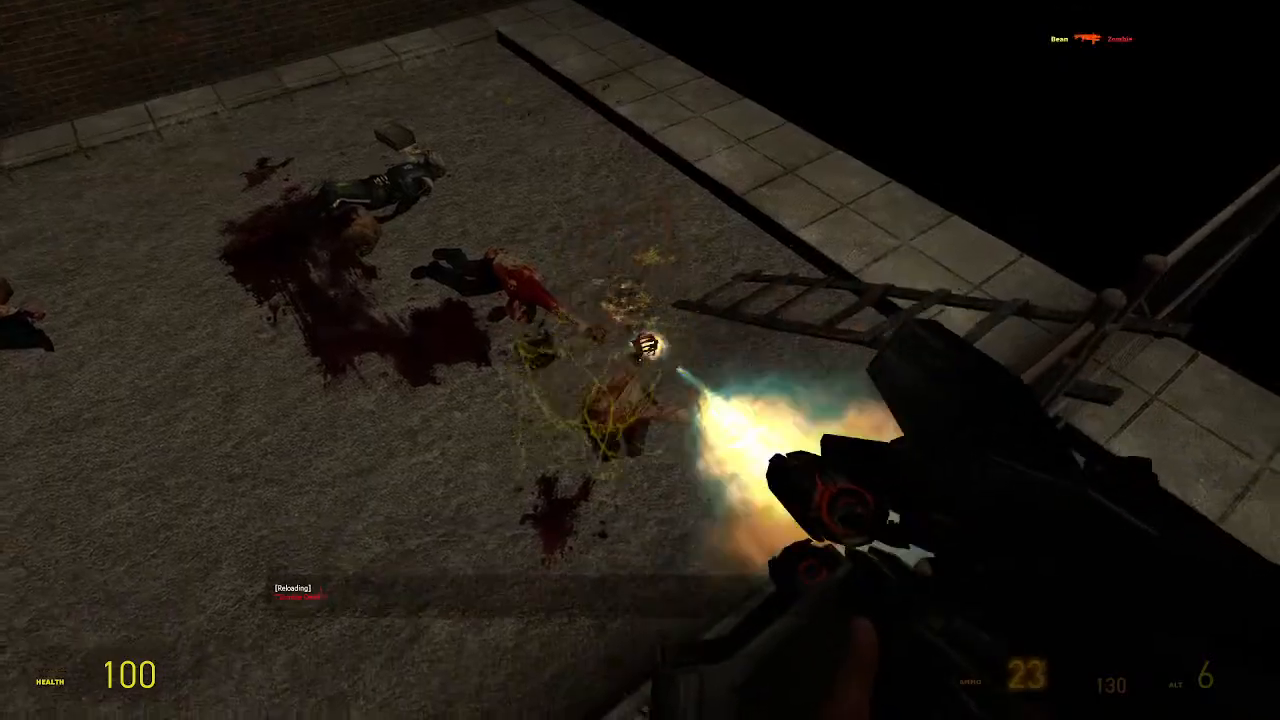
pyautogui.press('w')
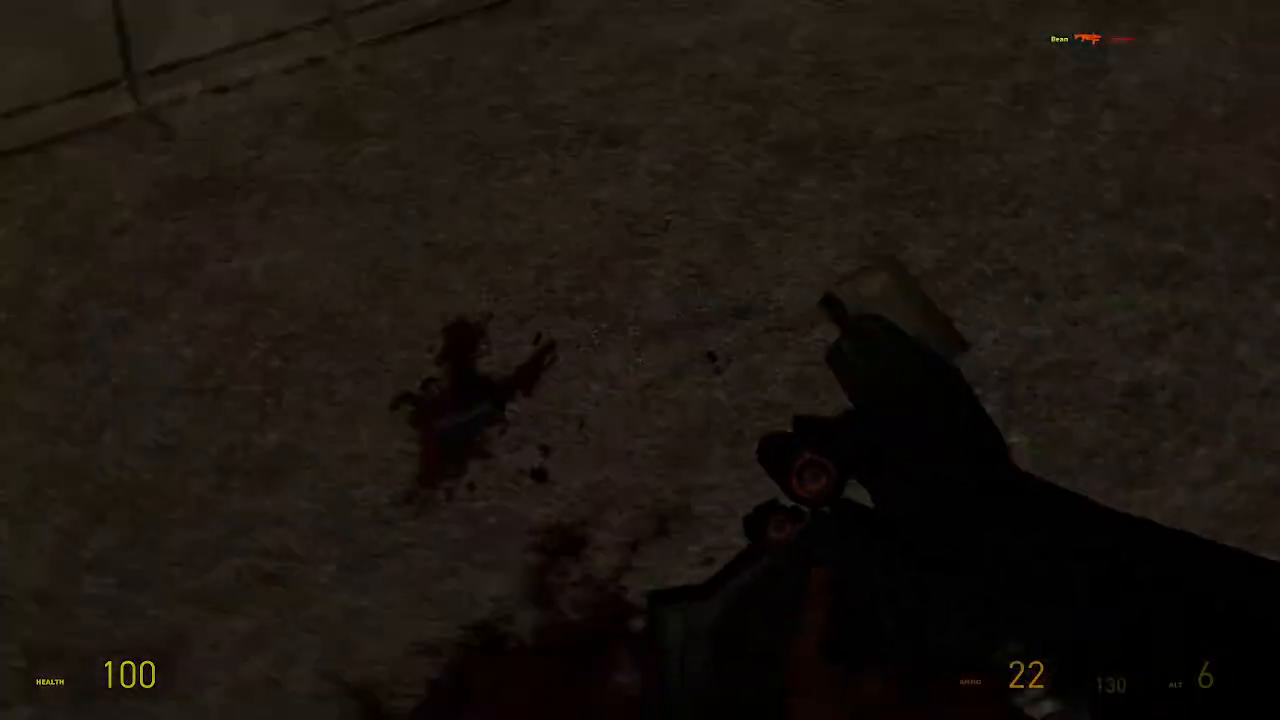
pyautogui.press('w')
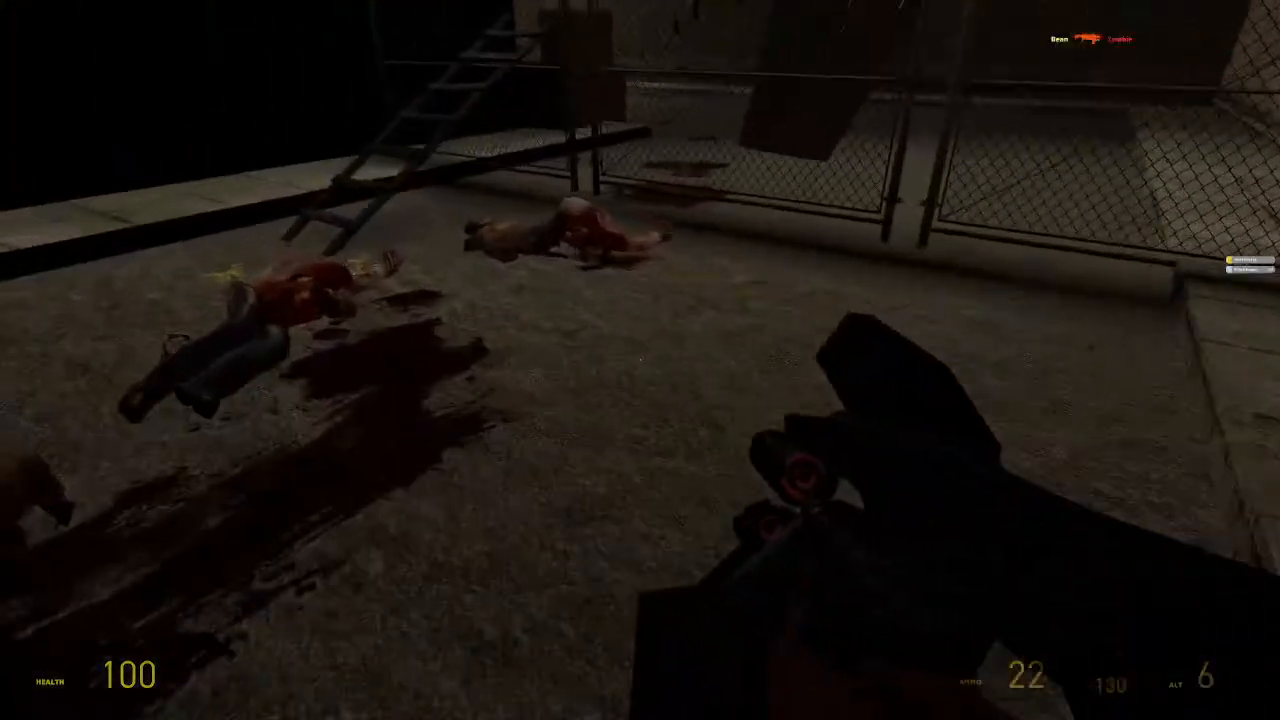
# Activate the gate button in the yard, inspect the metal wall's grate, and leave the game for the map editor
pyautogui.press('e')
pyautogui.press('w')
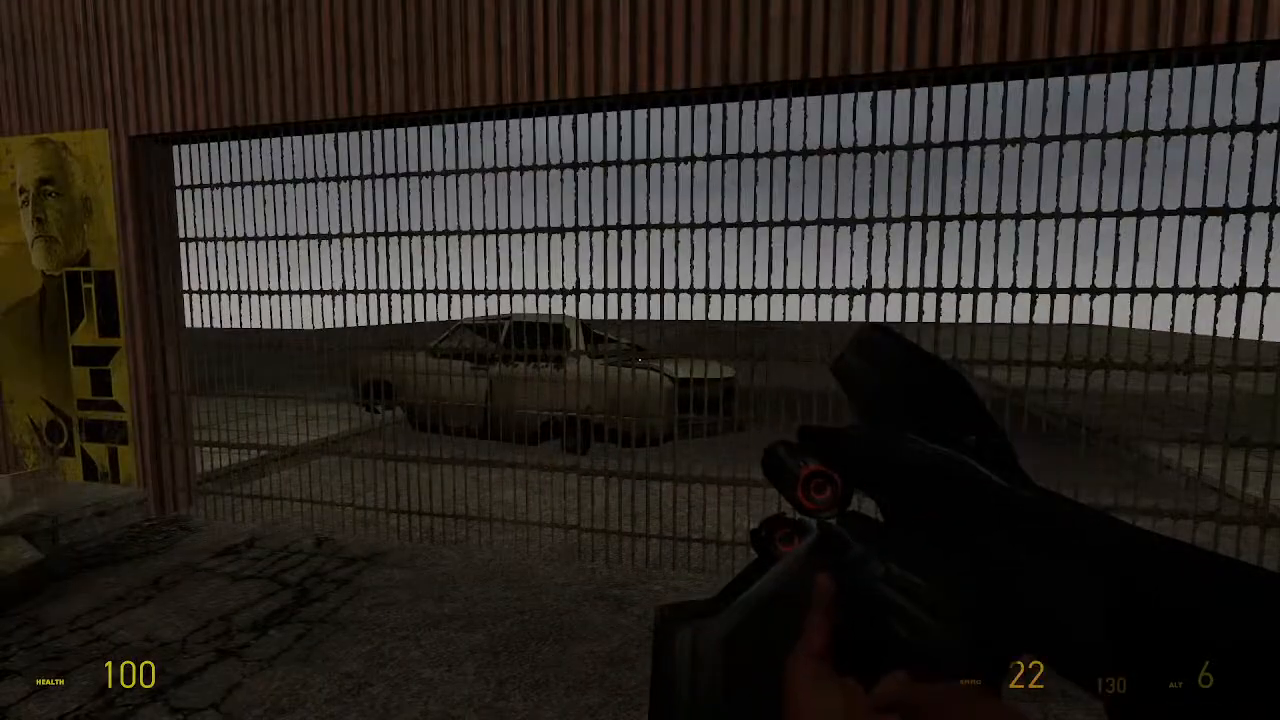
pyautogui.press('Escape')
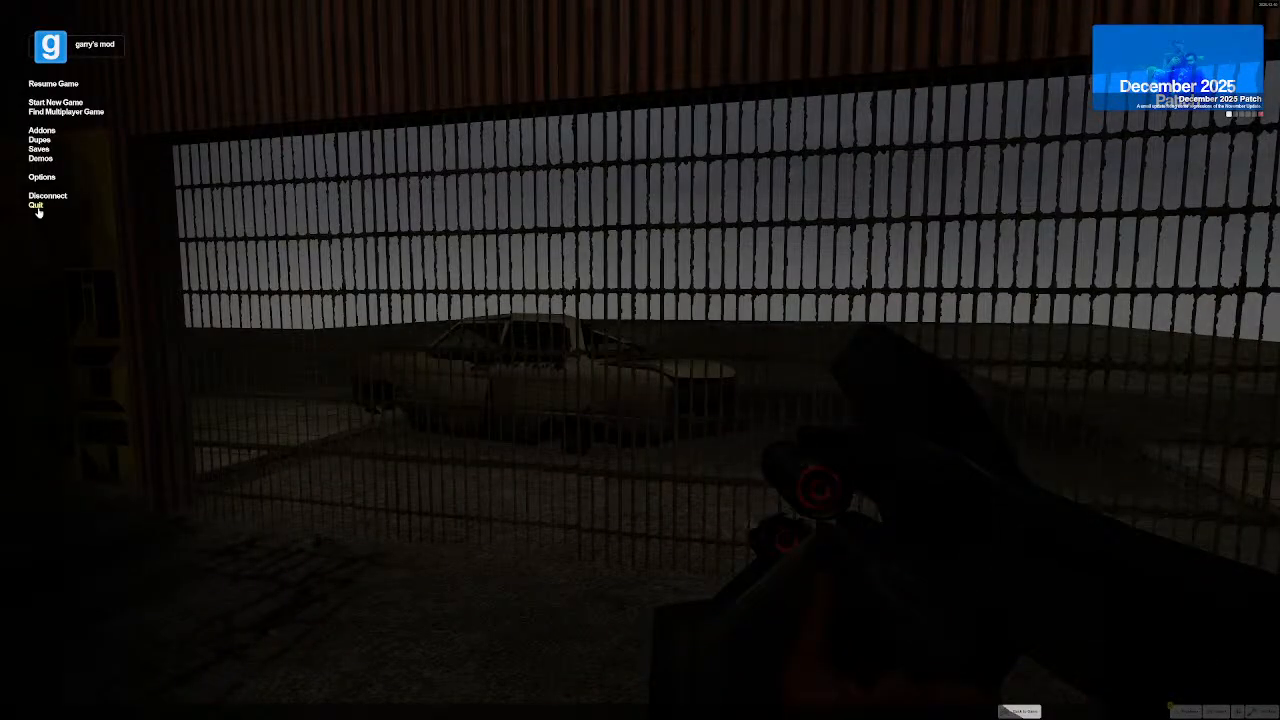
pyautogui.press('Escape')
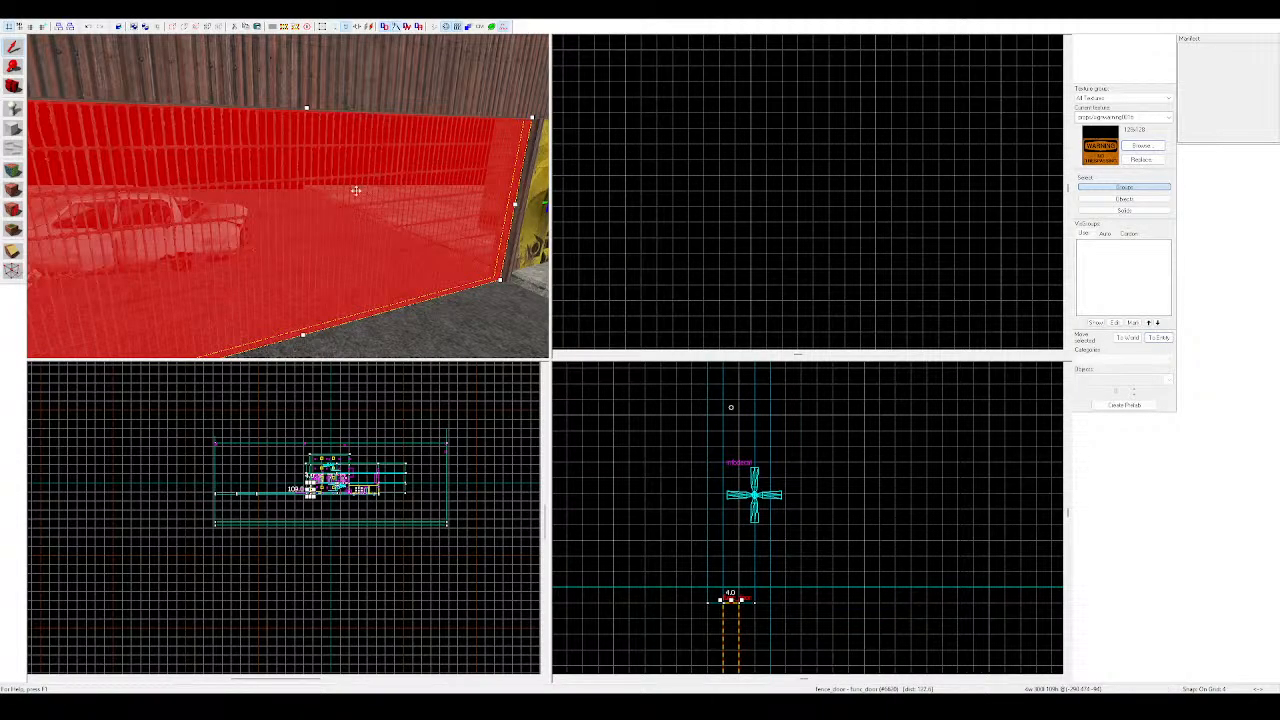
# Reselect the grate func_door and examine its edge against the metal post beside the yellow poster
pyautogui.press('z')
pyautogui.press('z')
pyautogui.press('Escape')
pyautogui.click(286, 210)
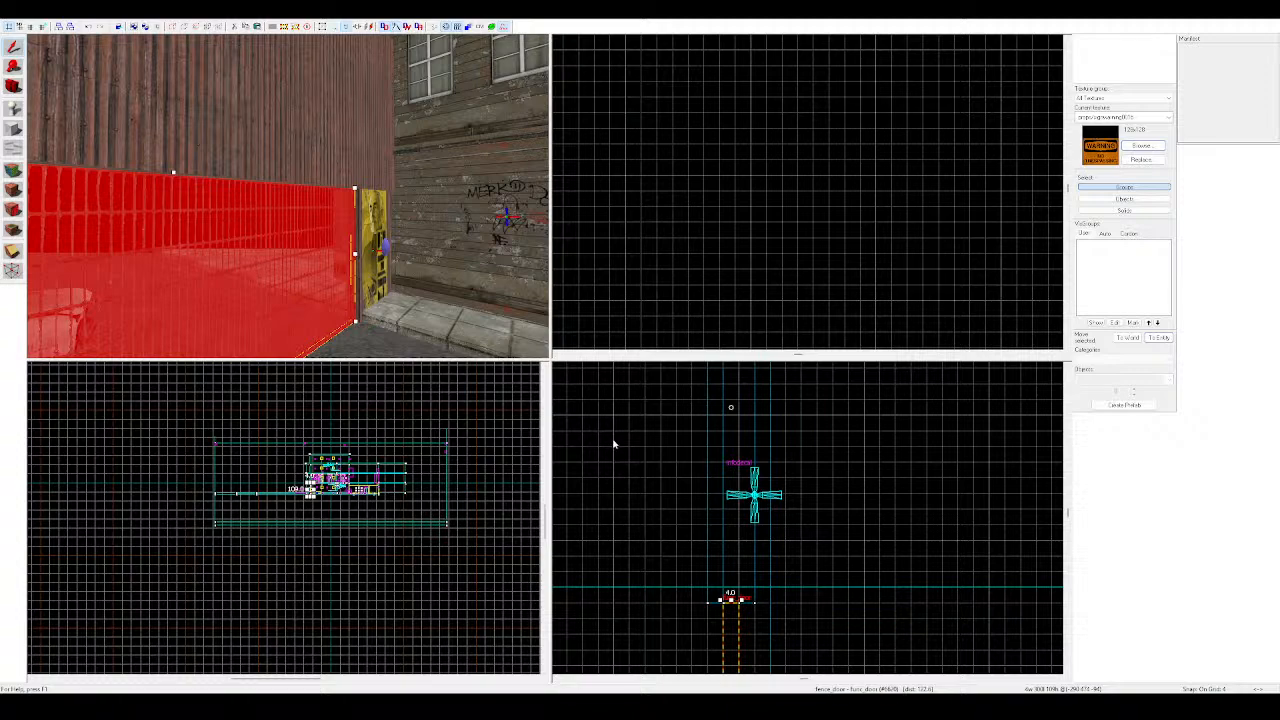
pyautogui.hotkey('shift', 'e')
pyautogui.press('w')
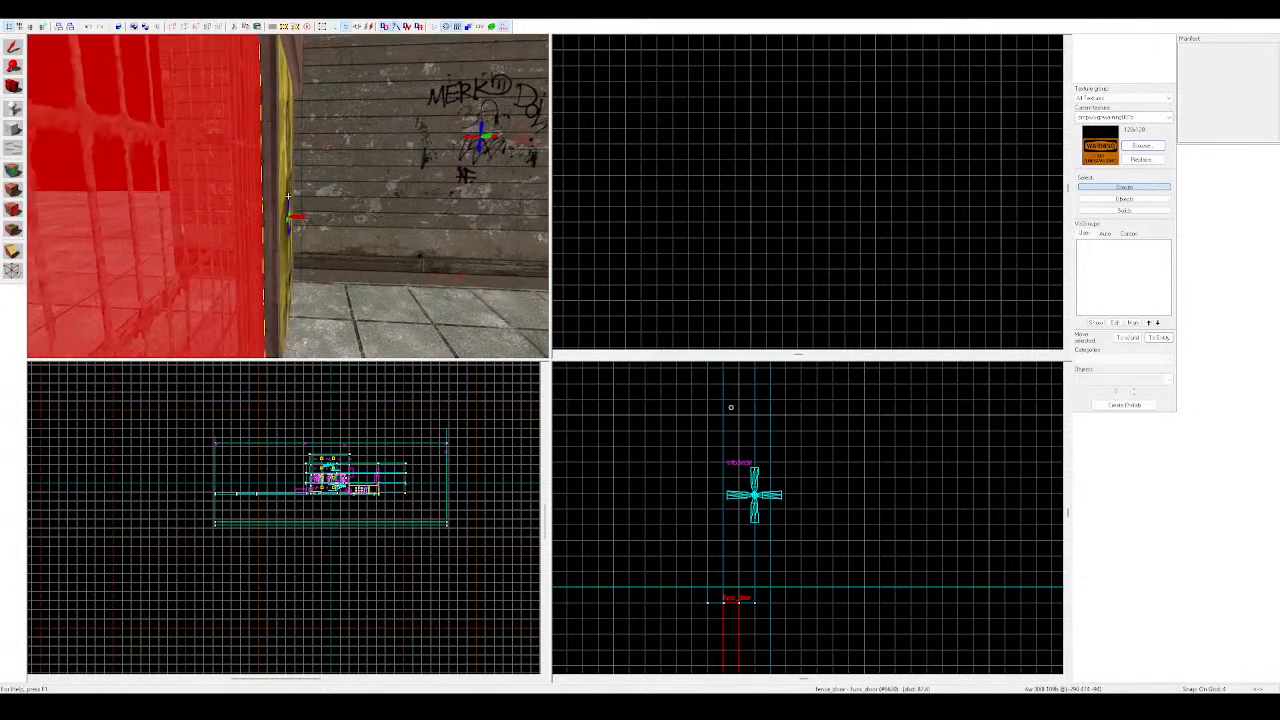
pyautogui.press('w')
pyautogui.press('z')
pyautogui.hotkey('shift', 's')
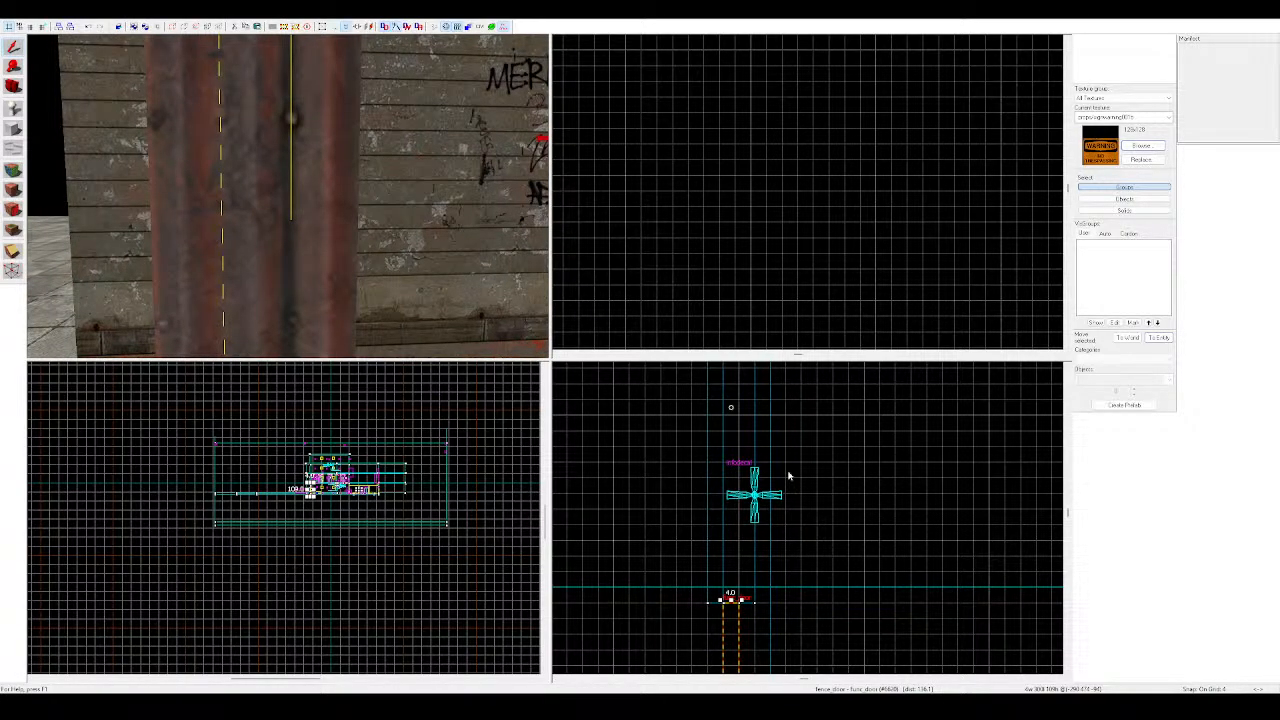
pyautogui.press('z')
pyautogui.press('z')
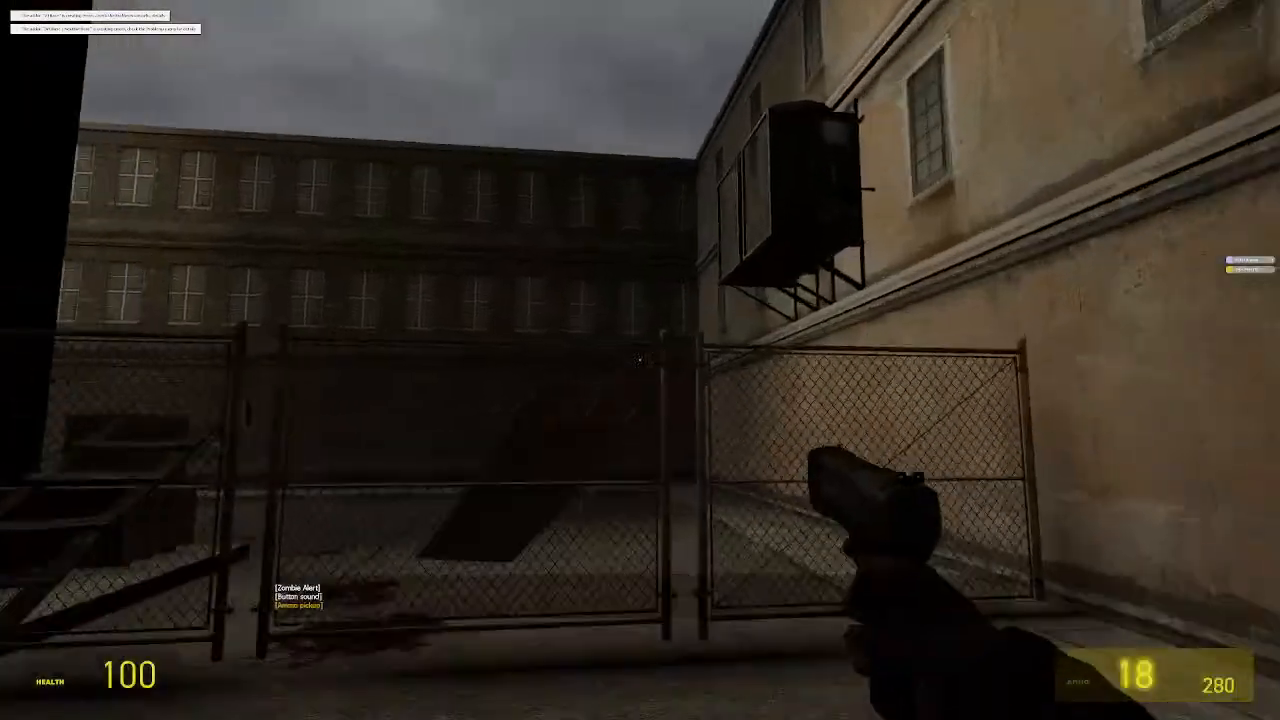
# Walk to the metal wall in the game, inspect both sides of its grate opening, and quit
pyautogui.press('w')
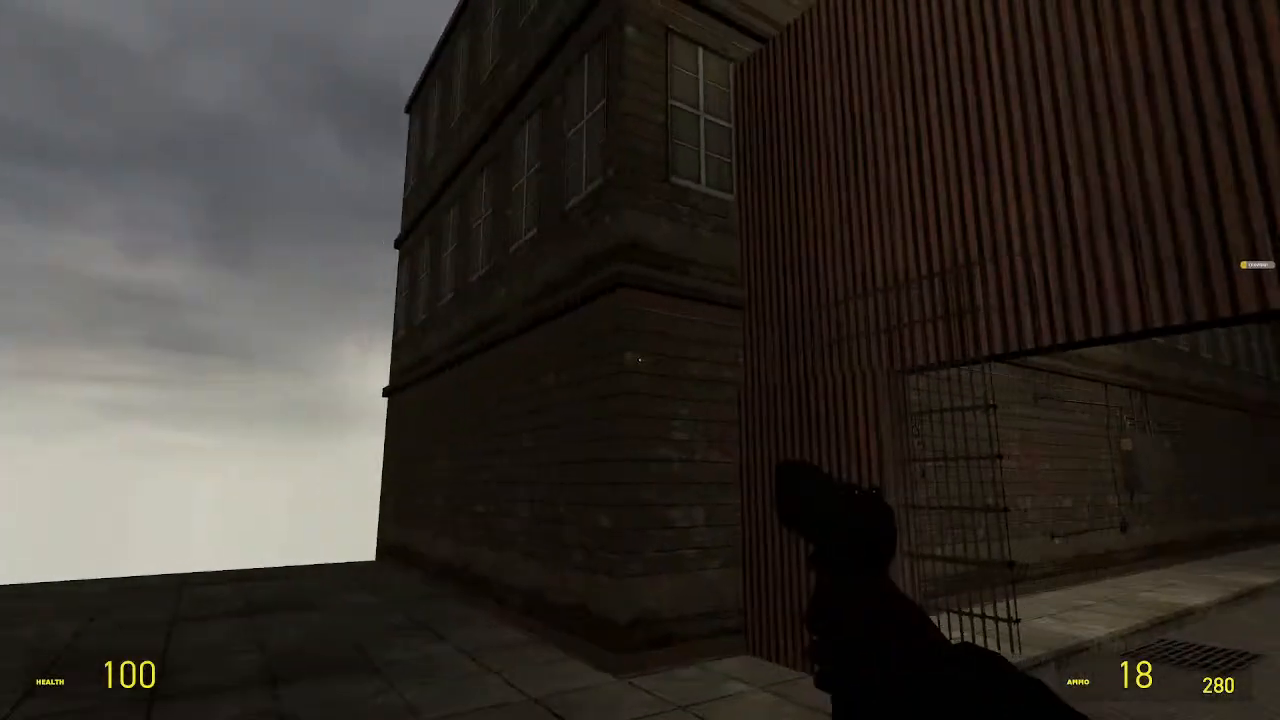
pyautogui.press('w')
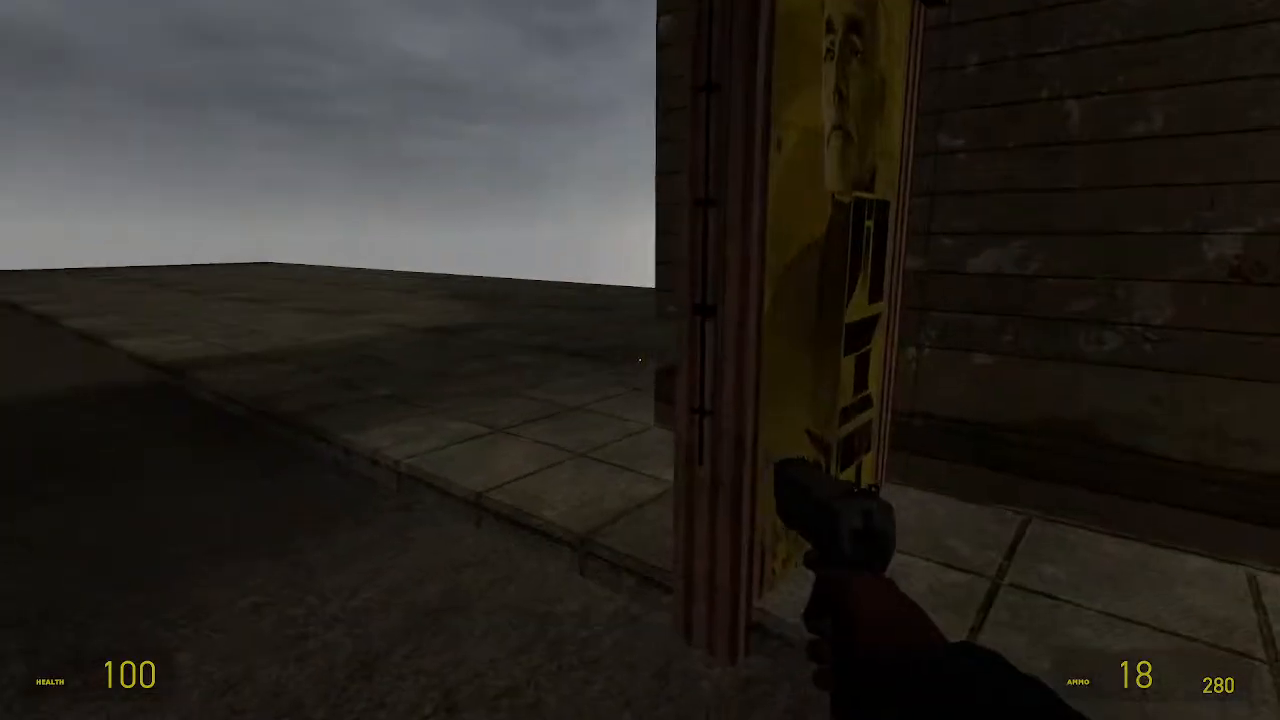
pyautogui.press('Escape')
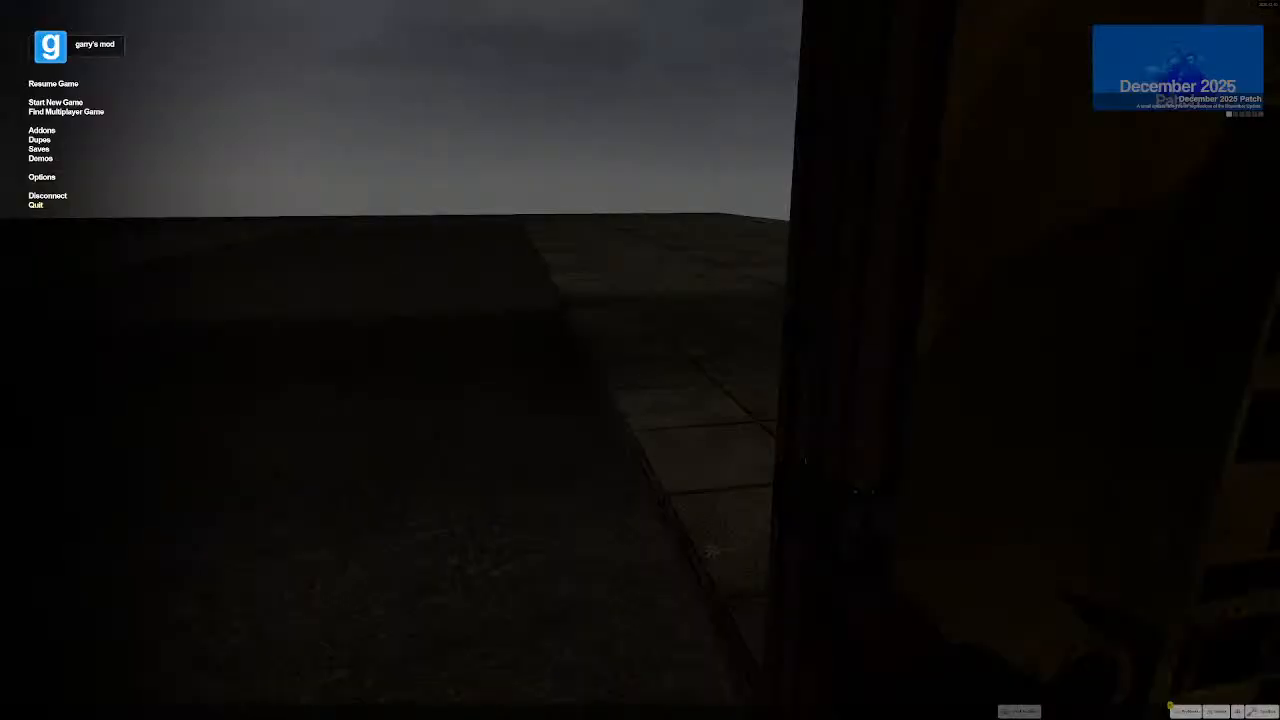
pyautogui.click(36, 205)
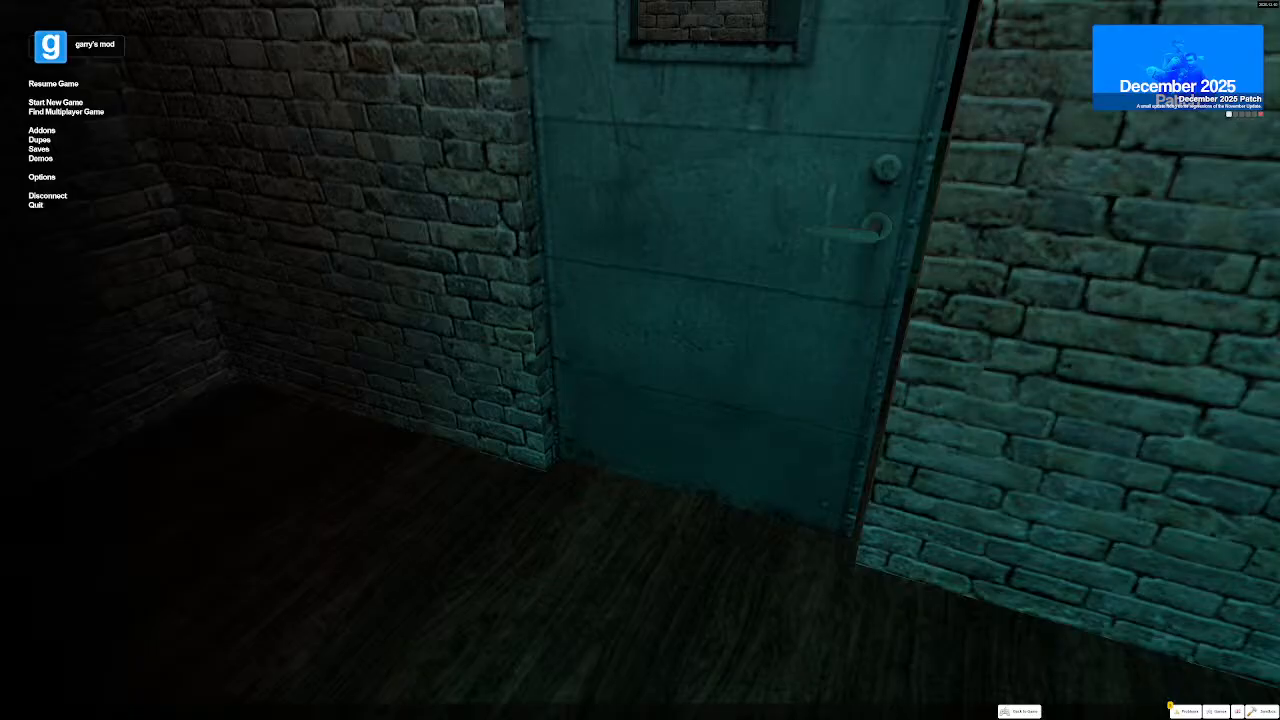
# Resume the game test, go through the teal door, and walk down the street to the zombies in the fenced-off yard
pyautogui.press('Escape')
pyautogui.press('w')
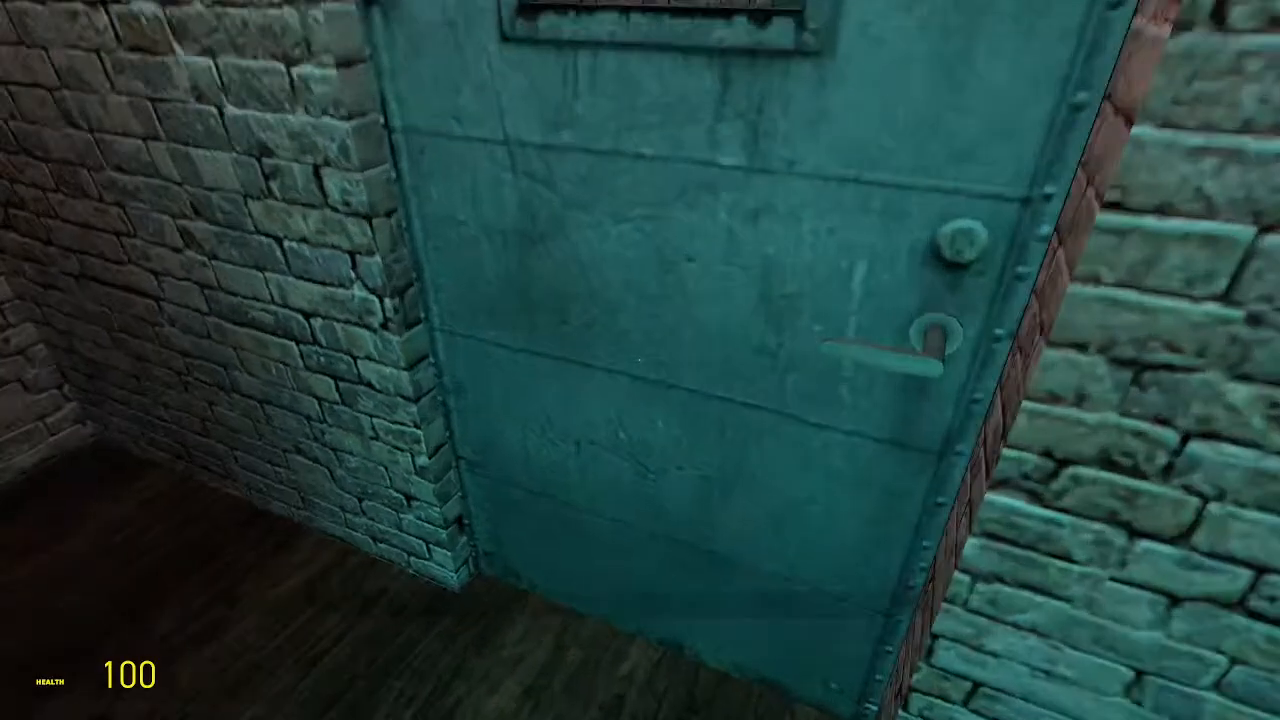
pyautogui.press('e')
pyautogui.press('w')
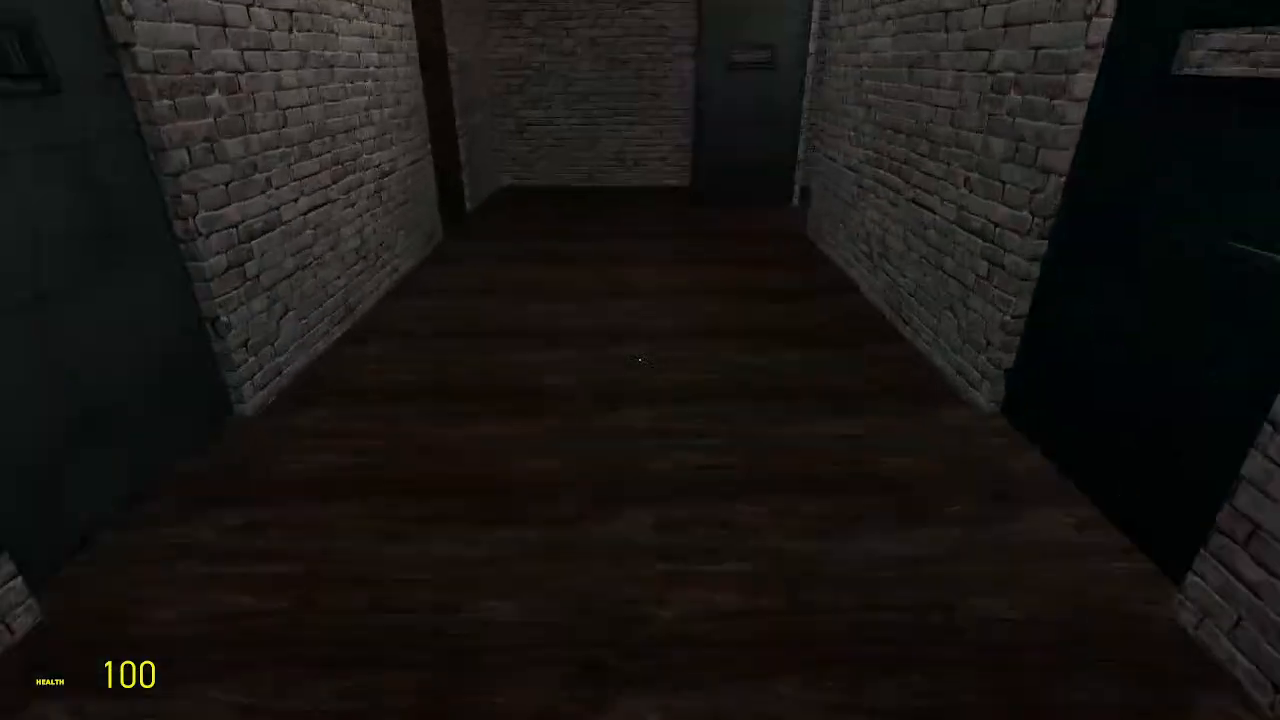
pyautogui.press('w')
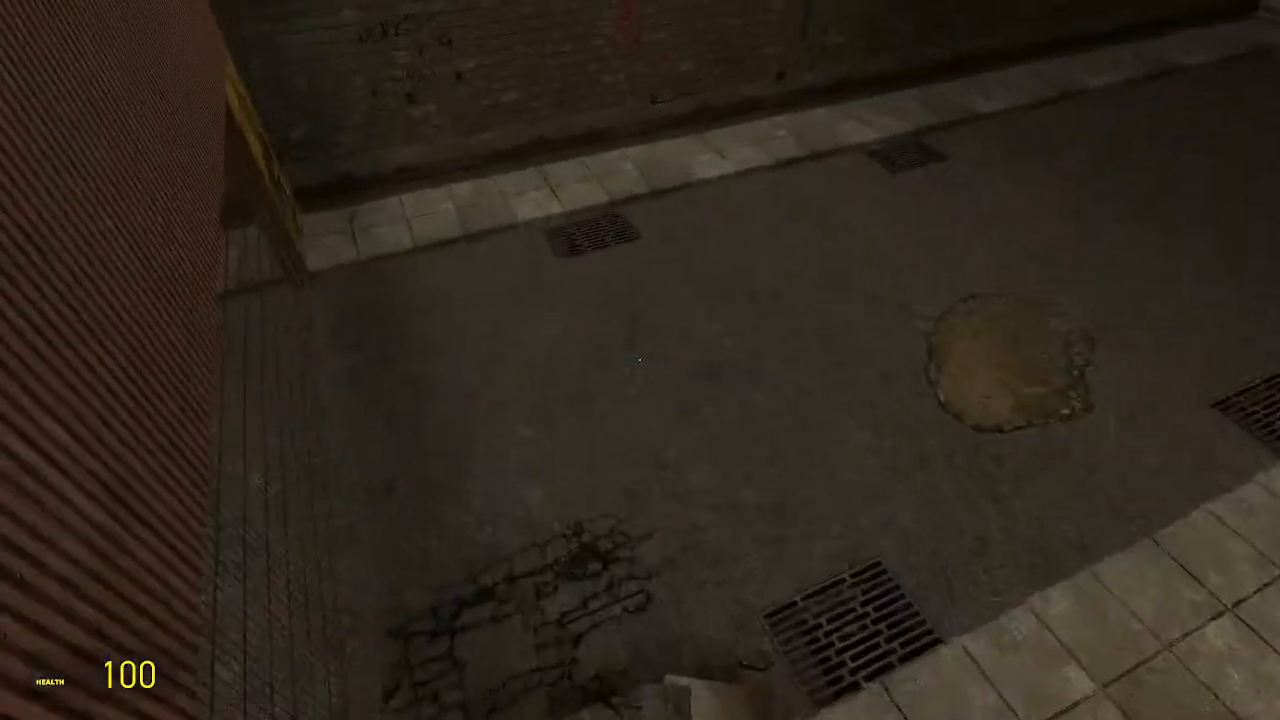
pyautogui.press('w')
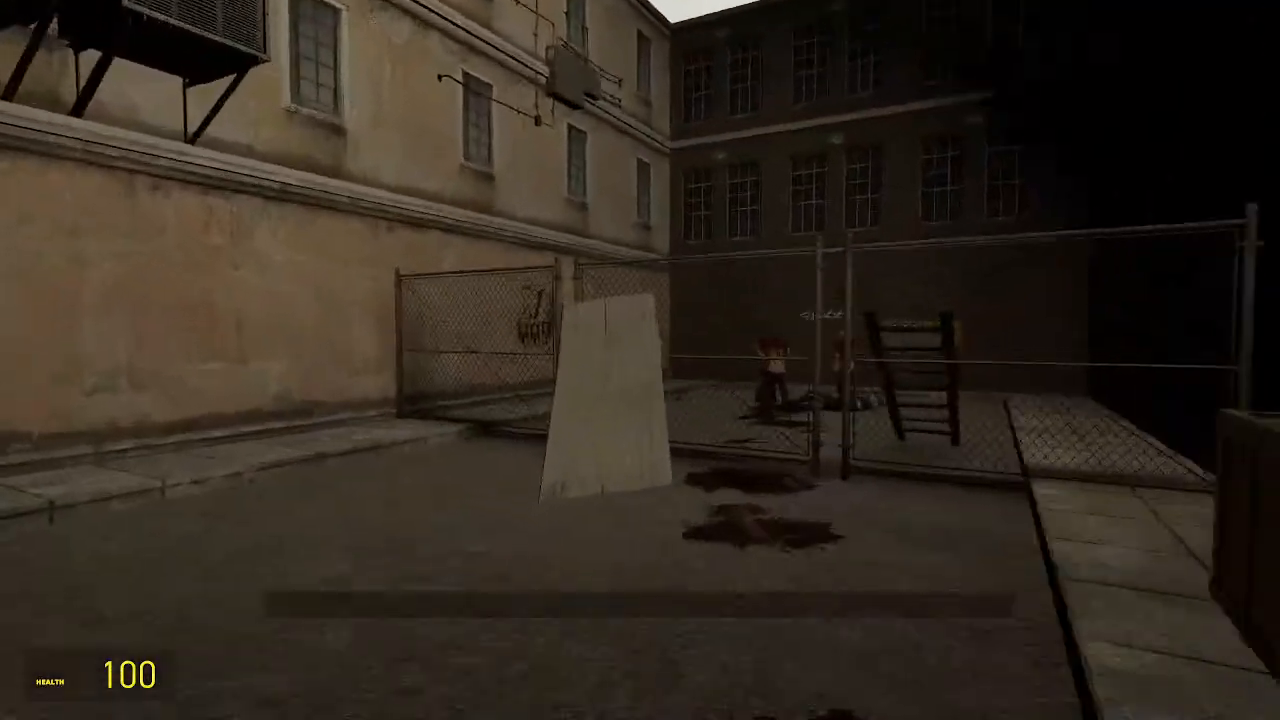
pyautogui.press('w')
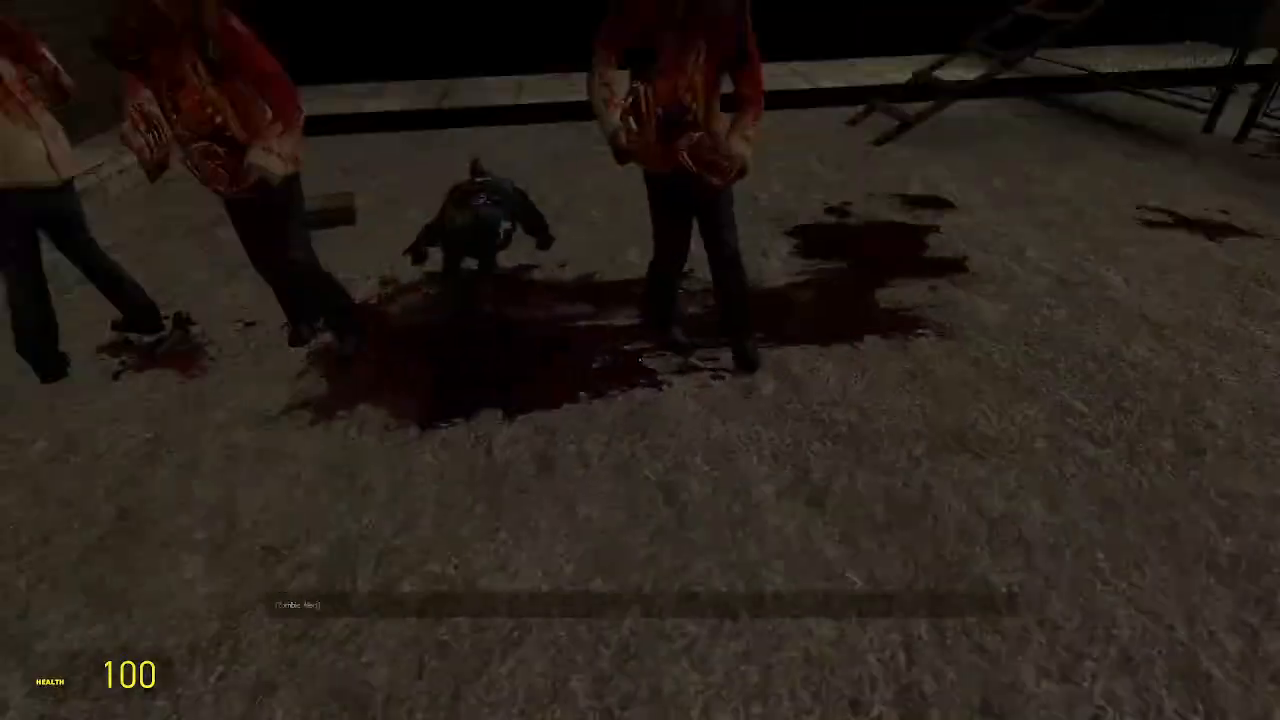
# Activate the gate button in the zombie yard, return to the metal wall, inspect its grate, and pause the game
pyautogui.press('w')
pyautogui.press('e')
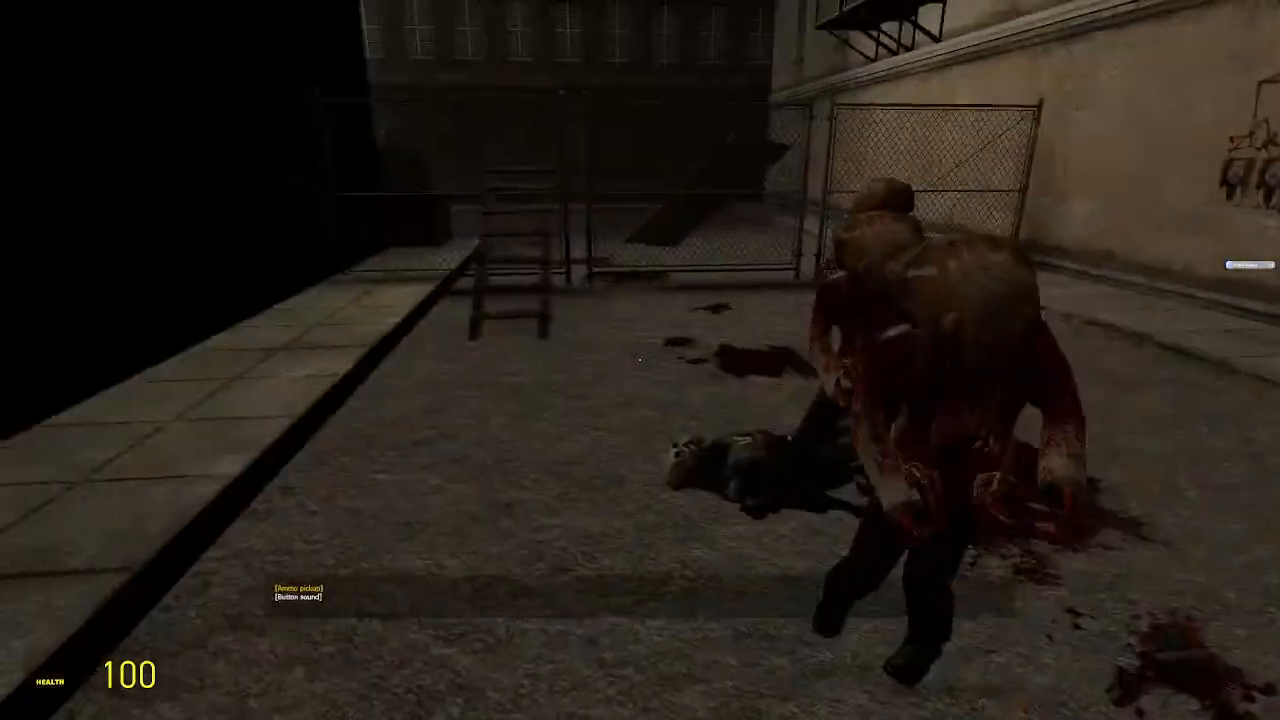
pyautogui.press('w')
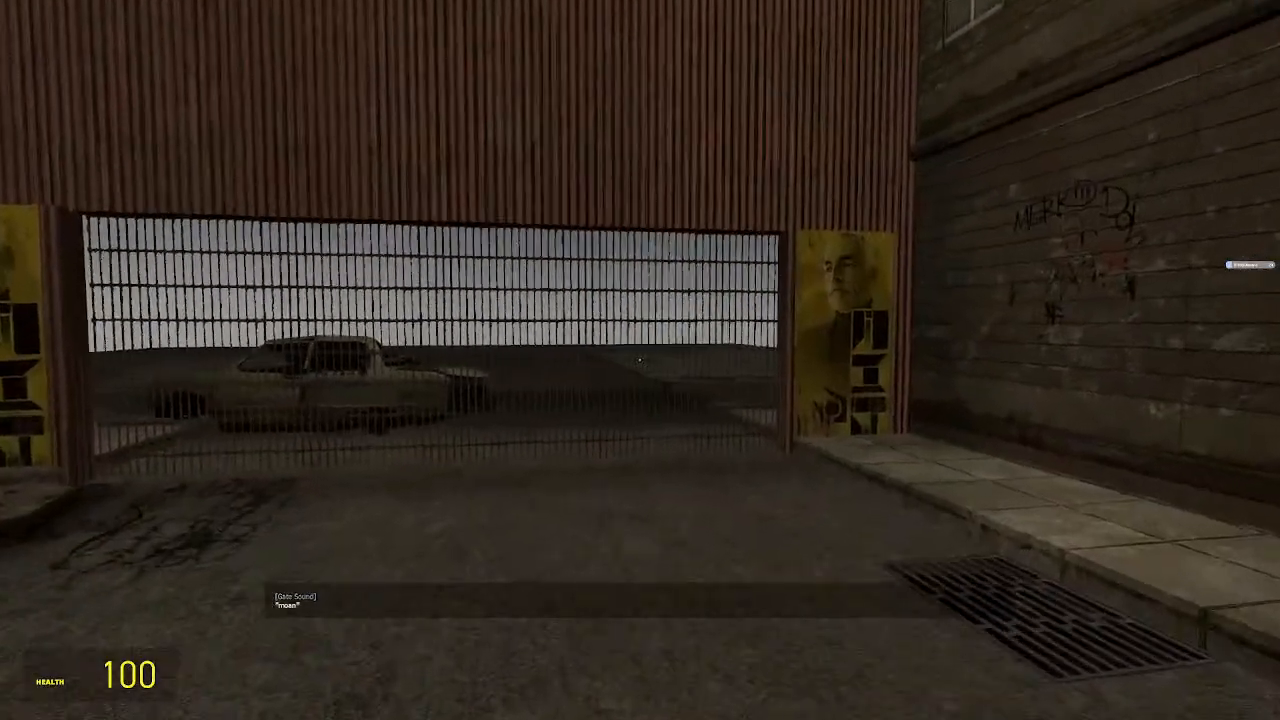
pyautogui.press('w')
pyautogui.press('Escape')
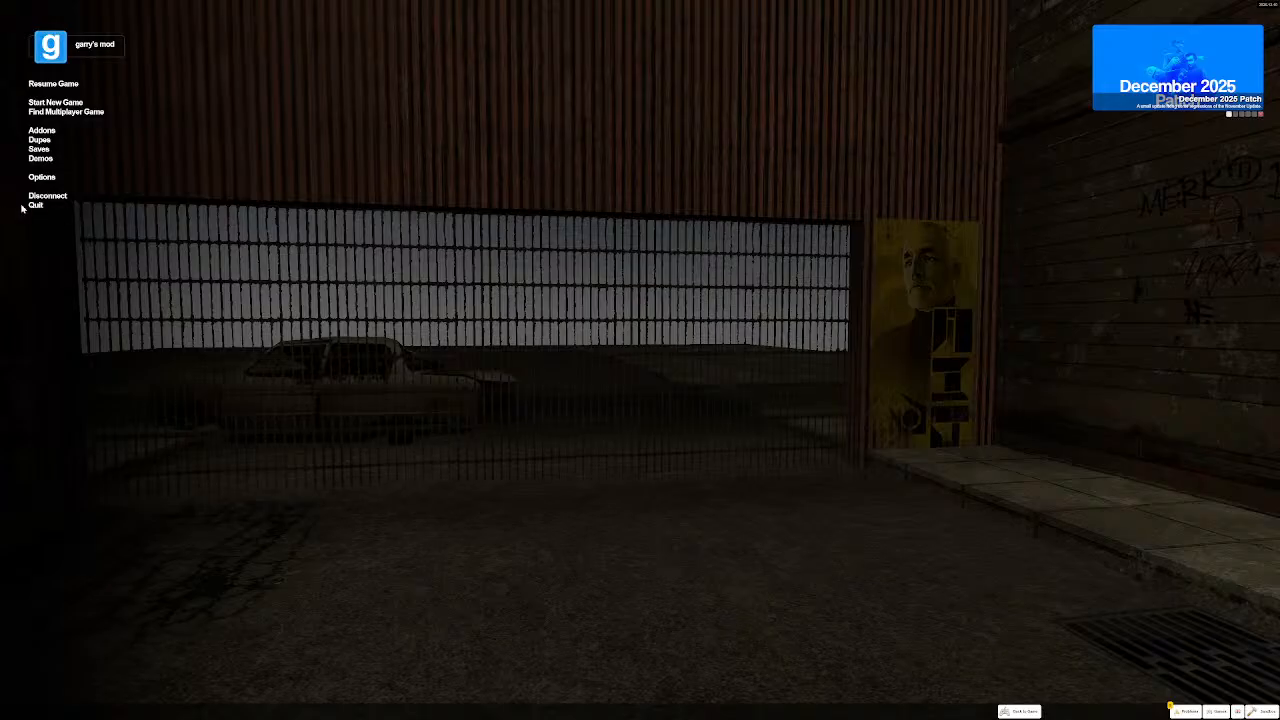
# Switch to the map editor and deselect the metal wall's grate func_door
pyautogui.hotkey('alt', 'Tab')
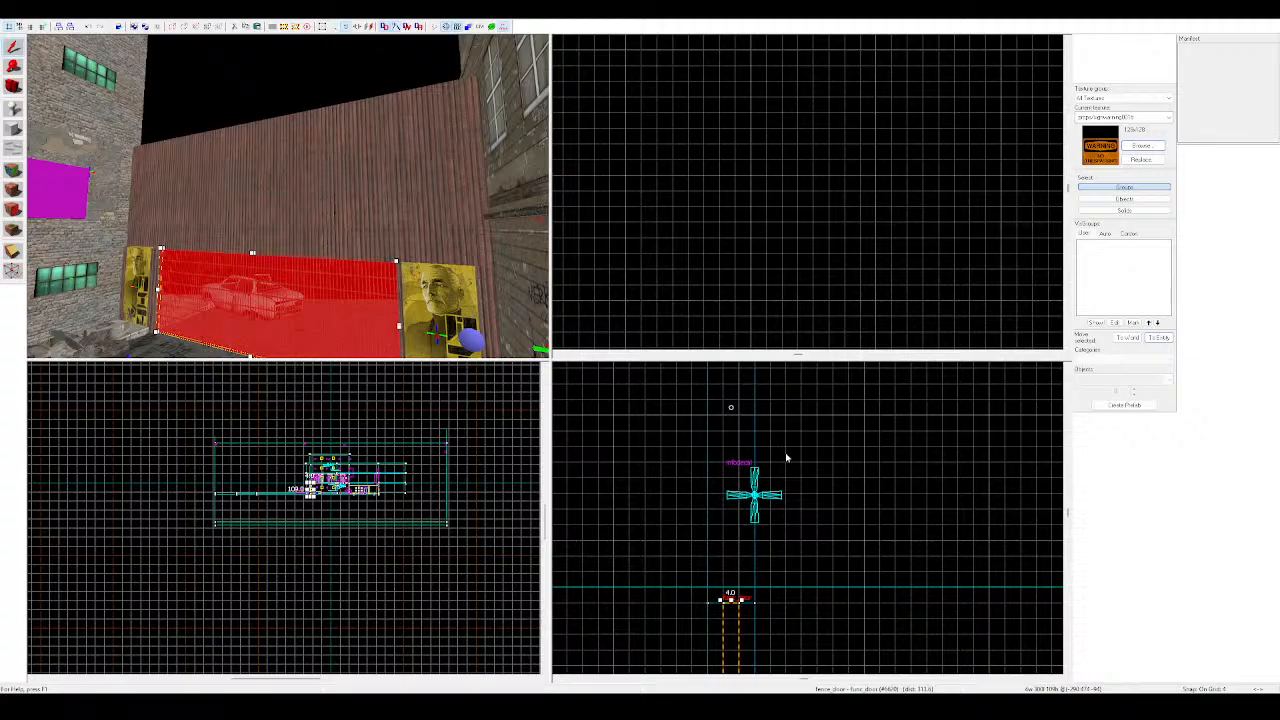
pyautogui.press('z')
pyautogui.press('Escape')
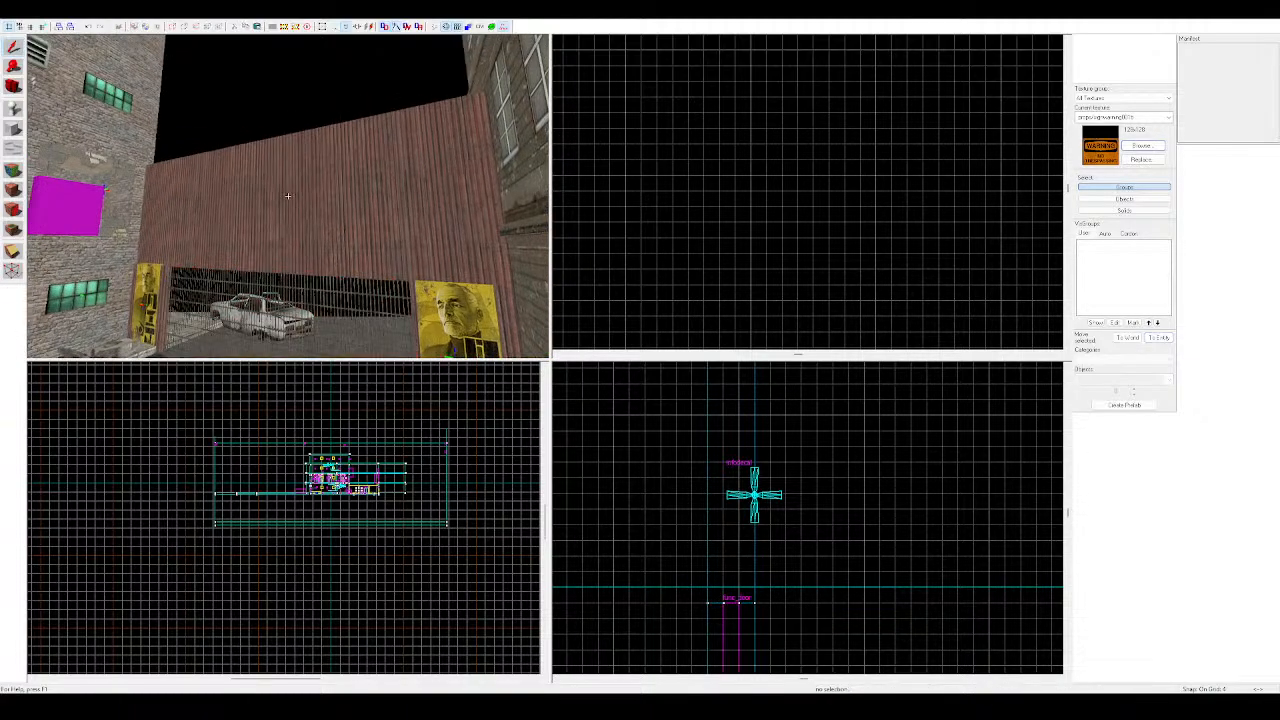
pyautogui.press('z')
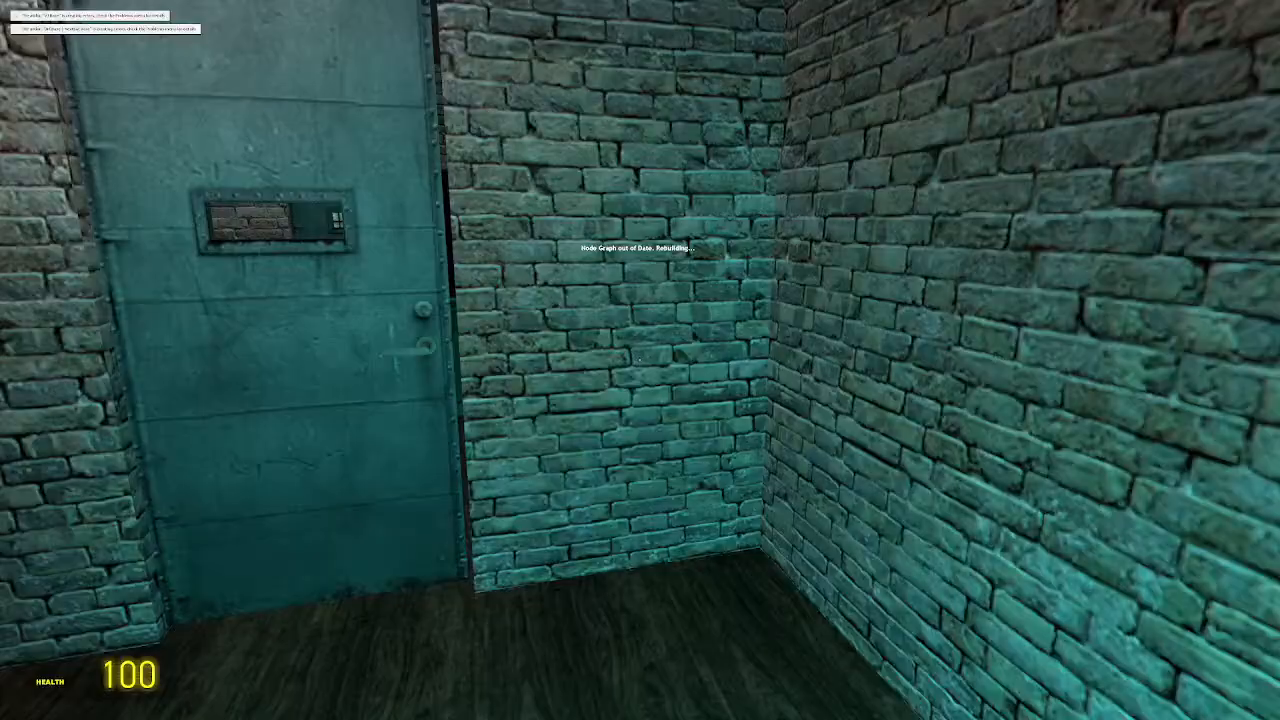
# Go through the teal door and out to the street in the game, check the metal wall's opened grate, and leave the game
pyautogui.press('w')
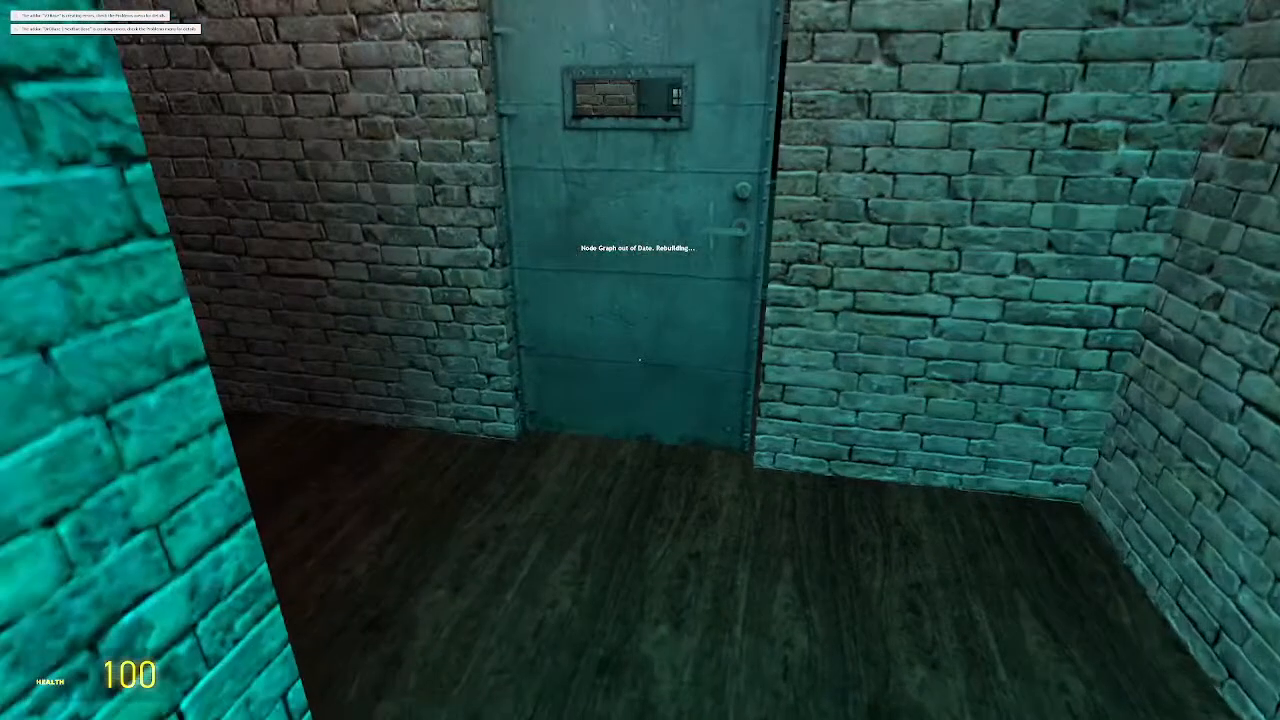
pyautogui.press('w')
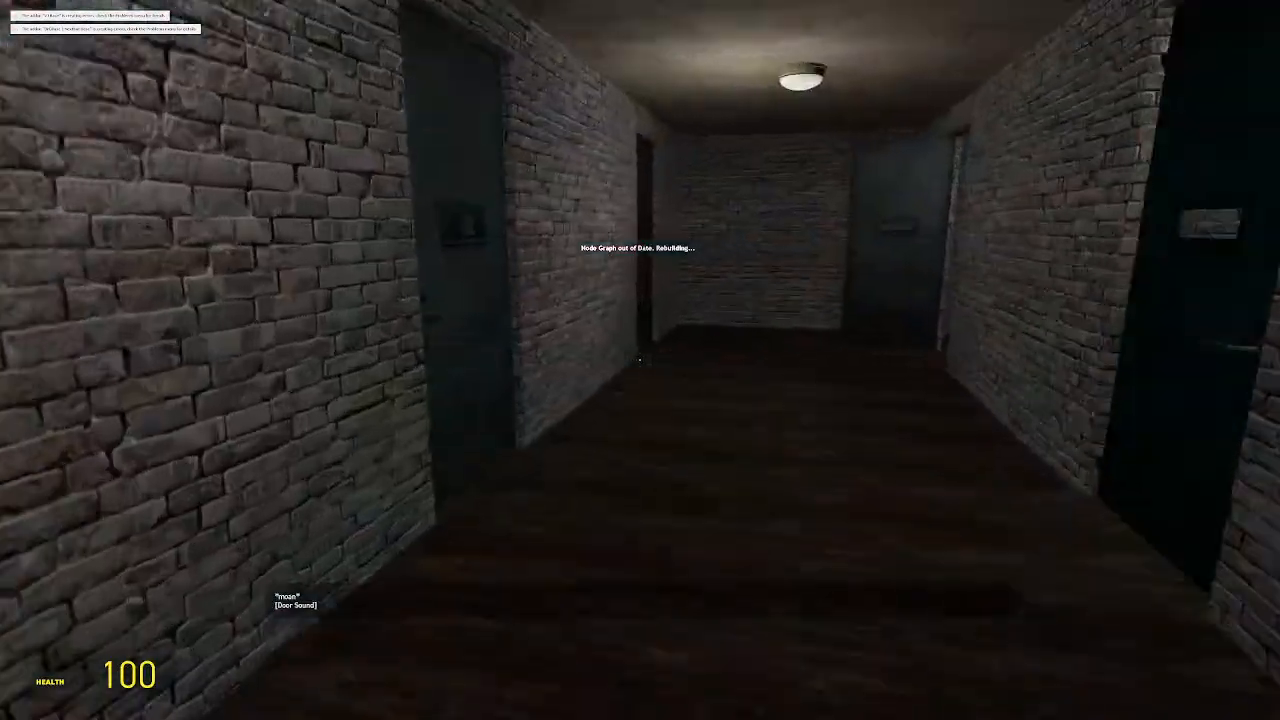
pyautogui.press('w')
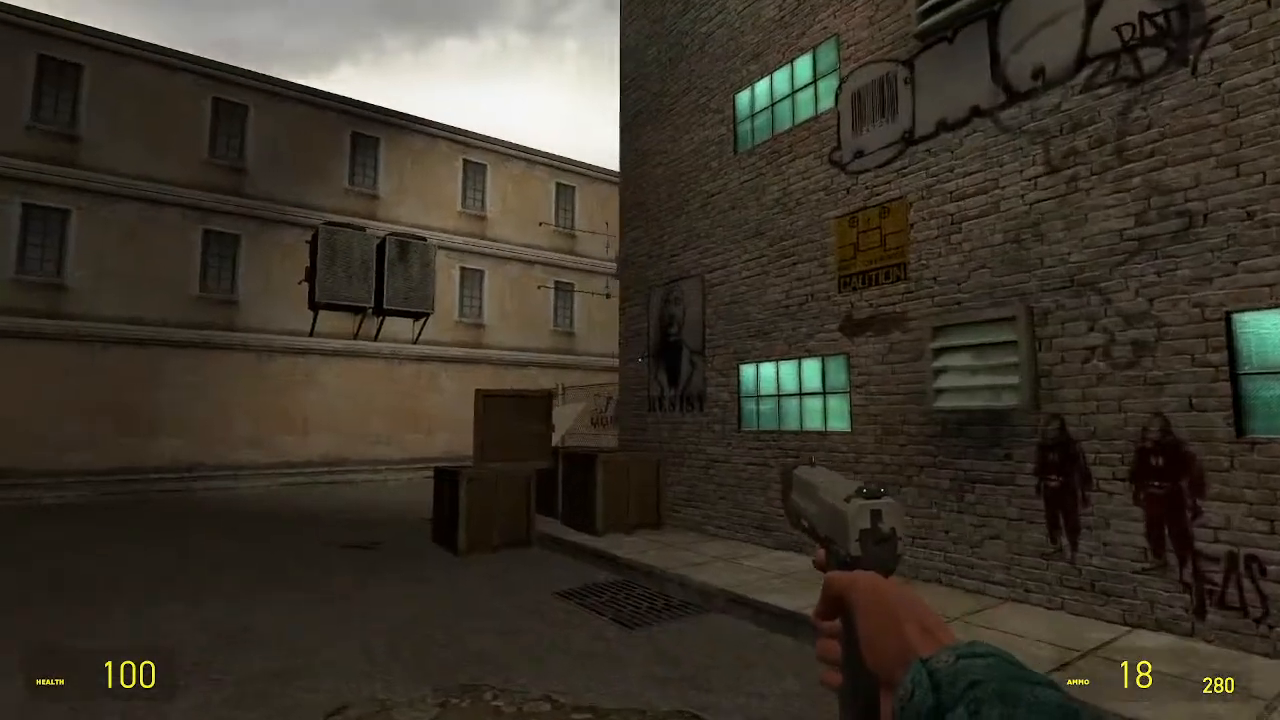
pyautogui.press('w')
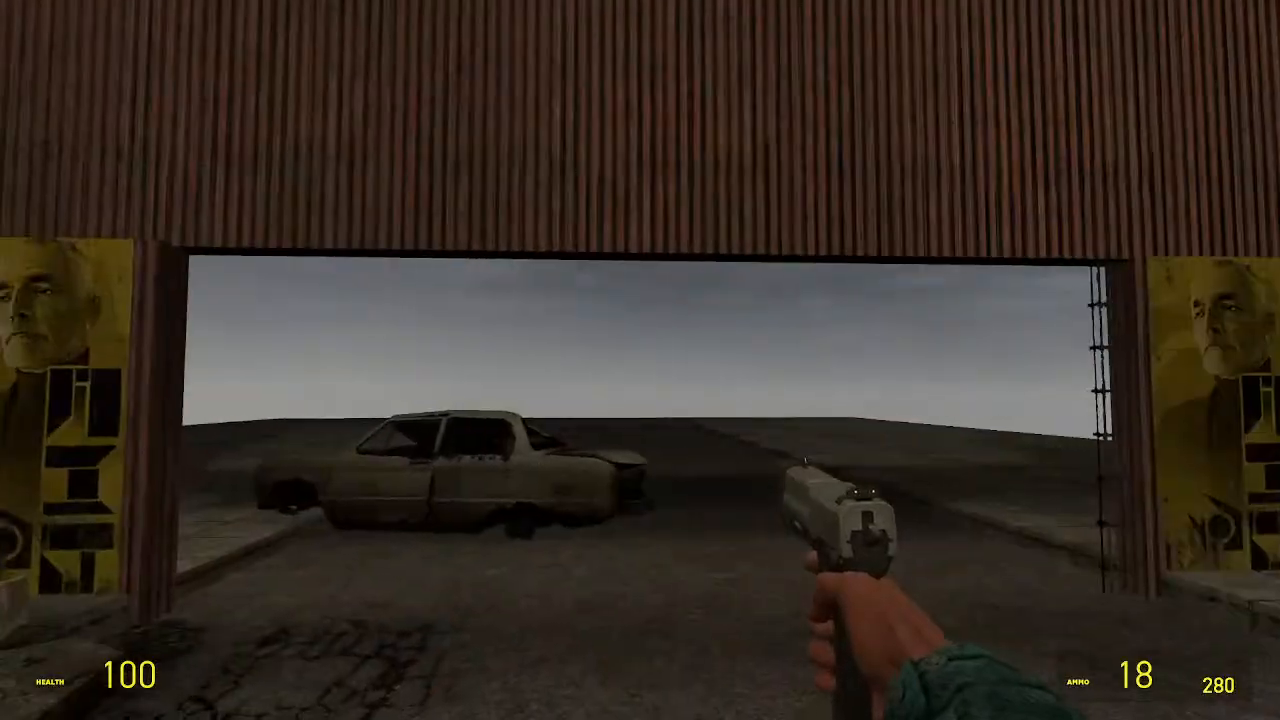
pyautogui.press('w')
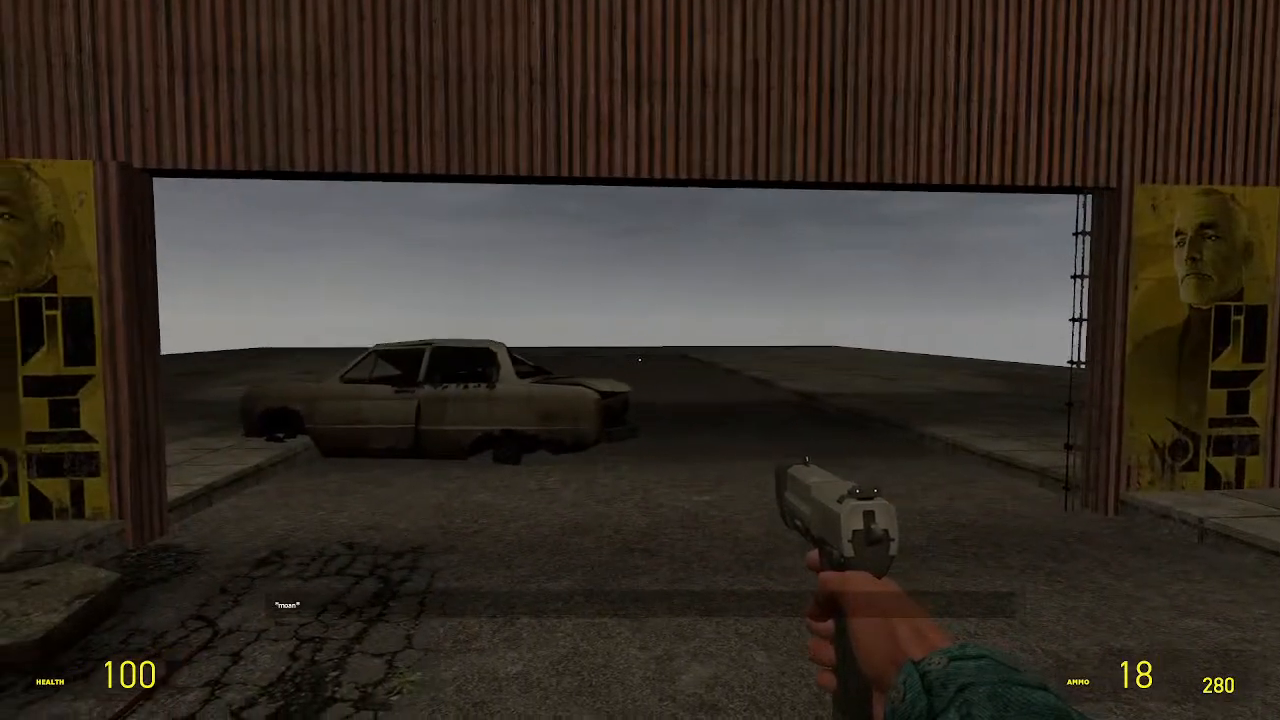
pyautogui.press('w')
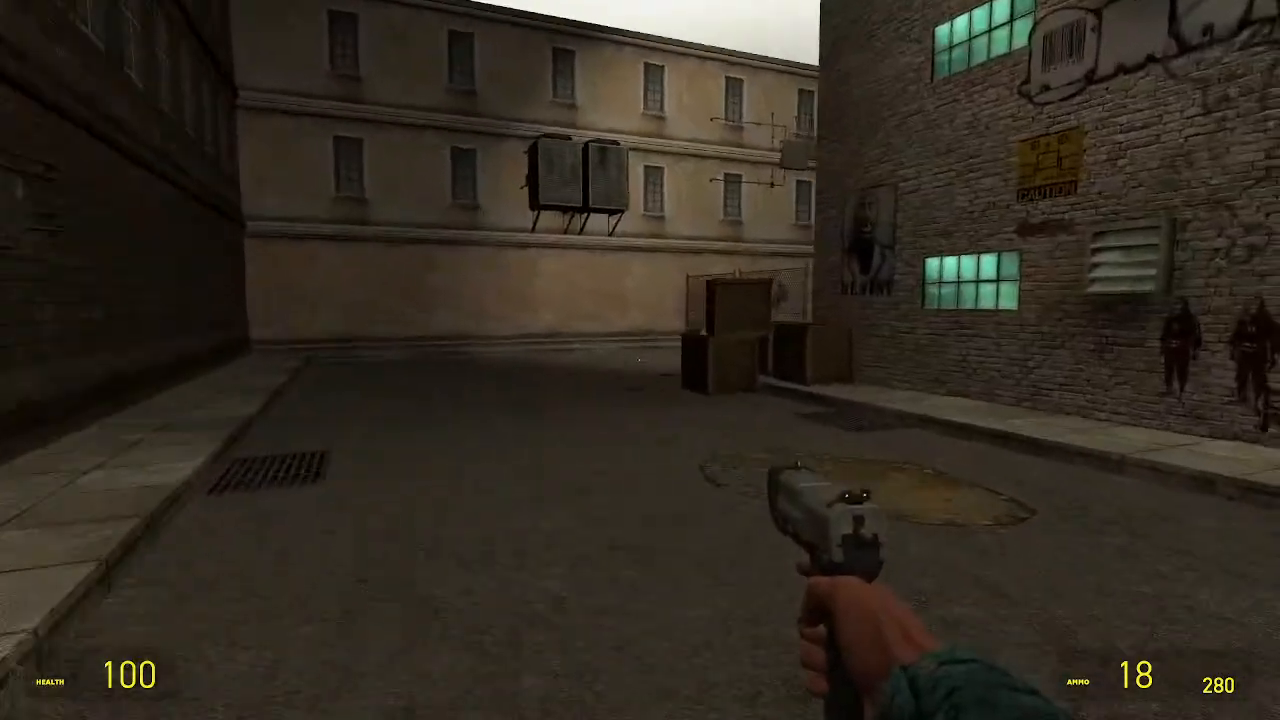
pyautogui.press('Escape')
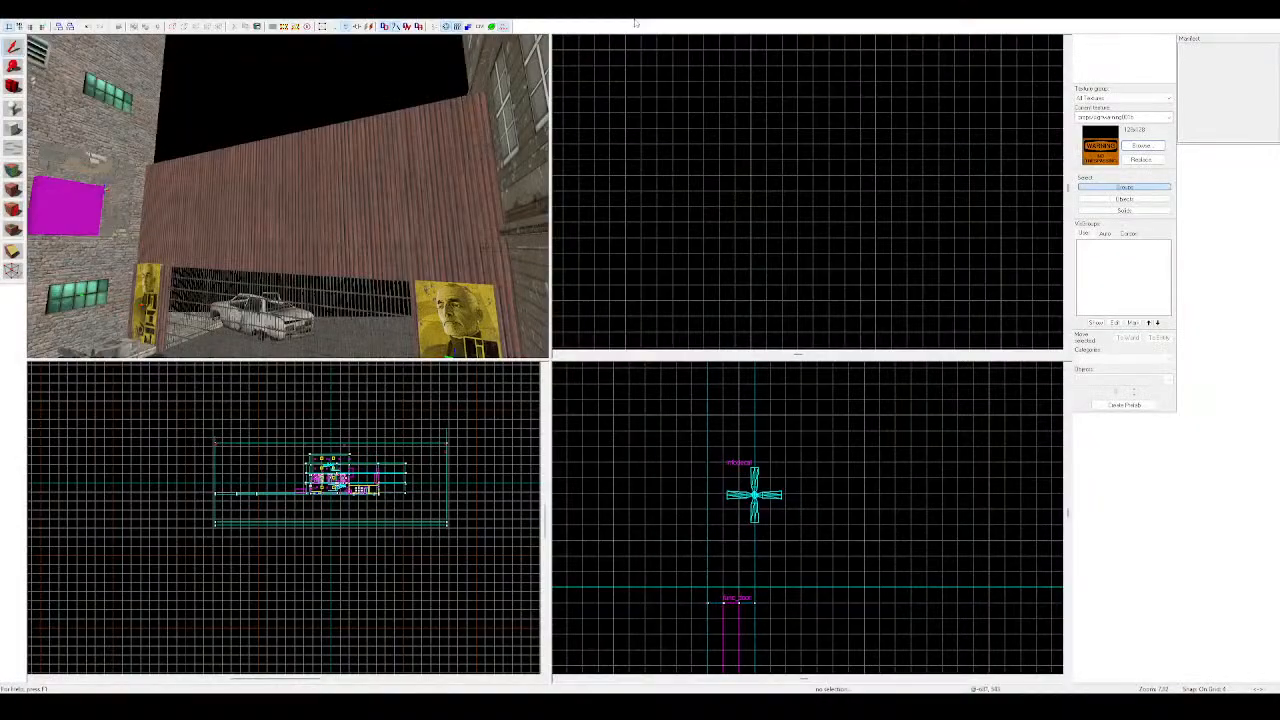
# Examine the fenced yard, the brick walls and the surrounding building facades in the map editor
pyautogui.moveTo(337, 129); pyautogui.dragTo(288, 196)
pyautogui.press('s')
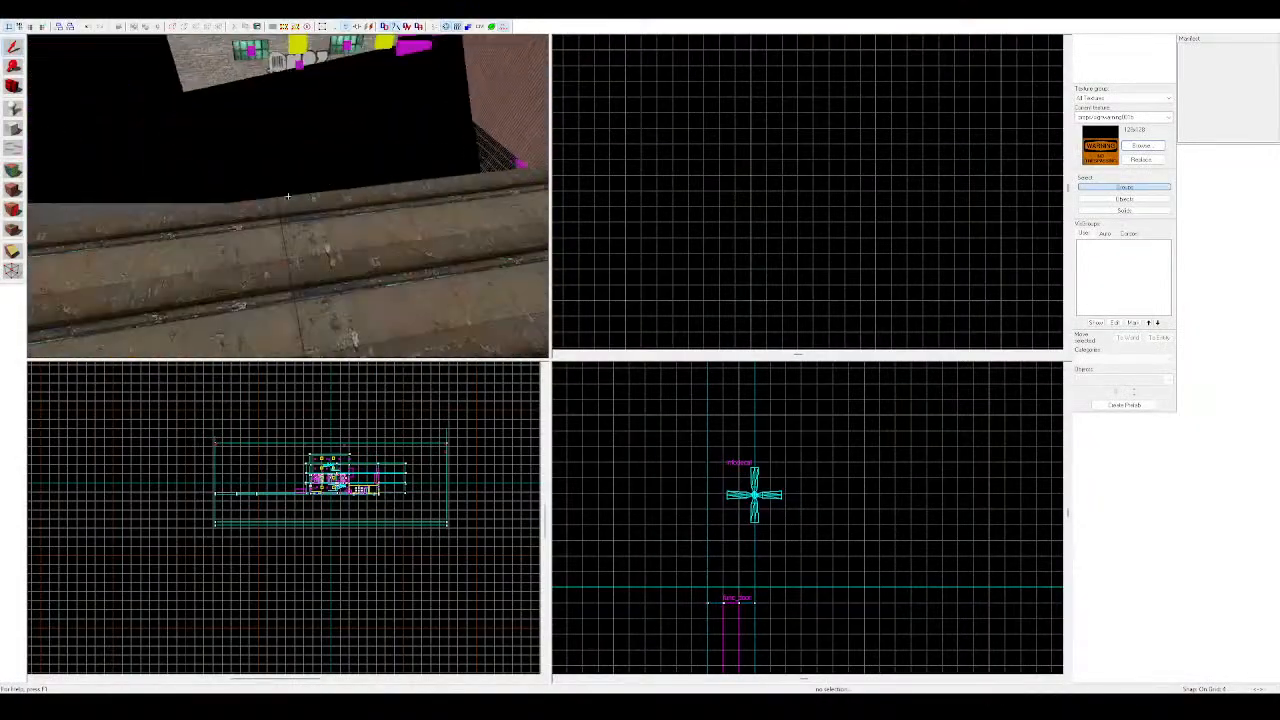
pyautogui.press('w')
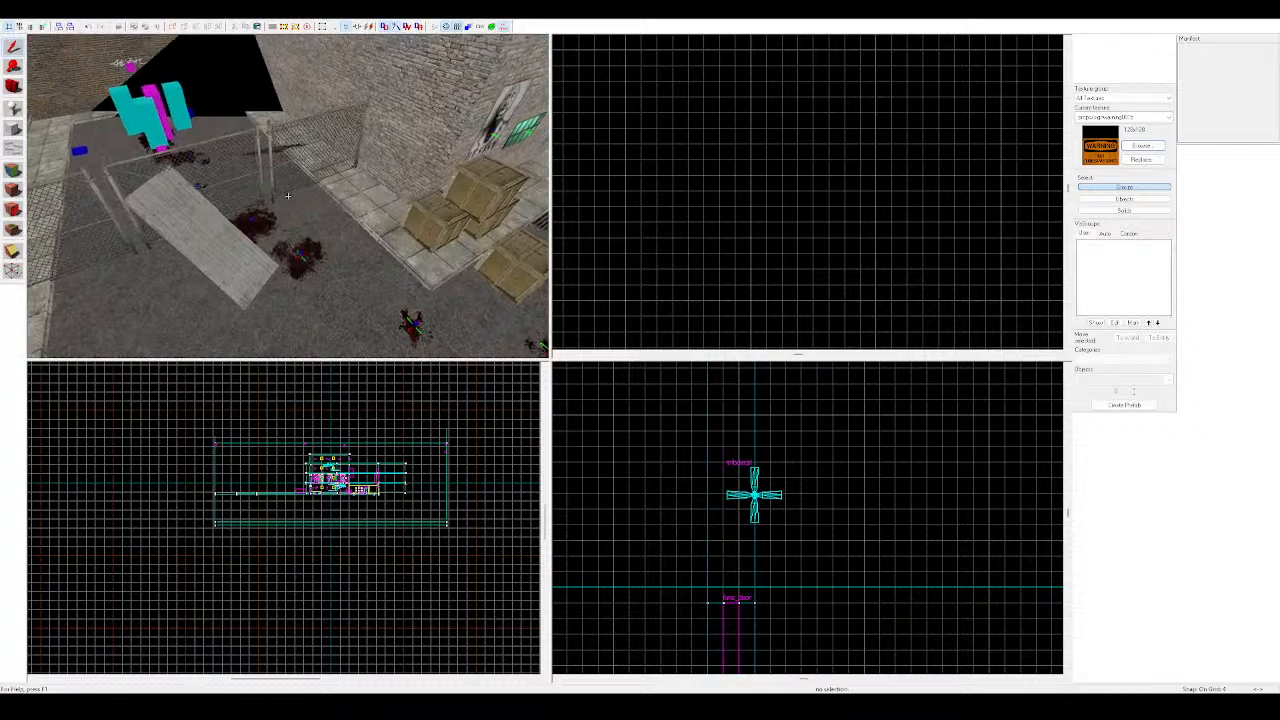
pyautogui.press('z')
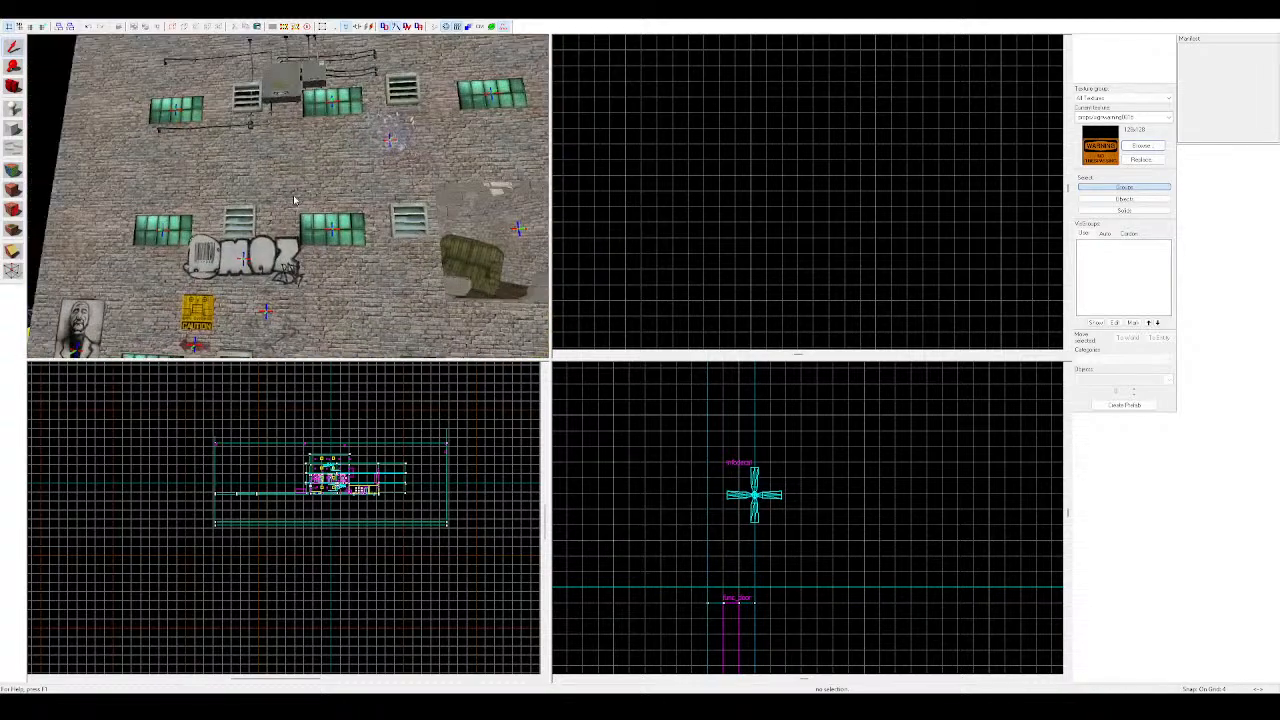
pyautogui.press('z')
pyautogui.press('w')
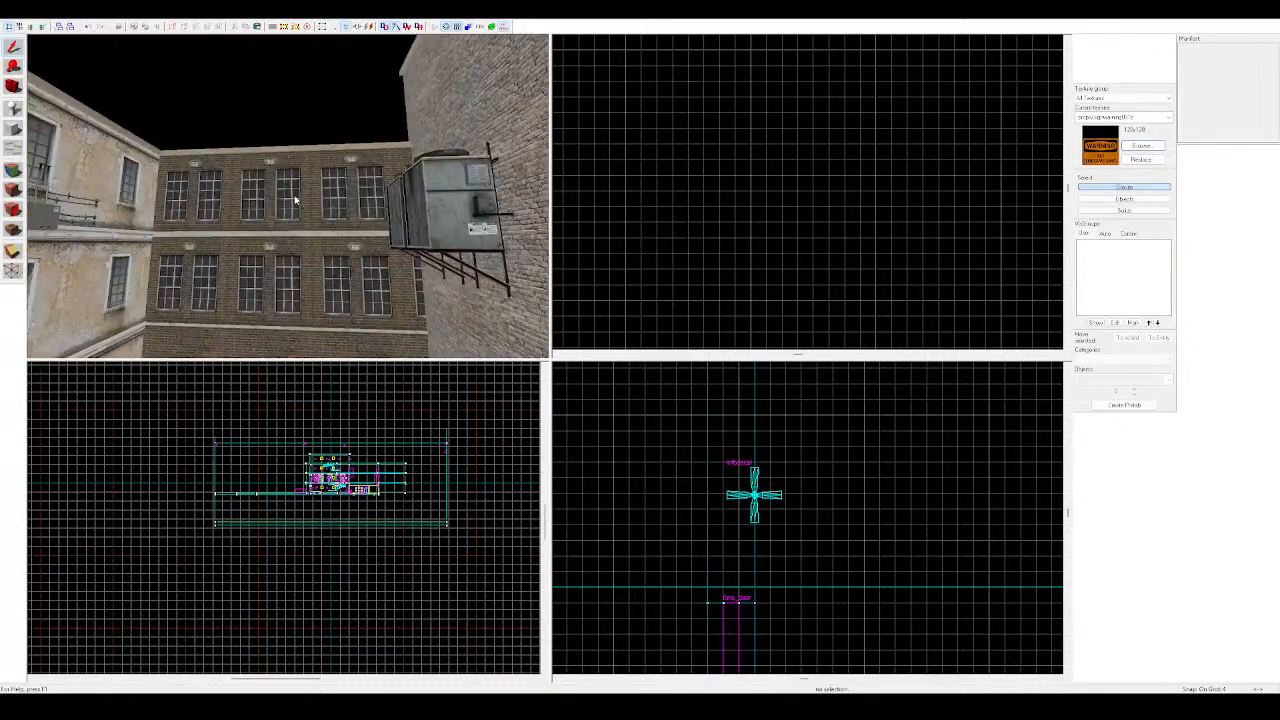
pyautogui.press('w')
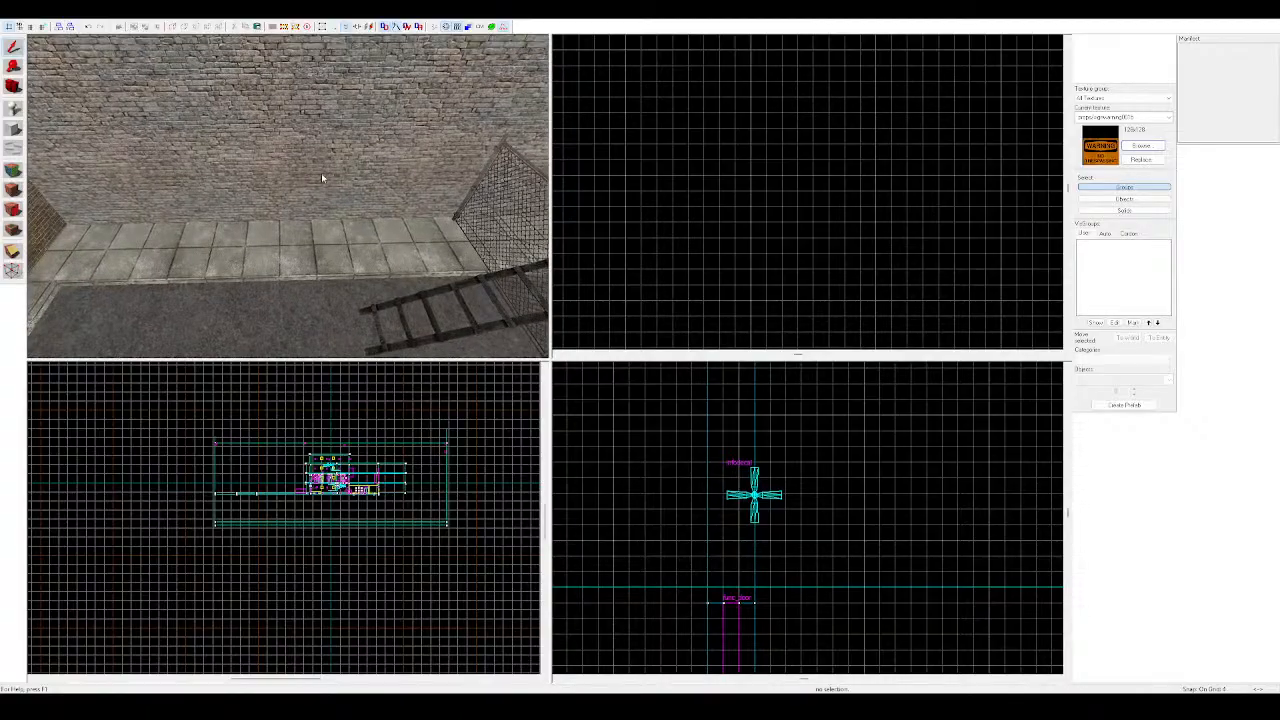
pyautogui.press('s')
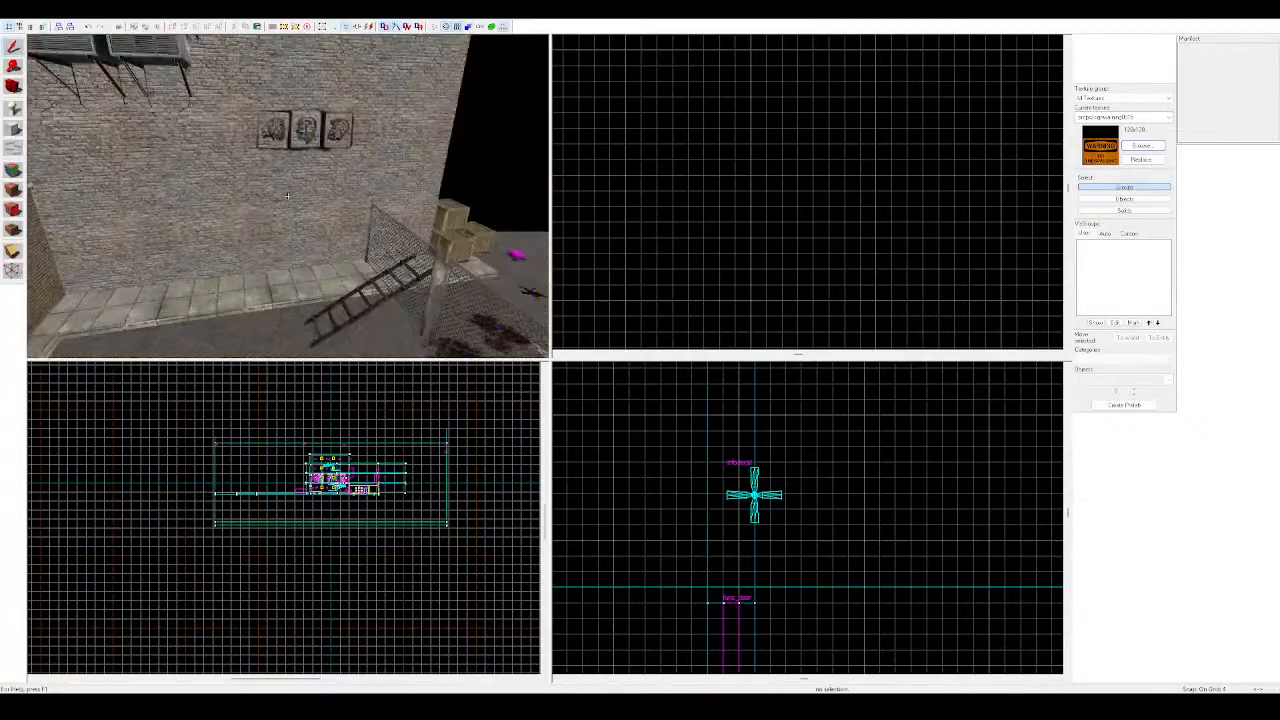
# Duplicate the wall-mounted air-conditioner prop and turn the copy into the large rooftop prop with chimneys and antennas
pyautogui.press('w')
pyautogui.press('z')
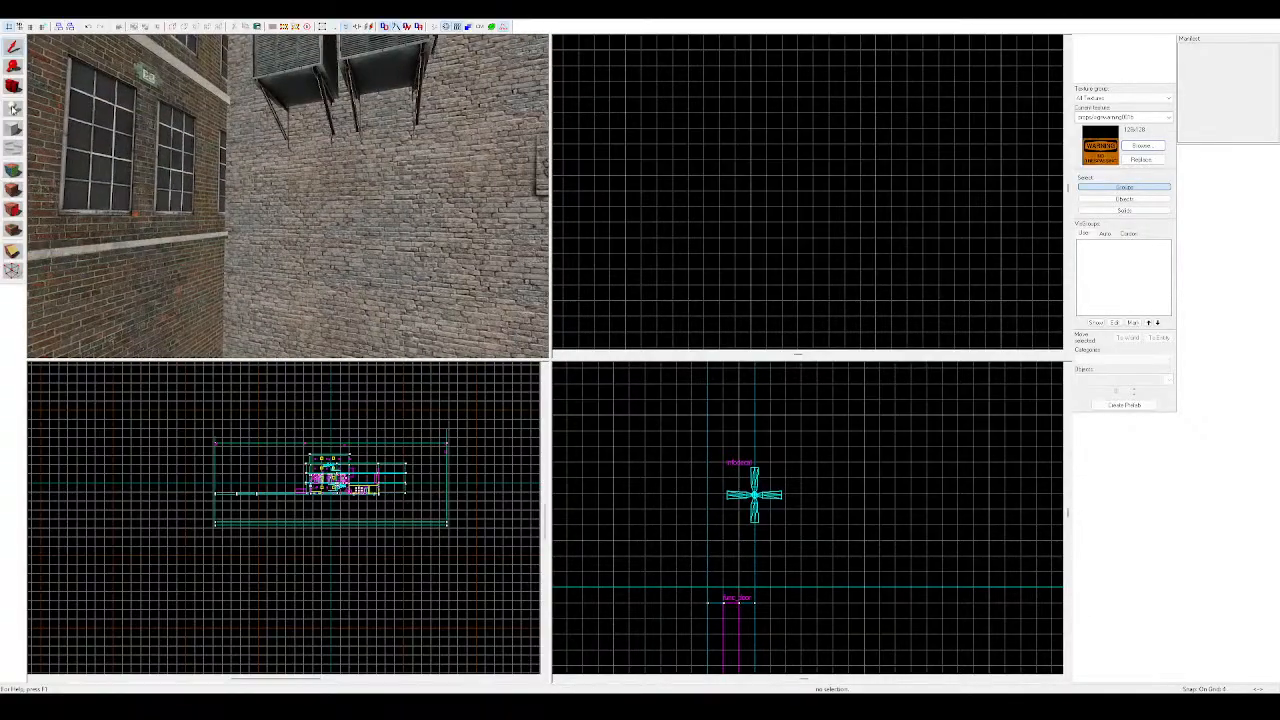
pyautogui.click(283, 78)
pyautogui.hotkey('ctrl', 'c')
pyautogui.hotkey('ctrl', 'v')
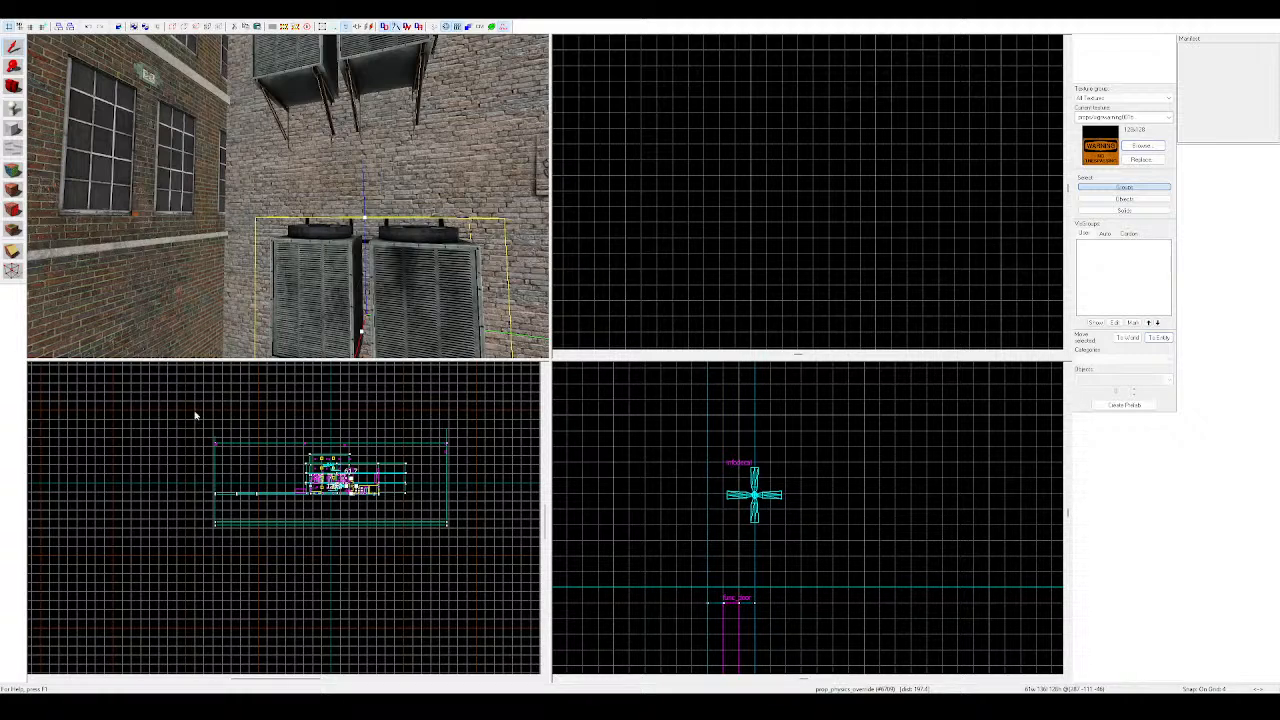
pyautogui.hotkey('ctrl', 'z')
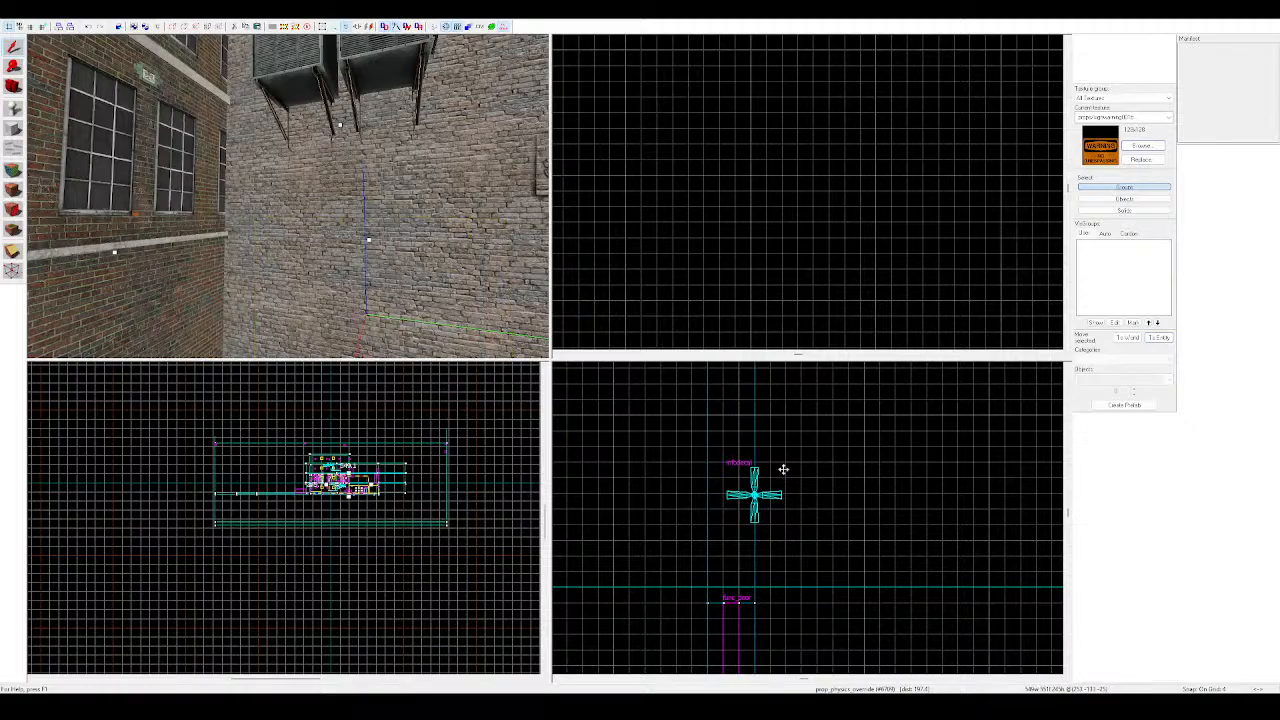
# Raise the chimney-and-antenna prop from the yard to above the building roofs
pyautogui.press('z')
pyautogui.press('s')
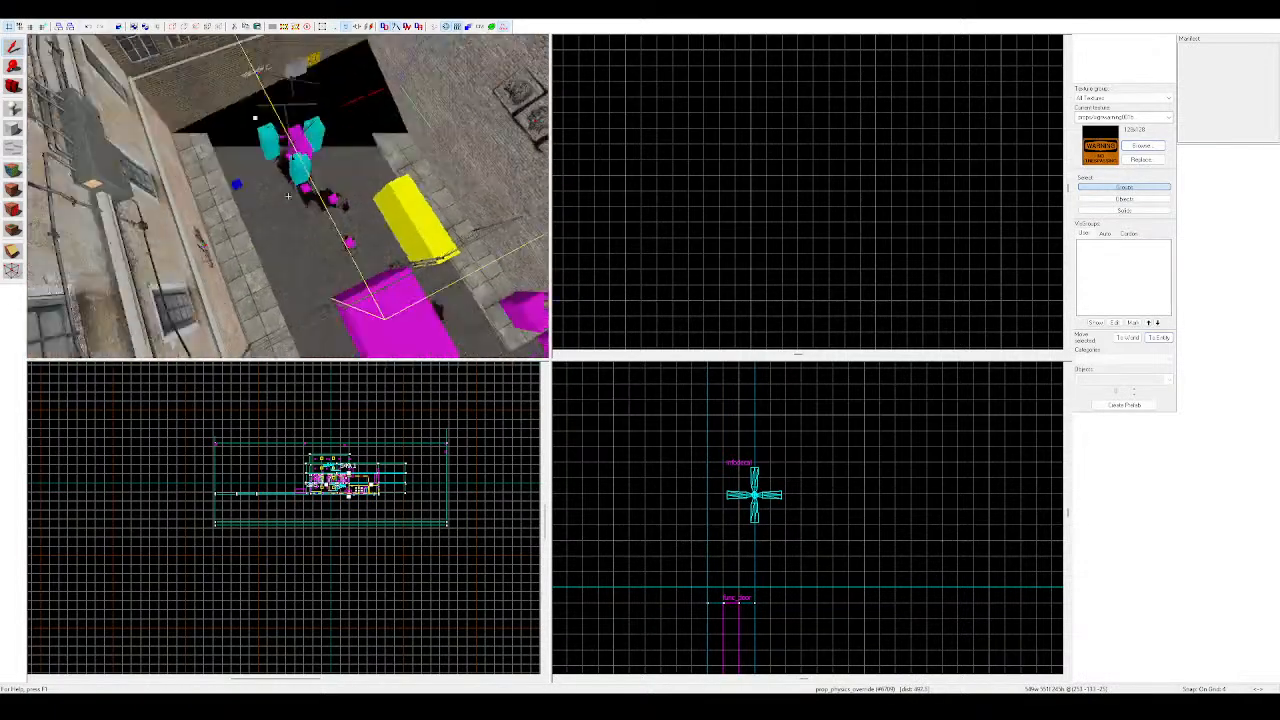
pyautogui.press('s')
pyautogui.press('w')
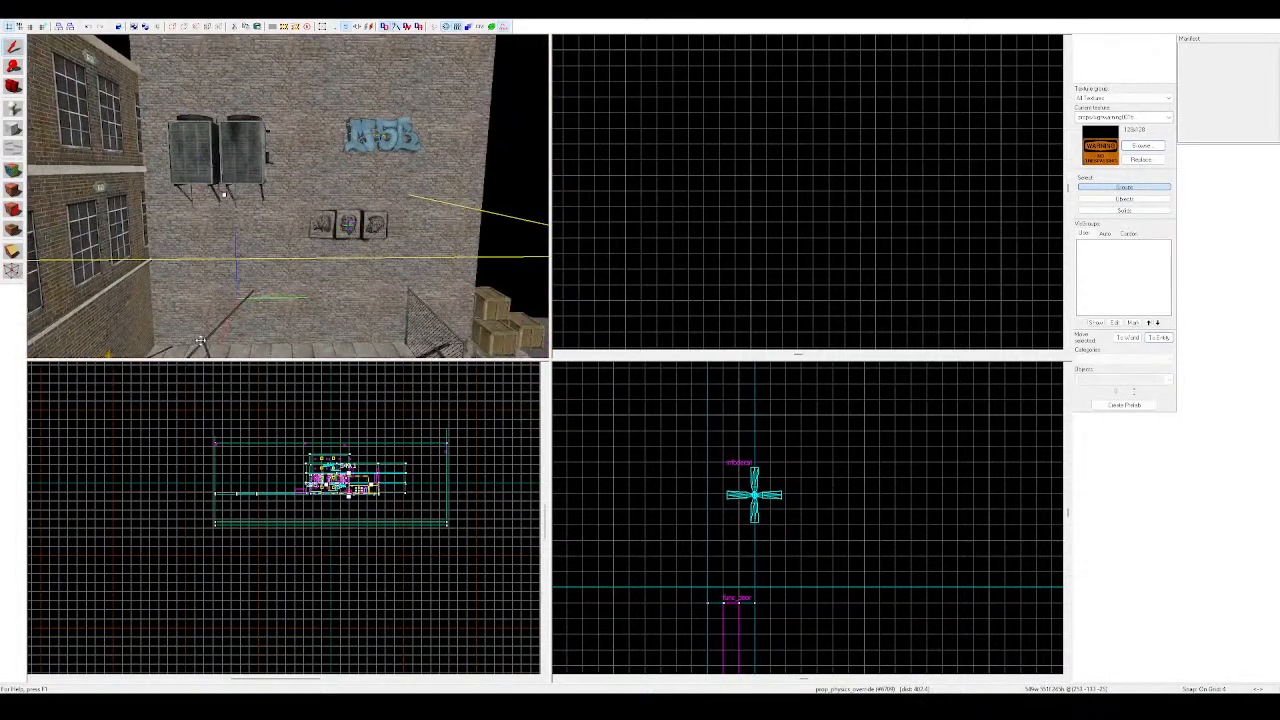
pyautogui.press('z')
pyautogui.press('z')
pyautogui.press('s')
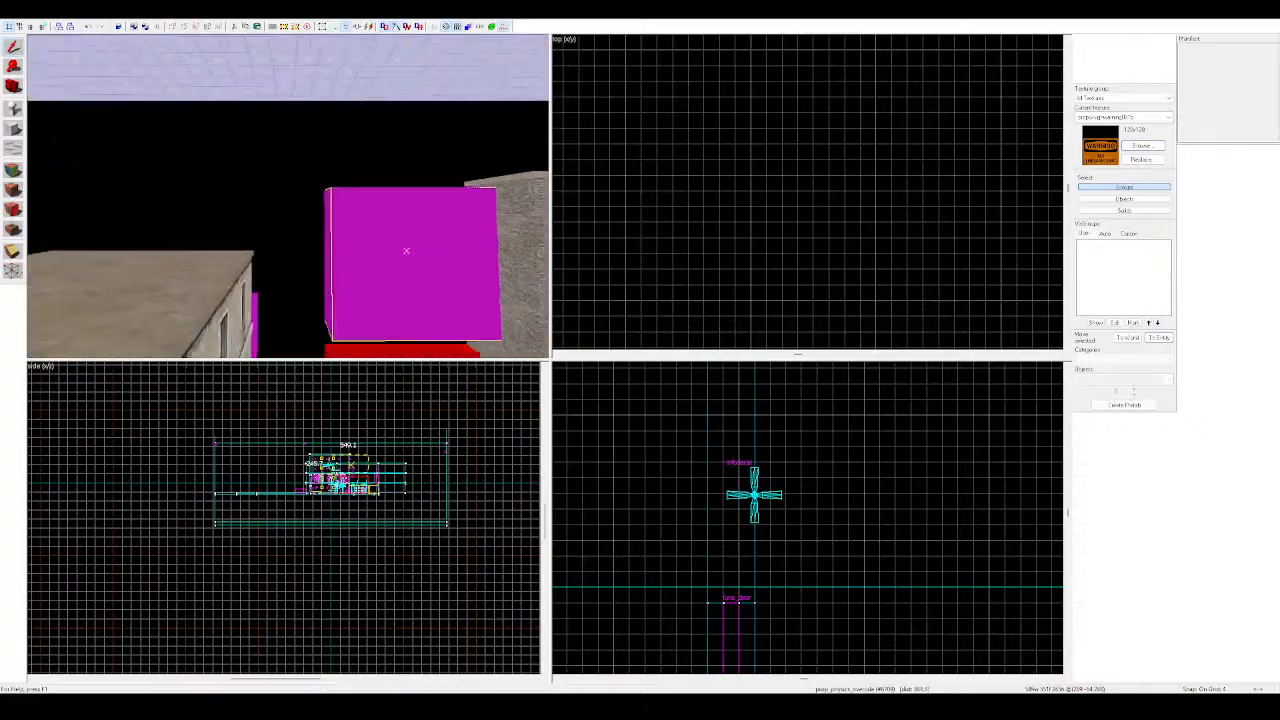
pyautogui.press('w')
pyautogui.press('z')
pyautogui.moveTo(294, 192); pyautogui.dragTo(358, 222)
pyautogui.press('z')
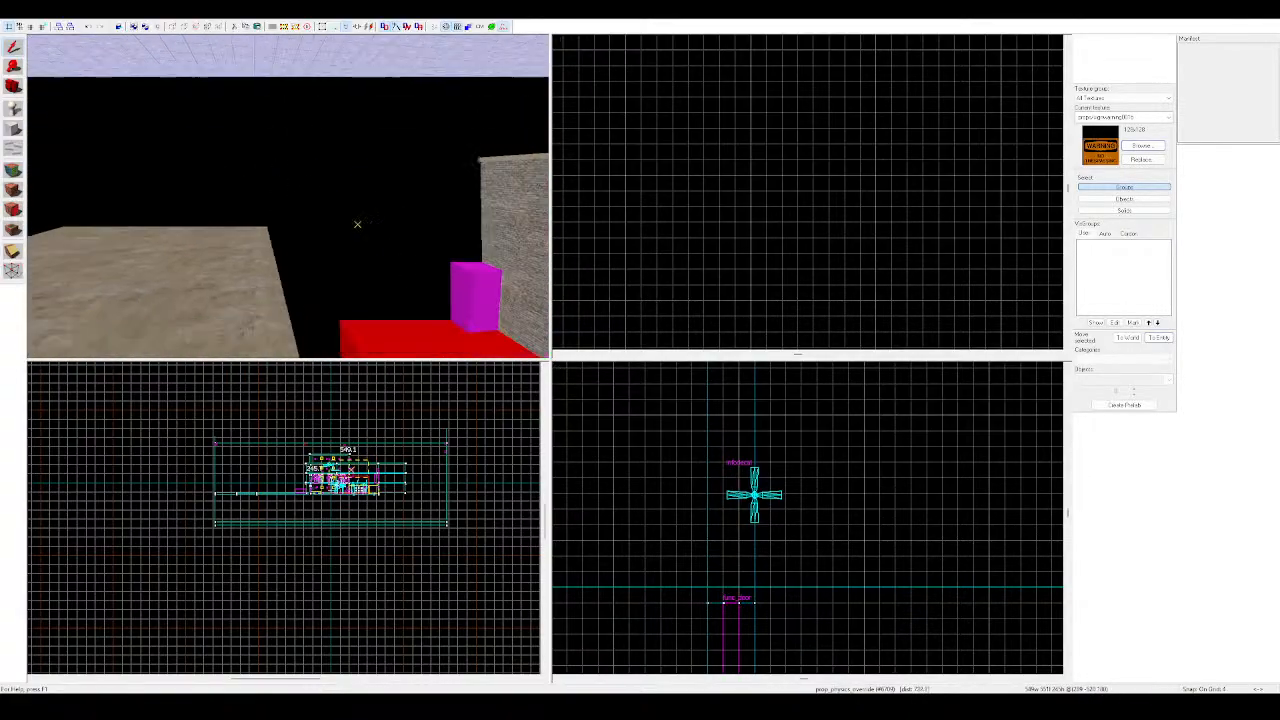
# Shift the raised chimney-and-antenna prop horizontally across the rooftops
pyautogui.press('w')
pyautogui.press('z')
pyautogui.moveTo(288, 196); pyautogui.dragTo(295, 224)
pyautogui.press('z')
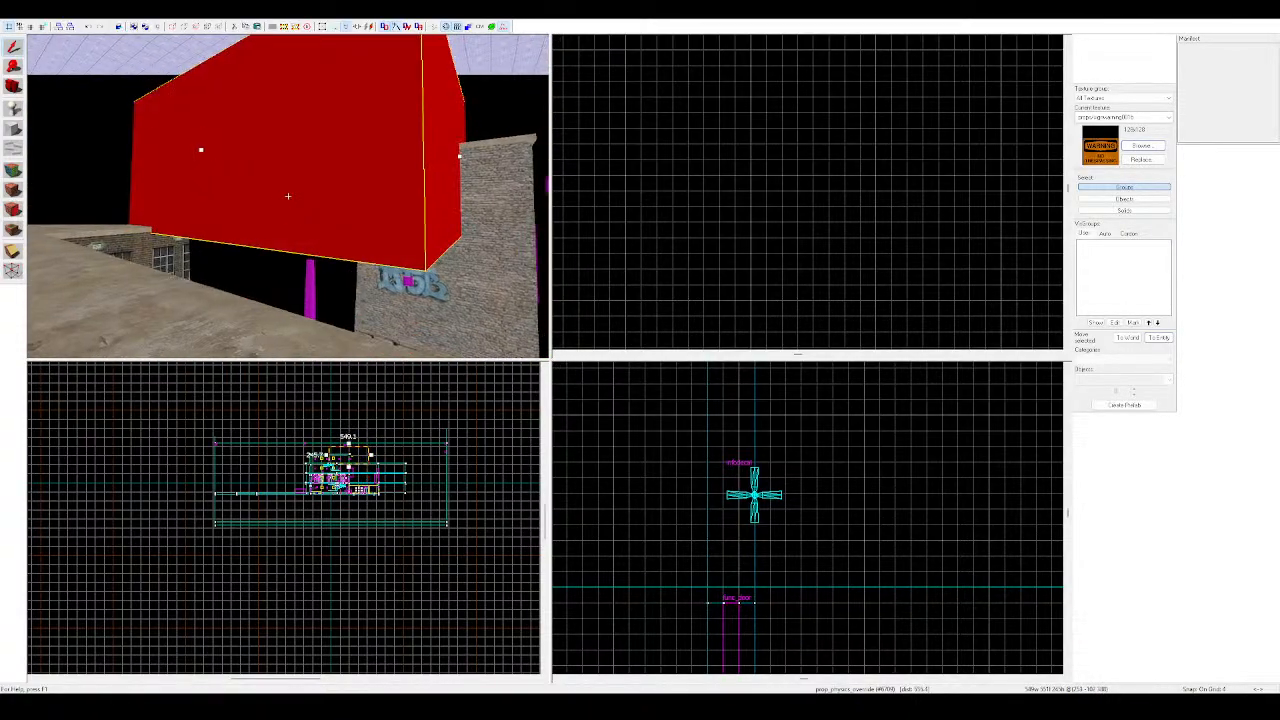
pyautogui.press('w')
pyautogui.press('z')
pyautogui.moveTo(286, 129); pyautogui.dragTo(150, 127)
pyautogui.press('z')
pyautogui.press('w')
pyautogui.press('z')
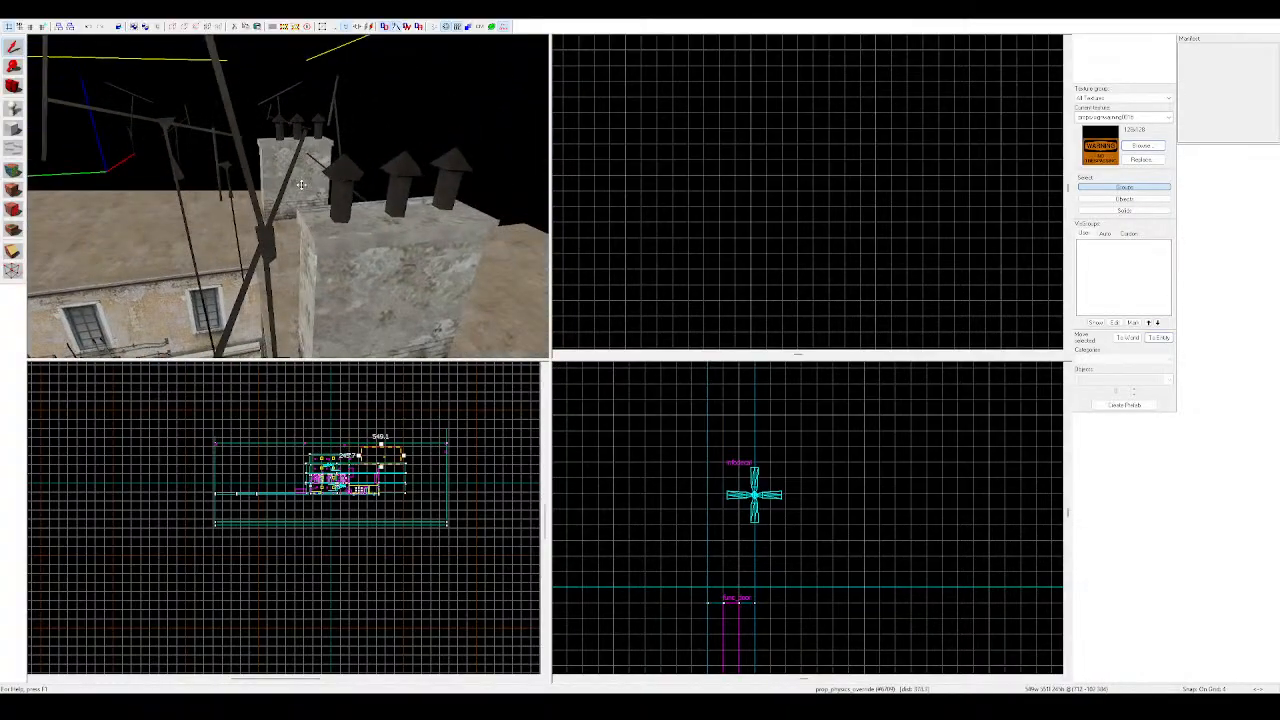
# Move the chimney-and-antenna prop over the brick building and rest its base on the flat roof
pyautogui.moveTo(300, 184)
pyautogui.mouseDown()
pyautogui.moveTo(270, 180)
pyautogui.moveTo(454, 184)
pyautogui.moveTo(451, 194)
pyautogui.moveTo(300, 168)
pyautogui.mouseUp()
pyautogui.press('z')
pyautogui.press('s')
pyautogui.press('w')
pyautogui.press('z')
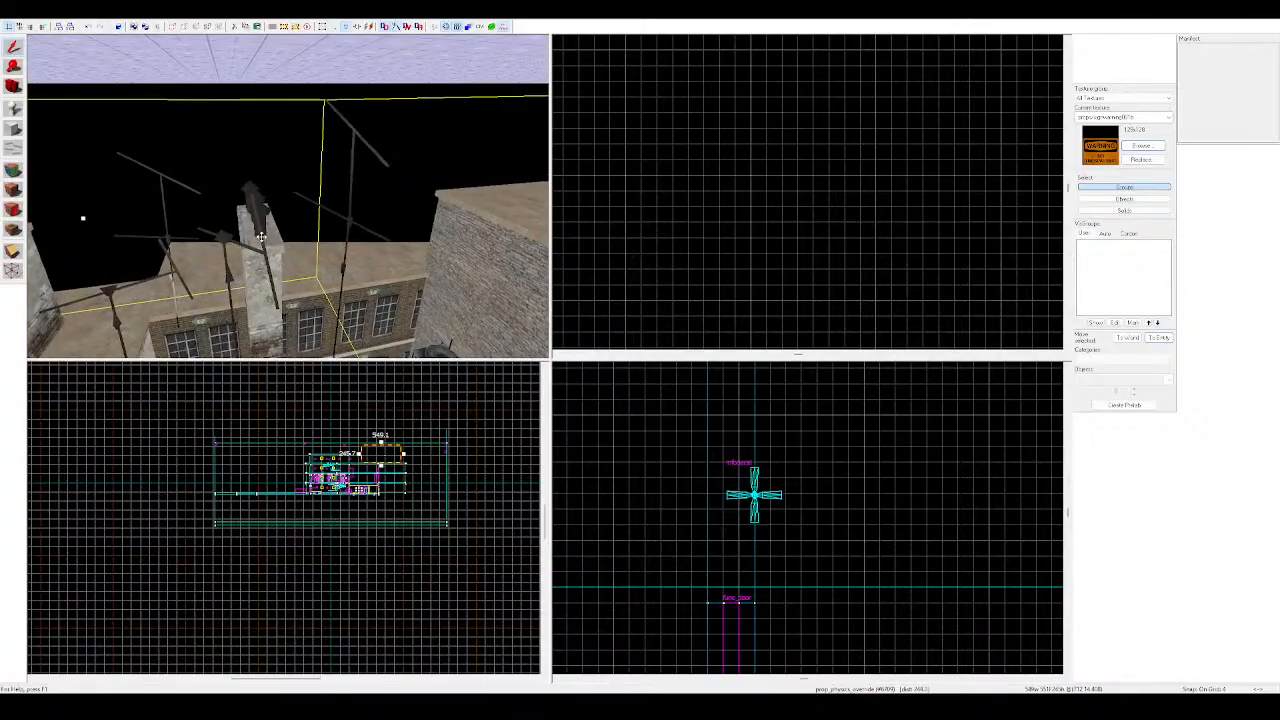
pyautogui.moveTo(261, 234); pyautogui.dragTo(388, 190)
pyautogui.scroll(10, 367, 463)
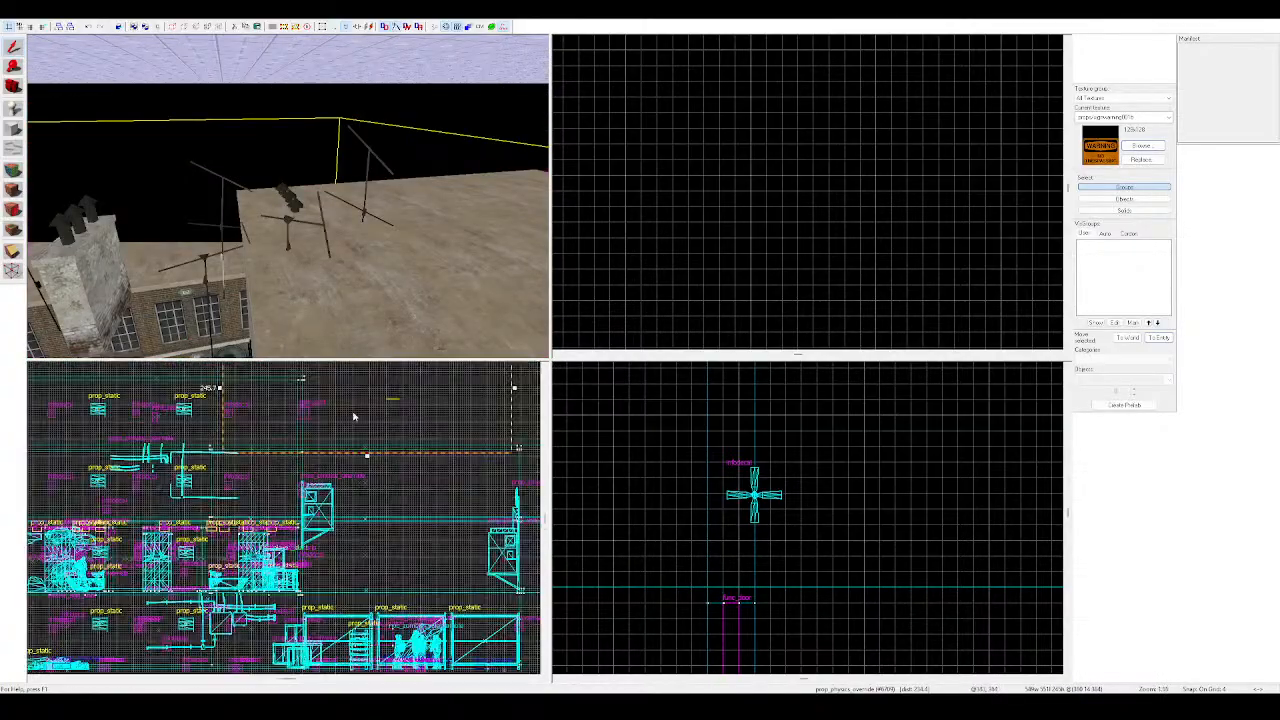
pyautogui.moveTo(354, 417); pyautogui.dragTo(470, 548, button='middle')
pyautogui.moveTo(470, 548); pyautogui.dragTo(268, 440)
# Check the chimney-and-antenna prop against the roof edges, fine-tune its position, and deselect it
pyautogui.press('z')
pyautogui.press('s')
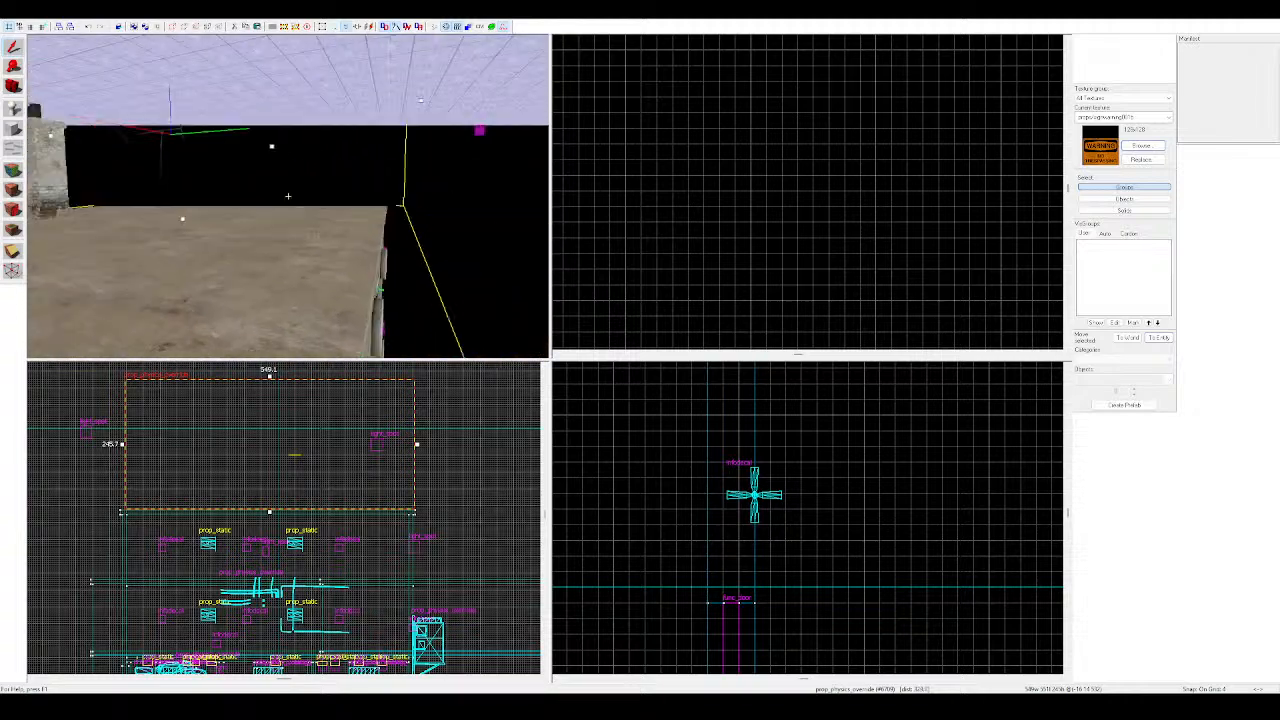
pyautogui.press('s')
pyautogui.press('w')
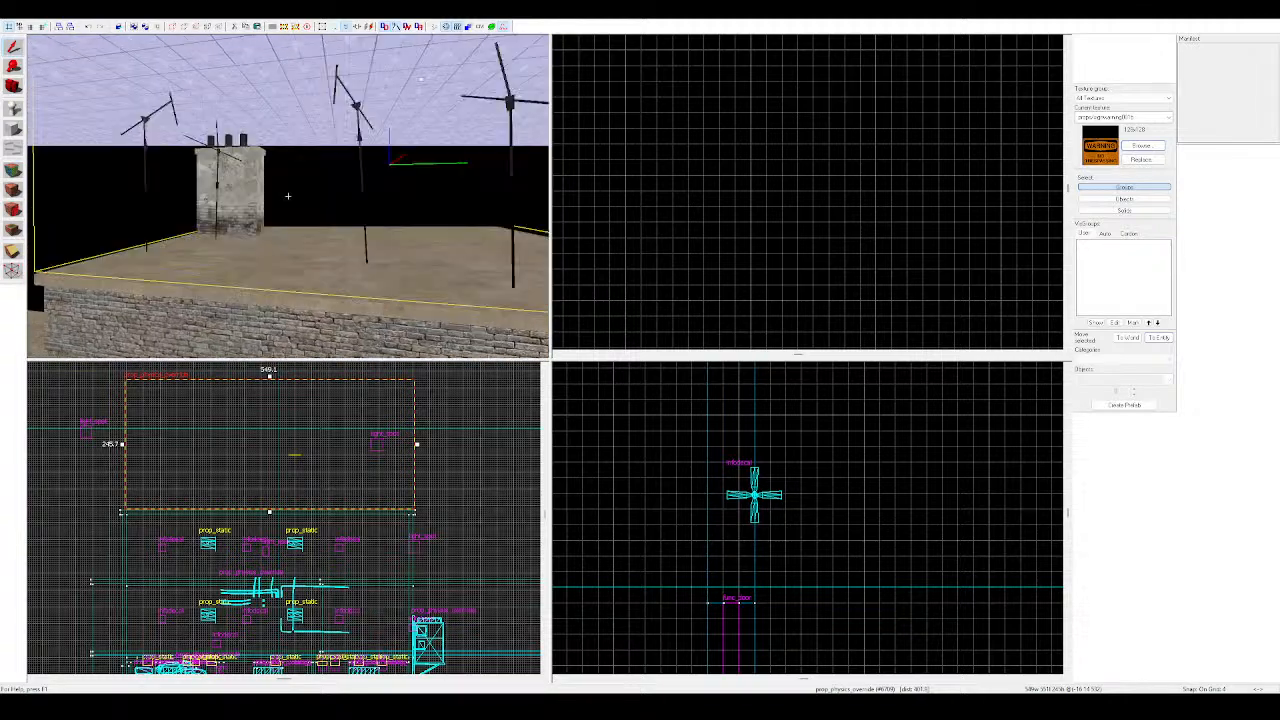
pyautogui.press('a')
pyautogui.press('z')
pyautogui.moveTo(229, 188); pyautogui.dragTo(230, 203)
pyautogui.press('z')
pyautogui.press('Escape')
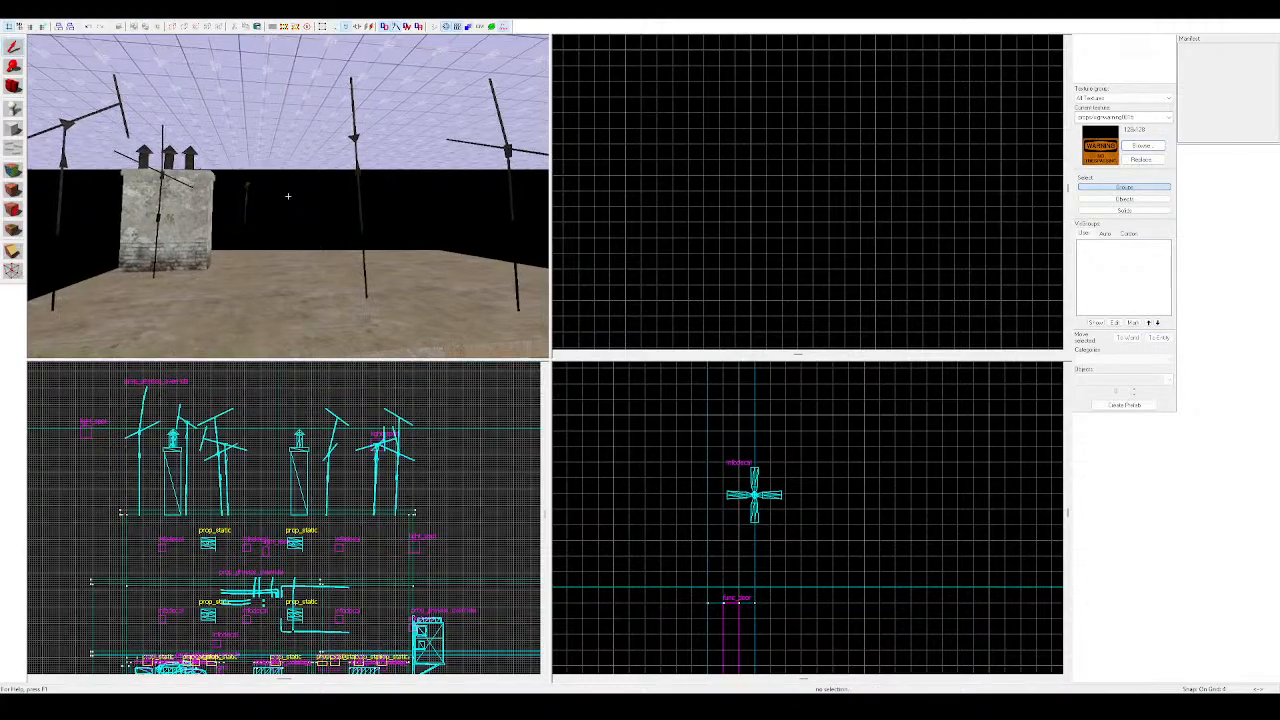
# Place an entity on the corrugated metal wall above the grate and change its class to npc_combine_camera
pyautogui.press('d')
pyautogui.press('d')
pyautogui.press('w')
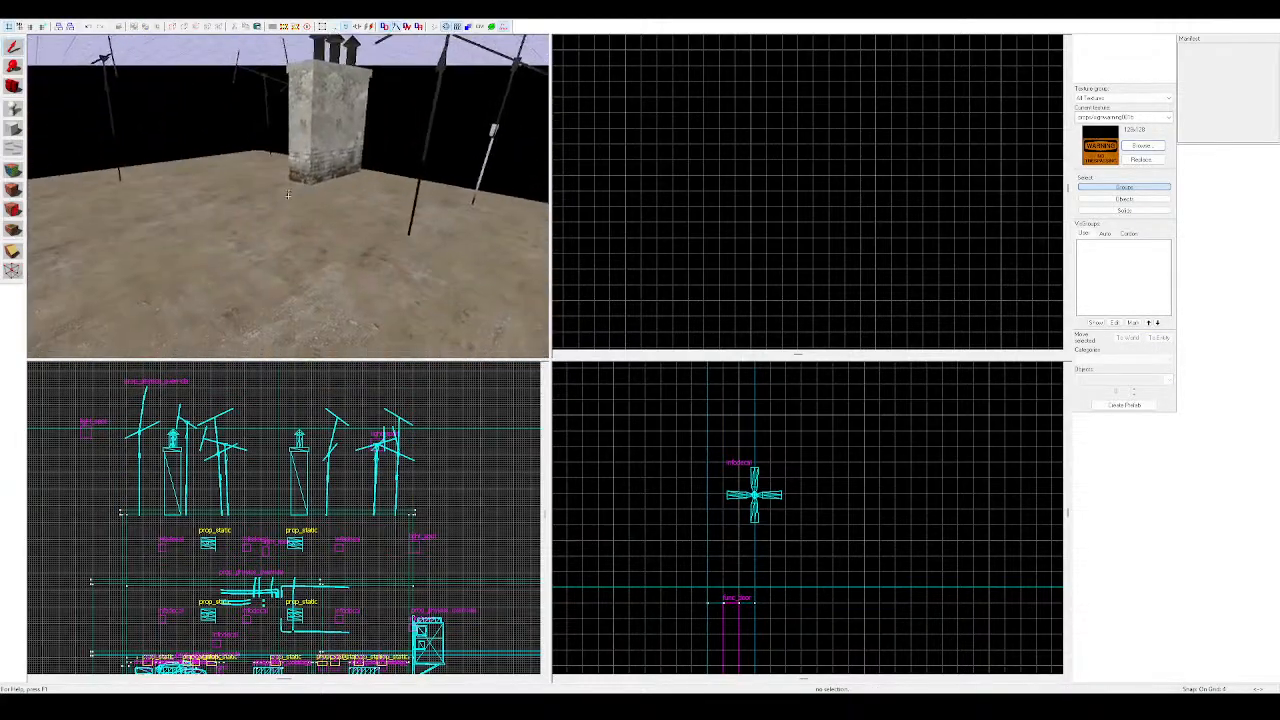
pyautogui.press('w')
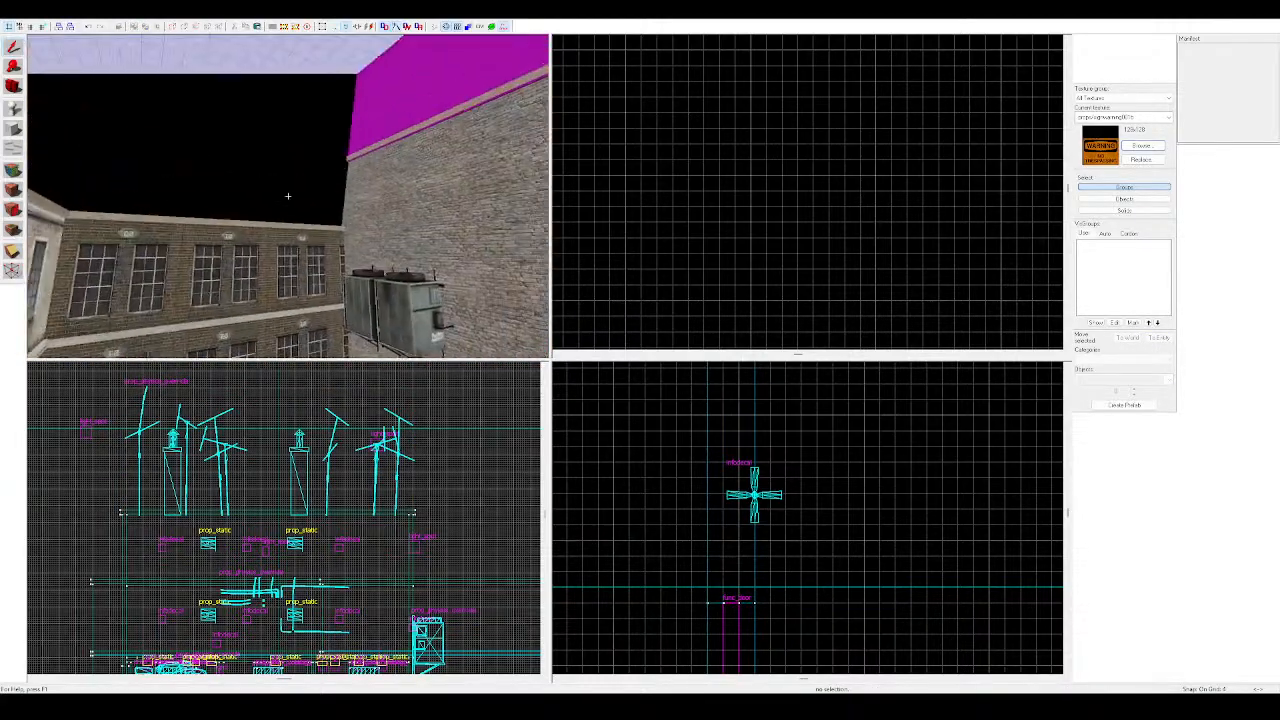
pyautogui.press('w')
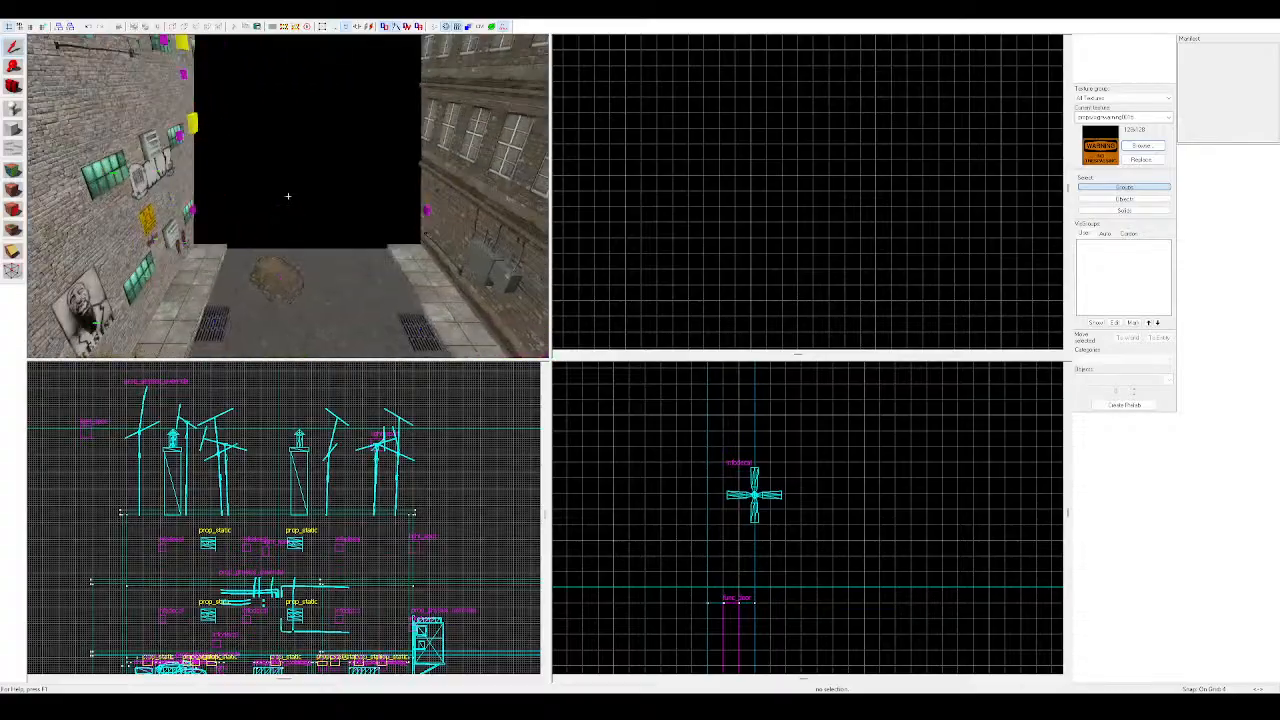
pyautogui.press('w')
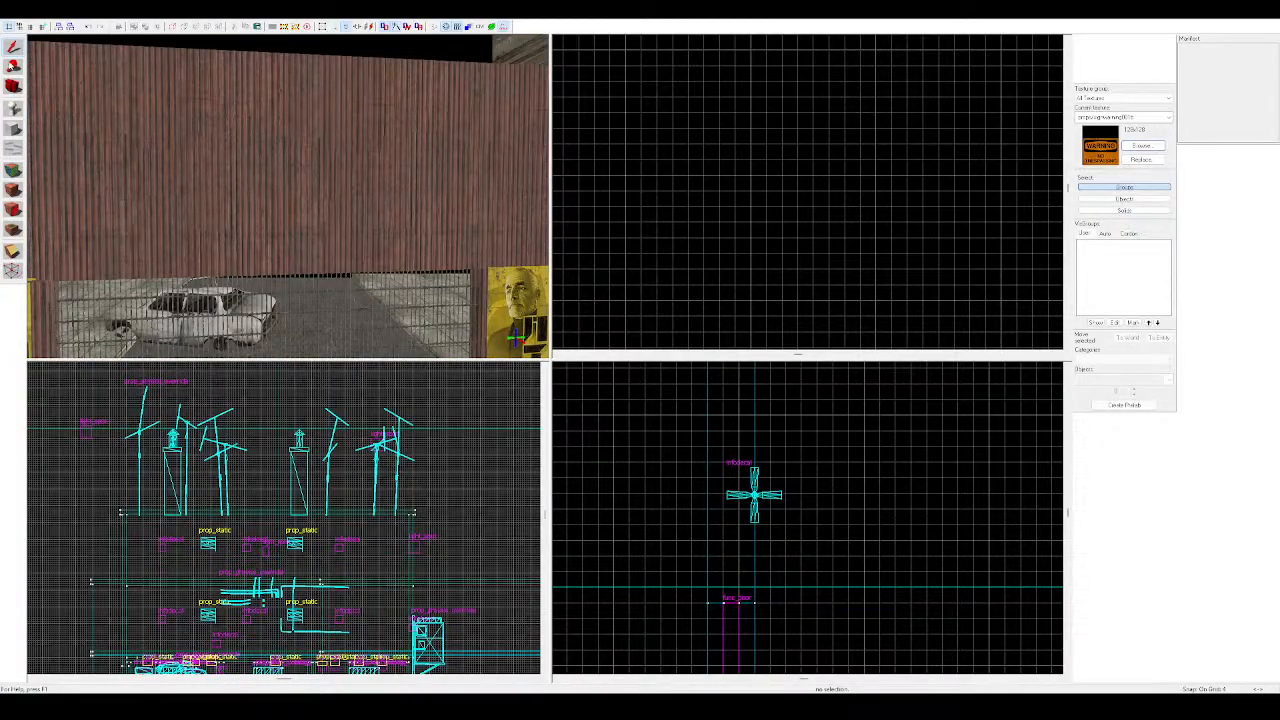
pyautogui.click(14, 108)
pyautogui.click(300, 140)
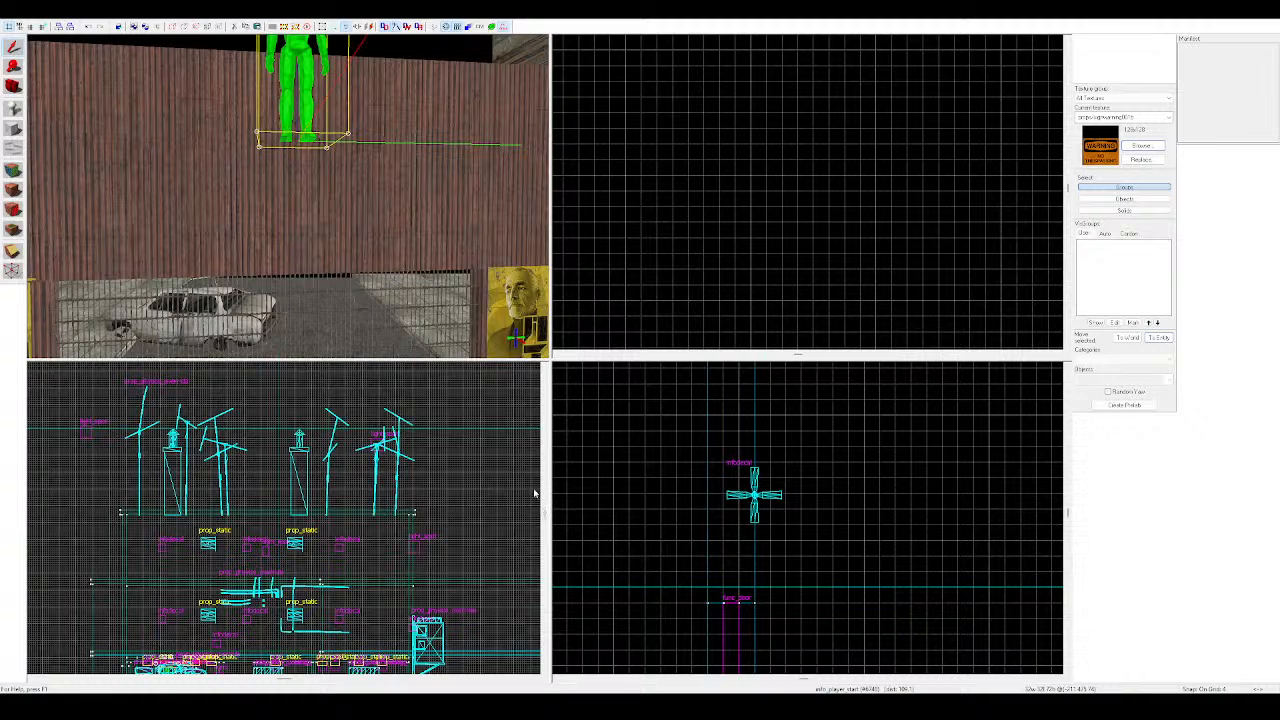
pyautogui.click(793, 471)
pyautogui.press('z')
pyautogui.press('s')
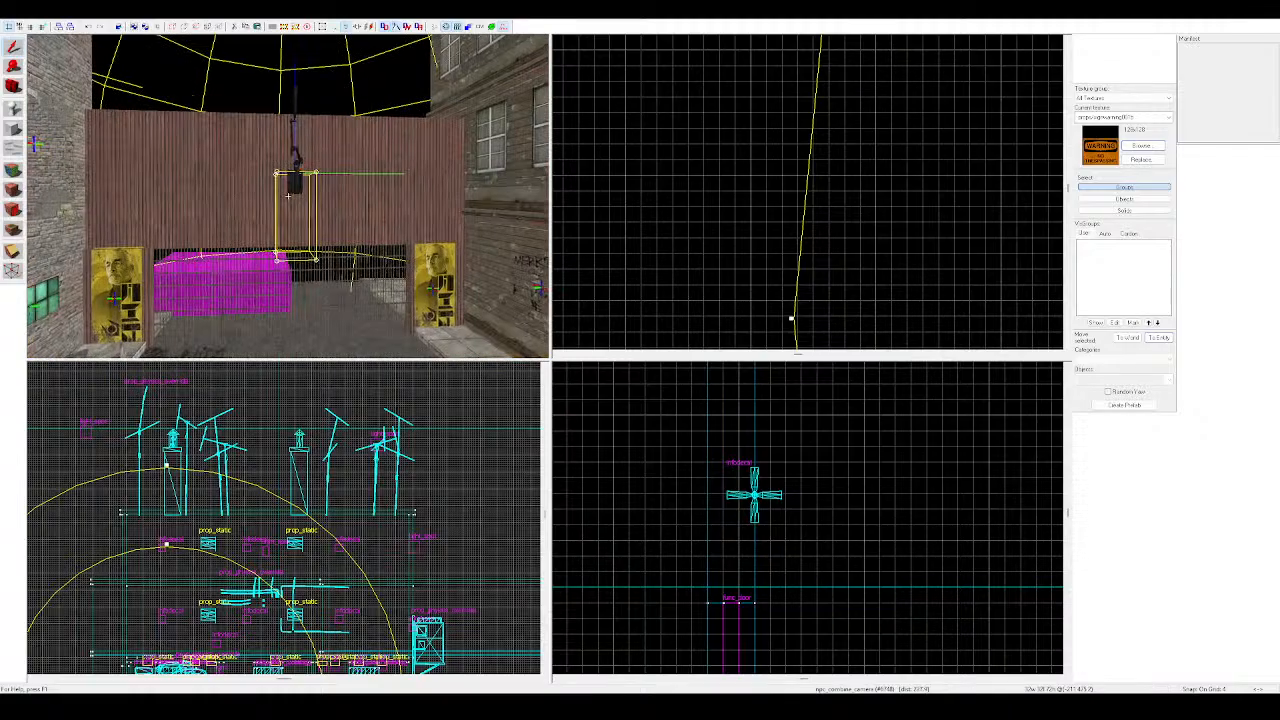
# Lower the combine camera and move it out in front of the metal wall
pyautogui.press('w')
pyautogui.press('s')
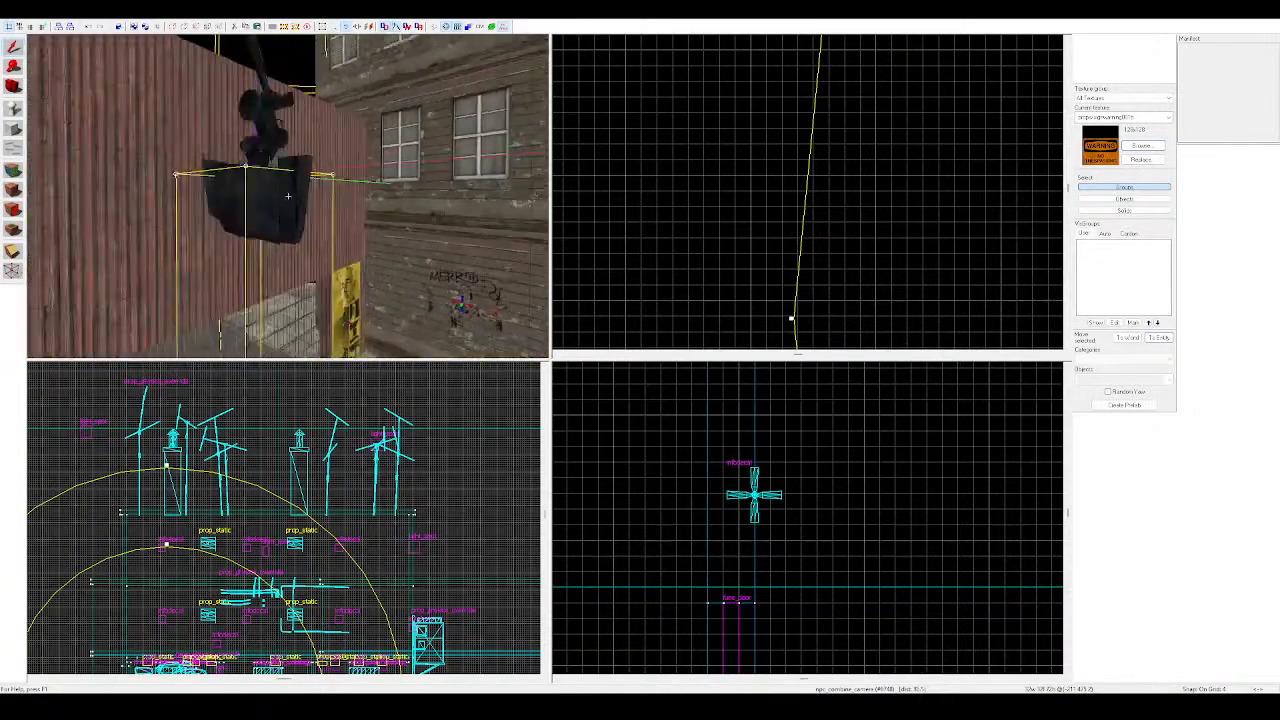
pyautogui.press('z')
pyautogui.moveTo(288, 196); pyautogui.dragTo(251, 281)
pyautogui.press('z')
pyautogui.press('z')
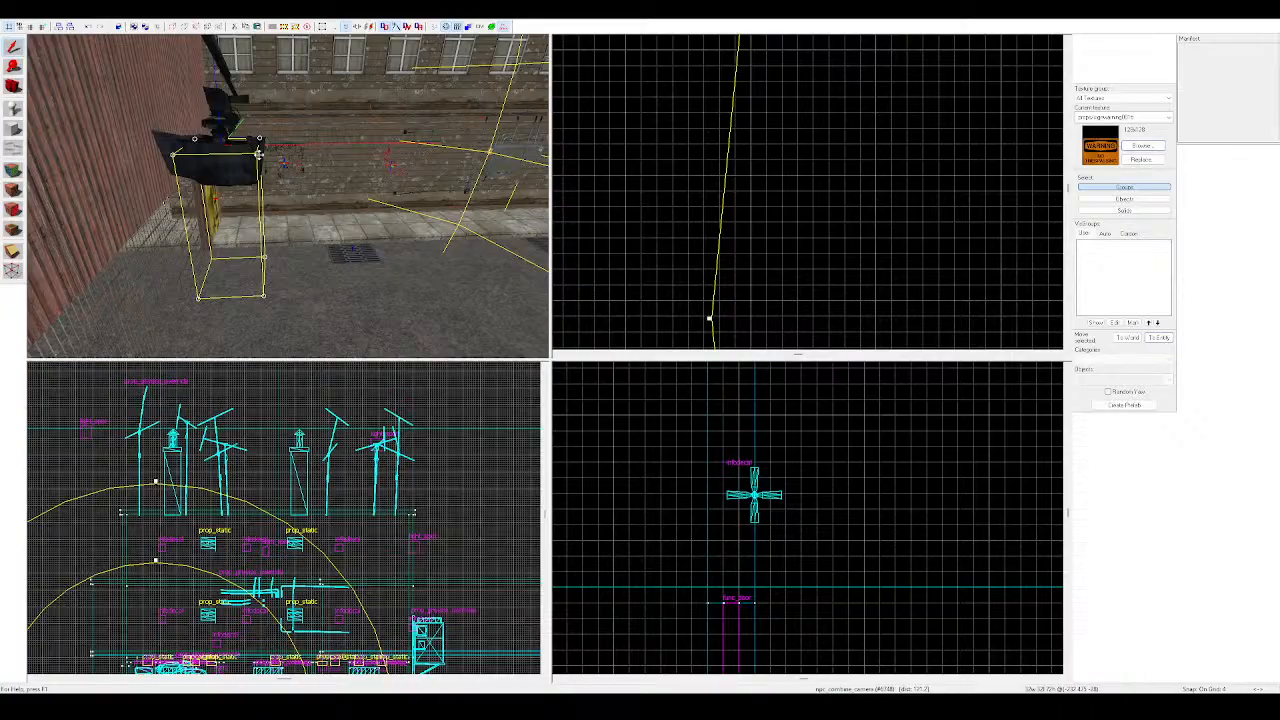
# Rotate the combine camera sideways so its arm extends horizontally from the metal wall, and deselect it
pyautogui.click(254, 156)
pyautogui.click(248, 154)
pyautogui.moveTo(248, 154)
pyautogui.mouseDown()
pyautogui.moveTo(210, 149)
pyautogui.moveTo(267, 154)
pyautogui.mouseUp()
pyautogui.press('Escape')
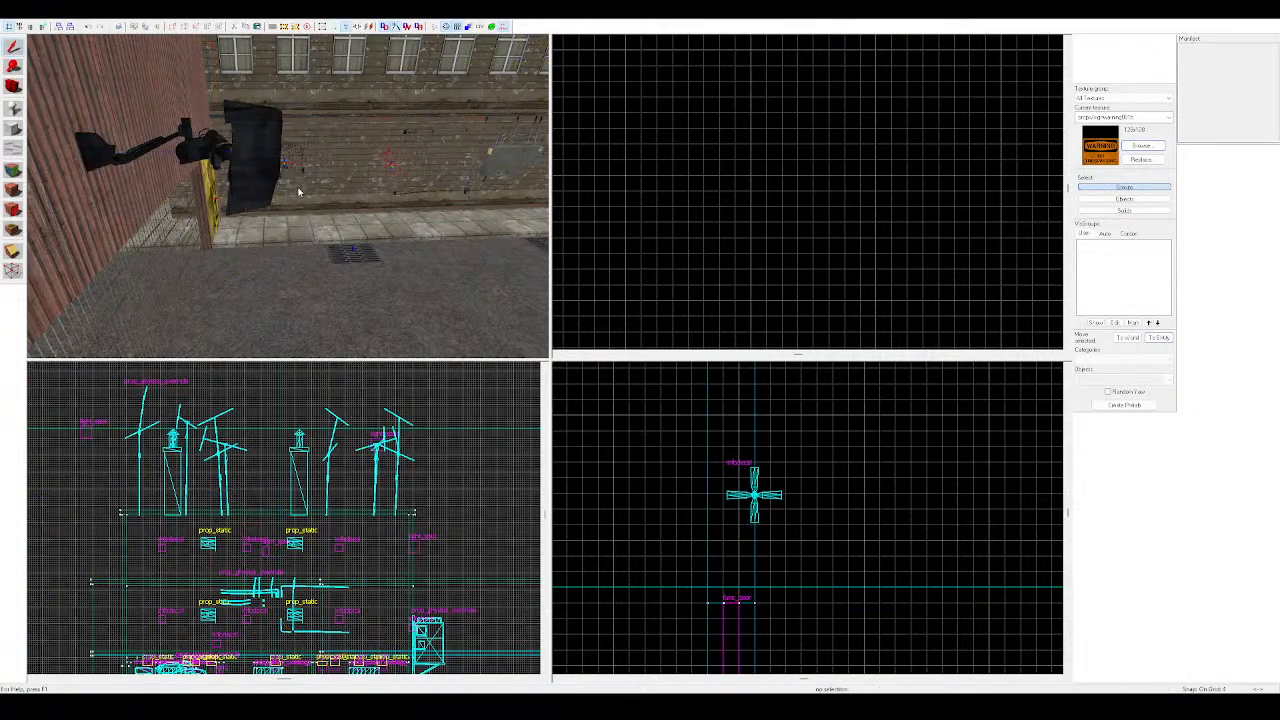
# Nudge the combine camera sideways along the metal wall, deselect it, and check its placement above the grate
pyautogui.press('z')
pyautogui.press('d')
pyautogui.press('s')
pyautogui.press('z')
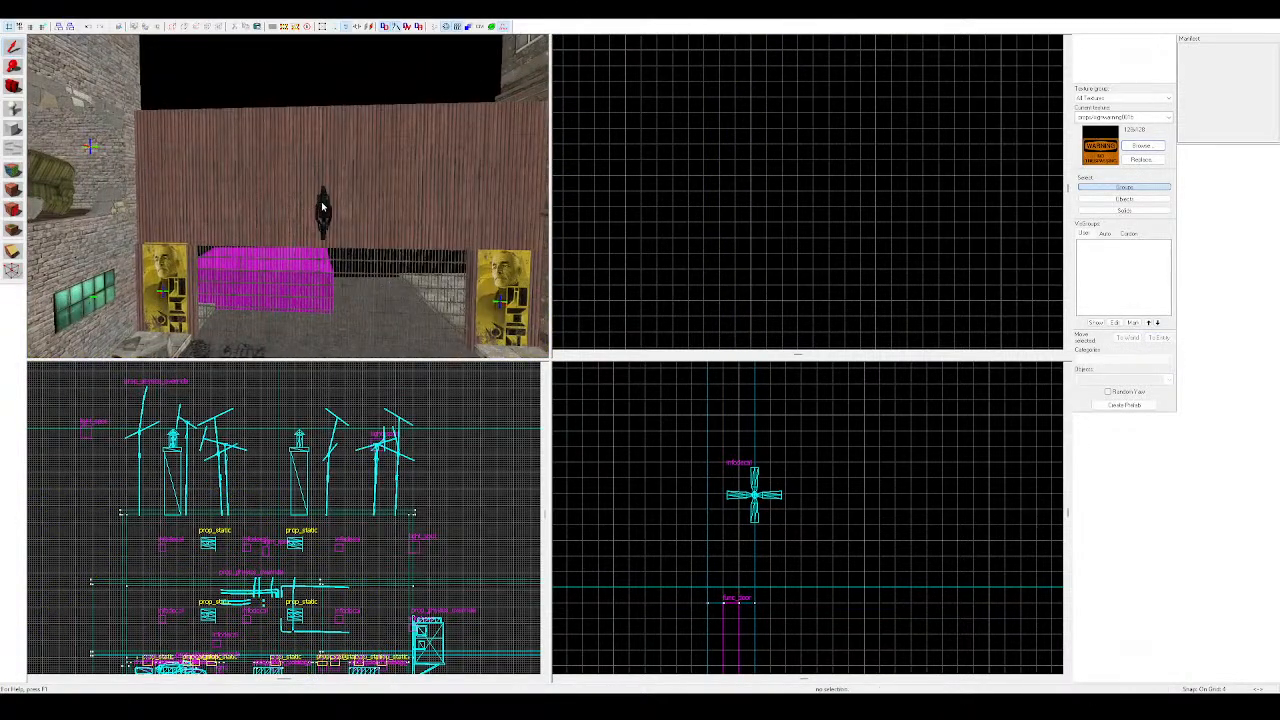
pyautogui.click(323, 208)
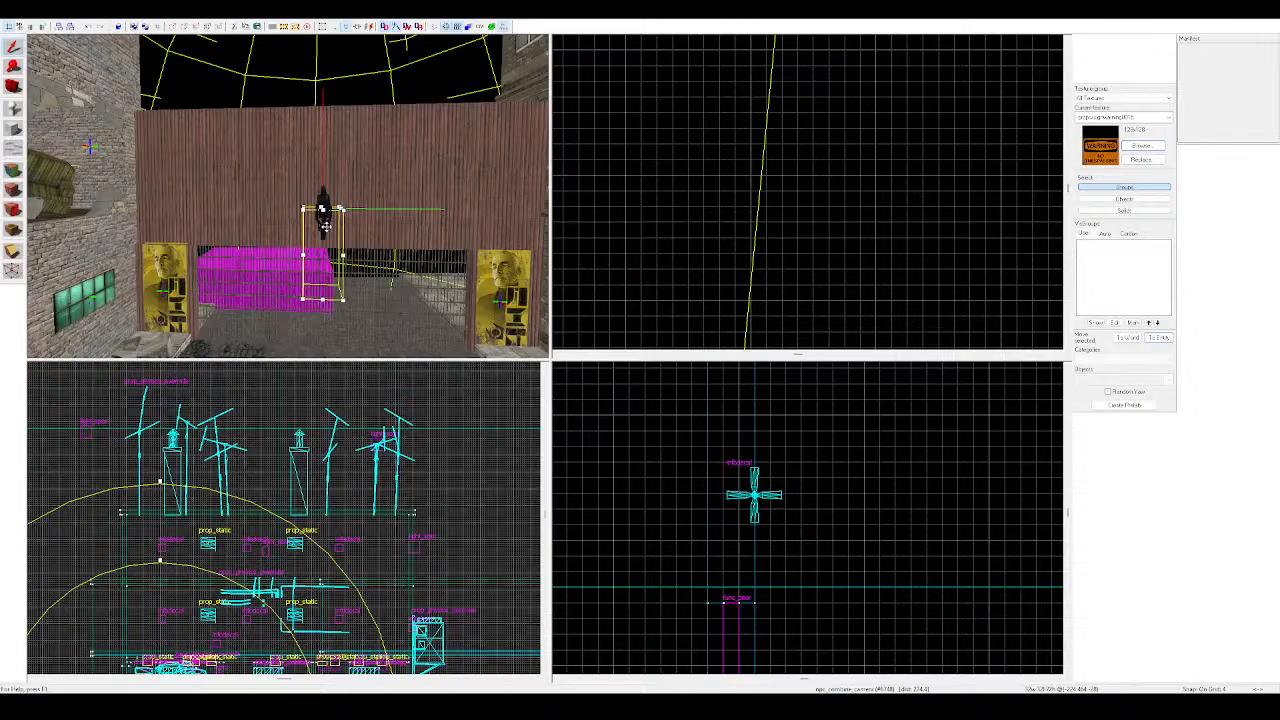
pyautogui.moveTo(324, 213); pyautogui.dragTo(330, 214)
pyautogui.press('Escape')
pyautogui.press('z')
pyautogui.press('a')
pyautogui.press('w')
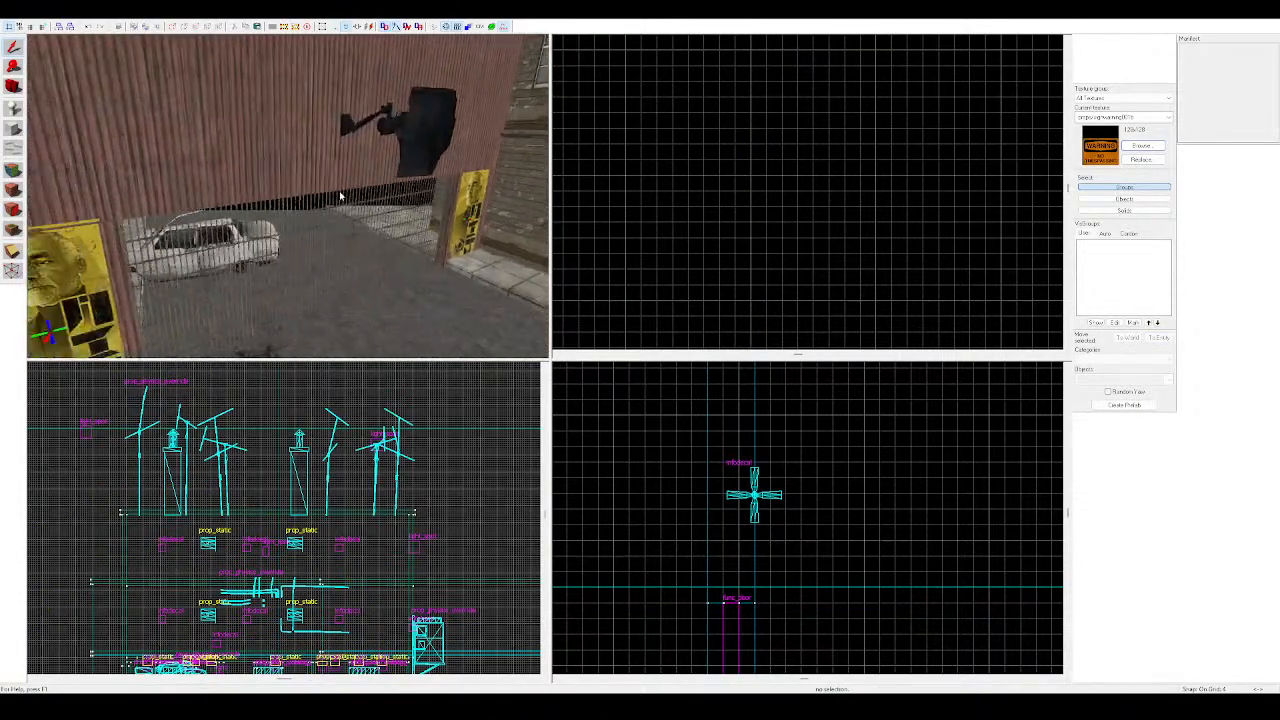
pyautogui.press('z')
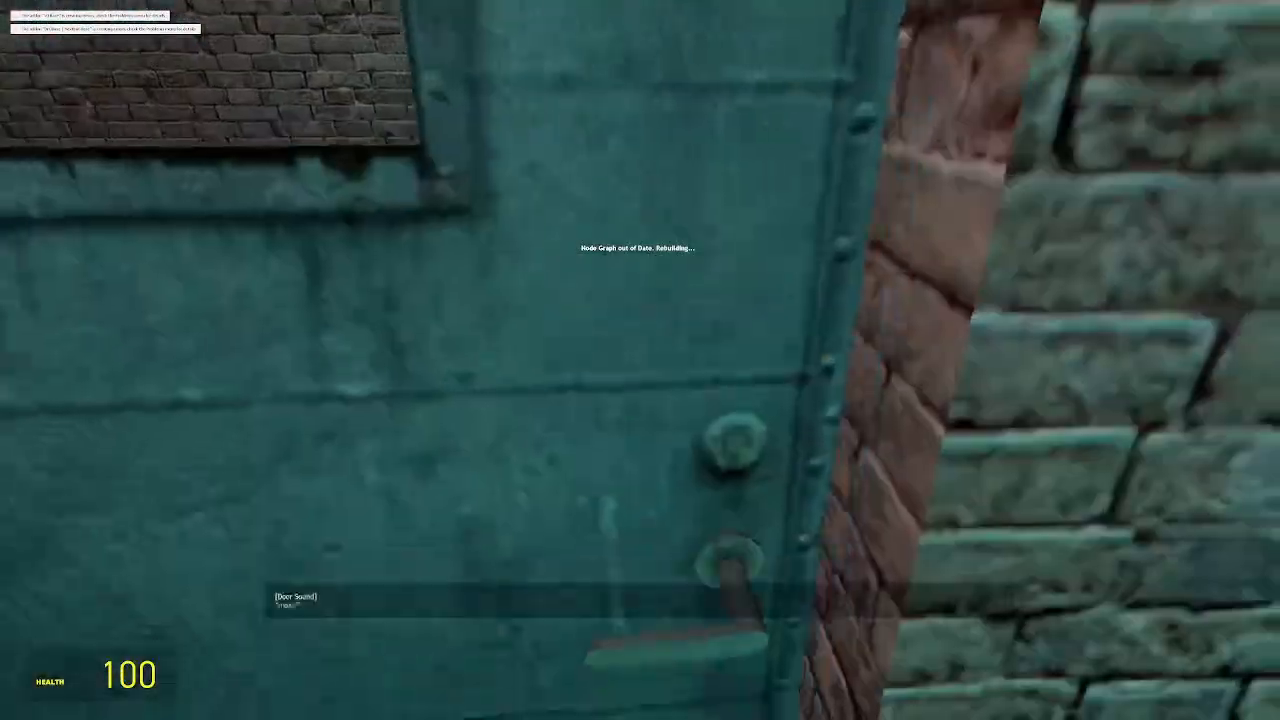
# Walk through the building to the yard in-game, examine how the combine camera sits on the metal wall, and return to the editor
pyautogui.press('w')
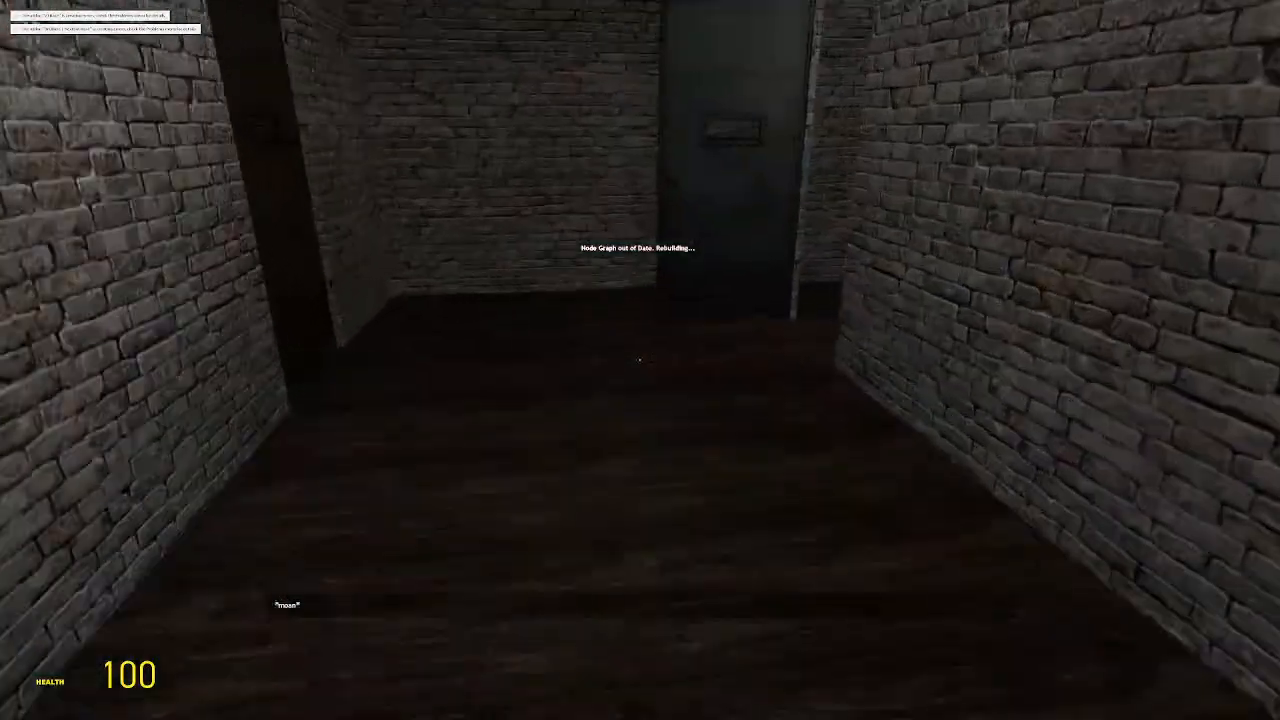
pyautogui.press('w')
pyautogui.press('w')
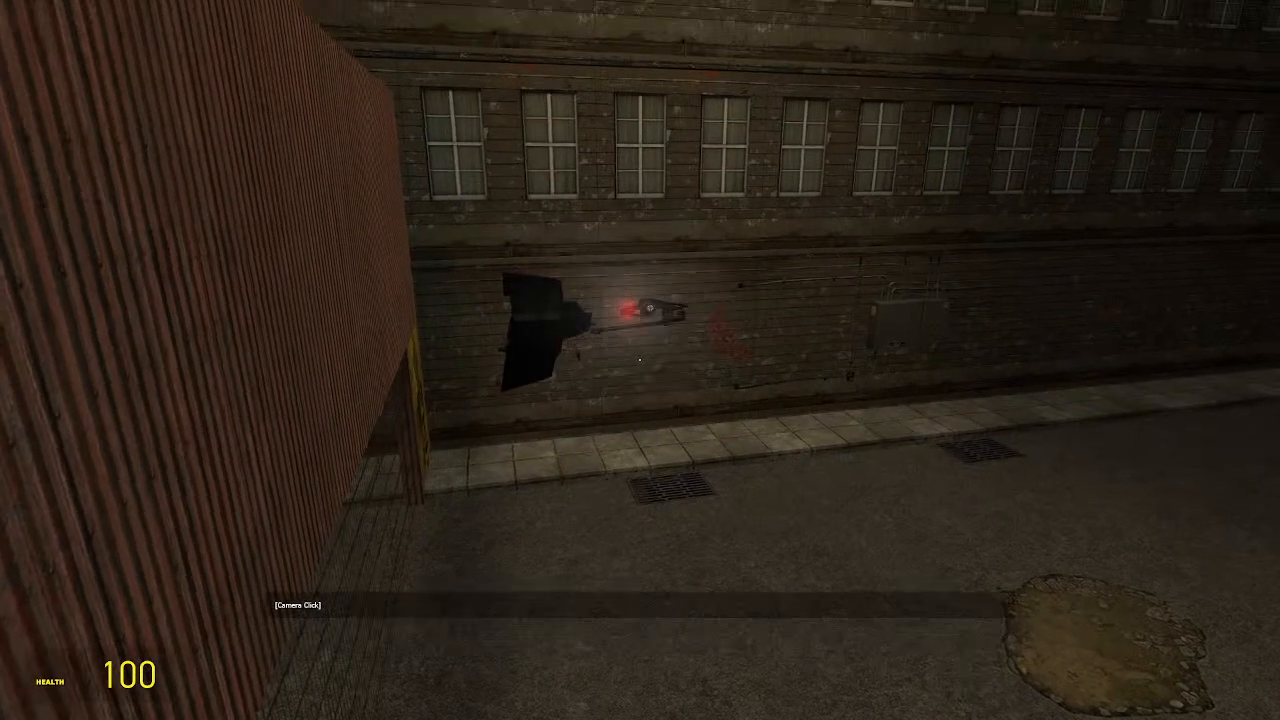
pyautogui.press('Escape')
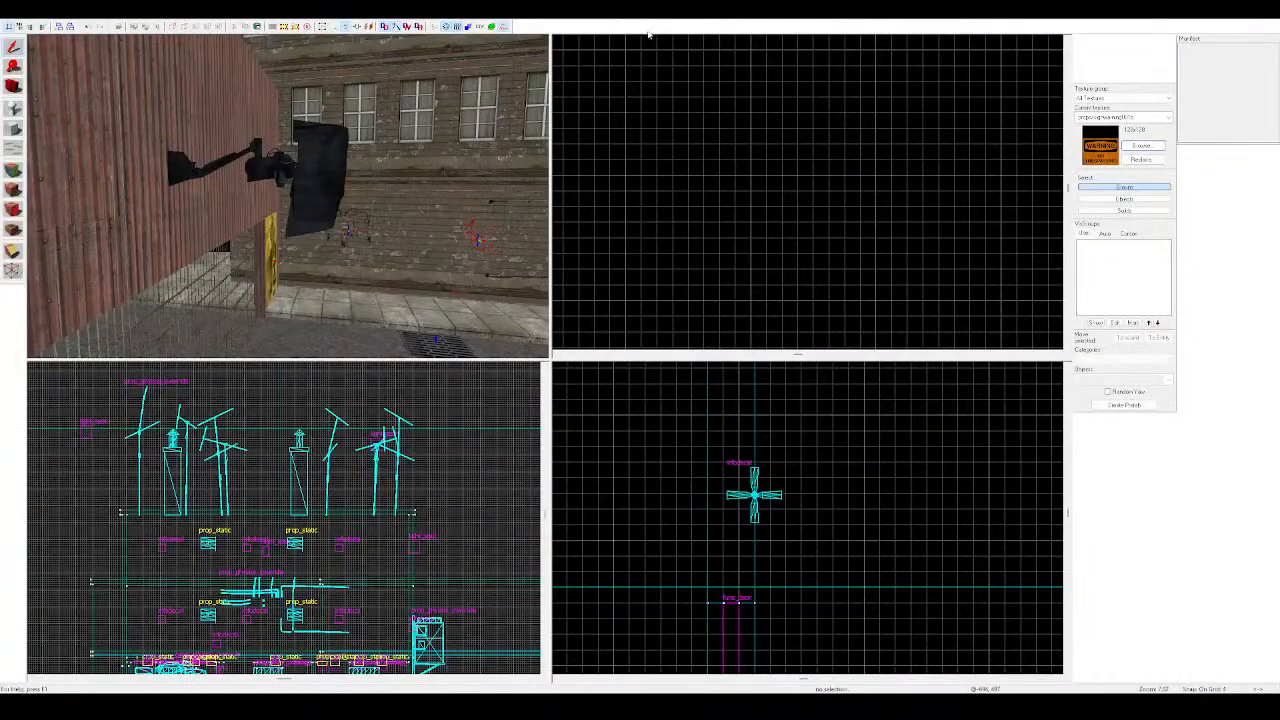
# Push the combine camera back through the metal wall to correct its mounting position, and deselect it
pyautogui.click(340, 182)
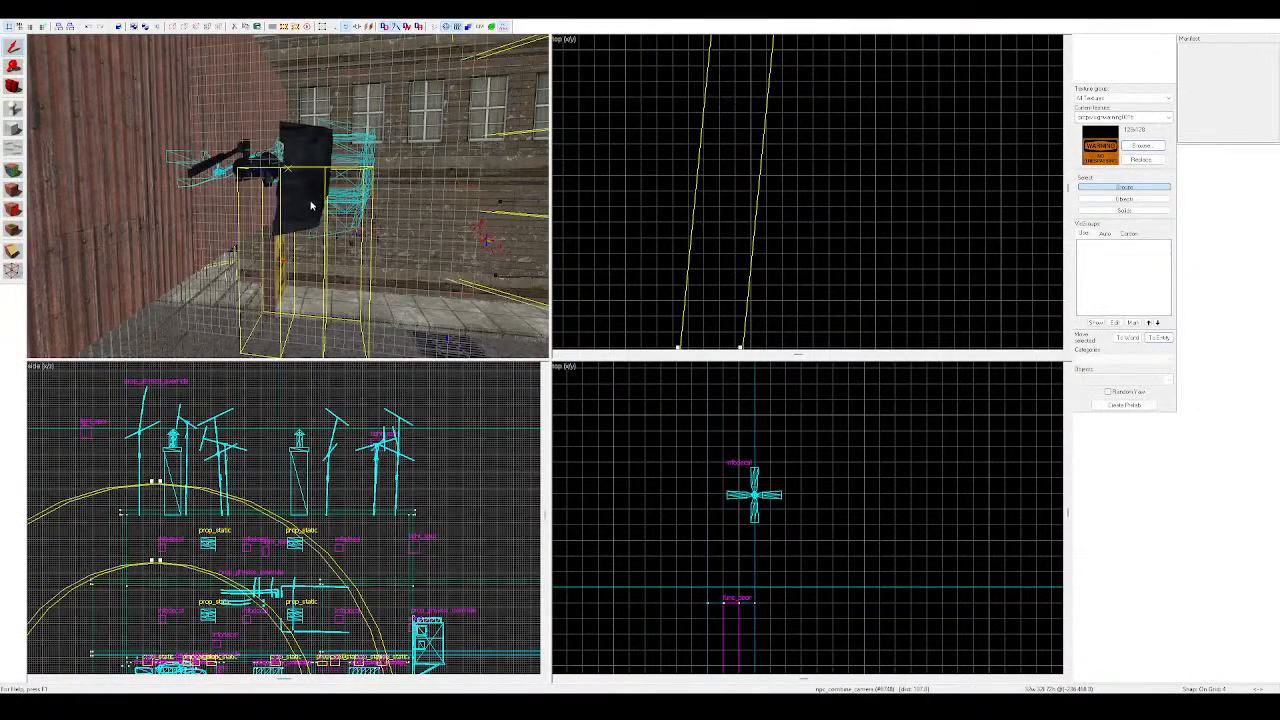
pyautogui.moveTo(249, 199); pyautogui.dragTo(209, 194)
pyautogui.press('z')
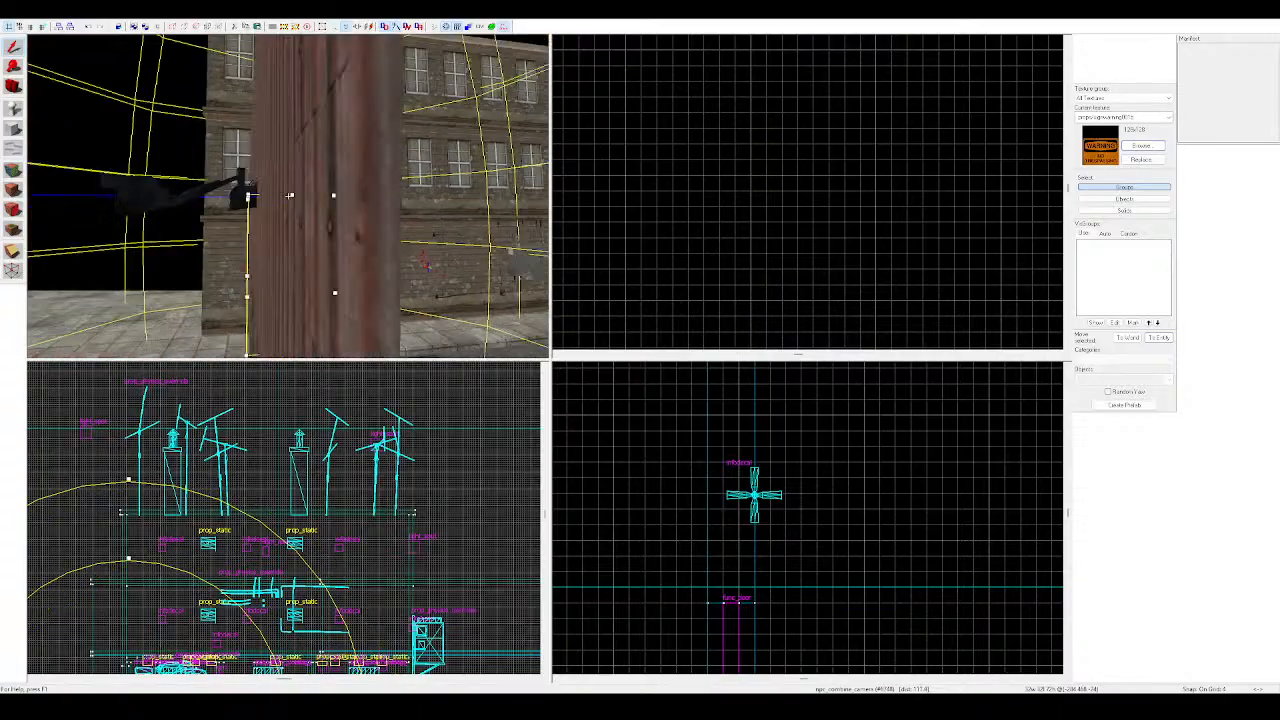
pyautogui.press('z')
pyautogui.press('Escape')
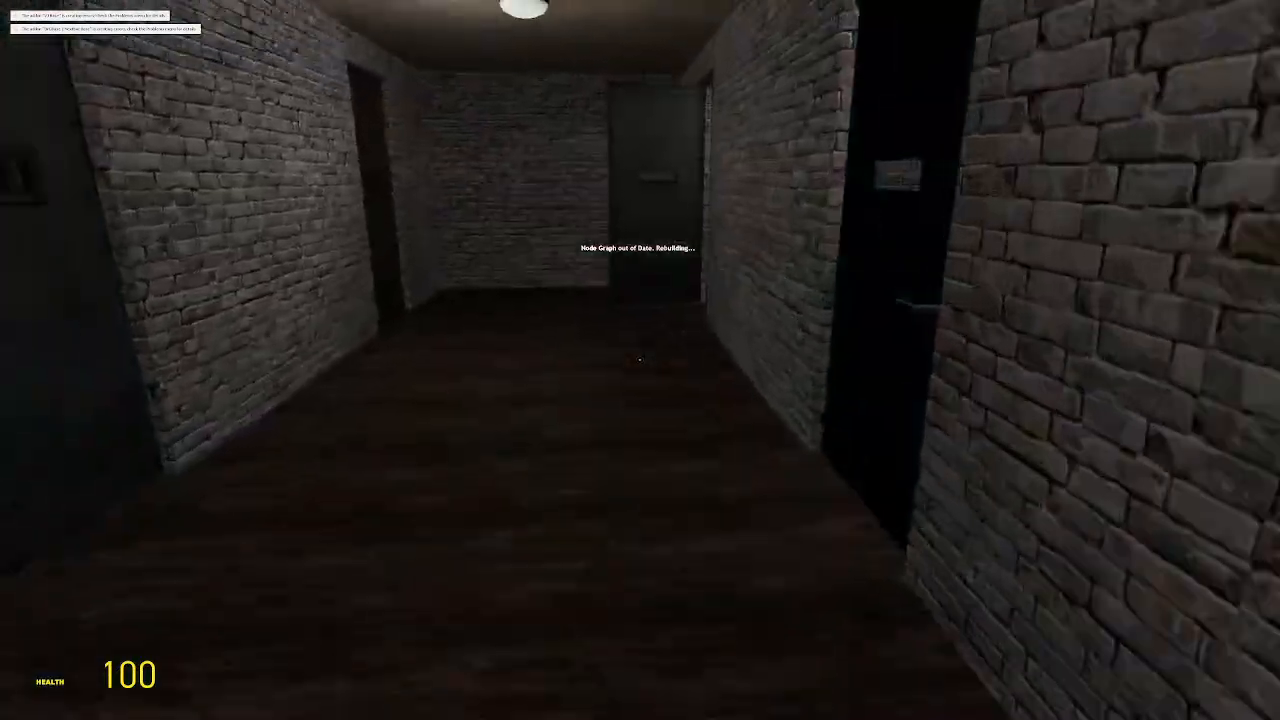
# Walk through the building's rooms in-game and look out at the repositioned combine camera on the way to the metal door
pyautogui.press('w')
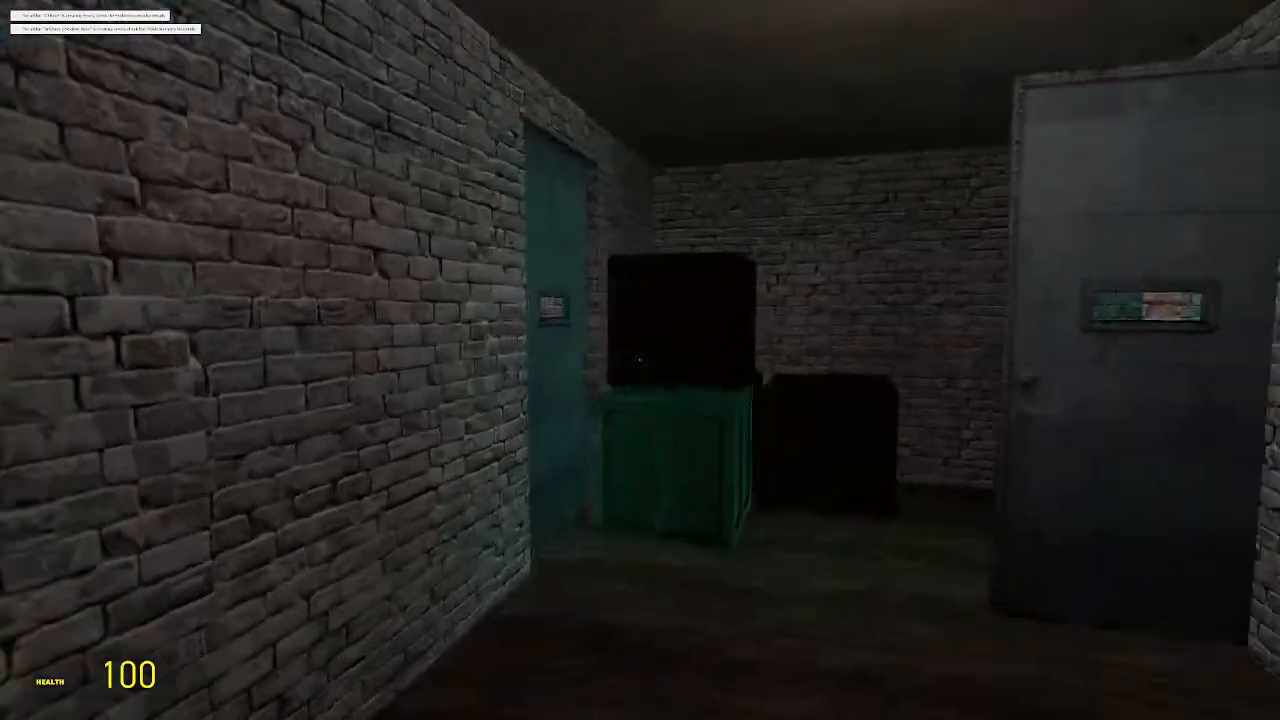
pyautogui.press('w')
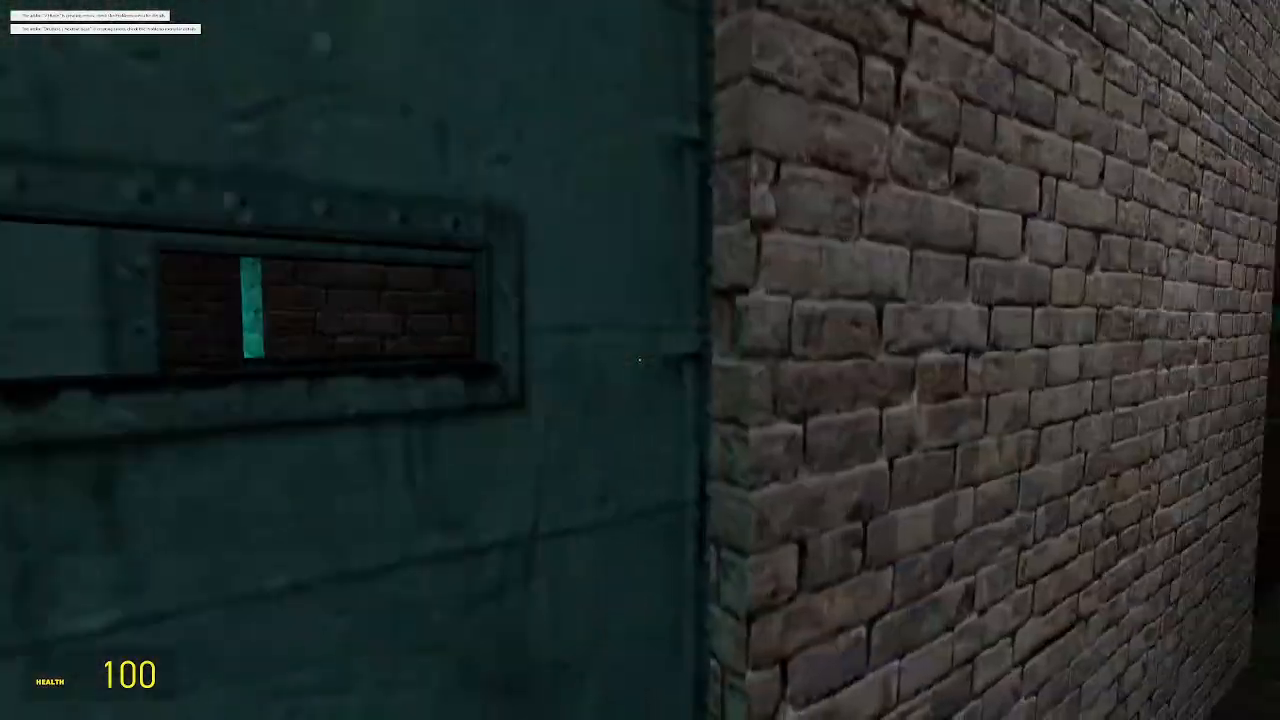
pyautogui.press('w')
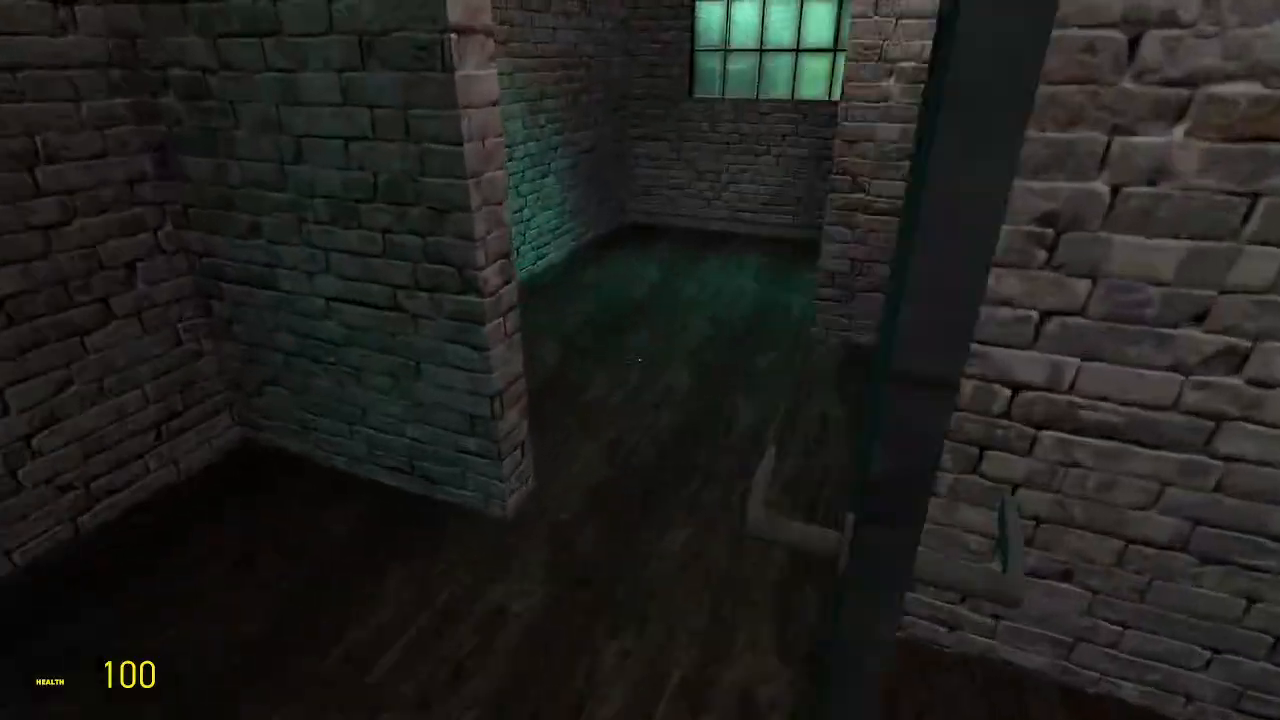
pyautogui.press('w')
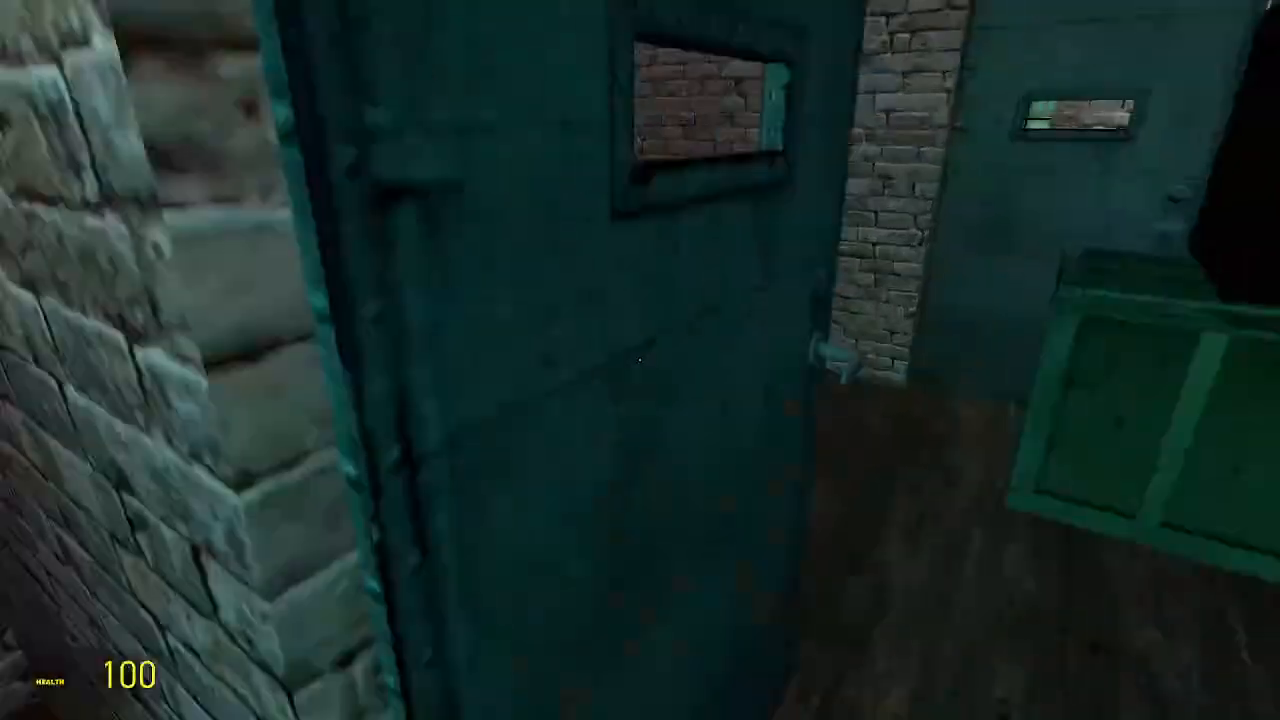
pyautogui.press('w')
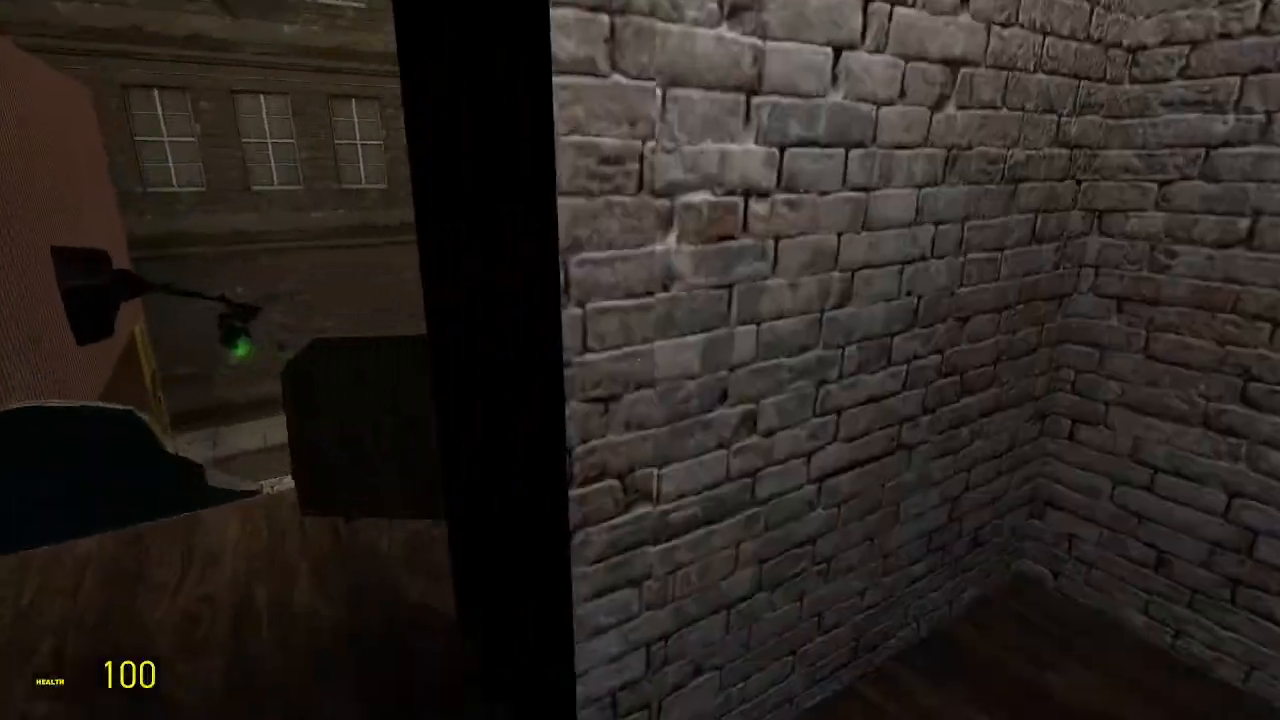
pyautogui.press('w')
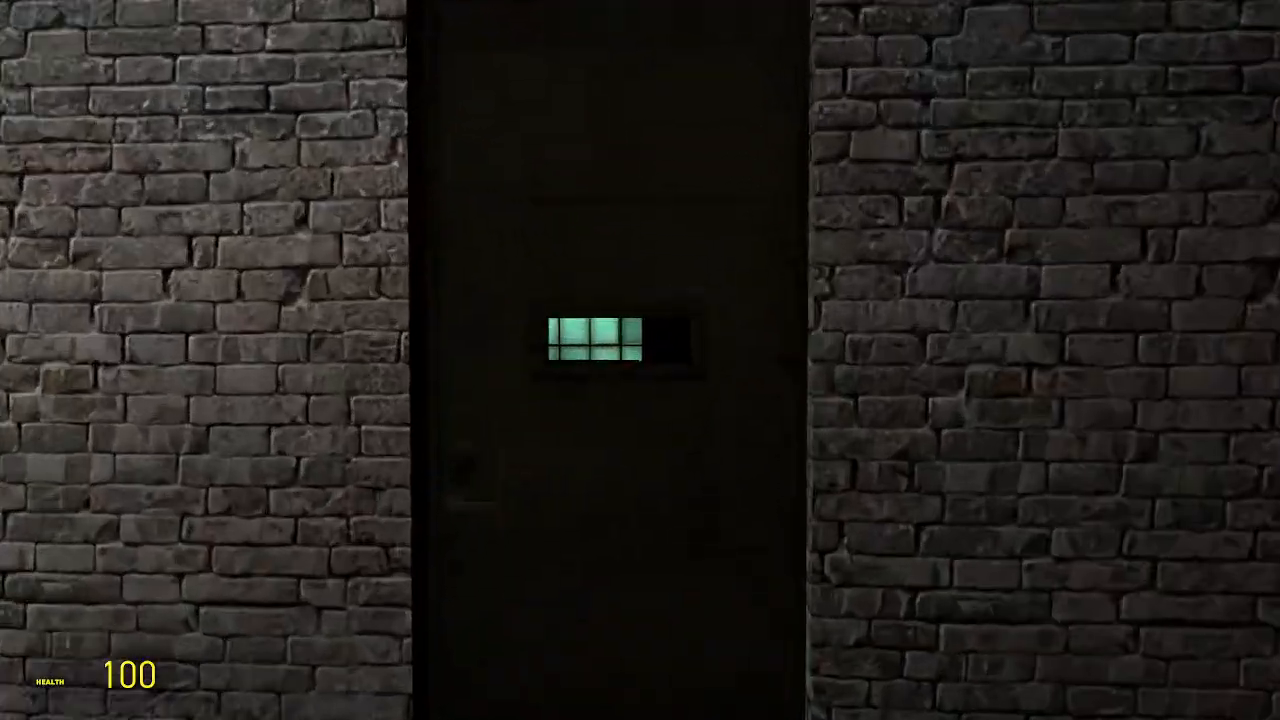
pyautogui.press('w')
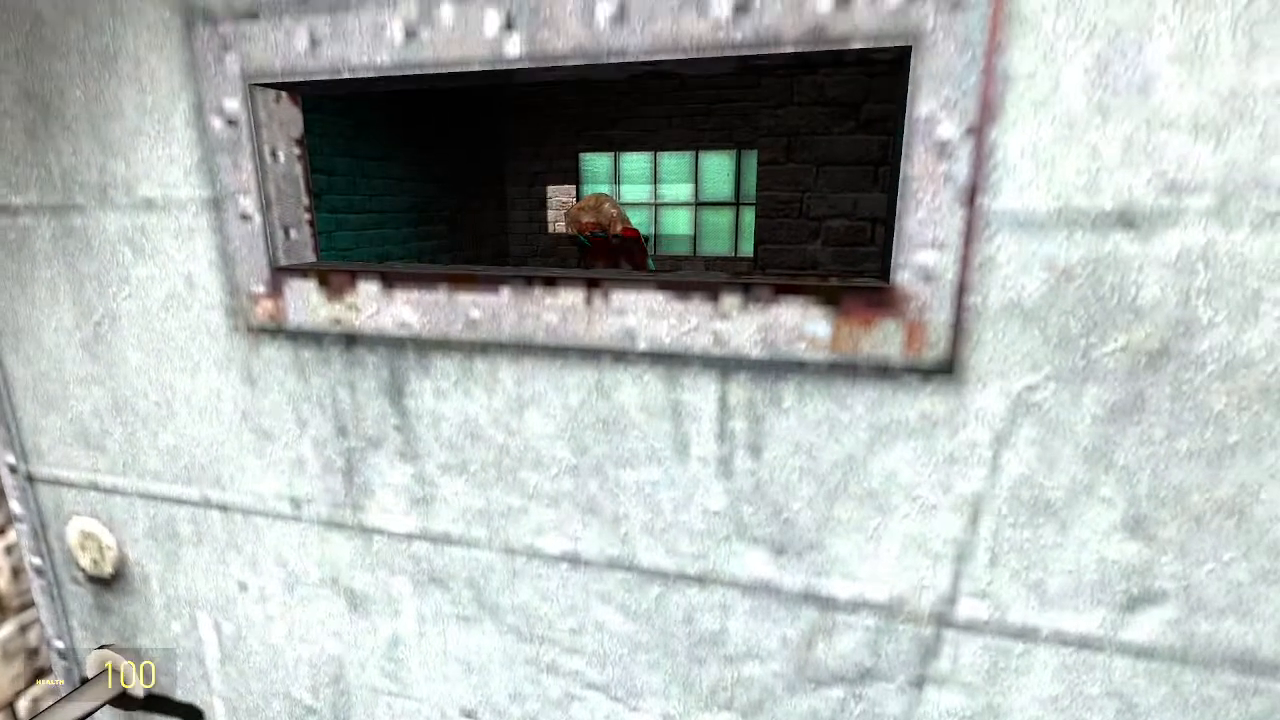
# Open the metal door in-game, get past the zombie room, and go out to the yard beneath the combine camera
pyautogui.press('f')
pyautogui.press('e')
pyautogui.press('w')
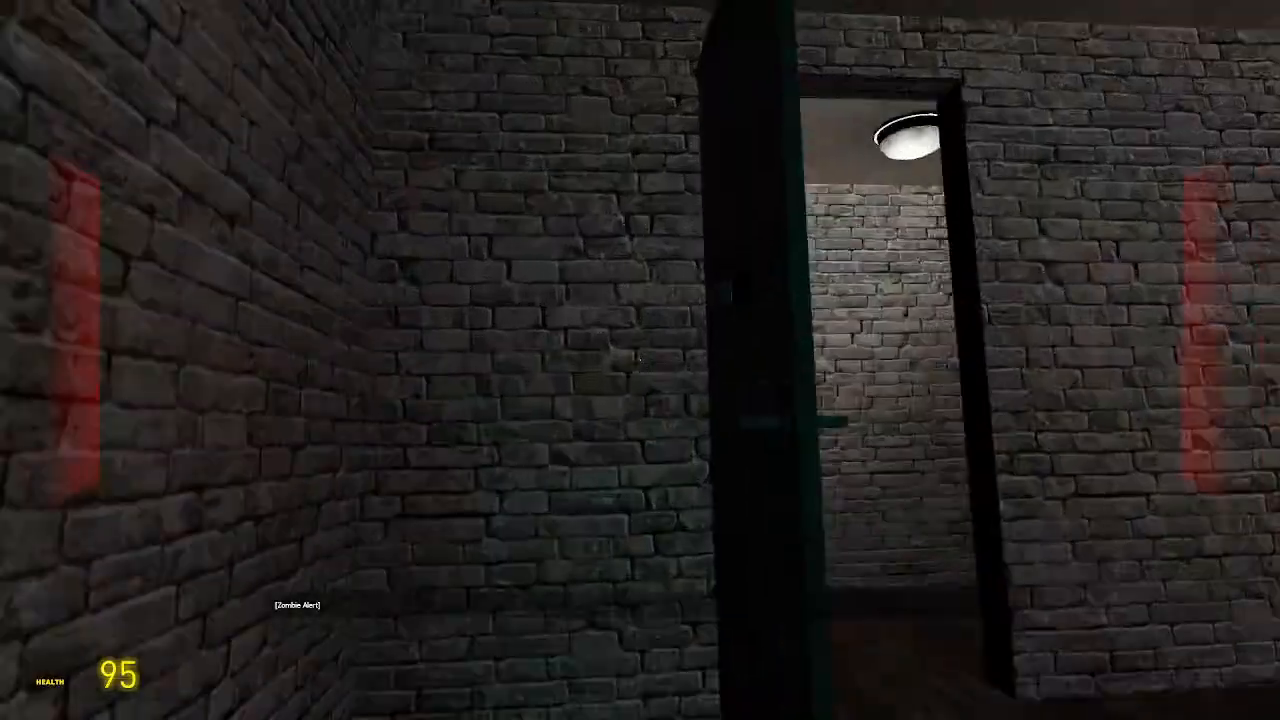
pyautogui.press('w')
pyautogui.press('w')
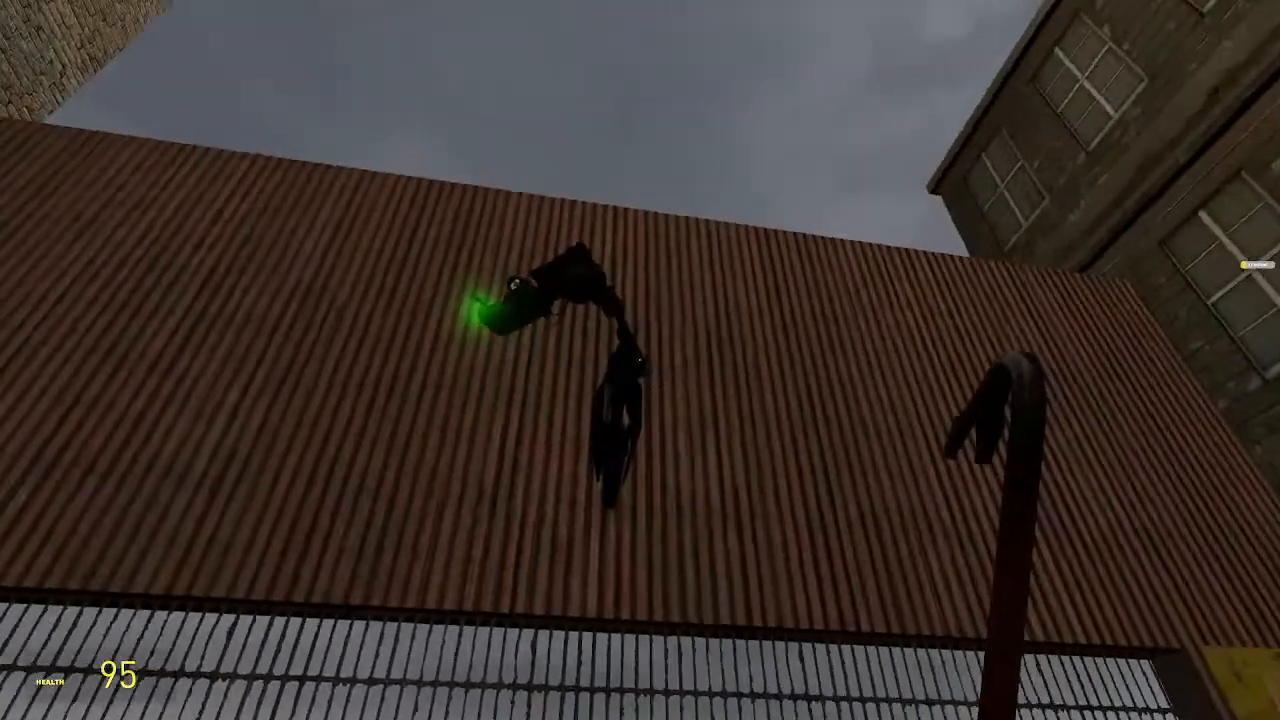
# Test the combine camera in-game by striking it with the crowbar from below the metal wall
pyautogui.press('w')
pyautogui.click(640, 360)
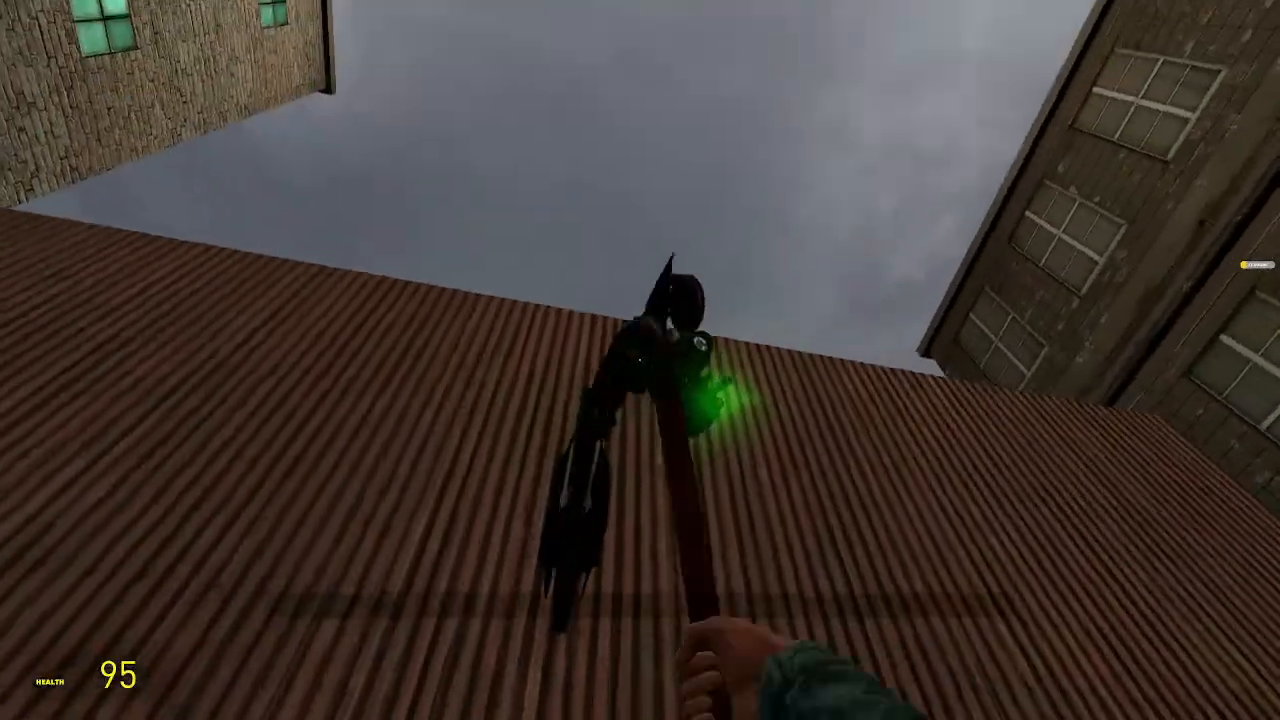
pyautogui.click(640, 360)
pyautogui.click(640, 360)
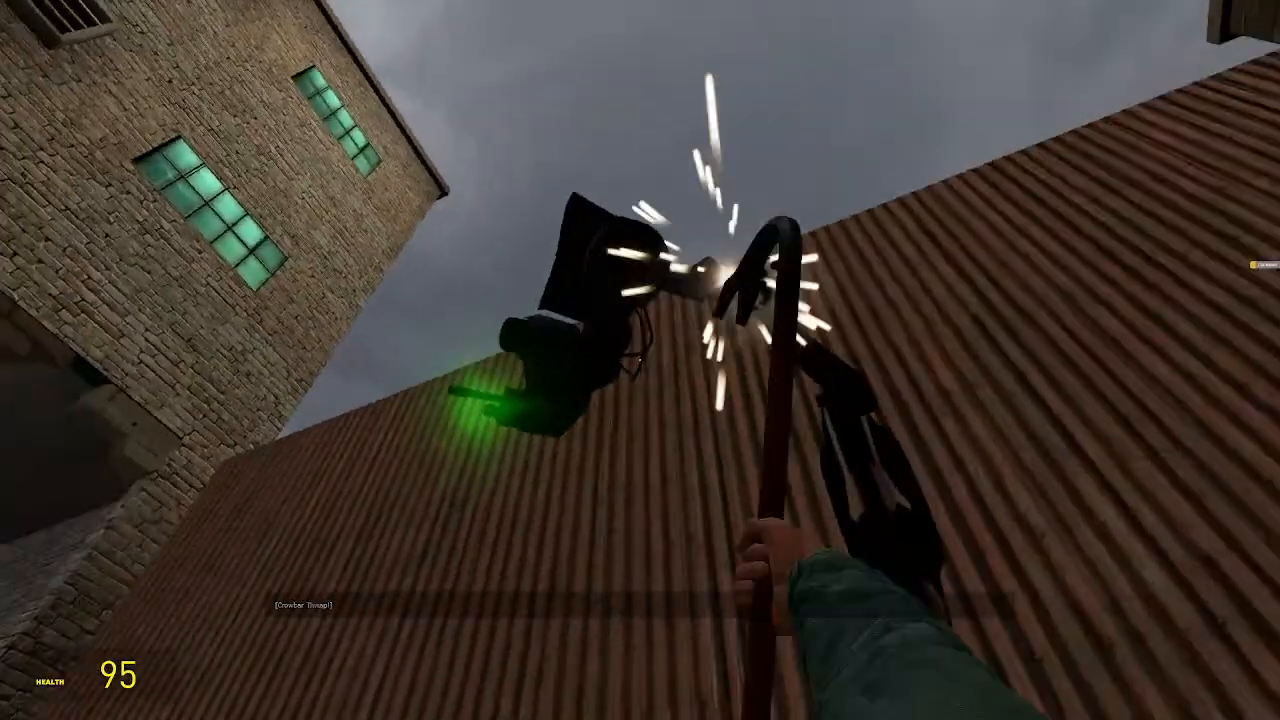
pyautogui.press('space')
pyautogui.click(640, 360)
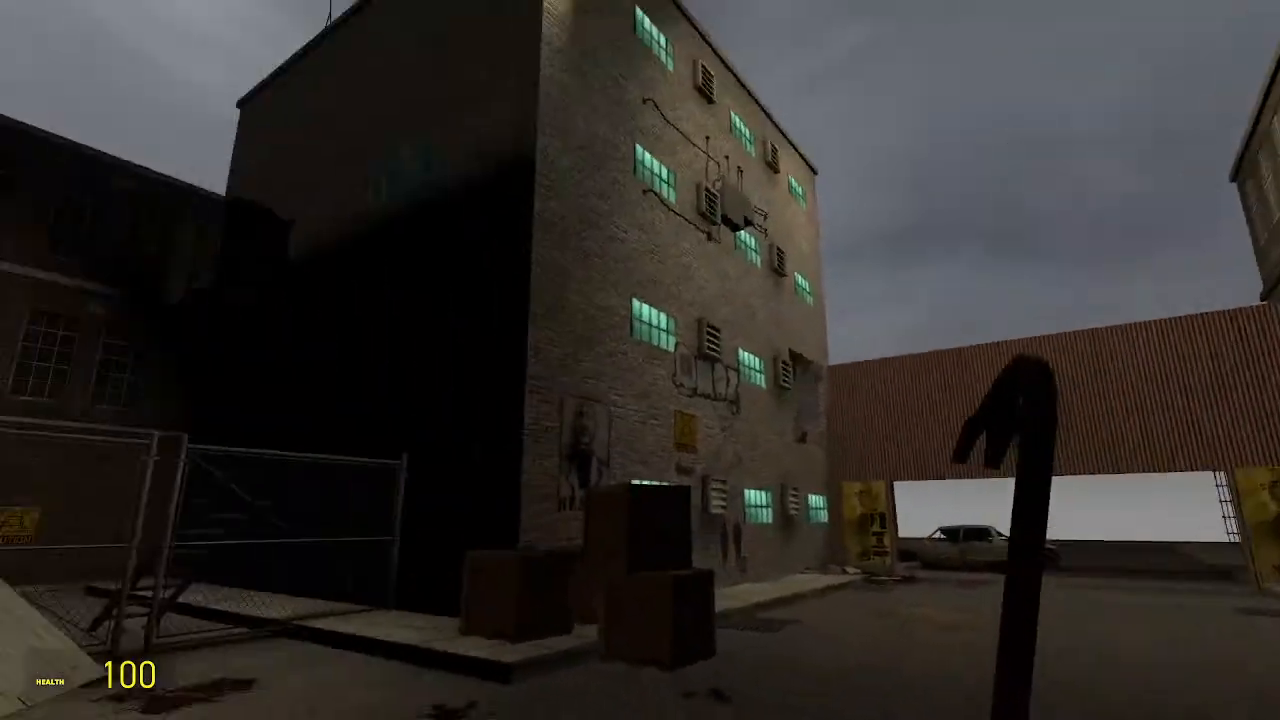
# Tour the yard in-game, examining the building facades, the open gateway in the metal wall, and the wrecked car beyond it
pyautogui.press('d')
pyautogui.press('w')
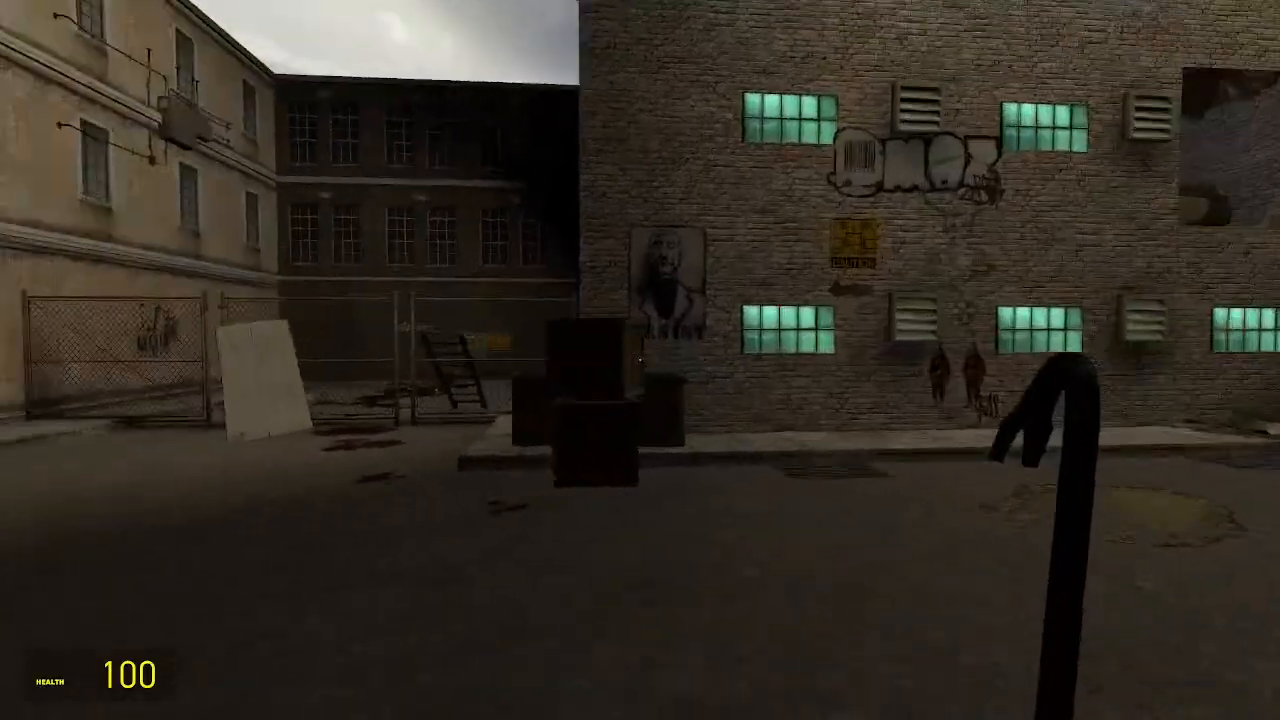
pyautogui.press('w')
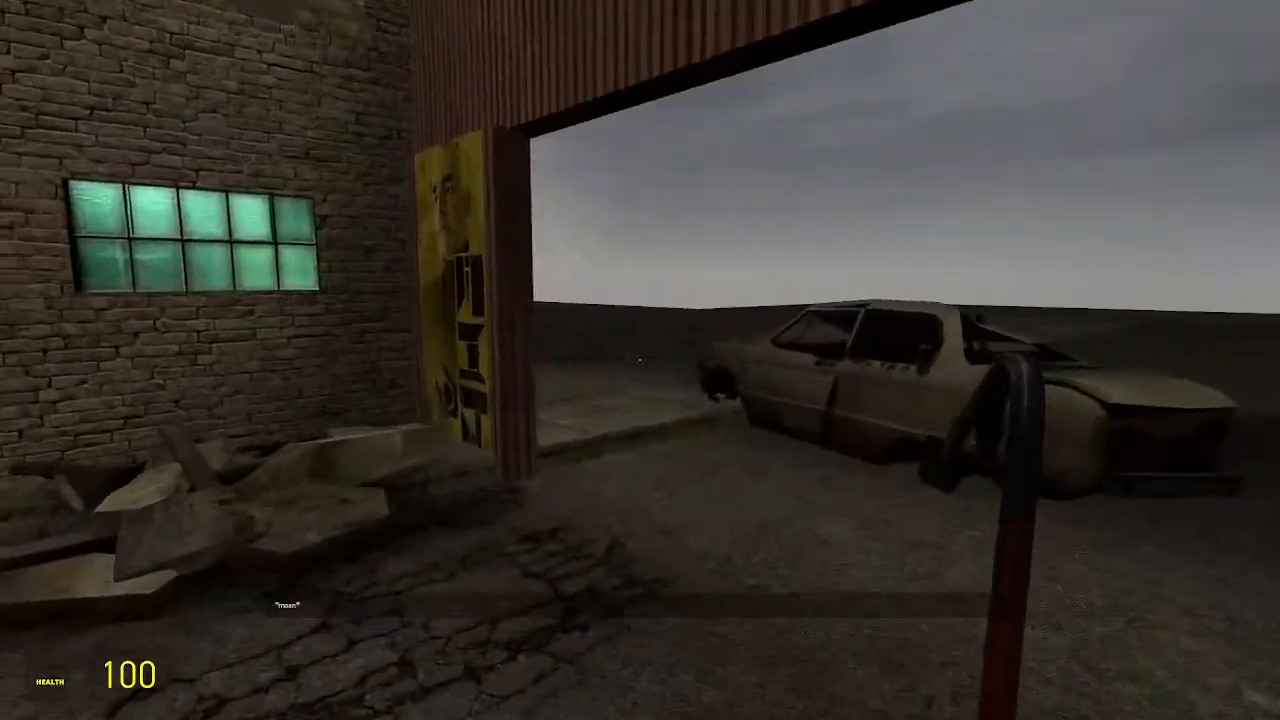
pyautogui.press('w')
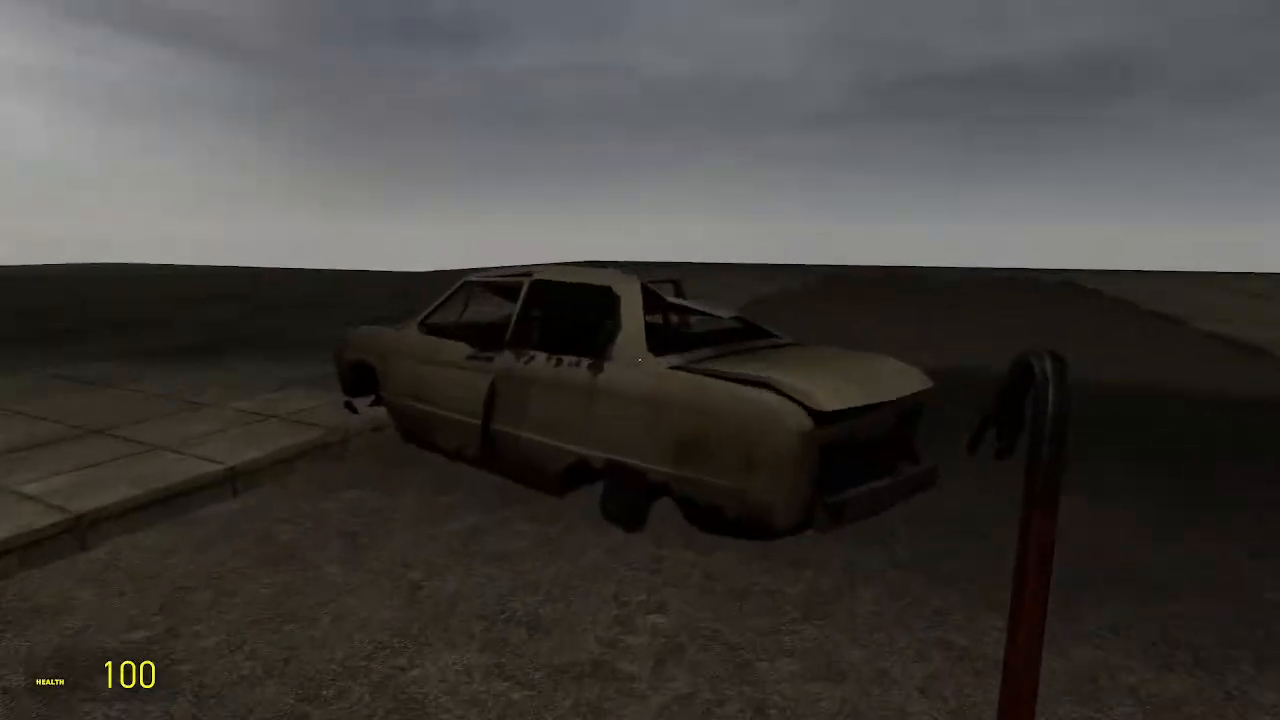
pyautogui.press('w')
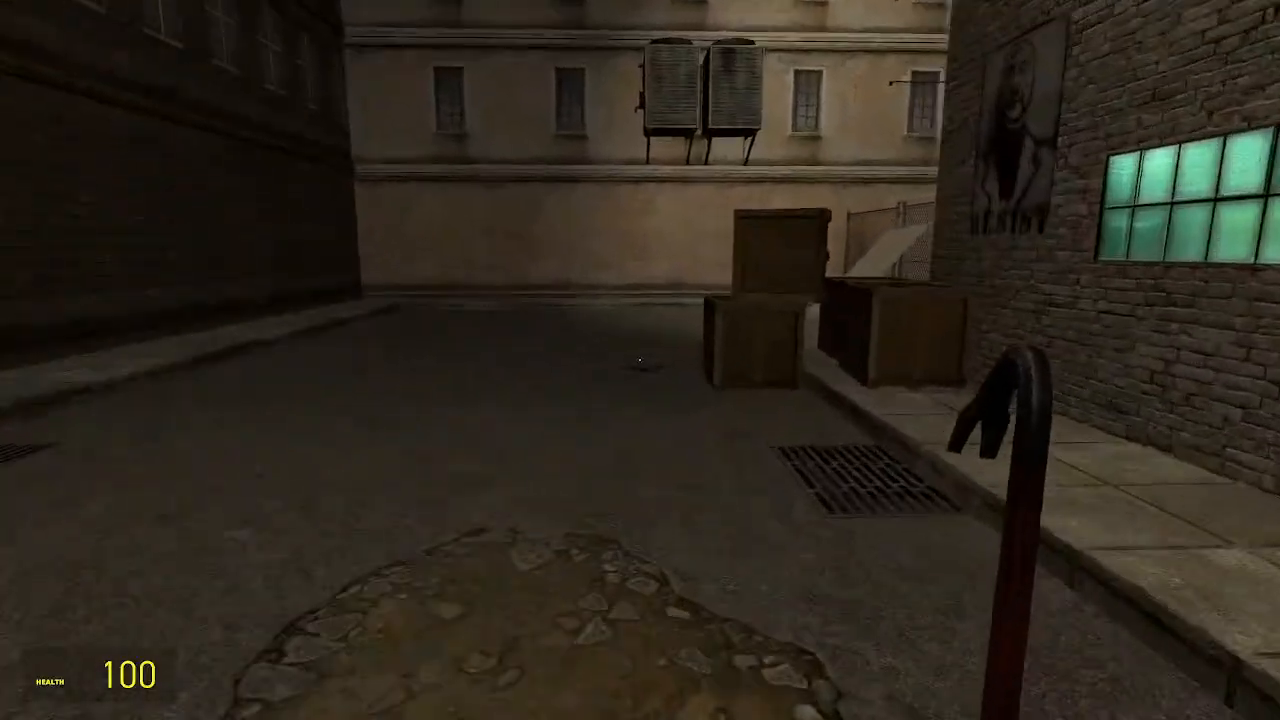
# Smash the wooden crates in the yard with the crowbar in-game, and walk up to the plank ramp at the chain-link fence
pyautogui.press('w')
pyautogui.click(640, 360)
pyautogui.click(640, 360)
pyautogui.click(640, 360)
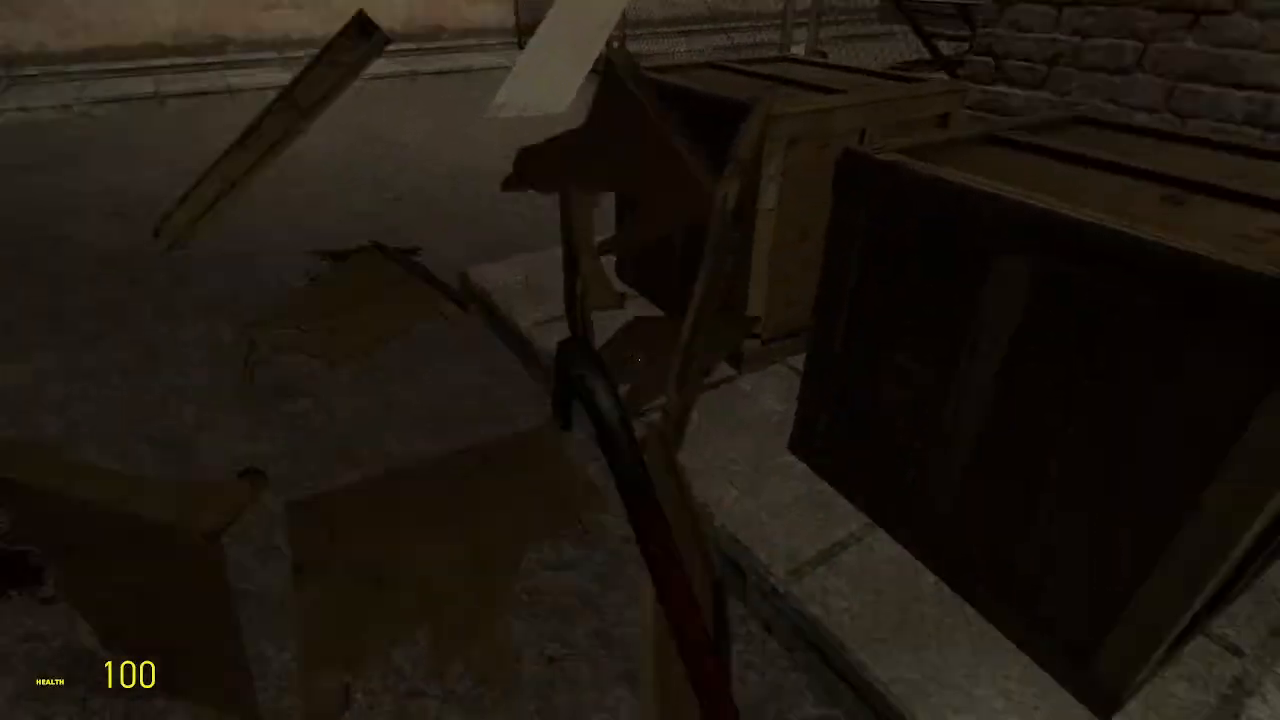
pyautogui.click(640, 360)
pyautogui.click(640, 360)
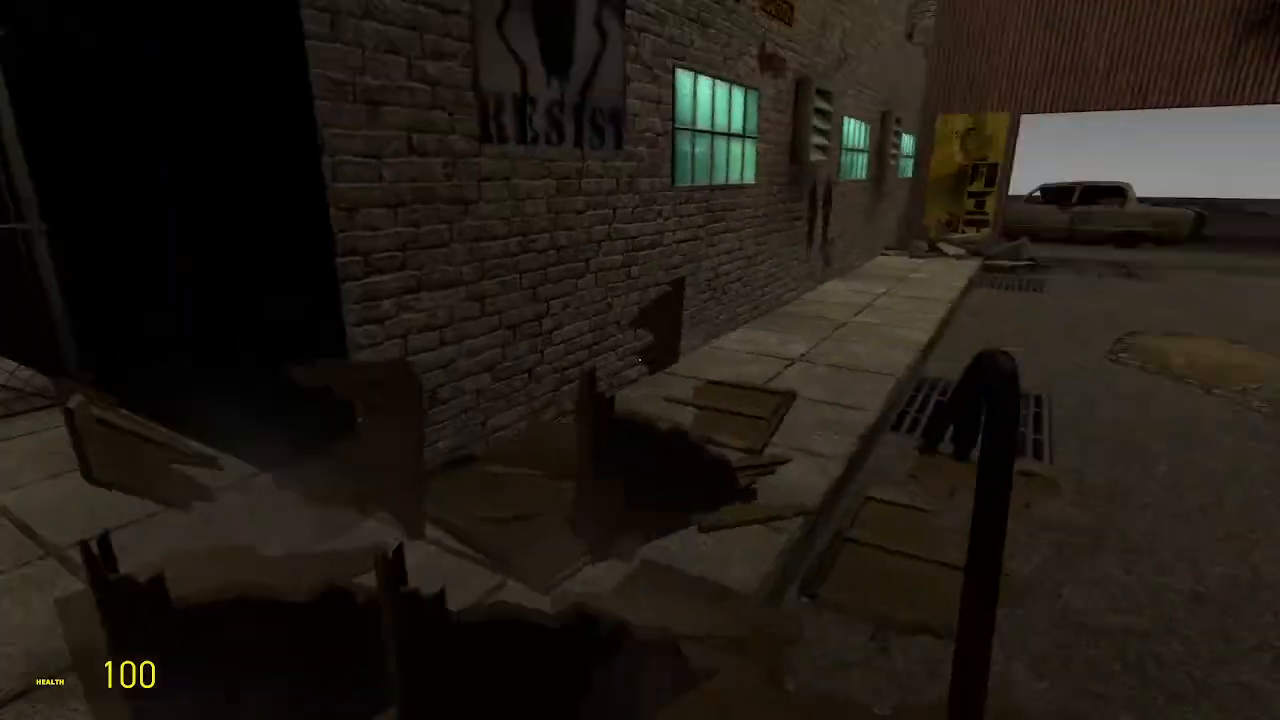
pyautogui.press('w')
# Pause the game, switch back to Hammer Editor, and delete the combine camera from the metal wall
pyautogui.press('Escape')
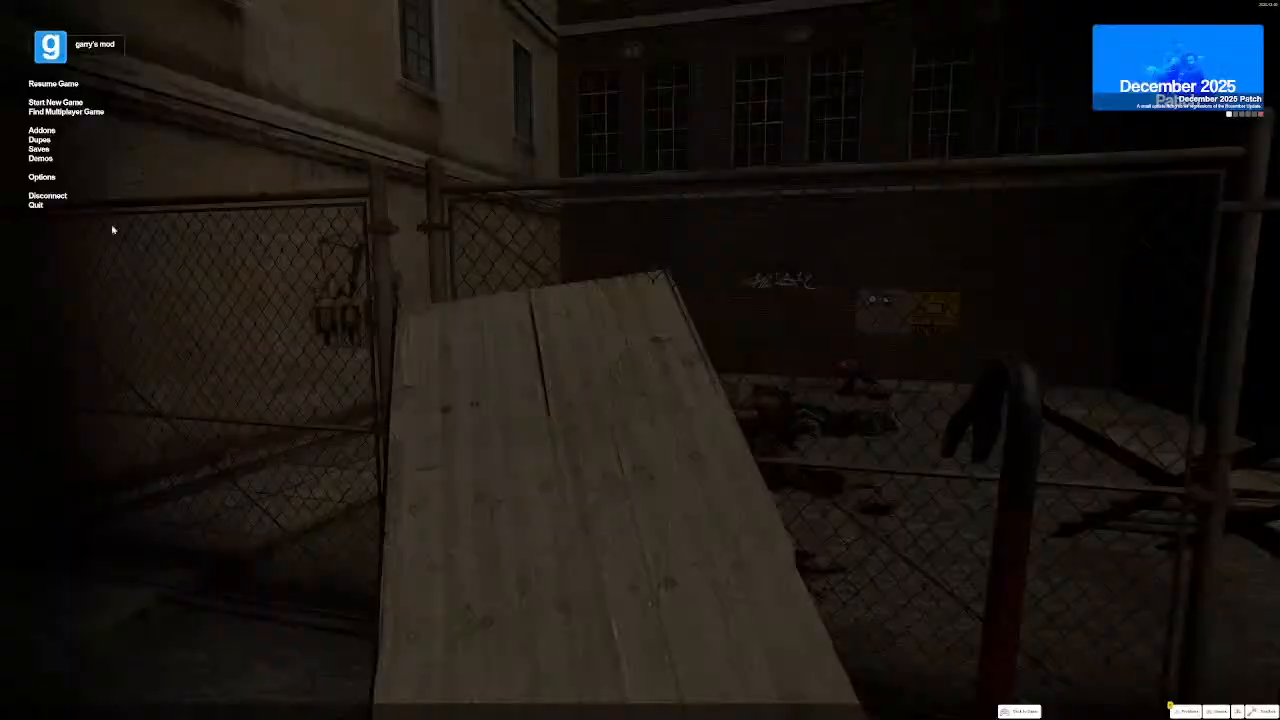
pyautogui.hotkey('alt', 'Tab')
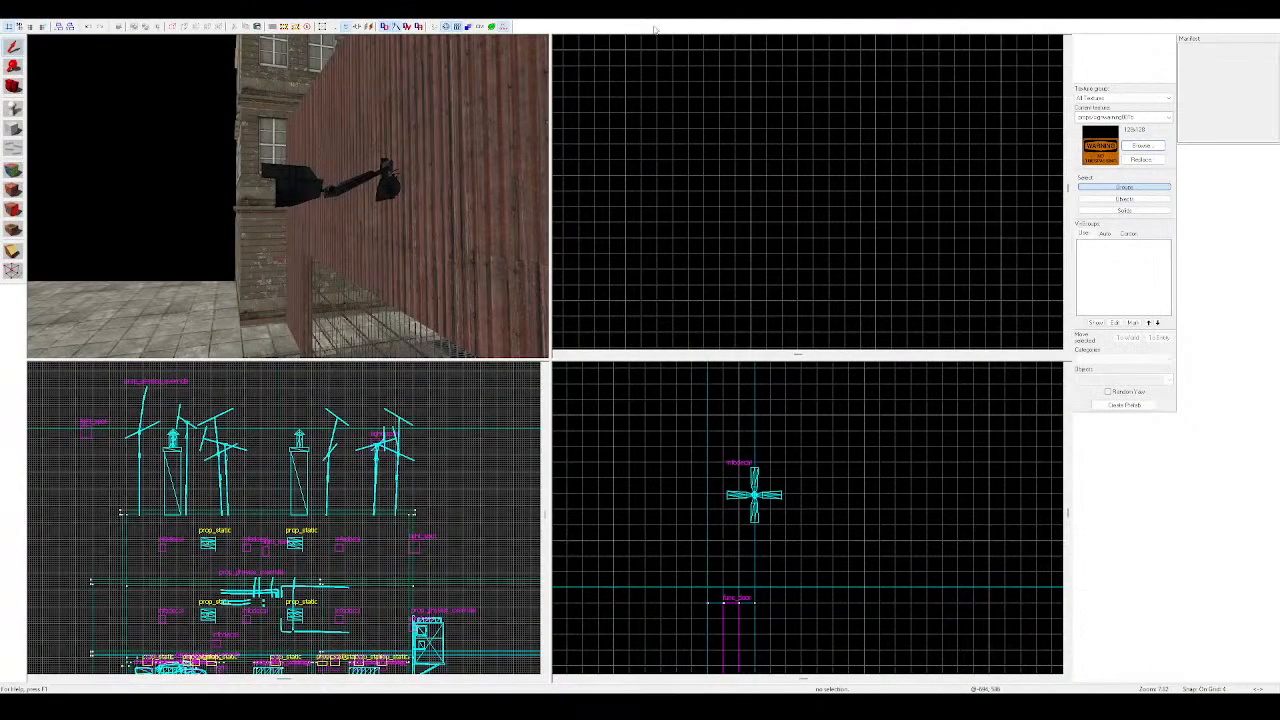
pyautogui.press('z')
pyautogui.press('a')
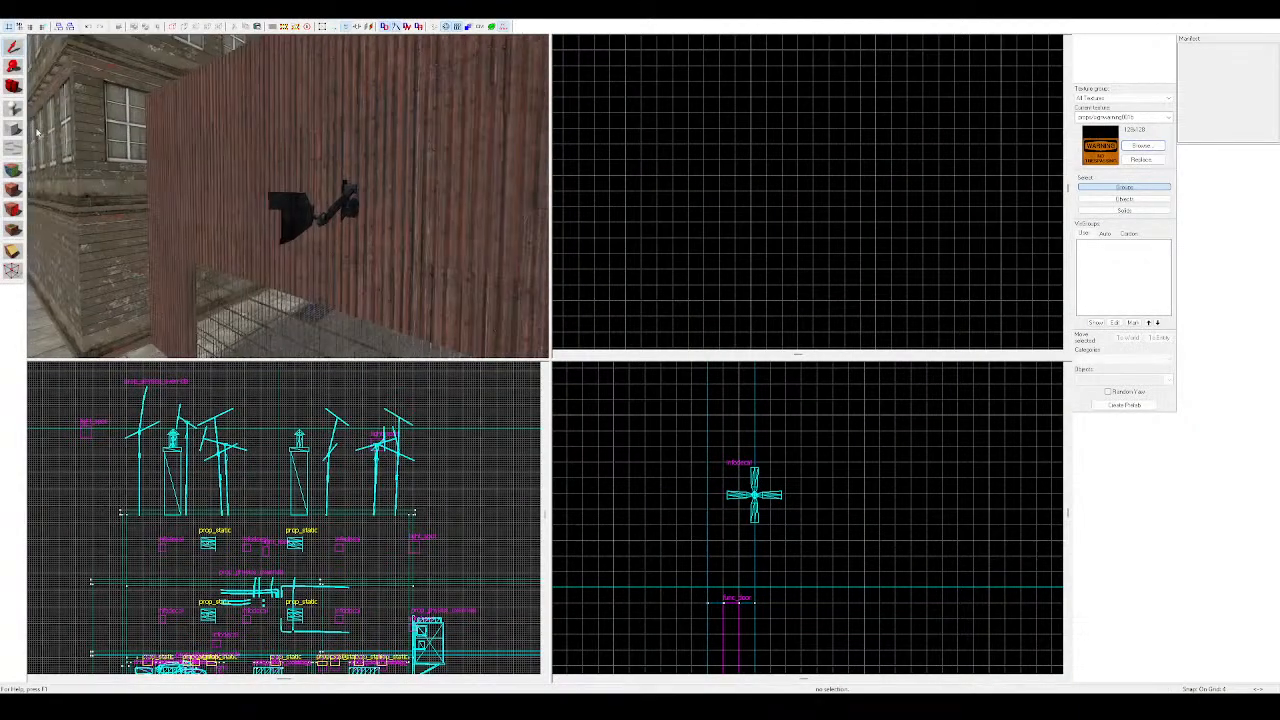
pyautogui.press('z')
pyautogui.press('z')
pyautogui.press('w')
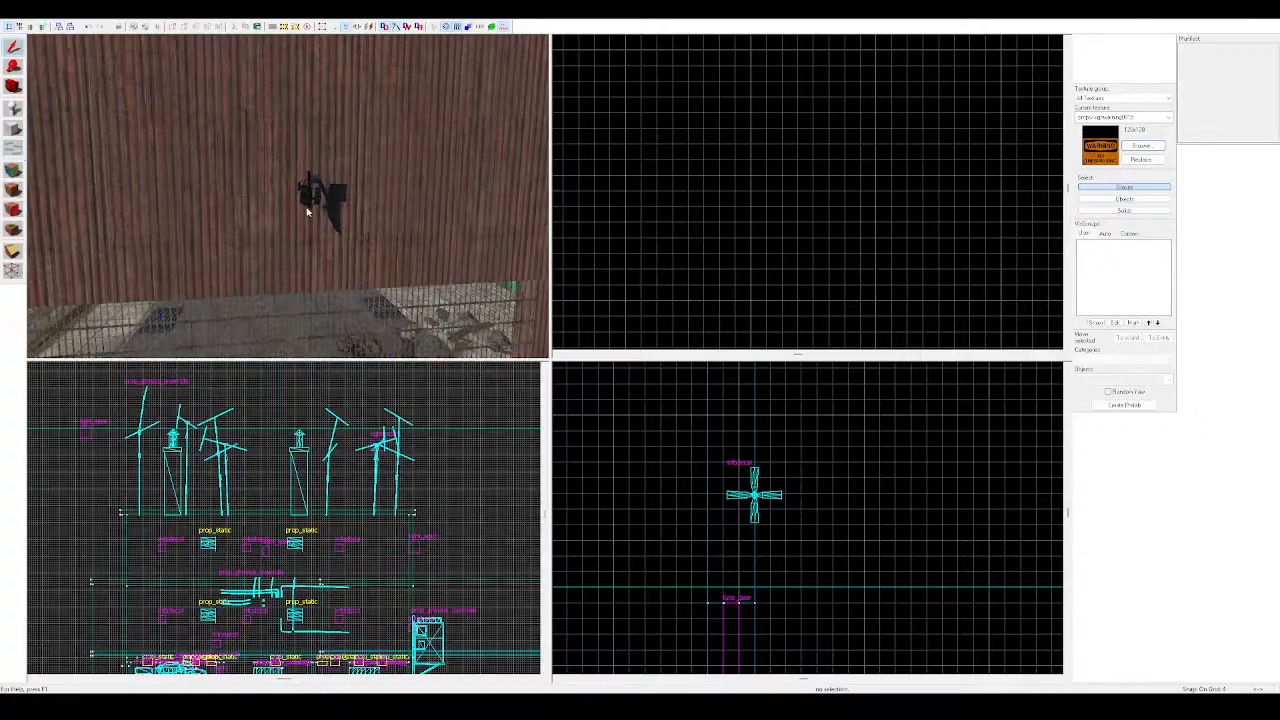
pyautogui.press('z')
pyautogui.click(314, 196)
pyautogui.press('z')
pyautogui.press('d')
pyautogui.press('z')
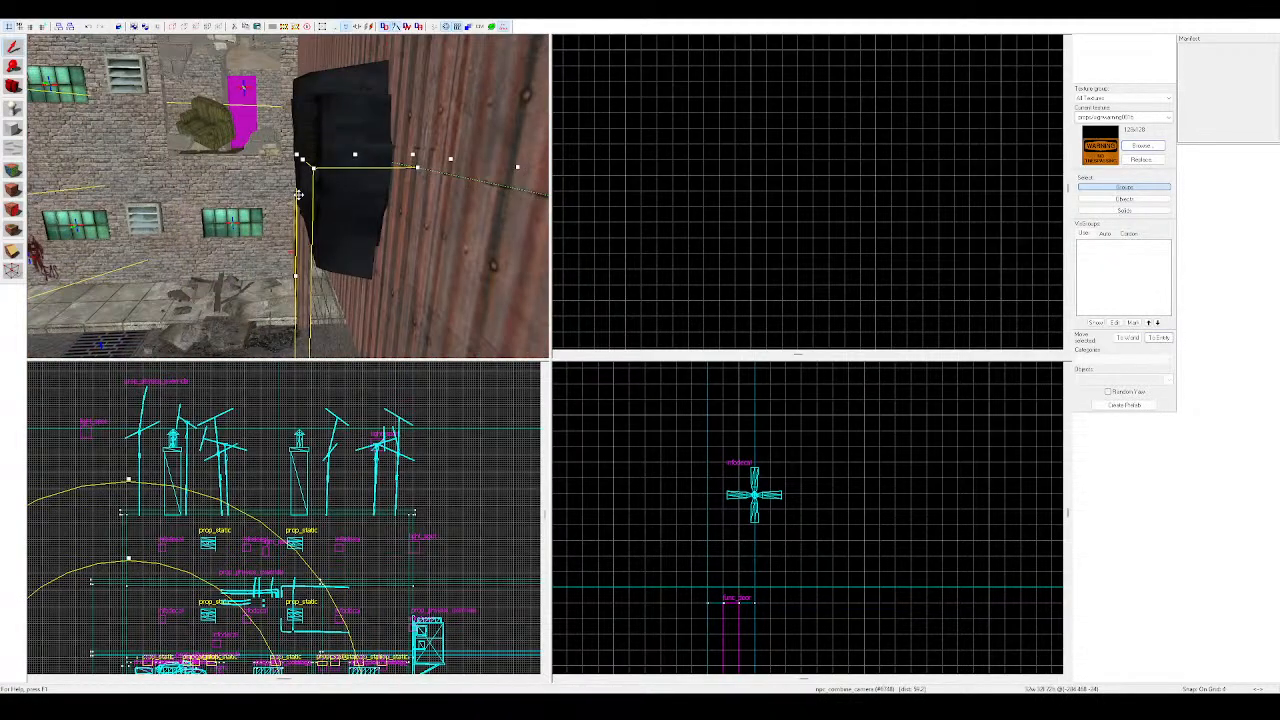
pyautogui.press('Delete')
pyautogui.press('s')
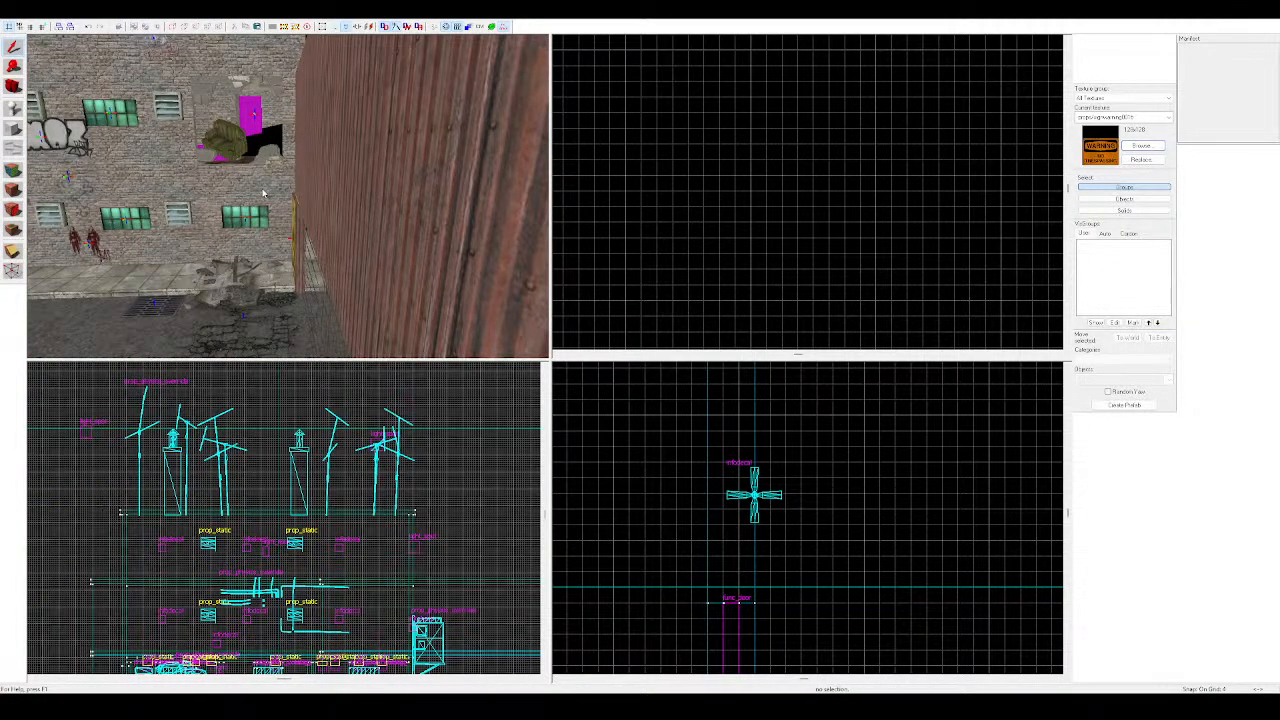
# Compare with the sofa in the broken wall opening and change the sofa beside the zombie trigger to prop_physics
pyautogui.press('a')
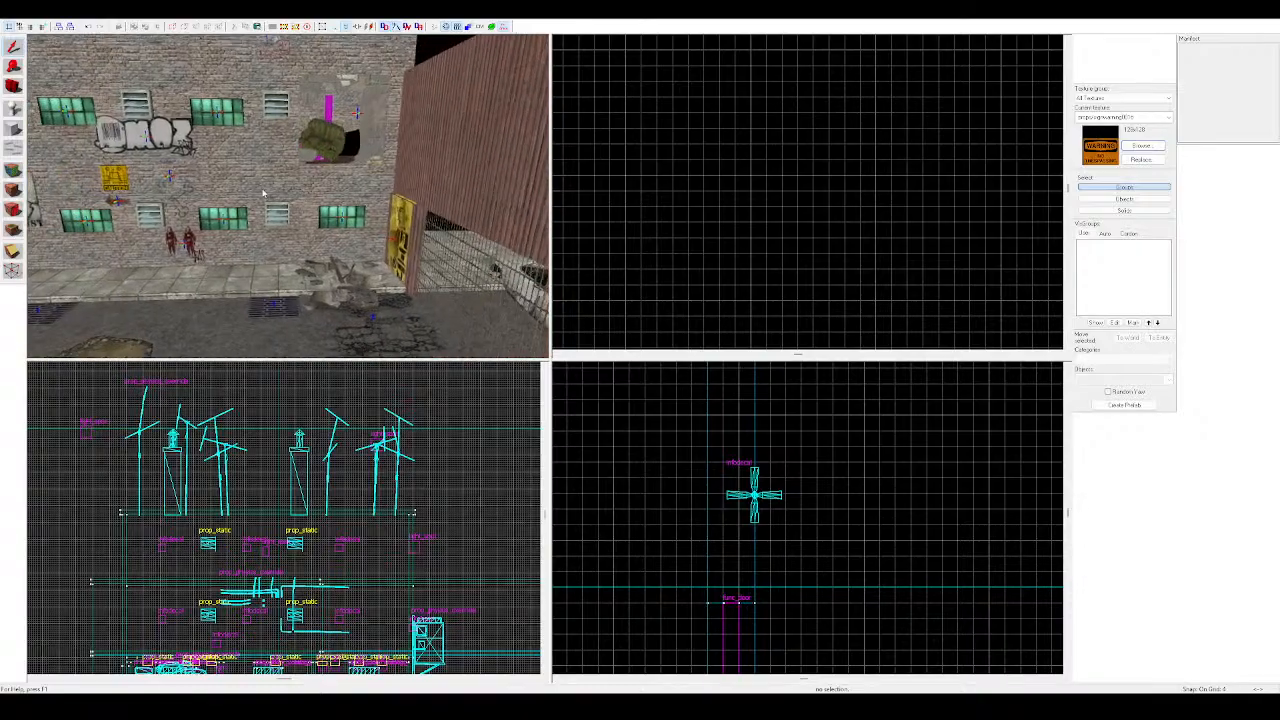
pyautogui.press('w')
pyautogui.press('z')
pyautogui.press('w')
pyautogui.press('z')
pyautogui.click(388, 257)
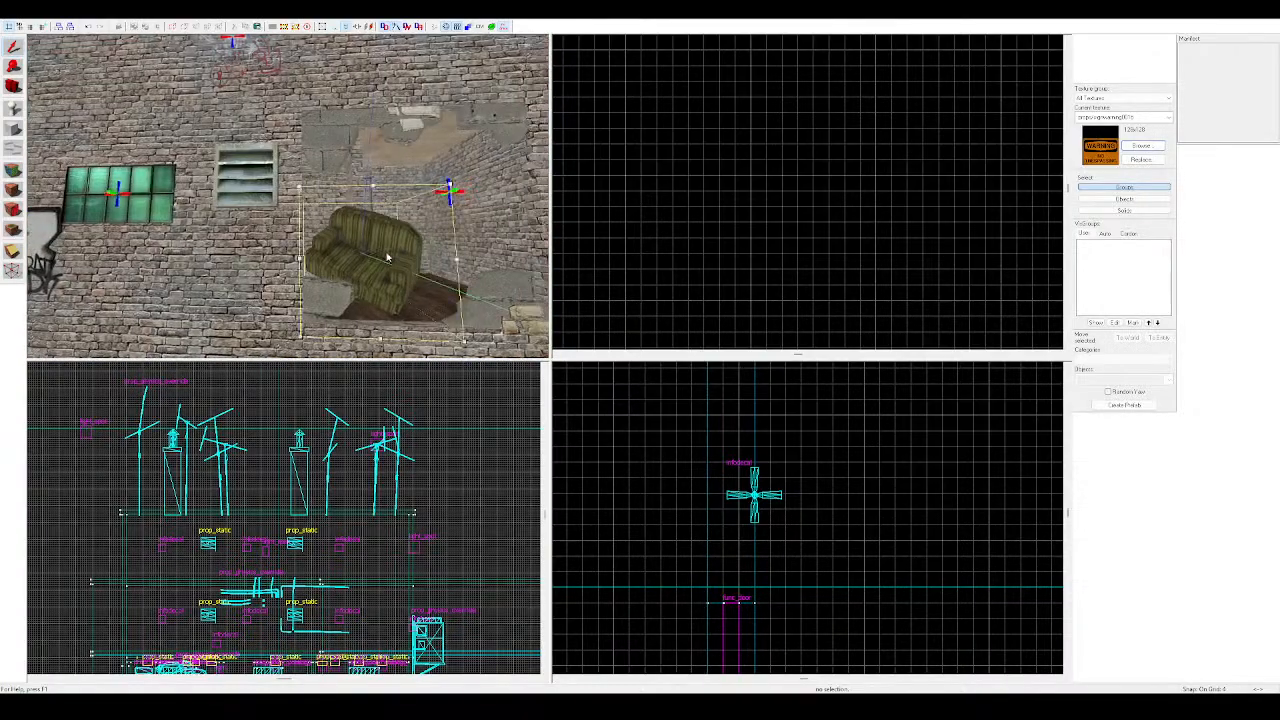
pyautogui.press('z')
pyautogui.press('w')
pyautogui.press('w')
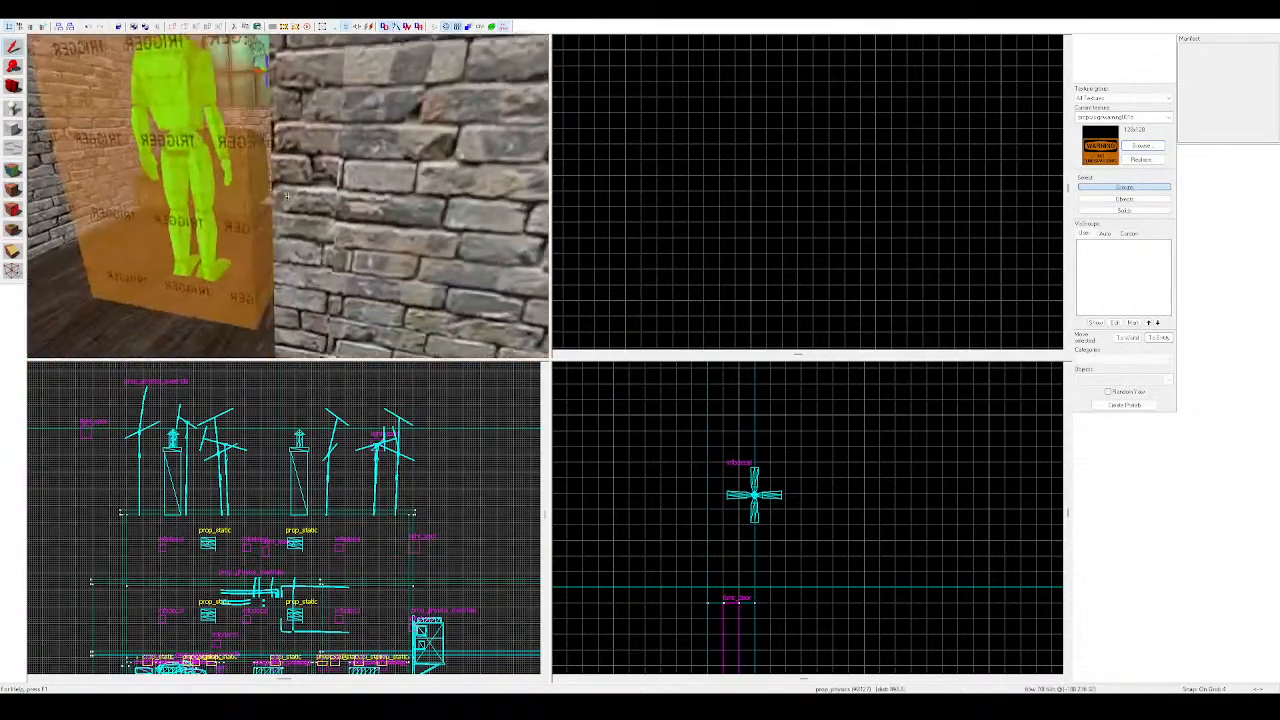
pyautogui.press('z')
pyautogui.click(267, 207)
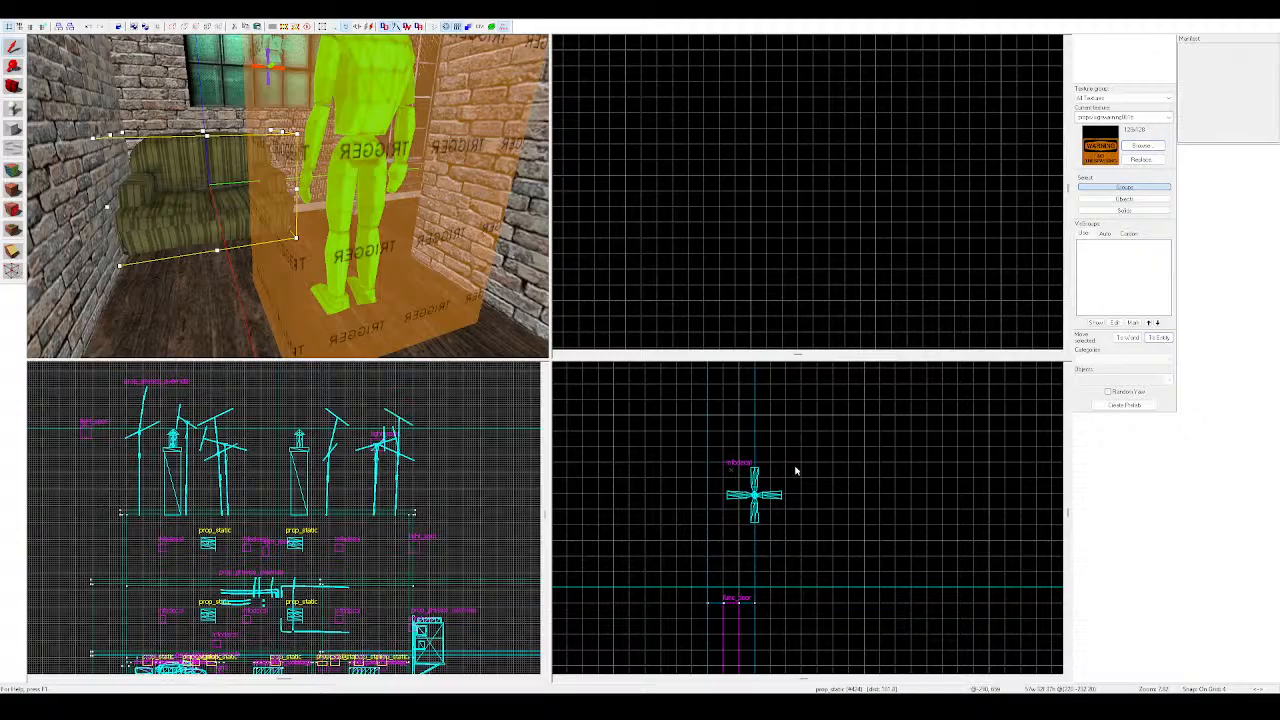
pyautogui.click(795, 232)
pyautogui.click(224, 197)
# Inspect the sofa's placement beside the zombie trigger from both sides of the brick wall
pyautogui.press('z')
pyautogui.press('a')
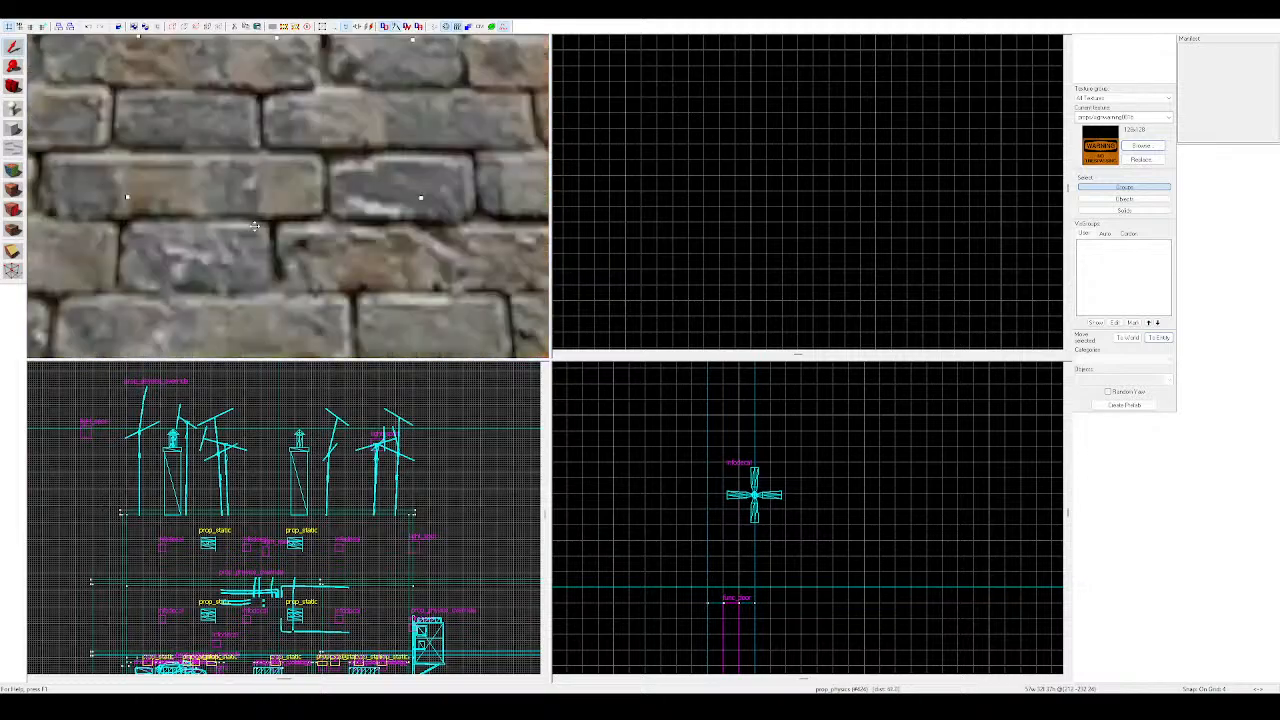
pyautogui.click(287, 196)
pyautogui.press('s')
pyautogui.press('z')
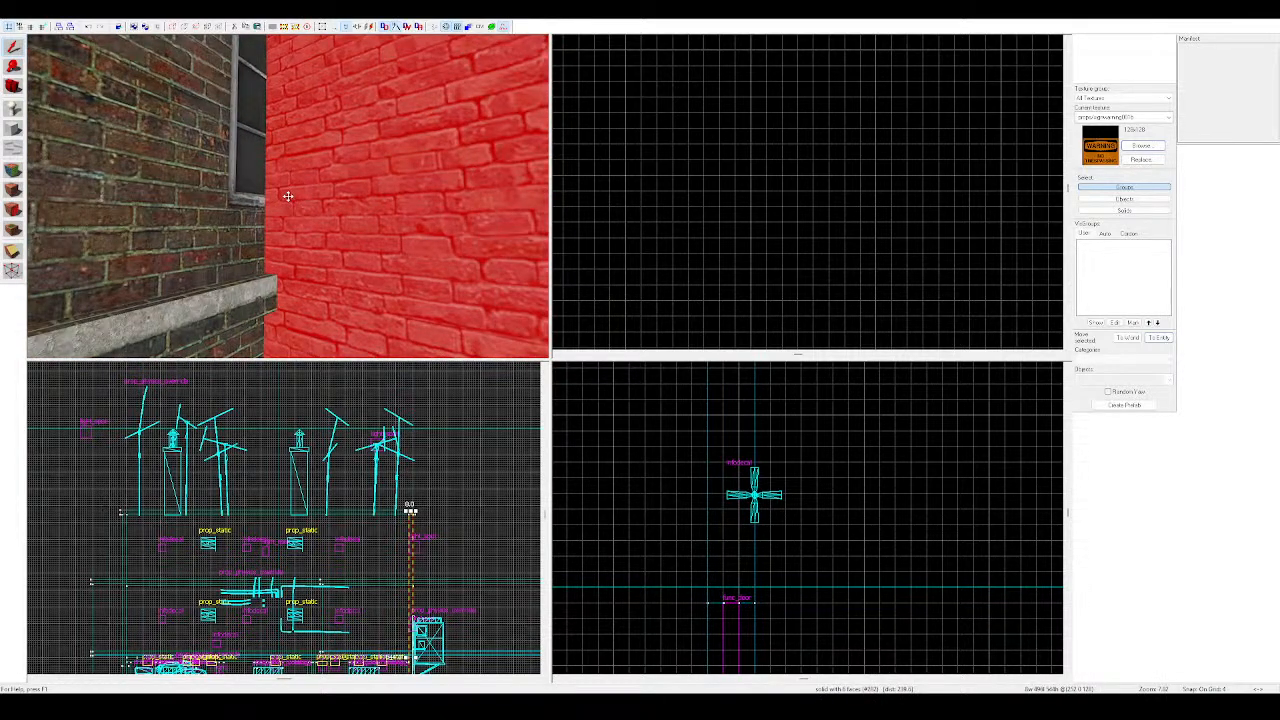
pyautogui.click(202, 206)
pyautogui.press('Escape')
pyautogui.press('z')
pyautogui.press('w')
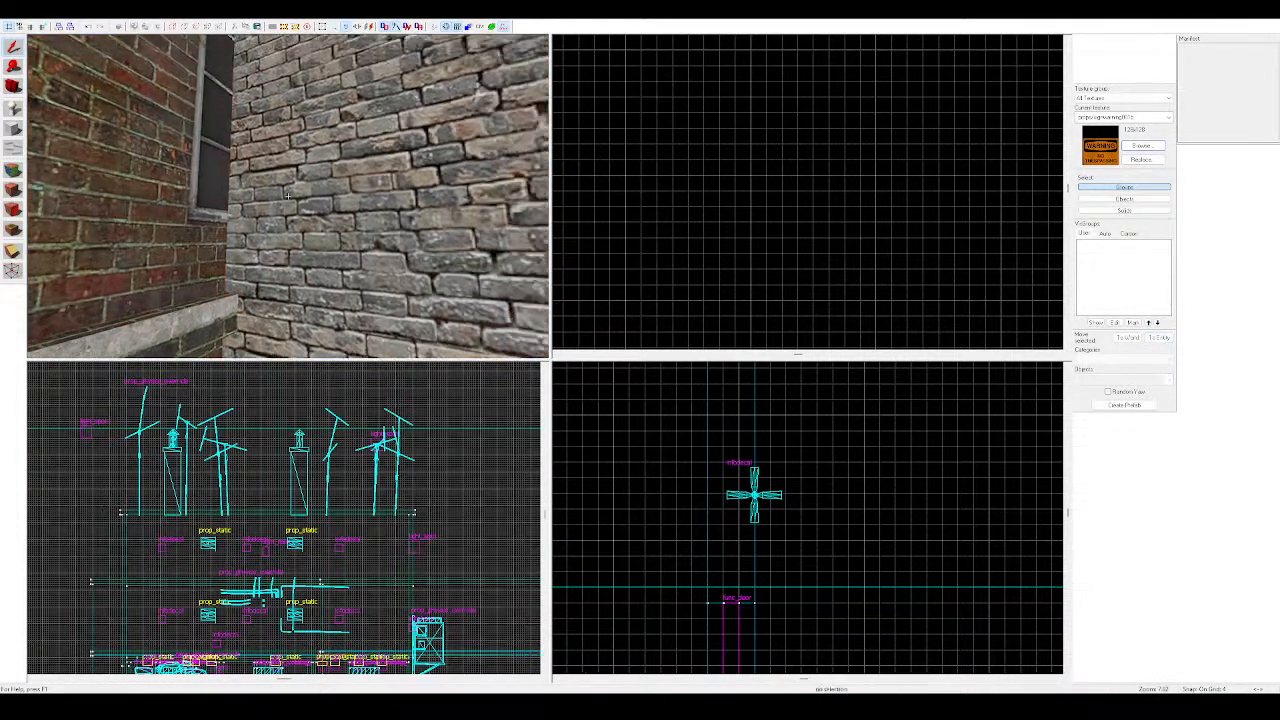
pyautogui.press('z')
pyautogui.click(287, 205)
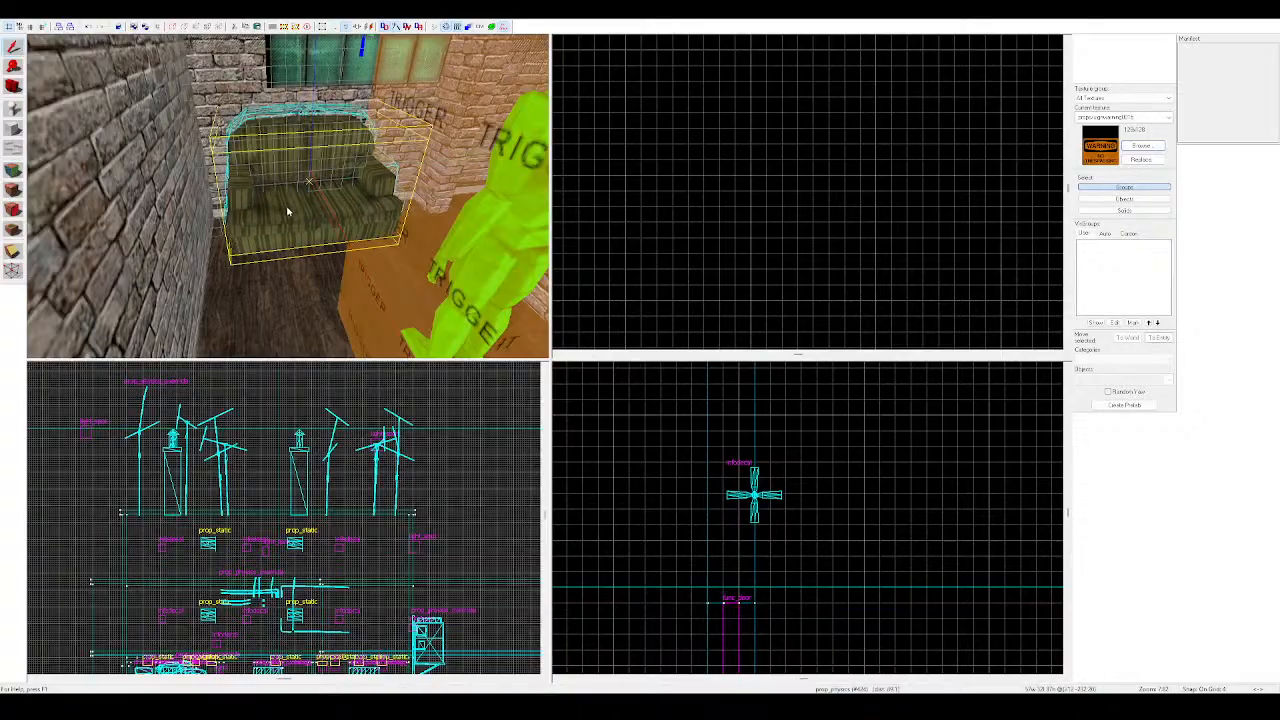
pyautogui.press('z')
pyautogui.press('Escape')
# Copy the ceiling lamp together with its light entity and paste the pair on the ceiling of the room with the crate
pyautogui.press('w')
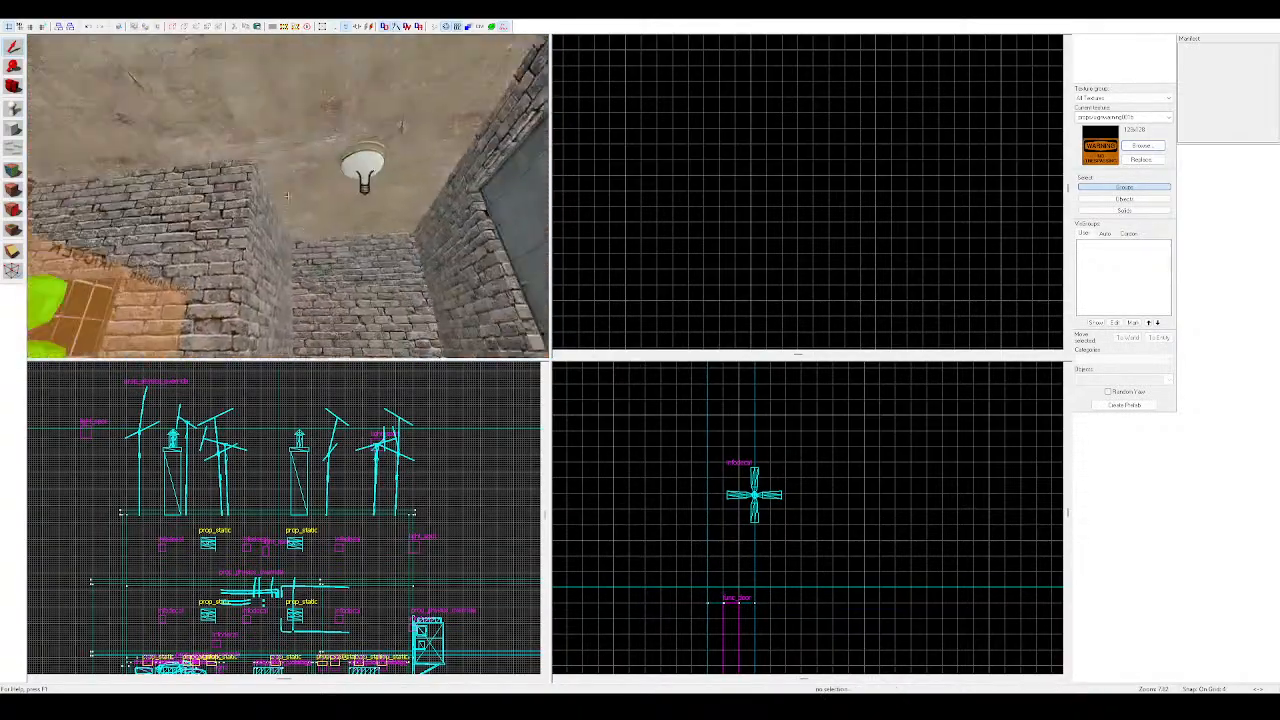
pyautogui.press('z')
pyautogui.click(345, 213)
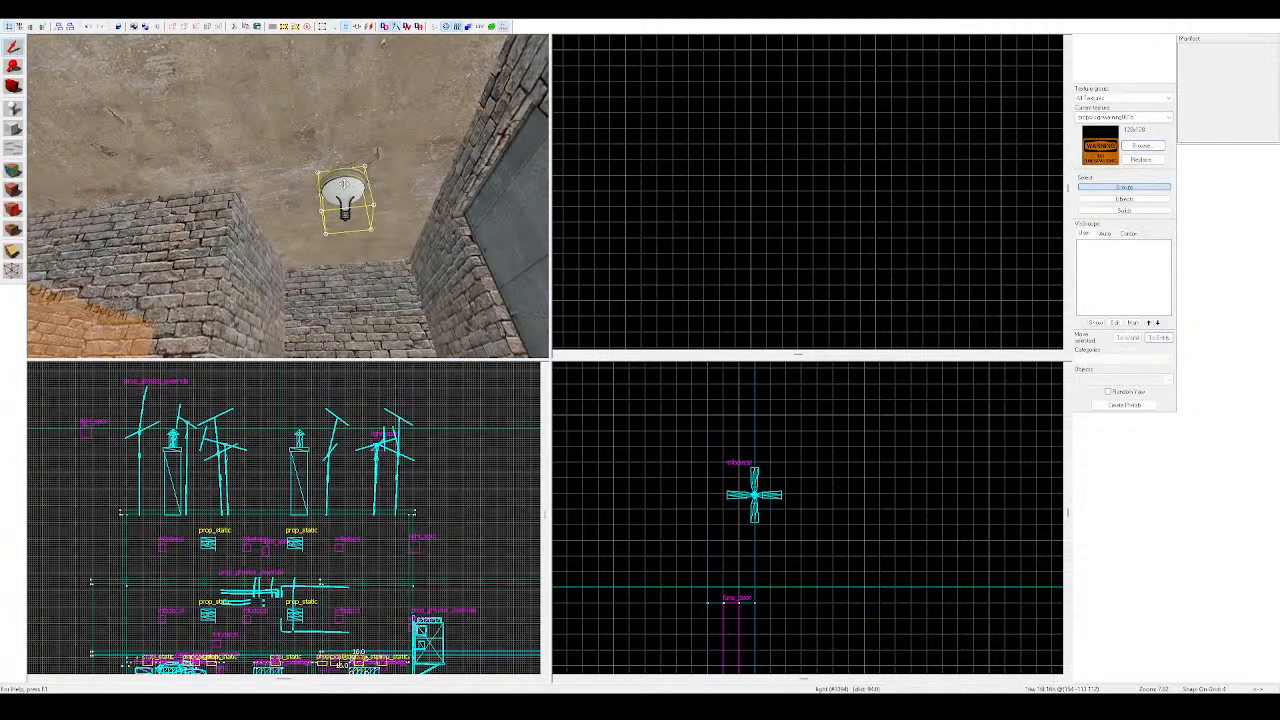
pyautogui.click(341, 189)
pyautogui.press('Escape')
pyautogui.click(346, 210)
pyautogui.keyDown('ctrl'); pyautogui.click(341, 188); pyautogui.keyUp('ctrl')
pyautogui.press('z')
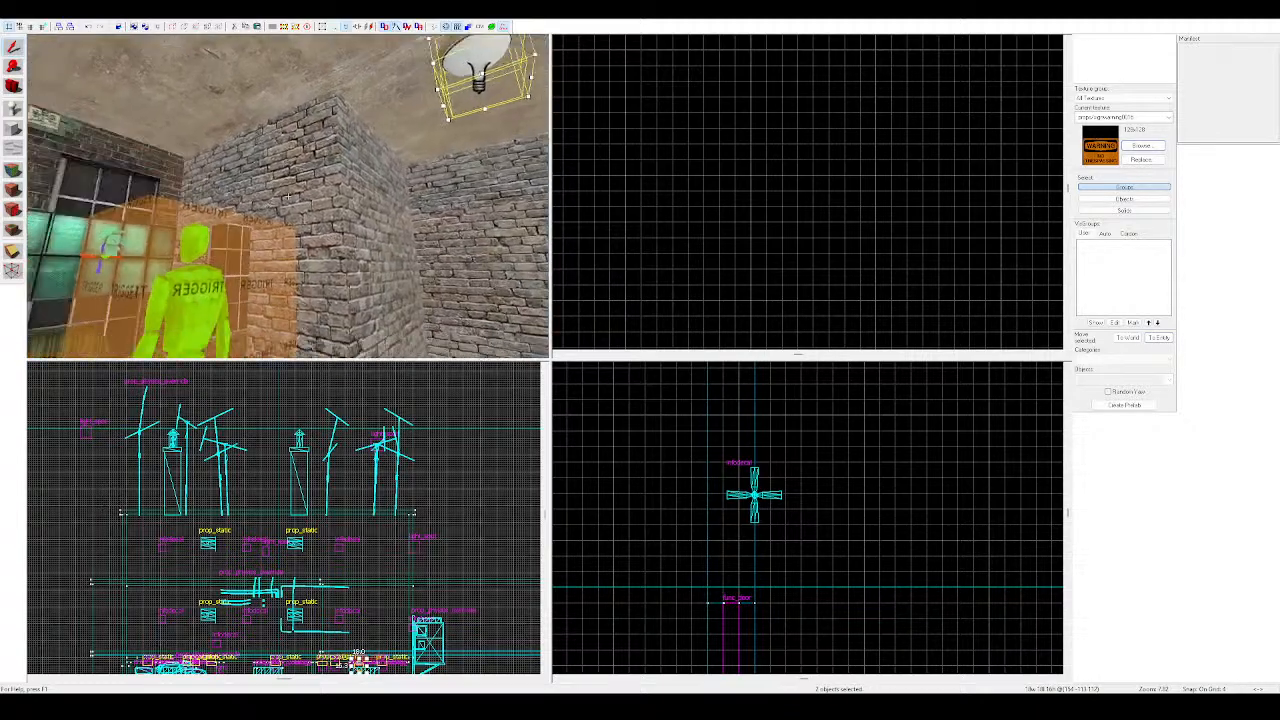
pyautogui.press('w')
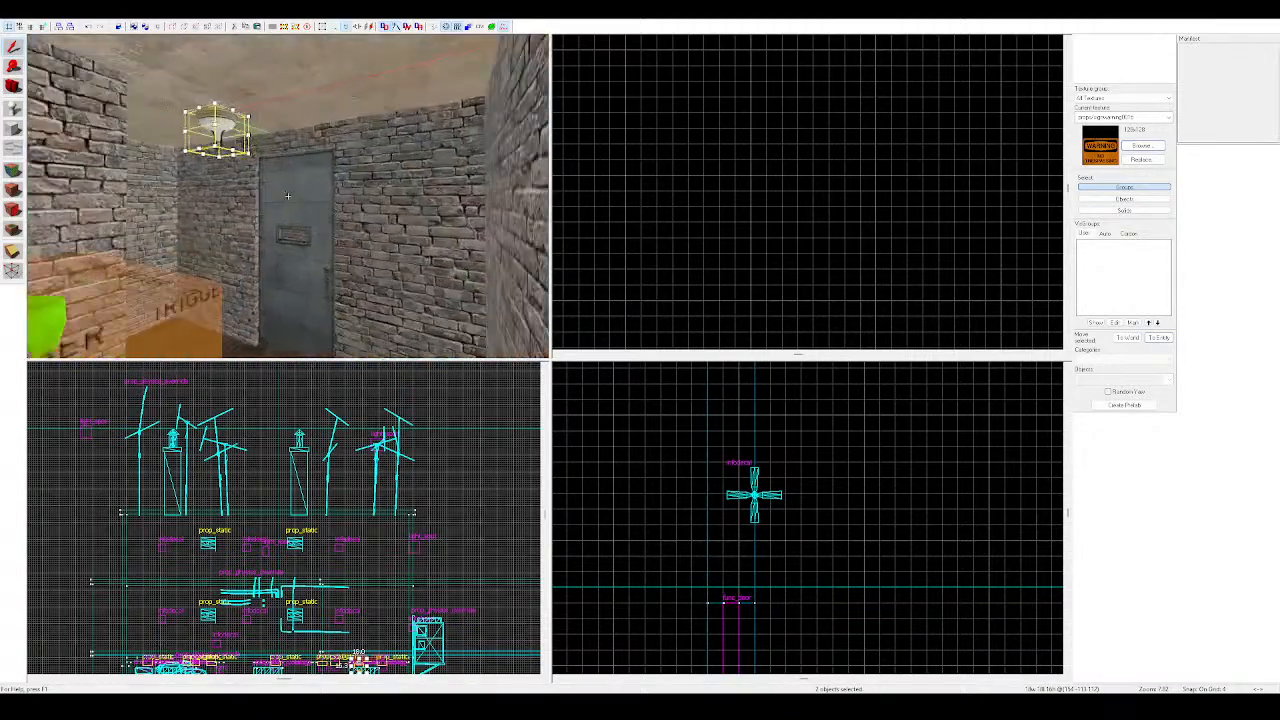
pyautogui.press('z')
pyautogui.hotkey('ctrl', 'v')
pyautogui.press('z')
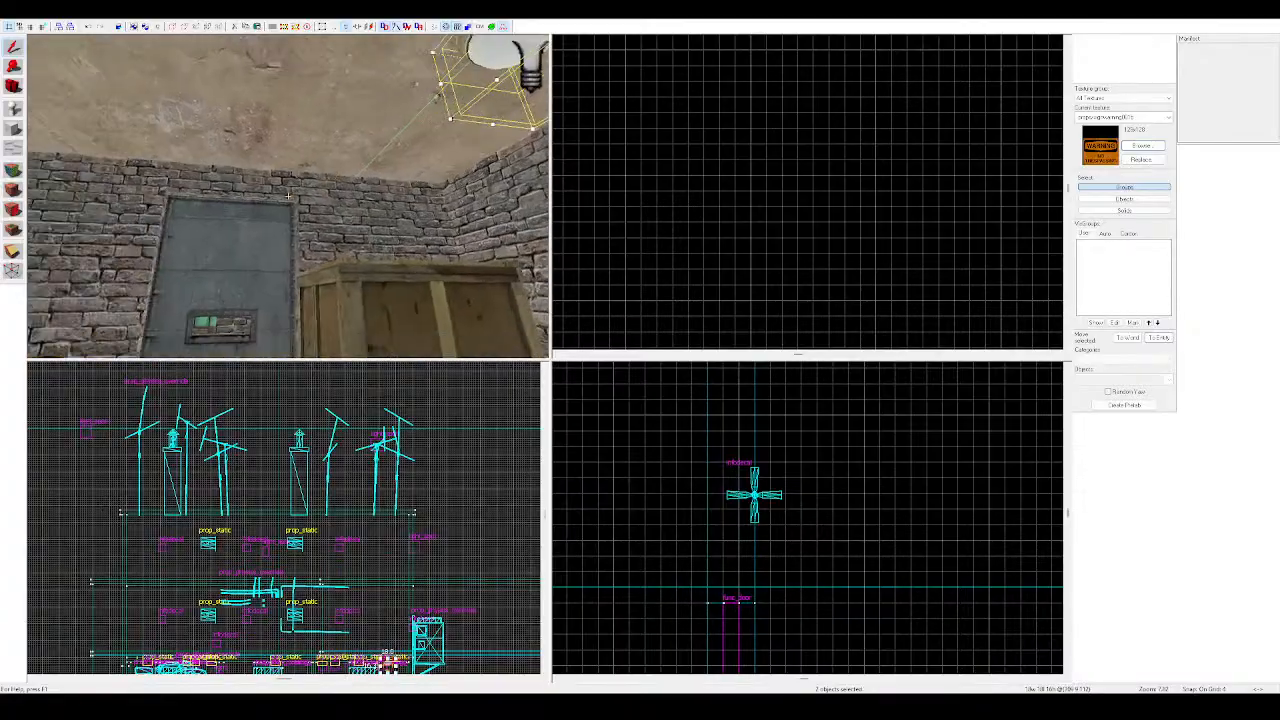
# Delete the existing light entity and ceiling lamp in the room with the metal doors, and paste the copied pair instead
pyautogui.press('w')
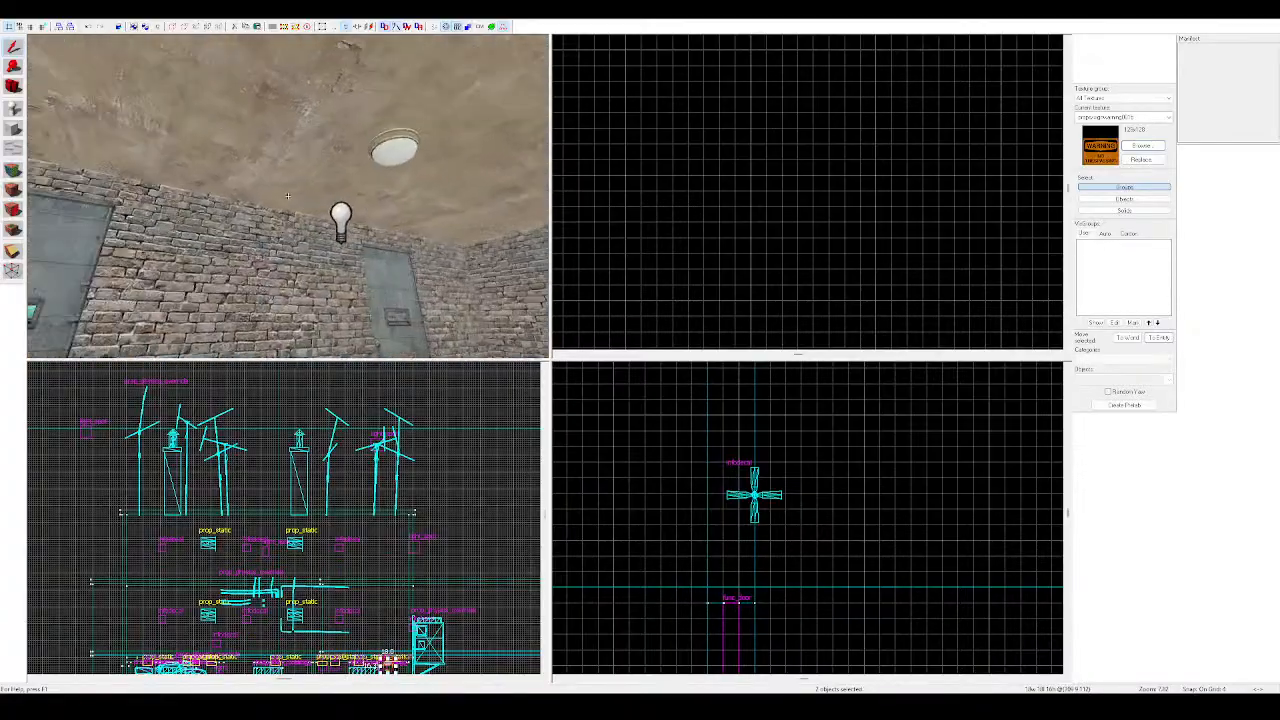
pyautogui.press('z')
pyautogui.click(275, 150)
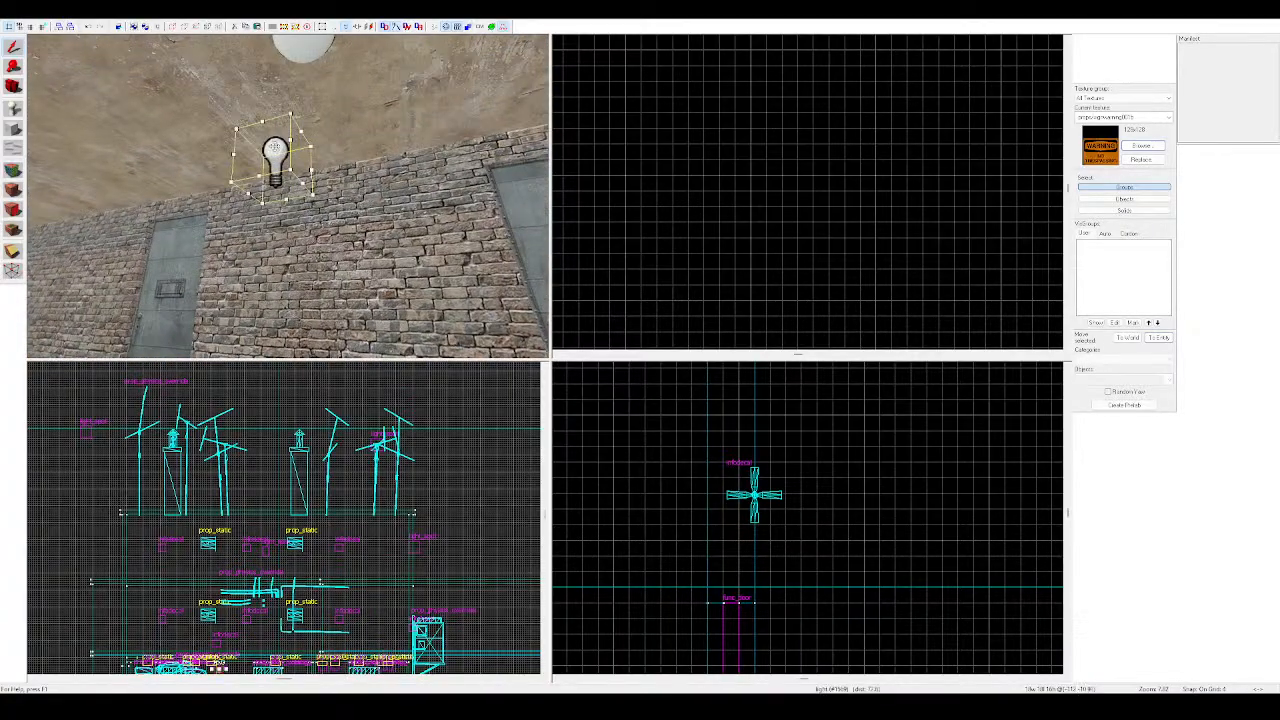
pyautogui.press('Delete')
pyautogui.click(313, 52)
pyautogui.press('Delete')
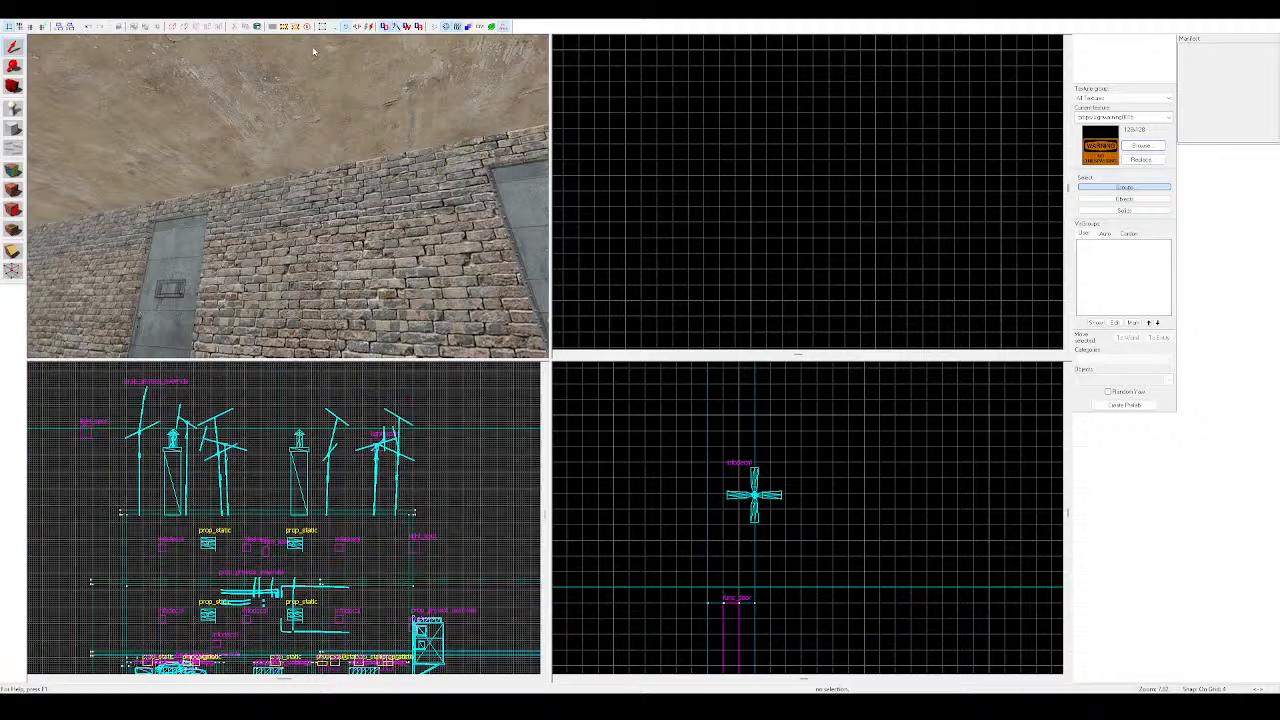
pyautogui.hotkey('ctrl', 'v')
pyautogui.press('z')
pyautogui.press('s')
pyautogui.press('Escape')
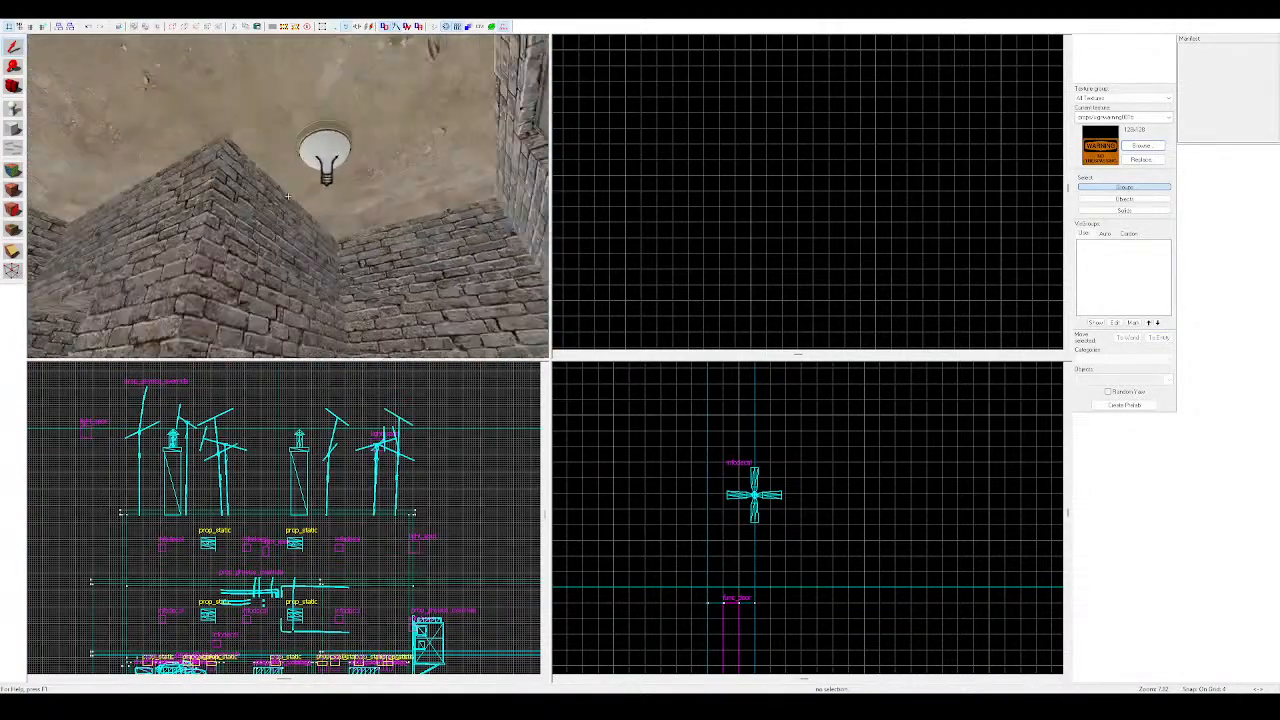
# Copy the metrocop ragdoll standing between the zombies in the fenced yard and paste it into the small bathroom
pyautogui.press('w')
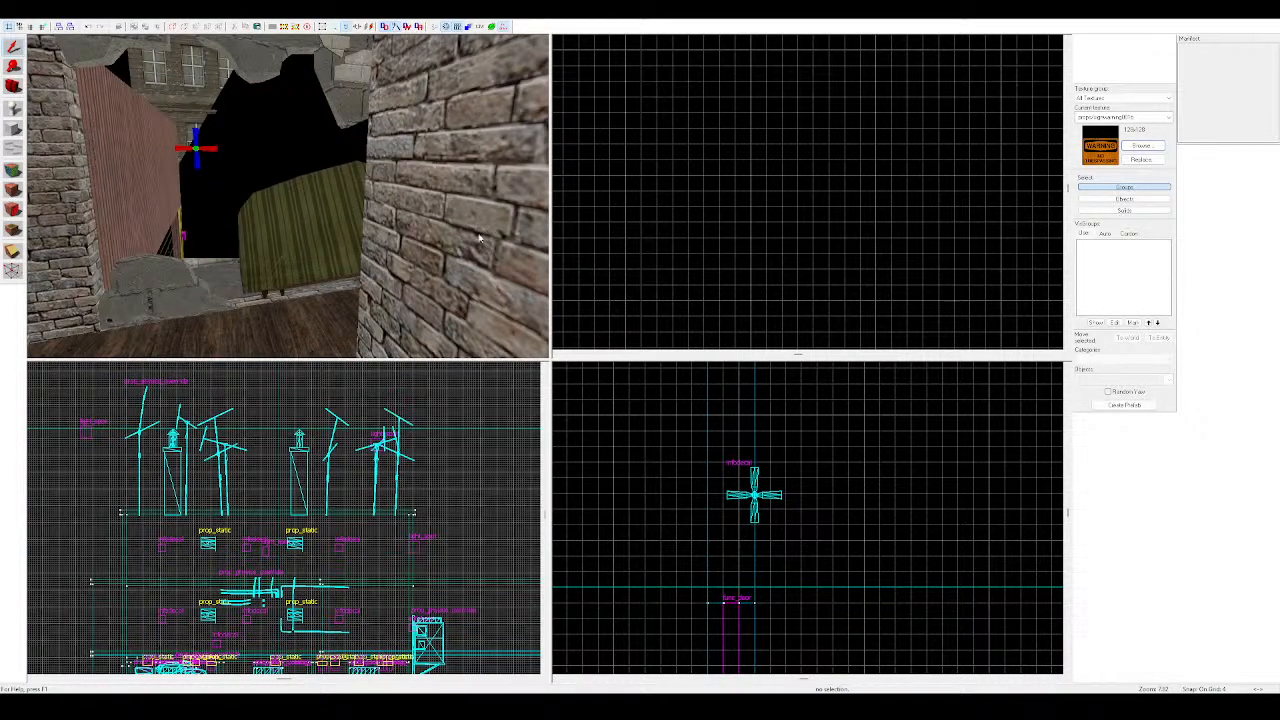
pyautogui.press('z')
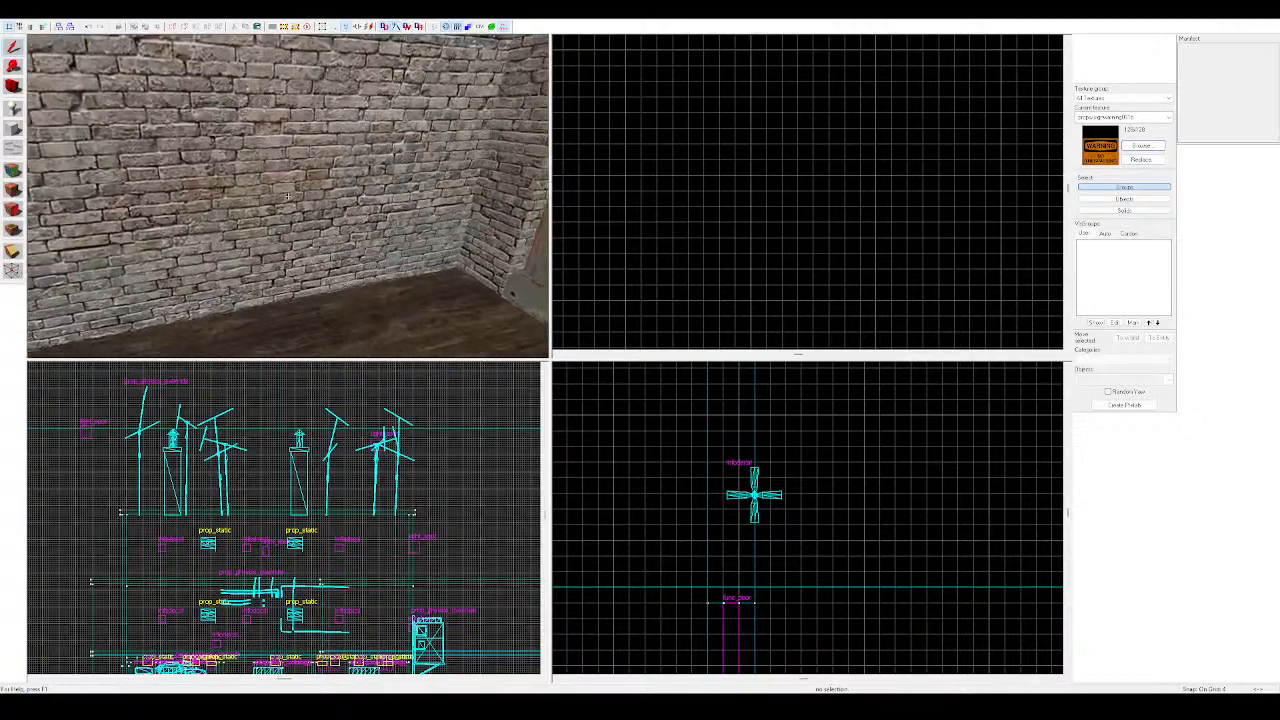
pyautogui.press('w')
pyautogui.press('w')
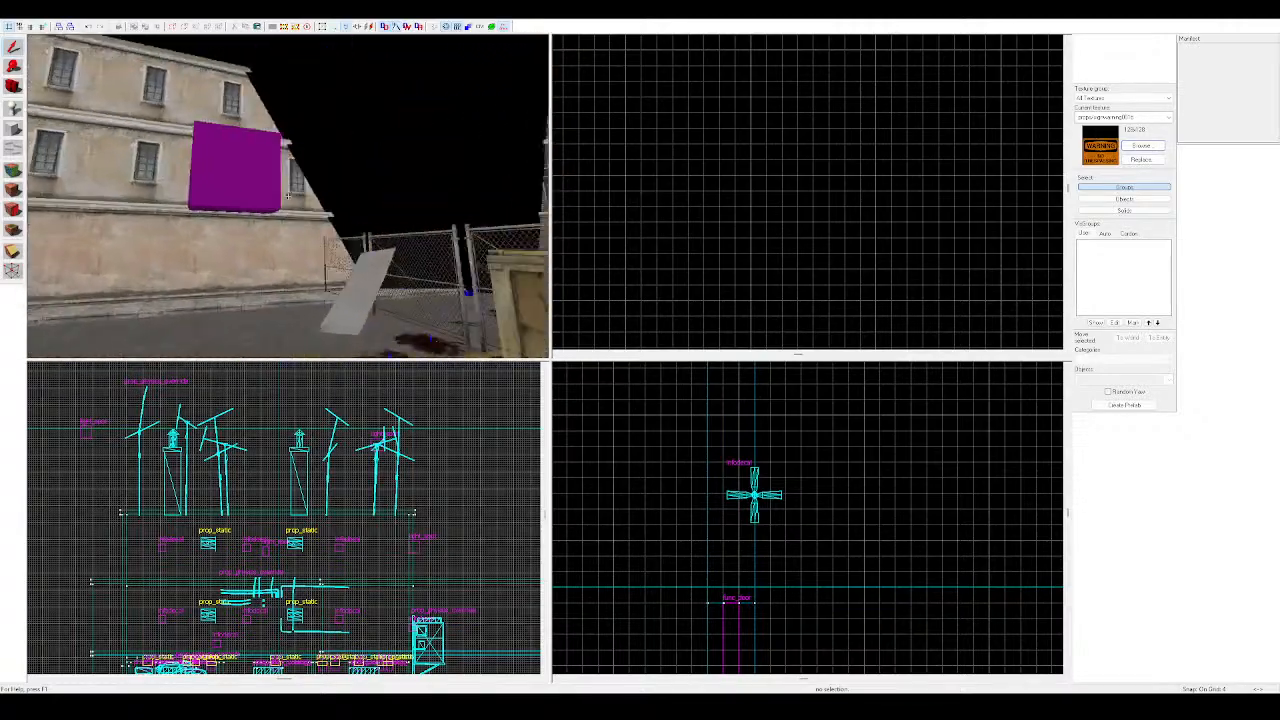
pyautogui.press('w')
pyautogui.click(288, 196)
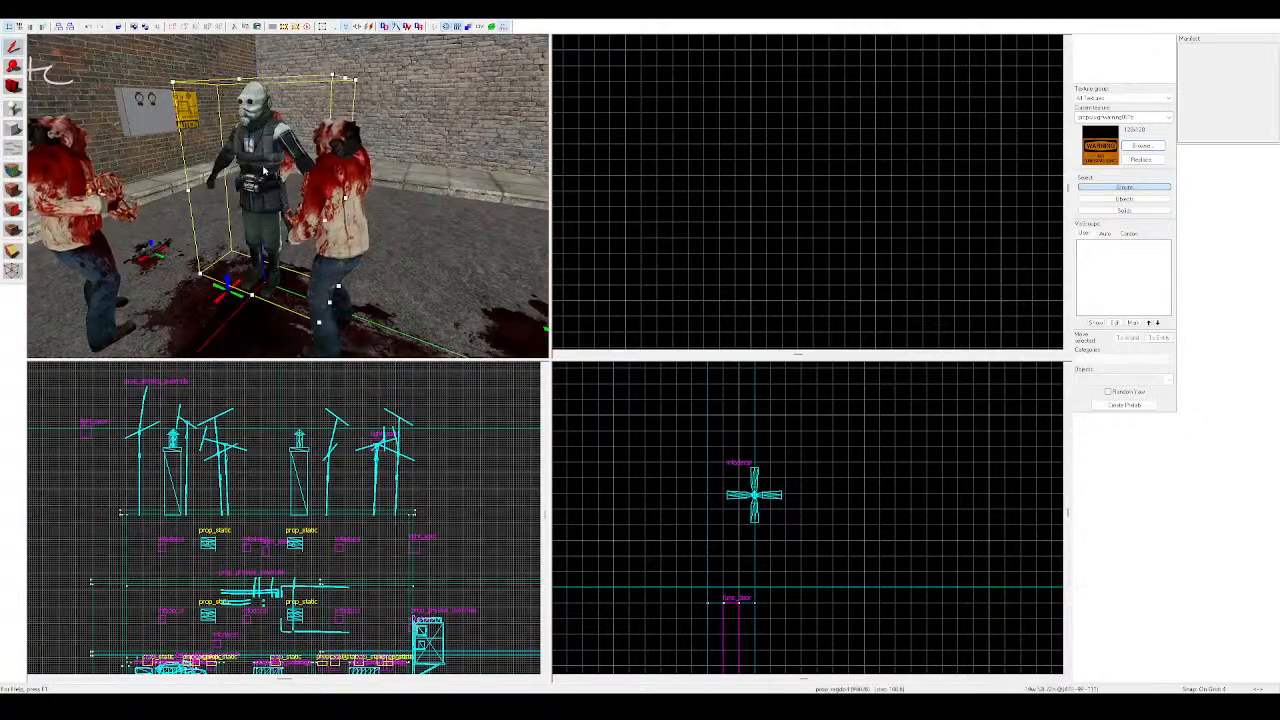
pyautogui.press('w')
pyautogui.press('w')
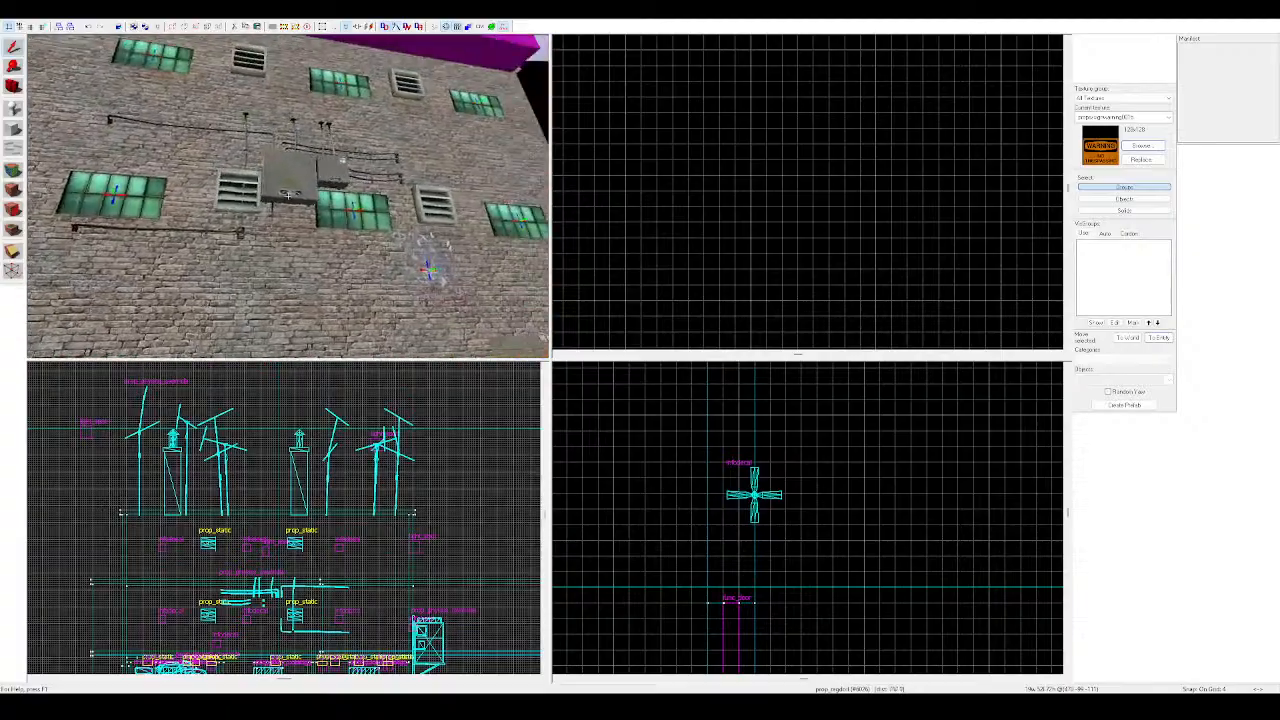
pyautogui.press('w')
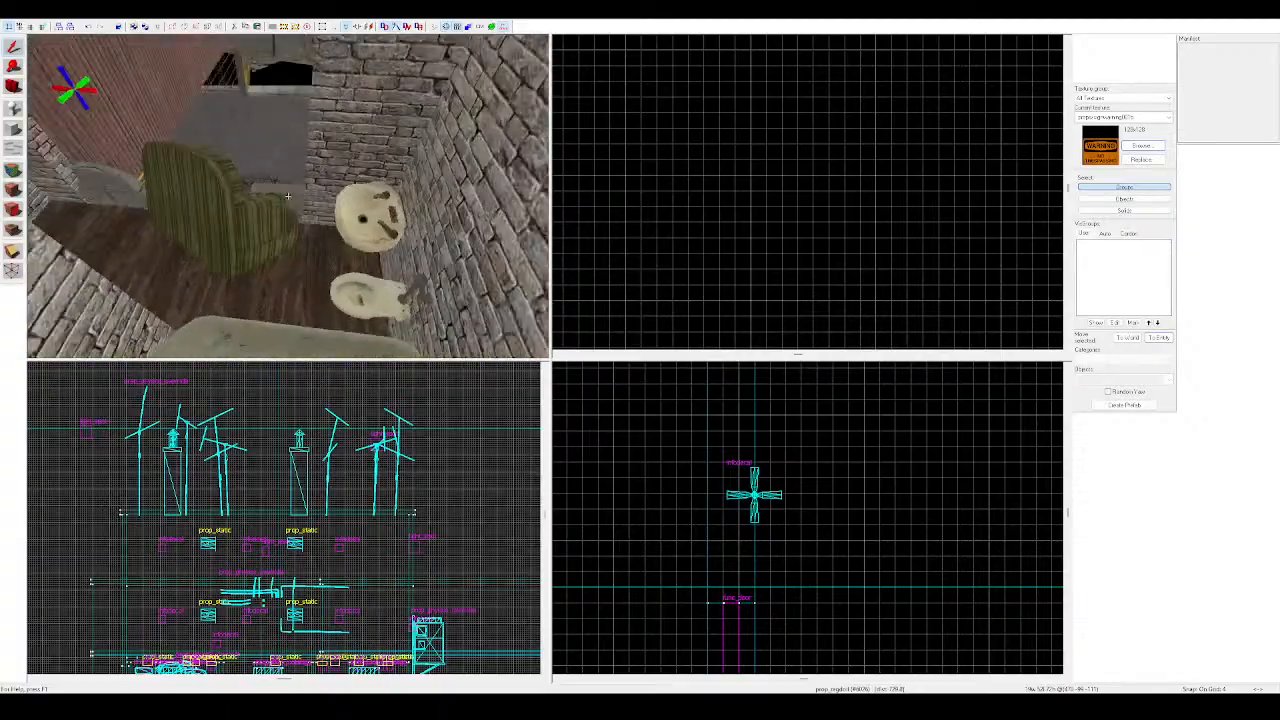
pyautogui.press('z')
pyautogui.hotkey('ctrl', 'v')
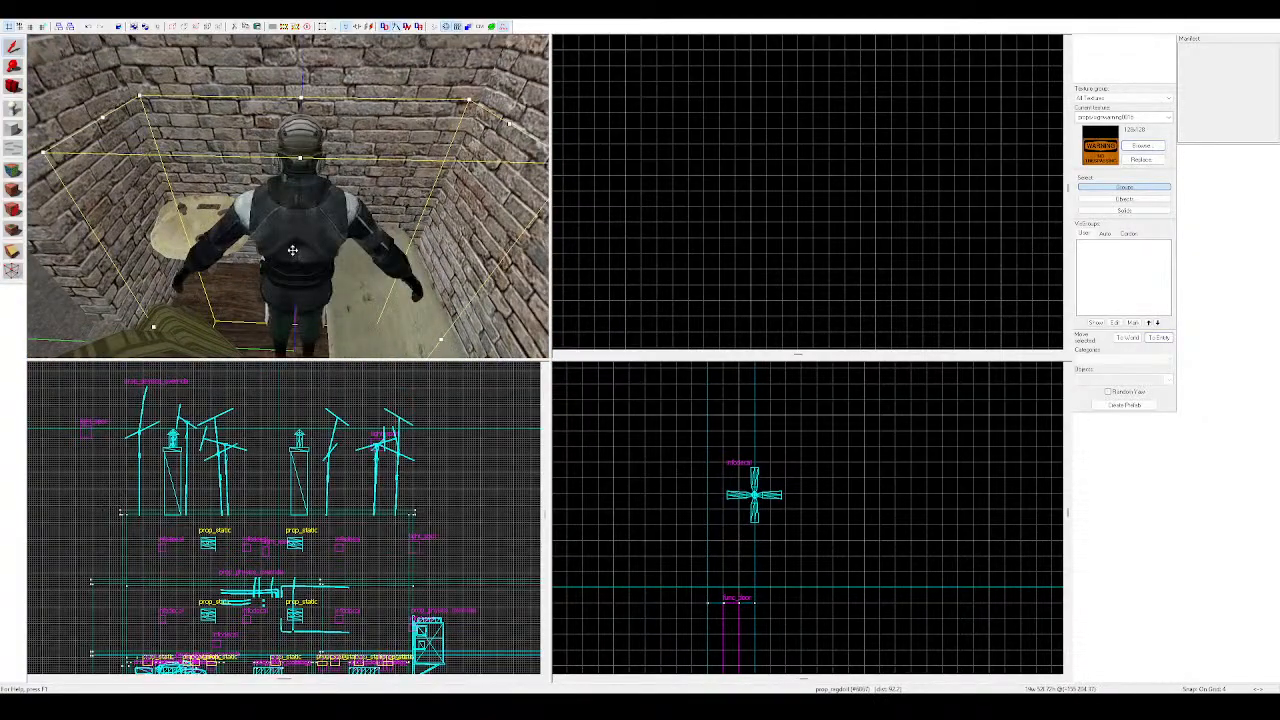
# Move the pasted ragdoll over the bathtub and change its model to a male civilian in a light shirt
pyautogui.moveTo(294, 256); pyautogui.dragTo(409, 224)
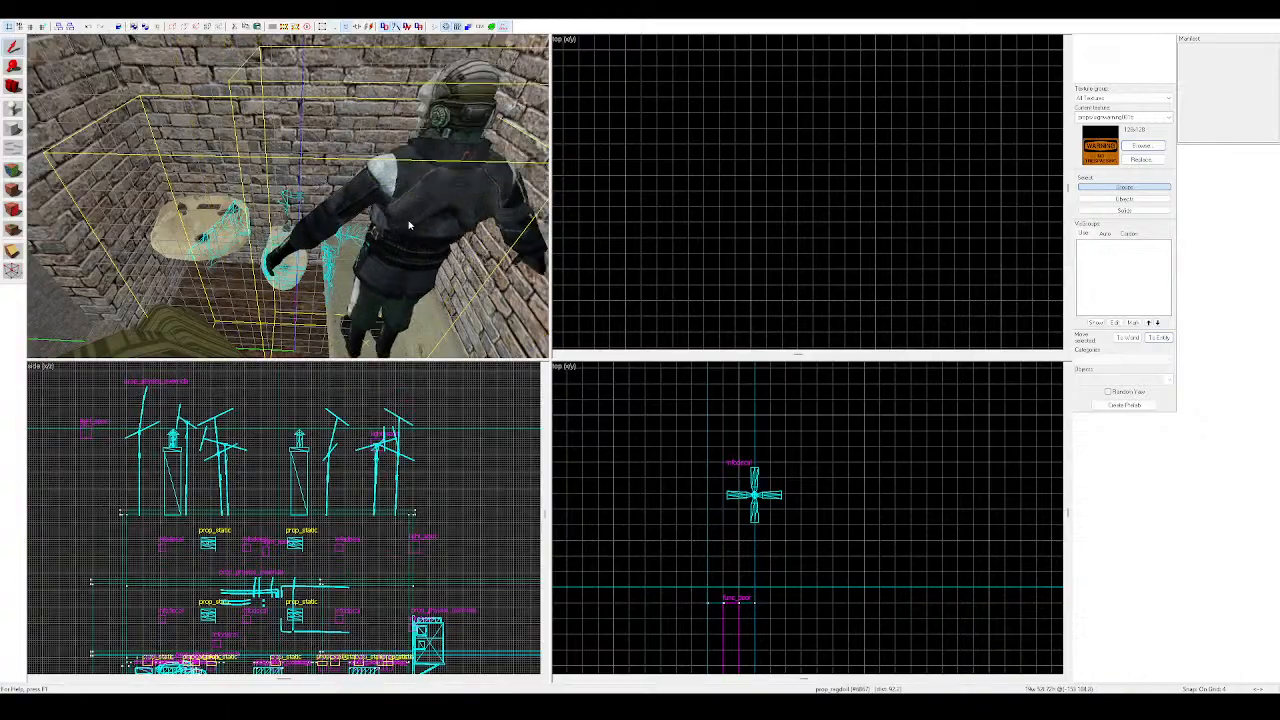
pyautogui.press('z')
pyautogui.press('a')
pyautogui.press('z')
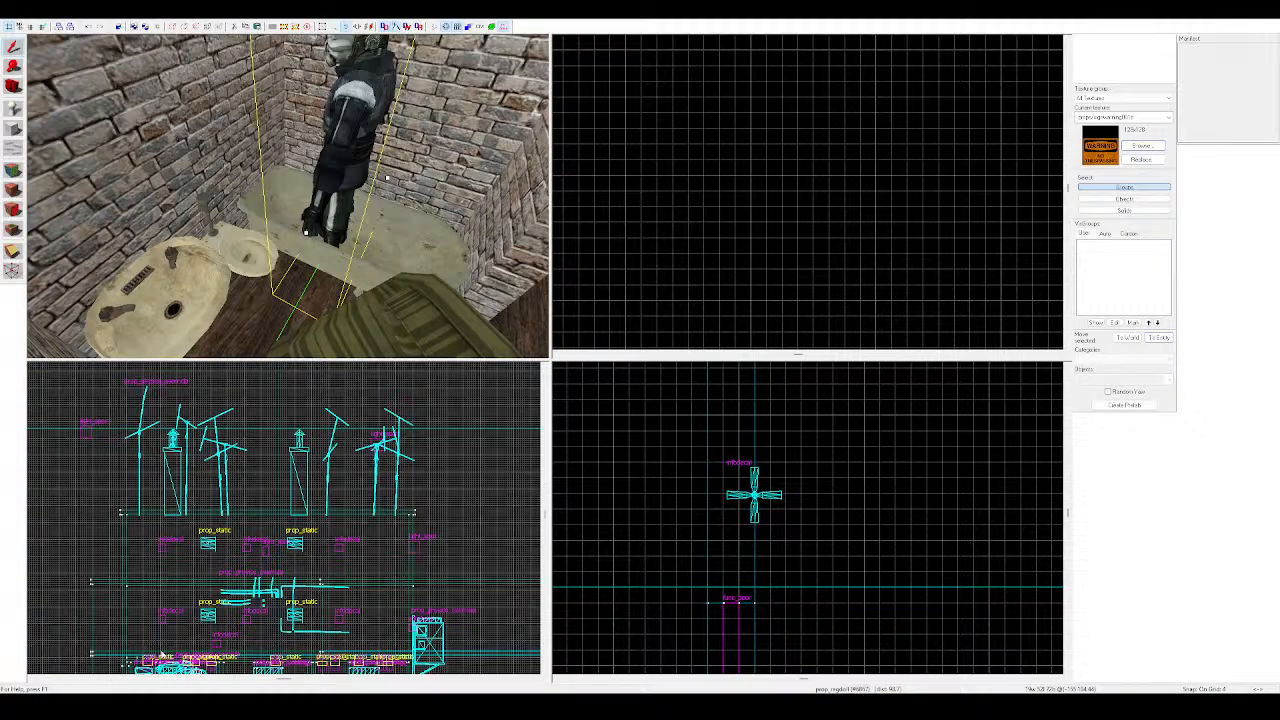
pyautogui.click(786, 474)
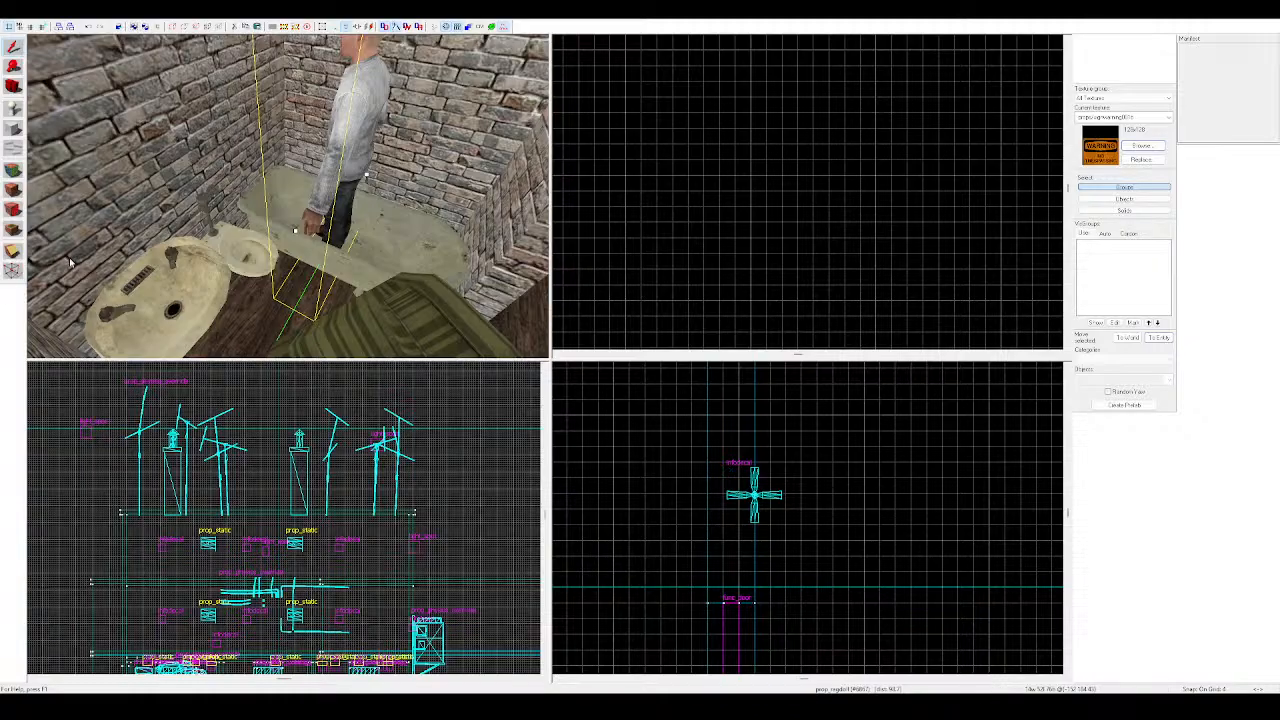
# Choose a tall 256x512 bloodstain decal, try it on the wooden floor by the brick wall outside the bathroom, and undo it
pyautogui.press('z')
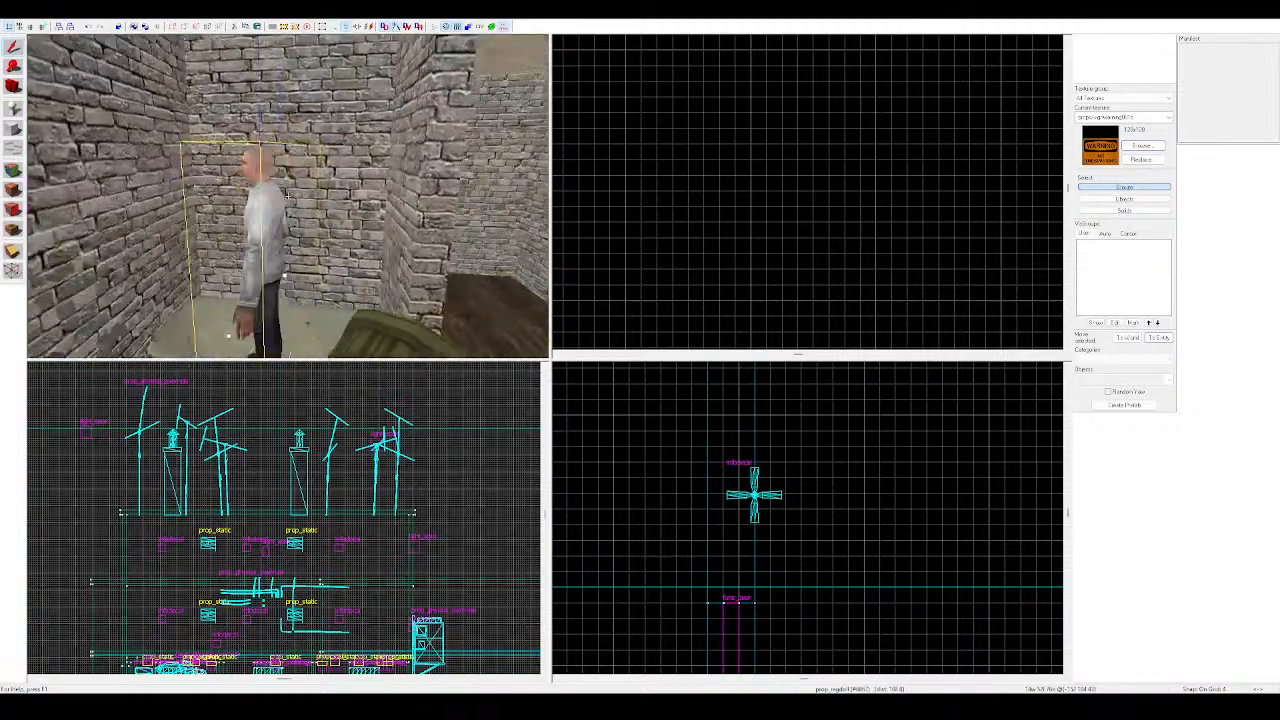
pyautogui.press('w')
pyautogui.press('z')
pyautogui.scroll(-1, 58, 148)
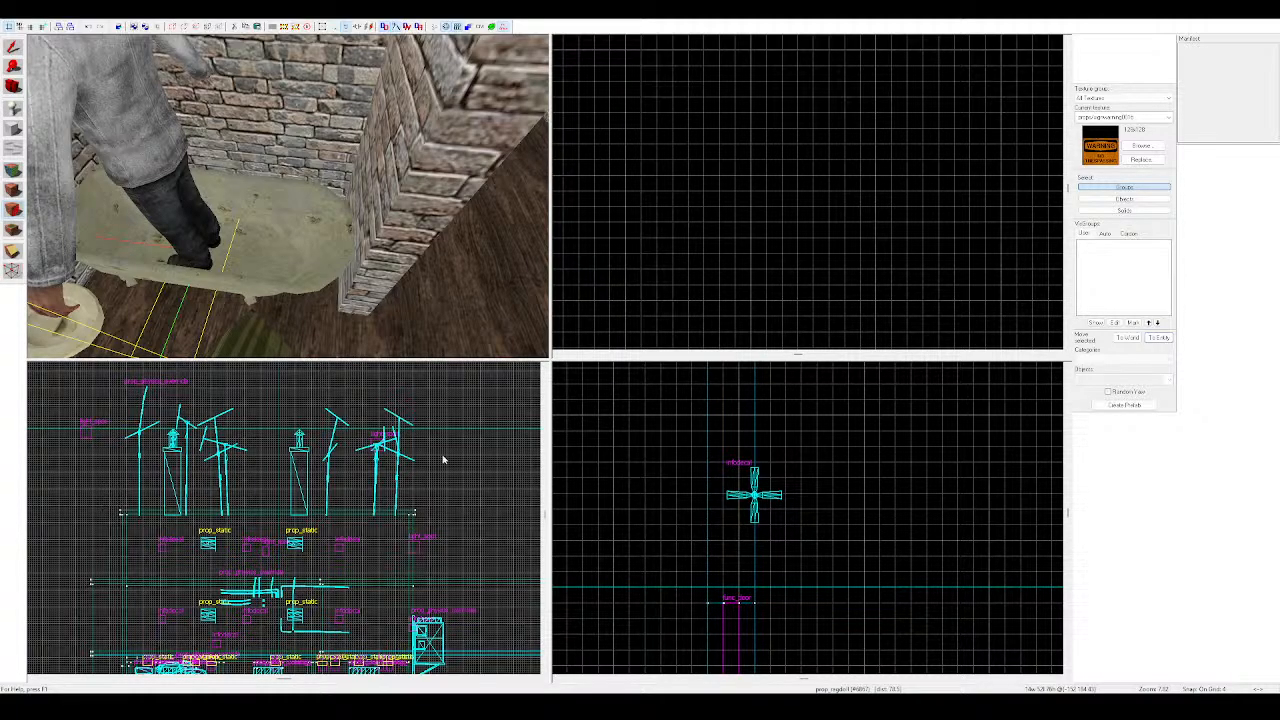
pyautogui.doubleClick(480, 460)
pyautogui.press('z')
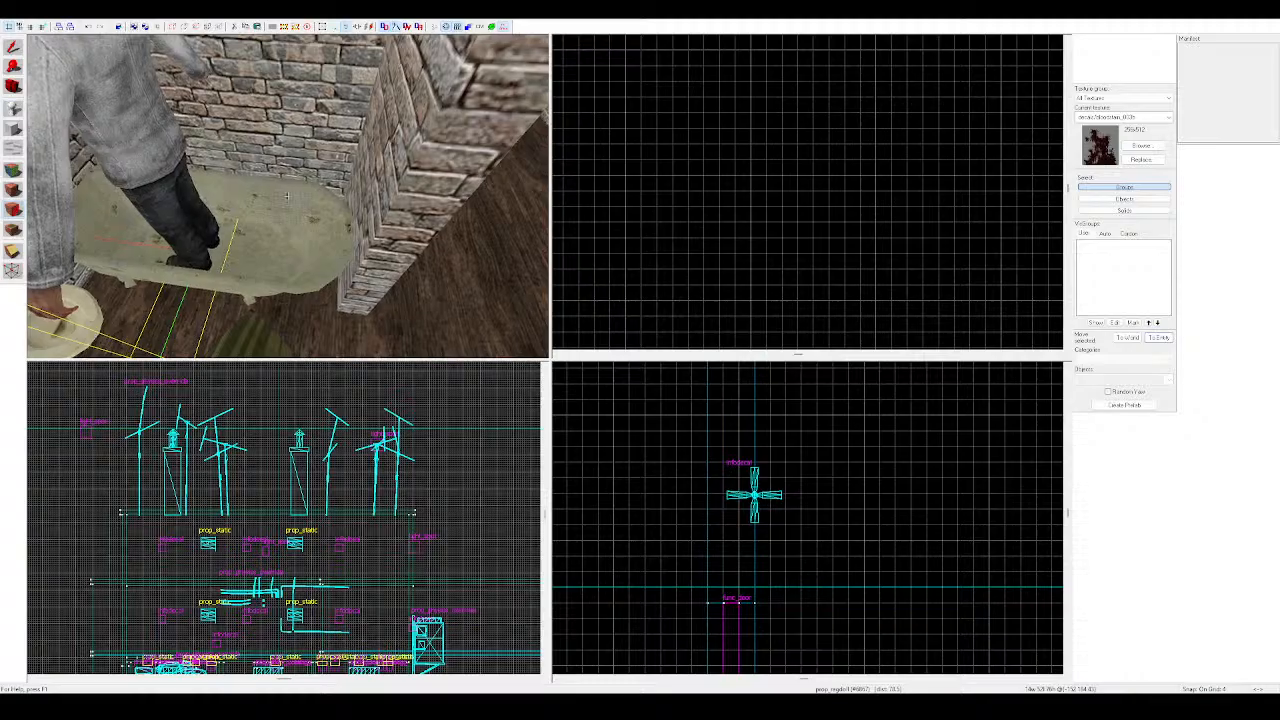
pyautogui.press('z')
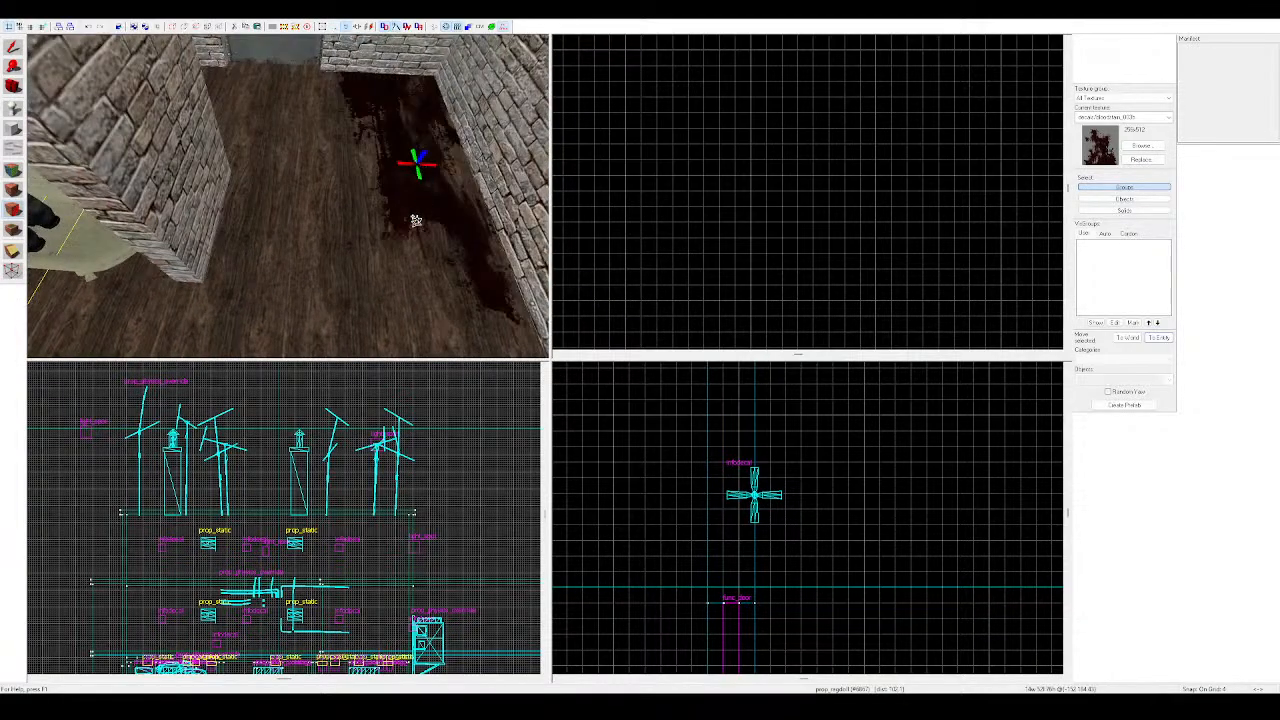
pyautogui.press('z')
pyautogui.press('z')
pyautogui.hotkey('ctrl', 'z')
# Try the tall bloodstain decal on the wooden floor in front of the metal door and undo the placement
pyautogui.press('z')
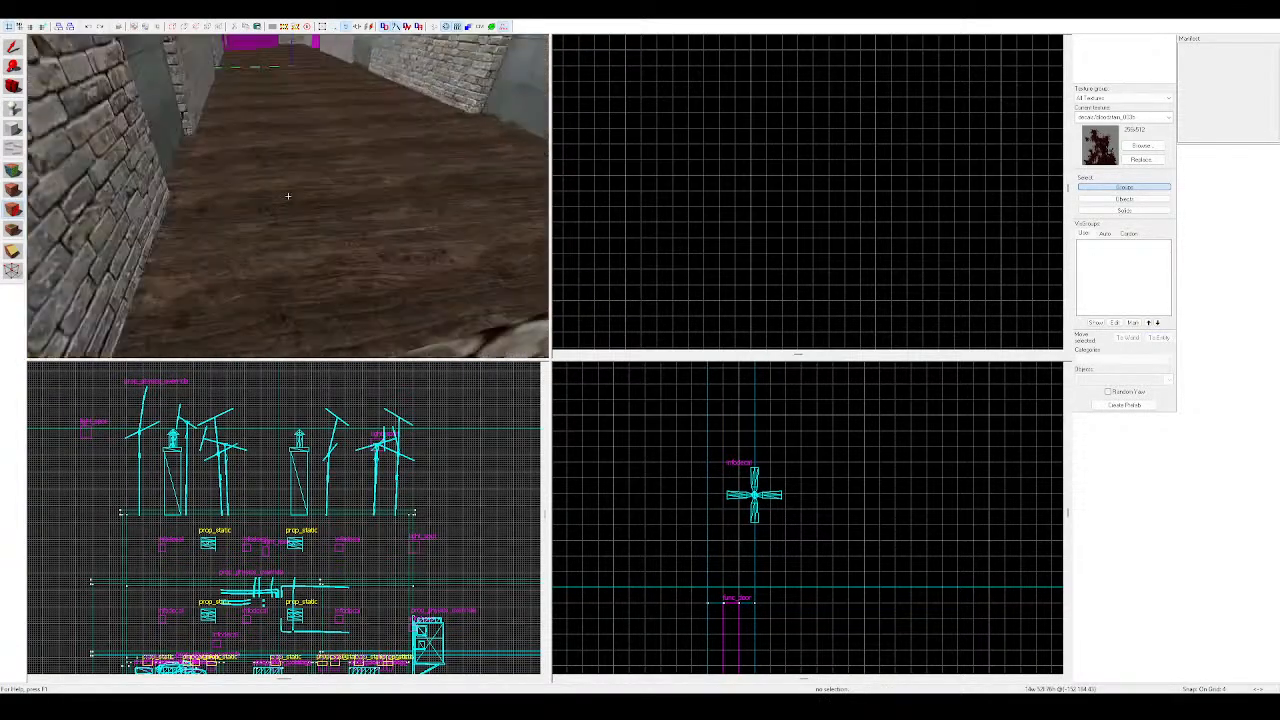
pyautogui.press('z')
pyautogui.click(362, 217)
pyautogui.press('z')
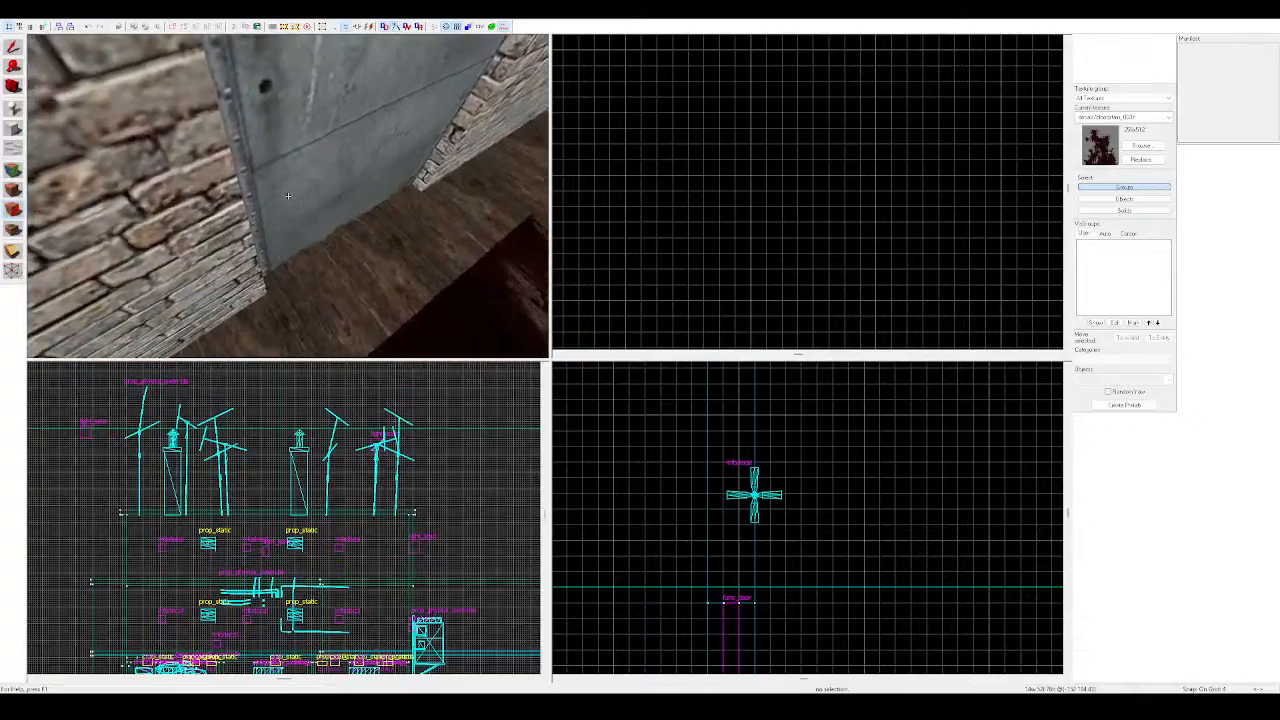
pyautogui.press('z')
pyautogui.hotkey('ctrl', 'z')
pyautogui.click(398, 280)
pyautogui.hotkey('ctrl', 'z')
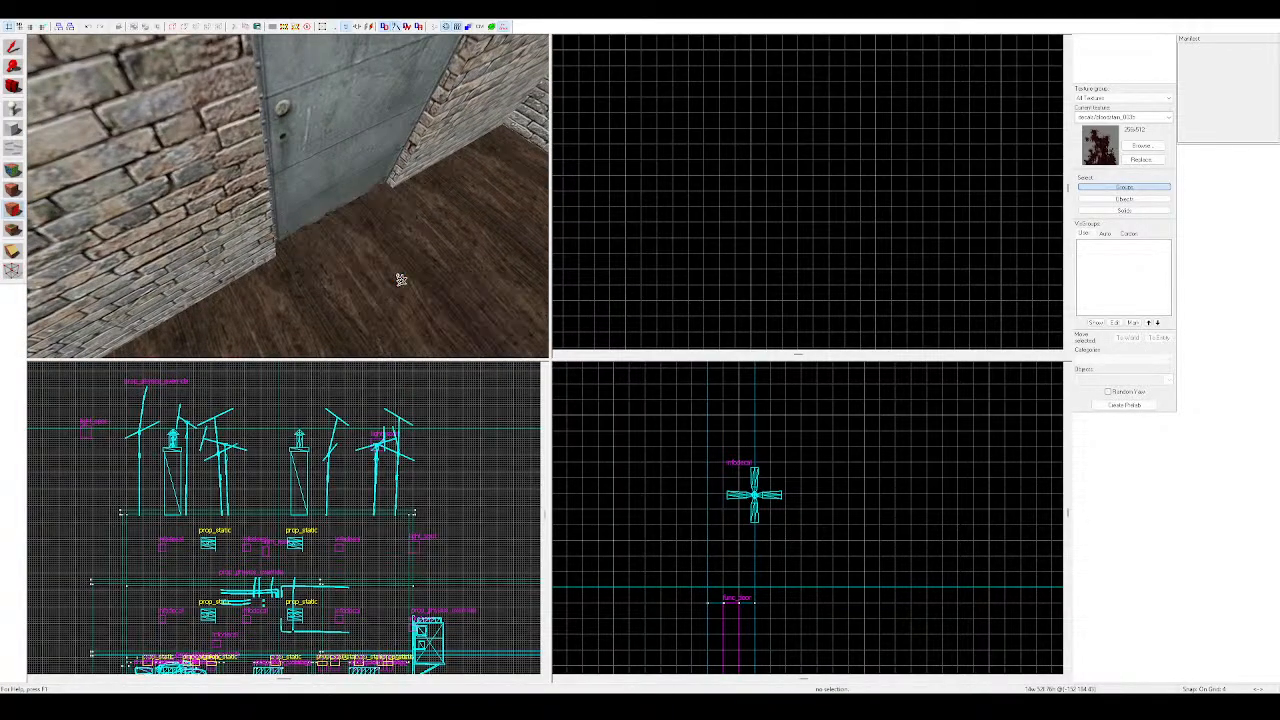
# Try the same tall bloodstain at further spots on the wooden floor and undo the one beside the door
pyautogui.click(417, 306)
pyautogui.press('z')
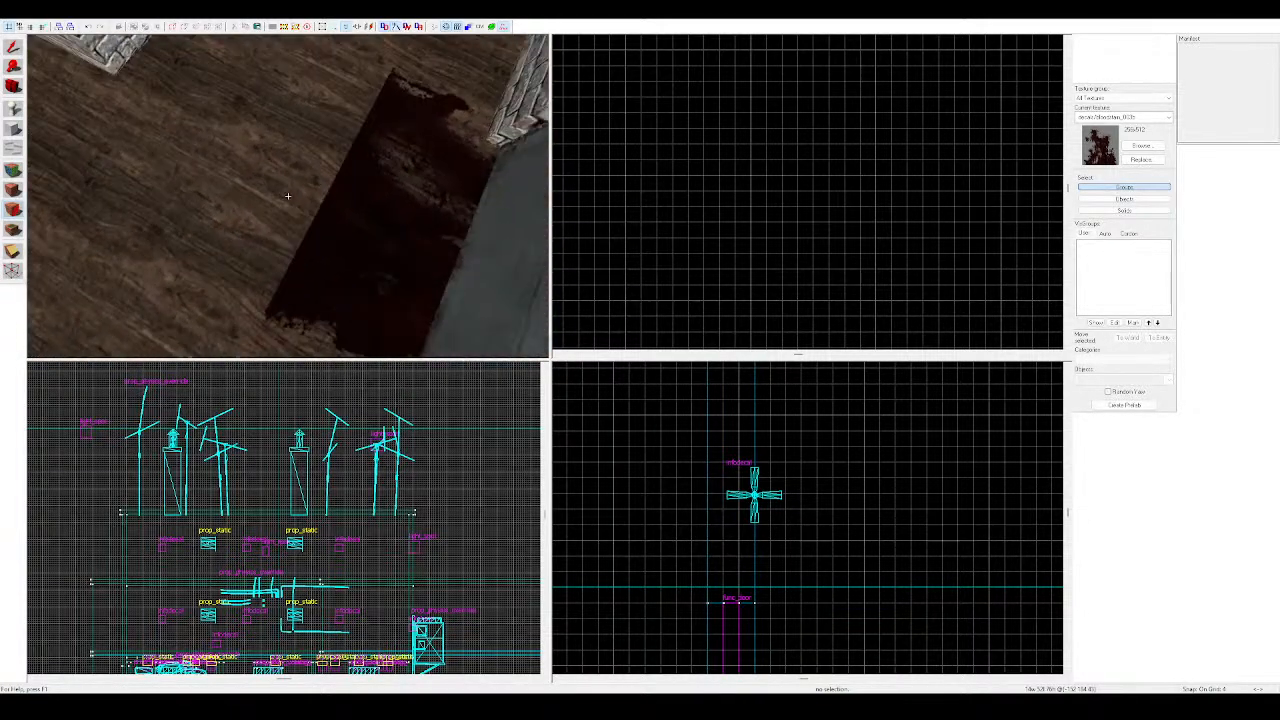
pyautogui.press('z')
pyautogui.hotkey('ctrl', 'z')
pyautogui.click(291, 200)
pyautogui.press('z')
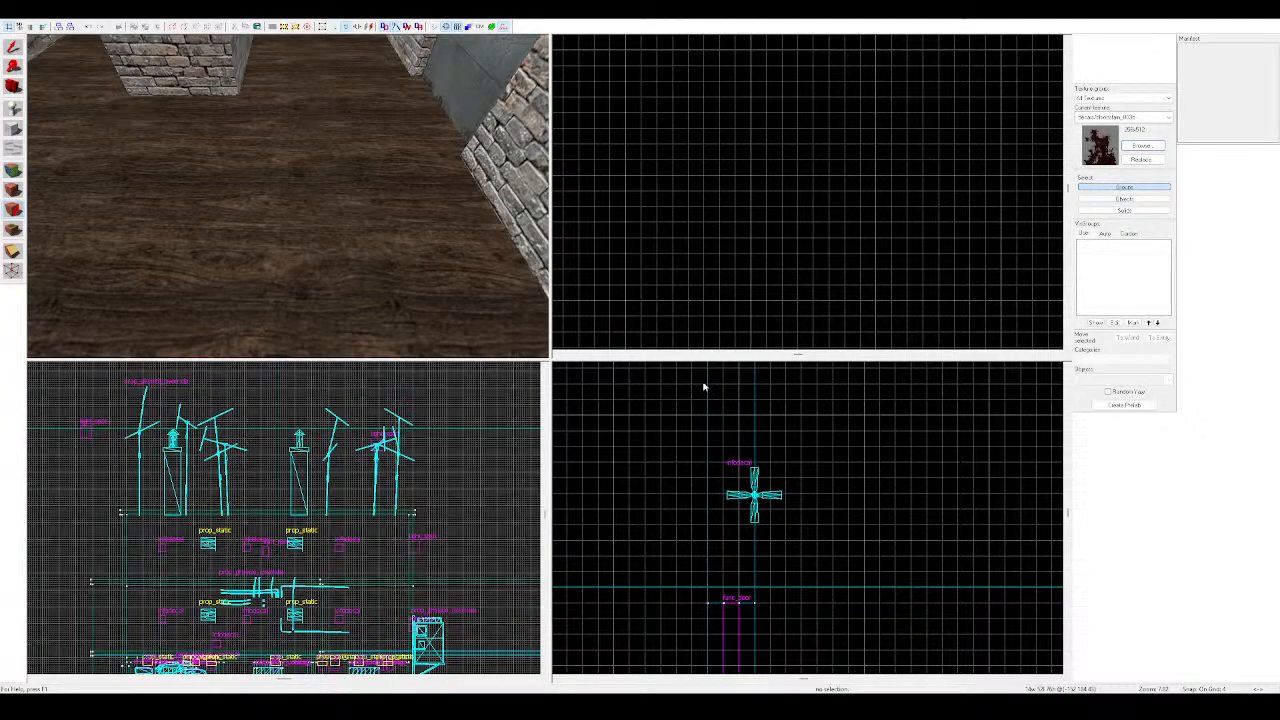
# Switch to the small splattered blood decal and place it on the wooden floor near the broken wall
pyautogui.doubleClick(705, 385)
pyautogui.press('z')
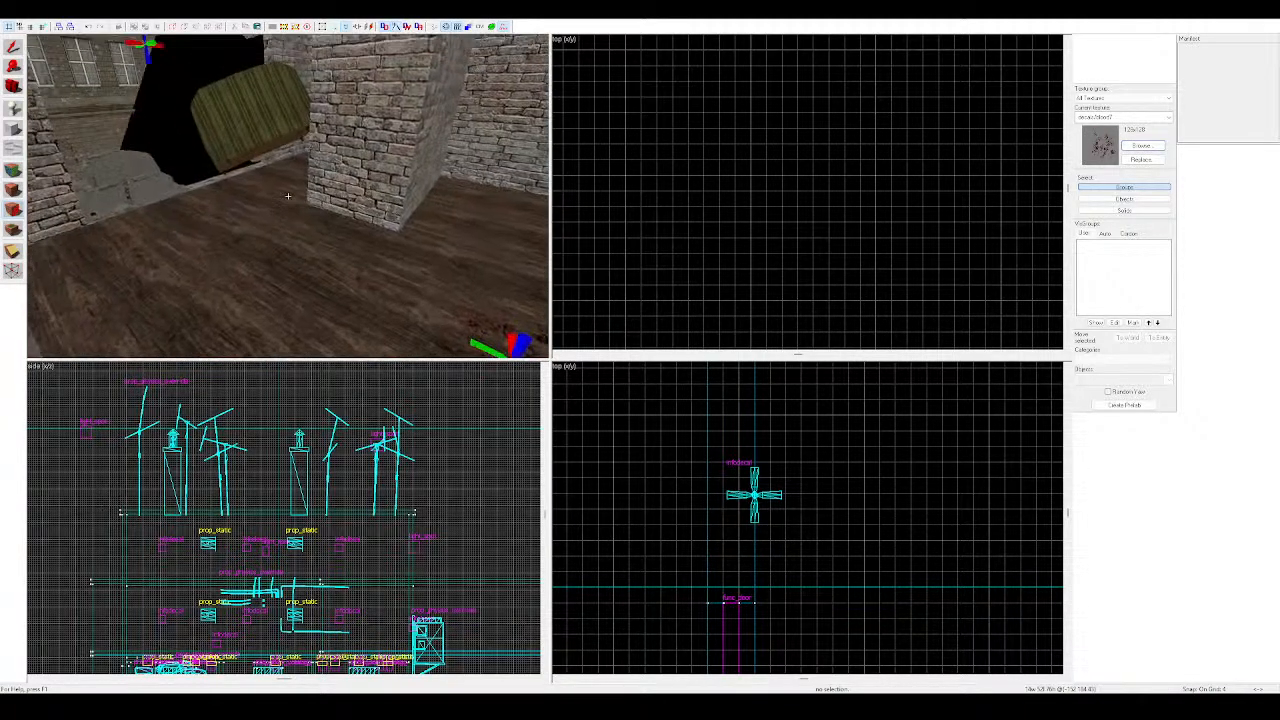
pyautogui.press('z')
# Choose the elongated bloodstain_003 decal, try it on the brick wall of the room, and undo the placement
pyautogui.click(1160, 147)
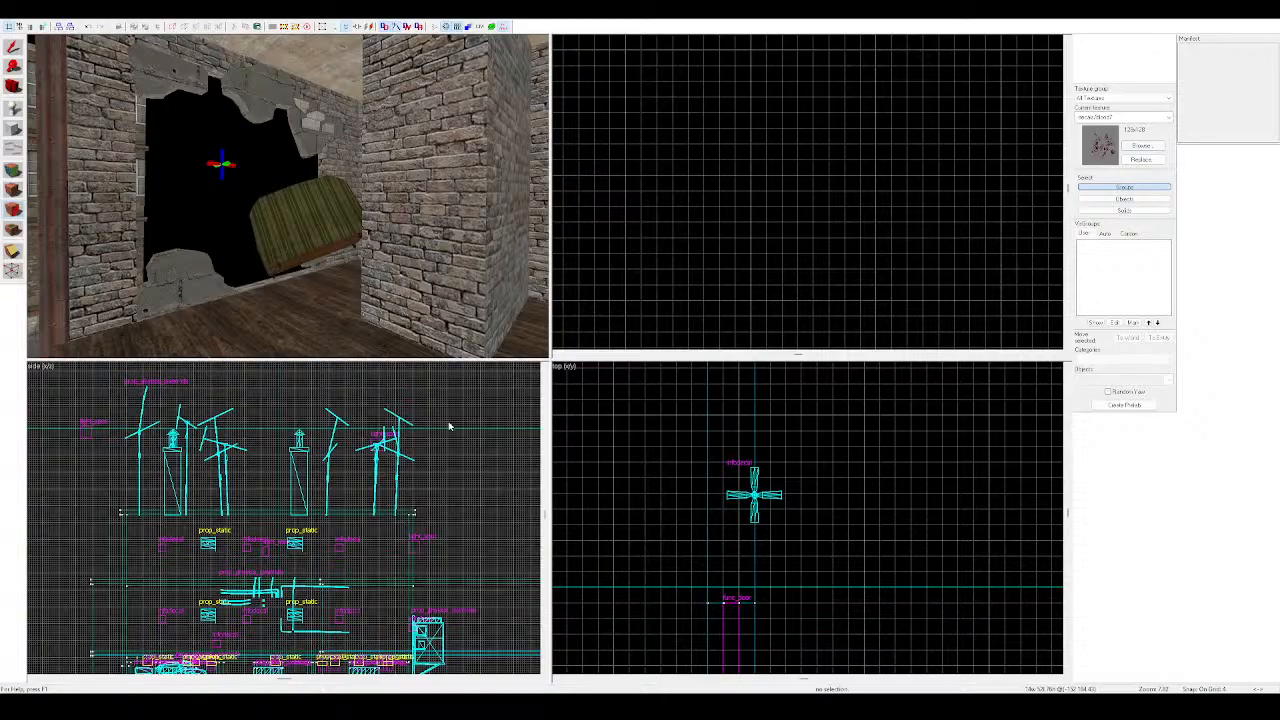
pyautogui.doubleClick(432, 463)
pyautogui.press('z')
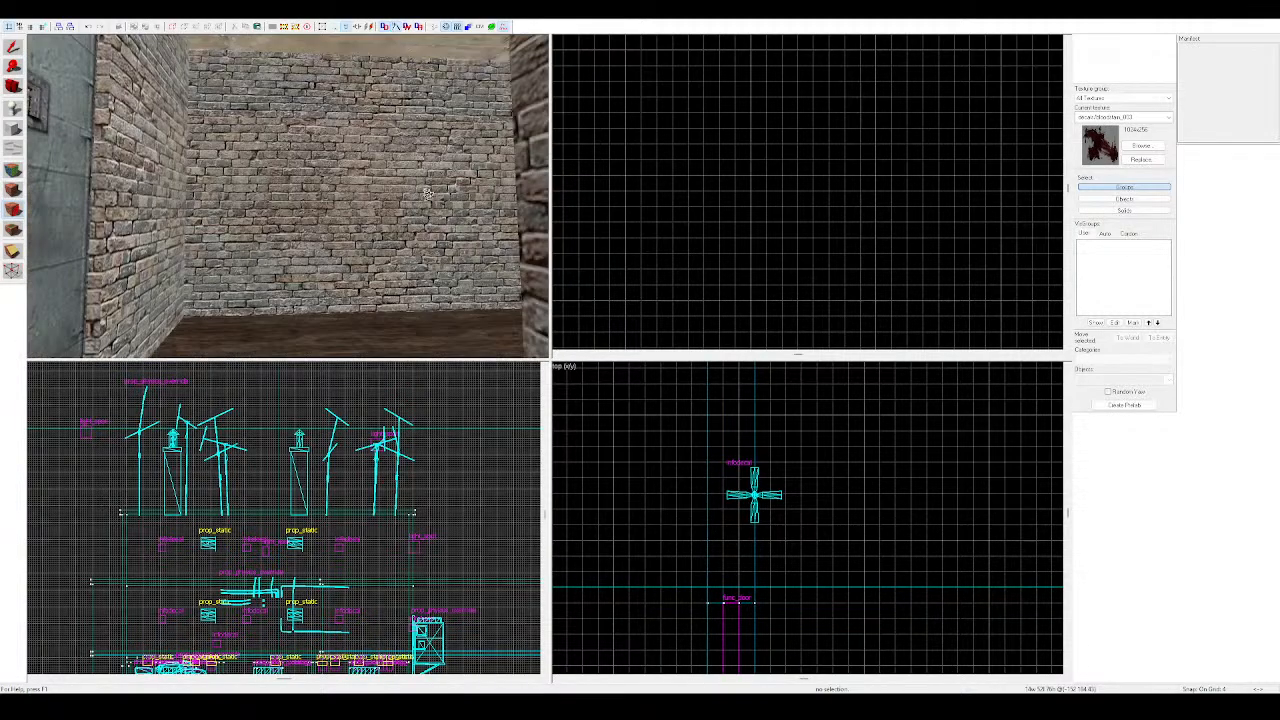
pyautogui.click(287, 196)
pyautogui.hotkey('ctrl', 'z')
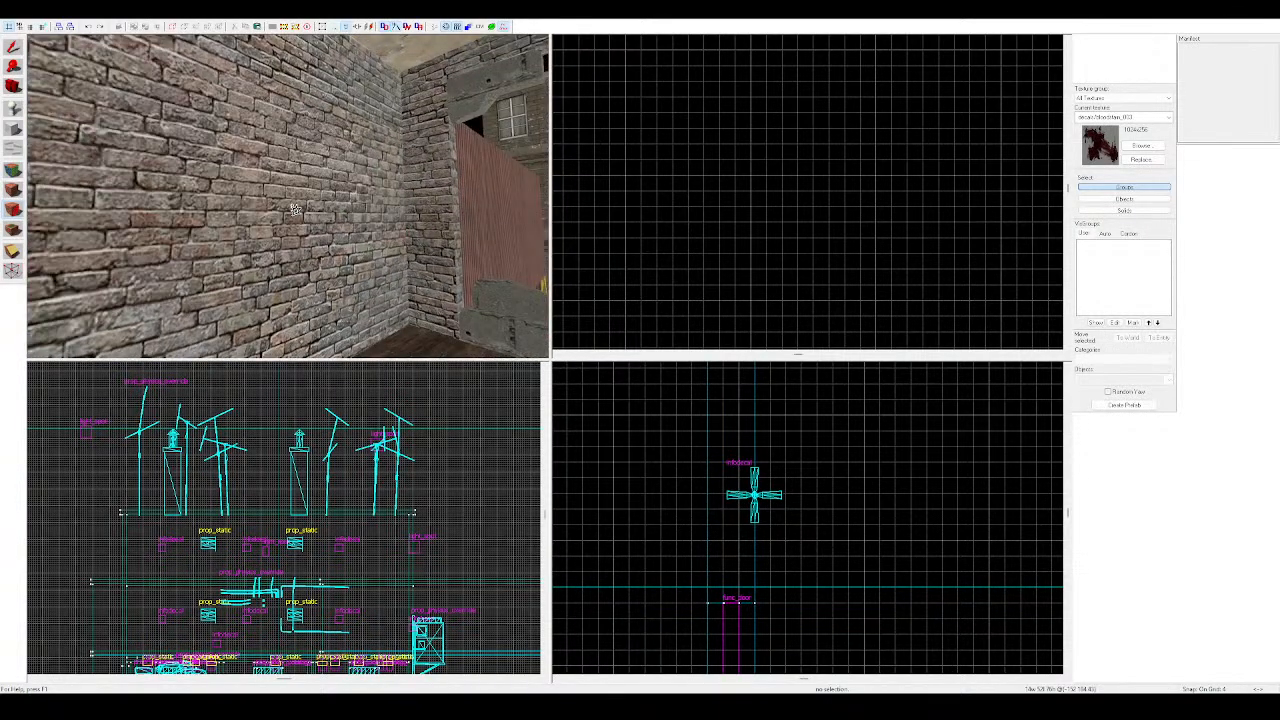
# Try the elongated bloodstain decal on the street outside near the dirt patch and undo it
pyautogui.press('w')
pyautogui.click(292, 201)
pyautogui.press('s')
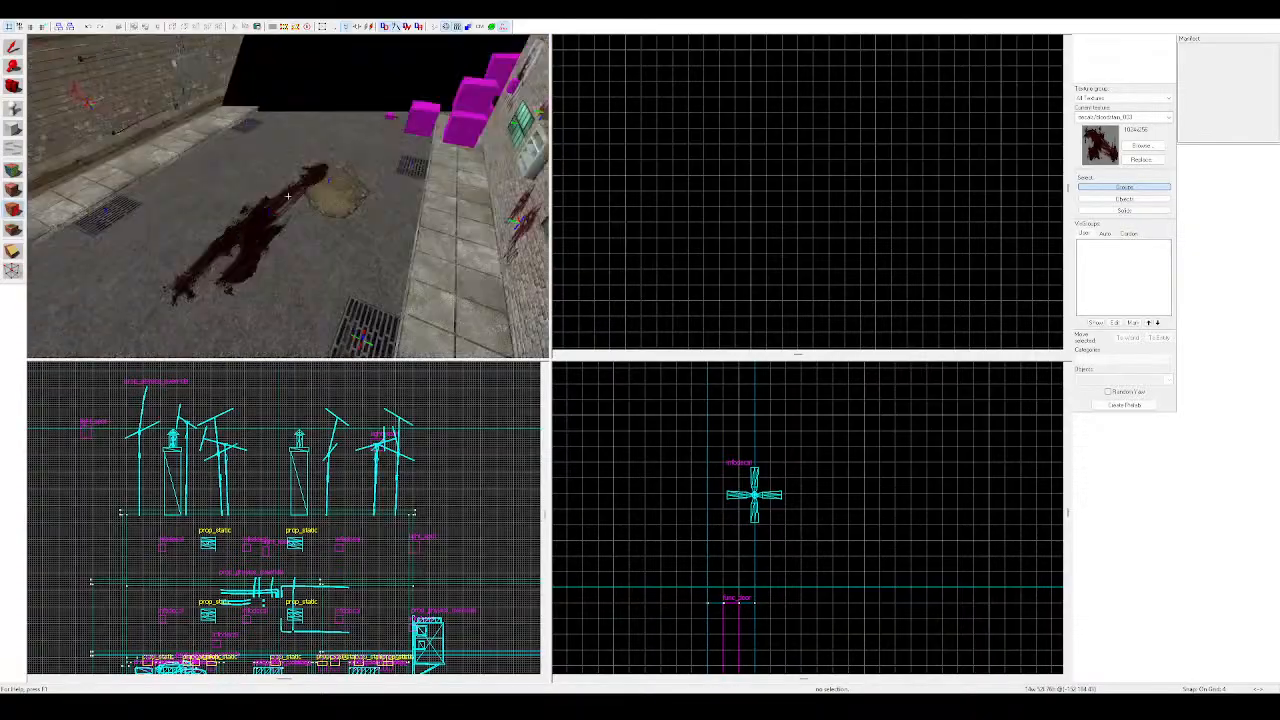
pyautogui.press('w')
pyautogui.press('s')
pyautogui.hotkey('ctrl', 'z')
pyautogui.press('a')
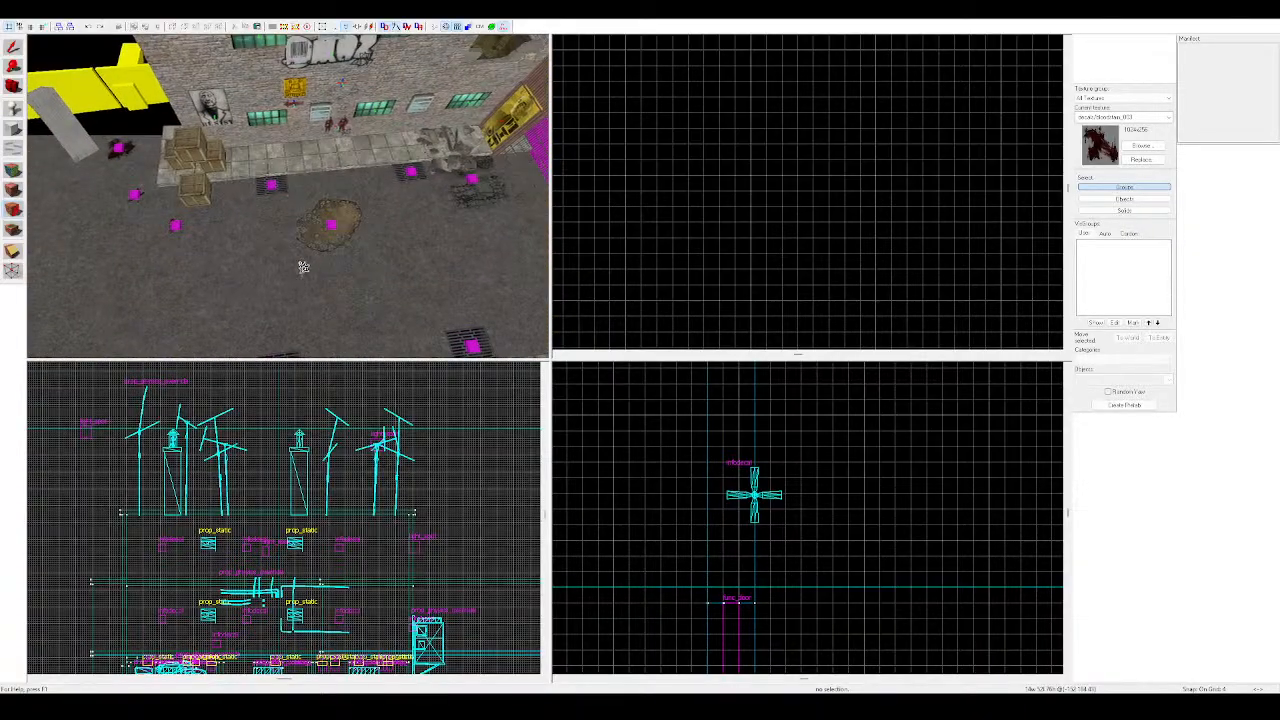
pyautogui.press('w')
pyautogui.press('z')
# Choose the round 256x256 bloodstain_002 decal and try it on the brick wall beside the bathtub
pyautogui.press('z')
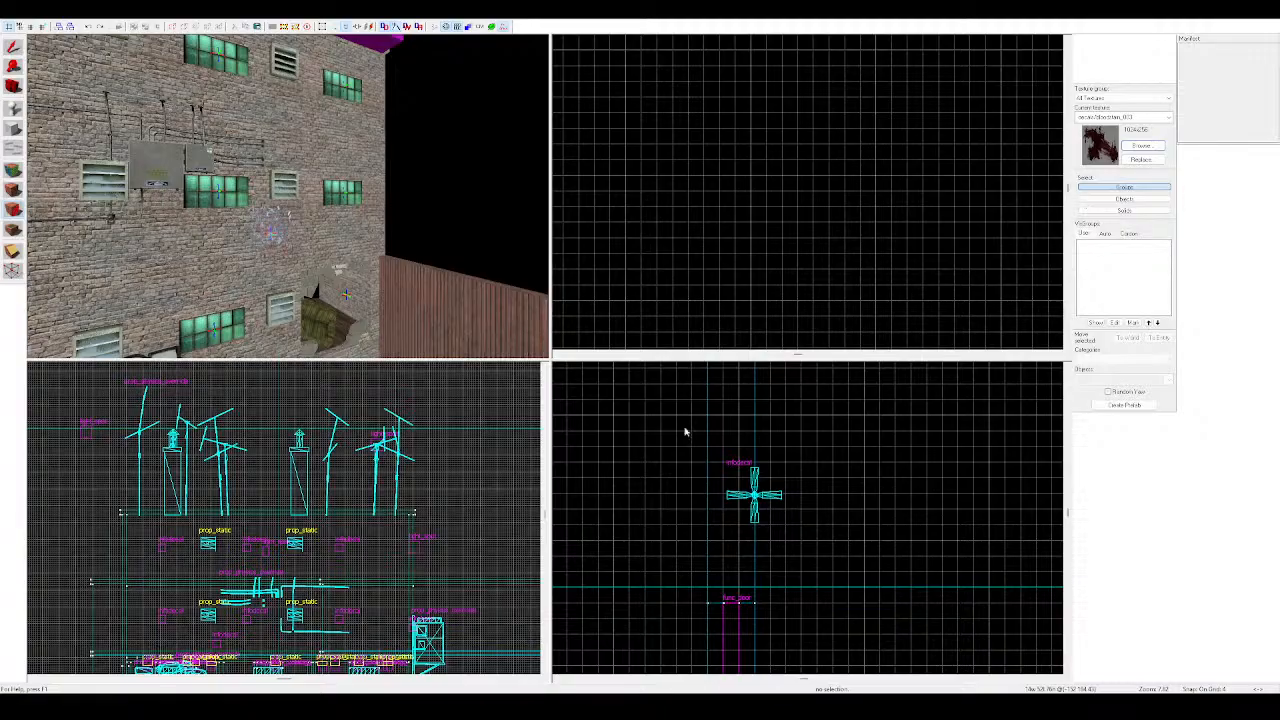
pyautogui.doubleClick(962, 388)
pyautogui.press('z')
pyautogui.press('w')
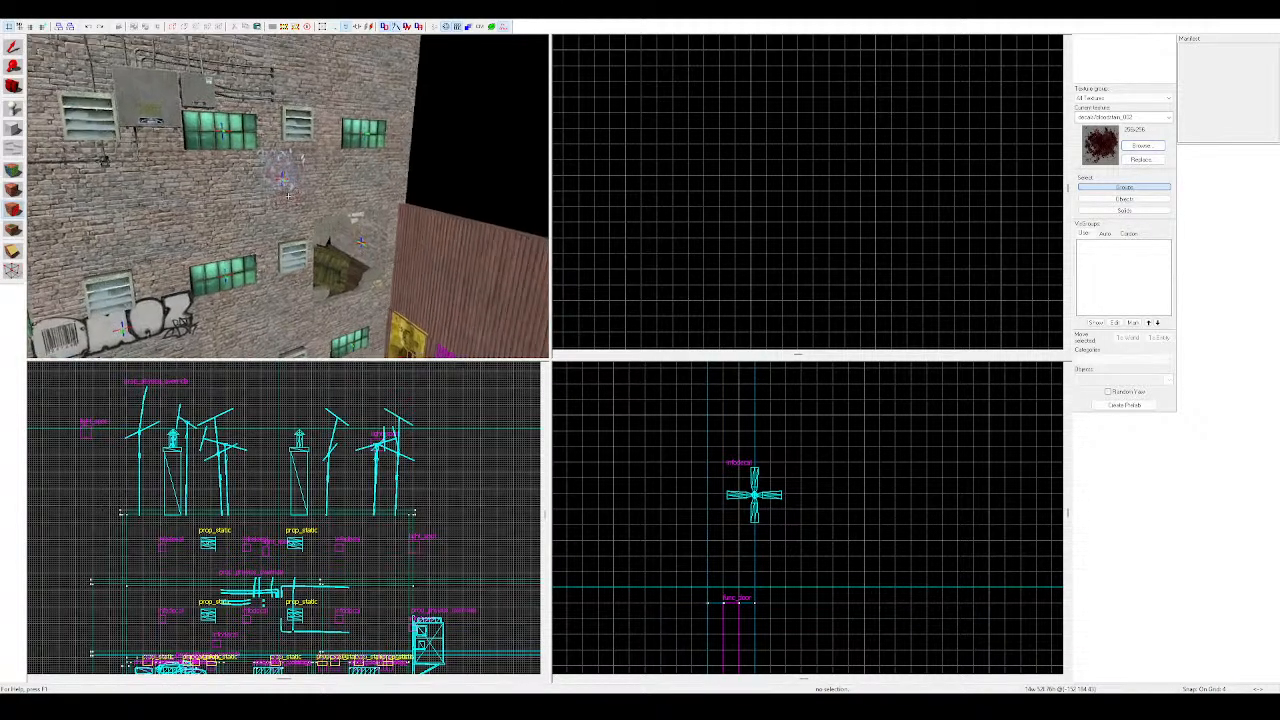
pyautogui.press('z')
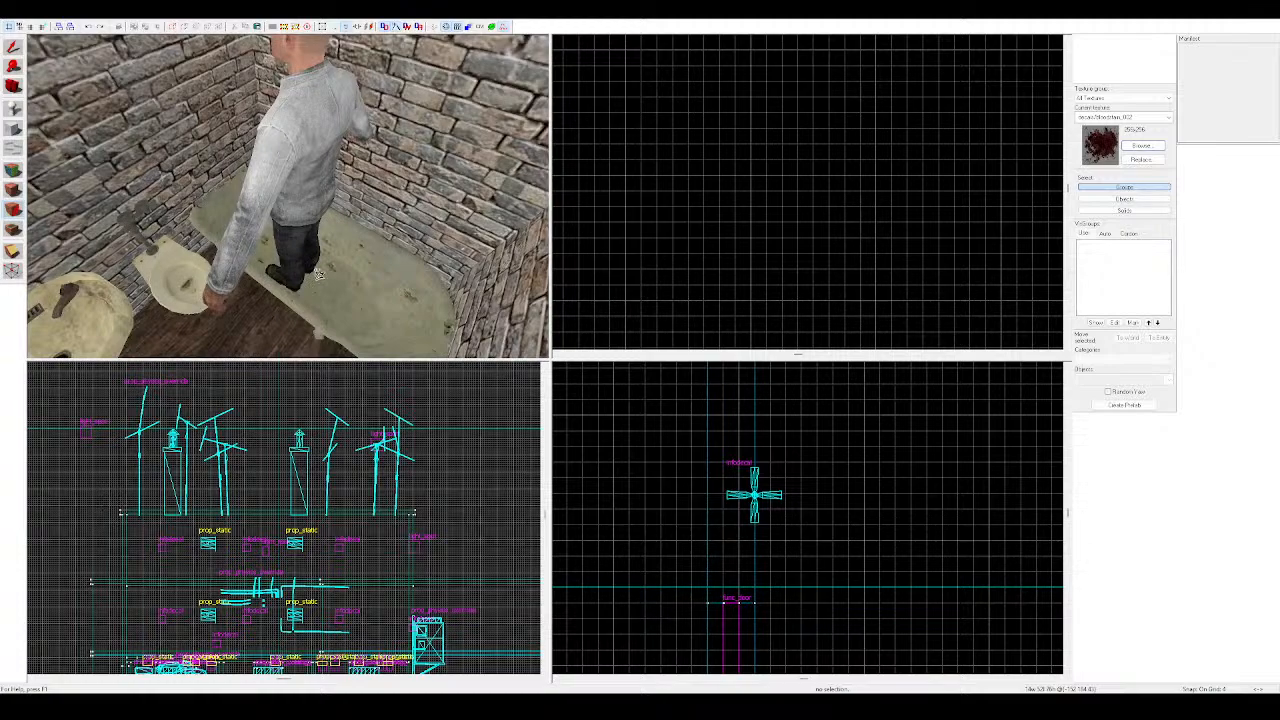
pyautogui.click(359, 196)
pyautogui.press('z')
pyautogui.press('z')
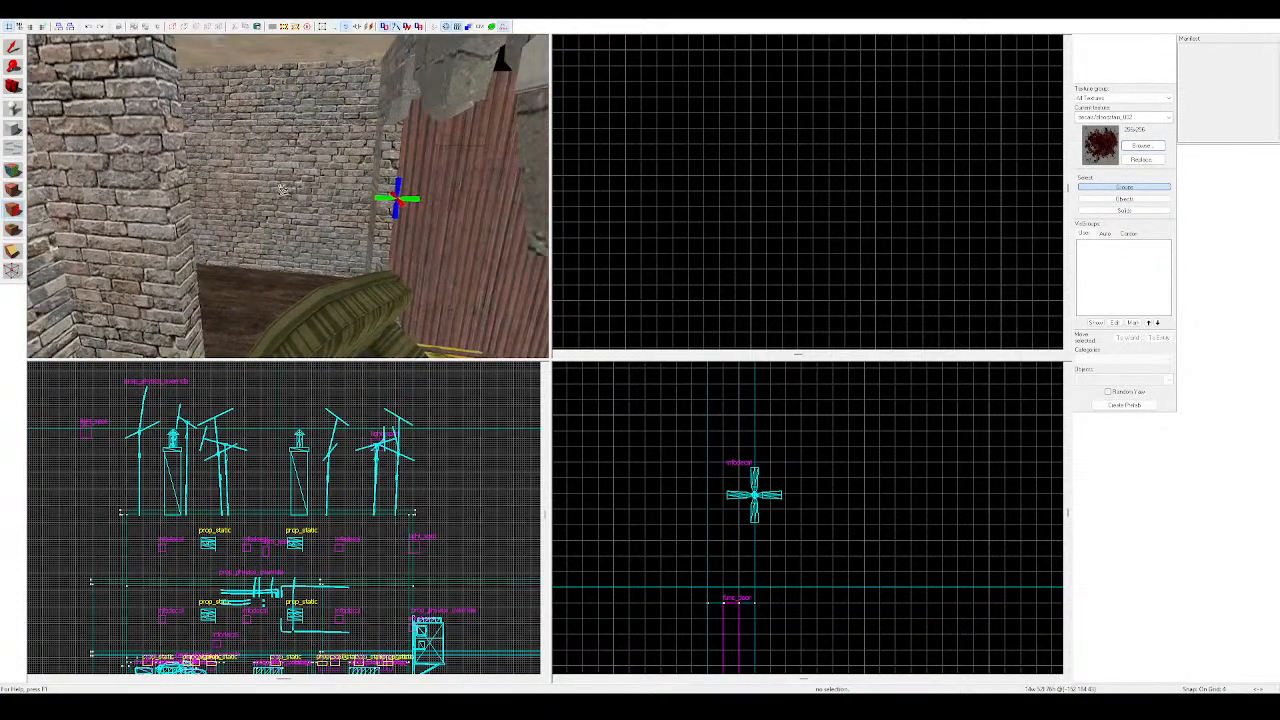
# Place the round bloodstain decal on the far brick wall of the room with the broken wall
pyautogui.click(266, 177)
pyautogui.press('z')
pyautogui.press('w')
pyautogui.press('z')
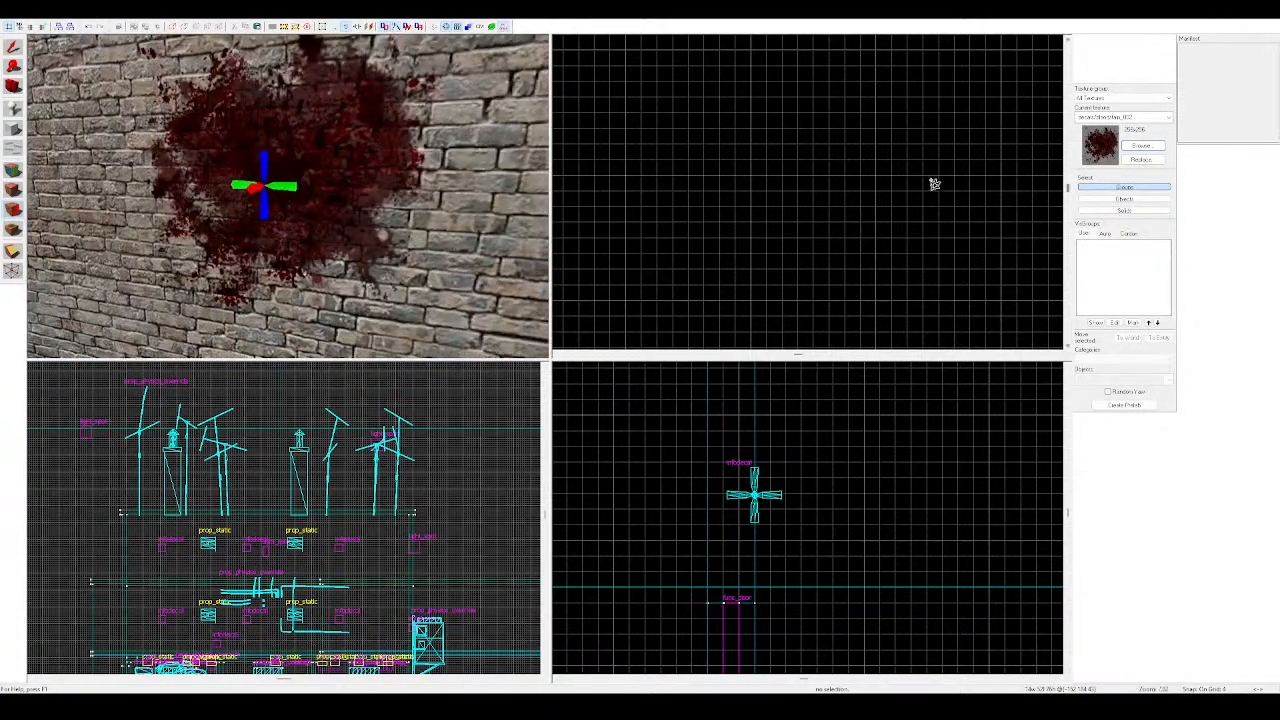
pyautogui.press('z')
pyautogui.press('z')
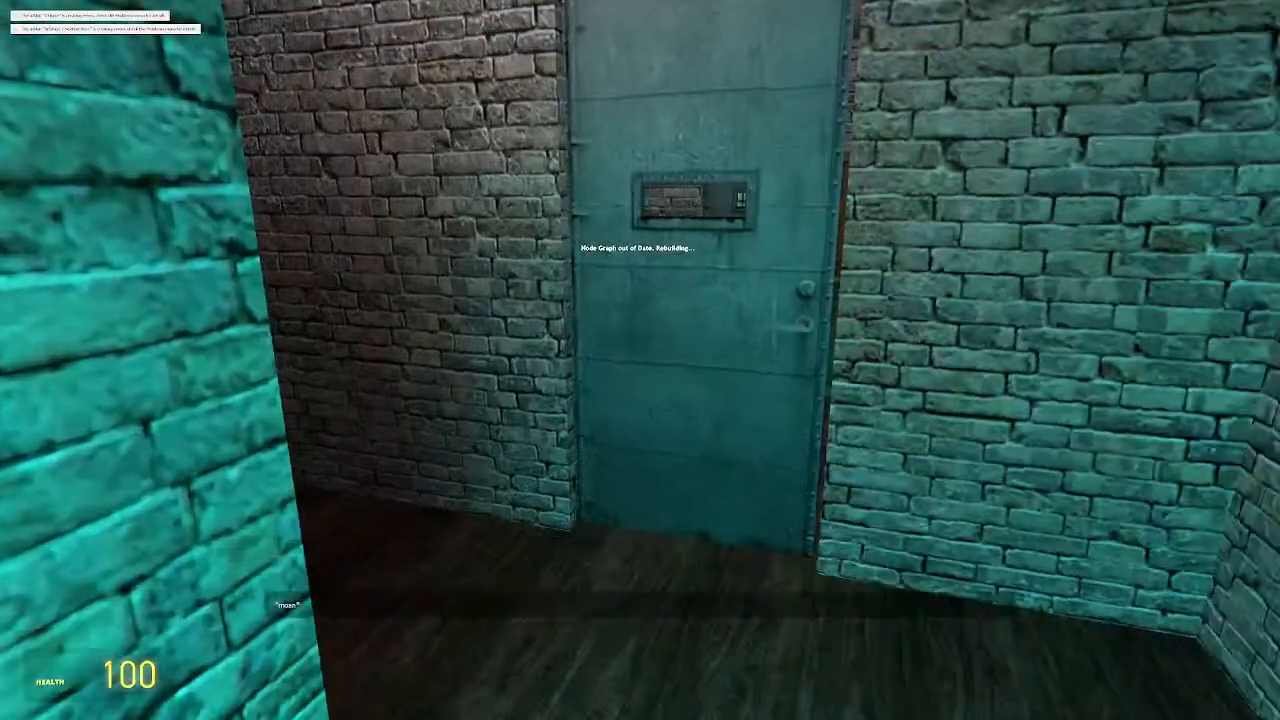
# Walk through the metal door in the running map, inspect the ragdoll in the bathtub, and return to the map editor
pyautogui.press('w')
pyautogui.press('e')
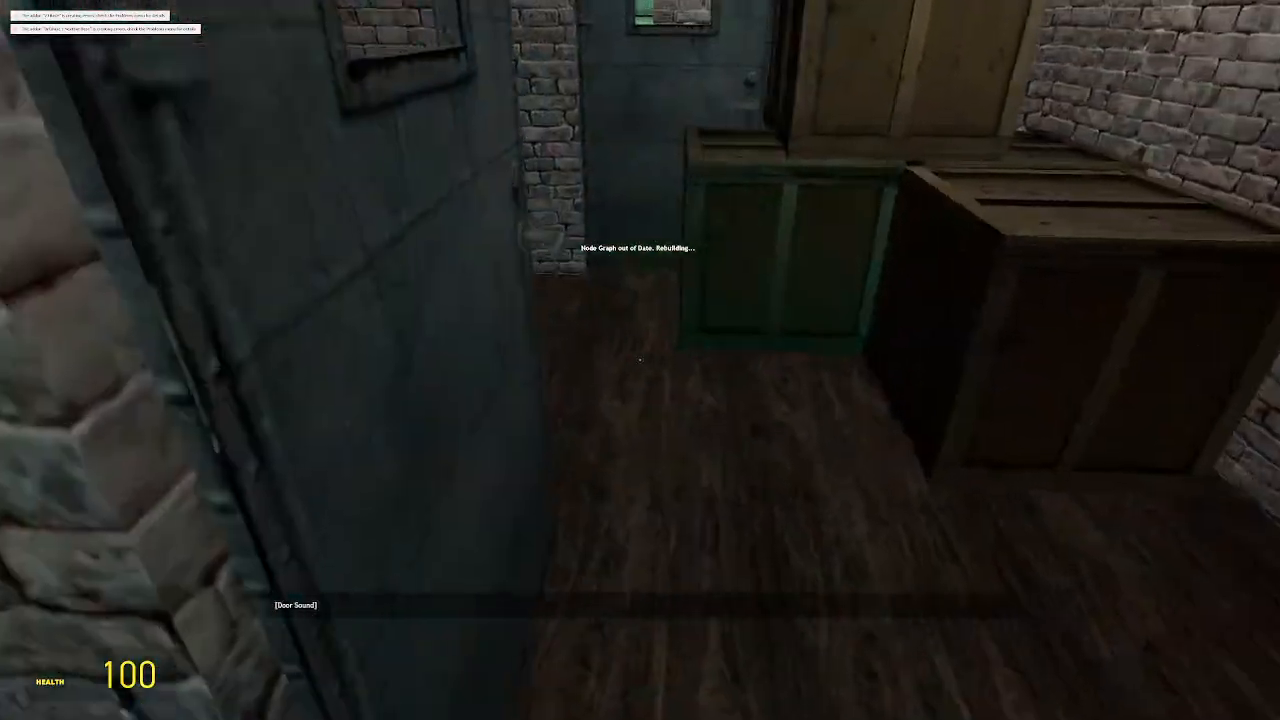
pyautogui.press('Escape')
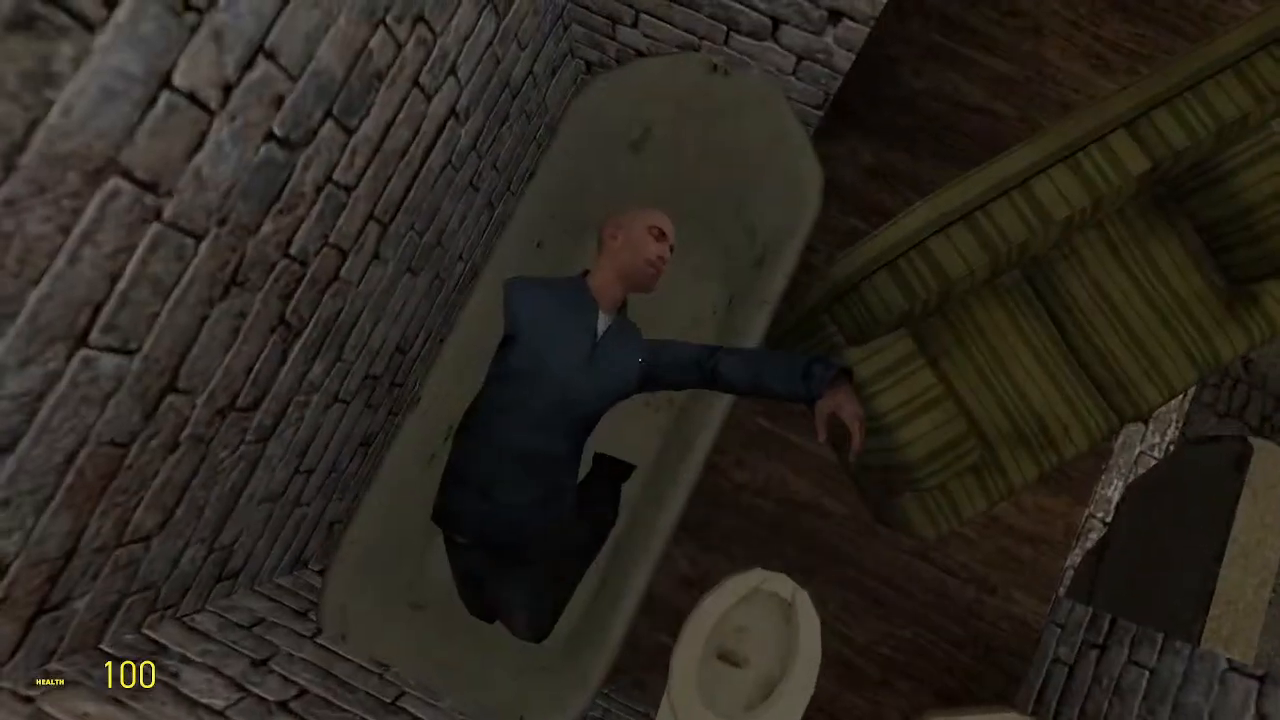
pyautogui.press('Escape')
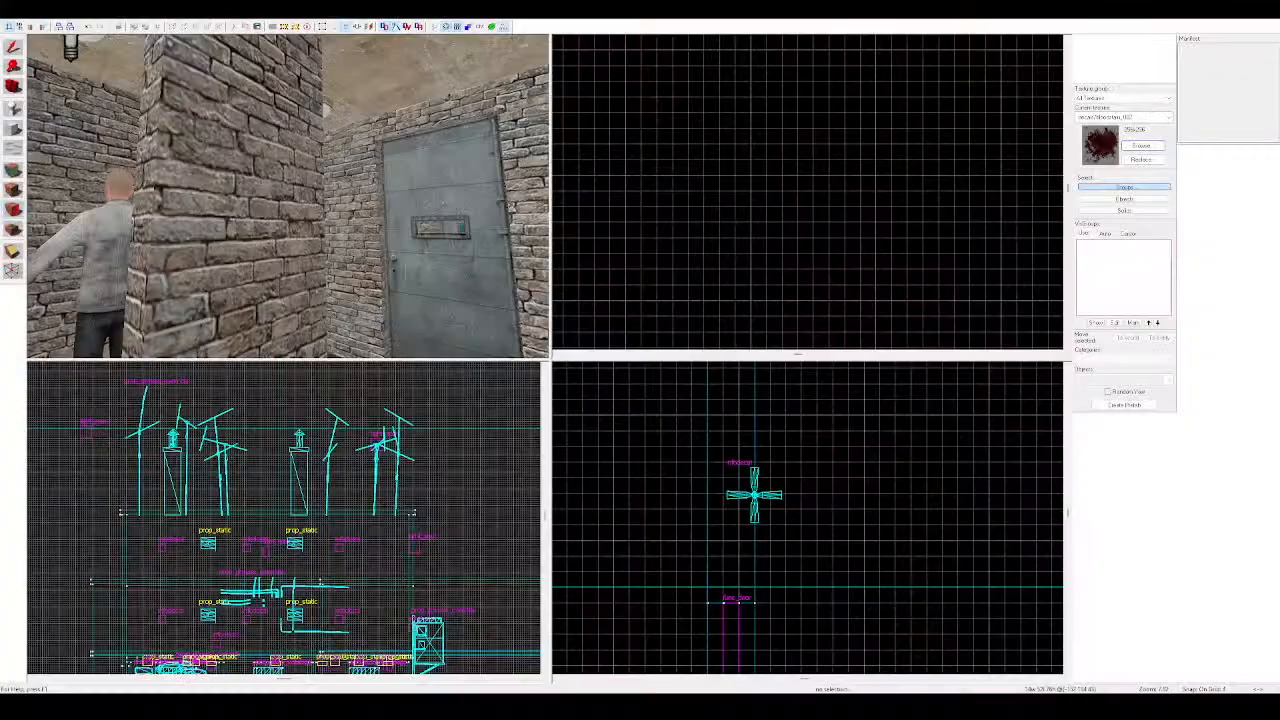
# Tilt the standing ragdoll in the brick alcove and reposition it over the bathtub
pyautogui.press('a')
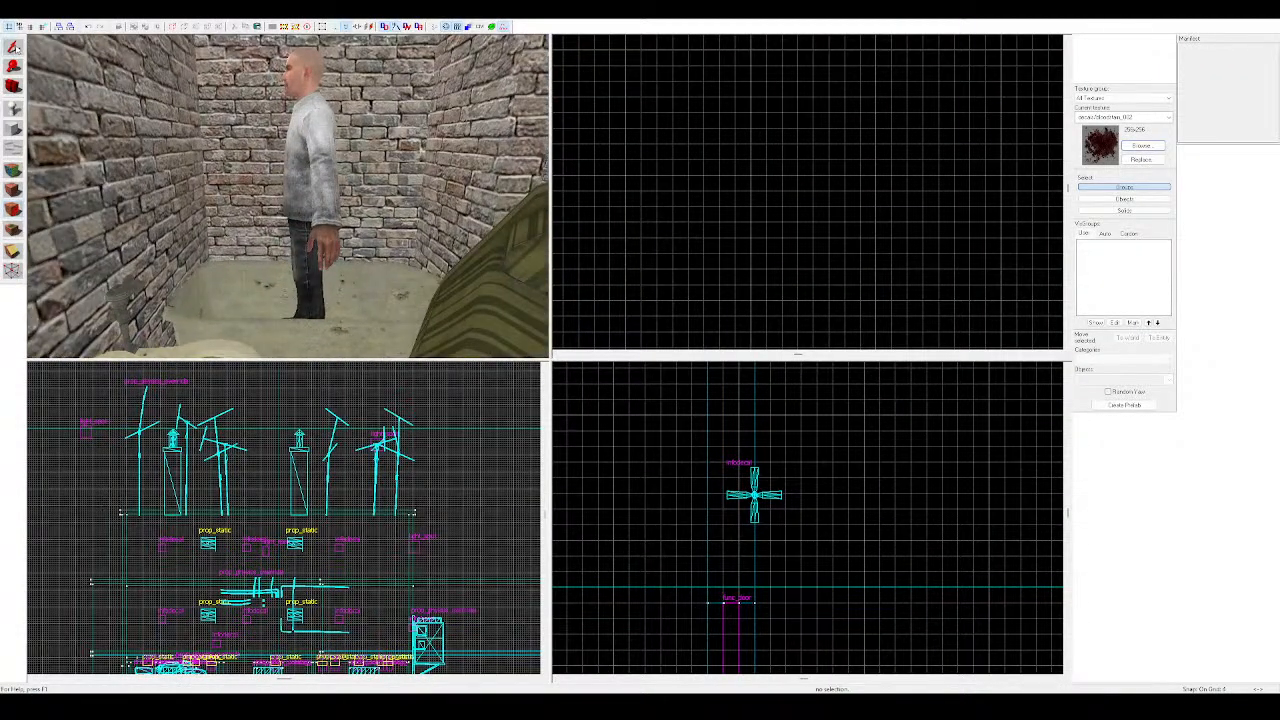
pyautogui.click(316, 138)
pyautogui.press('s')
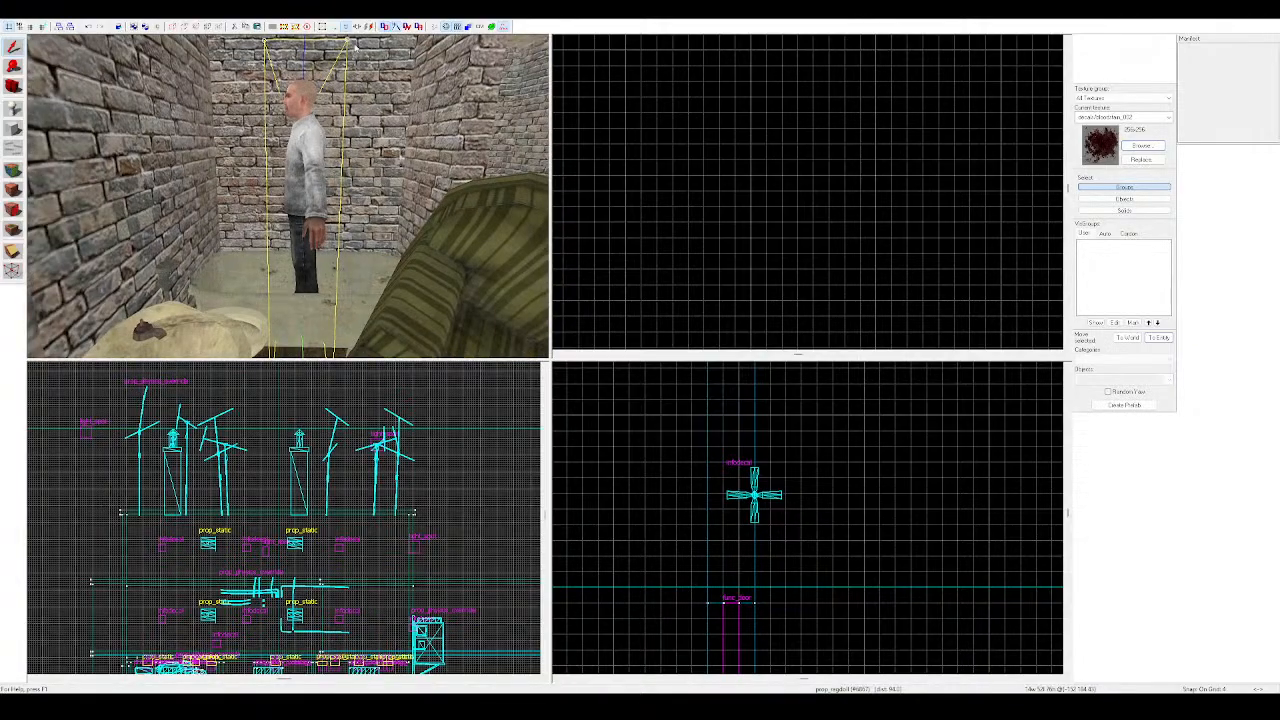
pyautogui.moveTo(348, 43); pyautogui.dragTo(265, 120)
pyautogui.moveTo(289, 230); pyautogui.dragTo(326, 184)
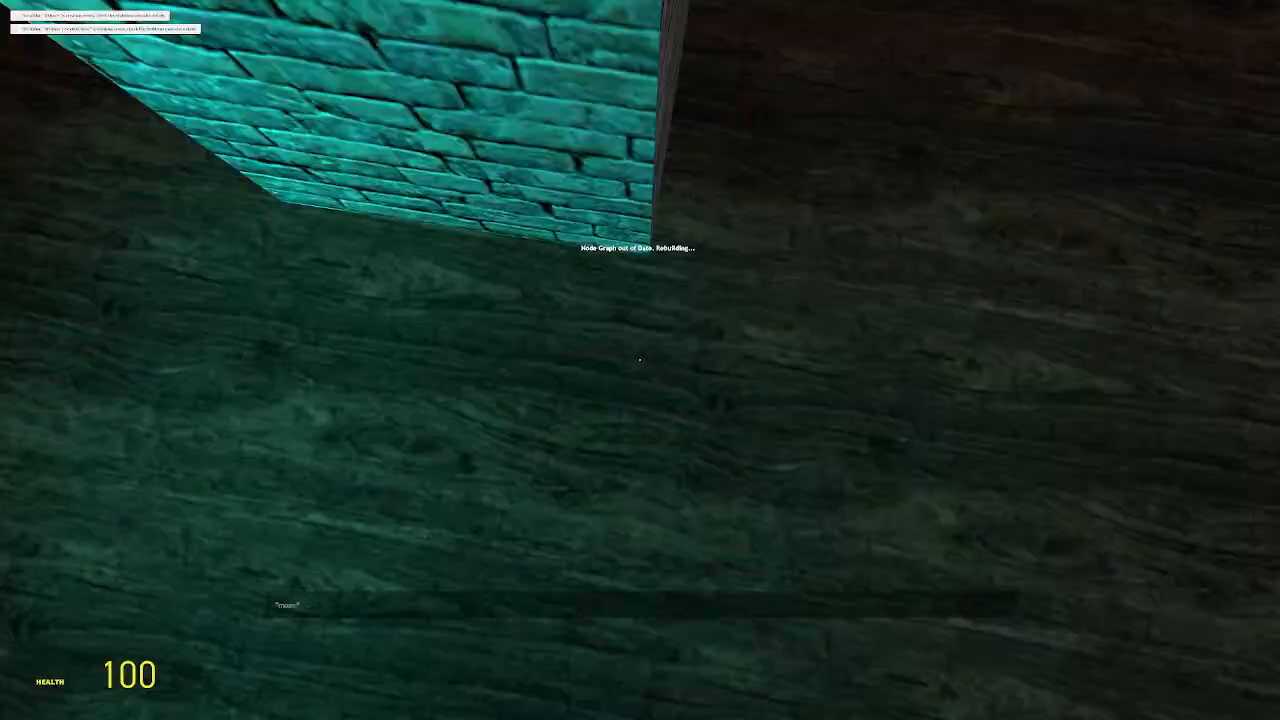
# Playtest the map in the game, walking through the metal doors to check how the ragdoll lands around the bathtub, and quit
pyautogui.press('w')
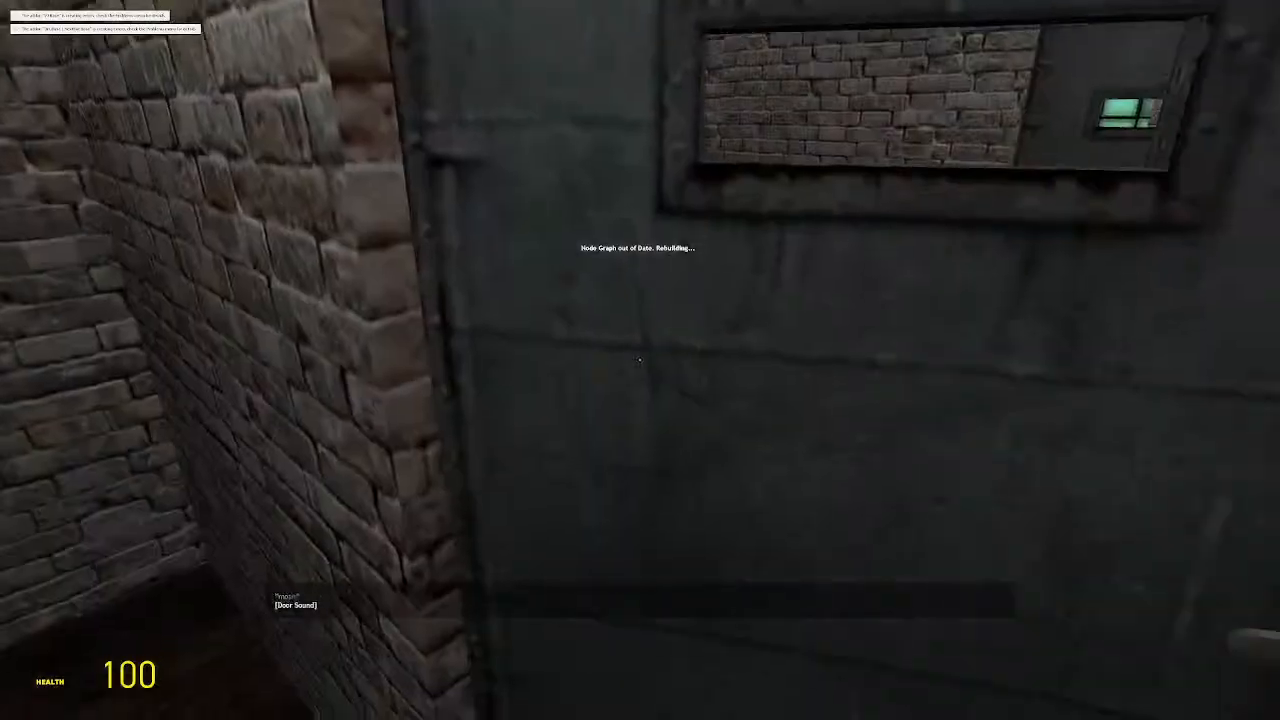
pyautogui.press('w')
pyautogui.press('e')
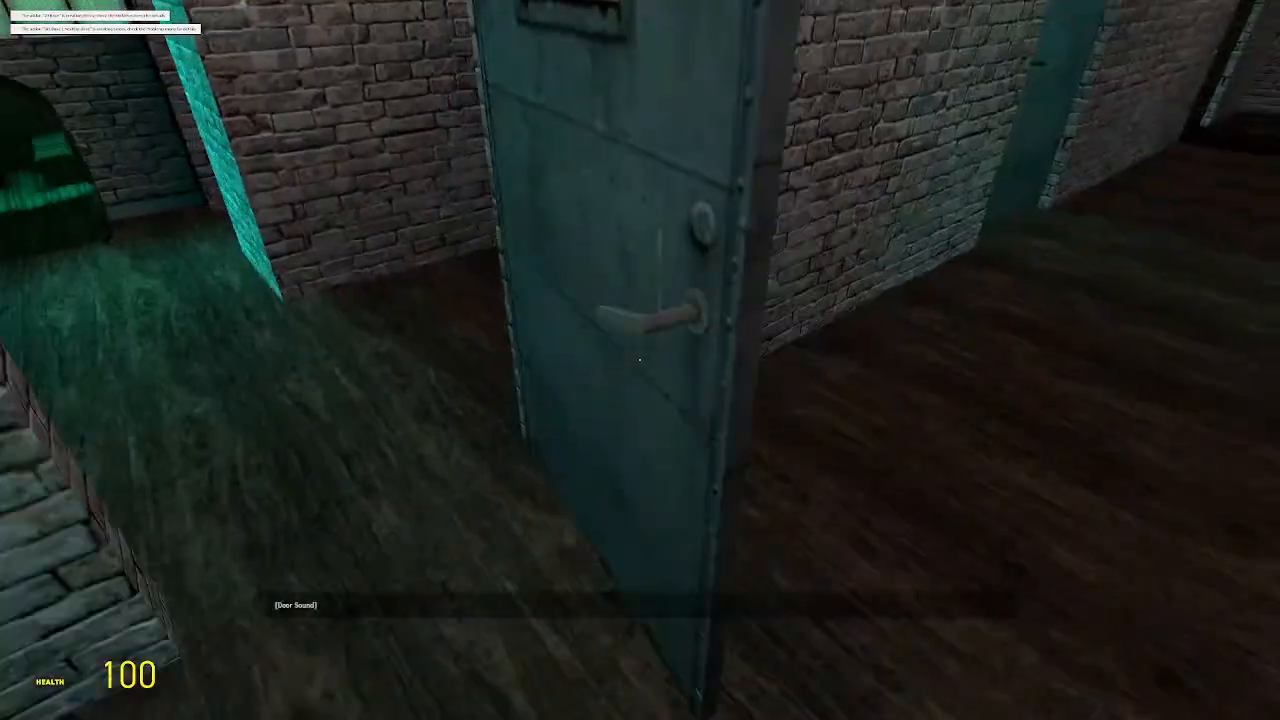
pyautogui.press('w')
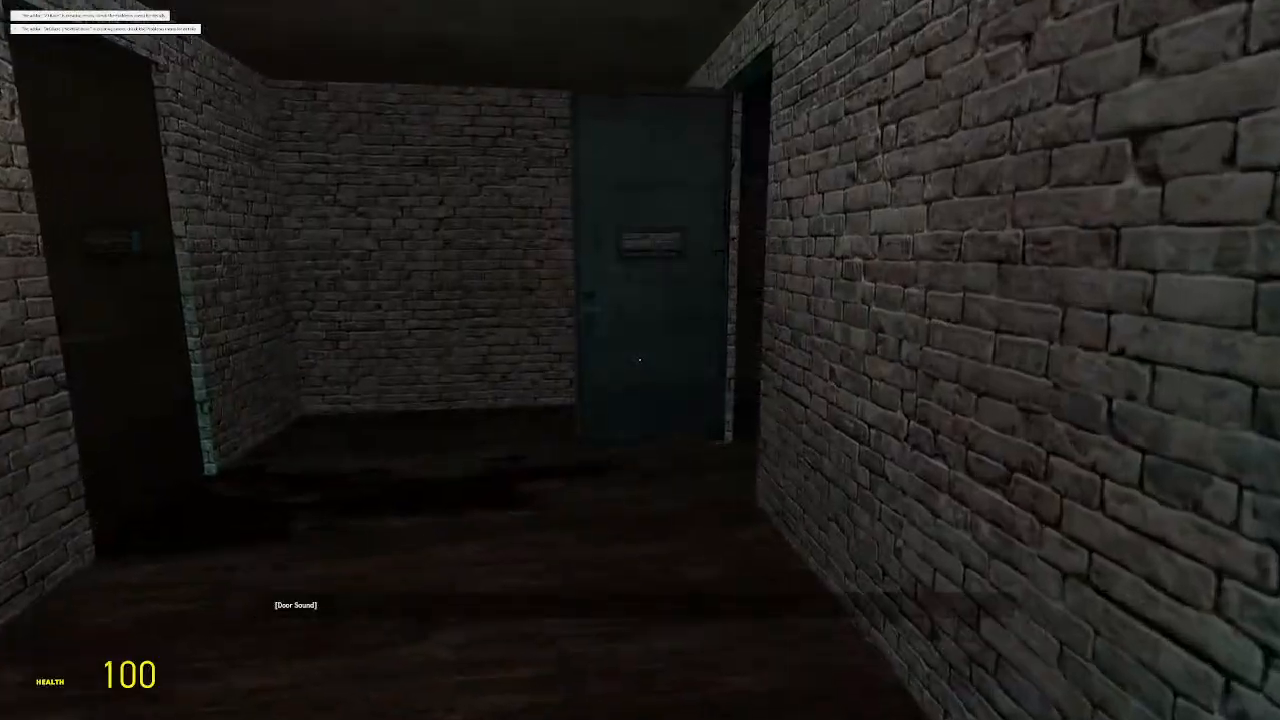
pyautogui.press('w')
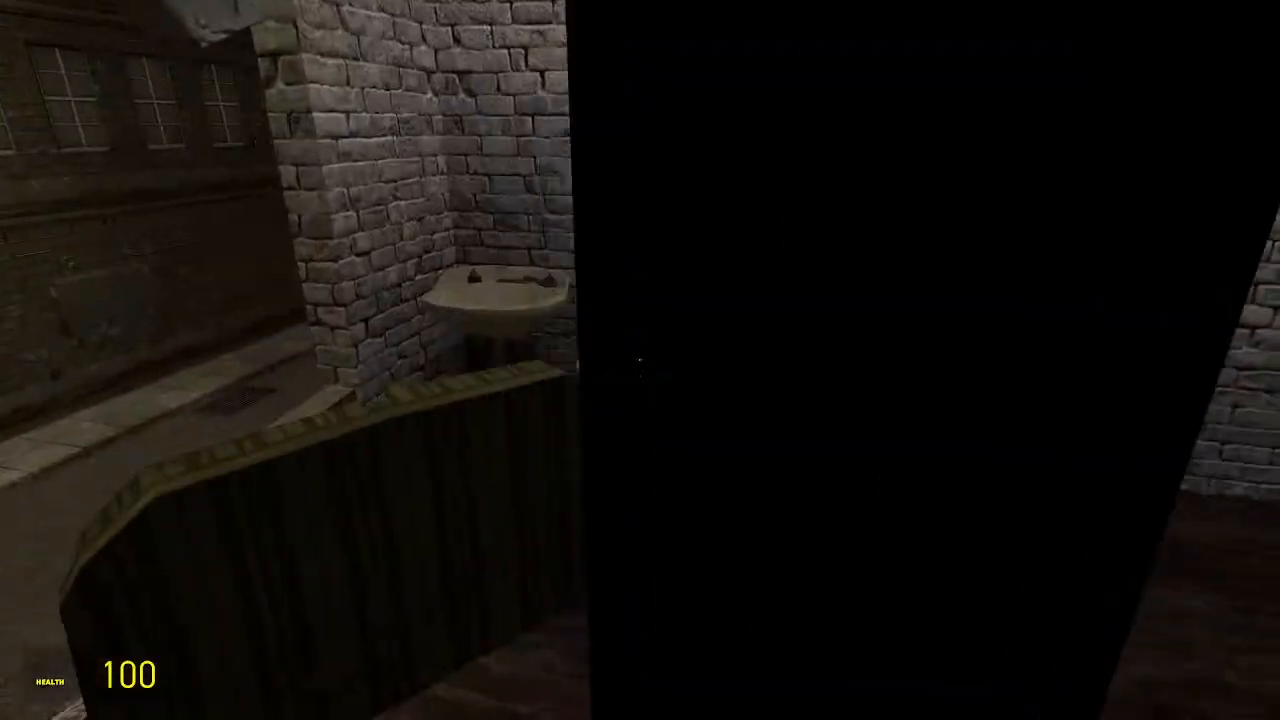
pyautogui.press('w')
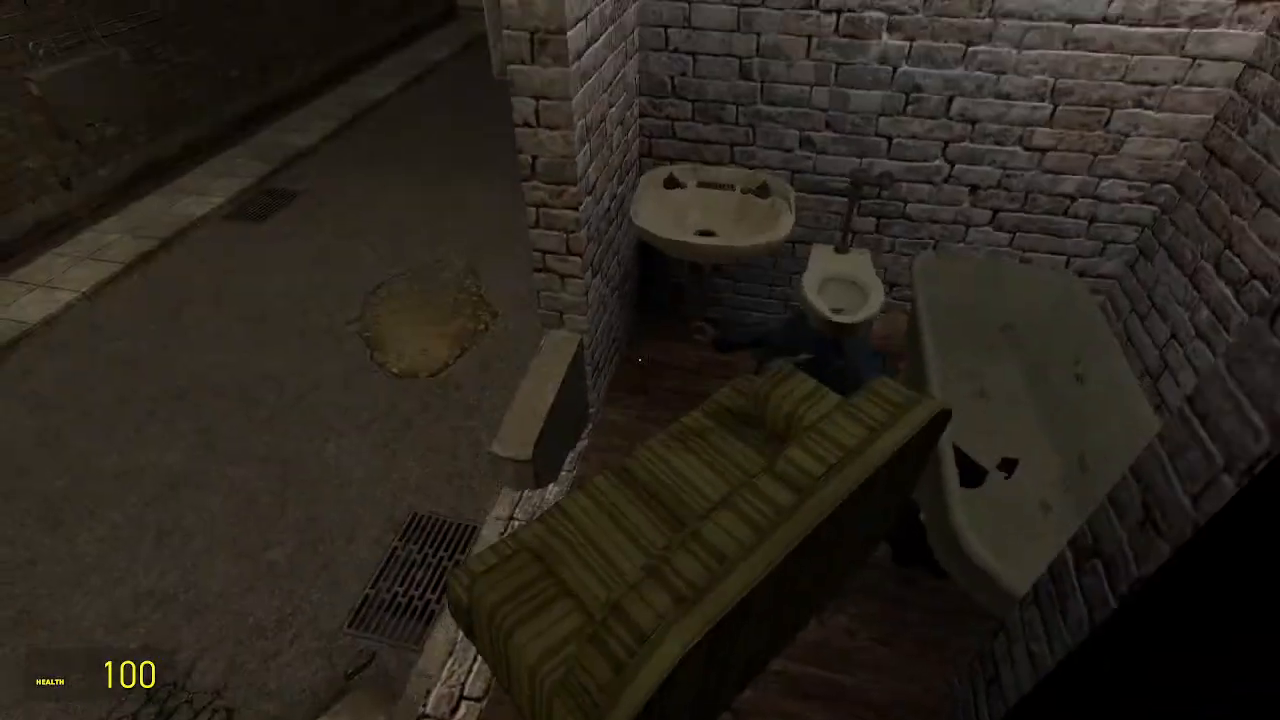
pyautogui.press('w')
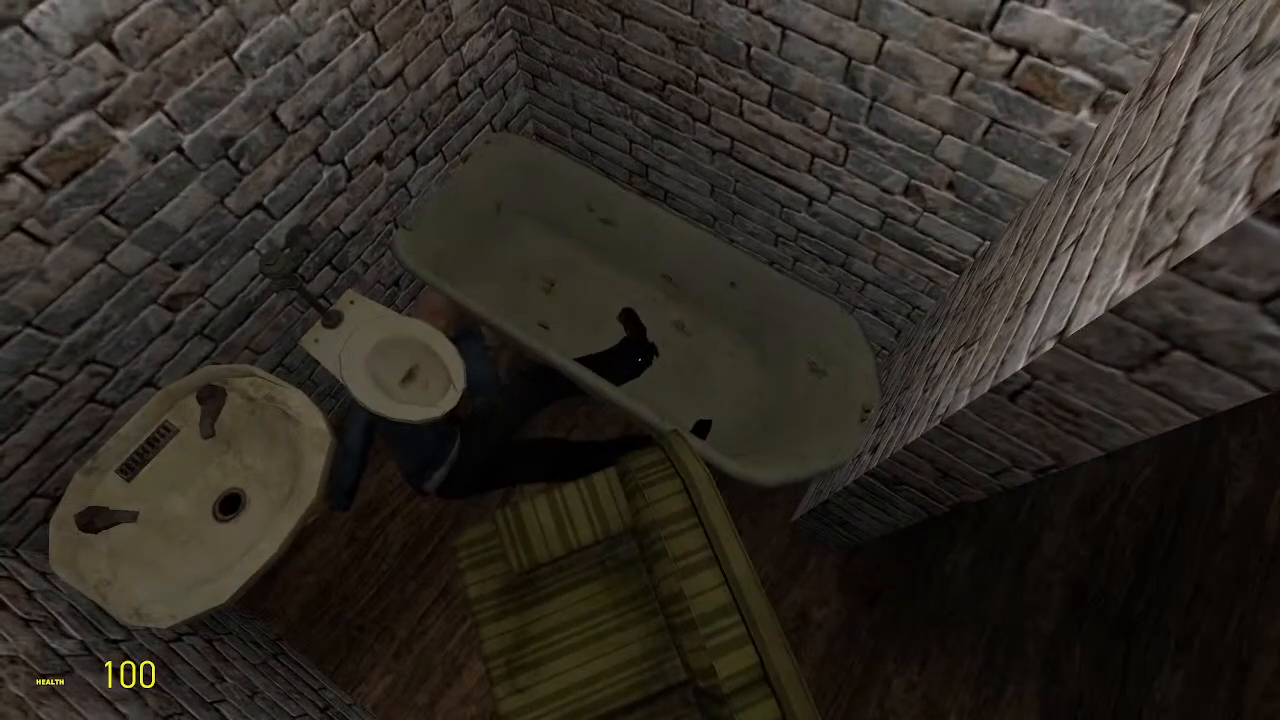
pyautogui.press('z')
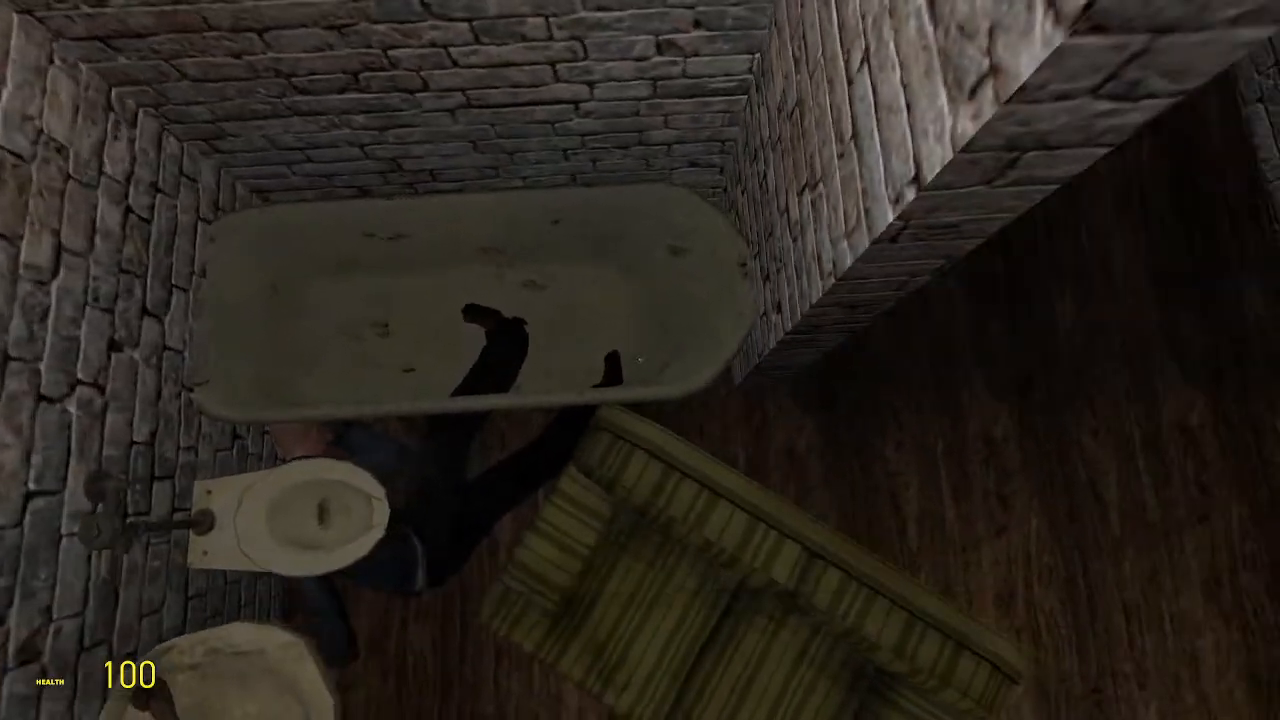
pyautogui.press('Escape')
pyautogui.press('Escape')
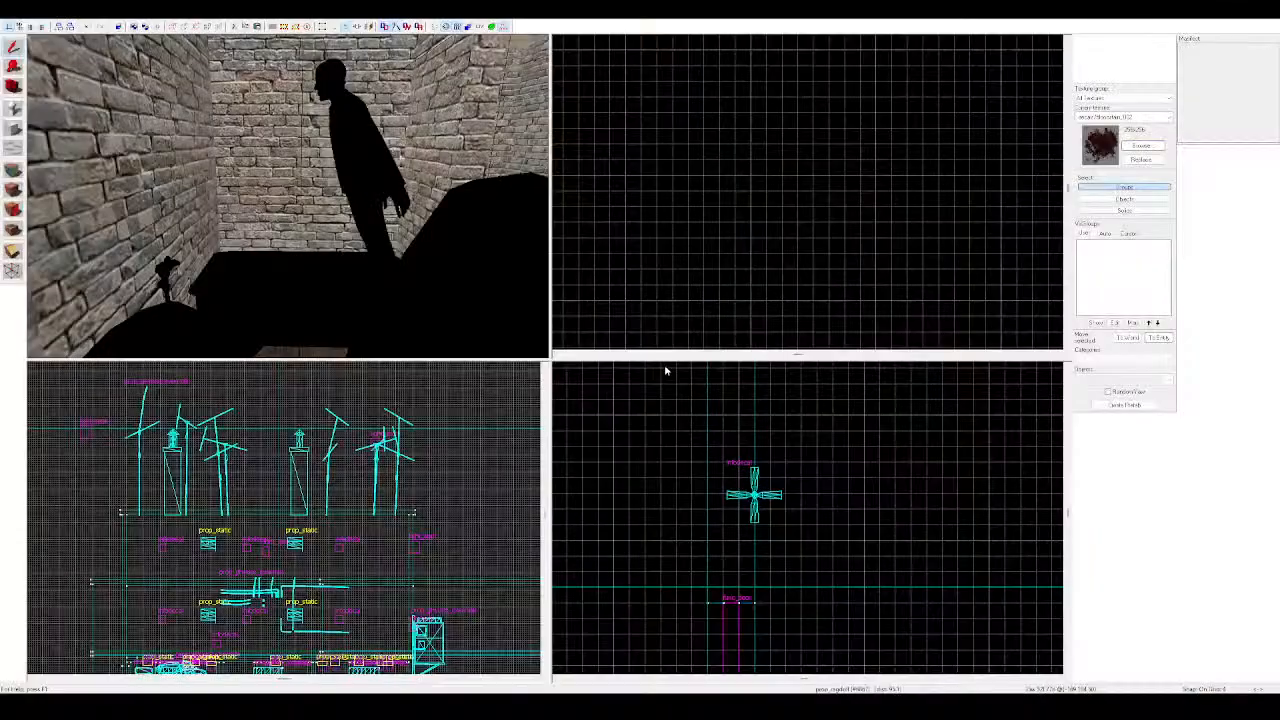
# Readjust the tilted ragdoll's placement above the bathtub in the 3D view
pyautogui.moveTo(380, 195); pyautogui.dragTo(345, 118)
pyautogui.press('z')
pyautogui.press('a')
pyautogui.press('z')
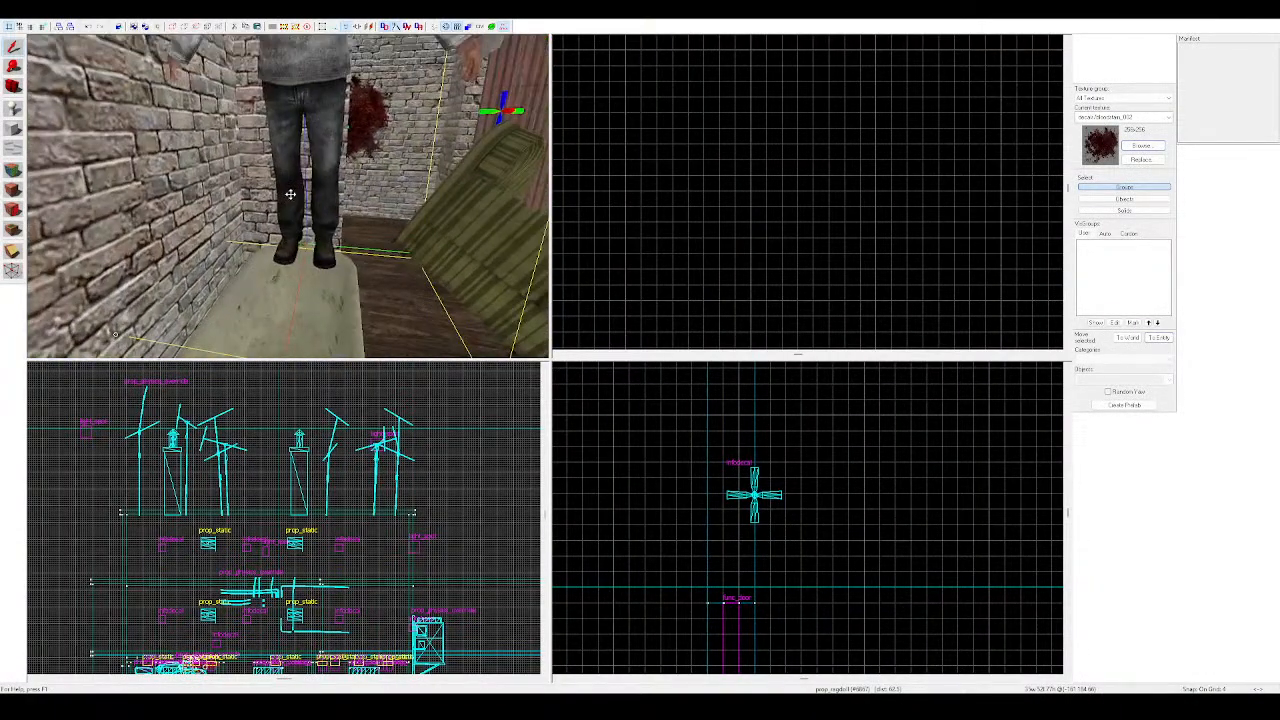
pyautogui.moveTo(308, 188); pyautogui.dragTo(298, 182)
pyautogui.press('z')
pyautogui.press('d')
pyautogui.press('z')
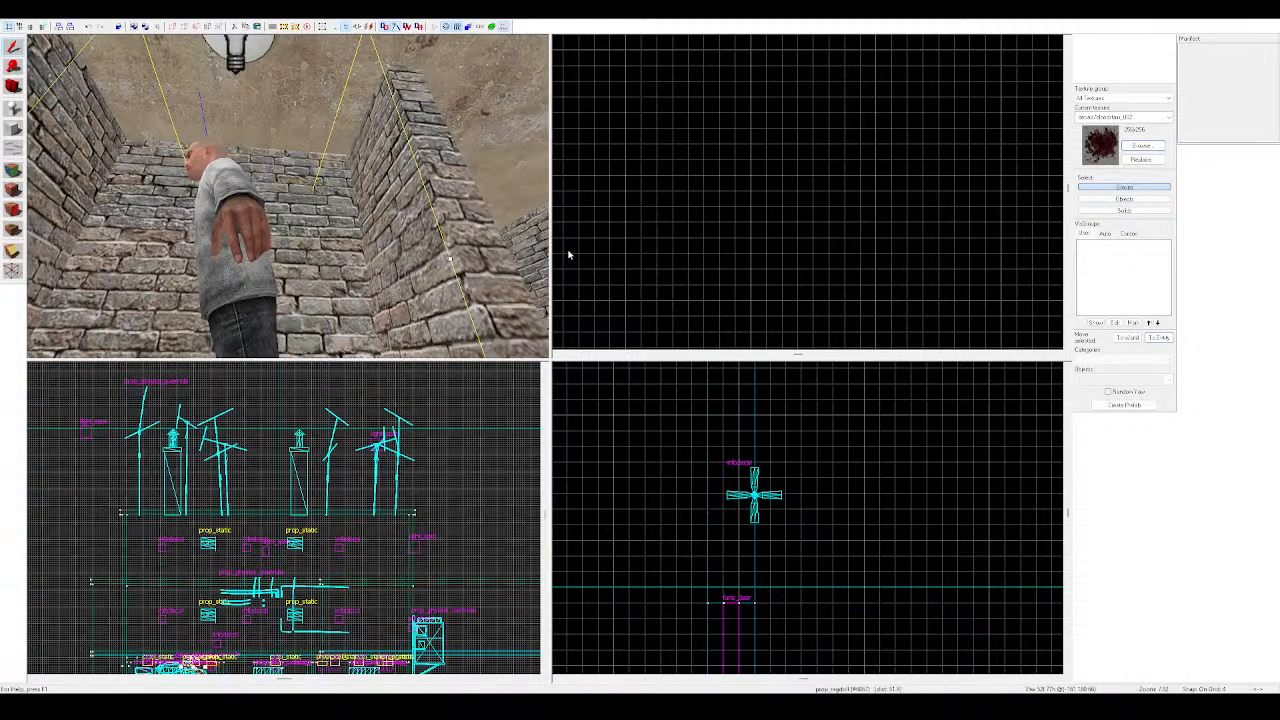
# Examine the ragdoll's pose and its clearance from the bathtub, sofa and brick walls from several sides
pyautogui.click(563, 347)
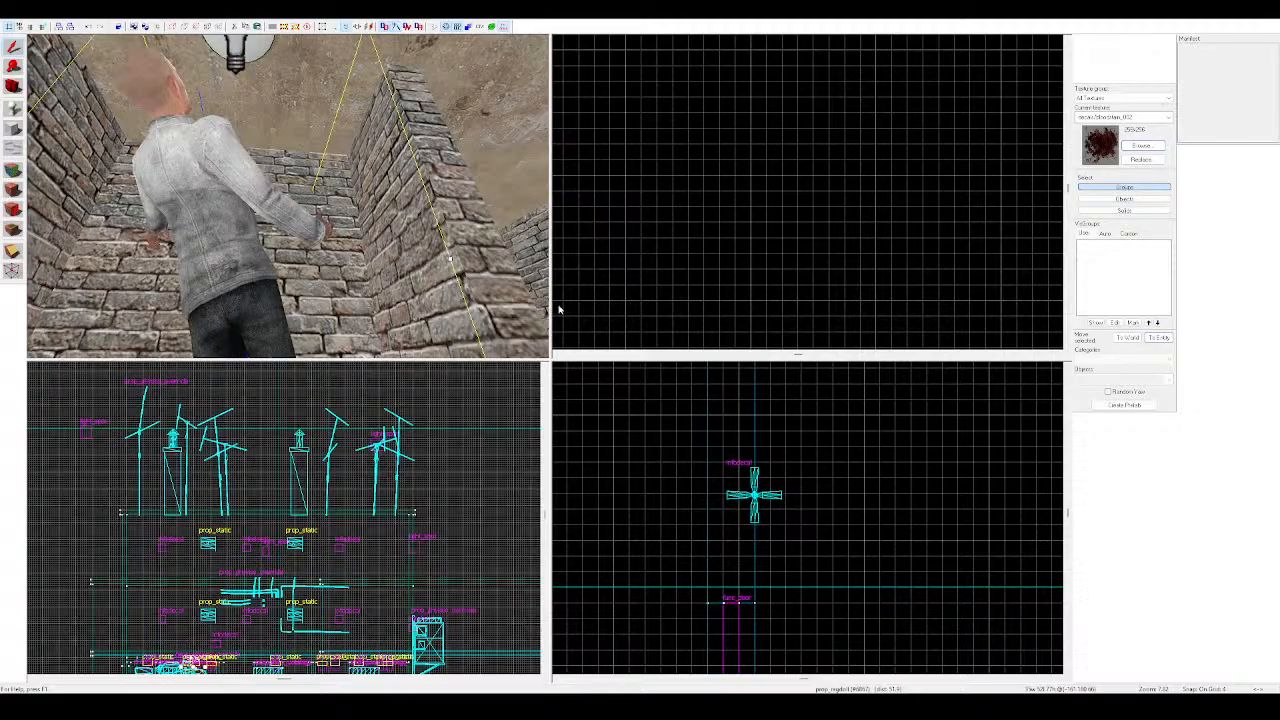
pyautogui.press('z')
pyautogui.press('s')
pyautogui.press('z')
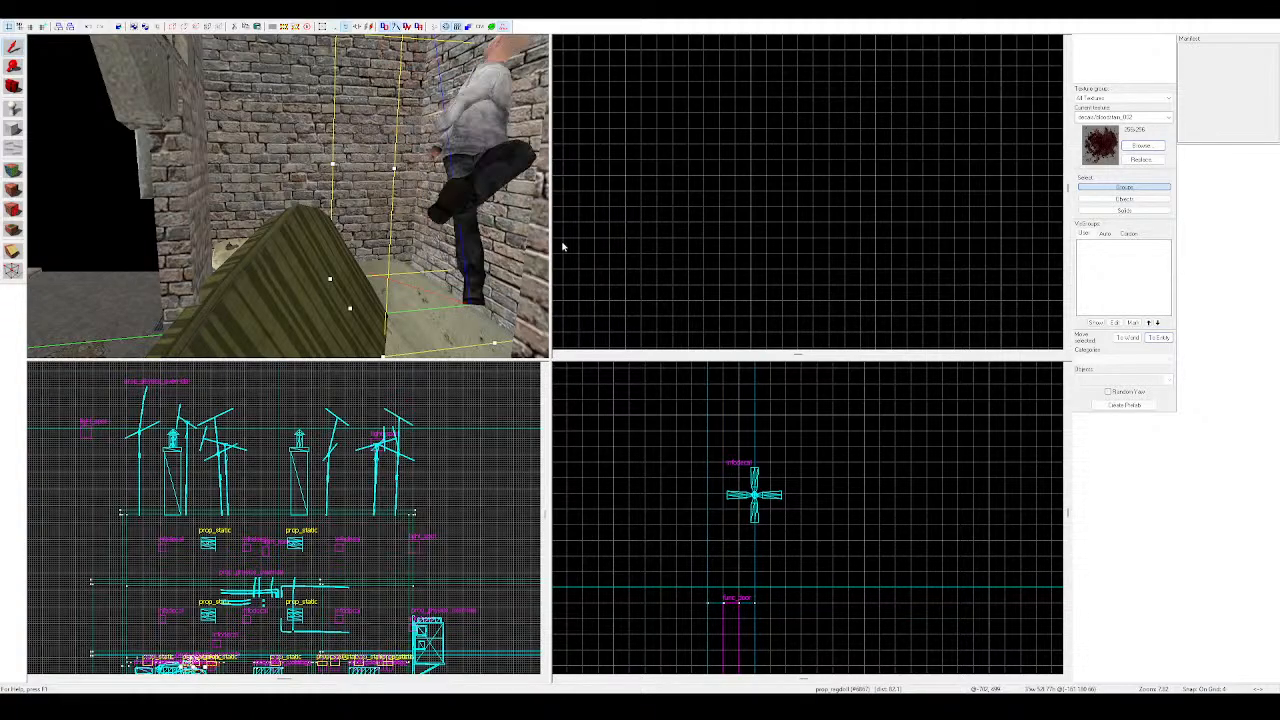
pyautogui.press('z')
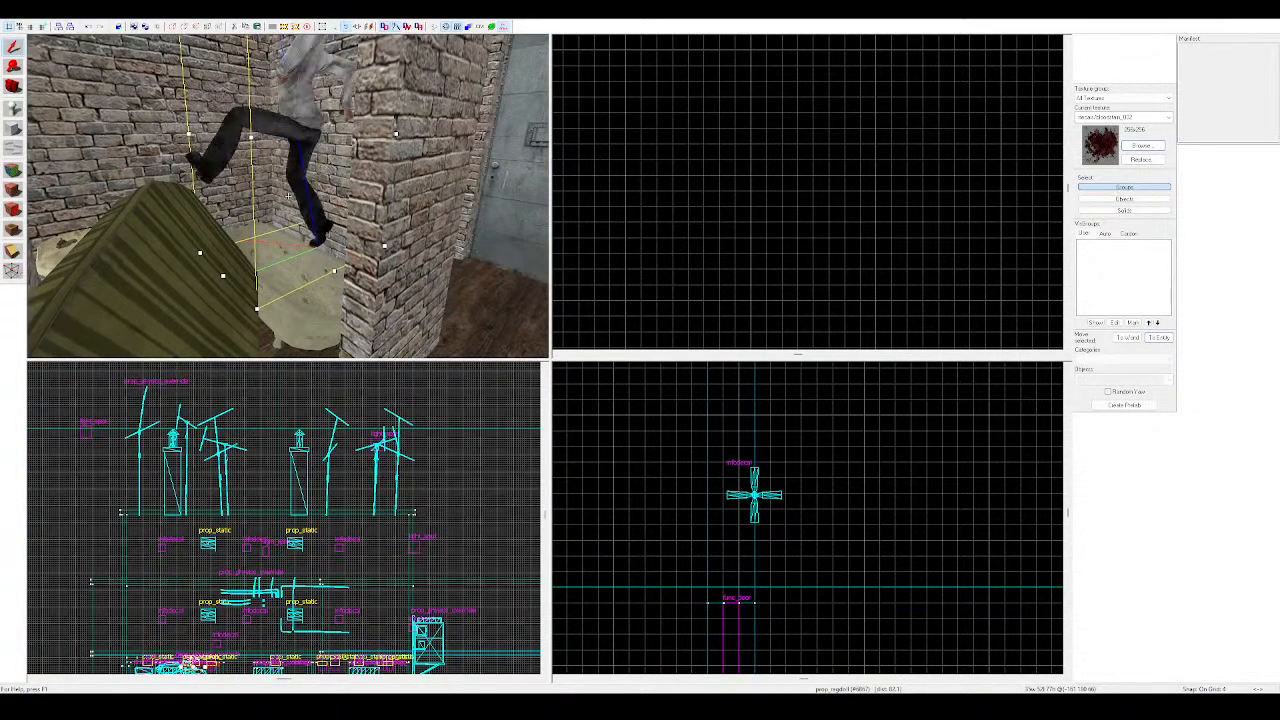
pyautogui.press('z')
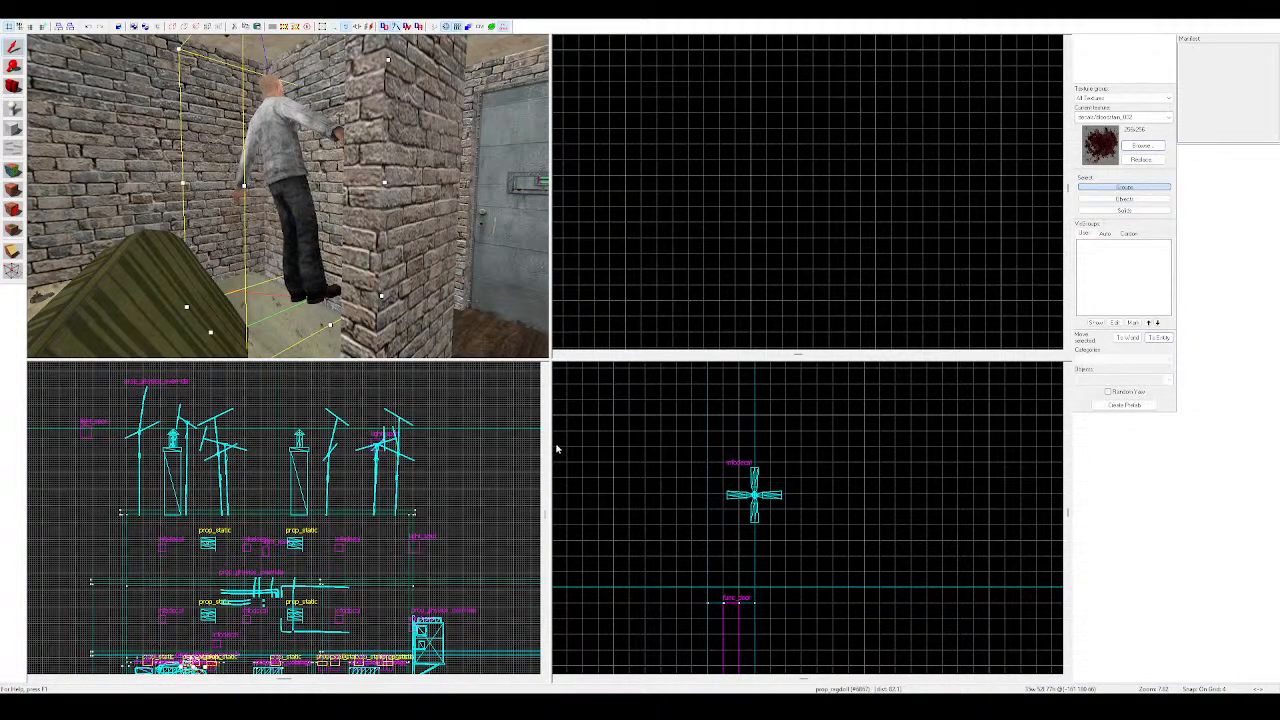
pyautogui.press('z')
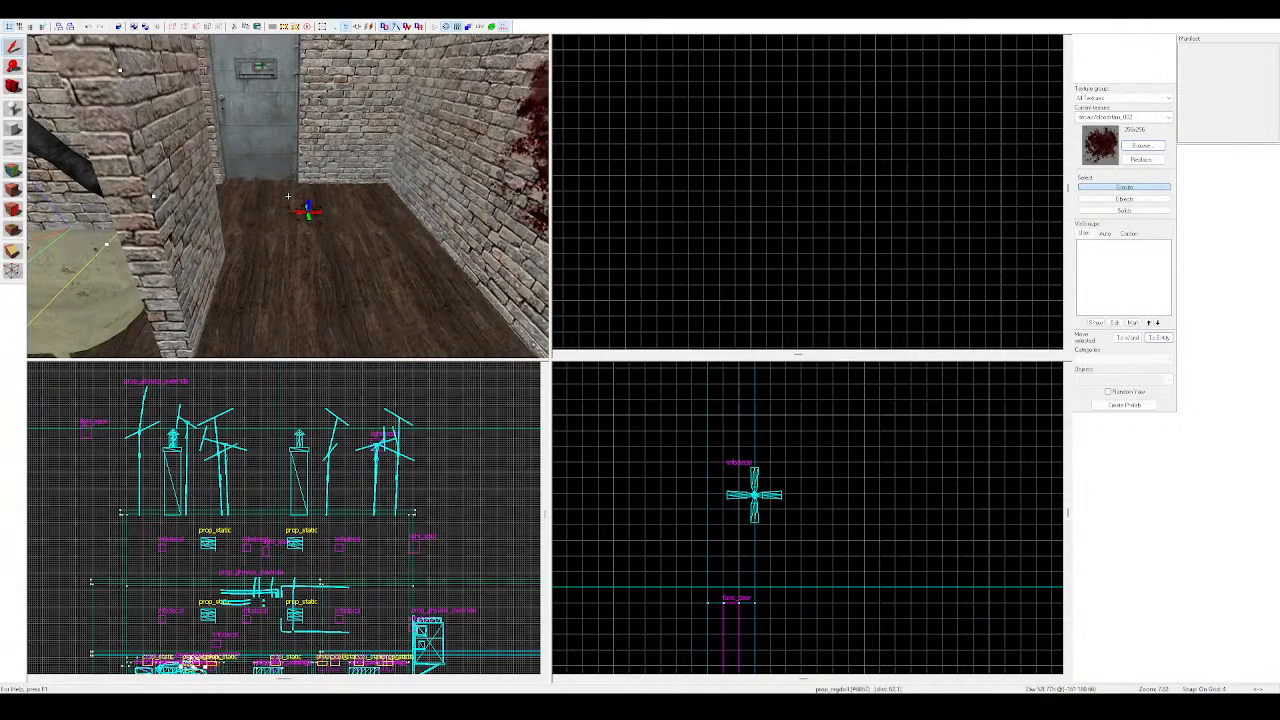
pyautogui.press('z')
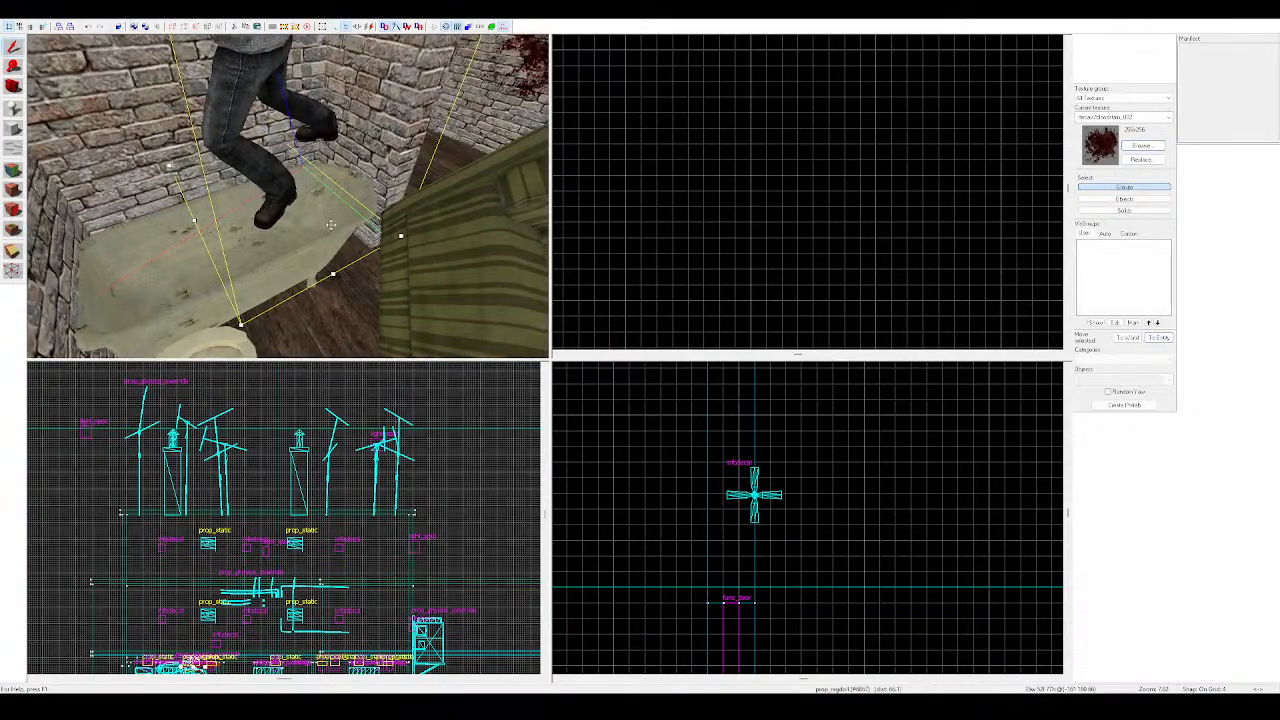
pyautogui.press('z')
pyautogui.press('z')
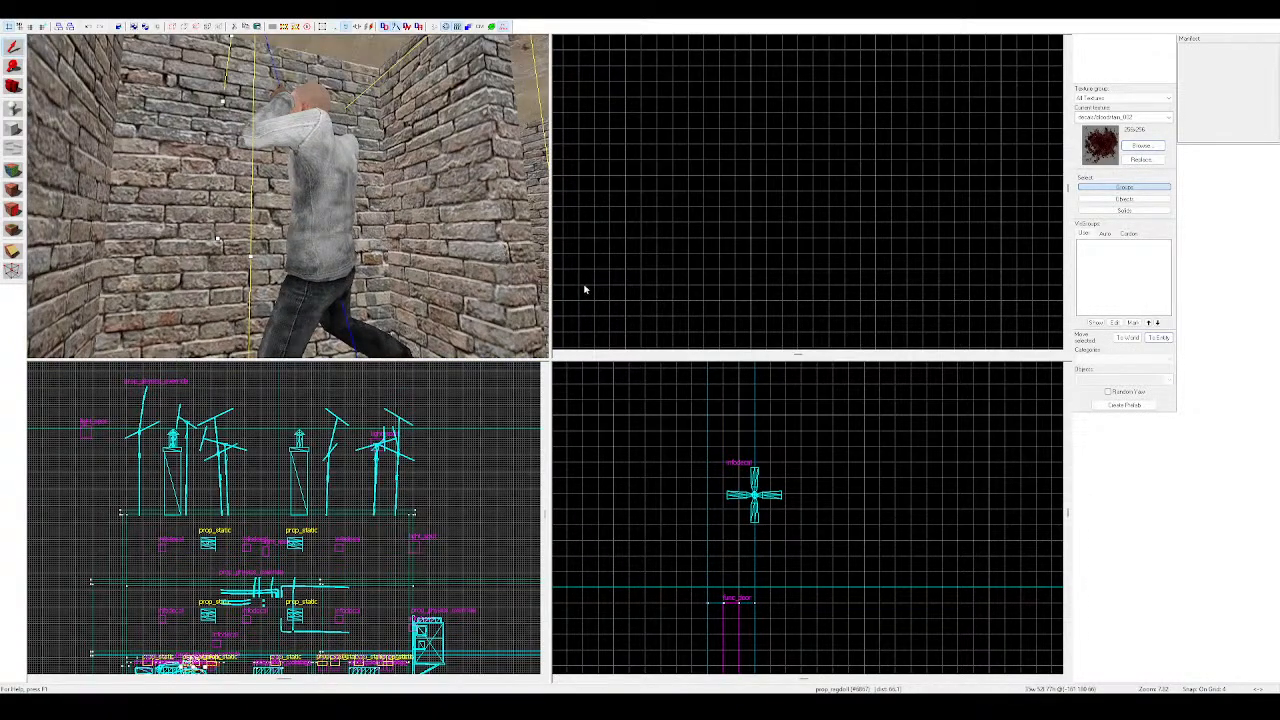
pyautogui.press('z')
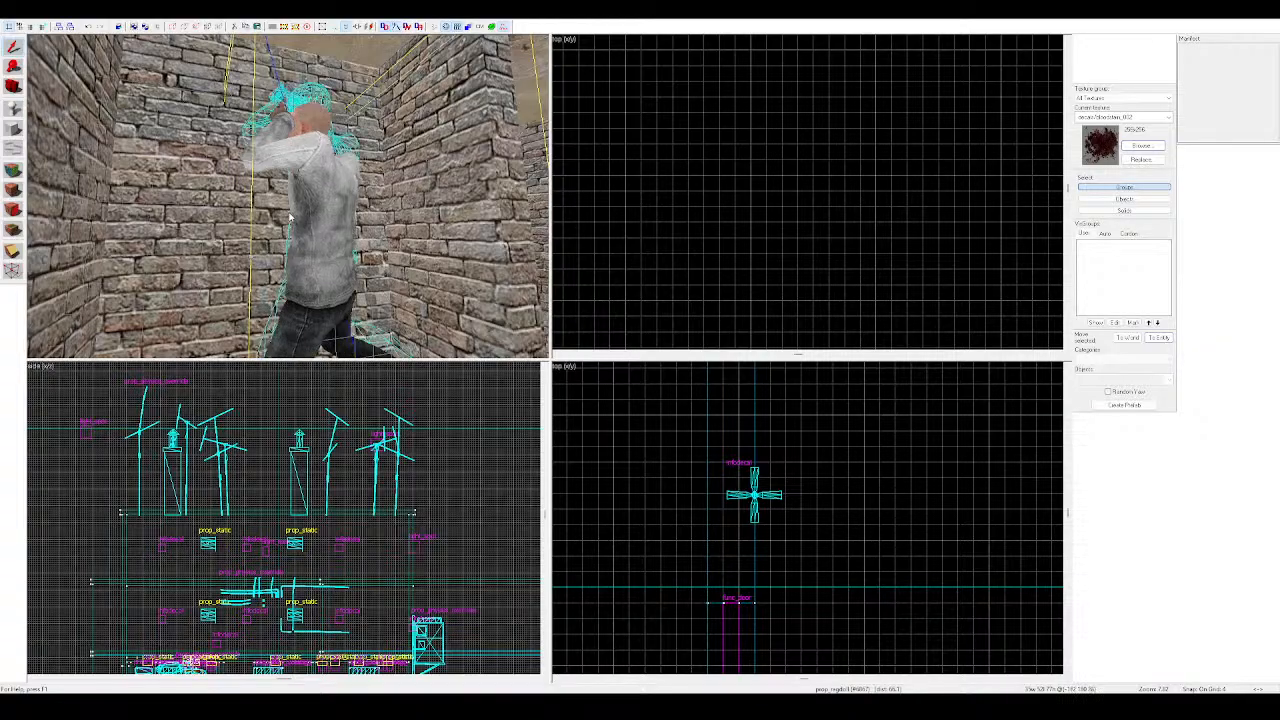
# Move the ragdoll out of the bathtub alcove to the wooden floor beside the blood-splattered brick wall
pyautogui.press('z')
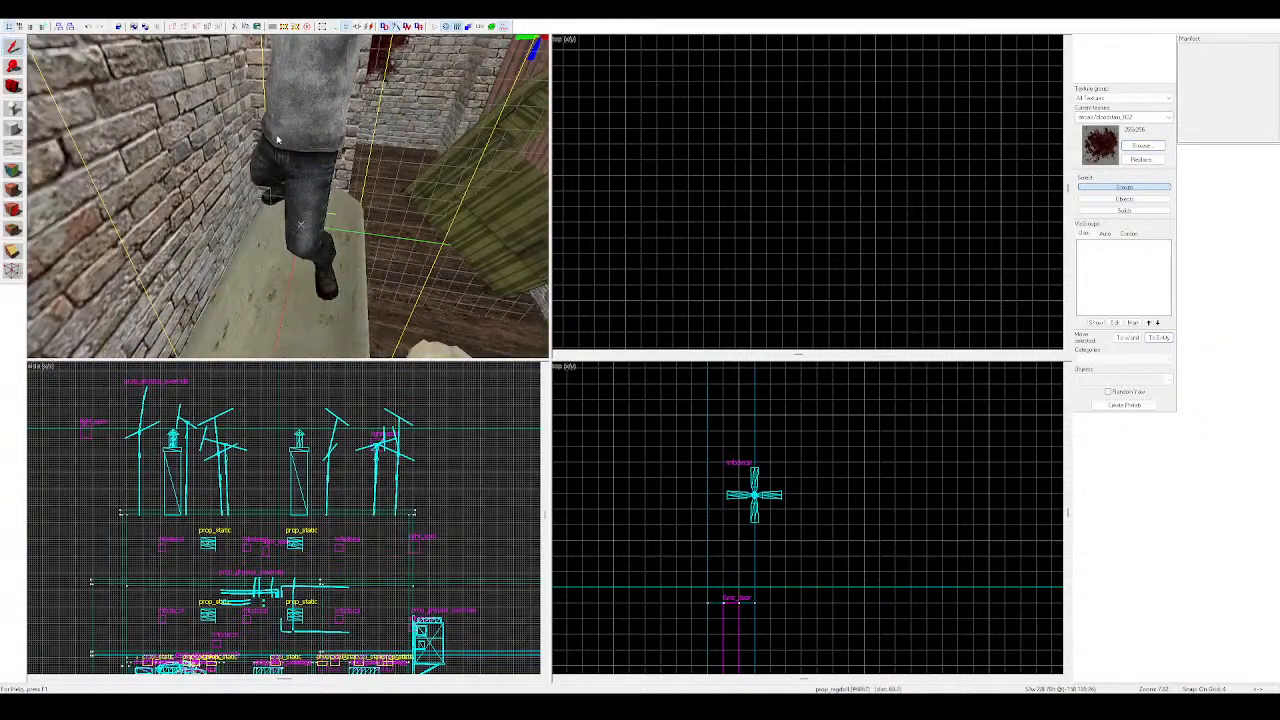
pyautogui.press('z')
pyautogui.press('d')
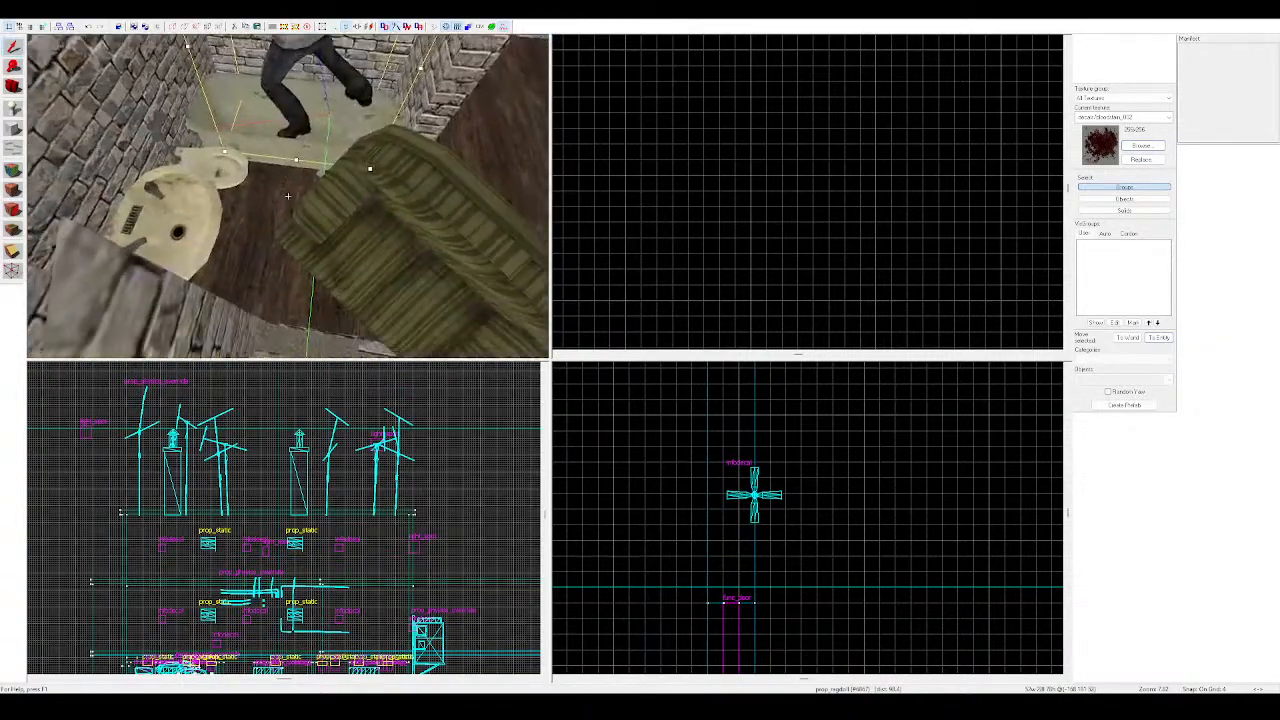
pyautogui.press('a')
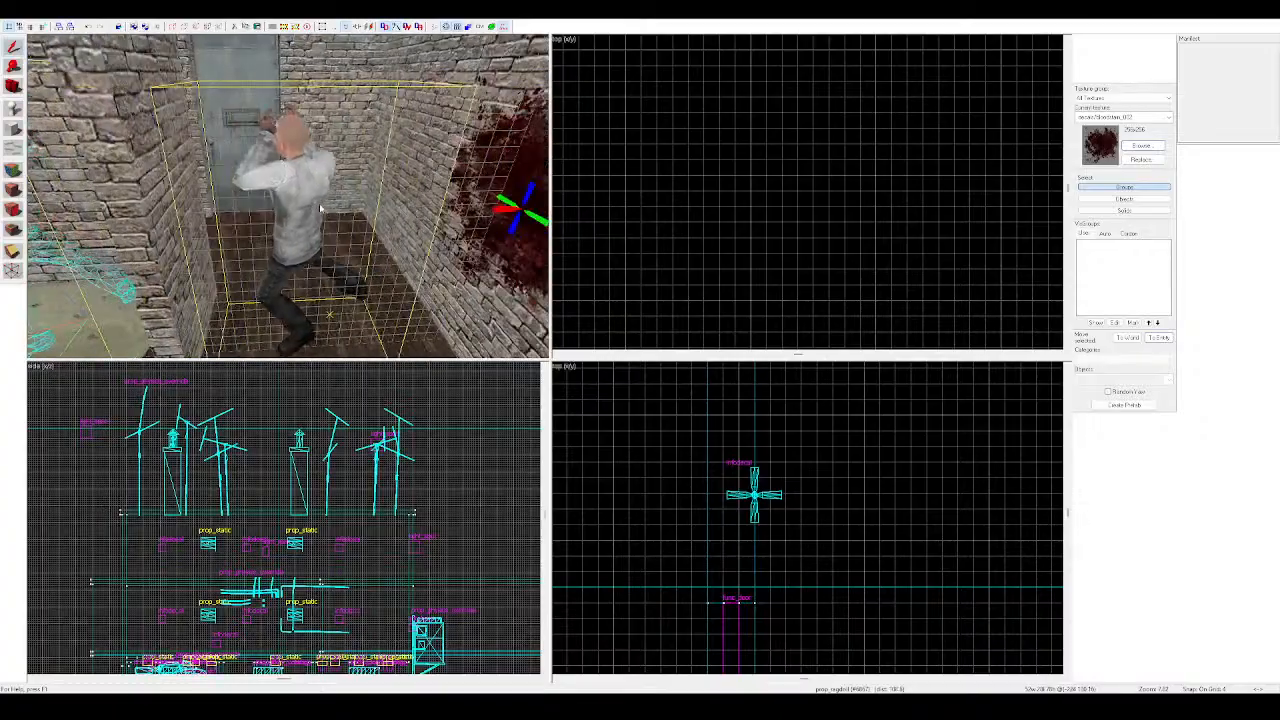
pyautogui.press('z')
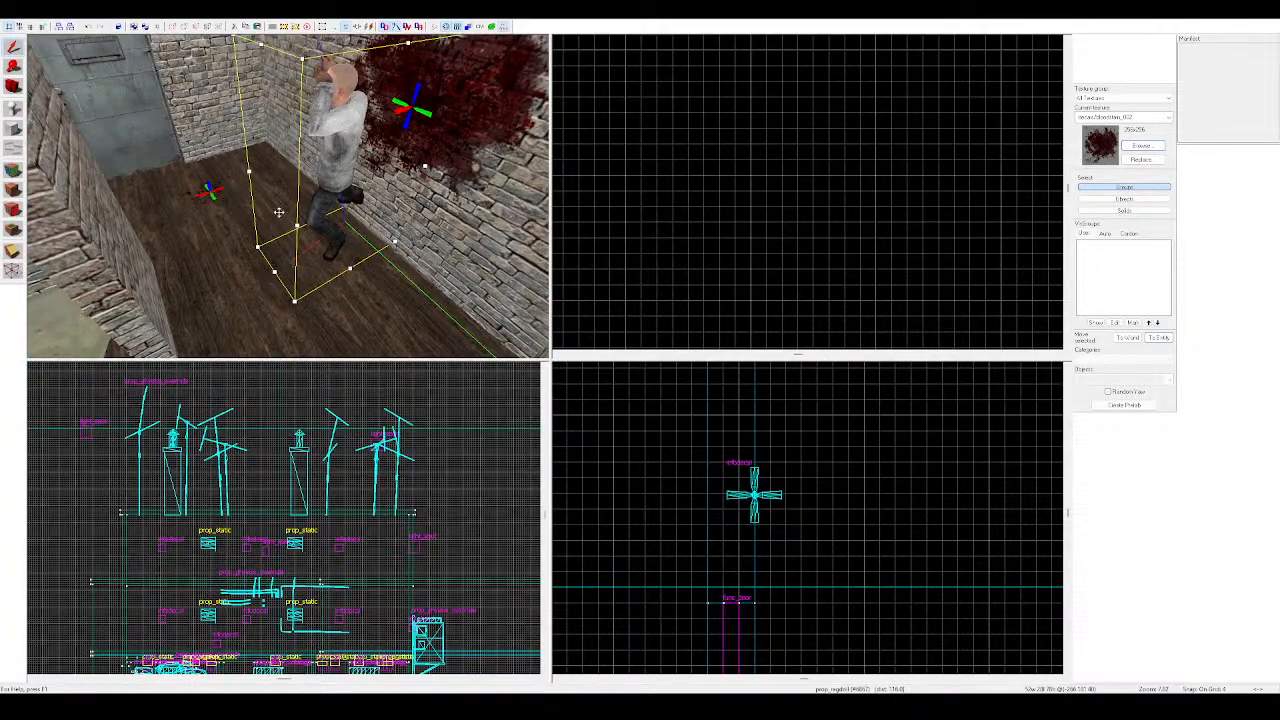
# Turn the ragdoll beside the blood-splattered wall and fine-tune its position on the floor
pyautogui.press('z')
pyautogui.press('w')
pyautogui.press('z')
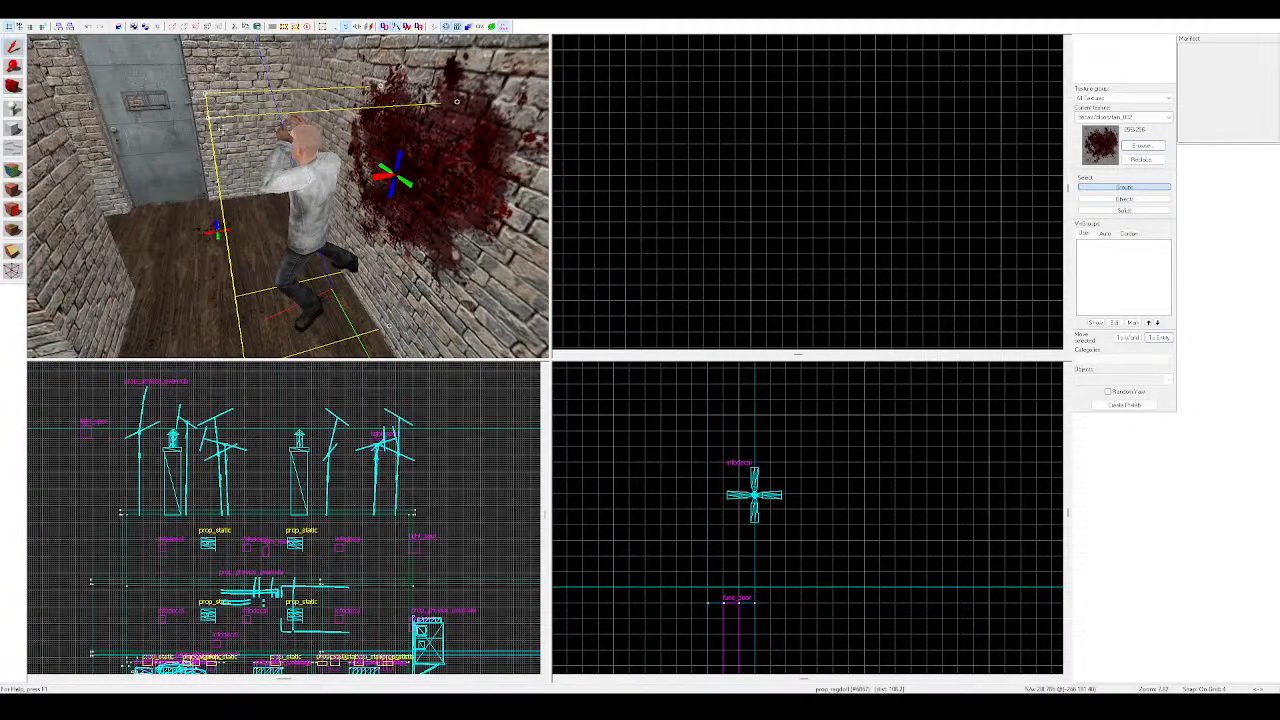
pyautogui.moveTo(209, 118); pyautogui.dragTo(352, 116)
pyautogui.moveTo(342, 217); pyautogui.dragTo(320, 244)
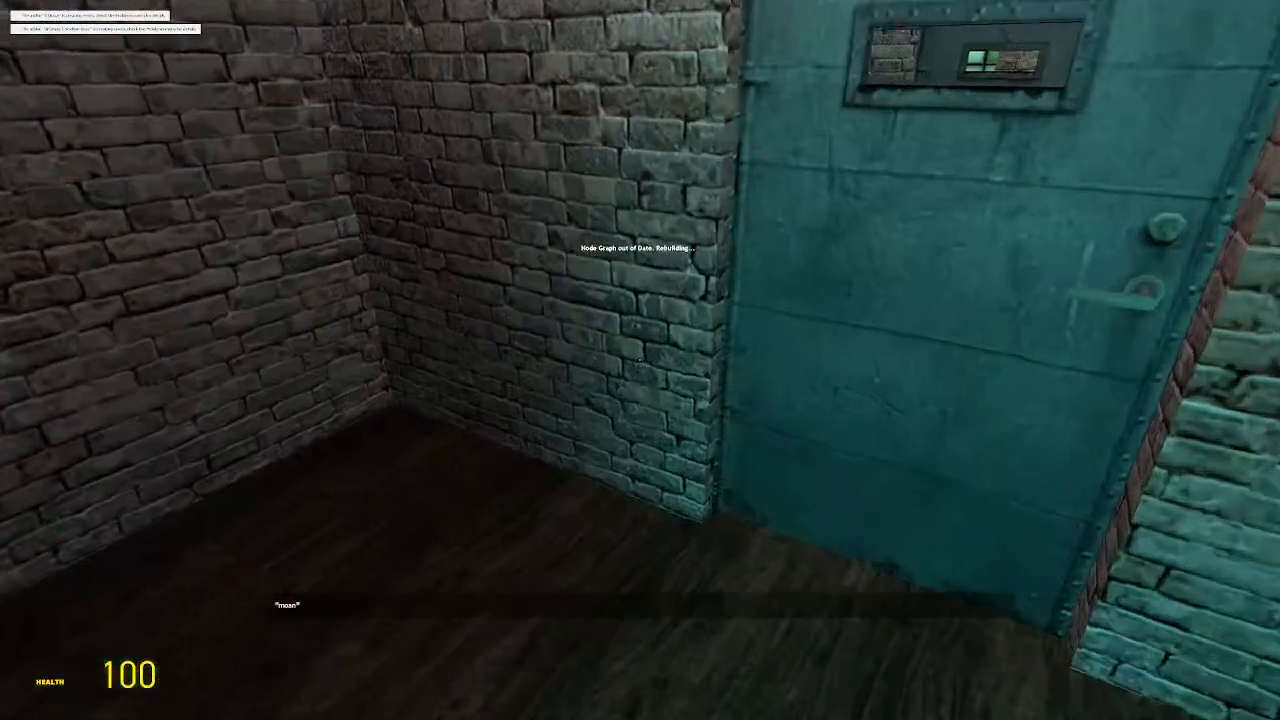
# Playtest the map again, walking down the corridor to inspect the ragdoll below the blood splatter with the flashlight
pyautogui.press('e')
pyautogui.press('w')
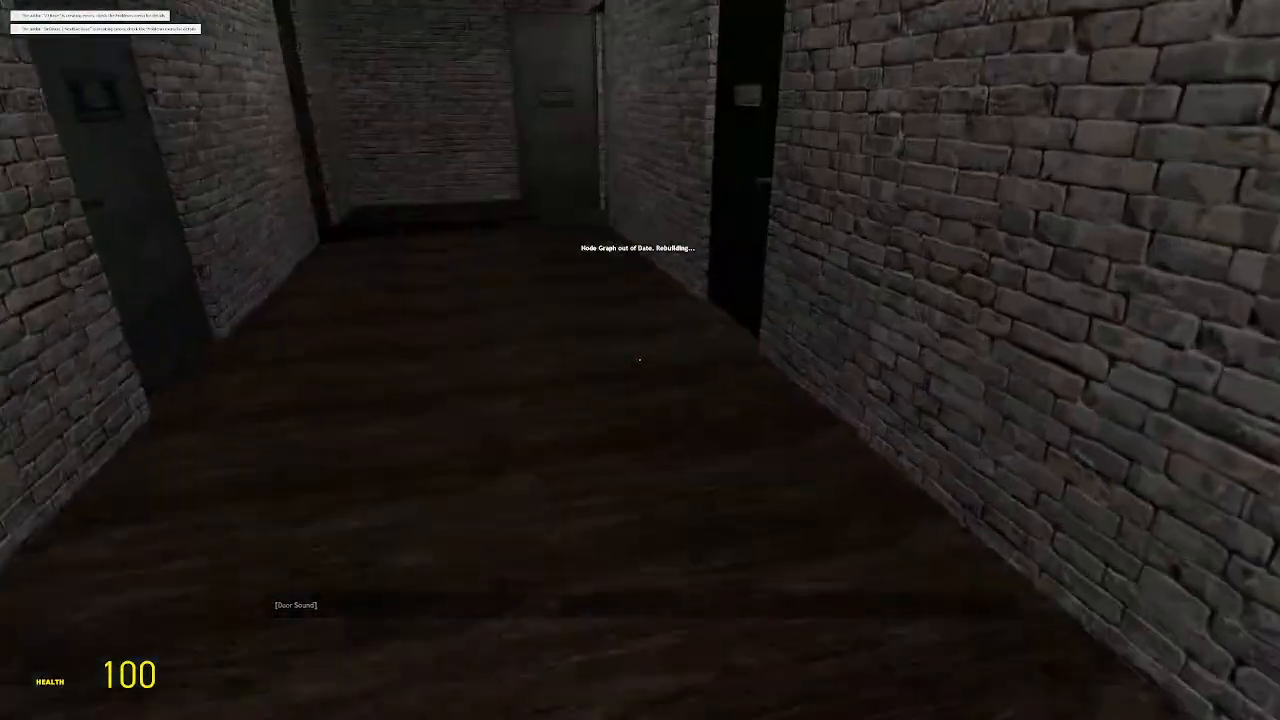
pyautogui.press('w')
pyautogui.press('f')
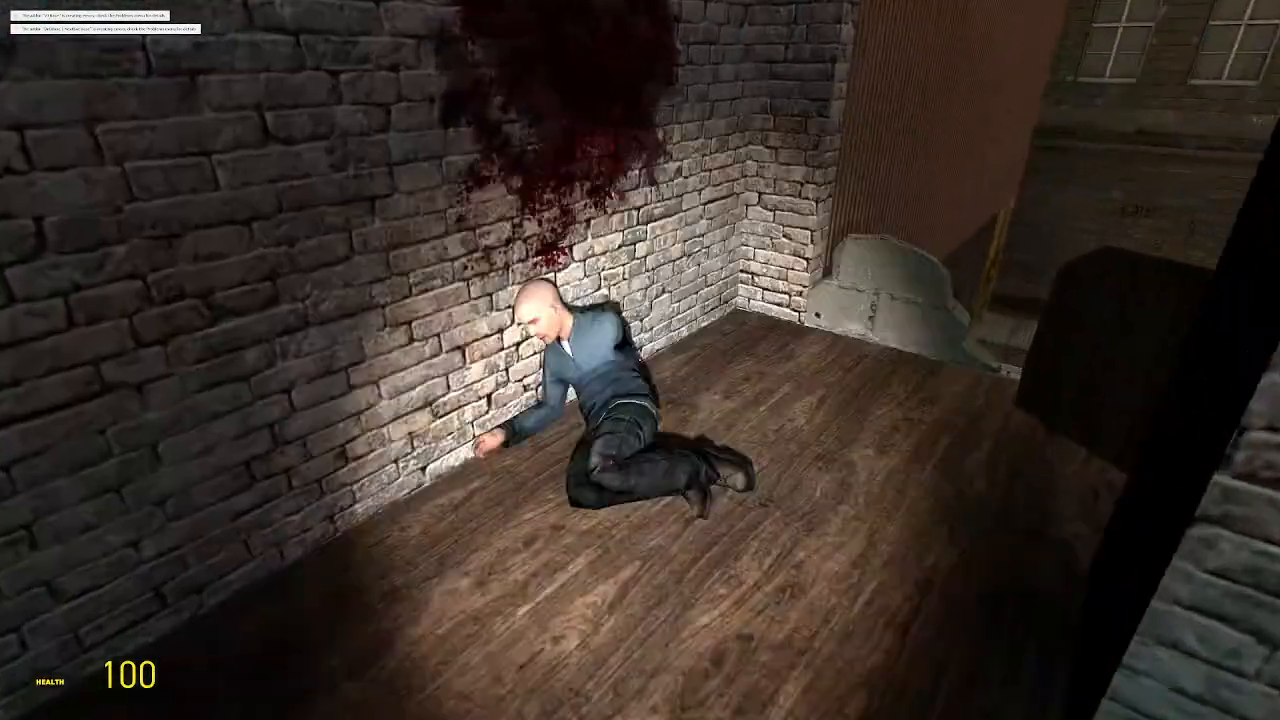
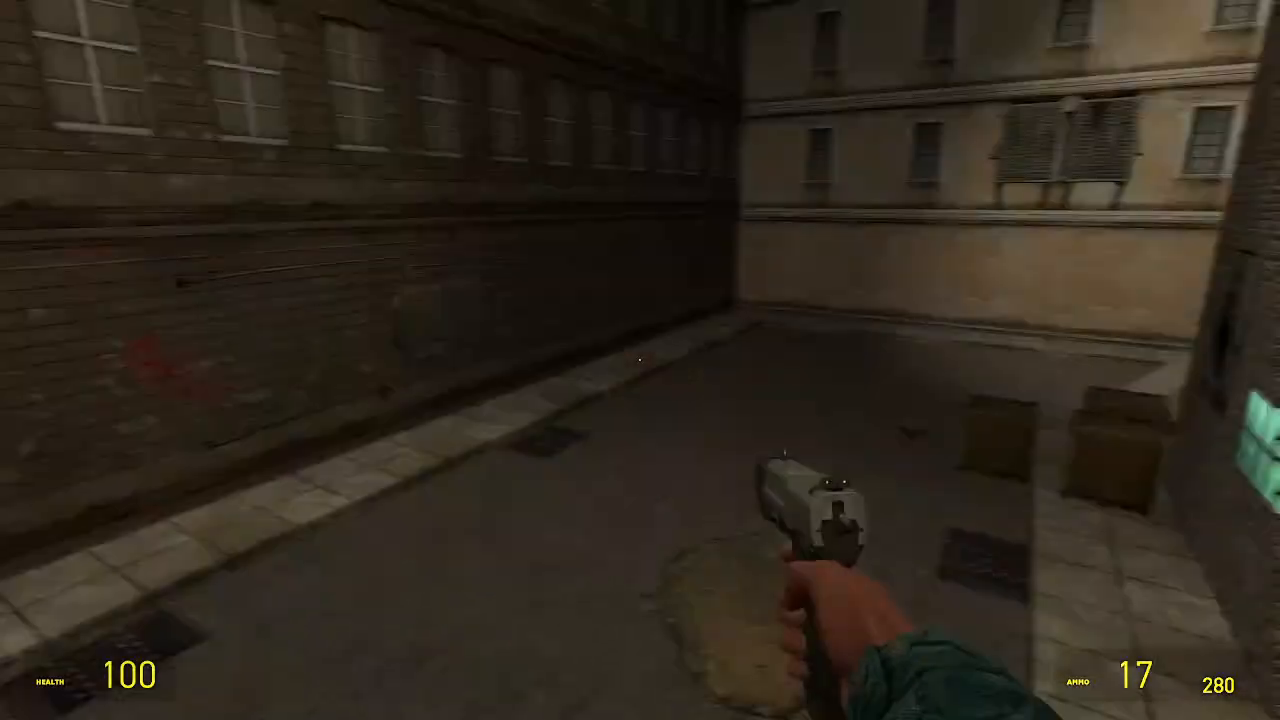
# Playtest the outdoor street, inspecting the bodies on the ground and firing the pistol
pyautogui.press('w')
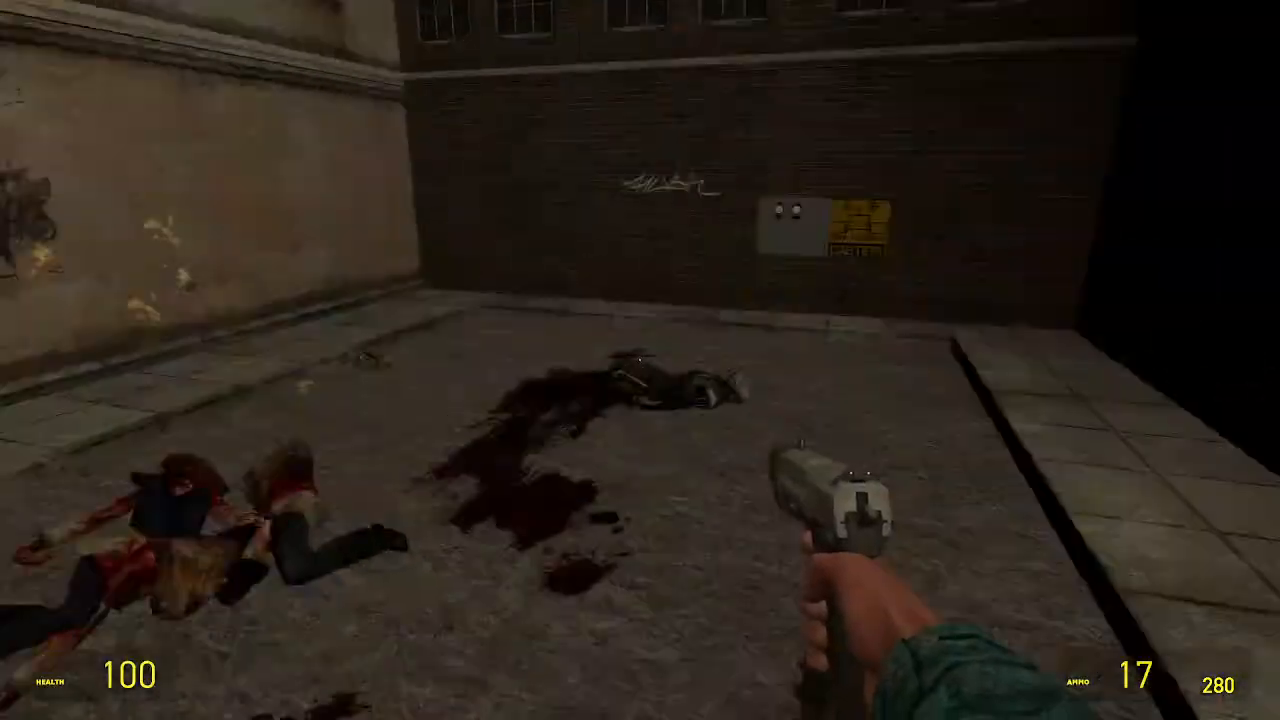
pyautogui.press('w')
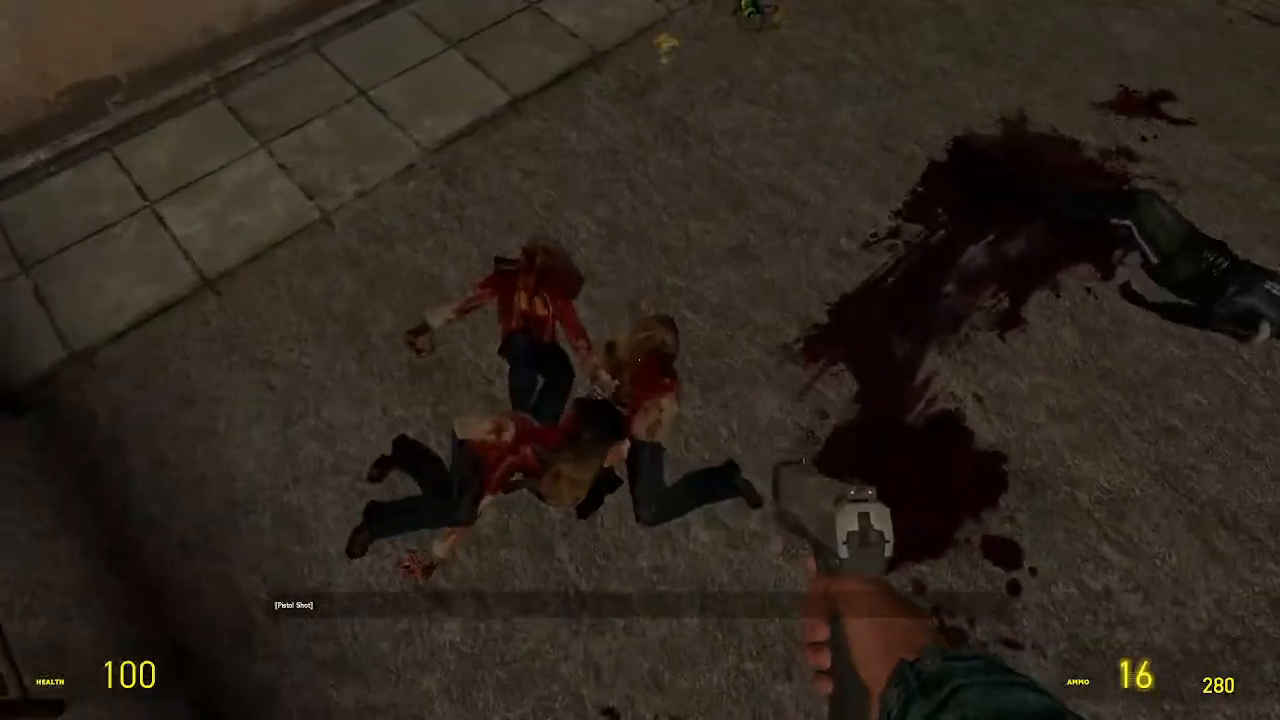
pyautogui.click(640, 360)
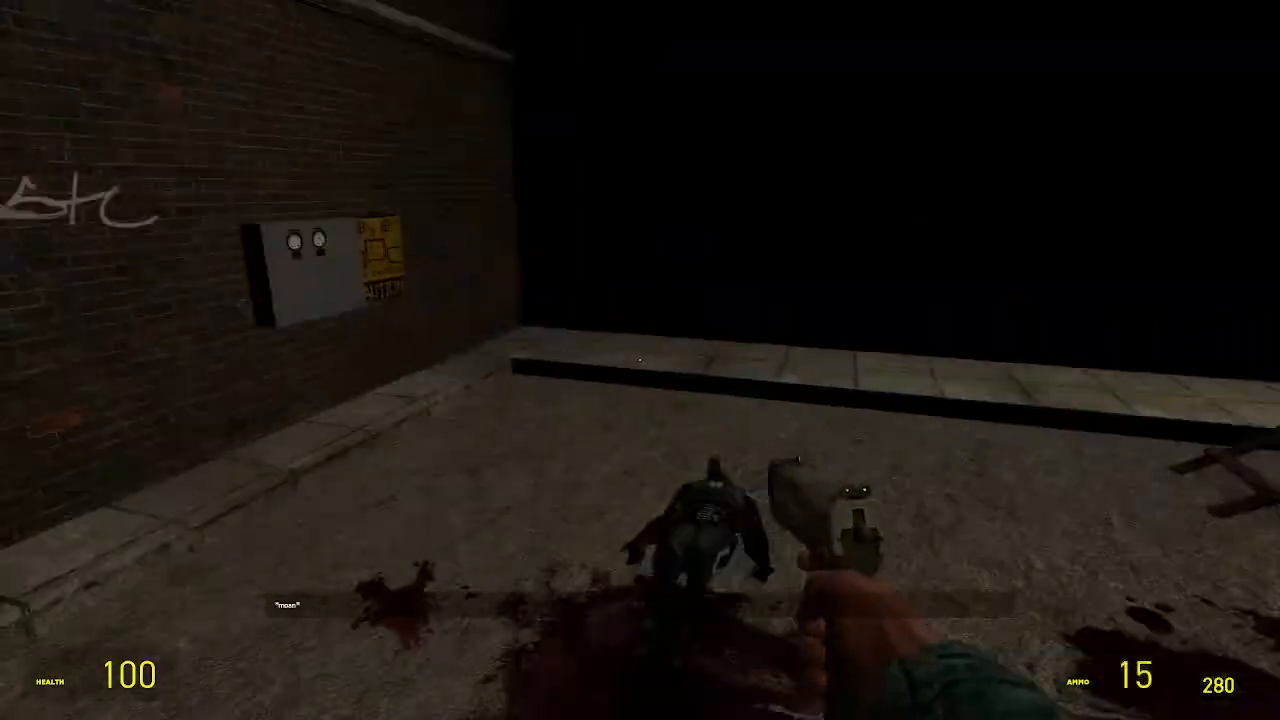
pyautogui.press('v')
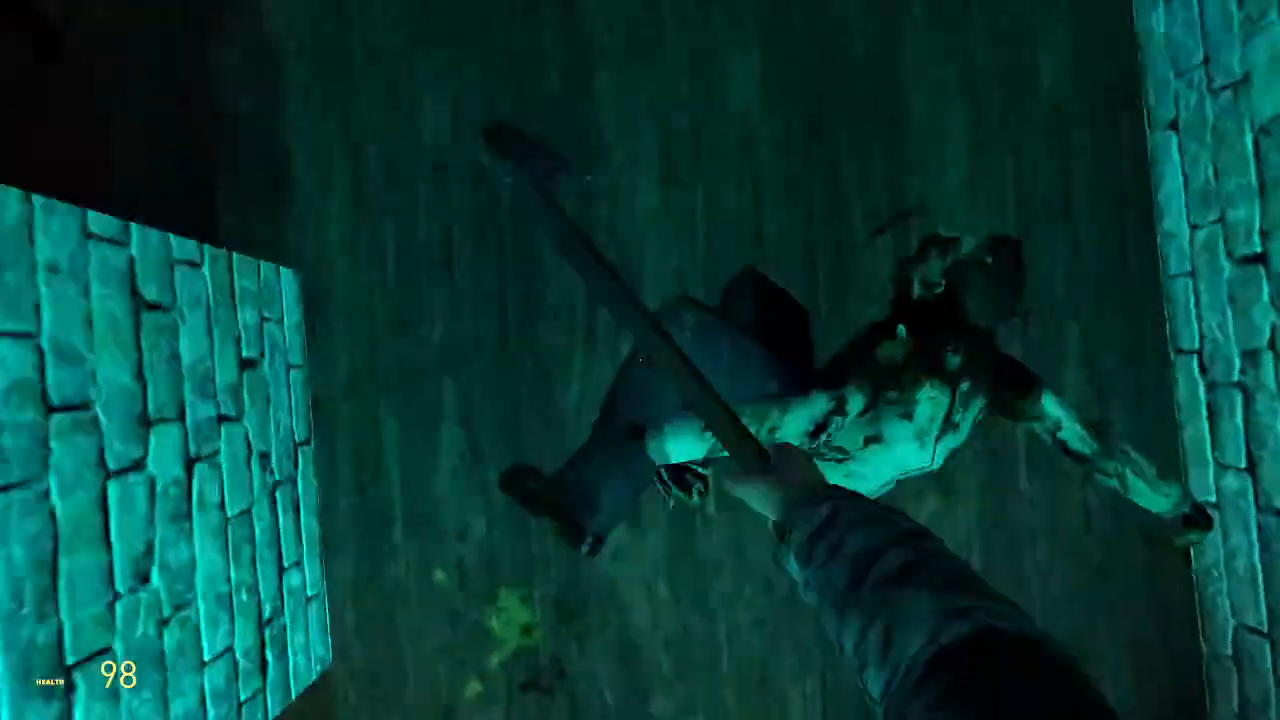
# Playtest the green-lit interior, trying to open the metal door and turning on the flashlight
pyautogui.press('w')
pyautogui.press('e')
pyautogui.press('f')
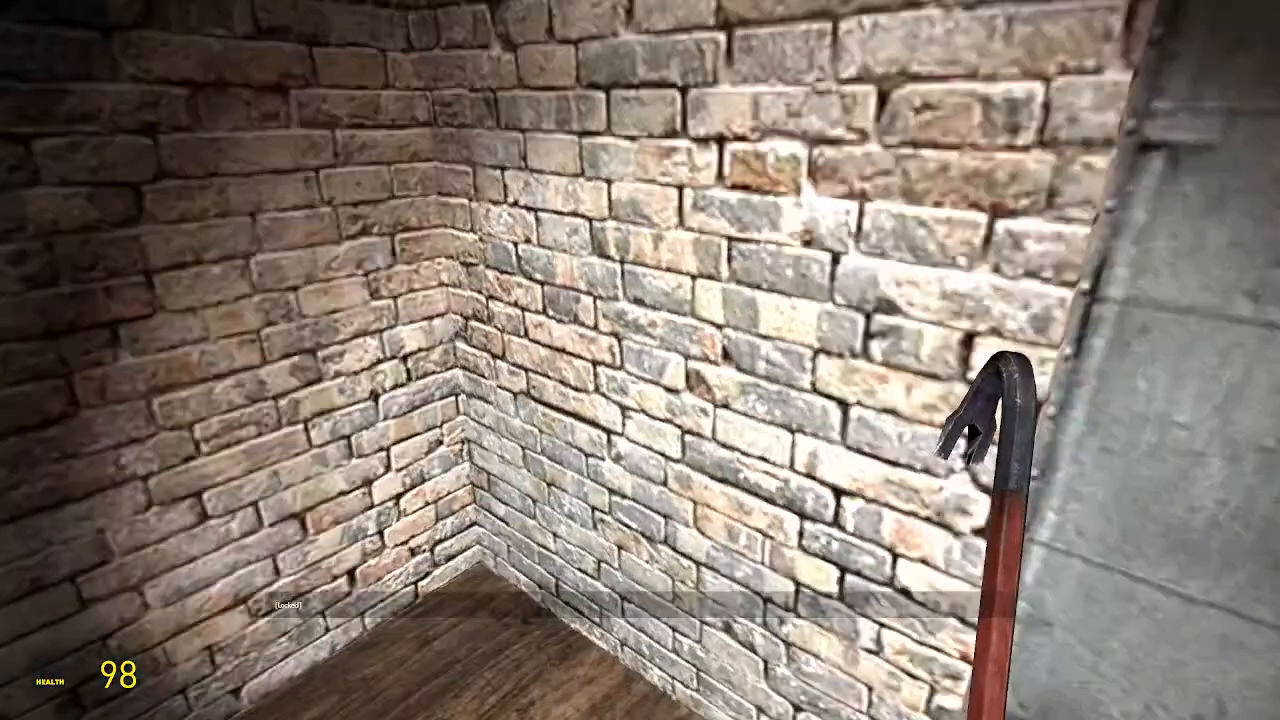
# Finish the playtest by trying the locked metal door and checking the street, and return to the Hammer editor
pyautogui.press('f')
pyautogui.press('e')
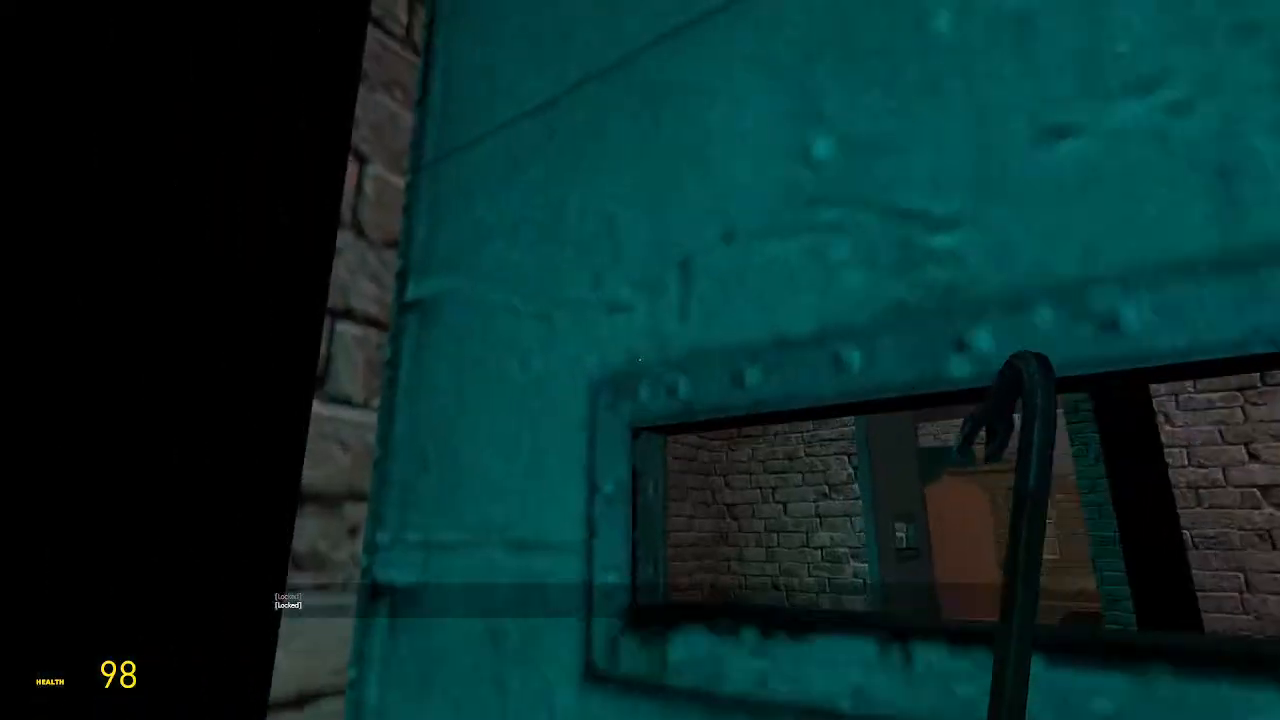
pyautogui.press('w')
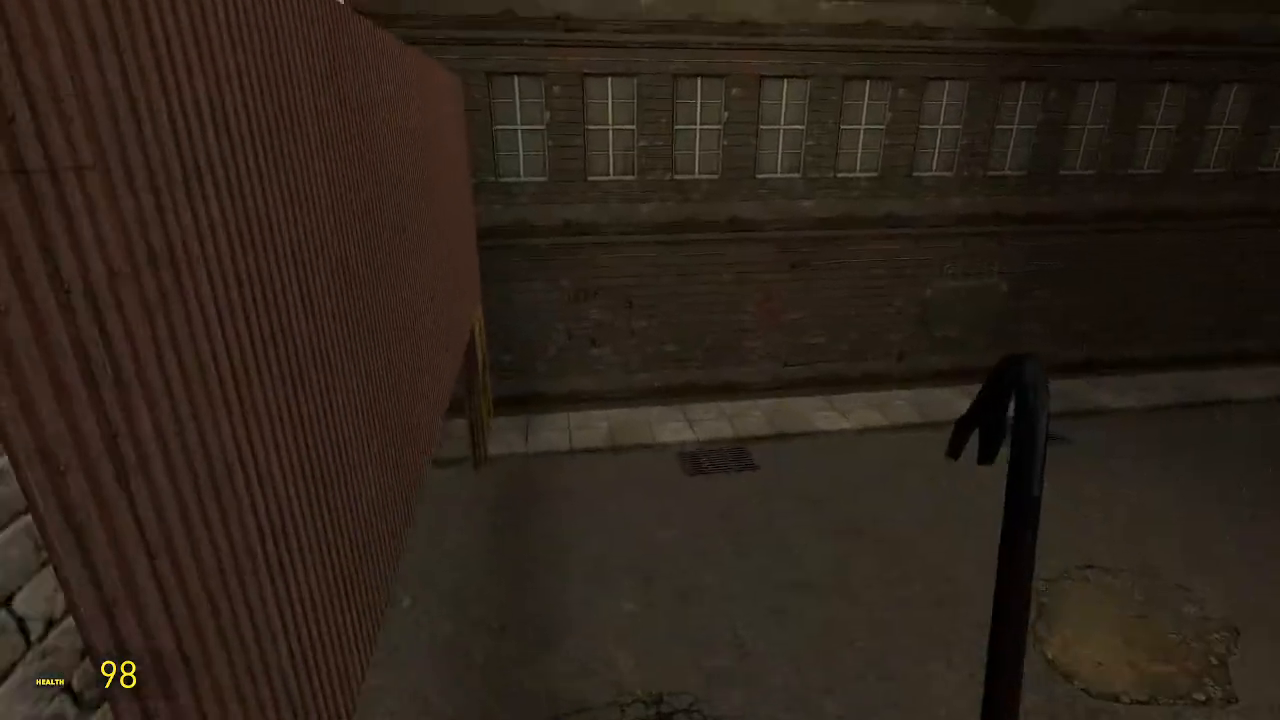
pyautogui.press('w')
pyautogui.press('Escape')
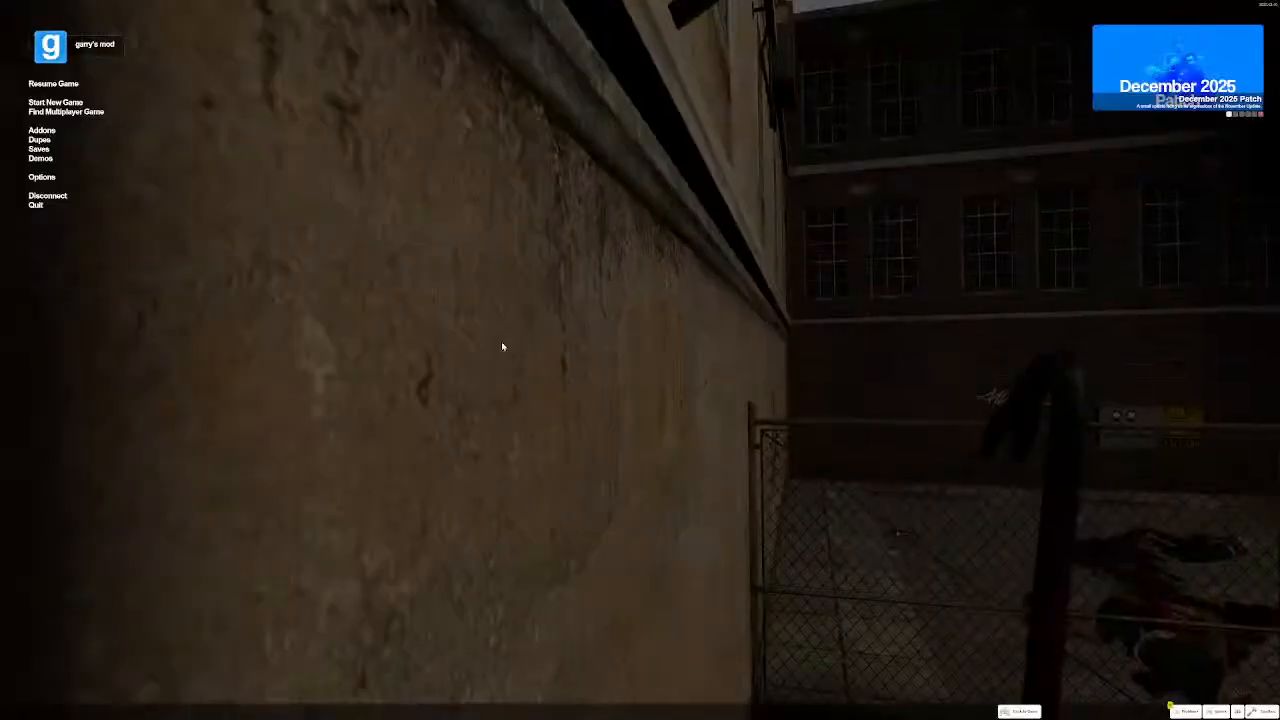
pyautogui.press('Escape')
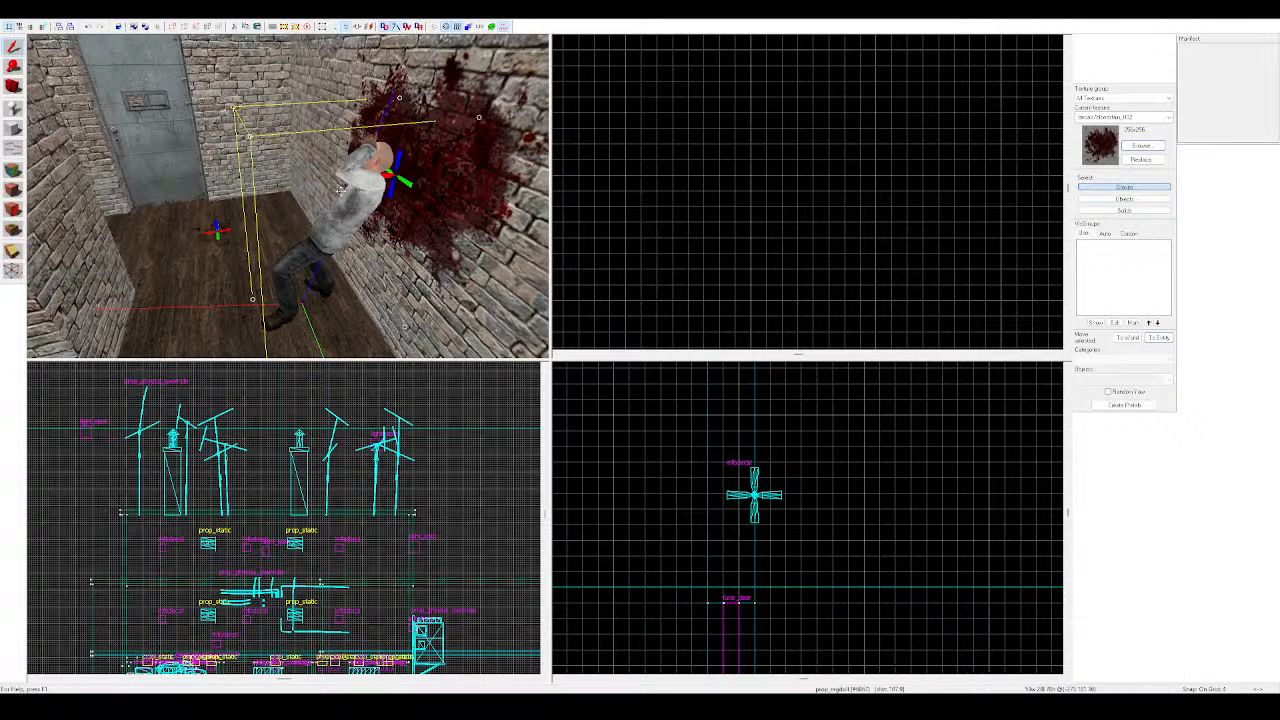
# Select the pale prop_physics_override beside the overturned green couch near the brick pillar
pyautogui.press('z')
pyautogui.press('d')
pyautogui.press('d')
pyautogui.press('z')
pyautogui.click(308, 217)
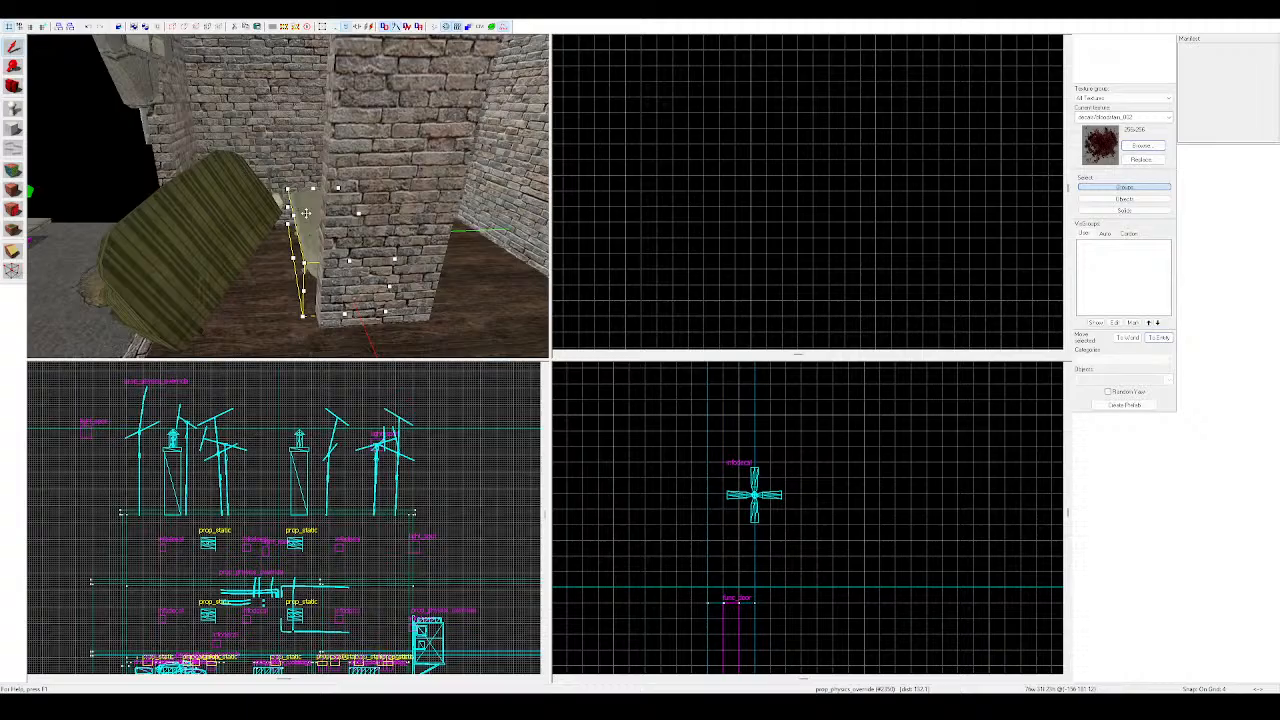
# Examine the dark figure against the brick wall and the metal doors of the neighbouring rooms
pyautogui.press('z')
pyautogui.press('d')
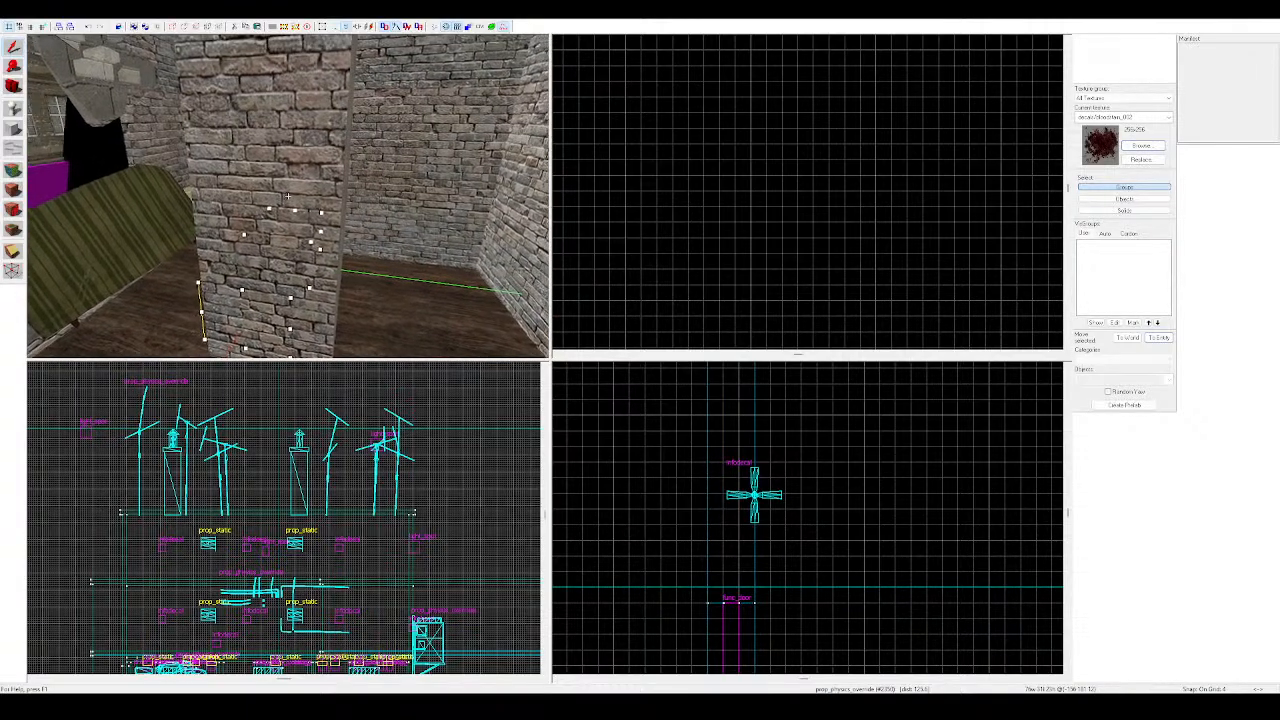
pyautogui.press('w')
pyautogui.press('w')
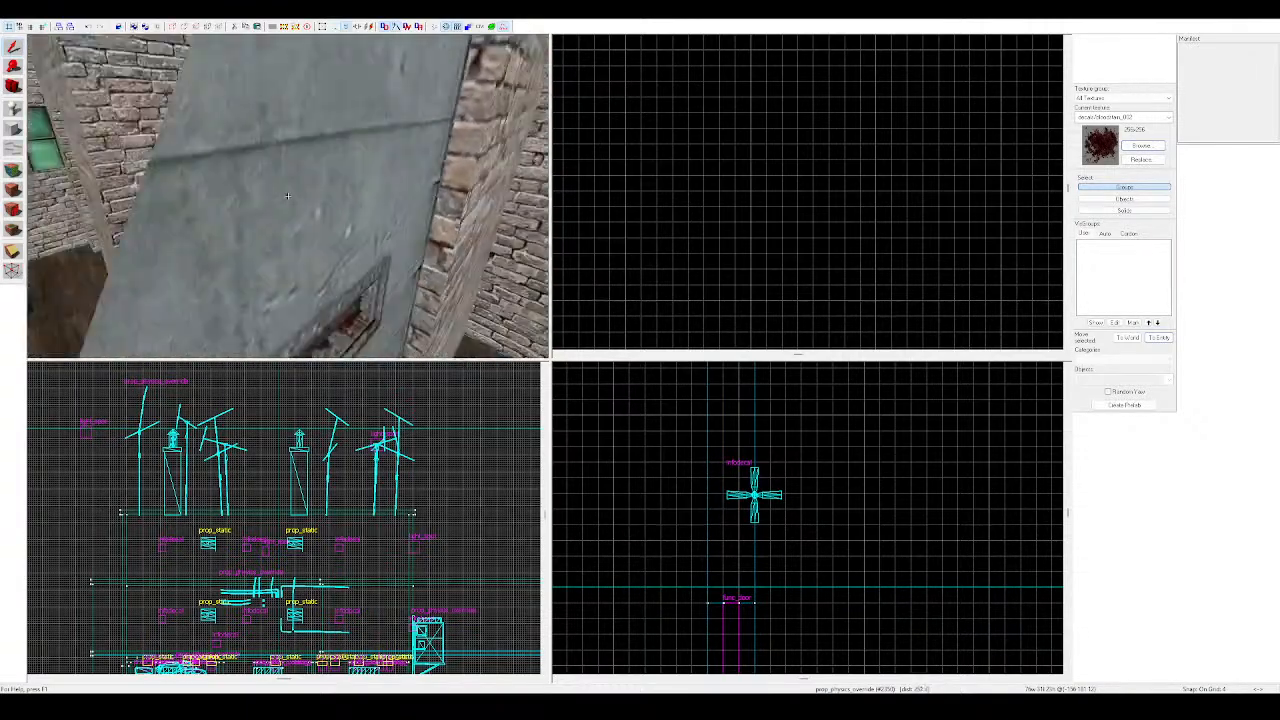
pyautogui.press('w')
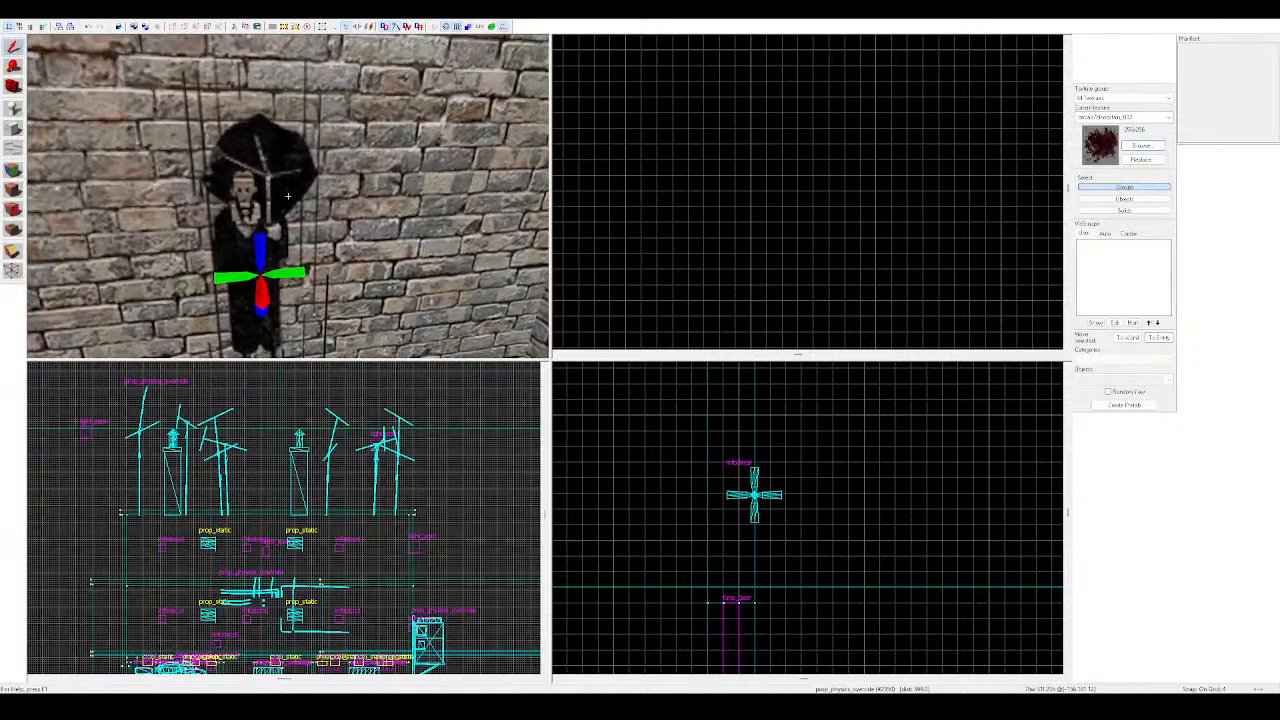
pyautogui.press('w')
pyautogui.press('s')
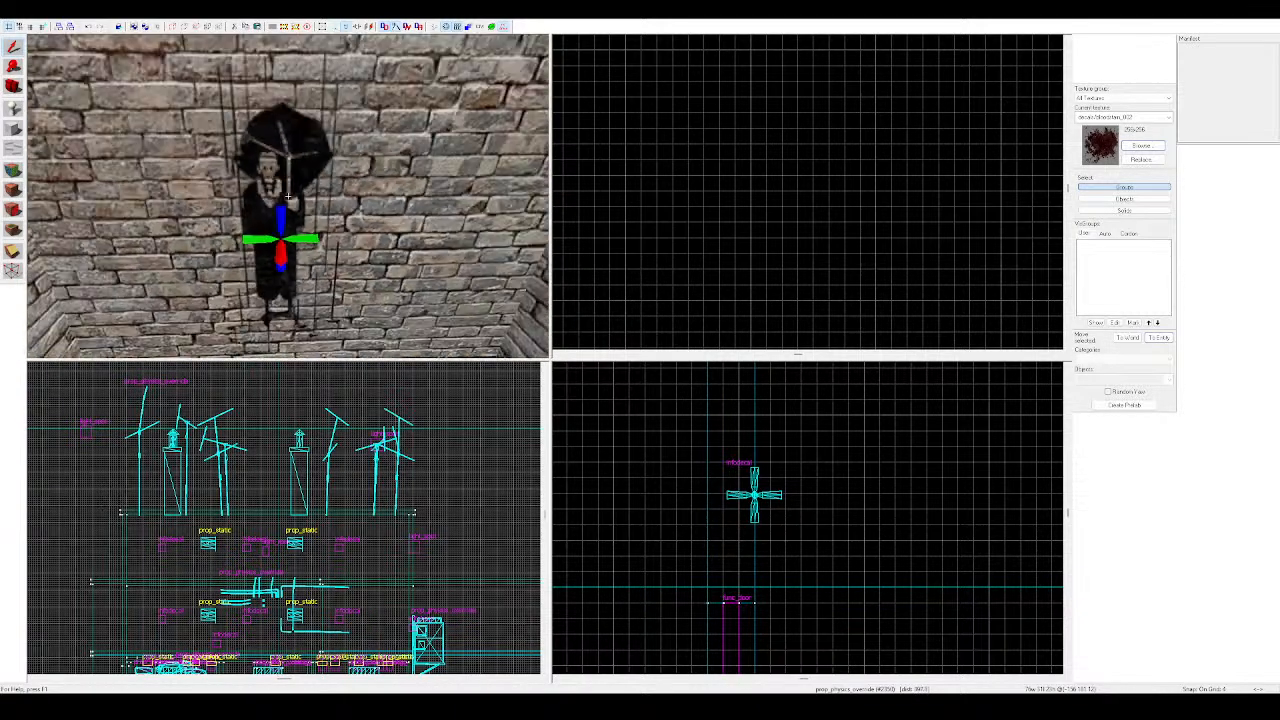
pyautogui.press('s')
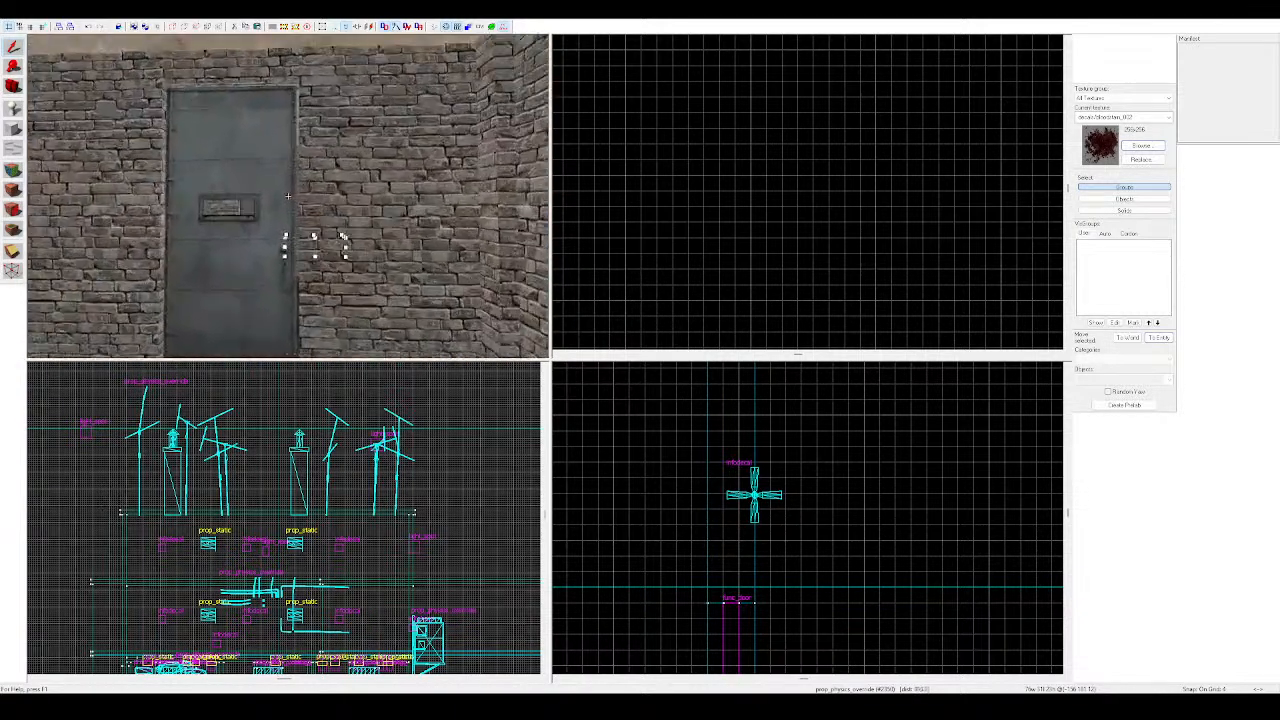
pyautogui.press('w')
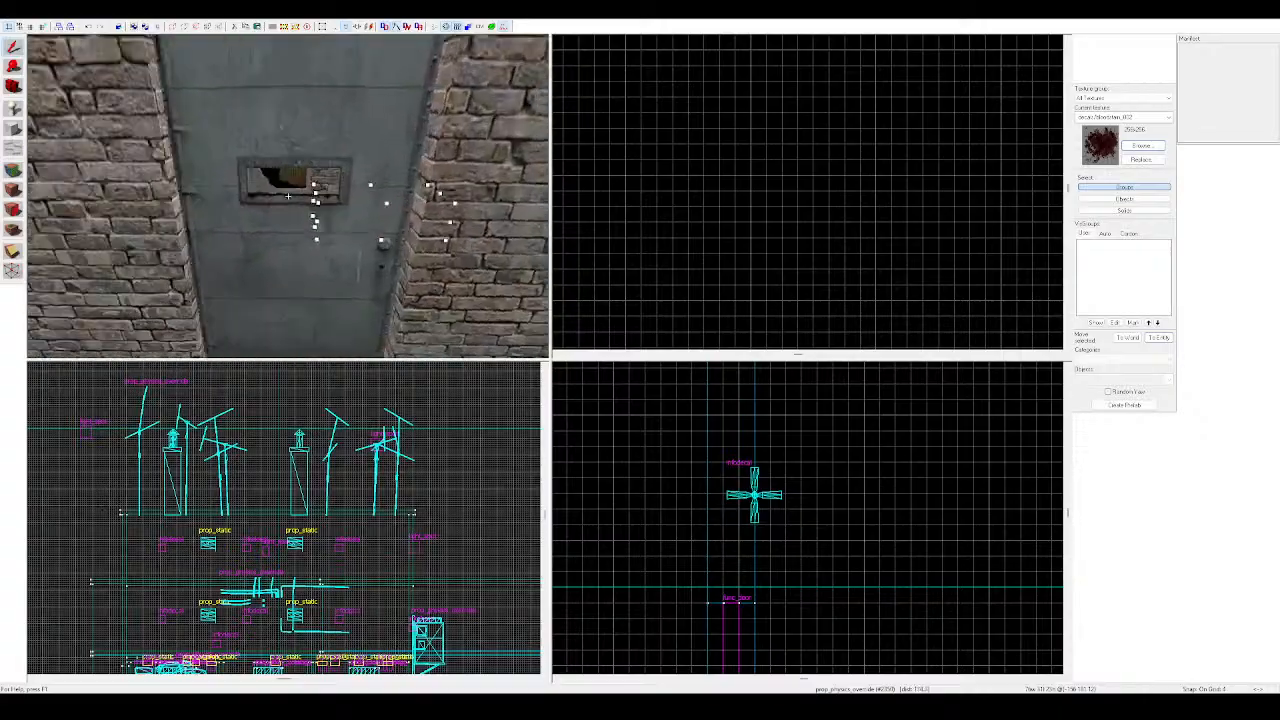
# Paste the physics prop into the small brick room behind the metal door and change its model to the rusty stove
pyautogui.press('w')
pyautogui.press('z')
pyautogui.hotkey('ctrl', 'v')
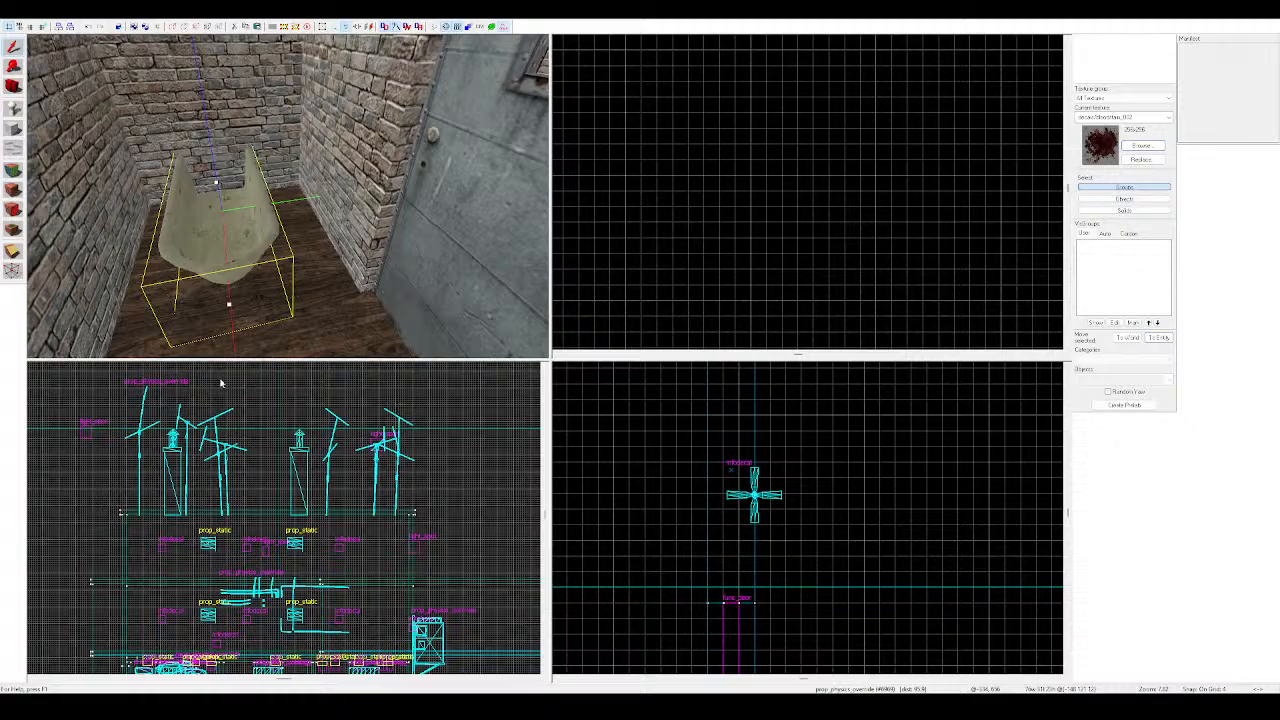
pyautogui.click(783, 464)
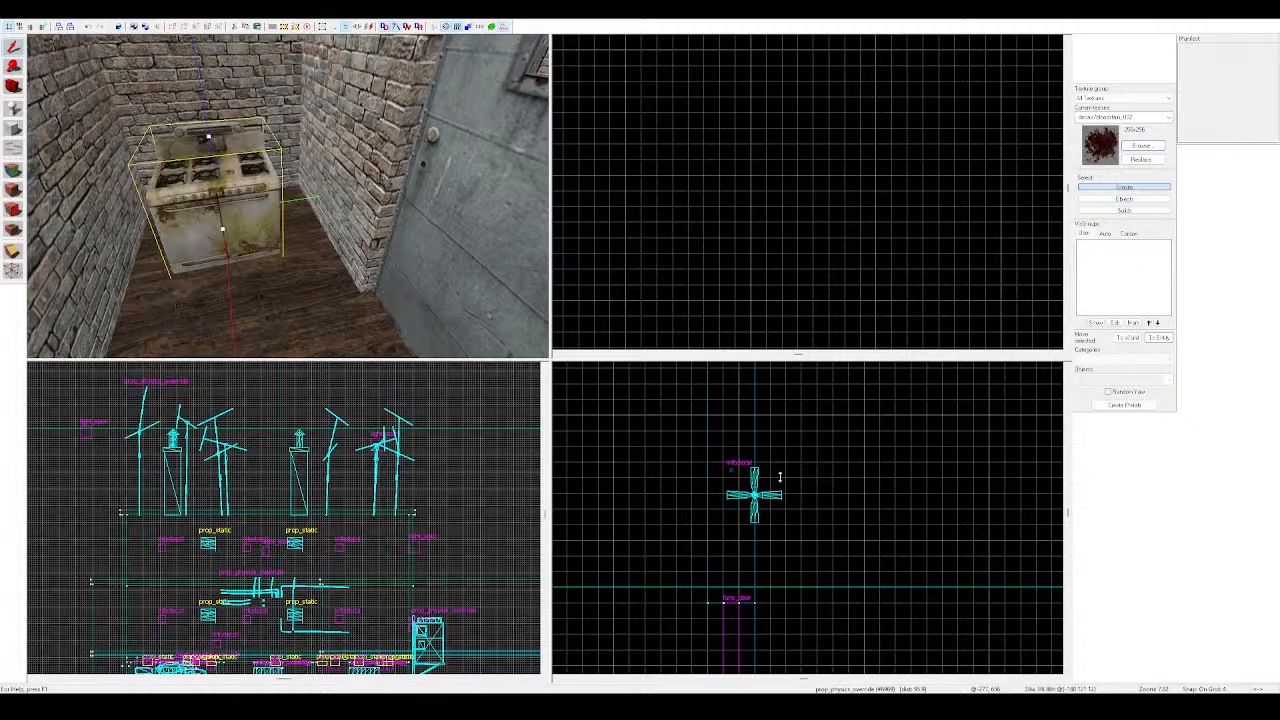
# Position the stove on the wooden floor against the brick walls of the small room
pyautogui.press('z')
pyautogui.press('w')
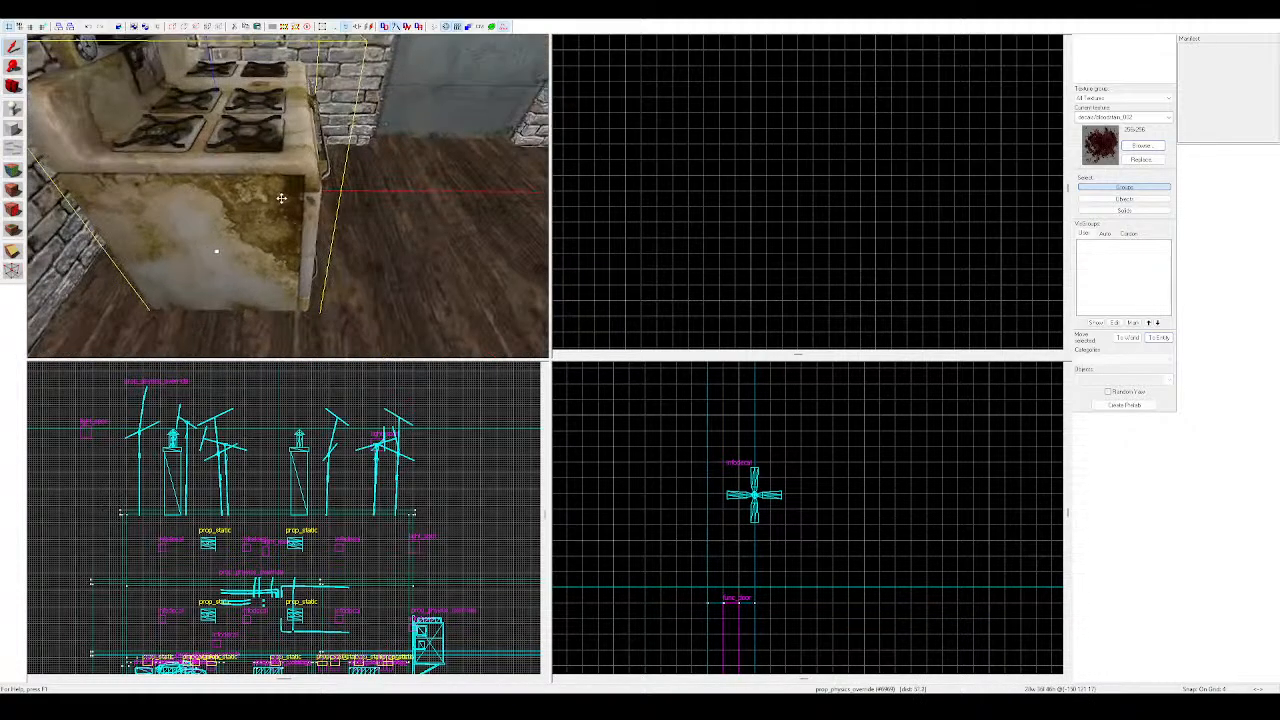
pyautogui.press('z')
pyautogui.moveTo(171, 189)
pyautogui.mouseDown()
pyautogui.moveTo(219, 199)
pyautogui.moveTo(182, 179)
pyautogui.mouseUp()
pyautogui.press('z')
pyautogui.press('d')
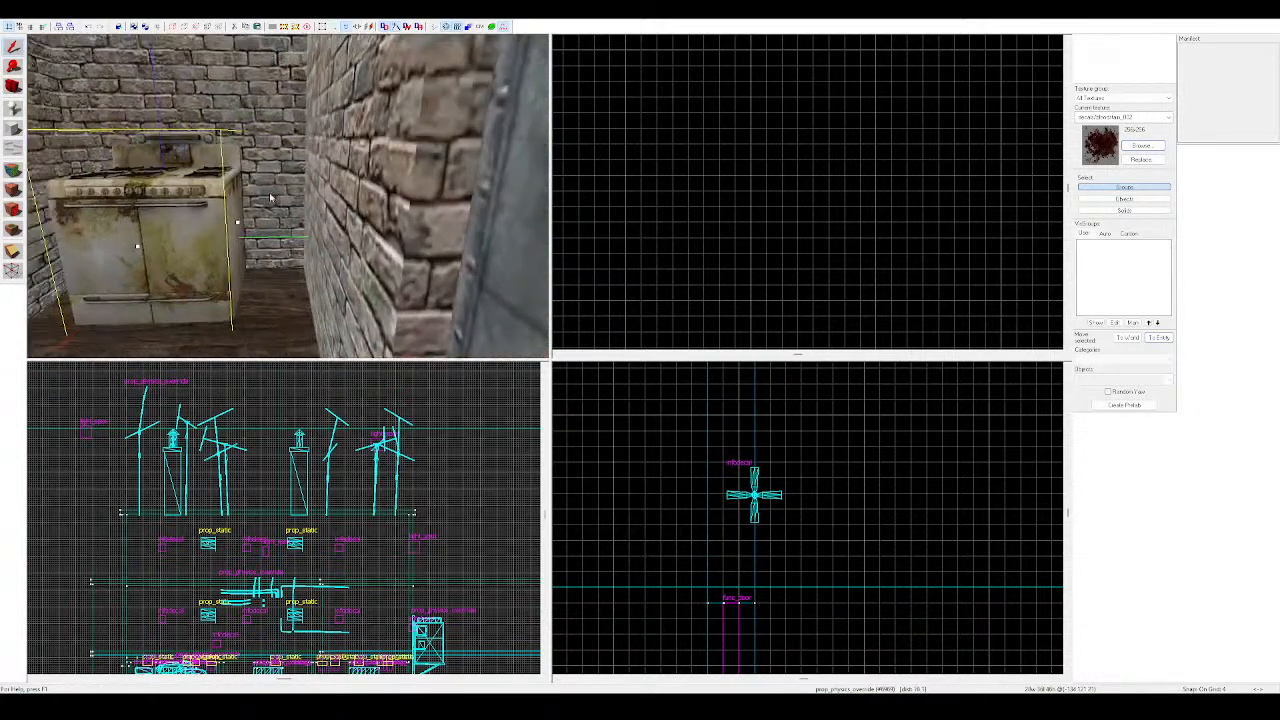
pyautogui.press('z')
pyautogui.moveTo(250, 202); pyautogui.dragTo(208, 202)
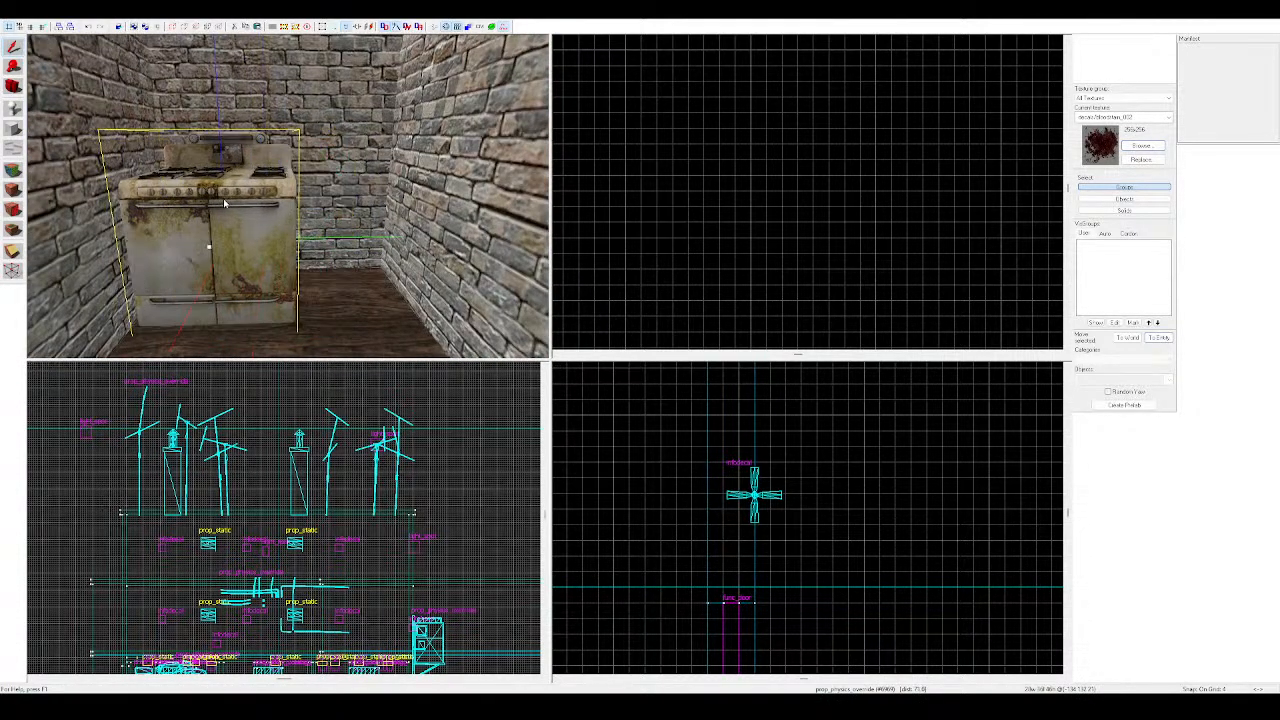
# Paste another copy of the physics prop into the other brick room near the trigger brush
pyautogui.press('a')
pyautogui.press('z')
pyautogui.press('w')
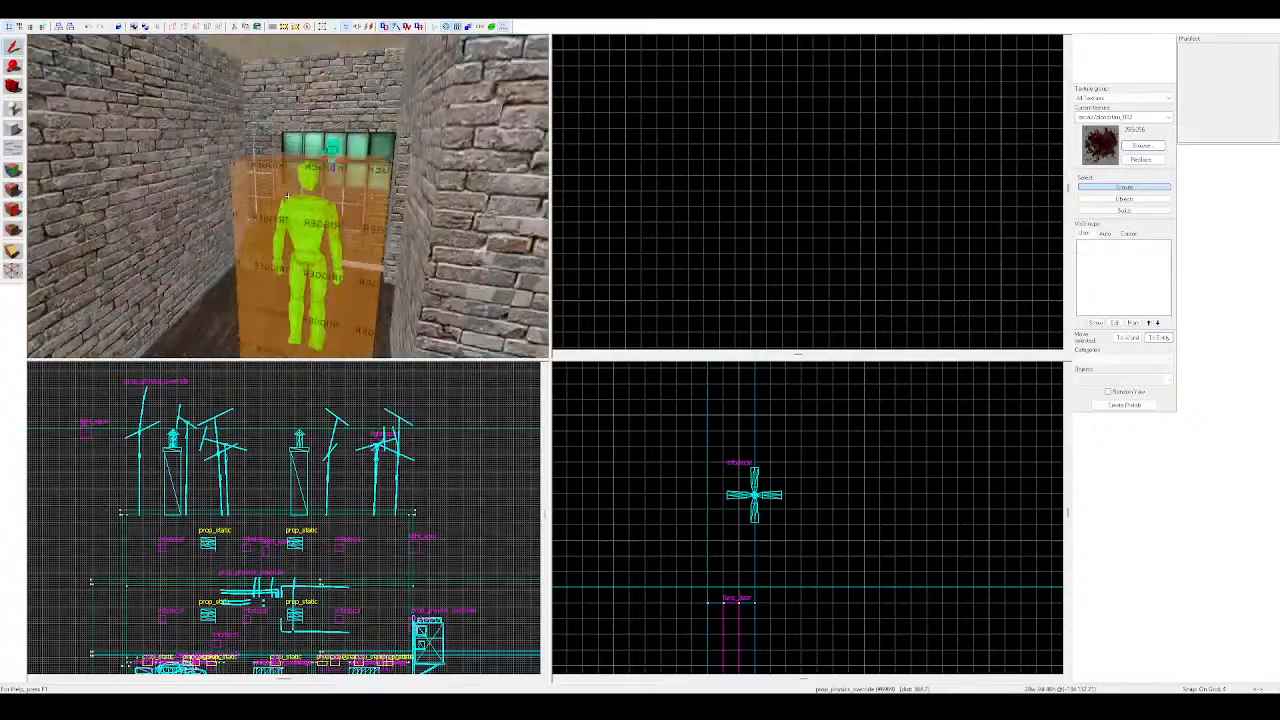
pyautogui.hotkey('ctrl', 'v')
pyautogui.press('z')
pyautogui.press('w')
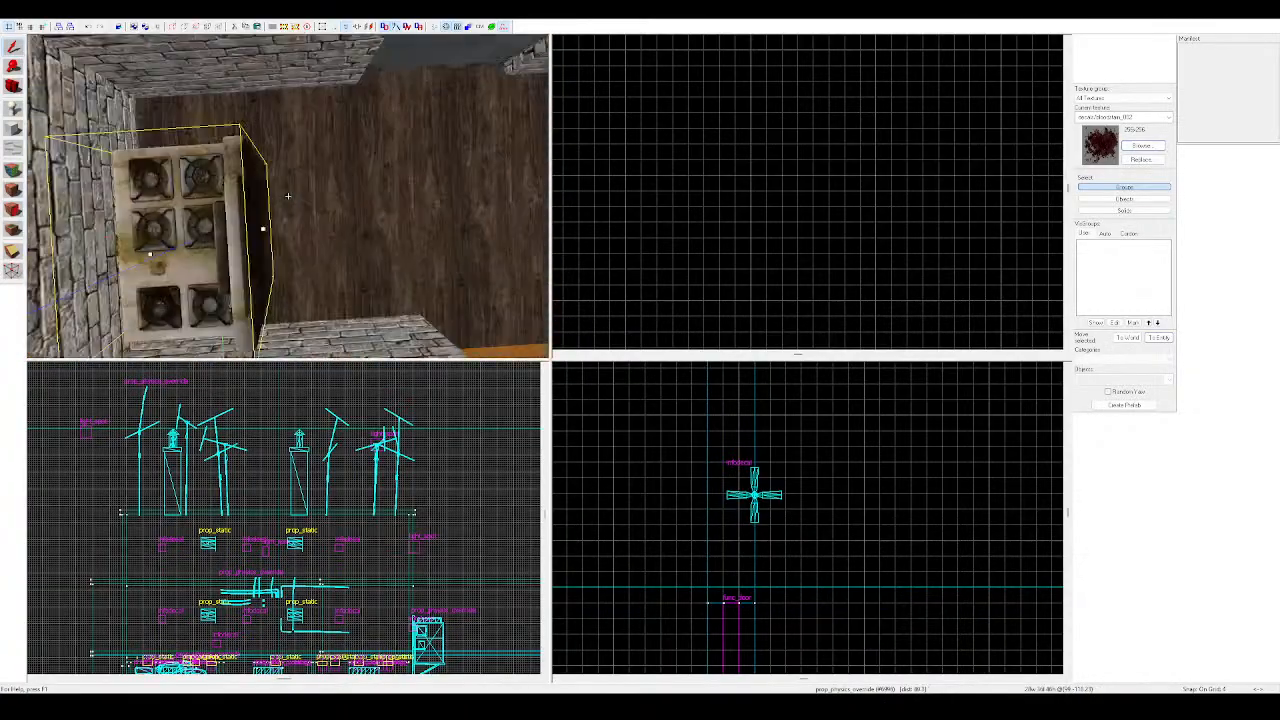
# Rotate the pasted stove to face into the room, adjust its position by the wall and clear the selection
pyautogui.press('z')
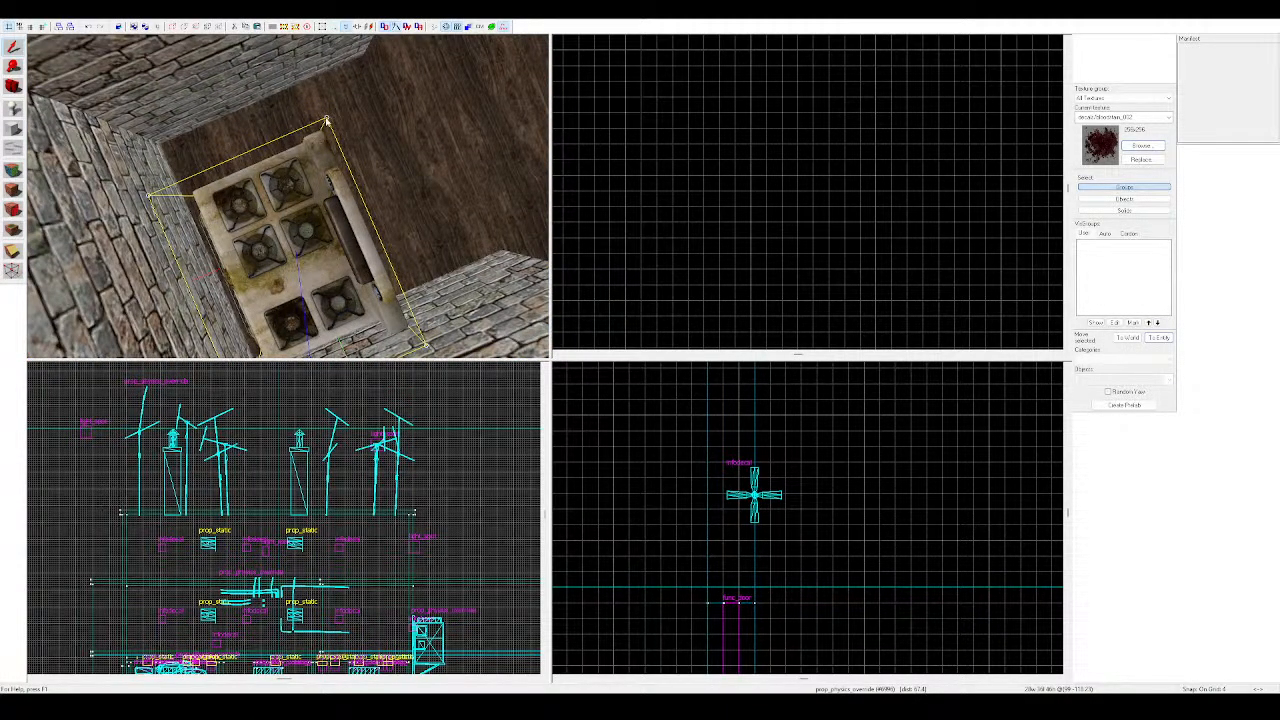
pyautogui.moveTo(325, 121); pyautogui.dragTo(253, 296)
pyautogui.press('z')
pyautogui.press('z')
pyautogui.moveTo(320, 190); pyautogui.dragTo(276, 183)
pyautogui.press('z')
pyautogui.press('z')
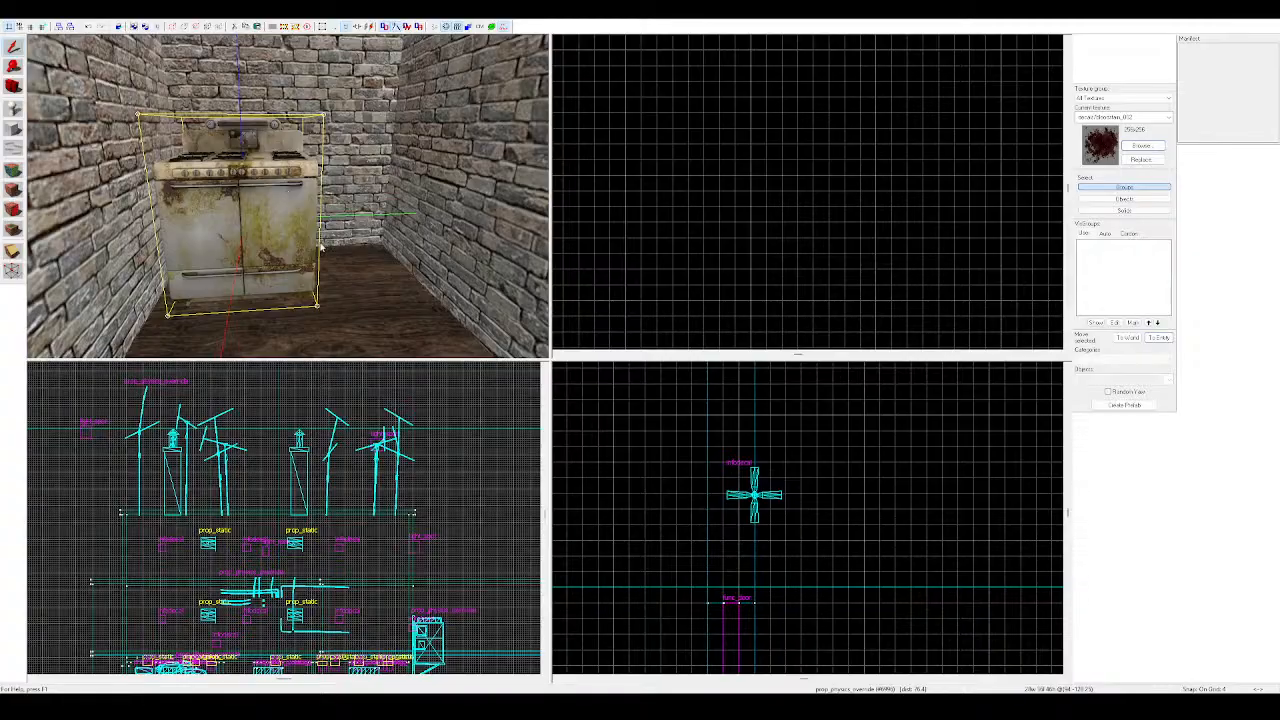
pyautogui.press('Escape')
# Place an info_player_start entity on the wooden floor in front of the metal door in the empty brick room
pyautogui.press('z')
pyautogui.press('s')
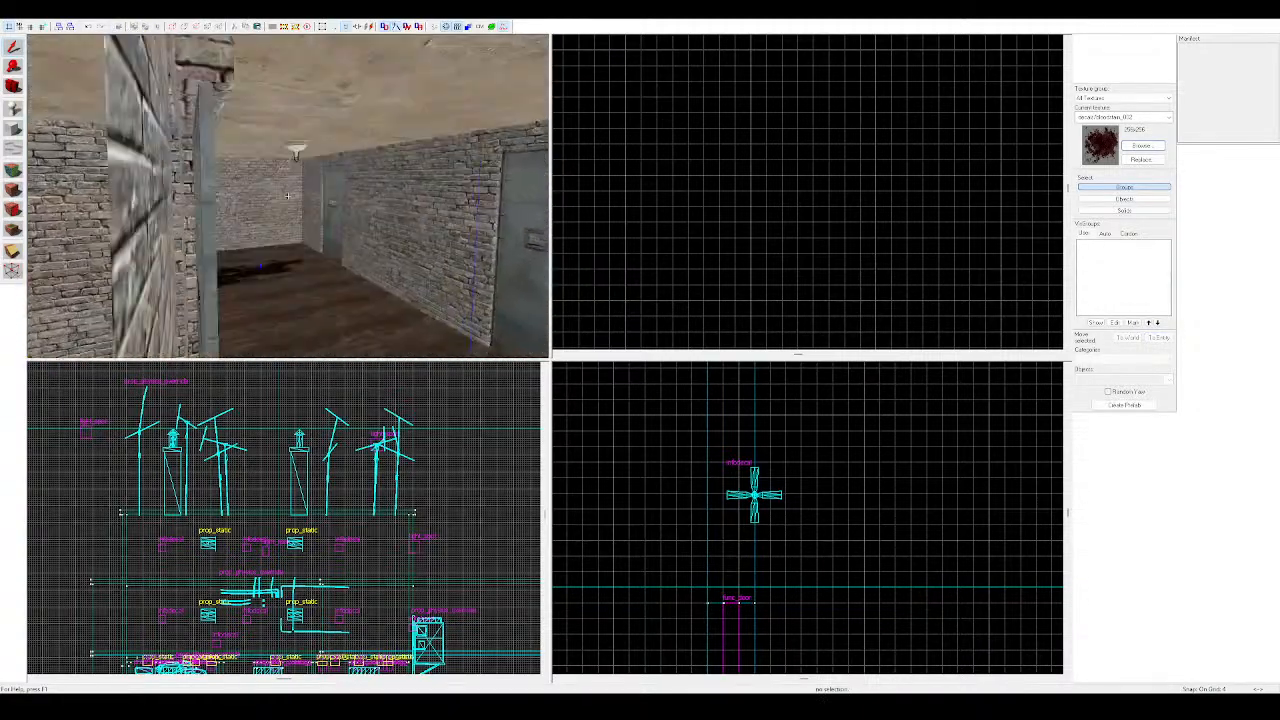
pyautogui.press('w')
pyautogui.press('w')
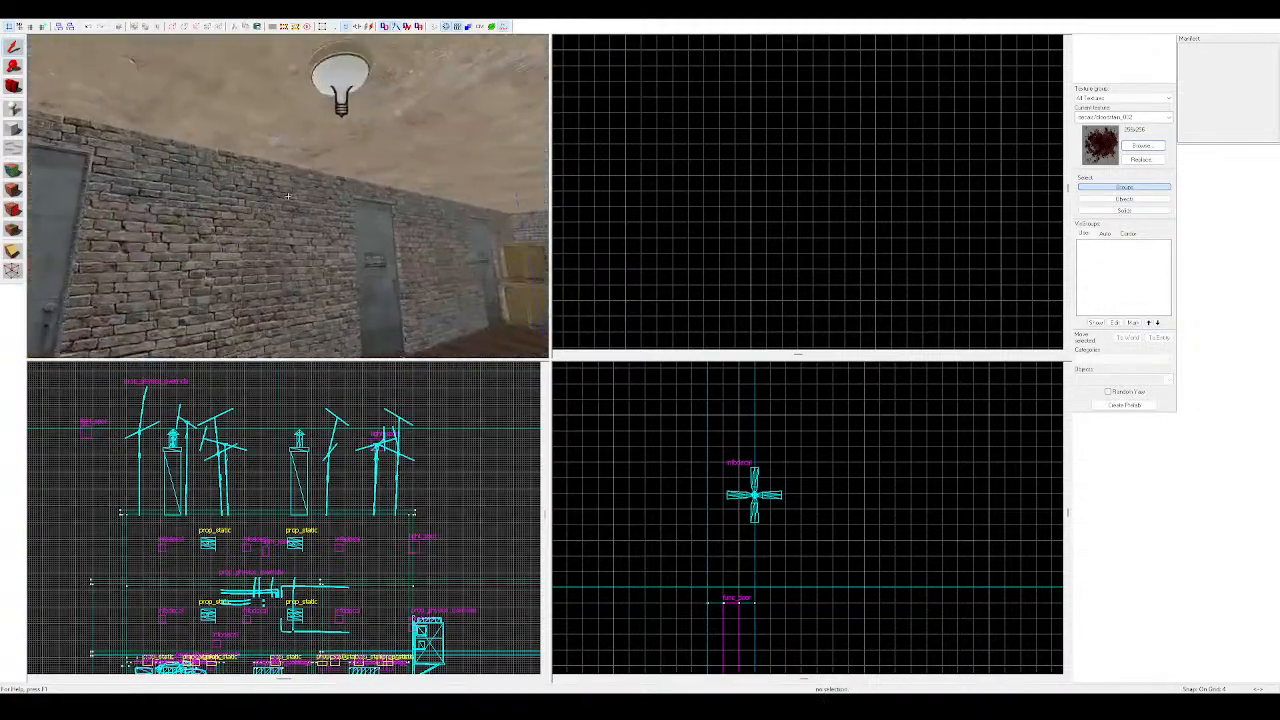
pyautogui.press('w')
pyautogui.press('z')
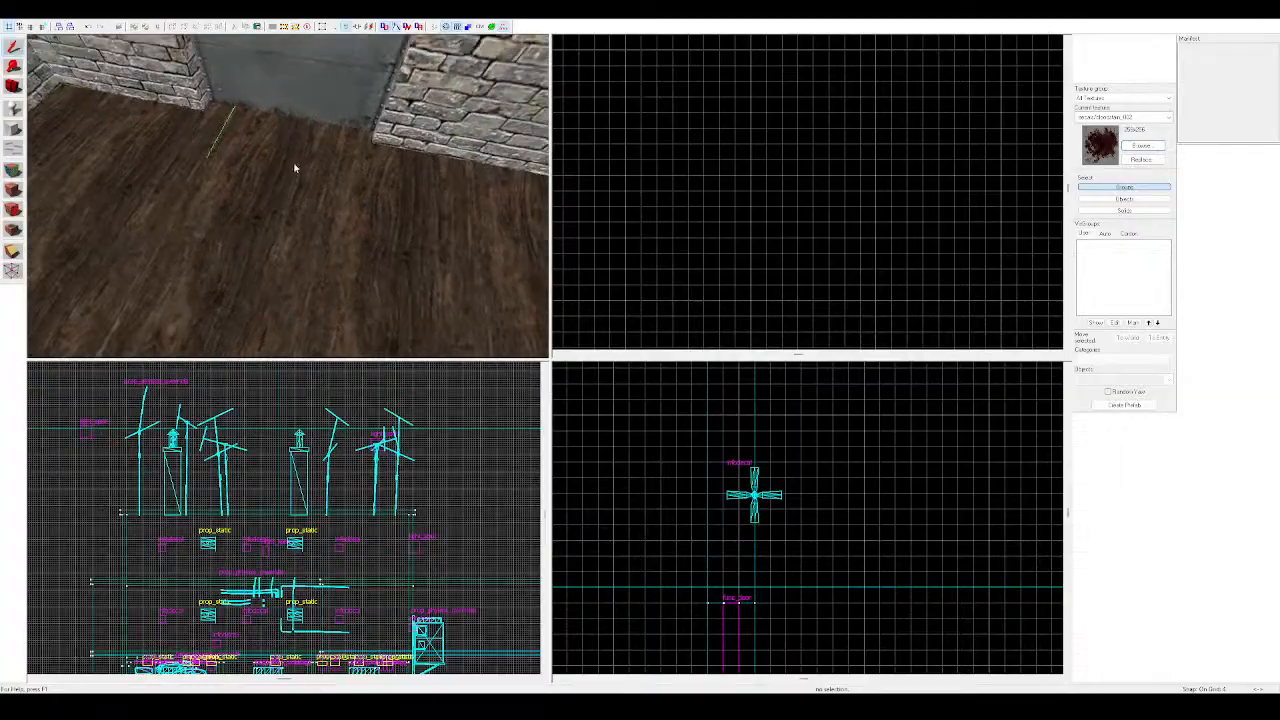
pyautogui.press('z')
pyautogui.press('w')
pyautogui.press('w')
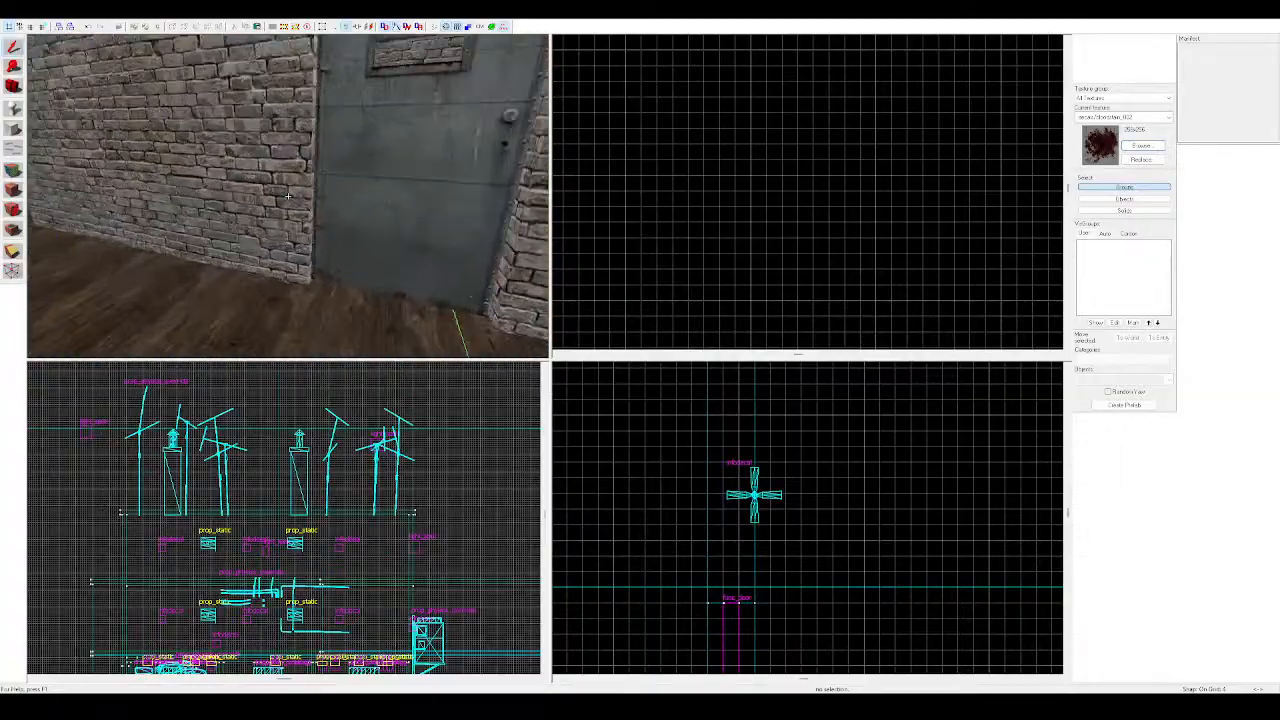
pyautogui.press('w')
pyautogui.press('z')
pyautogui.click(13, 108)
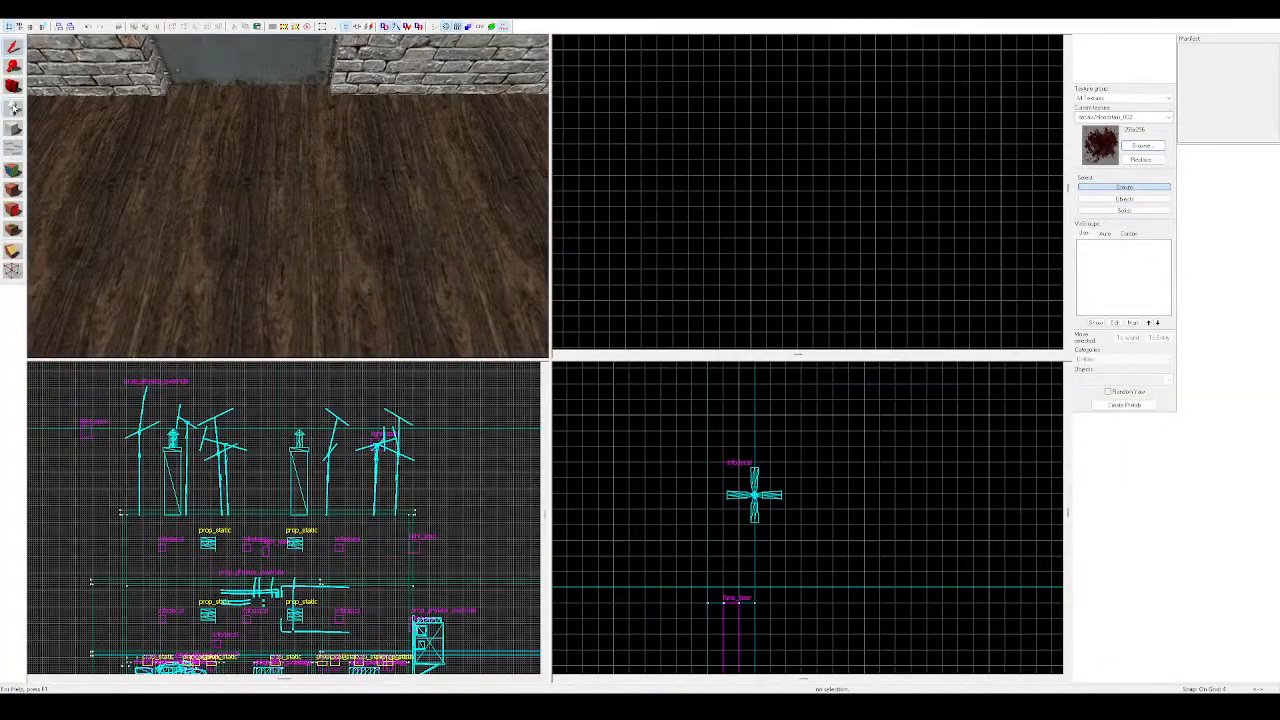
pyautogui.click(237, 209)
# Delete the light entity and the round ceiling lamp prop above the placed entity
pyautogui.press('z')
pyautogui.press('w')
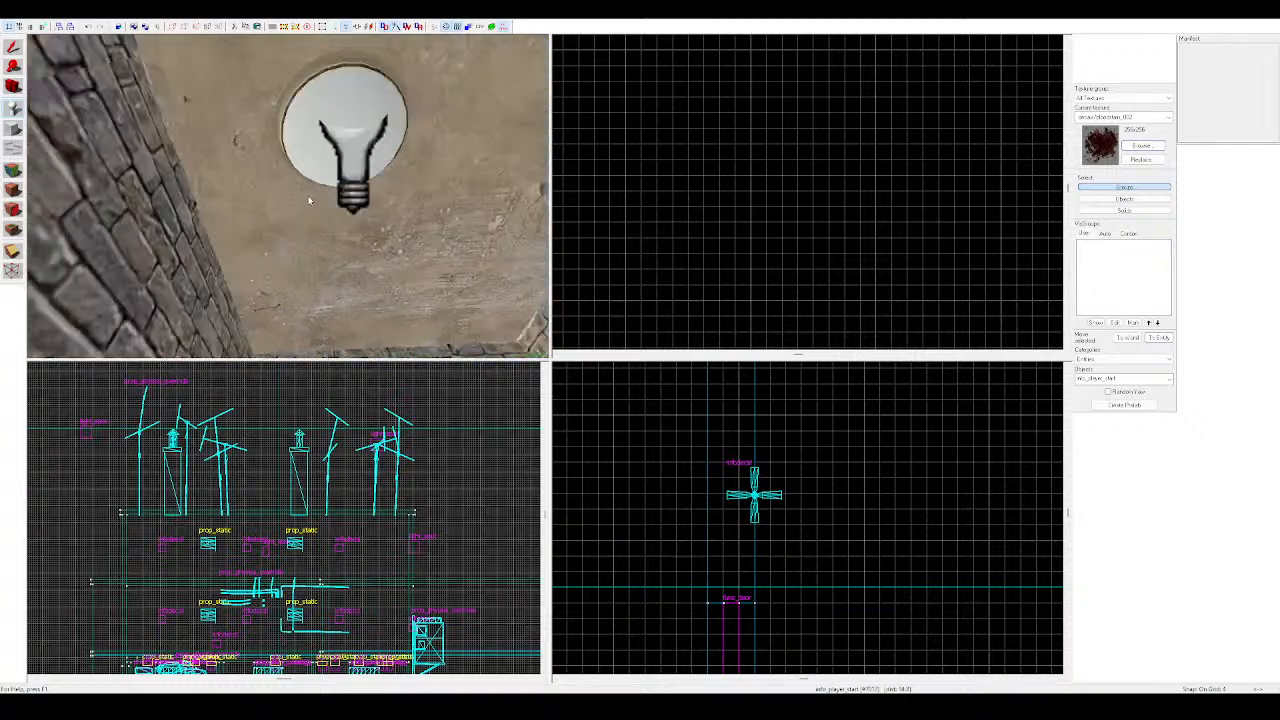
pyautogui.press('z')
pyautogui.press('z')
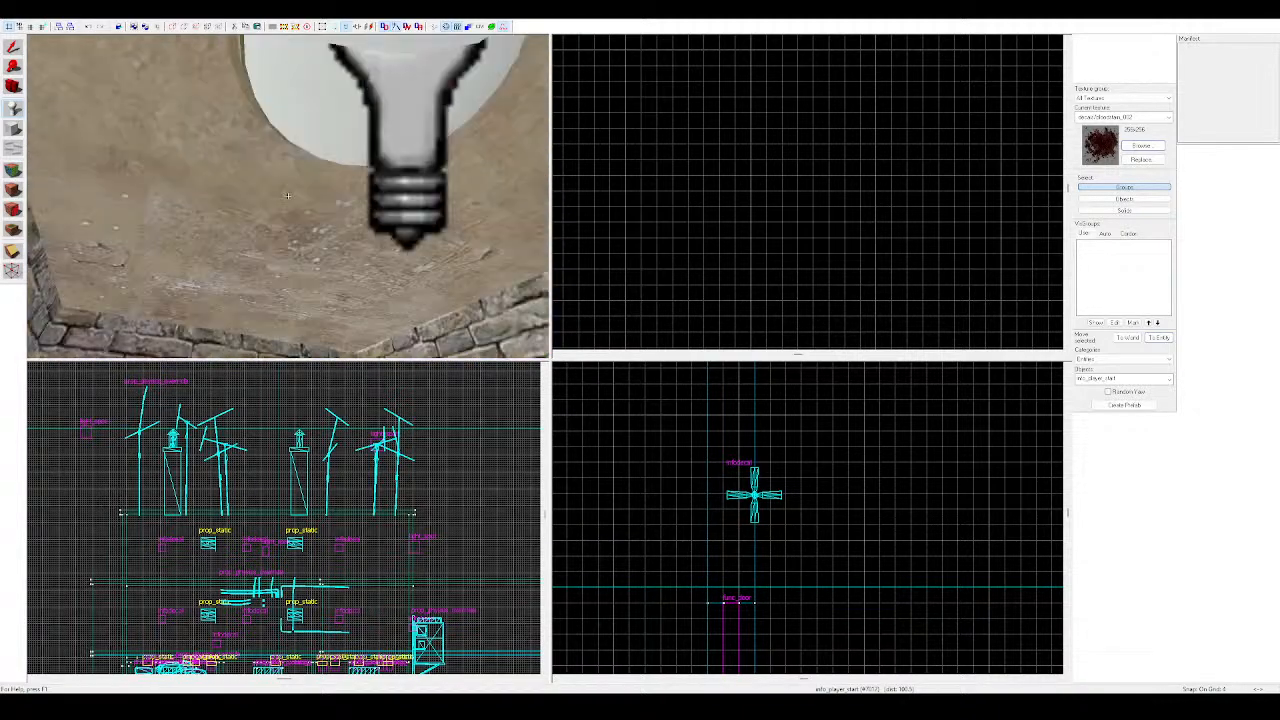
pyautogui.press('s')
pyautogui.press('z')
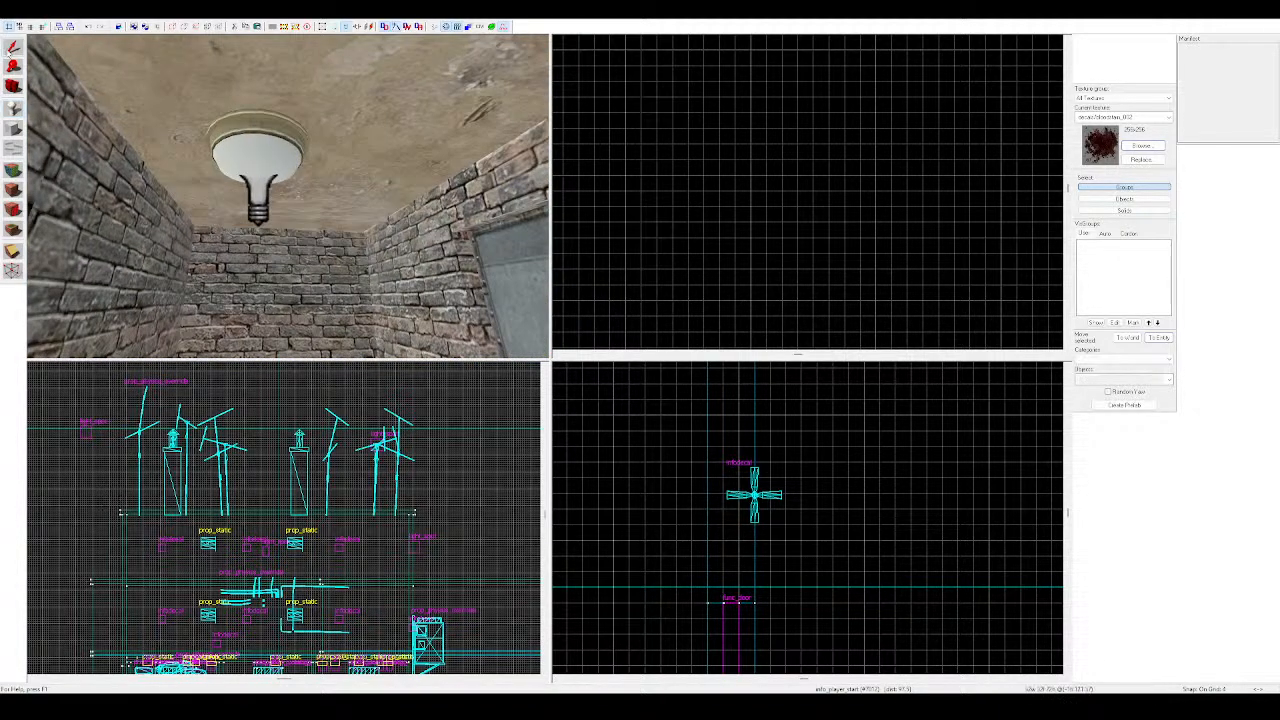
pyautogui.hotkey('shift', 's')
pyautogui.click(270, 183)
pyautogui.press('Delete')
pyautogui.click(263, 162)
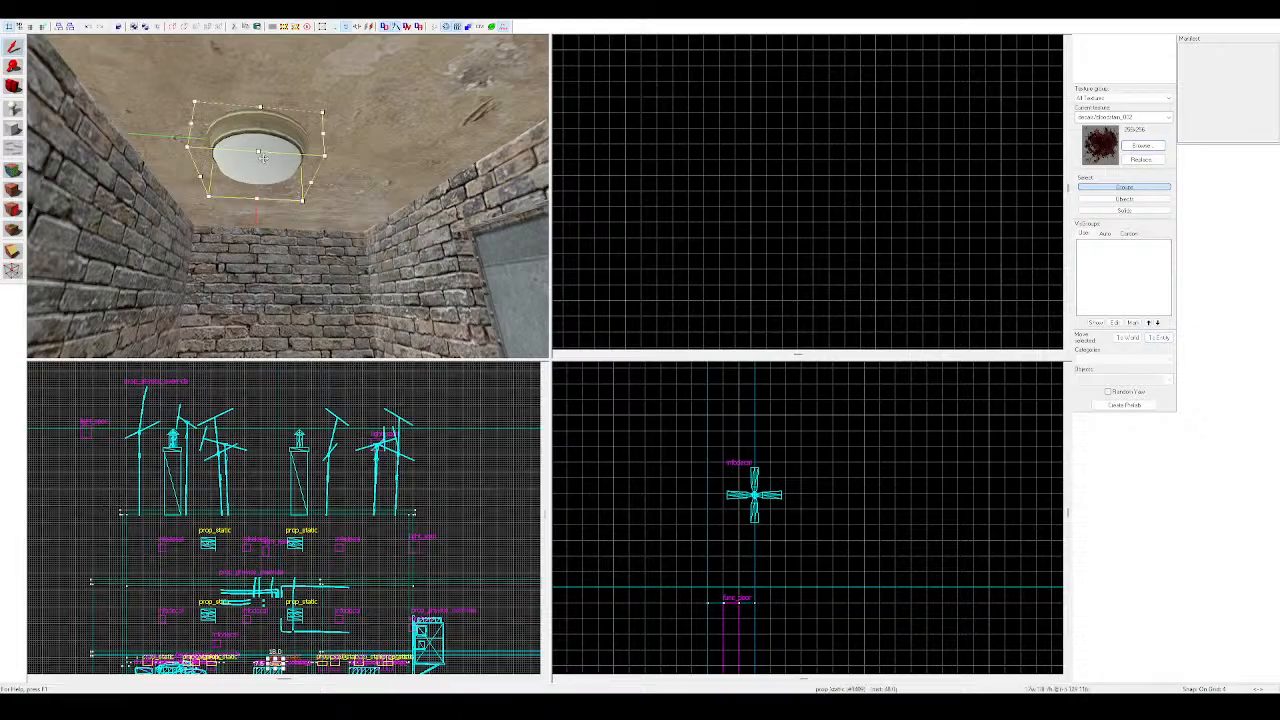
pyautogui.press('Delete')
# Change the new info_player_start entity in the small room to npc_gman
pyautogui.press('z')
pyautogui.press('z')
pyautogui.click(284, 221)
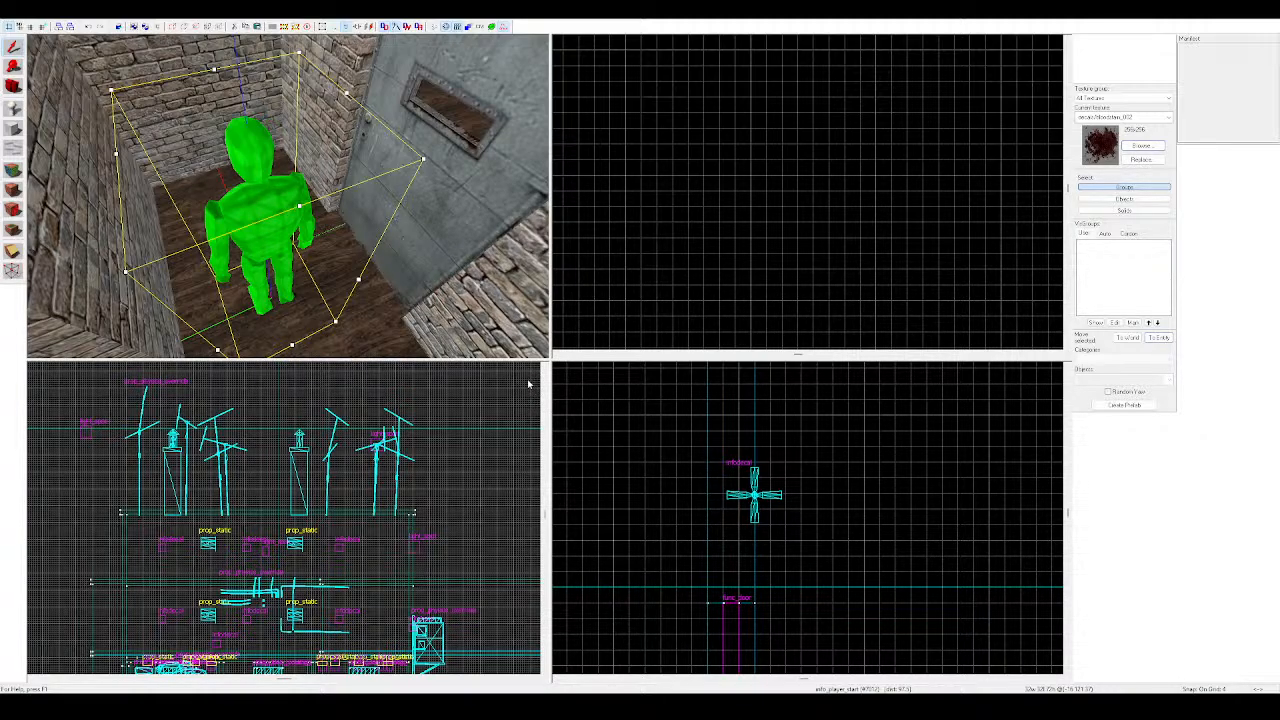
pyautogui.click(793, 469)
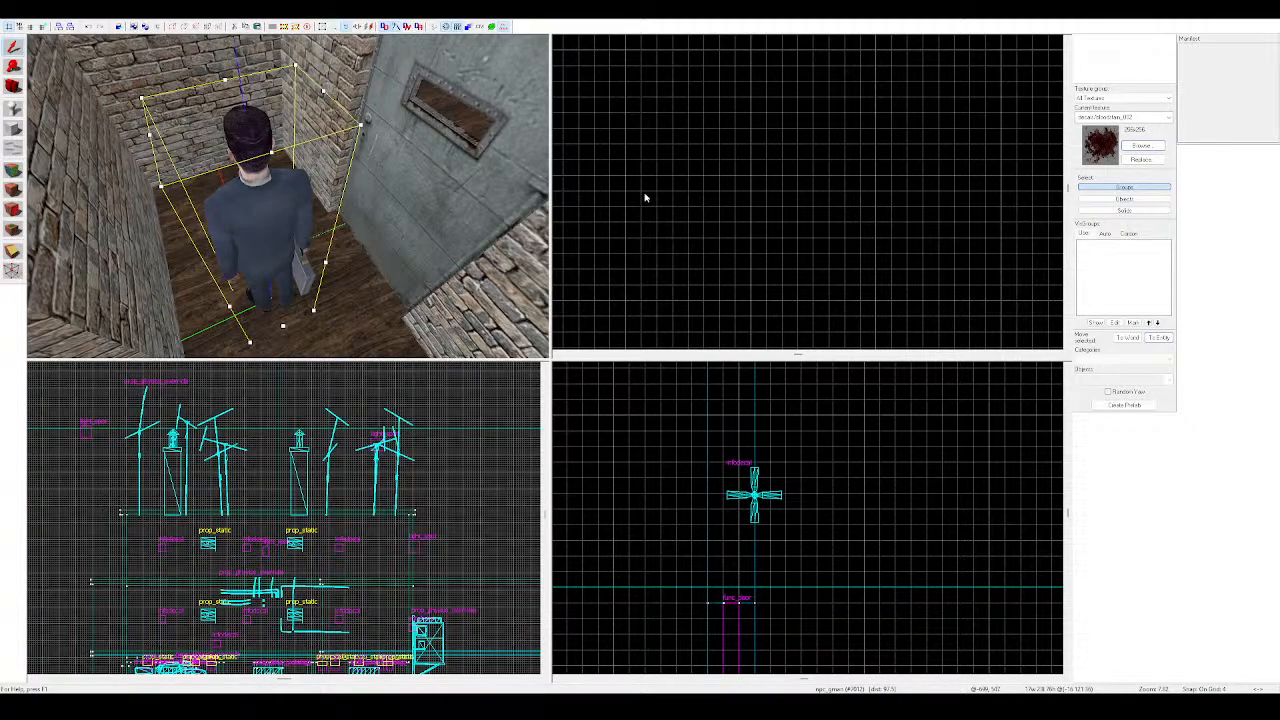
# Rotate the npc_gman to face the metal door and check him through the door's viewing slot
pyautogui.press('z')
pyautogui.press('w')
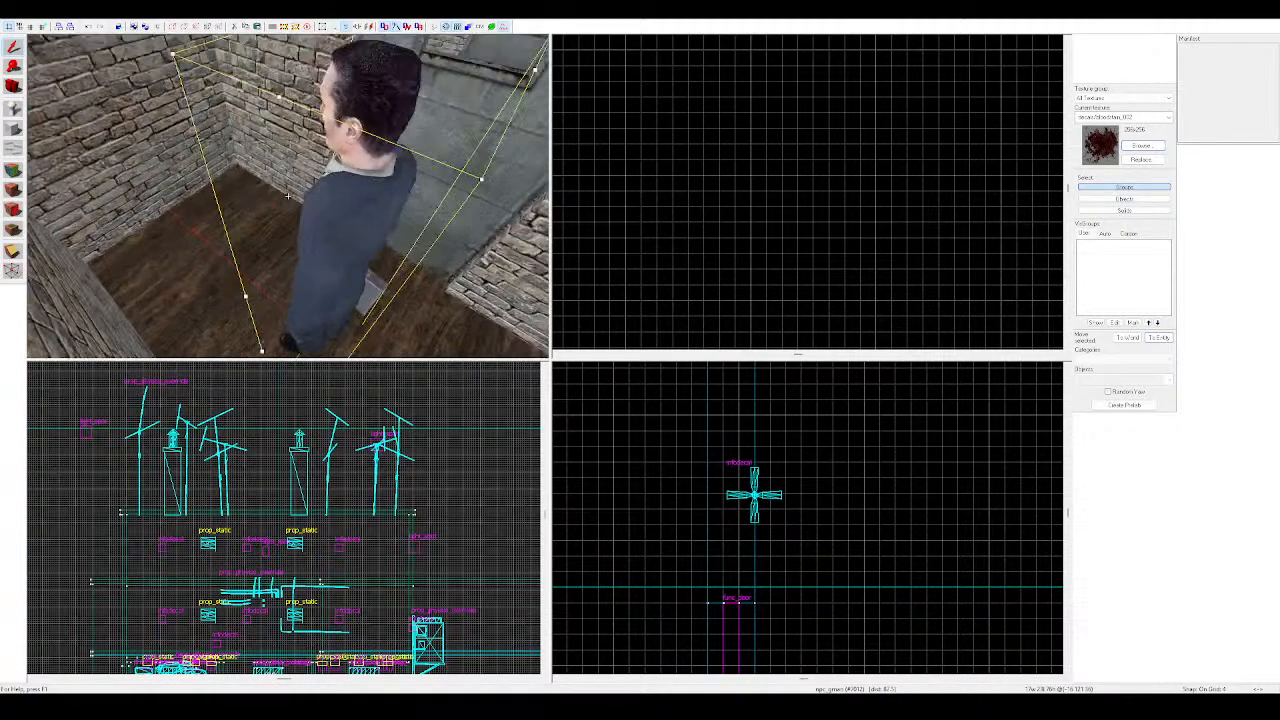
pyautogui.press('z')
pyautogui.click(245, 201)
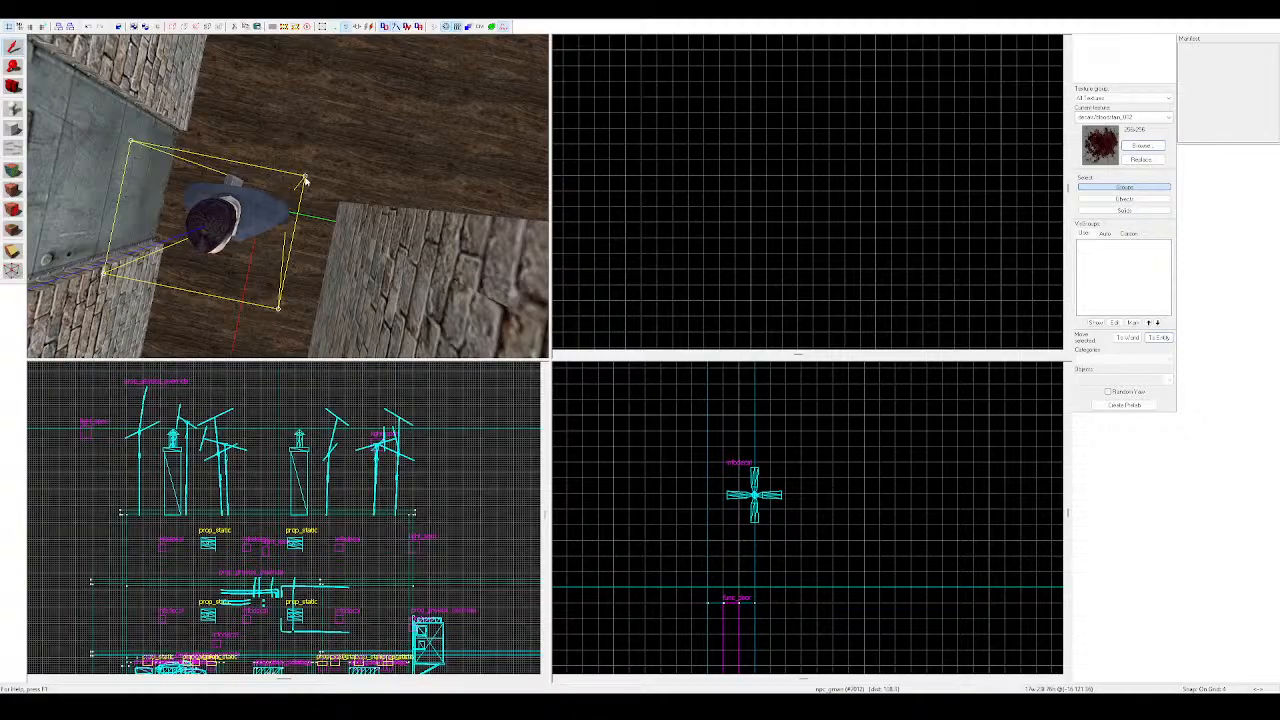
pyautogui.moveTo(304, 178); pyautogui.dragTo(245, 300)
pyautogui.press('z')
pyautogui.press('s')
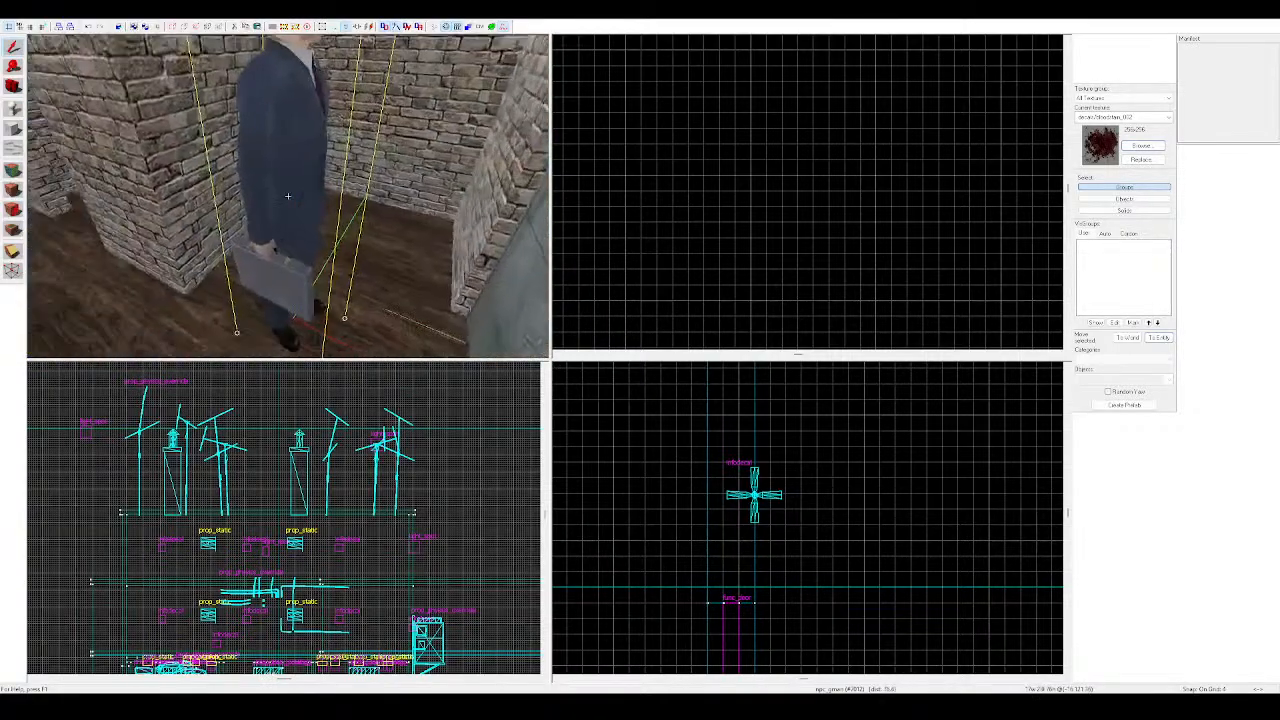
pyautogui.press('w')
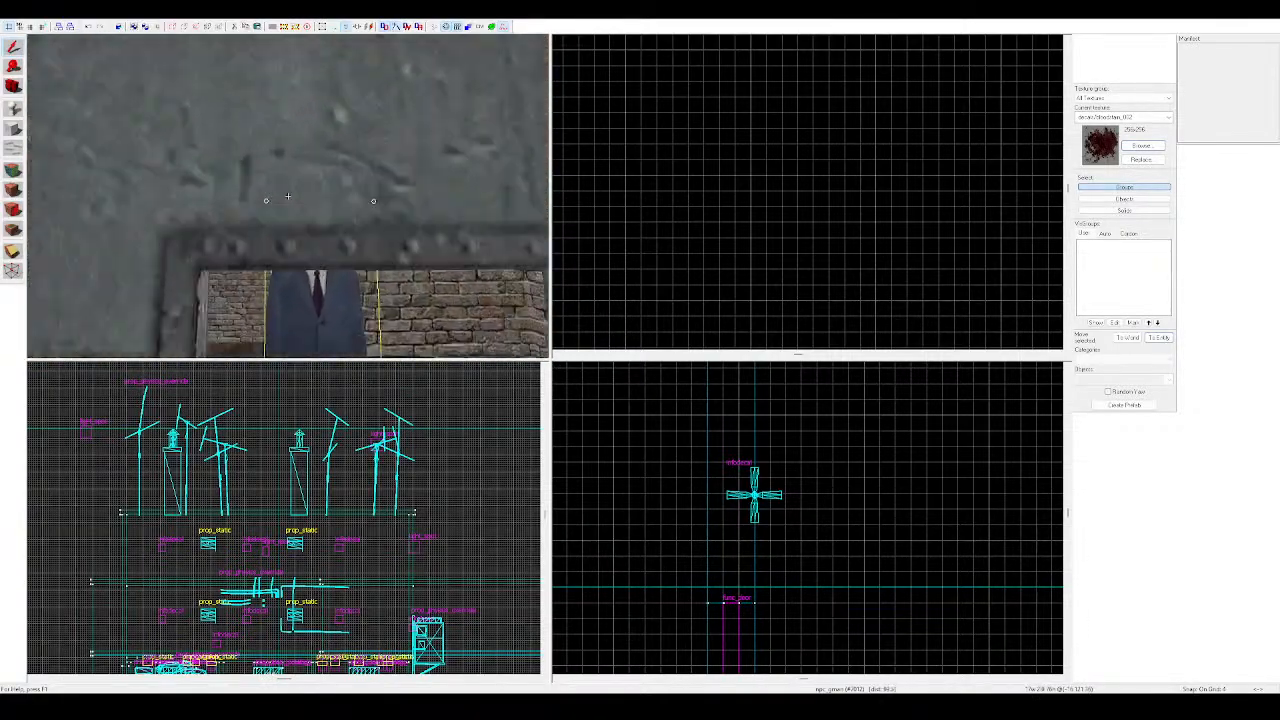
# Run the map in the game and inspect the grimy stove inside the starting room
pyautogui.press('s')
pyautogui.press('z')
pyautogui.press('w')
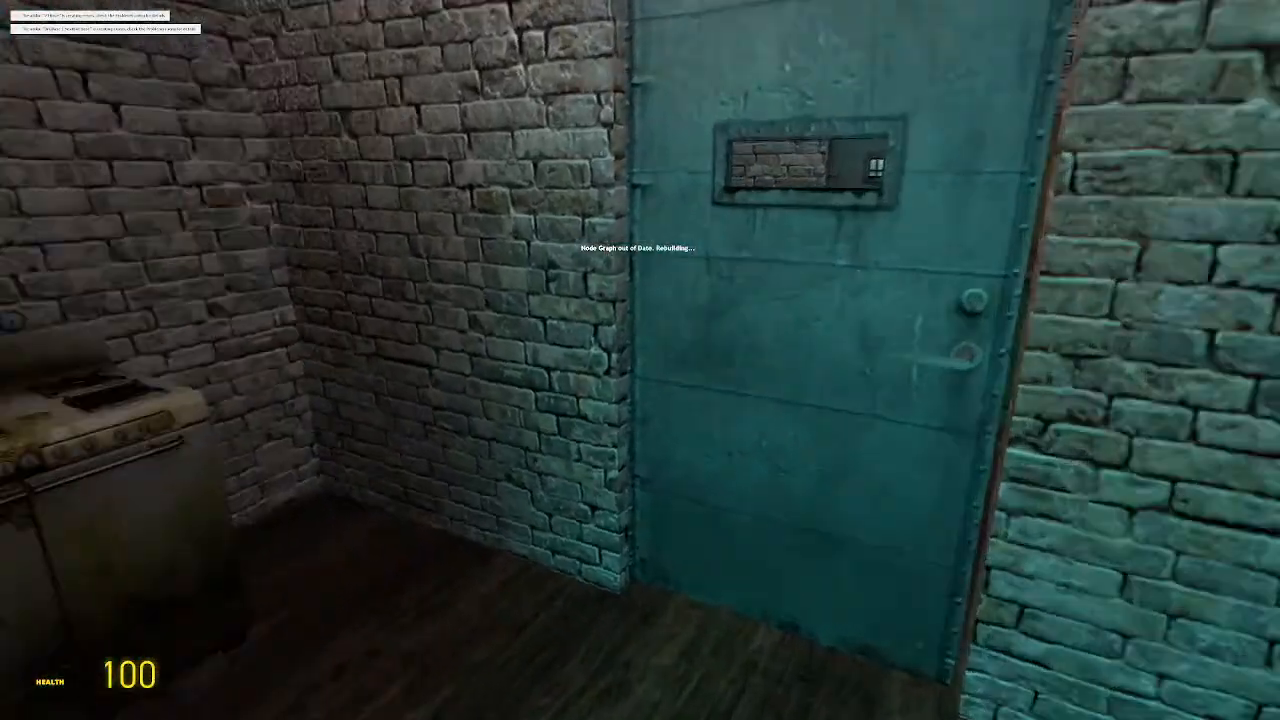
pyautogui.press('w')
pyautogui.press('s')
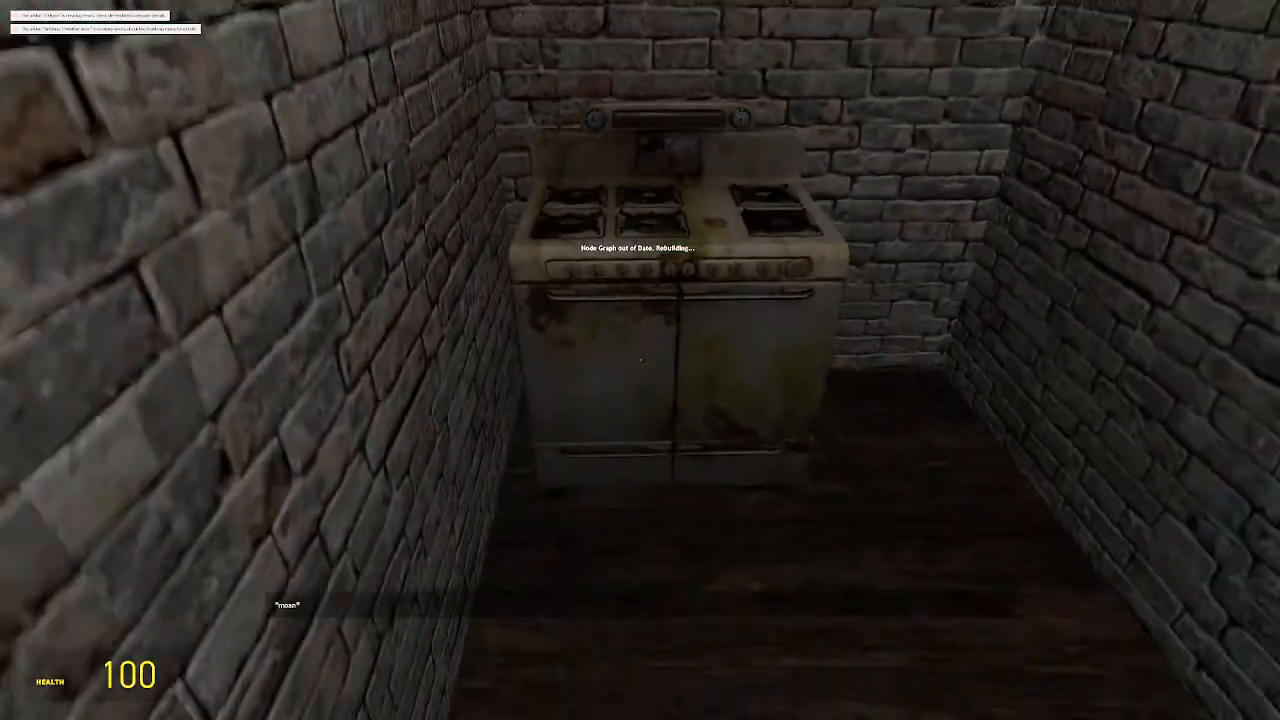
pyautogui.press('w')
pyautogui.press('space')
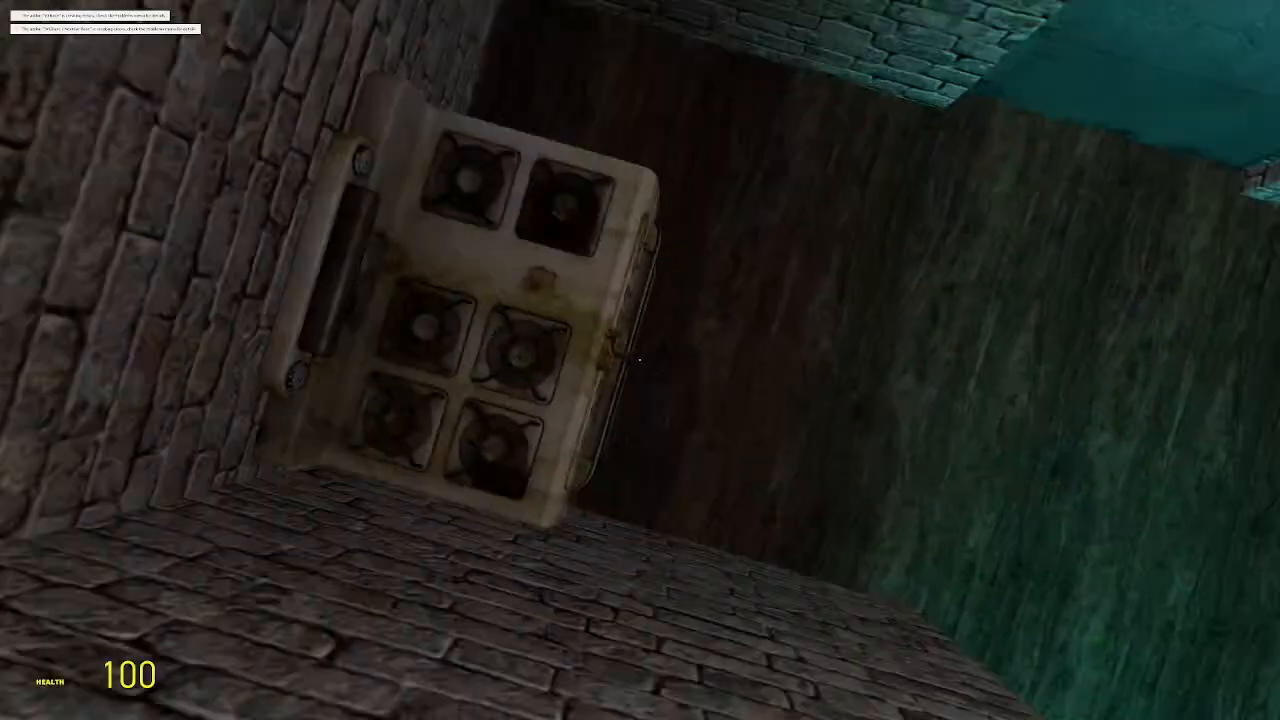
# Open the starting room's metal door, cross the crate hallway and look at the G-Man through his door's viewing slot
pyautogui.press('w')
pyautogui.press('e')
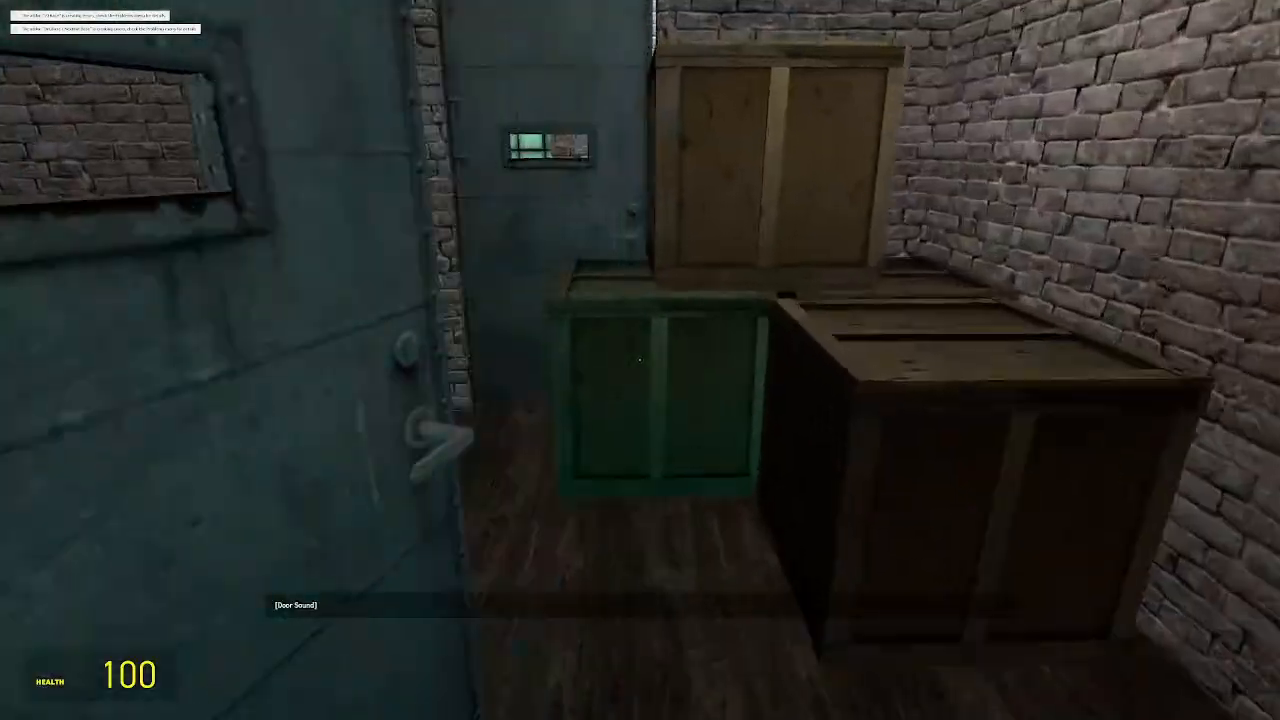
pyautogui.press('w')
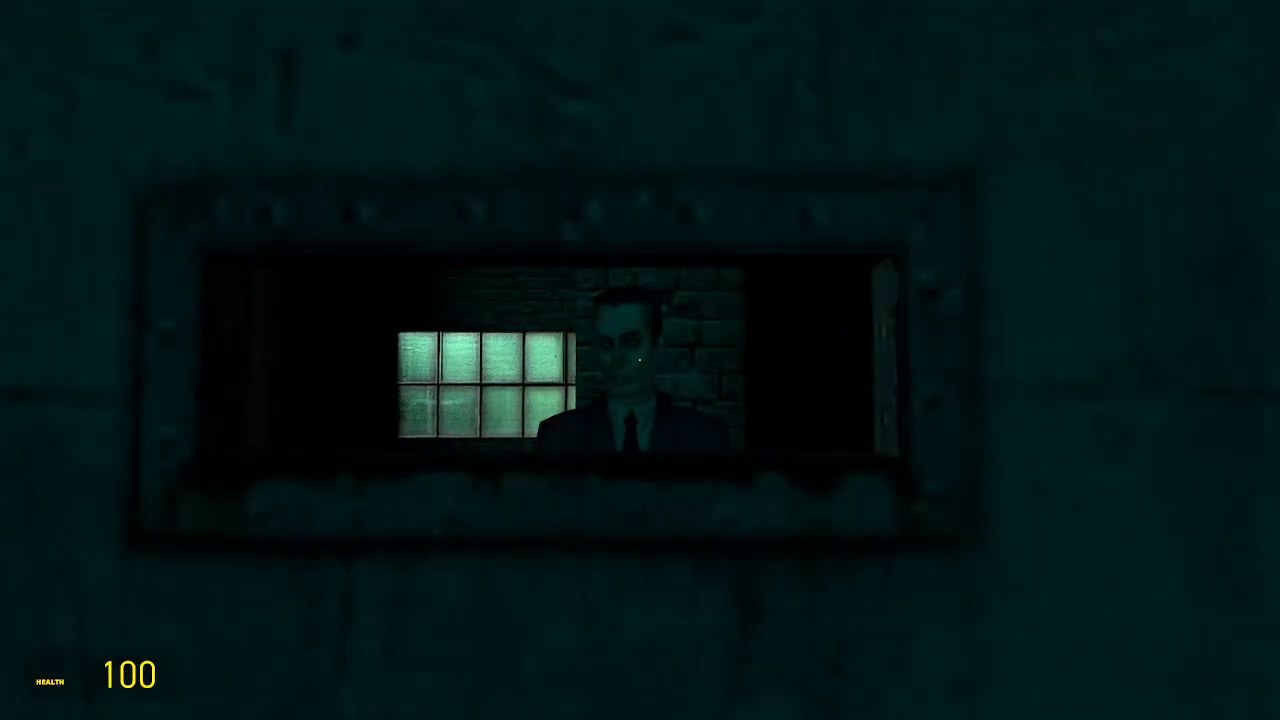
# Inspect the other rooms along the dark hallway with the flashlight, including the ragdoll beneath the blood splatter
pyautogui.press('w')
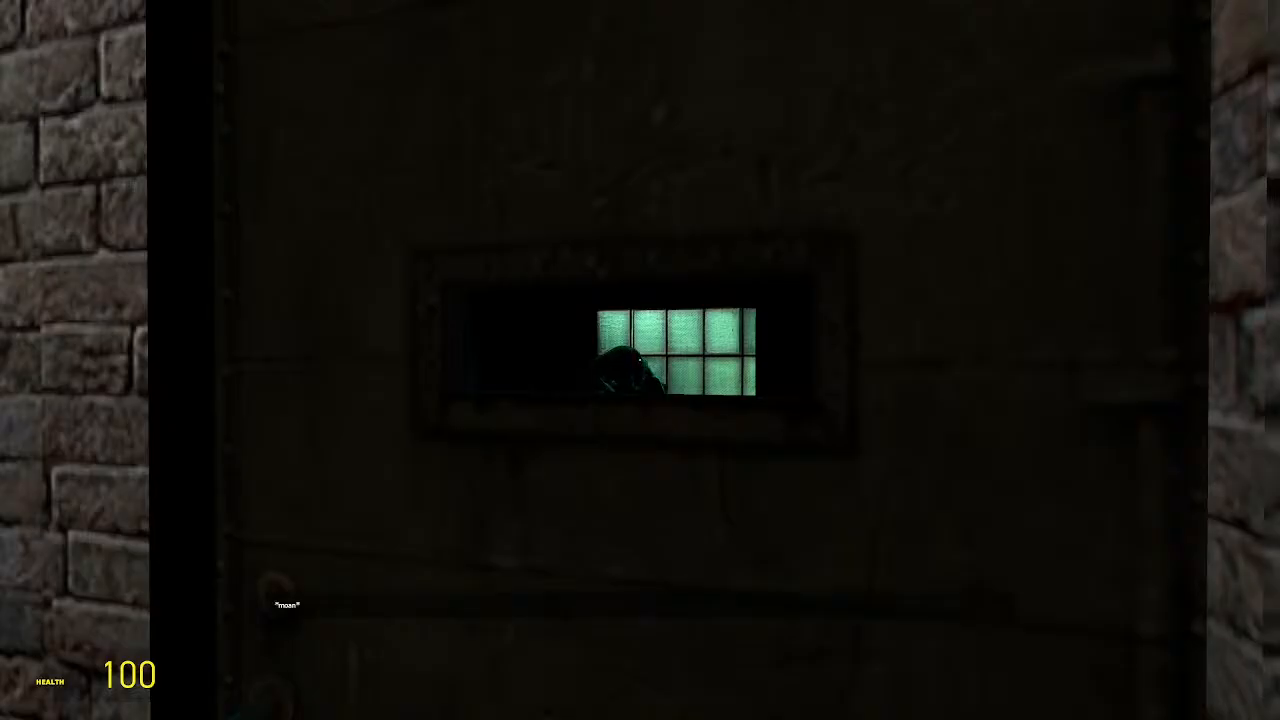
pyautogui.press('w')
pyautogui.press('f')
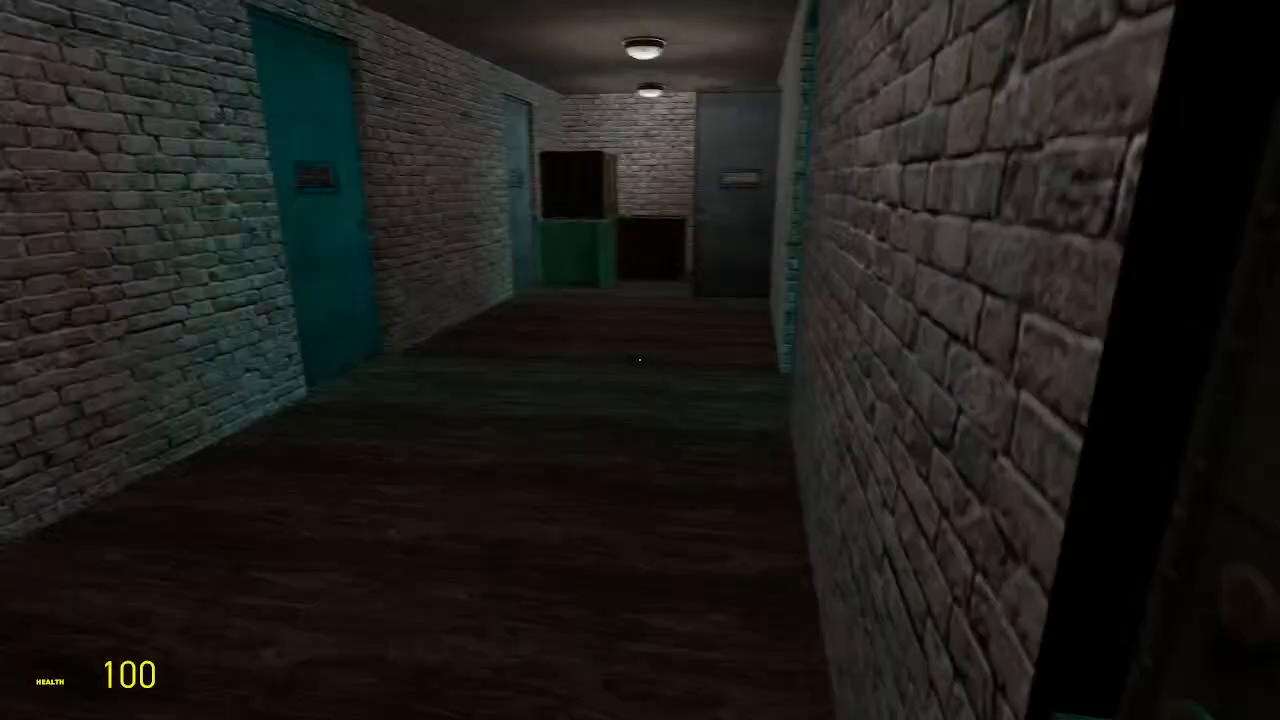
pyautogui.press('w')
pyautogui.press('f')
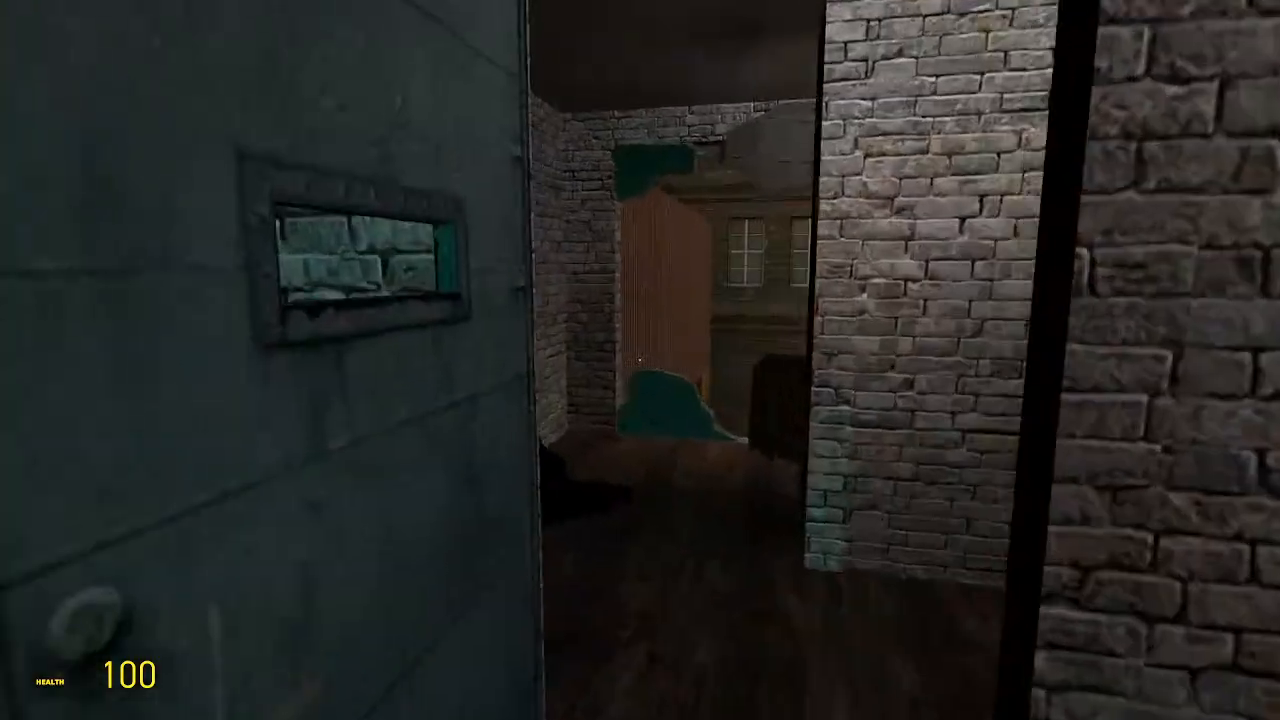
pyautogui.press('w')
pyautogui.press('f')
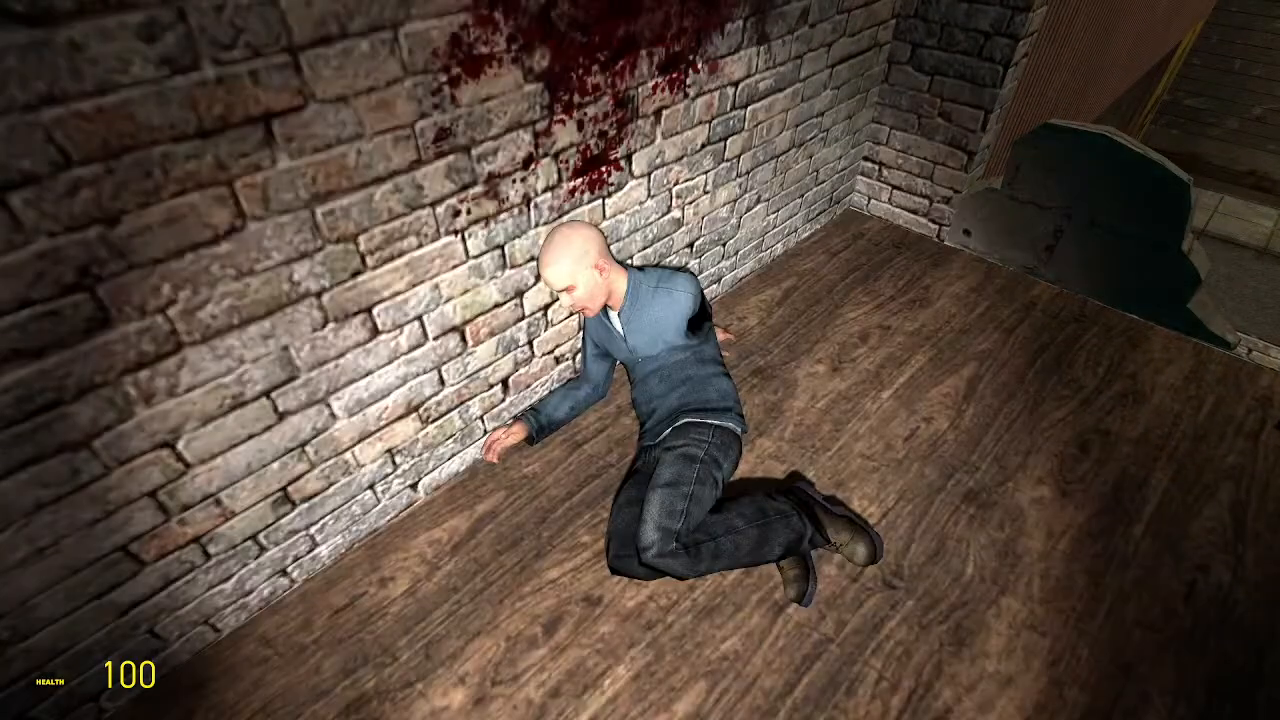
pyautogui.press('f')
pyautogui.press('w')
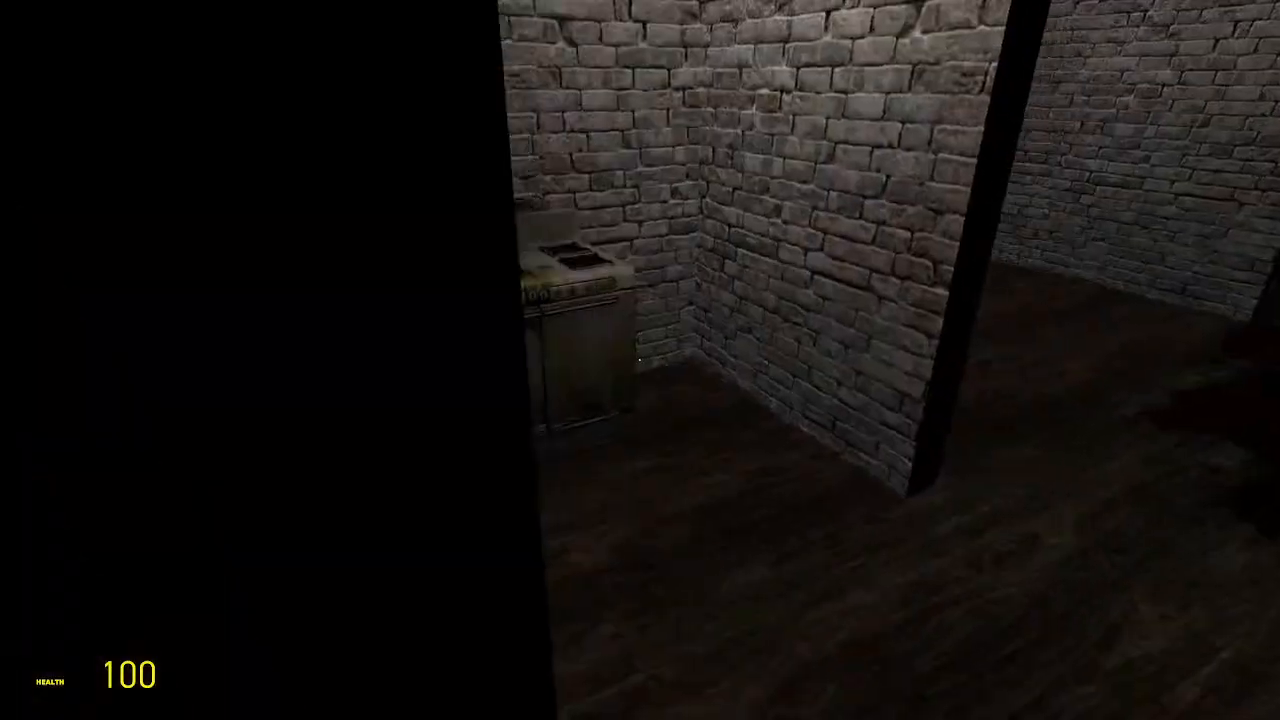
pyautogui.press('d')
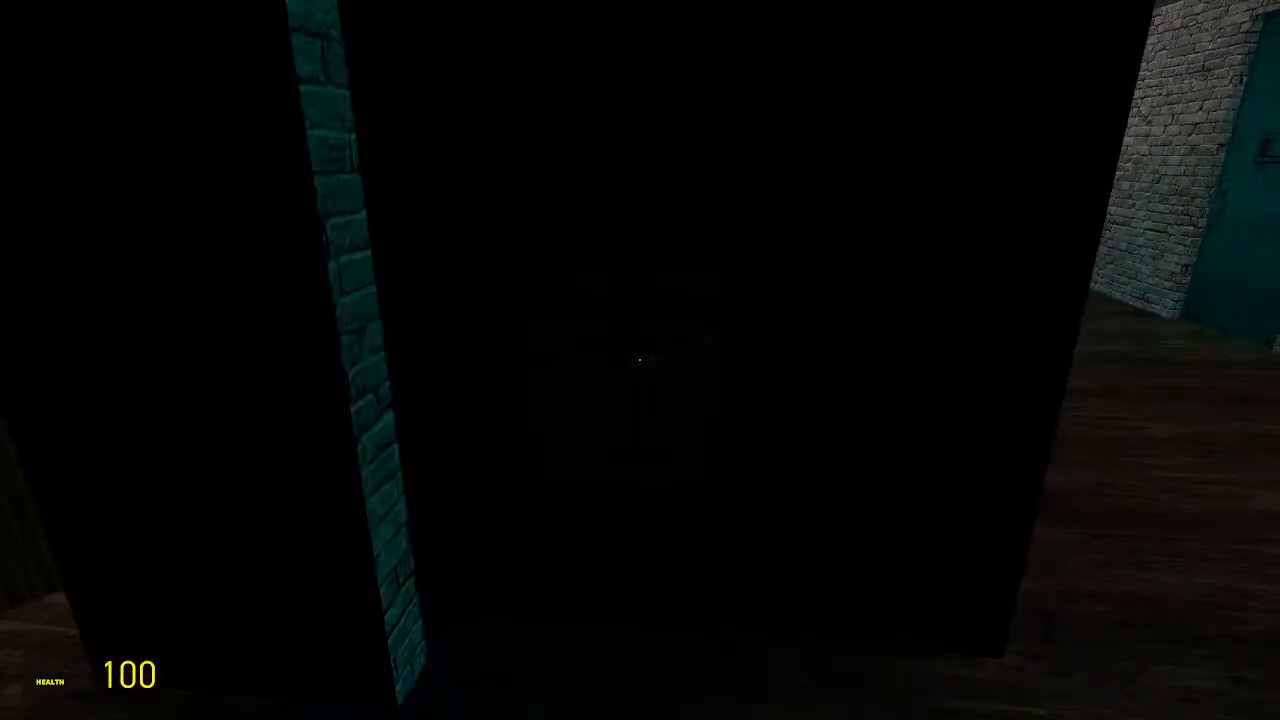
# Leave the building with the crowbar and walk down the street to the zombies in the fenced yard
pyautogui.press('w')
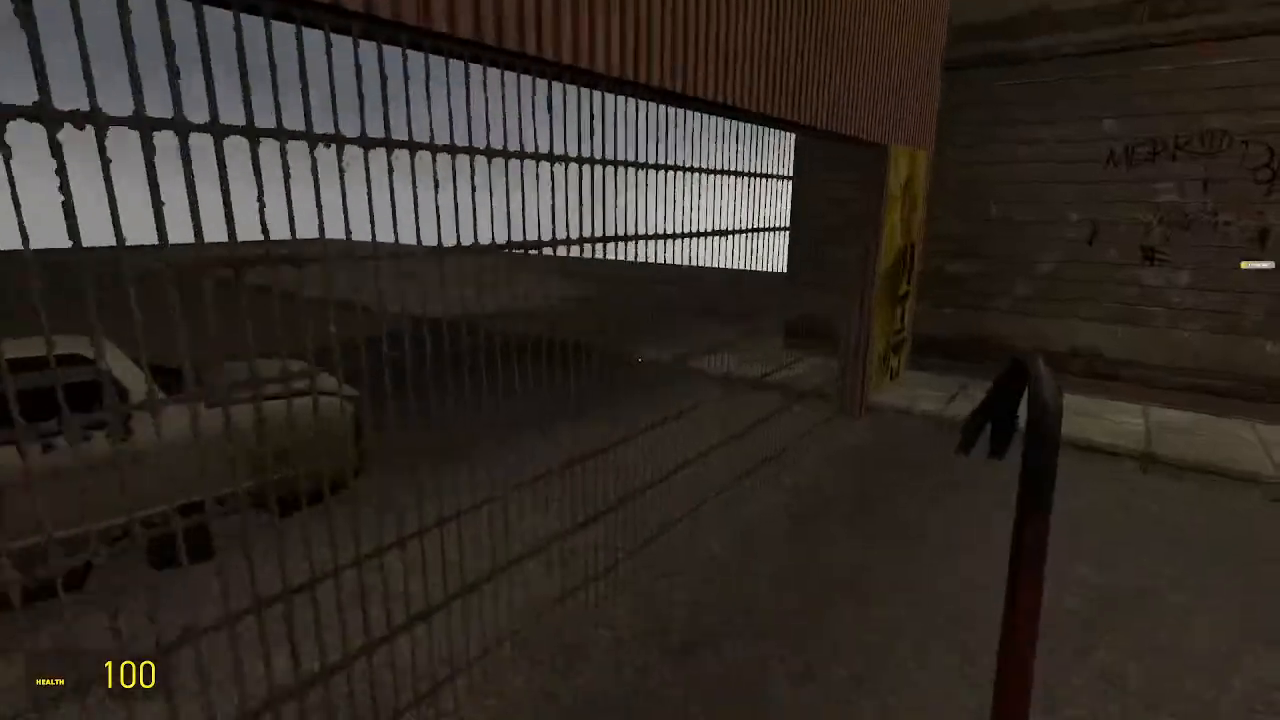
pyautogui.press('w')
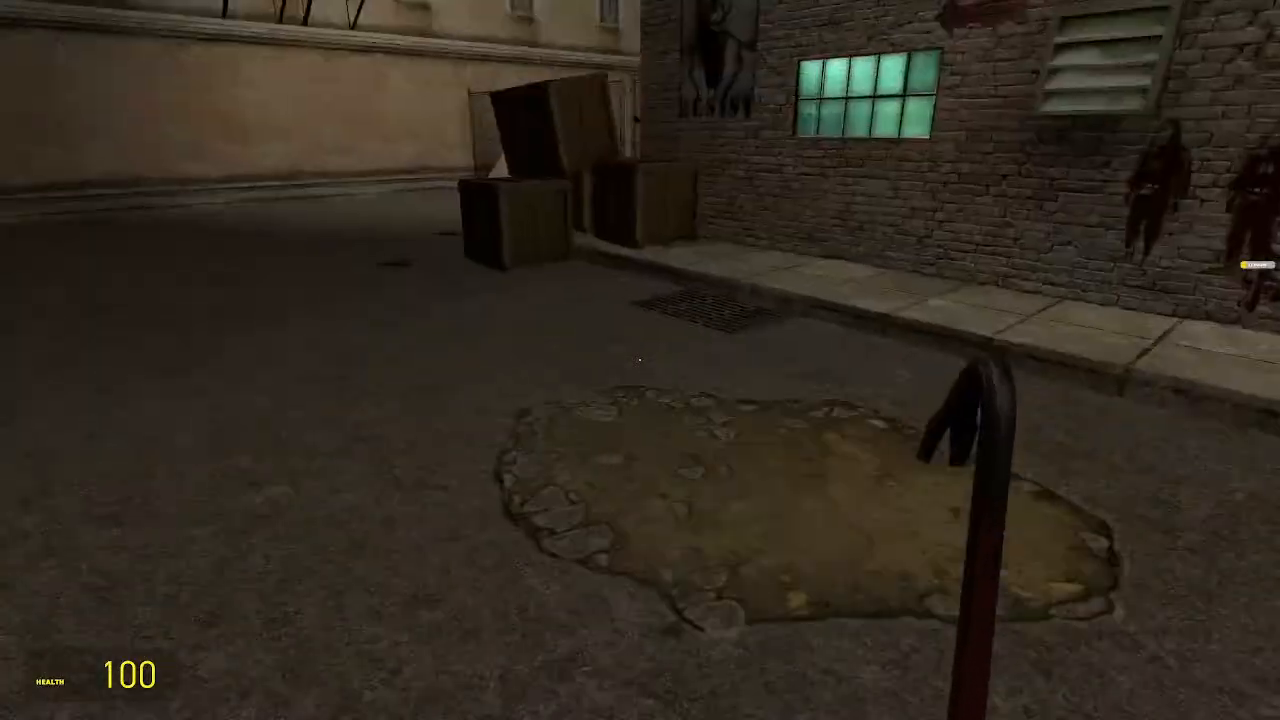
pyautogui.press('w')
pyautogui.press('e')
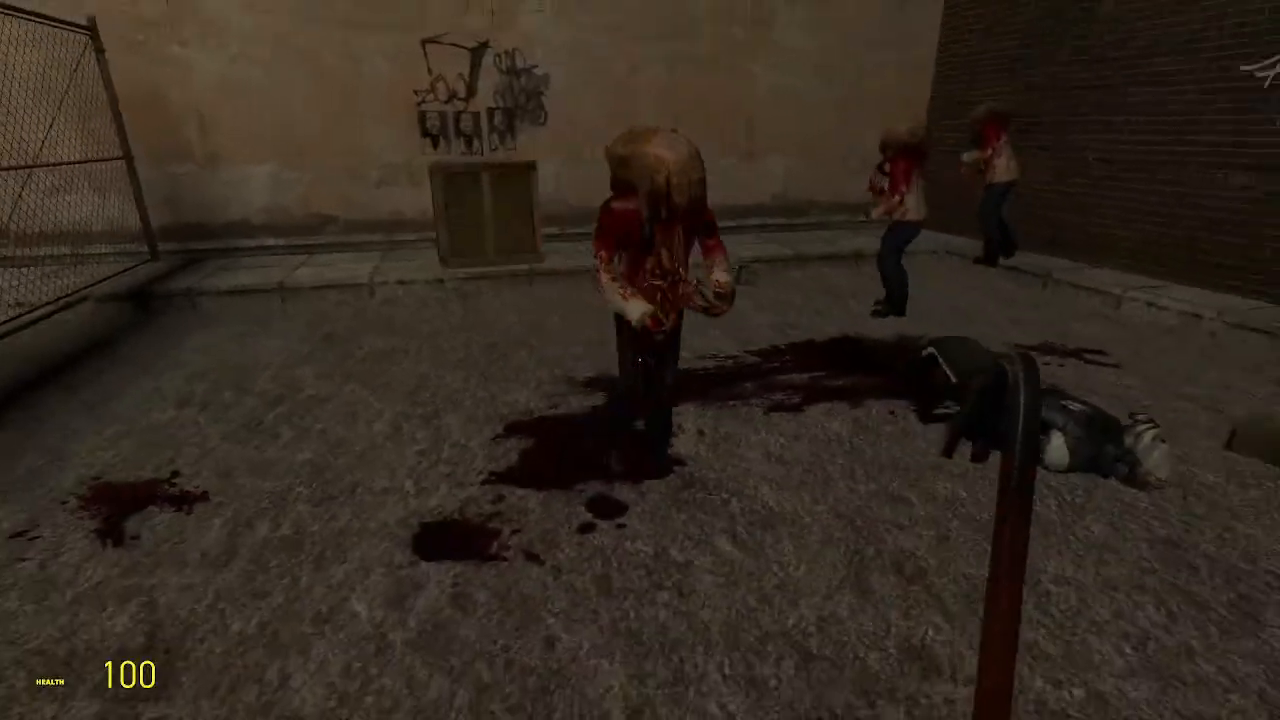
# Kill the attacking zombies in the fenced yard with the crowbar
pyautogui.click(640, 360)
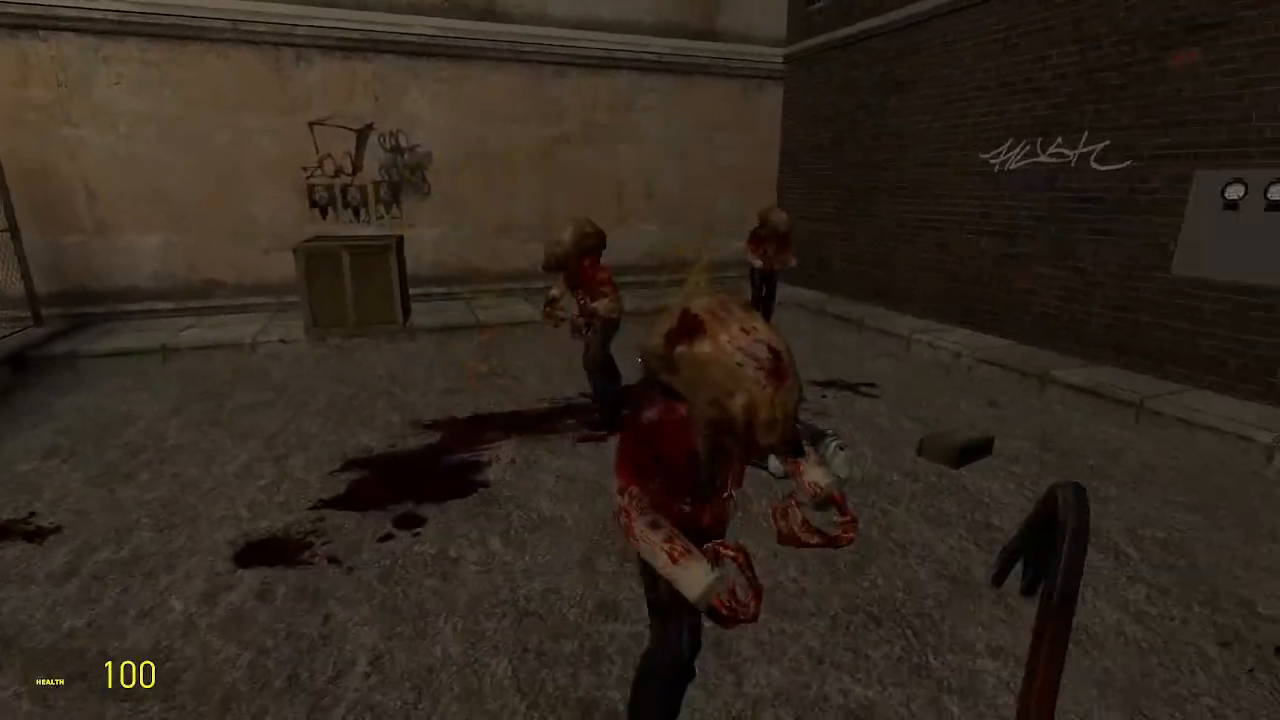
pyautogui.click(640, 360)
pyautogui.click(640, 360)
pyautogui.click(640, 360)
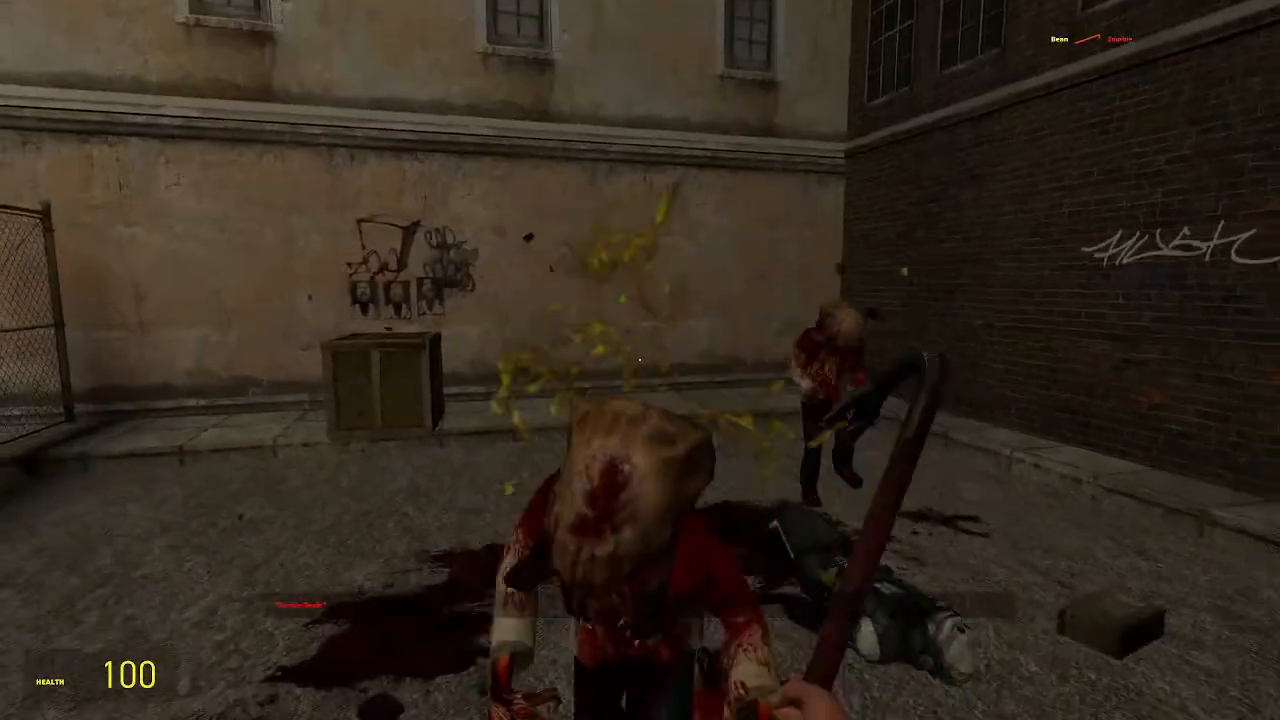
pyautogui.click(640, 360)
pyautogui.click(640, 360)
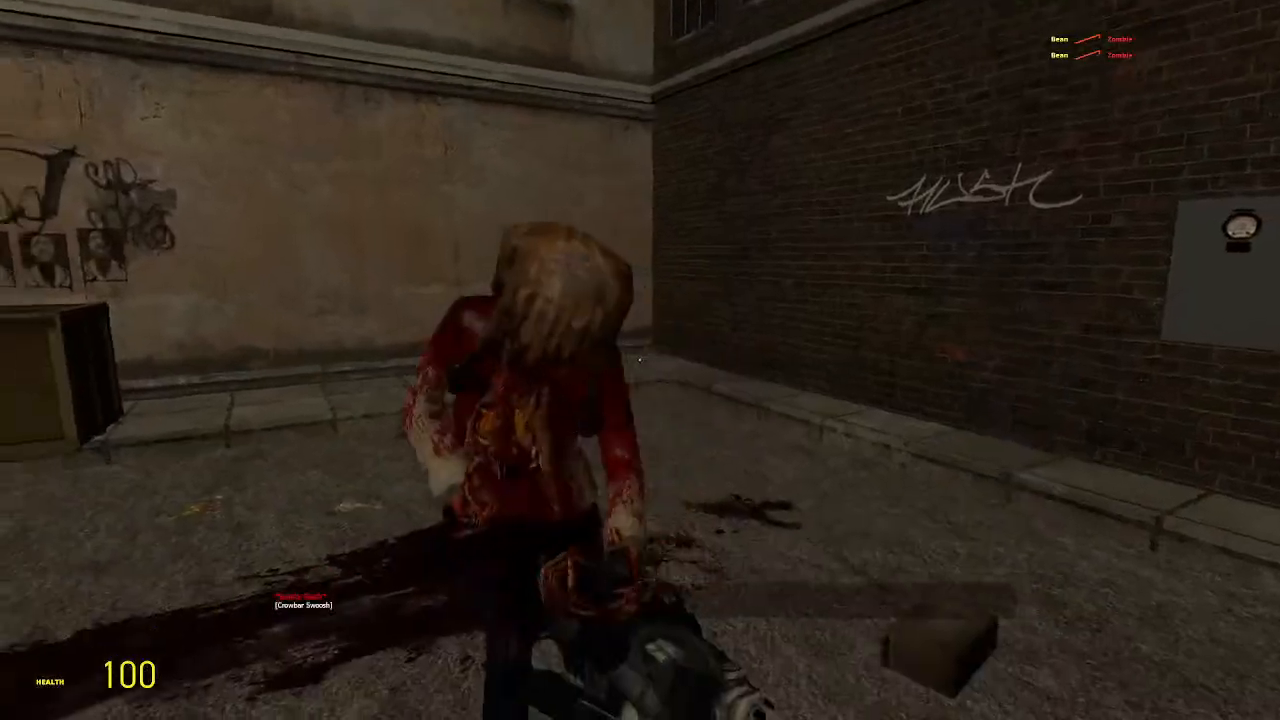
pyautogui.click(640, 360)
pyautogui.click(640, 360)
pyautogui.click(640, 360)
pyautogui.press('w')
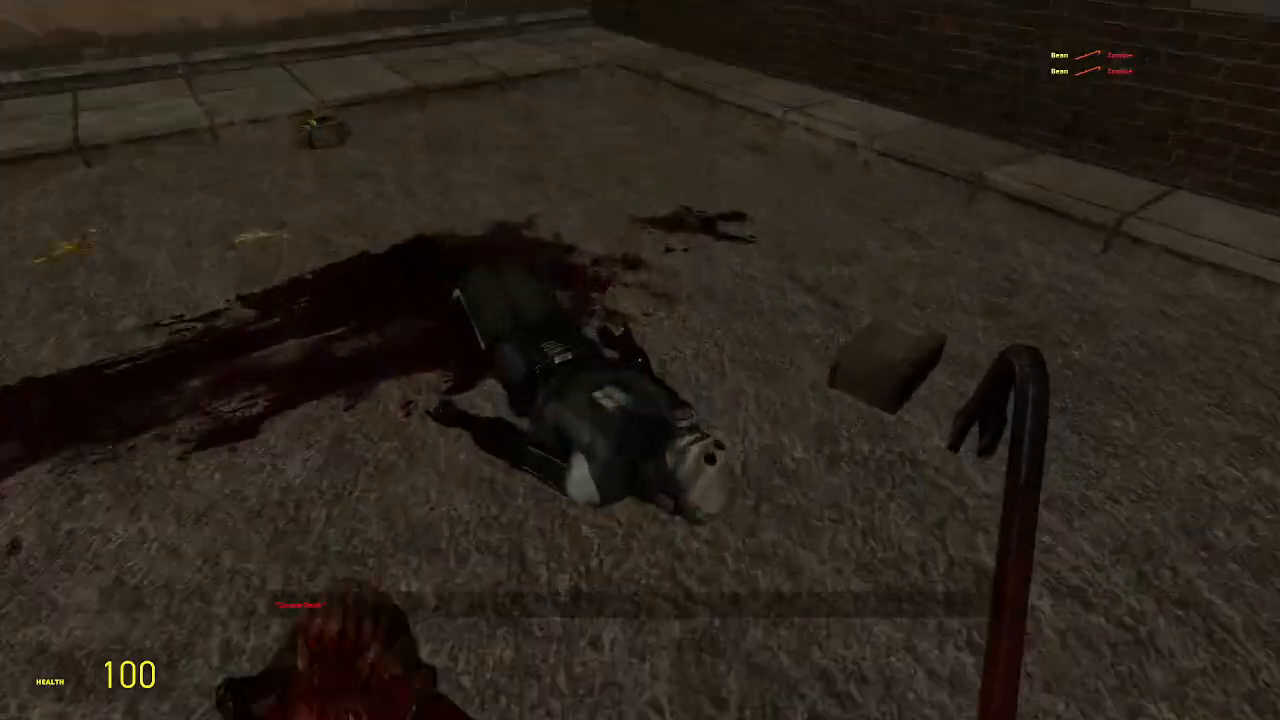
# Collect the pistol, activate the gate button and walk through the barred street gate to the wrecked car
pyautogui.press('w')
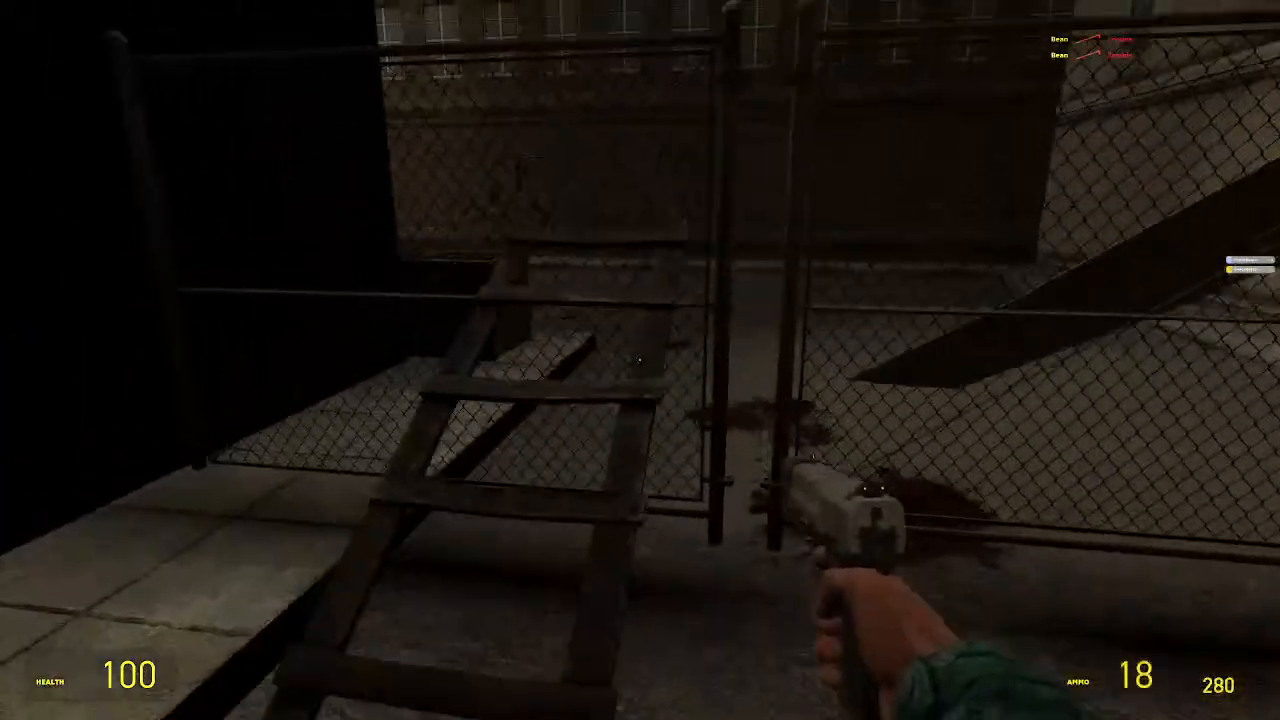
pyautogui.press('e')
pyautogui.press('w')
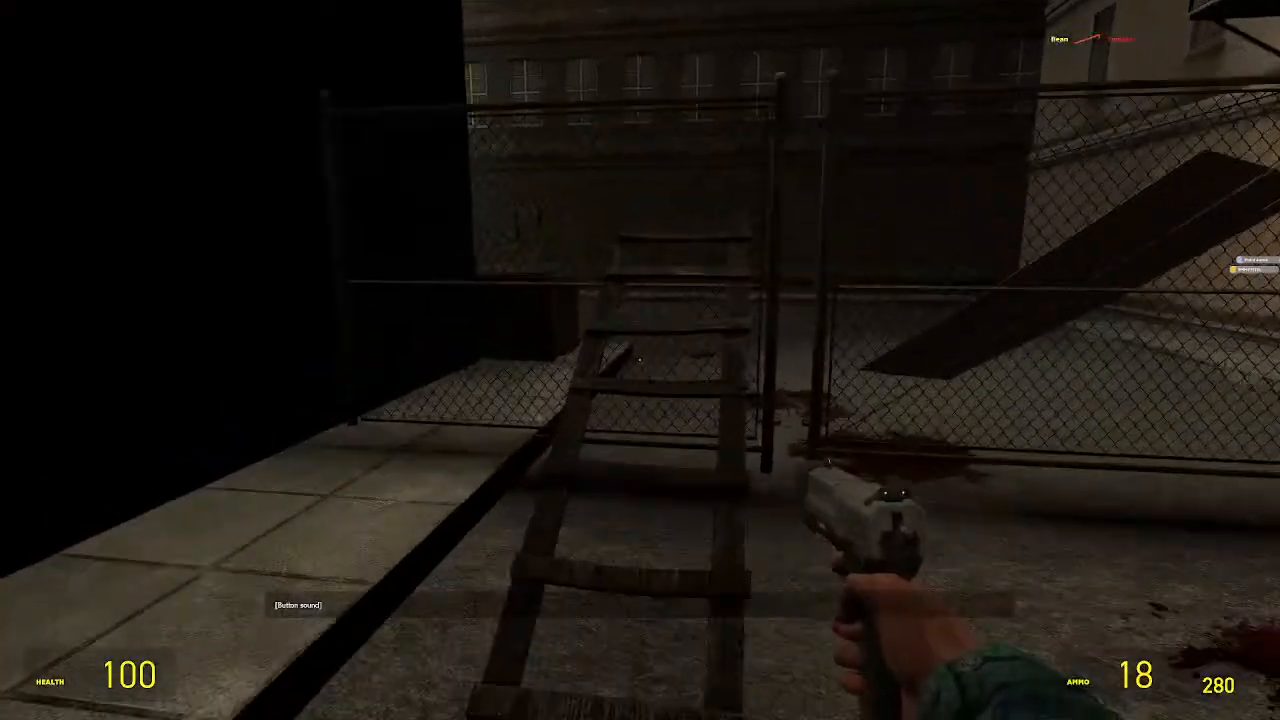
pyautogui.press('w')
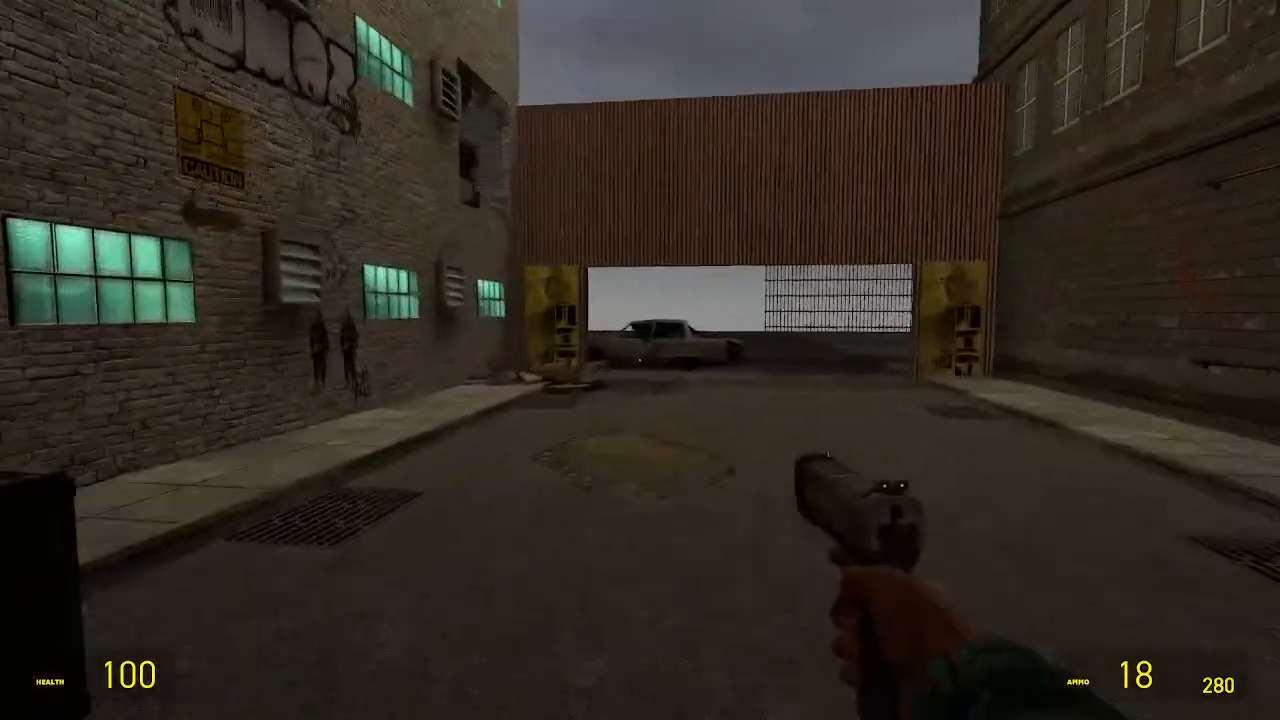
pyautogui.press('w')
pyautogui.press('w')
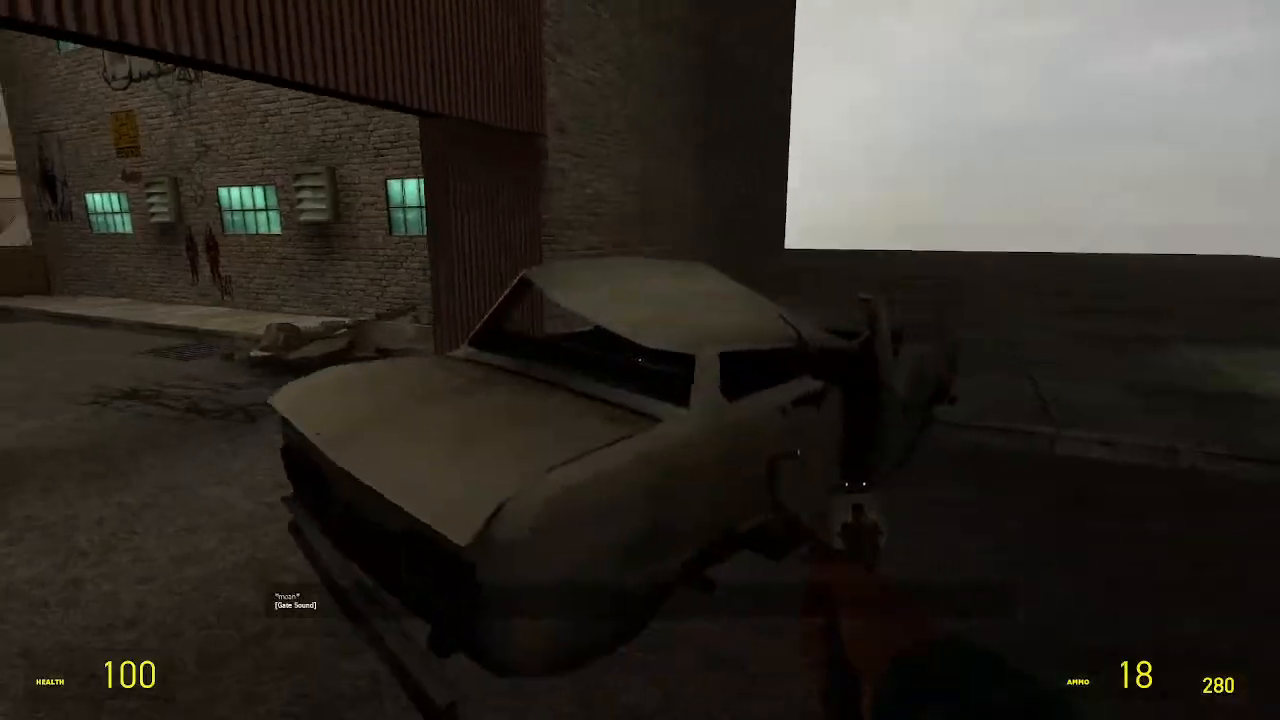
# Return through the broken wall, test a pistol shot at the G-Man's door slot, and quit the playtest
pyautogui.press('w')
pyautogui.press('w')
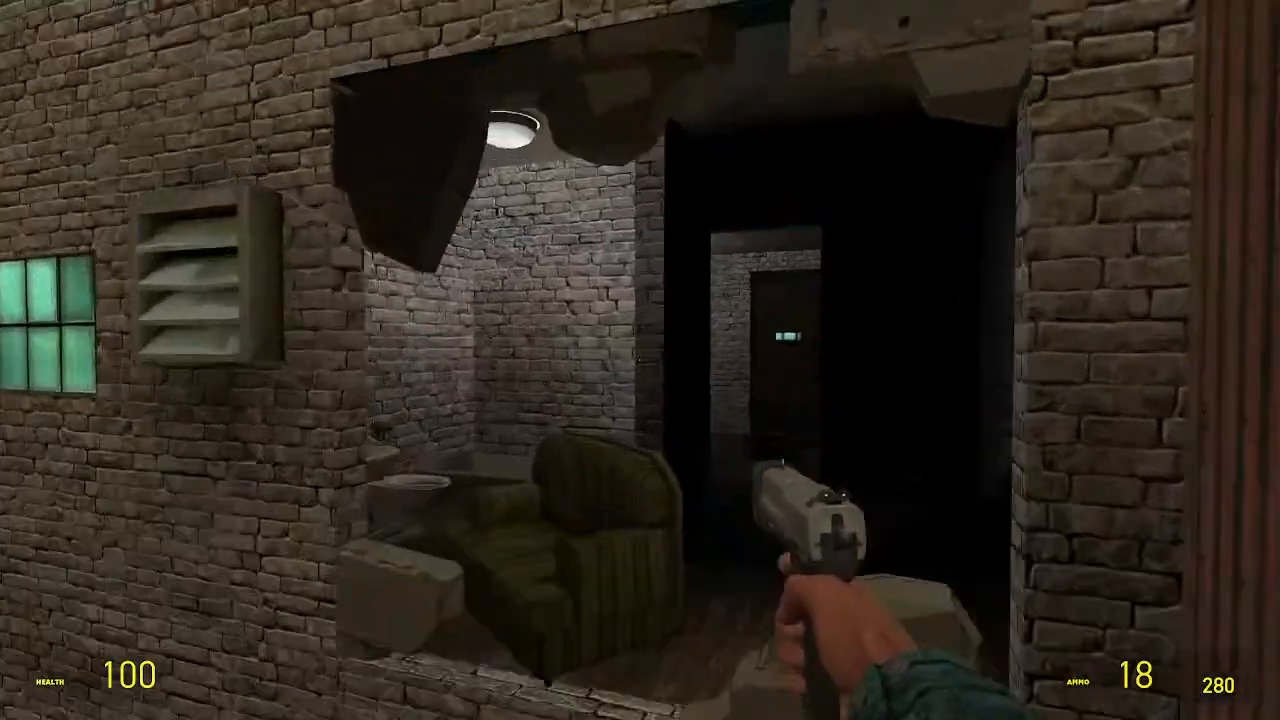
pyautogui.press('w')
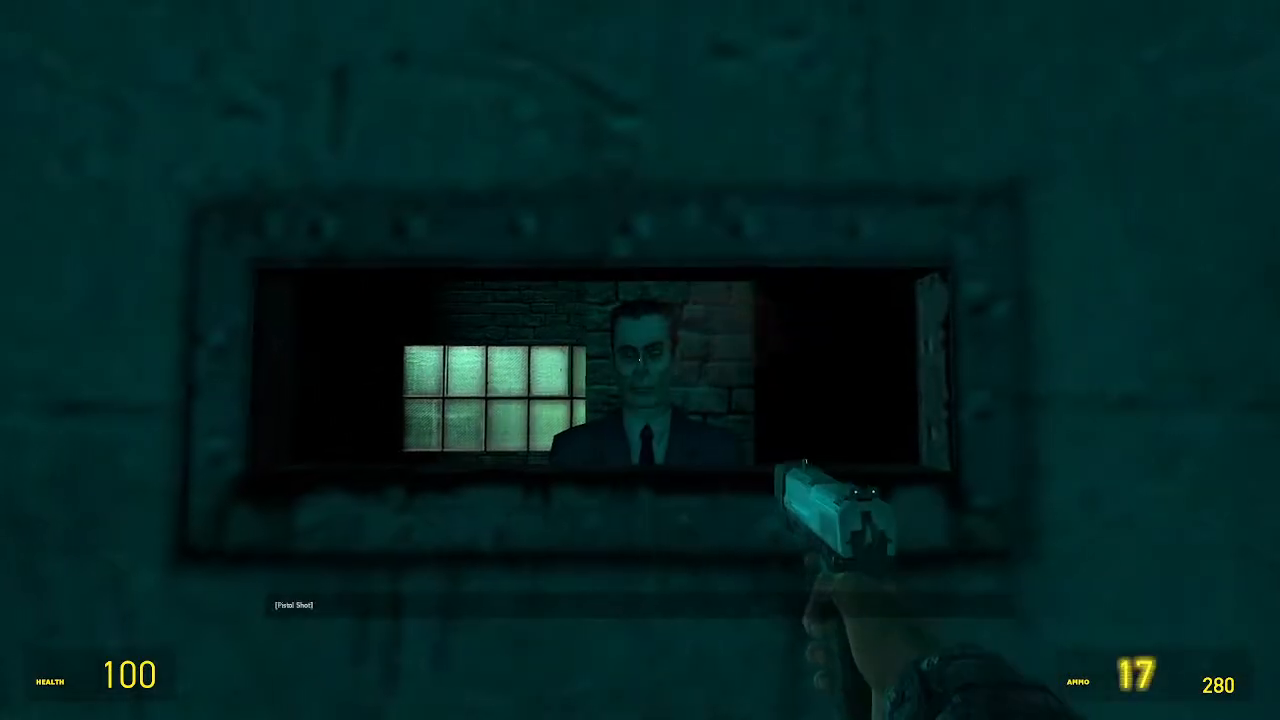
pyautogui.press('Escape')
pyautogui.click(36, 207)
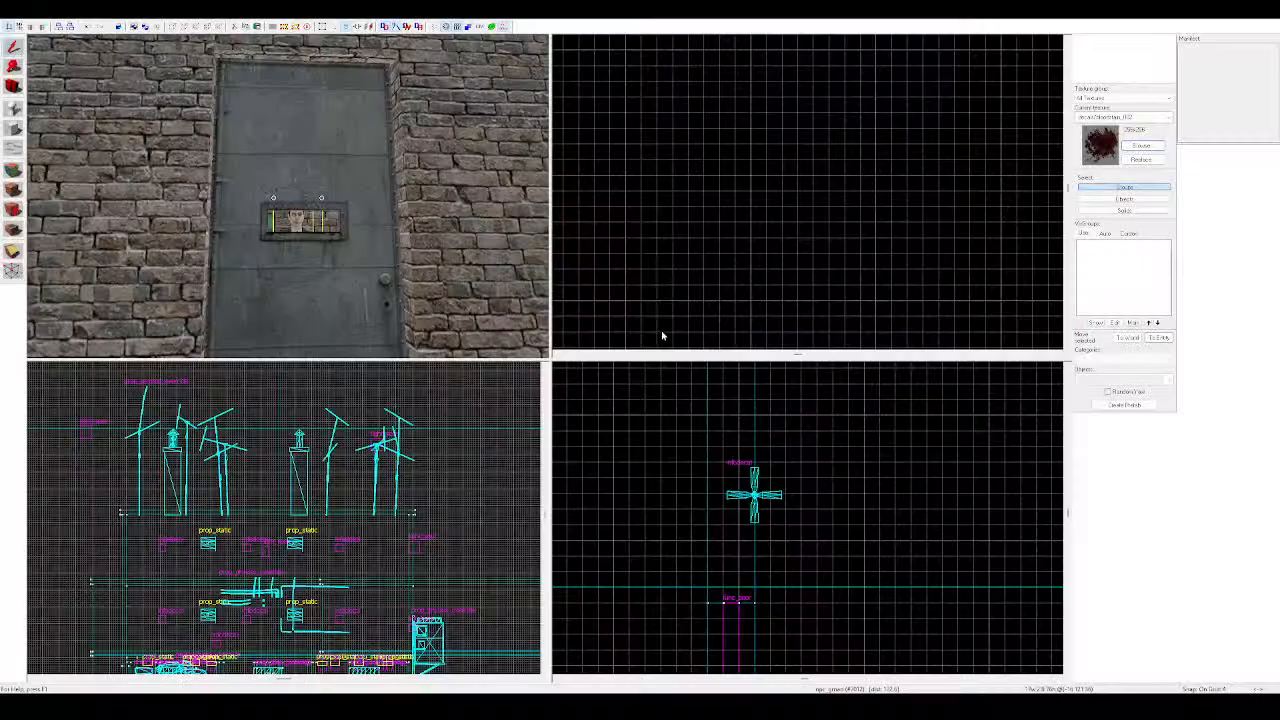
# Move the npc_gman beside the inner brick wall so its corner partly hides him from the door's viewing slot
pyautogui.press('z')
pyautogui.press('w')
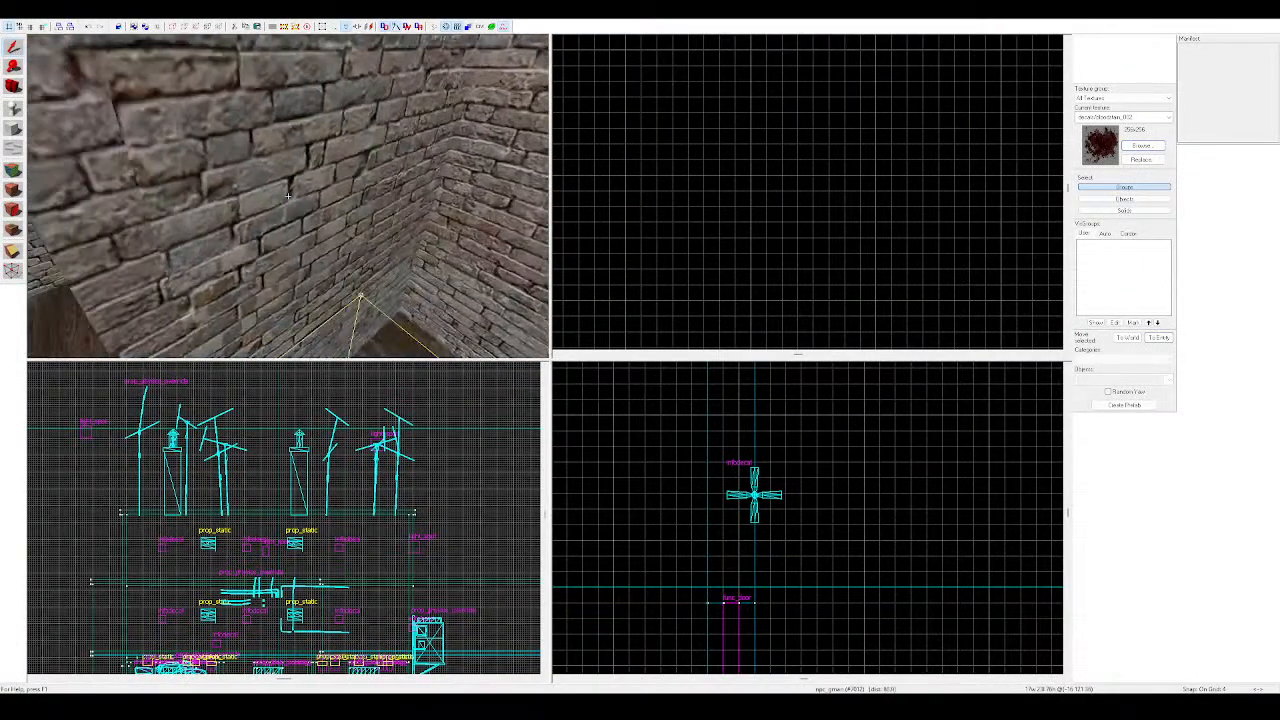
pyautogui.press('z')
pyautogui.press('a')
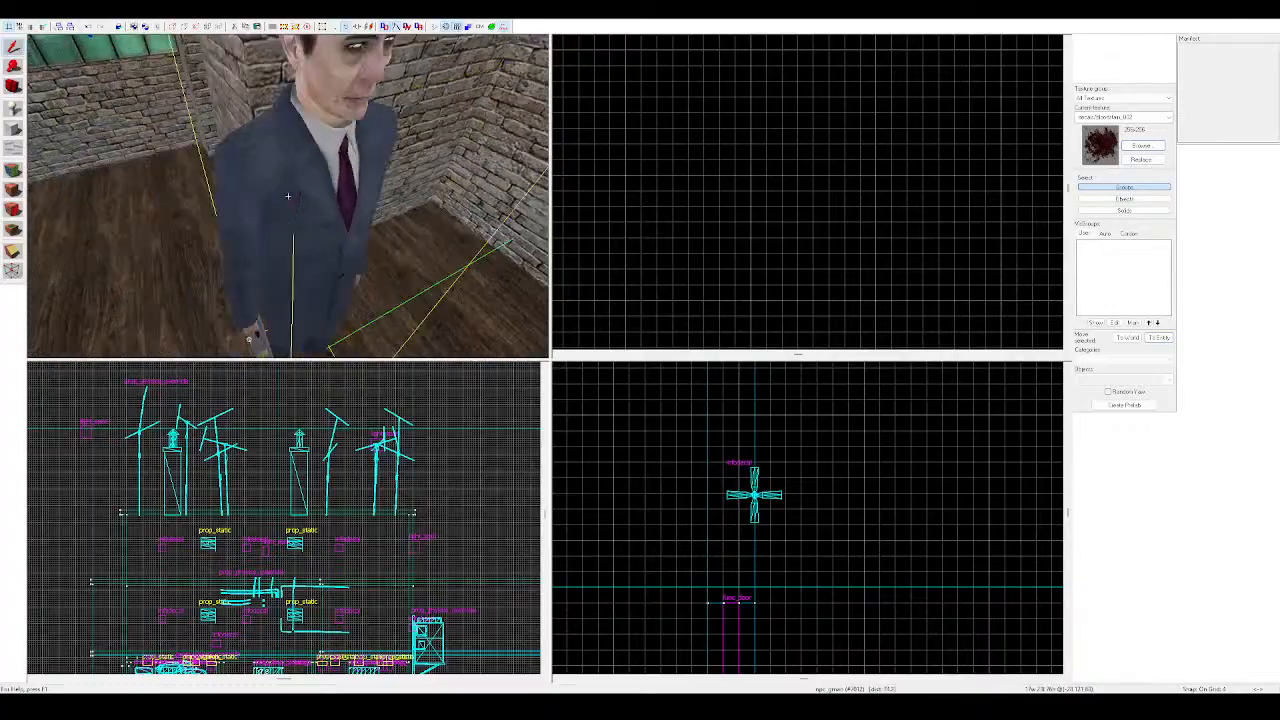
pyautogui.press('z')
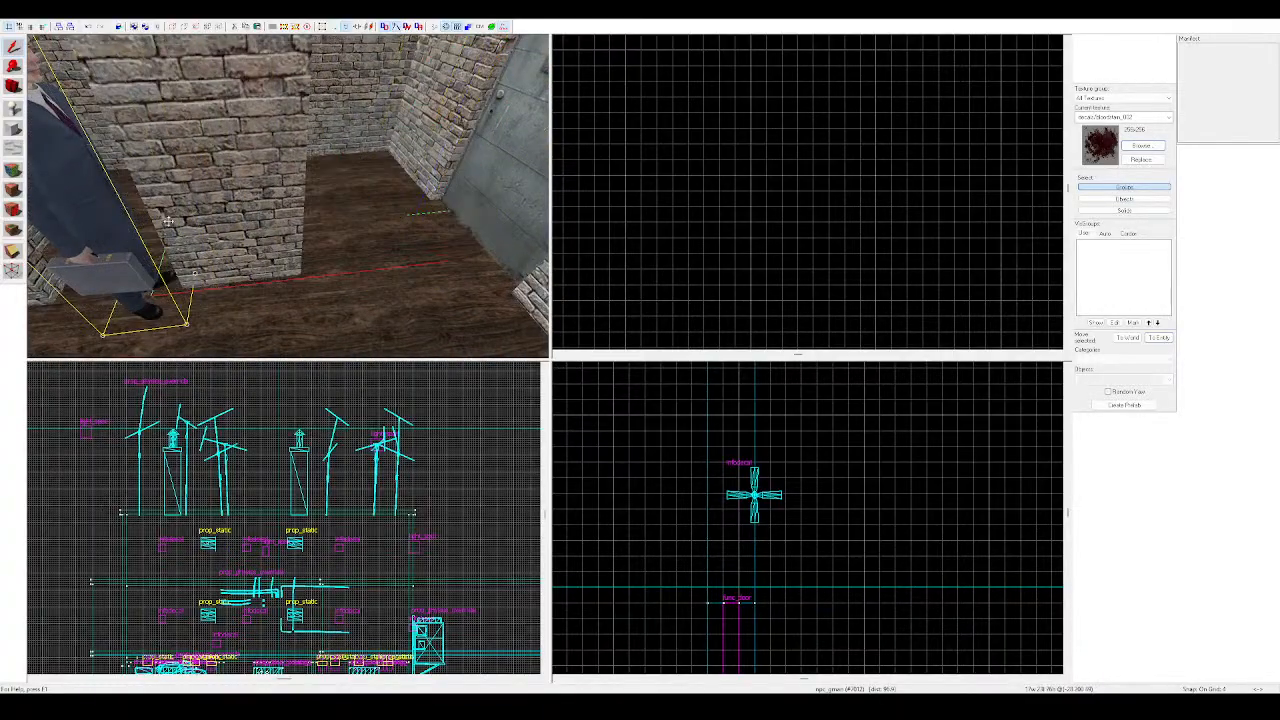
pyautogui.press('z')
pyautogui.press('d')
pyautogui.press('z')
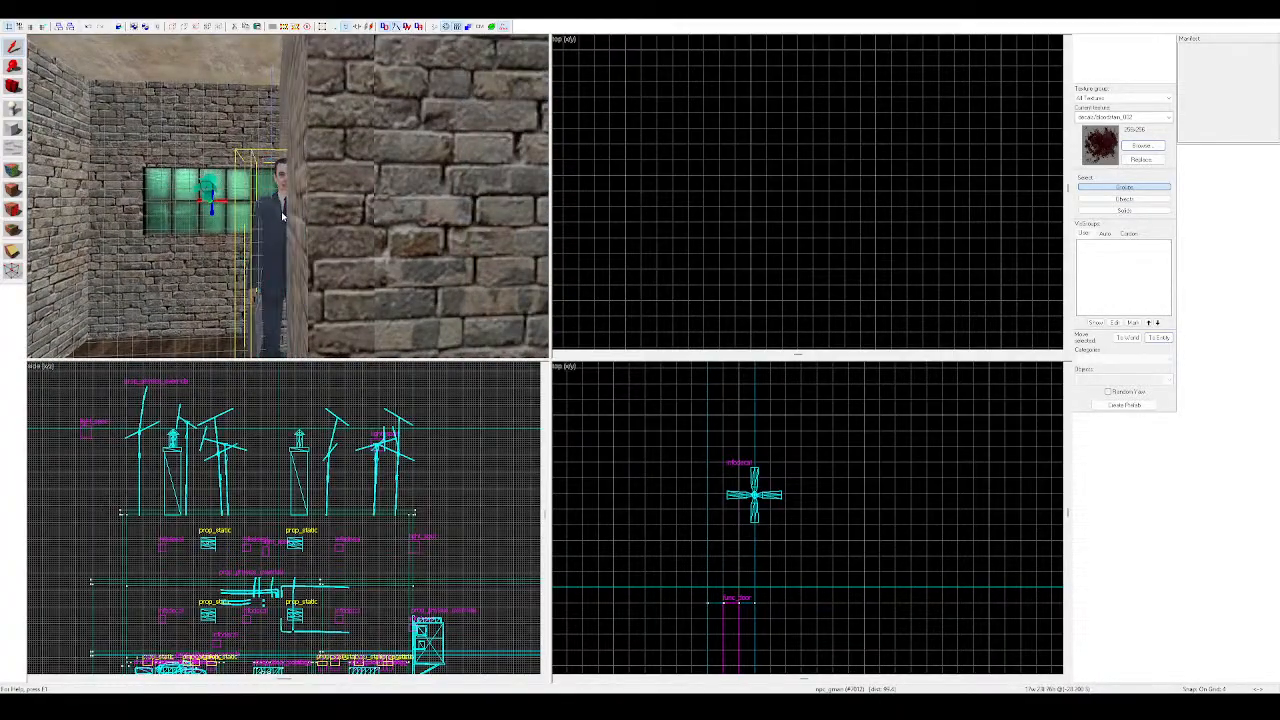
pyautogui.press('z')
pyautogui.press('a')
pyautogui.press('w')
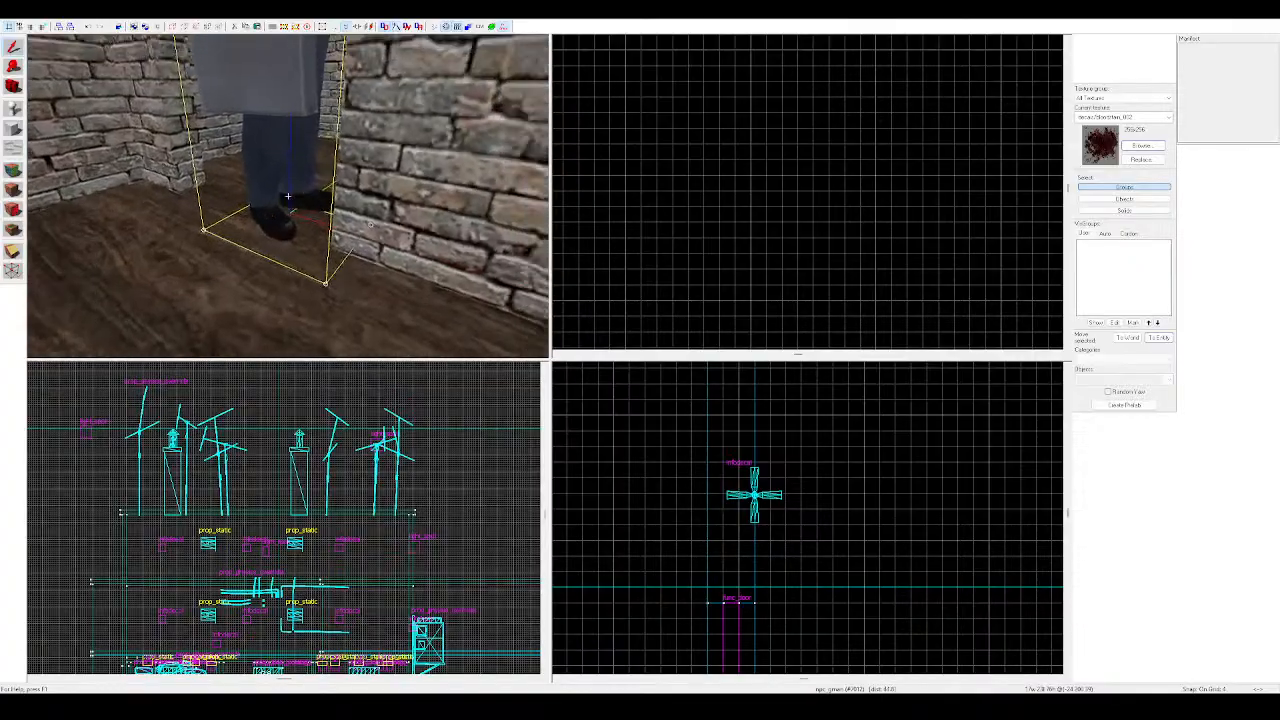
pyautogui.press('s')
pyautogui.press('z')
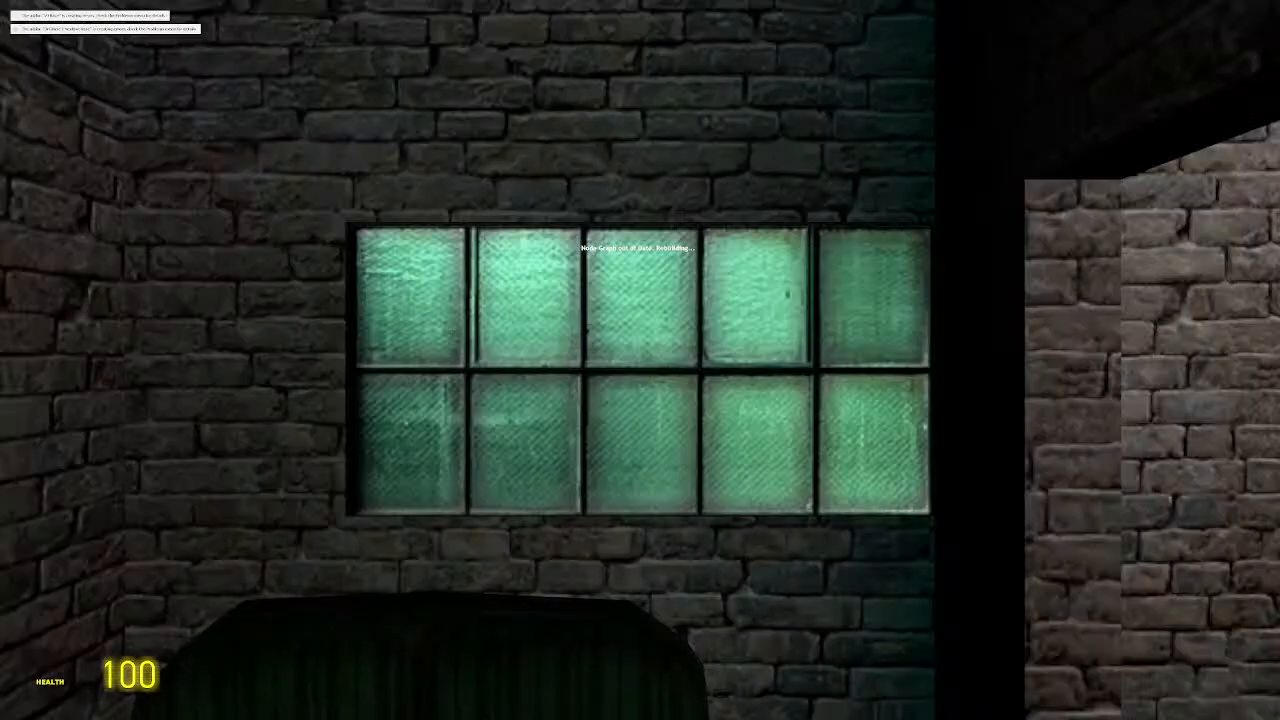
# Walk the hallway in a new playtest and check the repositioned G-Man through the metal door's slot
pyautogui.press('w')
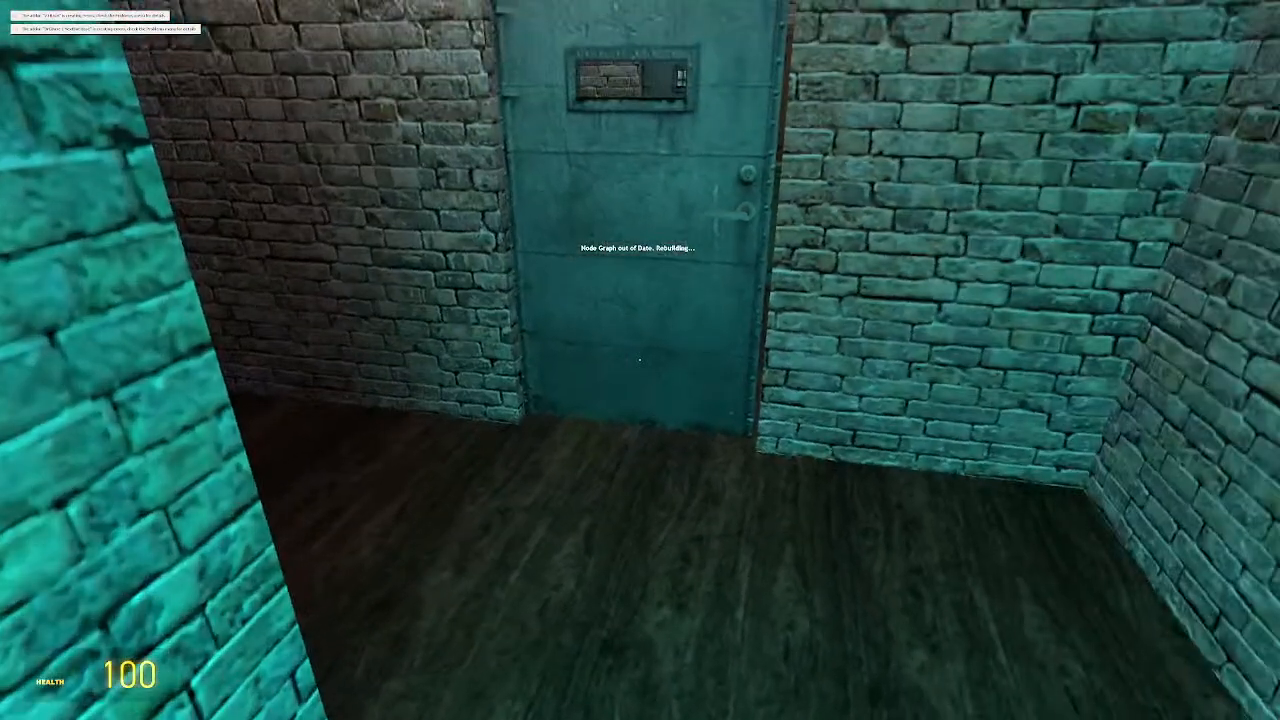
pyautogui.press('e')
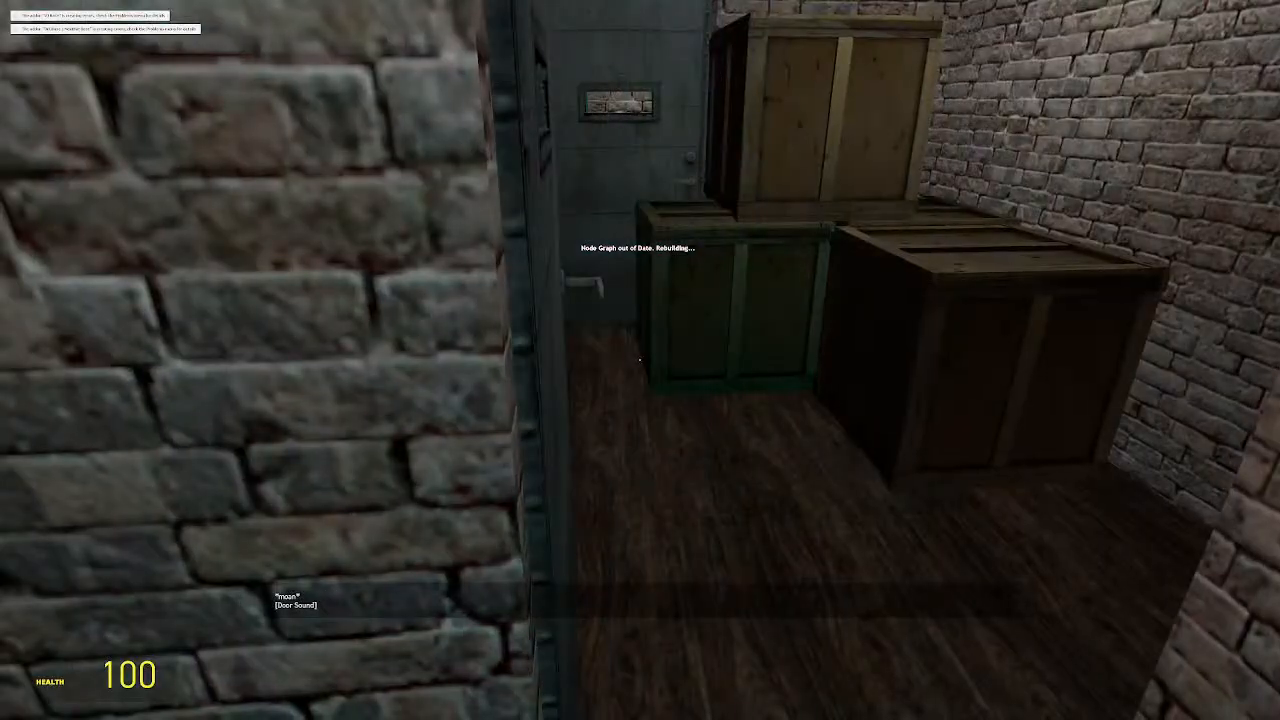
pyautogui.press('w')
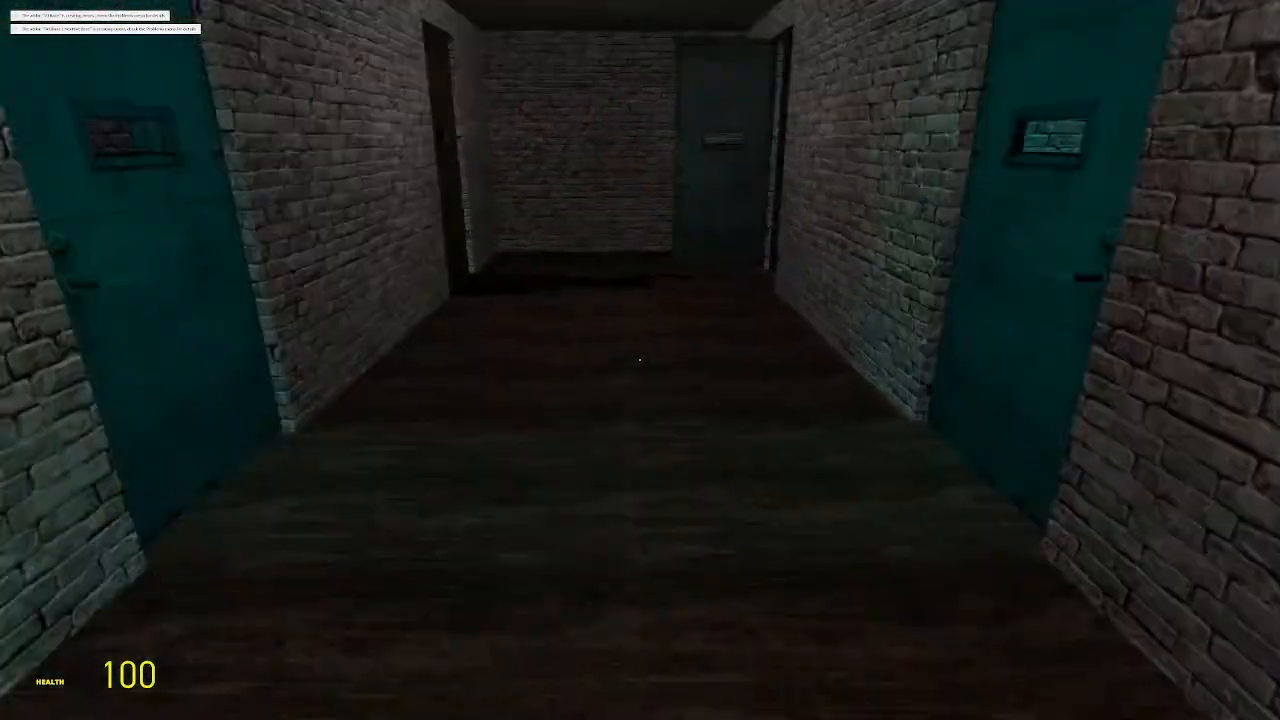
pyautogui.press('w')
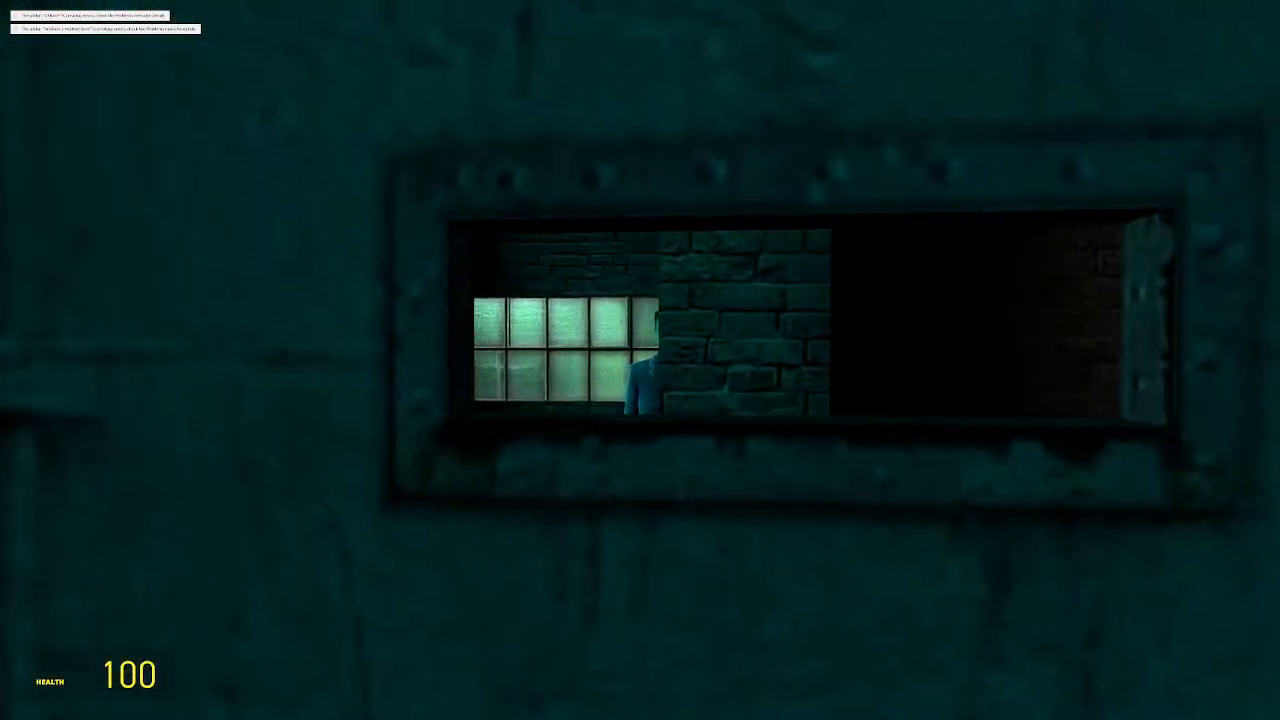
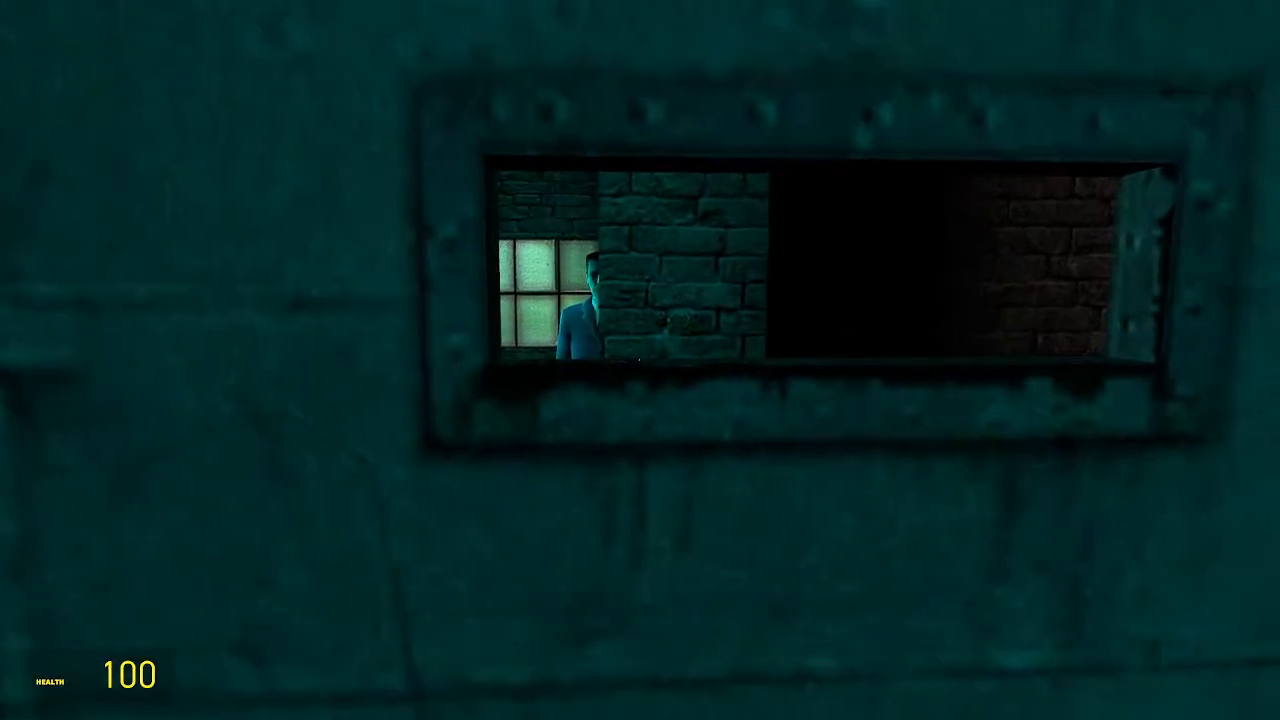
# Quit the playtest and inspect the npc_gman's position beside the inner brick wall in the 3D view
pyautogui.press('Escape')
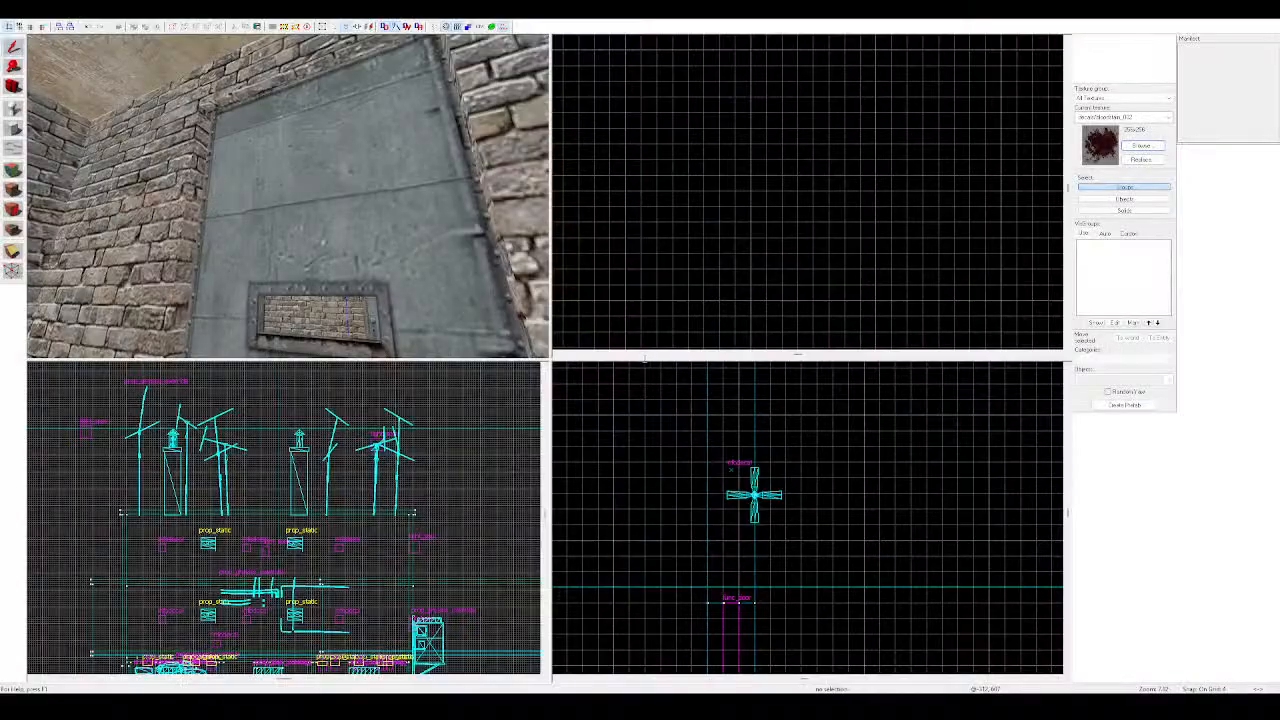
pyautogui.press('z')
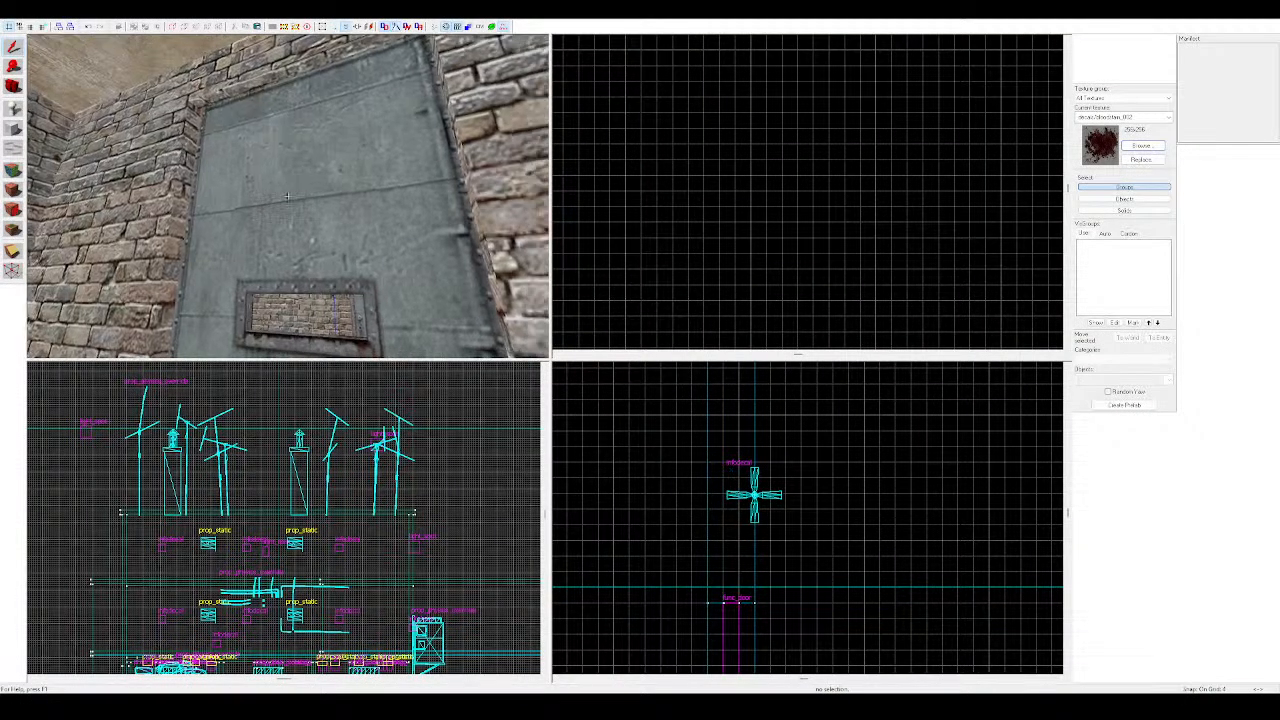
pyautogui.press('w')
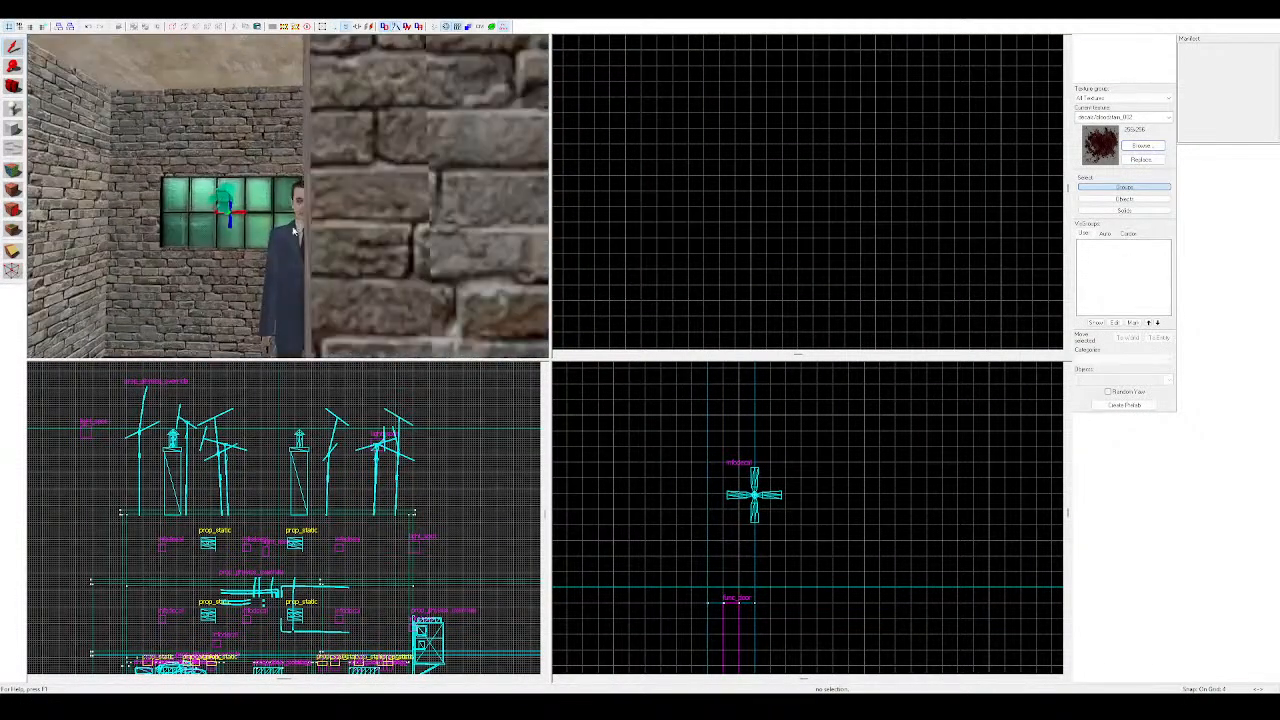
pyautogui.press('z')
pyautogui.click(276, 257)
pyautogui.press('Escape')
pyautogui.press('z')
pyautogui.press('s')
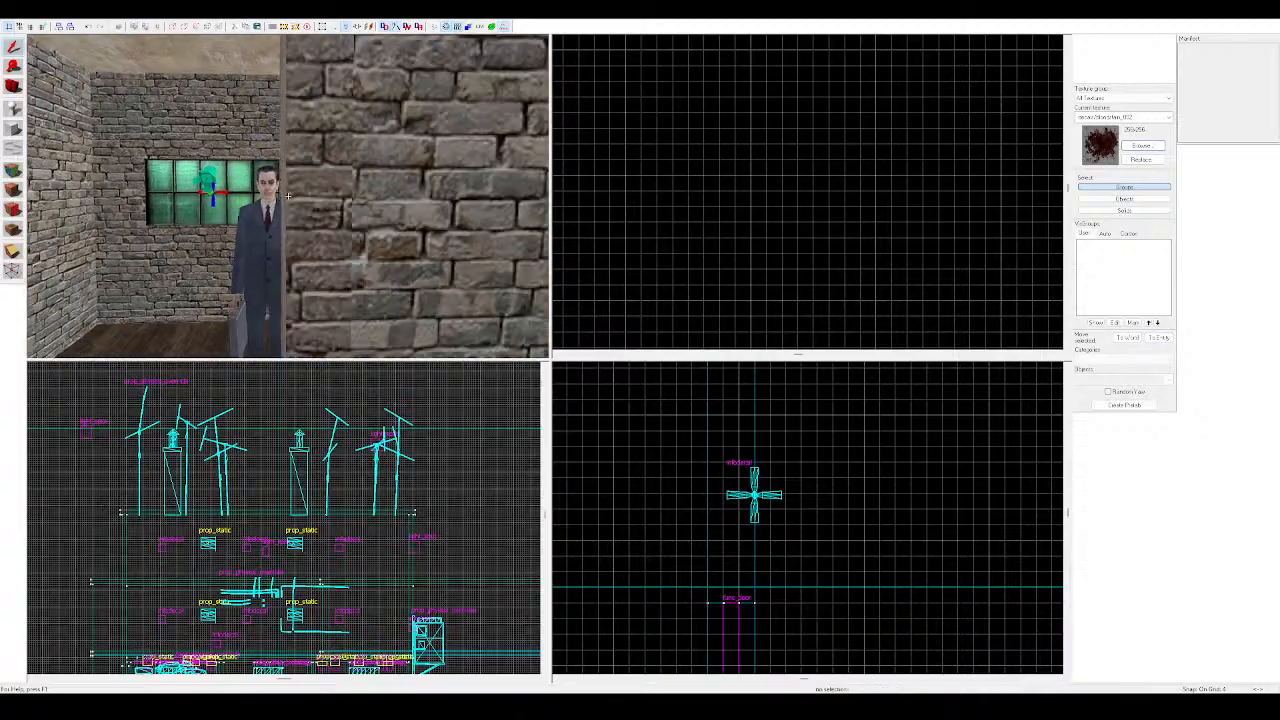
# Look over the hallway, street, building exteriors, wrecked car, and bathroom for spots that need more detail
pyautogui.press('w')
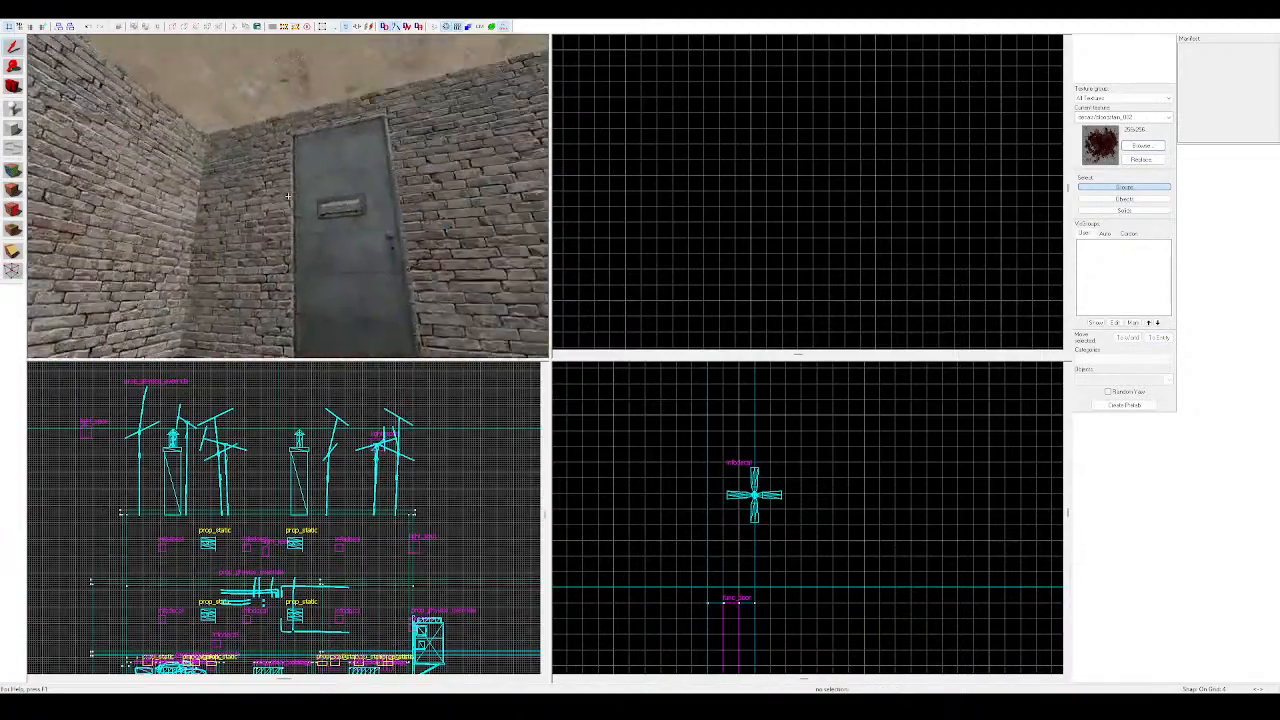
pyautogui.press('w')
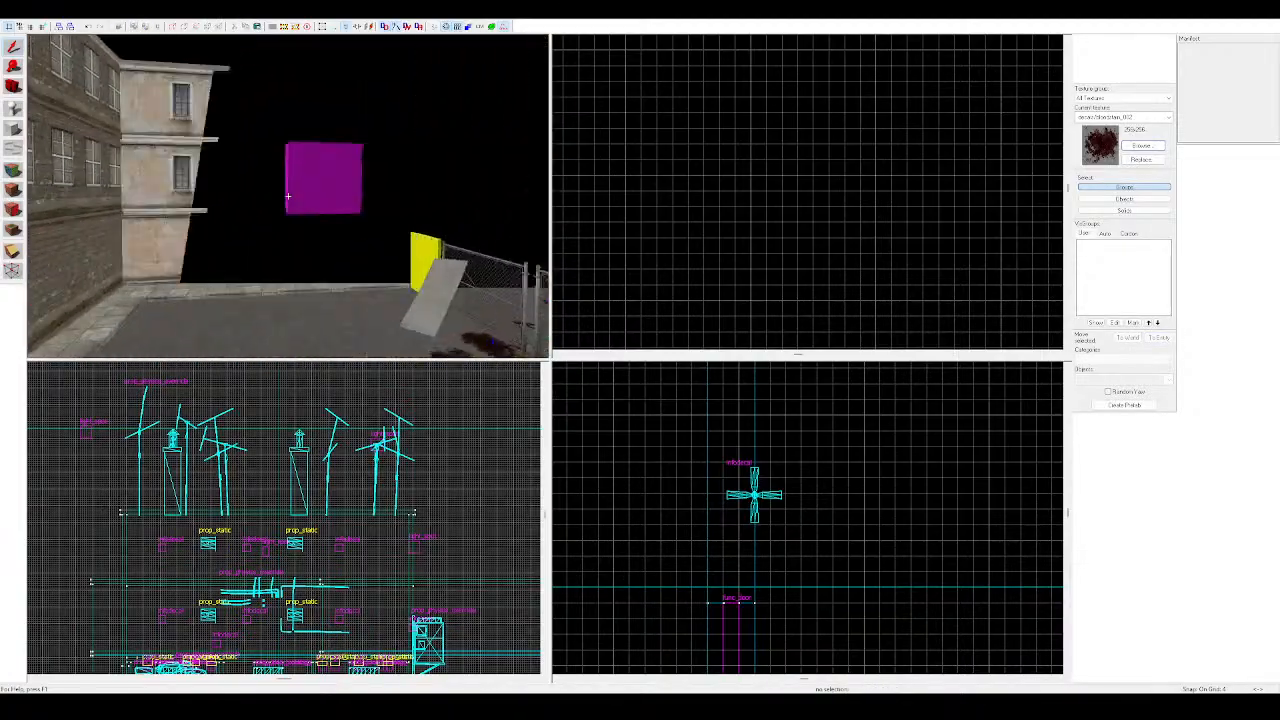
pyautogui.press('w')
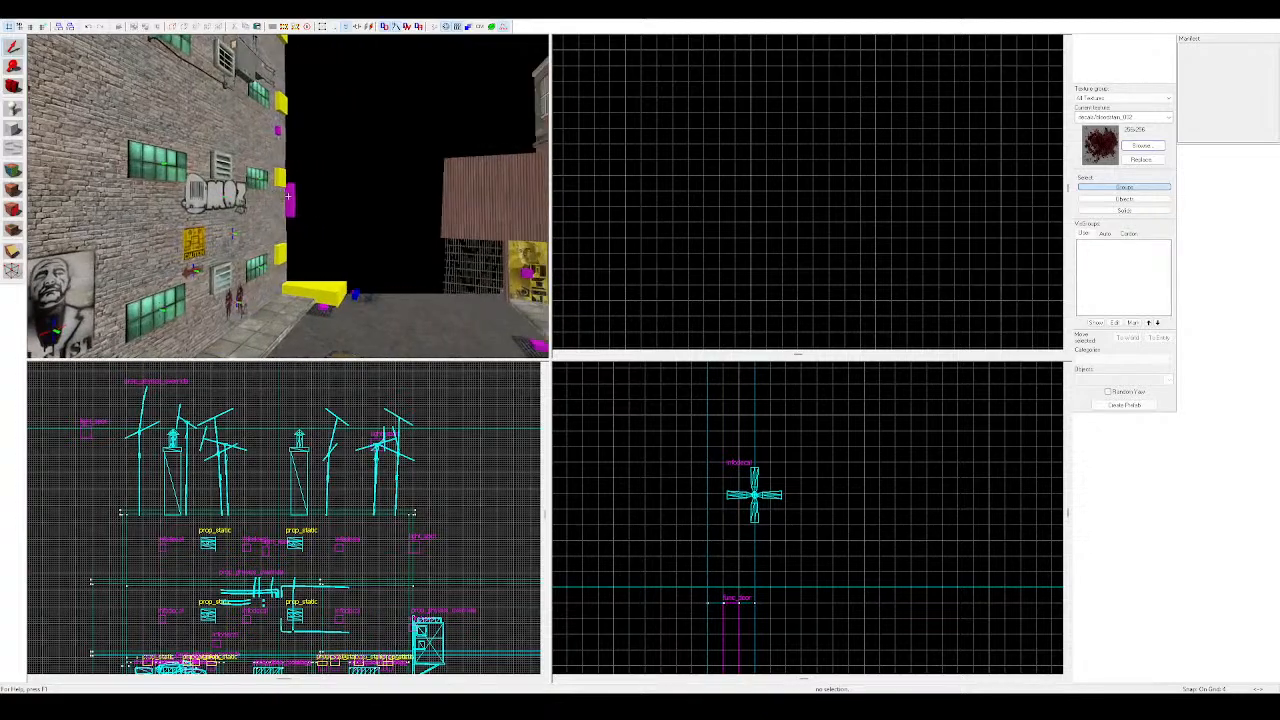
pyautogui.press('w')
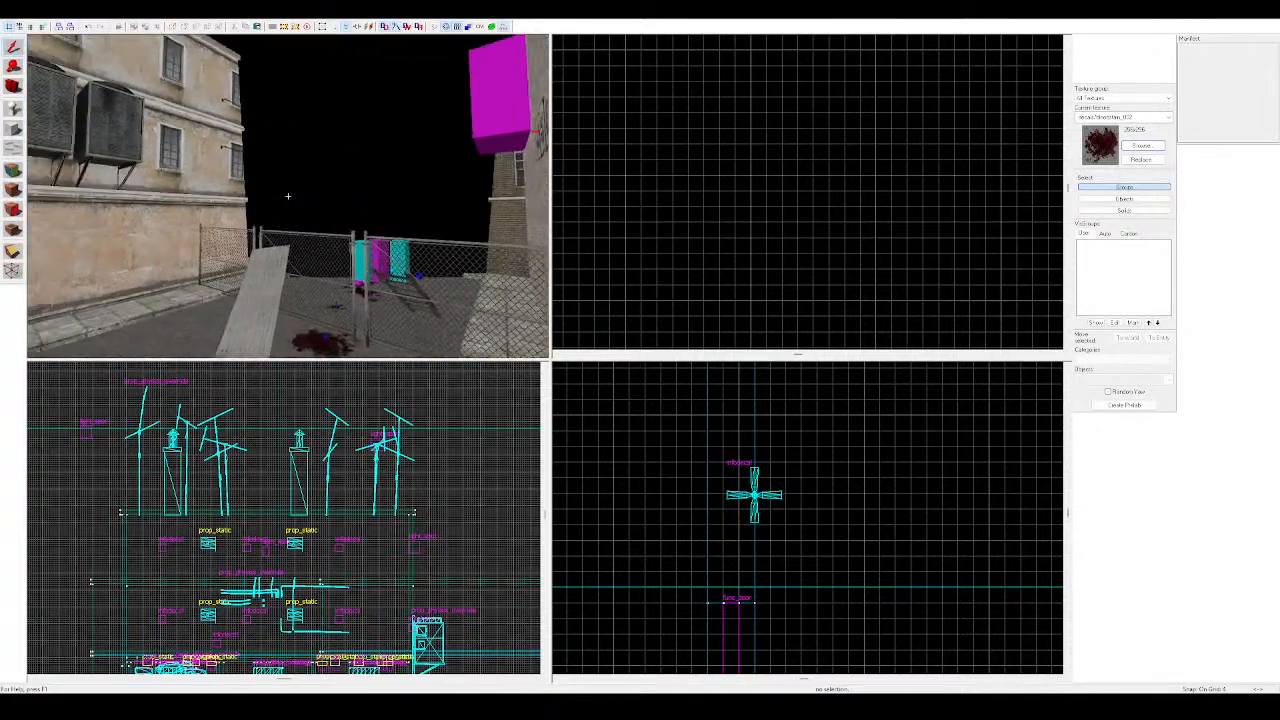
pyautogui.press('w')
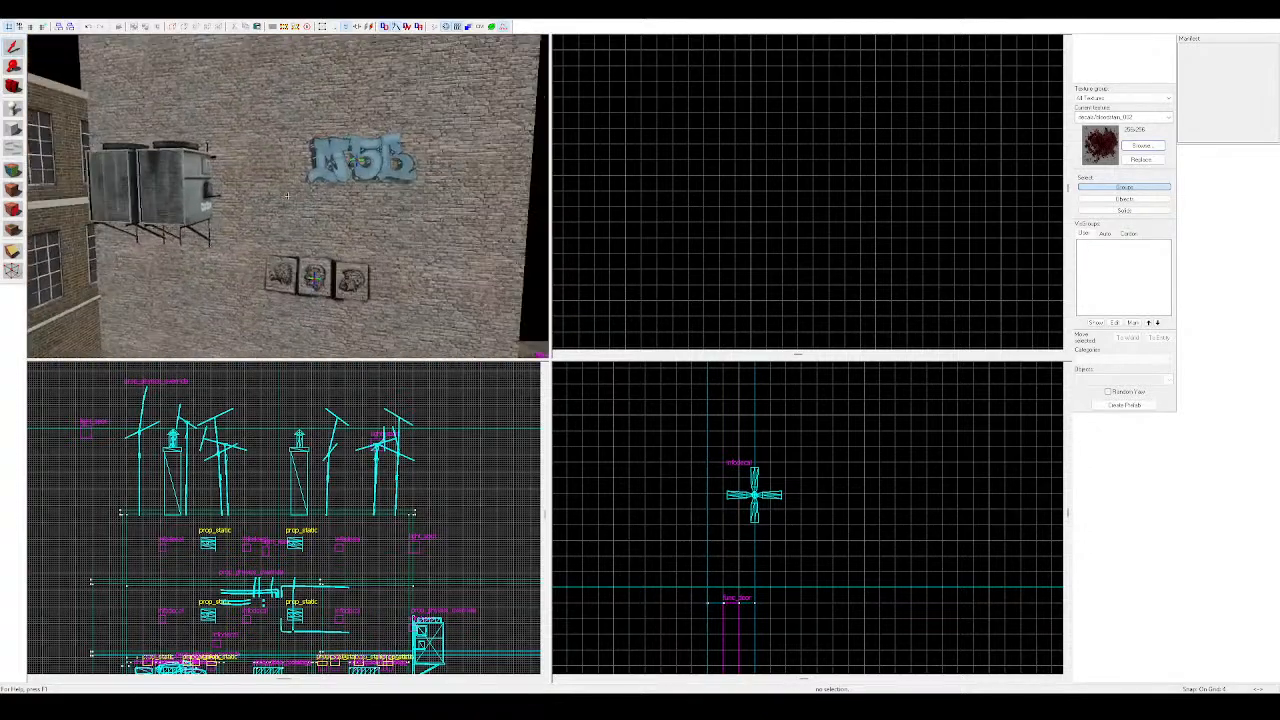
pyautogui.press('w')
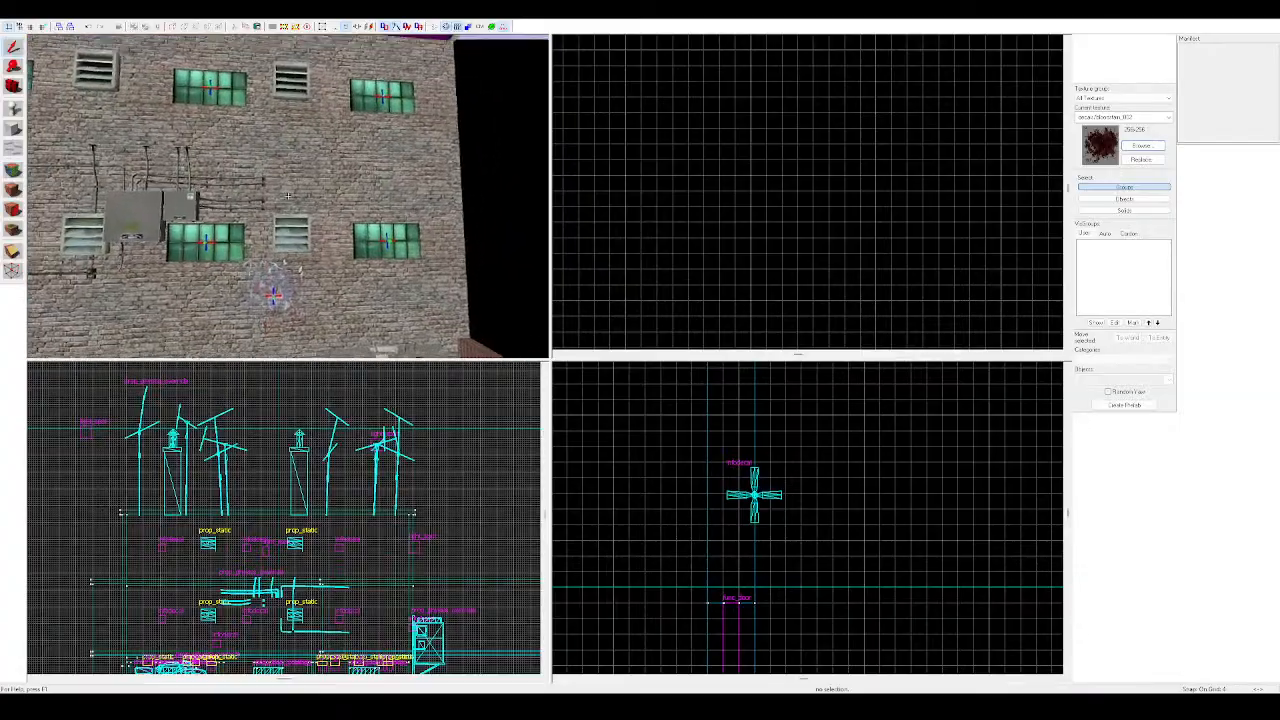
pyautogui.press('w')
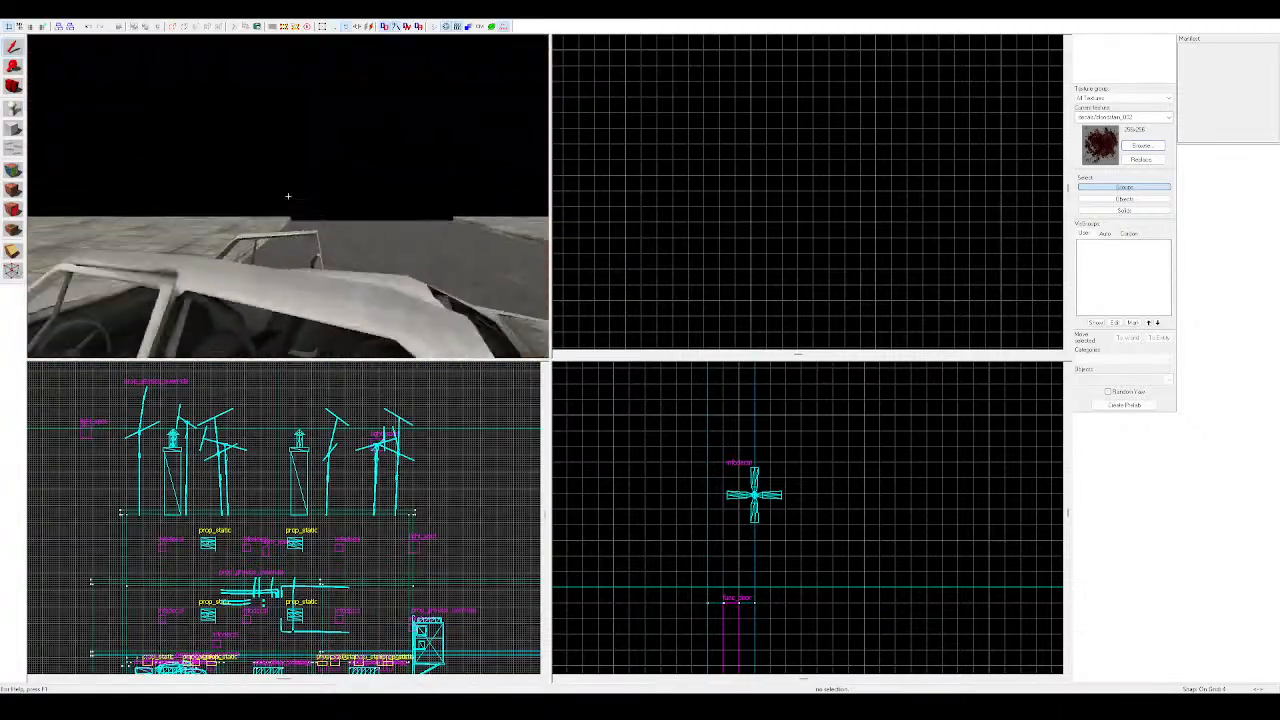
pyautogui.press('w')
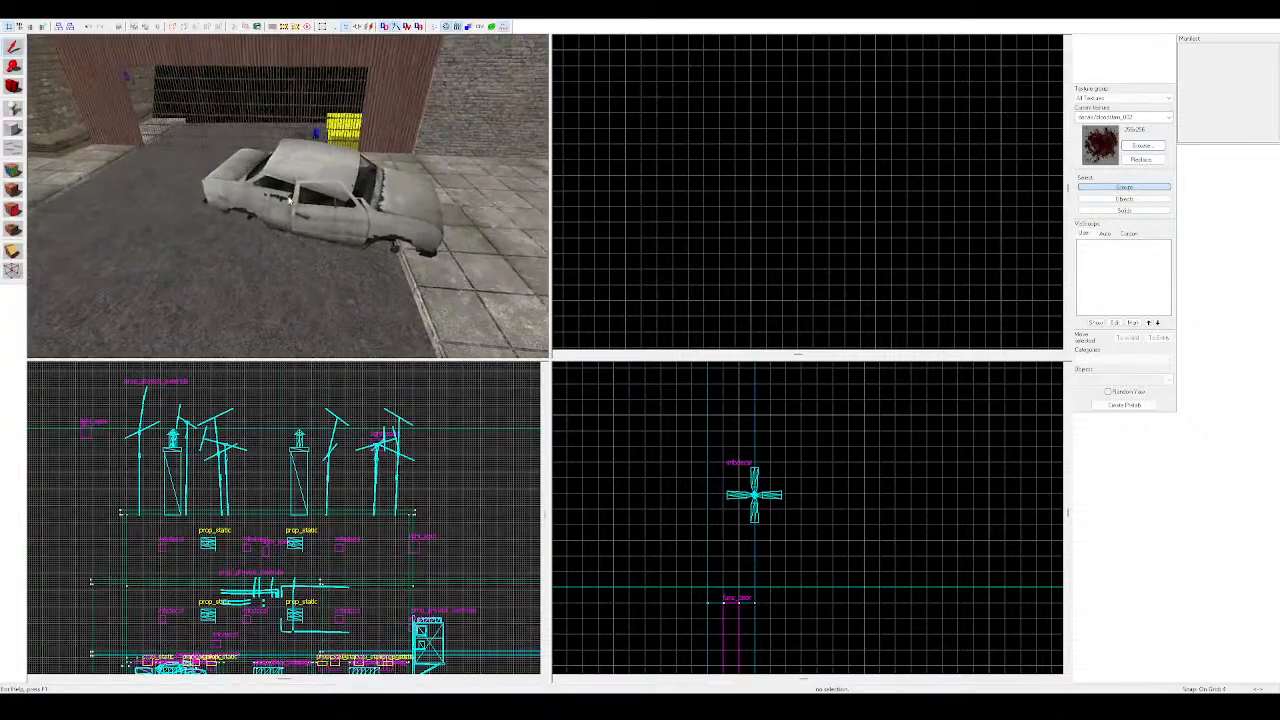
pyautogui.press('w')
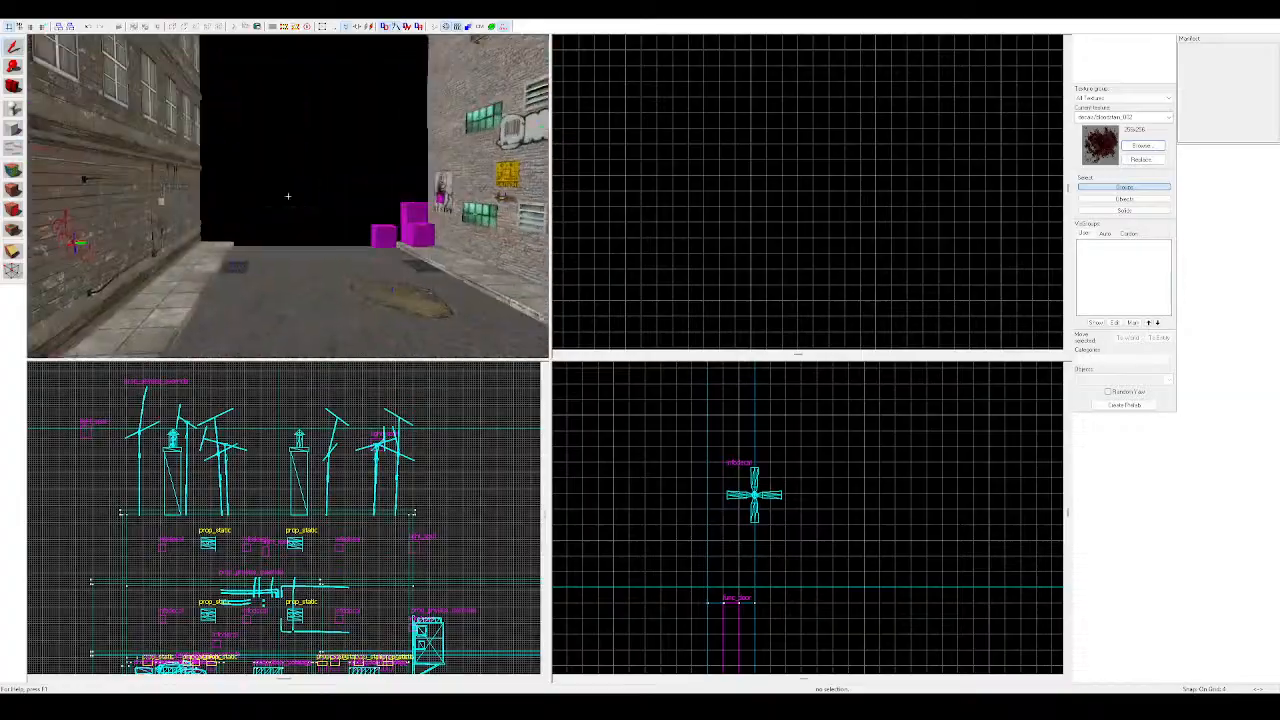
pyautogui.press('w')
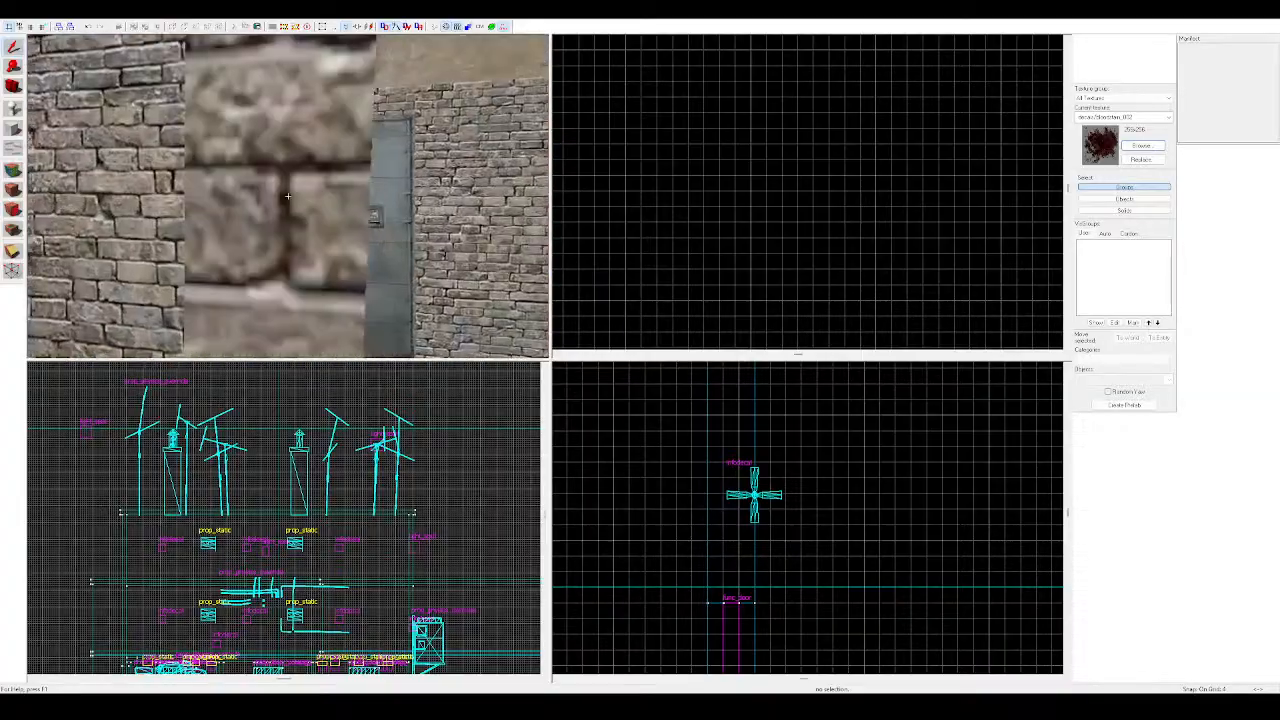
pyautogui.press('w')
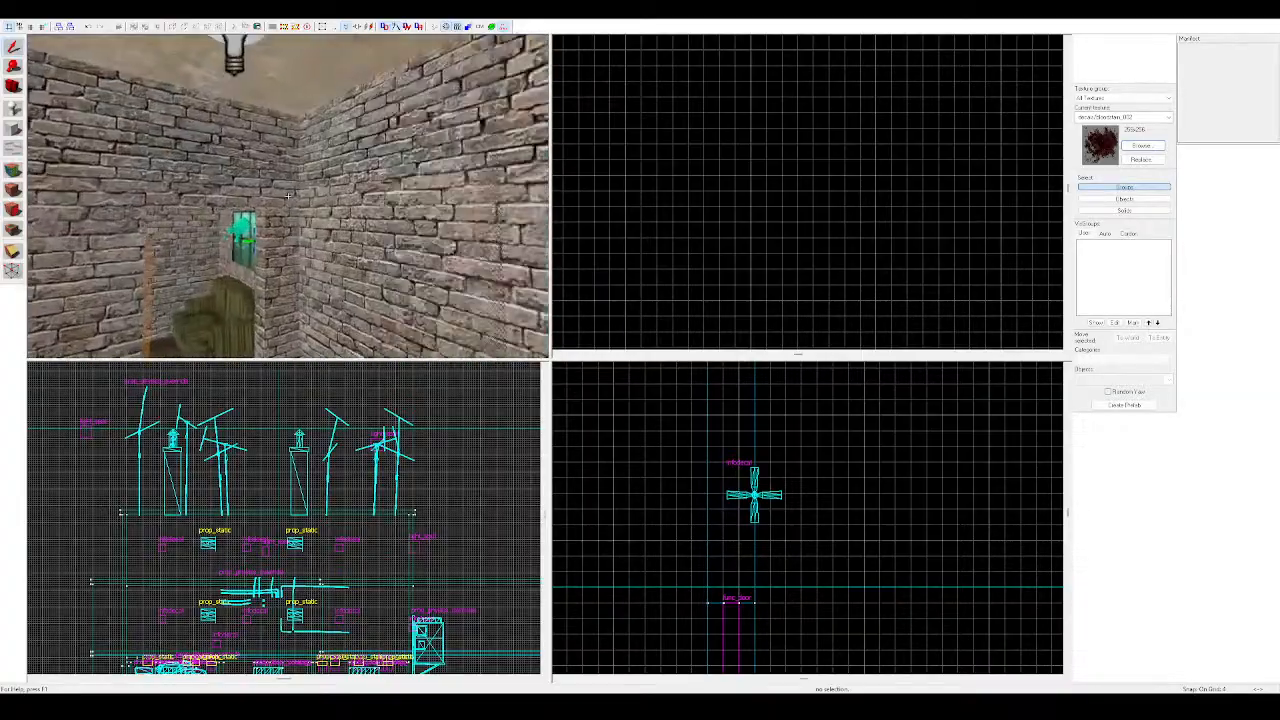
pyautogui.press('w')
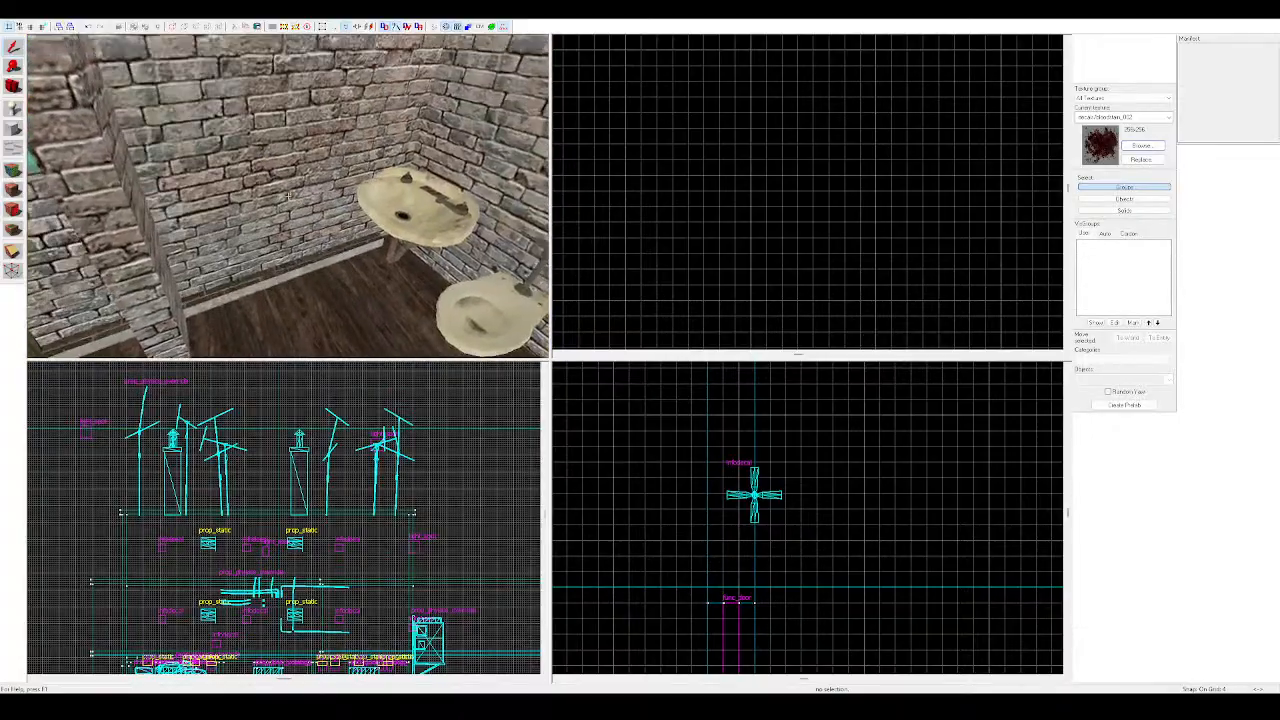
pyautogui.press('w')
pyautogui.press('w')
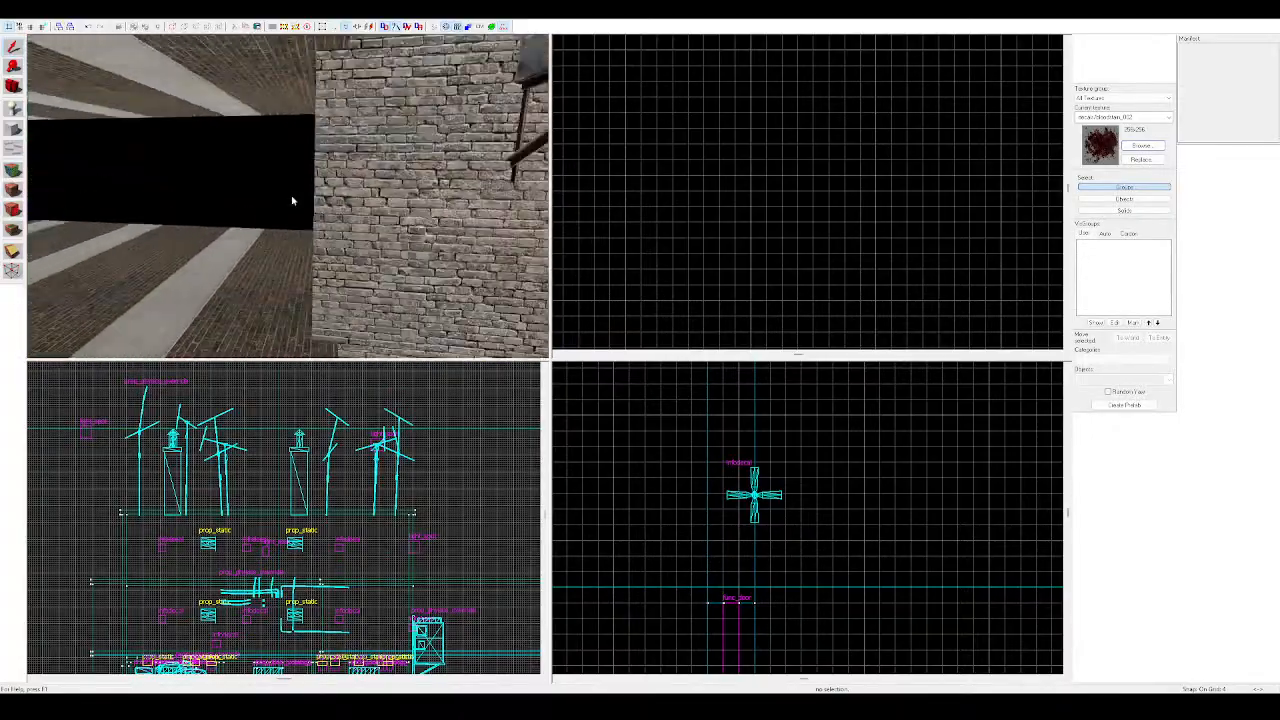
pyautogui.click(287, 190)
pyautogui.press('z')
pyautogui.press('z')
pyautogui.press('w')
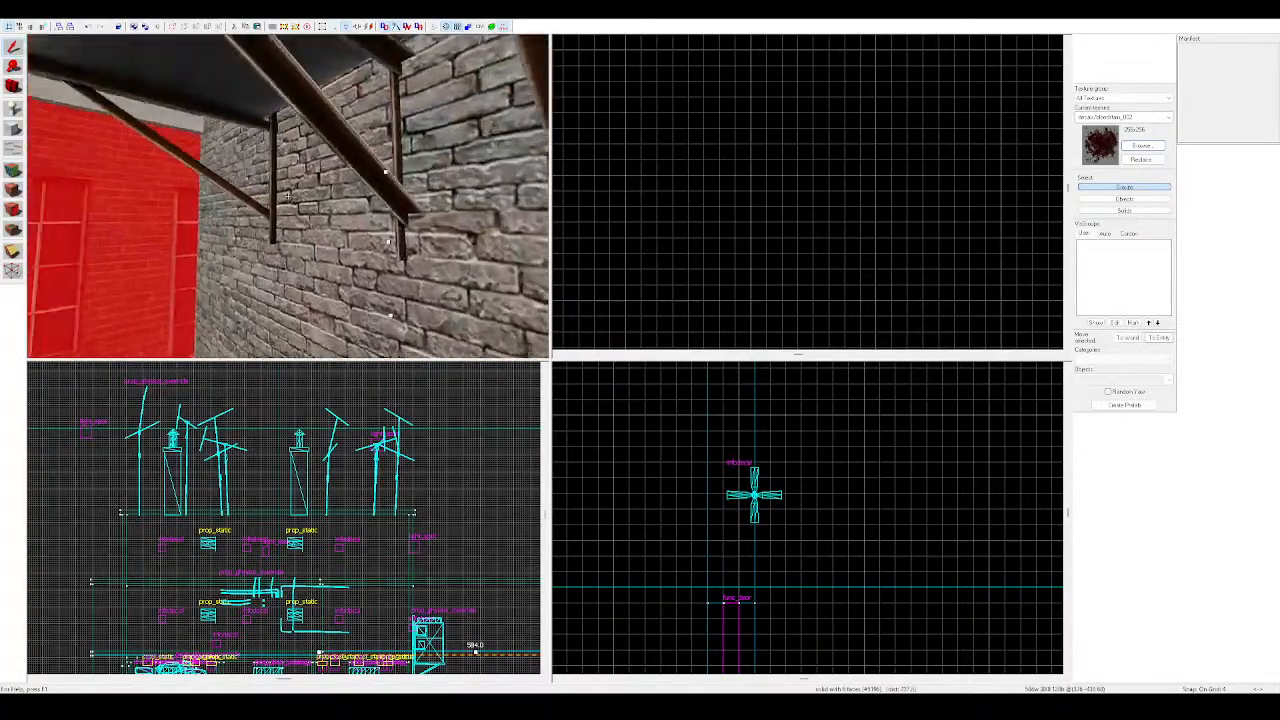
pyautogui.press('w')
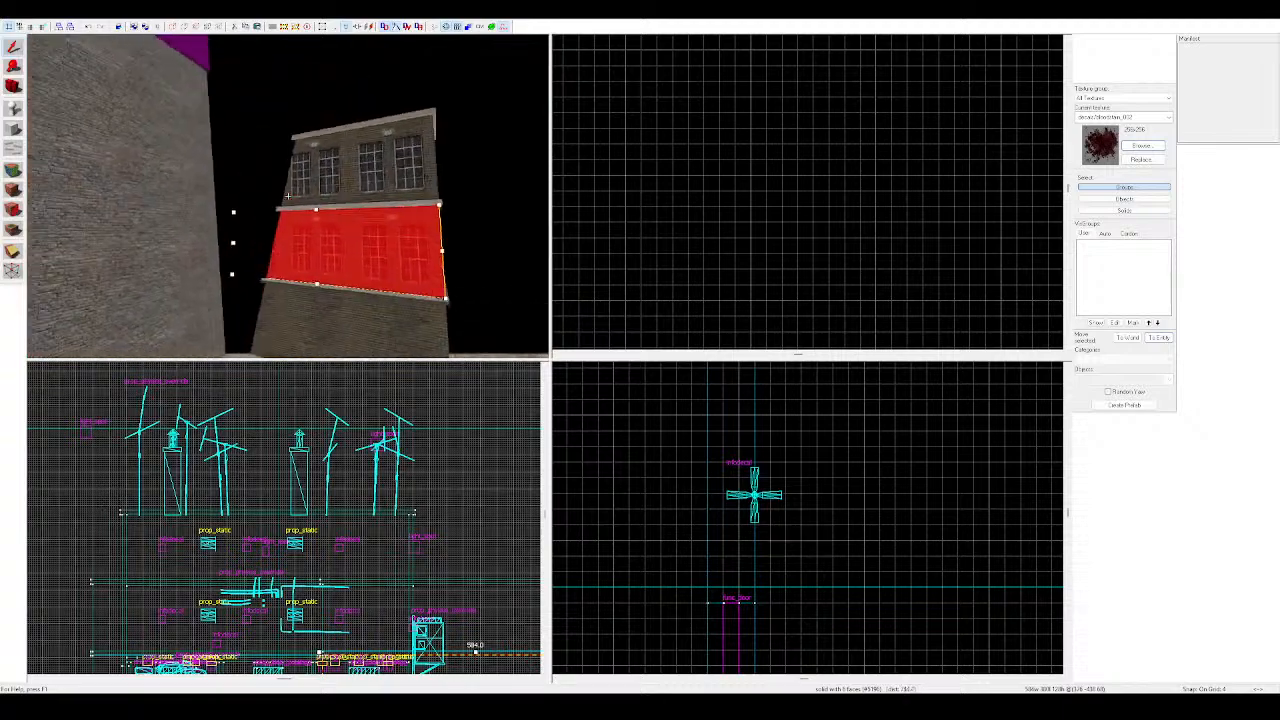
pyautogui.press('w')
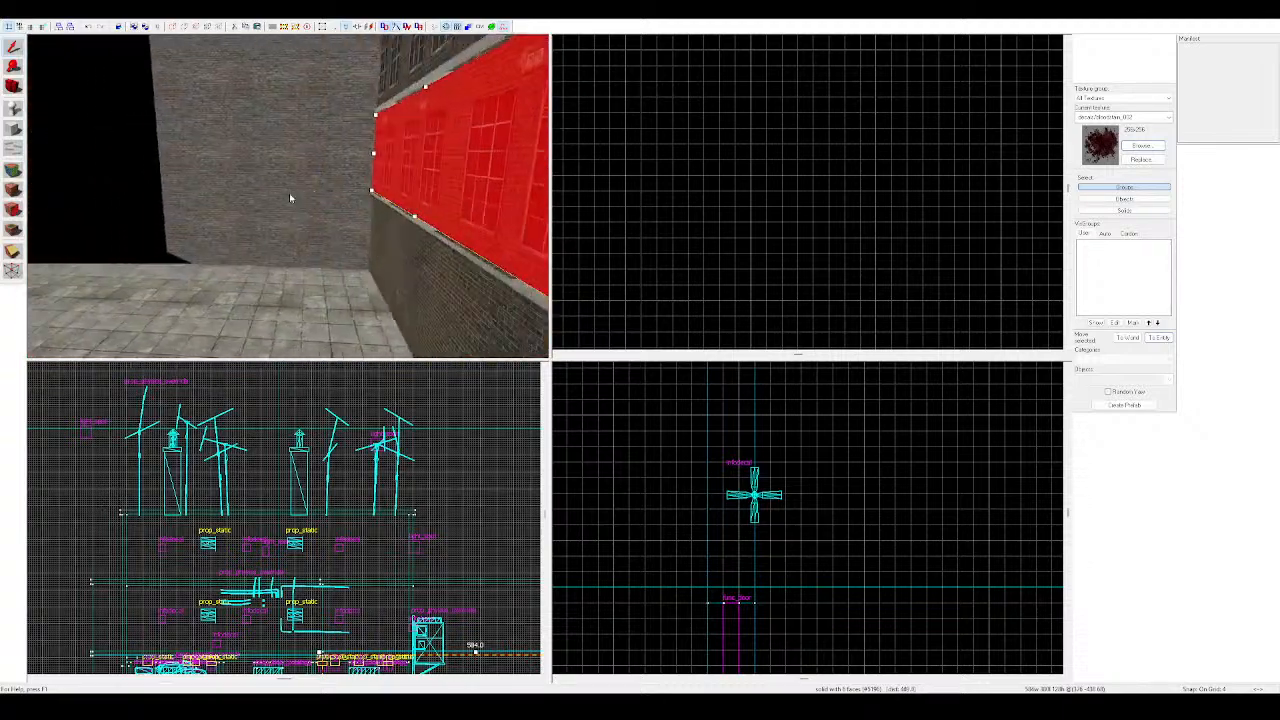
pyautogui.press('Escape')
# Shorten the middle windowed section of the brick facade across the street to 416 units by pulling in its open end
pyautogui.press('w')
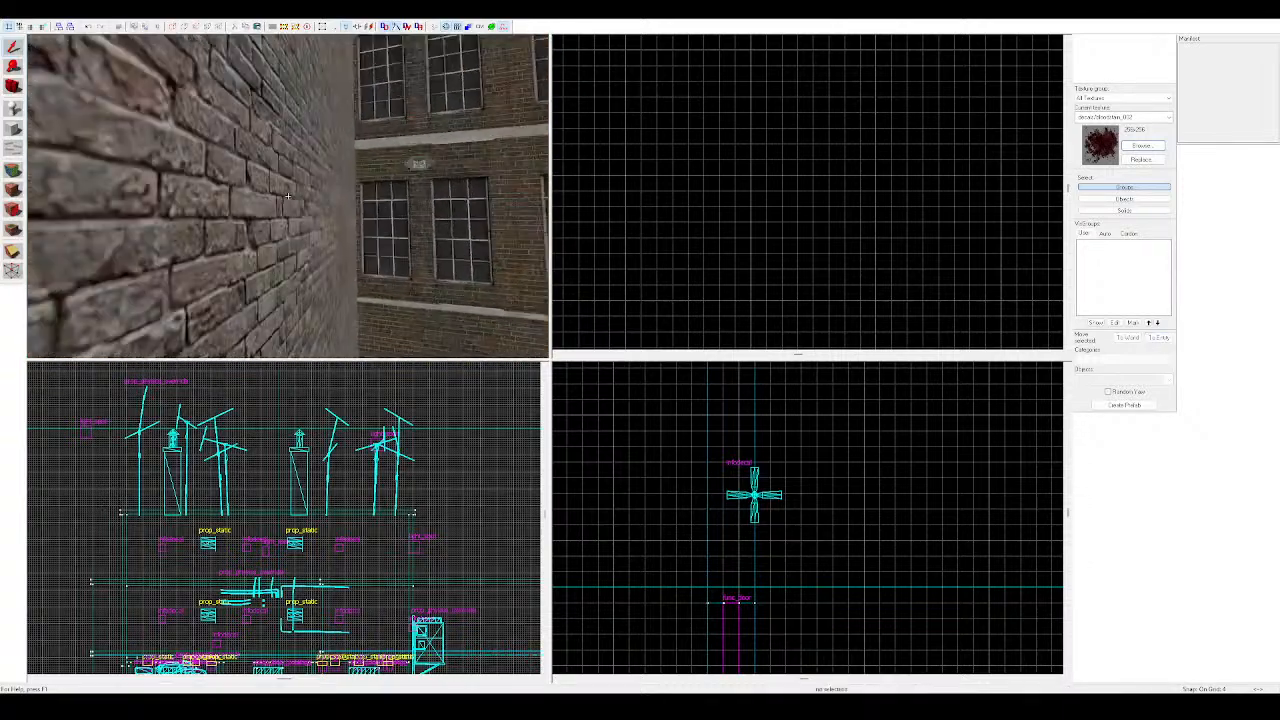
pyautogui.press('w')
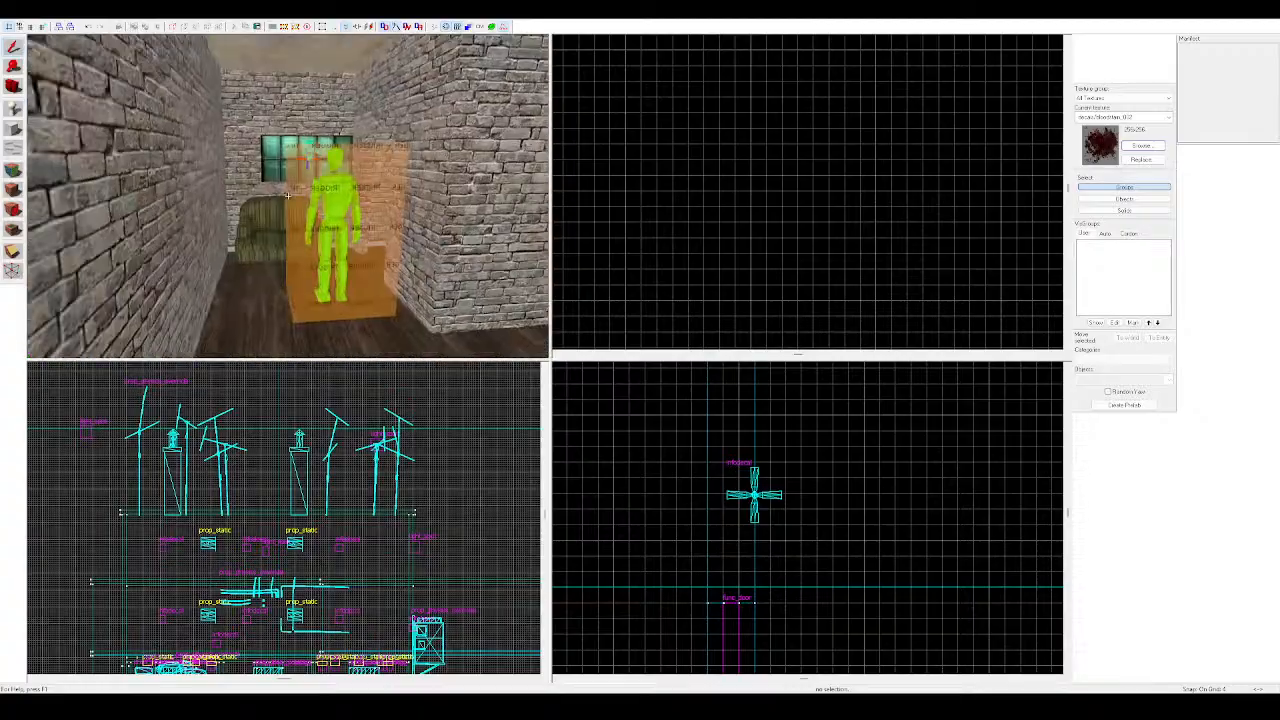
pyautogui.press('w')
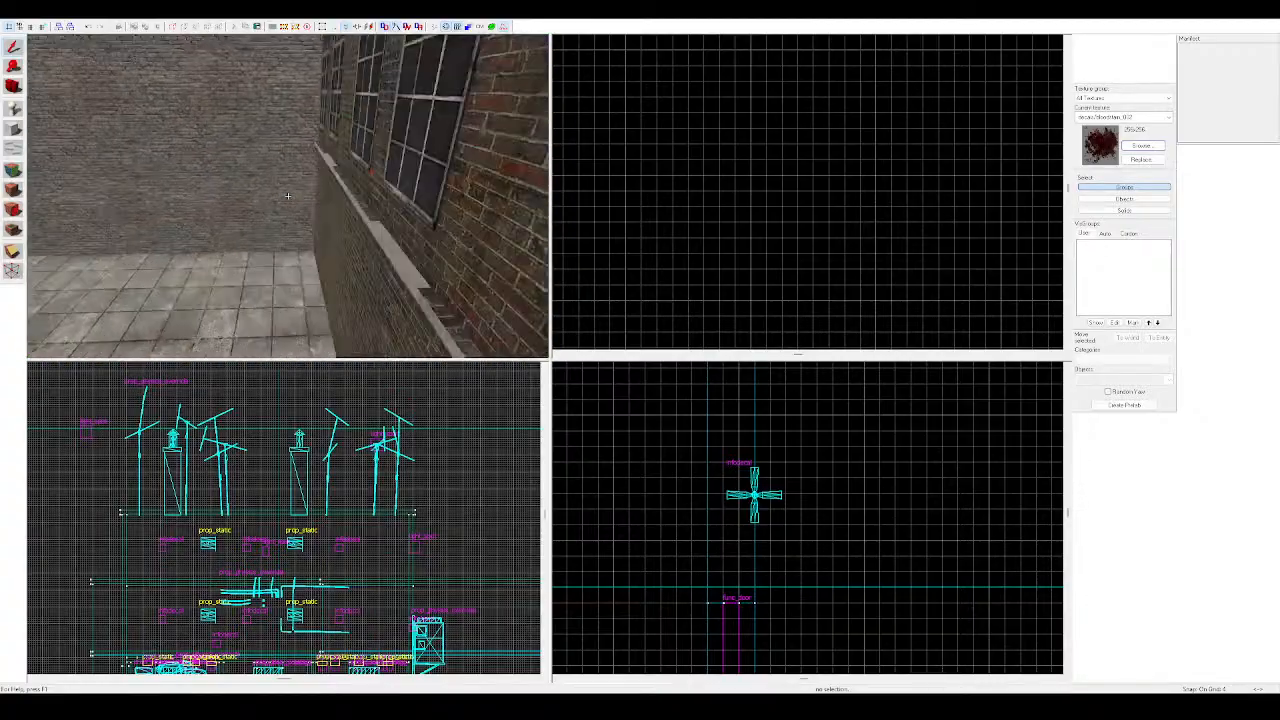
pyautogui.click(286, 197)
pyautogui.press('s')
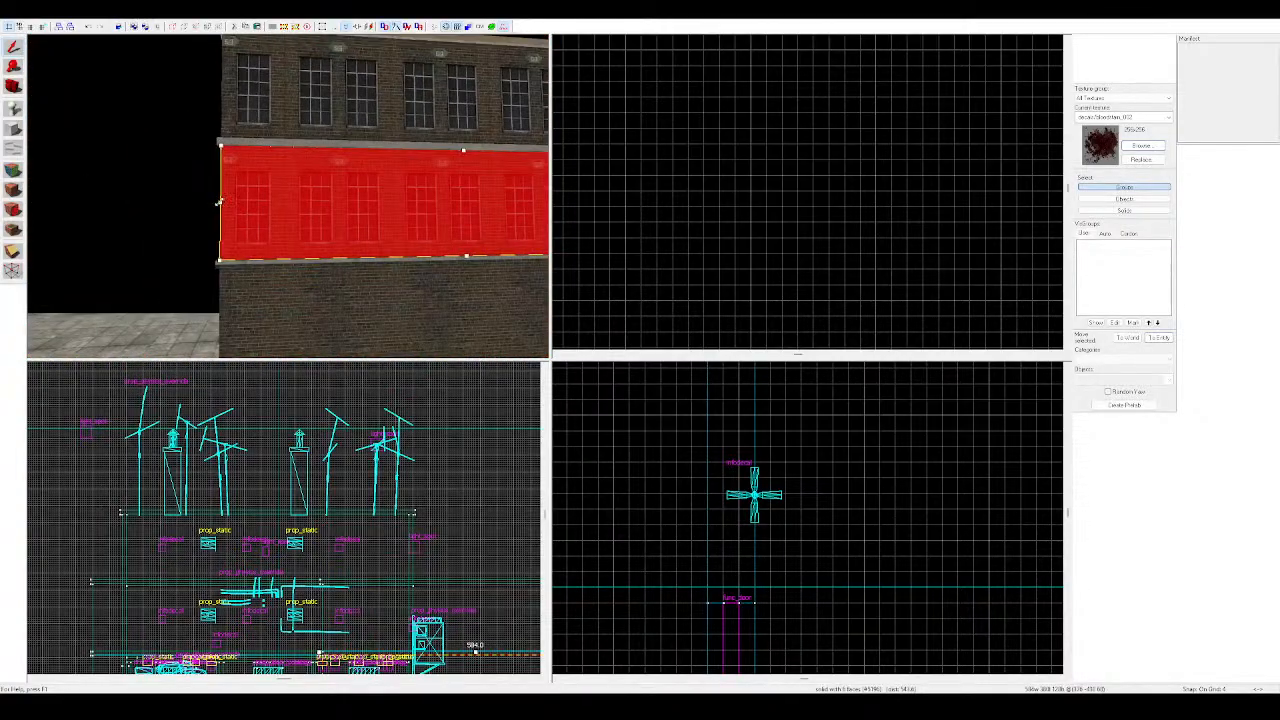
pyautogui.press('z')
pyautogui.press('w')
pyautogui.moveTo(219, 203)
pyautogui.mouseDown()
pyautogui.moveTo(332, 208)
pyautogui.moveTo(205, 207)
pyautogui.mouseUp()
pyautogui.press('z')
pyautogui.press('d')
pyautogui.press('z')
pyautogui.press('w')
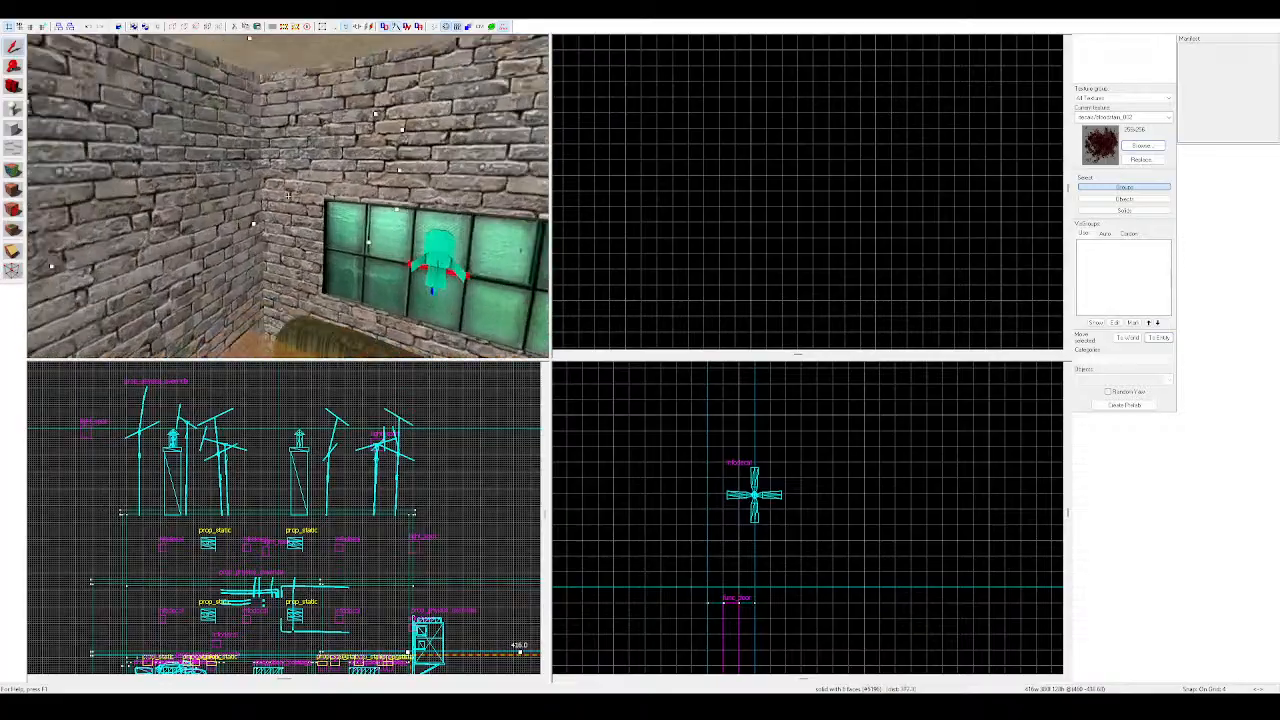
pyautogui.press('w')
pyautogui.press('Escape')
# Paste a copy of a hallway wooden crate onto the open floor and change the copy's model to a rusty metal barrel
pyautogui.press('w')
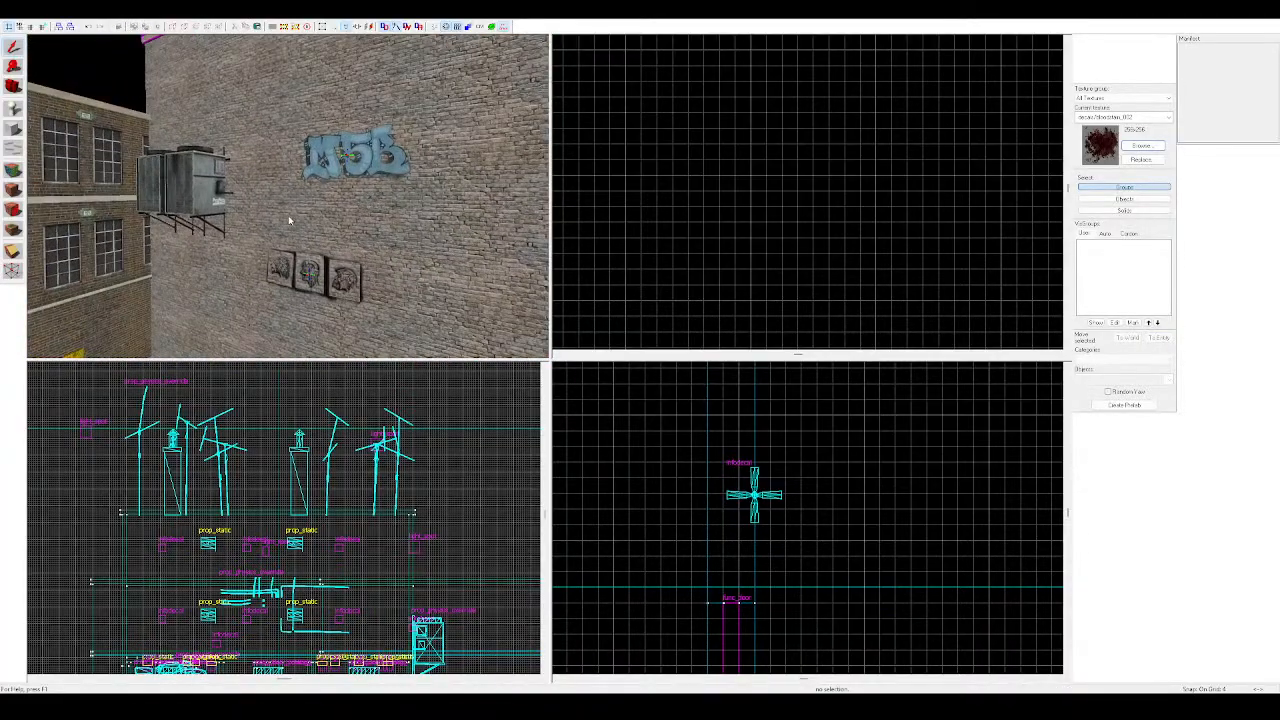
pyautogui.press('w')
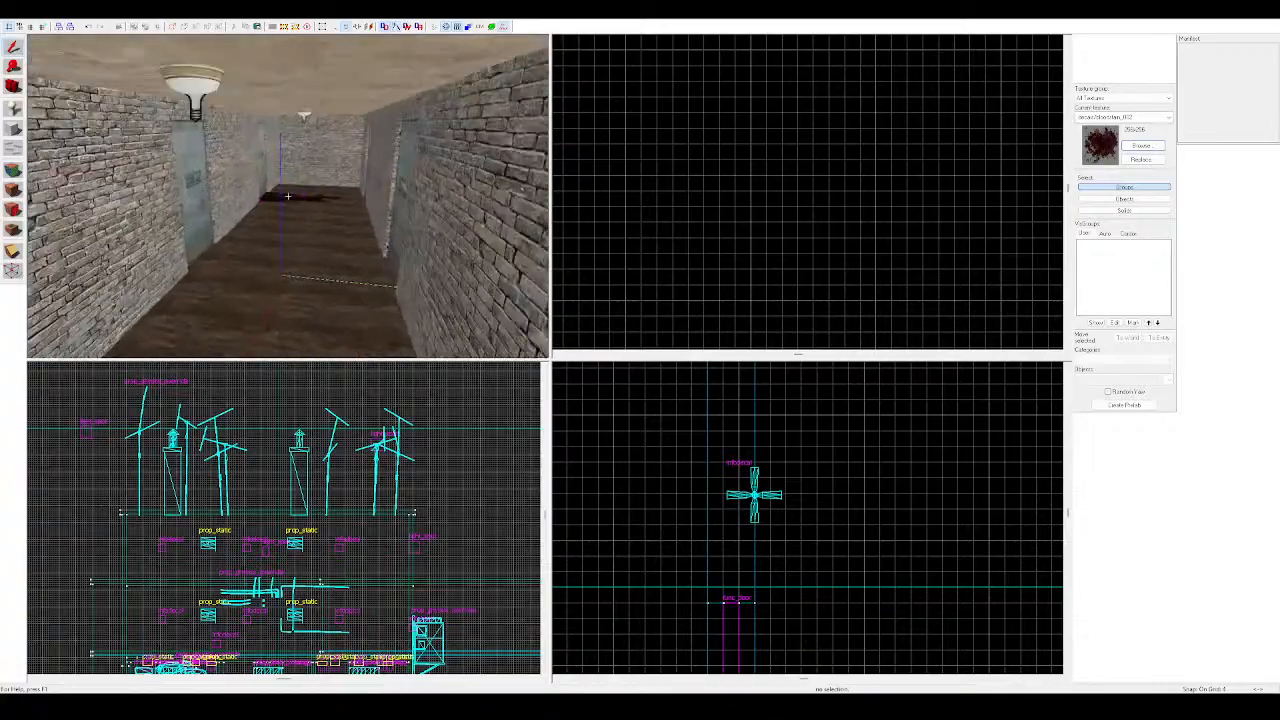
pyautogui.press('z')
pyautogui.press('z')
pyautogui.press('w')
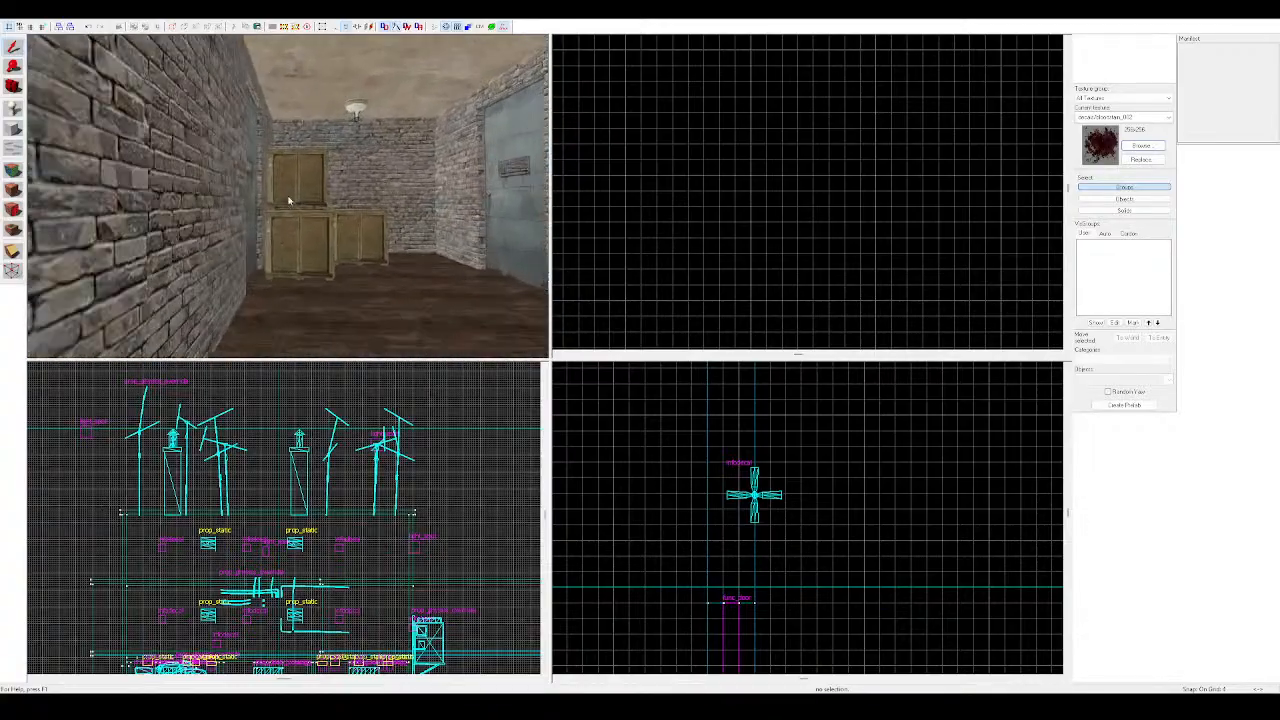
pyautogui.click(288, 196)
pyautogui.hotkey('ctrl', 'v')
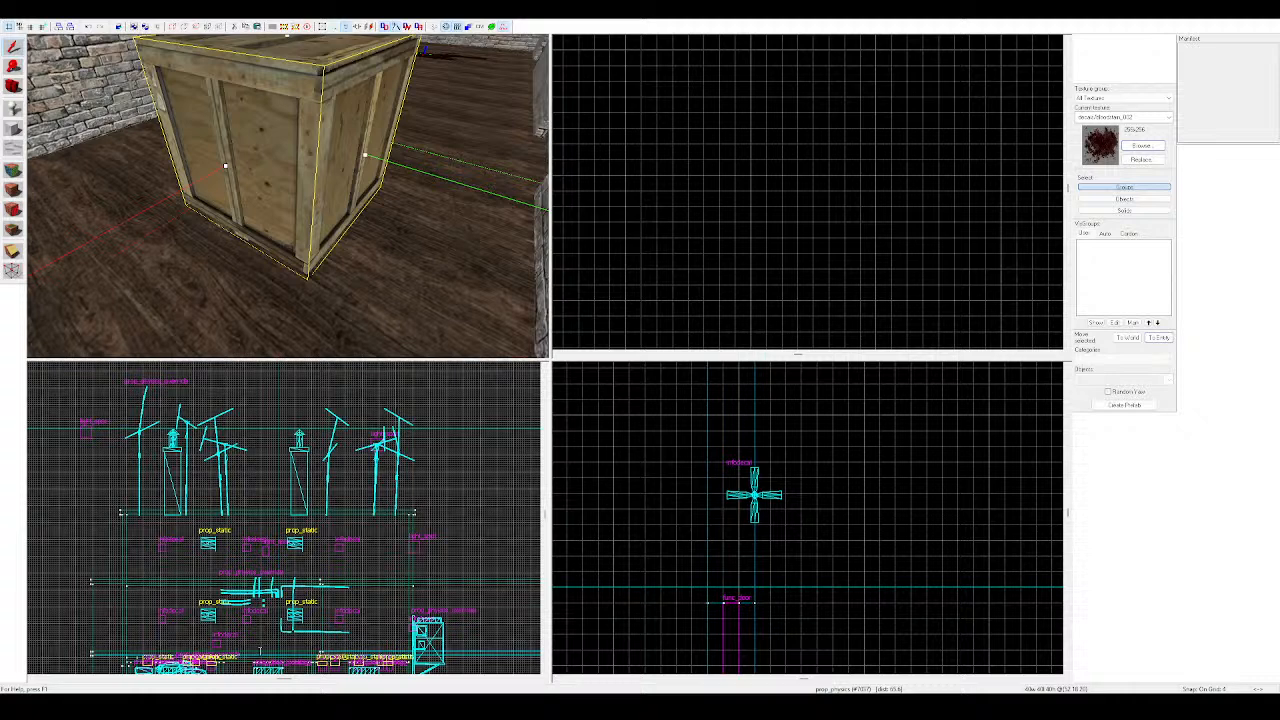
pyautogui.click(793, 335)
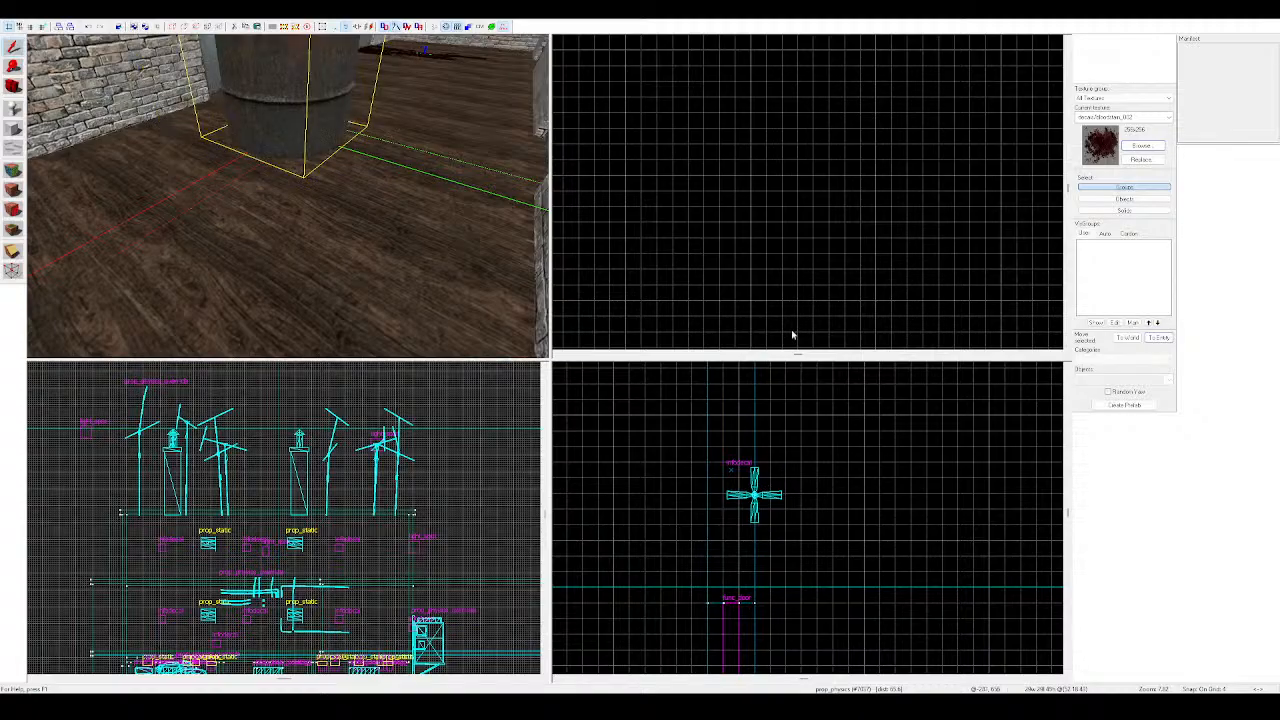
# Move the rusty barrel across the hallway's wooden floor toward the brick wall
pyautogui.press('z')
pyautogui.press('z')
pyautogui.moveTo(290, 200); pyautogui.dragTo(283, 256)
pyautogui.press('z')
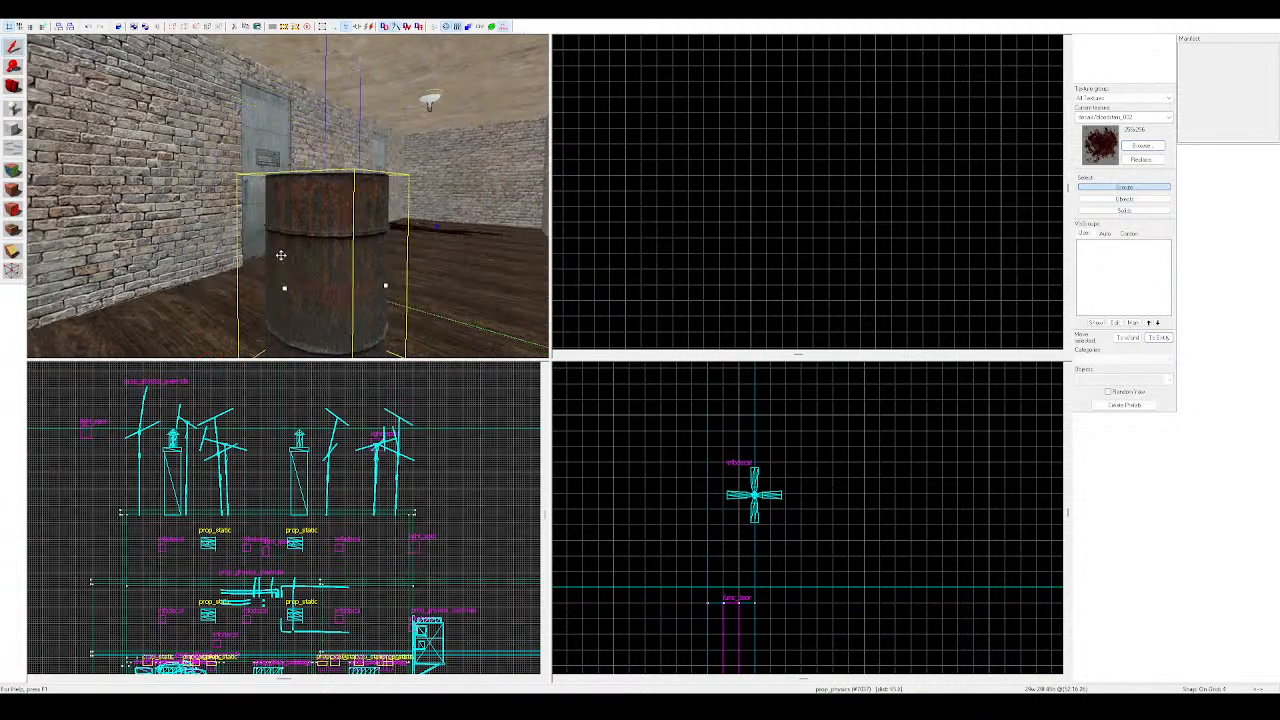
pyautogui.press('z')
pyautogui.moveTo(290, 200); pyautogui.dragTo(223, 224)
pyautogui.press('z')
# Paste a copy of the barrel on the street sidewalk, against the wall beside the yellow object at the gate
pyautogui.press('w')
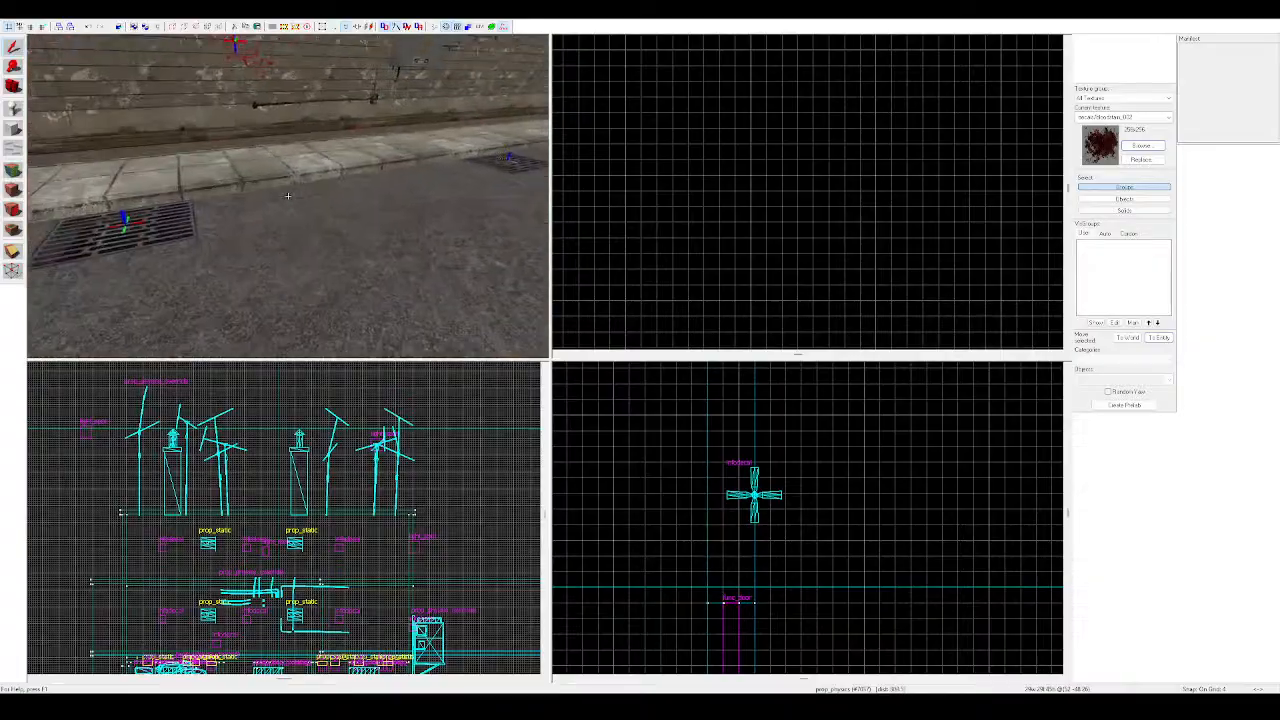
pyautogui.press('z')
pyautogui.hotkey('ctrl', 'v')
pyautogui.press('z')
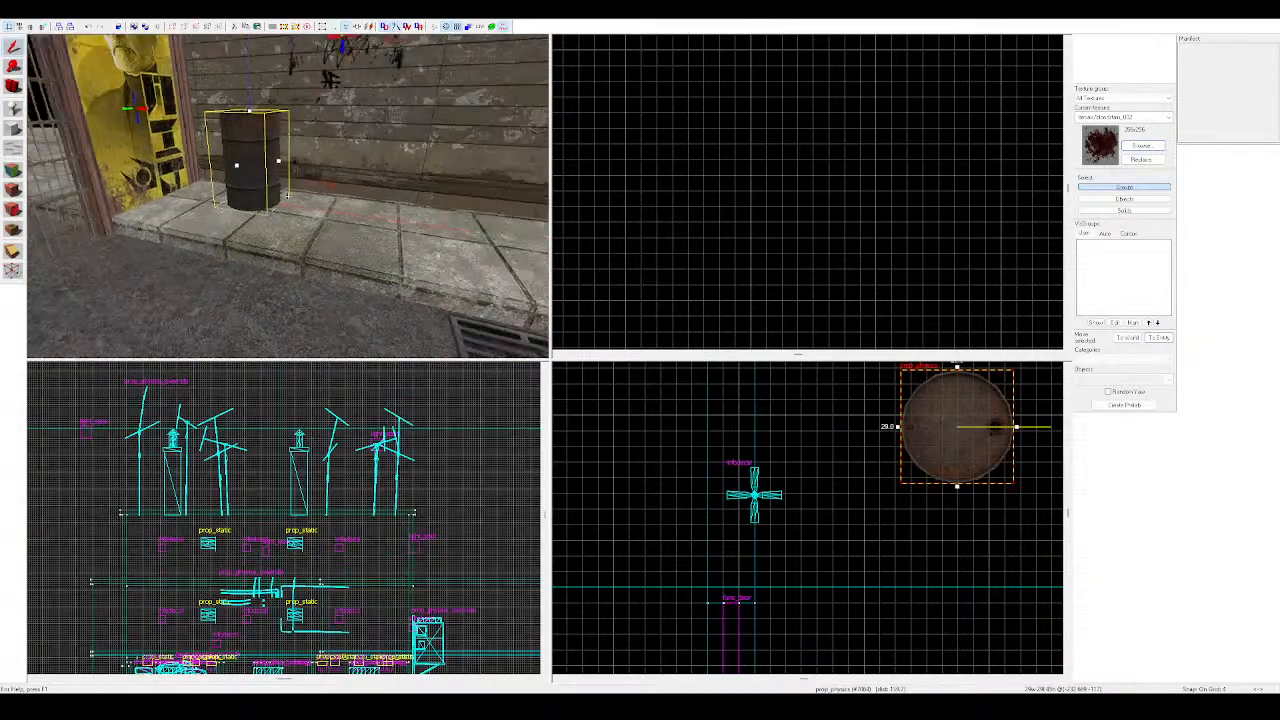
pyautogui.press('w')
pyautogui.press('z')
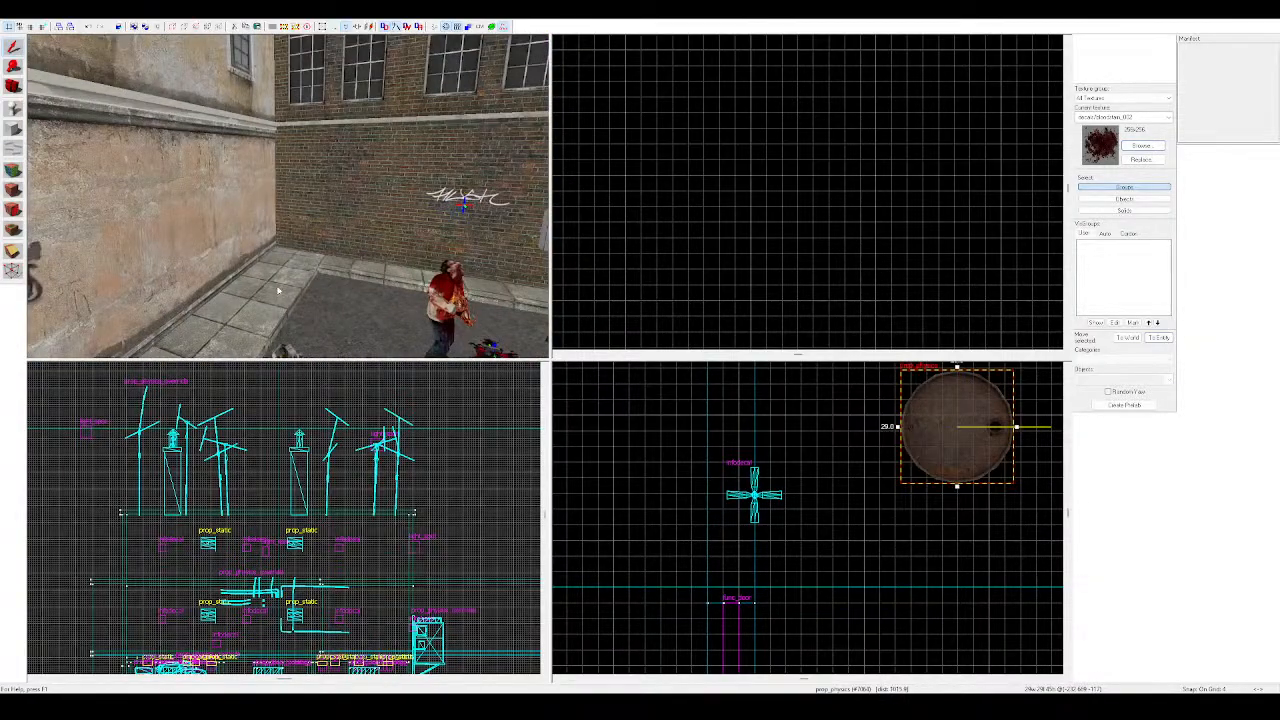
# Paste a copy of the rusty barrel on the sidewalk beside the plaster wall in the zombies' yard
pyautogui.hotkey('ctrl', 'v')
pyautogui.press('z')
pyautogui.press('s')
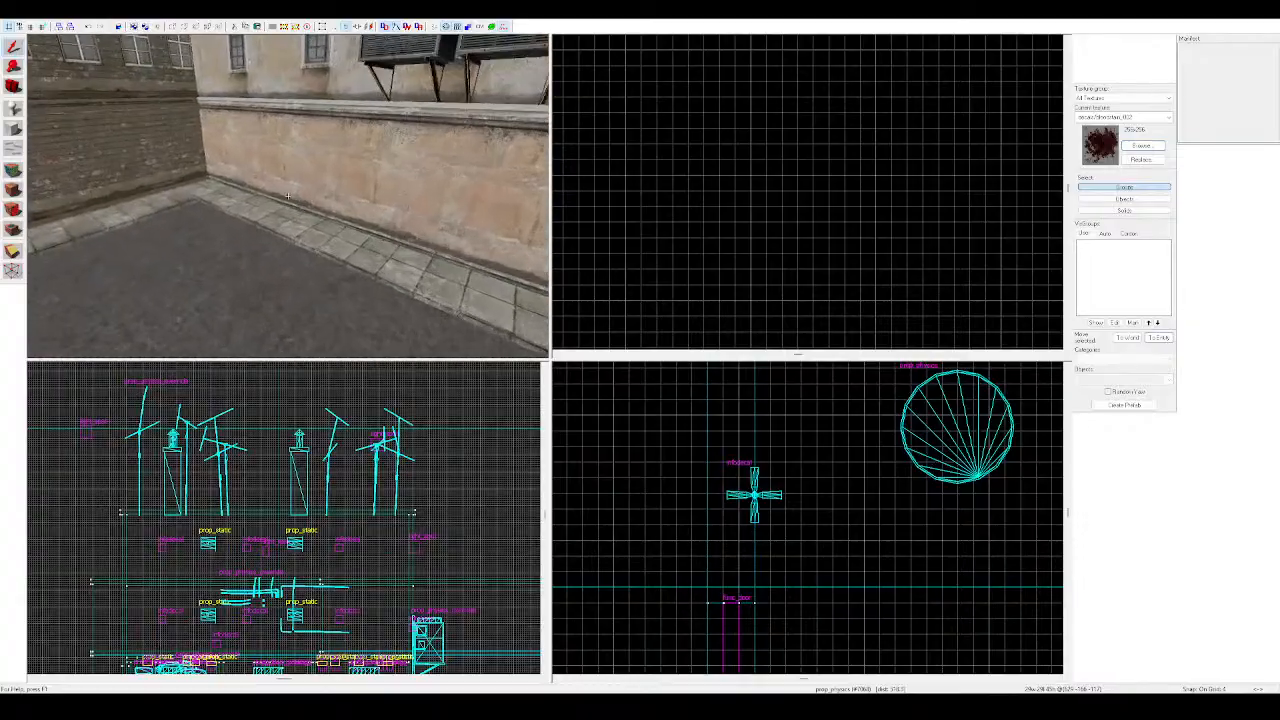
# Paste two barrel copies in the street corner where the wooden-toned brick and plaster walls meet, raising the second one onto the sidewalk
pyautogui.press('z')
pyautogui.hotkey('ctrl', 'v')
pyautogui.hotkey('ctrl', 'v')
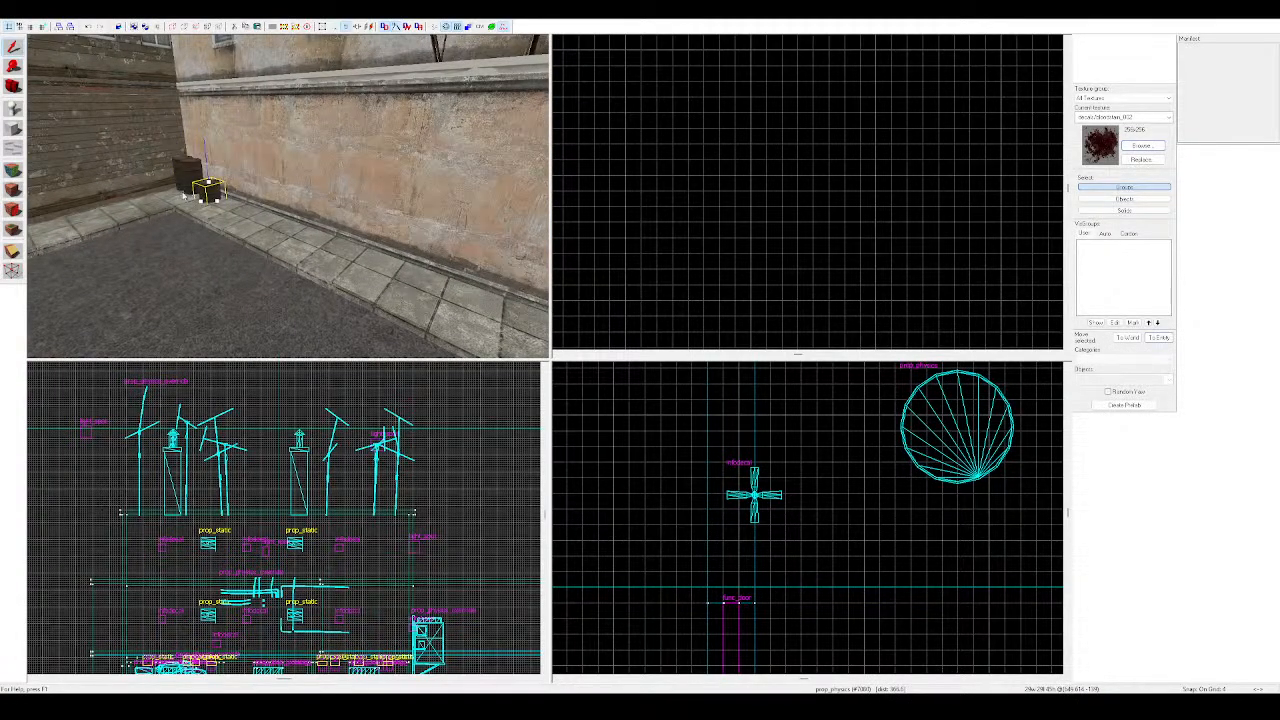
pyautogui.moveTo(199, 187); pyautogui.dragTo(198, 170)
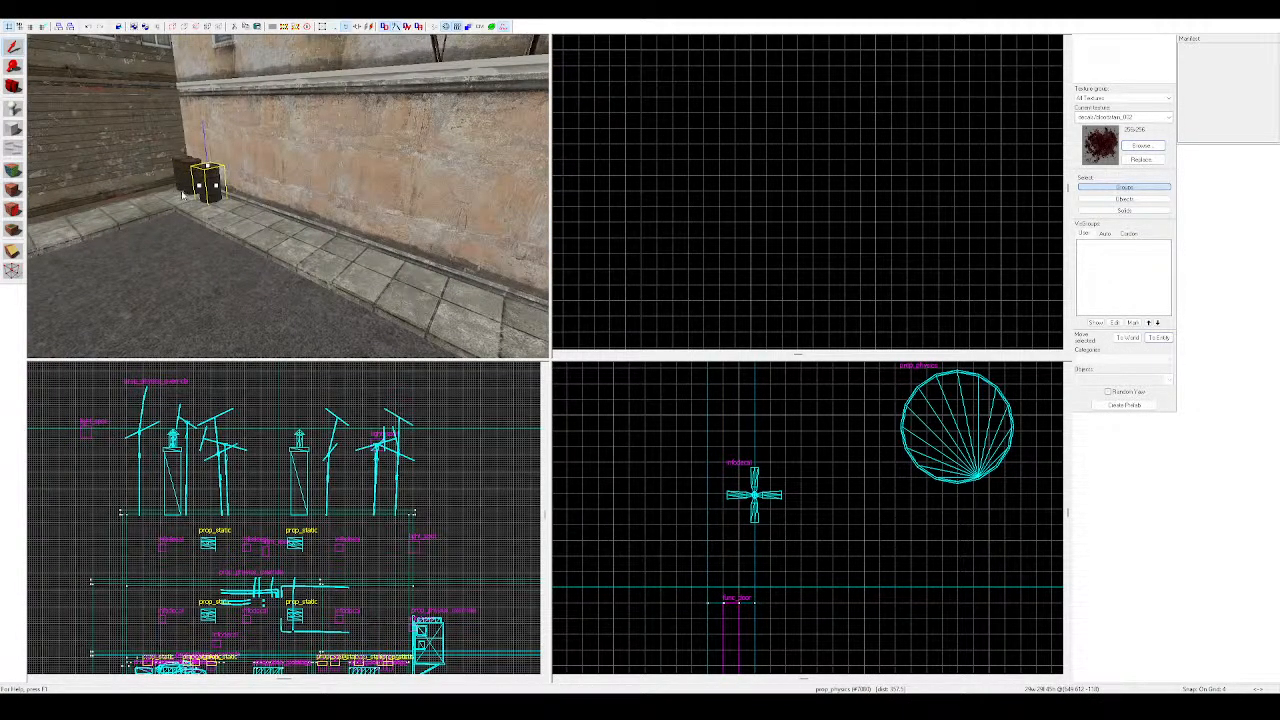
# Paste another barrel beside the one in the zombies' yard and change its model to the red flammable barrel
pyautogui.press('z')
pyautogui.press('w')
pyautogui.press('z')
pyautogui.hotkey('ctrl', 'v')
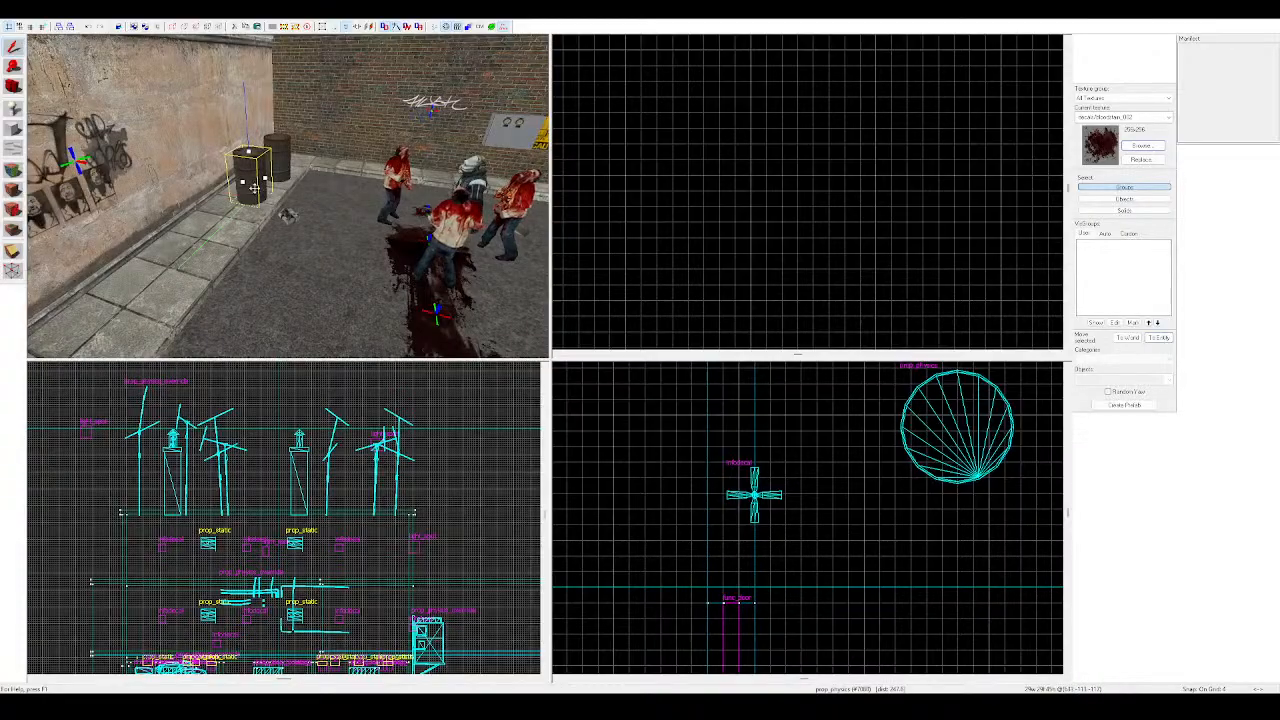
pyautogui.click(254, 188)
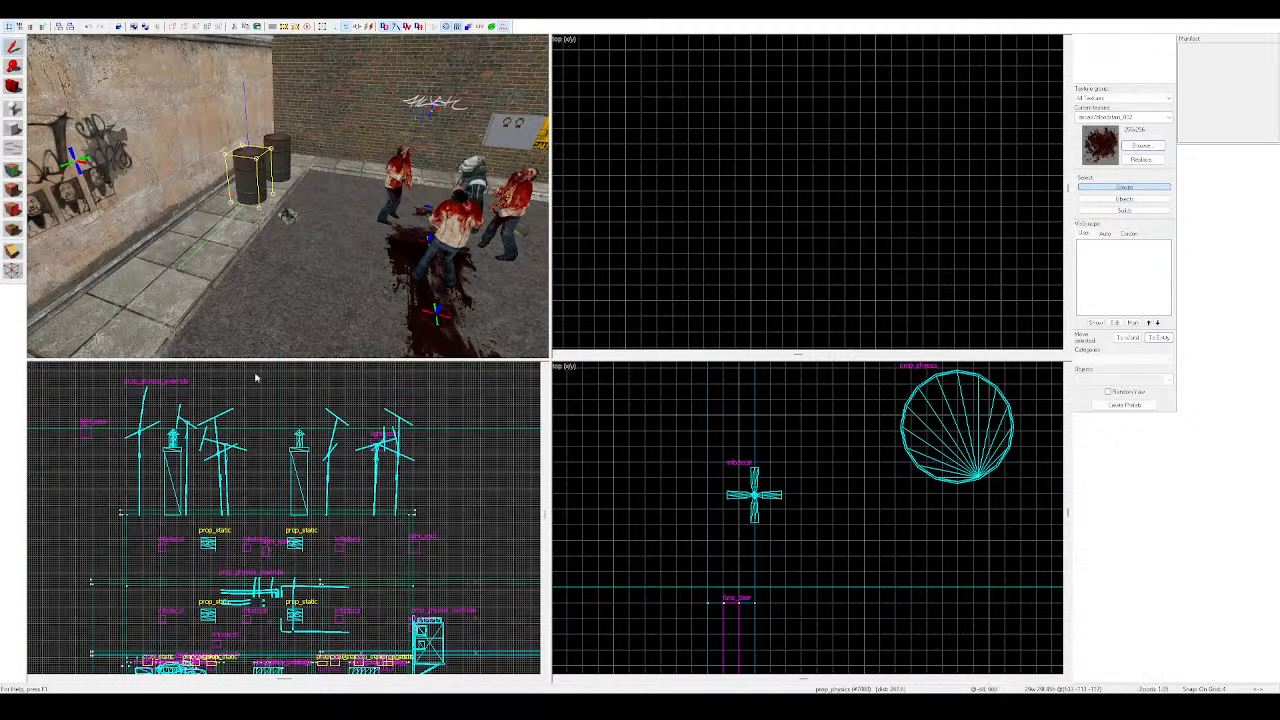
pyautogui.press('k')
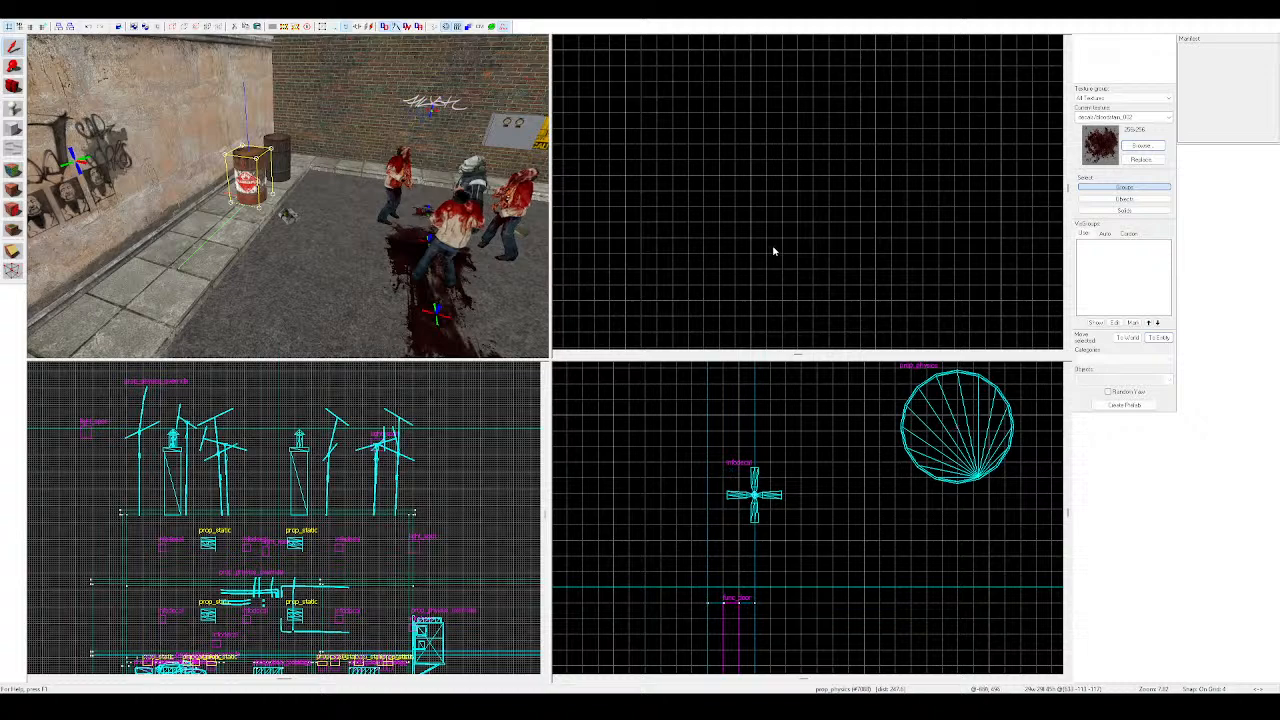
# Try a plain barrel copy between the two barrels in the zombies' yard and undo the paste
pyautogui.press('z')
pyautogui.press('w')
pyautogui.press('z')
pyautogui.hotkey('ctrl', 'v')
pyautogui.press('a')
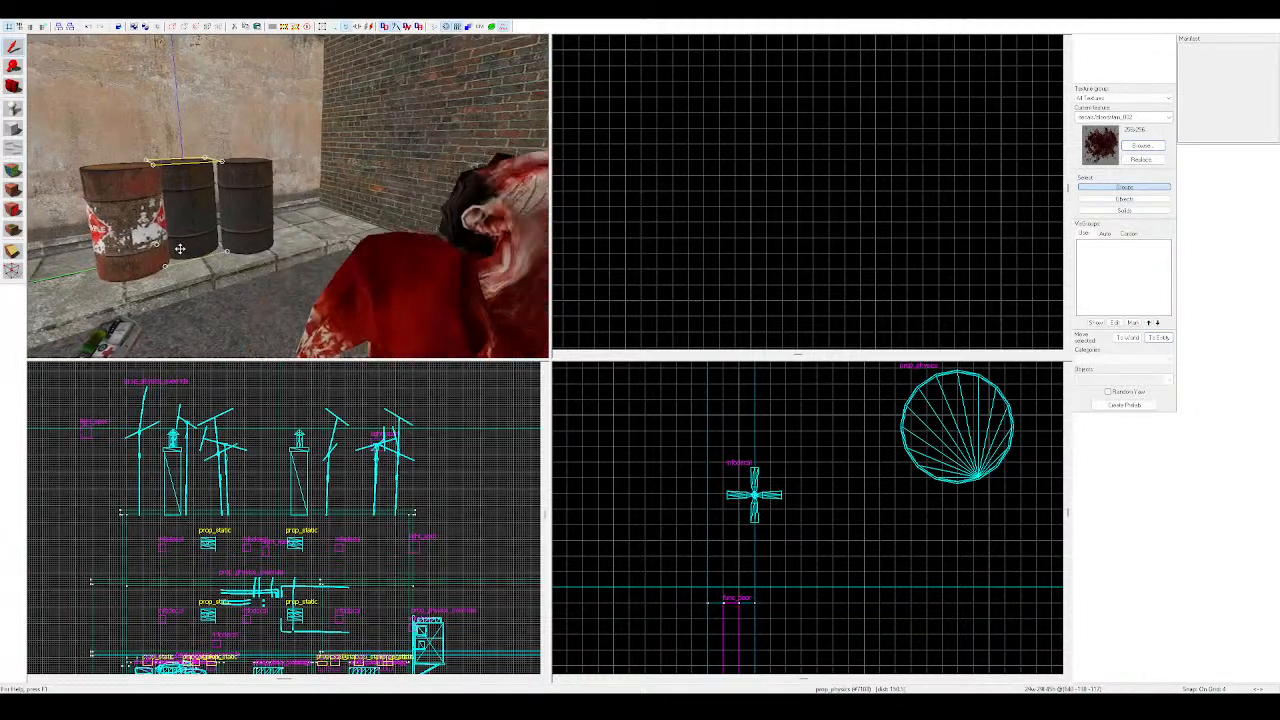
pyautogui.hotkey('ctrl', 'z')
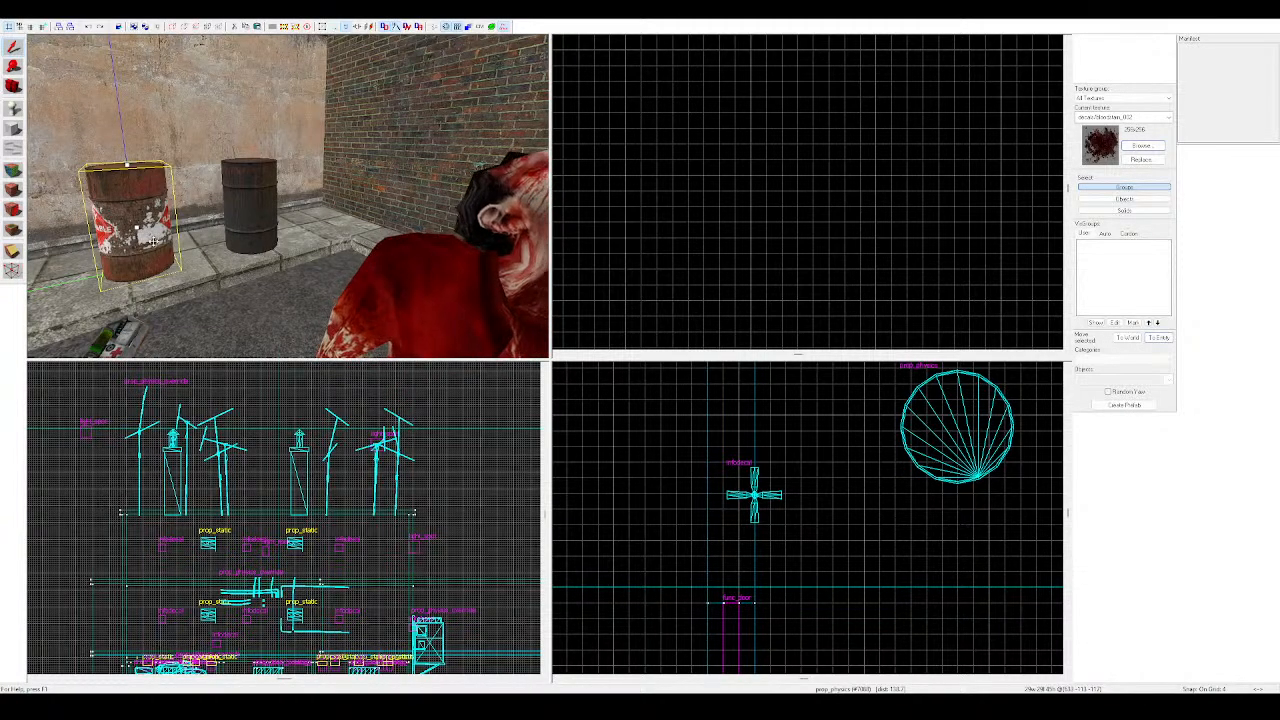
# Duplicate the flammable barrel and place the copy beside it on the sidewalk, away from the plain barrel
pyautogui.press('z')
pyautogui.press('z')
pyautogui.keyDown('shift'); pyautogui.moveTo(286, 190); pyautogui.dragTo(192, 204); pyautogui.keyUp('shift')
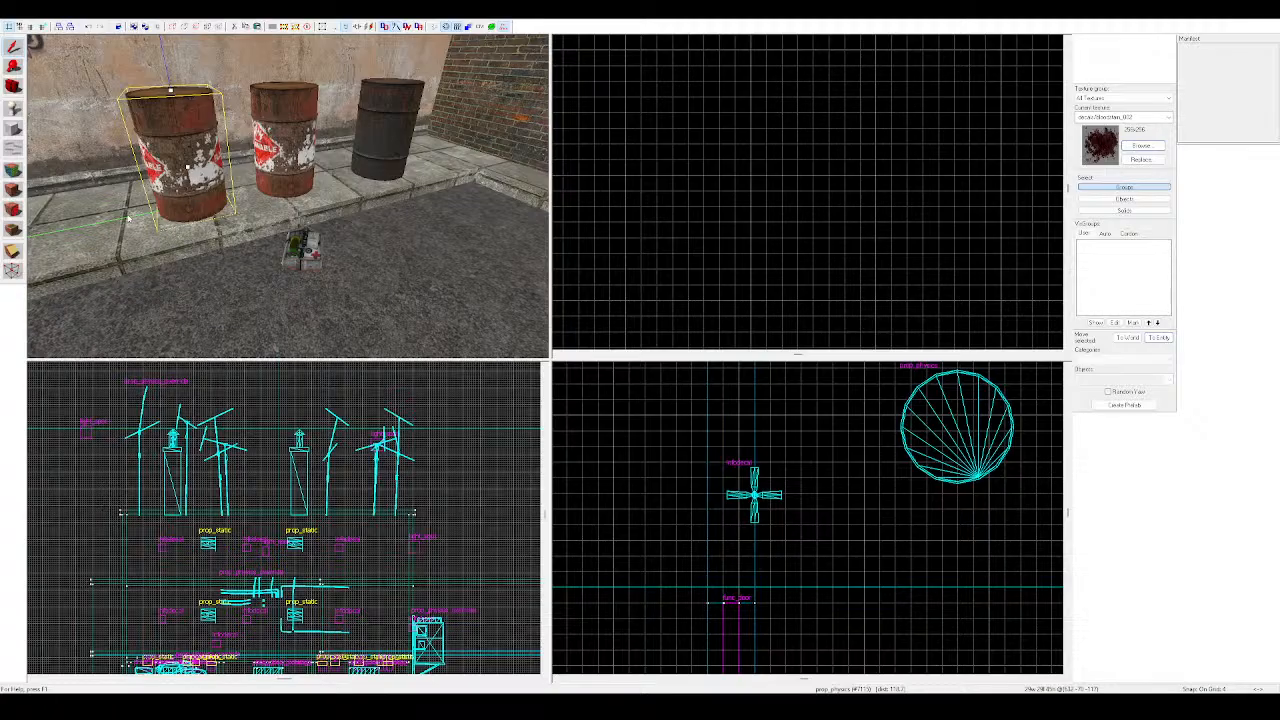
# Paste one more flammable barrel into the group and position it at the sidewalk's curb edge
pyautogui.hotkey('ctrl', 'v')
pyautogui.click(303, 172)
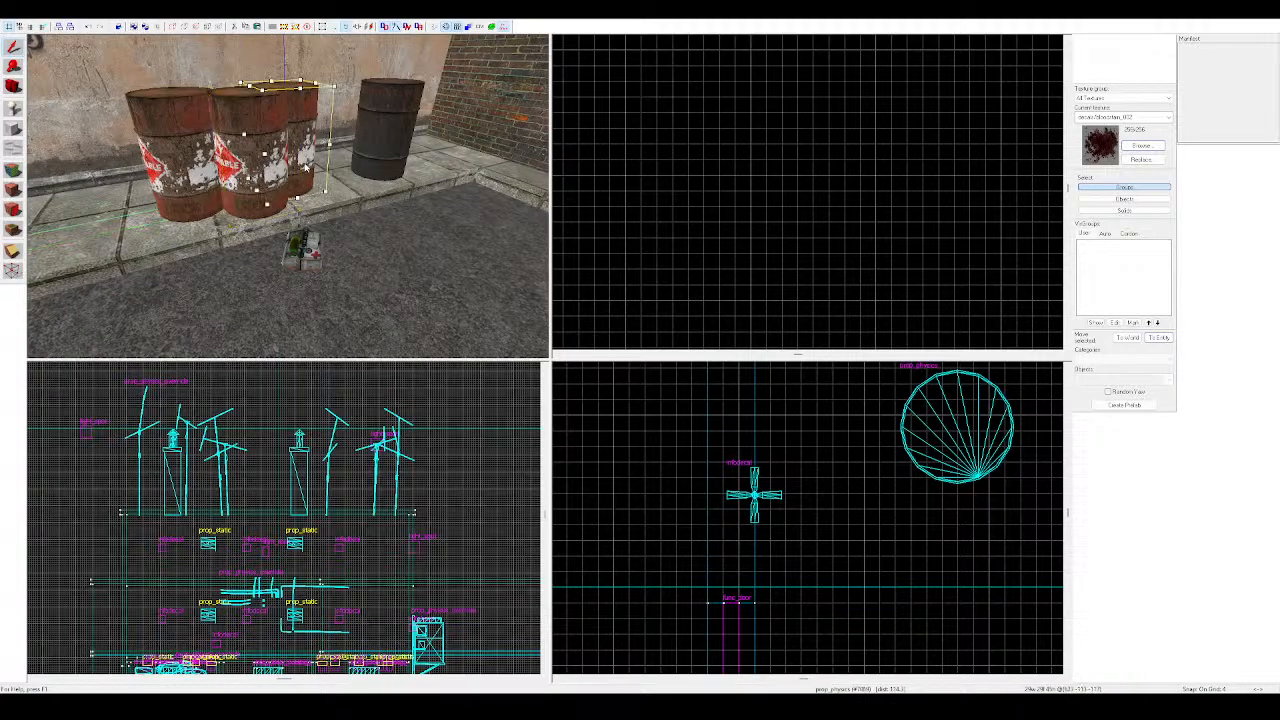
pyautogui.moveTo(303, 172); pyautogui.dragTo(307, 212)
pyautogui.press('z')
pyautogui.press('z')
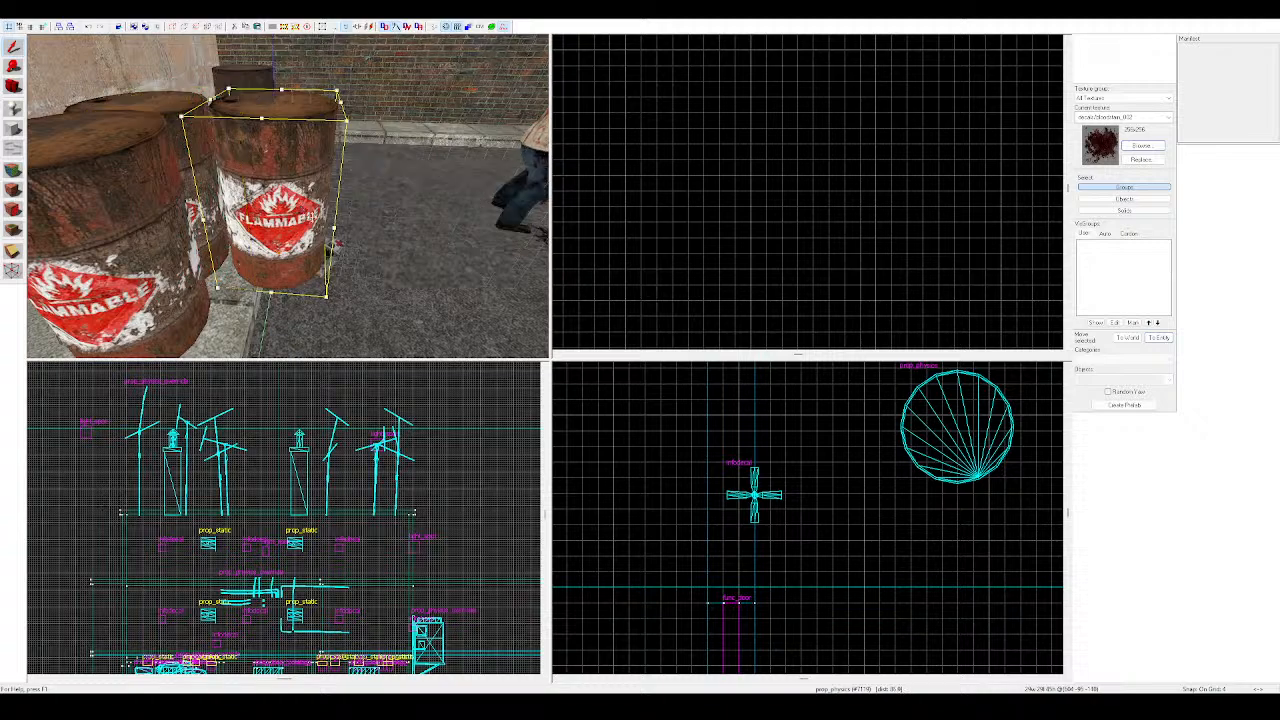
pyautogui.press('z')
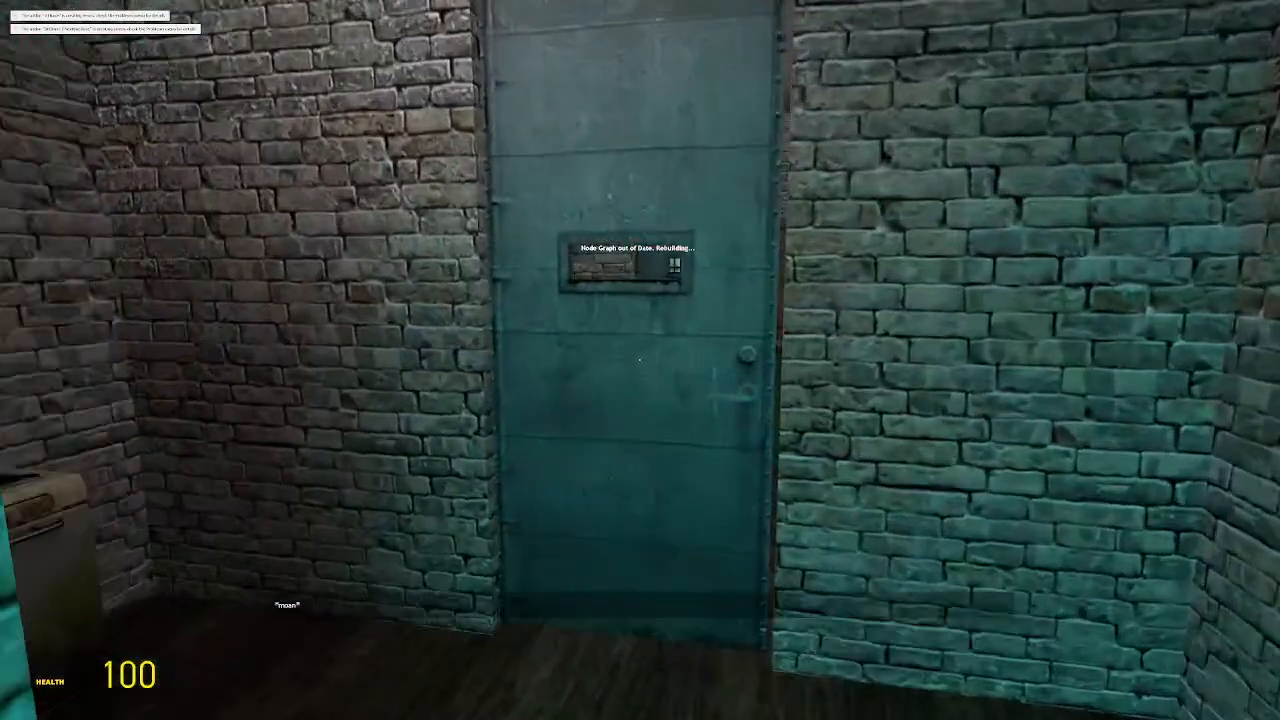
# Playtest the map by opening the cell door, entering the hallway and peeking through a door slot at the G-Man
pyautogui.press('w')
pyautogui.press('e')
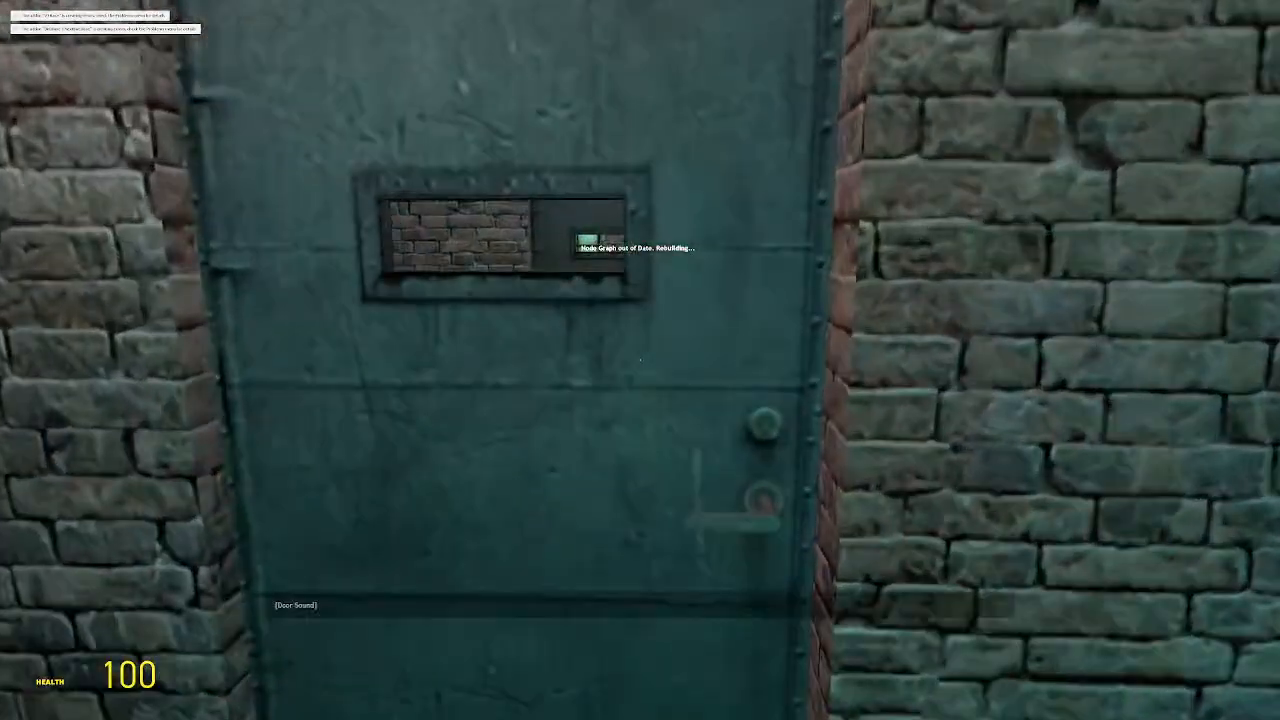
pyautogui.press('w')
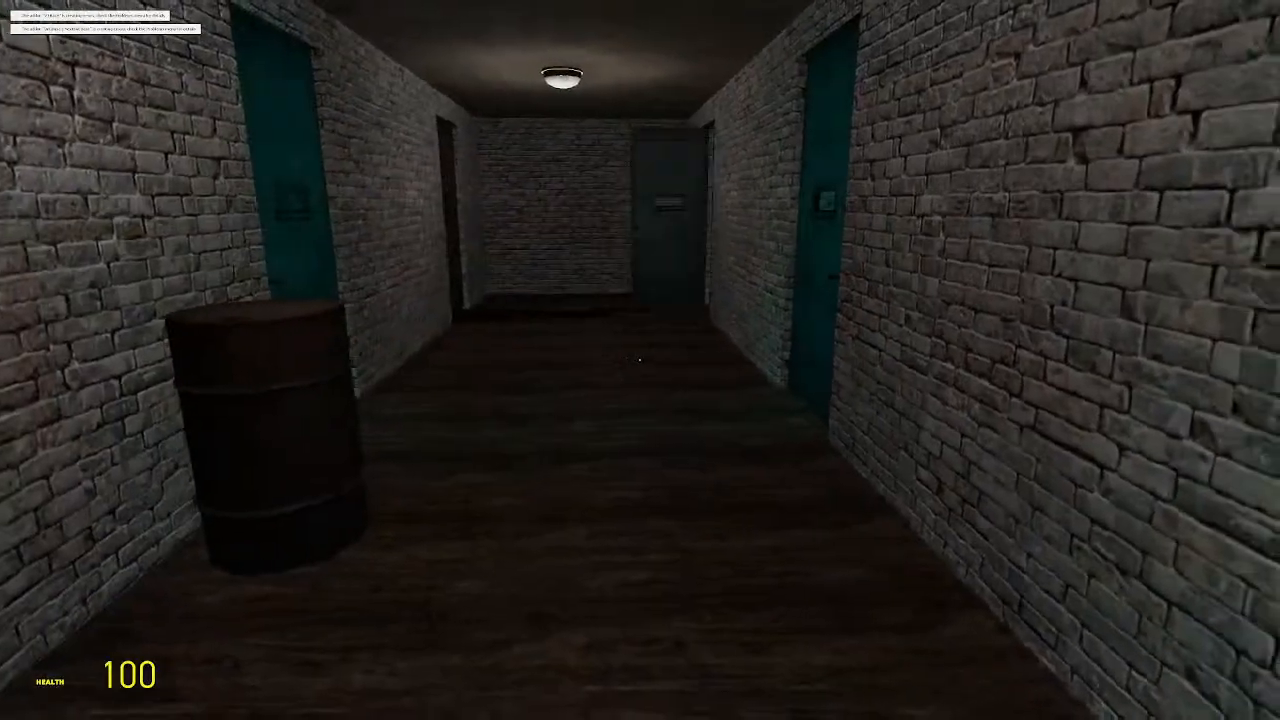
pyautogui.press('d')
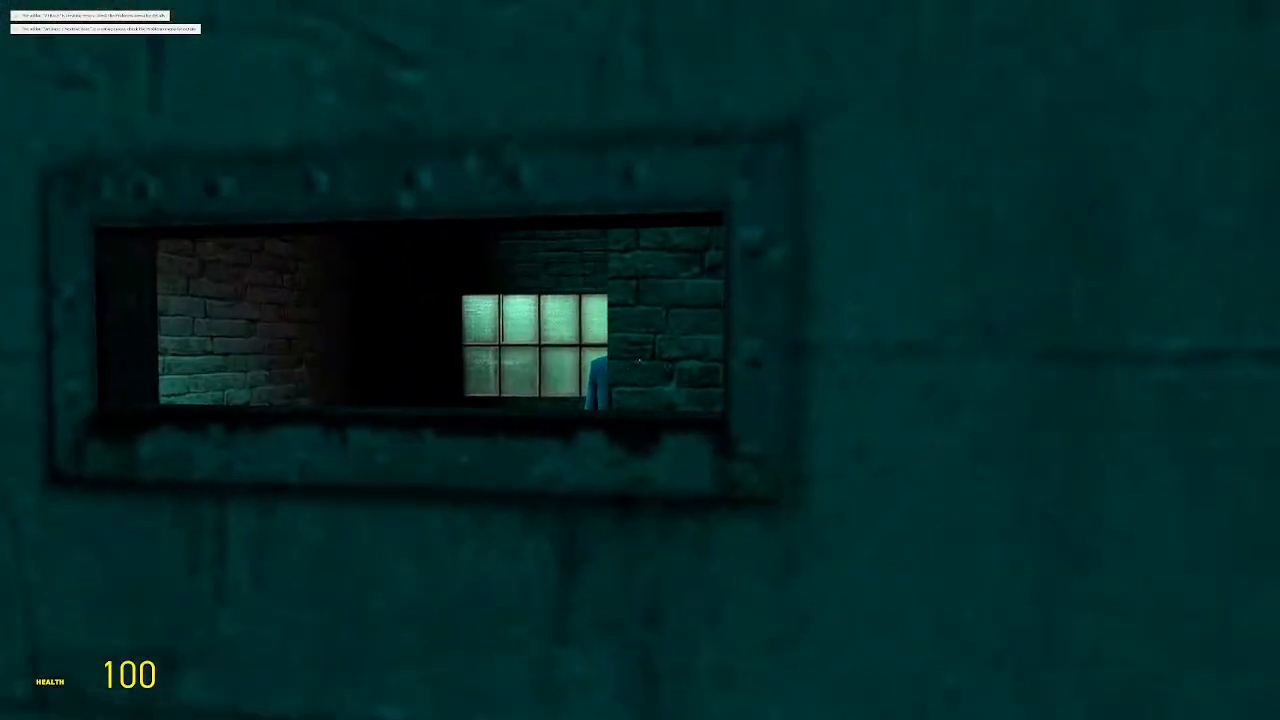
pyautogui.press('a')
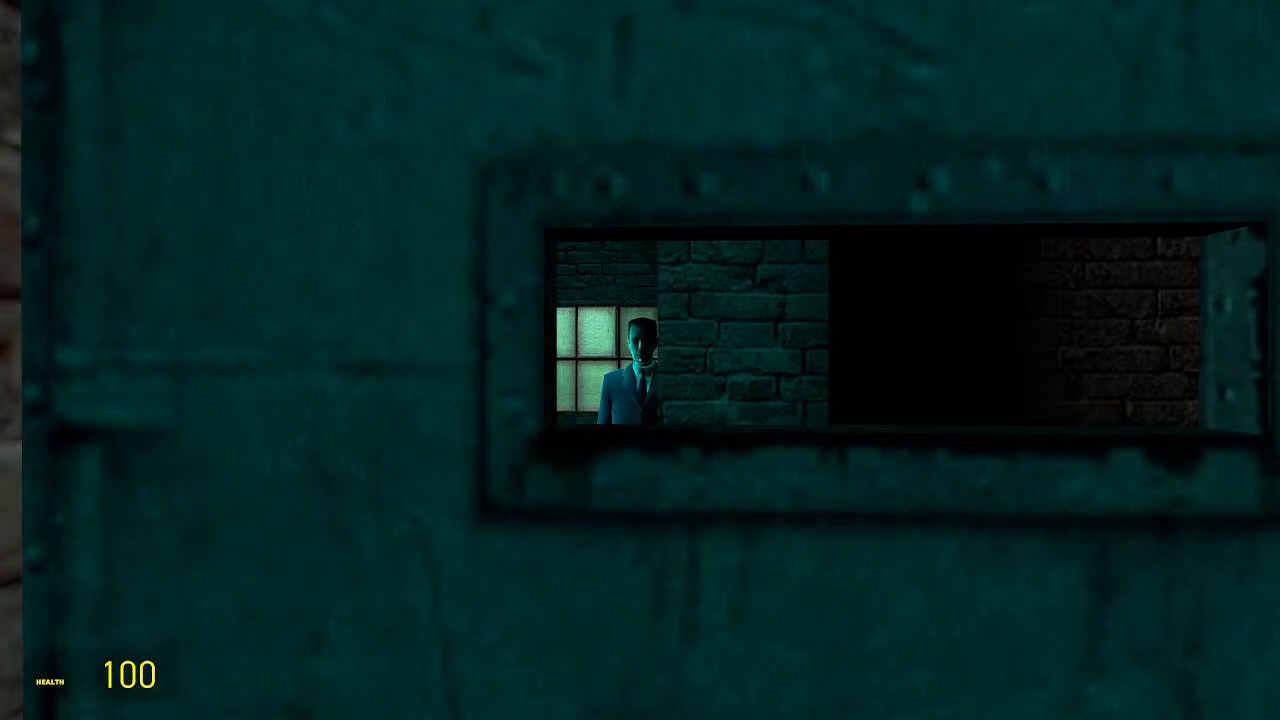
pyautogui.press('s')
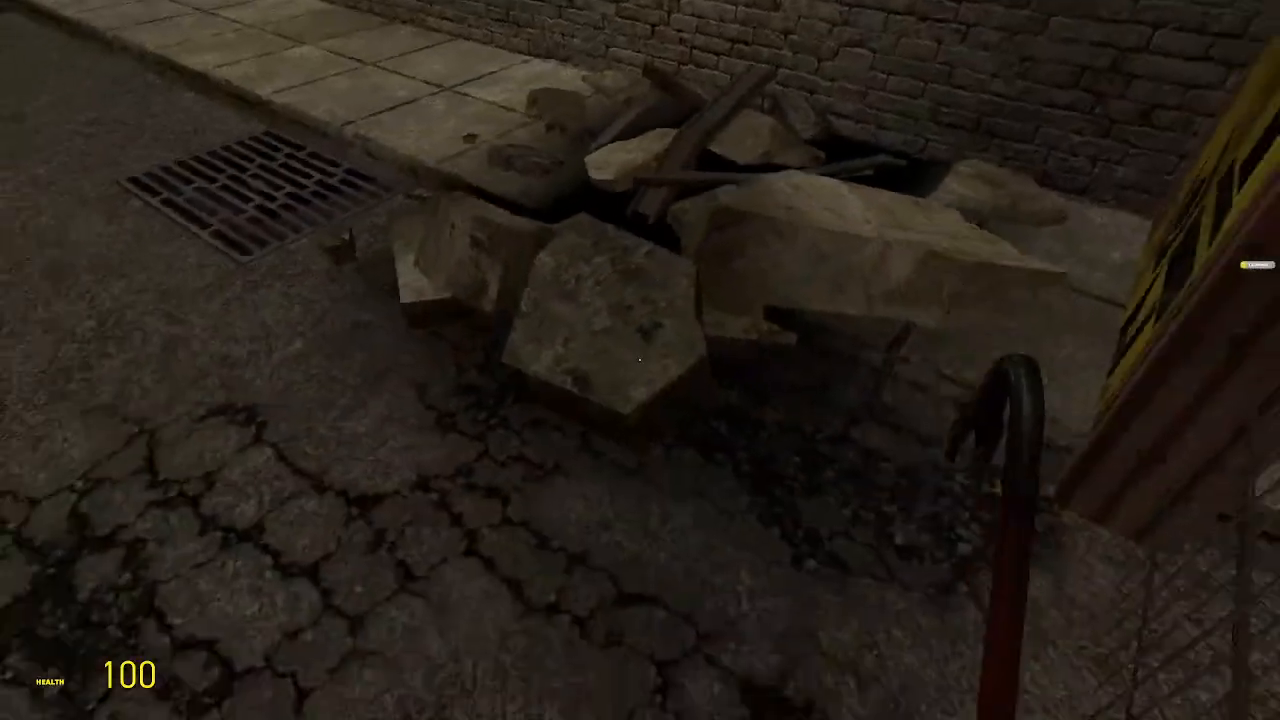
# Playtest the street by trying the flashlight, interacting with the stacked crates and walking to the plank ramp at the fence
pyautogui.press('f')
pyautogui.press('f')
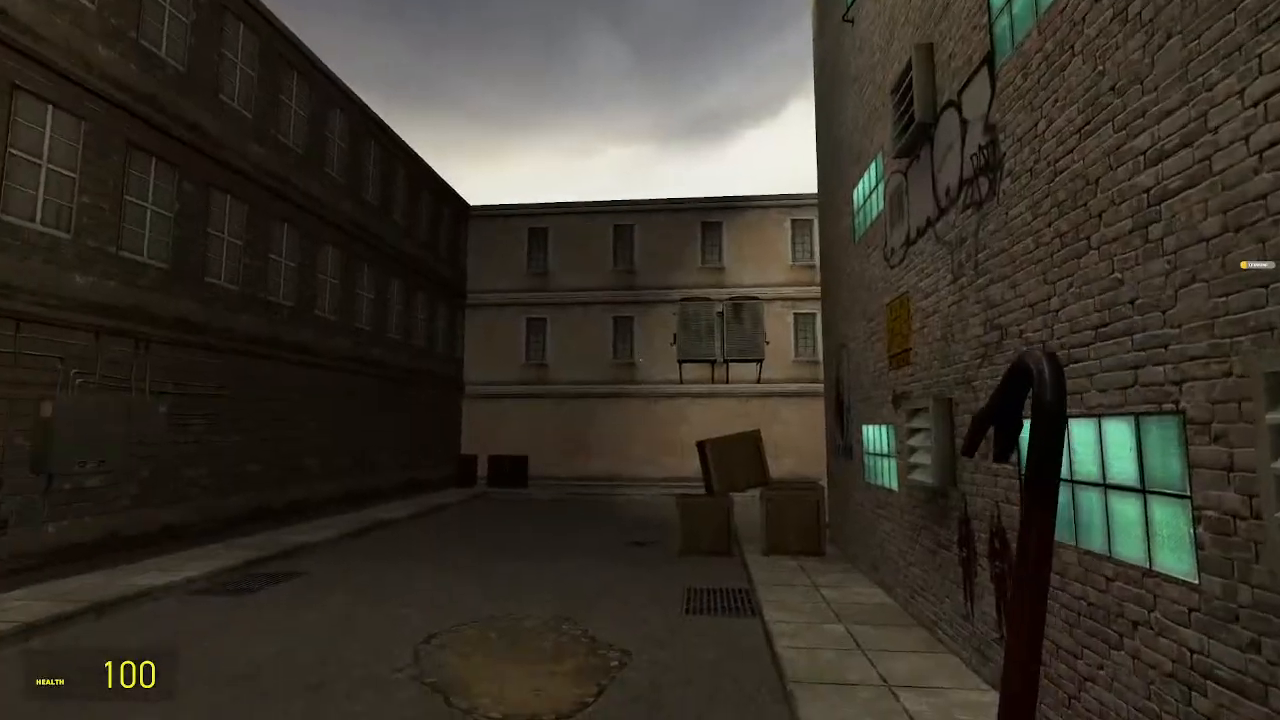
pyautogui.press('w')
pyautogui.press('w')
pyautogui.press('e')
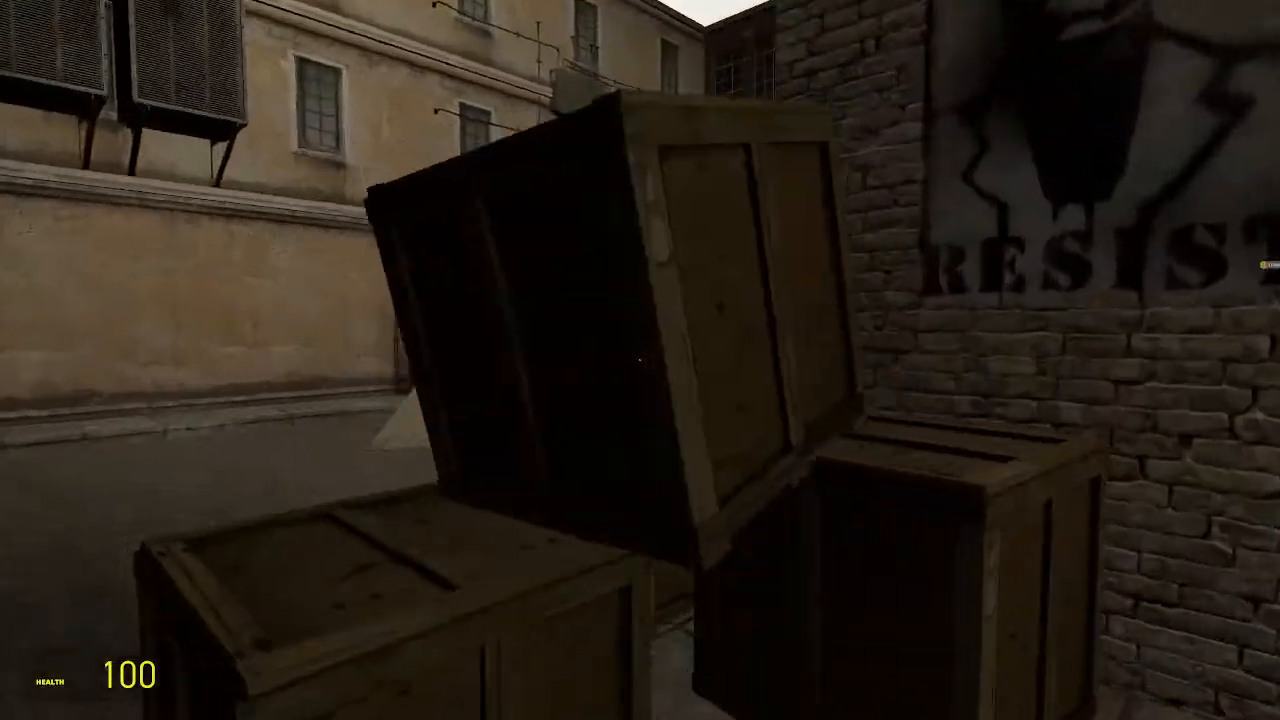
pyautogui.press('e')
pyautogui.press('w')
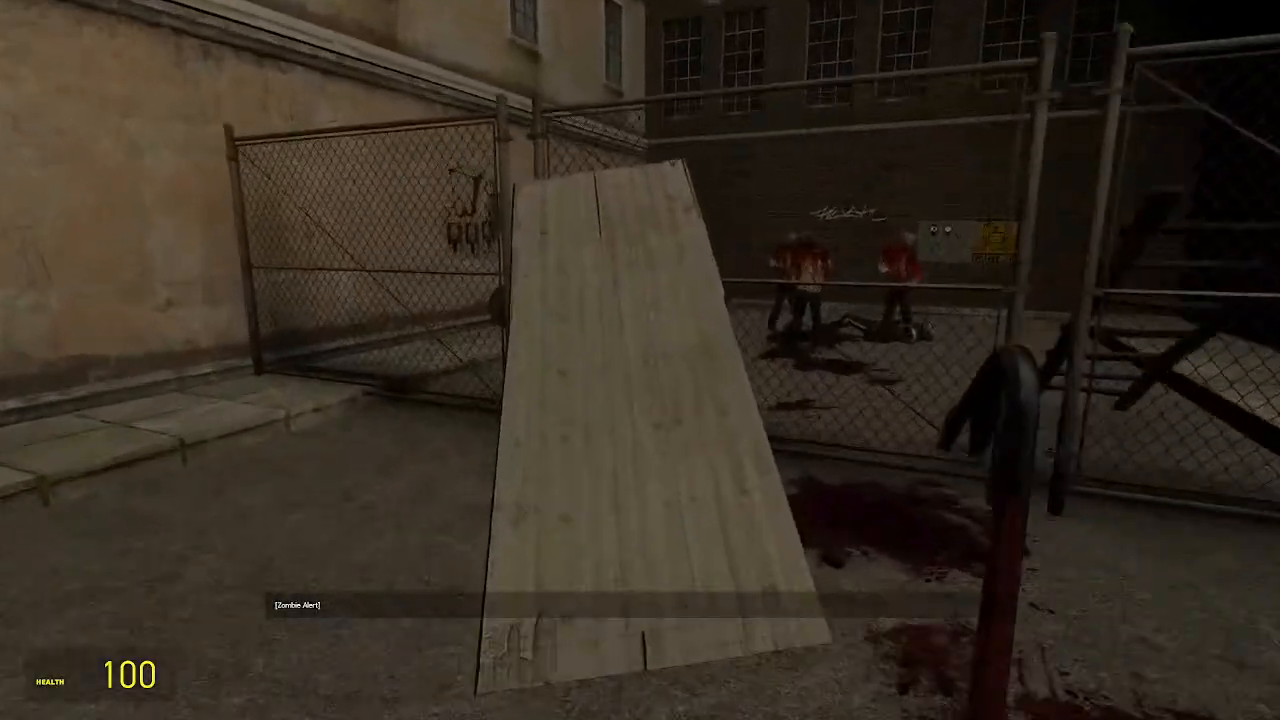
# Cross the ramp into the zombies' yard, inspect the barrels, collect the ammo and return toward the fence
pyautogui.press('w')
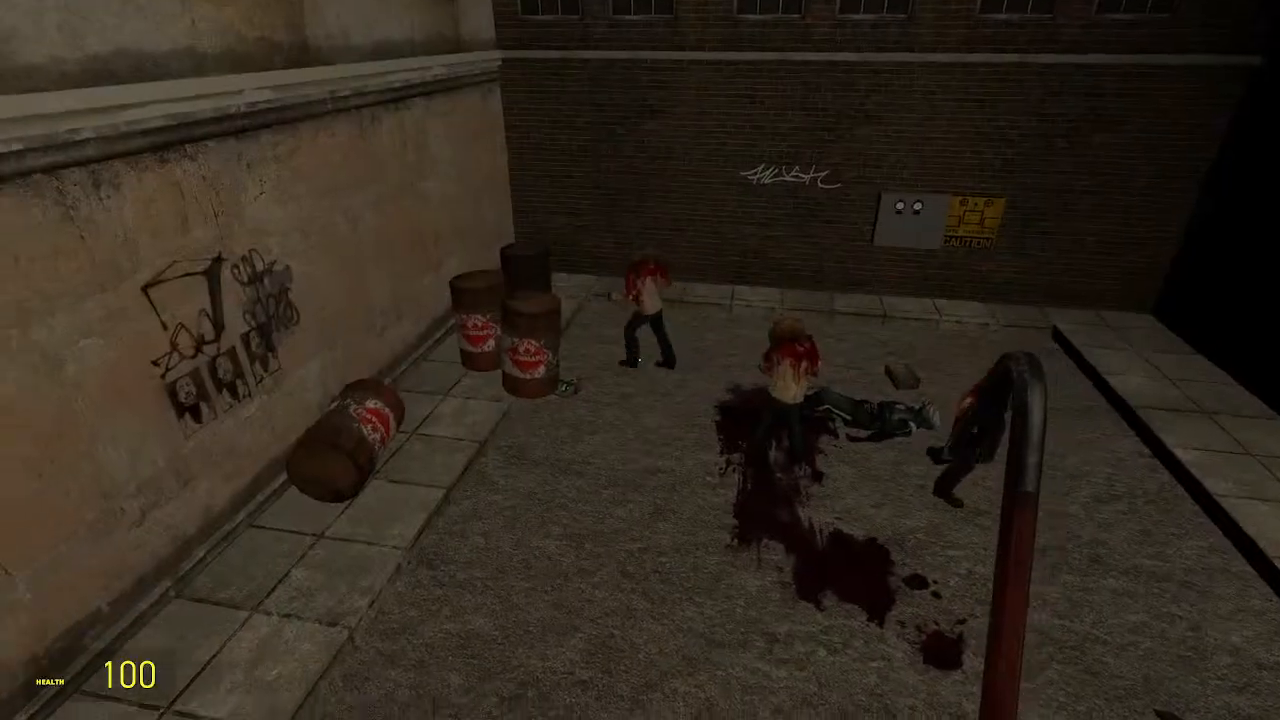
pyautogui.press('w')
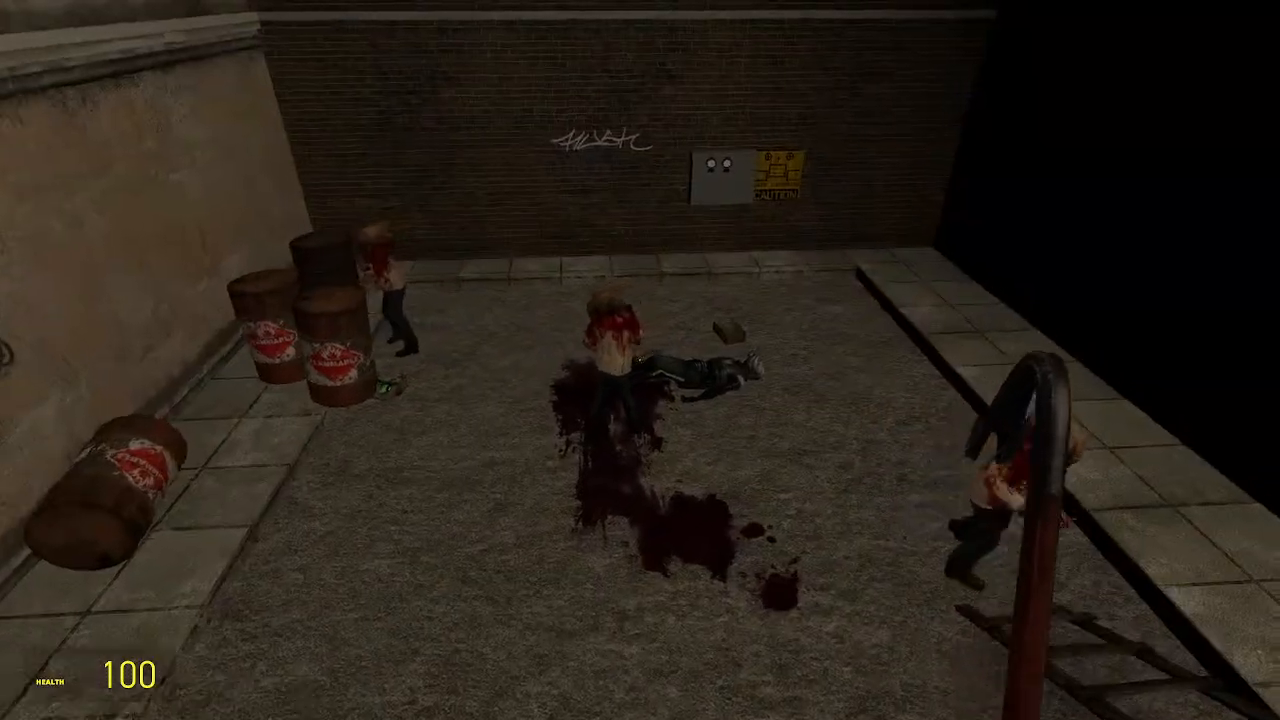
pyautogui.press('w')
pyautogui.press('2')
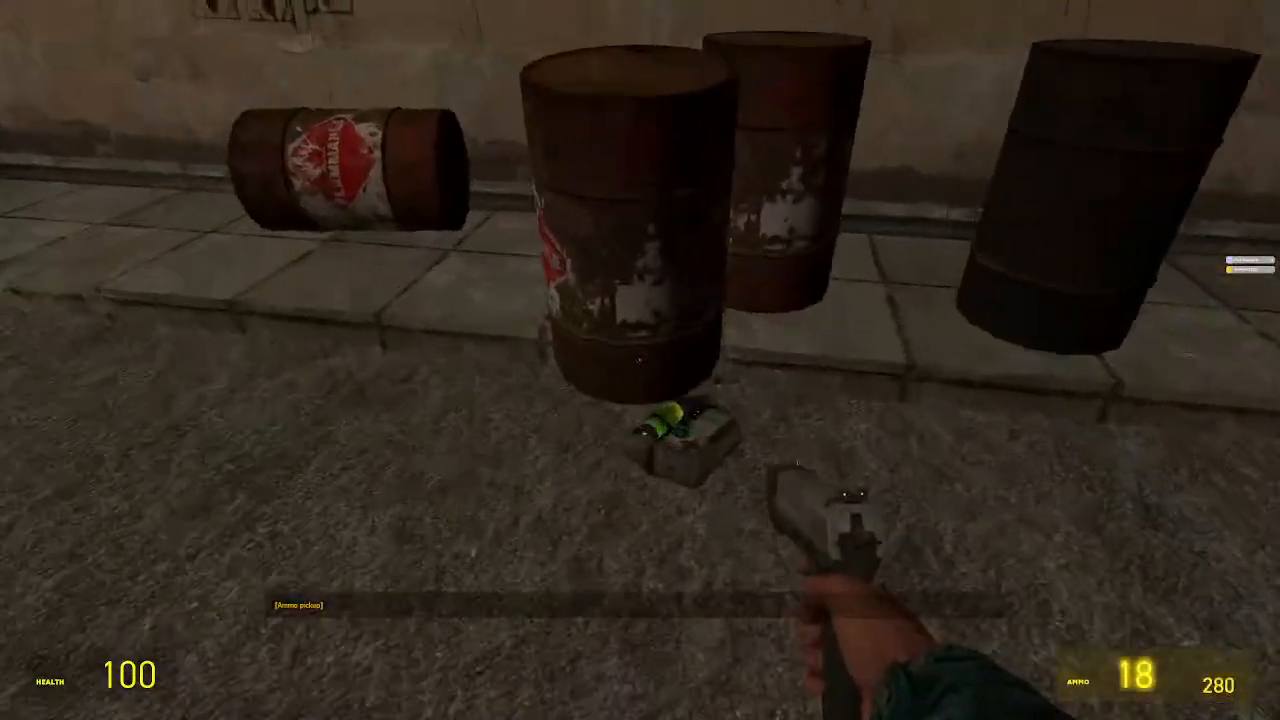
pyautogui.press('w')
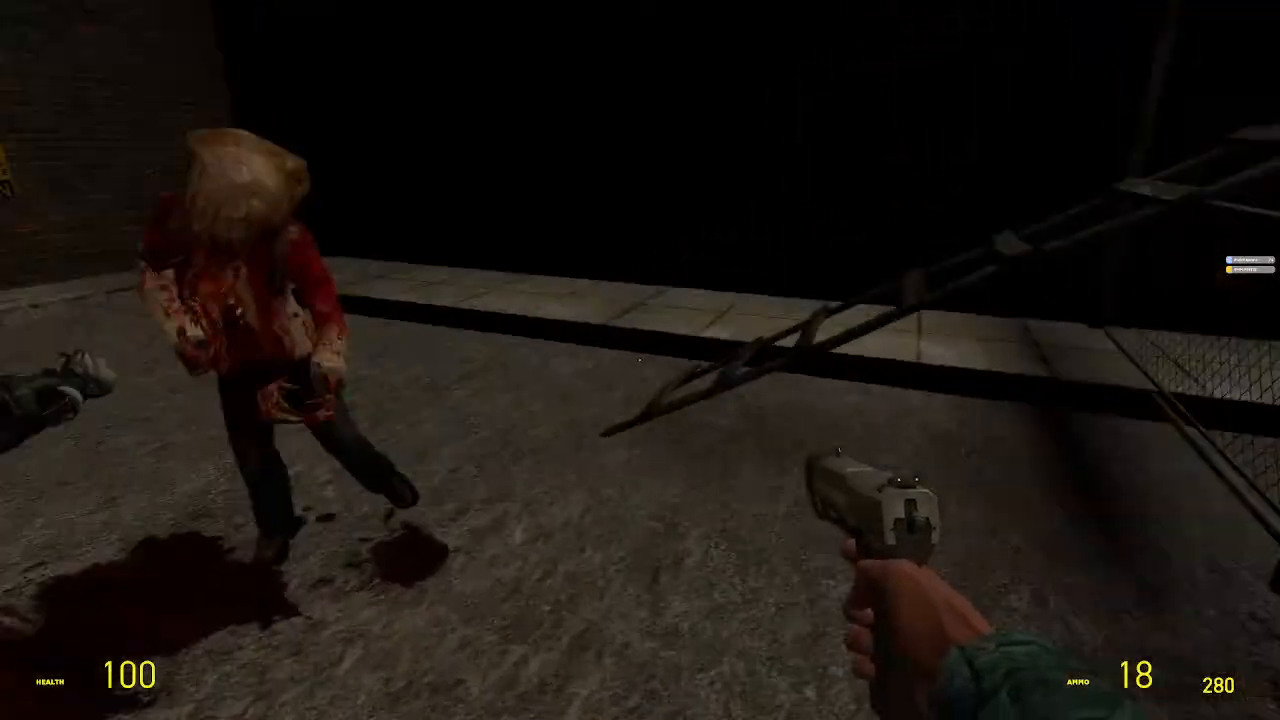
pyautogui.press('w')
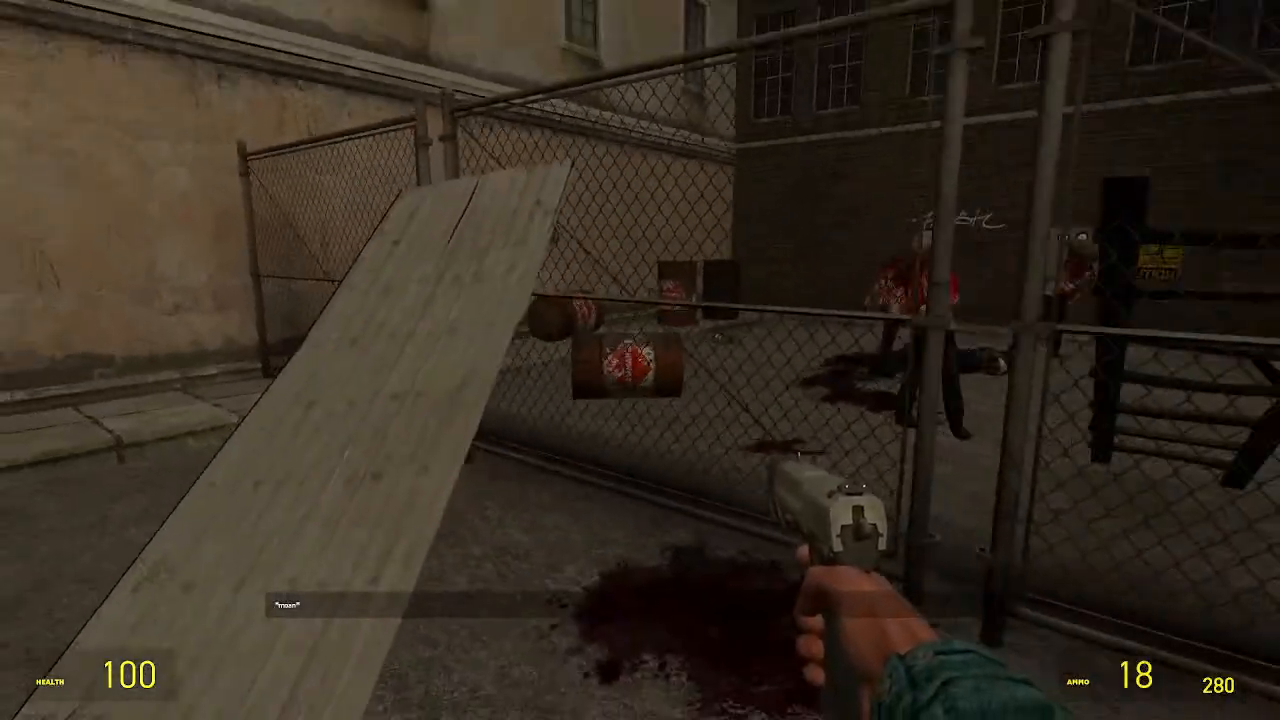
# Shoot a flammable barrel through the chain-link fence with the pistol and back away from it
pyautogui.press('s')
pyautogui.click(640, 360)
pyautogui.click(640, 360)
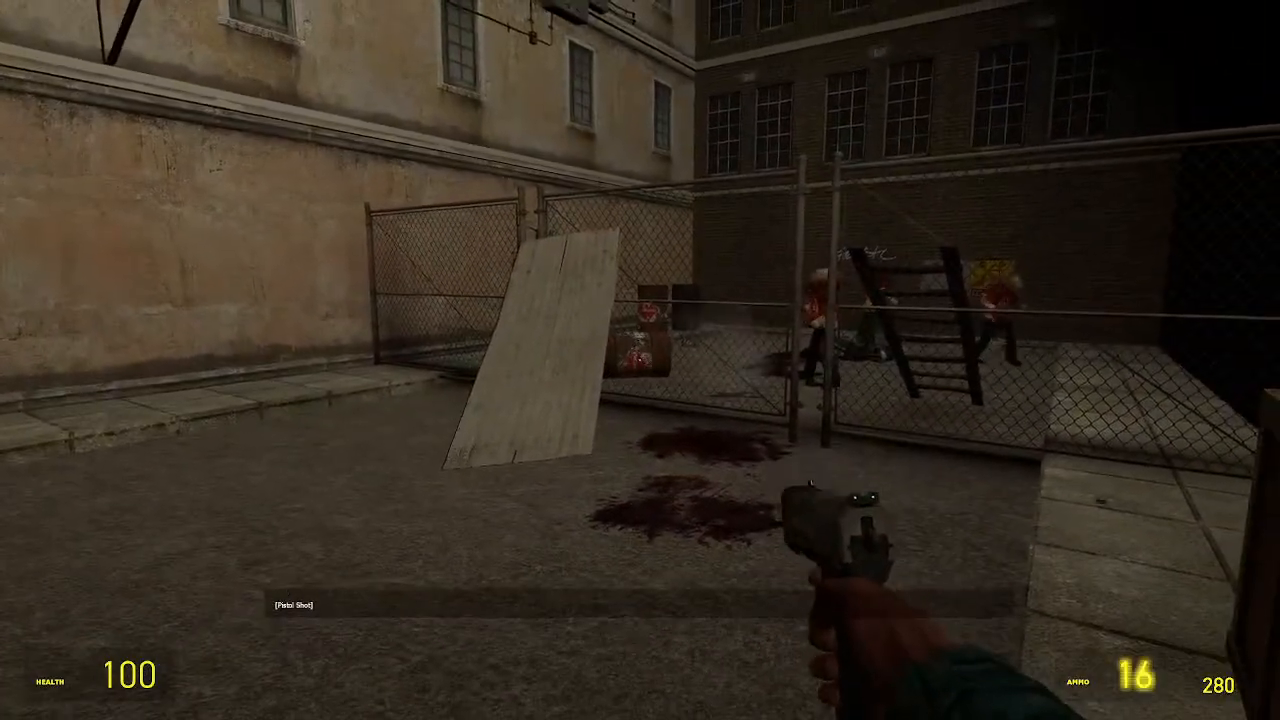
pyautogui.press('s')
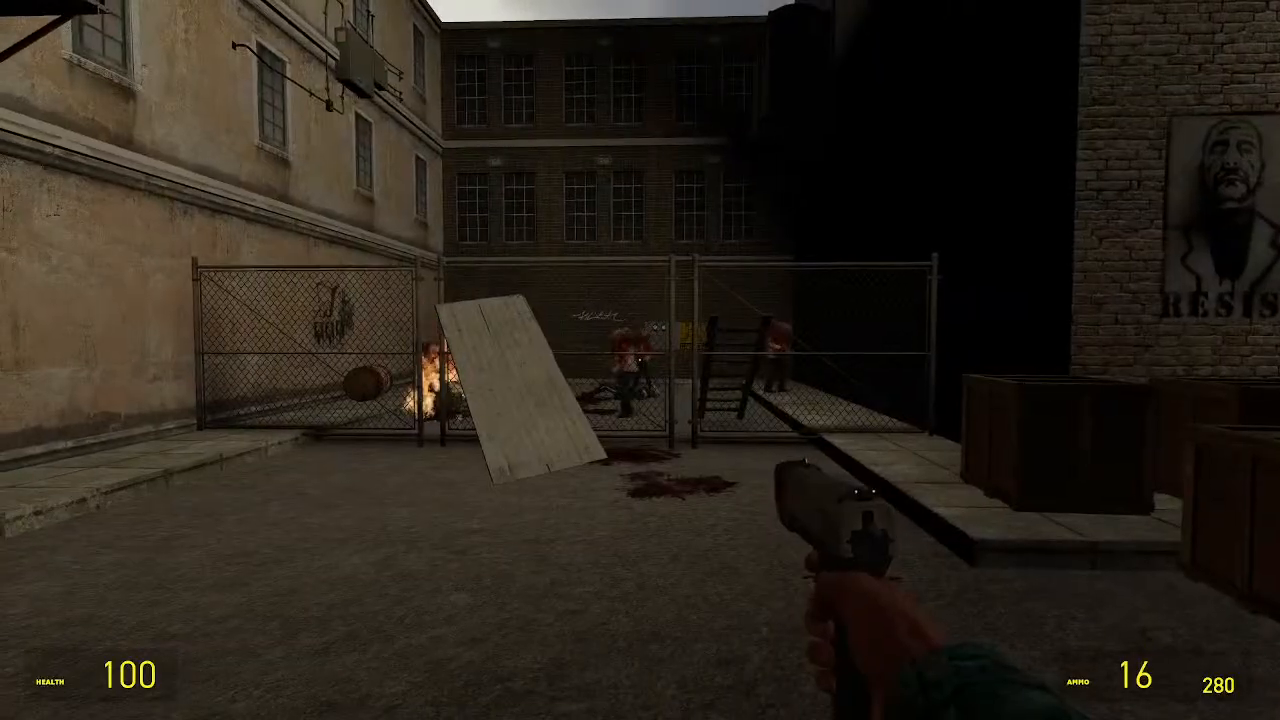
# Return over the ramp to inspect the burned yard, and pick up and throw a piece of burning barrel debris
pyautogui.press('w')
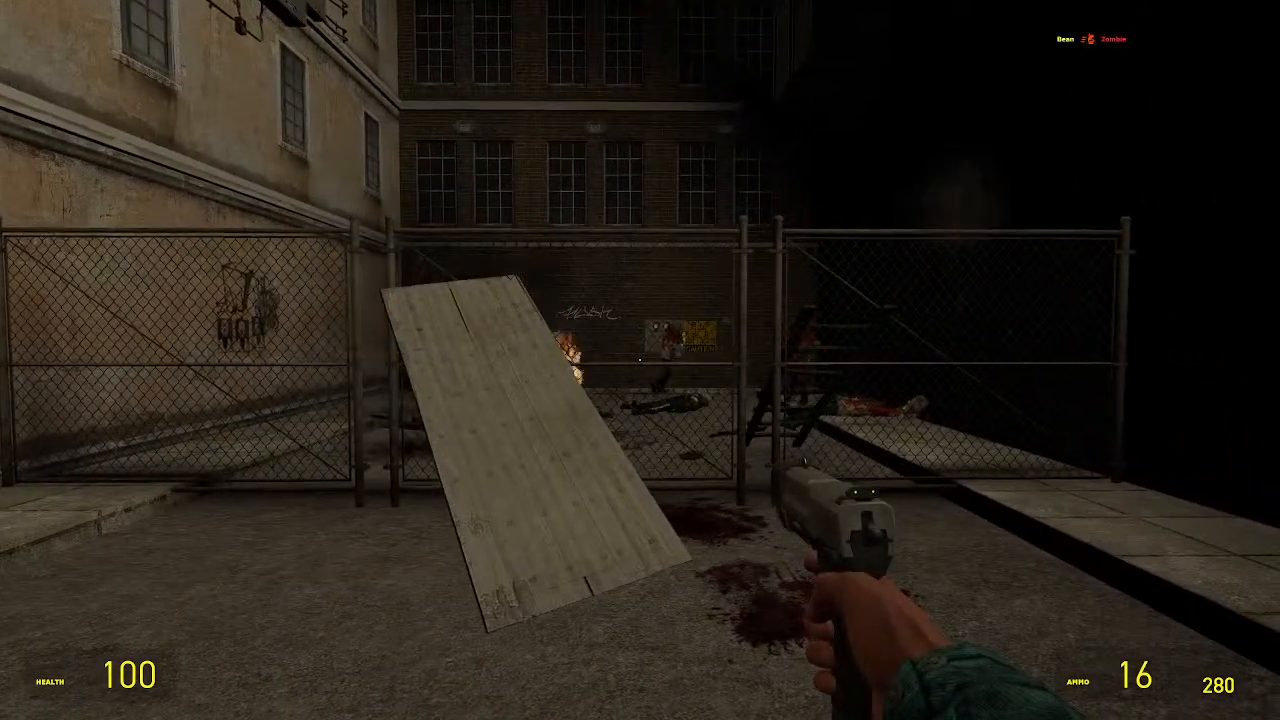
pyautogui.press('w')
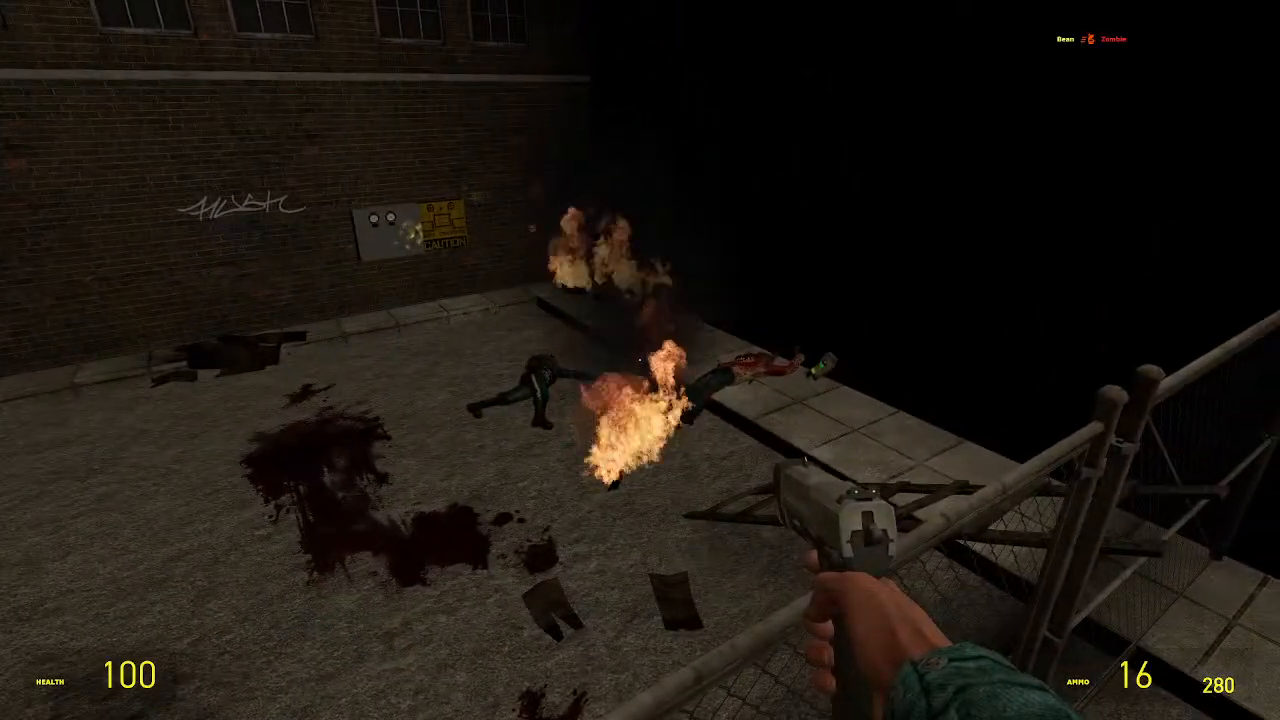
pyautogui.press('w')
pyautogui.press('e')
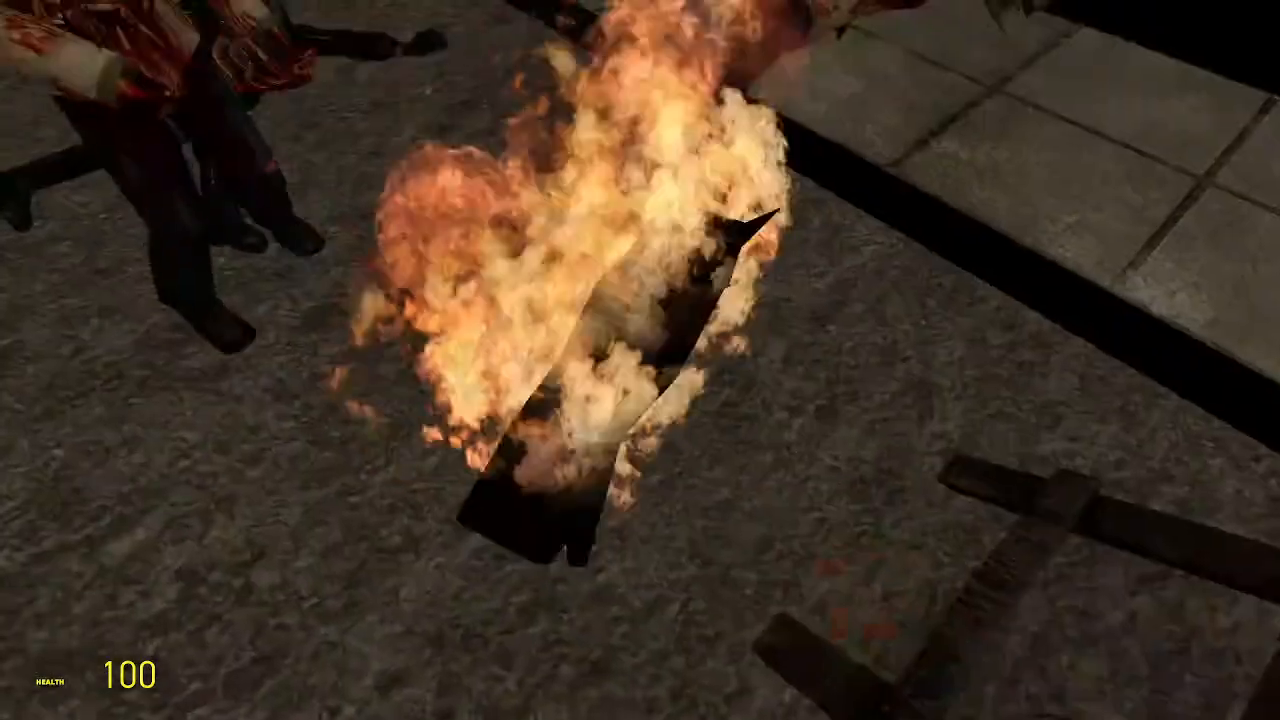
pyautogui.click(640, 360)
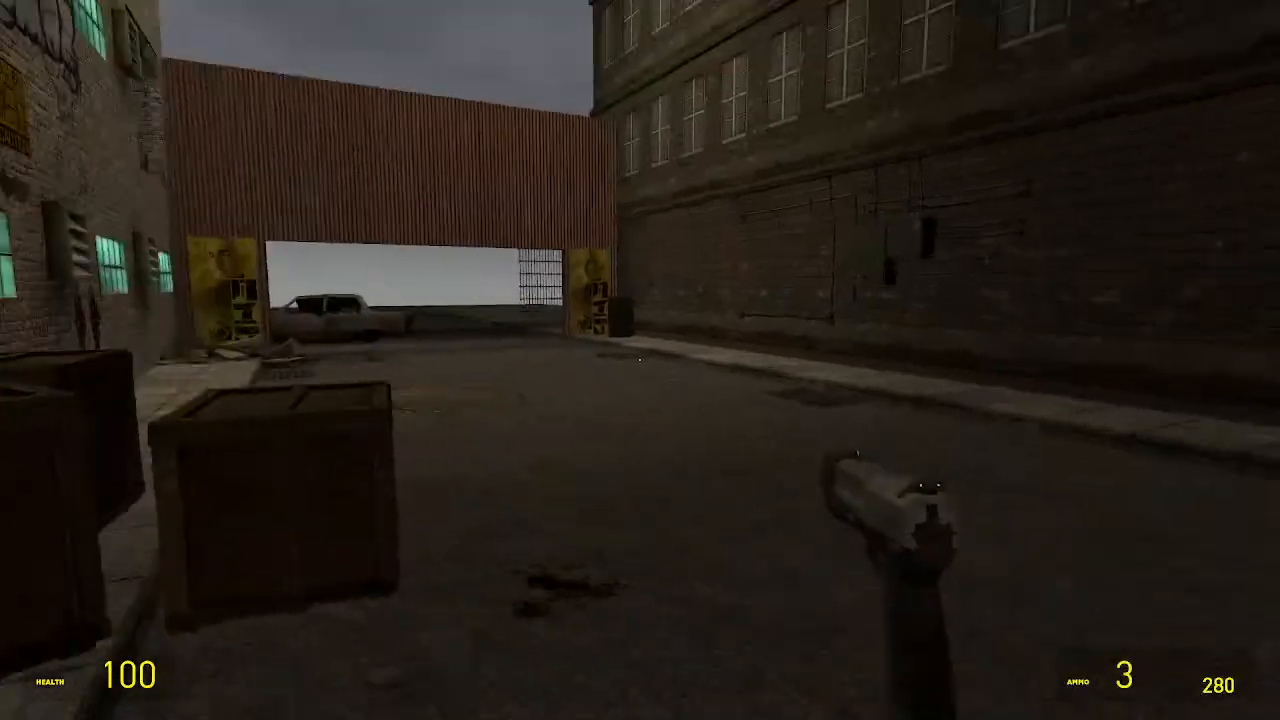
# Walk down the street to the open gate by the wrecked car and review the brick facade while reloading
pyautogui.press('w')
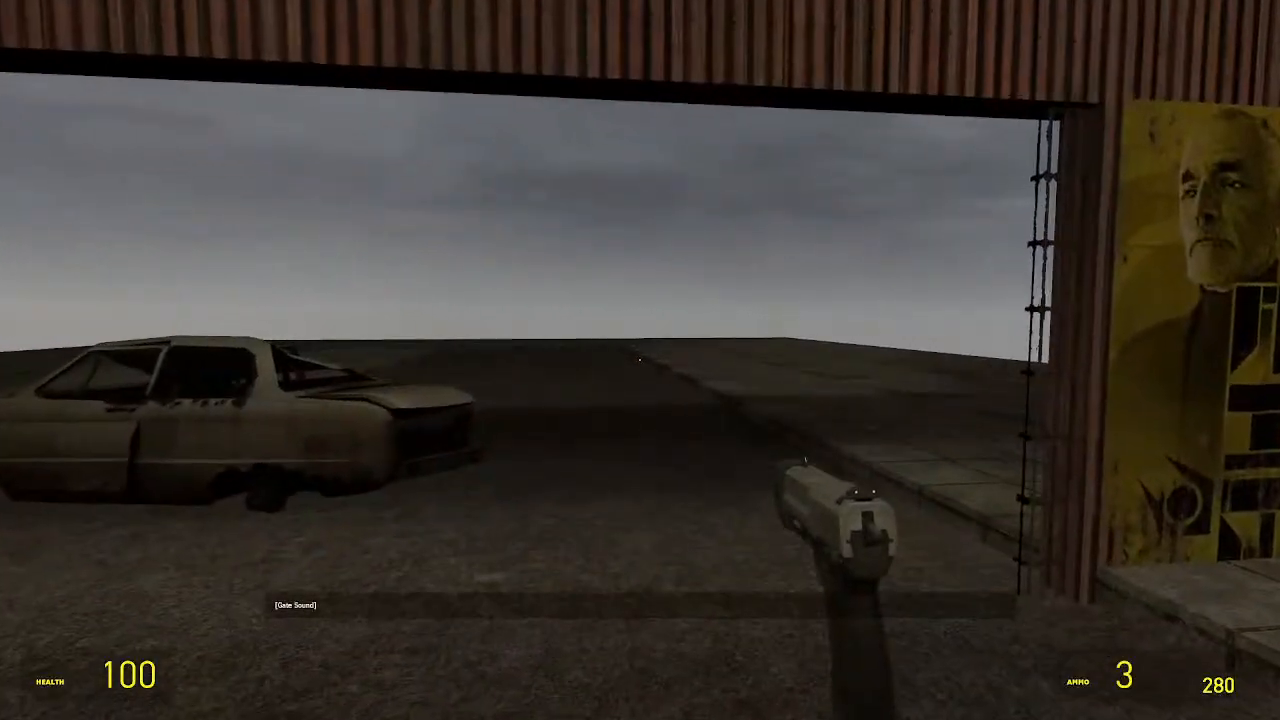
pyautogui.press('r')
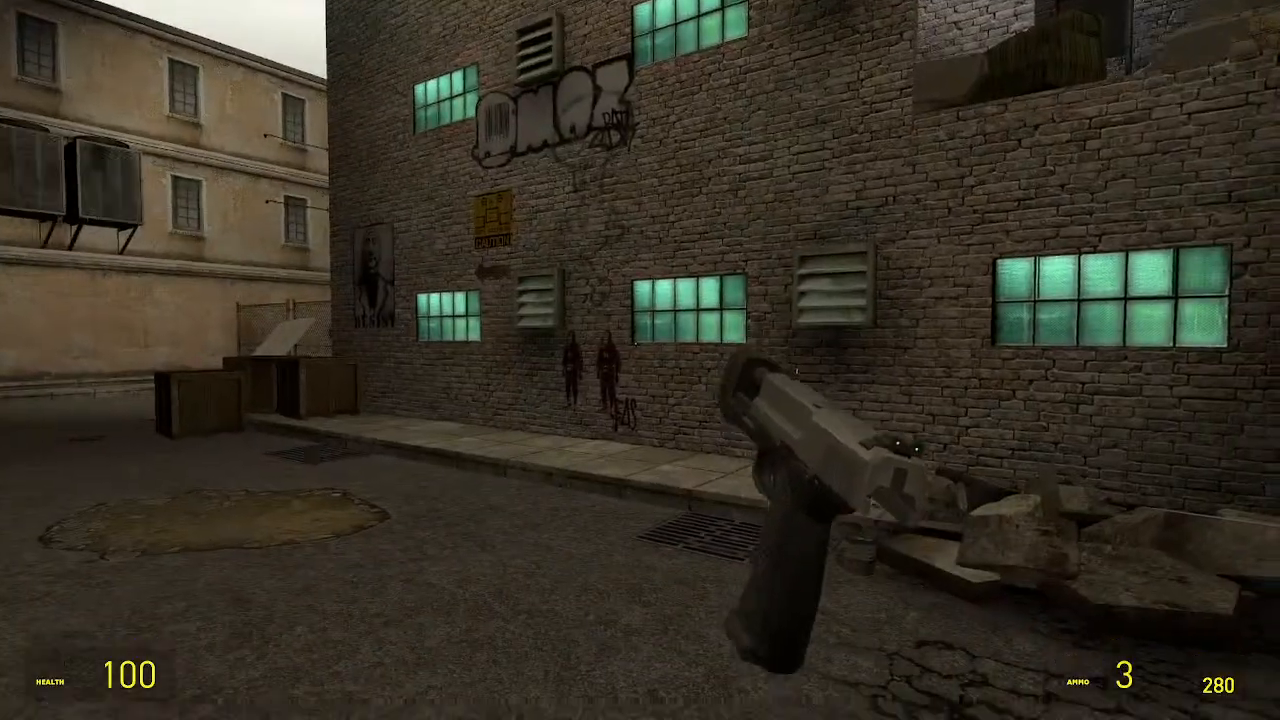
pyautogui.press('1')
pyautogui.click(640, 360)
pyautogui.press('2')
pyautogui.press('c')
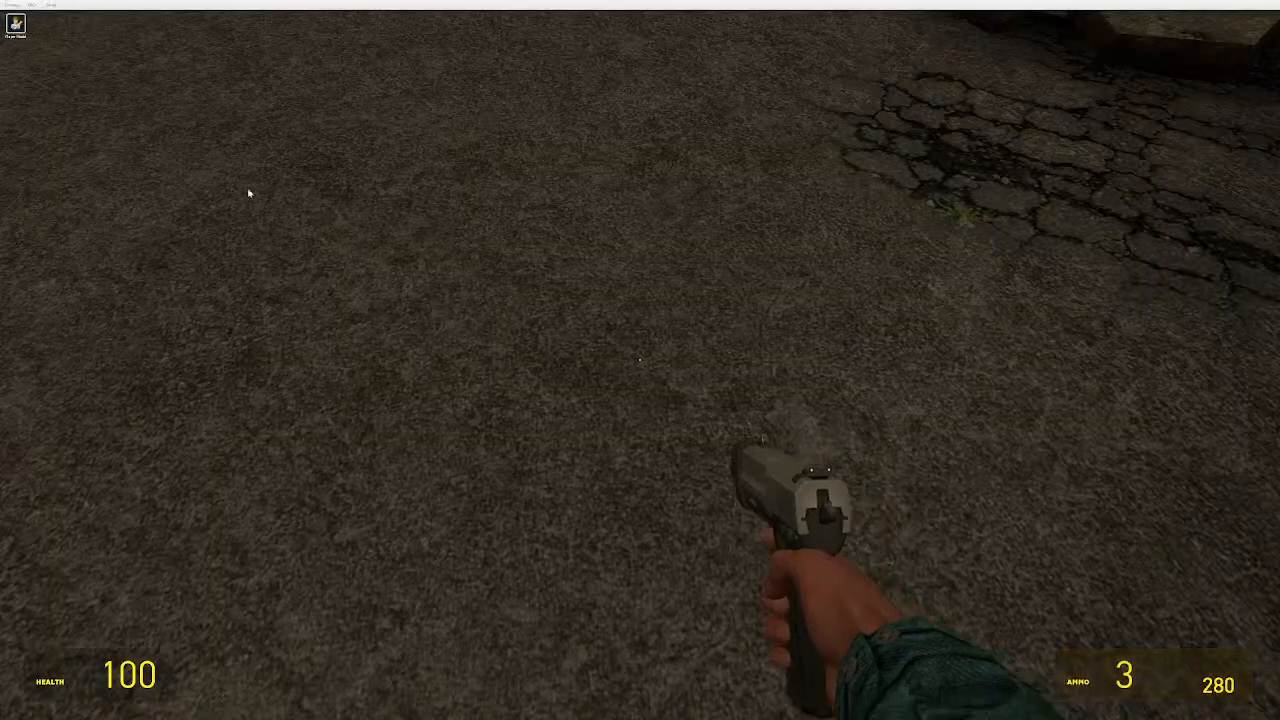
pyautogui.click(17, 24)
pyautogui.scroll(-1, 640, 360)
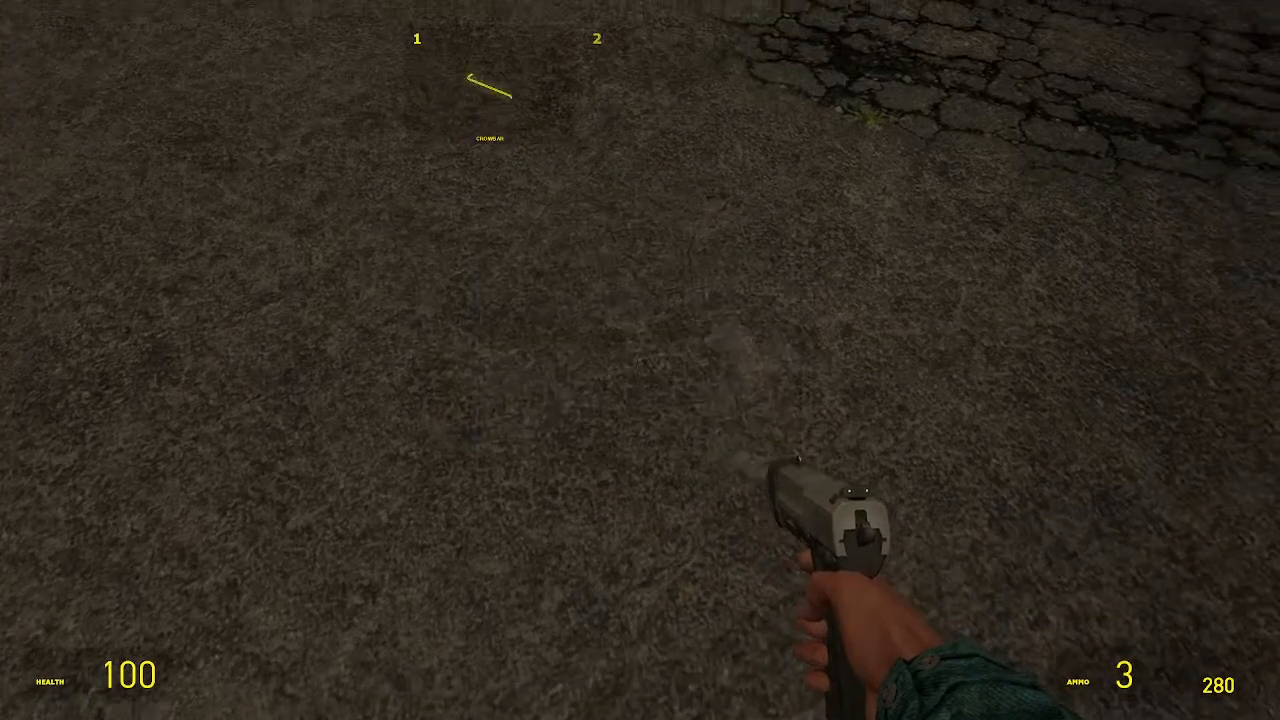
# Open the player model selector and preview the shirtless bald, skeleton and zombie models
pyautogui.press('c')
pyautogui.moveTo(791, 343); pyautogui.dragTo(817, 460)
pyautogui.scroll(3, 725, 358)
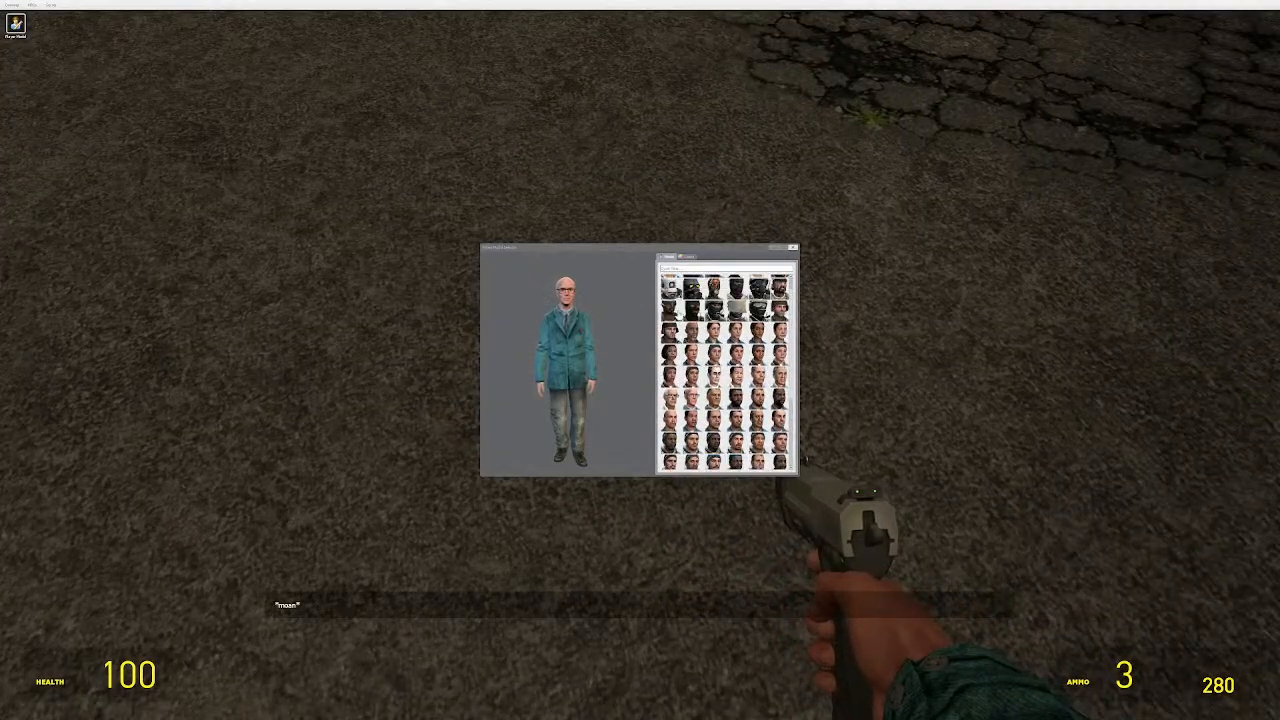
pyautogui.scroll(-3, 725, 358)
pyautogui.click(781, 437)
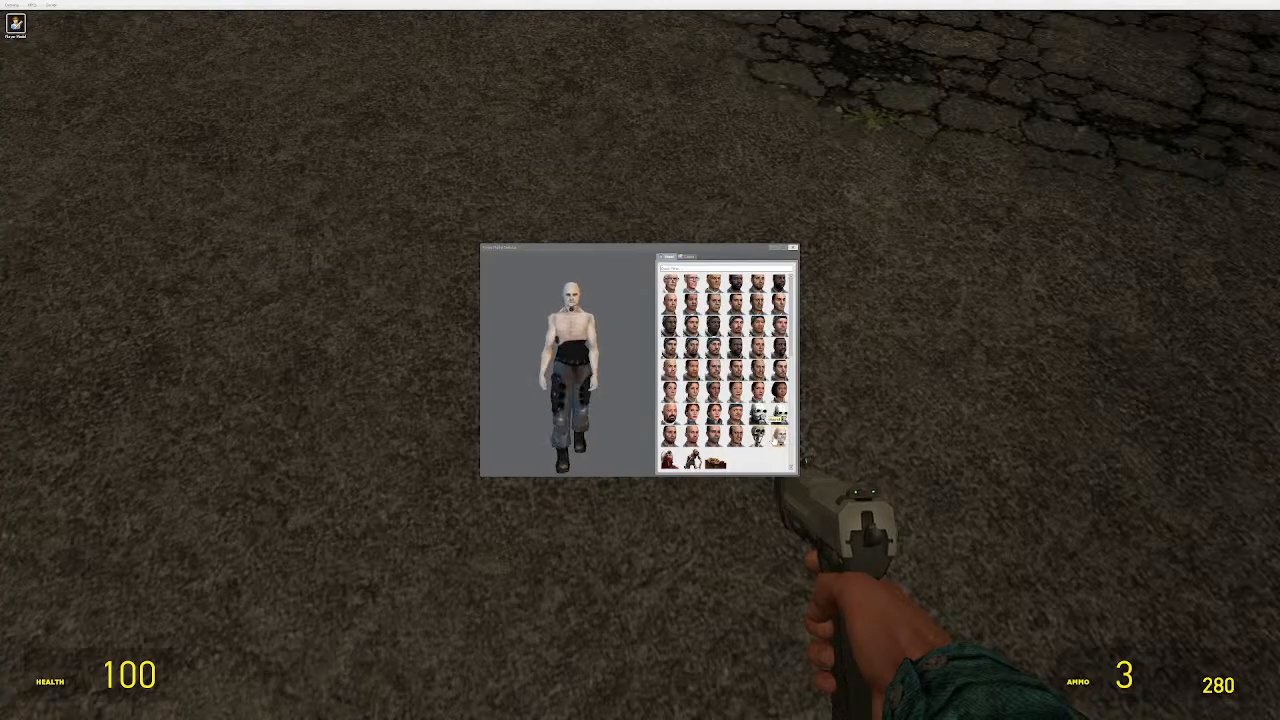
pyautogui.click(687, 257)
pyautogui.click(667, 257)
pyautogui.click(765, 443)
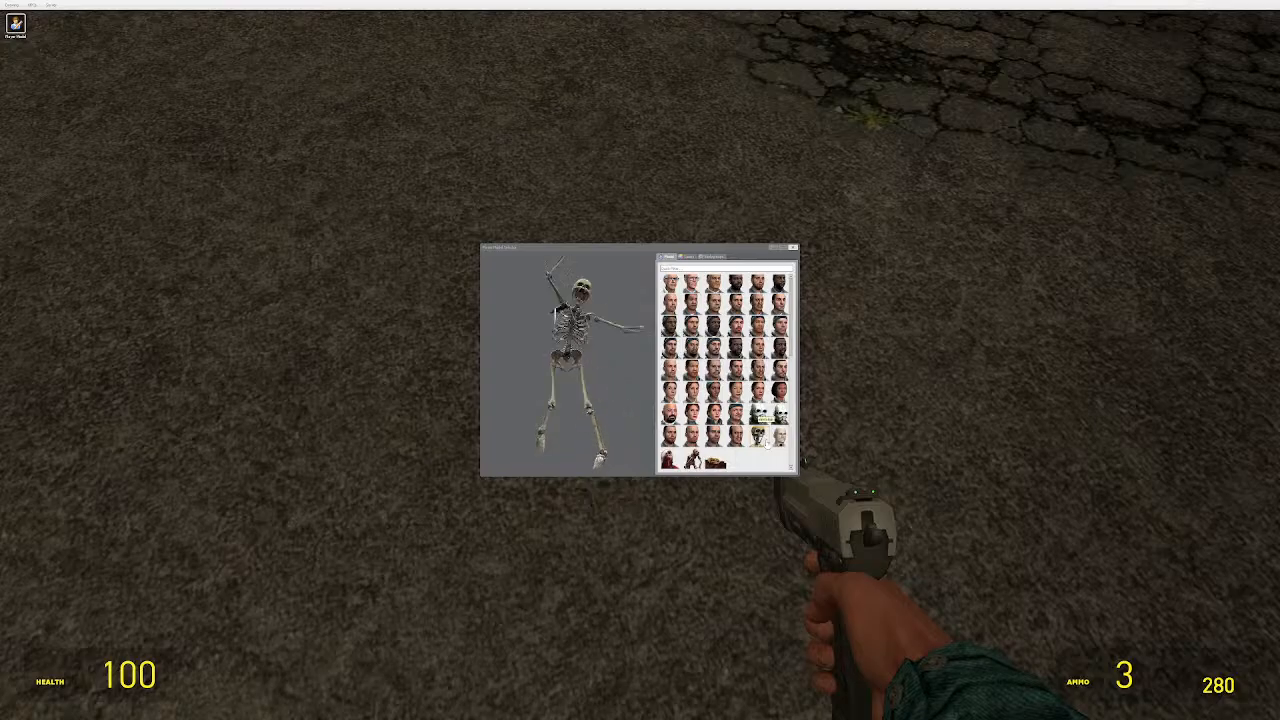
pyautogui.click(668, 460)
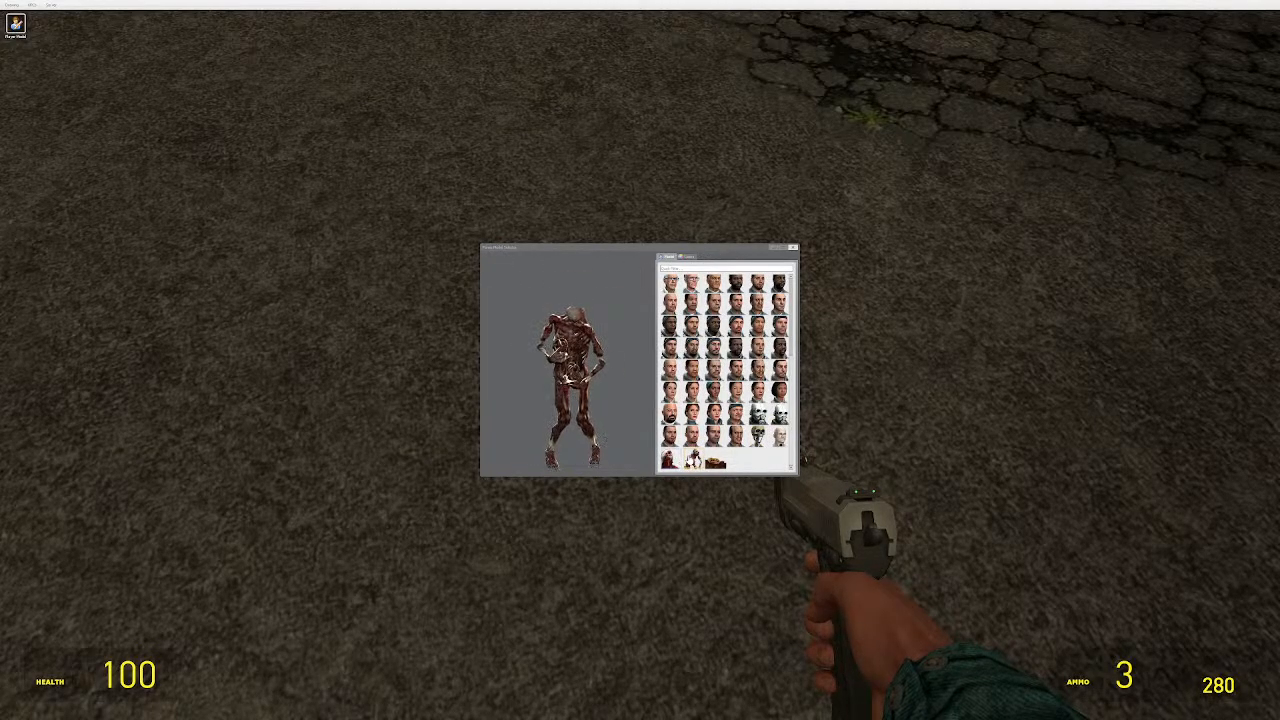
pyautogui.click(673, 461)
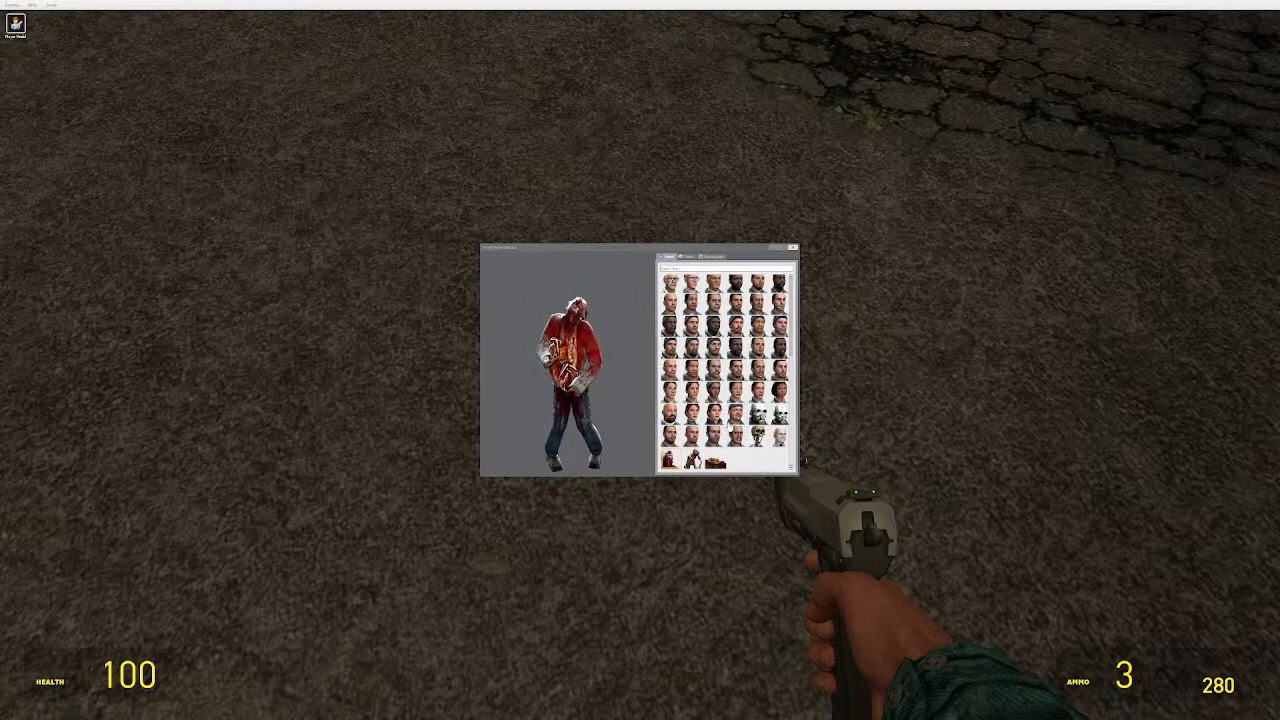
# Choose the bald, bearded man in the dark jacket as the player model and close the selector
pyautogui.click(733, 397)
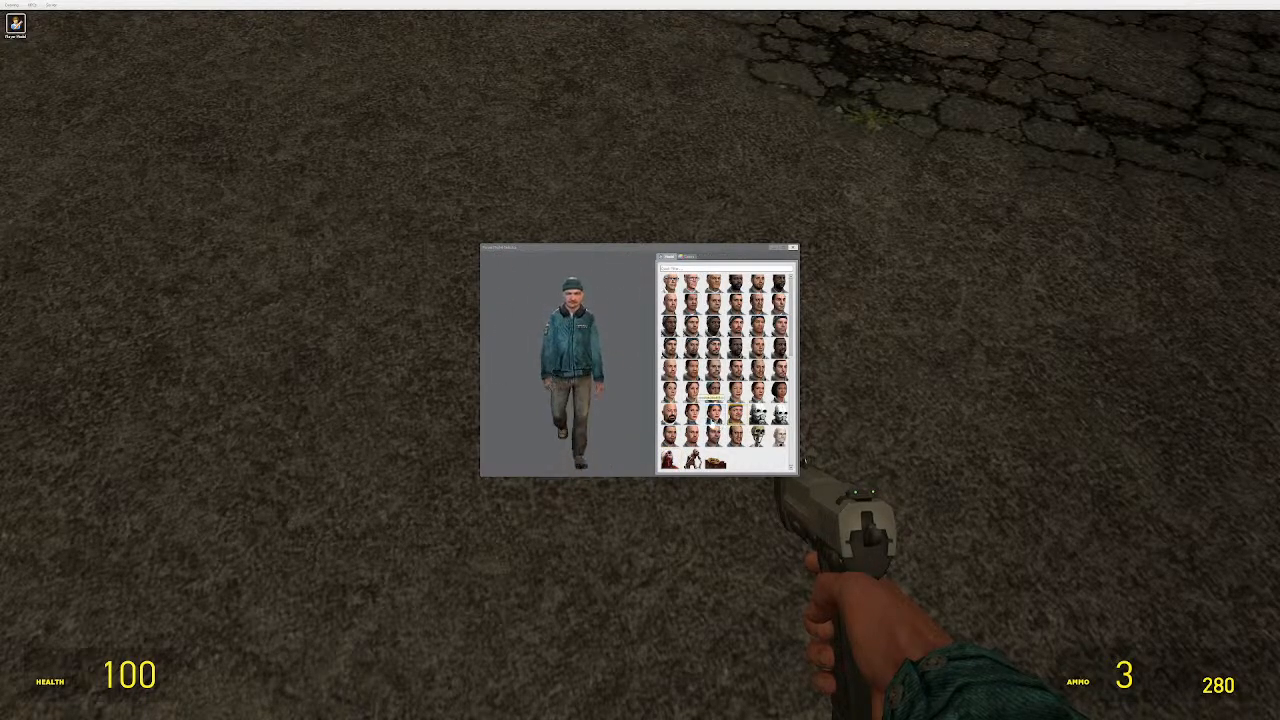
pyautogui.click(669, 413)
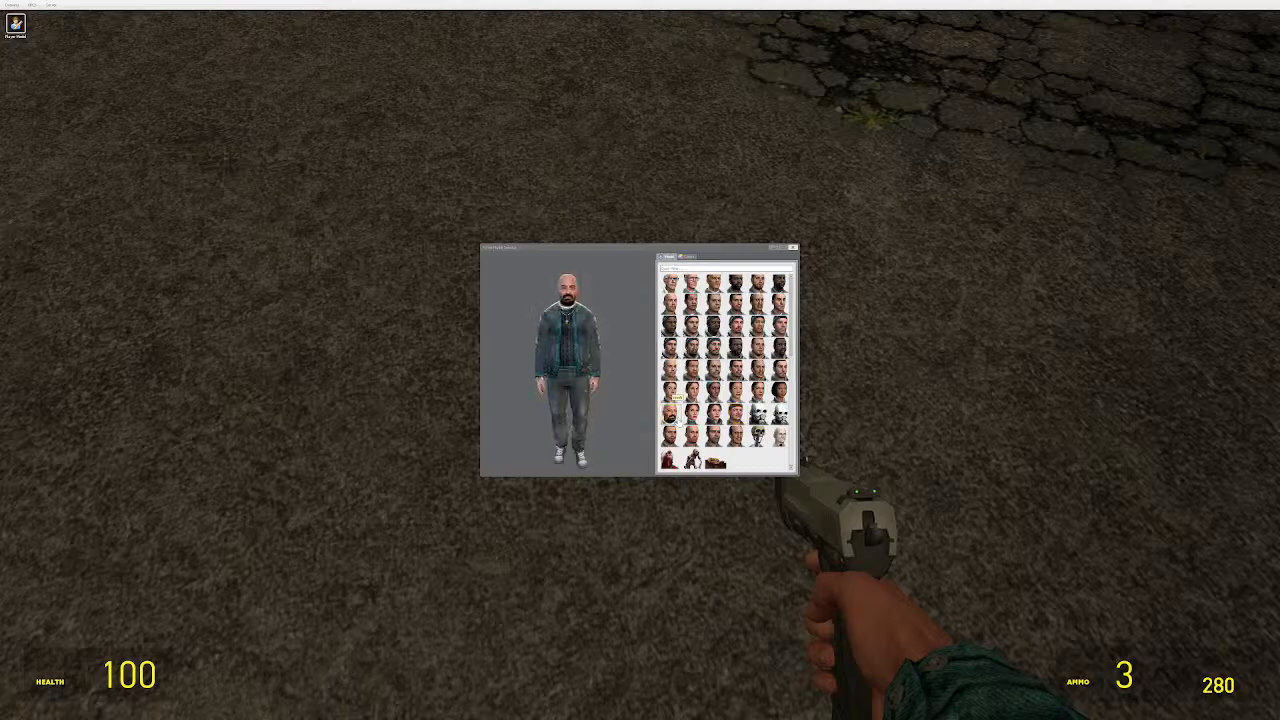
pyautogui.click(795, 248)
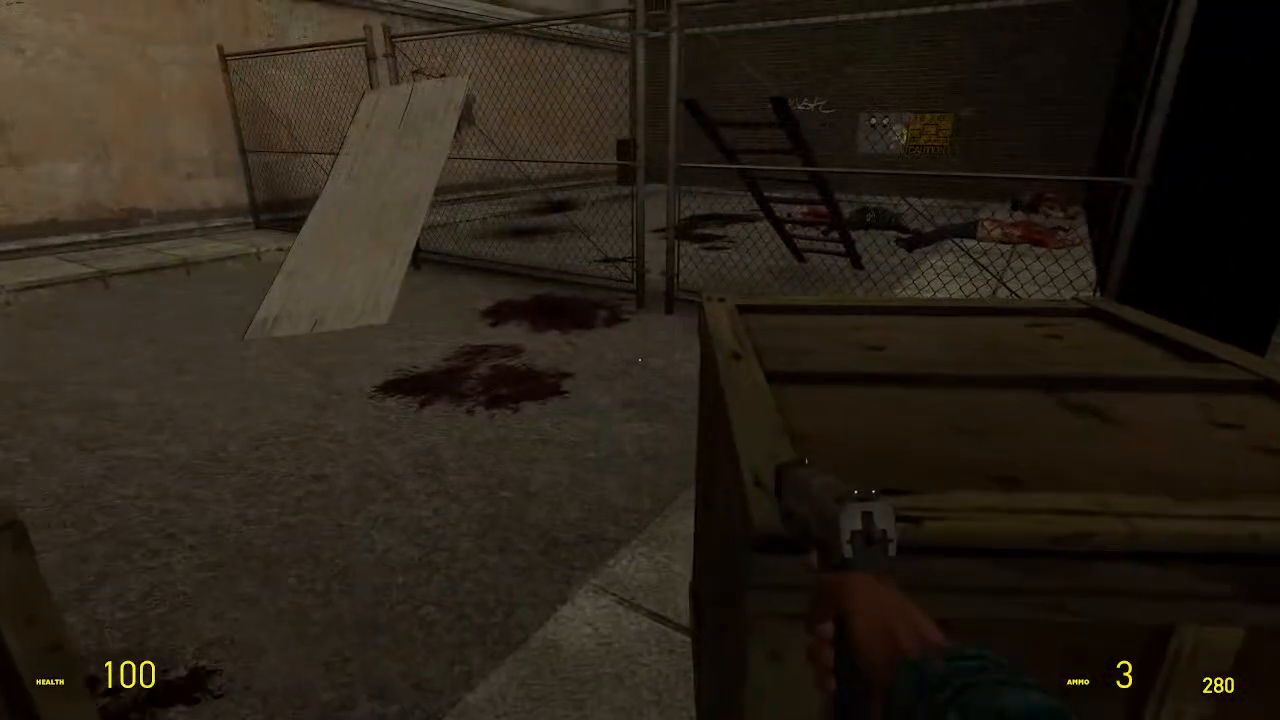
# Walk out through the open gate to the wrecked car, fire the pistol's remaining rounds and circle the car
pyautogui.press('w')
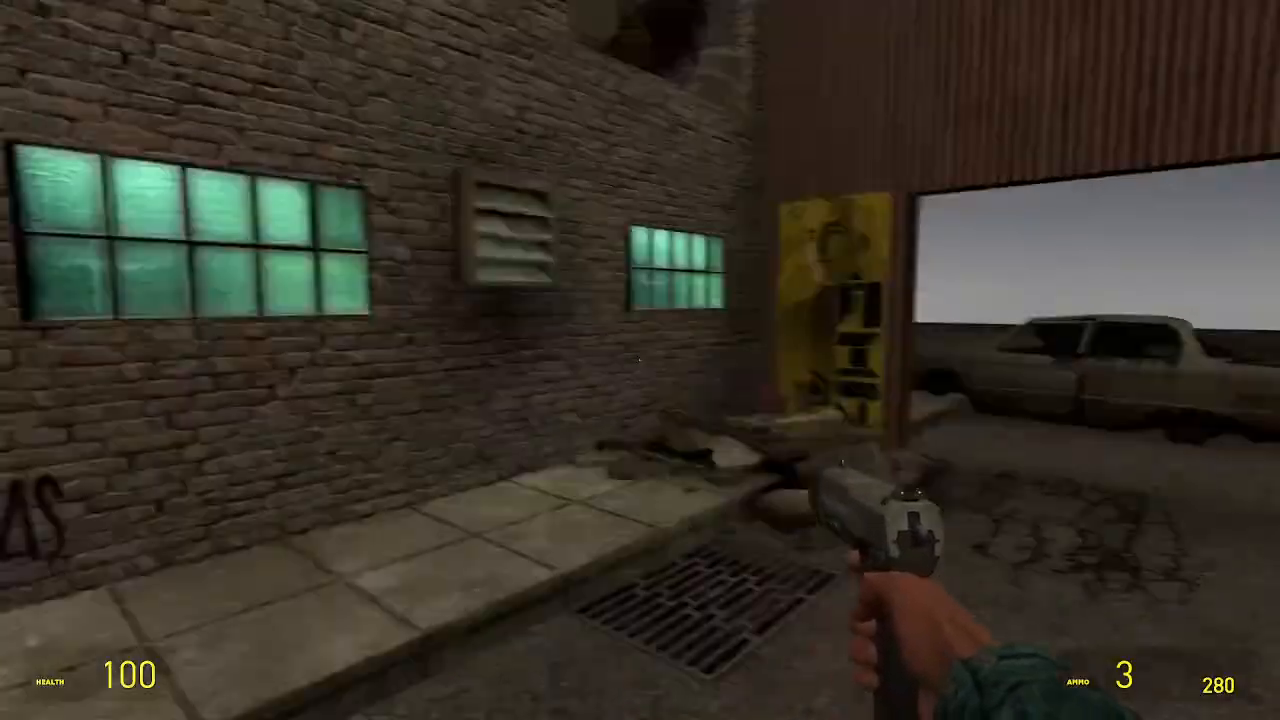
pyautogui.press('w')
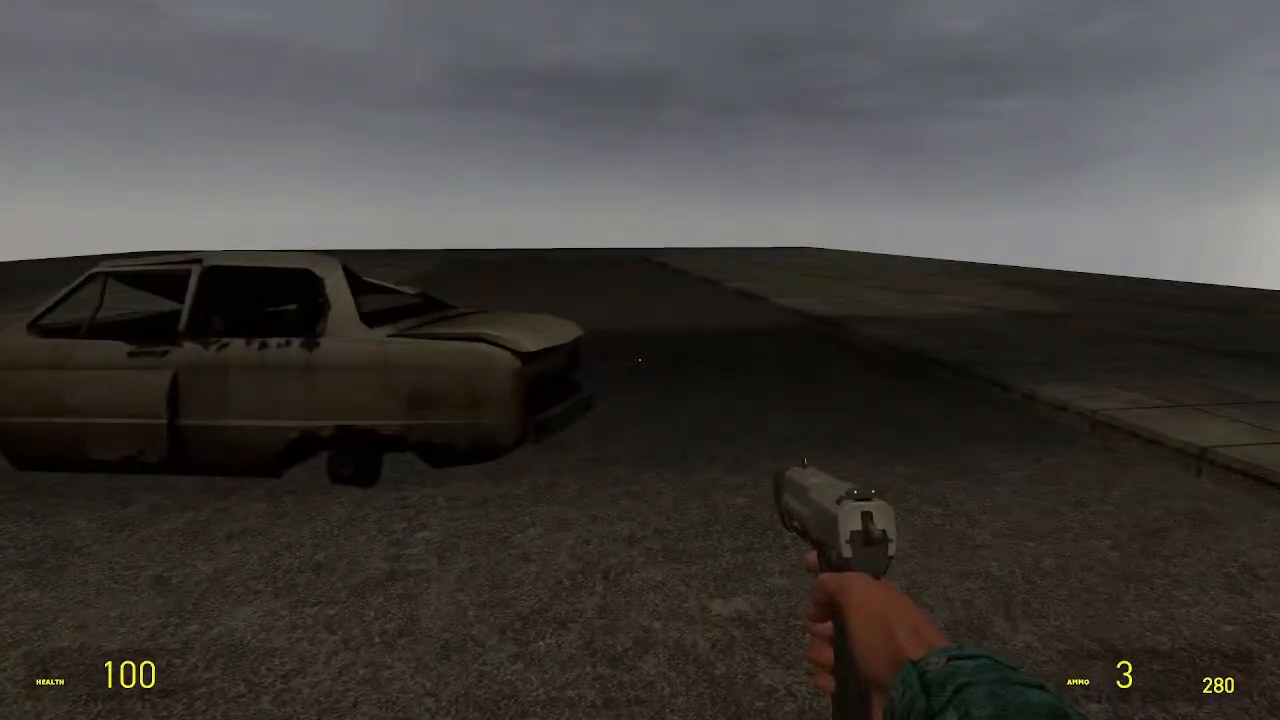
pyautogui.press('w')
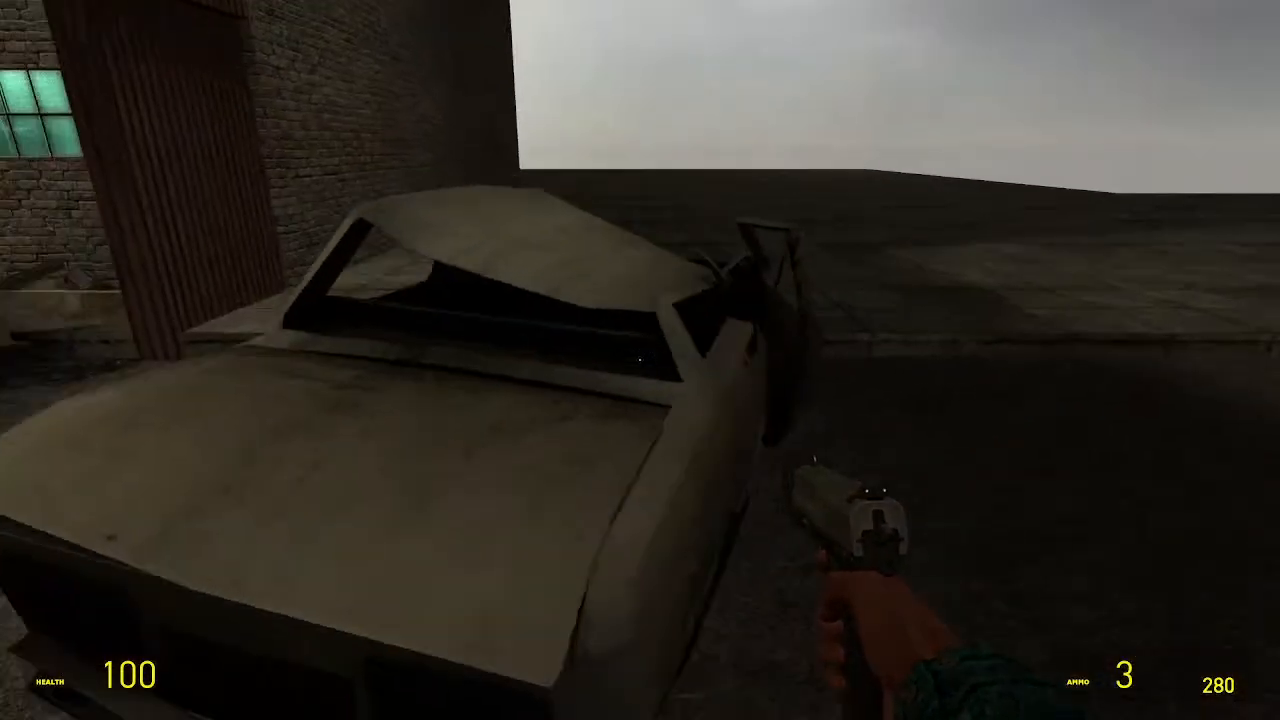
pyautogui.click(640, 360)
pyautogui.click(640, 360)
pyautogui.click(640, 360)
pyautogui.press('s')
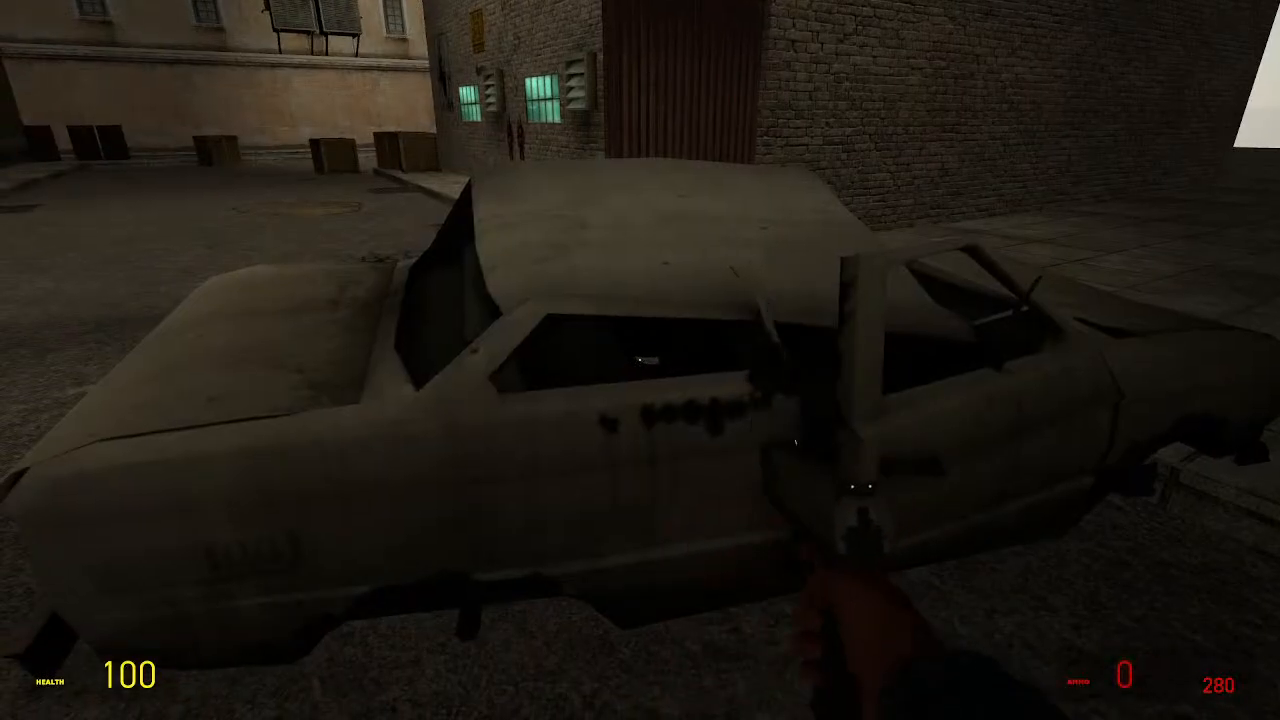
pyautogui.press('a')
# Leave the game for the Hammer editor, clear the selection and examine the flammable barrels in the yard
pyautogui.press('Escape')
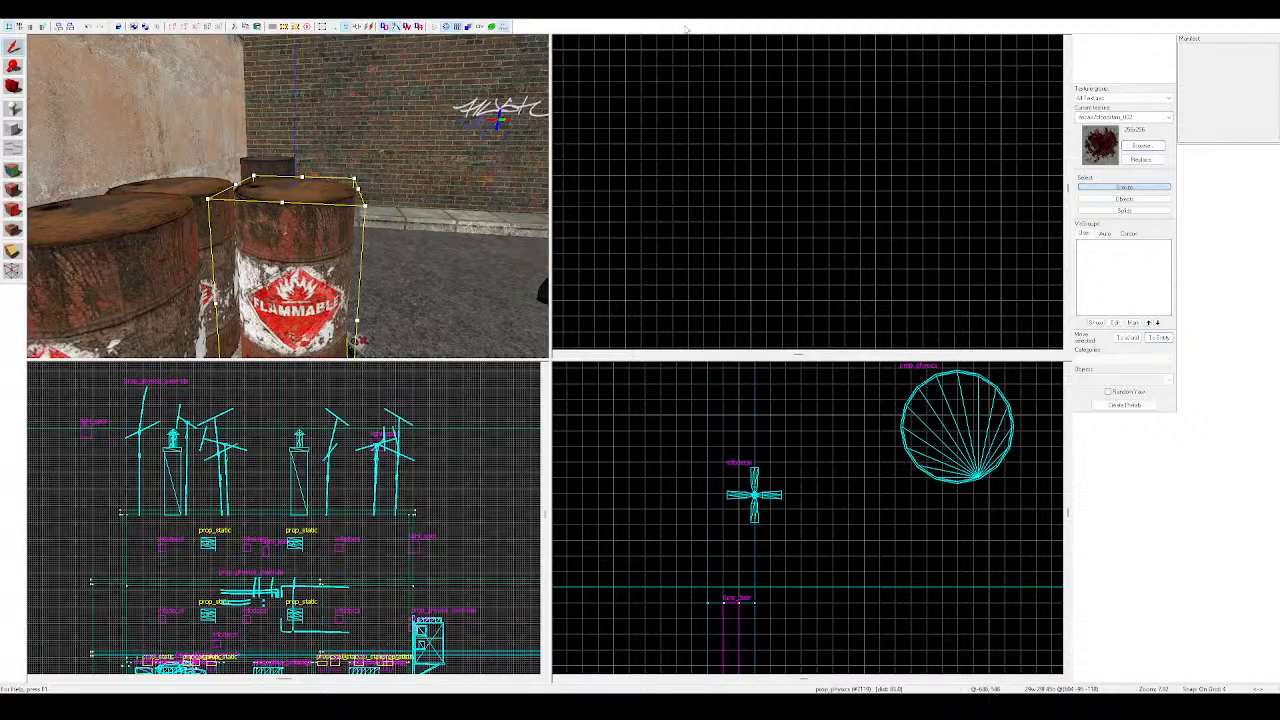
pyautogui.press('z')
pyautogui.press('s')
pyautogui.press('Escape')
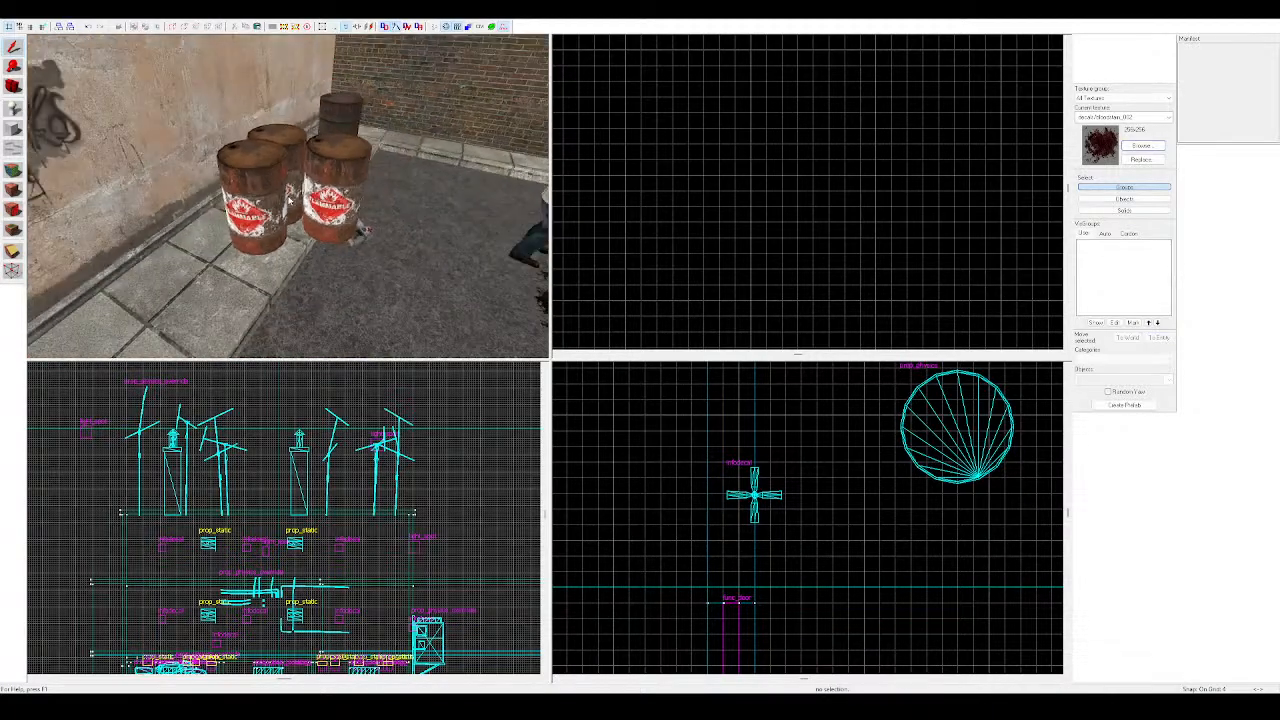
pyautogui.press('w')
pyautogui.press('a')
pyautogui.click(288, 196)
pyautogui.press('Escape')
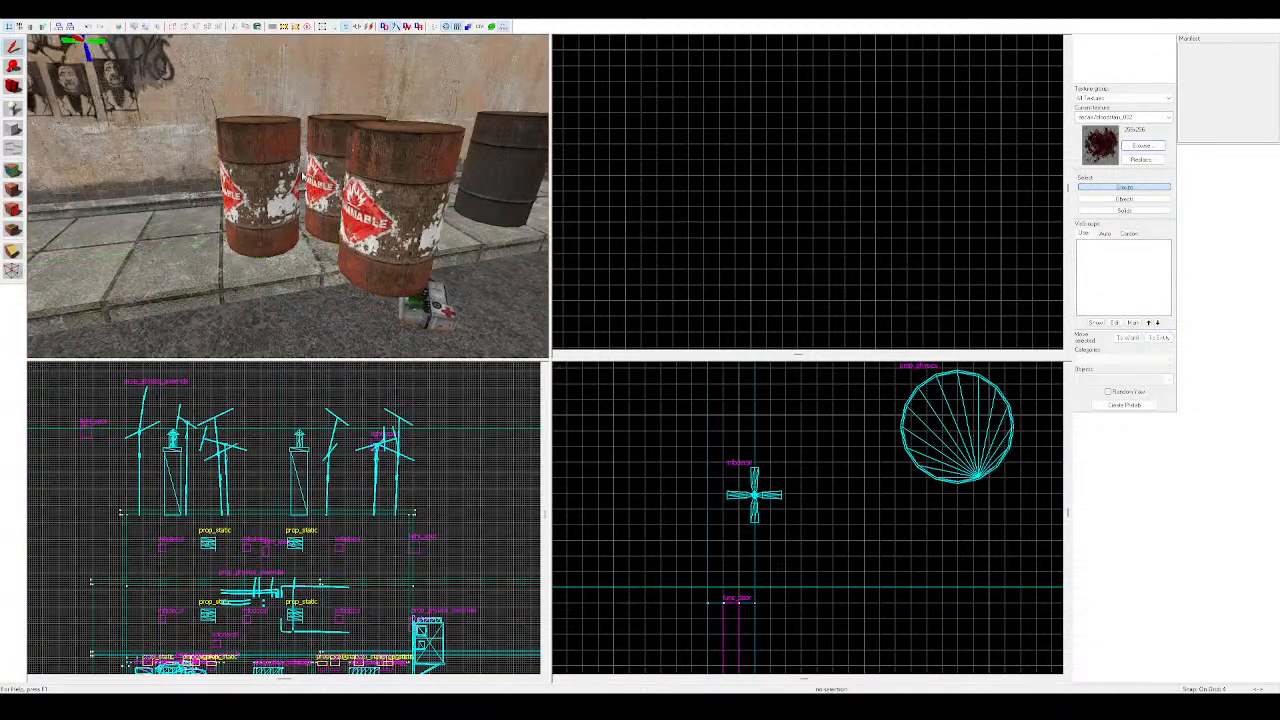
# Check the health kit's placement on the ground beside the flammable barrels and clear the selection
pyautogui.click(510, 300)
pyautogui.moveTo(510, 300); pyautogui.dragTo(511, 308)
pyautogui.press('z')
pyautogui.press('w')
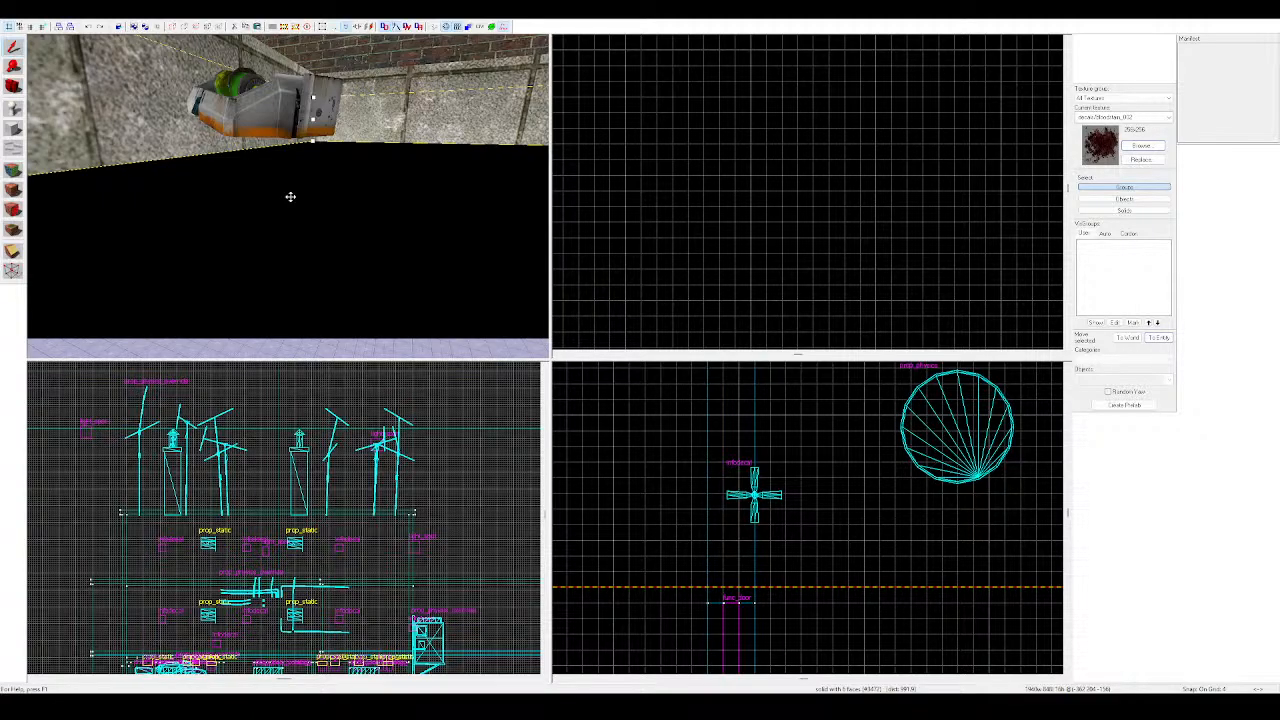
pyautogui.moveTo(278, 94)
pyautogui.mouseDown()
pyautogui.moveTo(303, 20)
pyautogui.moveTo(306, 161)
pyautogui.mouseUp()
pyautogui.scroll(-2, 303, 110)
pyautogui.press('z')
pyautogui.press('Escape')
pyautogui.press('w')
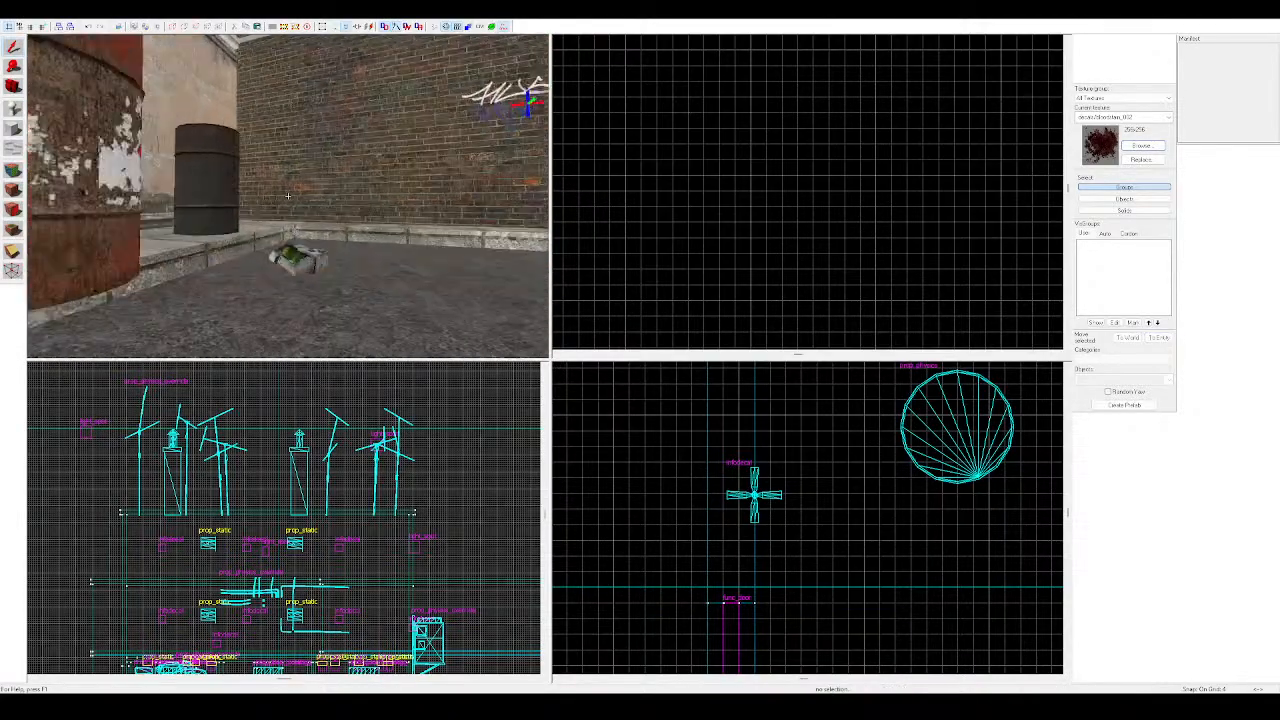
# Fly down the street to the gate and examine the ground and pavement around the wrecked car
pyautogui.press('w')
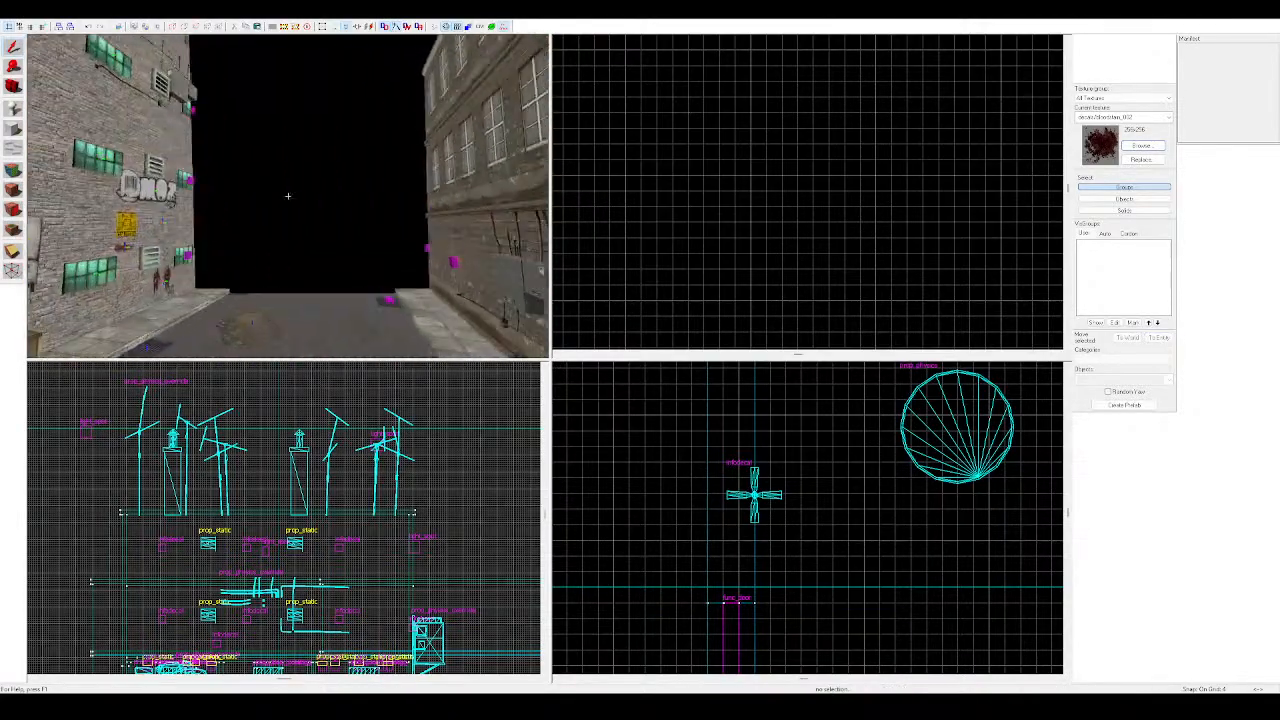
pyautogui.press('w')
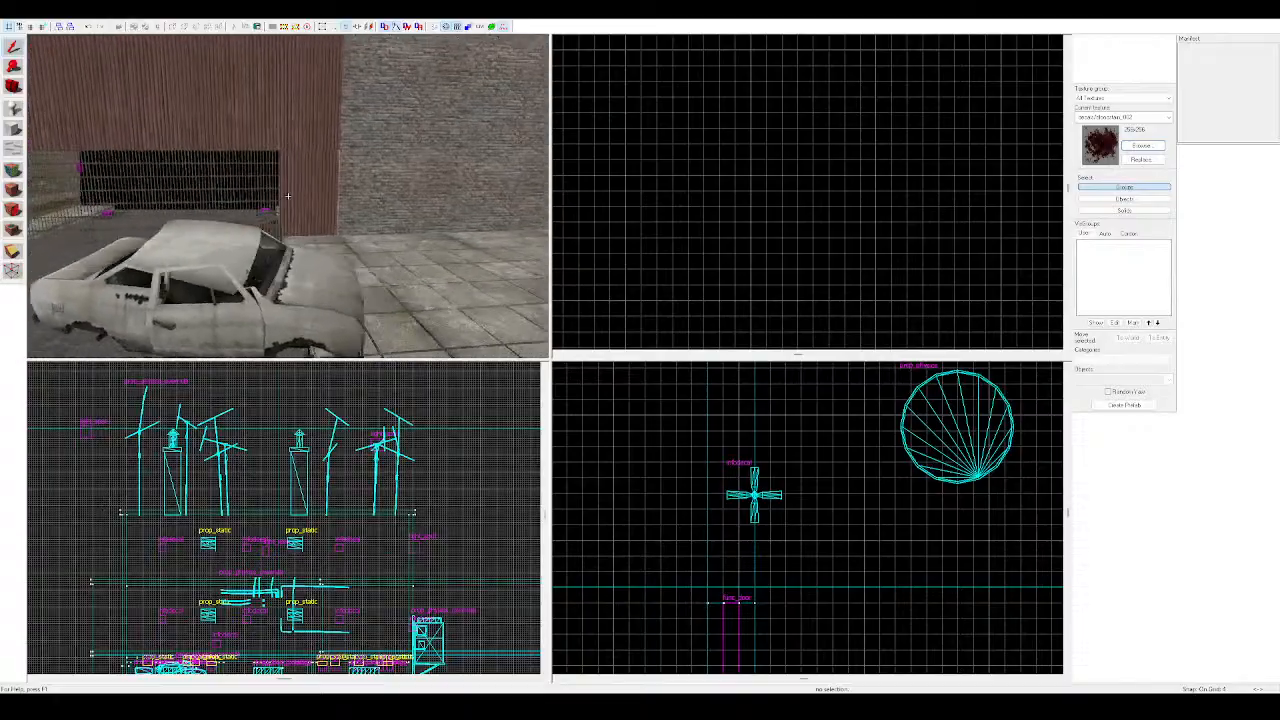
pyautogui.press('z')
pyautogui.press('z')
pyautogui.press('w')
pyautogui.press('z')
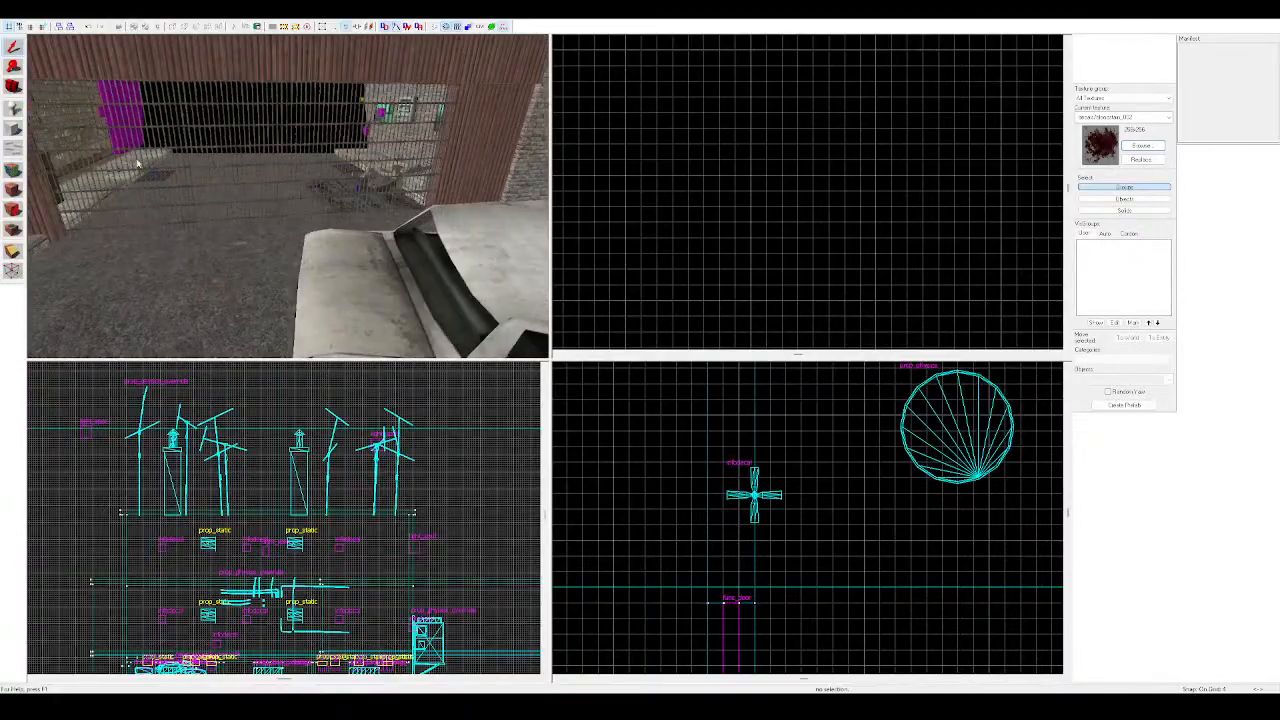
pyautogui.click(13, 109)
pyautogui.press('z')
pyautogui.press('z')
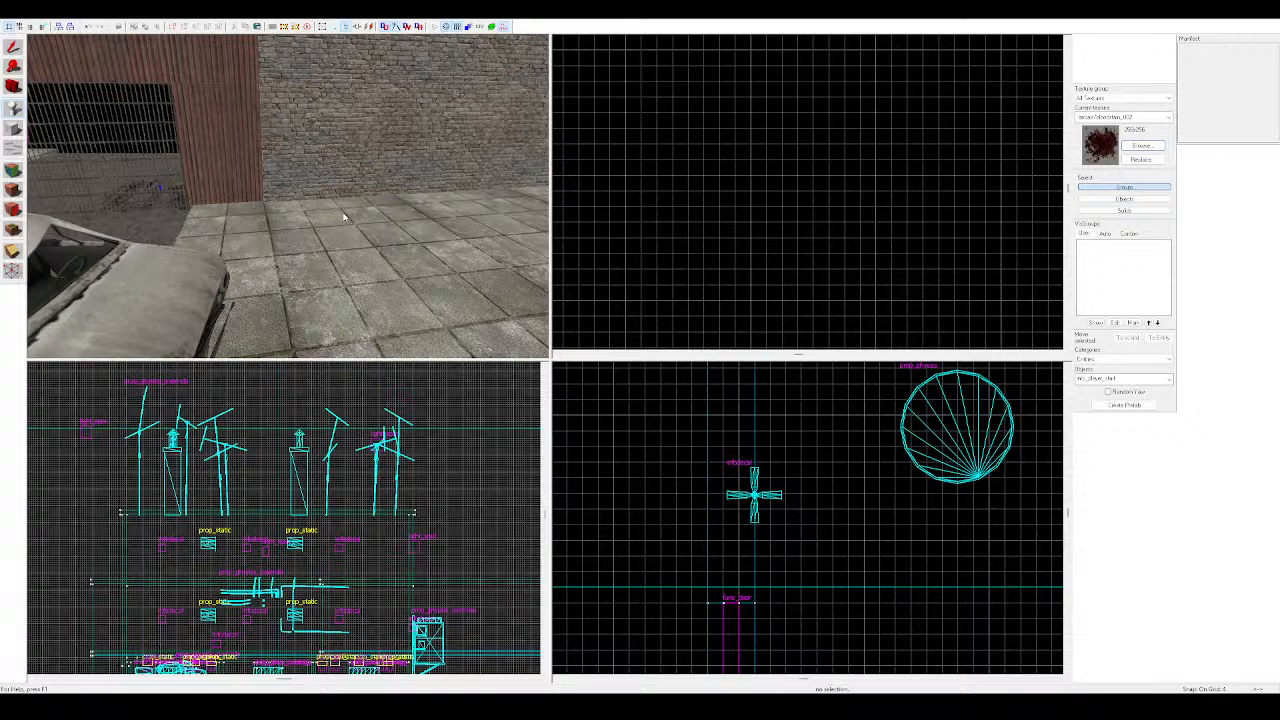
pyautogui.press('z')
pyautogui.press('w')
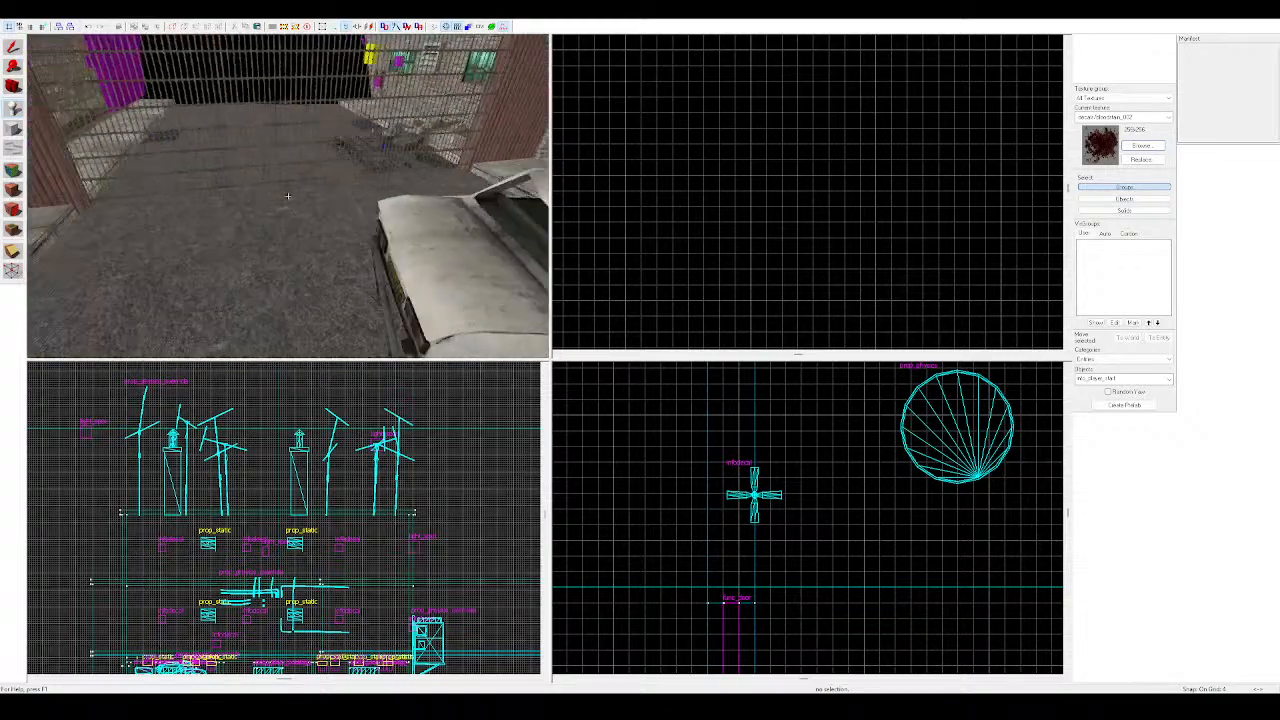
pyautogui.press('z')
# Create a flat block brush about 100 by 312 units across the roadway just outside the gate
pyautogui.click(13, 129)
pyautogui.scroll(-6, 329, 514)
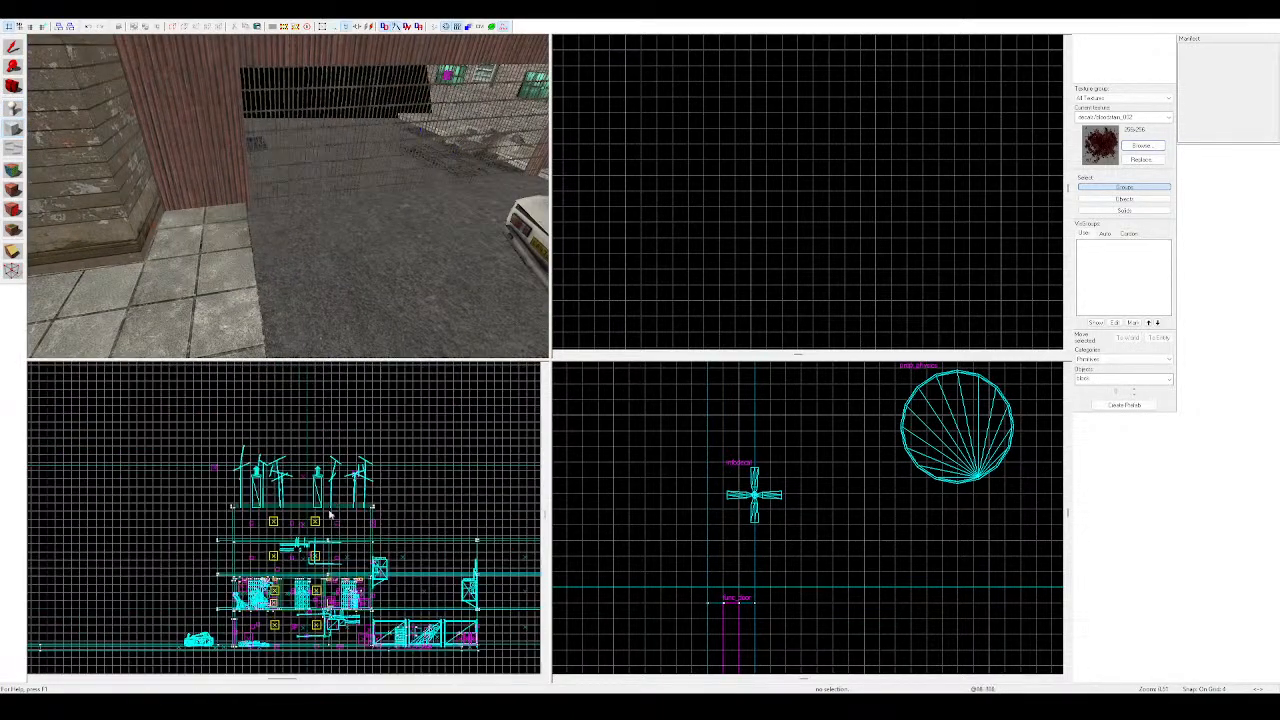
pyautogui.scroll(-7, 785, 461)
pyautogui.scroll(-5, 785, 461)
pyautogui.scroll(8, 737, 508)
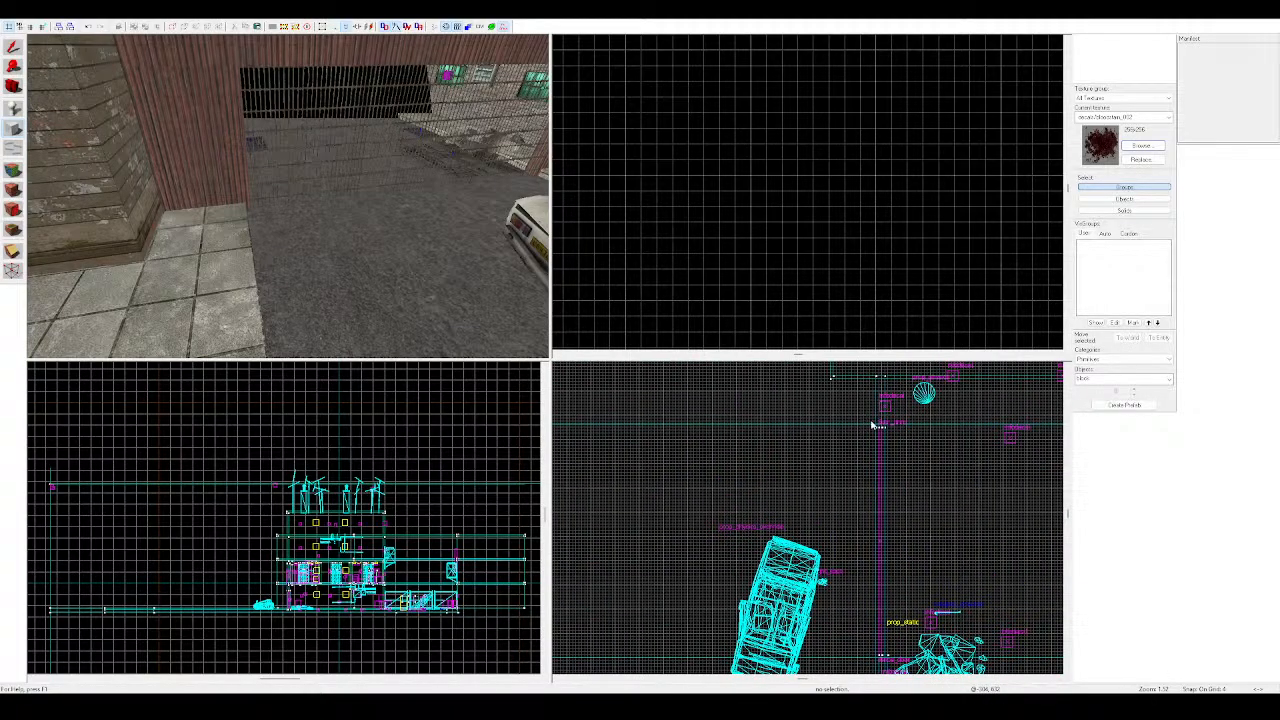
pyautogui.moveTo(876, 418); pyautogui.dragTo(796, 660)
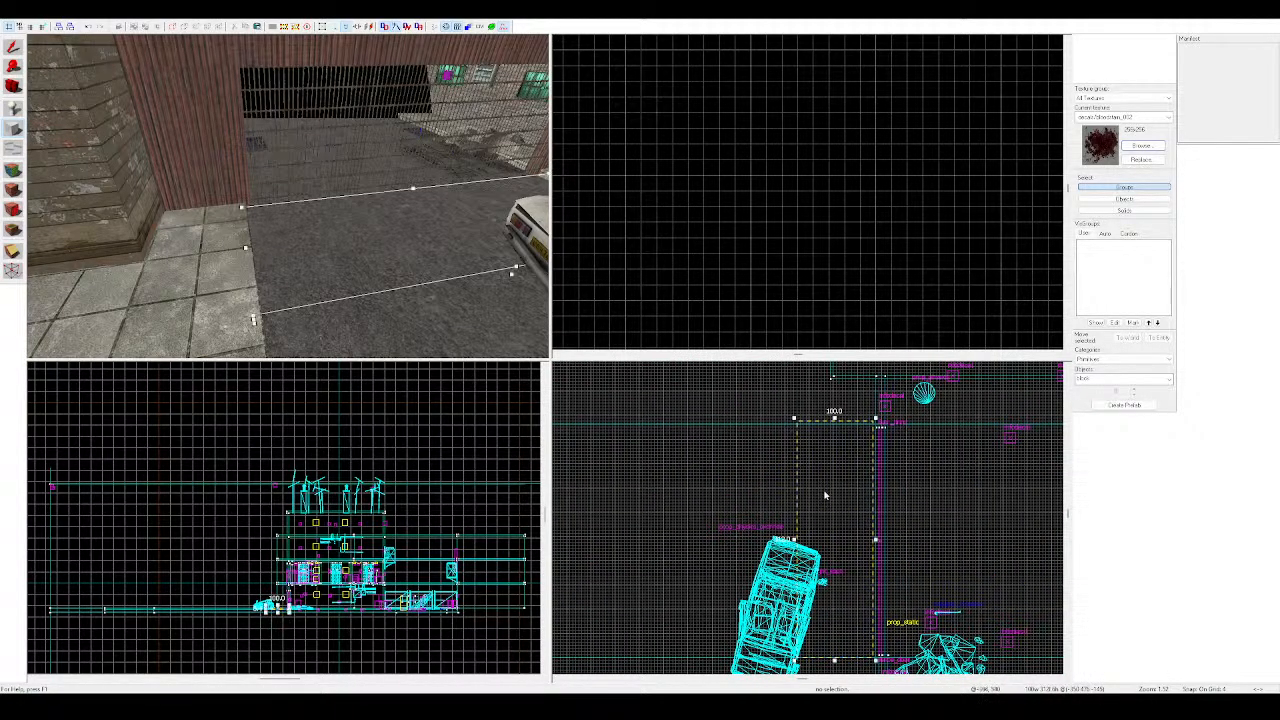
pyautogui.press('Return')
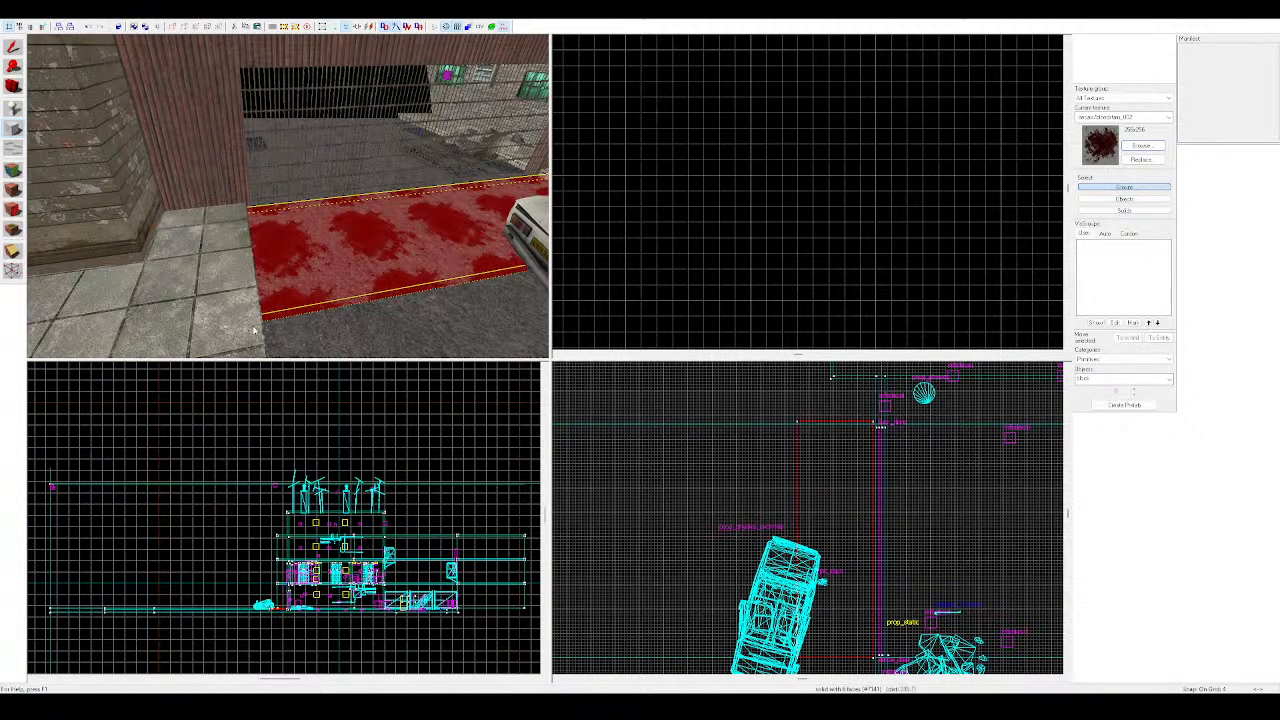
# Pick the tools trigger texture and apply it to the new brush outside the gate
pyautogui.click(1140, 146)
pyautogui.doubleClick(580, 455)
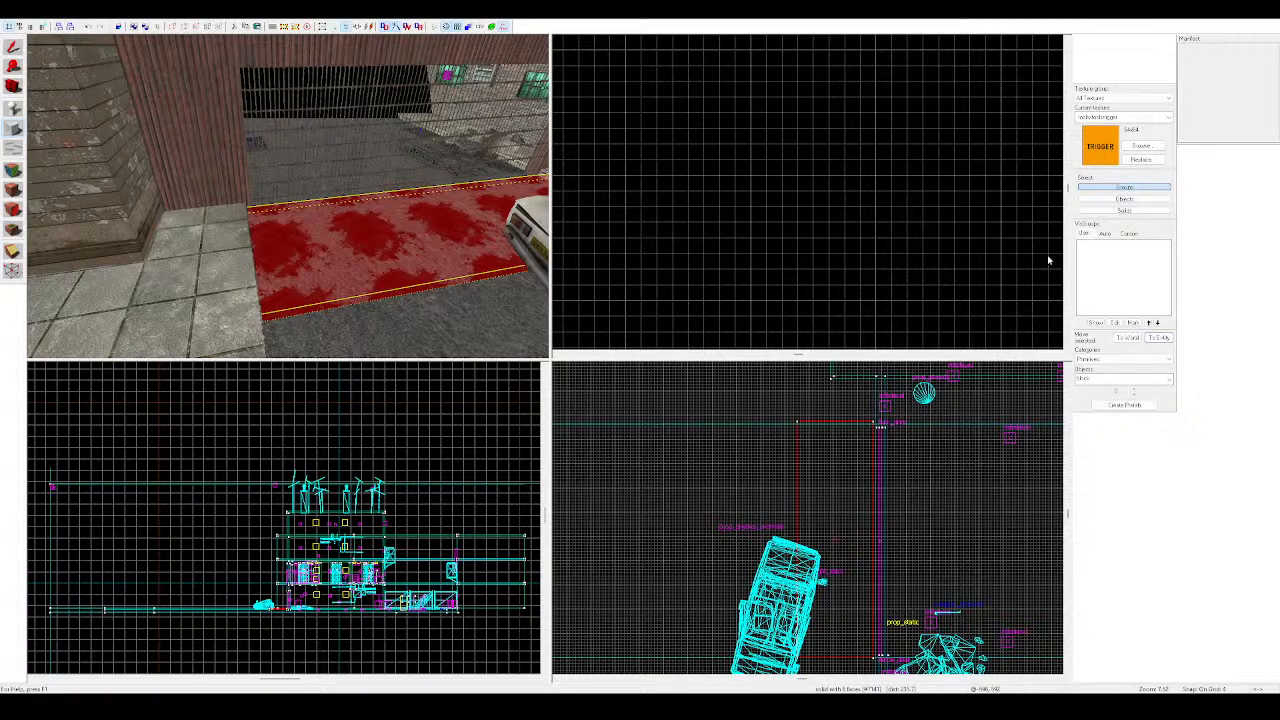
pyautogui.click(13, 192)
# Stretch the trigger brush upward to fill the height of the gate opening and deselect it
pyautogui.press('z')
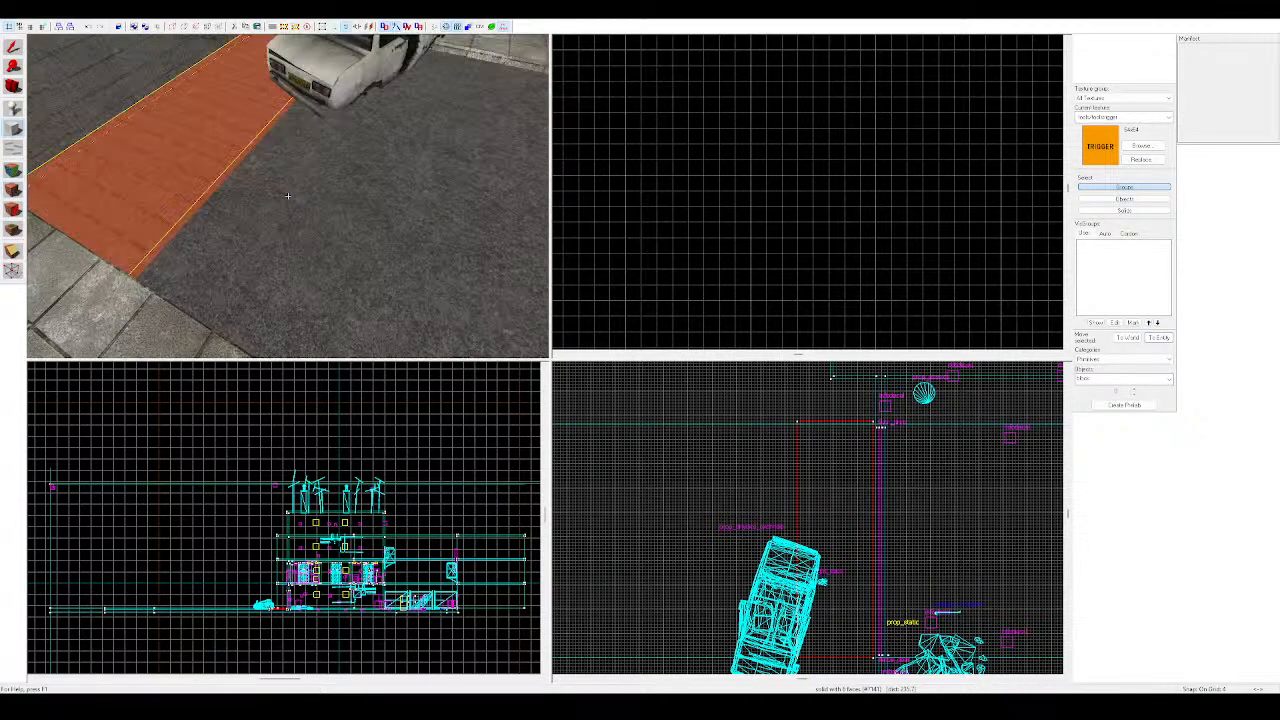
pyautogui.press('z')
pyautogui.scroll(-4, 285, 199)
pyautogui.scroll(2, 200, 160)
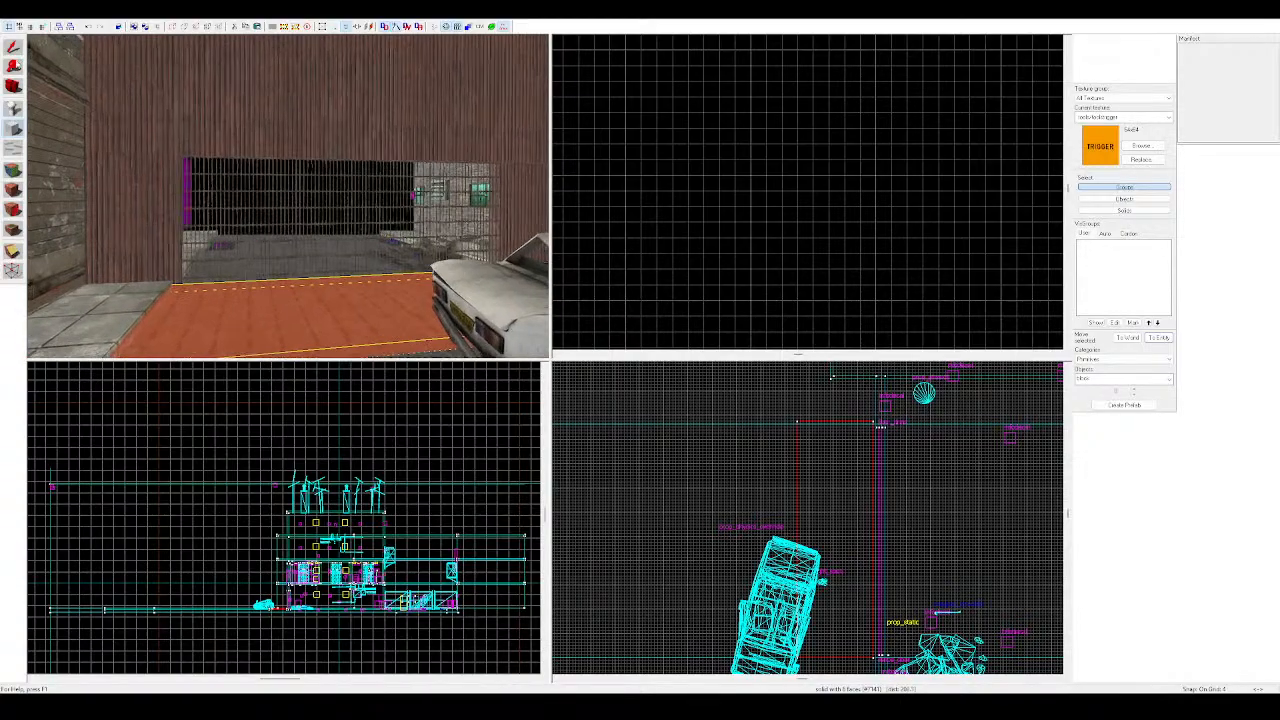
pyautogui.click(13, 46)
pyautogui.scroll(-2, 300, 230)
pyautogui.moveTo(397, 298)
pyautogui.mouseDown()
pyautogui.moveTo(374, 151)
pyautogui.moveTo(360, 145)
pyautogui.mouseUp()
pyautogui.press('Escape')
pyautogui.press('z')
pyautogui.scroll(-3, 288, 196)
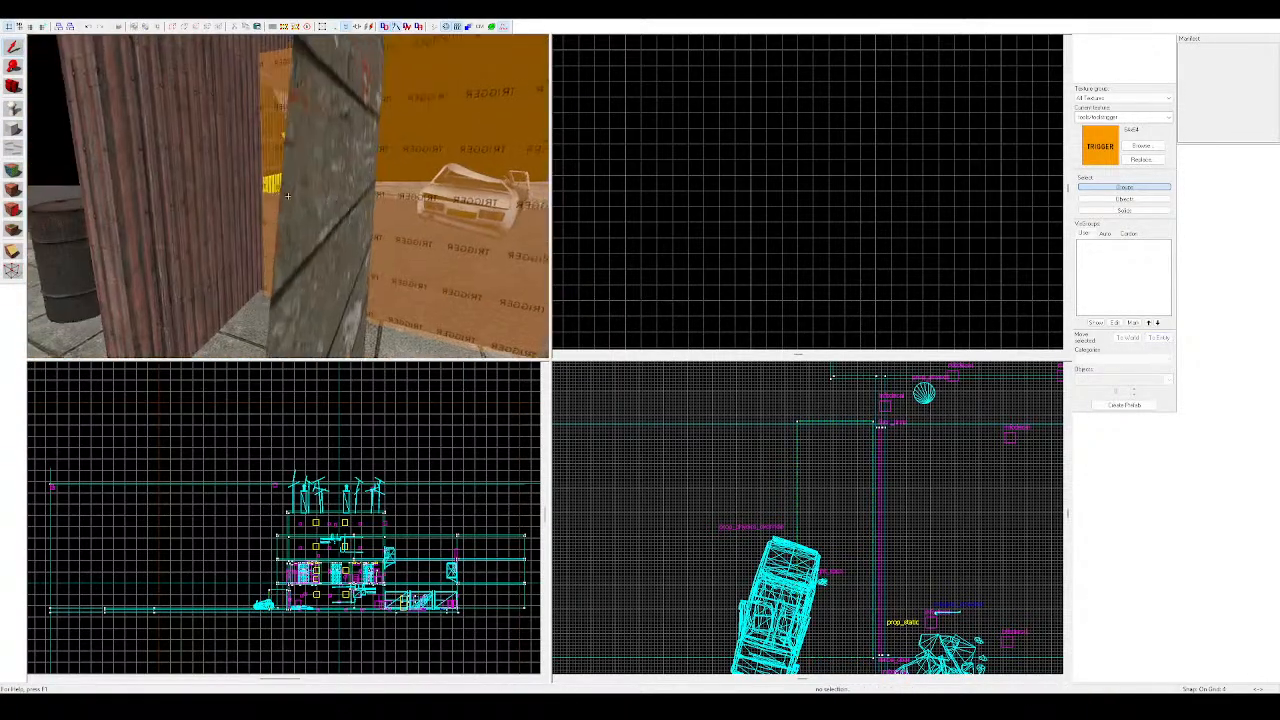
# Narrow the trigger brush to 44 units deep against the gate and tie it to a trigger_once entity
pyautogui.scroll(1, 288, 196)
pyautogui.press('z')
pyautogui.click(300, 195)
pyautogui.moveTo(411, 237); pyautogui.dragTo(300, 220)
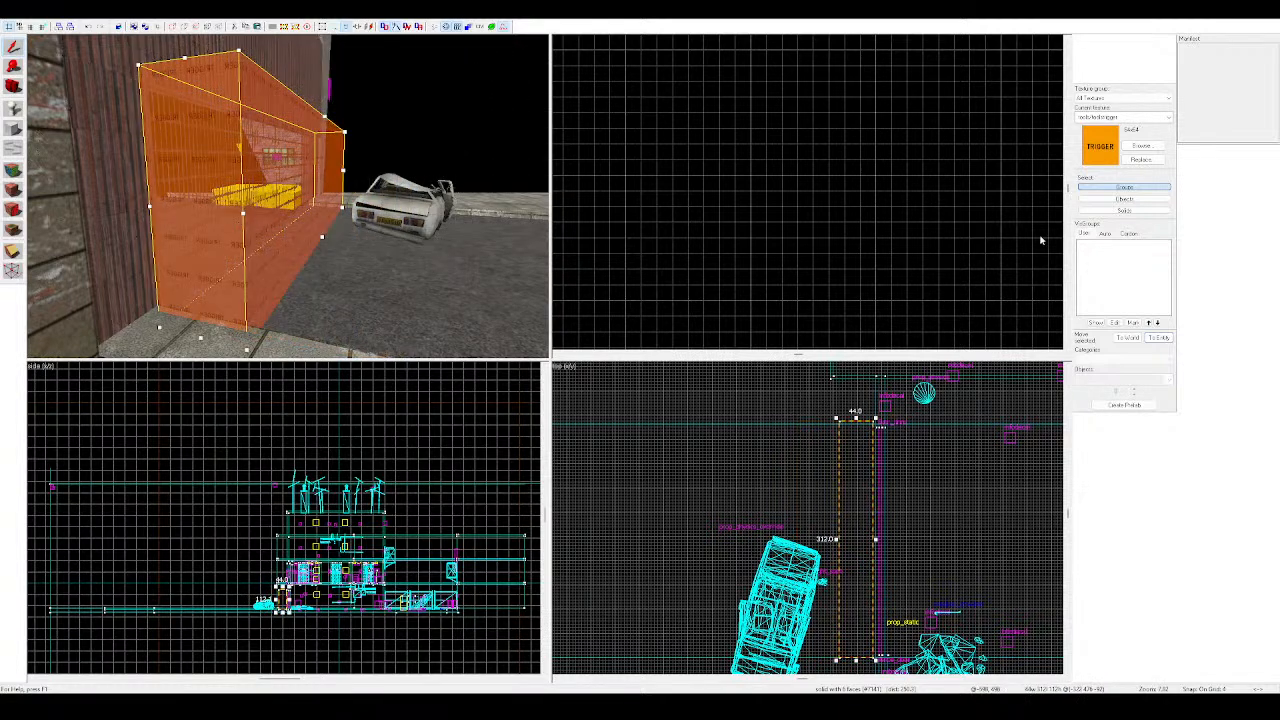
pyautogui.click(1158, 337)
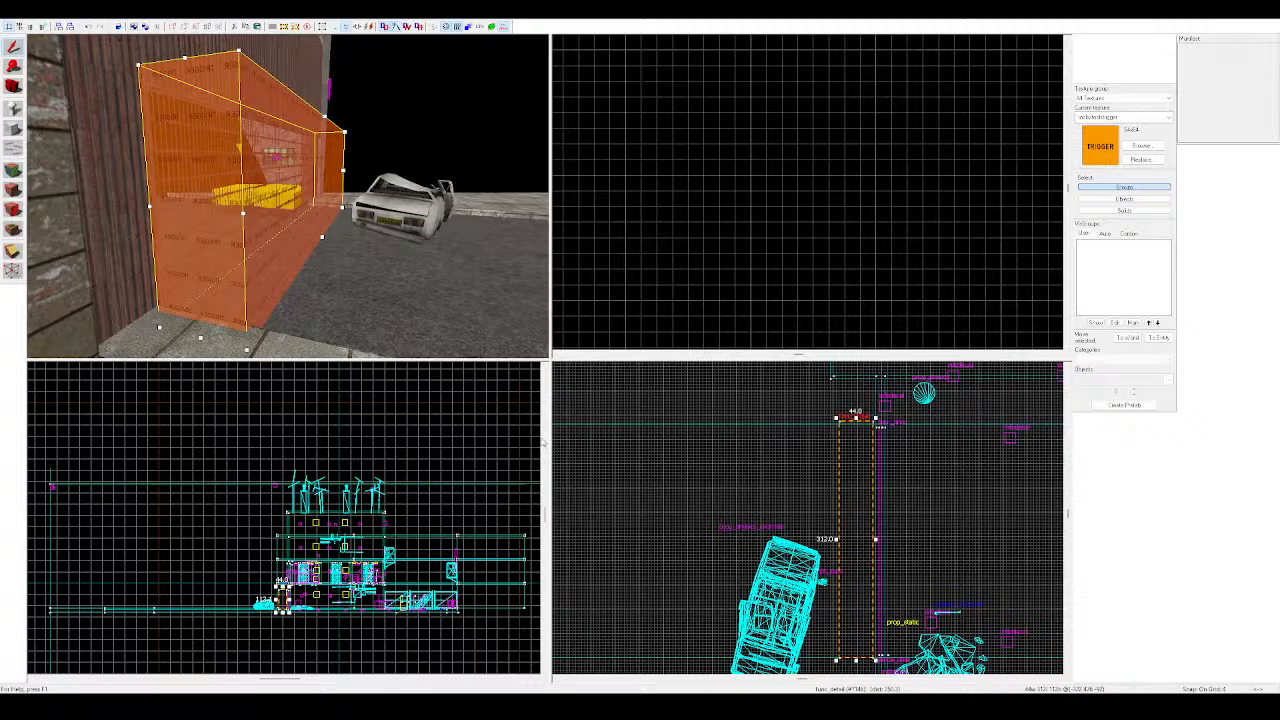
pyautogui.click(782, 467)
# Place an info_player_start point entity on the pavement outside the gate, beside the wrecked car
pyautogui.press('z')
pyautogui.press('w')
pyautogui.press('z')
pyautogui.press('w')
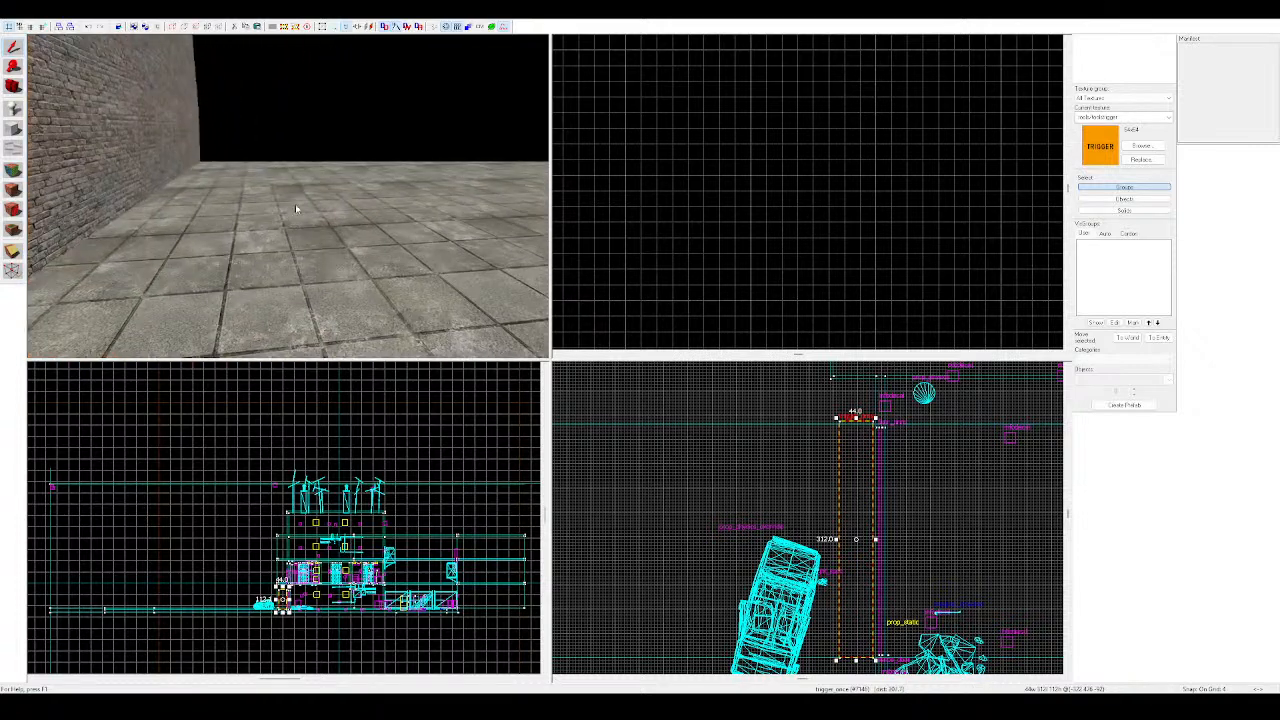
pyautogui.press('s')
pyautogui.press('z')
pyautogui.click(12, 108)
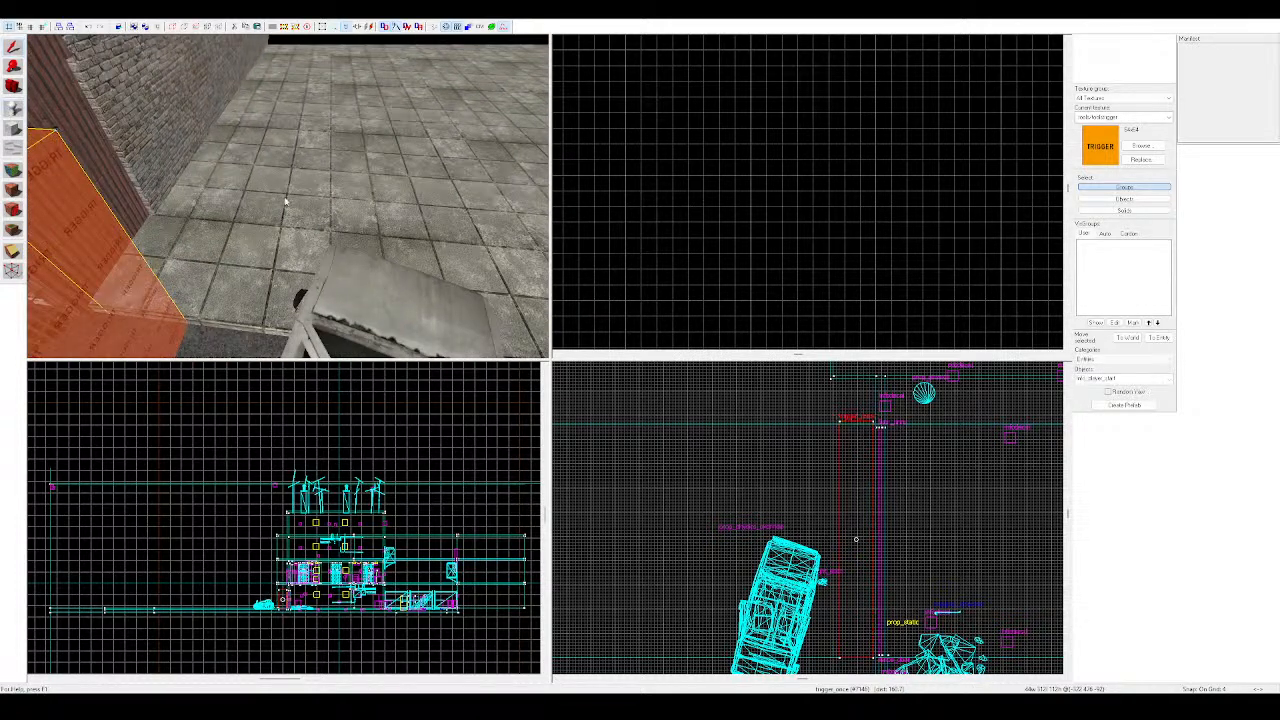
pyautogui.click(340, 212)
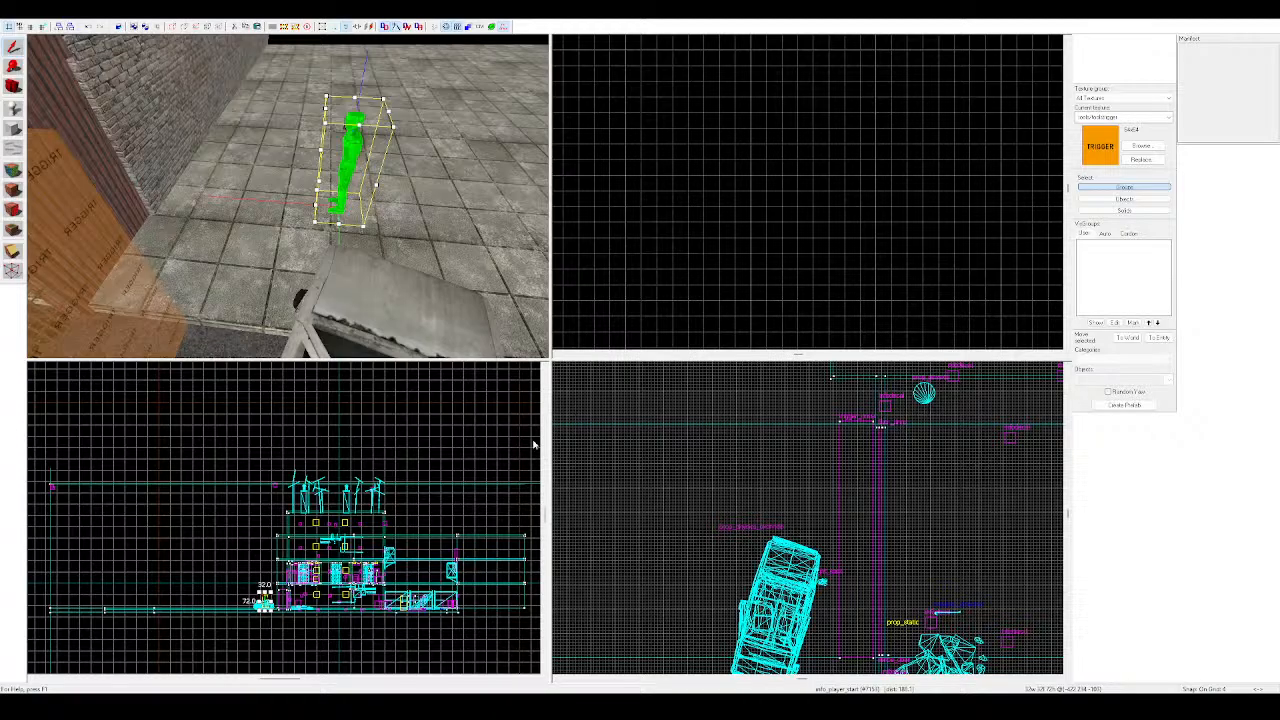
# Change the player start outside the gate to an npc_poisonzombie and delete the trigger brush at the gate opening
pyautogui.click(795, 475)
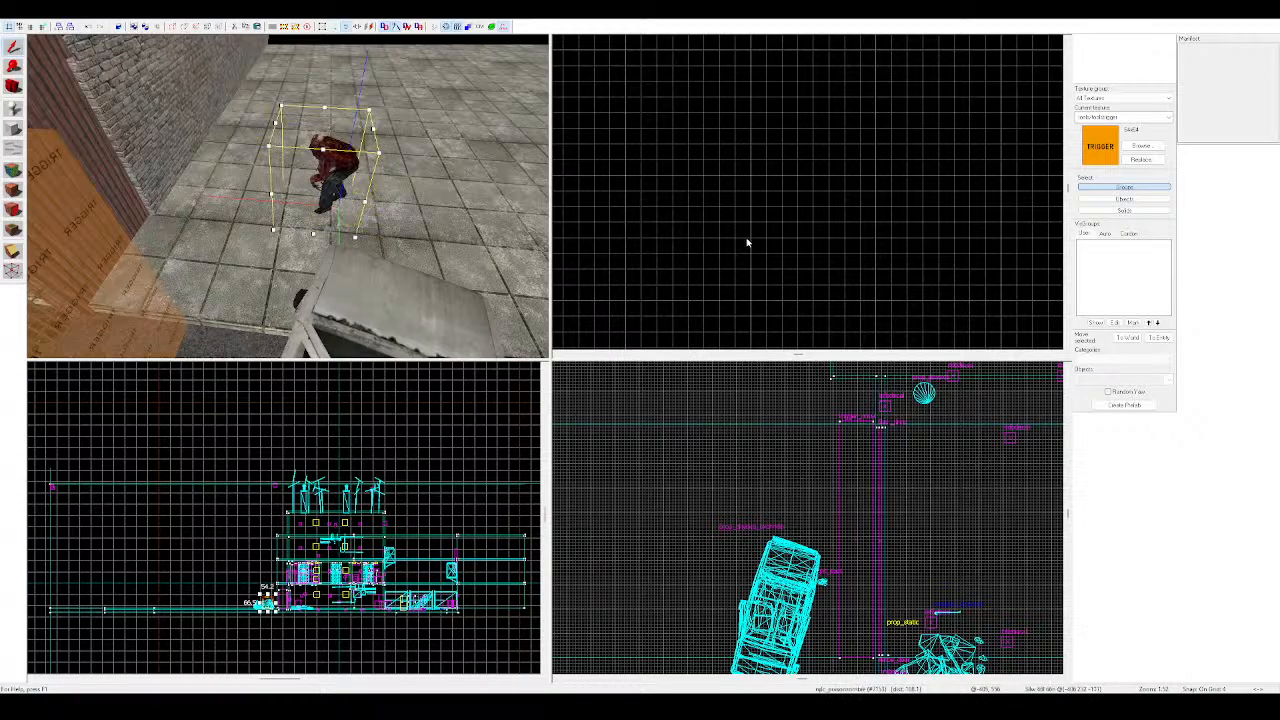
pyautogui.click(131, 336)
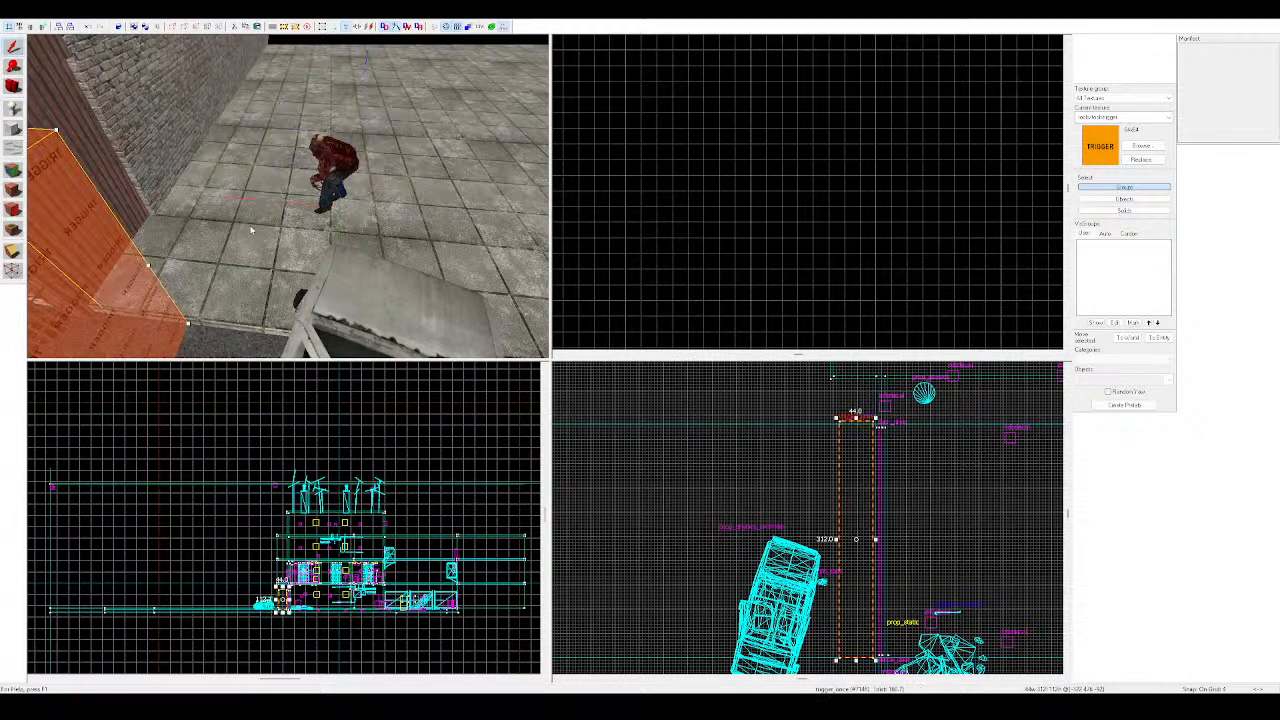
pyautogui.press('Delete')
# Move the poison zombie across the pavement to the brick wall just outside the gate
pyautogui.moveTo(335, 190); pyautogui.dragTo(213, 160)
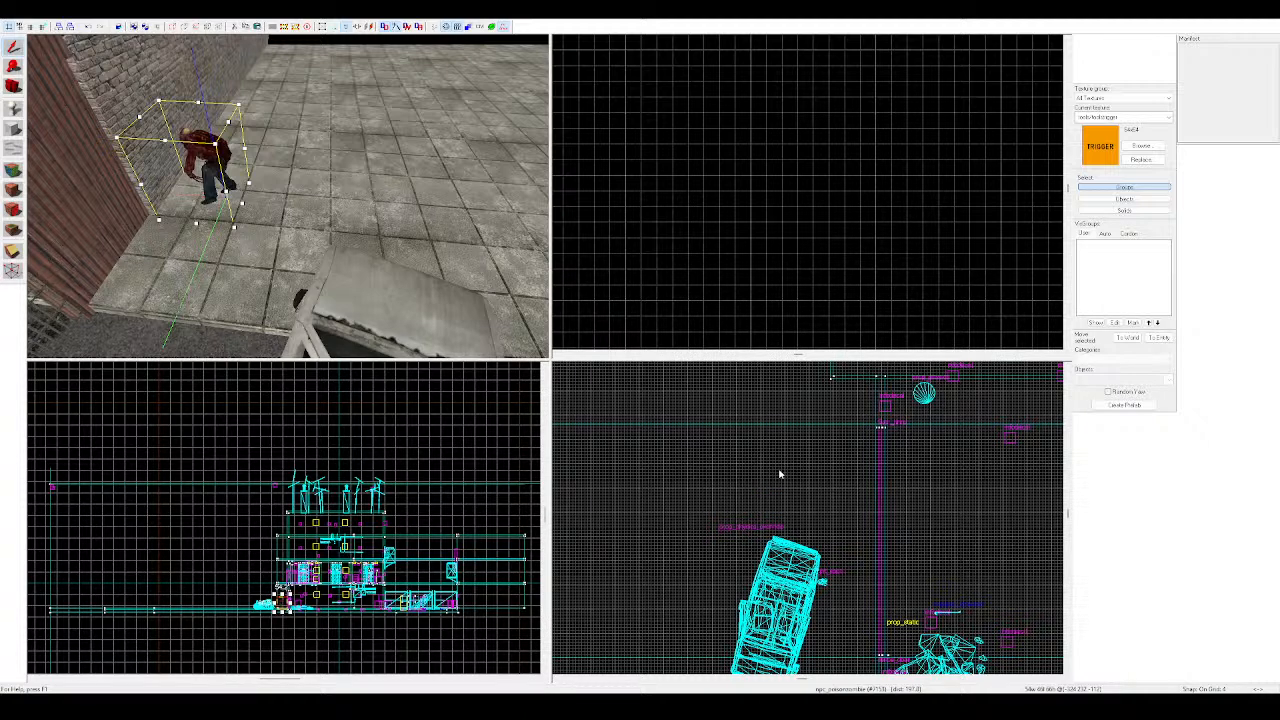
pyautogui.press('z')
pyautogui.press('s')
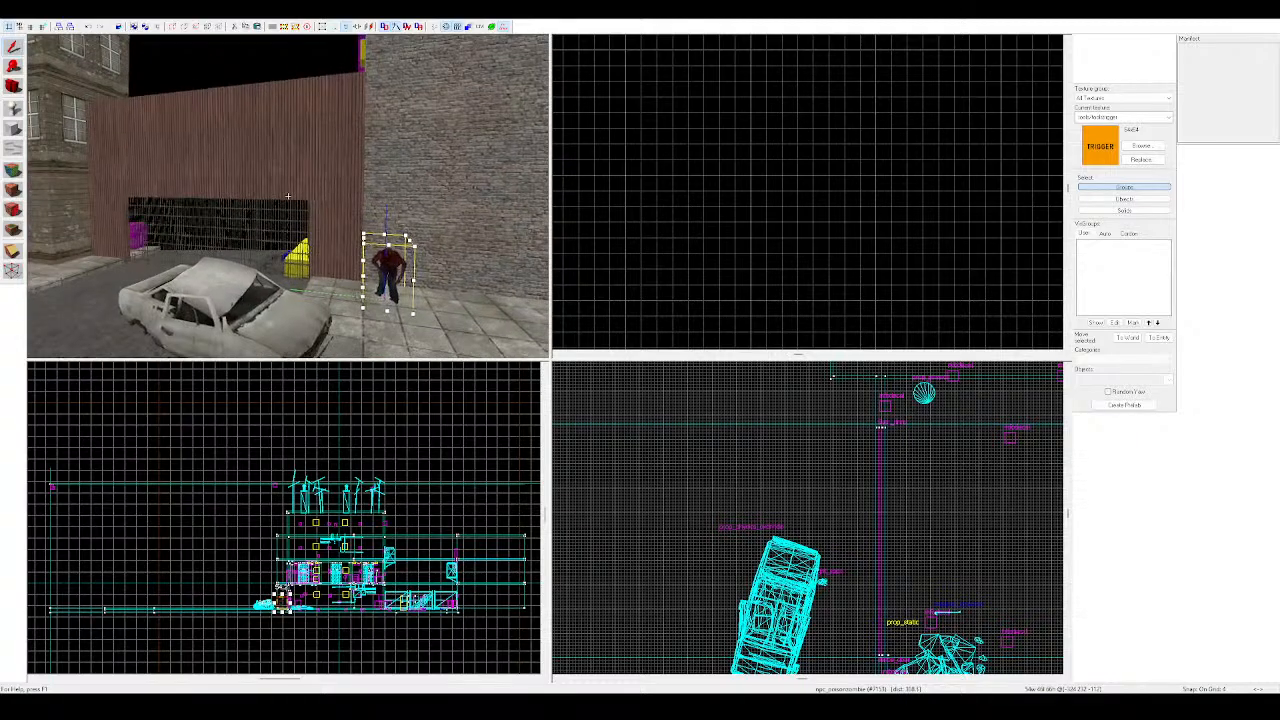
pyautogui.press('w')
pyautogui.press('z')
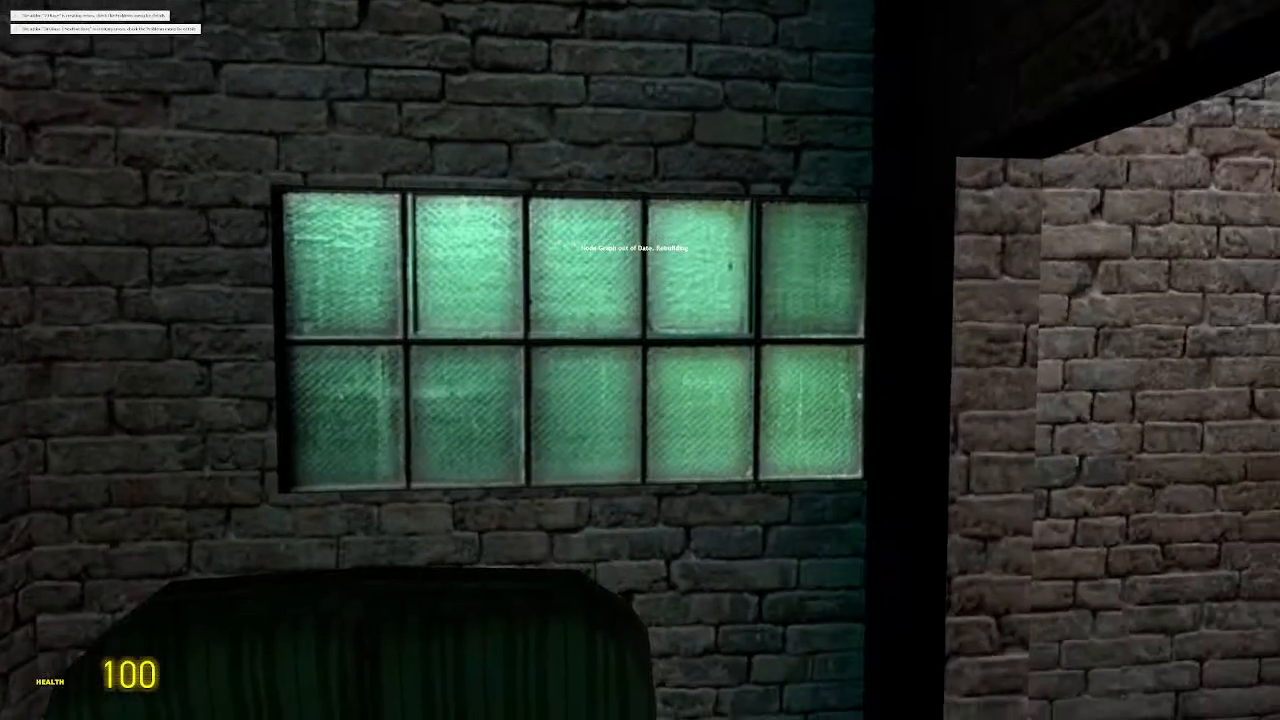
# Playtest the map from the starting room, opening the metal door and walking down the brick corridor
pyautogui.press('w')
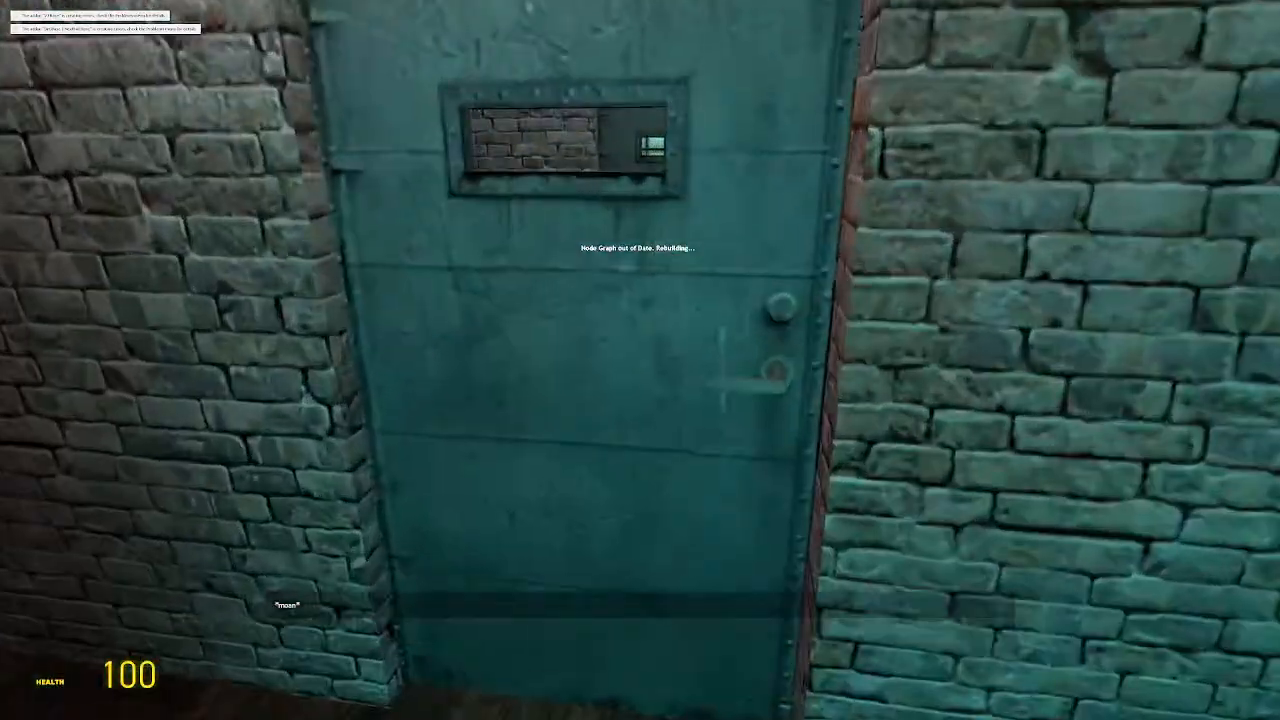
pyautogui.press('e')
pyautogui.press('w')
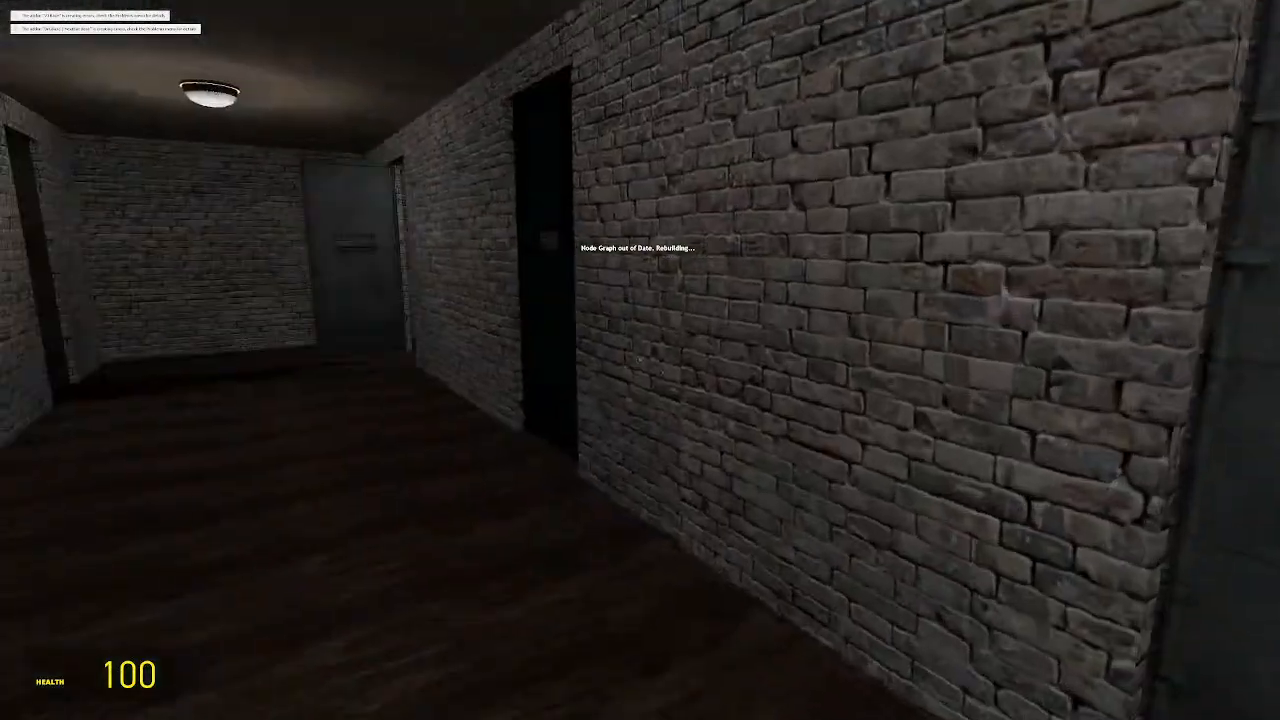
pyautogui.press('w')
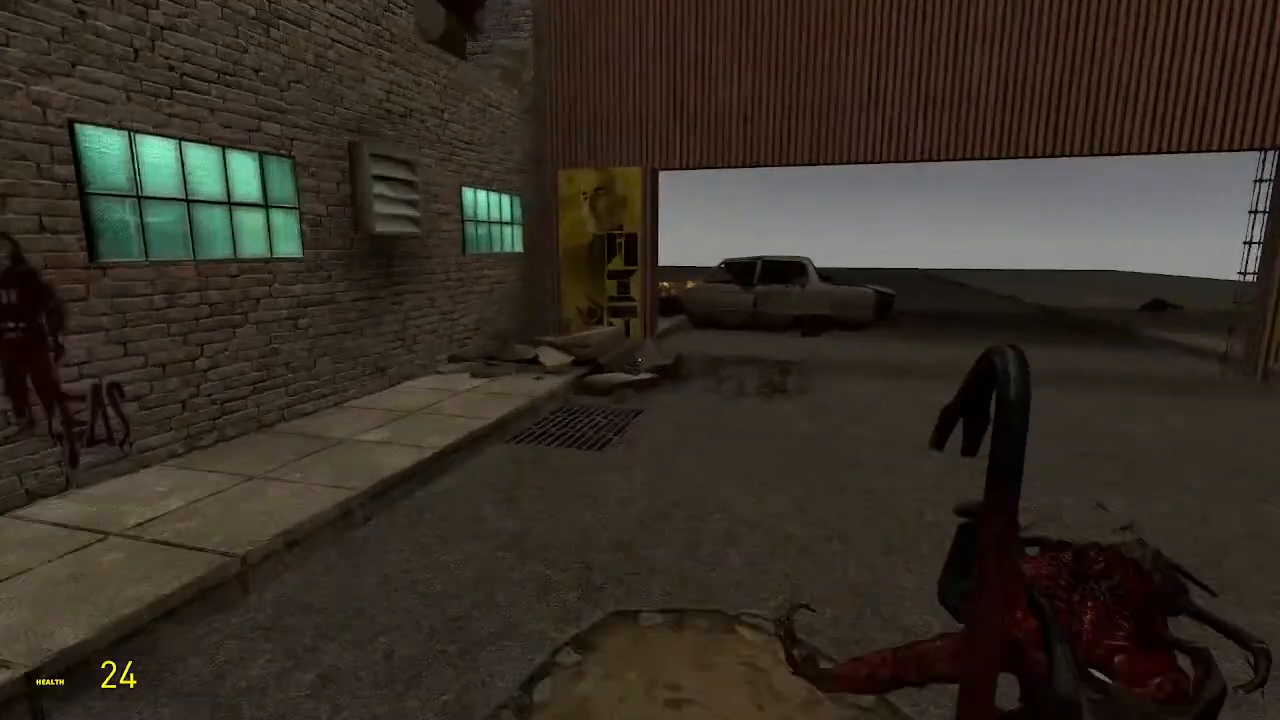
# Walk out through the open gate, climb onto the wrecked car to check the area outside, and leave the playtest
pyautogui.press('w')
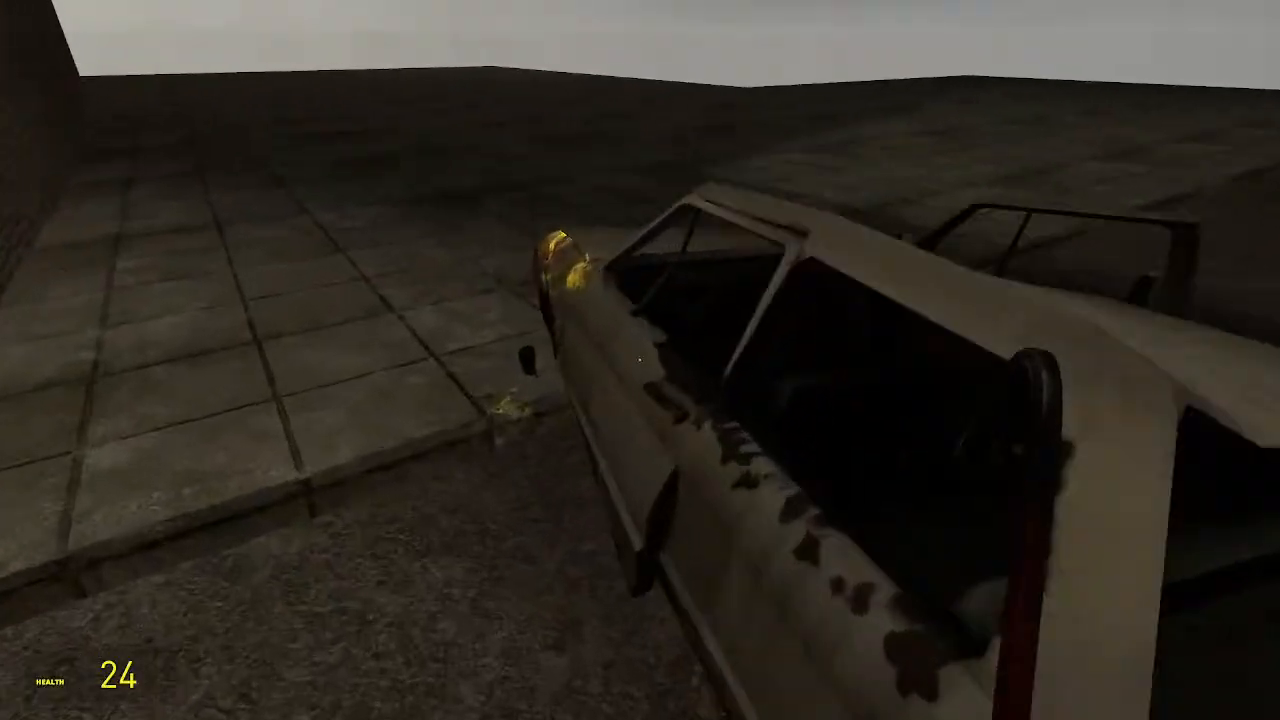
pyautogui.press('w')
pyautogui.press('space')
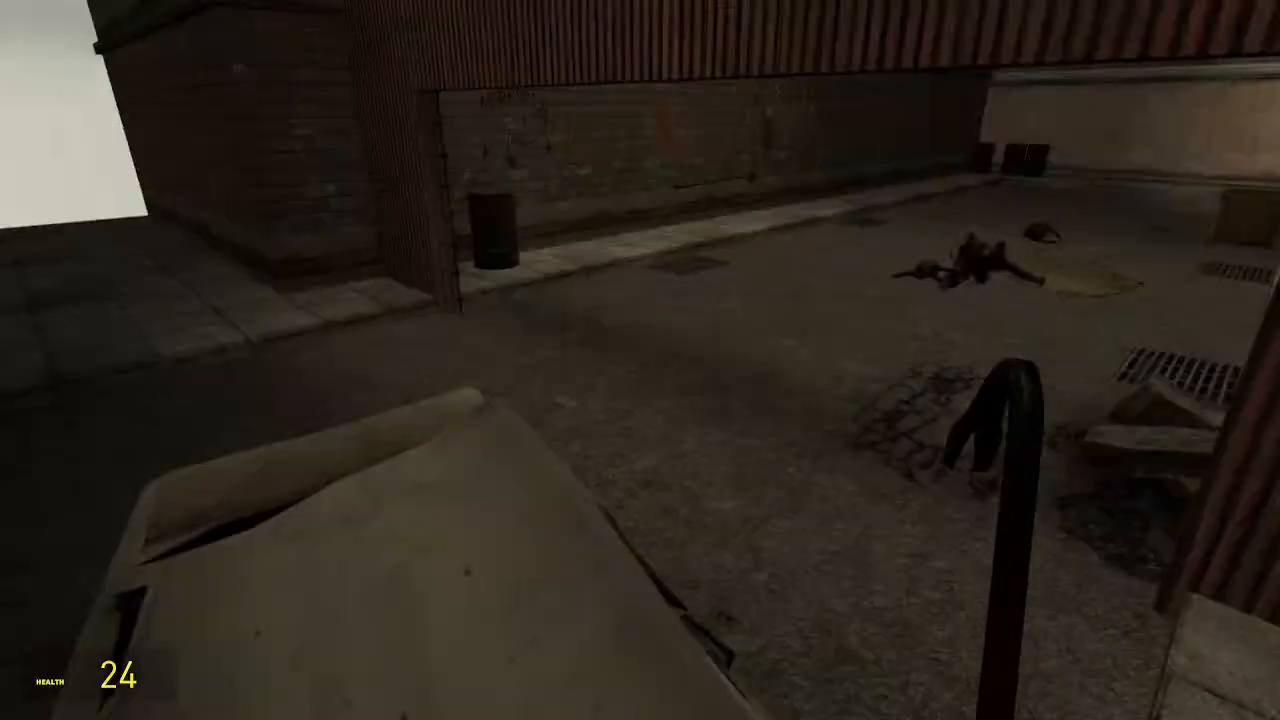
pyautogui.press('w')
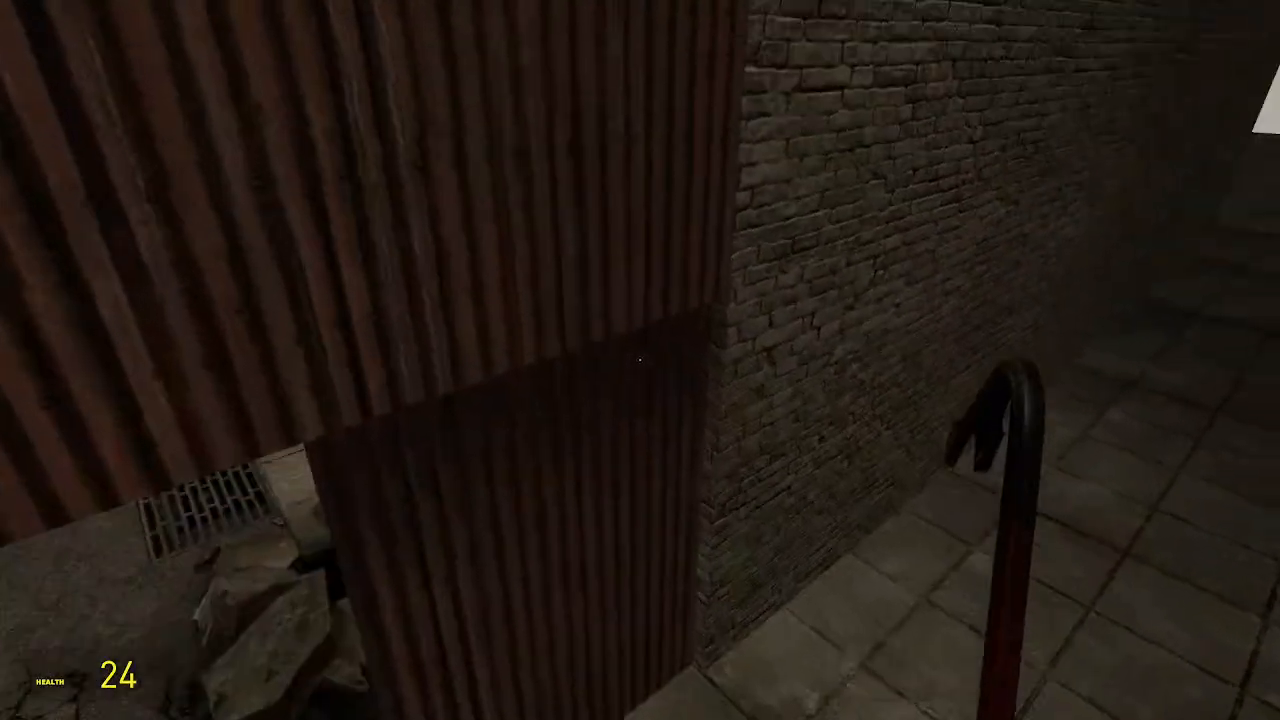
pyautogui.press('Escape')
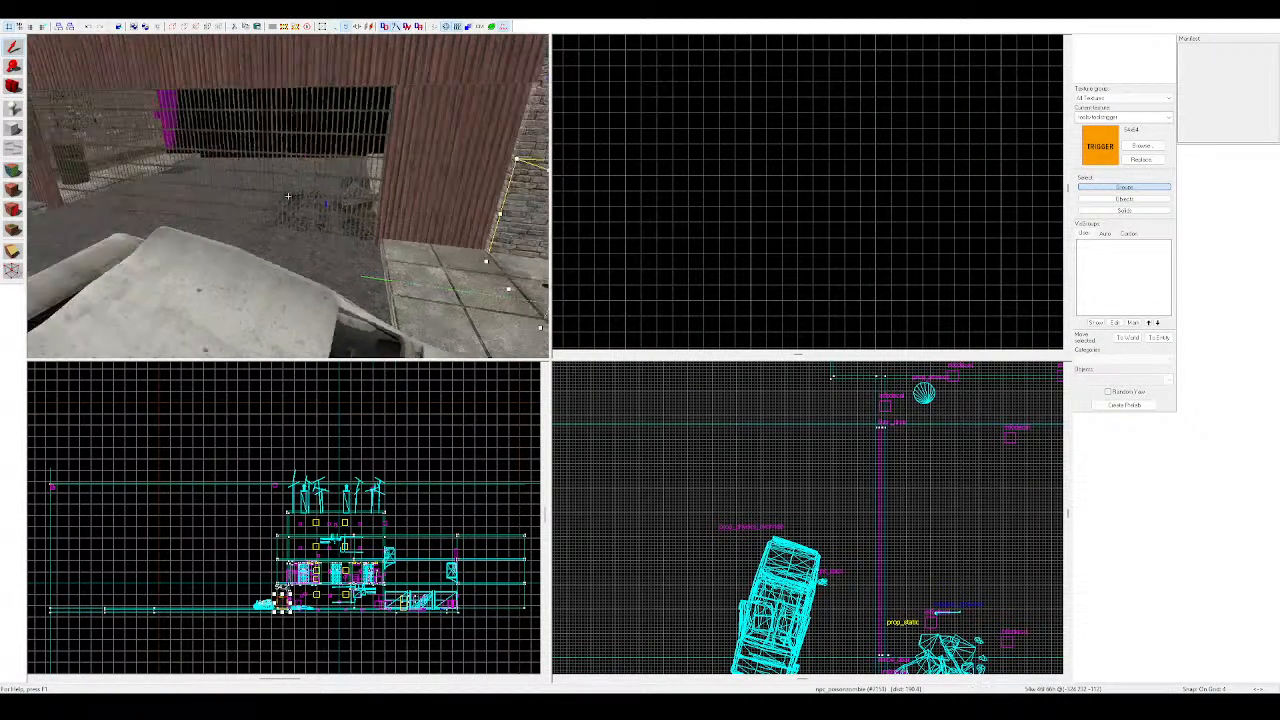
# Examine the gate post and the view through the fence towards the zombie and wrecked car
pyautogui.press('w')
pyautogui.press('z')
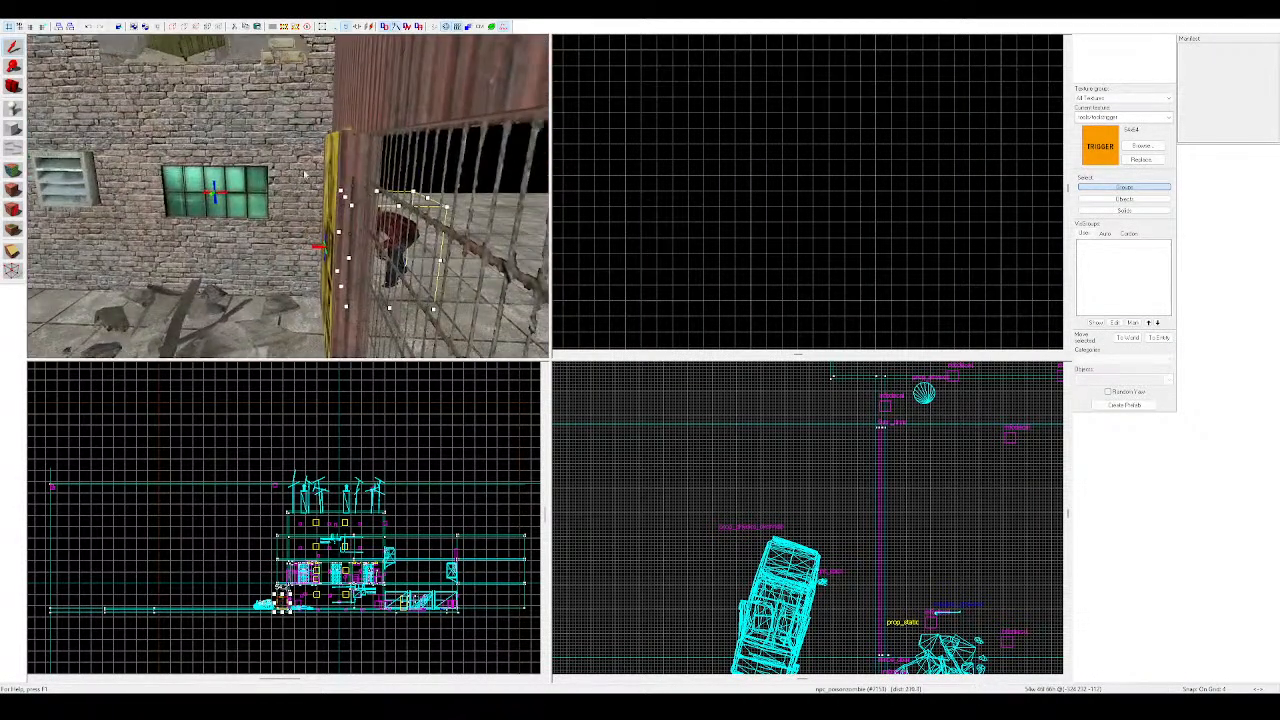
pyautogui.click(357, 154)
pyautogui.press('d')
pyautogui.moveTo(298, 141); pyautogui.dragTo(307, 146)
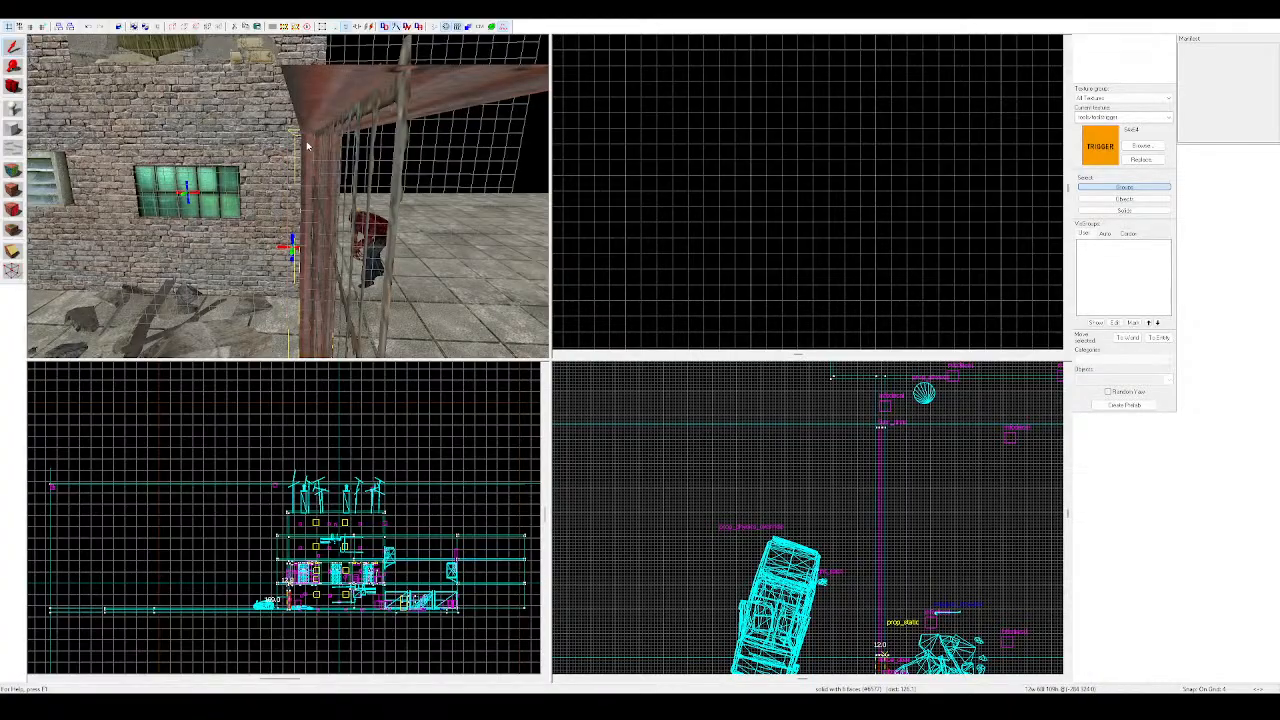
pyautogui.press('Escape')
pyautogui.press('z')
pyautogui.press('a')
pyautogui.press('s')
pyautogui.press('z')
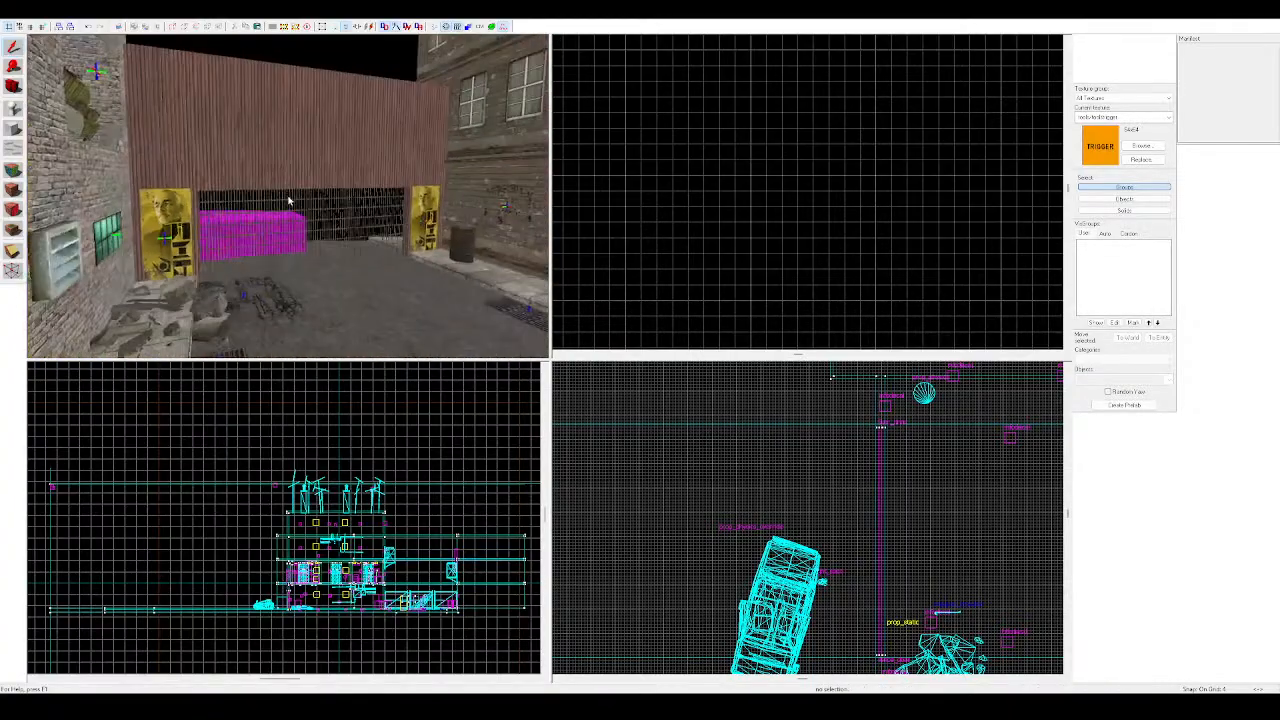
pyautogui.press('z')
pyautogui.press('w')
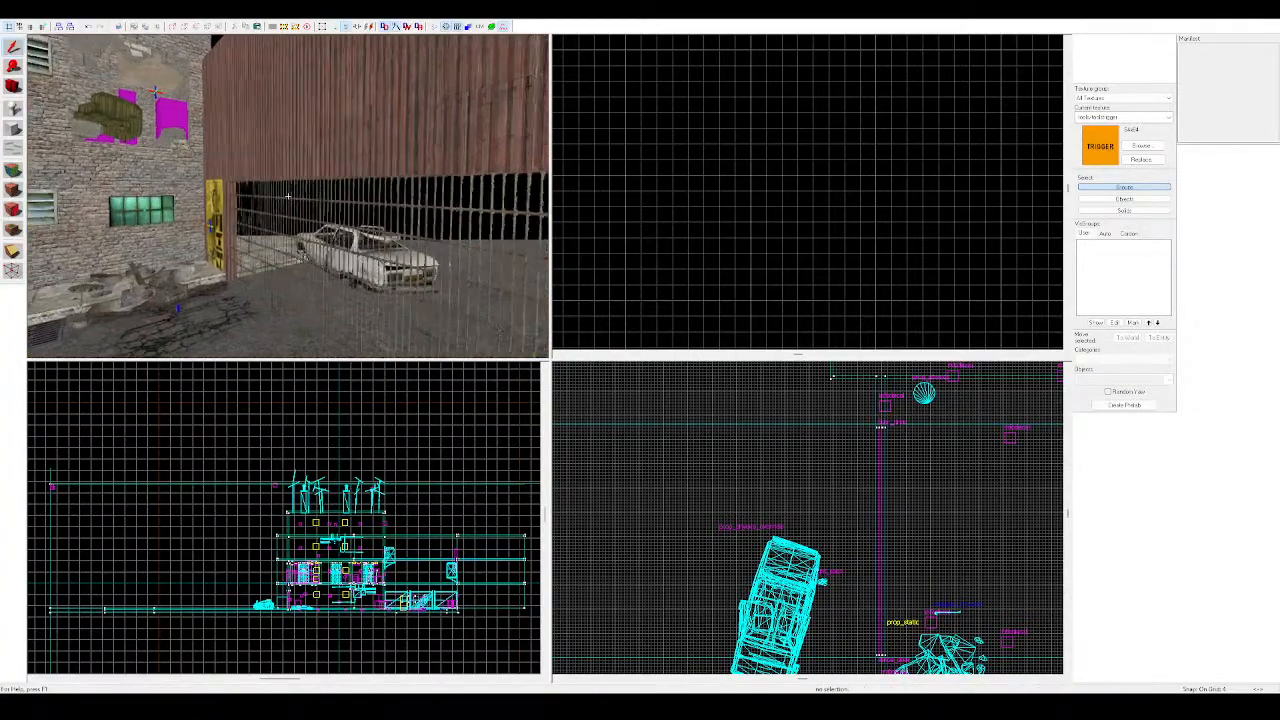
pyautogui.press('w')
pyautogui.press('z')
# Move the zombie farther along the brick wall, away from the gate, and deselect it
pyautogui.click(298, 178)
pyautogui.moveTo(298, 178); pyautogui.dragTo(413, 194)
pyautogui.press('d')
pyautogui.press('s')
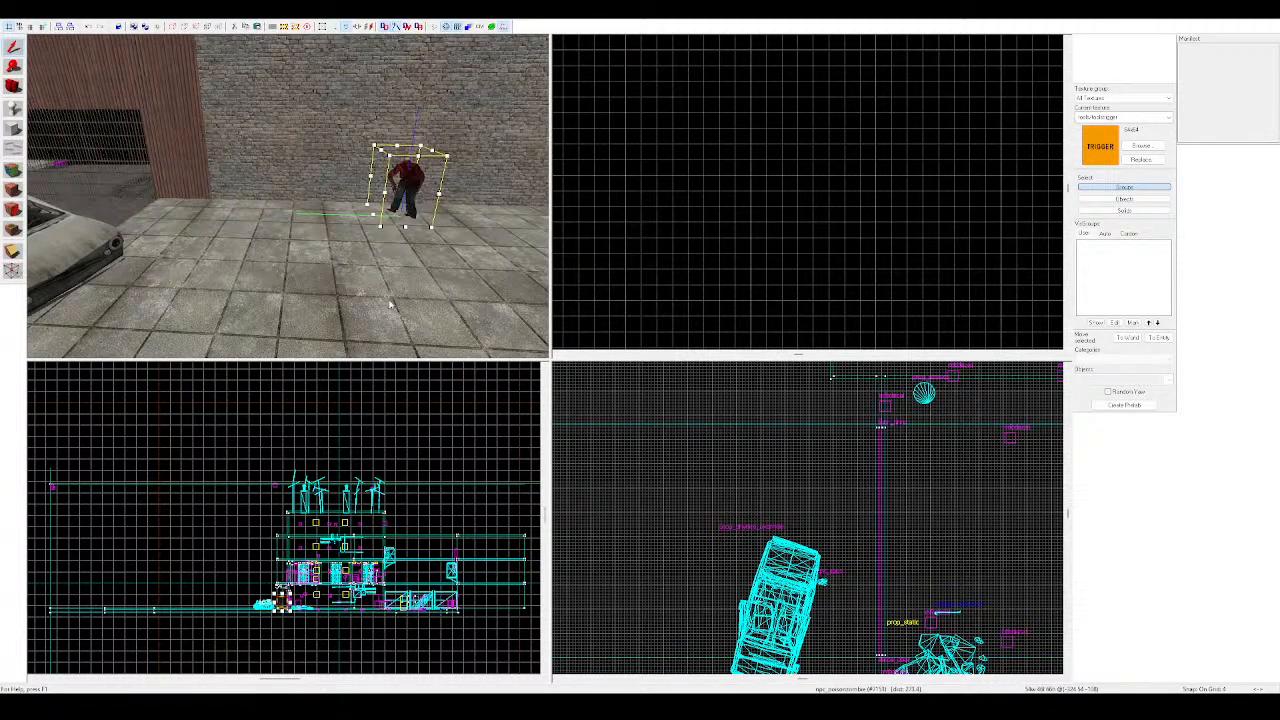
pyautogui.press('z')
pyautogui.press('z')
pyautogui.press('Escape')
# Examine the street and the gate opening from several angles to judge what can be seen outside
pyautogui.press('z')
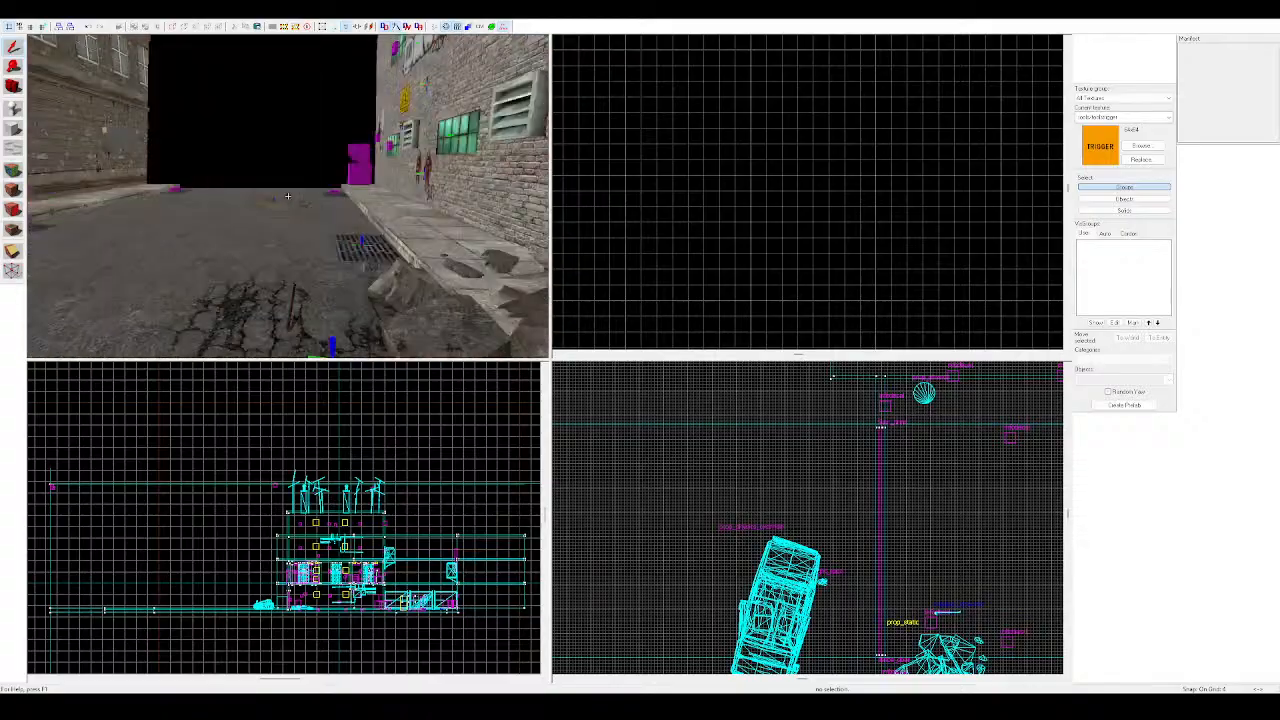
pyautogui.press('s')
pyautogui.press('z')
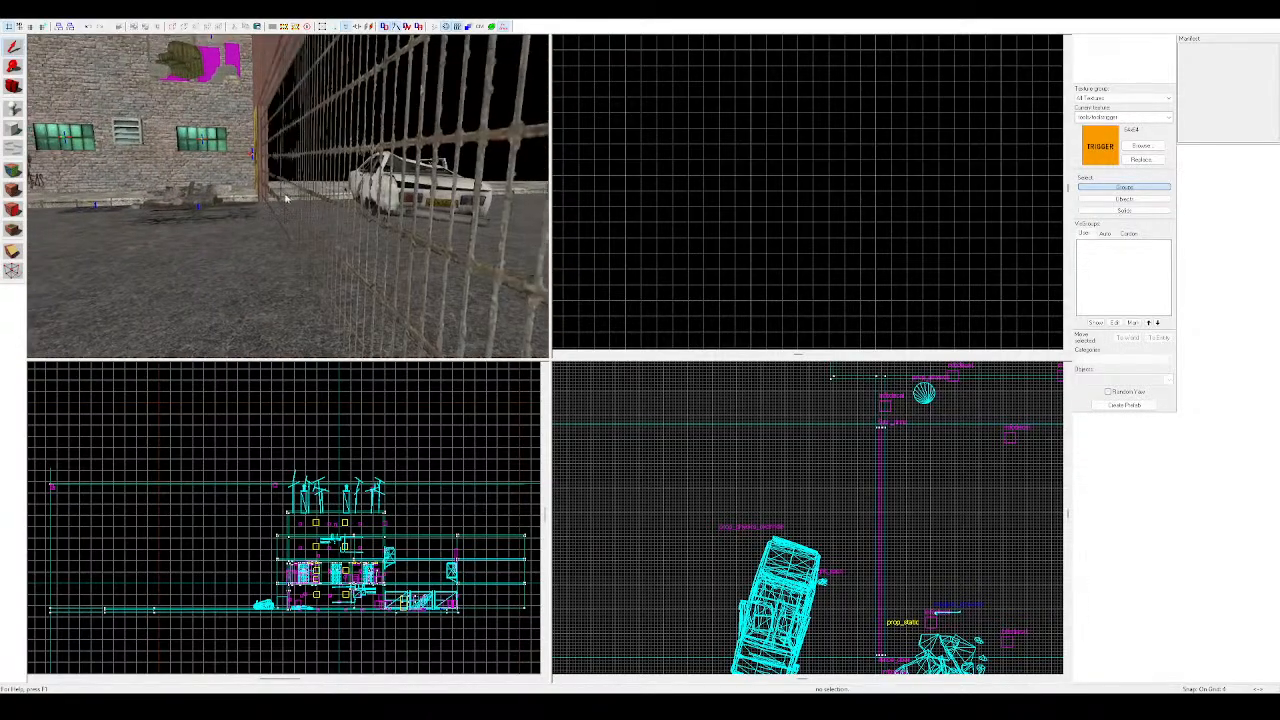
pyautogui.press('z')
pyautogui.press('d')
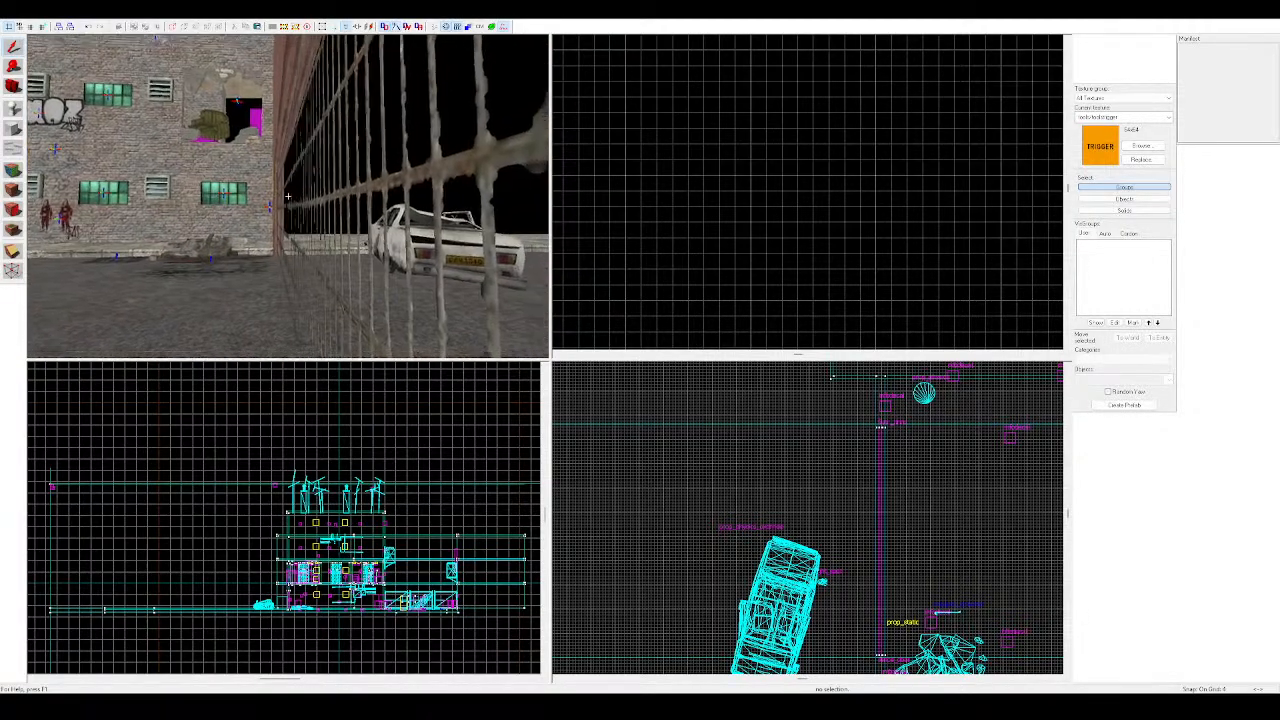
pyautogui.press('w')
pyautogui.press('s')
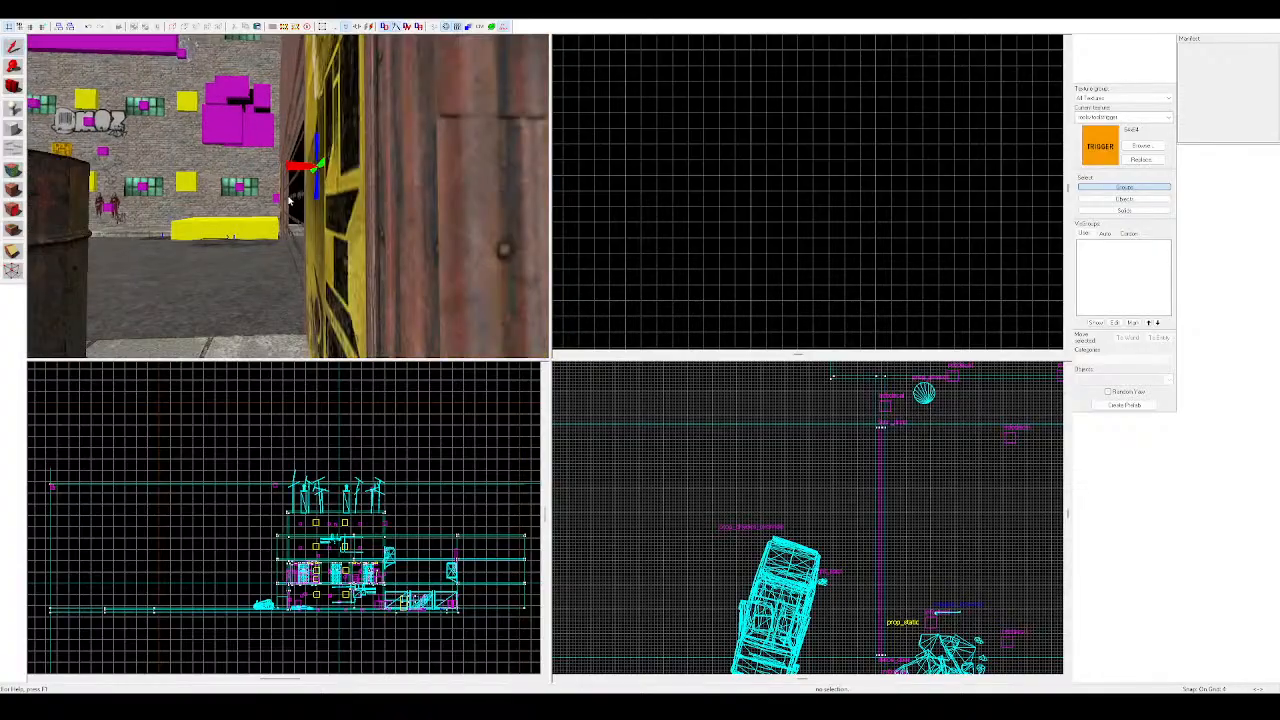
pyautogui.press('w')
pyautogui.press('z')
pyautogui.press('s')
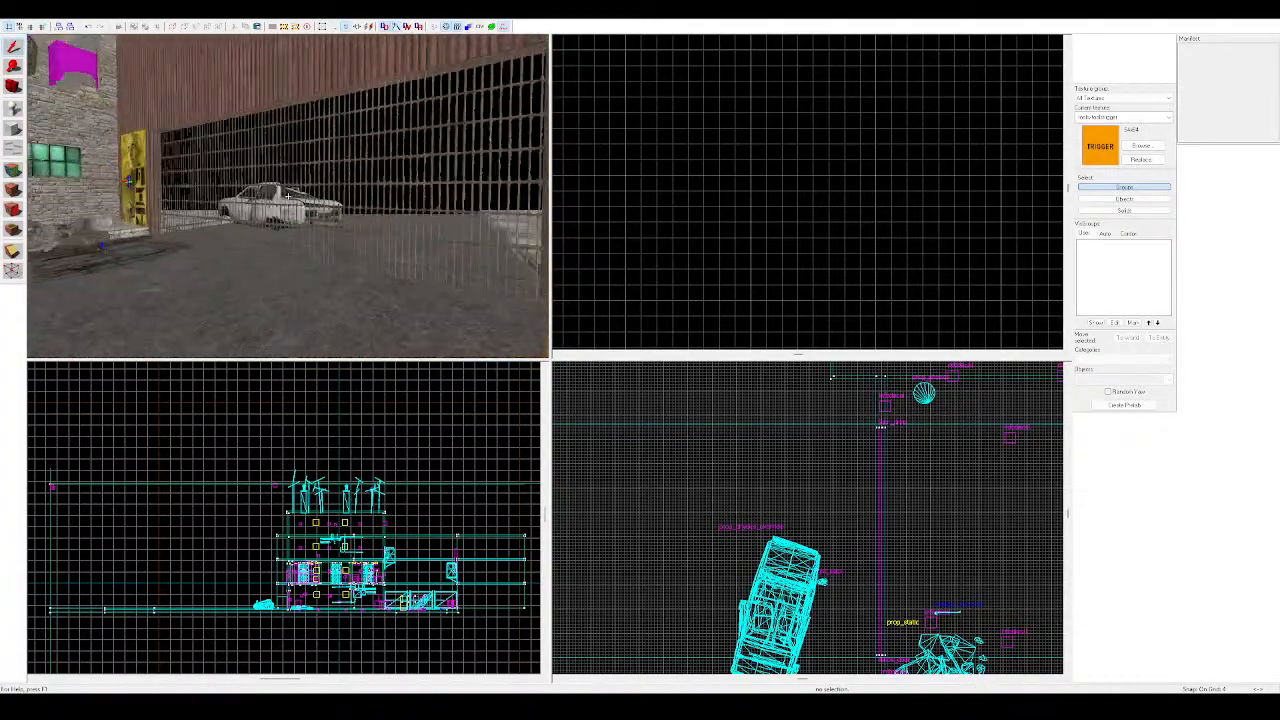
pyautogui.press('w')
pyautogui.press('z')
pyautogui.press('z')
# Duplicate the wrecked car outside the gate and place the copy beside the original
pyautogui.press('s')
pyautogui.moveTo(288, 196)
pyautogui.mouseDown()
pyautogui.moveTo(308, 227)
pyautogui.moveTo(300, 243)
pyautogui.moveTo(425, 280)
pyautogui.moveTo(404, 226)
pyautogui.mouseUp()
pyautogui.press('d')
pyautogui.press('s')
pyautogui.press('d')
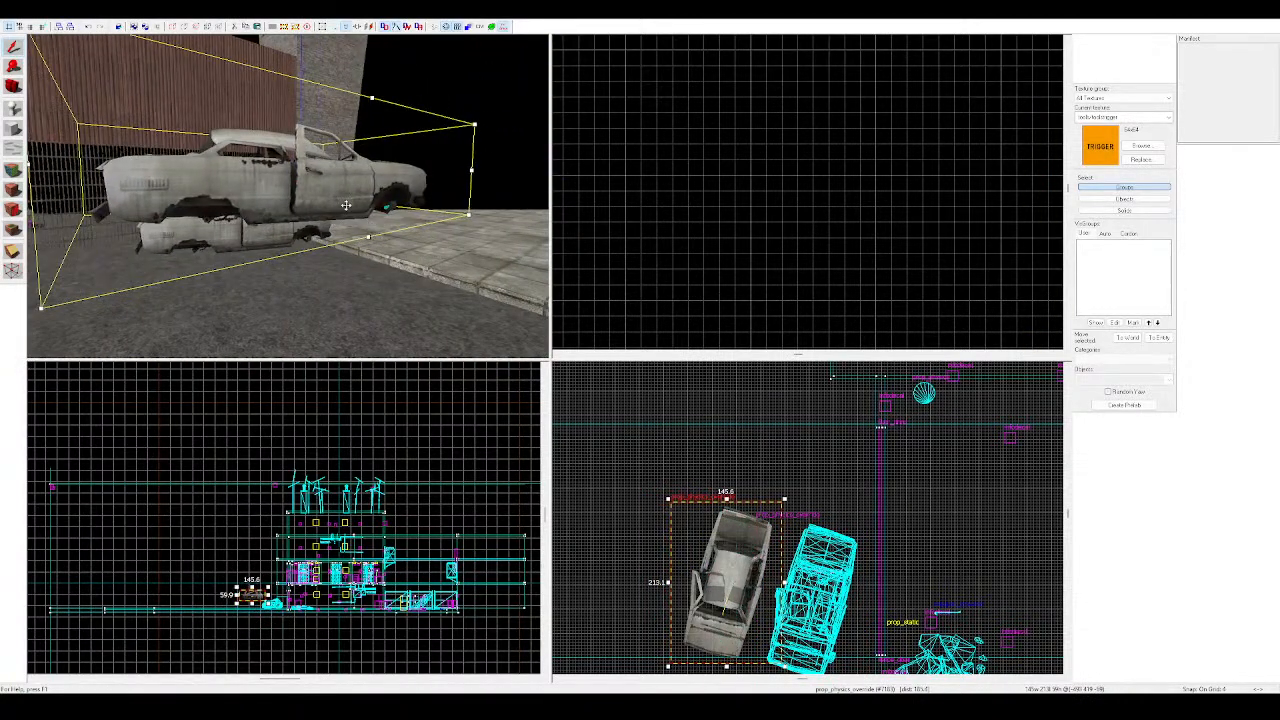
# Tilt the copied car so one end is raised above the other
pyautogui.moveTo(474, 125); pyautogui.dragTo(456, 108)
pyautogui.press('z')
pyautogui.press('s')
pyautogui.press('a')
pyautogui.press('s')
pyautogui.press('w')
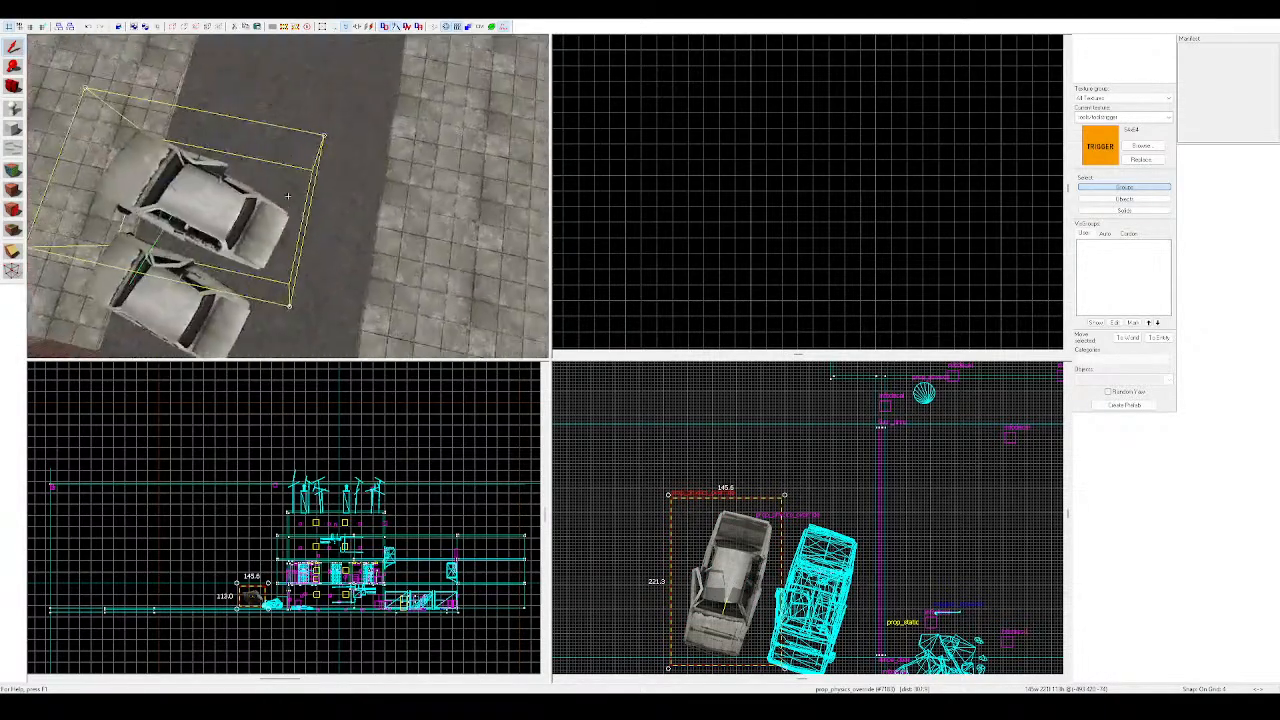
# Turn the tilted car across the kerb and move it so its raised end rests on the original wreck
pyautogui.moveTo(410, 64); pyautogui.dragTo(180, 202)
pyautogui.hotkey('ctrl', 'z')
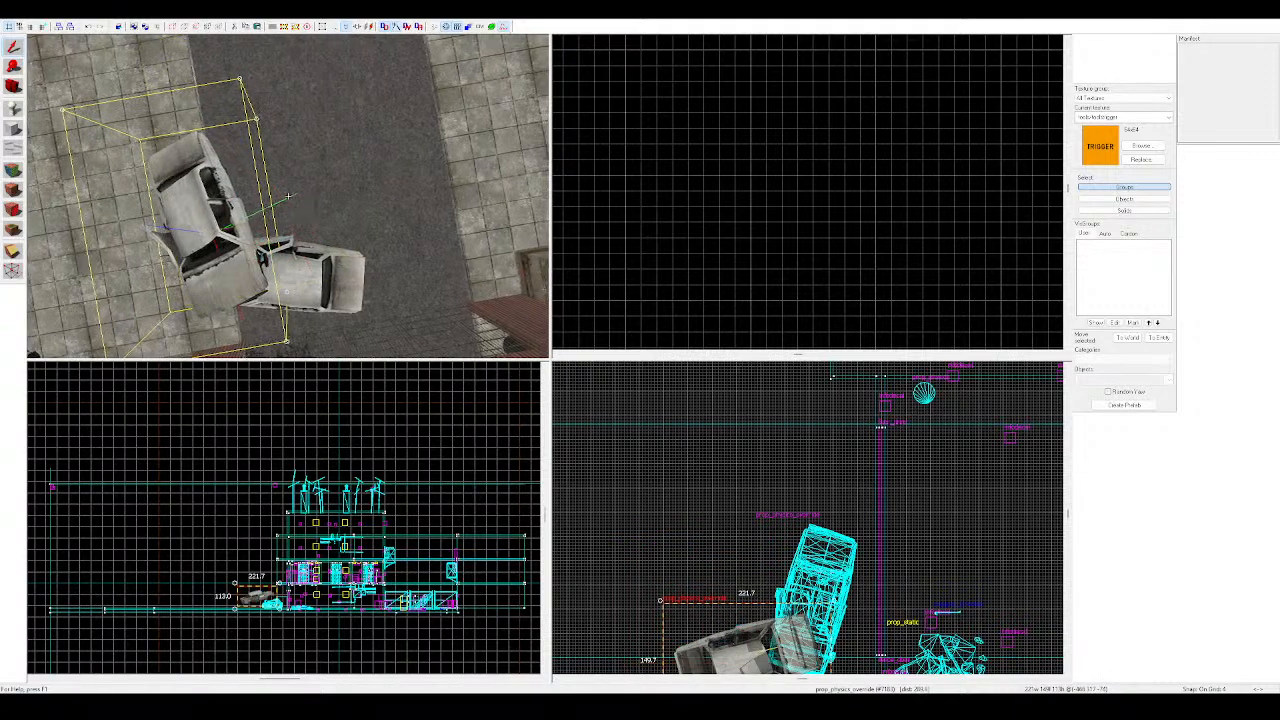
pyautogui.press('z')
pyautogui.press('w')
pyautogui.press('s')
pyautogui.press('z')
pyautogui.moveTo(288, 197); pyautogui.dragTo(334, 197)
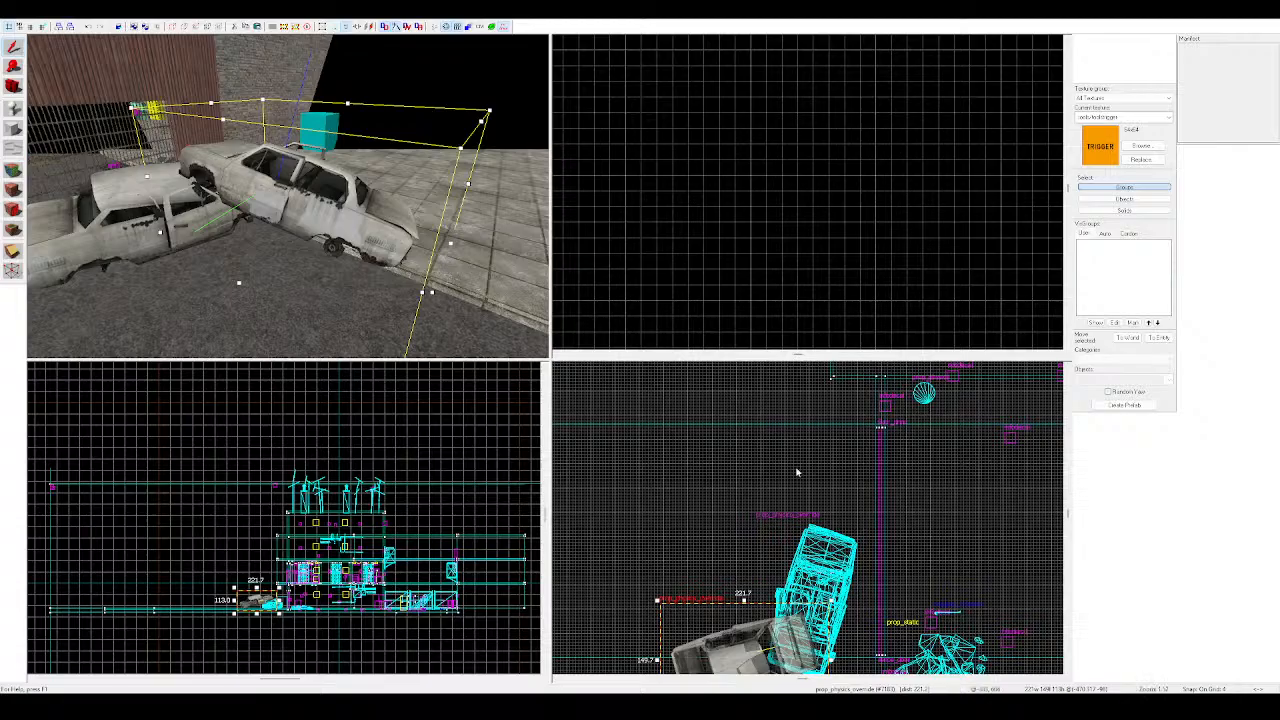
# Move the zombie from the brick wall out over the pavement, past the far side of the piled cars
pyautogui.press('z')
pyautogui.press('w')
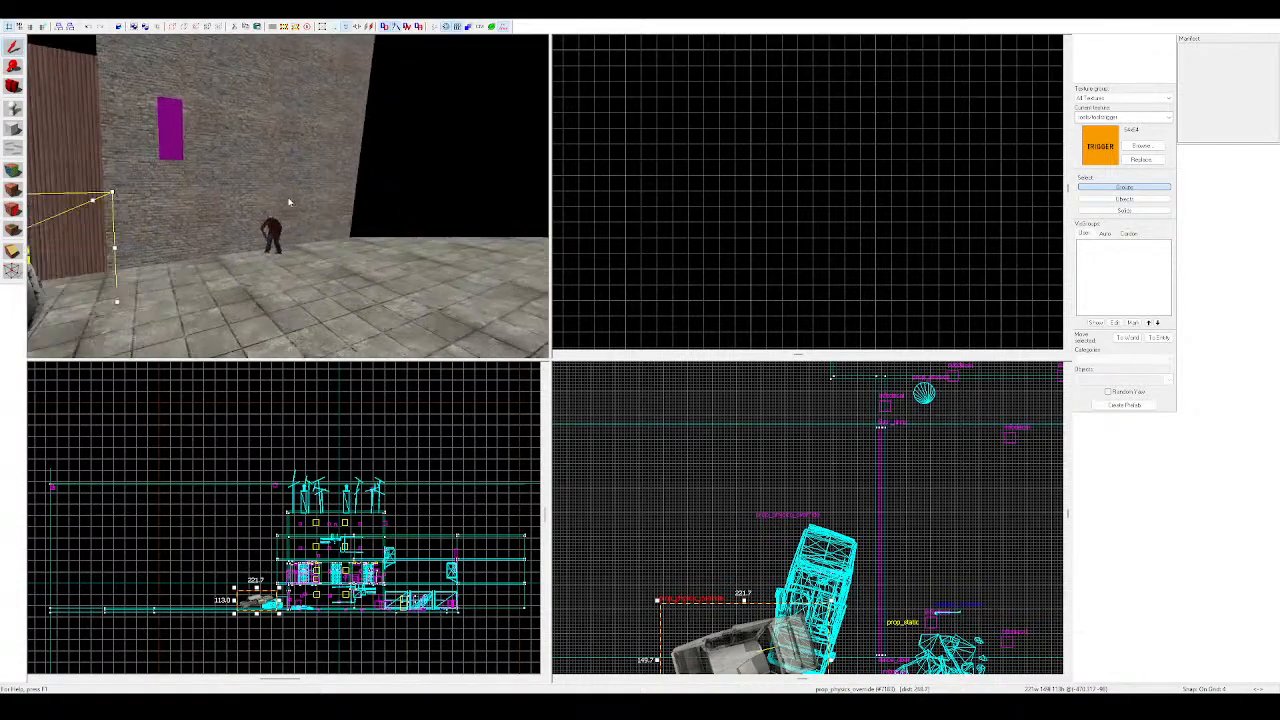
pyautogui.press('z')
pyautogui.click(267, 237)
pyautogui.press('z')
pyautogui.press('w')
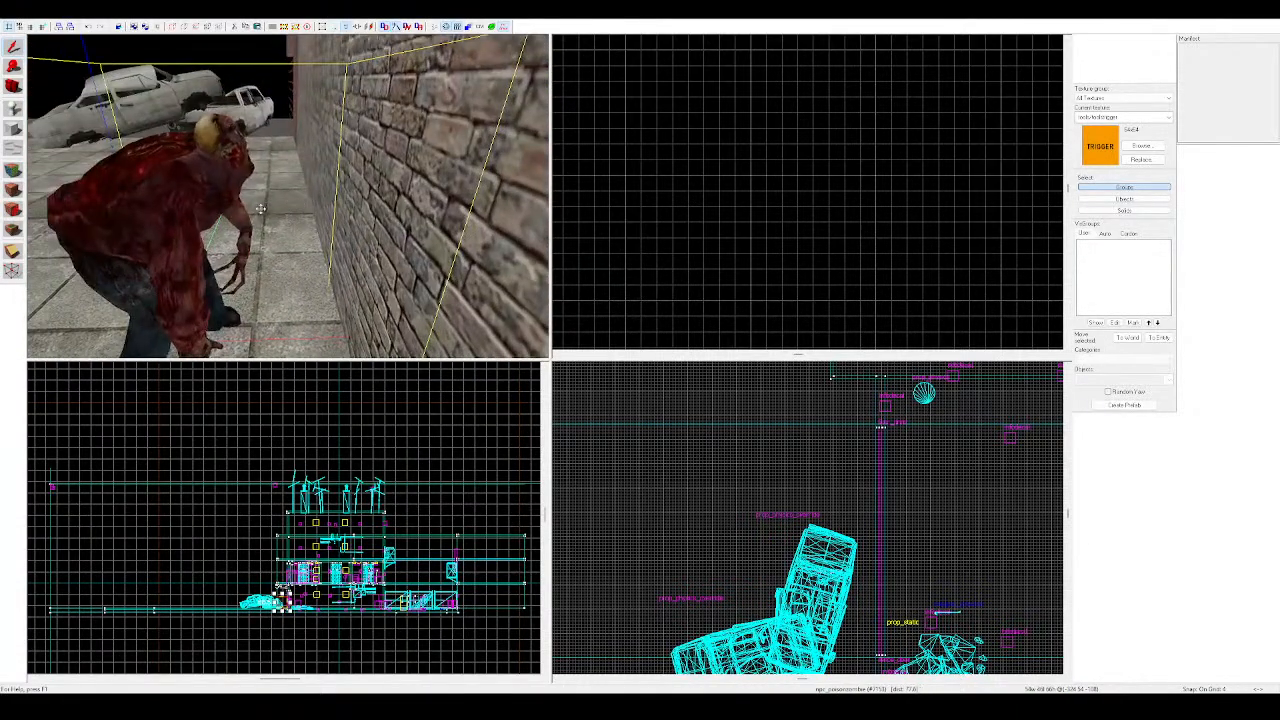
pyautogui.press('z')
pyautogui.moveTo(251, 209); pyautogui.dragTo(254, 212)
pyautogui.press('z')
pyautogui.press('s')
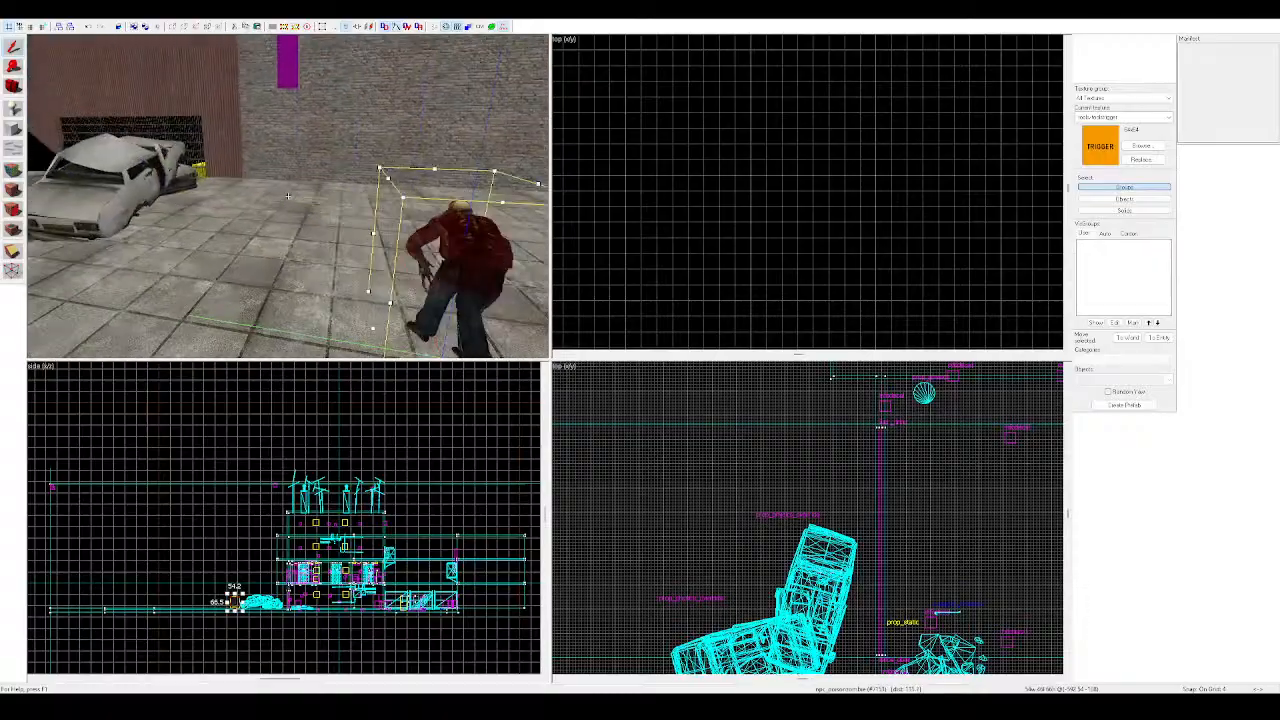
# Shift the zombie sideways onto the road and closer to the tilted car
pyautogui.press('z')
pyautogui.moveTo(428, 226); pyautogui.dragTo(331, 217)
pyautogui.press('z')
pyautogui.press('z')
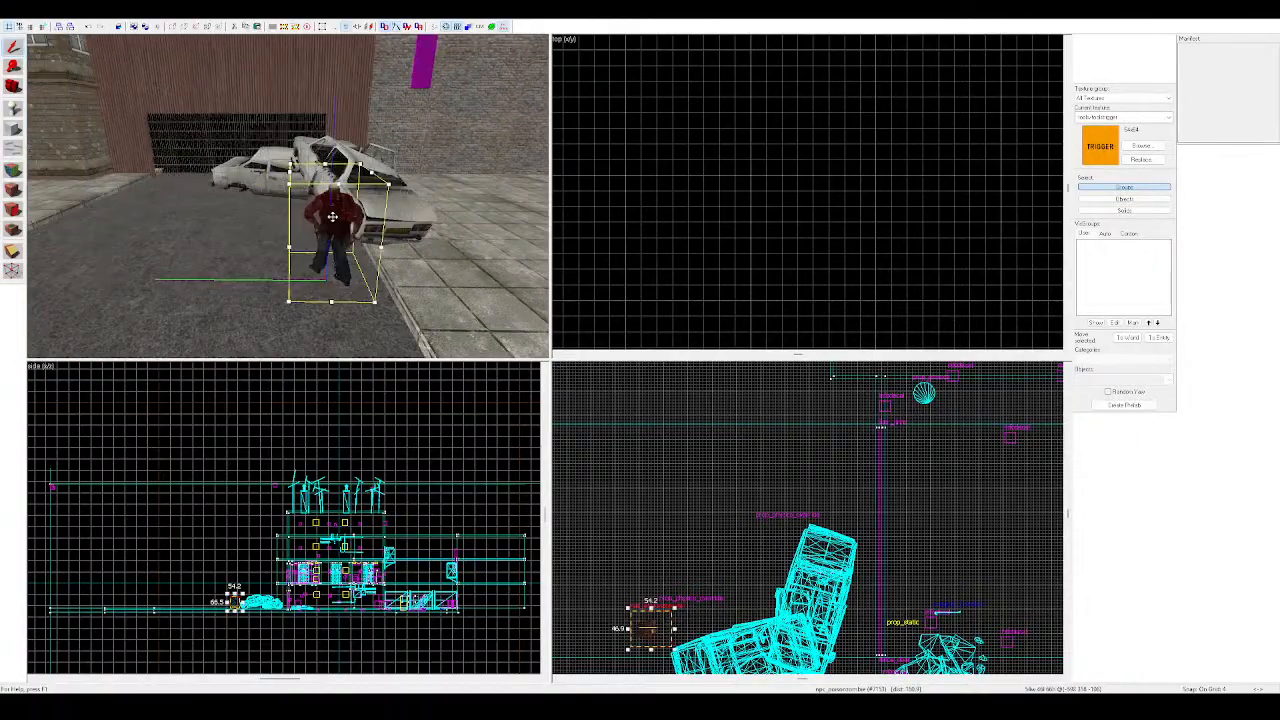
pyautogui.press('z')
pyautogui.press('w')
pyautogui.press('z')
pyautogui.moveTo(425, 224); pyautogui.dragTo(452, 237)
pyautogui.press('z')
pyautogui.press('a')
pyautogui.press('z')
pyautogui.press('z')
pyautogui.press('d')
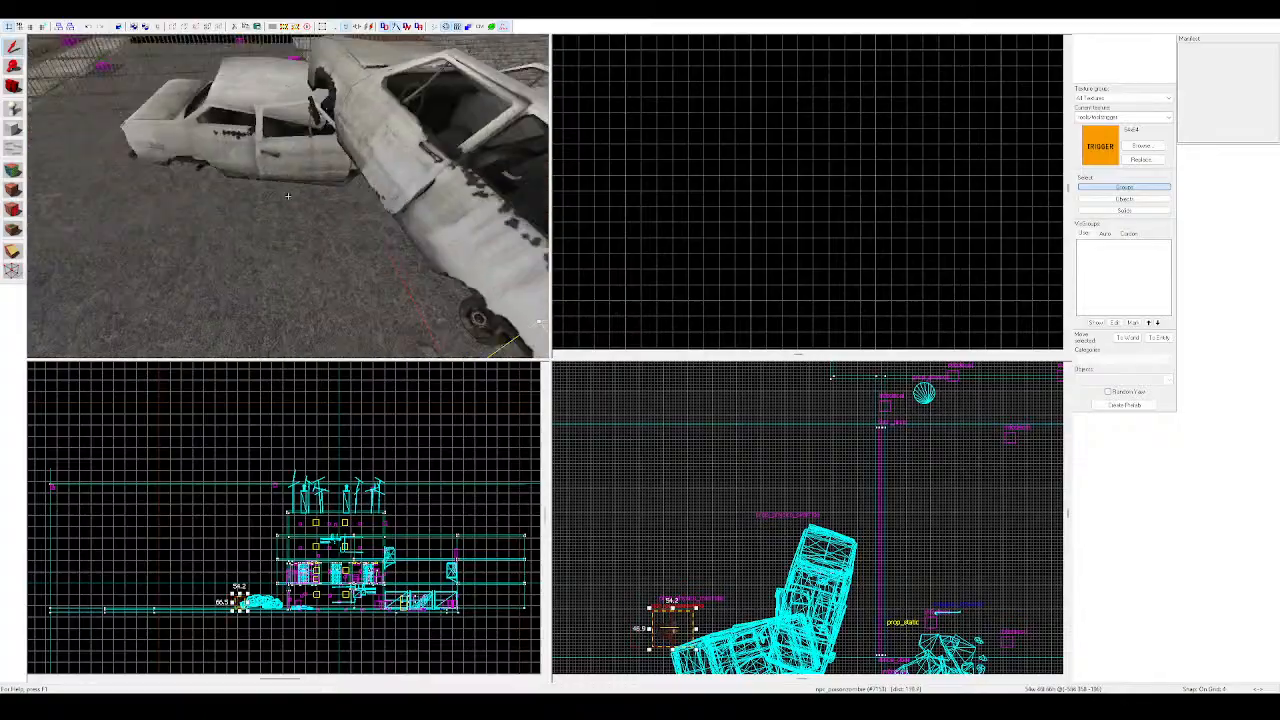
# Reposition the zombie on the pavement edge behind the lowered end of the tilted car and deselect it
pyautogui.press('s')
pyautogui.press('z')
pyautogui.moveTo(301, 234); pyautogui.dragTo(401, 226)
pyautogui.press('z')
pyautogui.press('a')
pyautogui.press('z')
pyautogui.moveTo(295, 190); pyautogui.dragTo(306, 183)
pyautogui.press('z')
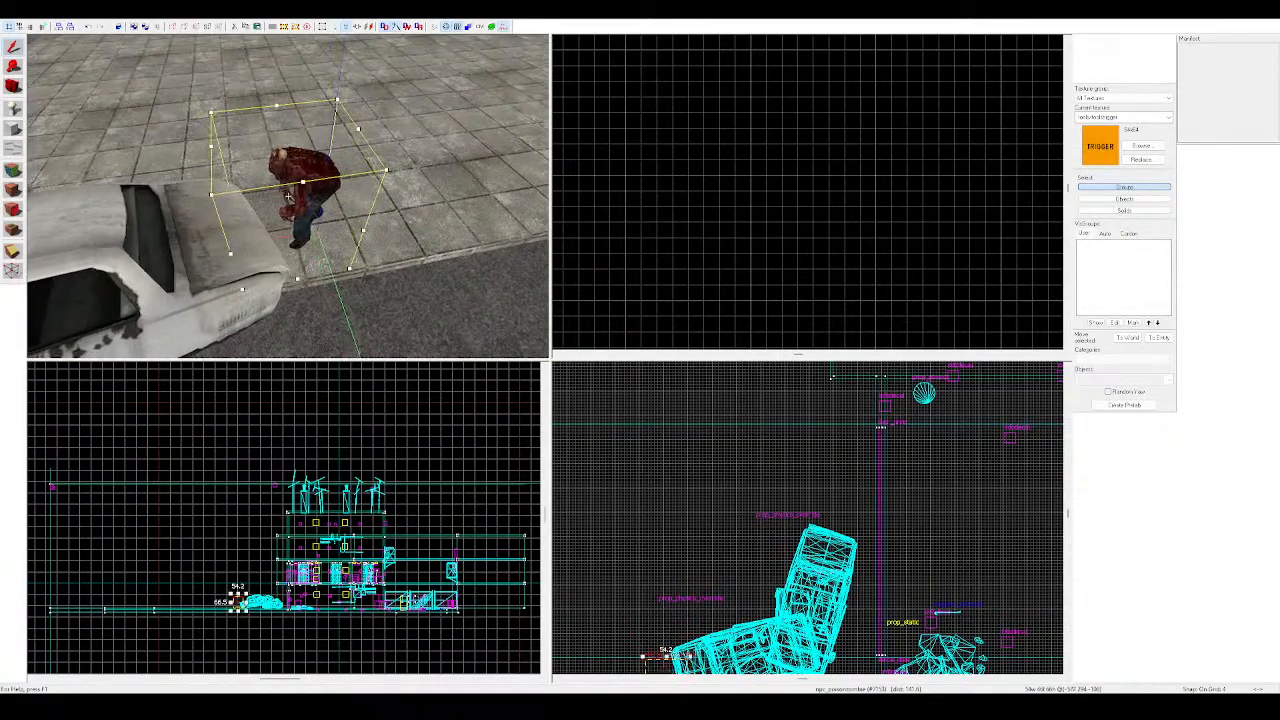
pyautogui.press('Escape')
# Select the barred fence_door gate beside the wrecked cars in the 3D view
pyautogui.press('w')
pyautogui.press('z')
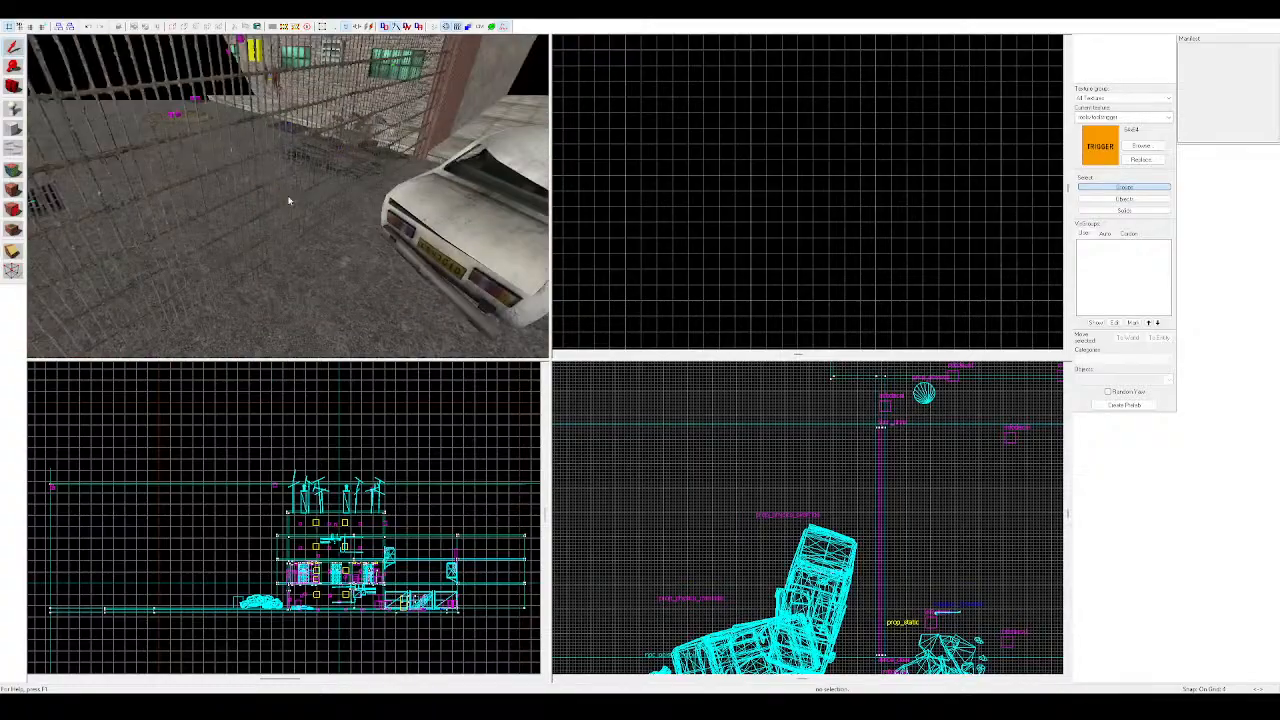
pyautogui.click(263, 176)
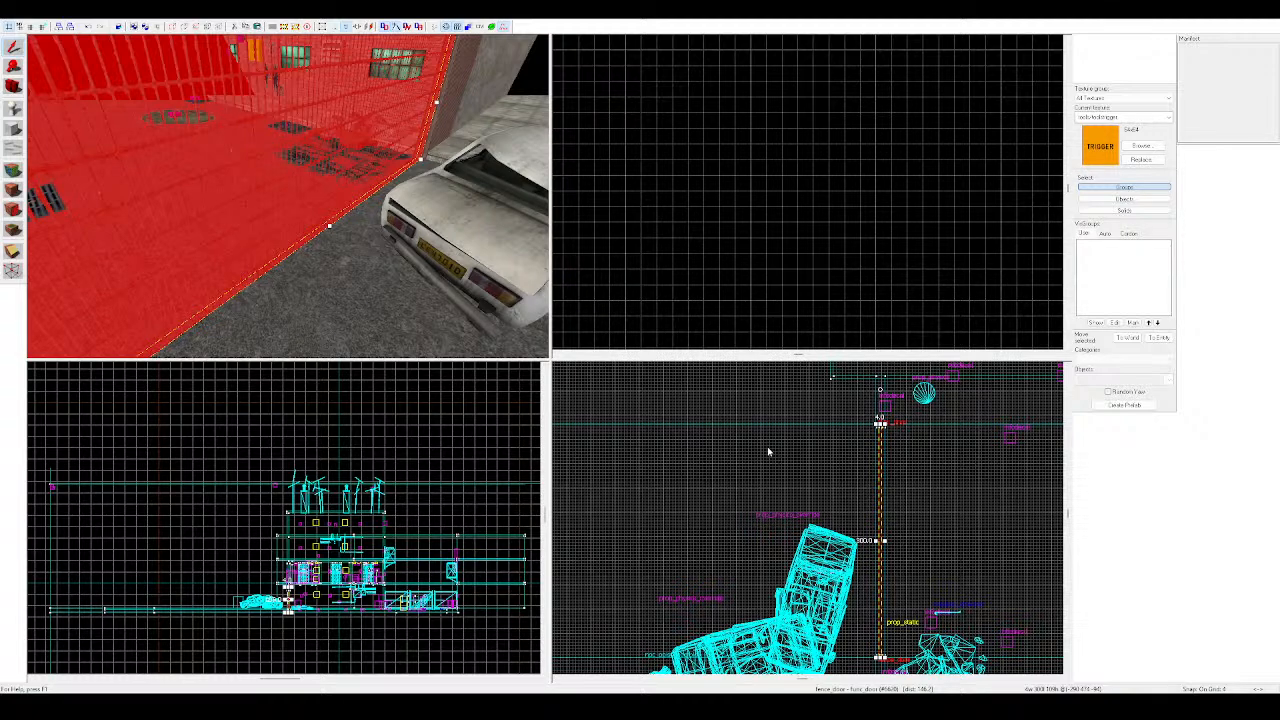
# Name the poison zombie behind the cars poison_ambush and reselect the fence_door gate
pyautogui.press('z')
pyautogui.press('w')
pyautogui.press('z')
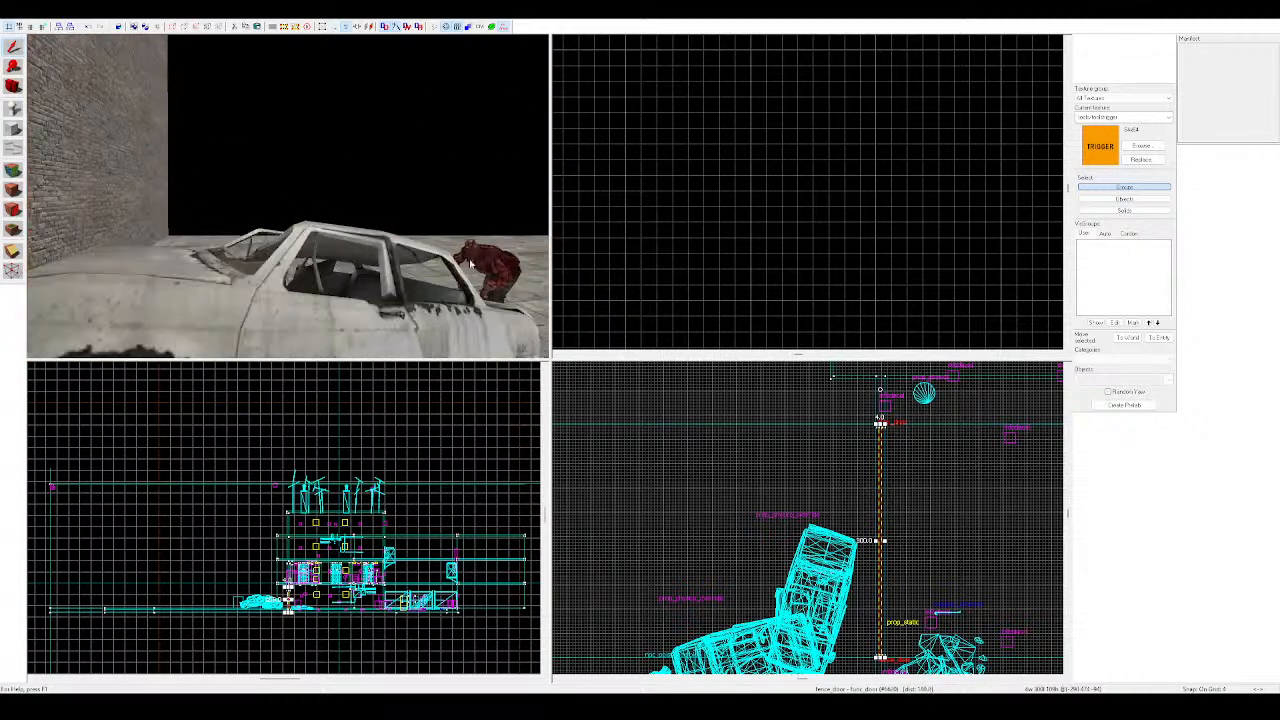
pyautogui.click(500, 269)
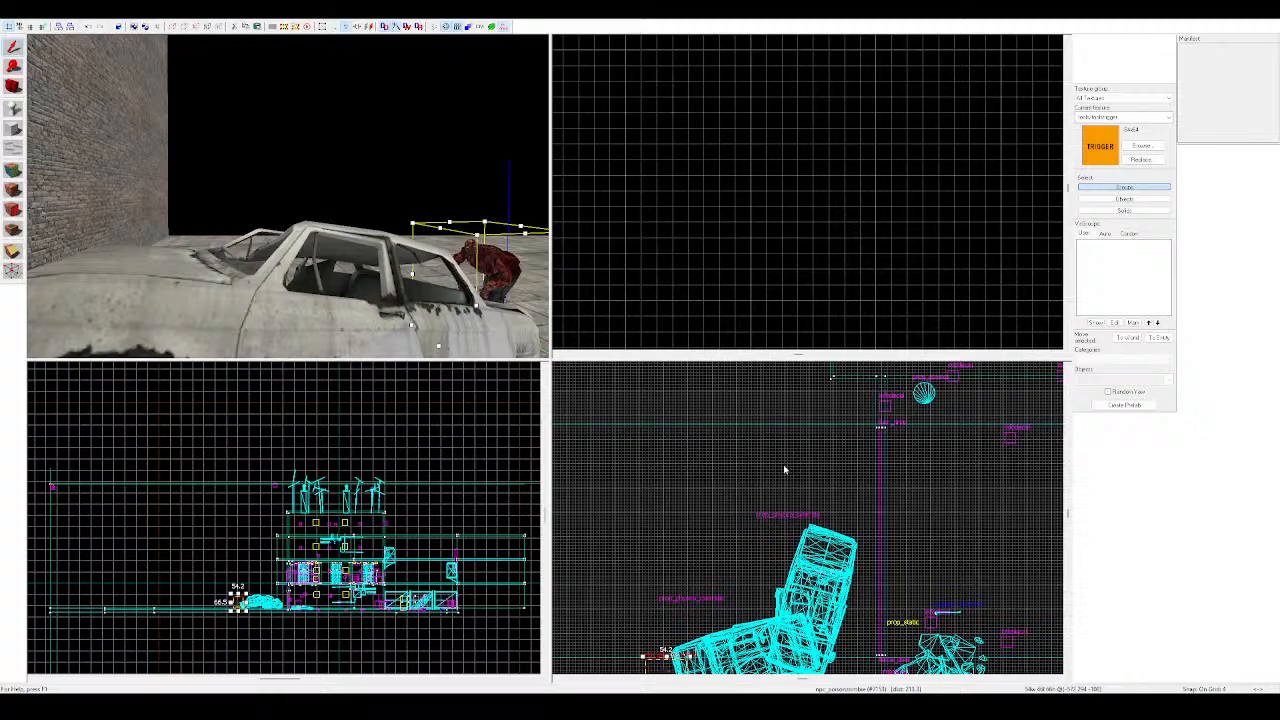
pyautogui.press('z')
pyautogui.press('z')
pyautogui.click(381, 187)
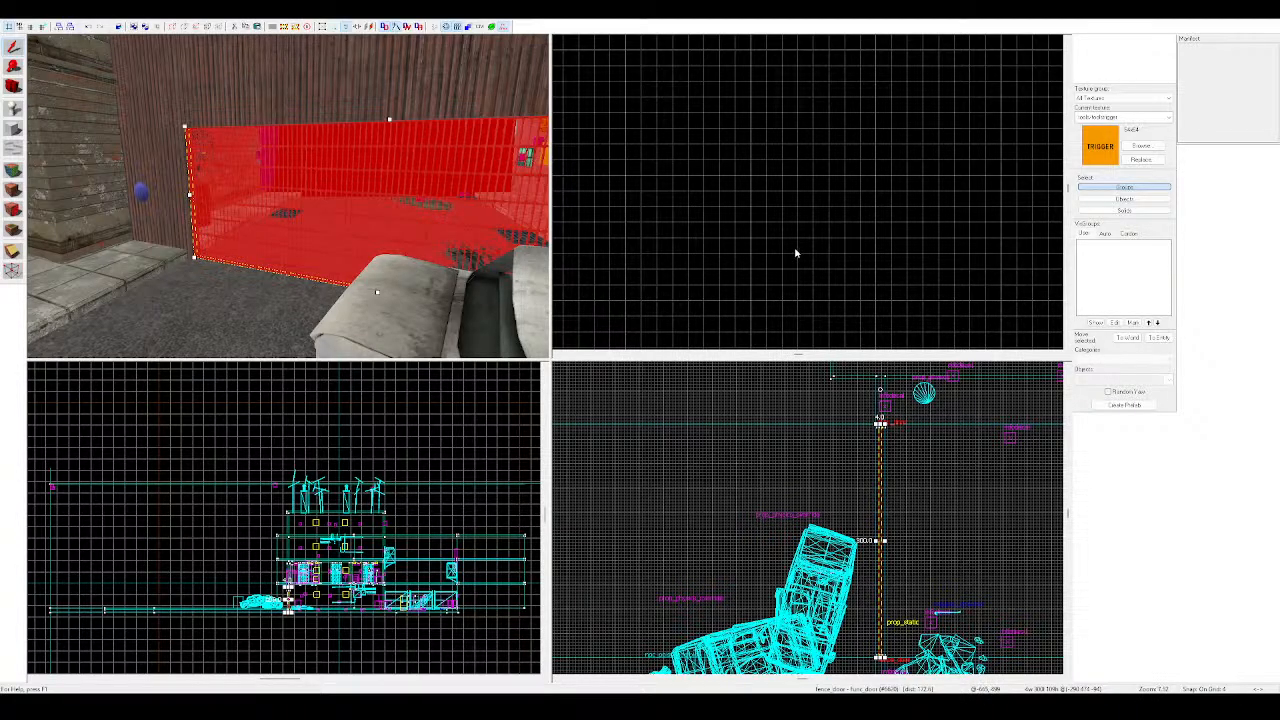
# Rotate the poison_ambush zombie on the pavement so it faces away from the tilted car
pyautogui.click(378, 134)
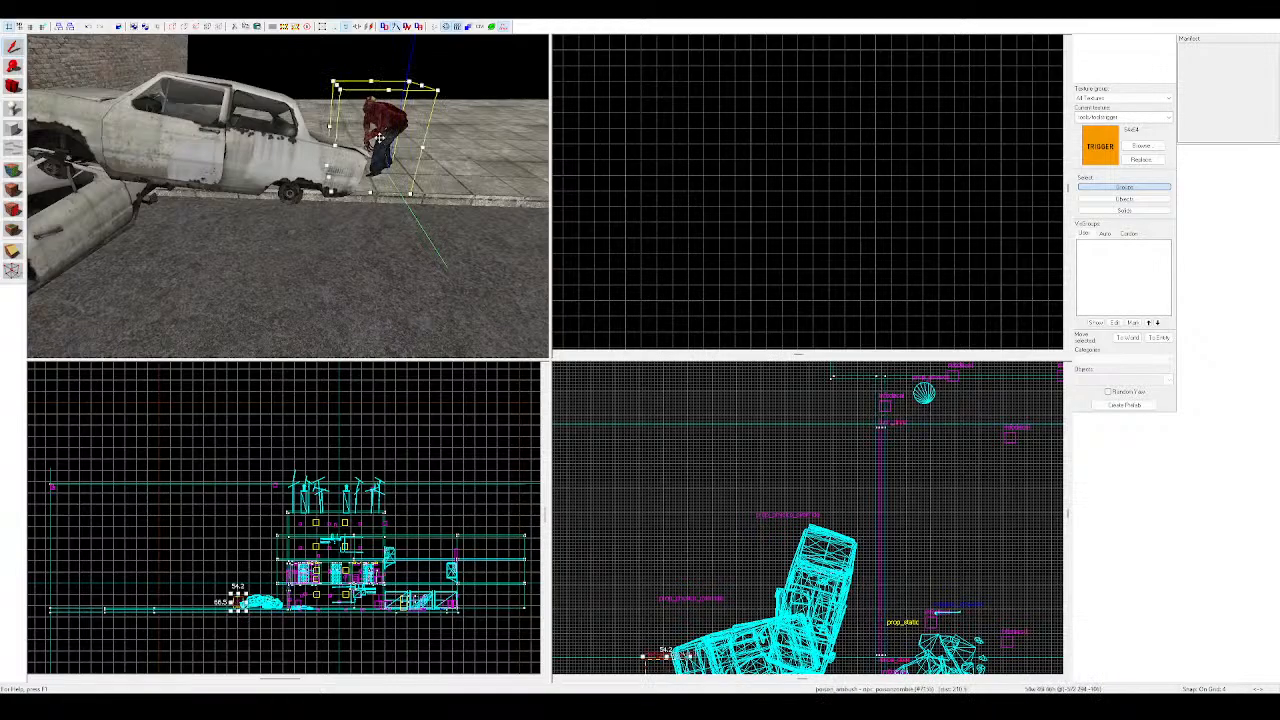
pyautogui.press('w')
pyautogui.press('w')
pyautogui.press('z')
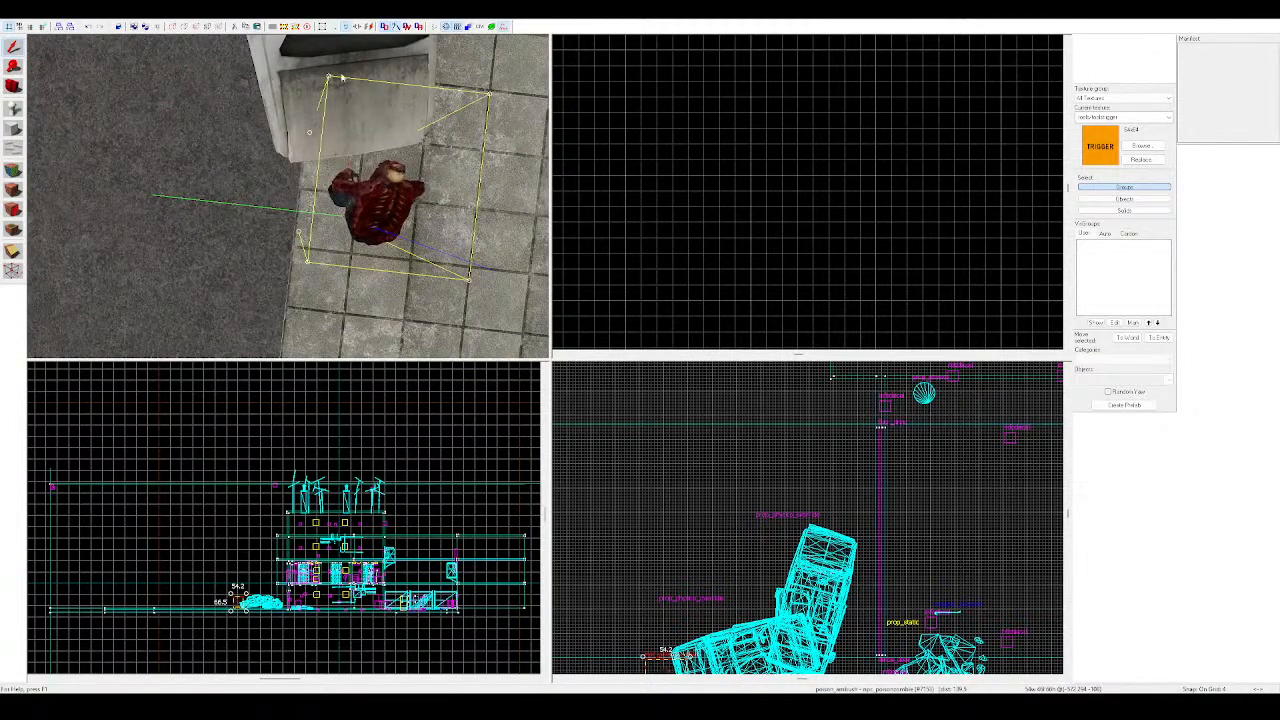
pyautogui.moveTo(330, 76); pyautogui.dragTo(498, 314)
pyautogui.press('Escape')
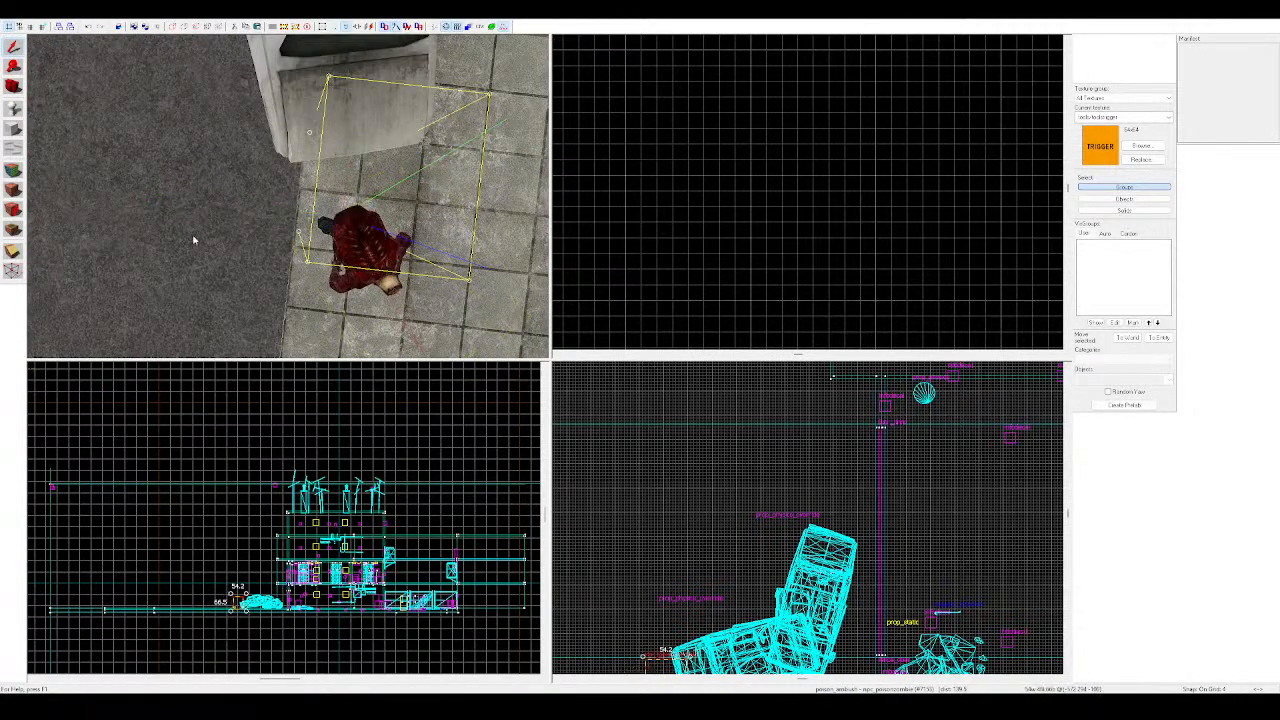
pyautogui.press('z')
pyautogui.press('z')
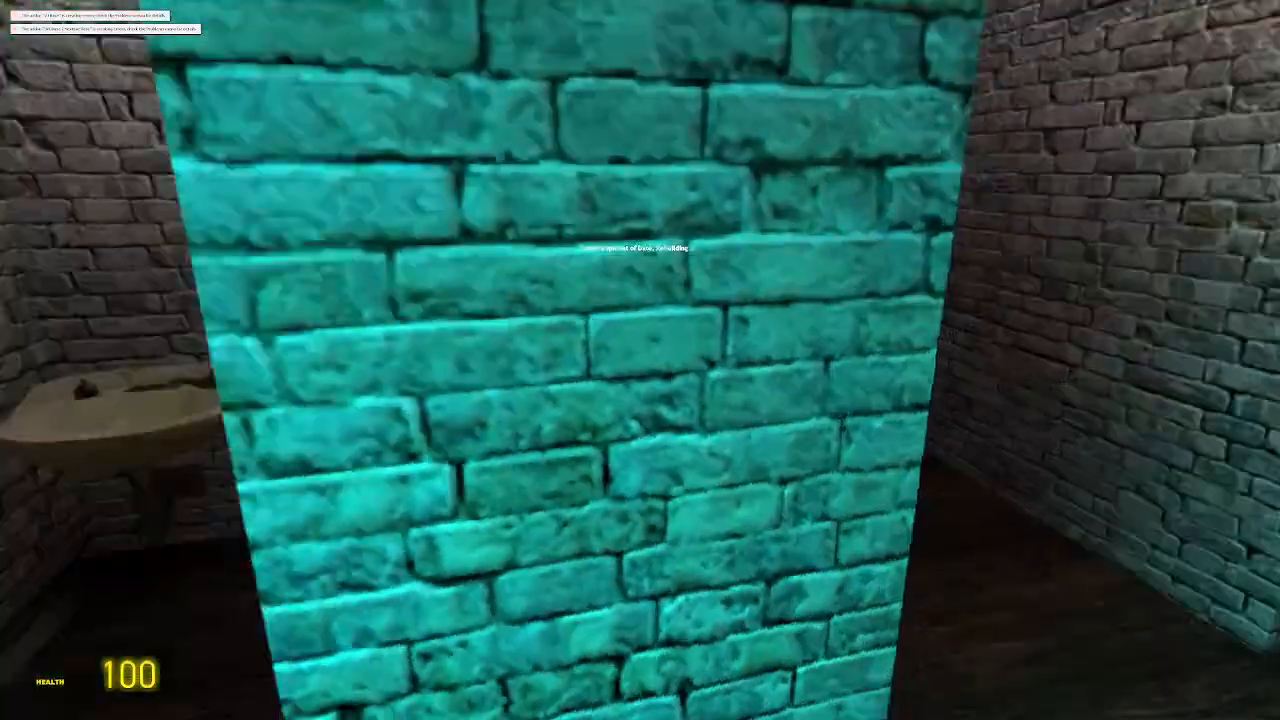
# Playtest the map in the game: leave the starting room, follow the corridor and inspect the corpse under the bloodstained wall by flashlight
pyautogui.press('w')
pyautogui.press('e')
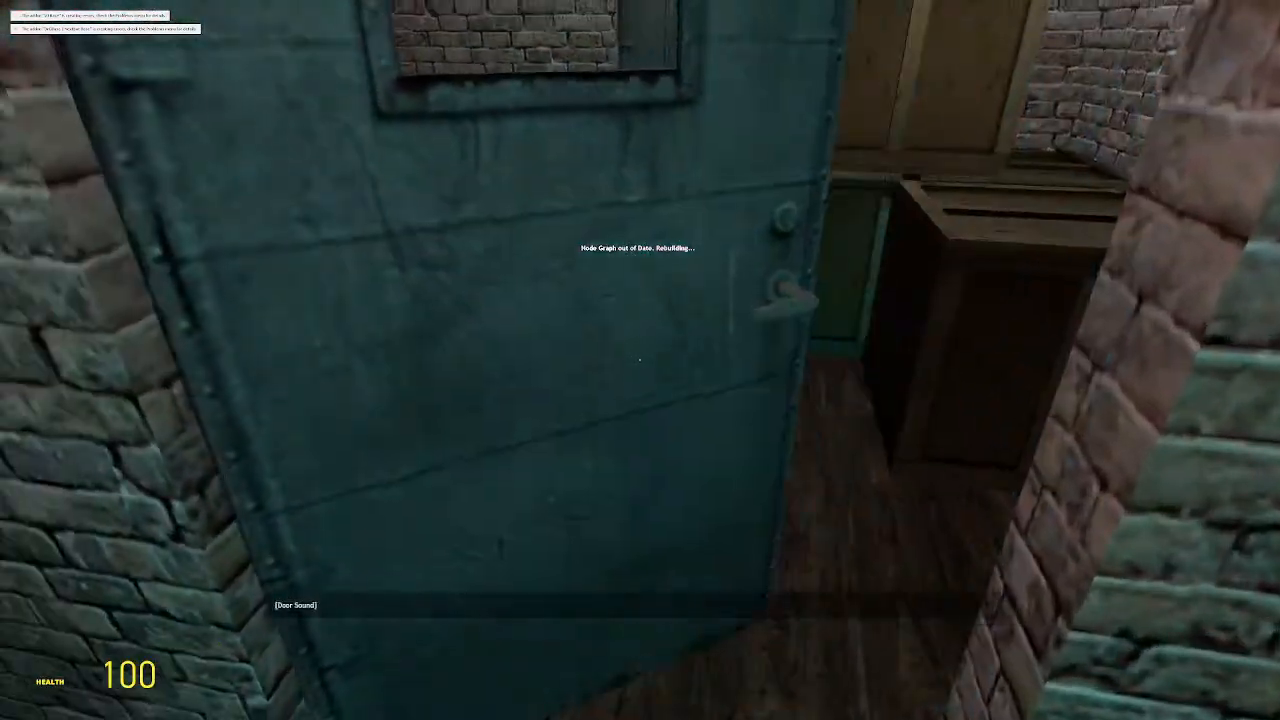
pyautogui.press('w')
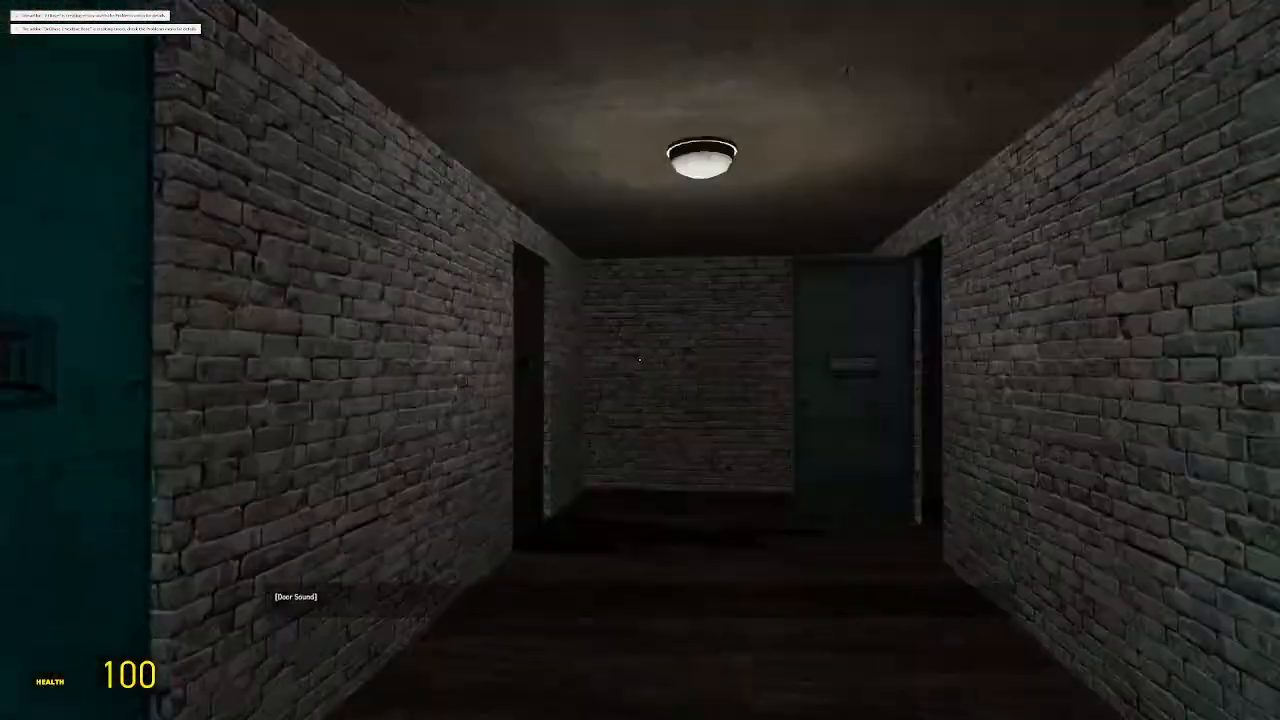
pyautogui.press('w')
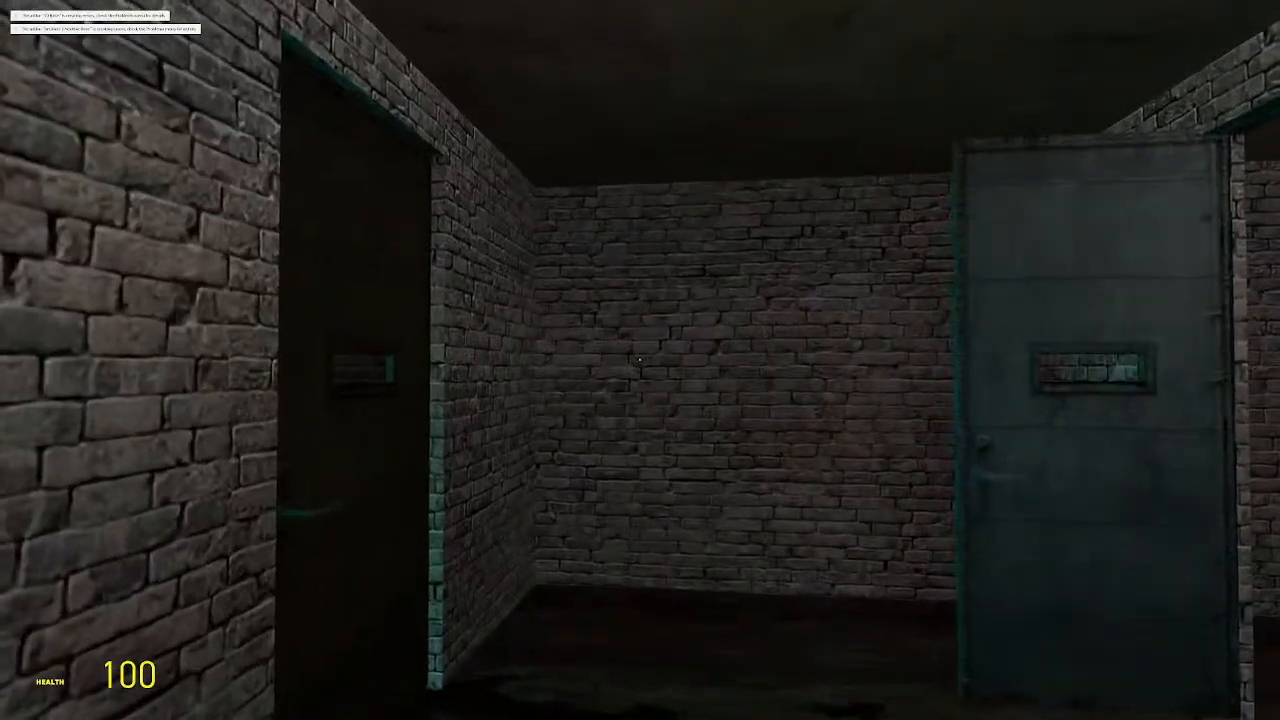
pyautogui.press('w')
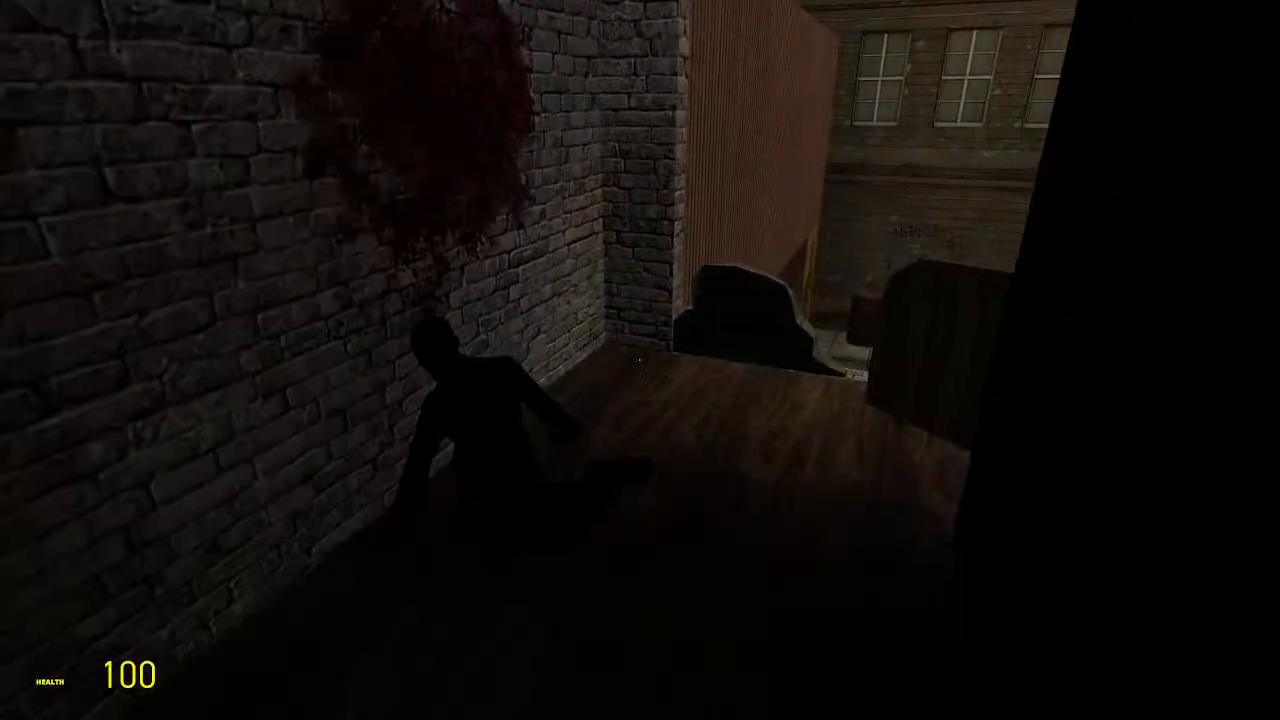
pyautogui.press('w')
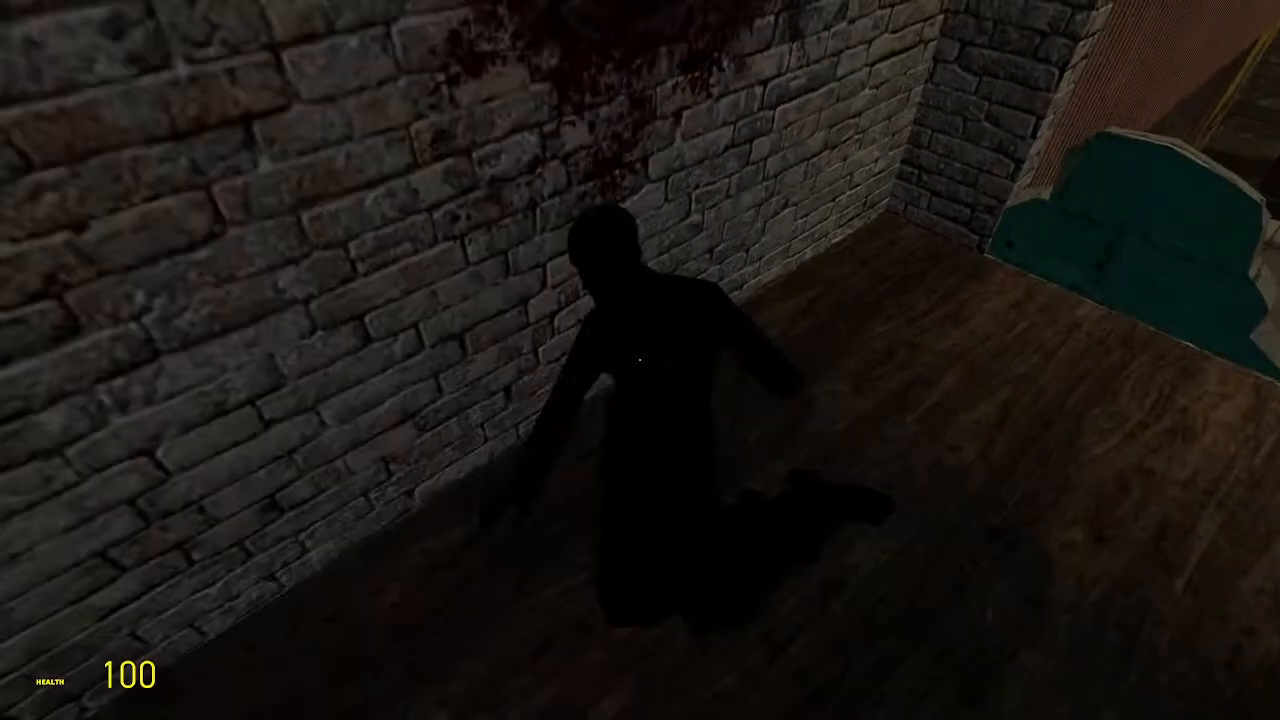
pyautogui.press('f')
pyautogui.press('d')
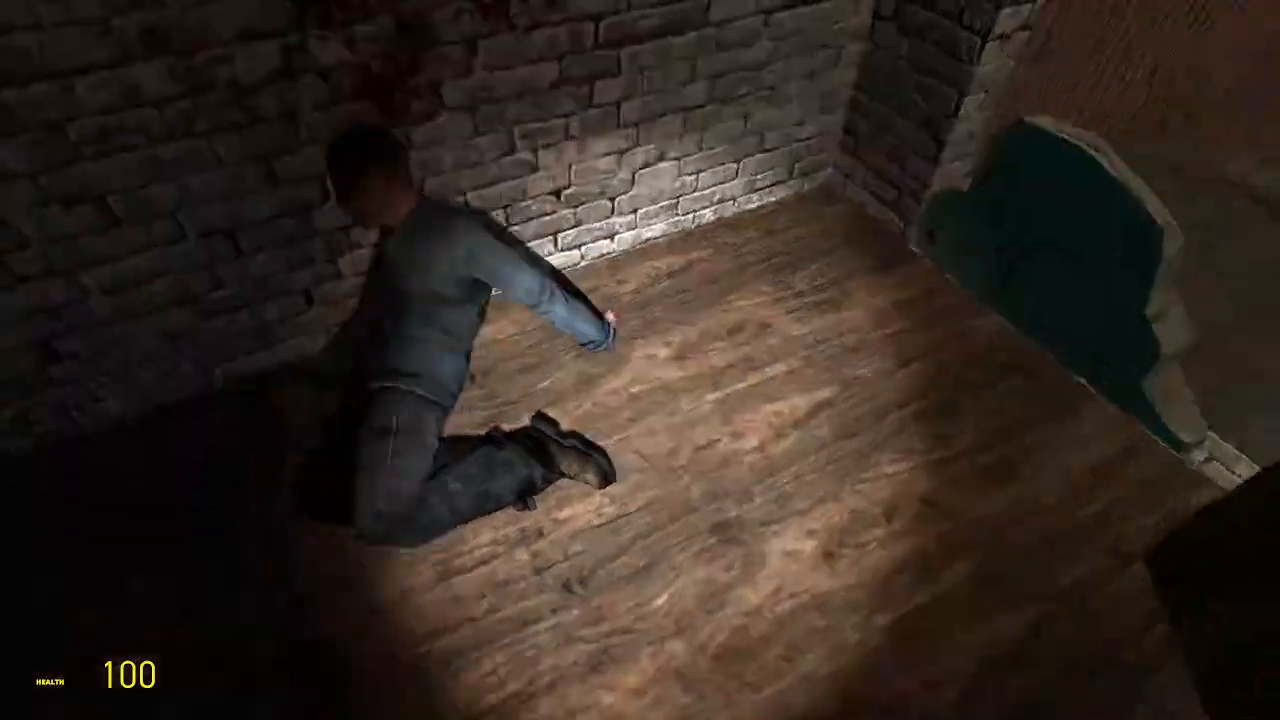
# Drop through the broken wall to the street and check the cars and the zombie through the barred gate
pyautogui.press('w')
pyautogui.press('w')
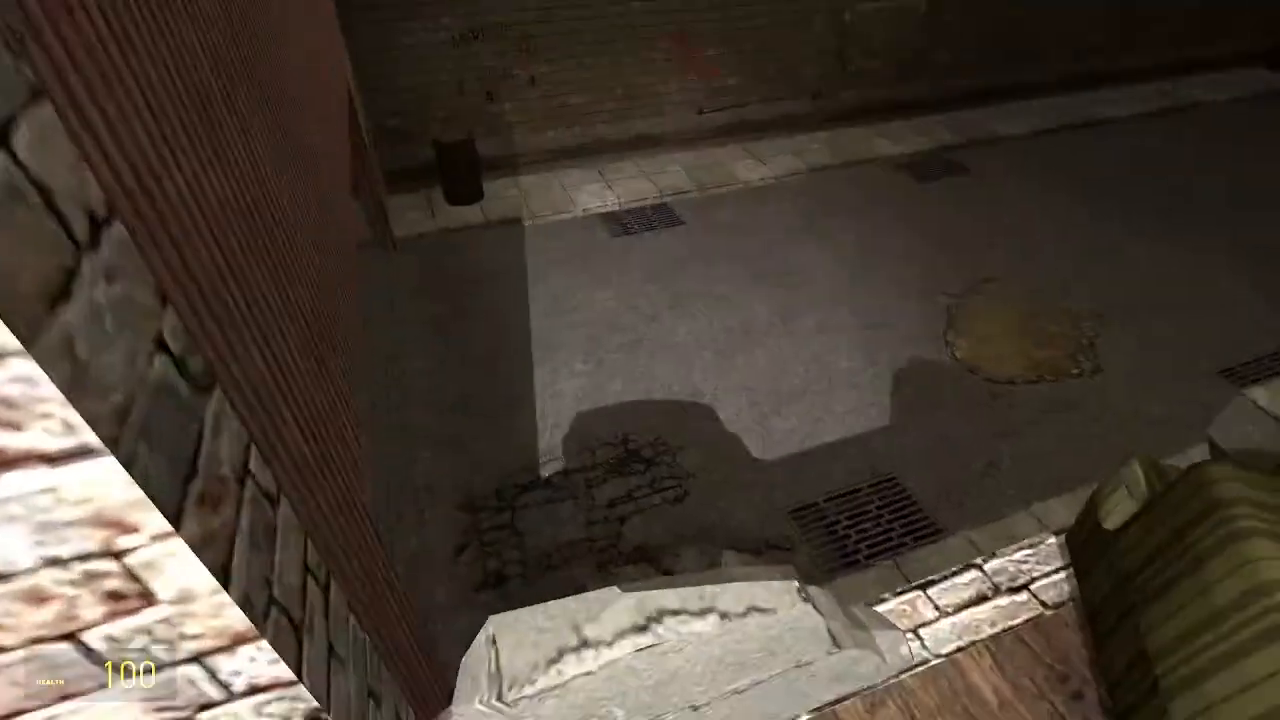
pyautogui.press('space')
pyautogui.press('space')
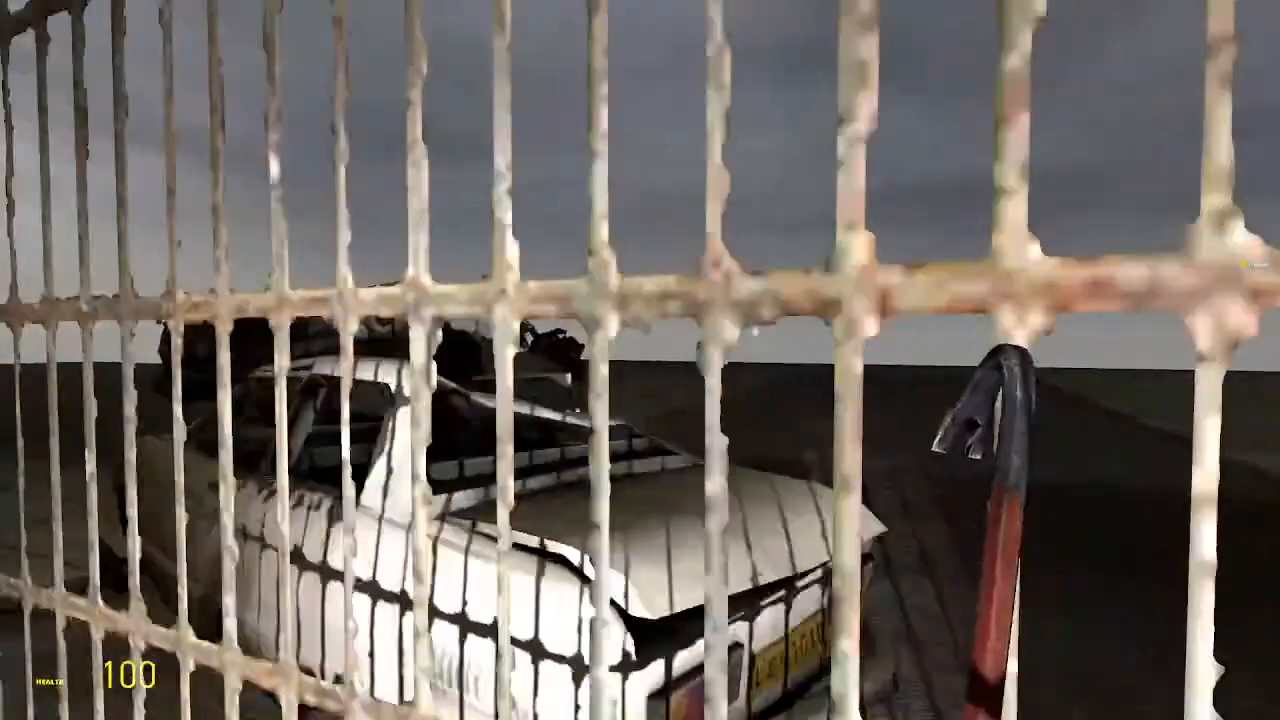
pyautogui.press('d')
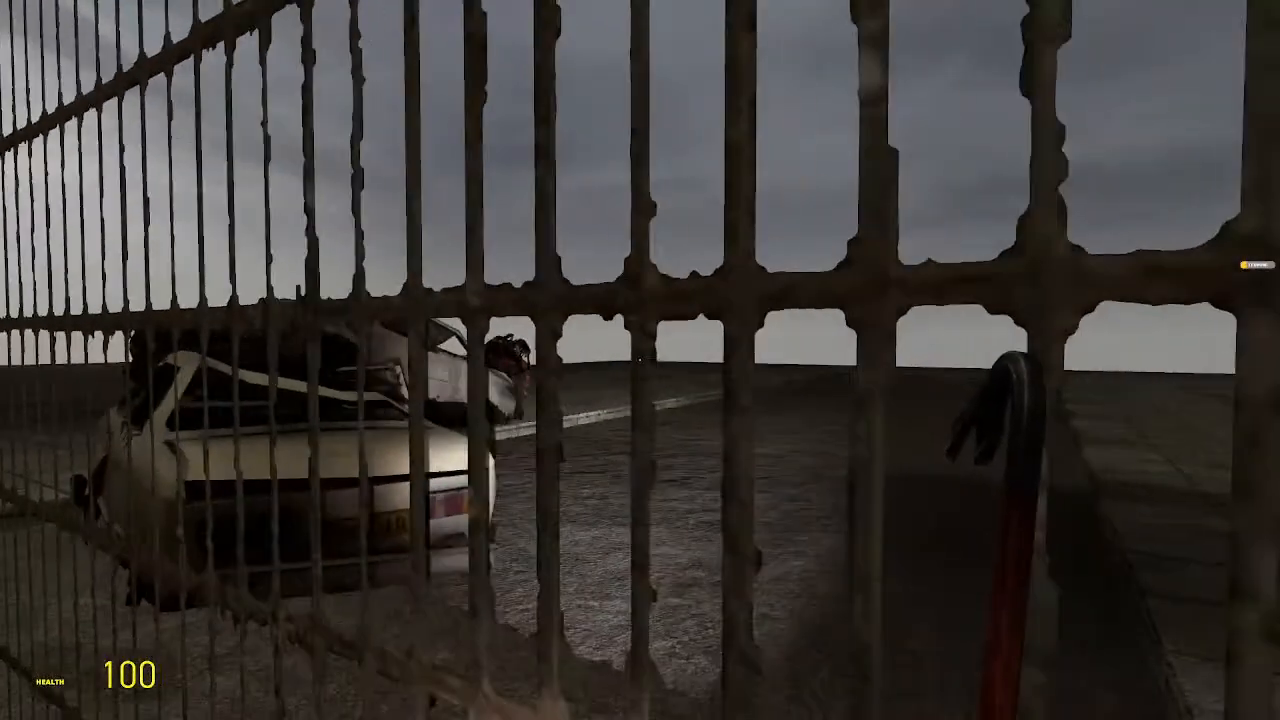
pyautogui.press('a')
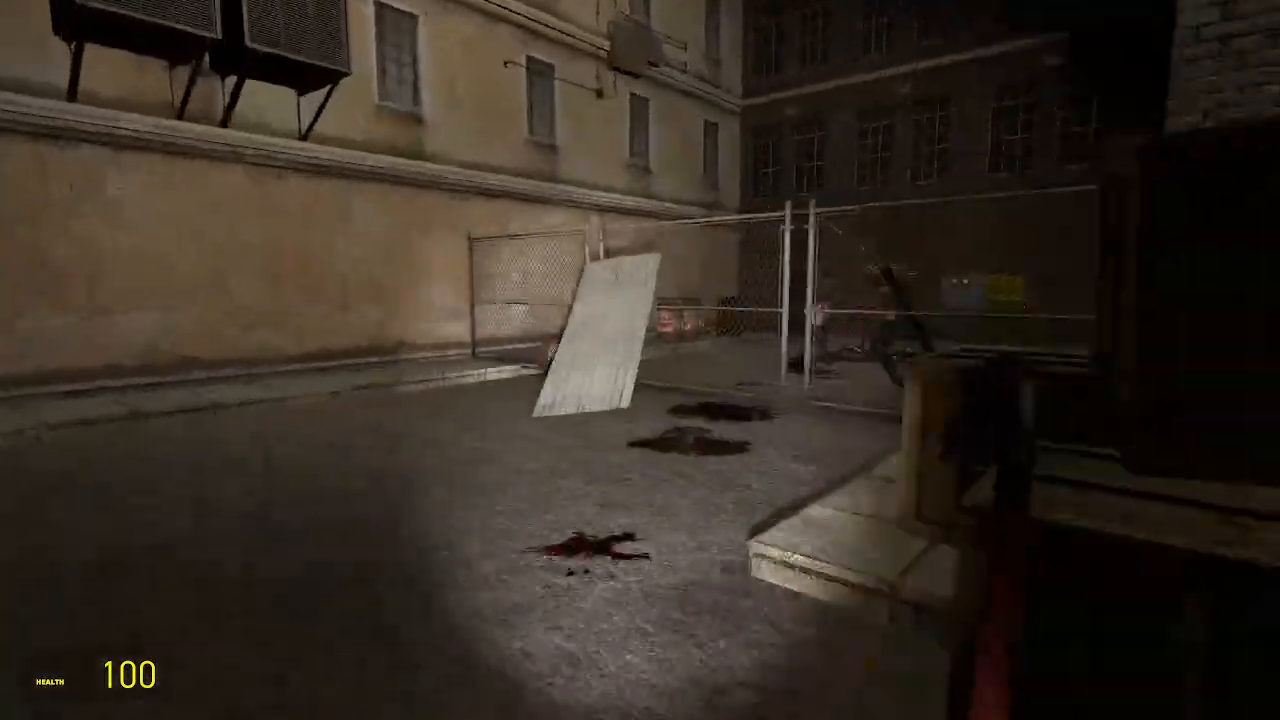
# Cross to the chain-link fence of the zombie yard and lift the explosive barrel lying behind it
pyautogui.press('w')
pyautogui.press('a')
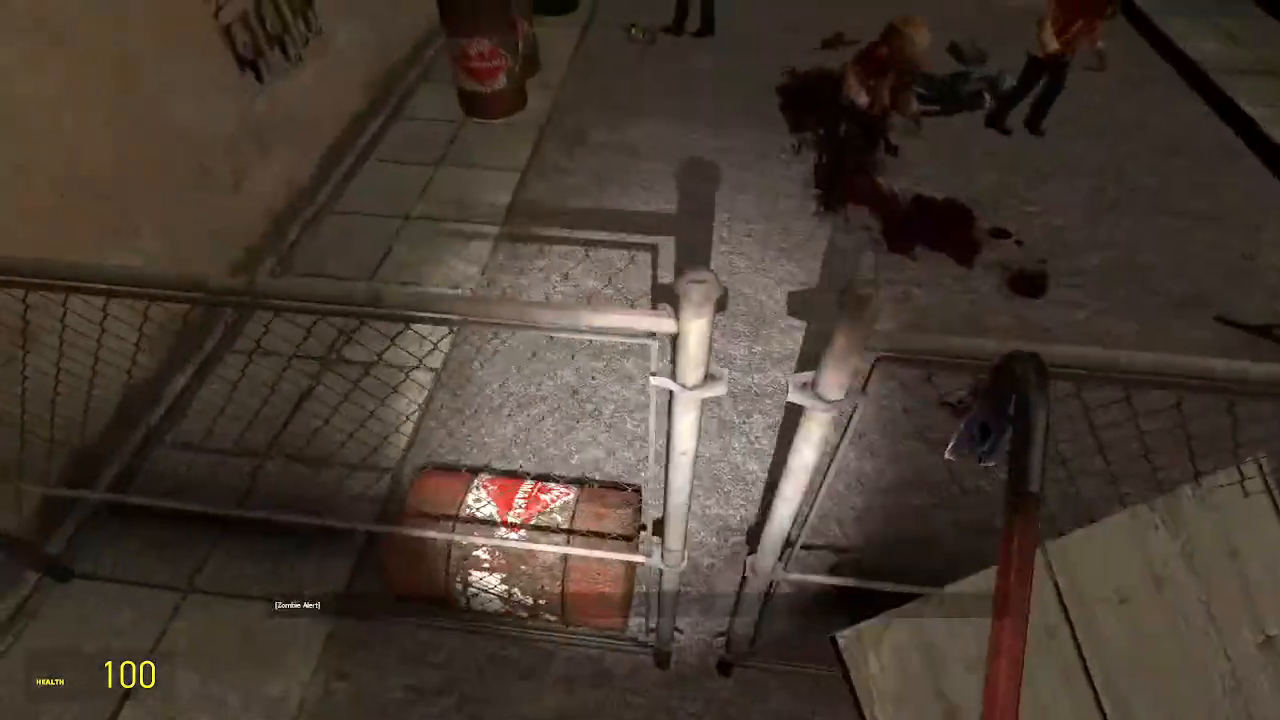
pyautogui.press('w')
pyautogui.press('d')
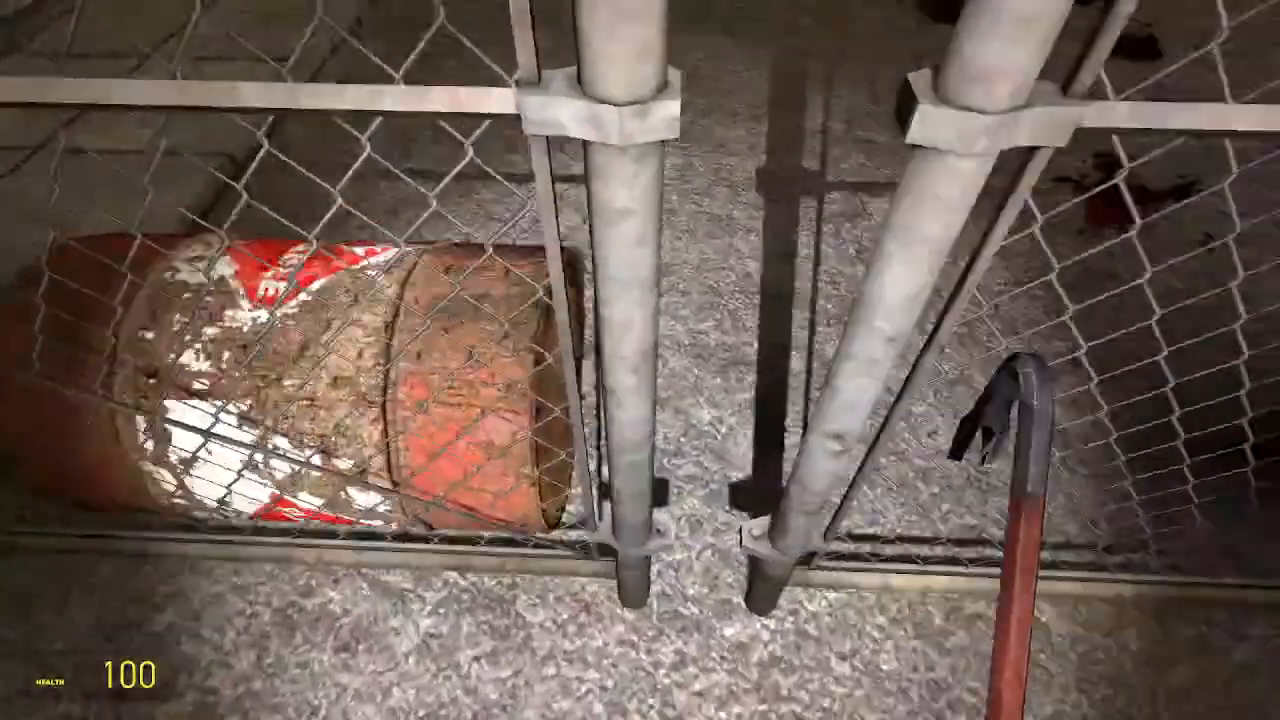
pyautogui.press('e')
pyautogui.press('a')
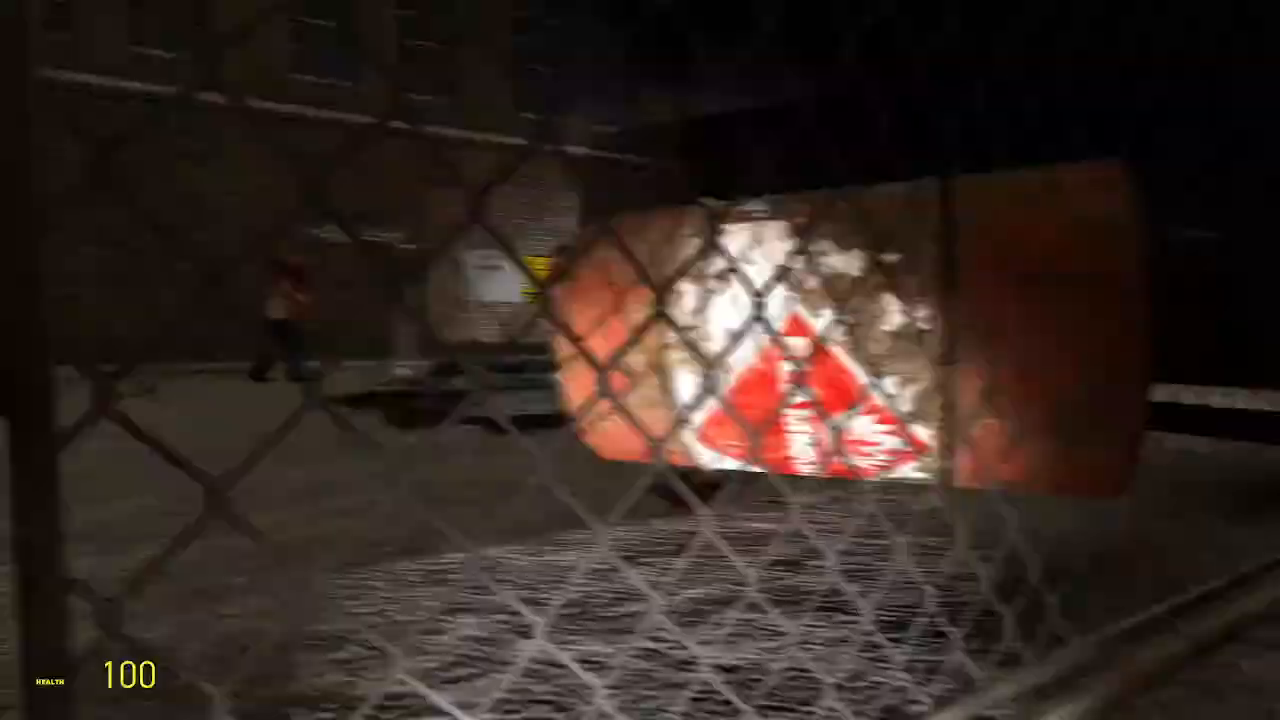
# Release the barrel, enter the zombie yard and collect the pistol lying in blood near the corpse
pyautogui.press('e')
pyautogui.press('s')
pyautogui.press('s')
pyautogui.press('d')
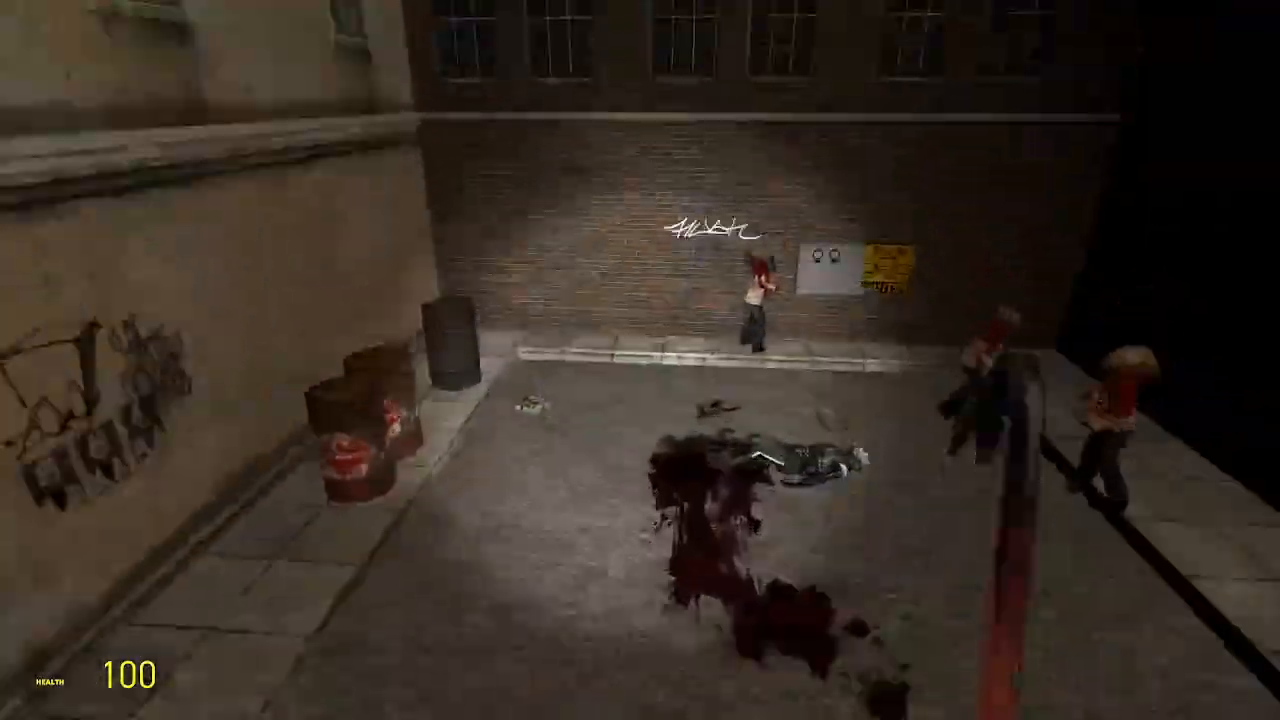
pyautogui.press('w')
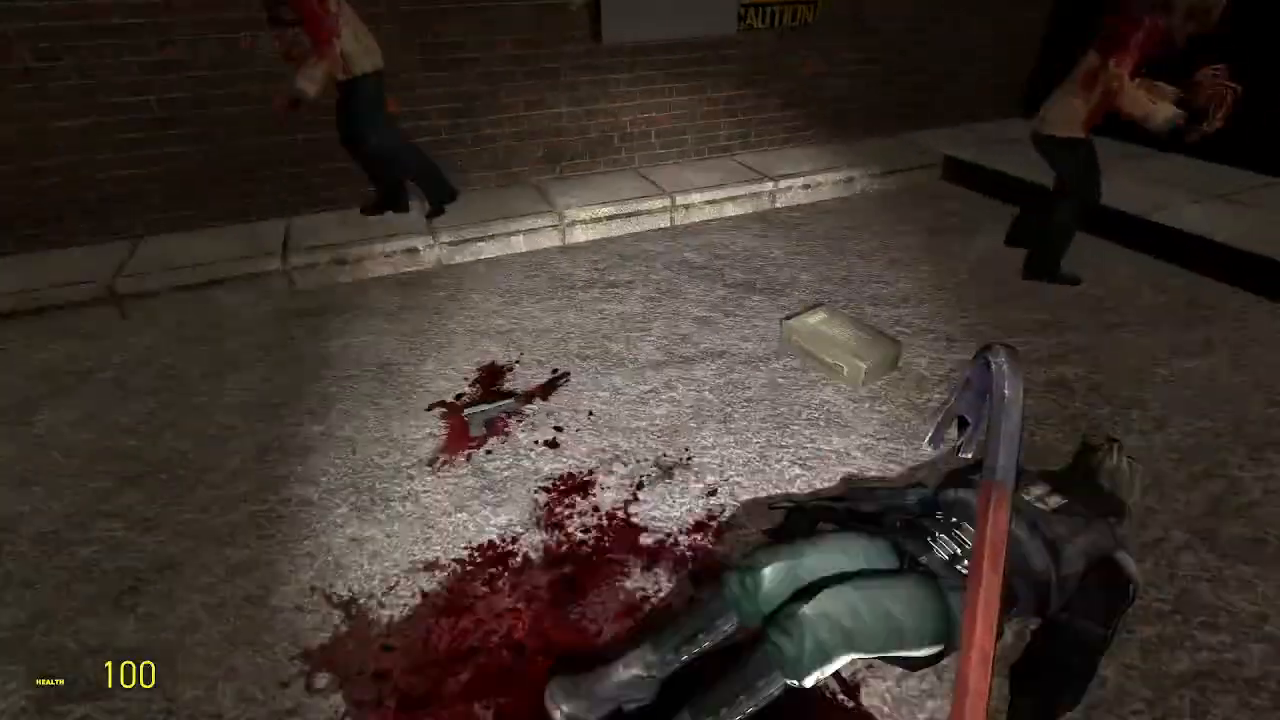
pyautogui.press('w')
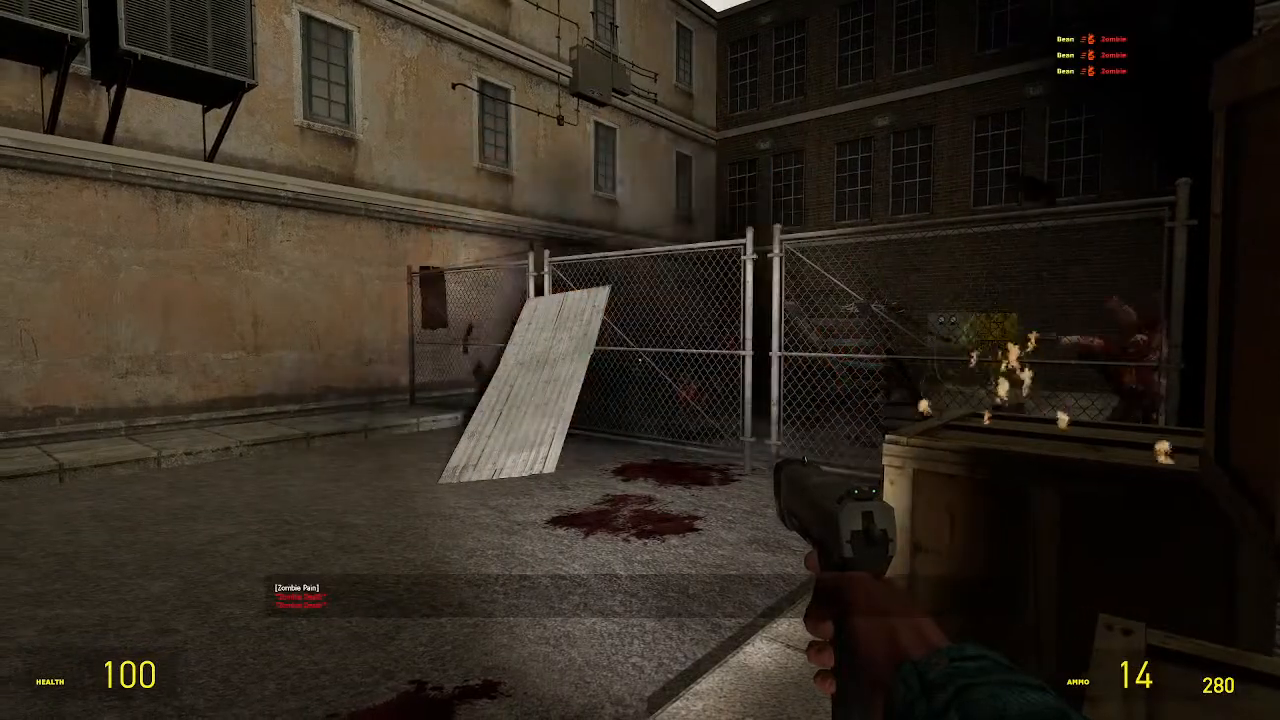
# Climb the leaning board over the chain-link fence, cross the yard past the dead zombies and activate the gate button
pyautogui.press('w')
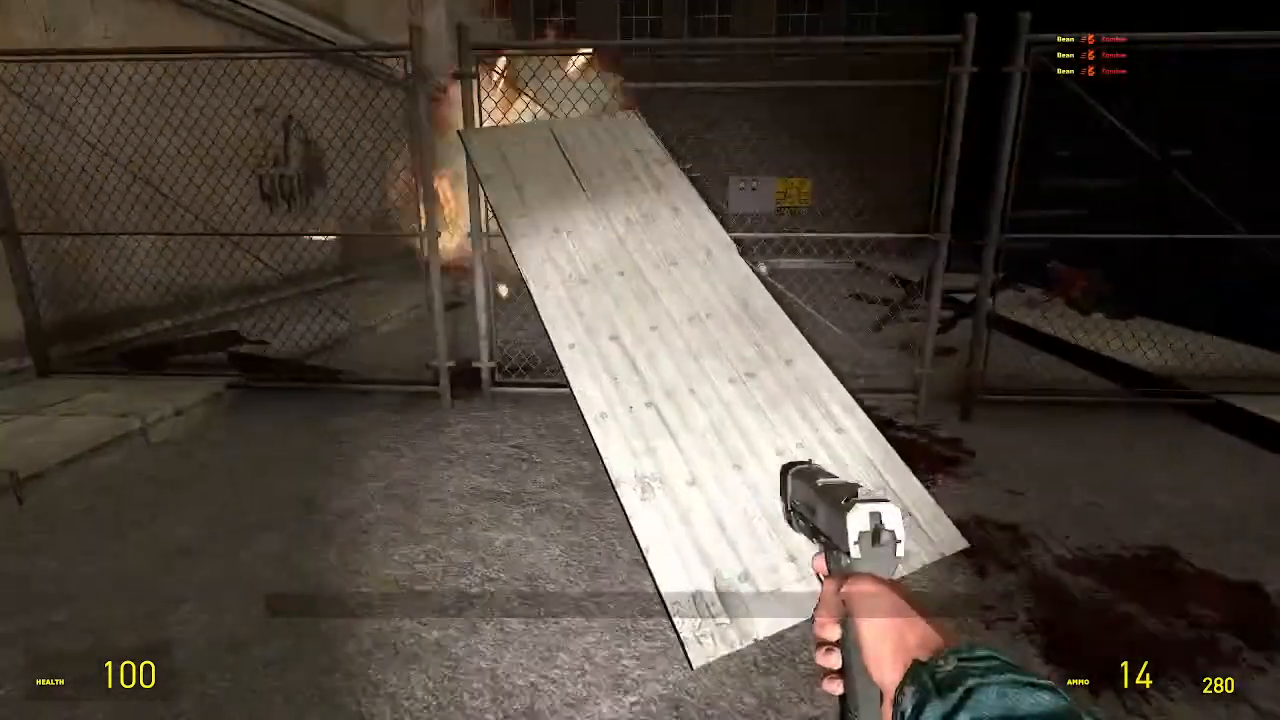
pyautogui.press('space')
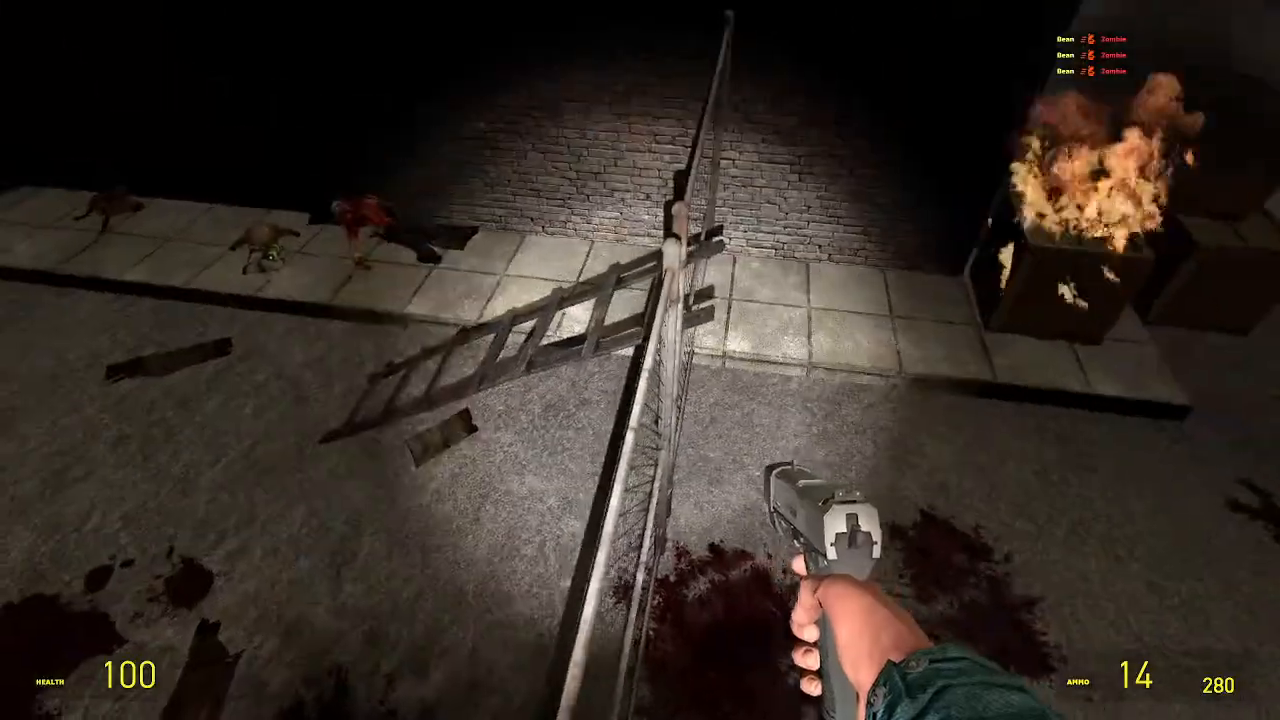
pyautogui.press('w')
pyautogui.press('w')
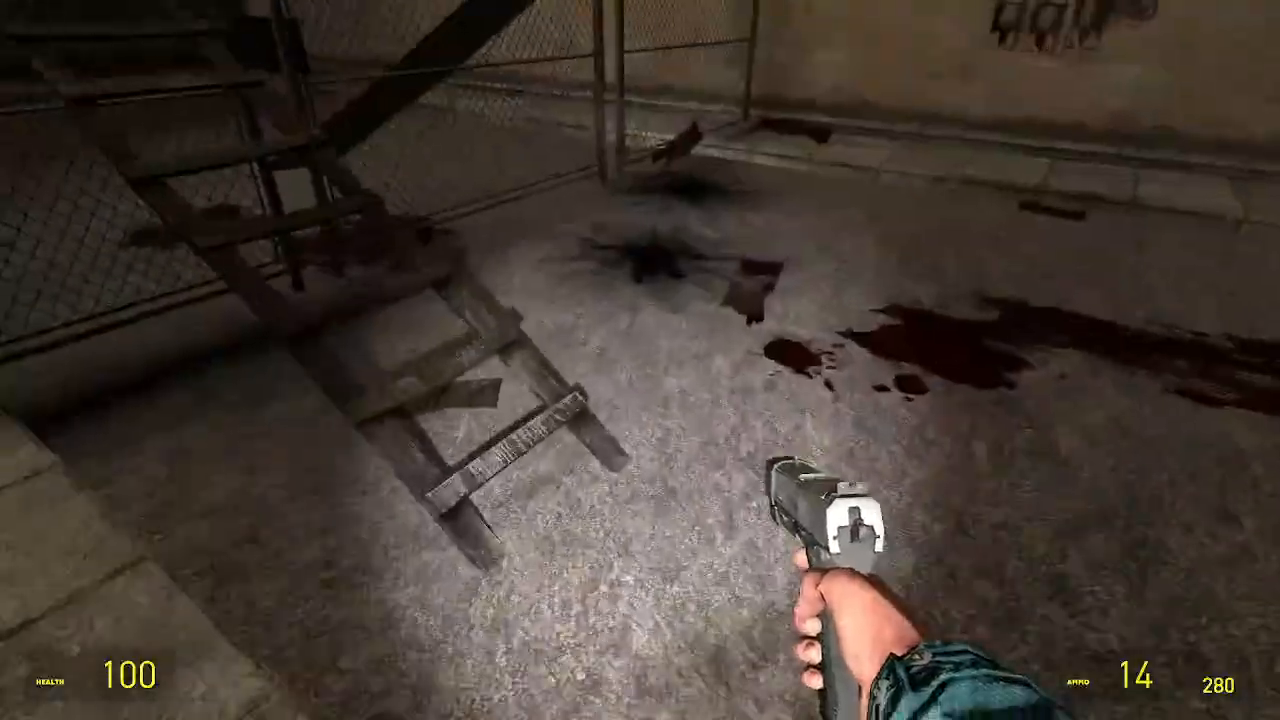
pyautogui.press('w')
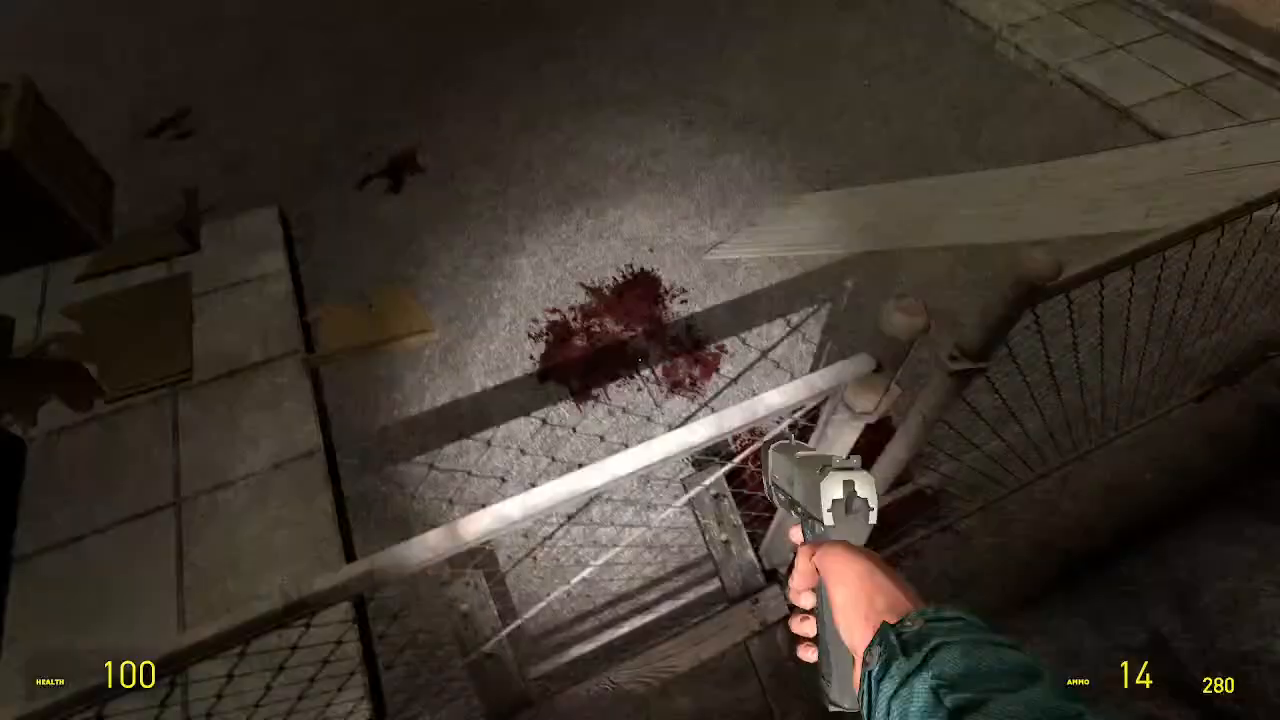
pyautogui.press('w')
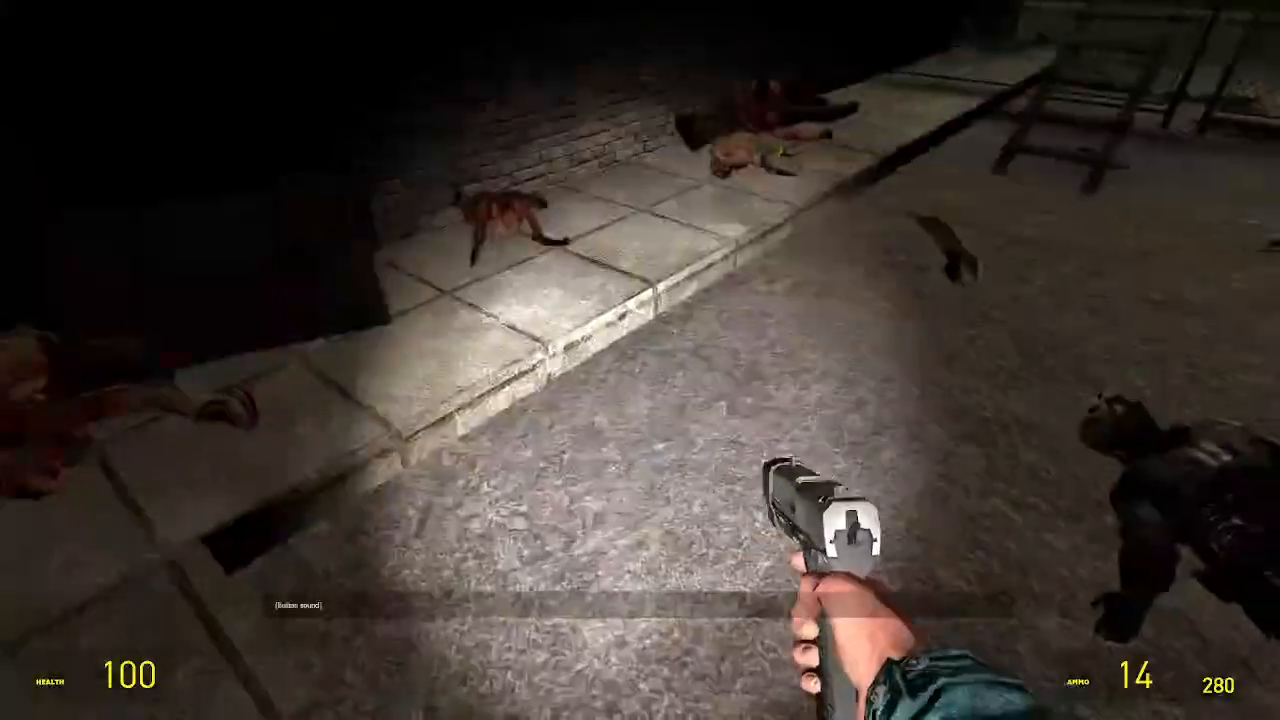
pyautogui.press('e')
# Carry the health kit to the street gate, put it down and approach the poison zombie behind the tilted car
pyautogui.press('w')
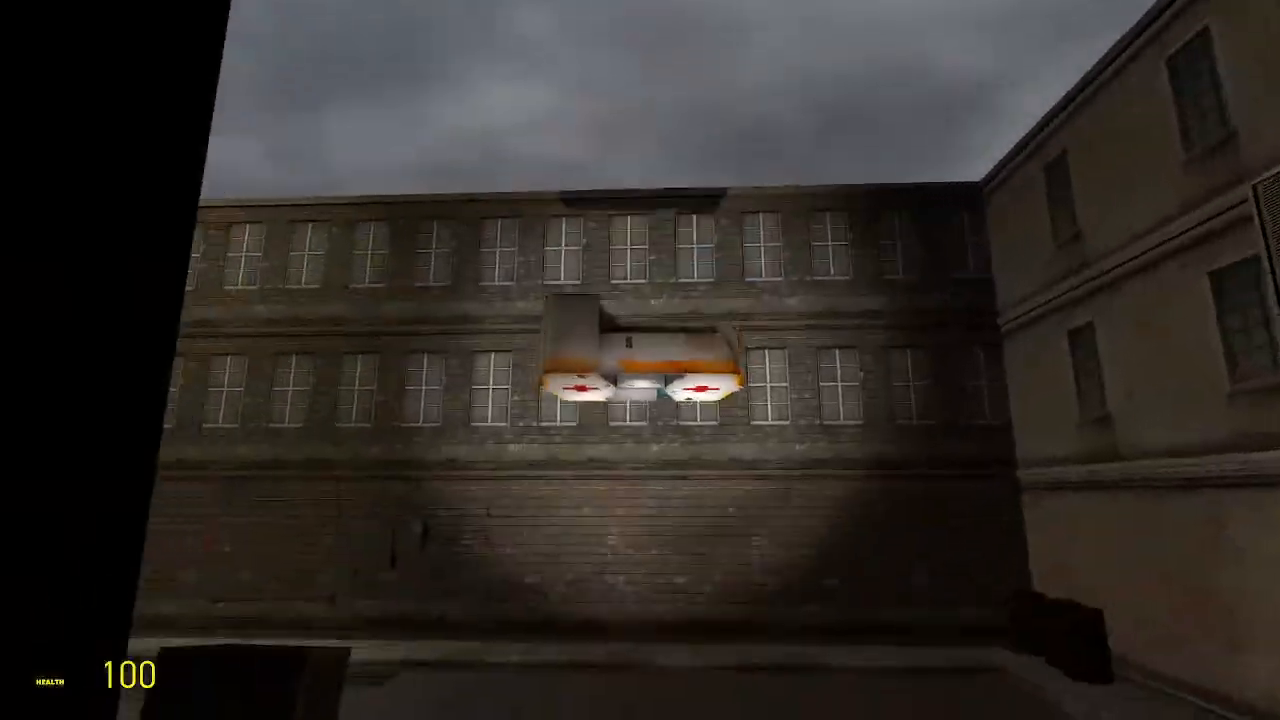
pyautogui.press('w')
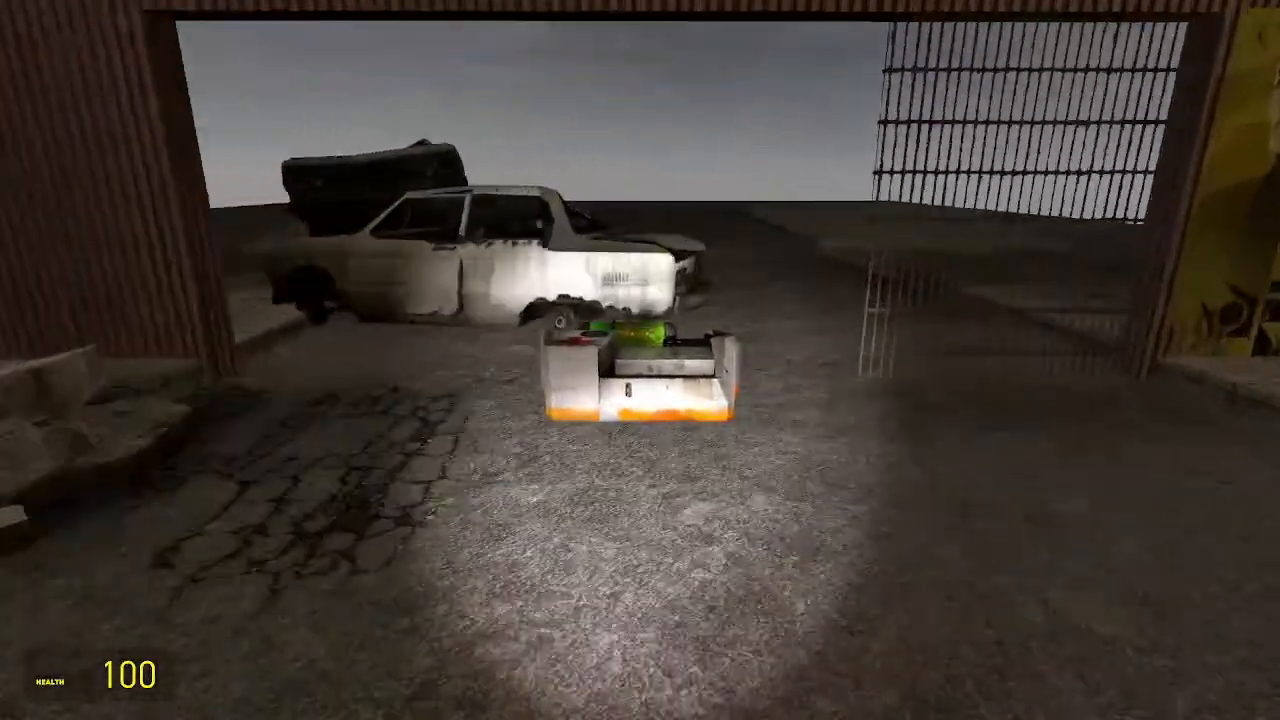
pyautogui.press('e')
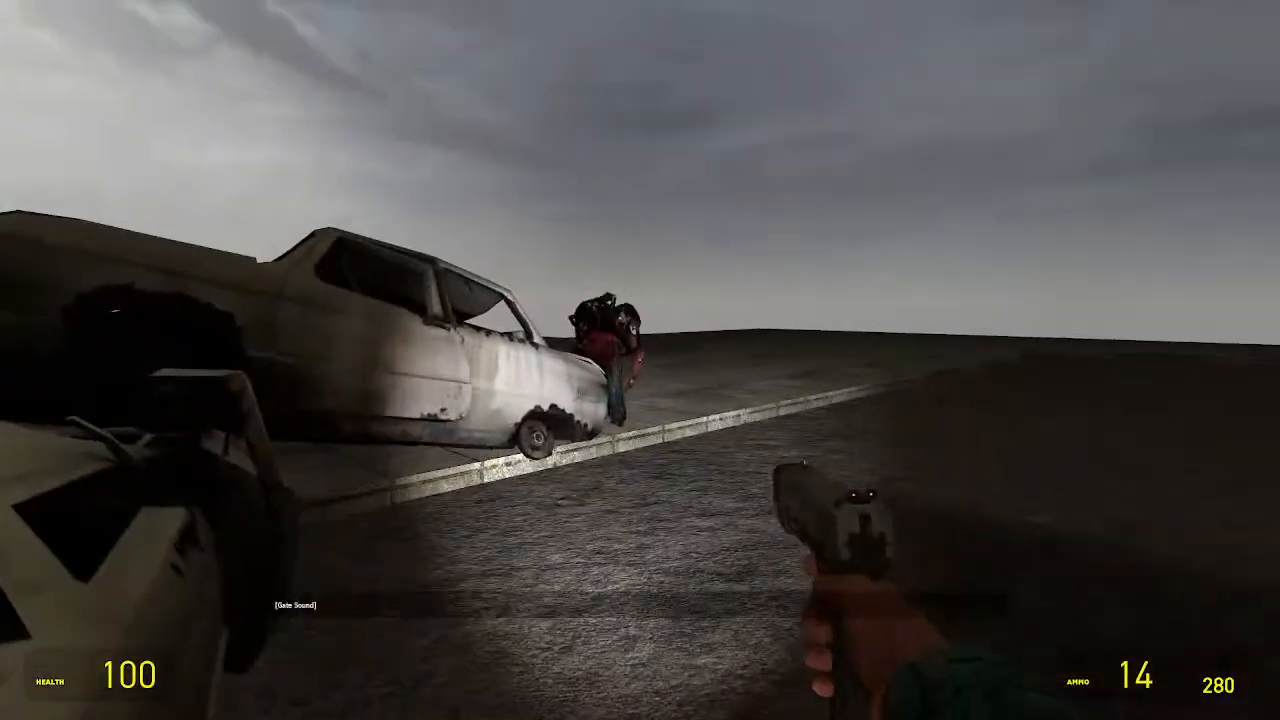
pyautogui.press('s')
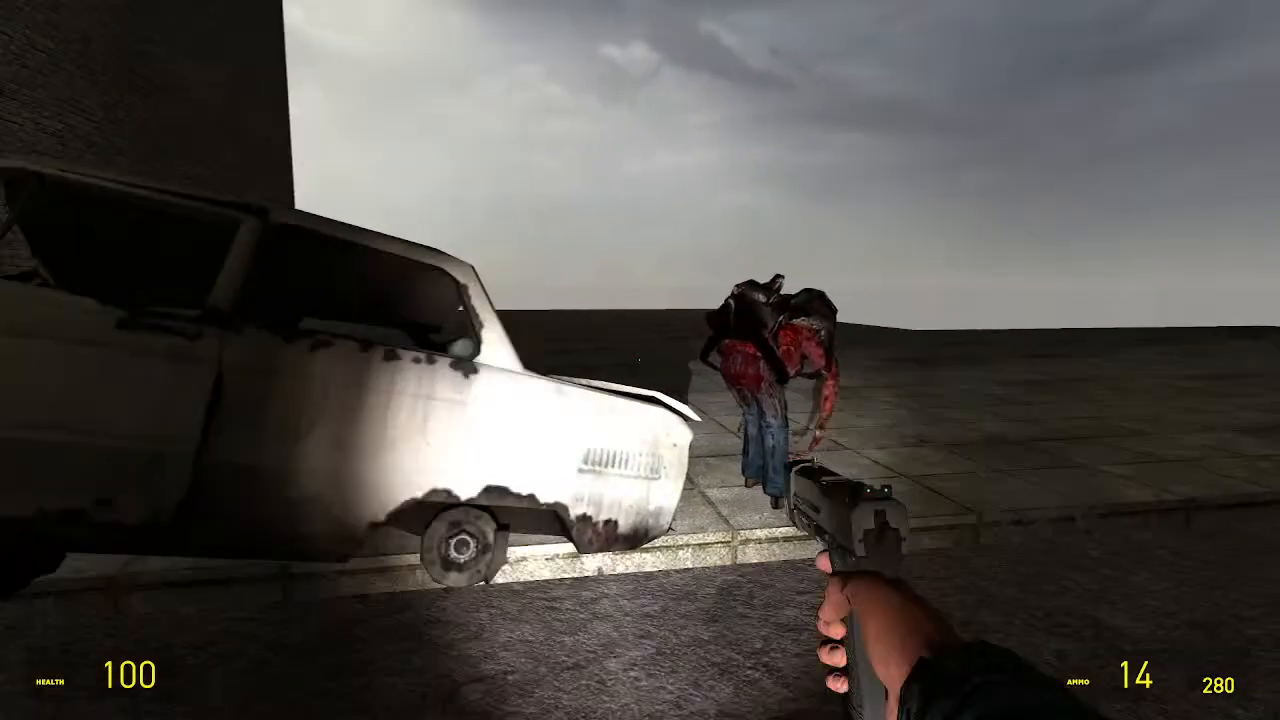
pyautogui.press('w')
pyautogui.press('d')
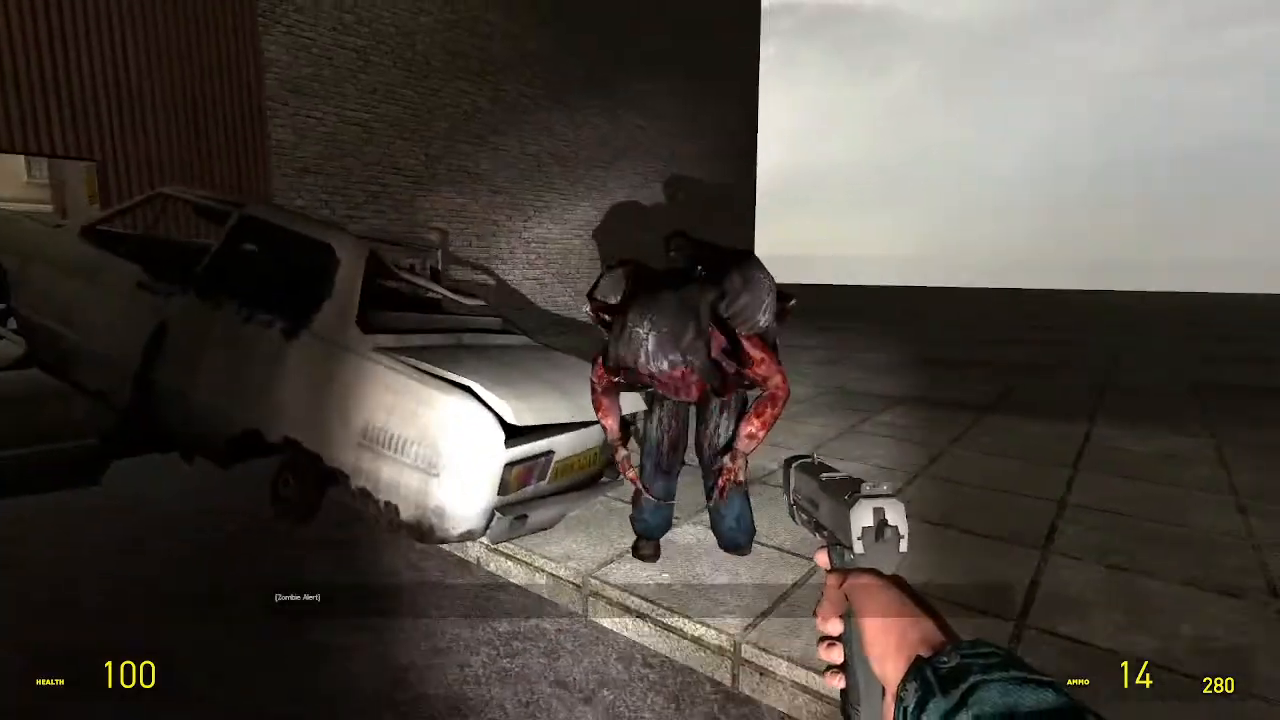
# Back away from the poison zombie along the road, empty the pistol's magazine into it and reload
pyautogui.press('s')
pyautogui.click(640, 360)
pyautogui.click(640, 360)
pyautogui.press('a')
pyautogui.click(640, 360)
pyautogui.click(640, 360)
pyautogui.click(640, 360)
pyautogui.click(640, 360)
pyautogui.click(640, 360)
pyautogui.click(640, 360)
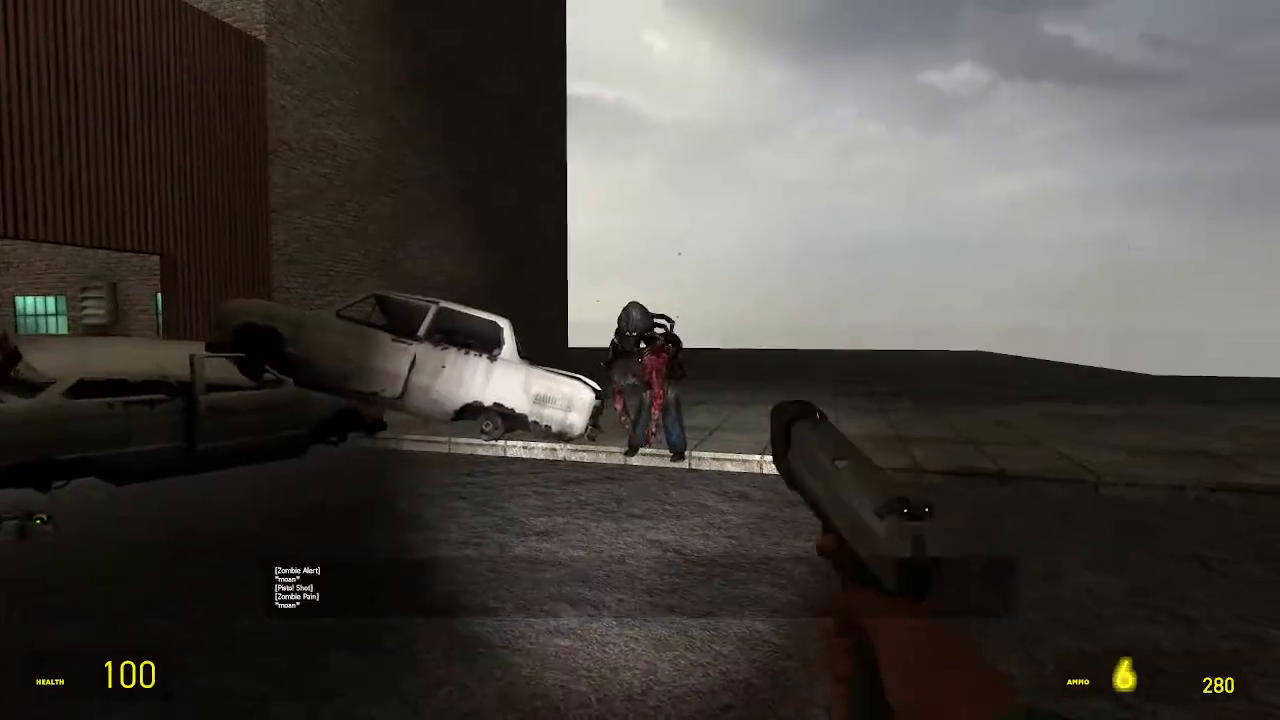
pyautogui.click(640, 360)
pyautogui.click(640, 360)
pyautogui.click(640, 360)
pyautogui.click(640, 360)
pyautogui.click(640, 360)
pyautogui.click(640, 360)
pyautogui.press('r')
pyautogui.press('s')
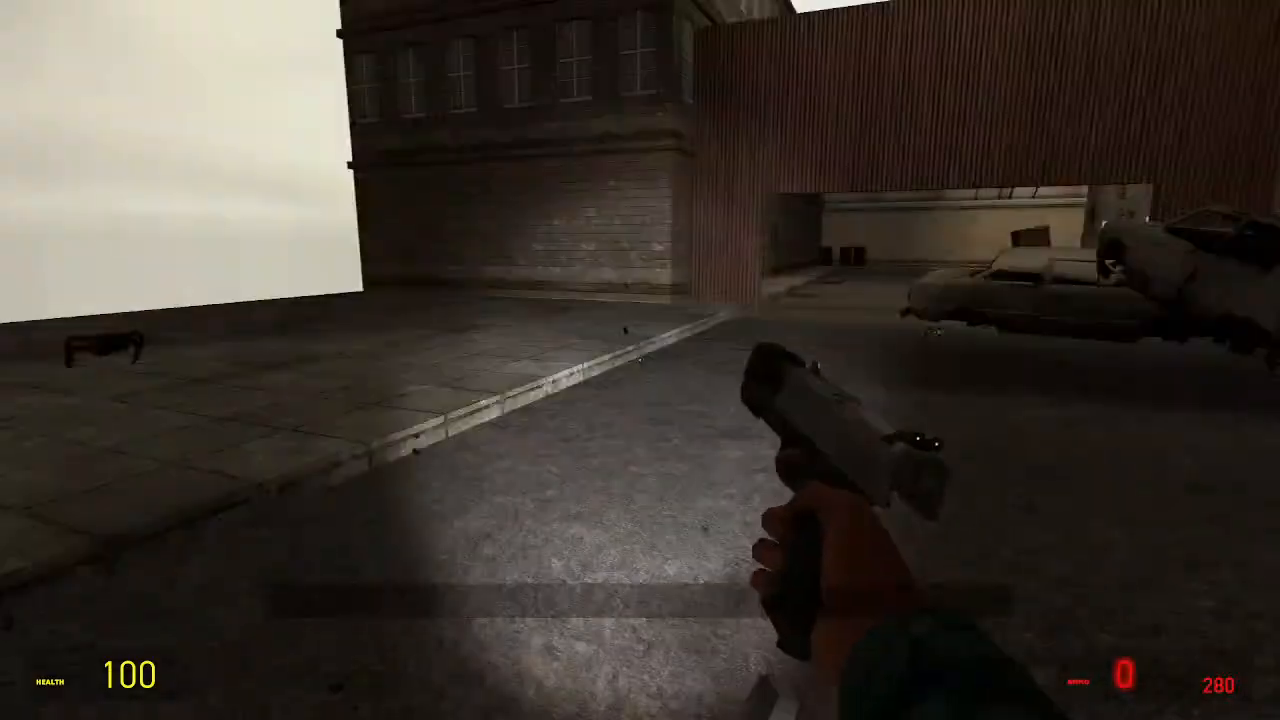
# Keep shooting the advancing poison zombie on the road until it dies, and reload the pistol
pyautogui.click(640, 360)
pyautogui.click(640, 360)
pyautogui.click(640, 360)
pyautogui.click(640, 360)
pyautogui.click(640, 360)
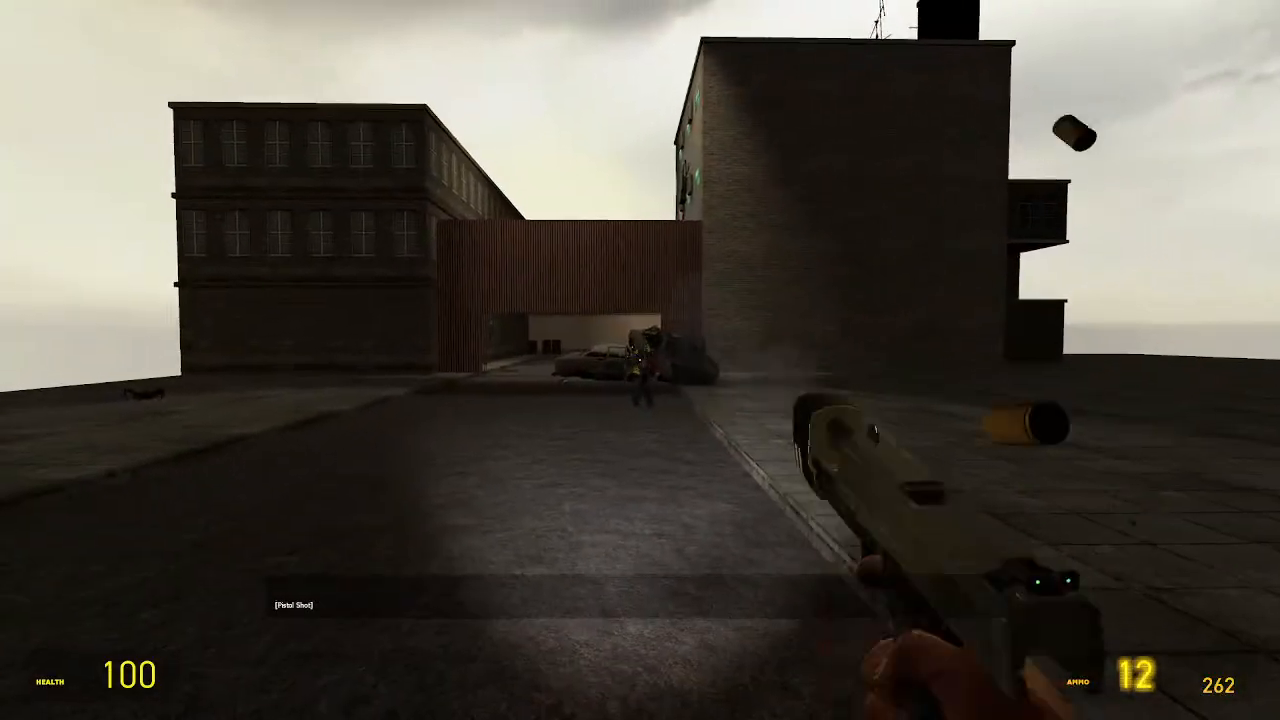
pyautogui.click(640, 360)
pyautogui.click(640, 360)
pyautogui.press('w')
pyautogui.click(640, 360)
pyautogui.click(640, 360)
pyautogui.click(640, 360)
pyautogui.click(640, 360)
pyautogui.click(640, 360)
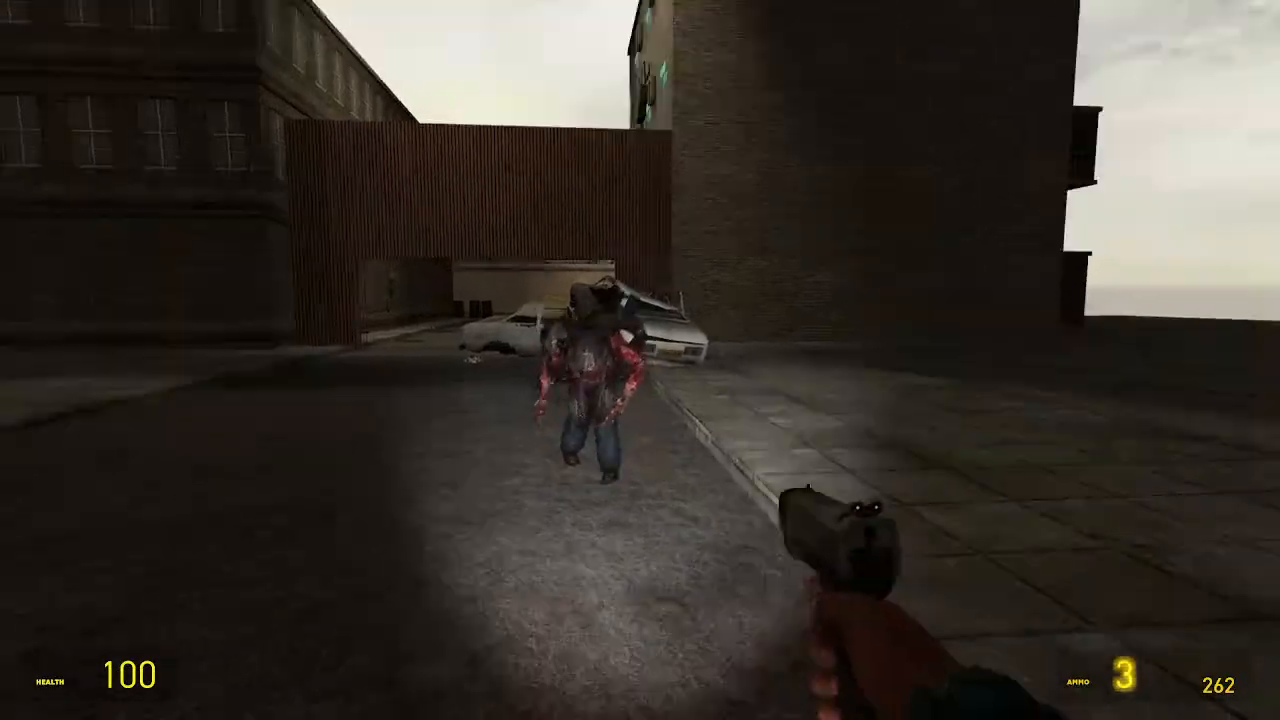
pyautogui.click(640, 360)
pyautogui.click(640, 360)
pyautogui.click(640, 360)
pyautogui.press('r')
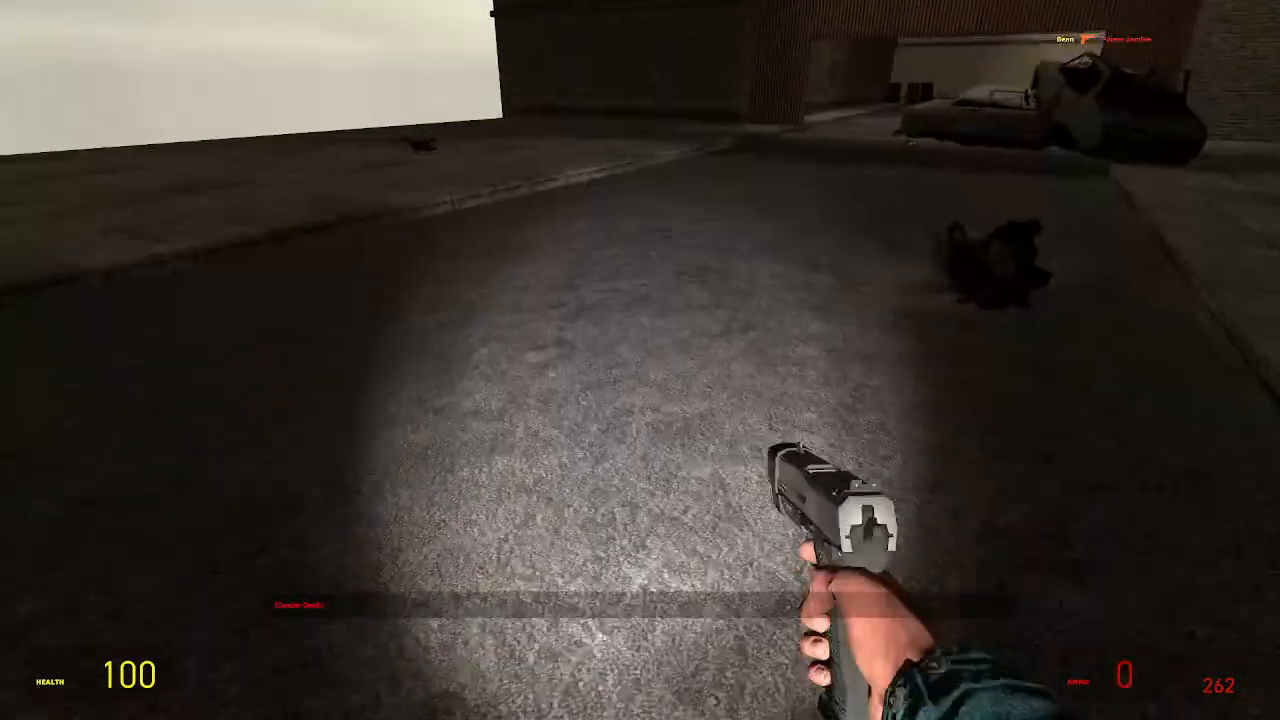
# Switch to the crowbar and kill the two leaping poison headcrabs beside the curb
pyautogui.press('w')
pyautogui.press('1')
pyautogui.press('w')
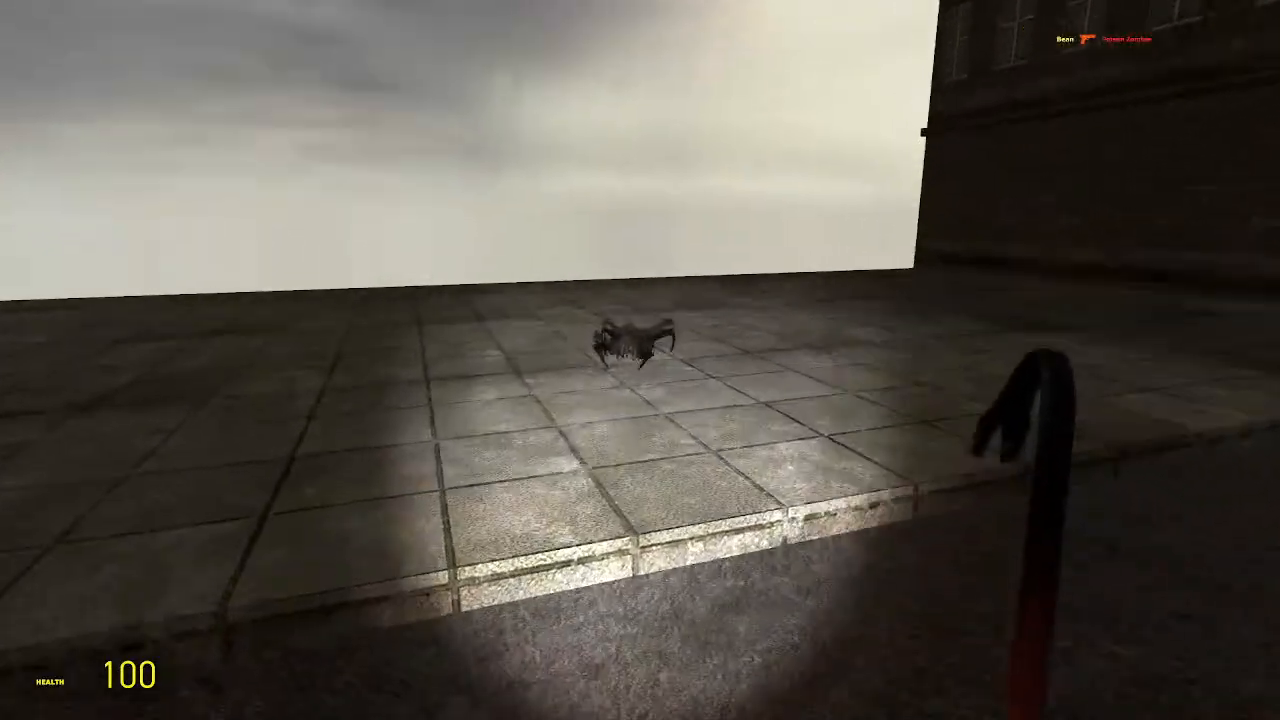
pyautogui.press('s')
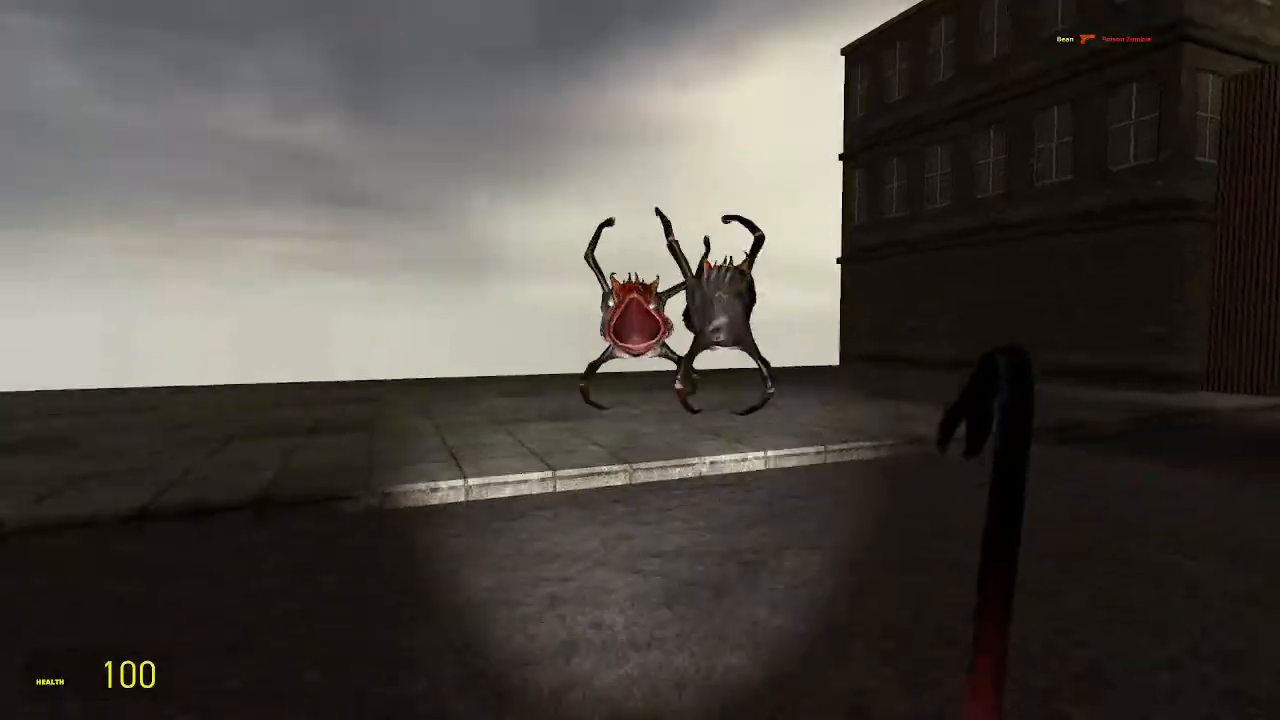
pyautogui.click(640, 360)
pyautogui.click(640, 360)
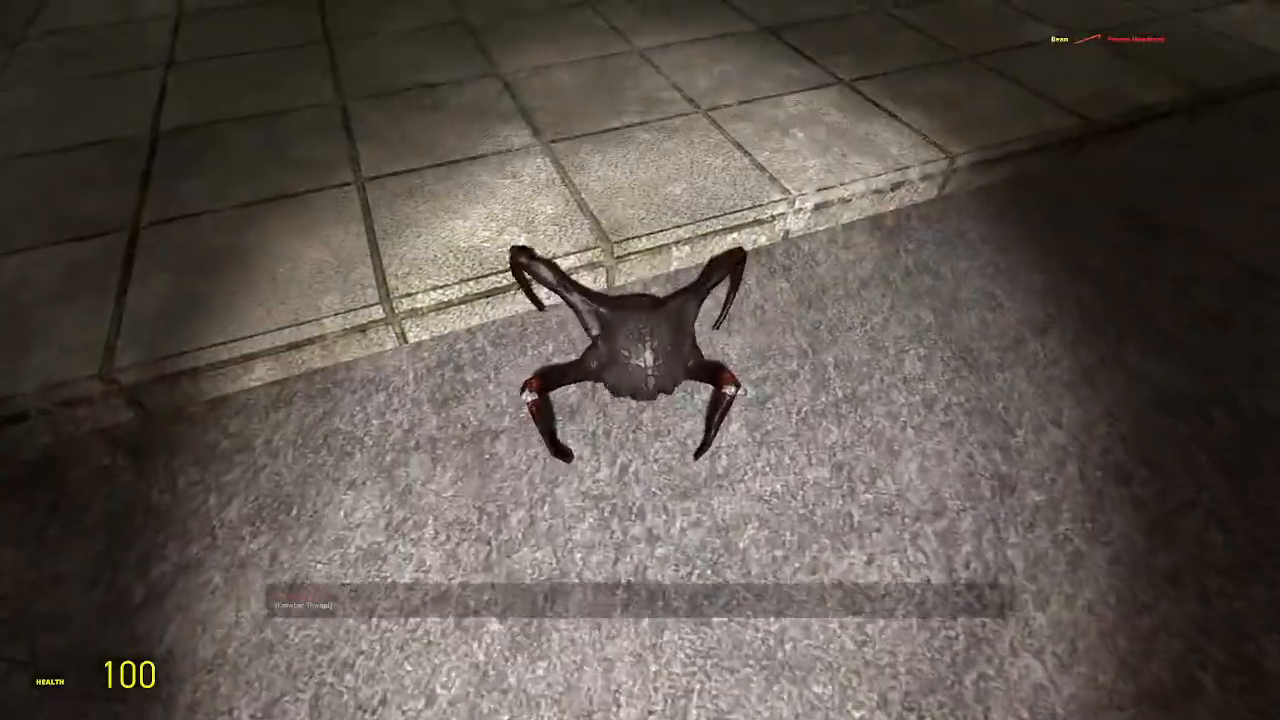
pyautogui.click(640, 360)
# Return to the piled cars, climb over the tilted one and rise above the gate in noclip
pyautogui.press('w')
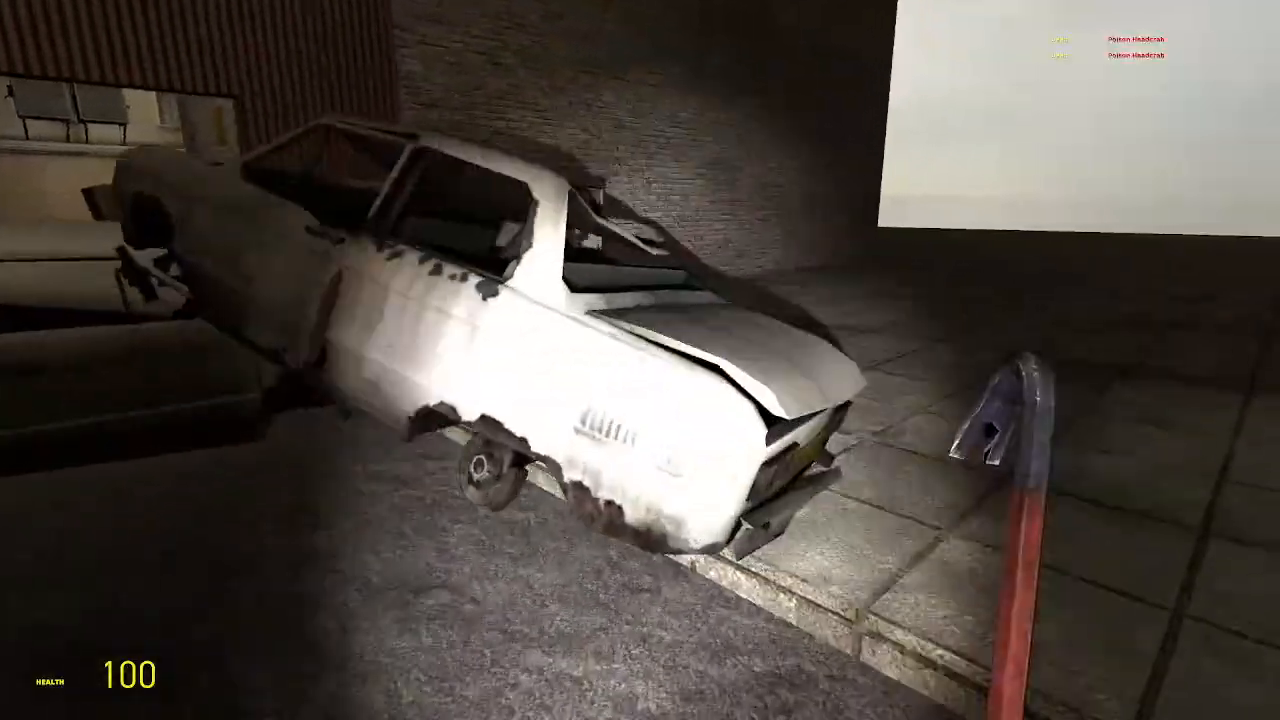
pyautogui.press('space')
pyautogui.press('space')
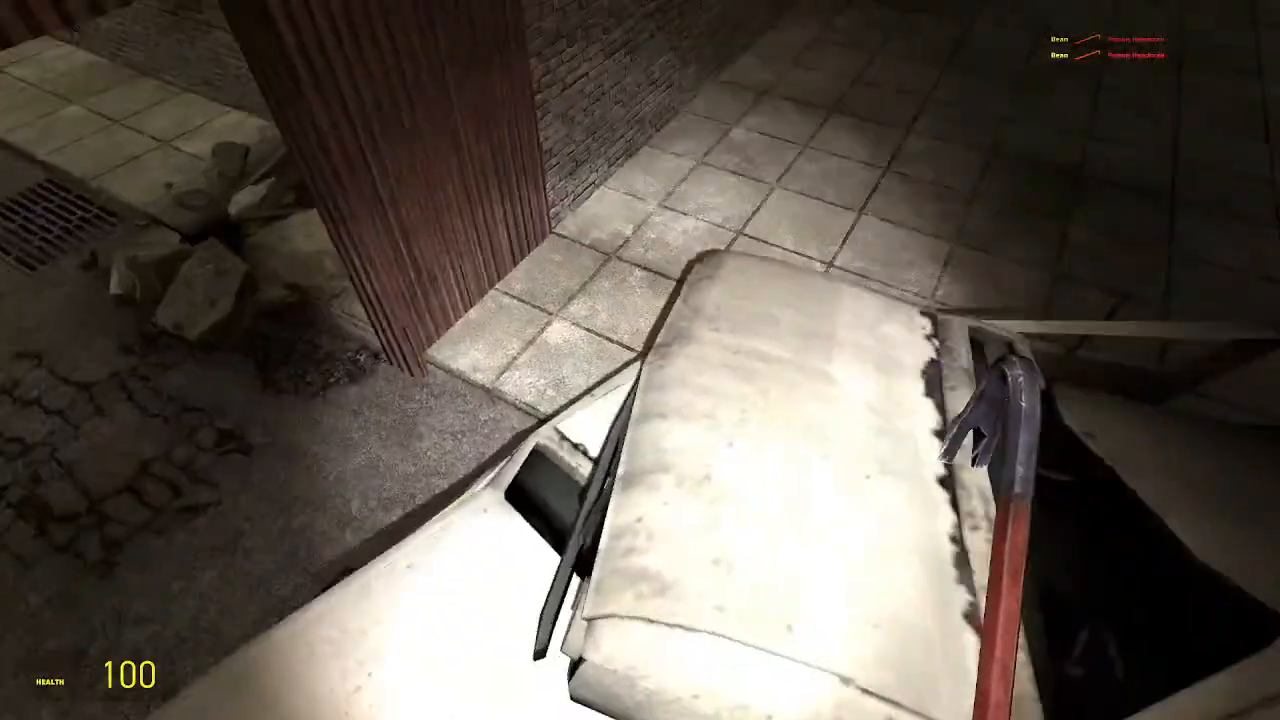
pyautogui.press('w')
pyautogui.press('v')
pyautogui.press('space')
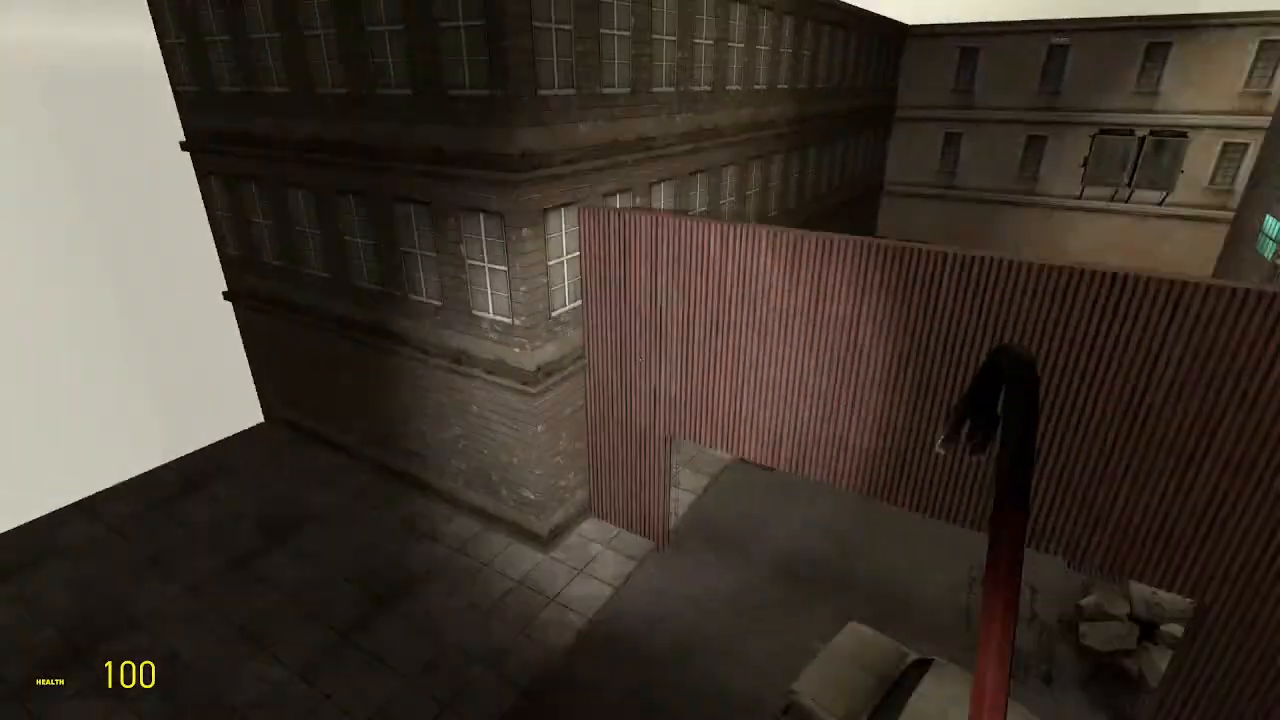
# Examine the building exteriors, the street and the map's open edges around the gate and piled cars
pyautogui.press('w')
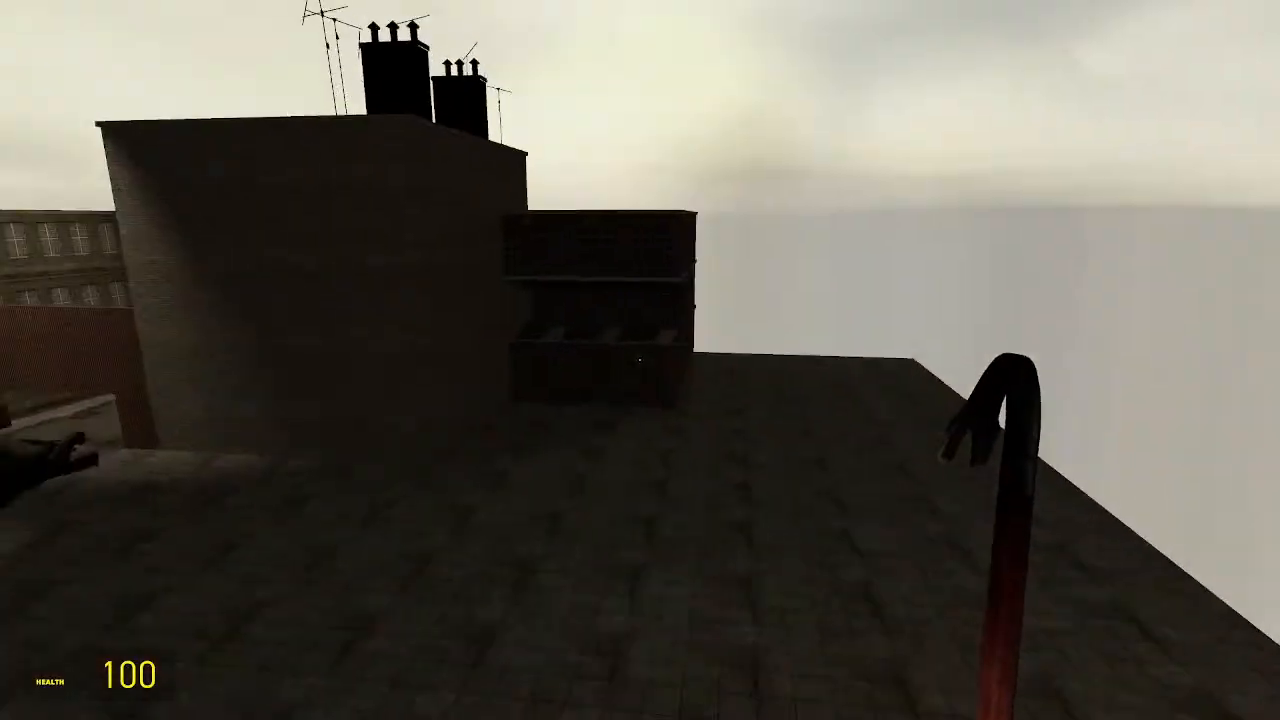
pyautogui.press('w')
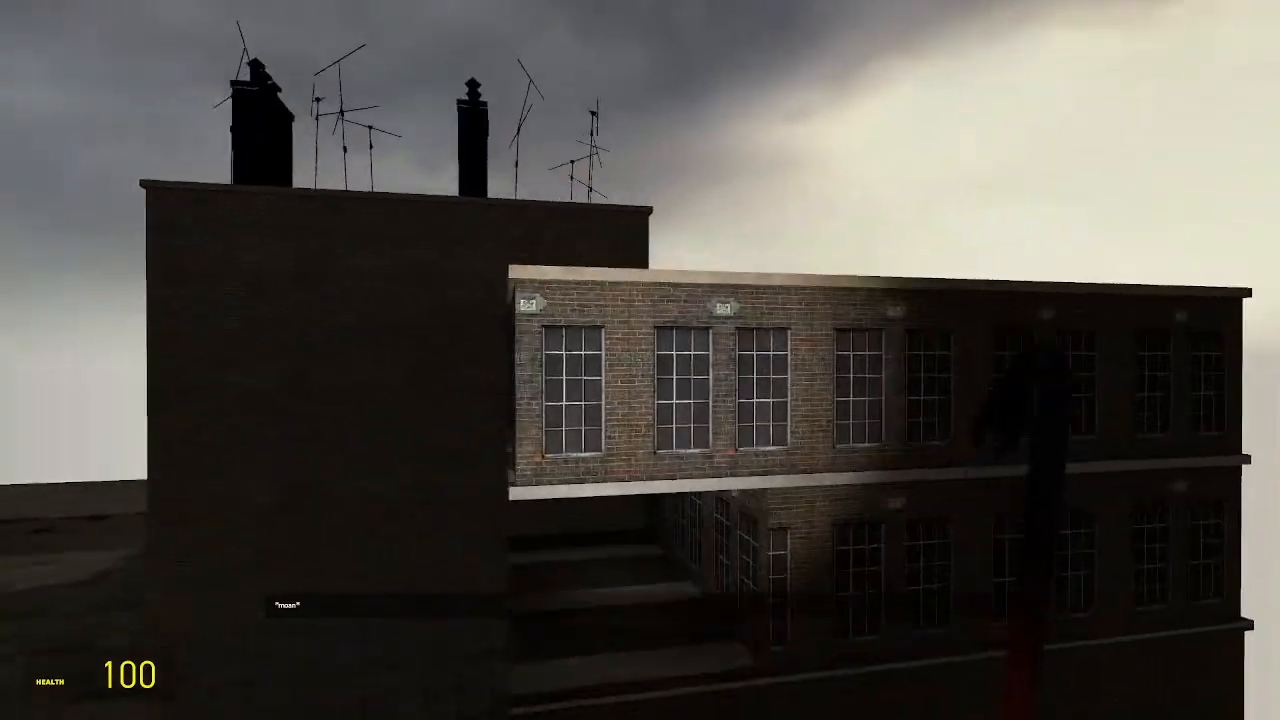
pyautogui.press('s')
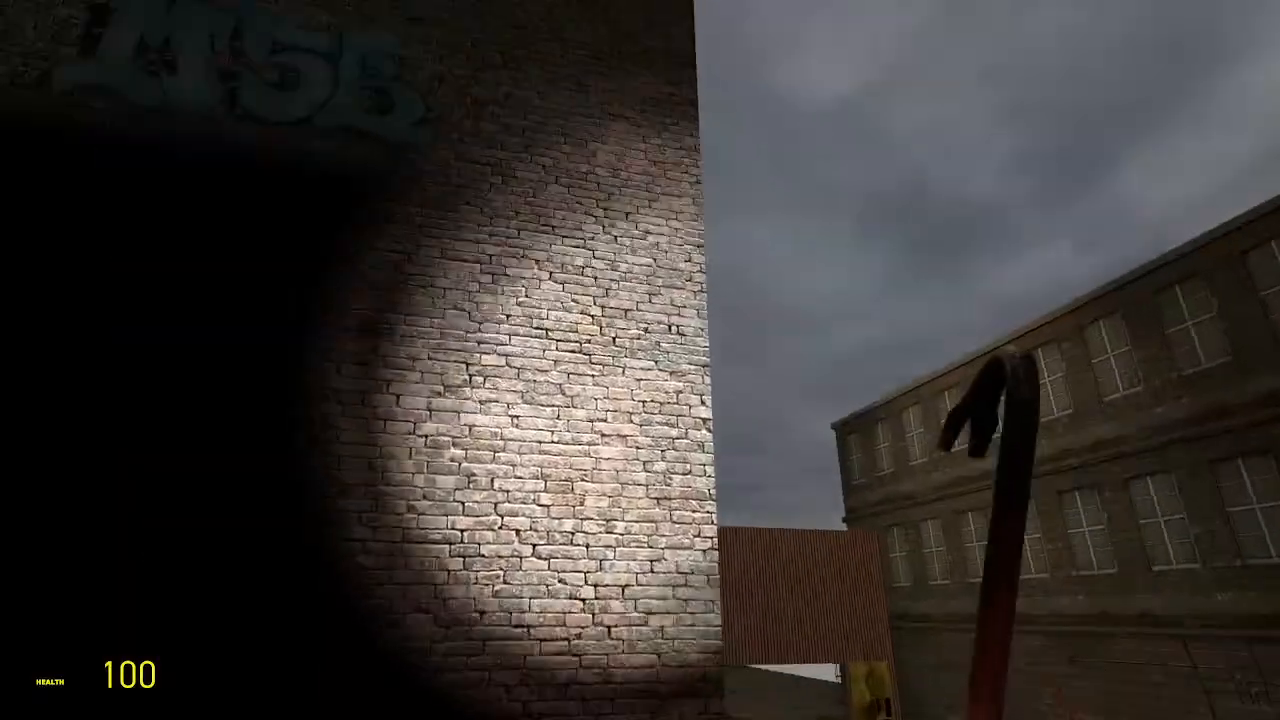
pyautogui.press('s')
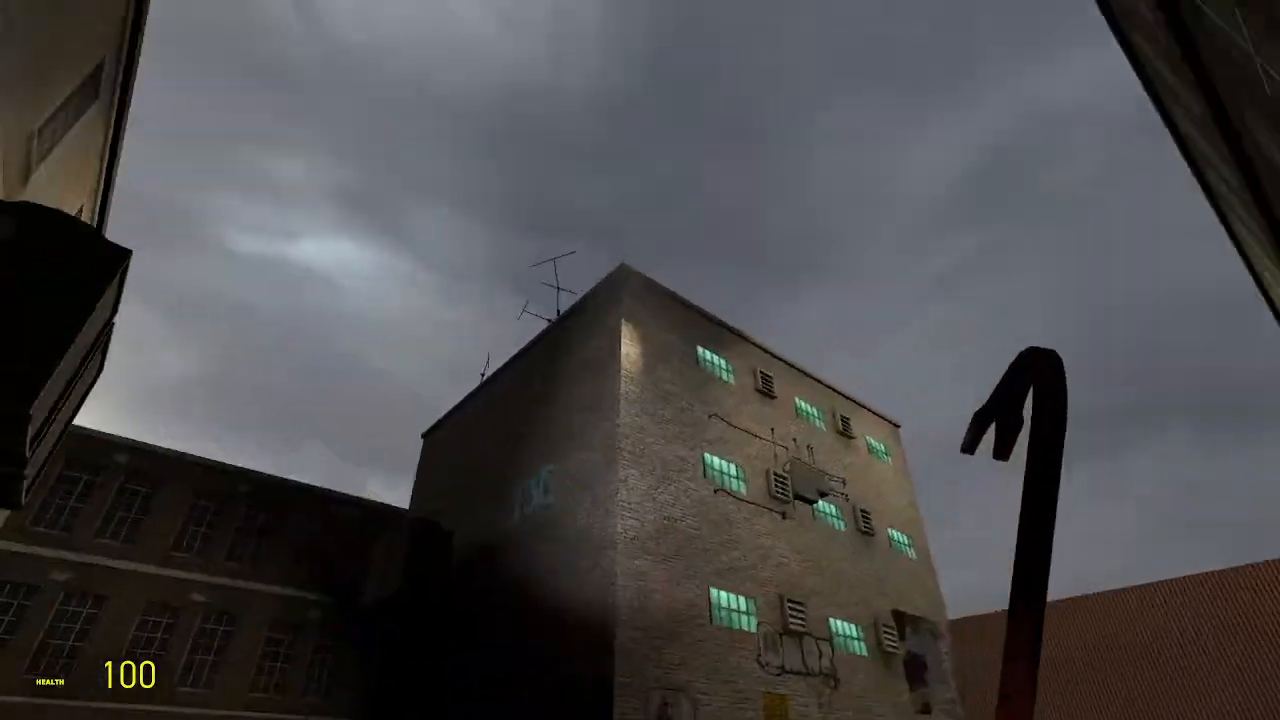
pyautogui.press('w')
pyautogui.press('w')
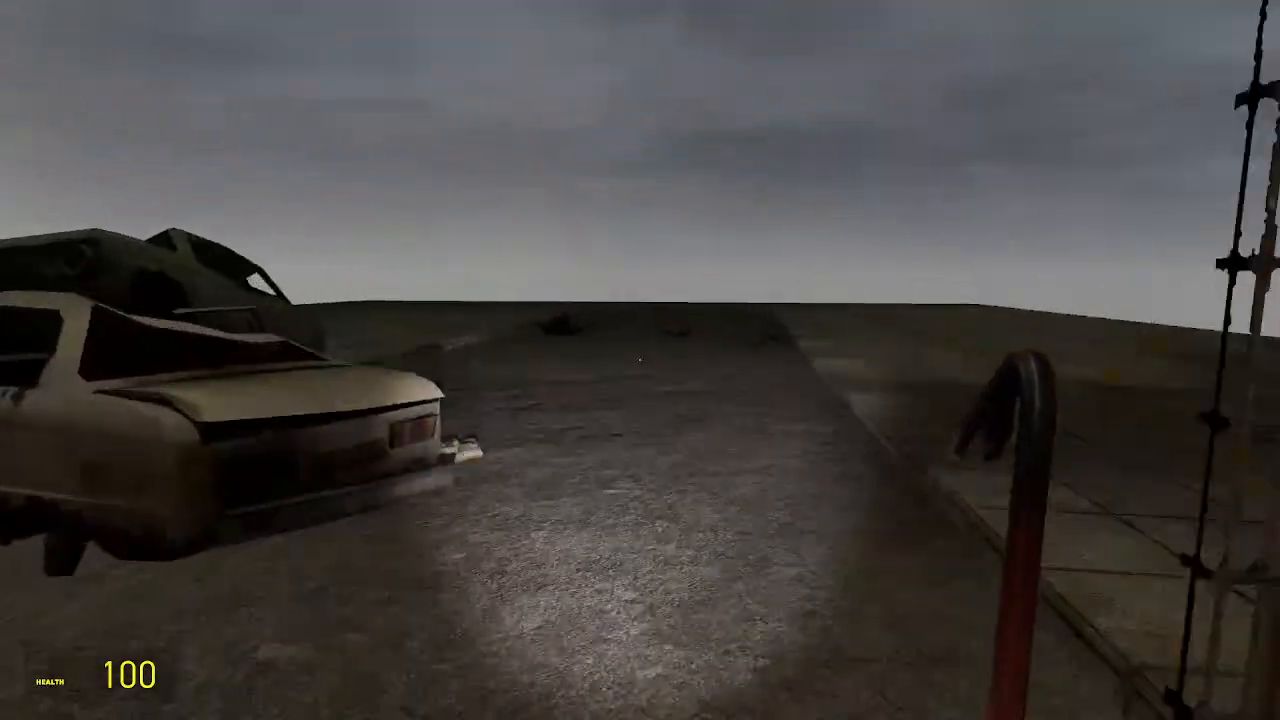
pyautogui.press('w')
pyautogui.press('s')
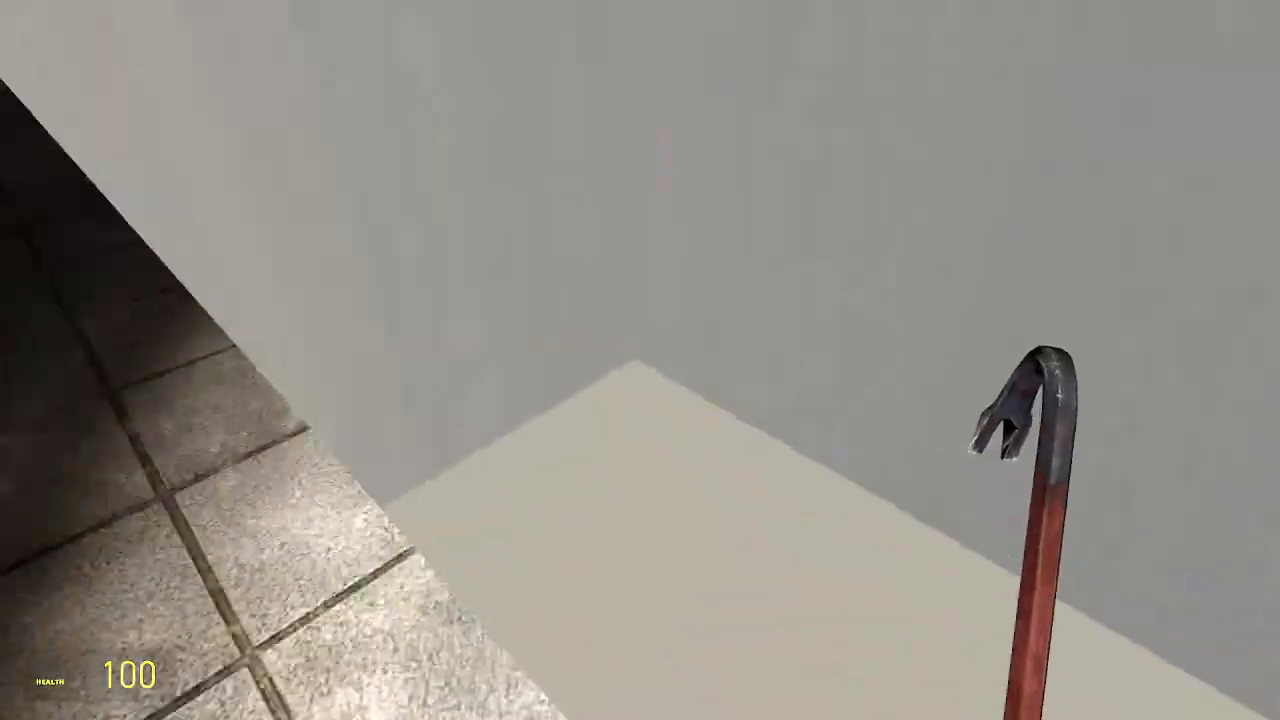
pyautogui.press('w')
pyautogui.press('w')
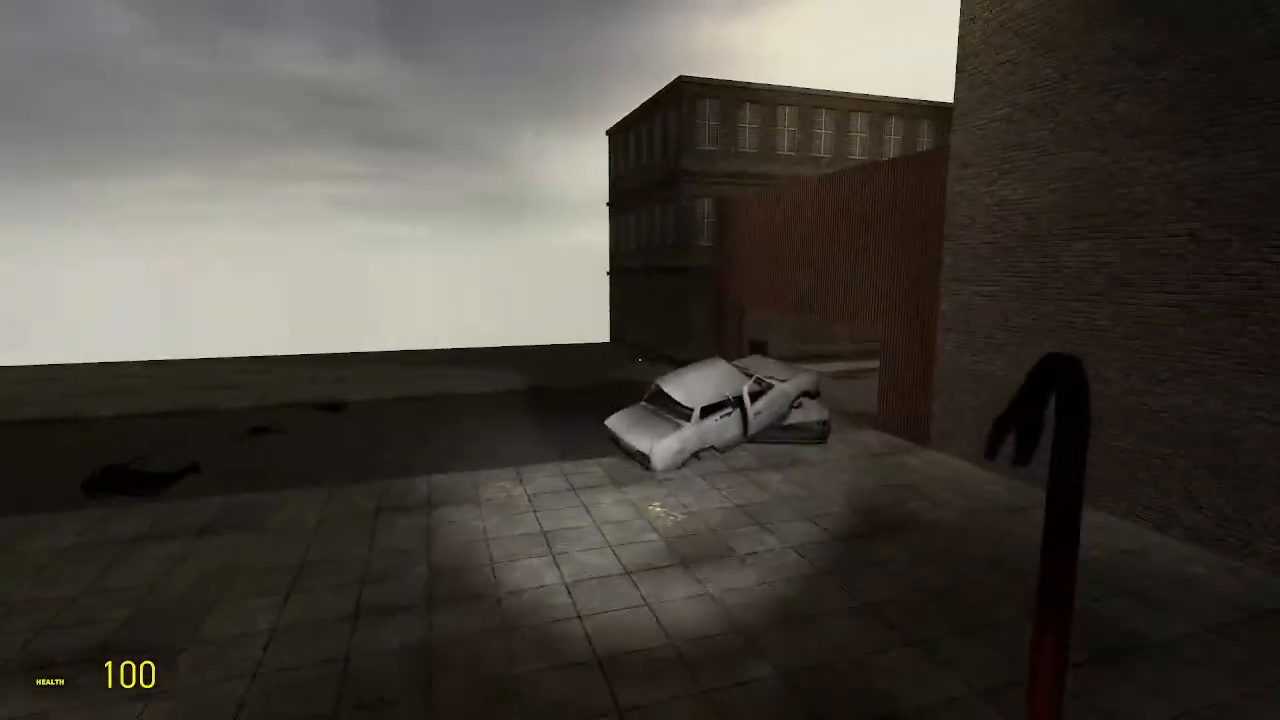
pyautogui.press('space')
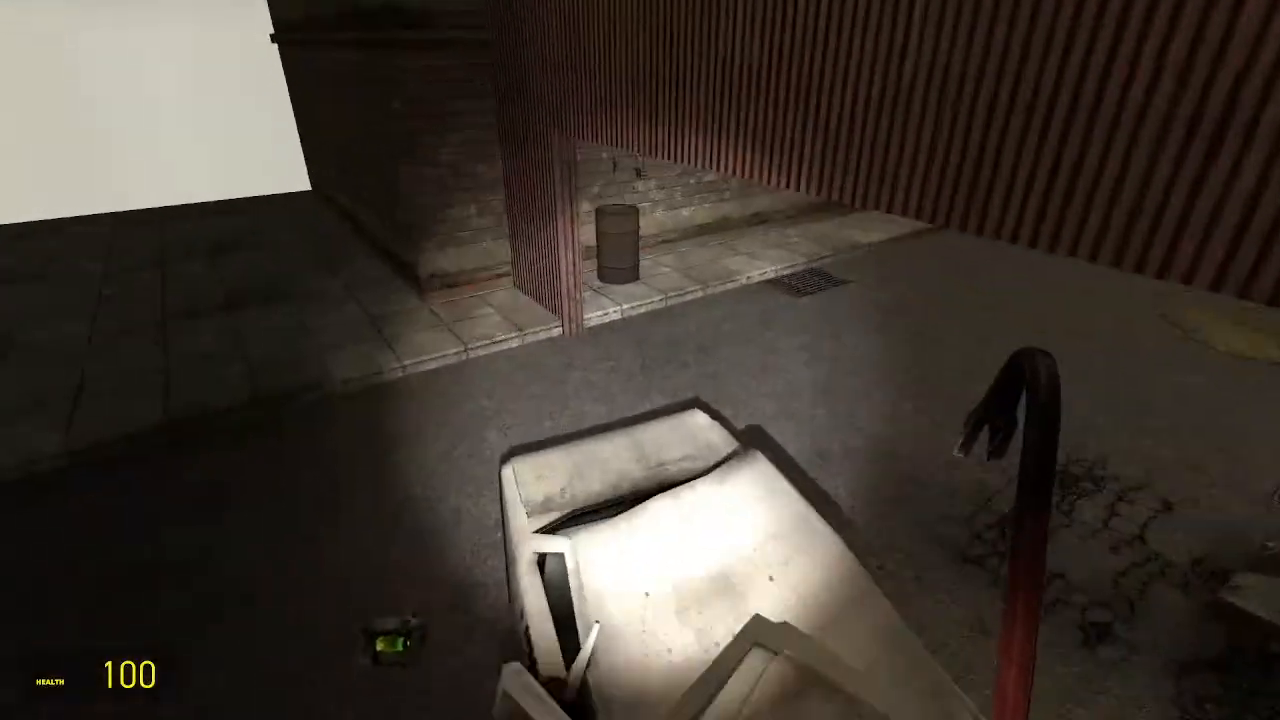
# Switch back to Hammer and delete the poison zombie and the tilted car outside the street gate
pyautogui.press('Escape')
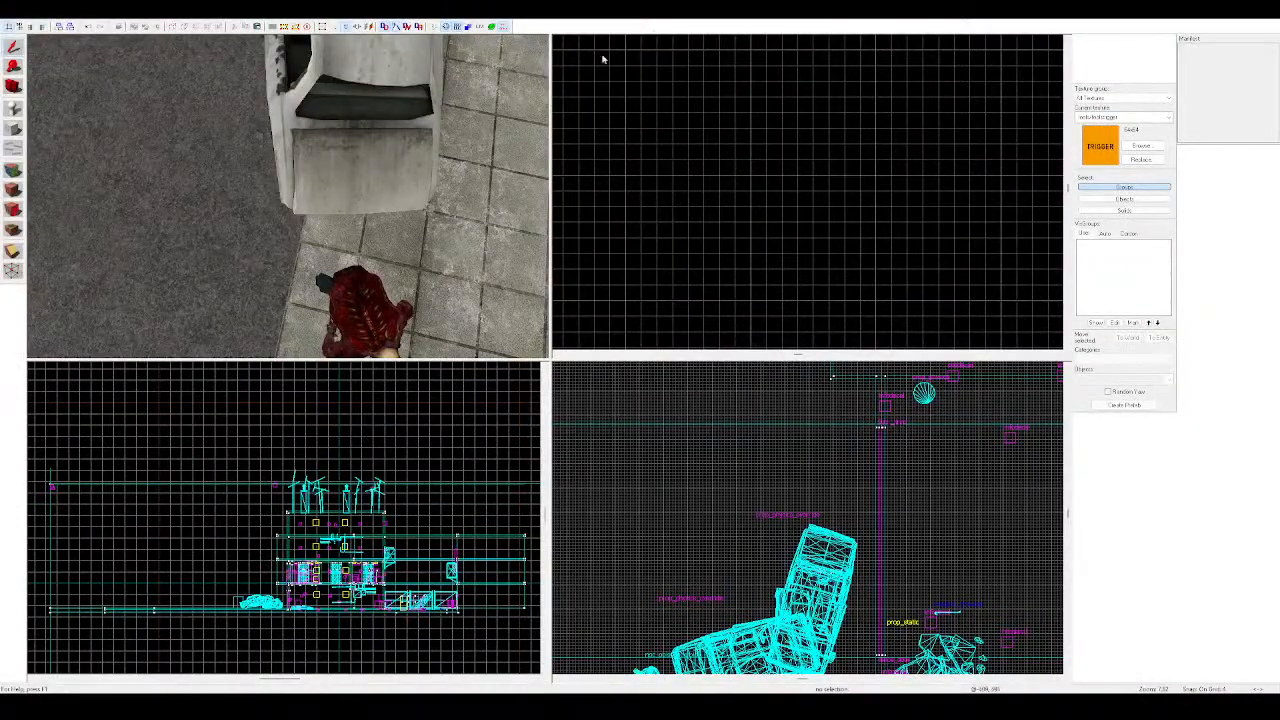
pyautogui.press('z')
pyautogui.press('s')
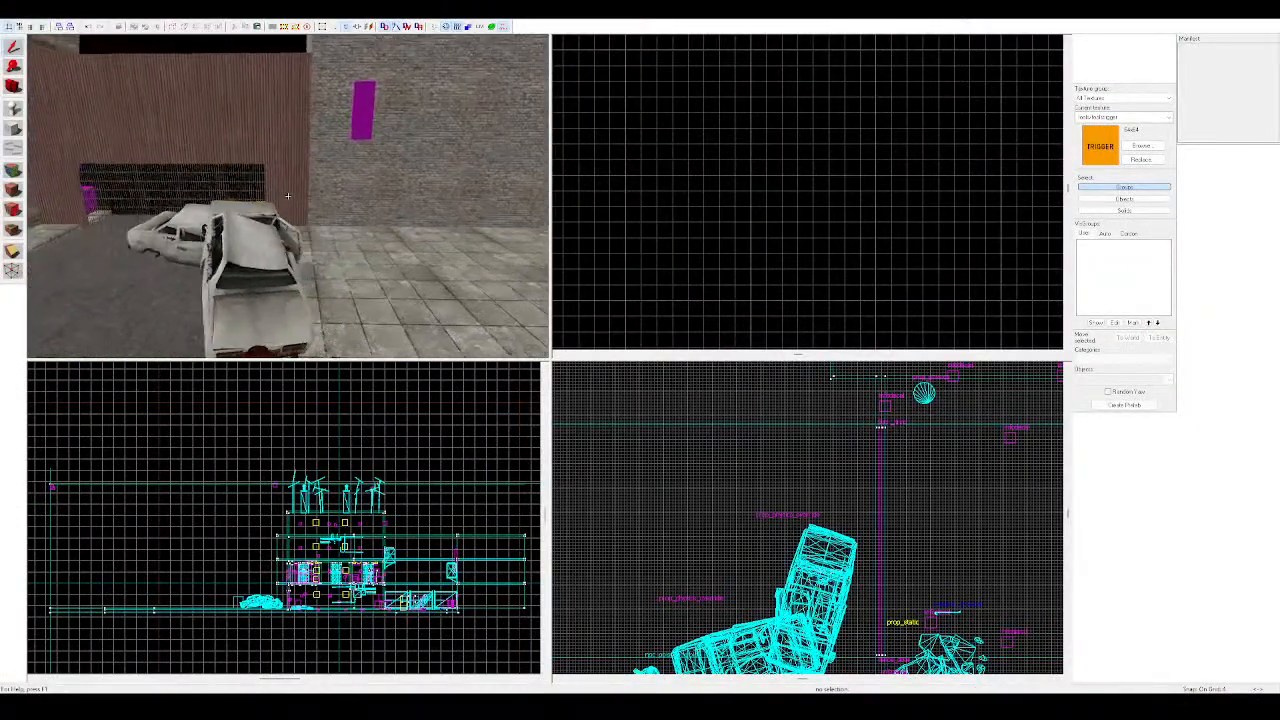
pyautogui.press('w')
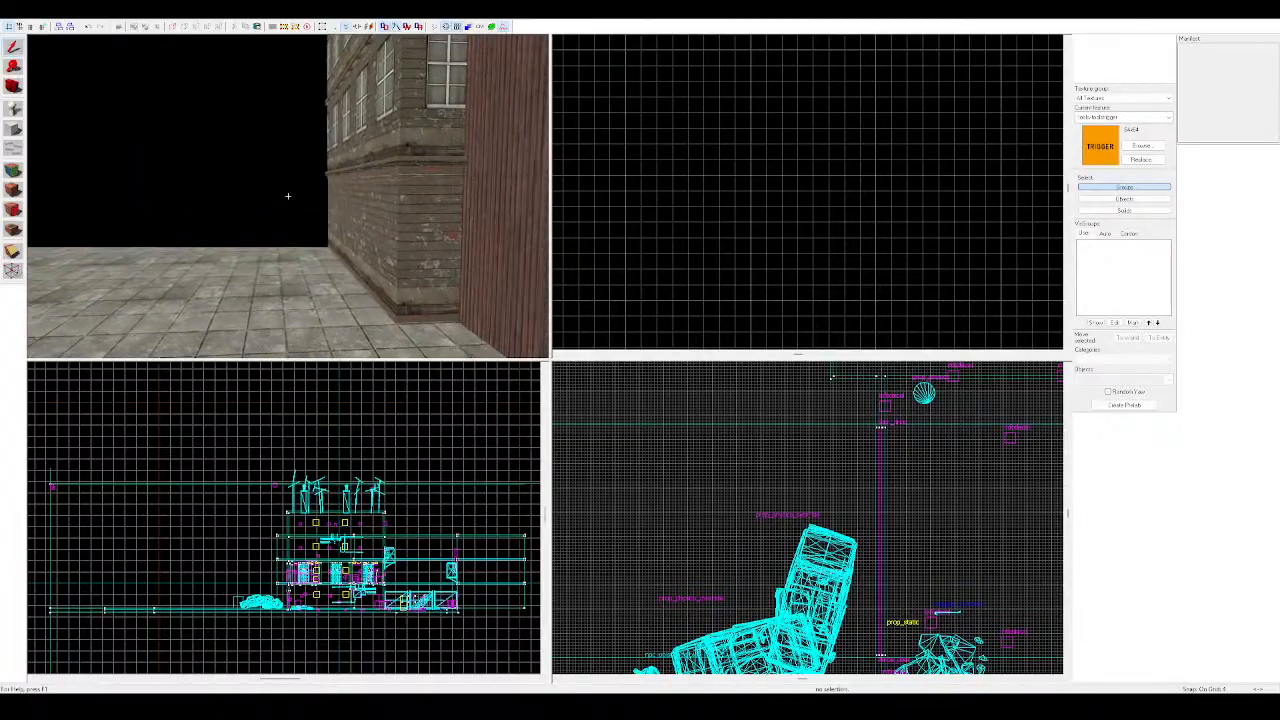
pyautogui.press('w')
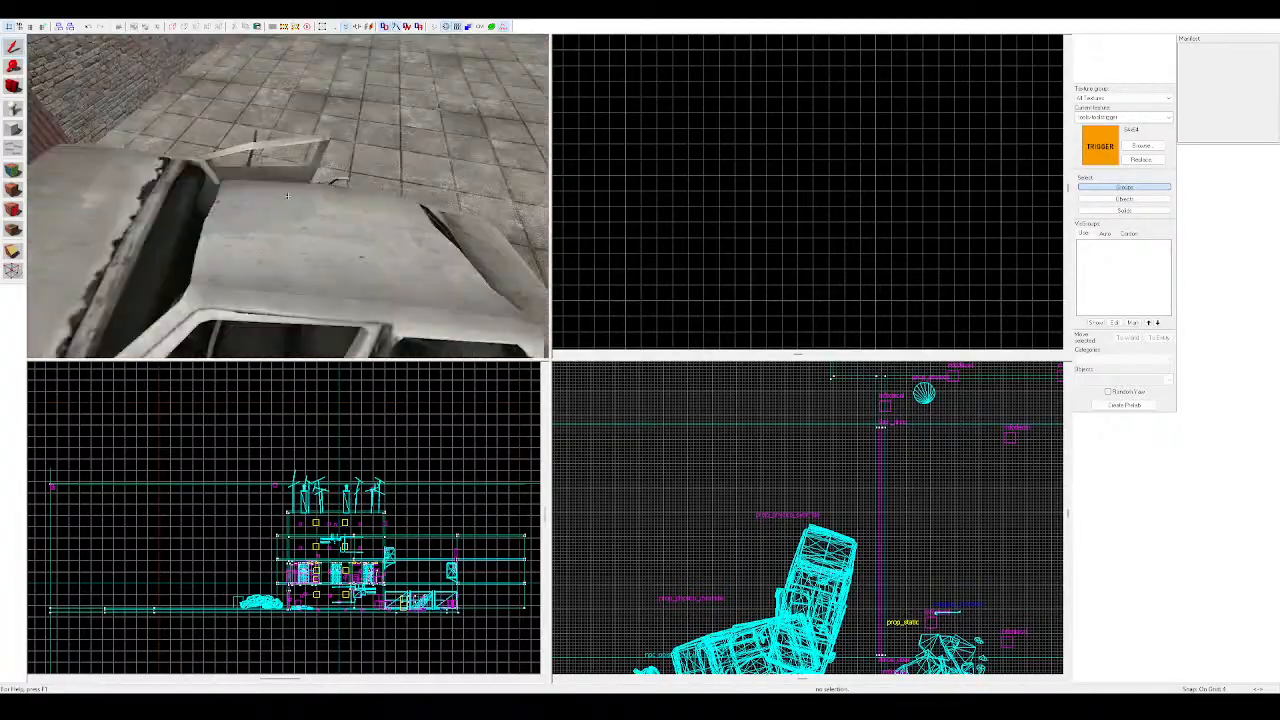
pyautogui.press('s')
pyautogui.press('z')
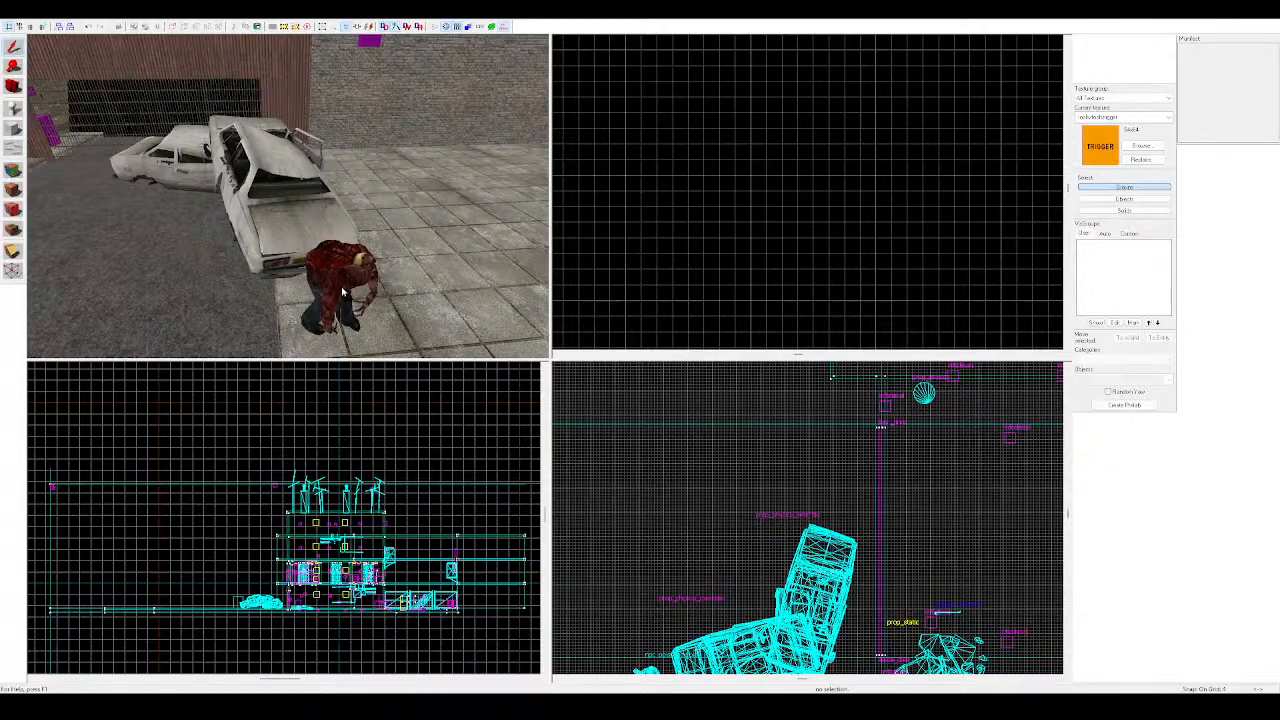
pyautogui.click(341, 286)
pyautogui.press('z')
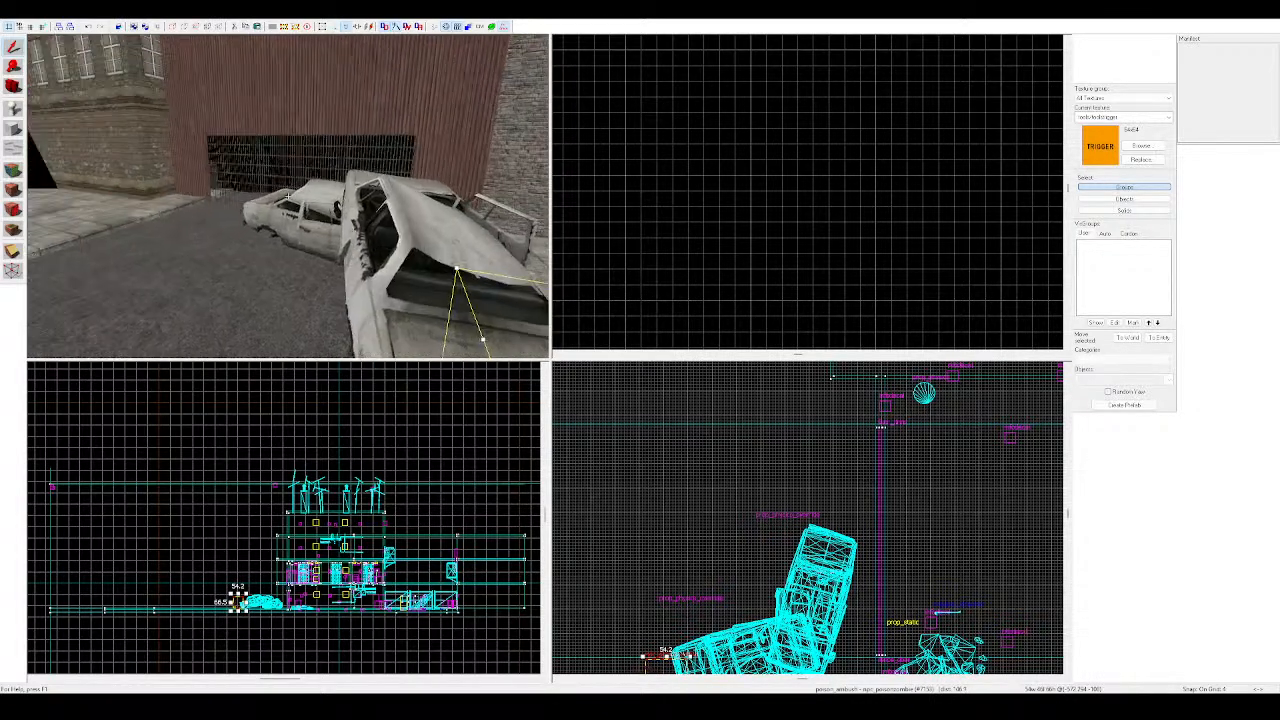
pyautogui.press('s')
pyautogui.press('z')
pyautogui.press('Delete')
pyautogui.press('Delete')
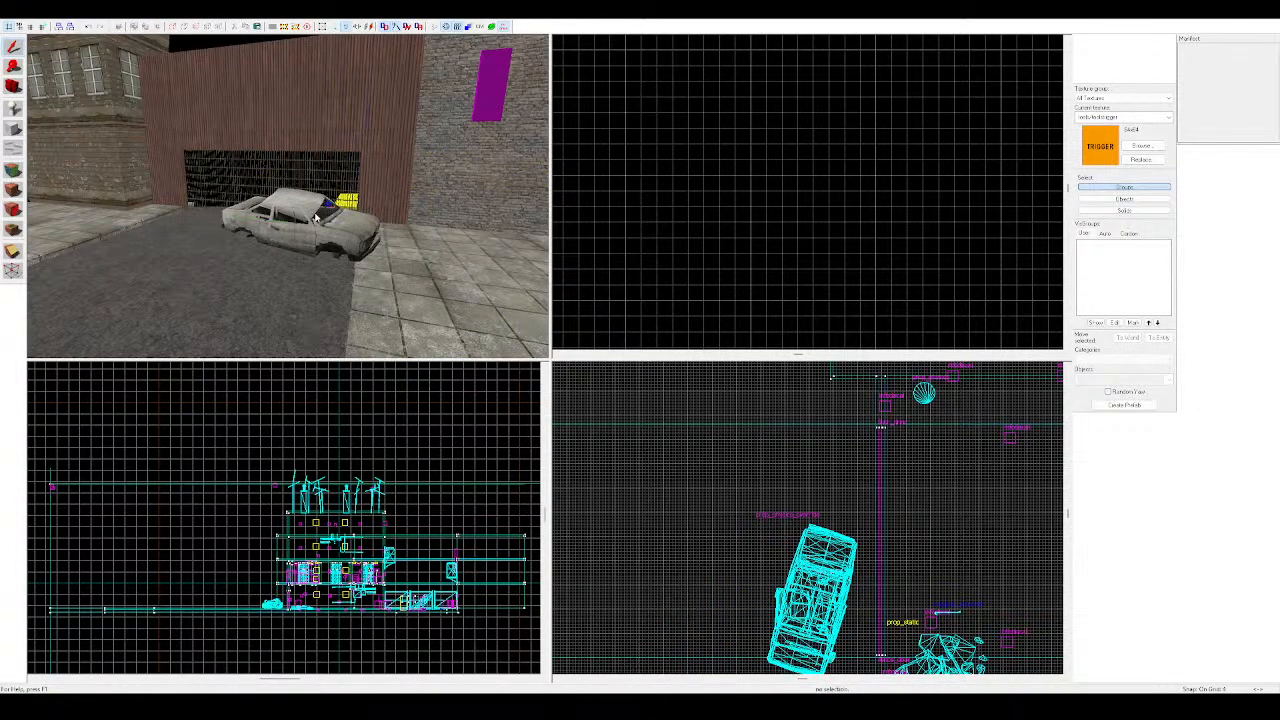
# Examine the gate, the courtyard and the open street area beyond the remaining car
pyautogui.press('z')
pyautogui.press('w')
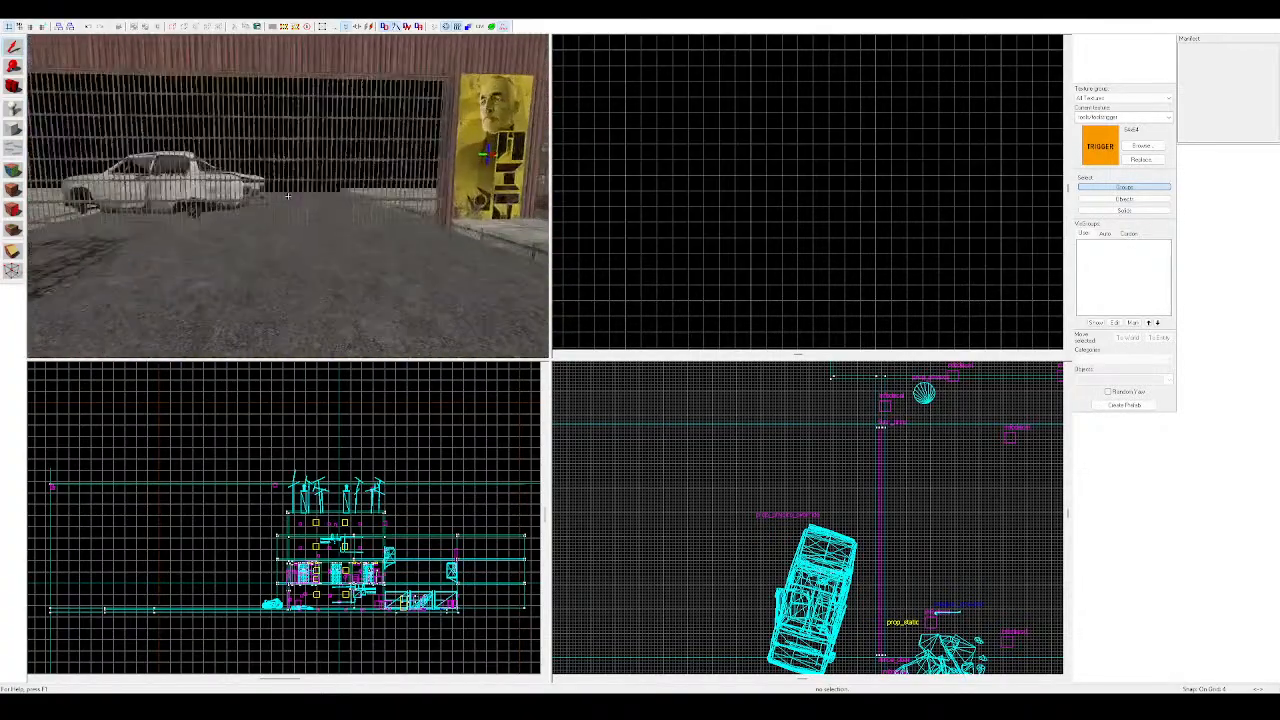
pyautogui.press('s')
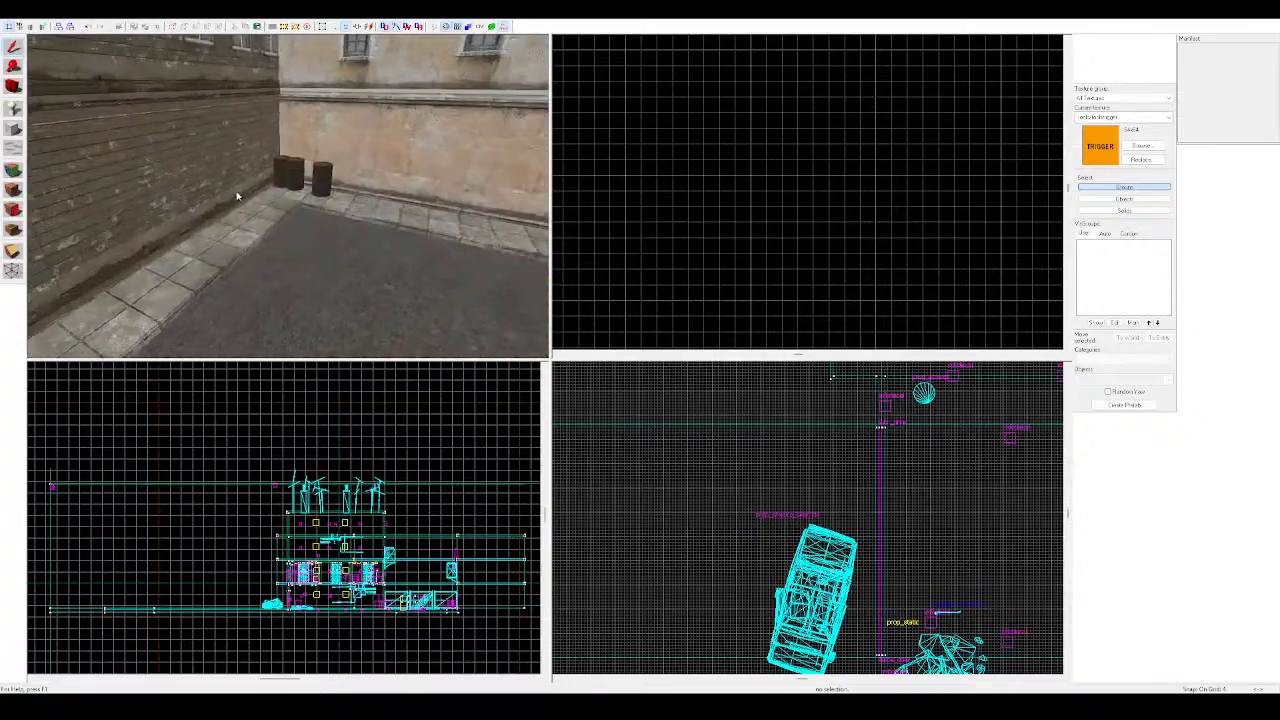
pyautogui.press('w')
pyautogui.press('w')
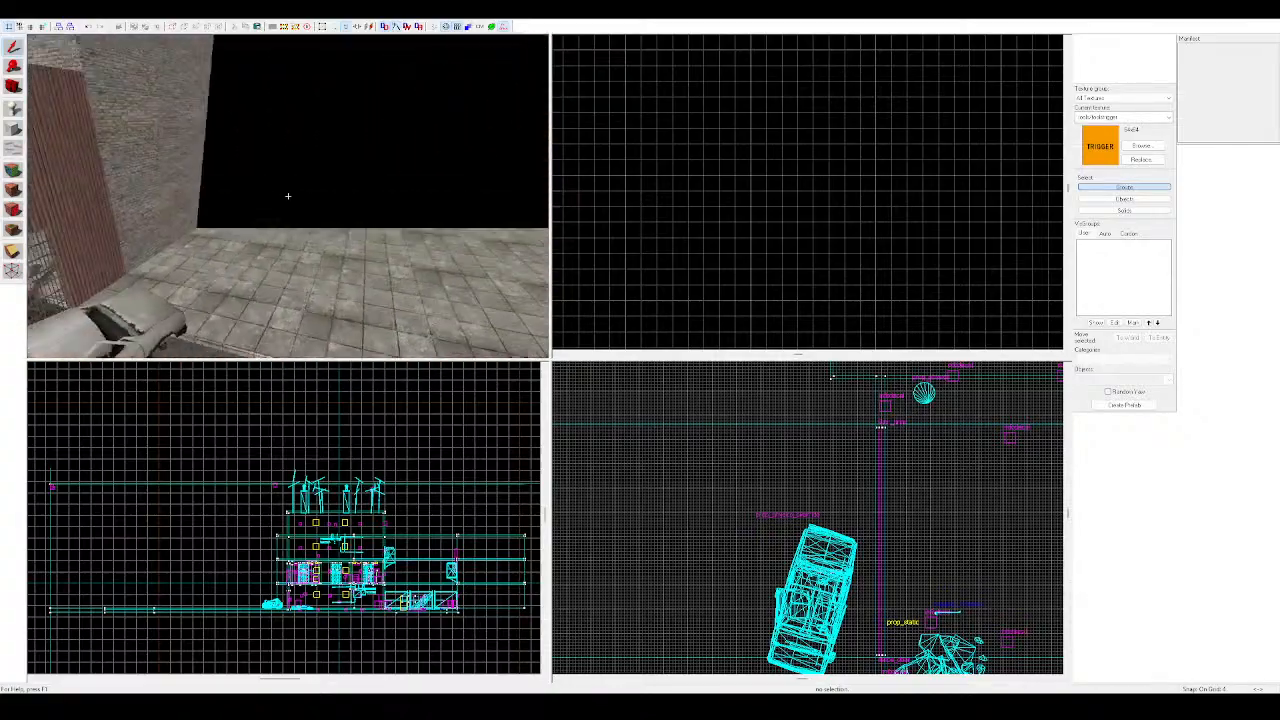
pyautogui.press('w')
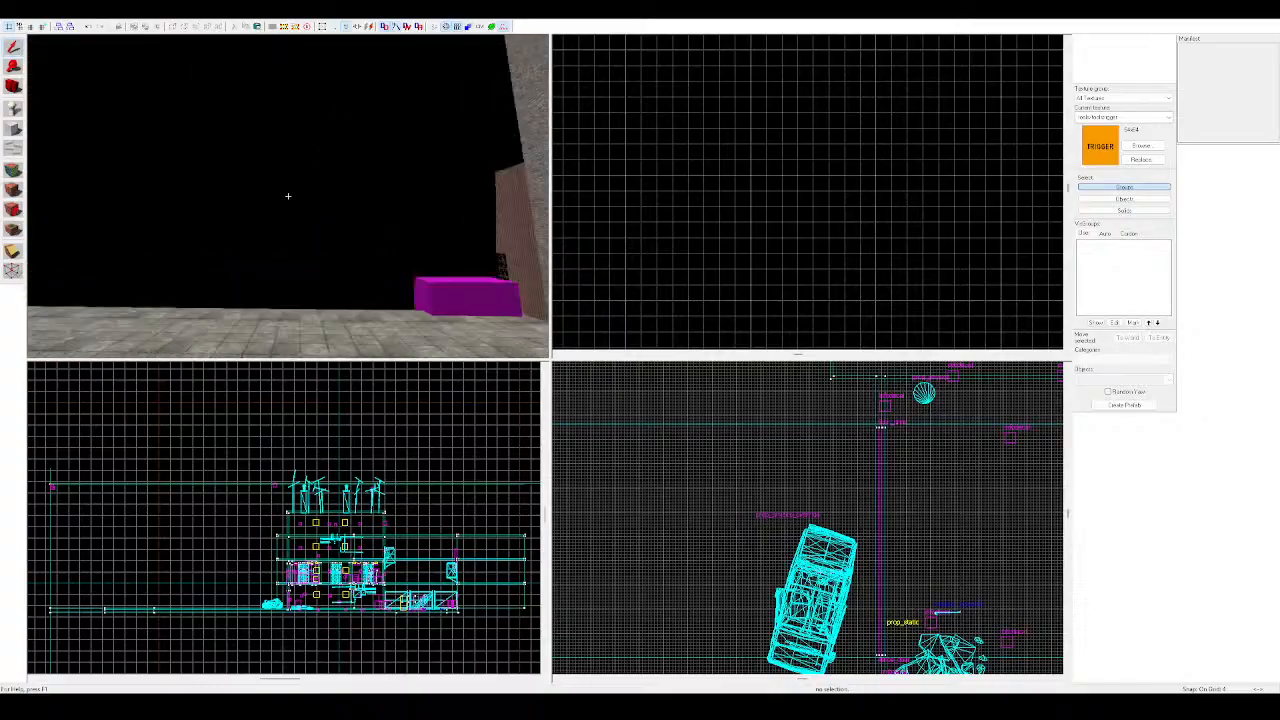
pyautogui.press('w')
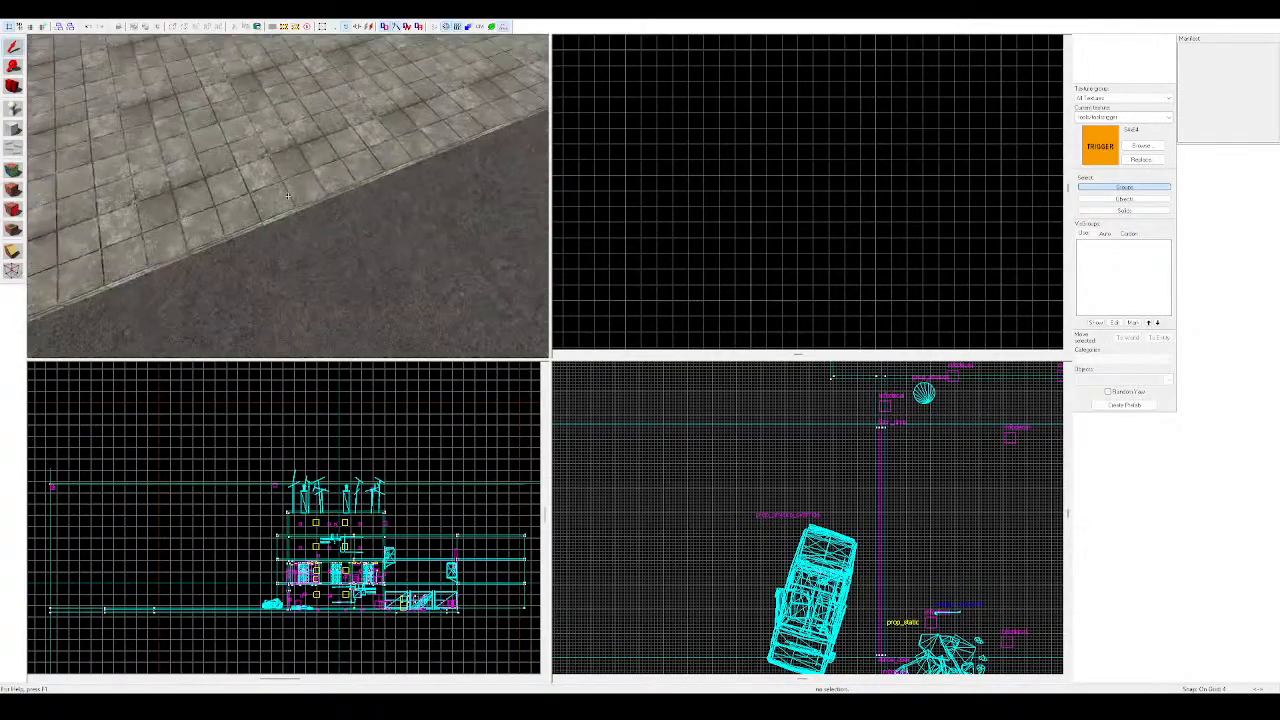
# Move the sidewalk block at the street's far end inward across the road, closer to the gate
pyautogui.press('w')
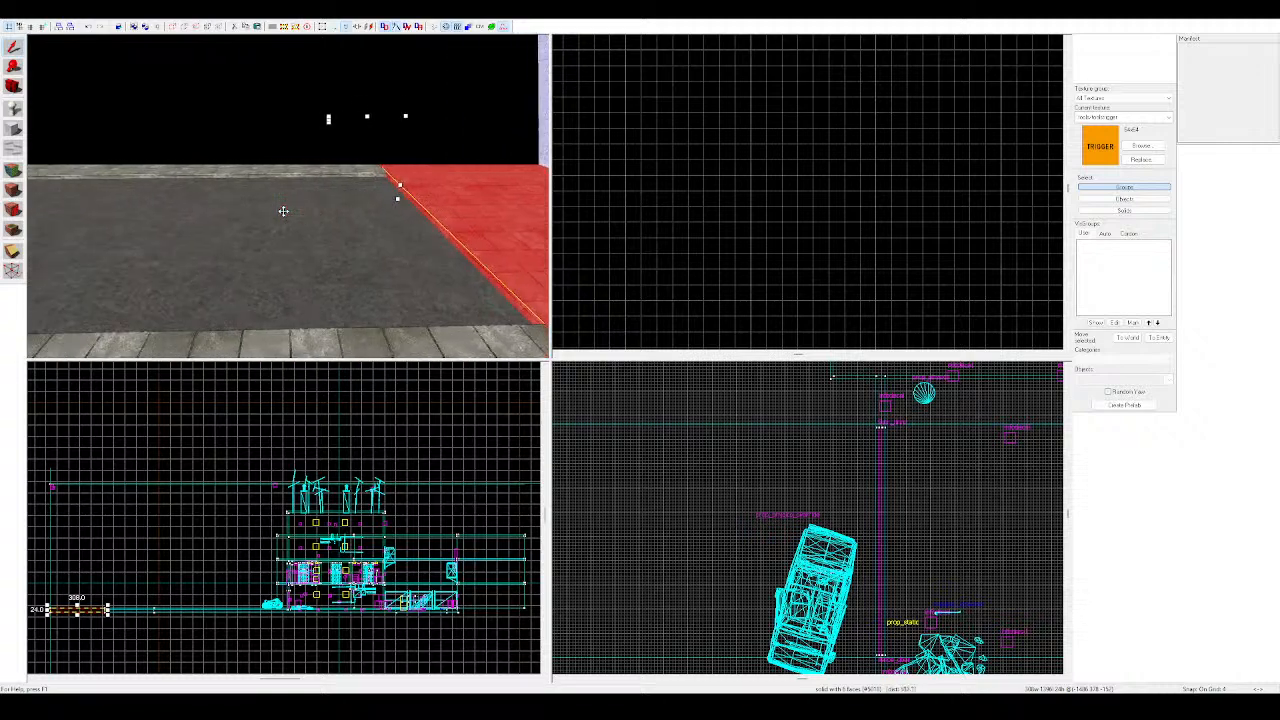
pyautogui.scroll(-7, 418, 478)
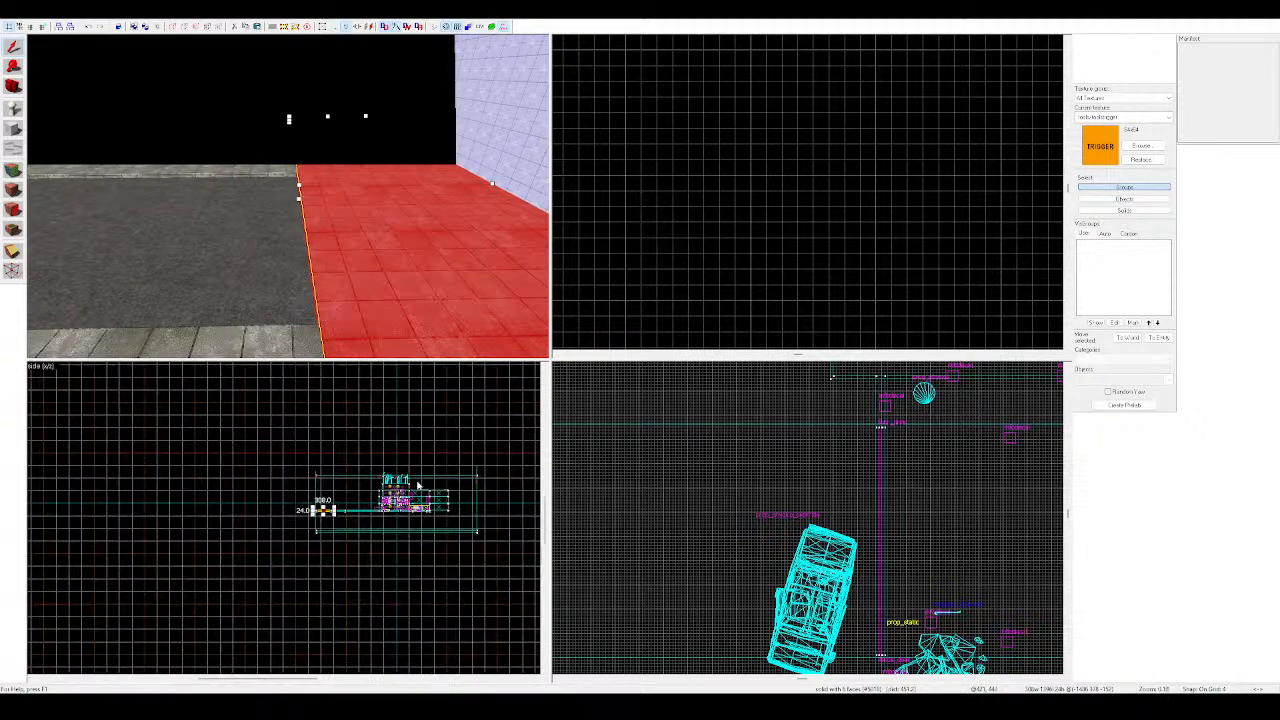
pyautogui.scroll(-10, 806, 466)
pyautogui.scroll(5, 700, 535)
pyautogui.moveTo(863, 541)
pyautogui.mouseDown(button='middle')
pyautogui.moveTo(691, 411)
pyautogui.moveTo(653, 443)
pyautogui.mouseUp(button='middle')
pyautogui.scroll(1, 642, 446)
pyautogui.moveTo(676, 455); pyautogui.dragTo(780, 453)
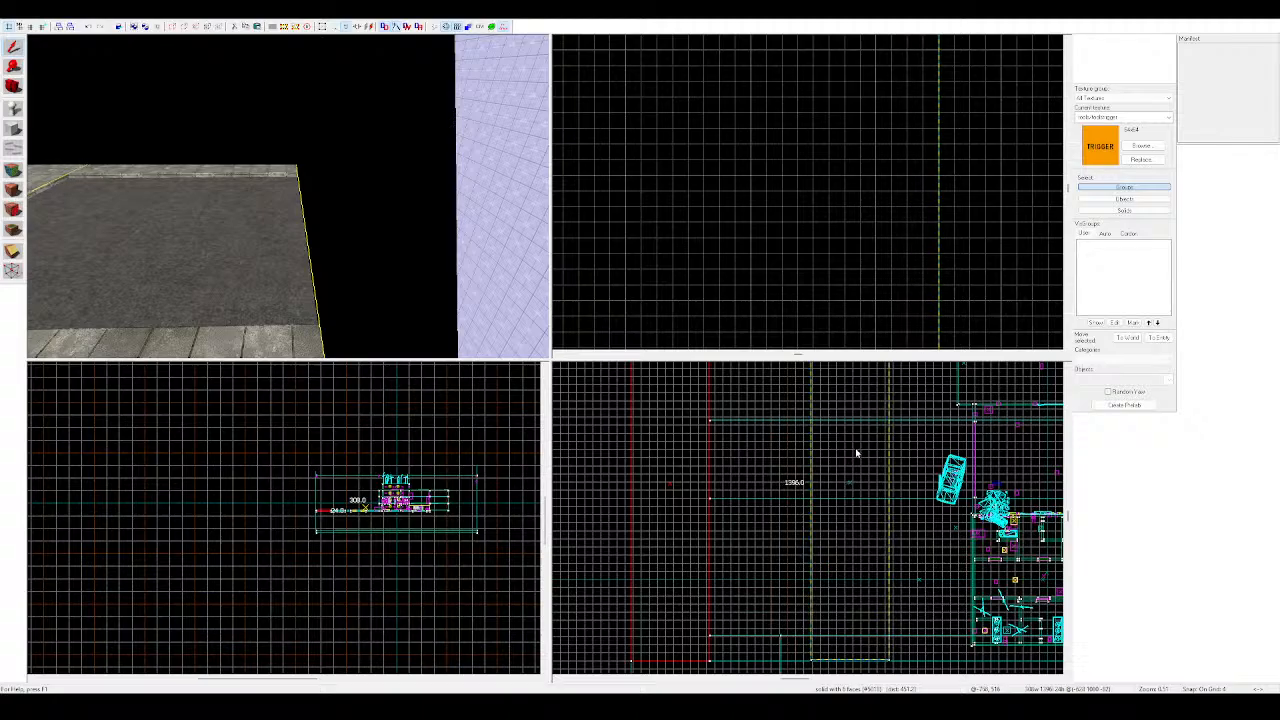
pyautogui.press('z')
pyautogui.press('w')
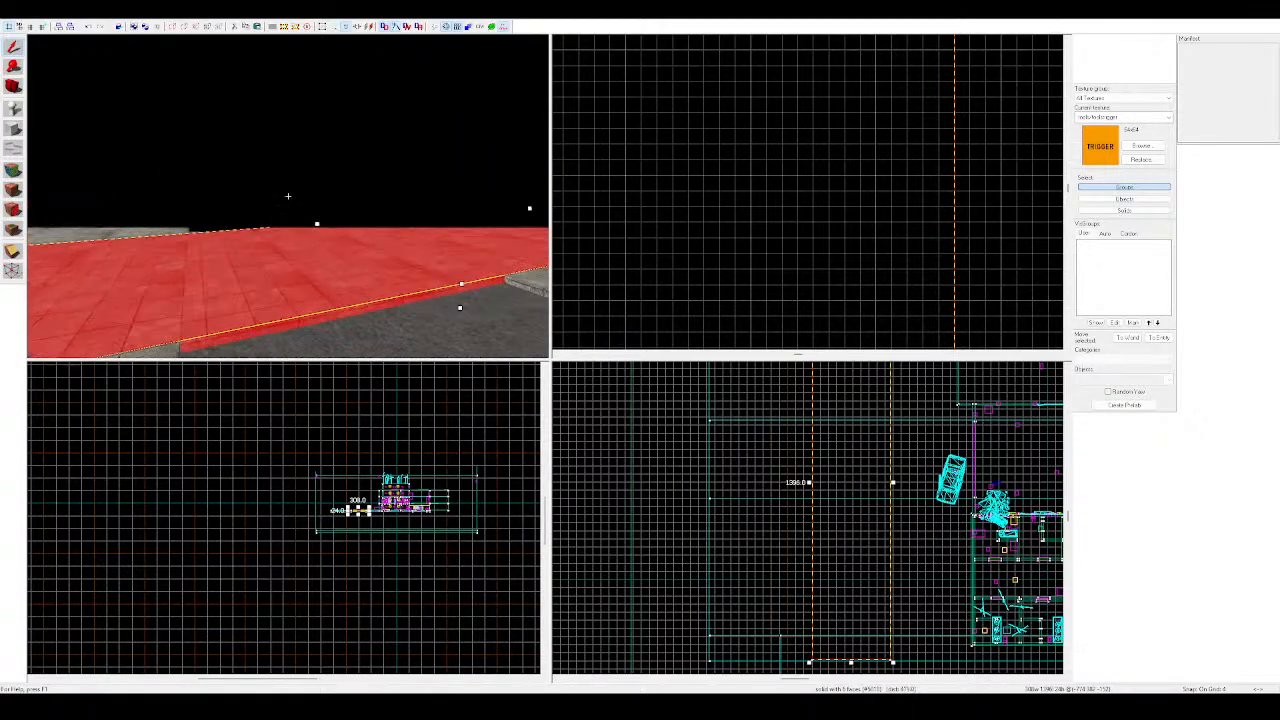
# Shift the sidewalk block crossing the road slightly closer to the gate and clear the selection
pyautogui.press('s')
pyautogui.press('z')
pyautogui.moveTo(262, 212); pyautogui.dragTo(196, 214)
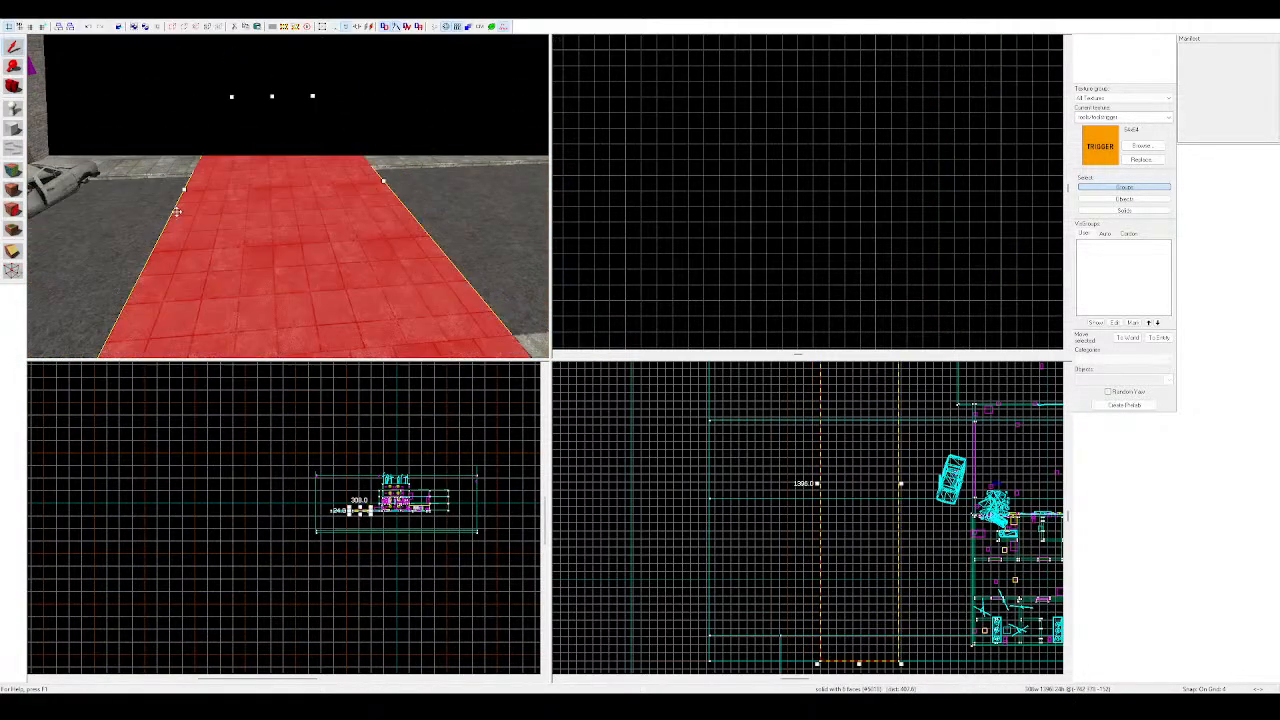
pyautogui.press('z')
pyautogui.press('Escape')
# Shorten the long pavement block on the gate side so its far end meets the crossing sidewalk block
pyautogui.press('z')
pyautogui.click(186, 206)
pyautogui.press('s')
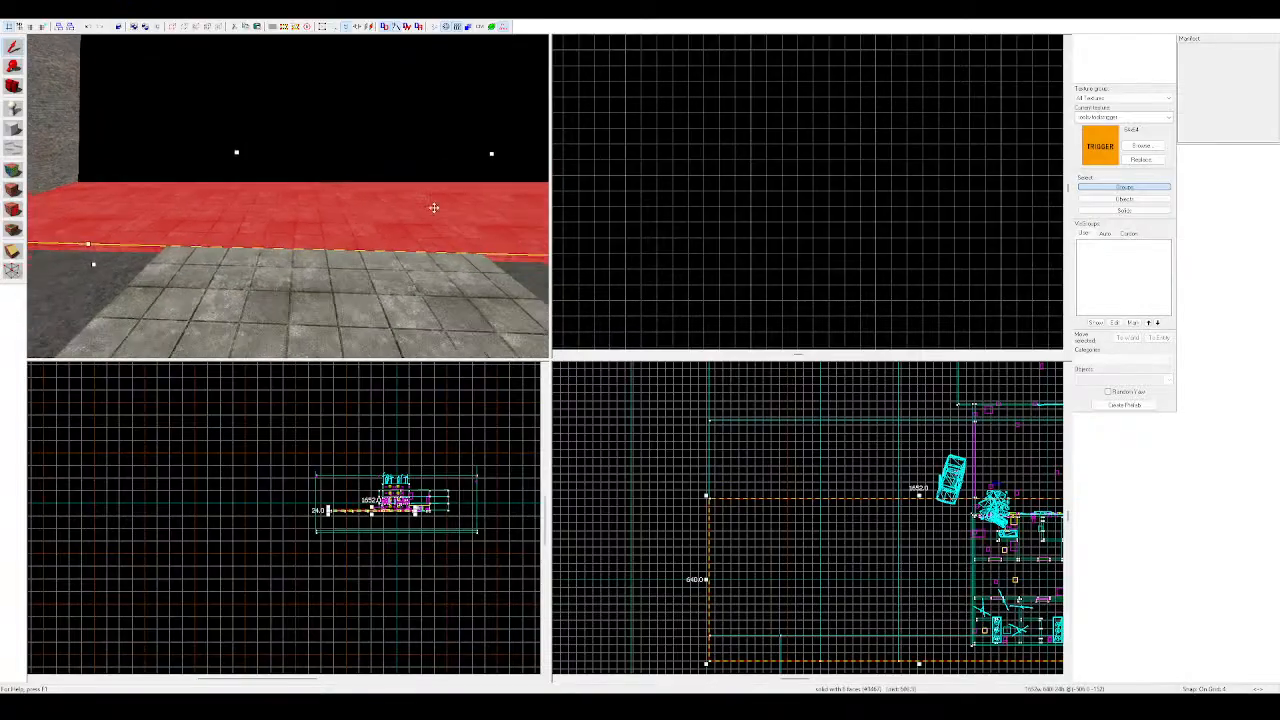
pyautogui.press('d')
pyautogui.press('a')
pyautogui.moveTo(410, 184); pyautogui.dragTo(262, 183)
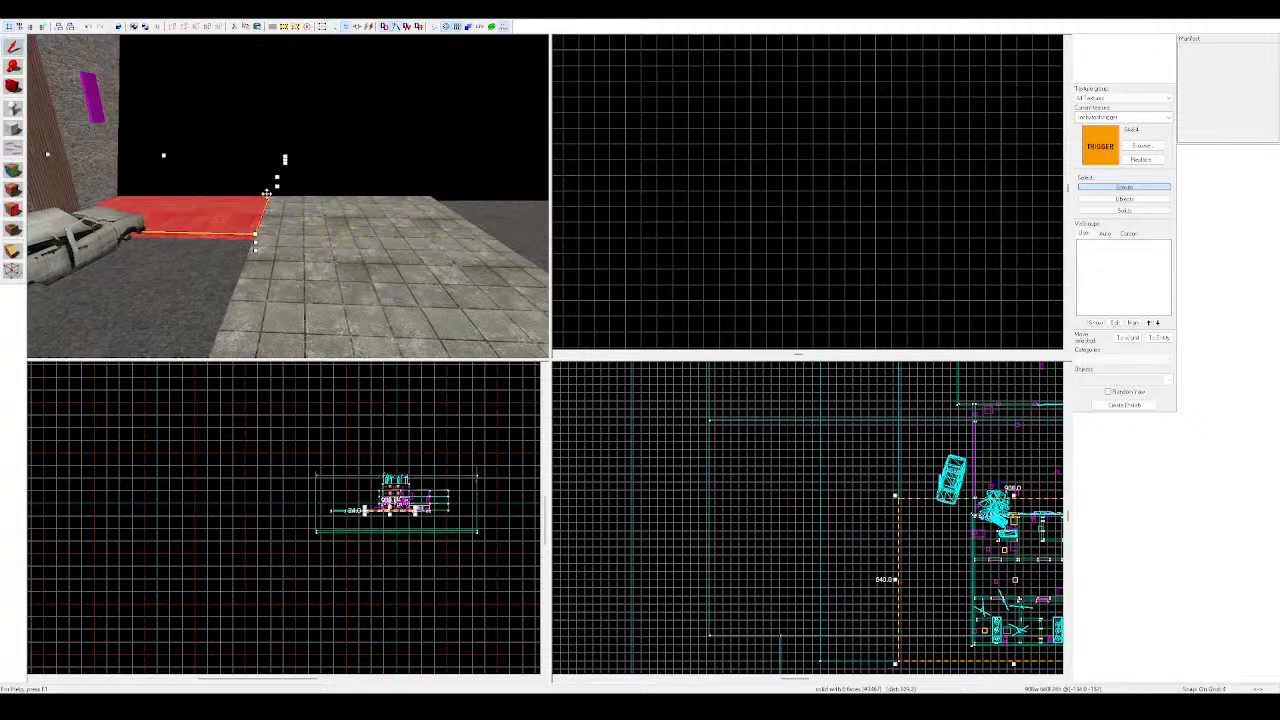
pyautogui.press('Escape')
# Shorten the pavement block on the opposite side of the road to end at the crossing sidewalk block
pyautogui.press('z')
pyautogui.press('w')
pyautogui.press('z')
pyautogui.press('s')
pyautogui.press('z')
pyautogui.press('z')
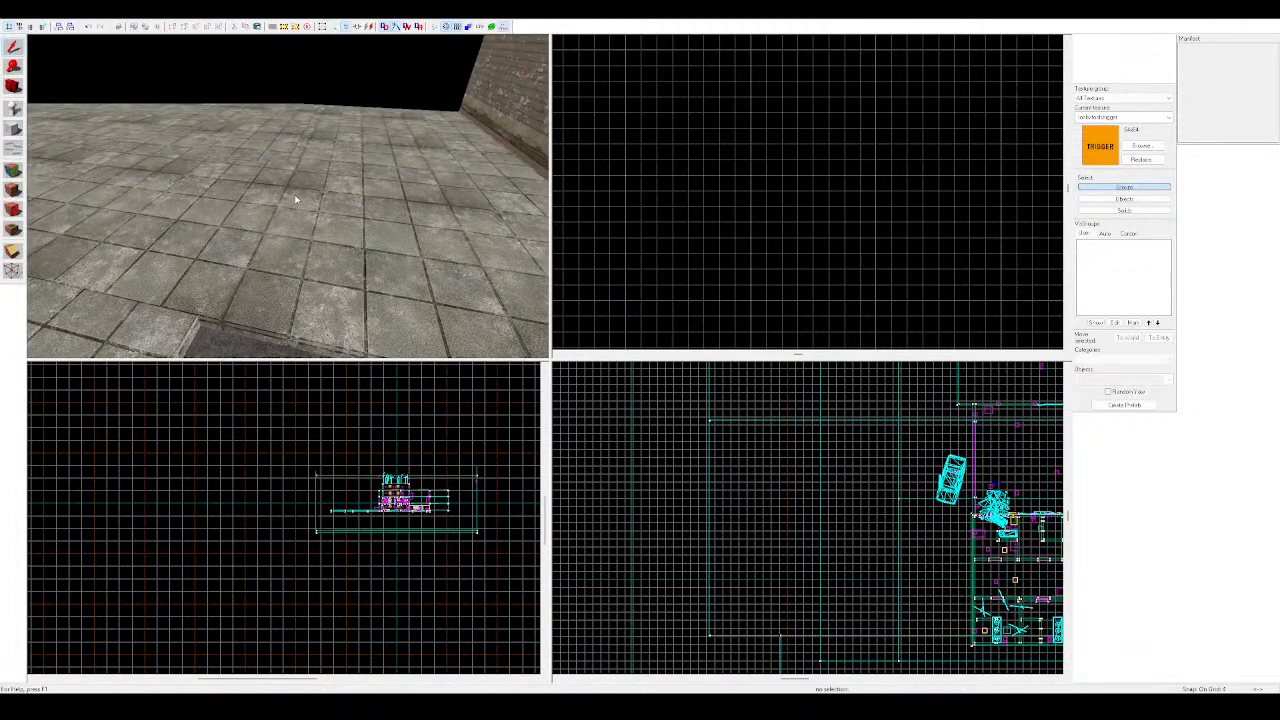
pyautogui.click(296, 200)
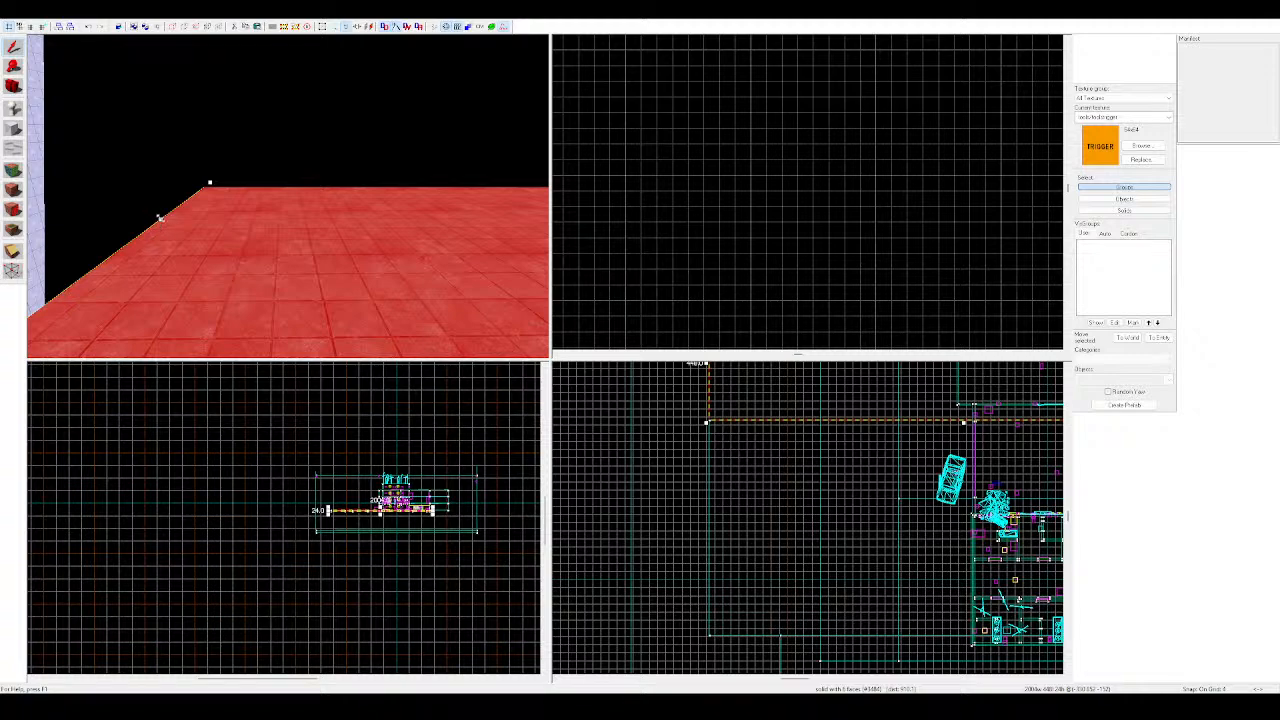
pyautogui.press('d')
pyautogui.moveTo(160, 220); pyautogui.dragTo(175, 224)
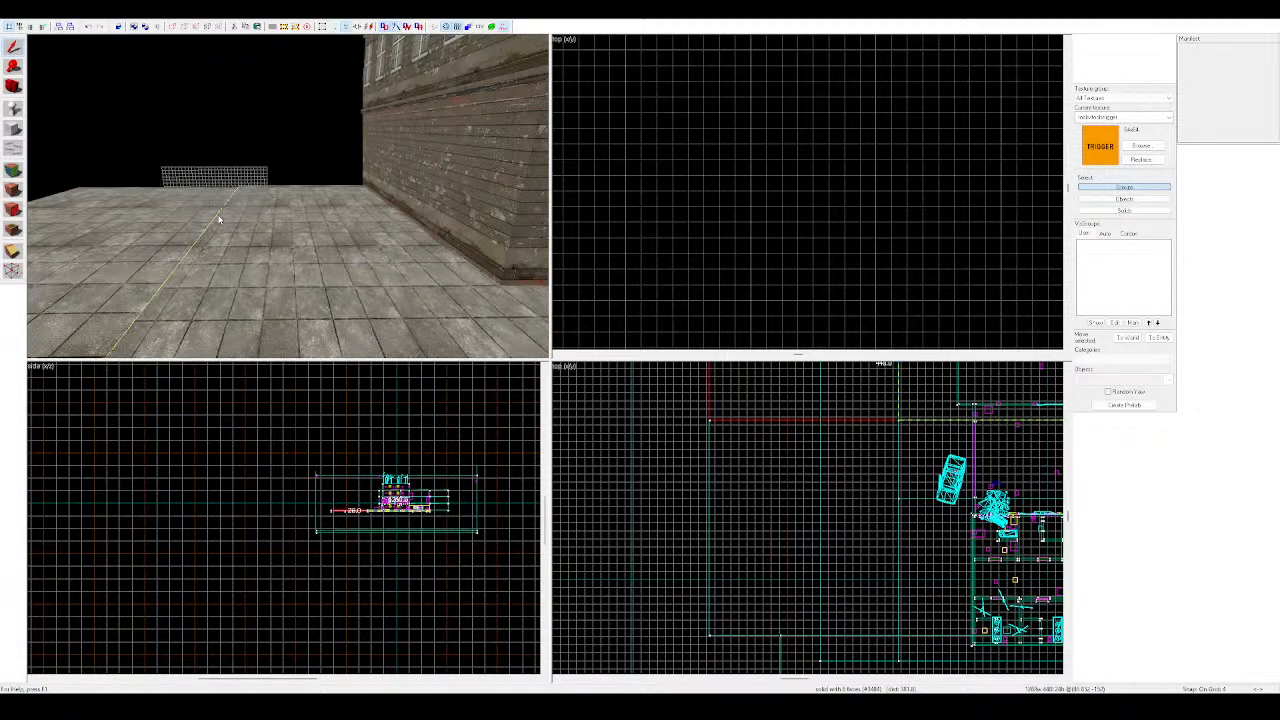
pyautogui.moveTo(221, 214); pyautogui.dragTo(220, 215)
pyautogui.press('Escape')
# Adjust the raised sidewalk block edge at its seam with the pavement in front of the gate
pyautogui.press('z')
pyautogui.press('w')
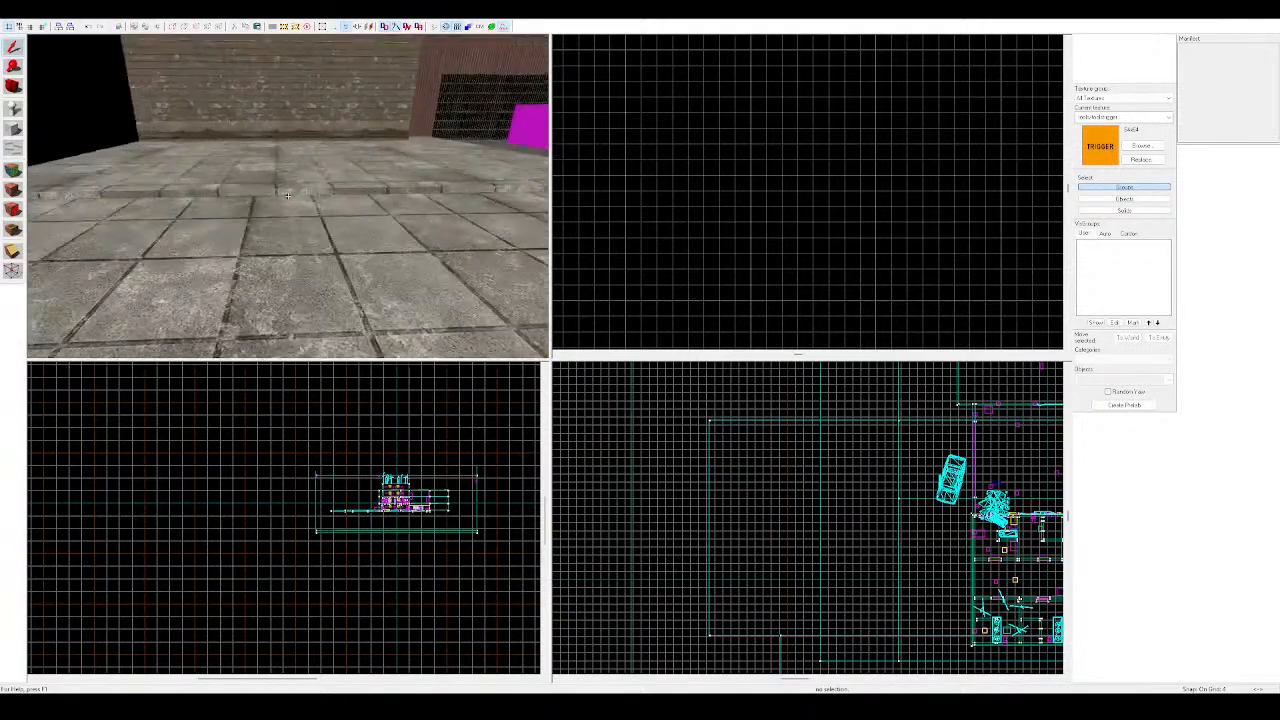
pyautogui.press('z')
pyautogui.click(290, 190)
pyautogui.press('d')
pyautogui.moveTo(361, 188); pyautogui.dragTo(361, 198)
pyautogui.press('Escape')
pyautogui.press('z')
# Adjust the middle-storey window block of the brick building between its plain base and the upper storey
pyautogui.press('w')
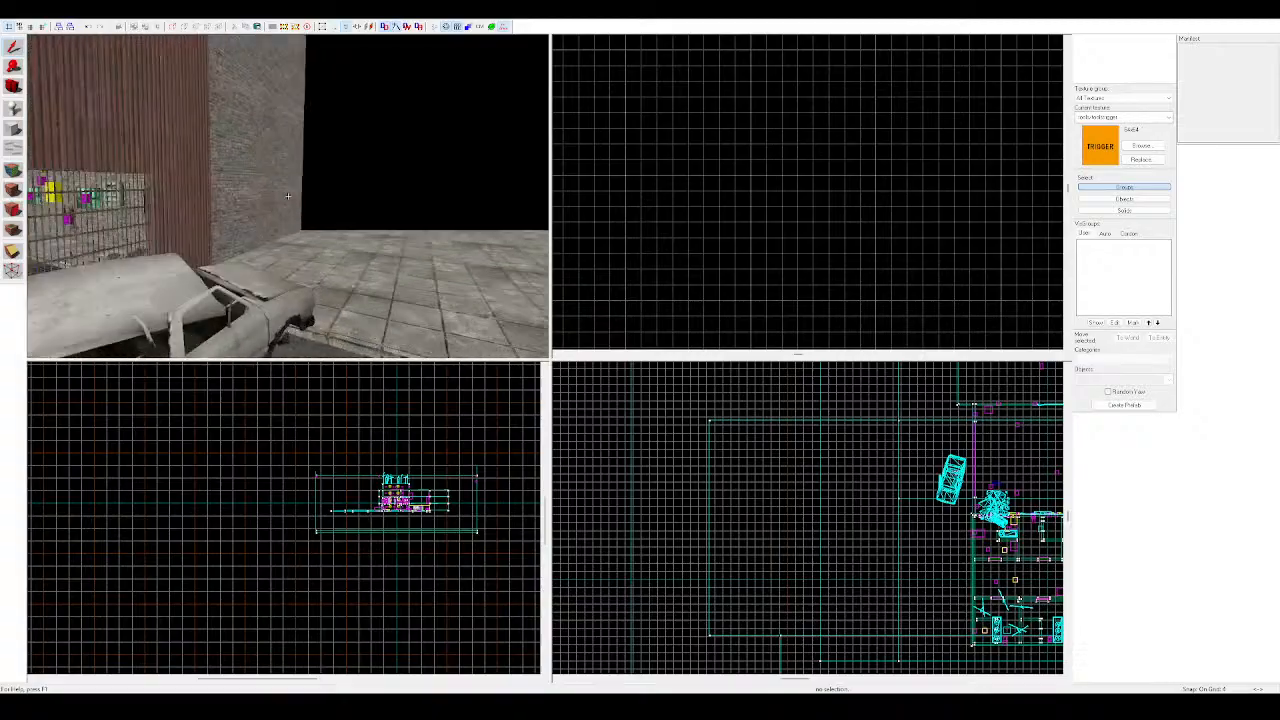
pyautogui.press('s')
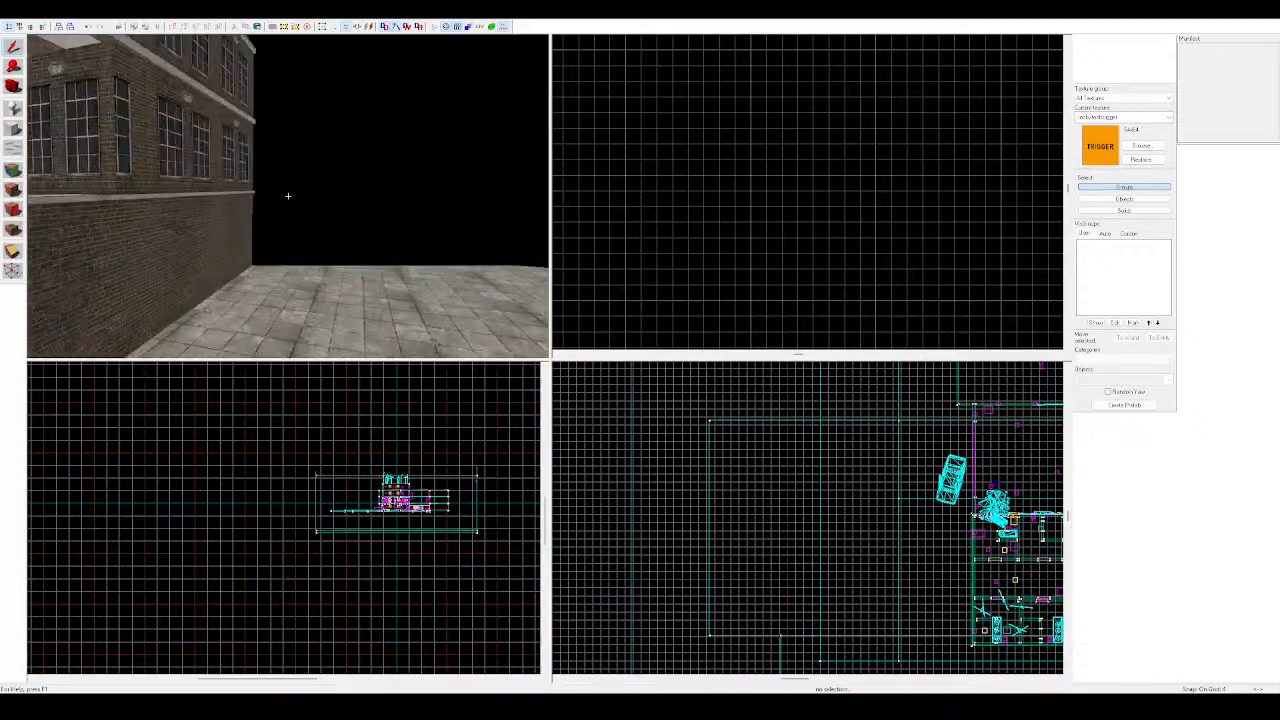
pyautogui.press('w')
pyautogui.press('w')
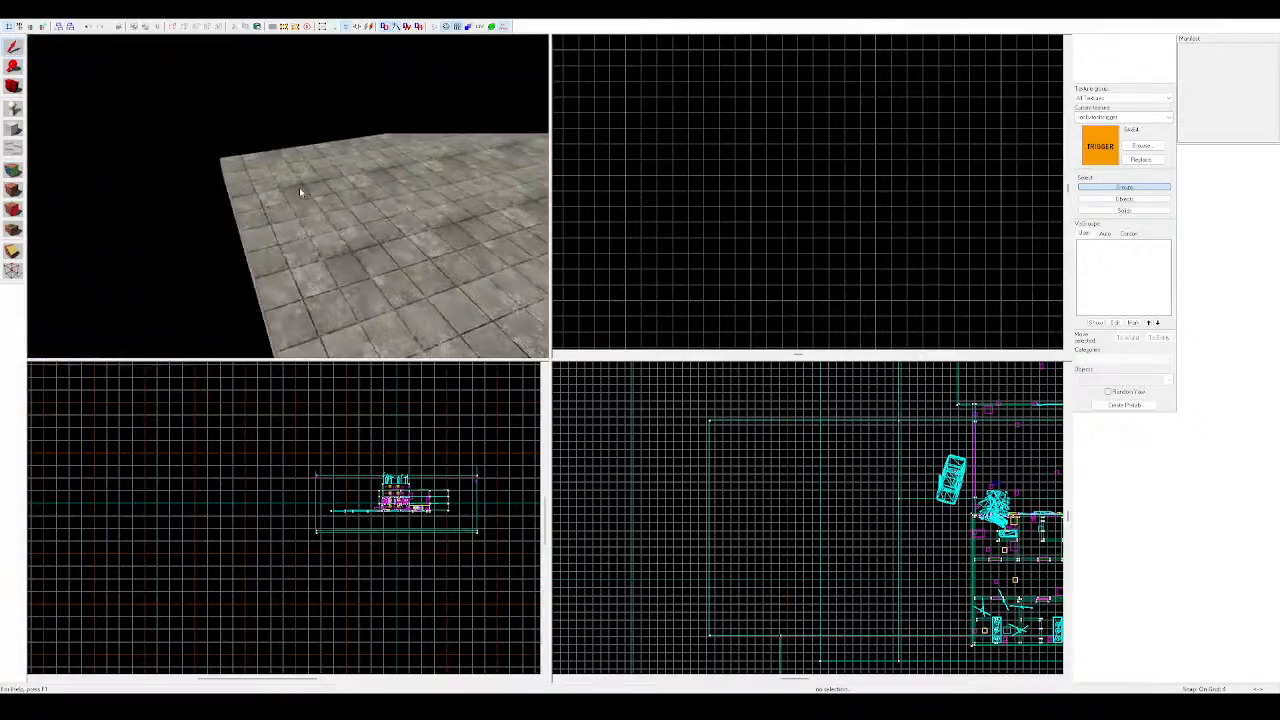
pyautogui.press('w')
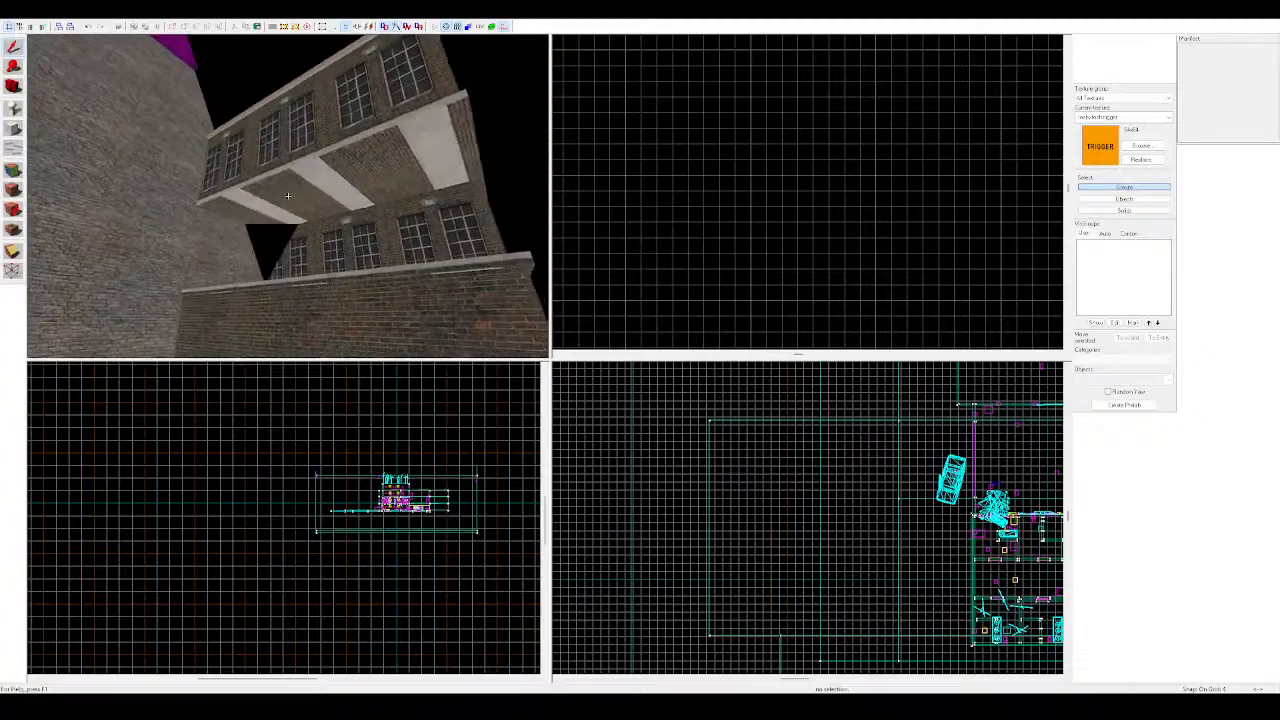
pyautogui.press('z')
pyautogui.click(288, 202)
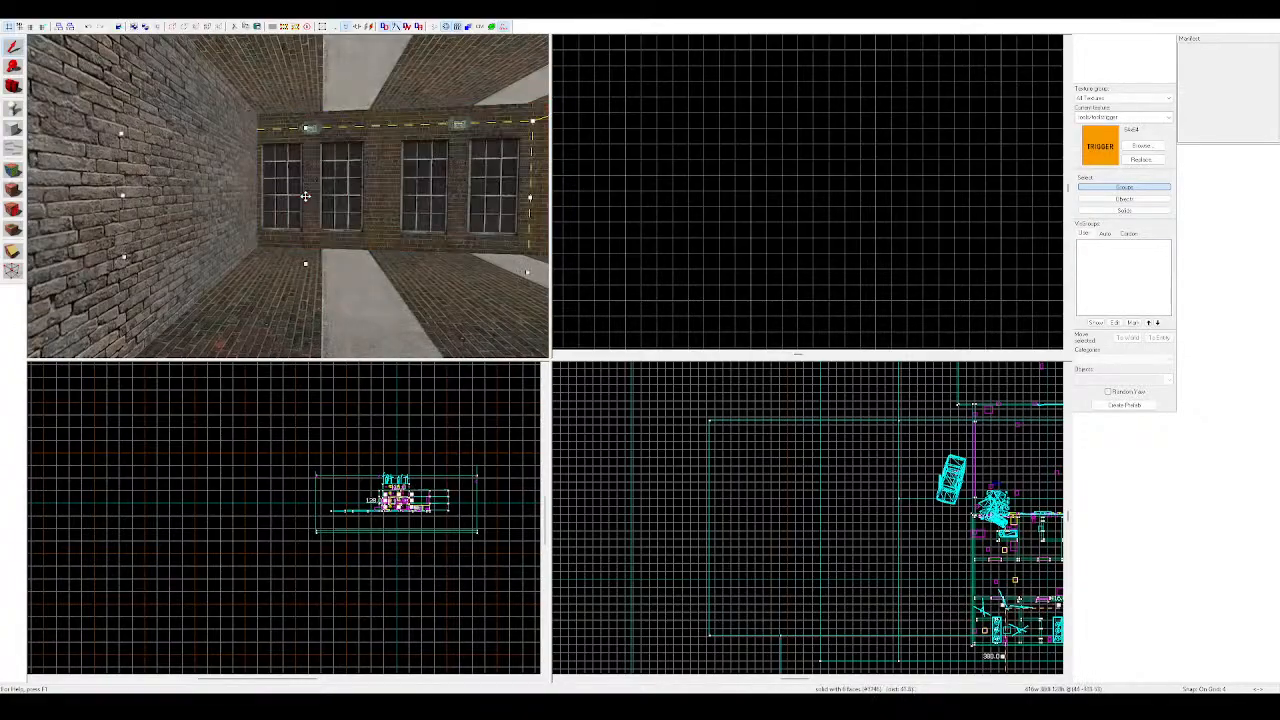
pyautogui.press('z')
pyautogui.press('s')
pyautogui.press('z')
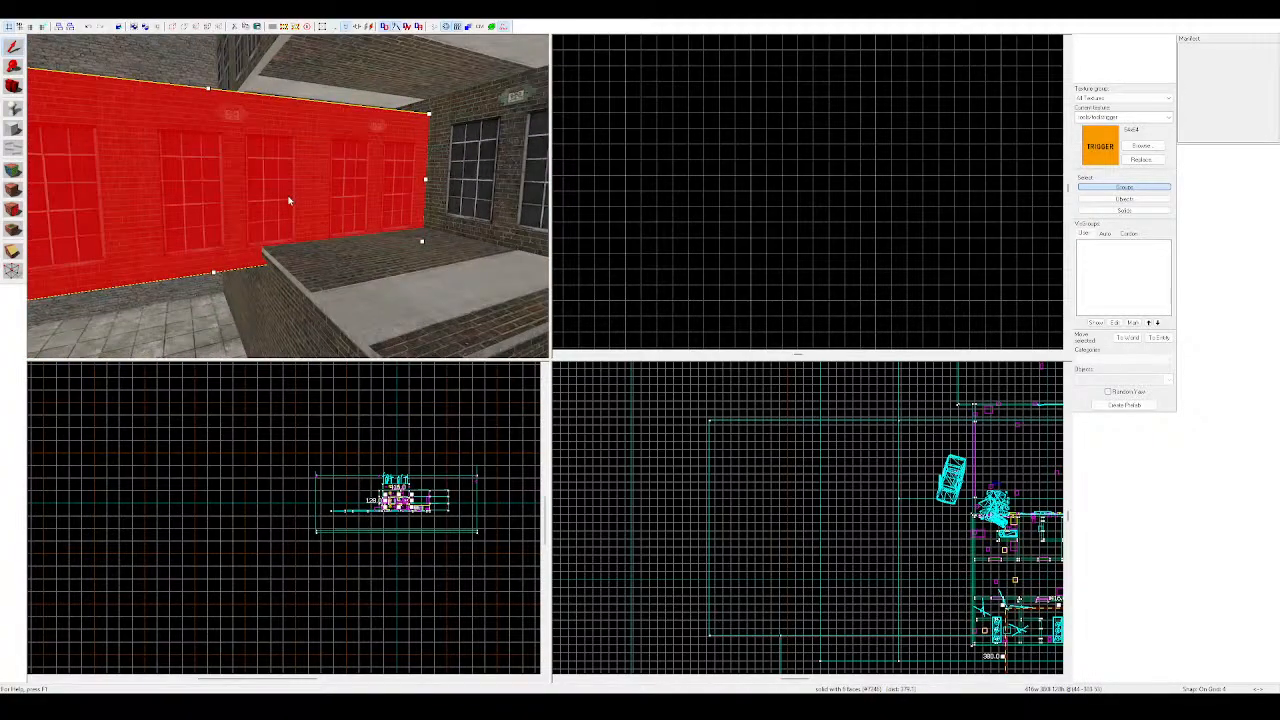
pyautogui.moveTo(289, 200)
pyautogui.mouseDown()
pyautogui.moveTo(286, 177)
pyautogui.moveTo(309, 200)
pyautogui.moveTo(367, 206)
pyautogui.moveTo(297, 197)
pyautogui.mouseUp()
# Refine the middle-storey window block's edge beside the adjoining window wall and clear the selection
pyautogui.press('z')
pyautogui.press('w')
pyautogui.press('s')
pyautogui.press('z')
pyautogui.press('z')
pyautogui.press('w')
pyautogui.press('z')
pyautogui.press('z')
pyautogui.press('w')
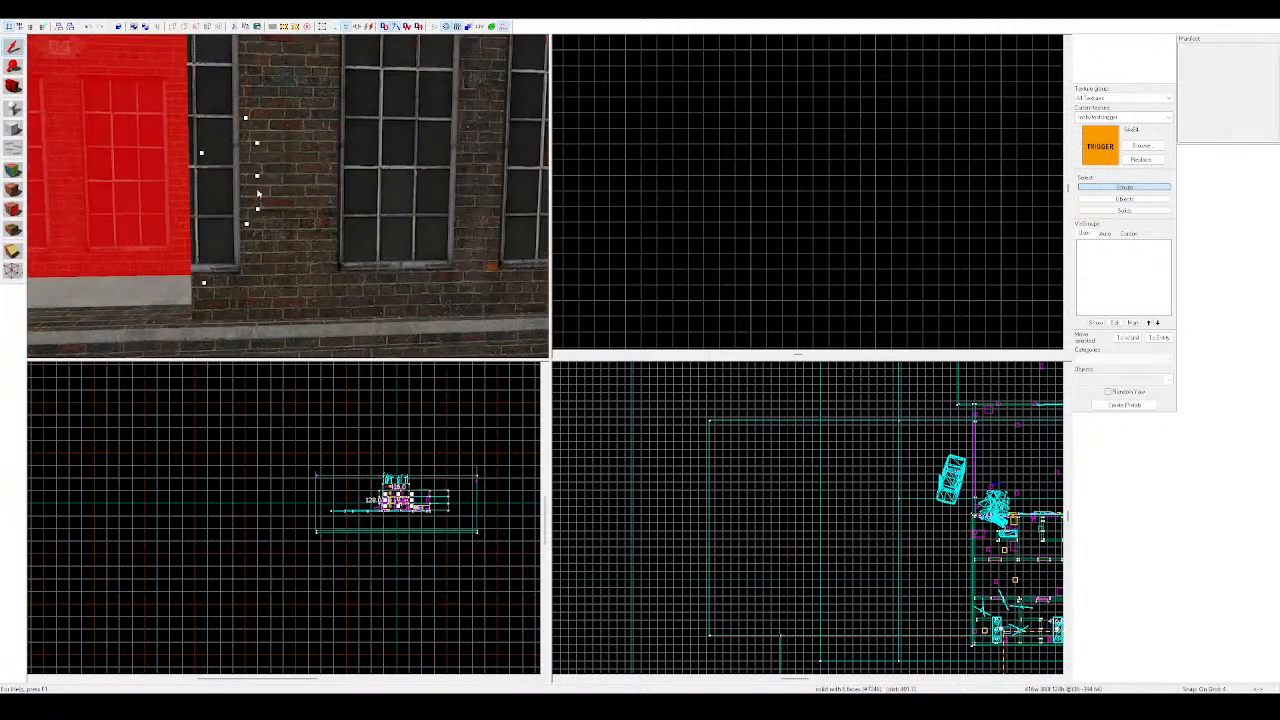
pyautogui.press('a')
pyautogui.moveTo(214, 186)
pyautogui.mouseDown()
pyautogui.moveTo(243, 188)
pyautogui.moveTo(191, 190)
pyautogui.moveTo(177, 152)
pyautogui.moveTo(177, 172)
pyautogui.mouseUp()
pyautogui.press('z')
pyautogui.press('s')
pyautogui.press('w')
pyautogui.press('z')
pyautogui.press('a')
pyautogui.press('a')
pyautogui.press('a')
pyautogui.click(76, 185)
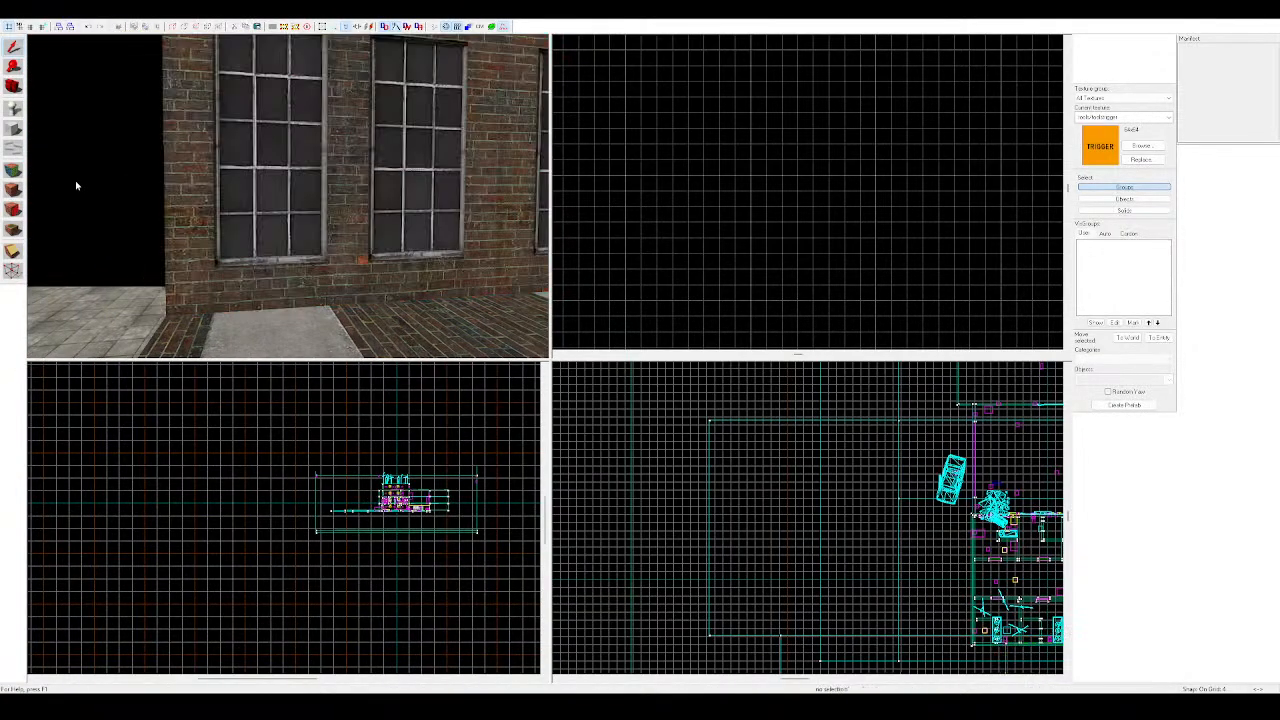
# Move the window block's street-facing side slightly relative to the neighbouring facade
pyautogui.press('z')
pyautogui.press('w')
pyautogui.press('z')
pyautogui.press('z')
pyautogui.press('w')
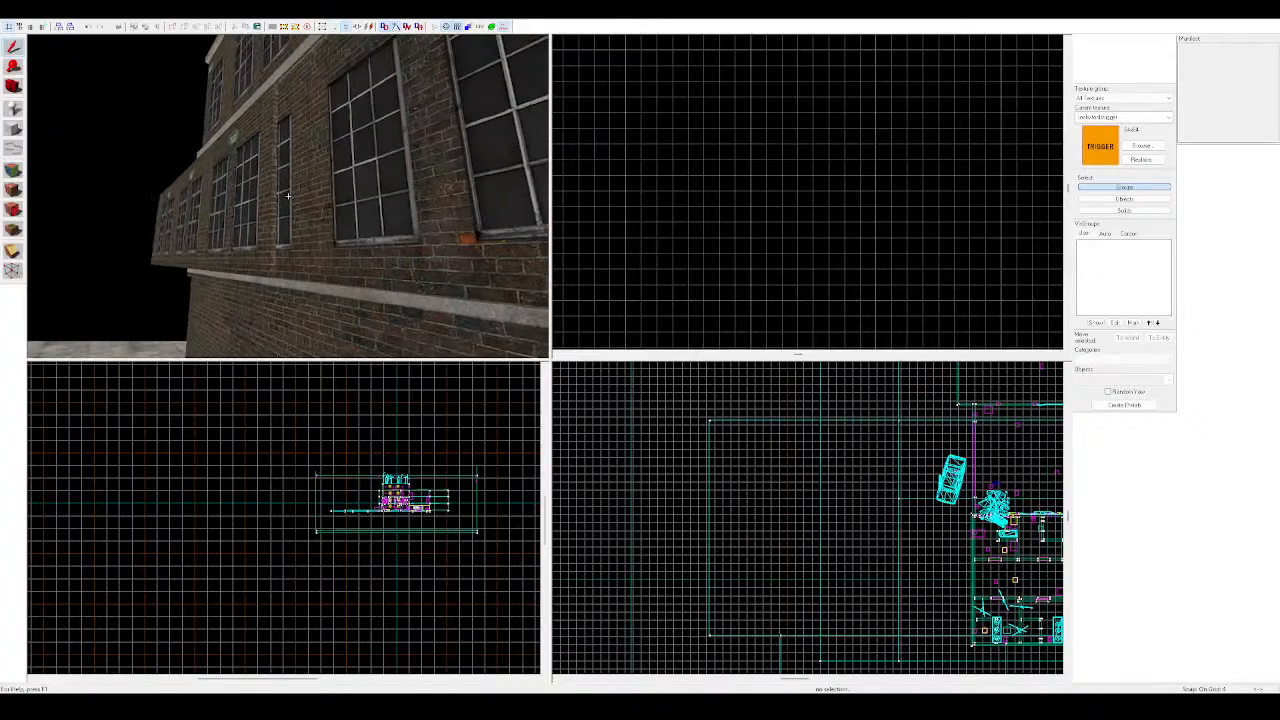
pyautogui.press('z')
pyautogui.press('a')
pyautogui.press('d')
pyautogui.click(218, 219)
pyautogui.press('z')
pyautogui.press('w')
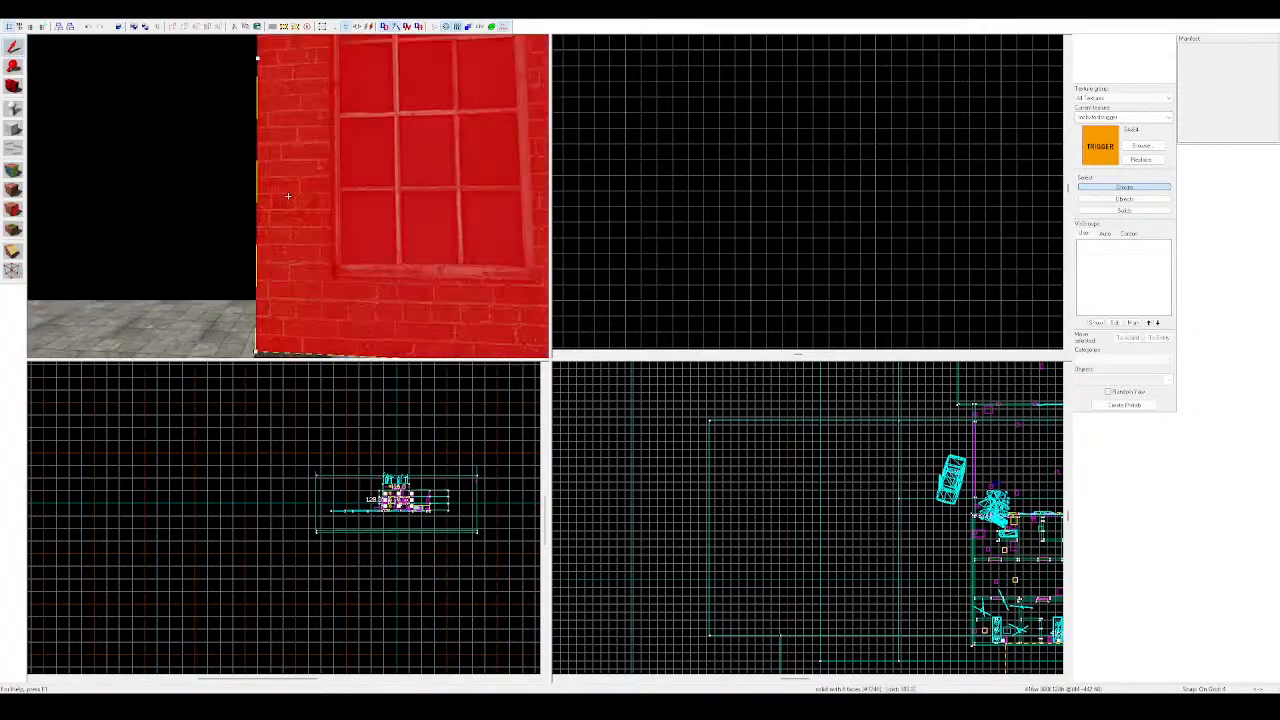
pyautogui.press('z')
pyautogui.moveTo(288, 197); pyautogui.dragTo(314, 203)
pyautogui.press('z')
pyautogui.press('s')
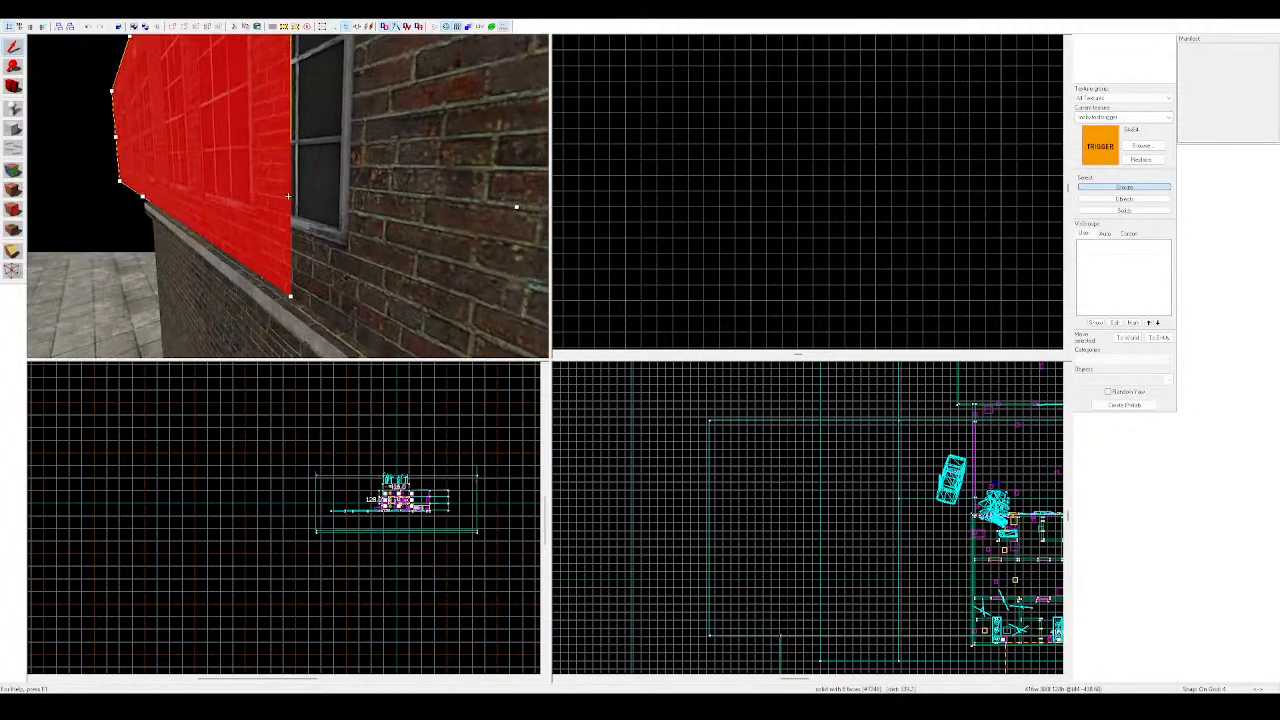
pyautogui.press('Escape')
# Trim the middle-storey window block so its protruding end sits flush with the brick building's corner
pyautogui.press('w')
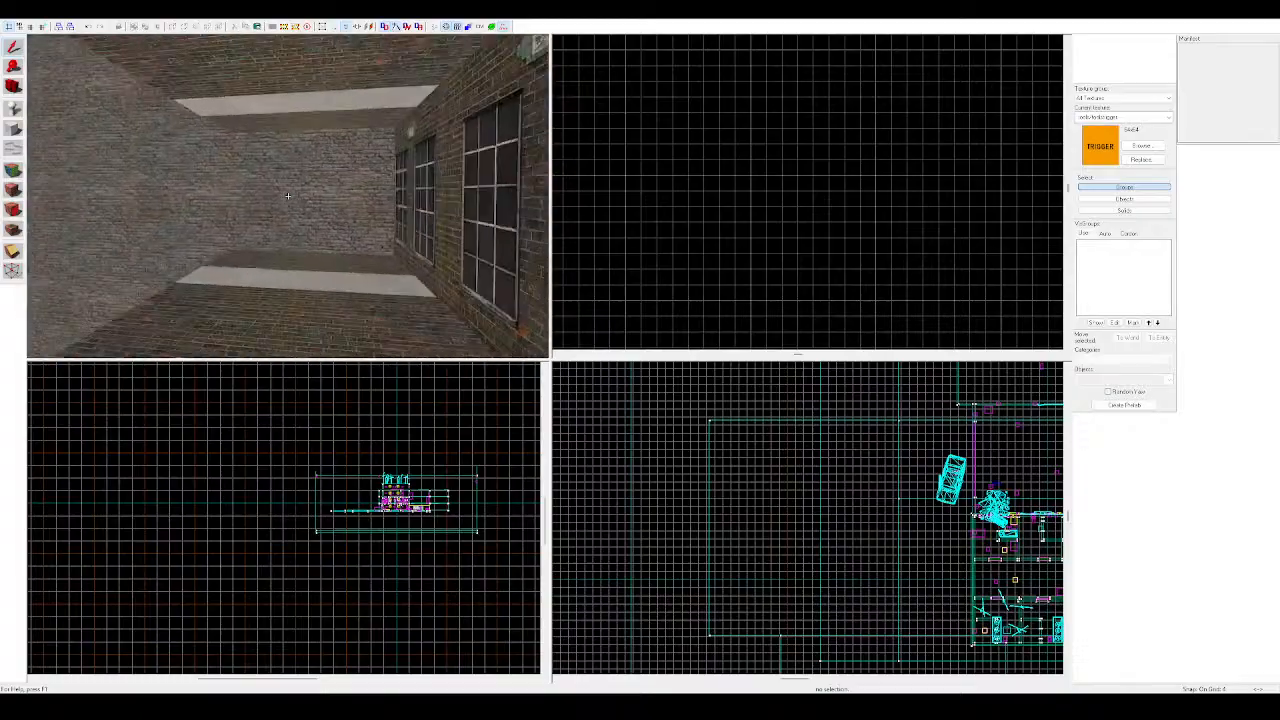
pyautogui.press('w')
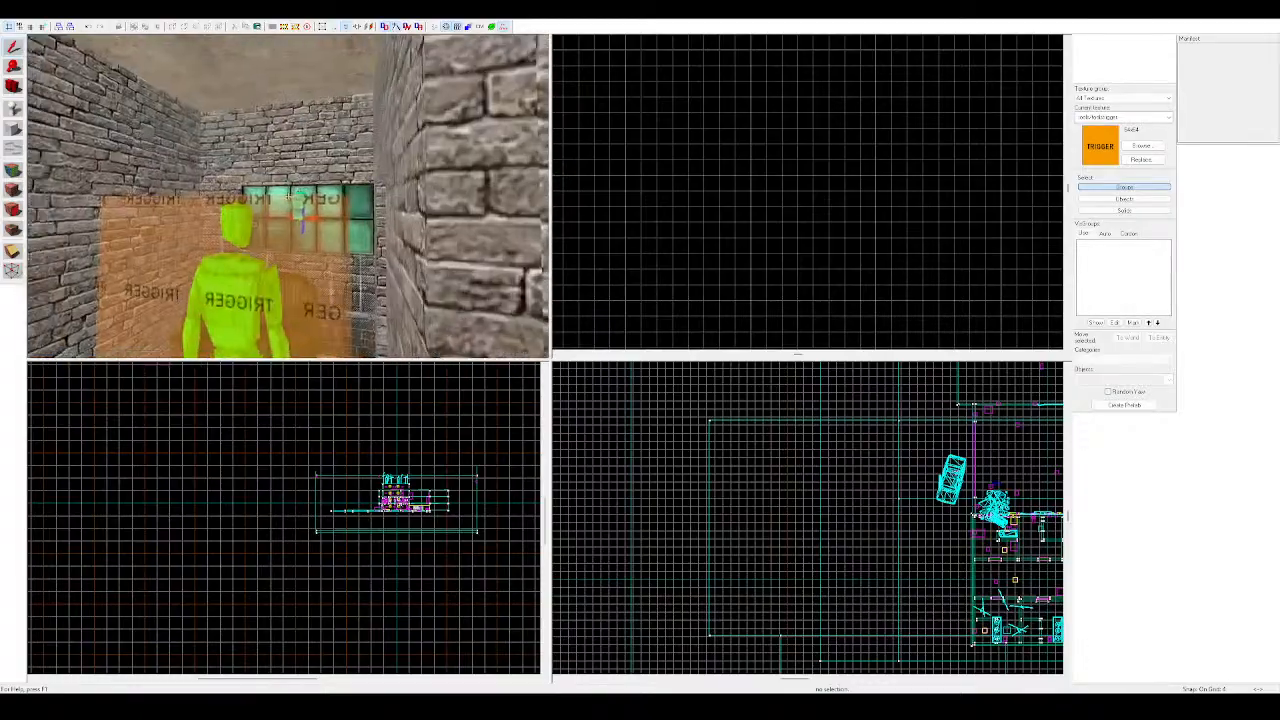
pyautogui.press('z')
pyautogui.press('z')
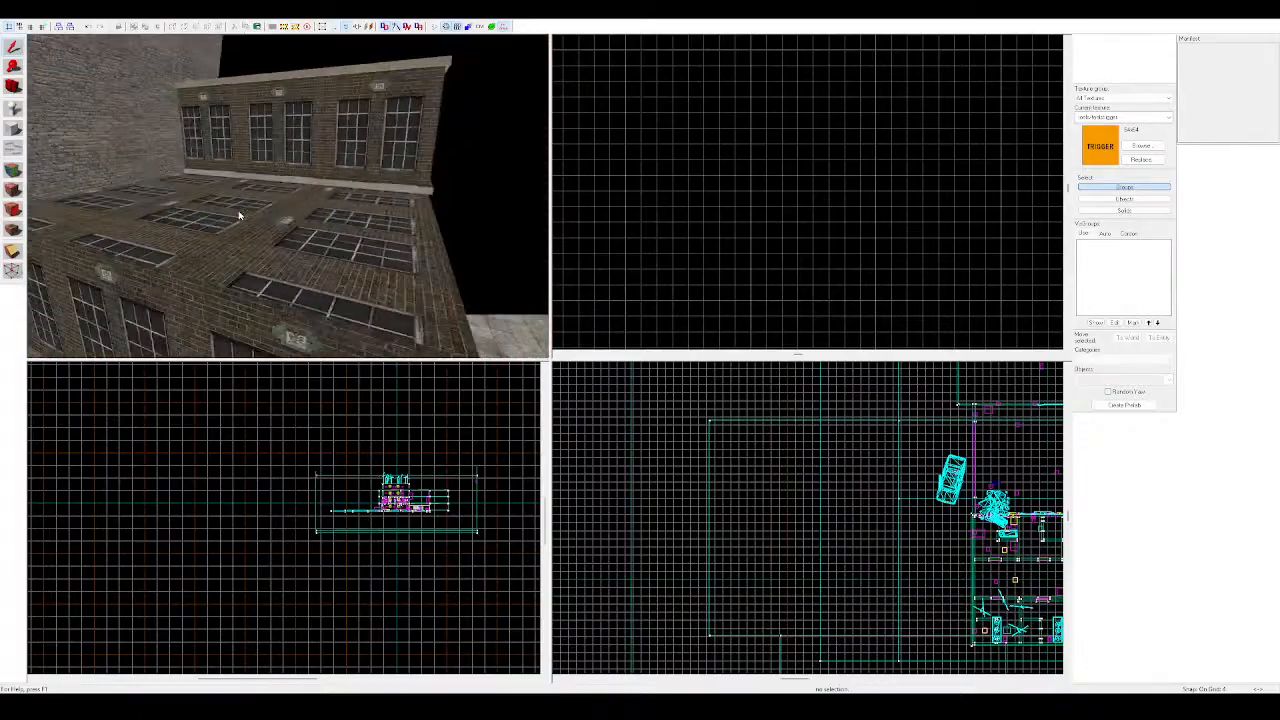
pyautogui.click(240, 214)
pyautogui.press('z')
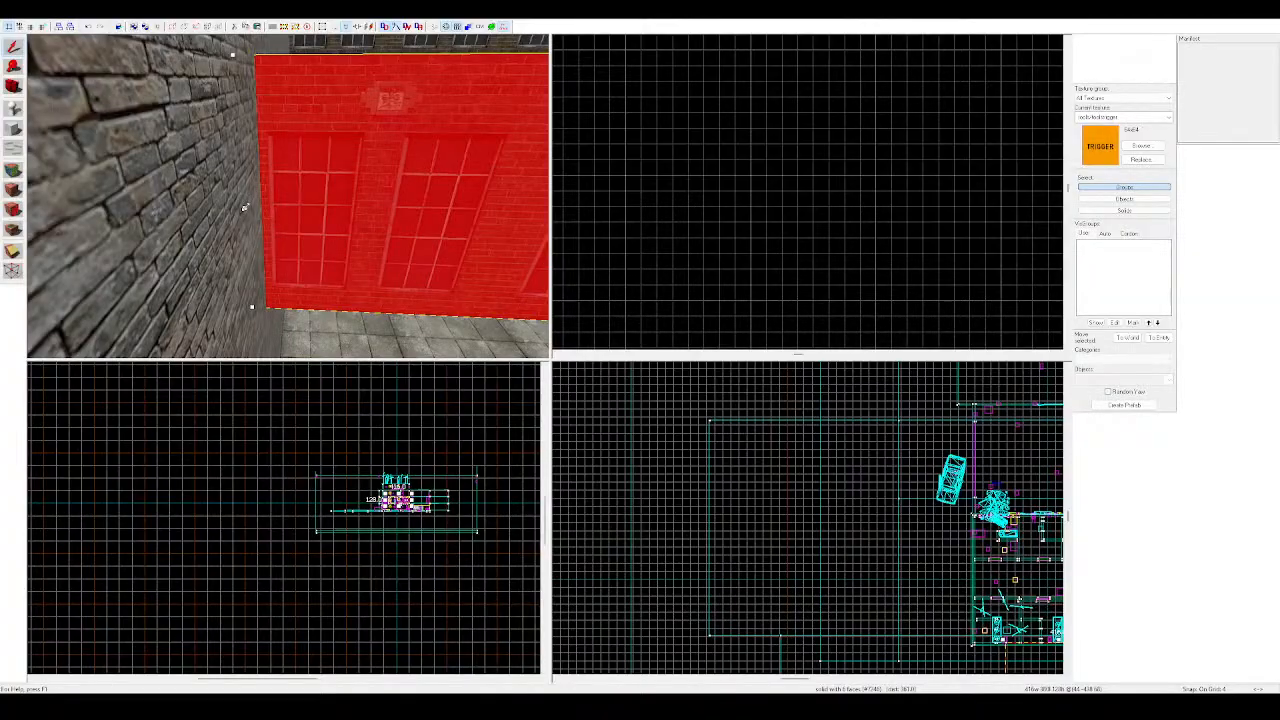
pyautogui.moveTo(245, 208); pyautogui.dragTo(266, 208)
pyautogui.press('z')
pyautogui.press('d')
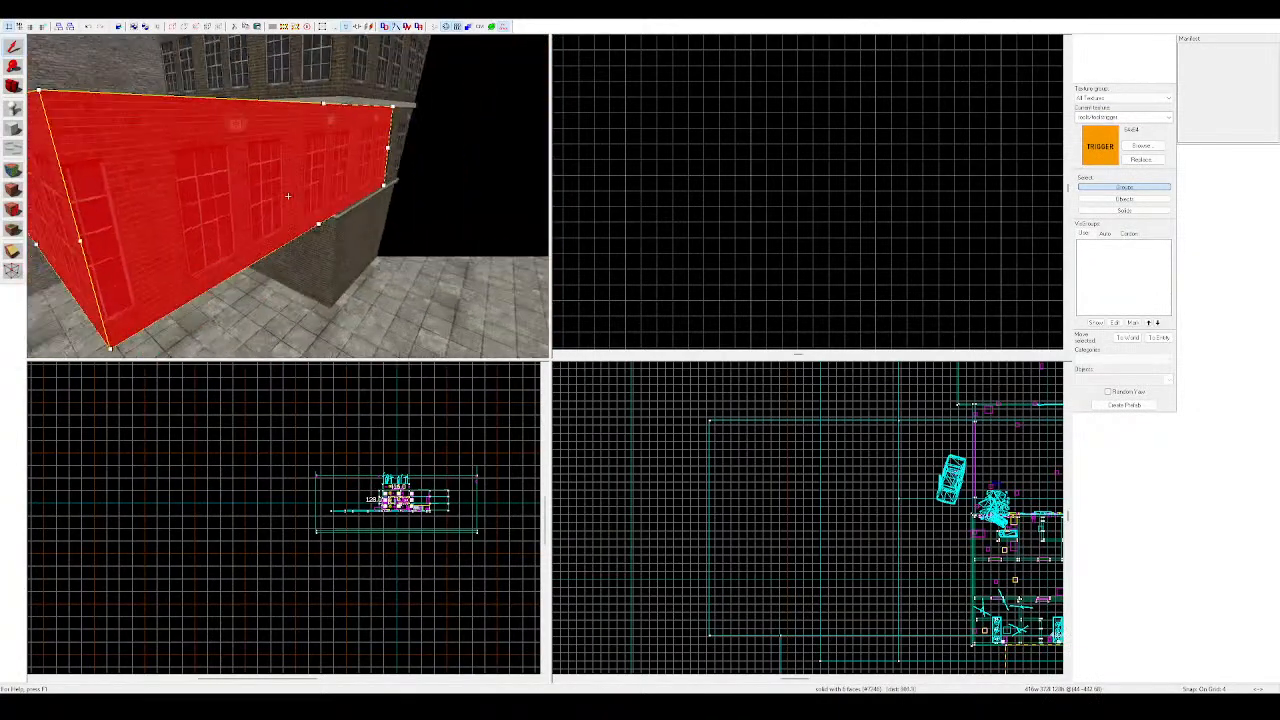
pyautogui.press('z')
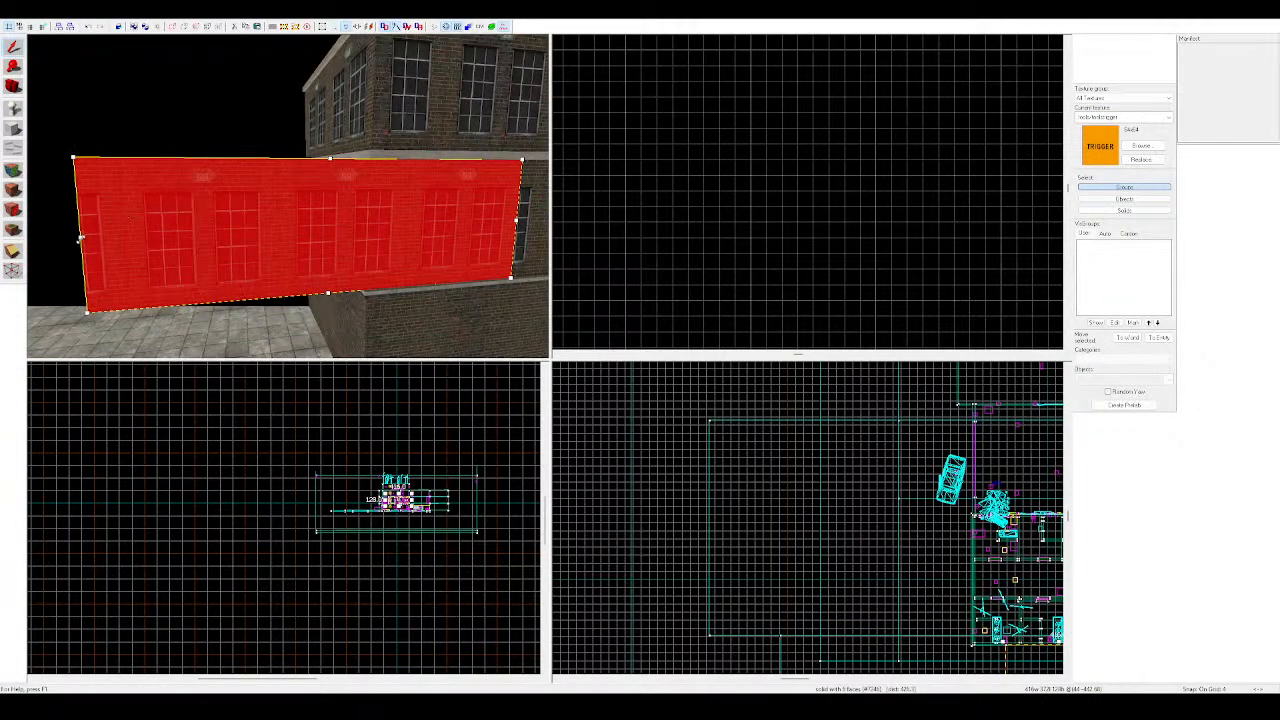
pyautogui.moveTo(81, 237); pyautogui.dragTo(275, 218)
pyautogui.press('Delete')
# Adjust the end of the adjoining middle-storey window block at its seam with the trimmed corner block
pyautogui.press('z')
pyautogui.press('w')
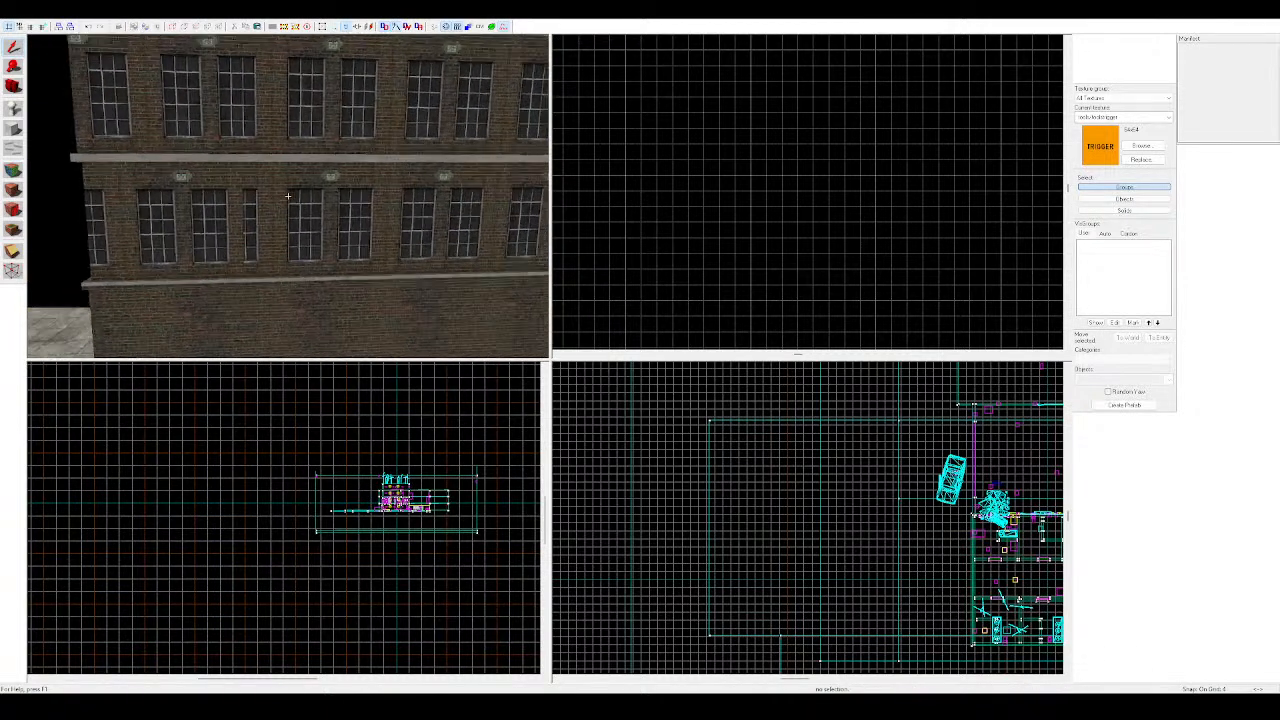
pyautogui.press('z')
pyautogui.press('z')
pyautogui.press('w')
pyautogui.press('z')
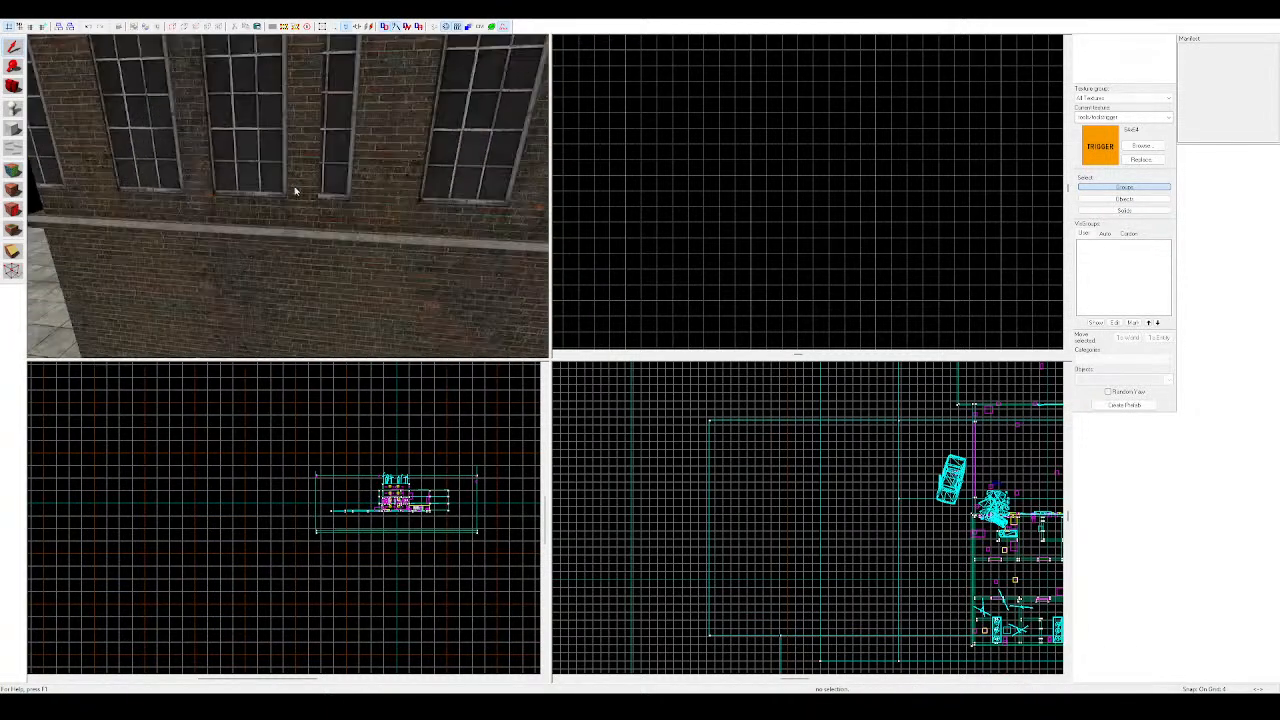
pyautogui.click(305, 167)
pyautogui.click(327, 163)
pyautogui.press('z')
pyautogui.press('z')
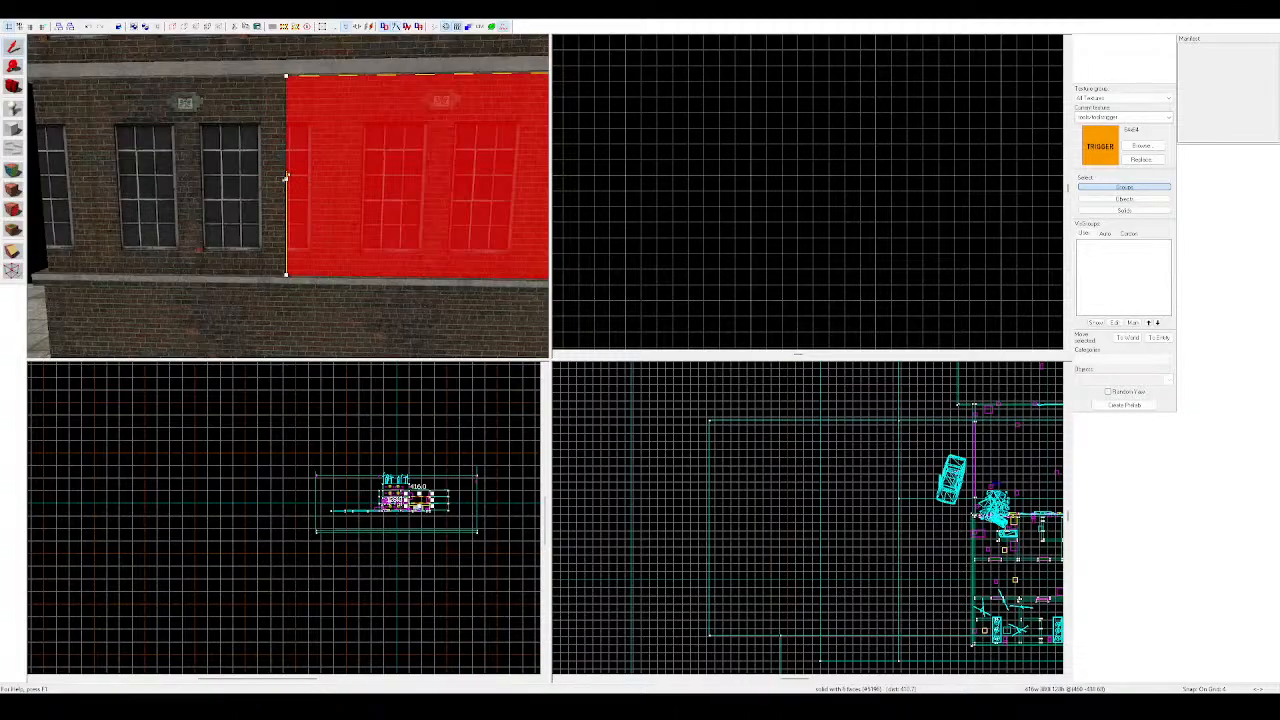
pyautogui.moveTo(285, 178)
pyautogui.mouseDown()
pyautogui.moveTo(303, 183)
pyautogui.moveTo(200, 185)
pyautogui.mouseUp()
pyautogui.press('z')
pyautogui.press('z')
pyautogui.click(127, 188)
# Examine the brick building's facades, its base and the neighbouring plaster building from the street and courtyard
pyautogui.press('z')
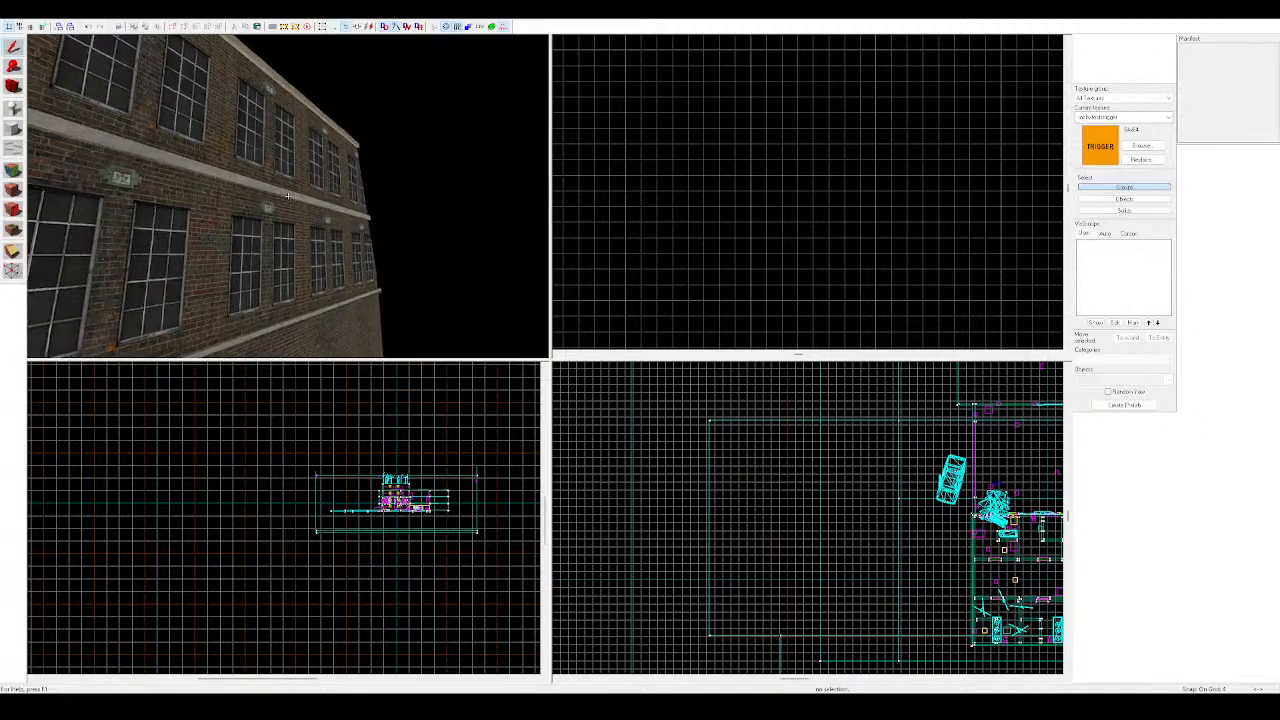
pyautogui.press('w')
pyautogui.press('s')
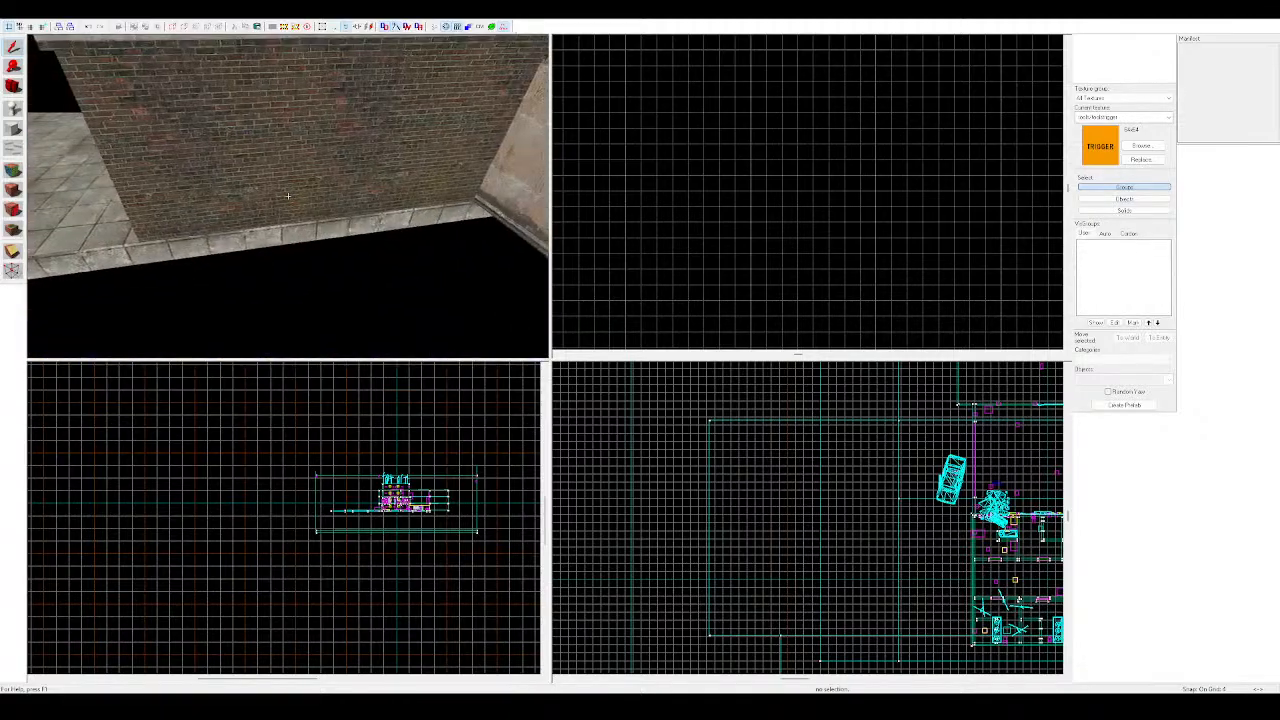
pyautogui.press('w')
pyautogui.press('s')
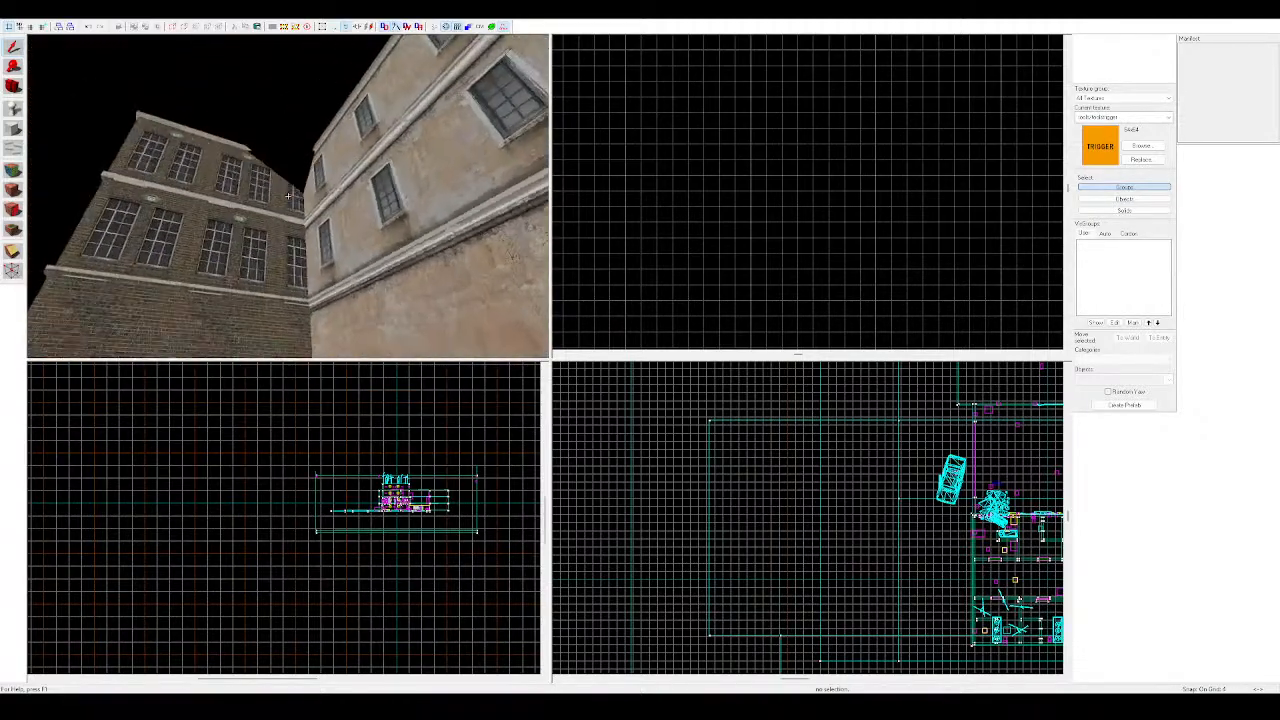
pyautogui.press('w')
pyautogui.press('s')
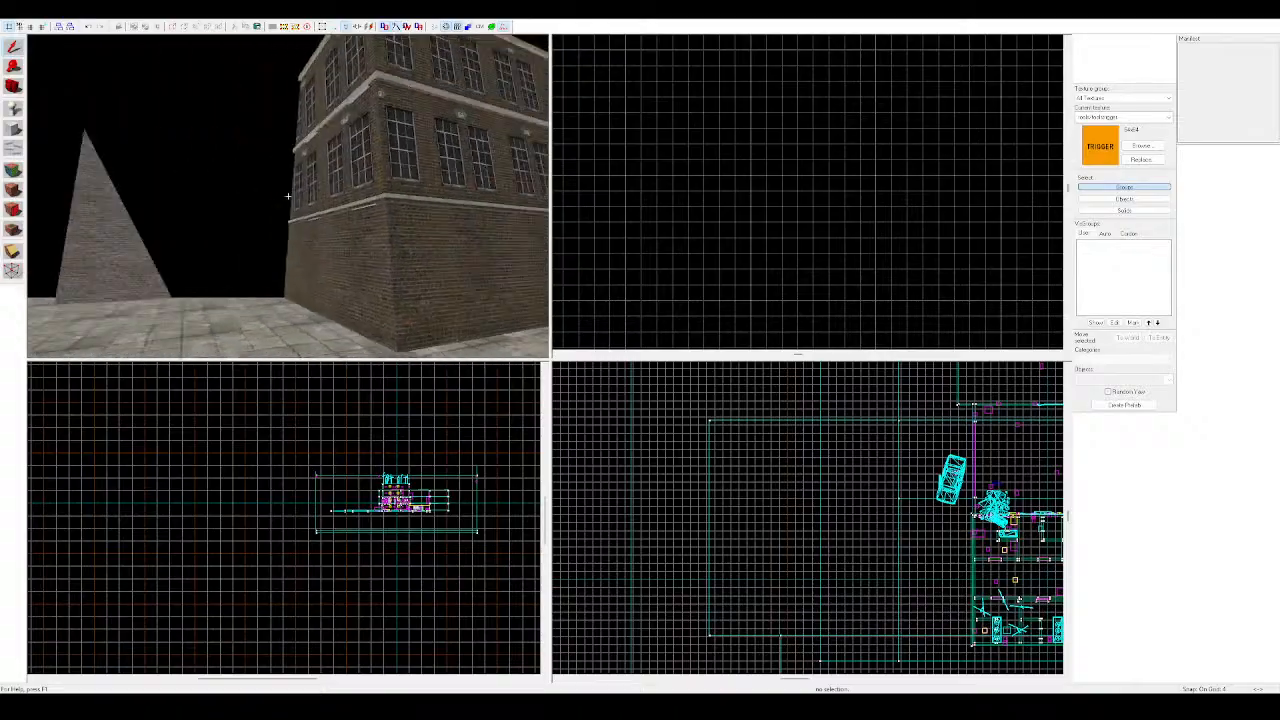
pyautogui.press('w')
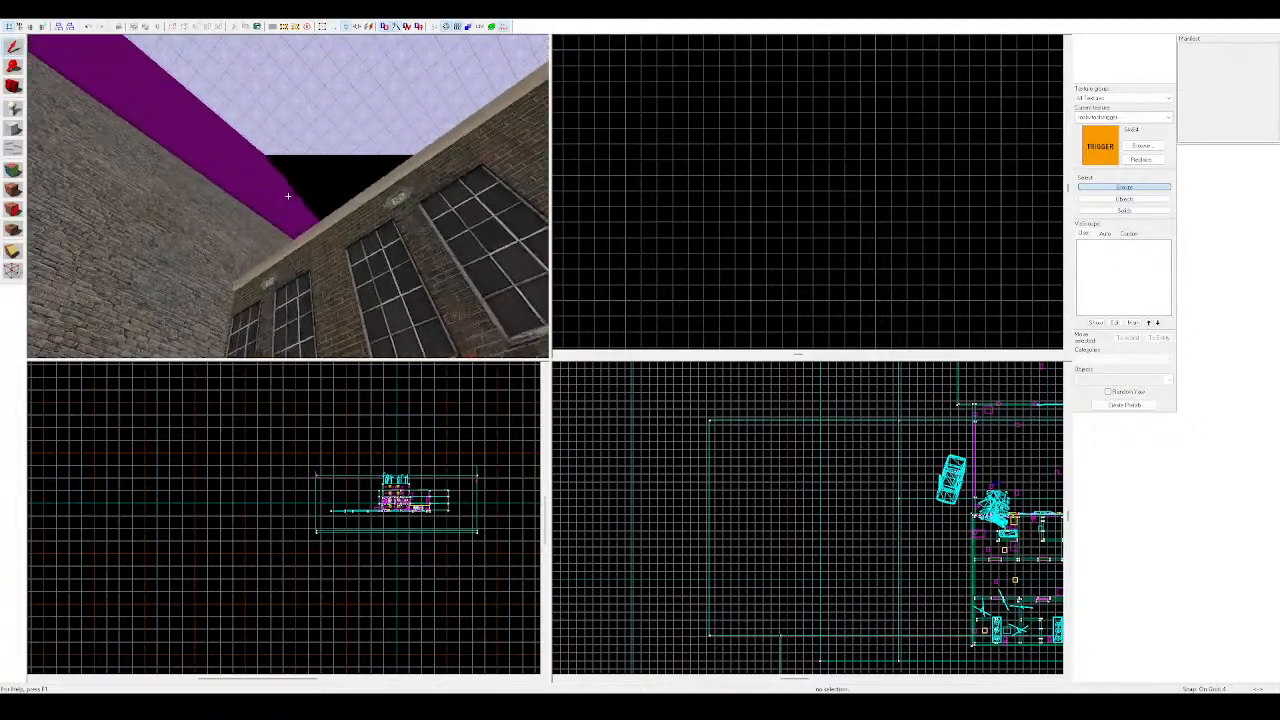
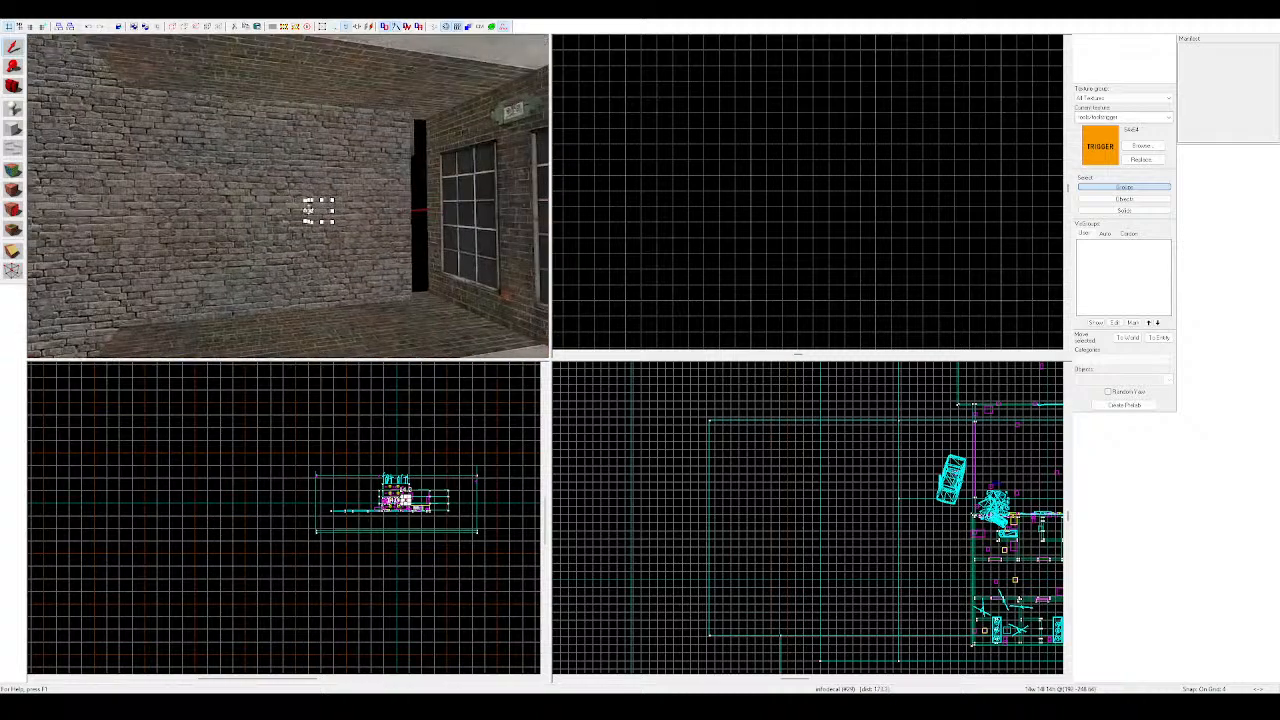
# Position a copy of the green window decal on the outer face of the brick room wall
pyautogui.press('w')
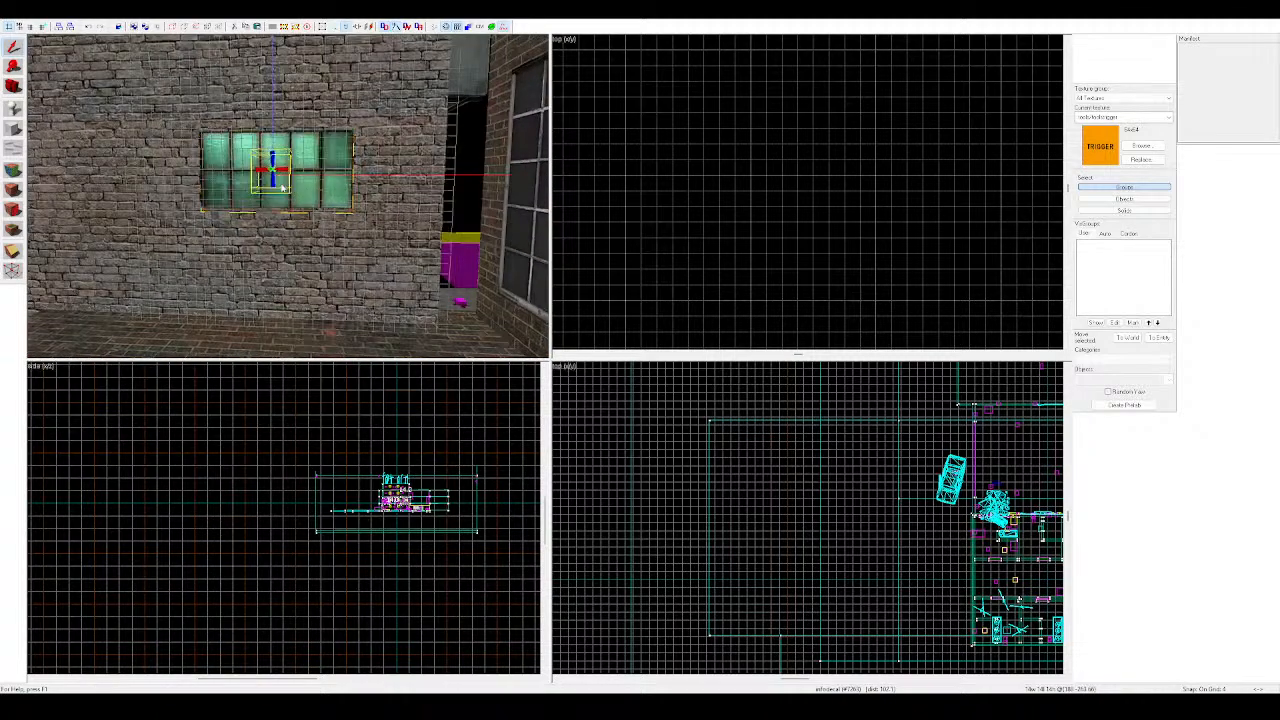
pyautogui.press('z')
pyautogui.press('w')
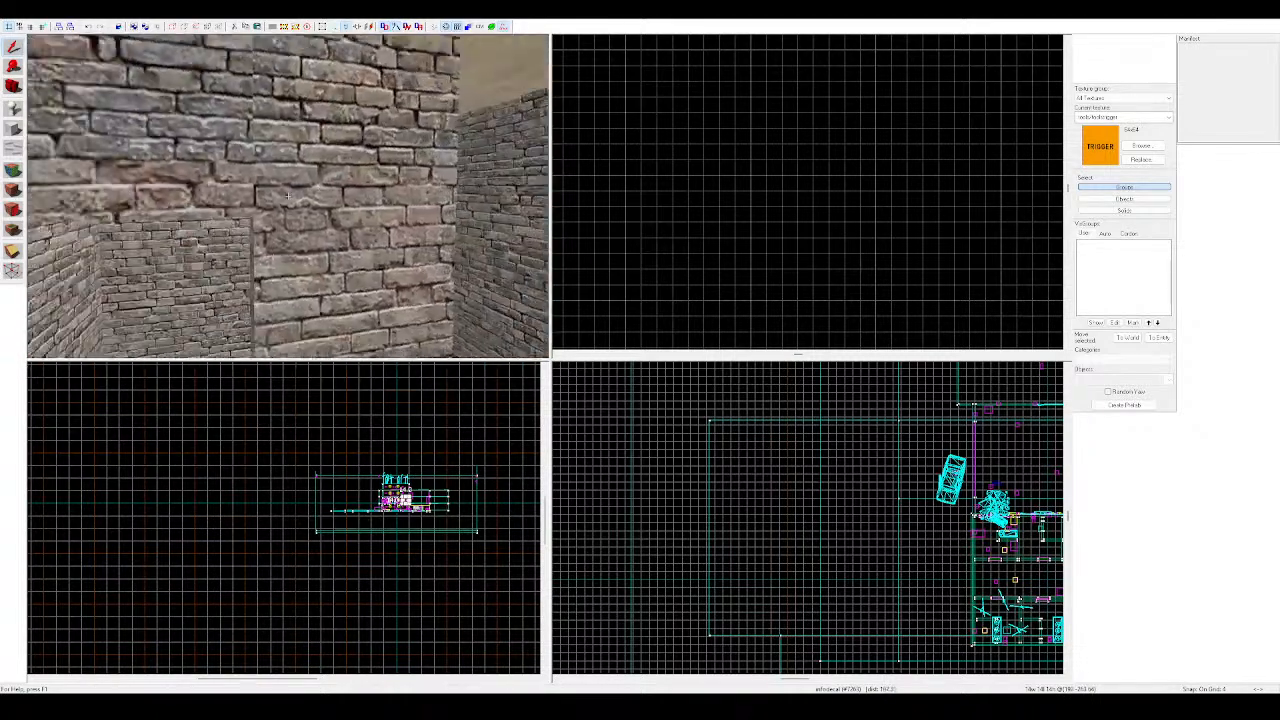
# Paste a copy of the green window decal onto the outer brick wall, close to the adjoining window facade
pyautogui.press('w')
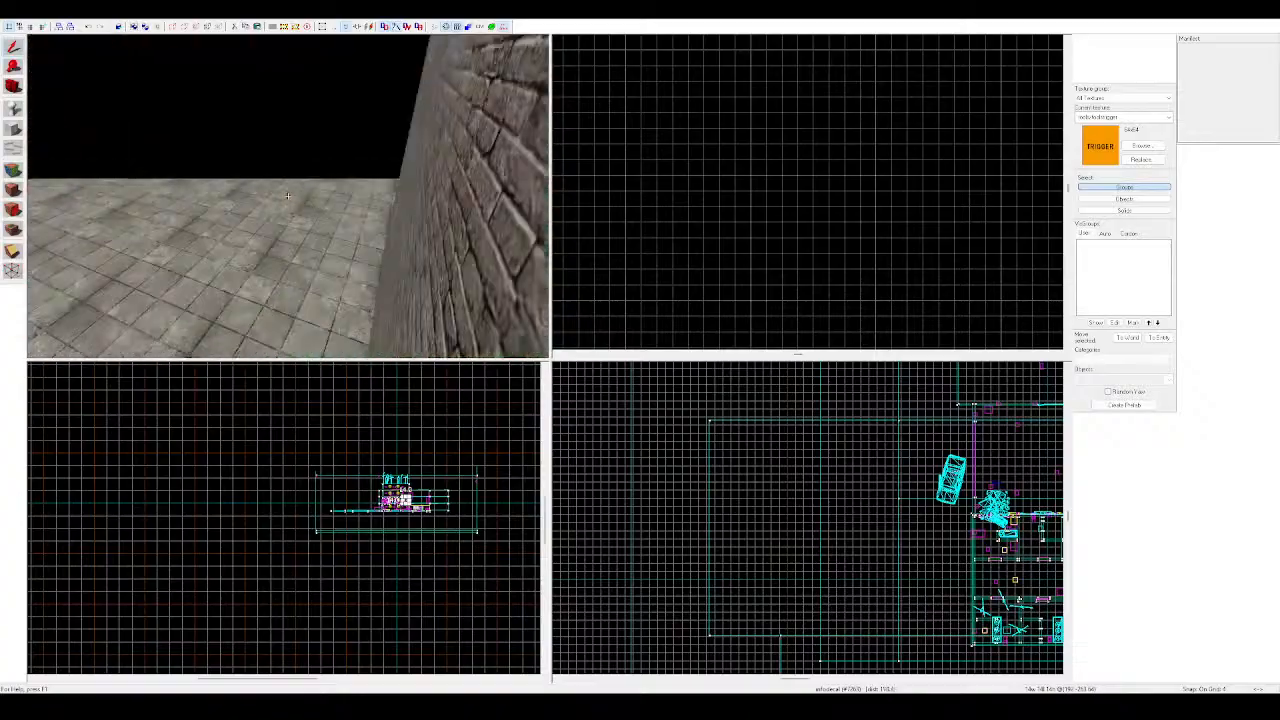
pyautogui.press('z')
pyautogui.hotkey('ctrl', 'v')
pyautogui.press('z')
pyautogui.press('s')
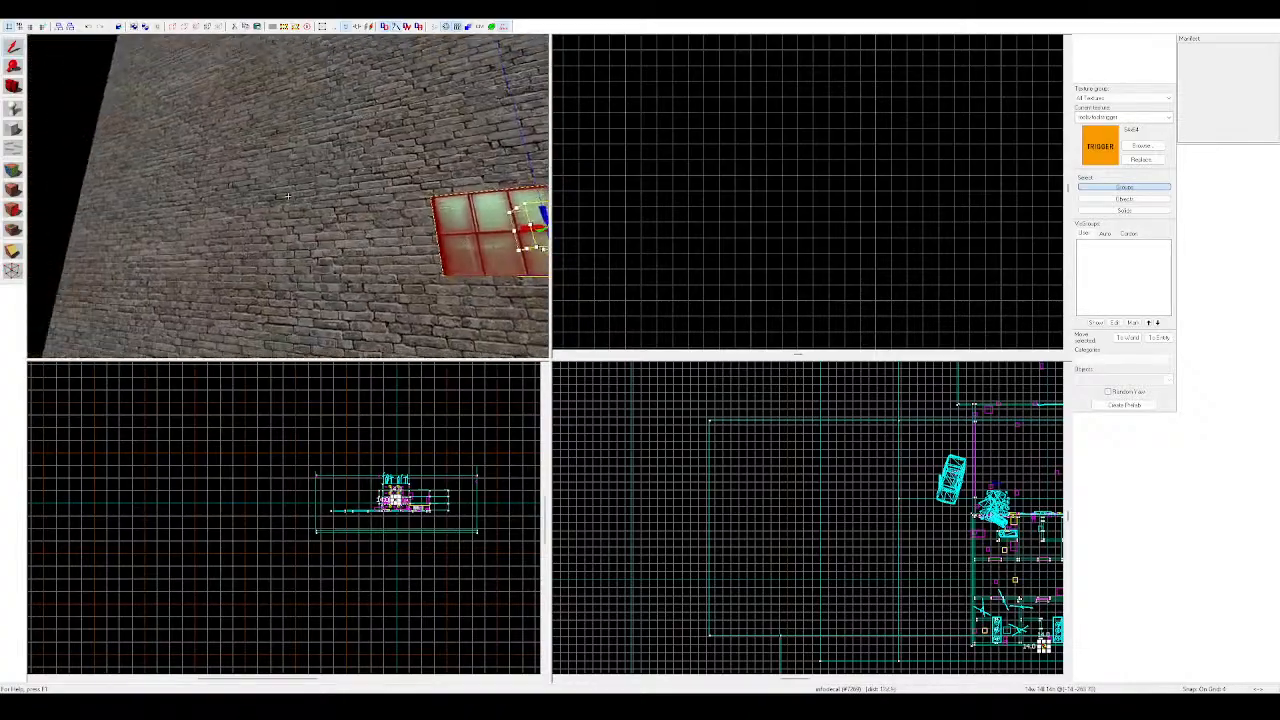
# Add a second green window decal on the same storey, spaced along the outer brick wall away from the window facade
pyautogui.press('w')
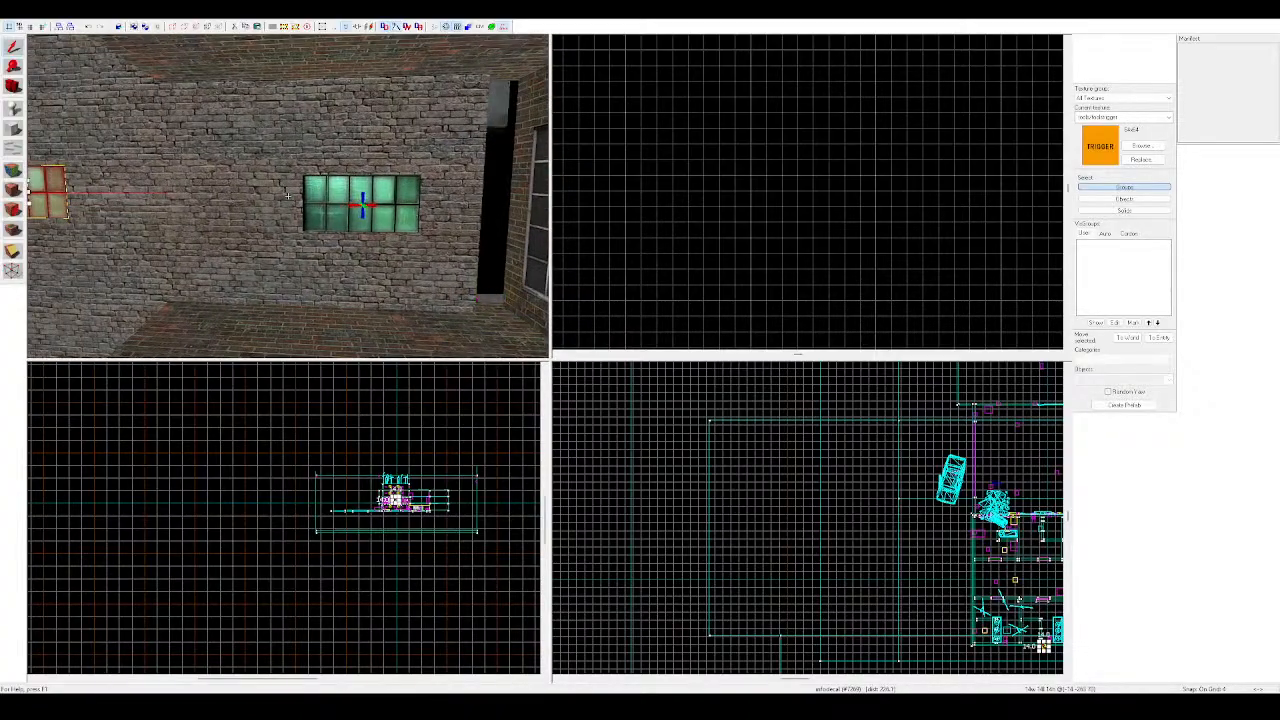
pyautogui.press('w')
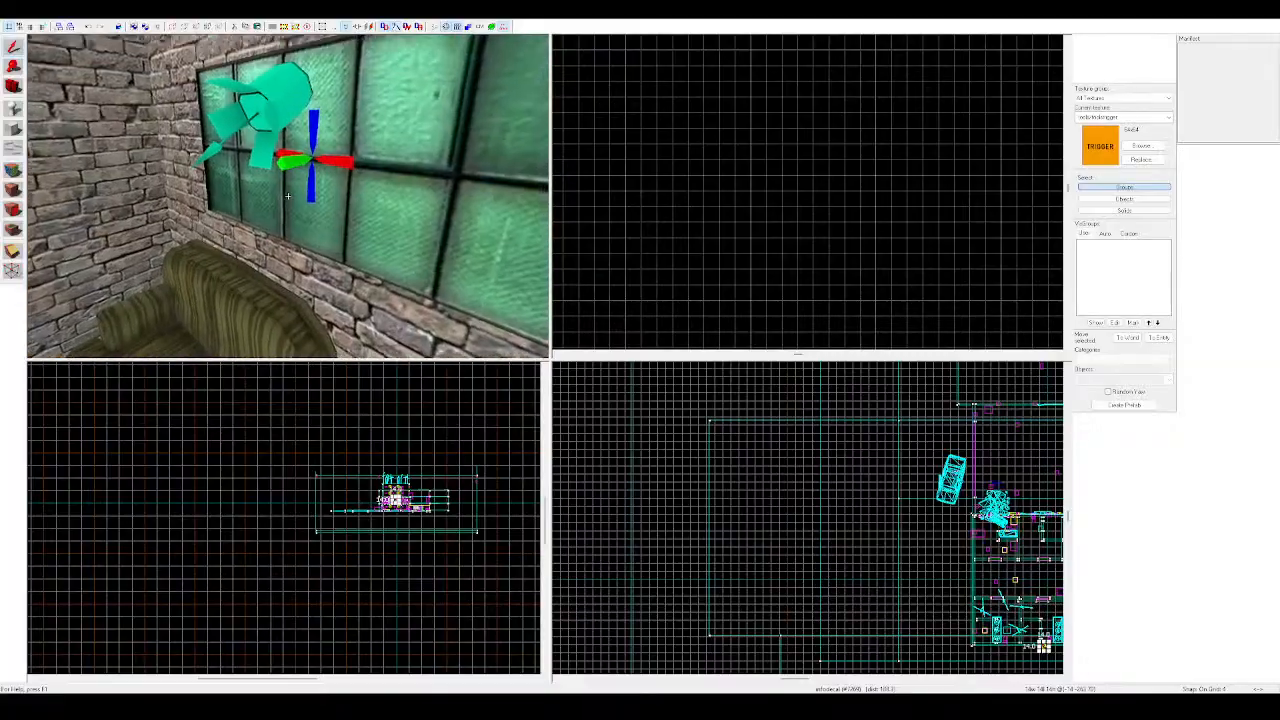
pyautogui.press('s')
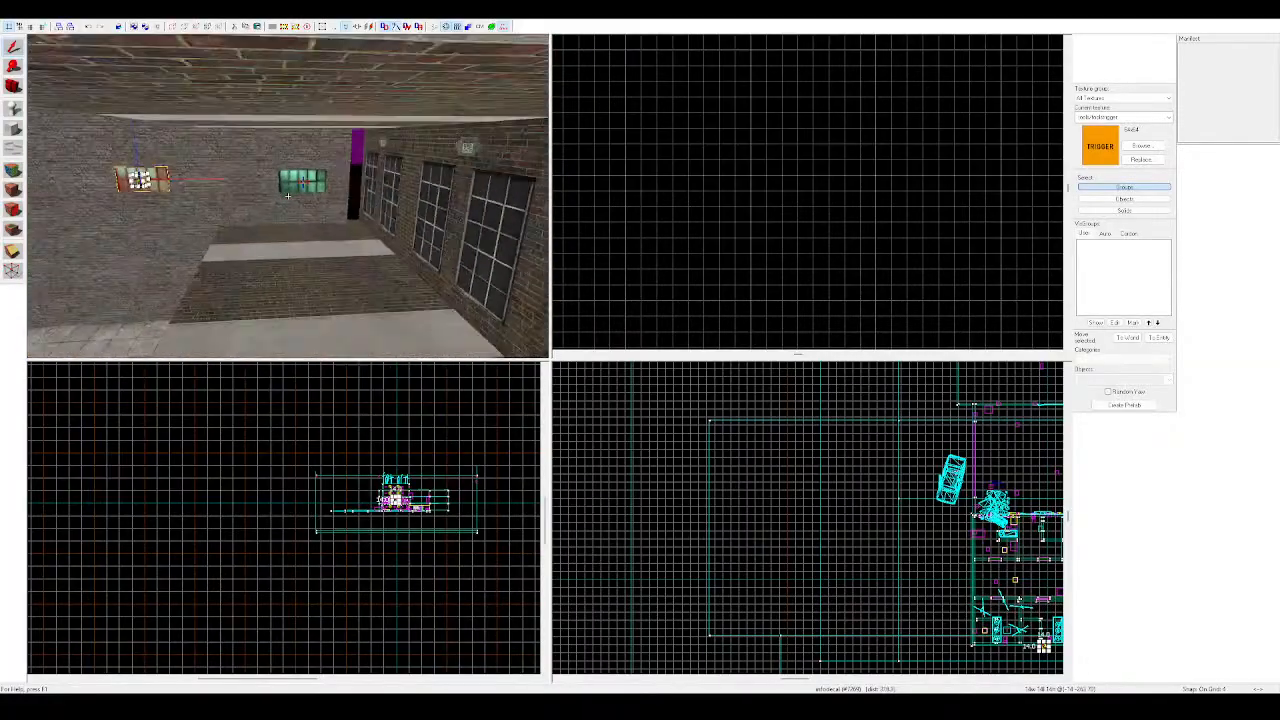
pyautogui.press('a')
pyautogui.press('w')
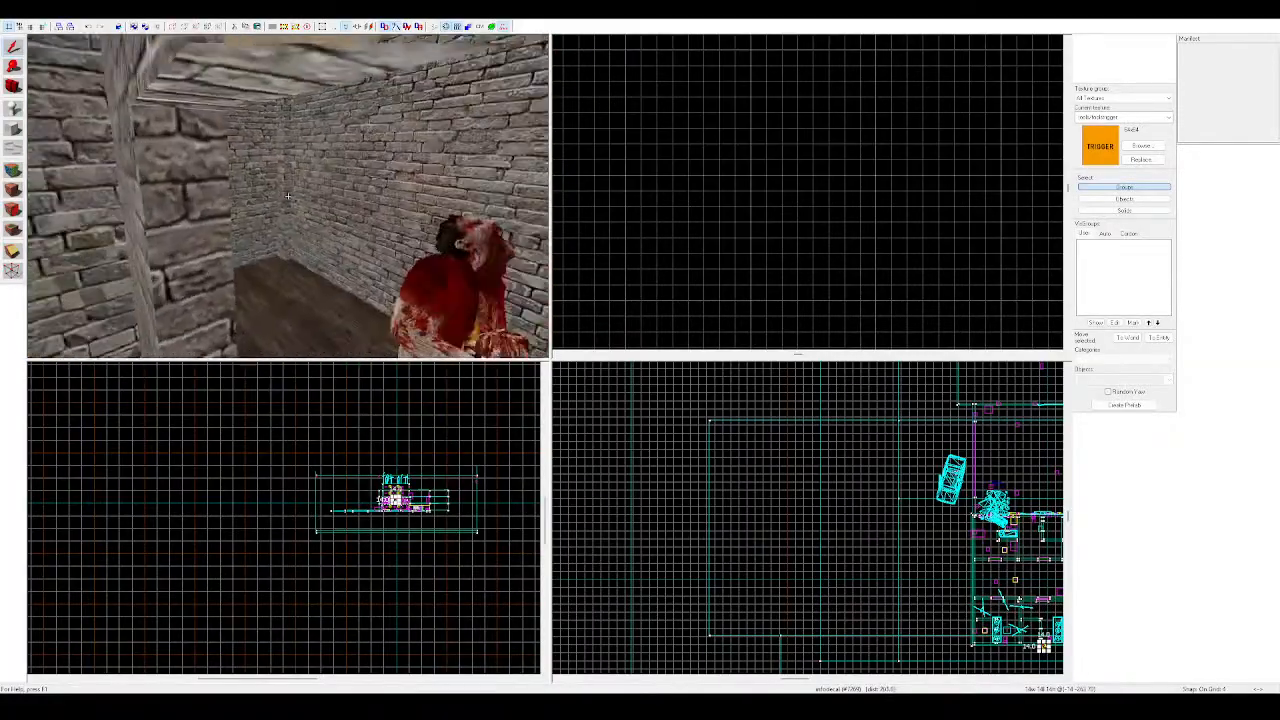
pyautogui.press('s')
pyautogui.press('z')
pyautogui.press('z')
pyautogui.press('s')
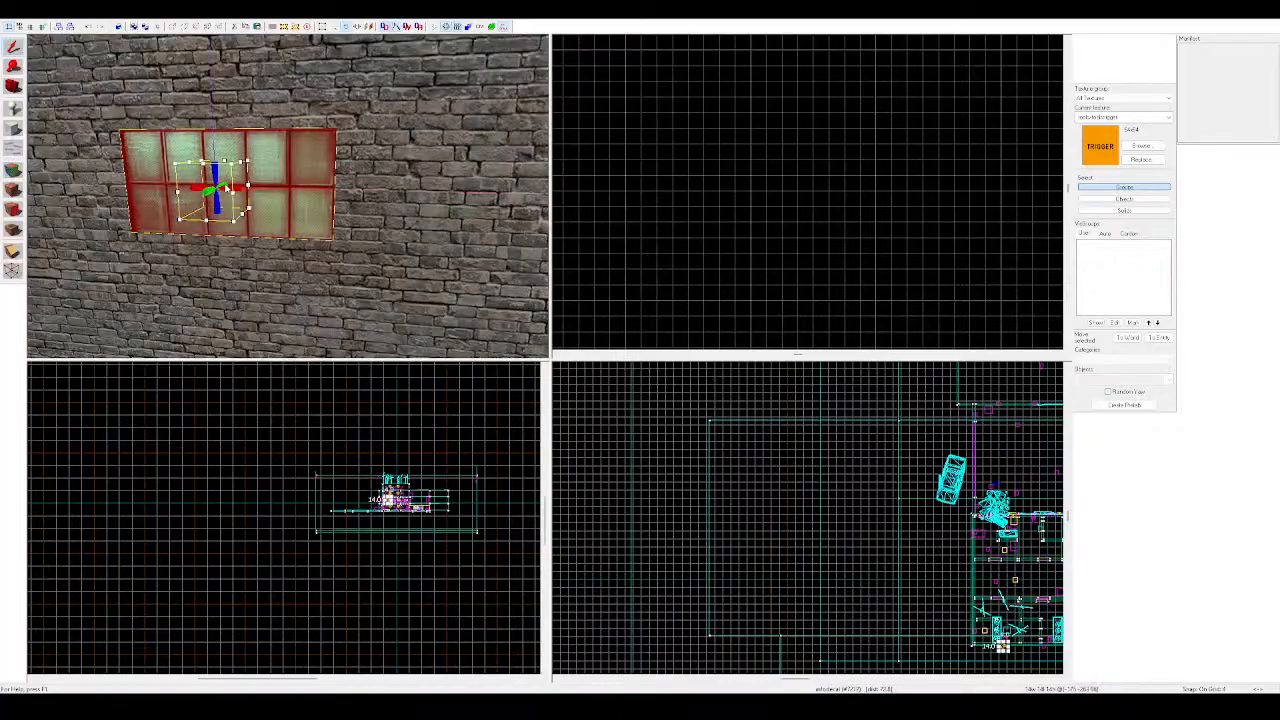
pyautogui.press('Escape')
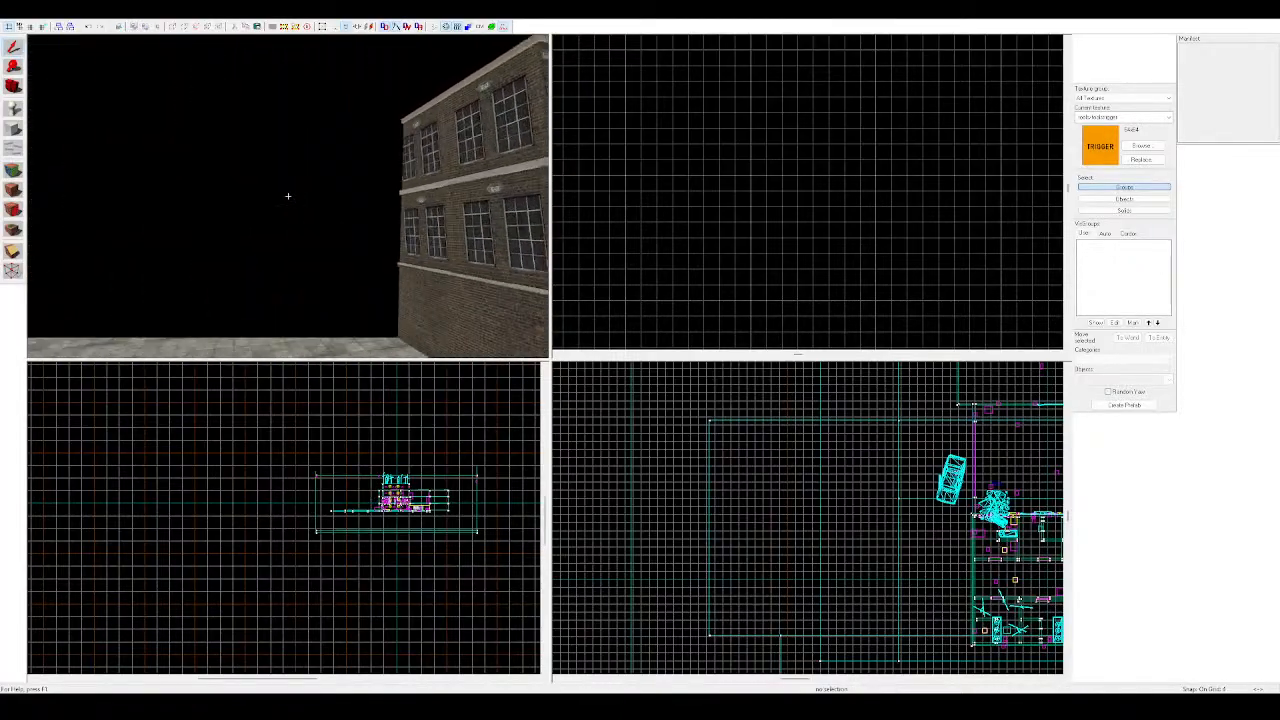
# Nudge the outermost window decal so it sits level with its neighbour on the brick wall
pyautogui.press('s')
pyautogui.press('z')
pyautogui.click(236, 262)
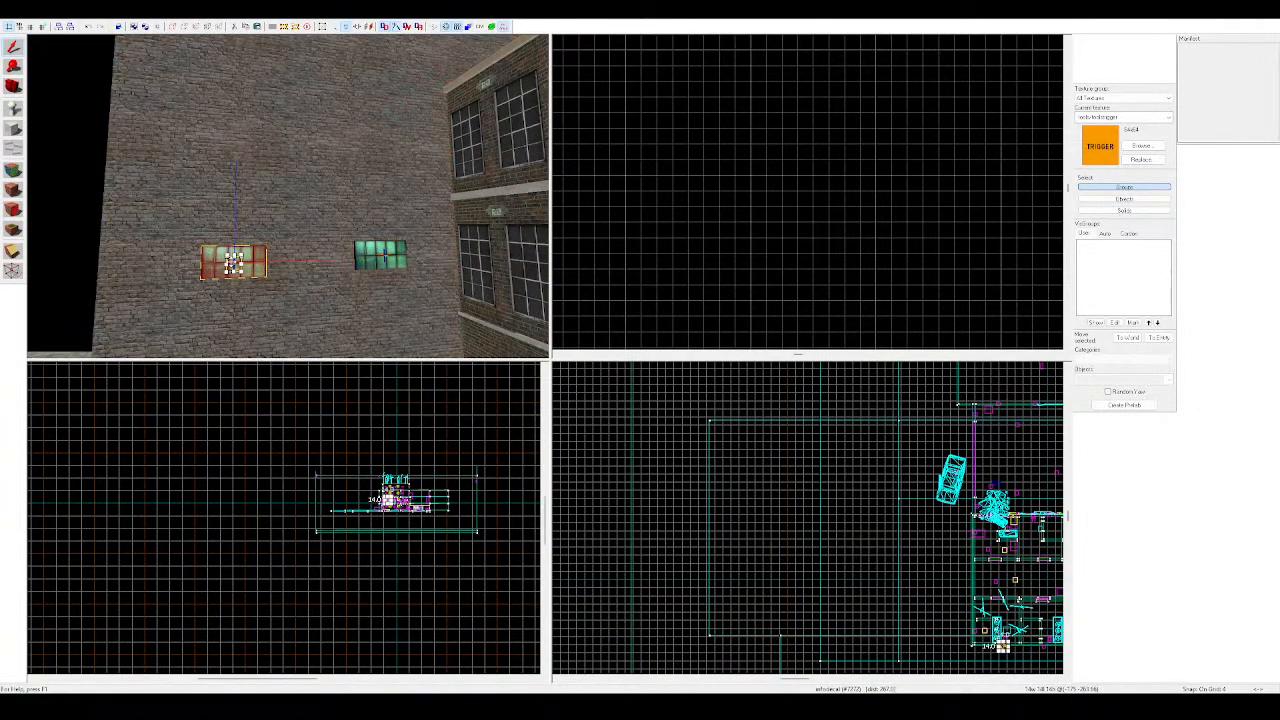
pyautogui.press('Escape')
pyautogui.press('z')
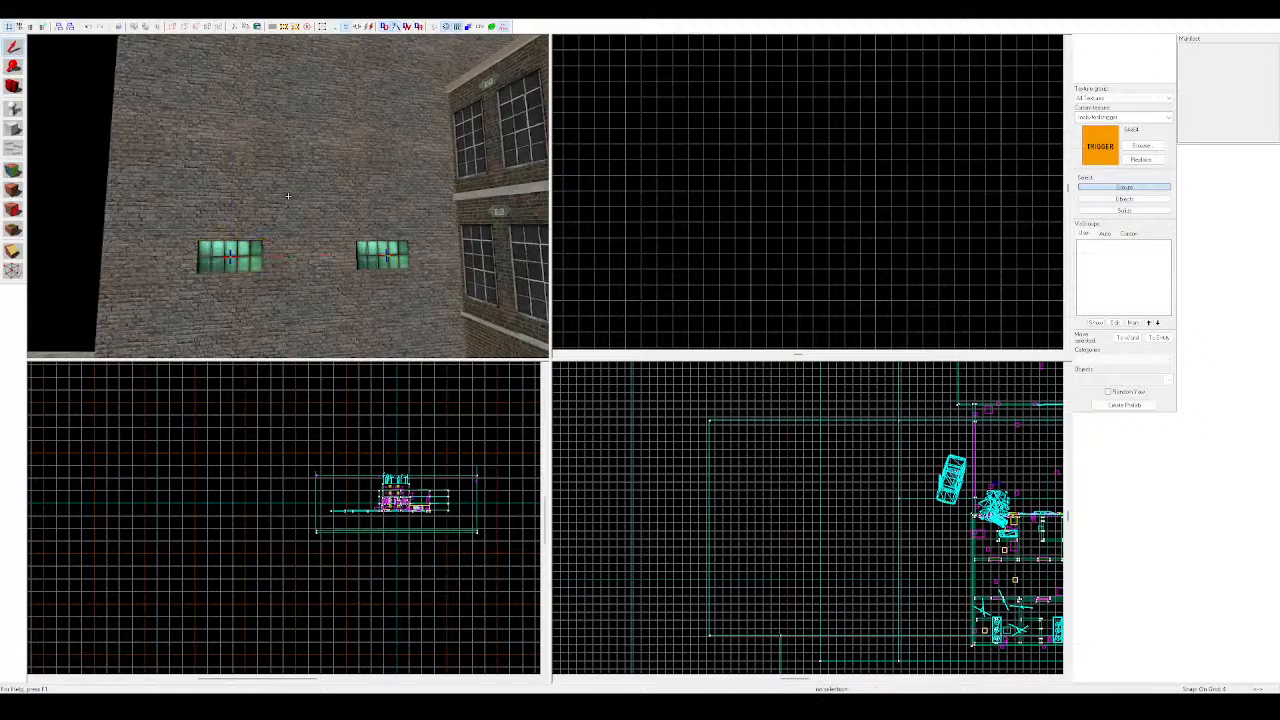
# Add two green window decals on the next storey up, above the existing pair on the outer brick wall
pyautogui.press('w')
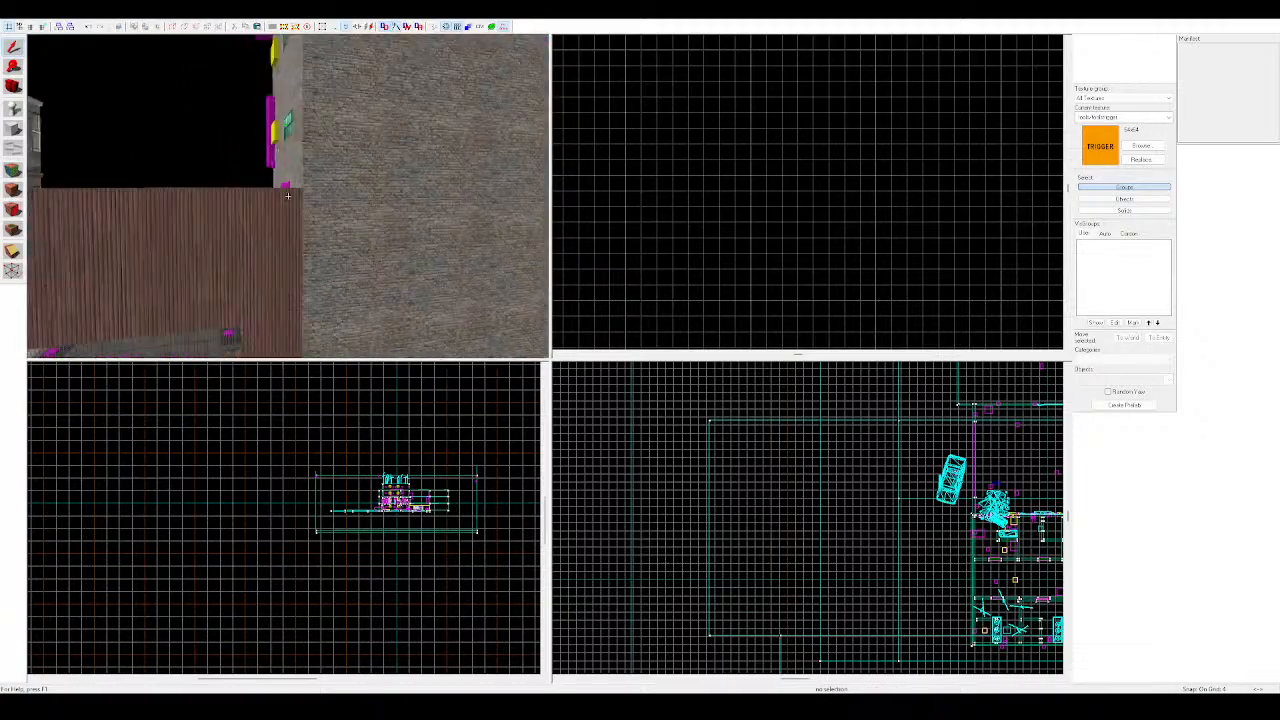
pyautogui.press('w')
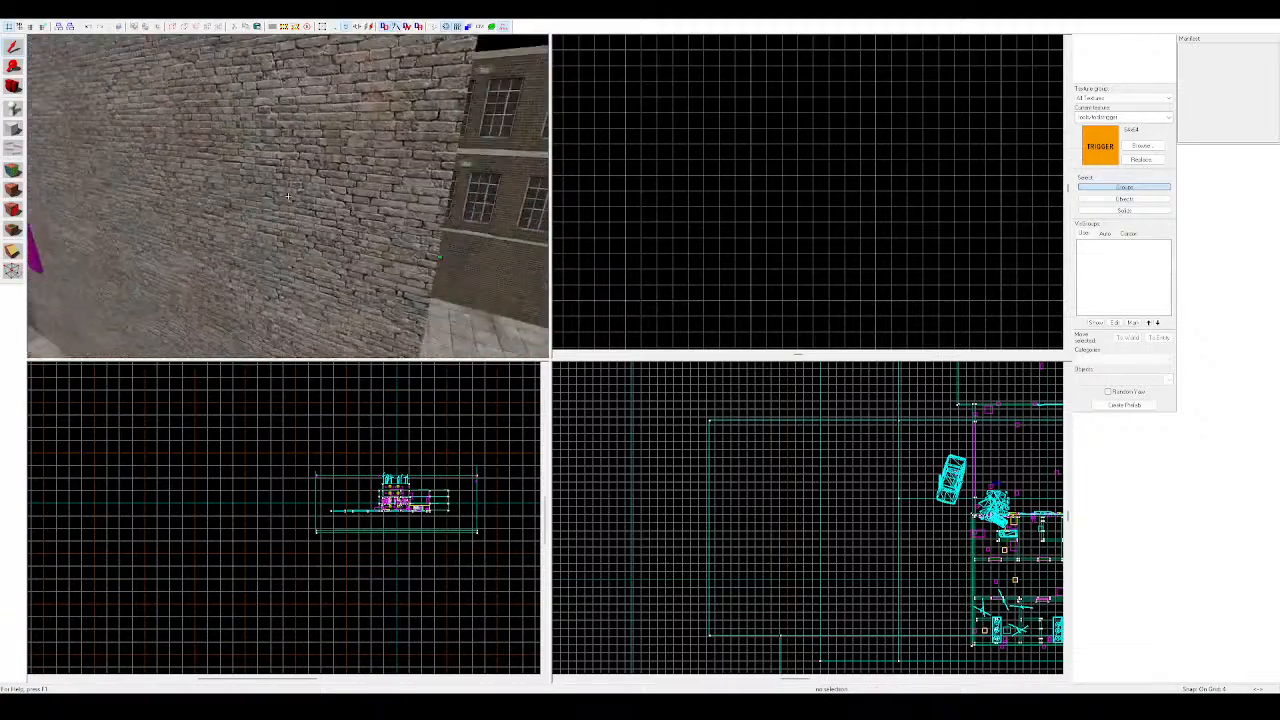
pyautogui.press('z')
pyautogui.press('z')
pyautogui.press('z')
pyautogui.hotkey('ctrl', 'v')
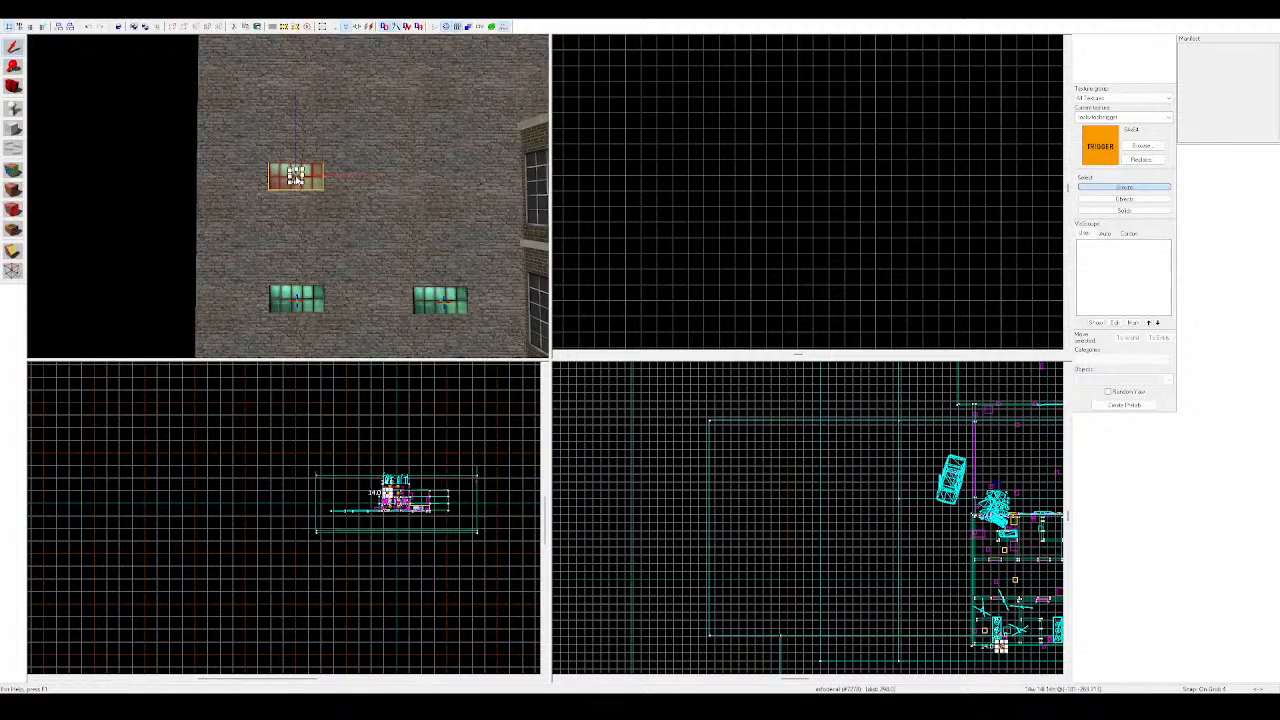
pyautogui.press('d')
pyautogui.hotkey('ctrl', 'v')
pyautogui.press('z')
pyautogui.press('z')
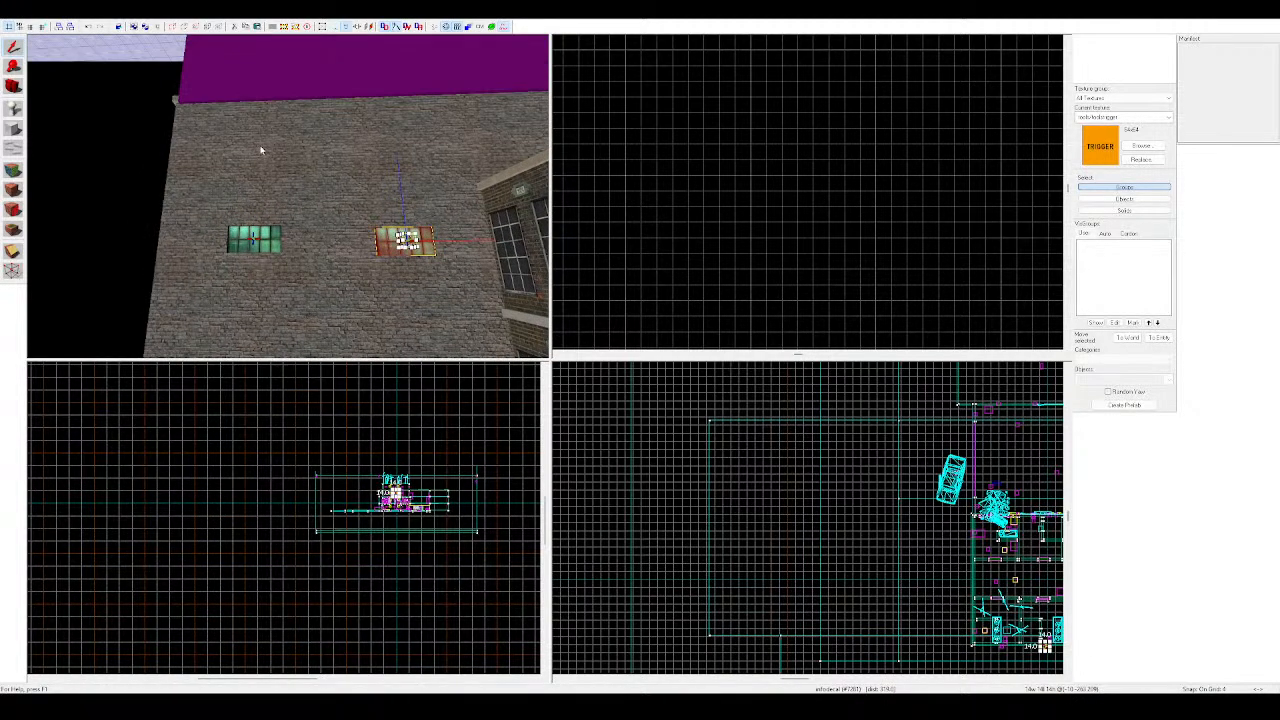
# Add a pair of green window decals on the top storey, just below the purple roof section
pyautogui.press('z')
pyautogui.press('w')
pyautogui.press('z')
pyautogui.press('w')
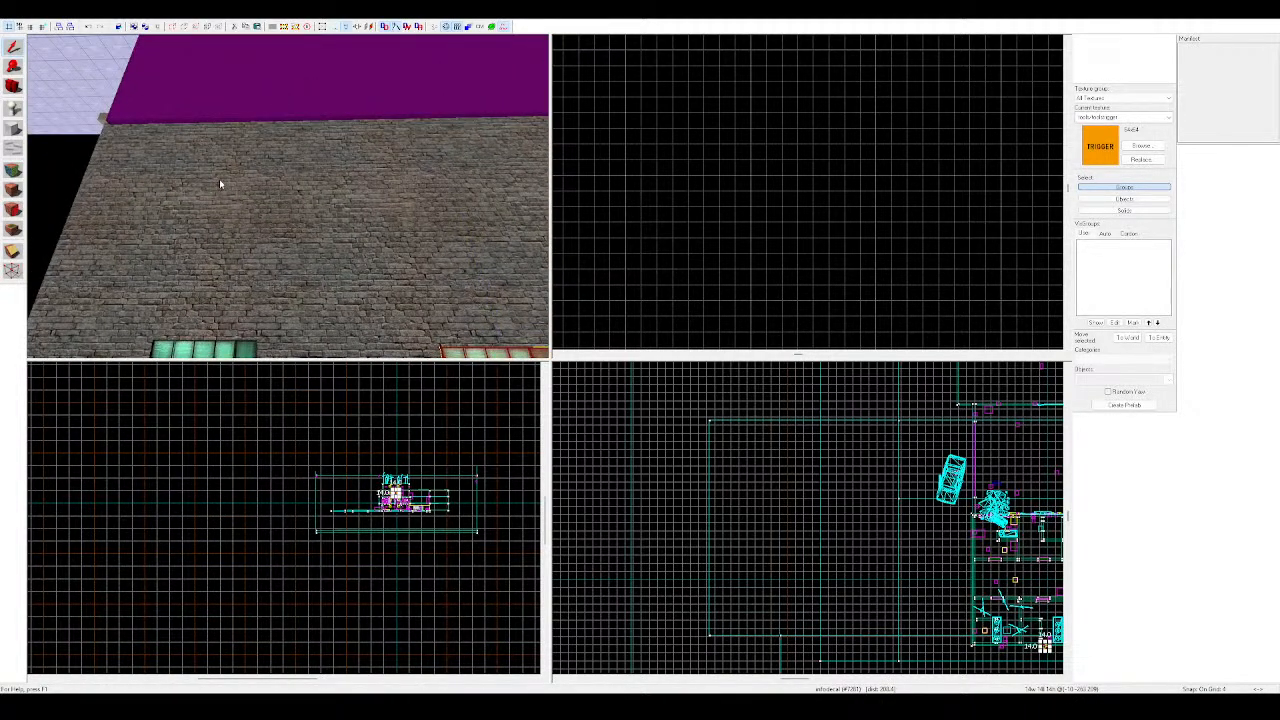
pyautogui.hotkey('ctrl', 'v')
pyautogui.hotkey('ctrl', 'v')
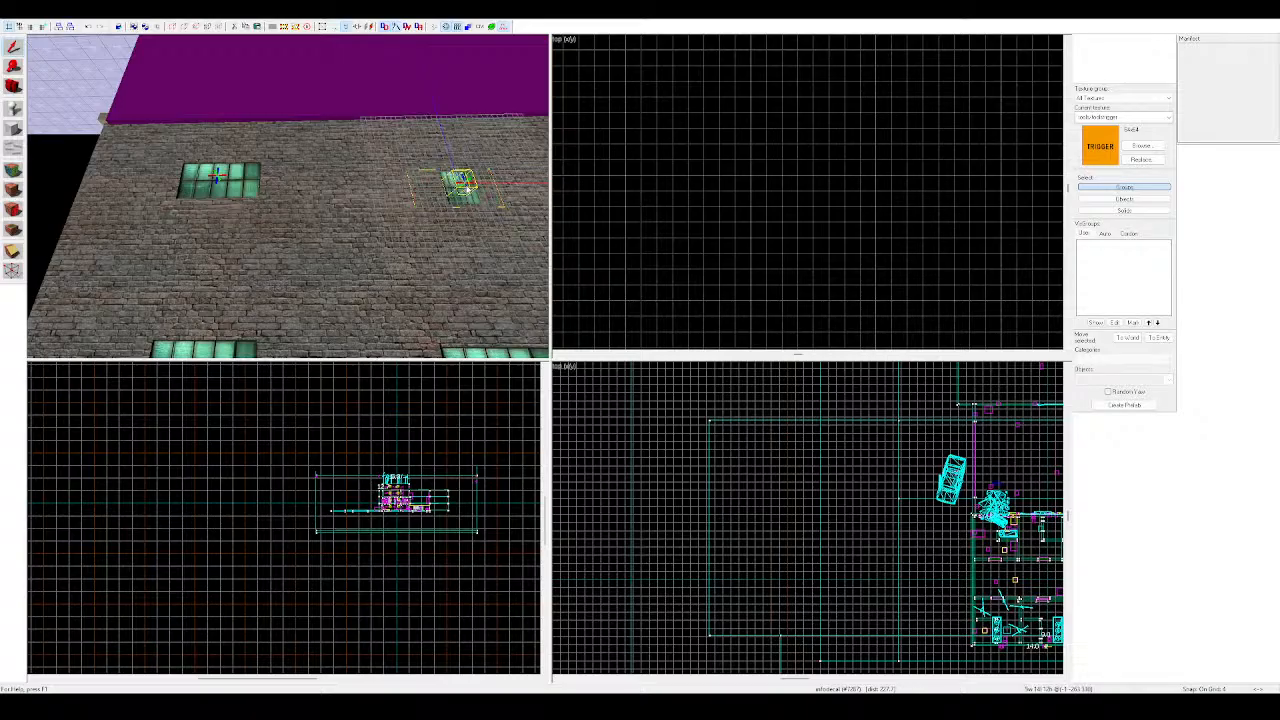
# Align the top-storey decal nearer the window facade with the column of window decals below it
pyautogui.moveTo(468, 188); pyautogui.dragTo(477, 178)
pyautogui.press('z')
pyautogui.press('s')
pyautogui.press('Escape')
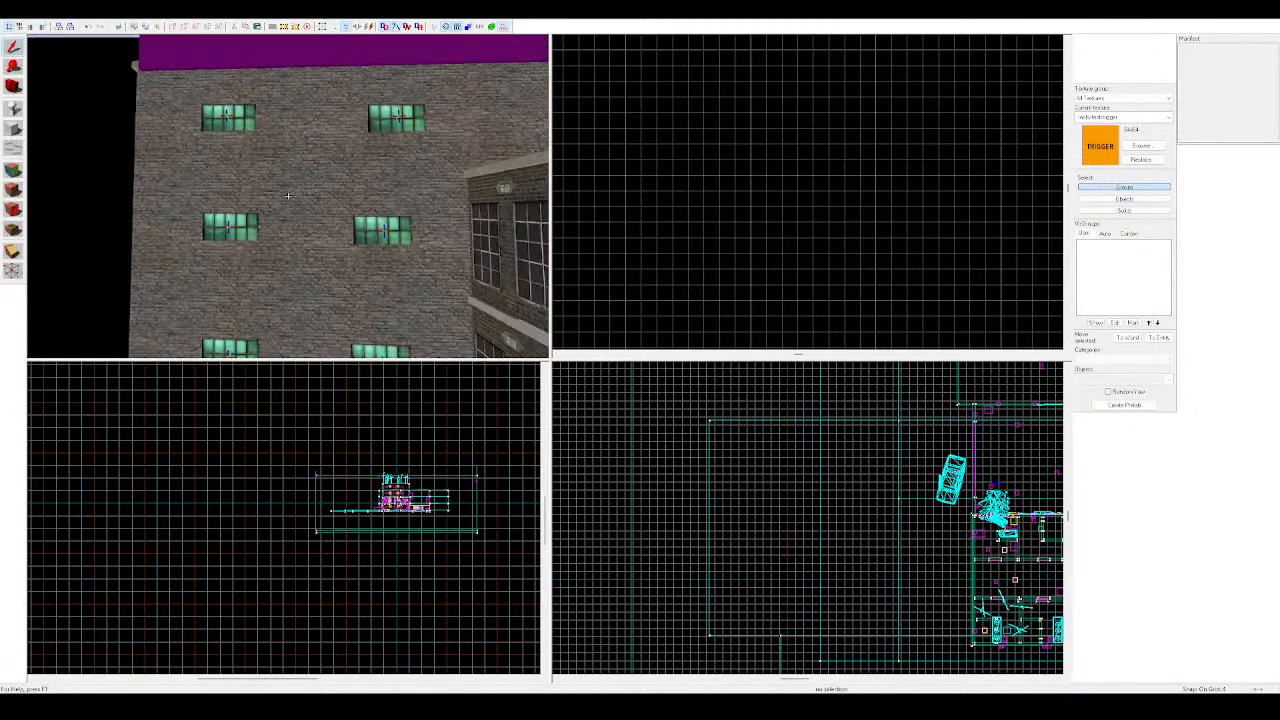
pyautogui.click(383, 117)
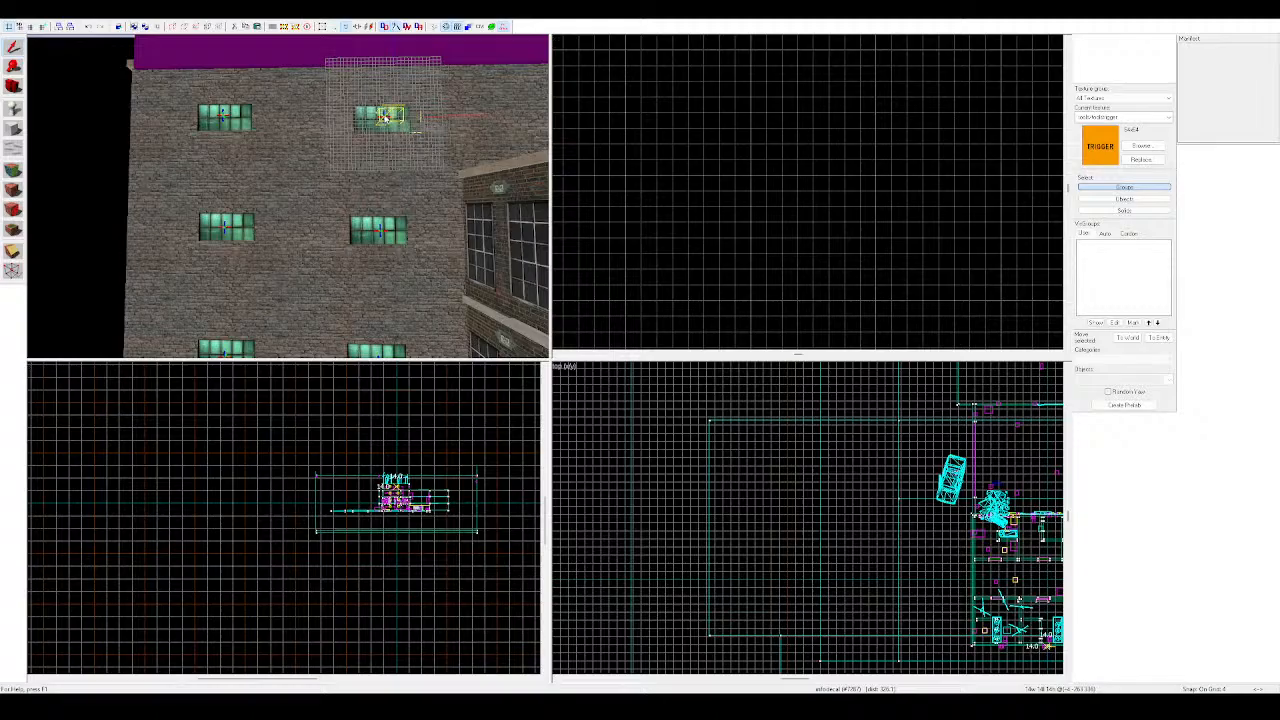
pyautogui.moveTo(385, 117); pyautogui.dragTo(387, 118)
pyautogui.press('Escape')
# Add a third green window decal to the top-storey row, on the brick wall above the adjoining building's flat roof
pyautogui.press('z')
pyautogui.press('w')
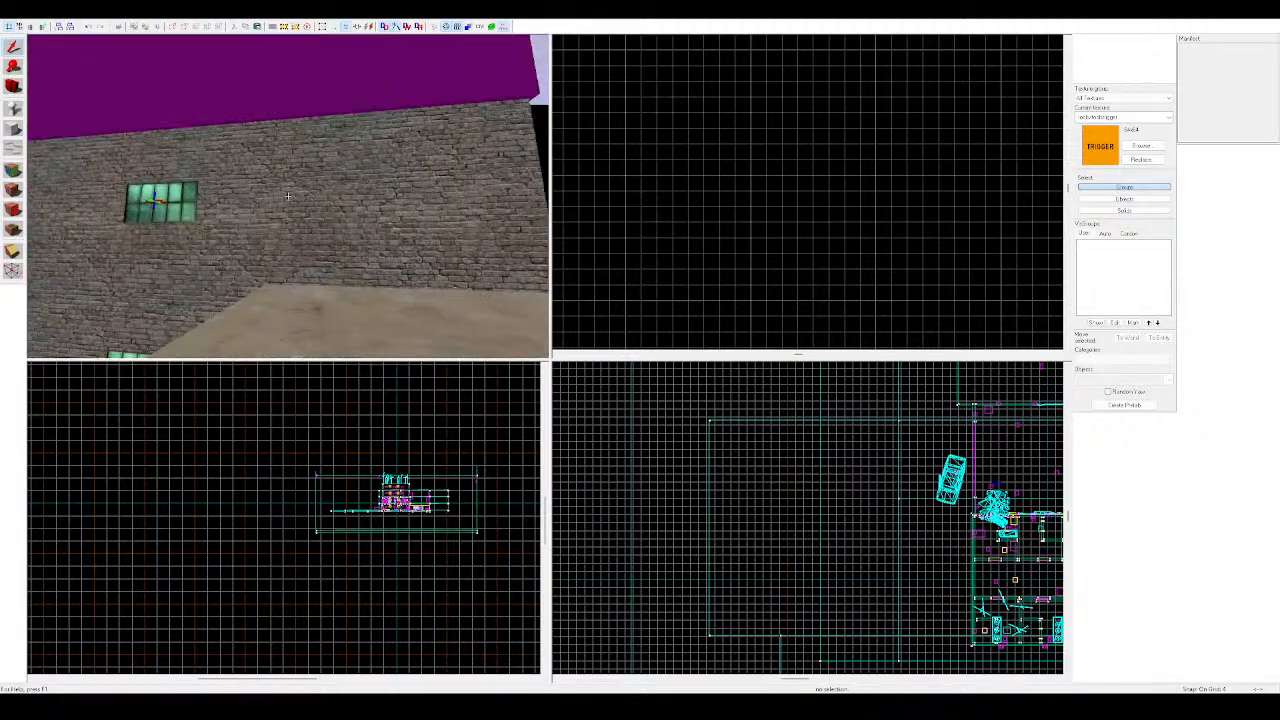
pyautogui.press('z')
pyautogui.hotkey('ctrl', 'v')
pyautogui.press('Escape')
pyautogui.press('z')
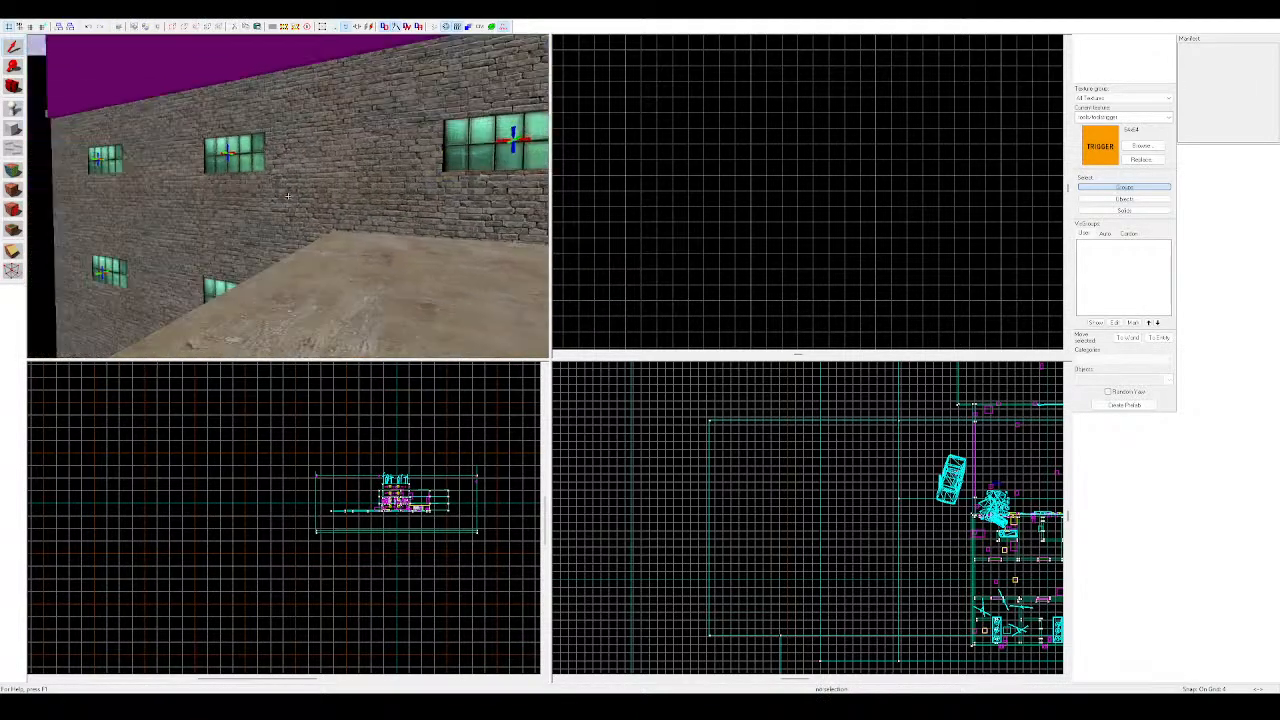
# Examine the interior rooms, the street facades and the courtyard windows behind the gate for further window placement
pyautogui.press('w')
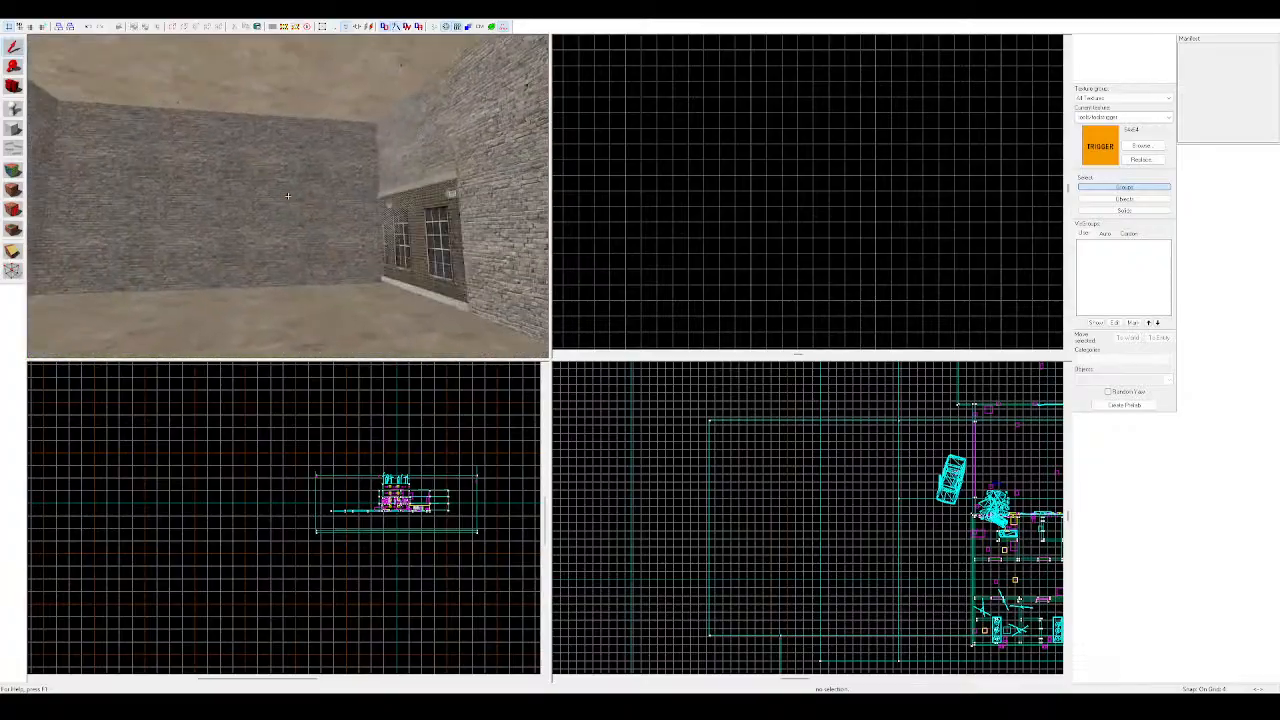
pyautogui.press('w')
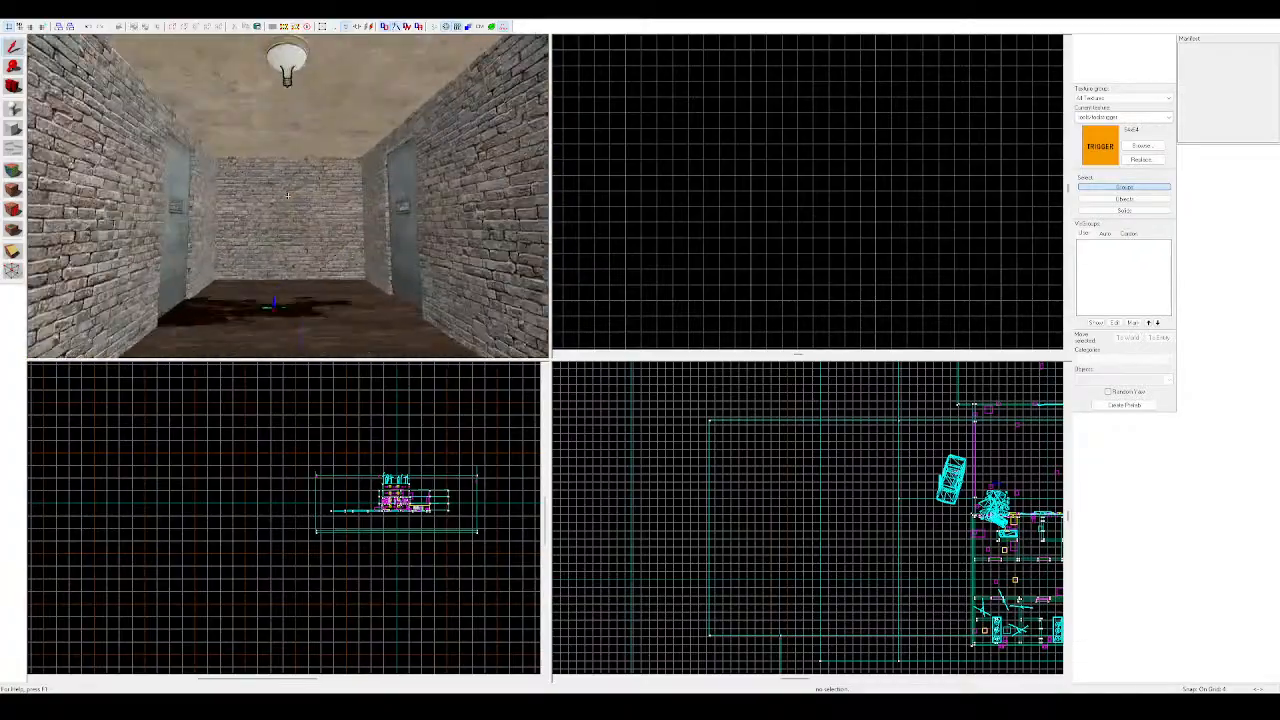
pyautogui.press('w')
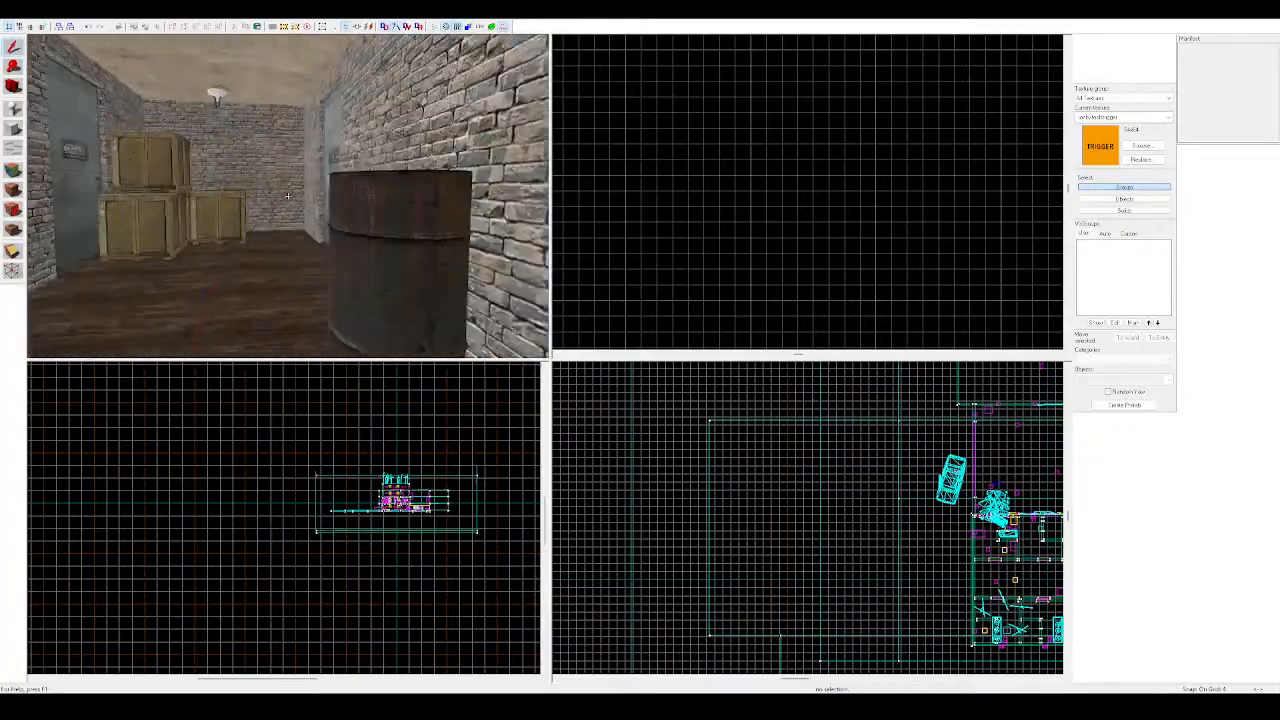
pyautogui.press('w')
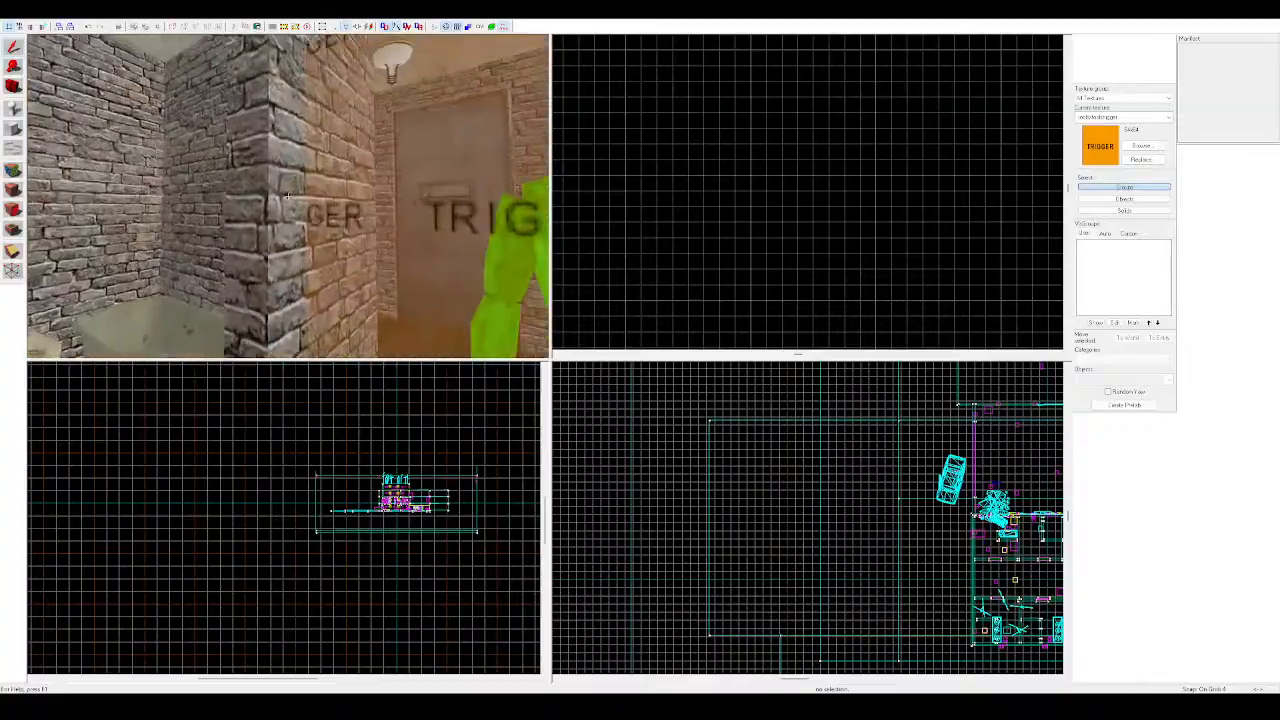
pyautogui.press('w')
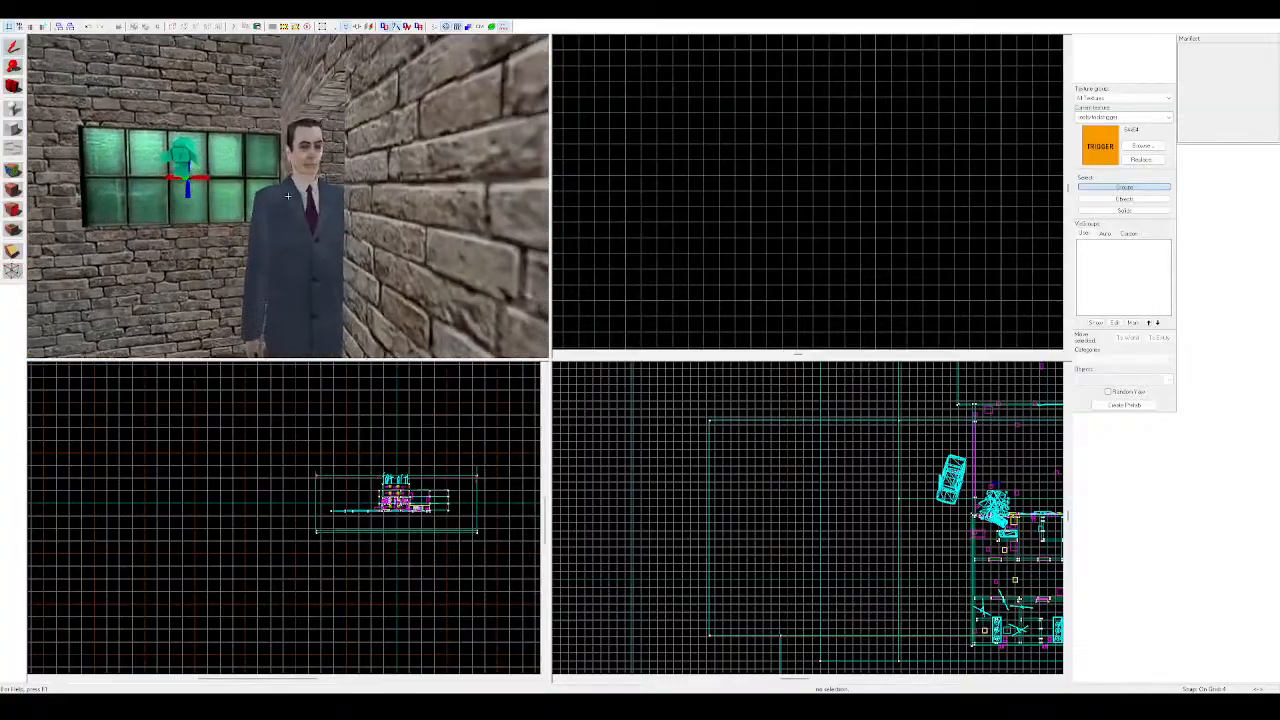
pyautogui.press('w')
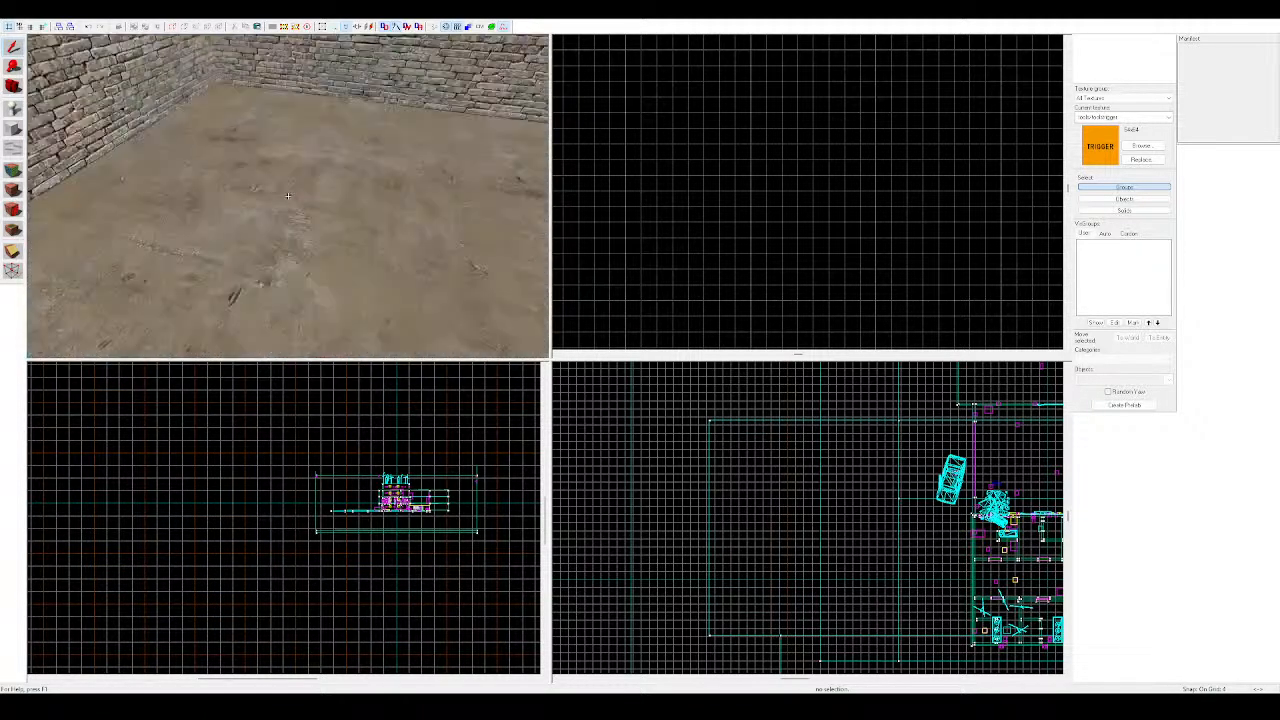
pyautogui.press('w')
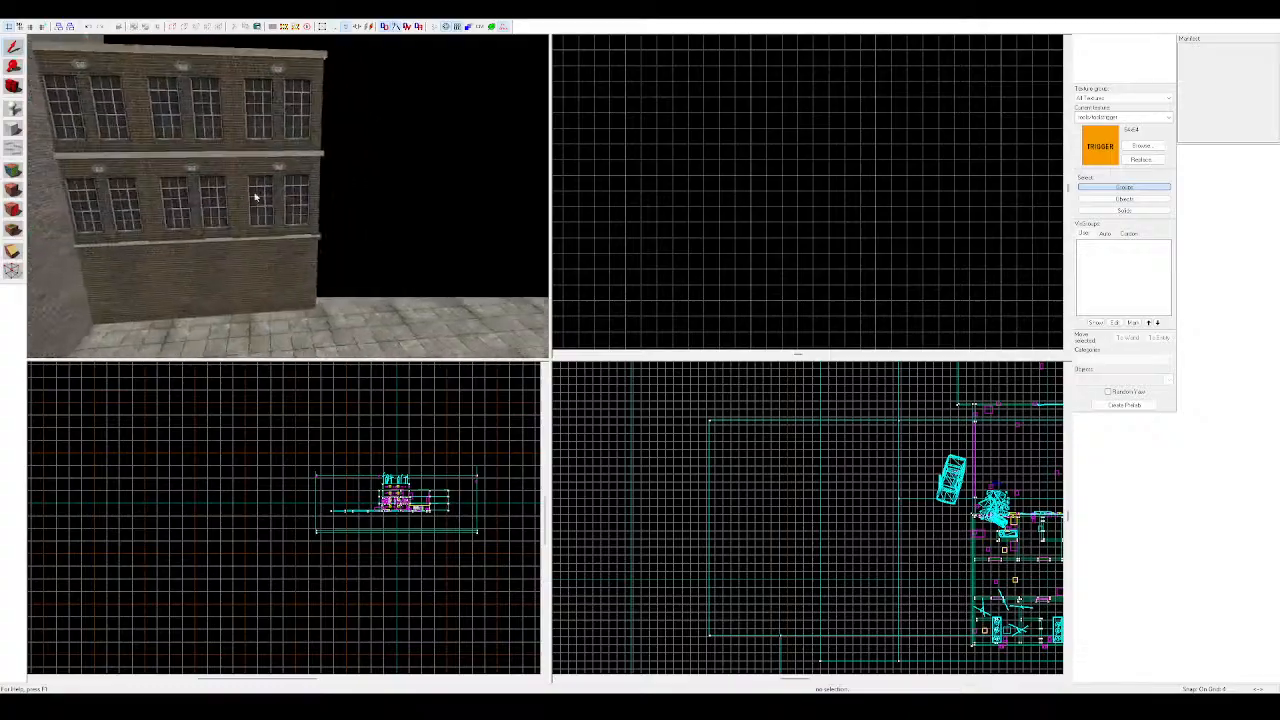
pyautogui.press('w')
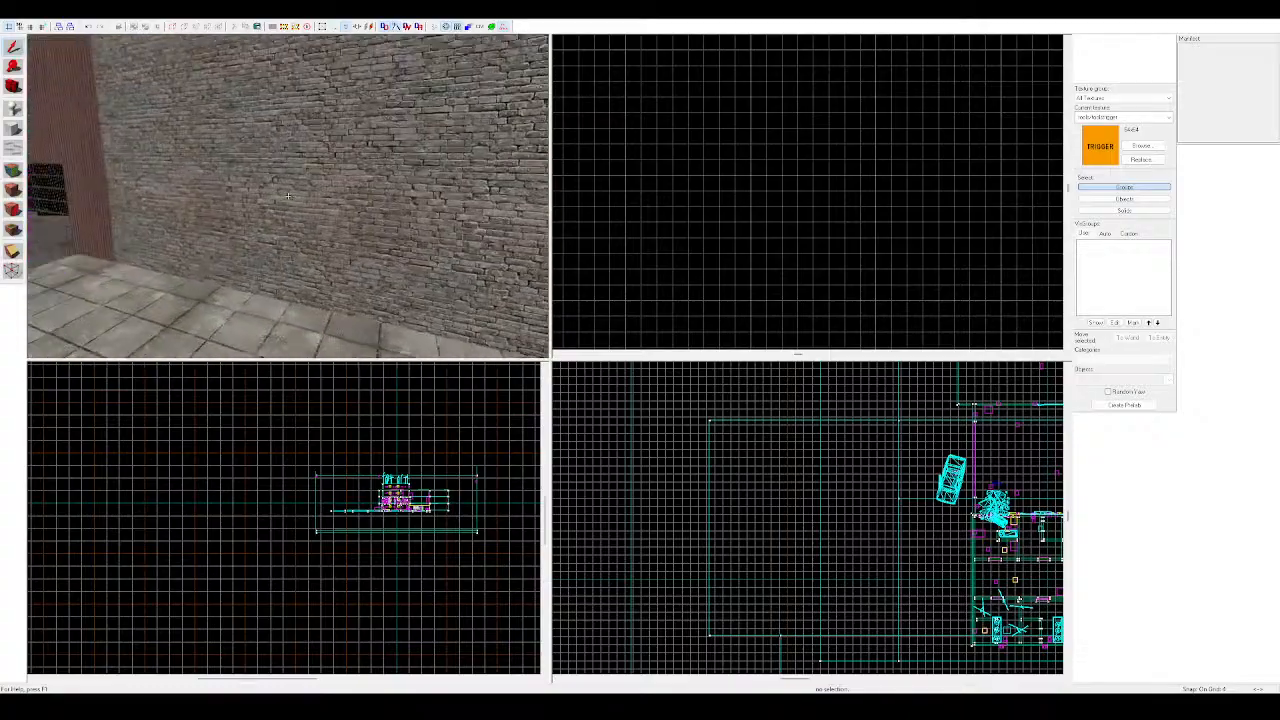
pyautogui.press('w')
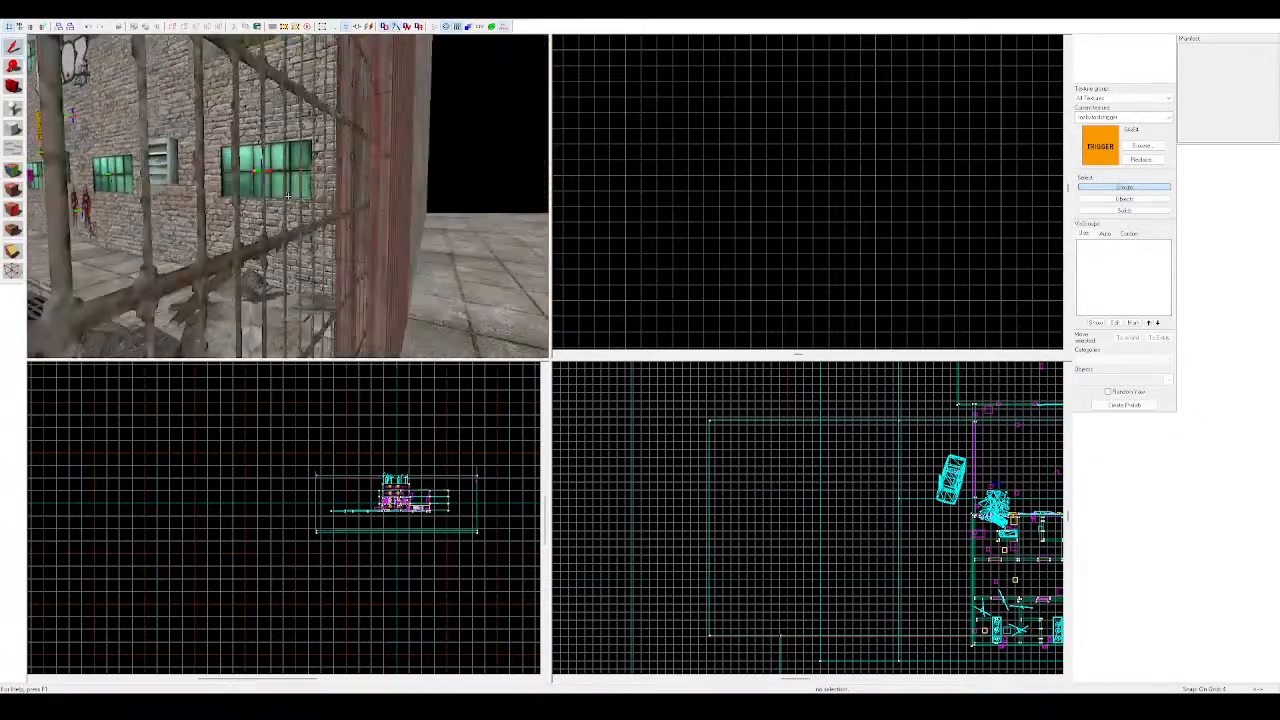
pyautogui.press('w')
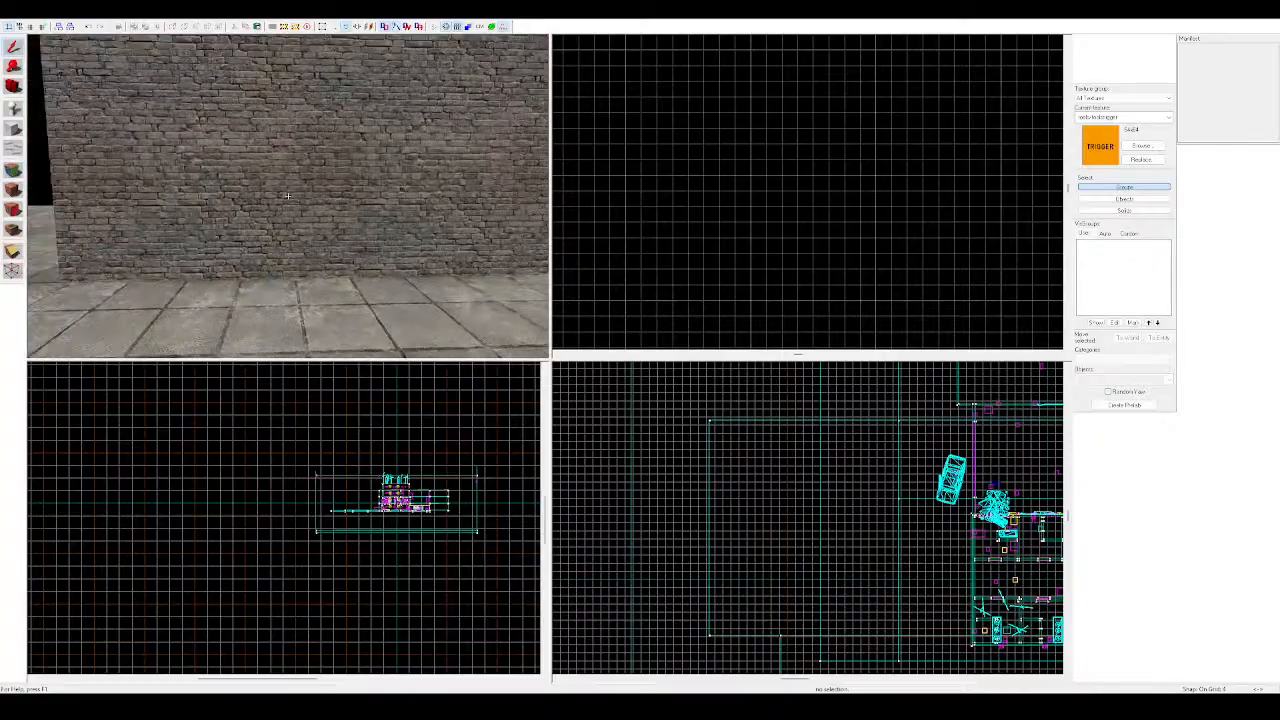
# Add two green window decals at ground level on the outer brick wall, lined up beneath the upper-storey columns
pyautogui.press('z')
pyautogui.hotkey('ctrl', 'v')
pyautogui.press('z')
pyautogui.press('s')
pyautogui.press('d')
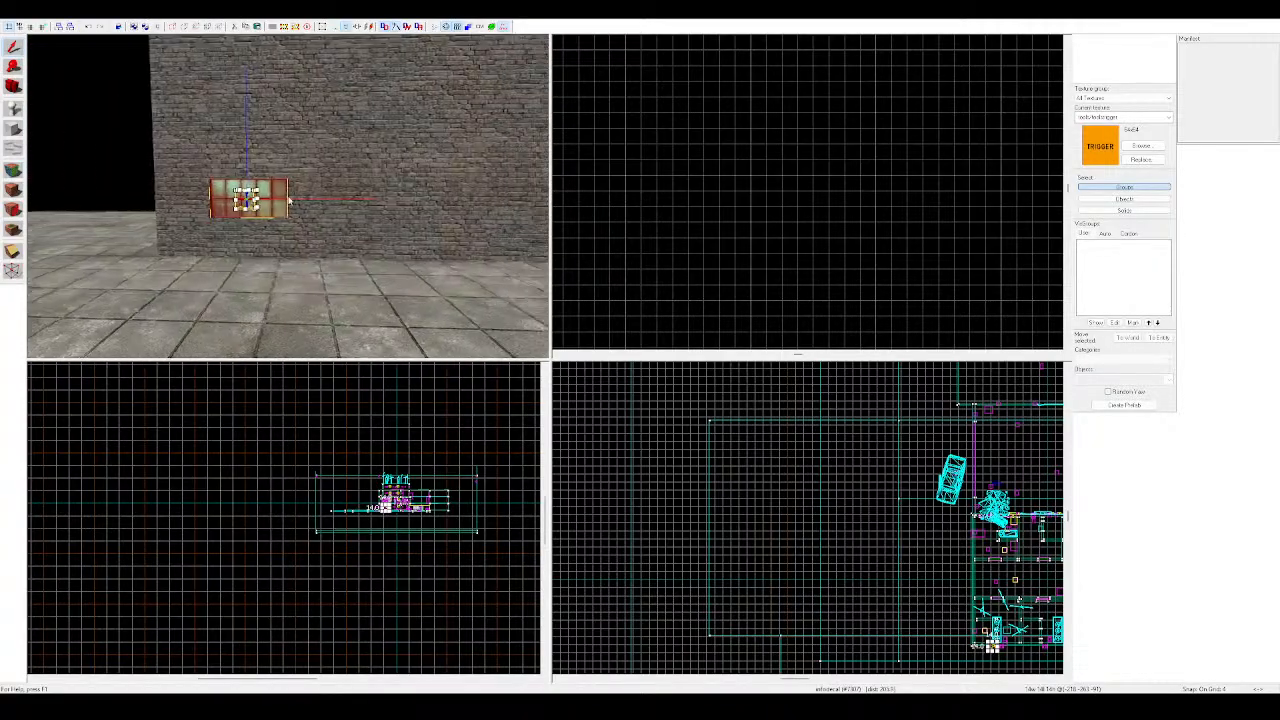
pyautogui.press('z')
pyautogui.moveTo(198, 199); pyautogui.dragTo(221, 197)
pyautogui.hotkey('ctrl', 'v')
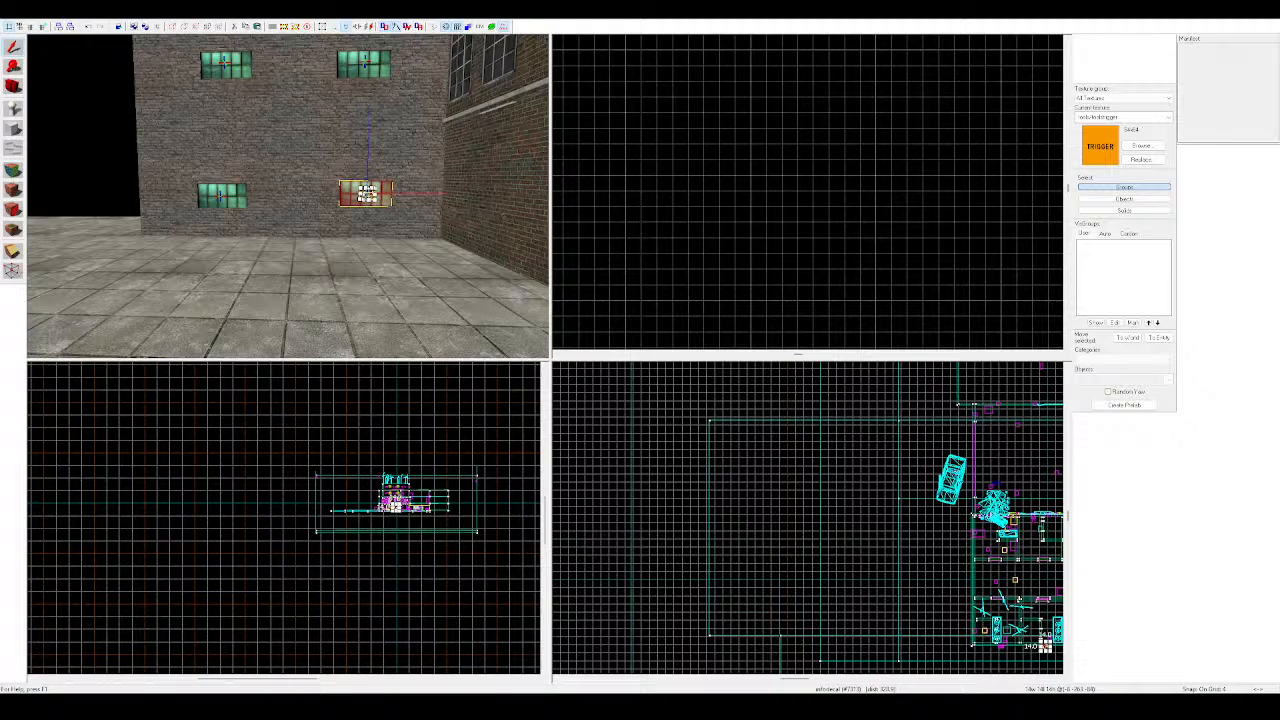
pyautogui.moveTo(367, 195); pyautogui.dragTo(372, 195)
pyautogui.press('Escape')
# Examine the brick wall, its outer edge and its rows of window decals from the street
pyautogui.press('z')
pyautogui.press('z')
pyautogui.click(288, 196)
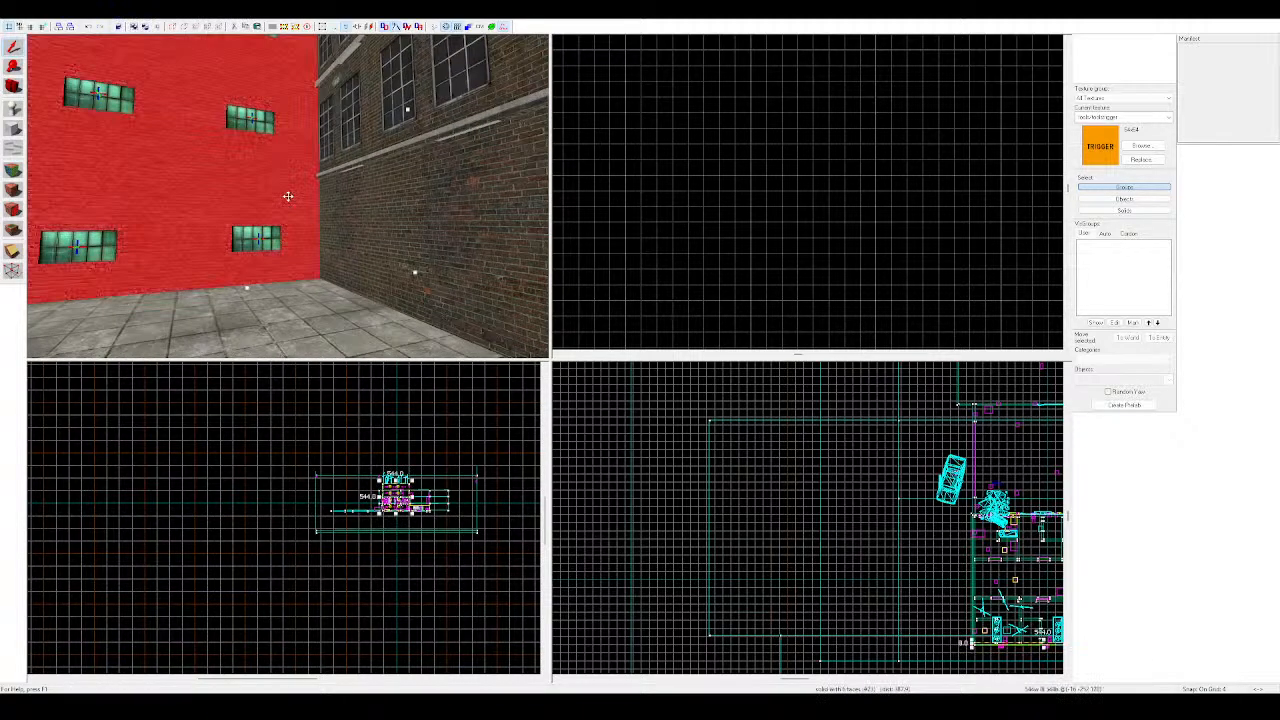
pyautogui.press('Escape')
pyautogui.press('z')
pyautogui.press('z')
pyautogui.click(328, 203)
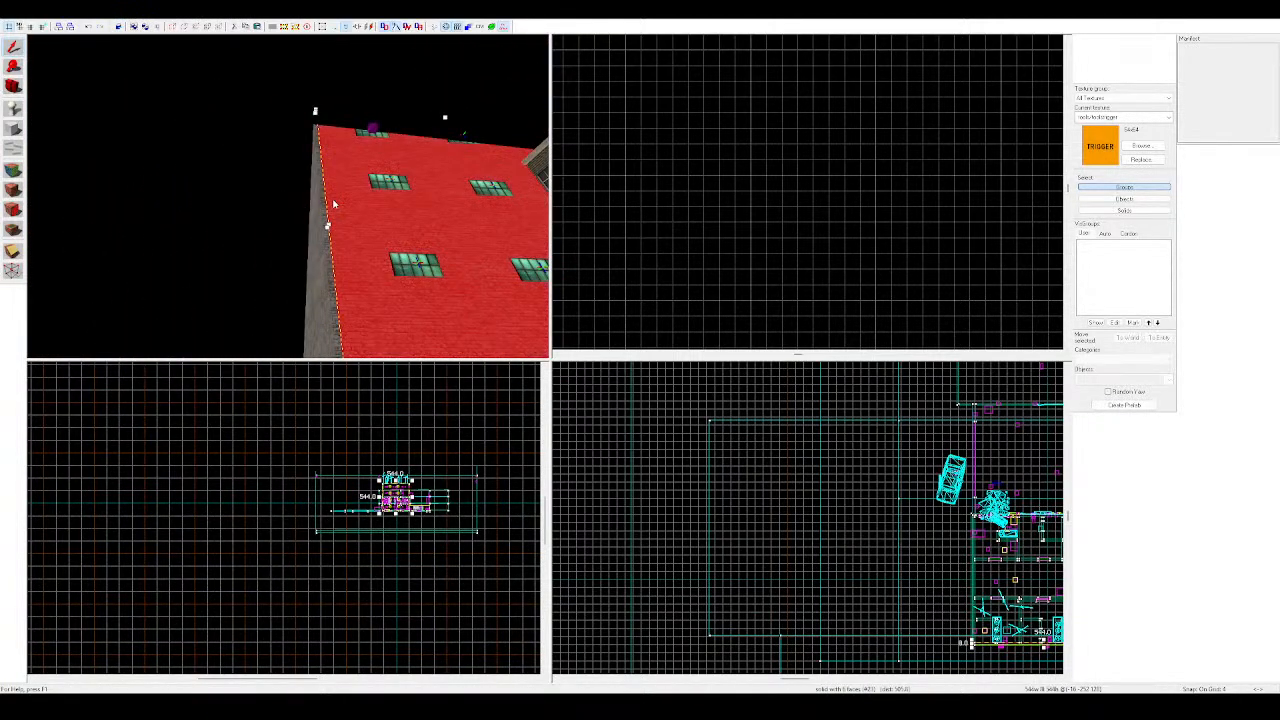
pyautogui.press('Escape')
pyautogui.click(320, 203)
pyautogui.press('Escape')
pyautogui.click(341, 200)
pyautogui.press('Escape')
pyautogui.press('z')
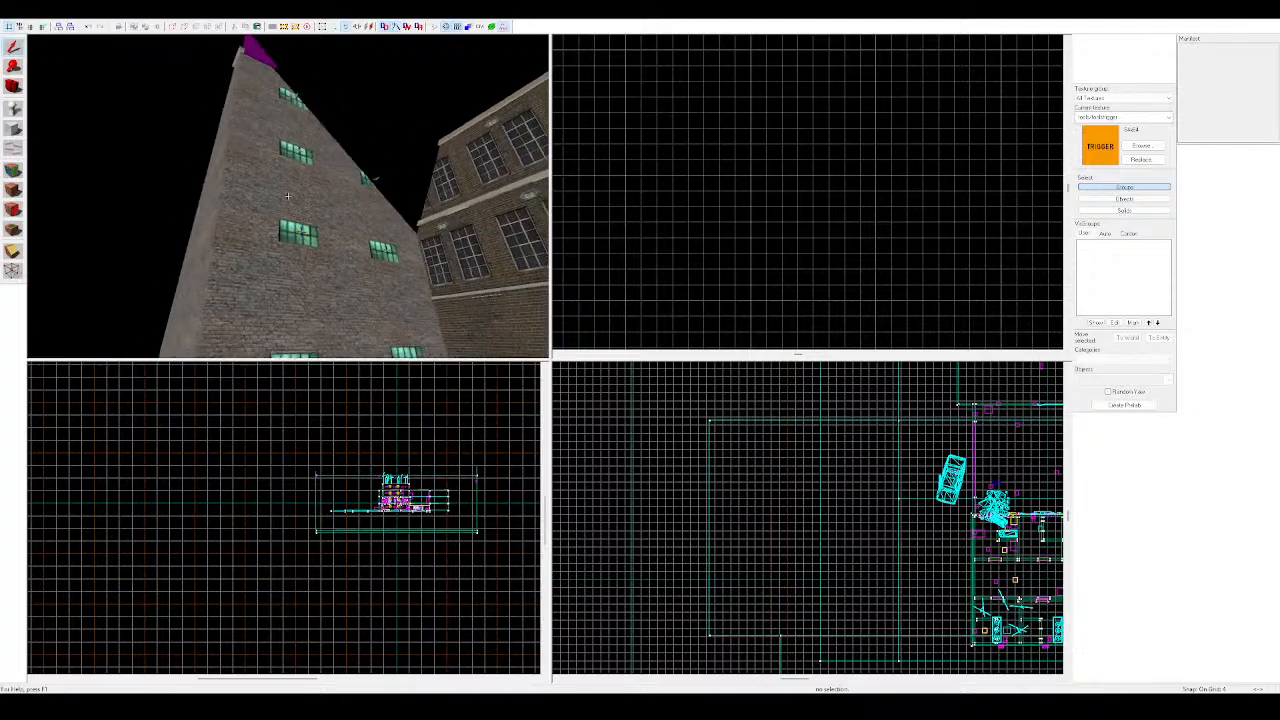
# Examine the brick side wall, the interior metal door, the decal-covered street facade and the pavement's far end
pyautogui.press('w')
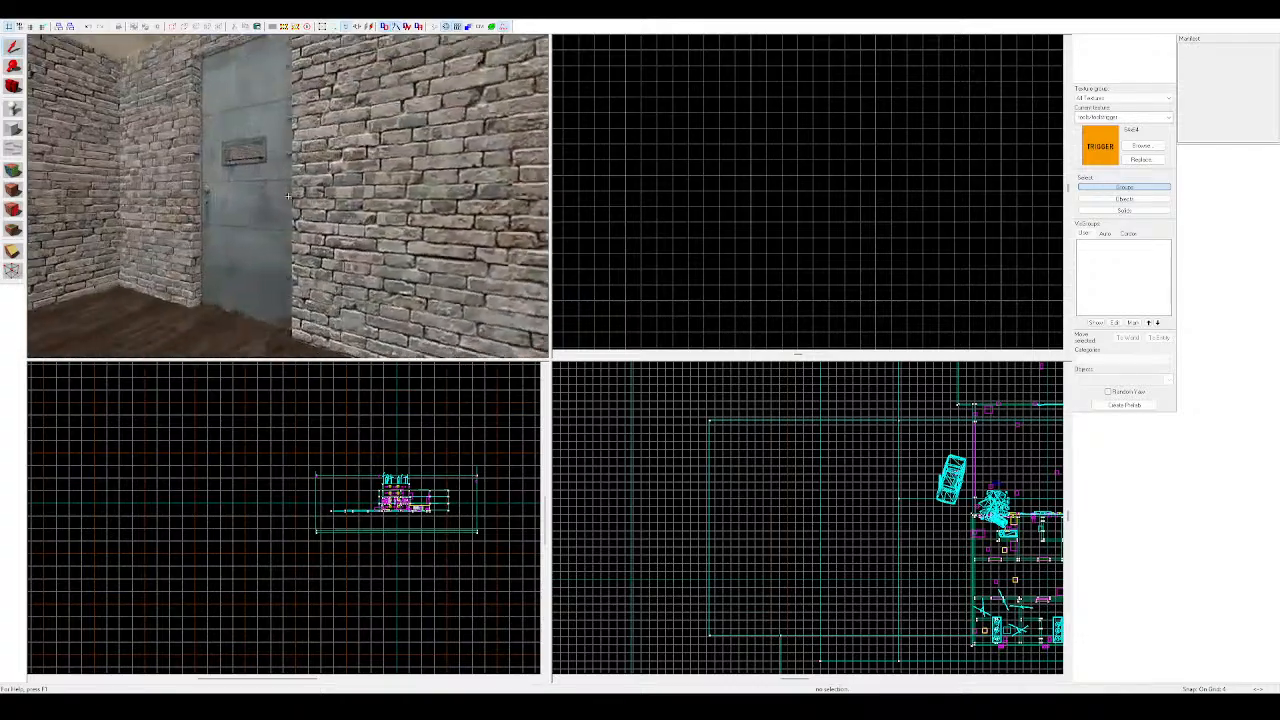
pyautogui.click(298, 199)
pyautogui.press('Escape')
pyautogui.press('z')
pyautogui.press('z')
pyautogui.press('s')
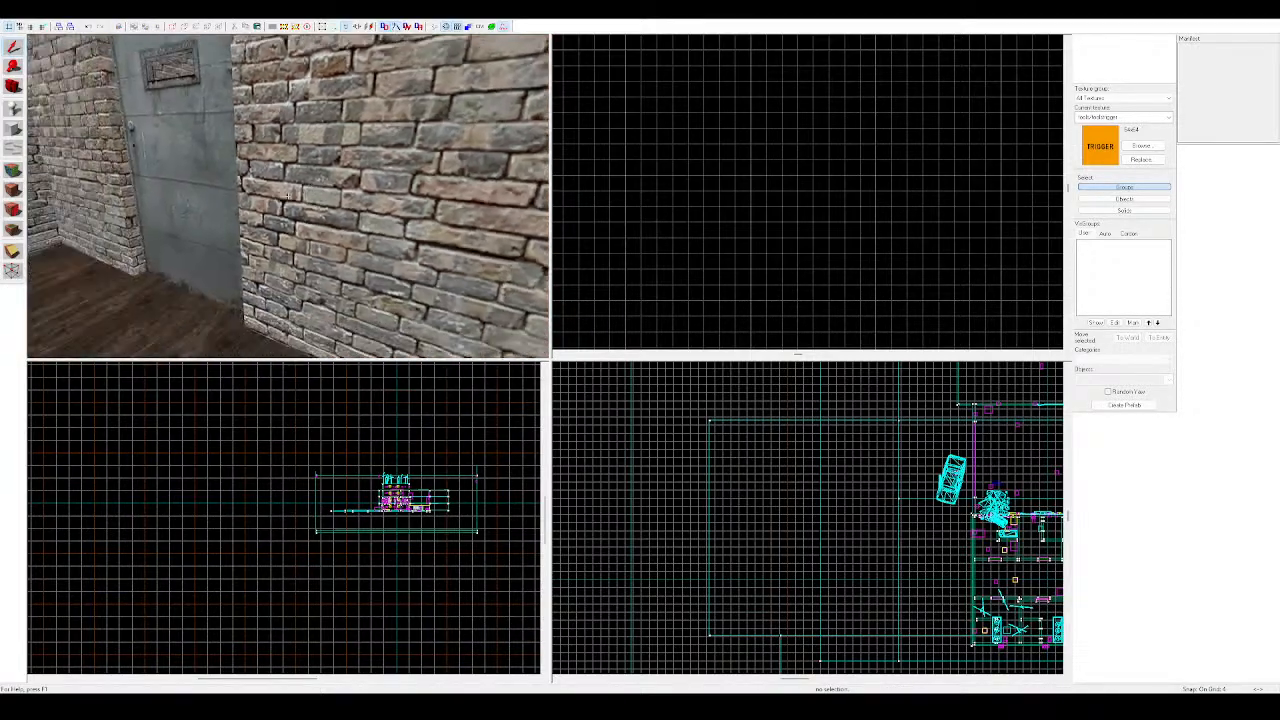
pyautogui.press('w')
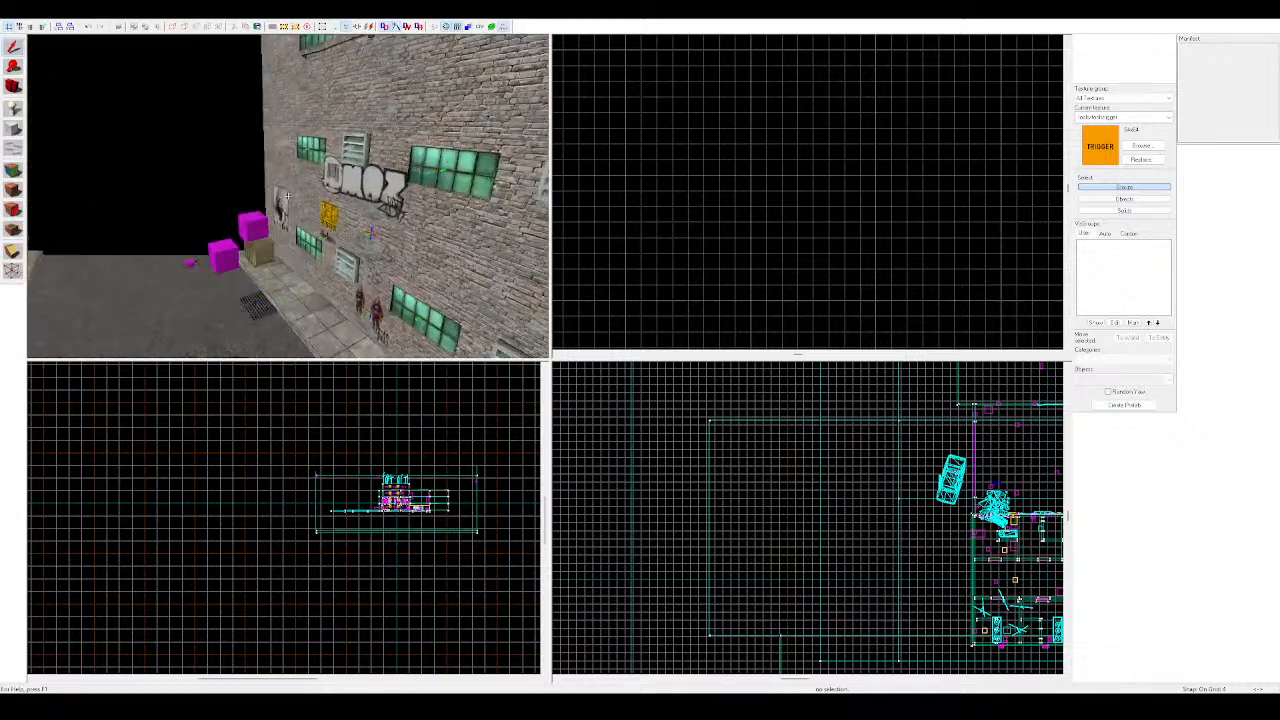
pyautogui.press('w')
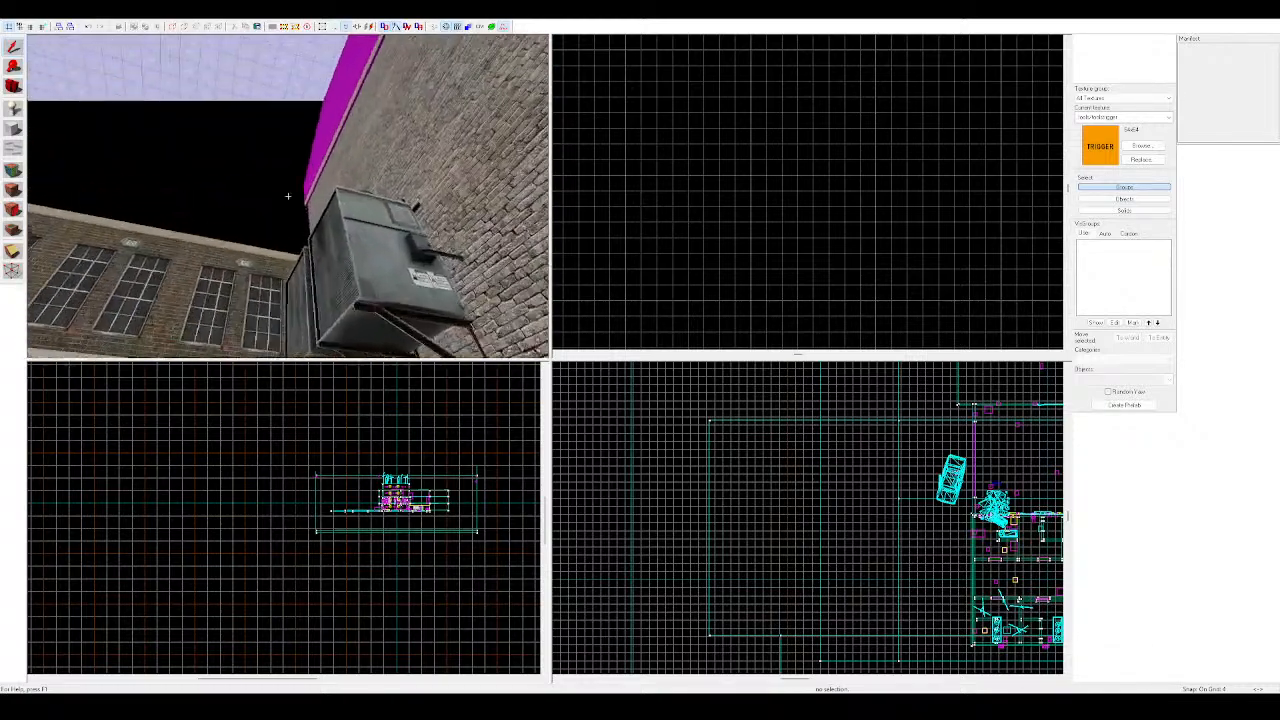
pyautogui.press('w')
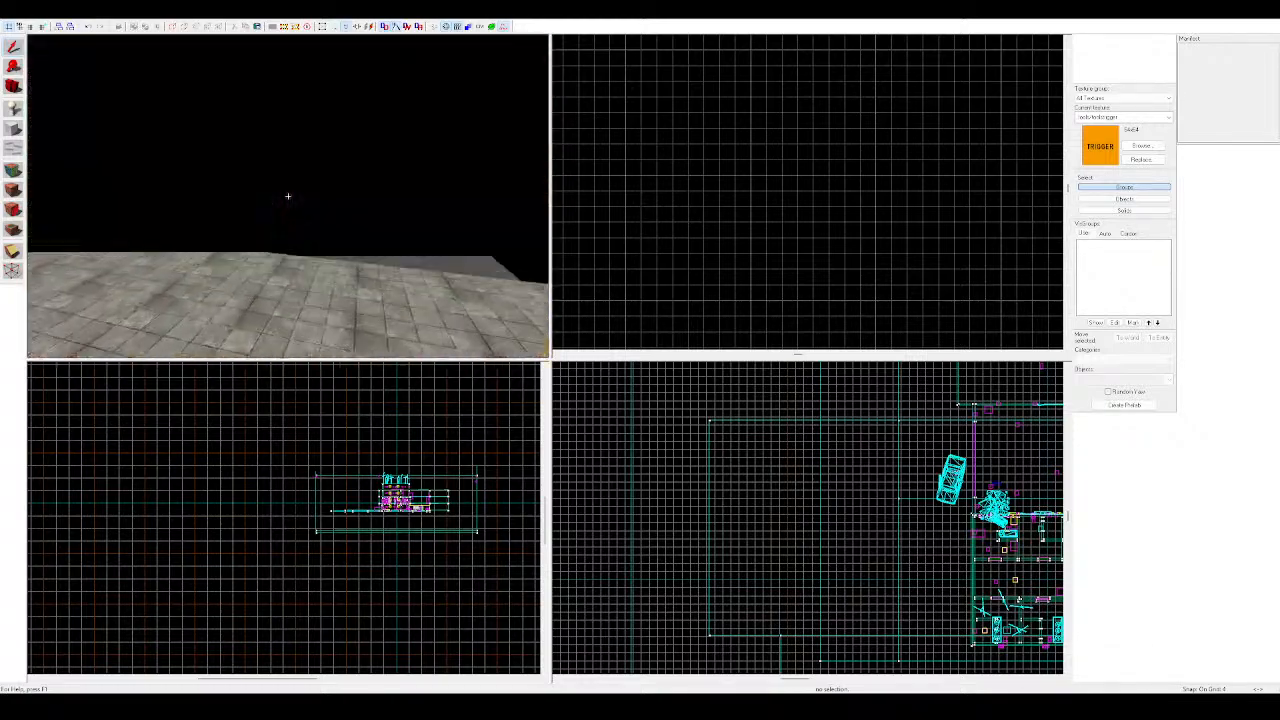
# Shorten the long 16-unit-thick ground slab by bringing its outer end in line with the neighbouring ground edge
pyautogui.press('z')
pyautogui.click(288, 201)
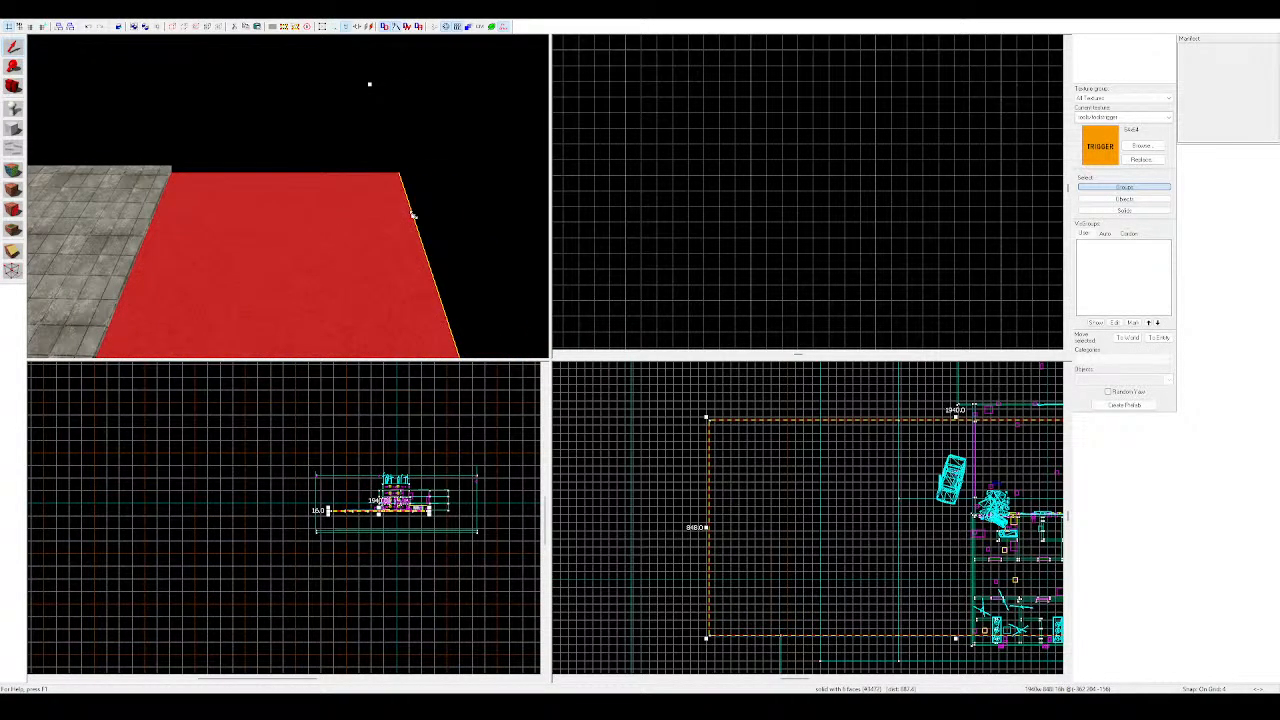
pyautogui.moveTo(413, 215); pyautogui.dragTo(207, 212)
pyautogui.press('z')
pyautogui.press('Escape')
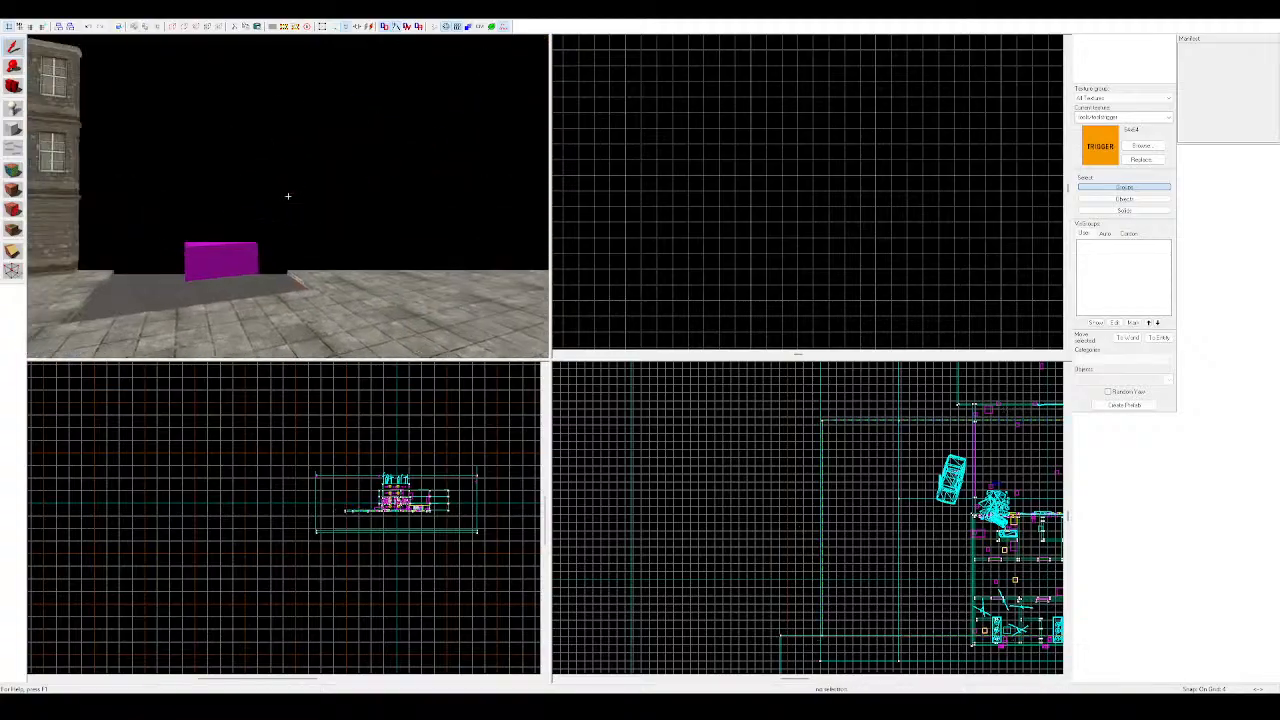
# Try removing the tall brick side wall beside the corrugated roof, and undo the deletion
pyautogui.press('w')
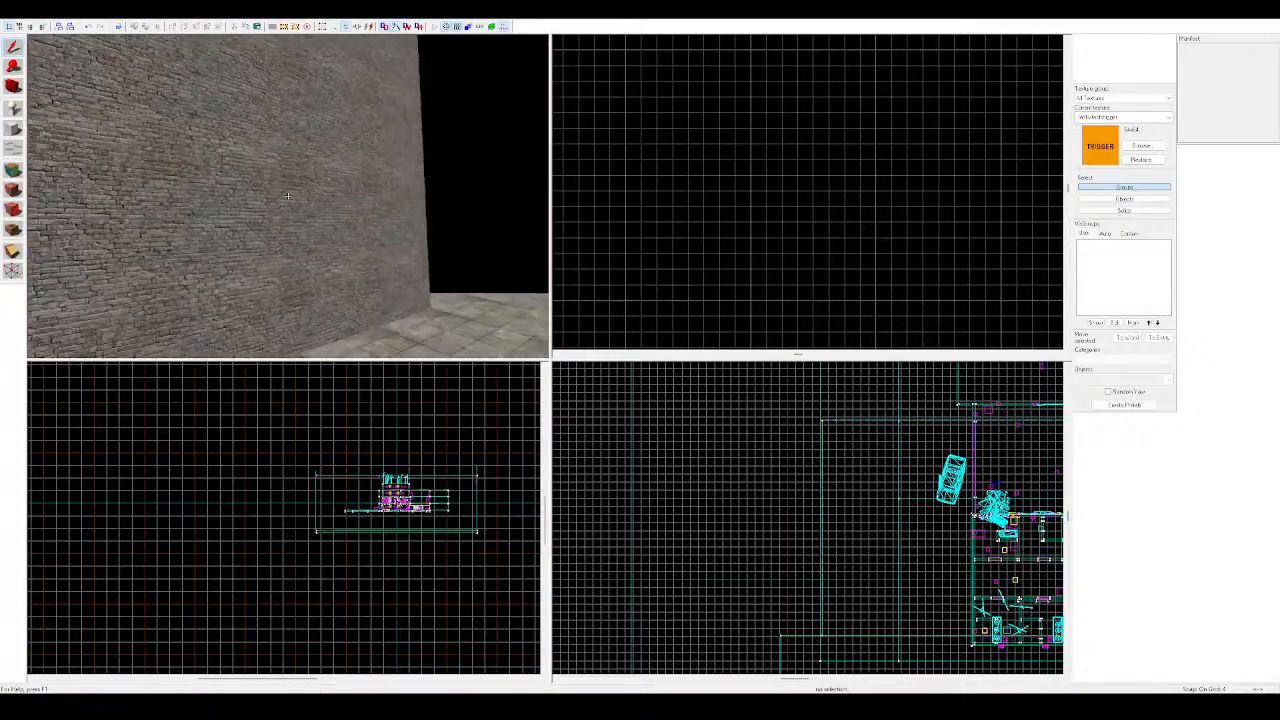
pyautogui.press('w')
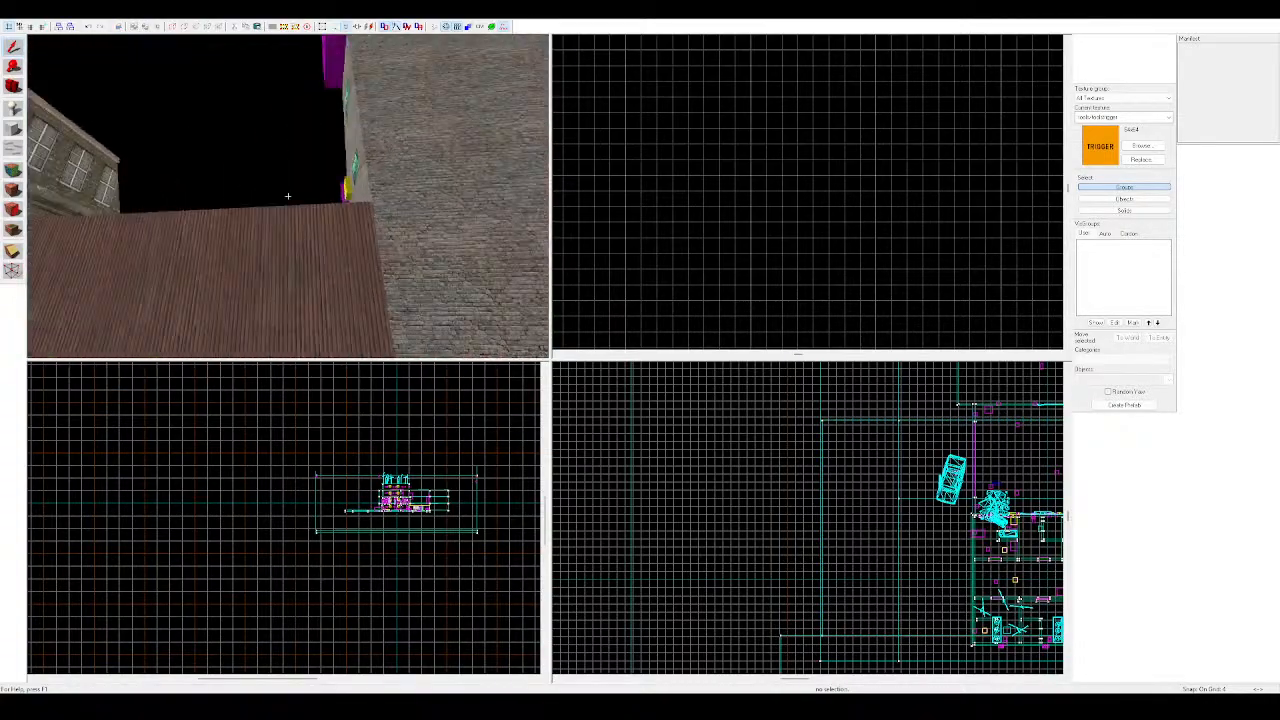
pyautogui.click(287, 196)
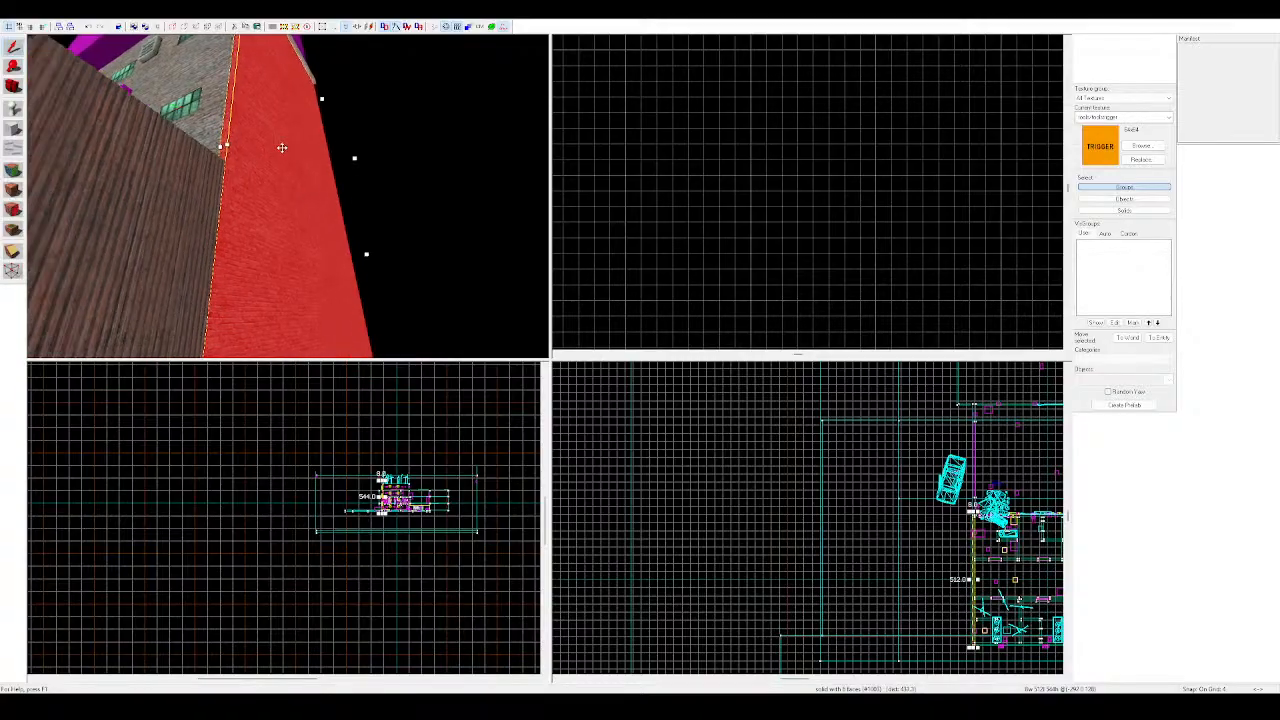
pyautogui.press('Delete')
pyautogui.hotkey('ctrl', 'z')
pyautogui.press('Escape')
pyautogui.press('z')
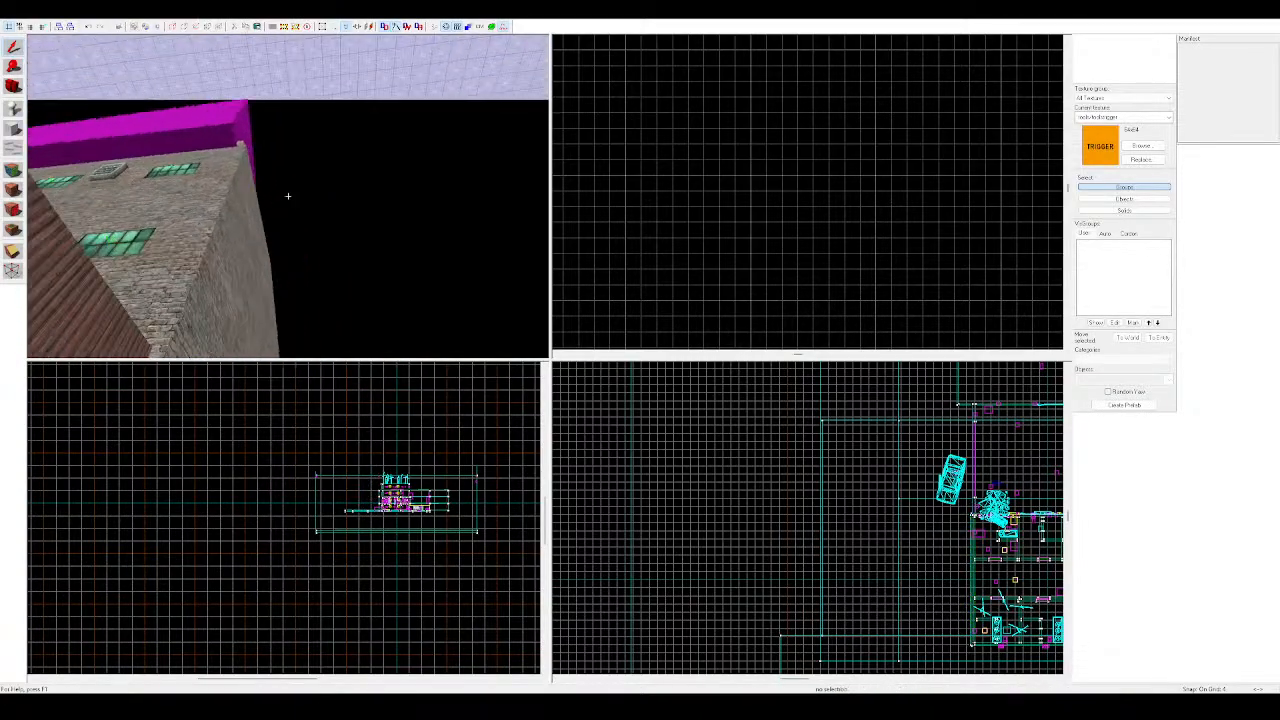
# Extend the narrow trim along the brick building's roof edge outward so it overhangs the side wall at the corner
pyautogui.press('w')
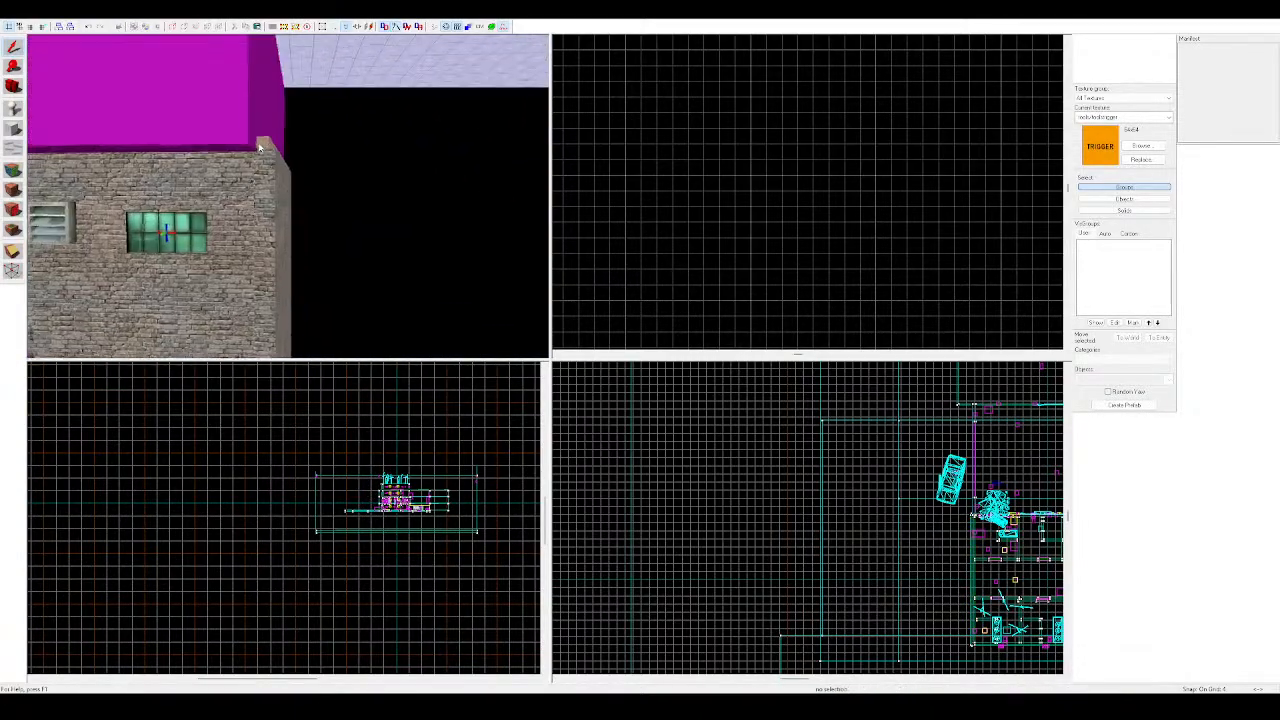
pyautogui.click(287, 196)
pyautogui.click(287, 196)
pyautogui.moveTo(266, 134); pyautogui.dragTo(281, 134)
pyautogui.press('d')
pyautogui.press('z')
pyautogui.press('Escape')
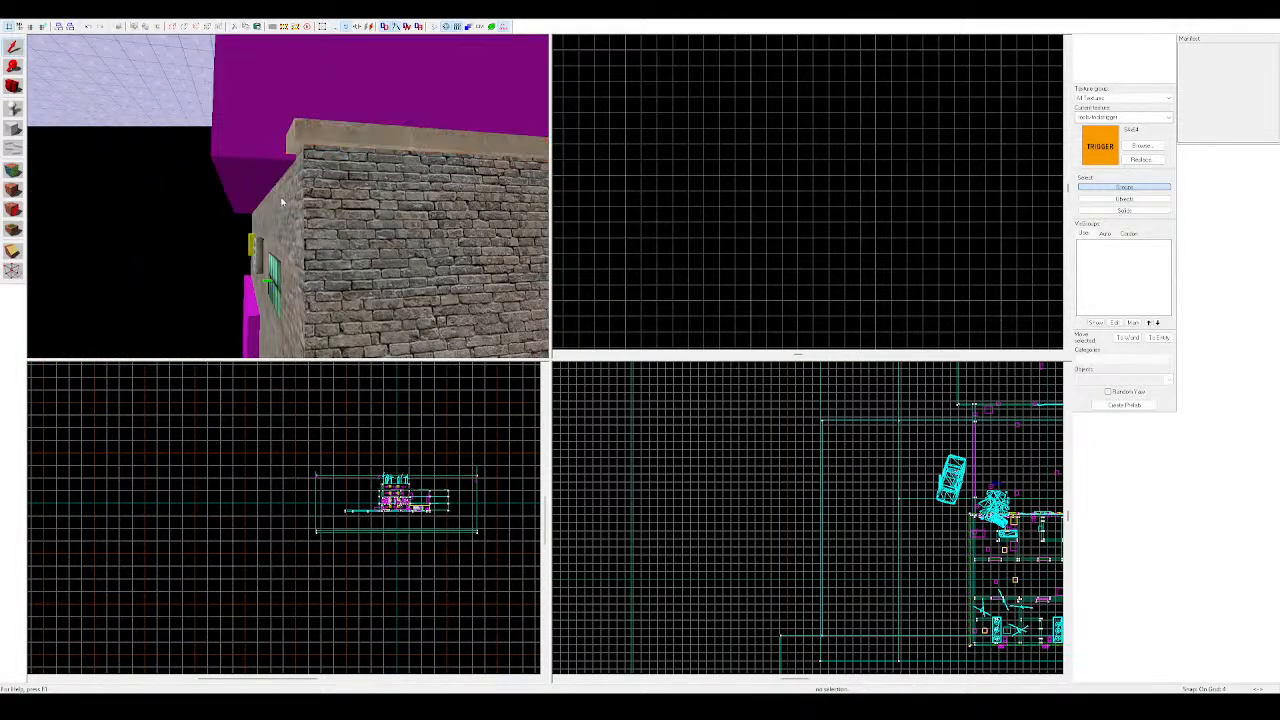
pyautogui.press('w')
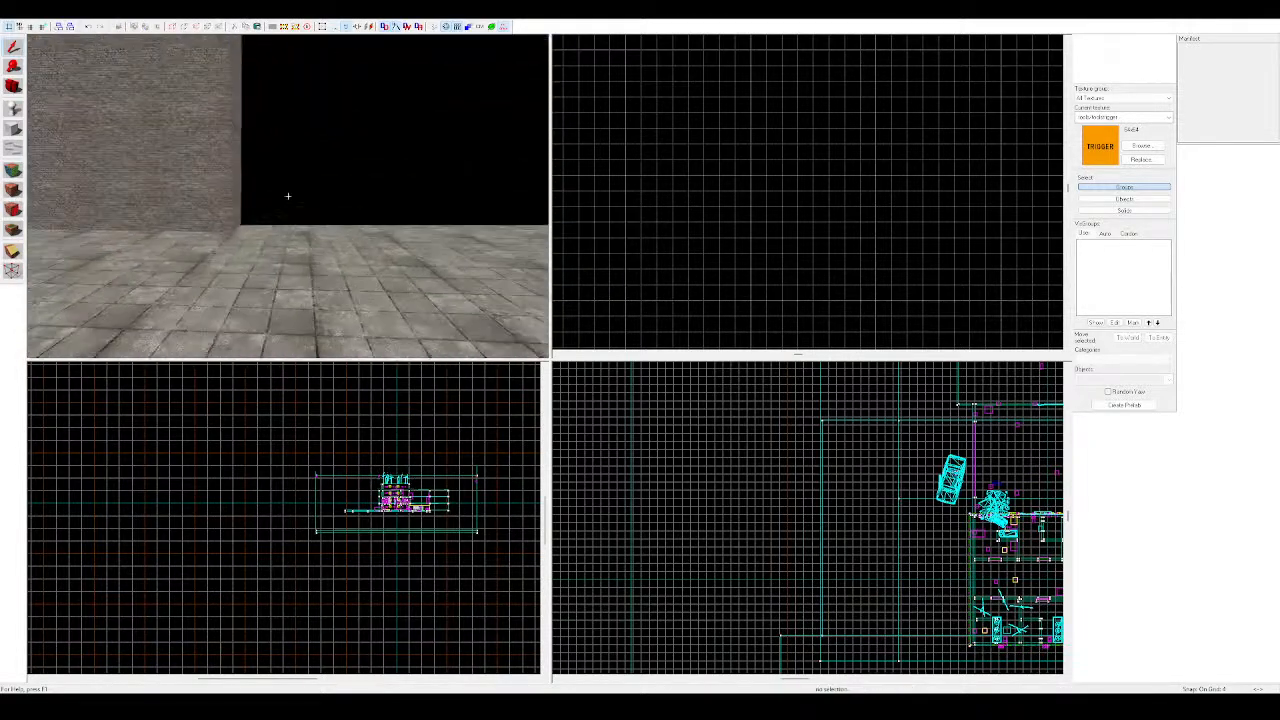
pyautogui.press('w')
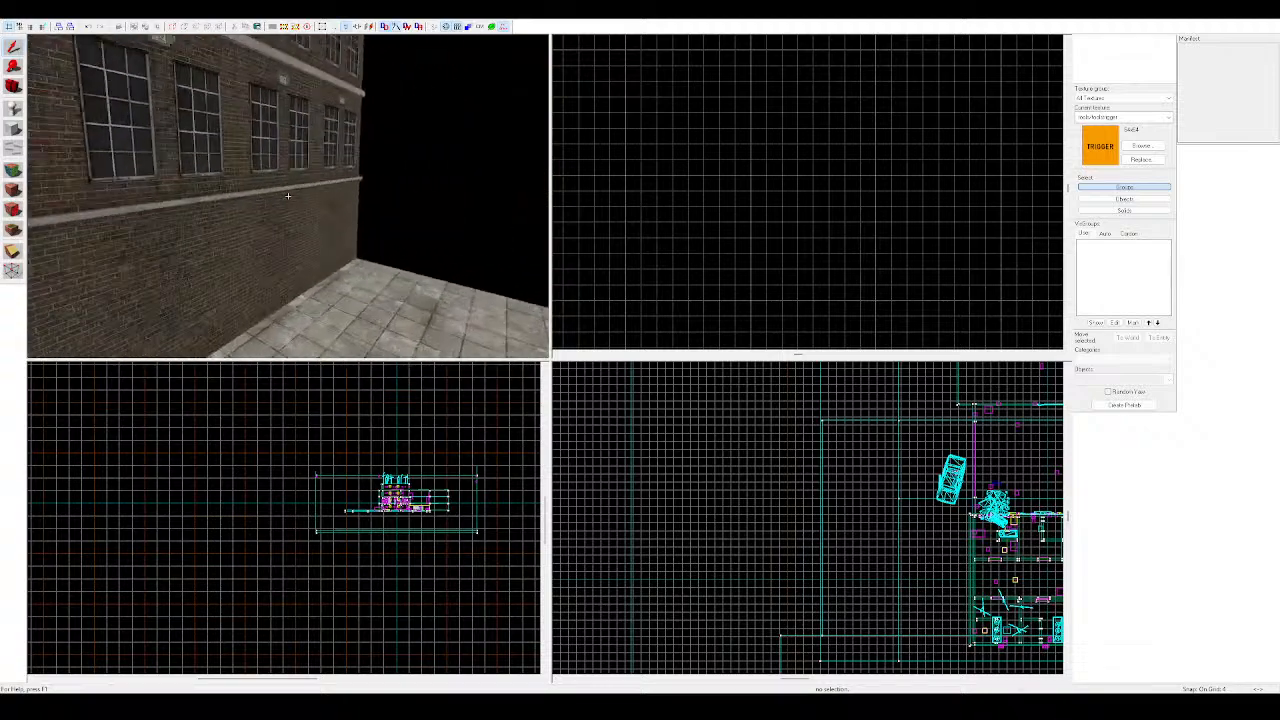
pyautogui.press('w')
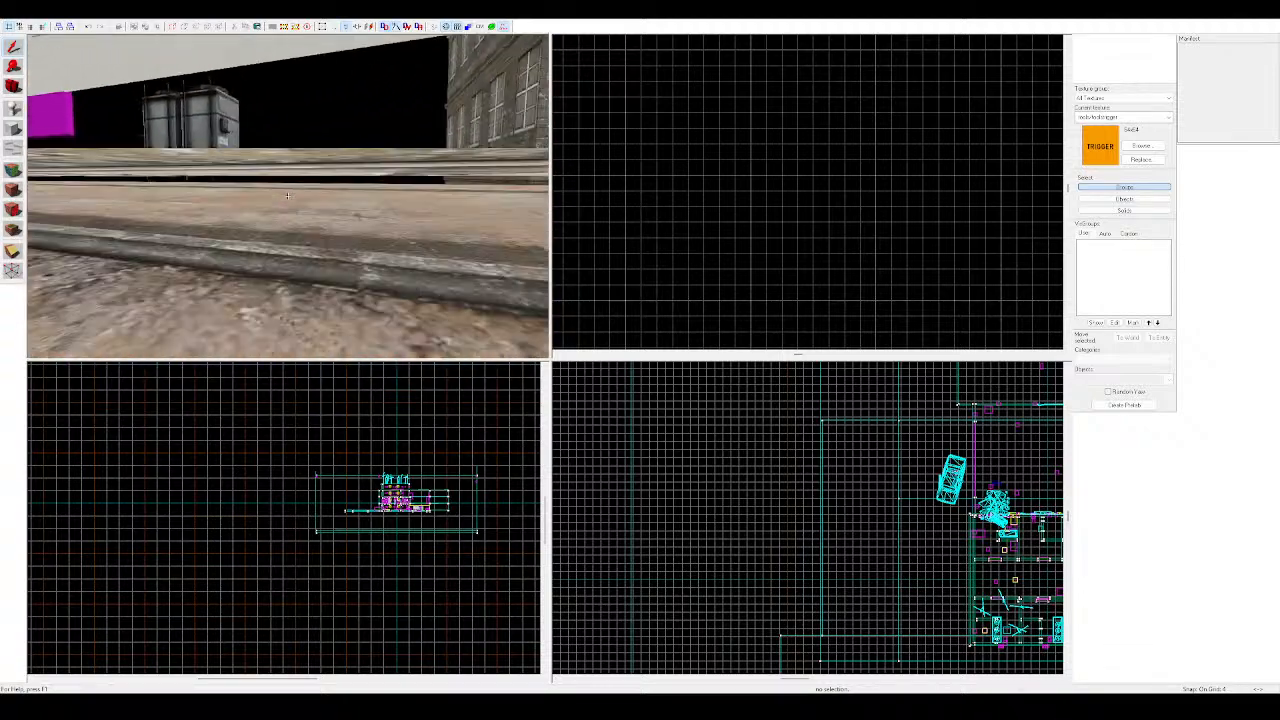
pyautogui.press('w')
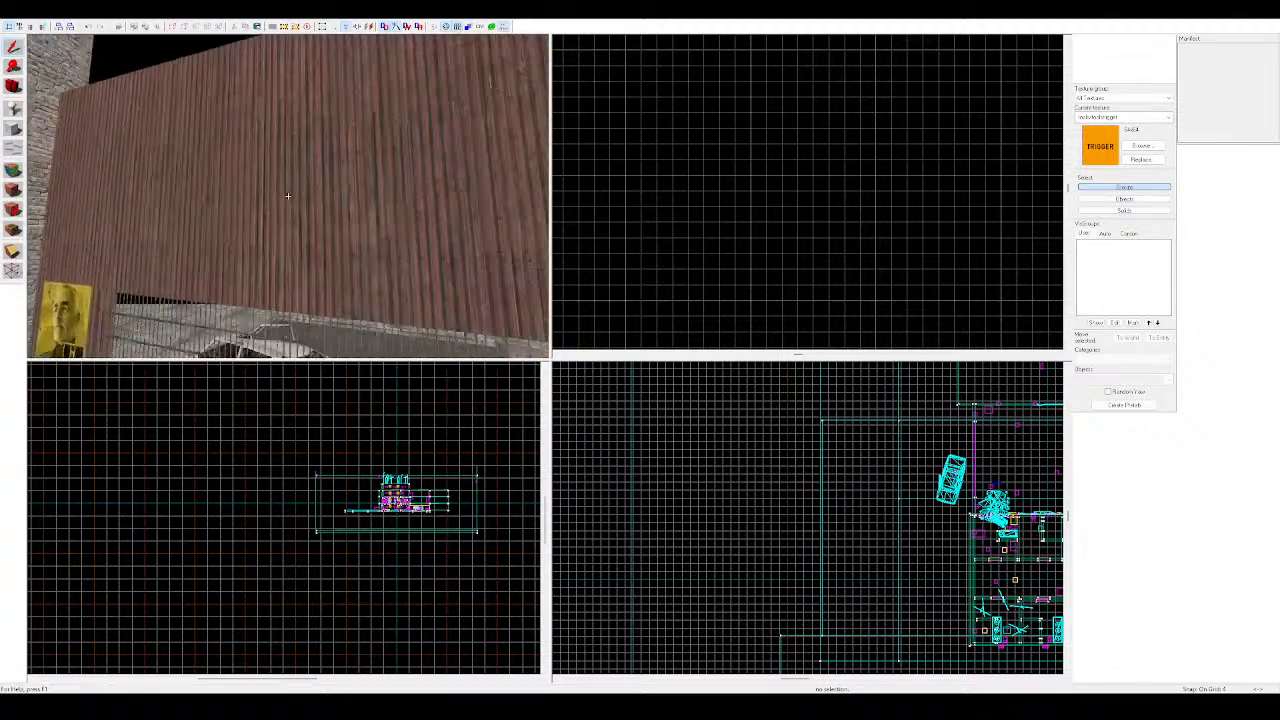
pyautogui.press('z')
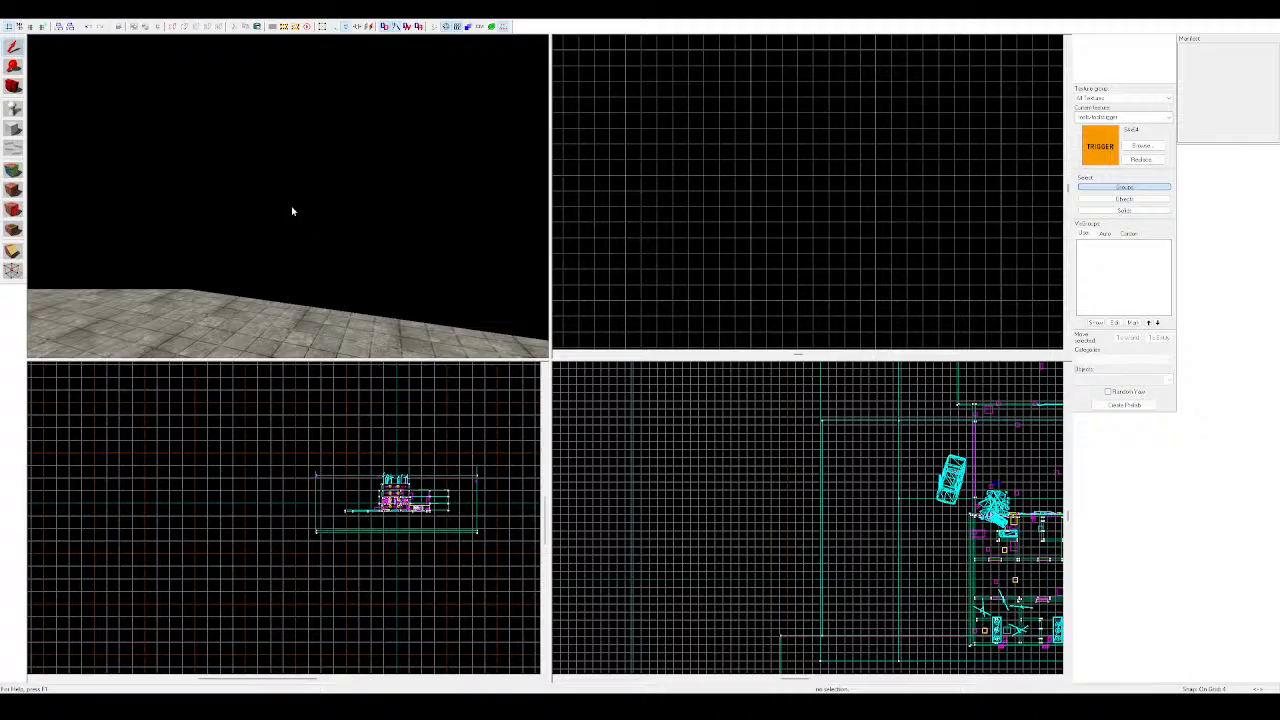
pyautogui.press('z')
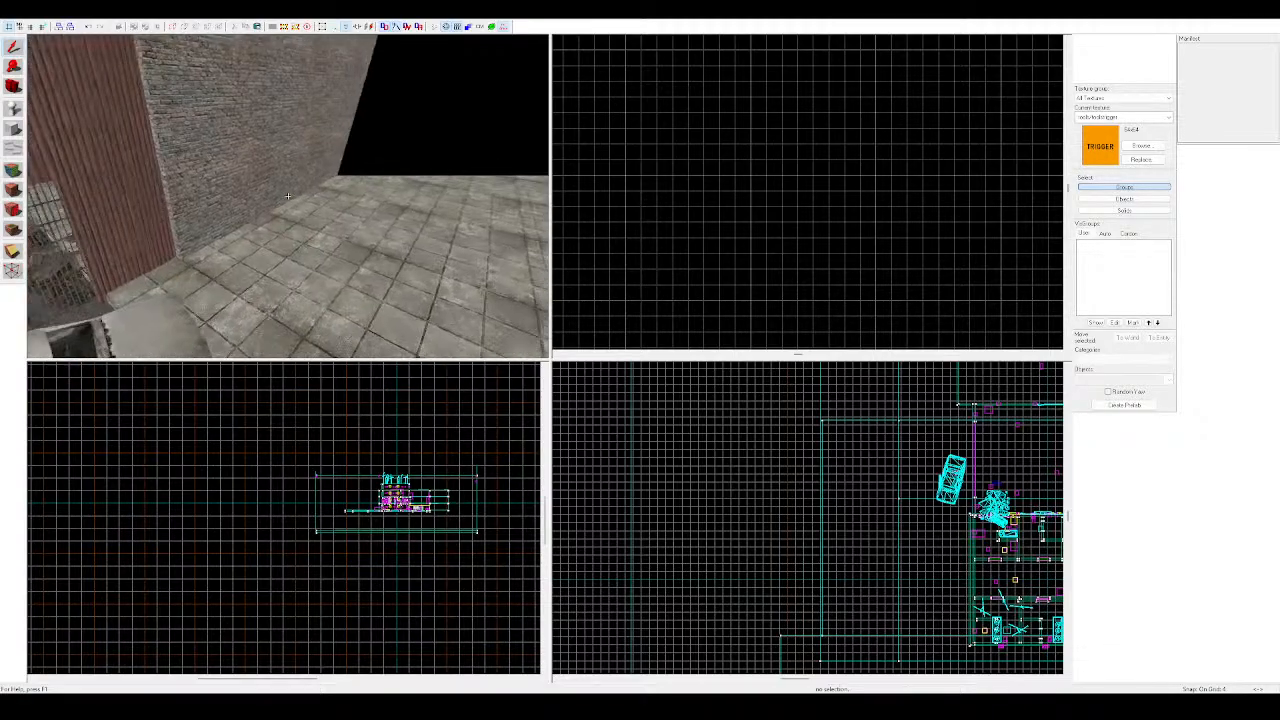
pyautogui.press('w')
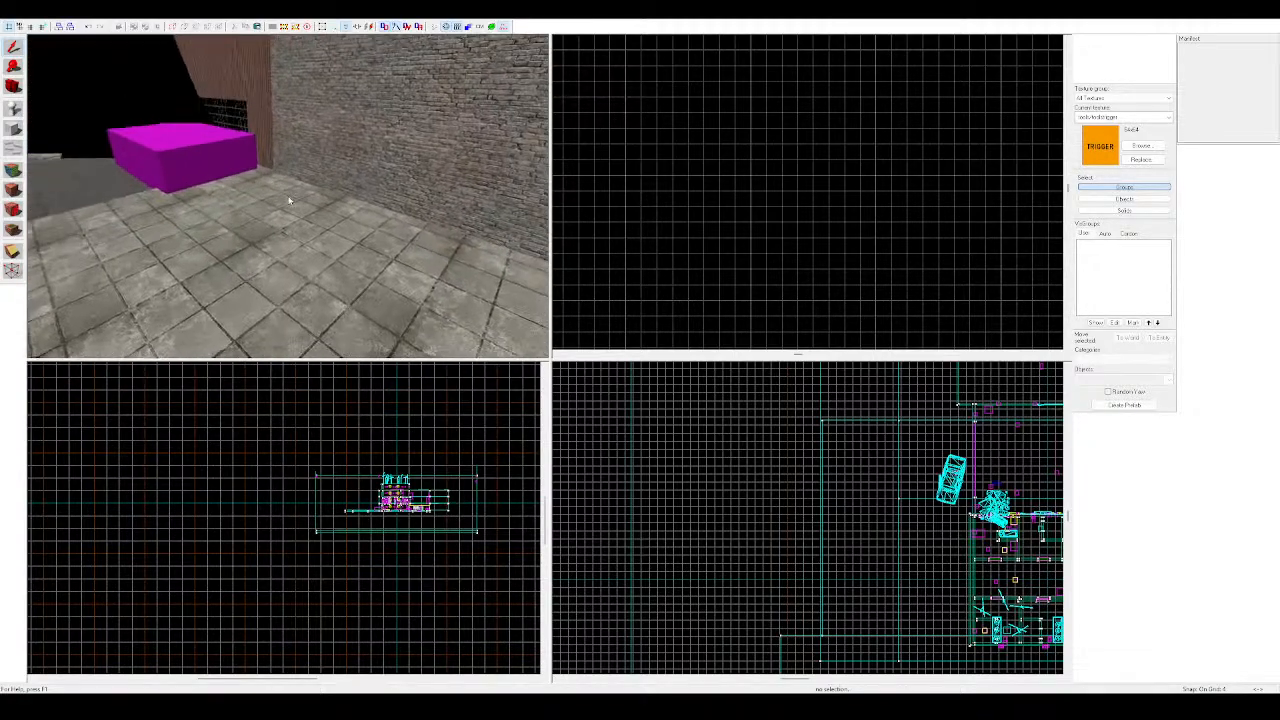
pyautogui.press('s')
pyautogui.press('z')
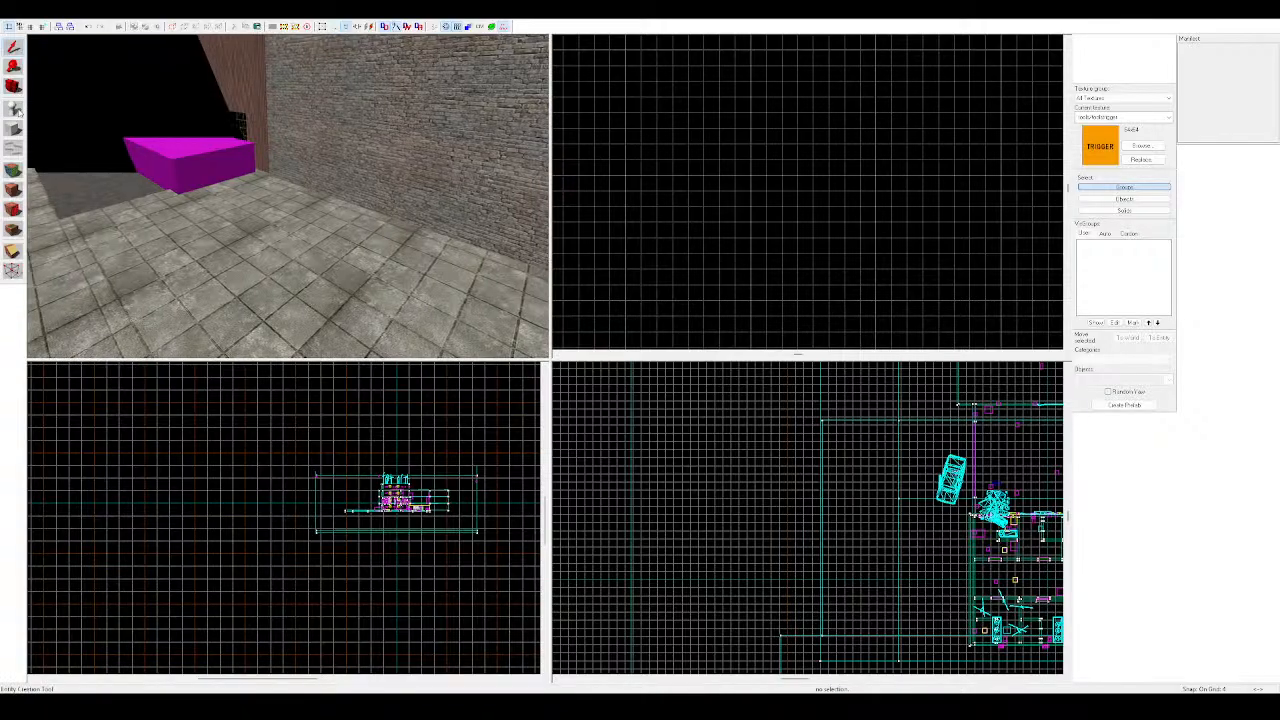
pyautogui.click(14, 108)
pyautogui.click(267, 268)
pyautogui.hotkey('shift', 's')
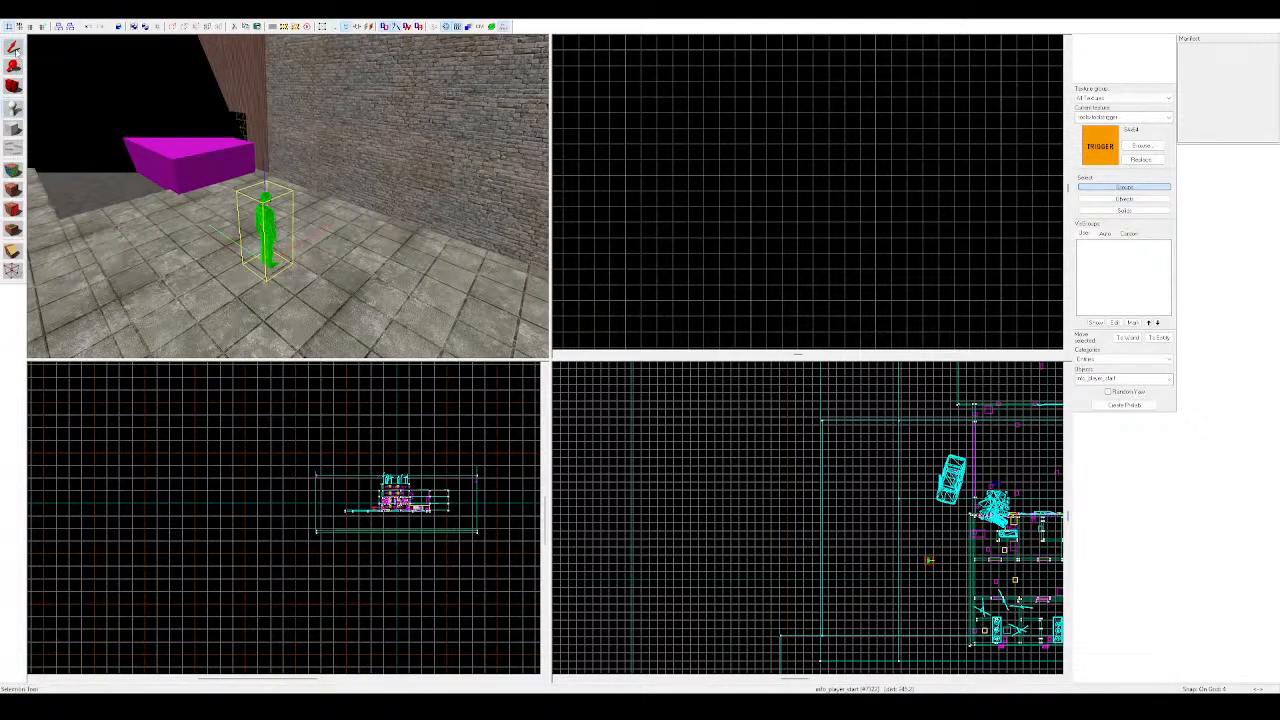
pyautogui.click(274, 229)
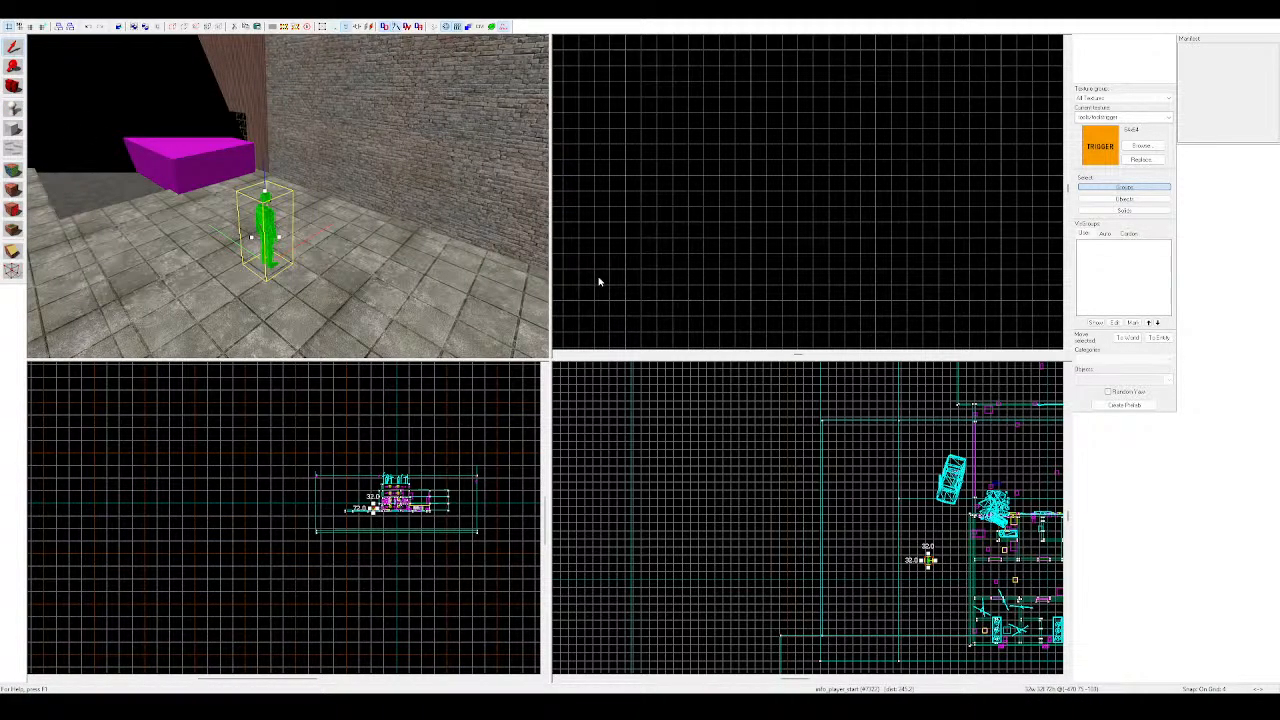
pyautogui.click(806, 232)
pyautogui.click(266, 213)
pyautogui.press('Delete')
# Copy the sink prop from the ruined room and paste it onto the tiled pavement beside the brick wall
pyautogui.press('z')
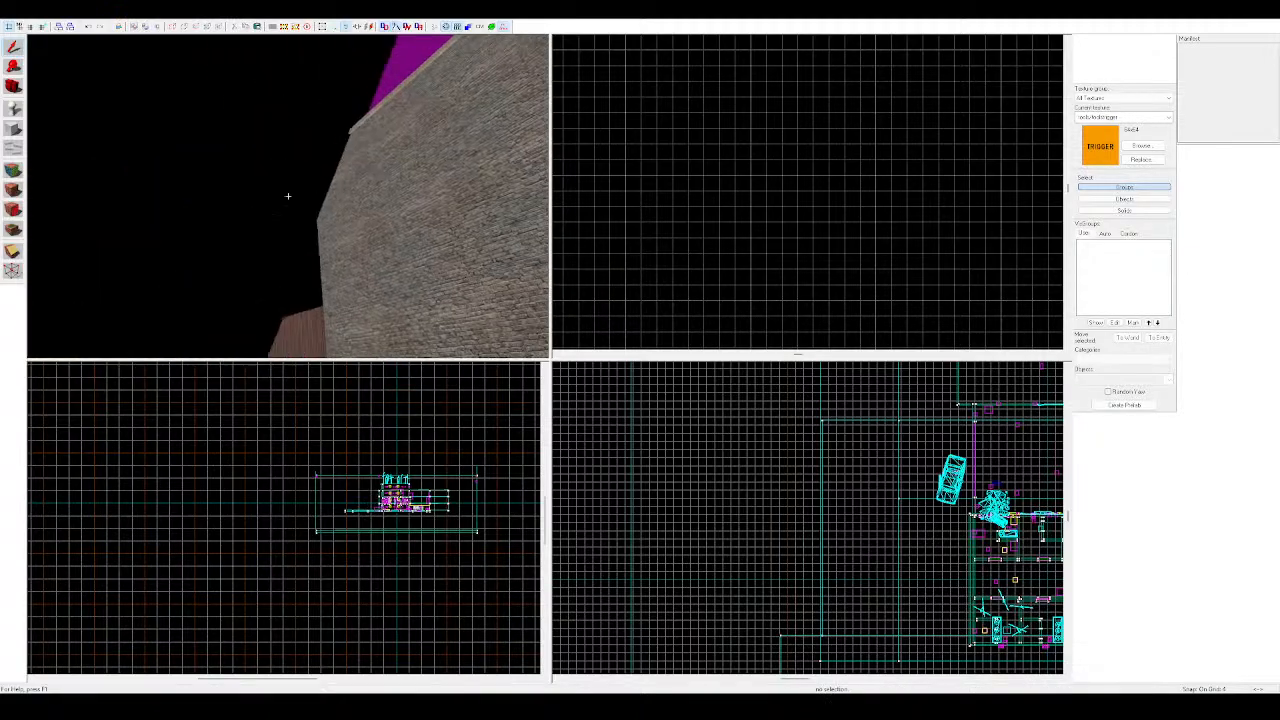
pyautogui.press('w')
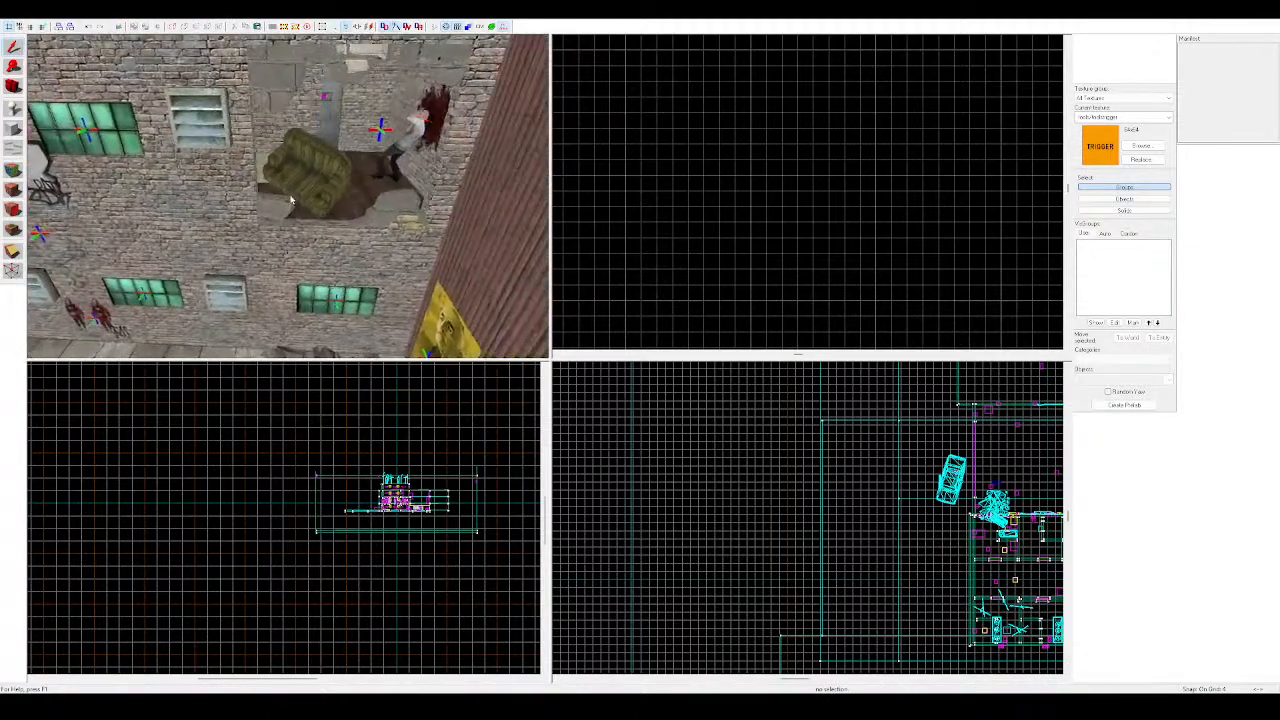
pyautogui.press('z')
pyautogui.press('z')
pyautogui.press('w')
pyautogui.press('z')
pyautogui.press('z')
pyautogui.press('d')
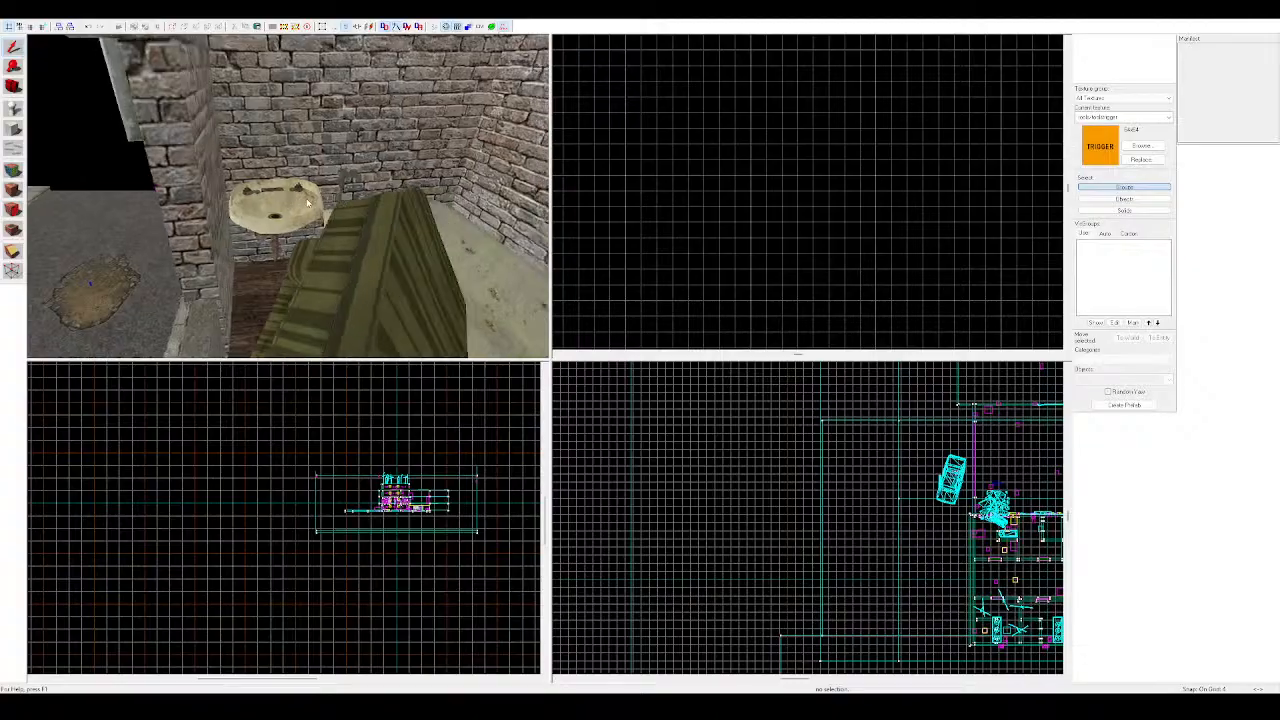
pyautogui.press('z')
pyautogui.click(232, 237)
pyautogui.press('z')
pyautogui.press('w')
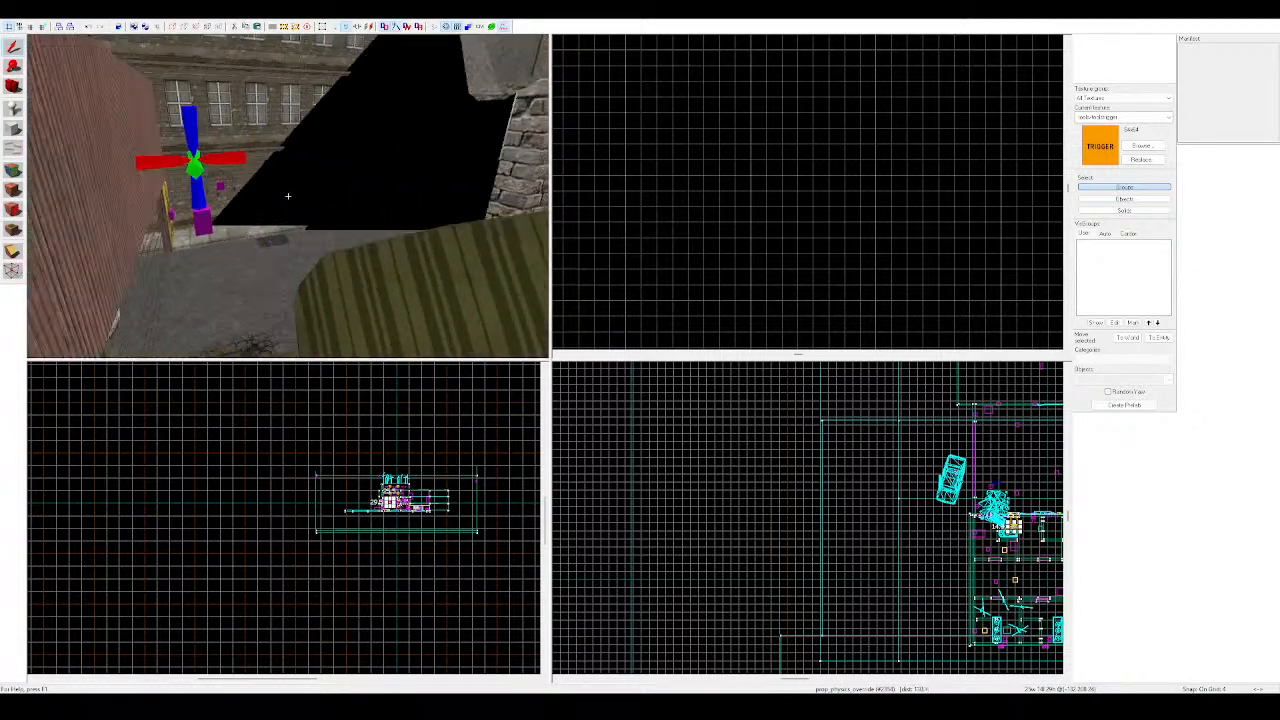
pyautogui.hotkey('ctrl', 'v')
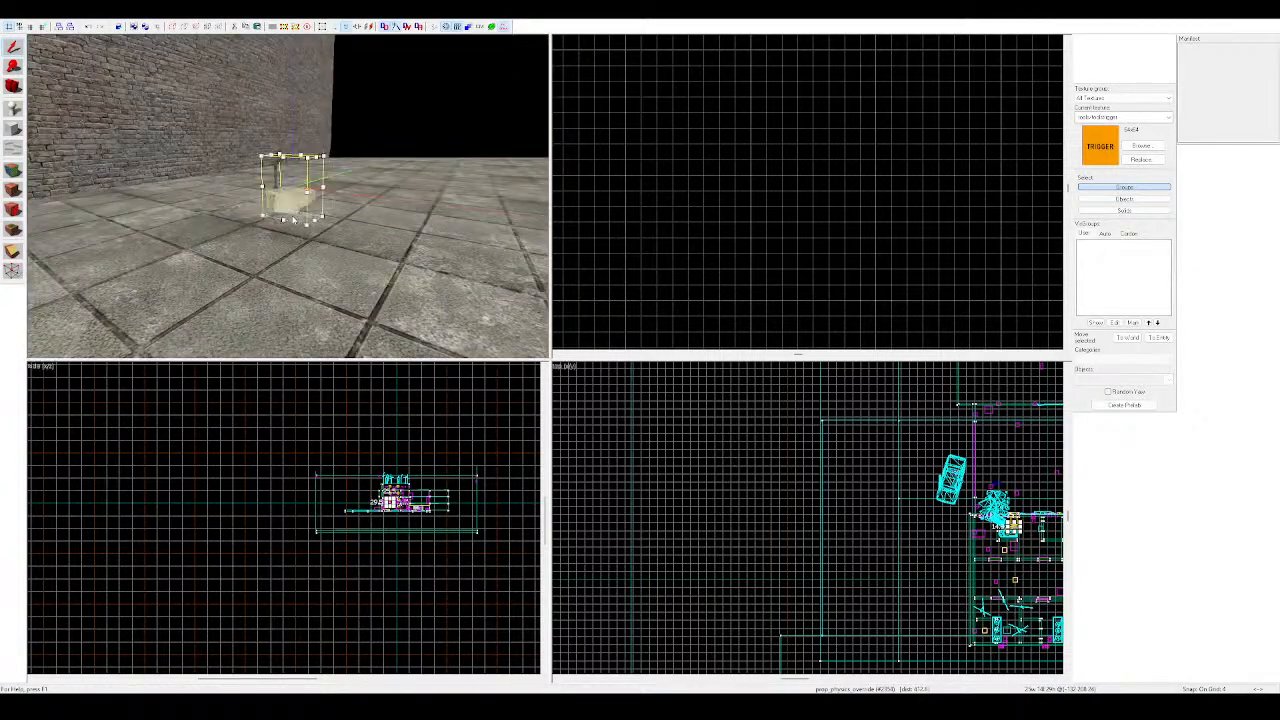
pyautogui.press('z')
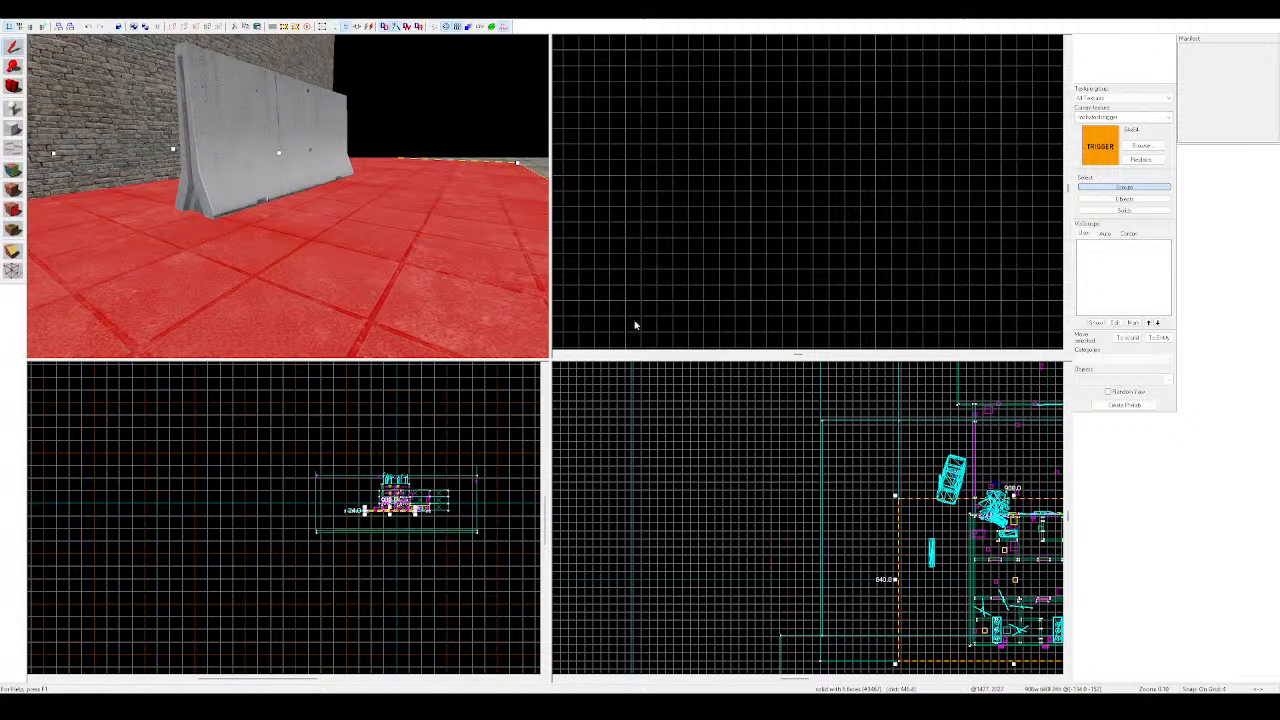
# Rotate the concrete barrier on the tiled pavement 90 degrees so it runs perpendicular to the brick wall
pyautogui.click(304, 150)
pyautogui.press('z')
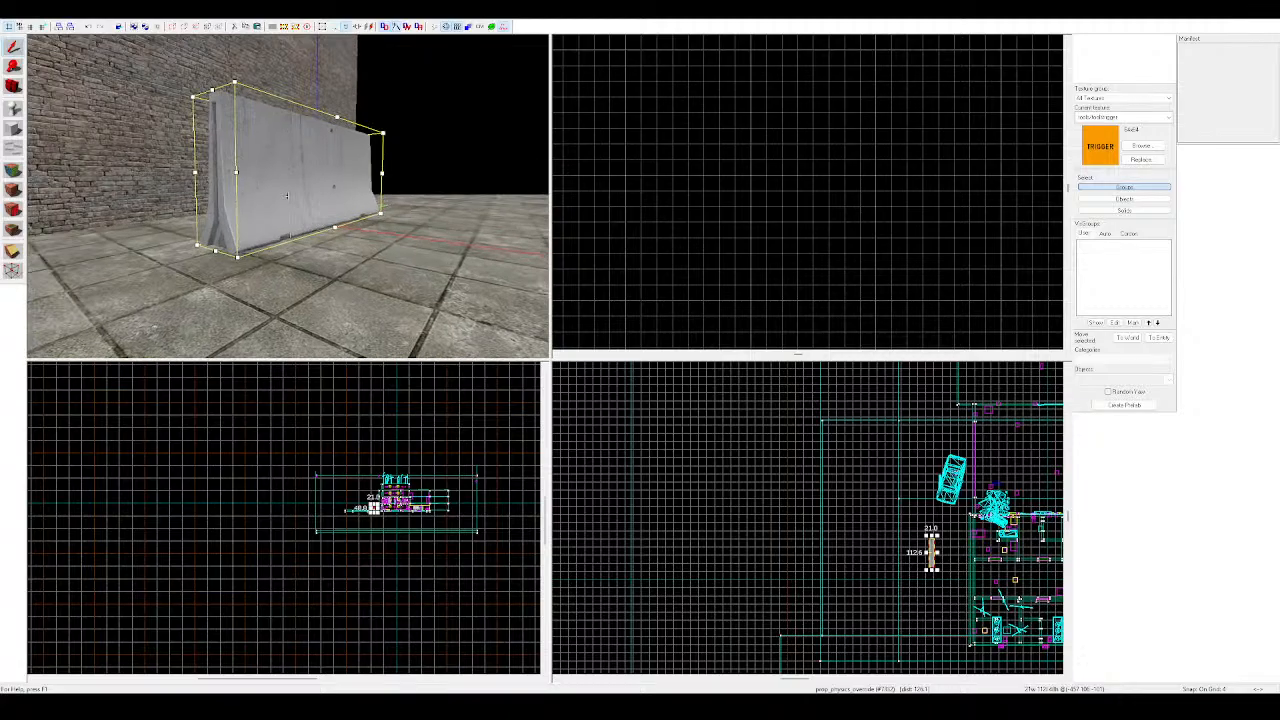
pyautogui.press('s')
pyautogui.press('z')
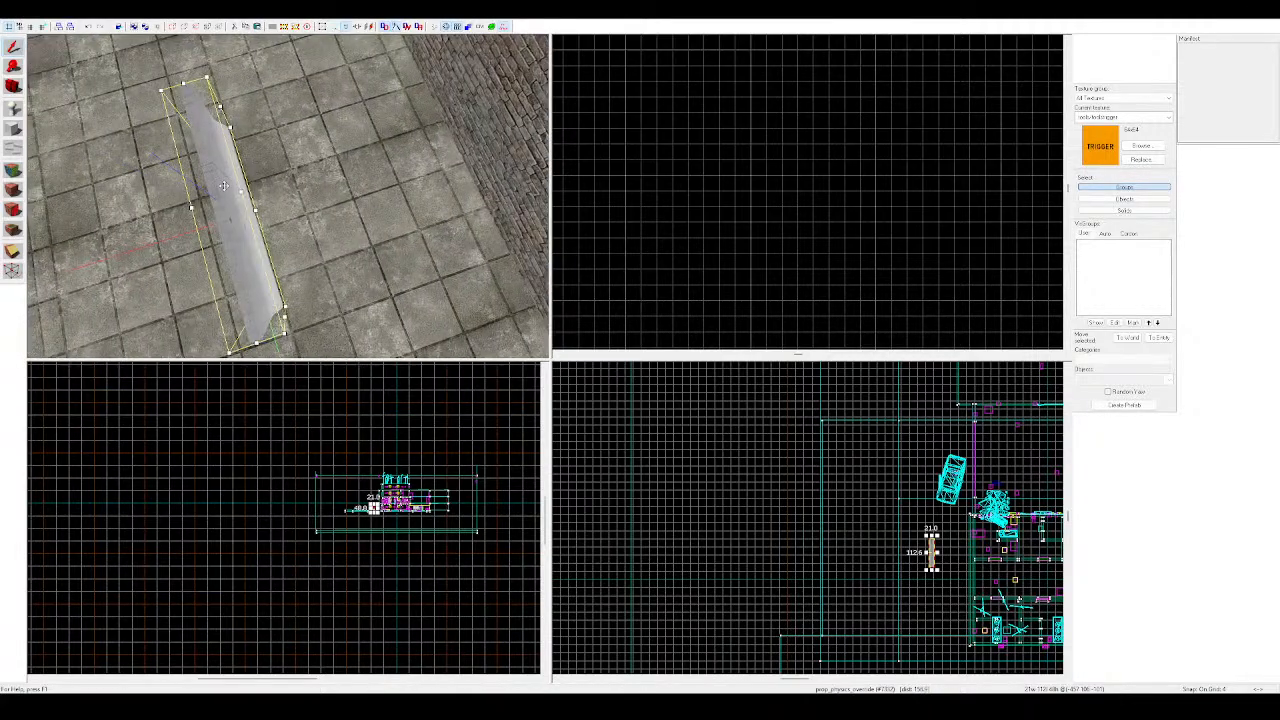
pyautogui.click(223, 187)
pyautogui.moveTo(208, 80); pyautogui.dragTo(352, 165)
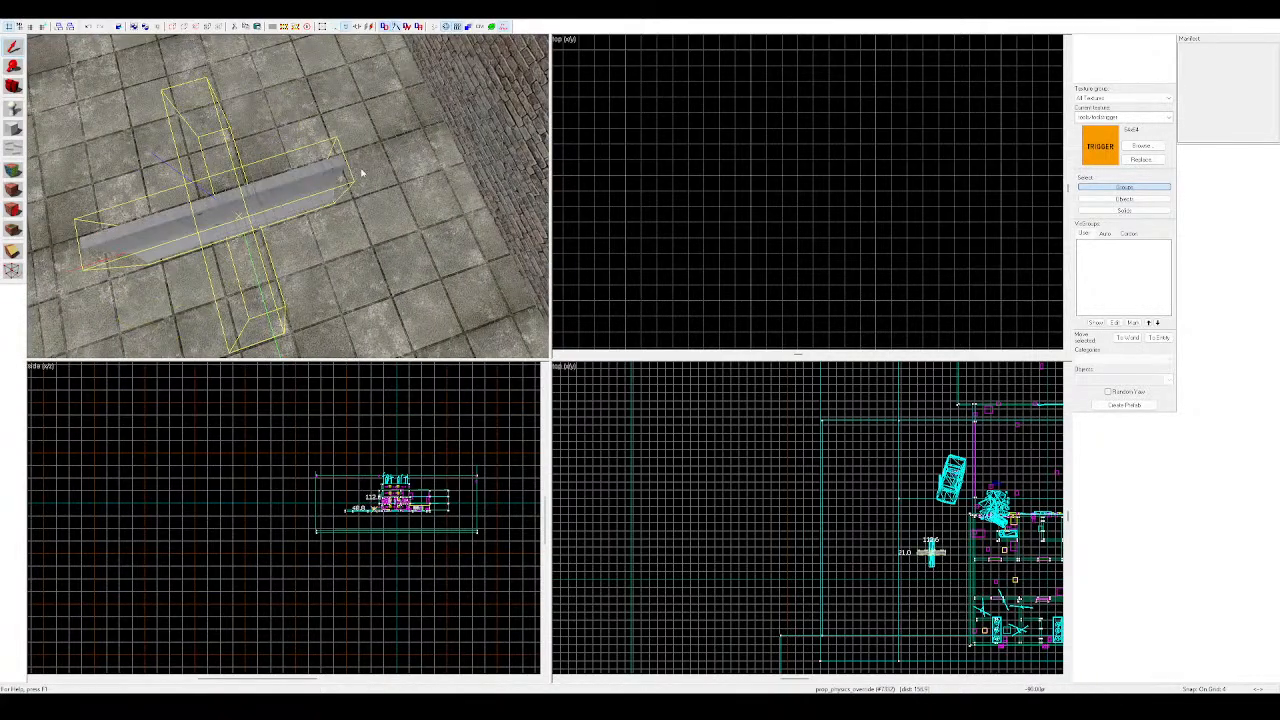
# Move the rotated concrete barrier up against the brick wall
pyautogui.moveTo(230, 192); pyautogui.dragTo(245, 162)
pyautogui.press('d')
pyautogui.press('z')
pyautogui.press('a')
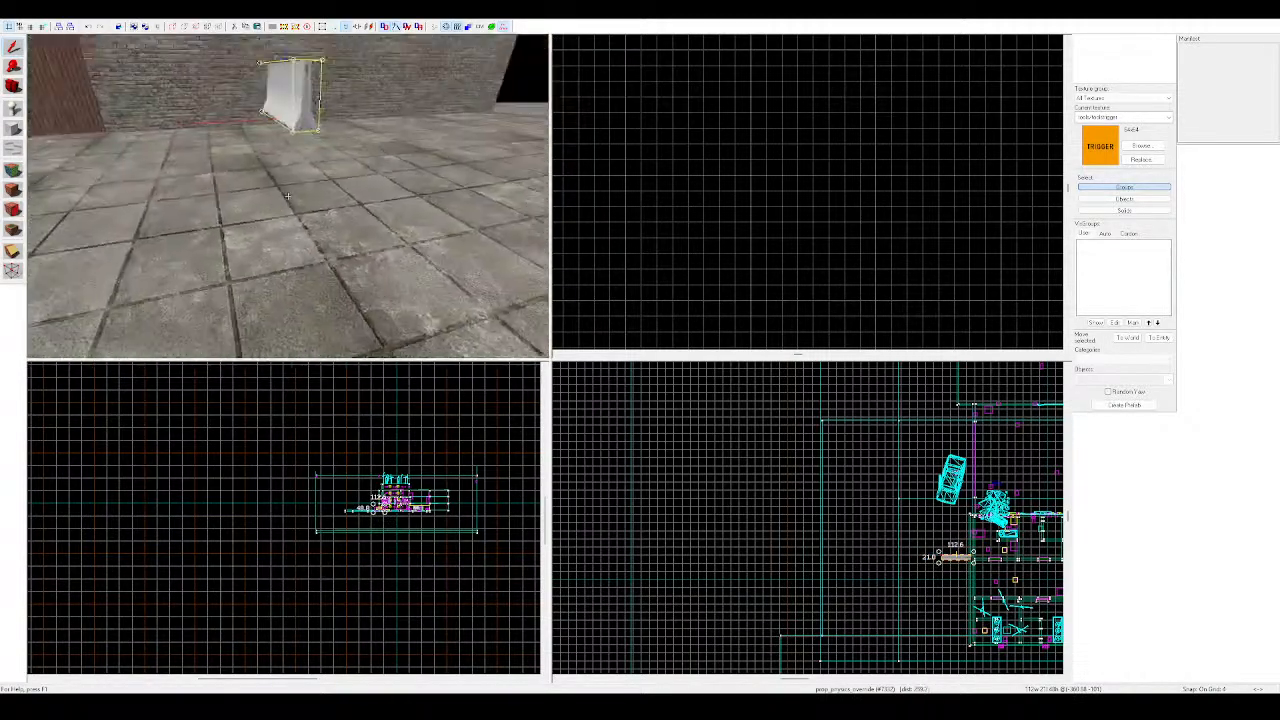
pyautogui.press('z')
pyautogui.moveTo(292, 206); pyautogui.dragTo(325, 254)
# Paste a second concrete barrier and line it up end to end with the one at the wall
pyautogui.press('z')
pyautogui.press('d')
pyautogui.press('z')
pyautogui.hotkey('ctrl', 'v')
pyautogui.press('z')
pyautogui.press('d')
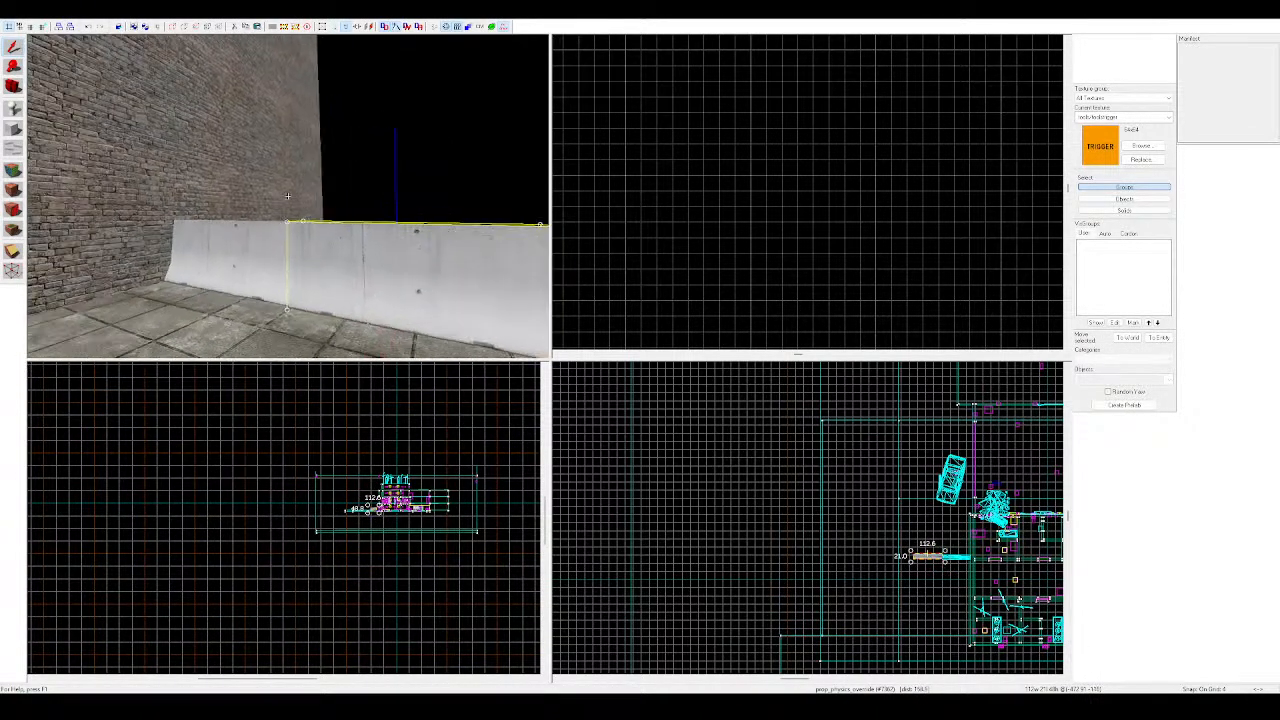
pyautogui.press('z')
pyautogui.moveTo(211, 190); pyautogui.dragTo(221, 196)
pyautogui.press('z')
pyautogui.press('a')
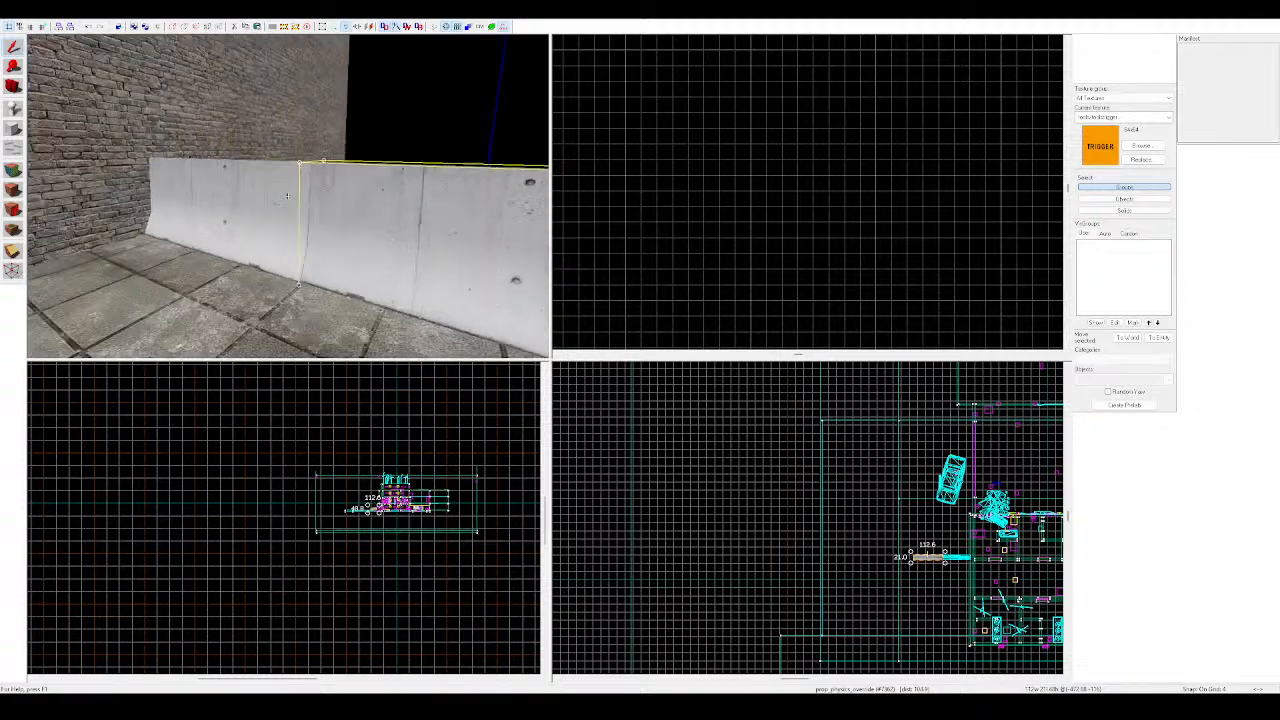
pyautogui.press('z')
pyautogui.moveTo(302, 199)
pyautogui.mouseDown()
pyautogui.moveTo(318, 214)
pyautogui.moveTo(358, 212)
pyautogui.moveTo(275, 186)
pyautogui.moveTo(306, 222)
pyautogui.mouseUp()
# Paste a third concrete barrier and align it flush with the free end of the second one
pyautogui.press('z')
pyautogui.press('d')
pyautogui.press('z')
pyautogui.hotkey('ctrl', 'v')
pyautogui.press('z')
pyautogui.press('d')
pyautogui.press('z')
pyautogui.press('z')
pyautogui.press('d')
pyautogui.press('z')
pyautogui.press('a')
pyautogui.press('z')
pyautogui.press('z')
pyautogui.press('a')
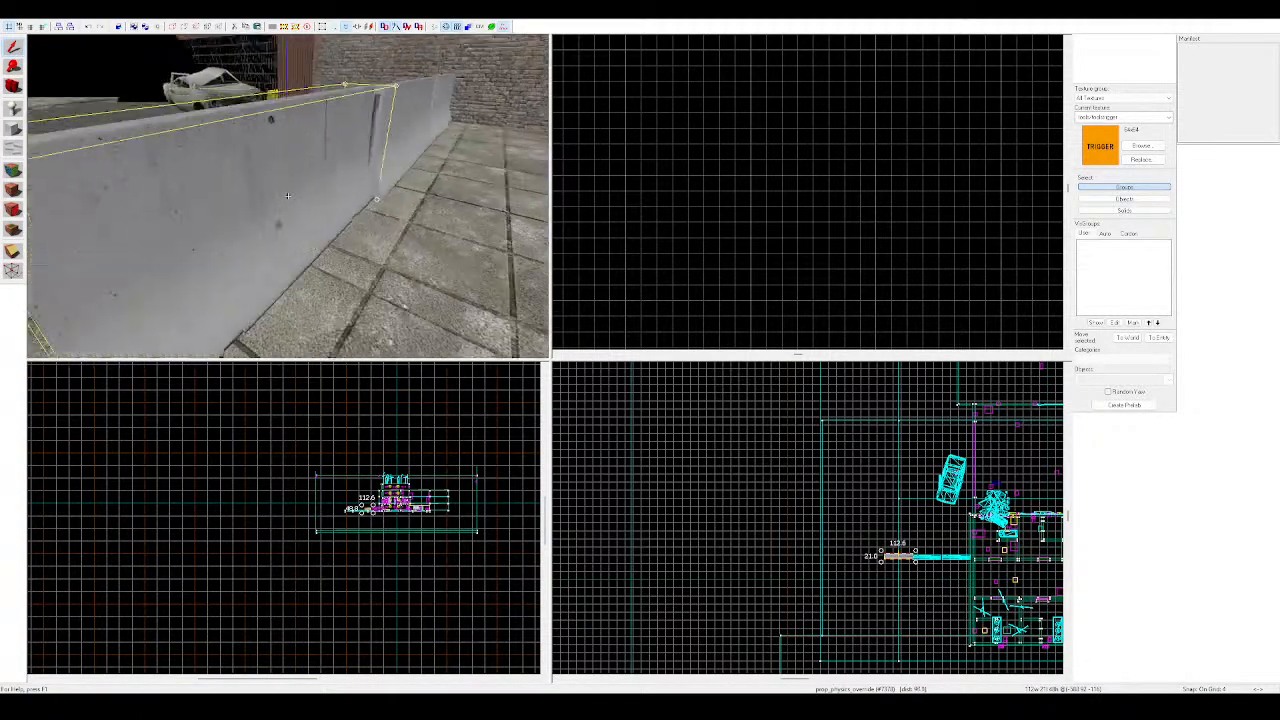
pyautogui.press('z')
pyautogui.moveTo(342, 182); pyautogui.dragTo(308, 197)
# Paste a fourth concrete barrier and fit it against the outer end of the barrier row
pyautogui.press('z')
pyautogui.press('a')
pyautogui.press('z')
pyautogui.press('z')
pyautogui.press('s')
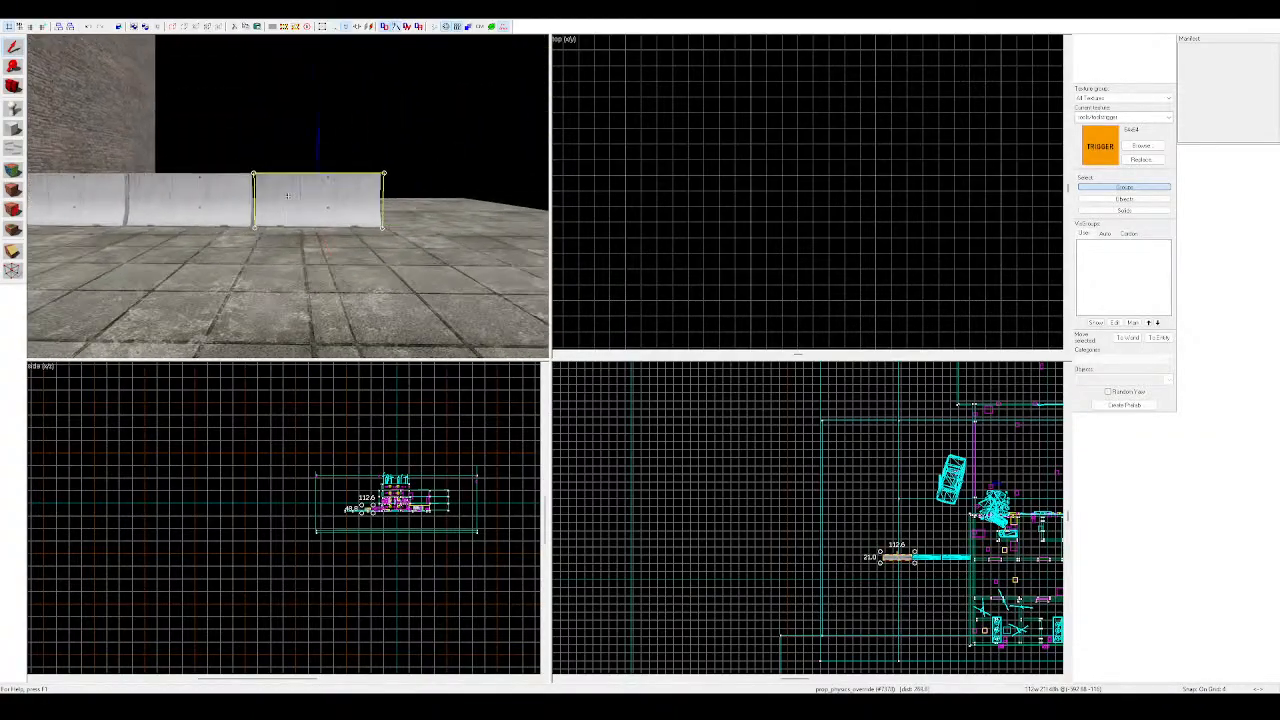
pyautogui.press('w')
pyautogui.press('s')
pyautogui.press('z')
pyautogui.hotkey('ctrl', 'v')
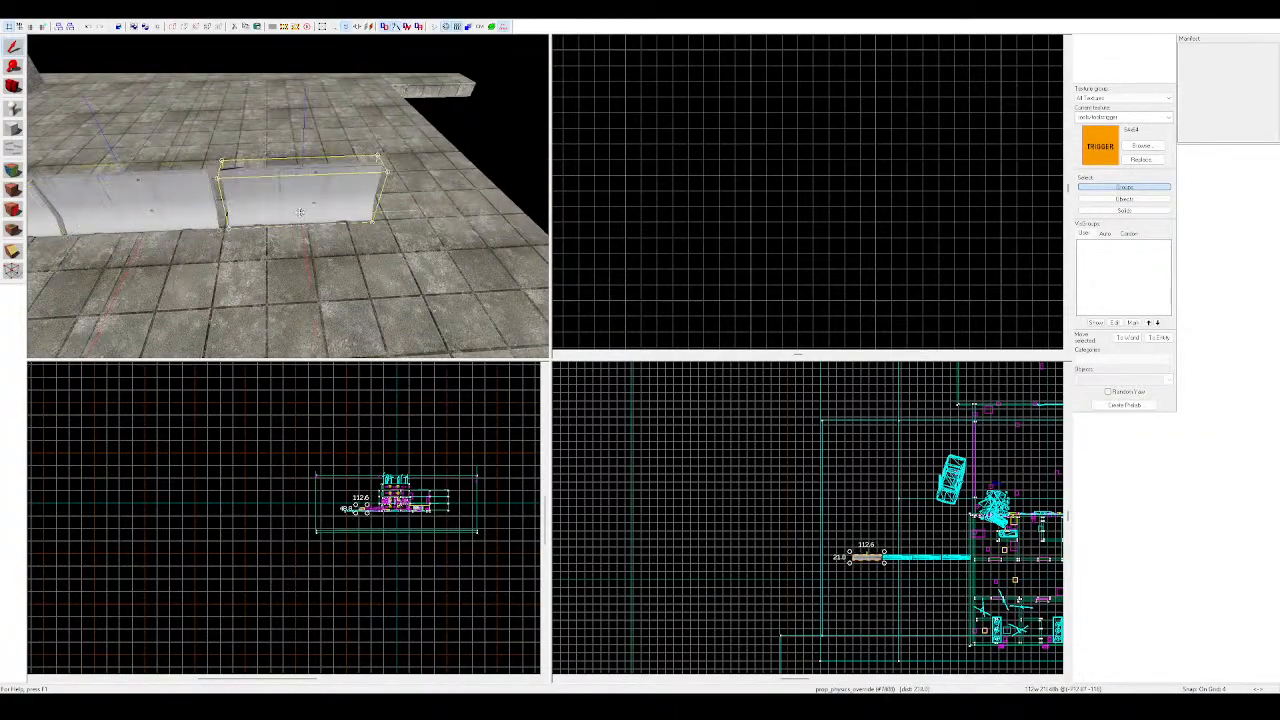
pyautogui.moveTo(300, 212); pyautogui.dragTo(361, 204)
# Paste a fifth concrete barrier to extend the row to the pavement's outer edge and clear the selection
pyautogui.press('d')
pyautogui.hotkey('ctrl', 'v')
pyautogui.click(483, 206)
# Place a point entity on the pavement beside the barrier row near the brick wall and make it an npc_turret_floor
pyautogui.press('z')
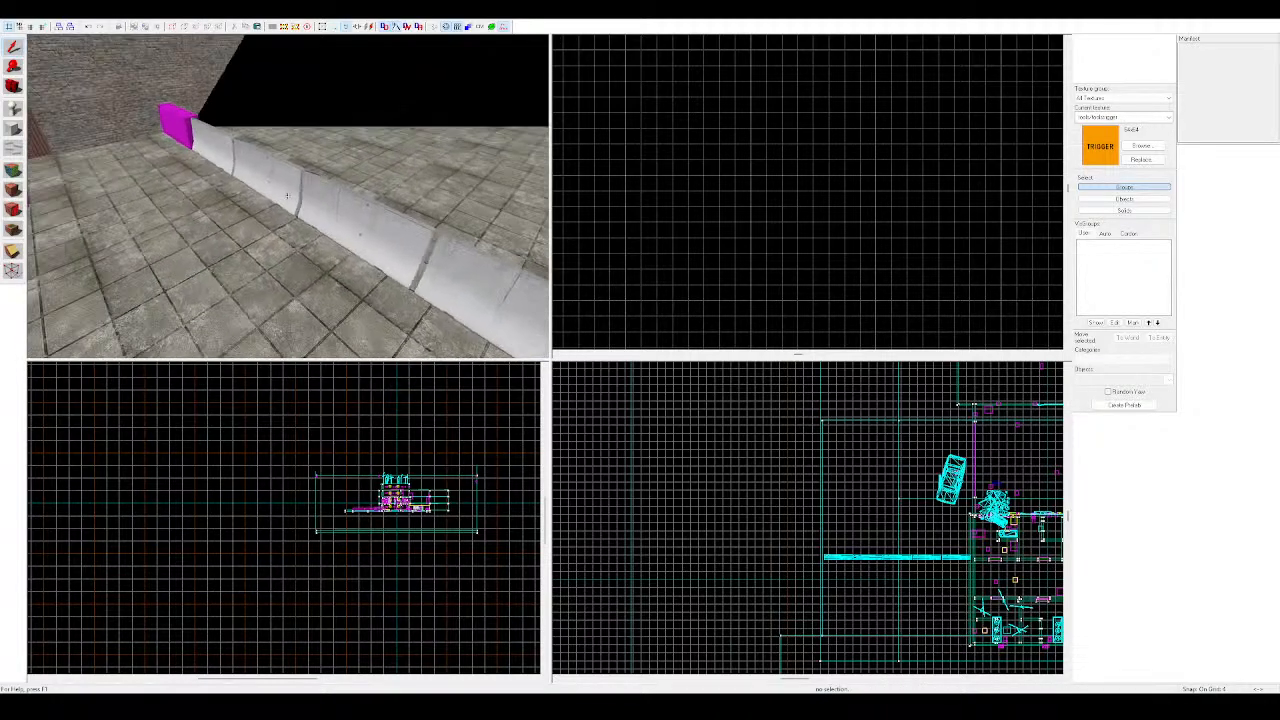
pyautogui.press('z')
pyautogui.press('z')
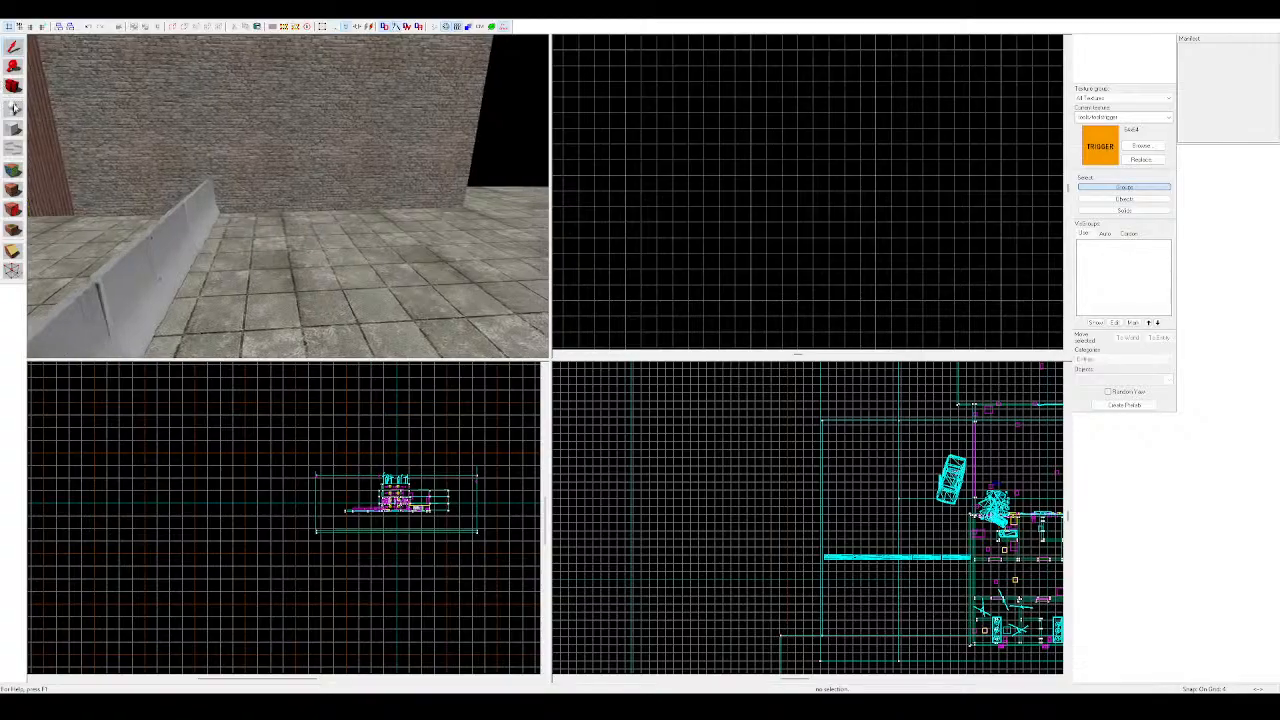
pyautogui.press('z')
pyautogui.click(255, 289)
pyautogui.hotkey('shift', 's')
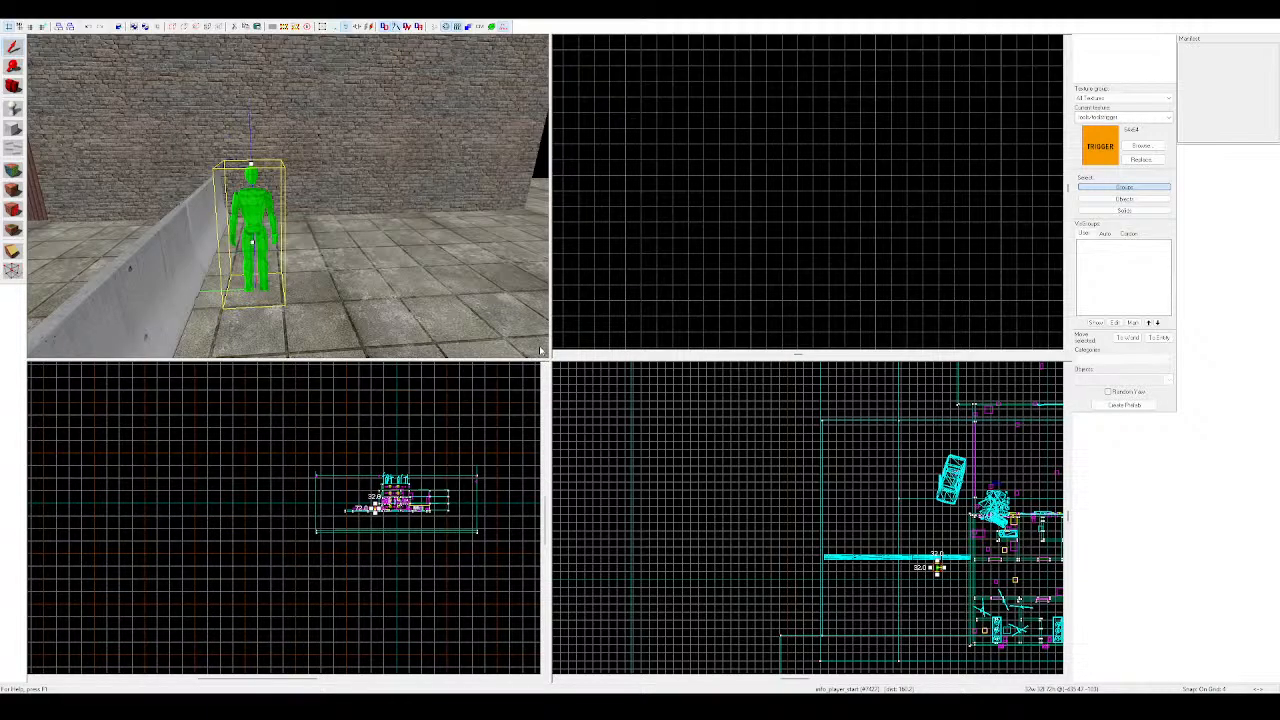
pyautogui.click(779, 466)
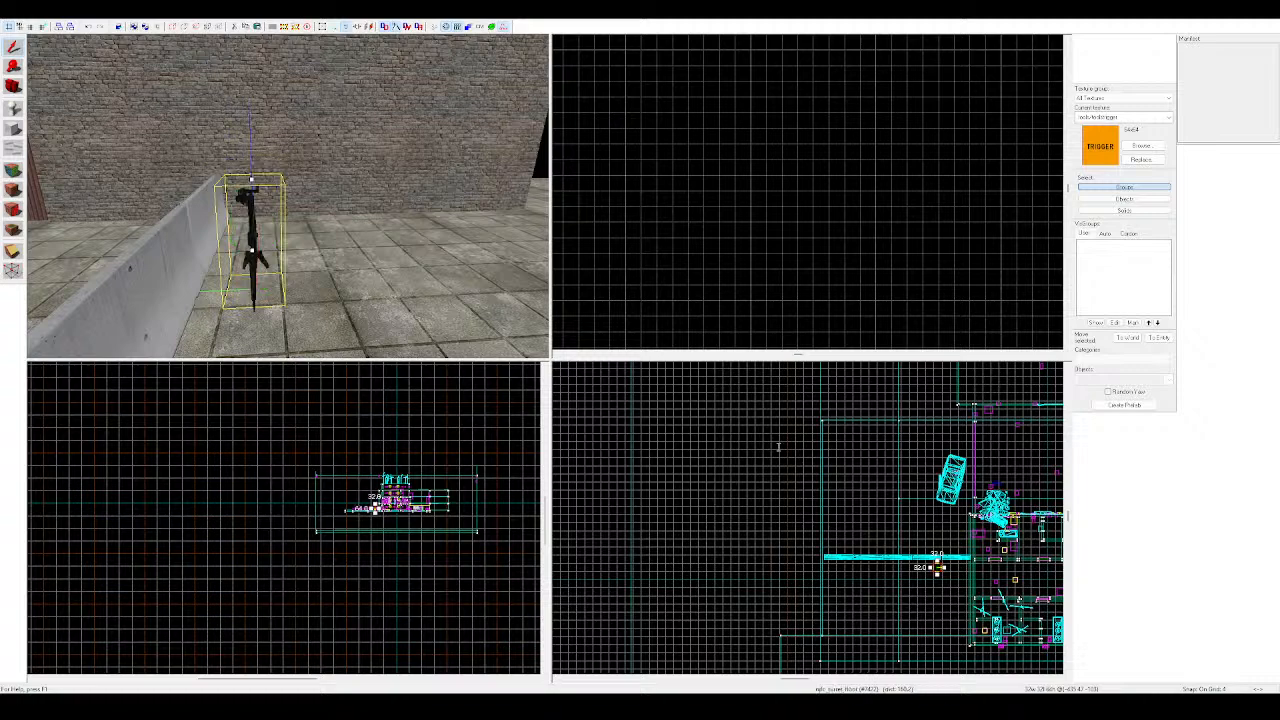
# Rotate the floor turret horizontally on the spot beside the barrier row and deselect it
pyautogui.click(256, 212)
pyautogui.press('z')
pyautogui.press('s')
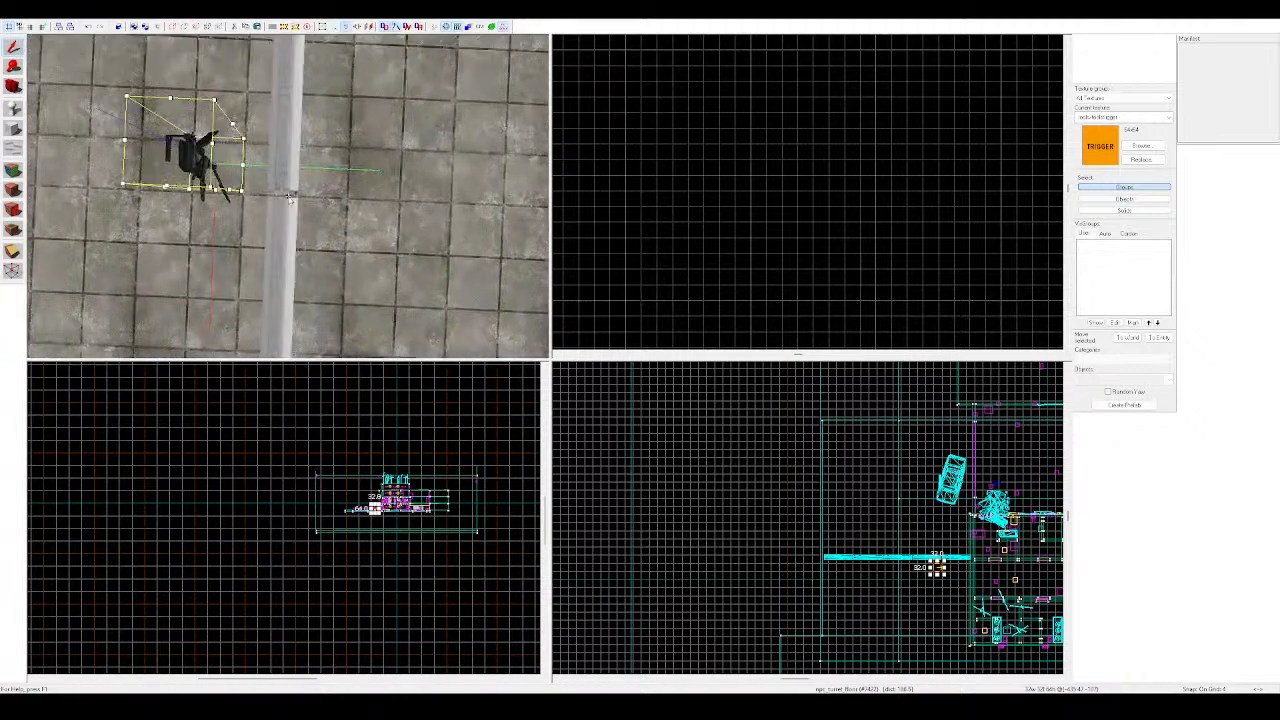
pyautogui.press('z')
pyautogui.click(187, 144)
pyautogui.press('a')
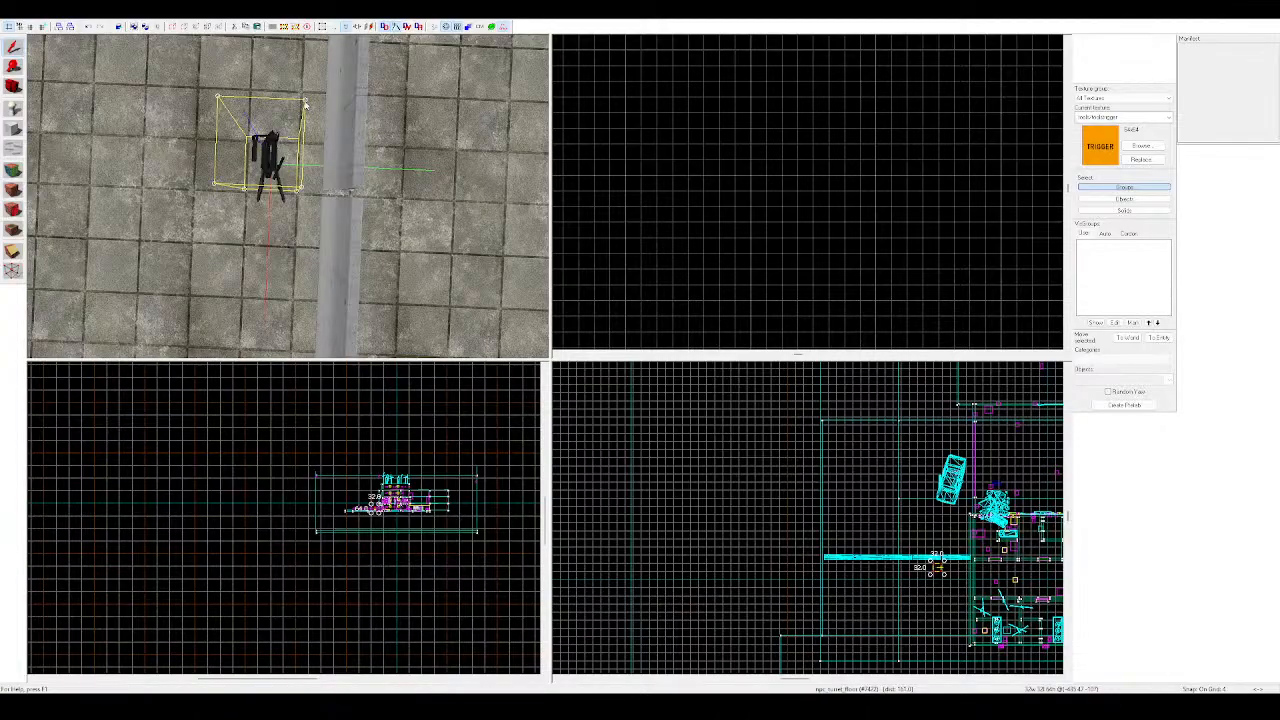
pyautogui.moveTo(310, 104); pyautogui.dragTo(310, 207)
pyautogui.press('Escape')
# Move the floor turret along the barrier row, slightly farther from the brick wall, and deselect it
pyautogui.press('z')
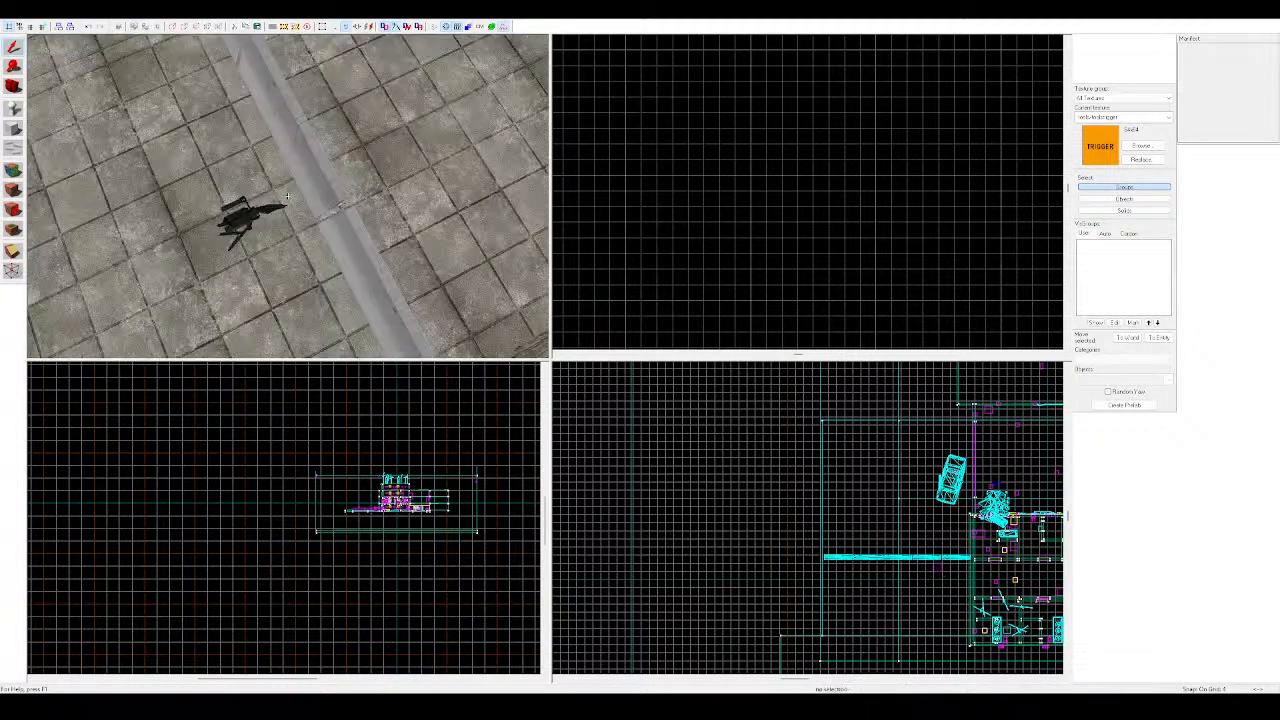
pyautogui.press('w')
pyautogui.press('s')
pyautogui.press('z')
pyautogui.click(288, 198)
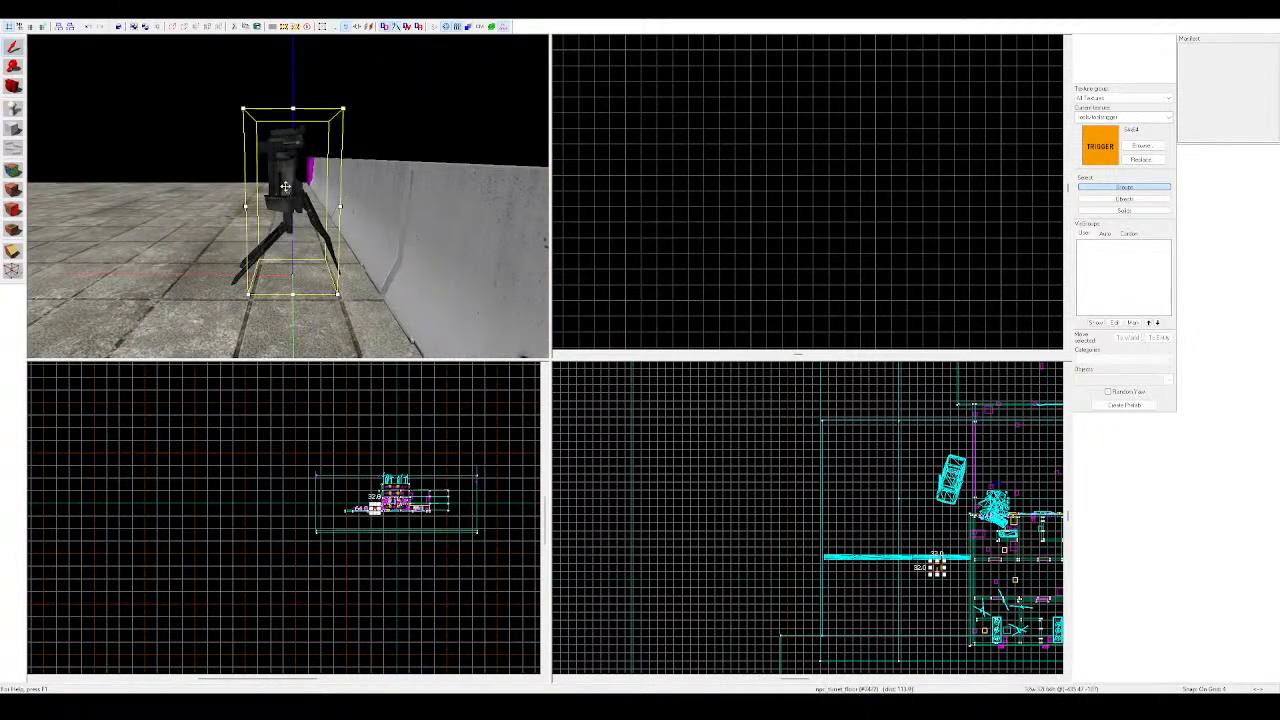
pyautogui.click(287, 202)
pyautogui.press('Escape')
pyautogui.press('d')
pyautogui.press('z')
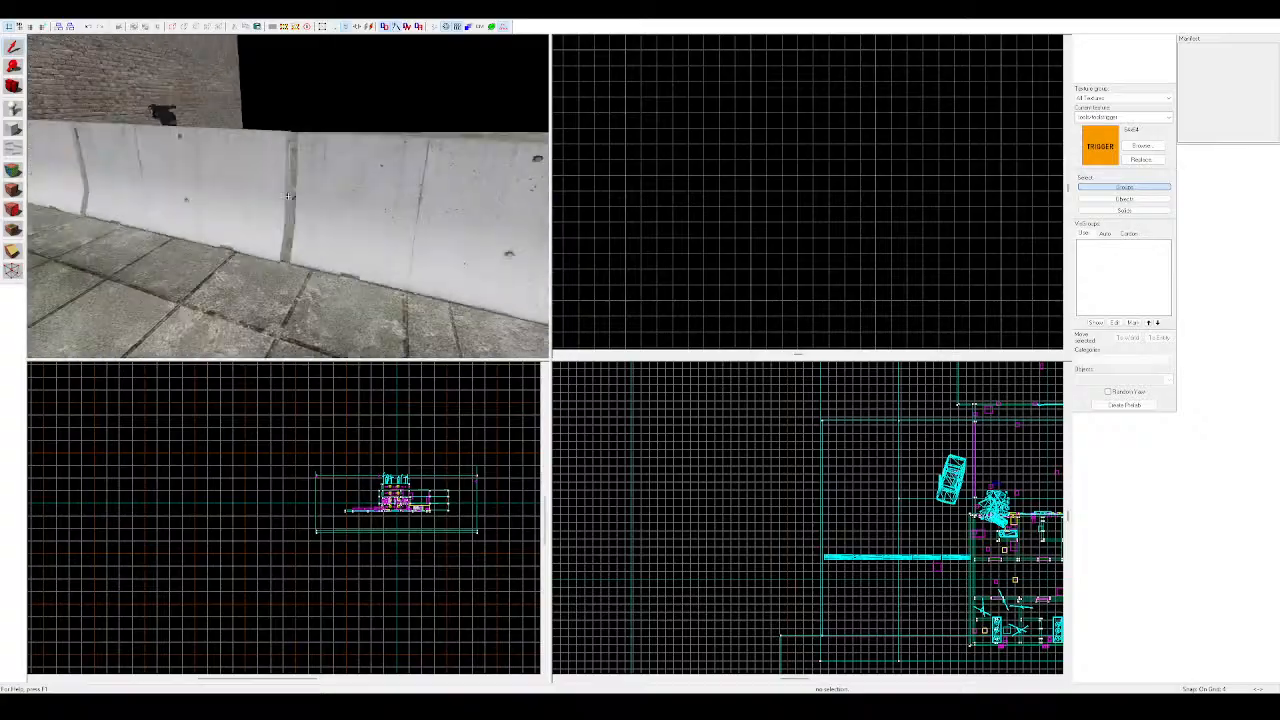
pyautogui.press('s')
pyautogui.press('z')
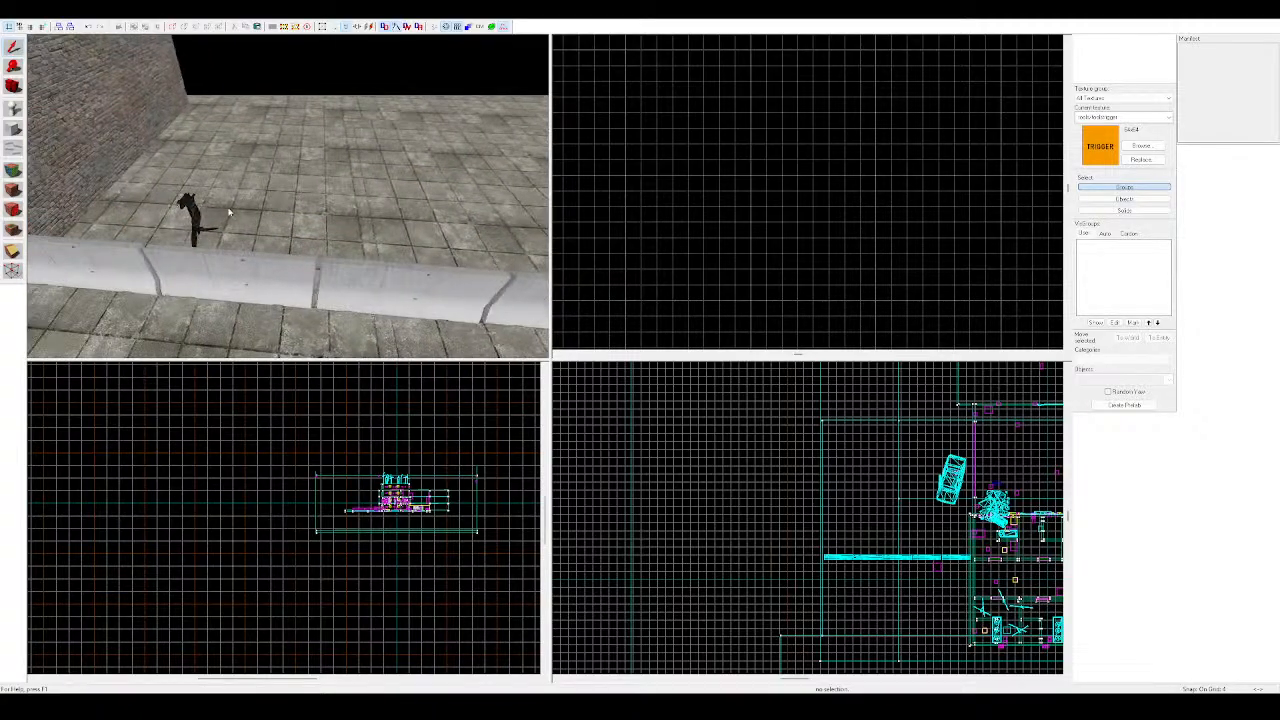
pyautogui.click(215, 205)
pyautogui.press('Escape')
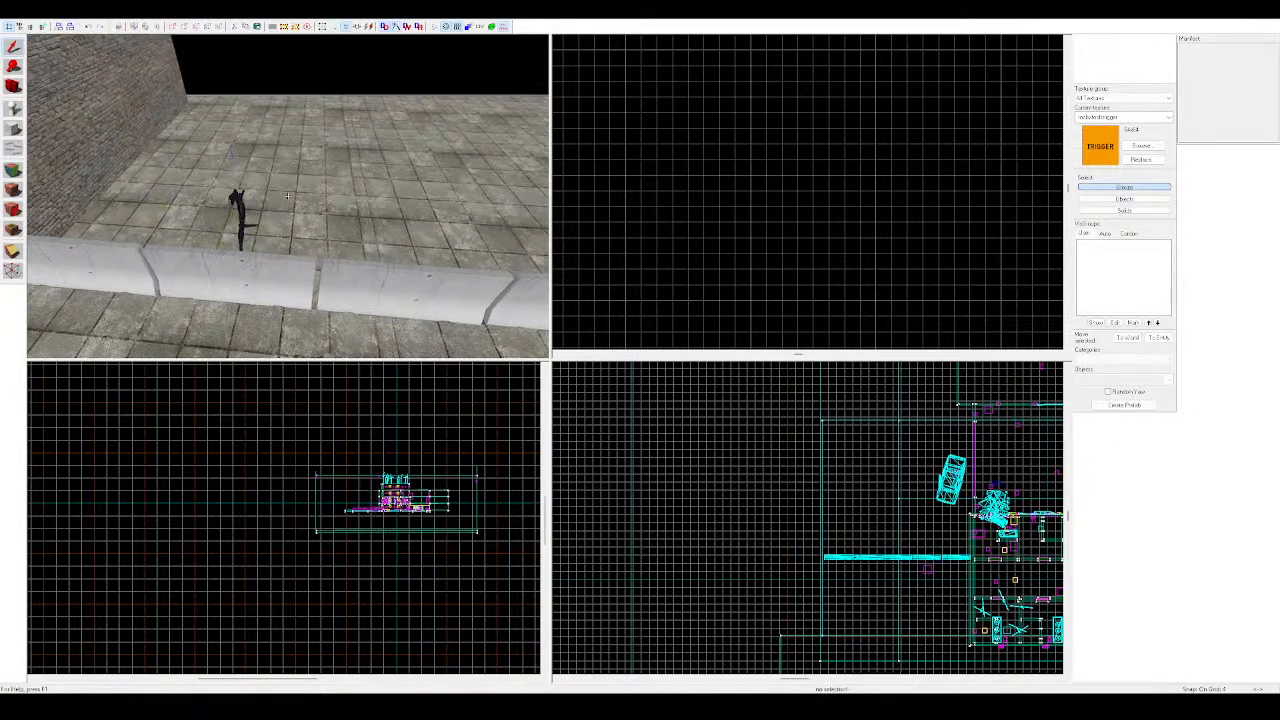
pyautogui.press('z')
pyautogui.press('w')
pyautogui.press('s')
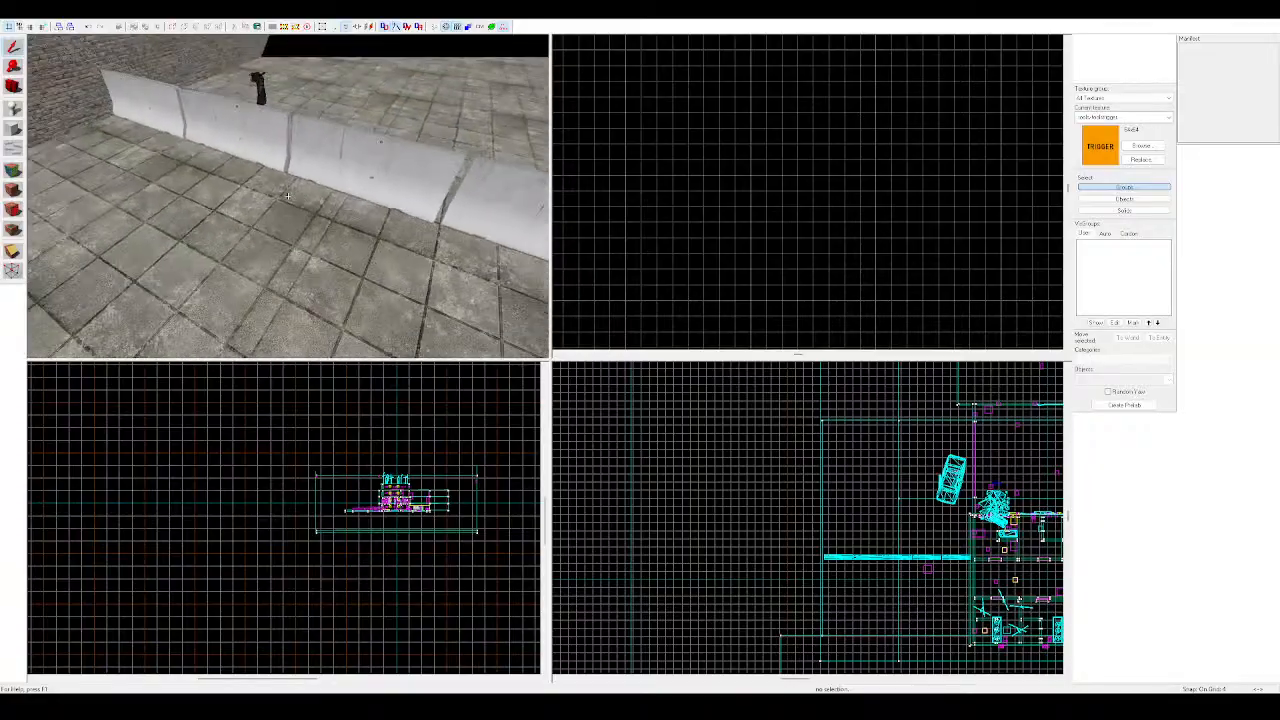
pyautogui.press('z')
pyautogui.press('w')
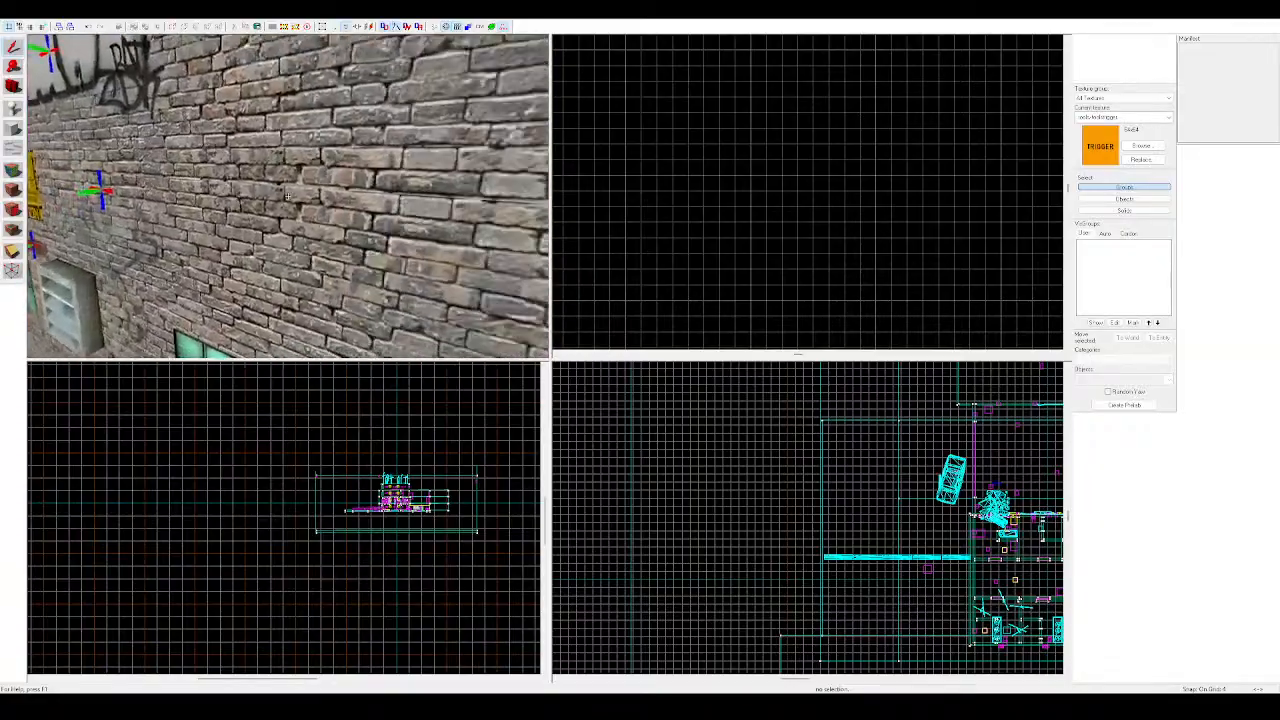
# Select the floor turret beside the barrier row and change its entity class to npc_zombine
pyautogui.press('w')
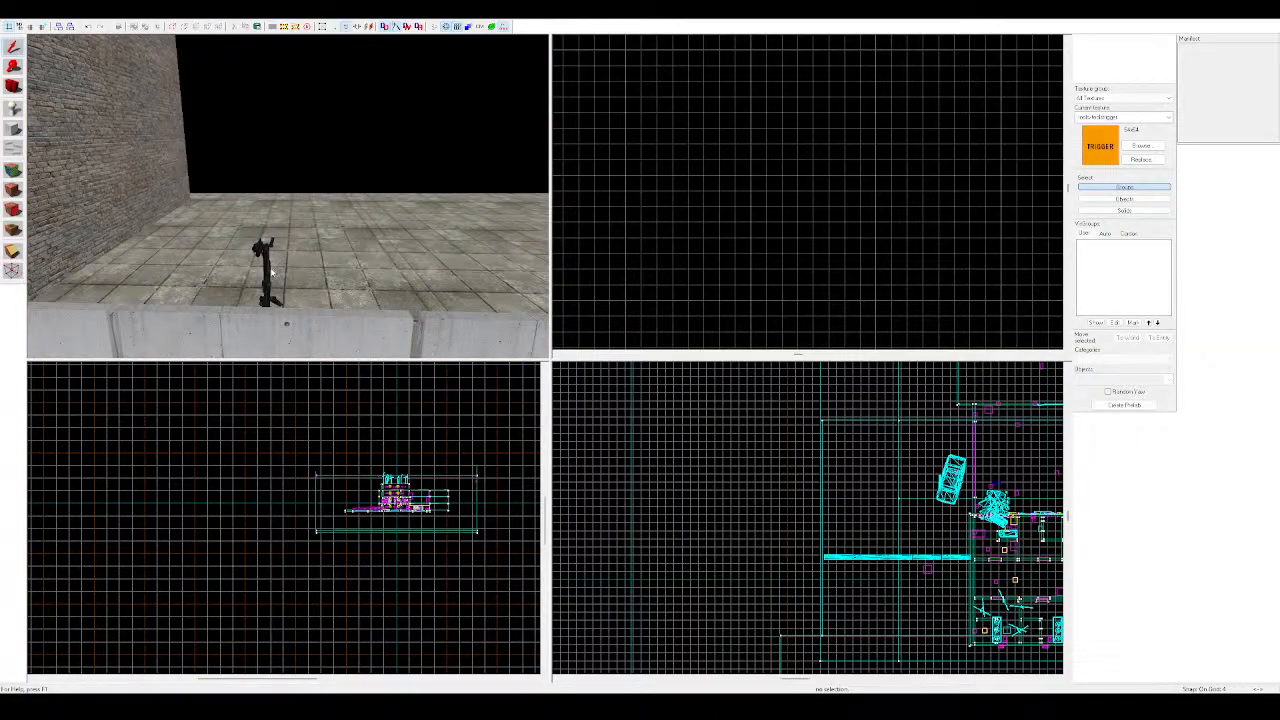
pyautogui.click(268, 270)
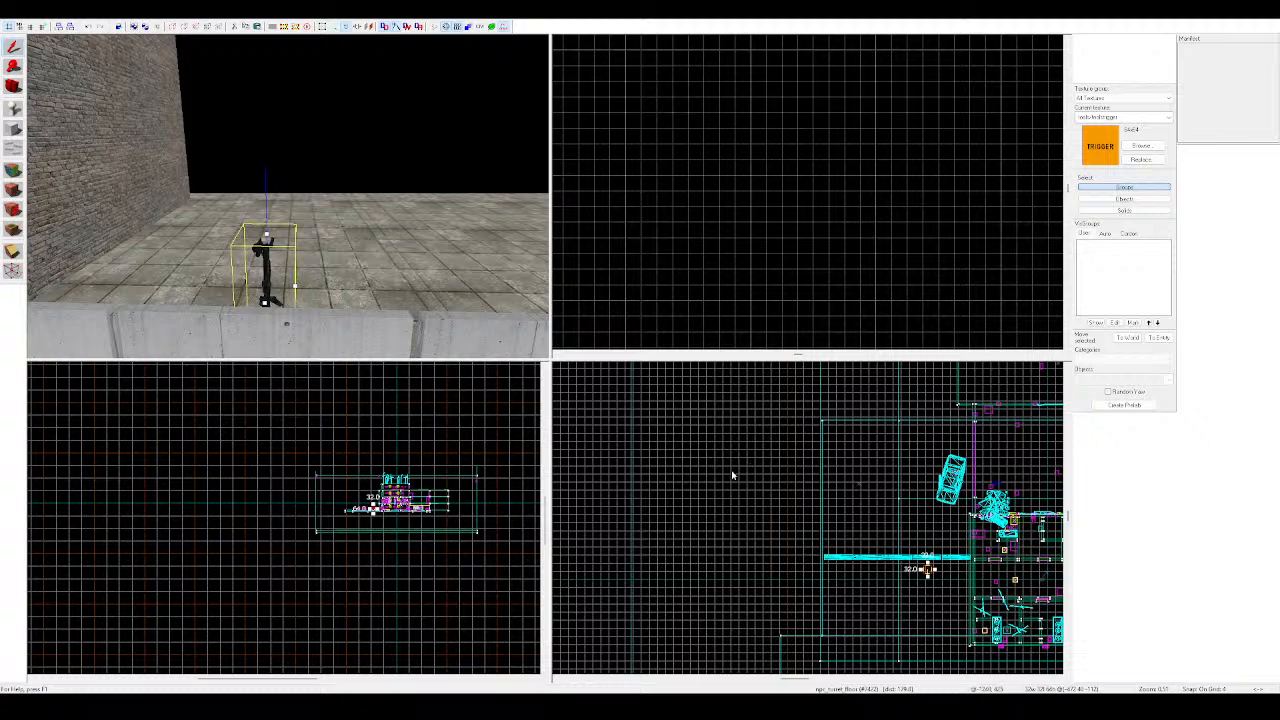
pyautogui.click(253, 255)
pyautogui.click(253, 255)
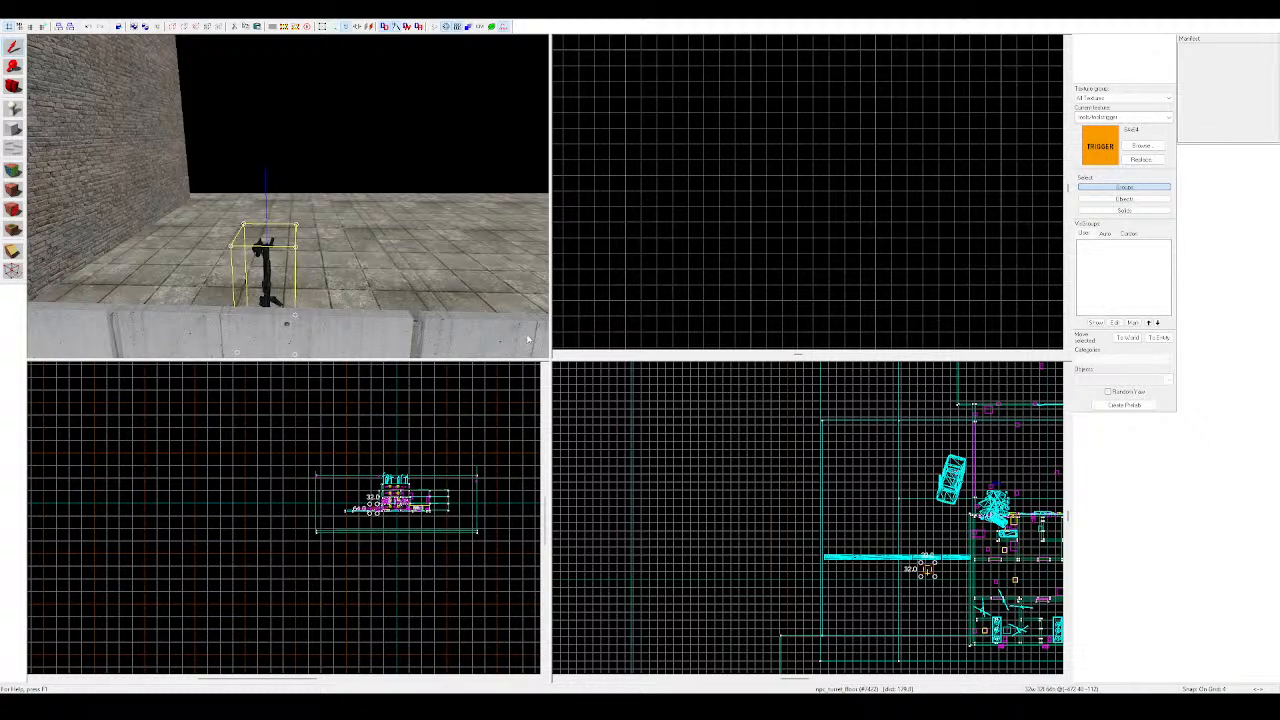
pyautogui.click(781, 475)
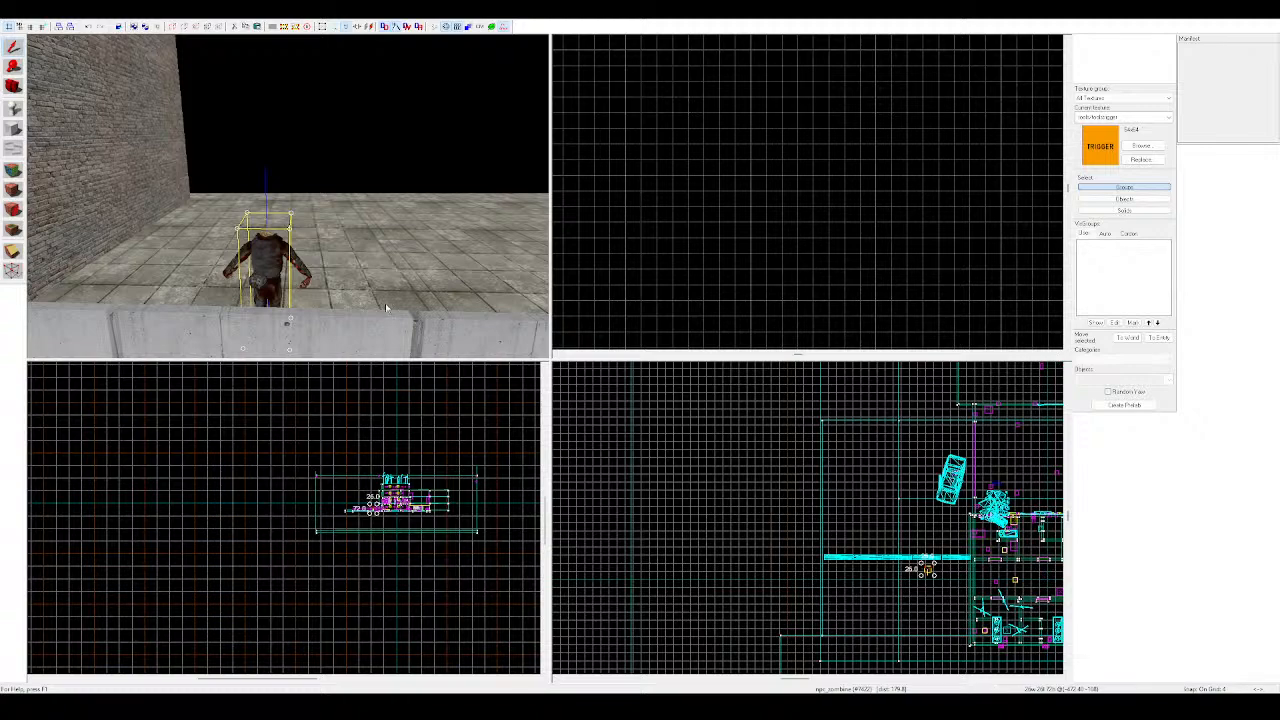
# Move the npc_zombine away from the barrier row, farther out onto the open tiled pavement
pyautogui.press('z')
pyautogui.press('d')
pyautogui.press('z')
pyautogui.press('d')
pyautogui.moveTo(288, 197); pyautogui.dragTo(477, 141)
pyautogui.press('d')
pyautogui.press('z')
pyautogui.press('w')
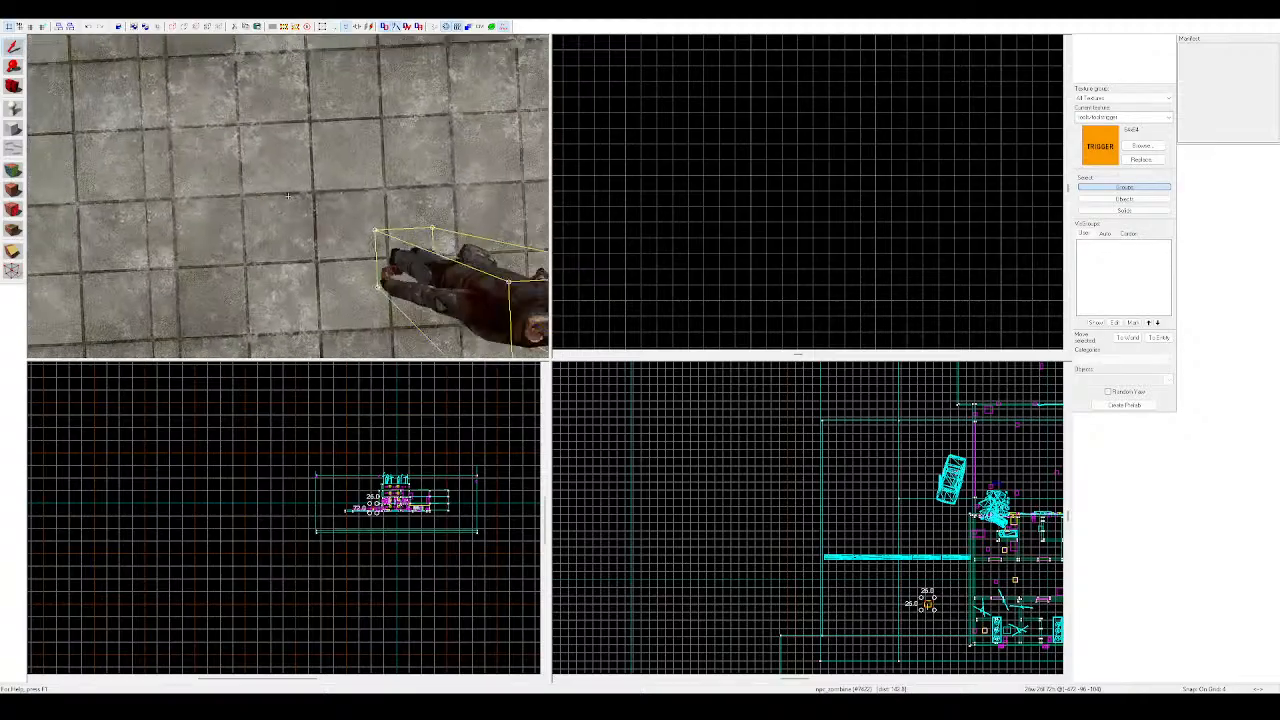
pyautogui.press('s')
pyautogui.press('z')
pyautogui.click(285, 229)
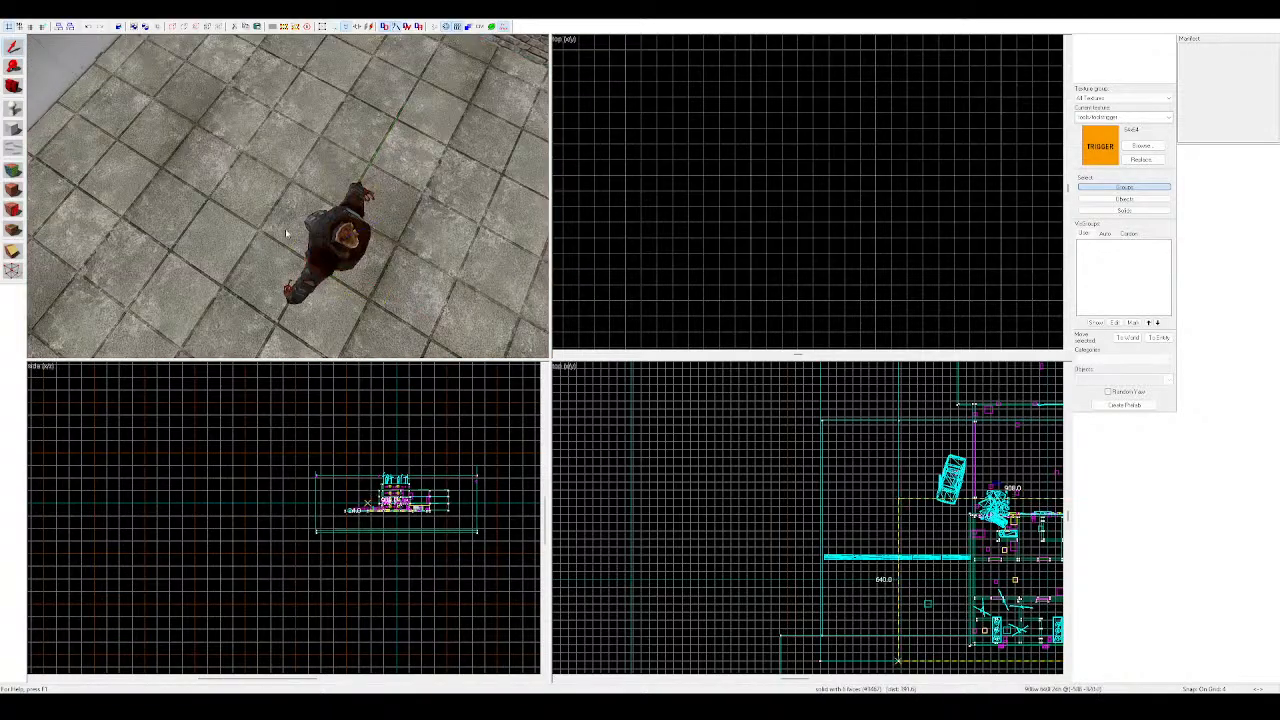
# Select the npc_zombine and rotate it horizontally on the spot
pyautogui.click(323, 243)
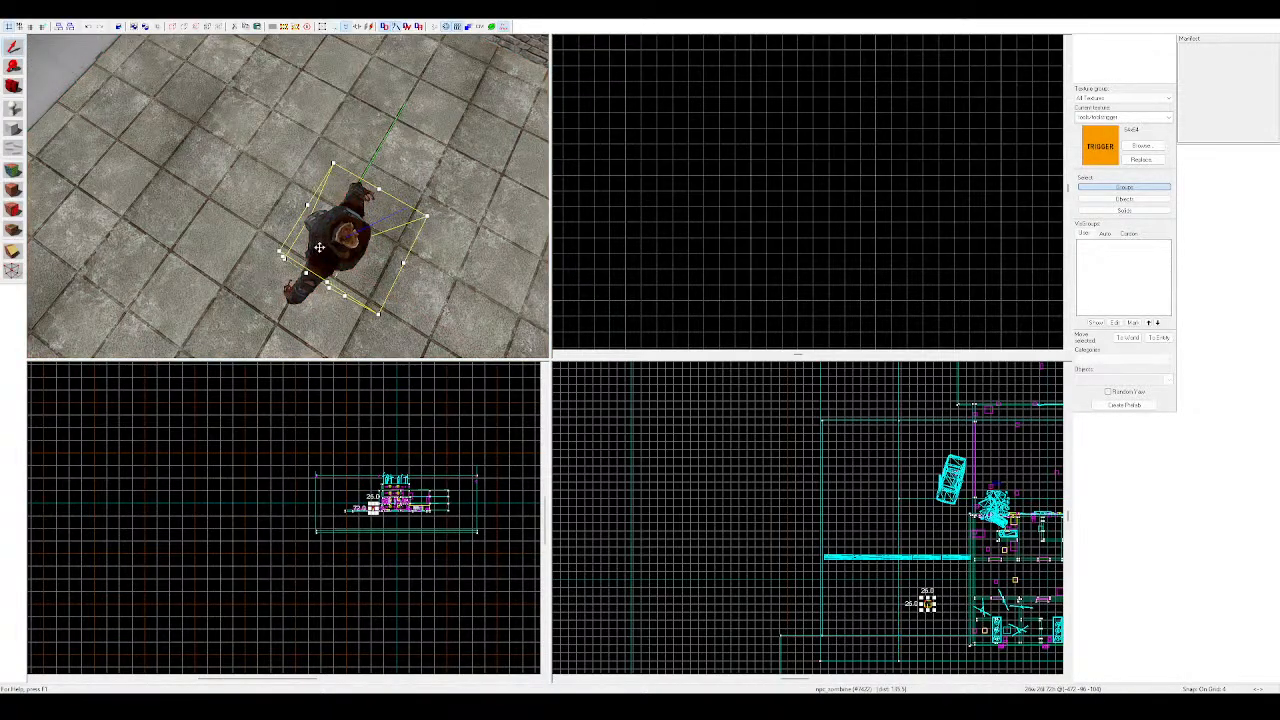
pyautogui.click(319, 248)
pyautogui.moveTo(281, 254); pyautogui.dragTo(425, 214)
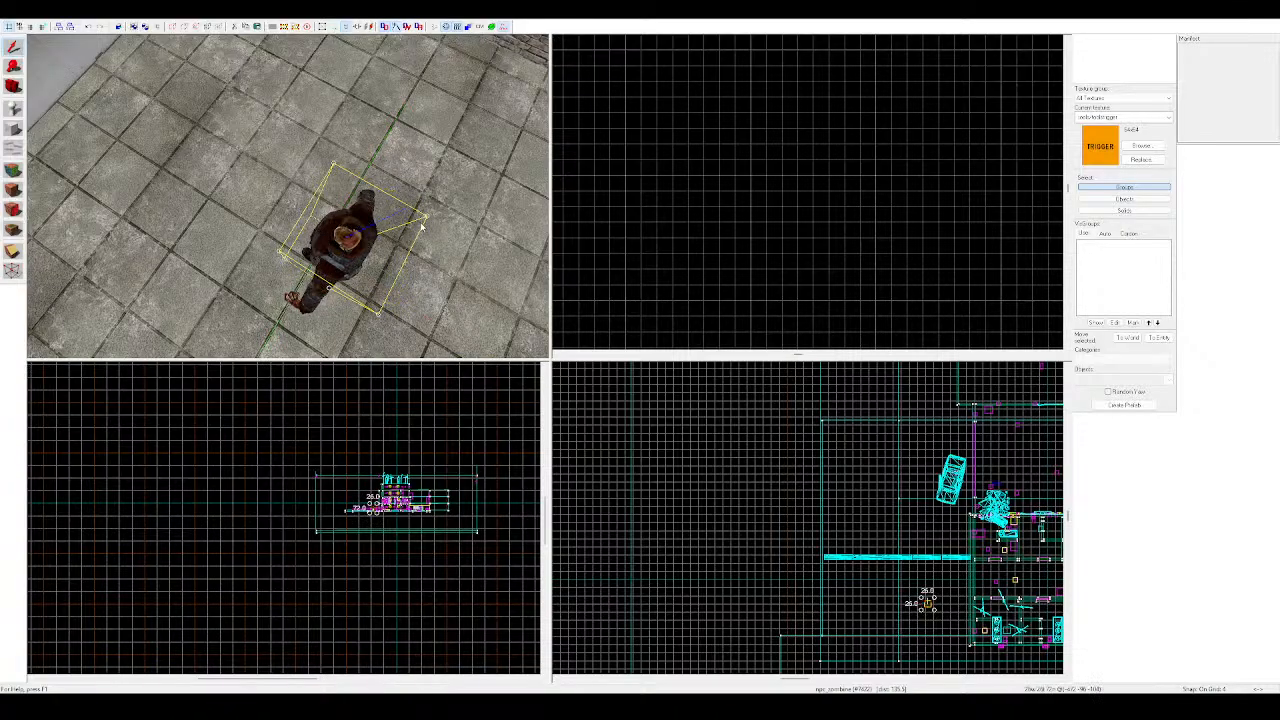
pyautogui.press('z')
pyautogui.press('s')
pyautogui.press('z')
pyautogui.moveTo(148, 268)
pyautogui.keyDown('shift'); pyautogui.mouseDown()
pyautogui.moveTo(309, 214)
pyautogui.moveTo(403, 231)
pyautogui.moveTo(498, 200)
pyautogui.mouseUp(); pyautogui.keyUp('shift')
pyautogui.press('z')
pyautogui.press('s')
pyautogui.press('z')
pyautogui.hotkey('ctrl', 'z')
pyautogui.hotkey('ctrl', 'z')
pyautogui.hotkey('ctrl', 'z')
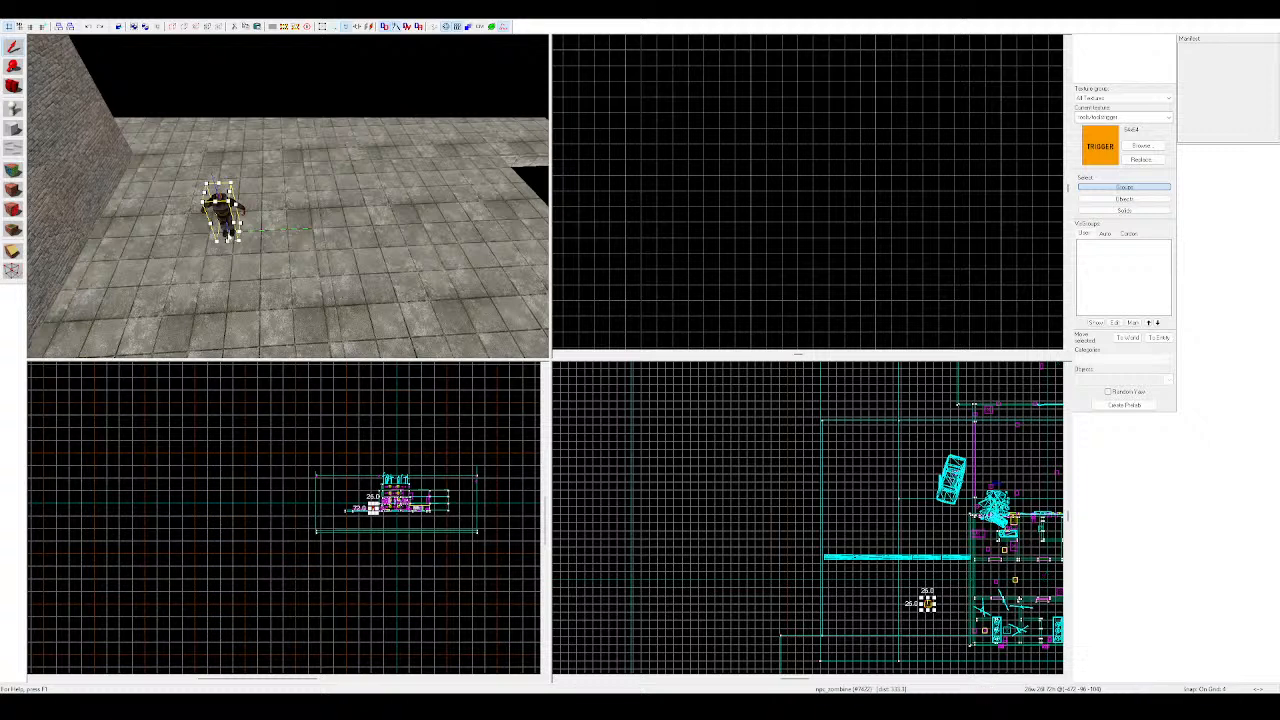
# Select the npc_zombine and paste eight copies spread across the tiled pavement beyond the barrier row
pyautogui.click(217, 208)
pyautogui.hotkey('ctrl', 'v')
pyautogui.hotkey('ctrl', 'v')
pyautogui.hotkey('ctrl', 'v')
pyautogui.hotkey('ctrl', 'v')
pyautogui.hotkey('ctrl', 'v')
pyautogui.hotkey('ctrl', 'v')
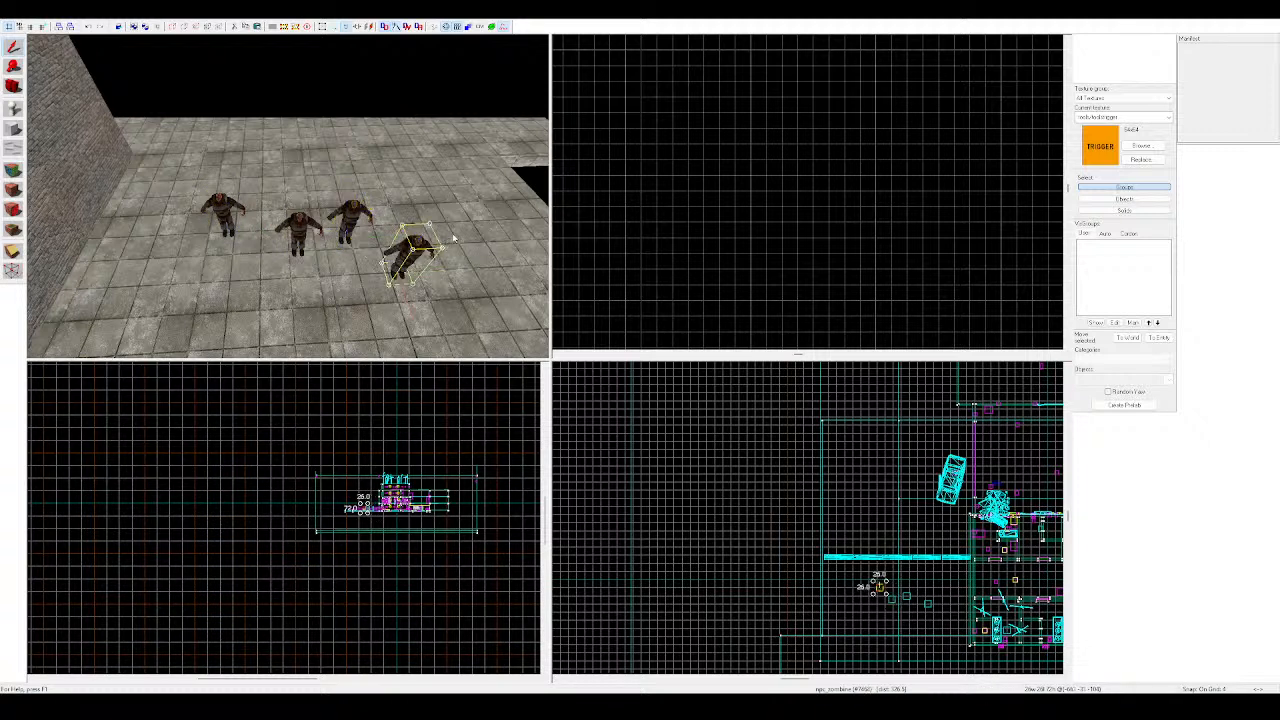
pyautogui.hotkey('ctrl', 'v')
pyautogui.hotkey('ctrl', 'v')
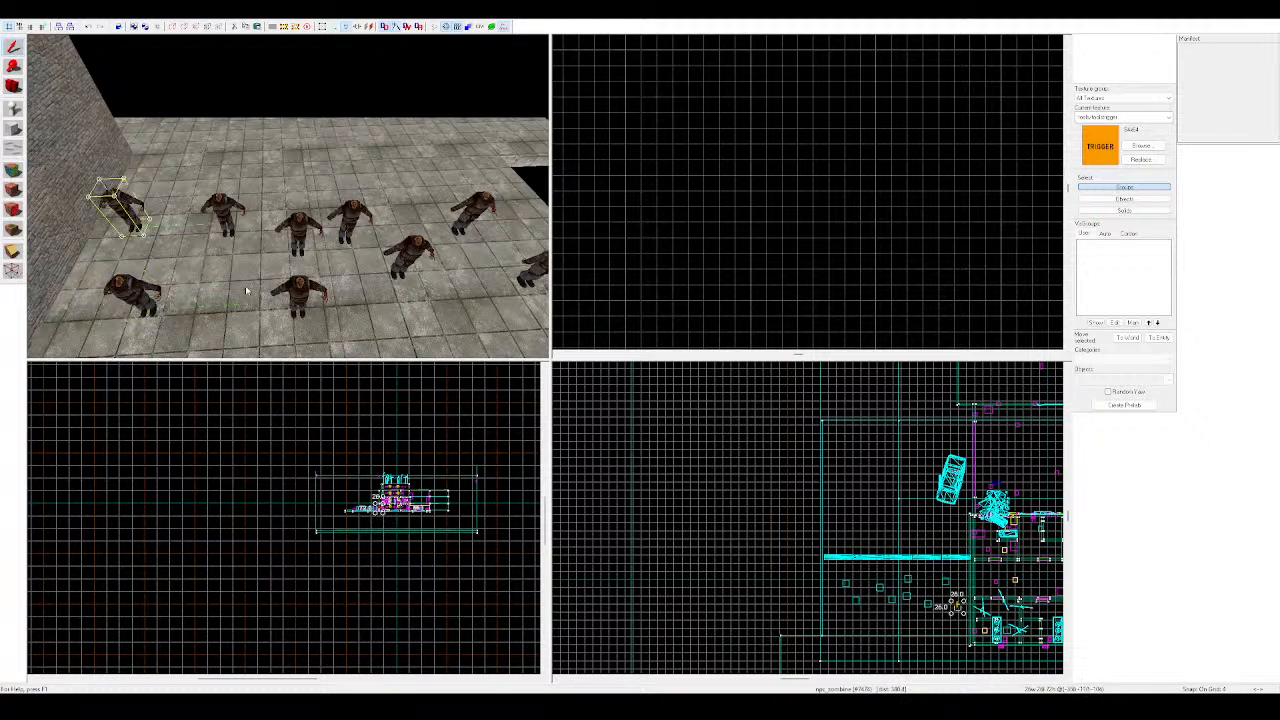
# Paste four more npc_zombine copies into gaps in the crowd and change one near the middle to npc_zombie
pyautogui.hotkey('ctrl', 'v')
pyautogui.hotkey('ctrl', 'v')
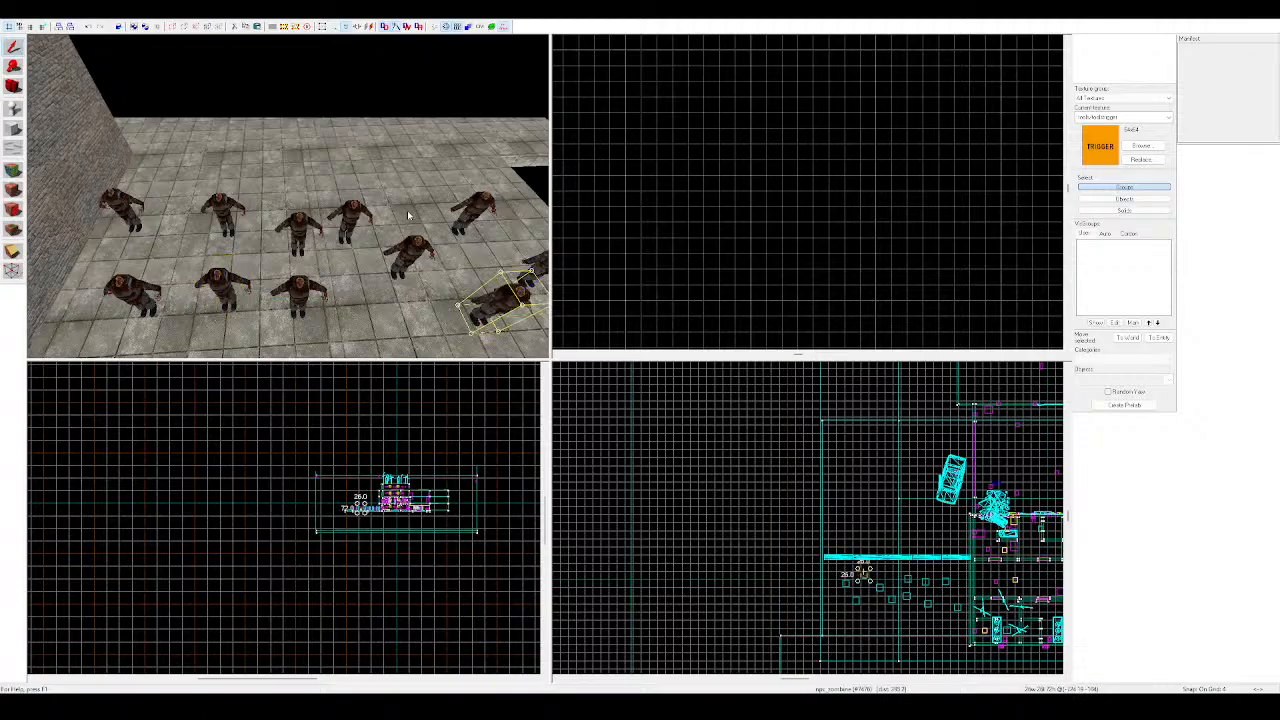
pyautogui.hotkey('ctrl', 'v')
pyautogui.press('z')
pyautogui.press('z')
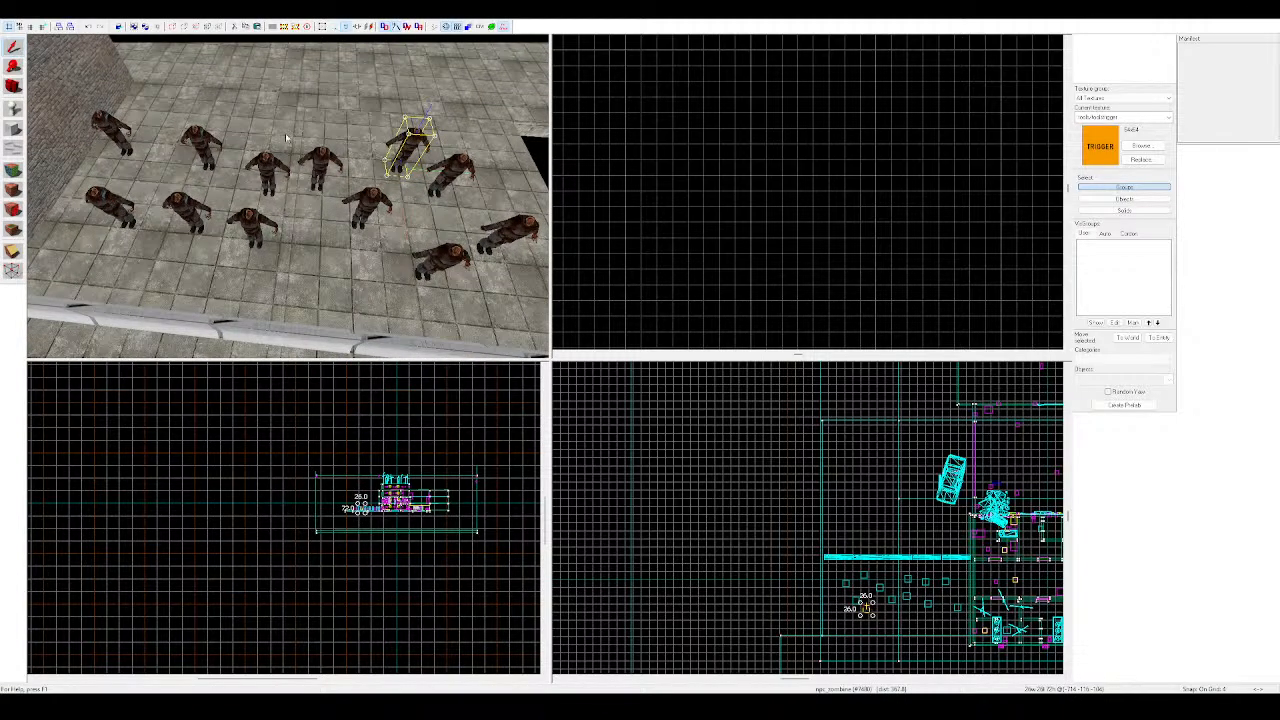
pyautogui.hotkey('ctrl', 'v')
pyautogui.hotkey('ctrl', 'v')
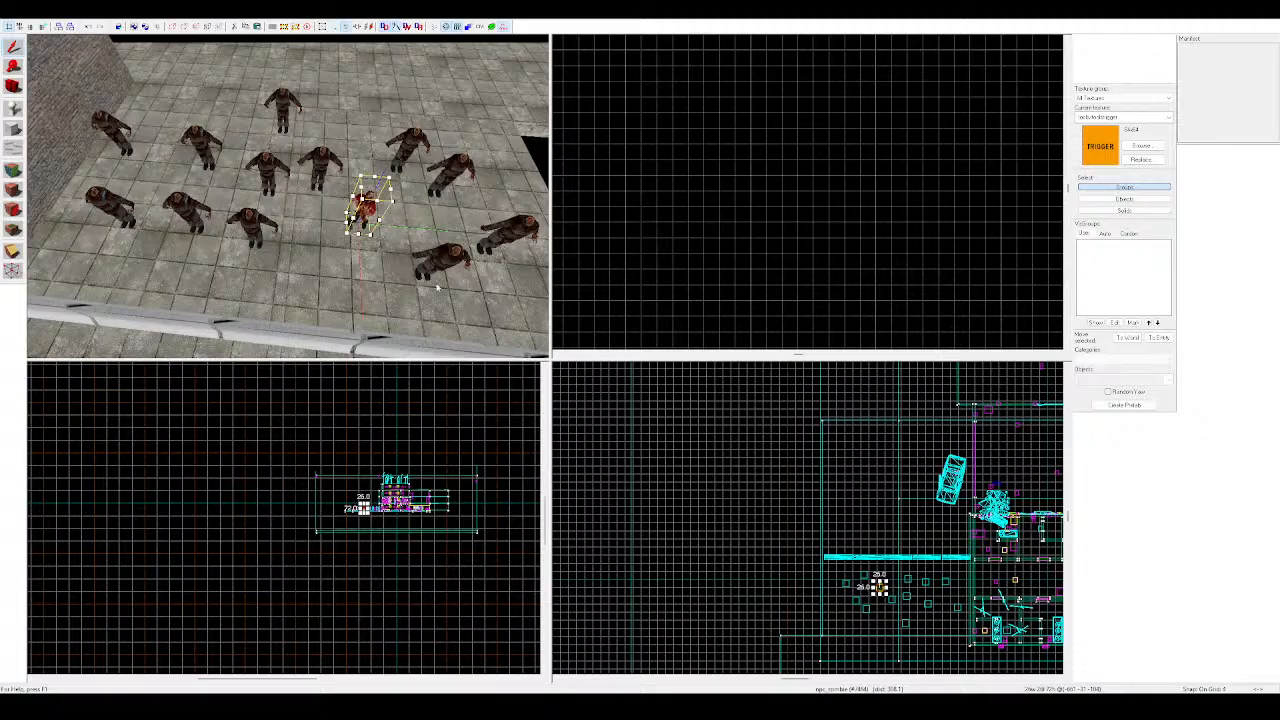
# Change one central zombine to npc_poisonzombie and one farther from the barriers, toward the pavement's open edge, to npc_fastzombie
pyautogui.click(283, 112)
pyautogui.click(266, 176)
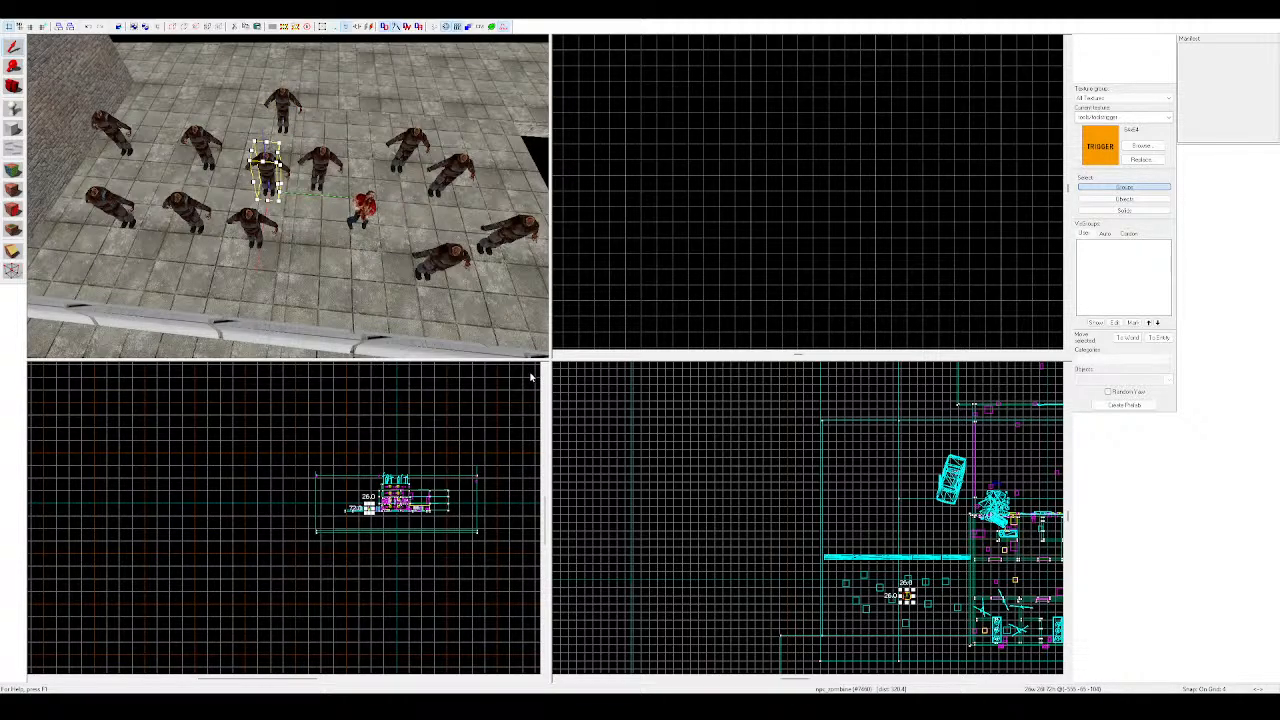
pyautogui.click(412, 142)
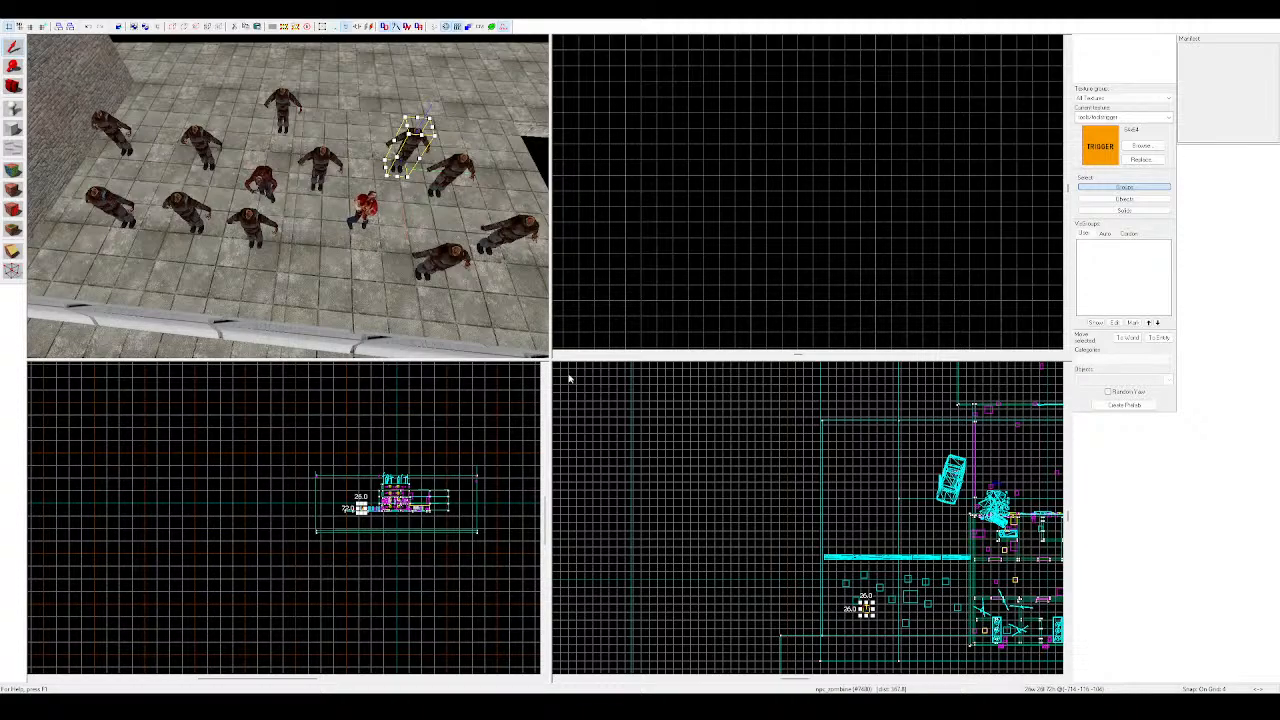
pyautogui.click(777, 468)
pyautogui.press('z')
pyautogui.press('z')
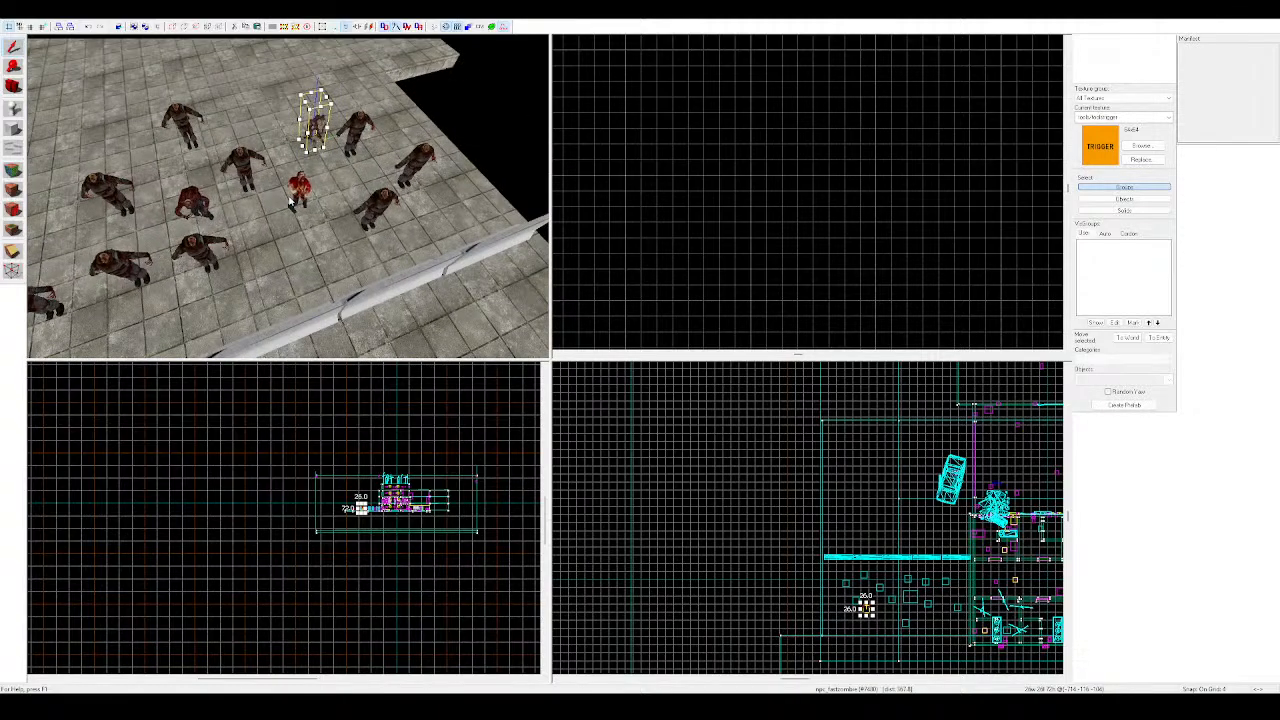
# Delete three zombines around the red-shirted npc_zombie, including the two nearest the barriers and the pavement's outer edge
pyautogui.click(242, 165)
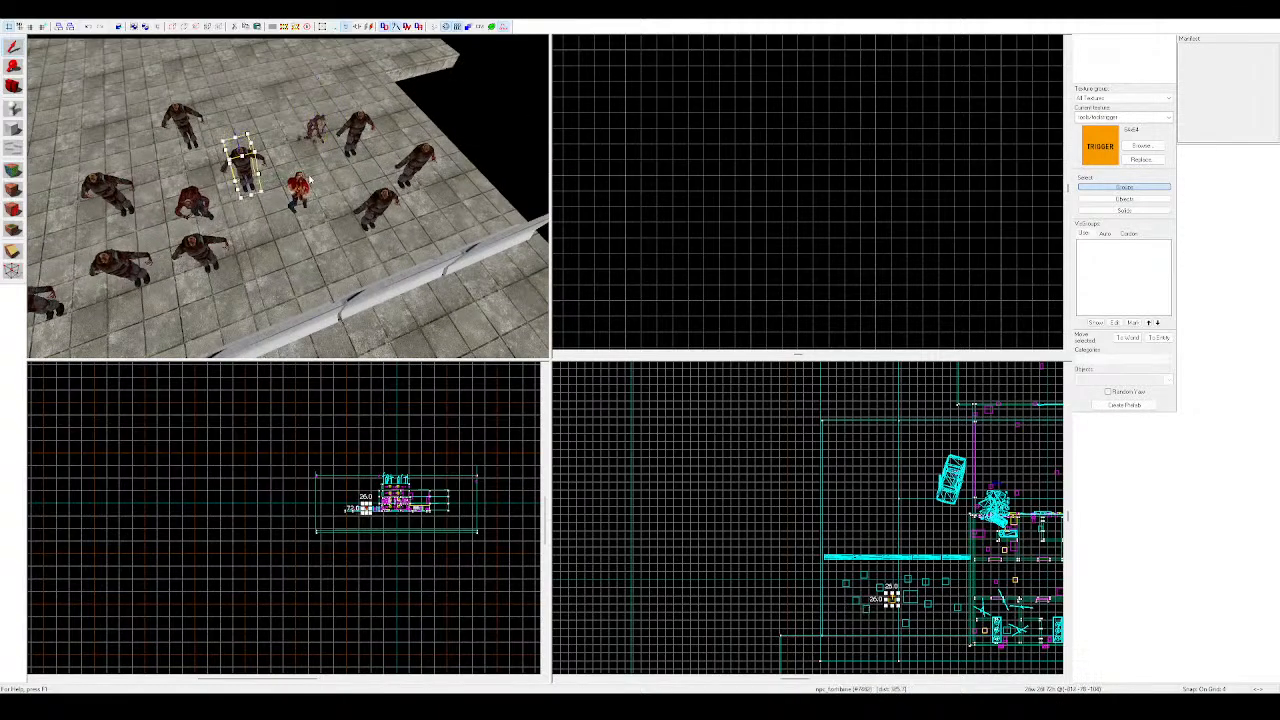
pyautogui.press('Delete')
pyautogui.click(386, 208)
pyautogui.press('Delete')
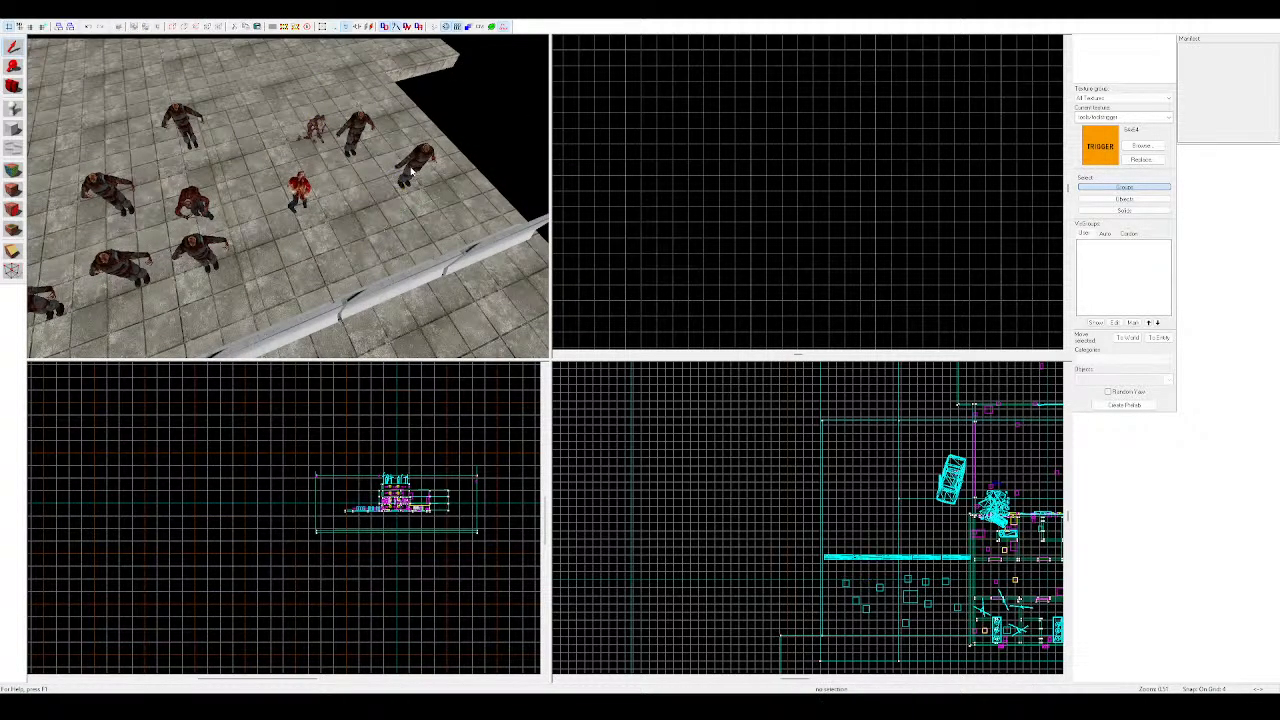
pyautogui.click(411, 171)
pyautogui.press('Delete')
# Delete three more zombines from the group between the brick wall and the poison zombie, thinning the crowd
pyautogui.press('z')
pyautogui.press('z')
pyautogui.click(188, 174)
pyautogui.press('Delete')
pyautogui.click(178, 230)
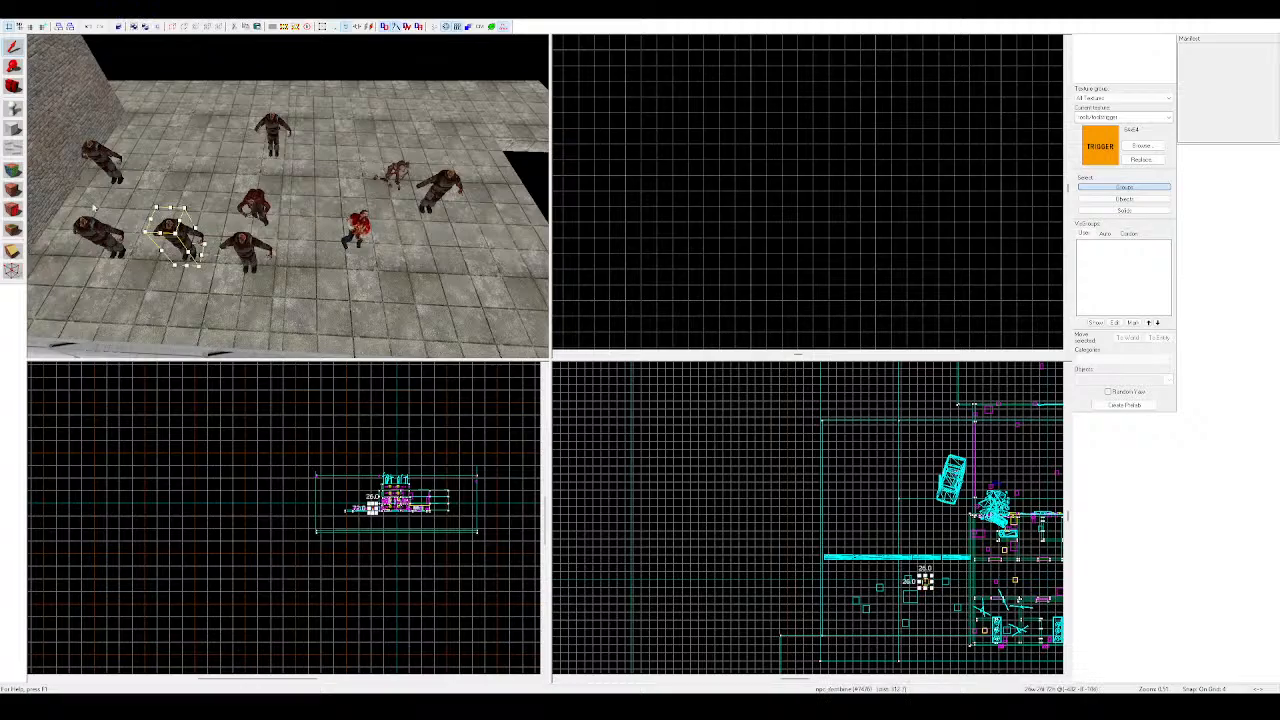
pyautogui.click(100, 230)
pyautogui.press('Delete')
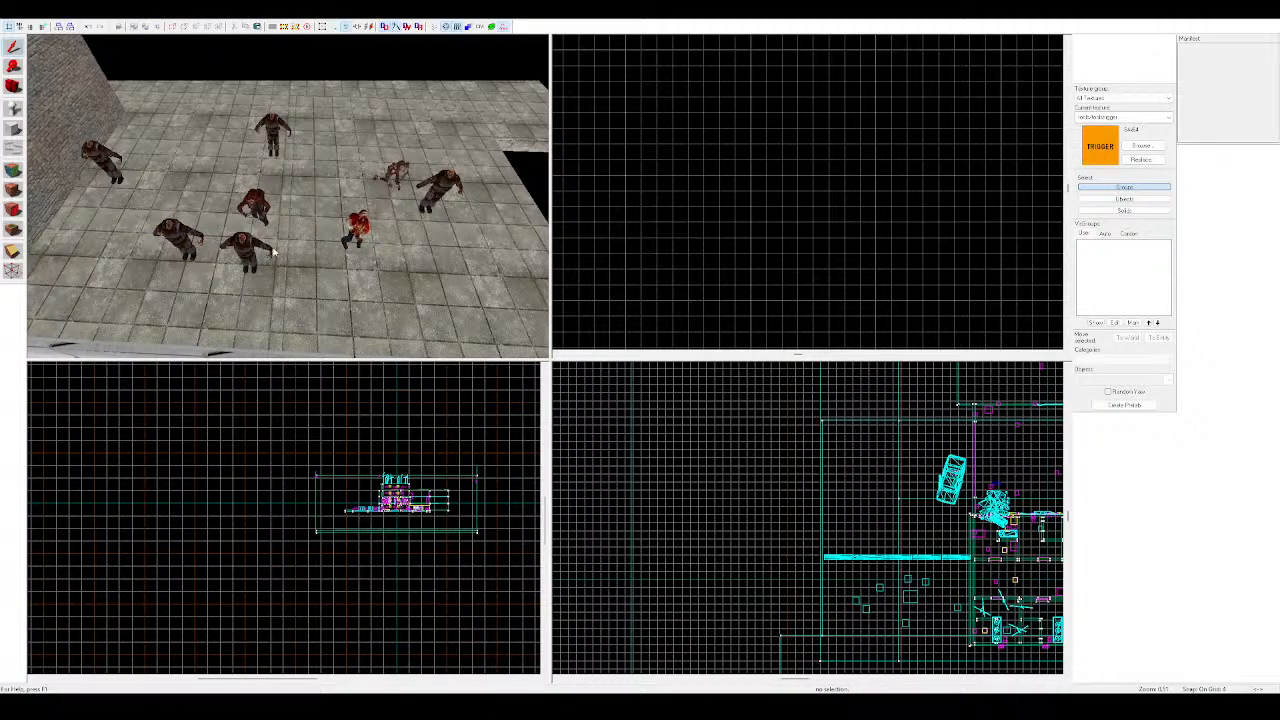
pyautogui.click(270, 250)
pyautogui.press('Delete')
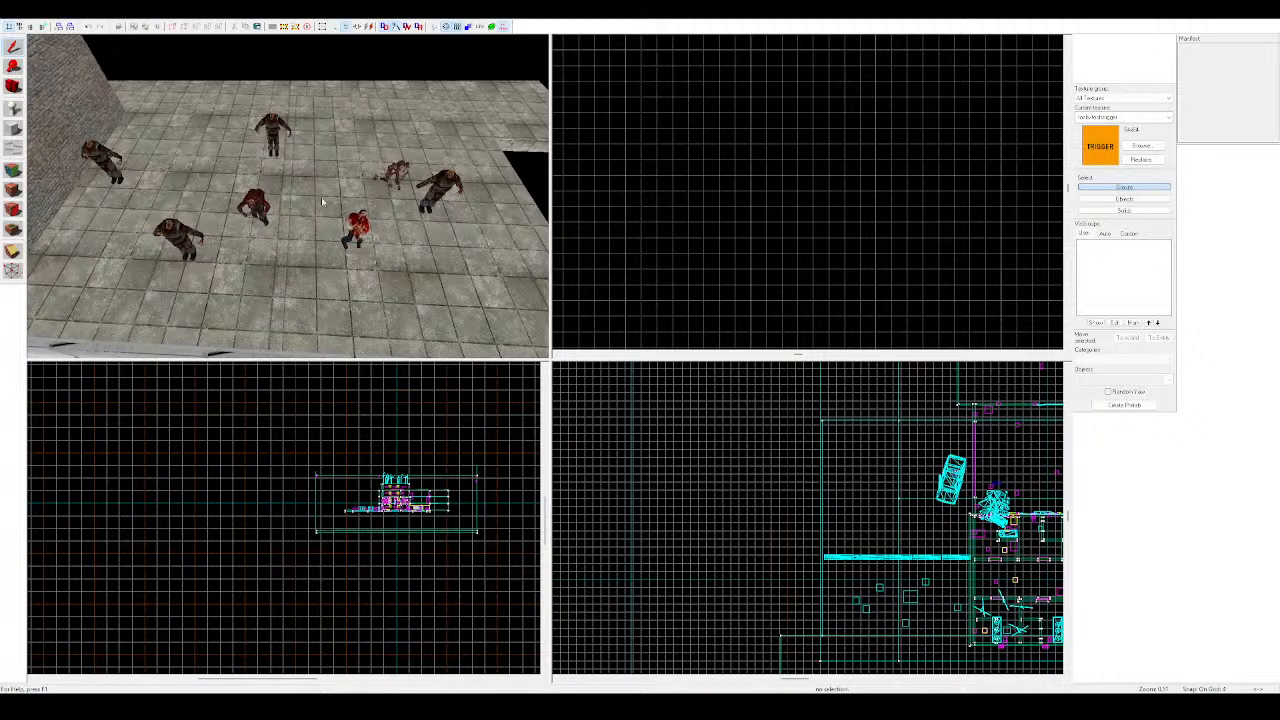
# Select the npc_zombie and paste five copies spread between the brick wall and the pavement's outer edge
pyautogui.click(357, 226)
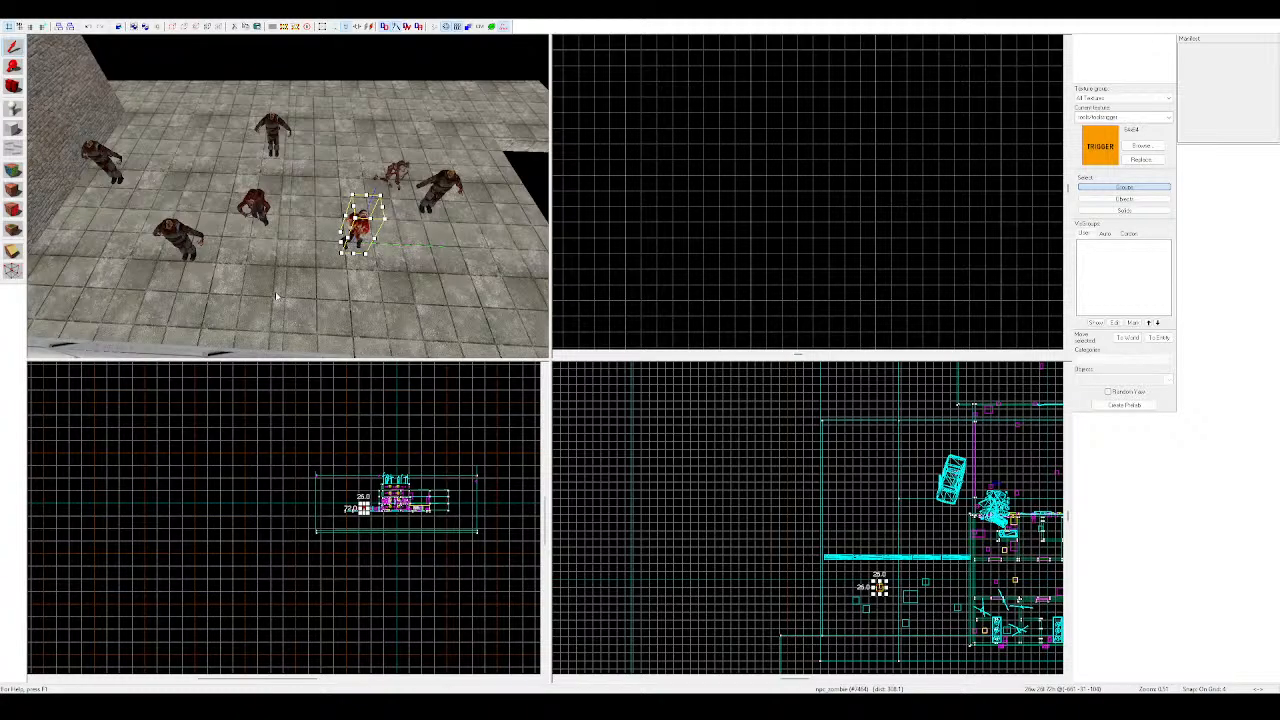
pyautogui.hotkey('ctrl', 'v')
pyautogui.hotkey('ctrl', 'v')
pyautogui.hotkey('ctrl', 'v')
pyautogui.scroll(-3, 302, 216)
pyautogui.hotkey('ctrl', 'v')
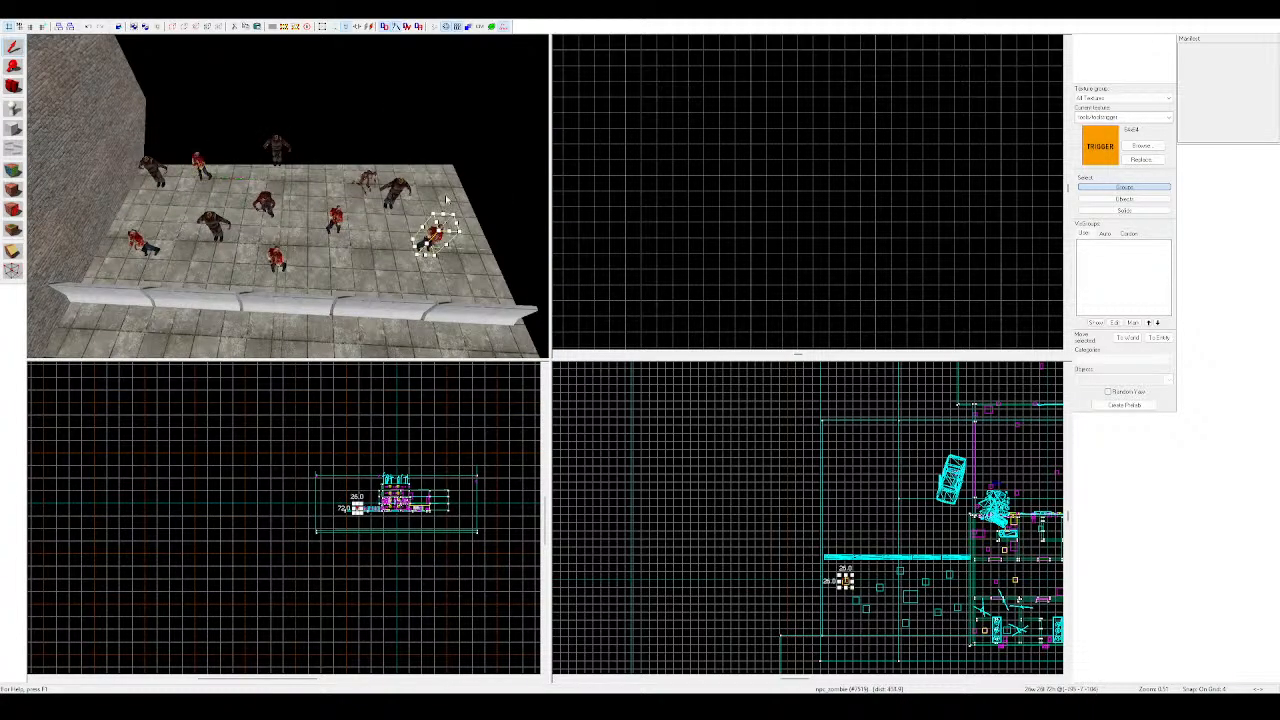
pyautogui.hotkey('ctrl', 'v')
pyautogui.scroll(3, 447, 198)
# Copy the npc_fastzombie and paste five copies into the gaps between the other zombies on the pavement
pyautogui.click(397, 171)
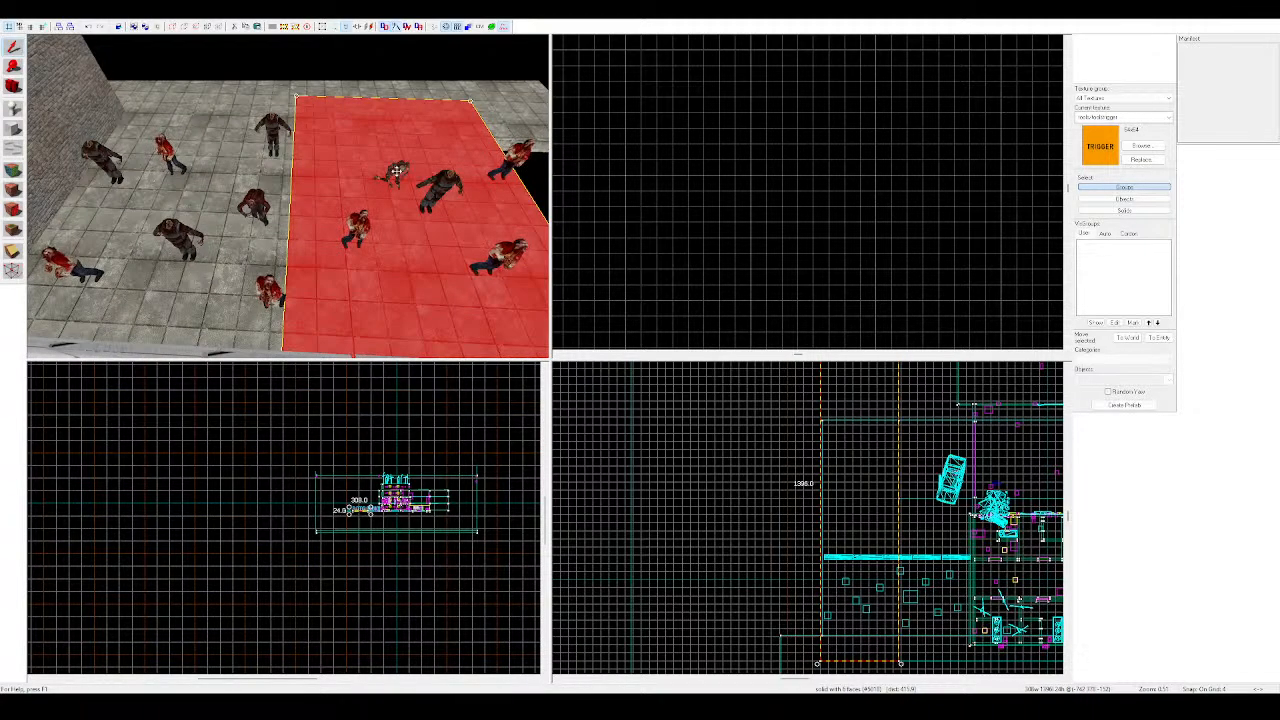
pyautogui.click(397, 171)
pyautogui.hotkey('ctrl', 'c')
pyautogui.scroll(-2, 397, 171)
pyautogui.hotkey('ctrl', 'v')
pyautogui.hotkey('ctrl', 'v')
pyautogui.scroll(2, 377, 256)
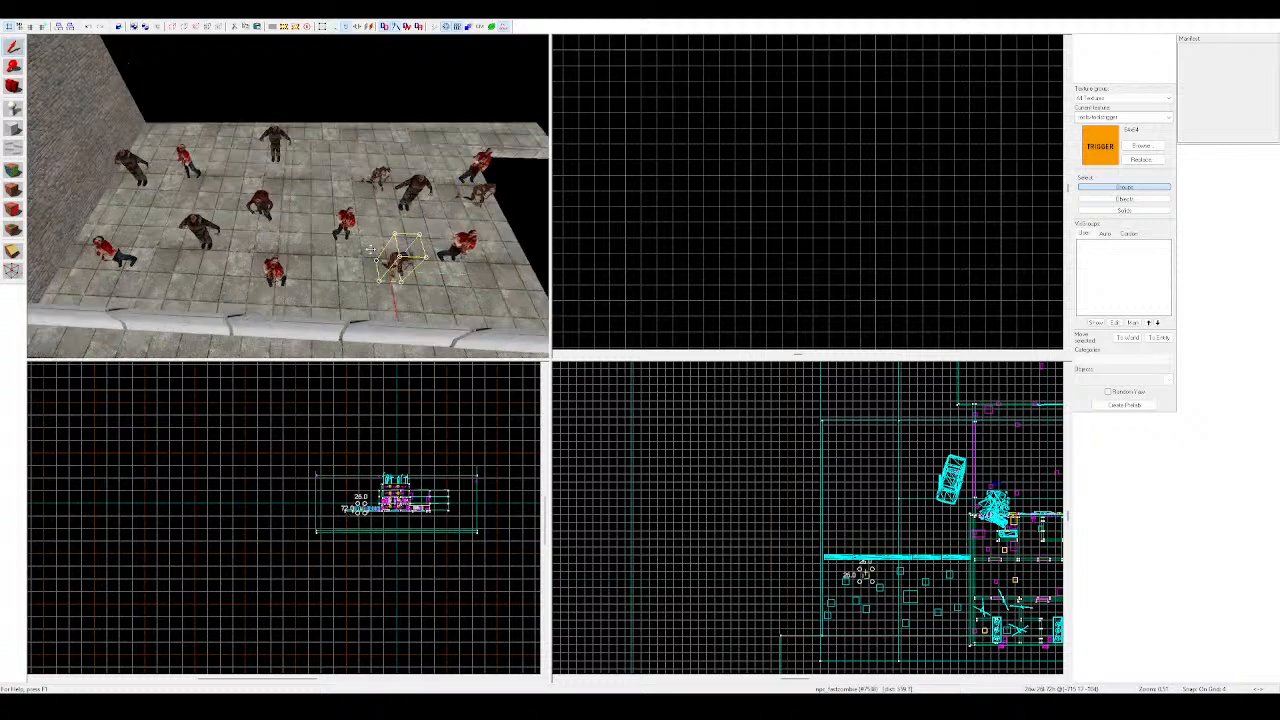
pyautogui.scroll(2, 370, 249)
pyautogui.hotkey('ctrl', 'v')
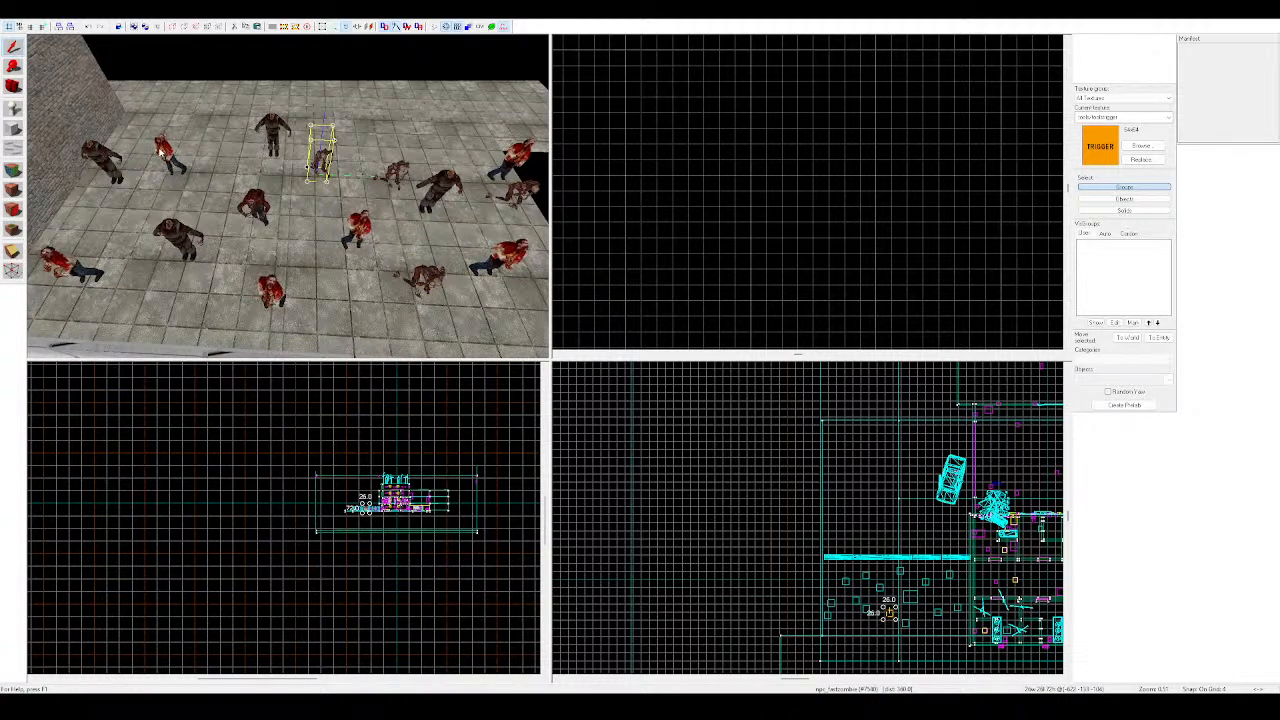
pyautogui.hotkey('ctrl', 'v')
pyautogui.hotkey('ctrl', 'v')
pyautogui.hotkey('ctrl', 'v')
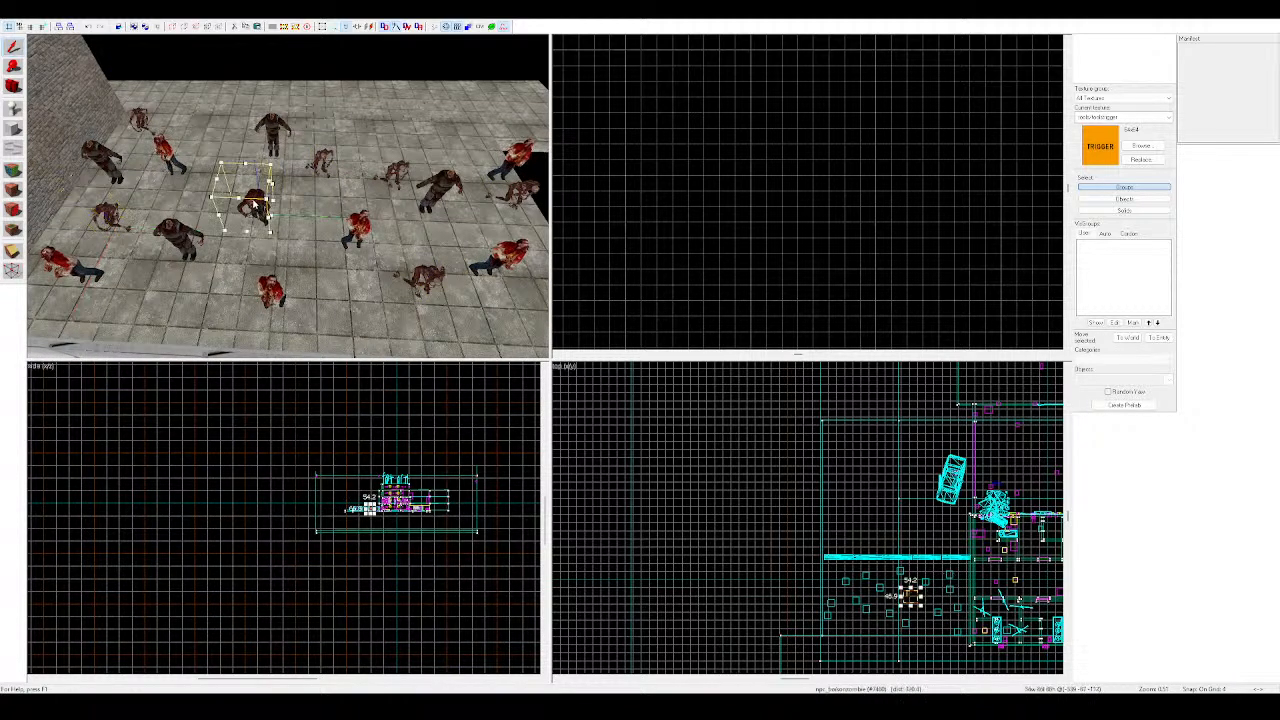
# Paste two copies of the npc_poisonzombie toward the far side of the crowd and clear the selection
pyautogui.hotkey('ctrl', 'v')
pyautogui.hotkey('ctrl', 'v')
pyautogui.press('z')
pyautogui.press('z')
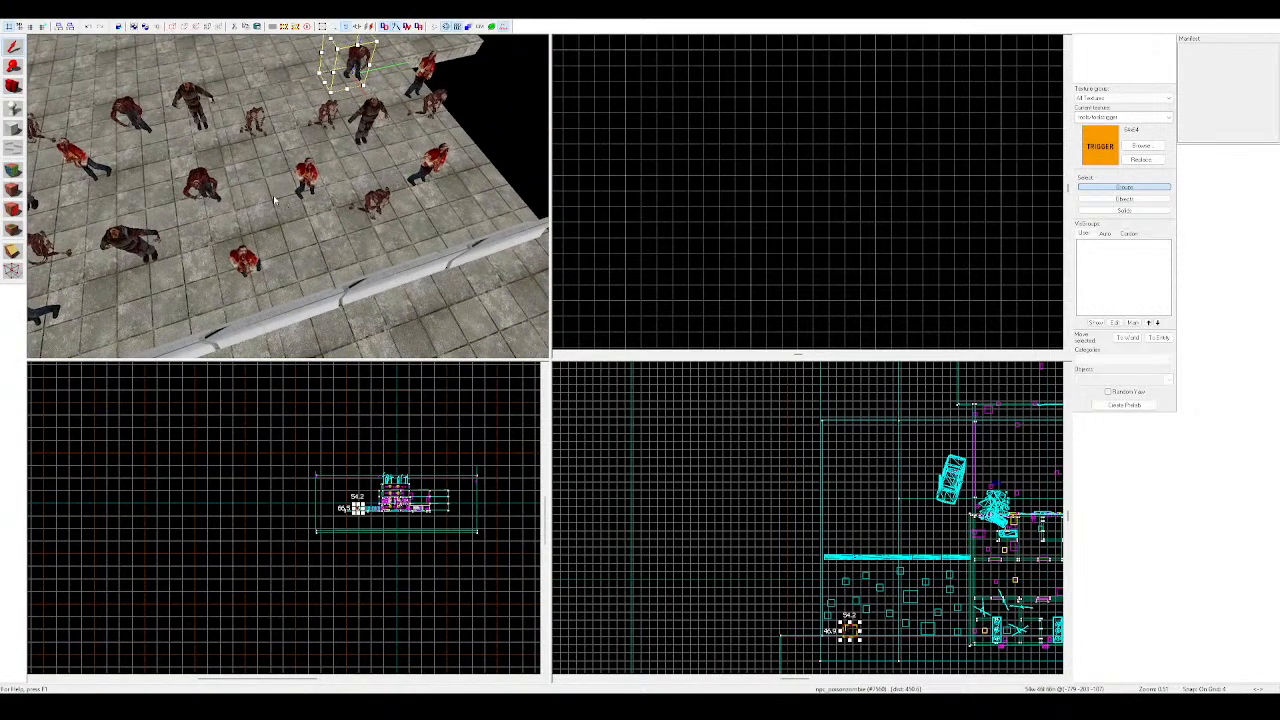
pyautogui.press('z')
pyautogui.press('Escape')
pyautogui.press('z')
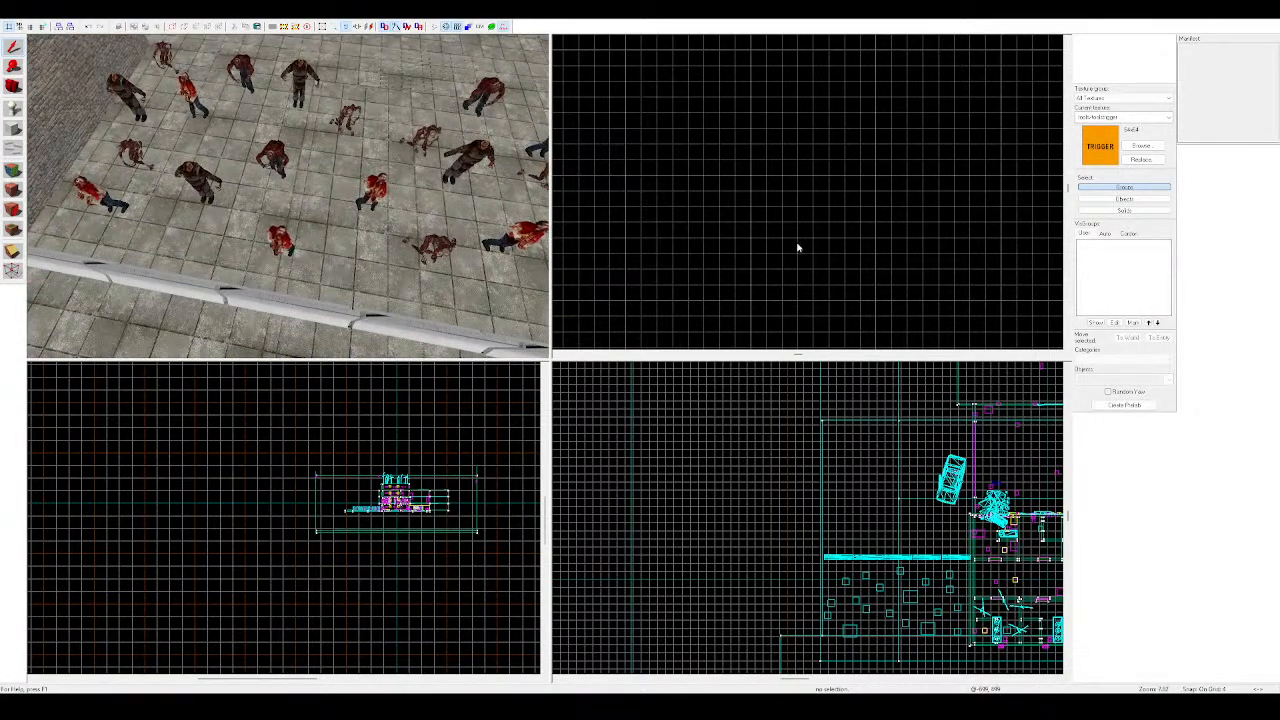
pyautogui.press('z')
pyautogui.press('z')
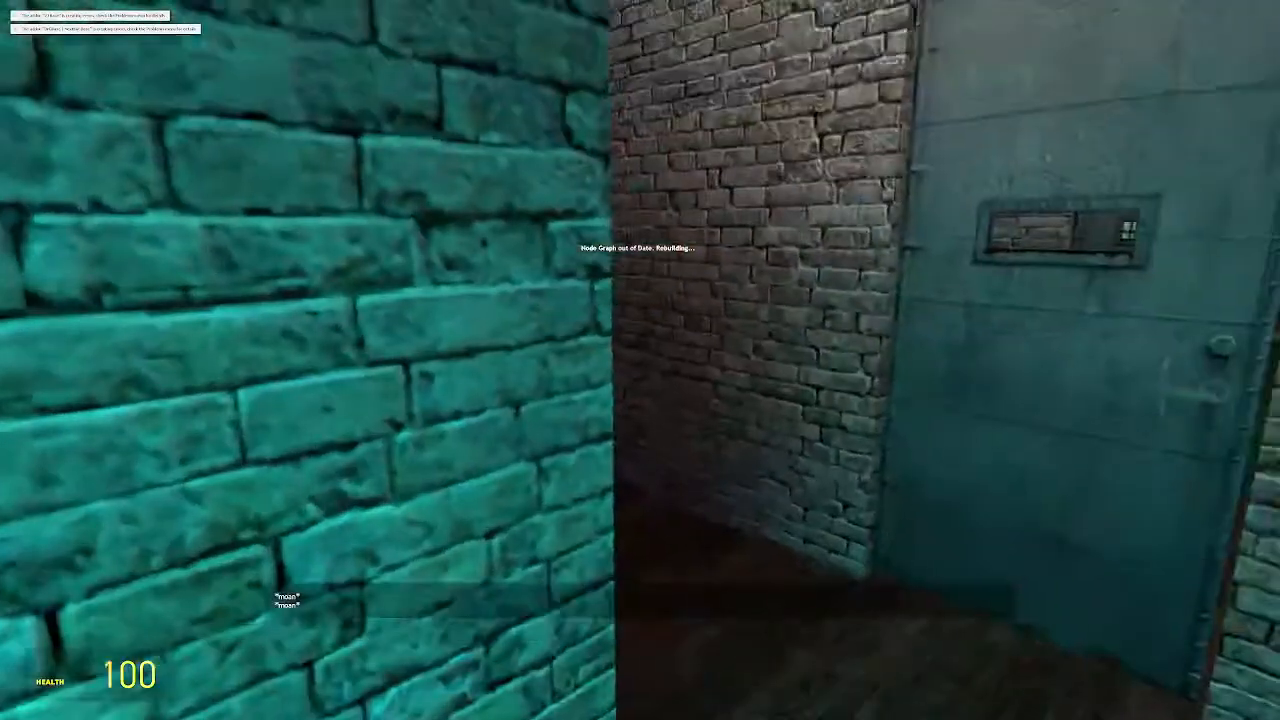
# Switch to the compiled map in Garry's Mod, open the metal door and walk out to the barrier row to test the zombie crowd
pyautogui.press('q')
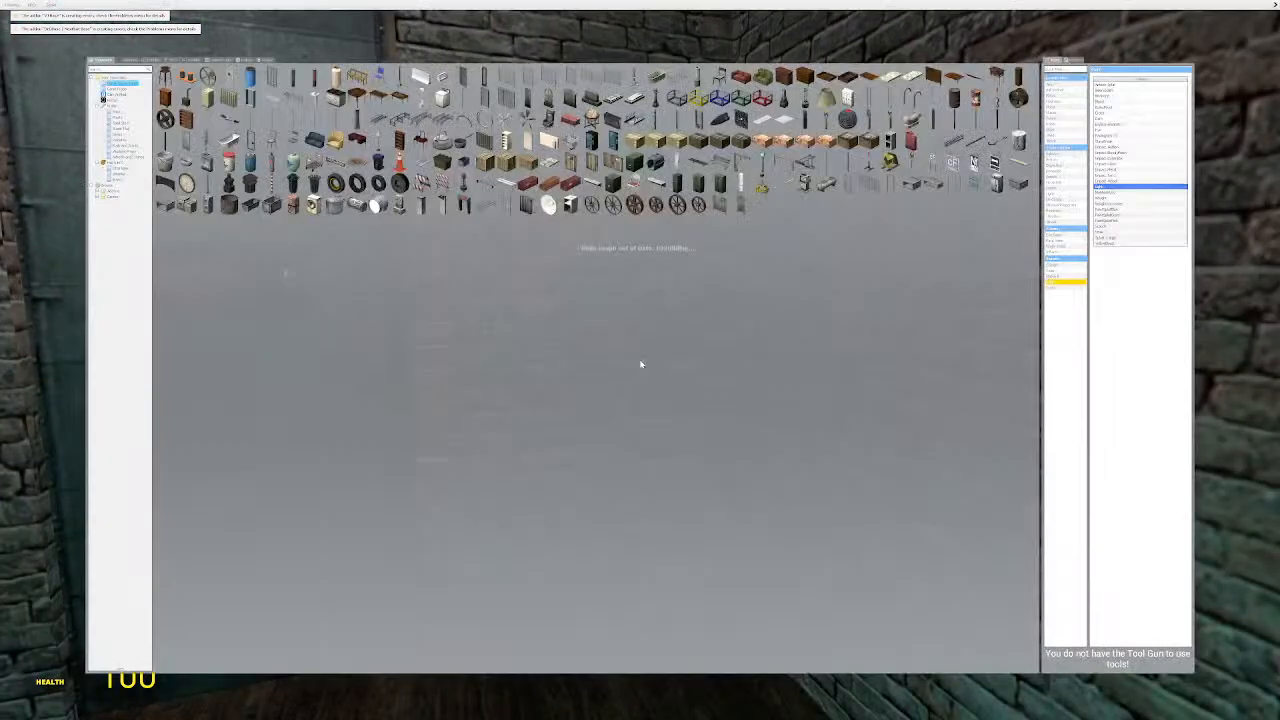
pyautogui.press('w')
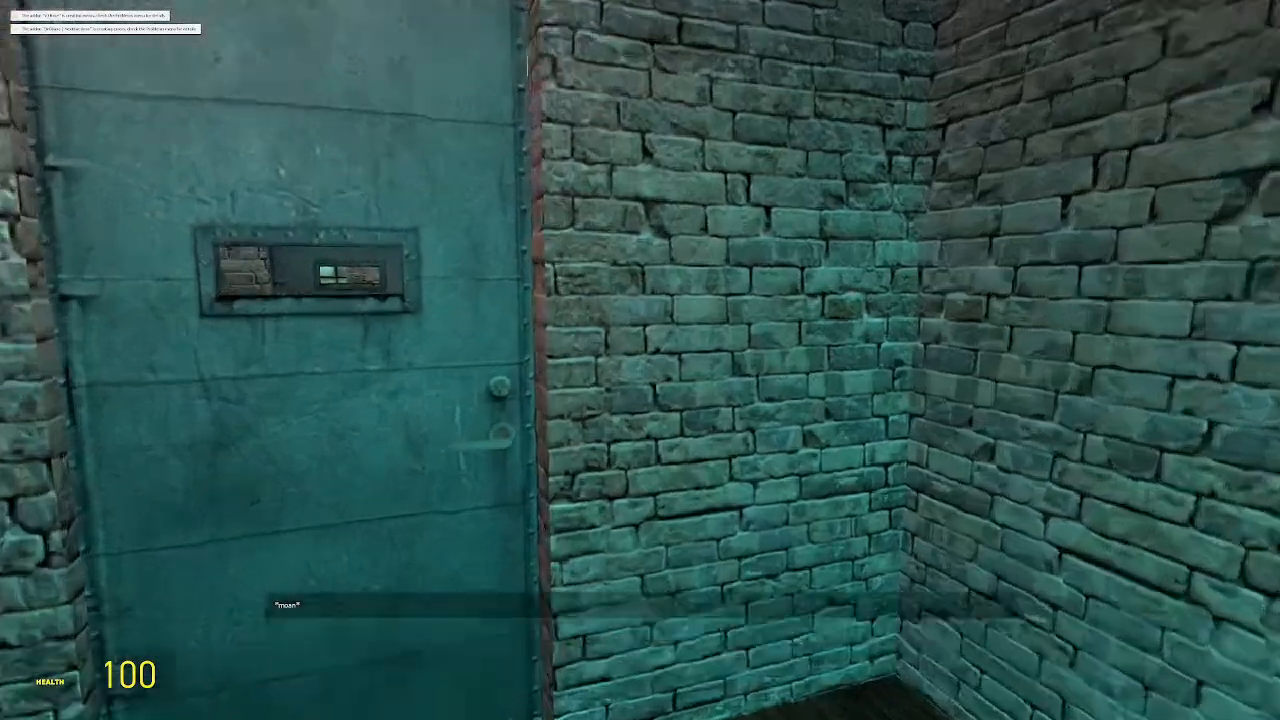
pyautogui.press('e')
pyautogui.press('w')
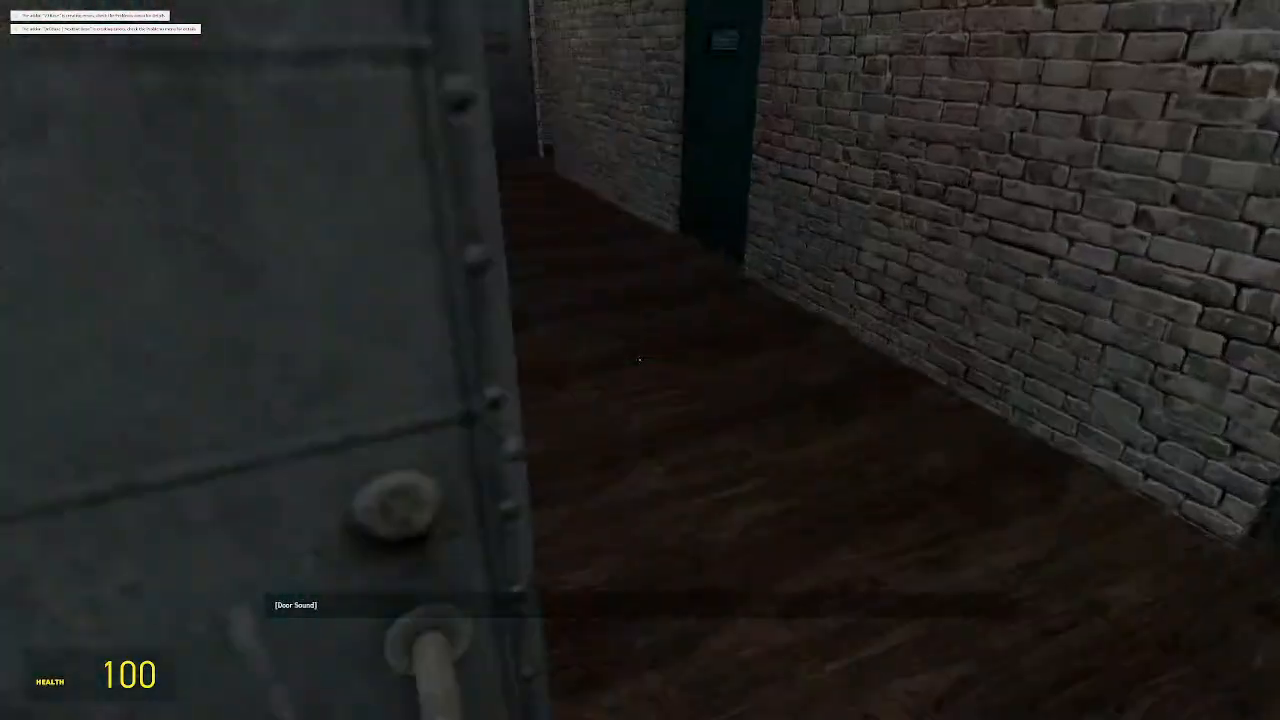
pyautogui.press('w')
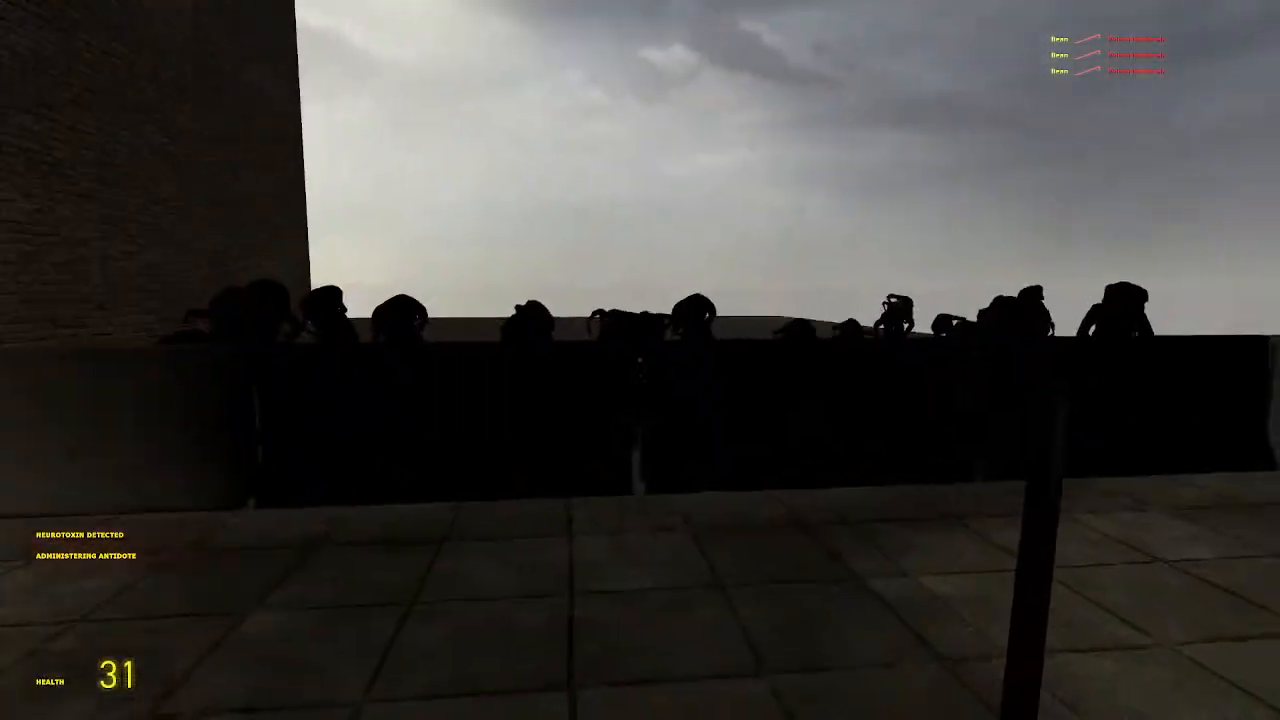
# Fight off the poison headcrabs in front of the barrier row with the crowbar while checking the crowd's attacks
pyautogui.press('s')
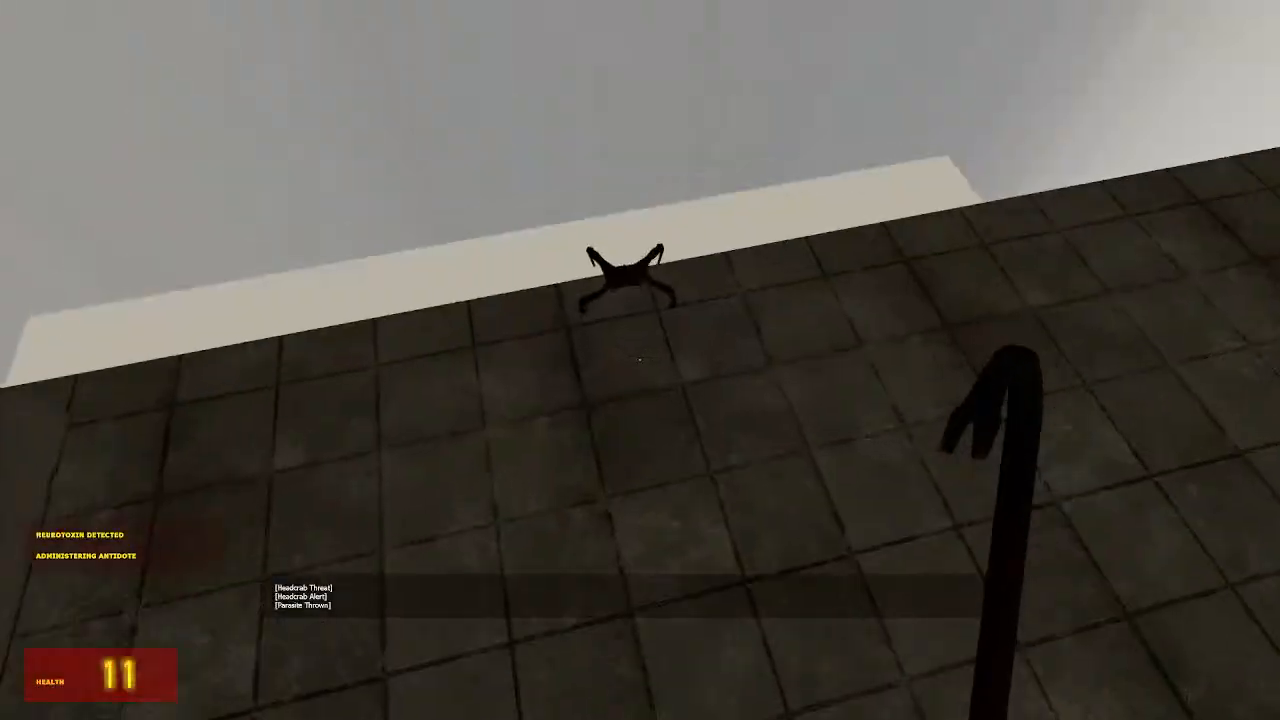
pyautogui.click(640, 360)
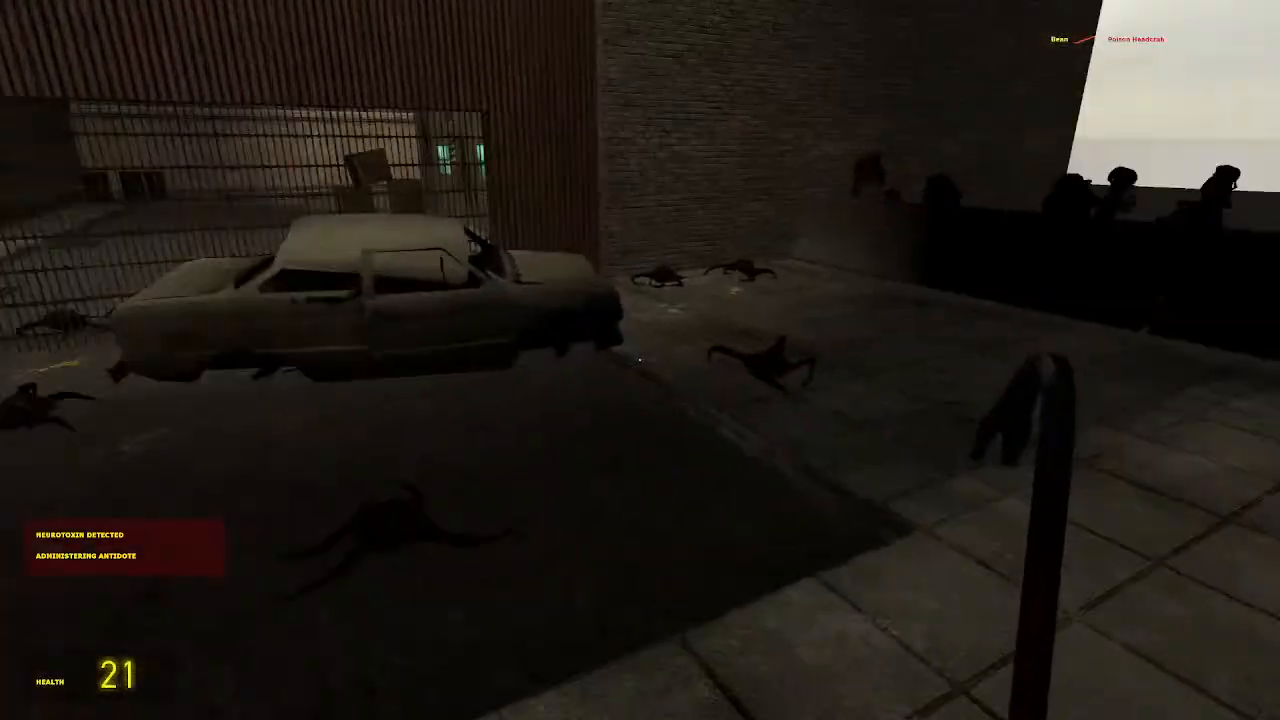
pyautogui.click(640, 360)
pyautogui.press('space')
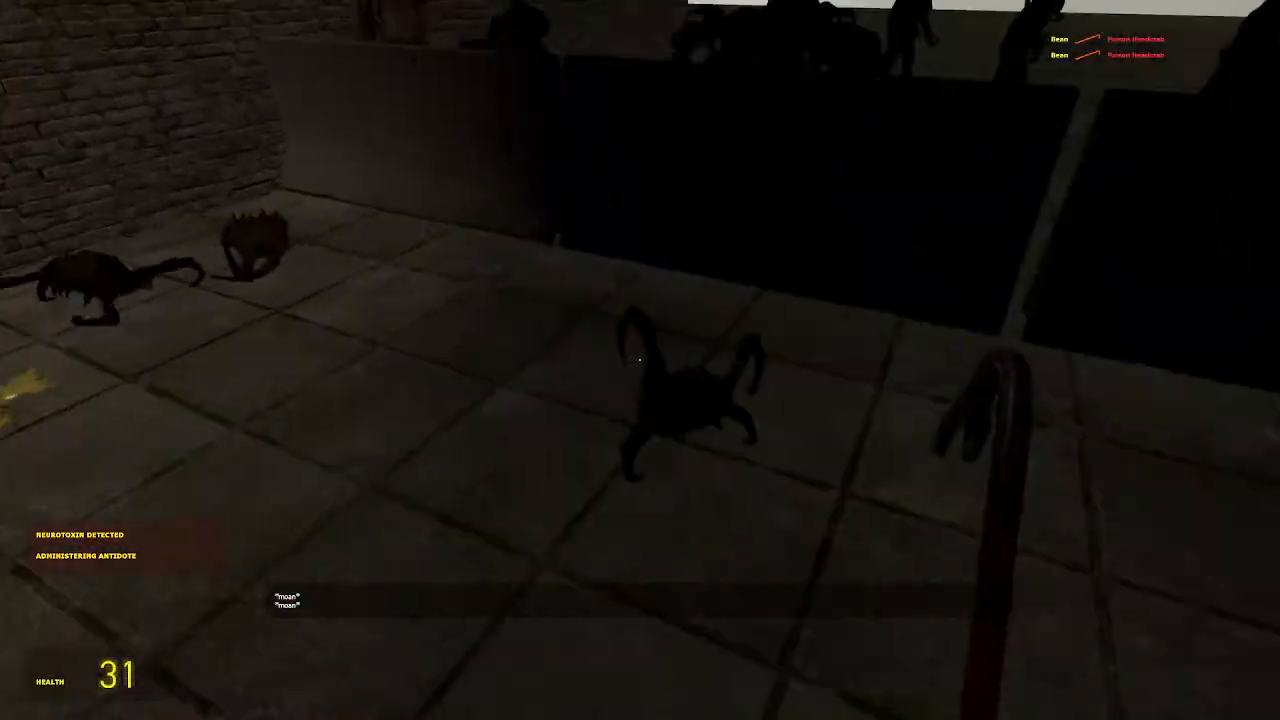
pyautogui.click(640, 360)
pyautogui.press('space')
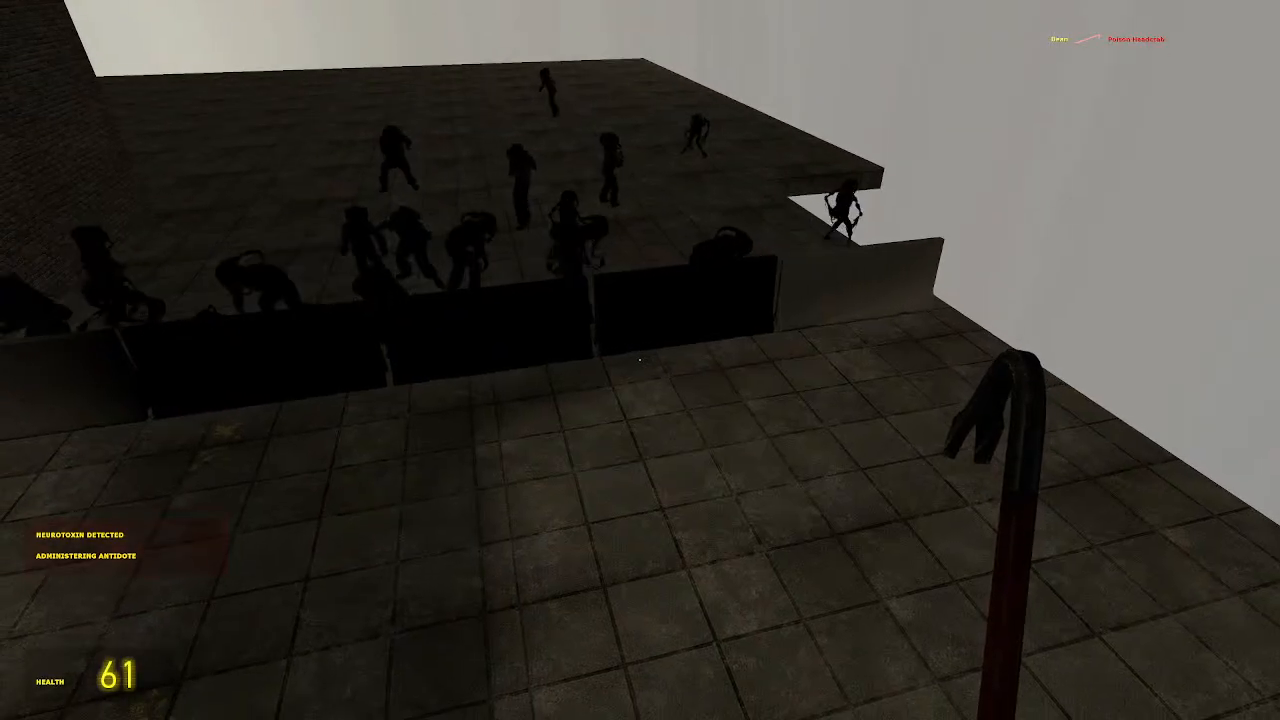
# Move up to the barriers, inspect the zombies behind them with the flashlight and return to Hammer
pyautogui.press('w')
pyautogui.press('w')
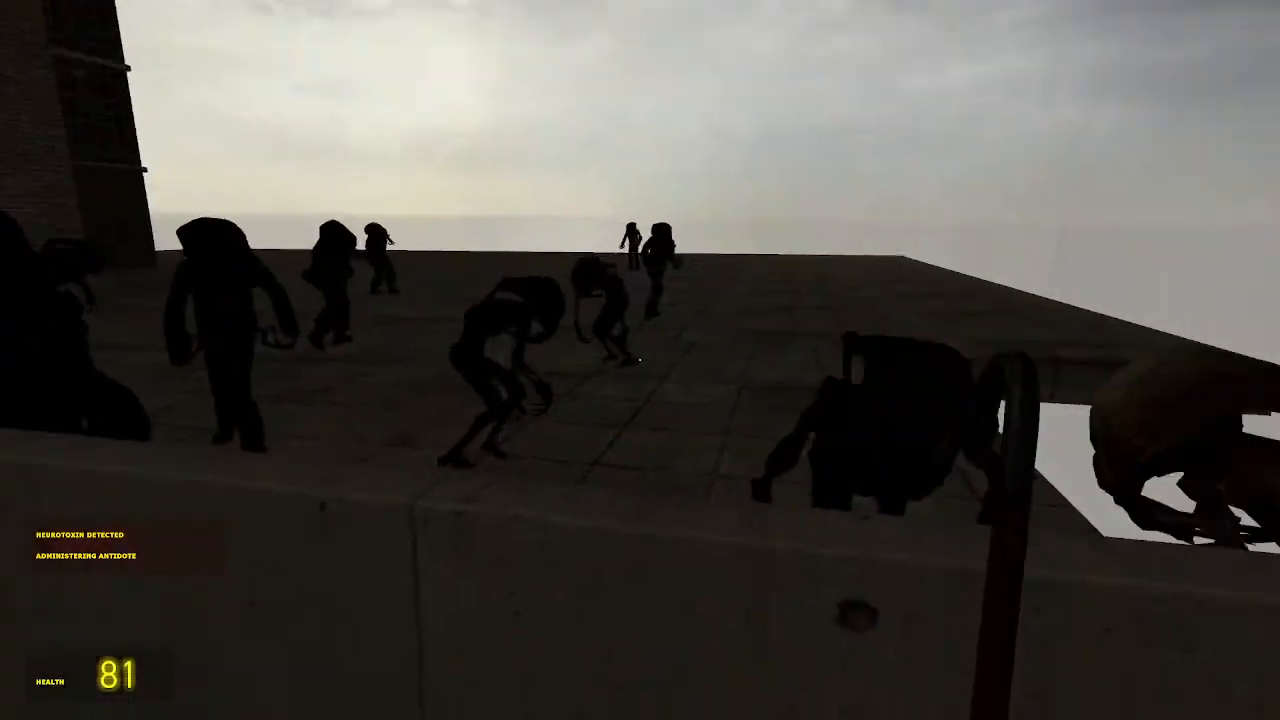
pyautogui.press('f')
pyautogui.press('f')
pyautogui.press('Escape')
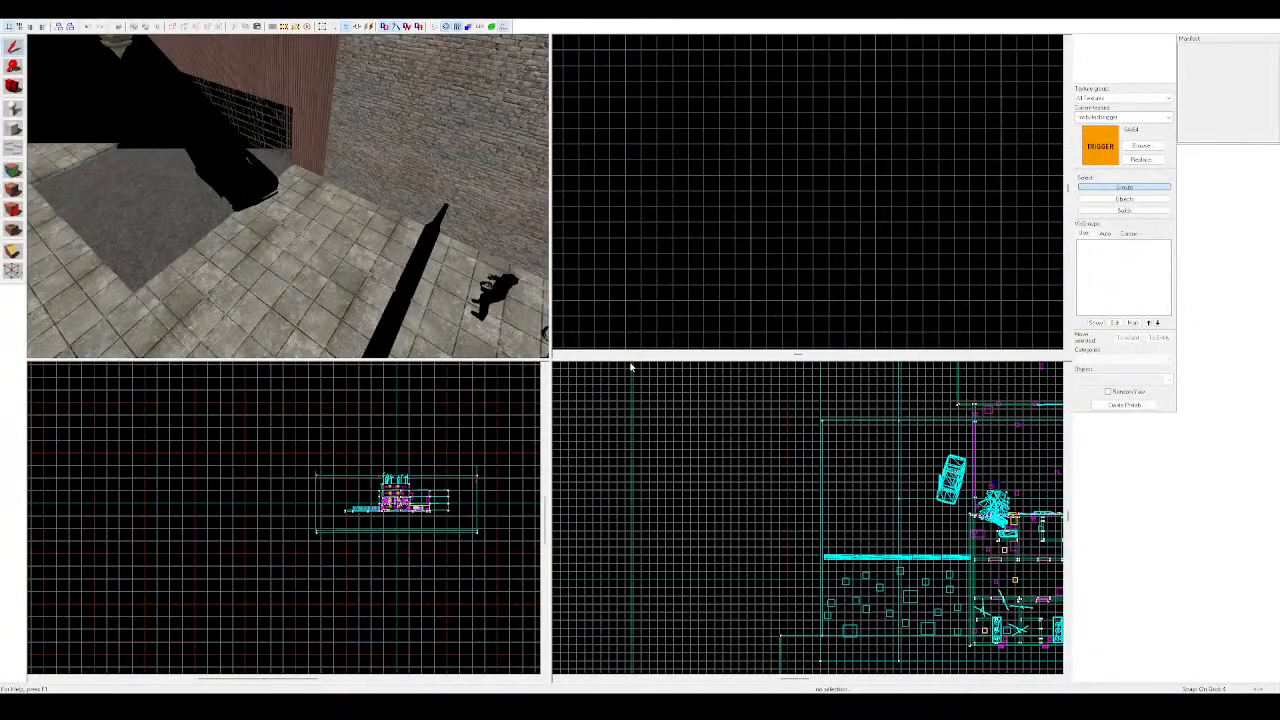
# Move the light_spot on the brick wall away from the barrier row toward the parked car and clear the selection
pyautogui.press('z')
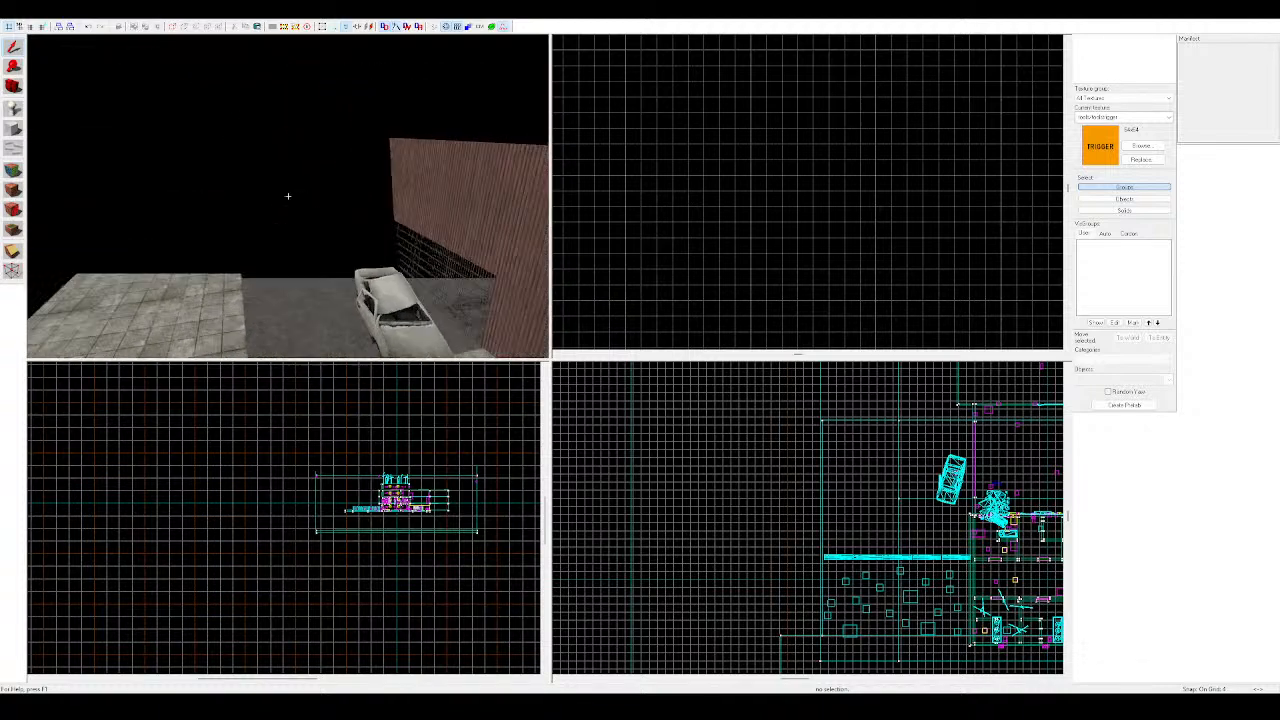
pyautogui.press('w')
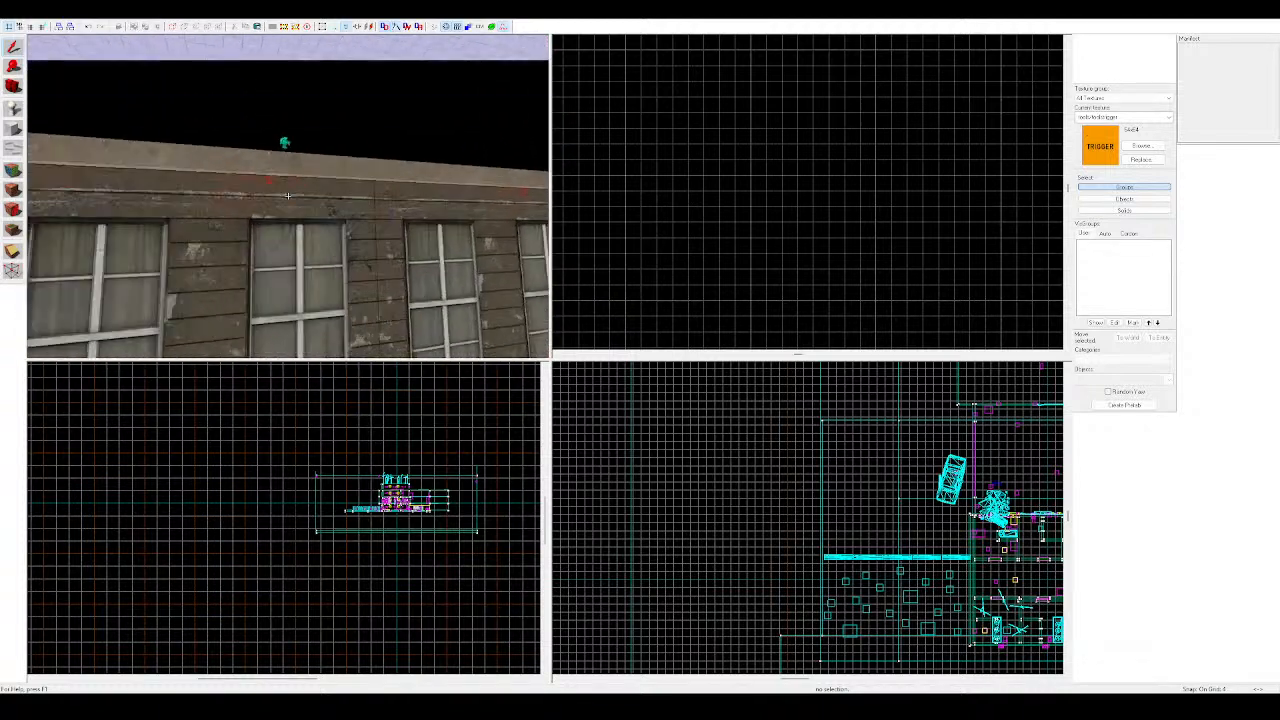
pyautogui.press('z')
pyautogui.click(339, 178)
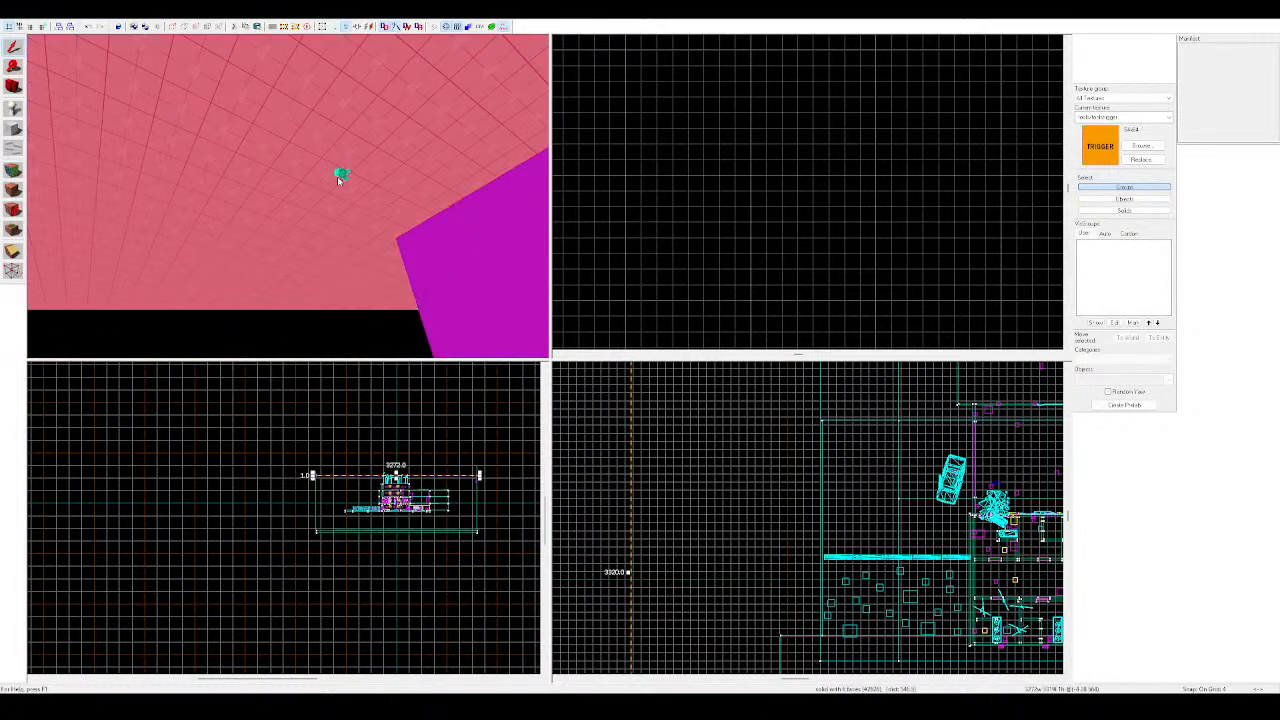
pyautogui.click(342, 175)
pyautogui.press('z')
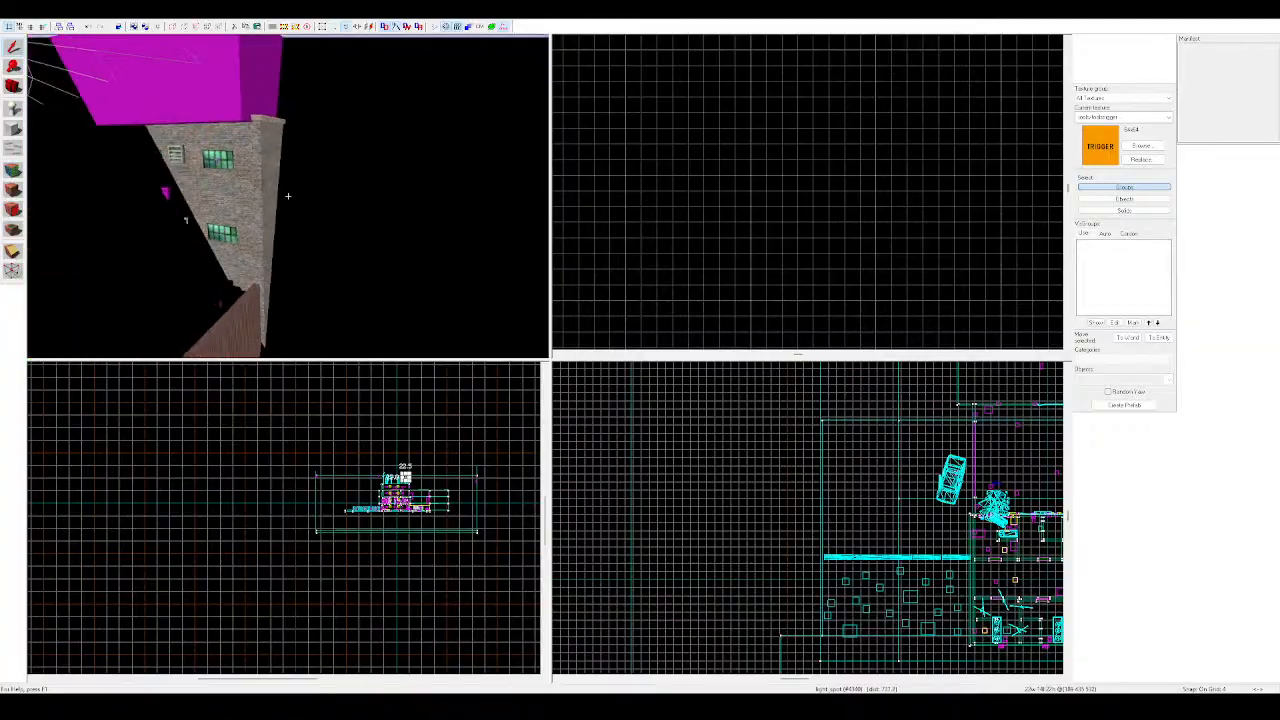
pyautogui.press('z')
pyautogui.click(280, 187)
pyautogui.press('z')
pyautogui.press('z')
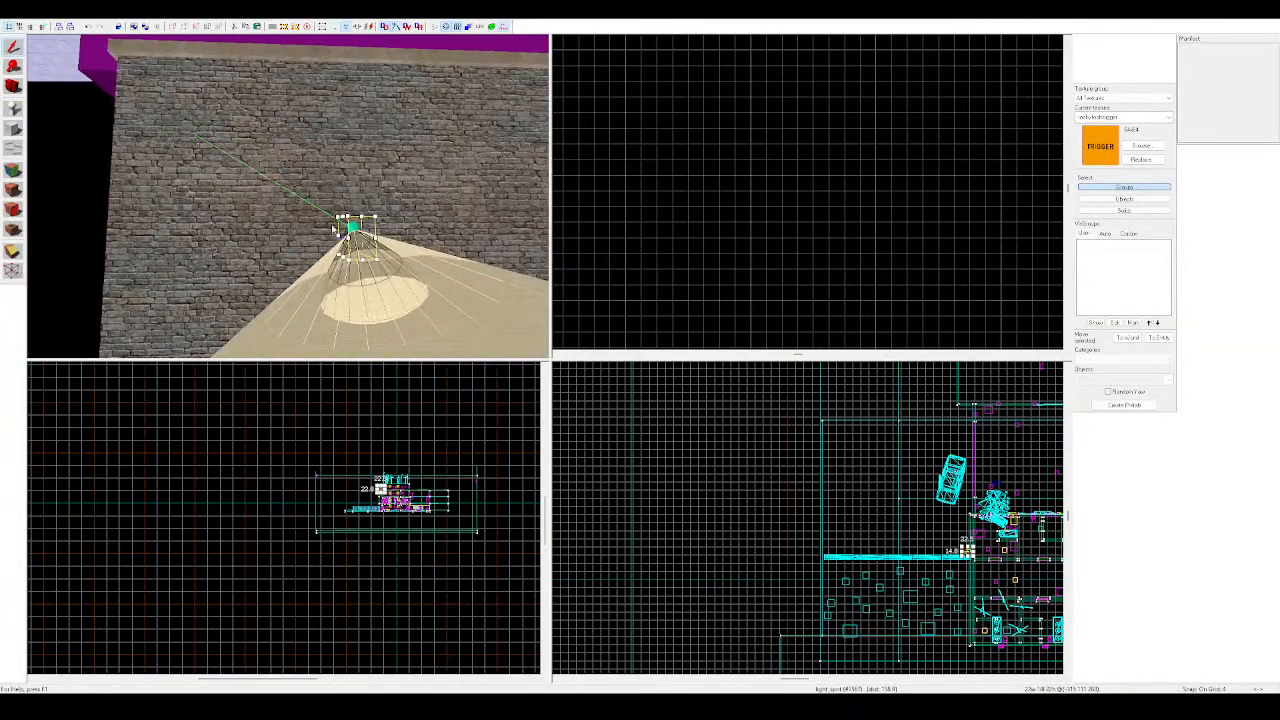
pyautogui.moveTo(354, 227); pyautogui.dragTo(163, 120)
pyautogui.press('z')
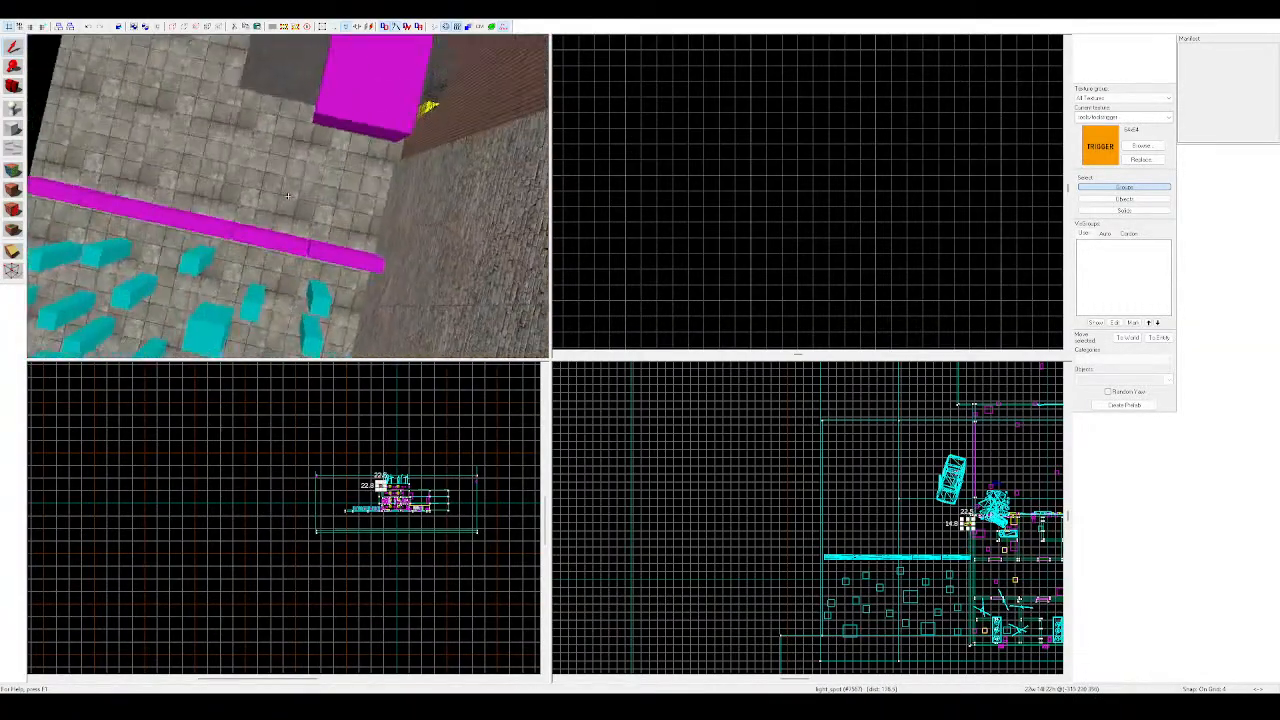
pyautogui.press('Escape')
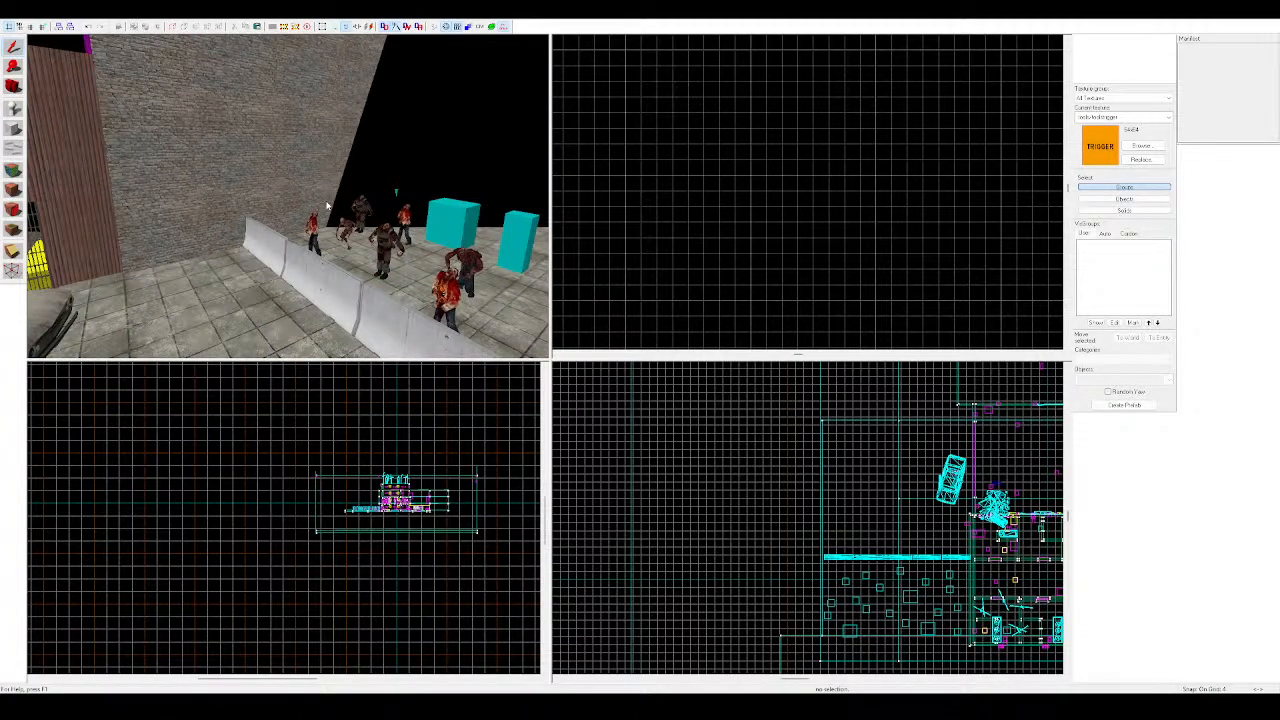
# Select all five concrete barriers of the row across the tiled pavement
pyautogui.press('z')
pyautogui.press('w')
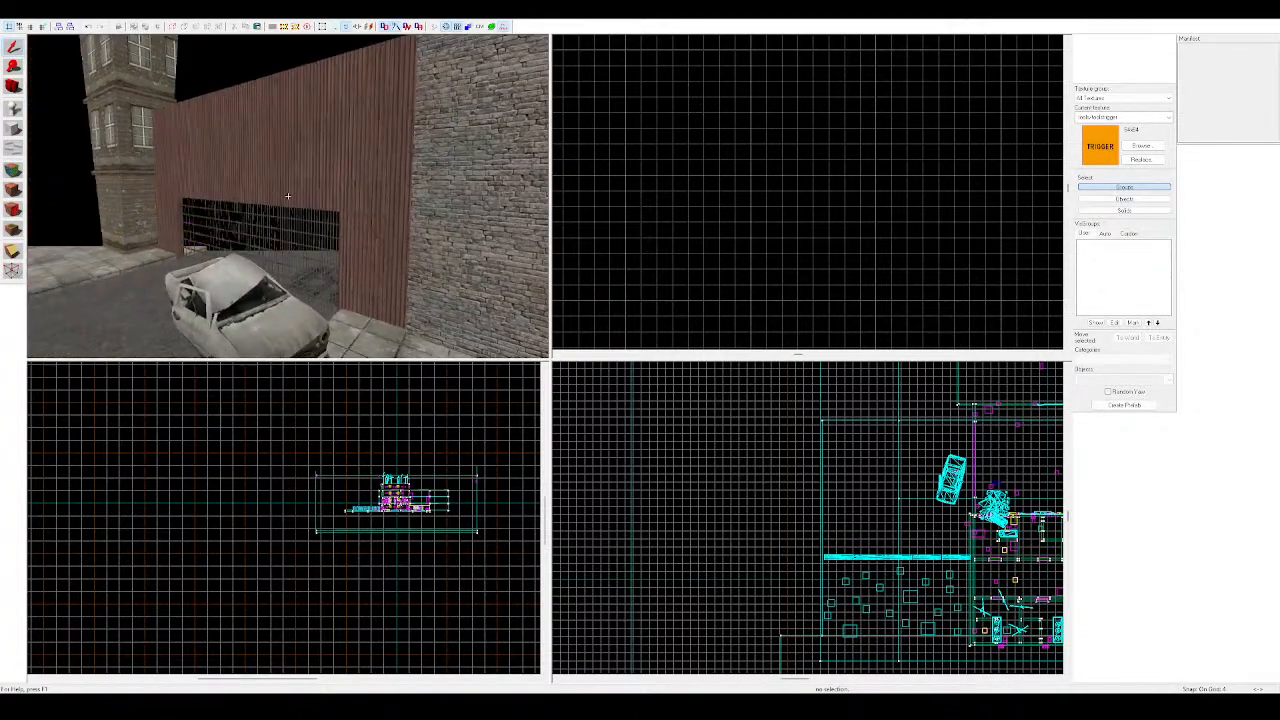
pyautogui.press('w')
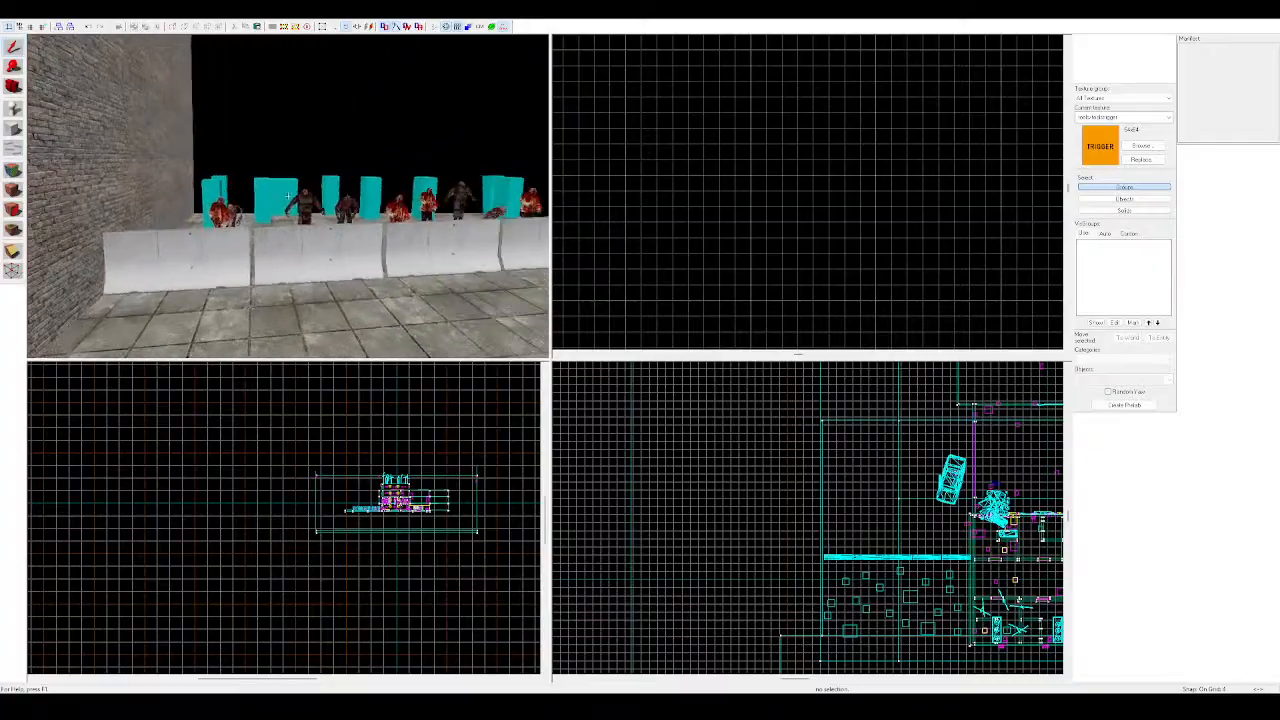
pyautogui.press('s')
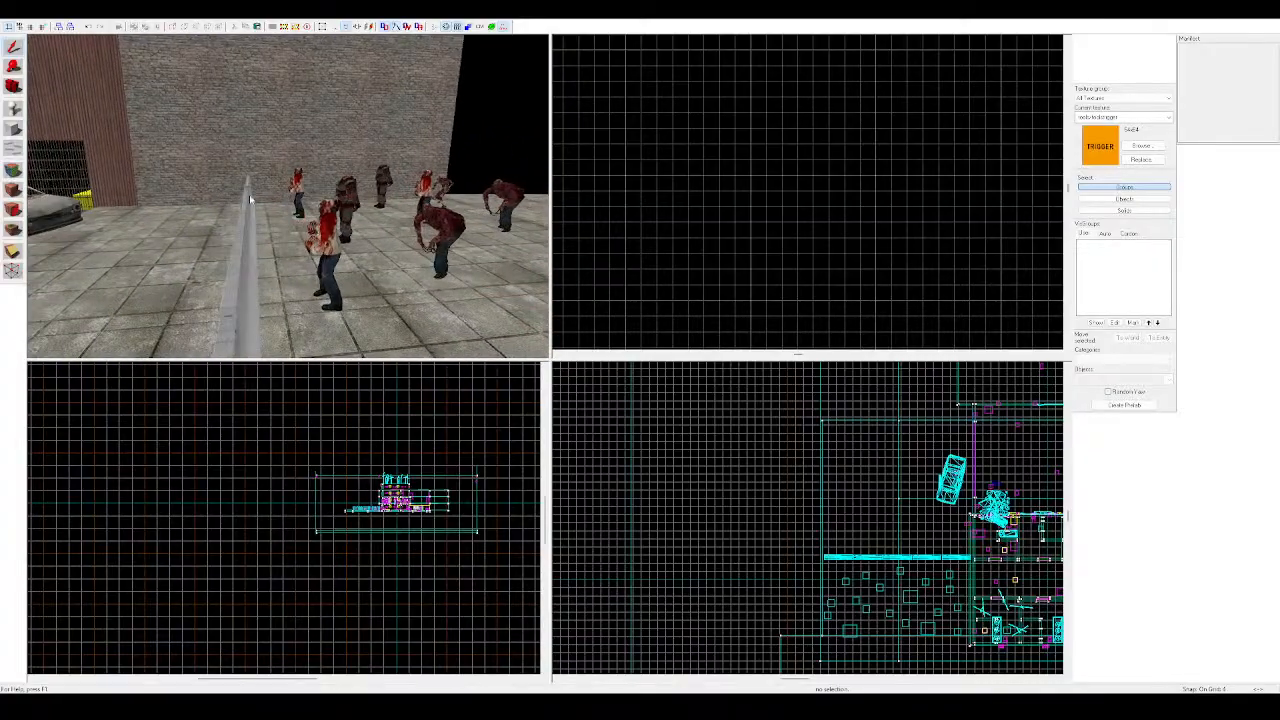
pyautogui.press('z')
pyautogui.press('a')
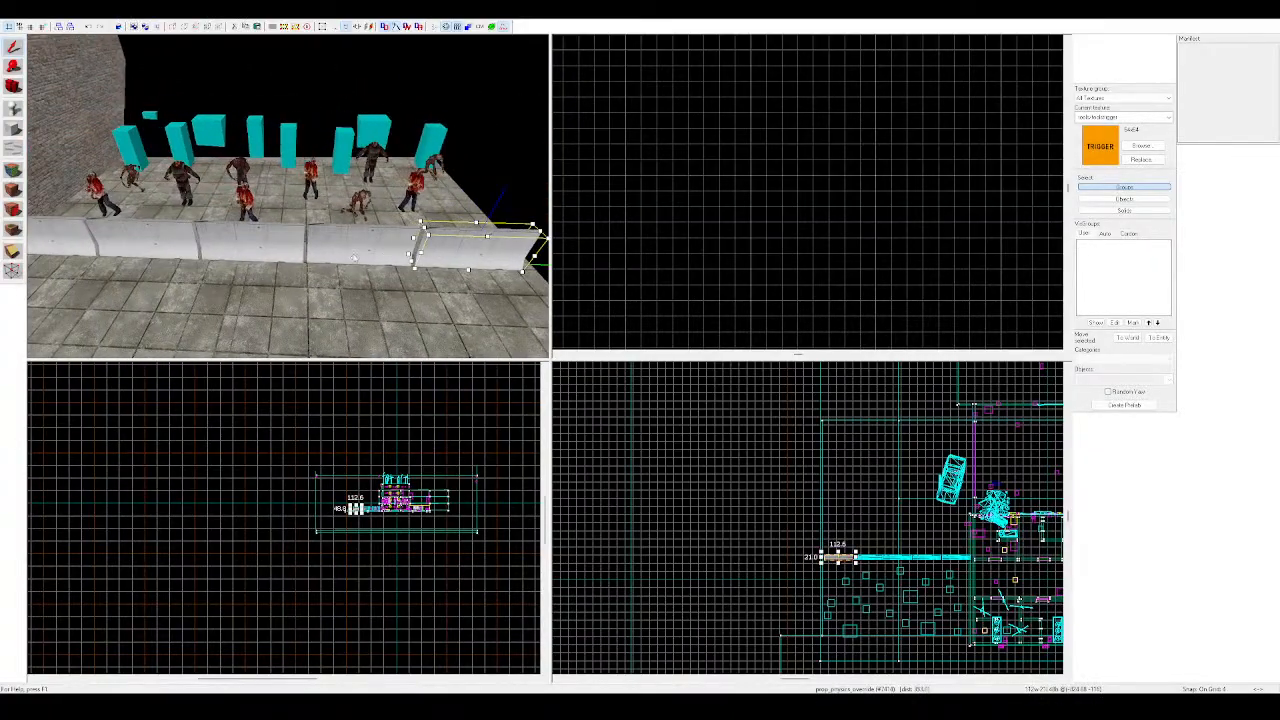
pyautogui.keyDown('ctrl'); pyautogui.click(357, 255); pyautogui.keyUp('ctrl')
pyautogui.keyDown('ctrl'); pyautogui.click(262, 241); pyautogui.keyUp('ctrl')
pyautogui.keyDown('ctrl'); pyautogui.click(148, 237); pyautogui.keyUp('ctrl')
pyautogui.keyDown('ctrl'); pyautogui.click(58, 231); pyautogui.keyUp('ctrl')
# Add the zombies standing nearest behind the barriers to the selection, working from the brick wall to the outer edge
pyautogui.keyDown('ctrl'); pyautogui.click(96, 181); pyautogui.keyUp('ctrl')
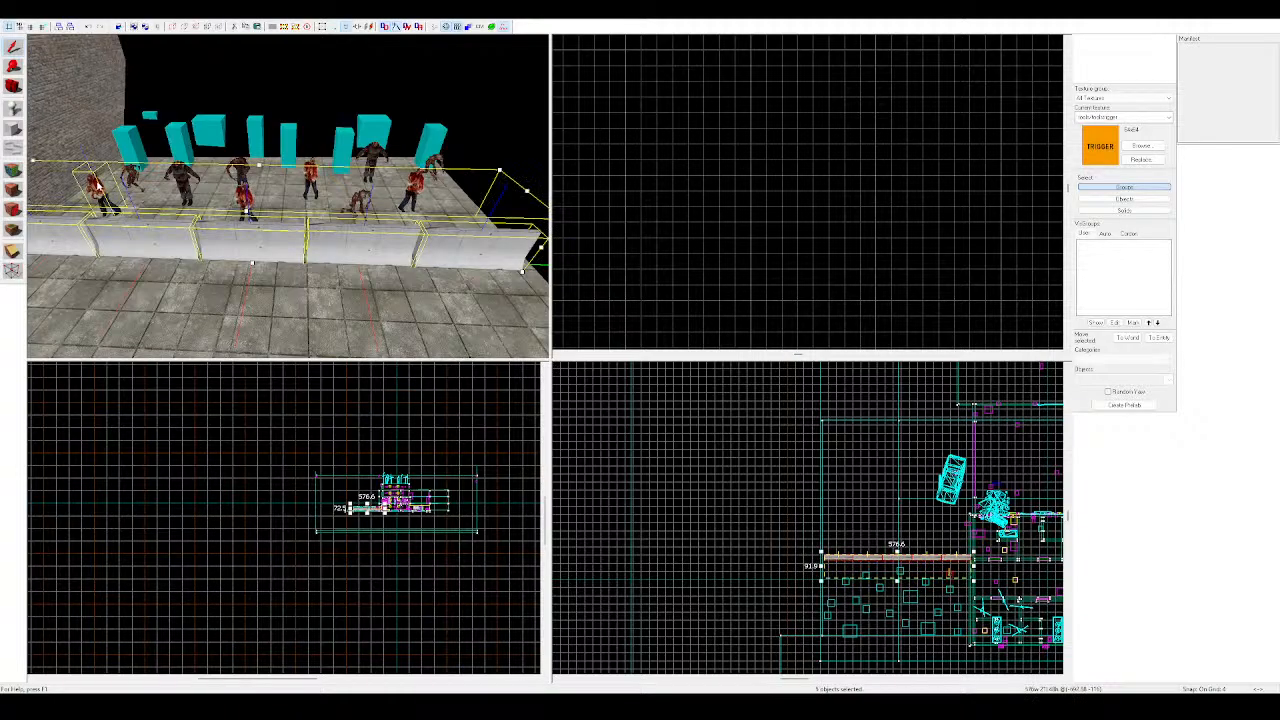
pyautogui.keyDown('ctrl'); pyautogui.click(129, 172); pyautogui.keyUp('ctrl')
pyautogui.keyDown('ctrl'); pyautogui.click(190, 172); pyautogui.keyUp('ctrl')
pyautogui.keyDown('ctrl'); pyautogui.click(240, 178); pyautogui.keyUp('ctrl')
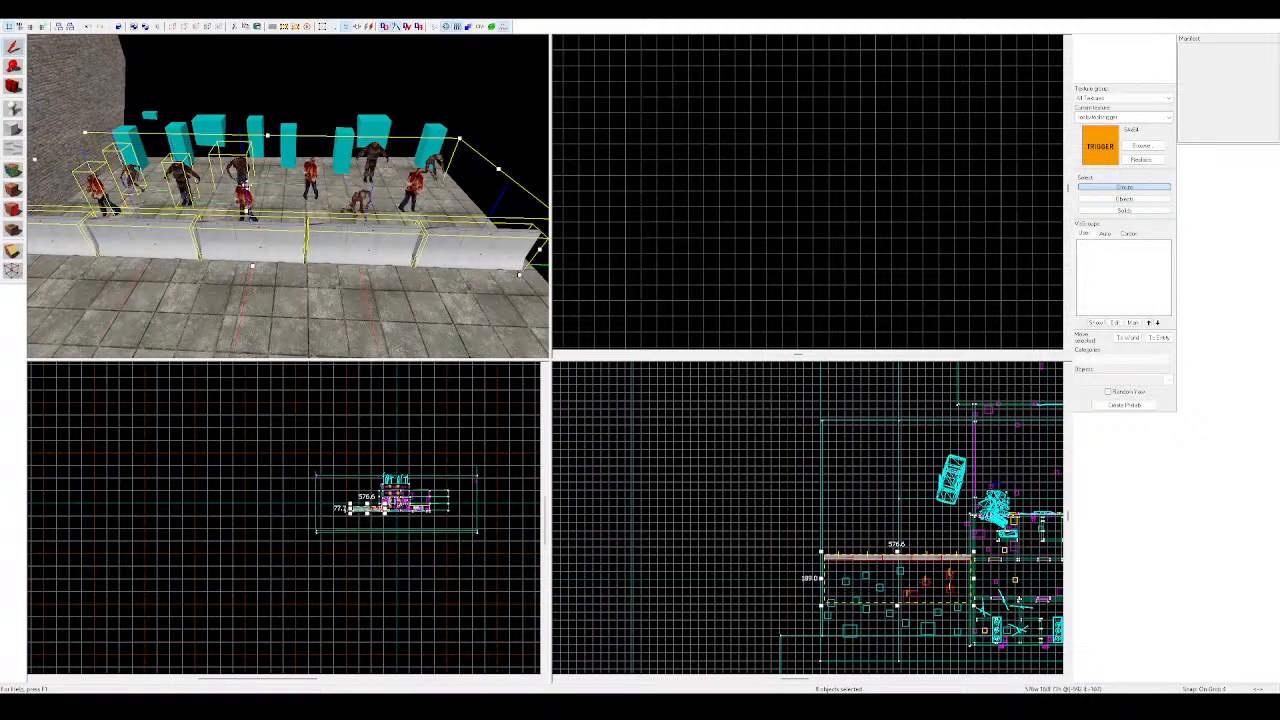
pyautogui.keyDown('ctrl'); pyautogui.click(312, 178); pyautogui.keyUp('ctrl')
pyautogui.keyDown('ctrl'); pyautogui.click(361, 196); pyautogui.keyUp('ctrl')
pyautogui.keyDown('ctrl'); pyautogui.click(418, 186); pyautogui.keyUp('ctrl')
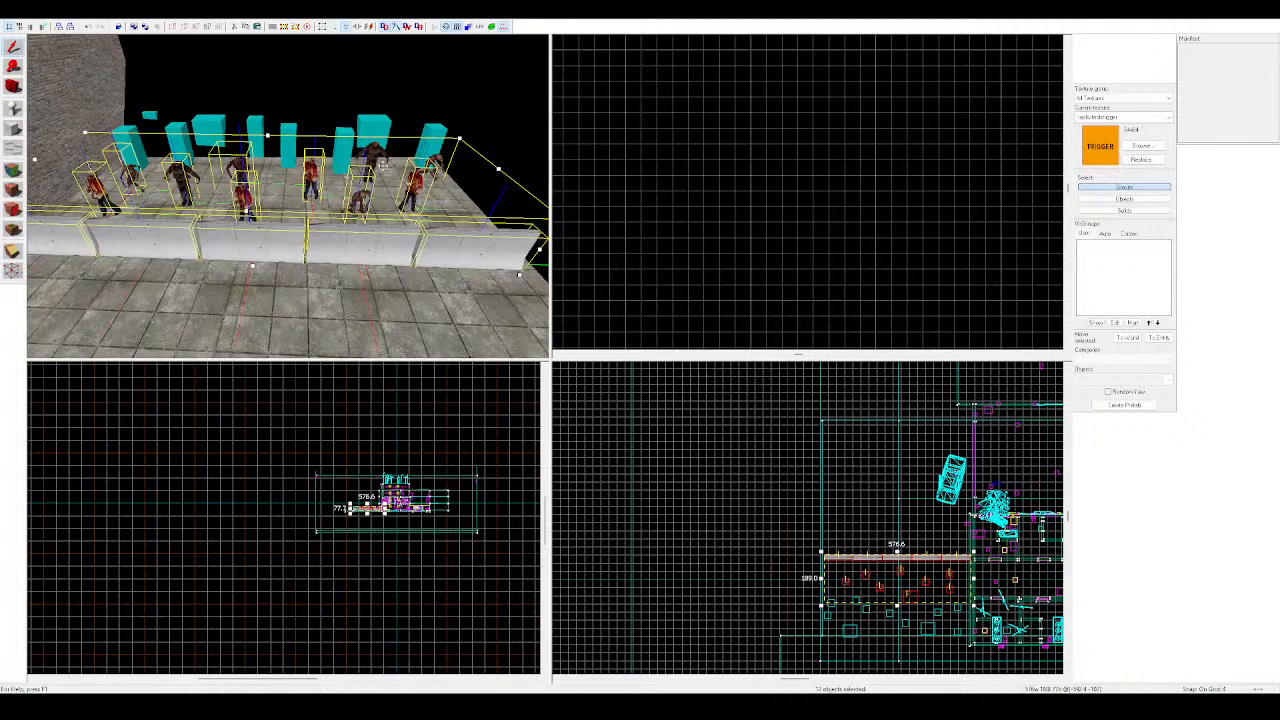
pyautogui.keyDown('ctrl'); pyautogui.click(428, 162); pyautogui.keyUp('ctrl')
pyautogui.keyDown('ctrl'); pyautogui.click(453, 205); pyautogui.keyUp('ctrl')
pyautogui.keyDown('ctrl'); pyautogui.click(440, 158); pyautogui.keyUp('ctrl')
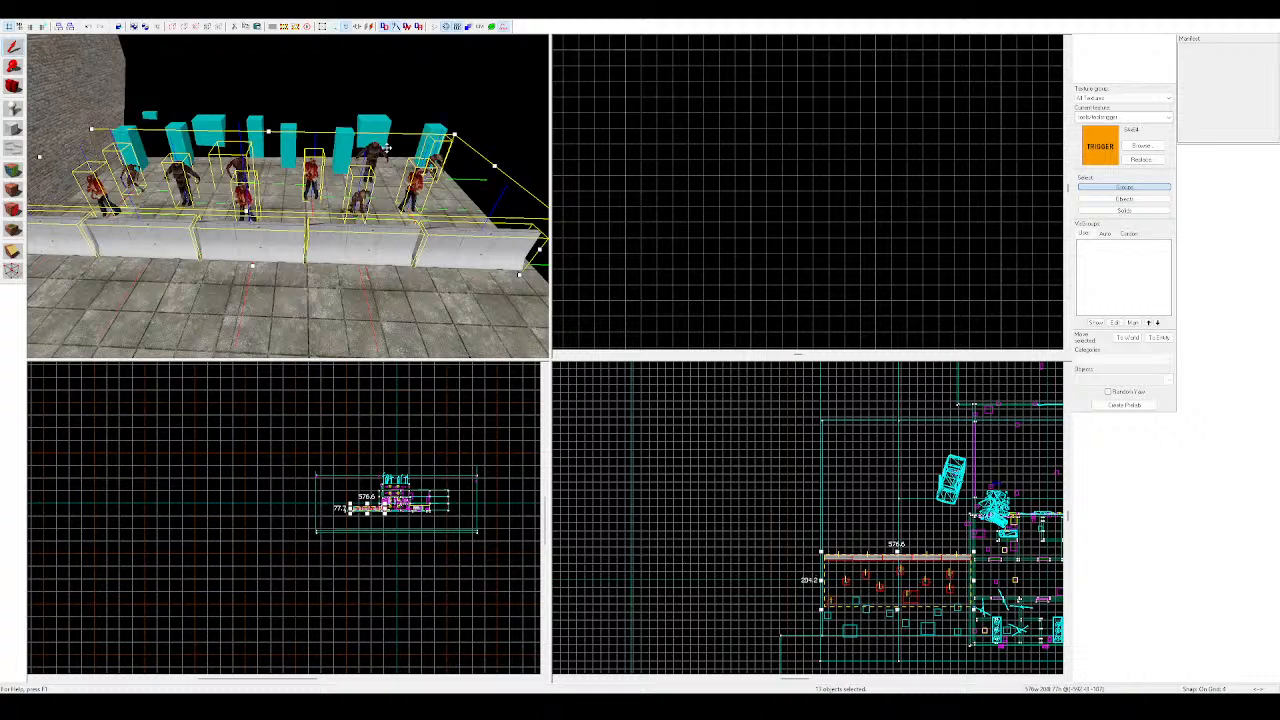
pyautogui.keyDown('ctrl'); pyautogui.click(379, 149); pyautogui.keyUp('ctrl')
# Add the rear zombies on the pavement's outer side to the selection, leaving the ground block out
pyautogui.press('z')
pyautogui.press('d')
pyautogui.press('z')
pyautogui.keyDown('ctrl'); pyautogui.click(488, 306); pyautogui.keyUp('ctrl')
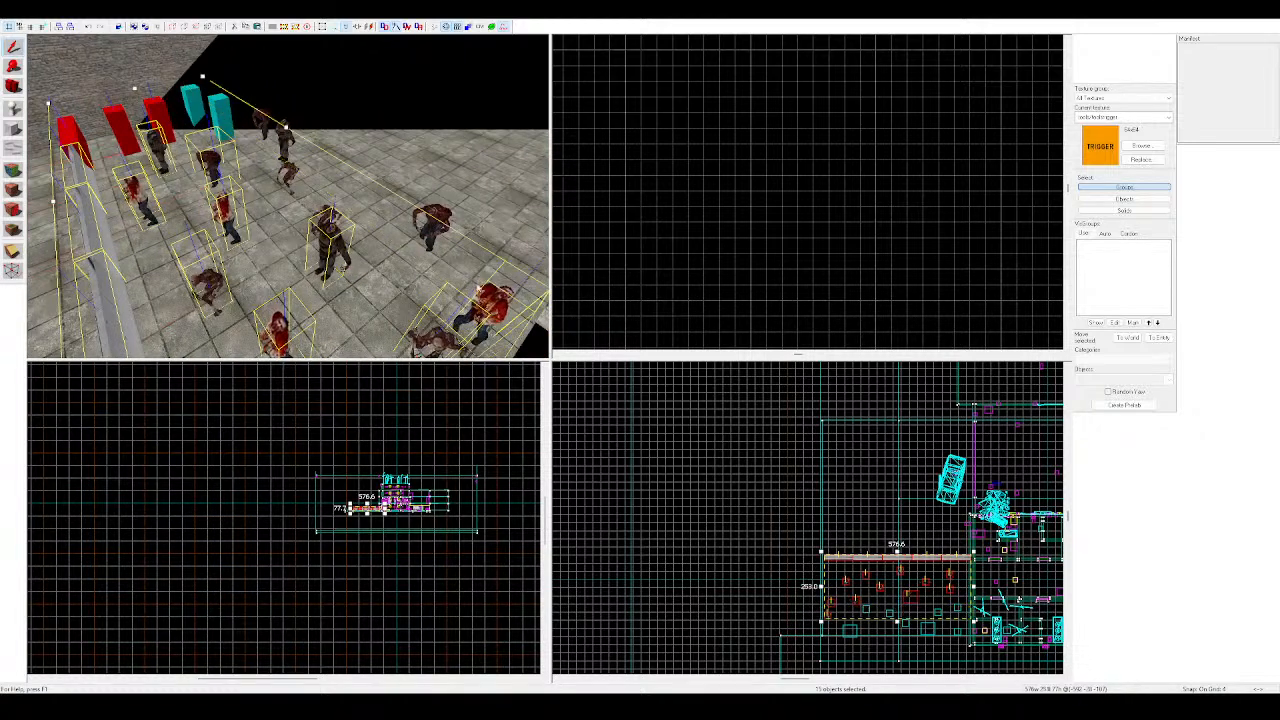
pyautogui.keyDown('ctrl'); pyautogui.click(432, 222); pyautogui.keyUp('ctrl')
pyautogui.keyDown('ctrl'); pyautogui.click(283, 168); pyautogui.keyUp('ctrl')
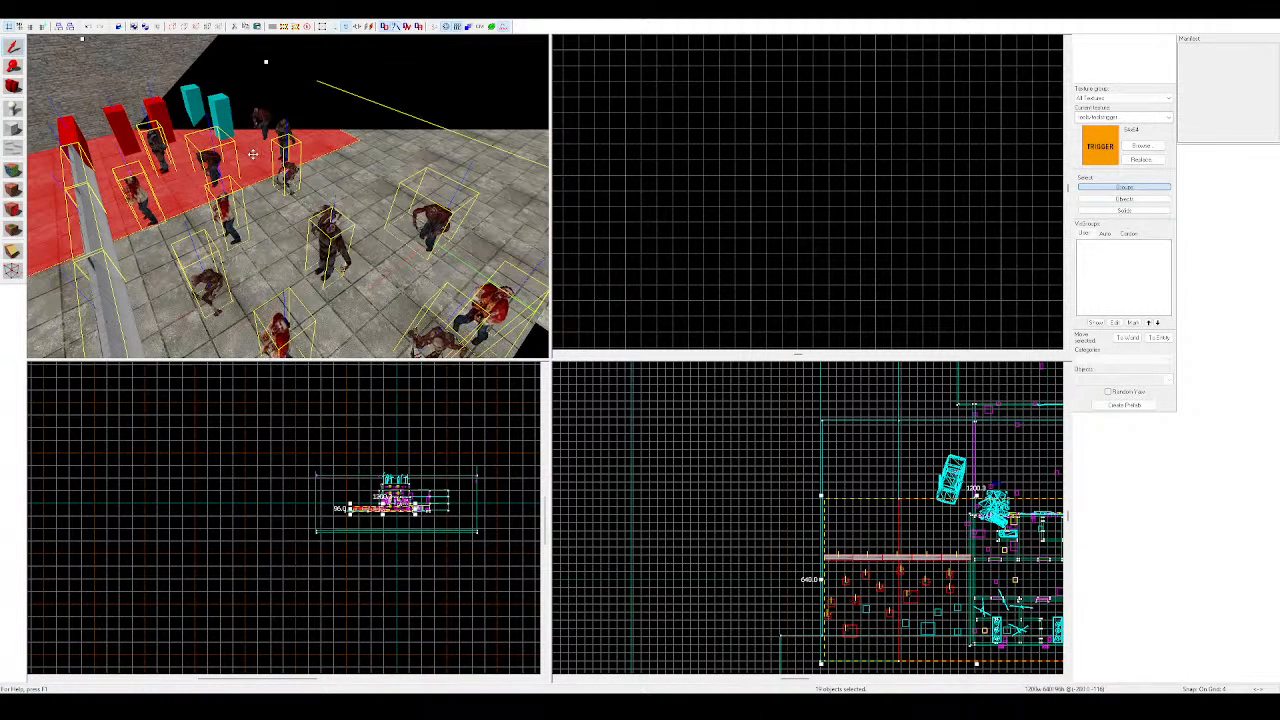
pyautogui.keyDown('ctrl'); pyautogui.click(283, 168); pyautogui.keyUp('ctrl')
pyautogui.keyDown('ctrl'); pyautogui.click(289, 176); pyautogui.keyUp('ctrl')
pyautogui.keyDown('ctrl'); pyautogui.click(284, 138); pyautogui.keyUp('ctrl')
# Add the remaining rear zombies near the brick wall to the selection and remove the ground block from it
pyautogui.press('z')
pyautogui.press('w')
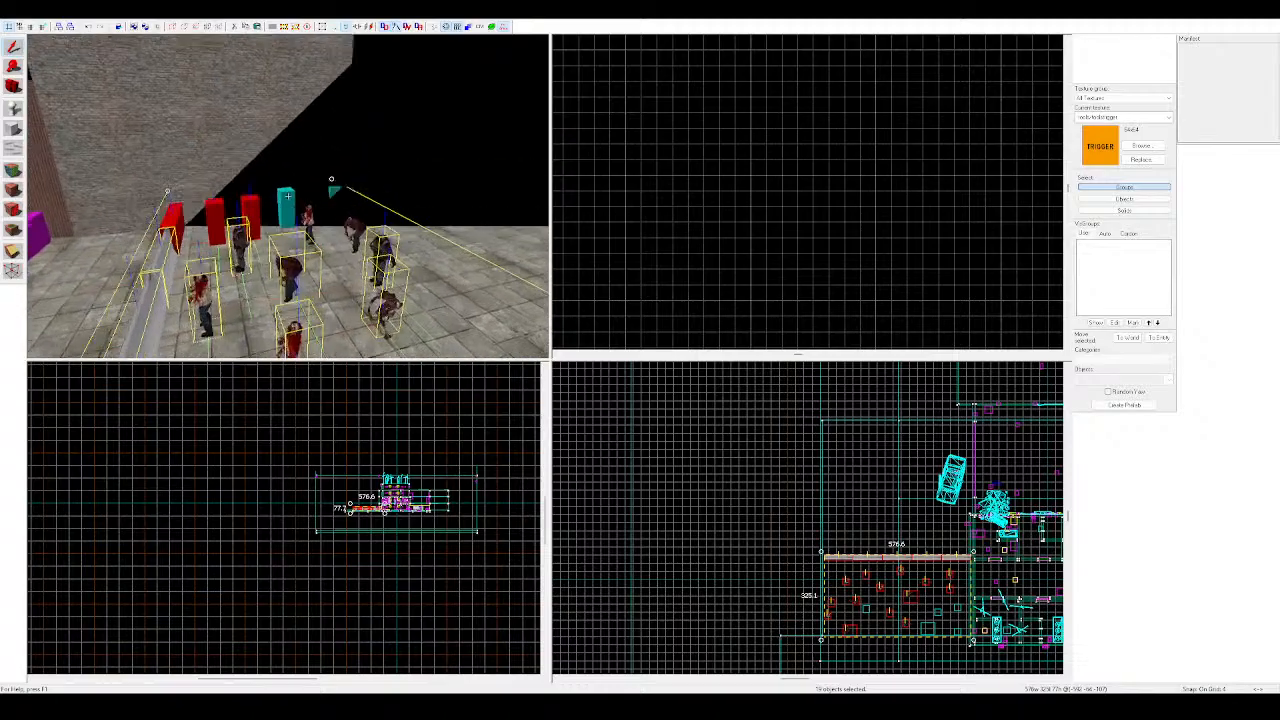
pyautogui.press('z')
pyautogui.keyDown('ctrl'); pyautogui.click(230, 165); pyautogui.keyUp('ctrl')
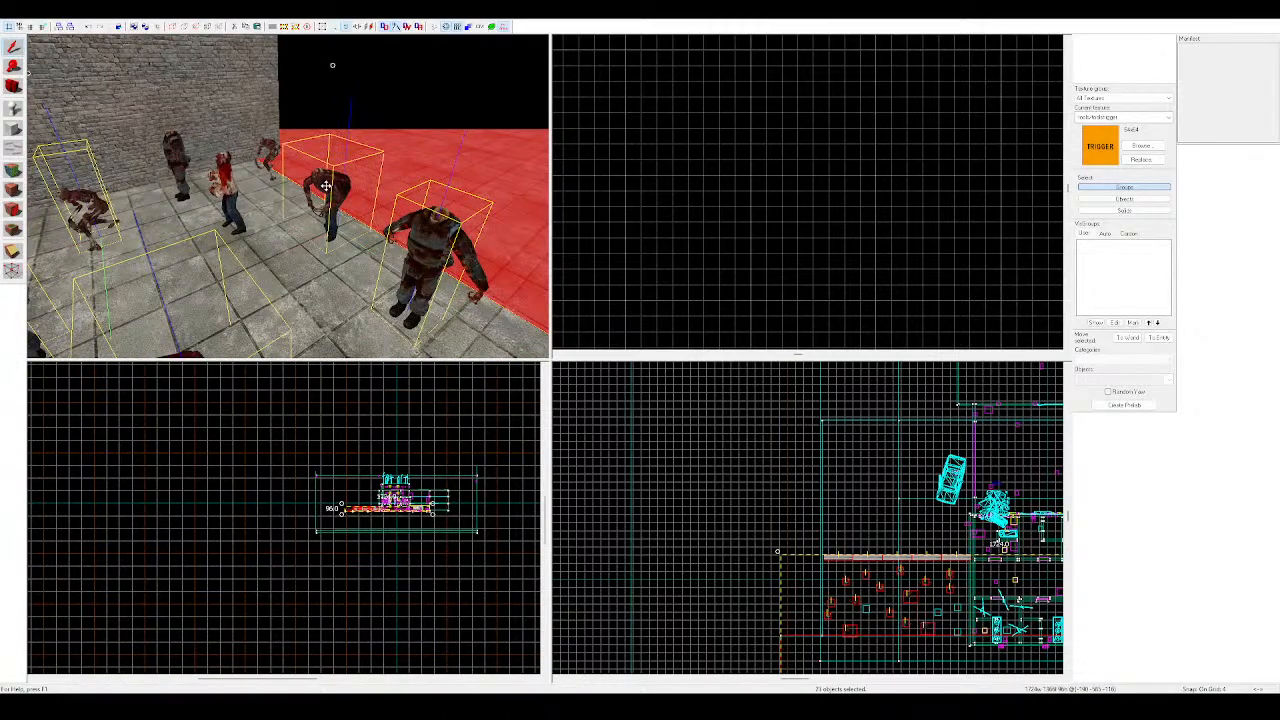
pyautogui.keyDown('ctrl'); pyautogui.click(273, 151); pyautogui.keyUp('ctrl')
pyautogui.keyDown('ctrl'); pyautogui.click(179, 153); pyautogui.keyUp('ctrl')
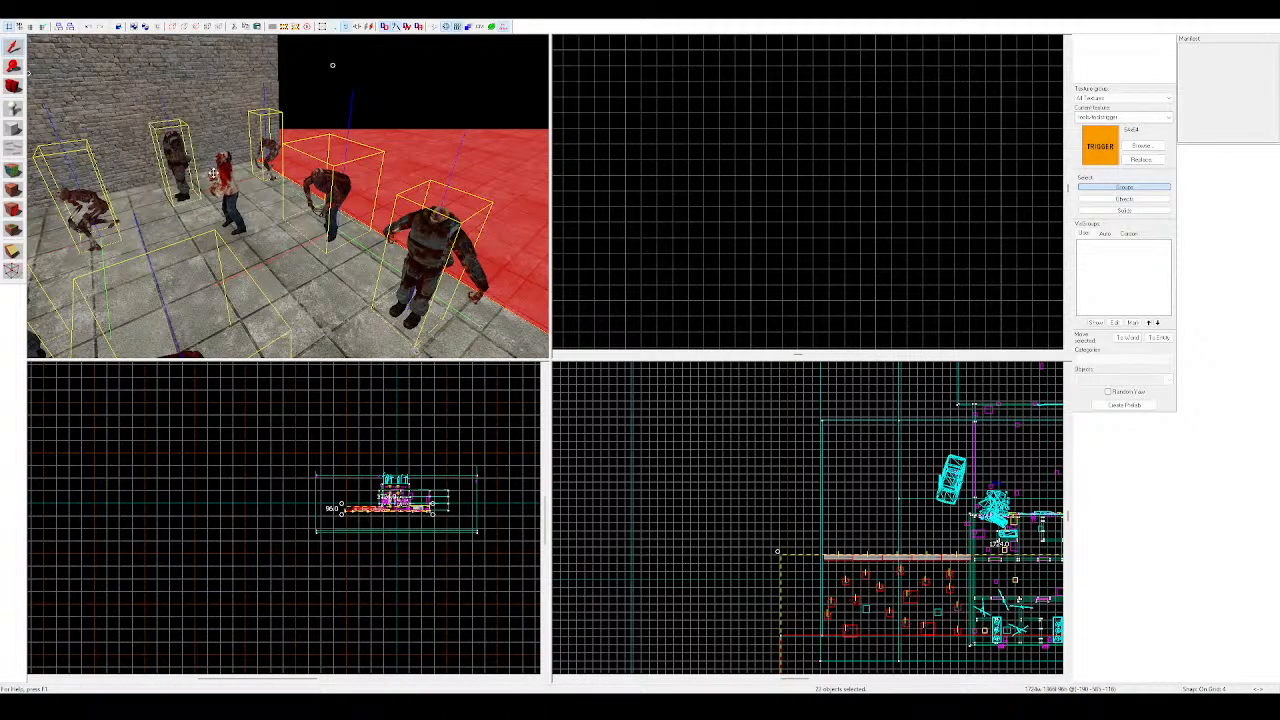
pyautogui.keyDown('ctrl'); pyautogui.click(231, 190); pyautogui.keyUp('ctrl')
pyautogui.keyDown('ctrl'); pyautogui.click(515, 188); pyautogui.keyUp('ctrl')
# Move the selected barriers and zombies together farther down the pavement, away from the parked car
pyautogui.press('z')
pyautogui.press('s')
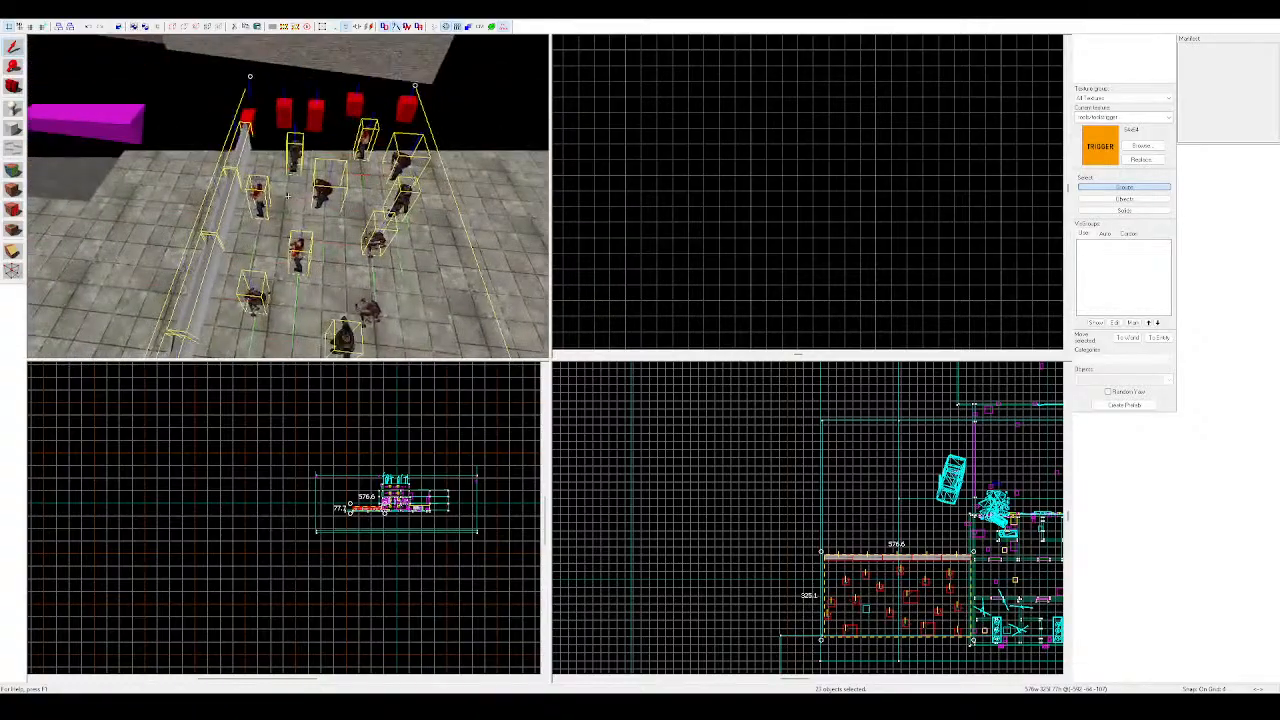
pyautogui.press('w')
pyautogui.press('z')
pyautogui.moveTo(280, 213); pyautogui.dragTo(338, 211)
pyautogui.press('d')
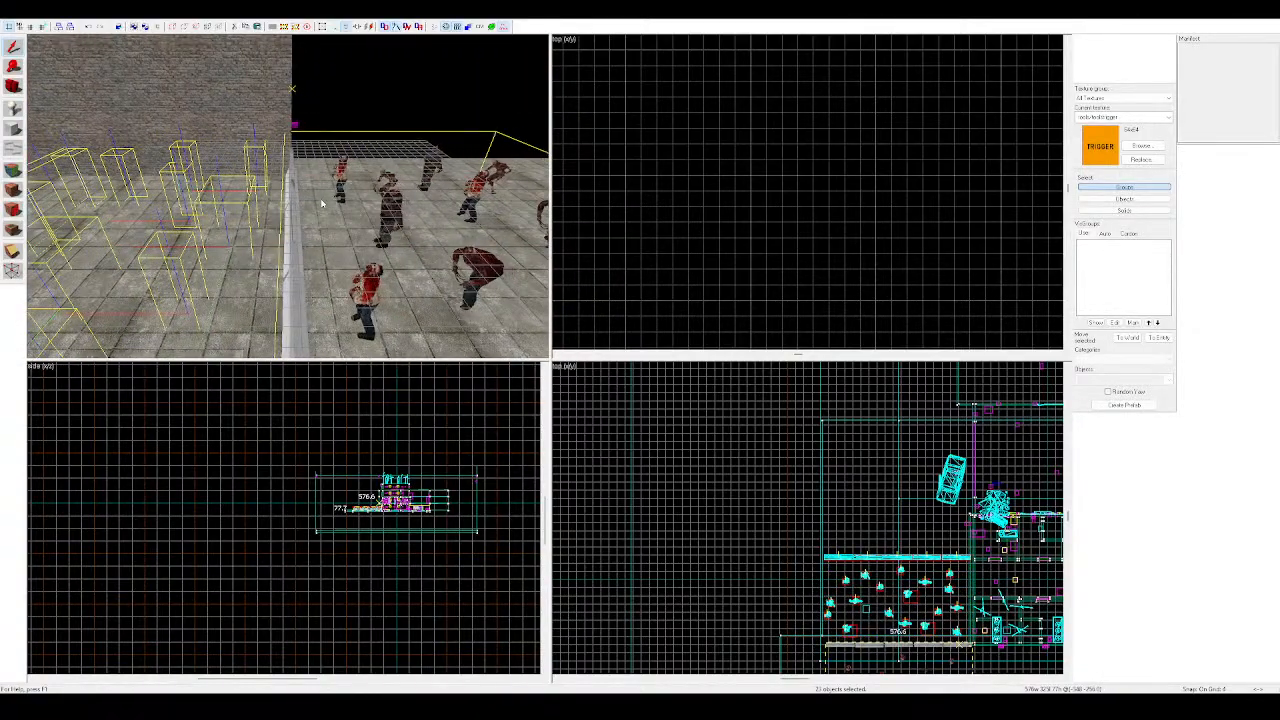
pyautogui.press('z')
pyautogui.press('a')
pyautogui.press('d')
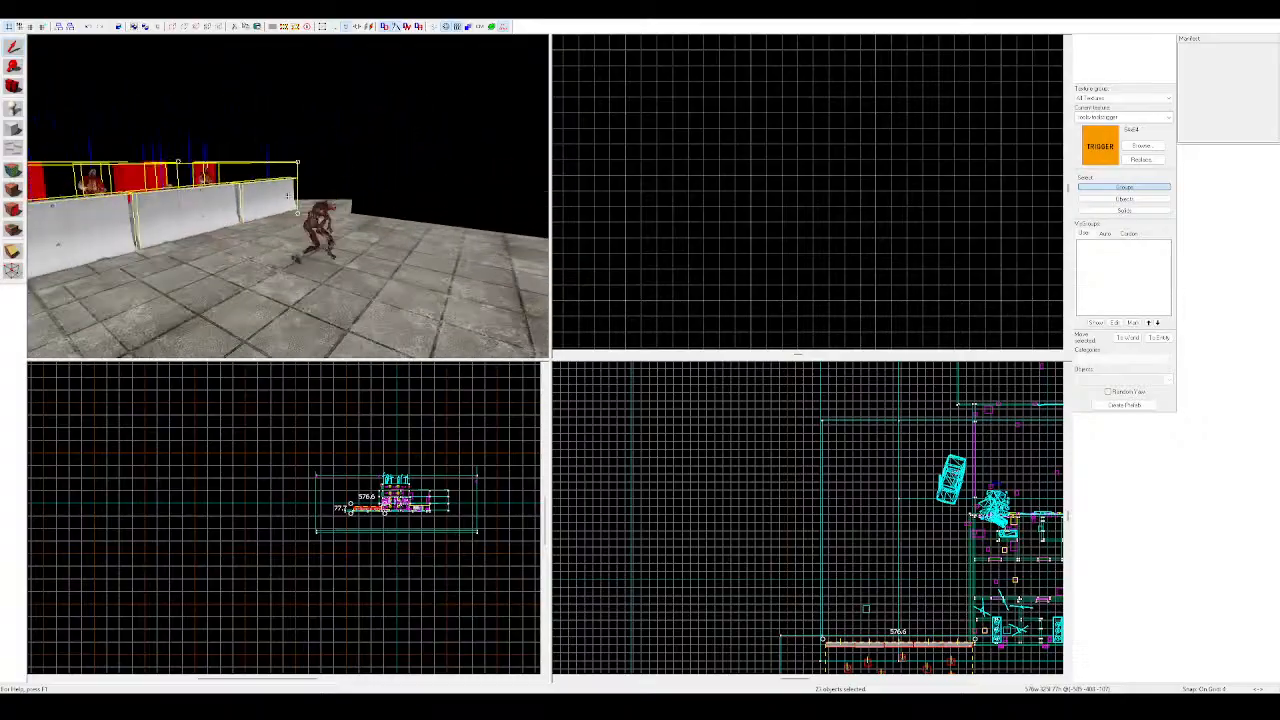
# Nudge the barrier and zombie group sideways to line up with the pavement's edges and clear the selection
pyautogui.press('z')
pyautogui.moveTo(303, 200); pyautogui.dragTo(297, 200)
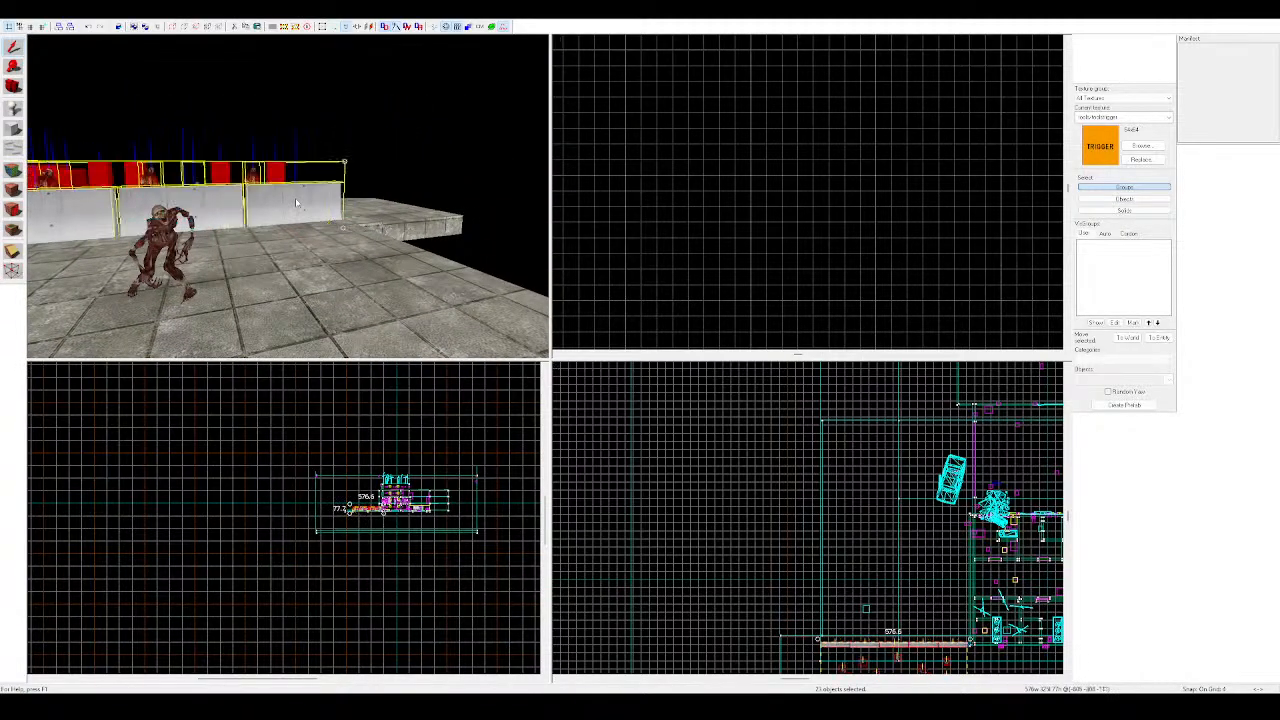
pyautogui.press('z')
pyautogui.press('d')
pyautogui.press('z')
pyautogui.moveTo(337, 238); pyautogui.dragTo(344, 225)
pyautogui.press('Escape')
# Delete the leftover npc_fastzombie standing in front of the moved barrier row
pyautogui.press('w')
pyautogui.click(208, 200)
pyautogui.press('d')
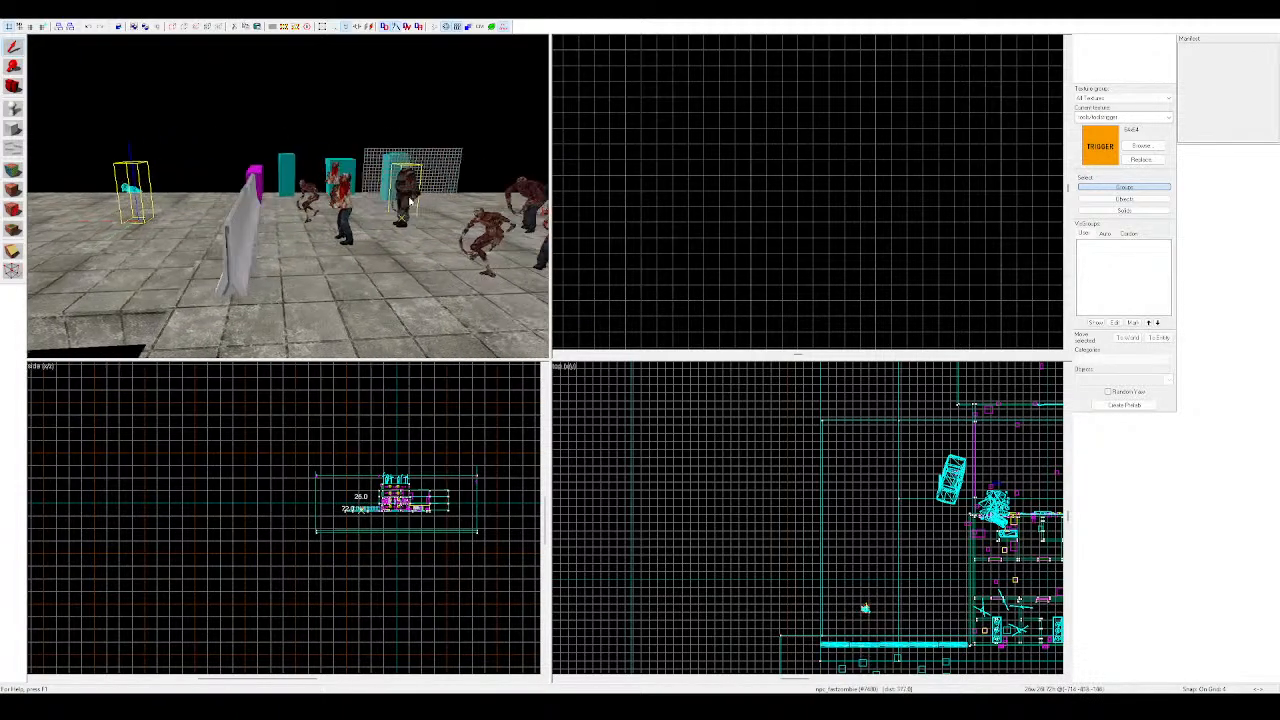
pyautogui.press('Delete')
# Pull the edge of the tiled ground block back to the barrier row and clear the selection
pyautogui.press('z')
pyautogui.press('a')
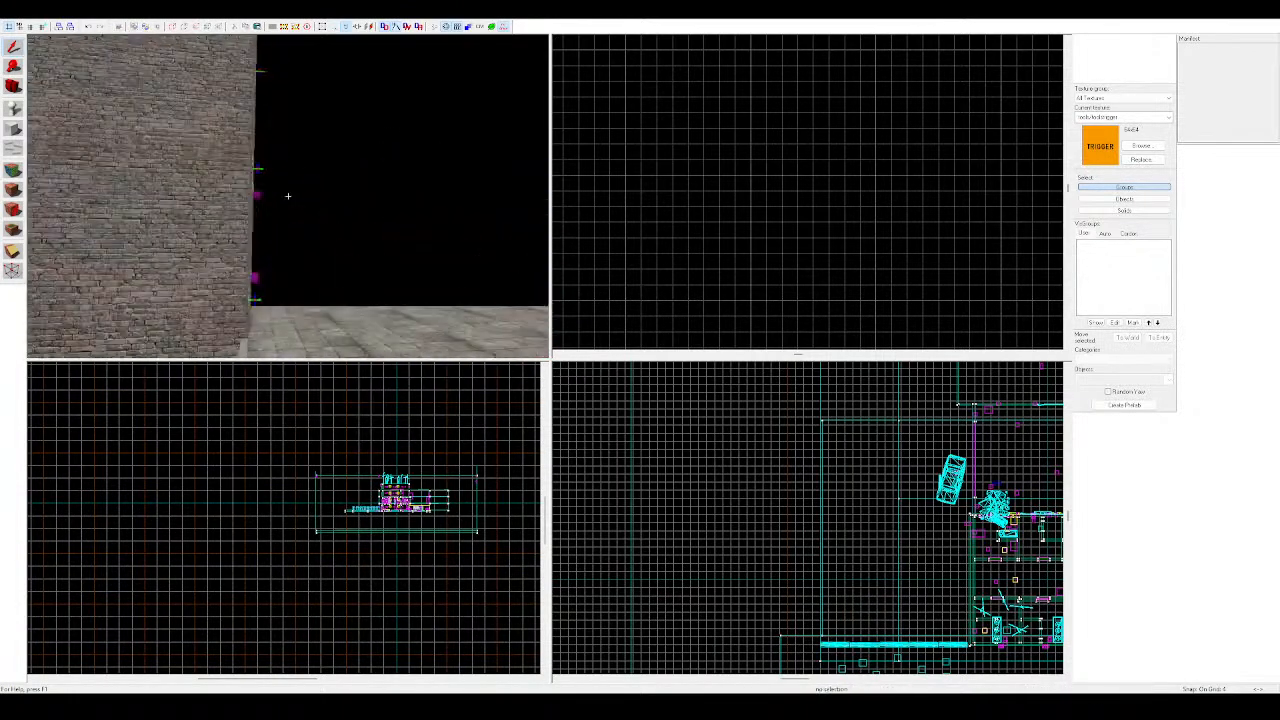
pyautogui.press('z')
pyautogui.press('z')
pyautogui.press('w')
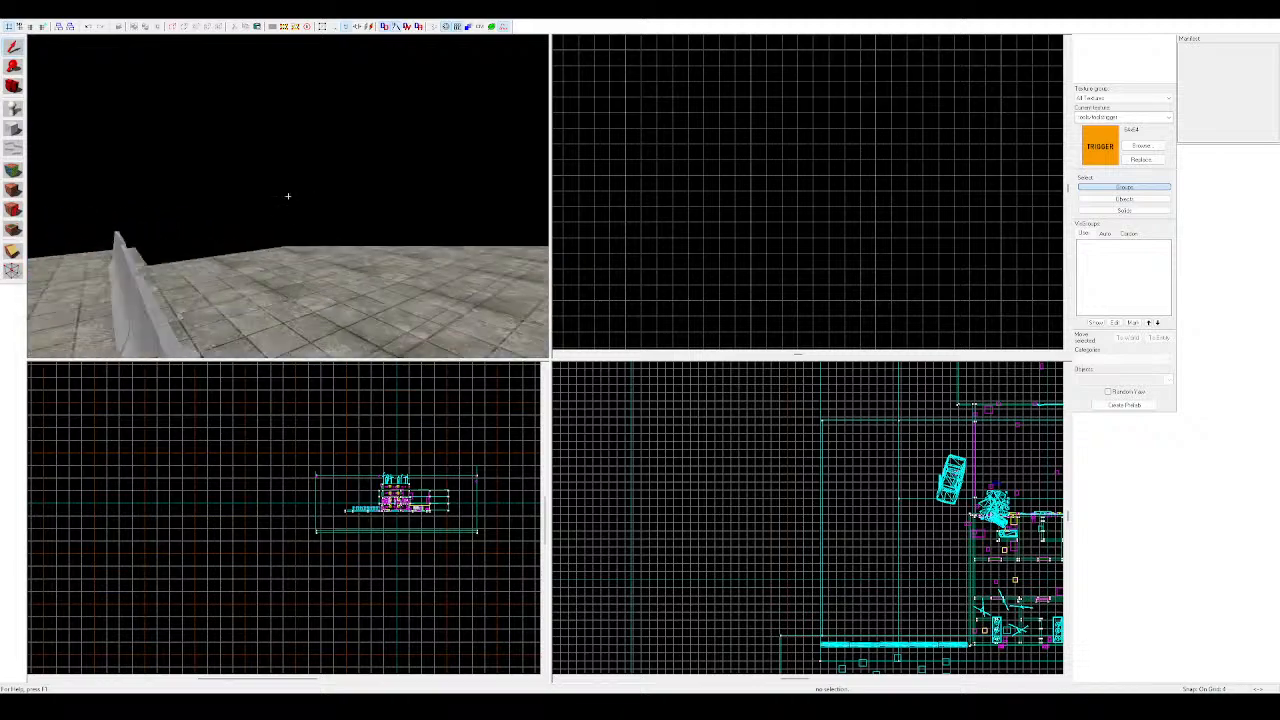
pyautogui.press('z')
pyautogui.press('z')
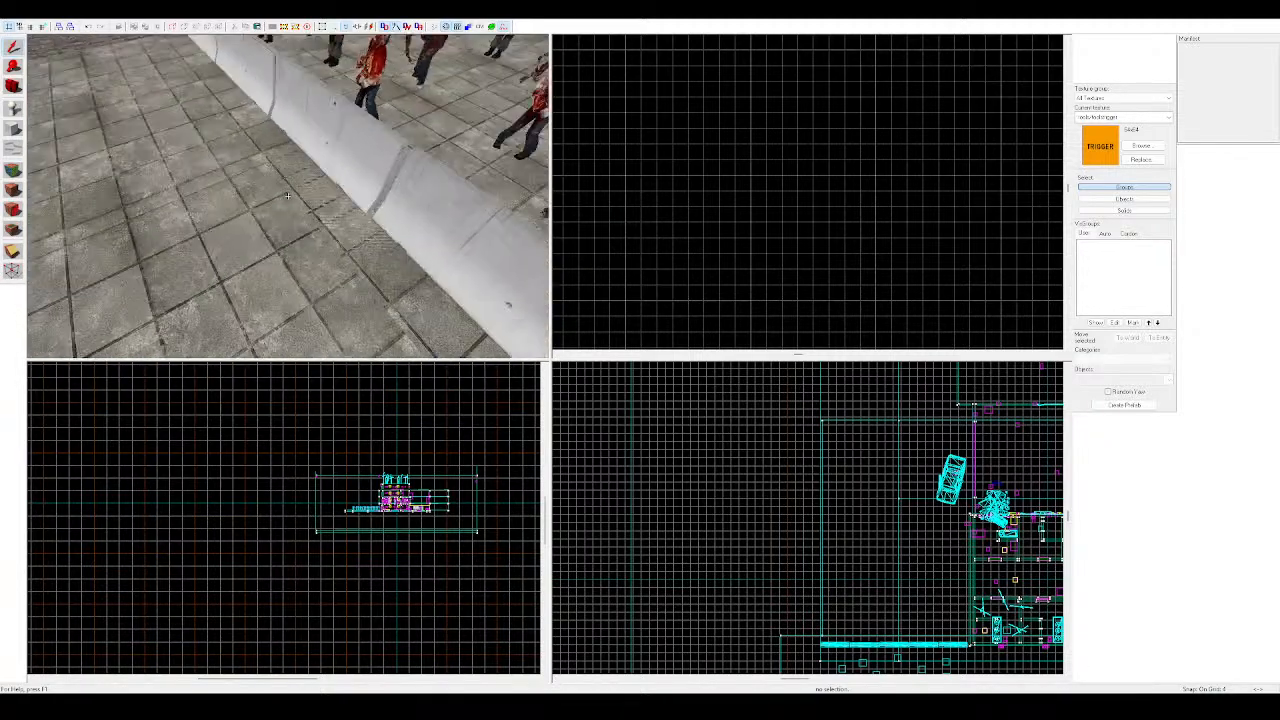
pyautogui.press('z')
pyautogui.press('d')
pyautogui.click(377, 207)
pyautogui.press('z')
pyautogui.press('s')
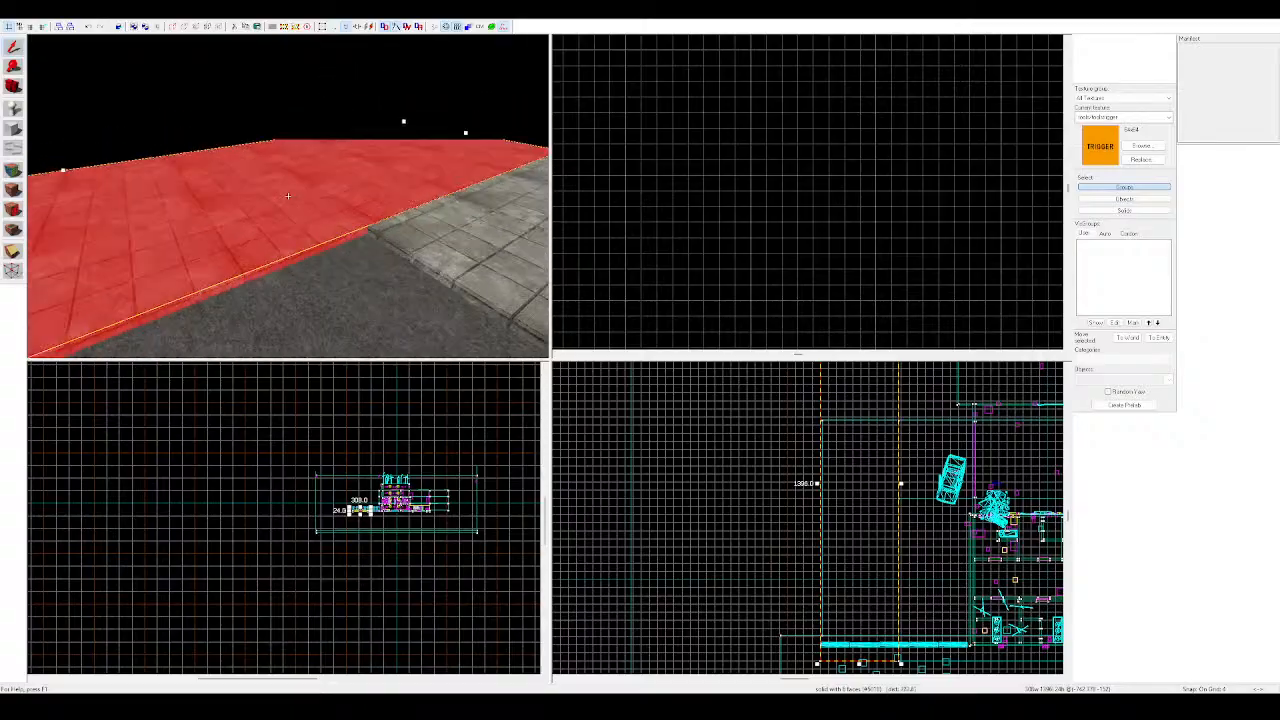
pyautogui.press('w')
pyautogui.press('z')
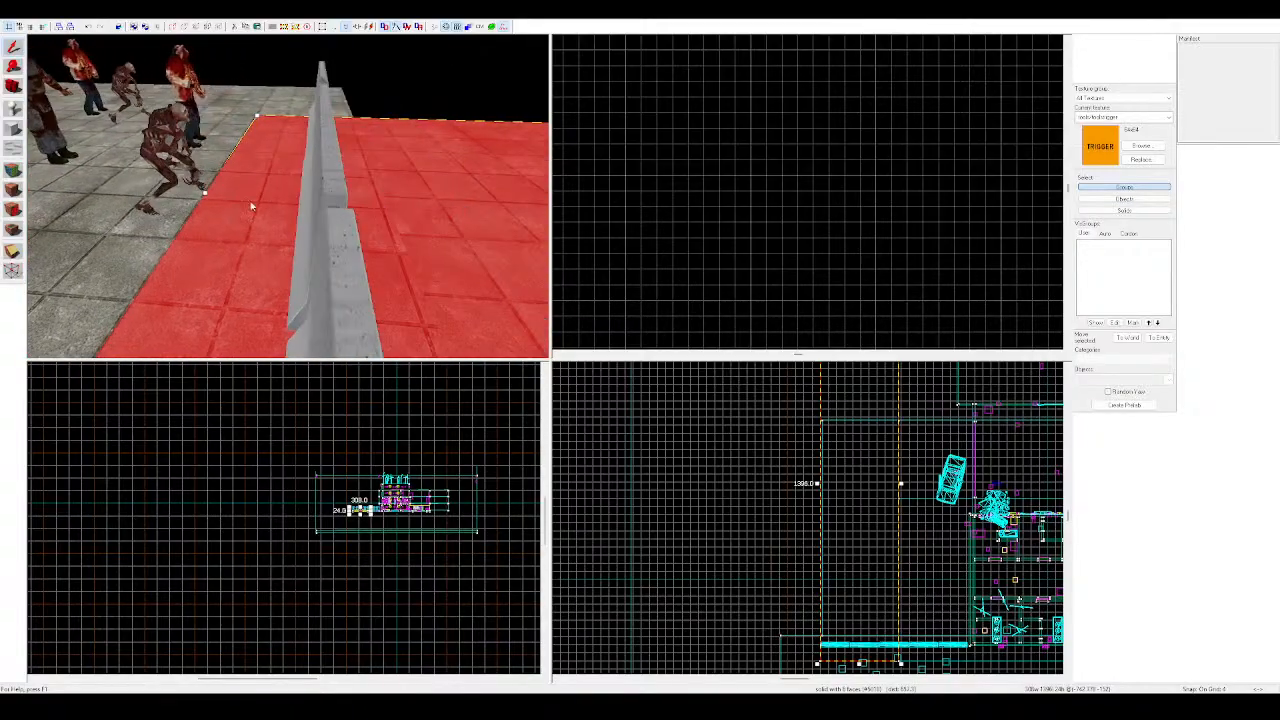
pyautogui.moveTo(206, 195); pyautogui.dragTo(332, 211)
pyautogui.press('d')
pyautogui.press('Escape')
# Examine the street around the parked car, the barred gate and the brick walls beside the pavement
pyautogui.press('z')
pyautogui.press('w')
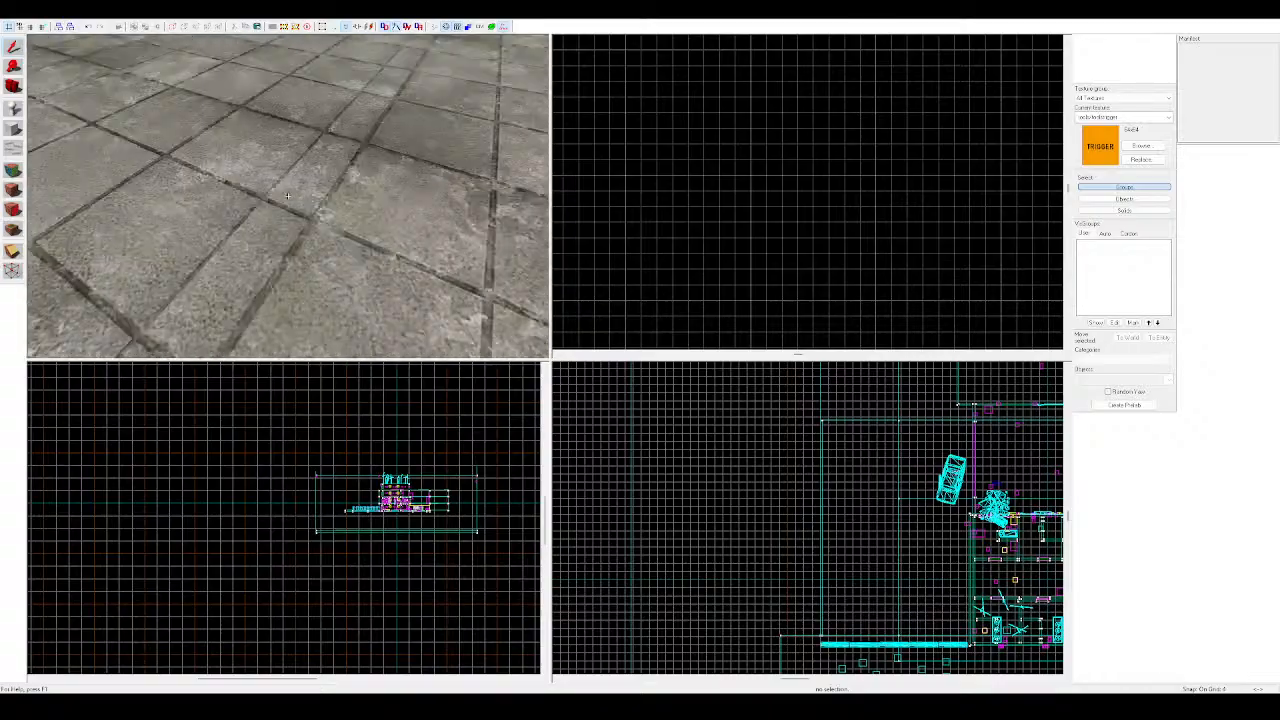
pyautogui.press('s')
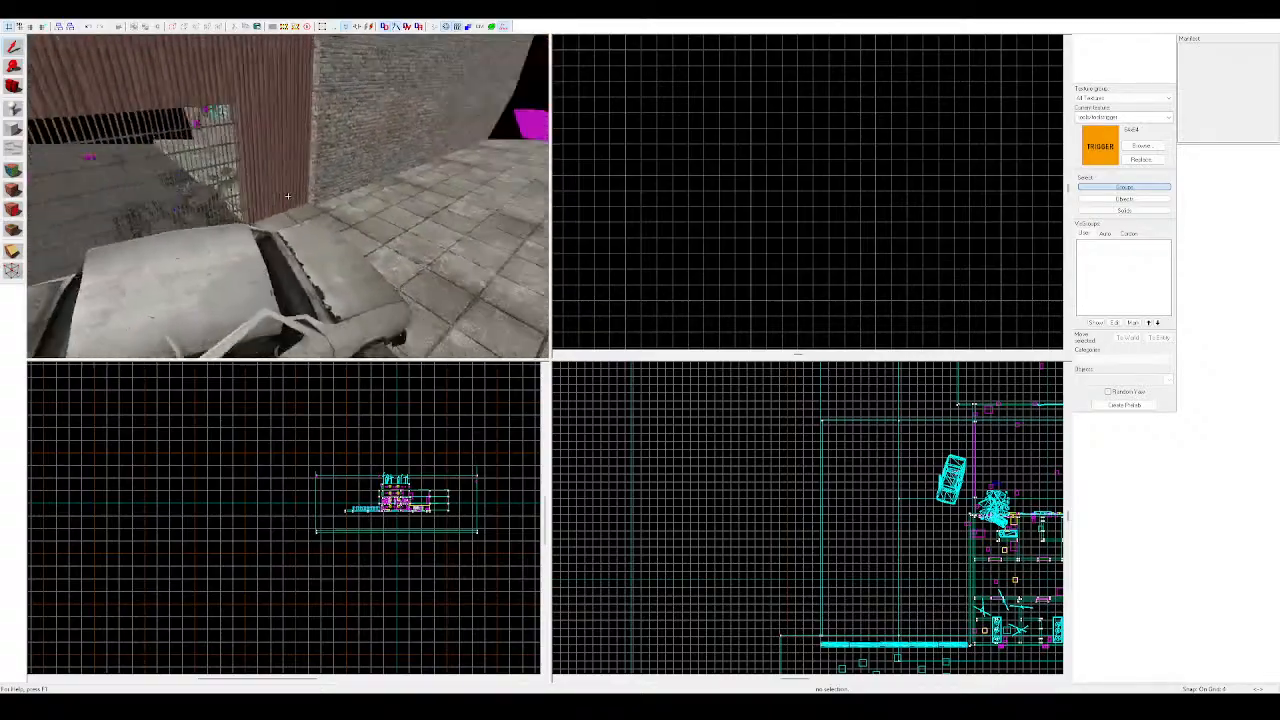
pyautogui.press('w')
pyautogui.press('s')
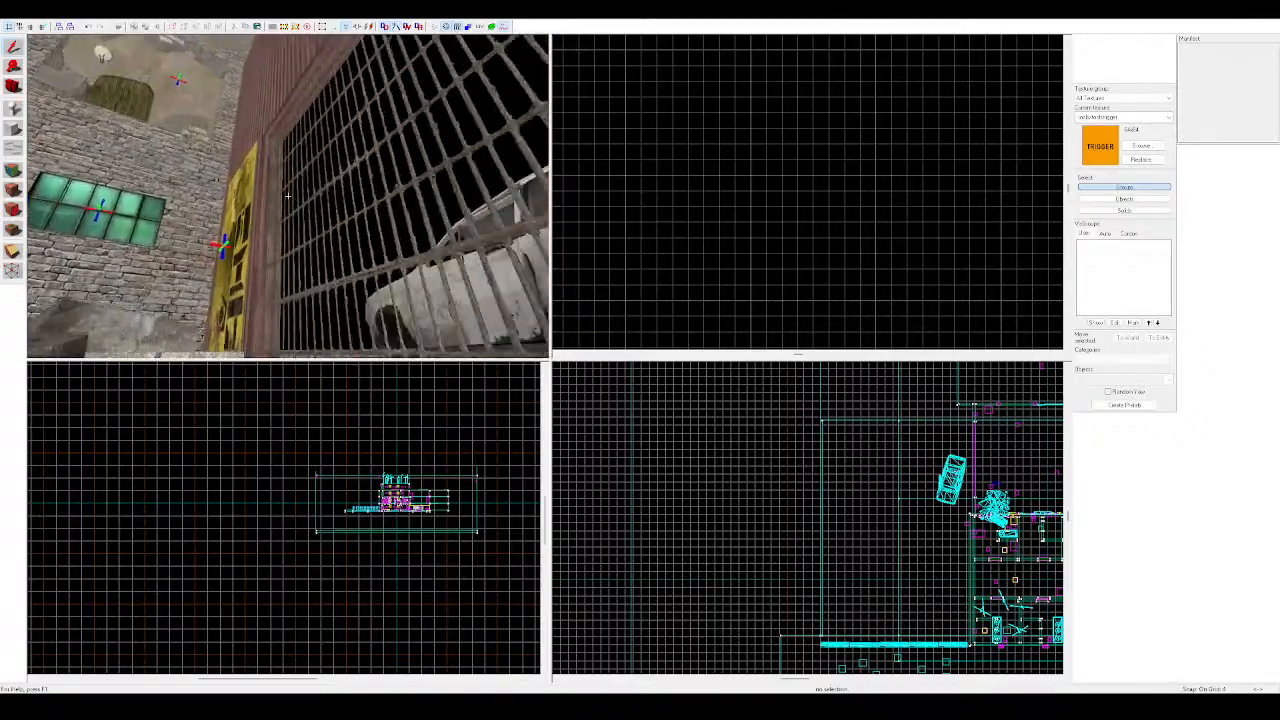
pyautogui.press('w')
pyautogui.press('s')
pyautogui.press('w')
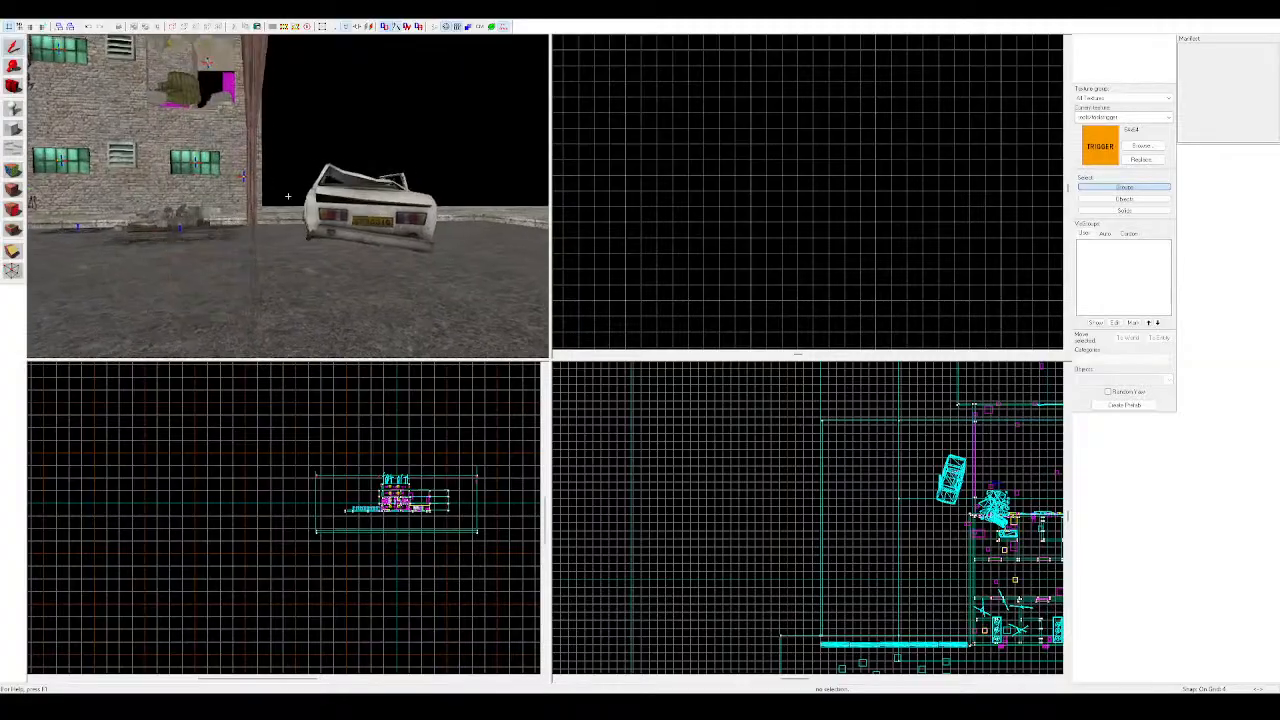
pyautogui.press('s')
pyautogui.press('s')
pyautogui.press('w')
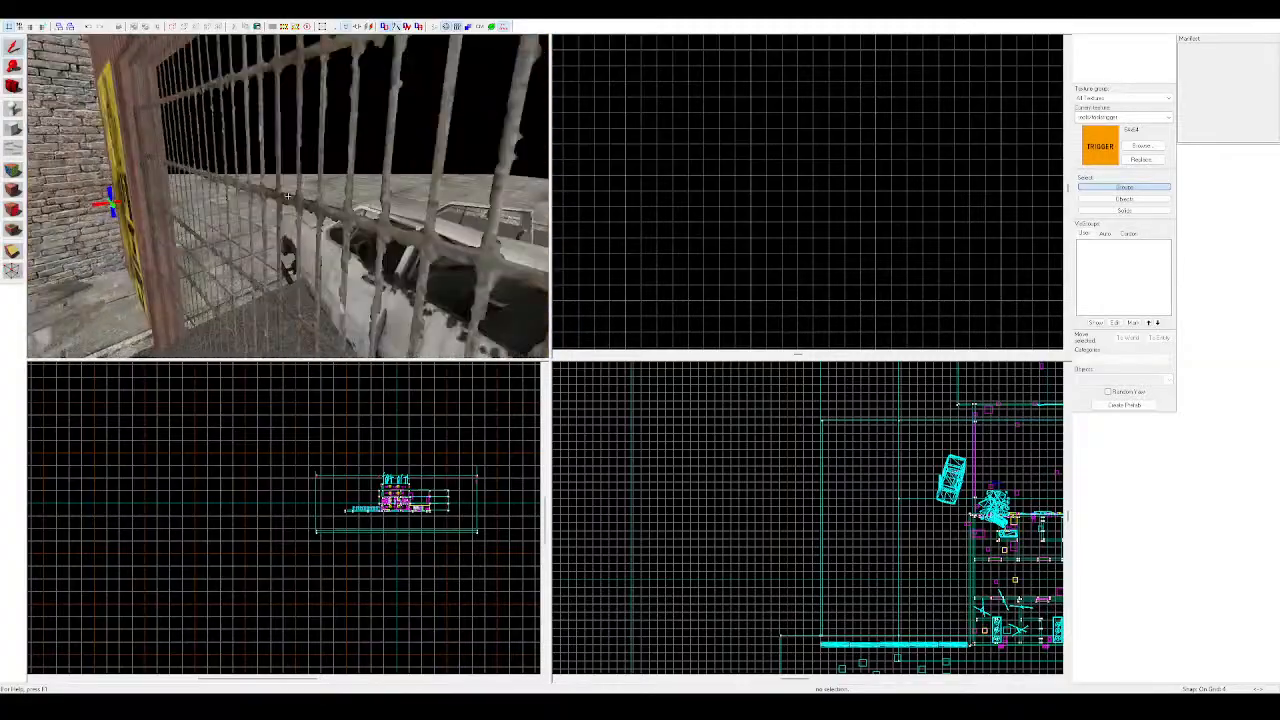
pyautogui.press('s')
pyautogui.press('w')
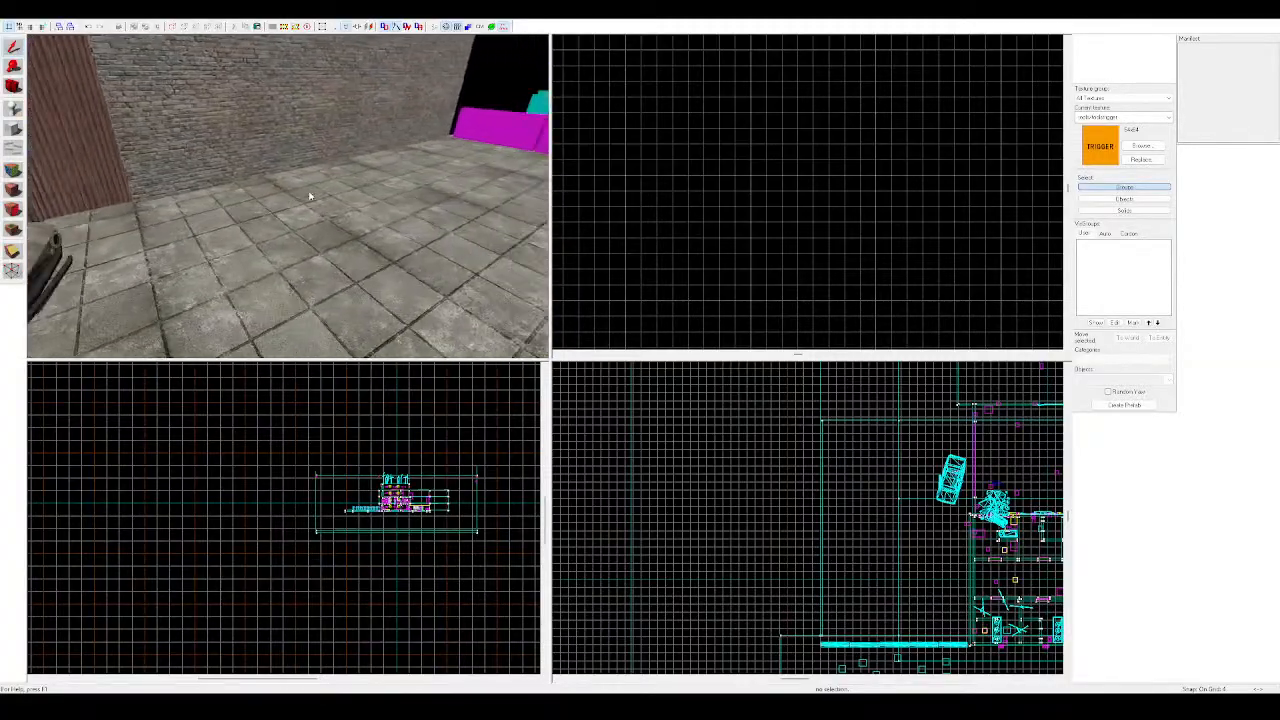
pyautogui.press('w')
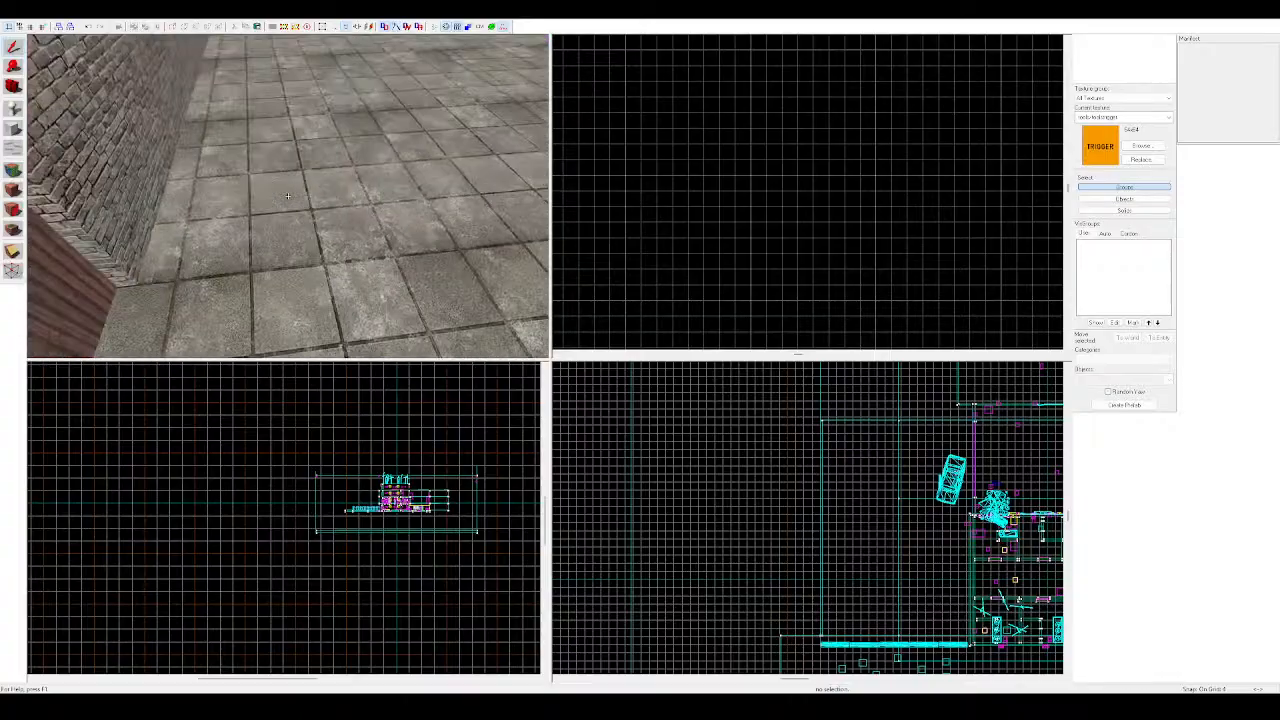
pyautogui.press('z')
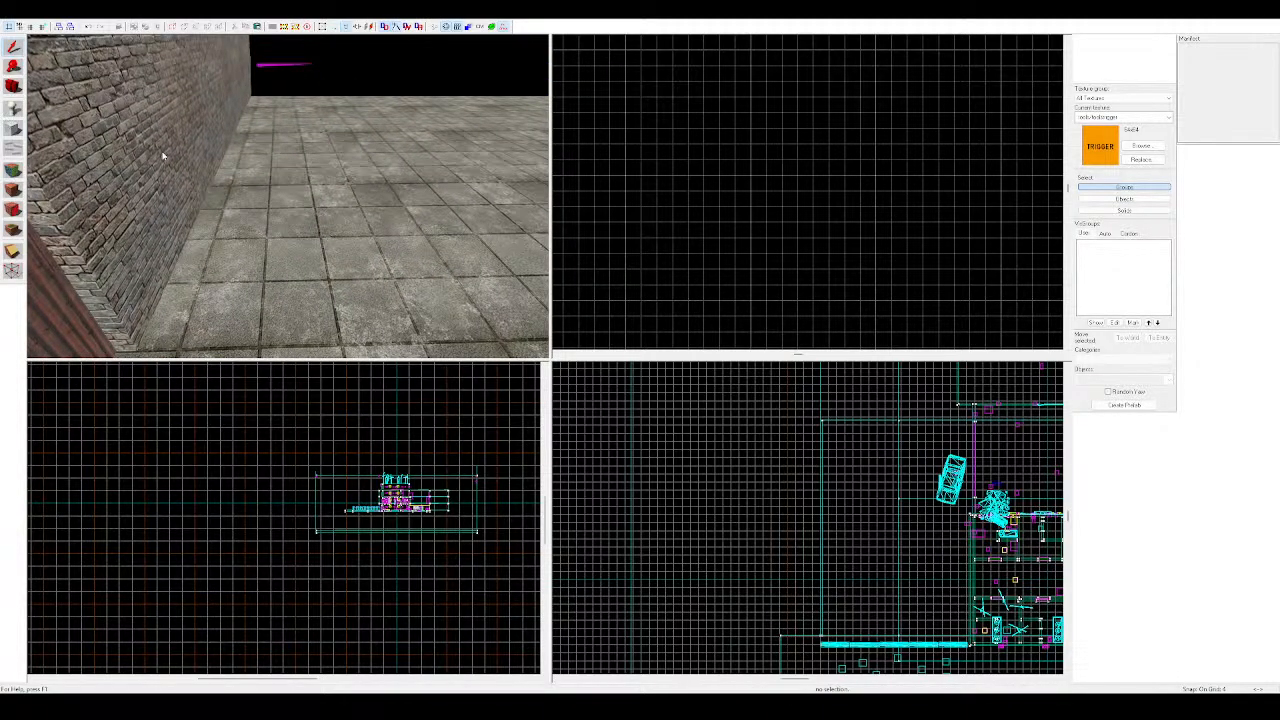
pyautogui.press('z')
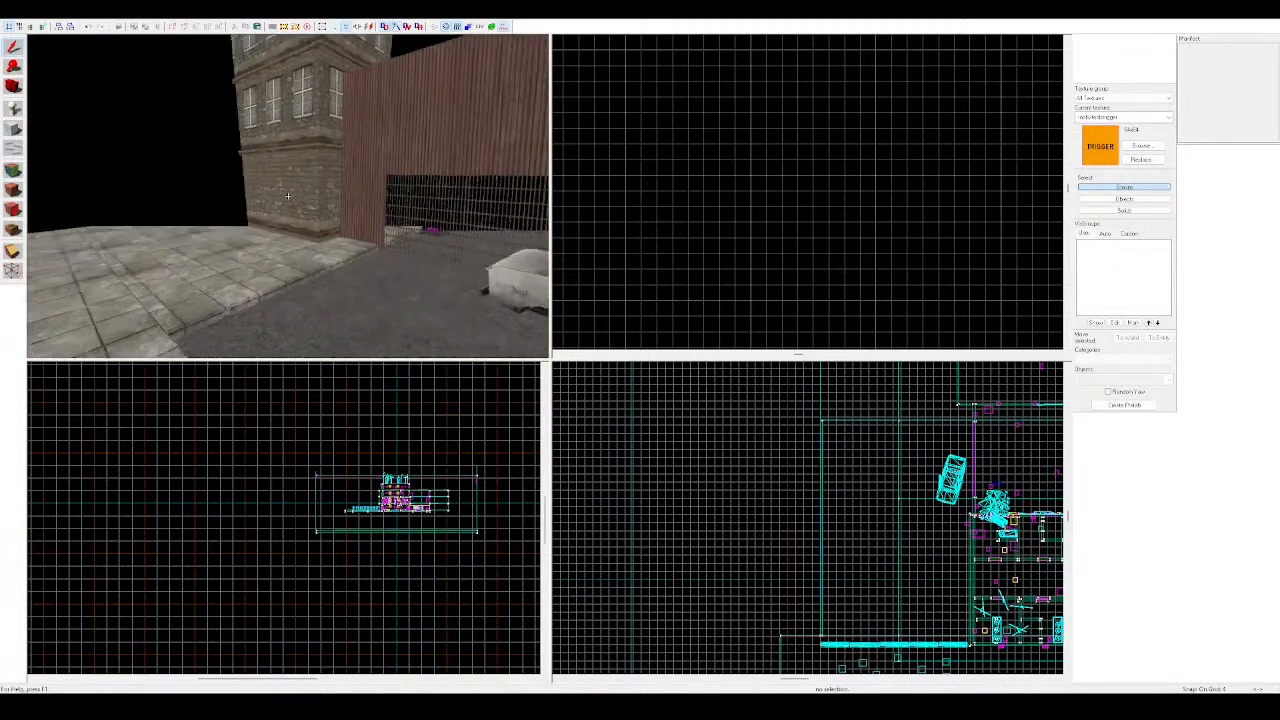
# Stretch the ground-floor wall block of the building beside the gate along the full length of the pavement
pyautogui.press('w')
pyautogui.press('z')
pyautogui.click(331, 177)
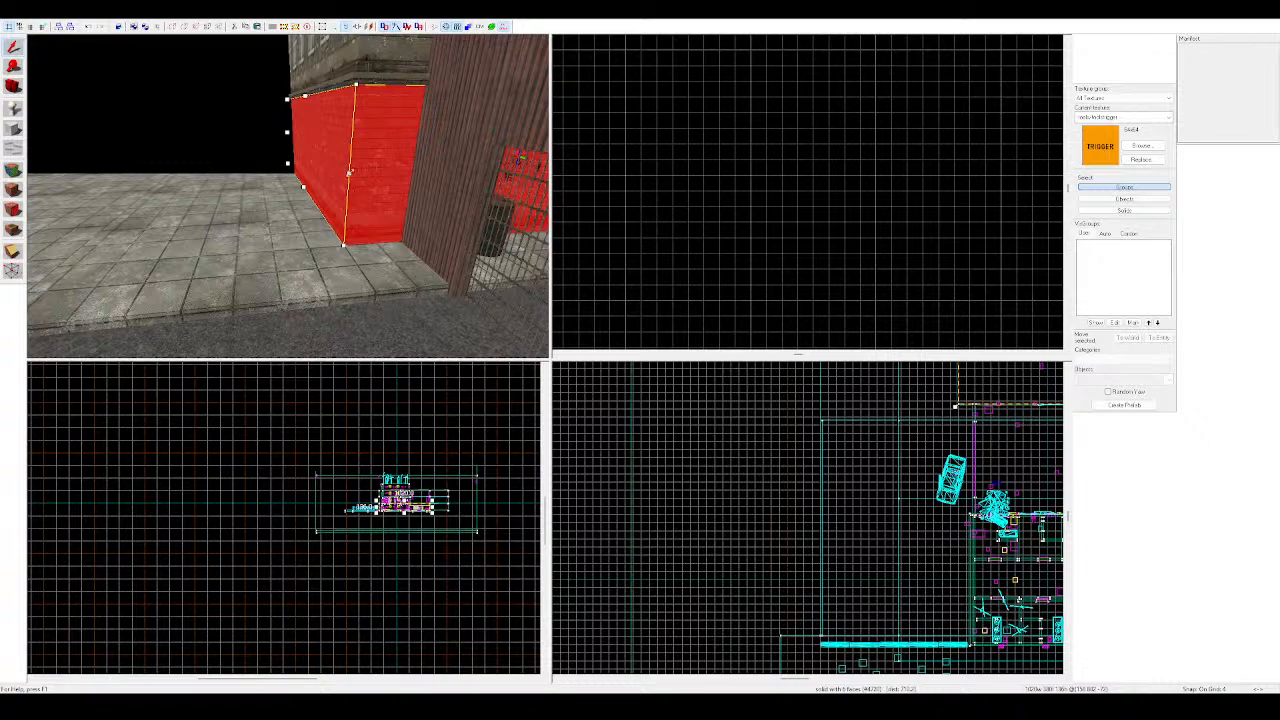
pyautogui.press('a')
pyautogui.moveTo(350, 173)
pyautogui.mouseDown()
pyautogui.moveTo(191, 195)
pyautogui.moveTo(246, 206)
pyautogui.moveTo(243, 236)
pyautogui.mouseUp()
pyautogui.click(195, 246)
# Stretch the thin ledge above the ground-floor wall to the same end as the extended wall
pyautogui.press('z')
pyautogui.press('s')
pyautogui.press('z')
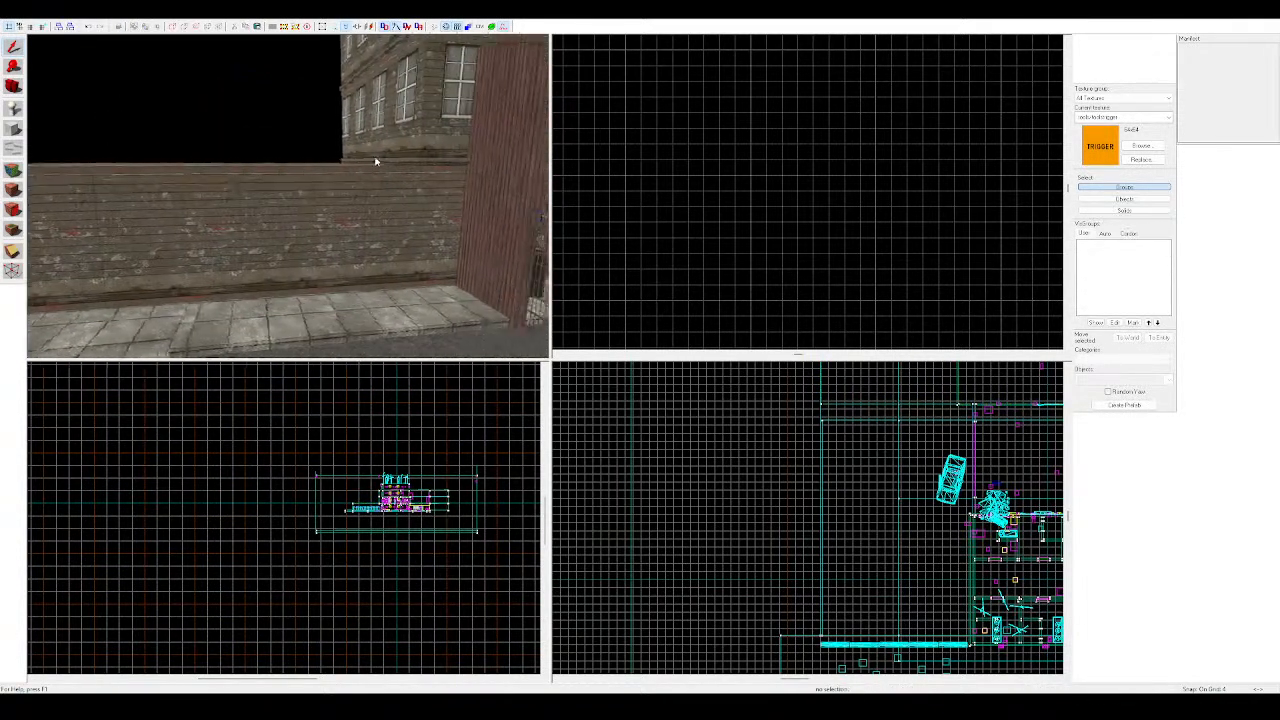
pyautogui.click(392, 157)
pyautogui.click(393, 160)
pyautogui.moveTo(318, 163)
pyautogui.mouseDown()
pyautogui.moveTo(198, 175)
pyautogui.moveTo(266, 169)
pyautogui.mouseUp()
pyautogui.press('a')
pyautogui.press('z')
pyautogui.press('w')
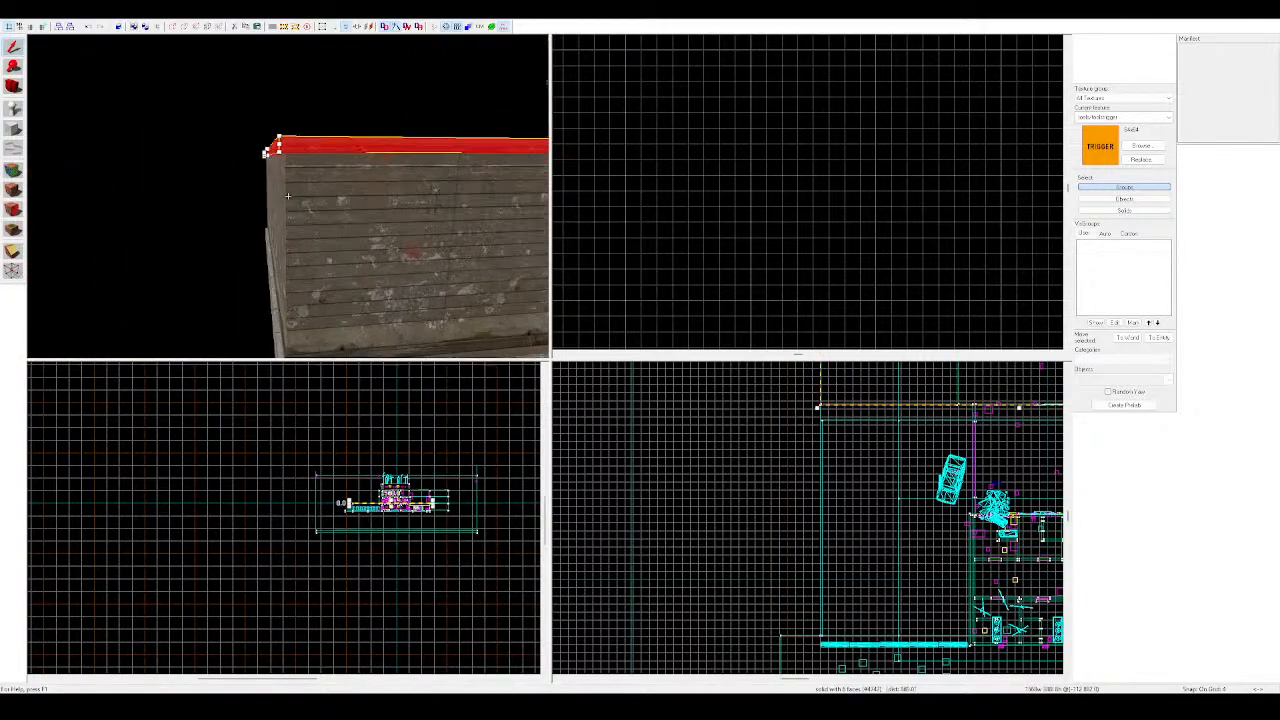
pyautogui.click(288, 196)
# Extend the windowed storey above the first ledge to the far end of the ground-floor wall
pyautogui.press('d')
pyautogui.press('z')
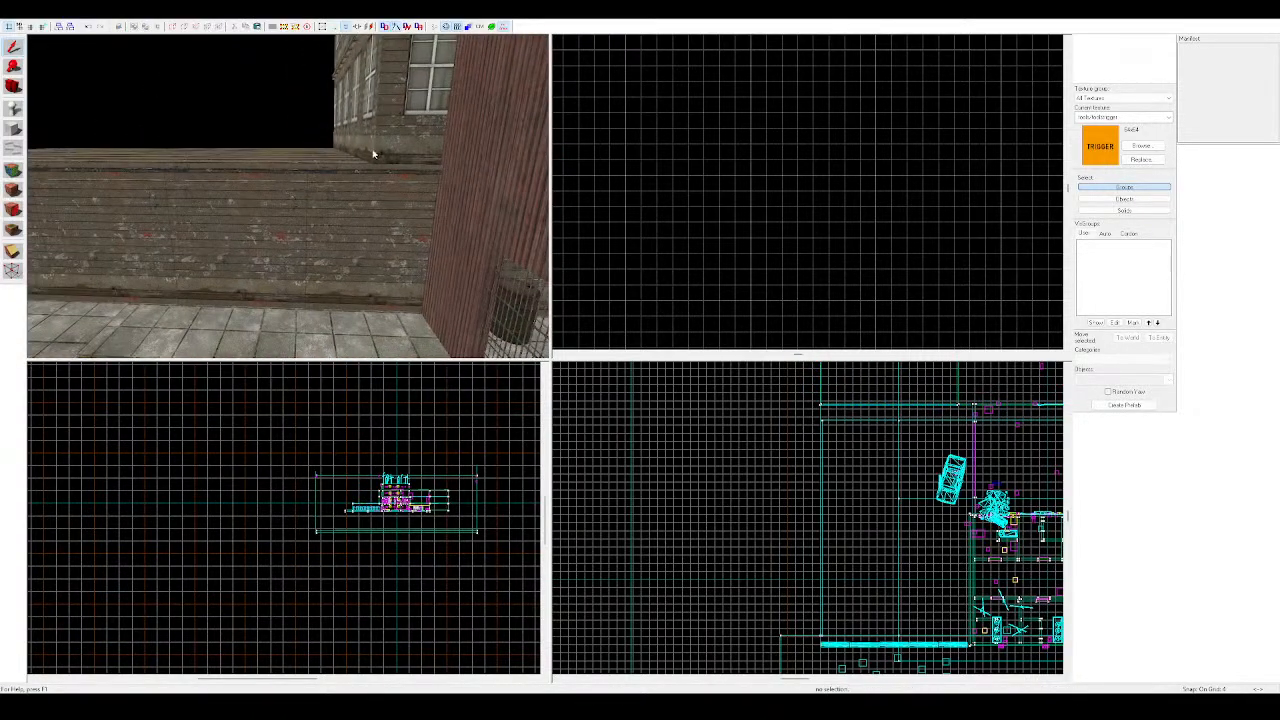
pyautogui.click(381, 93)
pyautogui.press('a')
pyautogui.moveTo(379, 84)
pyautogui.mouseDown()
pyautogui.moveTo(188, 84)
pyautogui.moveTo(200, 85)
pyautogui.mouseUp()
pyautogui.click(78, 112)
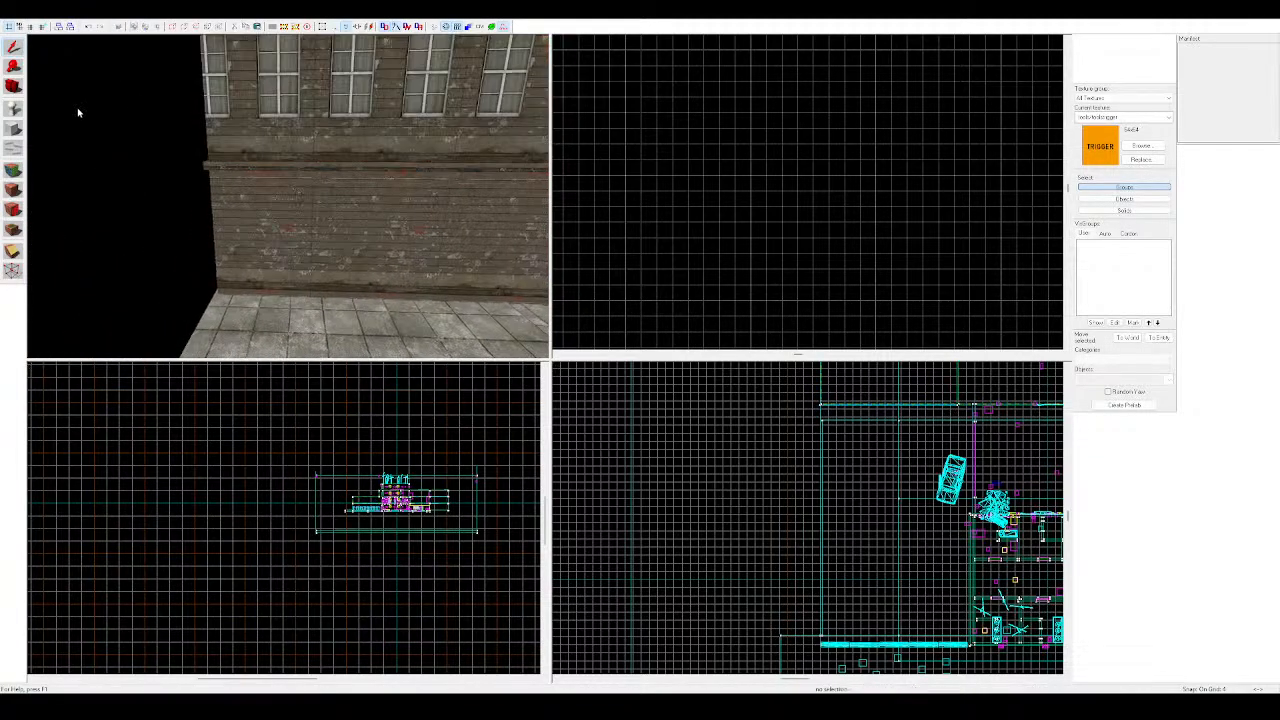
# Extend the second ledge, above the first row of windows, to the far end of the facade
pyautogui.press('z')
pyautogui.press('s')
pyautogui.press('w')
pyautogui.press('z')
pyautogui.click(292, 212)
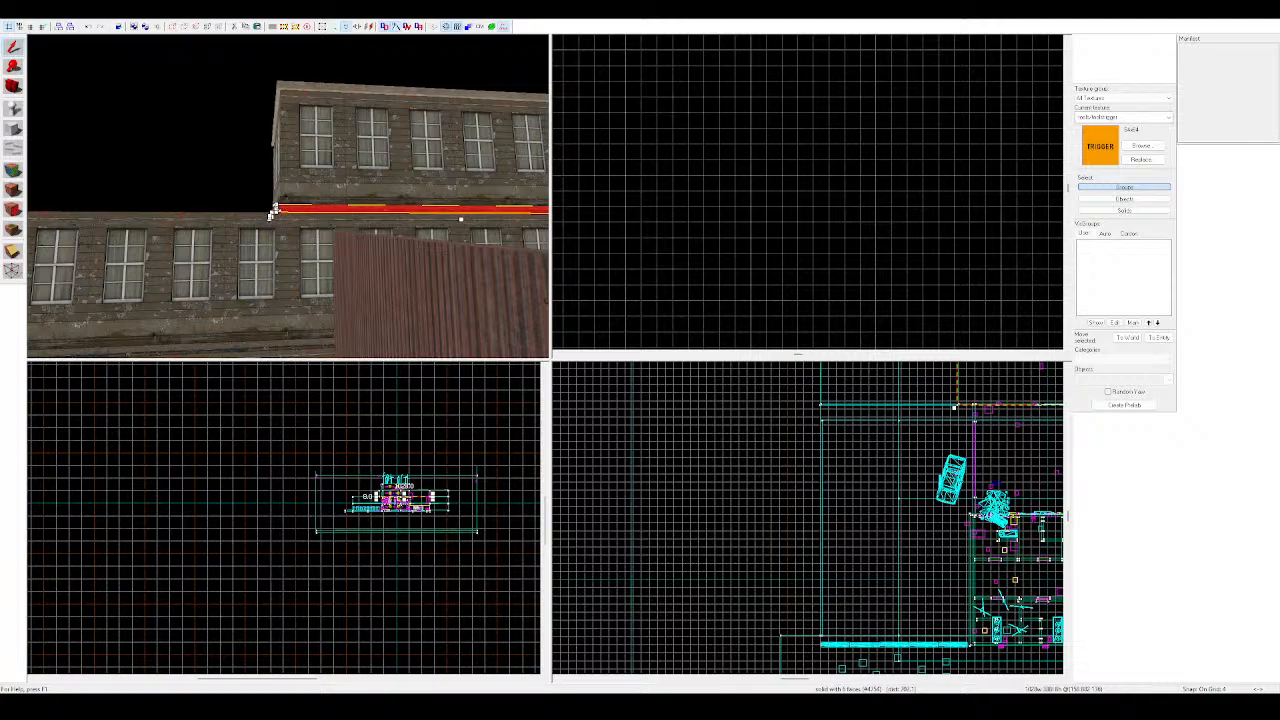
pyautogui.press('a')
pyautogui.moveTo(272, 213); pyautogui.dragTo(73, 215)
pyautogui.press('d')
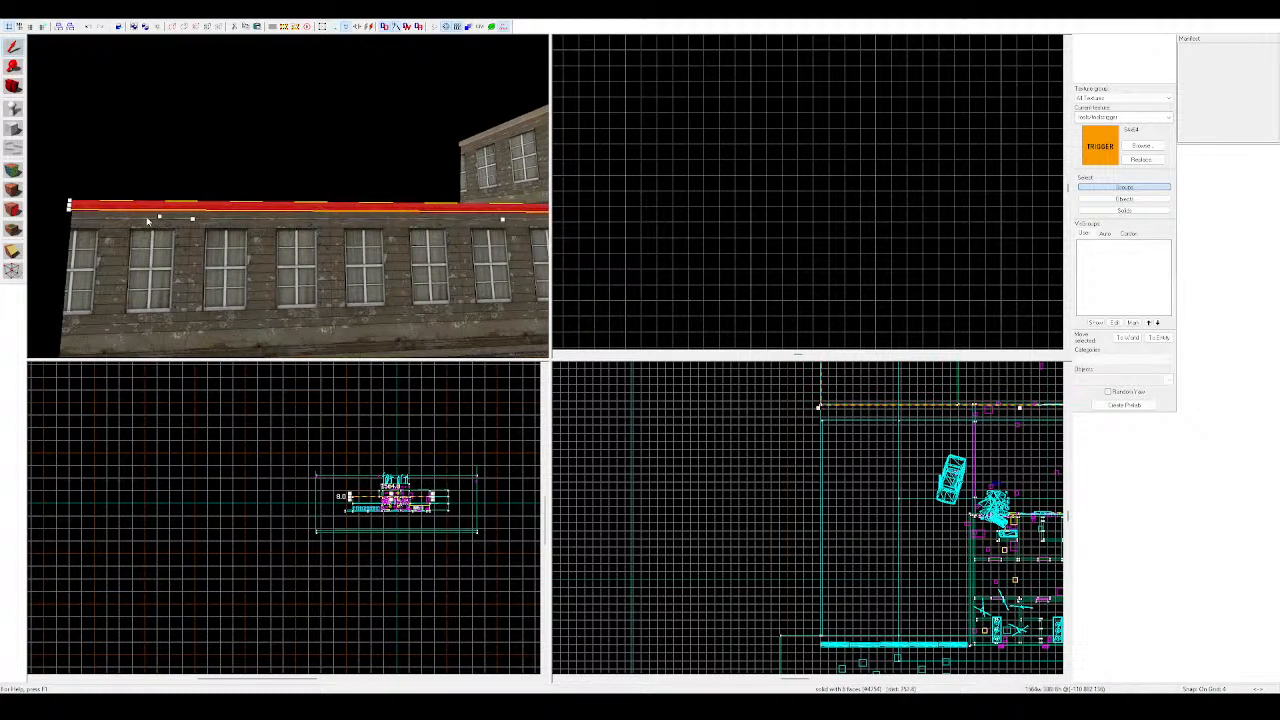
pyautogui.click(306, 177)
# Stretch the uppermost windowed storey to line up with the extended storey below it
pyautogui.click(342, 152)
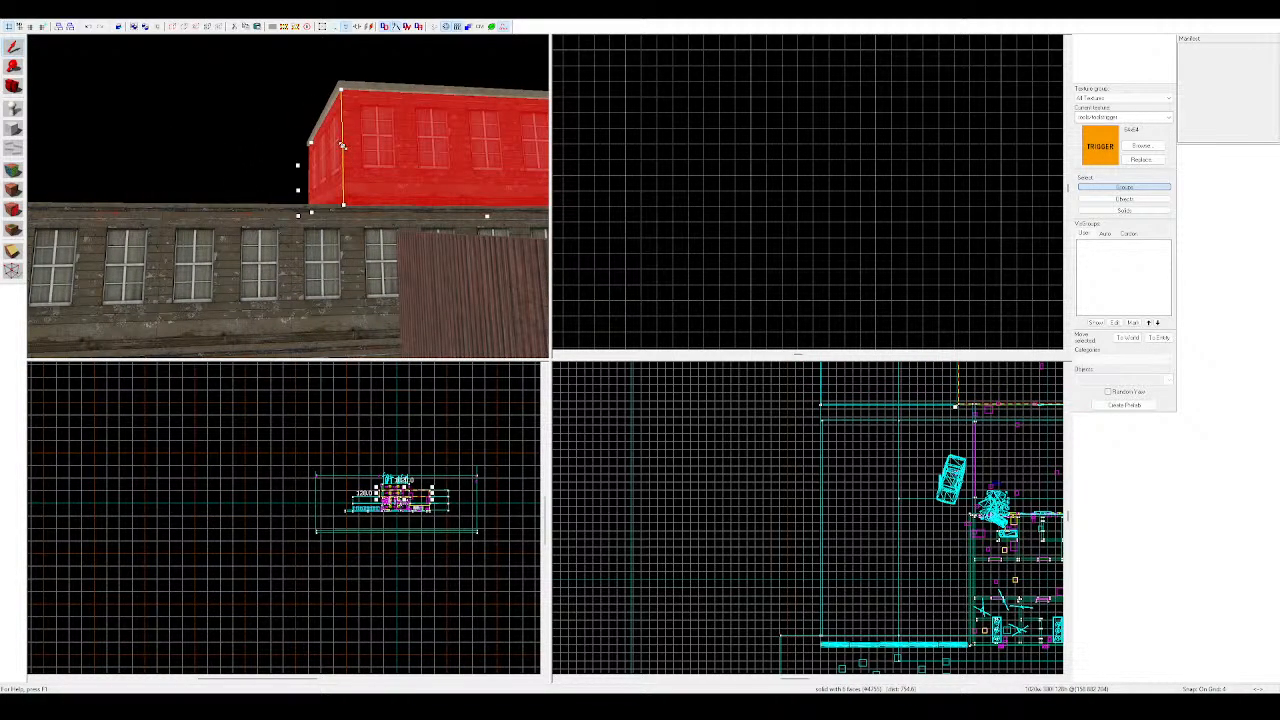
pyautogui.press('a')
pyautogui.moveTo(342, 146); pyautogui.dragTo(153, 148)
pyautogui.press('a')
pyautogui.click(103, 149)
# Extend the roof trim over the uppermost storey to the end of the lengthened building
pyautogui.press('z')
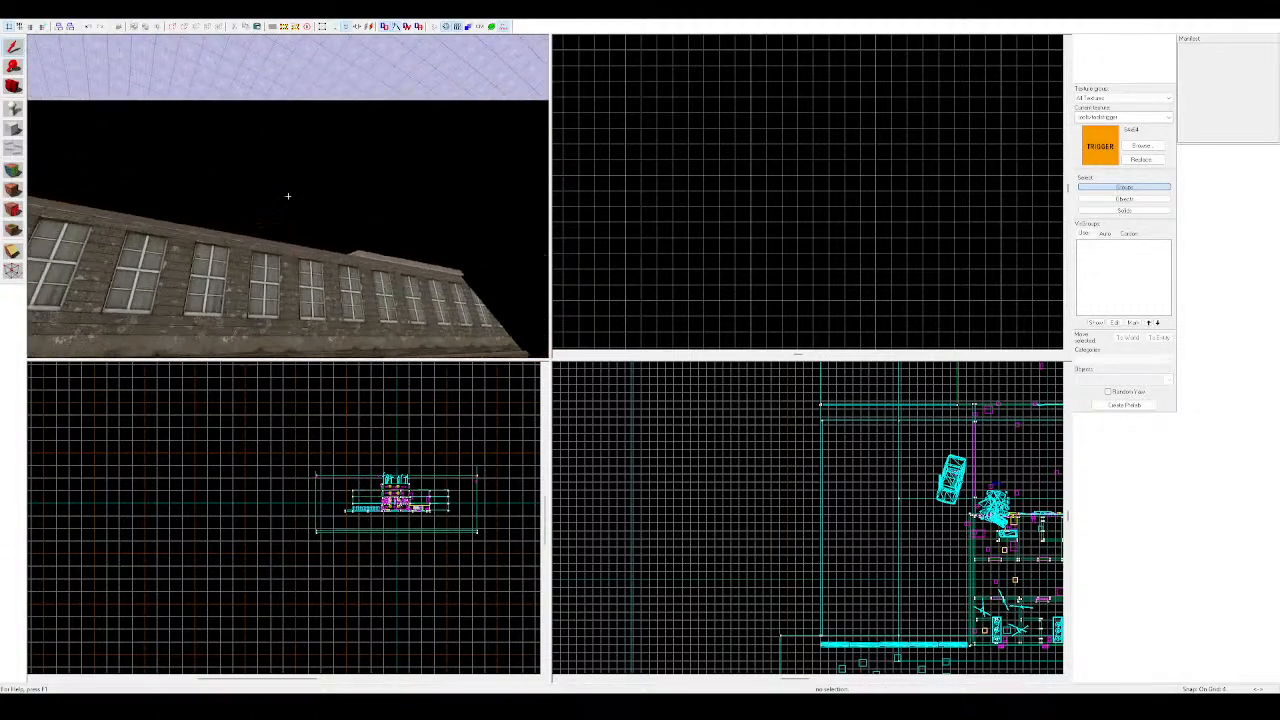
pyautogui.press('w')
pyautogui.press('z')
pyautogui.click(266, 246)
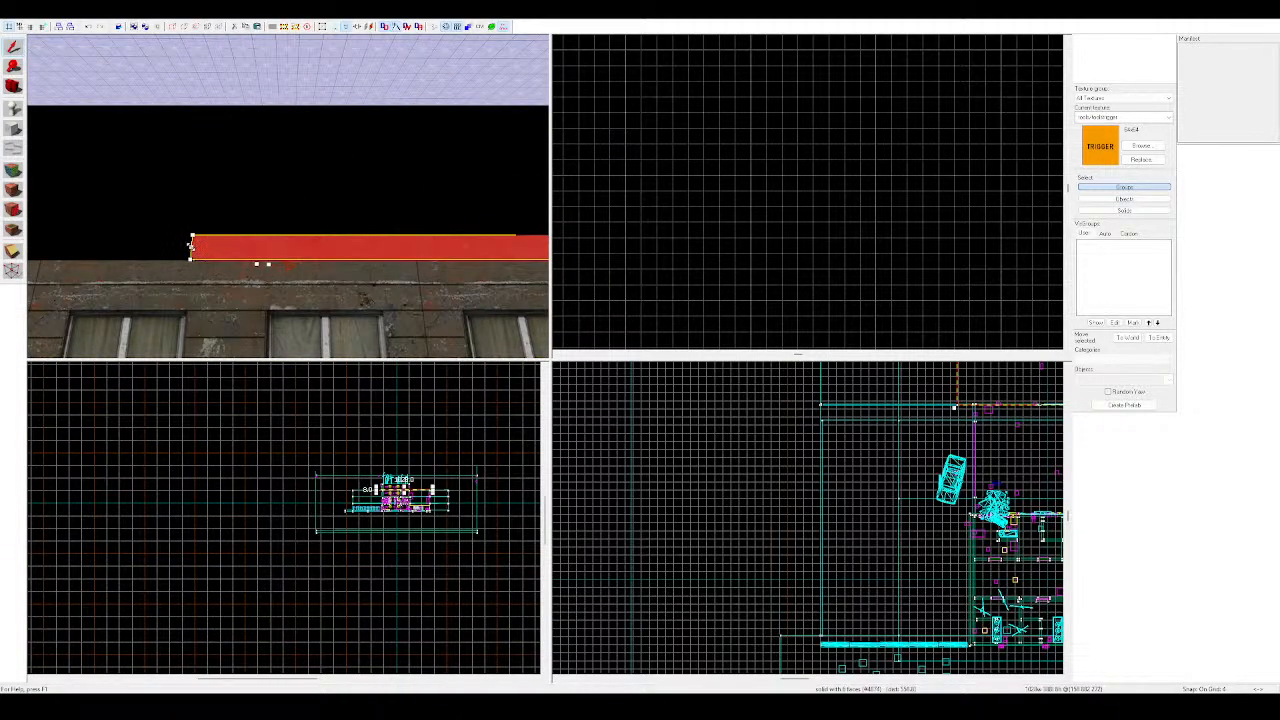
pyautogui.press('a')
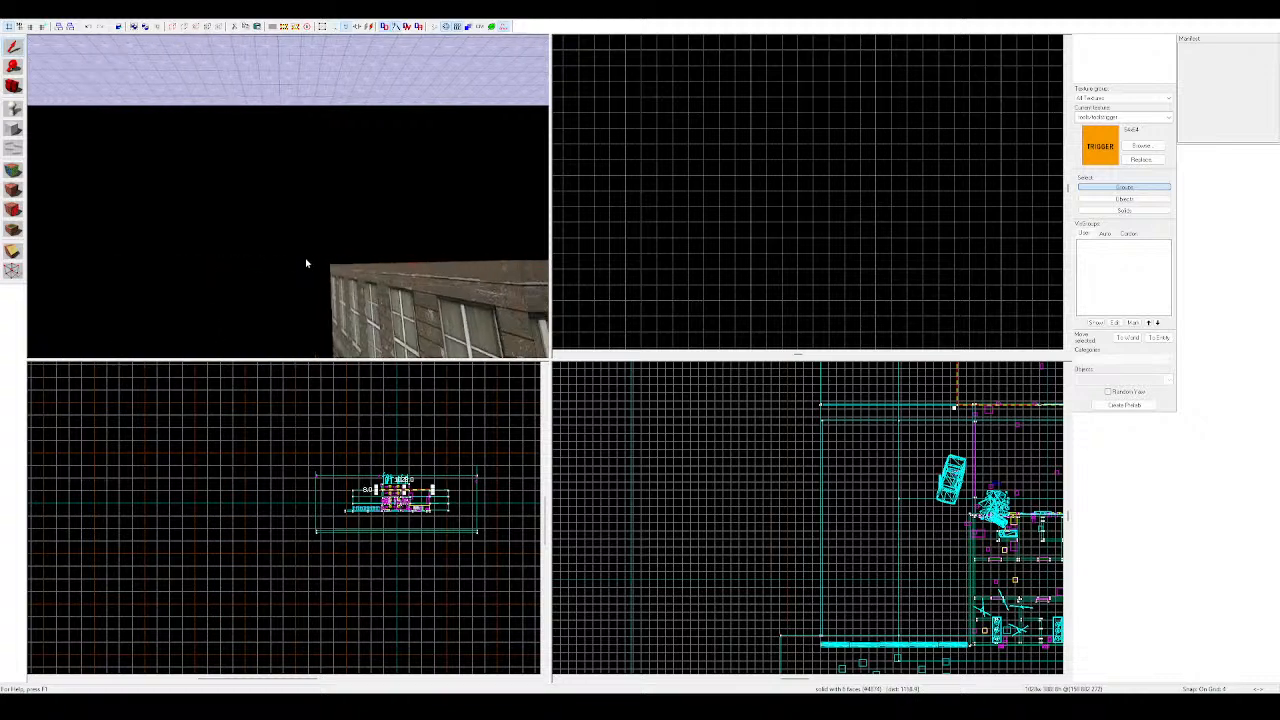
pyautogui.press('d')
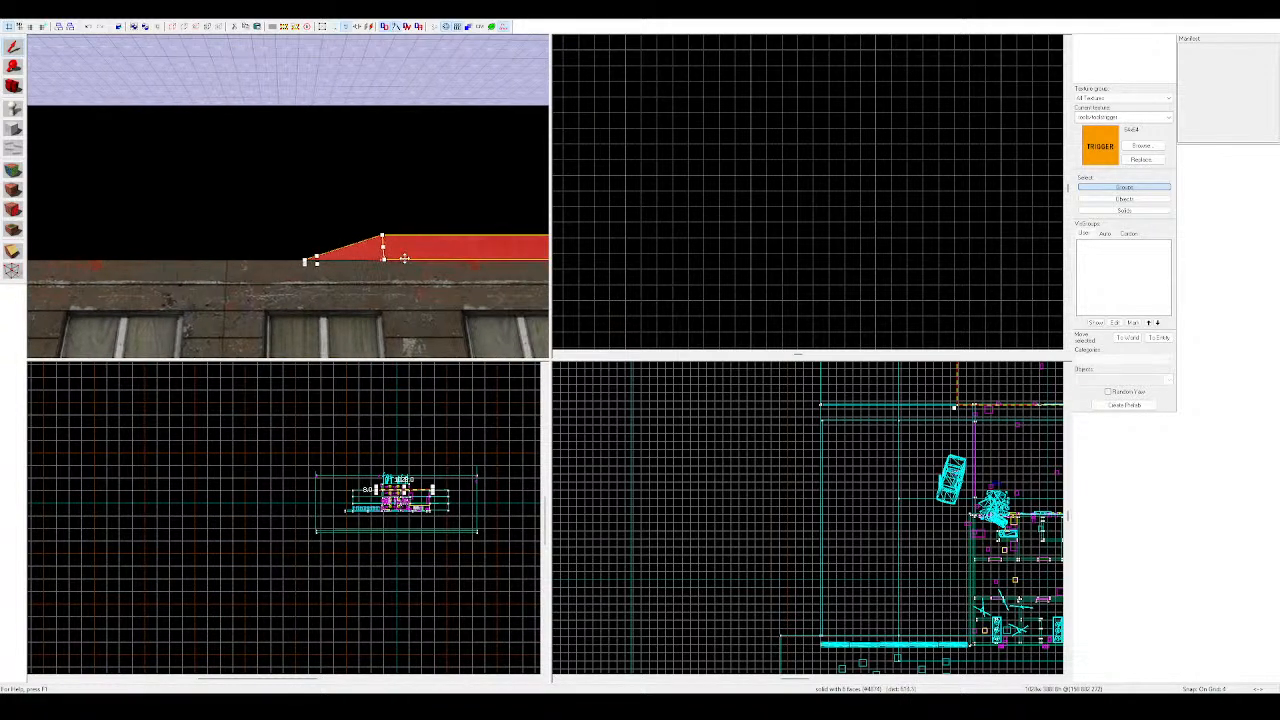
pyautogui.moveTo(382, 246)
pyautogui.mouseDown()
pyautogui.moveTo(243, 253)
pyautogui.moveTo(260, 258)
pyautogui.mouseUp()
pyautogui.press('a')
pyautogui.click(206, 254)
# Place a new entity on the tiled pavement in front of the barrier row and change its class to npc_combine_s
pyautogui.press('z')
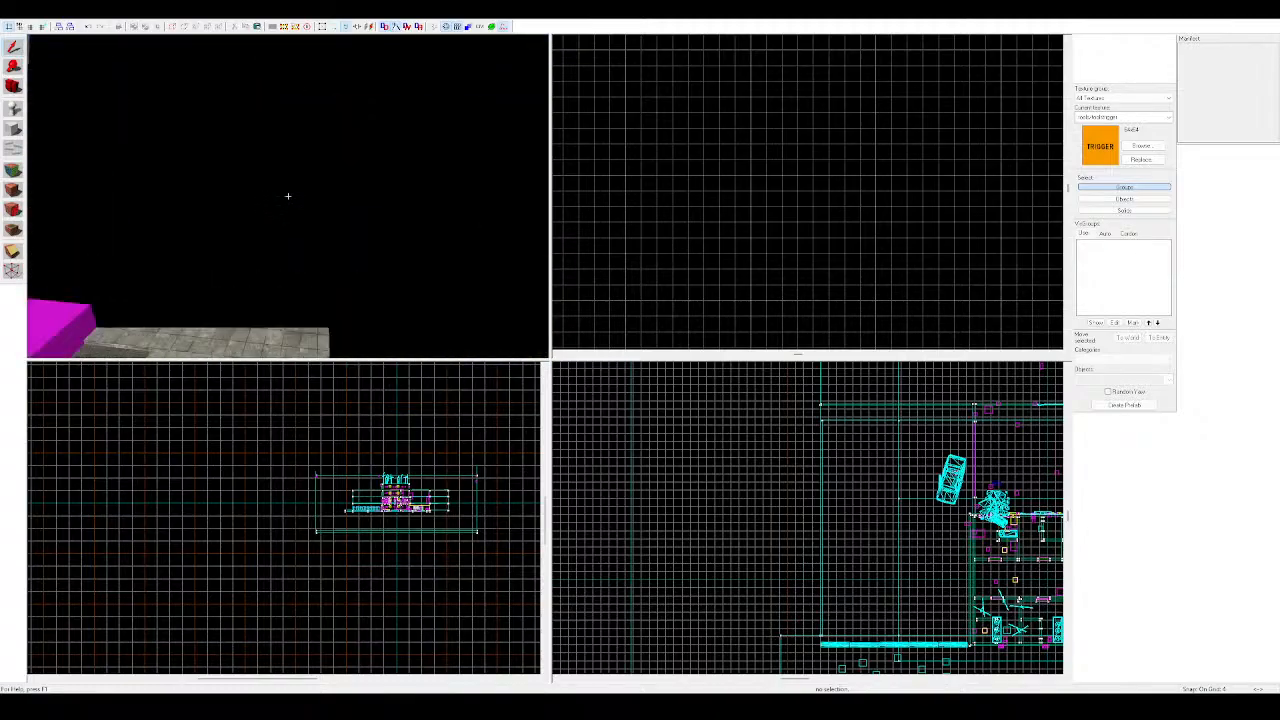
pyautogui.press('w')
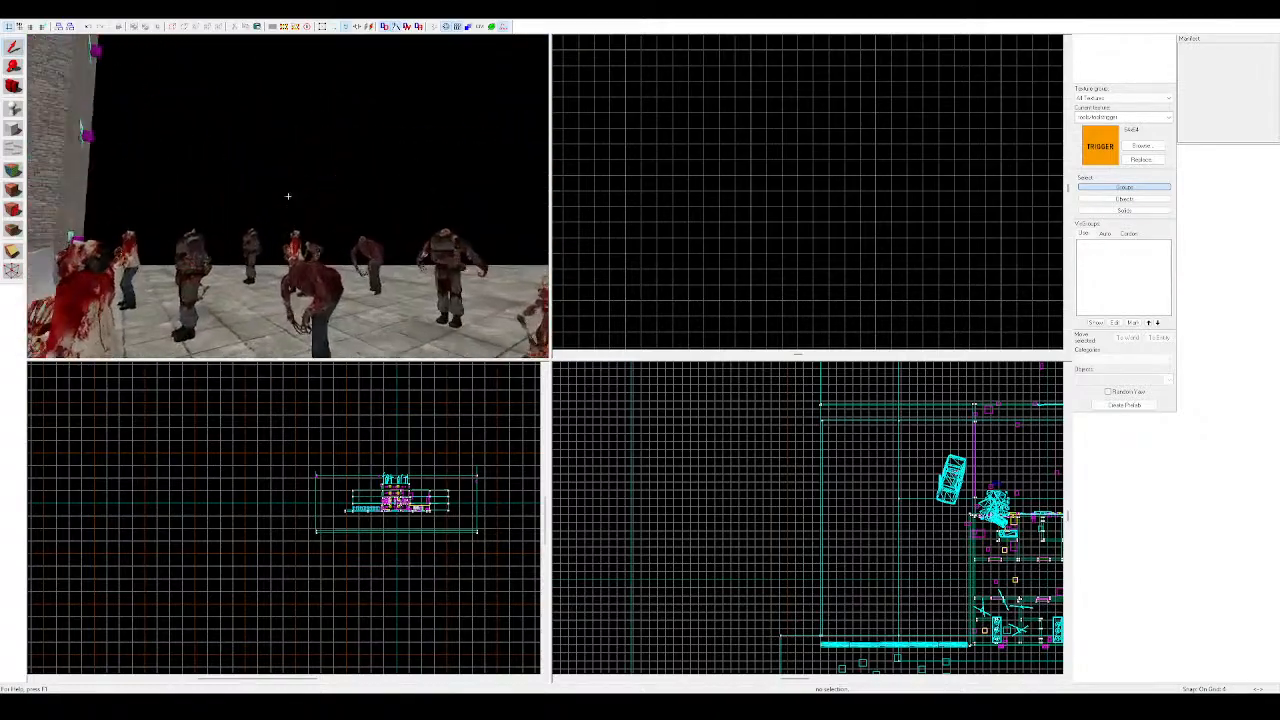
pyautogui.press('w')
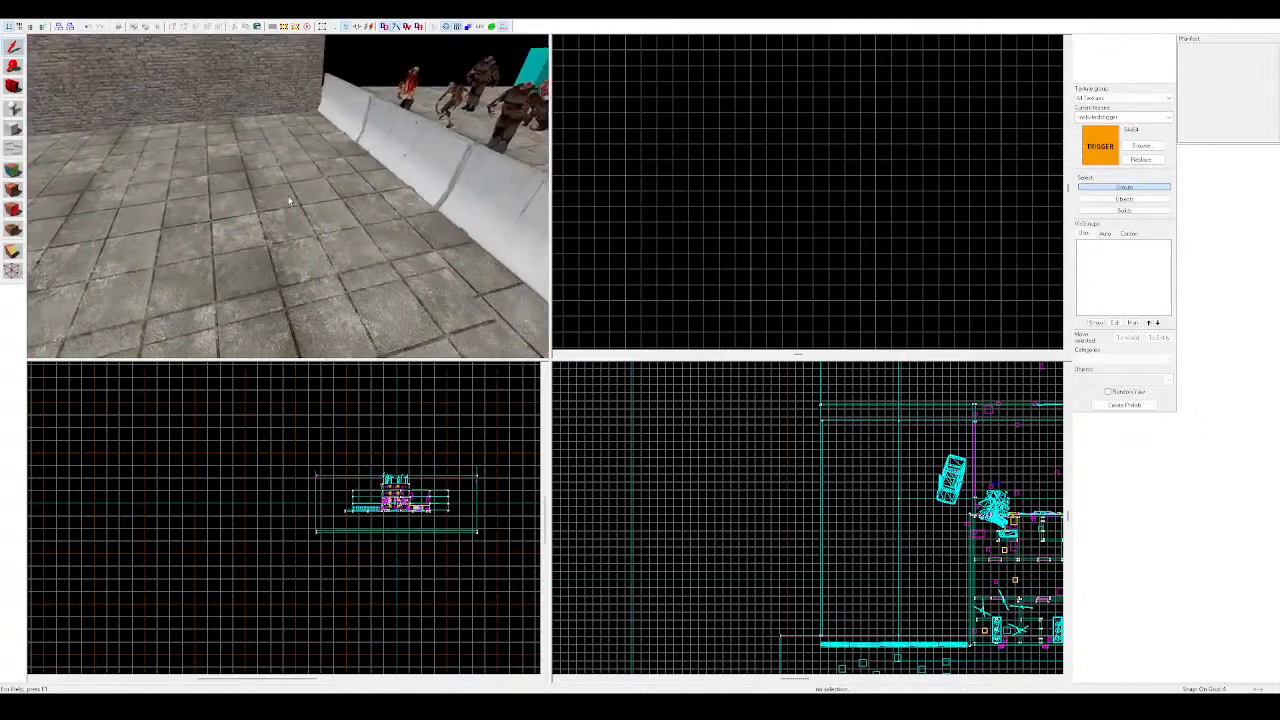
pyautogui.press('z')
pyautogui.click(13, 108)
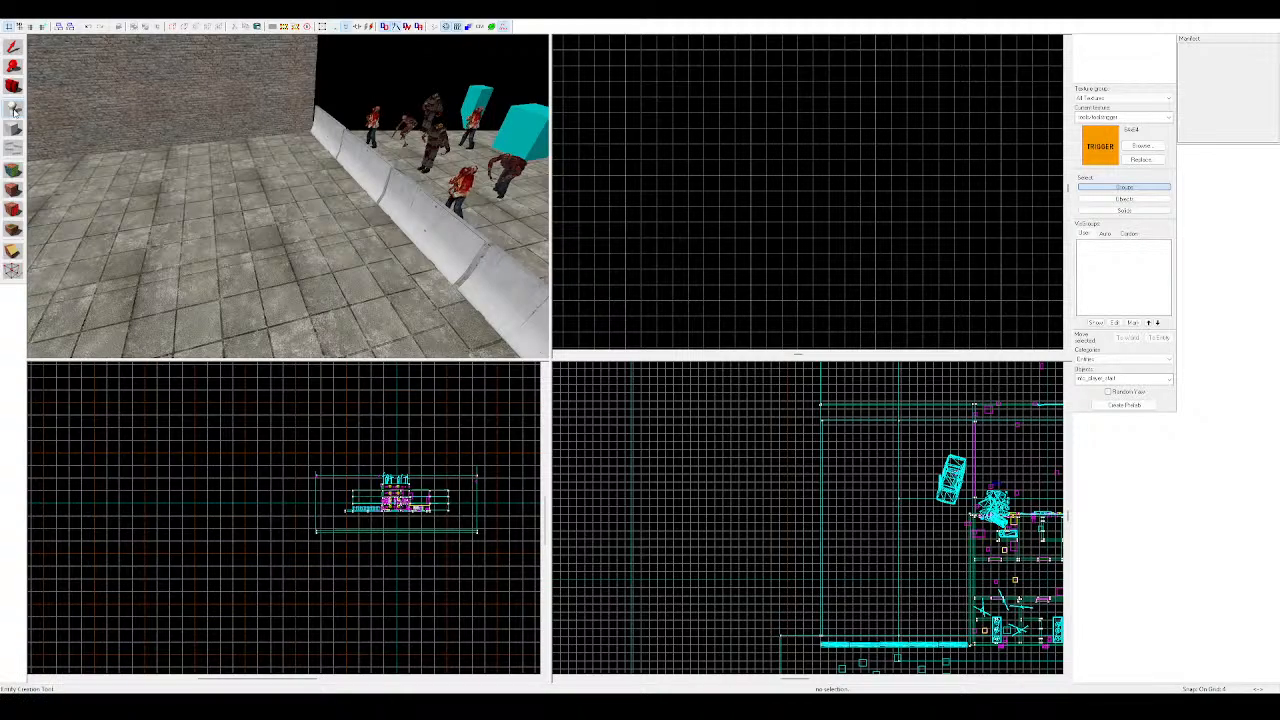
pyautogui.click(210, 197)
pyautogui.press('w')
pyautogui.click(13, 47)
pyautogui.press('a')
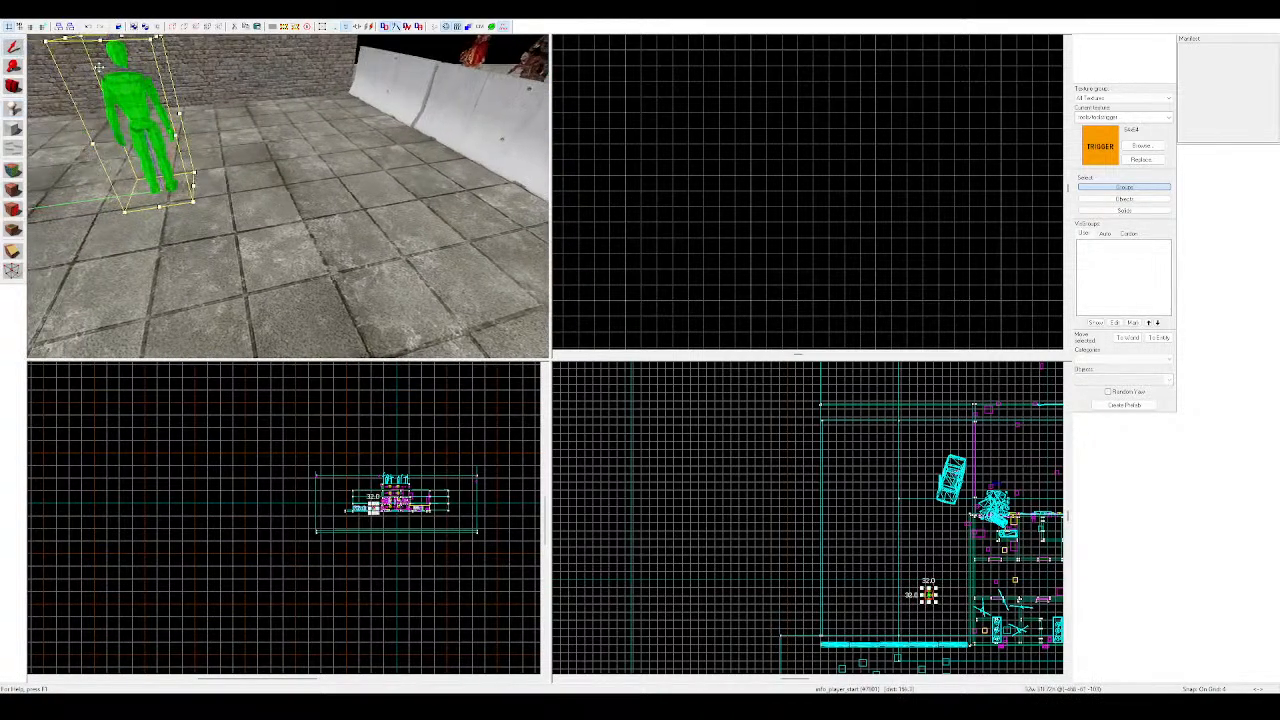
pyautogui.doubleClick(119, 80)
pyautogui.click(119, 80)
pyautogui.click(788, 464)
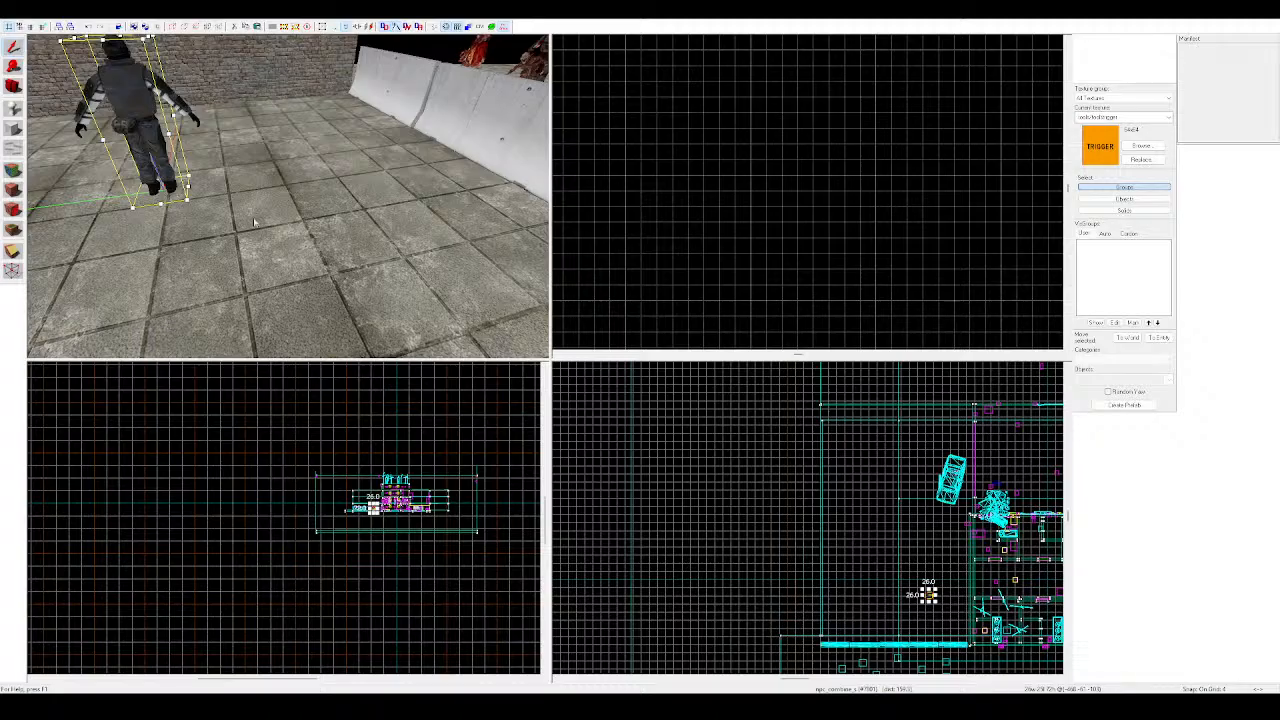
# Open the soldier's properties and move the soldier across the pavement, closer to the barrier row
pyautogui.press('z')
pyautogui.press('w')
pyautogui.doubleClick(288, 197)
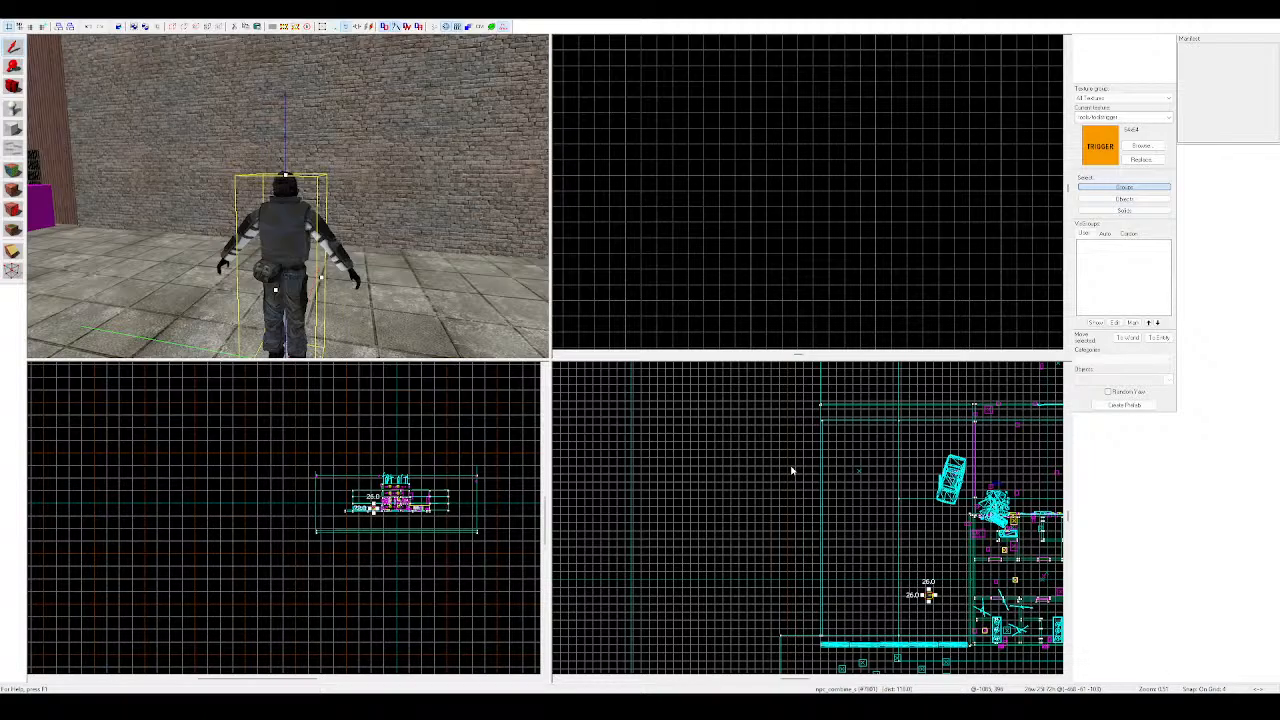
pyautogui.press('z')
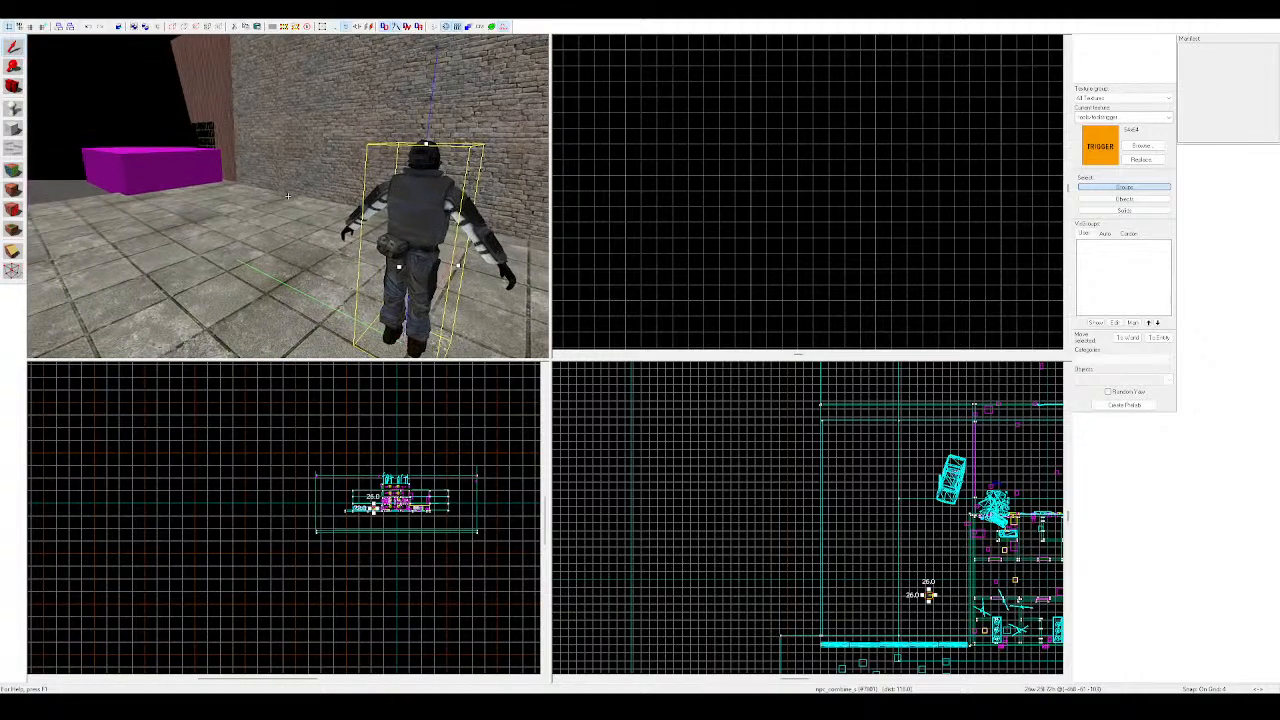
pyautogui.press('z')
pyautogui.moveTo(281, 167); pyautogui.dragTo(496, 160)
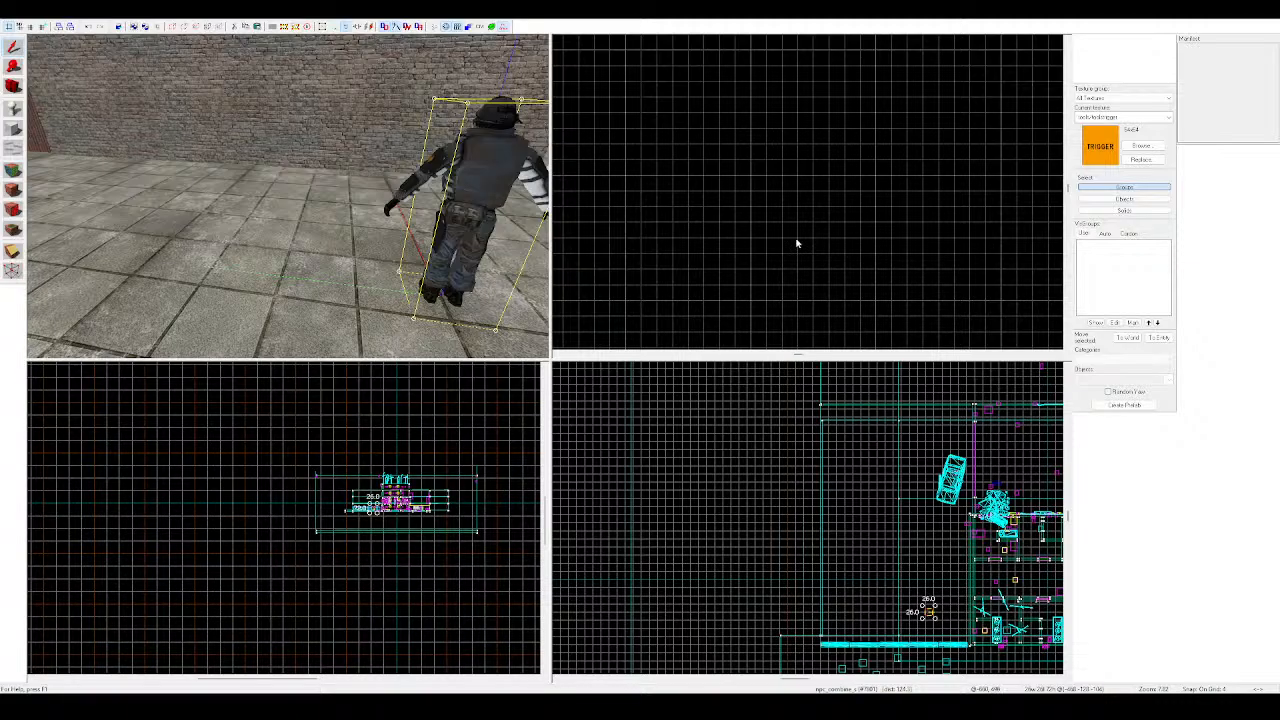
# Rotate the combine soldier on the pavement to face the barrier row and the zombie crowd
pyautogui.press('z')
pyautogui.press('s')
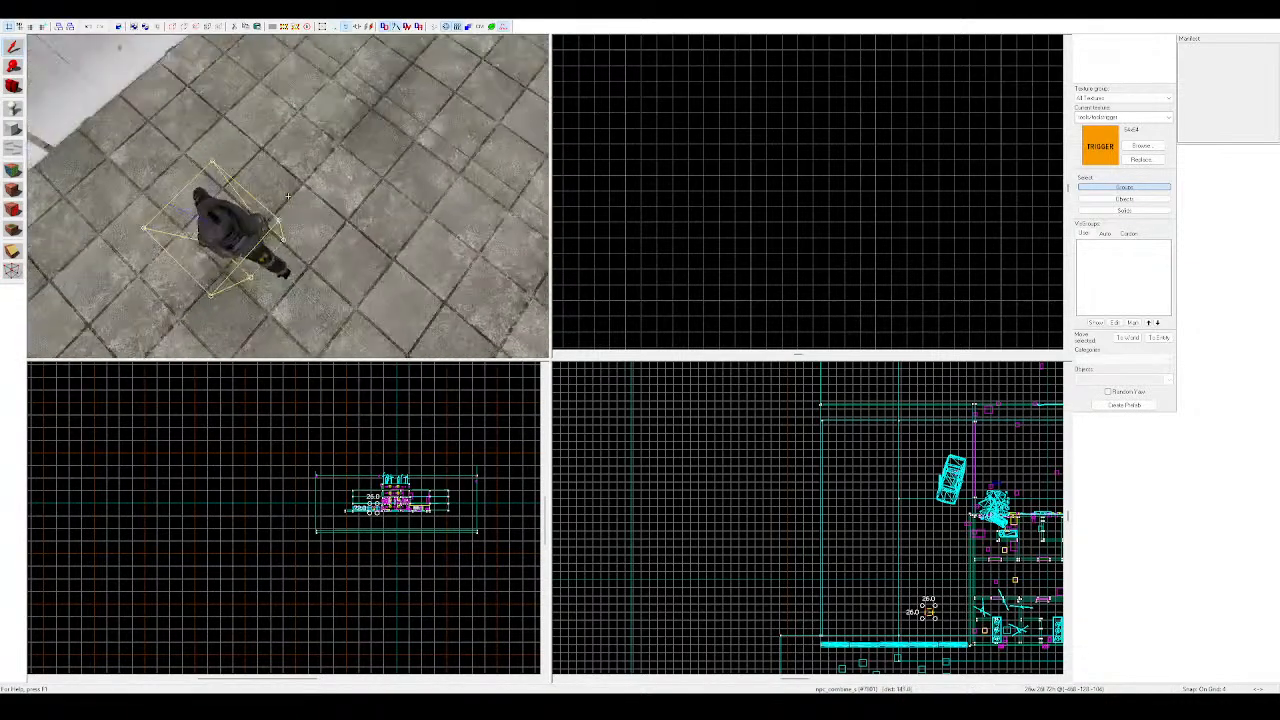
pyautogui.press('z')
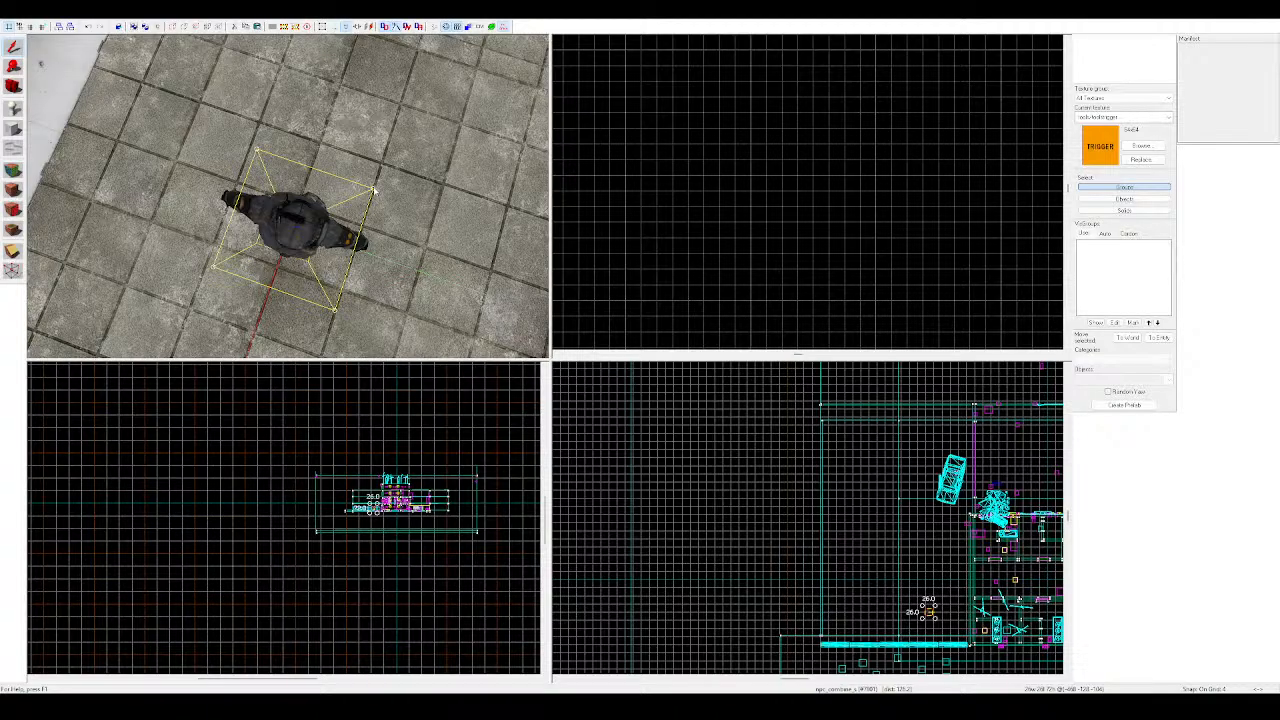
pyautogui.moveTo(375, 191); pyautogui.dragTo(336, 302)
pyautogui.press('z')
pyautogui.press('z')
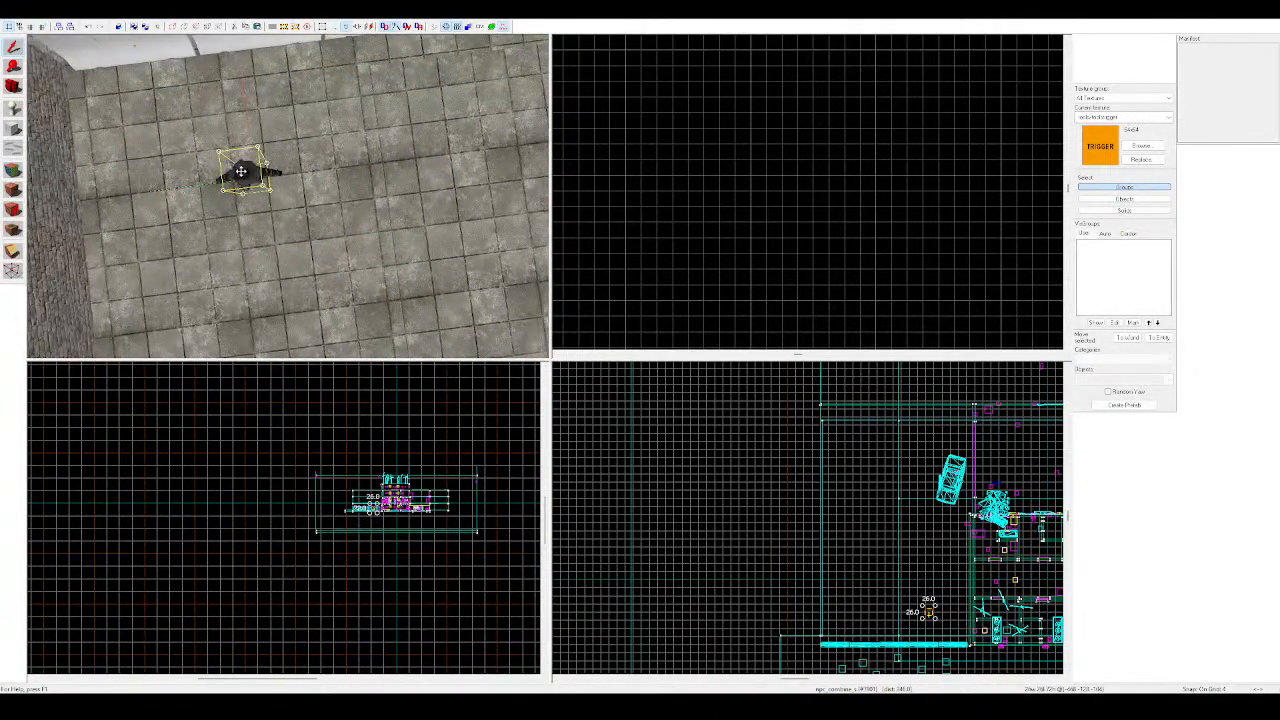
# Copy the combine soldier three times along the pavement to form a line parallel to the barrier row
pyautogui.keyDown('shift'); pyautogui.moveTo(241, 171); pyautogui.dragTo(382, 152); pyautogui.keyUp('shift')
pyautogui.keyDown('shift'); pyautogui.moveTo(384, 151); pyautogui.dragTo(468, 138); pyautogui.keyUp('shift')
pyautogui.press('z')
pyautogui.press('z')
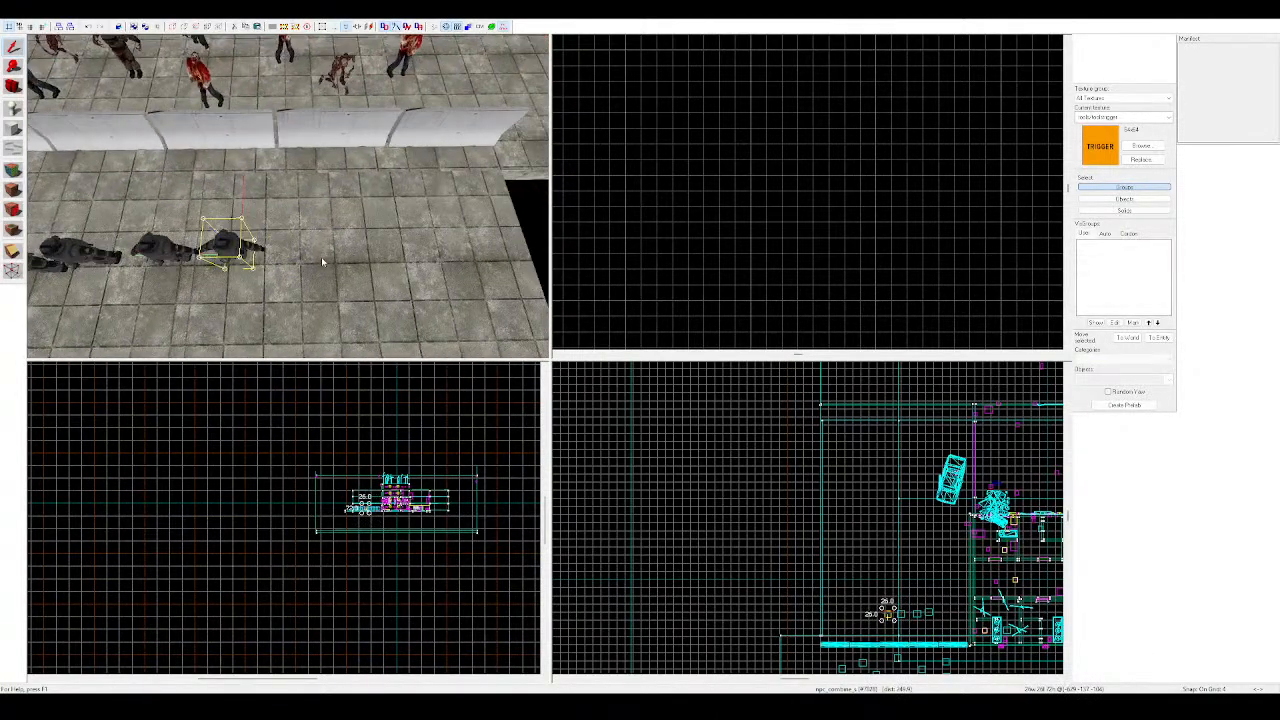
# Add a fifth soldier at the far end of the line, facing the barriers, and clear the selection
pyautogui.hotkey('ctrl', 'v')
pyautogui.hotkey('ctrl', 'v')
pyautogui.hotkey('ctrl', 'v')
pyautogui.moveTo(434, 249); pyautogui.dragTo(404, 250)
pyautogui.hotkey('ctrl', 'z')
pyautogui.hotkey('ctrl', 'z')
pyautogui.hotkey('ctrl', 'z')
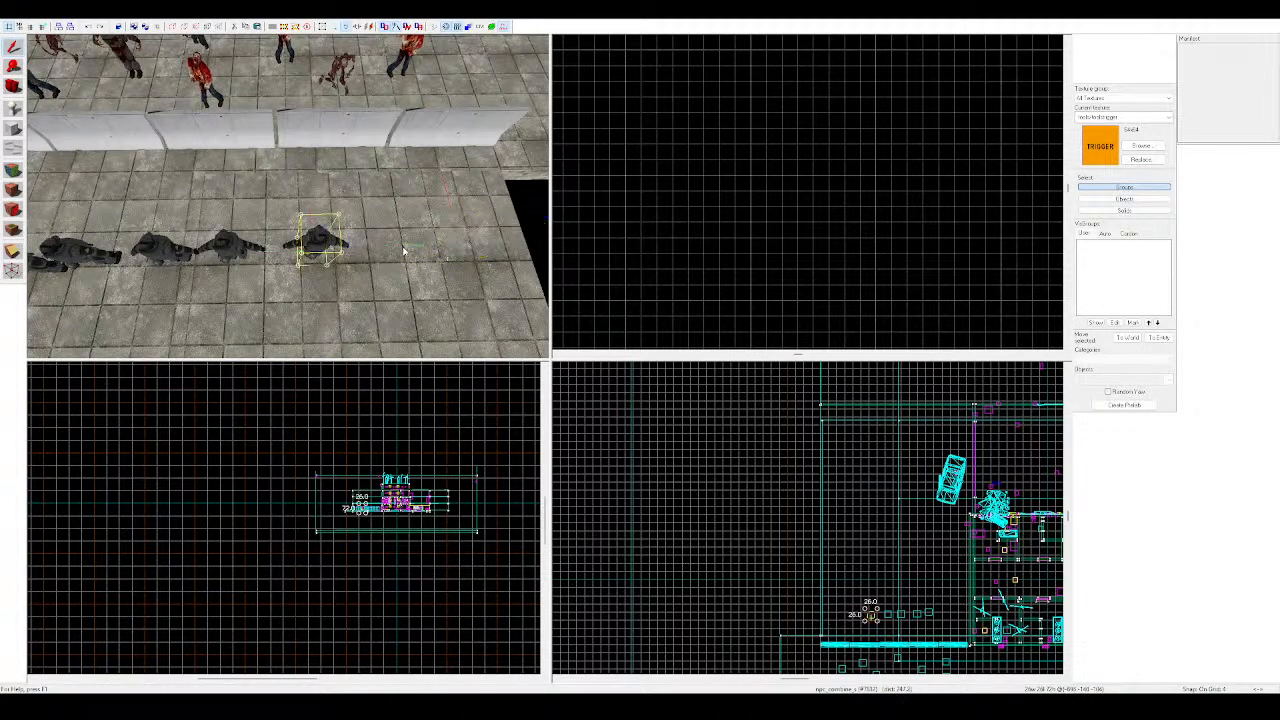
pyautogui.press('z')
pyautogui.press('Escape')
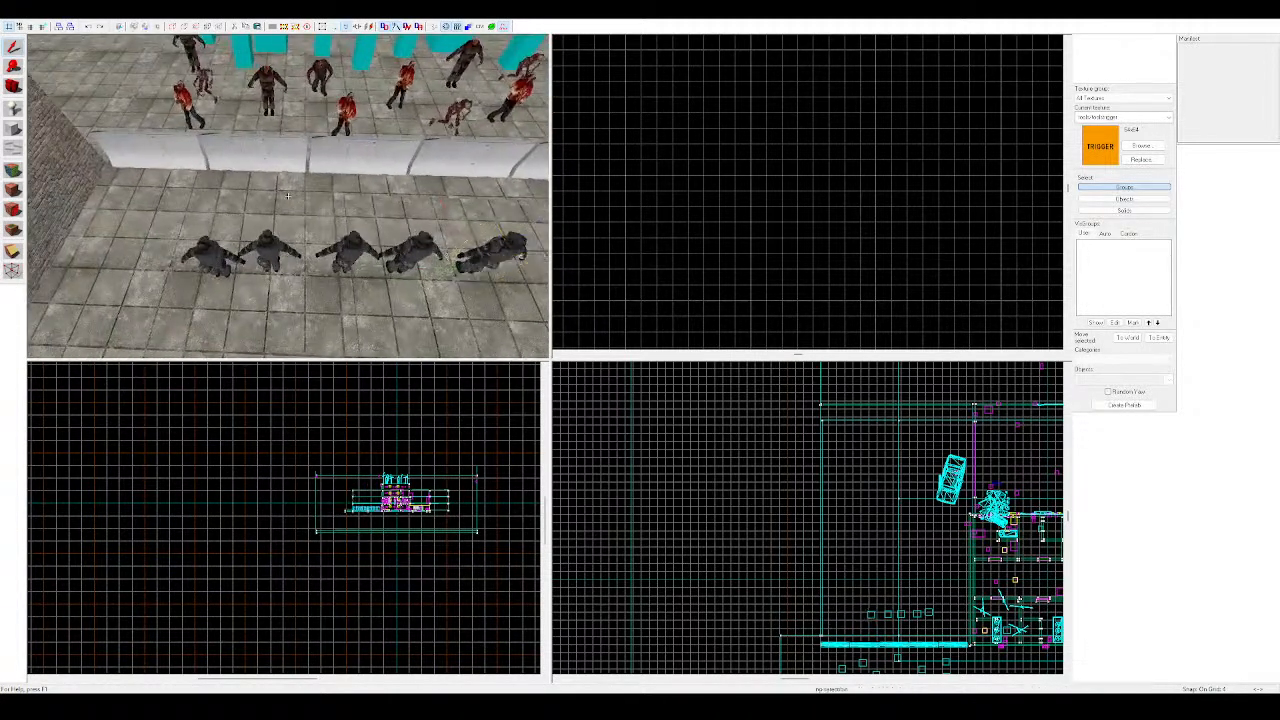
# Place a new entity on the pavement between the brick wall and the soldiers and change its class to ai_relationship
pyautogui.press('w')
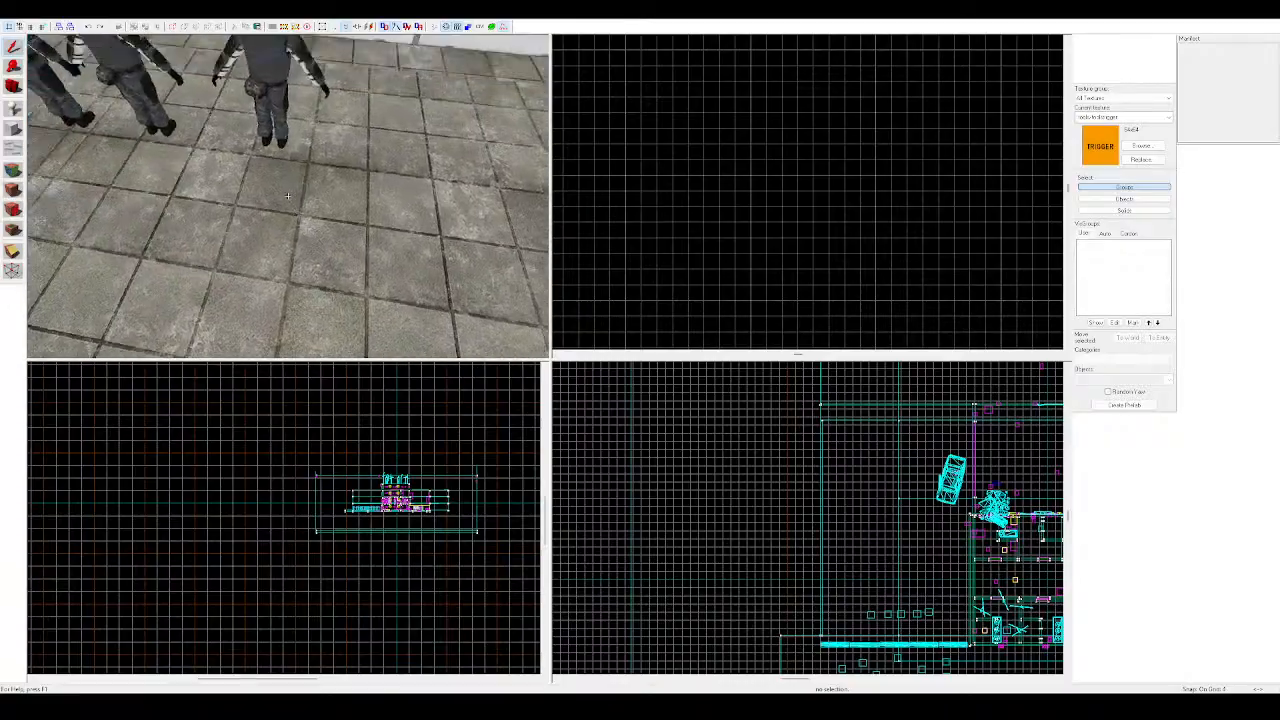
pyautogui.press('a')
pyautogui.press('z')
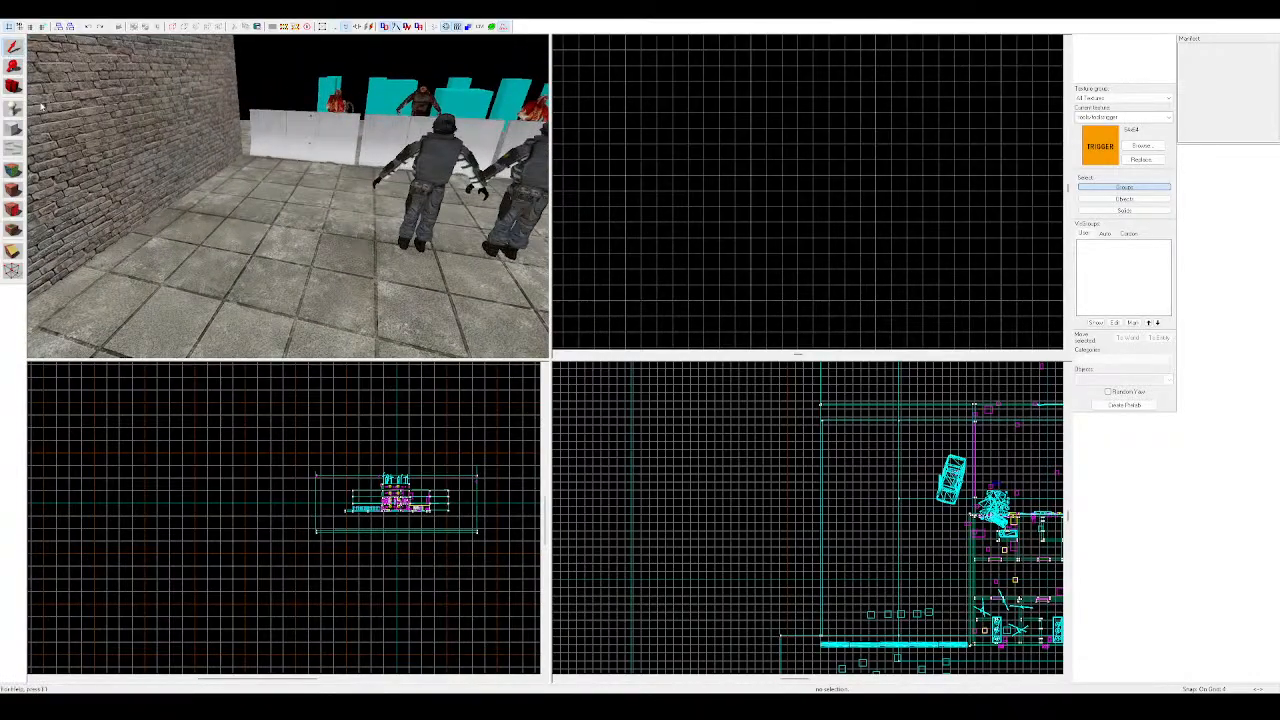
pyautogui.click(13, 108)
pyautogui.click(248, 228)
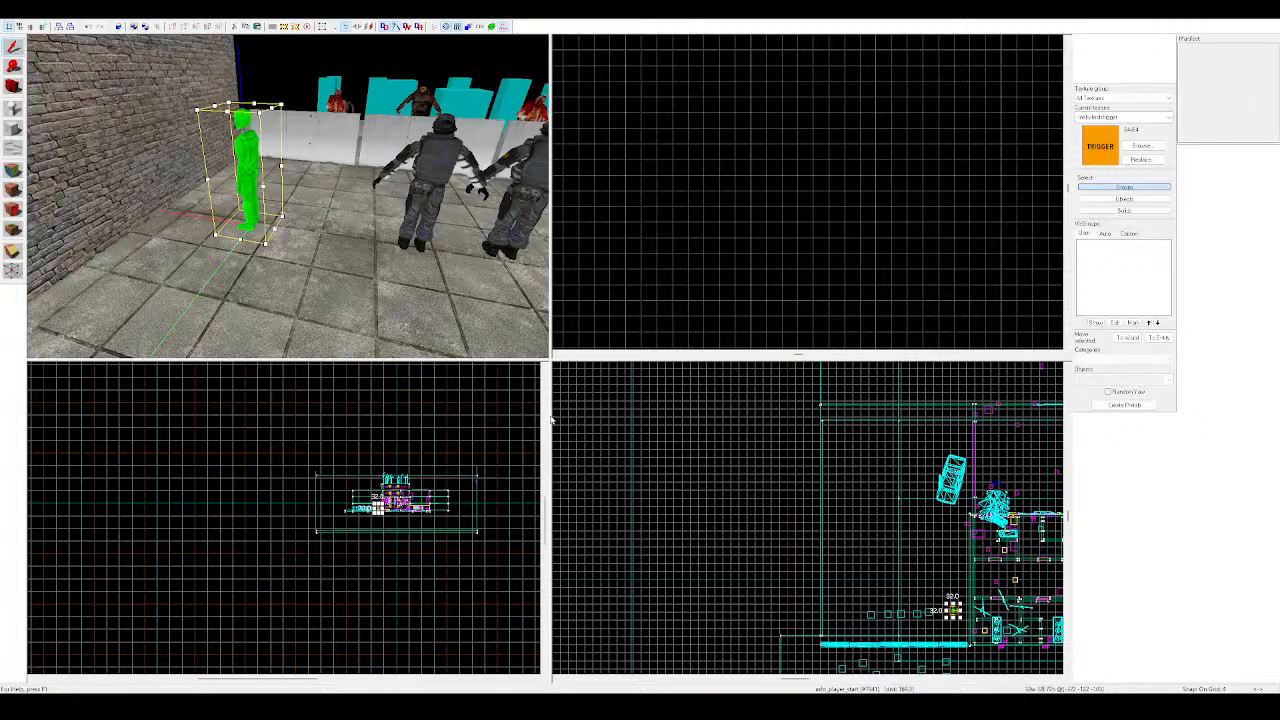
pyautogui.click(779, 470)
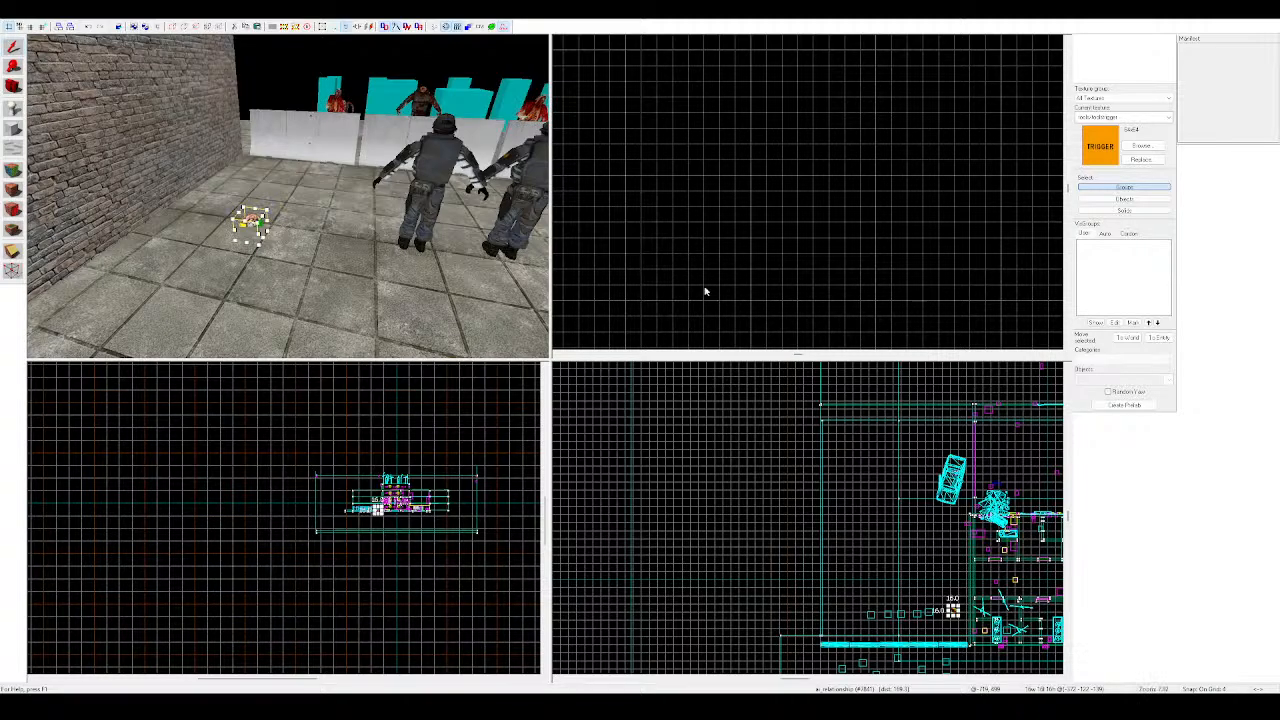
# Check the soldier nearest the brick wall and return to the ai_relationship entity beside it
pyautogui.click(434, 172)
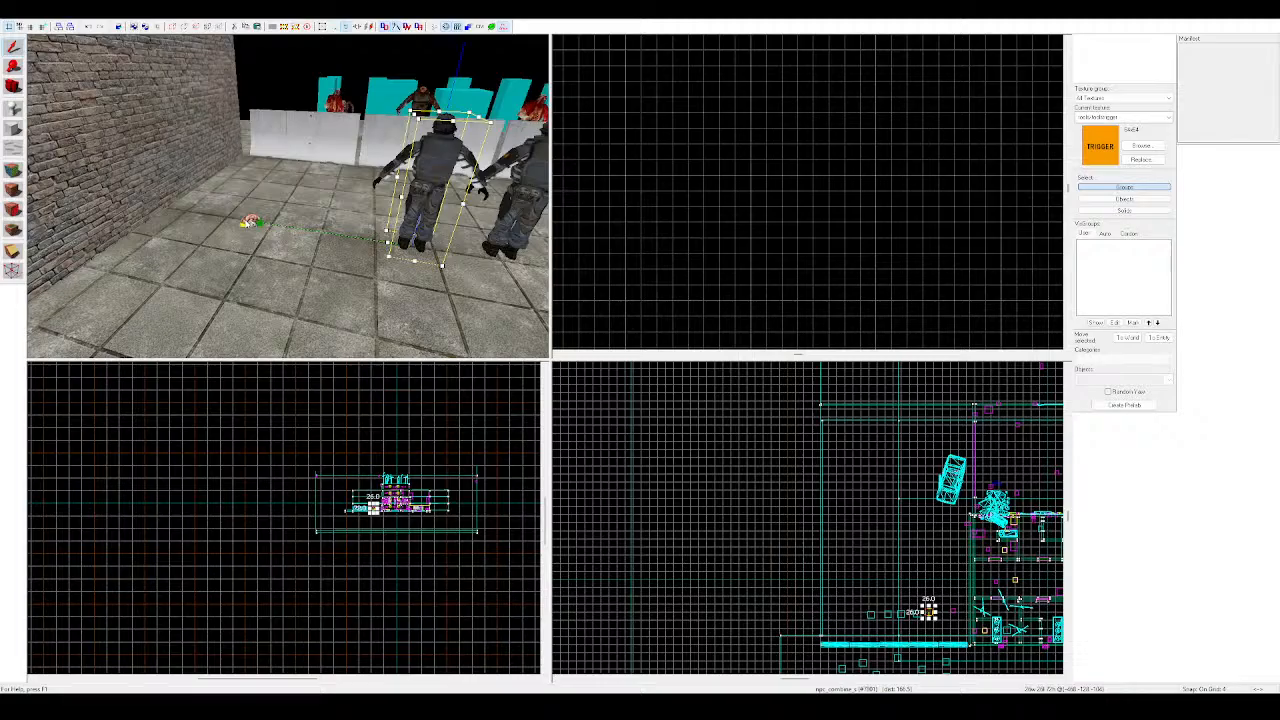
pyautogui.click(248, 222)
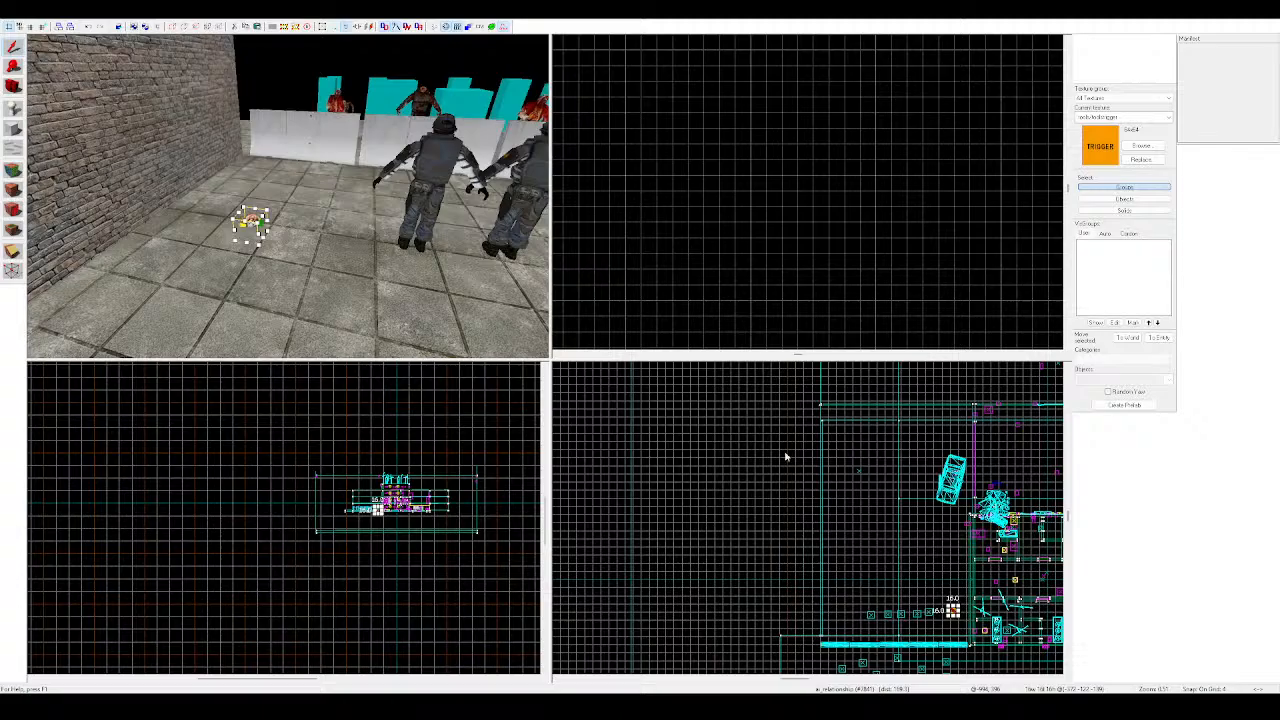
pyautogui.press('z')
pyautogui.press('z')
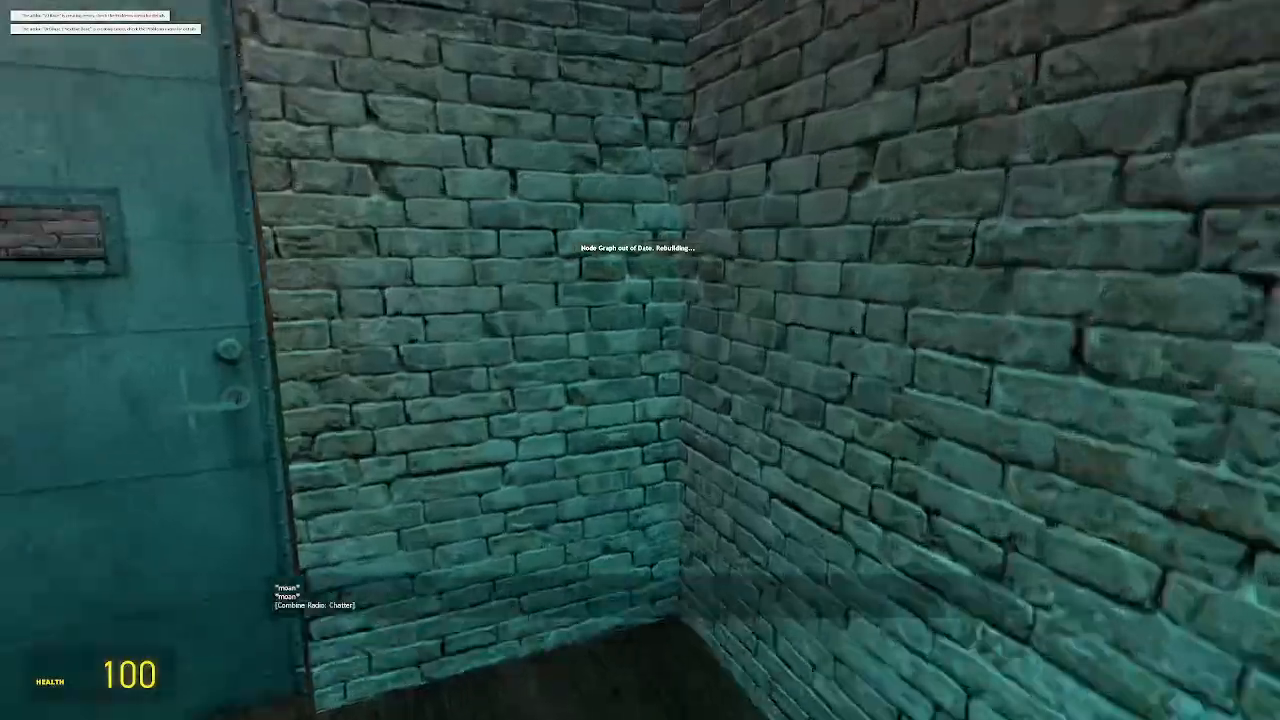
# Playtest the map in Garry's Mod by walking through the building and out to the soldiers at the barrier row
pyautogui.press('e')
pyautogui.press('w')
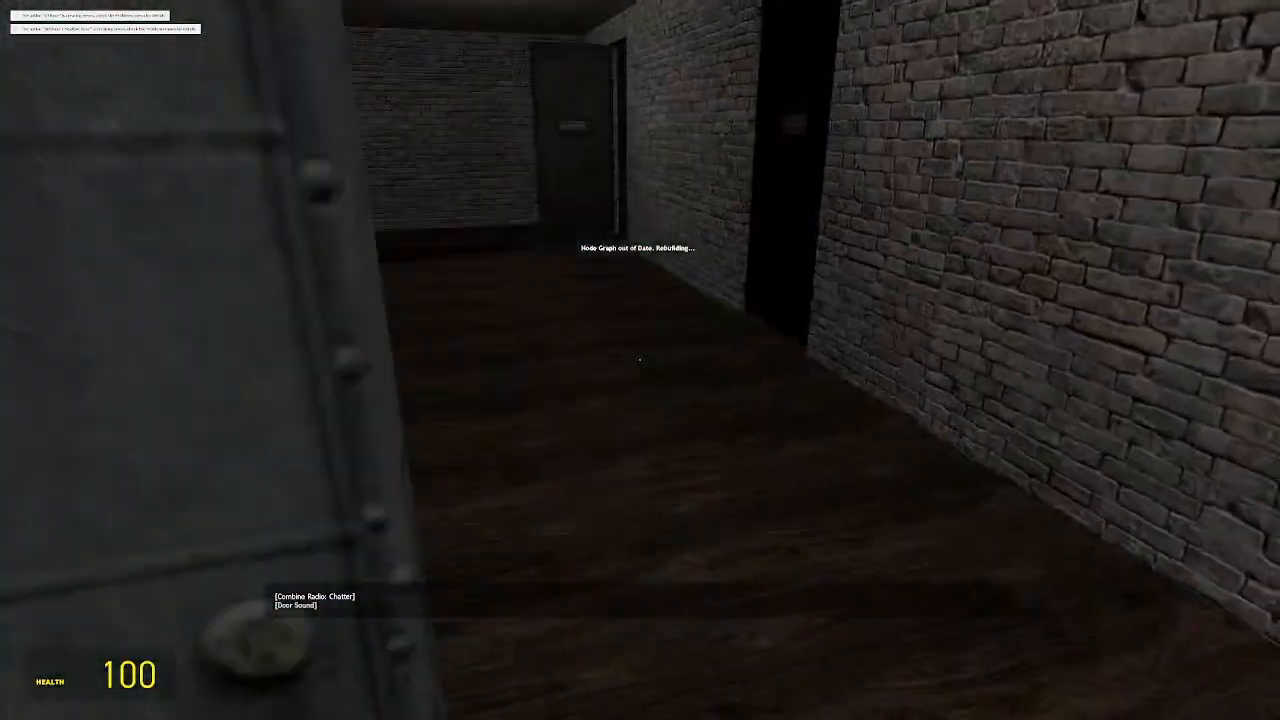
pyautogui.press('w')
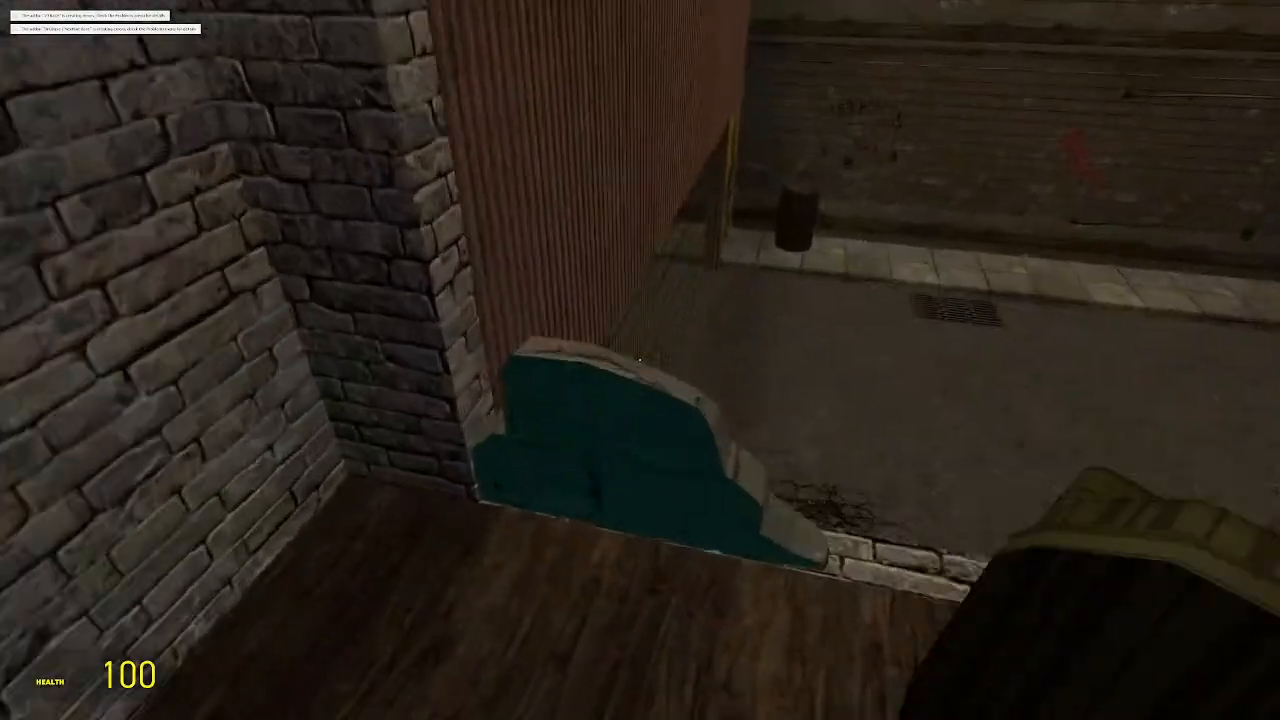
pyautogui.press('w')
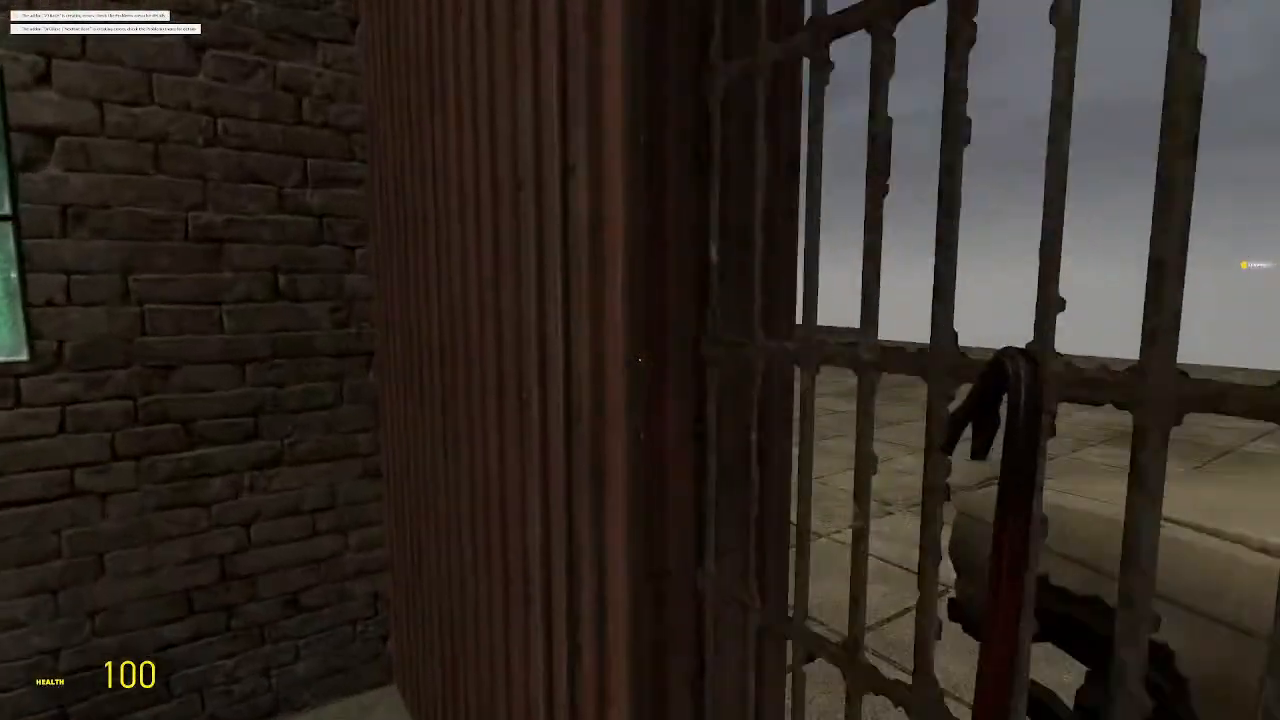
pyautogui.press('s')
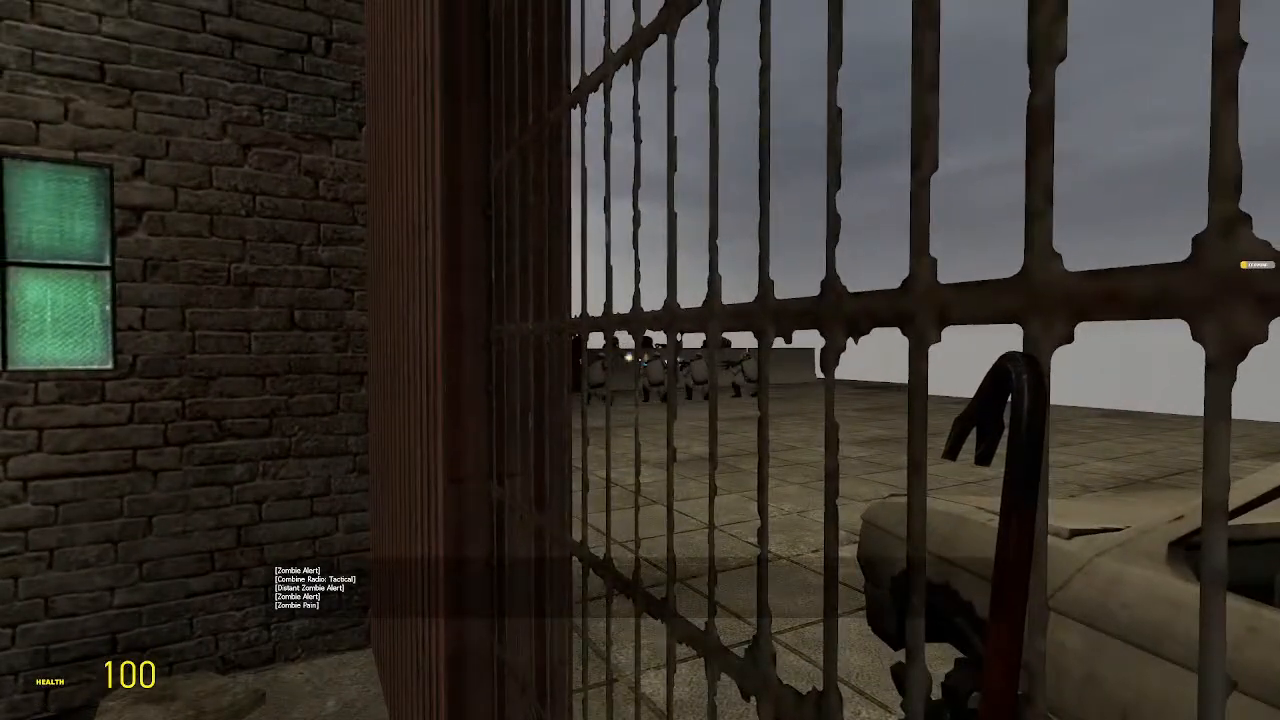
pyautogui.press('w')
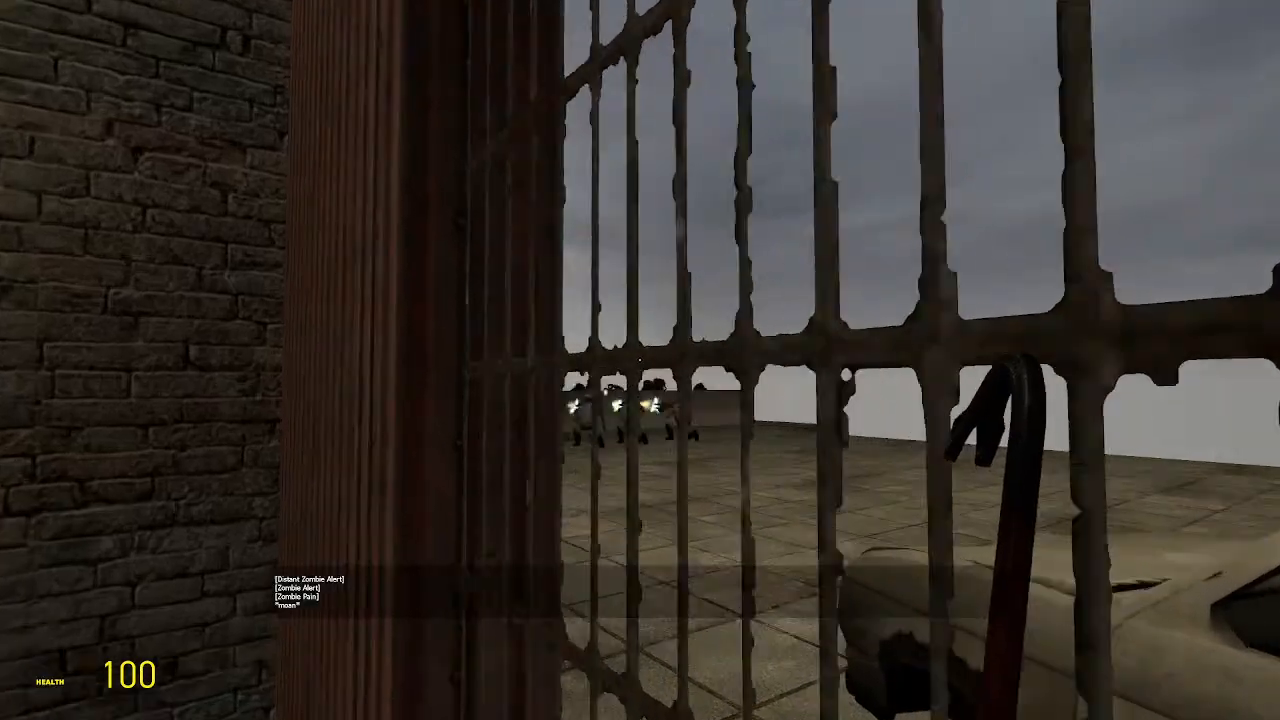
pyautogui.press('w')
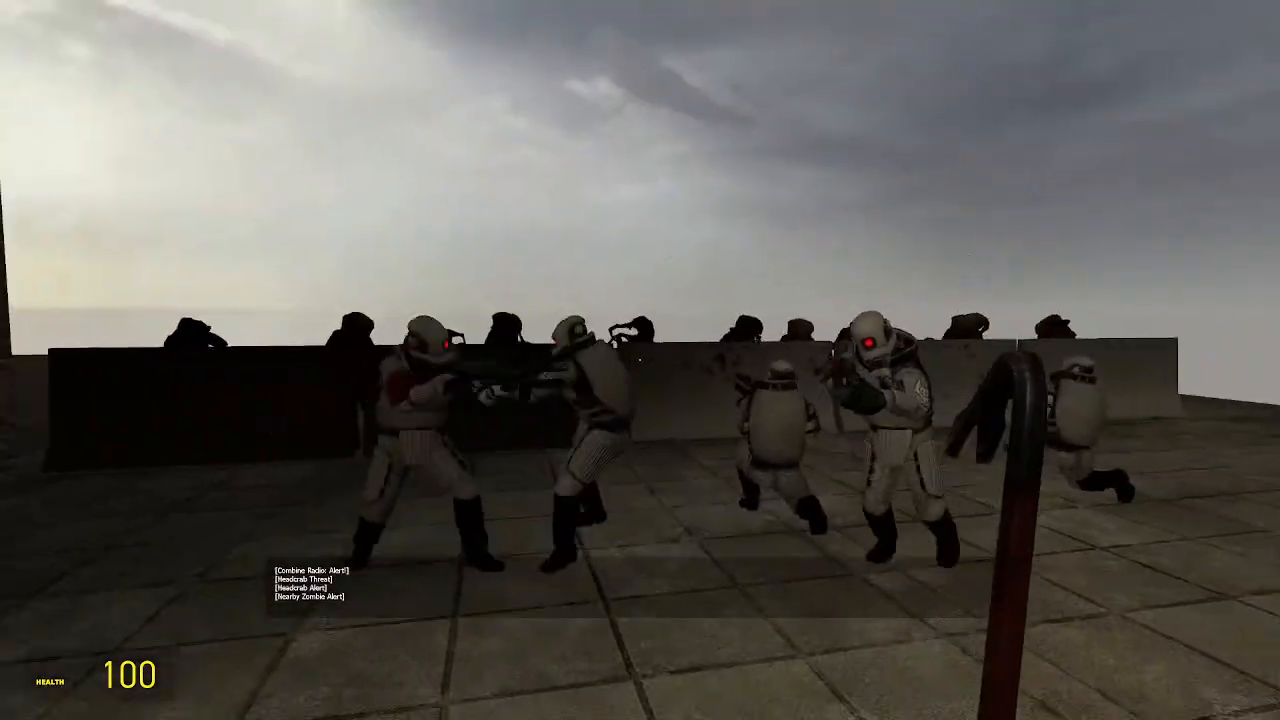
pyautogui.press('s')
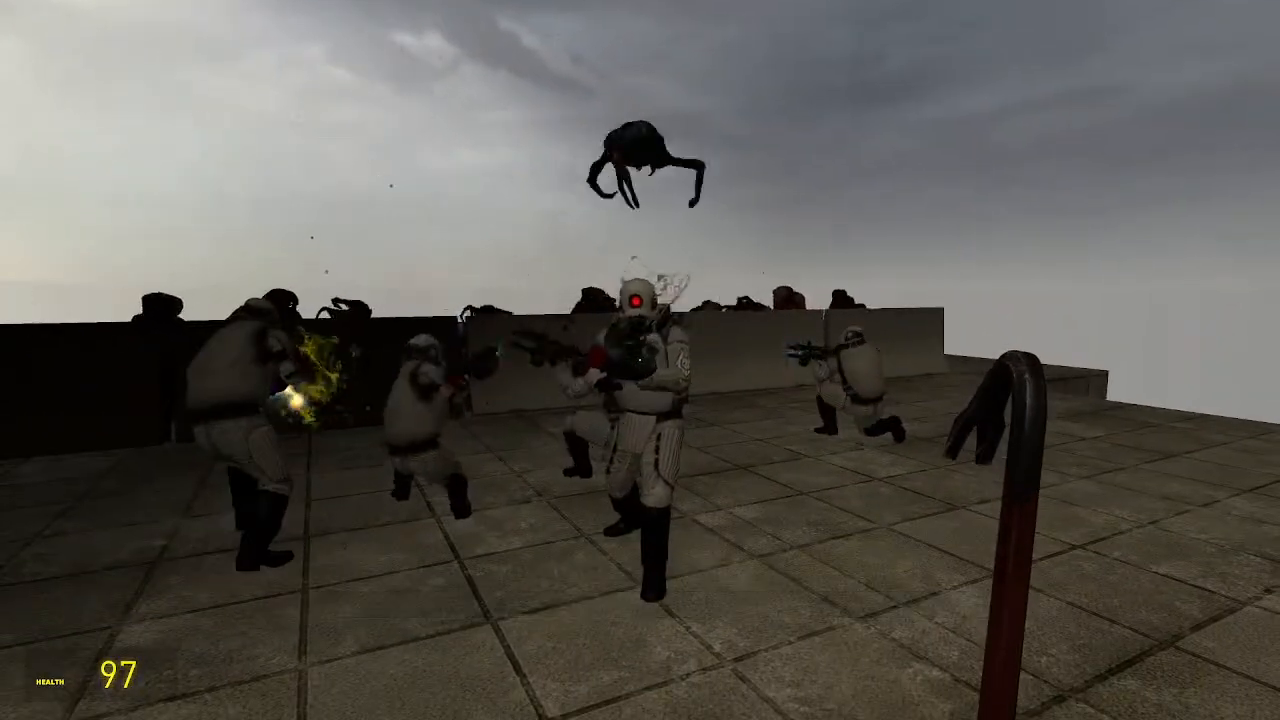
# Fly around above the pavement with noclip to watch the soldiers fight the zombies, and pause the game
pyautogui.press('v')
pyautogui.press('s')
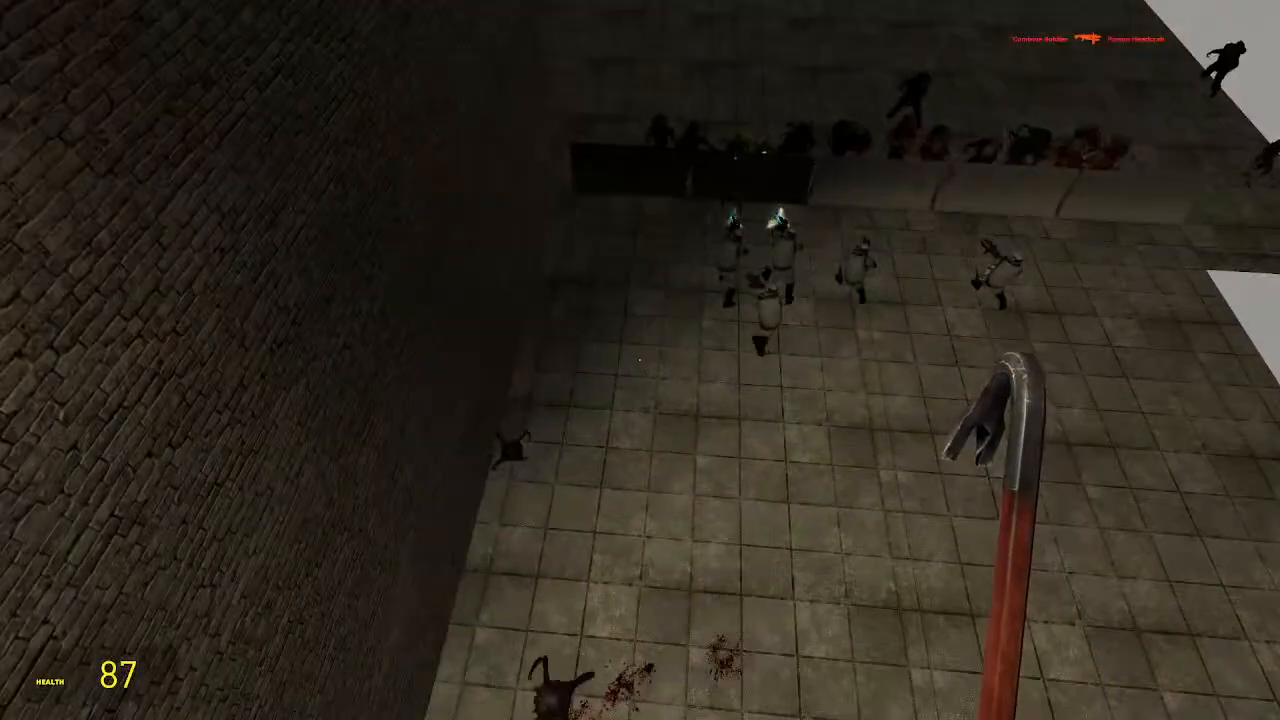
pyautogui.press('w')
pyautogui.press('d')
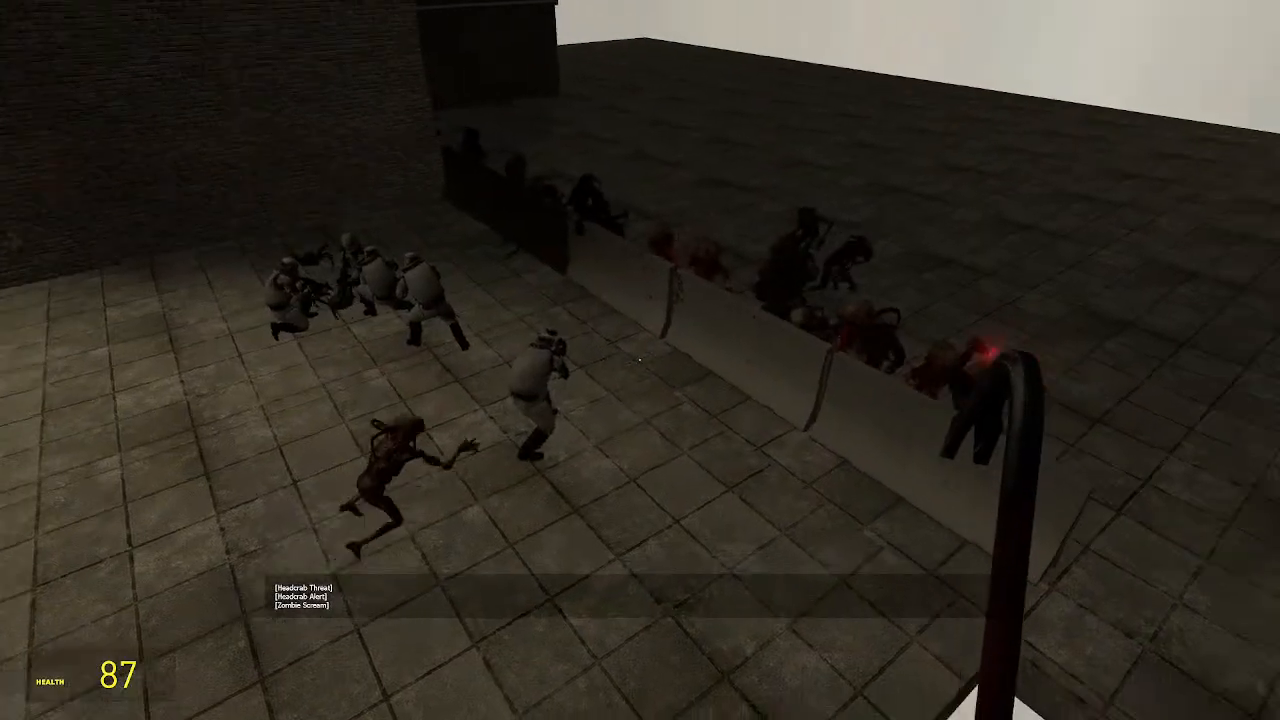
pyautogui.press('w')
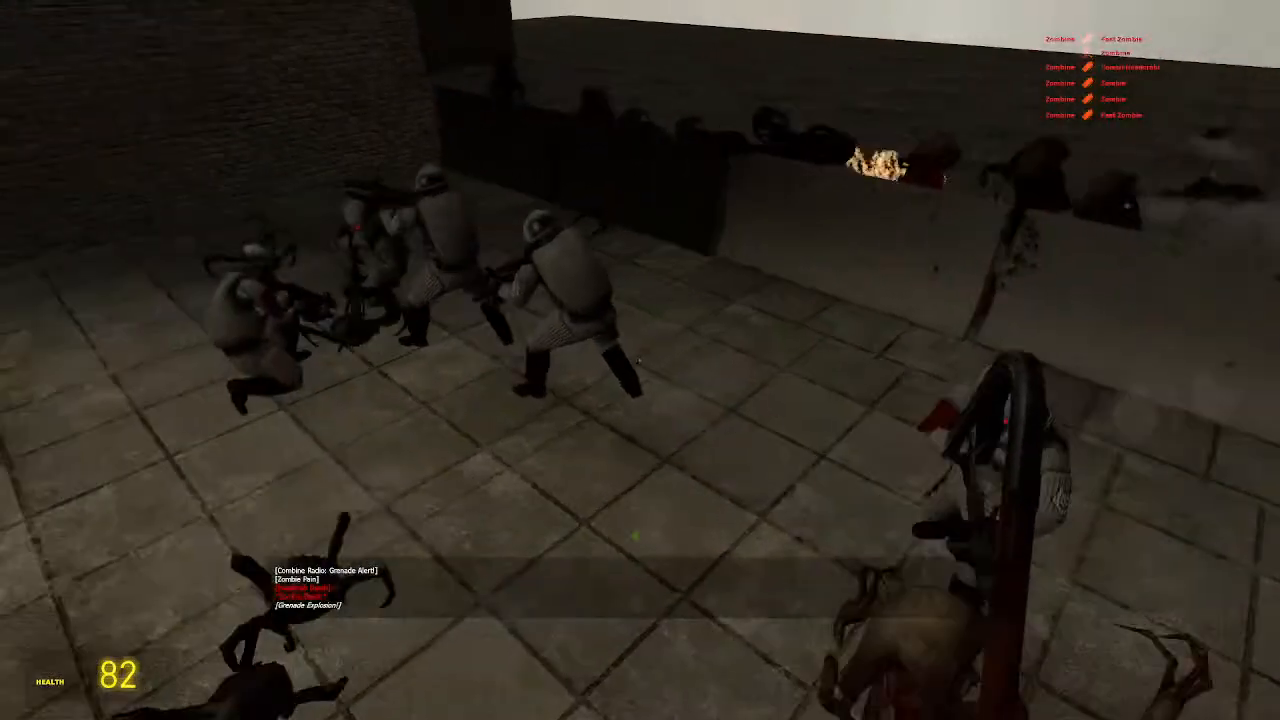
pyautogui.press('s')
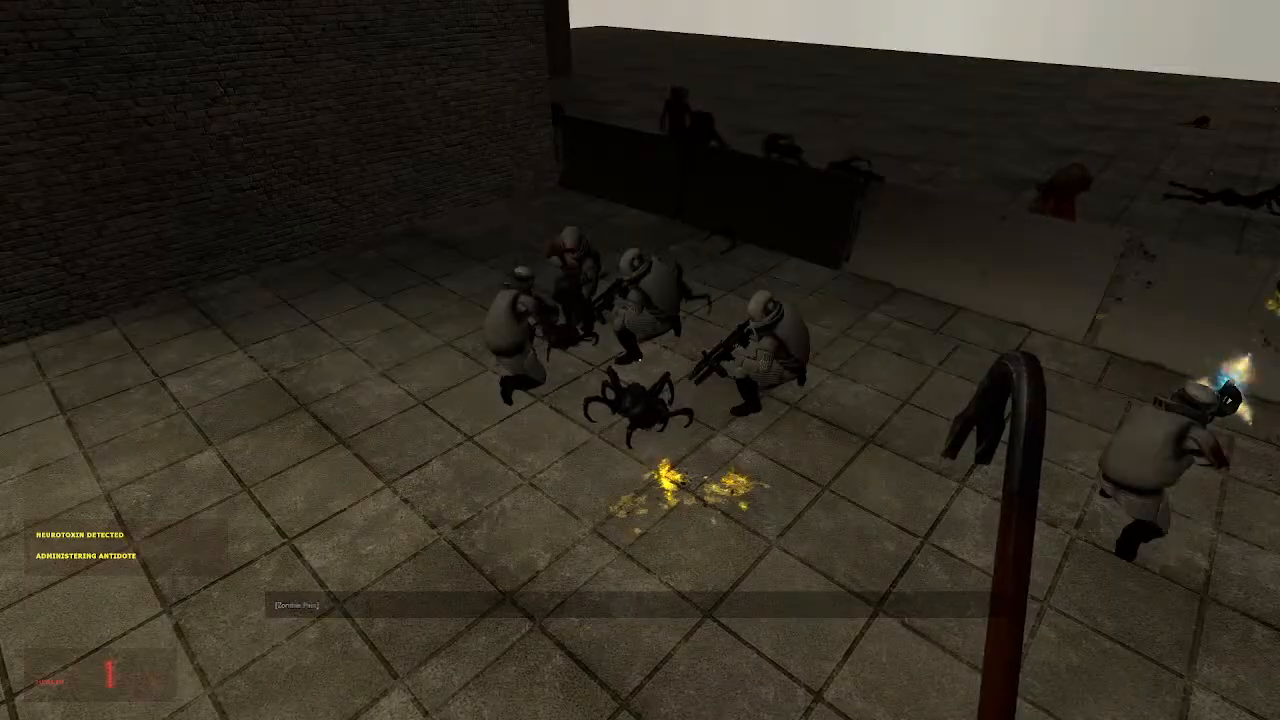
pyautogui.press('Escape')
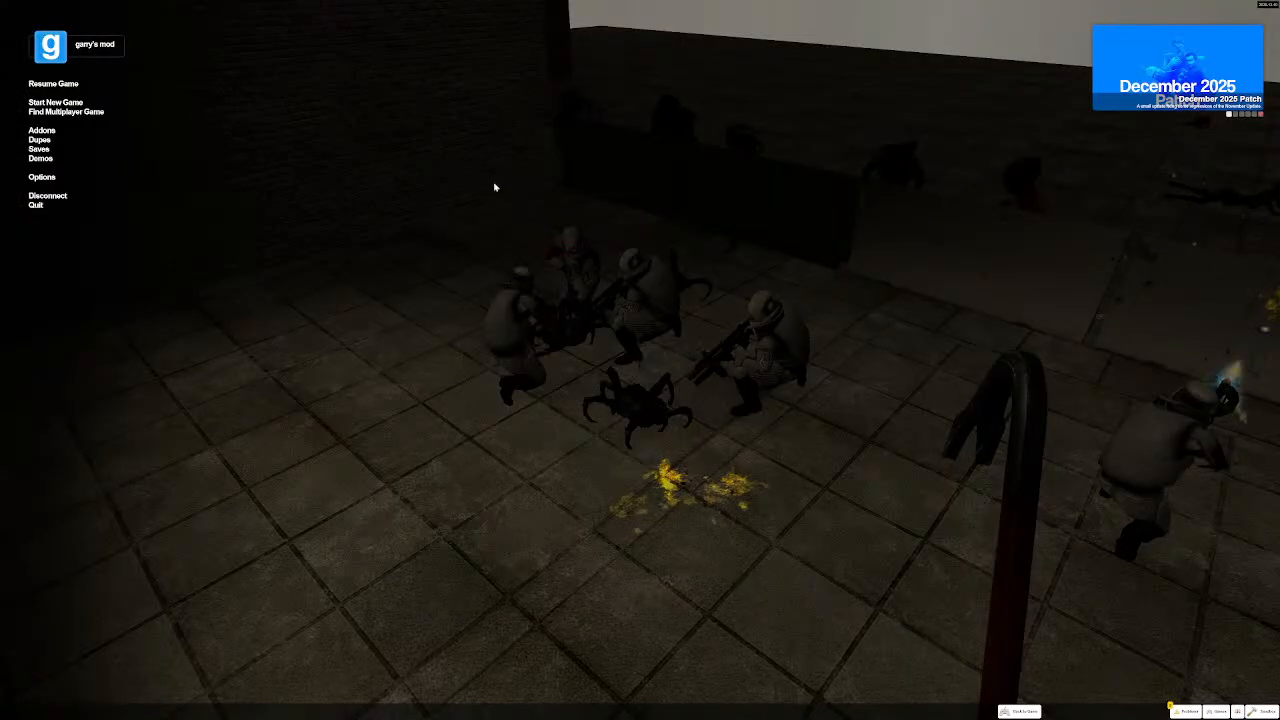
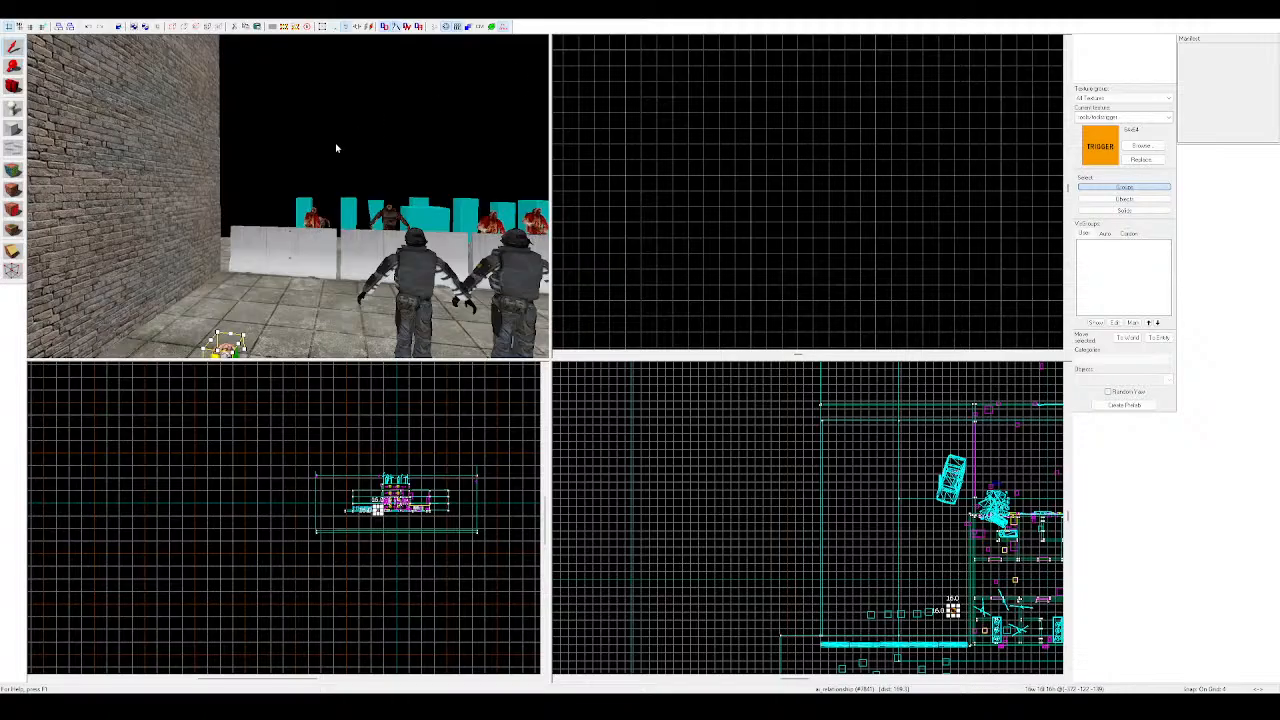
pyautogui.press('z')
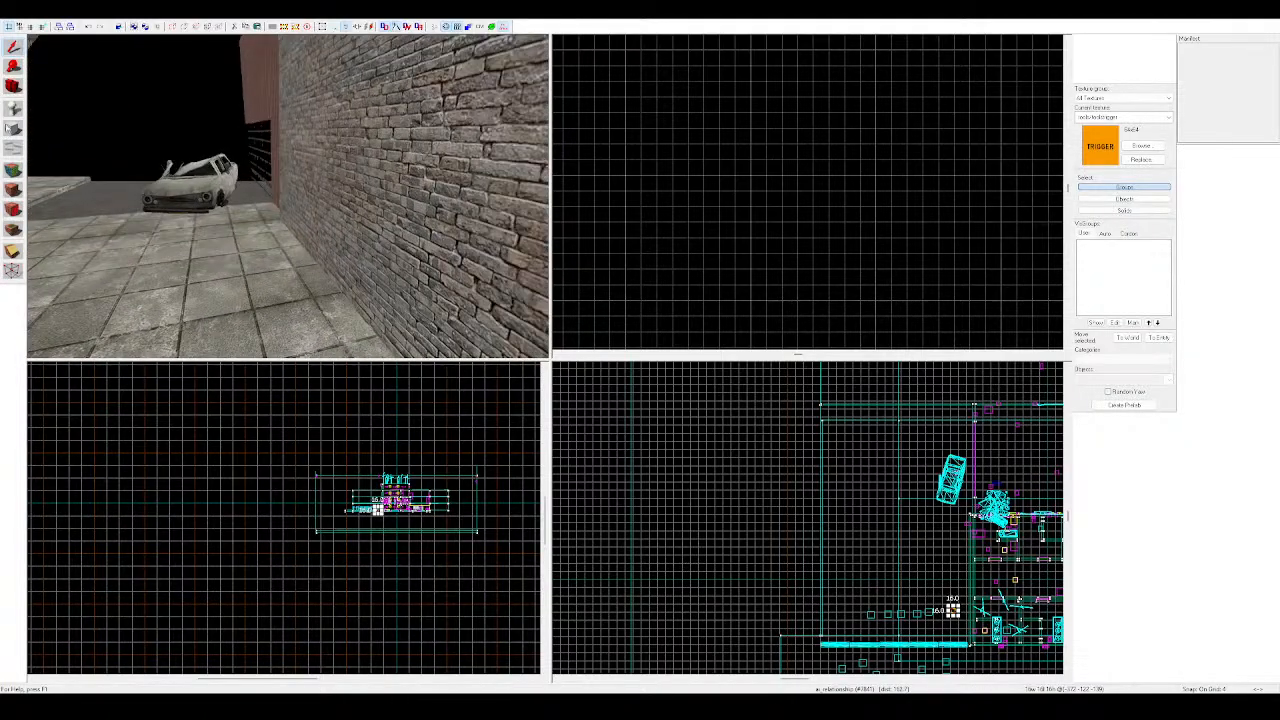
pyautogui.click(12, 129)
pyautogui.press('z')
pyautogui.press('z')
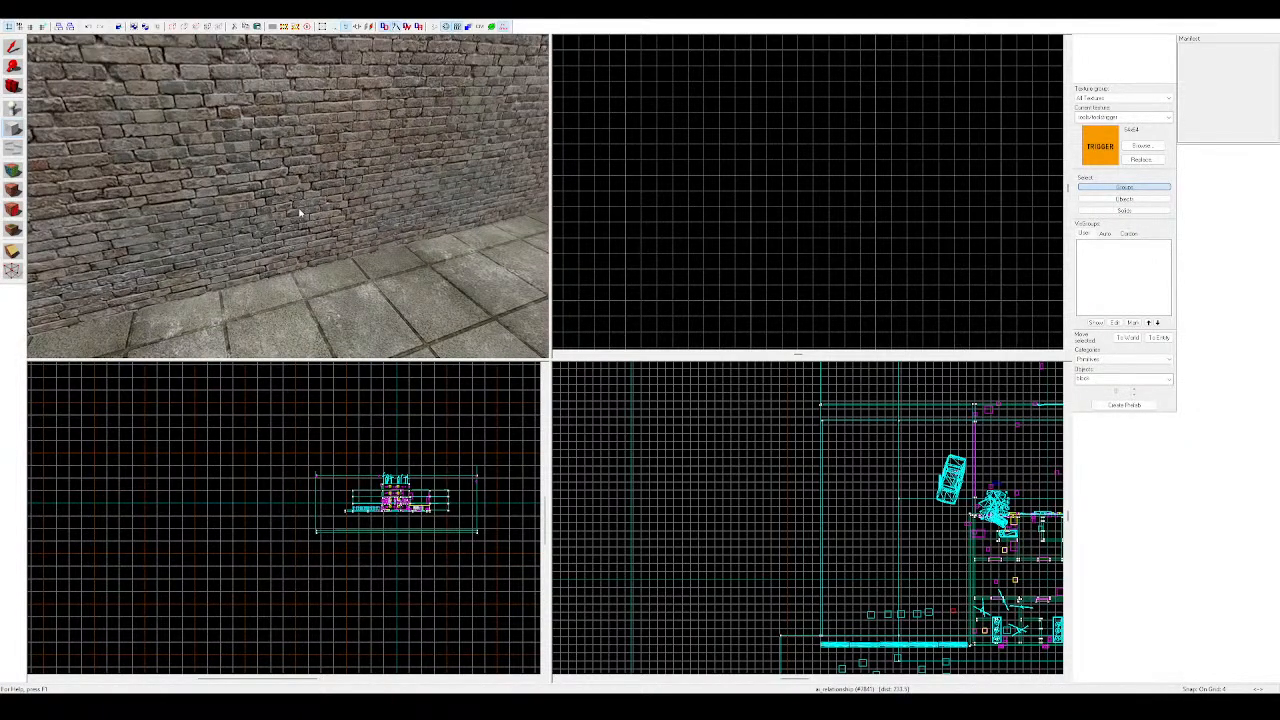
pyautogui.click(15, 117)
pyautogui.press('z')
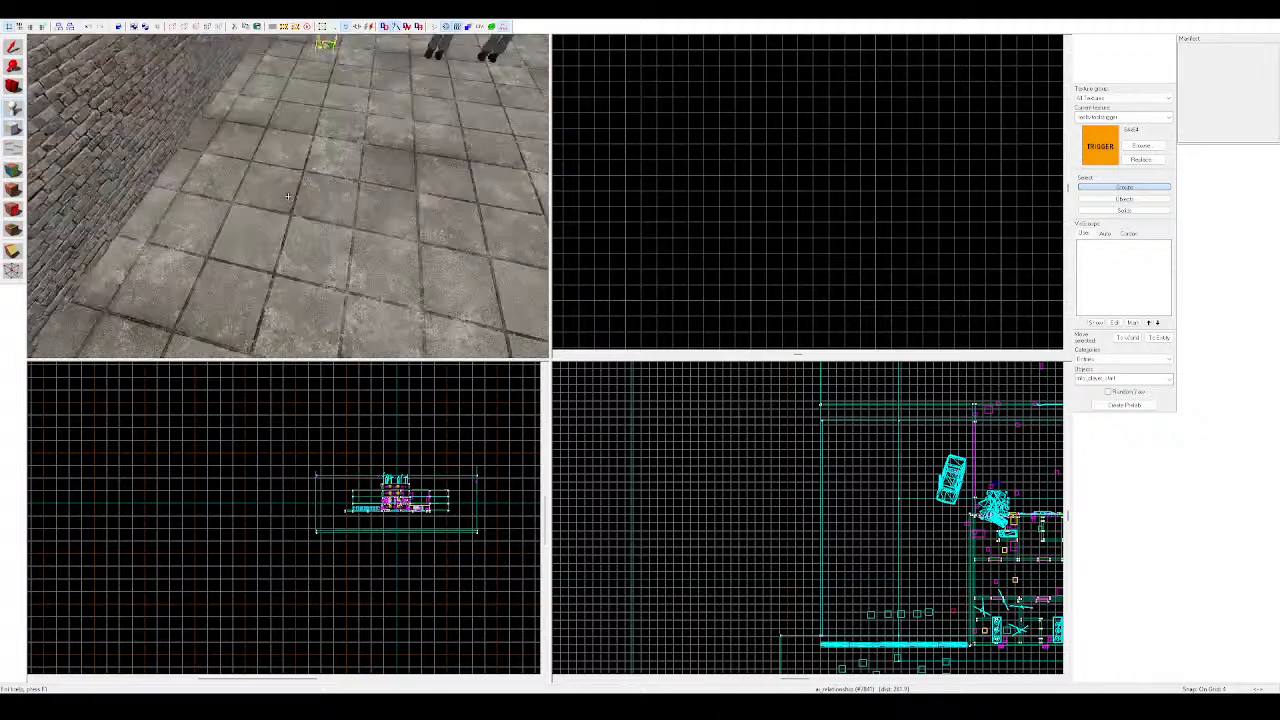
pyautogui.press('z')
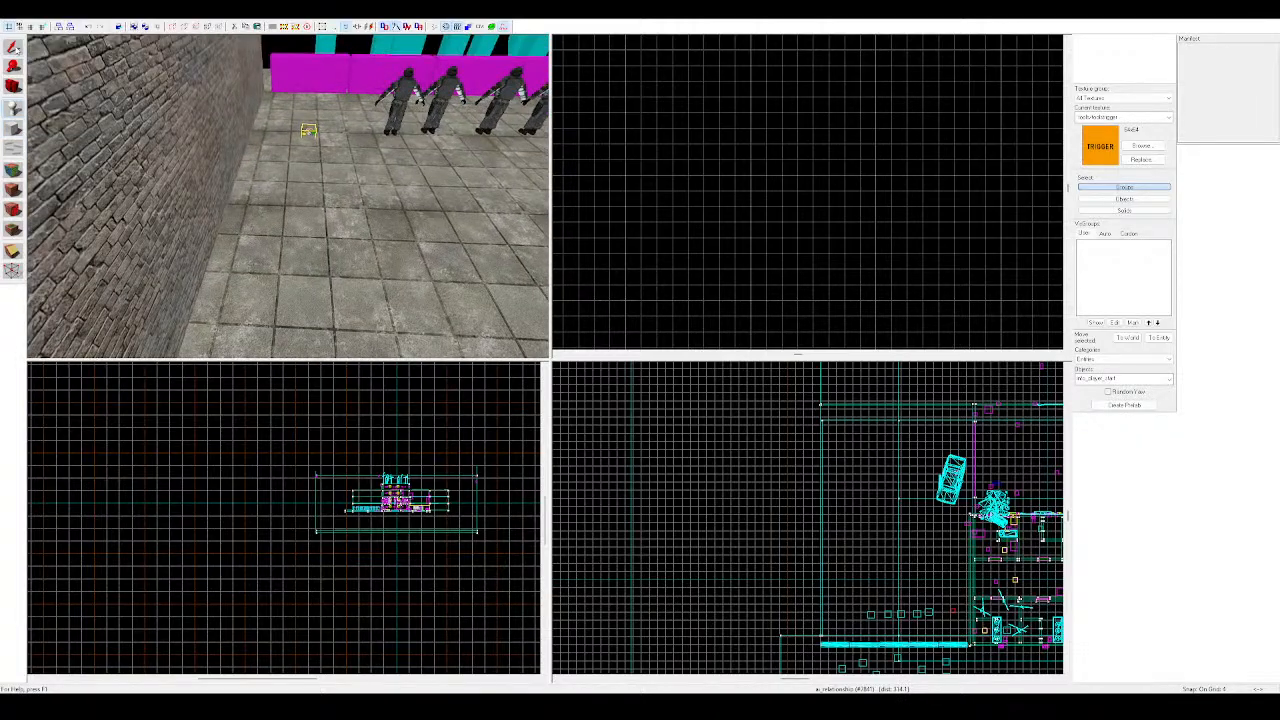
# Copy the barrier nearest the brick wall onto the pavement behind the soldiers and change its model to a broken concrete wall
pyautogui.click(14, 48)
pyautogui.click(293, 86)
pyautogui.hotkey('ctrl', 'c')
pyautogui.hotkey('ctrl', 'v')
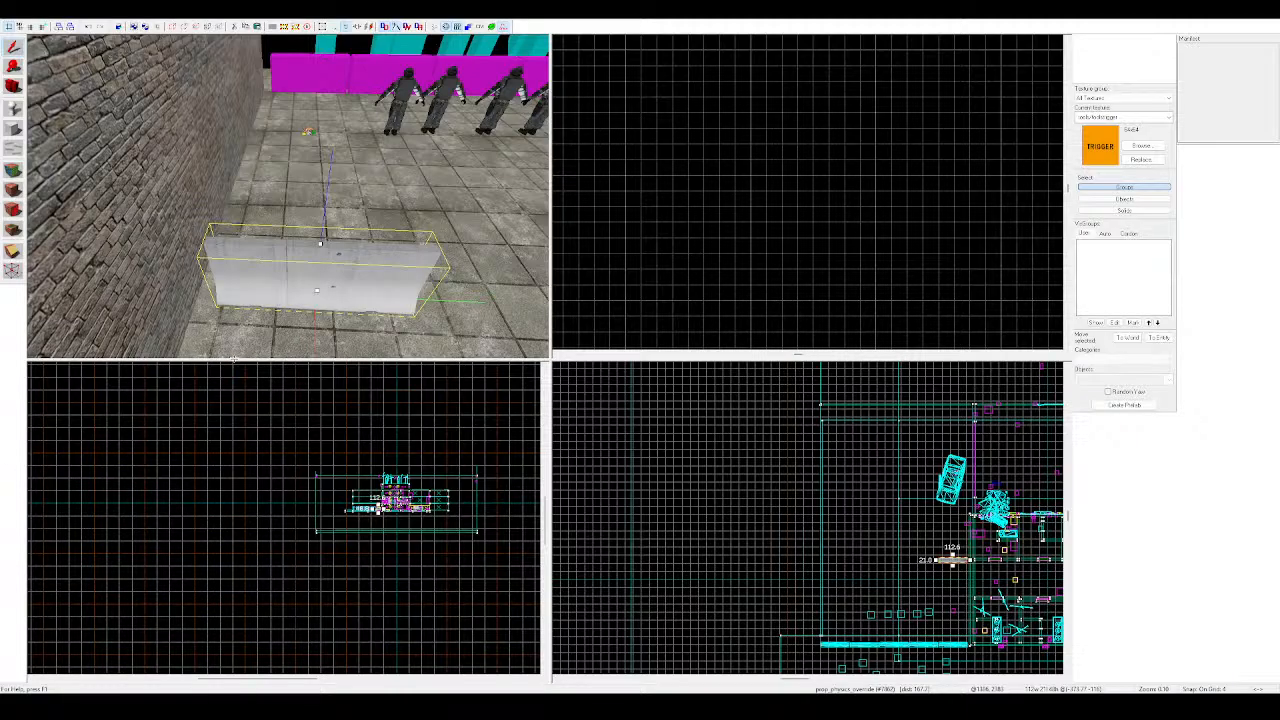
pyautogui.hotkey('ctrl', 'z')
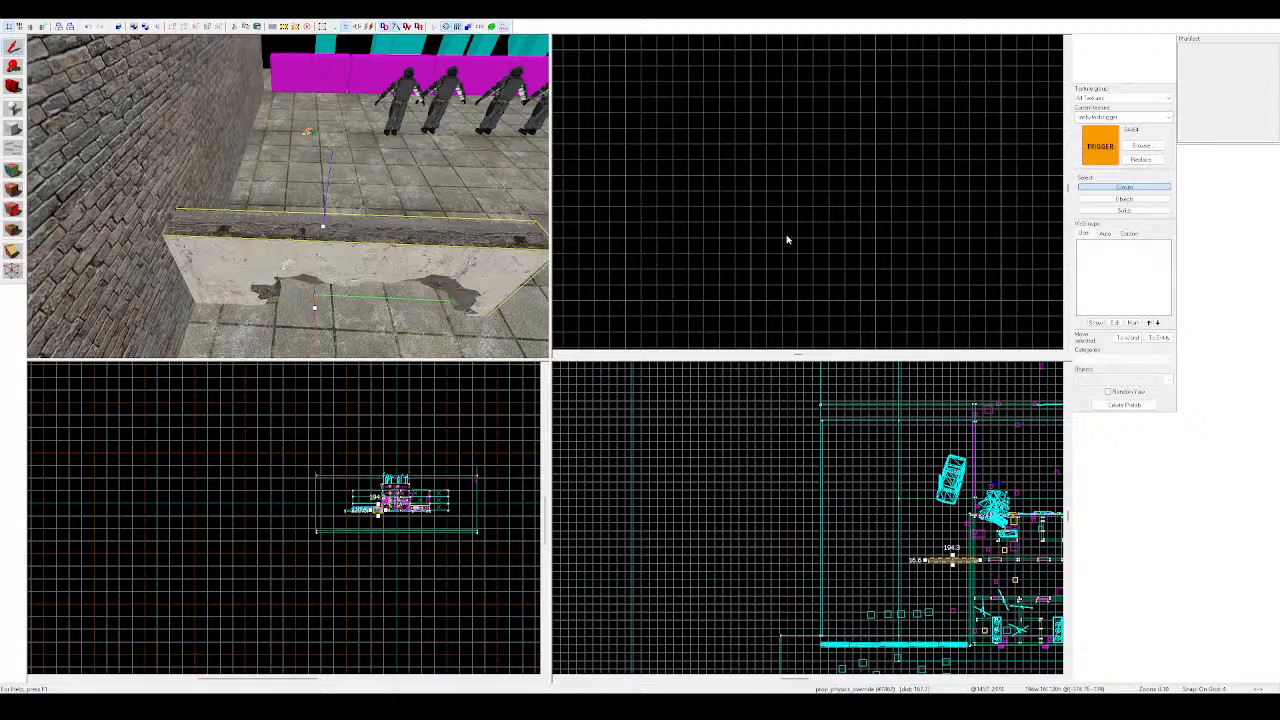
# Raise the broken concrete wall to stand on the pavement, shift it slightly along the pavement, and deselect it
pyautogui.press('z')
pyautogui.press('s')
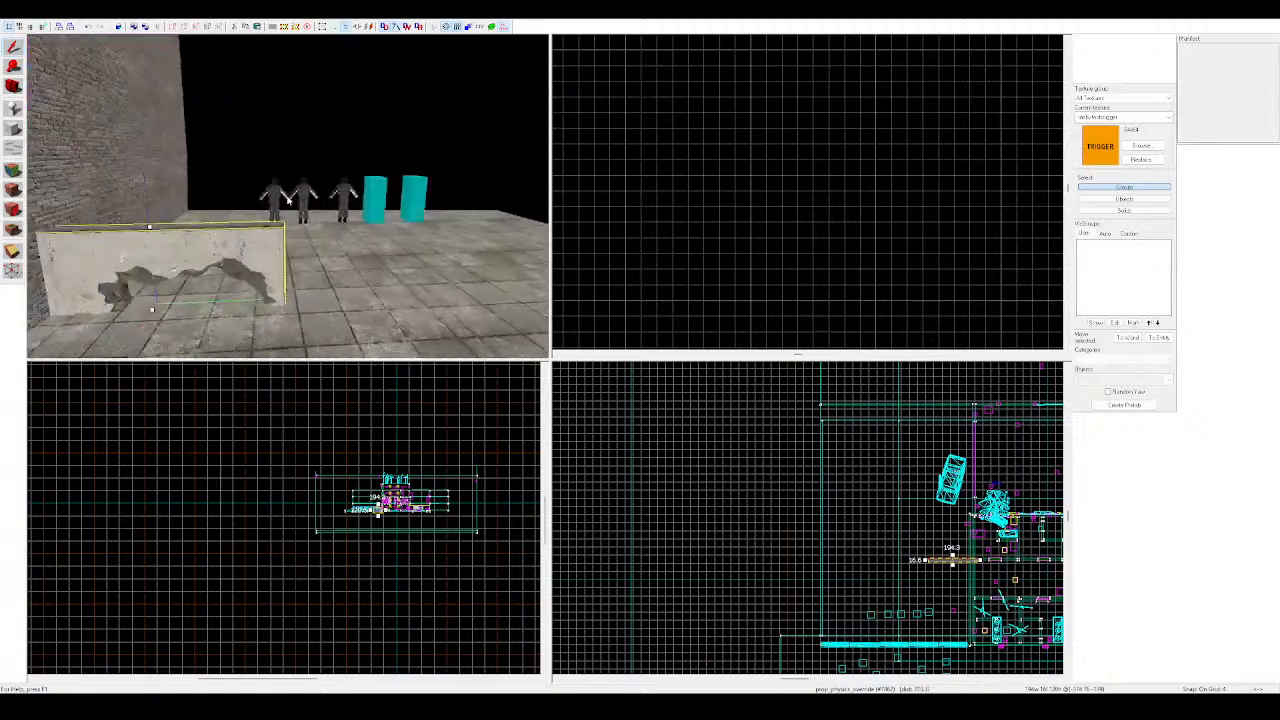
pyautogui.press('z')
pyautogui.moveTo(249, 240); pyautogui.dragTo(281, 174)
pyautogui.press('z')
pyautogui.press('w')
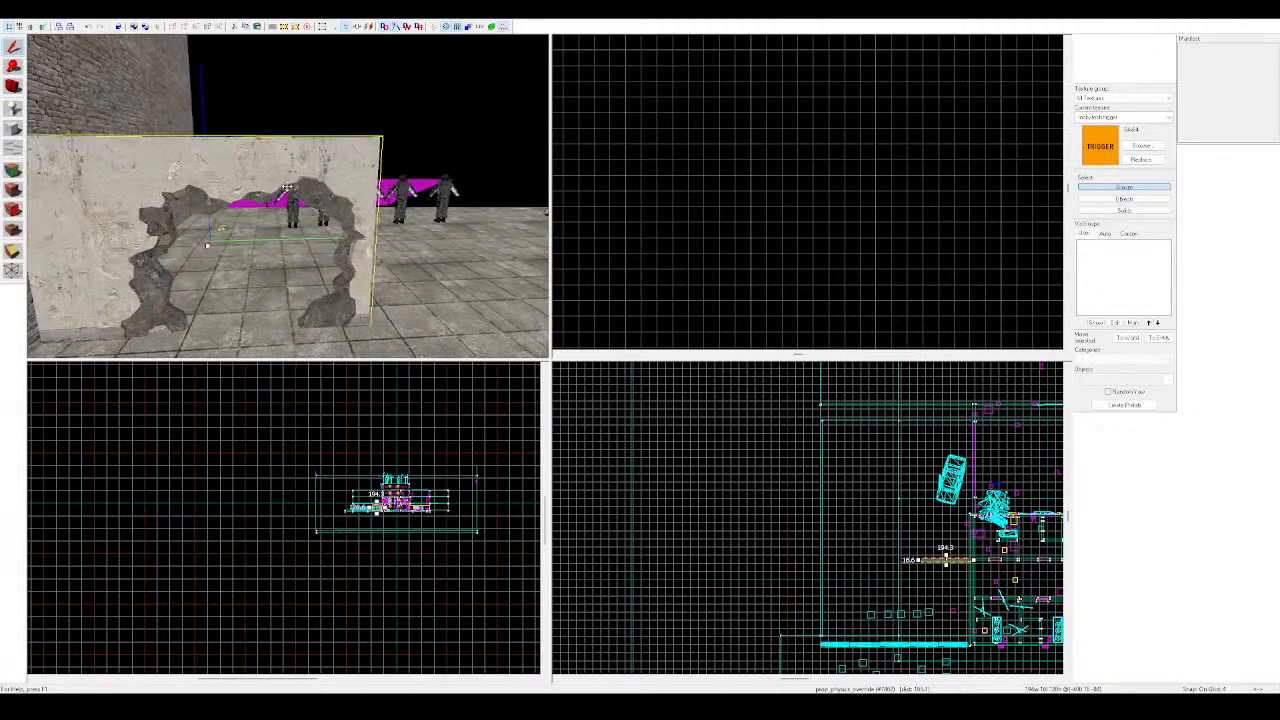
pyautogui.press('z')
pyautogui.press('w')
pyautogui.press('Escape')
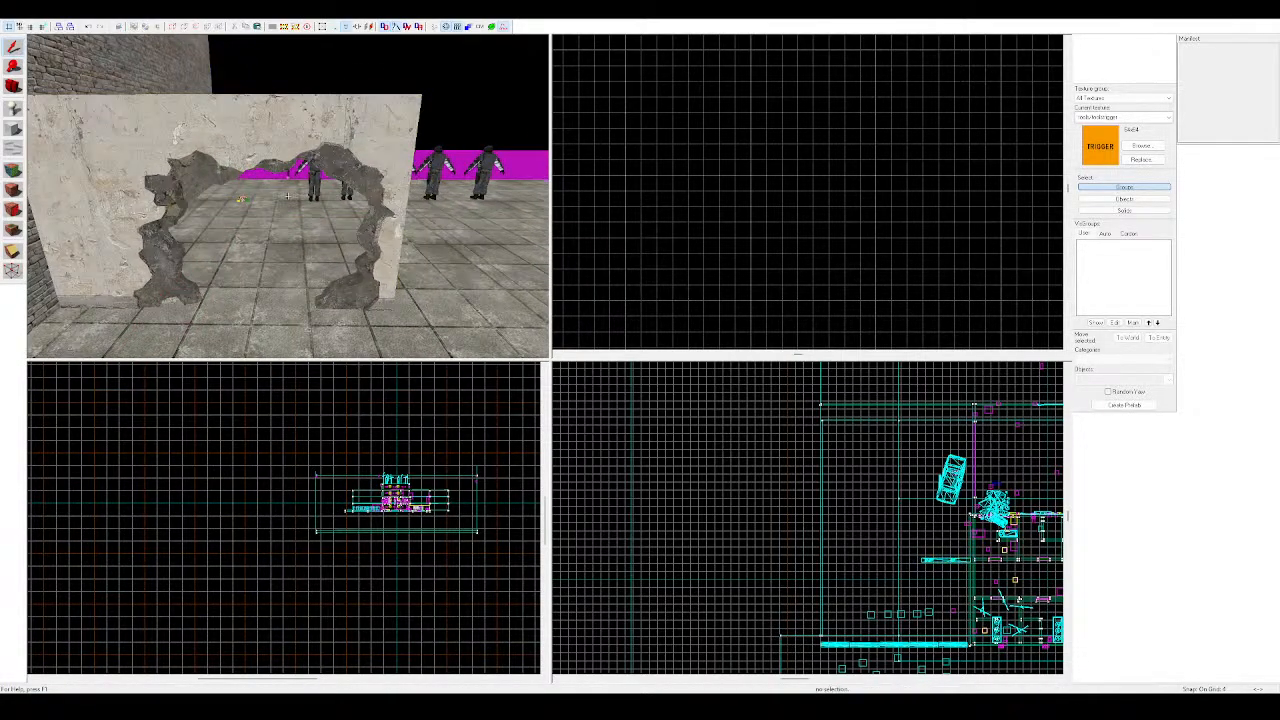
# Create a block 12 by 16 units in plan against the free end of the broken concrete wall
pyautogui.press('z')
pyautogui.press('d')
pyautogui.press('z')
pyautogui.click(172, 138)
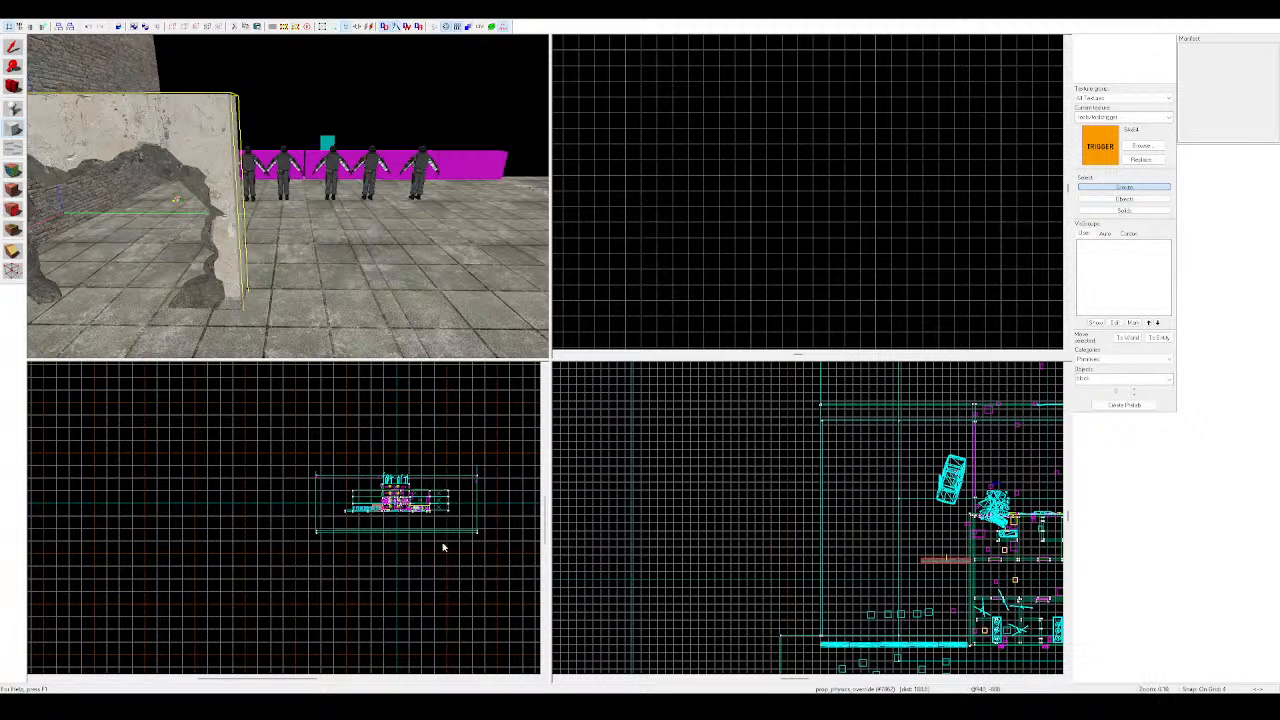
pyautogui.scroll(-3, 480, 510)
pyautogui.scroll(-3, 712, 496)
pyautogui.scroll(10, 712, 496)
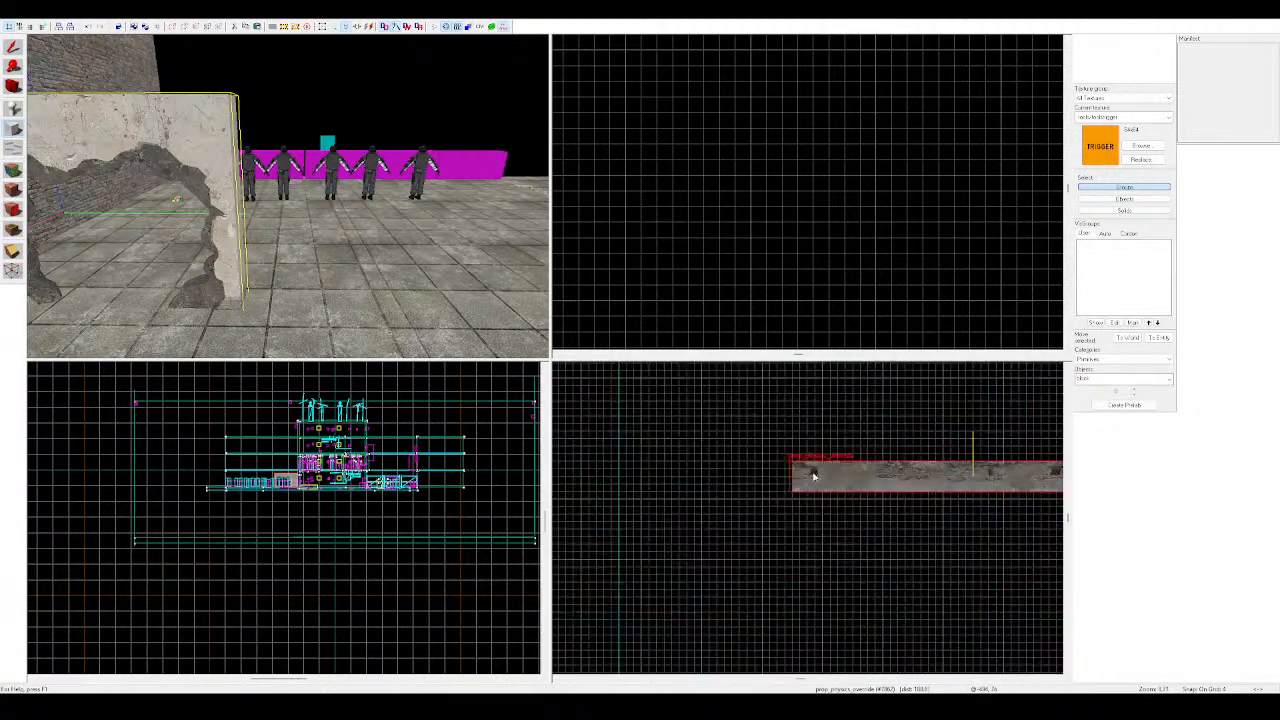
pyautogui.moveTo(709, 414); pyautogui.dragTo(589, 601)
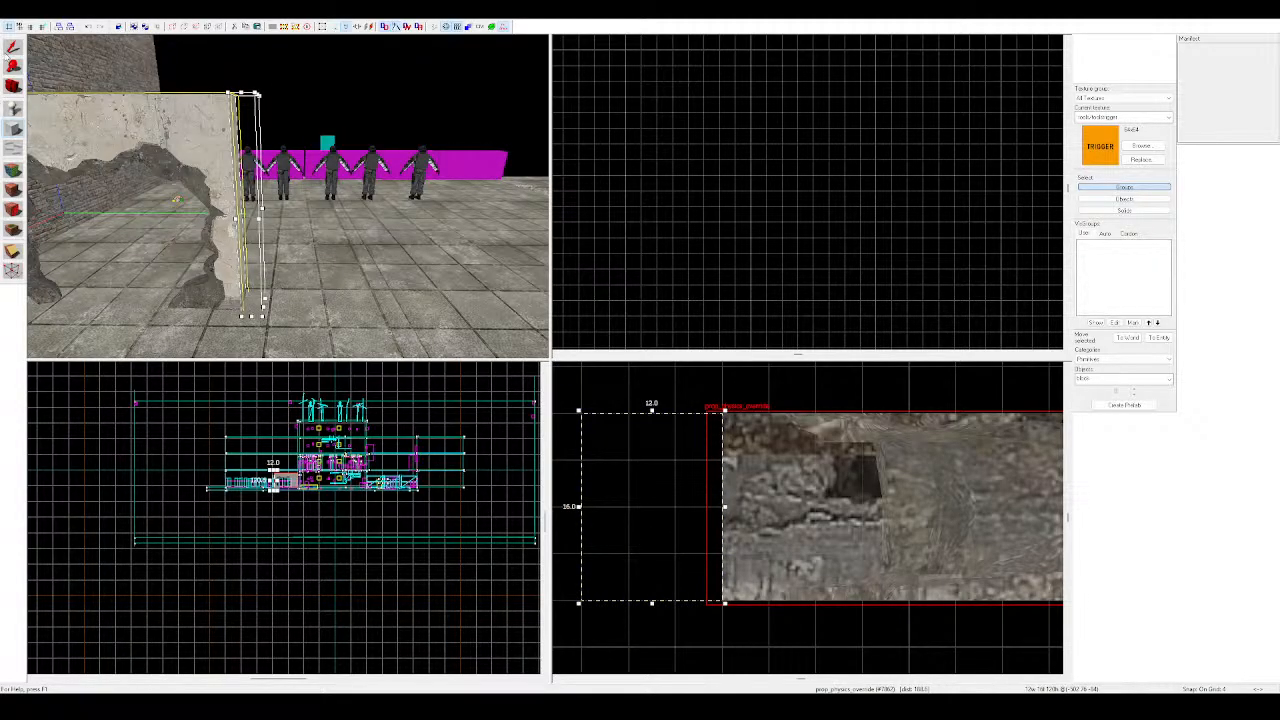
pyautogui.press('Return')
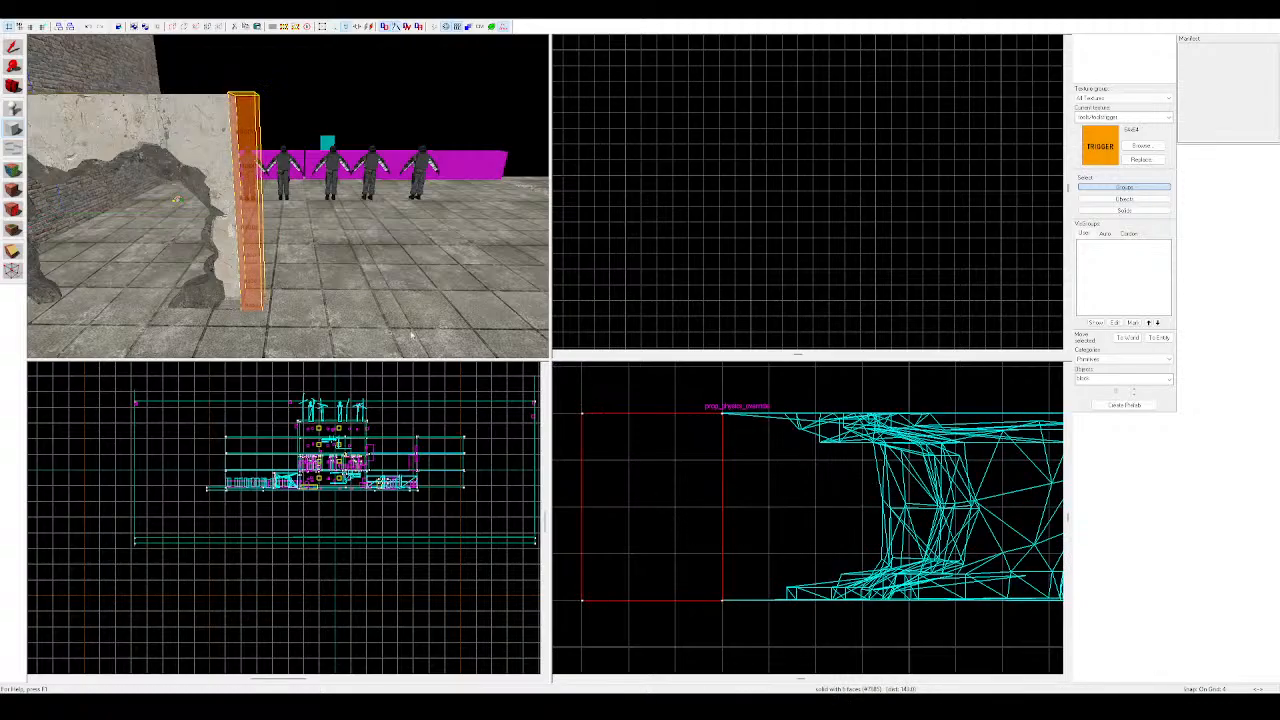
# Resize the trigger-textured block at its base to bring its lower edge to the pavement
pyautogui.click(13, 45)
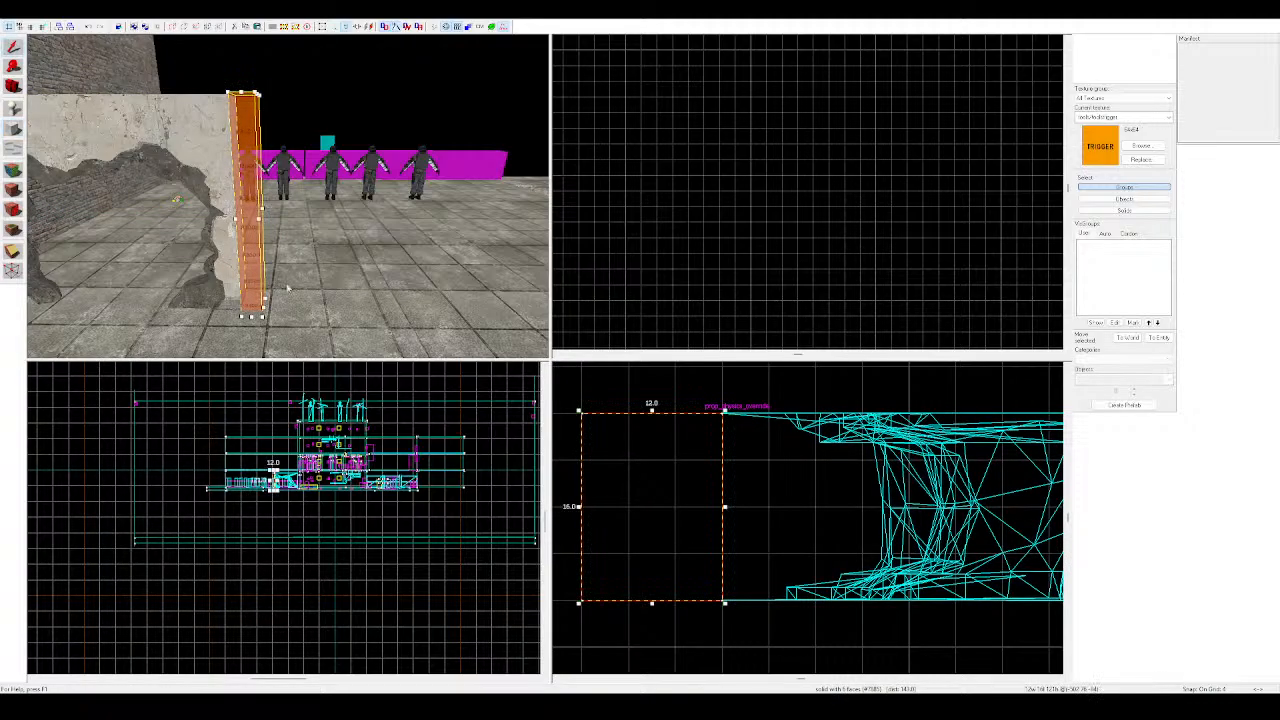
pyautogui.moveTo(251, 317); pyautogui.dragTo(252, 306)
pyautogui.press('z')
pyautogui.press('w')
pyautogui.press('w')
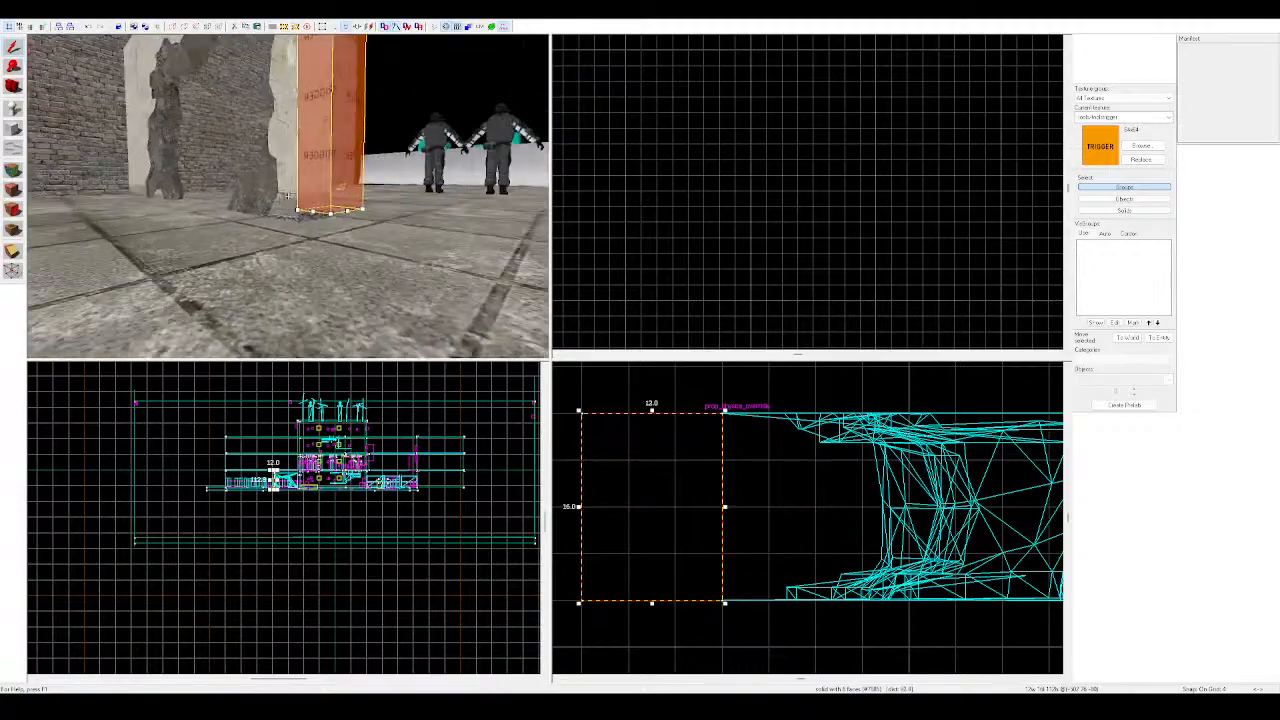
pyautogui.press('z')
pyautogui.moveTo(312, 281); pyautogui.dragTo(316, 320)
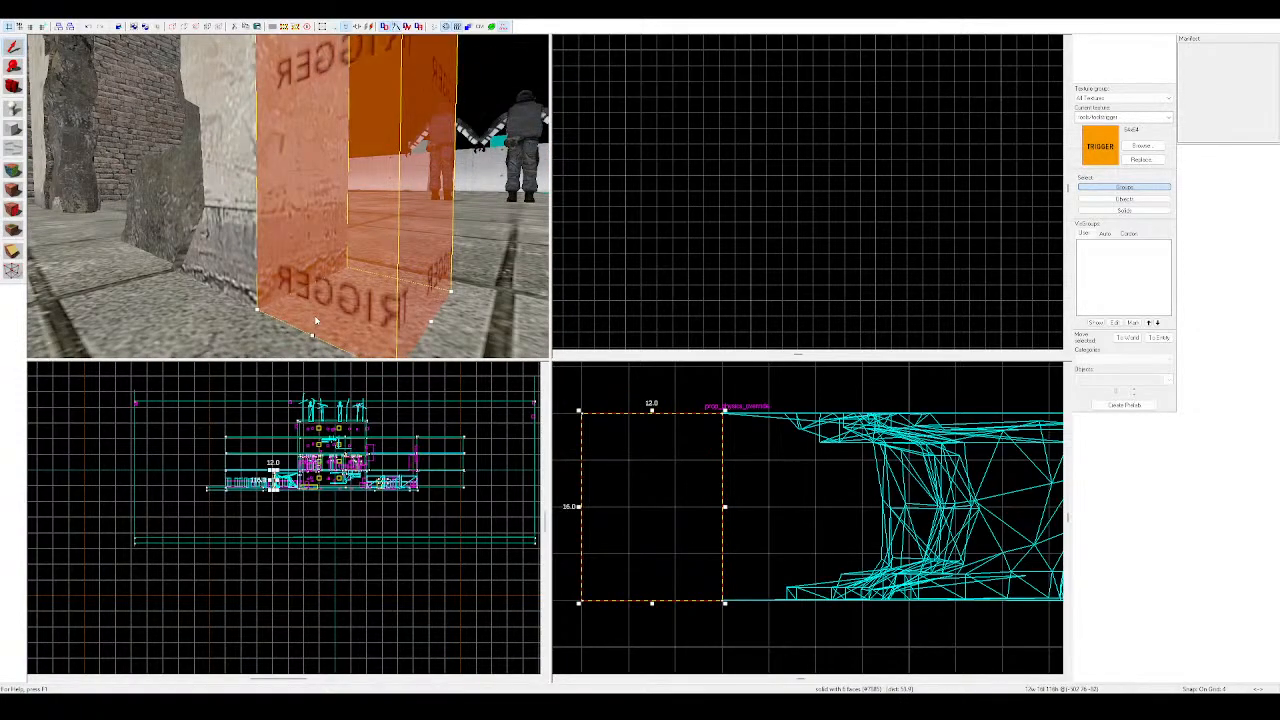
pyautogui.click(237, 211)
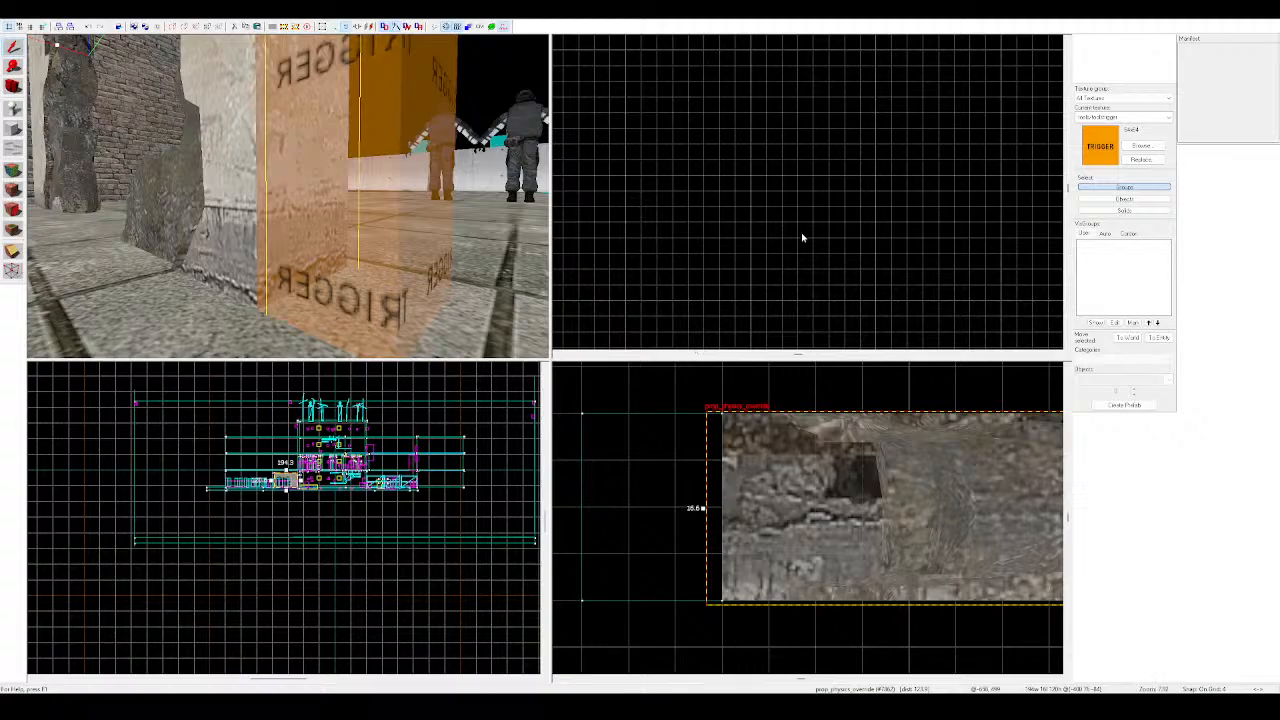
# Apply a dark stained concrete texture to the block at the end of the broken wall and deselect it
pyautogui.click(430, 184)
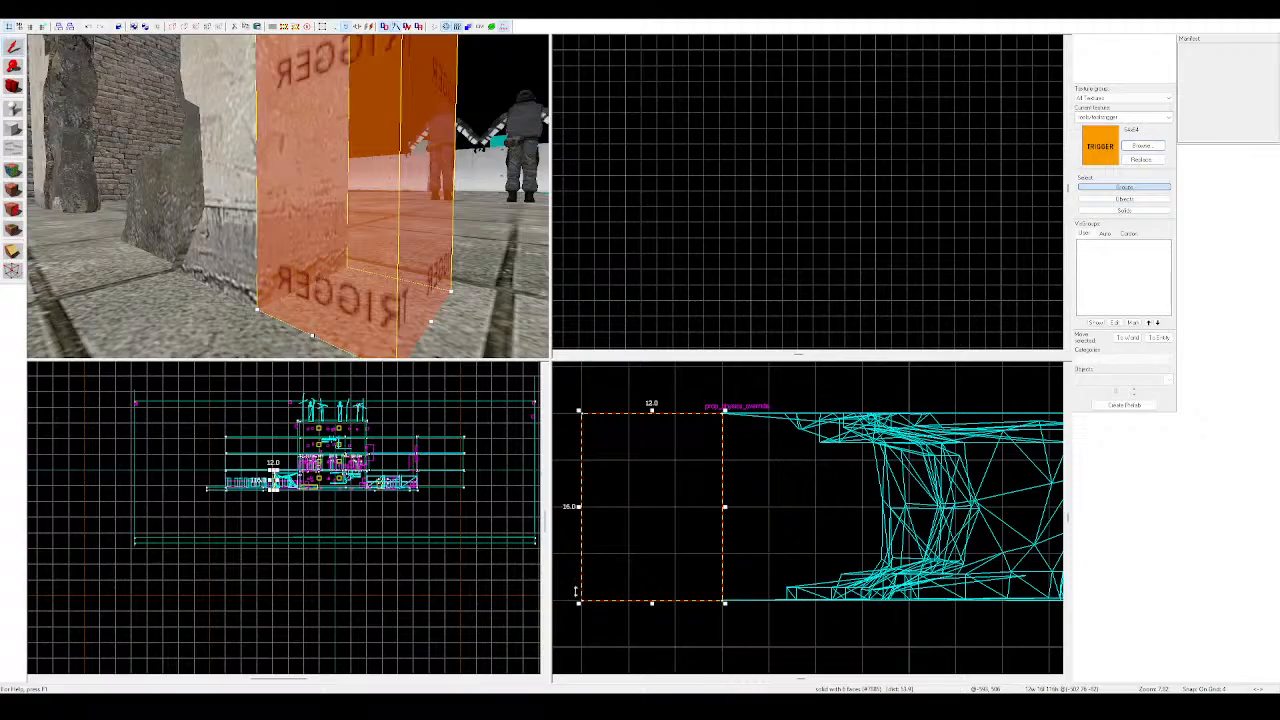
pyautogui.doubleClick(700, 340)
pyautogui.press('z')
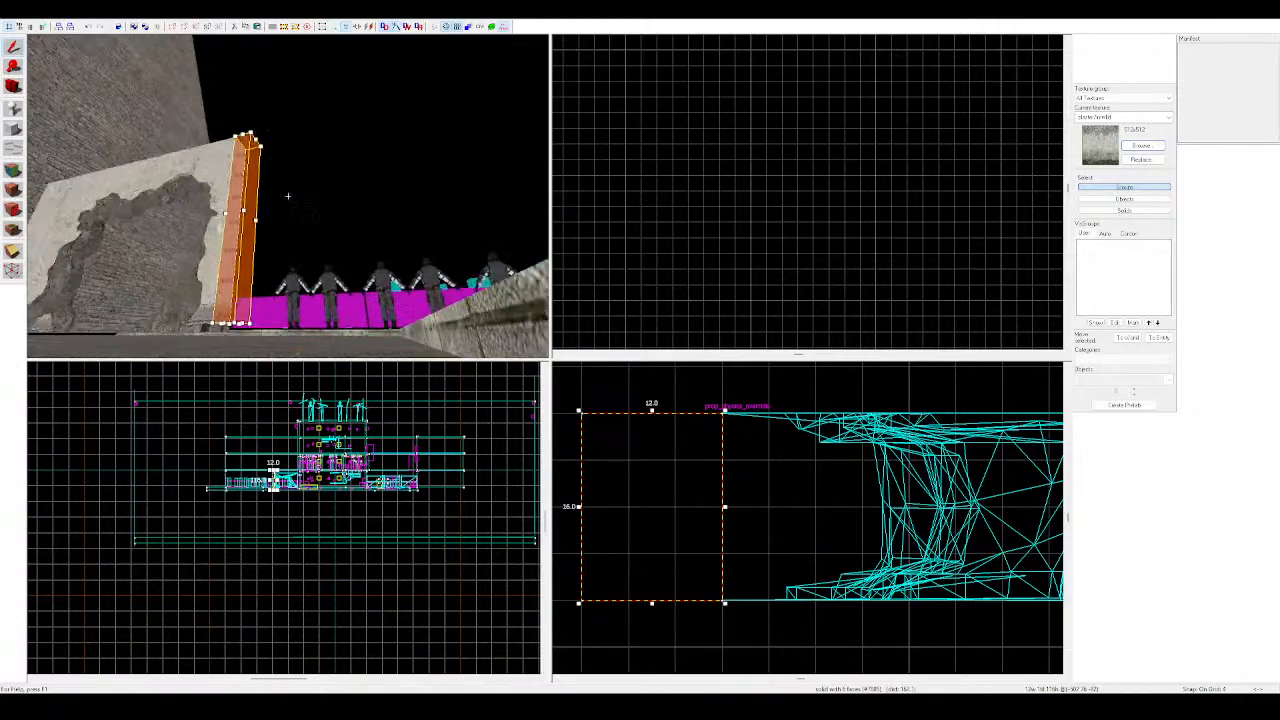
pyautogui.press('z')
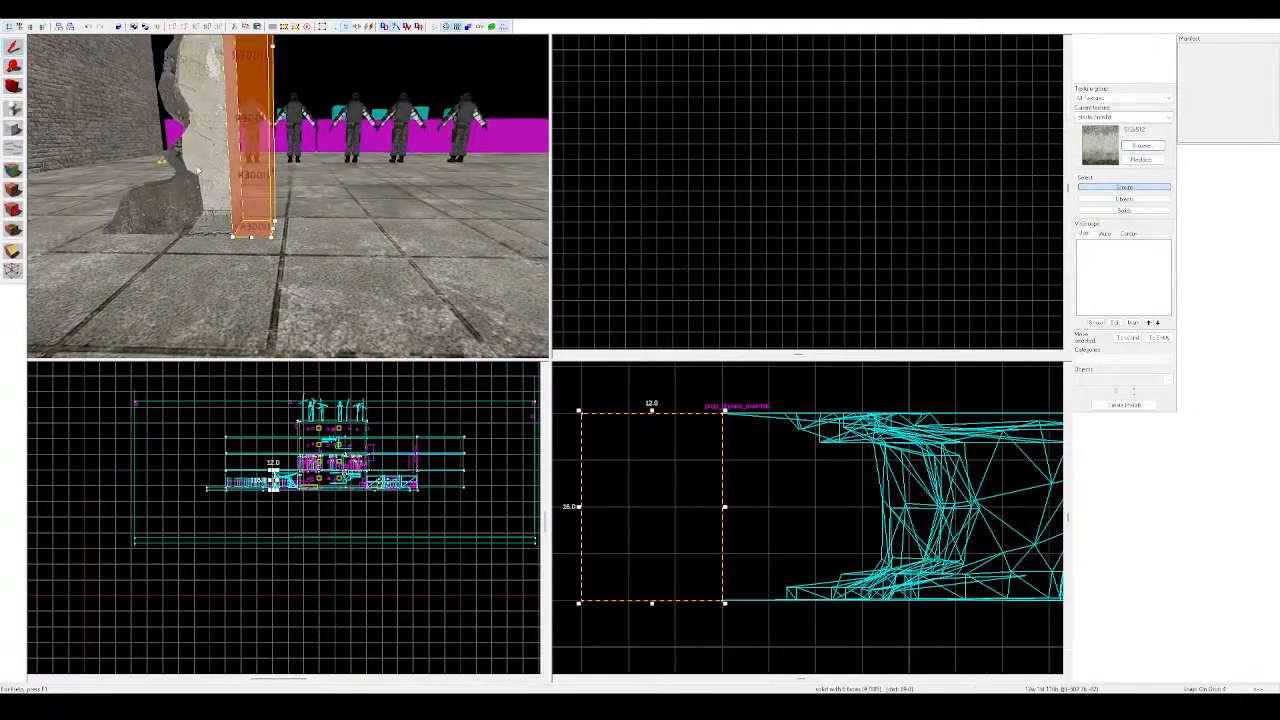
pyautogui.click(11, 190)
pyautogui.press('Escape')
pyautogui.press('z')
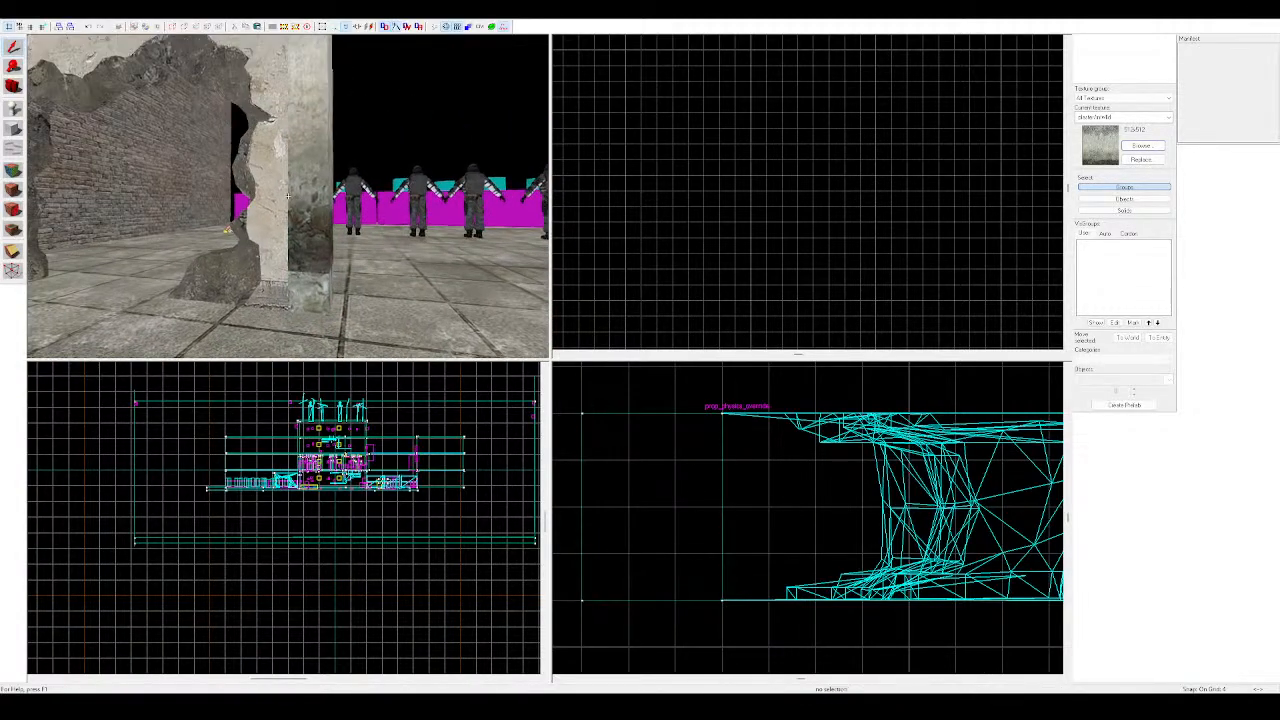
# Adjust the block's bottom and top edges to match the height of the broken concrete wall
pyautogui.press('z')
pyautogui.click(328, 184)
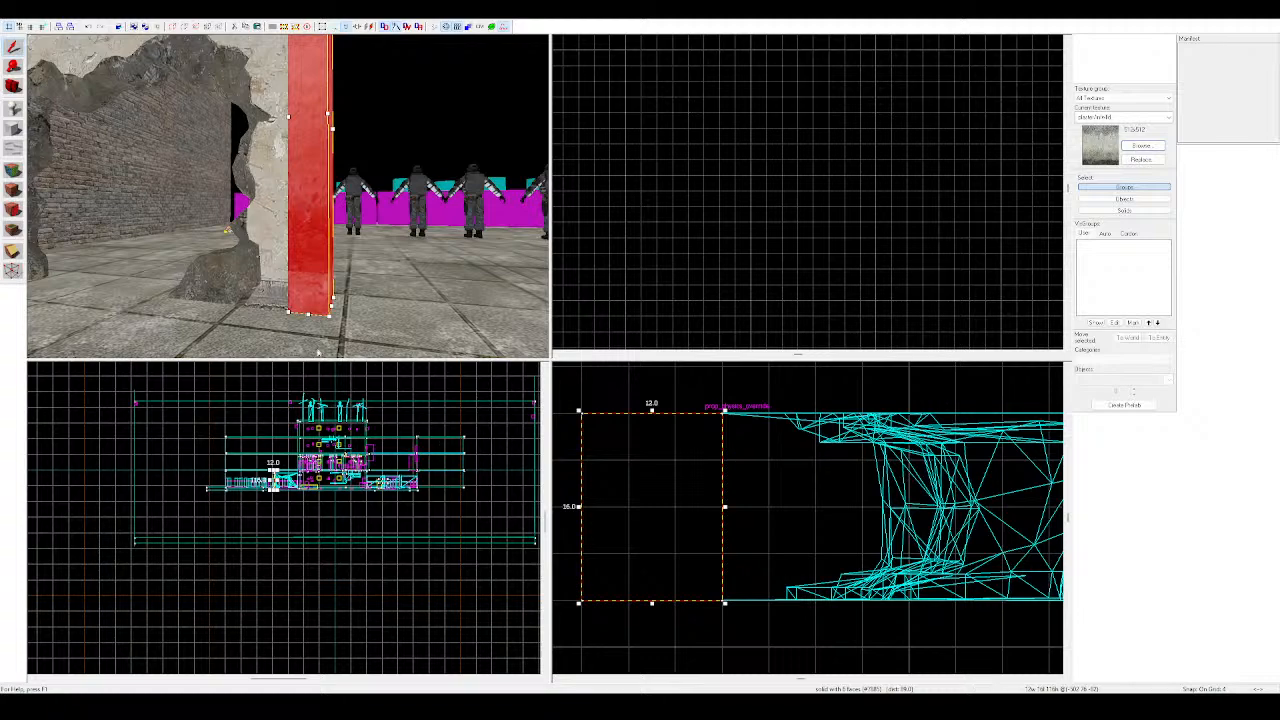
pyautogui.moveTo(308, 315)
pyautogui.mouseDown()
pyautogui.moveTo(312, 250)
pyautogui.moveTo(312, 275)
pyautogui.mouseUp()
pyautogui.press('z')
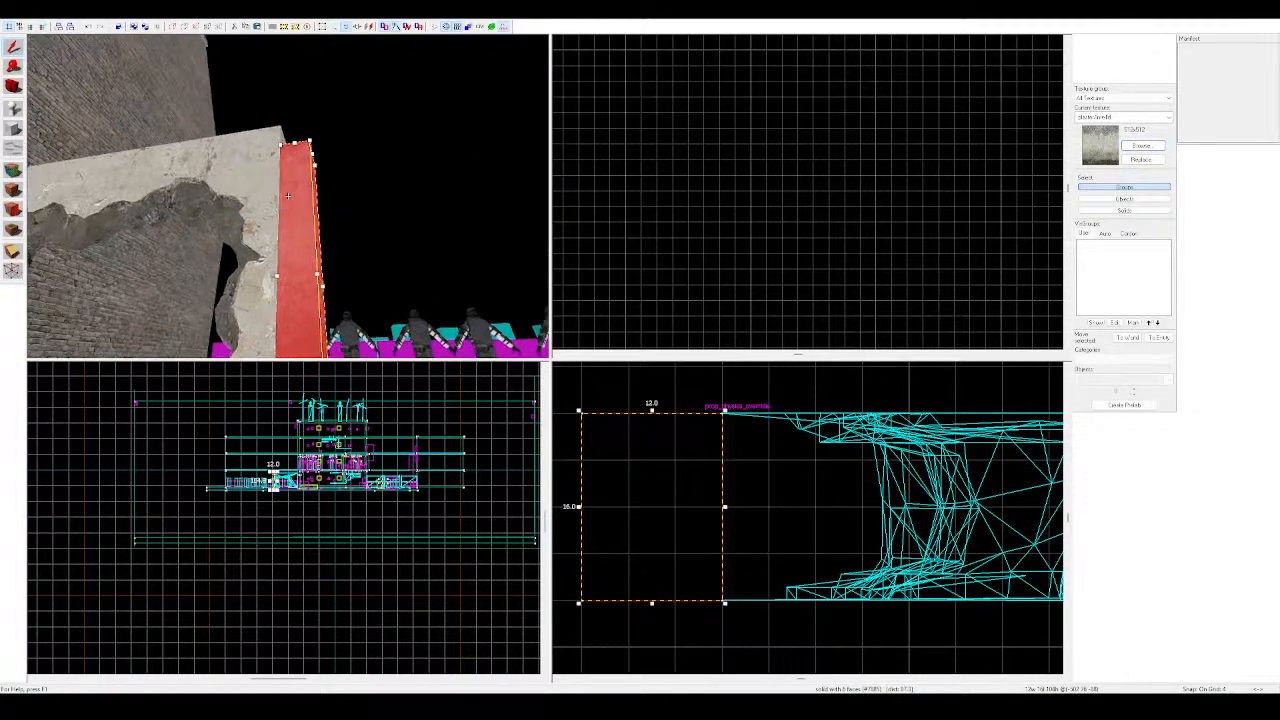
pyautogui.press('z')
pyautogui.press('Escape')
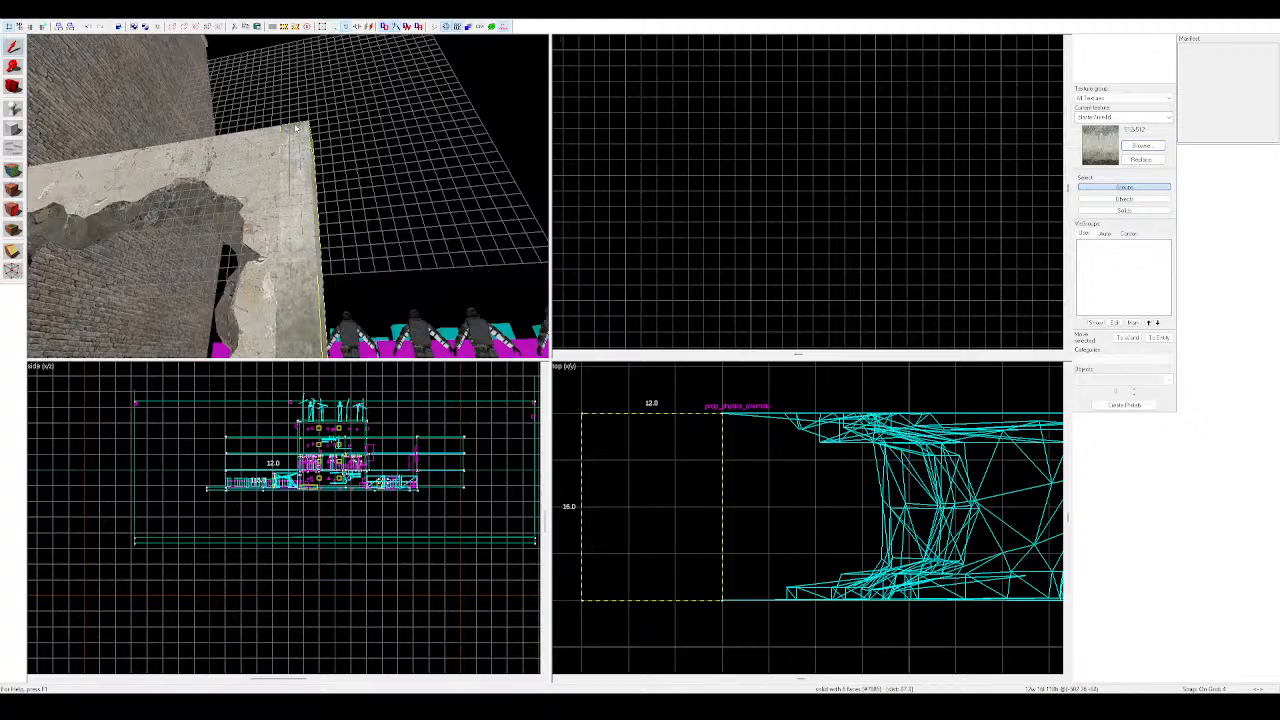
# Try to replace the block's dark stained texture with a beige concrete one
pyautogui.click(294, 174)
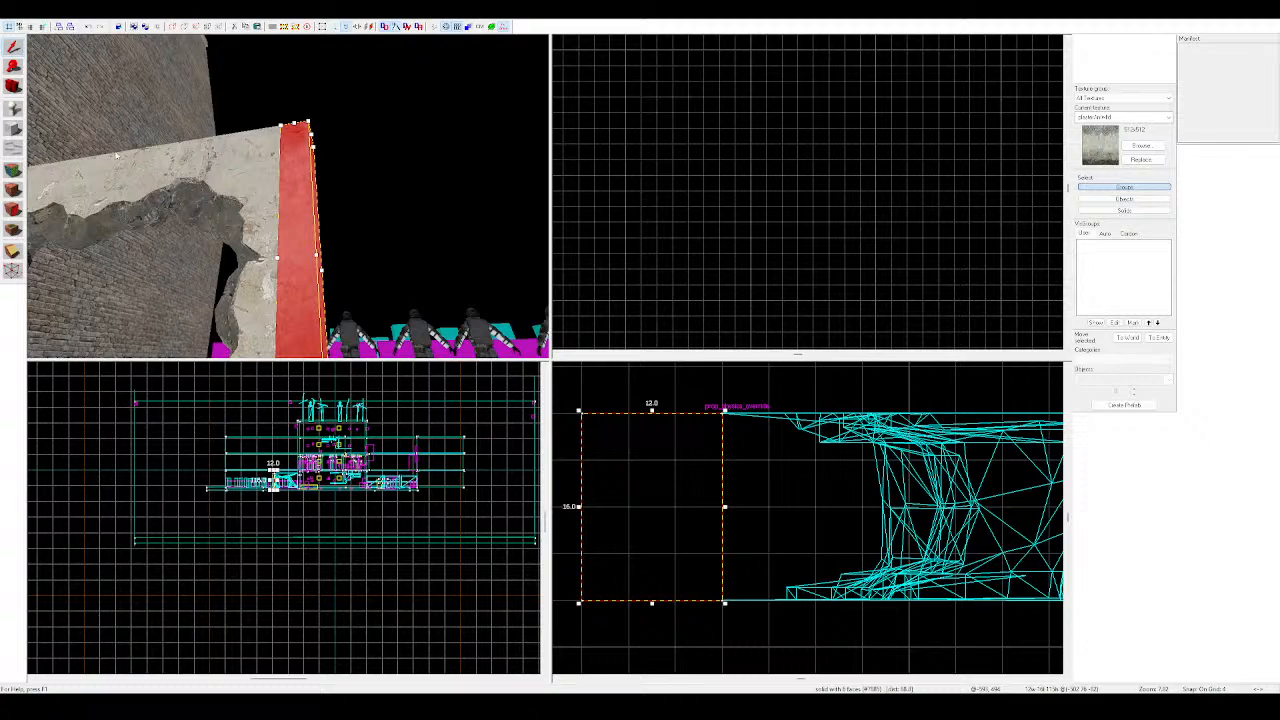
pyautogui.press('z')
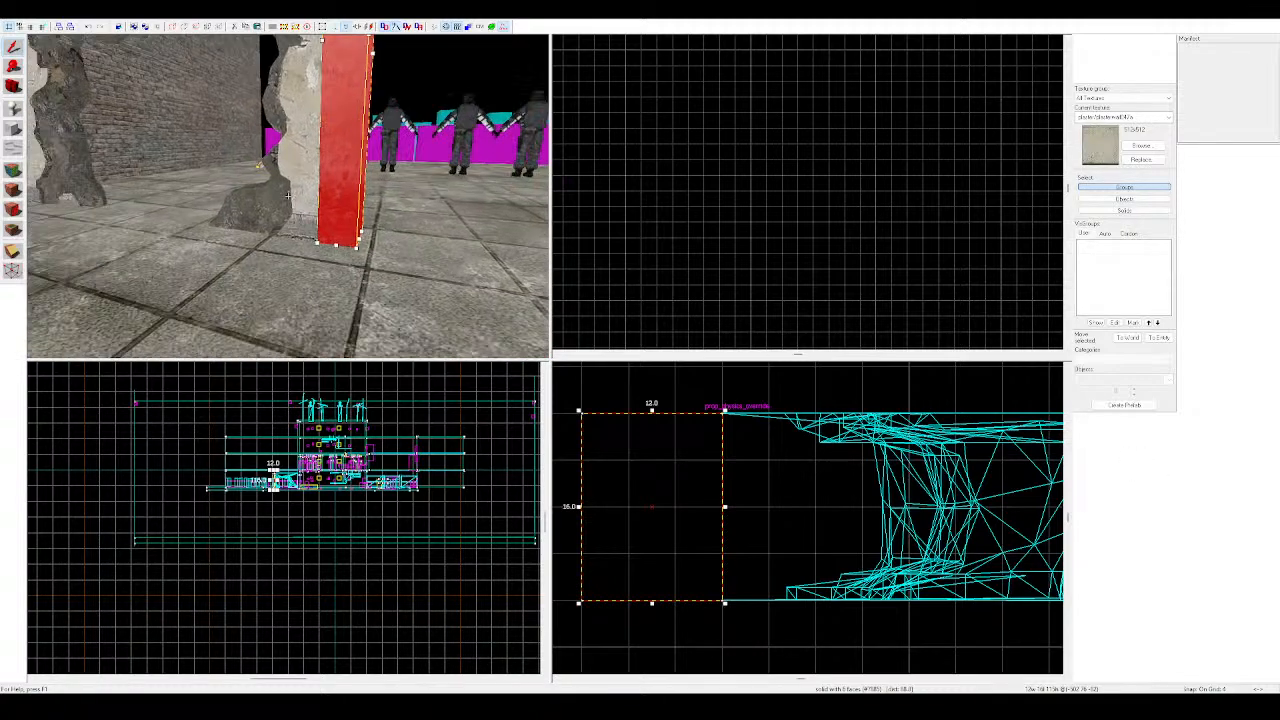
pyautogui.press('z')
pyautogui.click(10, 177)
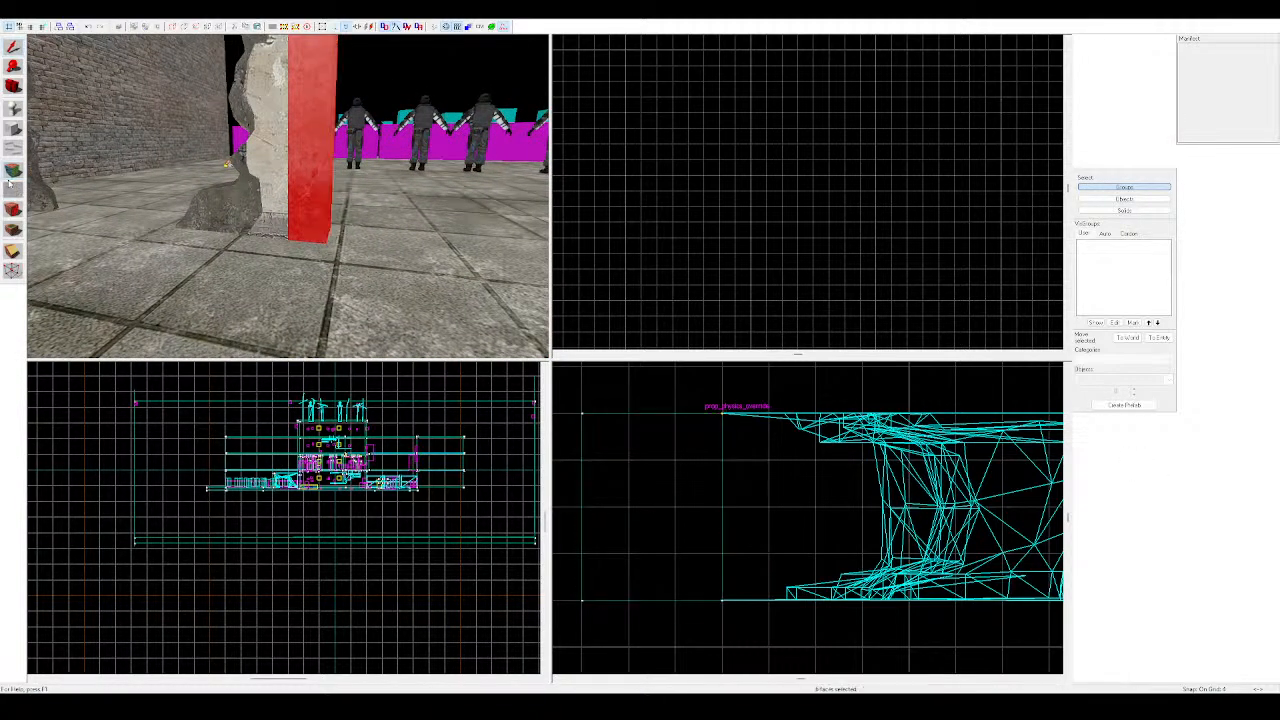
pyautogui.click(10, 177)
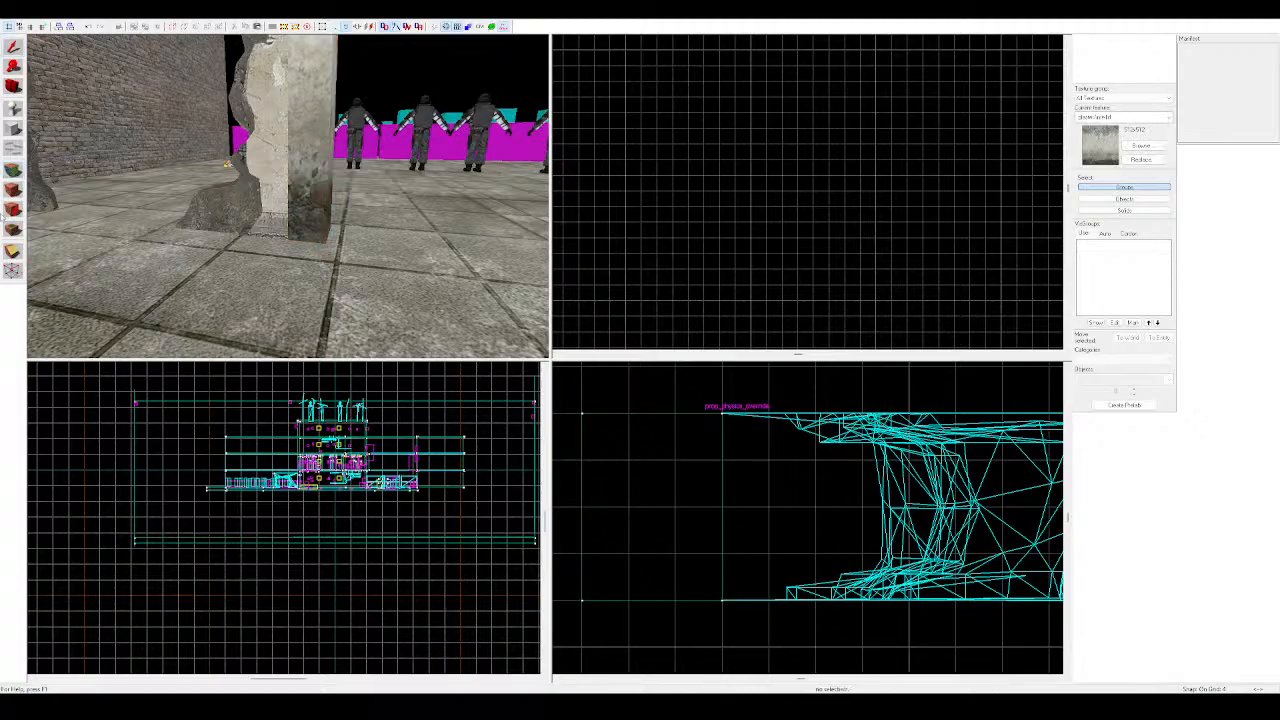
pyautogui.click(326, 162)
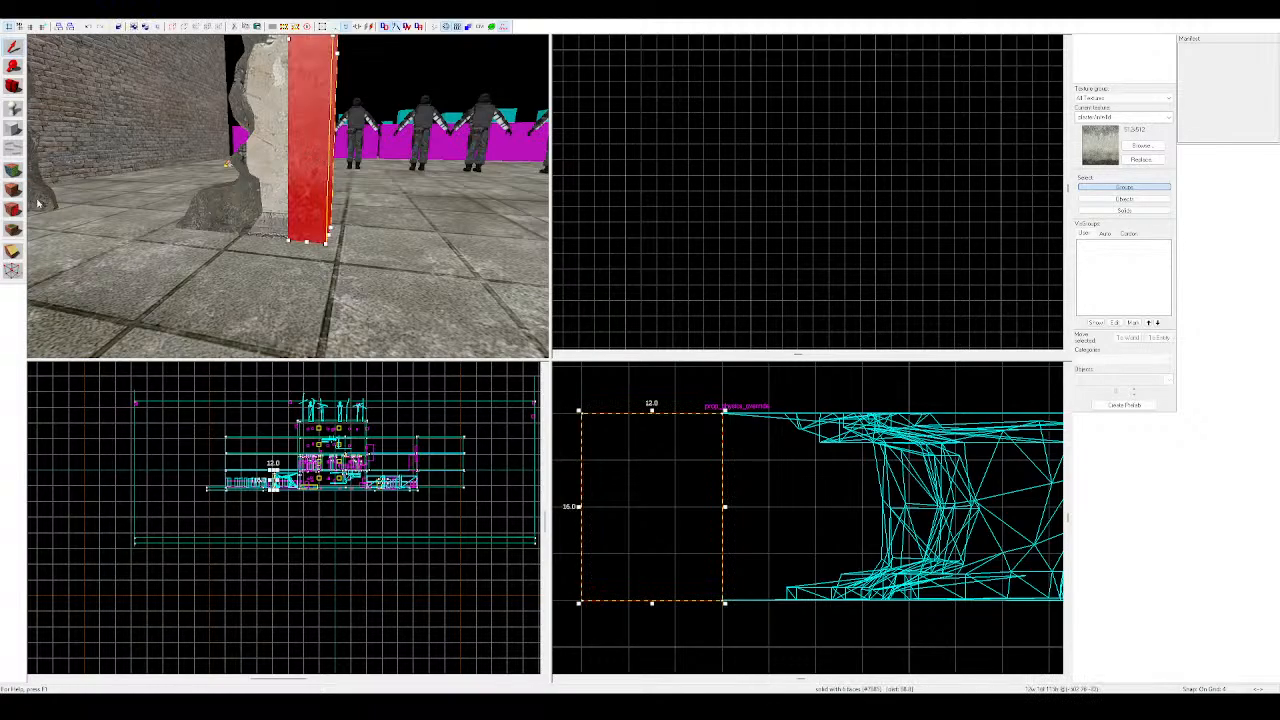
pyautogui.click(16, 190)
pyautogui.press('Escape')
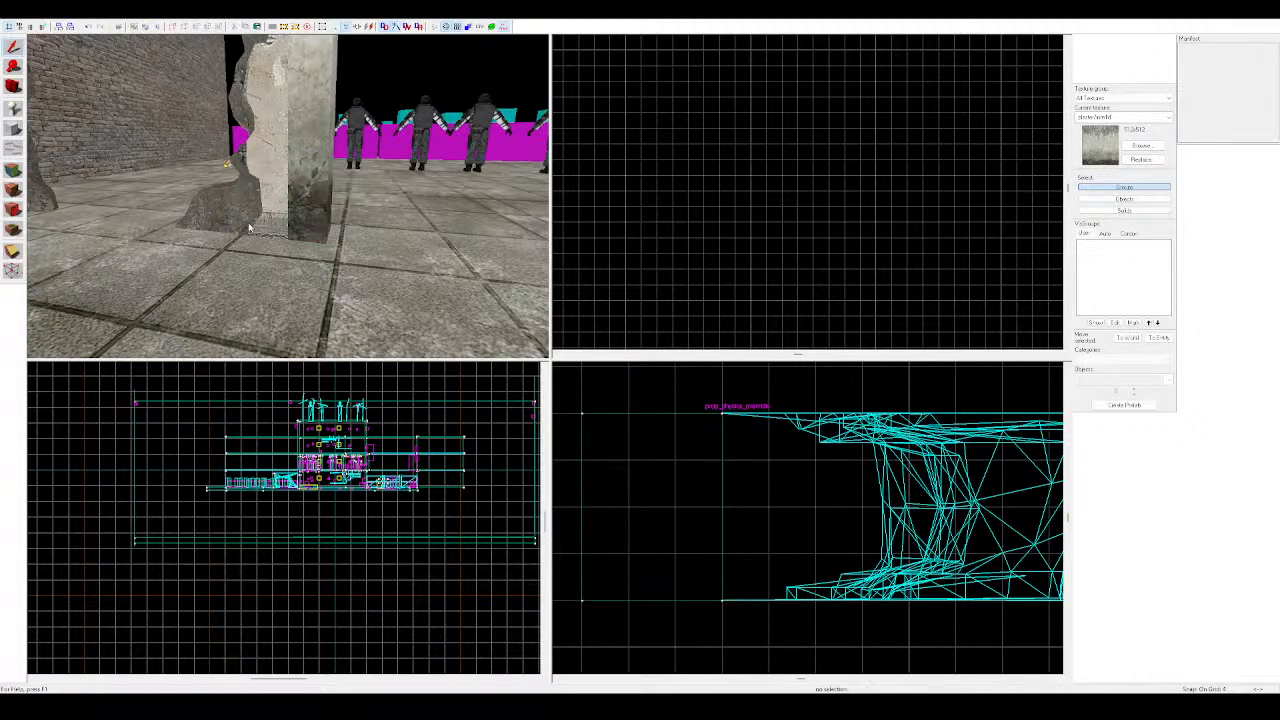
# Apply a plain light concrete texture to the block and check it against the broken wall
pyautogui.click(298, 192)
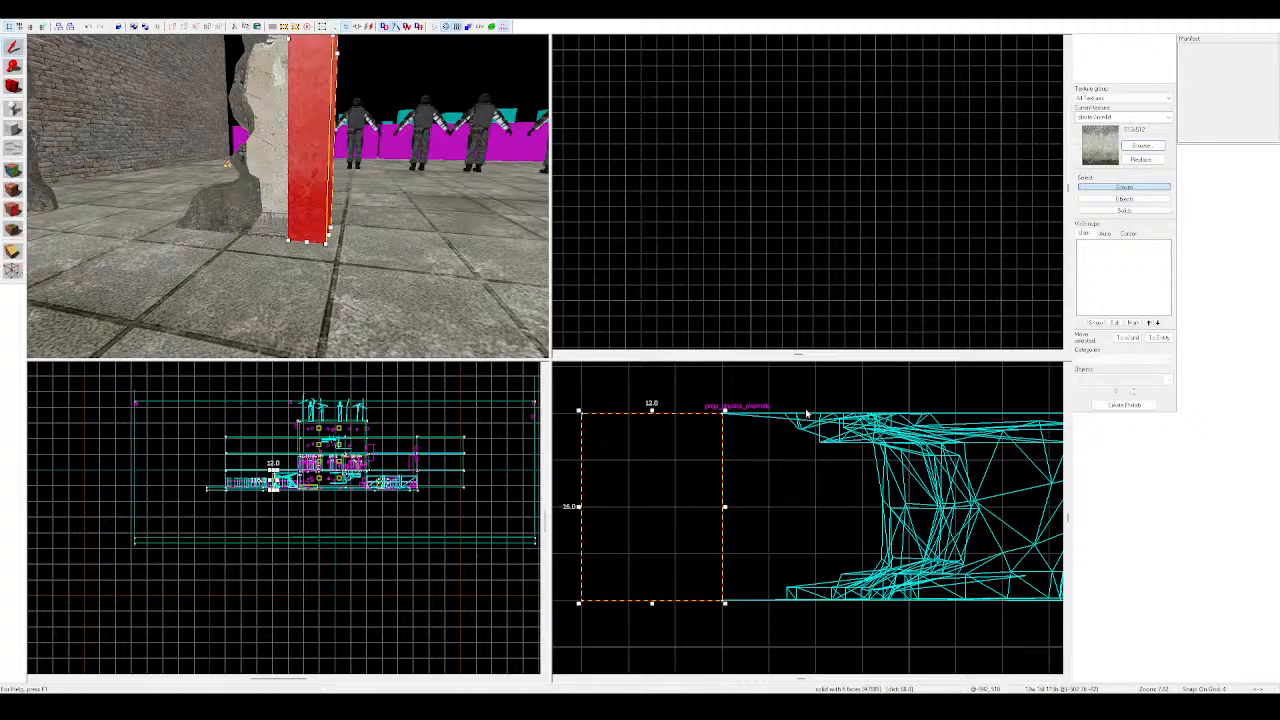
pyautogui.doubleClick(882, 422)
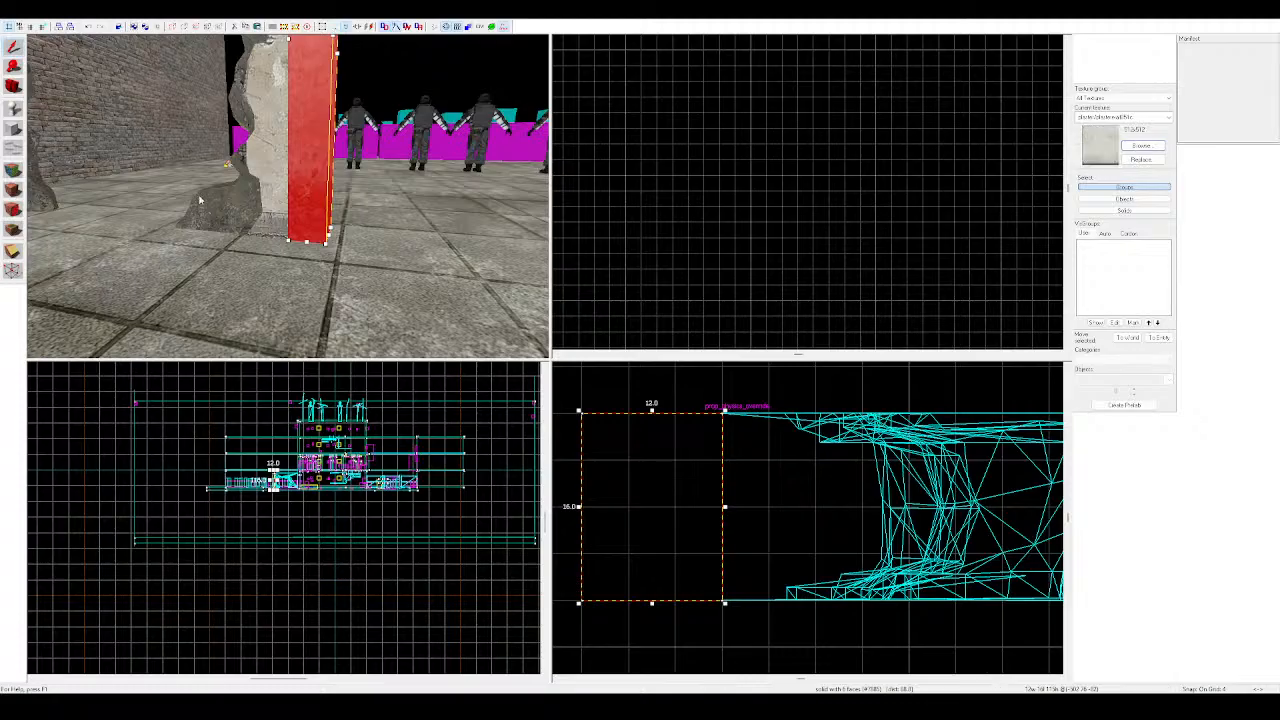
pyautogui.click(17, 191)
pyautogui.press('Escape')
pyautogui.press('z')
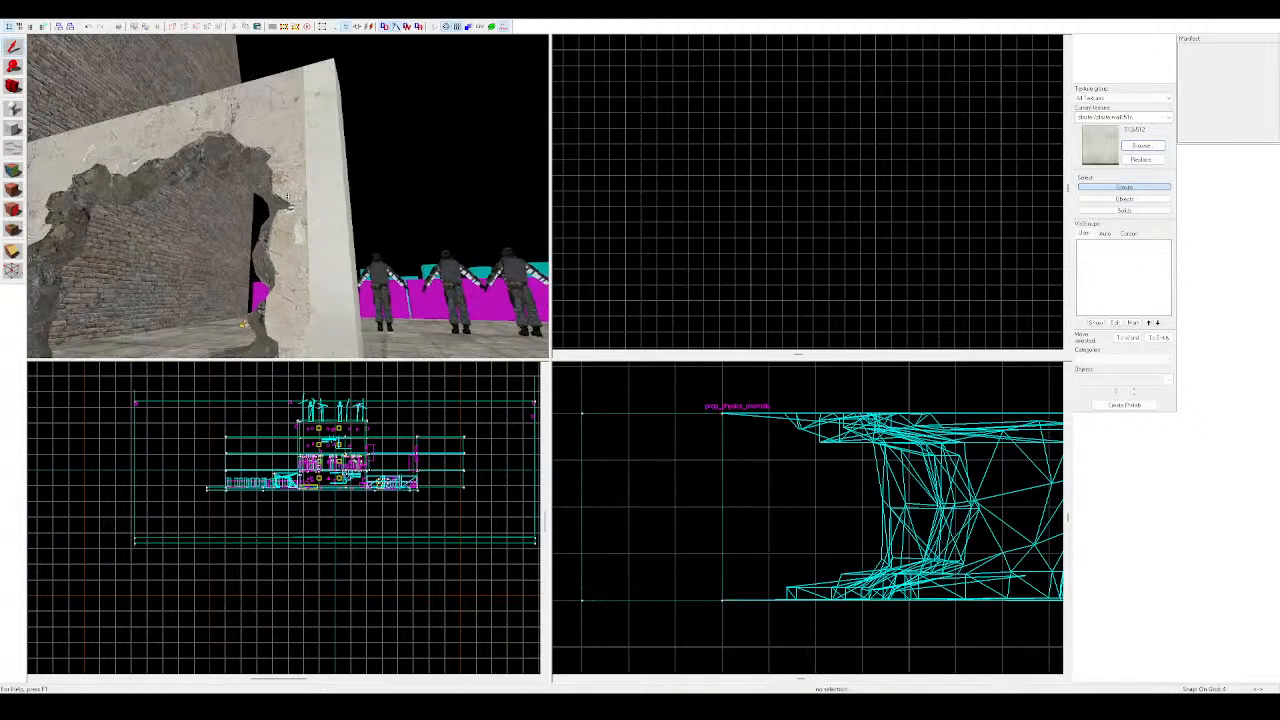
# Retexture the block with beige concrete that has a dark band at its base, and compare it with the wall
pyautogui.click(290, 200)
pyautogui.press('z')
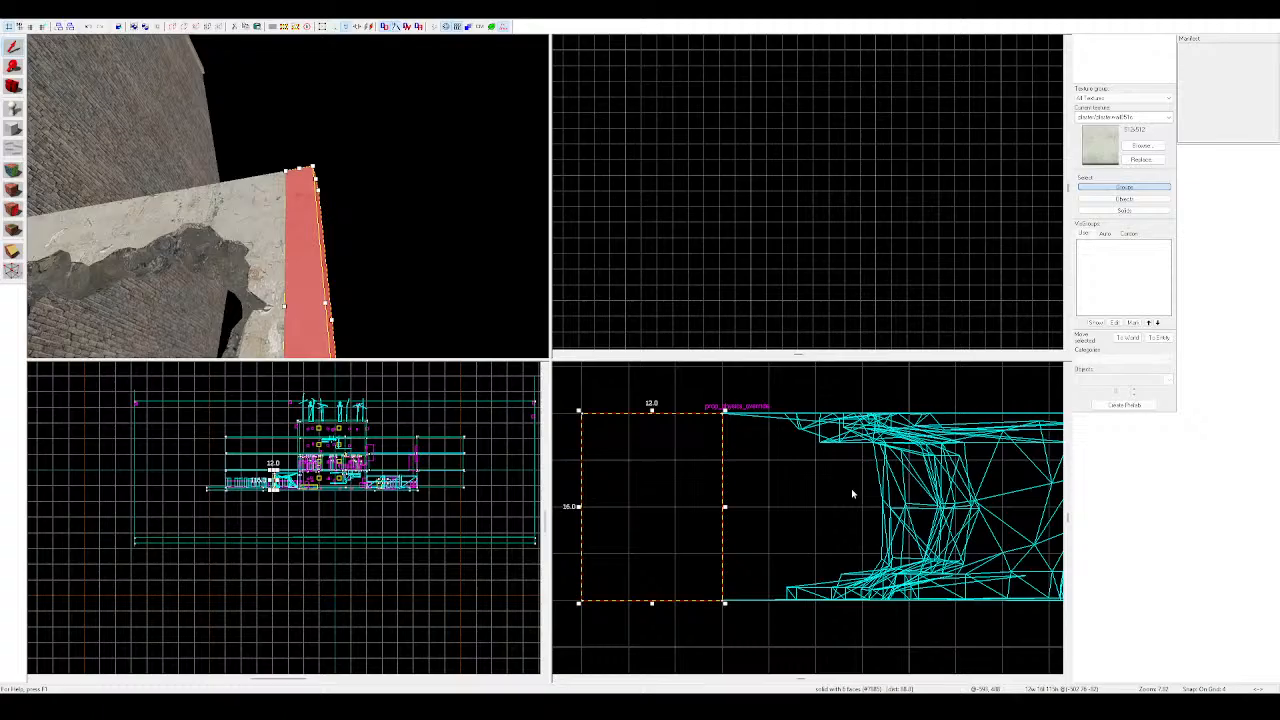
pyautogui.doubleClick(960, 334)
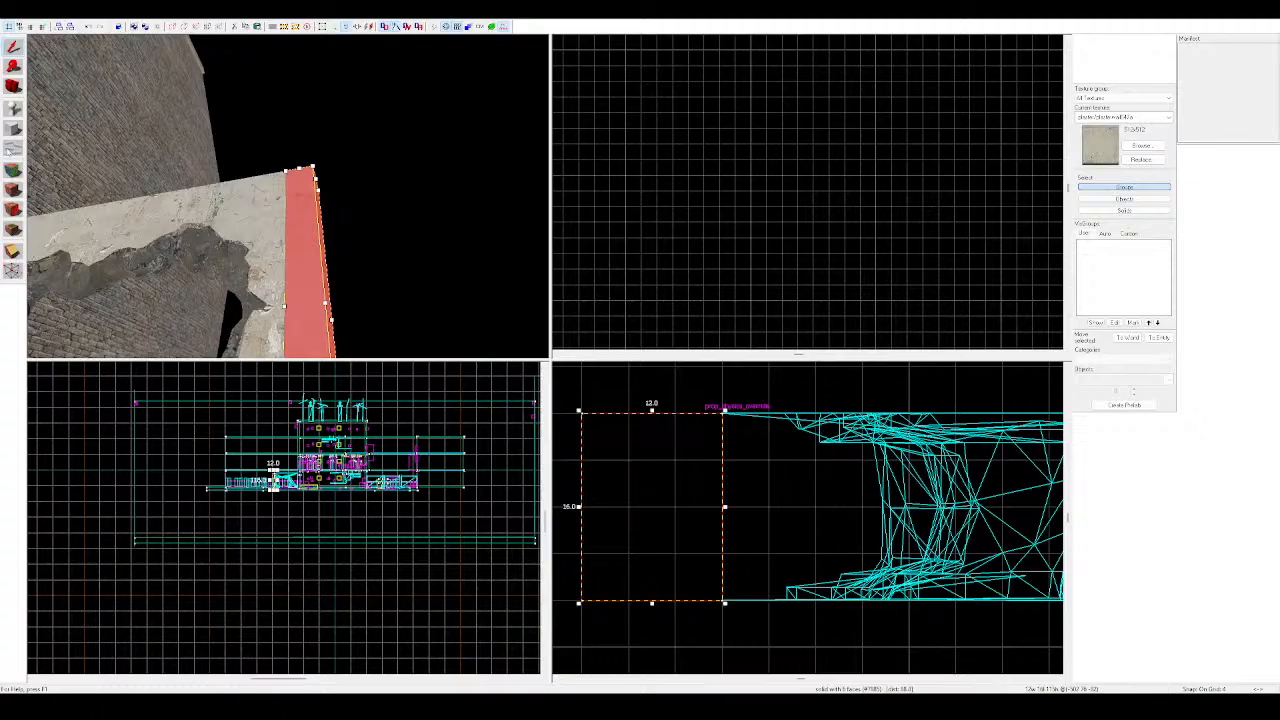
pyautogui.click(13, 190)
pyautogui.click(65, 175)
pyautogui.press('z')
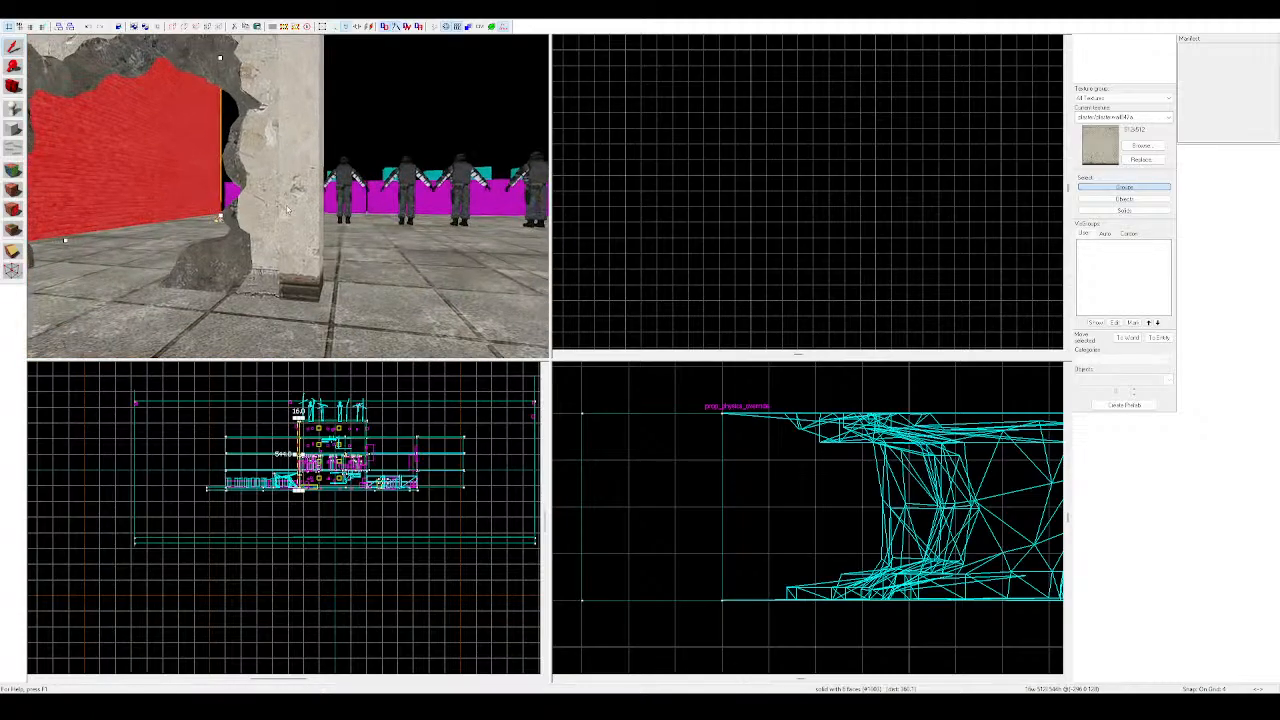
pyautogui.press('z')
pyautogui.press('s')
# Apply a weathered light grey concrete texture to the block beside the broken wall and deselect it
pyautogui.click(294, 187)
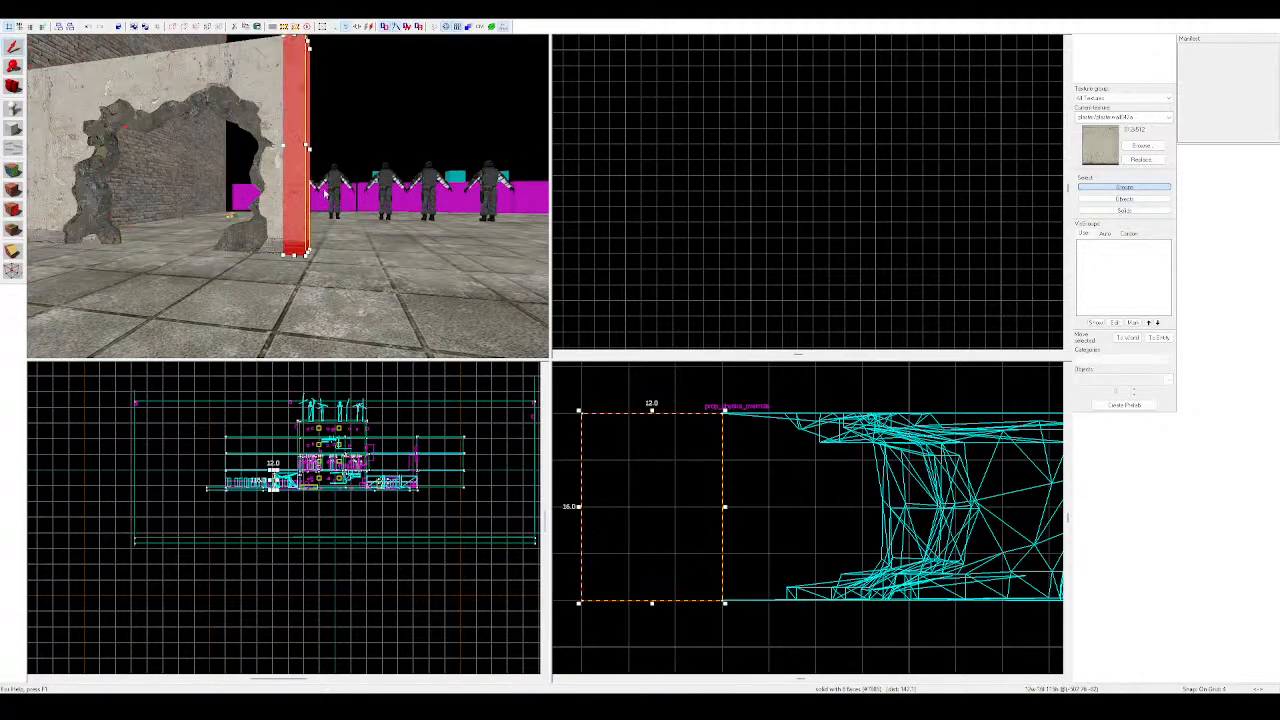
pyautogui.click(352, 106)
pyautogui.click(300, 135)
pyautogui.doubleClick(640, 402)
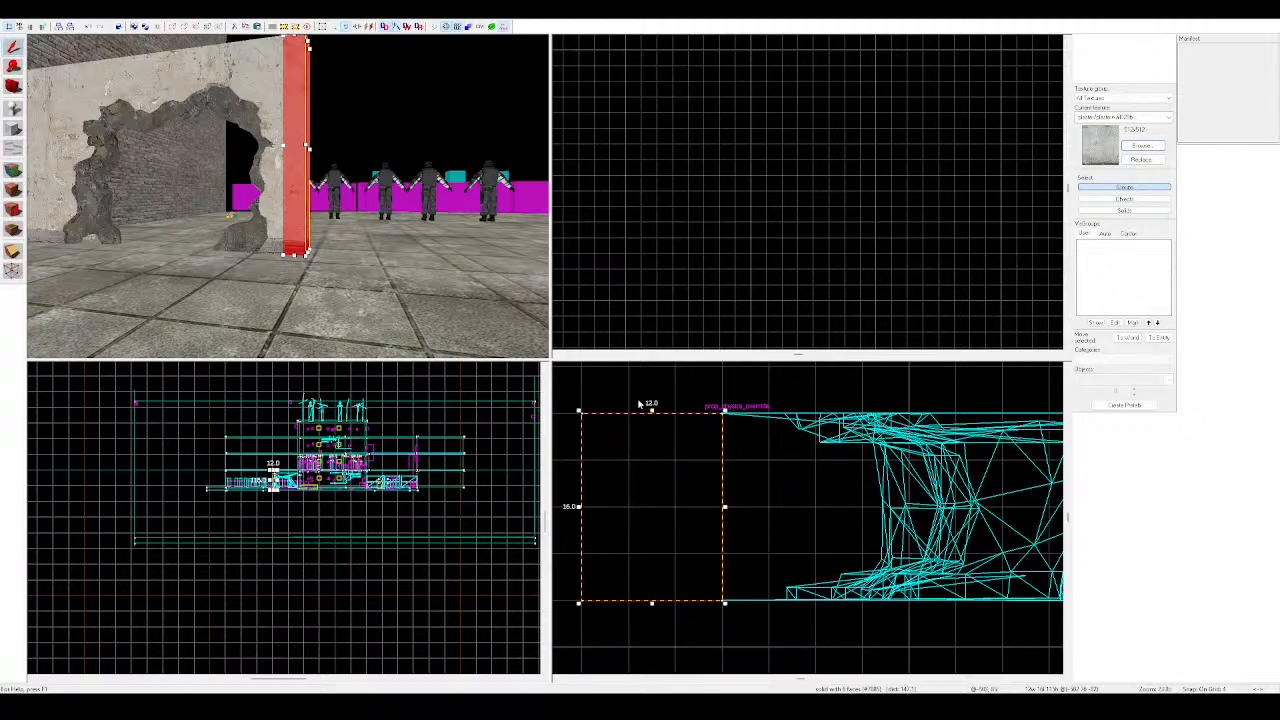
pyautogui.click(12, 190)
pyautogui.click(359, 97)
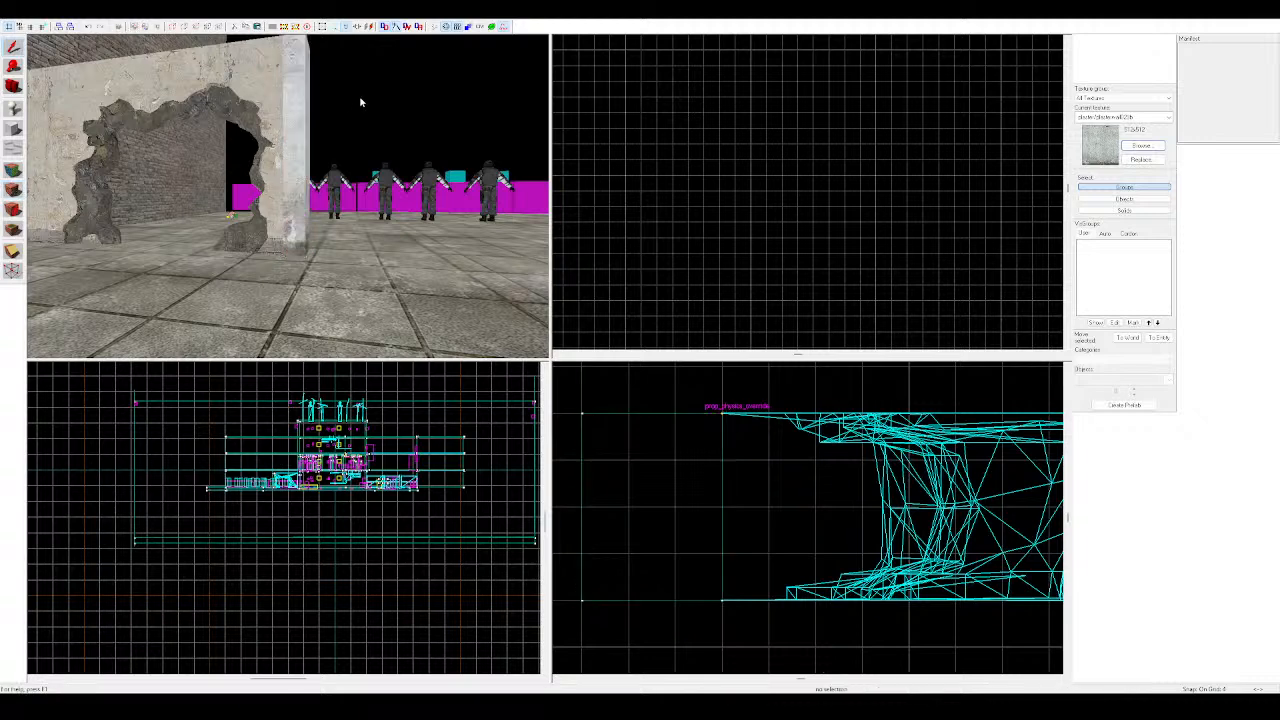
# Delete the textured block at the free end of the broken concrete wall
pyautogui.click(294, 138)
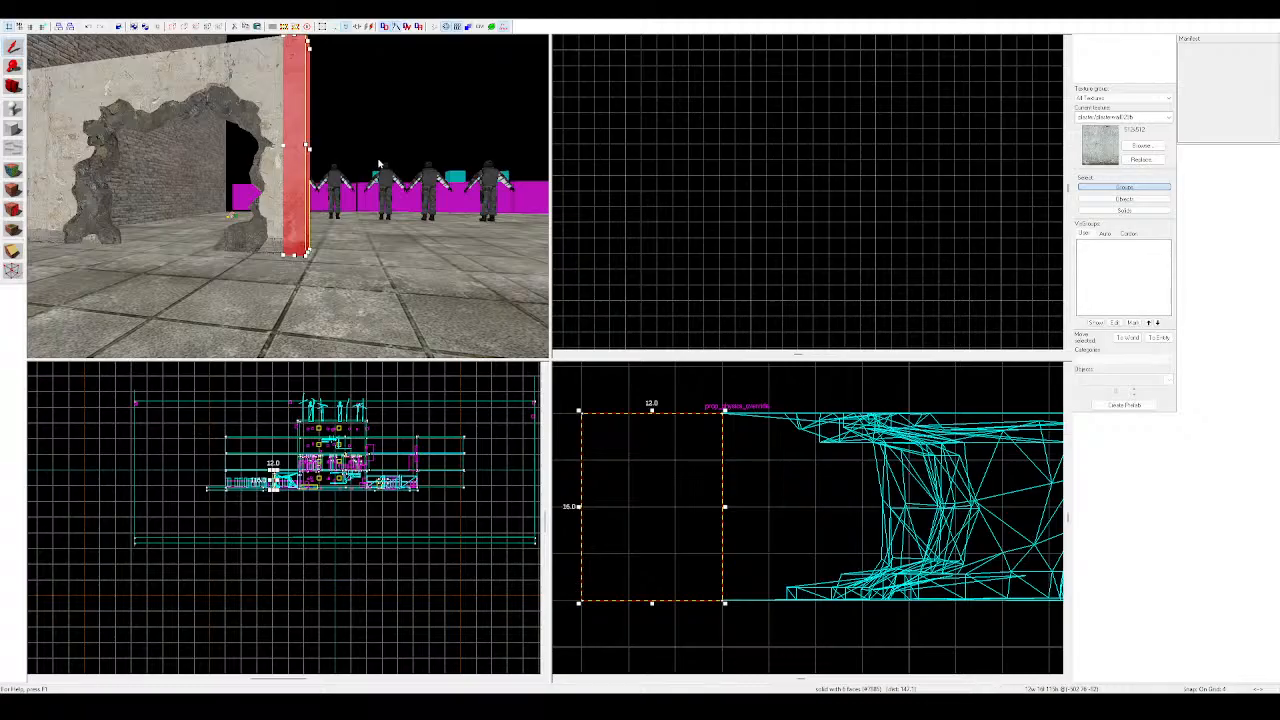
pyautogui.press('Delete')
# Try a copy of the broken concrete wall end to end with the original, and delete the copy
pyautogui.click(275, 163)
pyautogui.press('z')
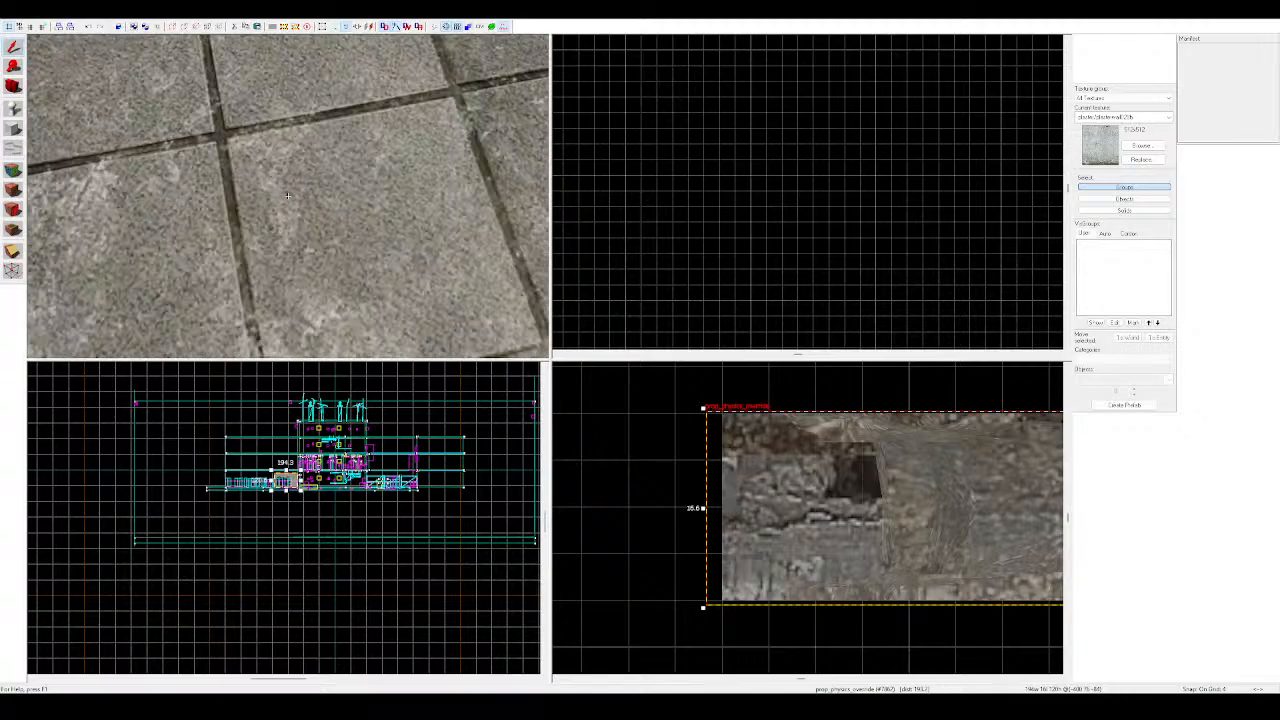
pyautogui.press('s')
pyautogui.press('z')
pyautogui.hotkey('ctrl', 'v')
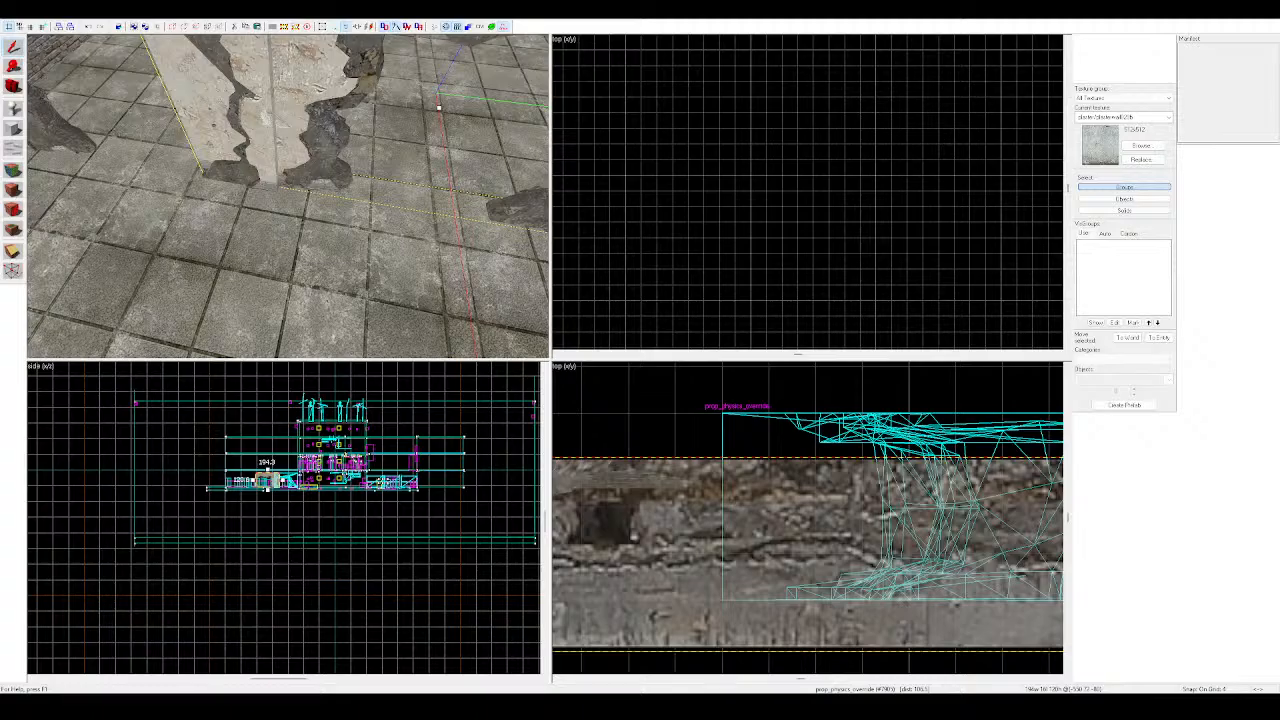
pyautogui.press('z')
pyautogui.press('z')
pyautogui.click(336, 150)
pyautogui.moveTo(336, 150); pyautogui.dragTo(455, 162)
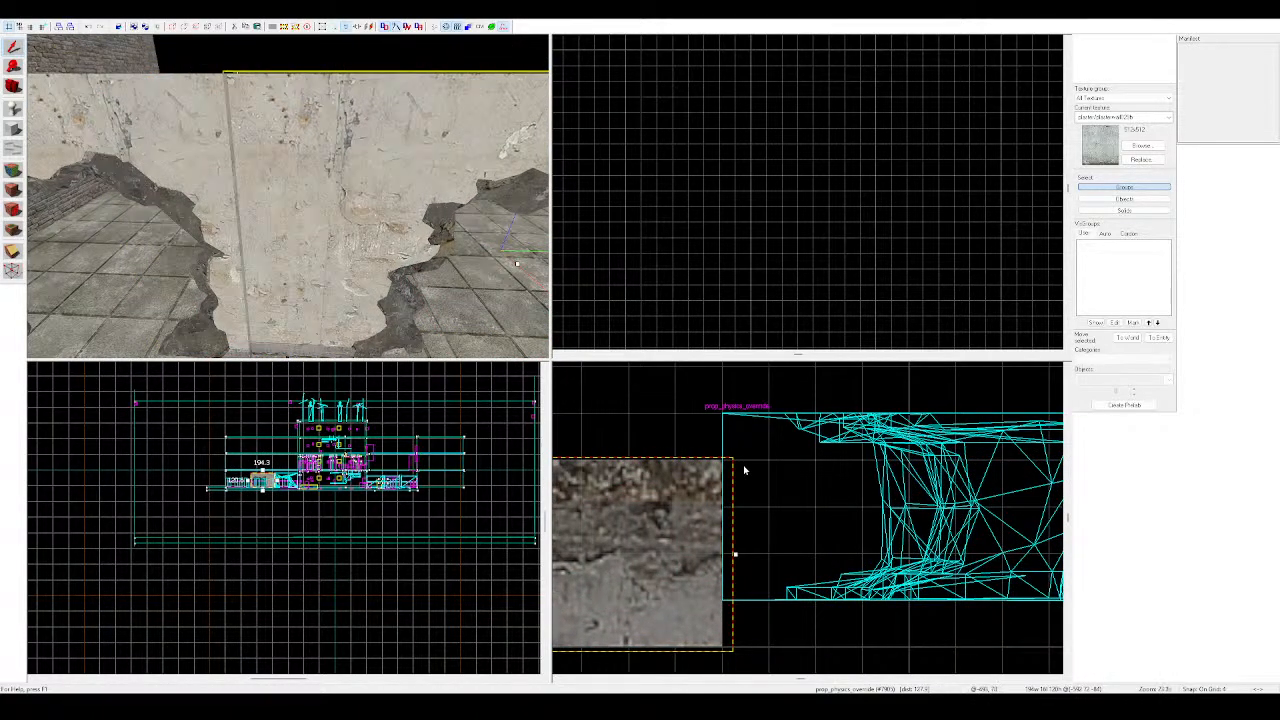
pyautogui.press('Delete')
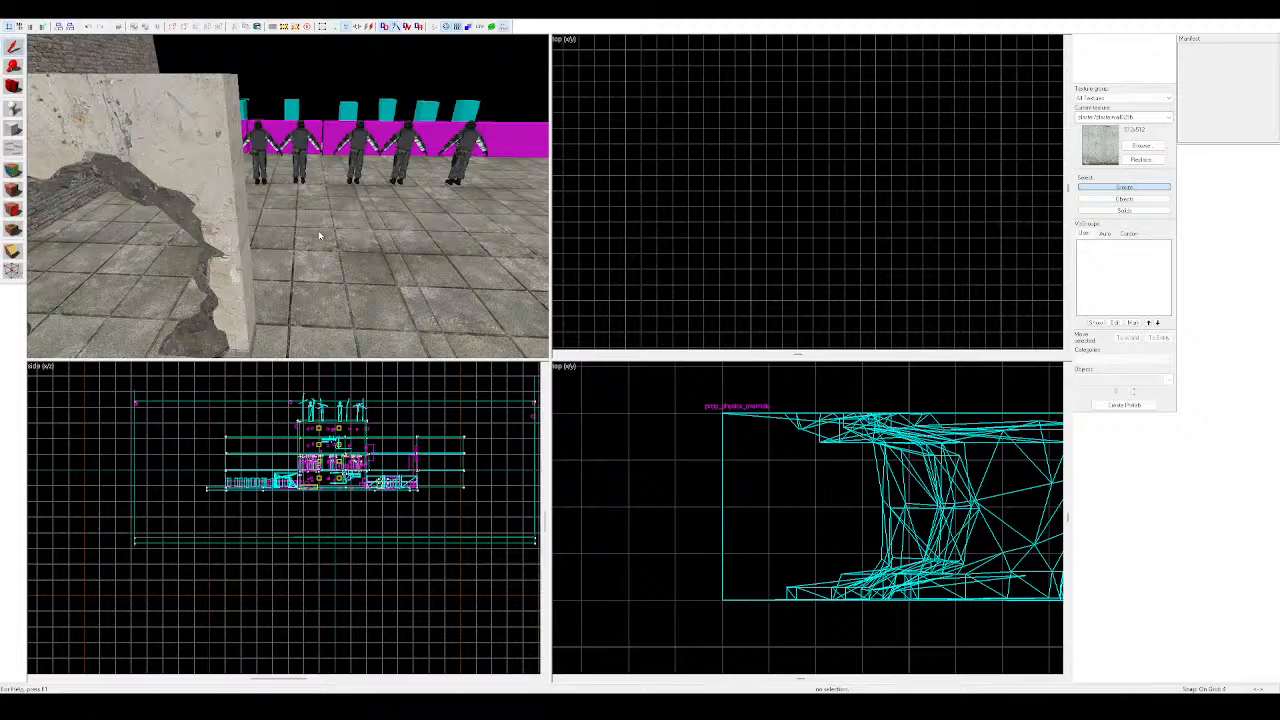
# Undo the recent wall copy and block deletion, restoring the textured block at the broken wall's free end, and select that block
pyautogui.hotkey('ctrl', 'z')
pyautogui.hotkey('ctrl', 'z')
pyautogui.hotkey('ctrl', 'z')
pyautogui.hotkey('ctrl', 'z')
pyautogui.hotkey('ctrl', 'z')
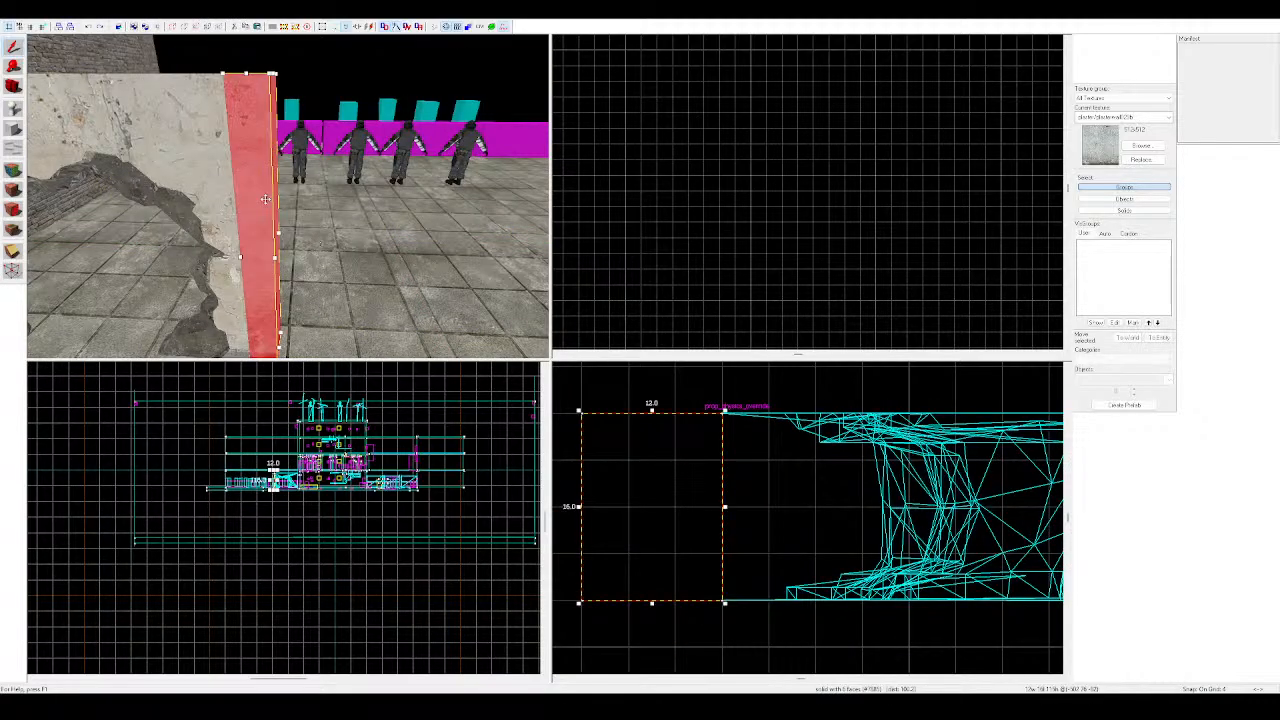
pyautogui.click(365, 208)
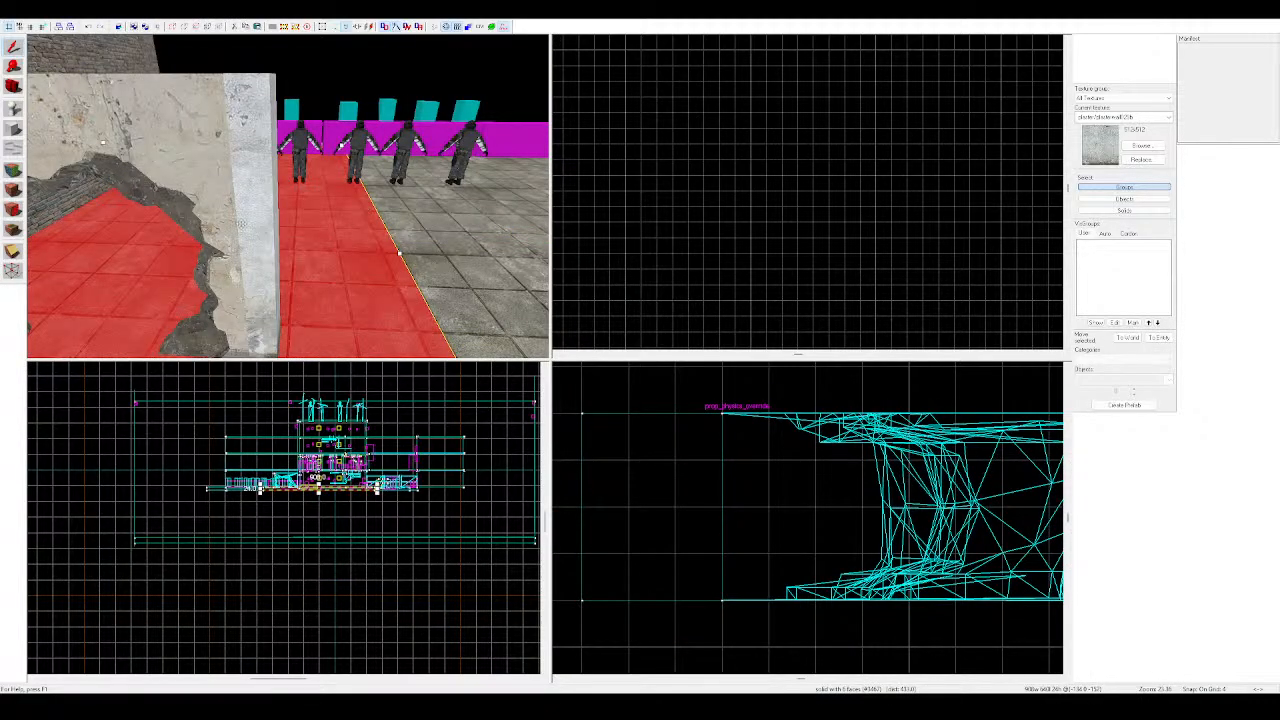
pyautogui.click(252, 214)
pyautogui.press('z')
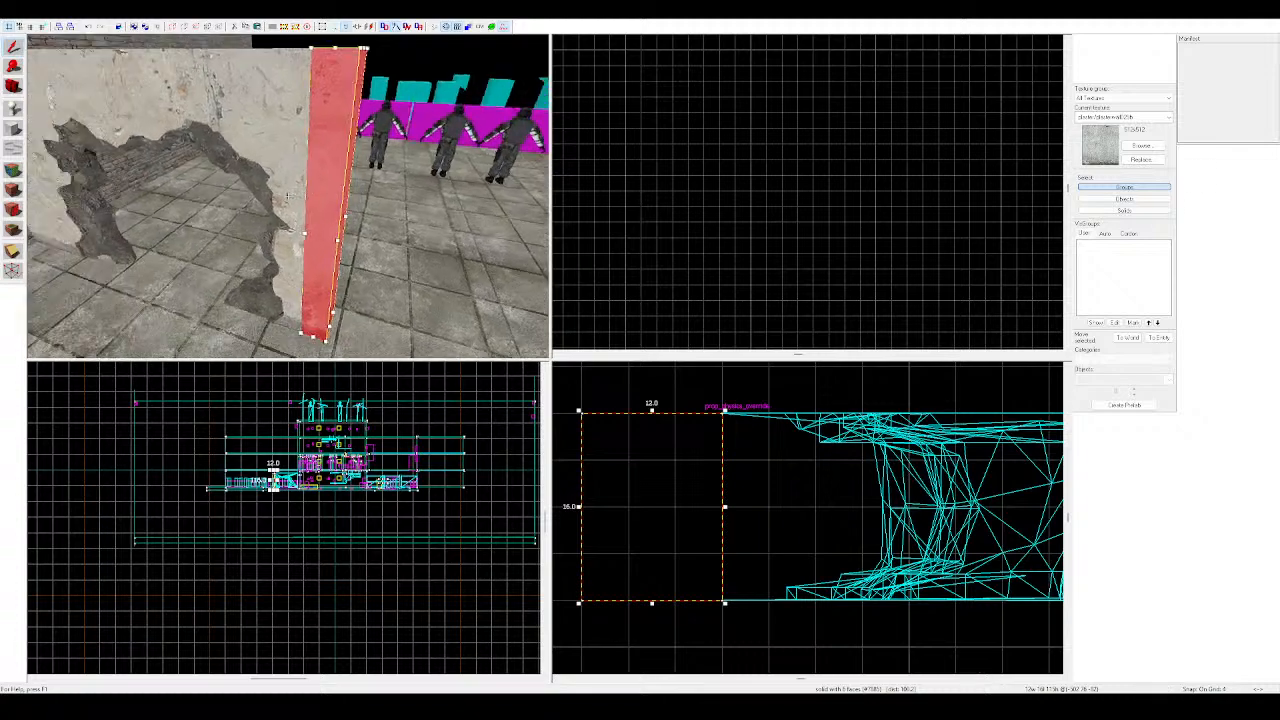
pyautogui.press('z')
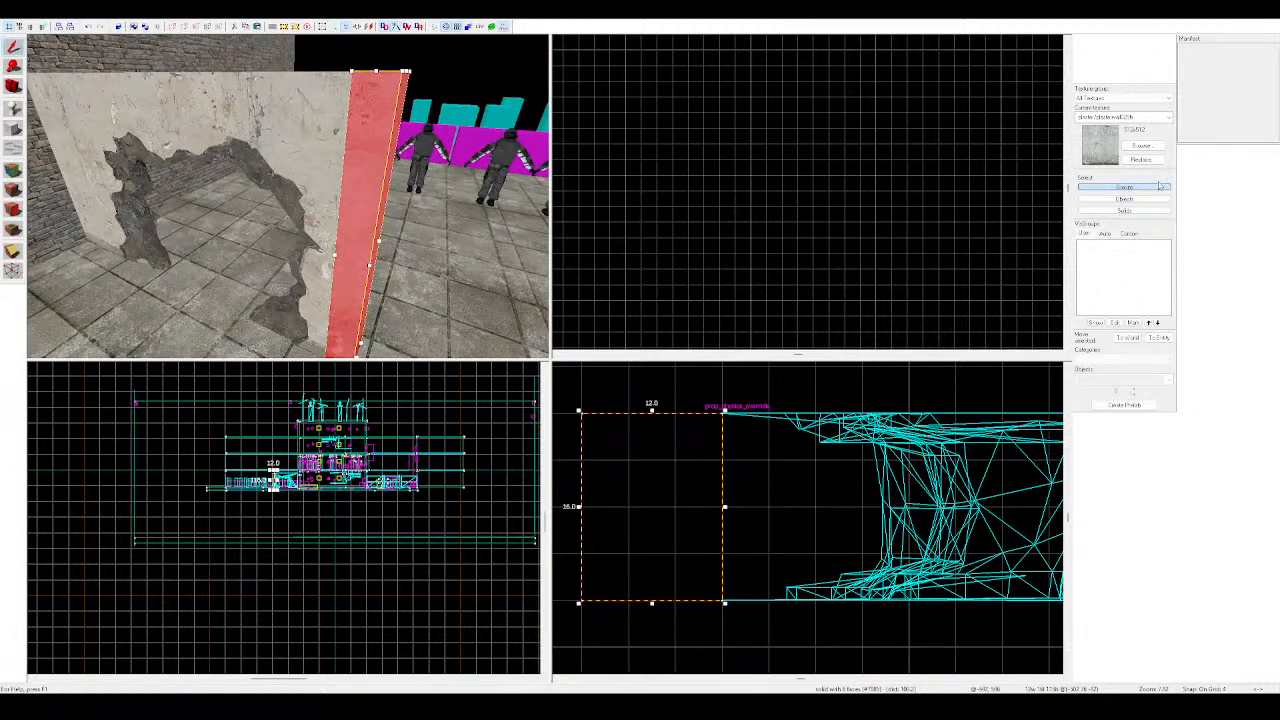
# Retexture the restored block with a plain beige-grey concrete and compare it with the broken wall
pyautogui.click(1149, 147)
pyautogui.doubleClick(948, 413)
pyautogui.click(18, 196)
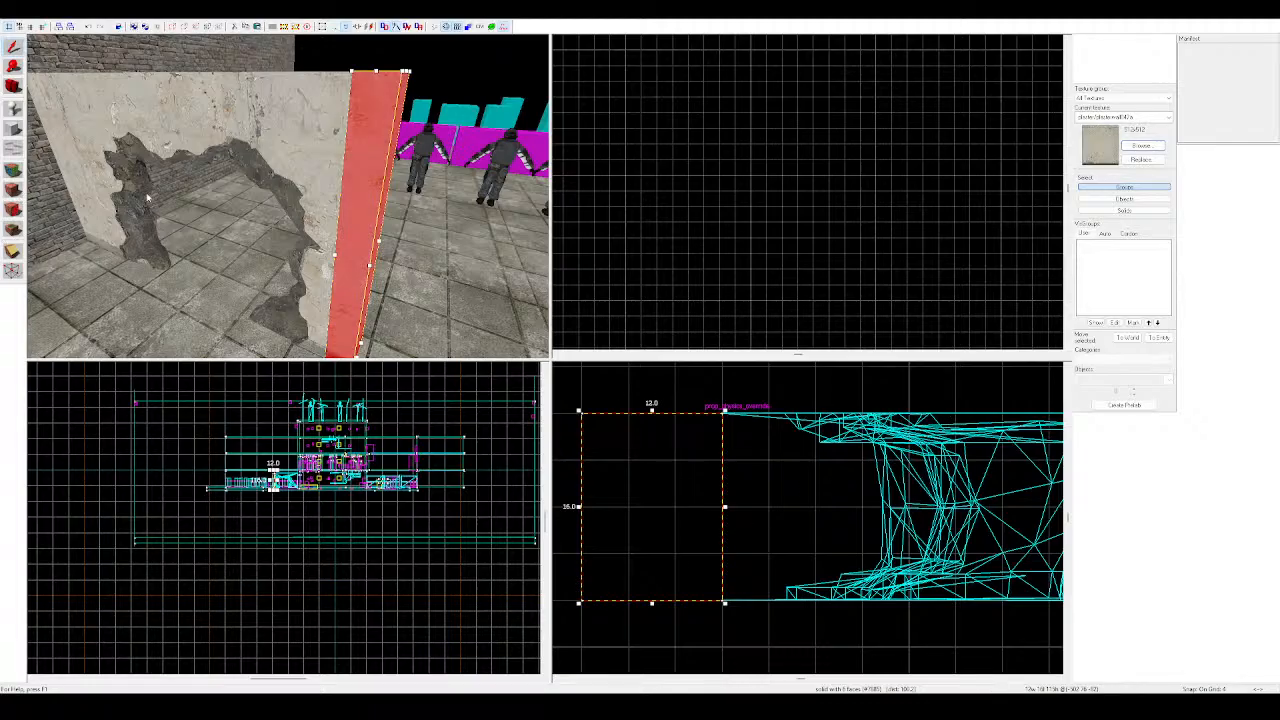
pyautogui.click(225, 228)
pyautogui.press('z')
pyautogui.press('z')
pyautogui.click(353, 201)
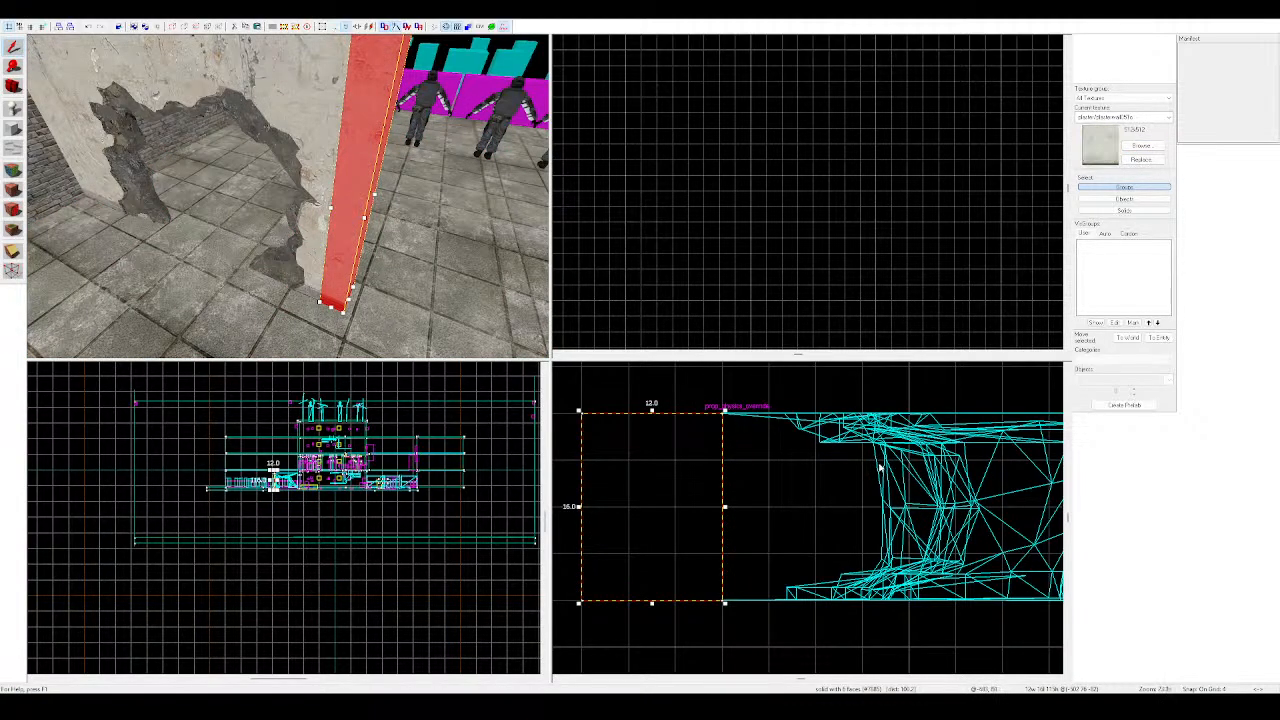
# Apply a pale concrete texture with a dark base band to the block and compare it with the broken wall
pyautogui.click(14, 189)
pyautogui.click(187, 275)
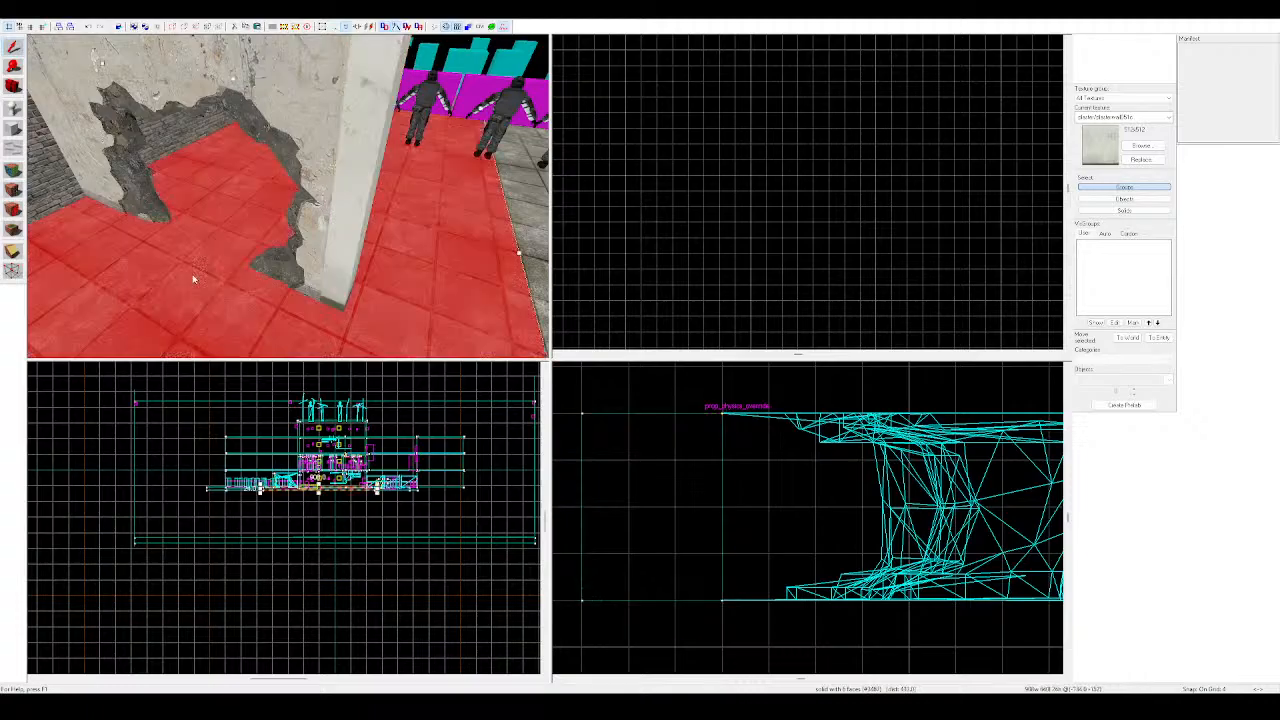
pyautogui.press('z')
pyautogui.press('z')
pyautogui.click(354, 197)
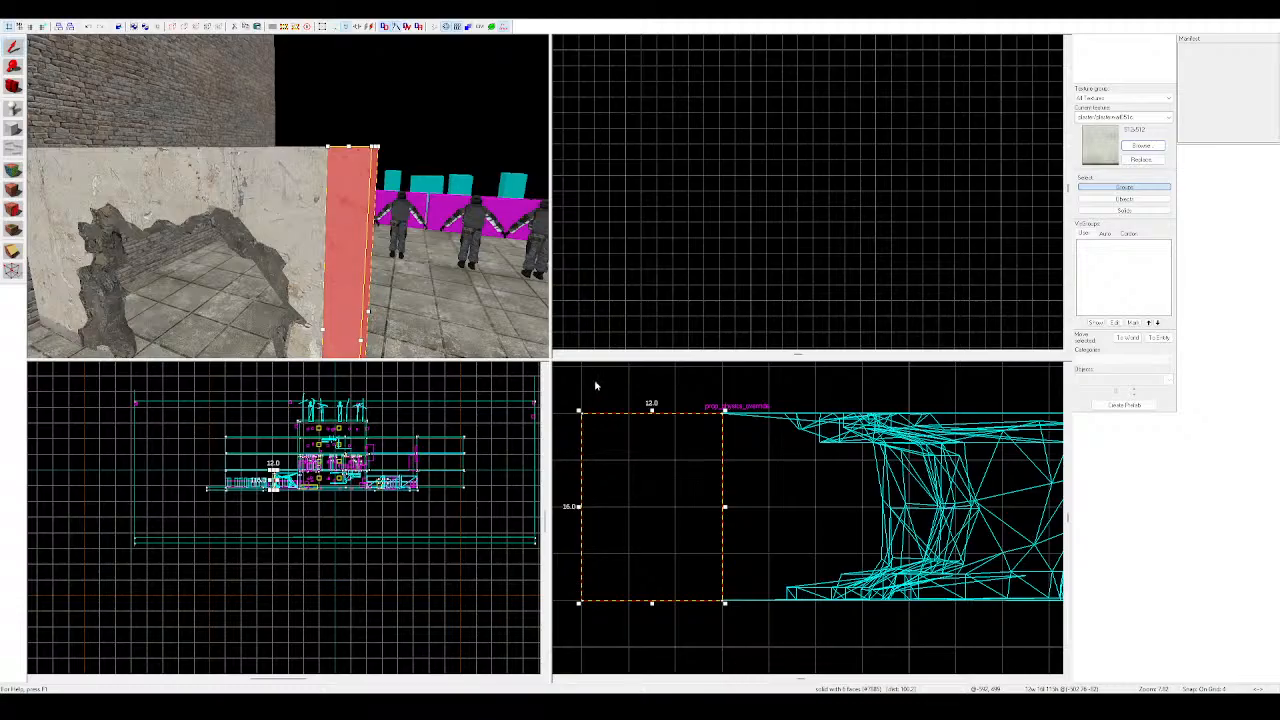
# Put the weathered light grey concrete texture back on the block beside the broken wall and deselect it
pyautogui.middleClick(266, 188)
pyautogui.scroll(-2, 261, 186)
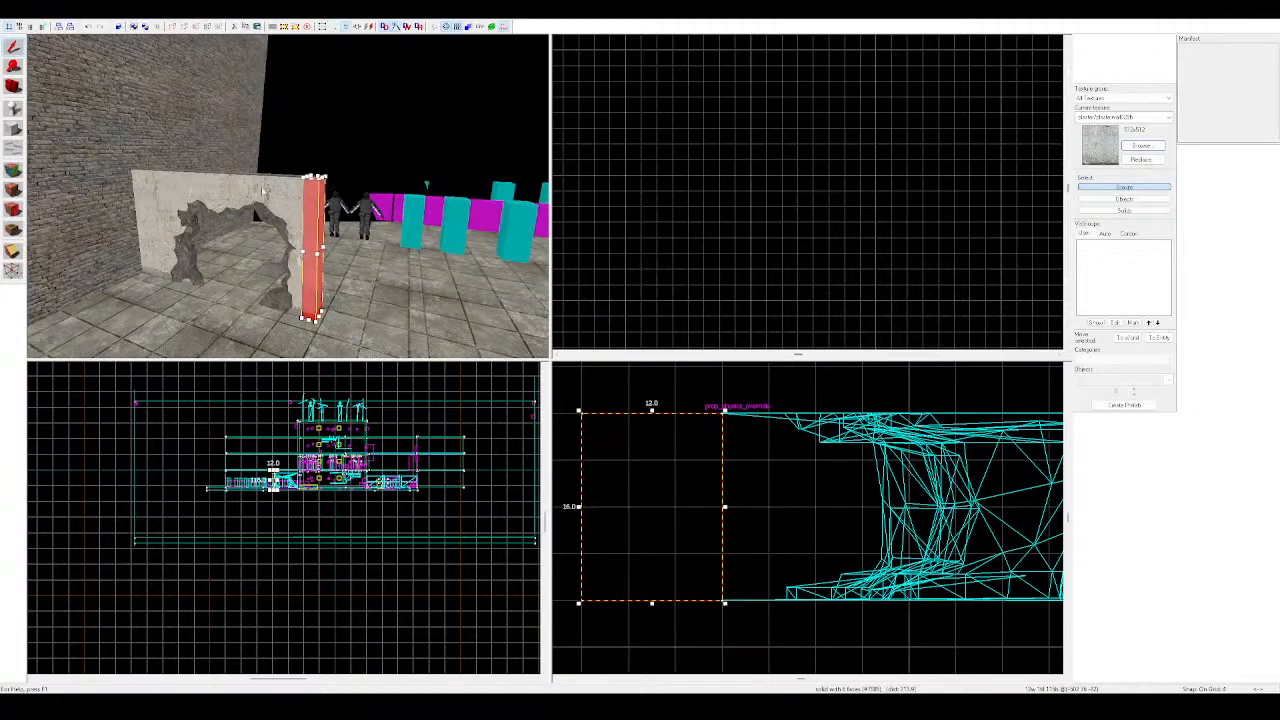
pyautogui.scroll(1, 261, 186)
pyautogui.click(186, 130)
pyautogui.click(400, 100)
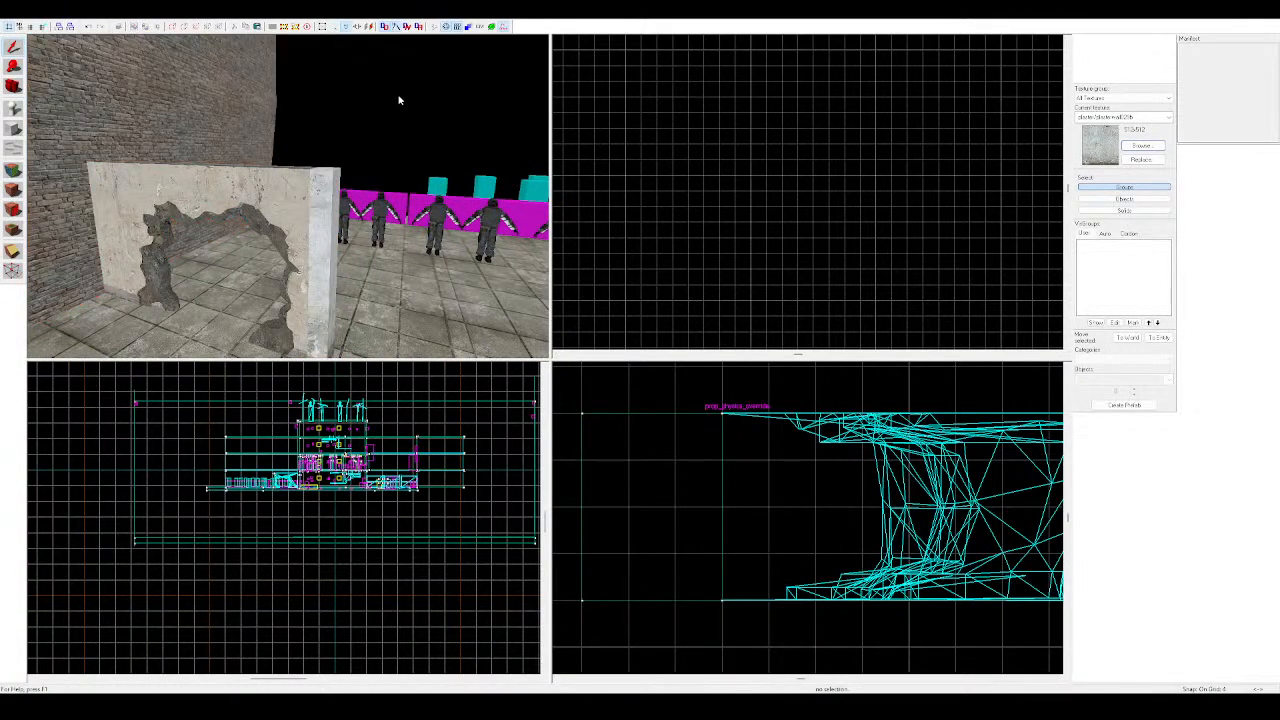
# Delete the textured concrete block and the broken concrete wall from the pavement
pyautogui.click(326, 213)
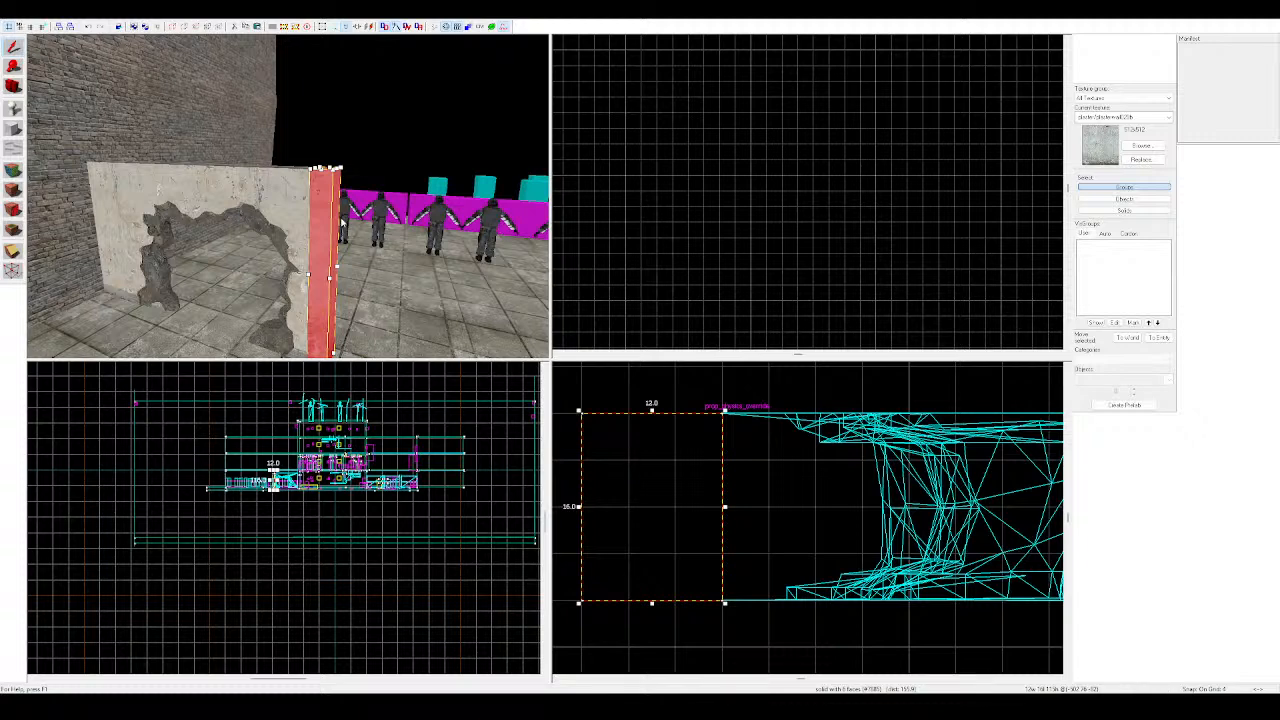
pyautogui.press('Delete')
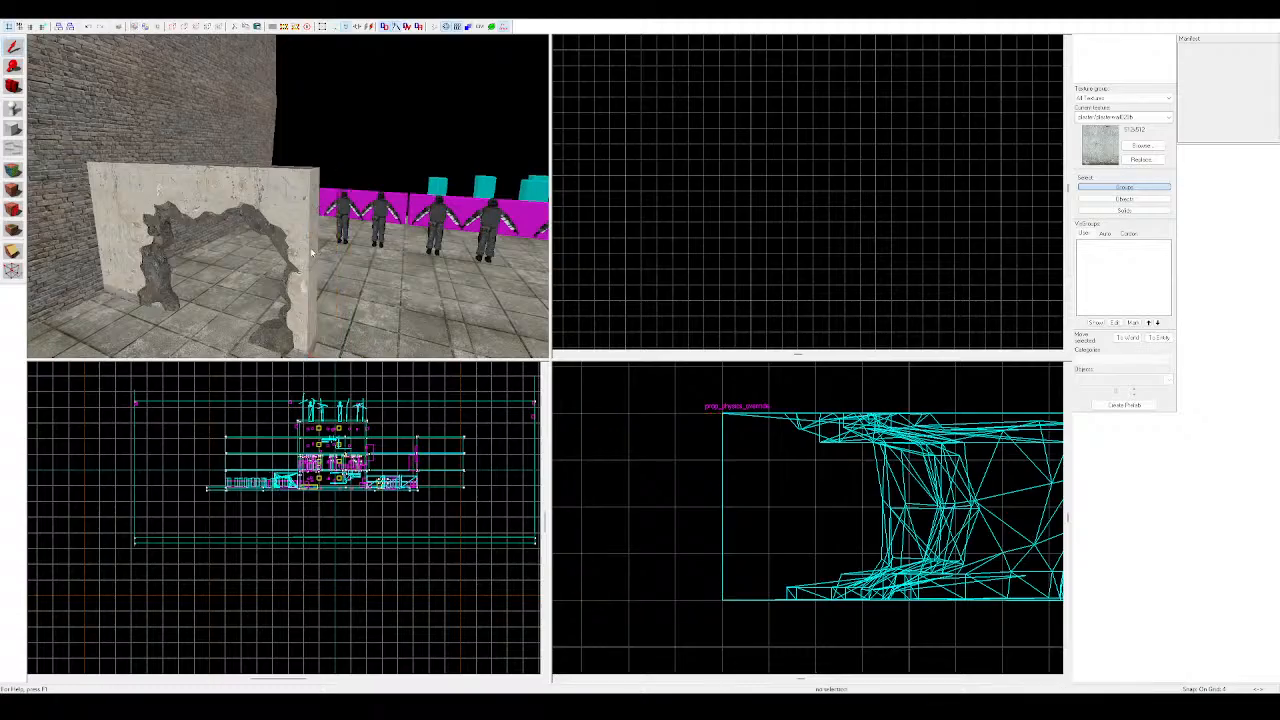
pyautogui.click(239, 213)
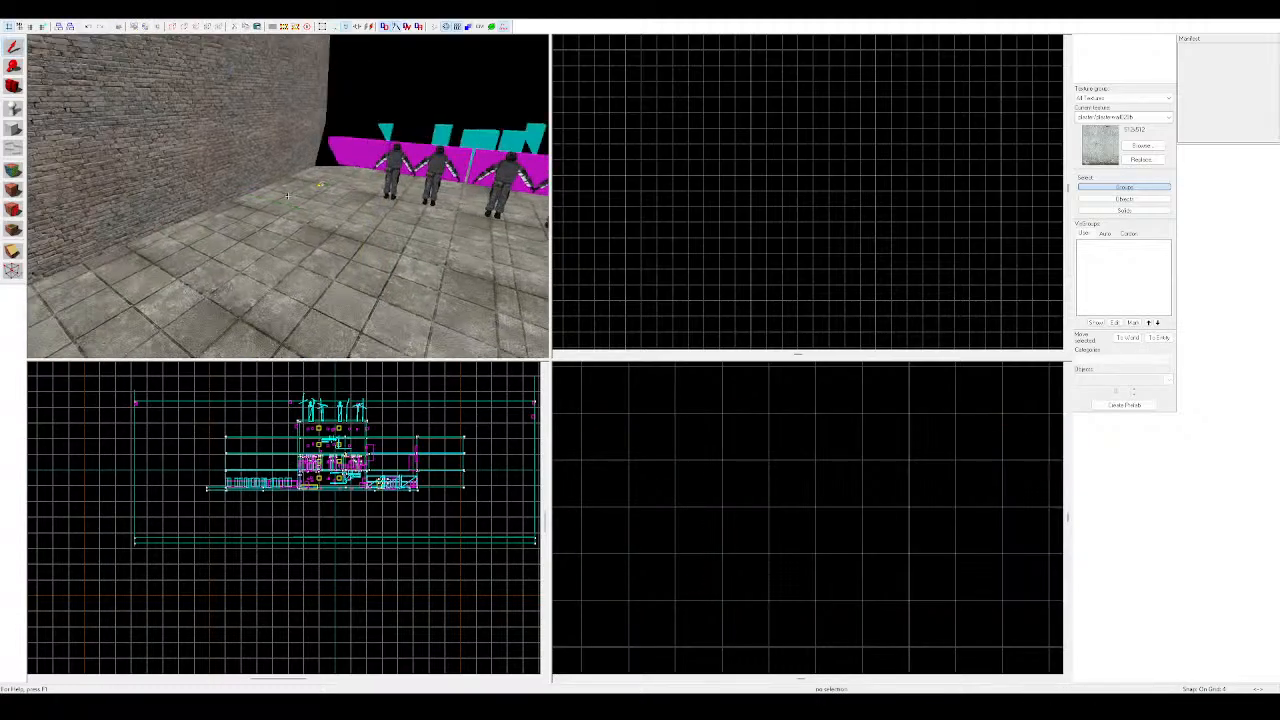
# Examine the pavement around the combine soldiers, the barriers, the brick building's side and the street with the wrecked car
pyautogui.press('w')
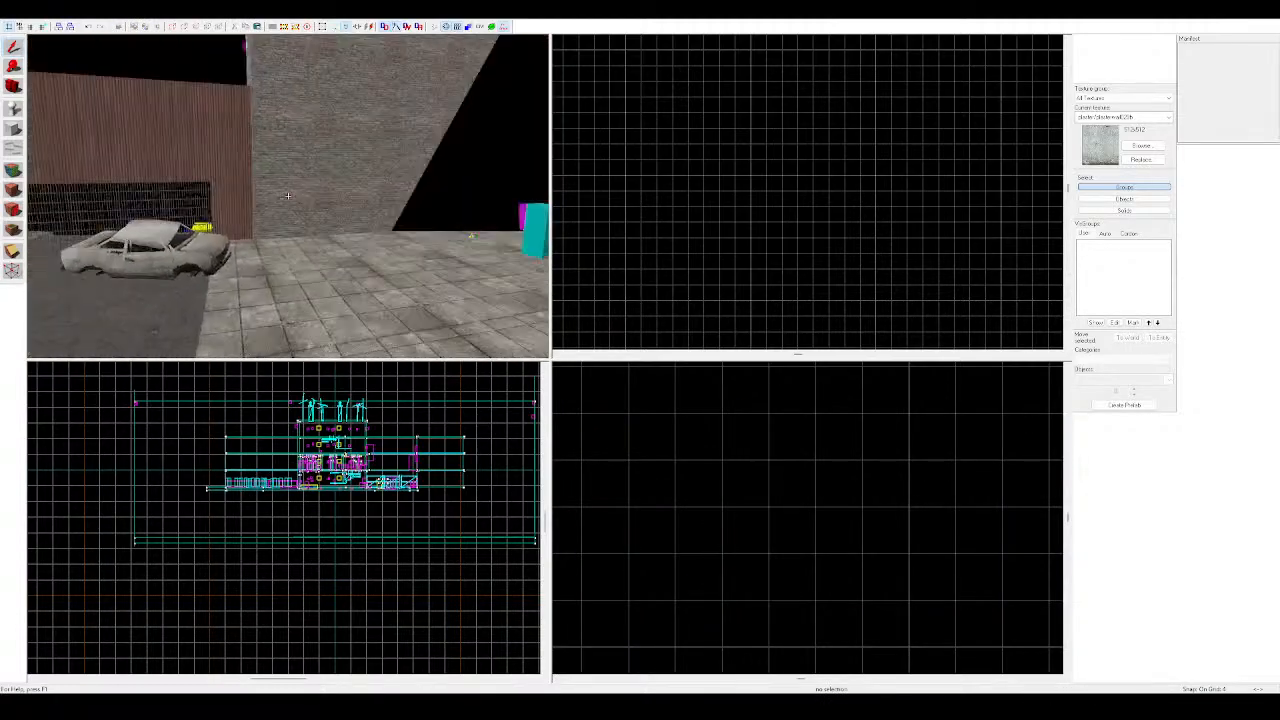
pyautogui.press('w')
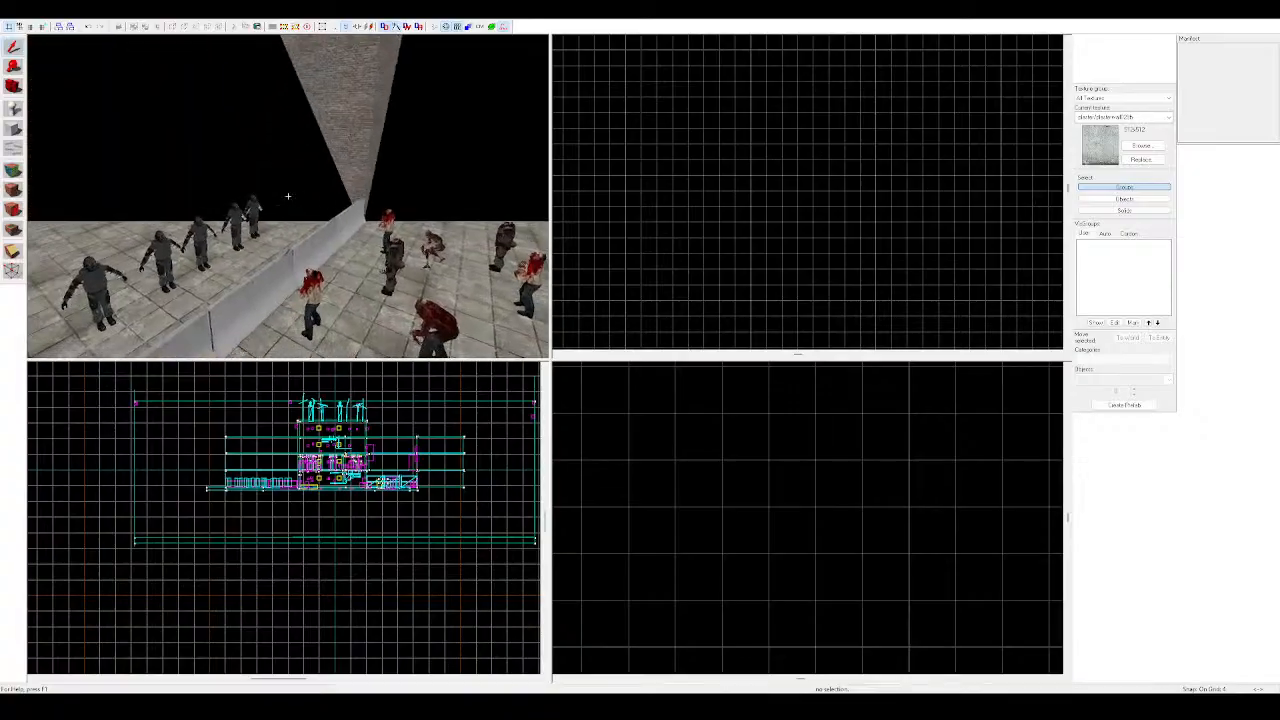
pyautogui.press('w')
pyautogui.press('z')
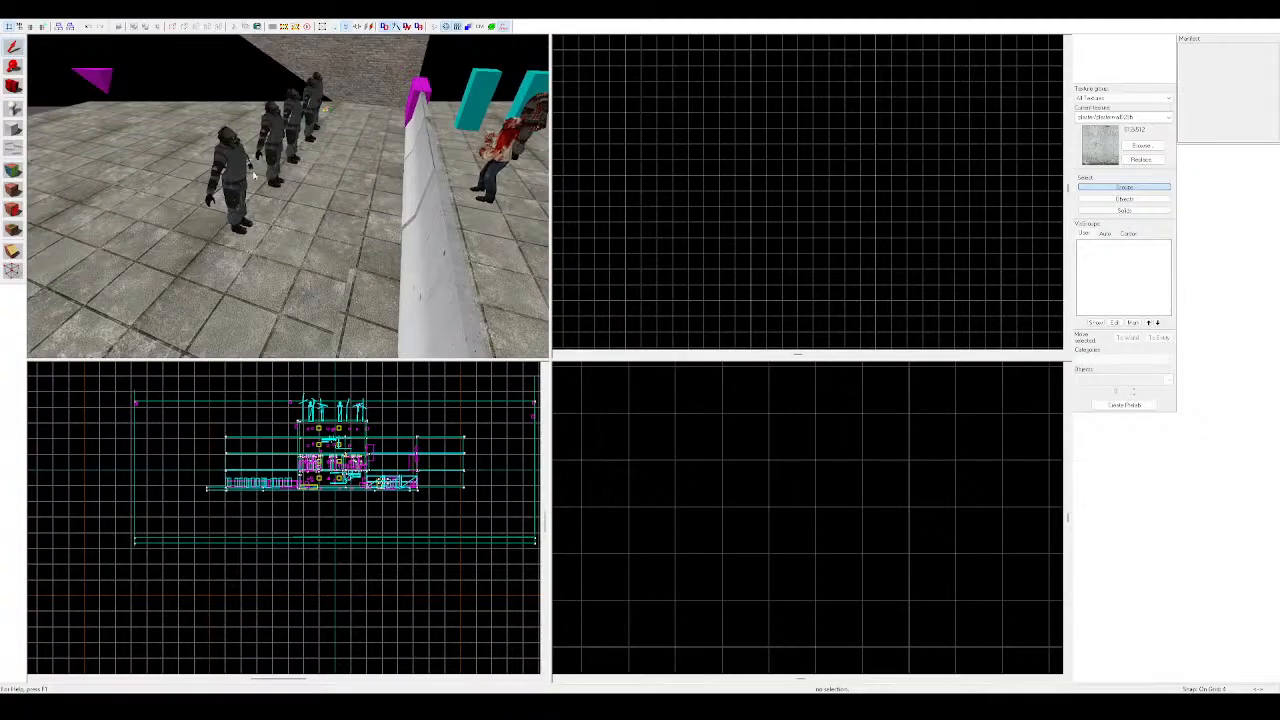
pyautogui.press('z')
pyautogui.press('w')
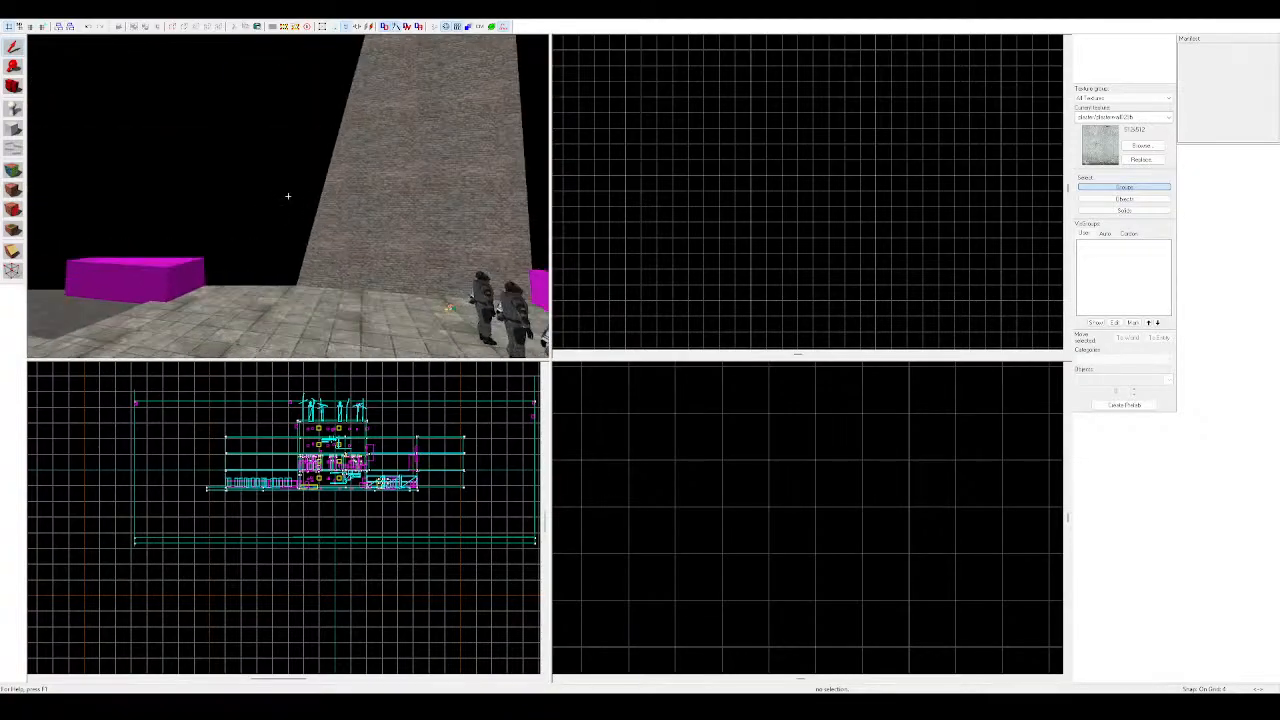
pyautogui.press('w')
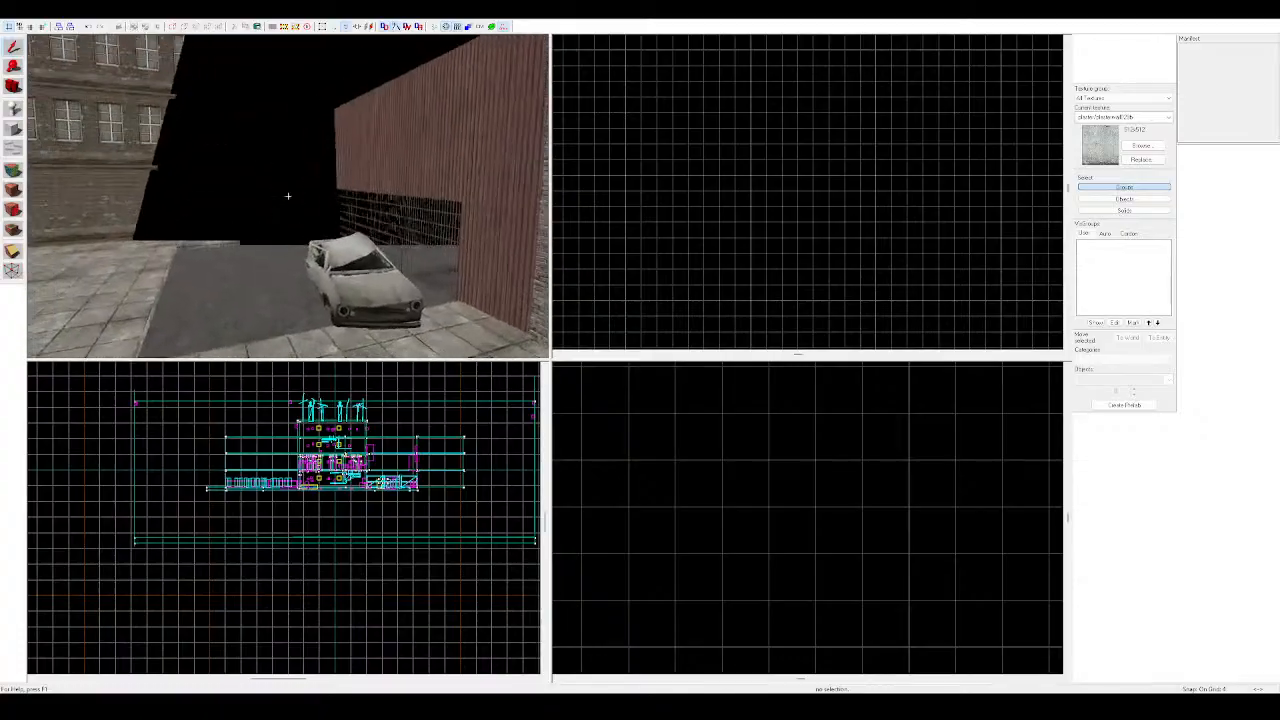
pyautogui.press('z')
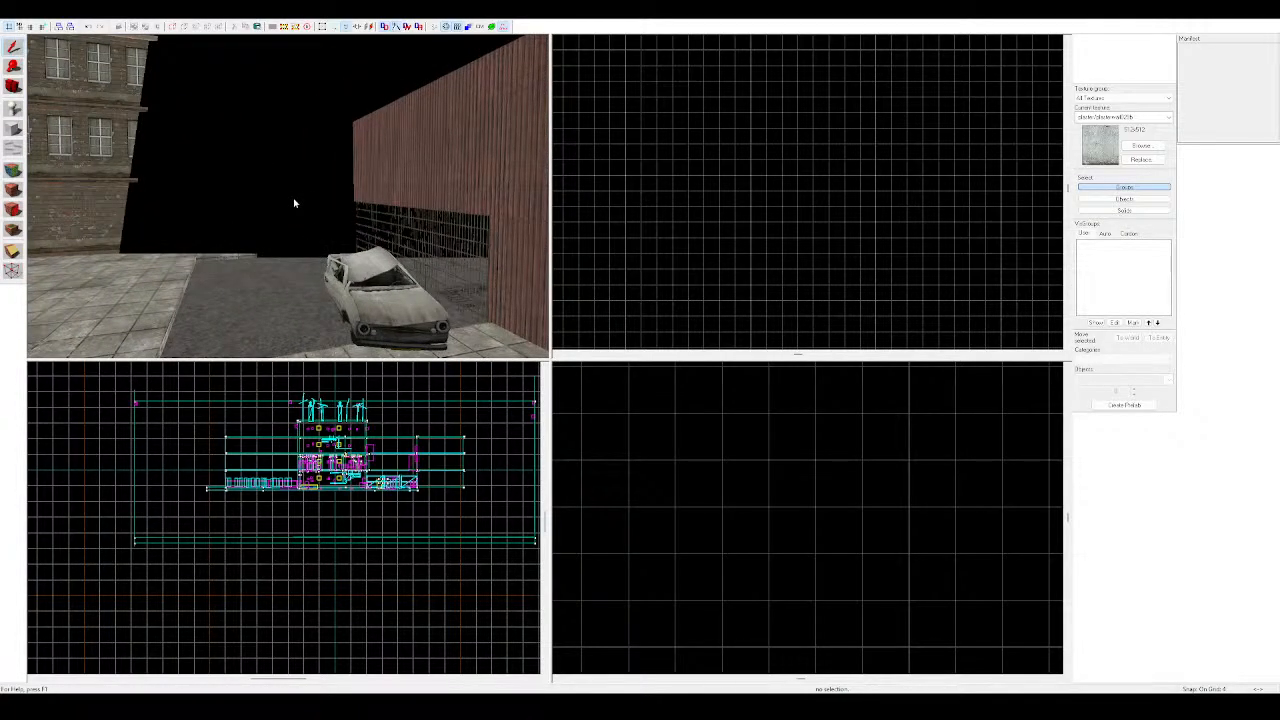
pyautogui.press('z')
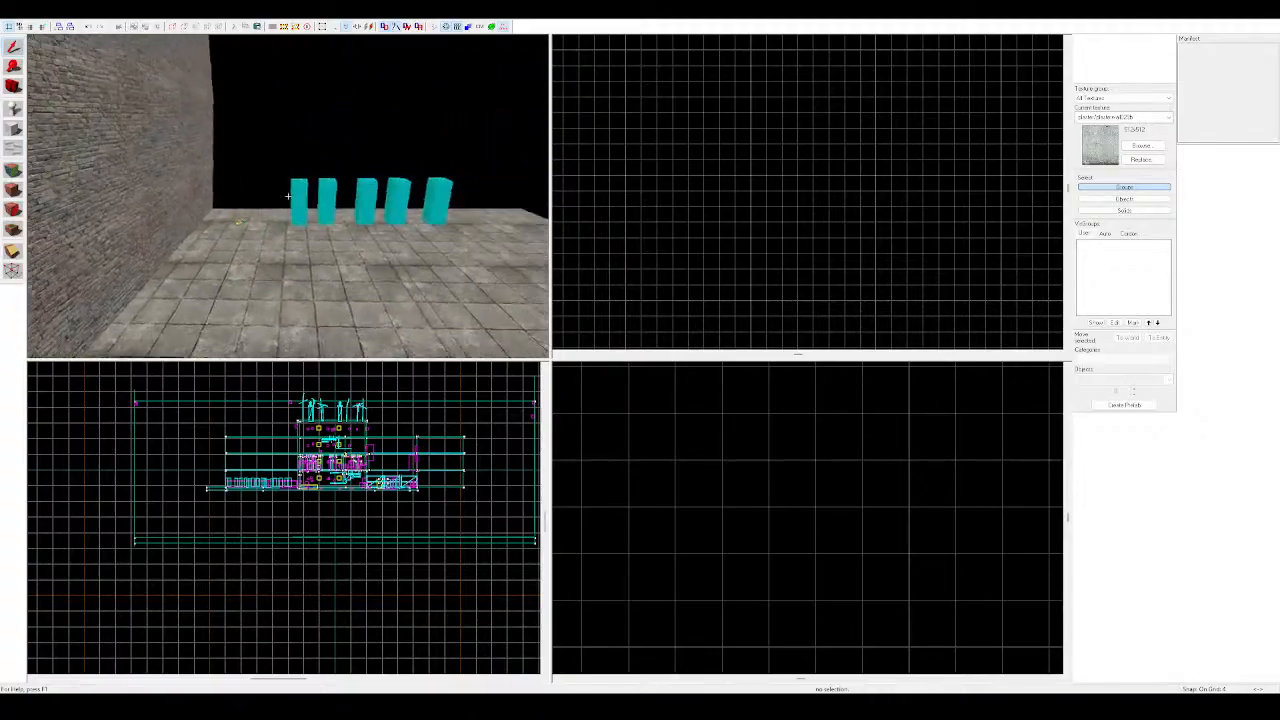
# Delete the concrete barrier closest to the brick building, leaving a gap beside its wall
pyautogui.press('w')
pyautogui.press('z')
pyautogui.click(220, 247)
pyautogui.press('Delete')
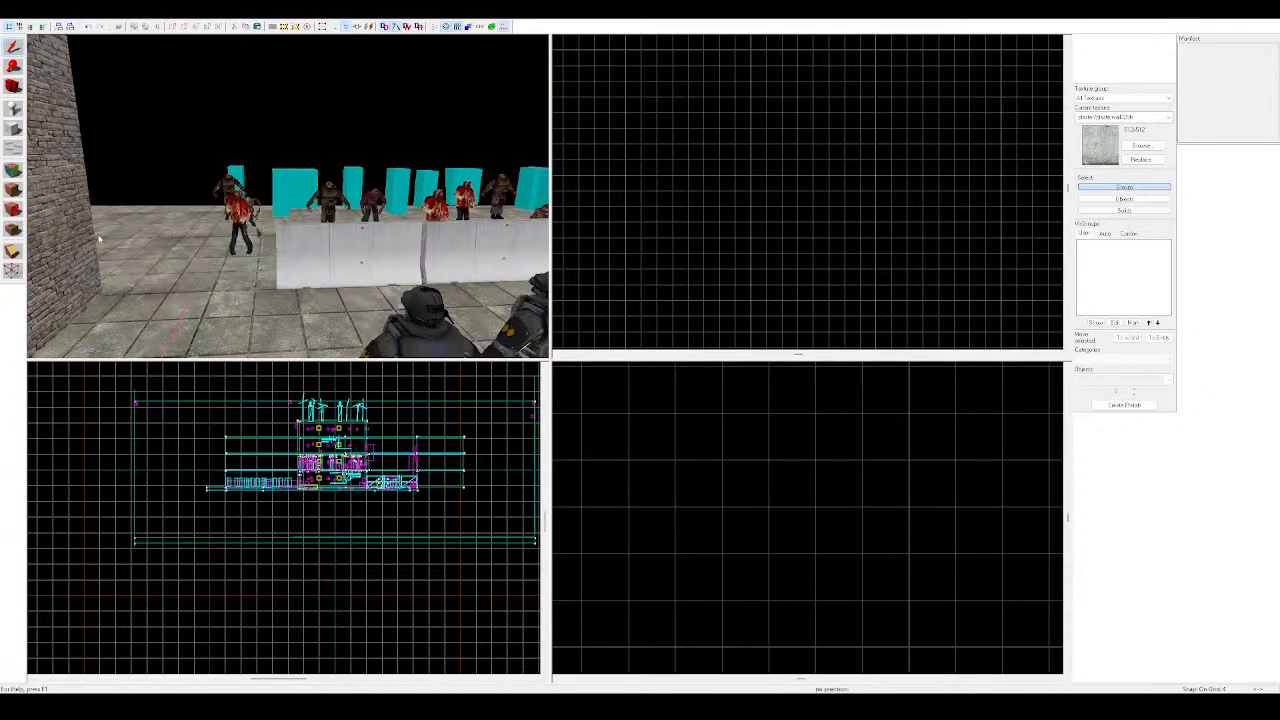
# Extend the tall brick side wall outward toward the barrier row and deselect it
pyautogui.click(83, 235)
pyautogui.press('z')
pyautogui.press('s')
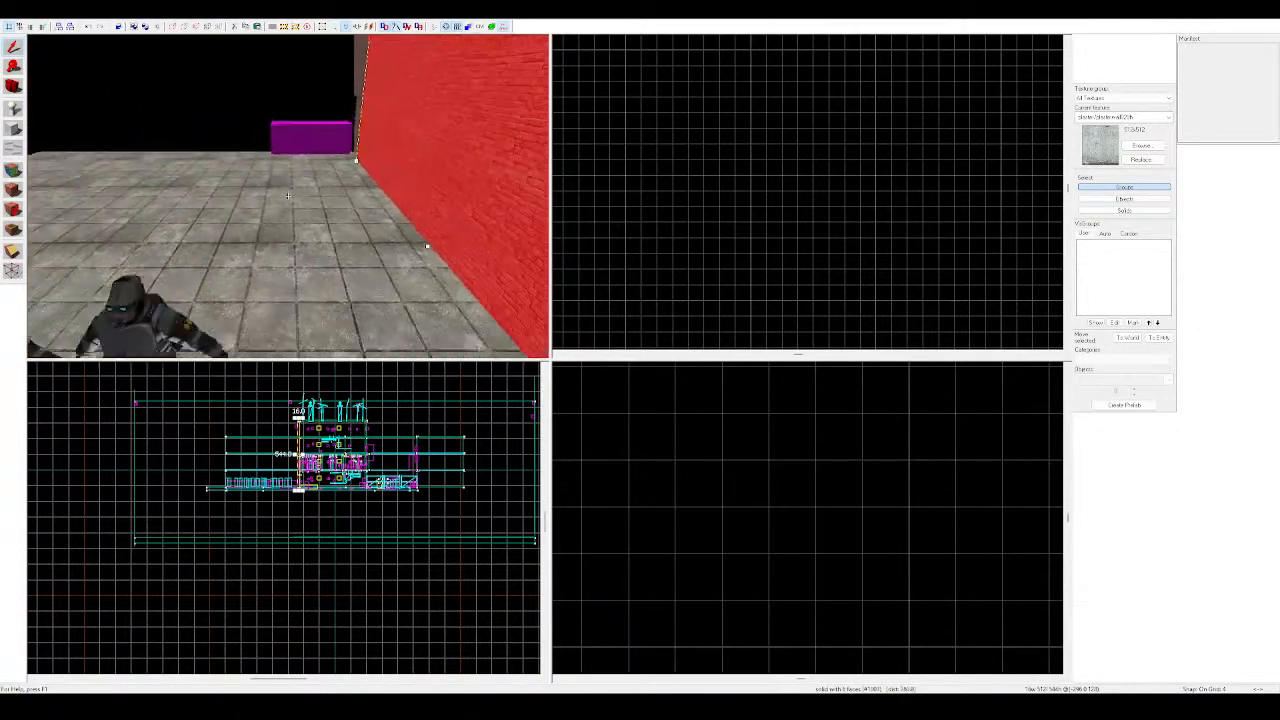
pyautogui.press('z')
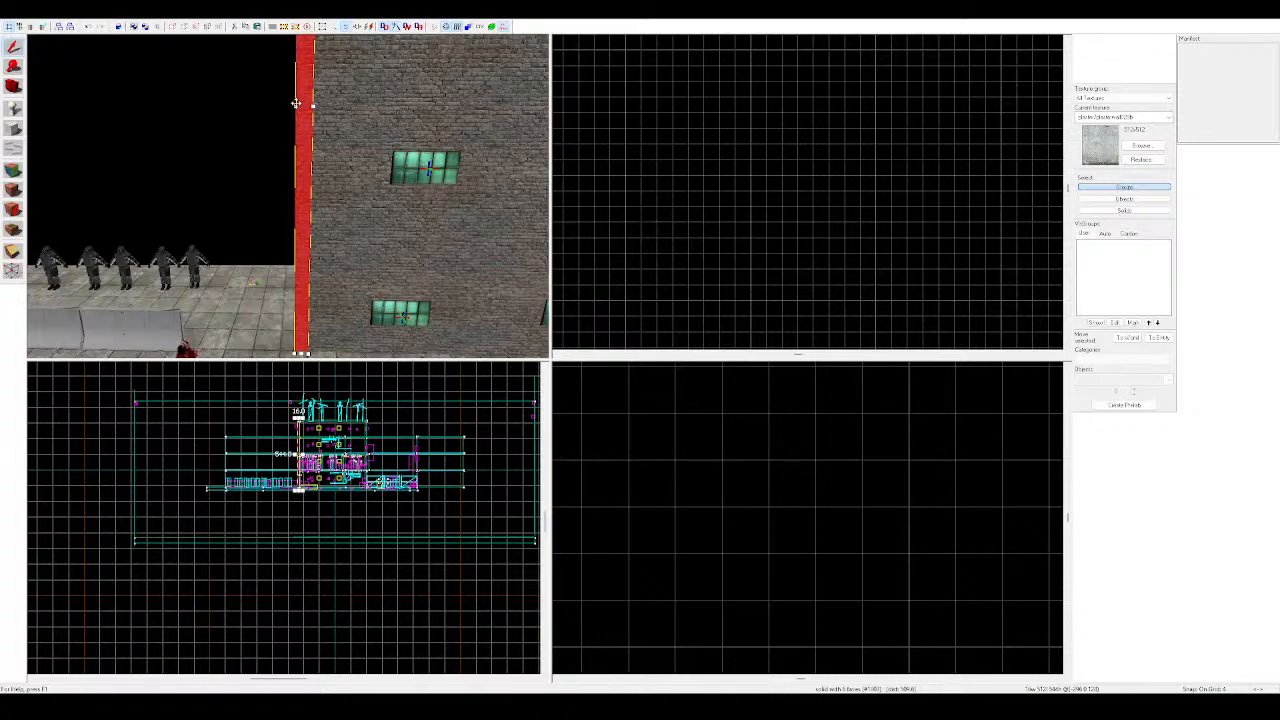
pyautogui.press('a')
pyautogui.moveTo(296, 104); pyautogui.dragTo(214, 111)
pyautogui.press('Escape')
# Inspect the extended brick wall from the street, the fence and the pavement, and its position relative to the combine soldiers
pyautogui.press('z')
pyautogui.press('w')
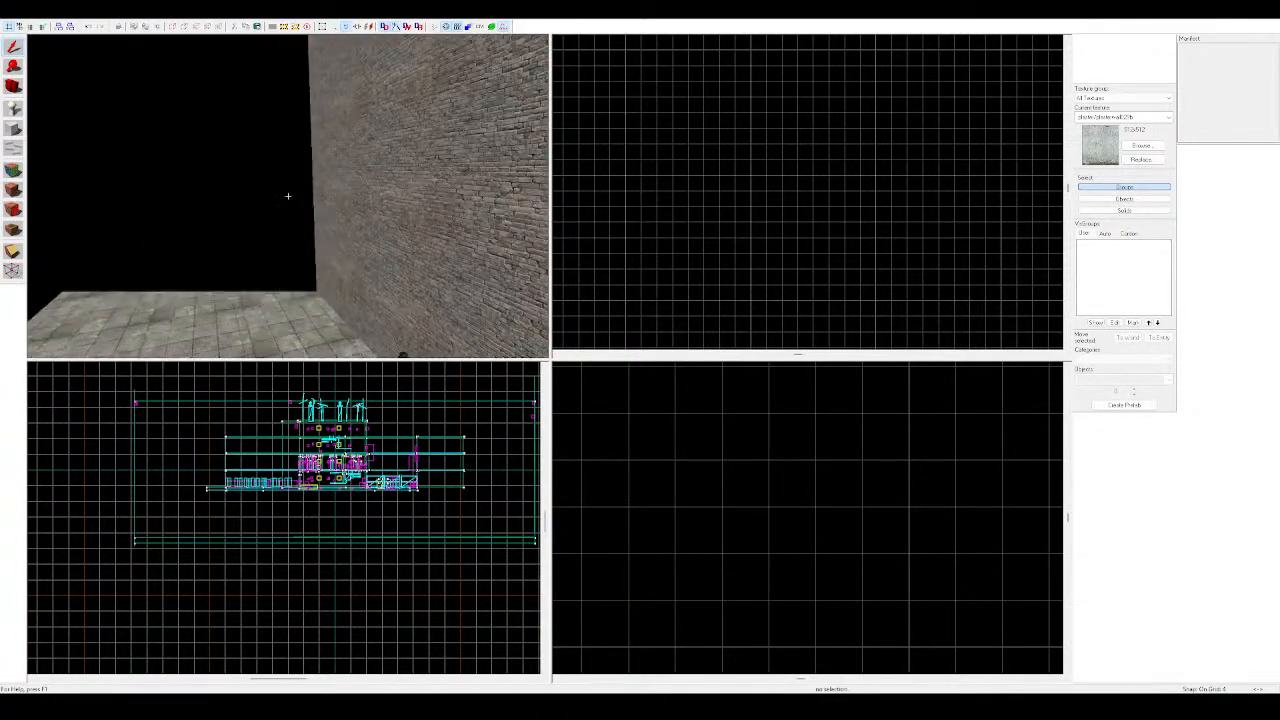
pyautogui.press('s')
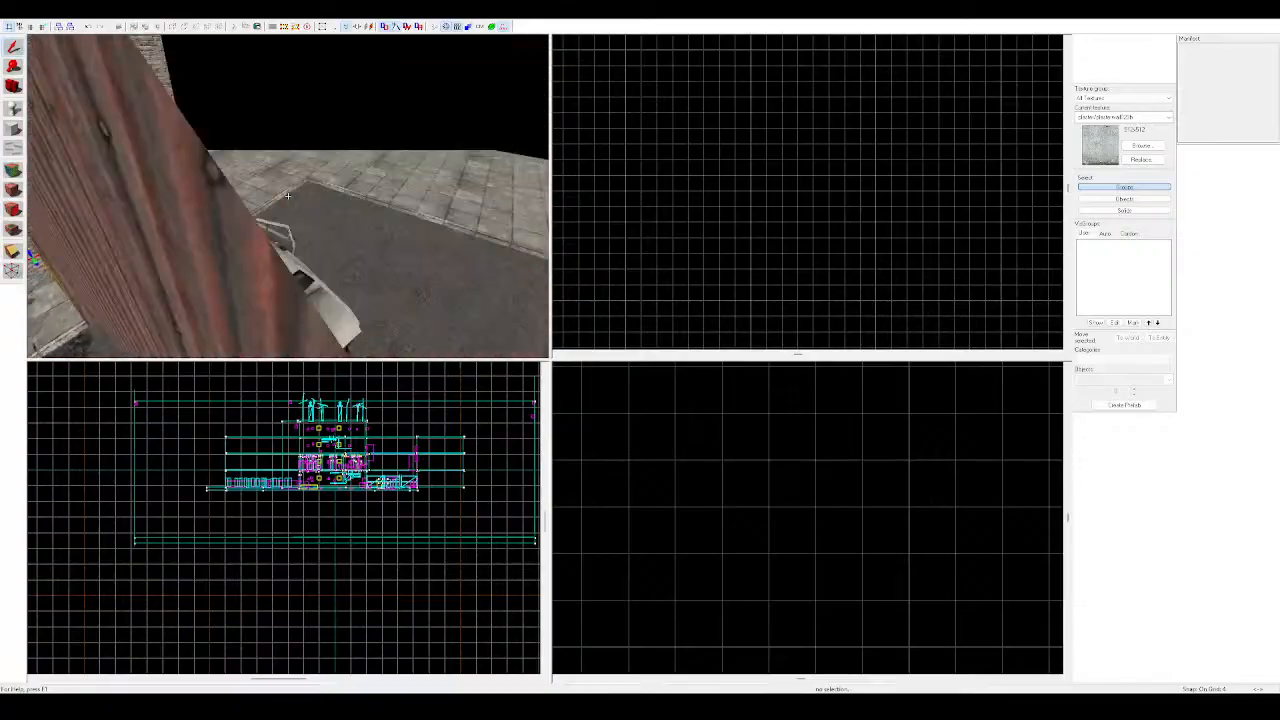
pyautogui.press('s')
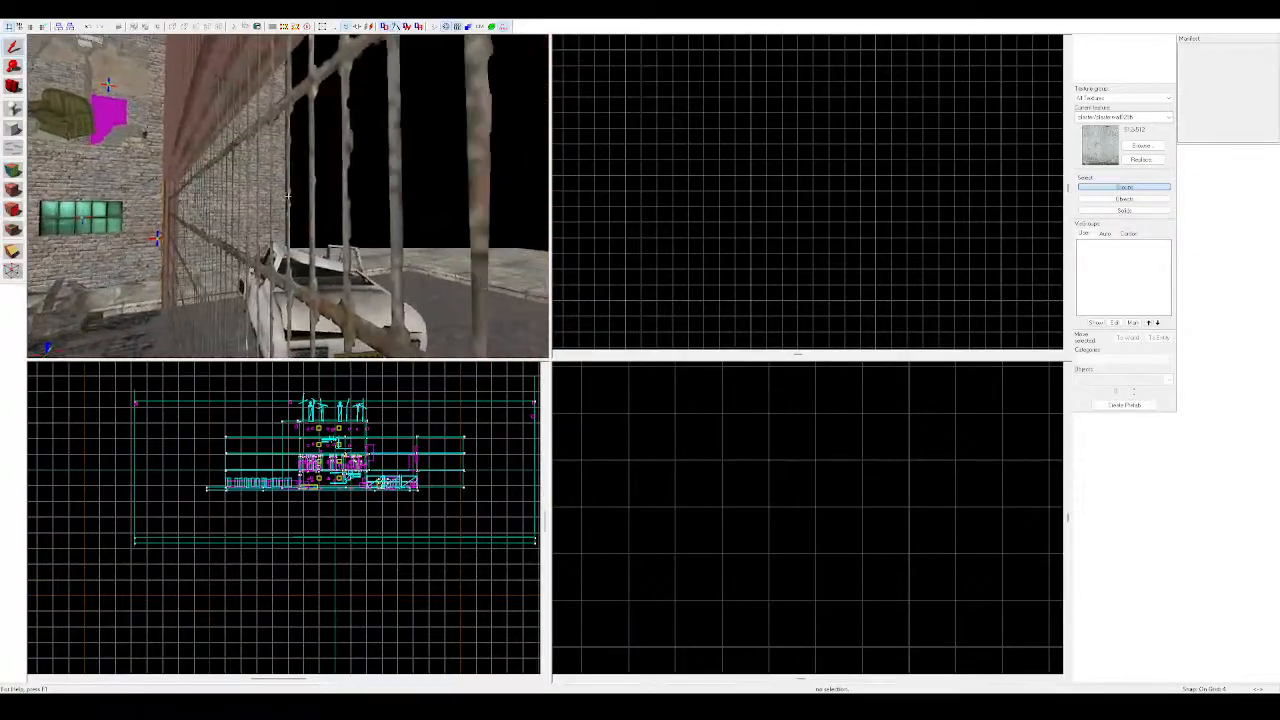
pyautogui.press('w')
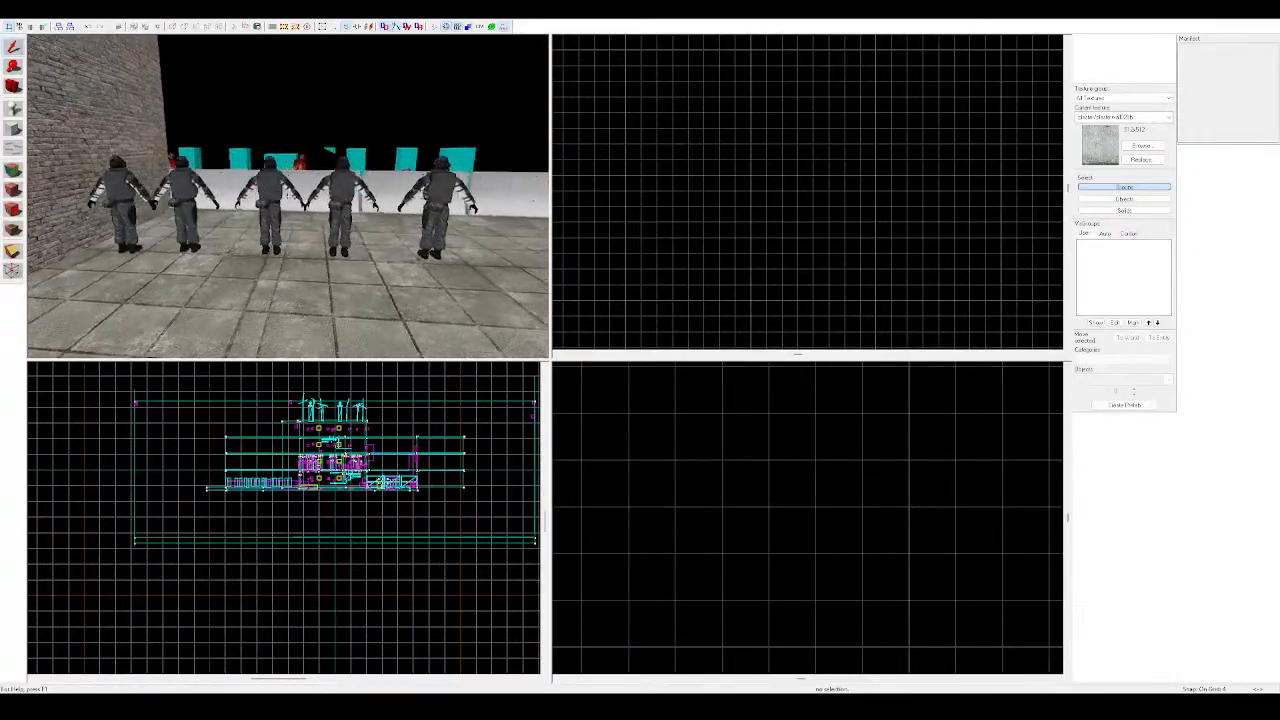
pyautogui.press('w')
pyautogui.press('z')
pyautogui.moveTo(273, 203); pyautogui.dragTo(265, 192)
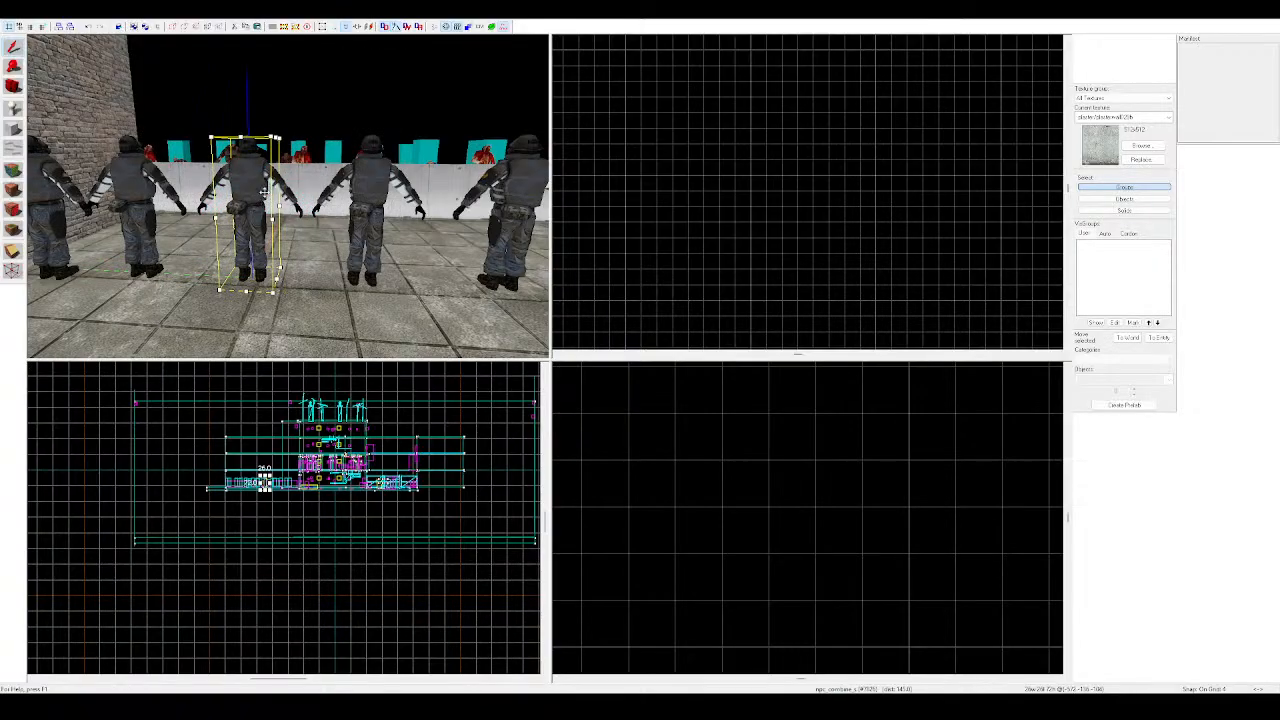
pyautogui.click(326, 120)
pyautogui.press('z')
pyautogui.press('w')
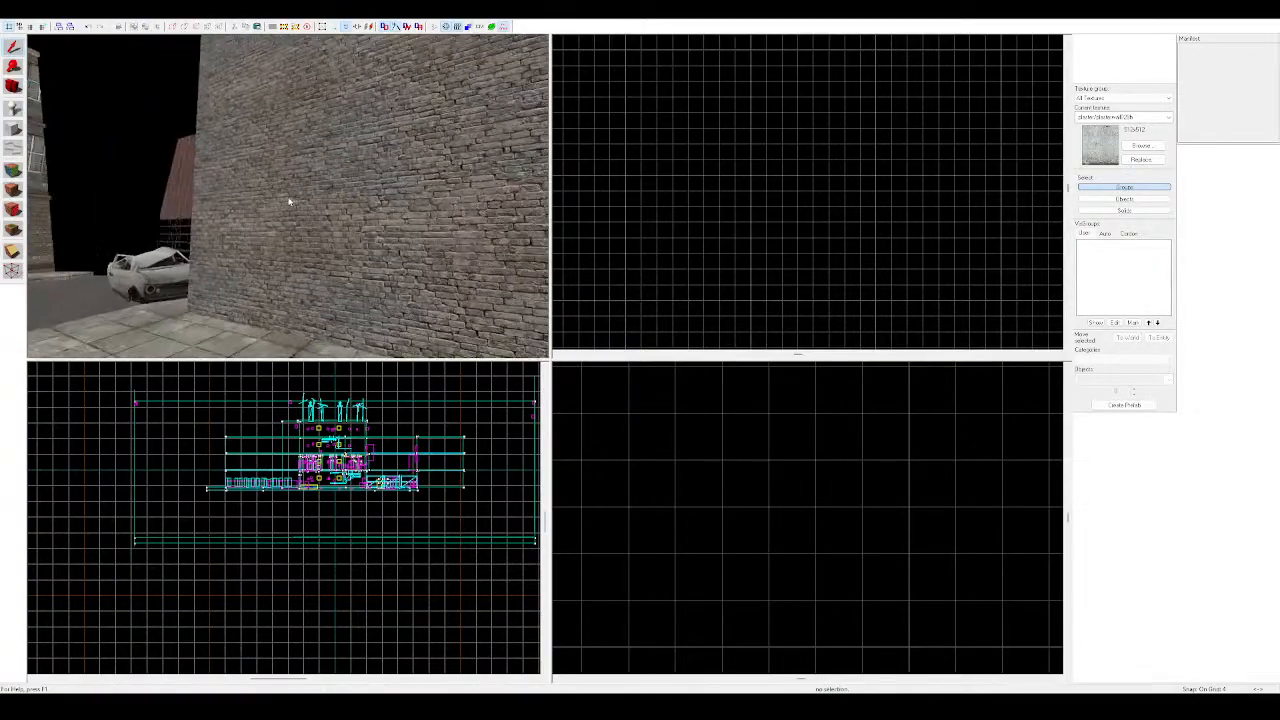
pyautogui.press('w')
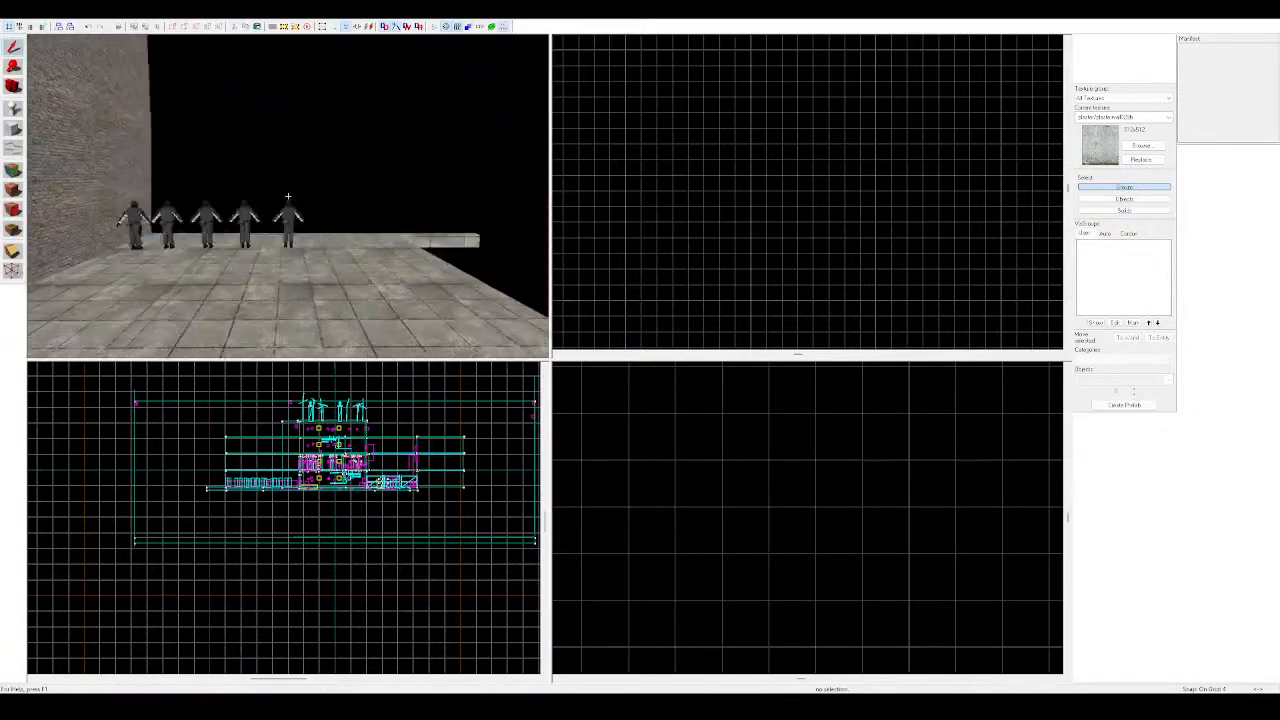
pyautogui.press('w')
pyautogui.press('z')
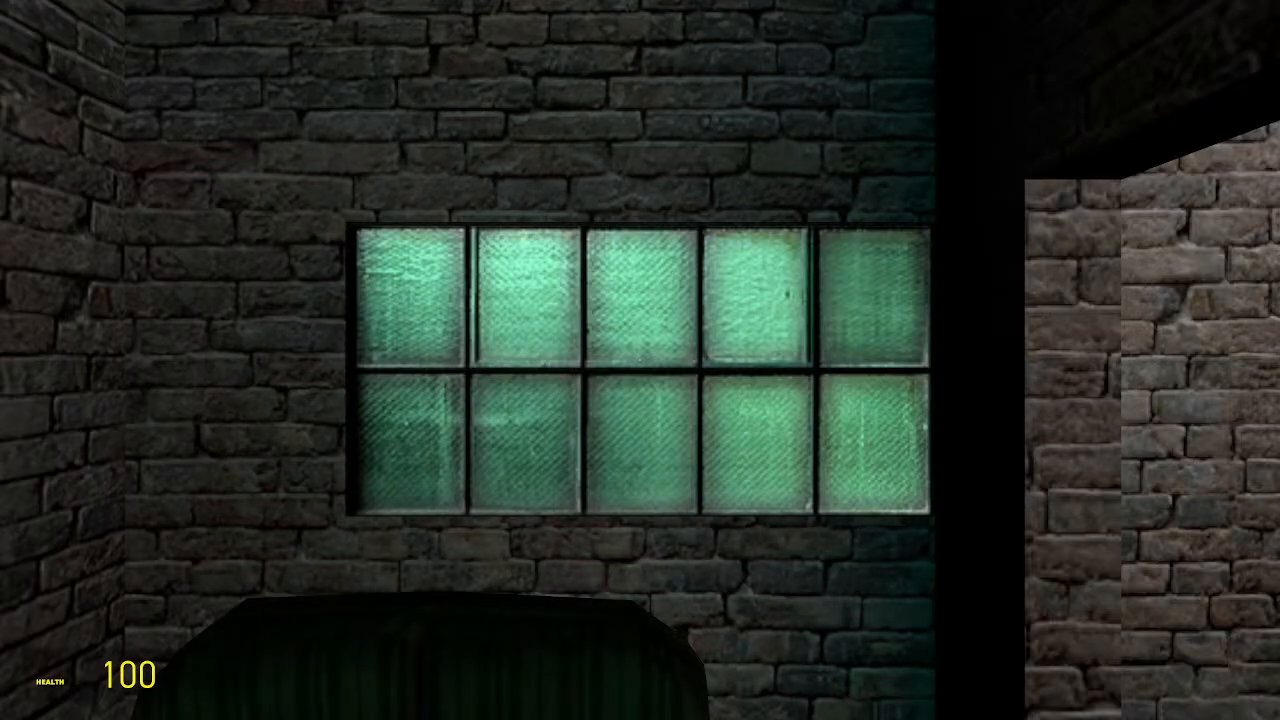
# Playtest the building's interior: go through the metal door and the dark rooms to the broken wall opening above the street
pyautogui.press('w')
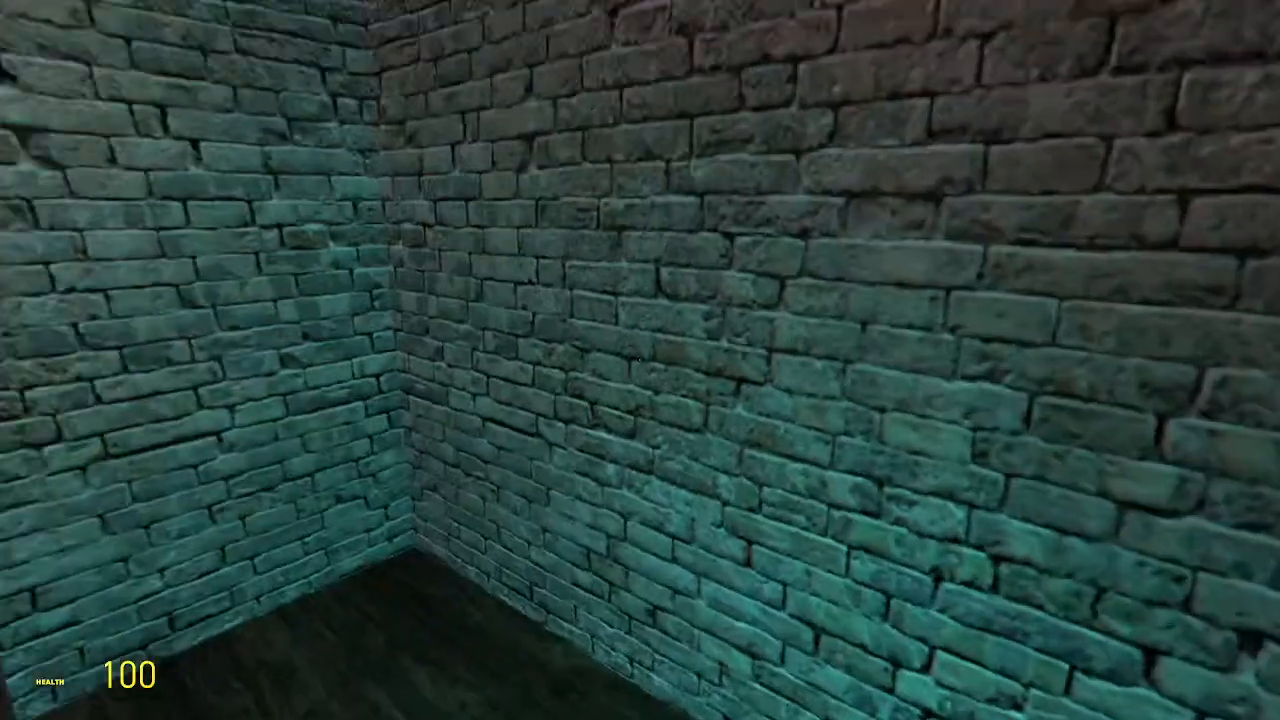
pyautogui.press('e')
pyautogui.press('w')
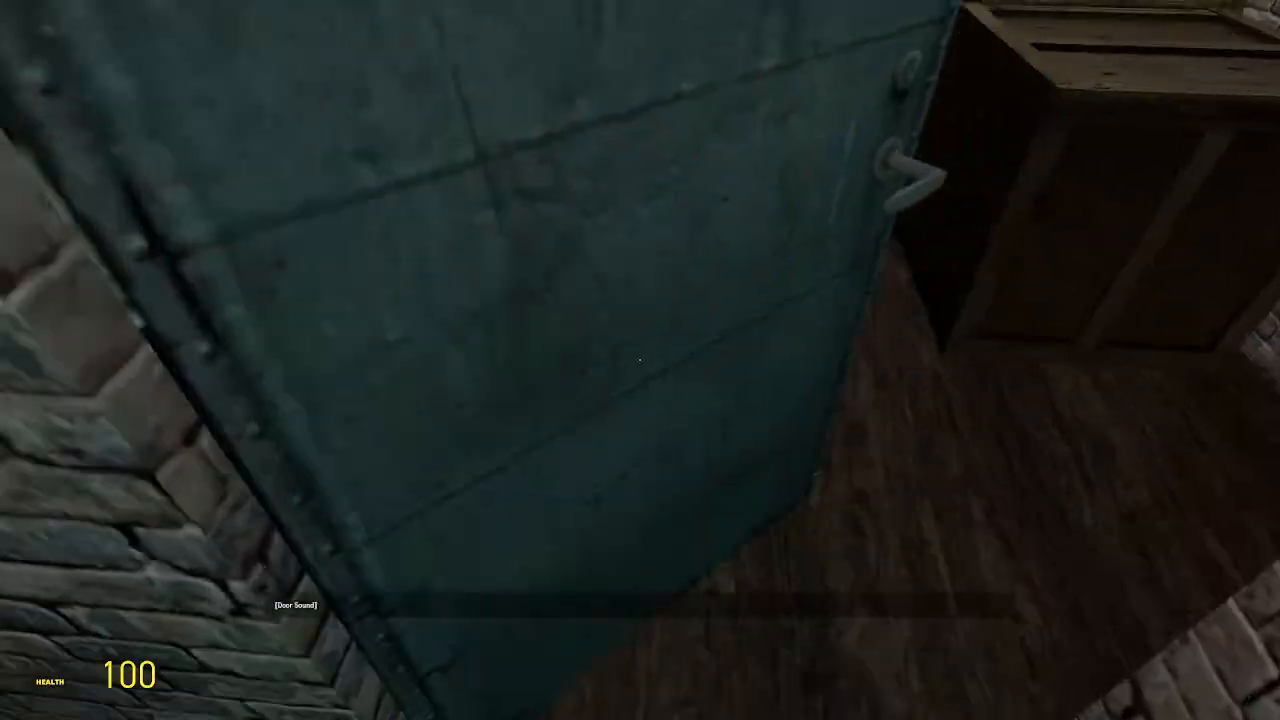
pyautogui.press('w')
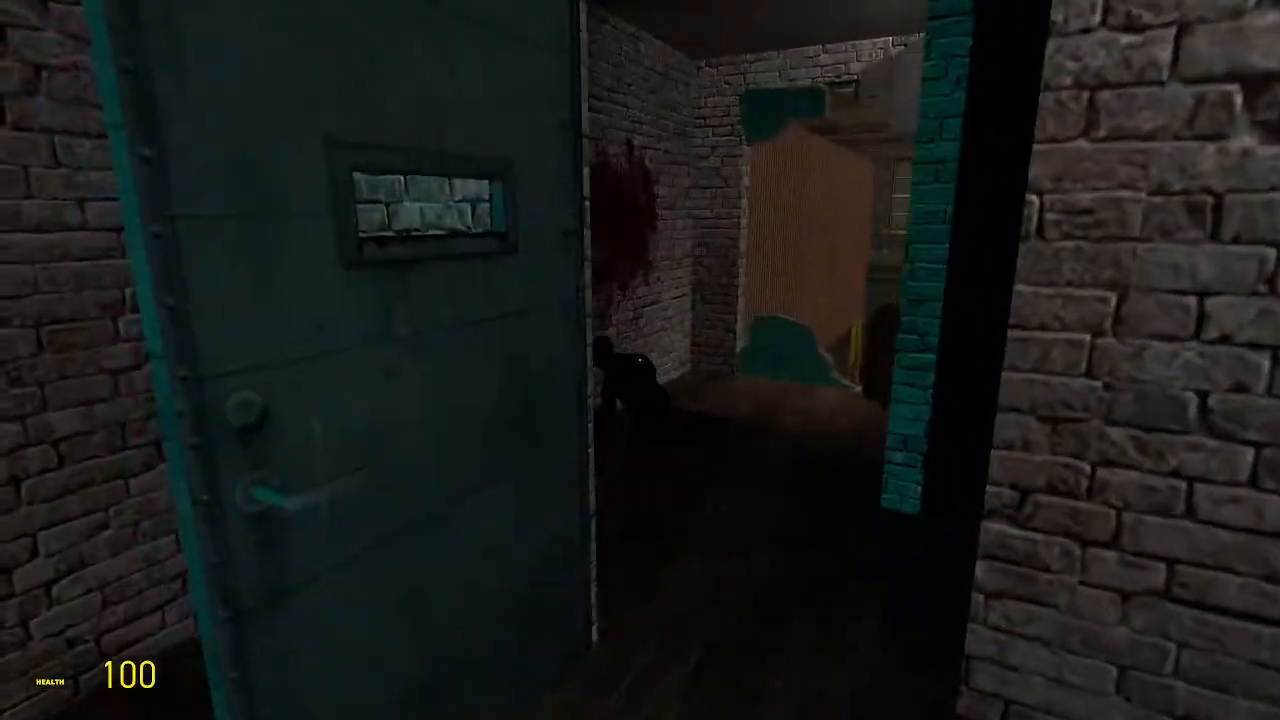
pyautogui.press('w')
pyautogui.press('w')
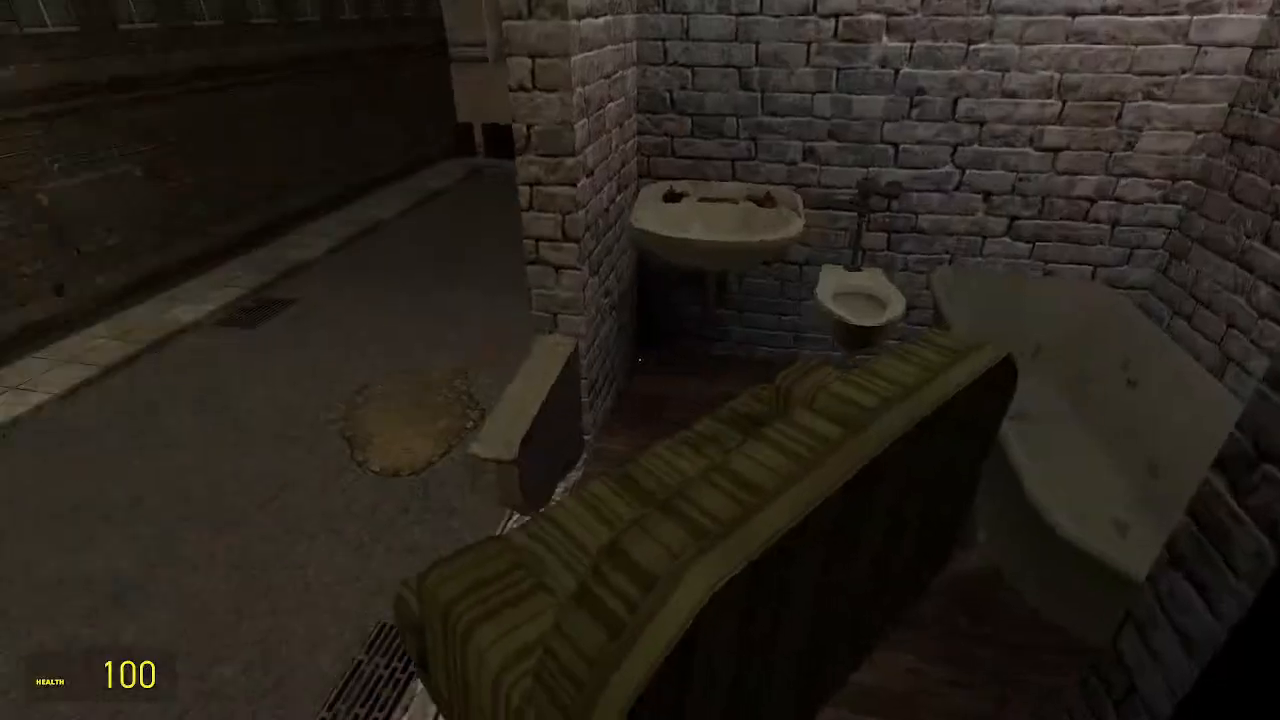
pyautogui.press('w')
pyautogui.press('w')
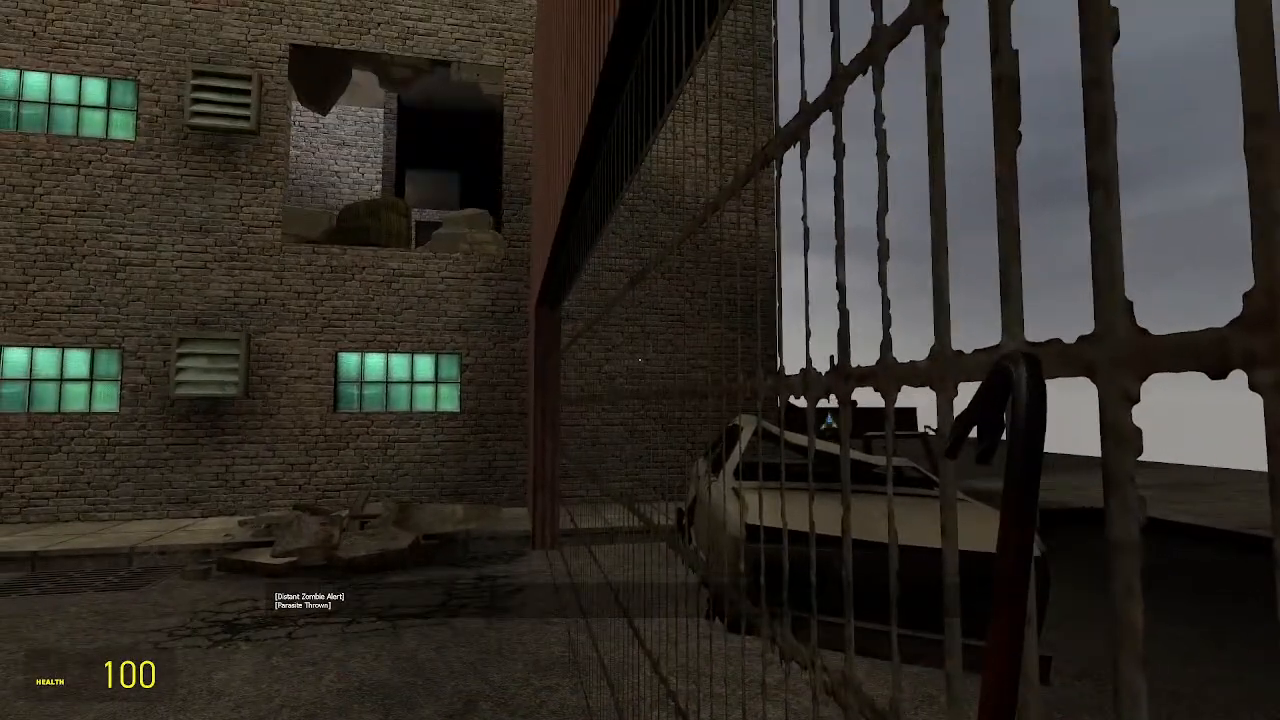
# Get beyond the barred gate and watch the combine soldiers fighting the zombies and headcrabs along the barriers from above
pyautogui.press('space')
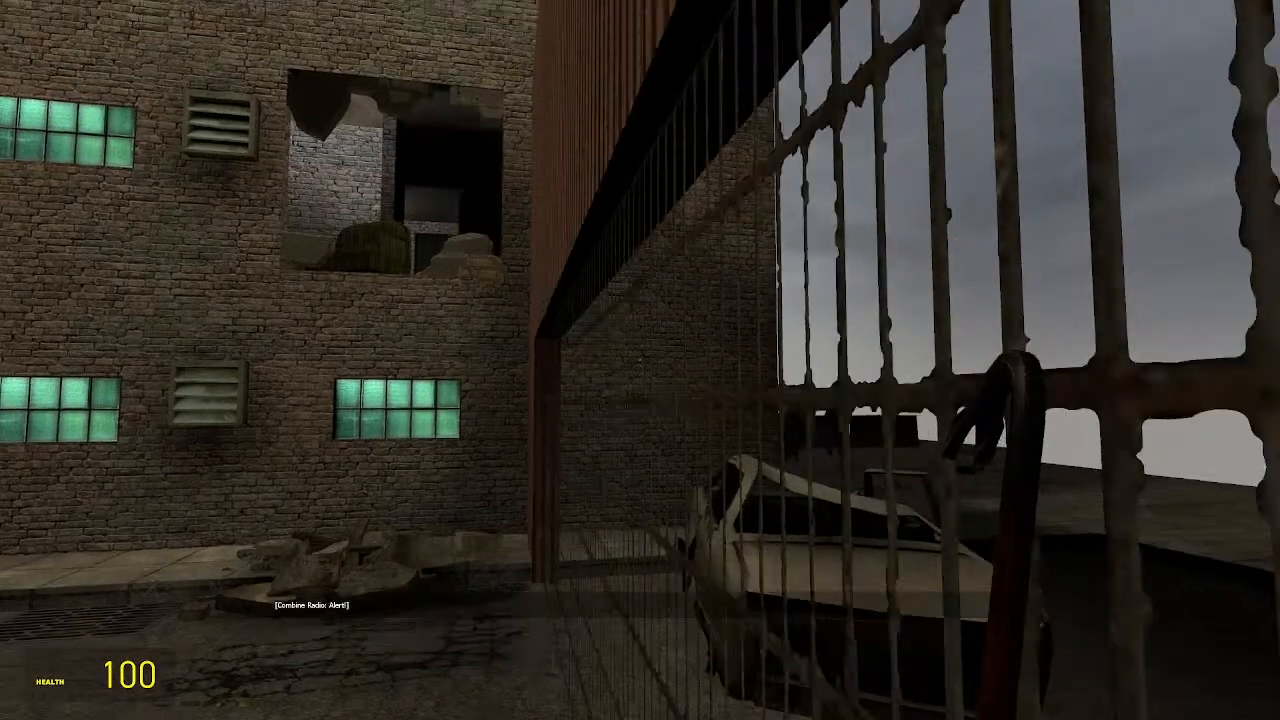
pyautogui.press('w')
pyautogui.press('w')
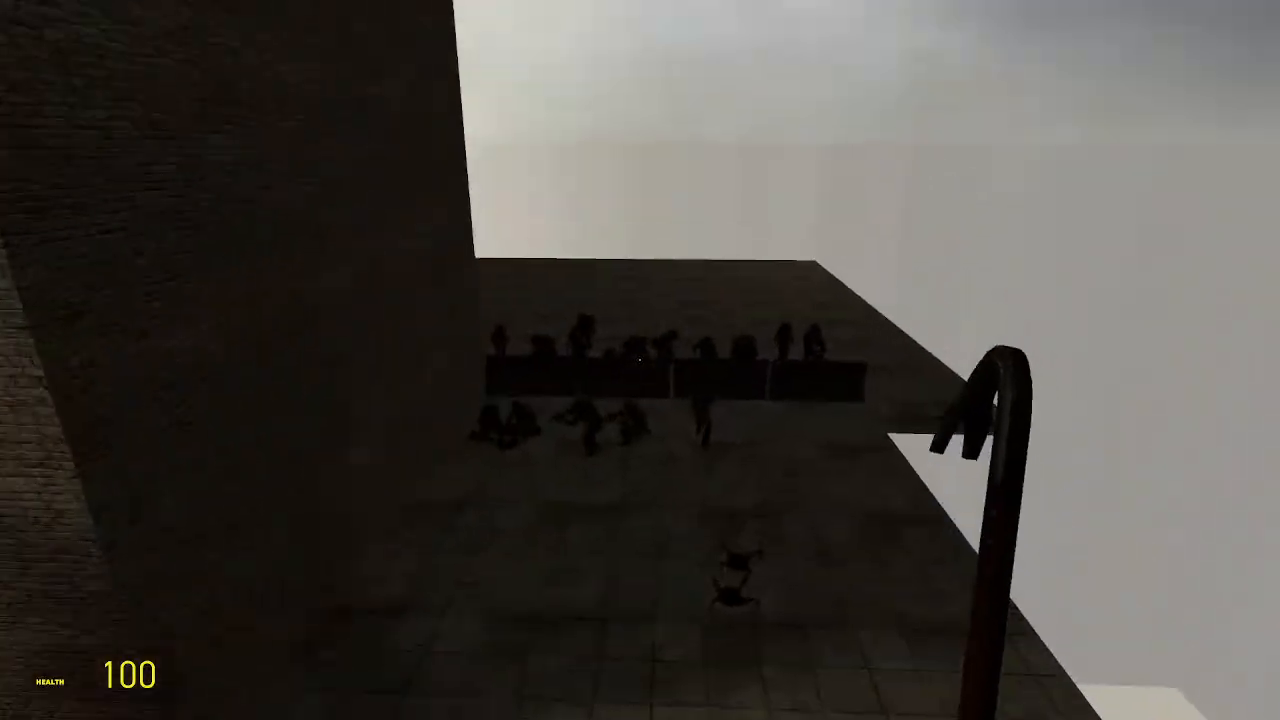
pyautogui.press('s')
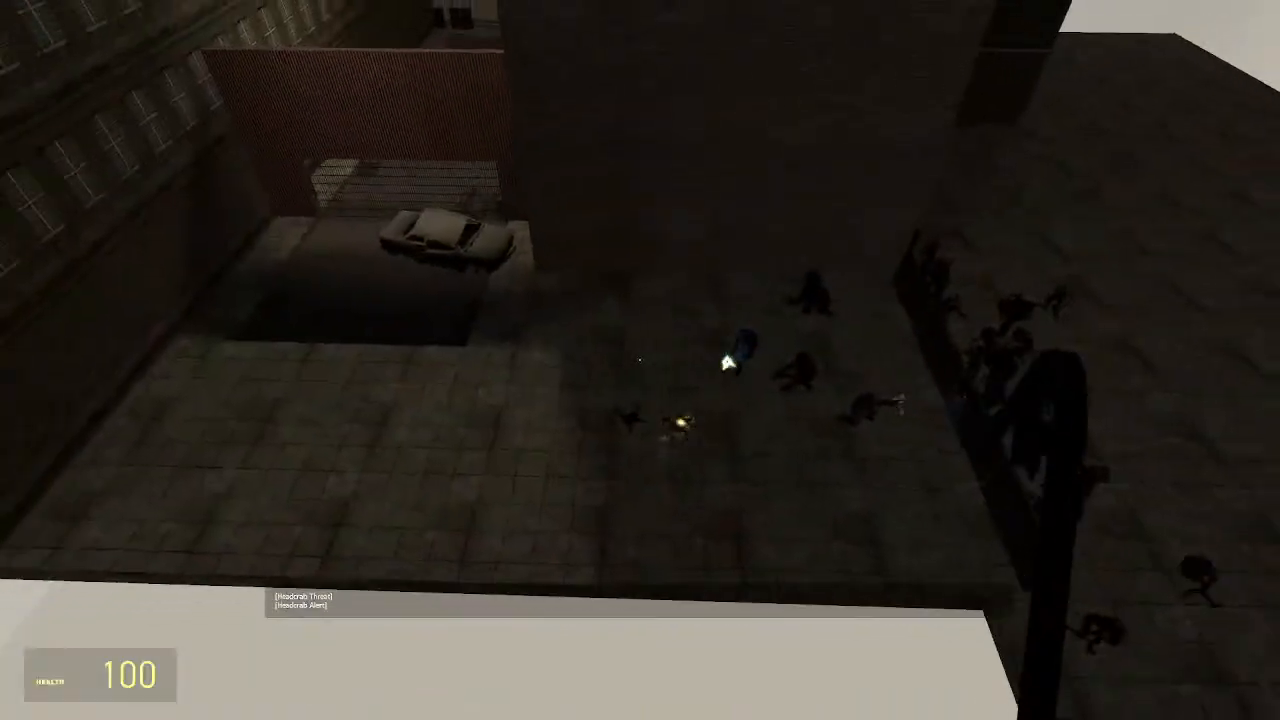
pyautogui.press('w')
pyautogui.press('s')
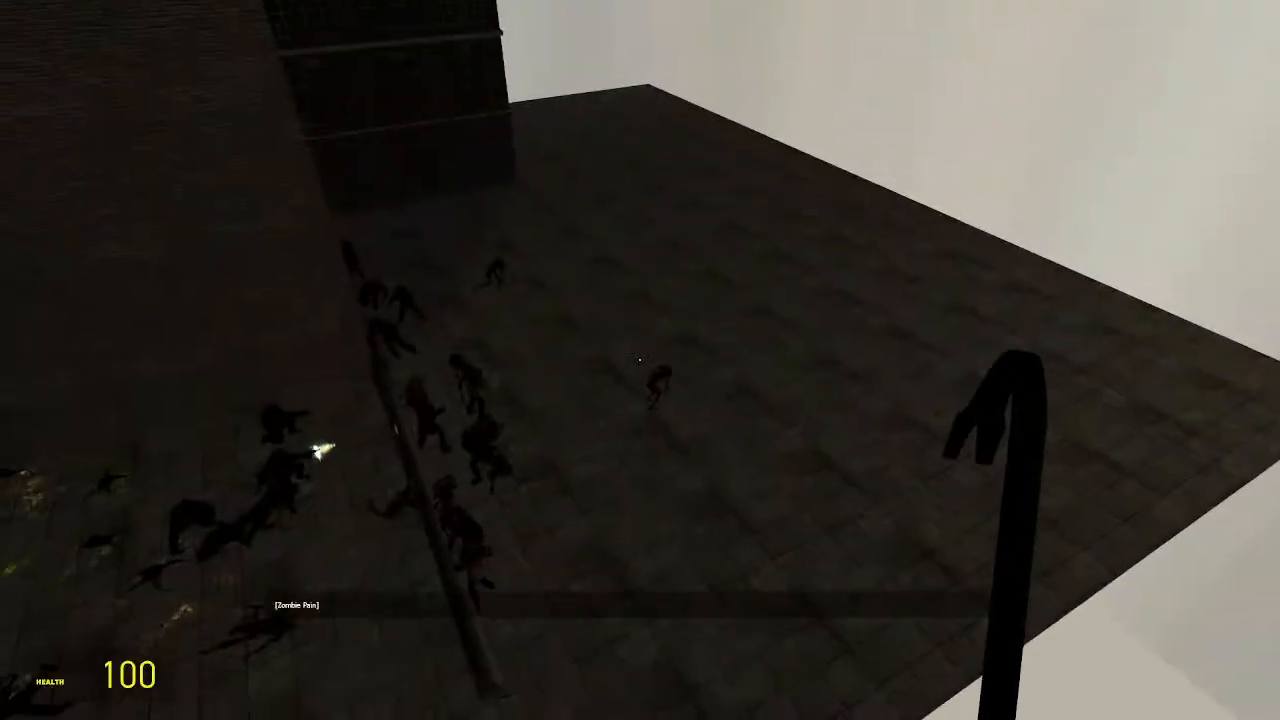
pyautogui.press('w')
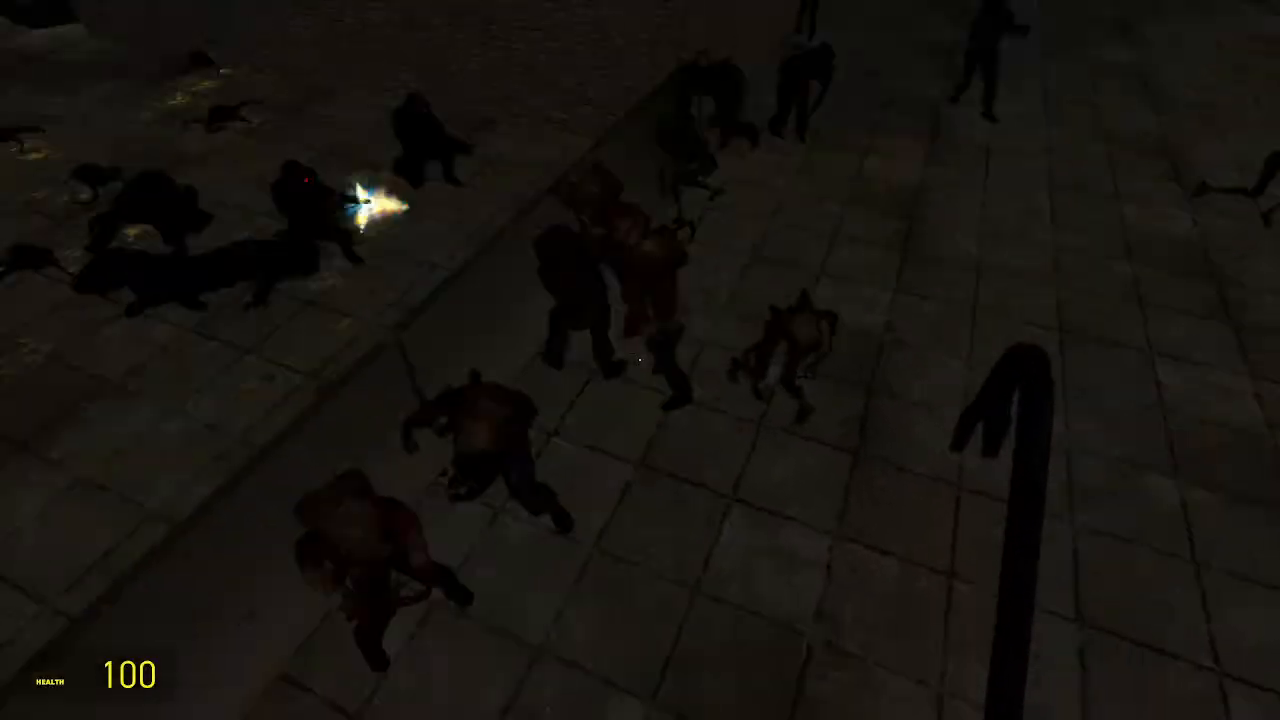
pyautogui.press('1')
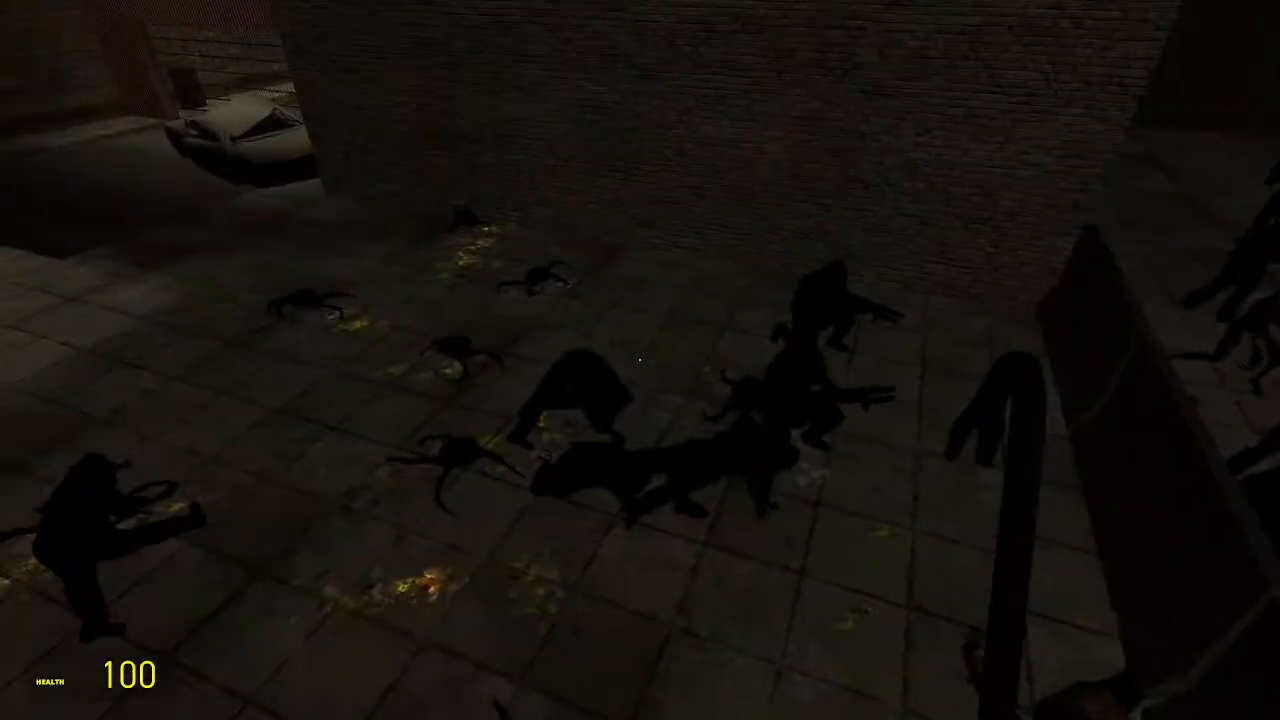
pyautogui.press('w')
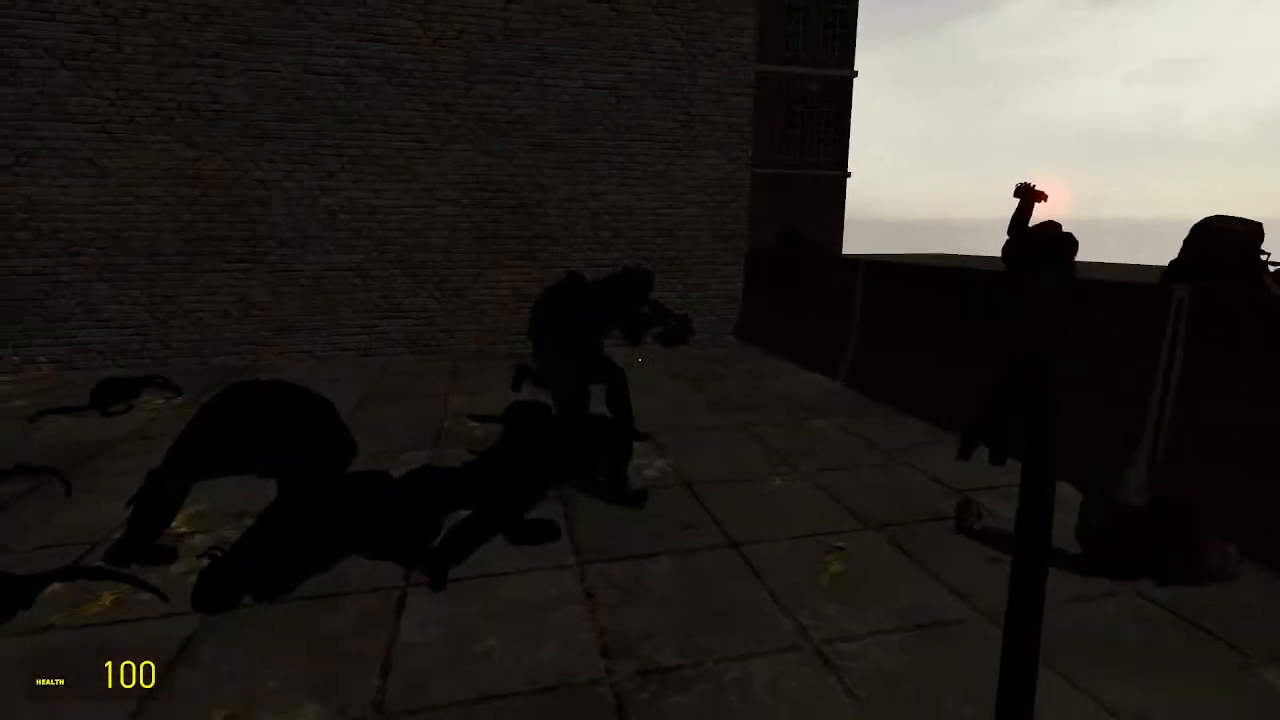
# Approach the combine soldiers by the extended brick wall and swing the crowbar at the zombies across the barriers
pyautogui.press('w')
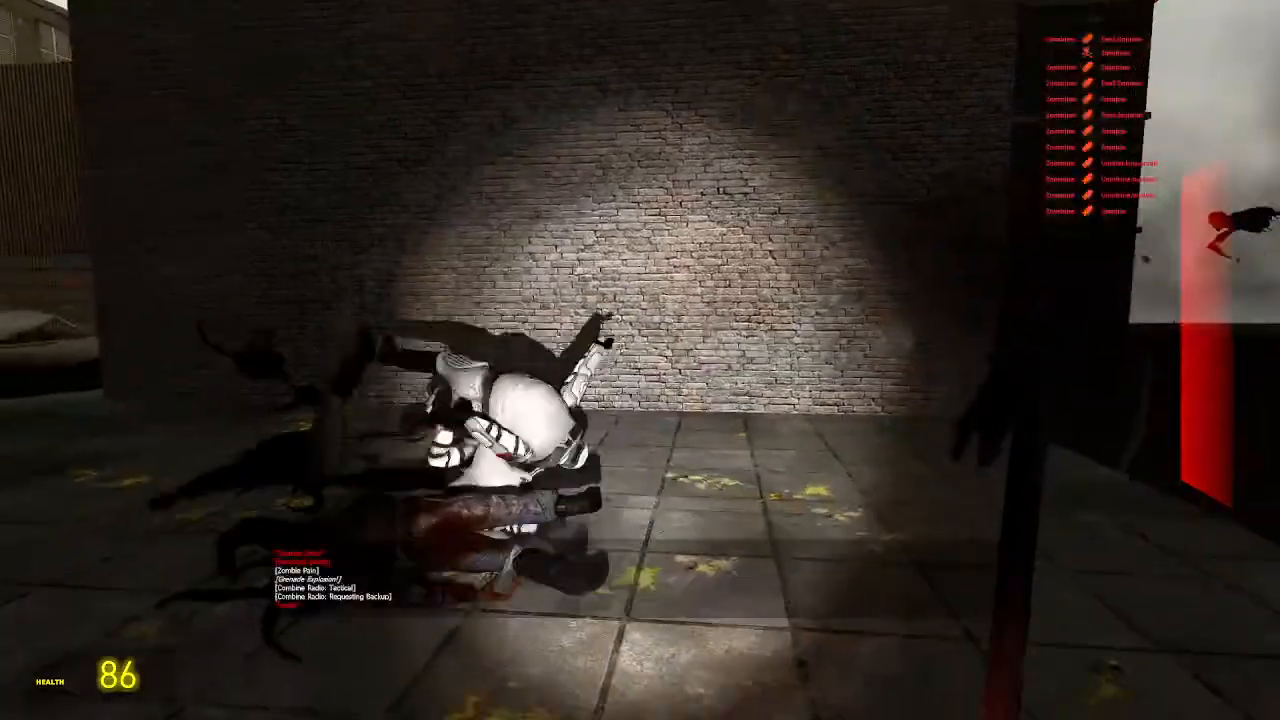
pyautogui.press('w')
pyautogui.press('space')
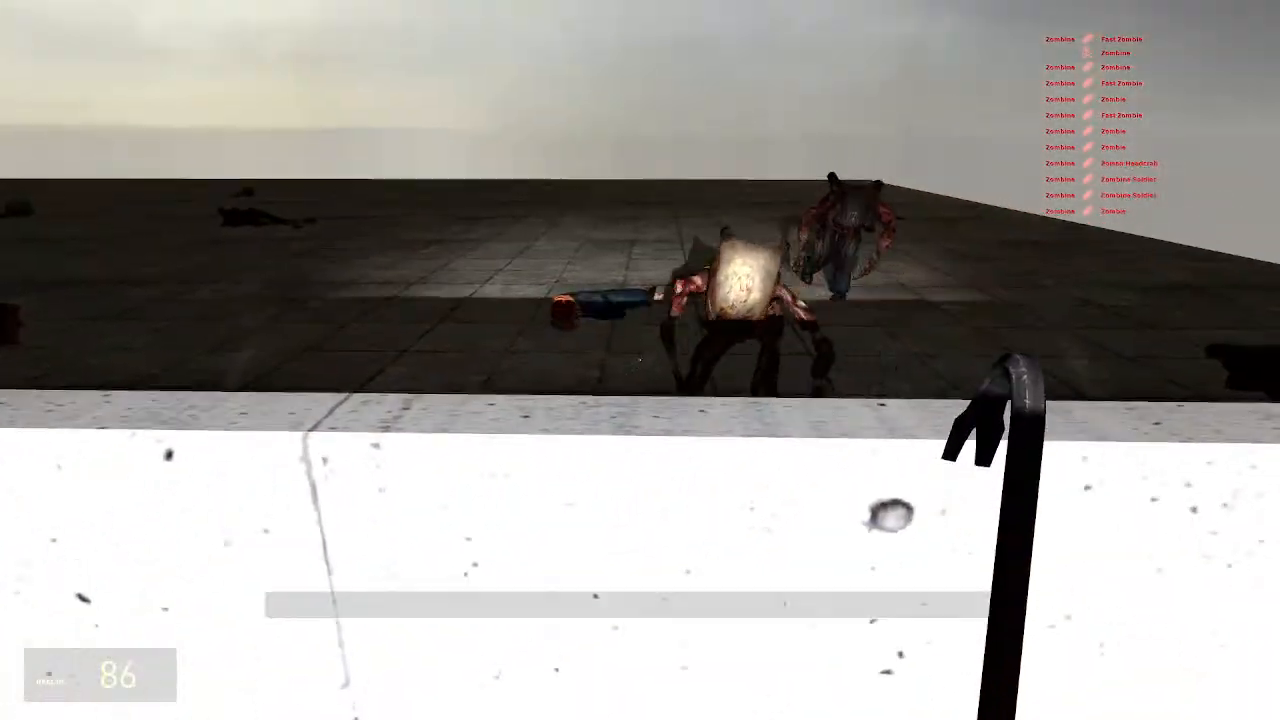
pyautogui.click(640, 360)
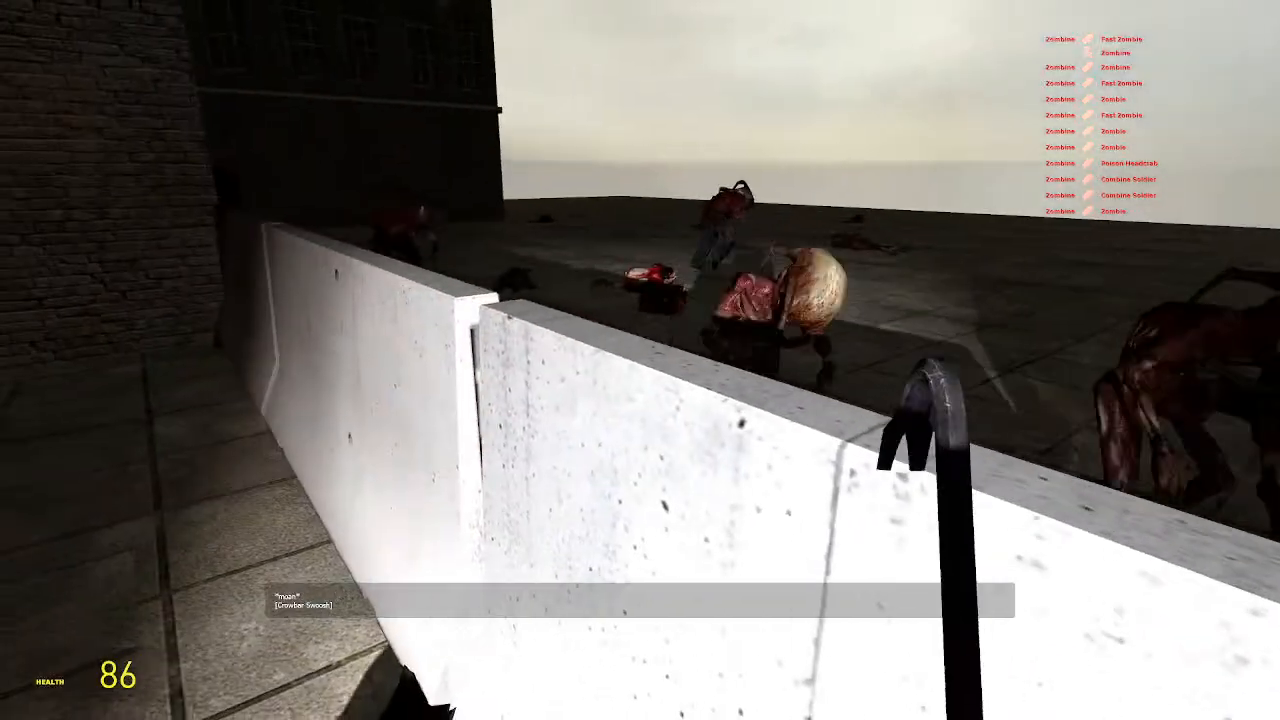
pyautogui.press('space')
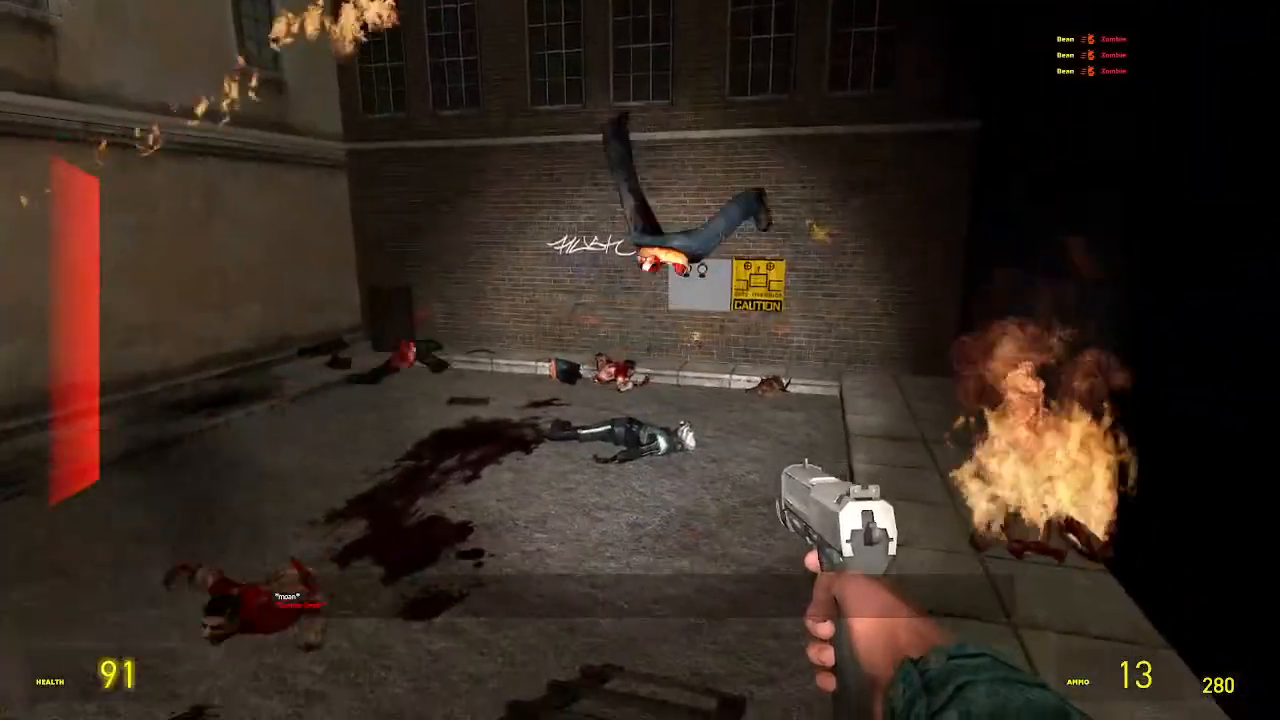
# Activate the gate override switch on the brick wall and go through the gate past the wrecked car to the barriers
pyautogui.press('w')
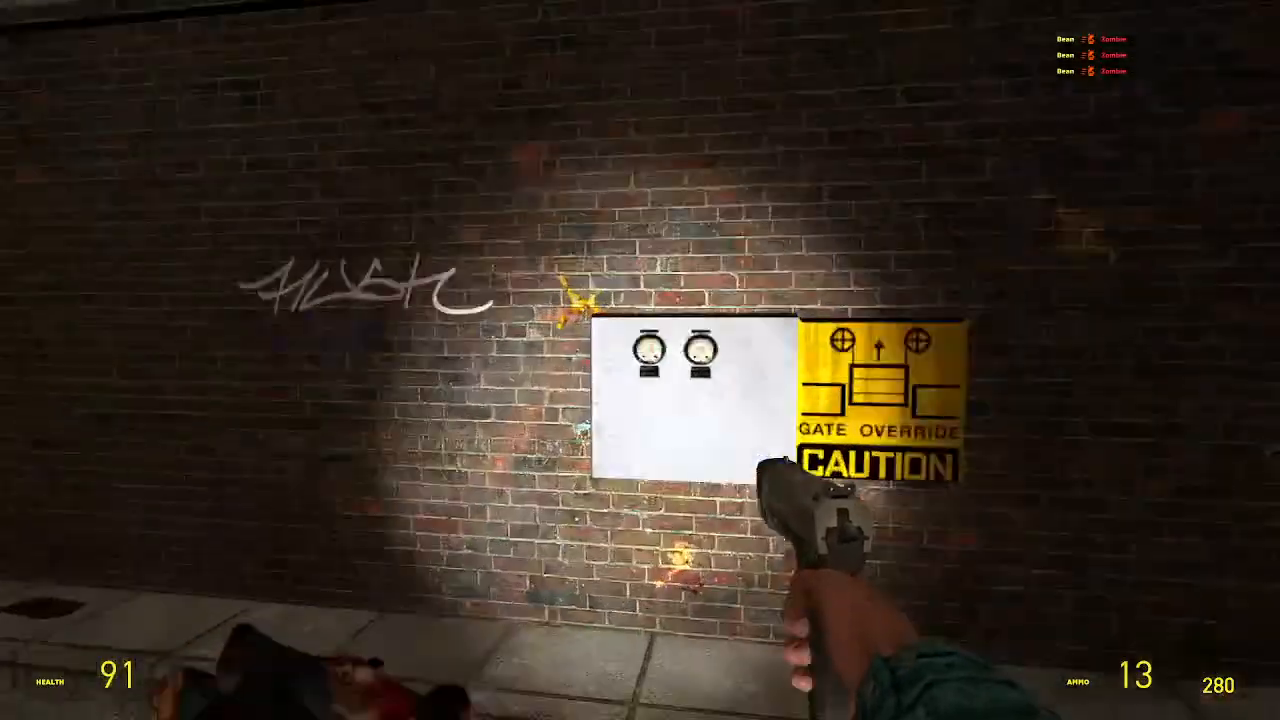
pyautogui.press('e')
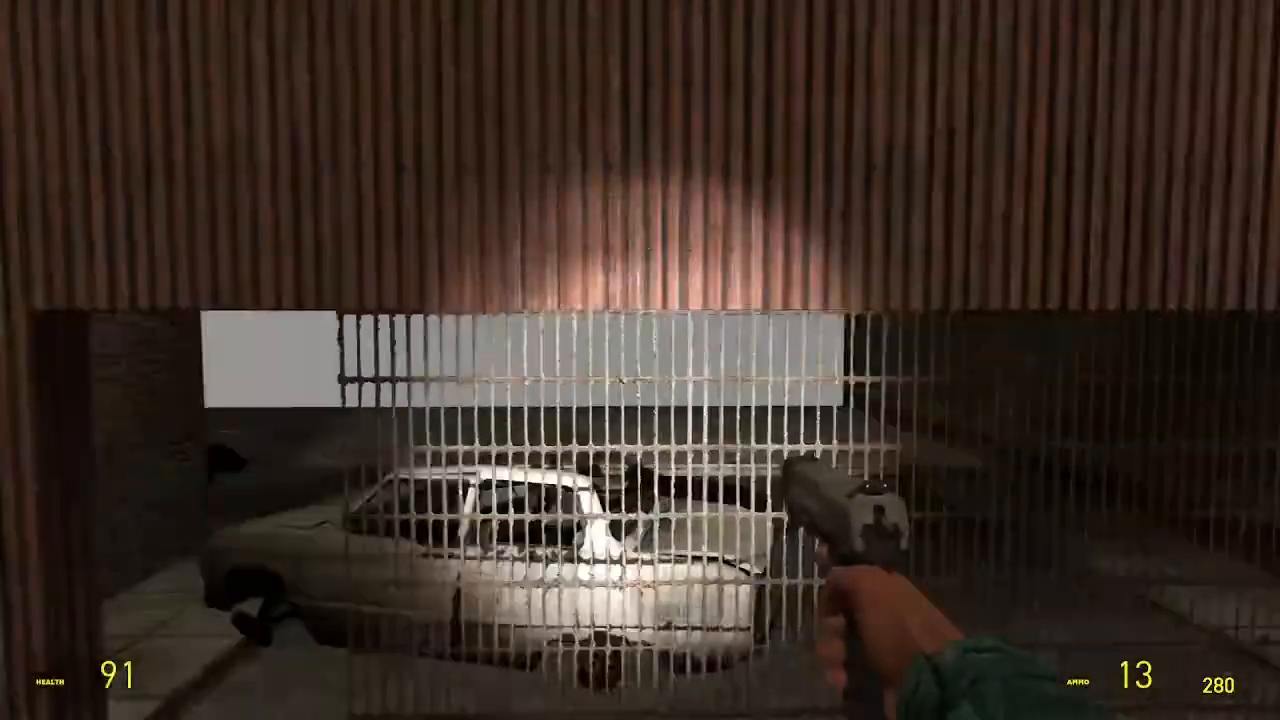
pyautogui.press('w')
pyautogui.press('w')
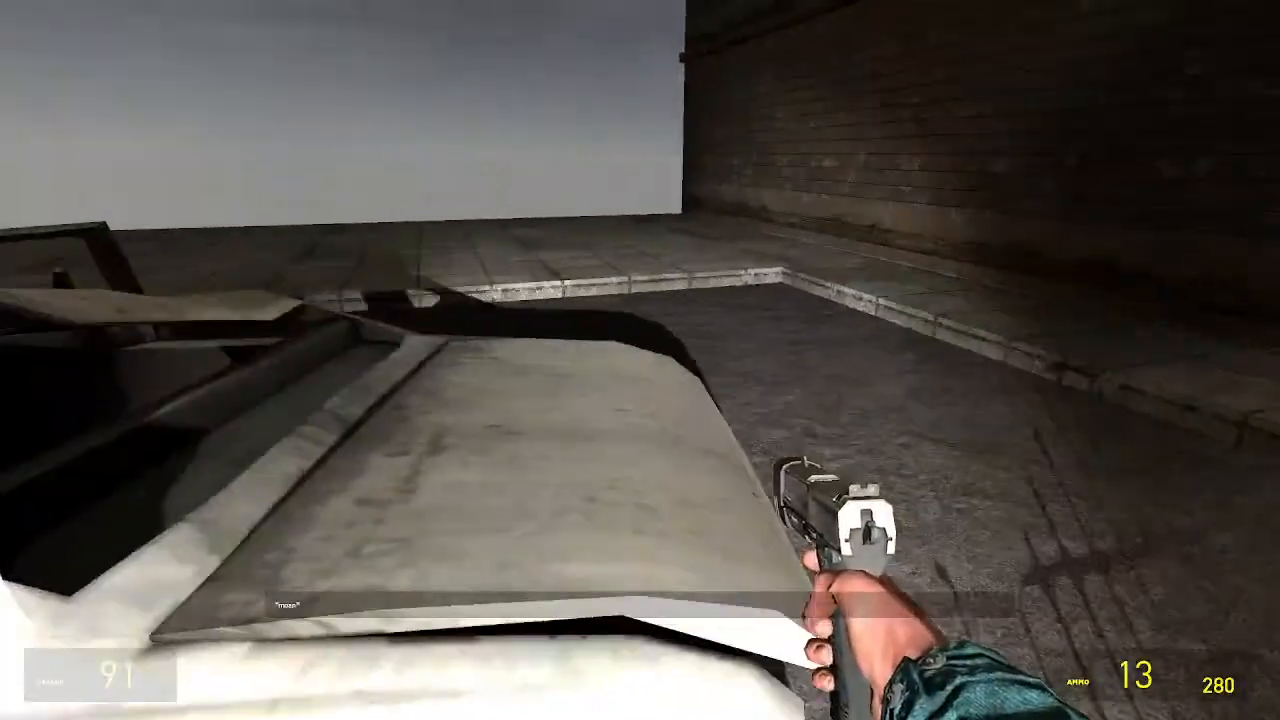
pyautogui.press('w')
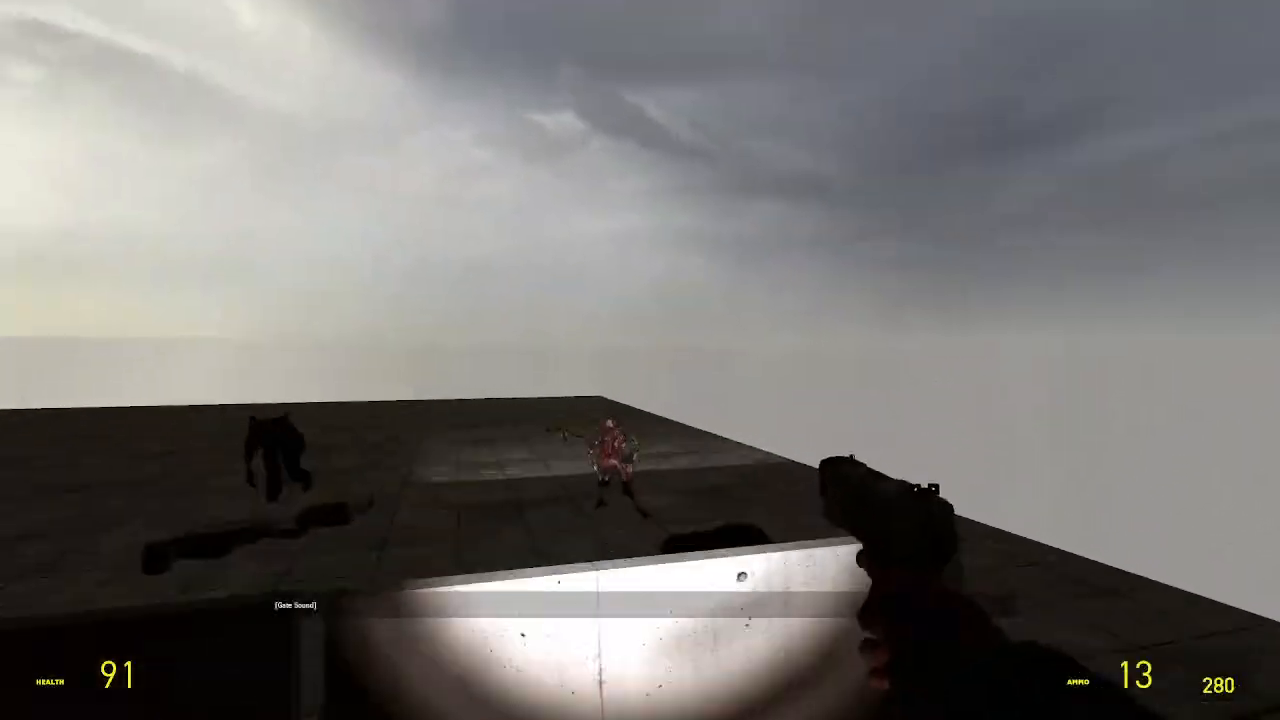
# Shoot the fast zombie across the barriers, reload the pistol, kill the headcrab with the crowbar and leave the playtest
pyautogui.click(640, 360)
pyautogui.click(640, 360)
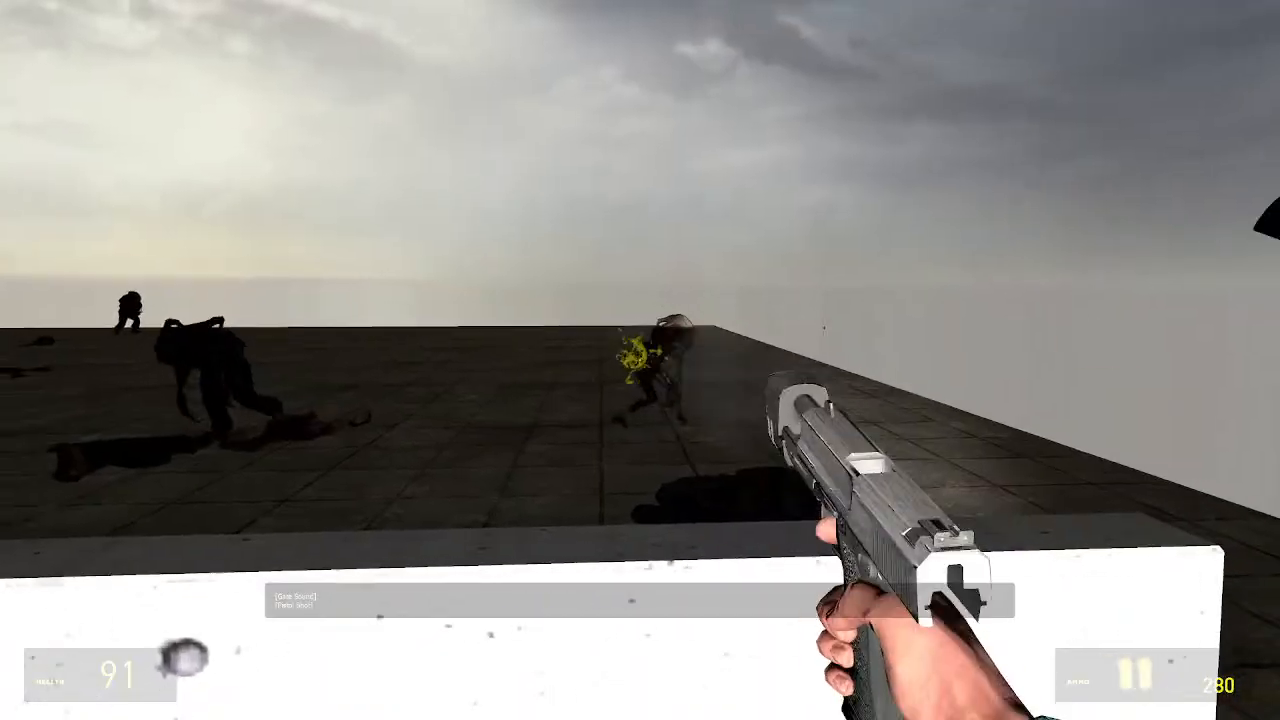
pyautogui.click(640, 360)
pyautogui.click(640, 360)
pyautogui.click(640, 360)
pyautogui.click(640, 360)
pyautogui.click(640, 360)
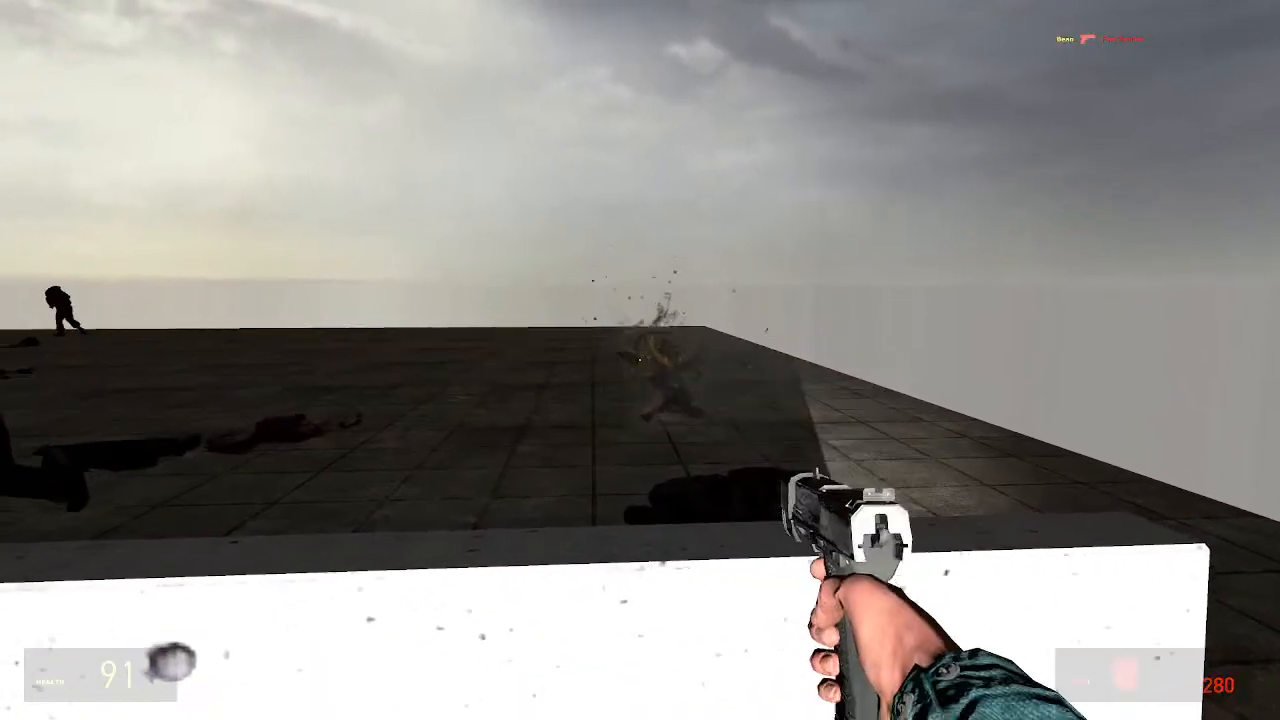
pyautogui.press('r')
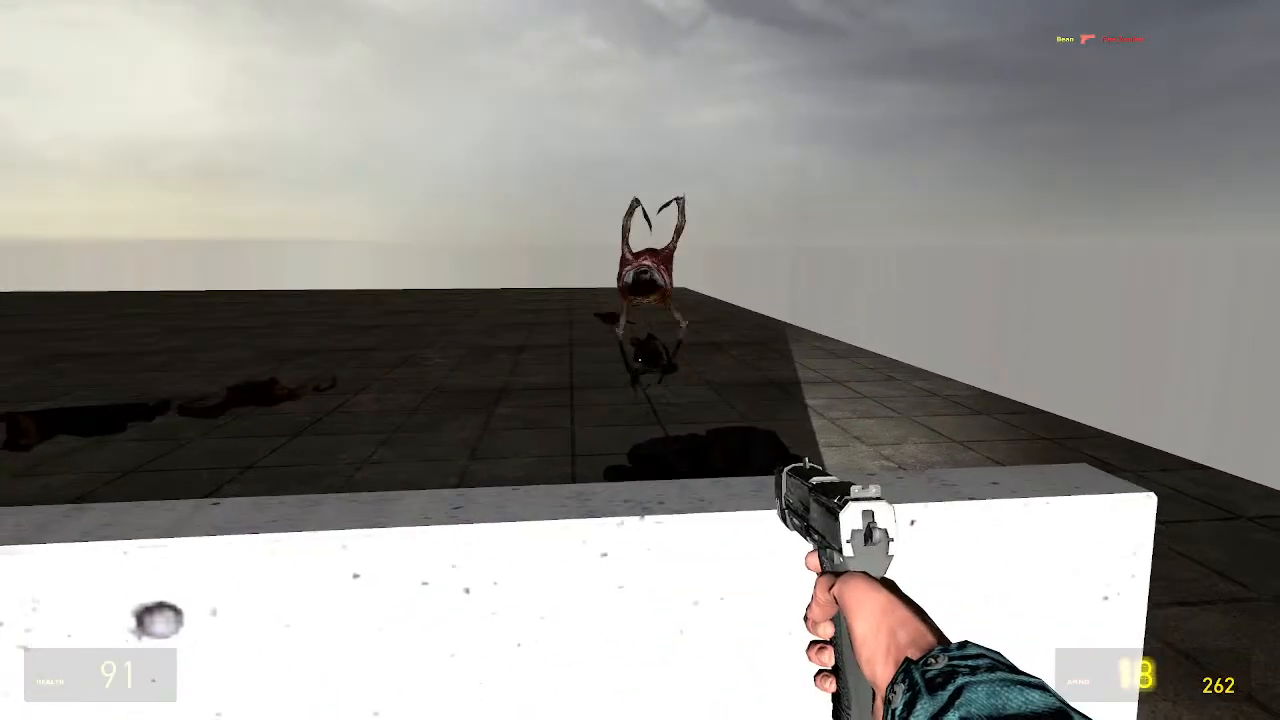
pyautogui.press('q')
pyautogui.click(640, 360)
pyautogui.press('q')
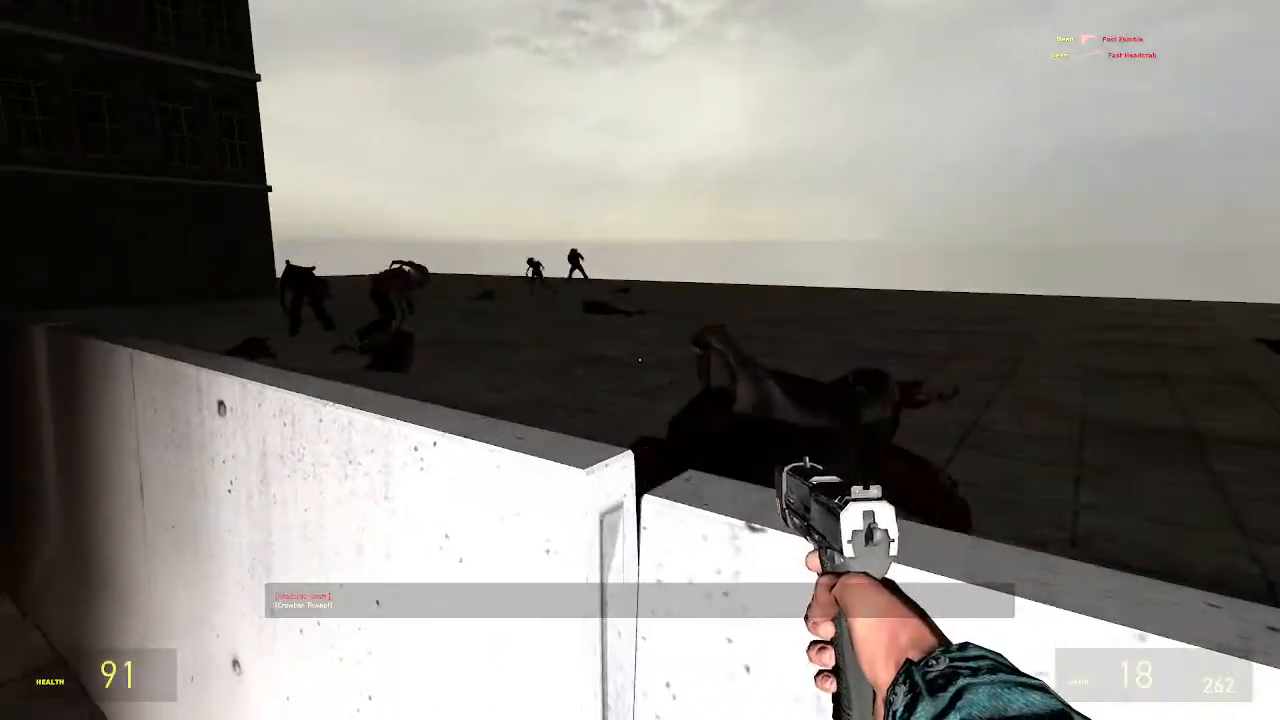
pyautogui.press('q')
pyautogui.press('Escape')
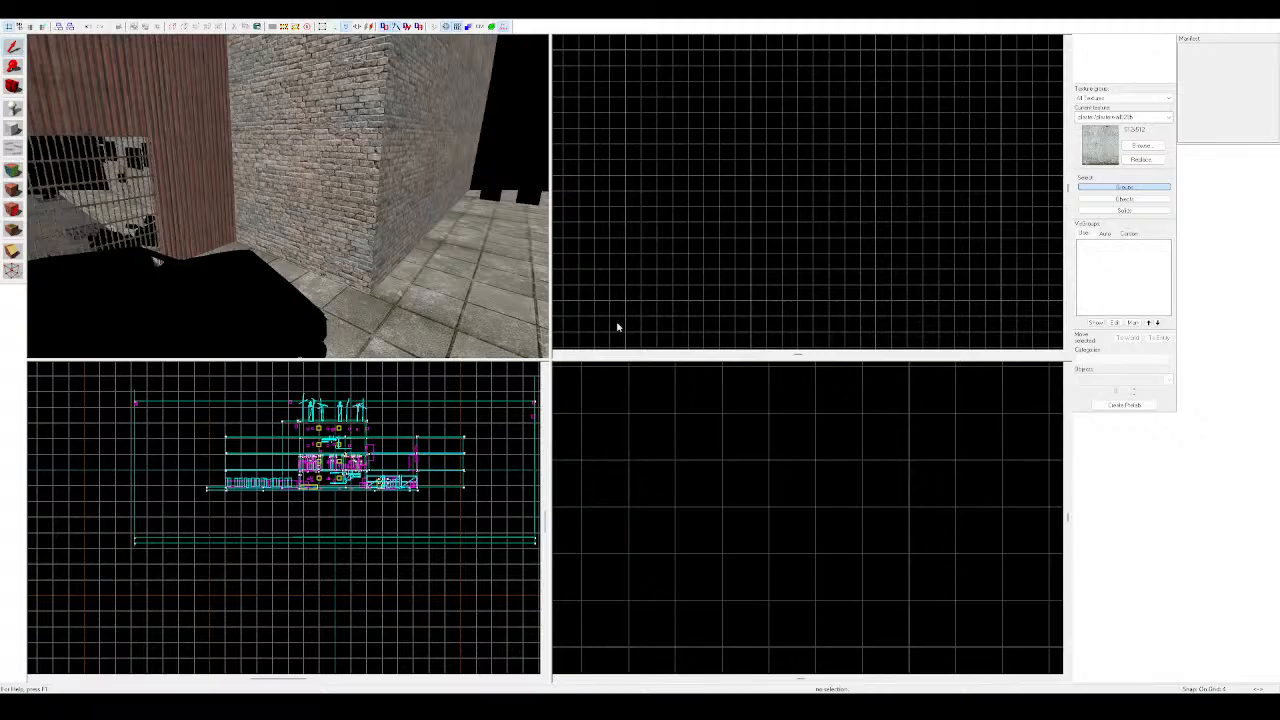
# Place an info_player_start entity on the pavement near the brick wall and open its properties
pyautogui.press('z')
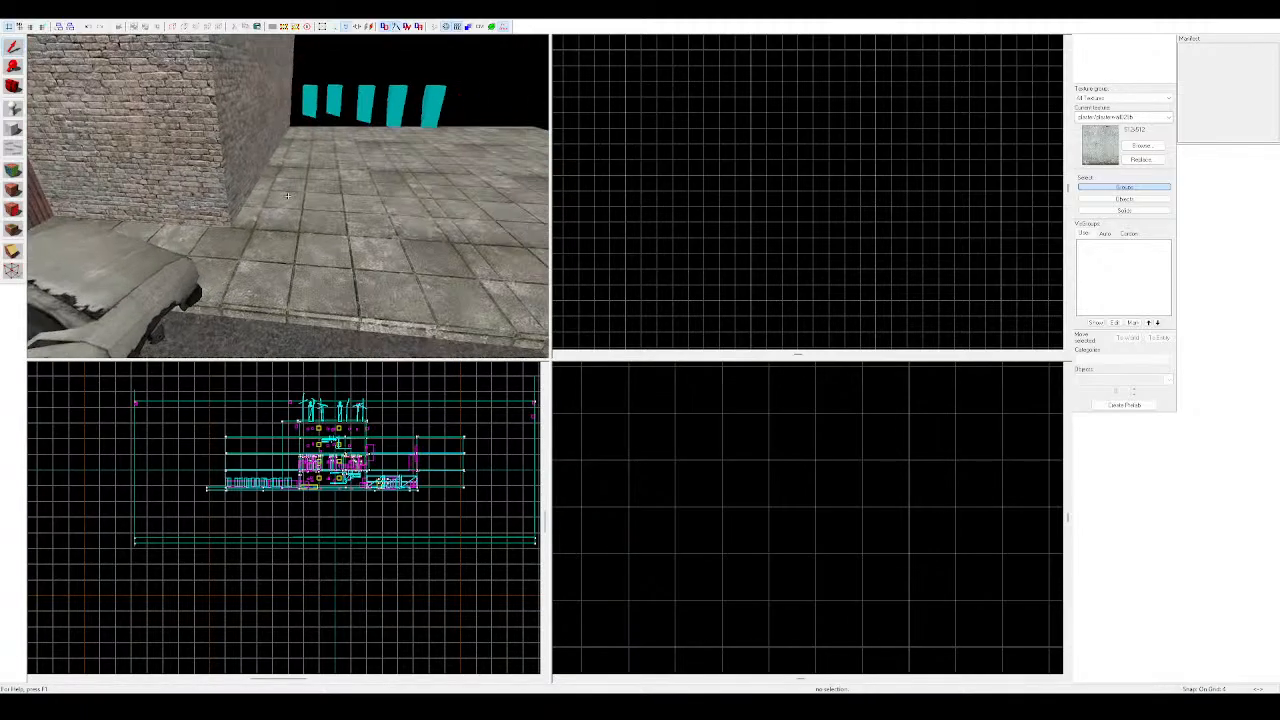
pyautogui.press('w')
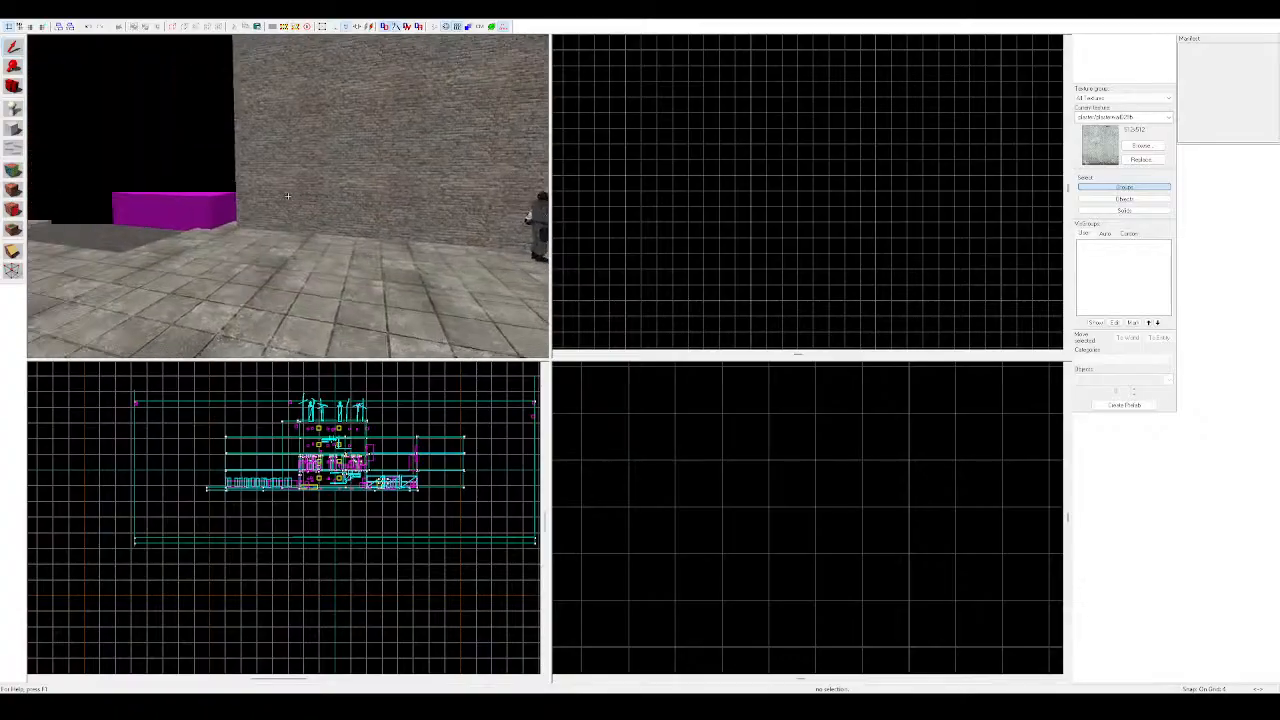
pyautogui.press('w')
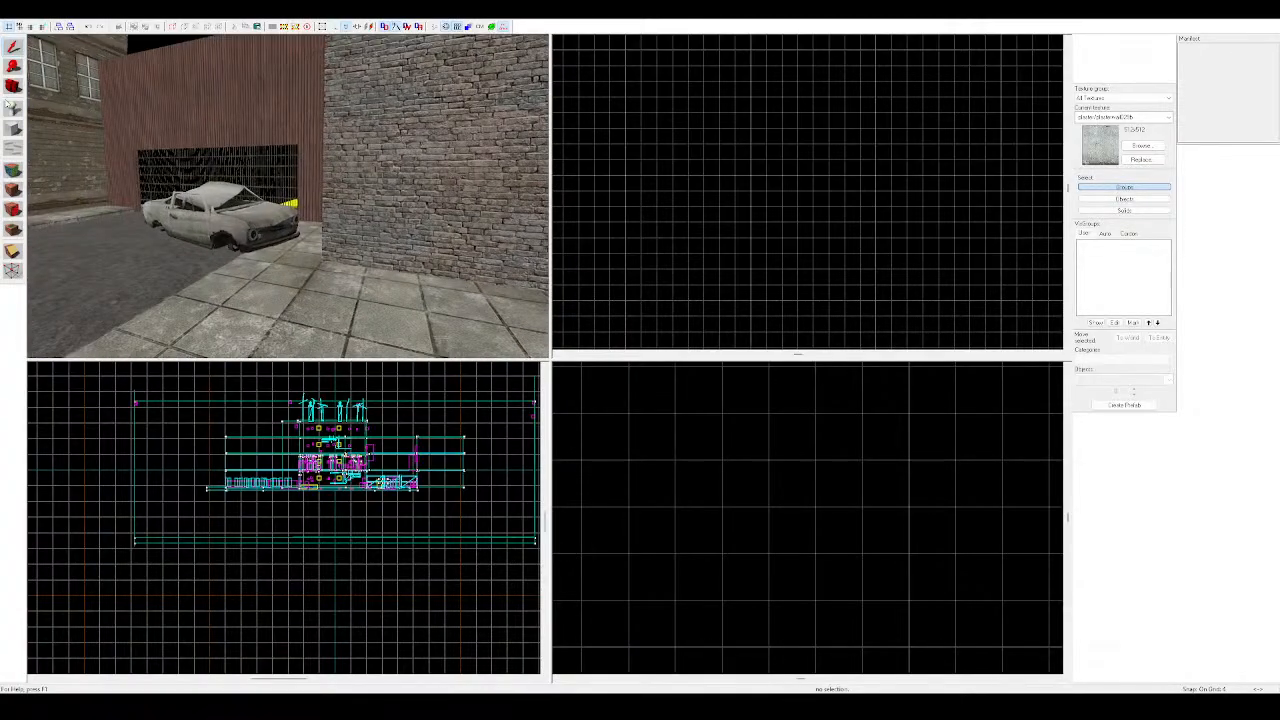
pyautogui.click(17, 124)
pyautogui.click(13, 112)
pyautogui.press('z')
pyautogui.press('z')
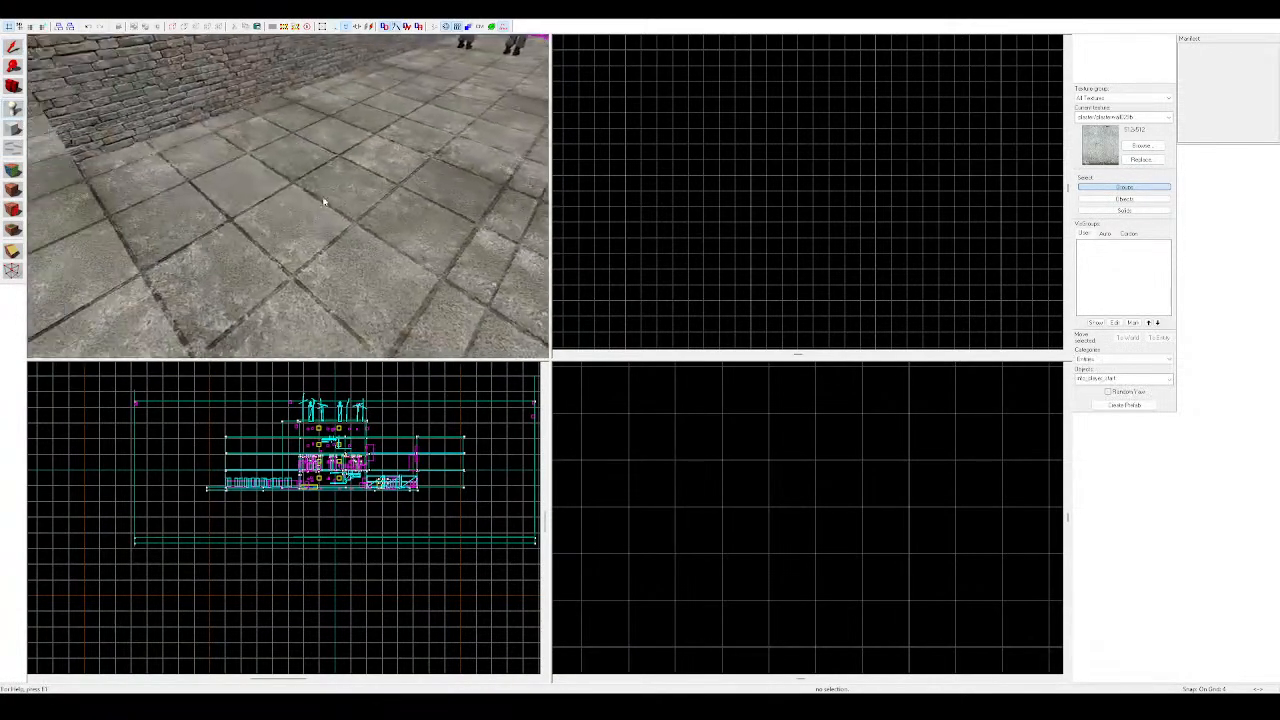
pyautogui.click(324, 202)
pyautogui.click(13, 47)
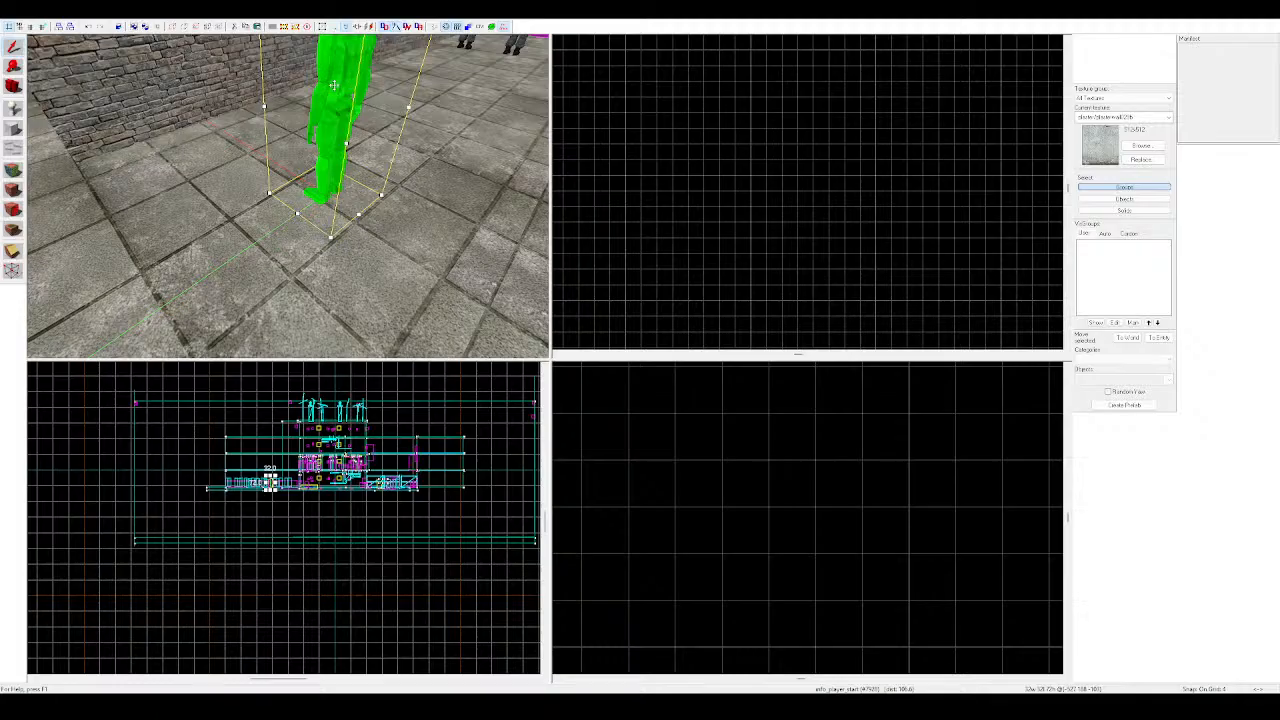
pyautogui.doubleClick(334, 84)
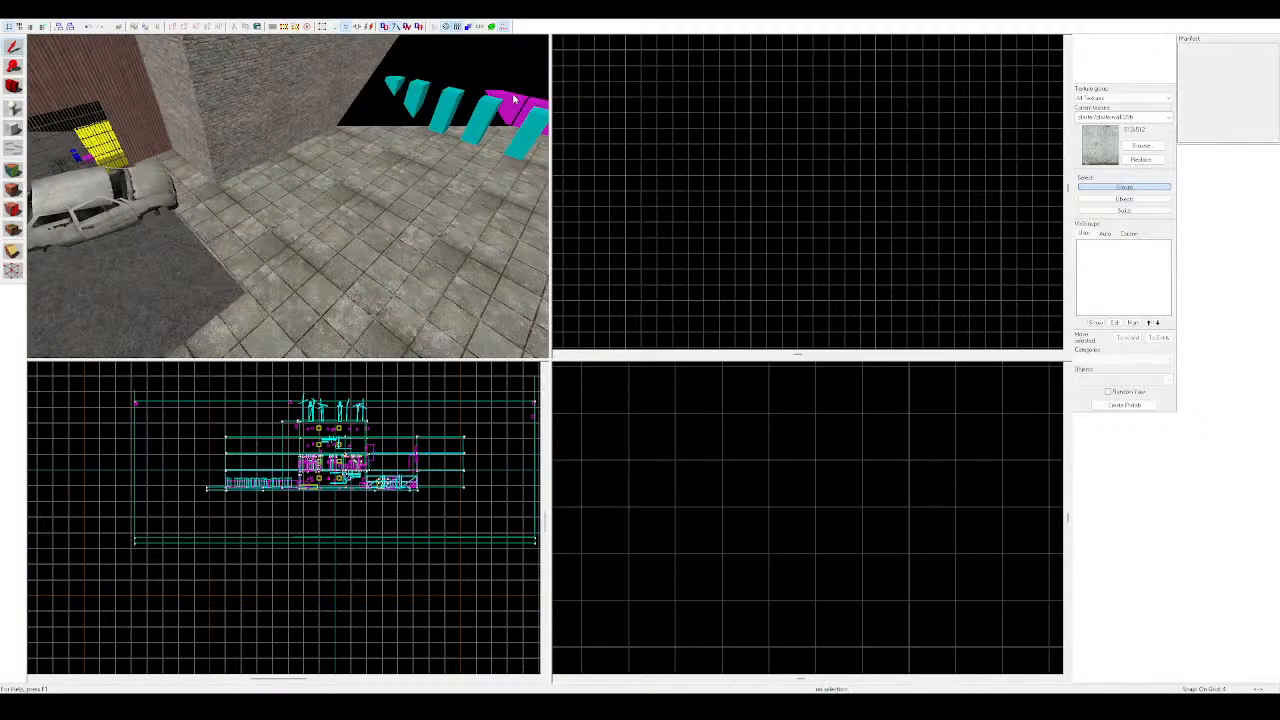
# Paste a copy of the distant prop_physics_override onto the pavement beside the brick wall and change its model to a large rusty cylindrical tank
pyautogui.click(514, 99)
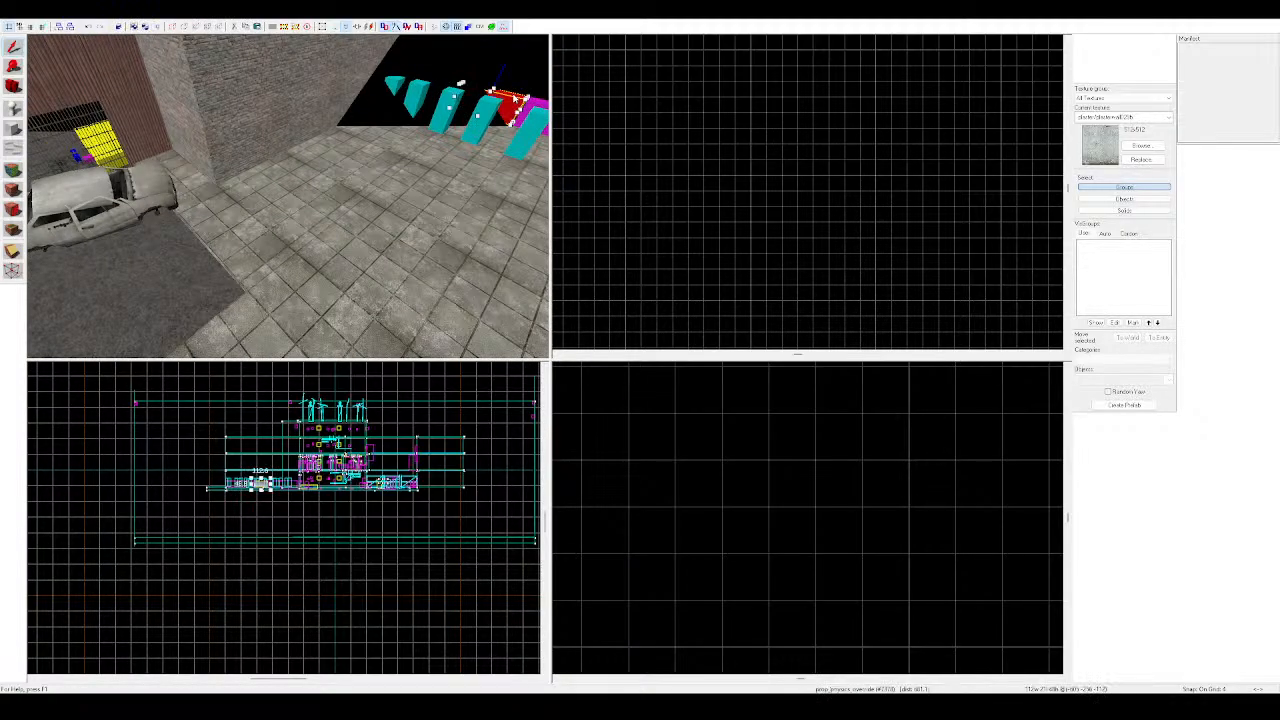
pyautogui.hotkey('ctrl', 'c')
pyautogui.hotkey('ctrl', 'v')
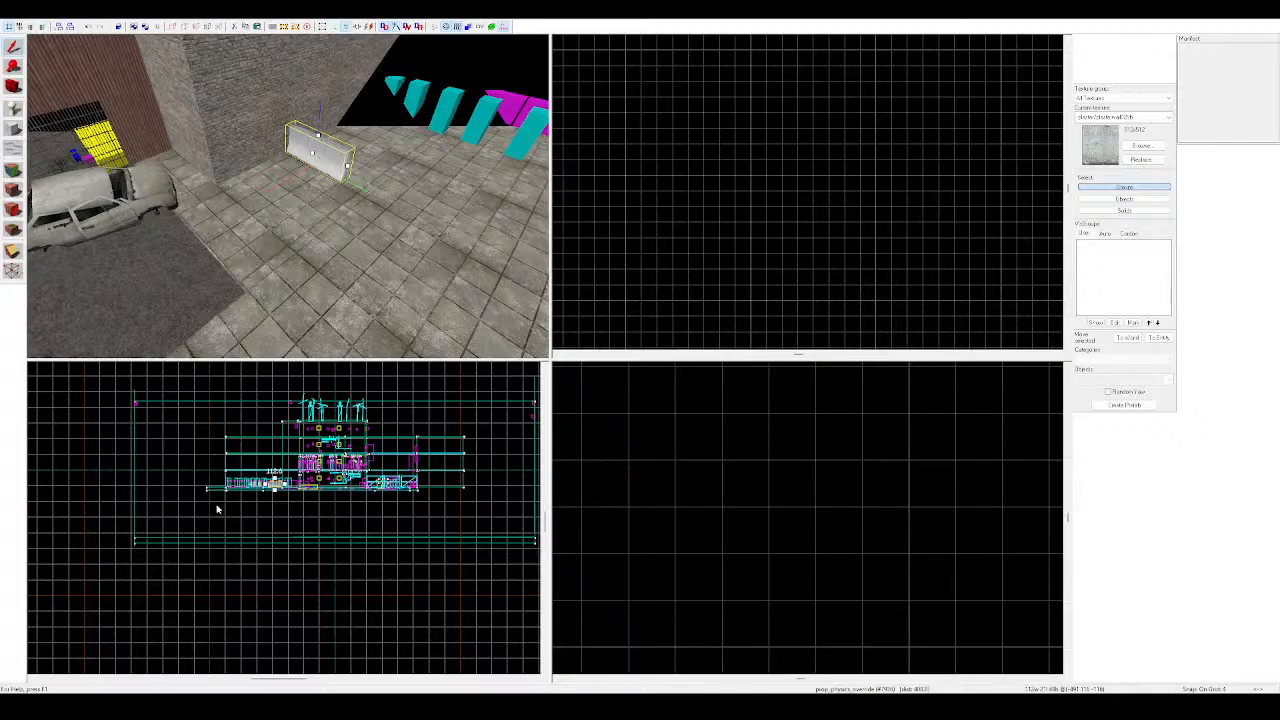
pyautogui.click(796, 472)
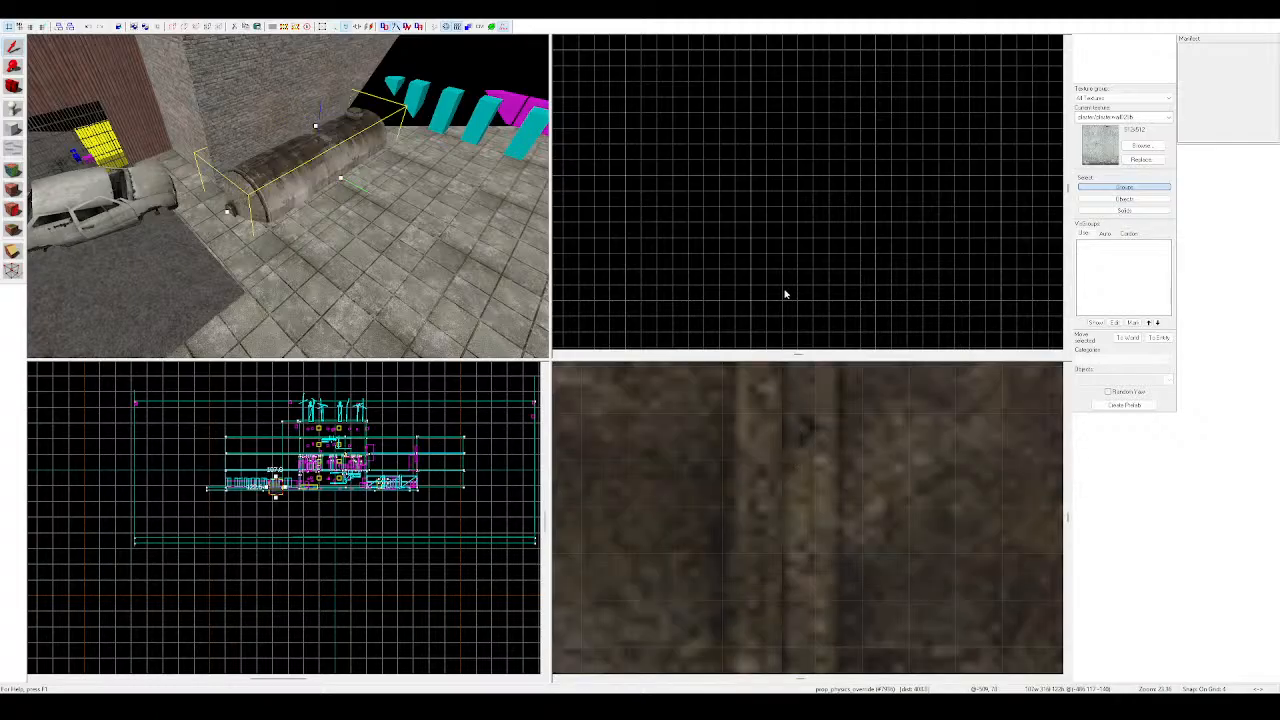
# Raise the rusty tank out of the pavement beside the brick wall and check its height from the wrecked car
pyautogui.press('d')
pyautogui.moveTo(272, 156); pyautogui.dragTo(282, 131)
pyautogui.press('z')
pyautogui.press('a')
pyautogui.press('w')
pyautogui.press('d')
pyautogui.press('z')
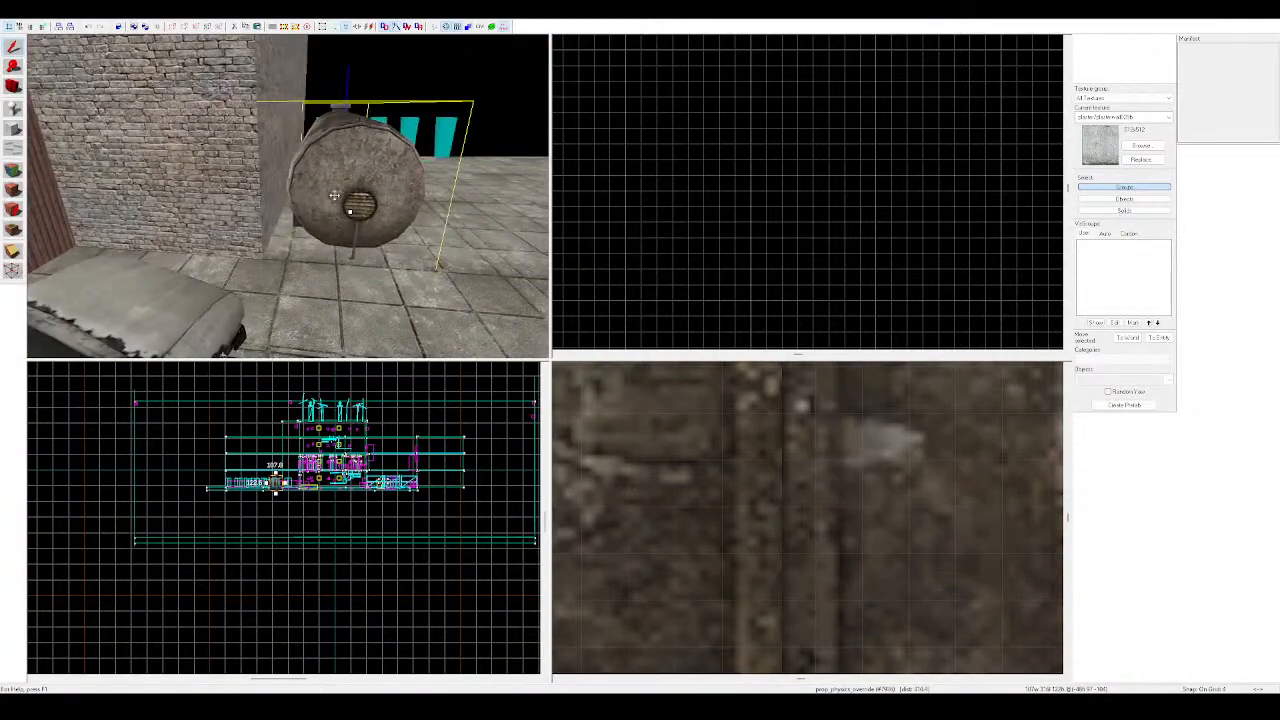
# Slide the rusty tank closer to the brick wall and check its placement from the ends and the long side
pyautogui.moveTo(333, 207); pyautogui.dragTo(286, 192)
pyautogui.press('z')
pyautogui.press('d')
pyautogui.press('w')
pyautogui.press('z')
pyautogui.press('z')
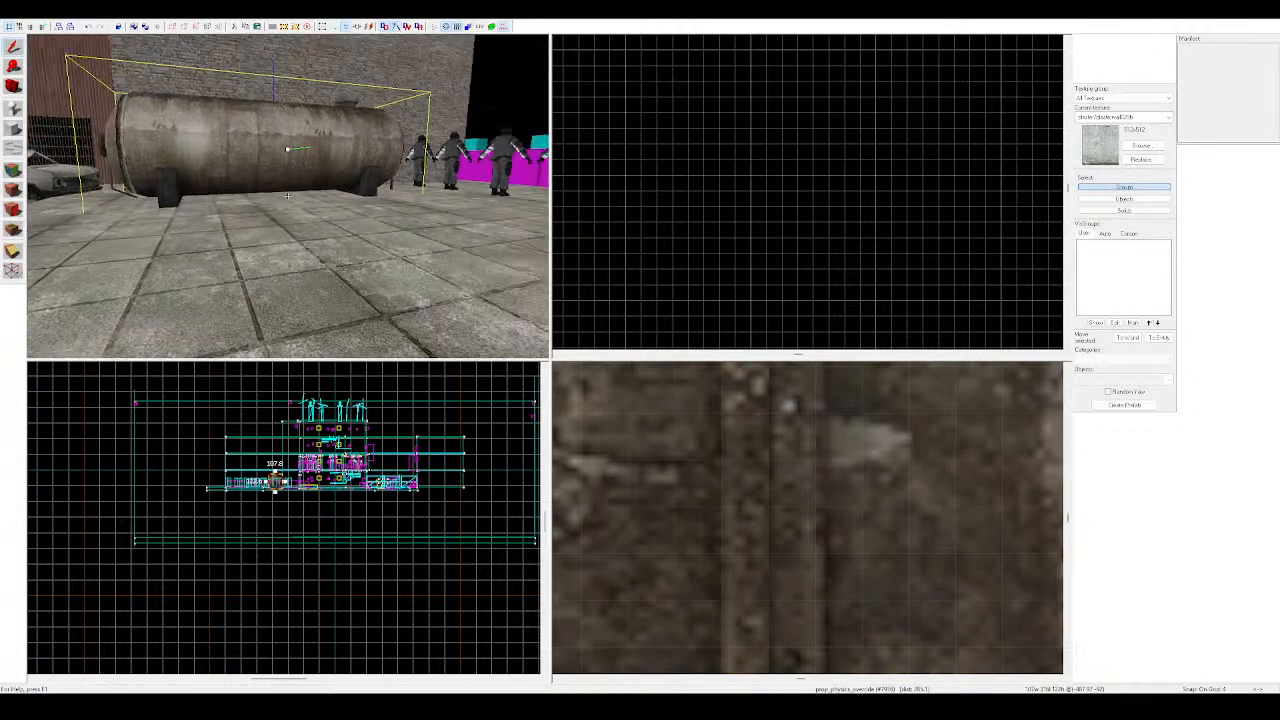
pyautogui.press('s')
pyautogui.press('z')
# Paste a second rusty tank and place it parallel to the first one on the pavement by the brick wall
pyautogui.hotkey('ctrl', 'v')
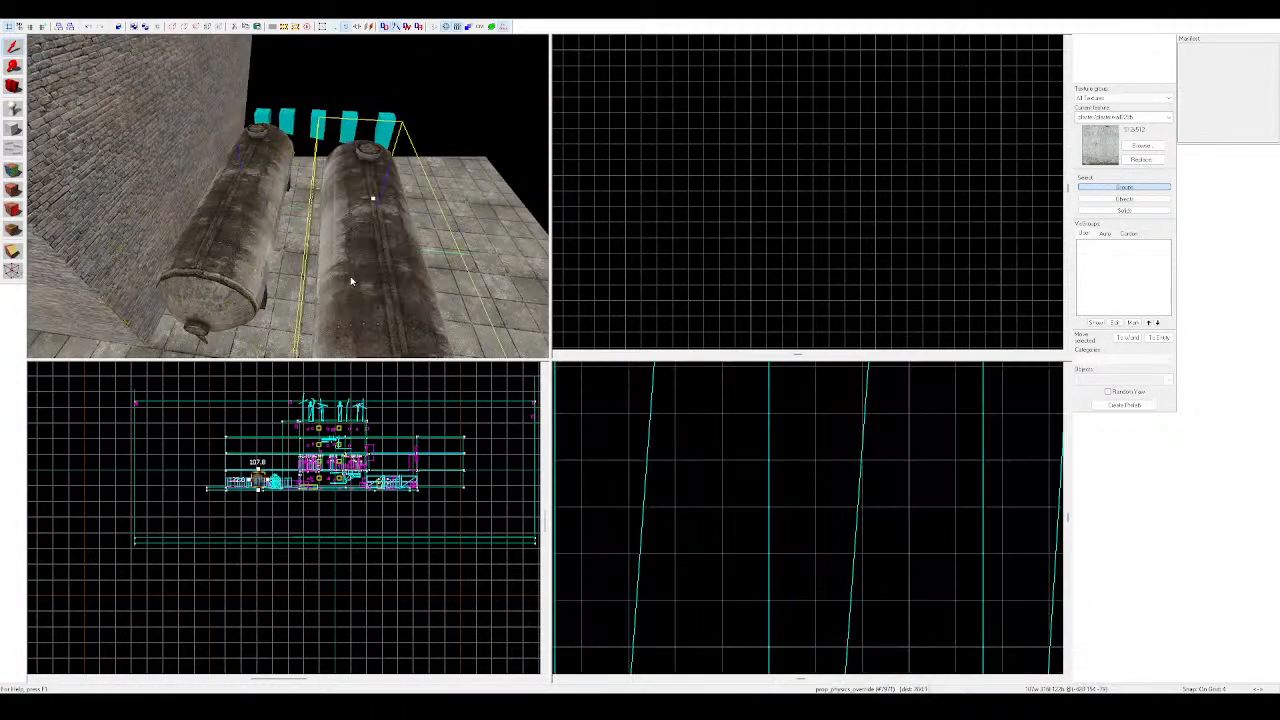
pyautogui.moveTo(354, 283); pyautogui.dragTo(313, 232)
pyautogui.press('z')
pyautogui.press('z')
pyautogui.press('w')
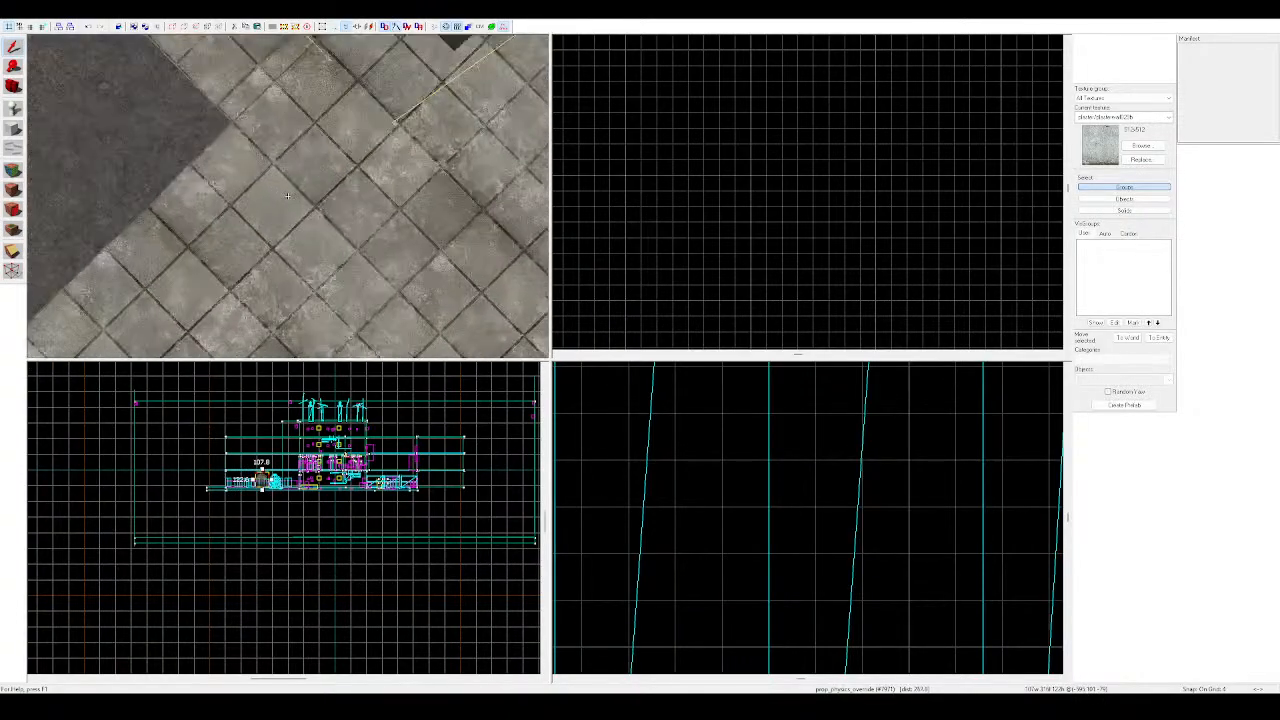
pyautogui.press('s')
pyautogui.press('z')
pyautogui.moveTo(292, 171); pyautogui.dragTo(296, 193)
pyautogui.press('z')
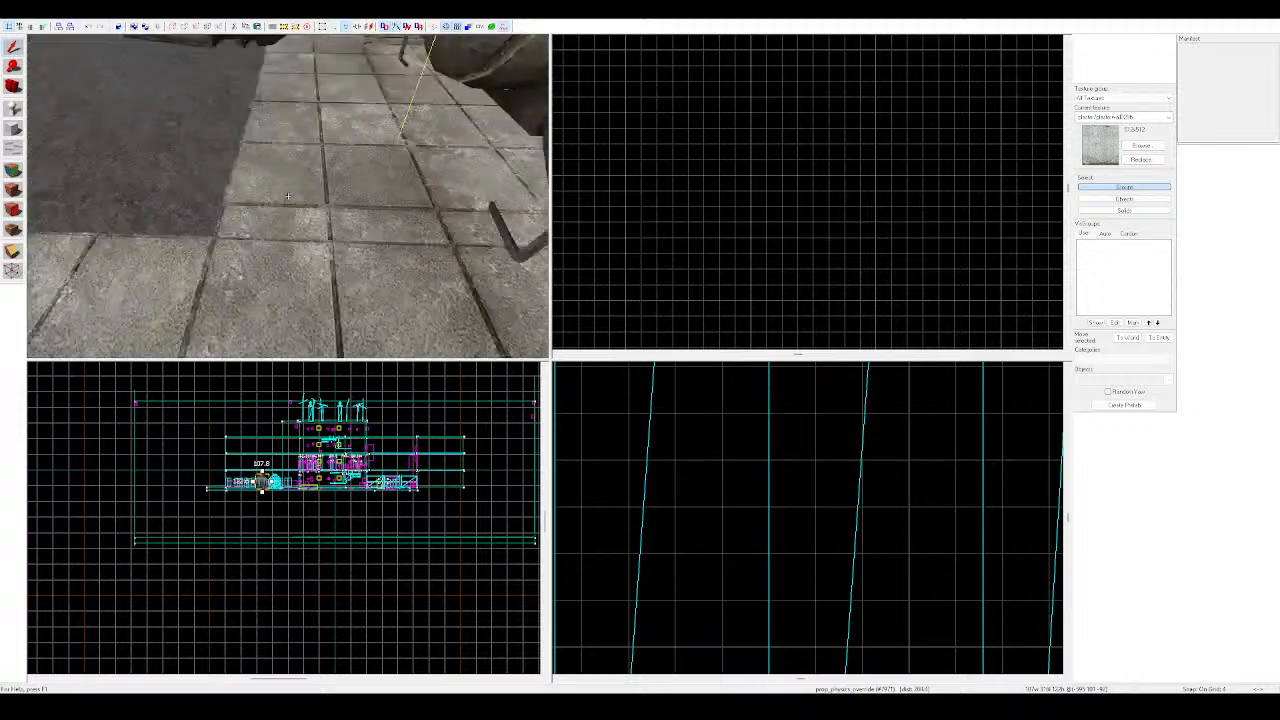
# Nudge the second rusty tank to fine-tune its alignment with the tank at the wall, checking it from above
pyautogui.press('s')
pyautogui.press('w')
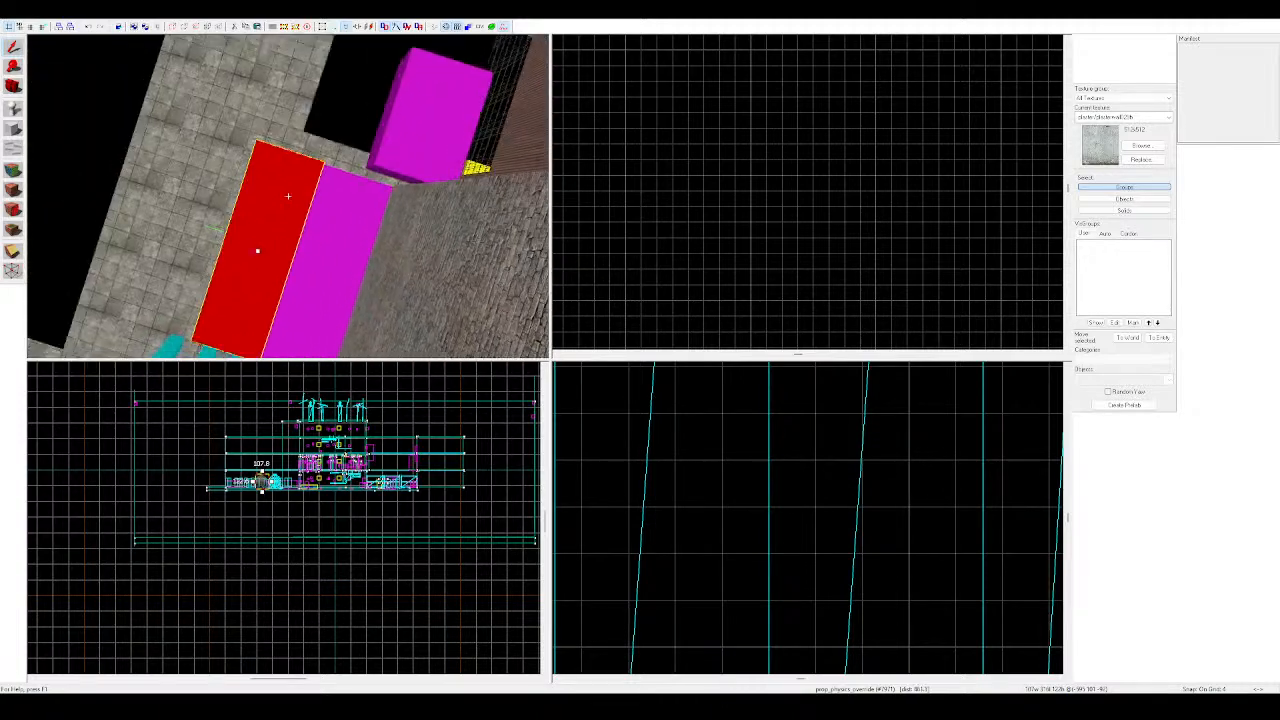
pyautogui.press('z')
pyautogui.moveTo(276, 186); pyautogui.dragTo(272, 185)
pyautogui.press('d')
pyautogui.click(268, 256)
pyautogui.click(284, 224)
pyautogui.click(268, 190)
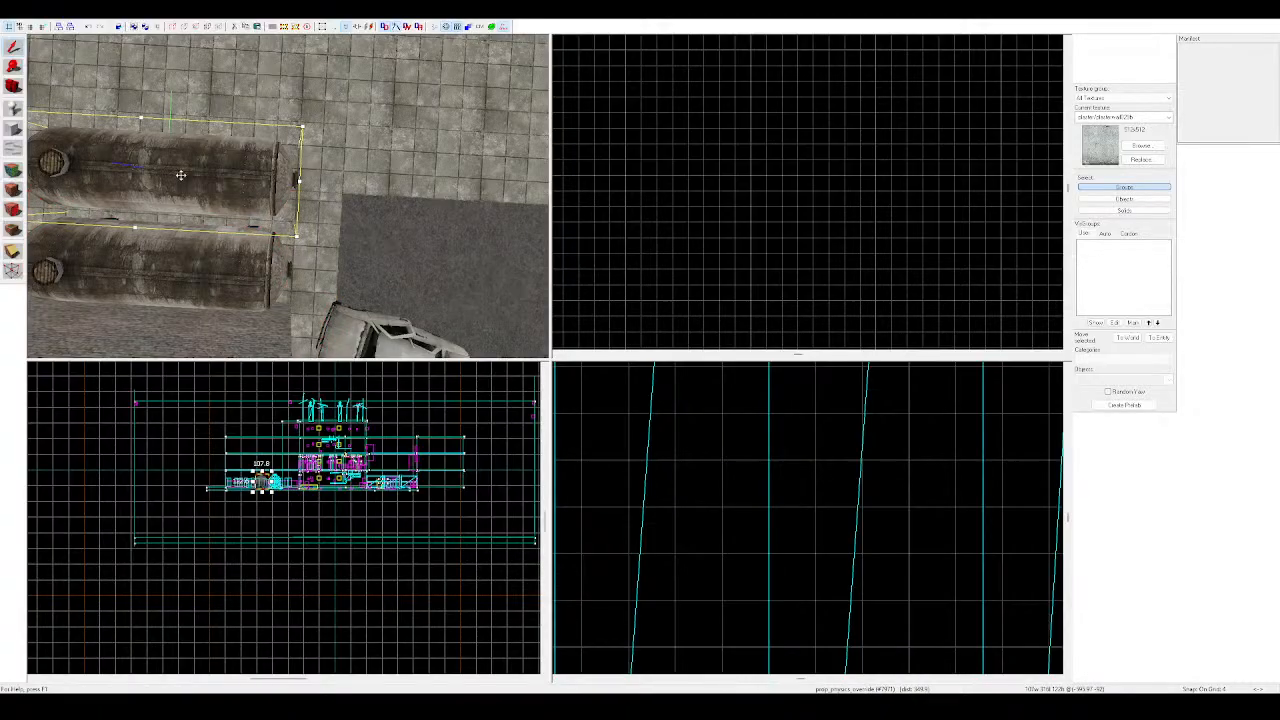
pyautogui.press('z')
pyautogui.press('z')
# Clone the second rusty tank towards the pavement's open edge as the third tank of the row
pyautogui.keyDown('shift'); pyautogui.moveTo(236, 188); pyautogui.dragTo(347, 176); pyautogui.keyUp('shift')
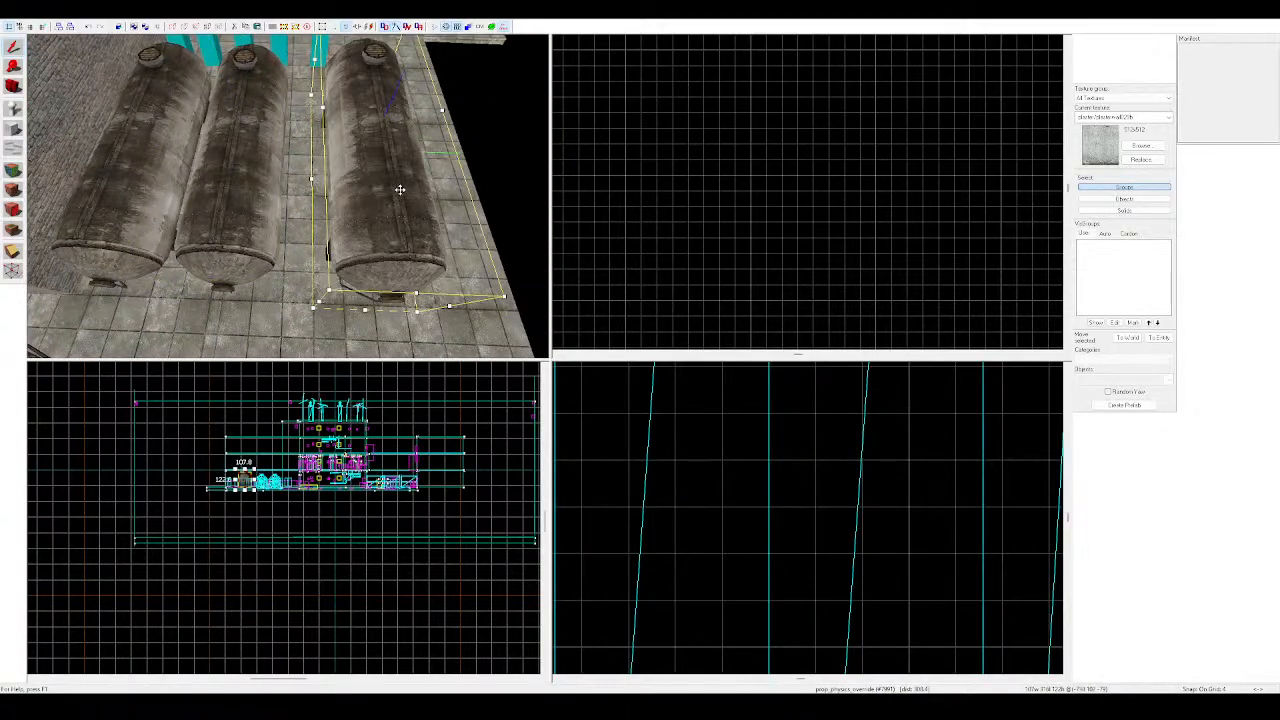
pyautogui.press('z')
pyautogui.press('w')
pyautogui.press('s')
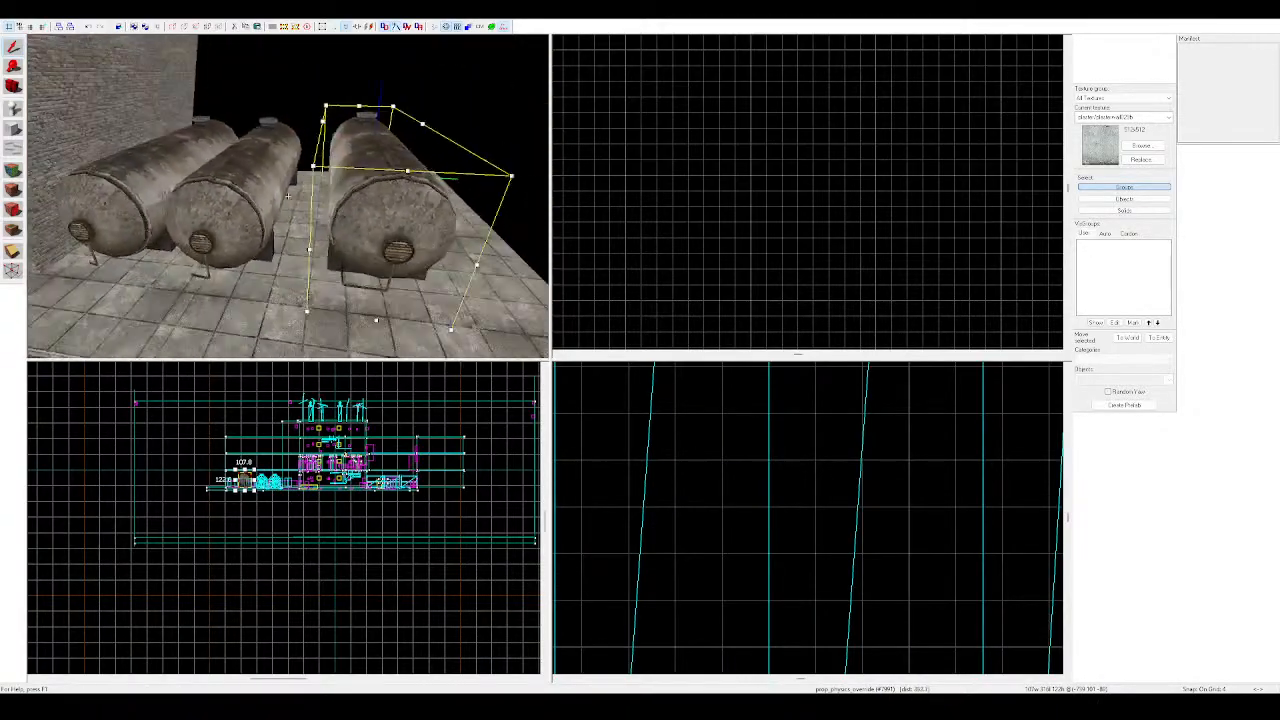
pyautogui.press('w')
pyautogui.press('s')
pyautogui.press('z')
# Lower the third tank onto the pavement, line it up close to the second tank and clear the selection
pyautogui.moveTo(344, 198); pyautogui.dragTo(350, 222)
pyautogui.press('z')
pyautogui.press('s')
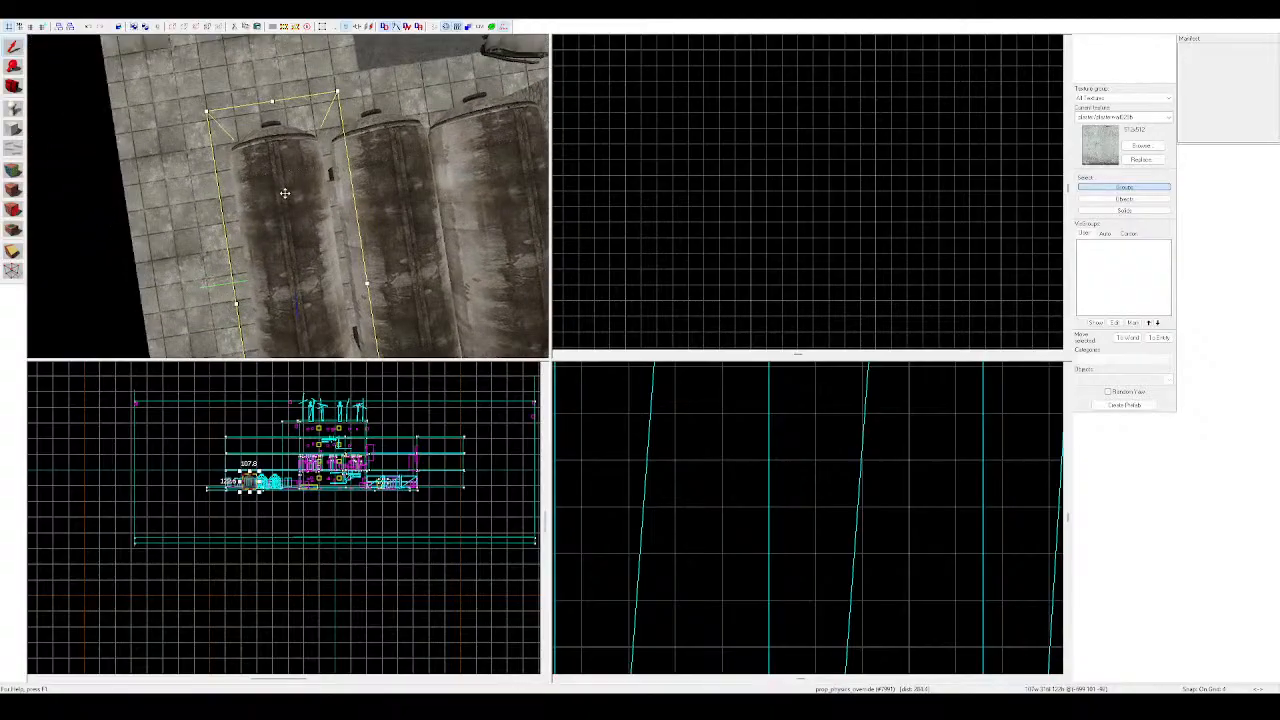
pyautogui.press('z')
pyautogui.moveTo(285, 191); pyautogui.dragTo(277, 194)
pyautogui.press('Escape')
pyautogui.press('z')
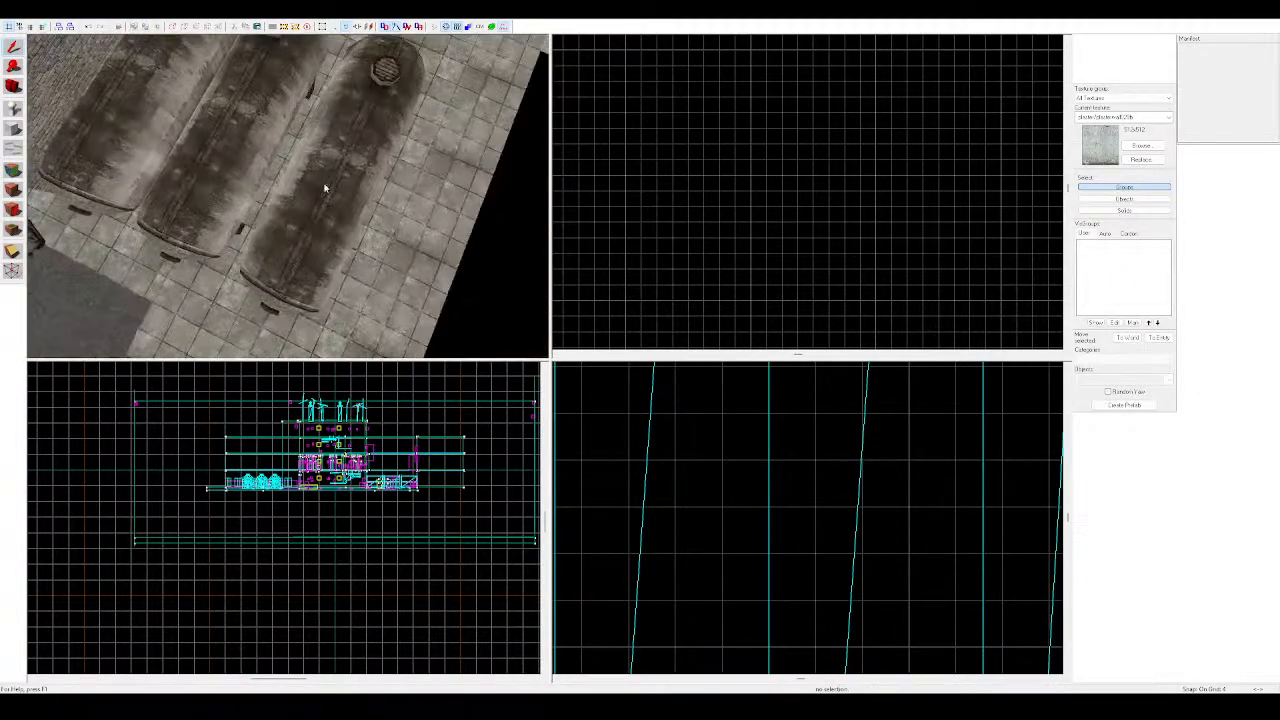
pyautogui.press('w')
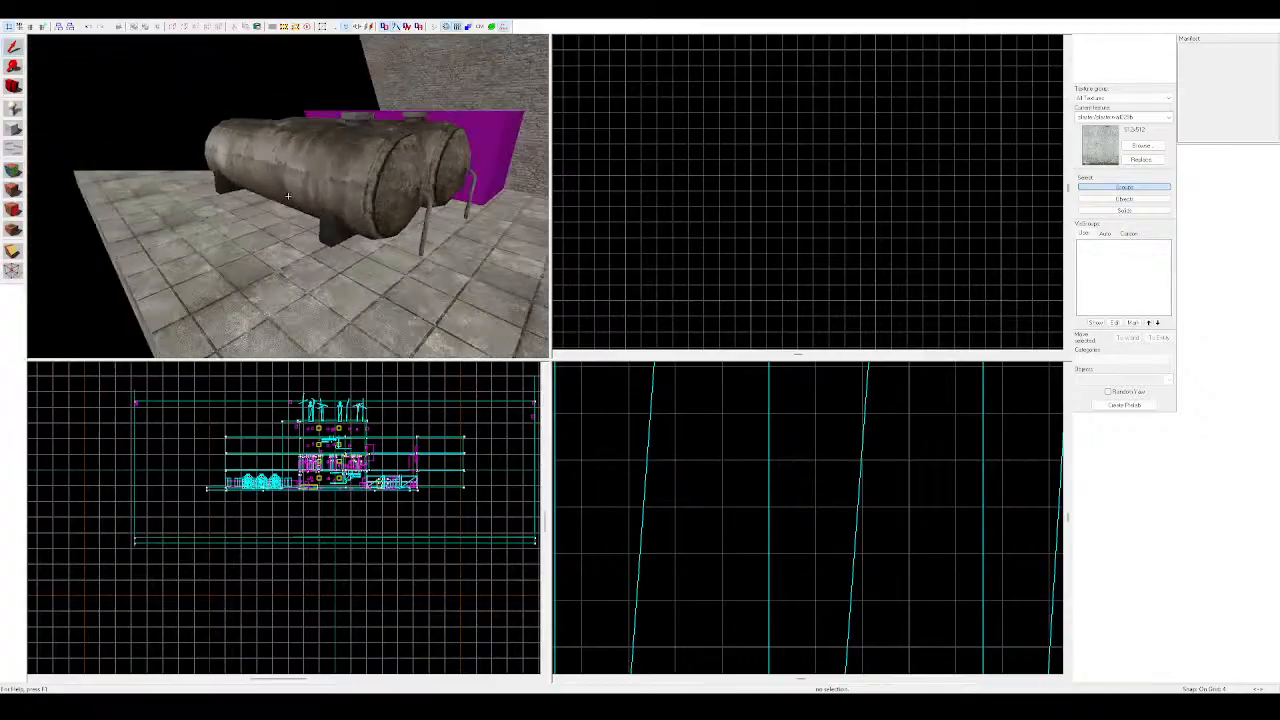
pyautogui.press('z')
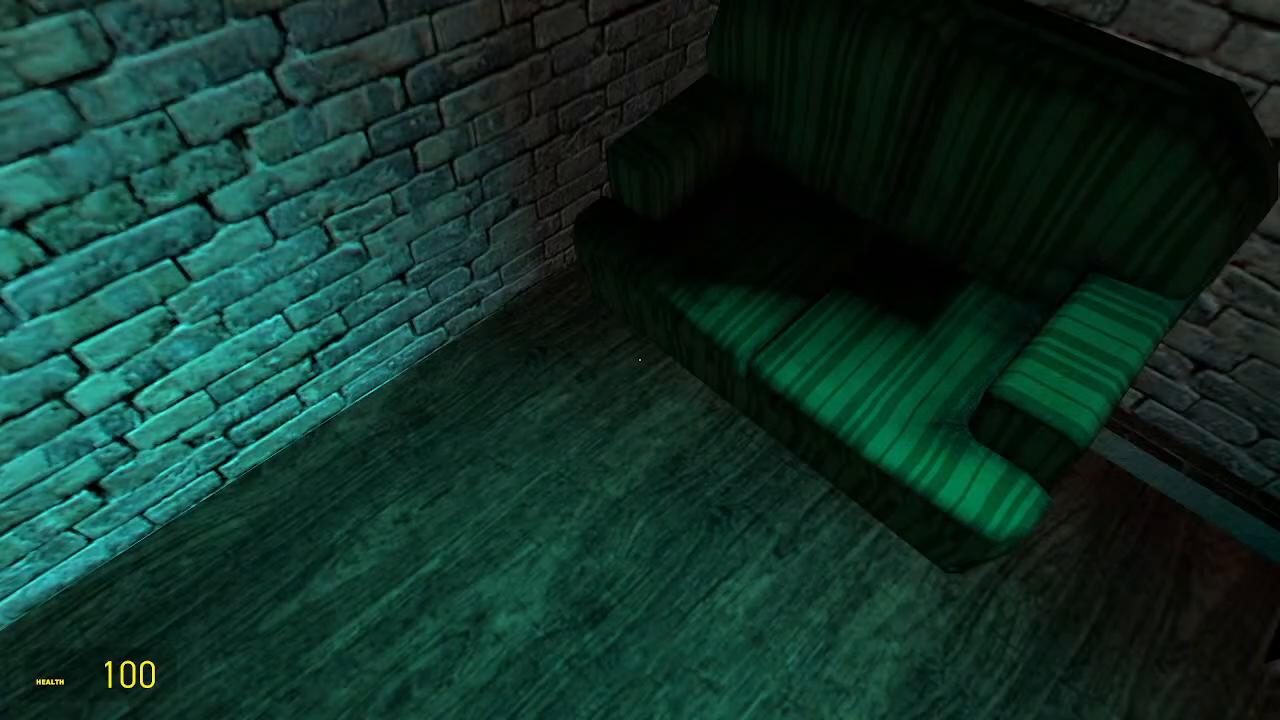
# Playtest the map by walking from the room with the green sofa through the doors to the broken opening above the street
pyautogui.press('w')
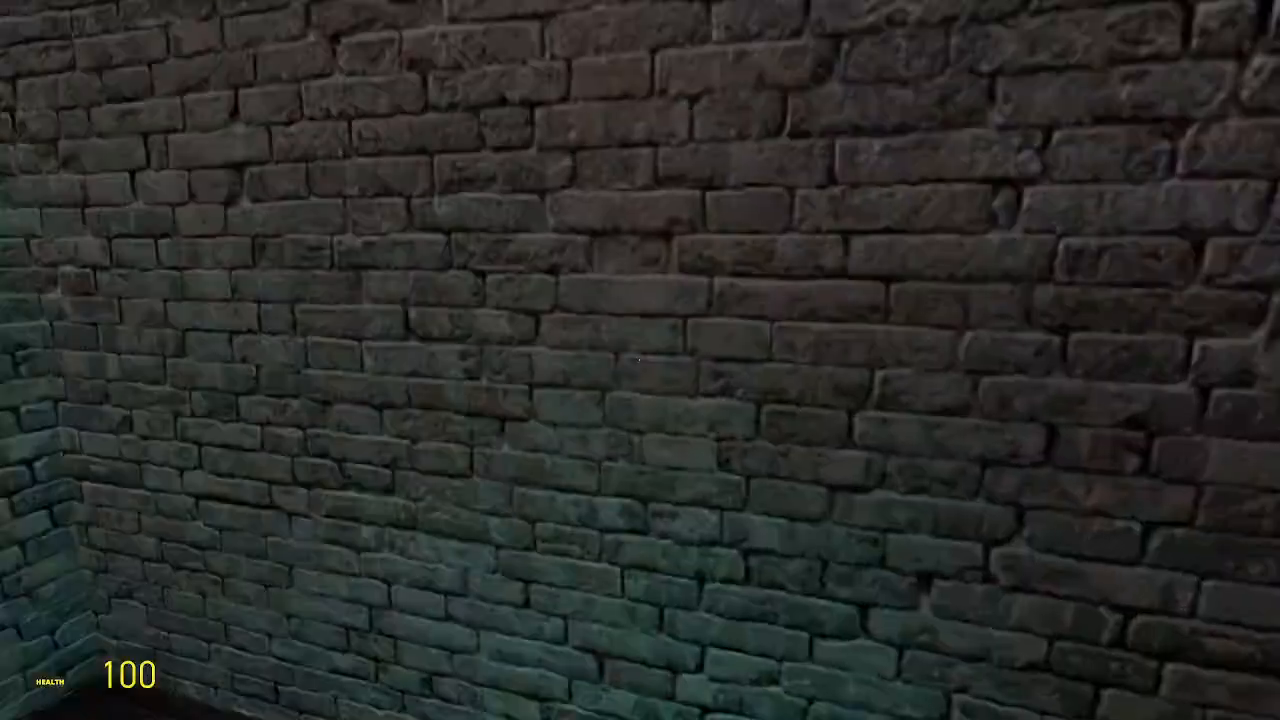
pyautogui.press('w')
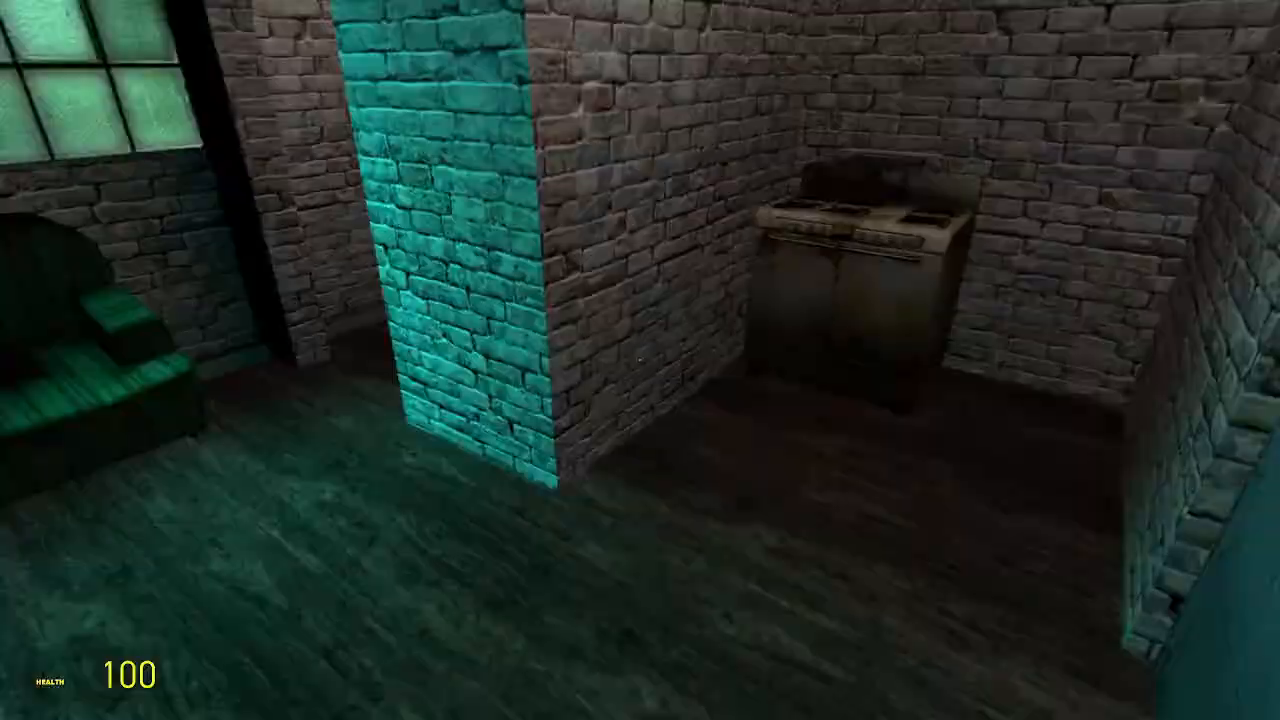
pyautogui.press('w')
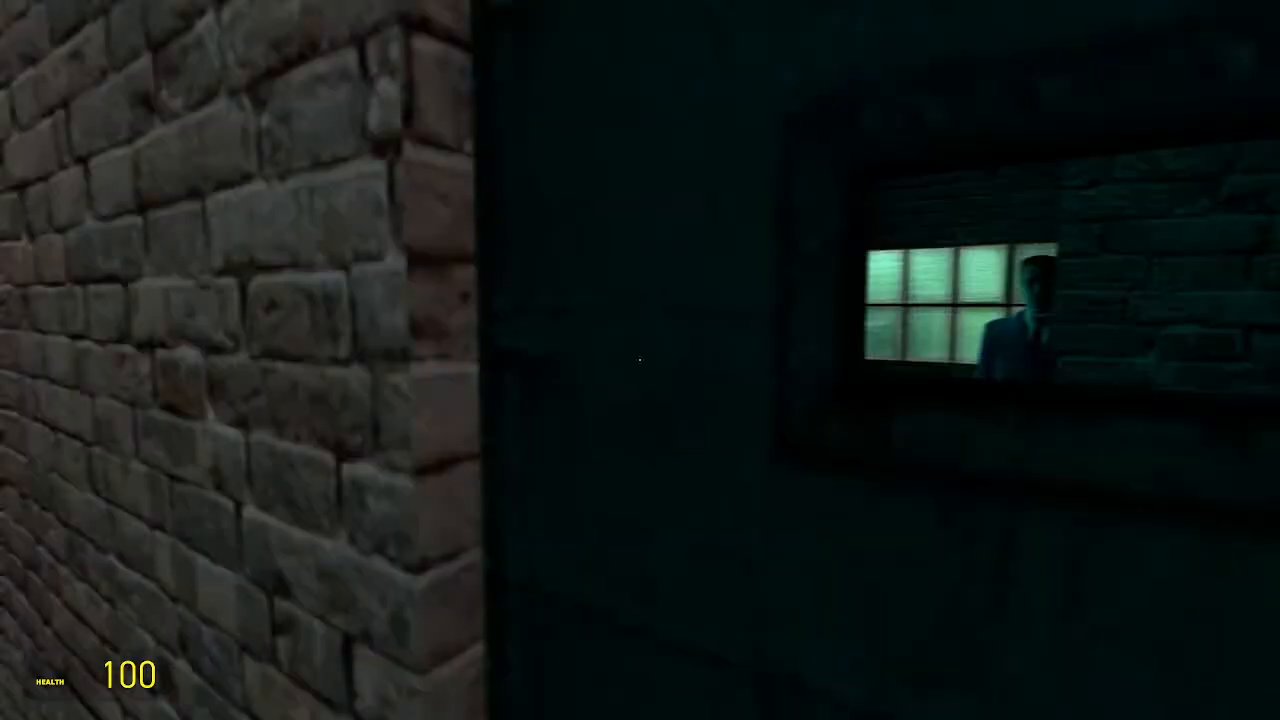
pyautogui.press('w')
pyautogui.press('w')
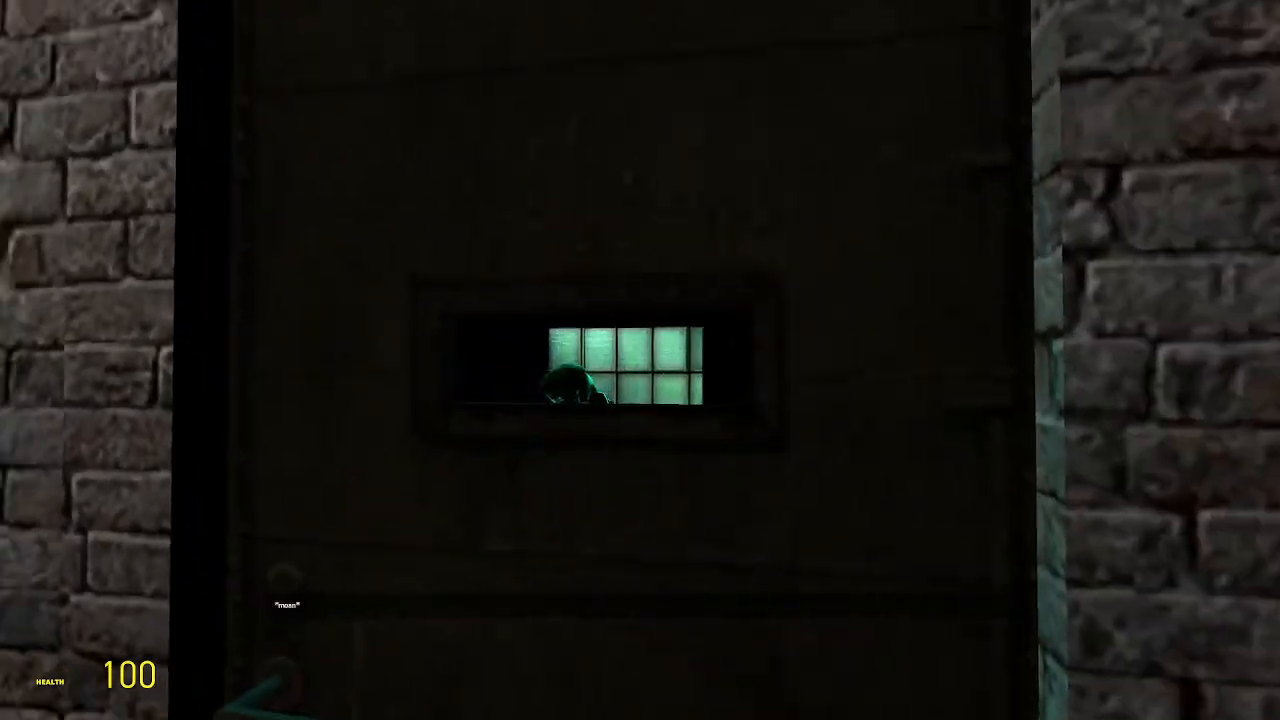
pyautogui.press('w')
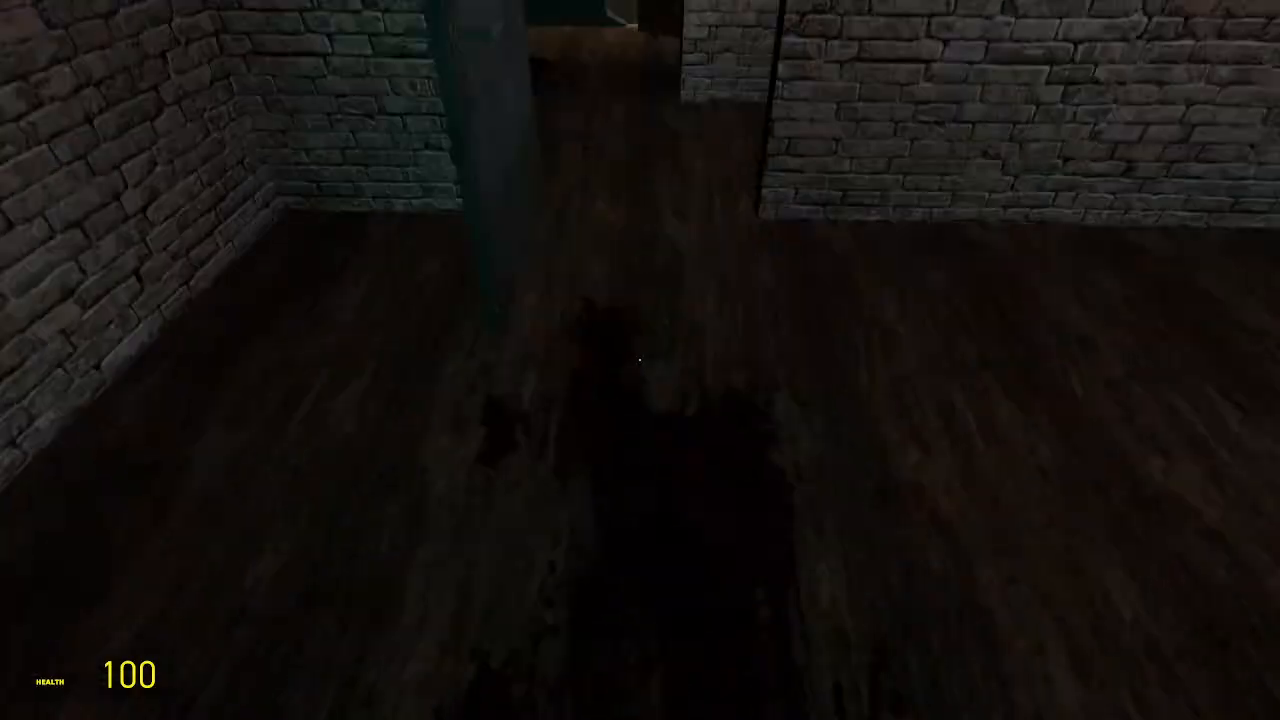
pyautogui.press('w')
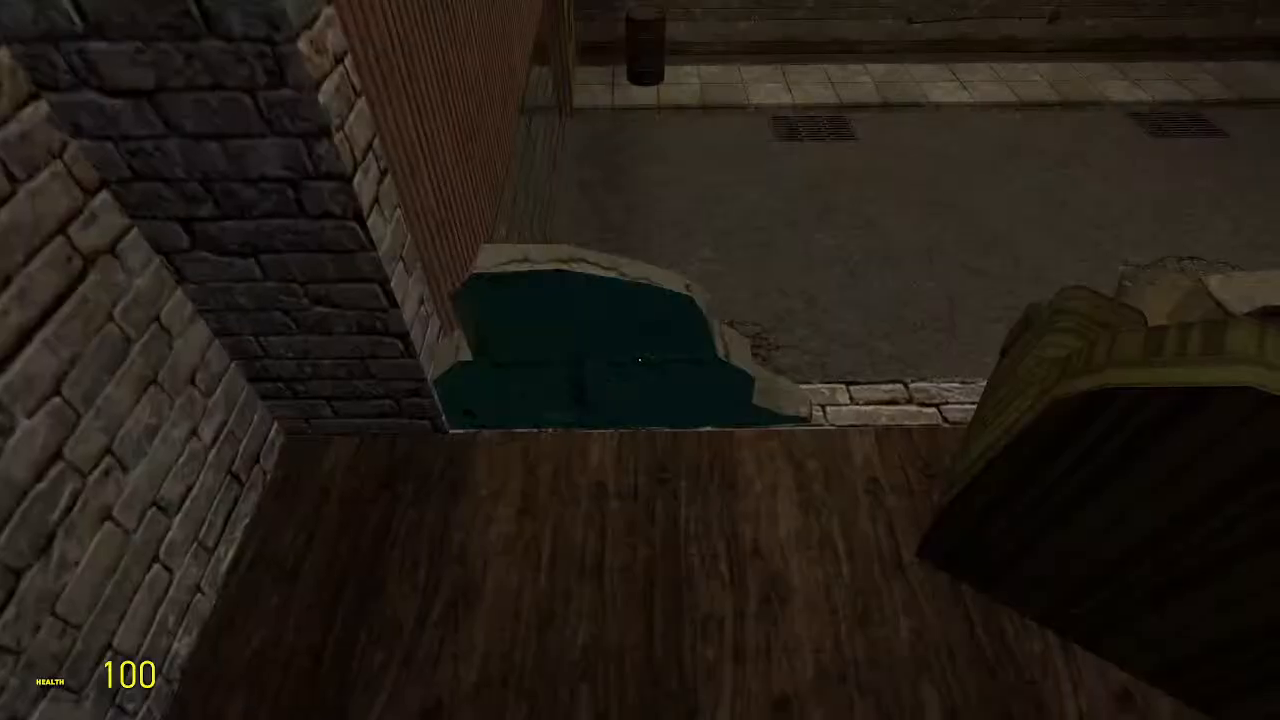
# Go down to the fence by the wrecked car and fly above it with noclip to view the tanks behind the wall
pyautogui.press('w')
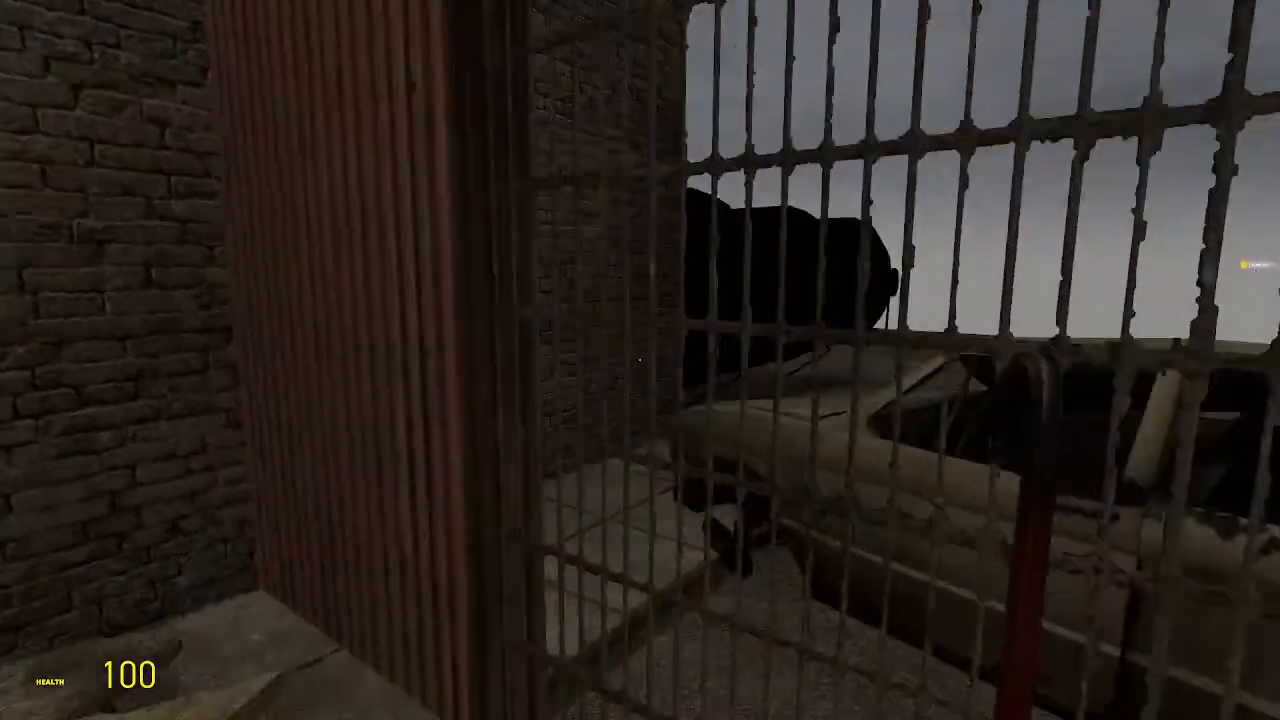
pyautogui.press('w')
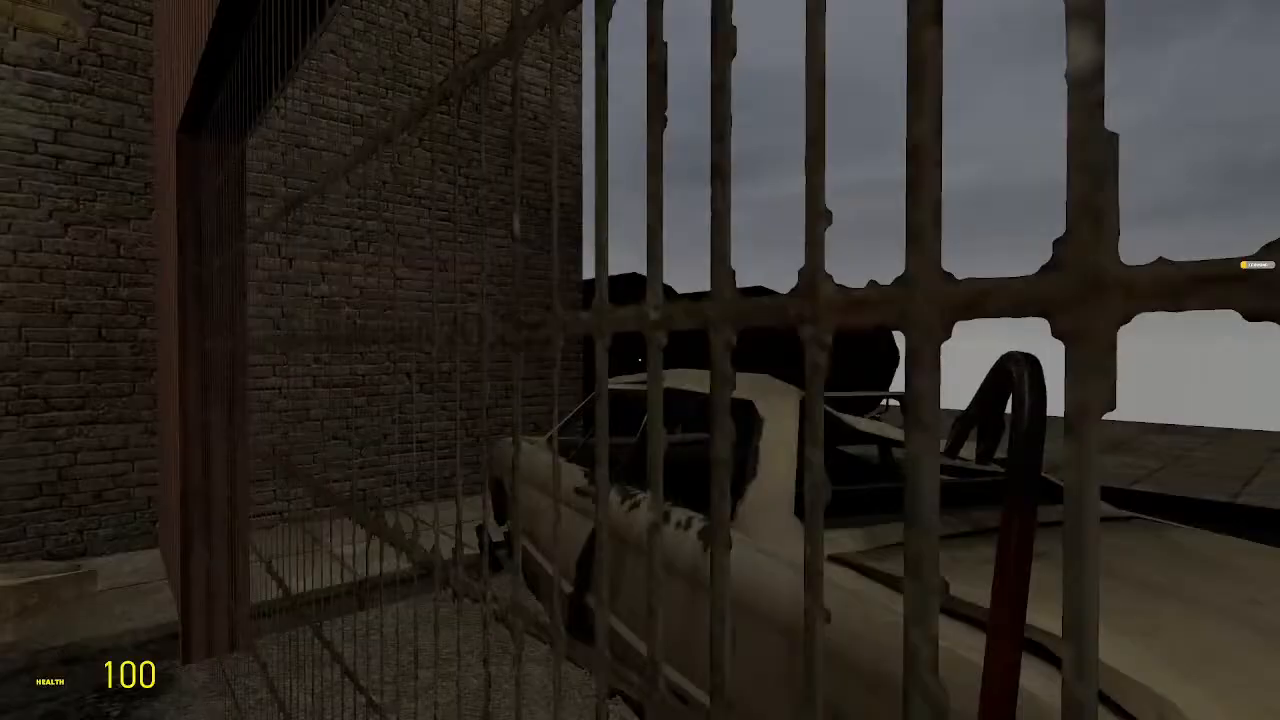
pyautogui.press('v')
pyautogui.press('space')
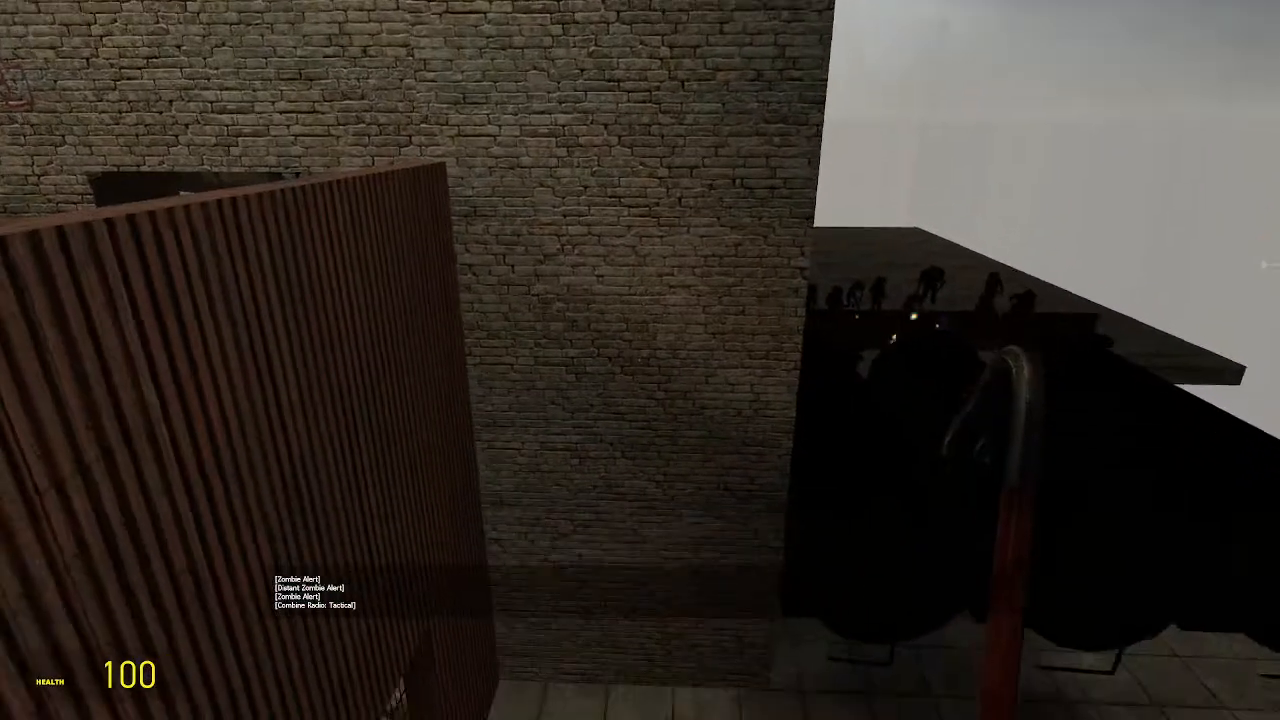
pyautogui.press('Escape')
pyautogui.press('Escape')
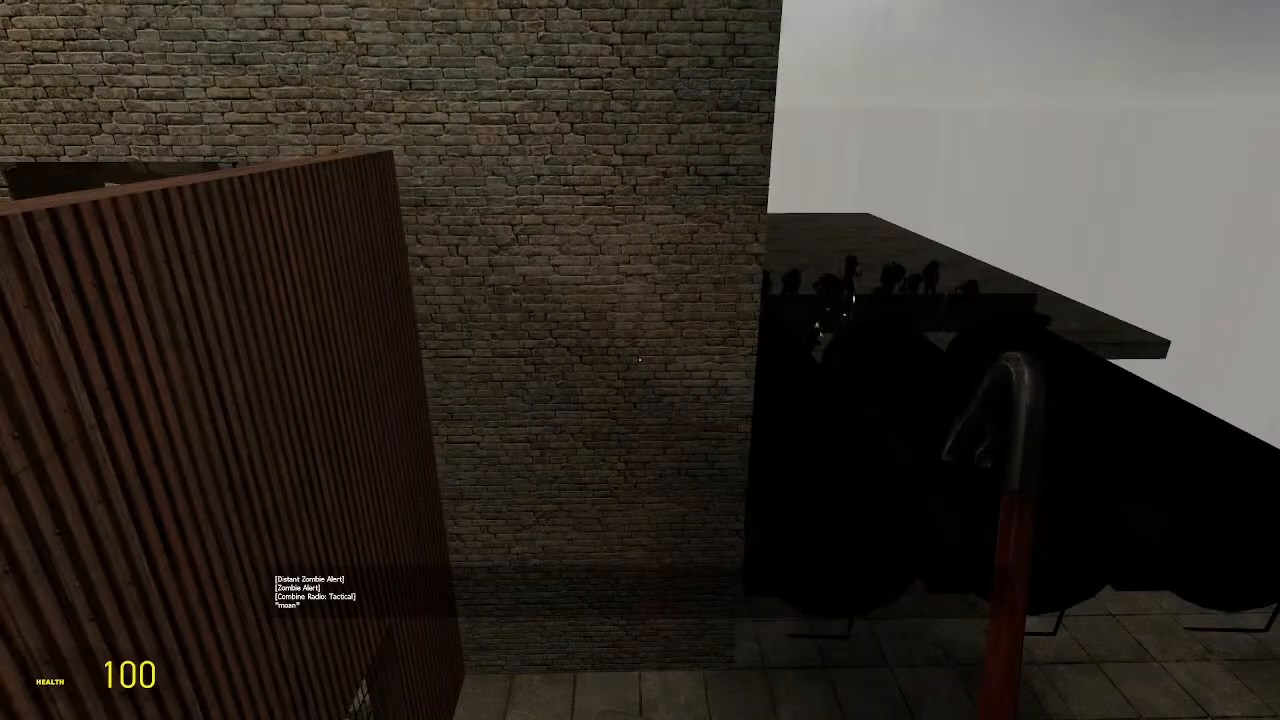
# Clean up everything in the playtest session and return to the fence beside the wrecked car
pyautogui.press('q')
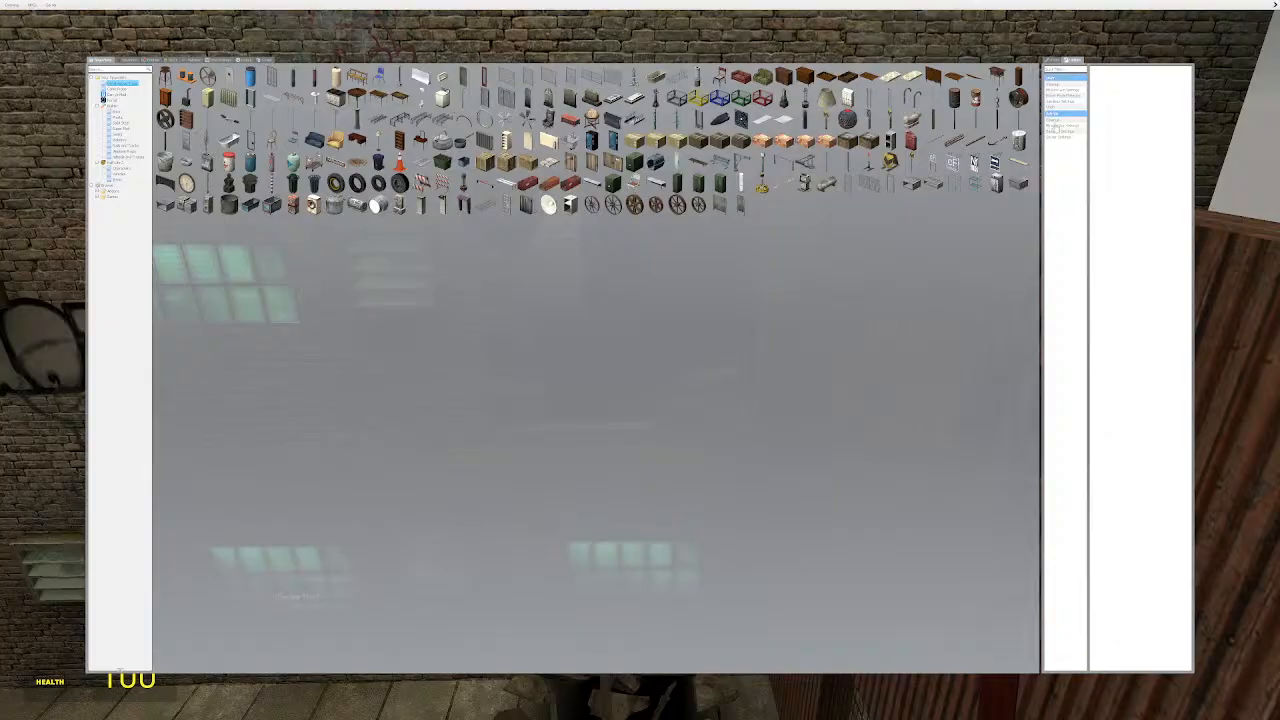
pyautogui.click(1130, 89)
pyautogui.press('w')
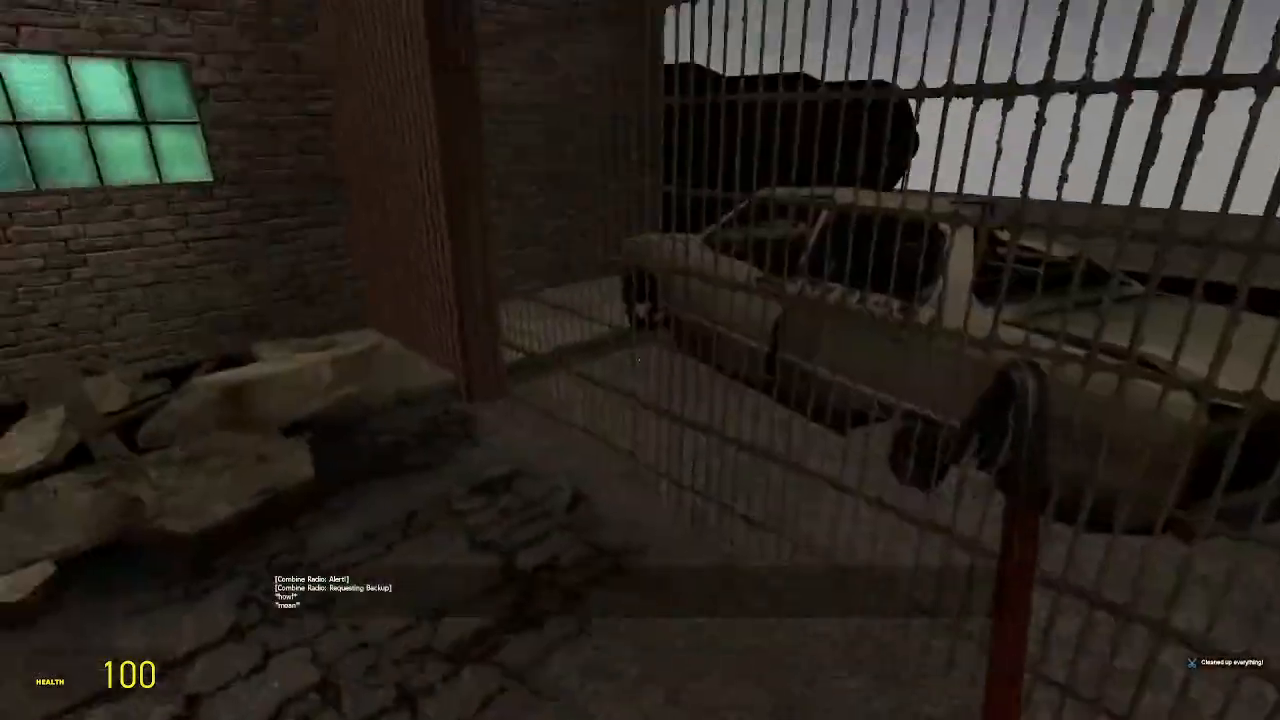
# Inspect the rubble with the flashlight, look at the tanks through the fence and walk along the street towards the crates
pyautogui.press('f')
pyautogui.press('d')
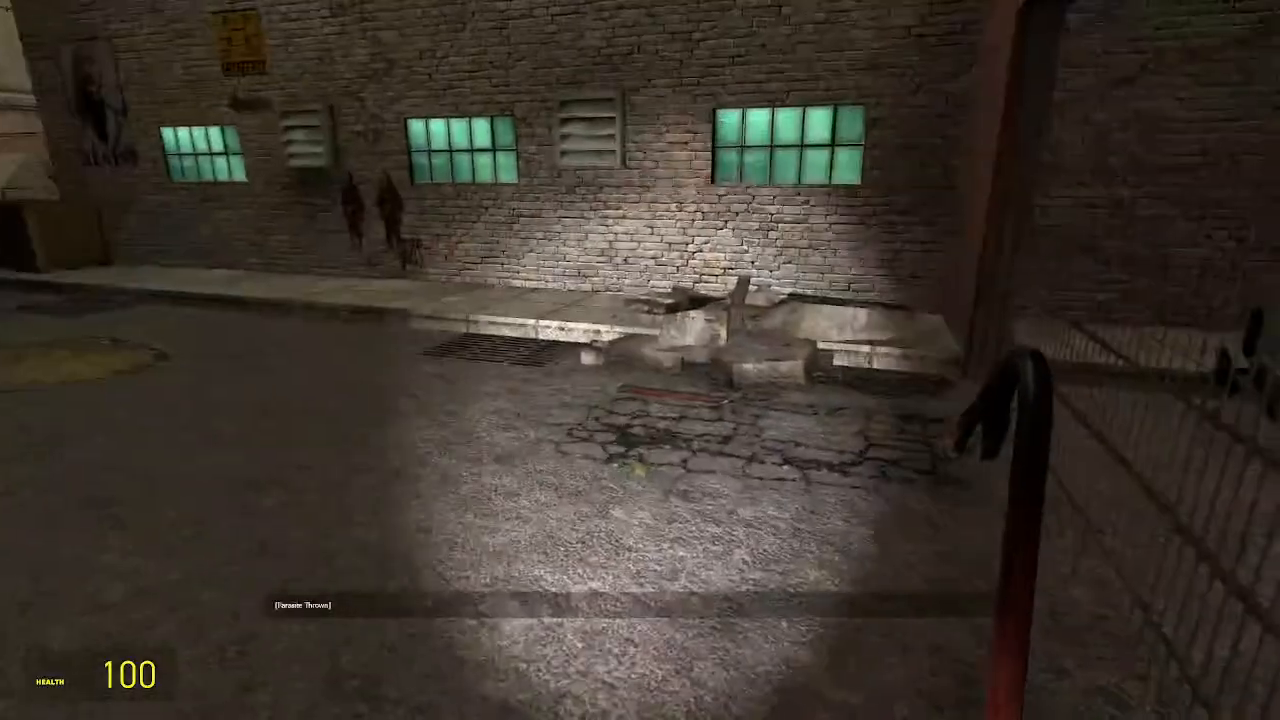
pyautogui.press('f')
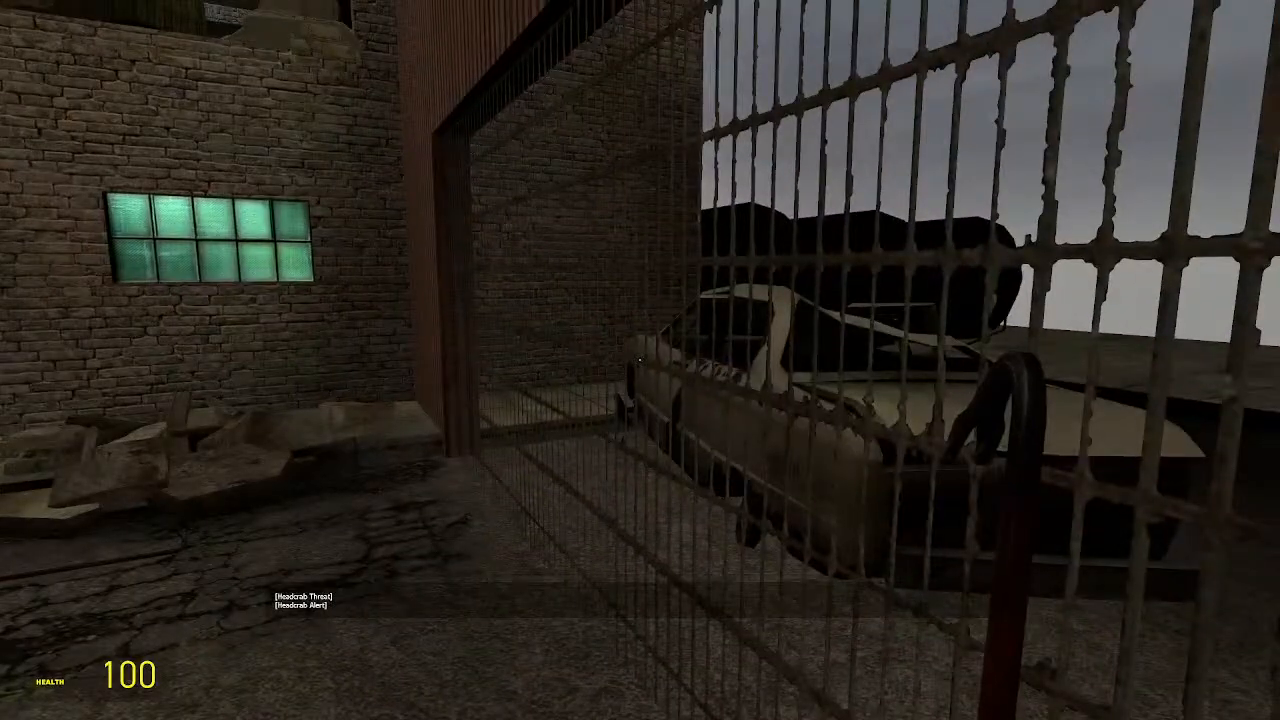
pyautogui.press('w')
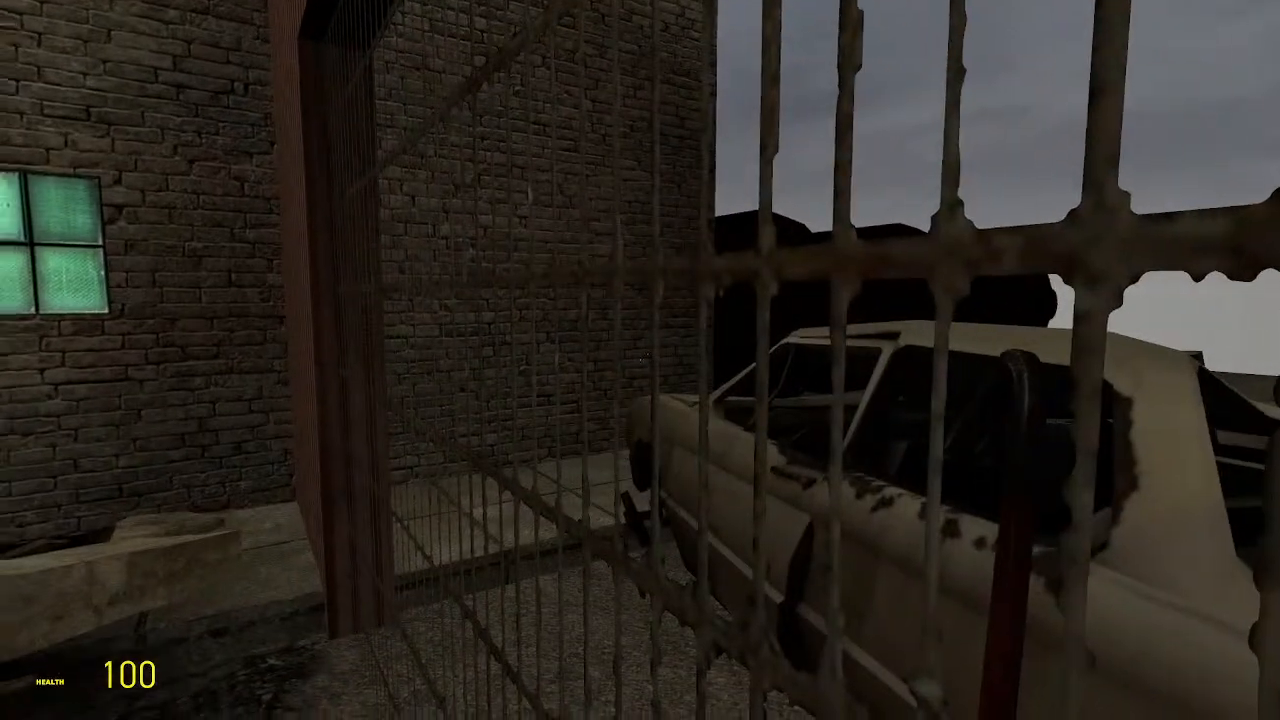
pyautogui.press('w')
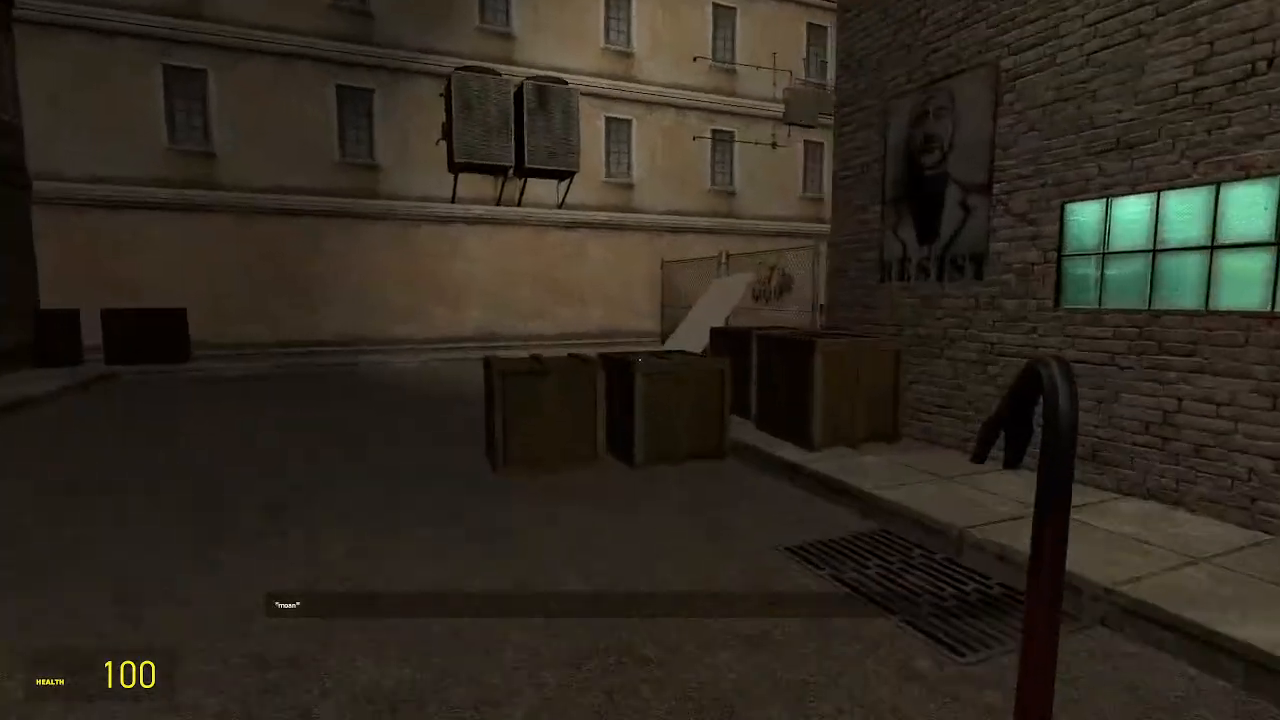
pyautogui.press('w')
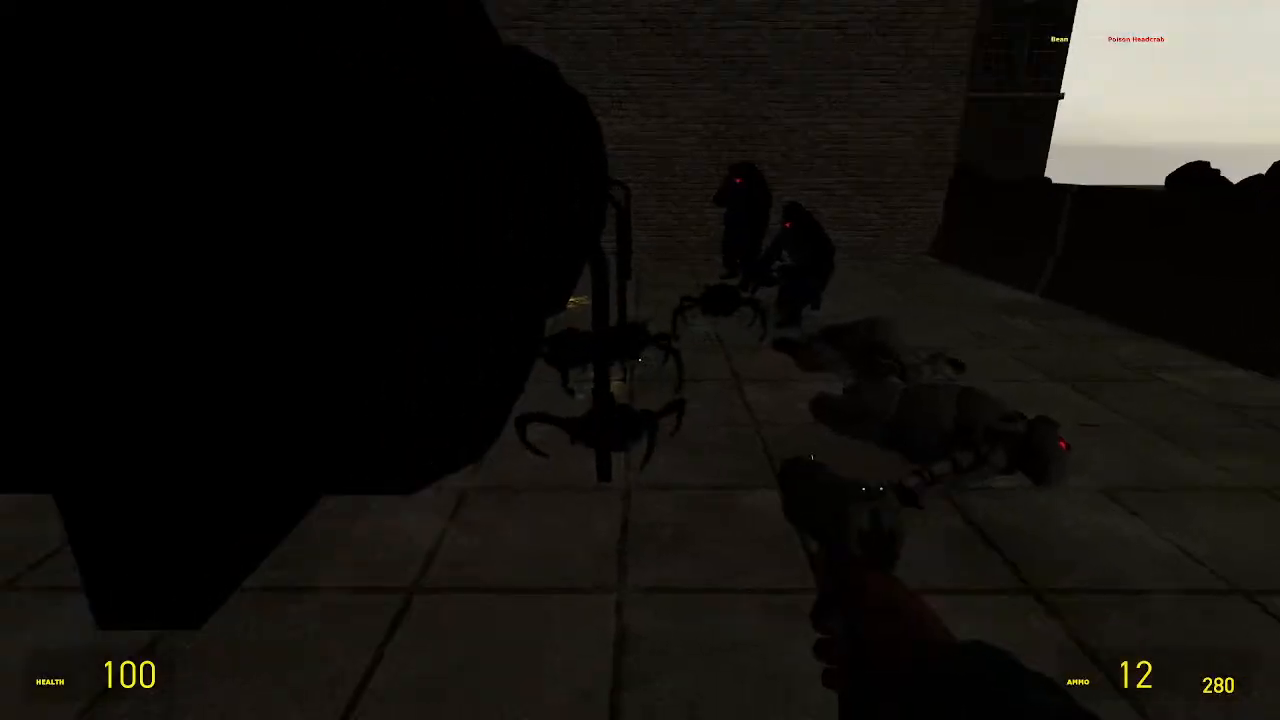
# Switch to the crowbar, strike the poison headcrabs beside the tanks and respawn after dying
pyautogui.press('1')
pyautogui.click(640, 360)
pyautogui.click(640, 360)
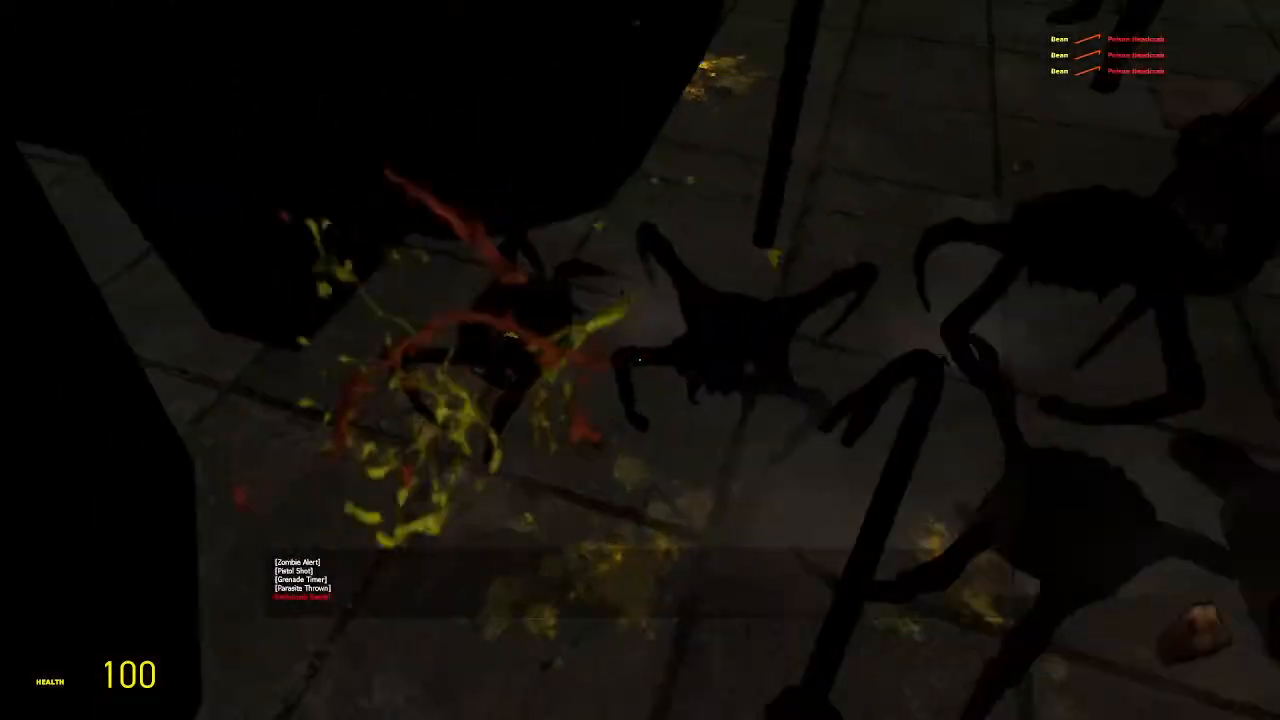
pyautogui.click(640, 360)
pyautogui.click(640, 360)
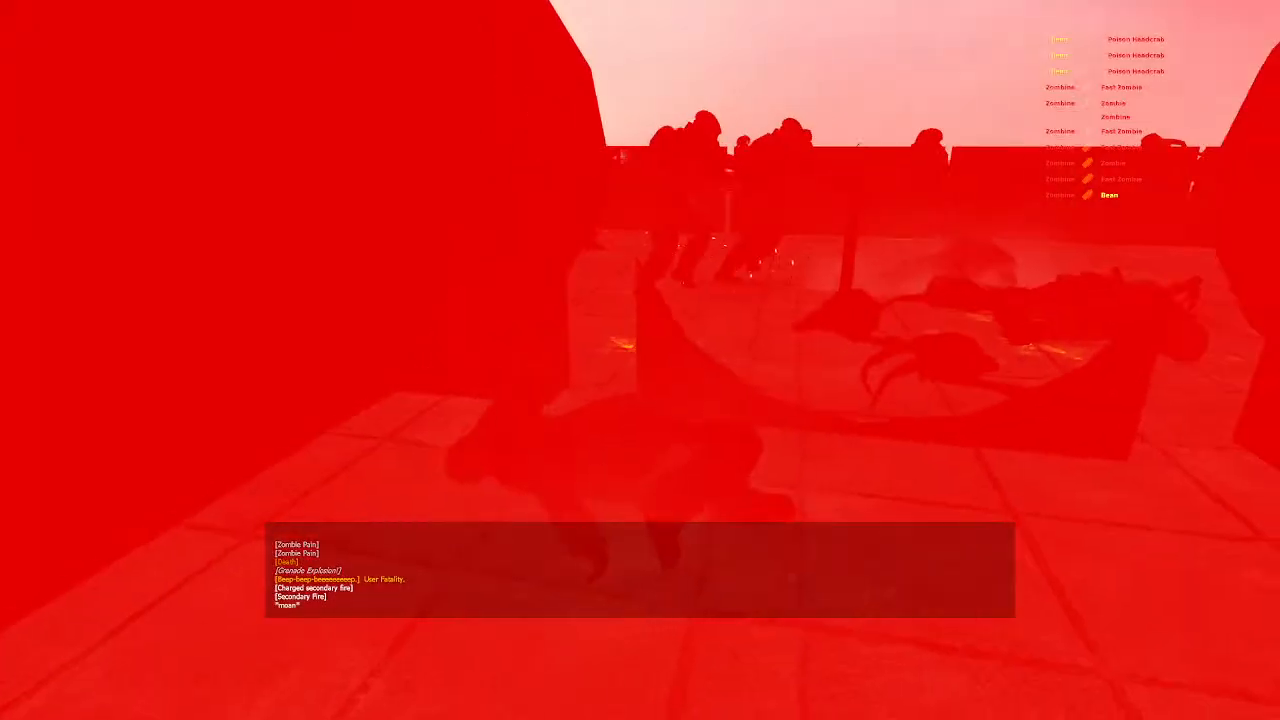
pyautogui.click(640, 360)
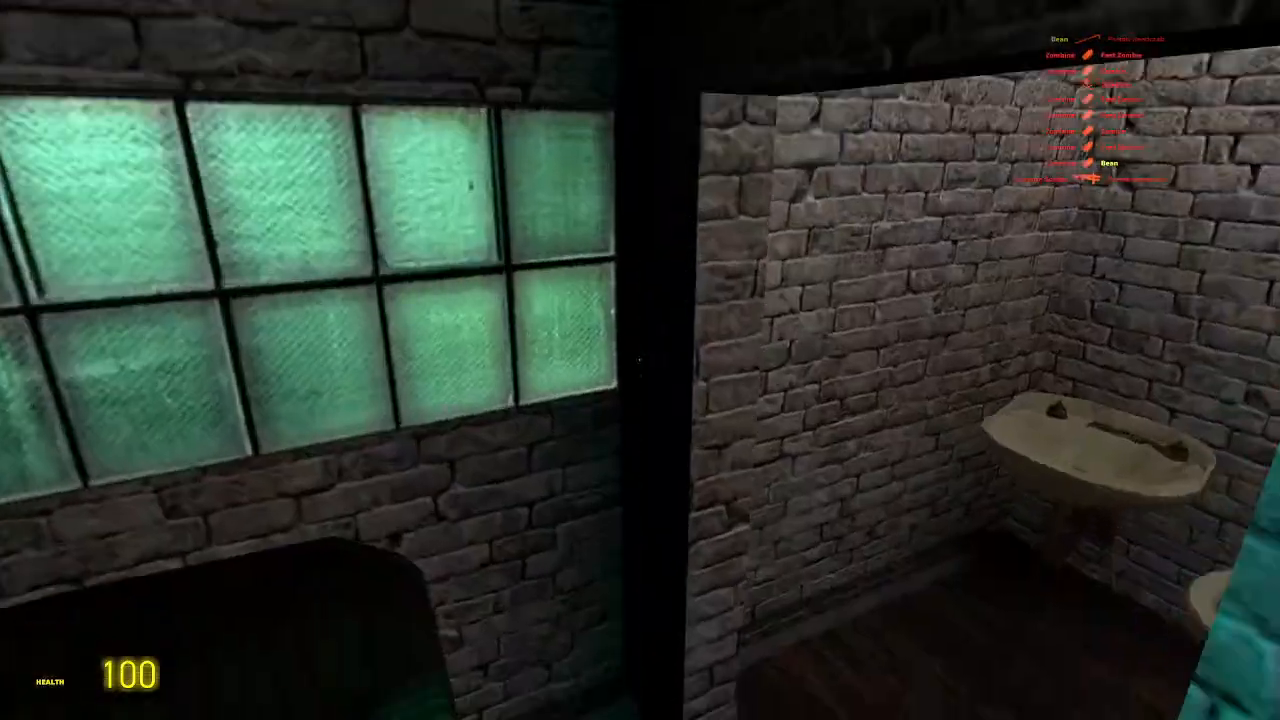
# Leave the room for the street and view the row of three tanks and the barrier fight from above
pyautogui.press('w')
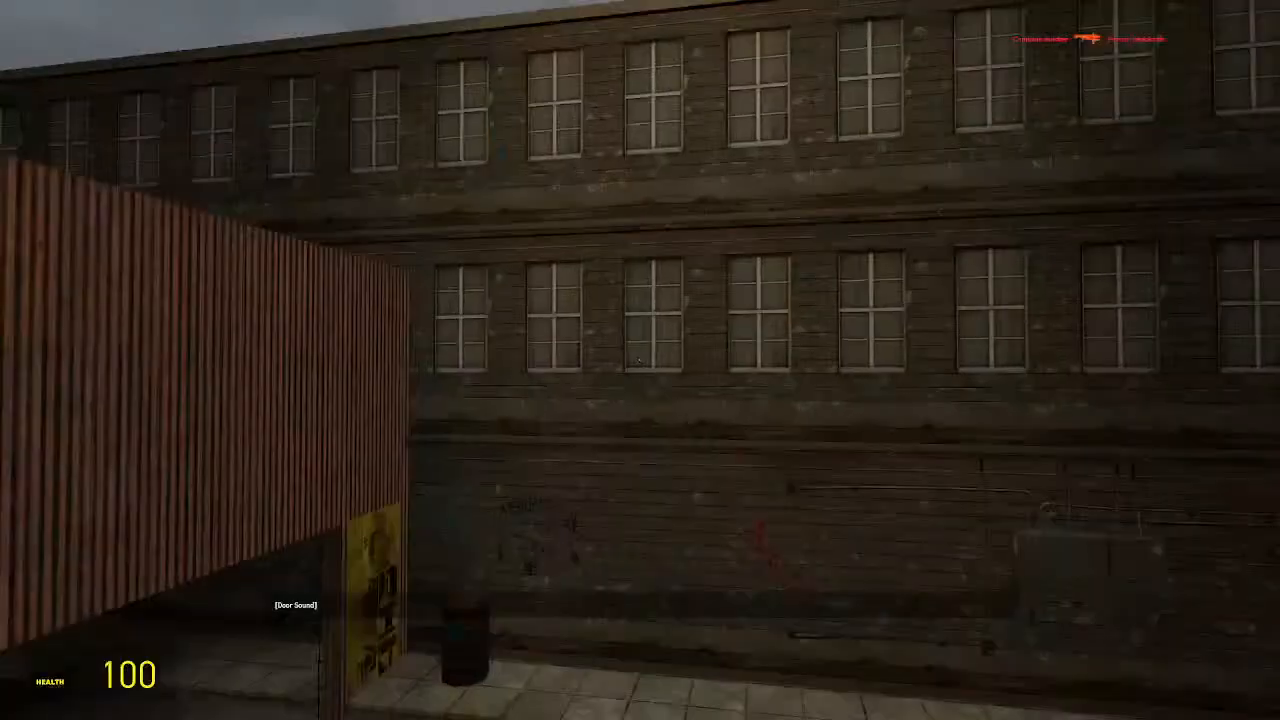
pyautogui.press('w')
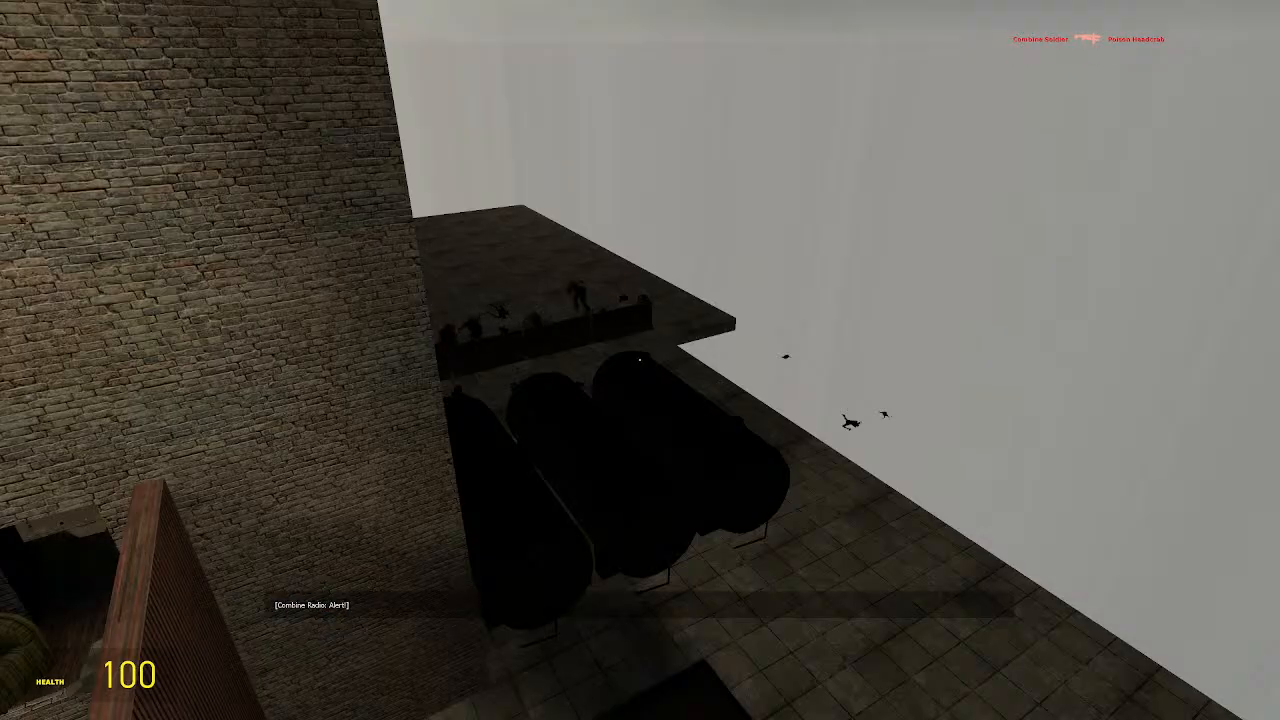
pyautogui.press('w')
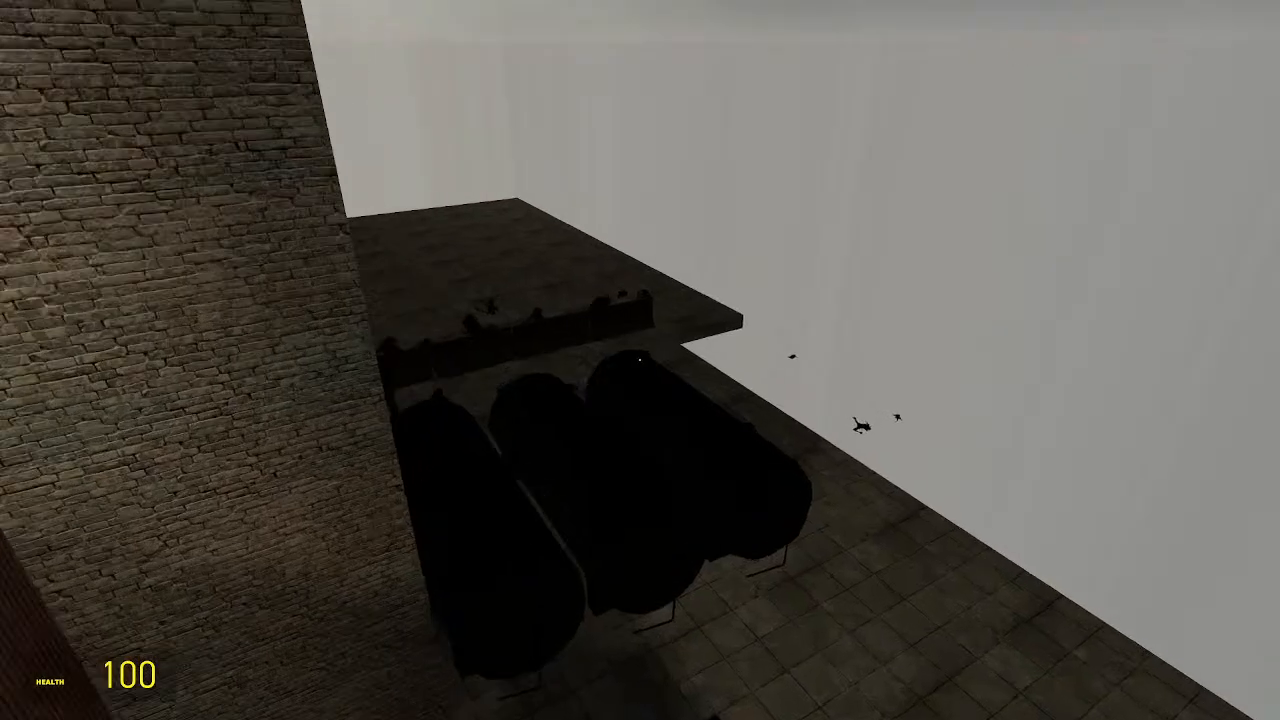
# Fly over the barrier fight and past the end of the street, and quit the game
pyautogui.press('space')
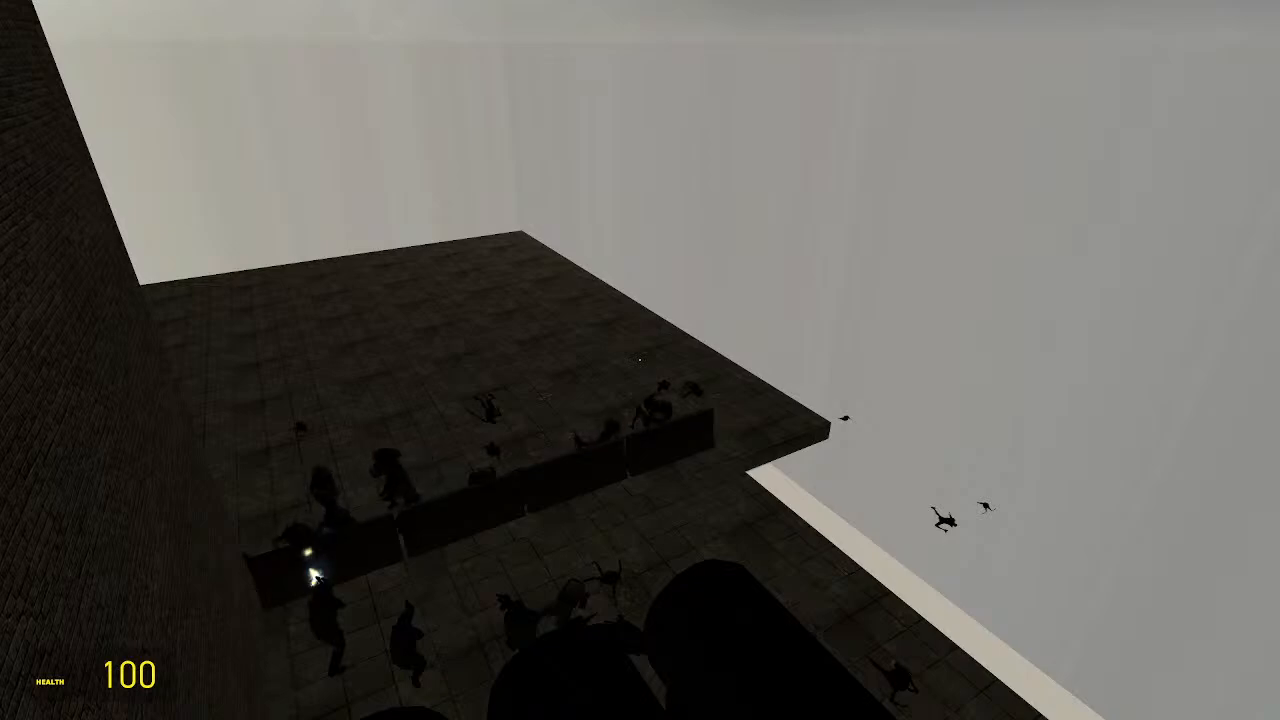
pyautogui.press('a')
pyautogui.press('w')
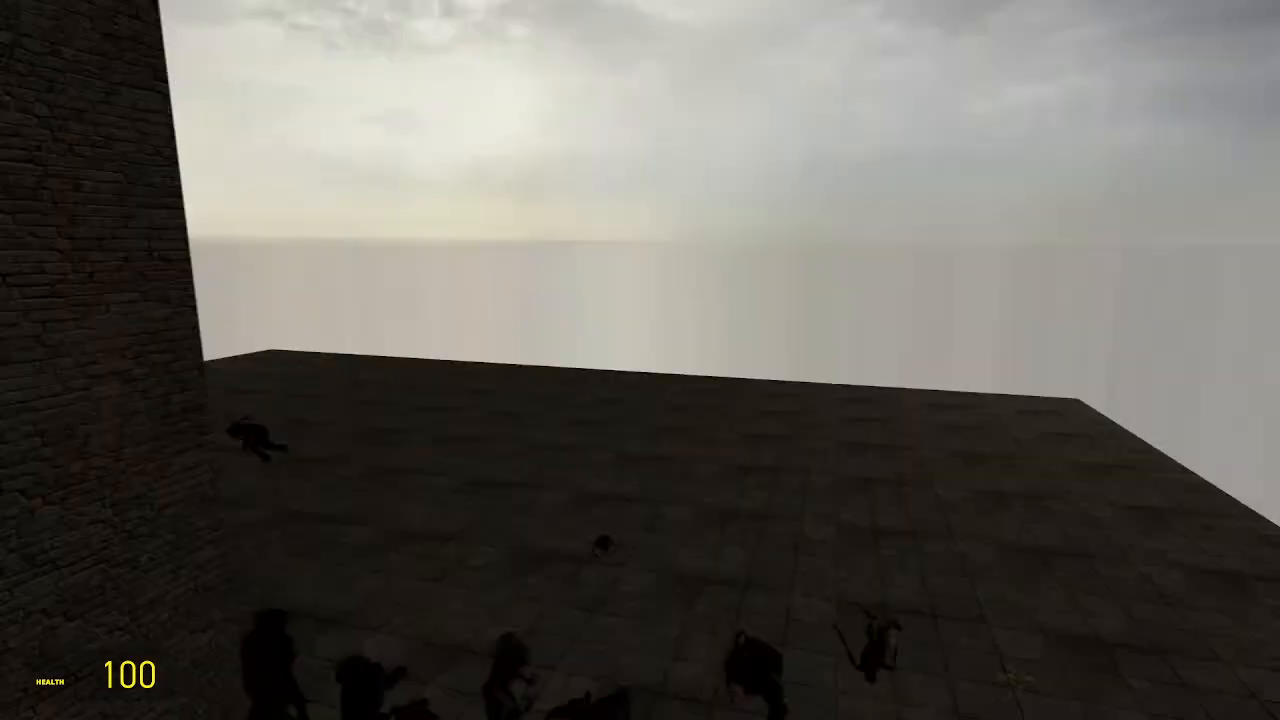
pyautogui.press('w')
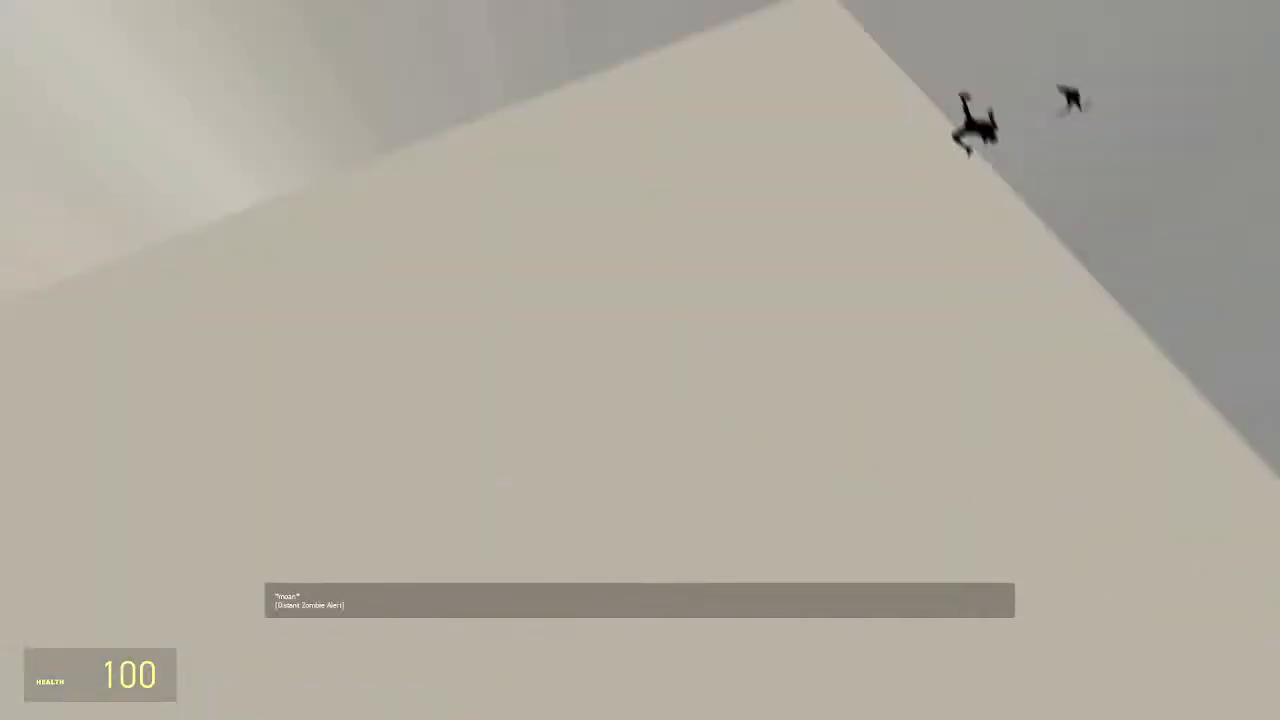
pyautogui.press('Escape')
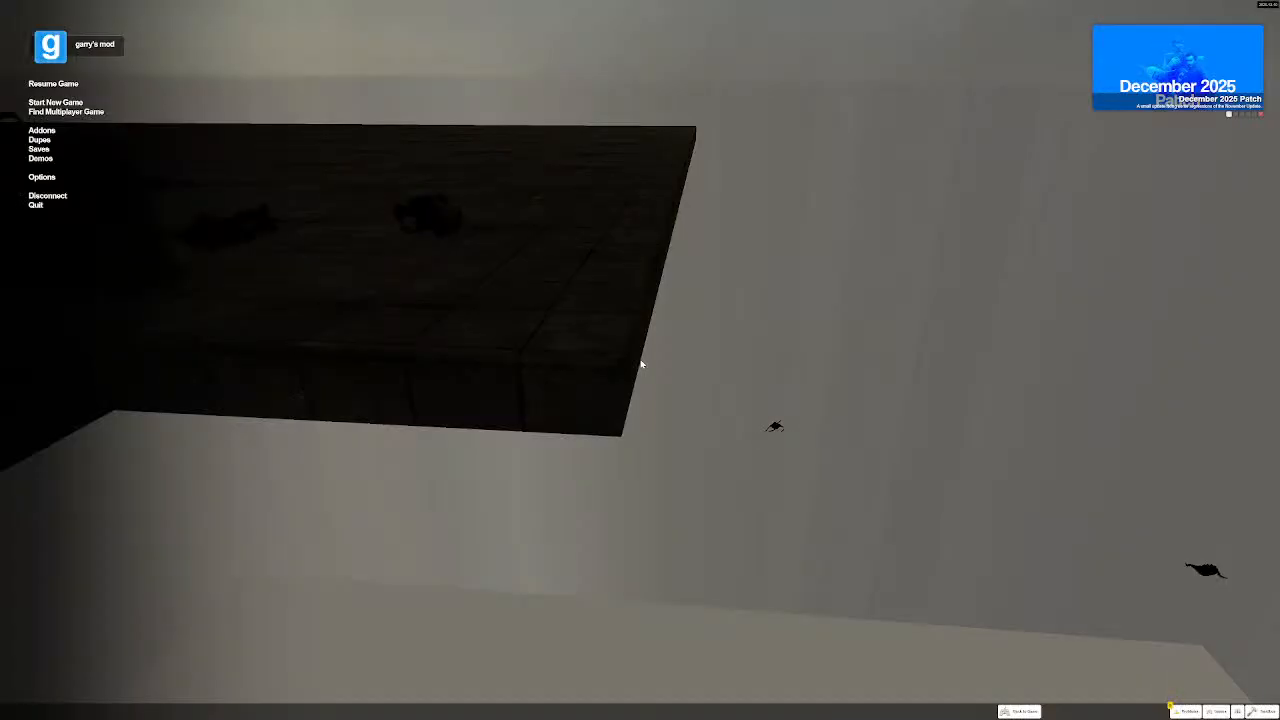
pyautogui.click(31, 206)
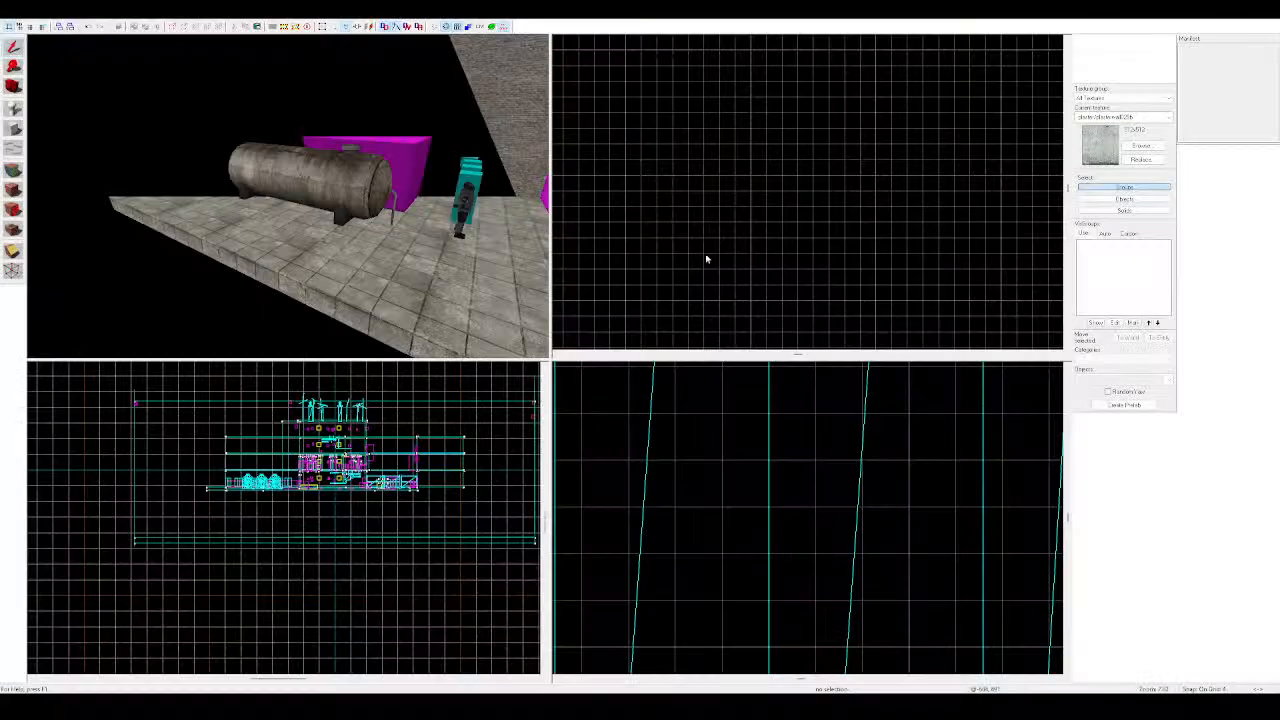
# Delete two of the three large tanks, keeping only the one closest to the brick wall
pyautogui.press('z')
pyautogui.press('a')
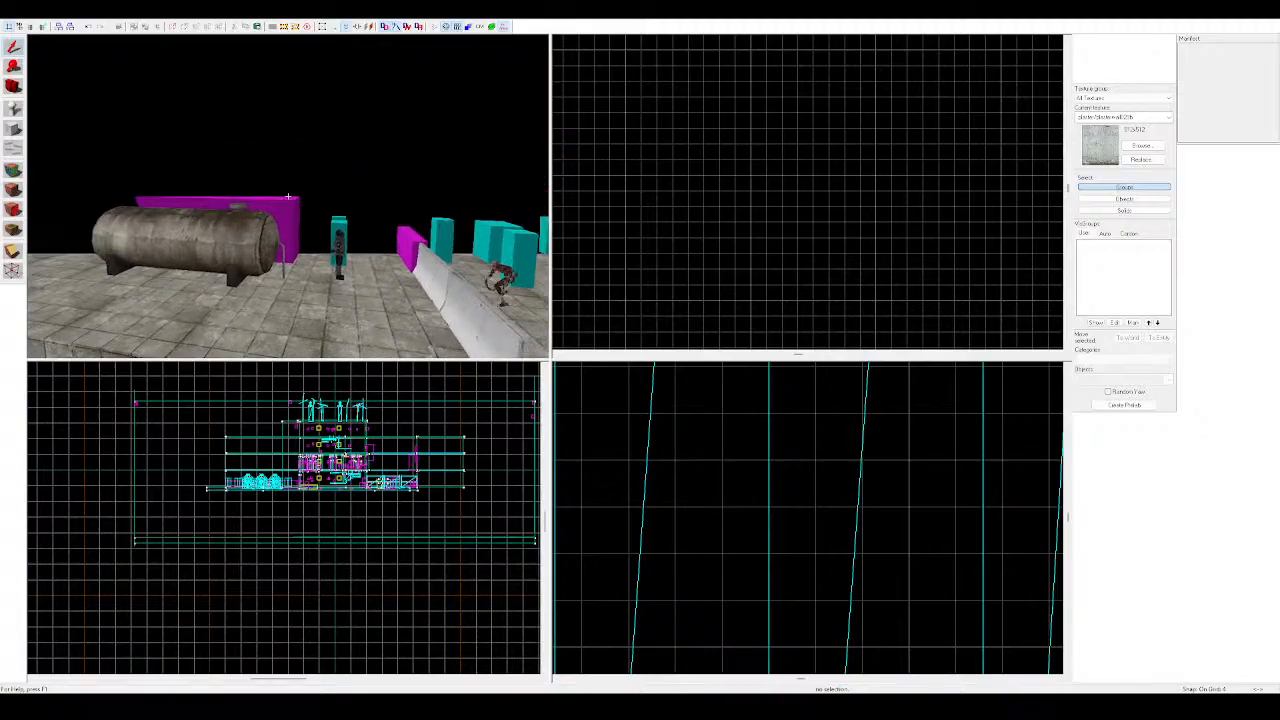
pyautogui.click(257, 214)
pyautogui.press('Delete')
pyautogui.click(257, 214)
pyautogui.press('Delete')
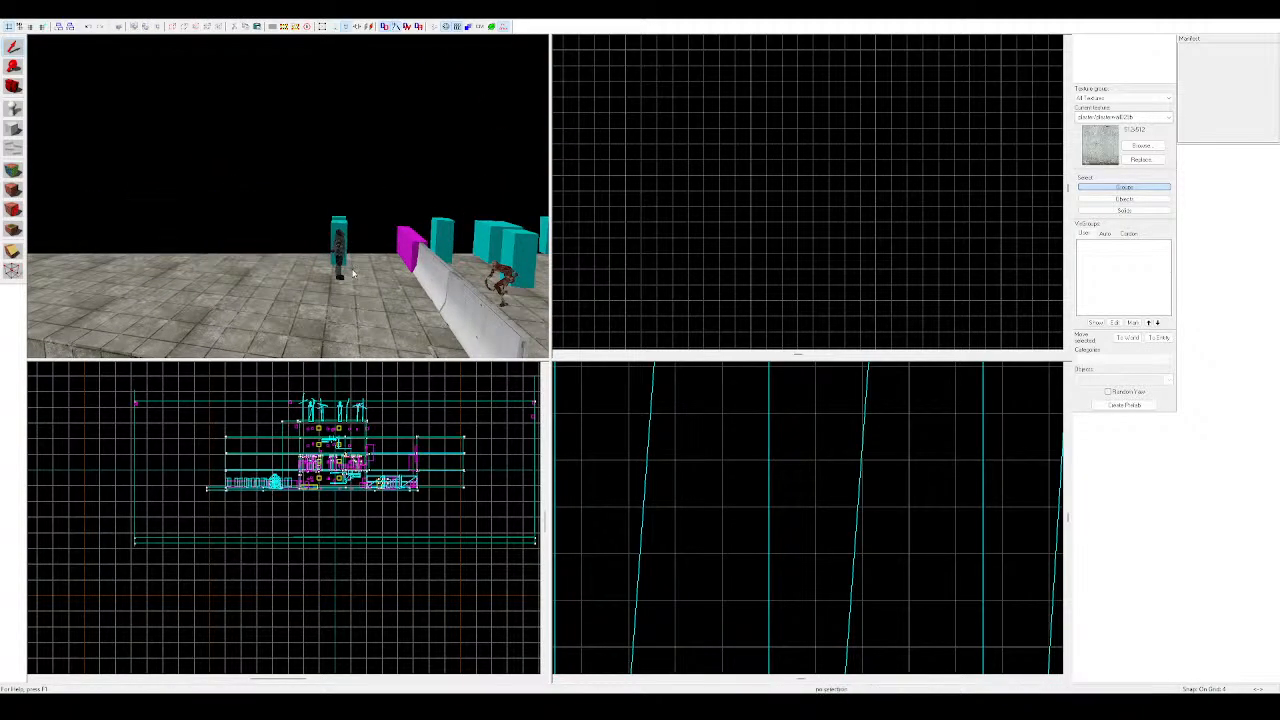
pyautogui.hotkey('ctrl', 'z')
pyautogui.hotkey('ctrl', 'z')
# Delete the four combine soldiers in front of the barriers, keeping only the one nearest the brick wall
pyautogui.click(421, 305)
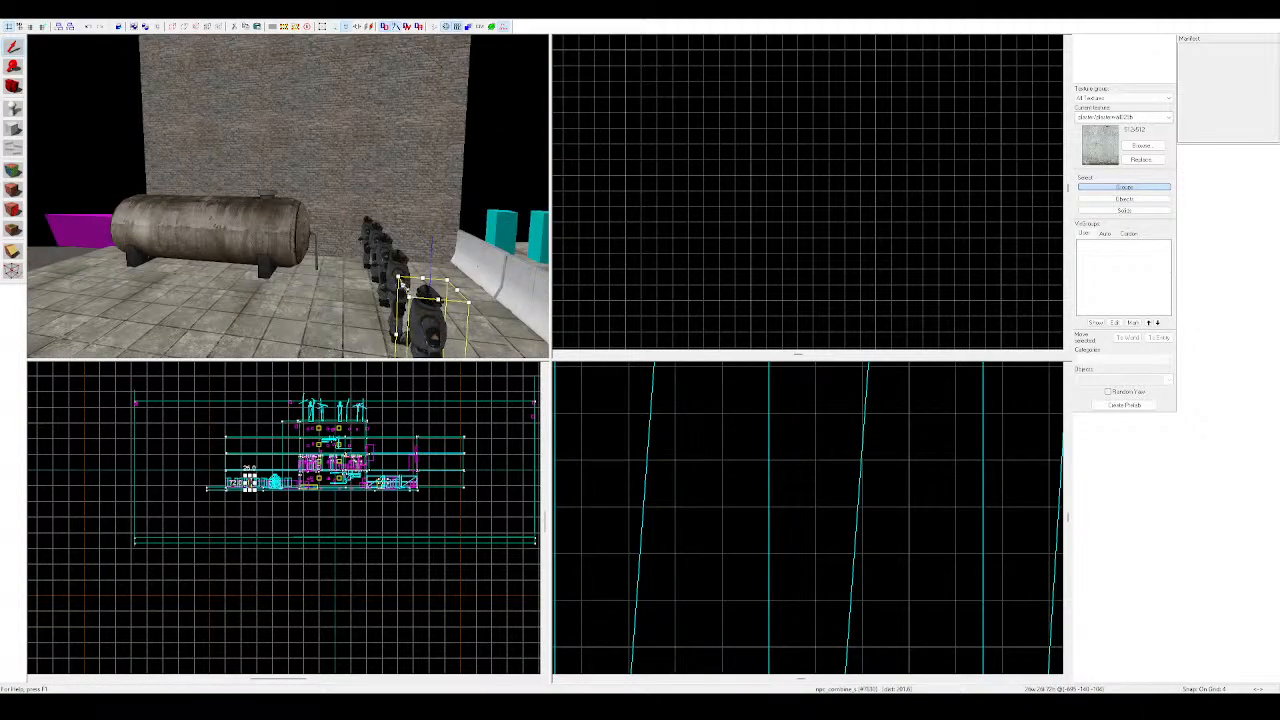
pyautogui.press('Delete')
pyautogui.click(396, 285)
pyautogui.press('Delete')
pyautogui.click(383, 263)
pyautogui.press('Delete')
pyautogui.click(375, 247)
pyautogui.press('Delete')
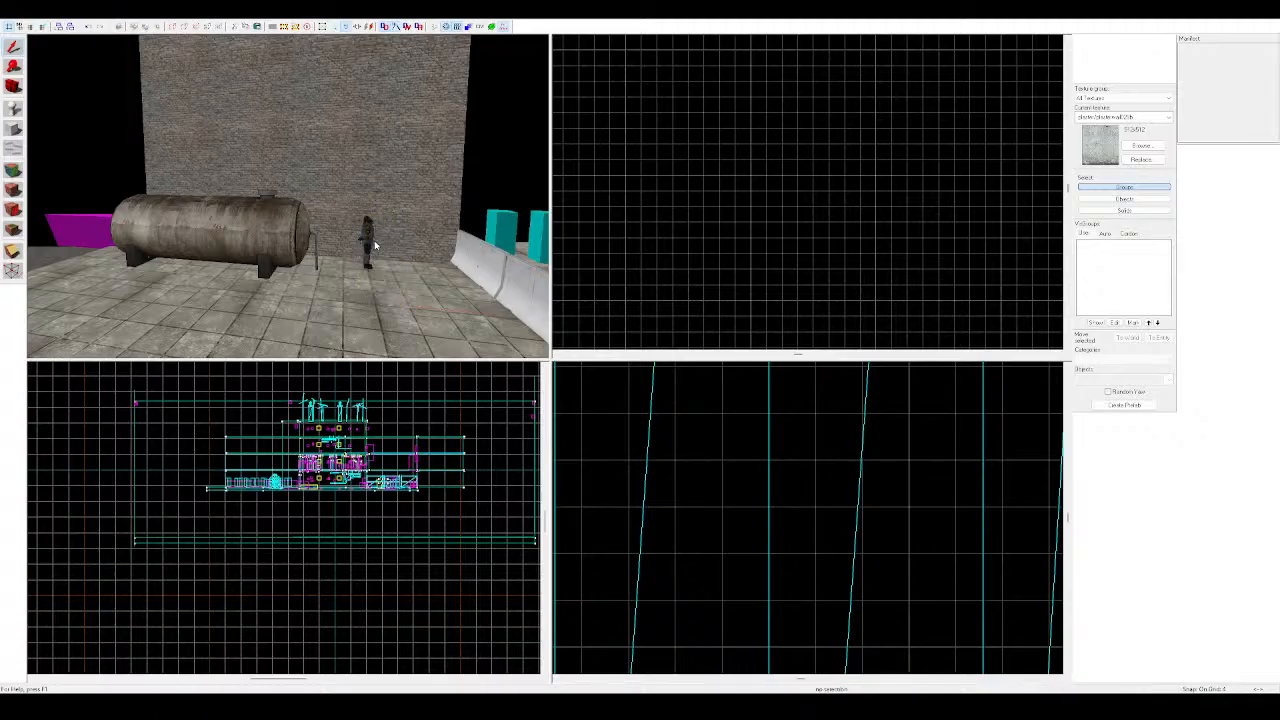
# Delete five of the hunched zombies behind the concrete barriers, keeping the standard zombies in red shirts
pyautogui.press('z')
pyautogui.press('w')
pyautogui.press('z')
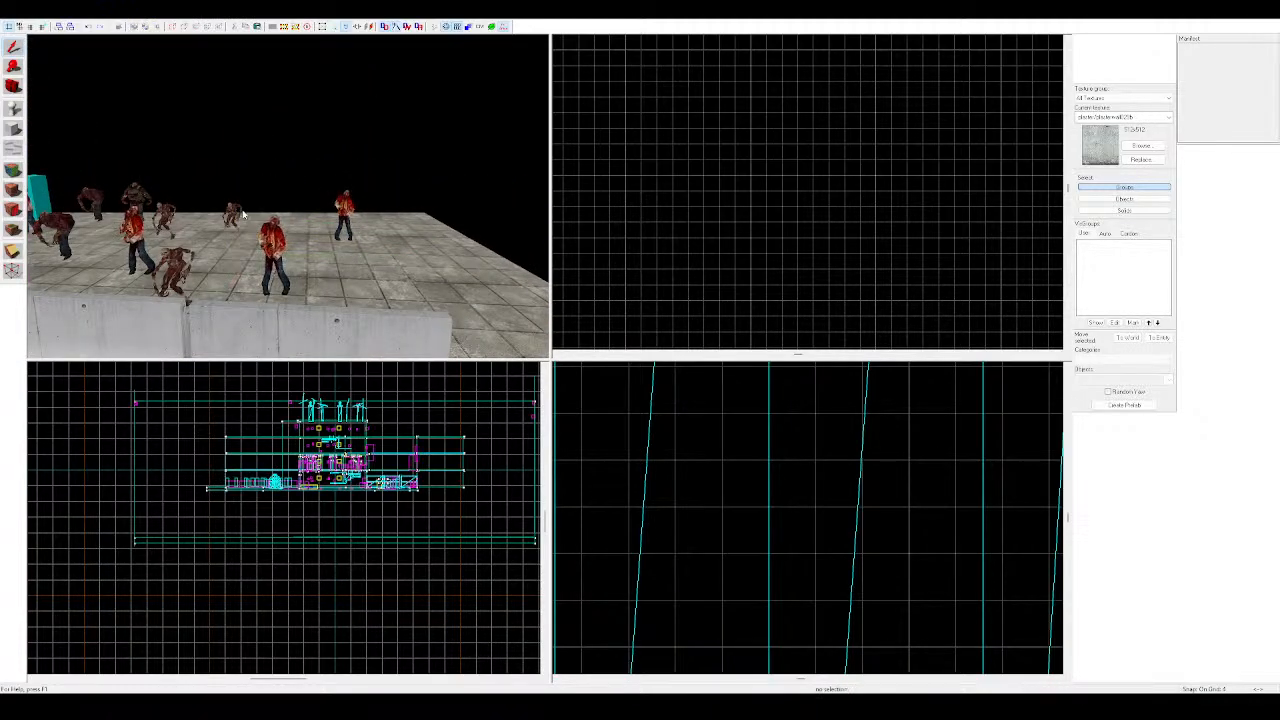
pyautogui.click(176, 271)
pyautogui.press('Delete')
pyautogui.click(233, 212)
pyautogui.press('Delete')
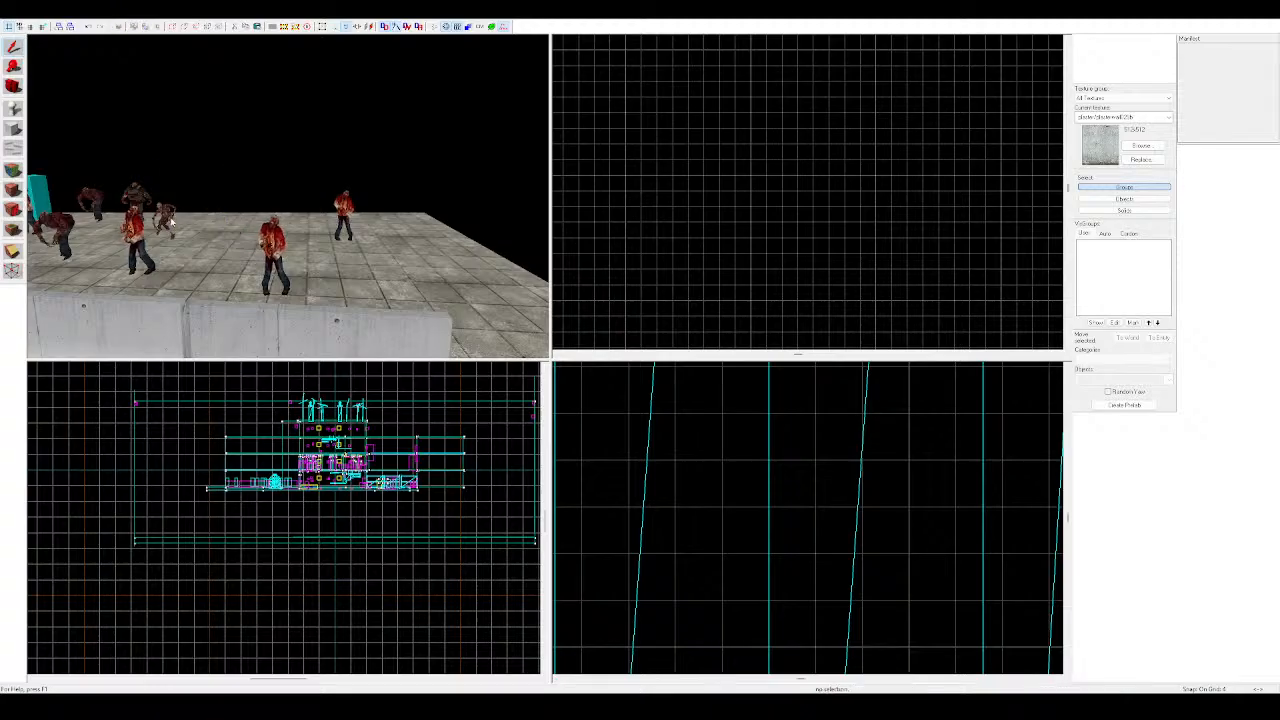
pyautogui.click(166, 218)
pyautogui.press('Delete')
pyautogui.click(143, 203)
pyautogui.press('Delete')
pyautogui.click(98, 199)
pyautogui.press('Delete')
# Delete three more zombies farther along the paved area, working outward from the barriers
pyautogui.click(82, 230)
pyautogui.press('z')
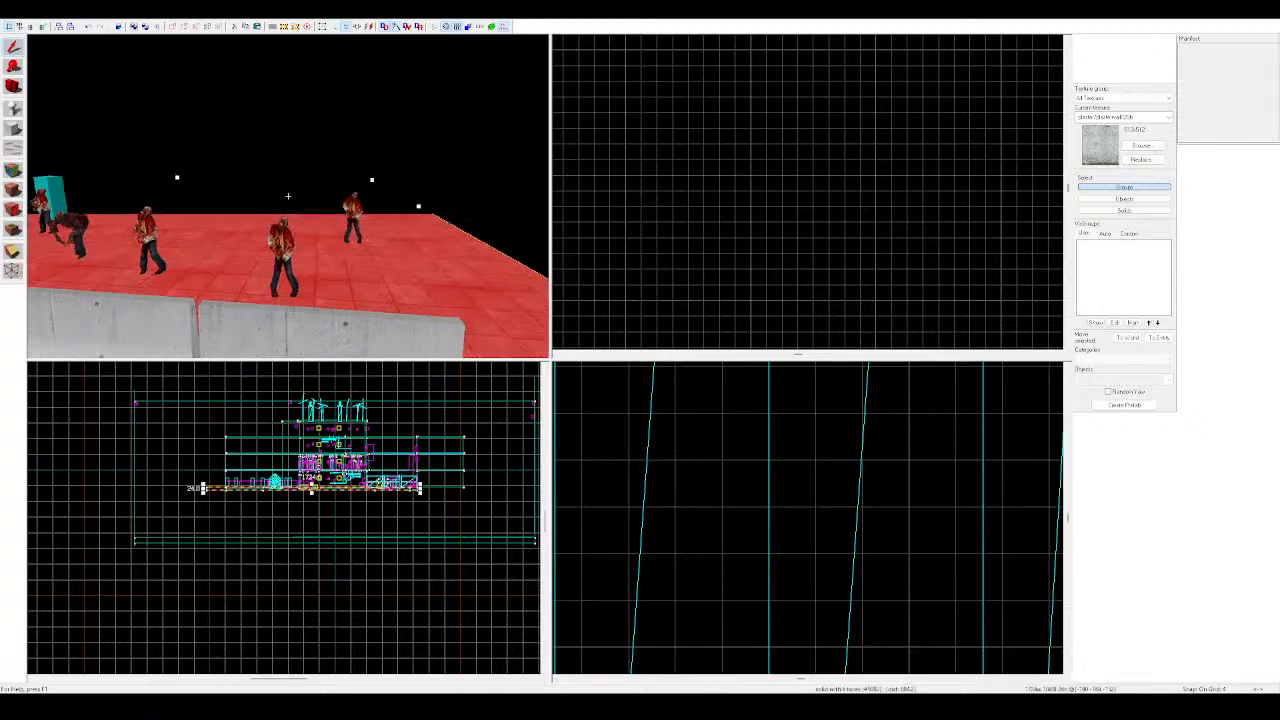
pyautogui.press('w')
pyautogui.click(229, 258)
pyautogui.press('Delete')
pyautogui.click(142, 256)
pyautogui.press('Delete')
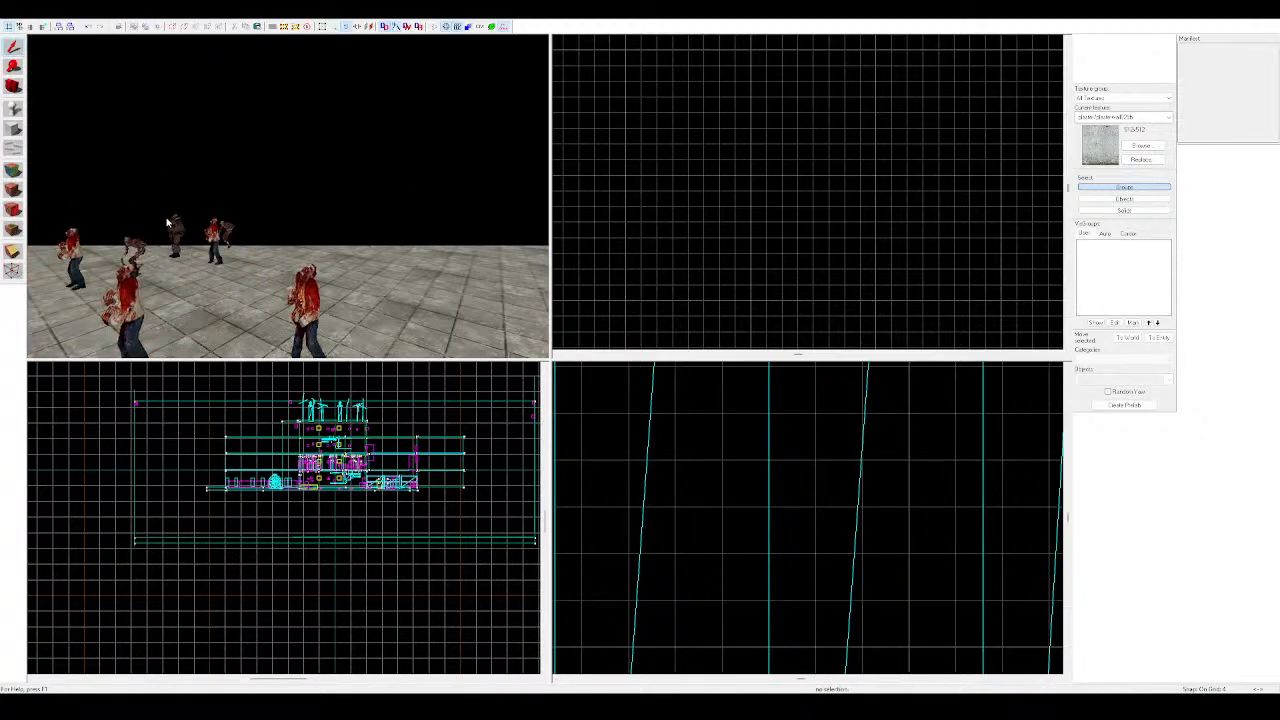
pyautogui.press('w')
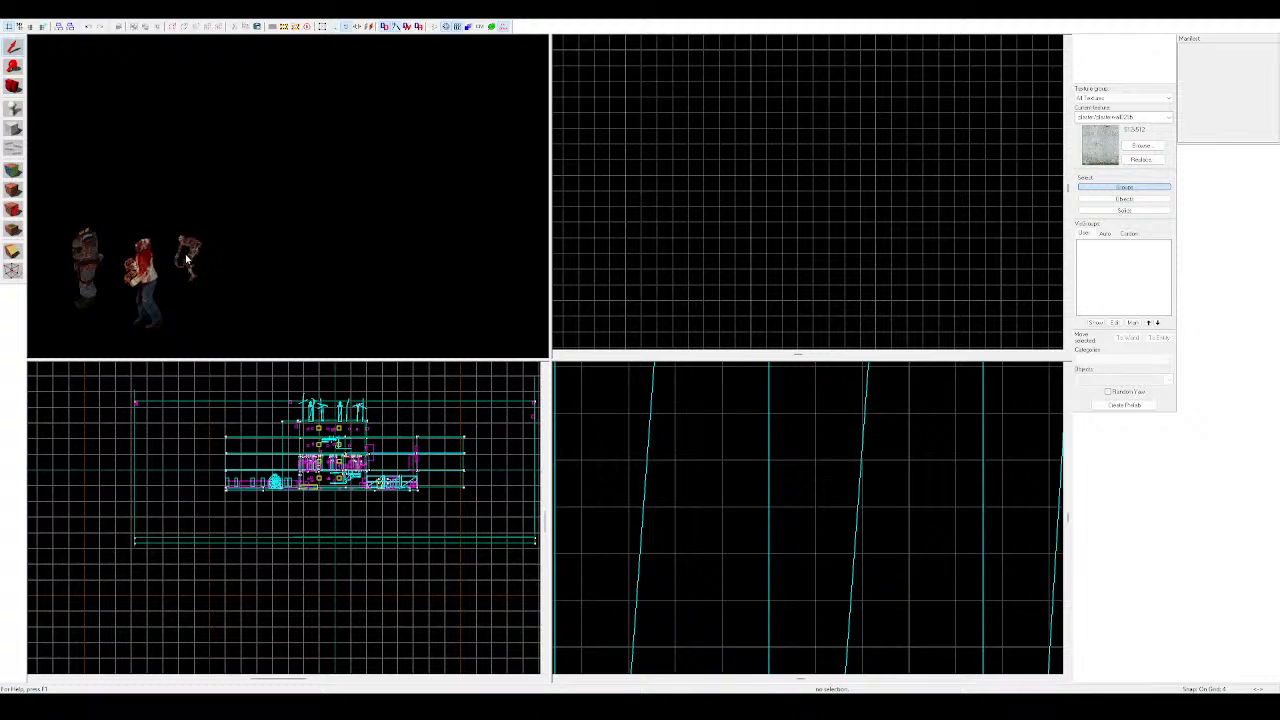
pyautogui.click(188, 247)
pyautogui.click(187, 247)
pyautogui.press('Delete')
# Delete the armoured zombine and the fast zombie remaining near the brick building's corner
pyautogui.click(86, 262)
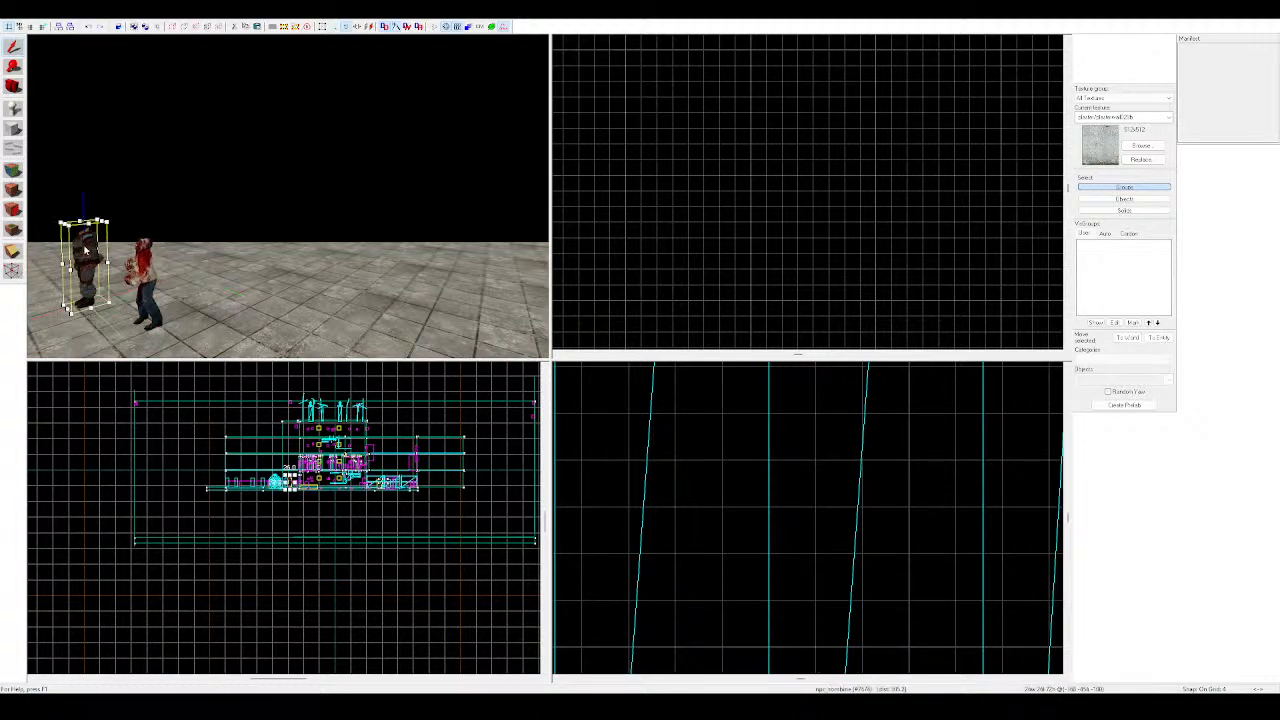
pyautogui.press('z')
pyautogui.press('Delete')
pyautogui.press('z')
pyautogui.click(328, 211)
pyautogui.click(335, 212)
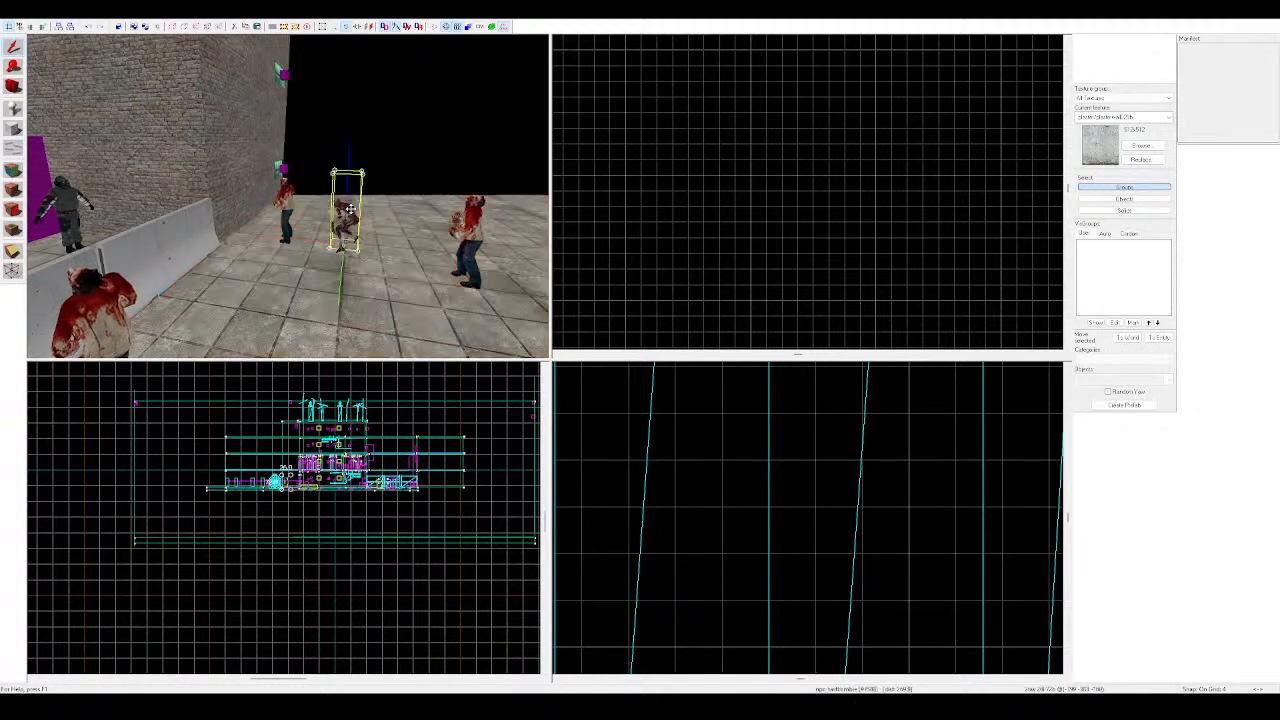
pyautogui.press('Delete')
# Move a standard zombie behind the barriers sideways towards the brick building
pyautogui.press('z')
pyautogui.press('w')
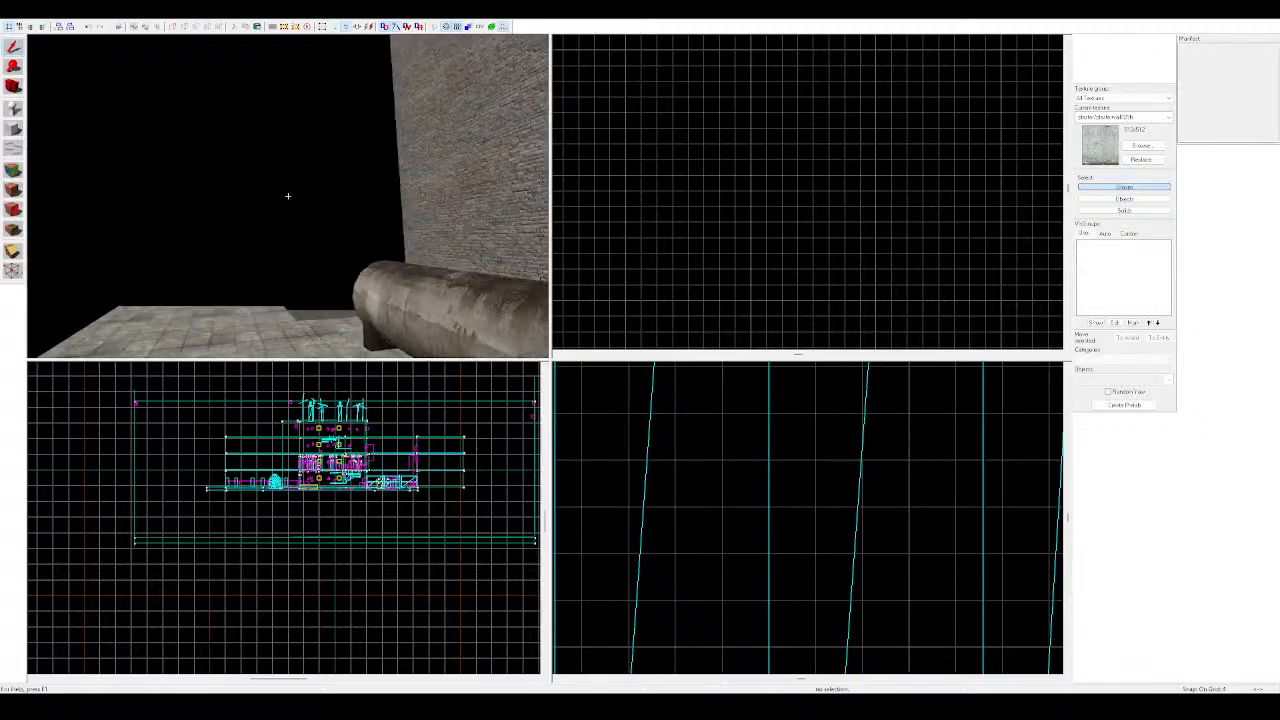
pyautogui.press('w')
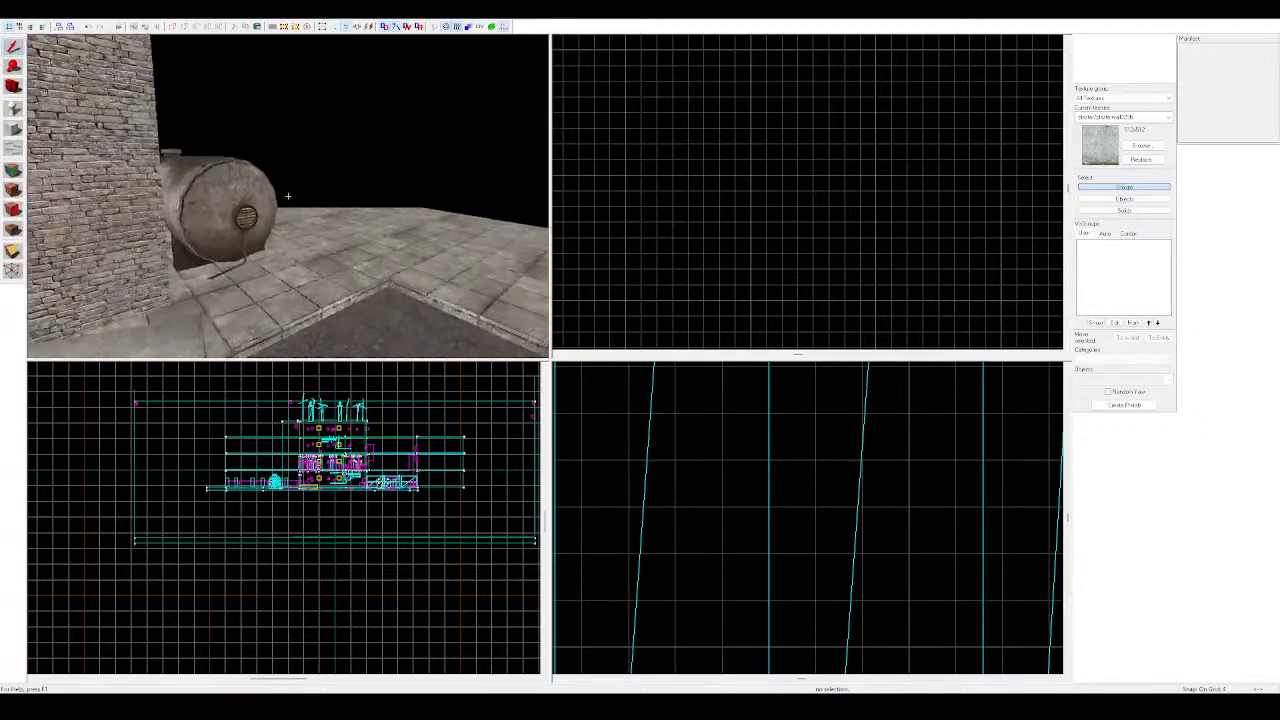
pyautogui.press('w')
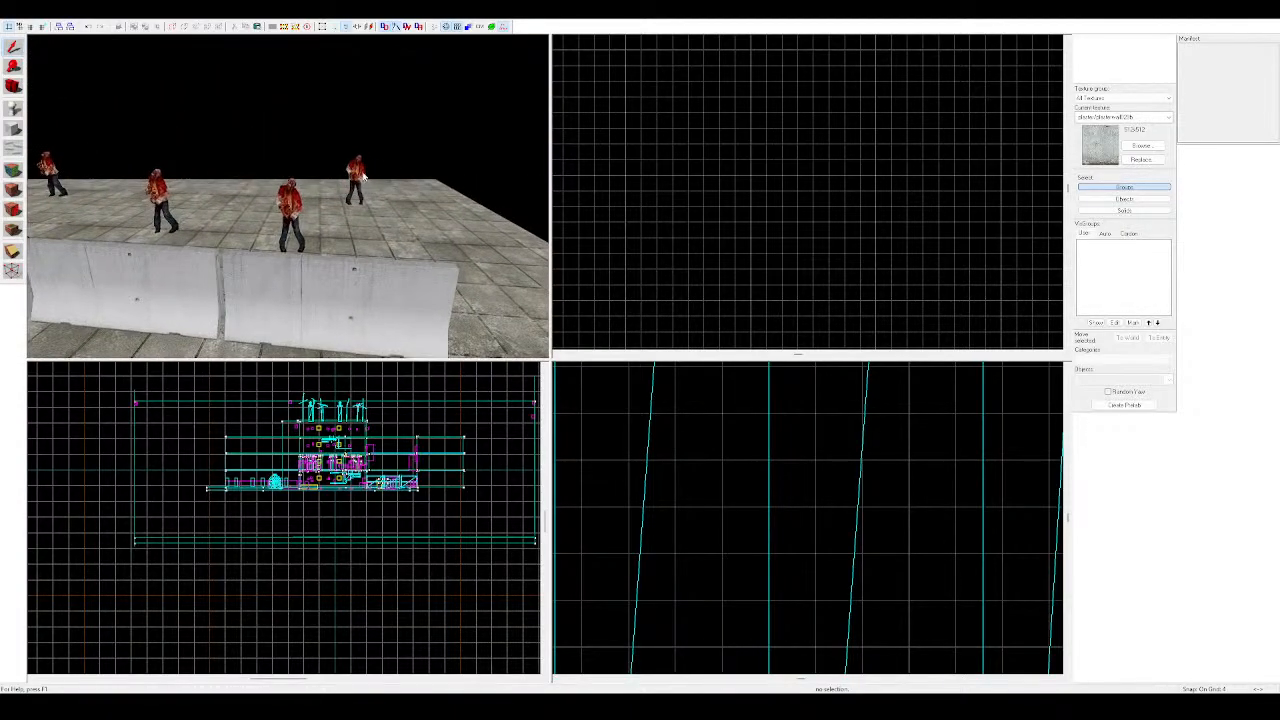
pyautogui.press('w')
pyautogui.press('z')
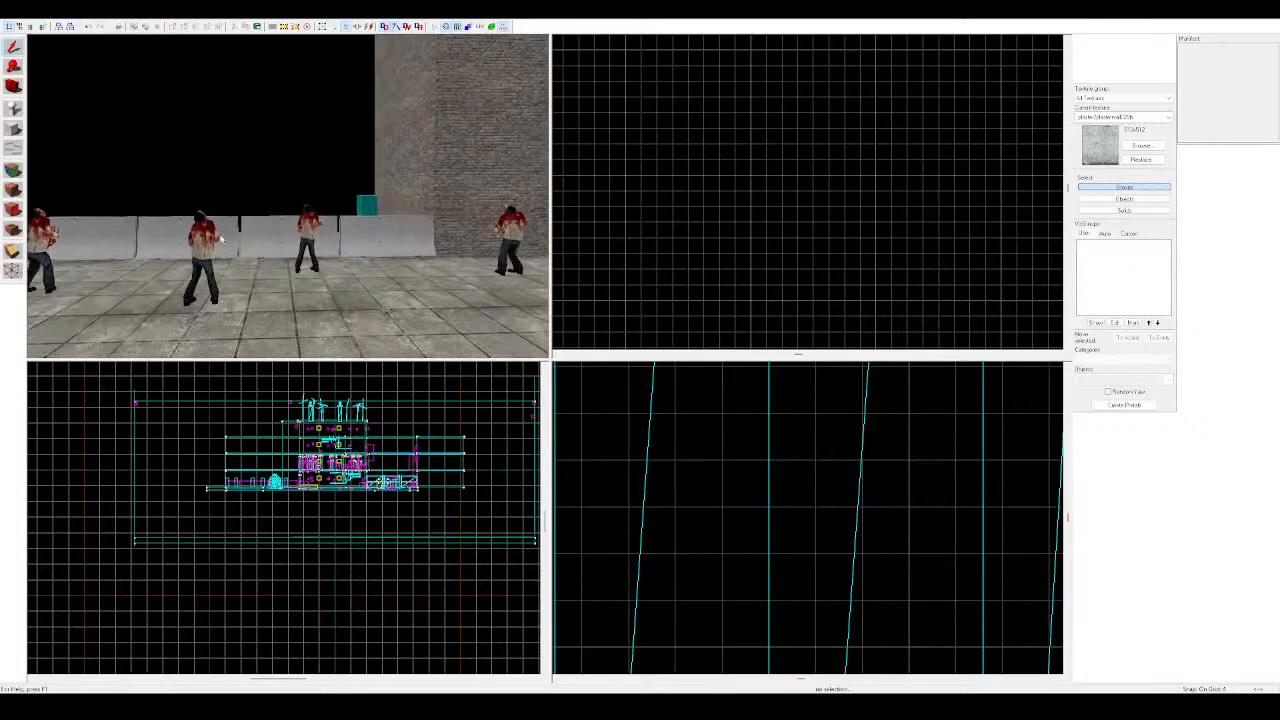
pyautogui.moveTo(213, 236); pyautogui.dragTo(393, 230)
pyautogui.press('d')
pyautogui.press('a')
pyautogui.press('d')
pyautogui.press('a')
# Shift the other standard zombies from the open pavement across to the side of the brick building
pyautogui.click(239, 231)
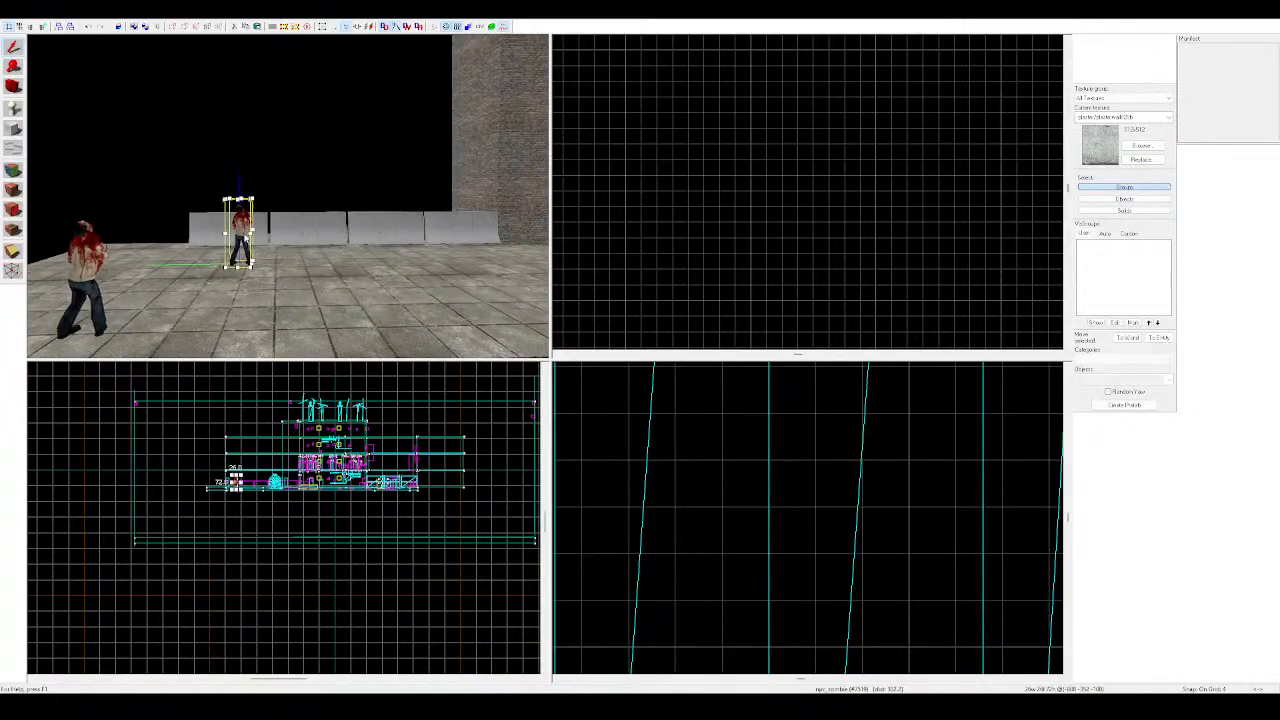
pyautogui.press('d')
pyautogui.moveTo(239, 231); pyautogui.dragTo(387, 236)
pyautogui.press('a')
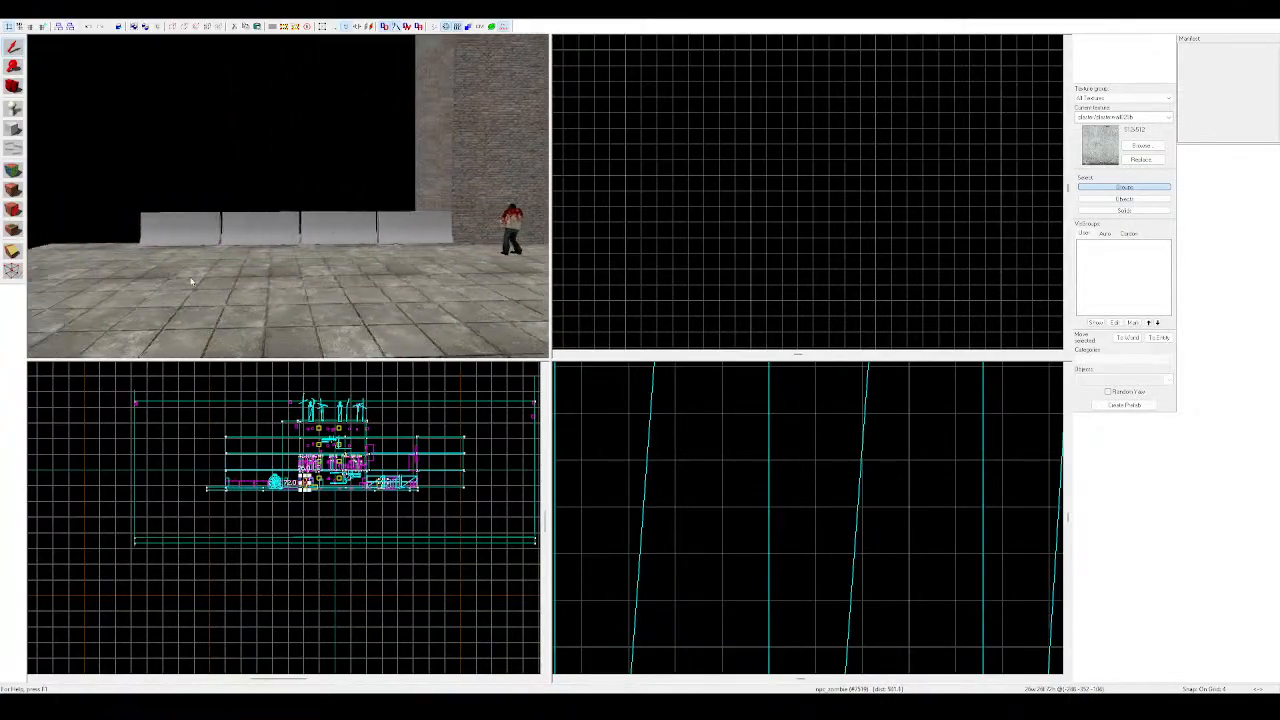
pyautogui.press('d')
pyautogui.moveTo(120, 265); pyautogui.dragTo(364, 238)
pyautogui.press('a')
pyautogui.click(67, 247)
pyautogui.press('a')
pyautogui.press('d')
pyautogui.press('d')
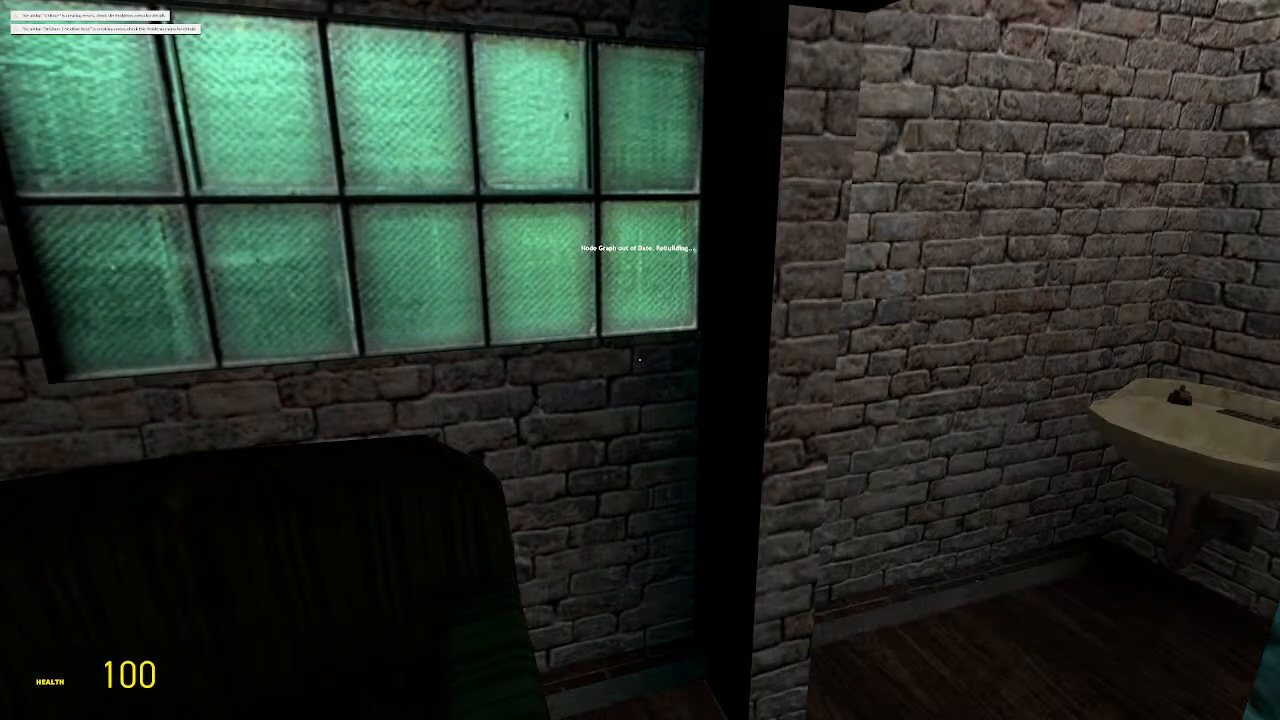
# Start playtesting the rebuilt map by flying out above the room and dropping back down into it
pyautogui.press('v')
pyautogui.press('space')
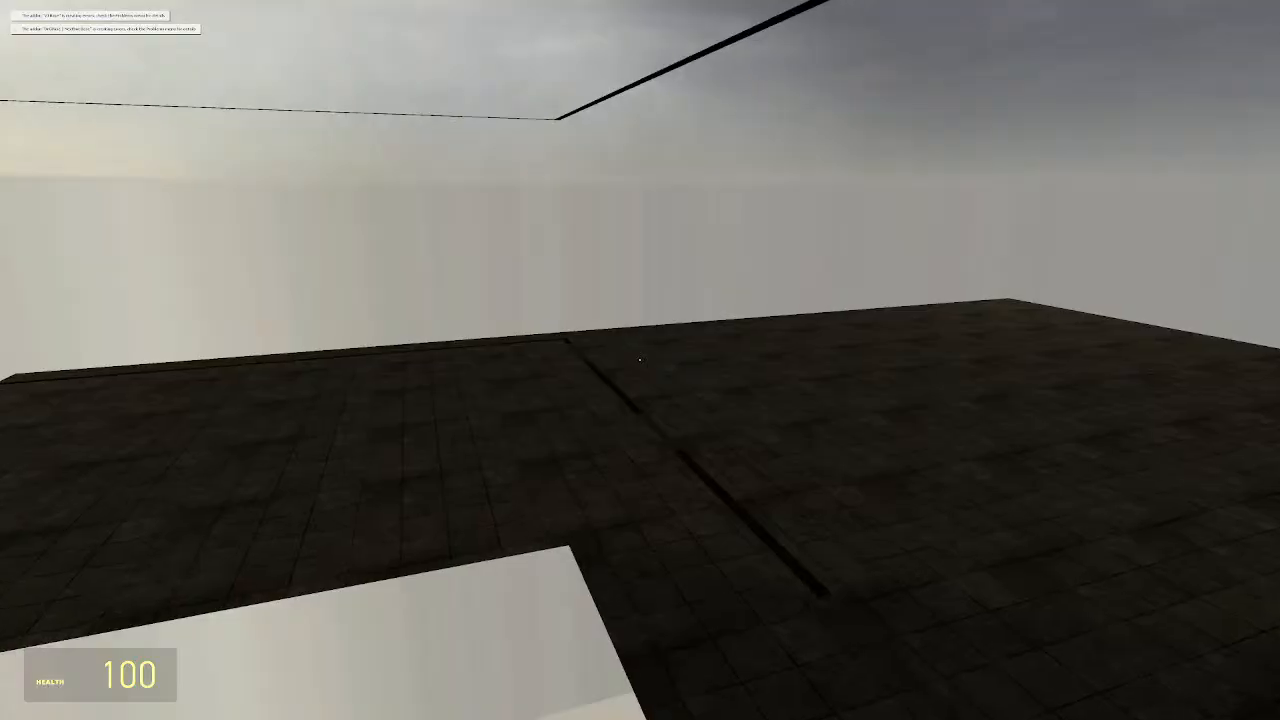
pyautogui.press('ctrl')
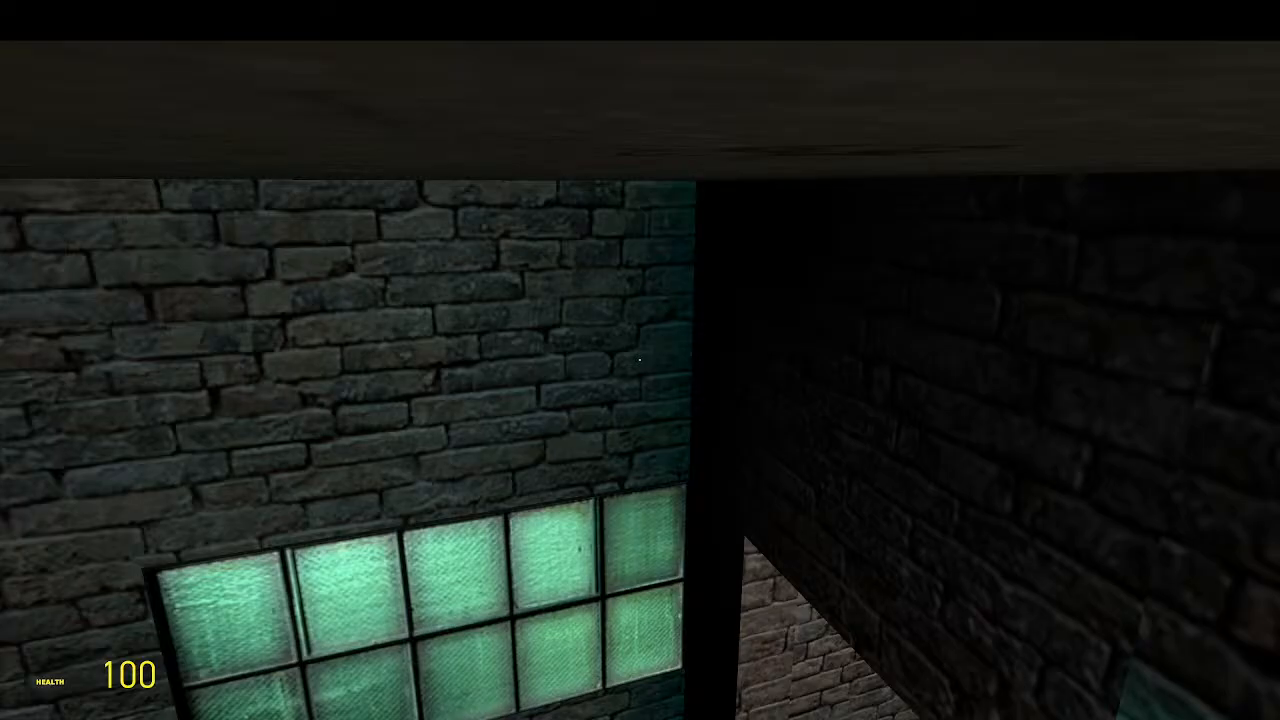
pyautogui.press('space')
pyautogui.press('ctrl')
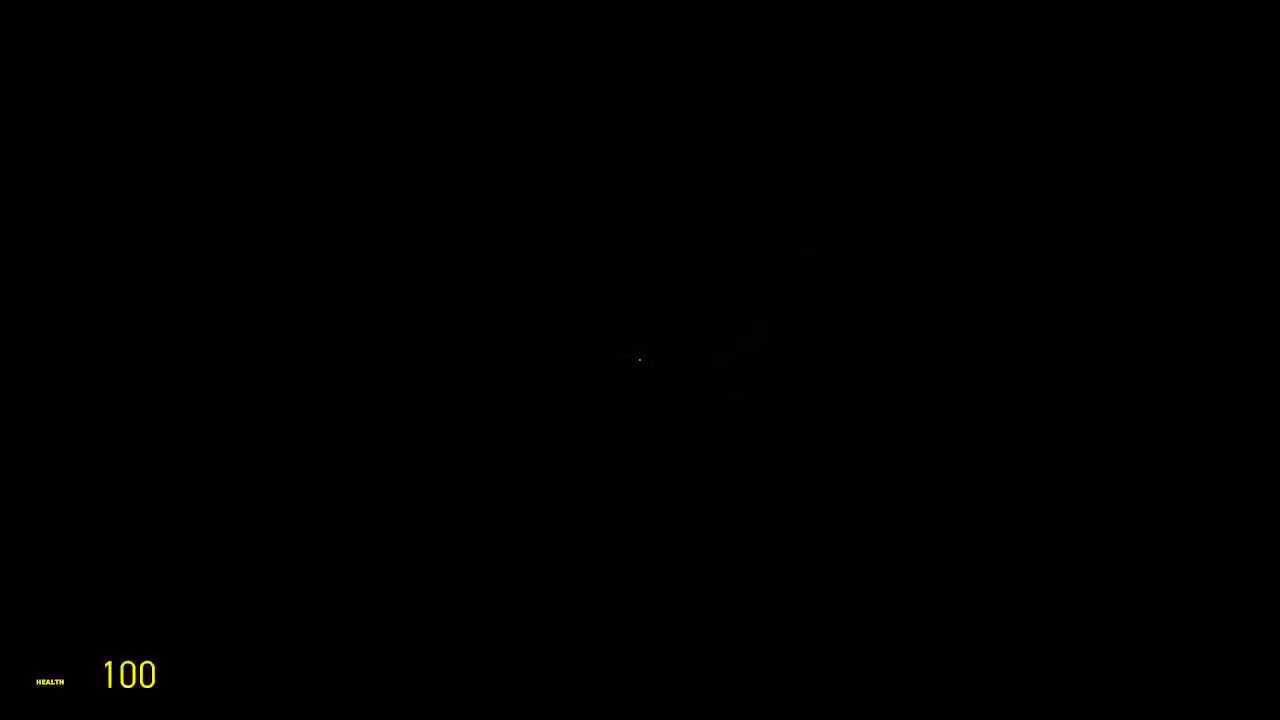
pyautogui.press('s')
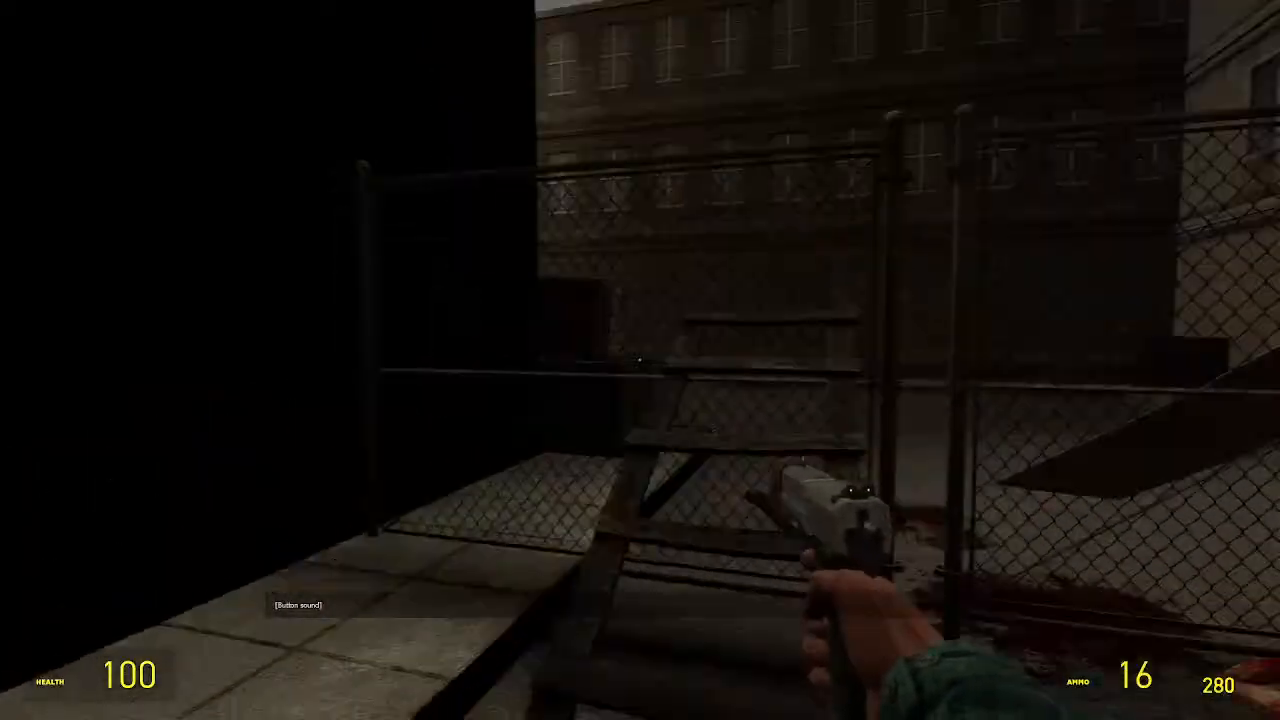
# Pick up the glowing green device by the crates, carry it through the gate past the wrecked car and drop it
pyautogui.press('w')
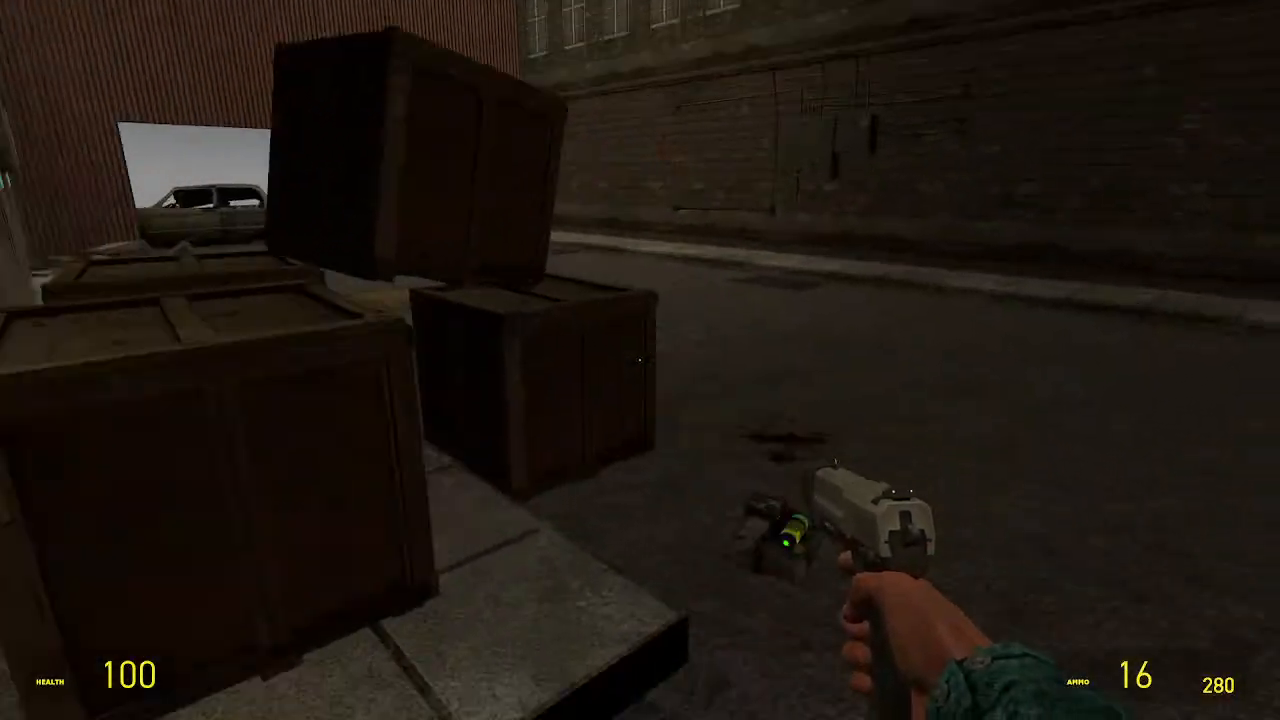
pyautogui.press('e')
pyautogui.press('w')
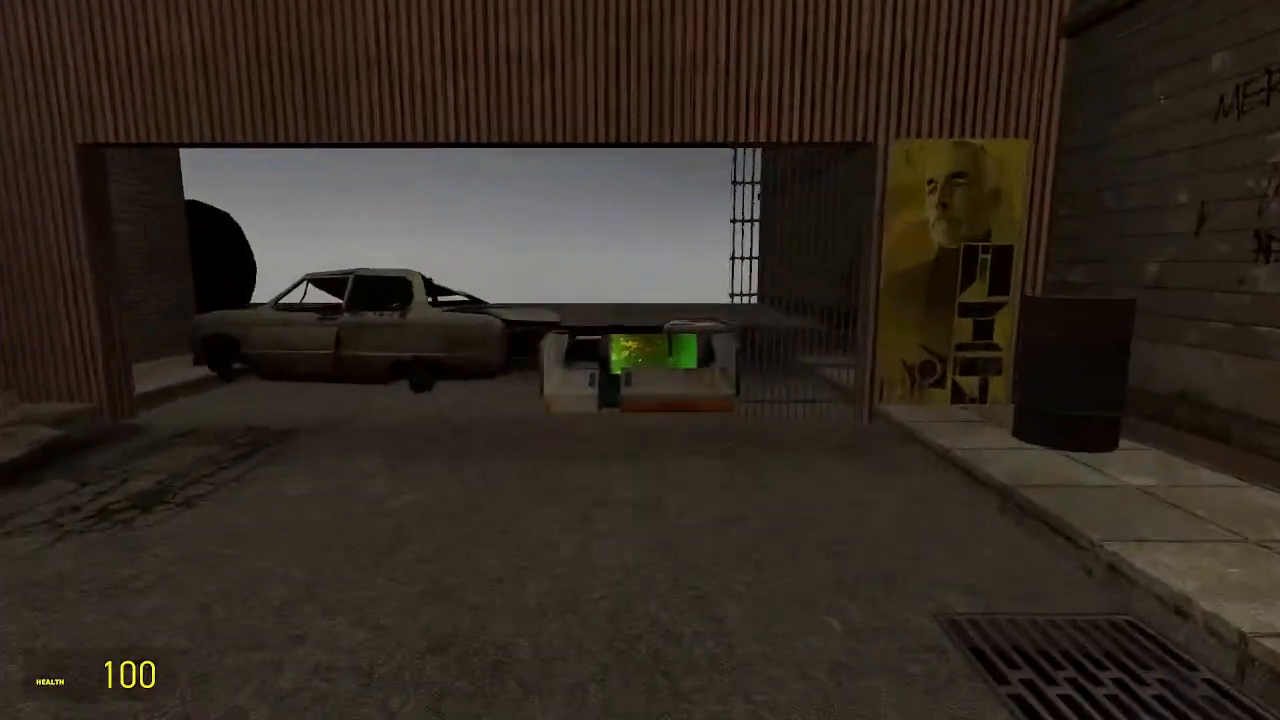
pyautogui.press('w')
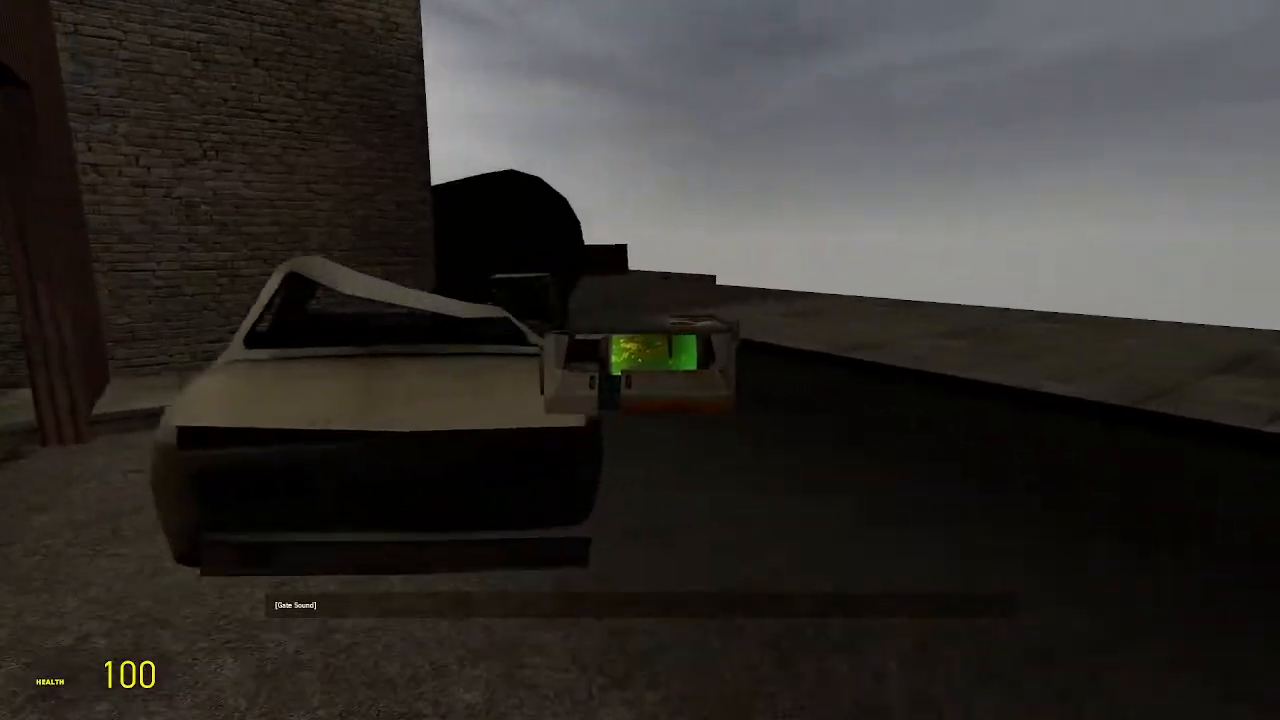
pyautogui.press('e')
# Walk past the tank to the barriers with the flashlight on and watch the combine soldier fire at the zombies
pyautogui.press('w')
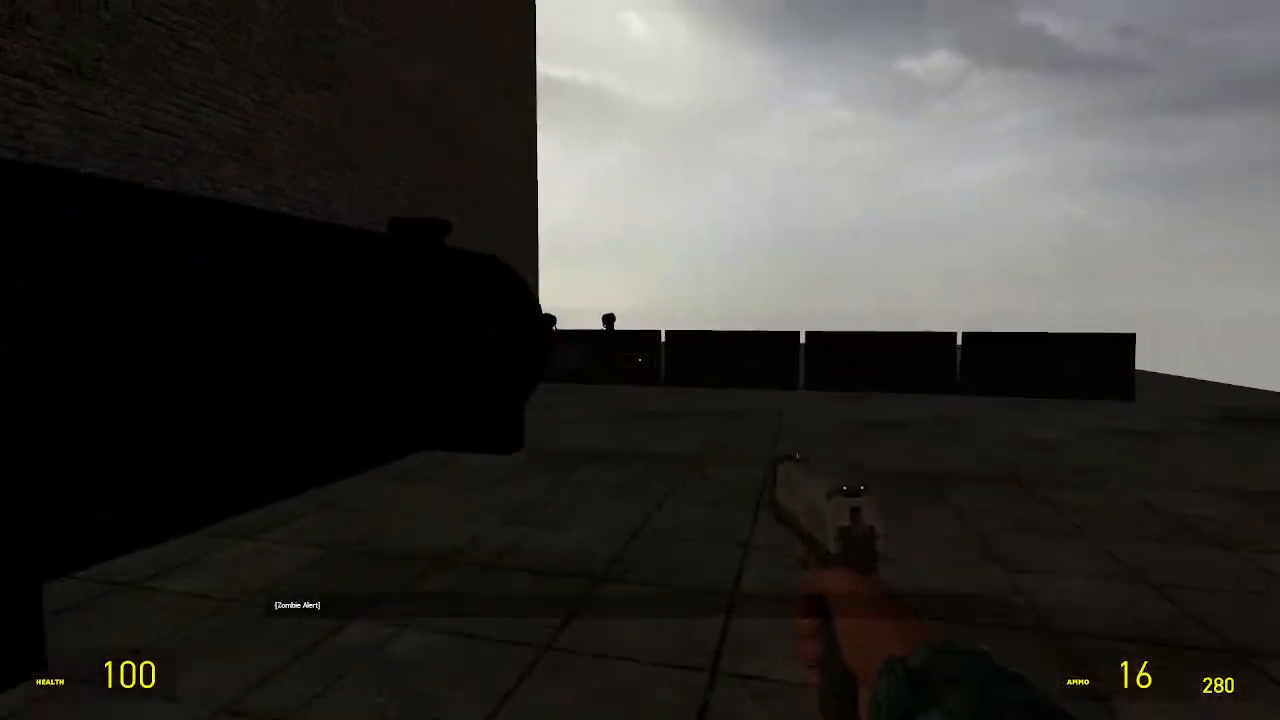
pyautogui.press('f')
pyautogui.press('w')
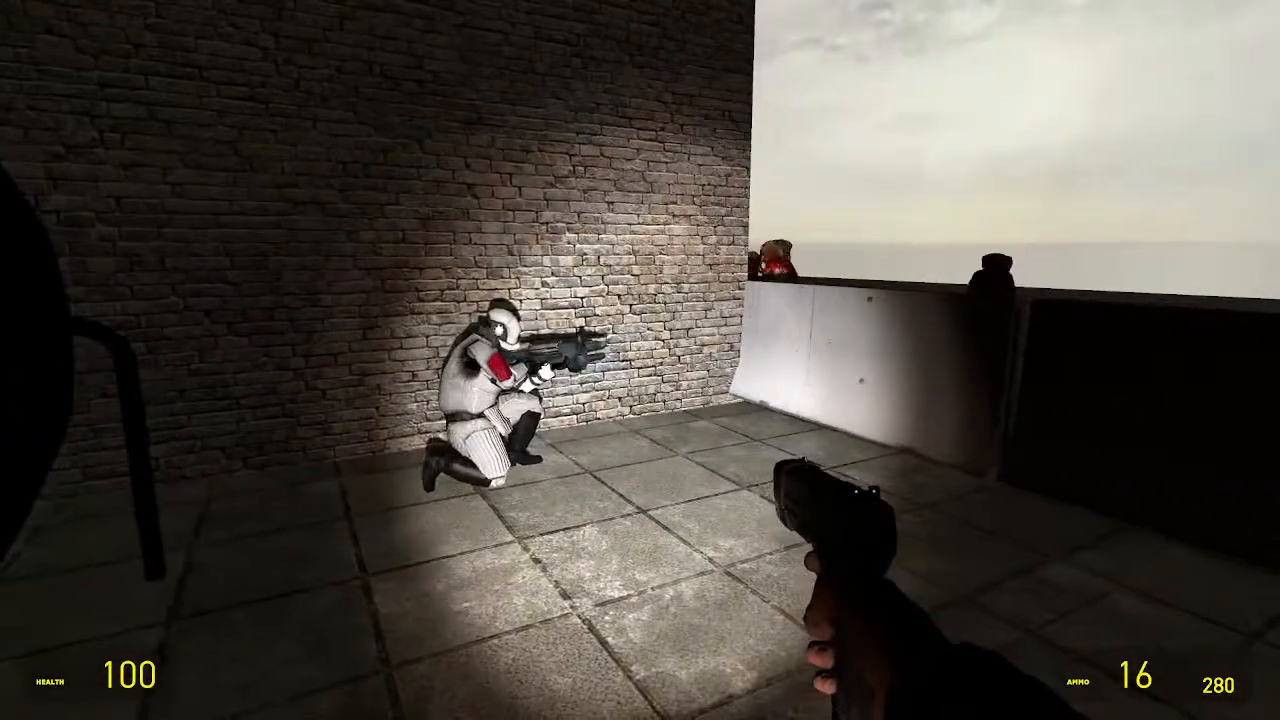
pyautogui.press('d')
pyautogui.press('s')
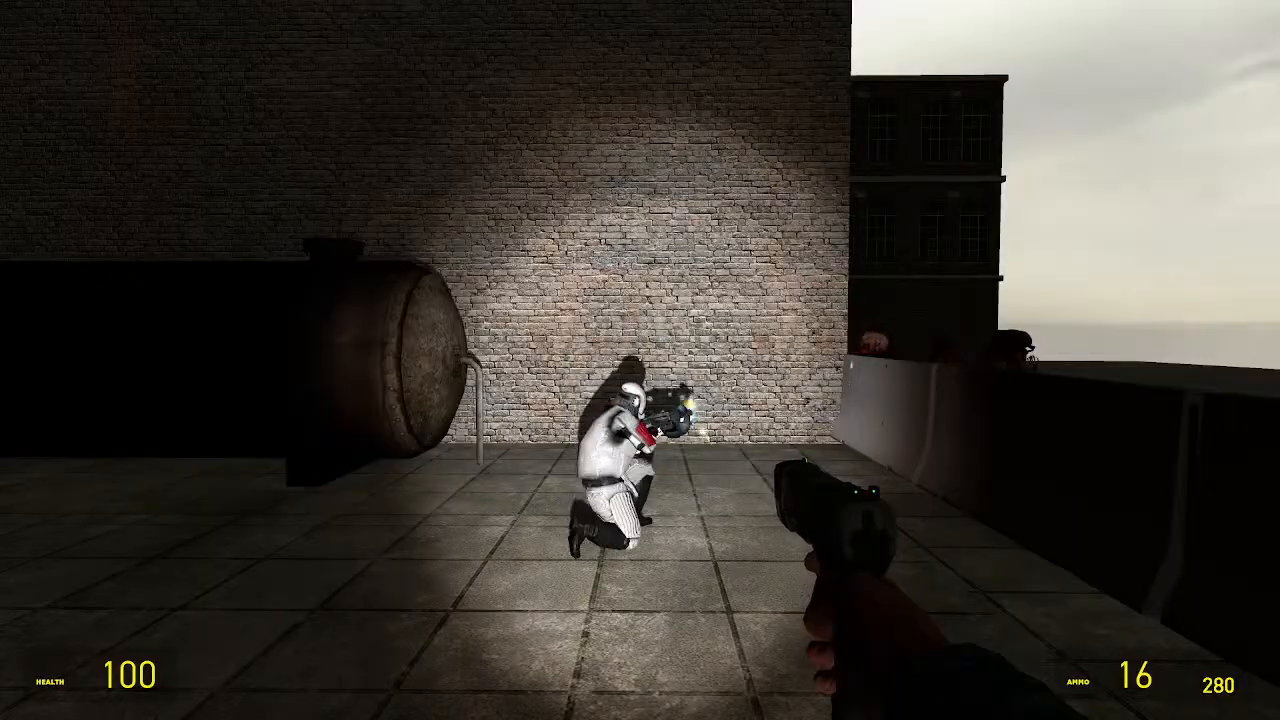
# Approach the concrete barriers and shoot the zombies behind them with the pistol
pyautogui.press('w')
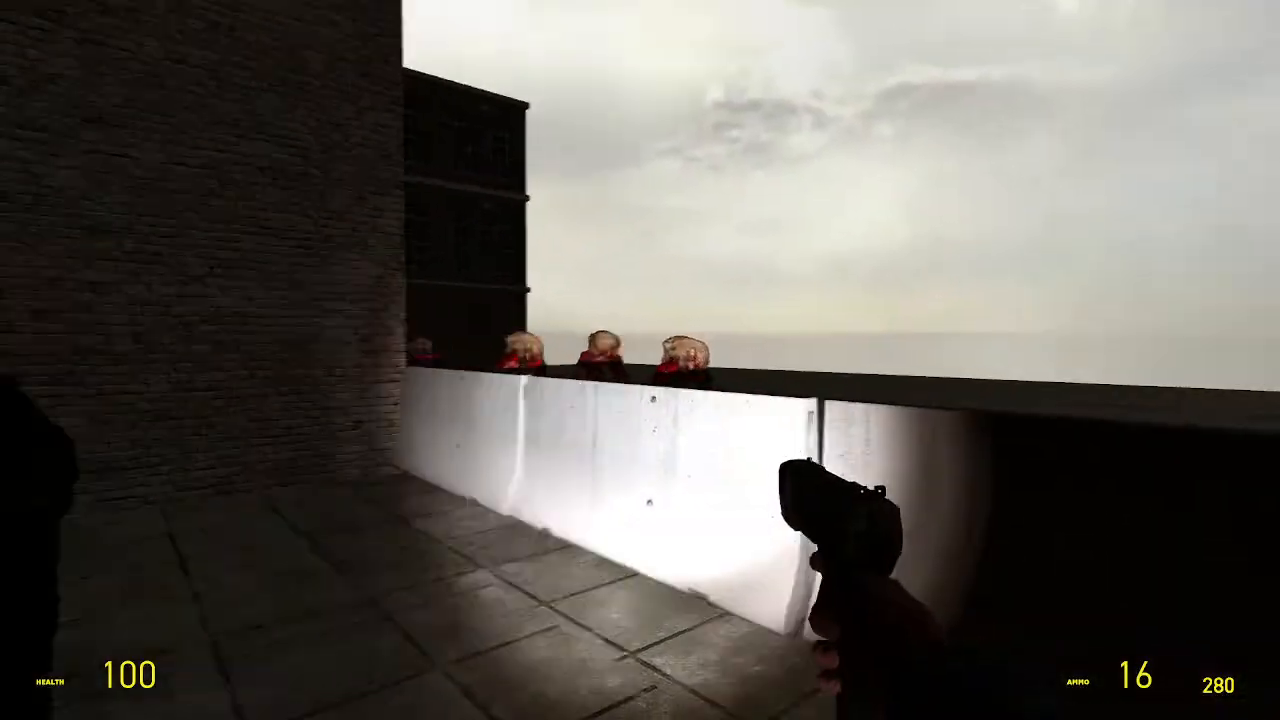
pyautogui.click(640, 360)
pyautogui.click(640, 360)
pyautogui.click(640, 360)
pyautogui.click(640, 360)
pyautogui.click(640, 360)
pyautogui.click(640, 360)
pyautogui.click(640, 360)
pyautogui.click(640, 360)
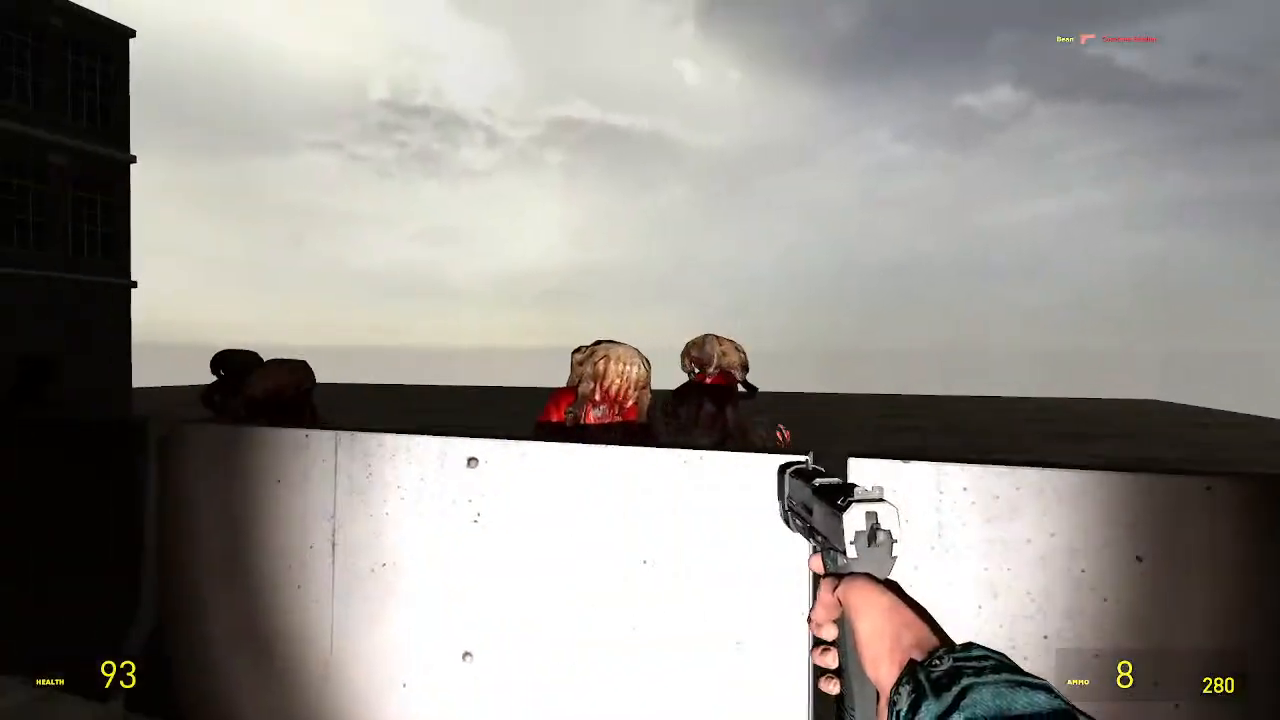
# Keep shooting the nearby zombies over the concrete barrier with the pistol and reload it
pyautogui.click(640, 360)
pyautogui.click(640, 360)
pyautogui.click(640, 360)
pyautogui.click(640, 360)
pyautogui.click(640, 360)
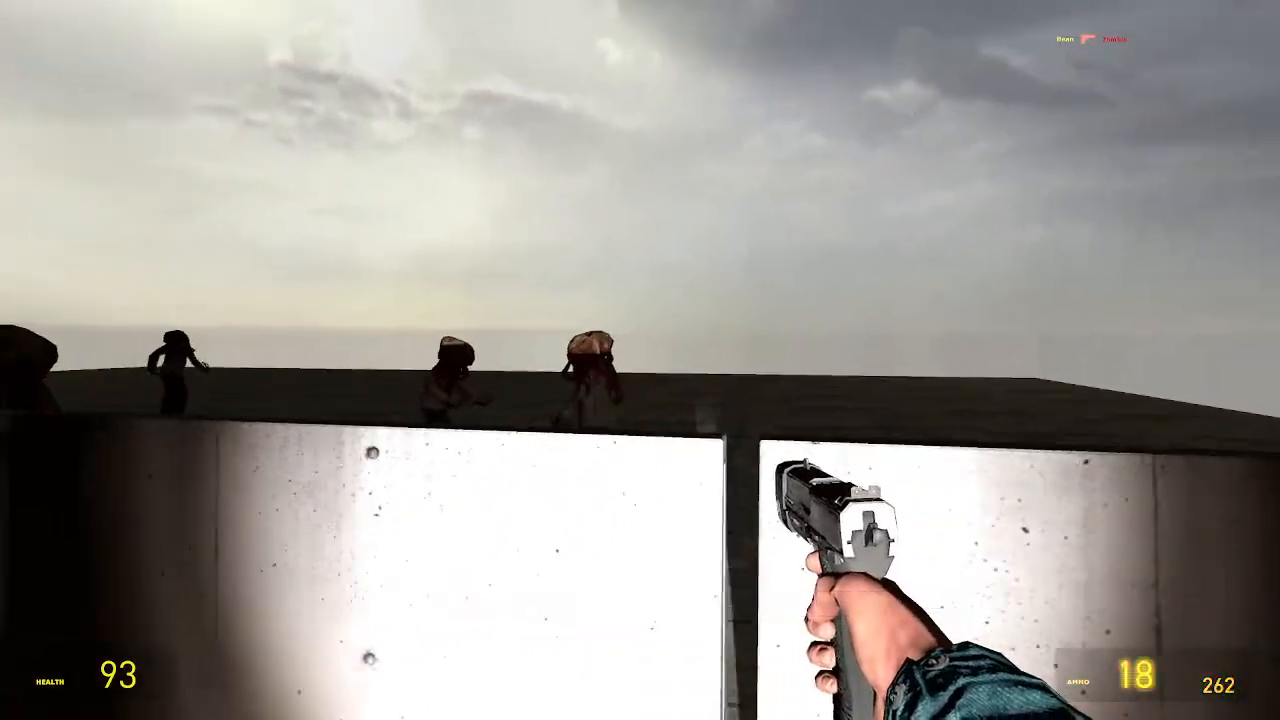
pyautogui.click(640, 360)
pyautogui.click(640, 360)
pyautogui.click(640, 360)
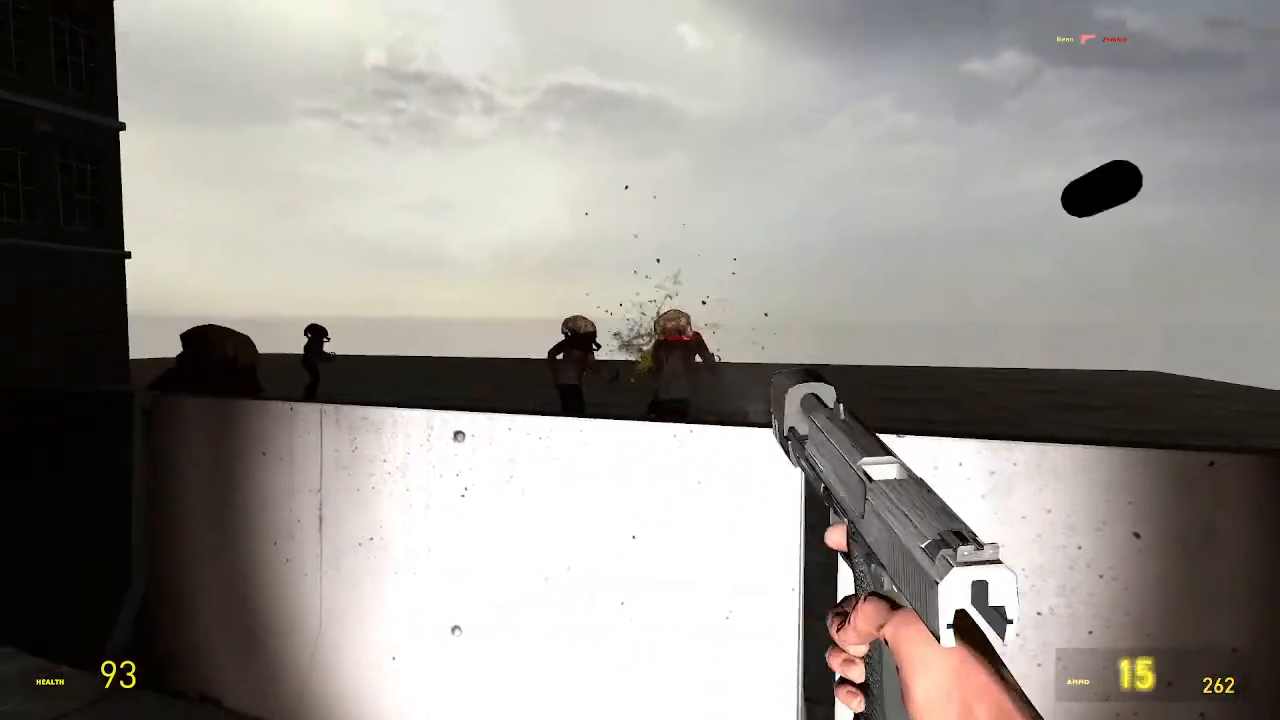
pyautogui.click(640, 360)
pyautogui.click(640, 360)
pyautogui.click(640, 360)
pyautogui.click(640, 360)
pyautogui.click(640, 360)
pyautogui.click(640, 360)
pyautogui.click(640, 360)
pyautogui.click(640, 360)
pyautogui.click(640, 360)
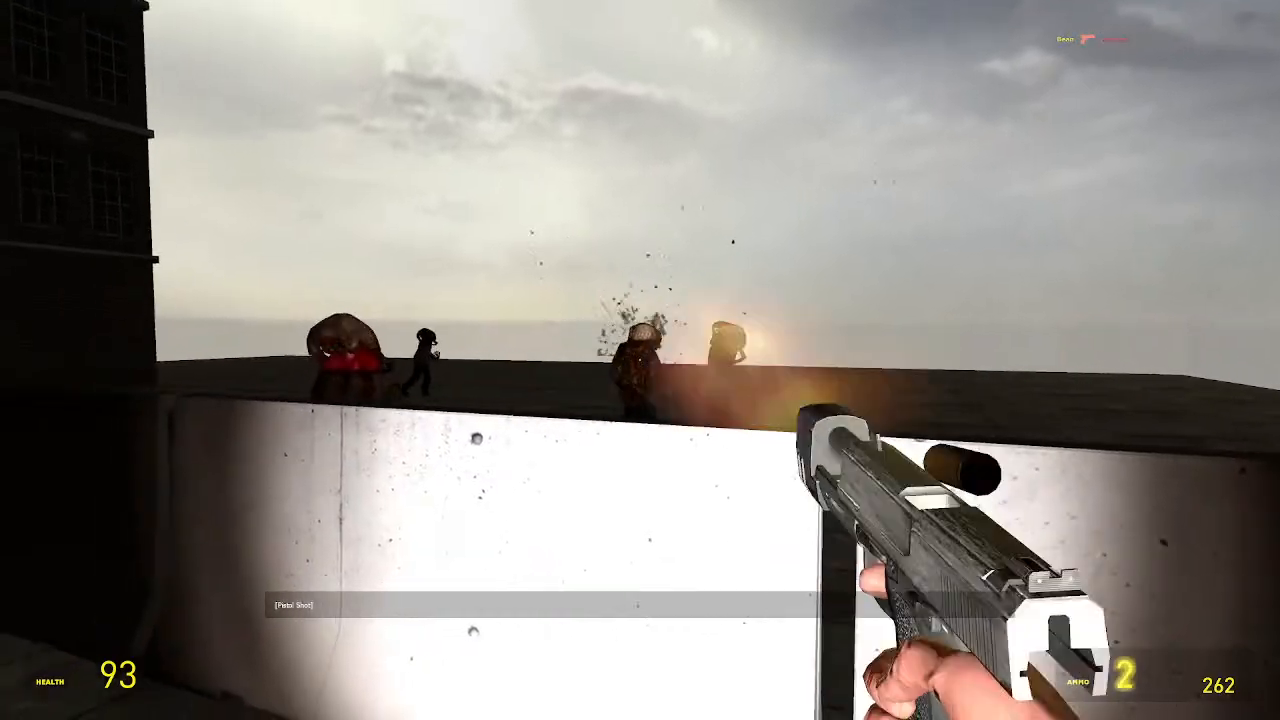
pyautogui.click(640, 360)
pyautogui.click(640, 360)
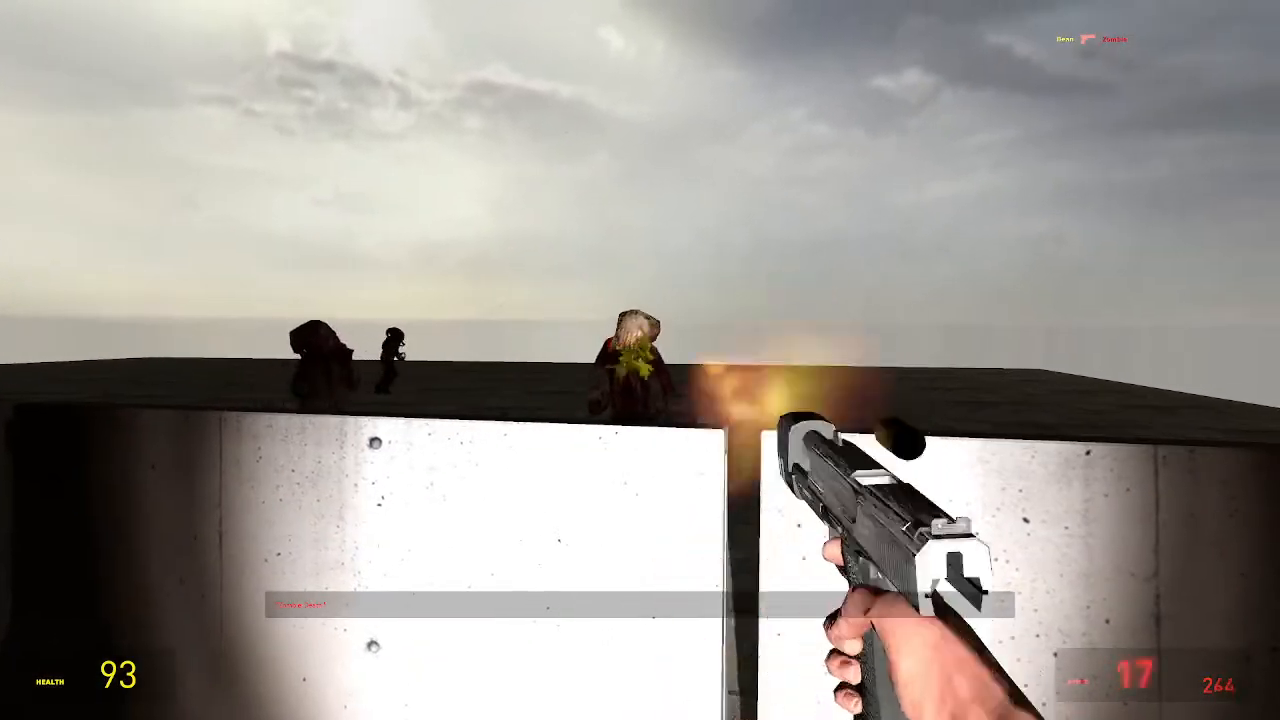
pyautogui.click(640, 360)
pyautogui.click(640, 360)
pyautogui.click(640, 360)
pyautogui.click(640, 360)
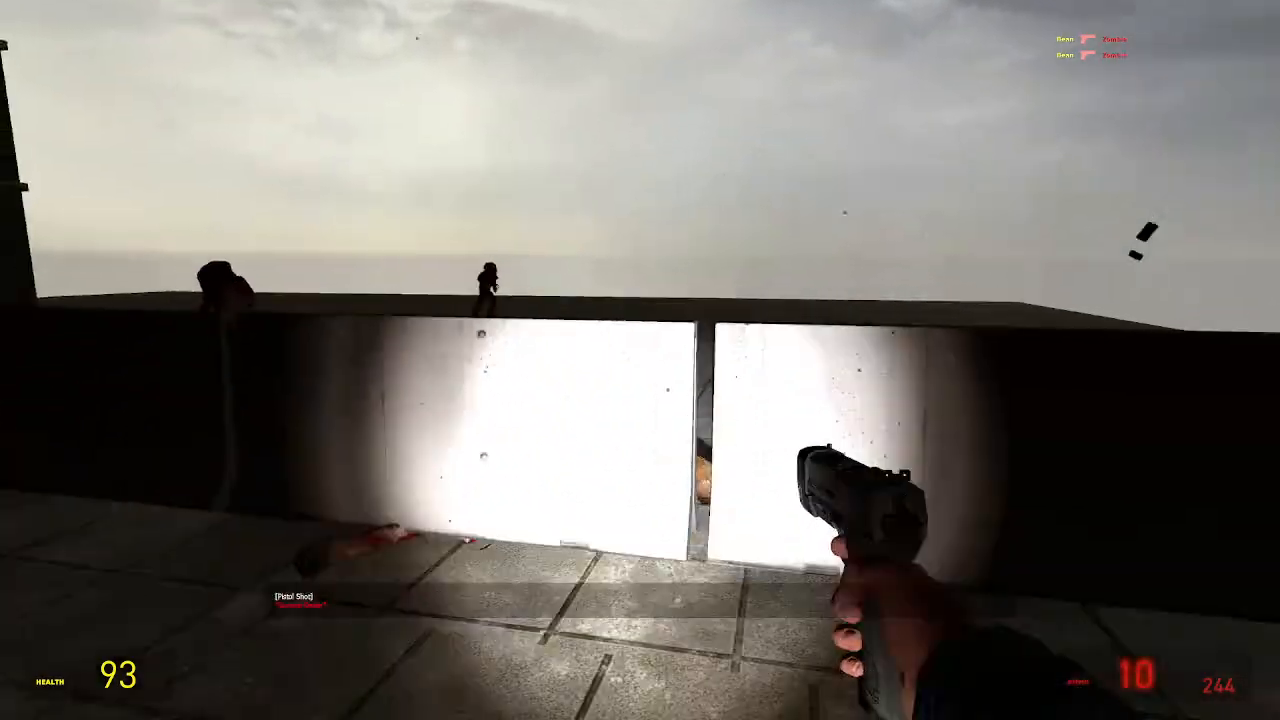
pyautogui.press('r')
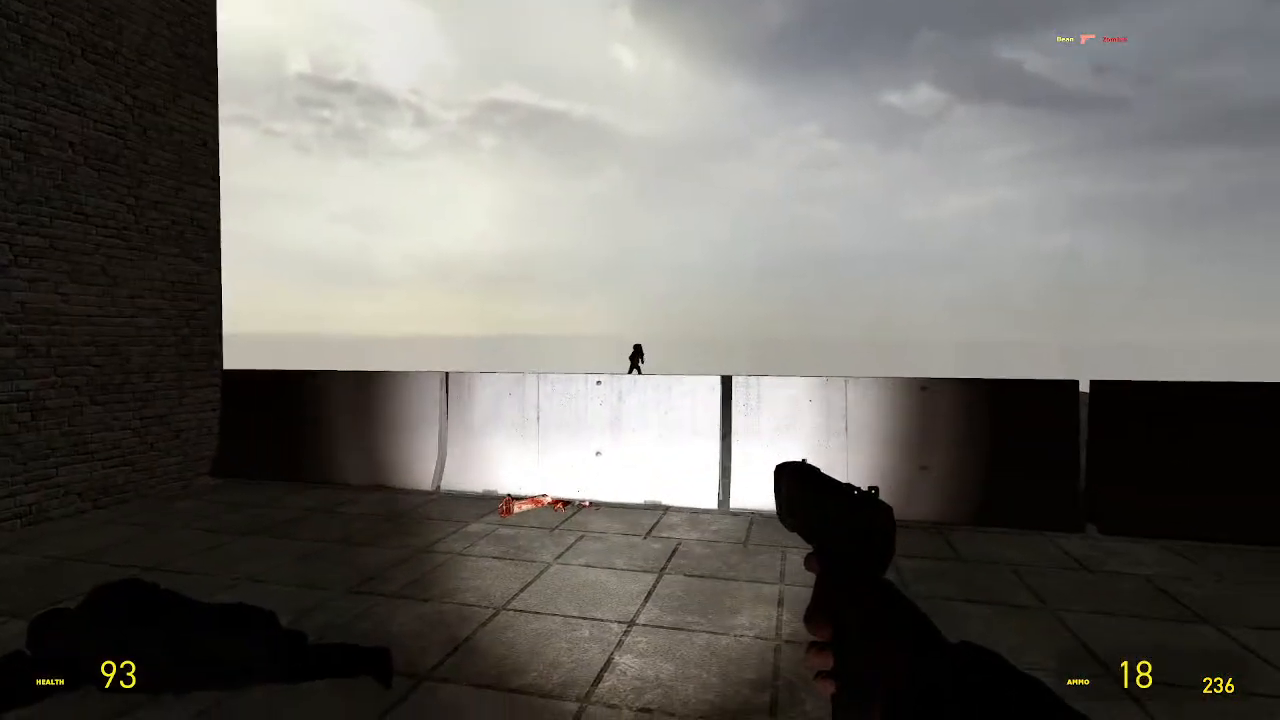
# Fire at the distant zombies beyond the barrier until the pistol magazine is used up
pyautogui.click(640, 360)
pyautogui.click(640, 360)
pyautogui.click(640, 360)
pyautogui.click(640, 360)
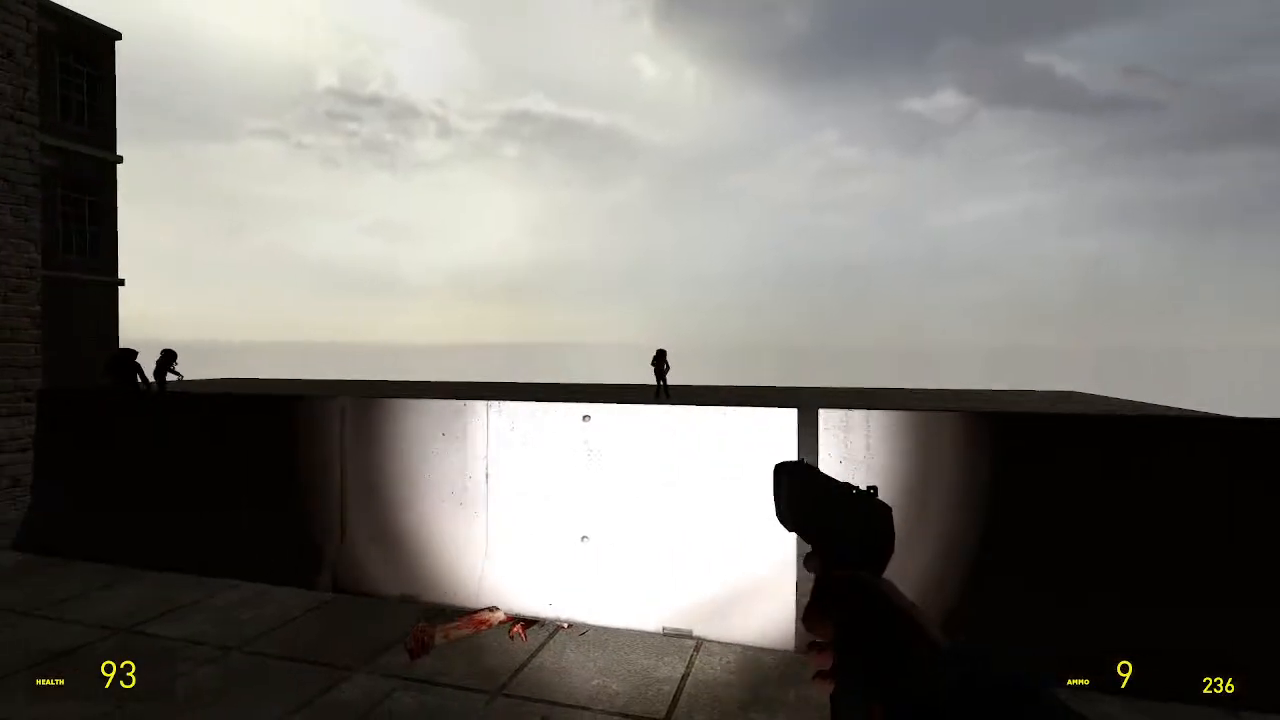
pyautogui.click(640, 360)
pyautogui.click(640, 360)
pyautogui.click(640, 360)
pyautogui.click(640, 360)
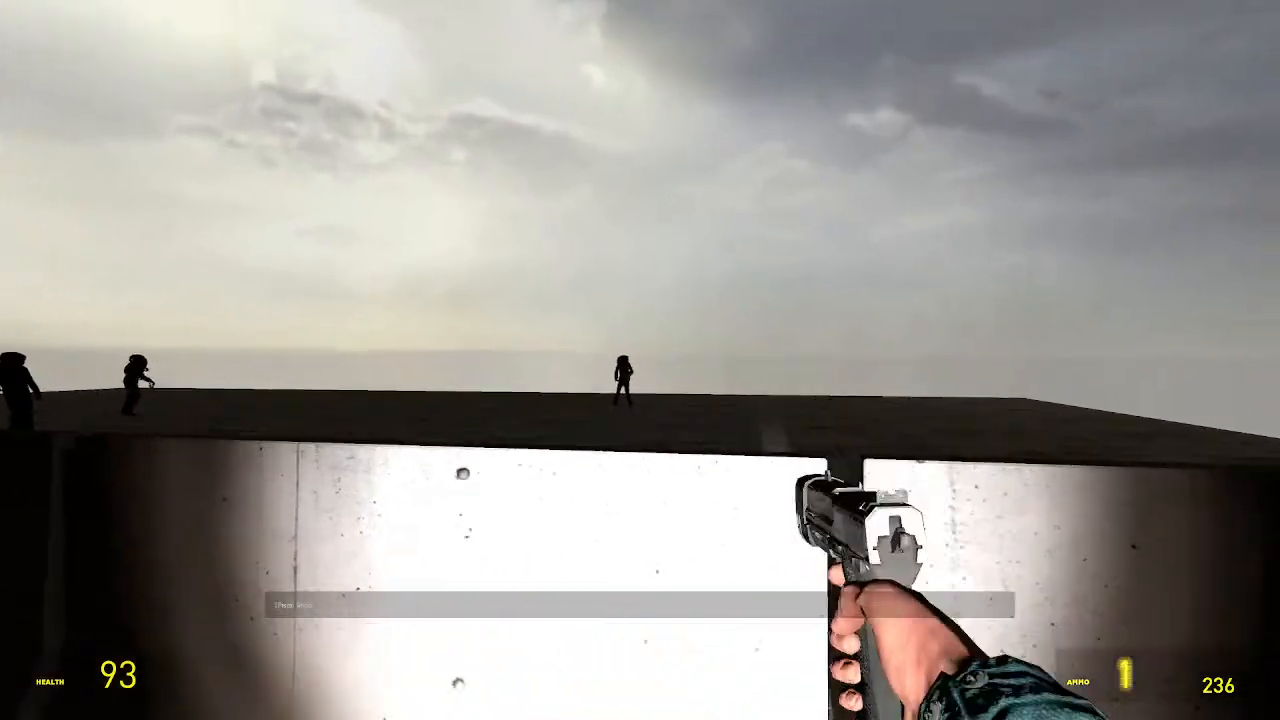
pyautogui.click(640, 360)
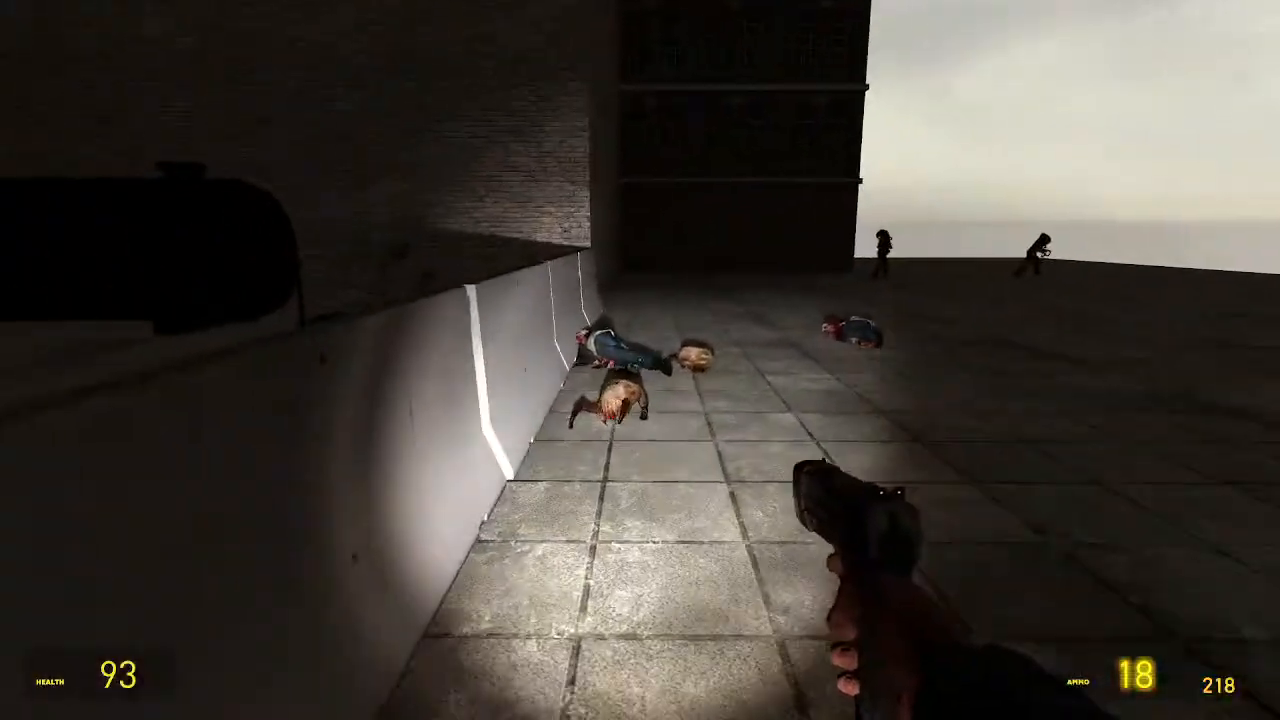
# Cross to the far side of the barriers, kill the headcrab with the crowbar and switch back to the pistol
pyautogui.press('1')
pyautogui.click(640, 360)
pyautogui.press('2')
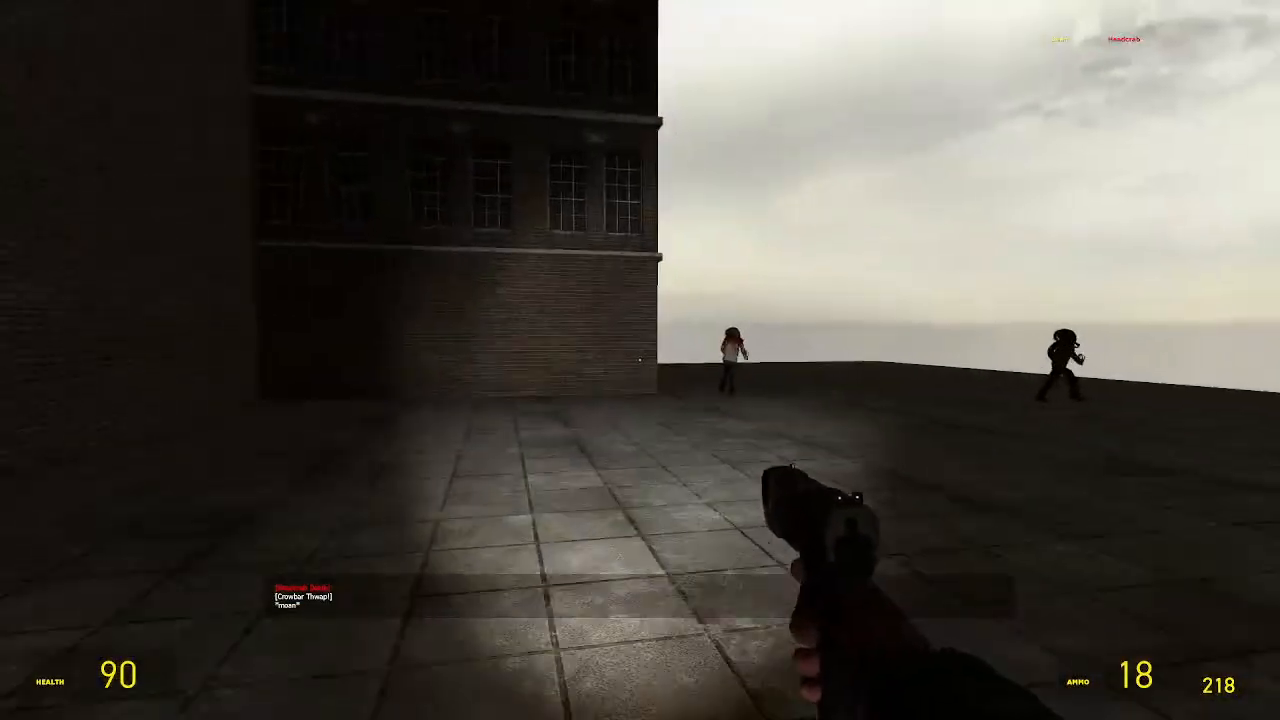
# Shoot the zombie near the brick building and the two zombies approaching across the open pavement
pyautogui.click(640, 360)
pyautogui.click(640, 360)
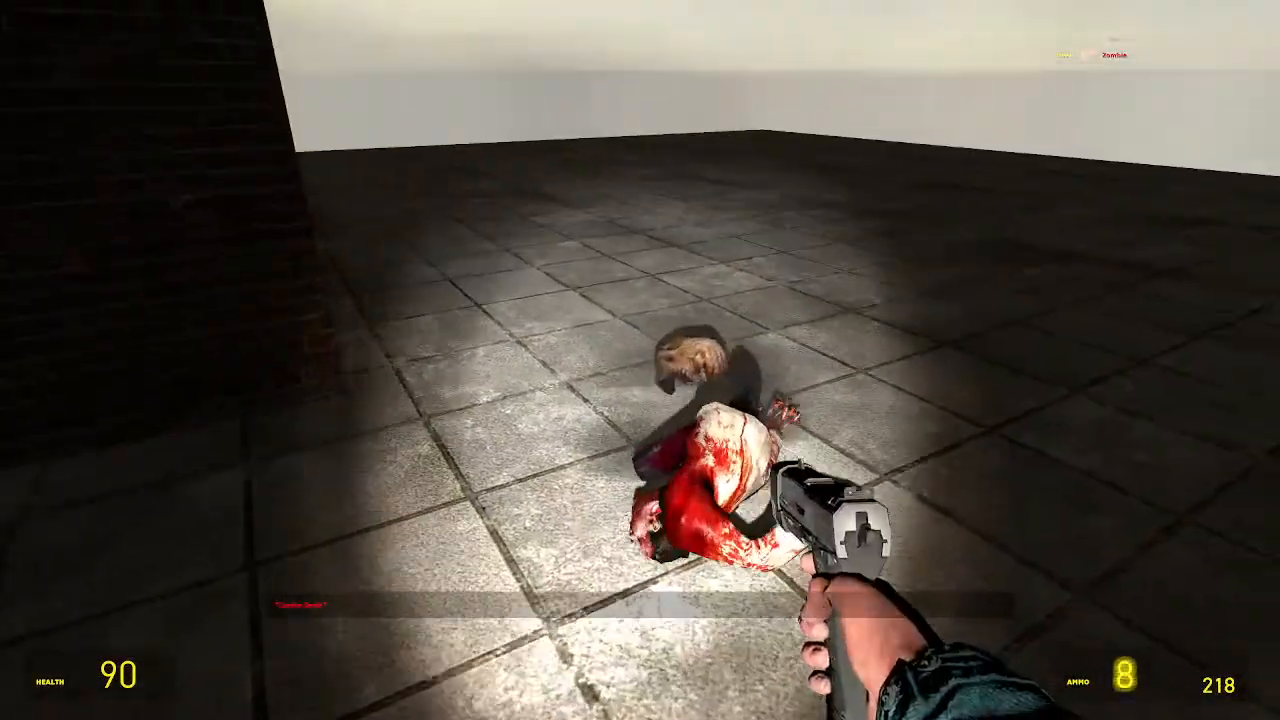
pyautogui.click(640, 360)
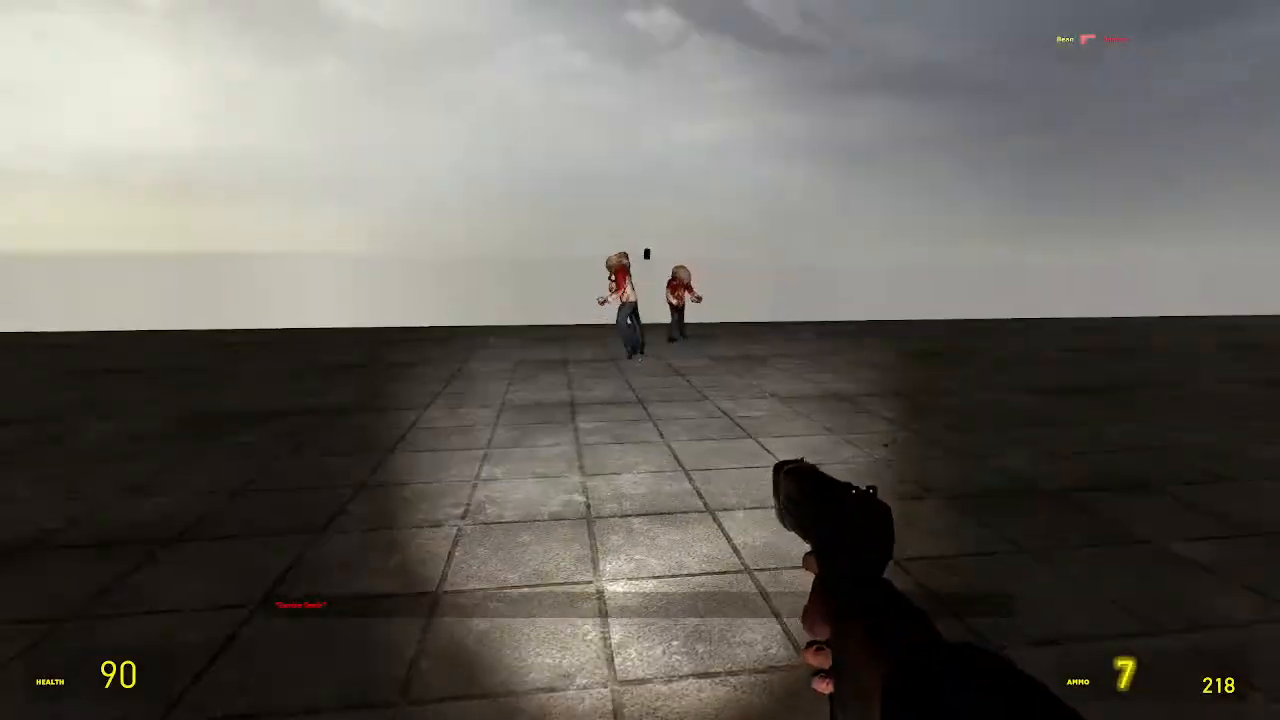
pyautogui.click(640, 360)
pyautogui.click(640, 360)
pyautogui.click(640, 360)
pyautogui.click(640, 360)
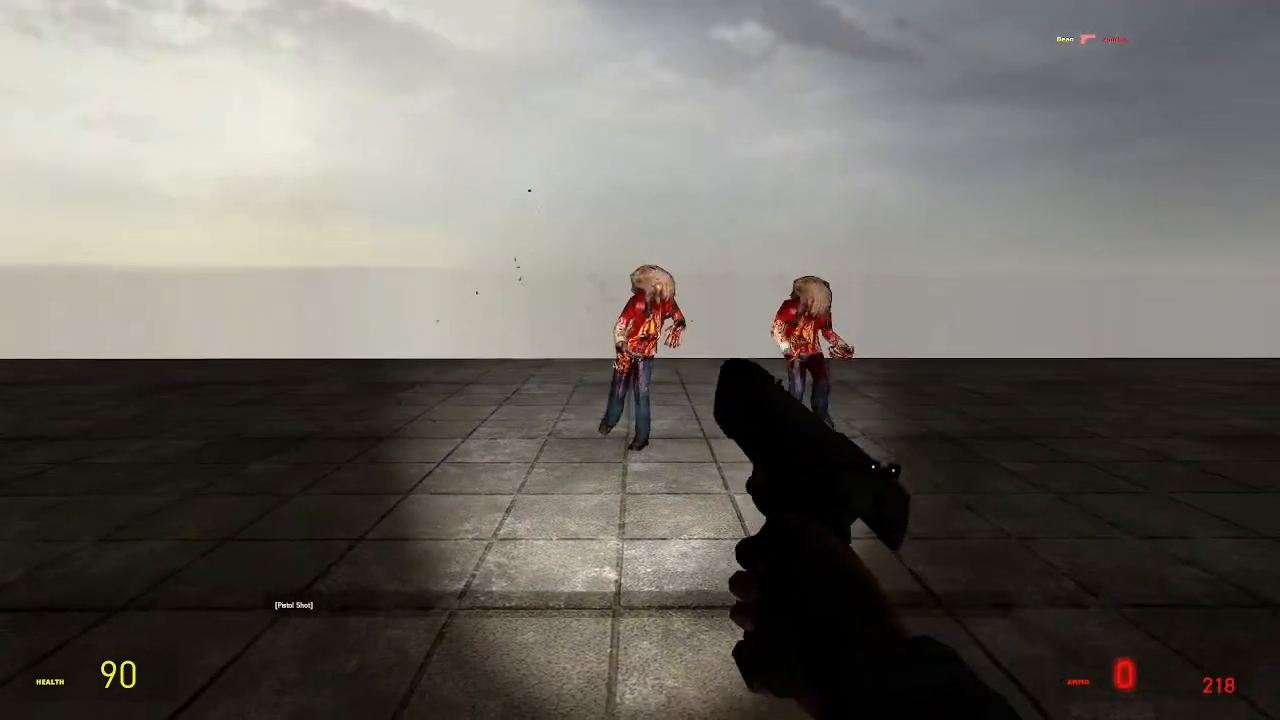
pyautogui.click(640, 360)
pyautogui.click(640, 360)
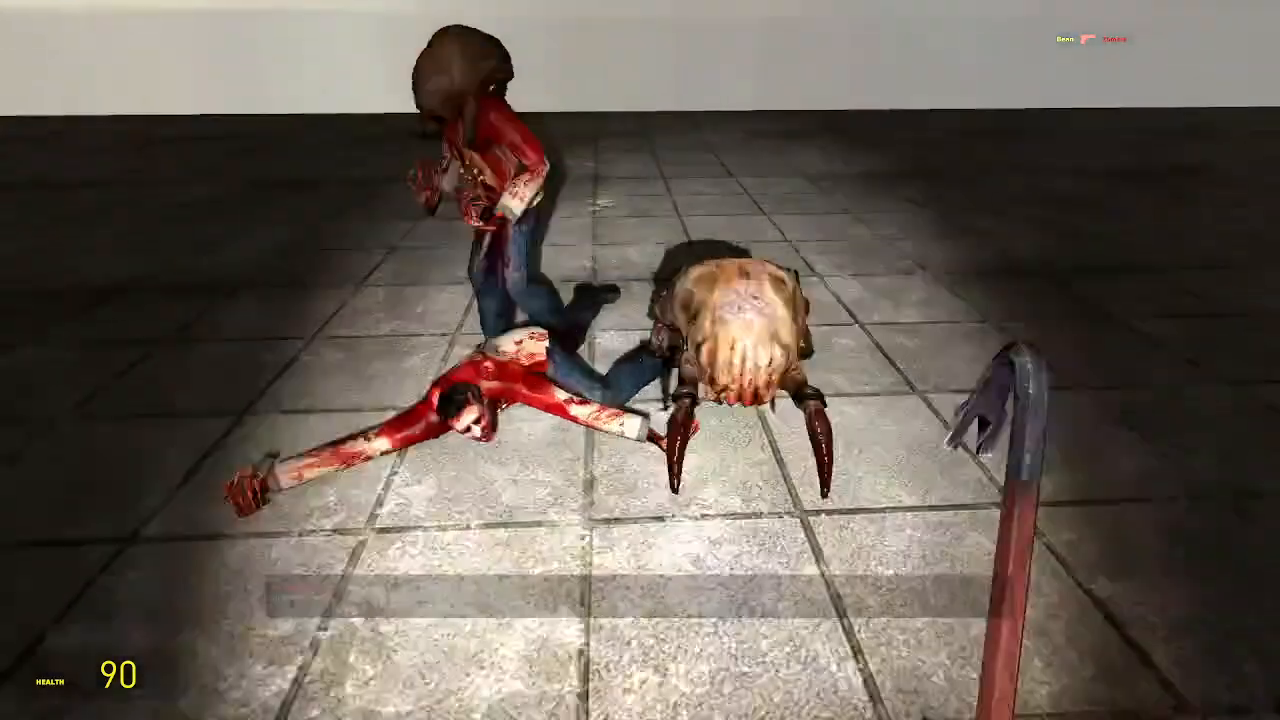
# Kill the loose headcrab with the crowbar and finish off the last standing zombie with the pistol
pyautogui.click(640, 360)
pyautogui.click(640, 360)
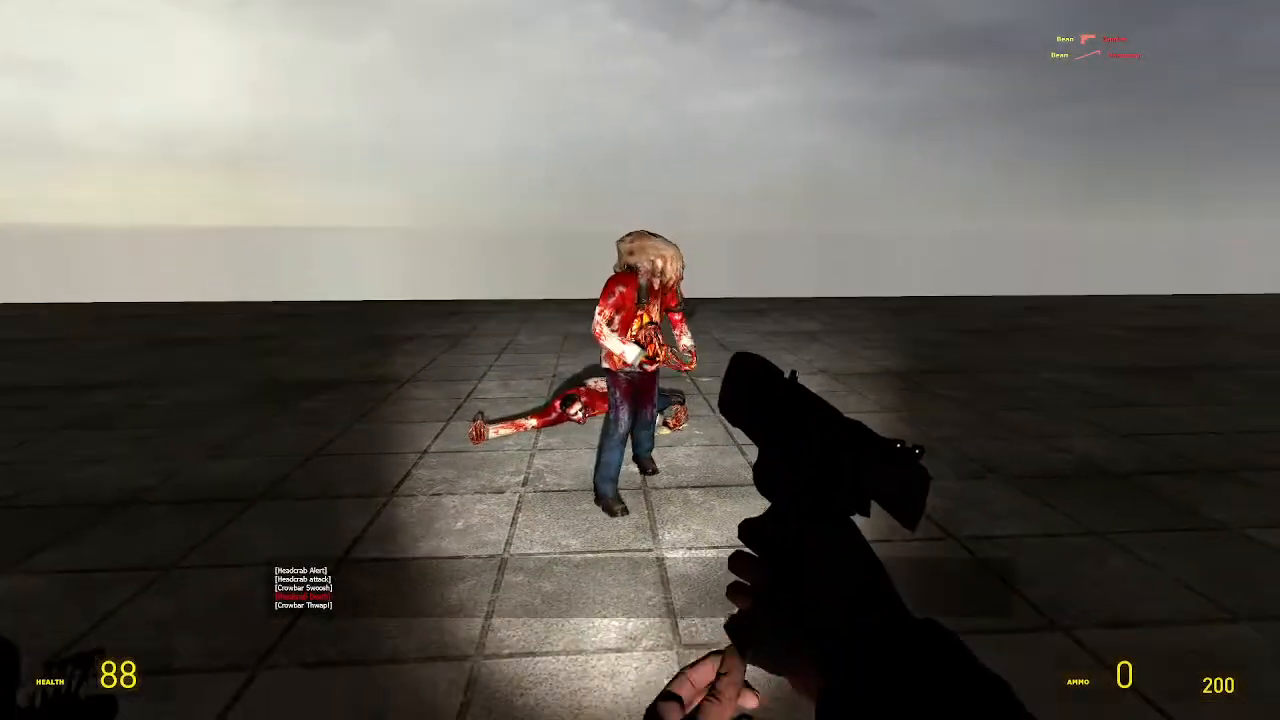
pyautogui.click(640, 360)
pyautogui.click(640, 360)
pyautogui.click(640, 360)
pyautogui.click(640, 360)
pyautogui.click(640, 360)
pyautogui.click(640, 360)
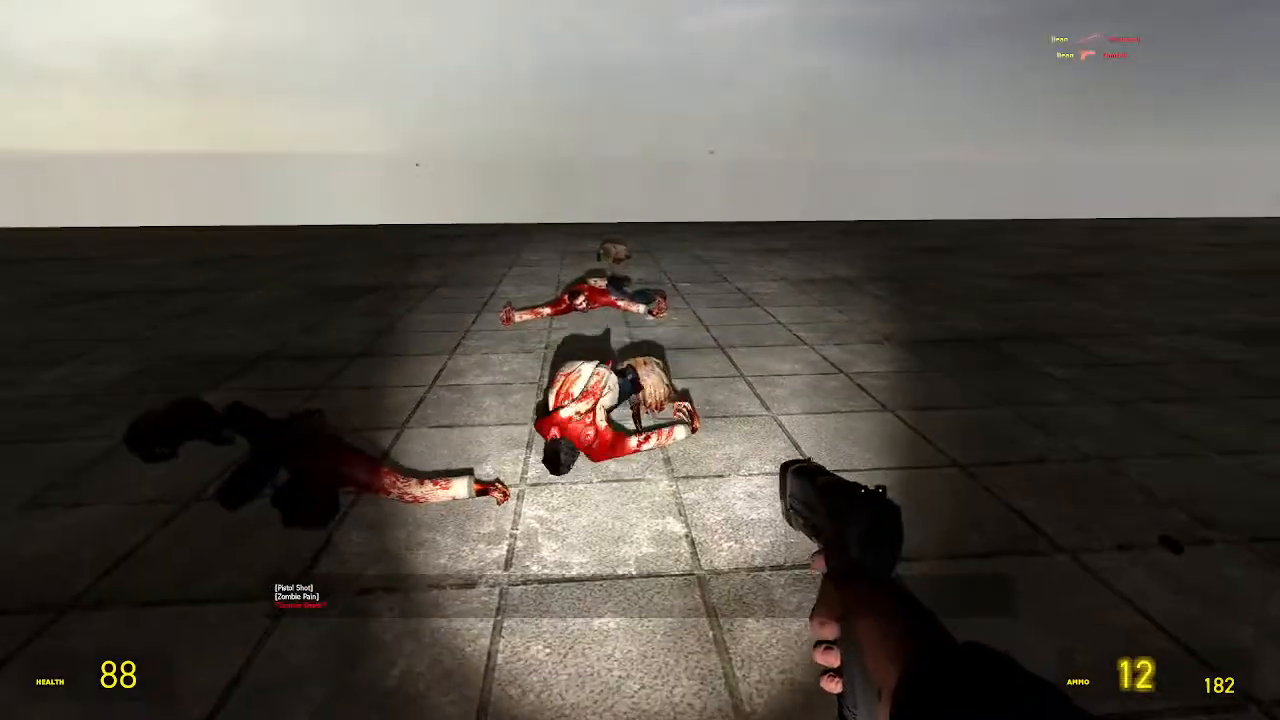
pyautogui.click(640, 360)
# Spawn a metal cooking pot and a headcrab on the pavement beside the dead zombies
pyautogui.press('q')
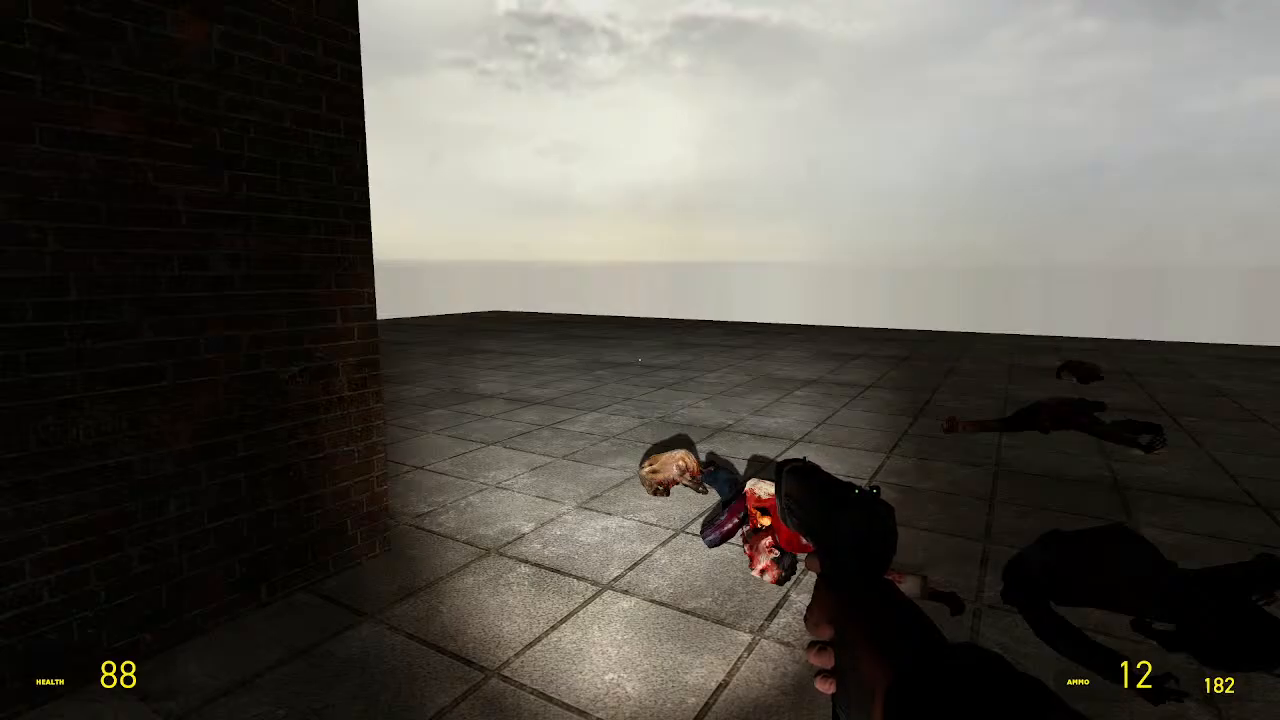
pyautogui.press('q')
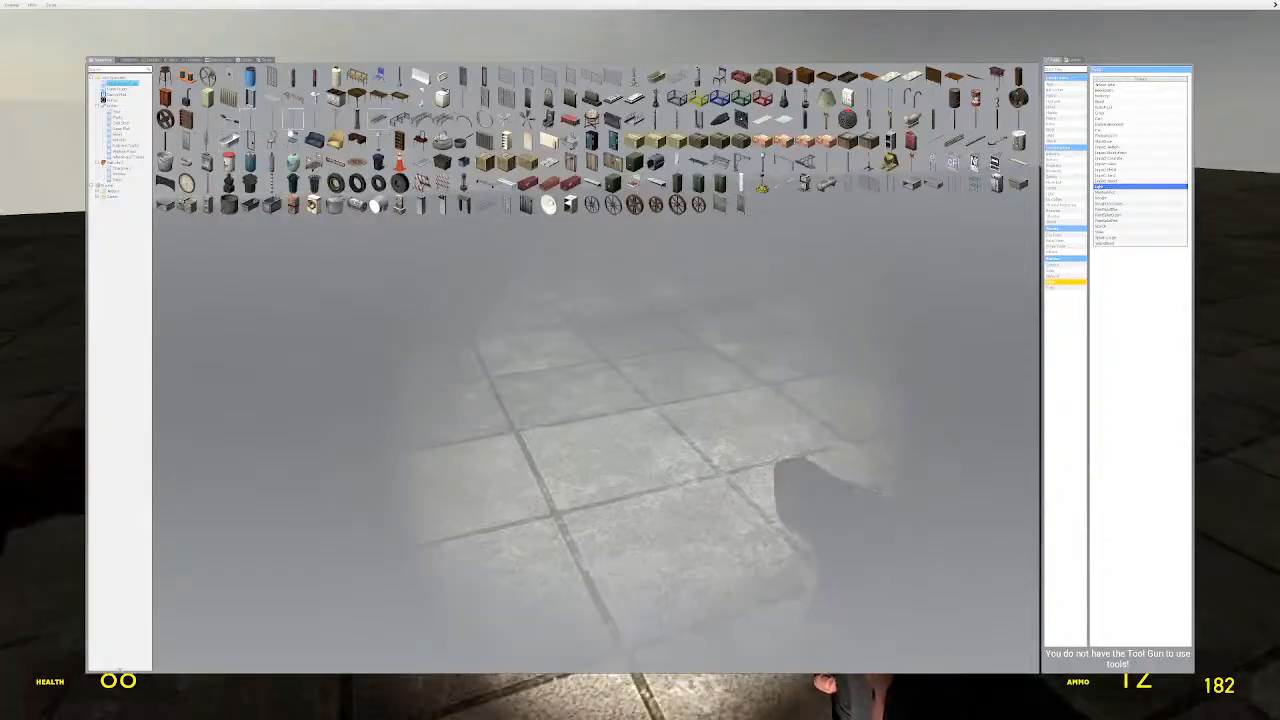
pyautogui.press('q')
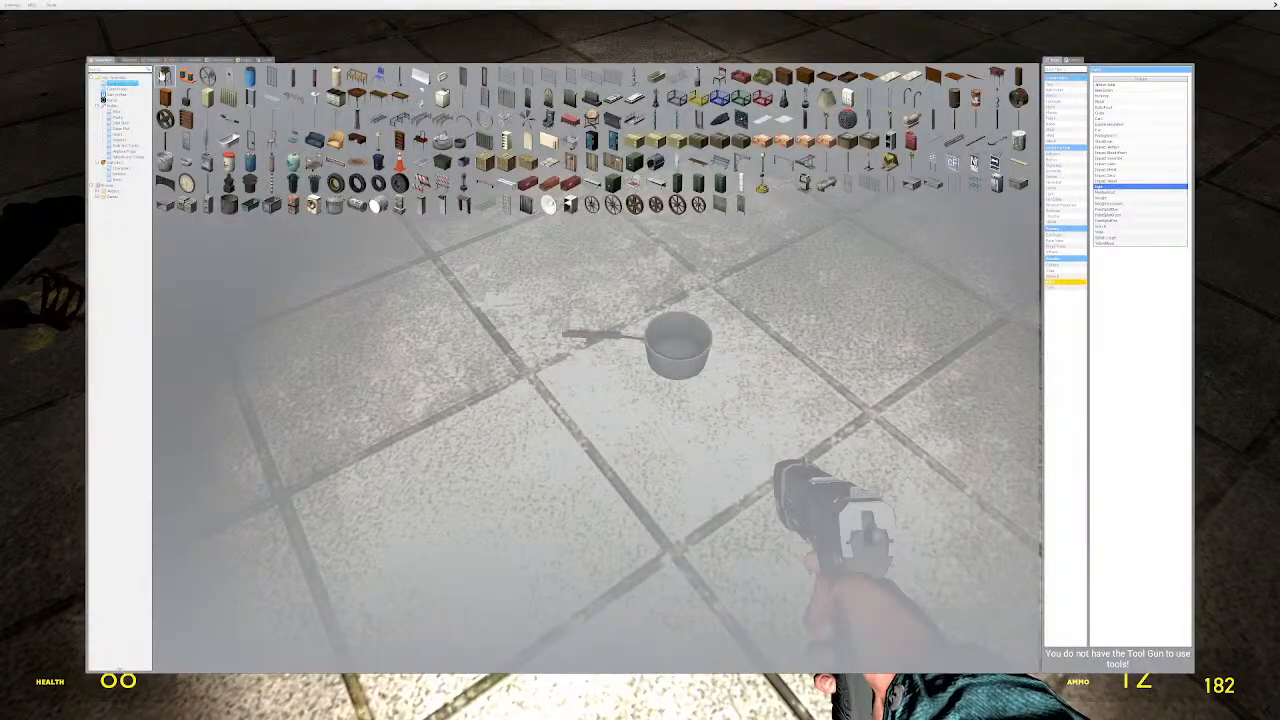
pyautogui.click(152, 60)
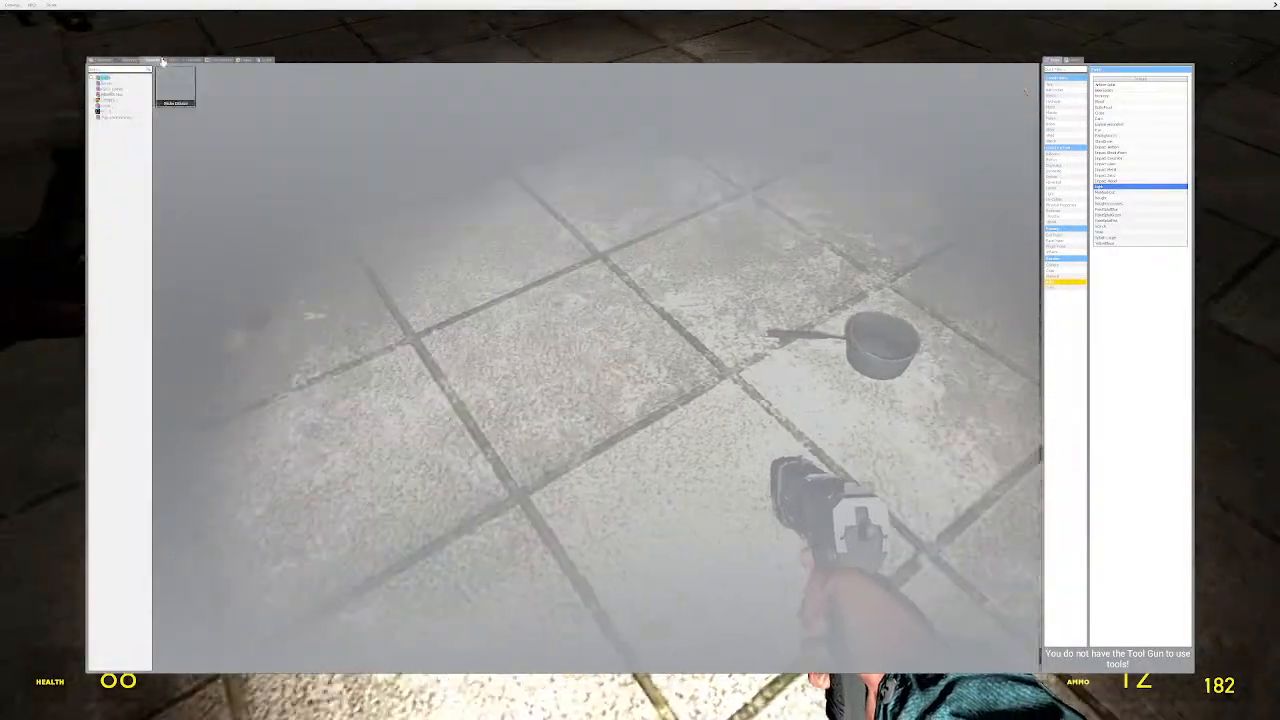
pyautogui.click(172, 60)
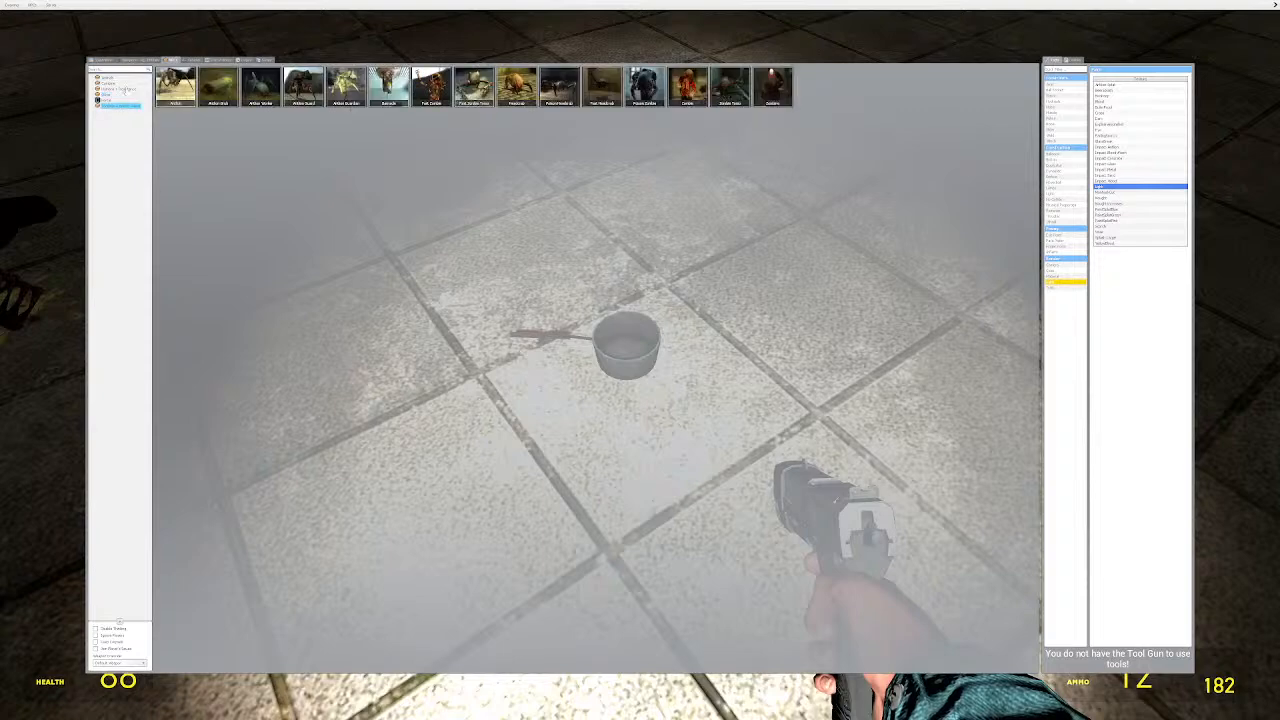
pyautogui.press('d')
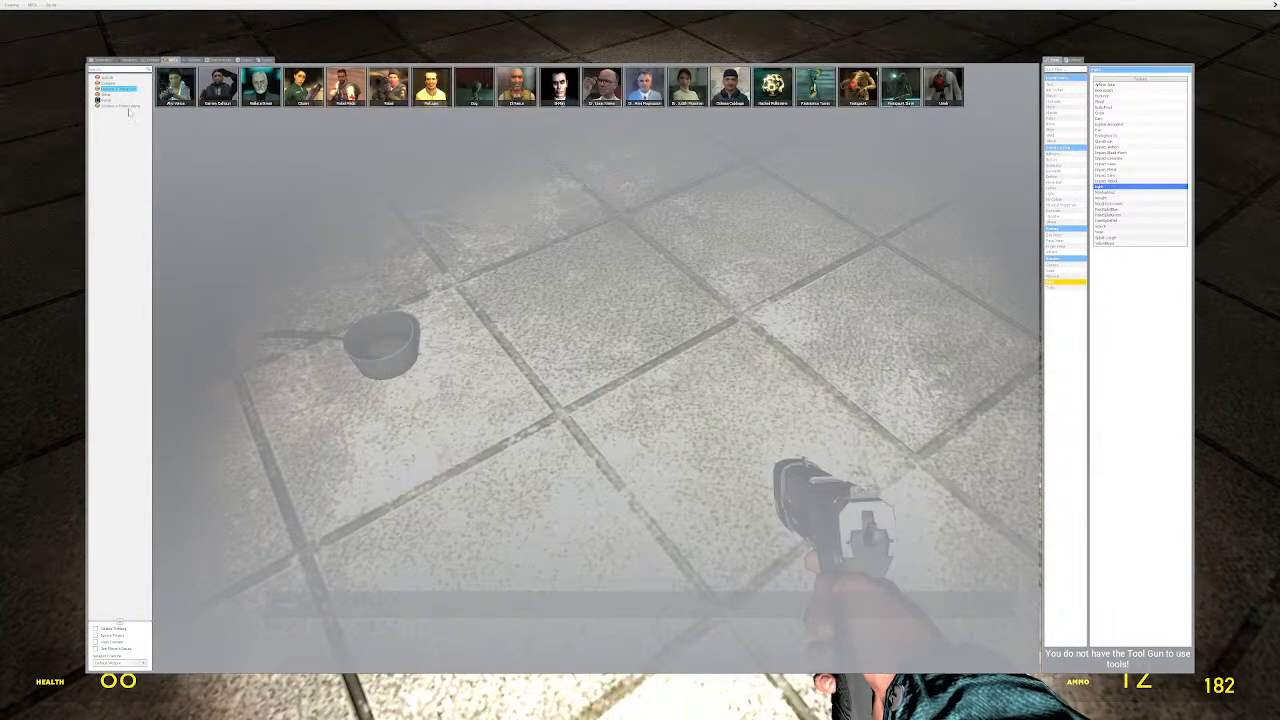
pyautogui.click(516, 95)
pyautogui.press('q')
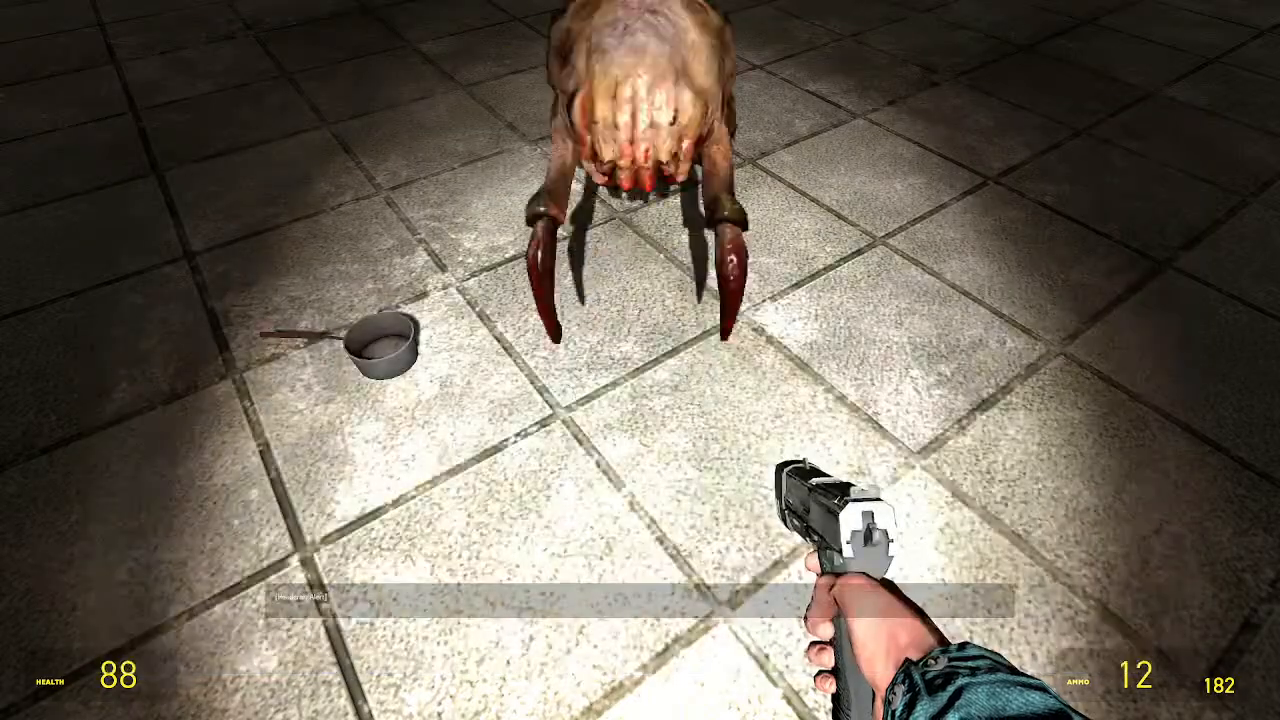
# Kill the spawned headcrab with the crowbar and bring the cooking pot over its body
pyautogui.press('1')
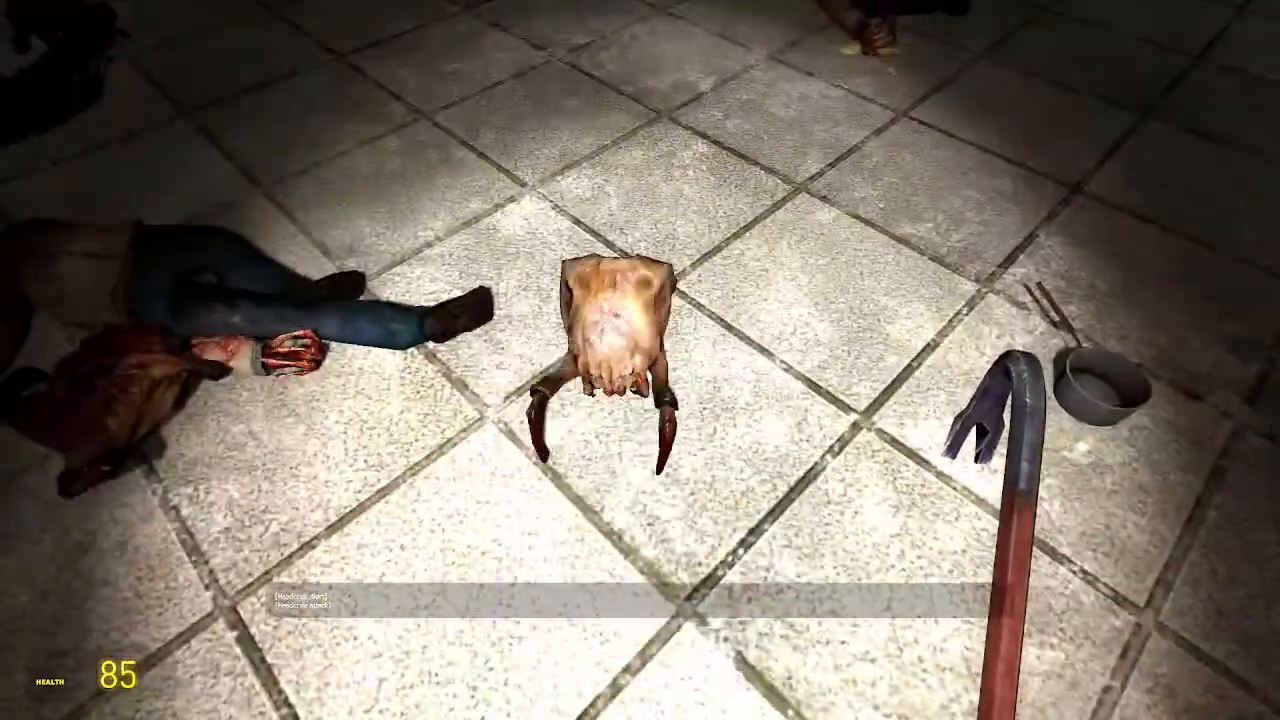
pyautogui.click(640, 360)
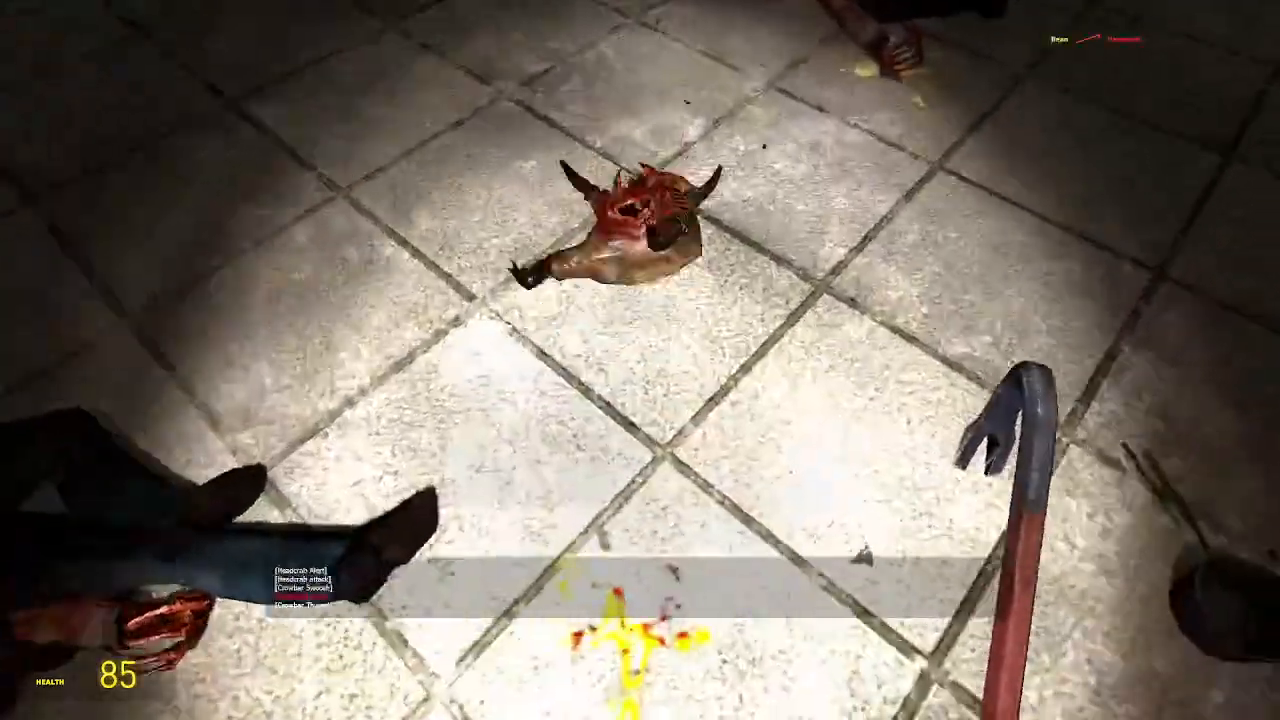
pyautogui.click(640, 360)
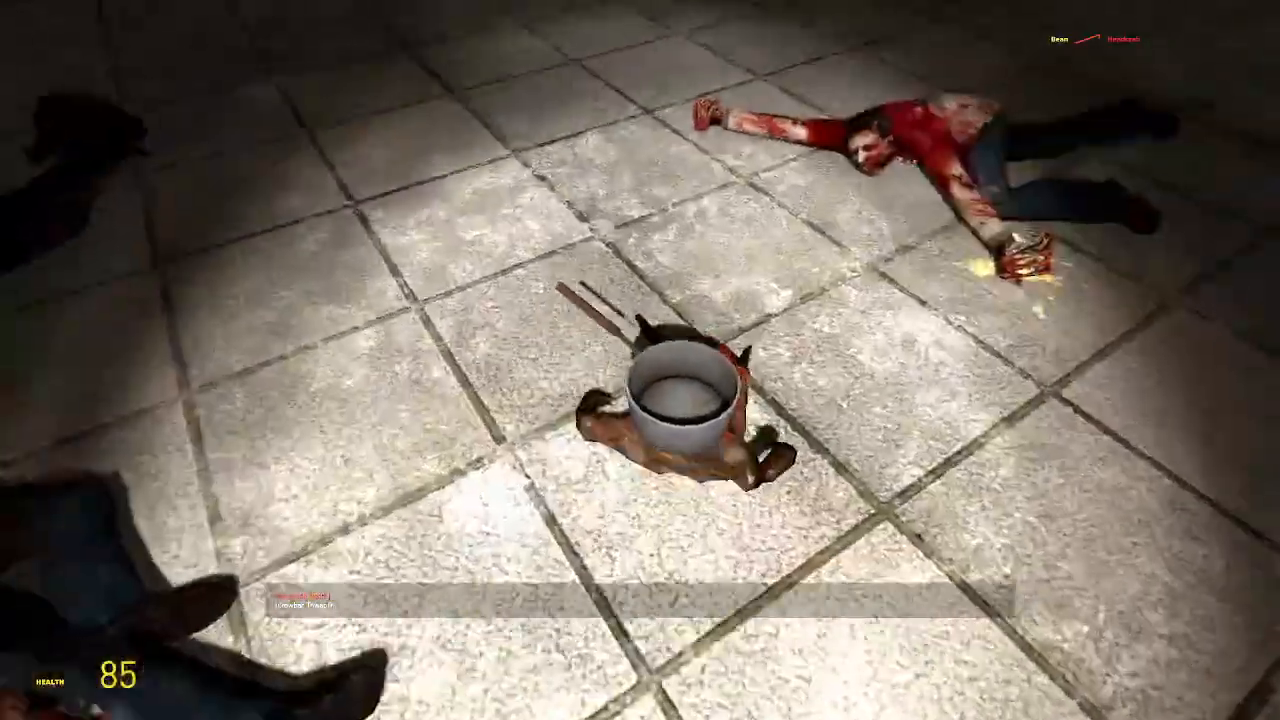
pyautogui.click(640, 360)
# Walk back past the tank and through the gate to inspect the street and its buildings, returning towards the barriers
pyautogui.press('w')
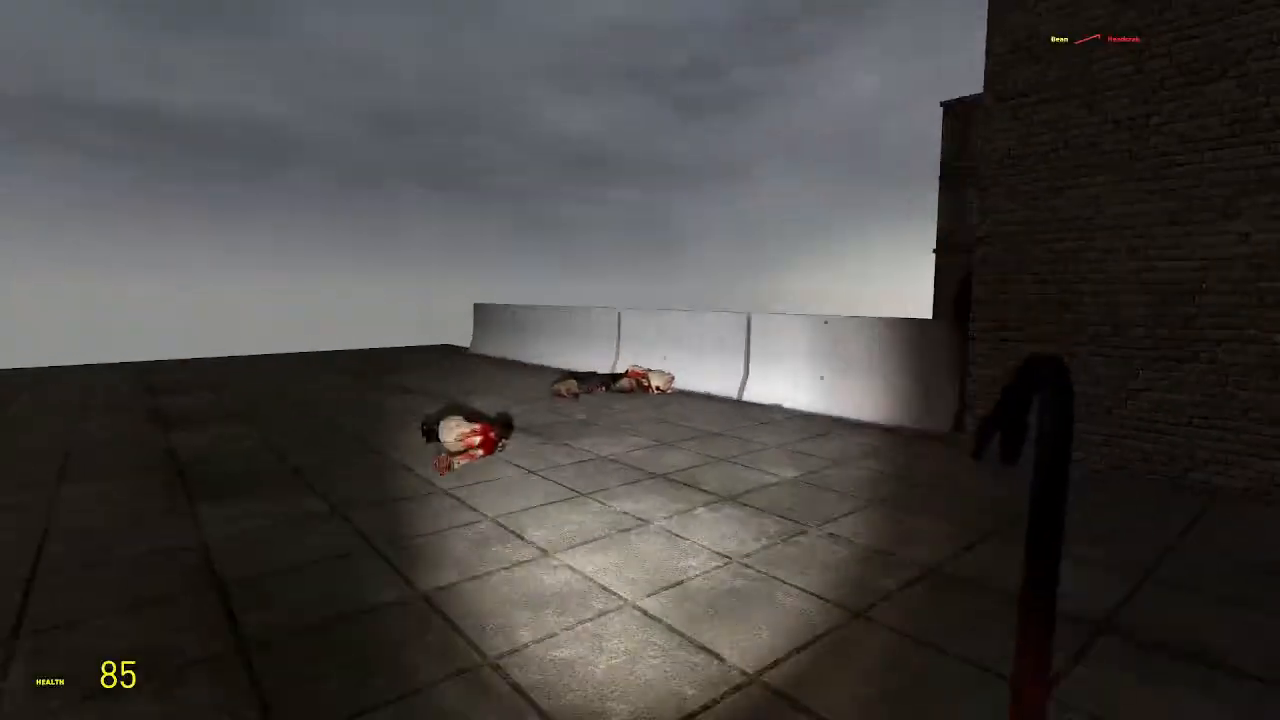
pyautogui.press('w')
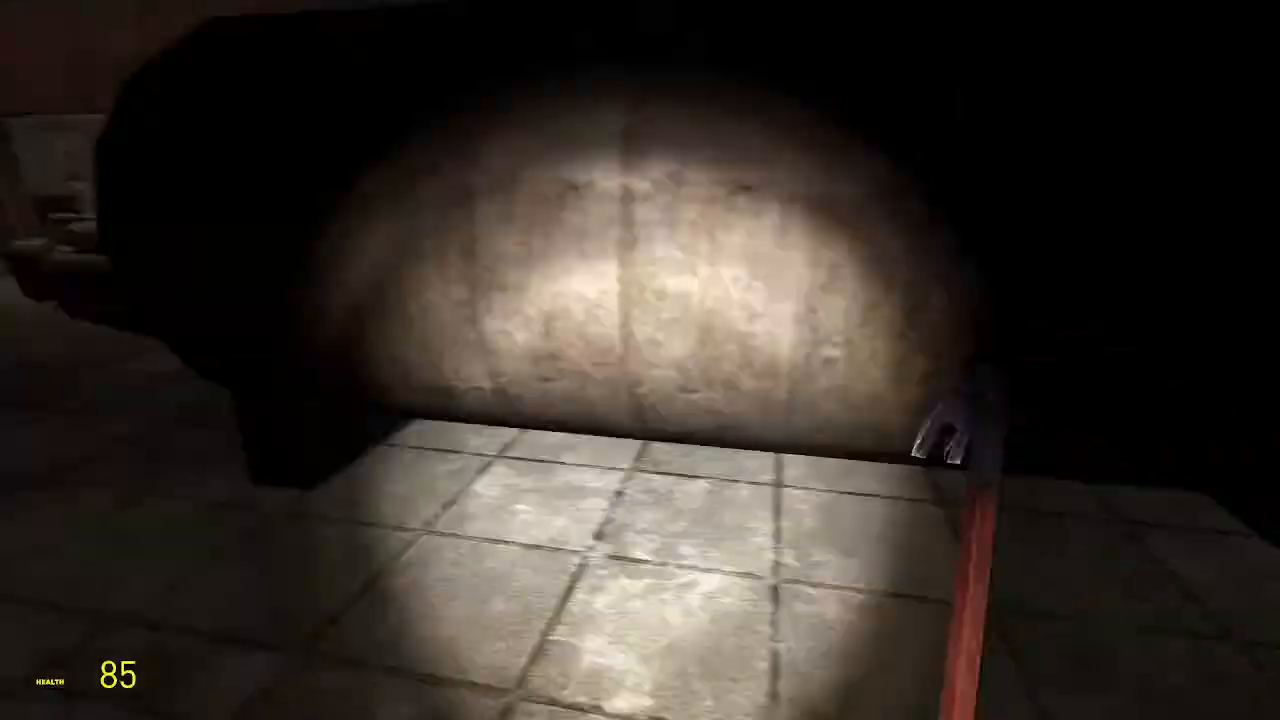
pyautogui.press('w')
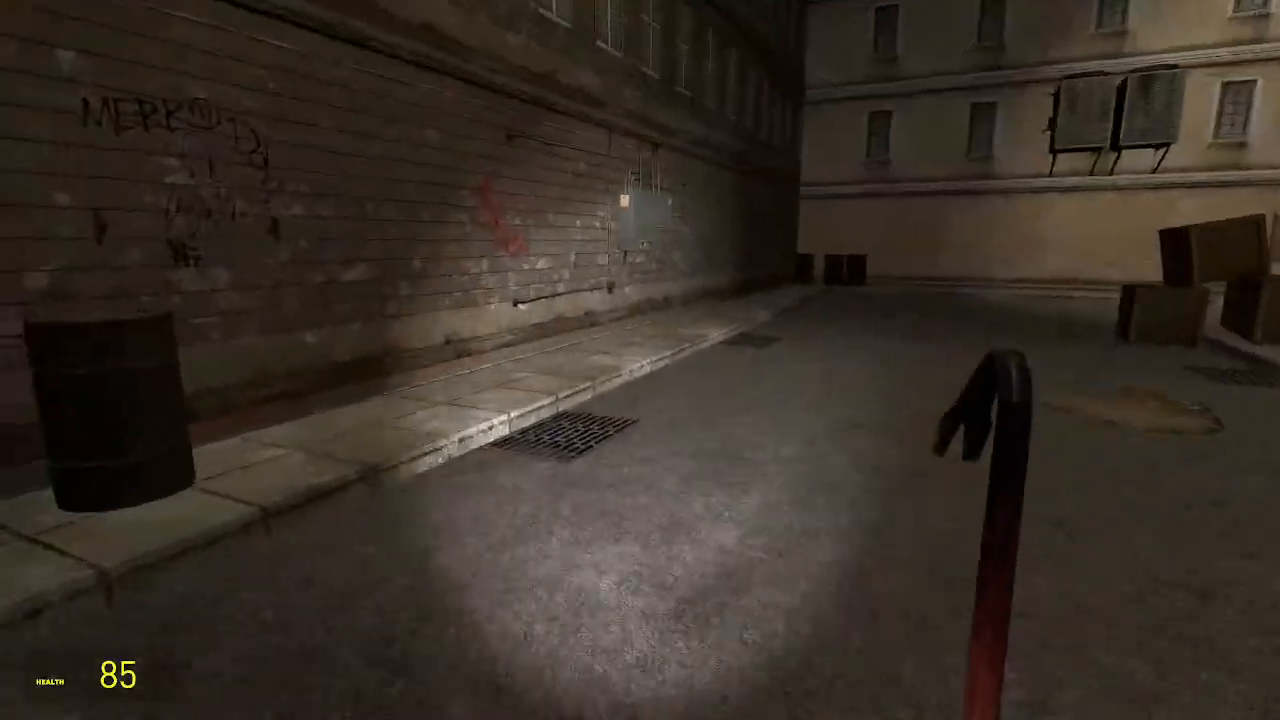
pyautogui.press('w')
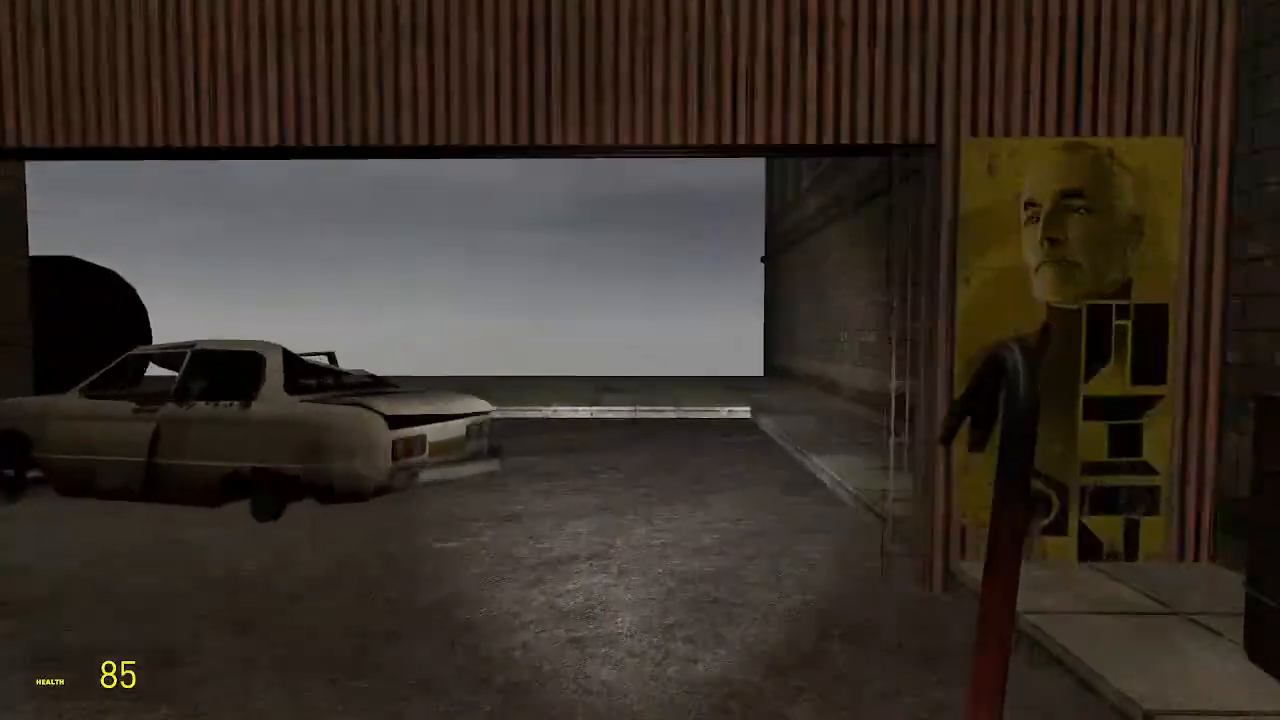
pyautogui.press('s')
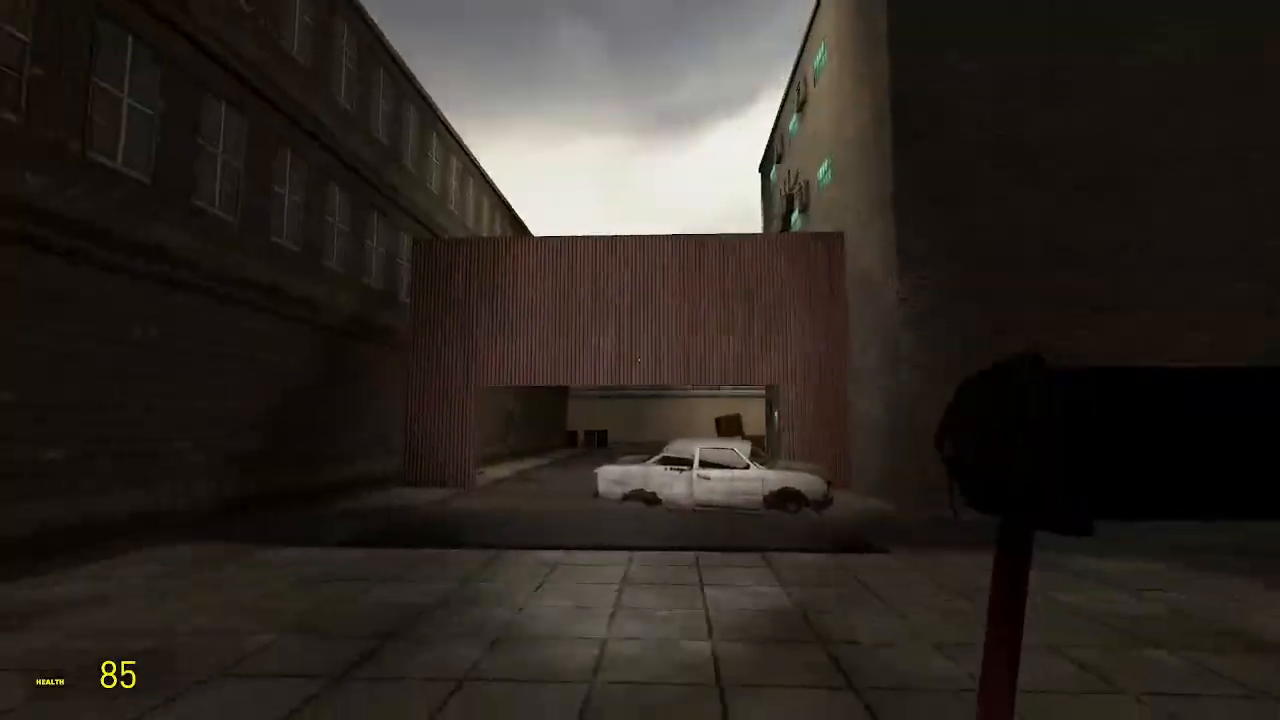
pyautogui.press('w')
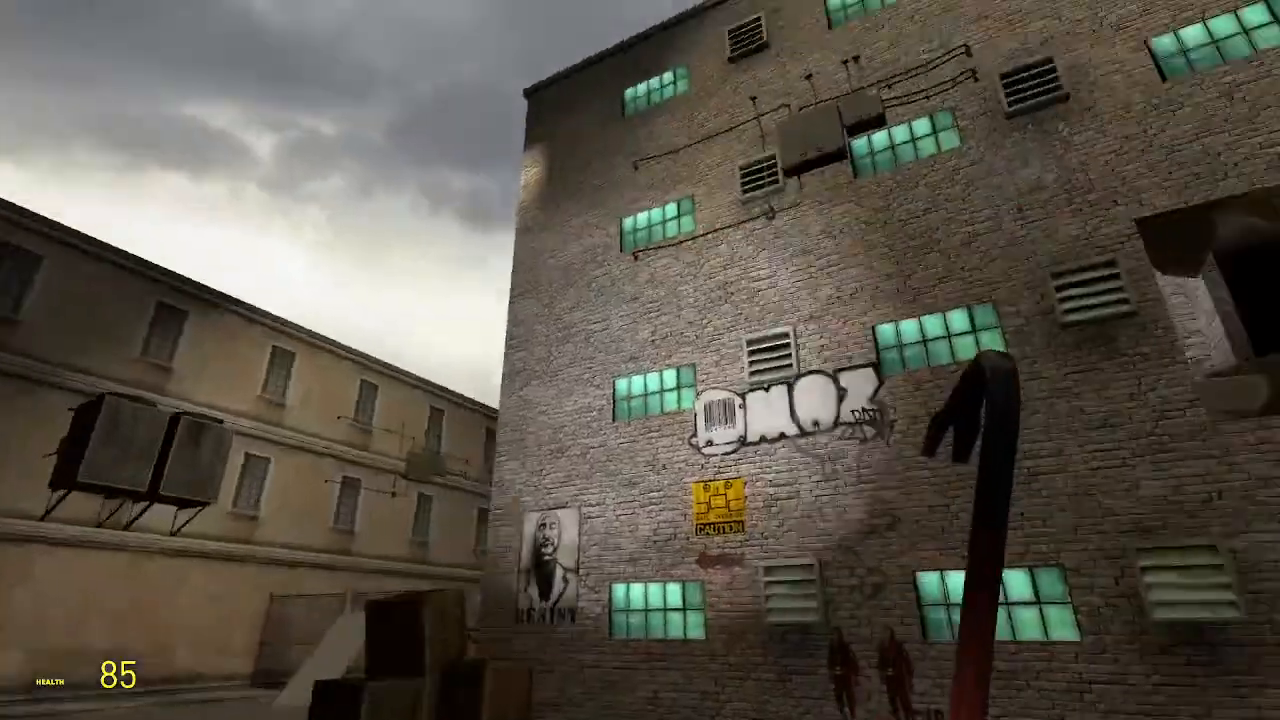
pyautogui.press('w')
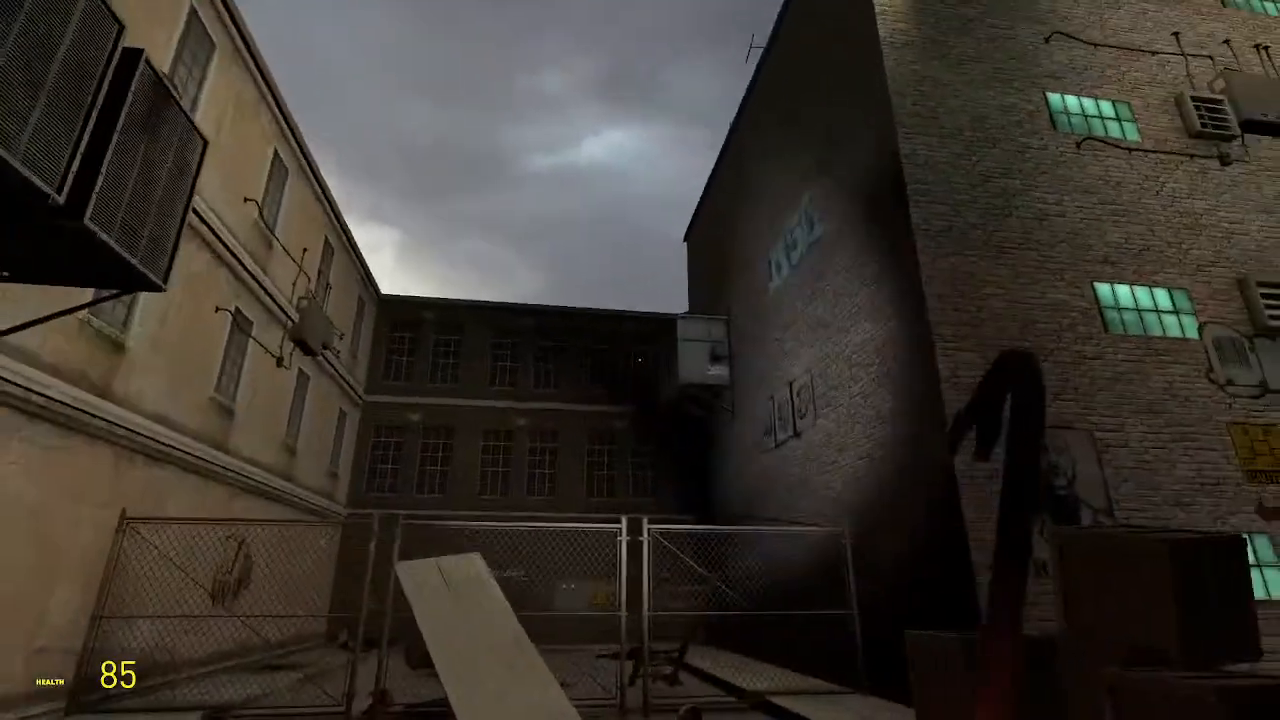
pyautogui.press('s')
pyautogui.press('w')
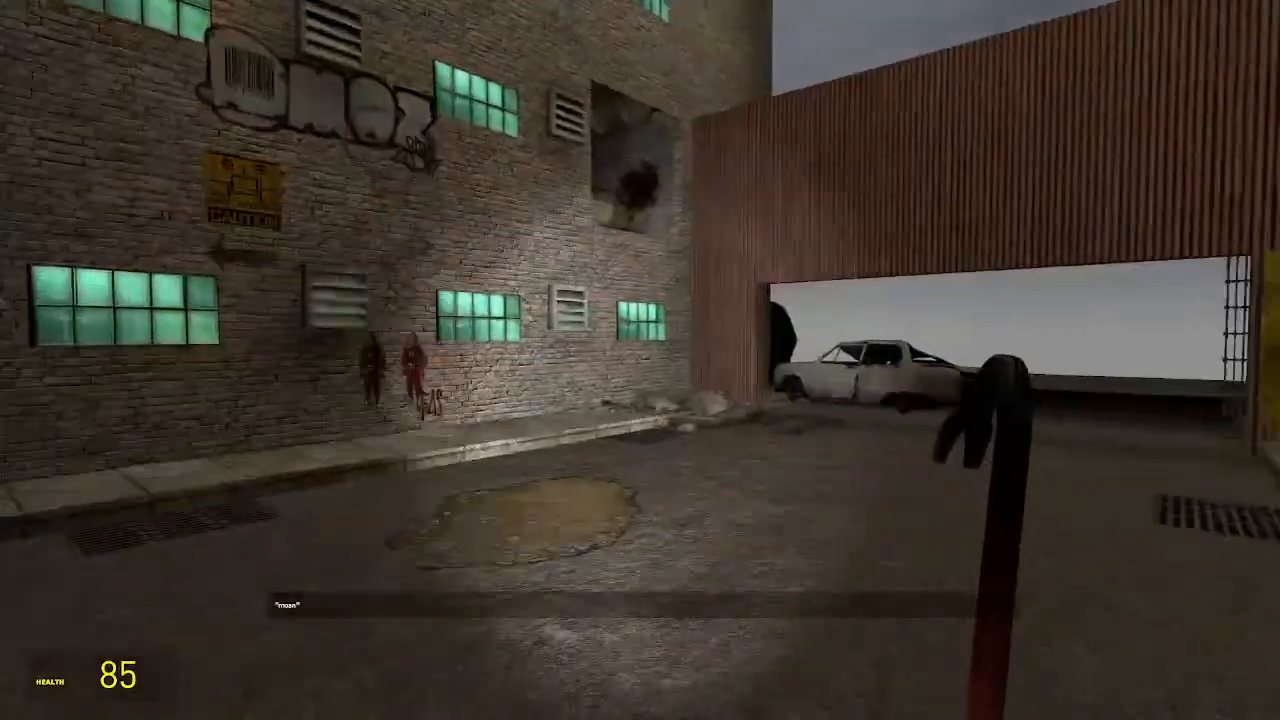
pyautogui.press('w')
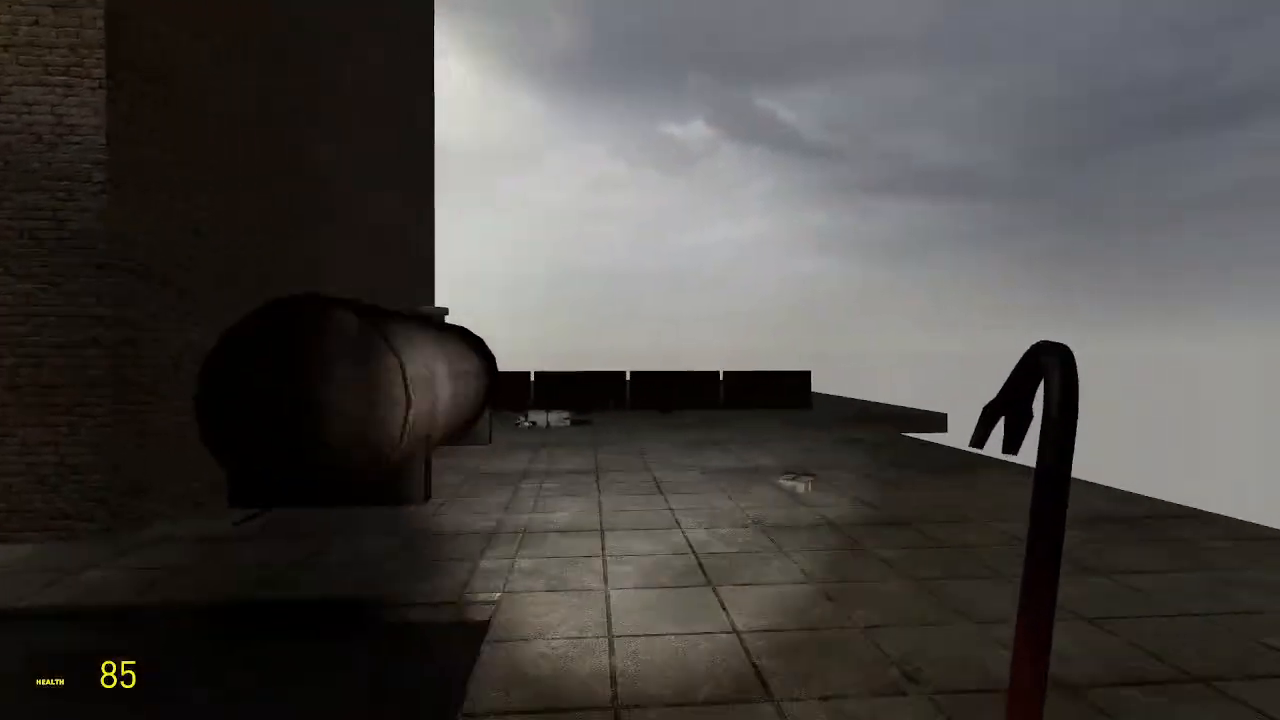
# Collect the medkit near the tank and cross the concrete barriers to inspect the outer buildings and the dead zombies
pyautogui.press('d')
pyautogui.press('w')
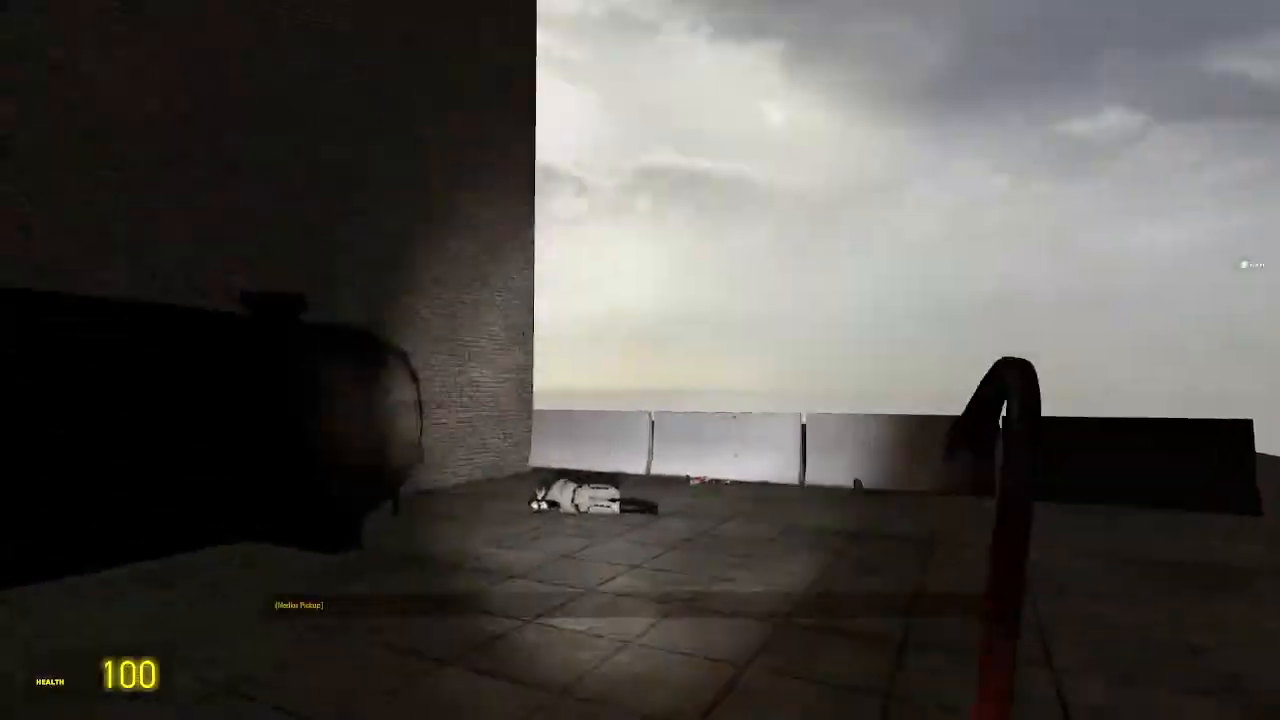
pyautogui.press('w')
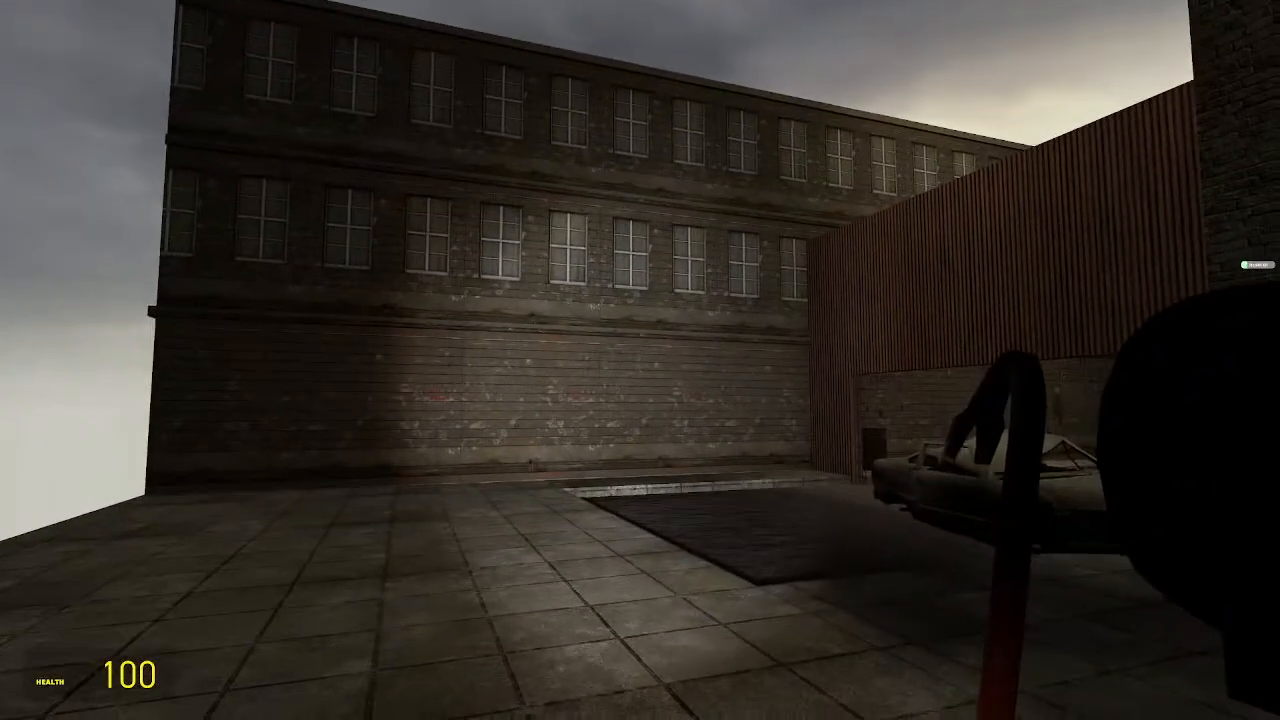
pyautogui.press('w')
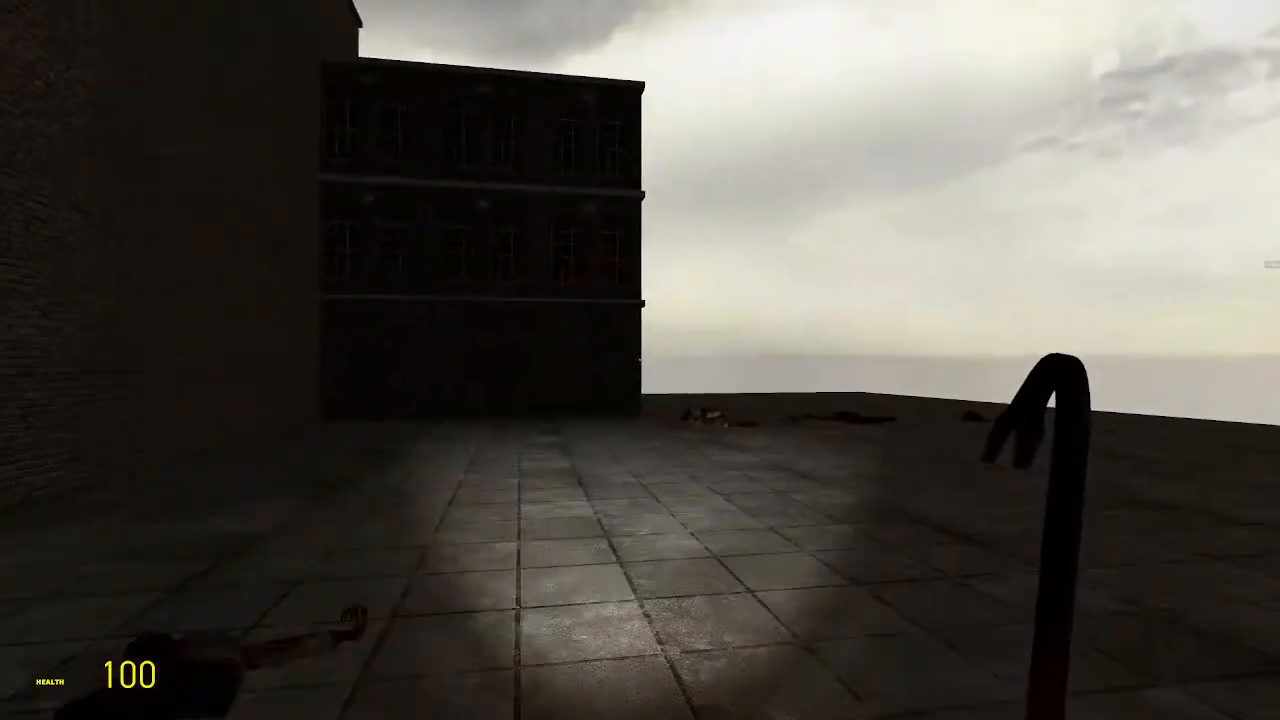
pyautogui.press('w')
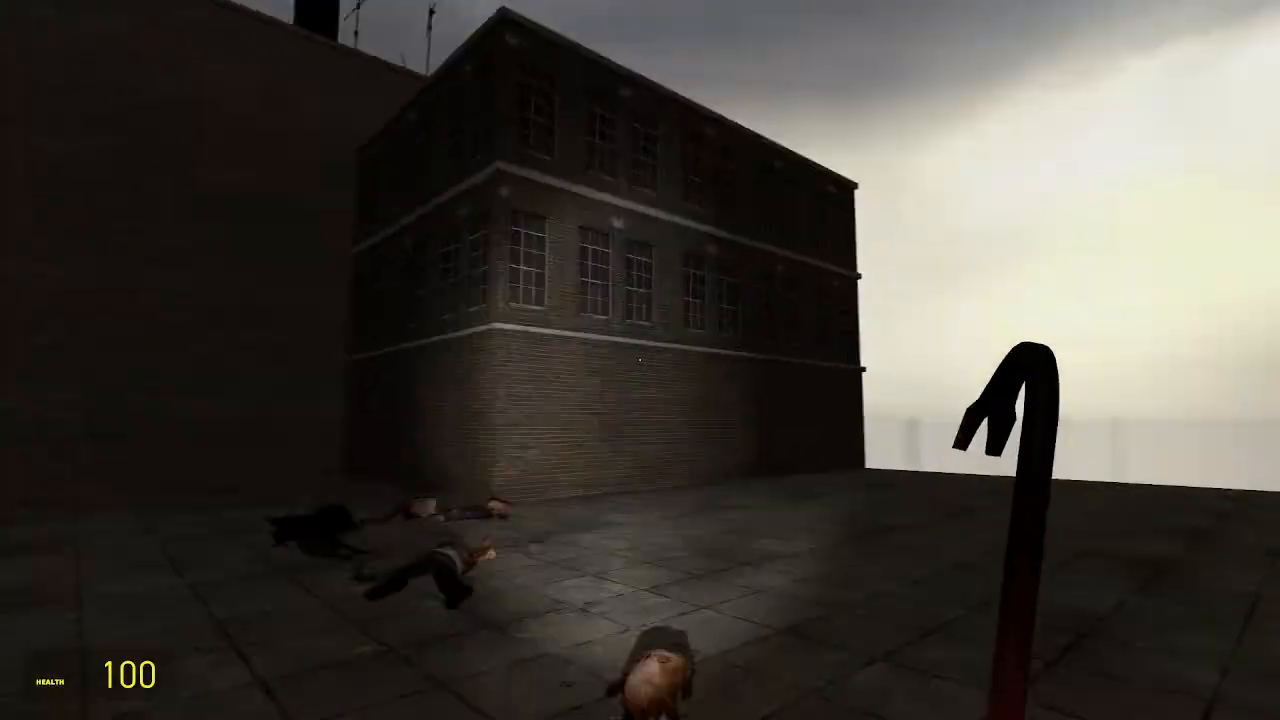
pyautogui.press('w')
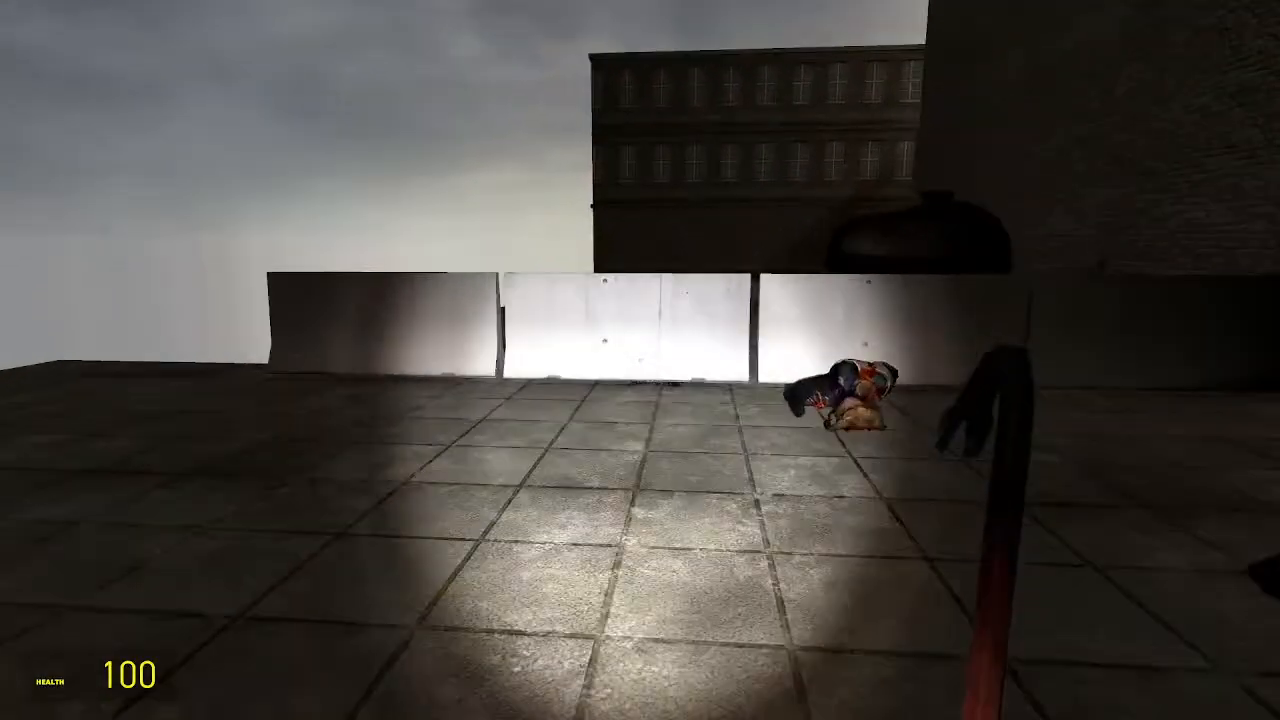
# Jump back over the barriers and return past the tank and wrecked car through the gate to the fenced end of the street
pyautogui.press('w')
pyautogui.press('space')
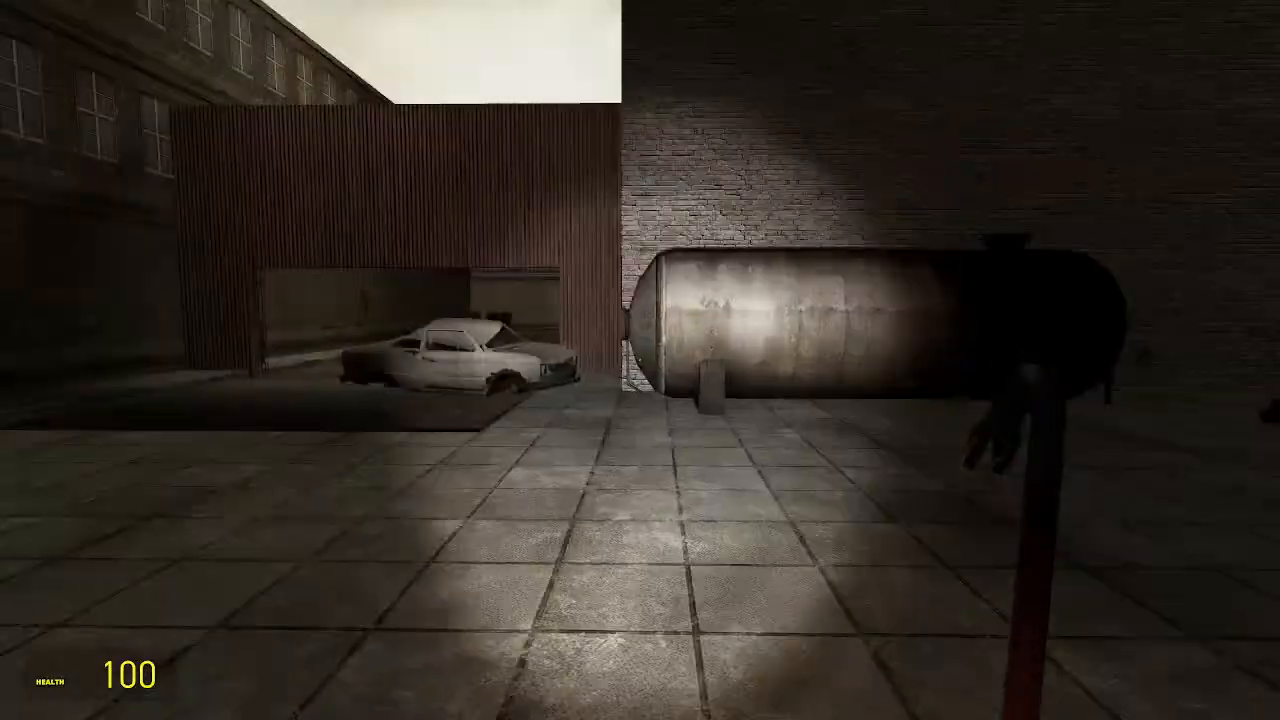
pyautogui.press('w')
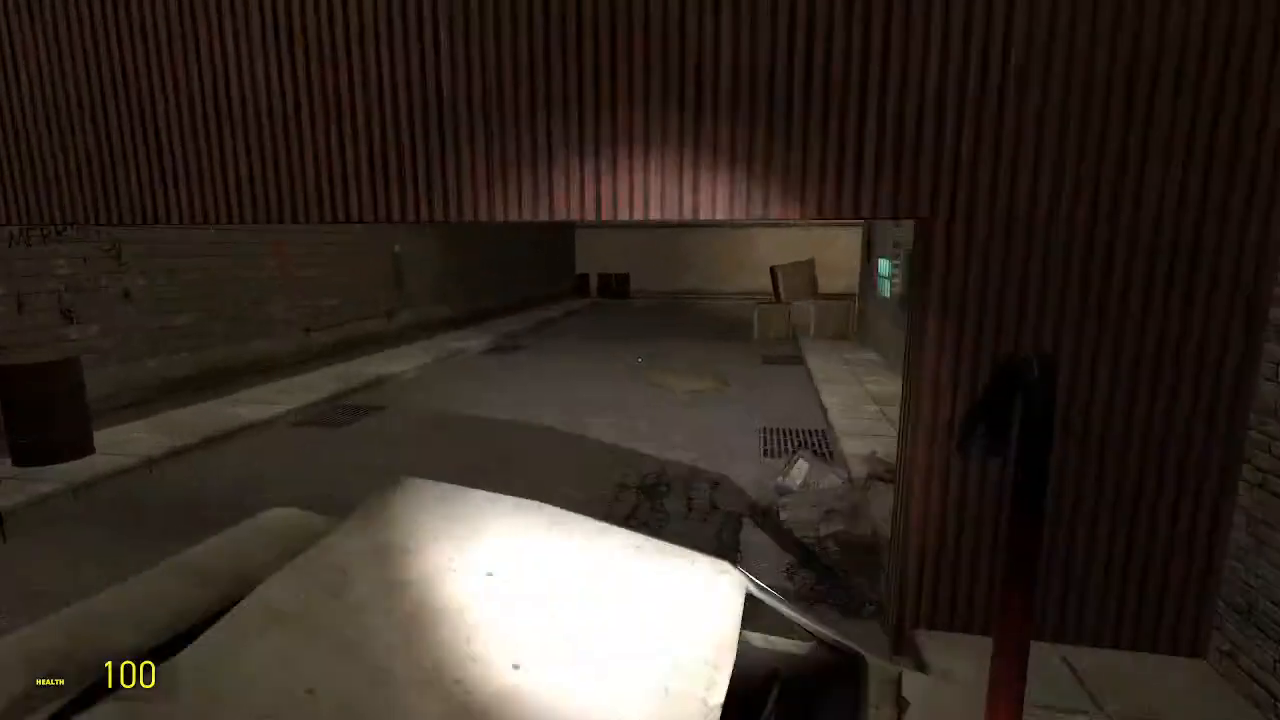
pyautogui.press('w')
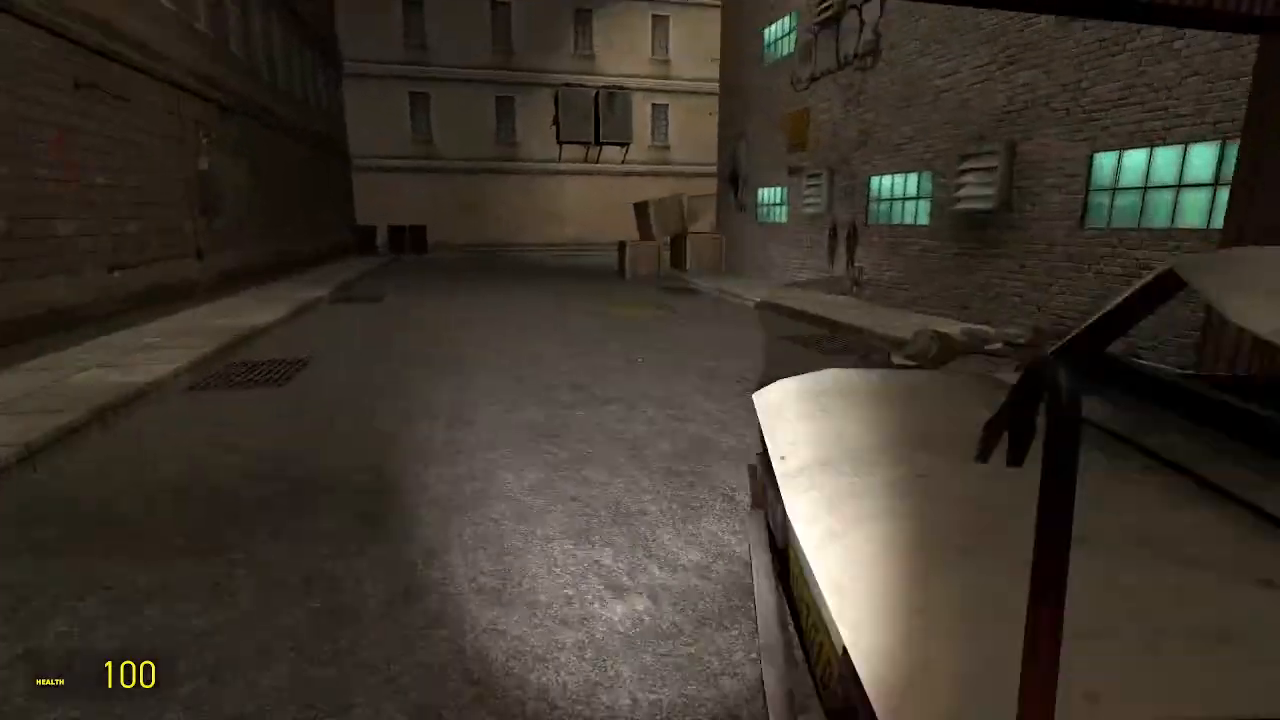
pyautogui.press('w')
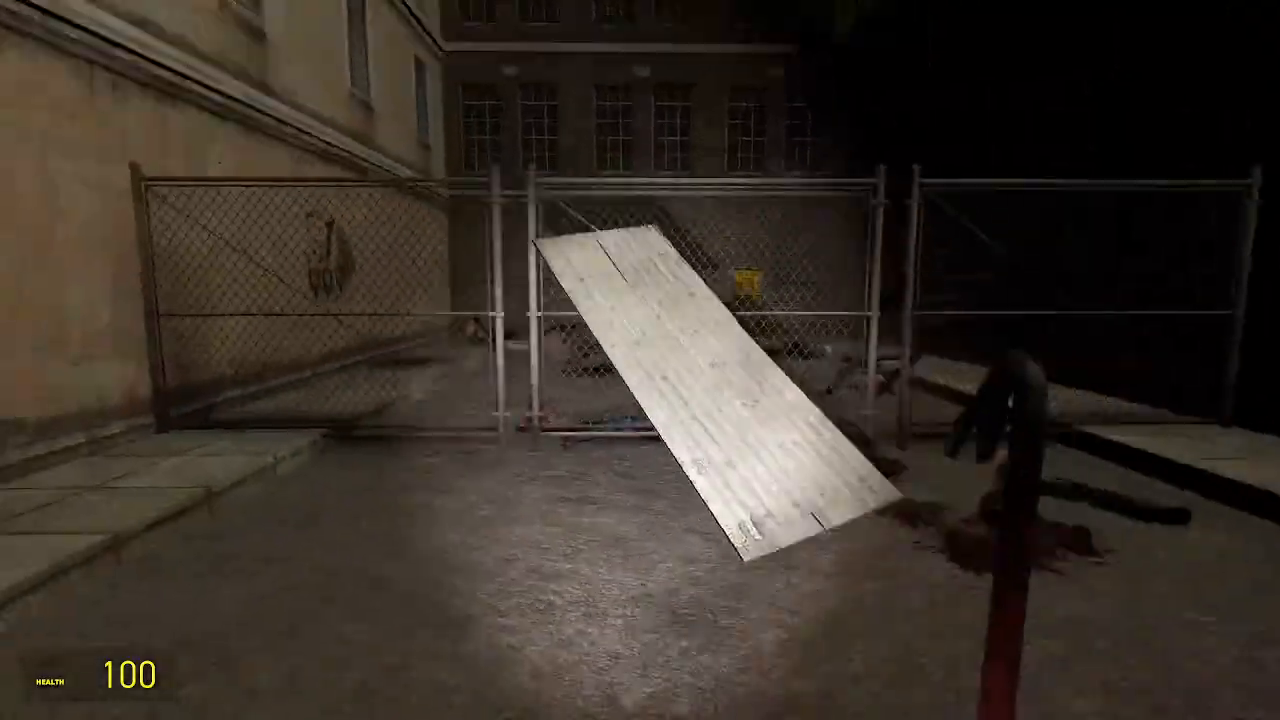
# Cross the chain-link fence by the wooden plank, inspect the bodies around the barrel, and climb back over using the barrel
pyautogui.press('w')
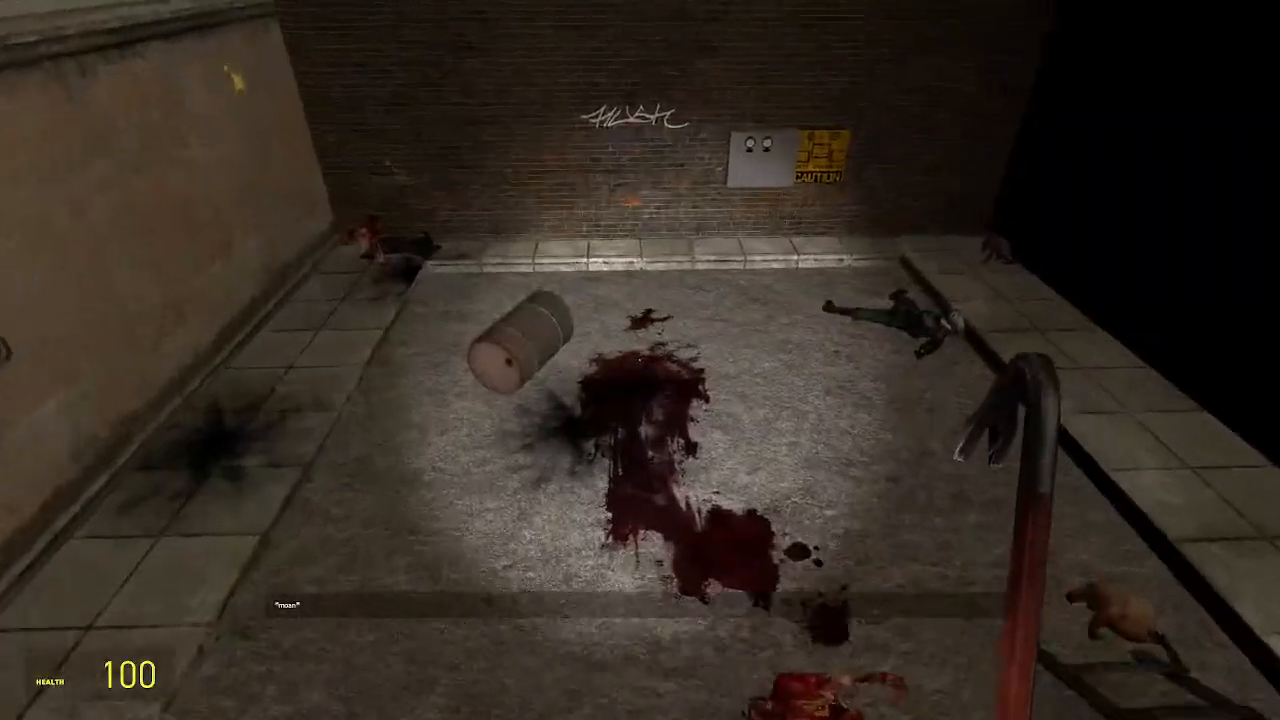
pyautogui.press('w')
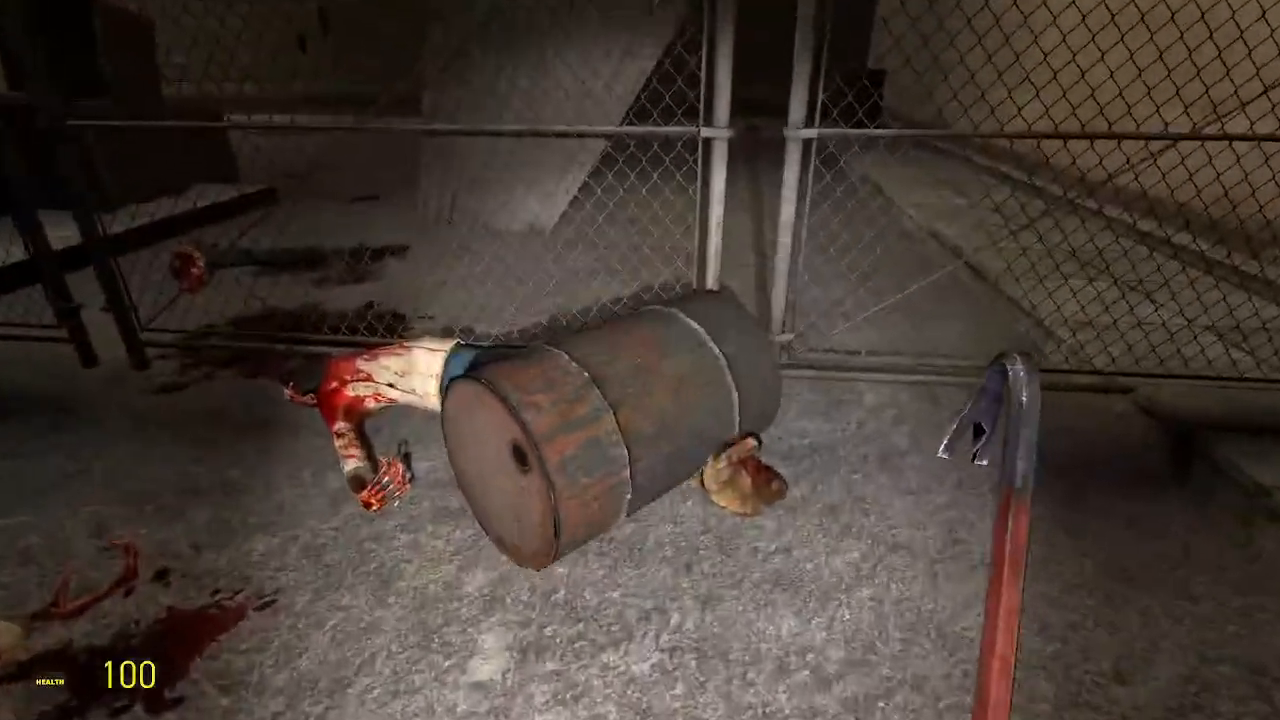
pyautogui.press('w')
pyautogui.press('space')
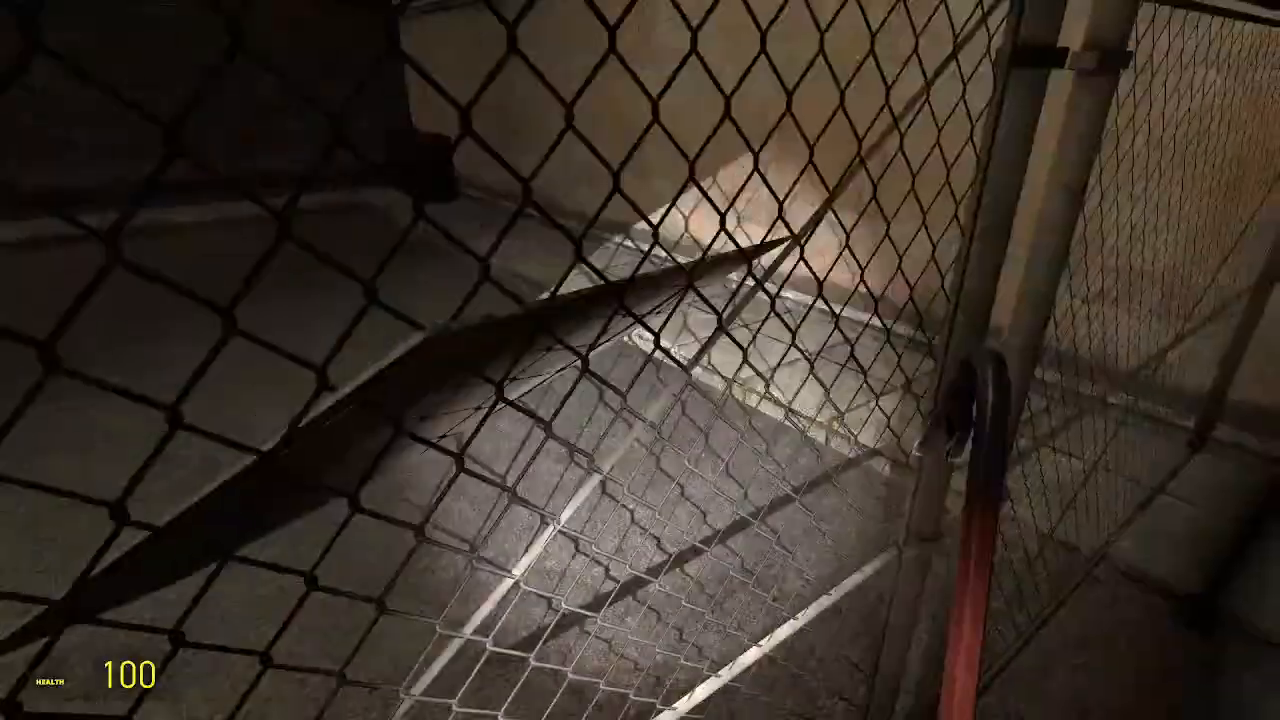
pyautogui.press('space')
pyautogui.press('w')
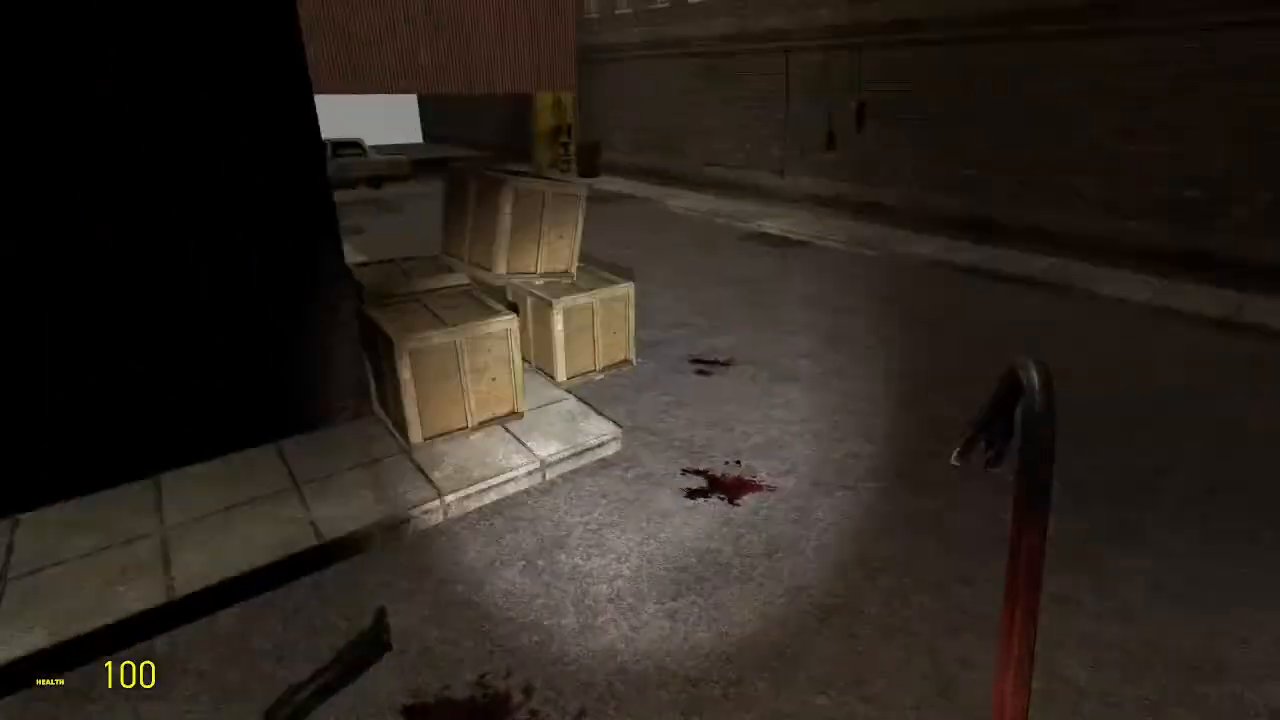
# Examine the chain-link fence from above, going along its top rail to the side wall and back to the plank
pyautogui.press('d')
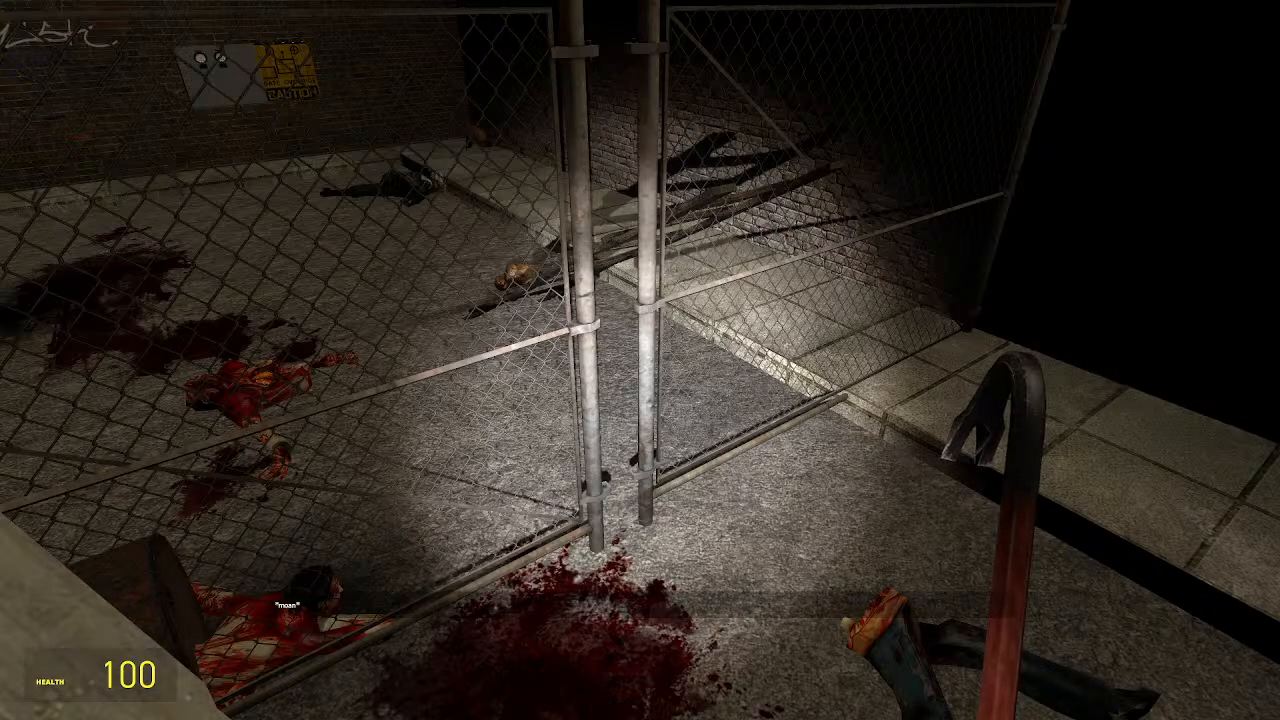
pyautogui.press('a')
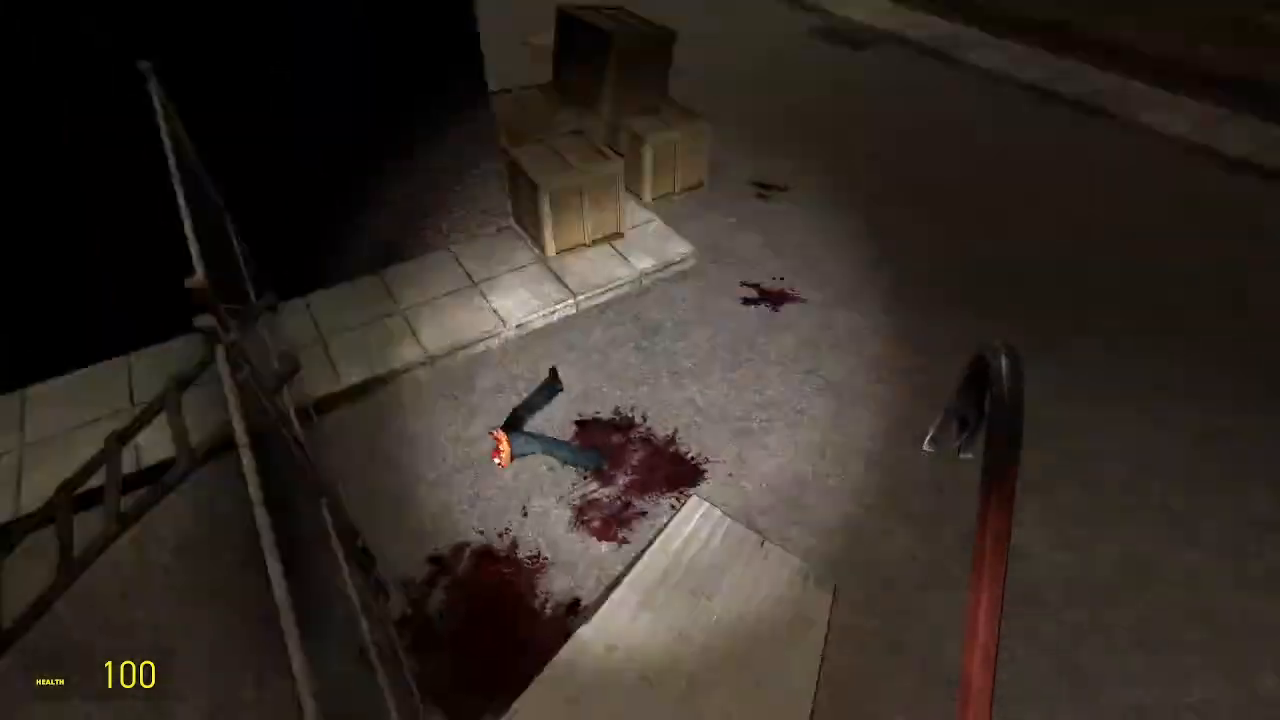
pyautogui.press('w')
pyautogui.press('w')
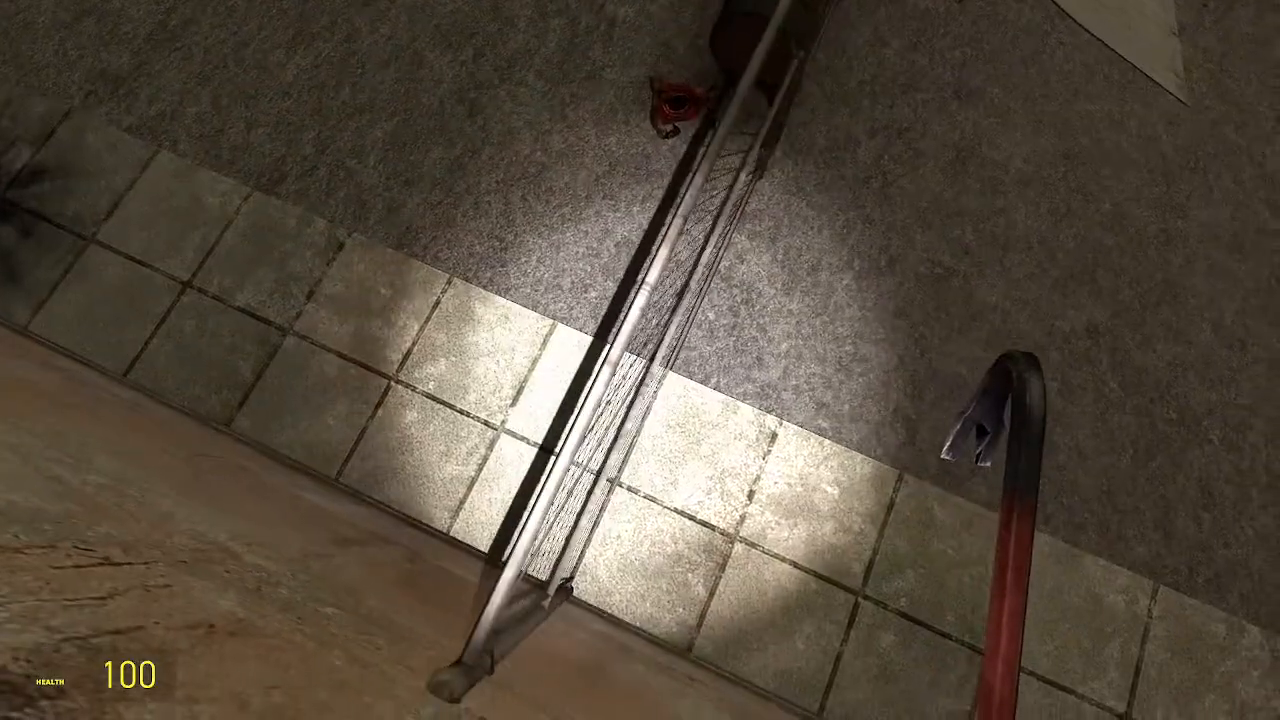
pyautogui.press('w')
pyautogui.press('w')
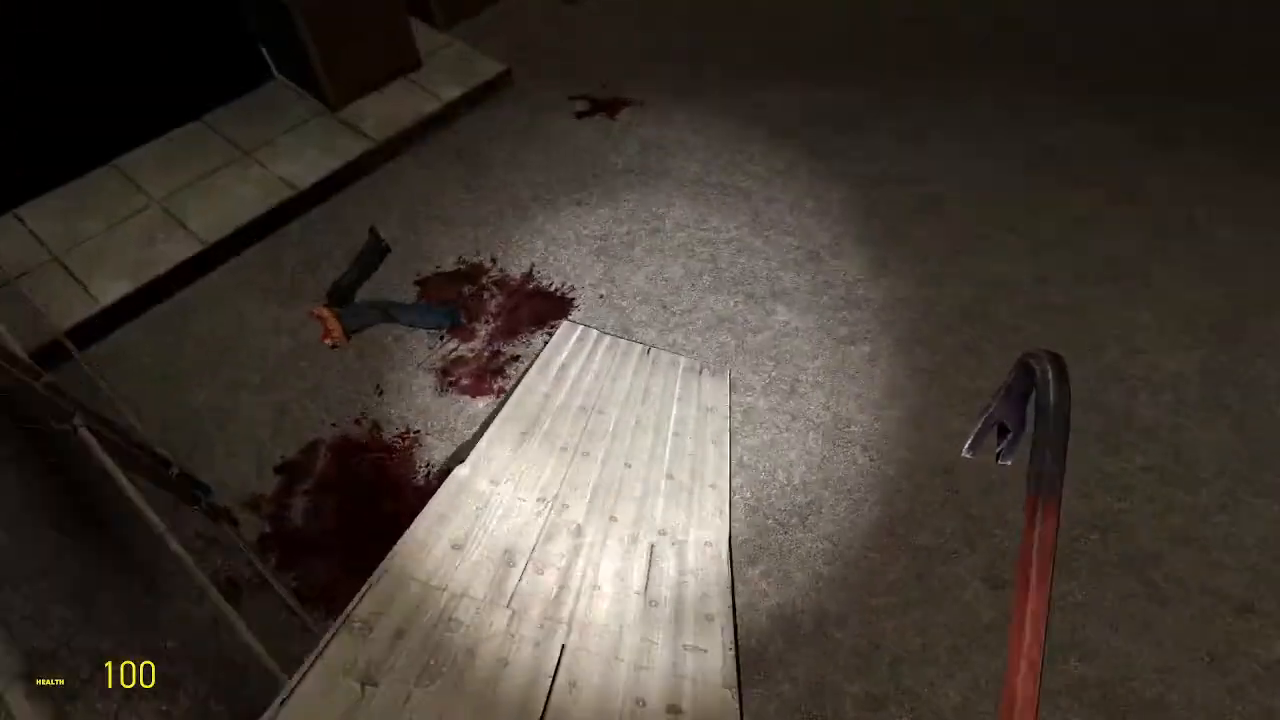
# Go down the plank into the street and enter the brick building, walking through its stove room and metal doors
pyautogui.press('w')
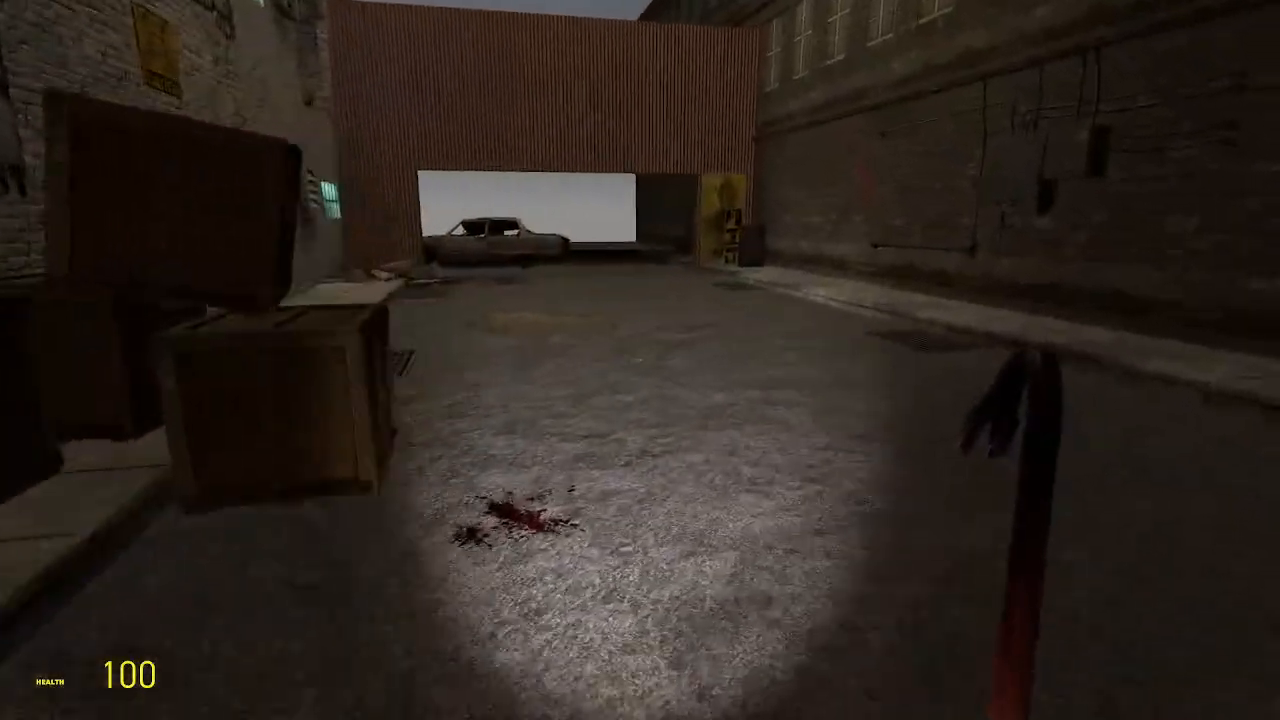
pyautogui.press('w')
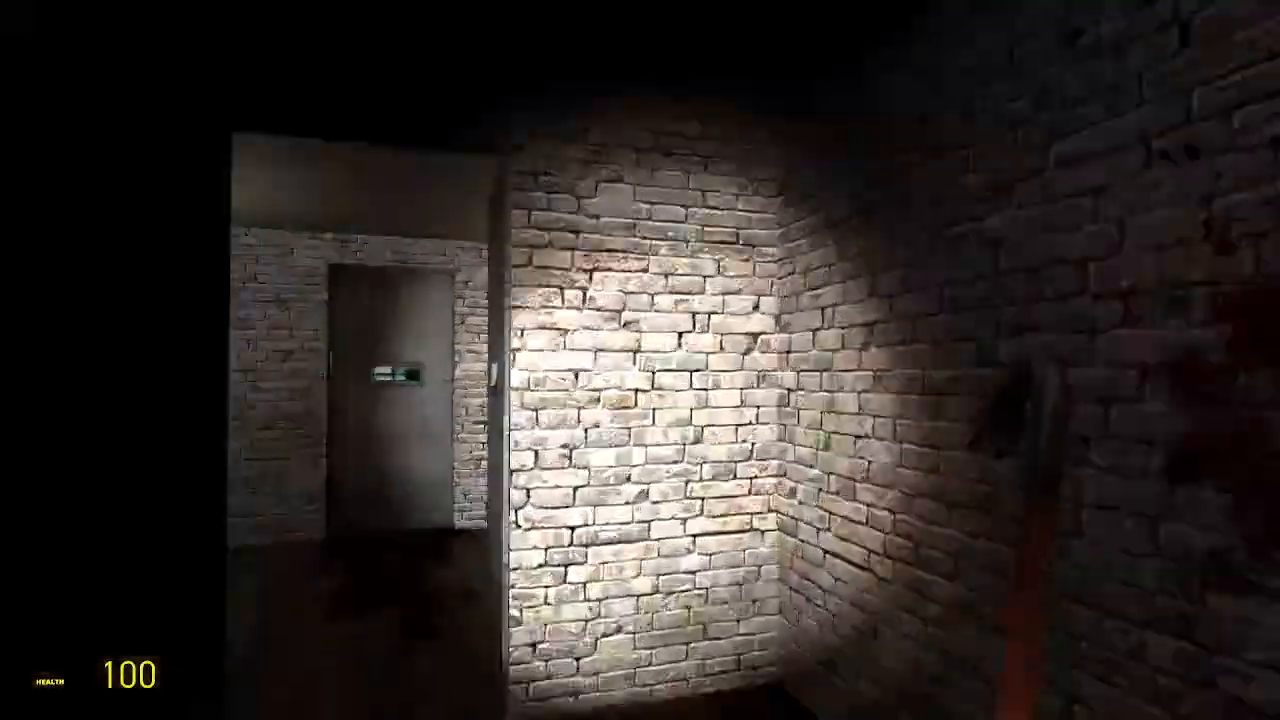
pyautogui.press('w')
pyautogui.press('w')
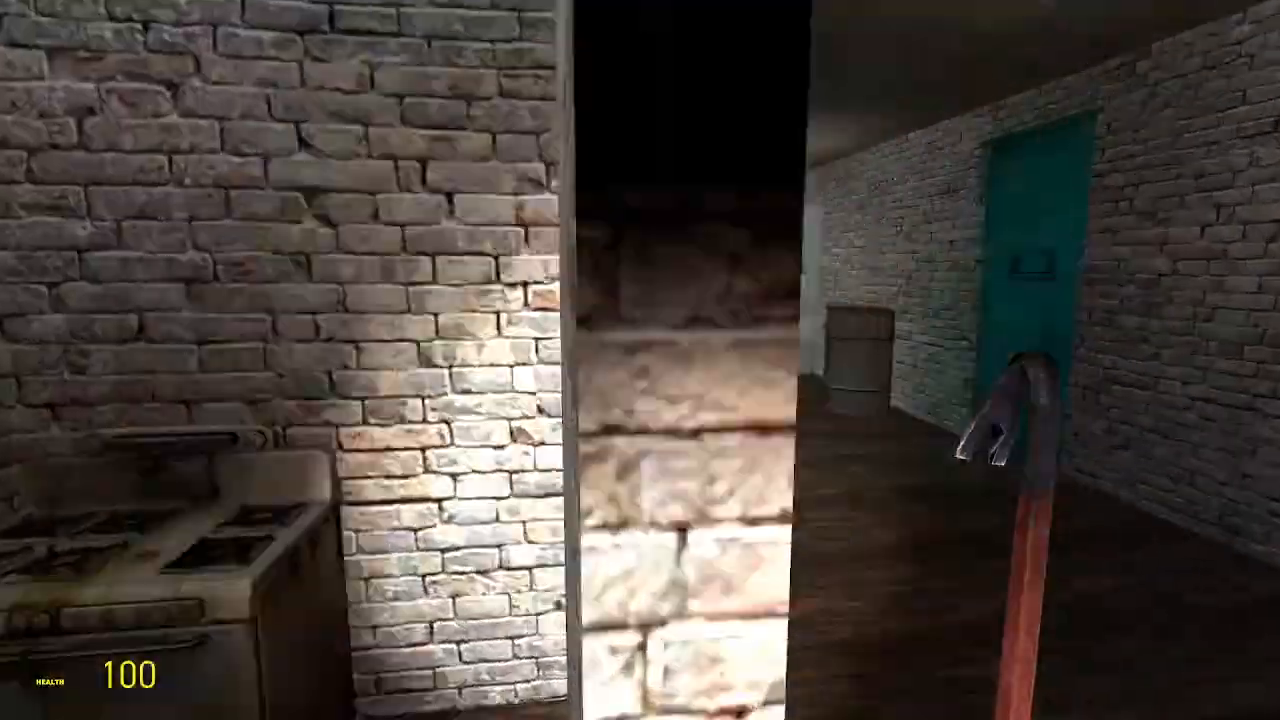
pyautogui.press('w')
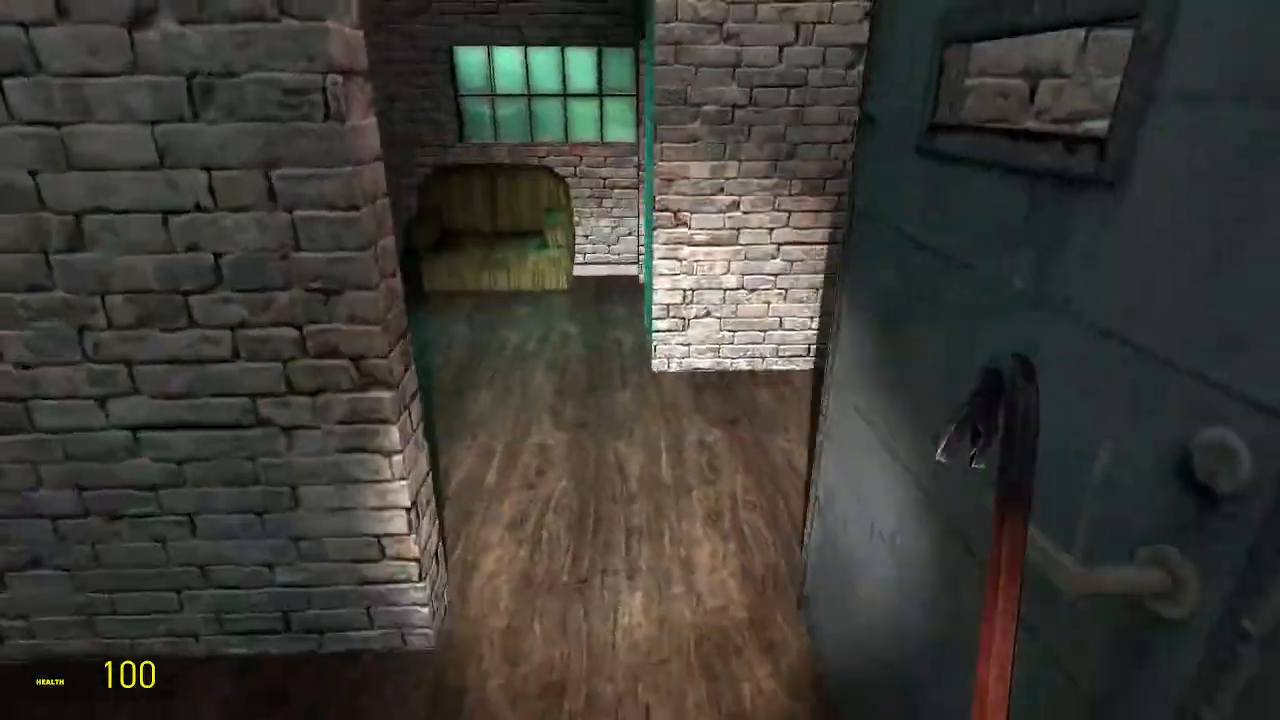
pyautogui.press('w')
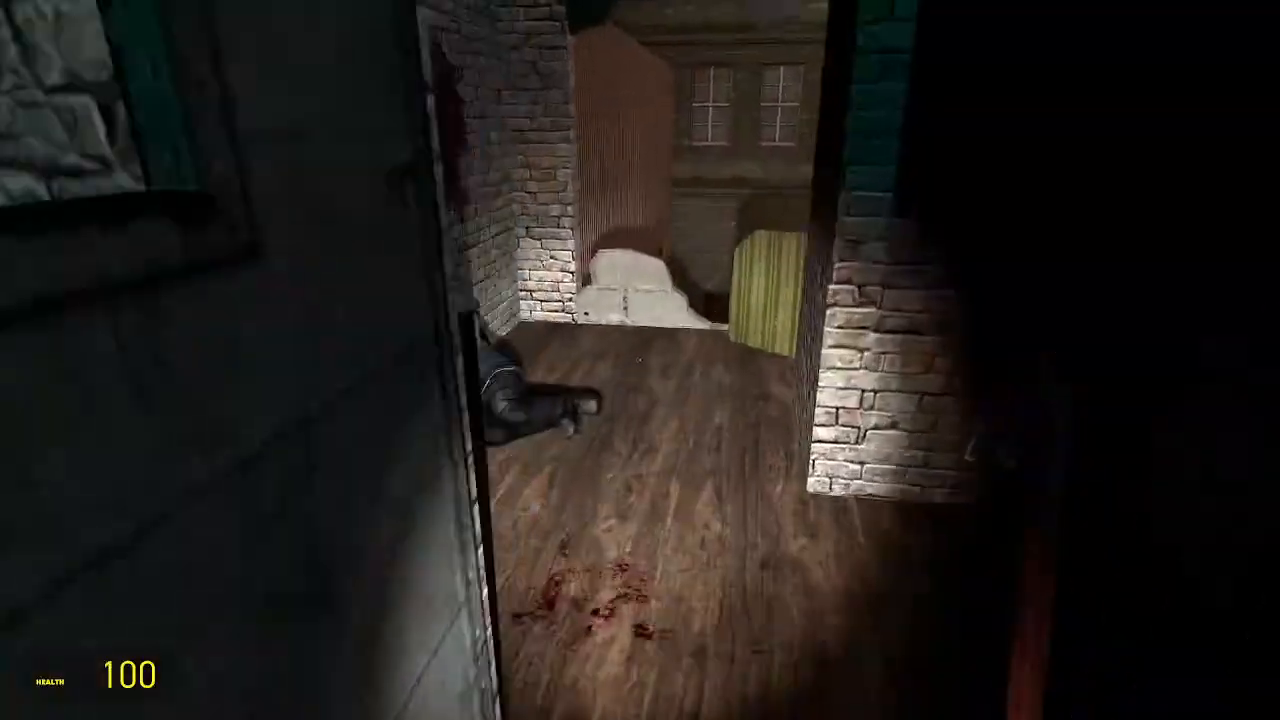
pyautogui.press('w')
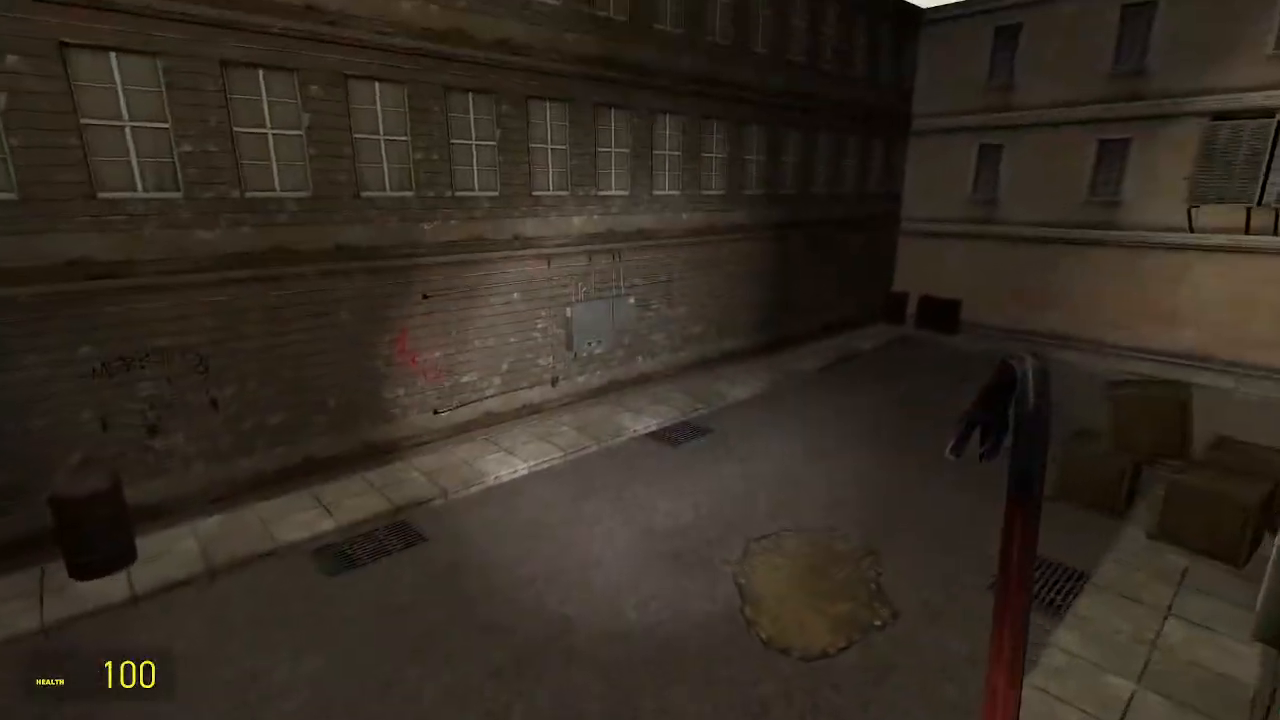
pyautogui.press('w')
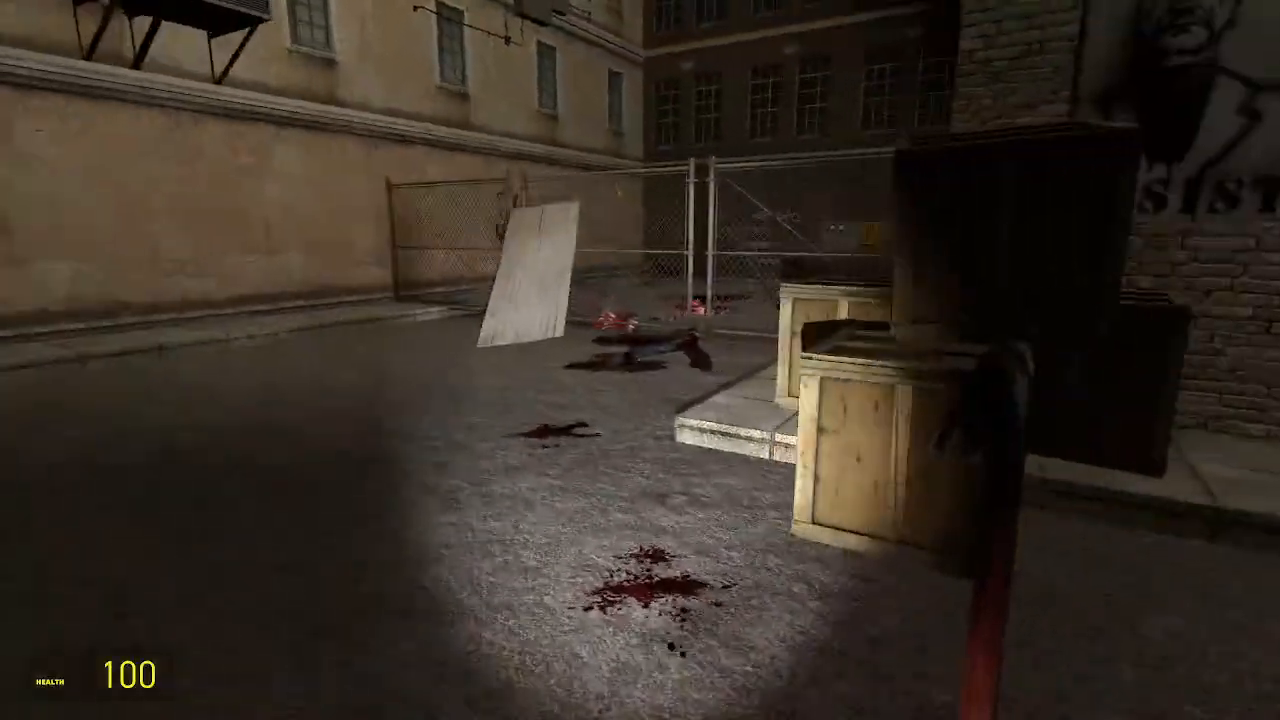
pyautogui.press('w')
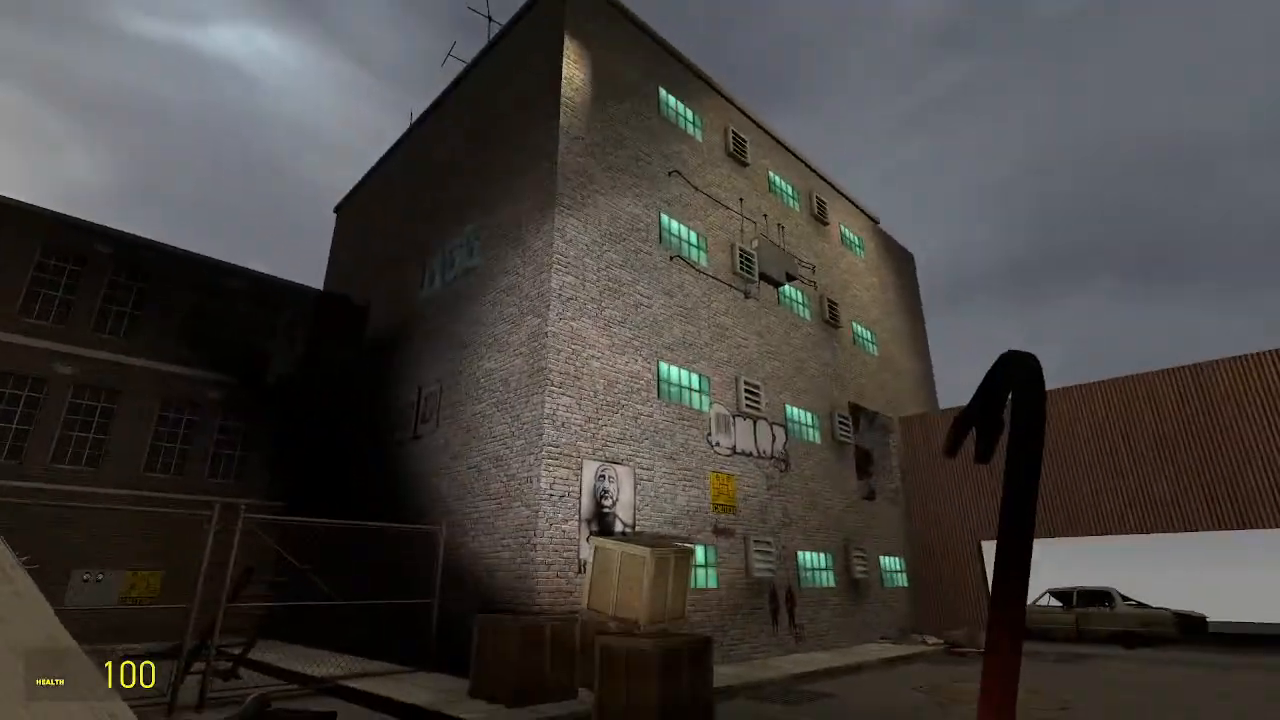
pyautogui.press('w')
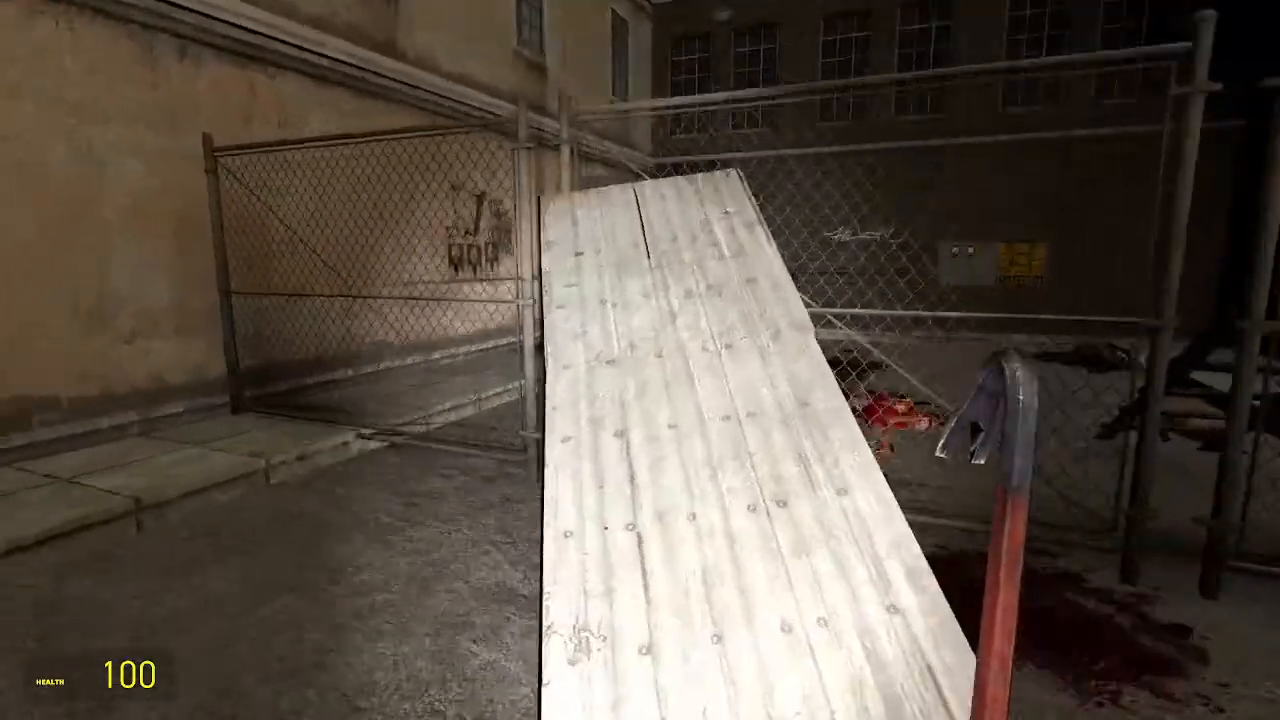
pyautogui.press('w')
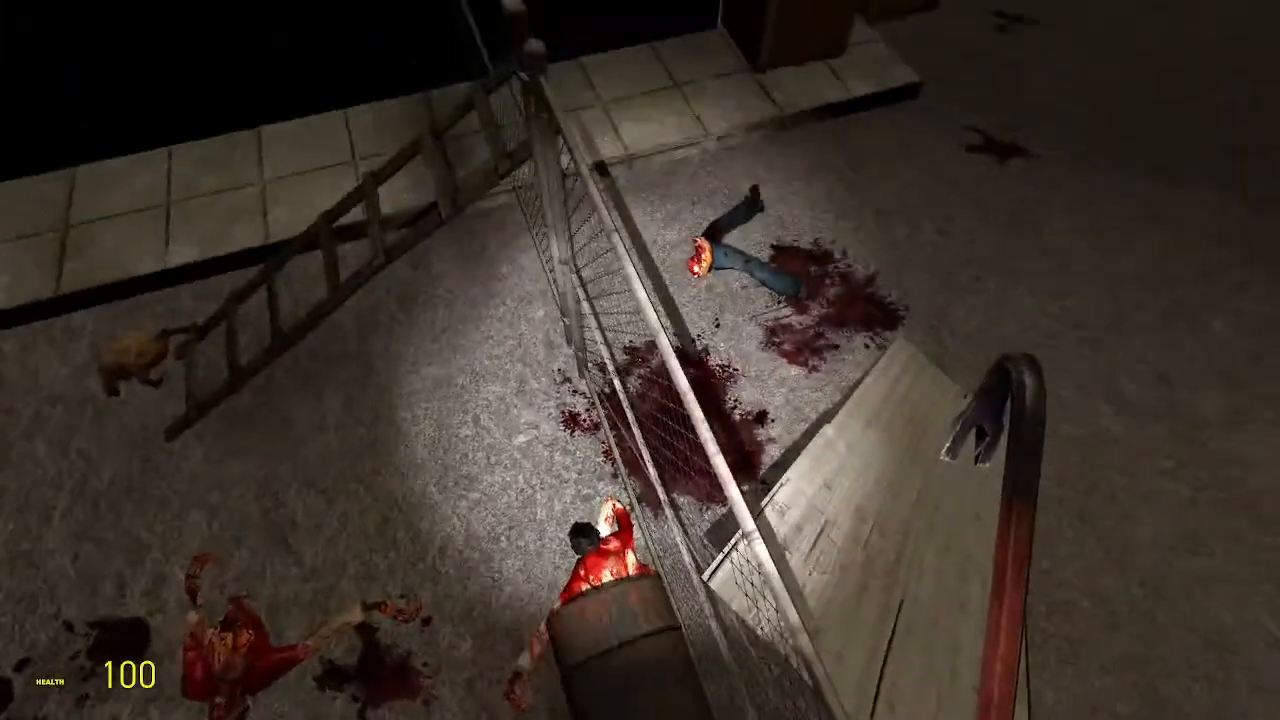
pyautogui.press('w')
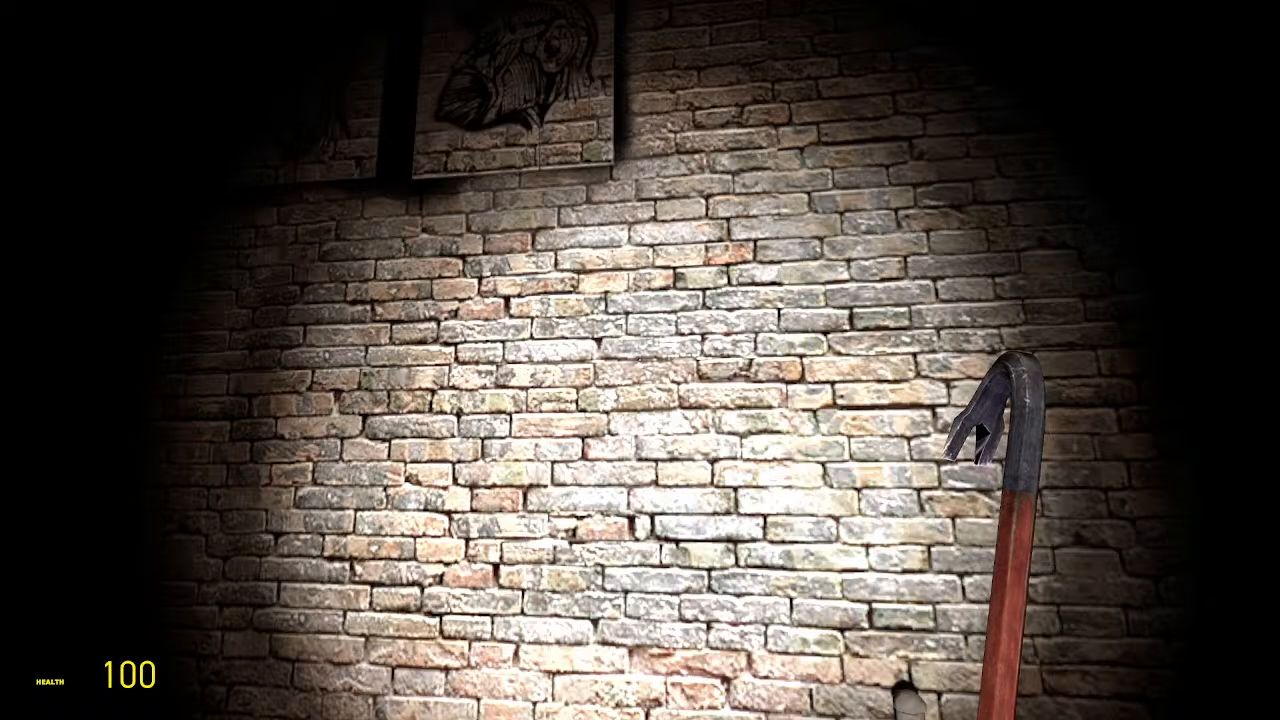
pyautogui.press('w')
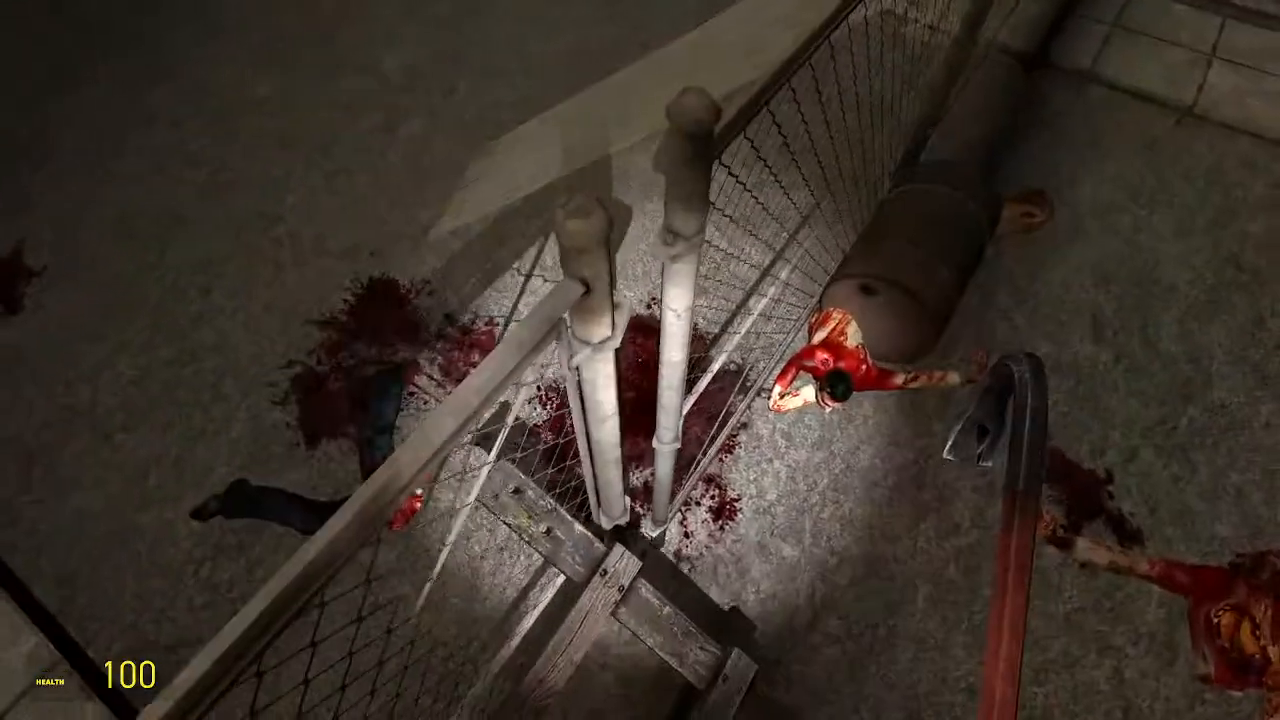
pyautogui.press('w')
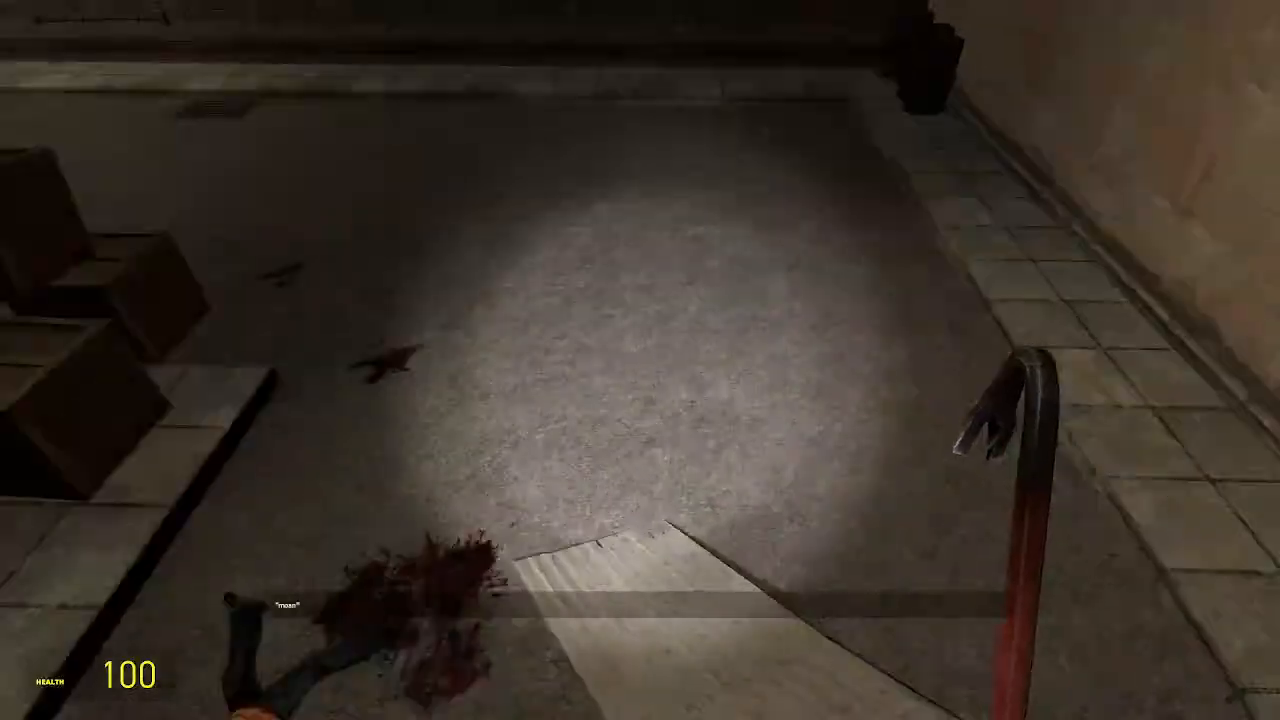
pyautogui.press('w')
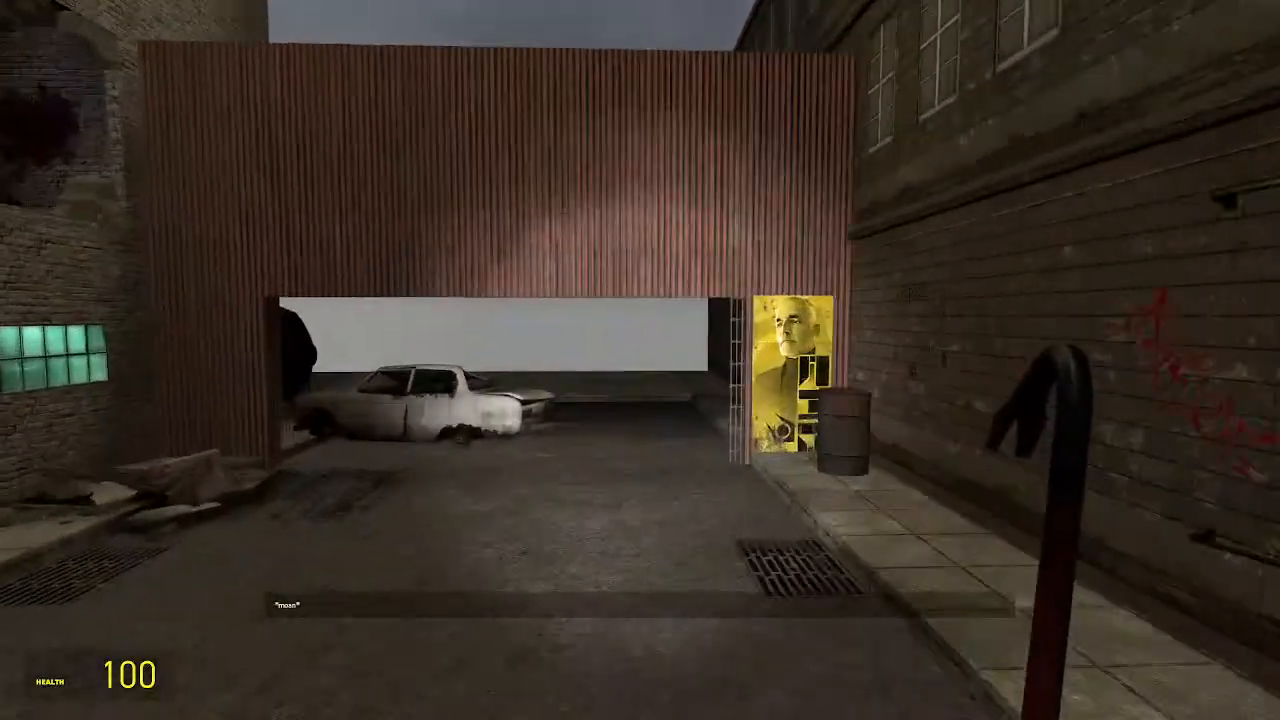
pyautogui.press('w')
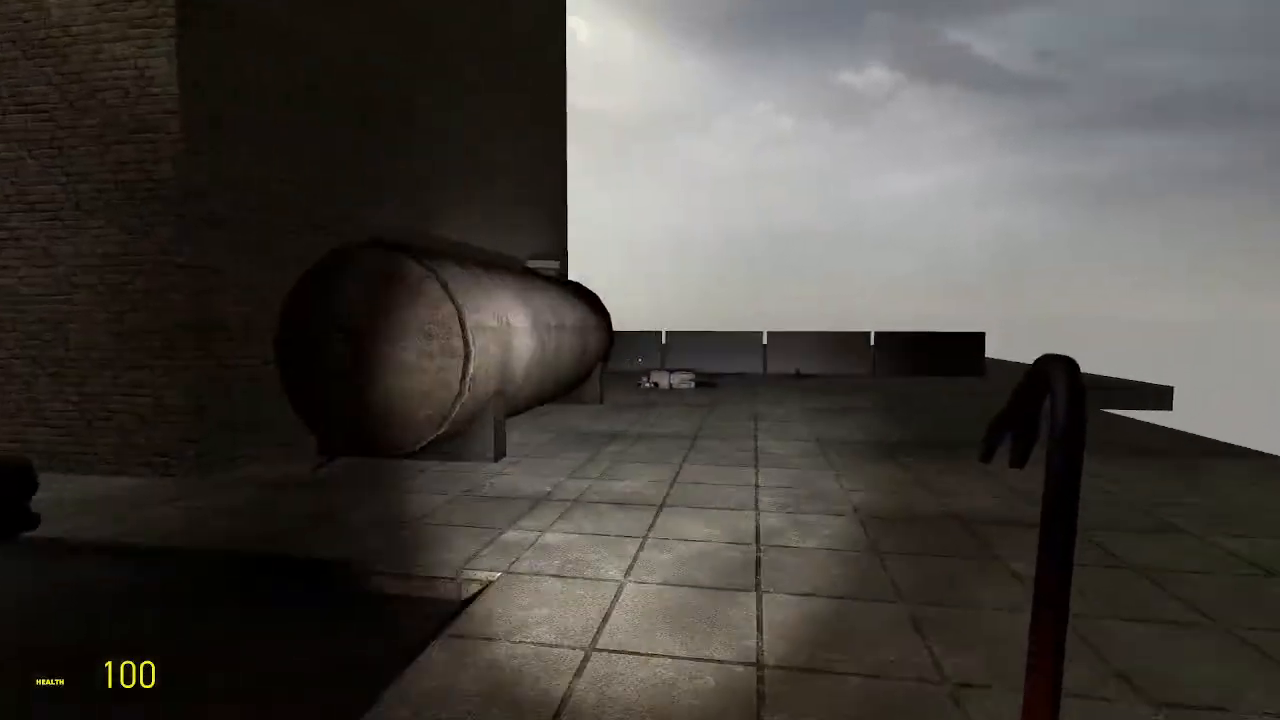
pyautogui.press('w')
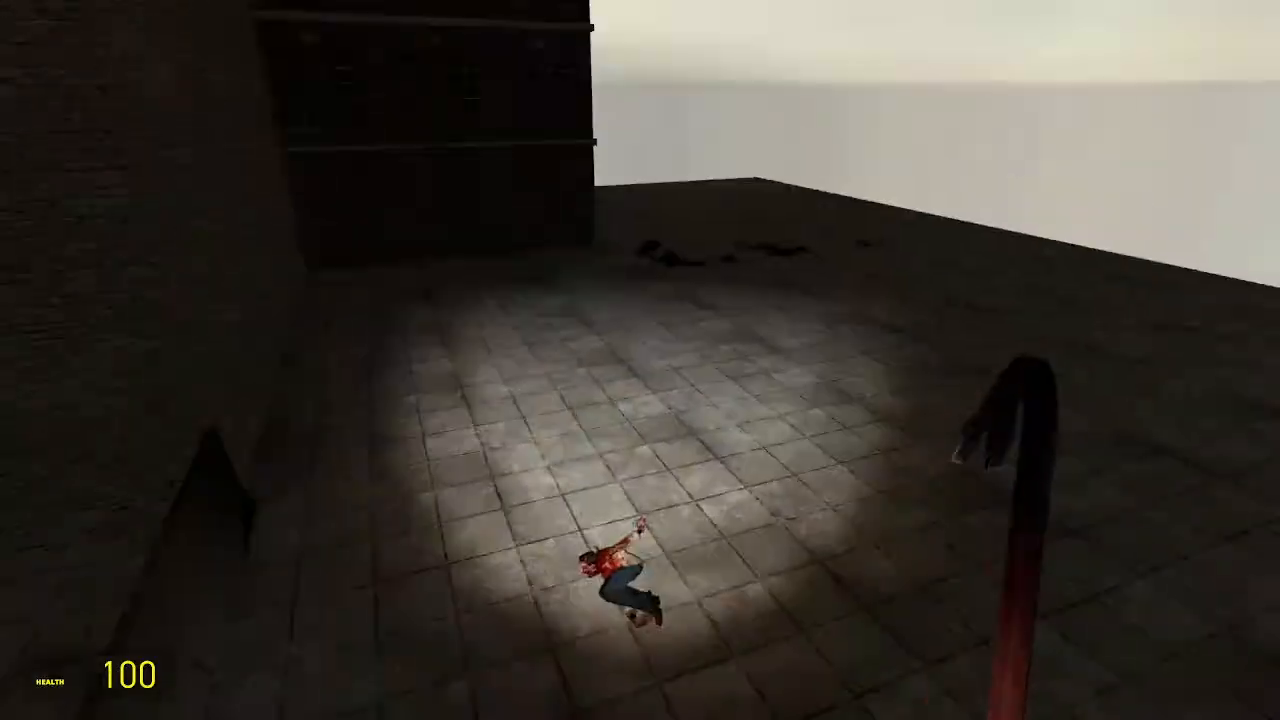
pyautogui.press('w')
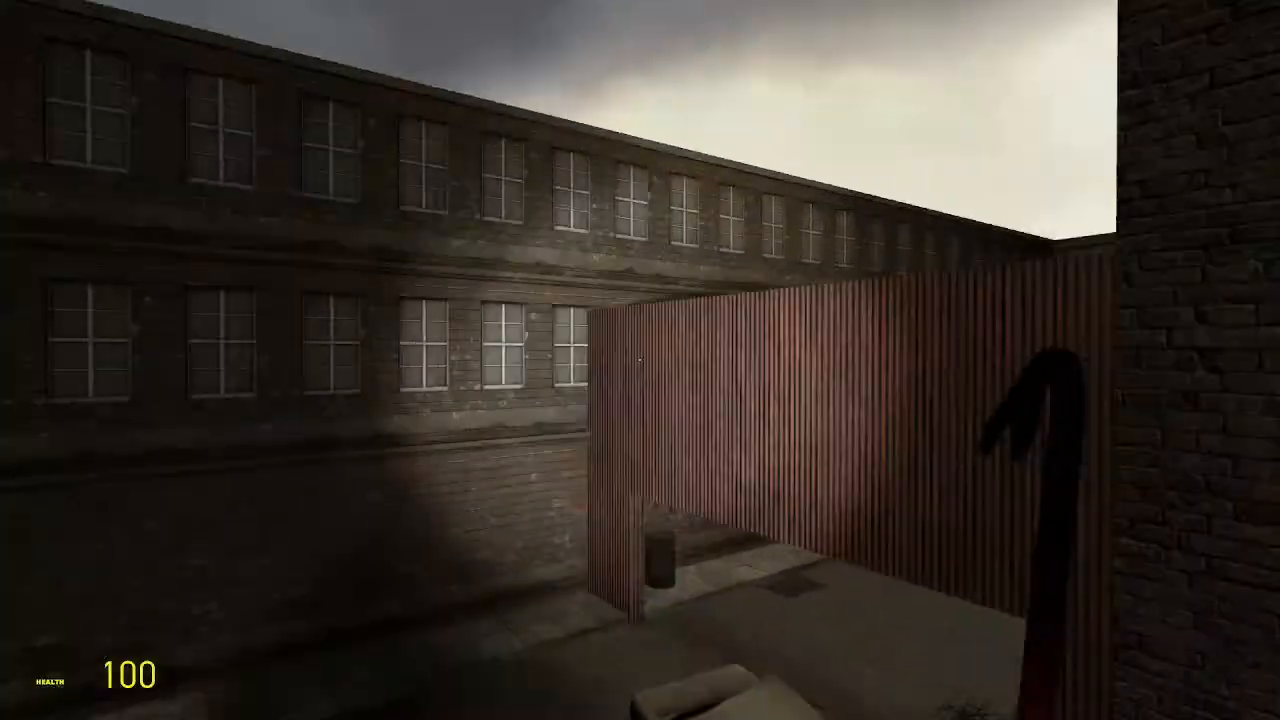
pyautogui.press('w')
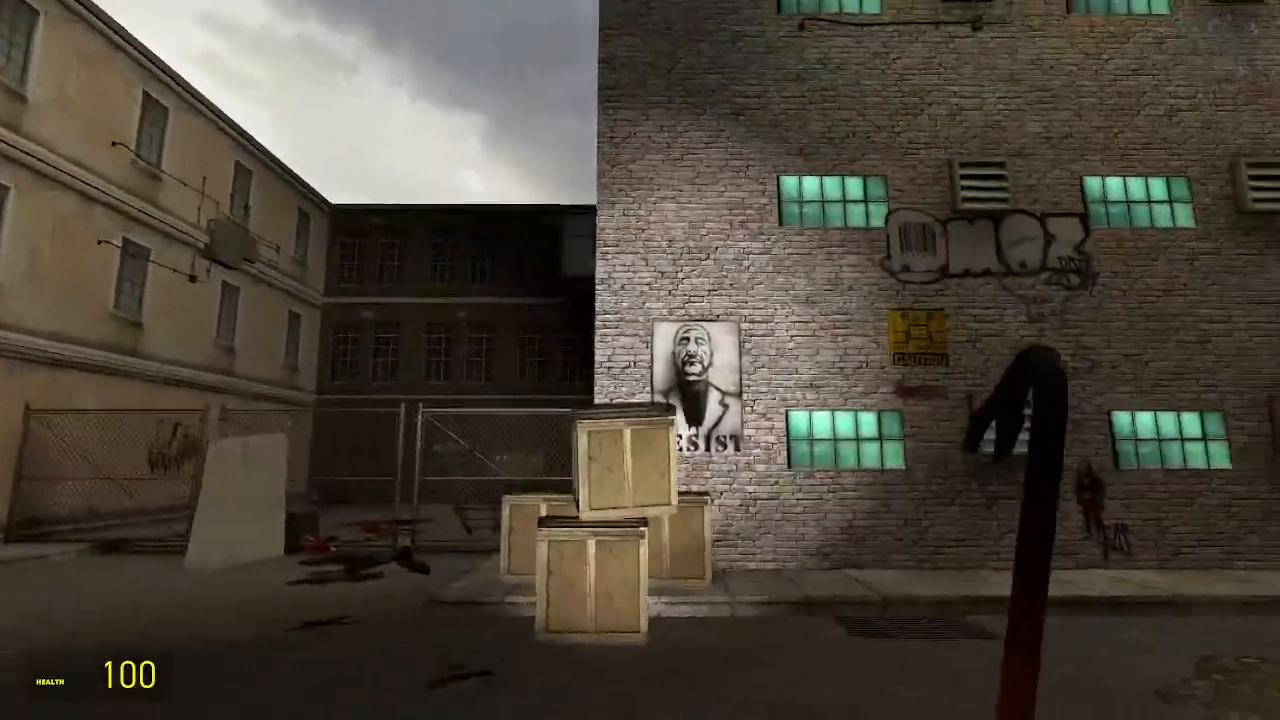
pyautogui.press('w')
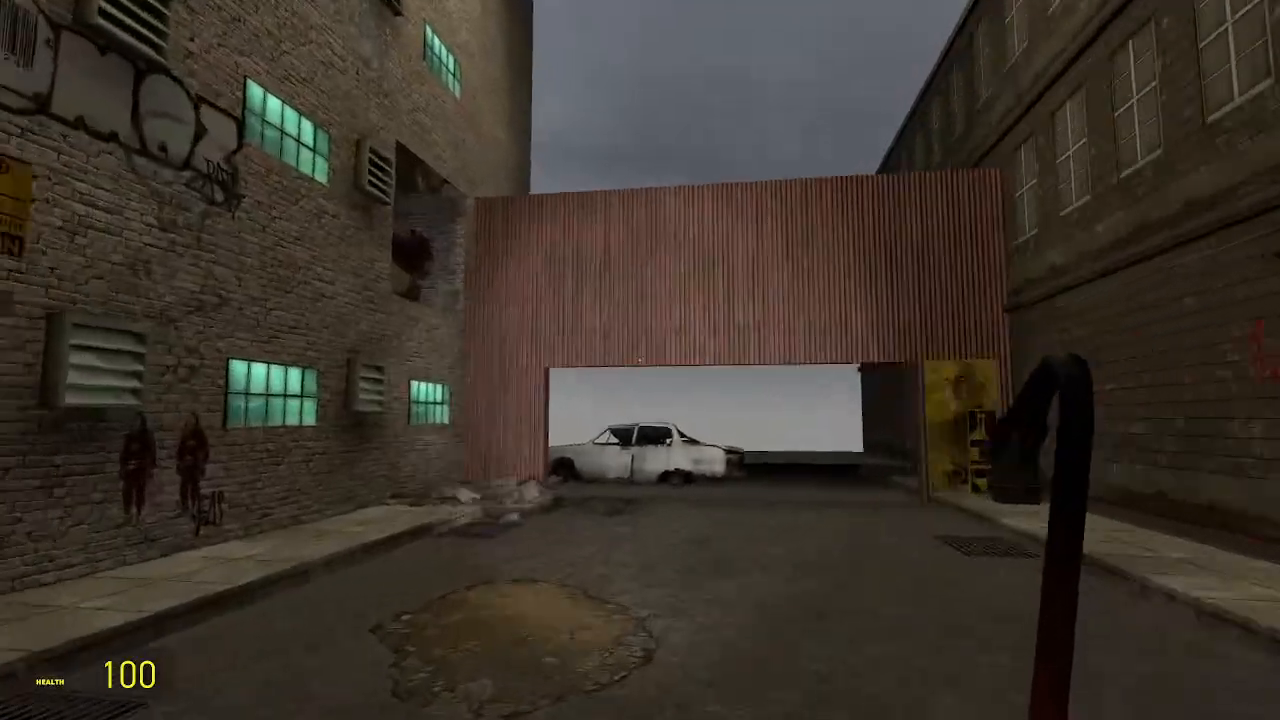
pyautogui.press('w')
pyautogui.press('w')
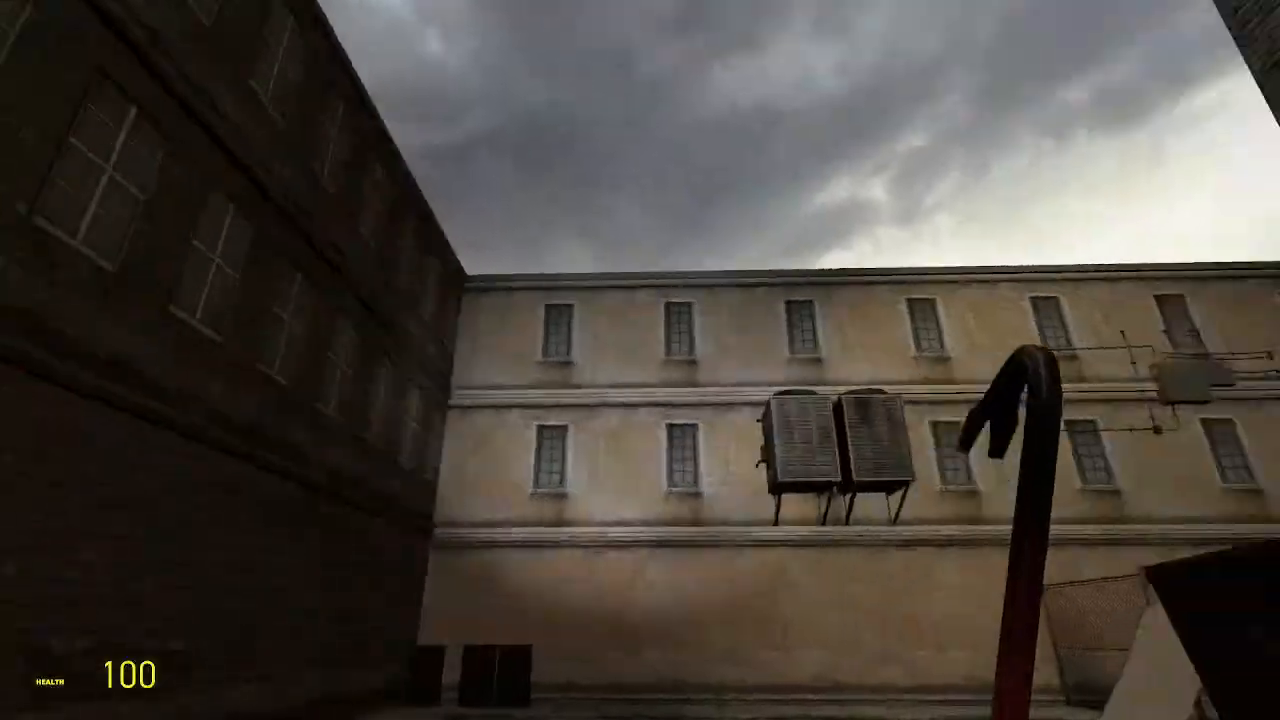
pyautogui.press('s')
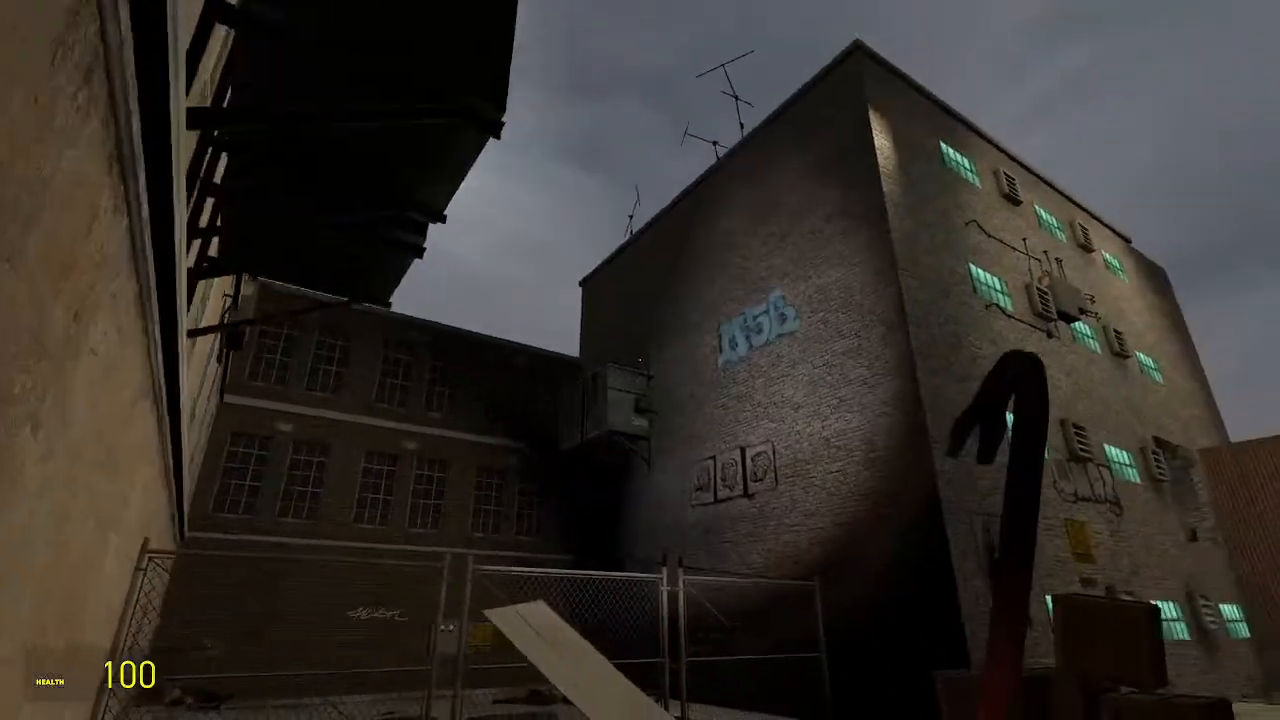
pyautogui.press('d')
pyautogui.press('w')
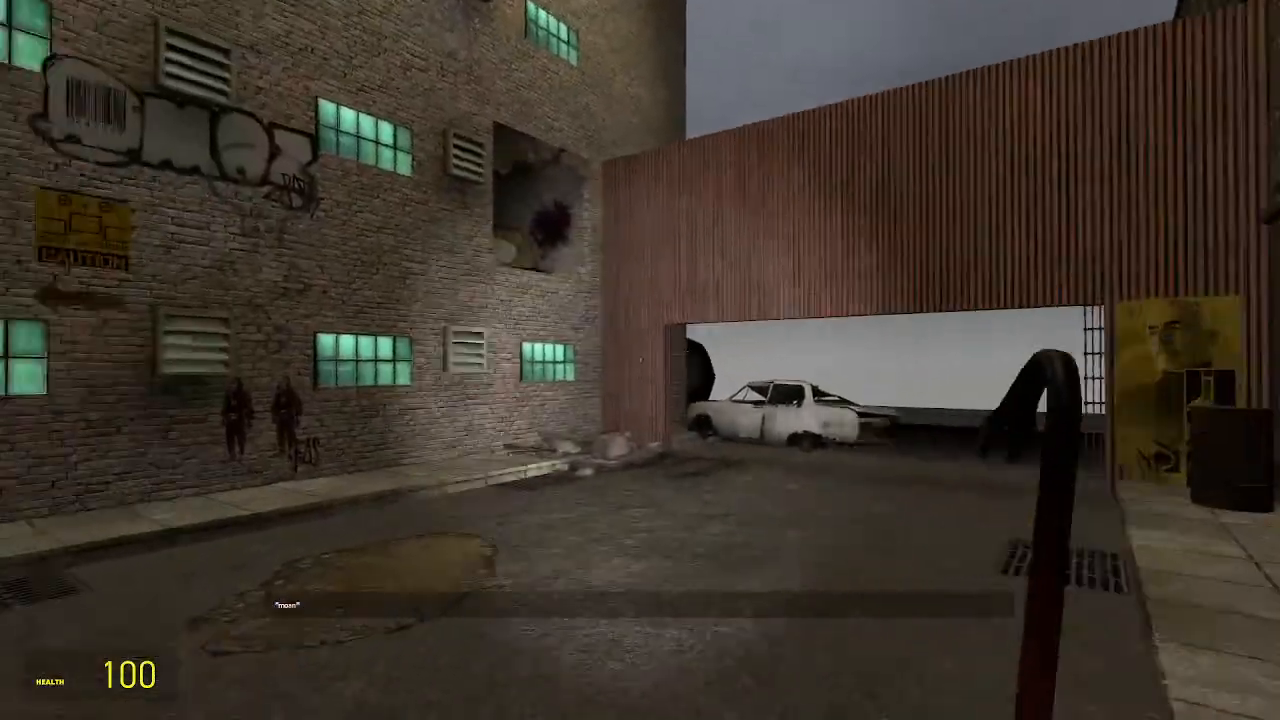
pyautogui.press('w')
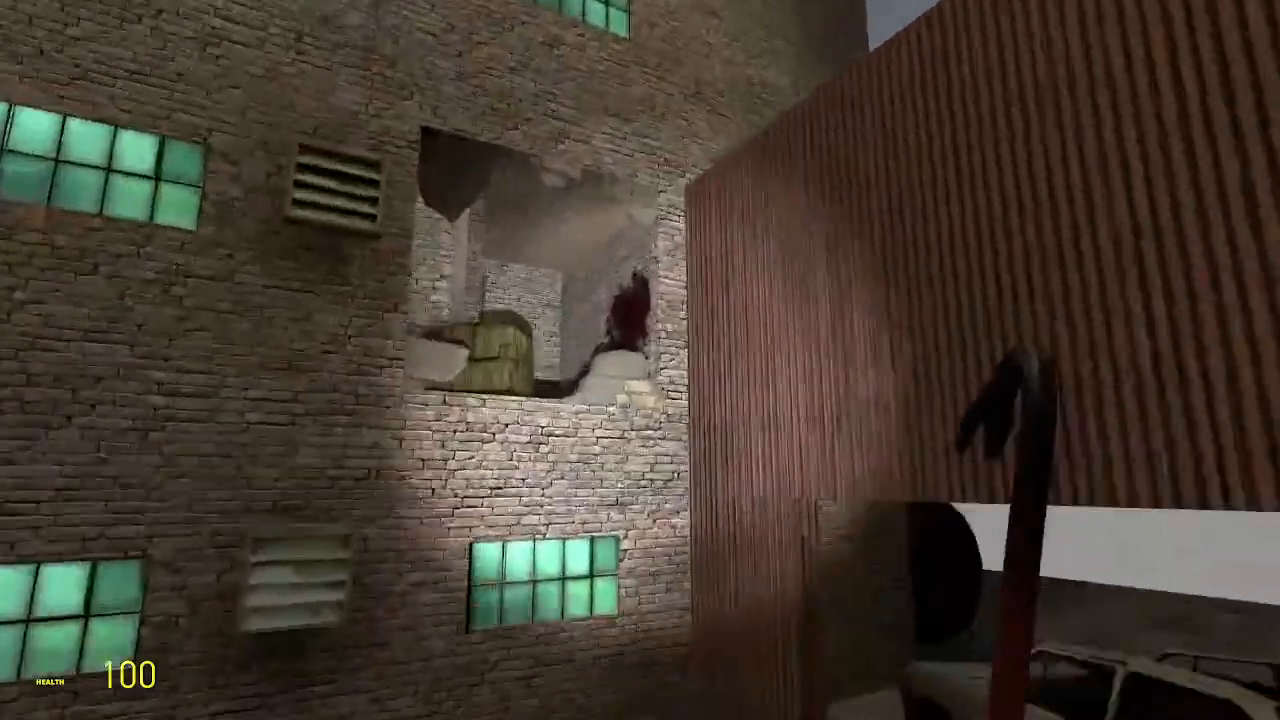
pyautogui.press('w')
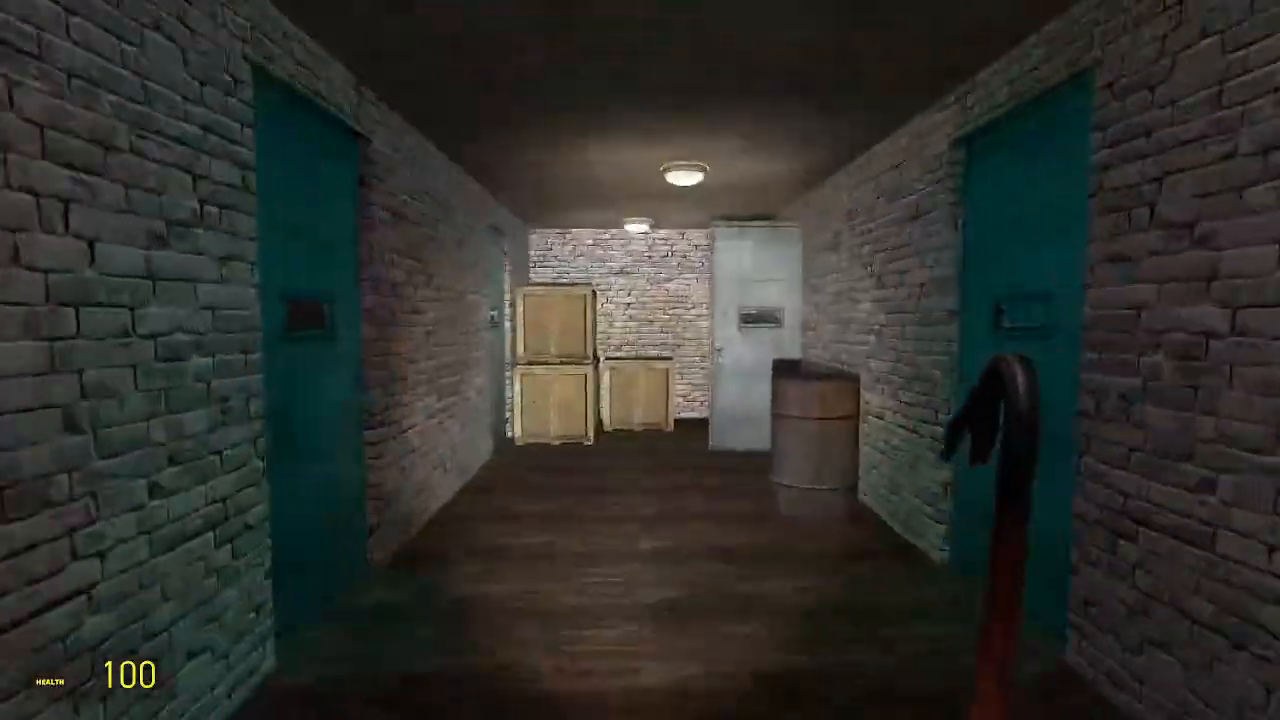
pyautogui.press('w')
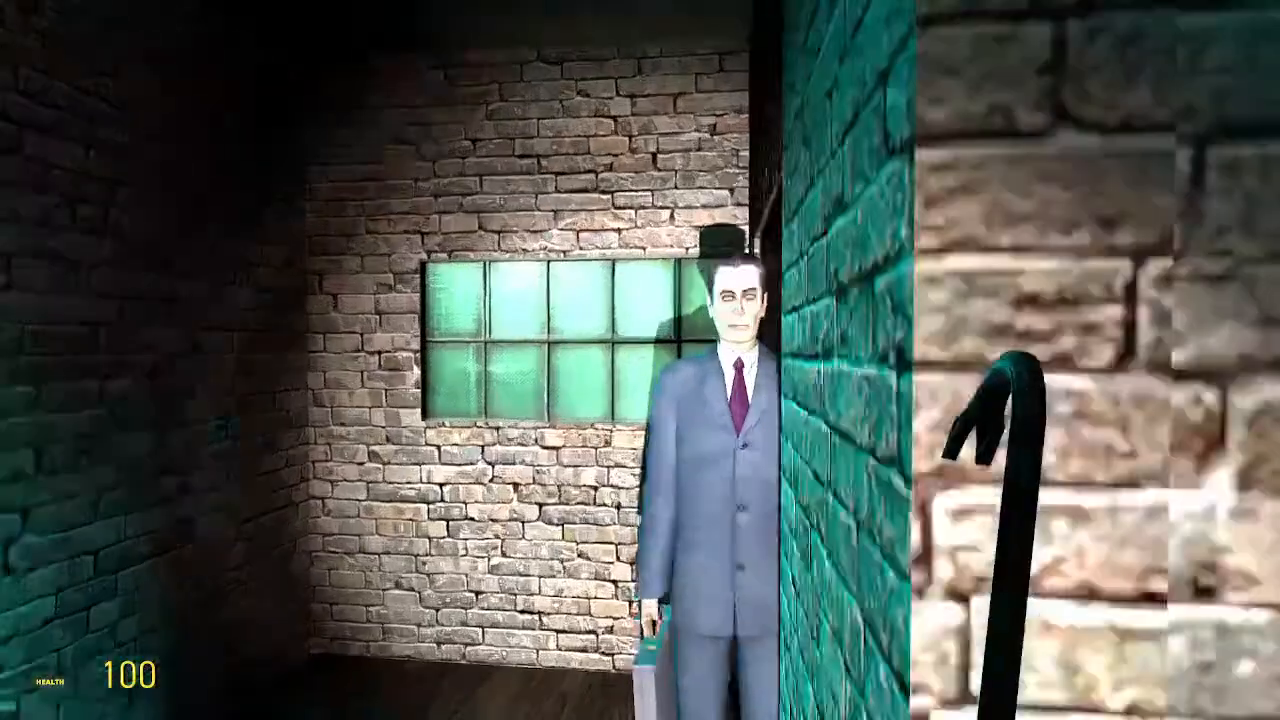
pyautogui.press('f')
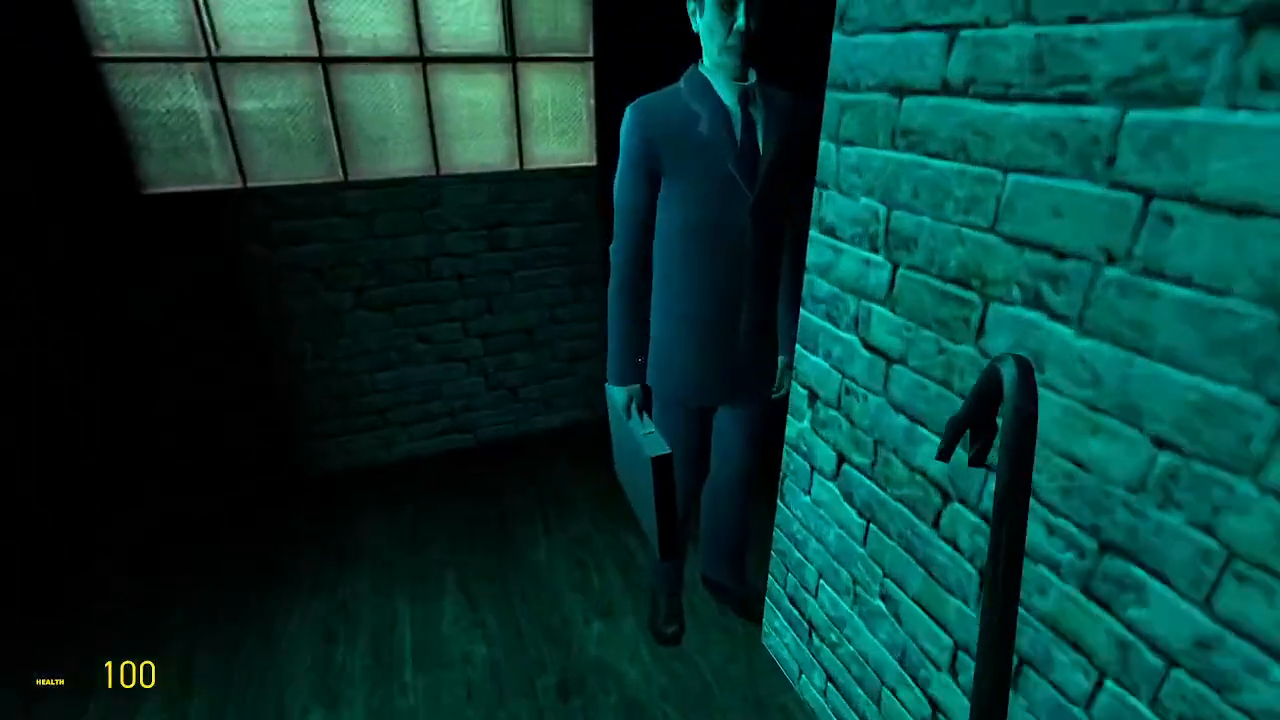
pyautogui.press('f')
pyautogui.press('f')
pyautogui.press('w')
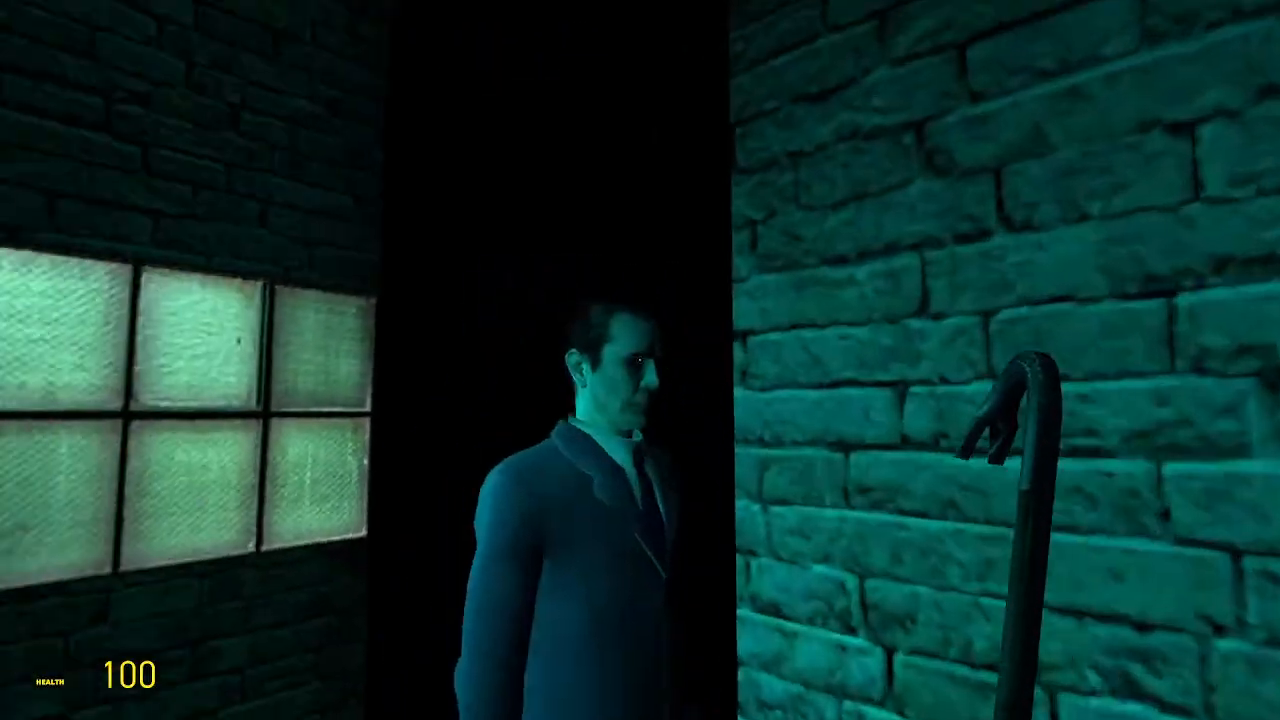
pyautogui.click(640, 360)
pyautogui.click(640, 360)
pyautogui.click(640, 360)
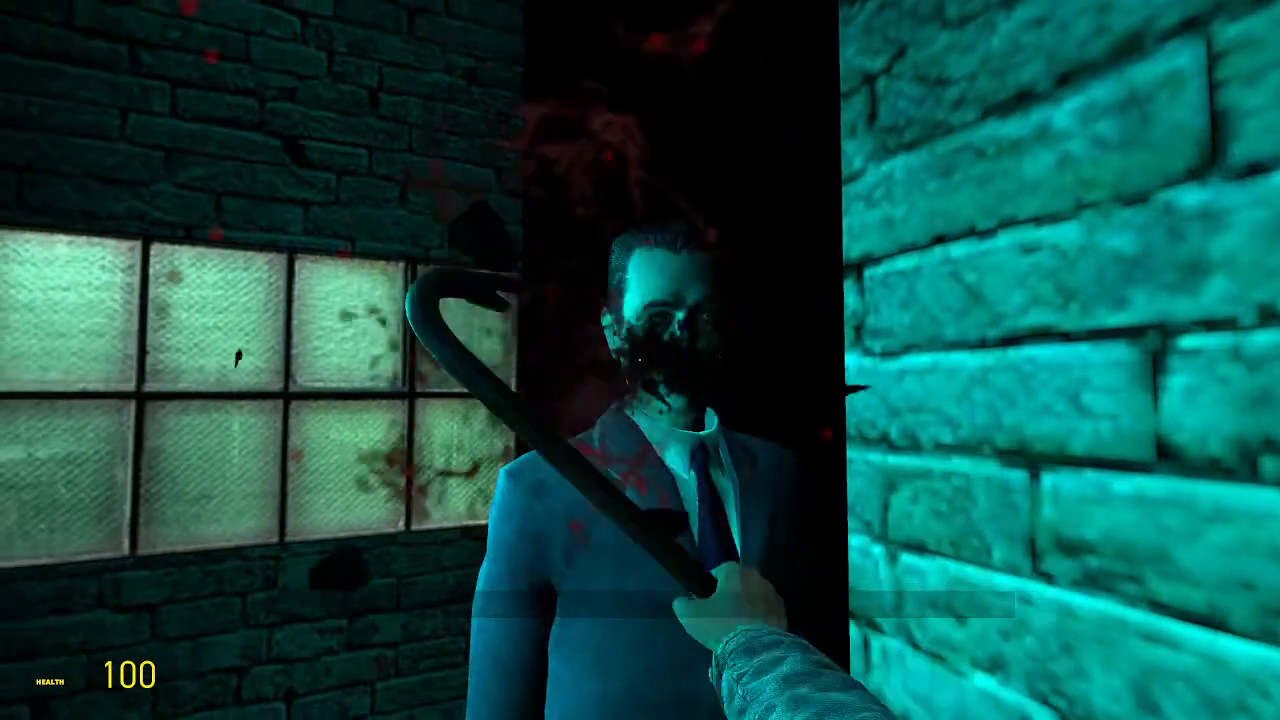
pyautogui.click(640, 360)
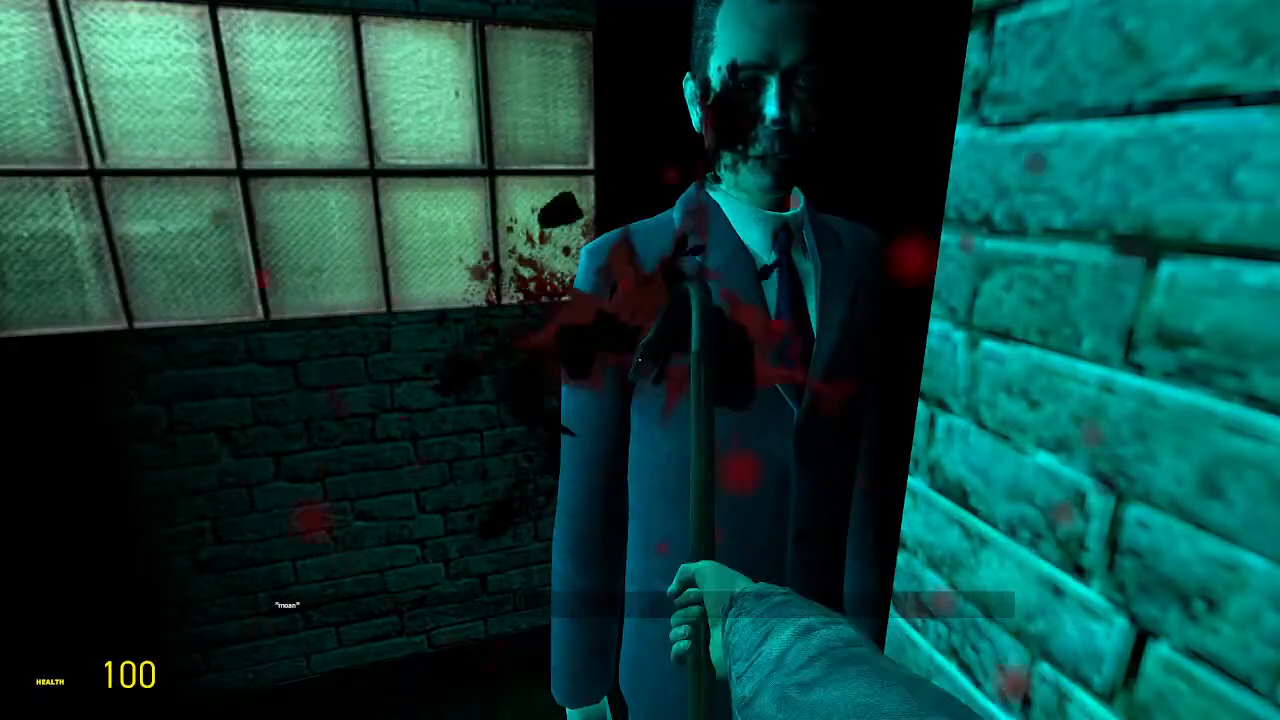
pyautogui.click(640, 360)
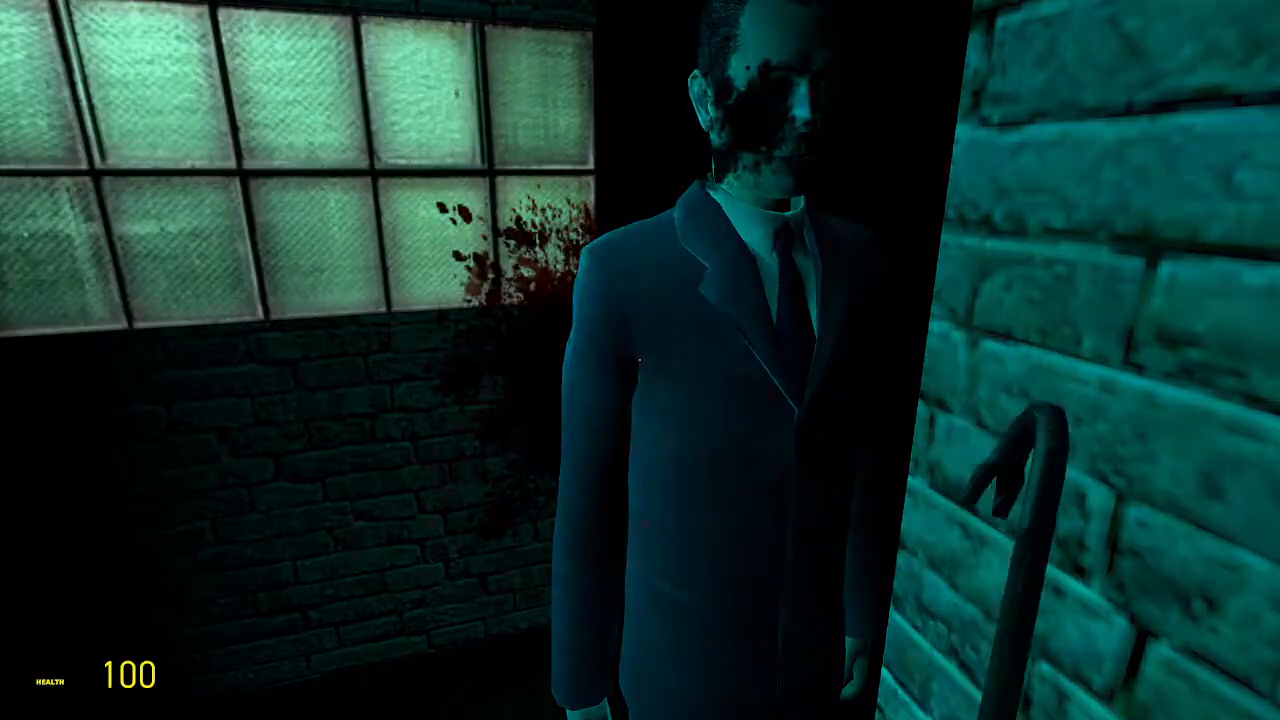
pyautogui.click(640, 360)
pyautogui.click(640, 360)
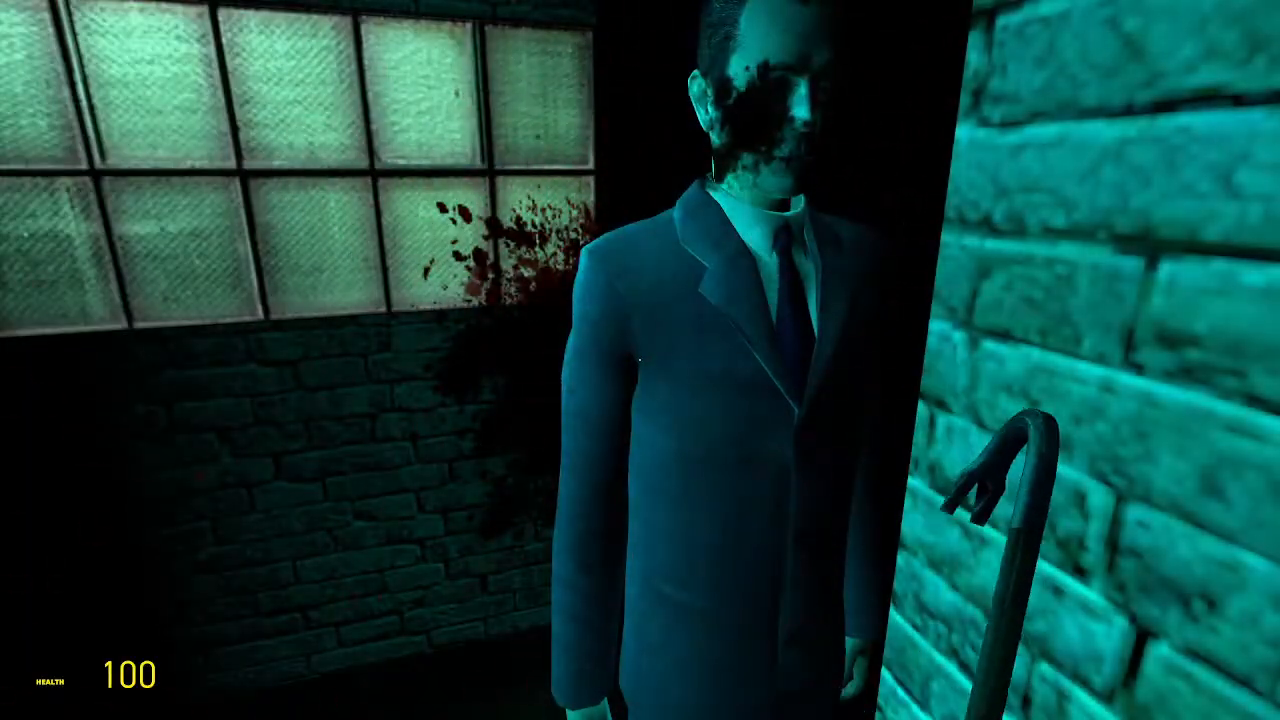
pyautogui.click(640, 360)
pyautogui.click(640, 360)
pyautogui.click(640, 360)
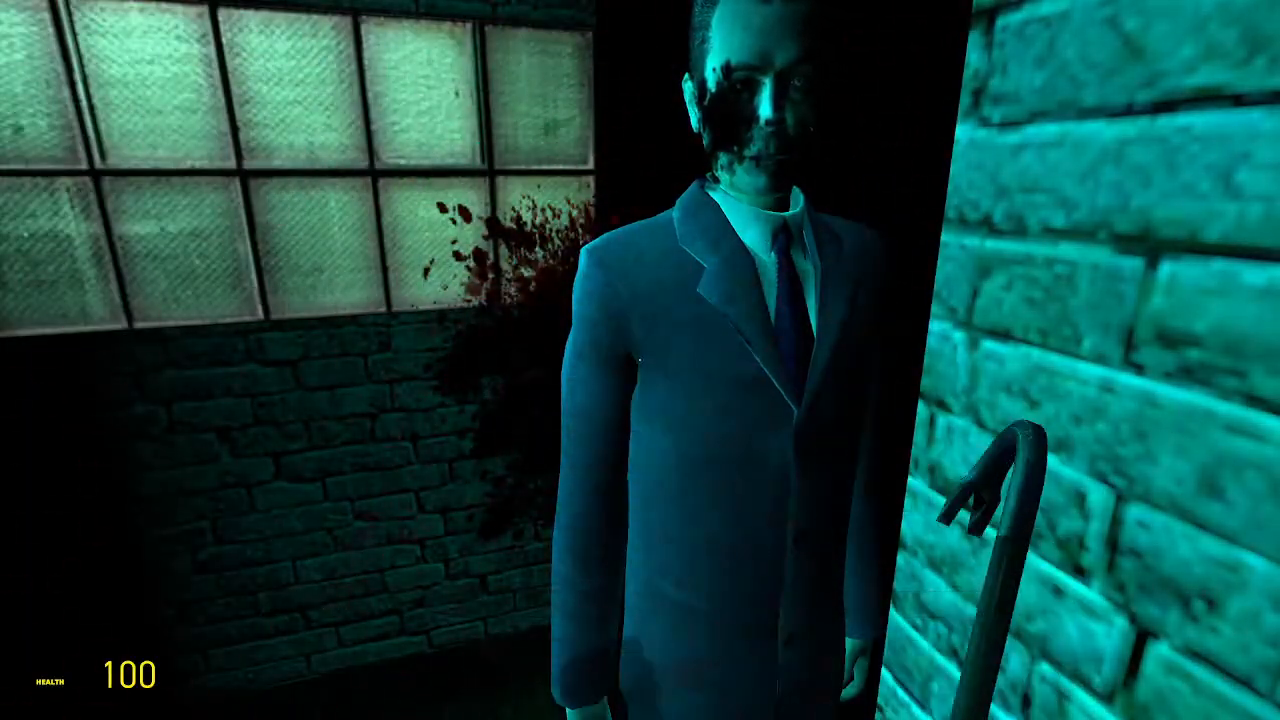
pyautogui.press('2')
pyautogui.click(640, 360)
pyautogui.press('s')
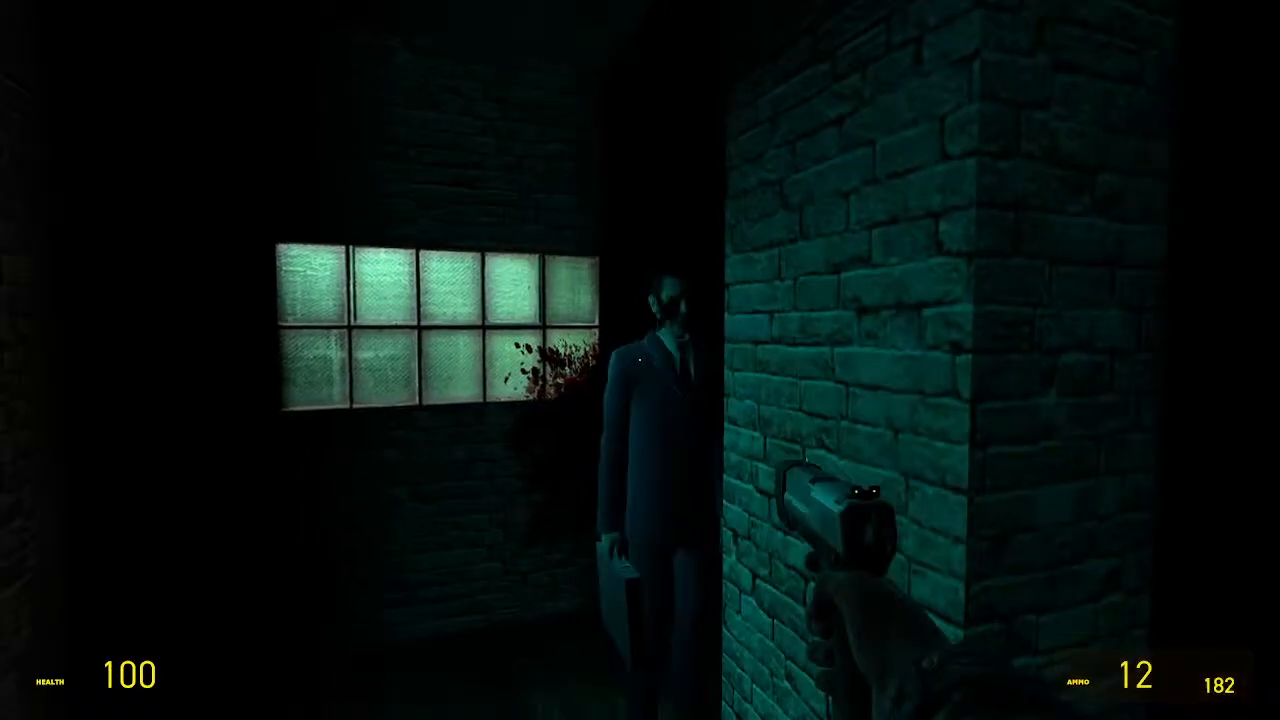
pyautogui.click(640, 360)
pyautogui.click(640, 360)
pyautogui.click(640, 360)
pyautogui.click(640, 360)
pyautogui.click(640, 360)
pyautogui.click(640, 360)
pyautogui.click(640, 360)
pyautogui.click(640, 360)
pyautogui.click(640, 360)
pyautogui.click(640, 360)
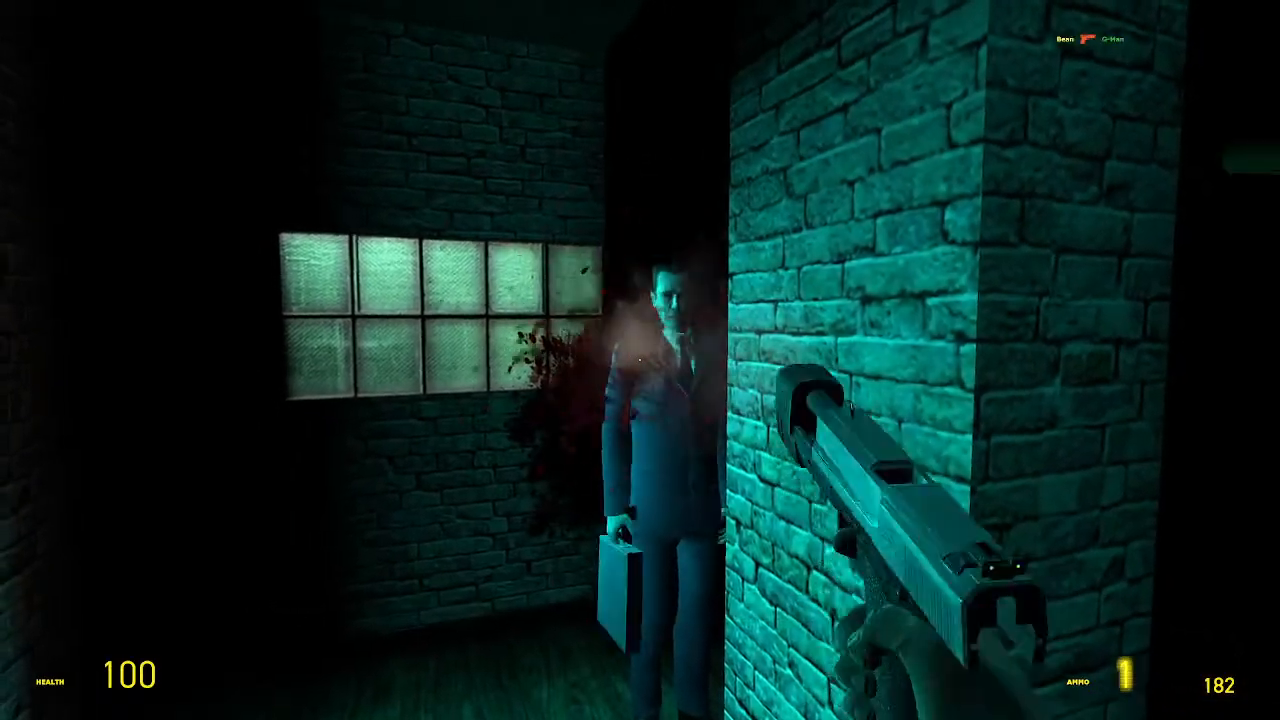
pyautogui.click(640, 360)
pyautogui.click(640, 360)
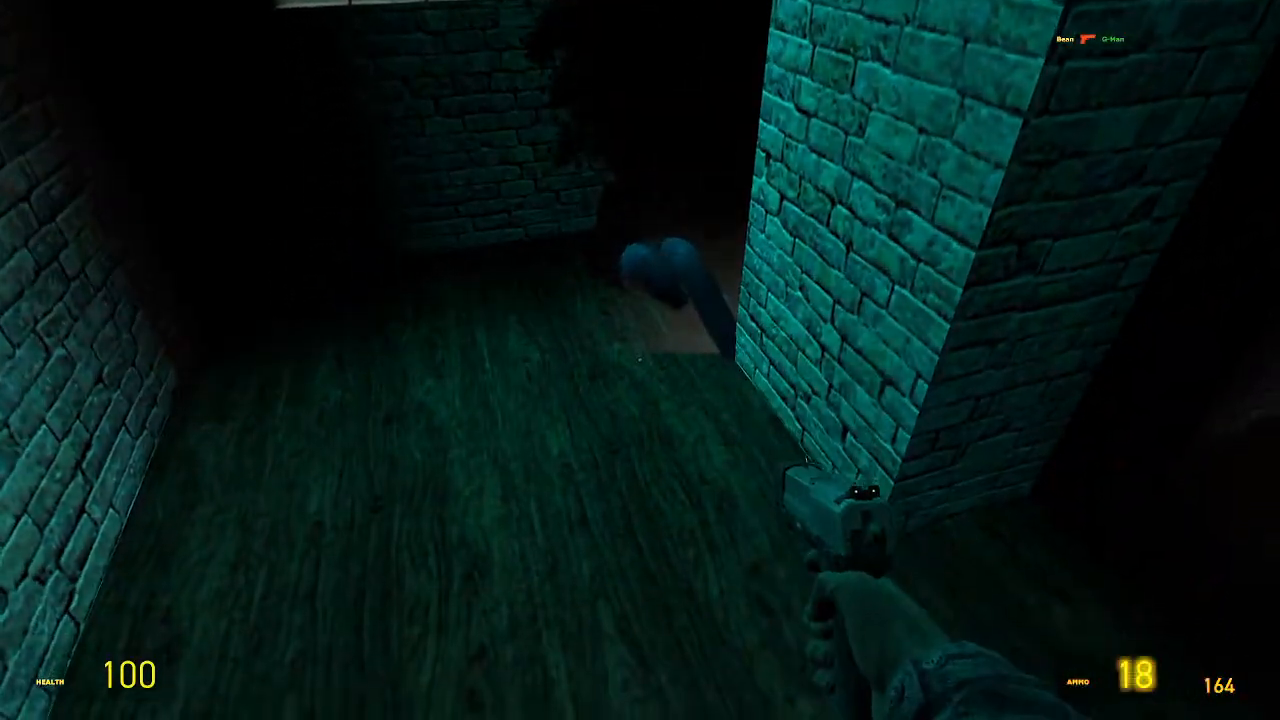
pyautogui.press('w')
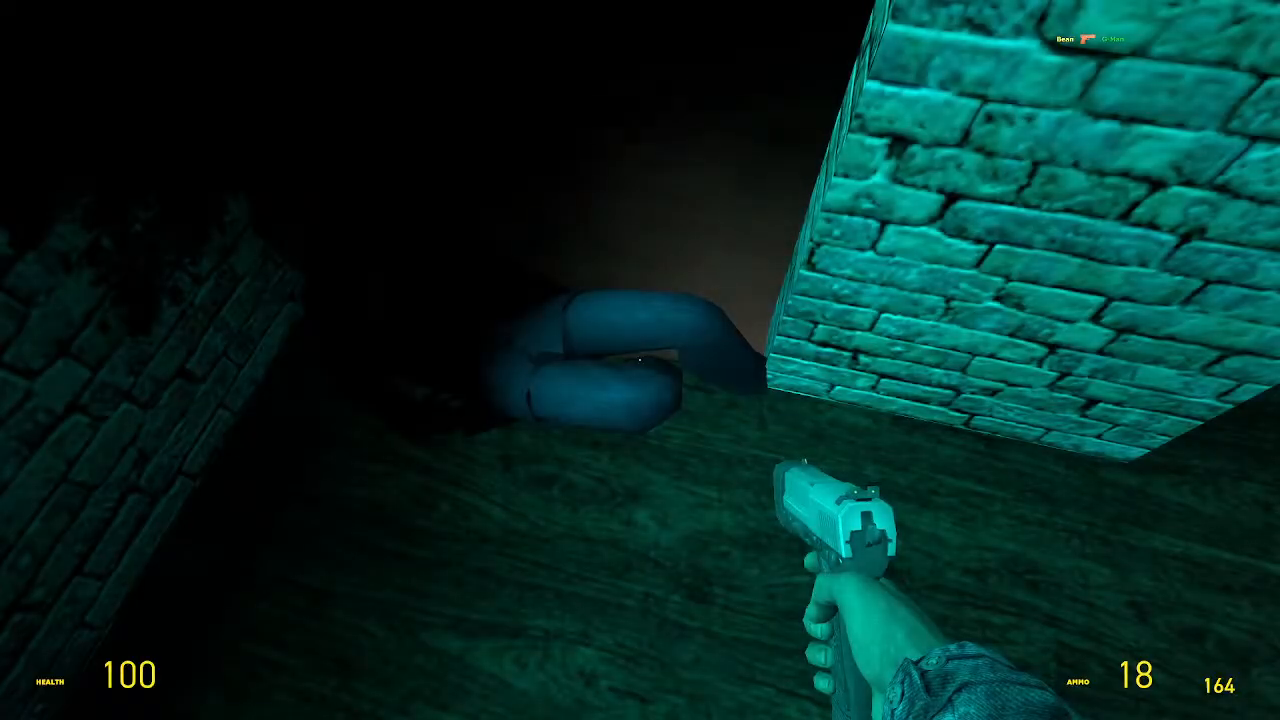
pyautogui.press('w')
pyautogui.press('e')
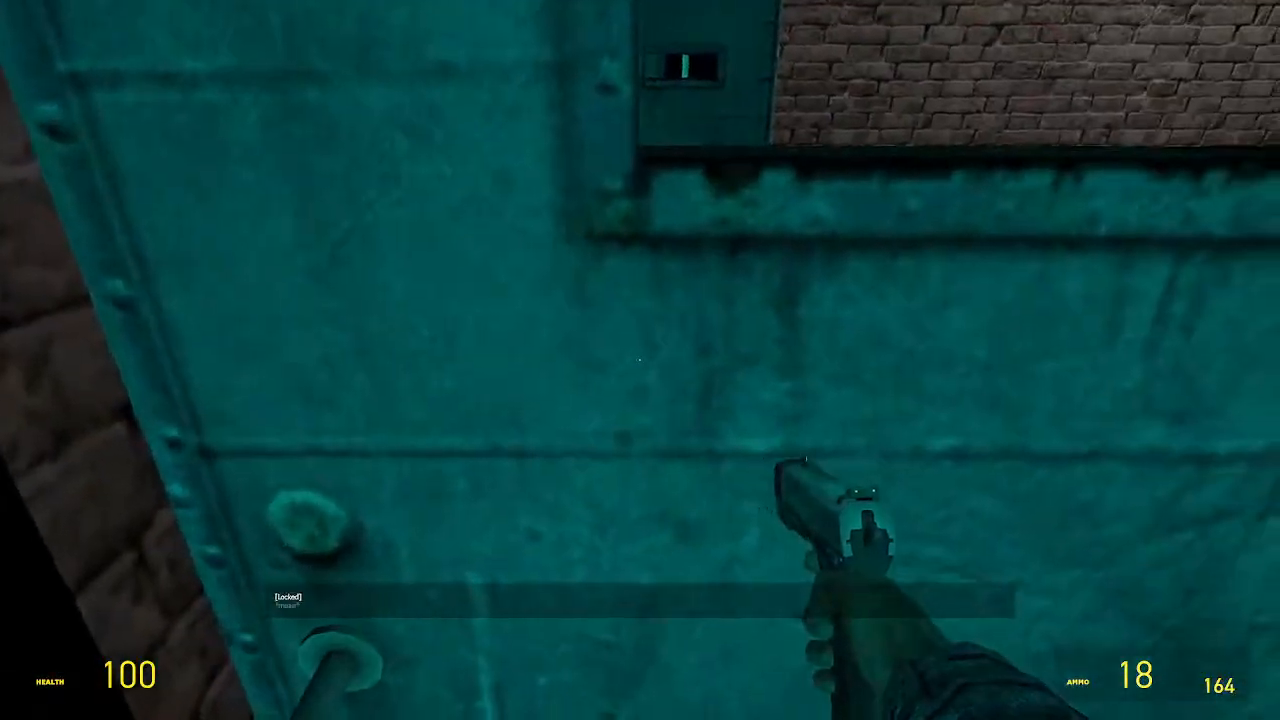
pyautogui.press('s')
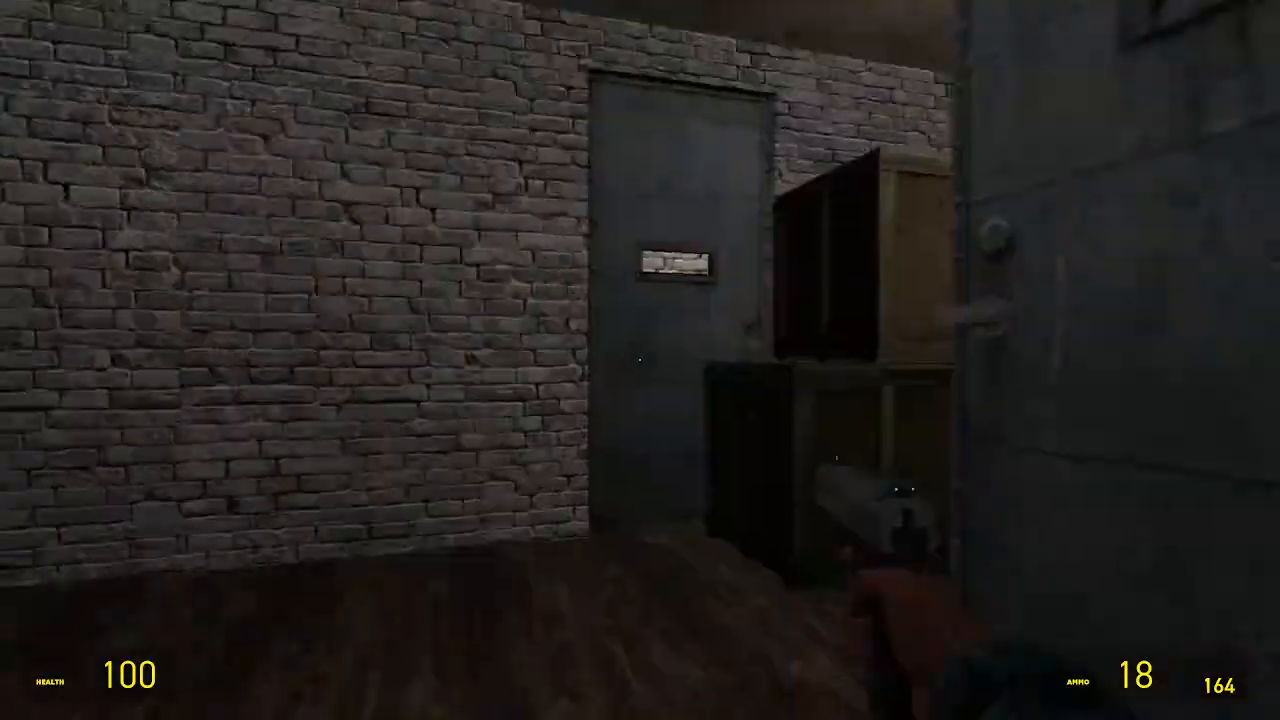
pyautogui.press('w')
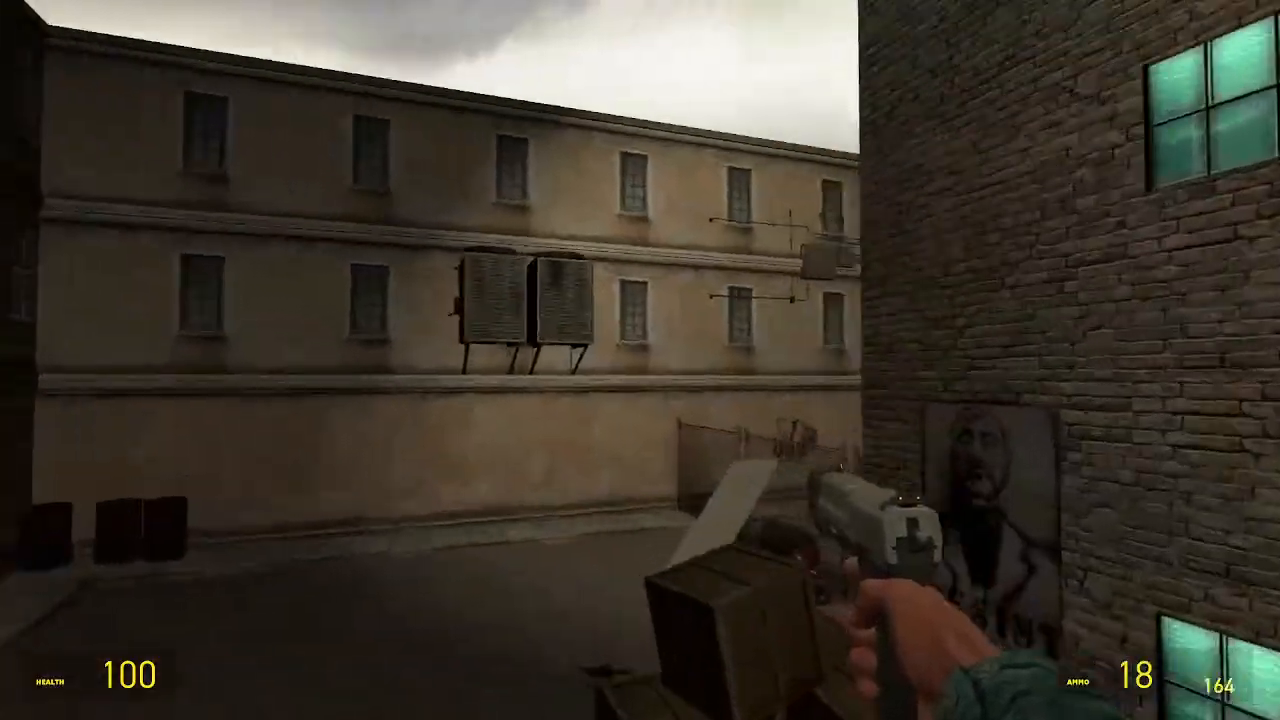
# Leave the game for the Hammer editor, clear the zombie selection and inspect the street, storage tank and decorated brick walls
pyautogui.press('Escape')
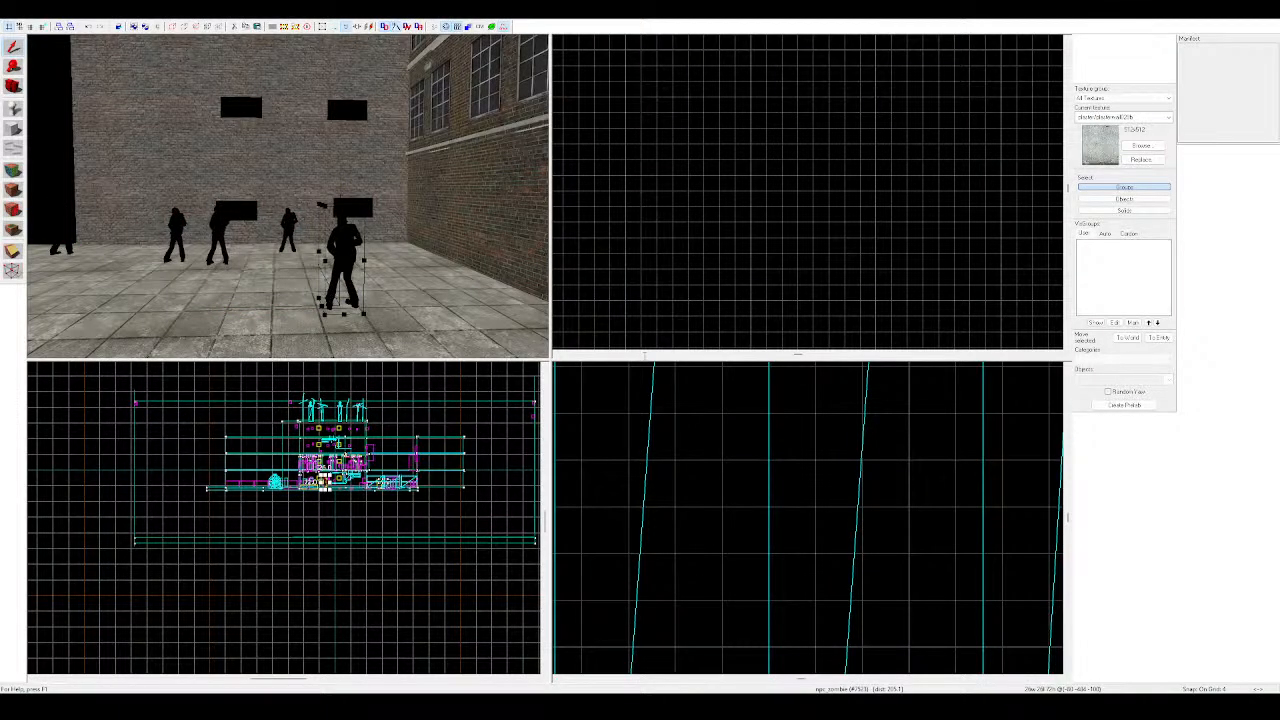
pyautogui.press('z')
pyautogui.press('w')
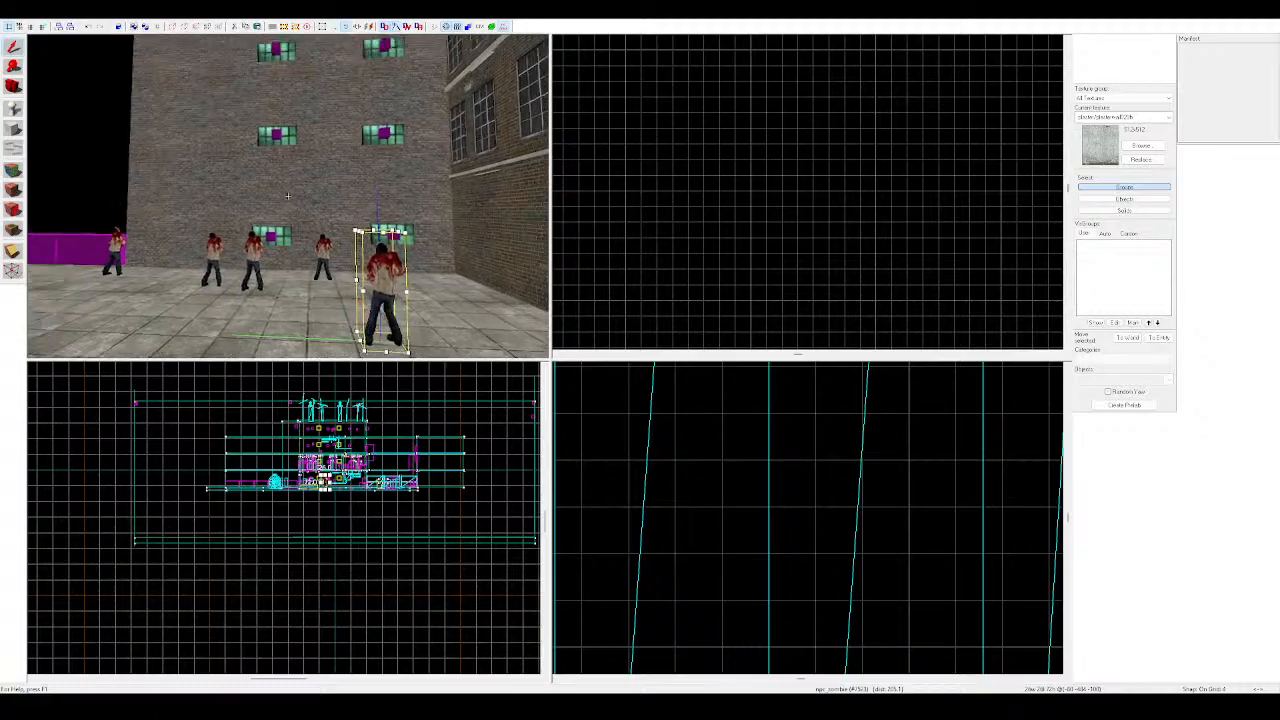
pyautogui.press('Escape')
pyautogui.press('z')
pyautogui.press('w')
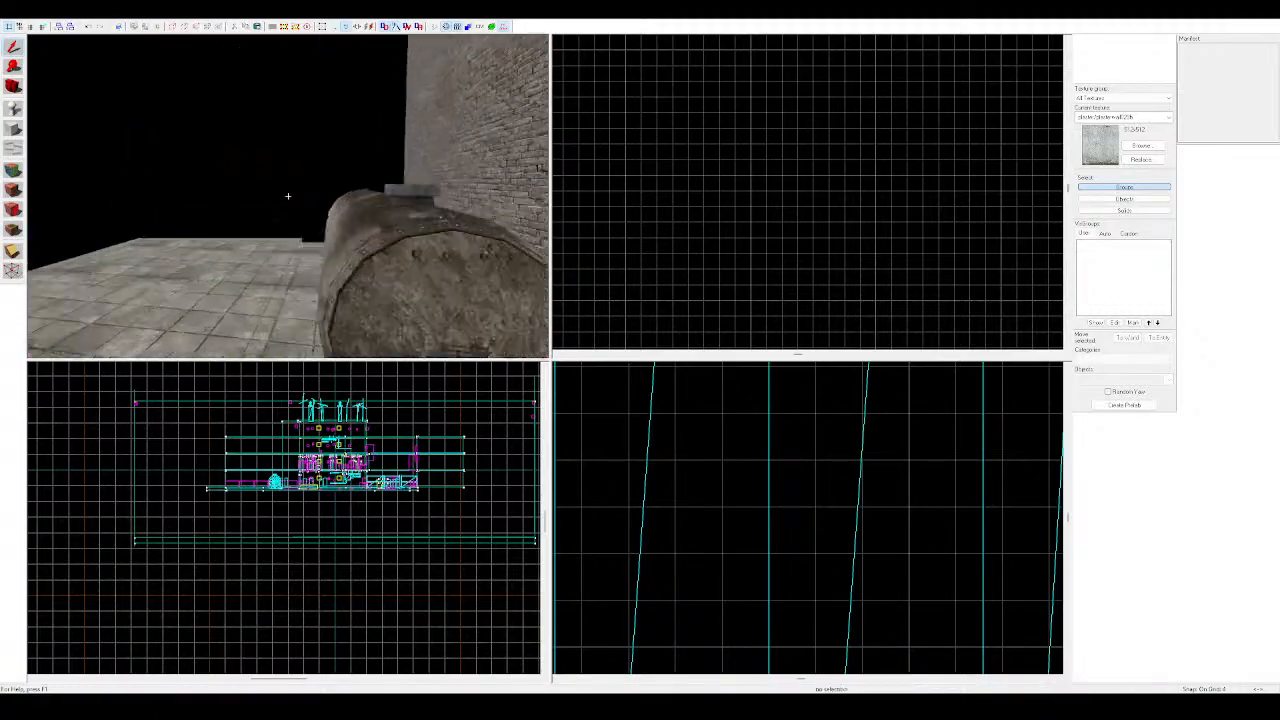
pyautogui.press('s')
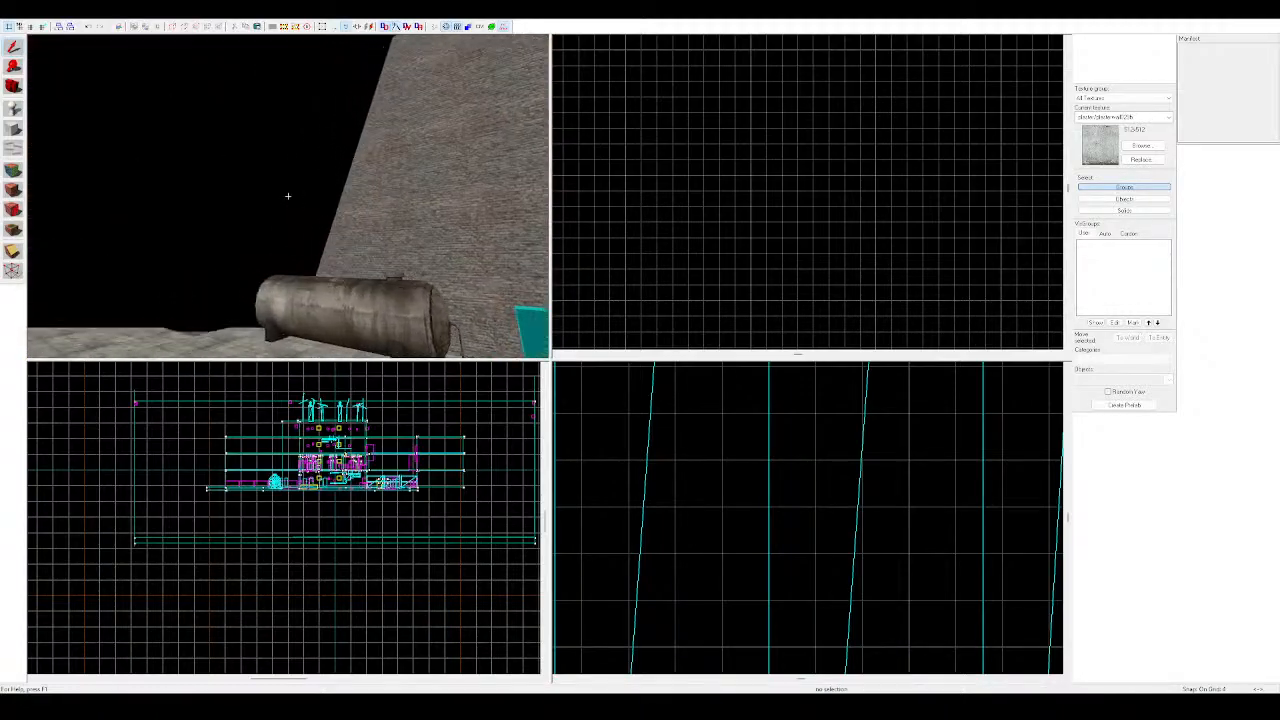
pyautogui.press('w')
pyautogui.press('w')
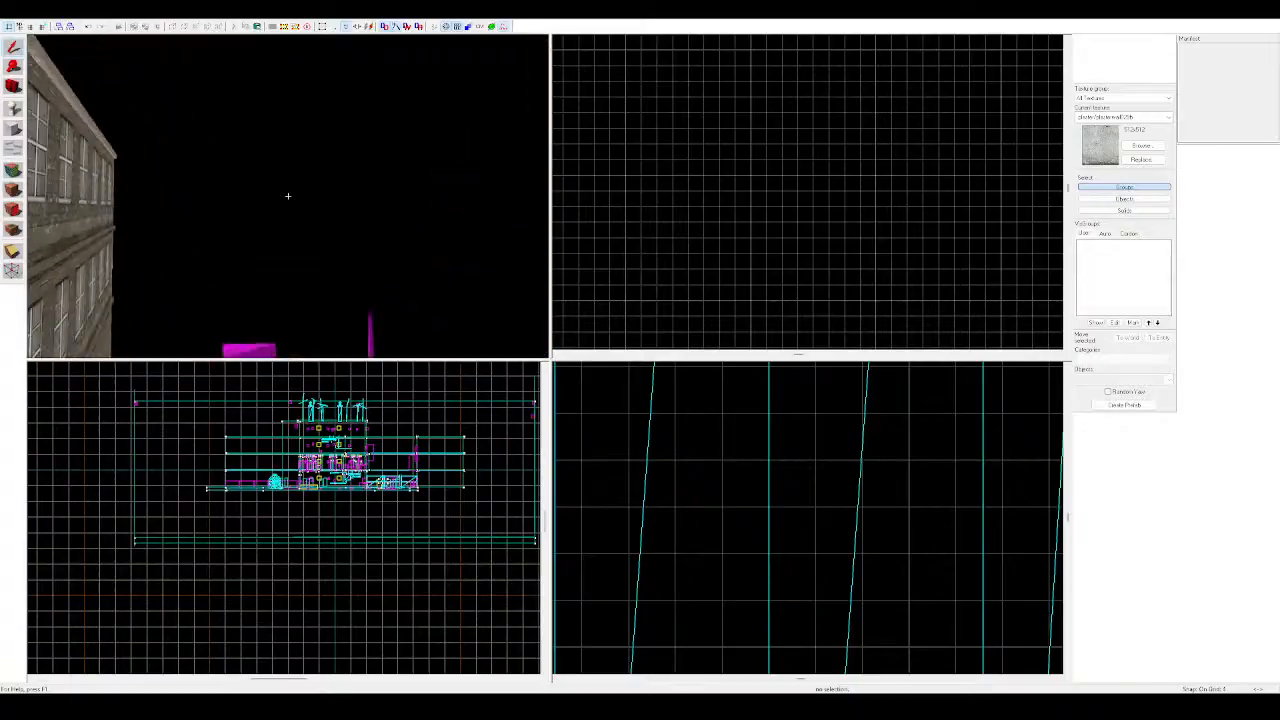
pyautogui.press('w')
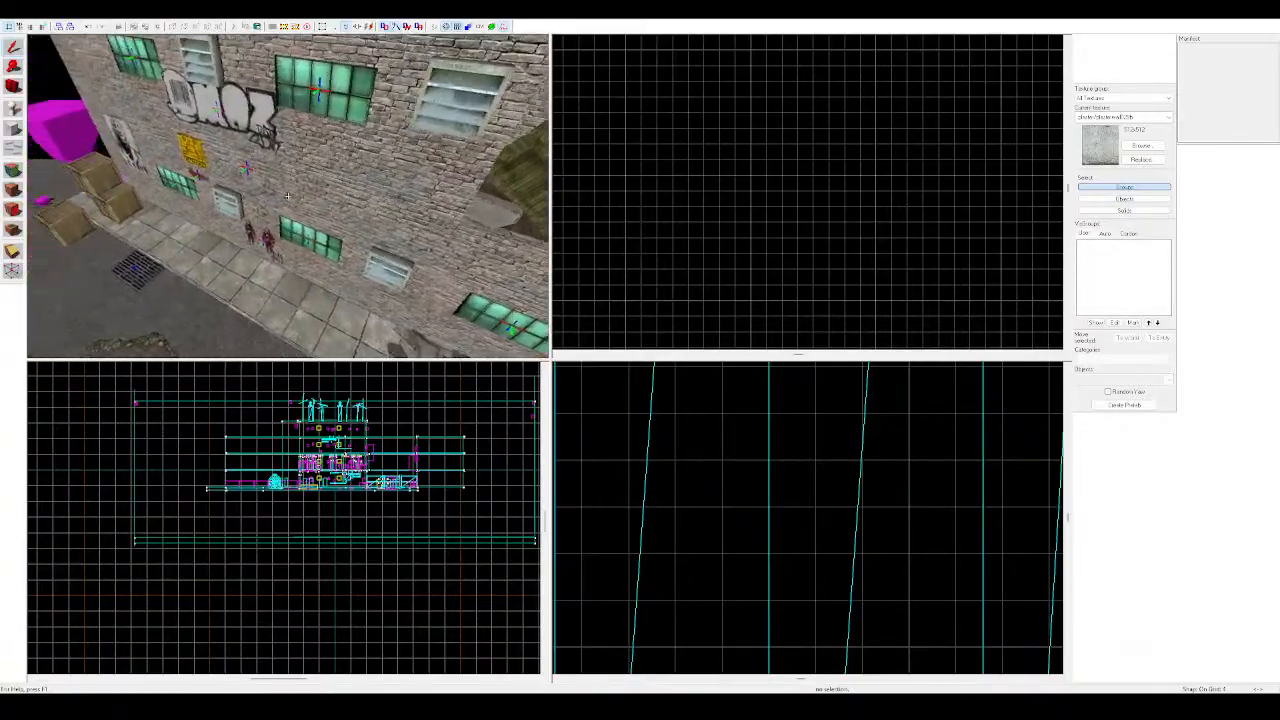
pyautogui.press('w')
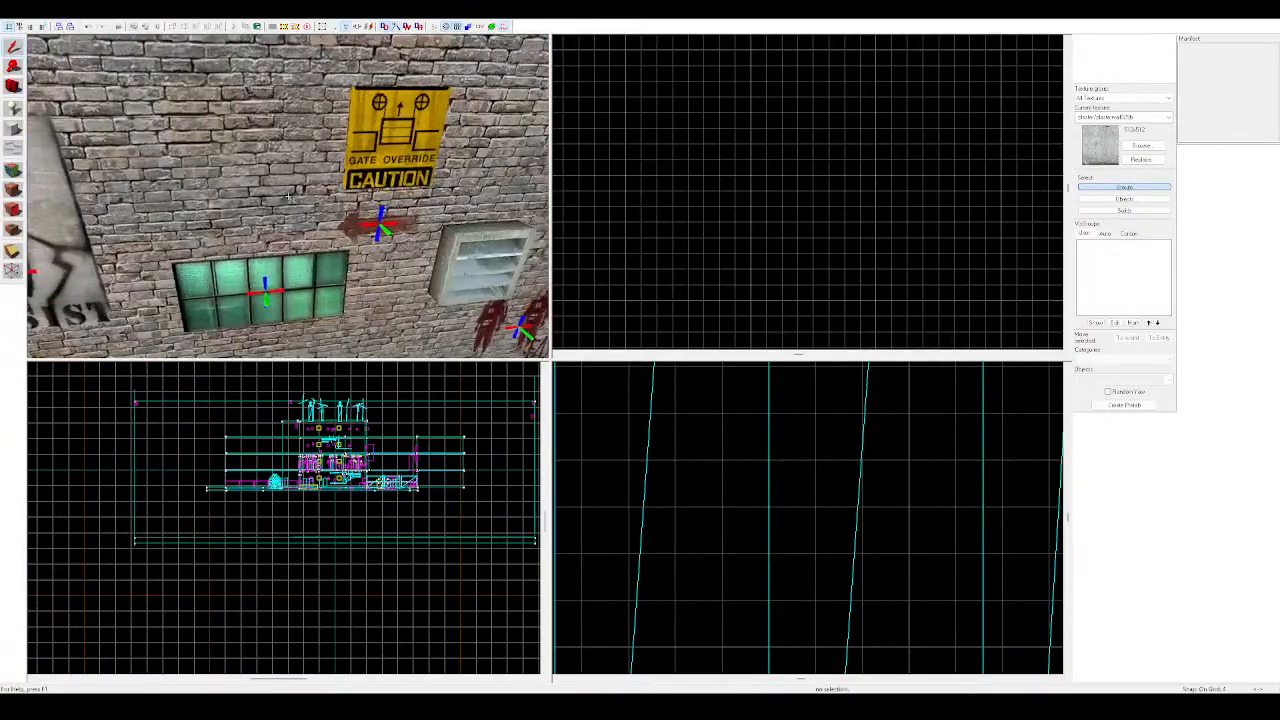
pyautogui.press('z')
pyautogui.press('z')
pyautogui.press('s')
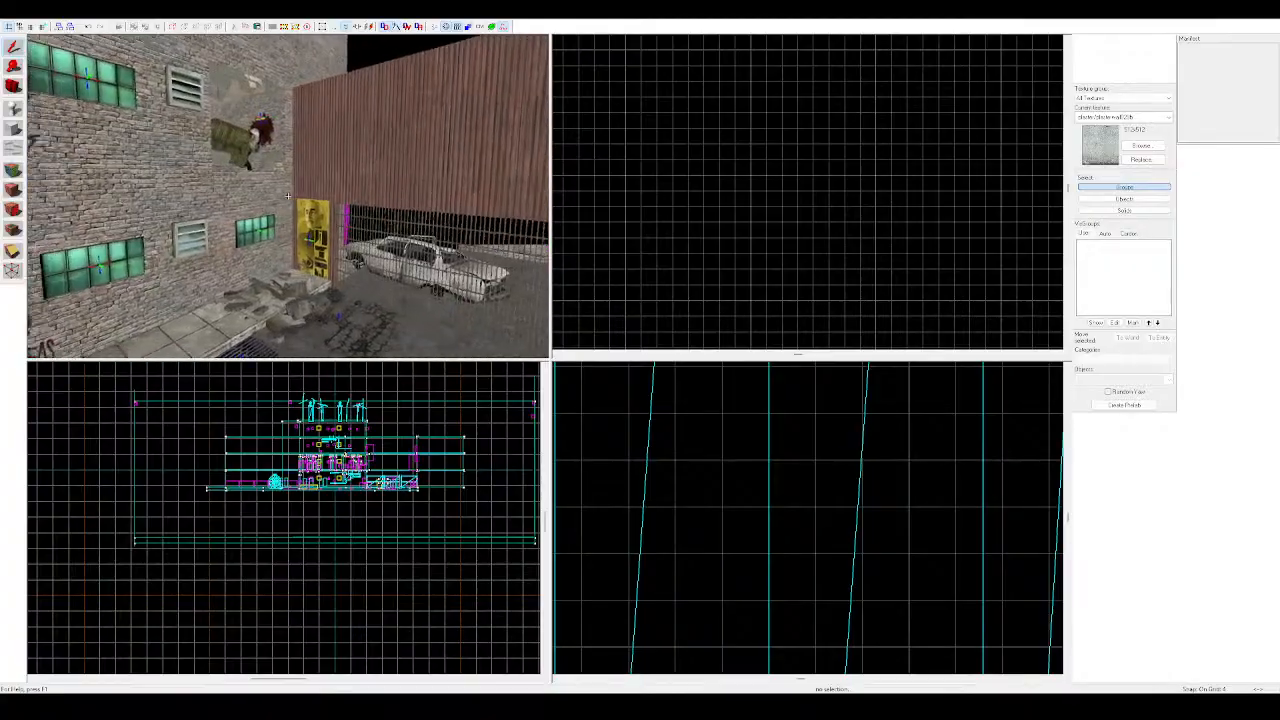
# Copy the yellow Gate Override caution sign together with the arrow decal below it
pyautogui.press('z')
pyautogui.press('w')
pyautogui.press('a')
pyautogui.click(288, 222)
pyautogui.keyDown('ctrl'); pyautogui.click(279, 316); pyautogui.keyUp('ctrl')
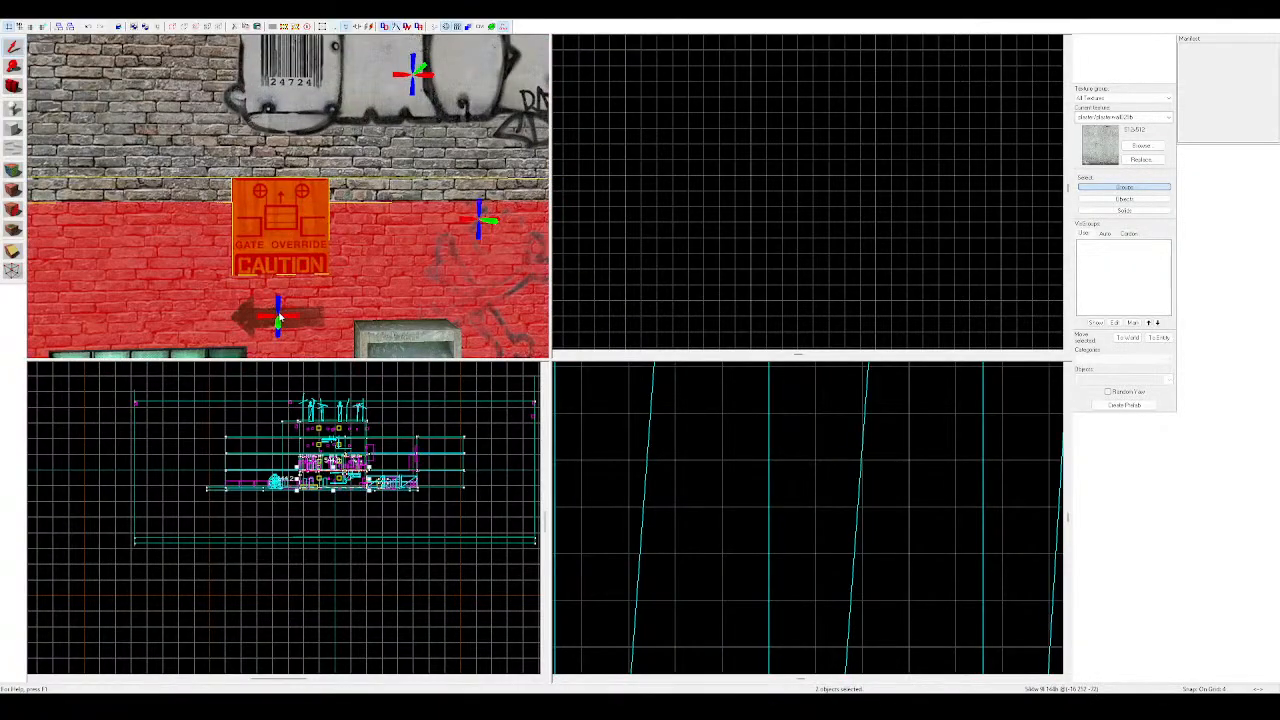
pyautogui.keyDown('ctrl'); pyautogui.click(279, 313); pyautogui.keyUp('ctrl')
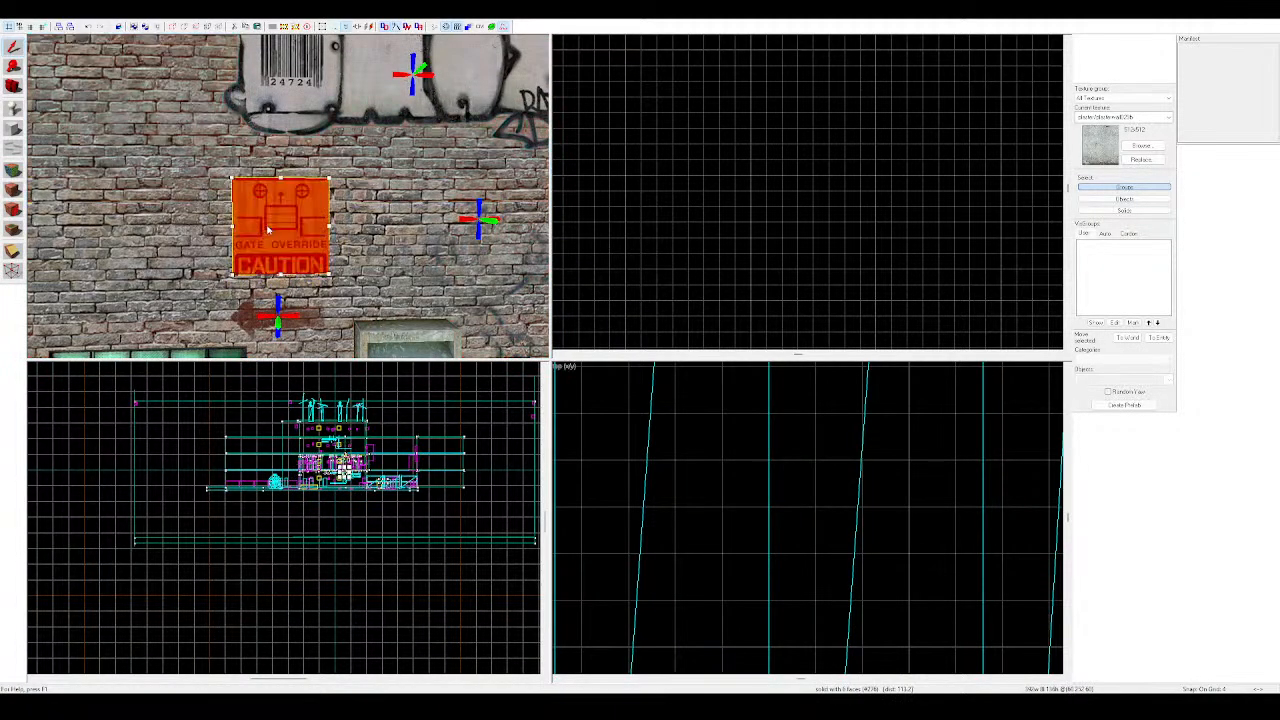
pyautogui.keyDown('ctrl'); pyautogui.click(279, 316); pyautogui.keyUp('ctrl')
pyautogui.hotkey('ctrl', 'c')
# Paste the caution sign and arrow decal onto the brick wall on the far side of the gate
pyautogui.press('z')
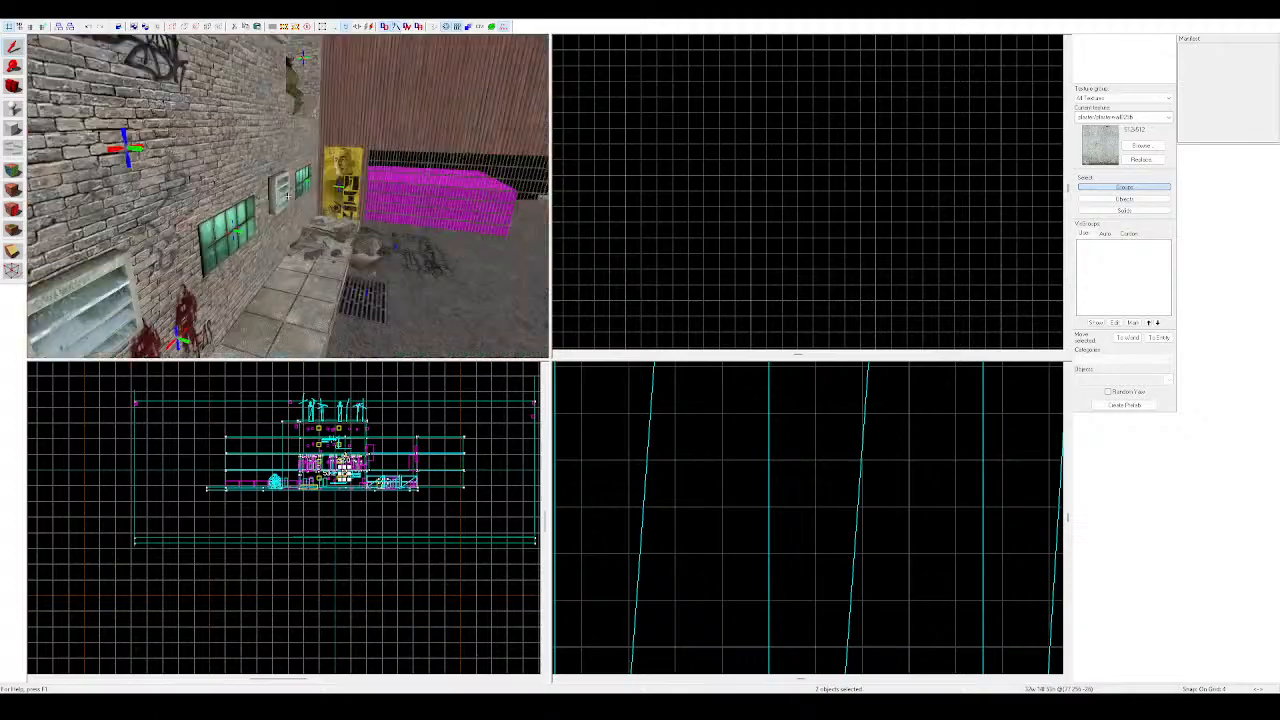
pyautogui.press('w')
pyautogui.hotkey('ctrl', 'v')
pyautogui.press('z')
pyautogui.press('w')
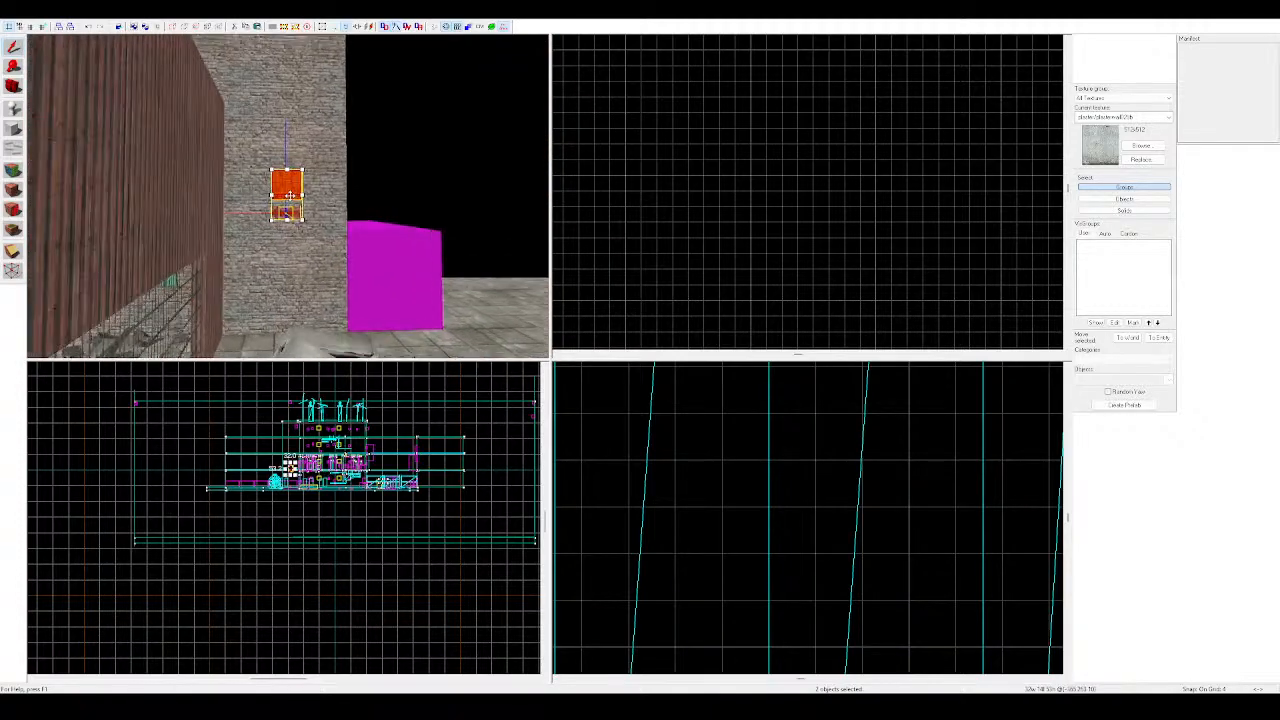
pyautogui.press('d')
pyautogui.press('z')
pyautogui.press('Escape')
# Select only the pasted caution sign and shift it sideways in the 3D view, closer to the brick wall
pyautogui.press('z')
pyautogui.press('w')
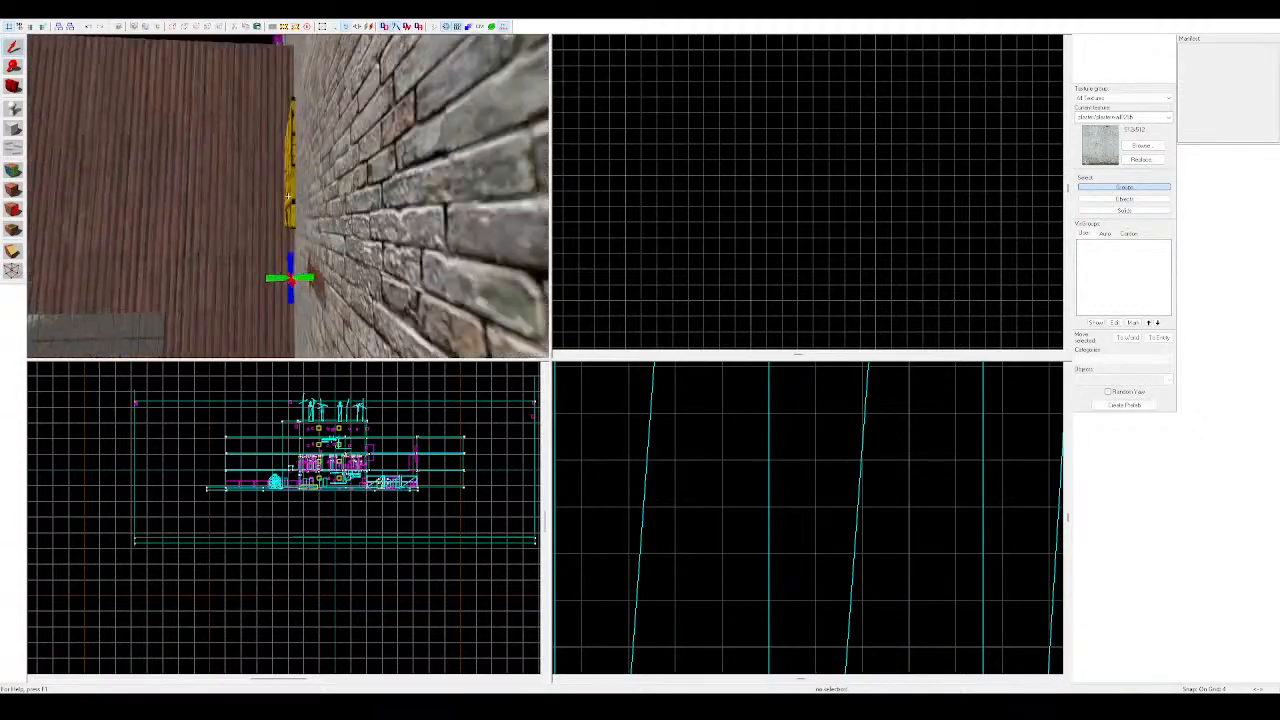
pyautogui.press('z')
pyautogui.click(284, 194)
pyautogui.click(293, 192)
pyautogui.press('a')
pyautogui.moveTo(294, 192); pyautogui.dragTo(315, 208)
pyautogui.press('z')
pyautogui.press('w')
pyautogui.press('s')
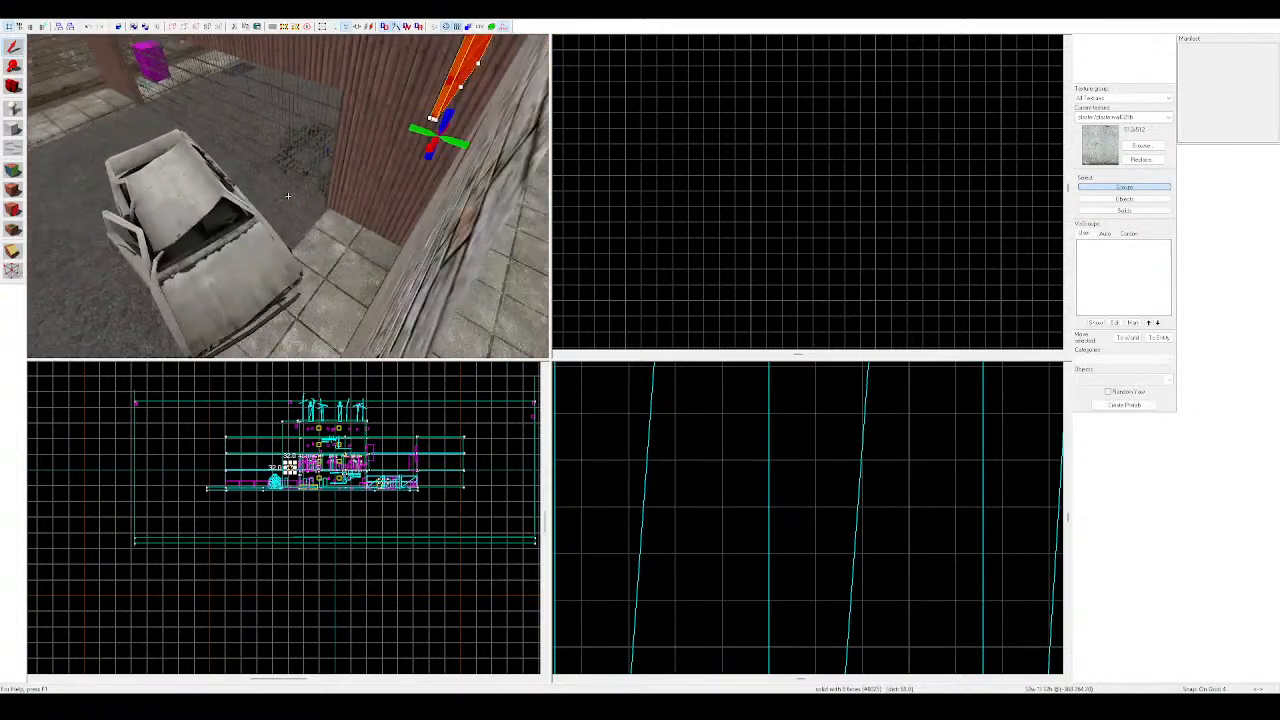
pyautogui.press('w')
pyautogui.press('z')
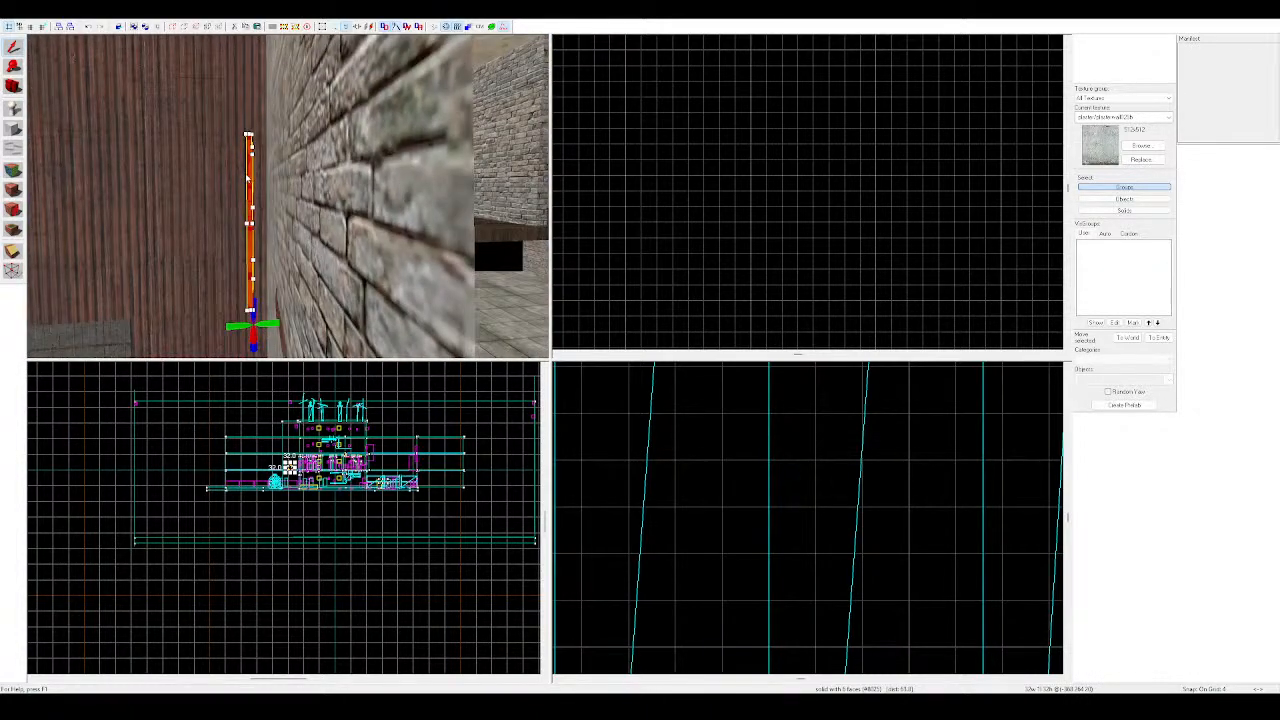
pyautogui.moveTo(249, 177); pyautogui.dragTo(256, 177)
pyautogui.press('z')
pyautogui.press('a')
pyautogui.press('w')
pyautogui.press('z')
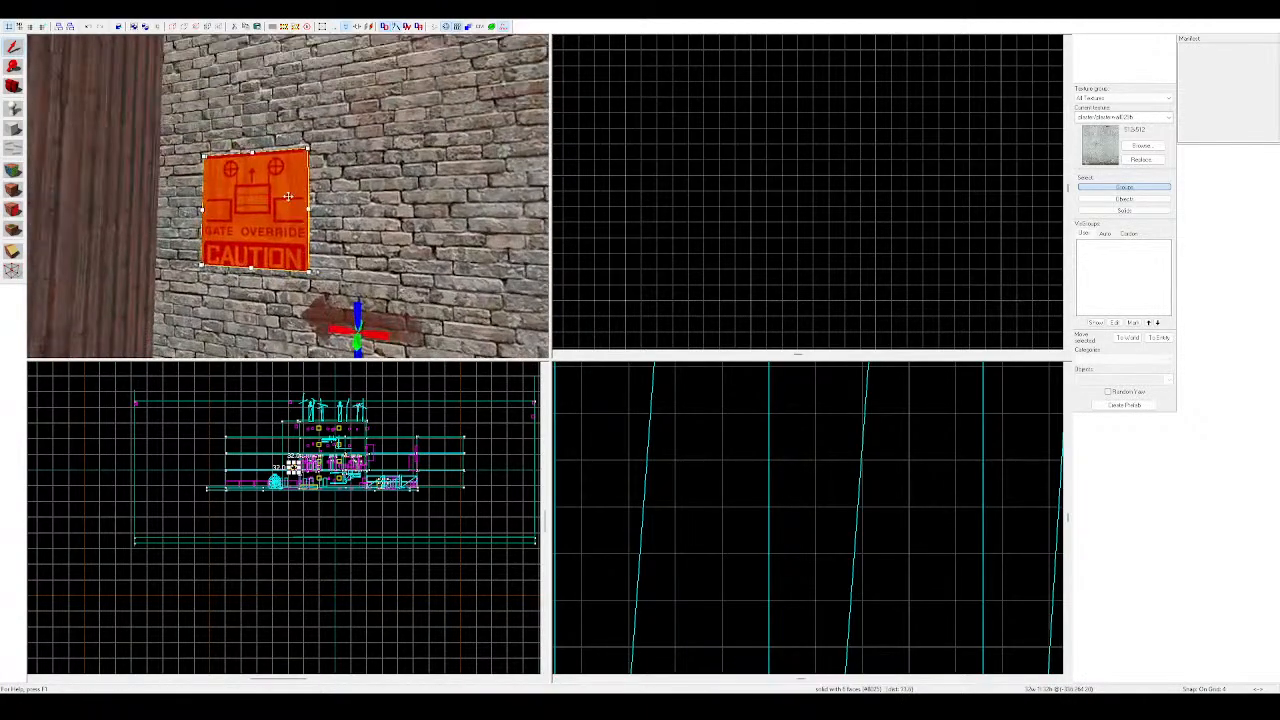
# Move the pasted caution sign flush against the brick wall in the top view
pyautogui.scroll(-8, 734, 480)
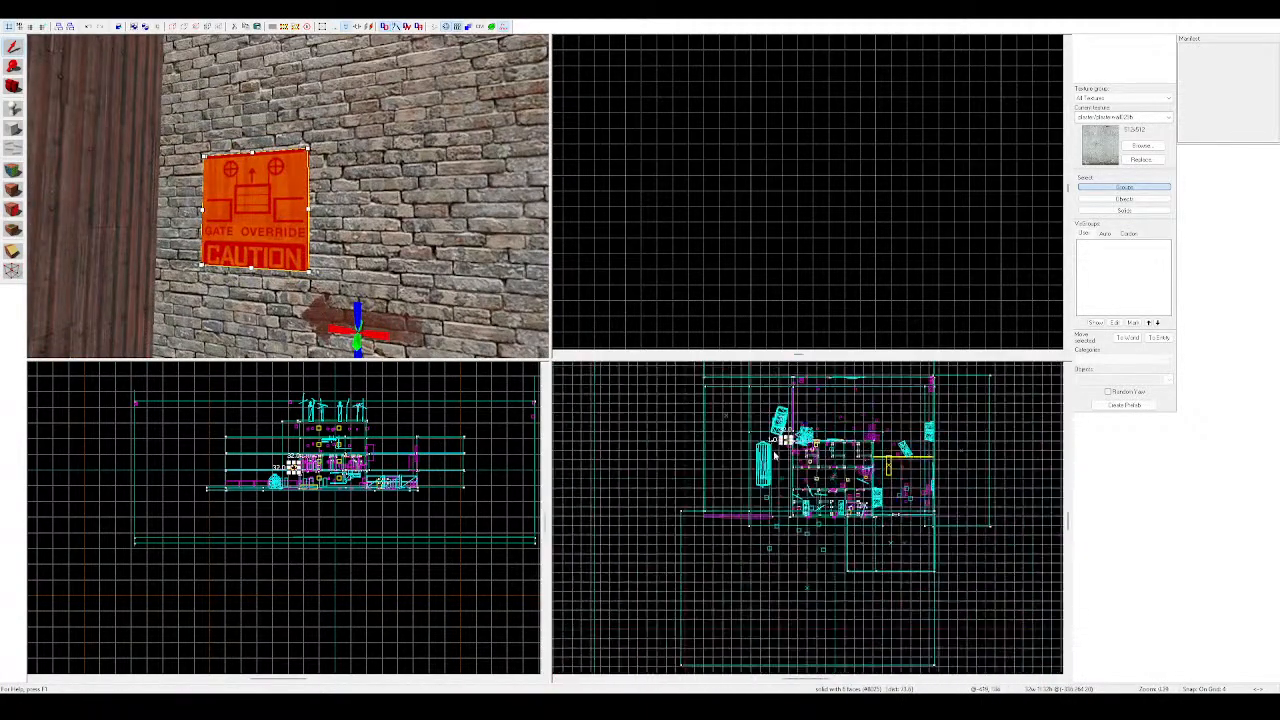
pyautogui.scroll(-3, 891, 494)
pyautogui.scroll(15, 607, 436)
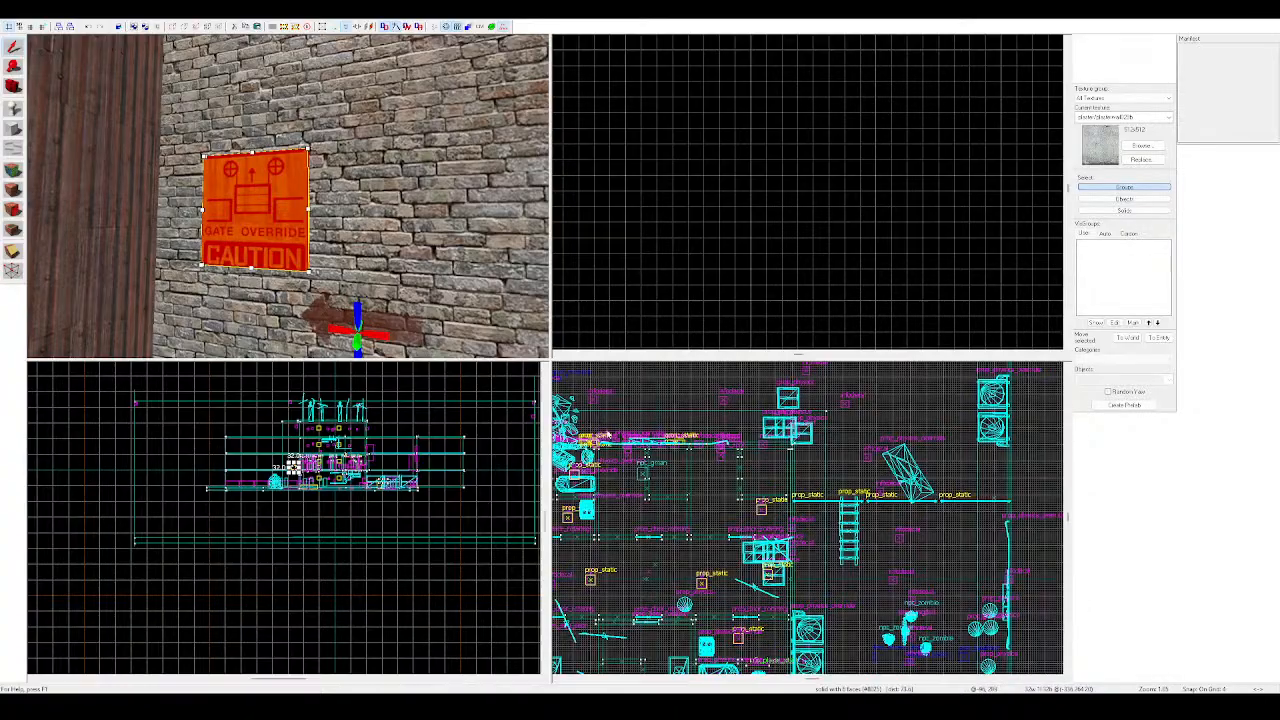
pyautogui.scroll(10, 607, 436)
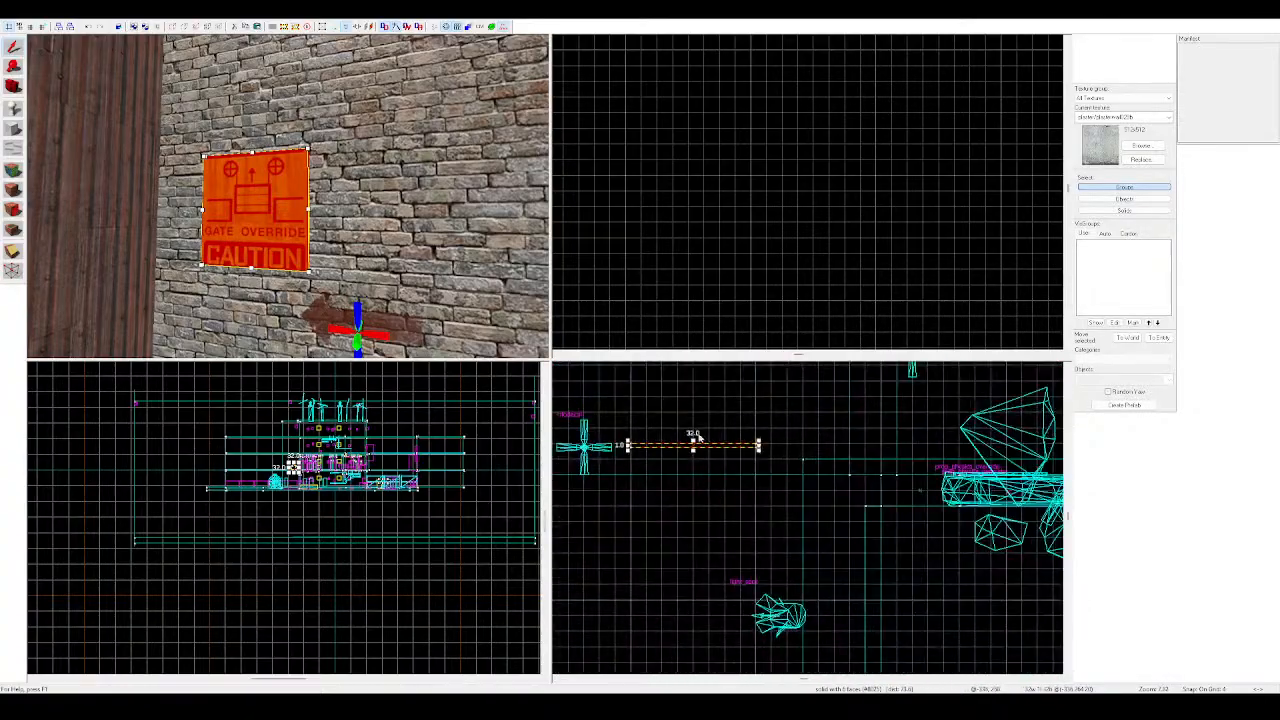
pyautogui.scroll(1, 698, 437)
pyautogui.moveTo(655, 452); pyautogui.dragTo(650, 478)
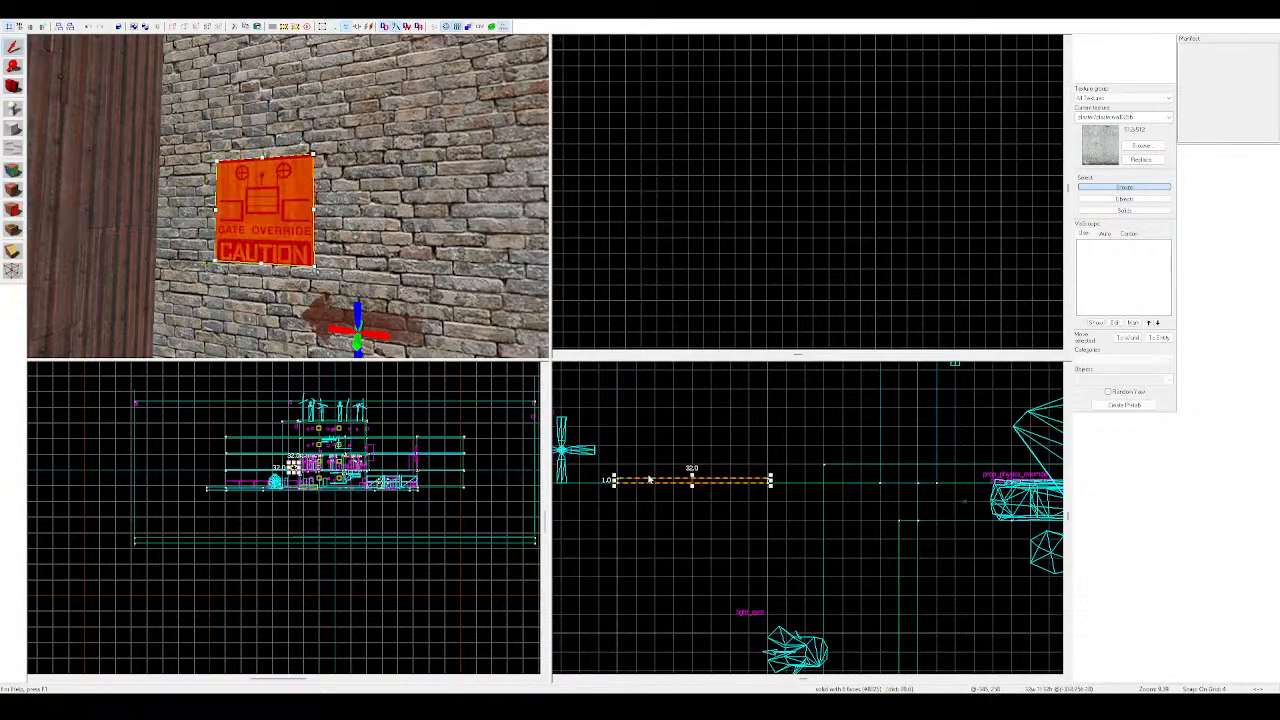
# Move the arrow decal onto the wall line, centred beneath the pasted caution sign, and clear the selection
pyautogui.moveTo(650, 478); pyautogui.dragTo(669, 478, button='middle')
pyautogui.moveTo(582, 455); pyautogui.dragTo(716, 488)
pyautogui.click(582, 454)
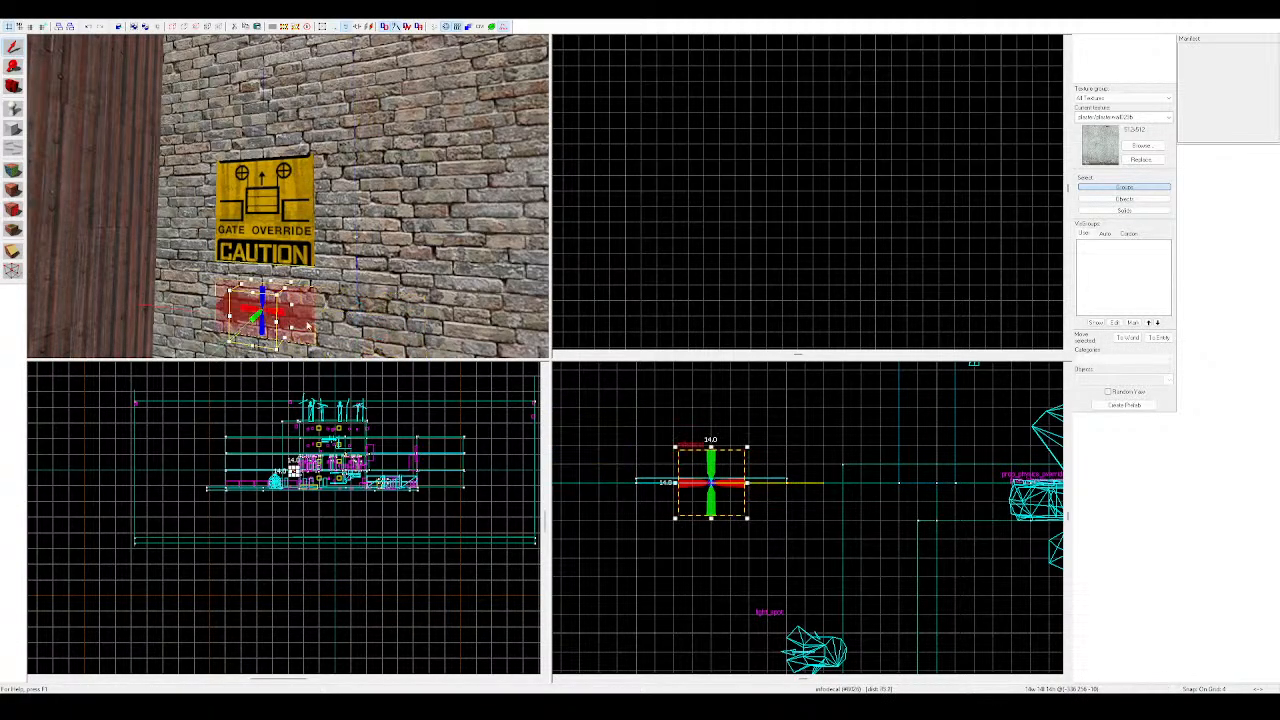
pyautogui.press('Escape')
# Examine the new sign's surroundings, the building exteriors, the wrecked car area and the decorated walls around the block
pyautogui.press('z')
pyautogui.press('s')
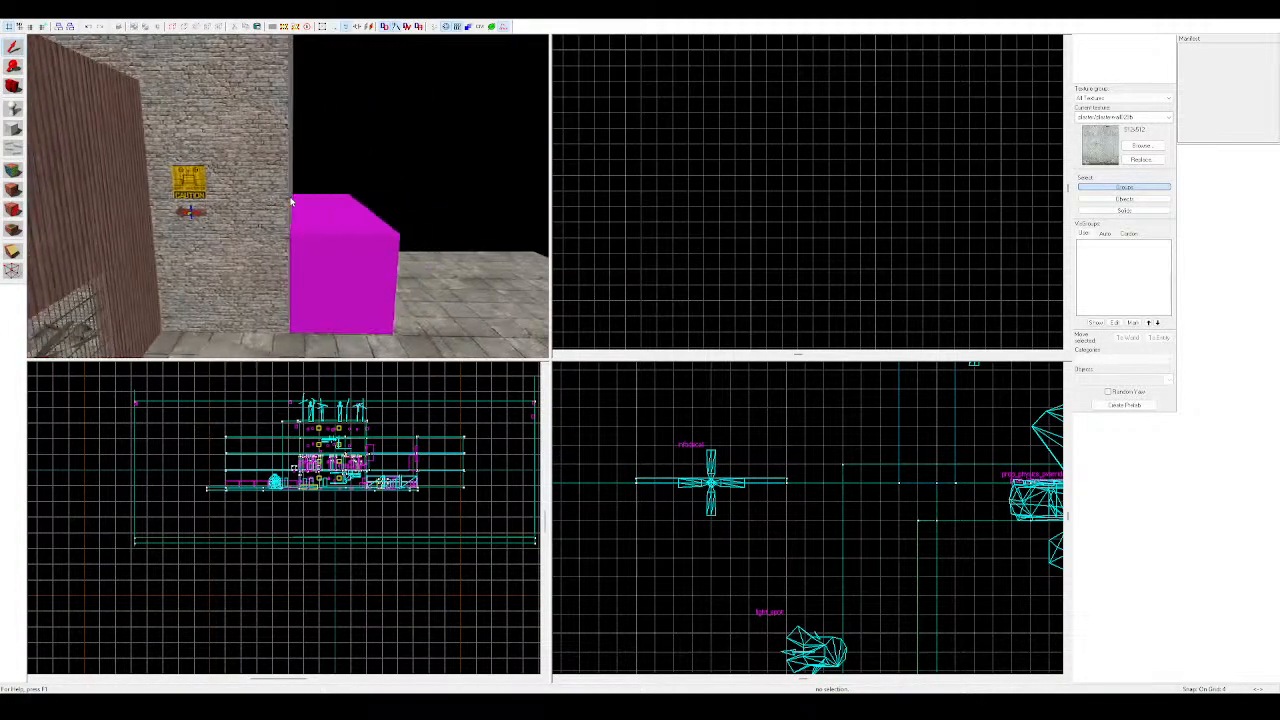
pyautogui.press('d')
pyautogui.press('d')
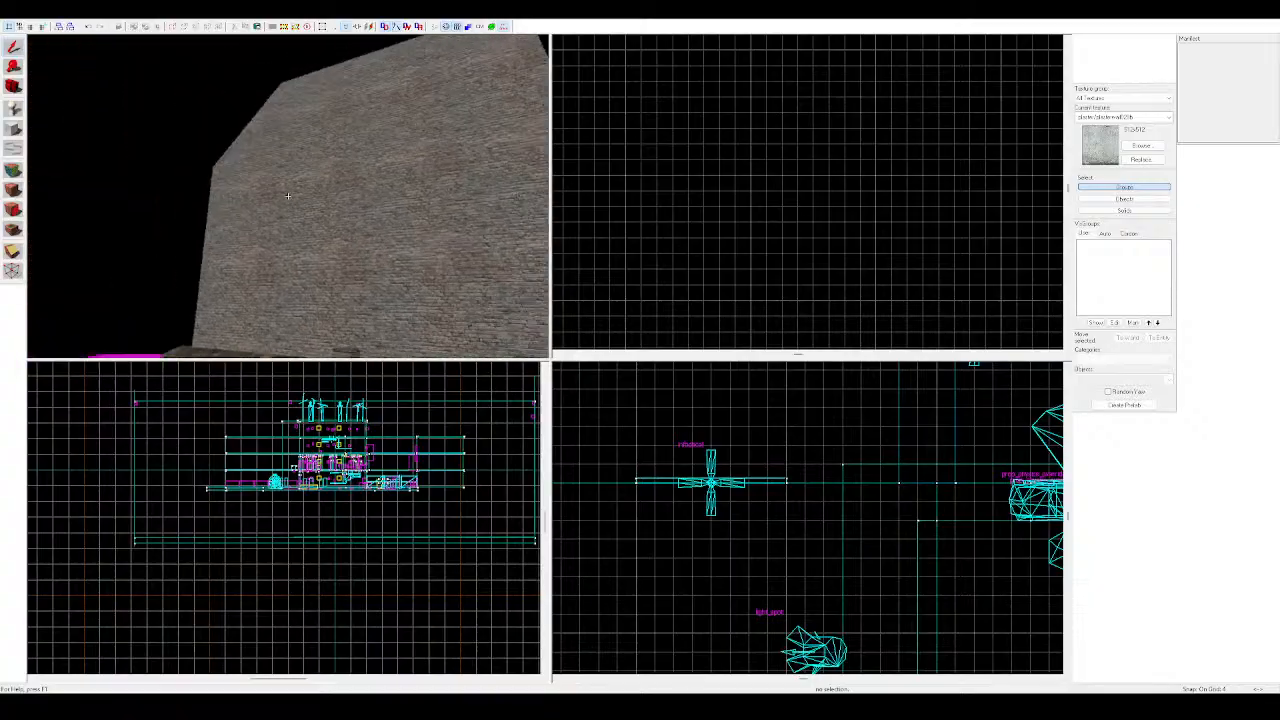
pyautogui.press('w')
pyautogui.press('z')
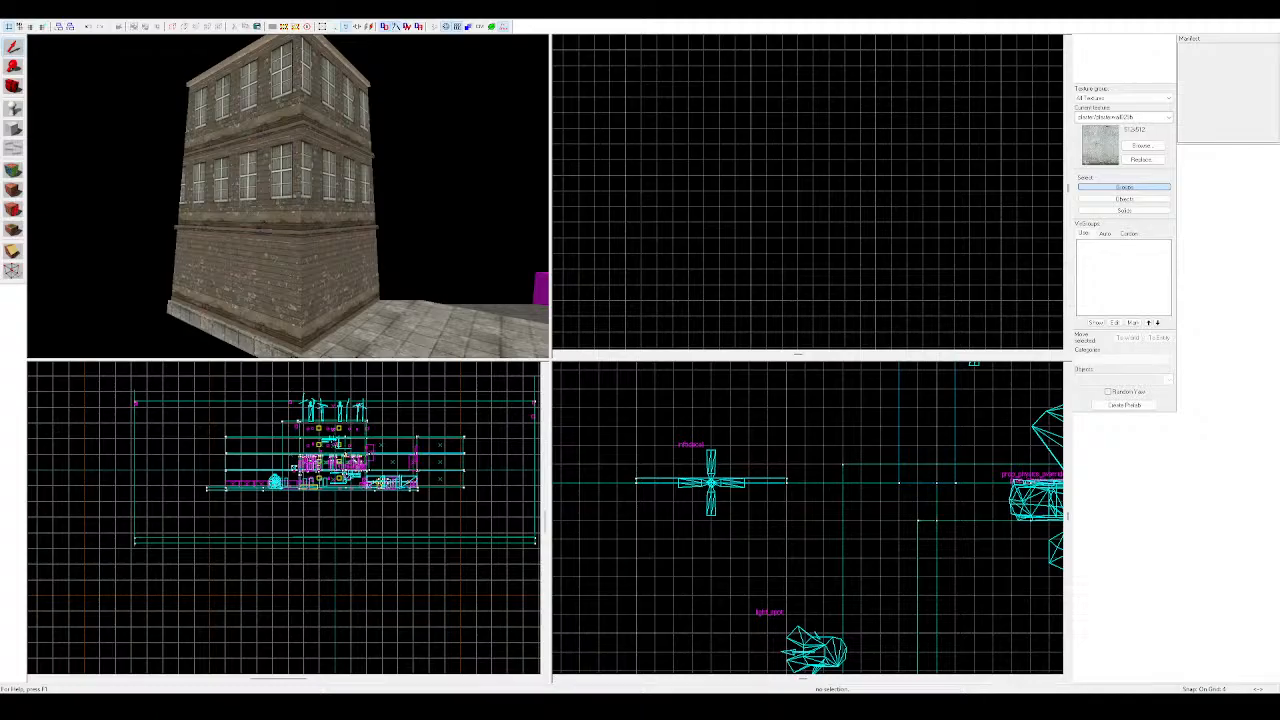
pyautogui.press('z')
pyautogui.press('w')
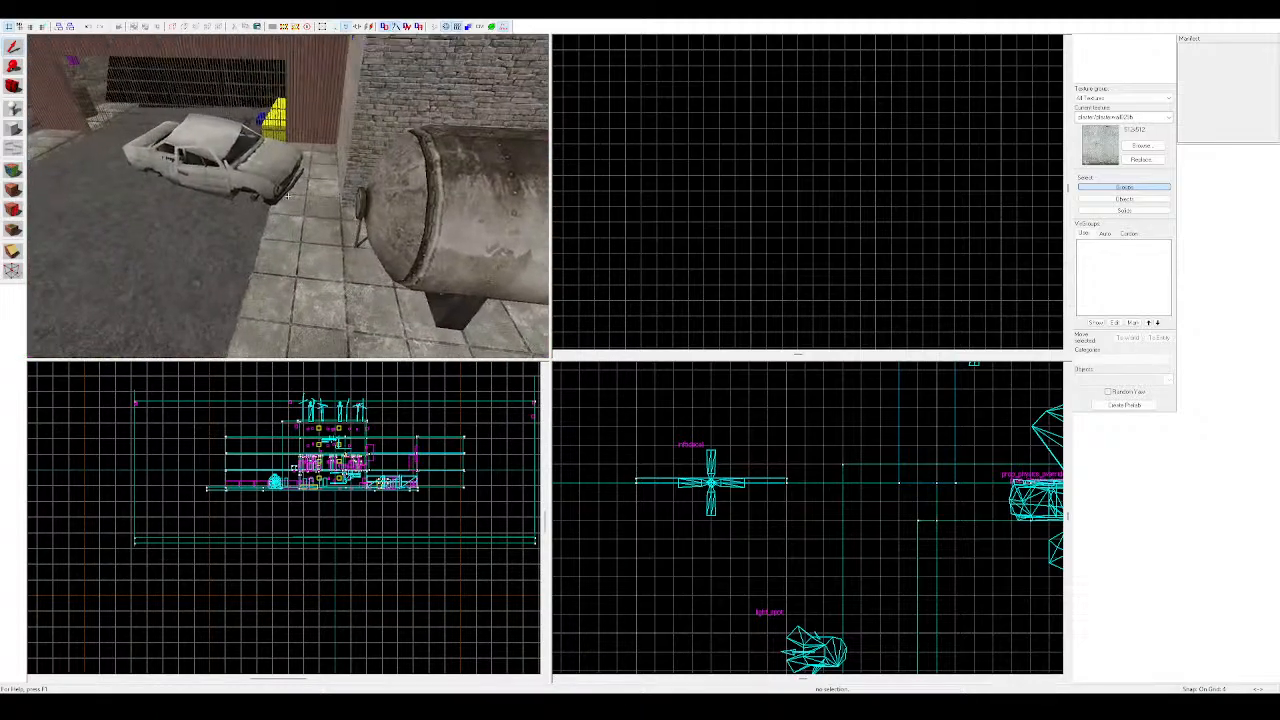
pyautogui.press('w')
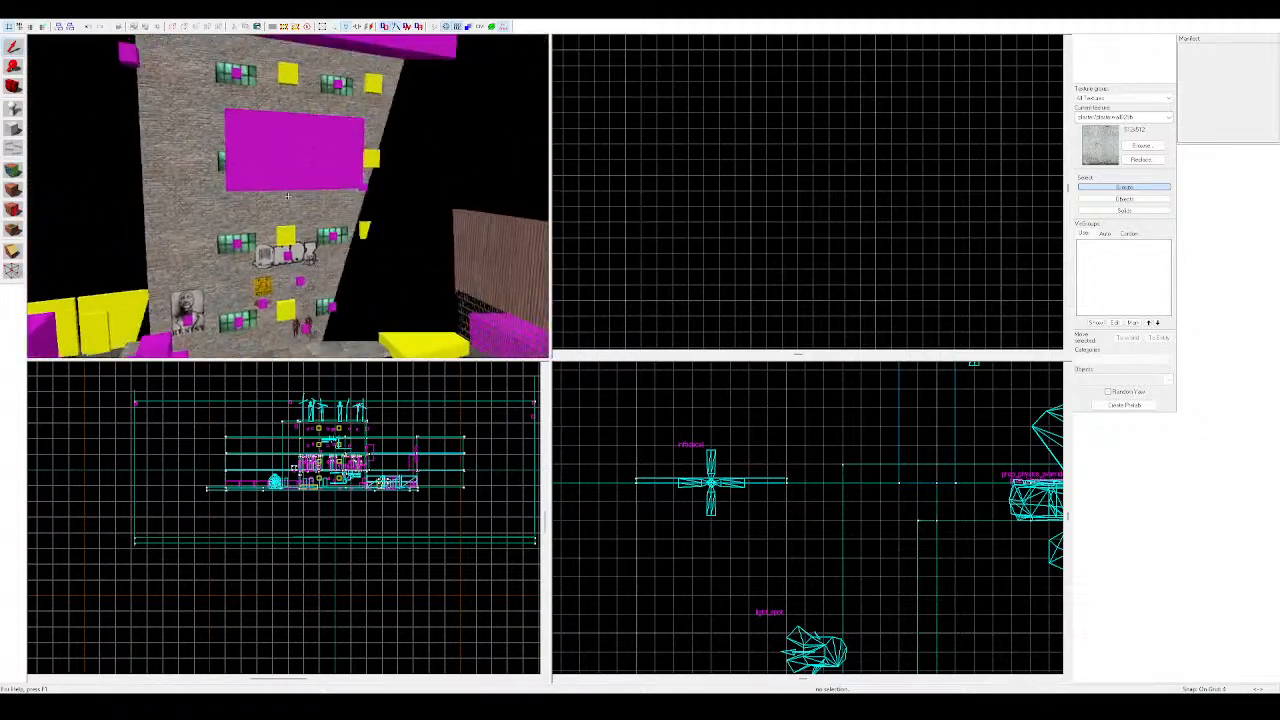
pyautogui.press('w')
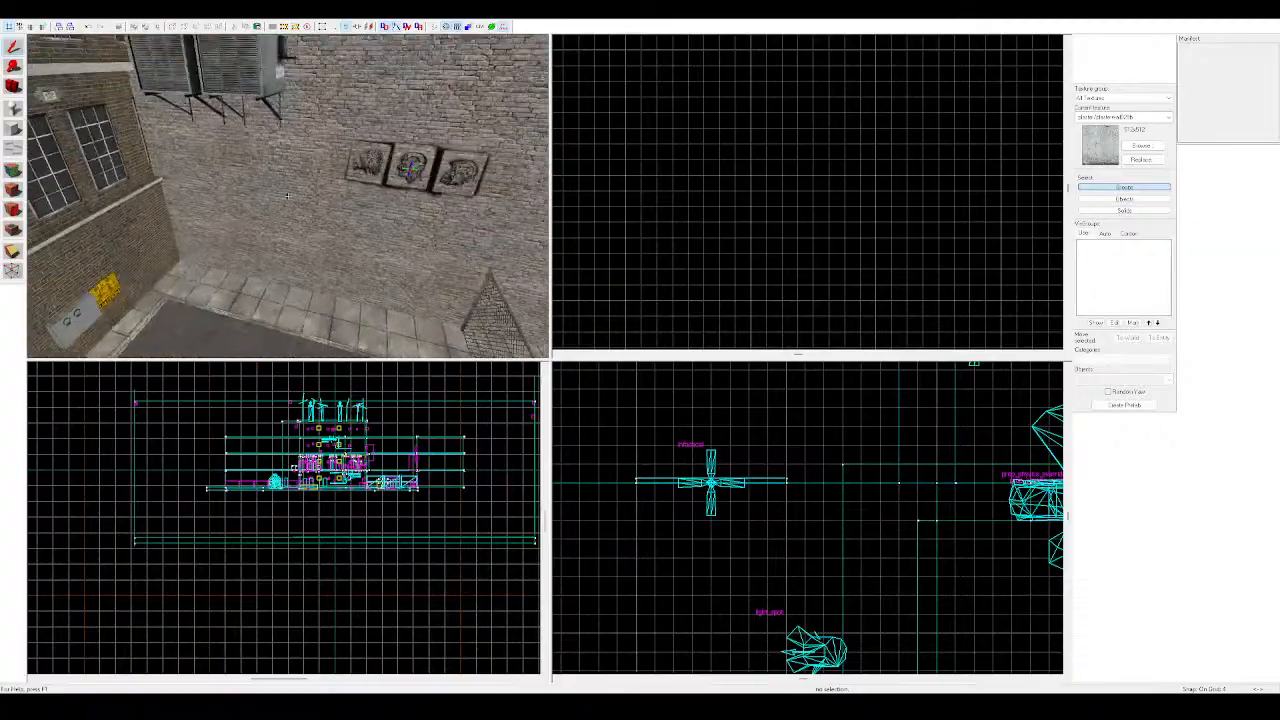
pyautogui.press('w')
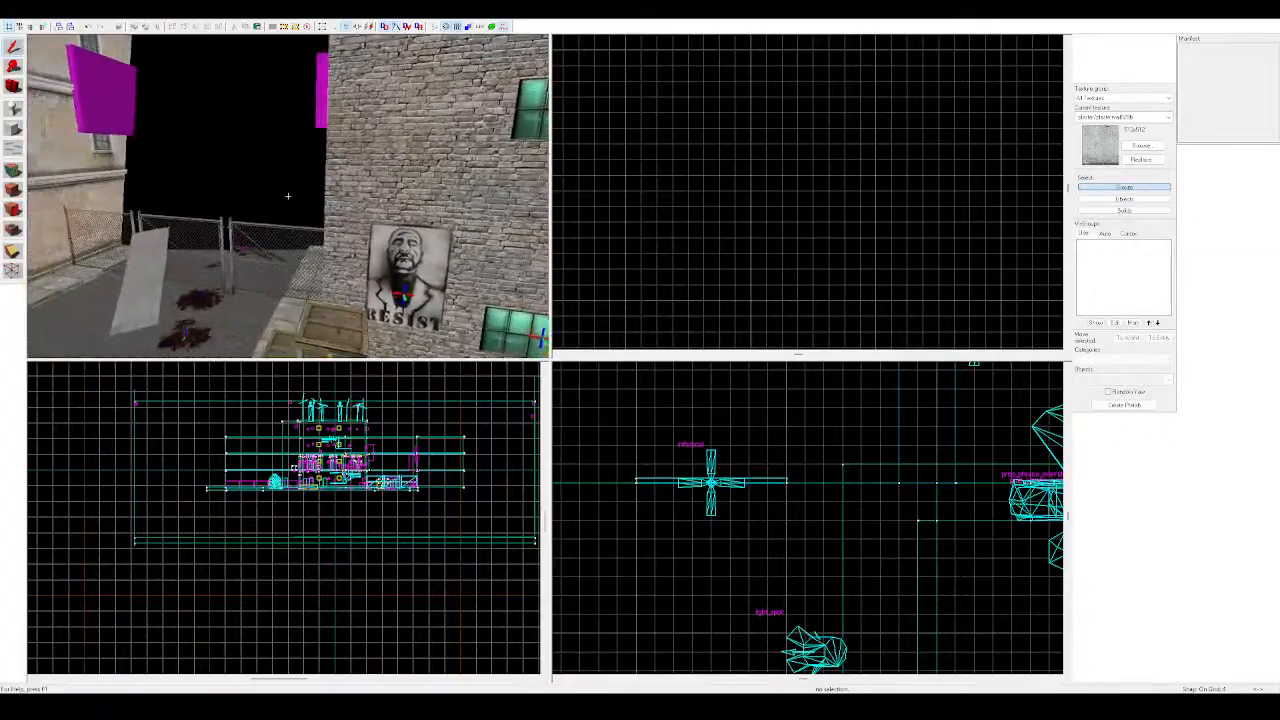
pyautogui.press('z')
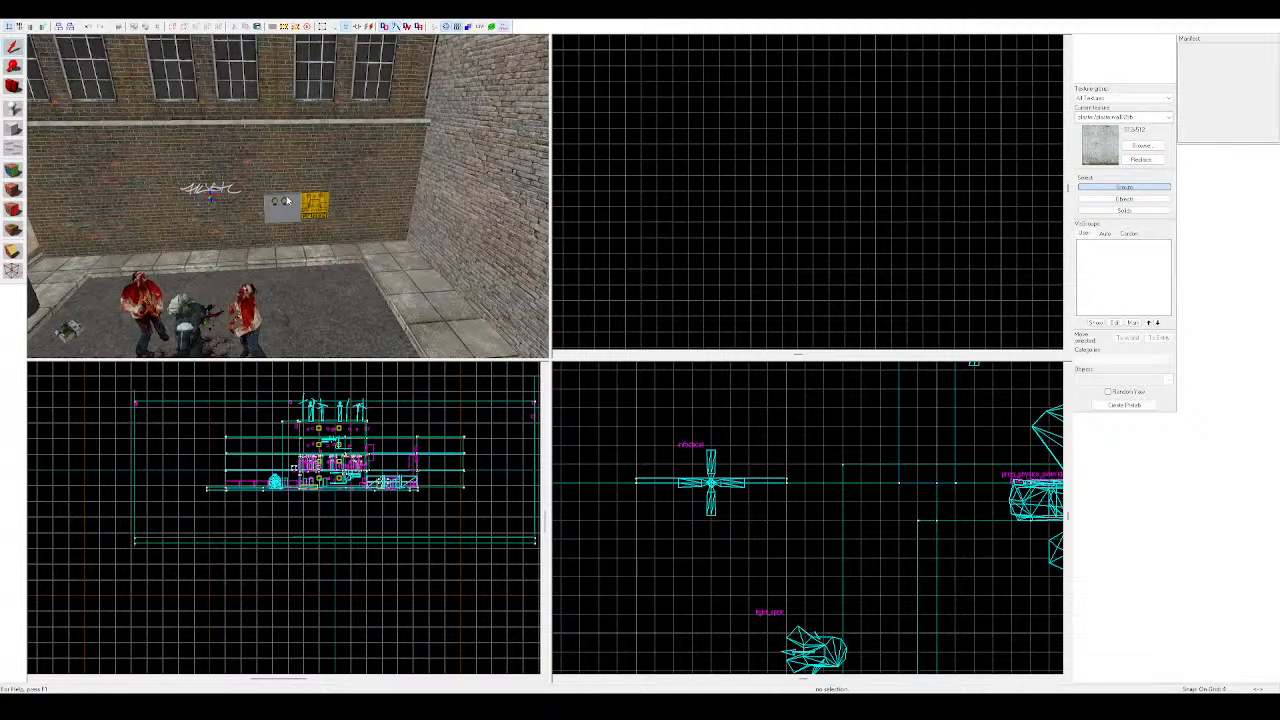
# Examine the courtyard corner beside the electrical box, the windowed facade and the brick wall with the three head pictures
pyautogui.press('z')
pyautogui.press('w')
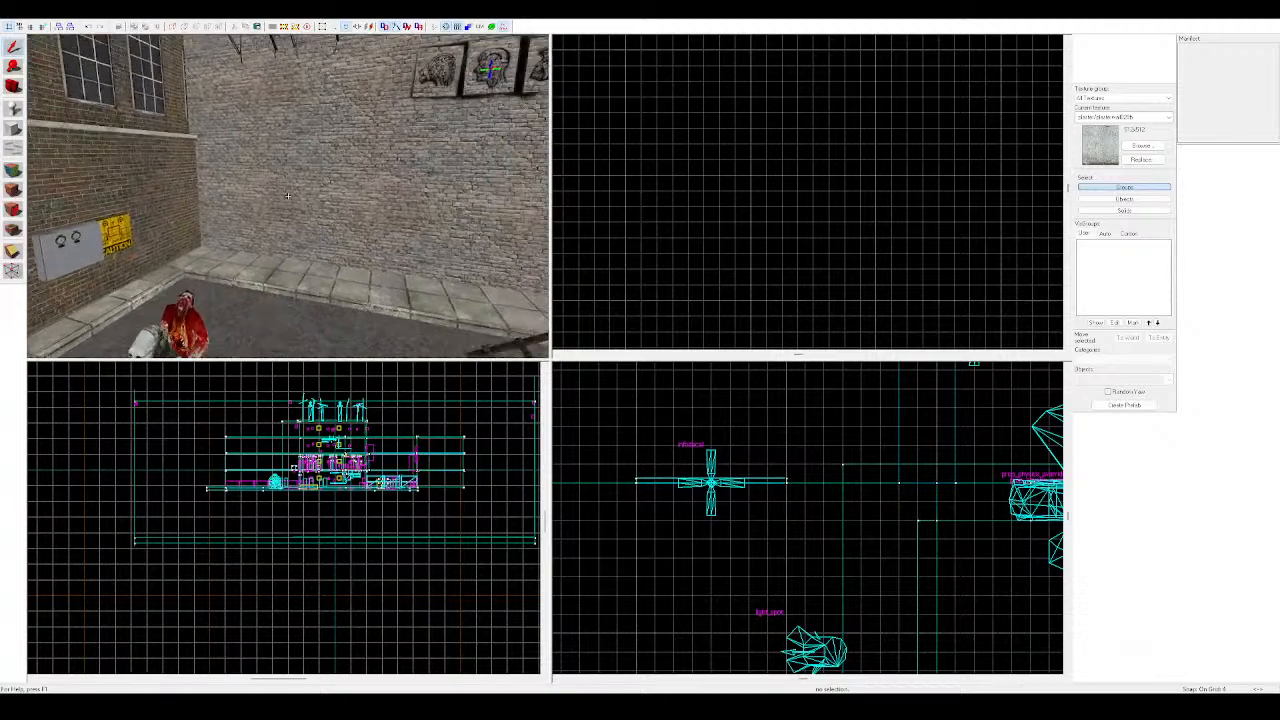
pyautogui.press('w')
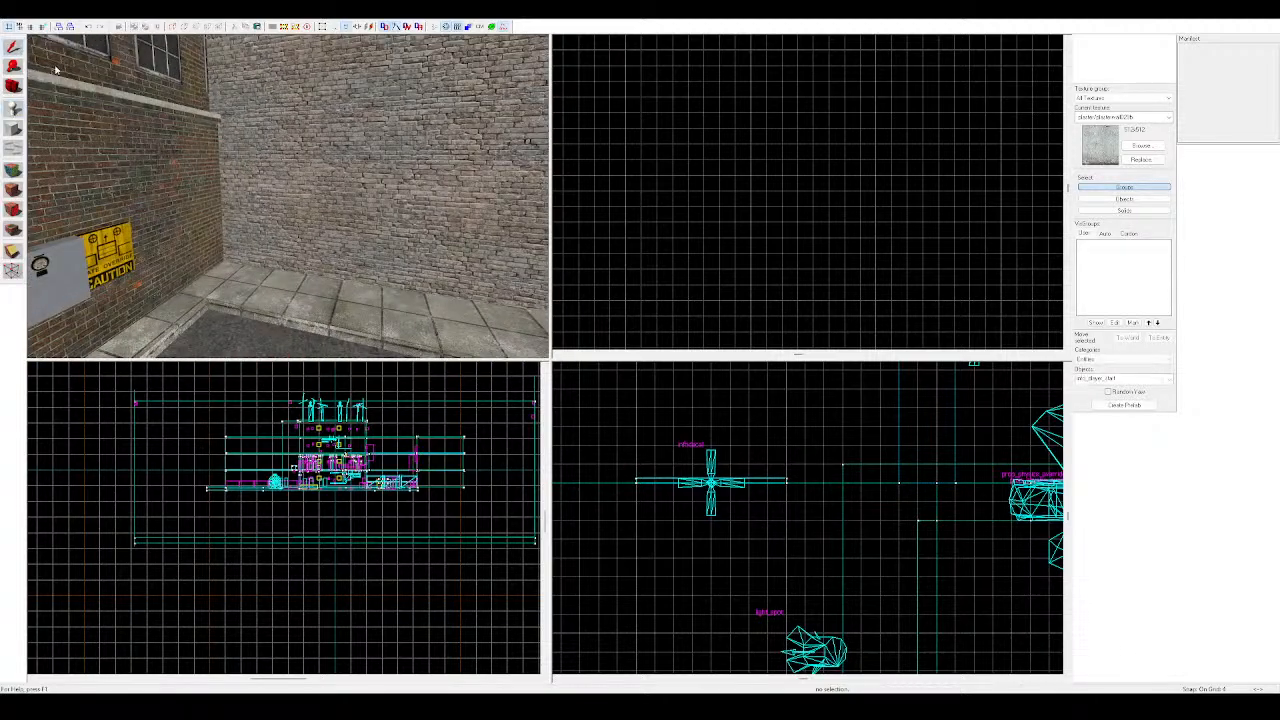
pyautogui.click(14, 47)
pyautogui.press('z')
pyautogui.press('w')
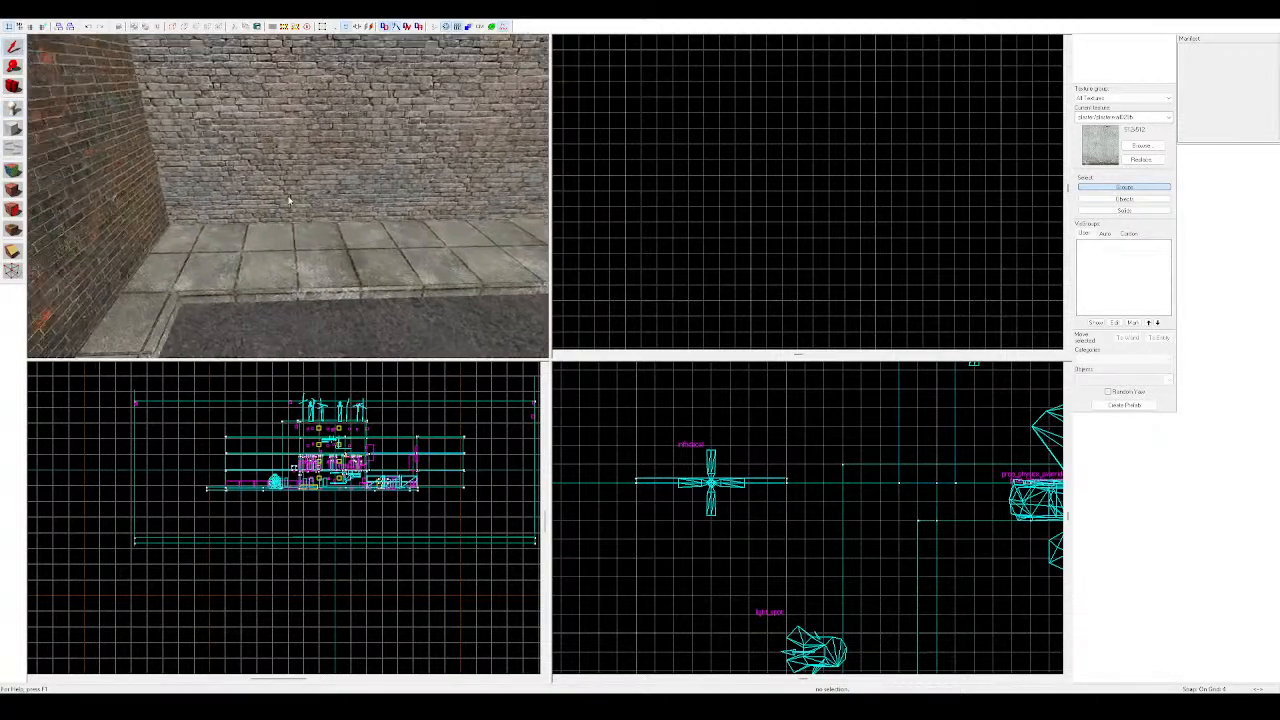
pyautogui.press('z')
pyautogui.press('z')
pyautogui.press('w')
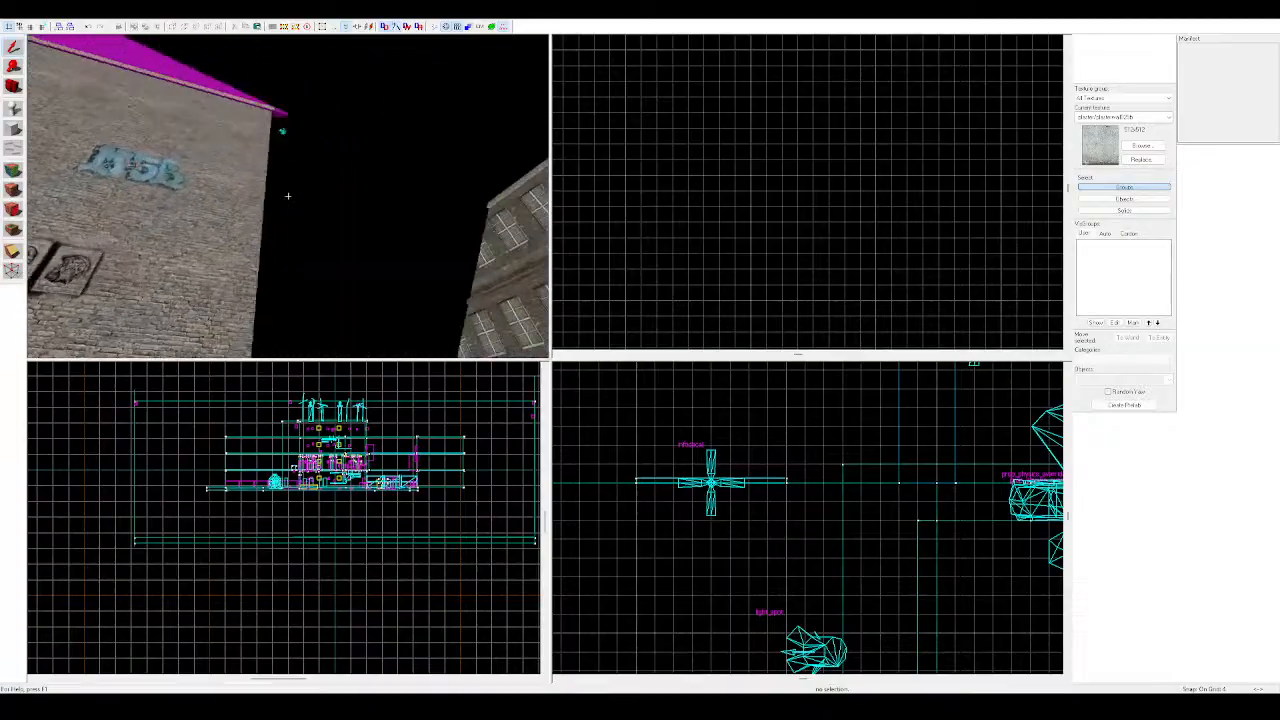
pyautogui.press('w')
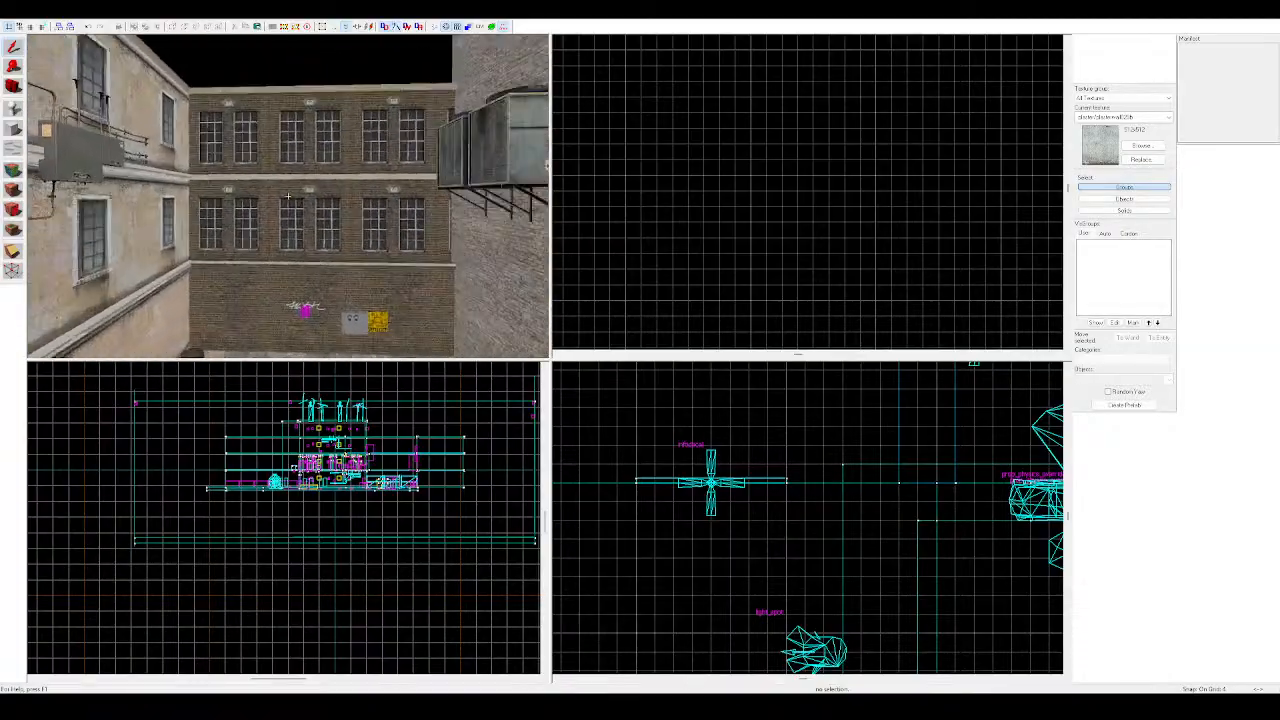
pyautogui.press('z')
pyautogui.press('z')
pyautogui.press('w')
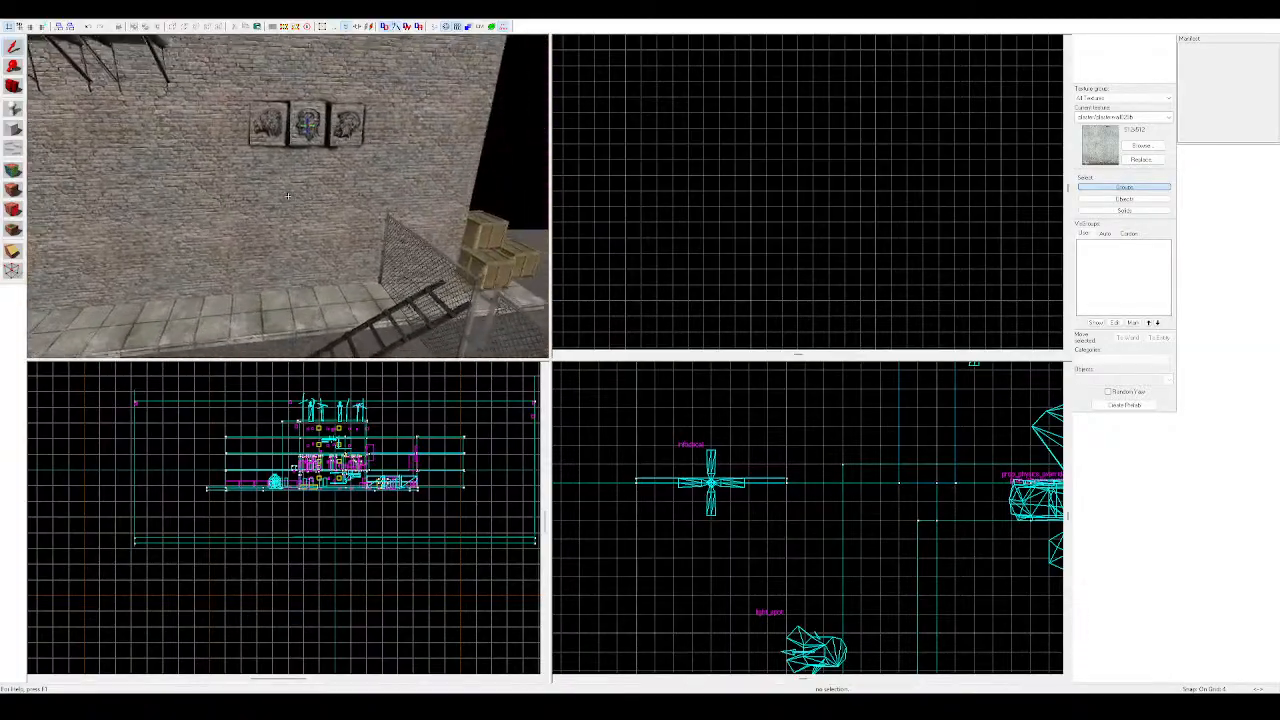
# Place an info_player_start entity on the wall and move it in front of the brick wall beside the three head pictures
pyautogui.press('z')
pyautogui.press('d')
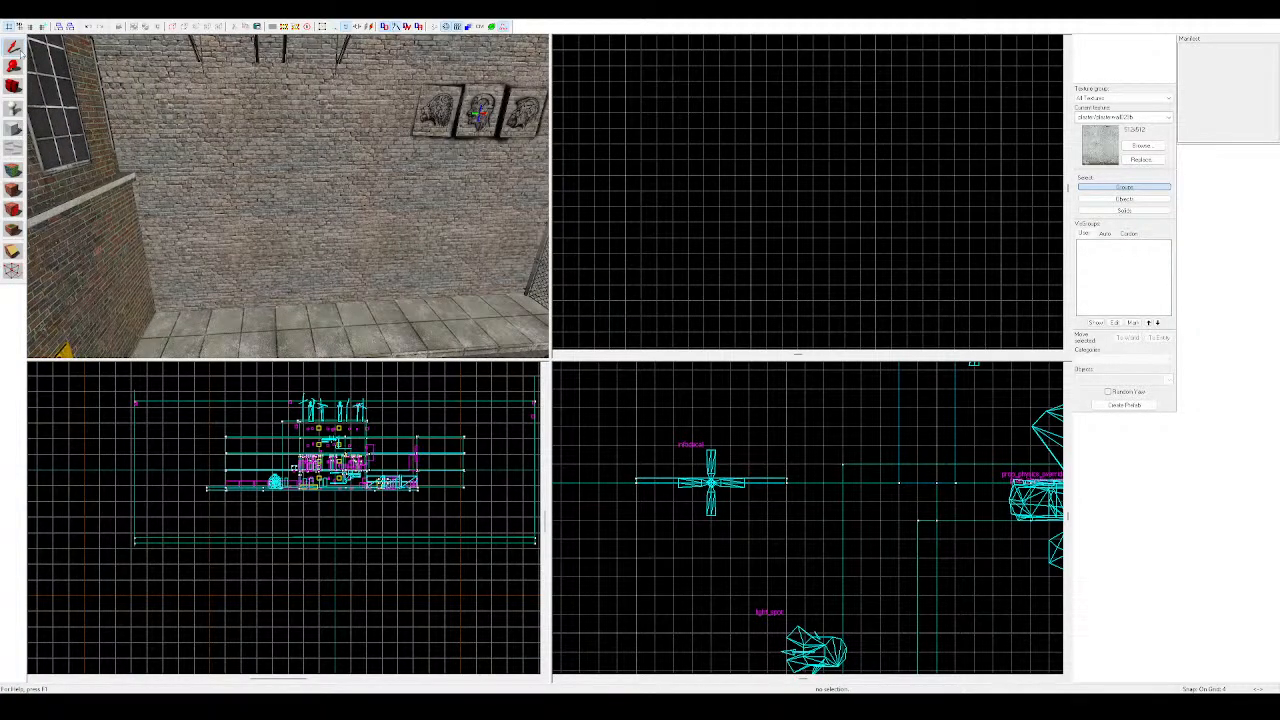
pyautogui.click(13, 108)
pyautogui.click(137, 160)
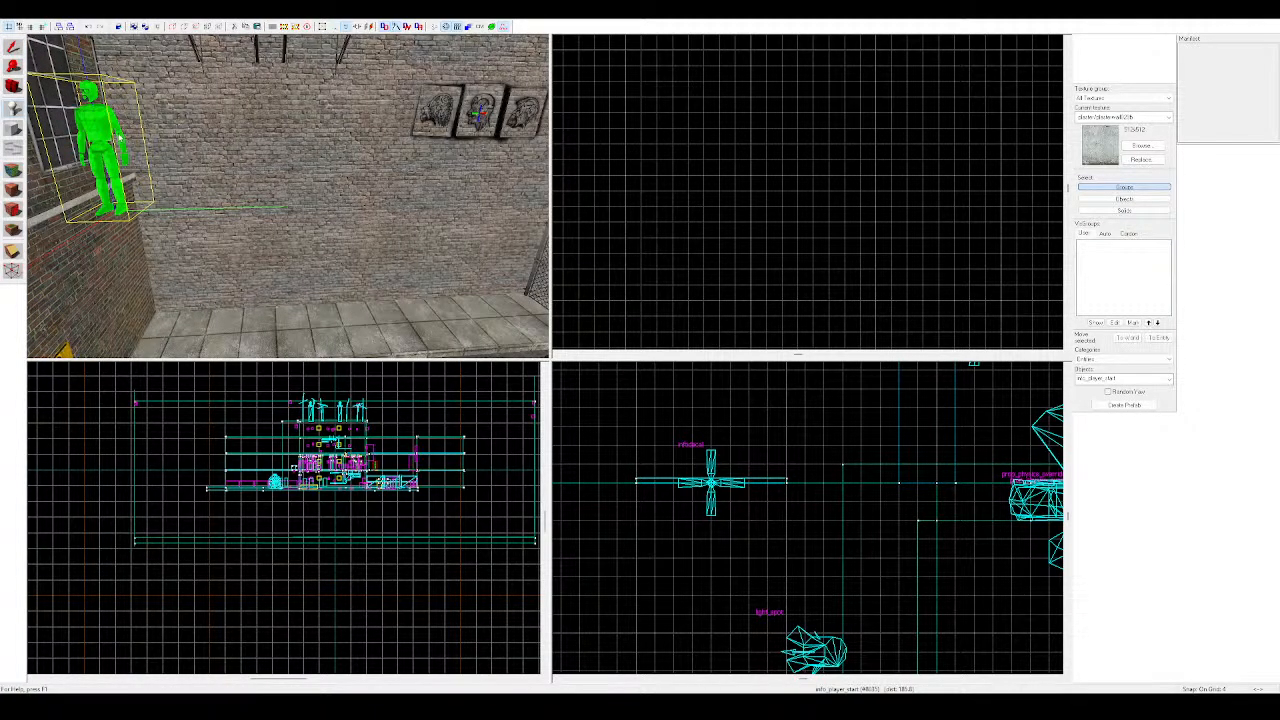
pyautogui.click(13, 47)
pyautogui.moveTo(97, 124); pyautogui.dragTo(275, 146)
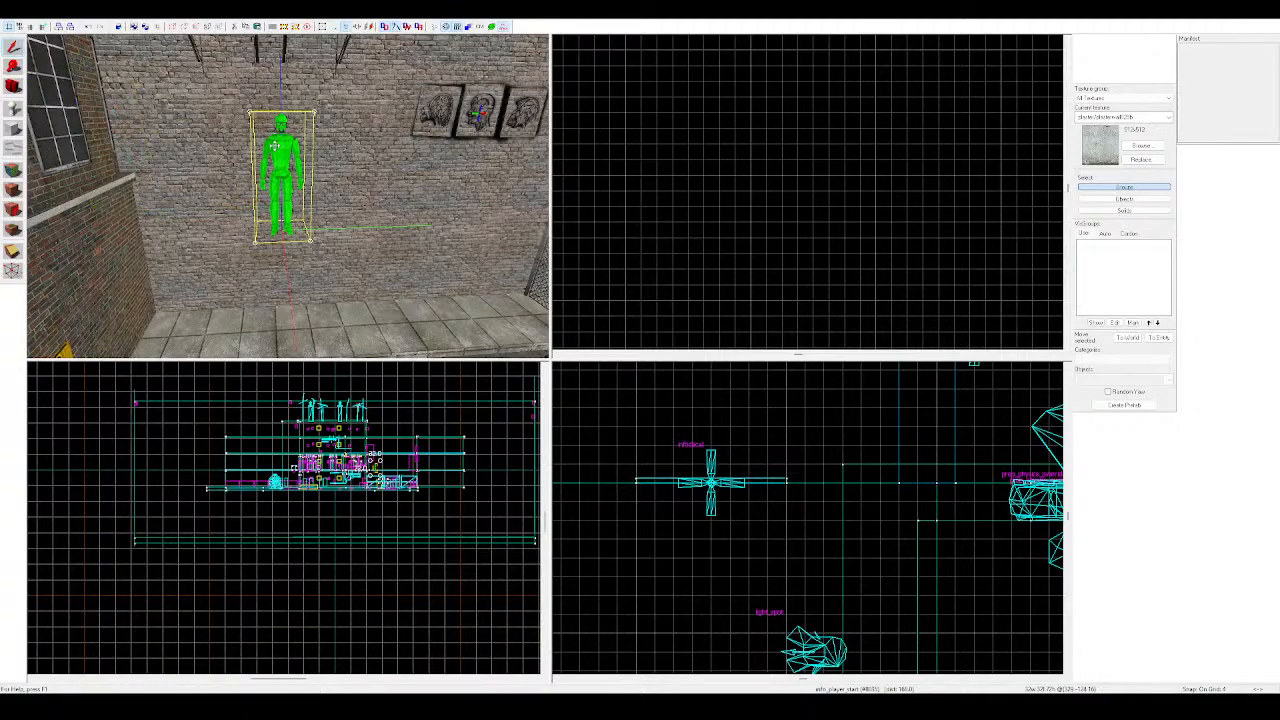
# Change the placed entity's class to npc_combine_camera
pyautogui.click(275, 146)
pyautogui.click(797, 471)
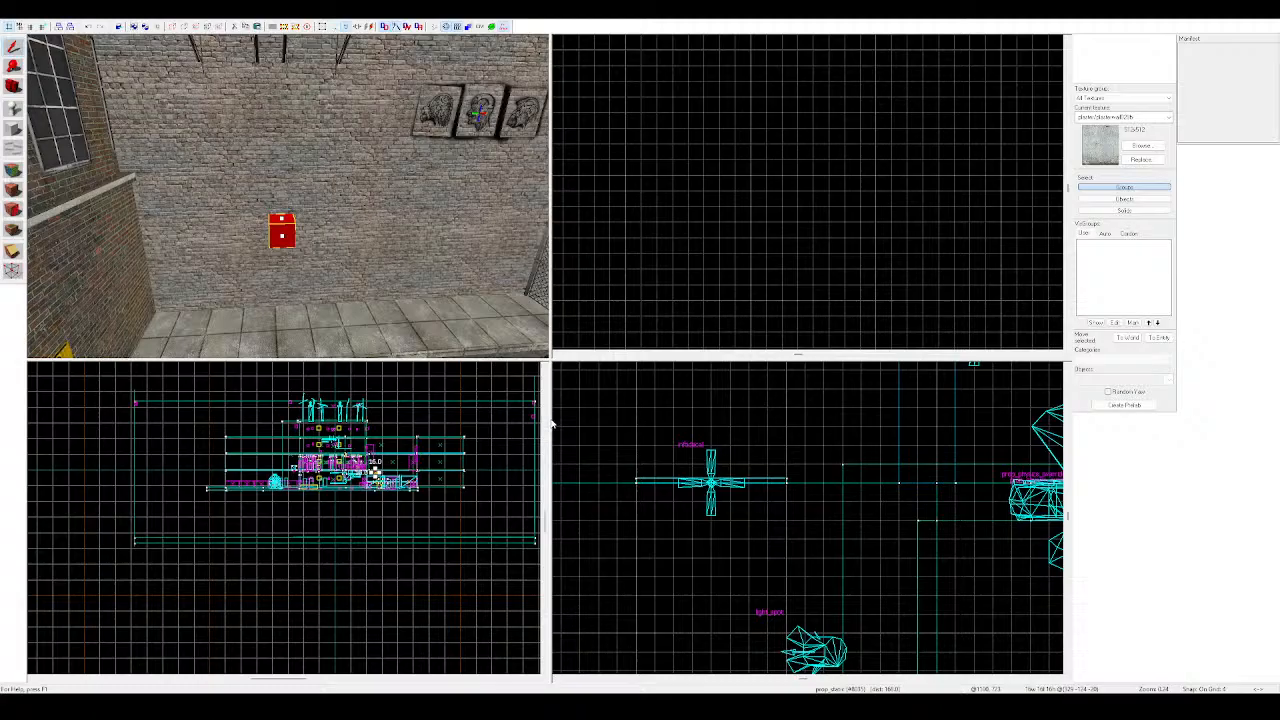
pyautogui.click(778, 472)
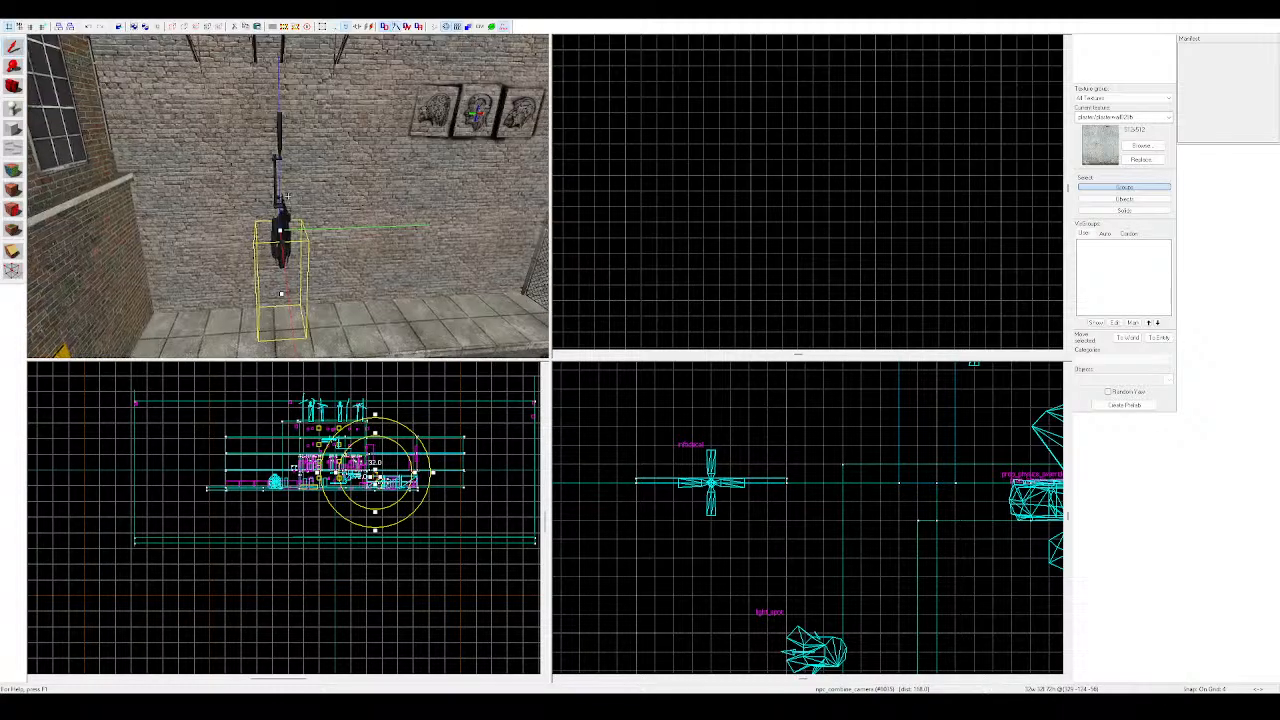
# Move the combine camera against the brick wall near the head pictures and clear the selection
pyautogui.press('a')
pyautogui.press('z')
pyautogui.moveTo(262, 236); pyautogui.dragTo(229, 212)
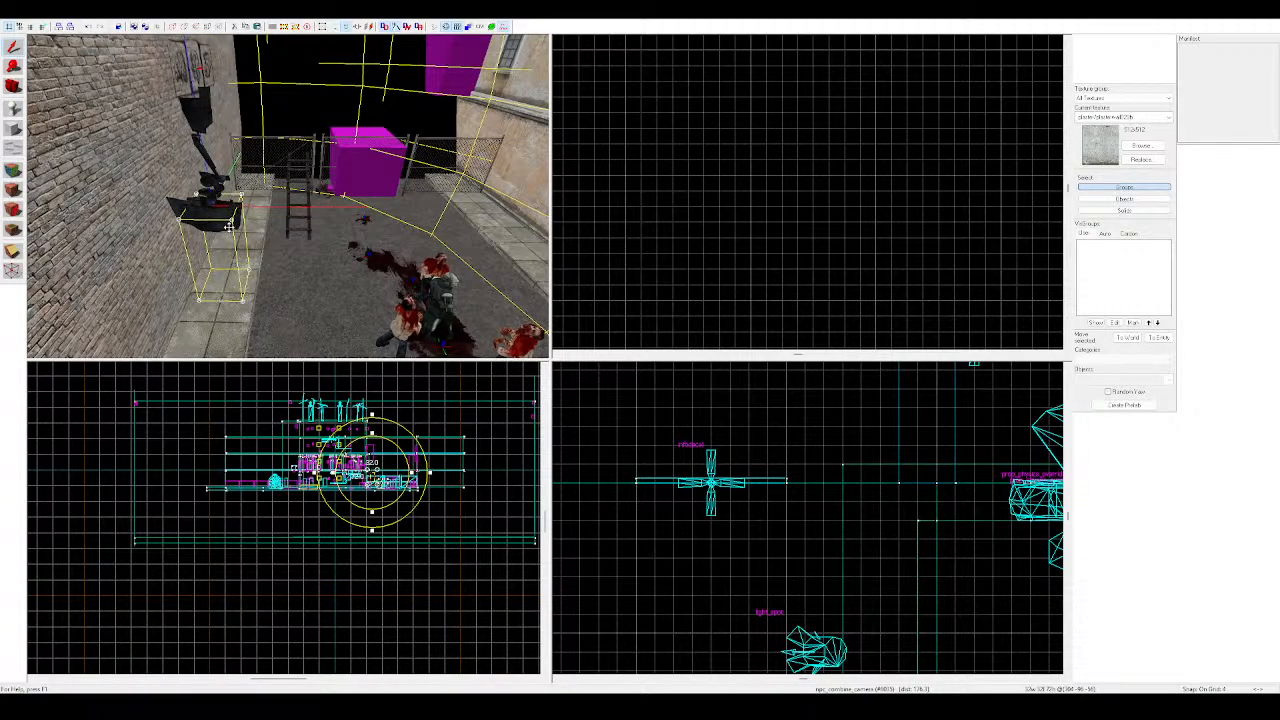
pyautogui.moveTo(232, 221); pyautogui.dragTo(178, 209)
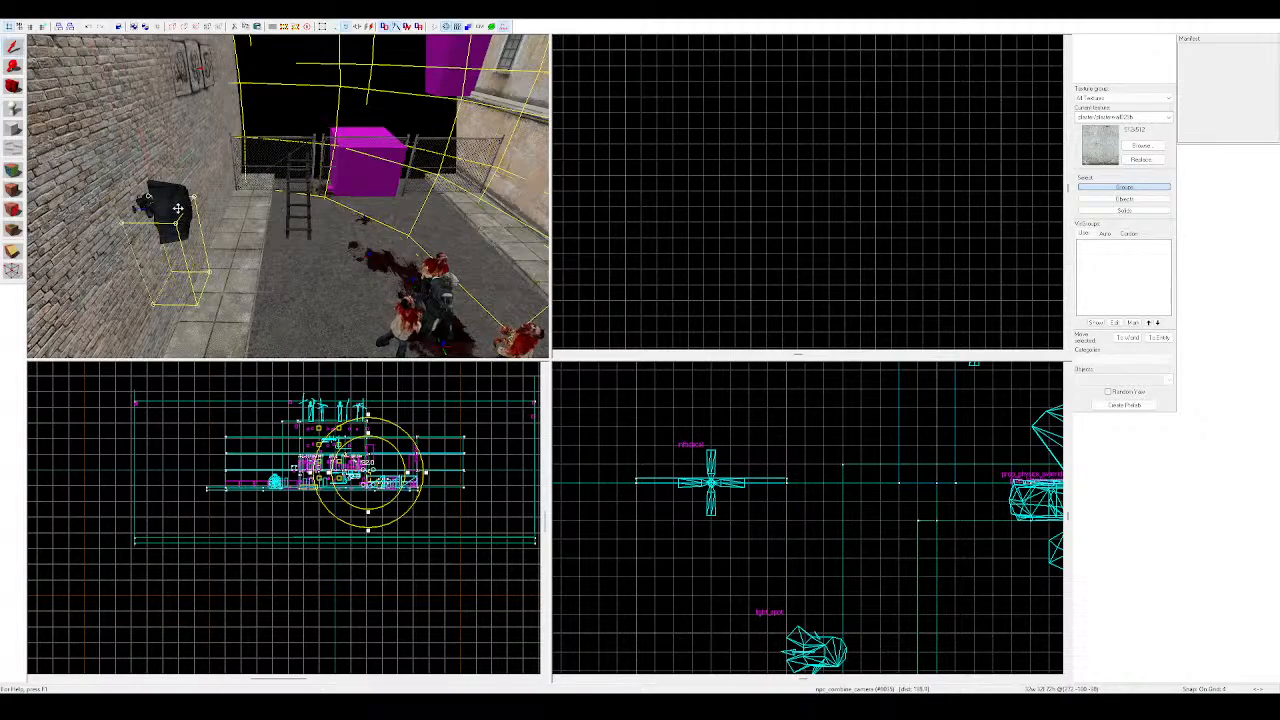
pyautogui.press('Escape')
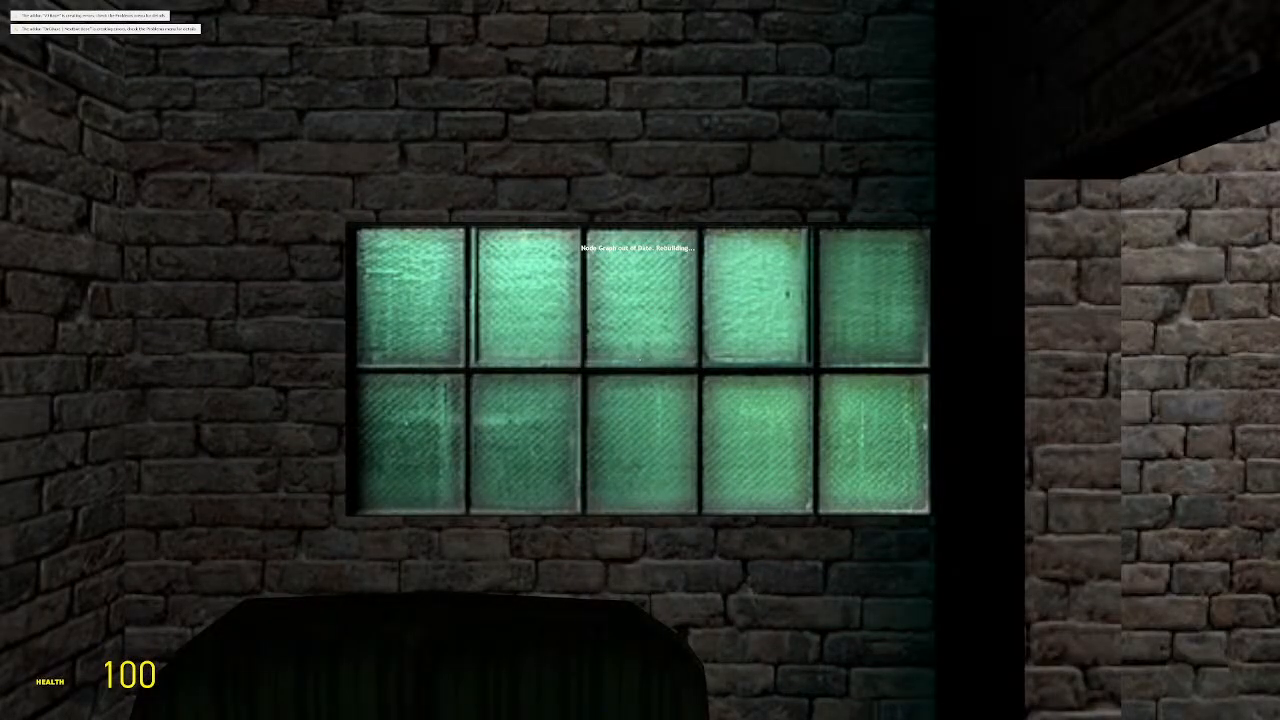
# Playtest the map from the starting room through the door and corridor, across the street and into the bloodied alley
pyautogui.press('w')
pyautogui.press('e')
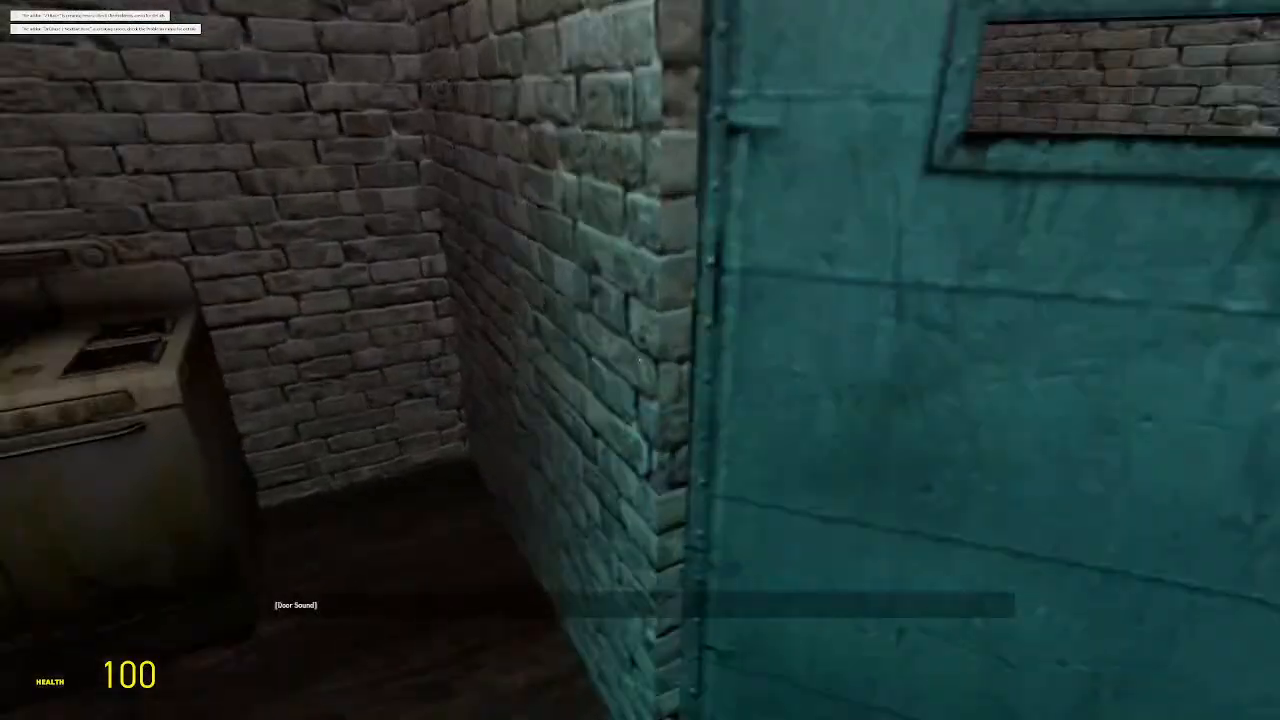
pyautogui.press('w')
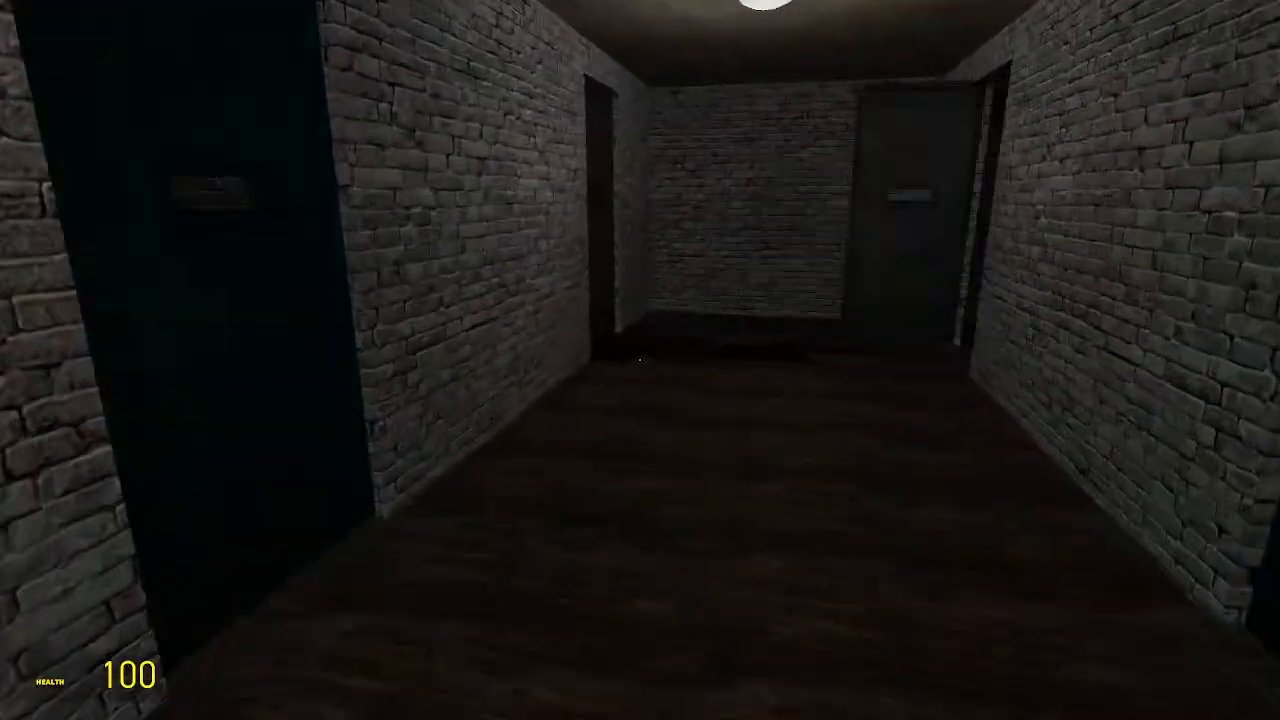
pyautogui.press('w')
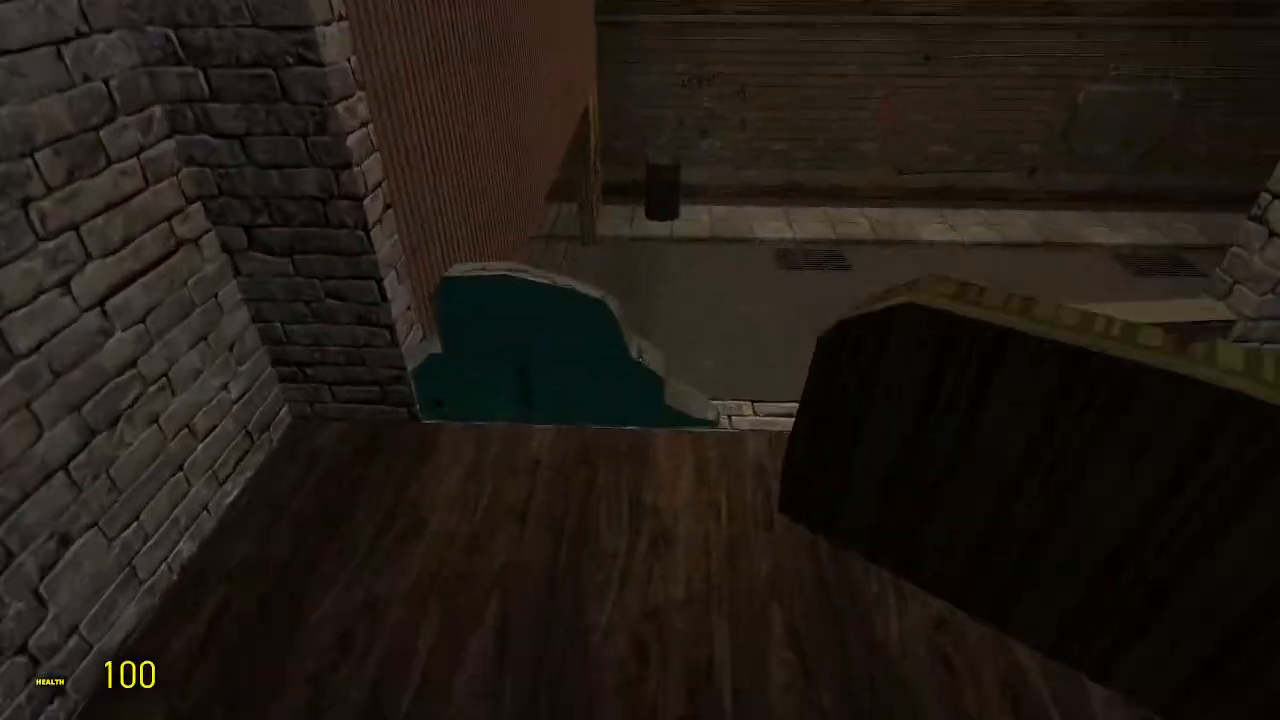
pyautogui.press('w')
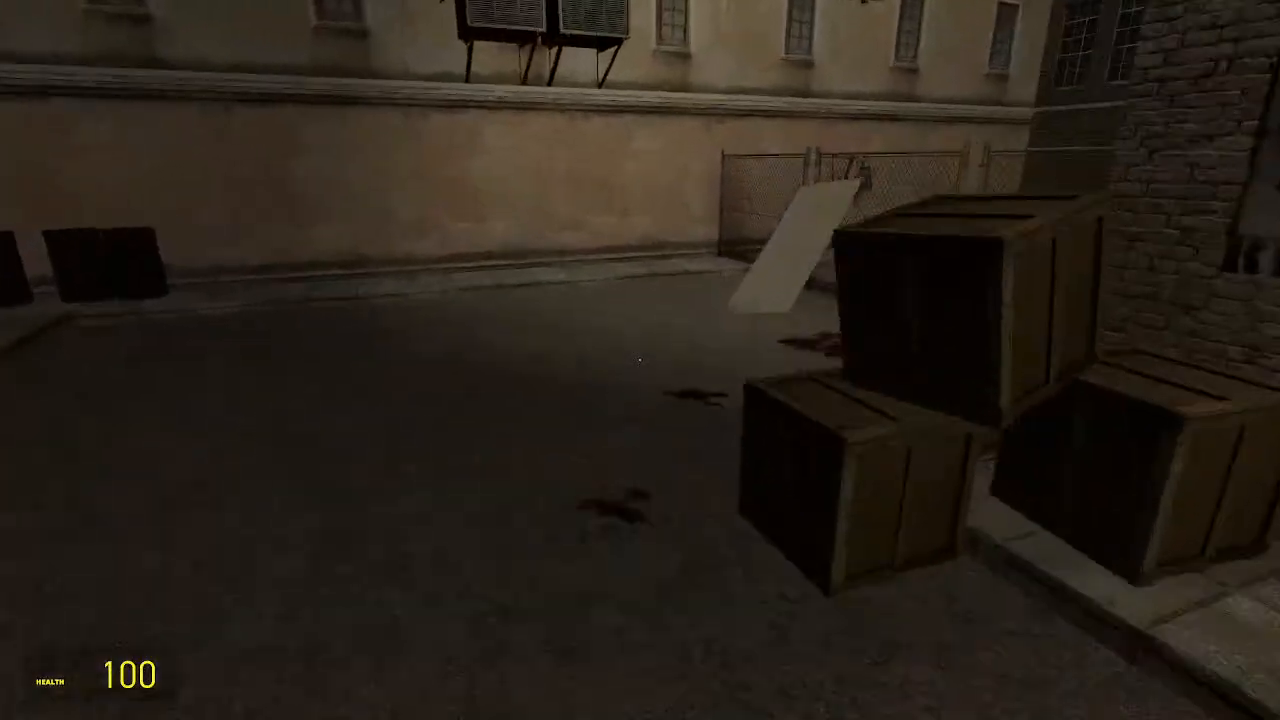
pyautogui.press('w')
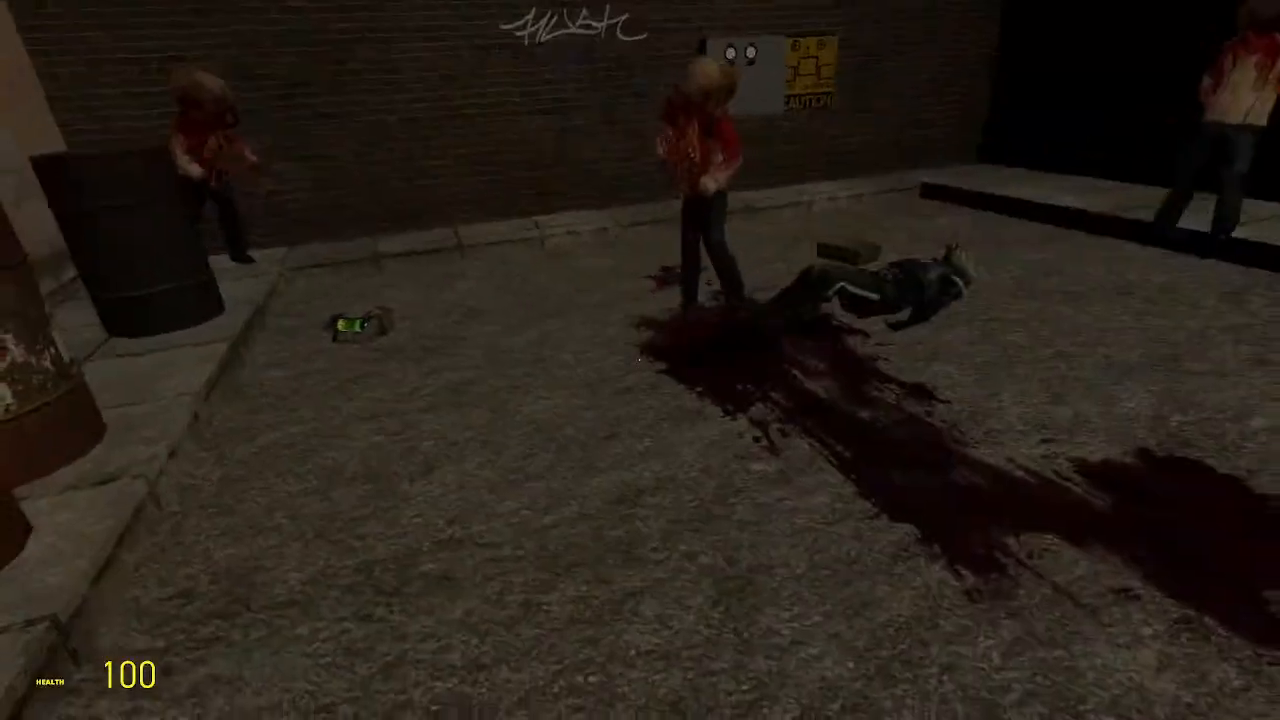
# Test the alley fight by shooting the zombies near the flammable barrels with the pistol
pyautogui.press('w')
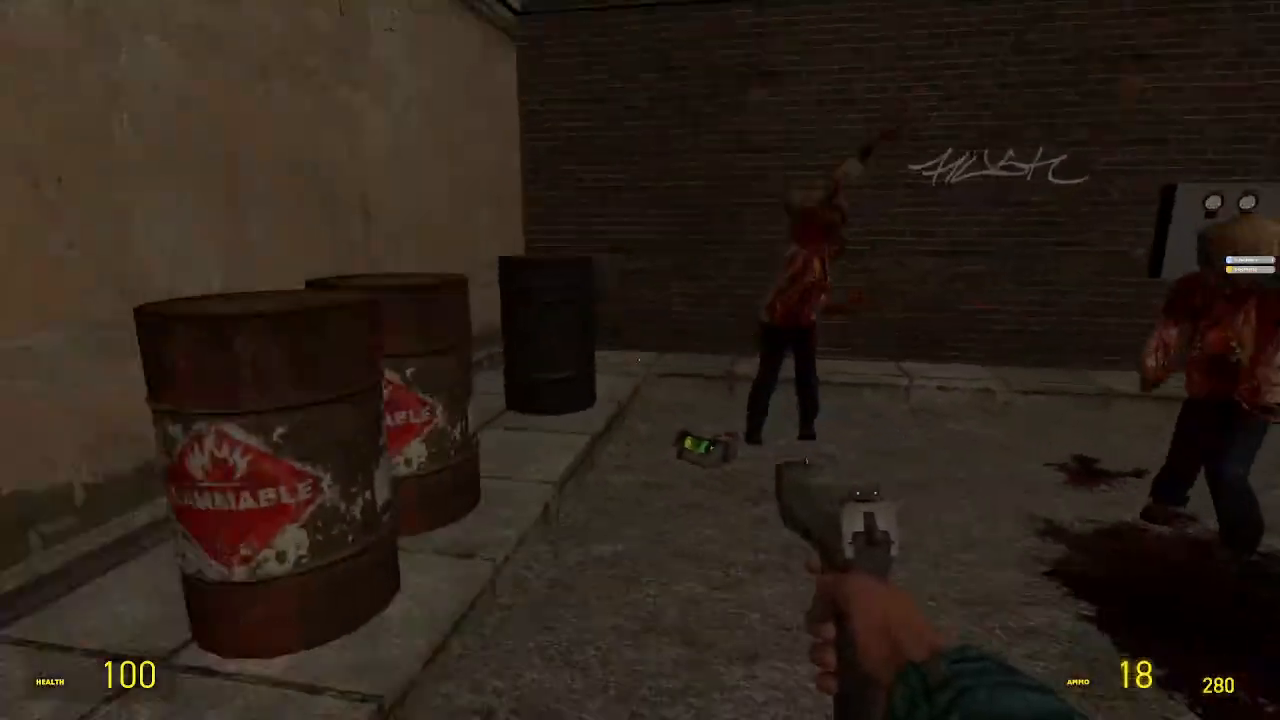
pyautogui.click(640, 360)
pyautogui.click(640, 360)
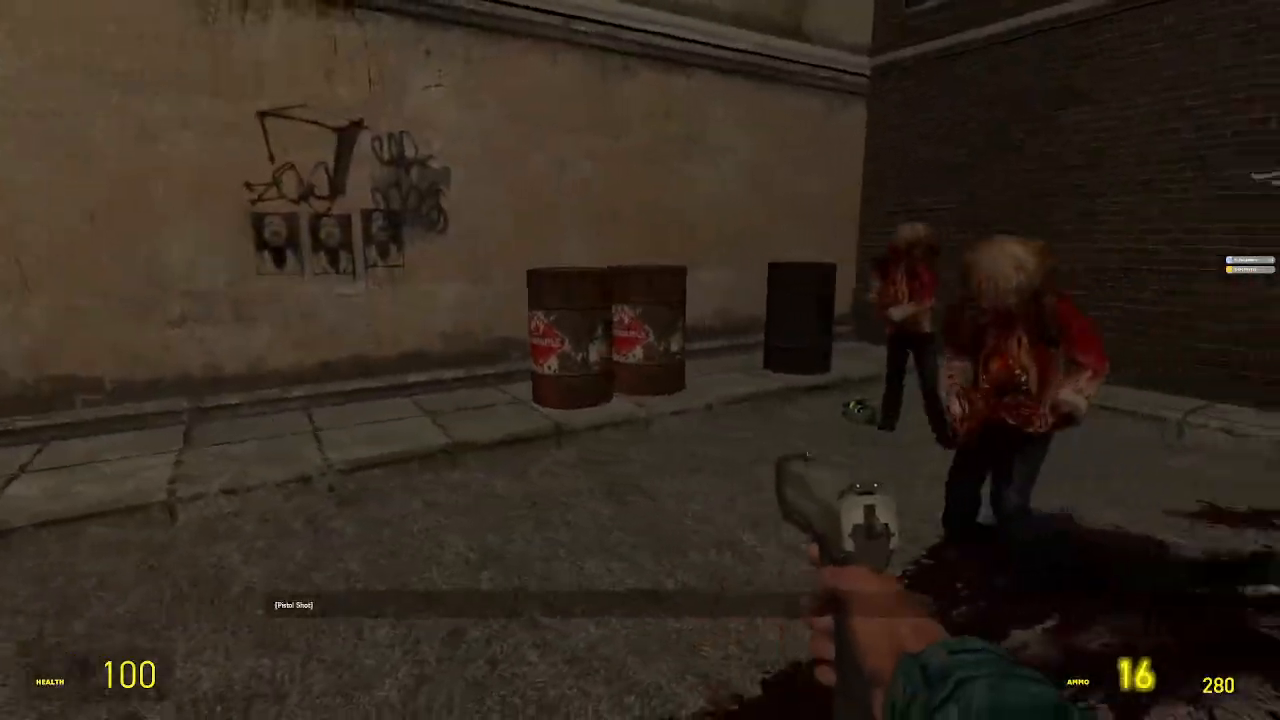
pyautogui.click(640, 360)
pyautogui.press('a')
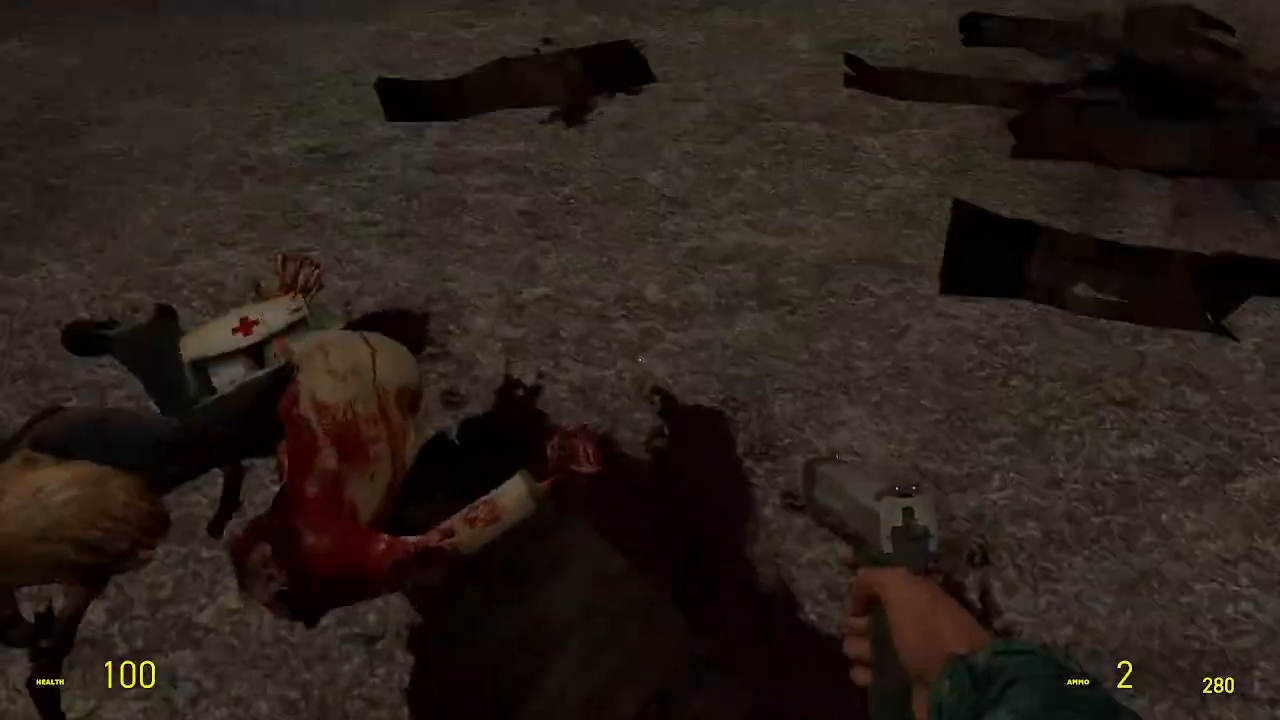
# Pick up the health kit, carry it back to the street and go through the open gate beyond the wrecked car
pyautogui.press('e')
pyautogui.press('w')
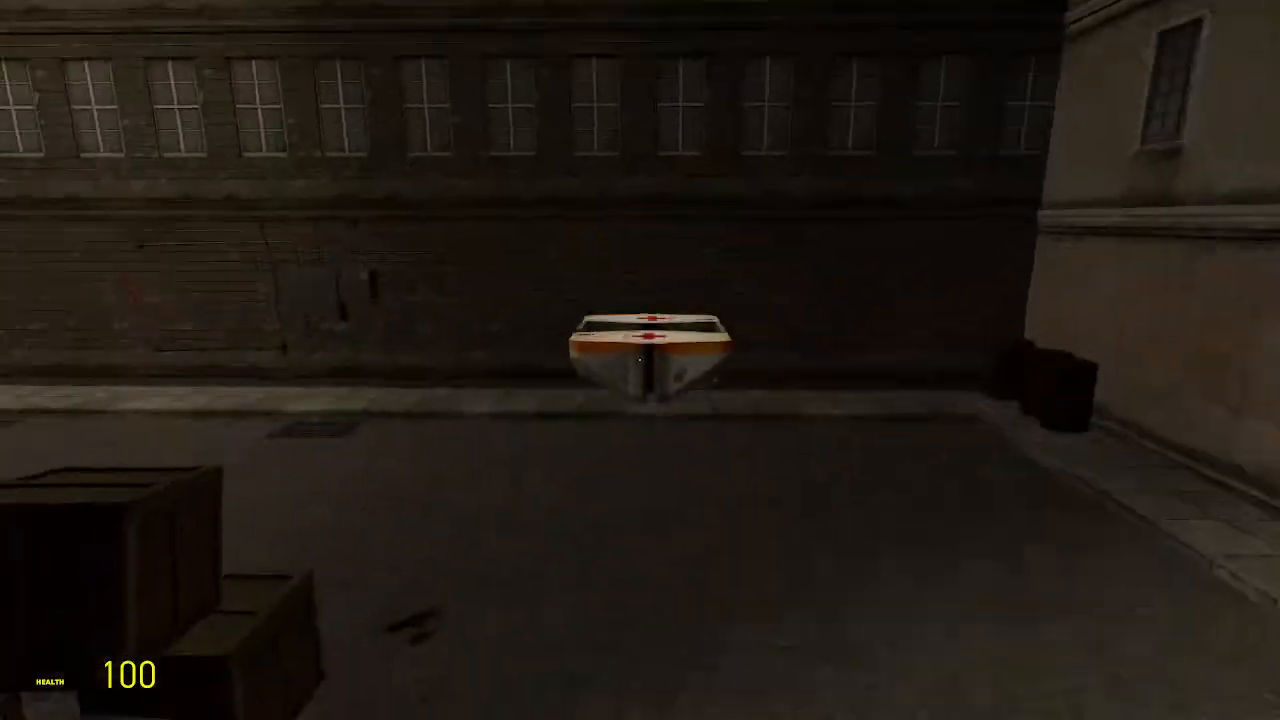
pyautogui.press('w')
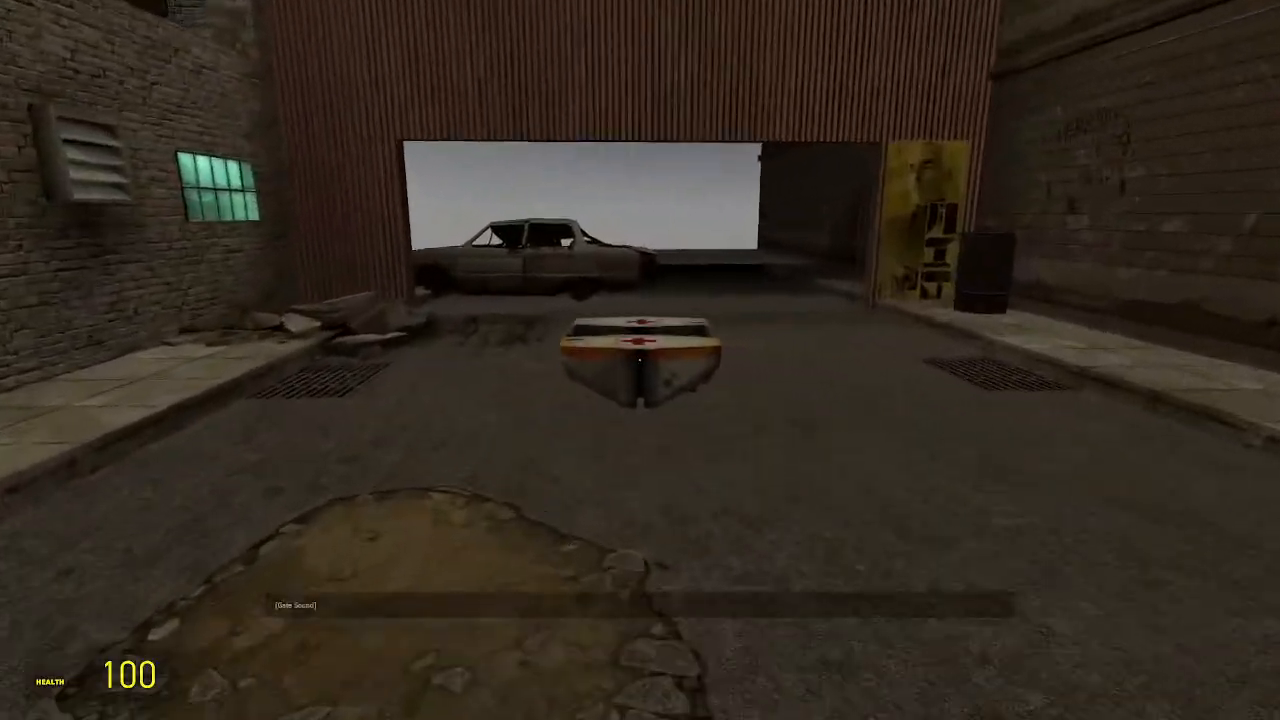
pyautogui.press('w')
pyautogui.press('w')
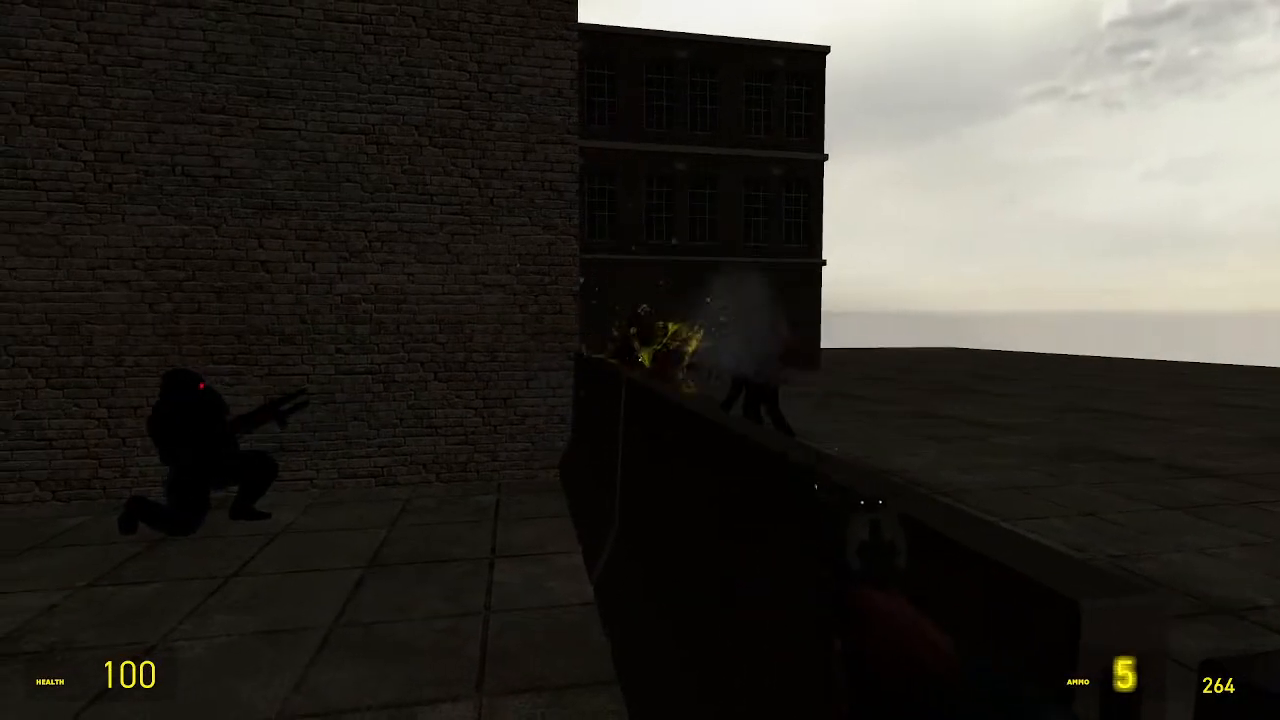
# Test the encounter outside the gate by shooting the zombies approaching behind the concrete barrier
pyautogui.click(640, 360)
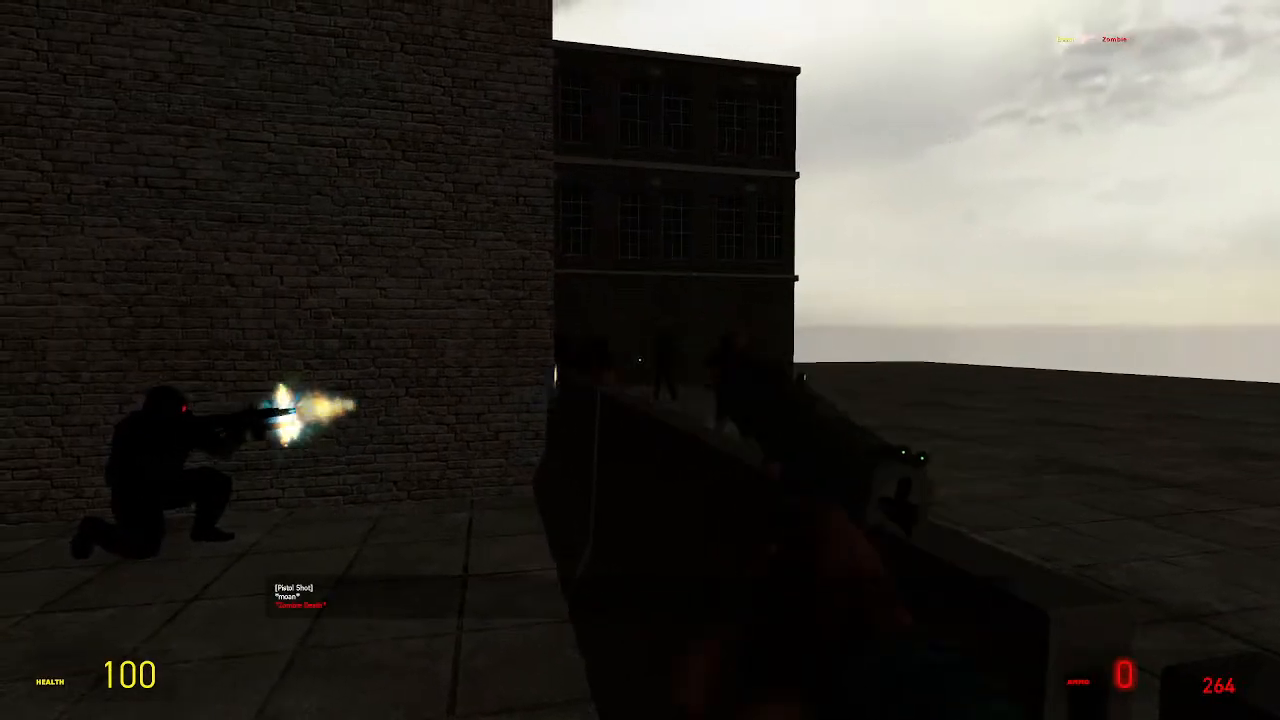
pyautogui.click(640, 360)
pyautogui.click(640, 360)
pyautogui.click(640, 360)
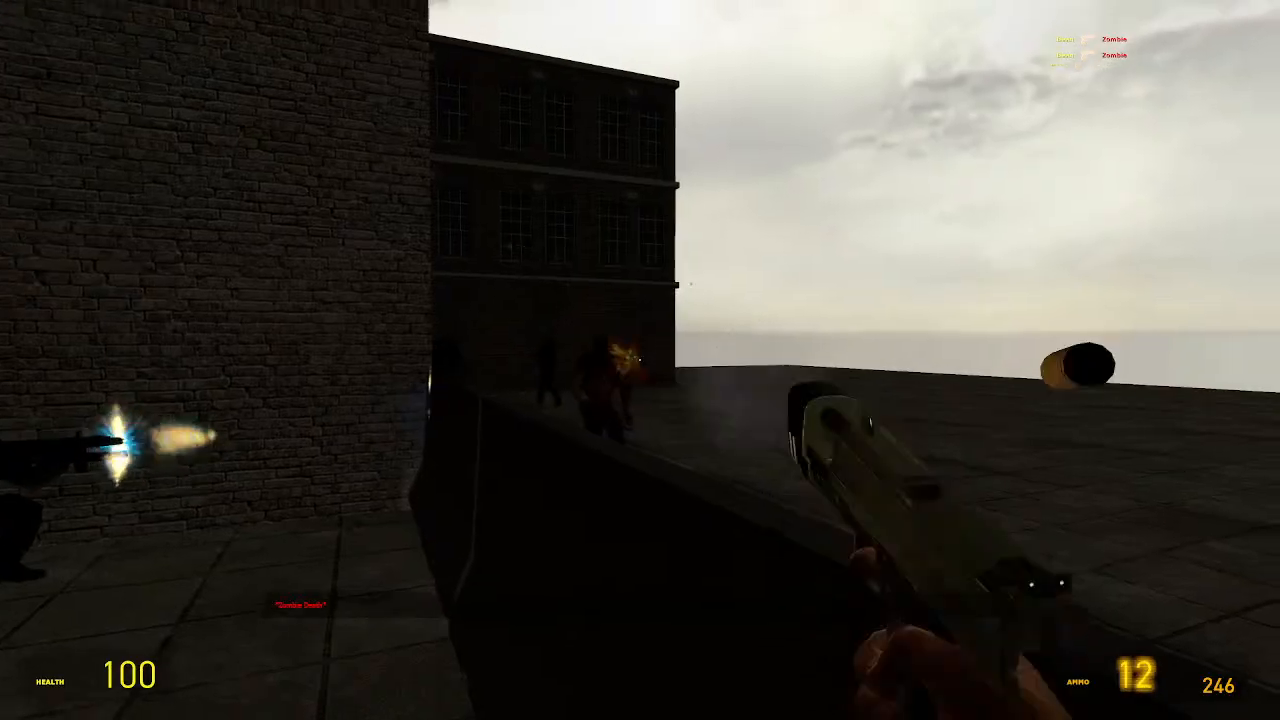
pyautogui.click(640, 360)
pyautogui.click(640, 360)
pyautogui.click(640, 360)
pyautogui.click(640, 360)
pyautogui.click(640, 360)
pyautogui.click(640, 360)
pyautogui.click(640, 360)
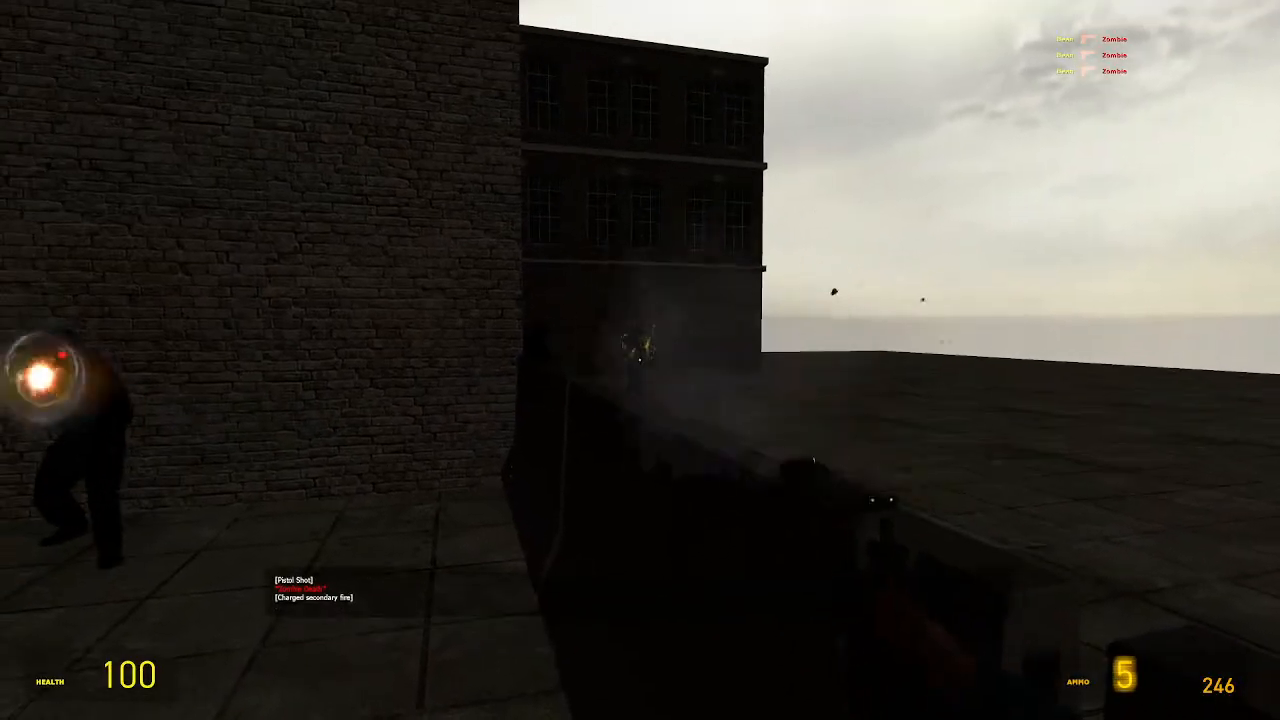
pyautogui.click(640, 360)
pyautogui.click(640, 360)
pyautogui.click(640, 360)
pyautogui.click(640, 360)
pyautogui.click(640, 360)
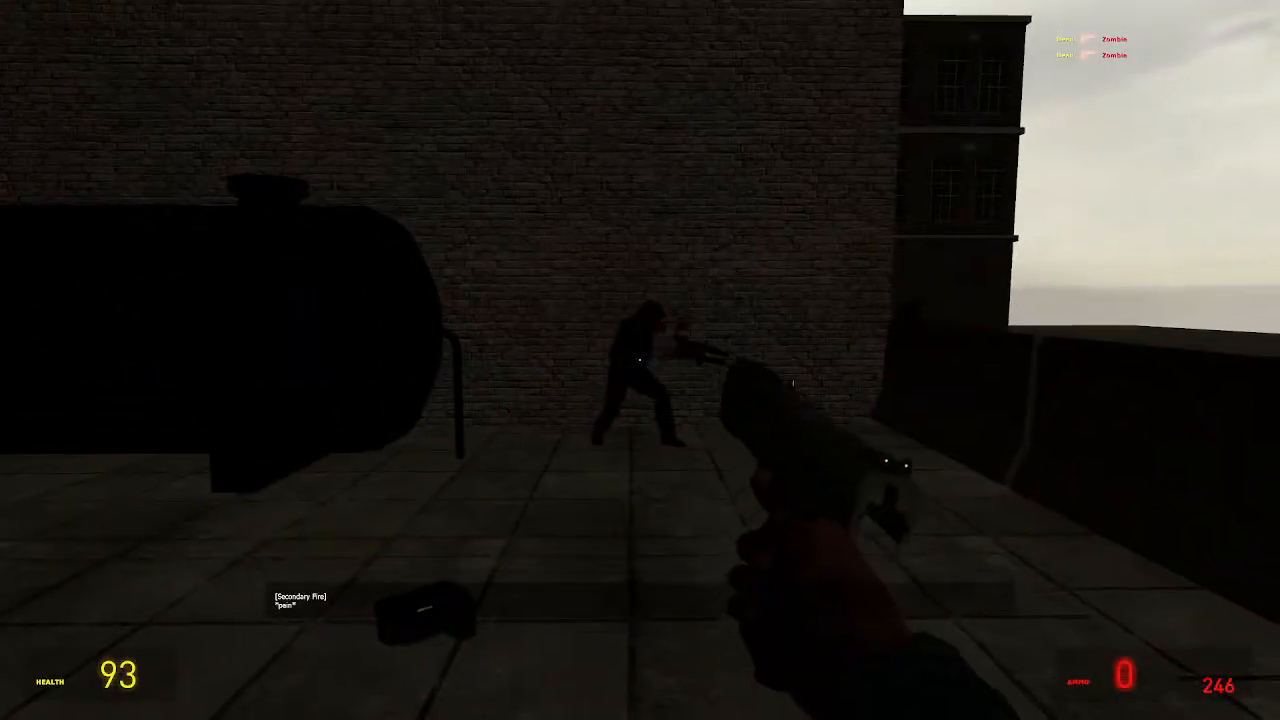
# Shoot the combine soldier and the zombie fighting beside the tank at the brick wall
pyautogui.click(640, 360)
pyautogui.click(640, 360)
pyautogui.click(640, 360)
pyautogui.click(640, 360)
pyautogui.click(640, 360)
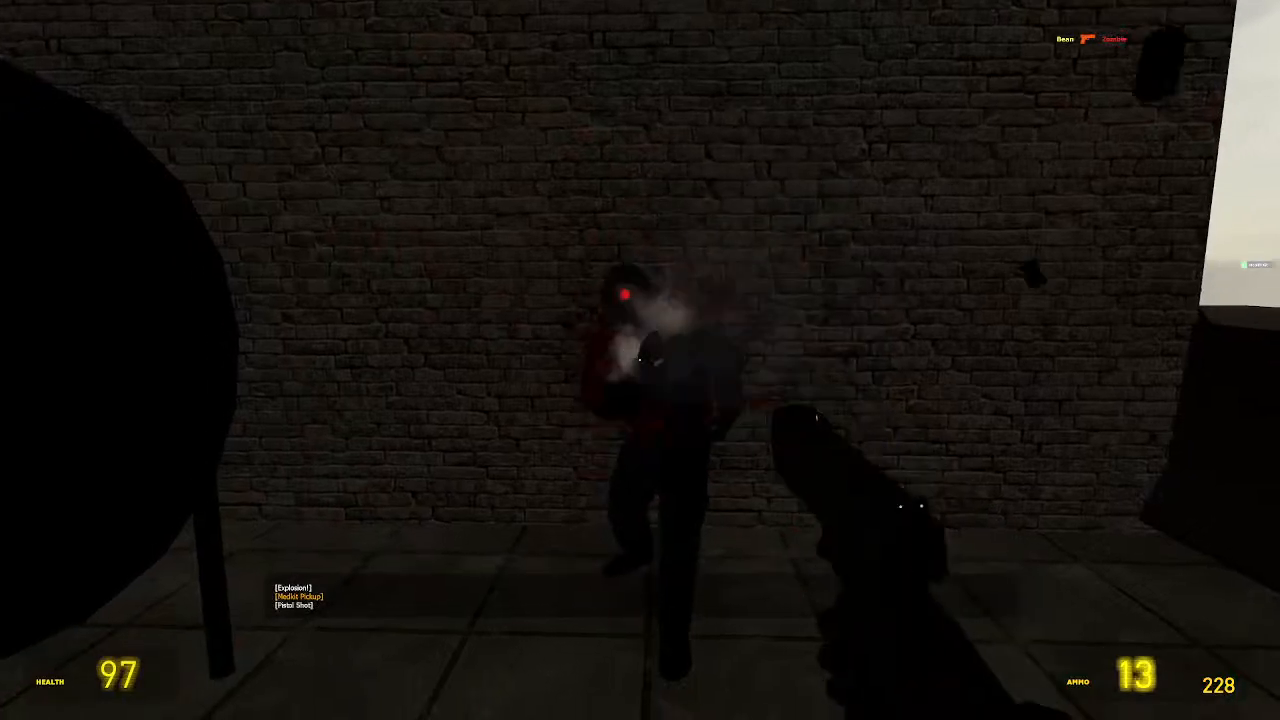
pyautogui.click(640, 360)
pyautogui.click(640, 360)
pyautogui.click(640, 360)
pyautogui.click(640, 360)
pyautogui.click(640, 360)
pyautogui.click(640, 360)
pyautogui.click(640, 360)
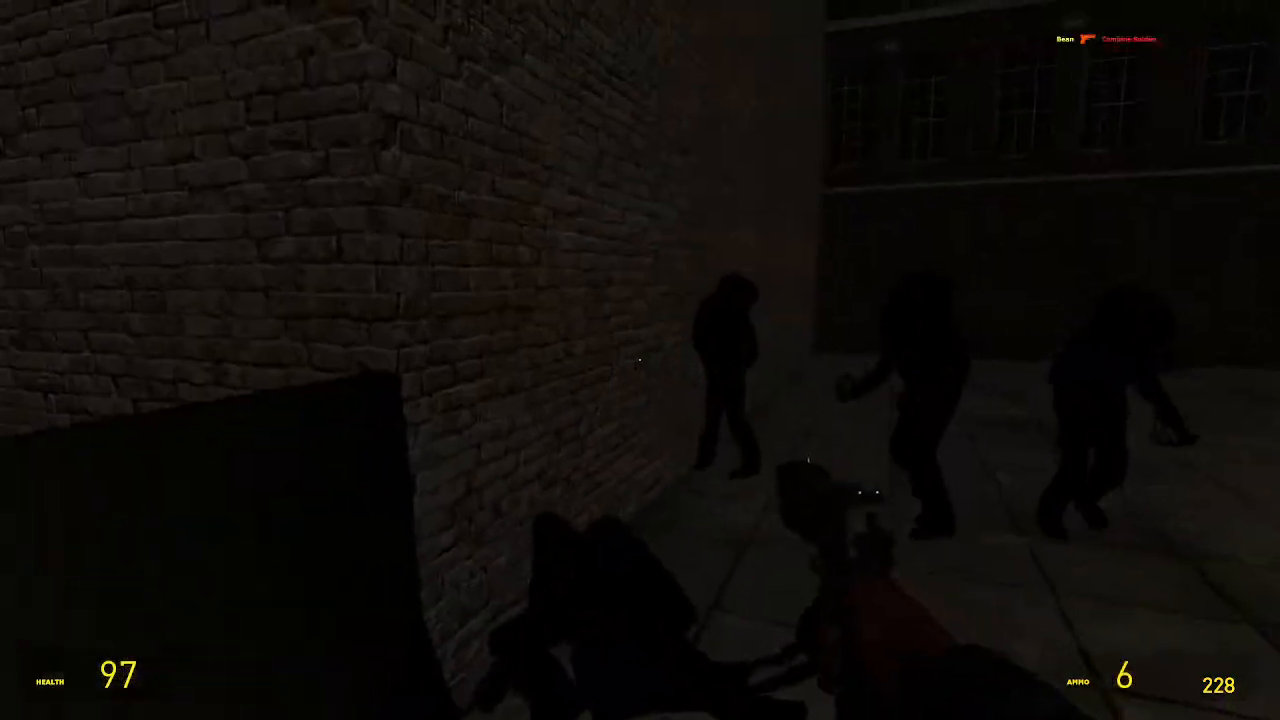
# Shoot the remaining zombies and headcrabs in the open area past the barrier, and reload the pistol
pyautogui.click(640, 360)
pyautogui.click(640, 360)
pyautogui.click(640, 360)
pyautogui.click(640, 360)
pyautogui.click(640, 360)
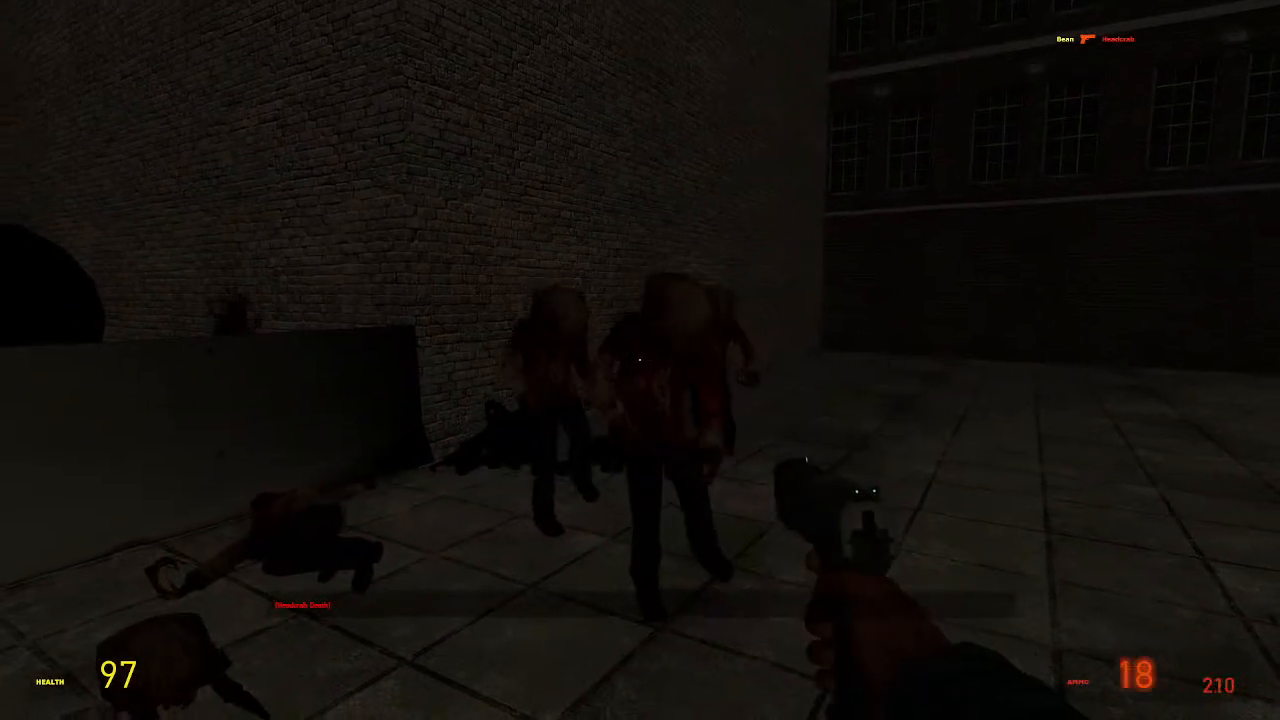
pyautogui.click(640, 360)
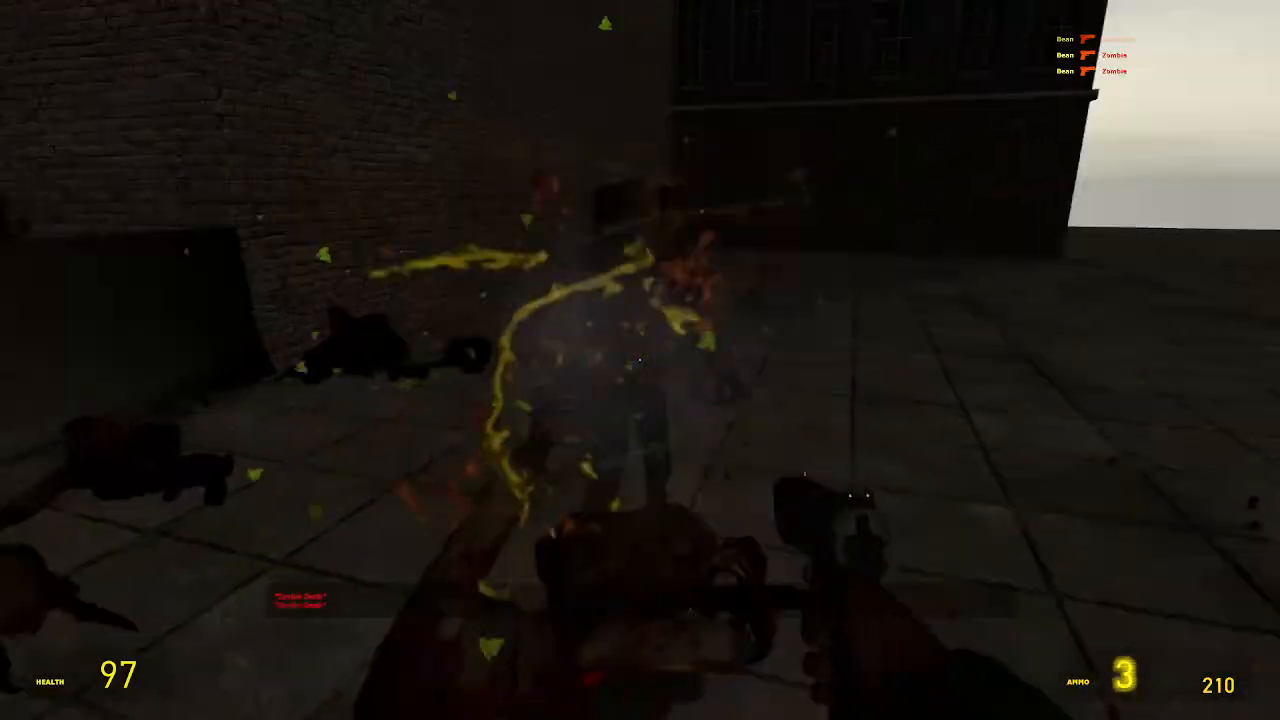
pyautogui.click(640, 360)
pyautogui.click(640, 360)
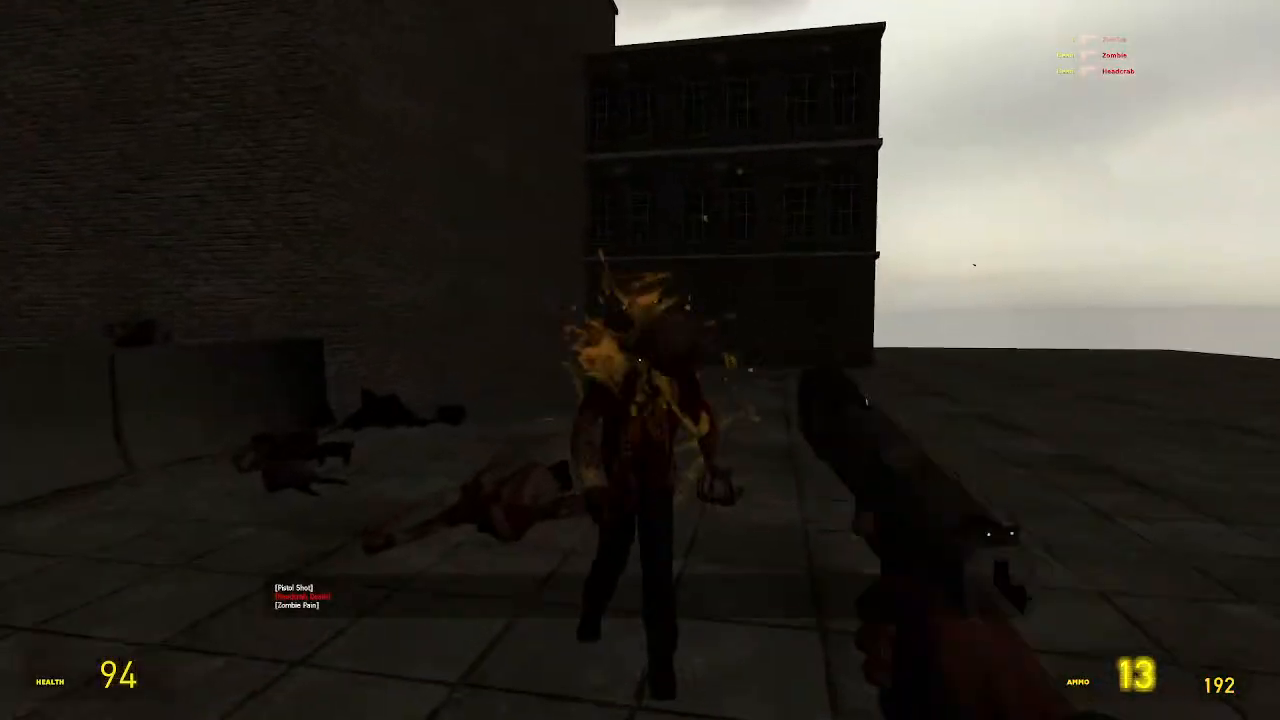
pyautogui.click(640, 360)
pyautogui.click(640, 360)
pyautogui.click(640, 360)
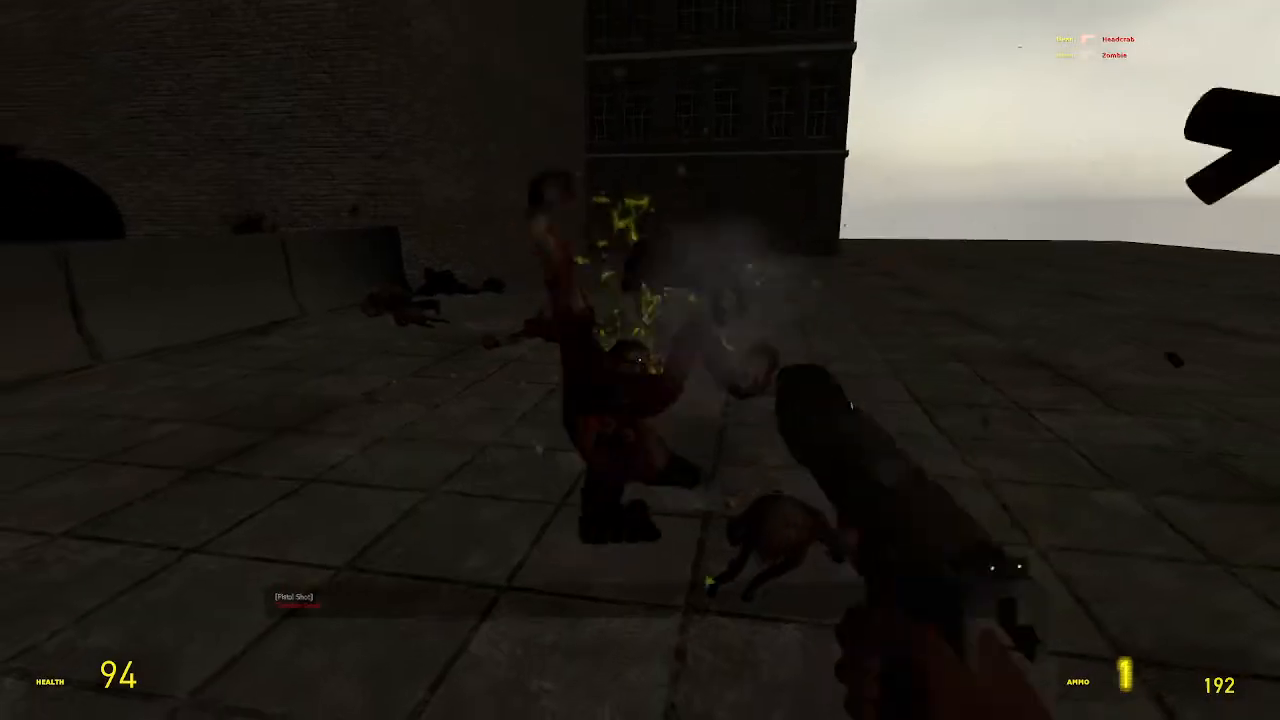
pyautogui.click(640, 360)
pyautogui.press('r')
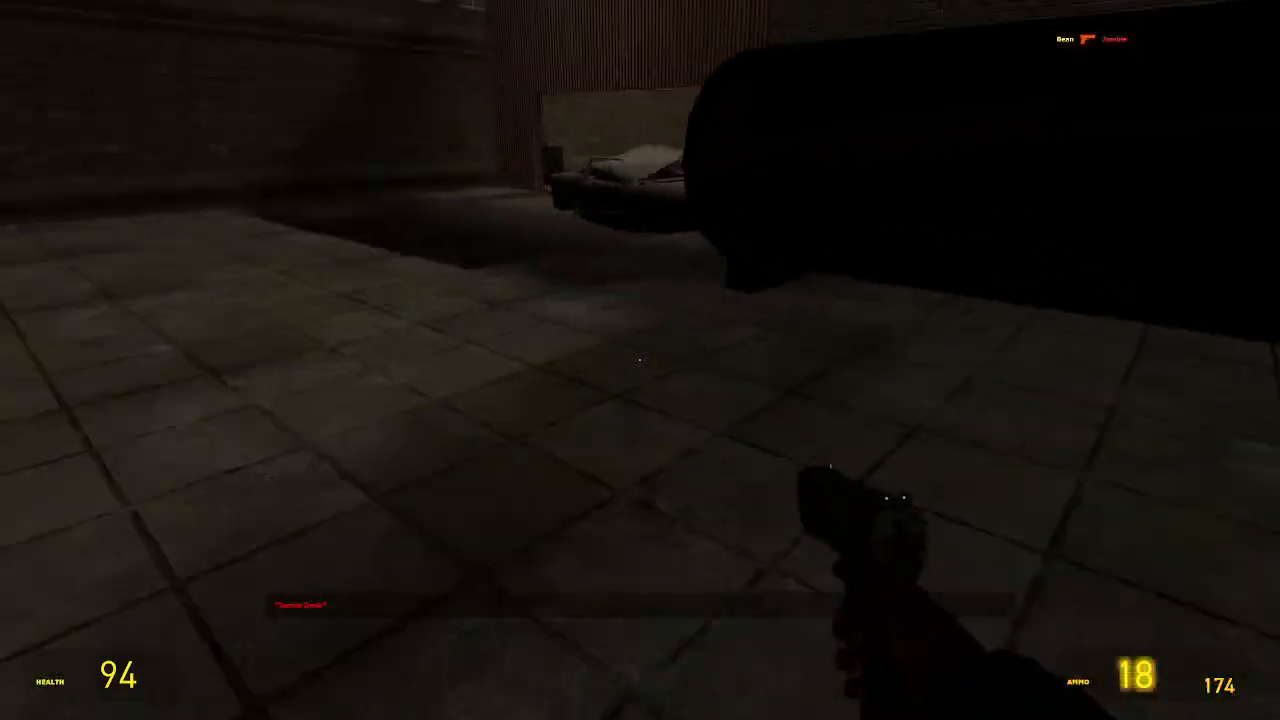
# Inspect the rubble by the gate, switch to the crowbar, kill the leaping headcrab and look around the outer area
pyautogui.press('w')
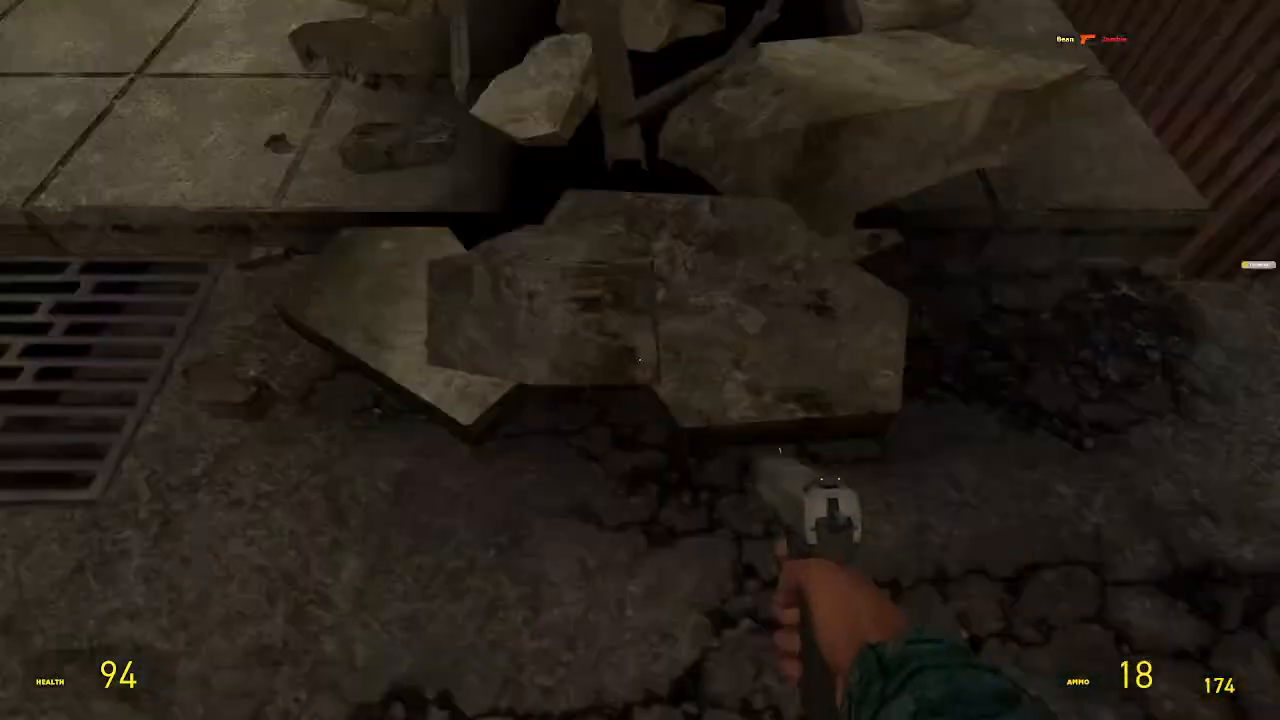
pyautogui.press('w')
pyautogui.press('1')
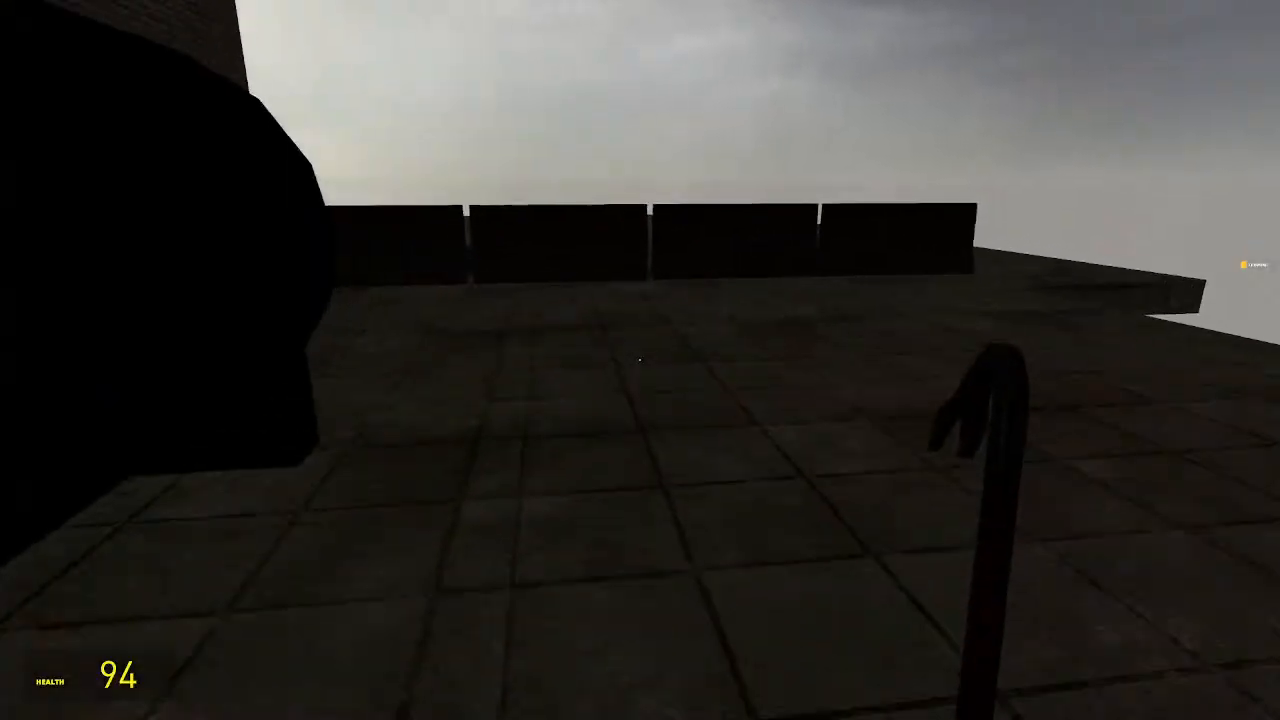
pyautogui.press('w')
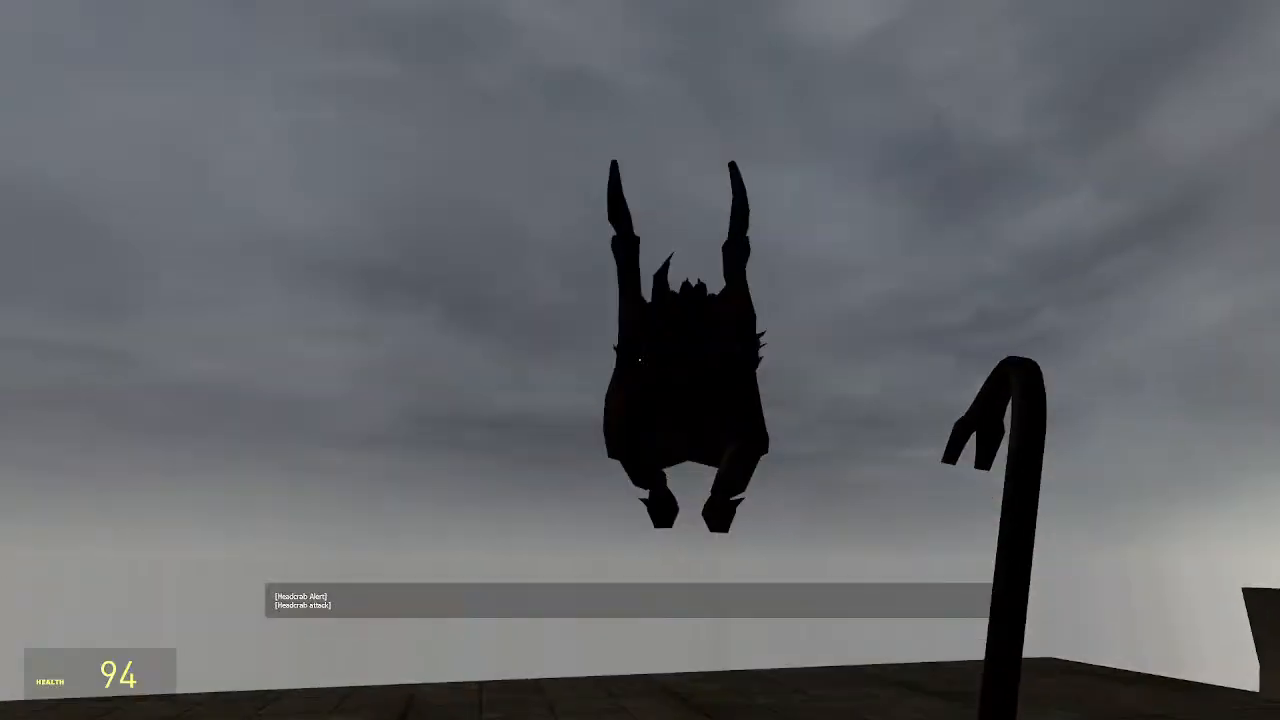
pyautogui.click(640, 360)
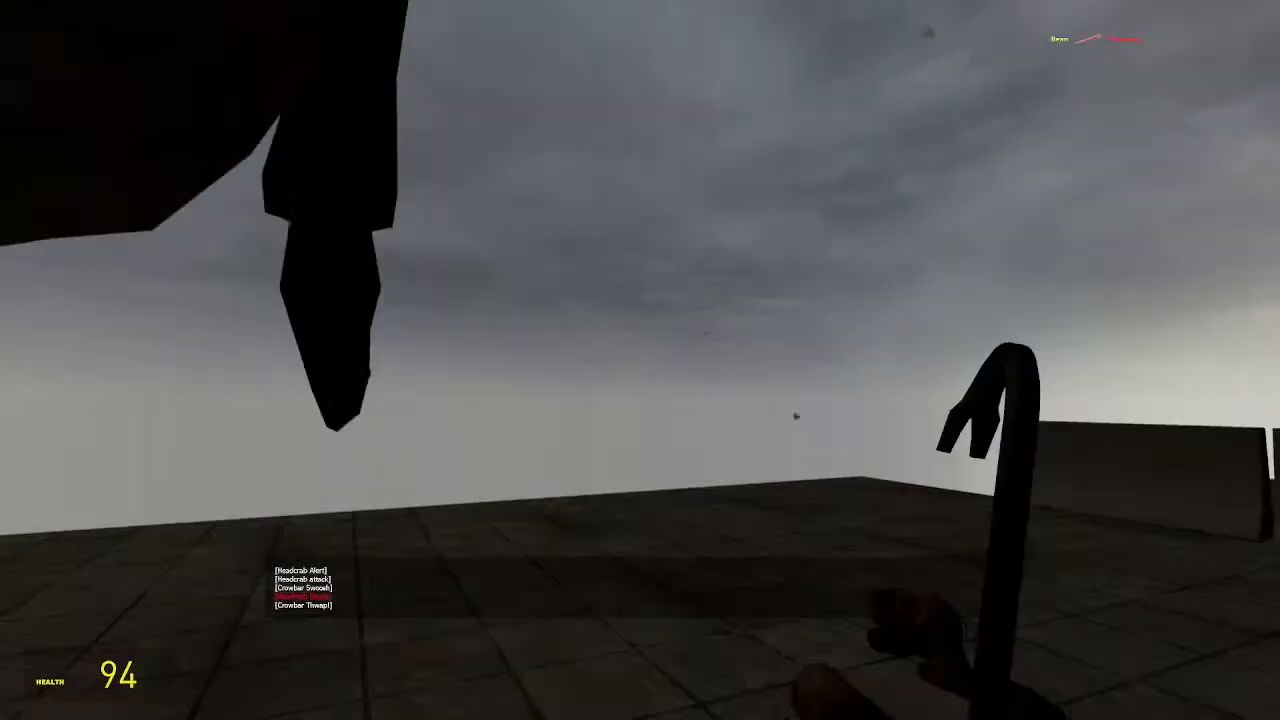
pyautogui.press('w')
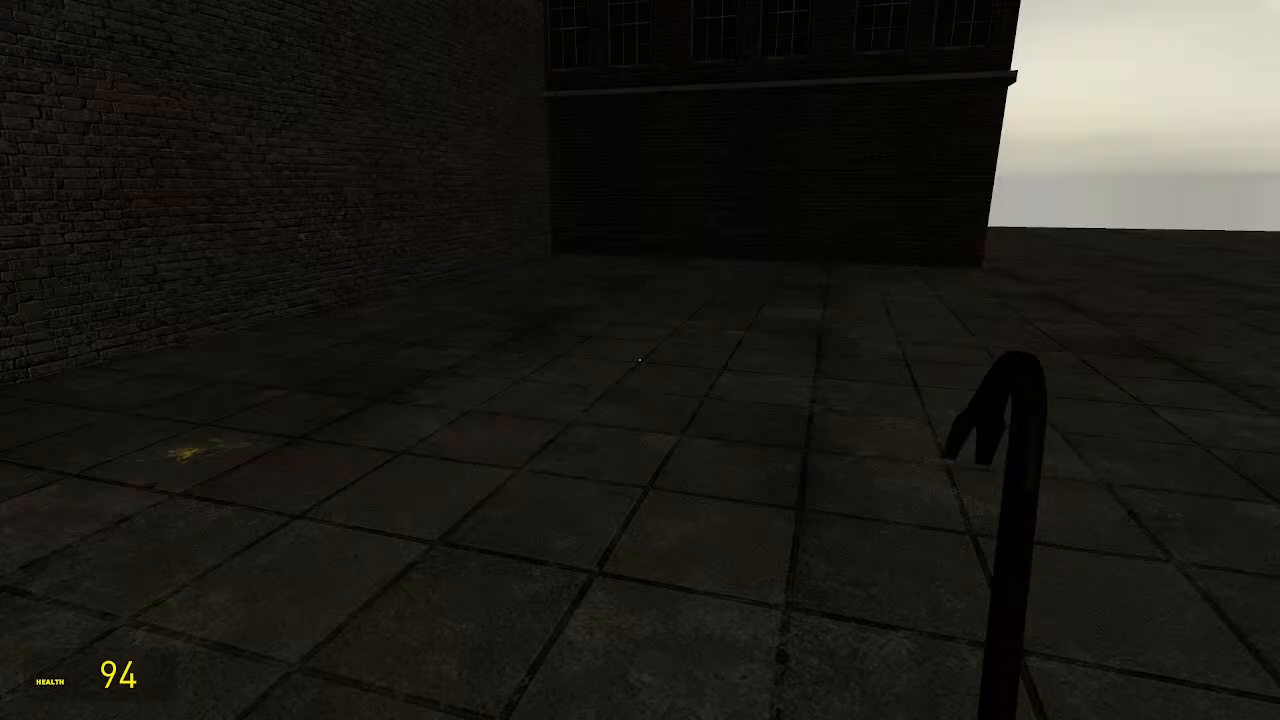
# Check the outer area around the brick building and concrete barrier, and return through the metal gate to the door inside the brick building
pyautogui.press('w')
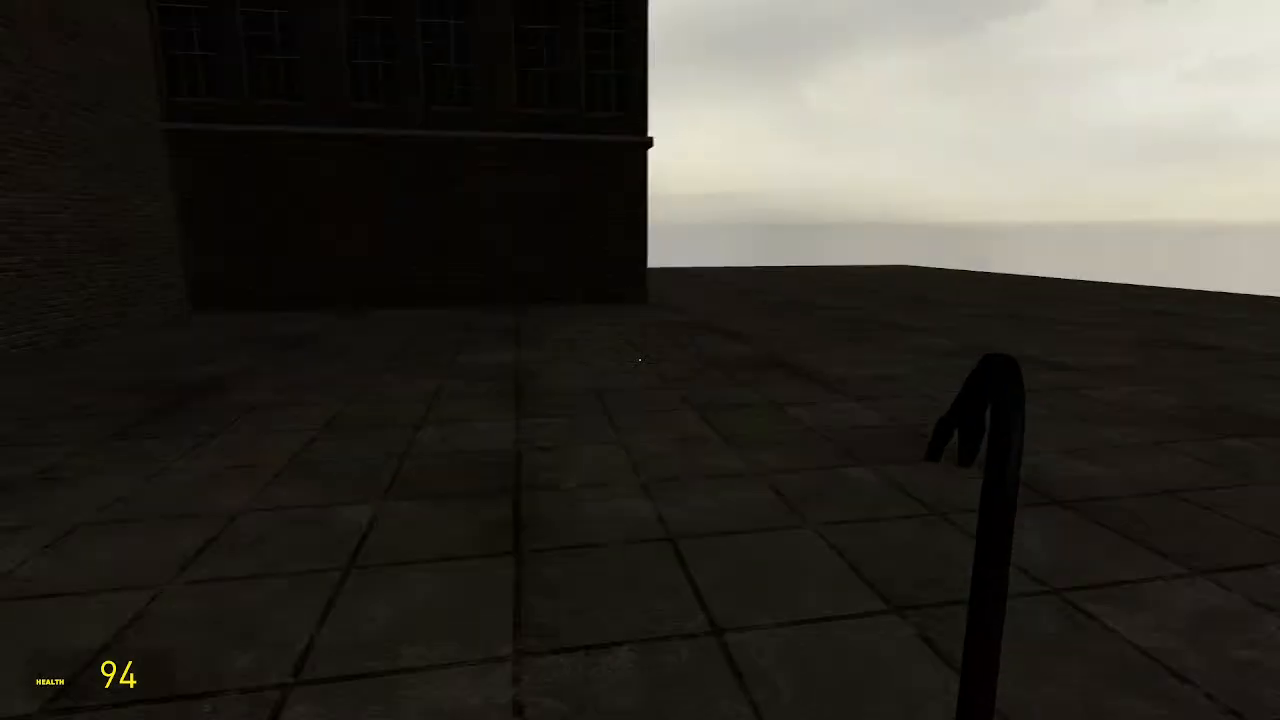
pyautogui.press('w')
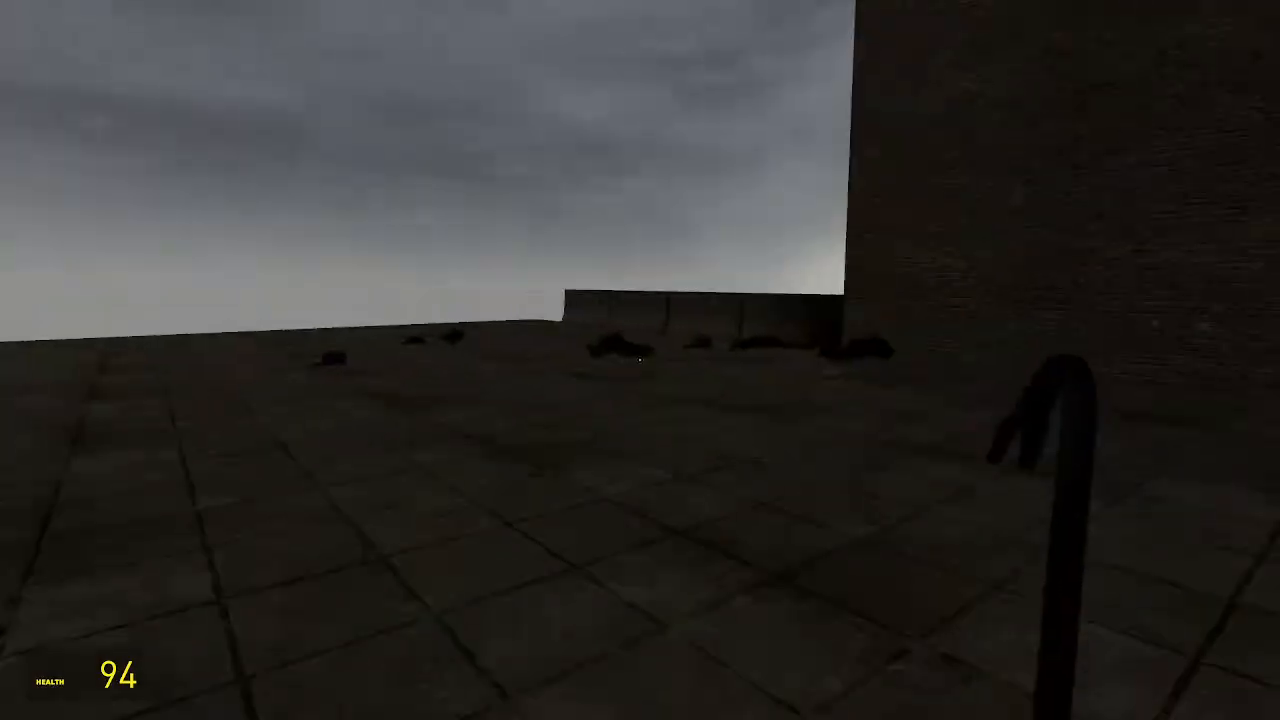
pyautogui.press('w')
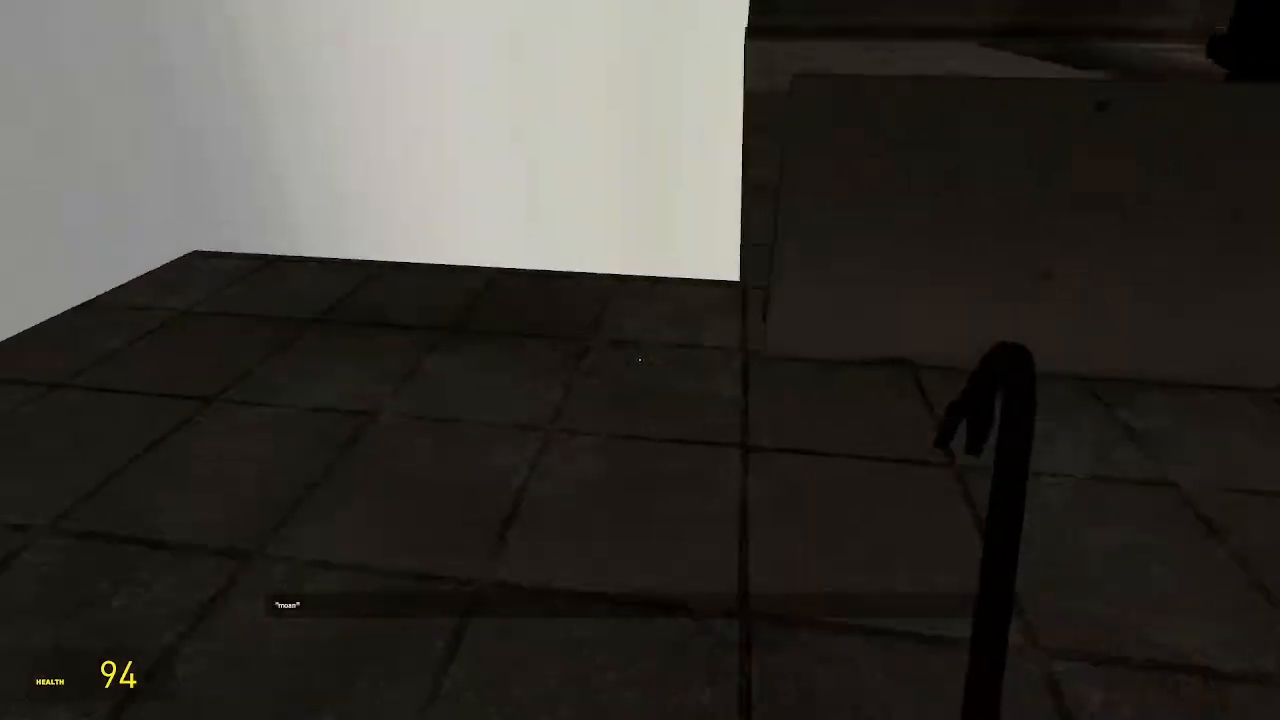
pyautogui.press('w')
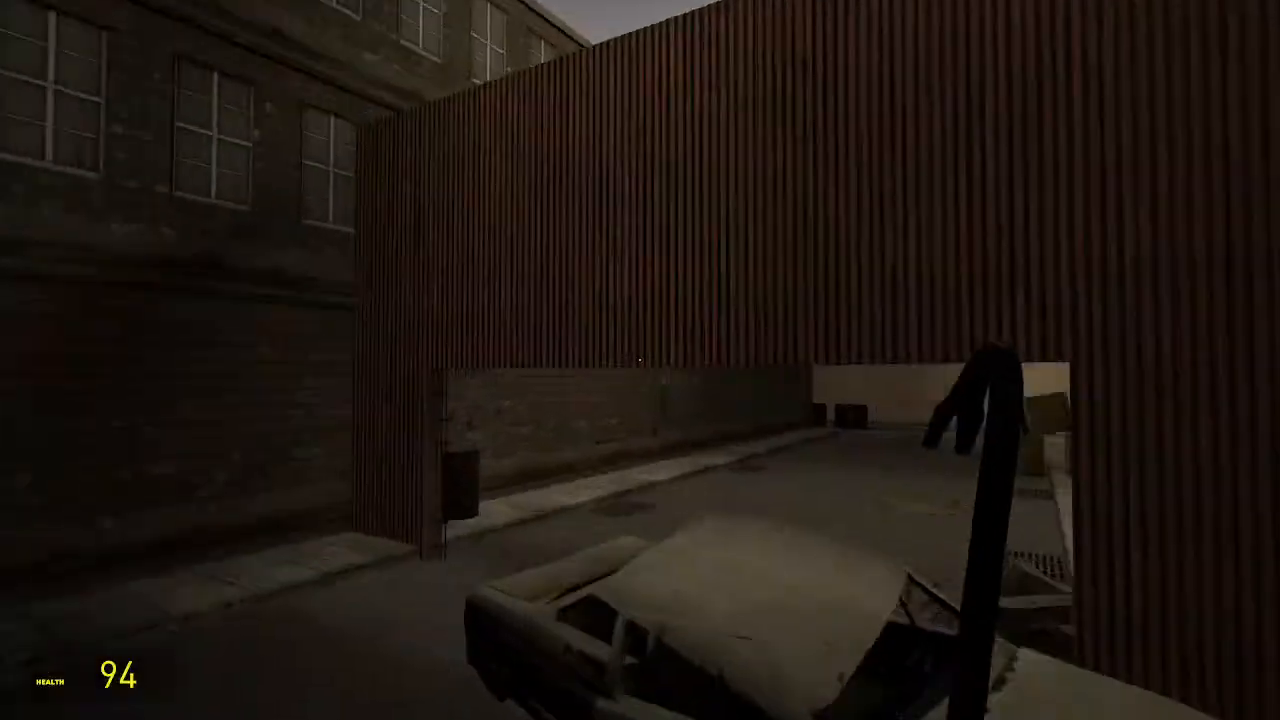
pyautogui.press('w')
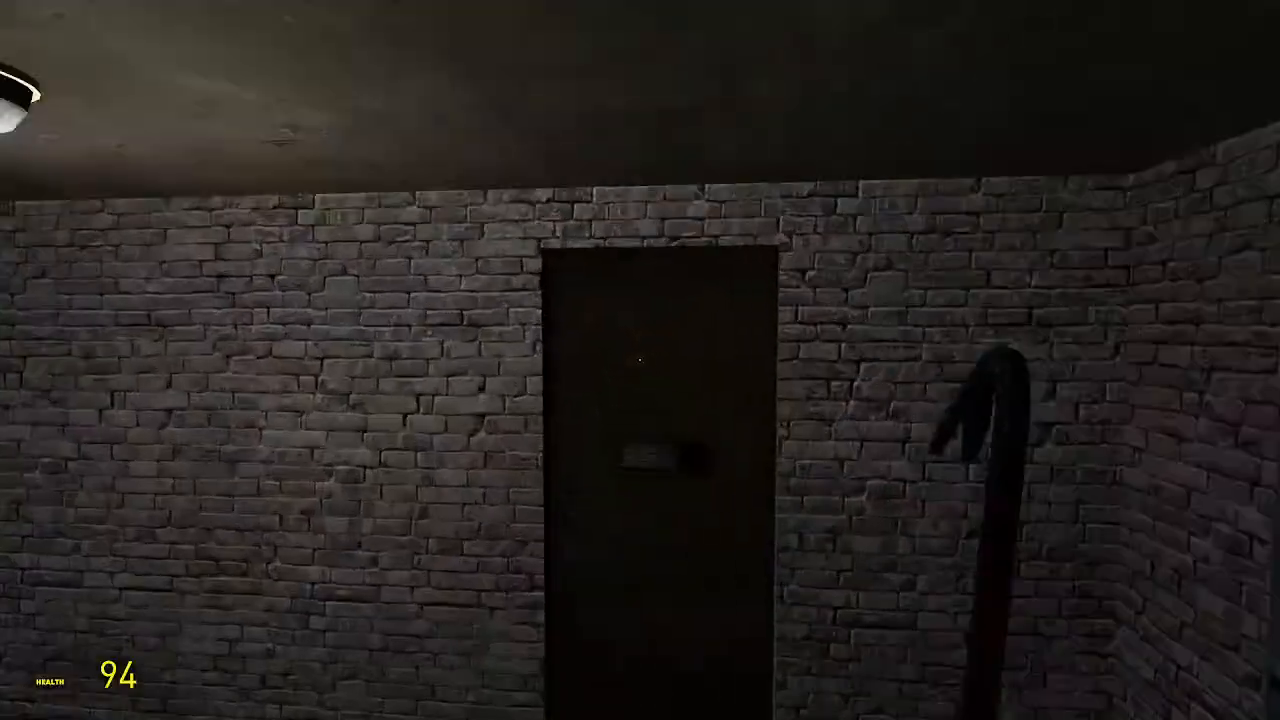
# Open the door to the green-lit brick room and kill the zombie inside with the crowbar
pyautogui.press('e')
pyautogui.press('w')
pyautogui.press('s')
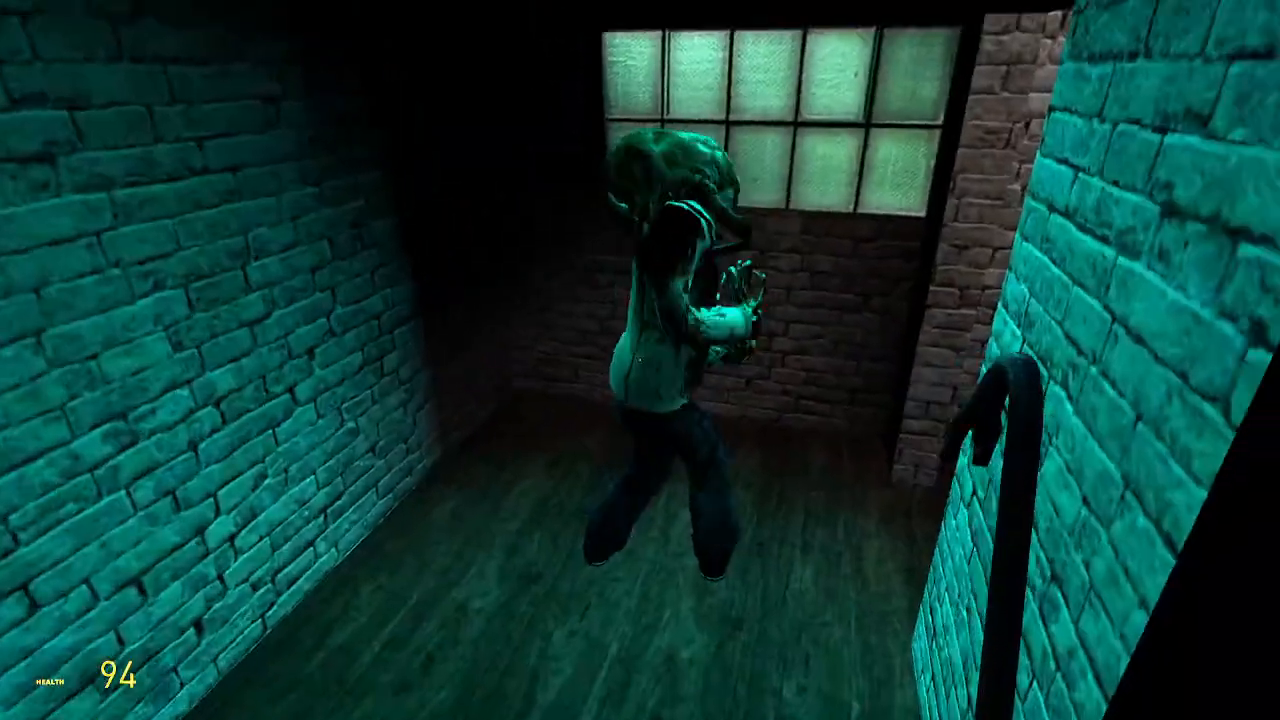
pyautogui.click(640, 360)
pyautogui.press('s')
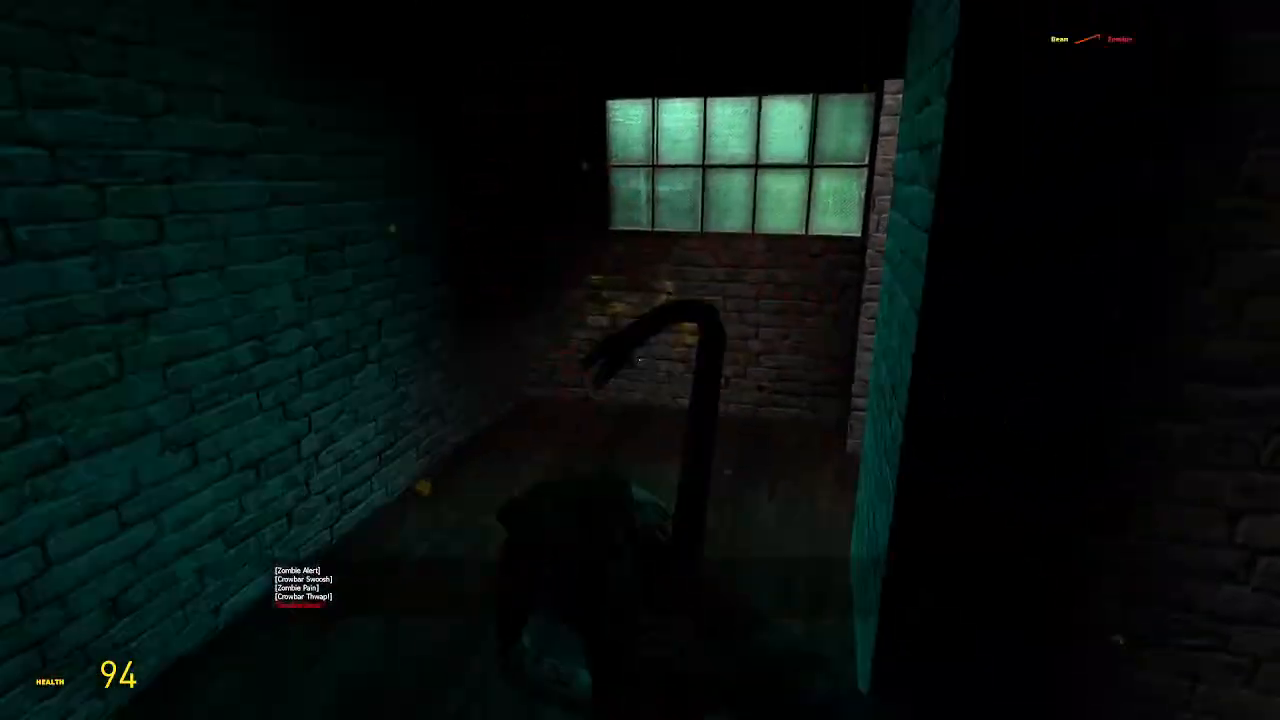
# Inspect the graffiti of the man with the umbrella on the brick wall and strike its face with the crowbar
pyautogui.press('w')
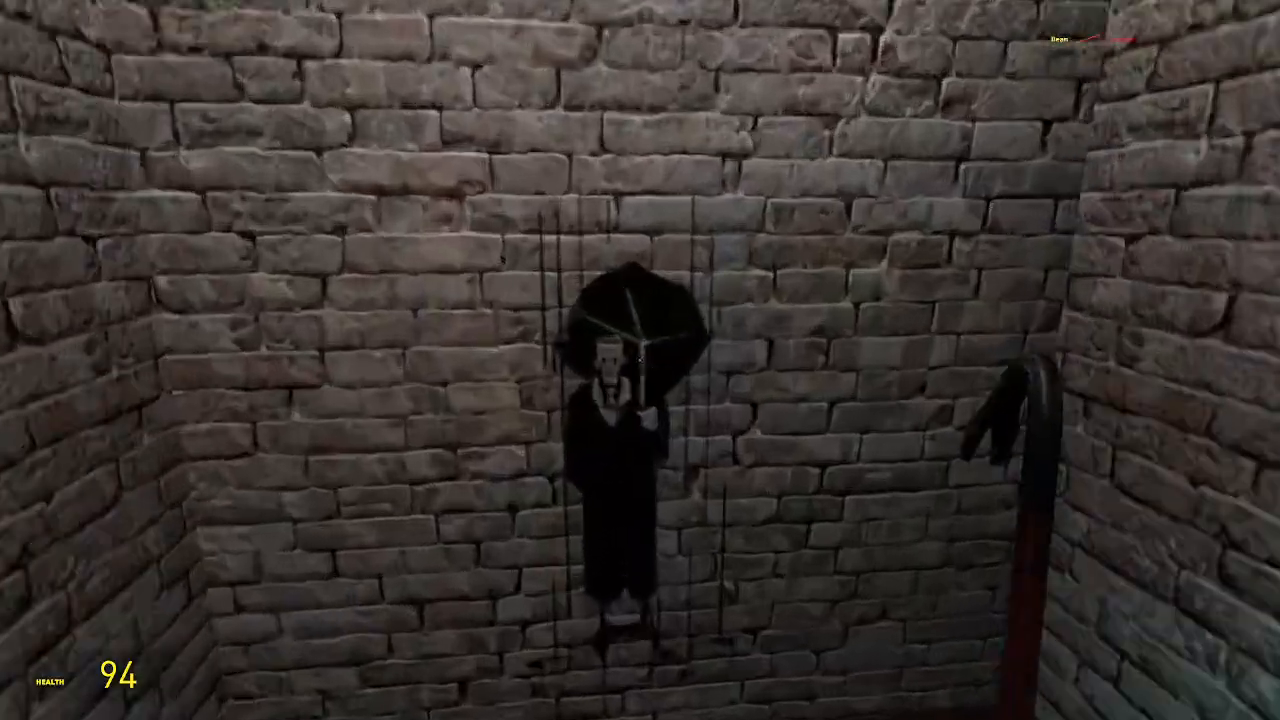
pyautogui.press('w')
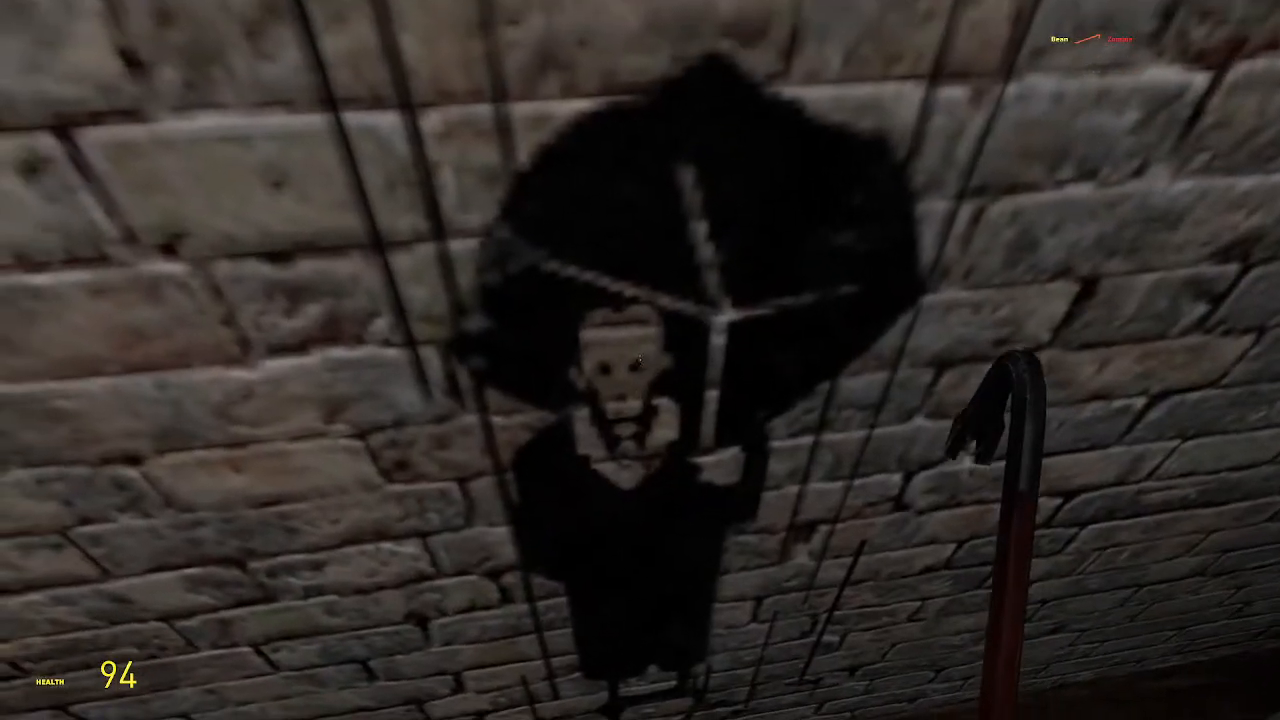
pyautogui.click(640, 360)
pyautogui.click(640, 360)
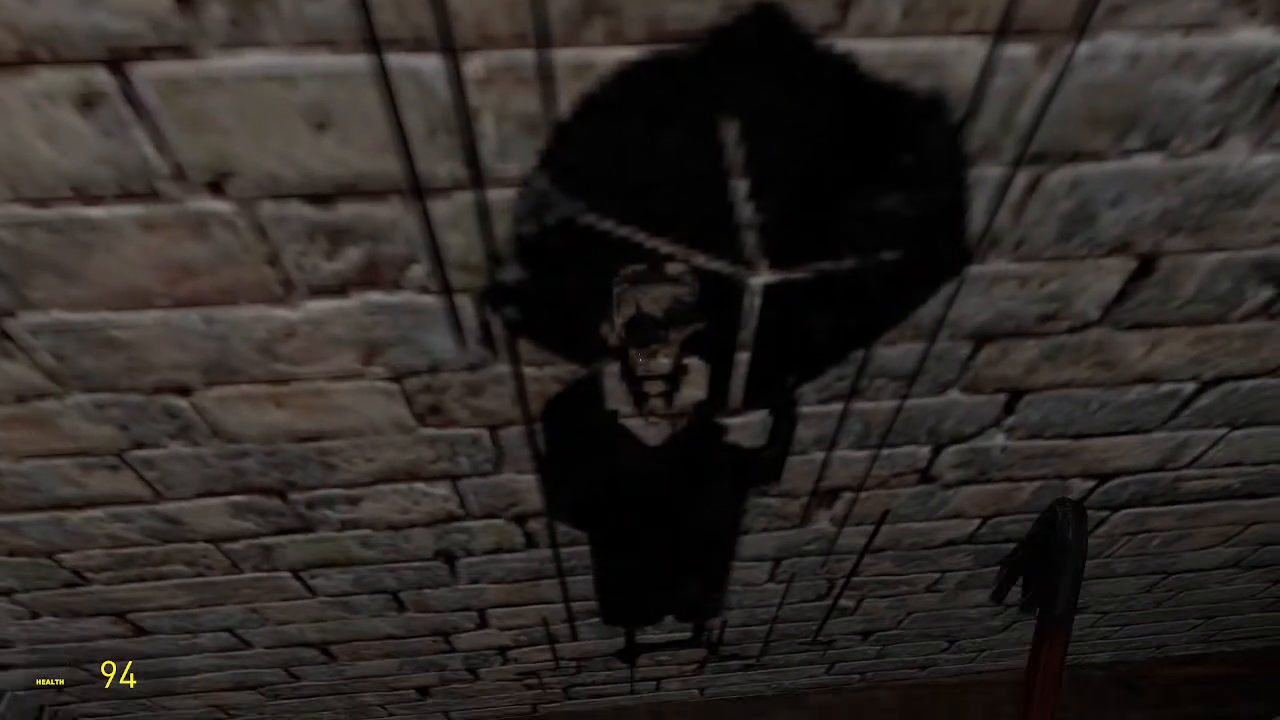
pyautogui.click(640, 360)
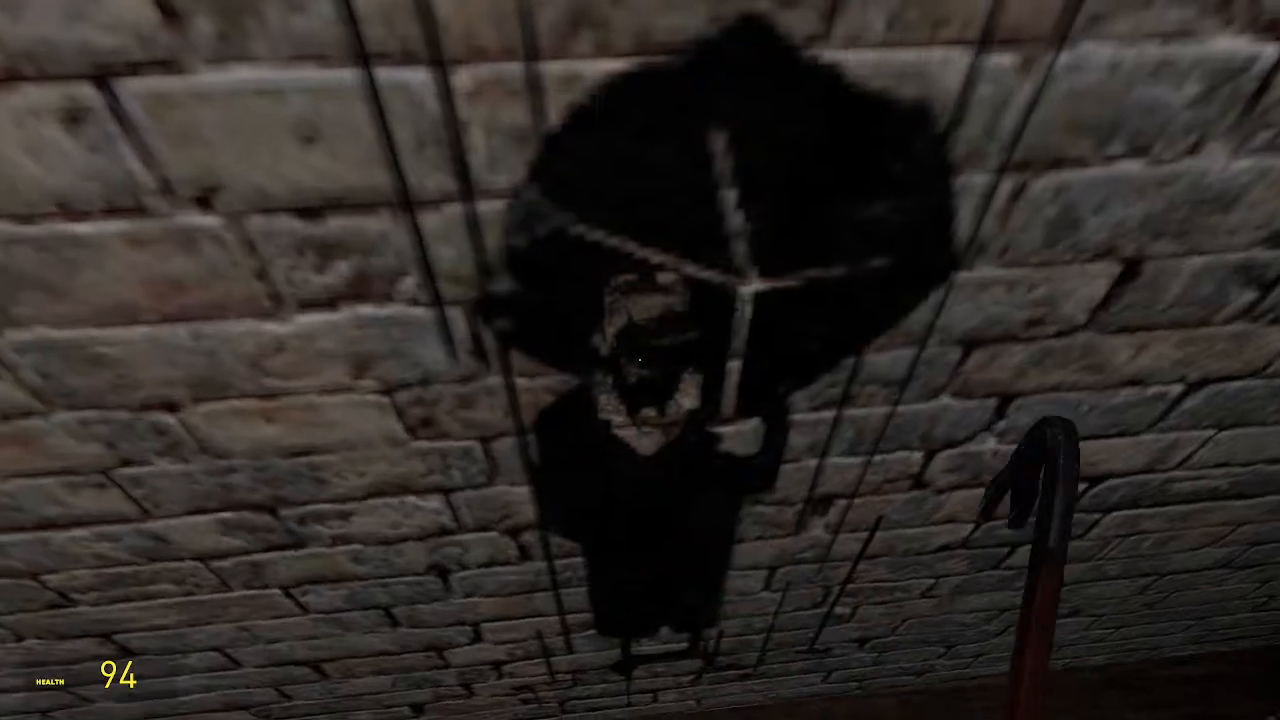
pyautogui.press('s')
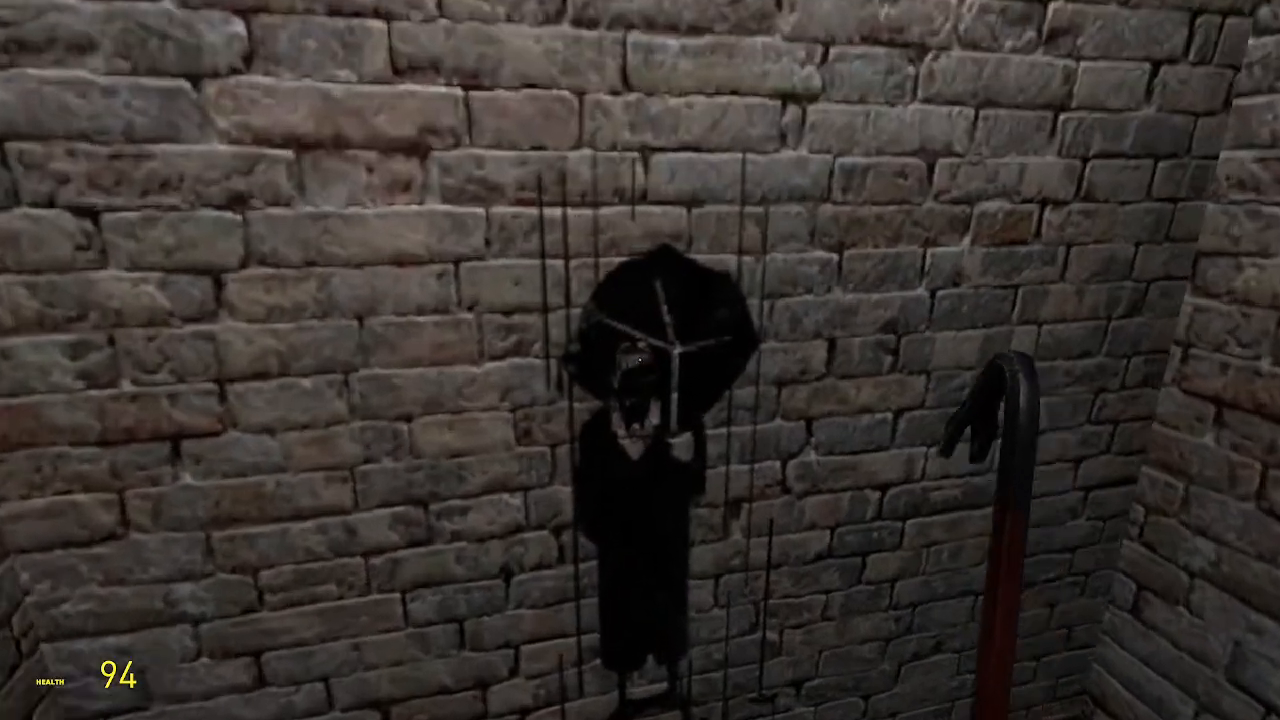
pyautogui.click(640, 360)
pyautogui.press('w')
pyautogui.click(640, 360)
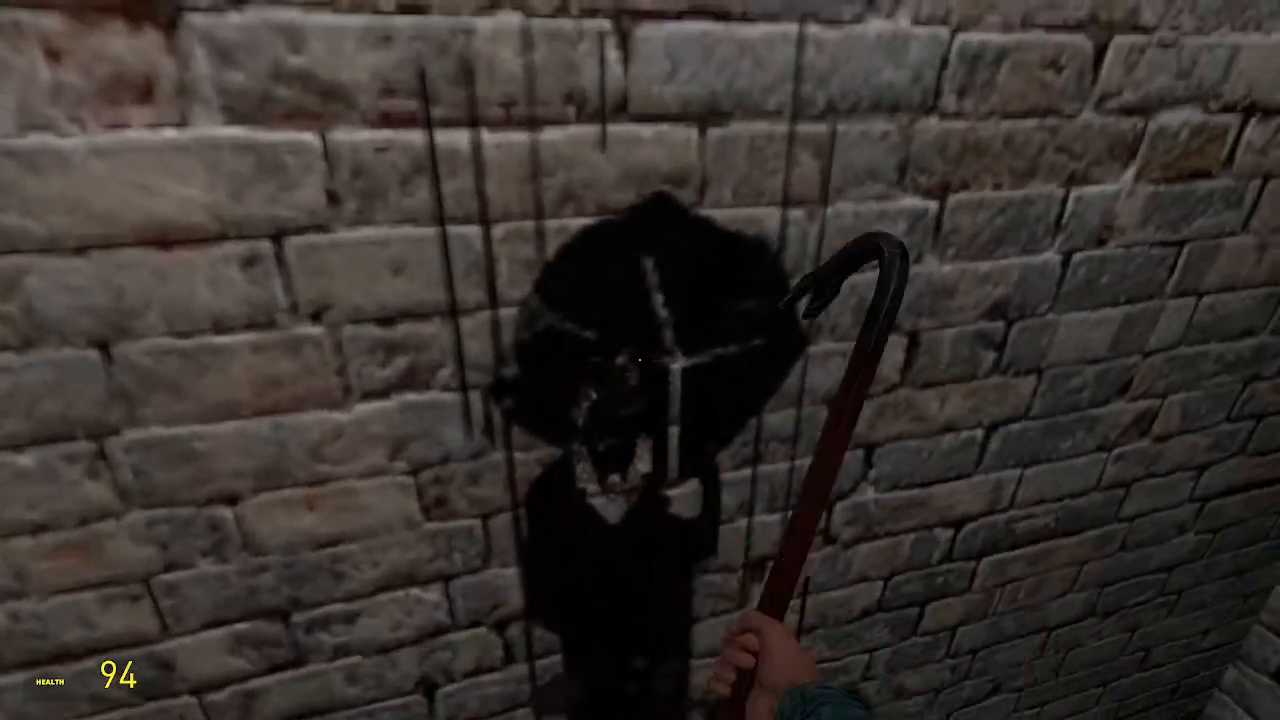
pyautogui.press('s')
# Leave the playtest and start a single-player Sandbox game on the construct beta map
pyautogui.press('Escape')
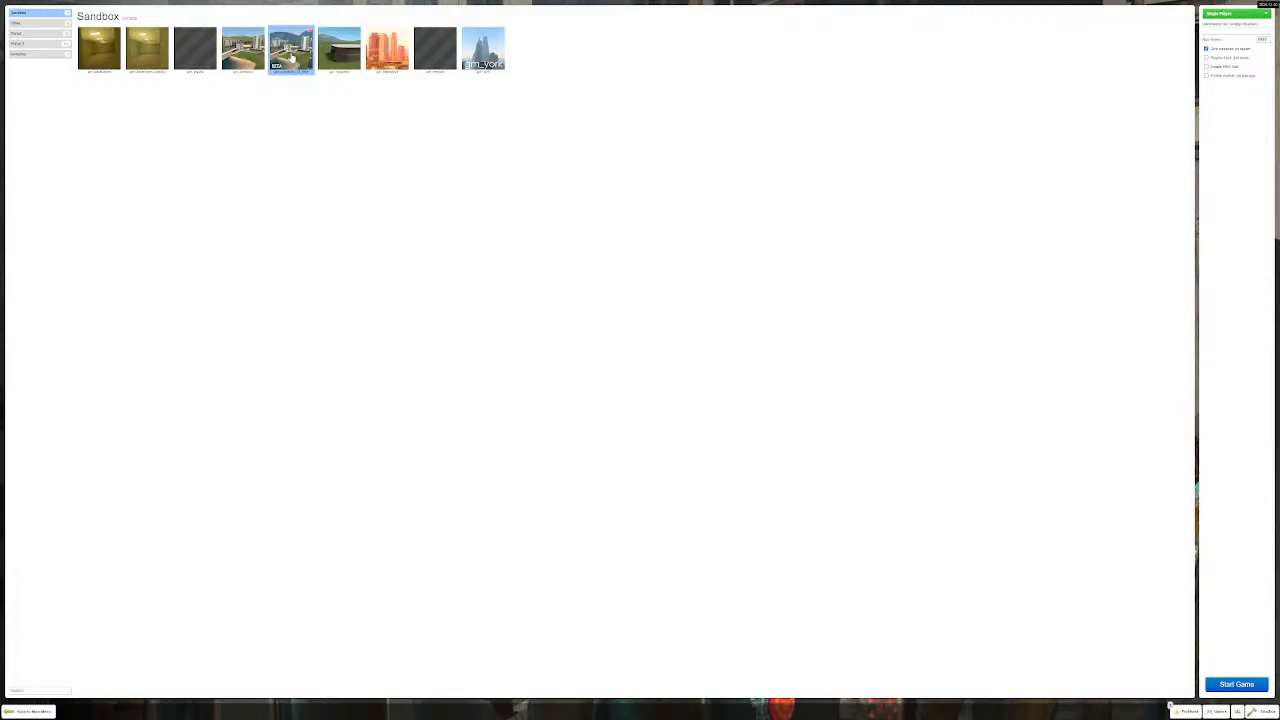
pyautogui.doubleClick(291, 57)
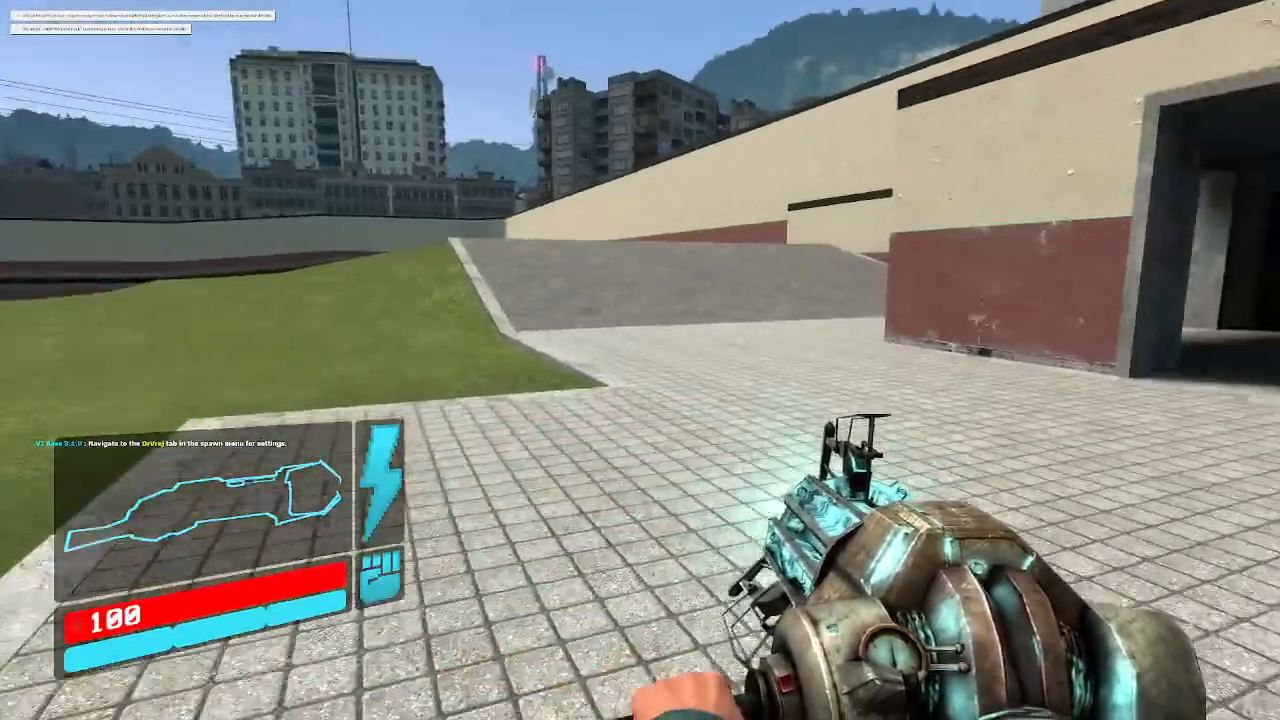
# Move the traffic cone from the paving onto the grass with the gravity gun, and fly up over the field
pyautogui.press('w')
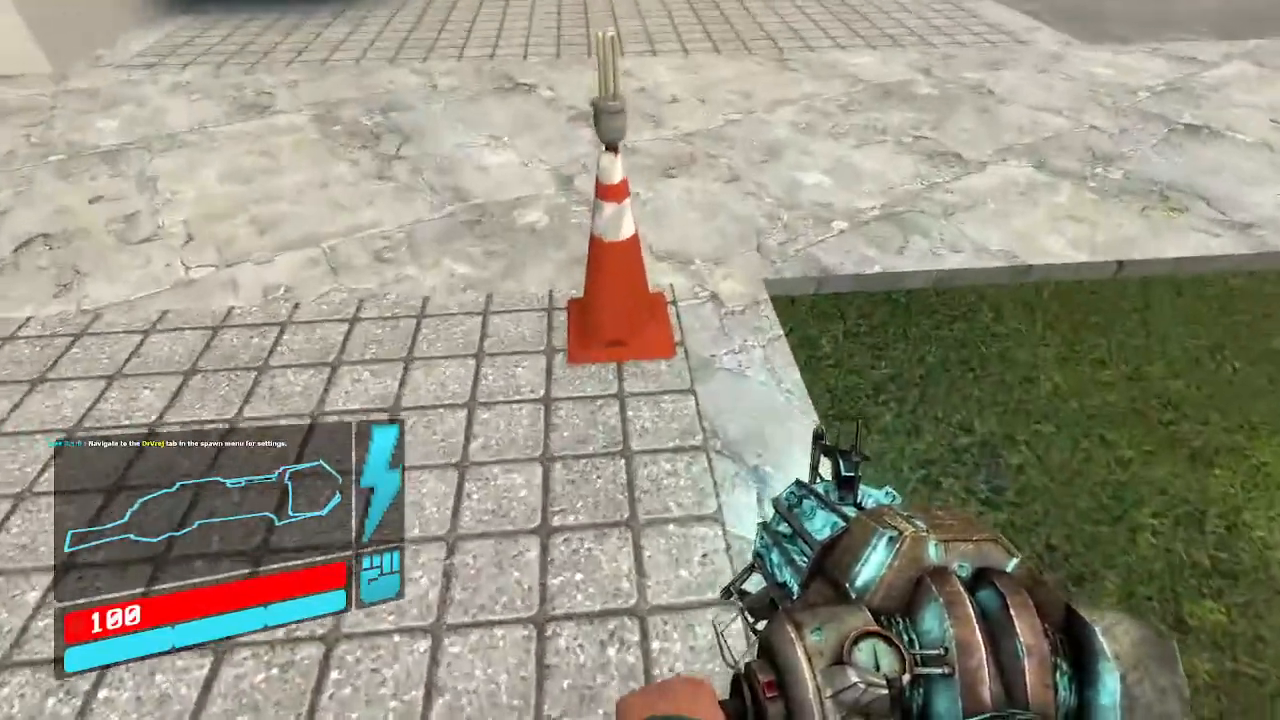
pyautogui.moveTo(640, 360); pyautogui.dragTo(640, 360)
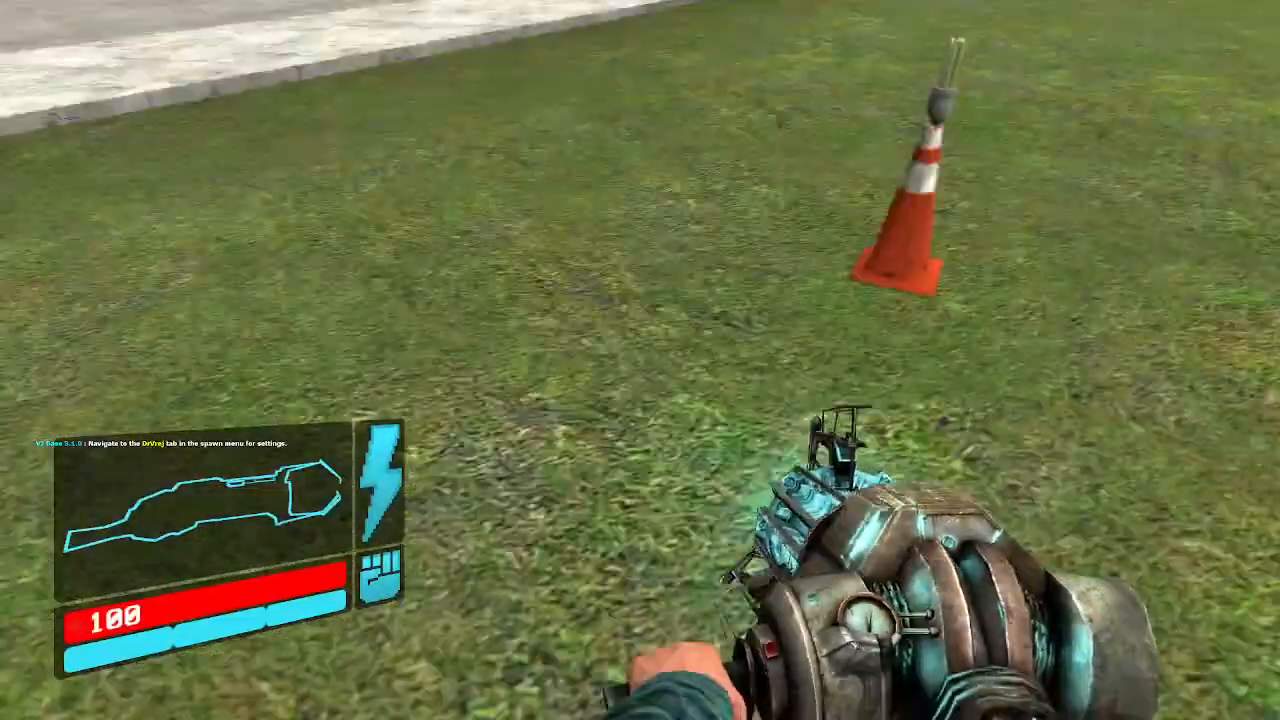
pyautogui.press('v')
pyautogui.press('w')
pyautogui.press('space')
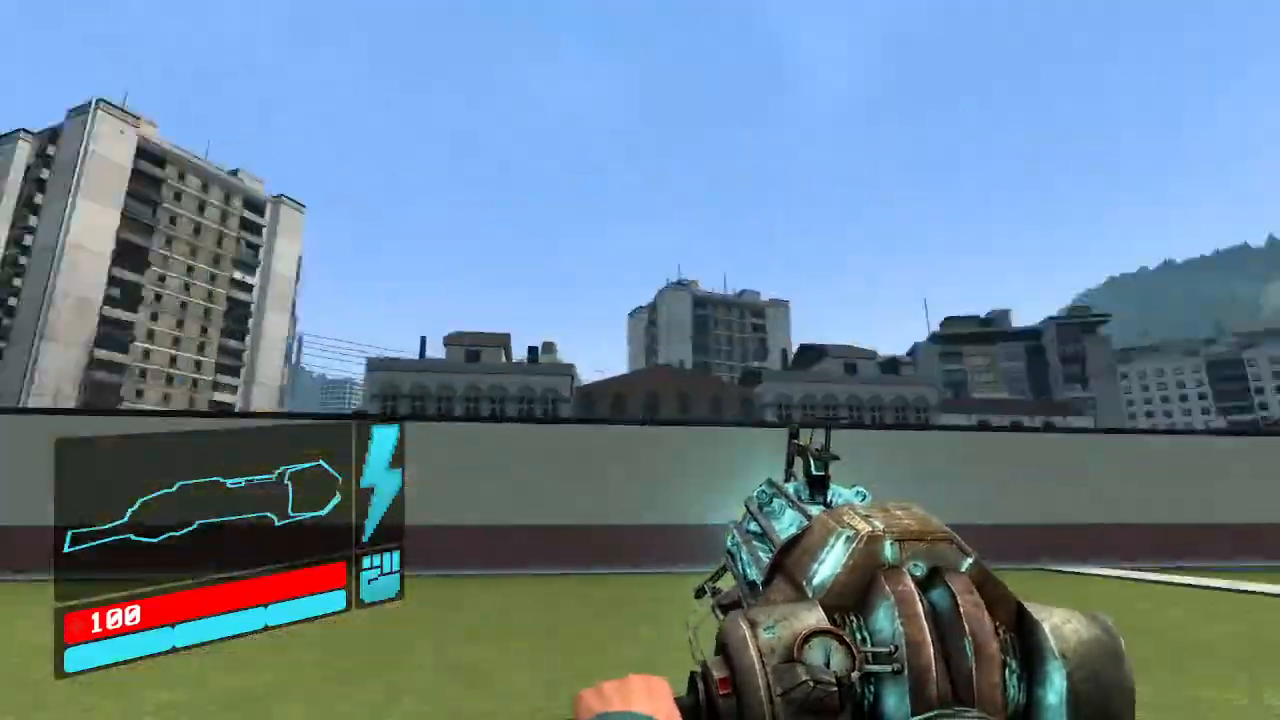
# Examine the low brick building's tiled roof and openings, and the surrounding field and towers
pyautogui.press('w')
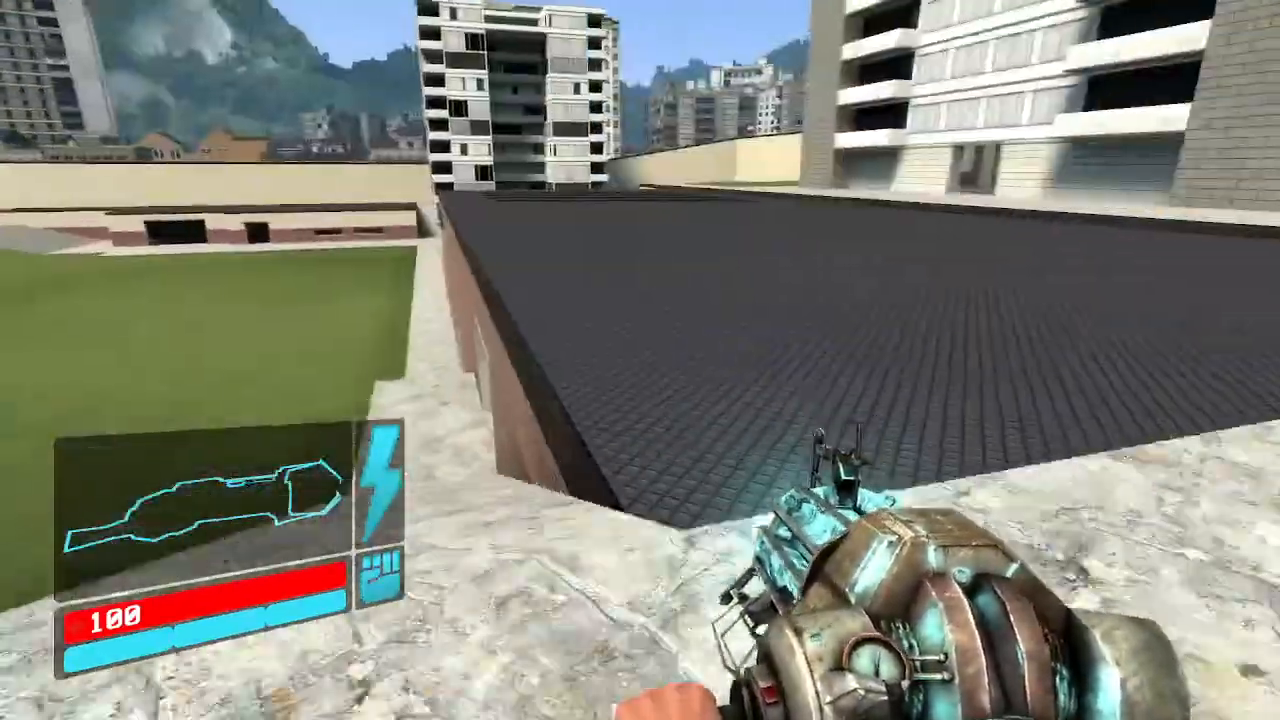
pyautogui.press('w')
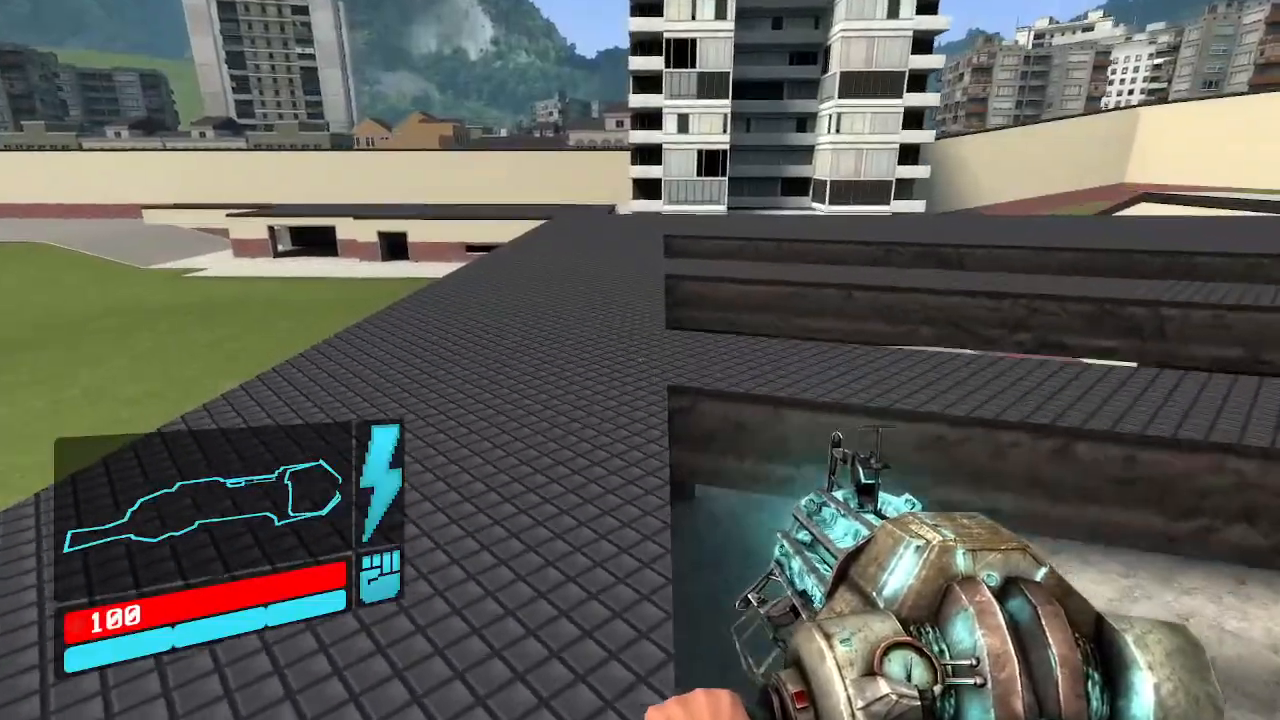
pyautogui.press('w')
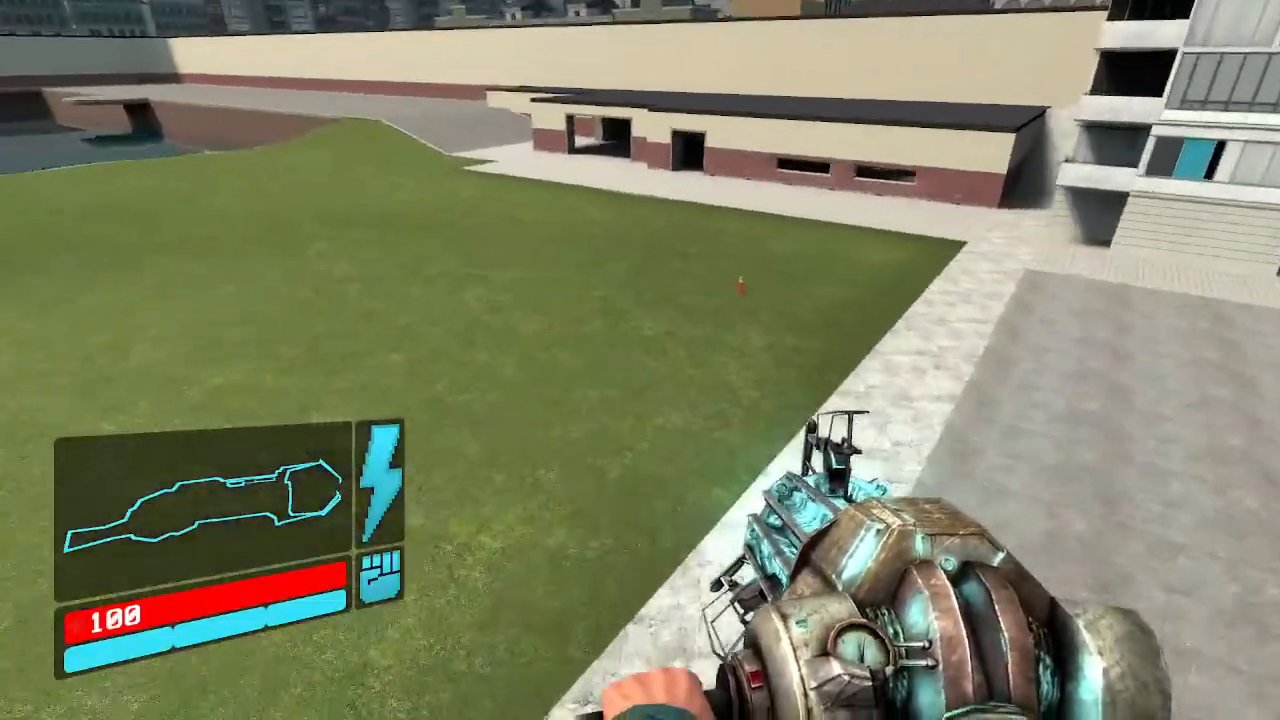
pyautogui.press('w')
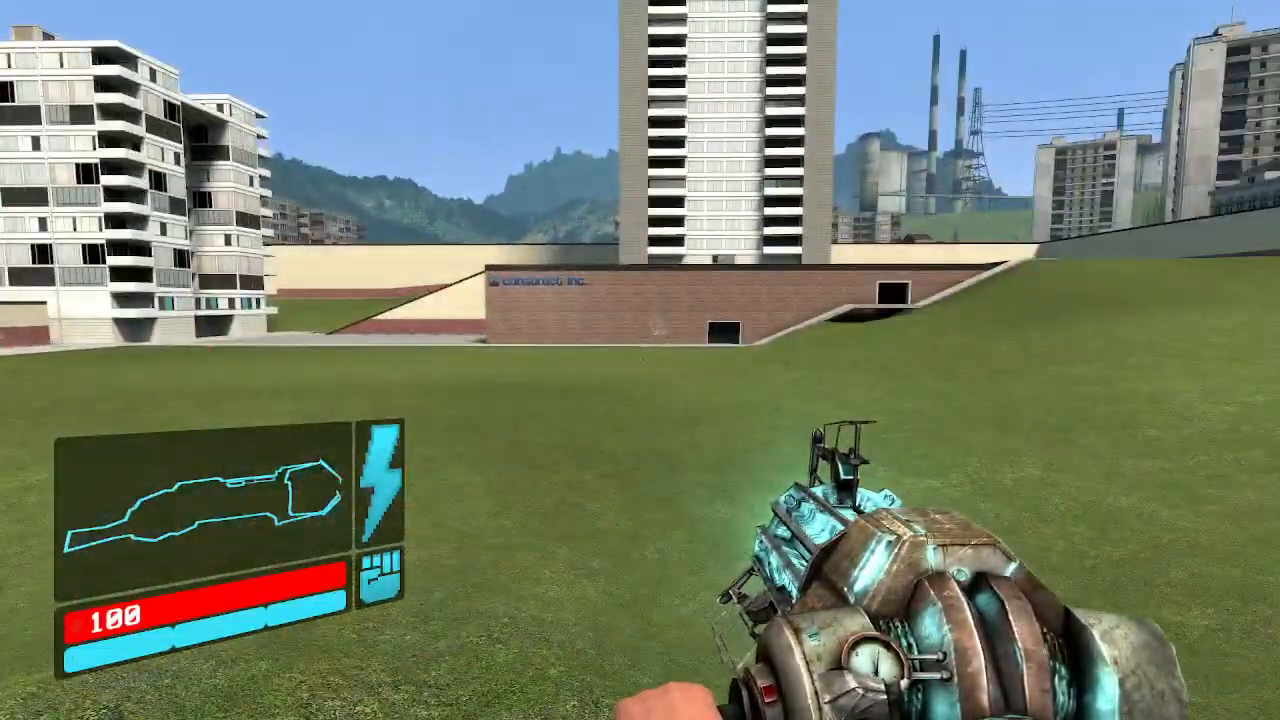
# Inspect the grassy hill, the brick building's side entrance, its roof edge and the open gap in the roof
pyautogui.press('w')
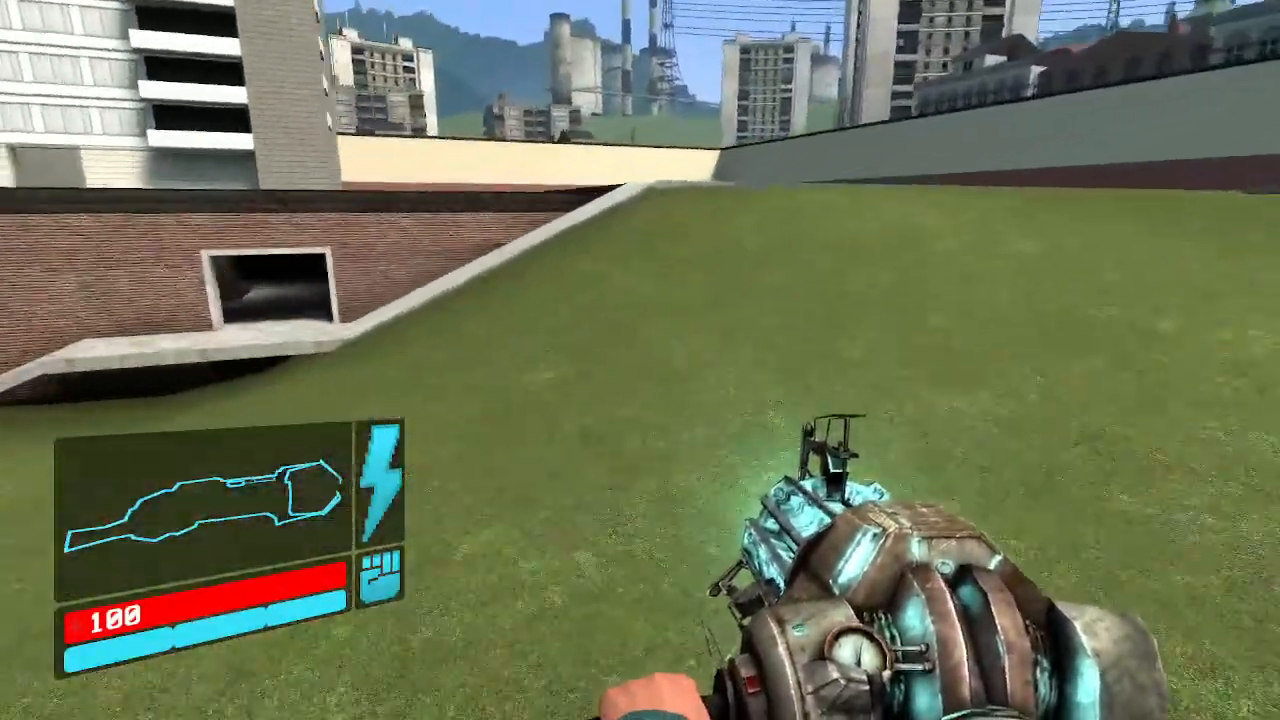
pyautogui.press('d')
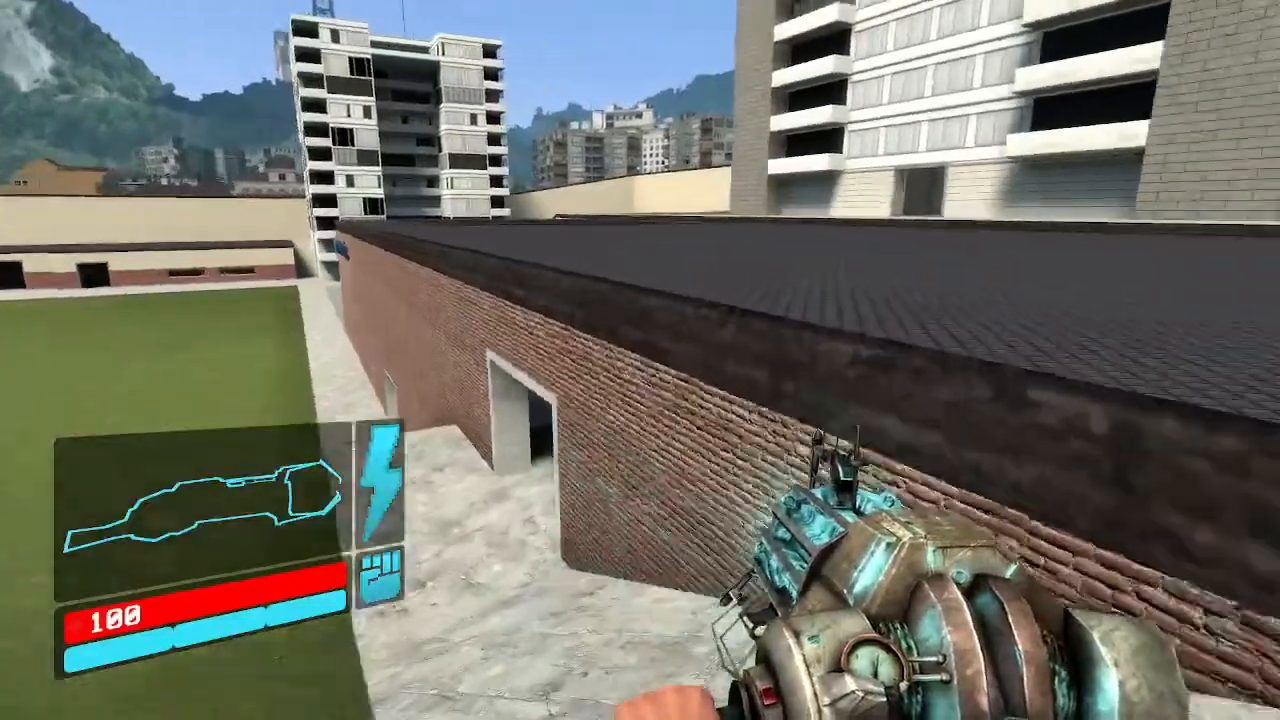
pyautogui.press('w')
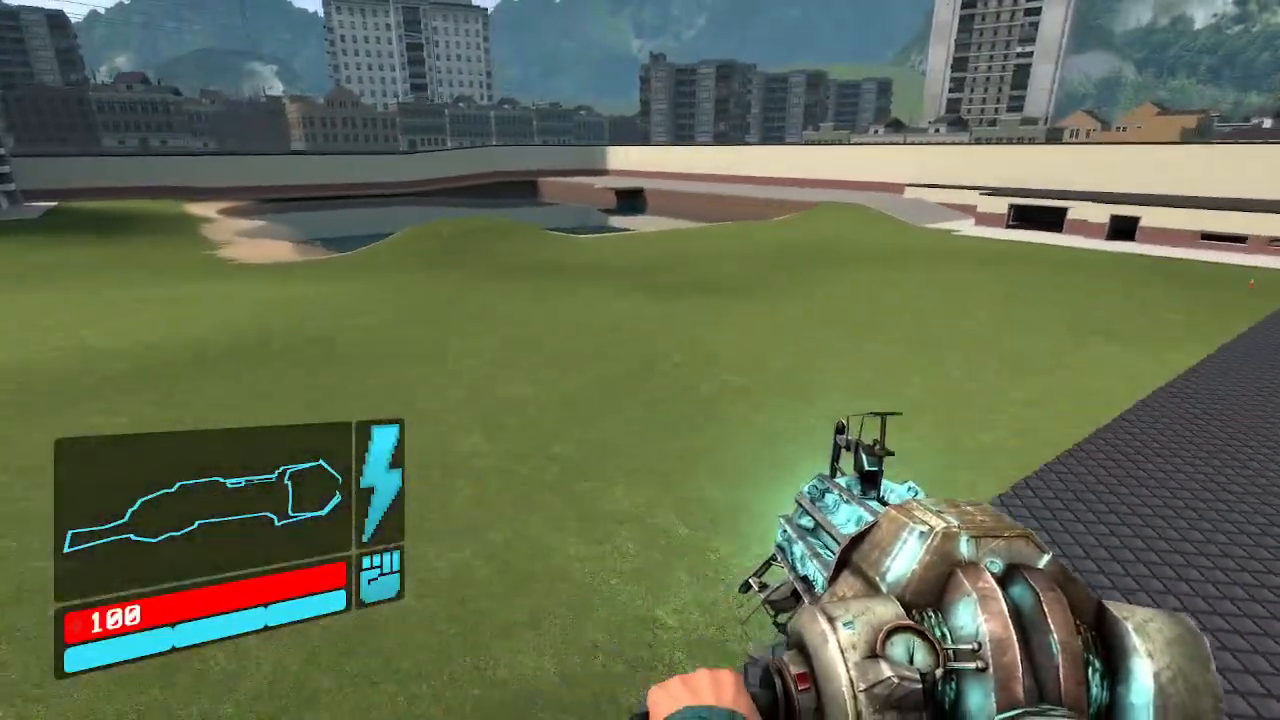
pyautogui.press('d')
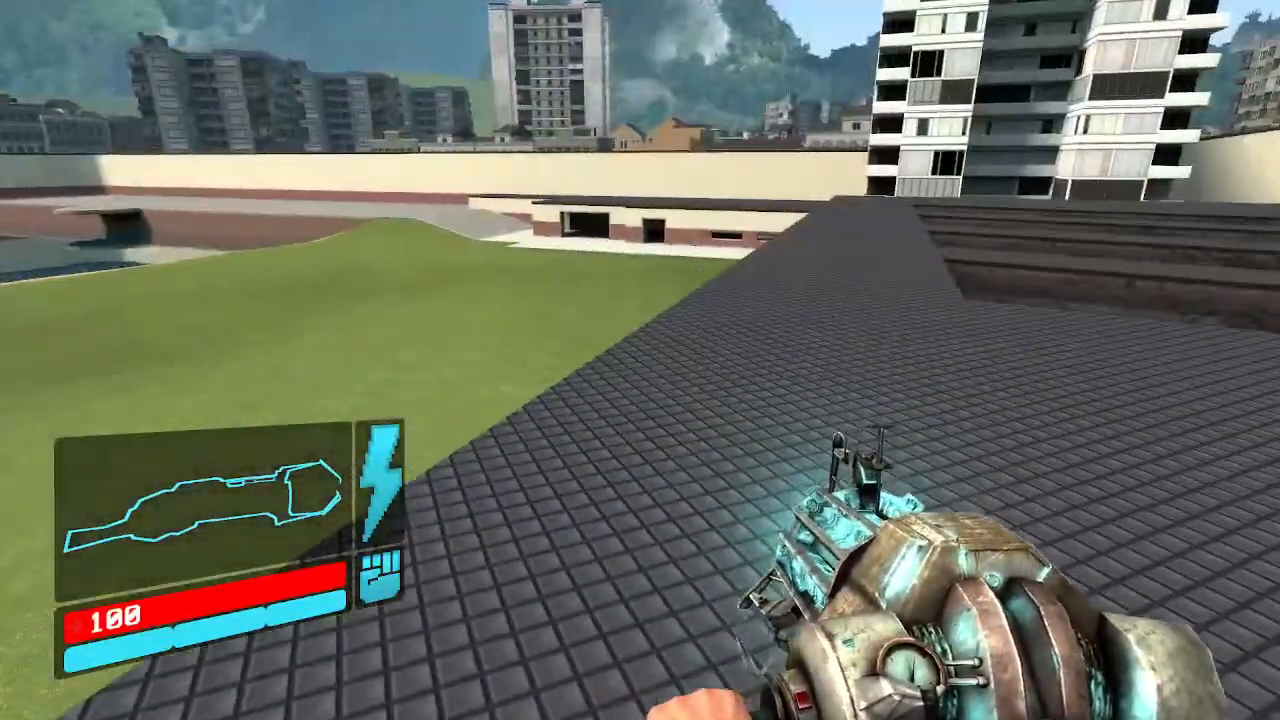
pyautogui.press('d')
pyautogui.press('a')
pyautogui.press('d')
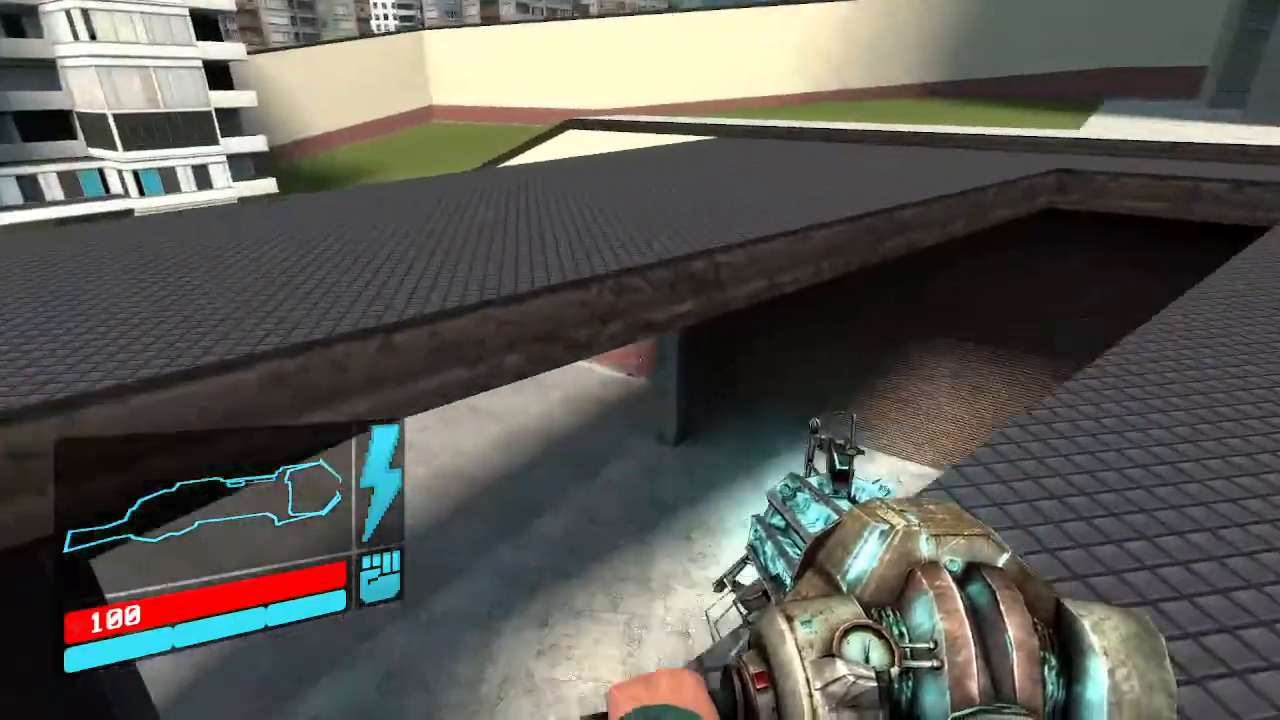
pyautogui.press('a')
pyautogui.press('w')
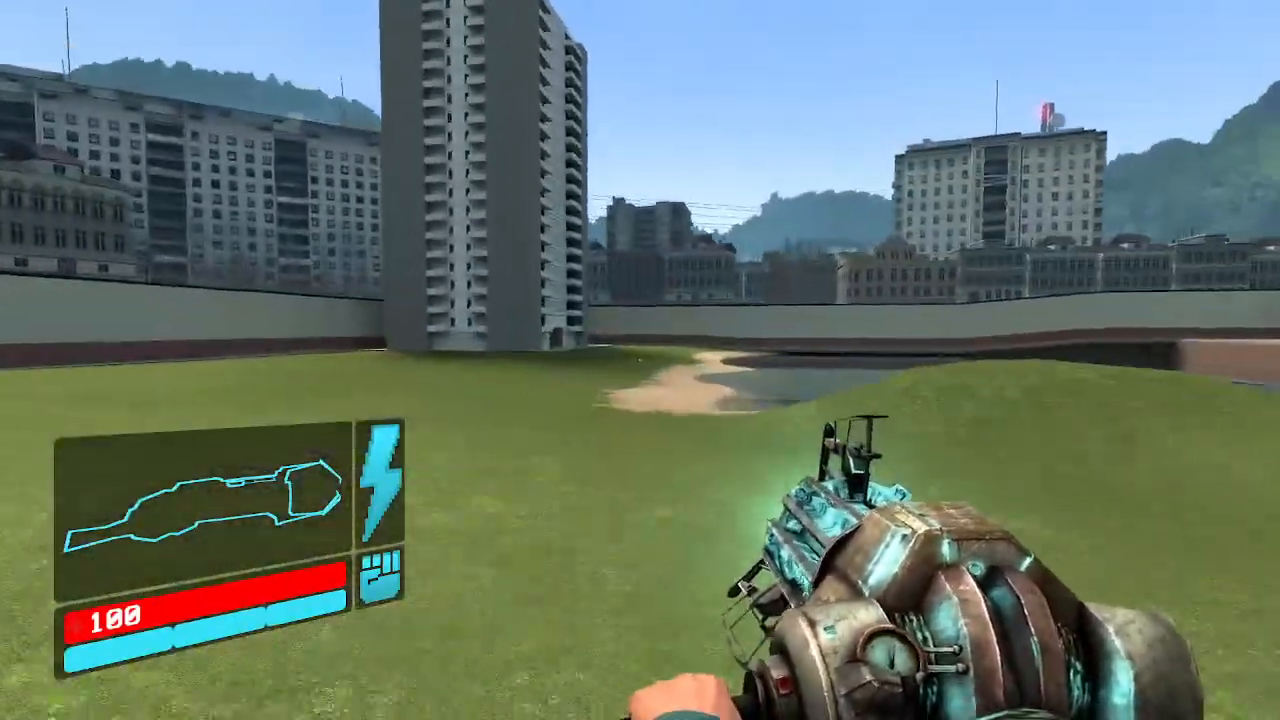
# Explore the grey tower's base and look through its stairwell and the lamp-lit room with the metal staircase
pyautogui.press('s')
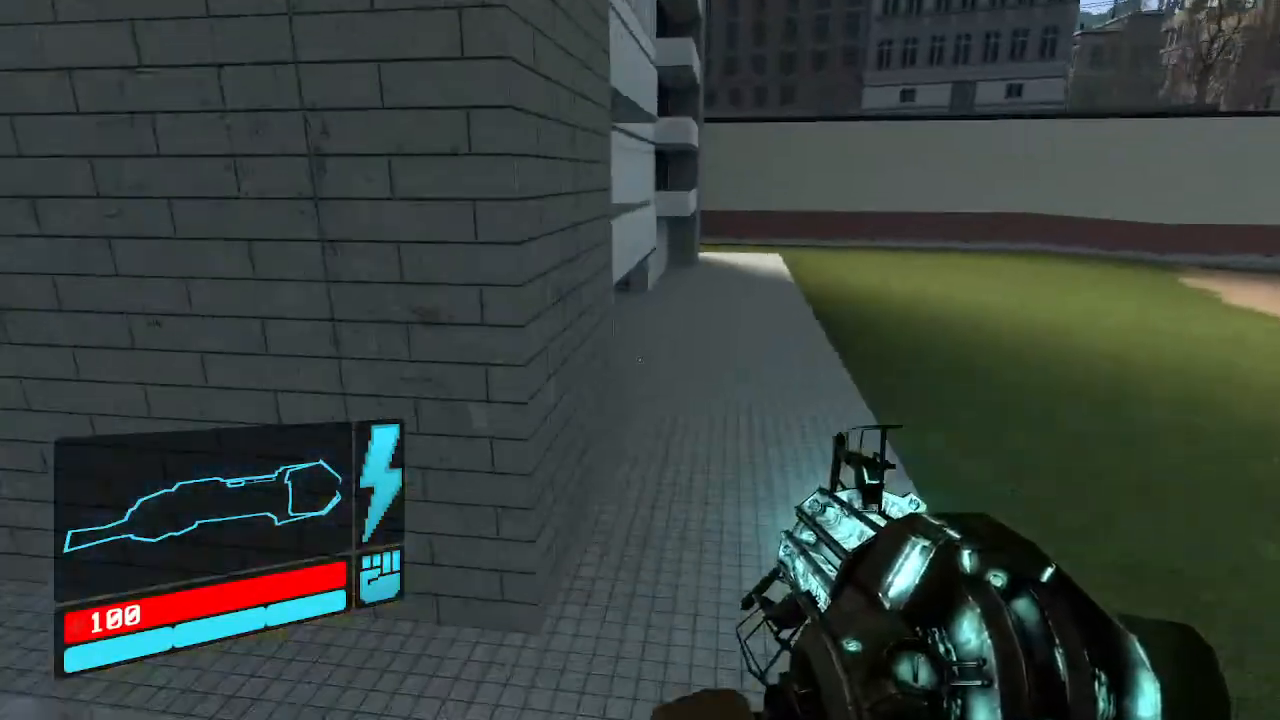
pyautogui.press('w')
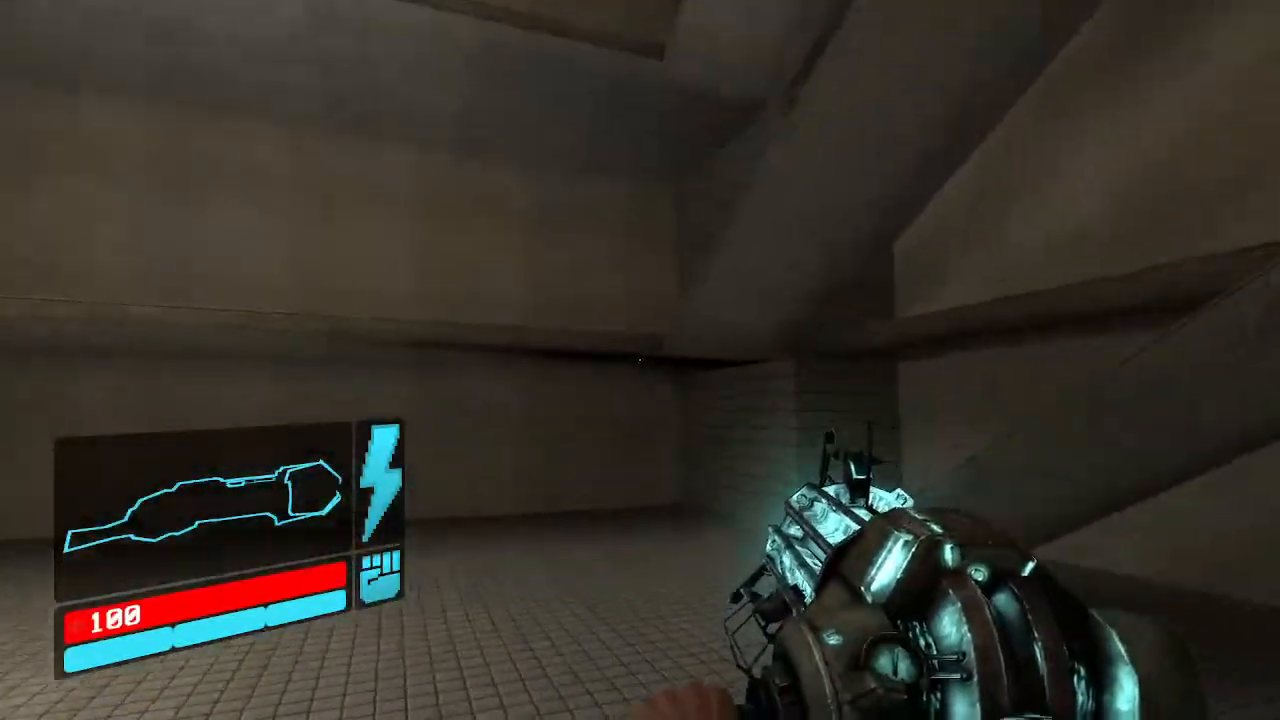
pyautogui.press('w')
pyautogui.press('w')
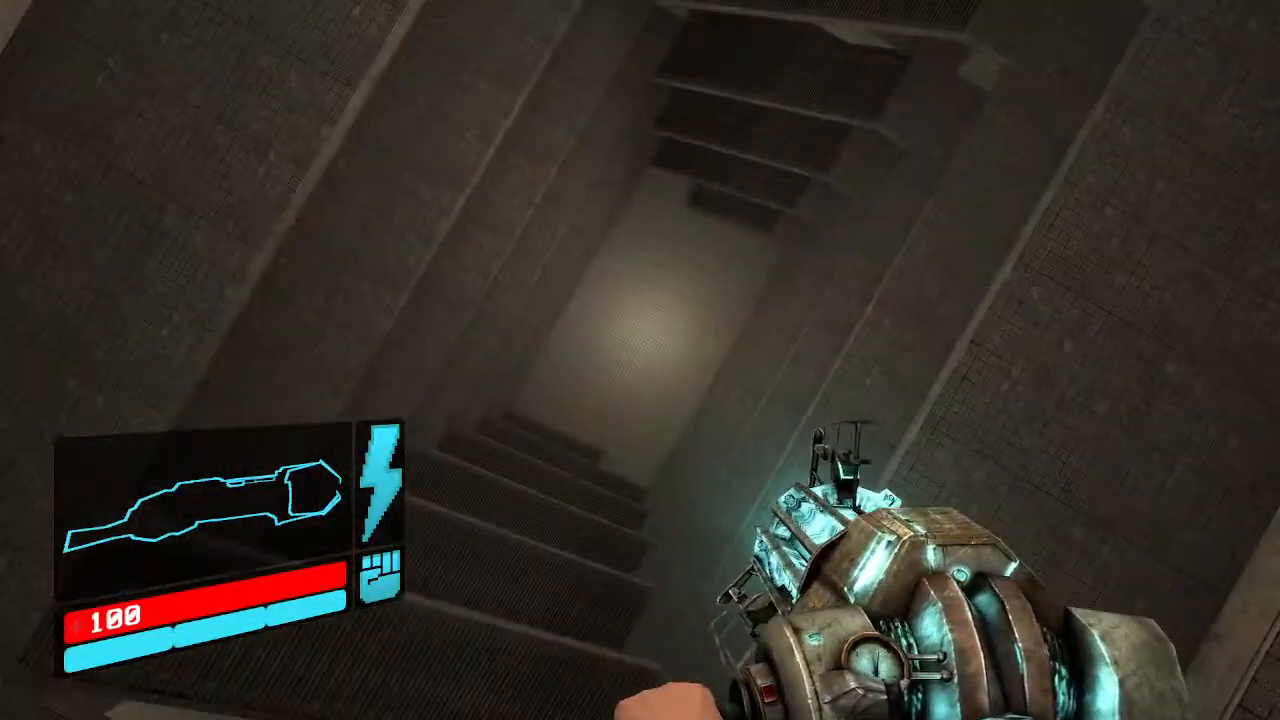
pyautogui.press('w')
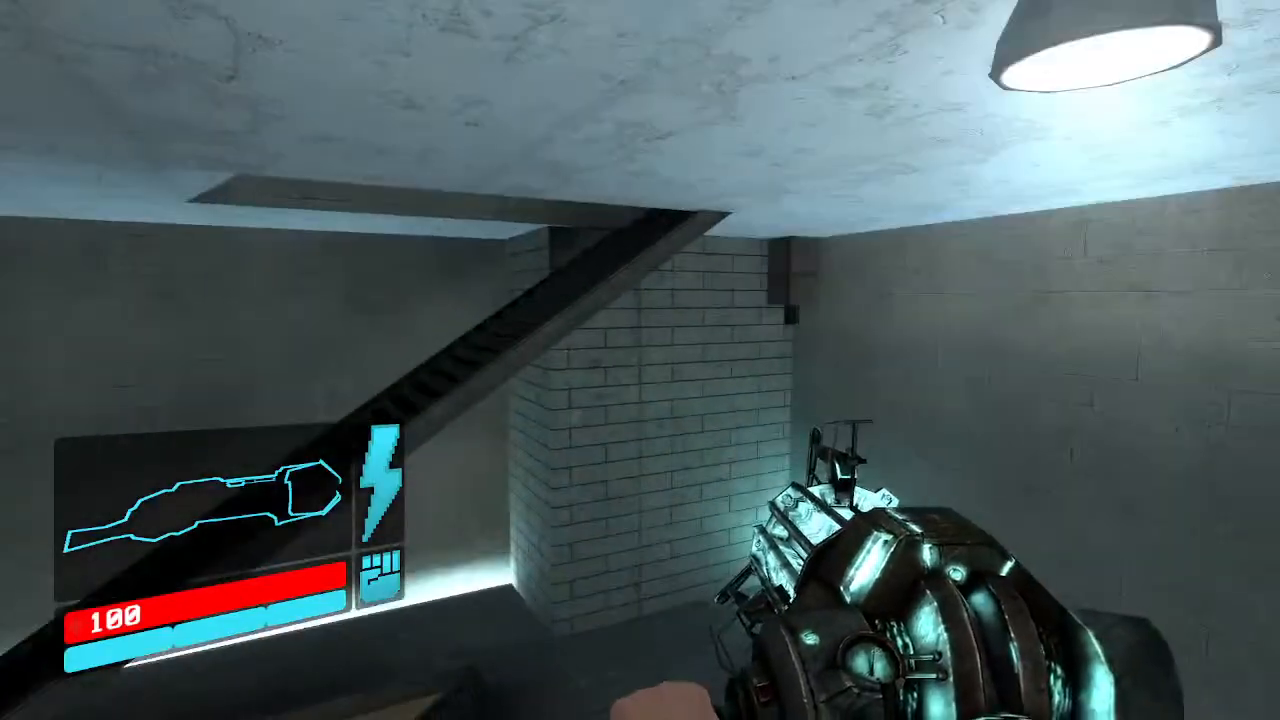
# Examine the panel with the red button, look over the colour-lit room of monsters and barrels, and get out beside the building's outer wall
pyautogui.press('w')
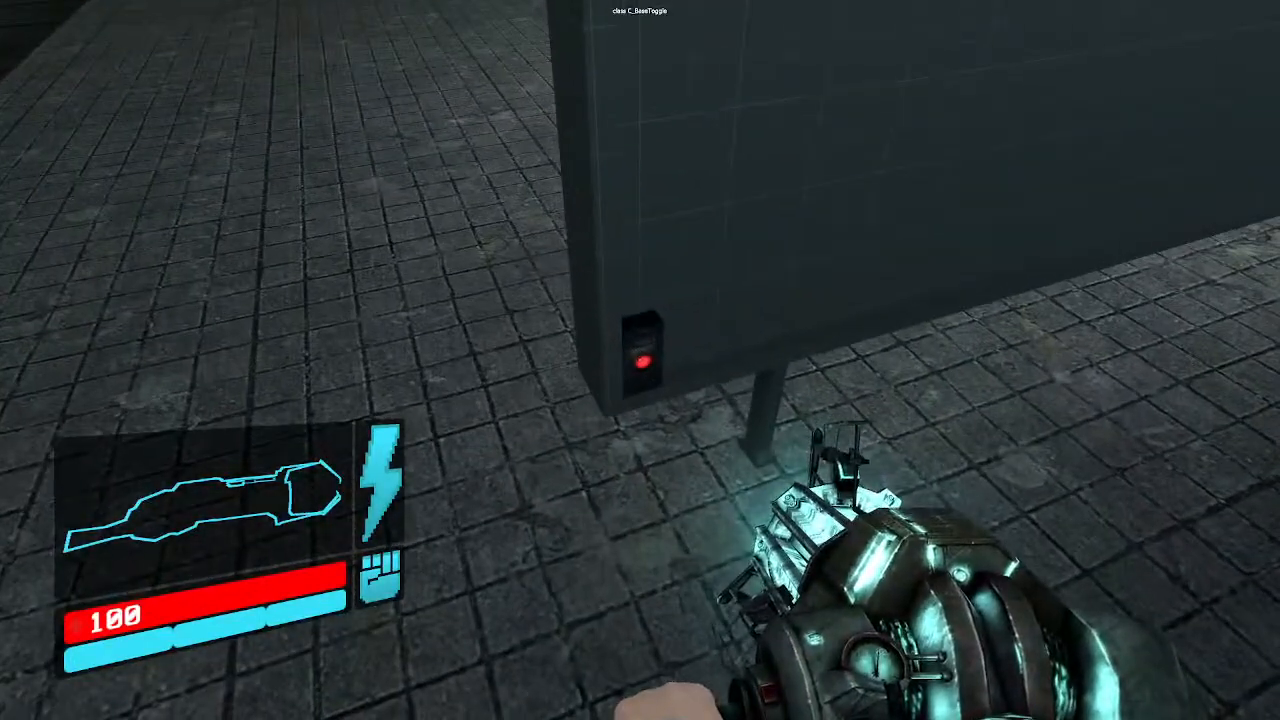
pyautogui.press('w')
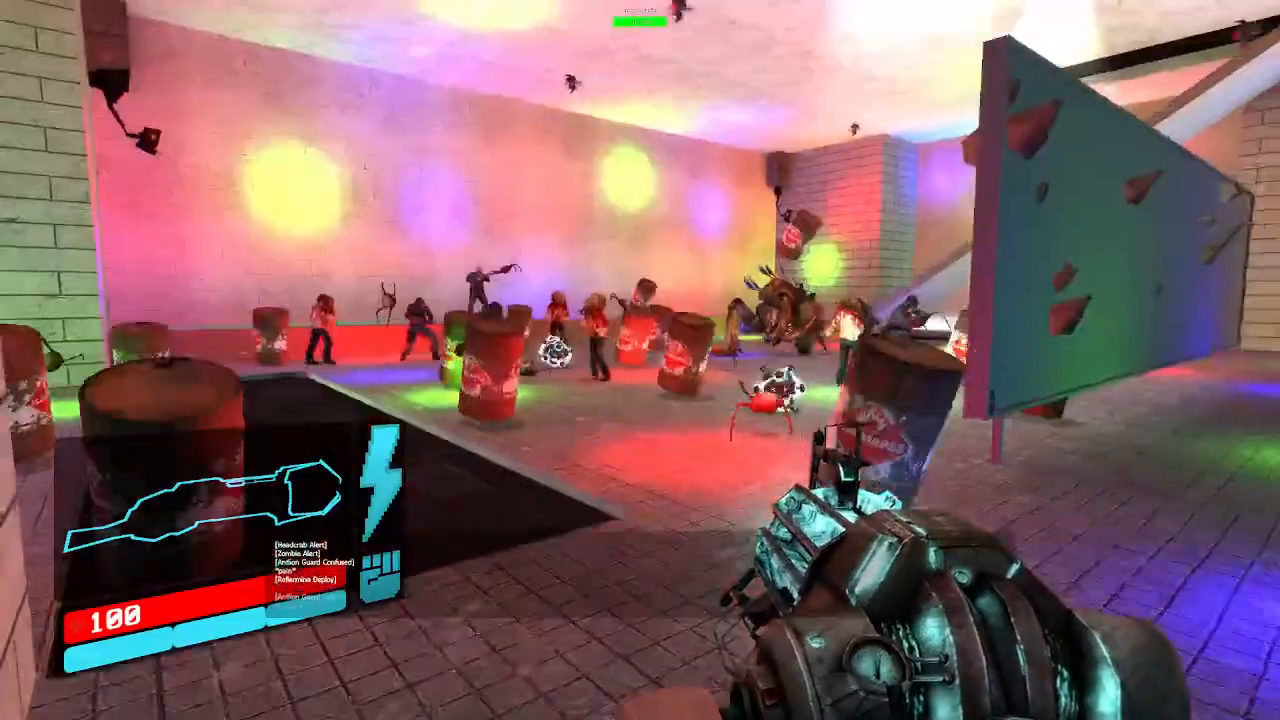
pyautogui.press('w')
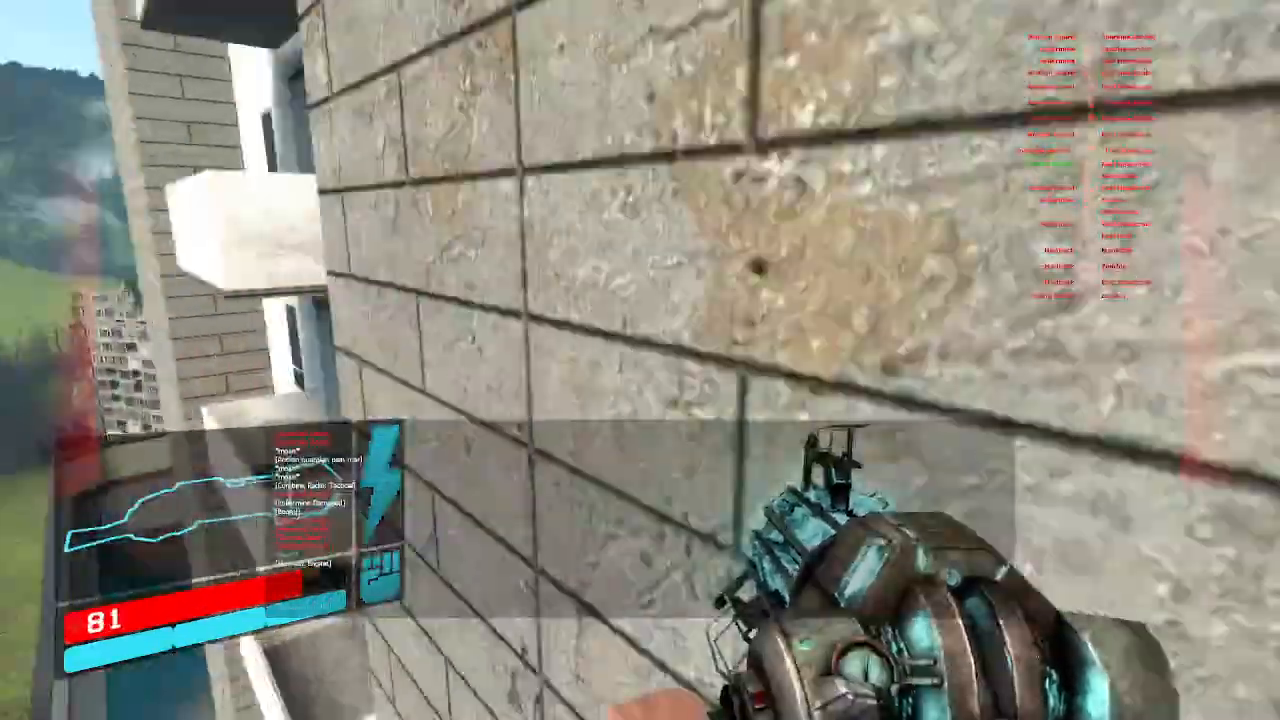
# Cross the tiled rooftop, inspect the dark shaft in the colour-lit space, and equip the crowbar above the burning room
pyautogui.press('w')
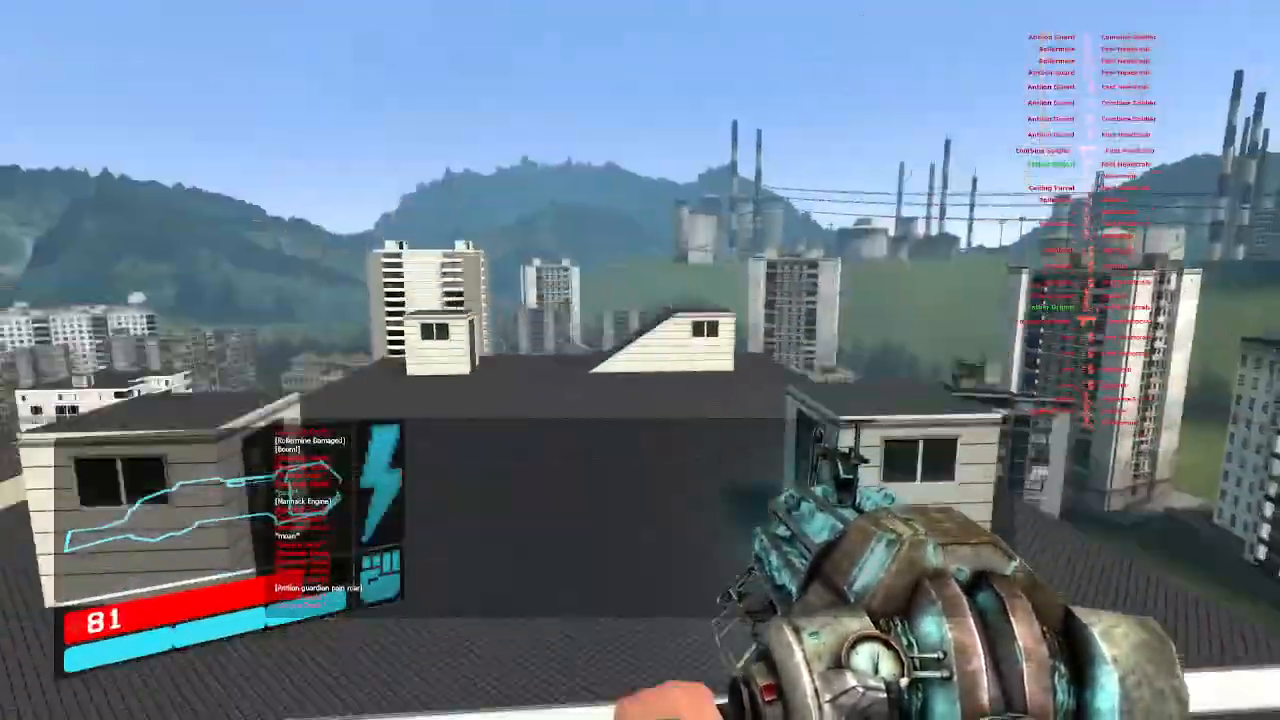
pyautogui.press('w')
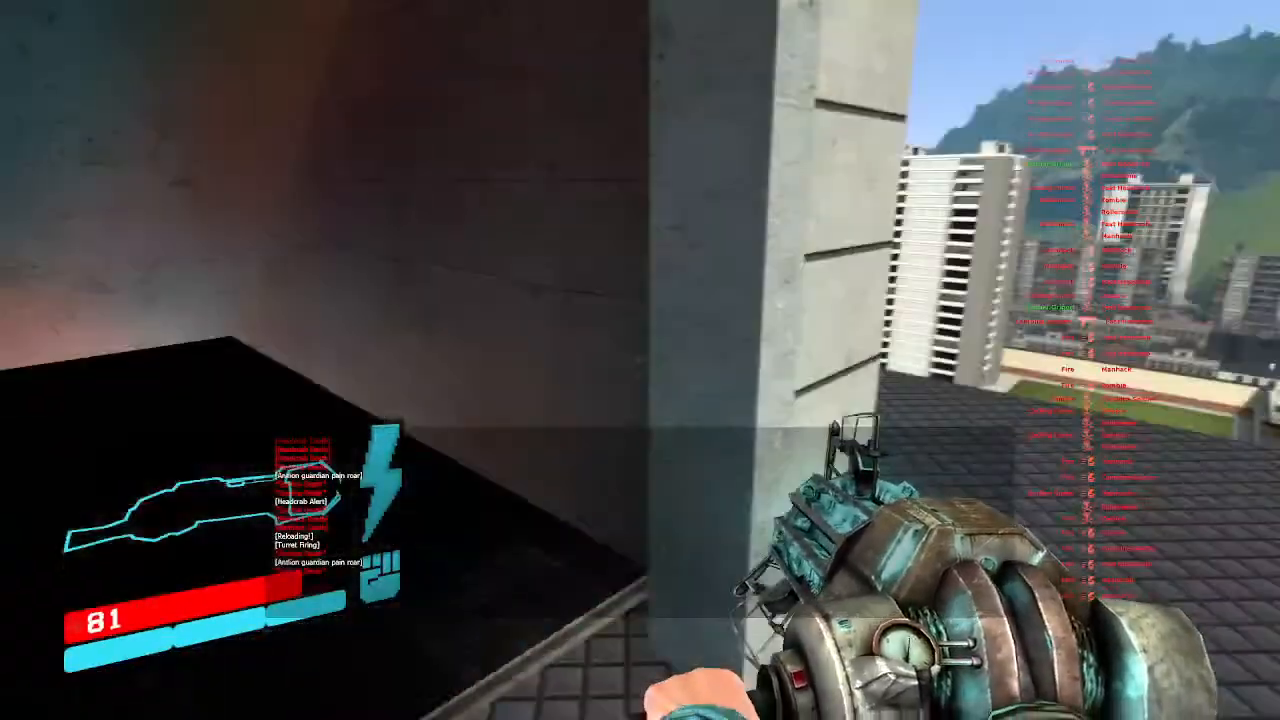
pyautogui.press('w')
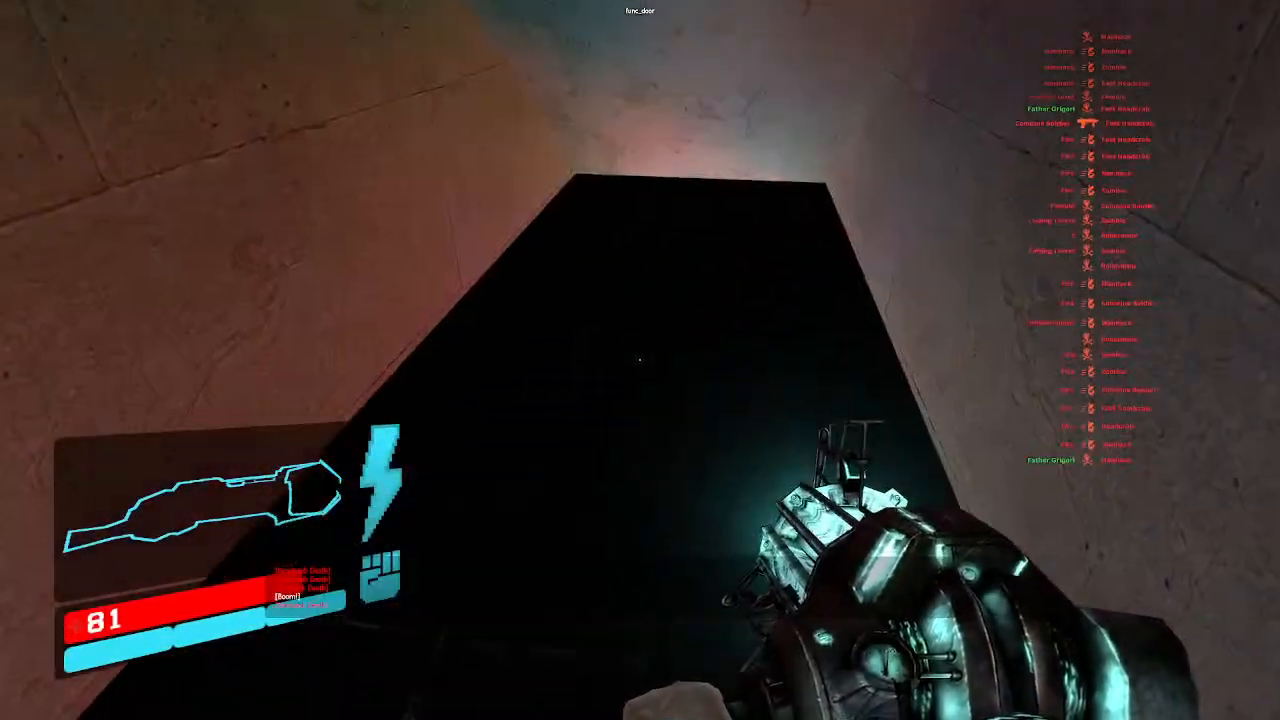
pyautogui.press('1')
pyautogui.press('w')
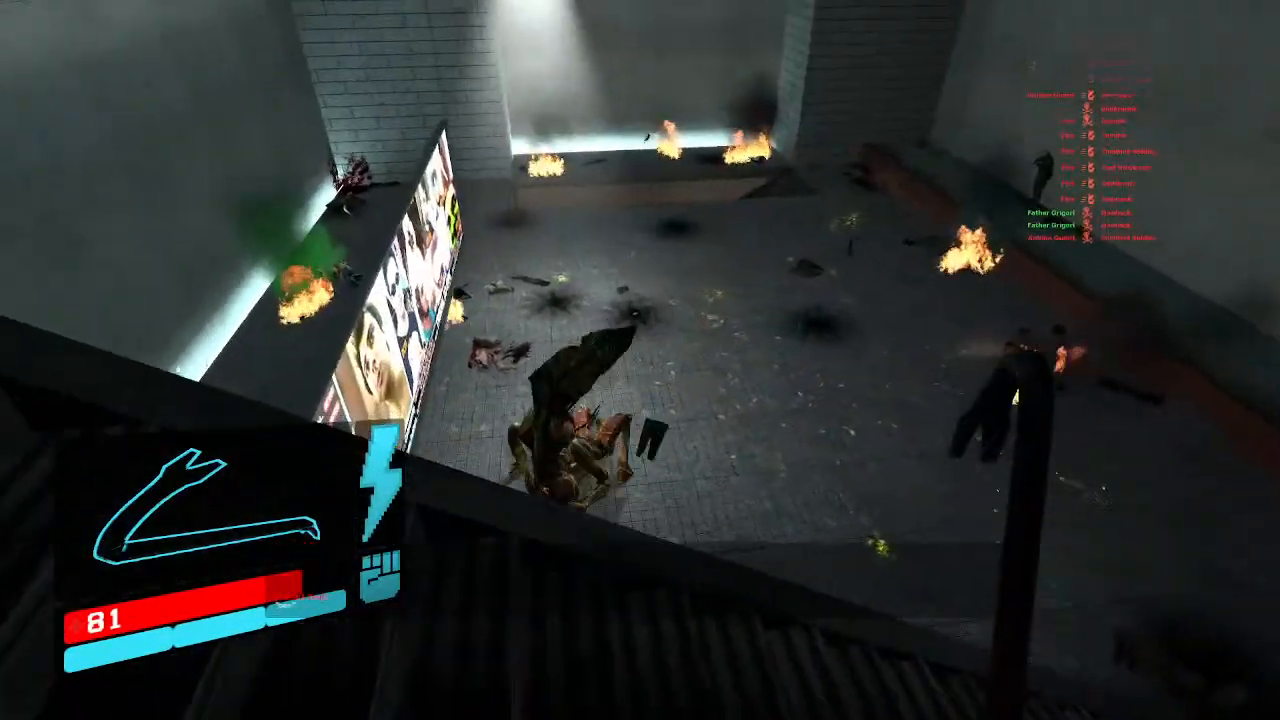
# Shoot the antlion guard beside the large picture panel with the rocket launcher and enter the room of burning debris
pyautogui.press('w')
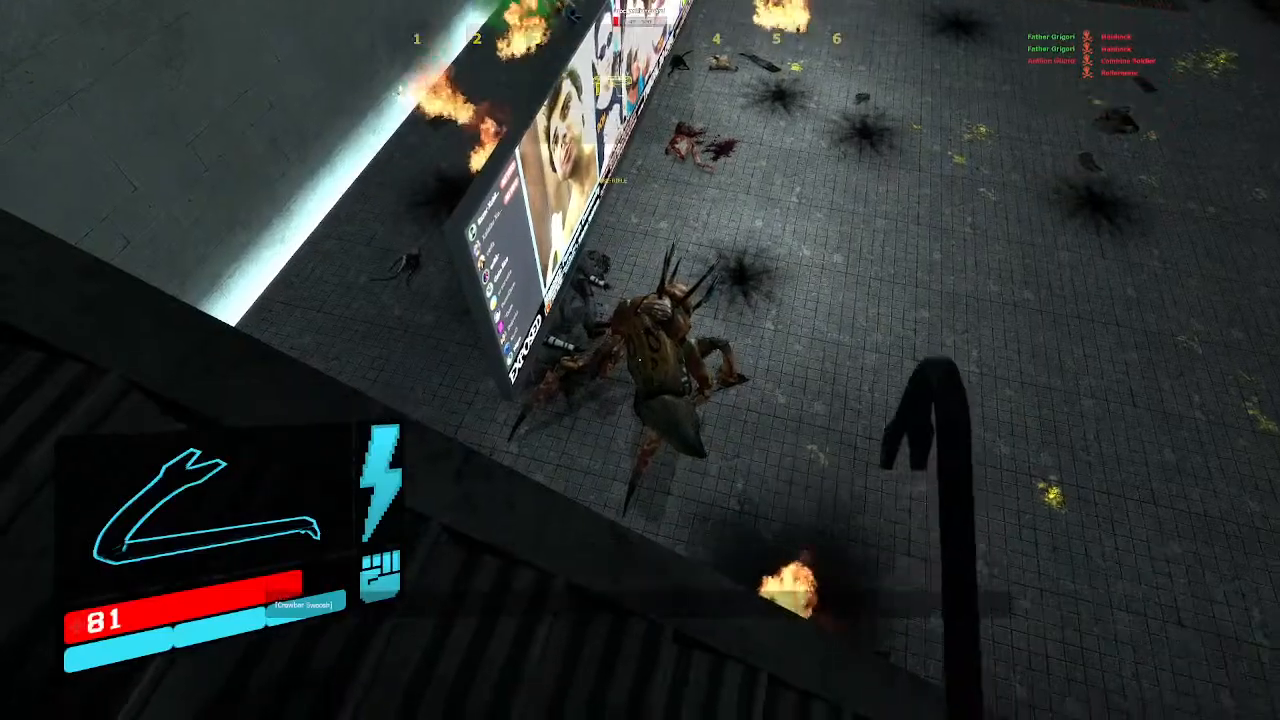
pyautogui.press('5')
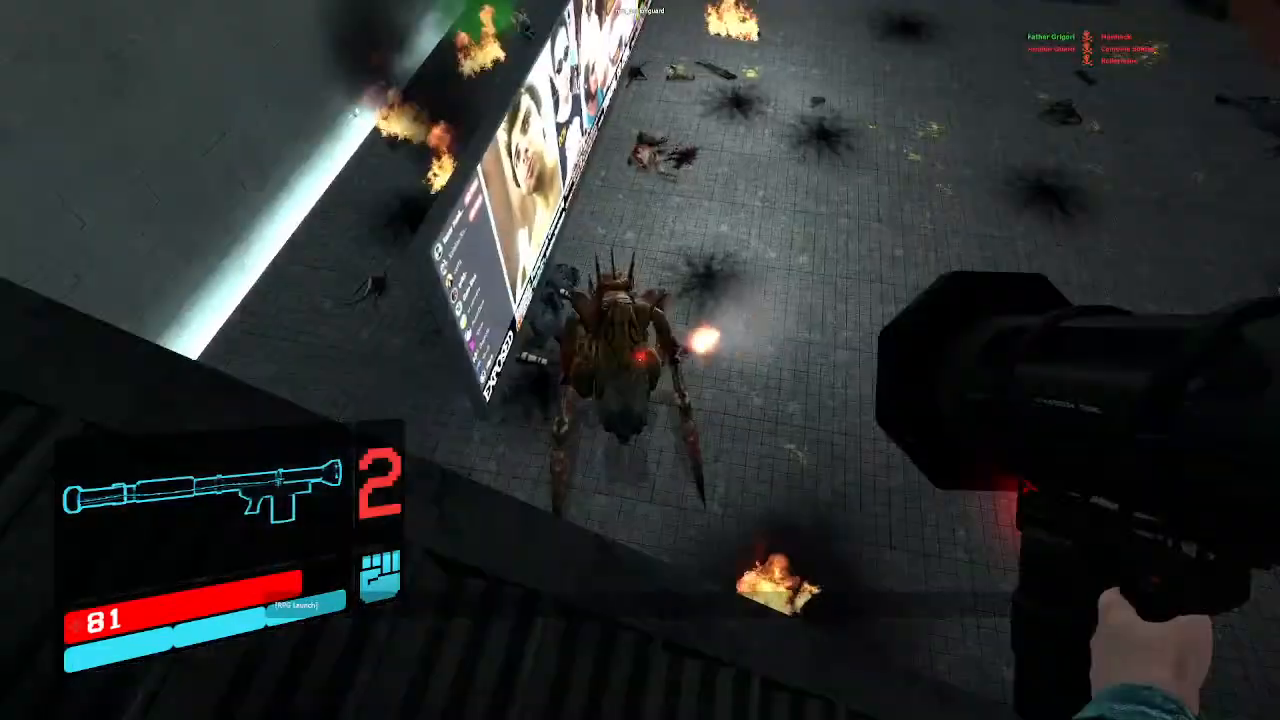
pyautogui.press('w')
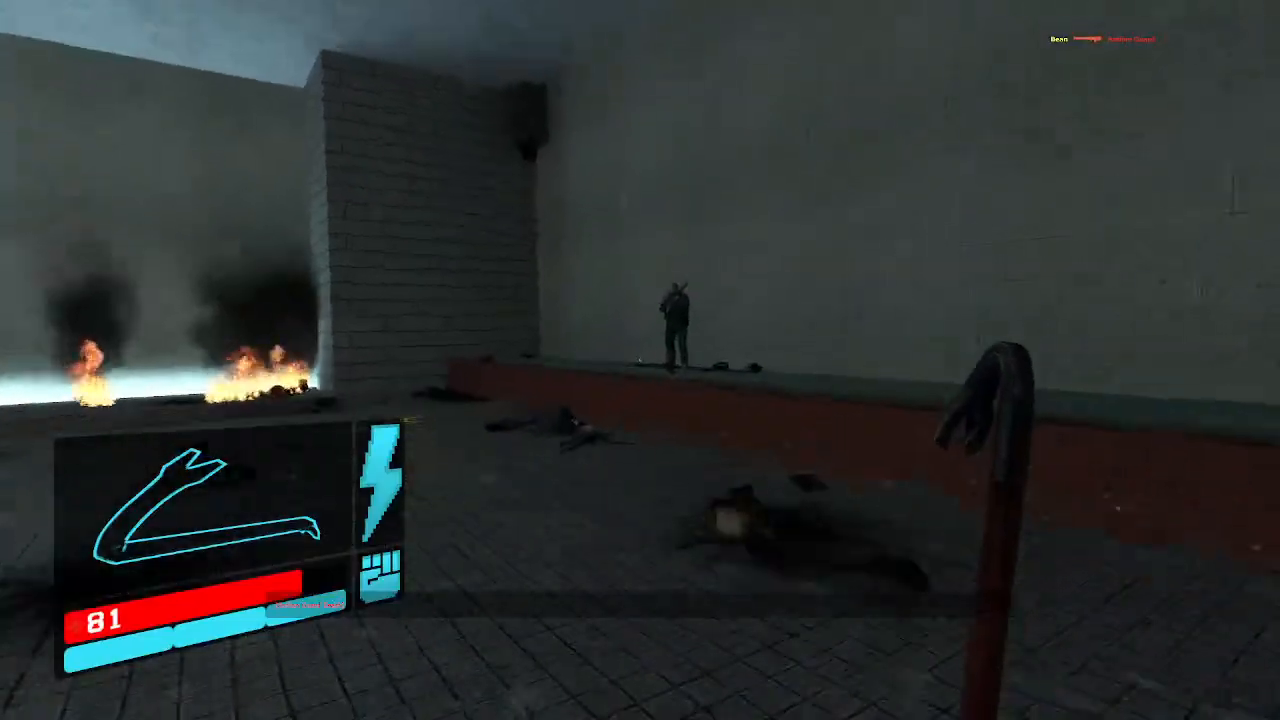
# Explore the large building's tiled rooftop, including its sloped dormers, windowed roof structures and outer edges
pyautogui.press('w')
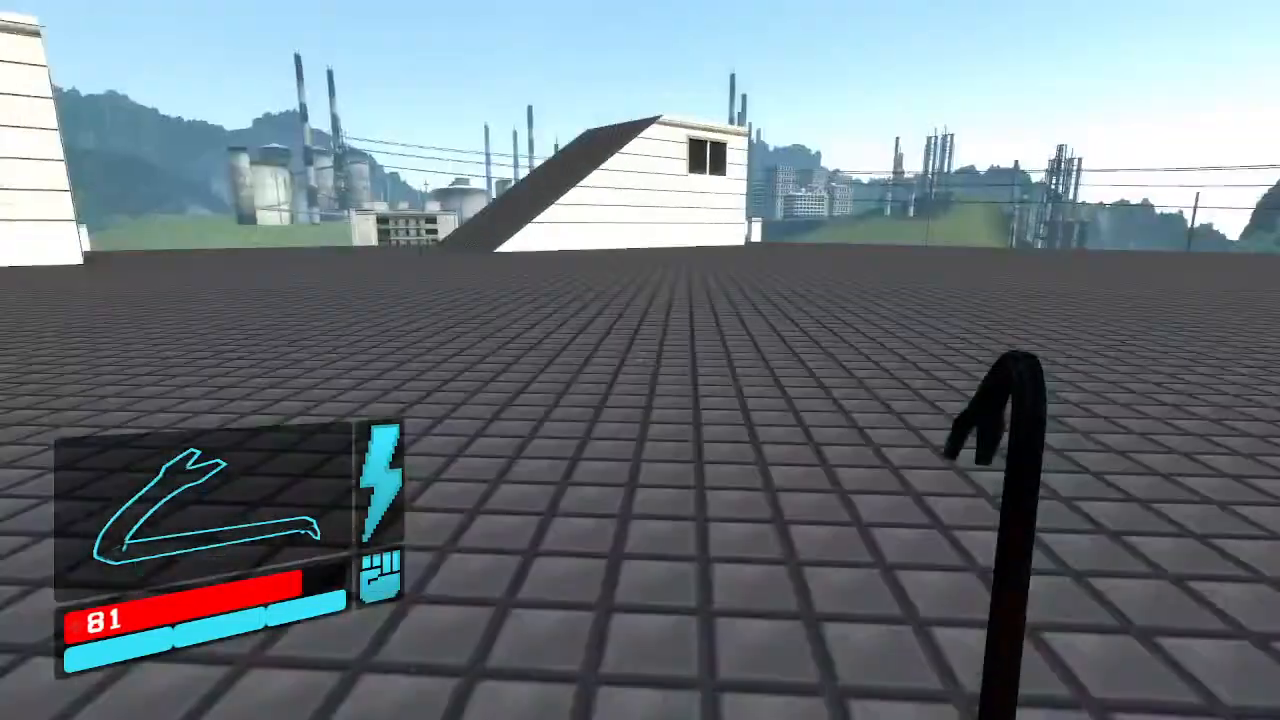
pyautogui.press('w')
pyautogui.press('w')
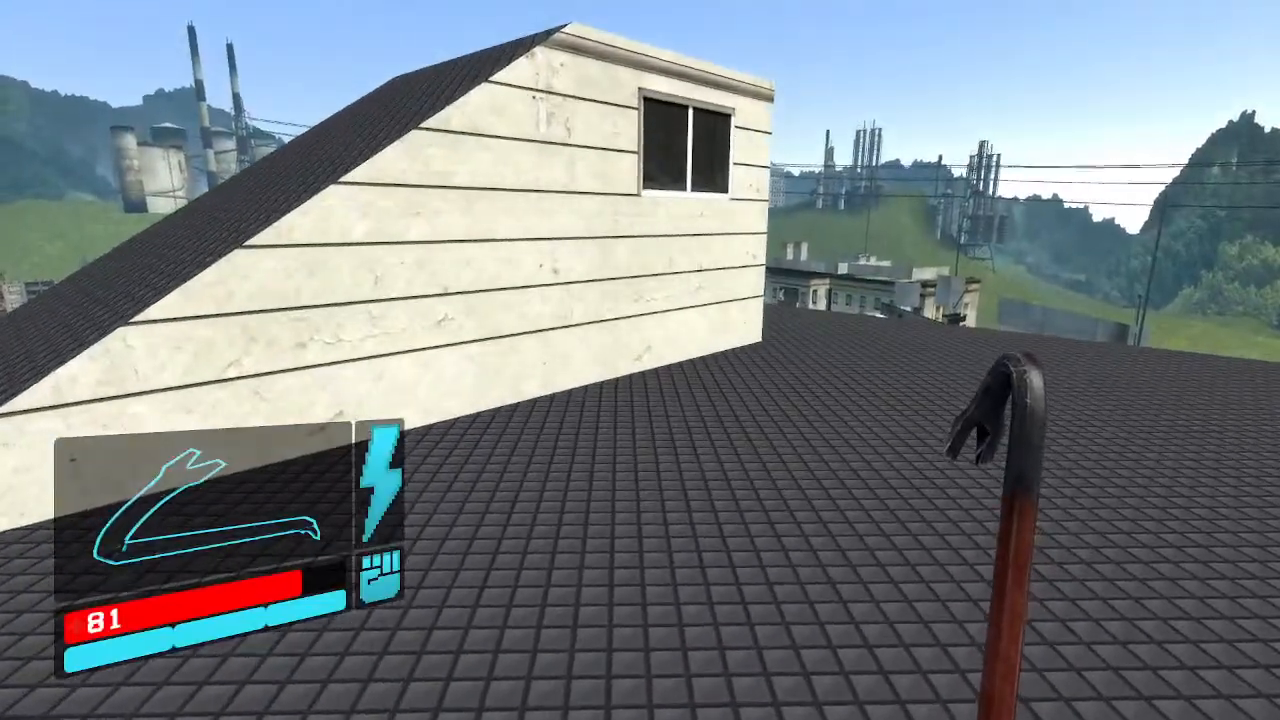
pyautogui.press('w')
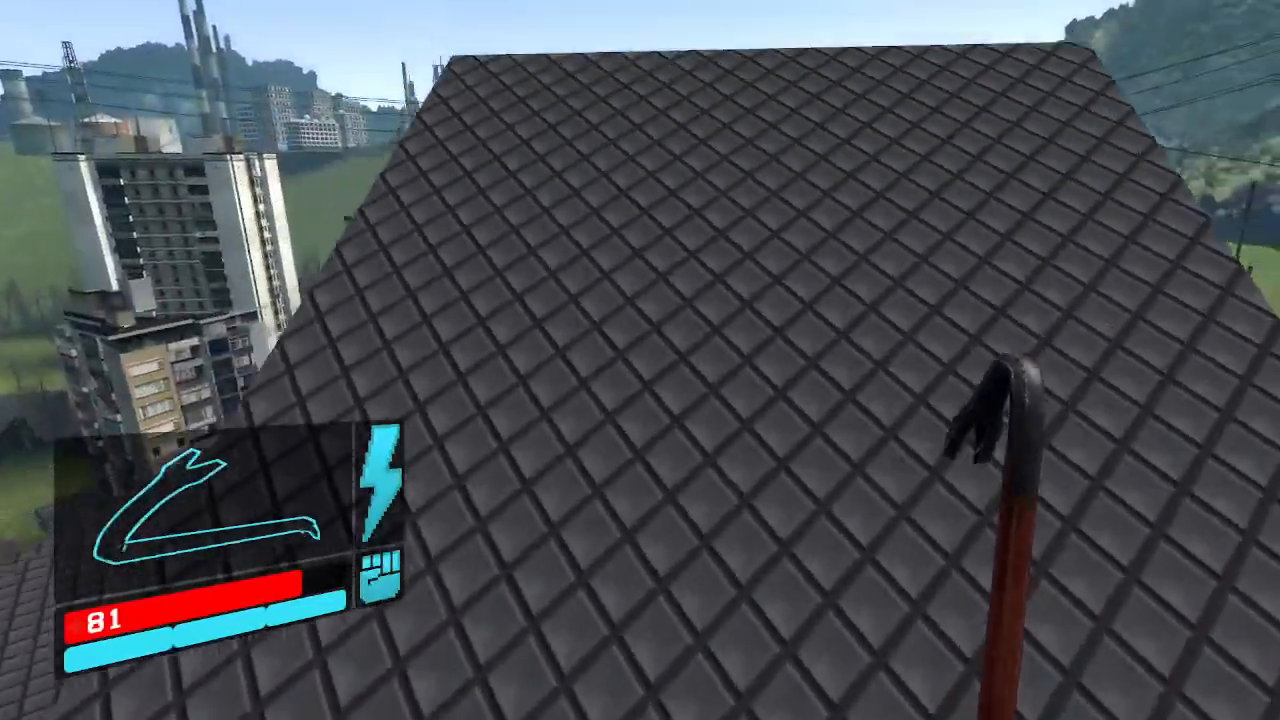
pyautogui.press('w')
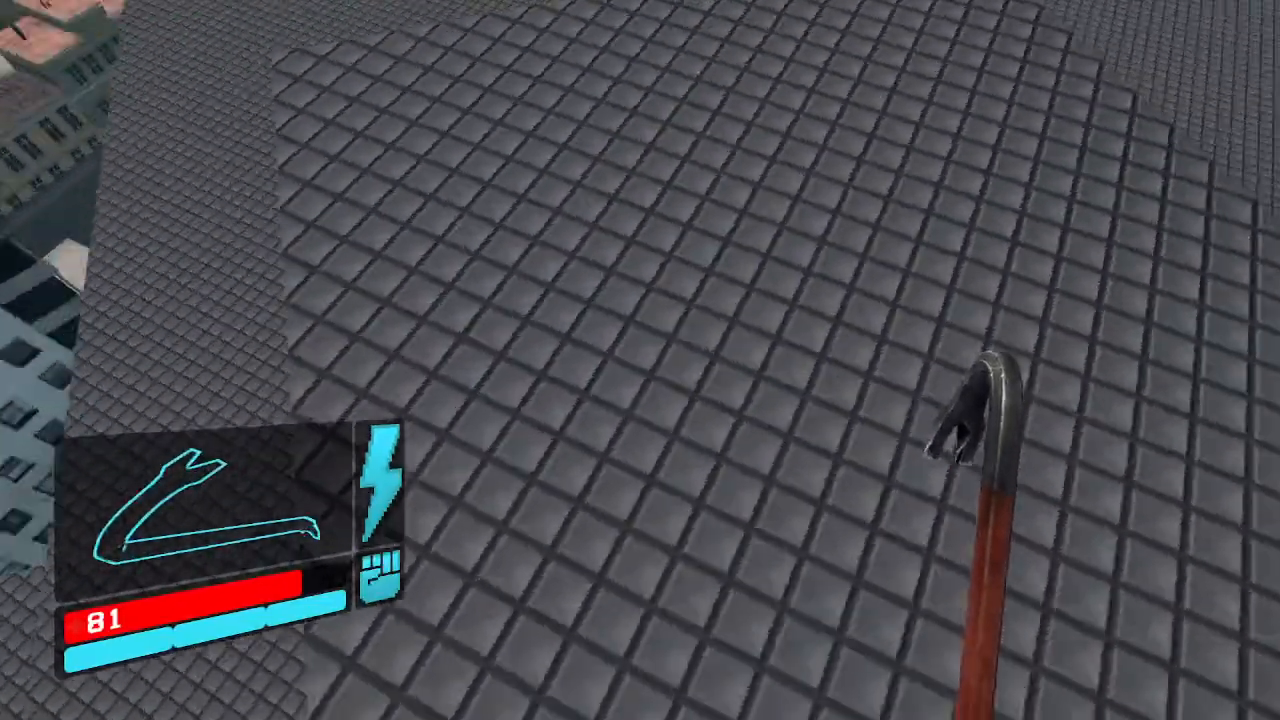
pyautogui.press('space')
pyautogui.press('w')
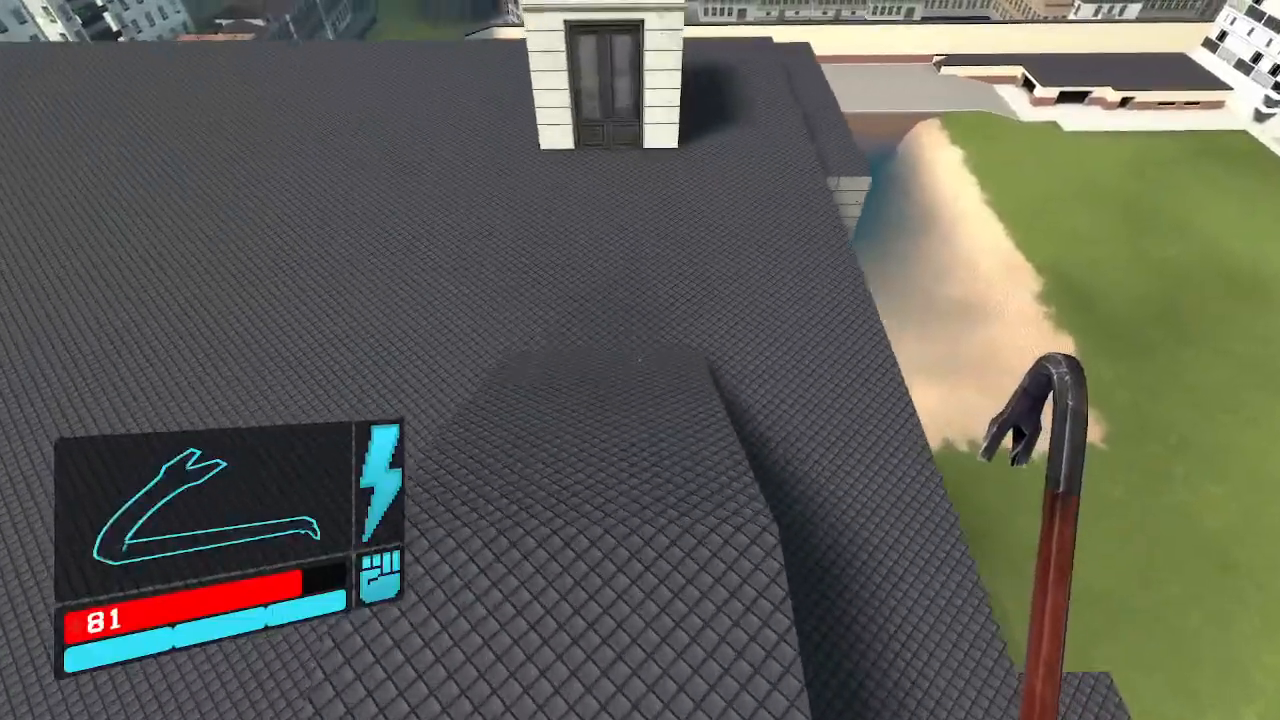
pyautogui.press('w')
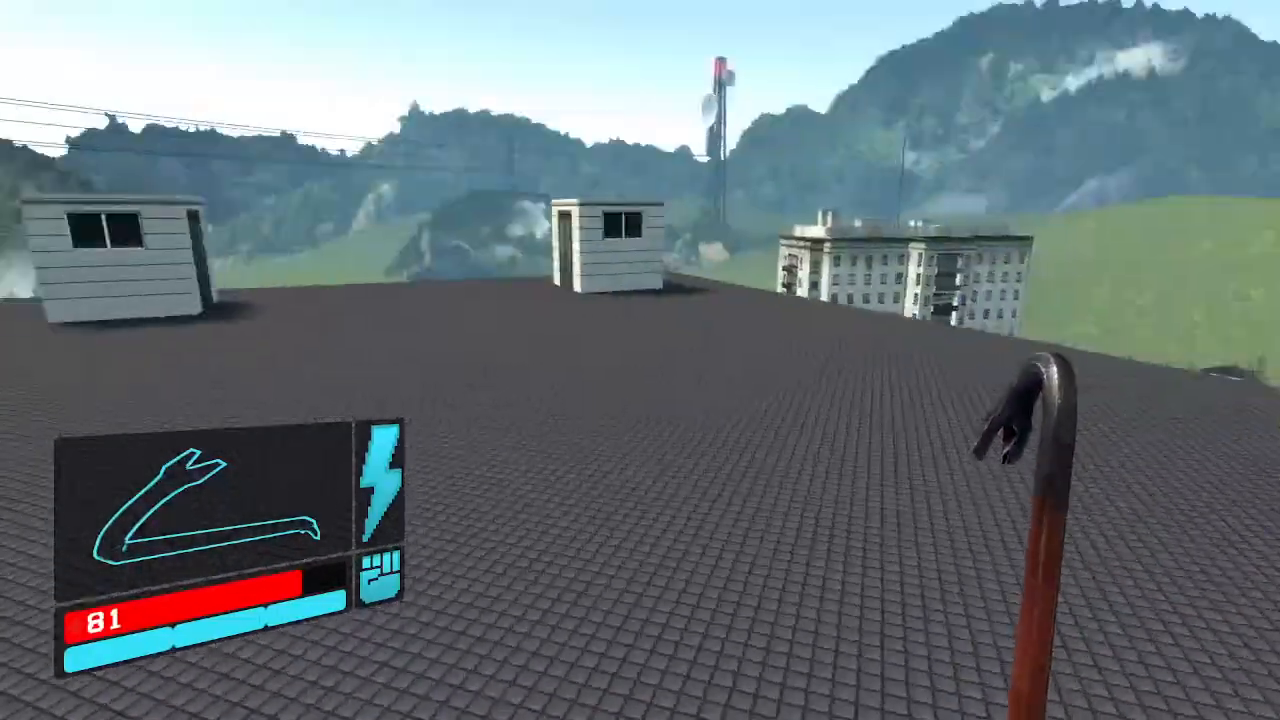
# Survey the walled field, apartment towers and sandy lake from the roof edge, and respawn at ground level
pyautogui.press('w')
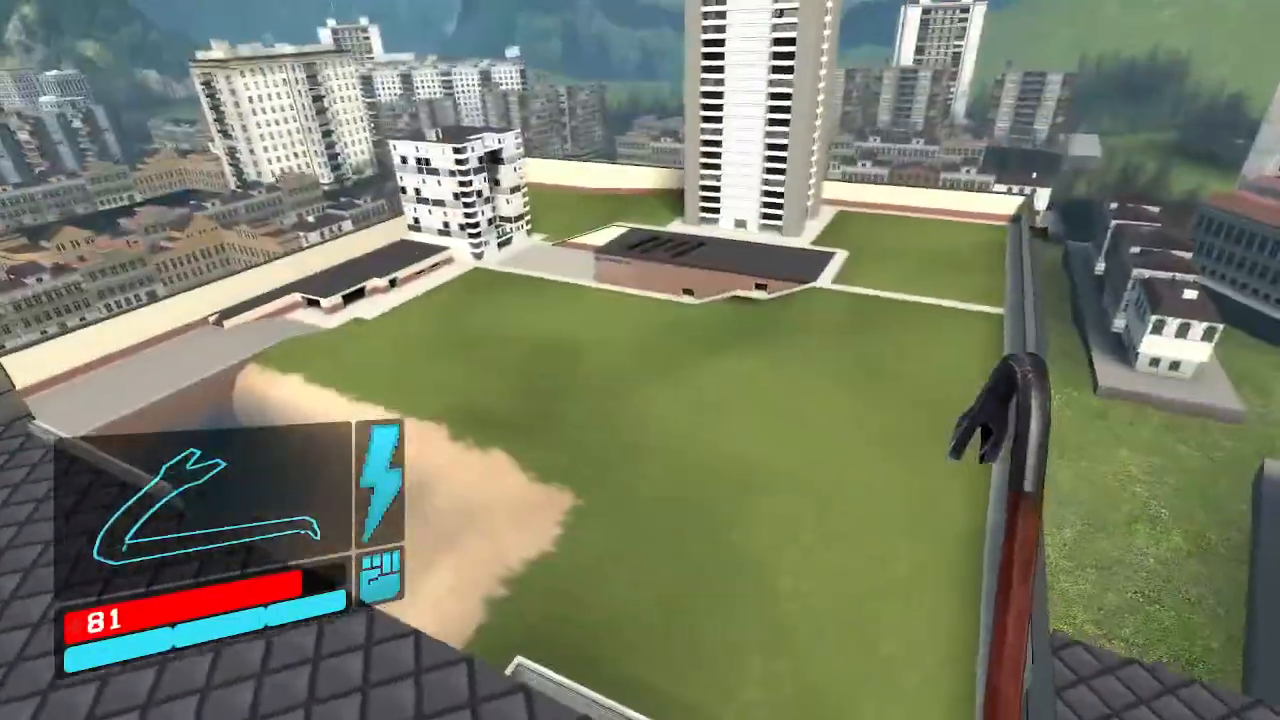
pyautogui.press('w')
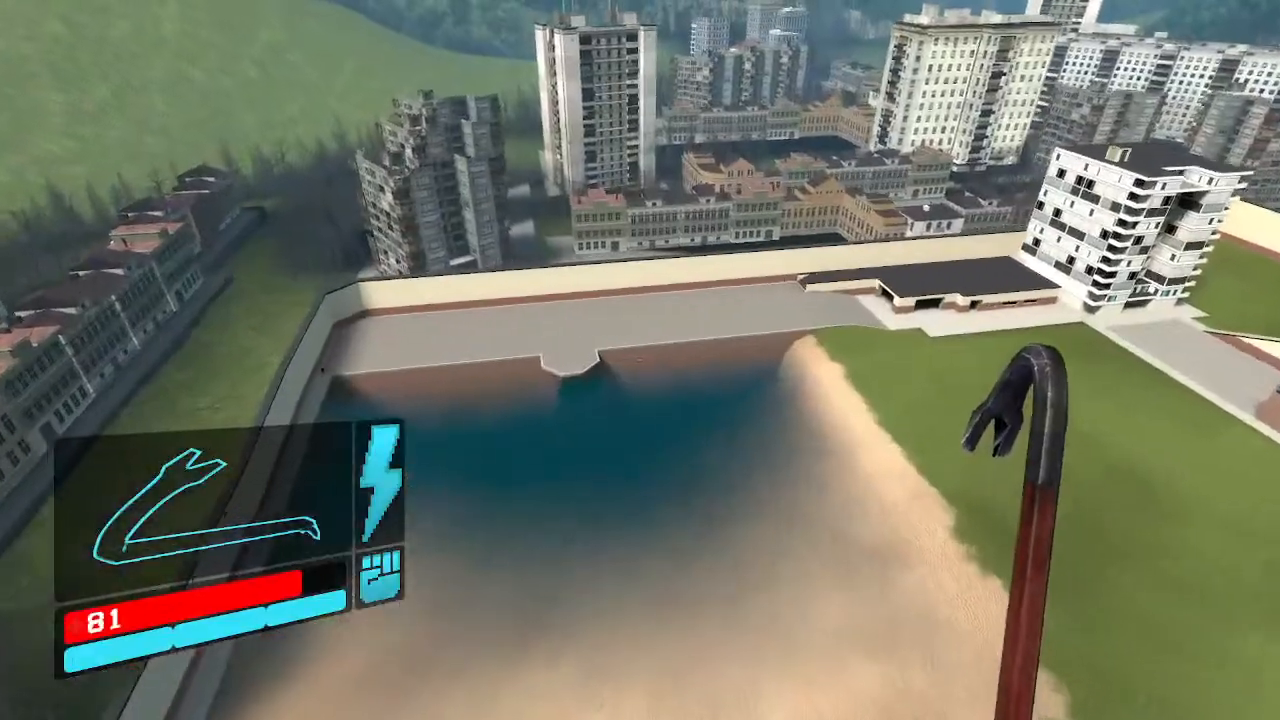
pyautogui.press('w')
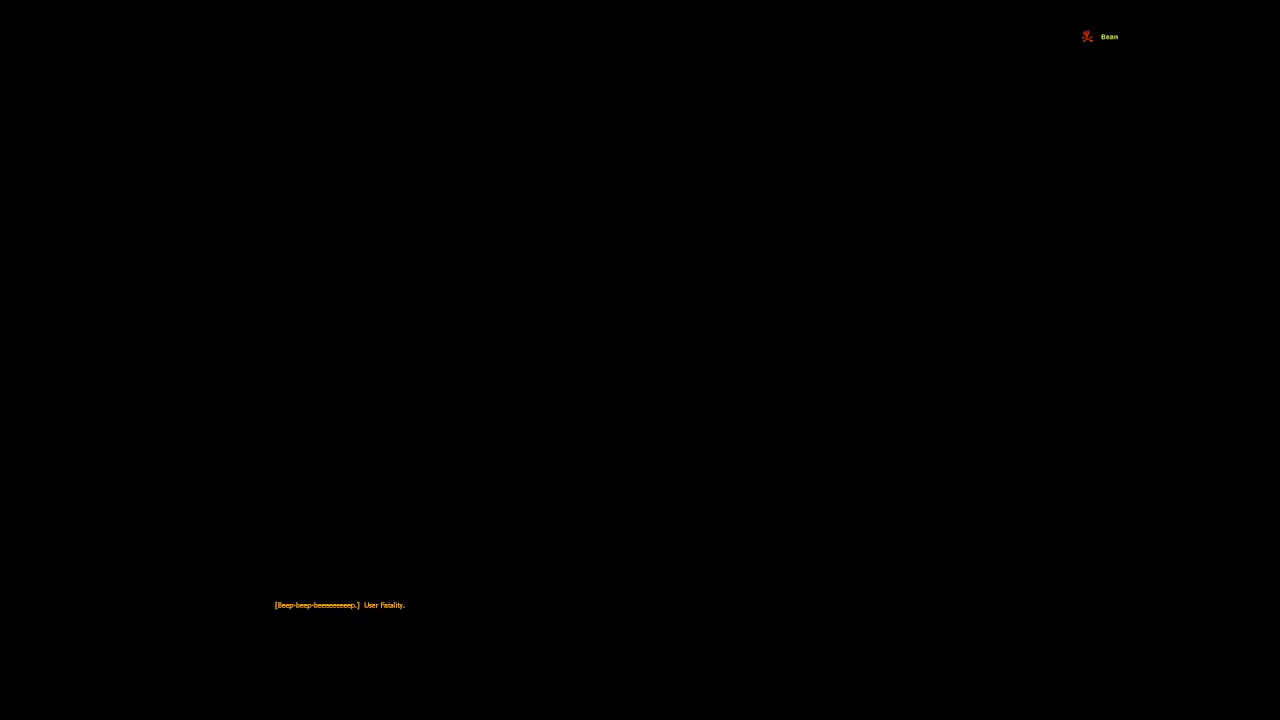
pyautogui.press('space')
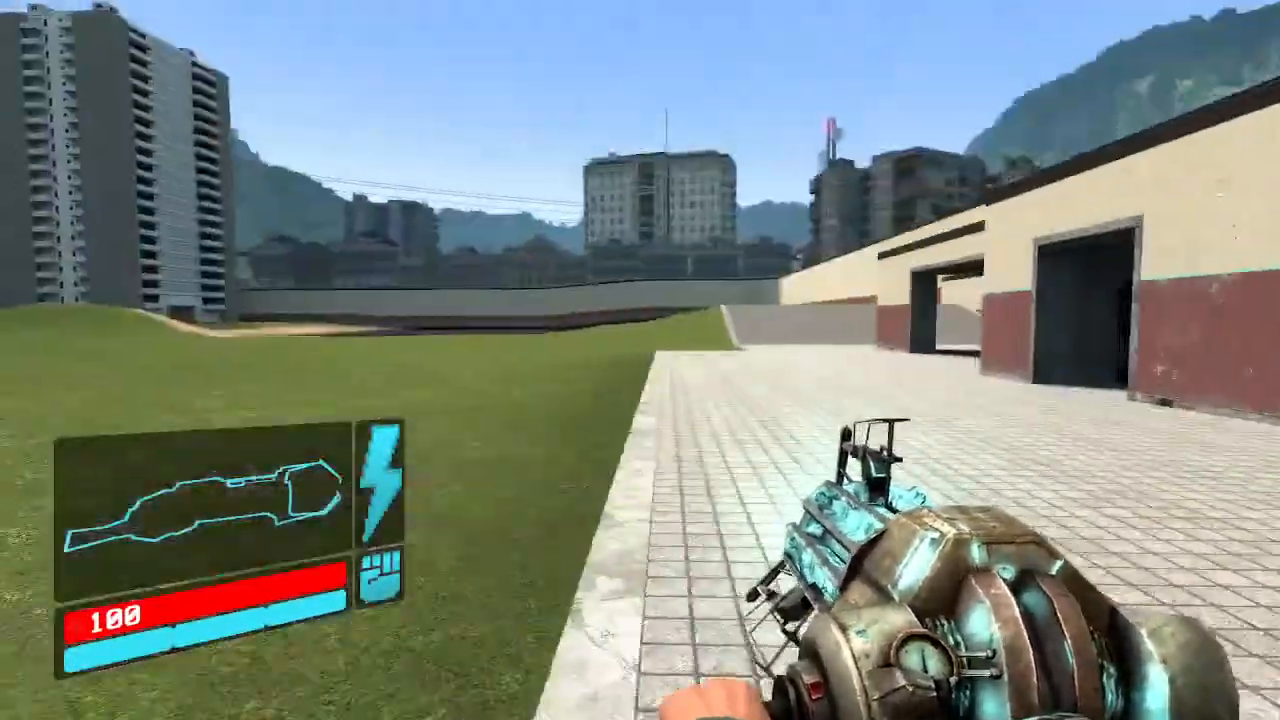
# Circle the balconied high-rise from the air, look over the boundary wall and city, and approach the low garage building
pyautogui.press('w')
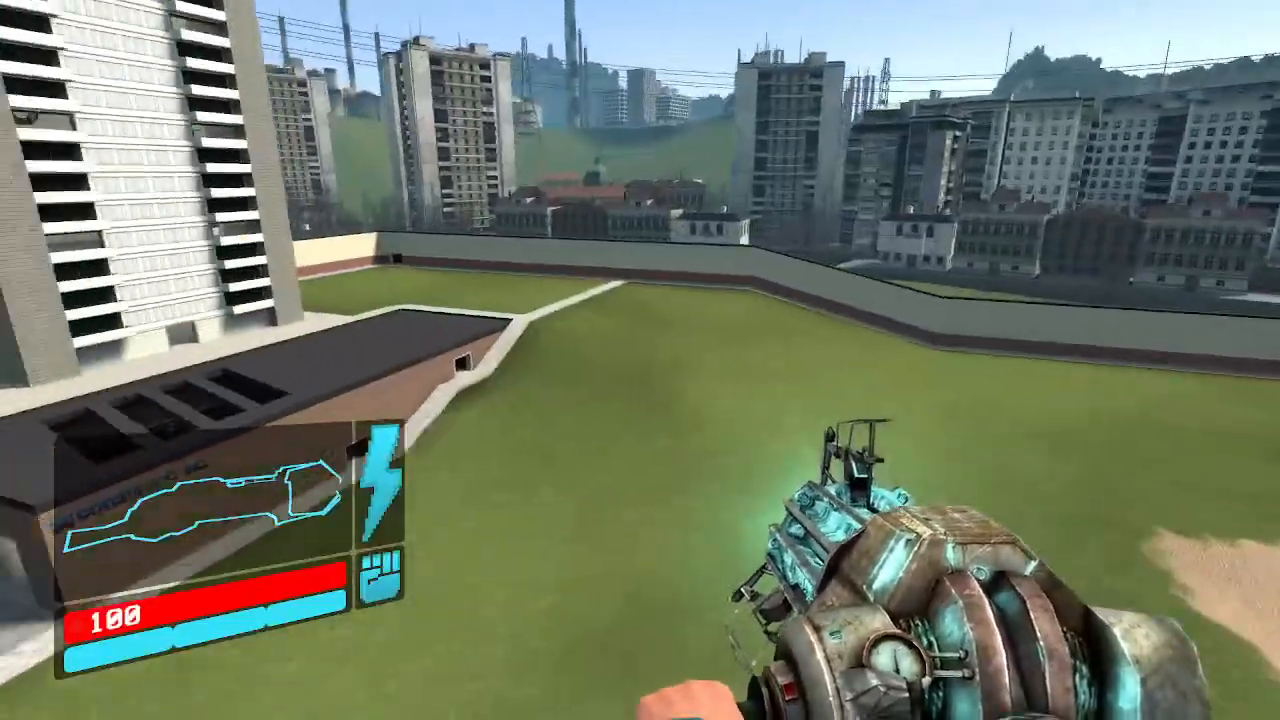
pyautogui.press('w')
pyautogui.press('w')
pyautogui.press('space')
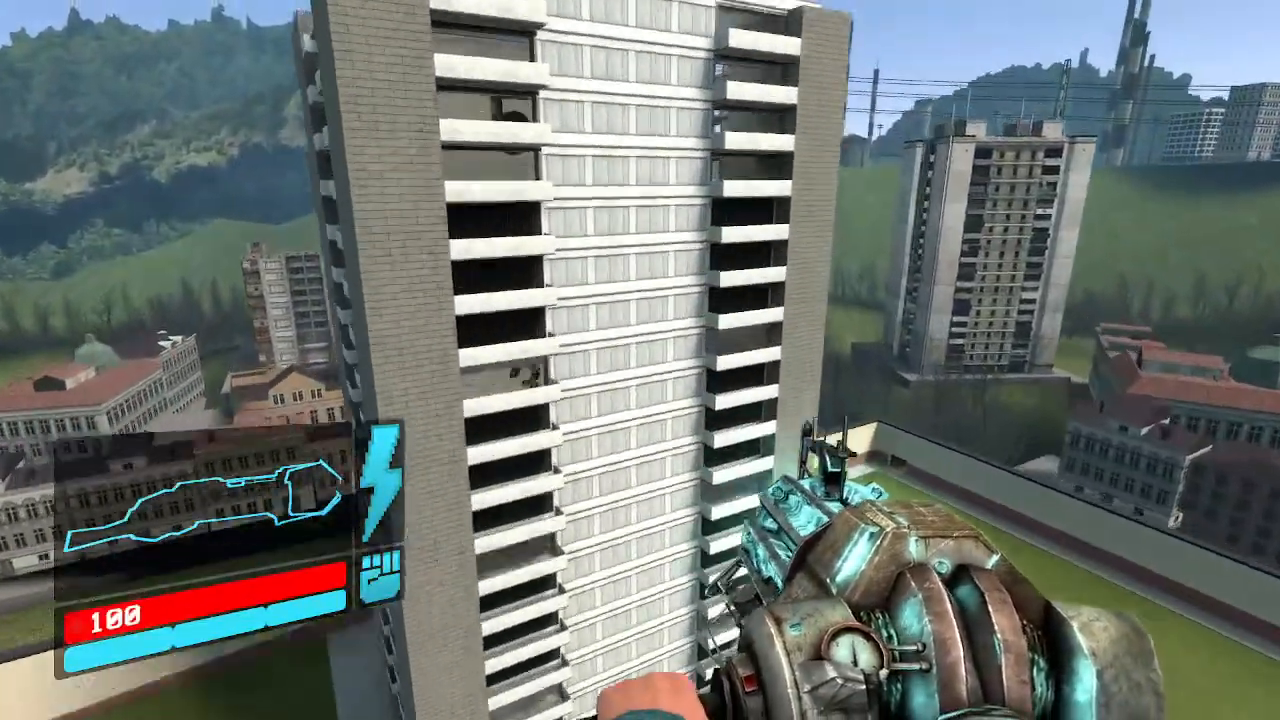
pyautogui.press('w')
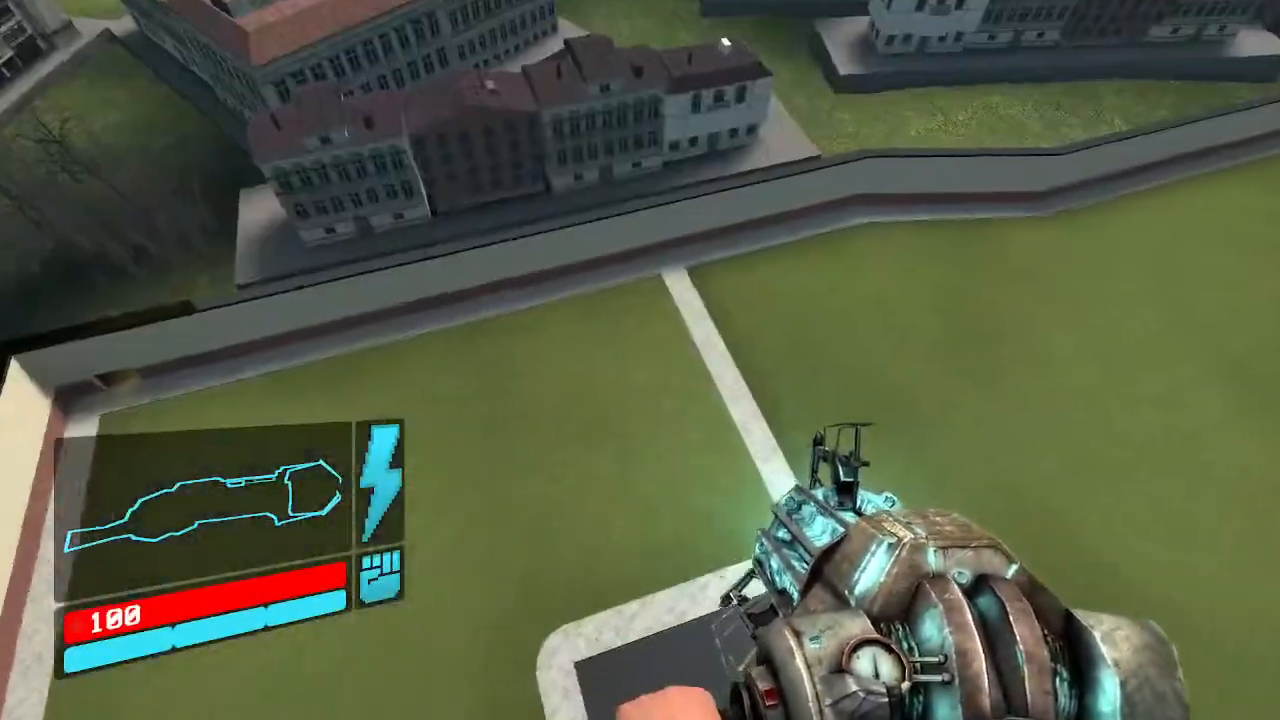
pyautogui.press('w')
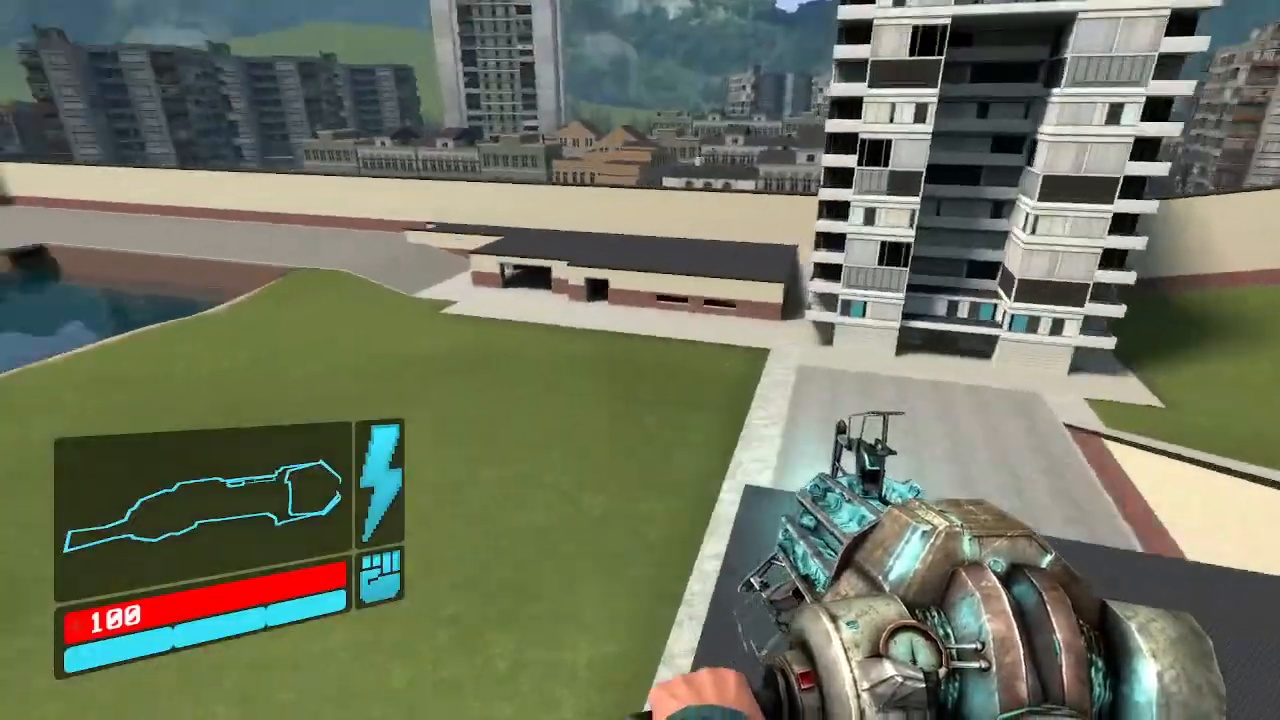
pyautogui.press('w')
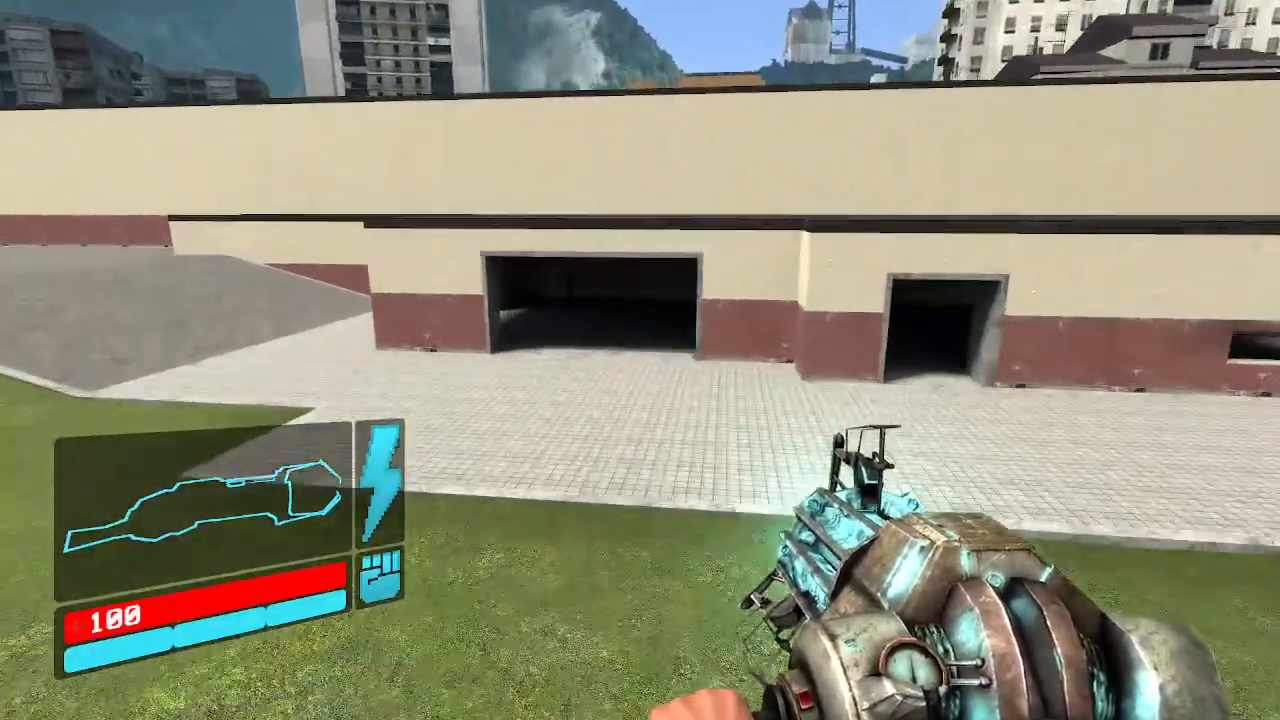
# Inspect the garage building's dark interior and lamp-lit end, and return outside to view the field and lake
pyautogui.press('w')
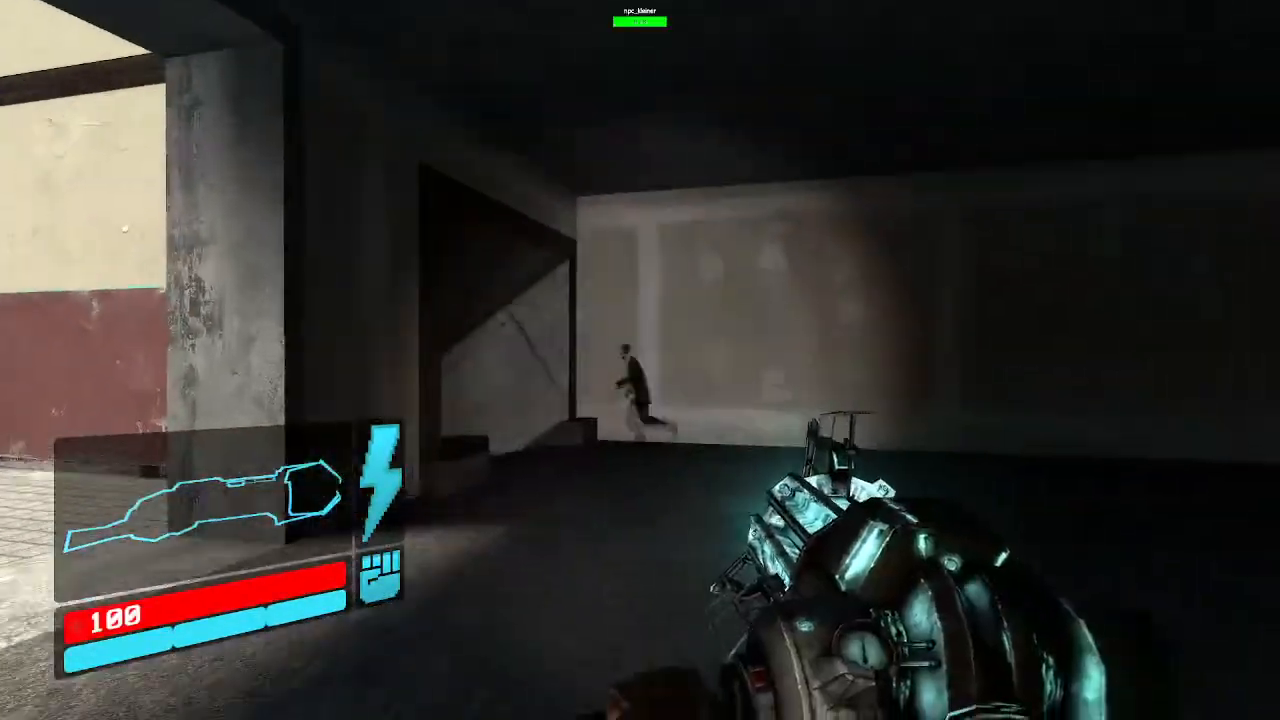
pyautogui.press('w')
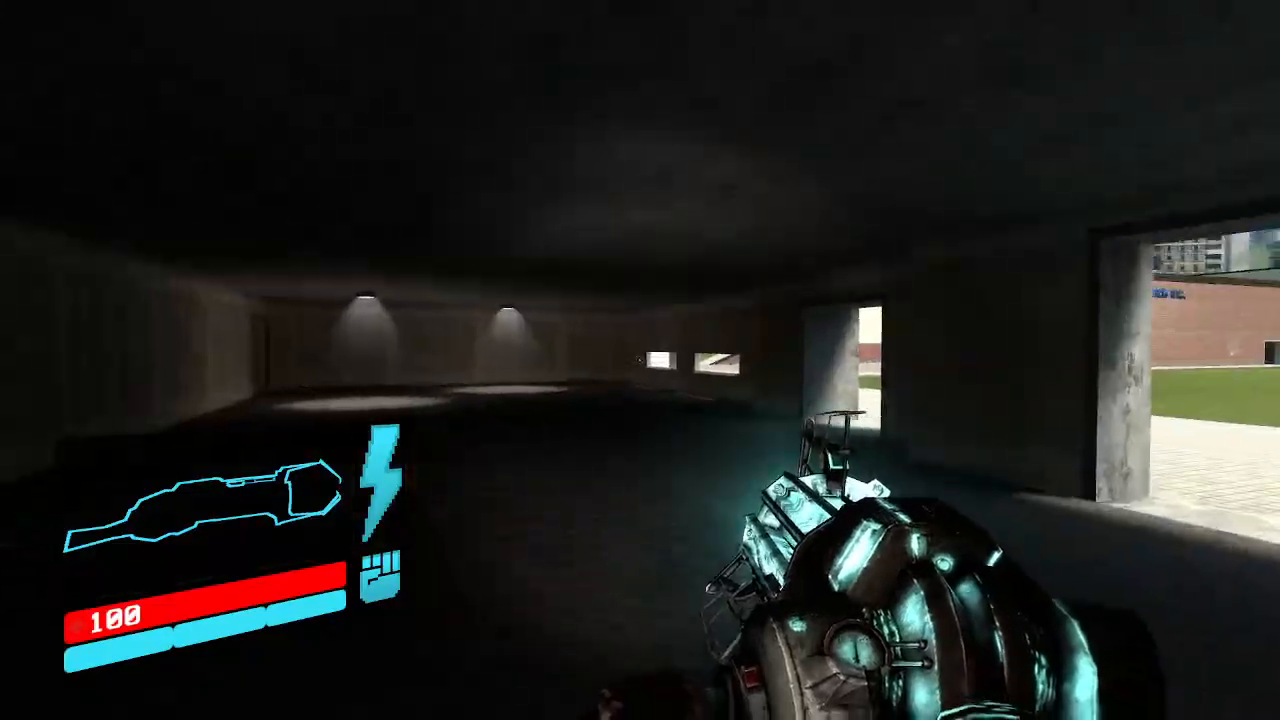
pyautogui.press('w')
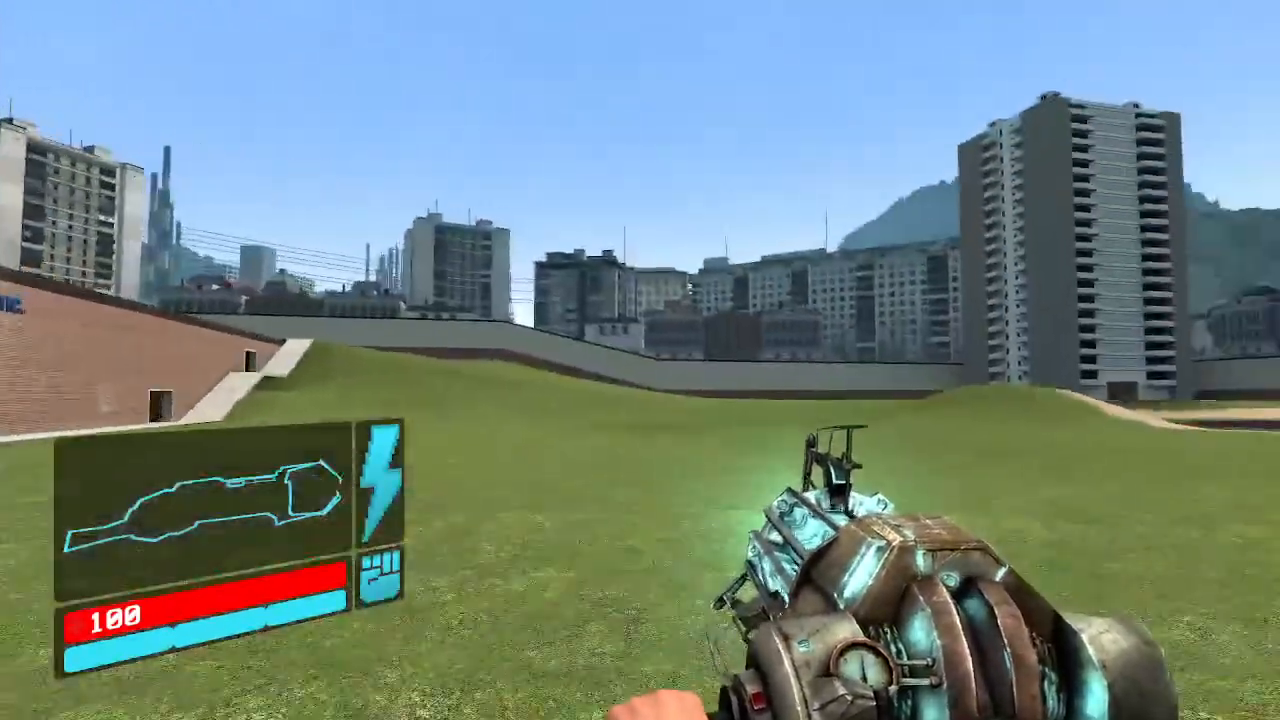
pyautogui.press('w')
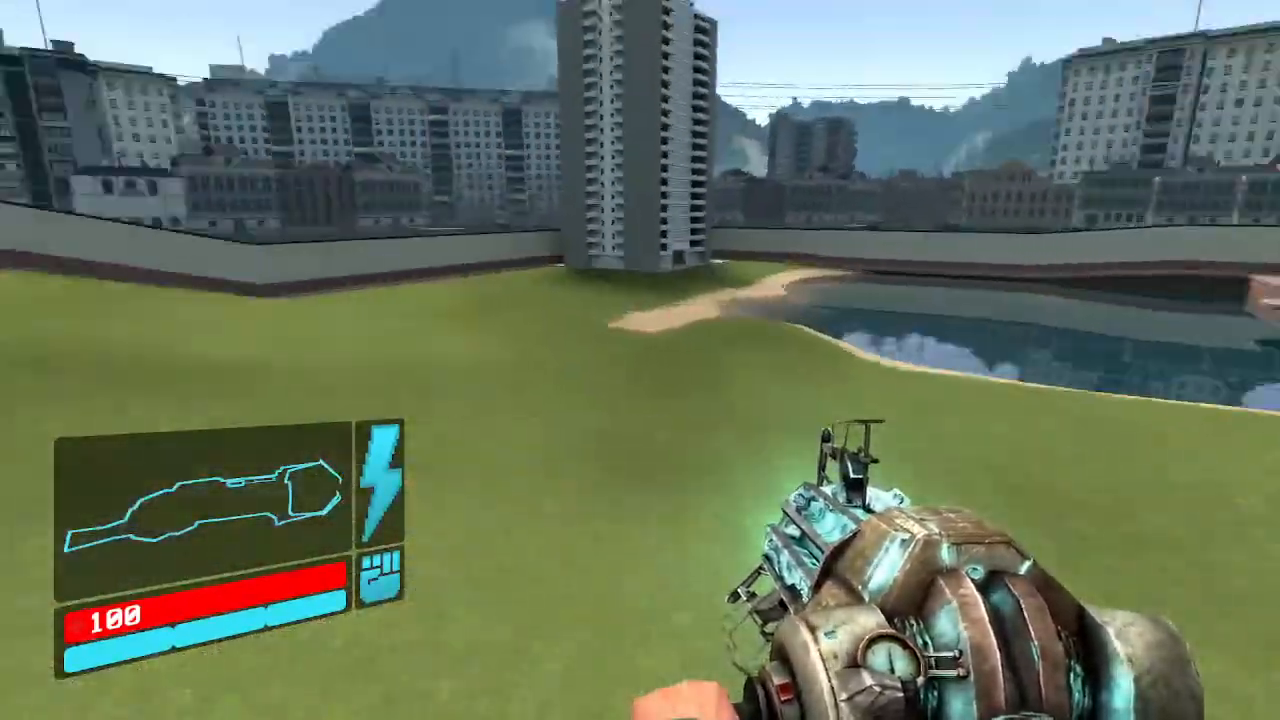
# View the roof openings of the construct inc. building, review the list of subscribed addons, and return to the game
pyautogui.press('q')
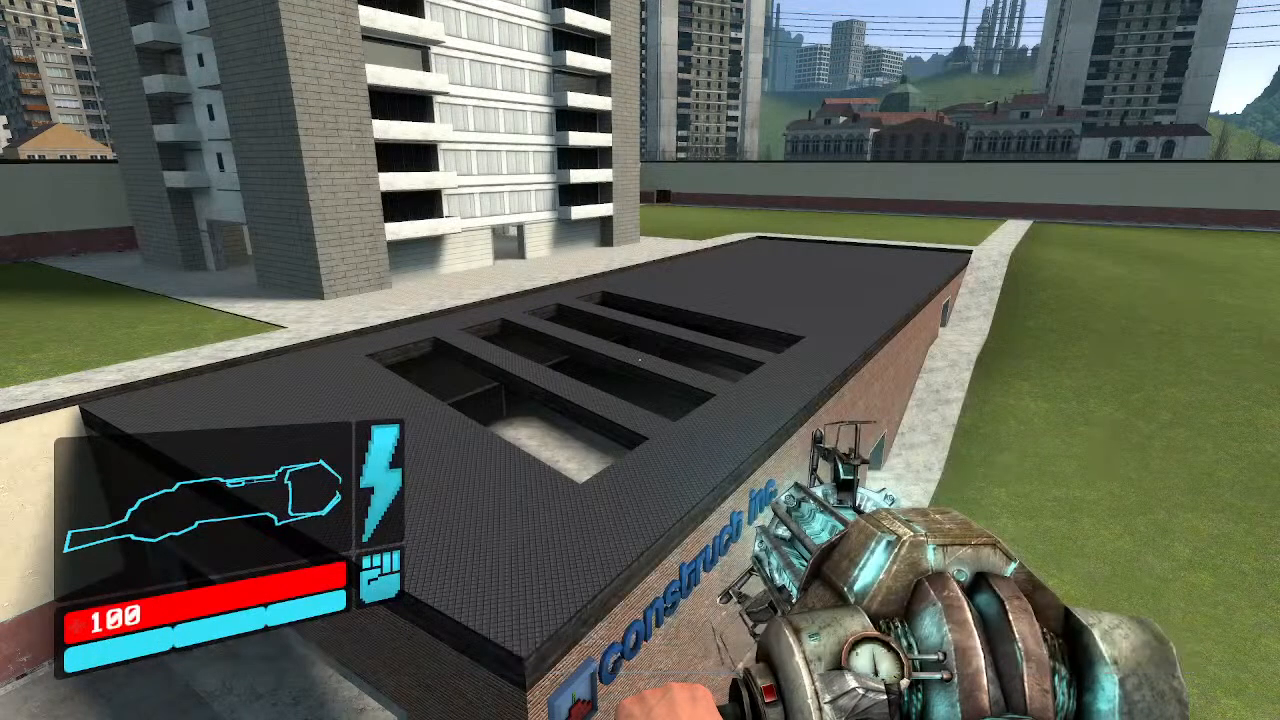
pyautogui.press('Escape')
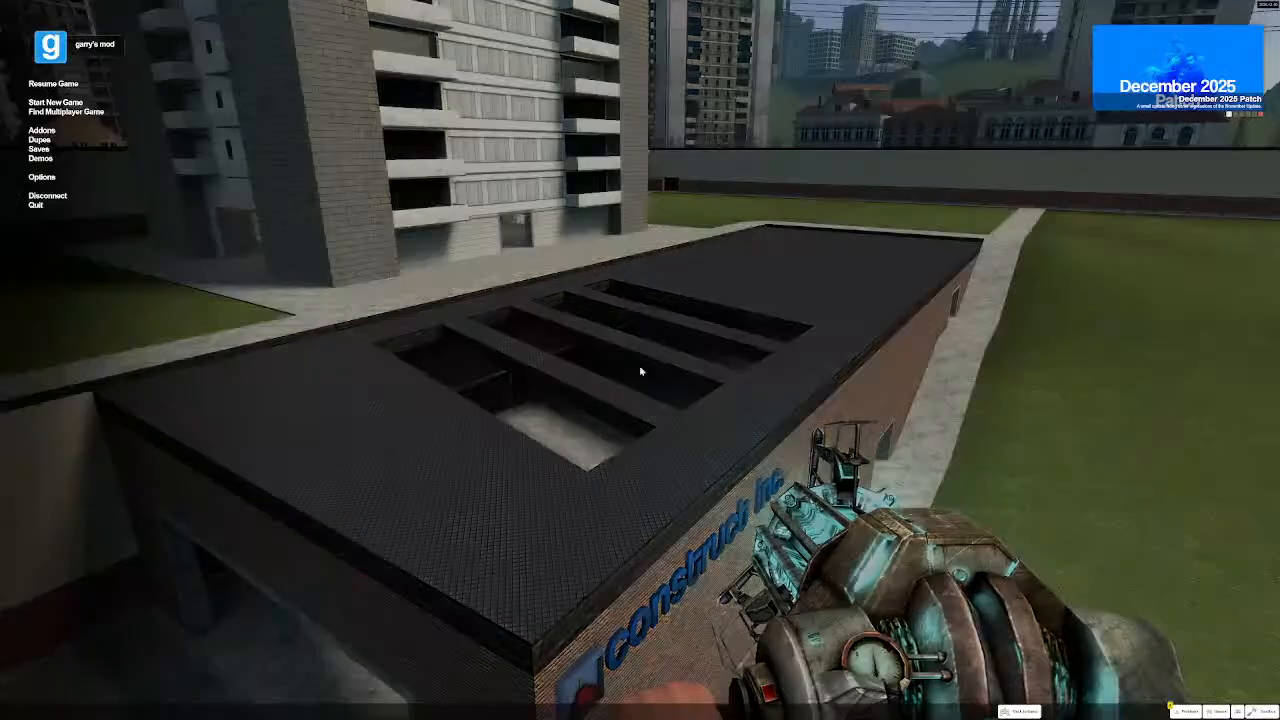
pyautogui.click(45, 132)
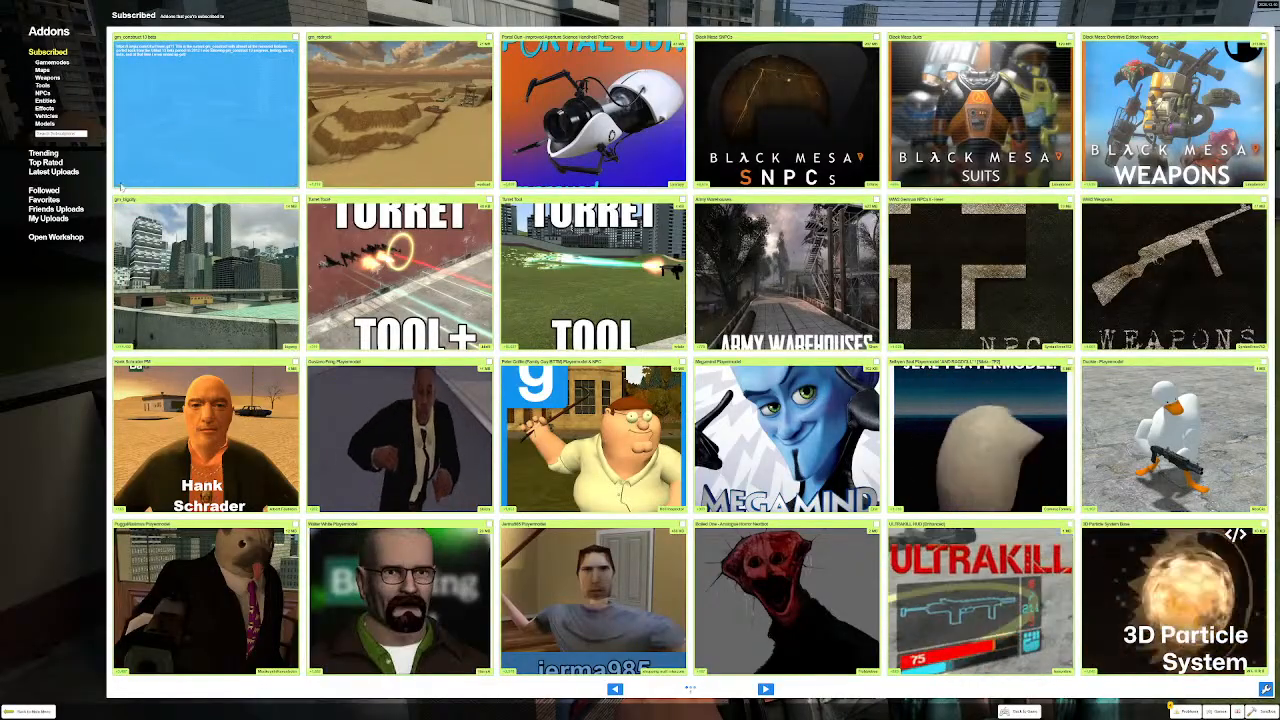
pyautogui.press('Escape')
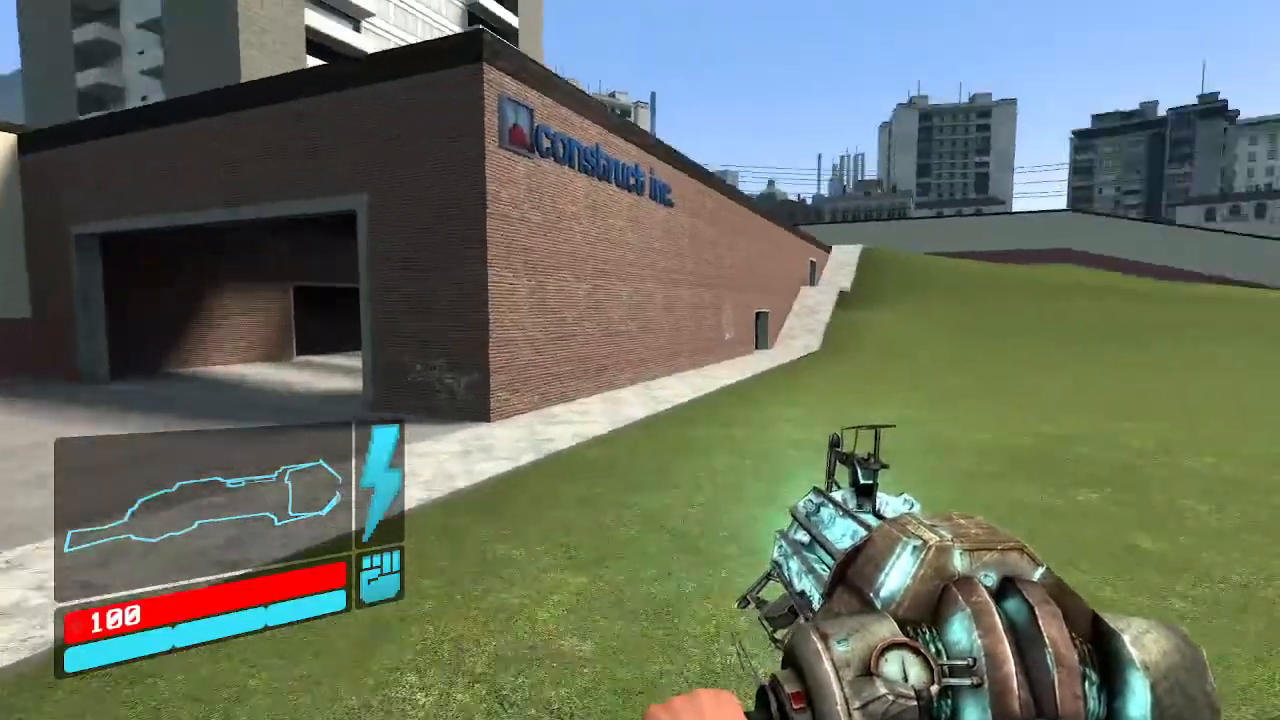
# Tour the grassy field, the hill by the lake and the slope beside the construct inc. building
pyautogui.press('w')
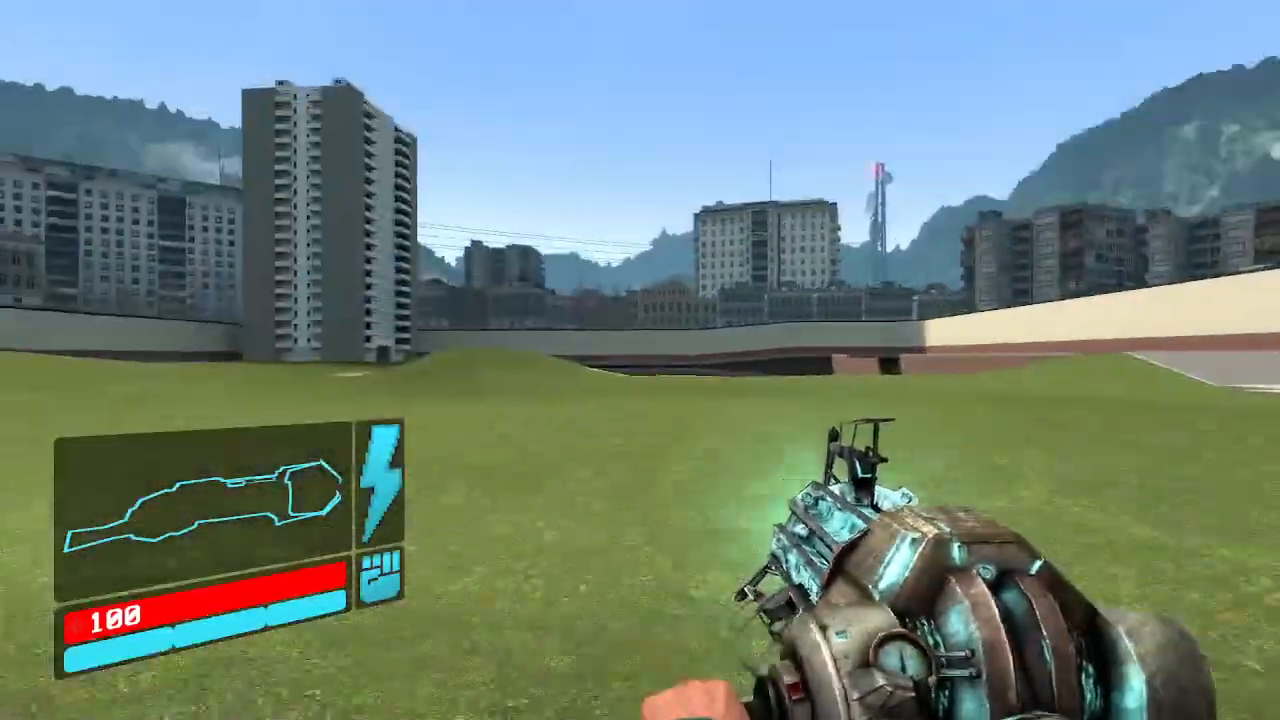
pyautogui.press('w')
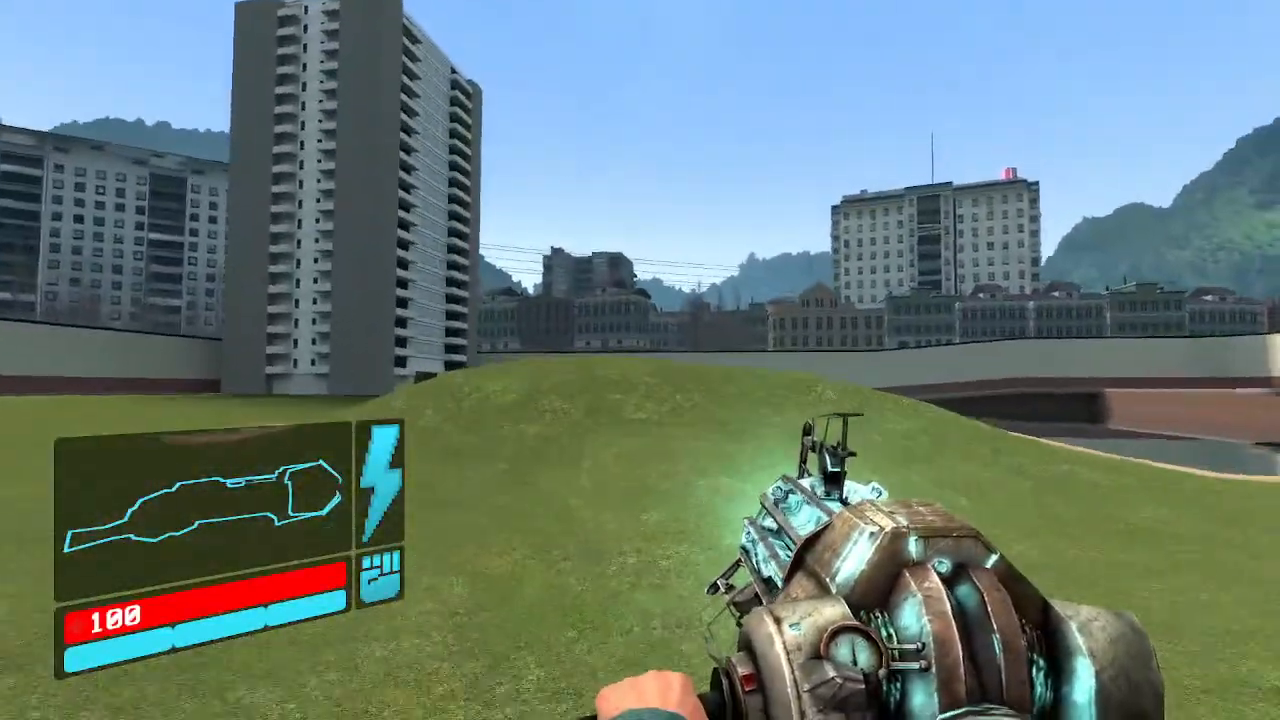
pyautogui.press('w')
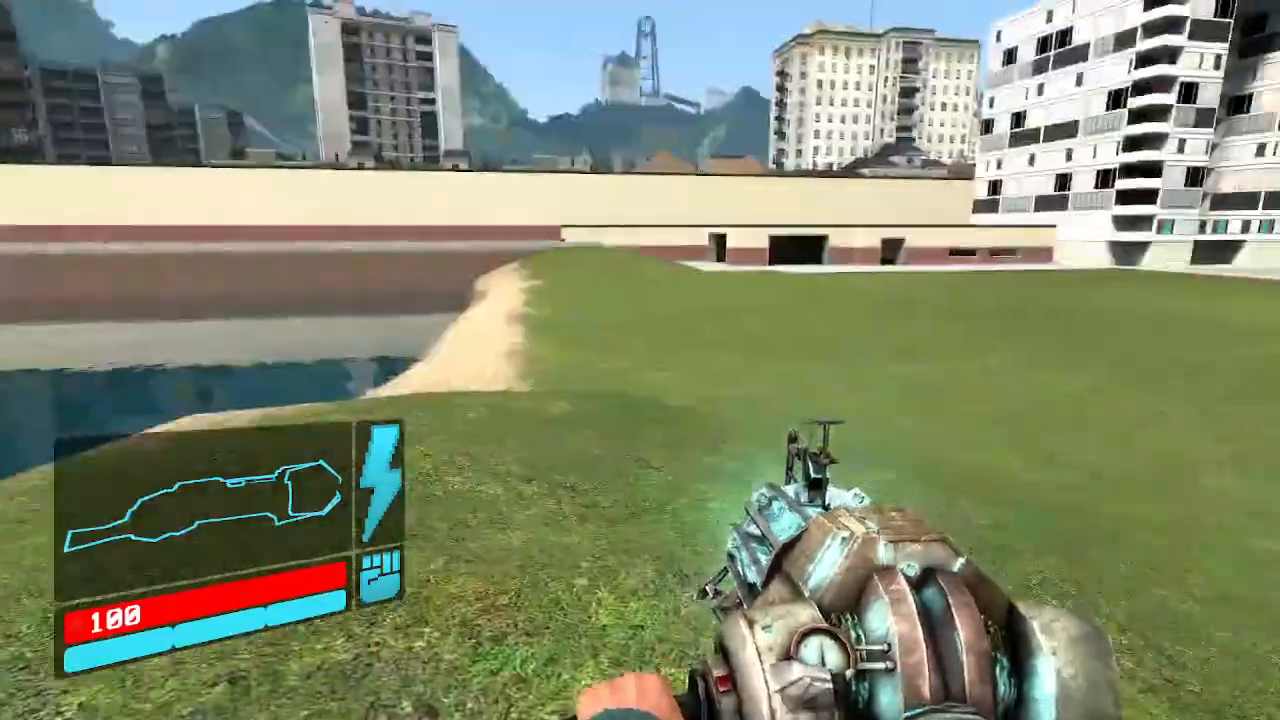
pyautogui.press('w')
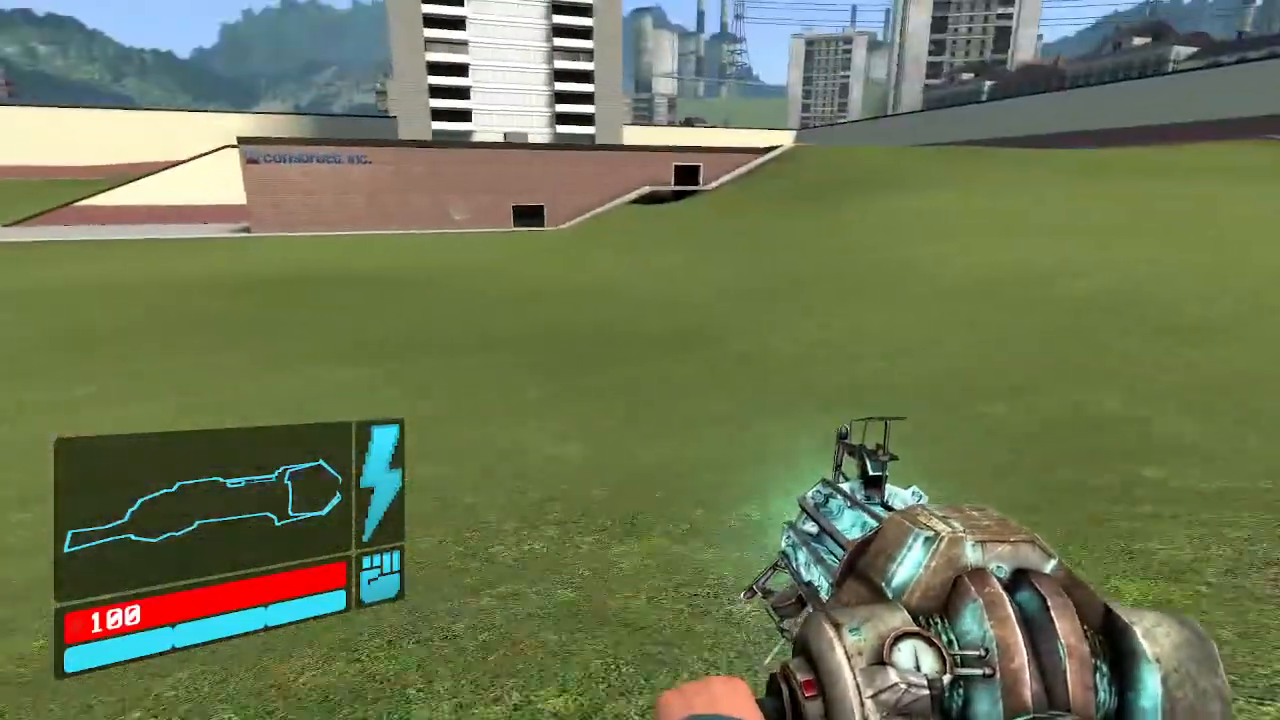
pyautogui.press('w')
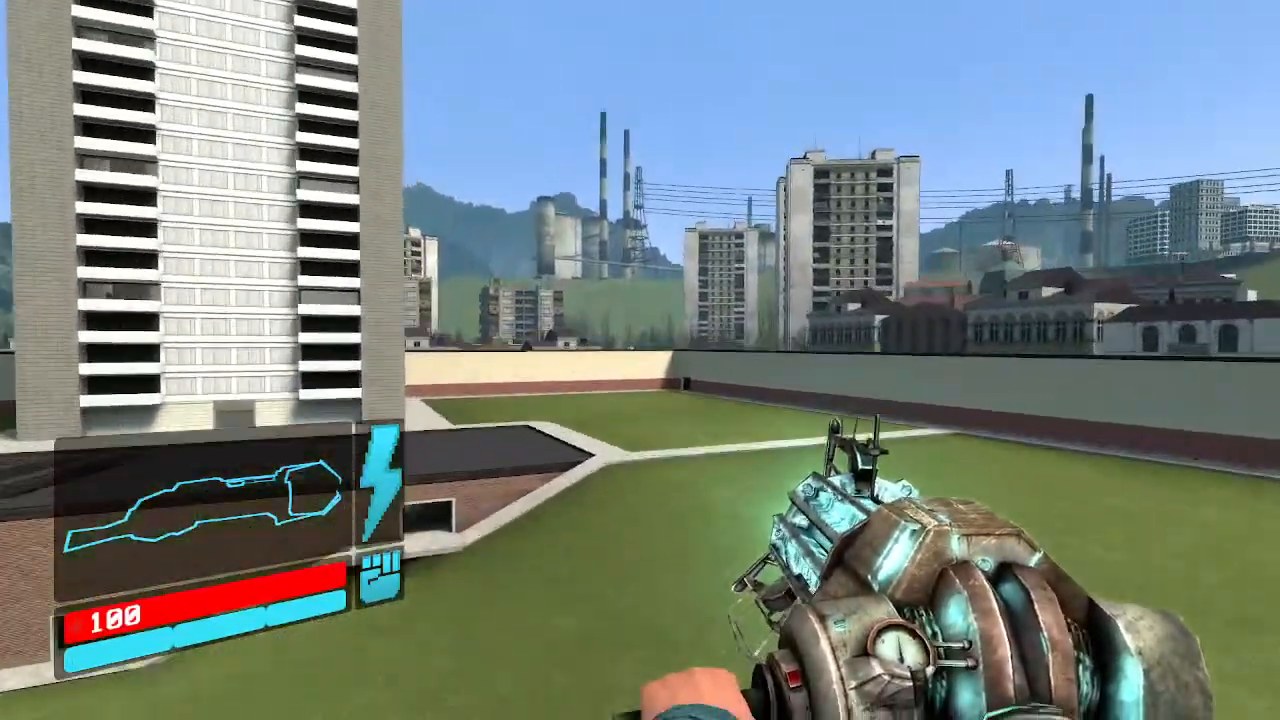
# Tour the roofs beside the balconied high-rise, the boundary wall and the lakeside, and return to the construct inc. building
pyautogui.press('w')
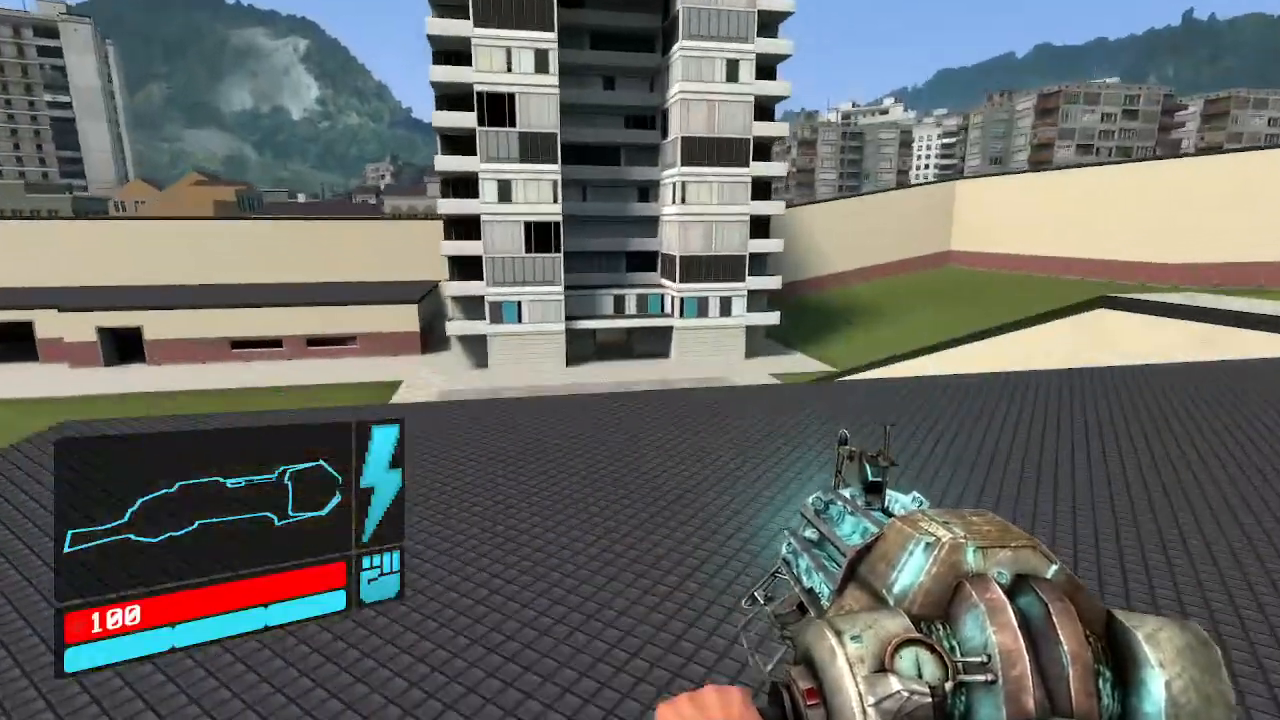
pyautogui.press('w')
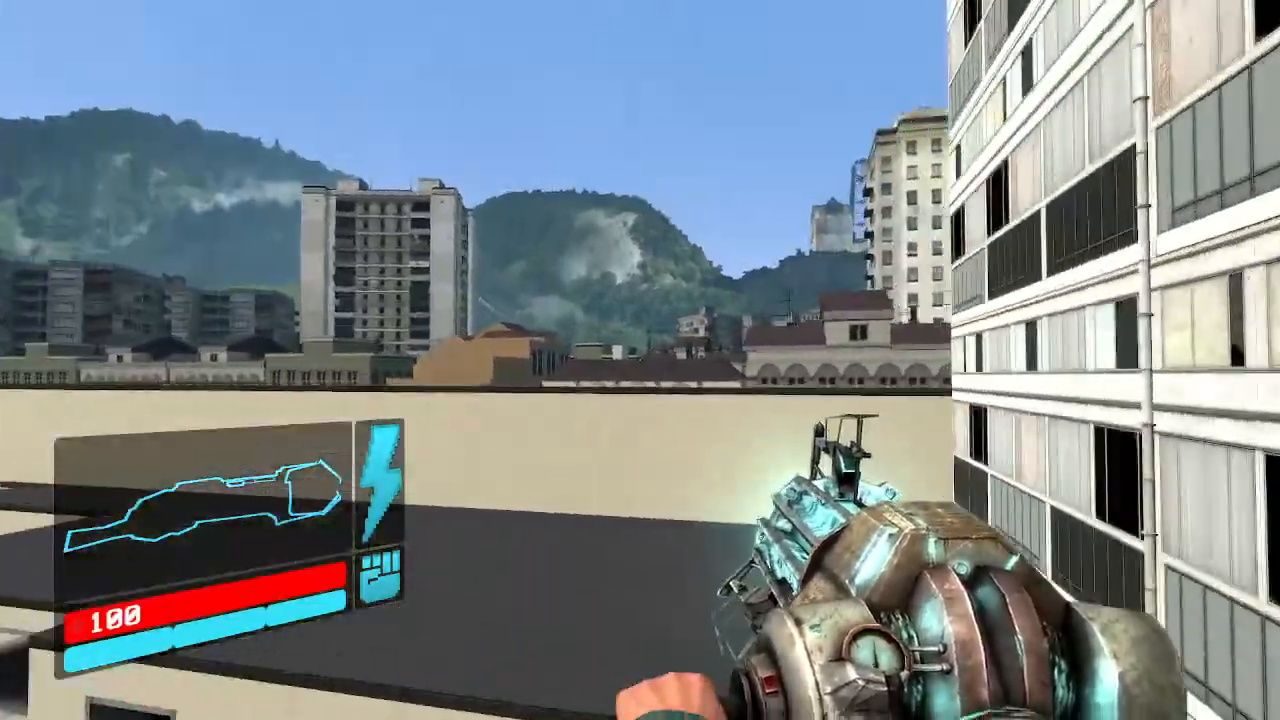
pyautogui.press('w')
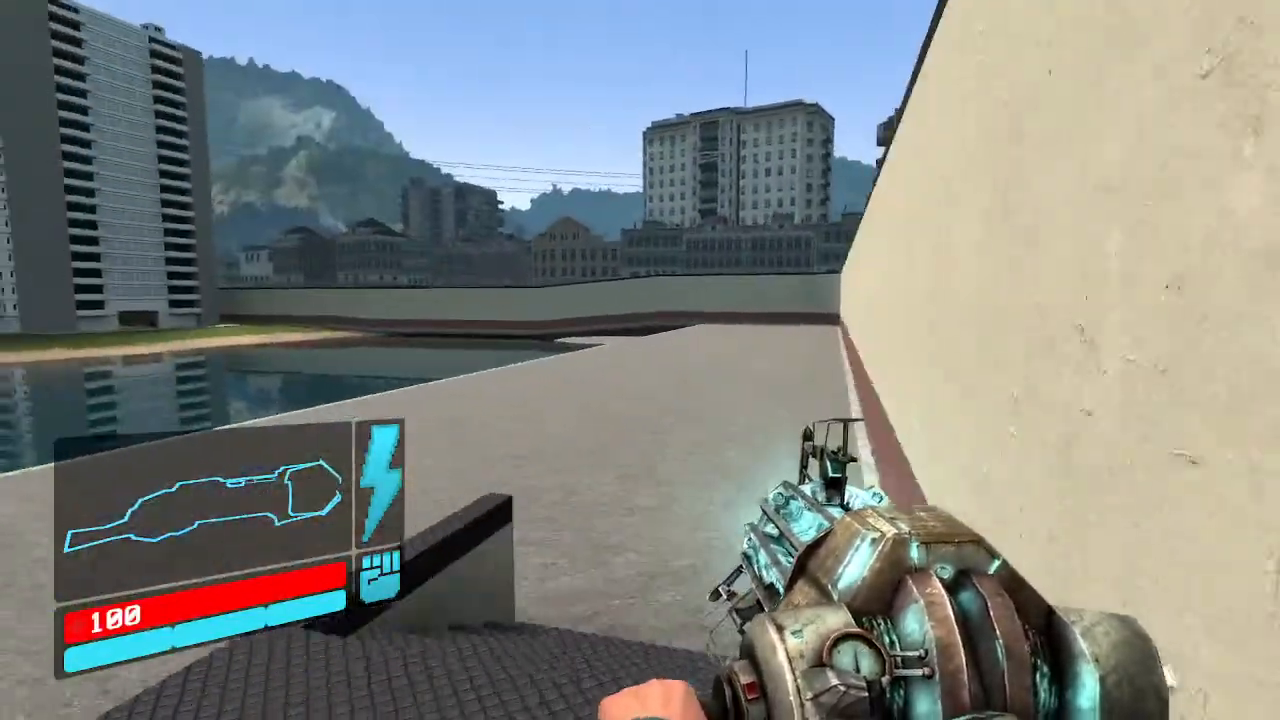
pyautogui.press('w')
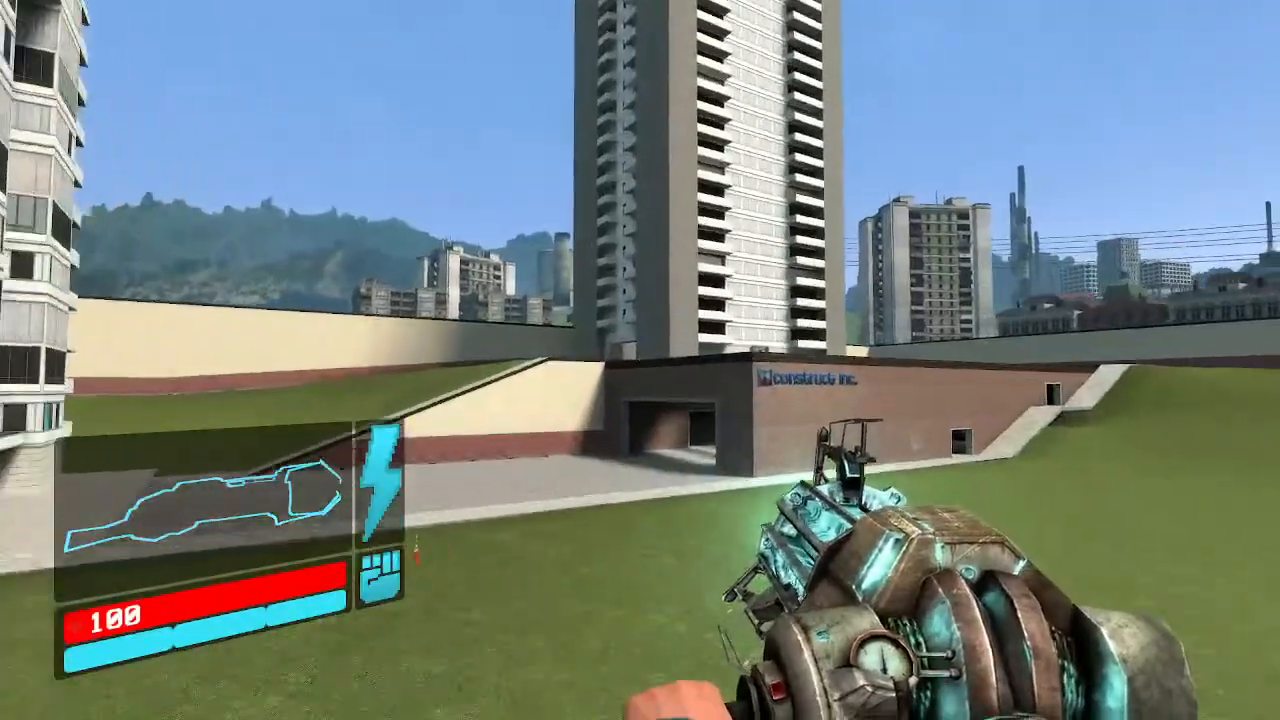
# Inspect the construct inc. building's dark interior and the field outside, and leave the subscribed addons list
pyautogui.press('w')
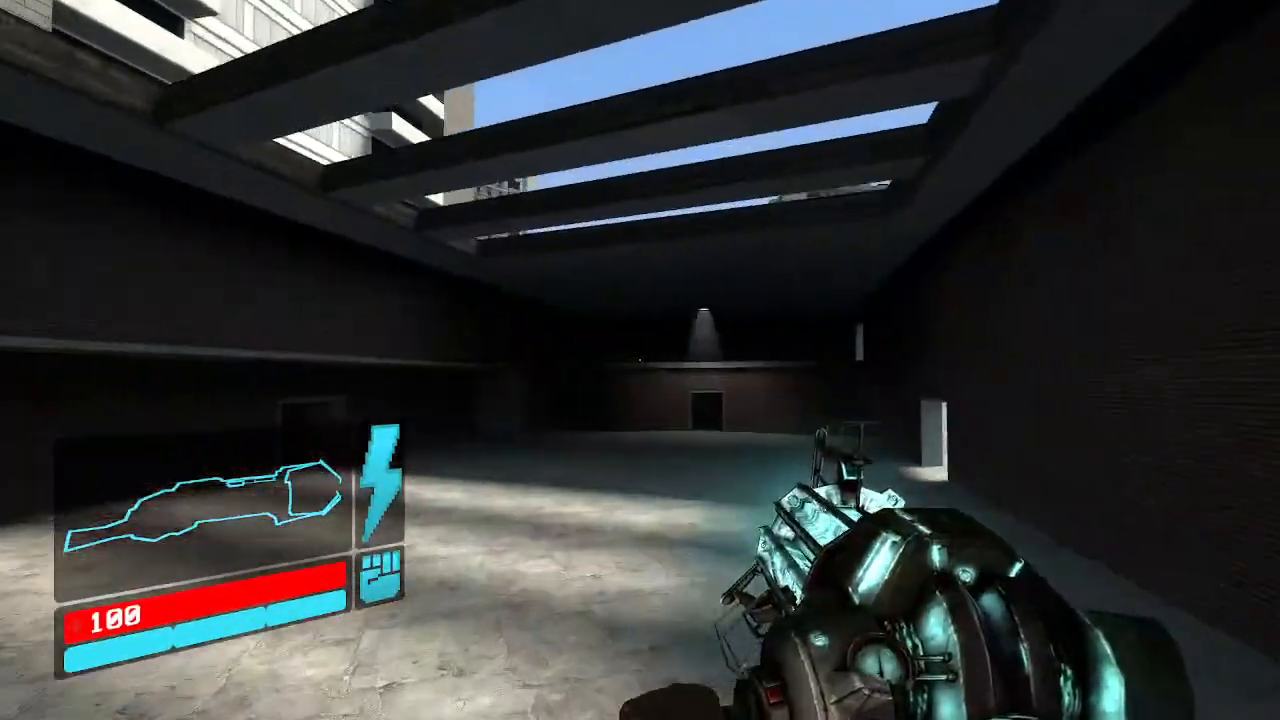
pyautogui.press('w')
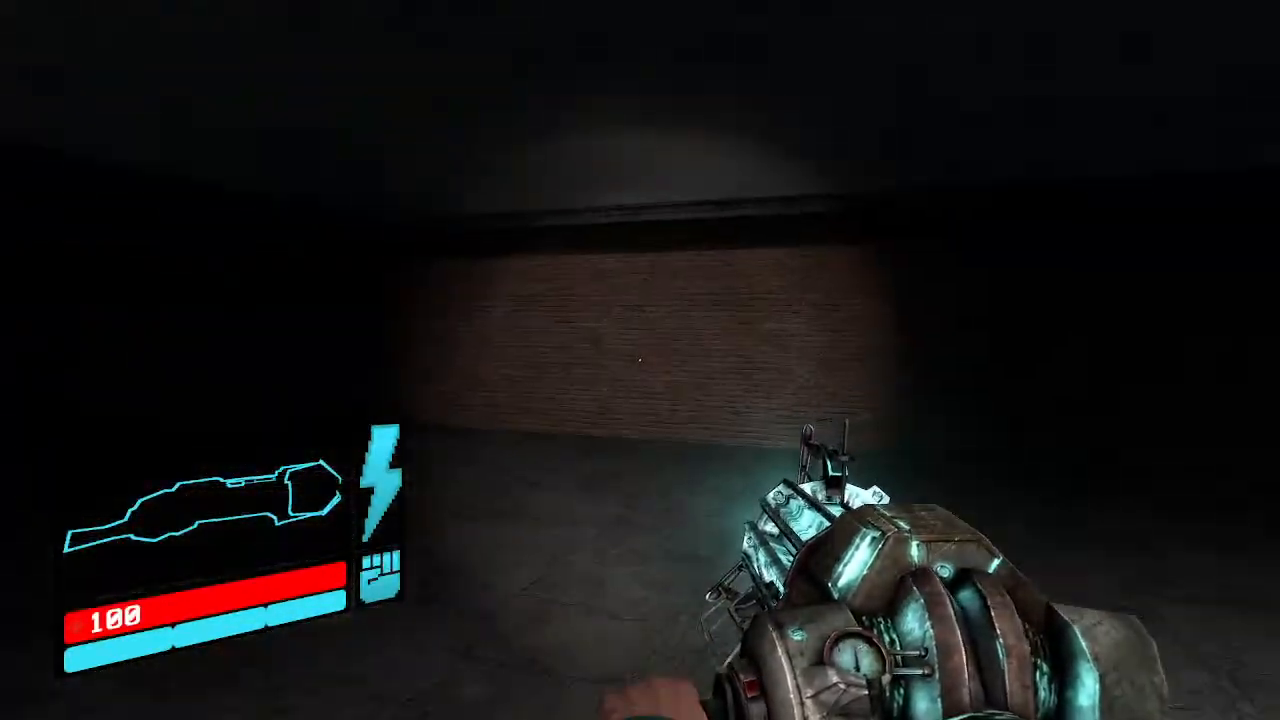
pyautogui.press('w')
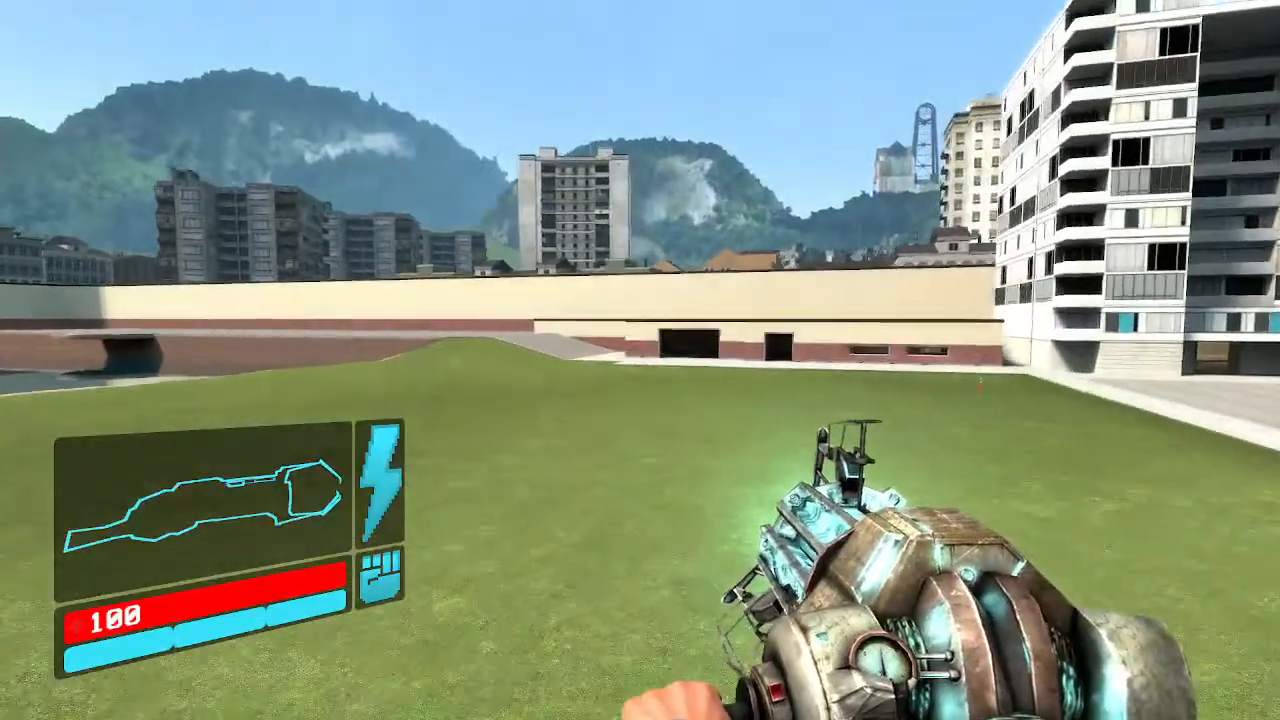
pyautogui.press('w')
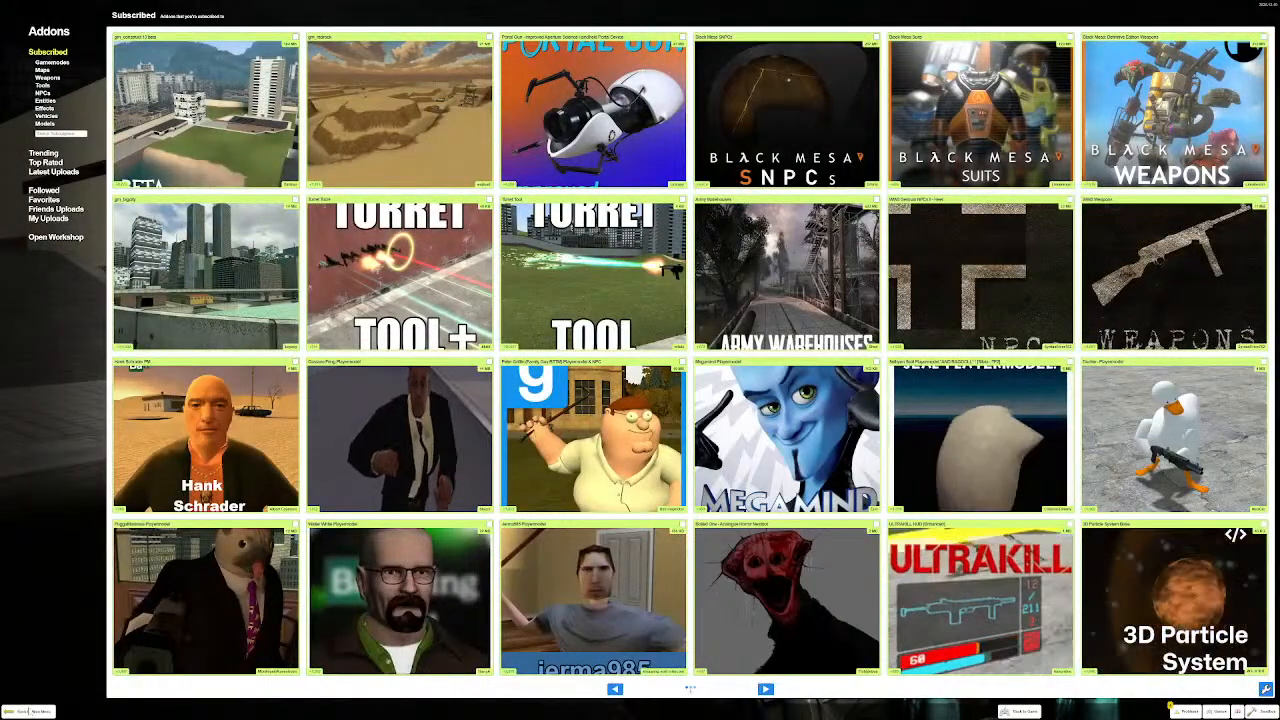
pyautogui.click(38, 711)
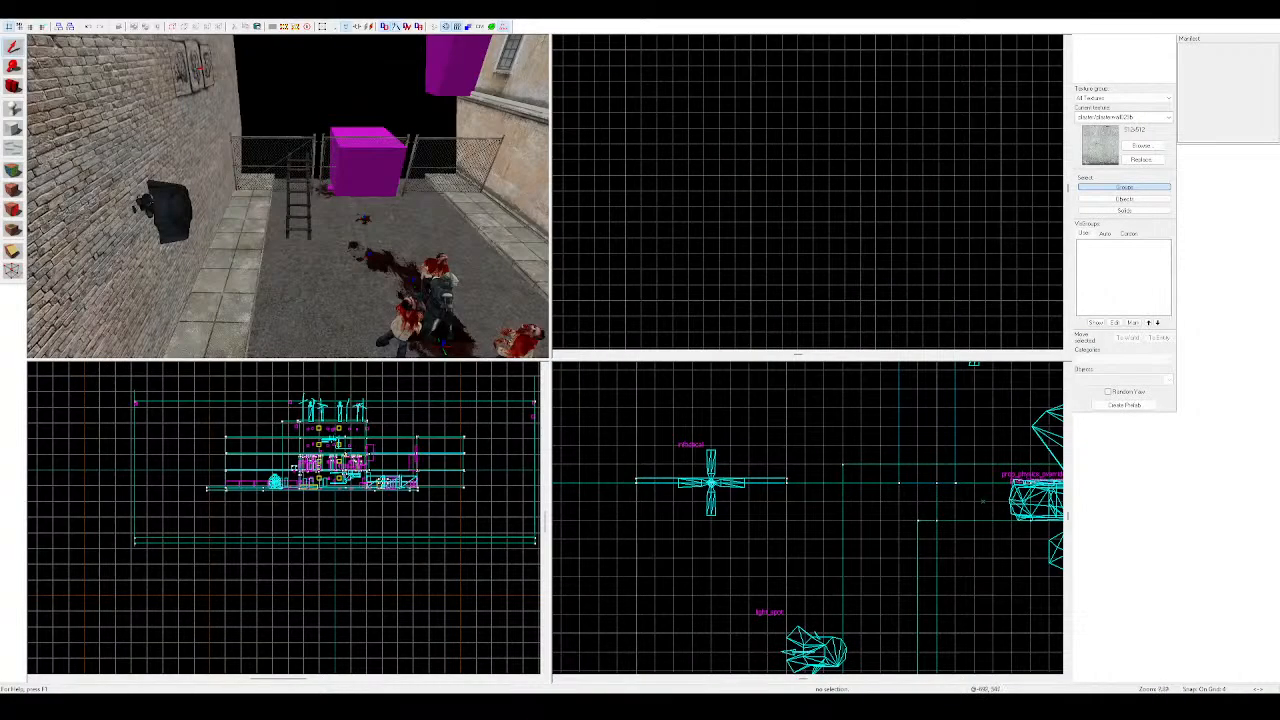
# Switch to Hammer and examine the city block's gated street, fenced alley, rooftops and the corner with the barrels
pyautogui.press('z')
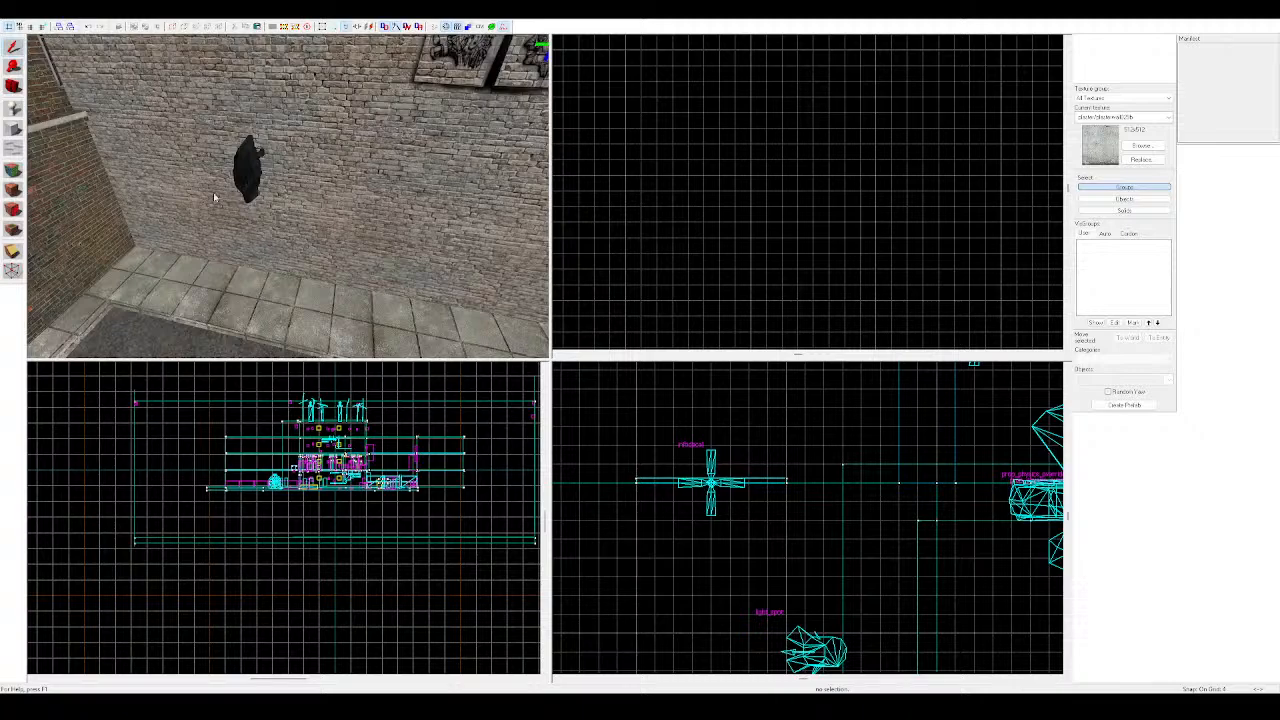
pyautogui.press('z')
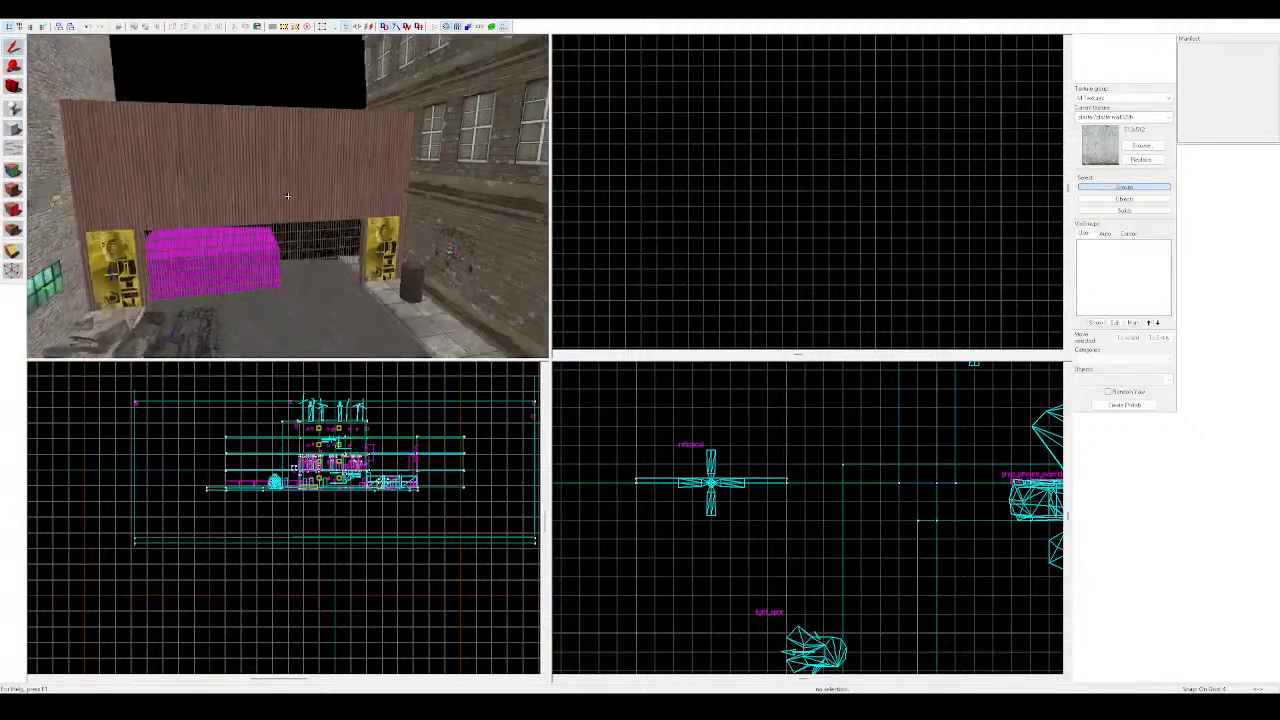
pyautogui.press('z')
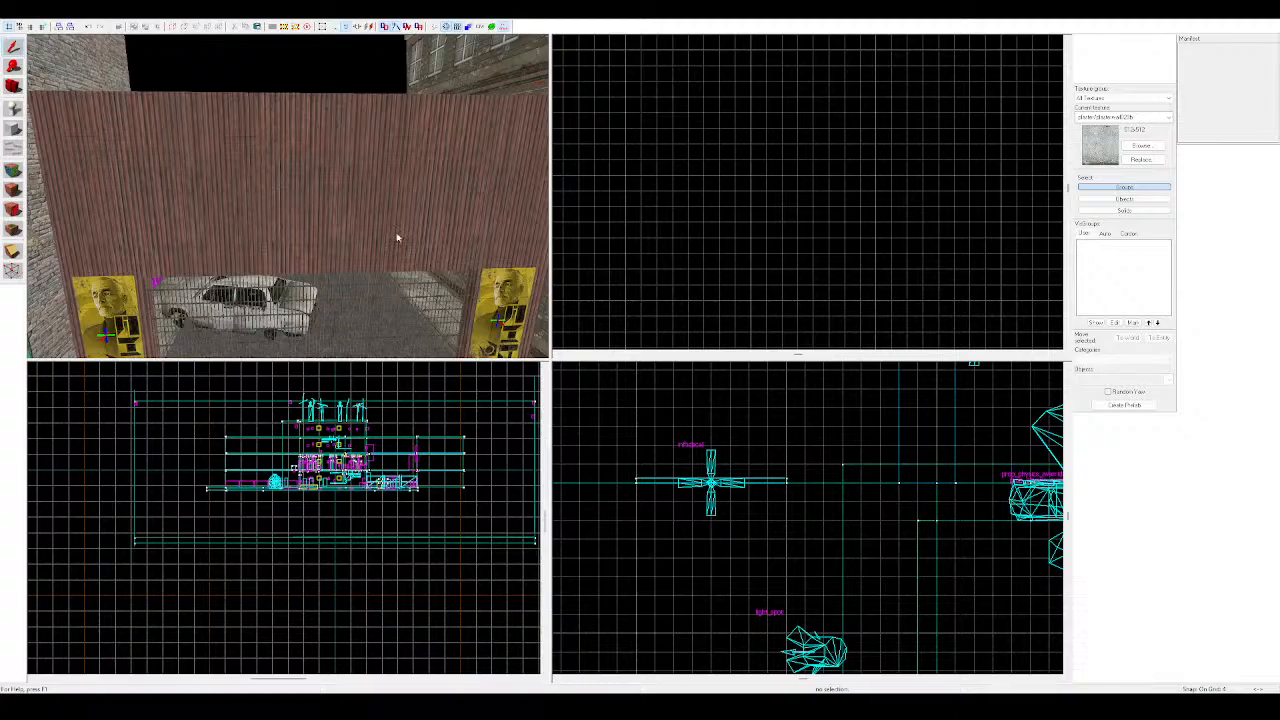
pyautogui.press('z')
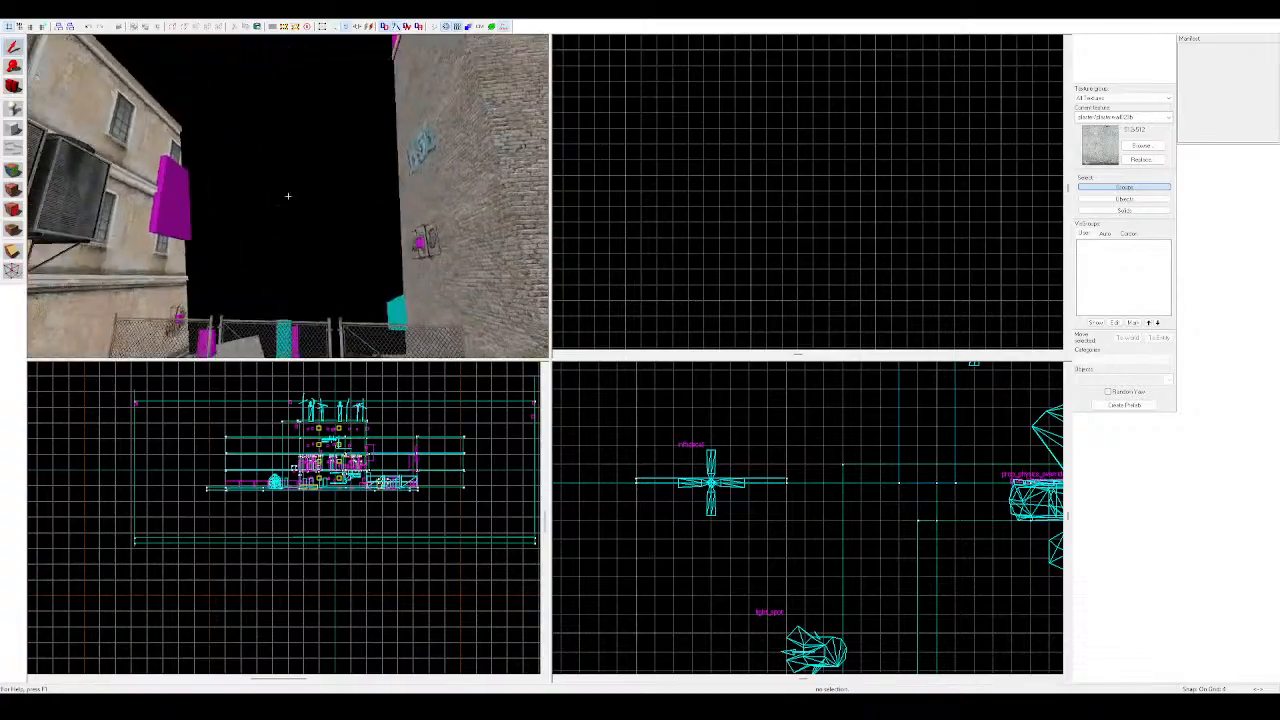
pyautogui.press('w')
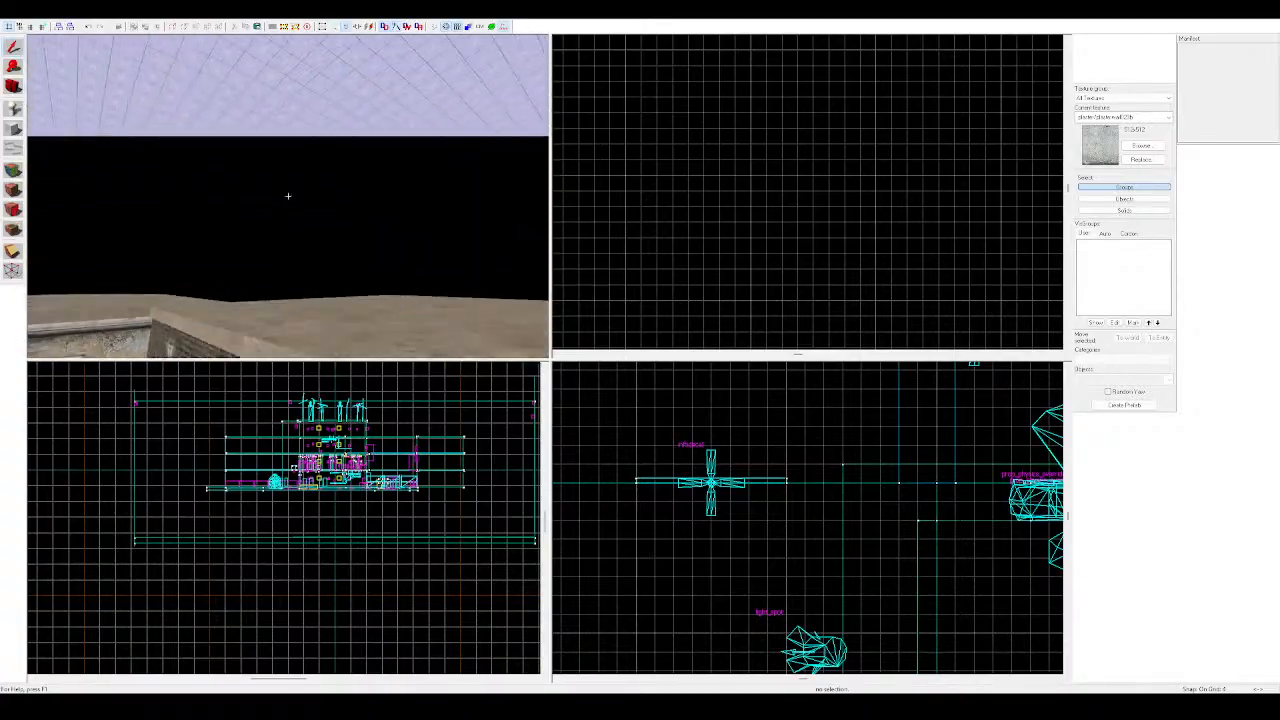
pyautogui.press('w')
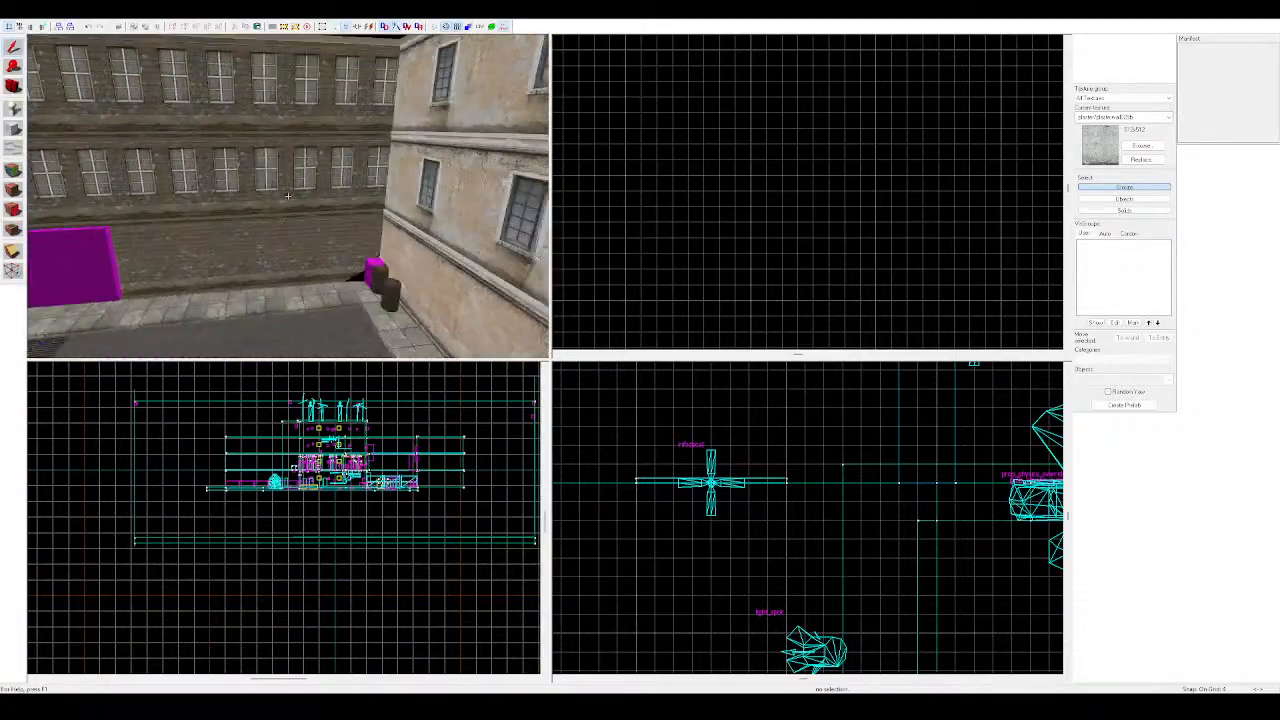
pyautogui.press('w')
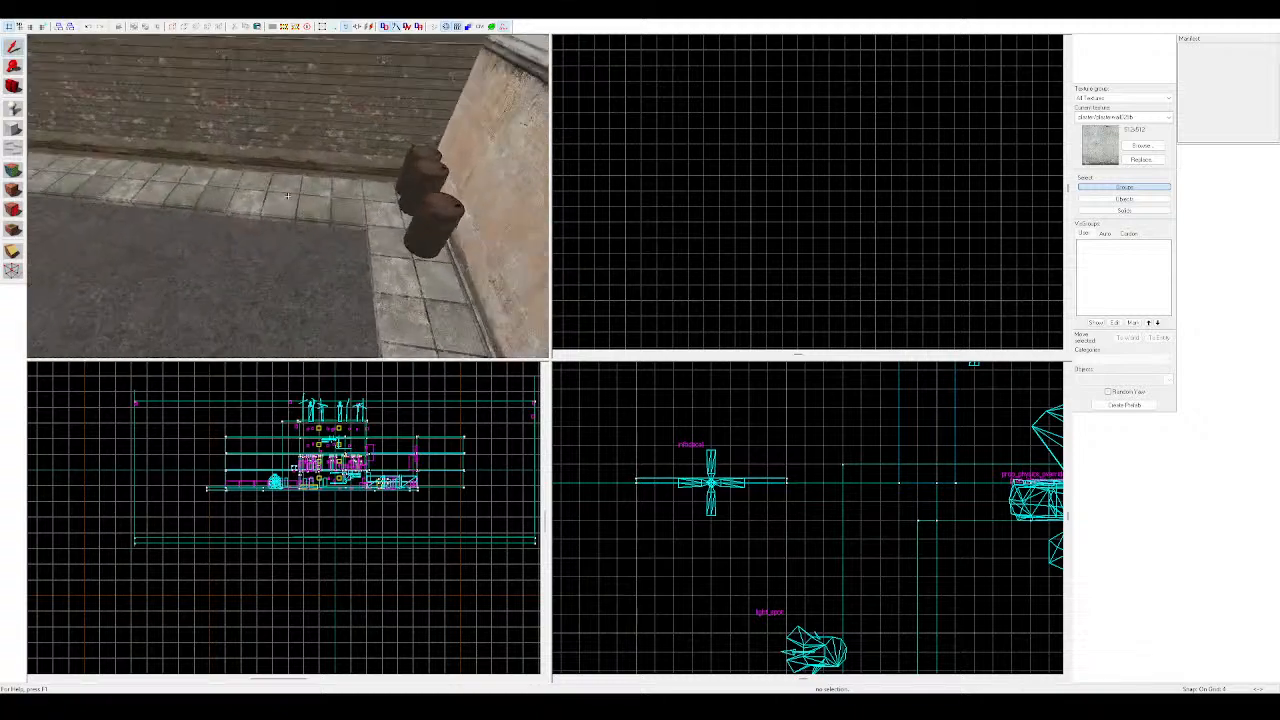
pyautogui.press('w')
# Copy the soldier ragdoll from the zombie group and place the copy on the sidewalk along the plank wall
pyautogui.press('z')
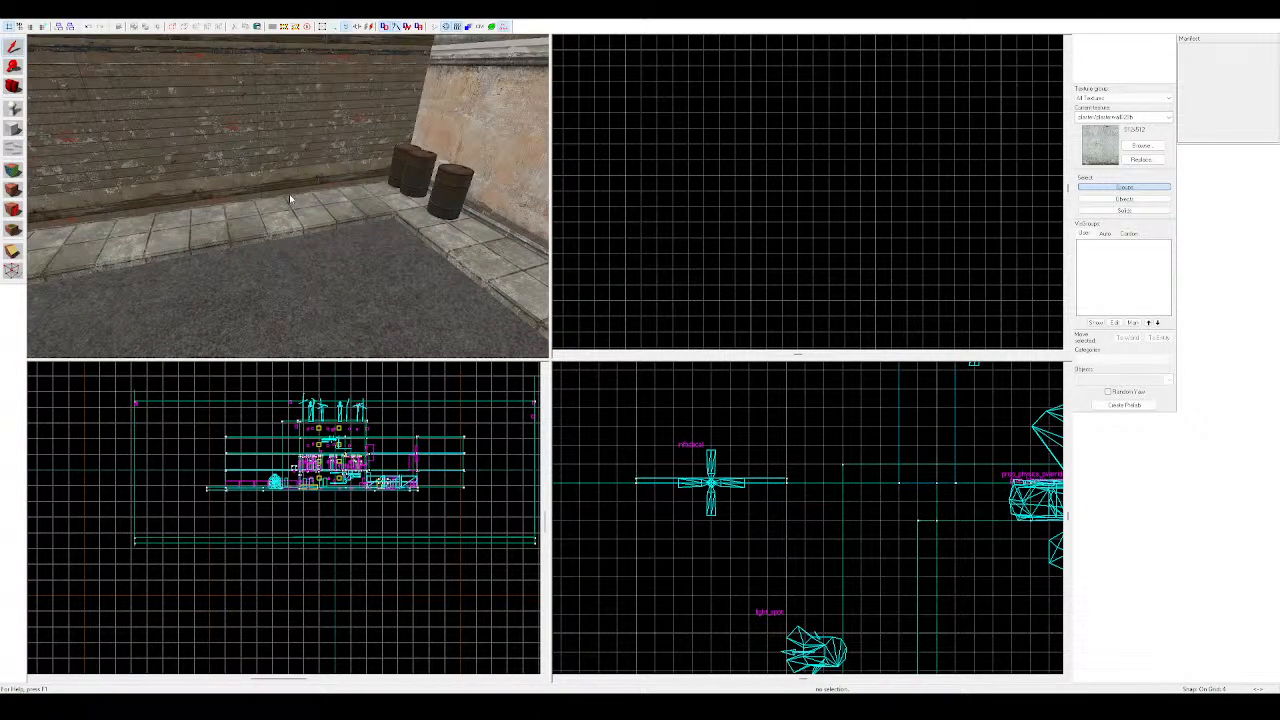
pyautogui.press('z')
pyautogui.press('z')
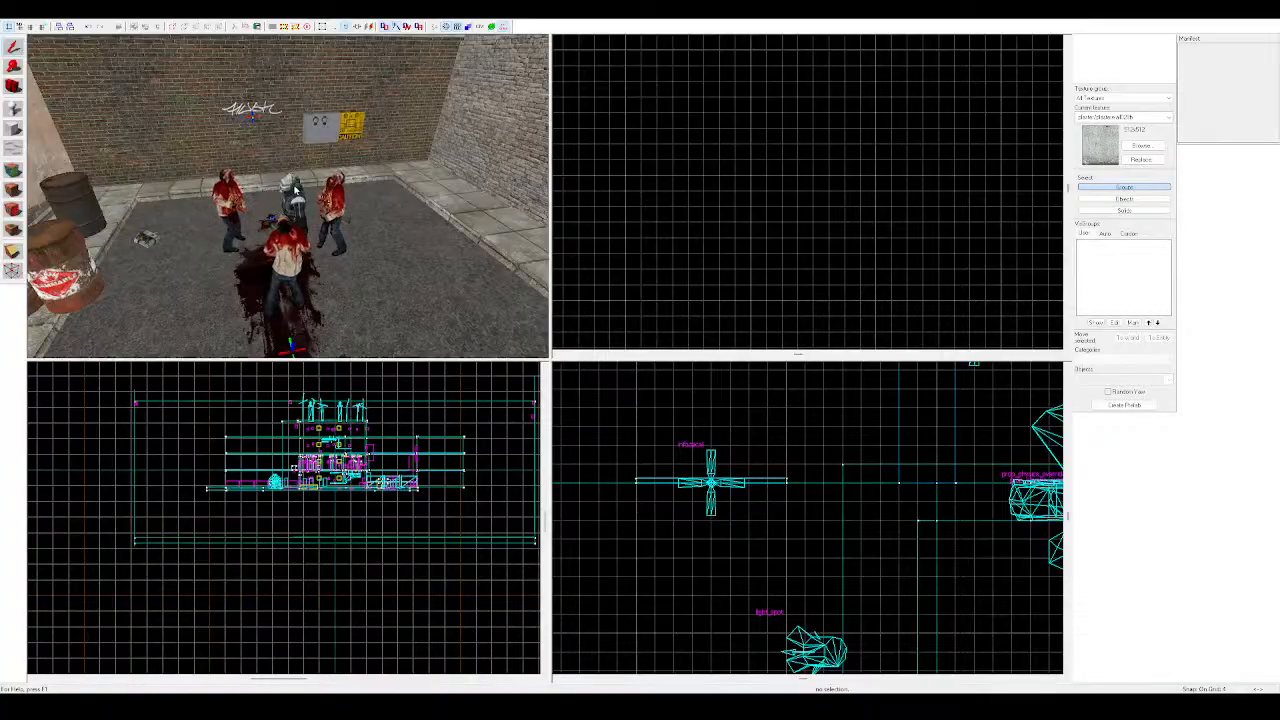
pyautogui.press('z')
pyautogui.press('w')
pyautogui.press('z')
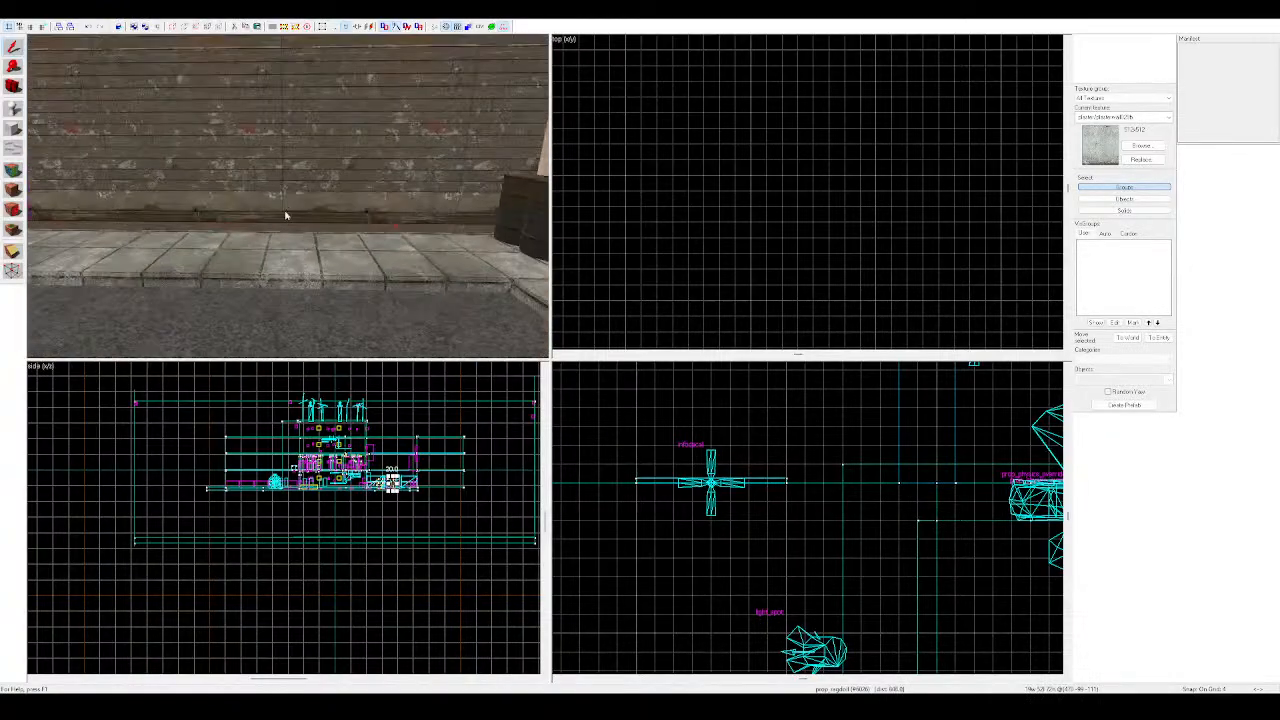
pyautogui.press('z')
pyautogui.press('a')
pyautogui.press('w')
pyautogui.press('z')
pyautogui.click(261, 201)
# Rotate the copied soldier ragdoll so that it leans back toward the wall on the sidewalk
pyautogui.press('z')
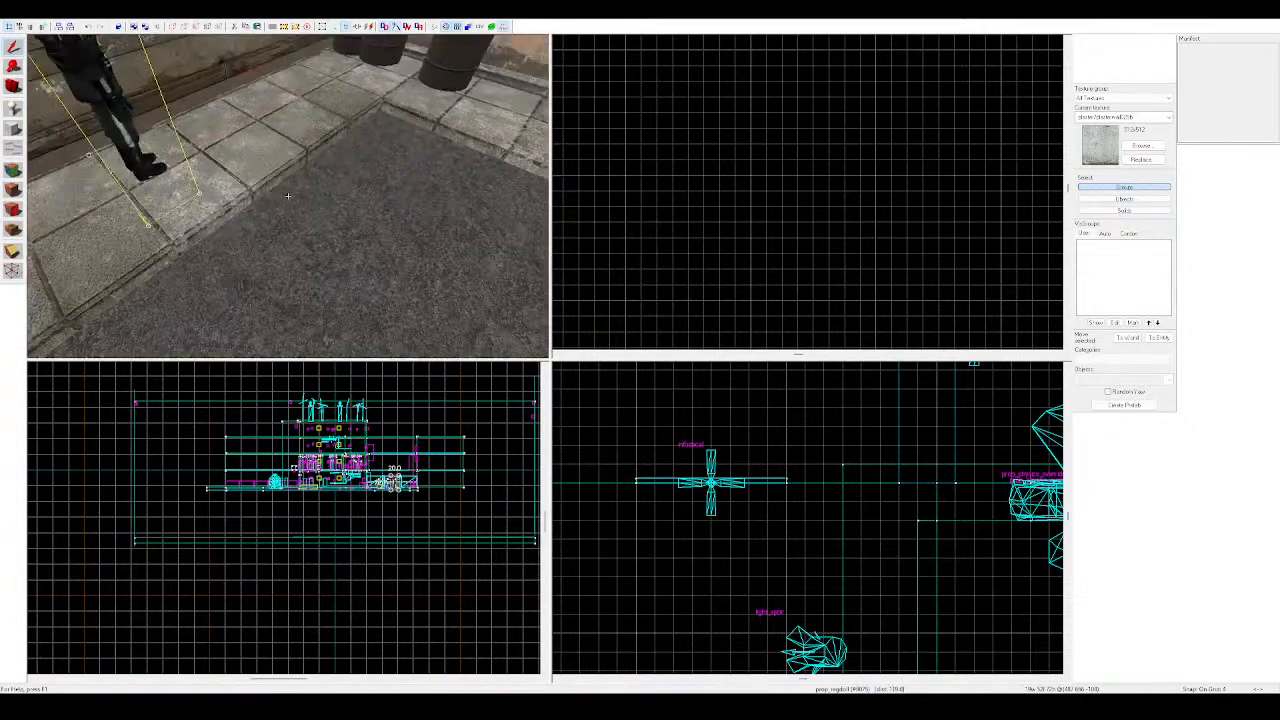
pyautogui.press('a')
pyautogui.press('z')
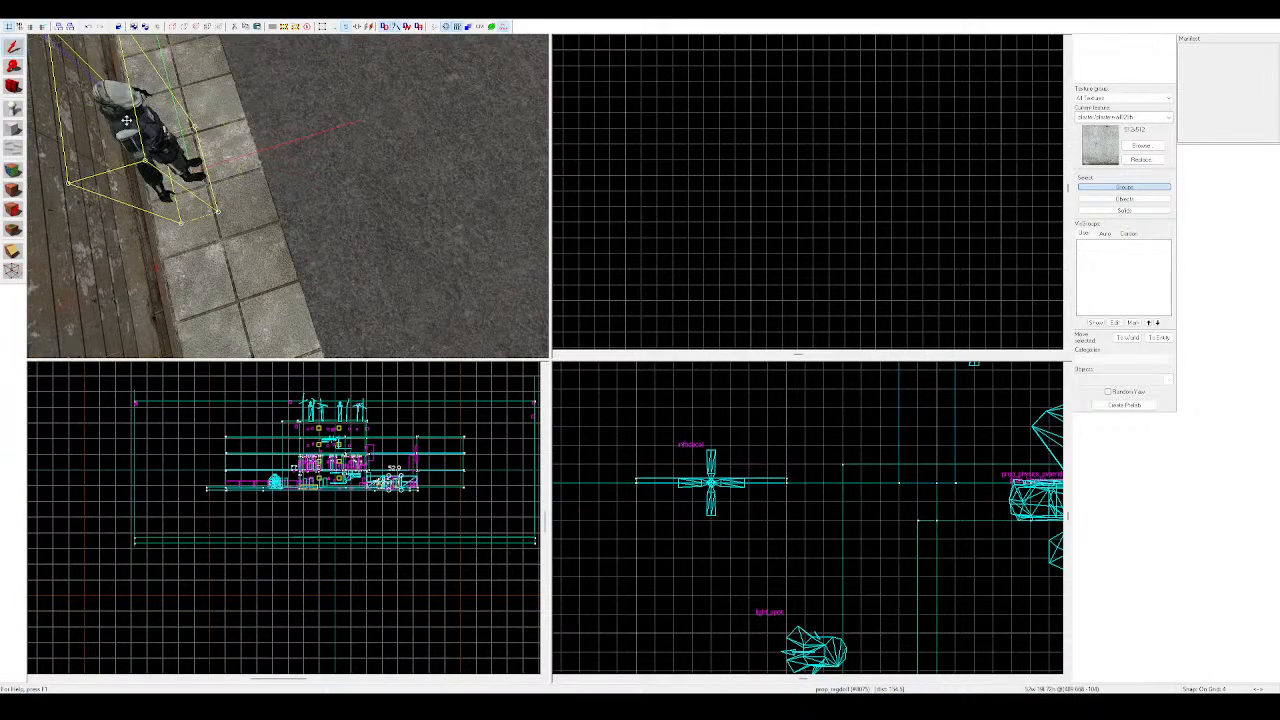
pyautogui.press('z')
pyautogui.press('w')
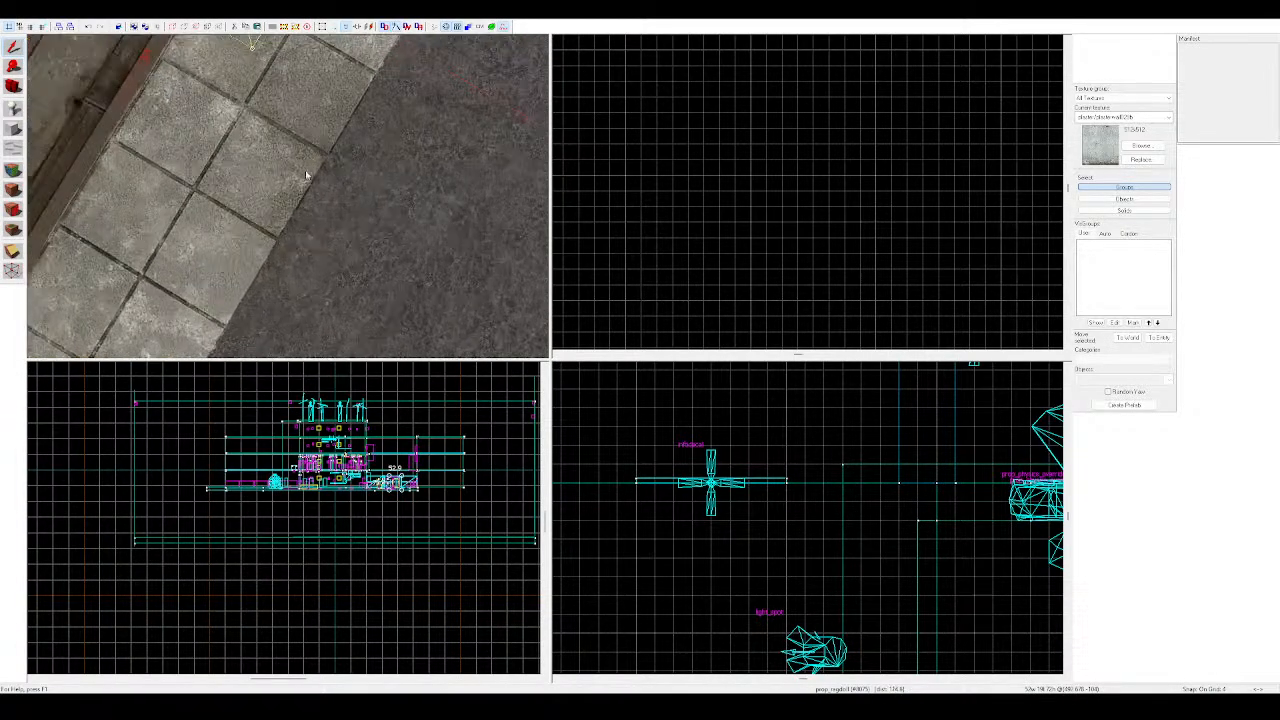
pyautogui.press('s')
pyautogui.press('z')
# Fine-tune the leaning soldier ragdoll's placement on the sidewalk beside the wall
pyautogui.moveTo(275, 181)
pyautogui.mouseDown()
pyautogui.moveTo(251, 193)
pyautogui.moveTo(293, 179)
pyautogui.mouseUp()
pyautogui.press('z')
pyautogui.press('w')
pyautogui.press('s')
pyautogui.press('z')
pyautogui.press('w')
pyautogui.moveTo(314, 295); pyautogui.dragTo(338, 279)
pyautogui.press('z')
# Place another soldier ragdoll on the tiled floor between the rusty tank and the concrete barriers
pyautogui.press('w')
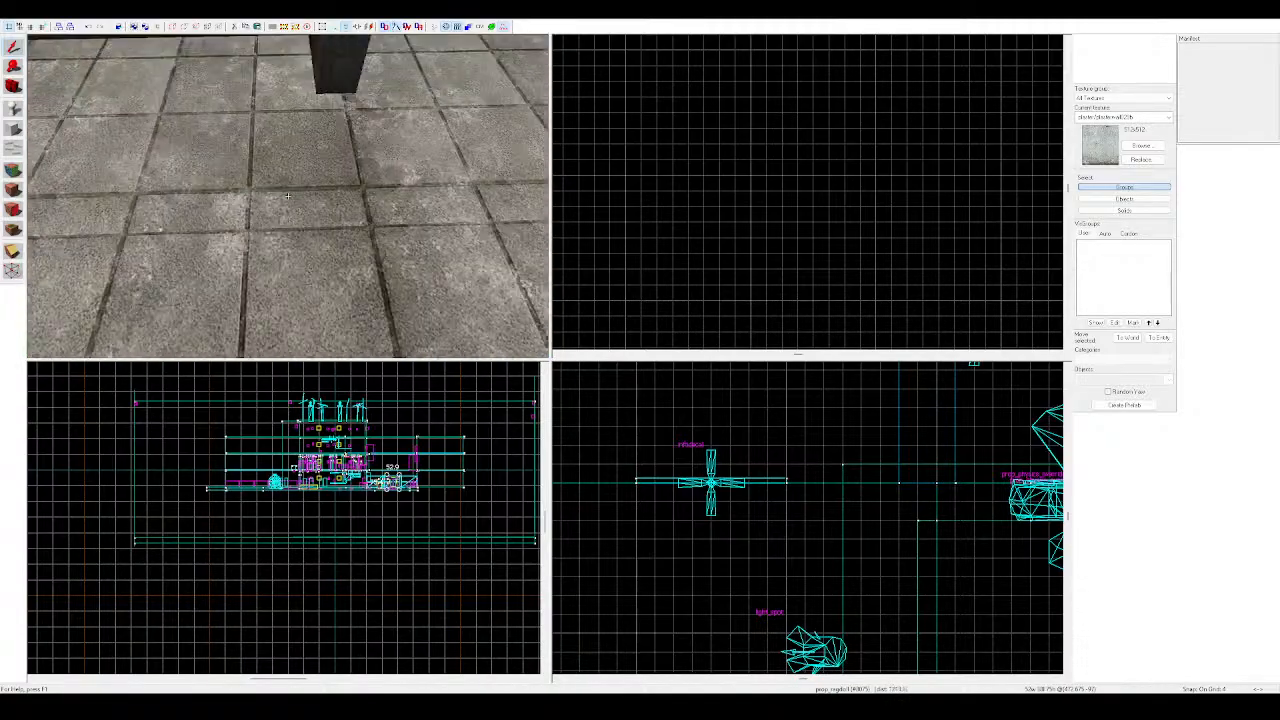
pyautogui.press('s')
pyautogui.press('z')
pyautogui.click(391, 211)
pyautogui.click(399, 225)
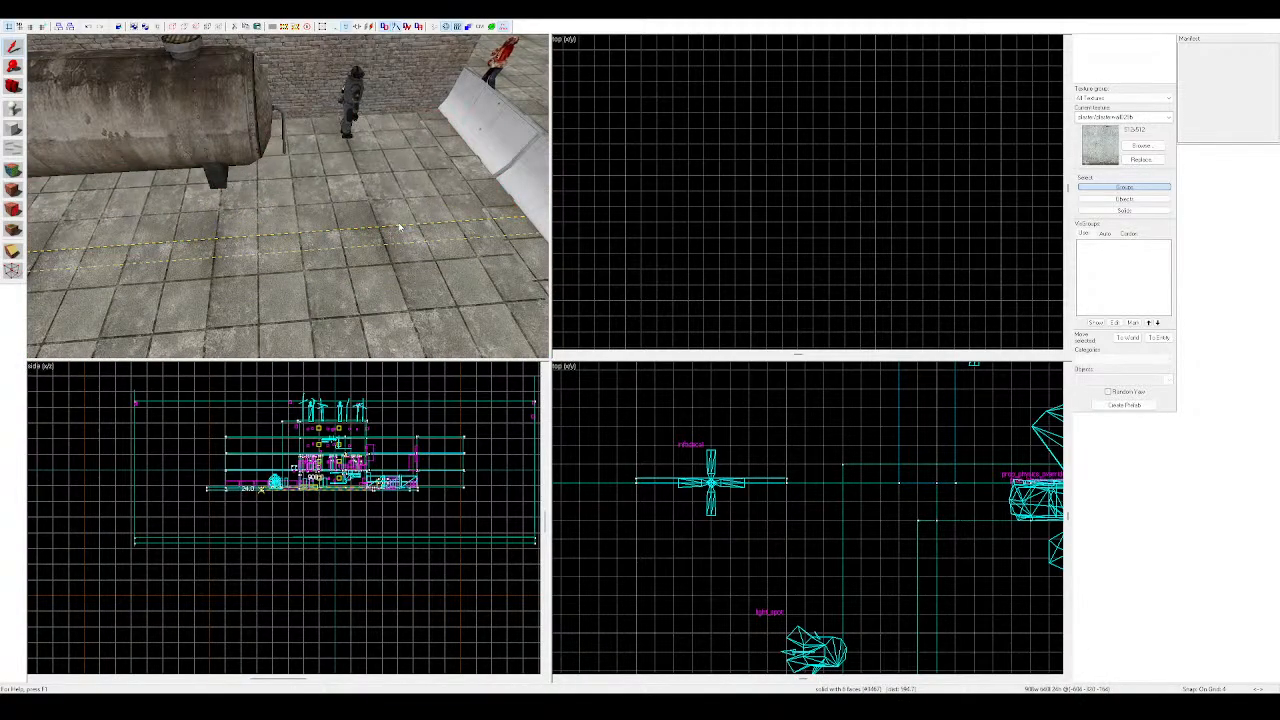
pyautogui.click(391, 221)
pyautogui.click(391, 223)
pyautogui.click(391, 227)
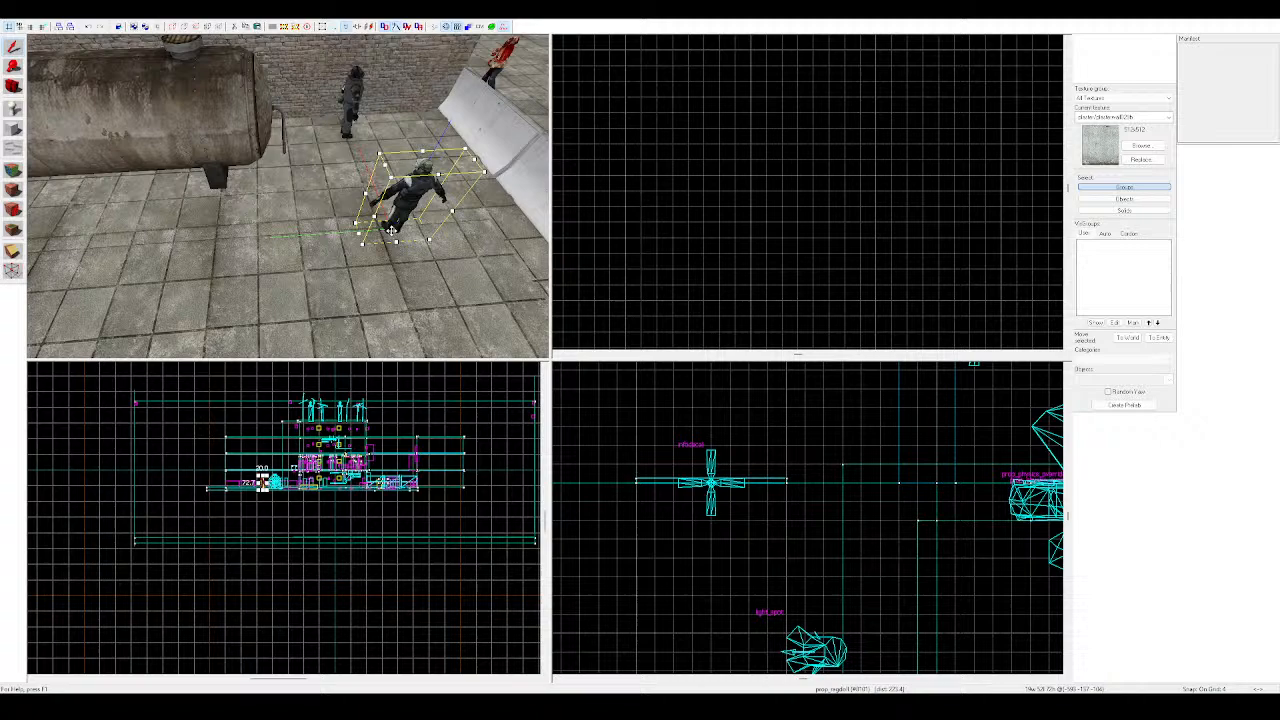
# Check the soldier ragdolls on the tiled floor around the tank and clear the floor selection
pyautogui.press('w')
pyautogui.press('z')
pyautogui.click(278, 215)
pyautogui.click(215, 315)
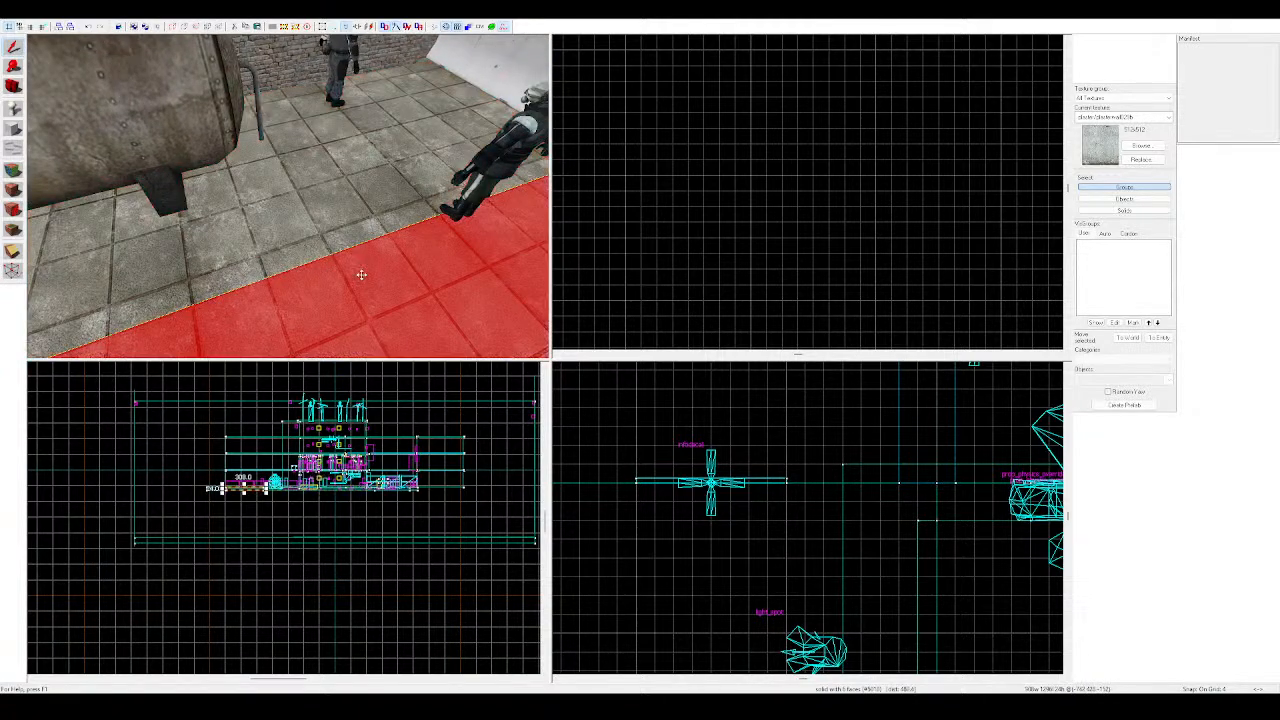
pyautogui.click(341, 229)
pyautogui.press('Escape')
pyautogui.press('z')
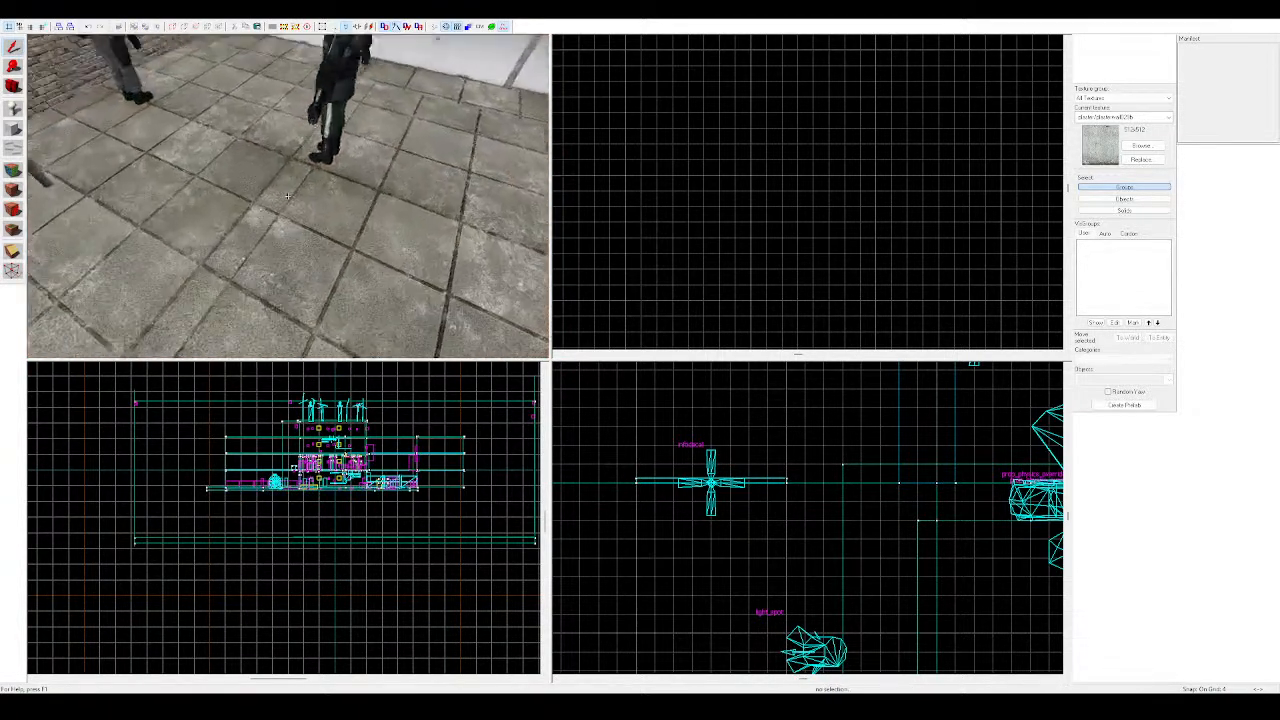
pyautogui.press('w')
pyautogui.press('s')
pyautogui.press('z')
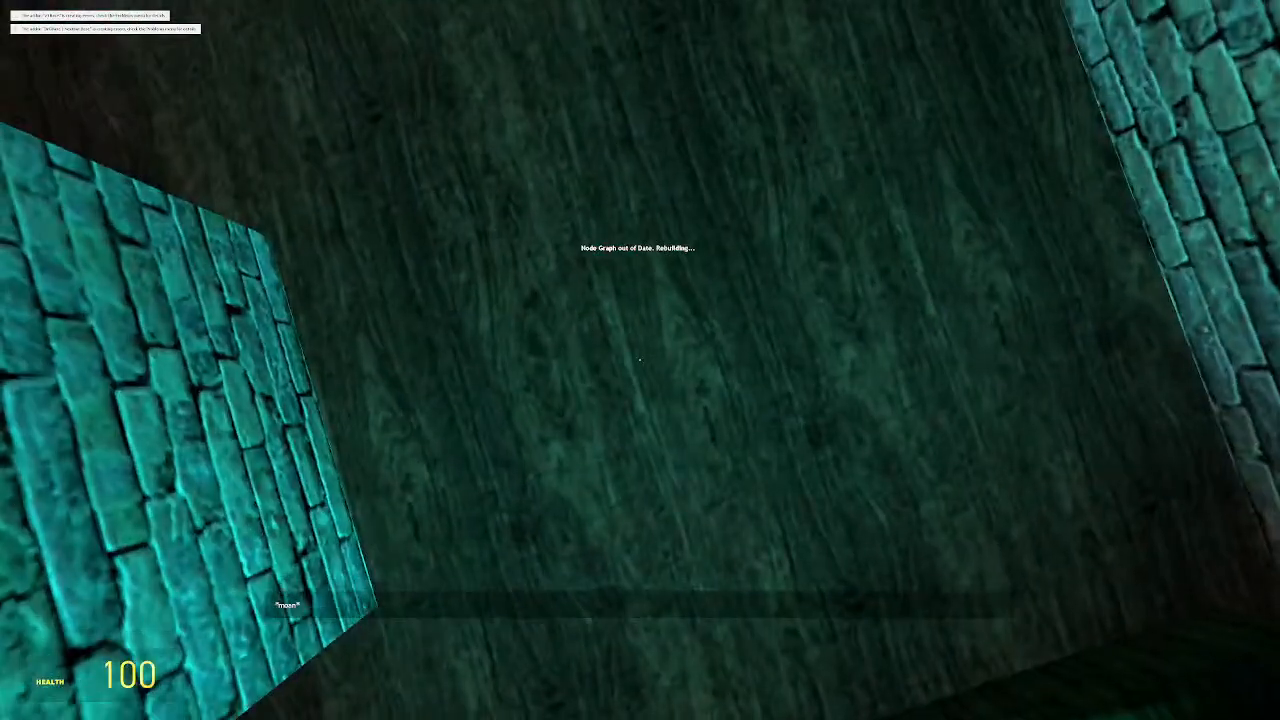
# Playtest the map from the starting room, going through the metal door and broken wall down to the street
pyautogui.press('w')
pyautogui.press('e')
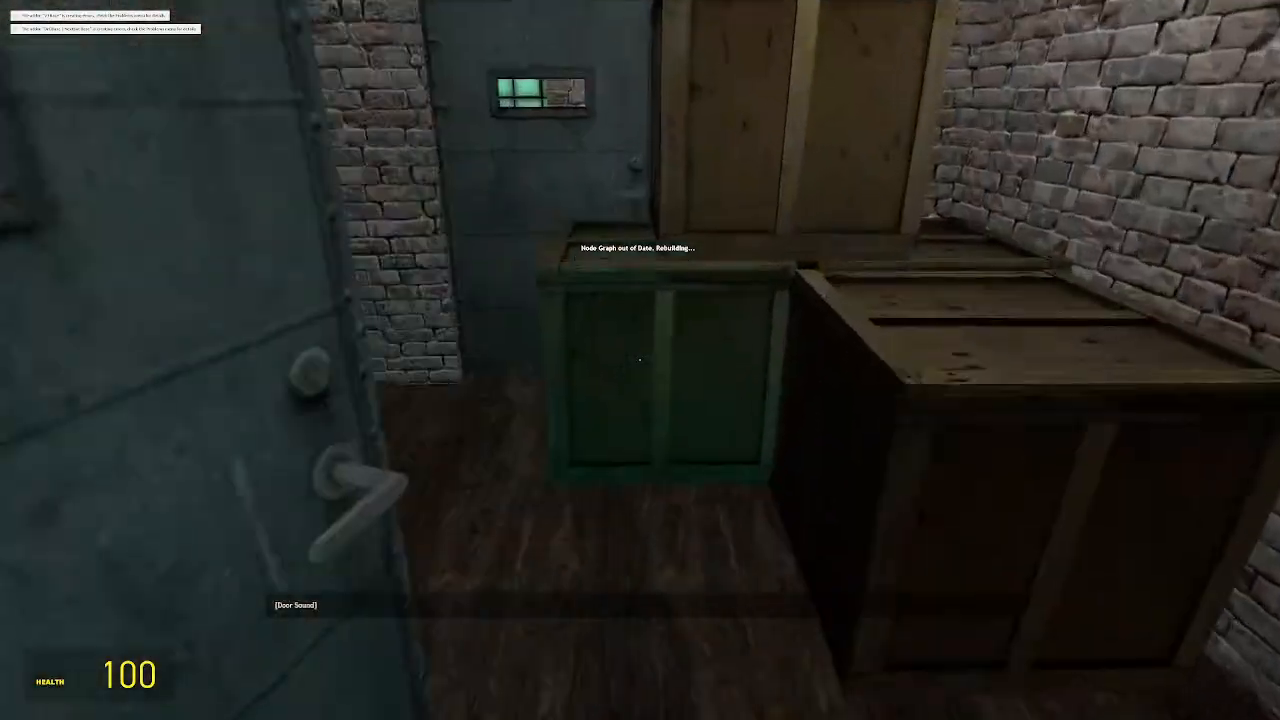
pyautogui.press('w')
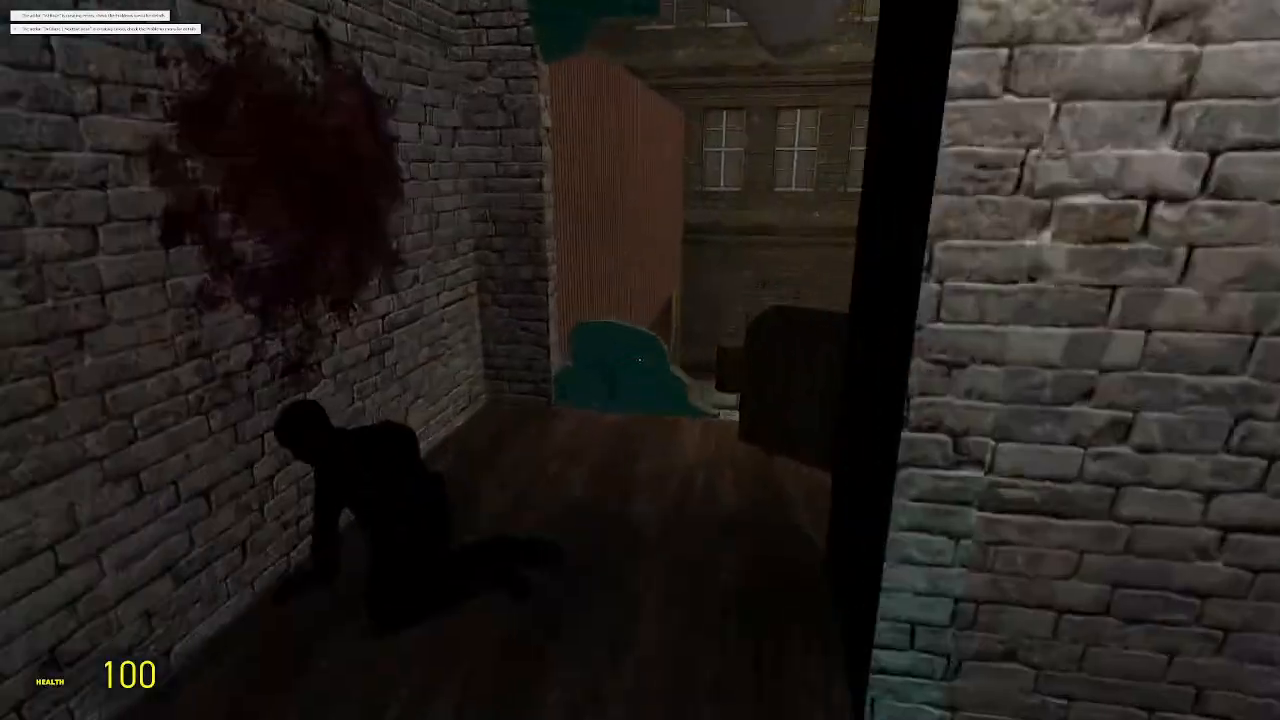
pyautogui.press('w')
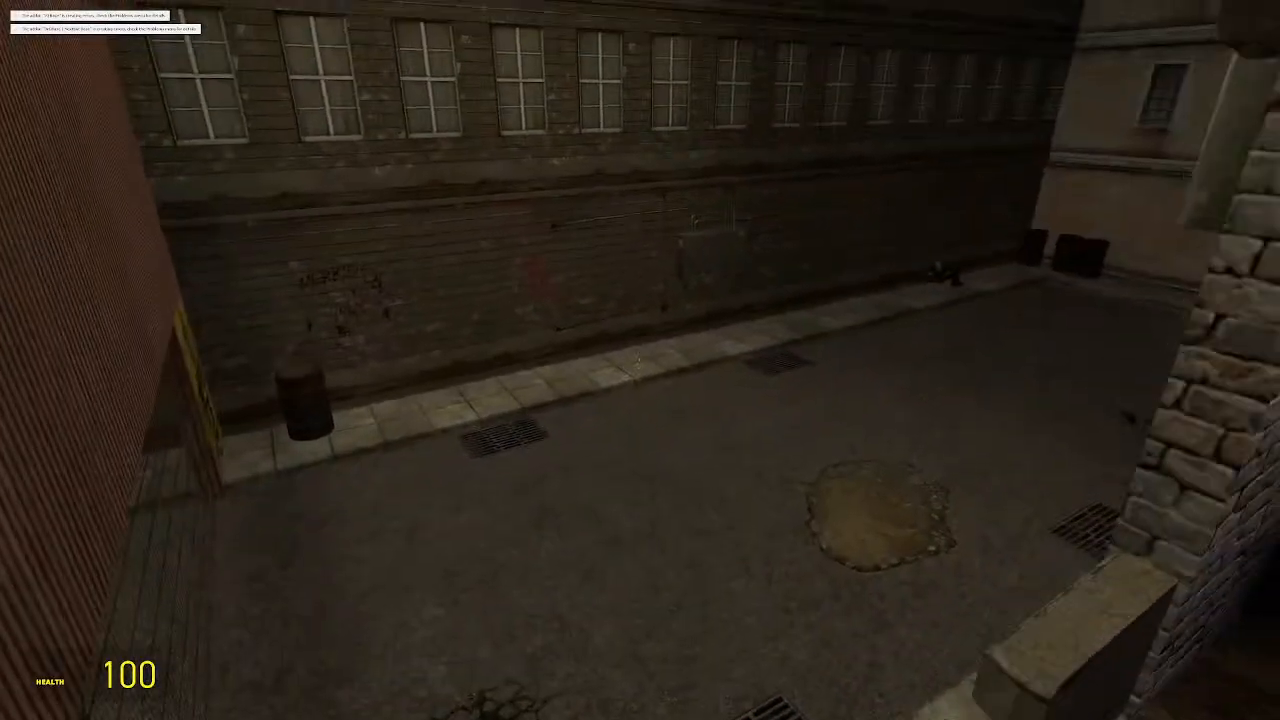
pyautogui.press('w')
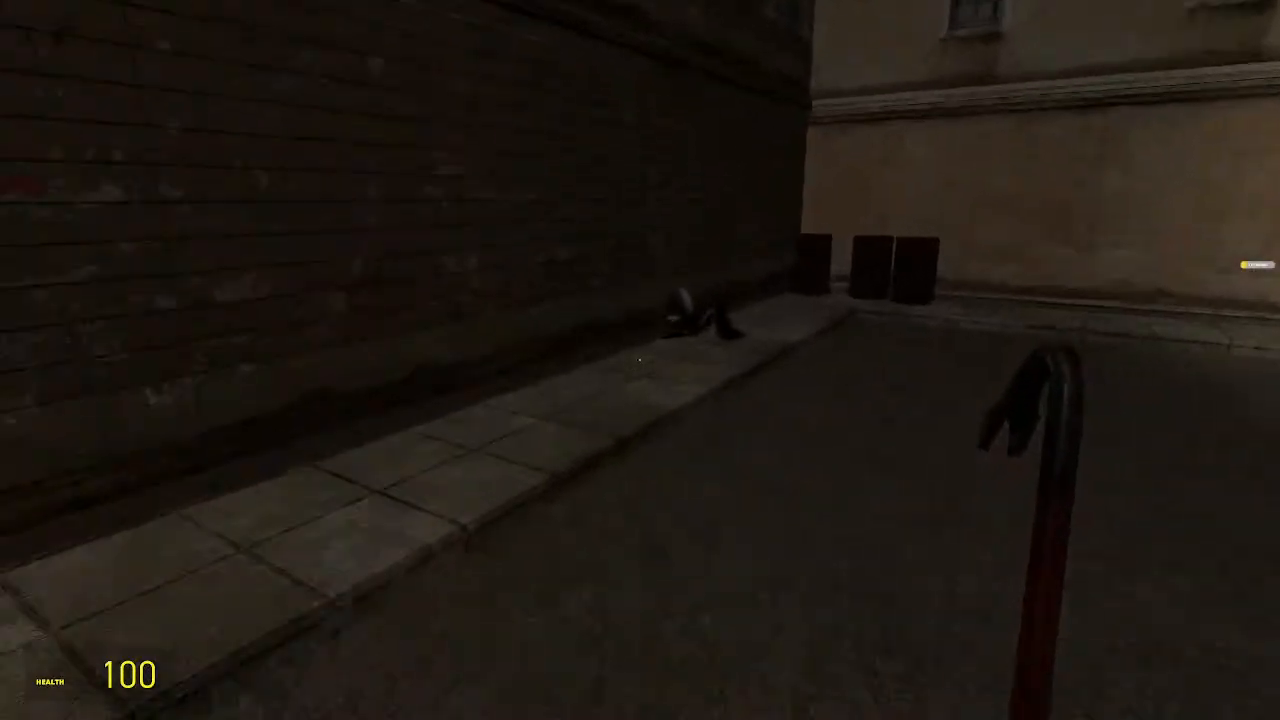
# Inspect the soldier's body against the street wall with the flashlight and strike it with the crowbar
pyautogui.press('f')
pyautogui.press('w')
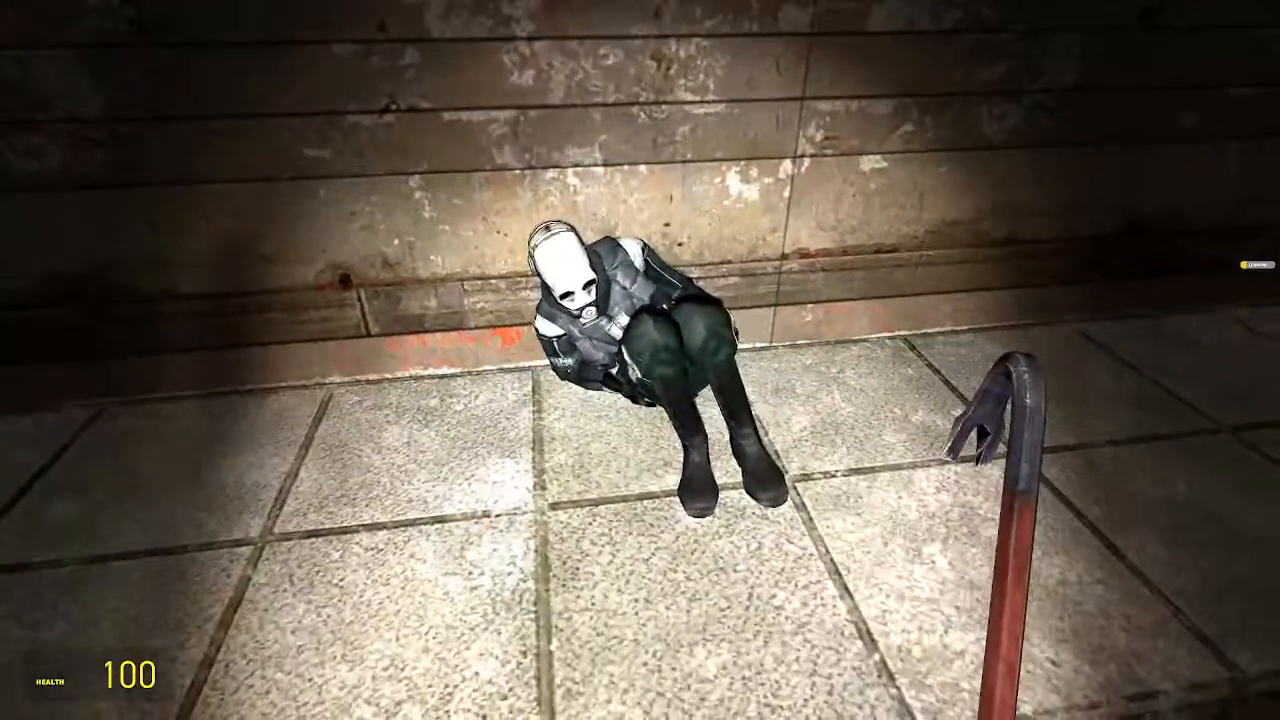
pyautogui.press('w')
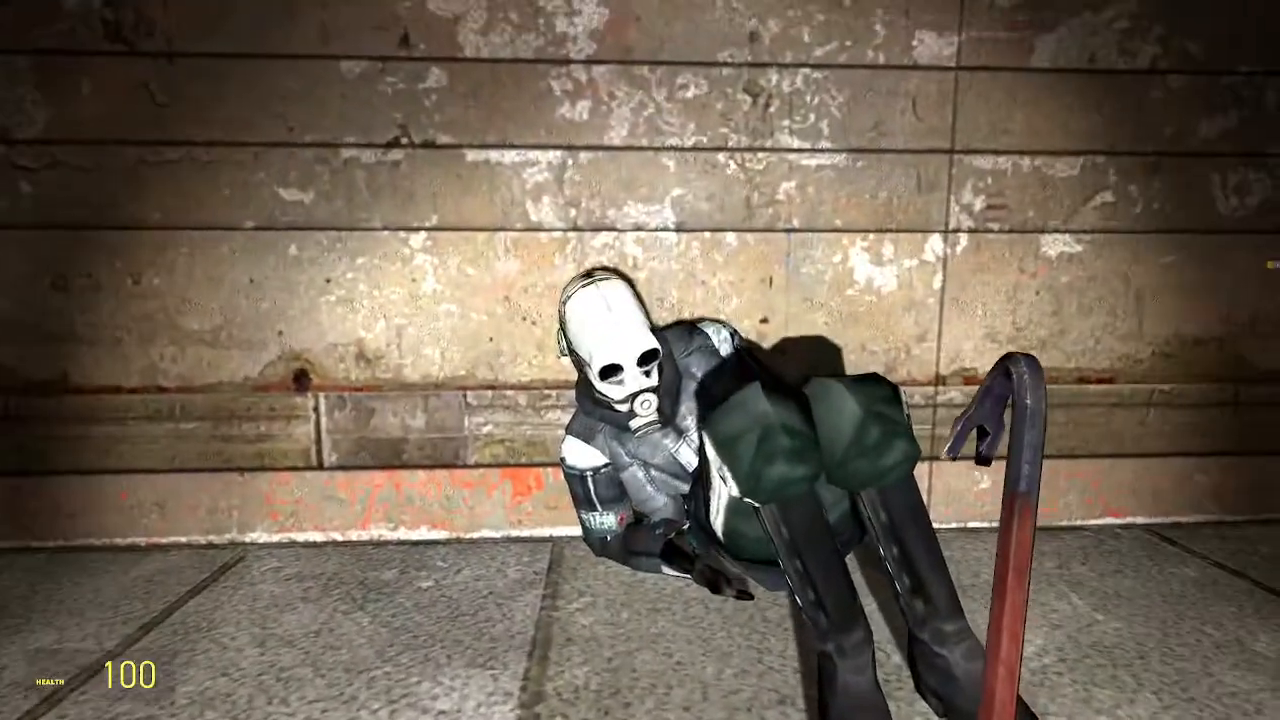
pyautogui.press('f')
pyautogui.click(640, 360)
pyautogui.click(640, 360)
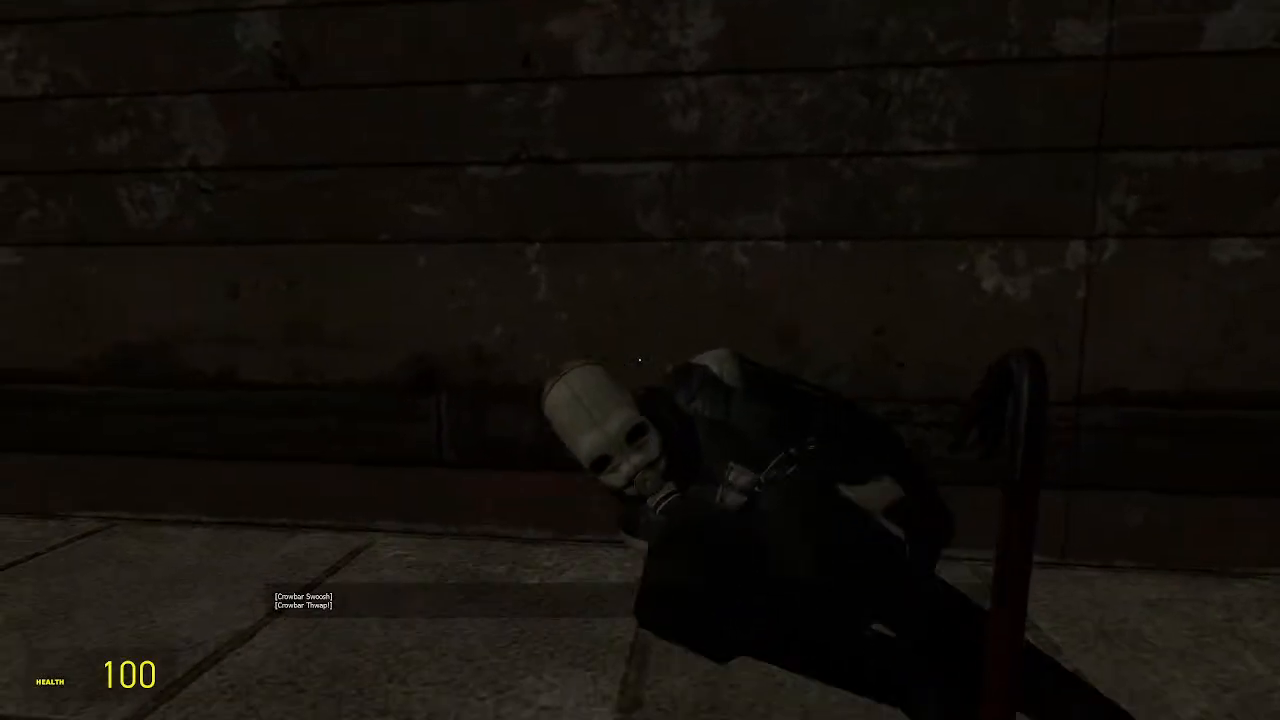
# Walk from the soldier's body down the street and inspect the zombies and bodies in the fenced yard
pyautogui.press('s')
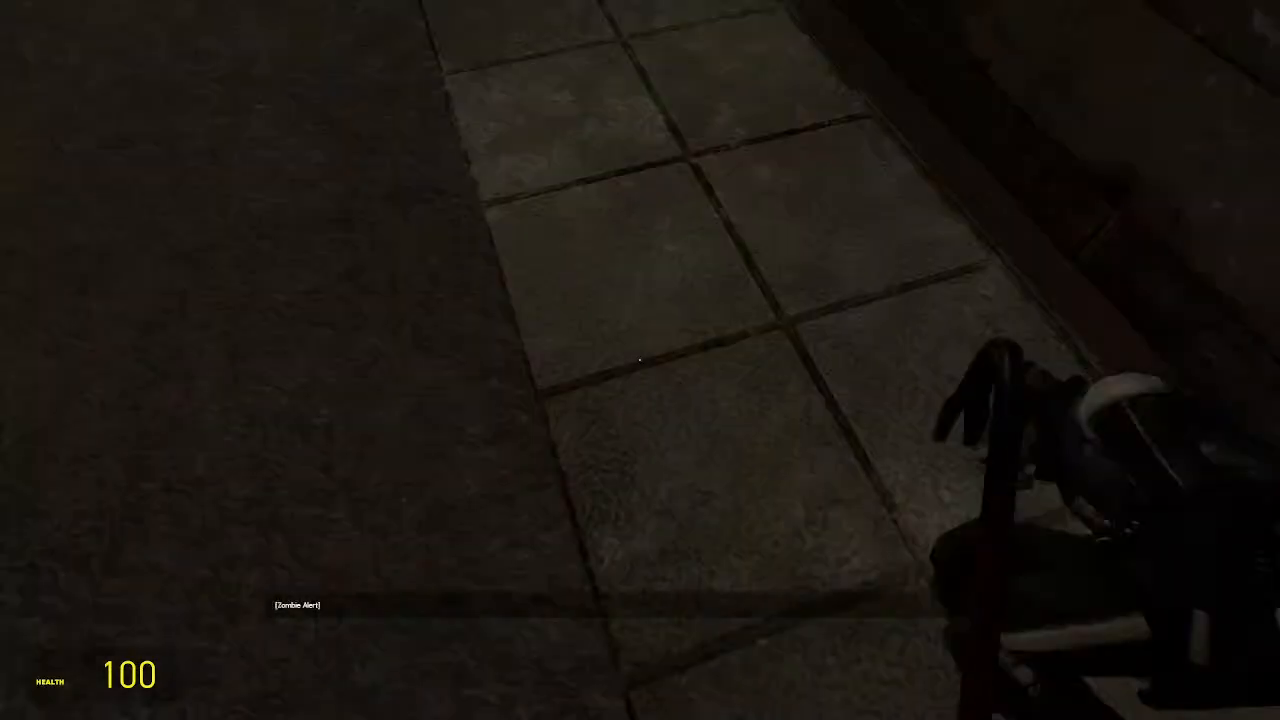
pyautogui.press('w')
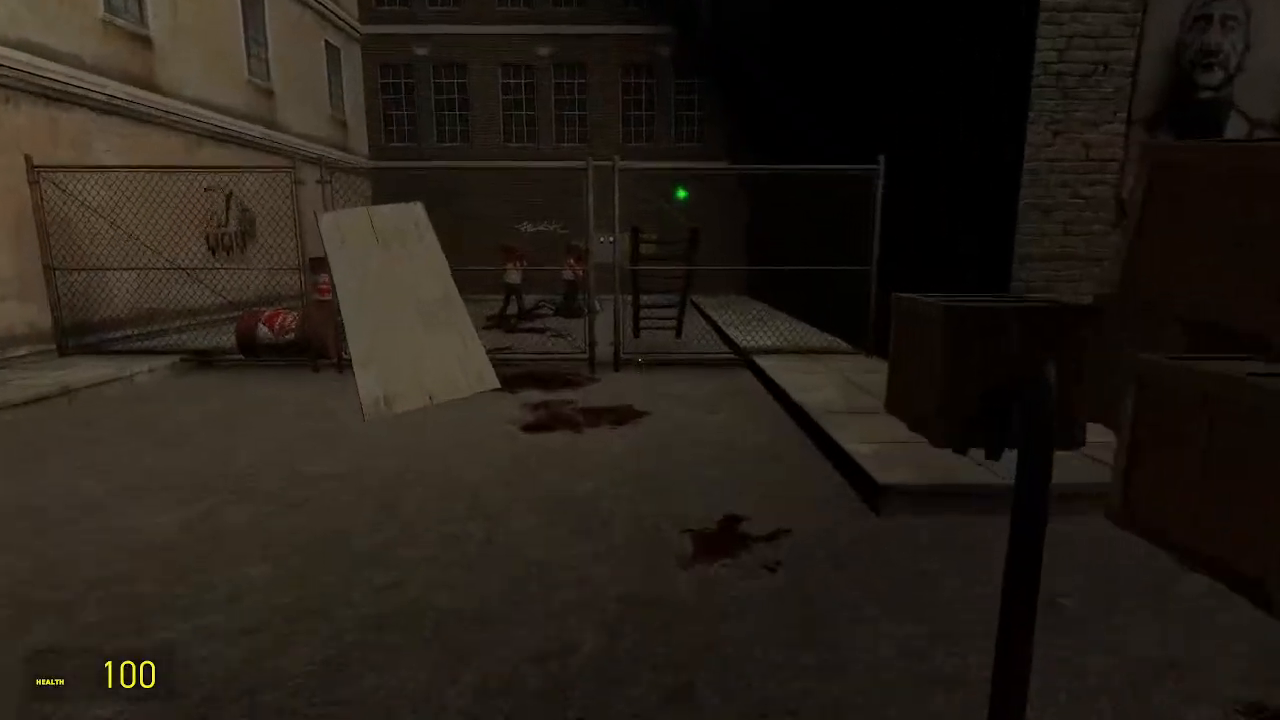
pyautogui.press('w')
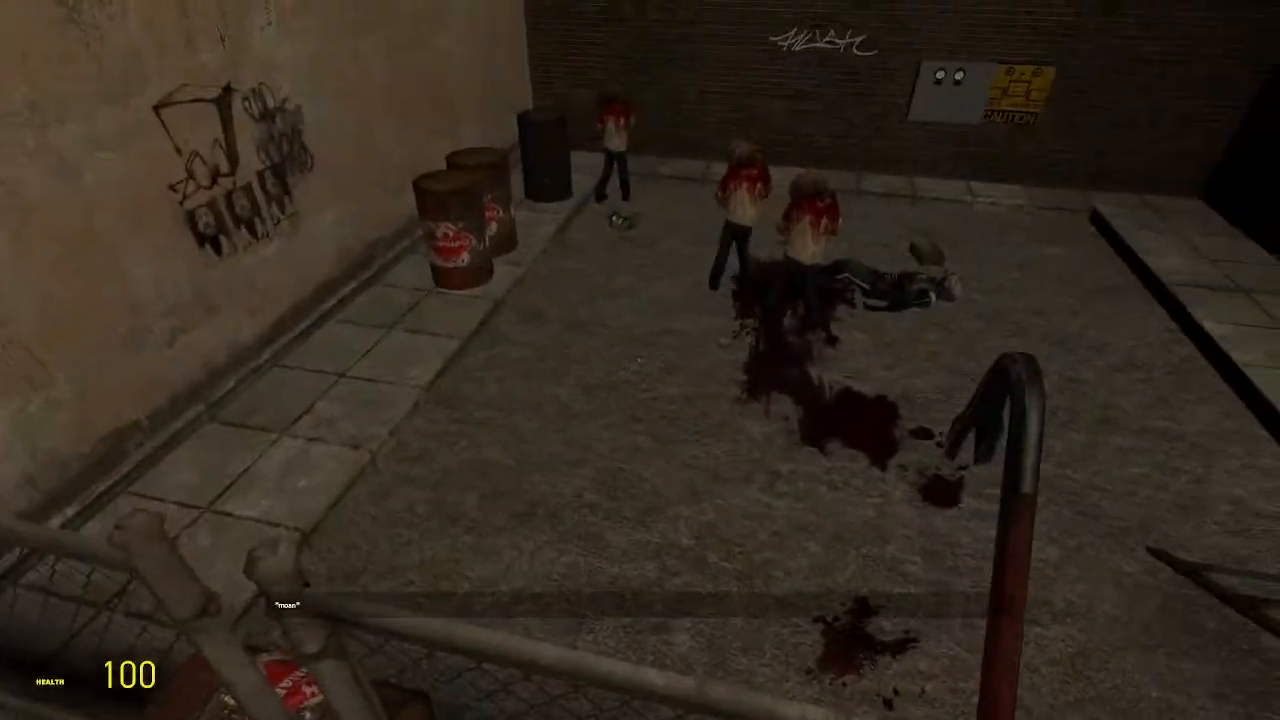
pyautogui.press('w')
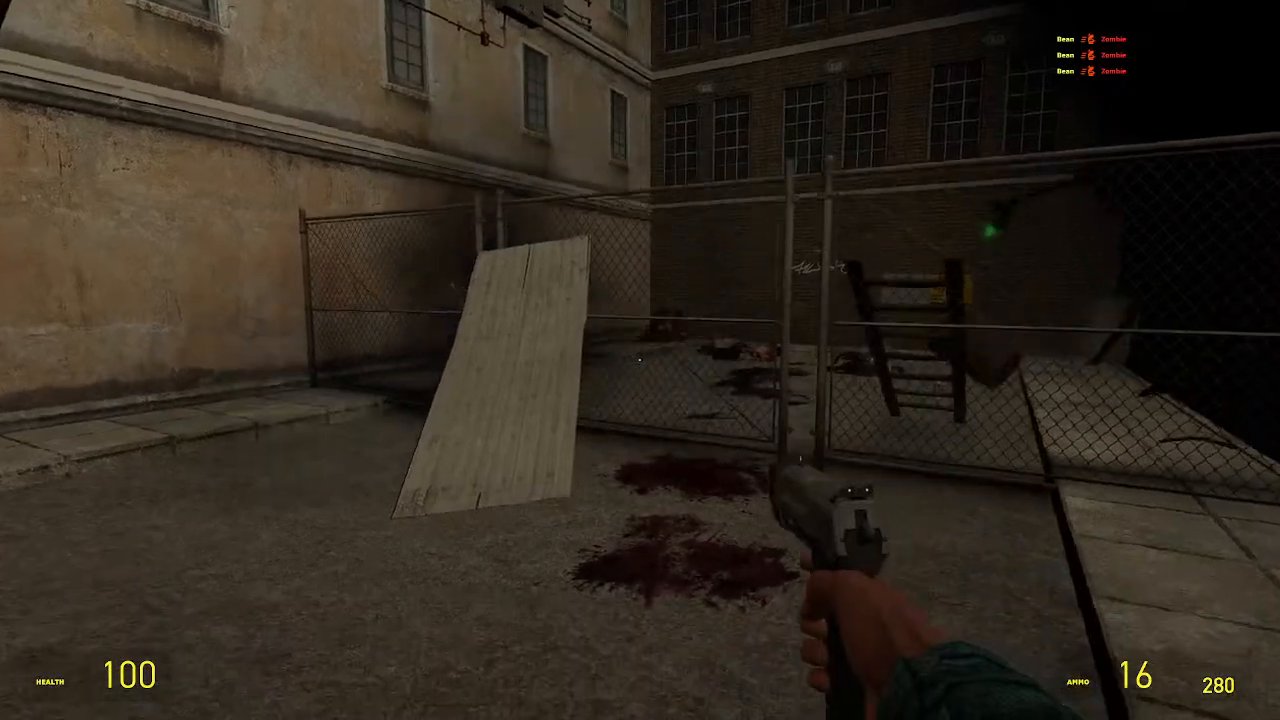
pyautogui.press('w')
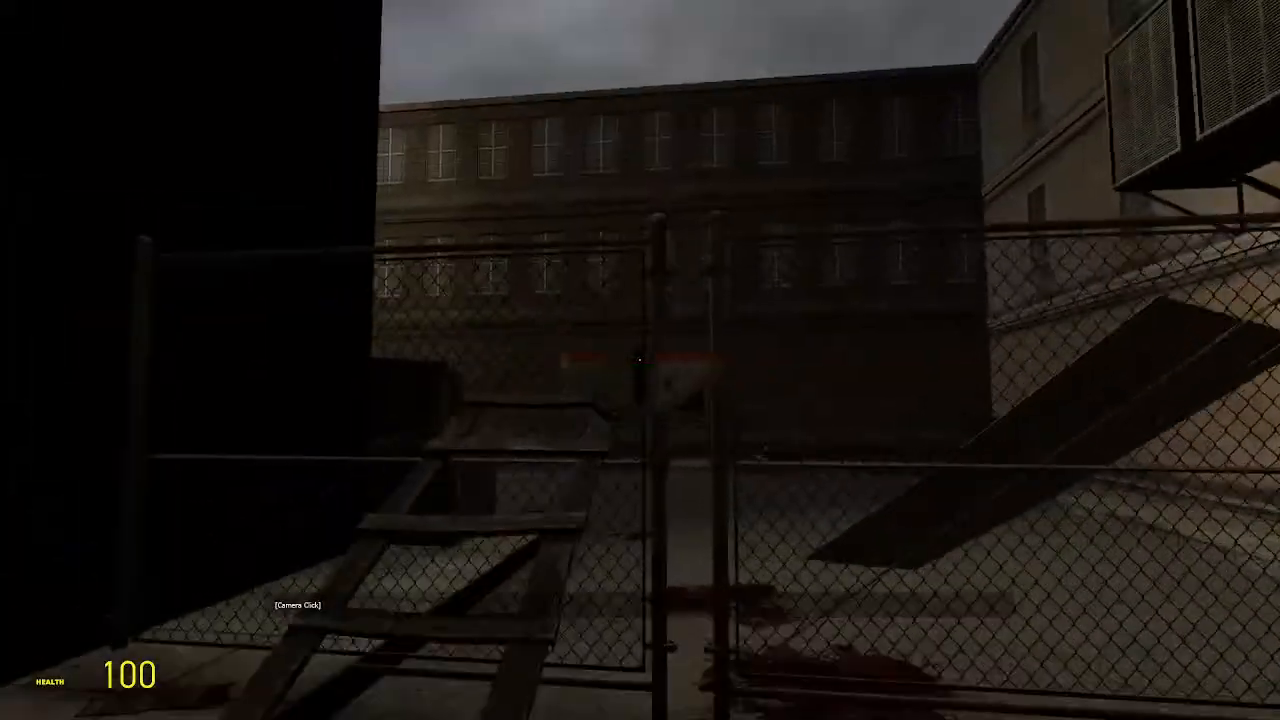
# Switch to the pistol and shoot down the ceiling camera mounted high in the dark corner of the yard
pyautogui.press('2')
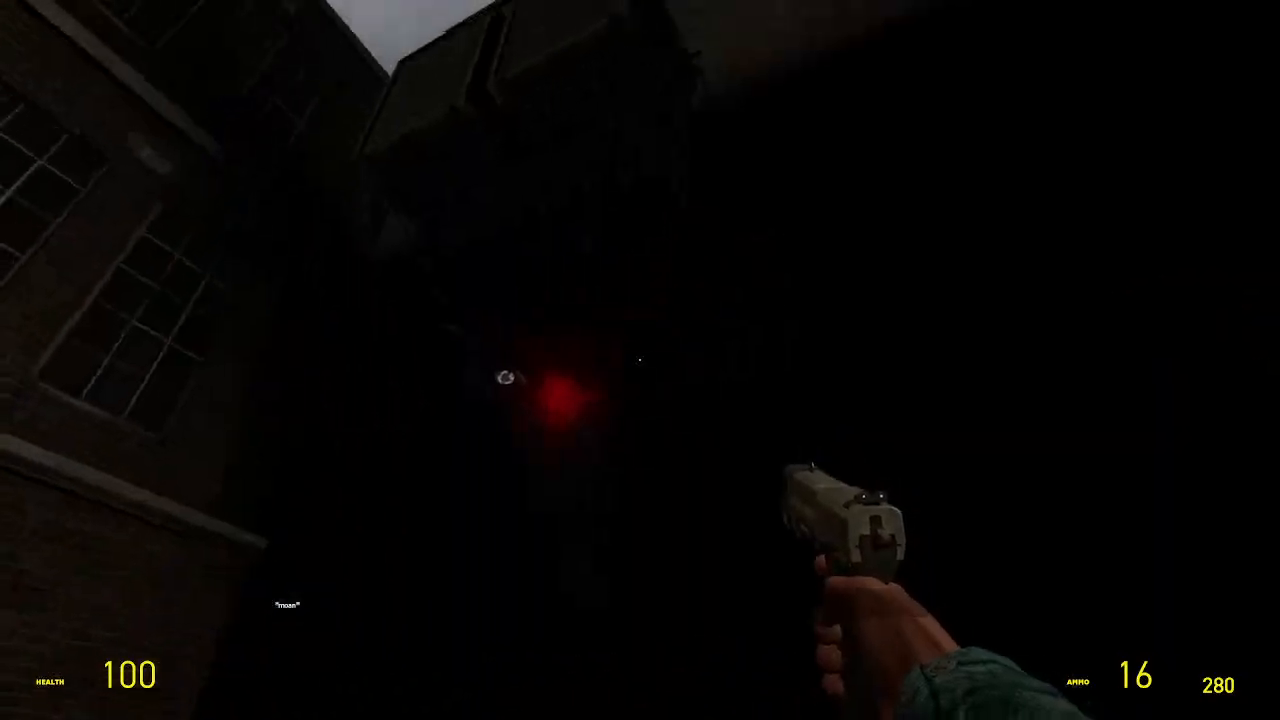
pyautogui.click(640, 360)
pyautogui.click(640, 360)
pyautogui.click(640, 360)
pyautogui.click(640, 360)
pyautogui.click(640, 360)
pyautogui.click(640, 360)
pyautogui.click(640, 360)
pyautogui.click(640, 360)
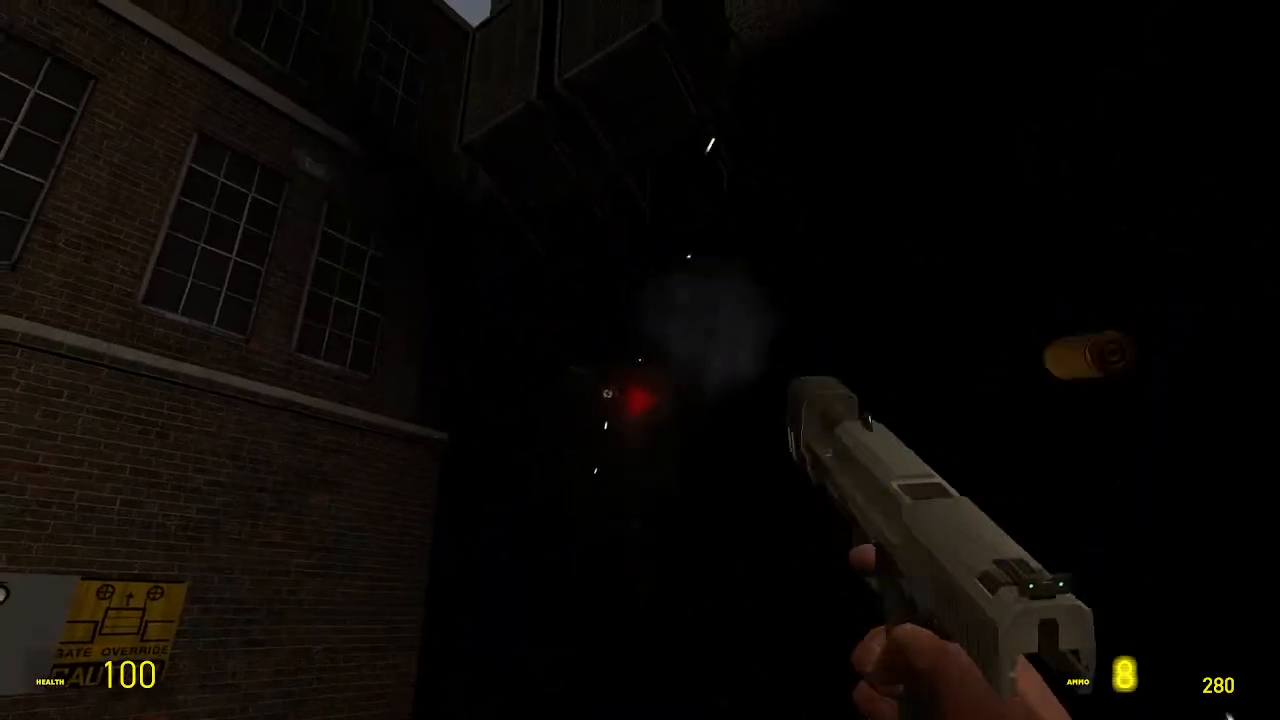
pyautogui.click(640, 360)
pyautogui.click(640, 360)
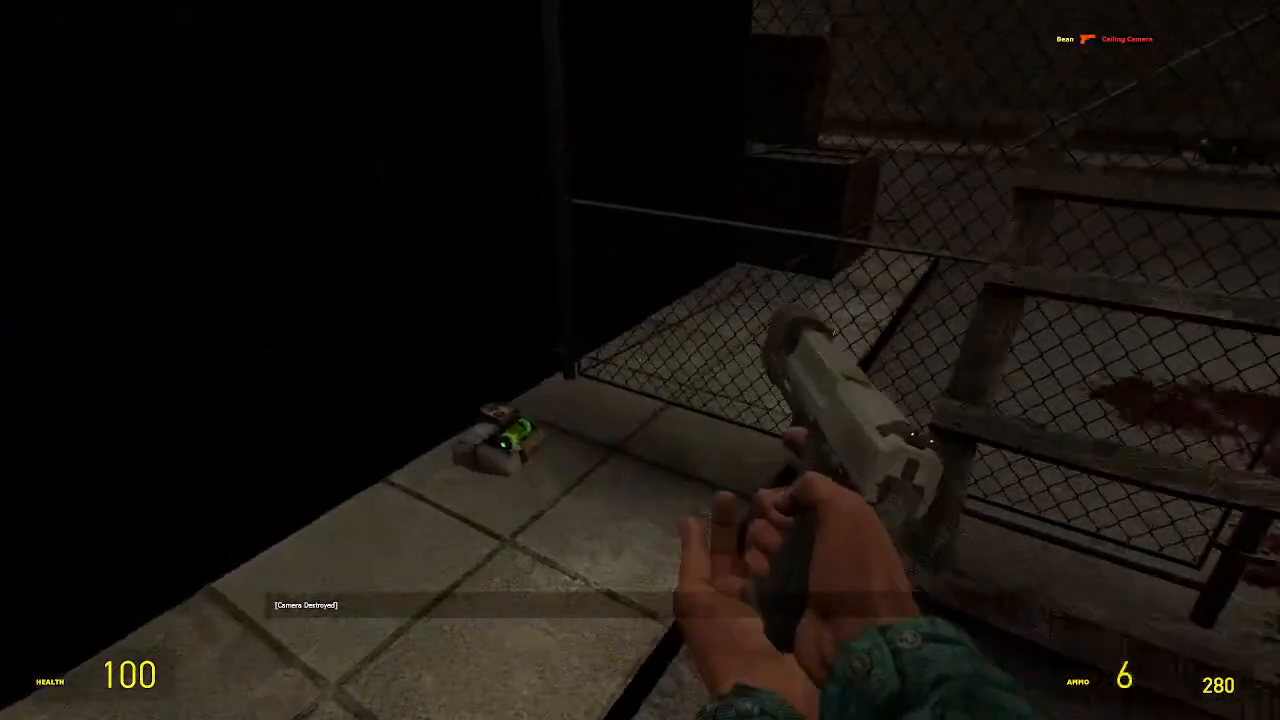
# Carry the health kit through the open gateway to the tiled floor and examine the soldier ragdoll lying there
pyautogui.press('e')
pyautogui.press('w')
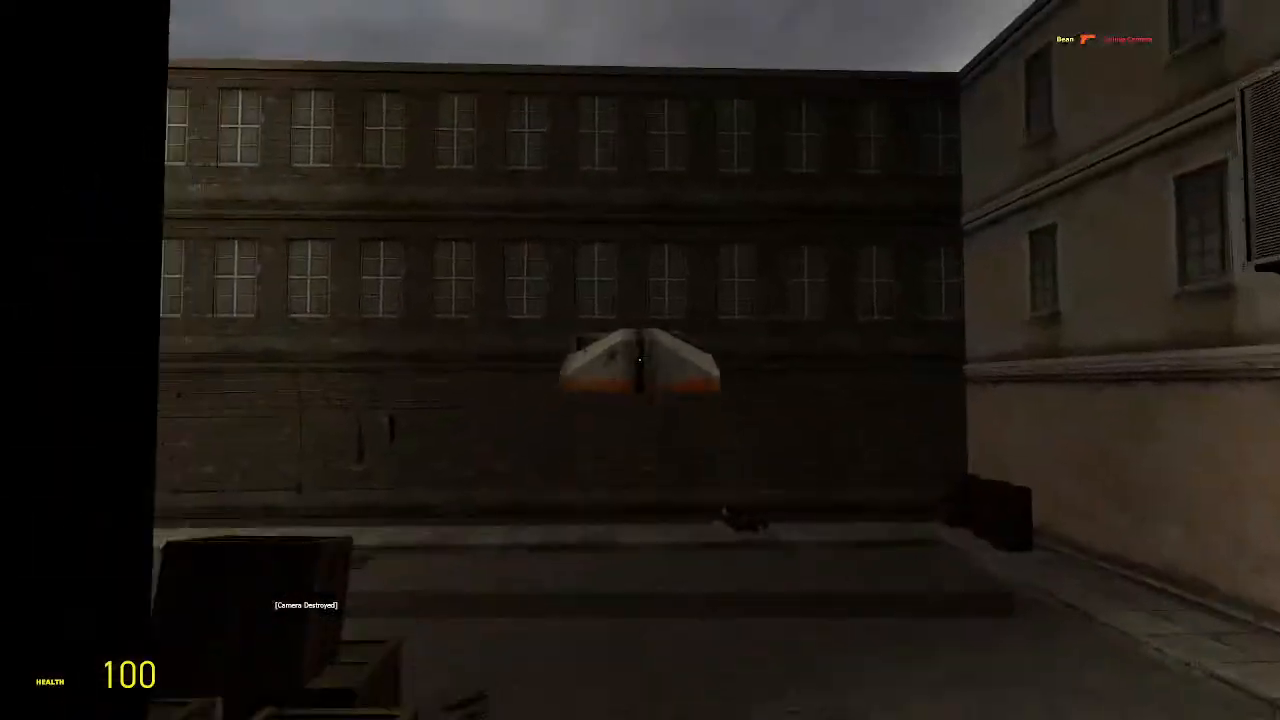
pyautogui.press('w')
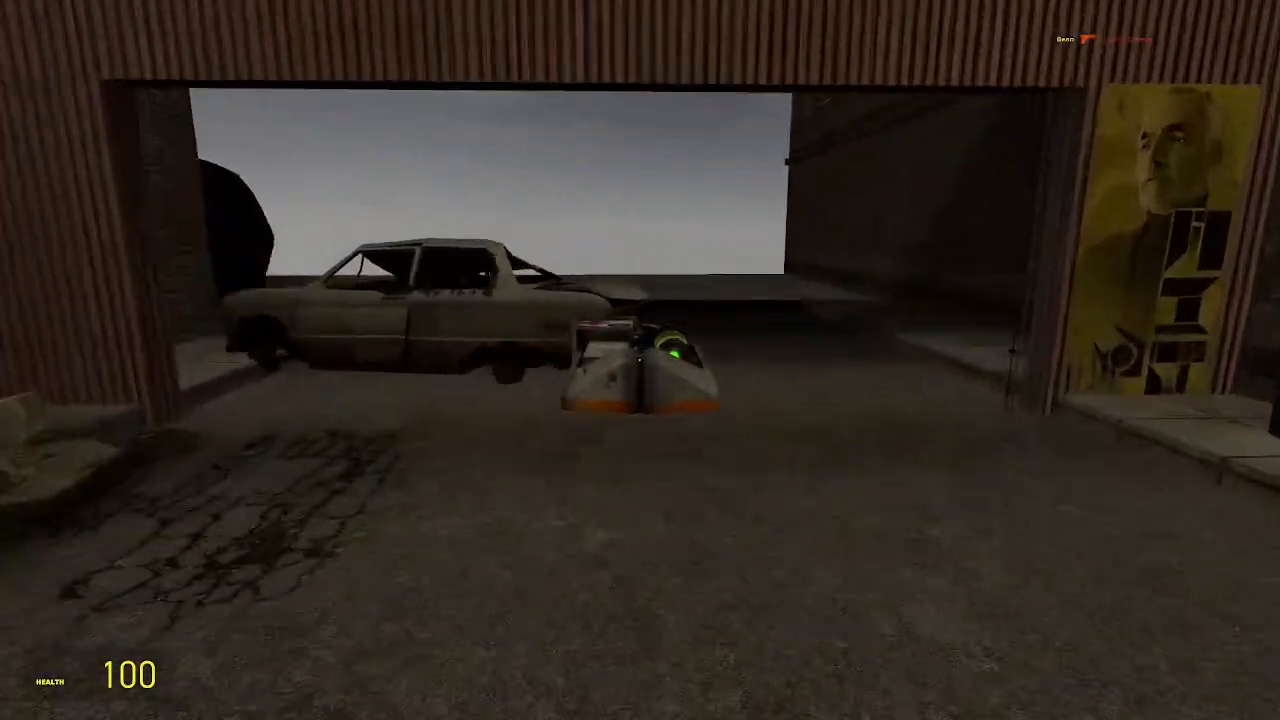
pyautogui.press('w')
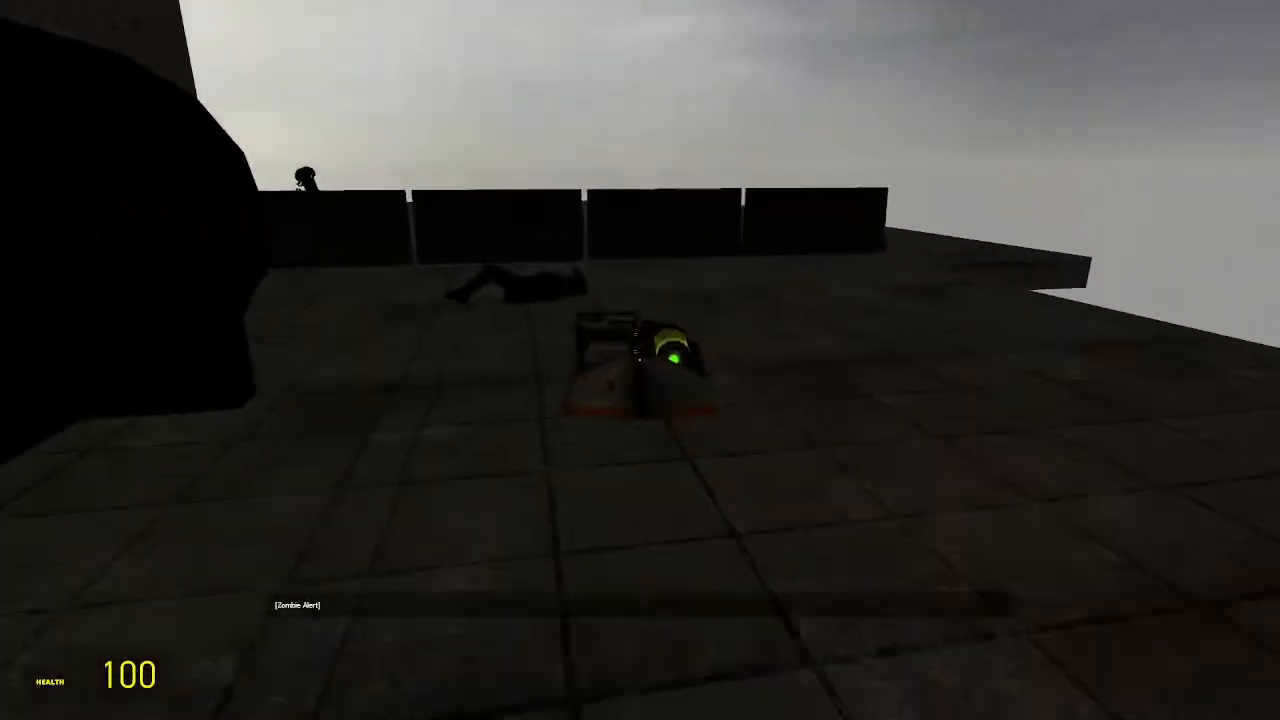
pyautogui.press('e')
pyautogui.press('w')
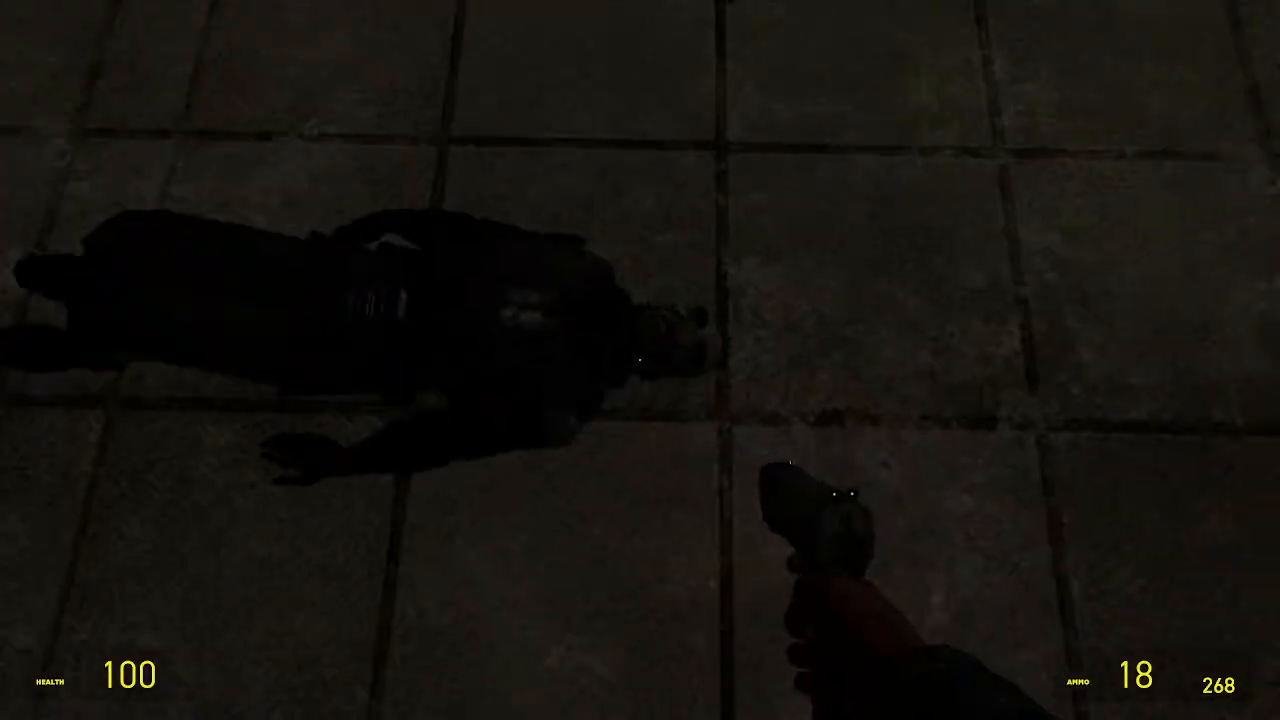
pyautogui.press('w')
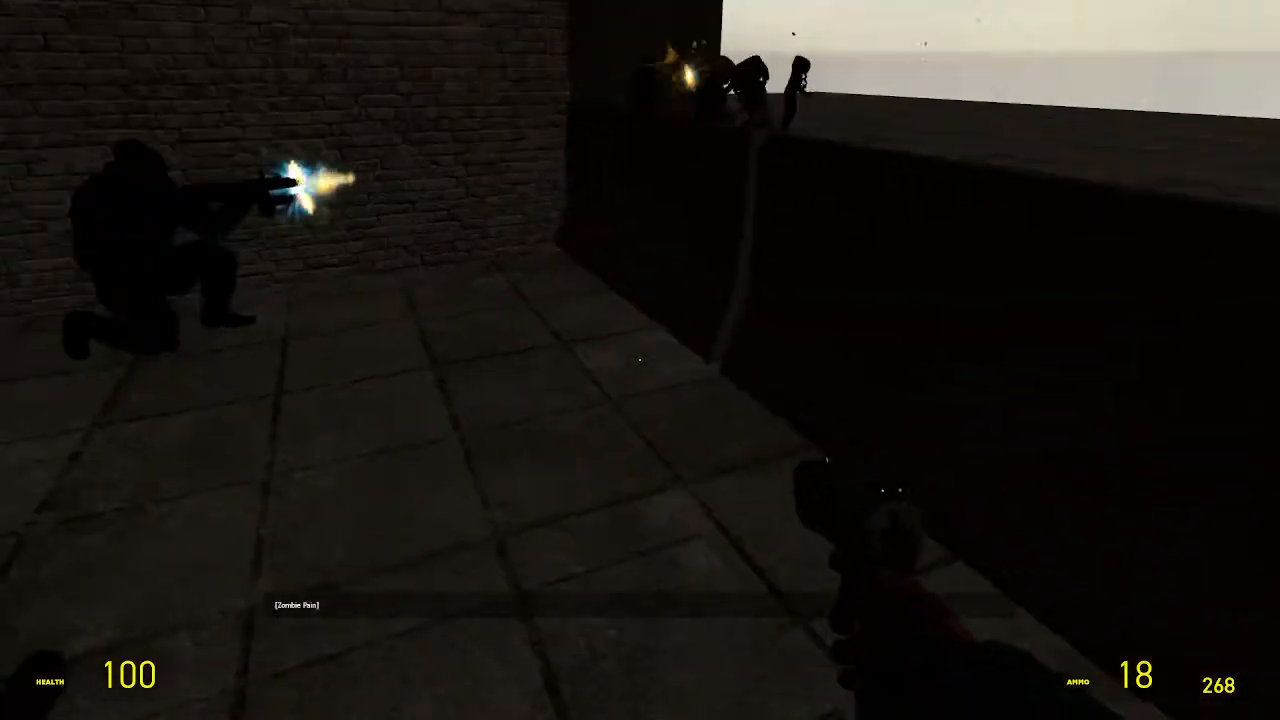
# Shoot the crouching Combine soldier against the brick wall beside the tank
pyautogui.click(640, 360)
pyautogui.click(640, 360)
pyautogui.click(640, 360)
pyautogui.click(640, 360)
pyautogui.click(640, 360)
pyautogui.click(640, 360)
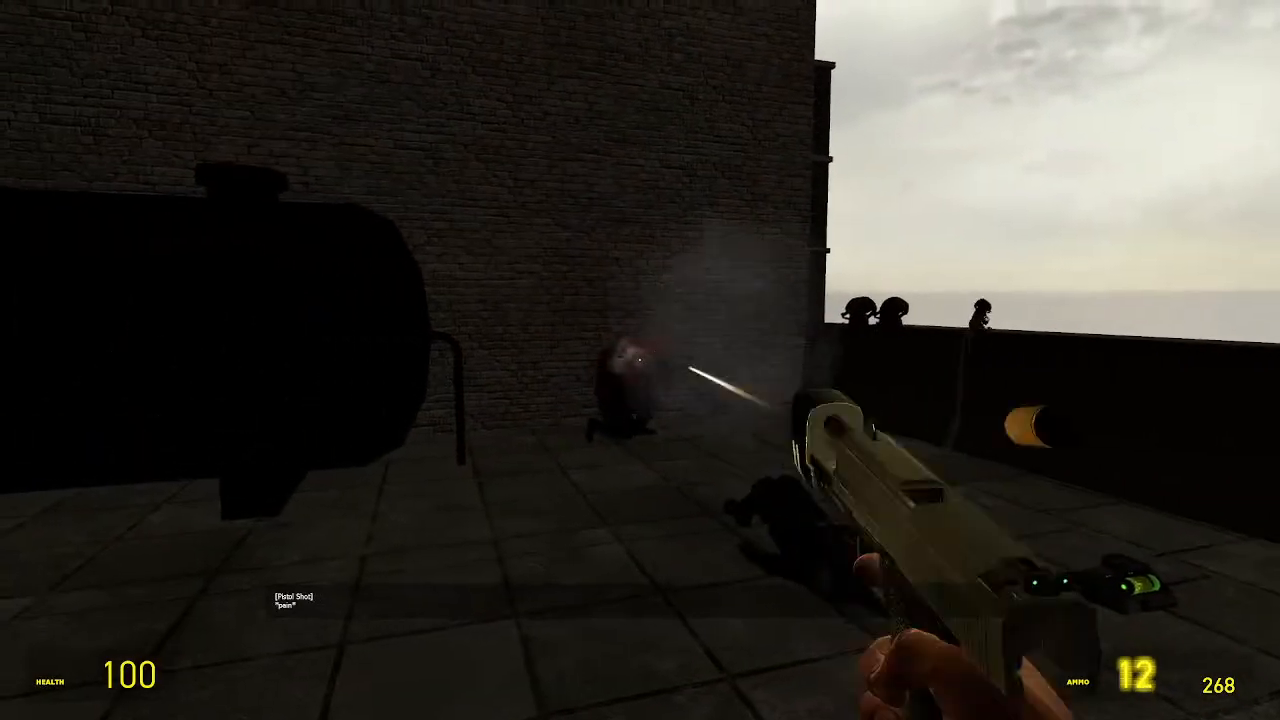
pyautogui.click(640, 360)
pyautogui.click(640, 360)
pyautogui.click(640, 360)
# Move up to the concrete barriers and fire the pistol at the zombies on the open floor beyond
pyautogui.press('w')
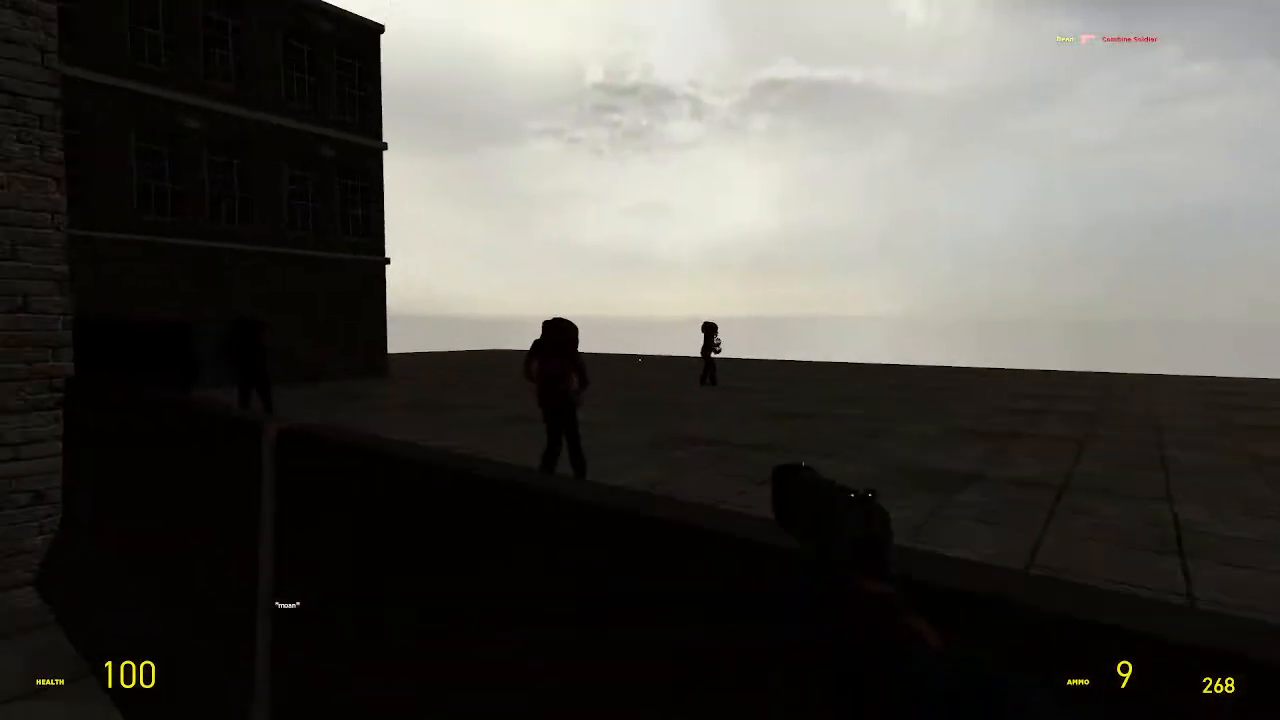
pyautogui.click(640, 360)
pyautogui.click(640, 360)
pyautogui.click(640, 360)
pyautogui.click(640, 360)
pyautogui.click(640, 360)
pyautogui.click(640, 360)
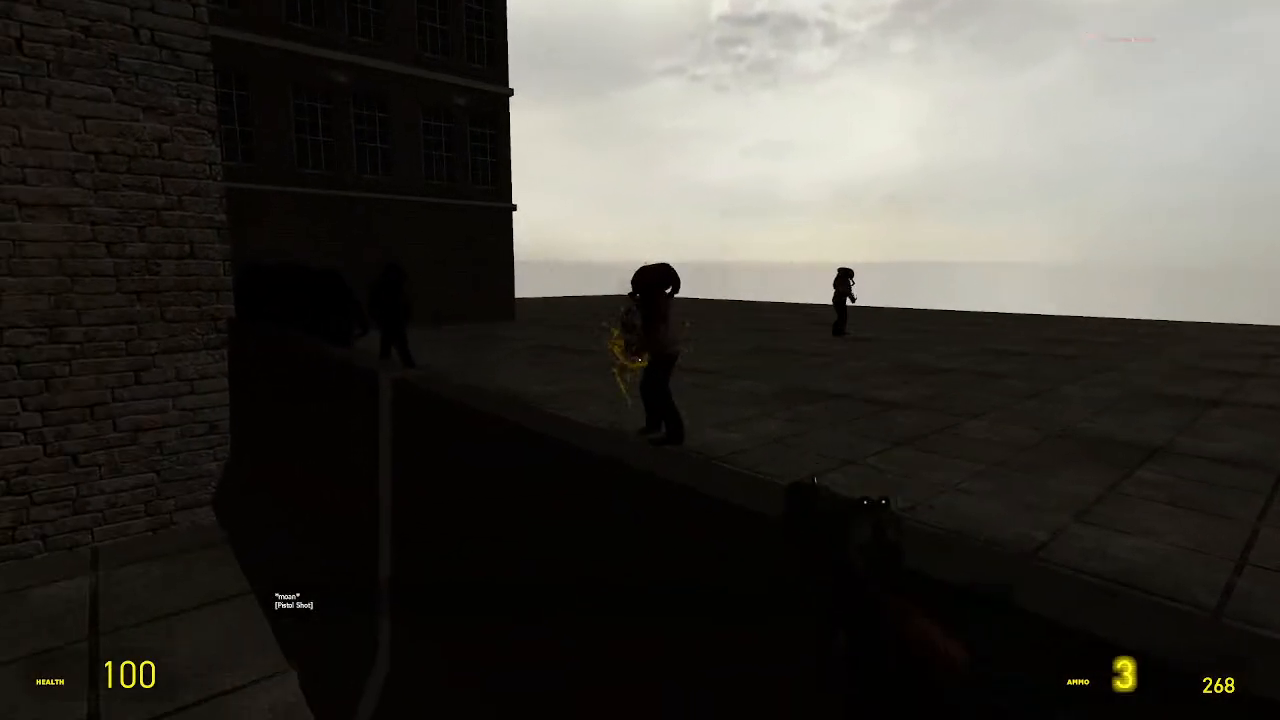
pyautogui.click(640, 360)
pyautogui.click(640, 360)
pyautogui.click(640, 360)
# Throw the health kit over the barriers, test the flashlight and pistol there, and return to Hammer
pyautogui.press('e')
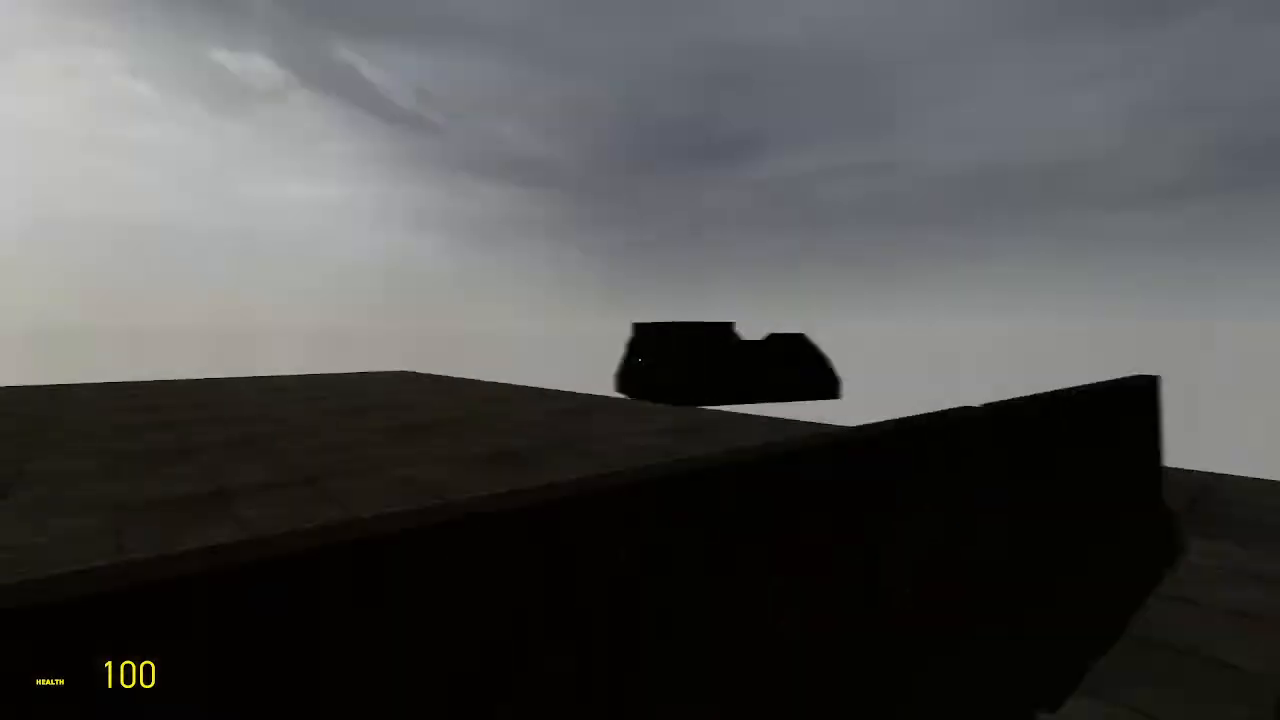
pyautogui.click(640, 360)
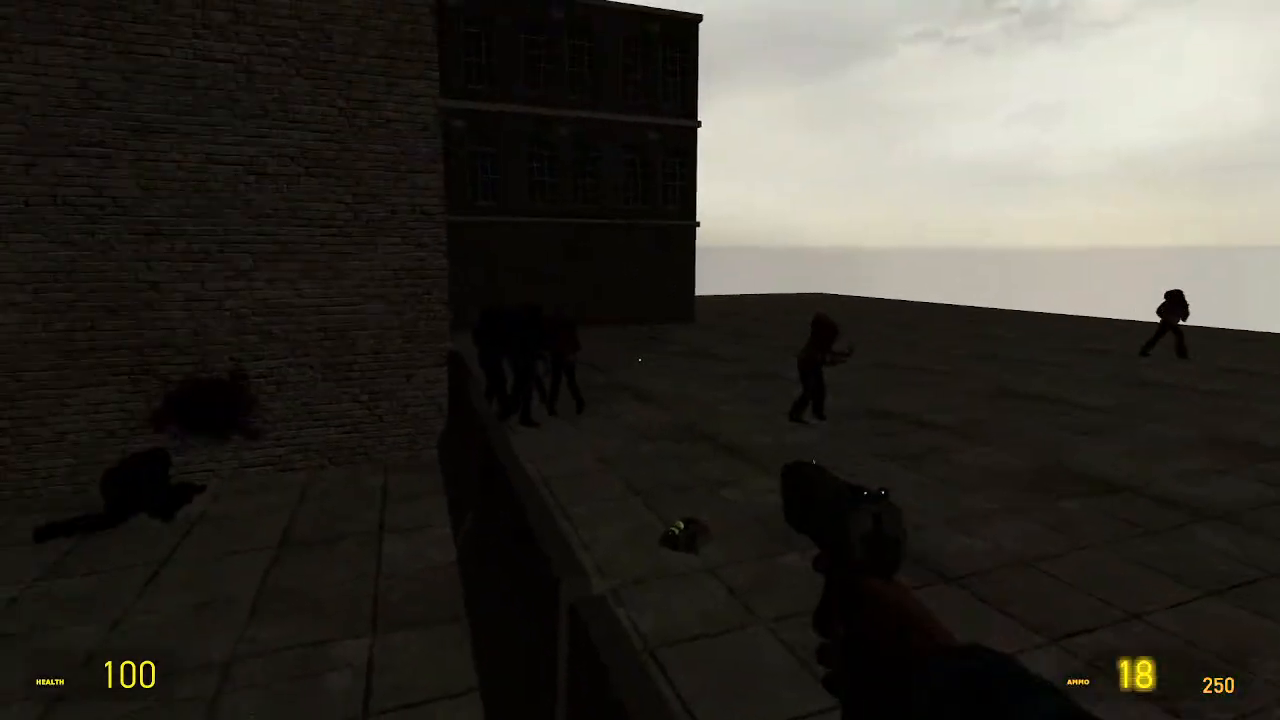
pyautogui.press('f')
pyautogui.click(640, 360)
pyautogui.click(640, 360)
pyautogui.press('Escape')
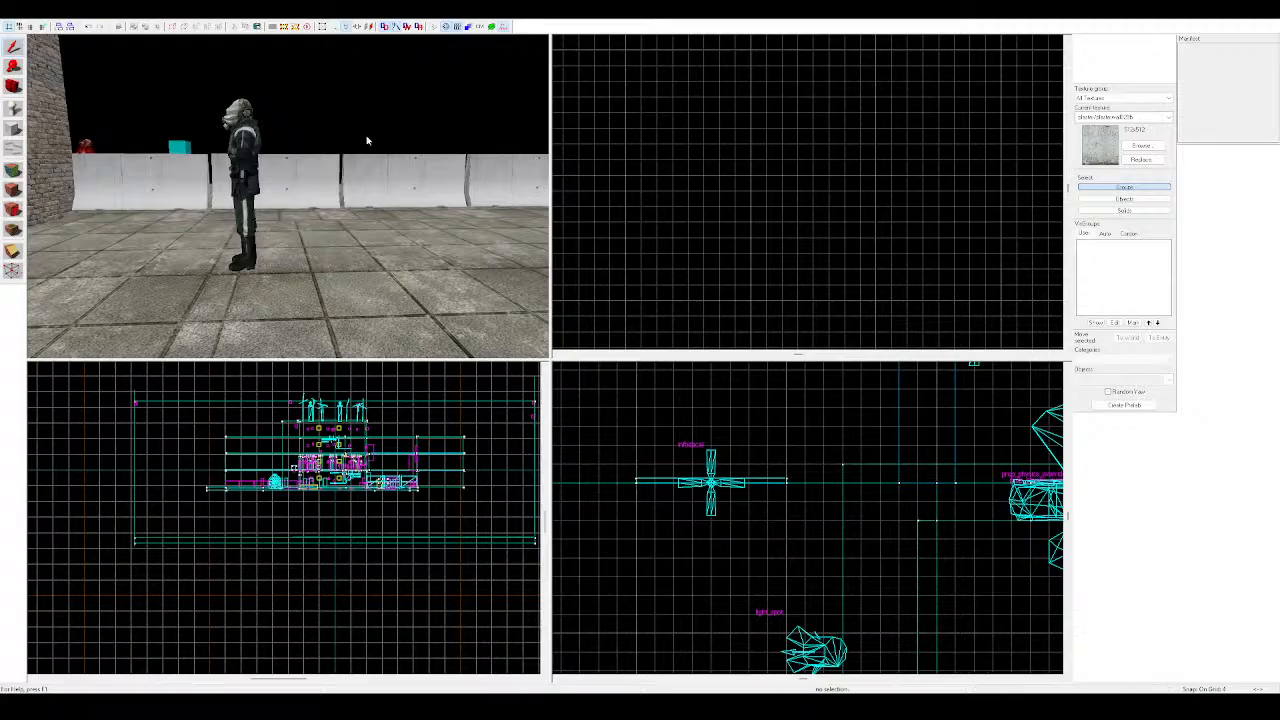
# Select the light_spot at the open side of the brick building and move it outside past the wall
pyautogui.press('z')
pyautogui.press('w')
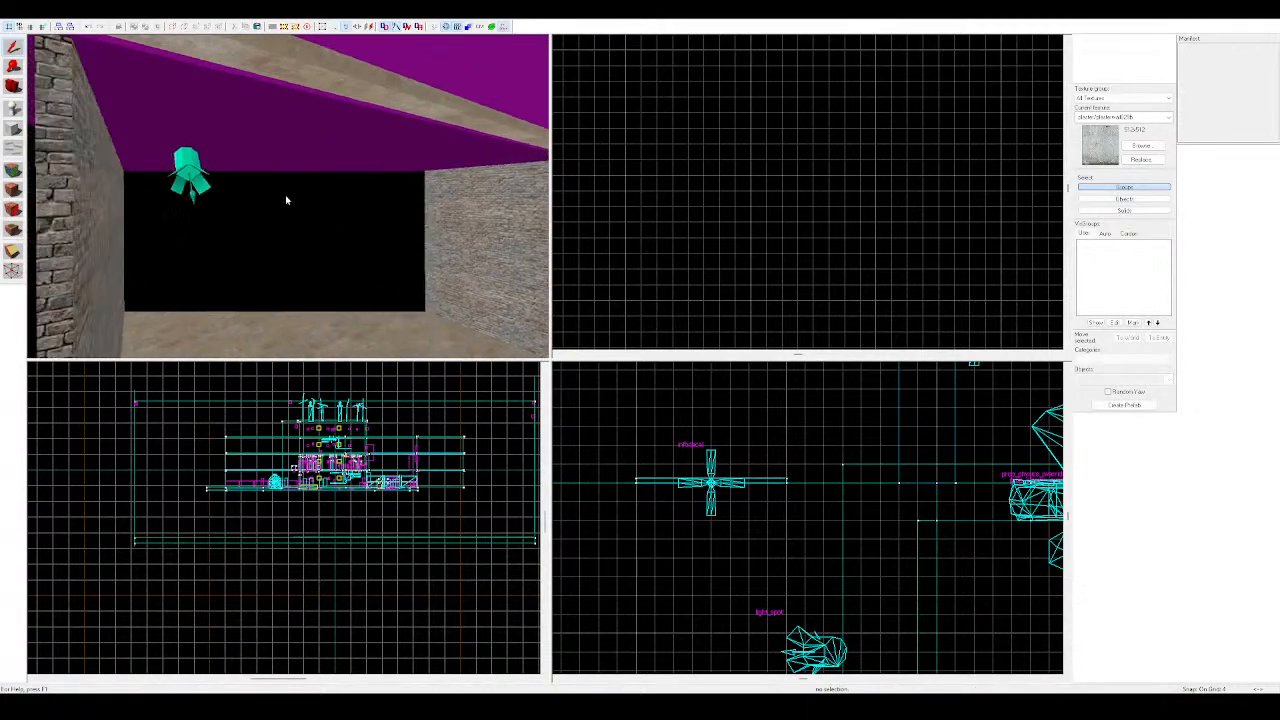
pyautogui.press('z')
pyautogui.click(274, 160)
pyautogui.press('s')
pyautogui.press('d')
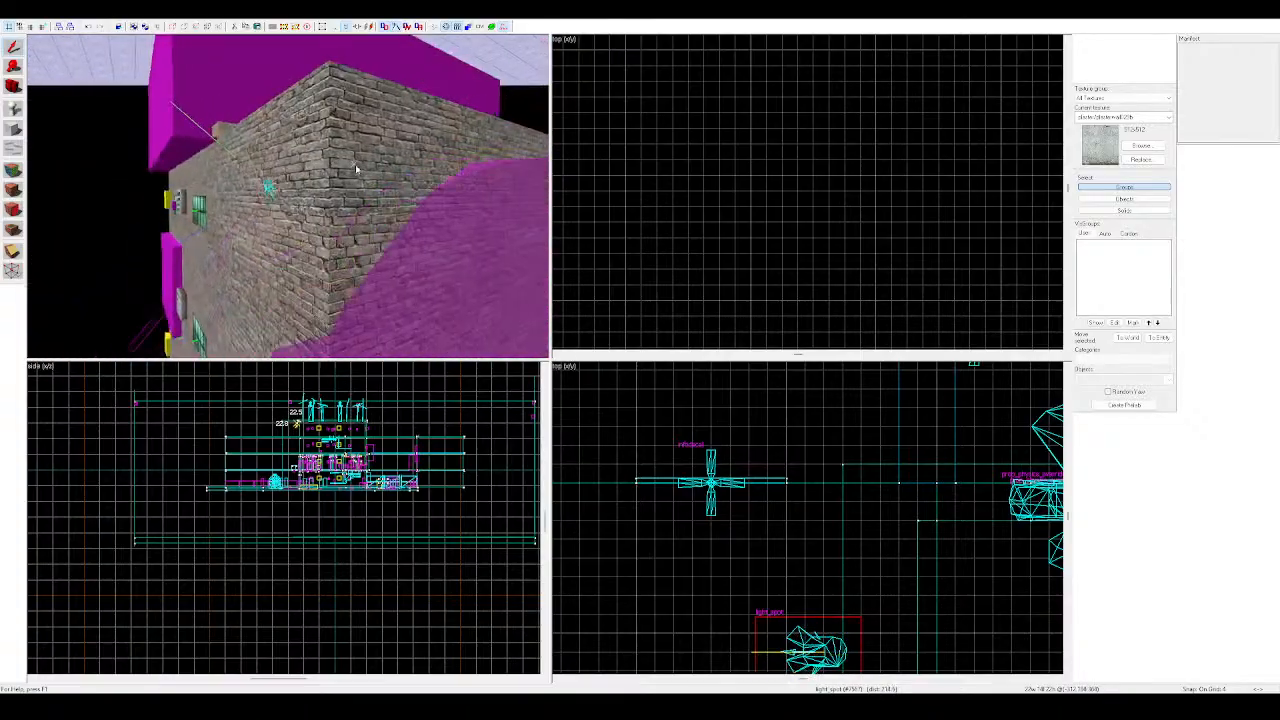
pyautogui.moveTo(410, 217); pyautogui.dragTo(190, 211)
pyautogui.press('z')
pyautogui.press('w')
pyautogui.press('z')
pyautogui.press('z')
pyautogui.press('d')
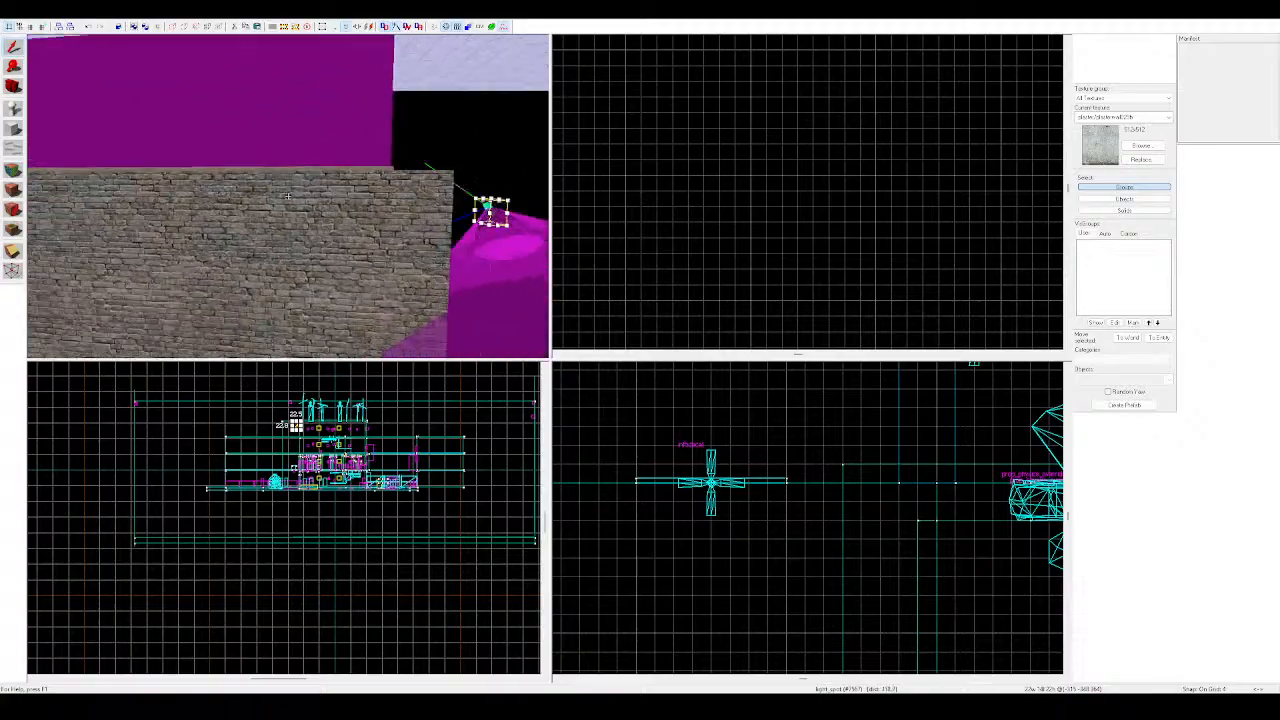
# Move the light_spot farther out beyond the end of the brick building
pyautogui.press('z')
pyautogui.press('a')
pyautogui.moveTo(204, 166); pyautogui.dragTo(390, 148)
pyautogui.press('d')
pyautogui.press('s')
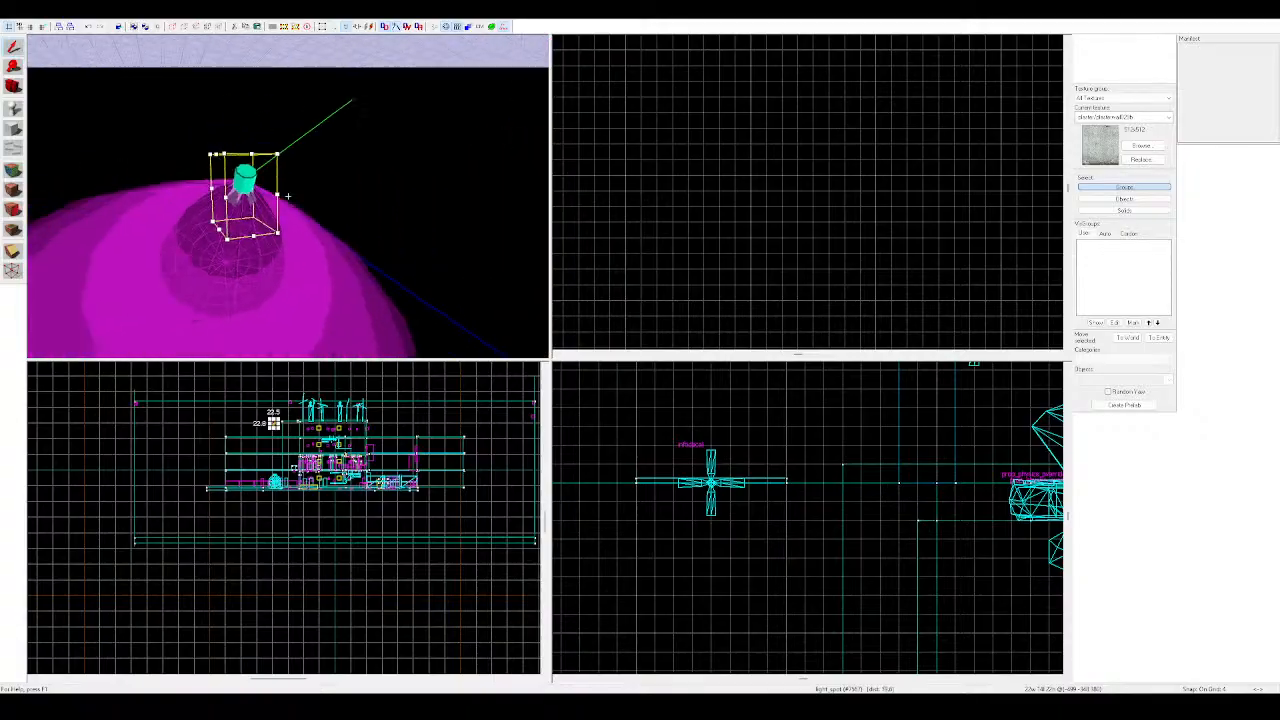
pyautogui.press('z')
pyautogui.moveTo(306, 173); pyautogui.dragTo(546, 178)
pyautogui.press('z')
pyautogui.press('z')
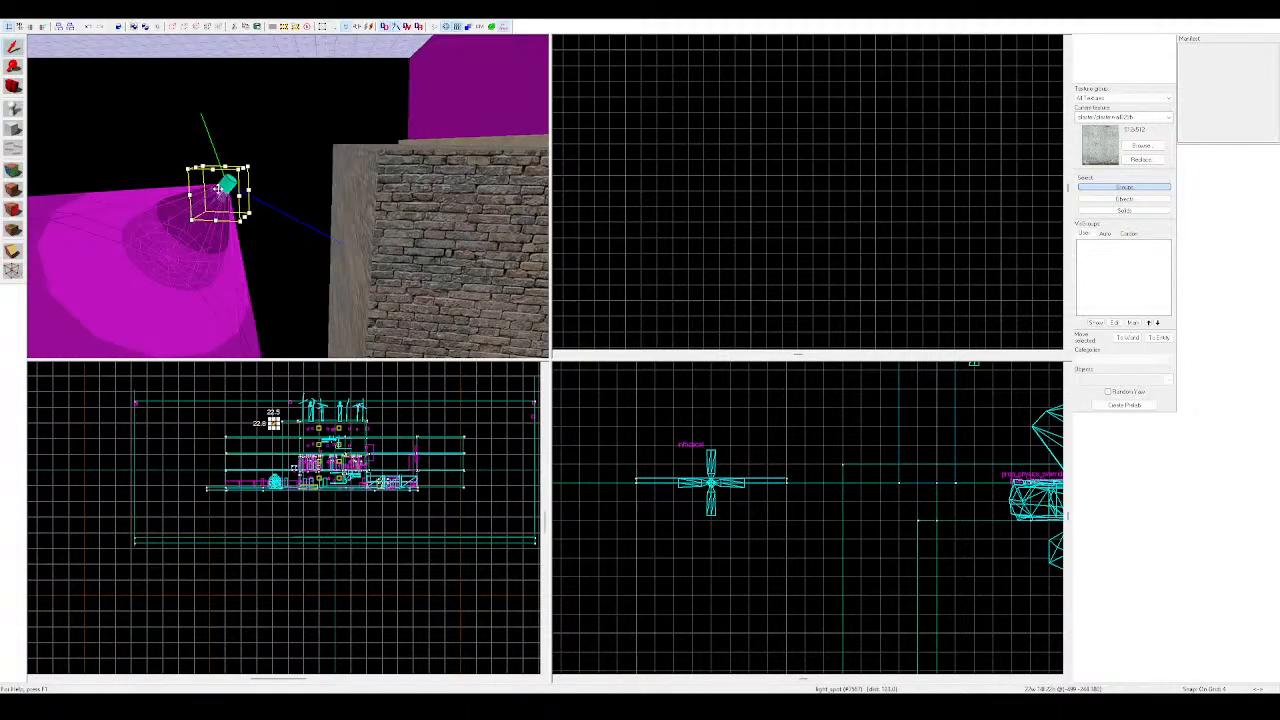
# Bring the light_spot back against the outer brick wall near the building's corner
pyautogui.moveTo(216, 189); pyautogui.dragTo(367, 199)
pyautogui.press('z')
pyautogui.press('w')
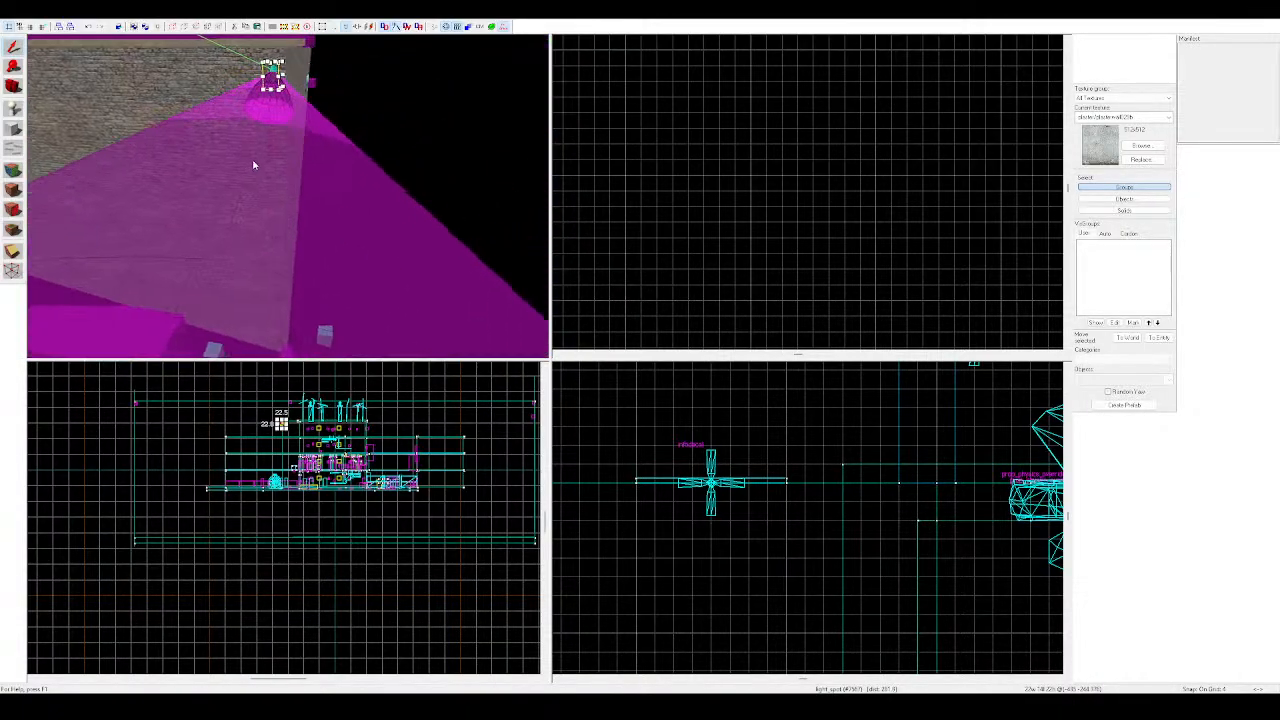
pyautogui.press('w')
pyautogui.press('z')
pyautogui.press('z')
pyautogui.press('w')
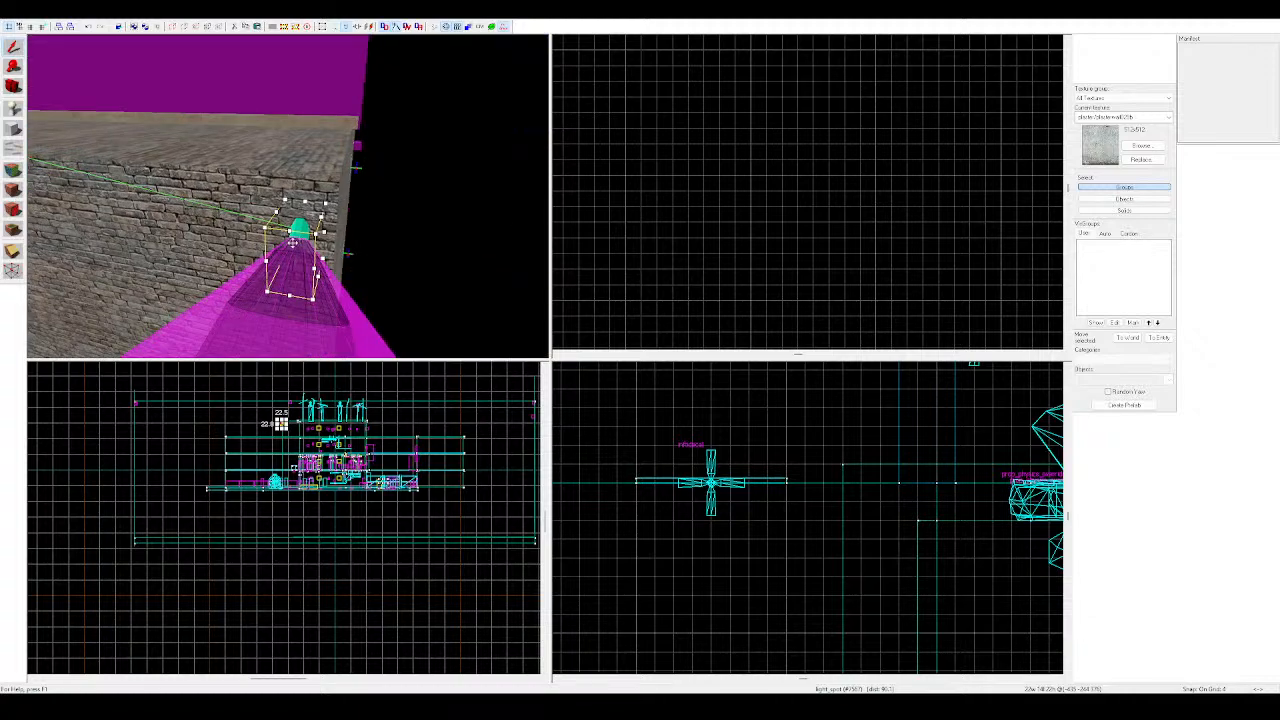
# Duplicate the light_spot around the brick building's corner and prepare the copy for rotation
pyautogui.press('d')
pyautogui.press('z')
pyautogui.keyDown('shift'); pyautogui.moveTo(346, 144); pyautogui.dragTo(411, 170); pyautogui.keyUp('shift')
pyautogui.click(411, 170)
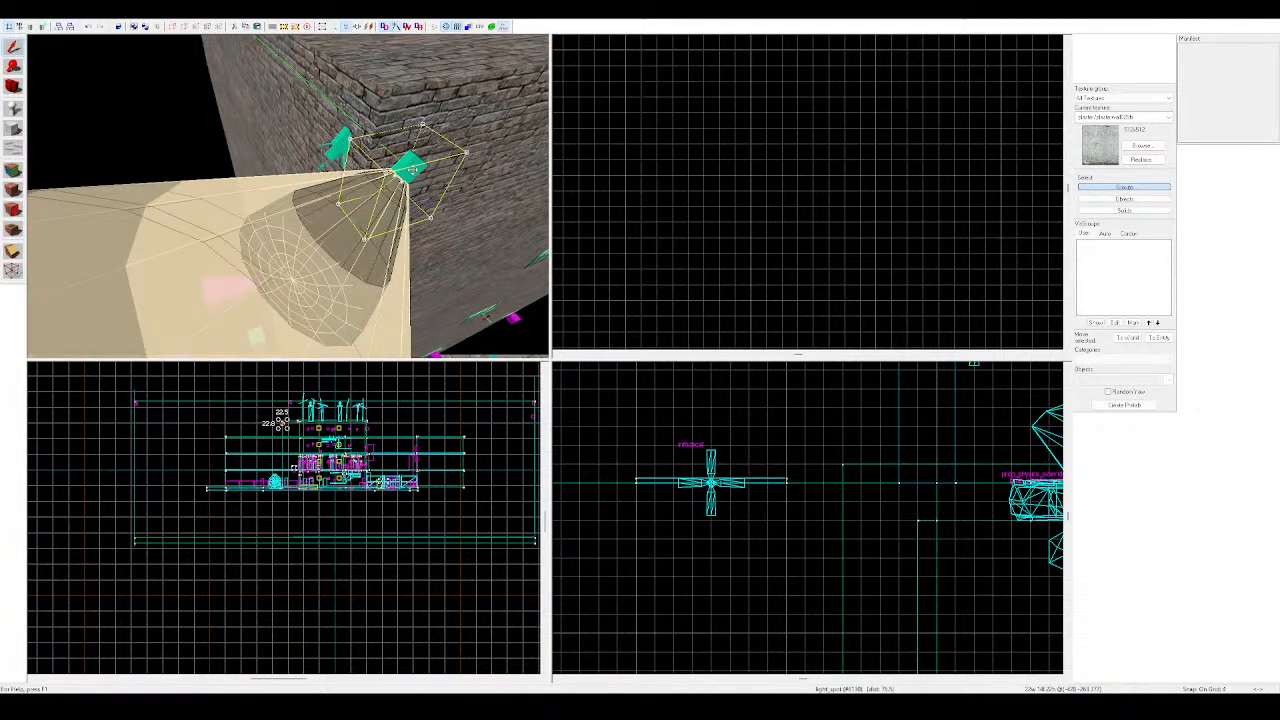
pyautogui.click(411, 170)
pyautogui.click(409, 170)
pyautogui.click(409, 170)
# Rotate the copied light_spot to aim away from the adjacent wall, adjust its placement, and clear the selection
pyautogui.press('z')
pyautogui.press('w')
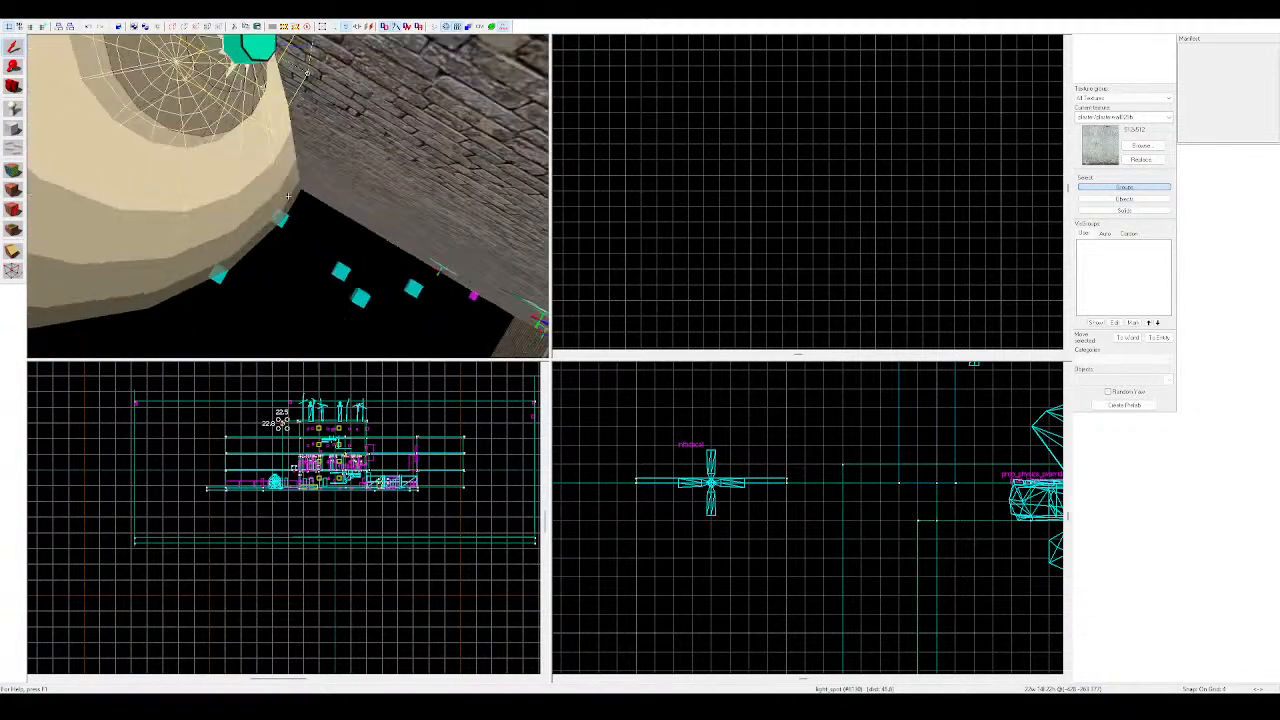
pyautogui.press('d')
pyautogui.press('z')
pyautogui.press('z')
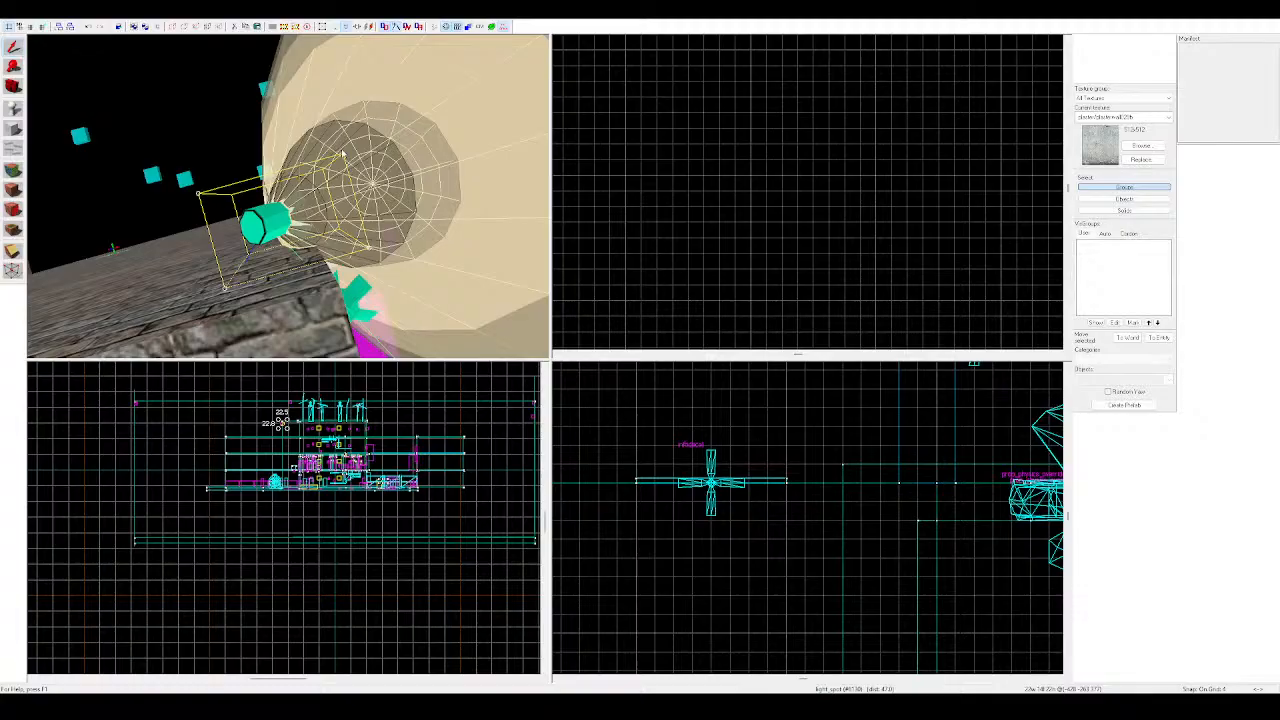
pyautogui.moveTo(342, 156); pyautogui.dragTo(180, 148)
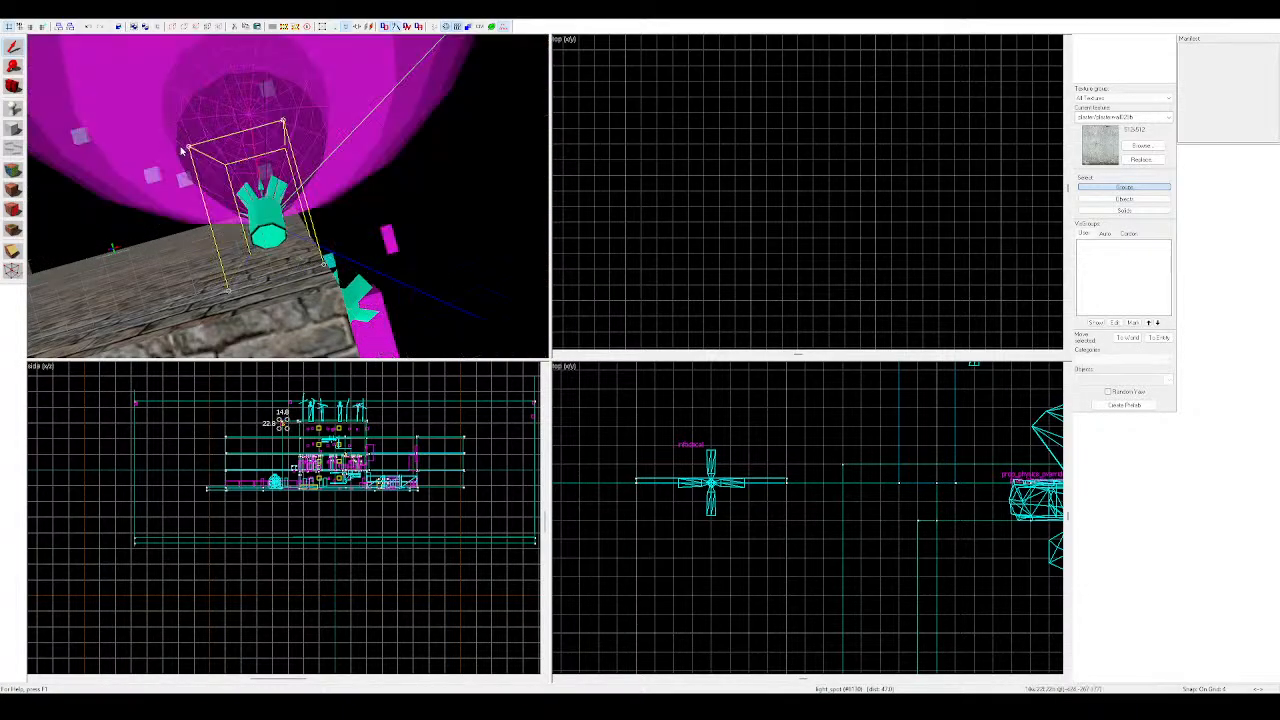
pyautogui.press('z')
pyautogui.press('w')
pyautogui.press('z')
pyautogui.moveTo(339, 258); pyautogui.dragTo(311, 256)
pyautogui.press('Escape')
# Place a new point entity on the brick wall near the two corner spotlights
pyautogui.press('z')
pyautogui.press('w')
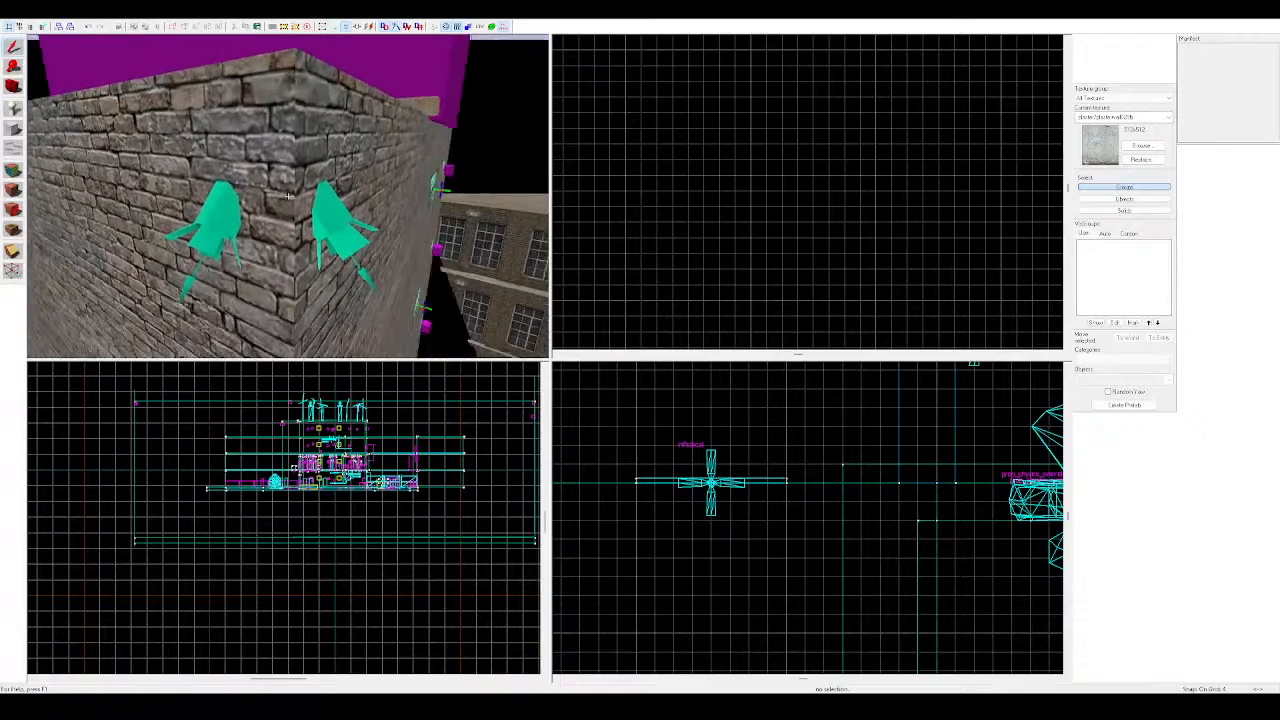
pyautogui.press('s')
pyautogui.press('w')
pyautogui.press('z')
pyautogui.click(13, 108)
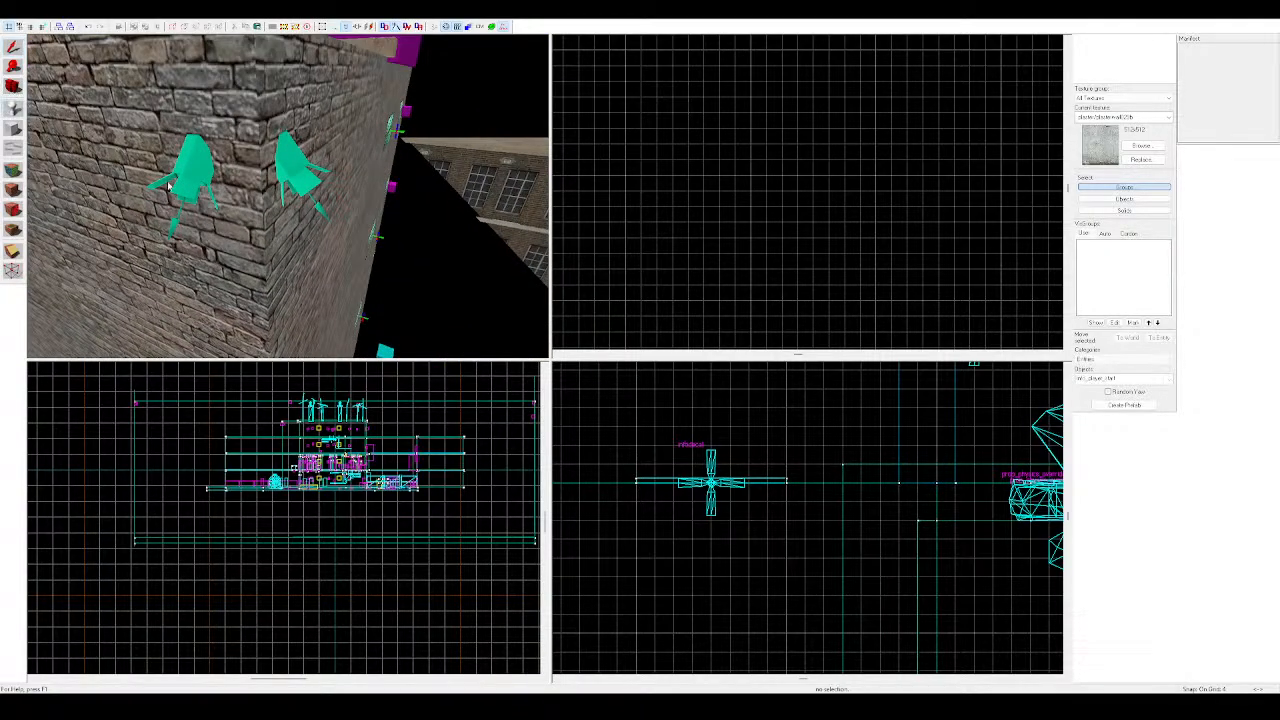
pyautogui.press('s')
pyautogui.click(186, 219)
pyautogui.press('a')
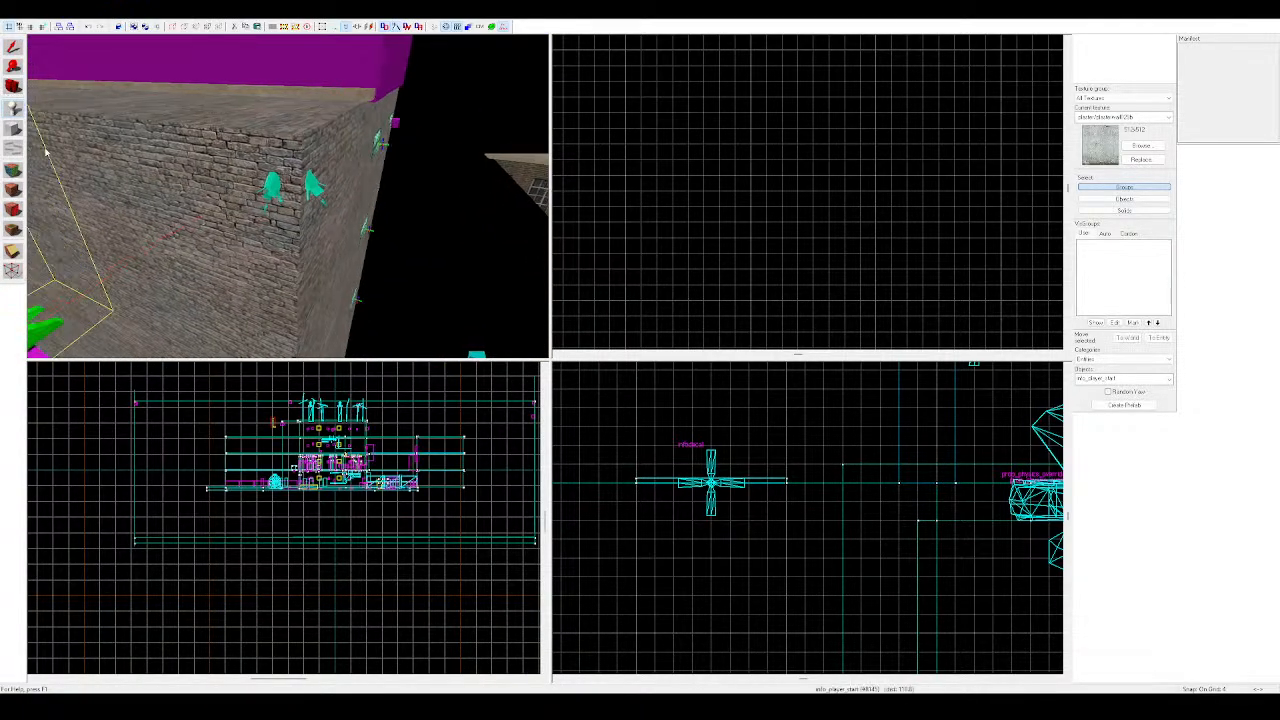
# Open the new entity's properties and change its class to prop_static
pyautogui.click(11, 45)
pyautogui.click(198, 196)
pyautogui.click(196, 196)
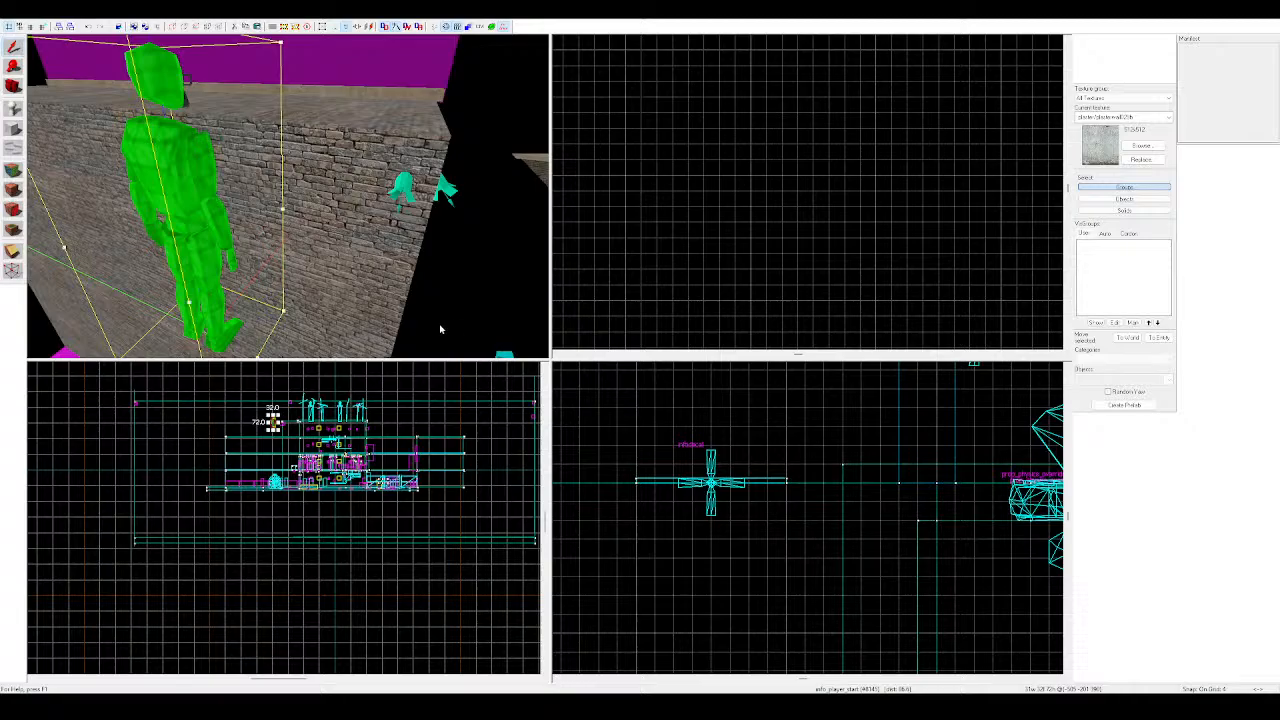
pyautogui.click(160, 205)
pyautogui.click(165, 205)
pyautogui.click(788, 467)
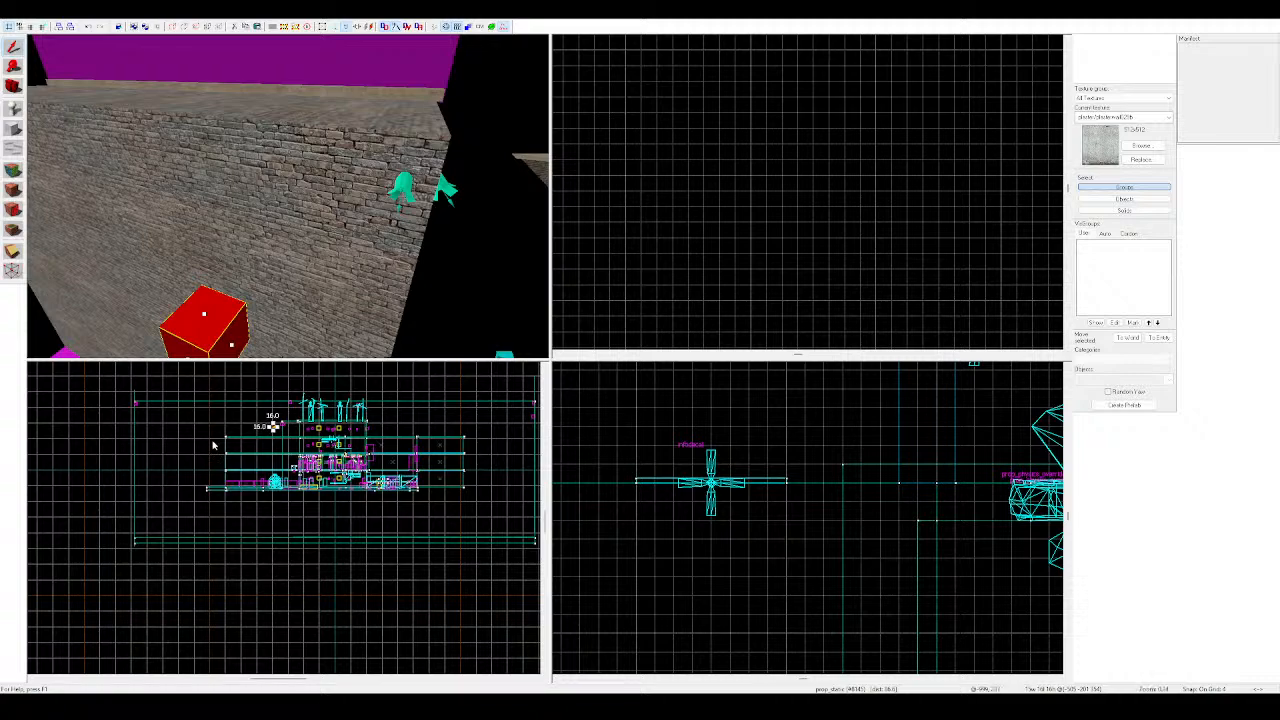
# Apply the wall-lamp model to the new prop_static and rotate the fixture to face out from the brick wall
pyautogui.click(785, 470)
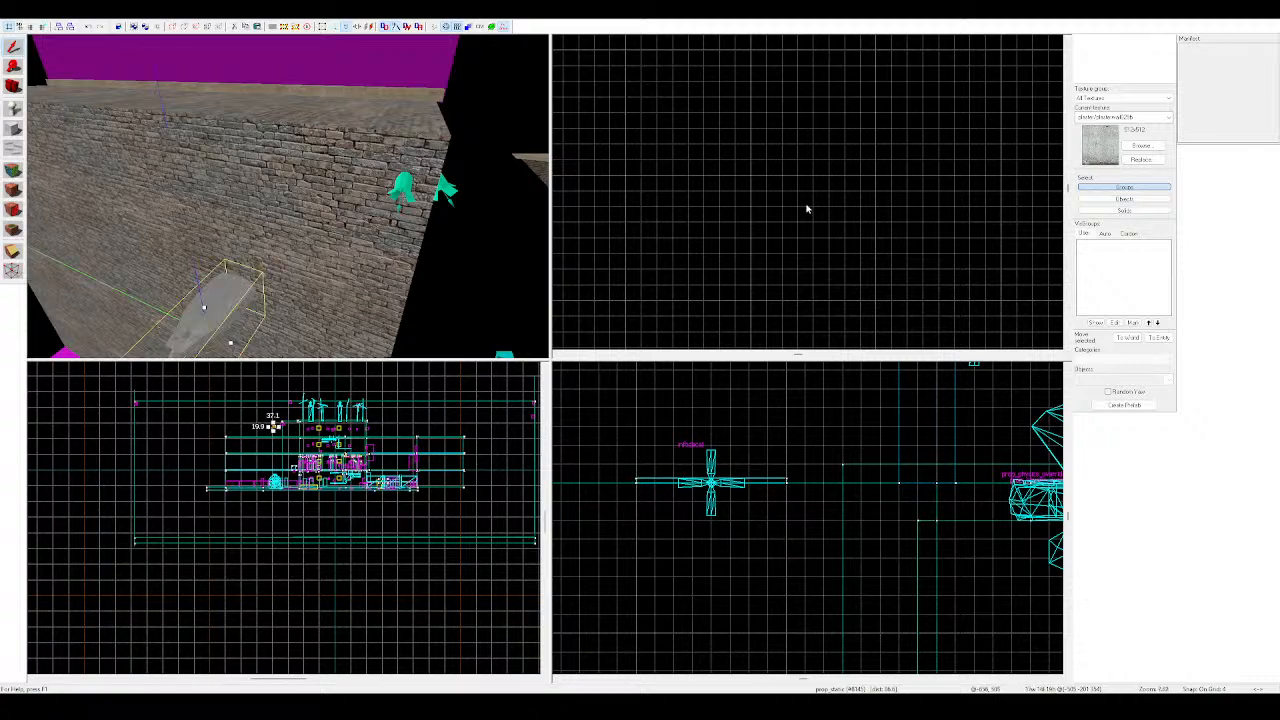
pyautogui.hotkey('ctrl', 'shift', 'e')
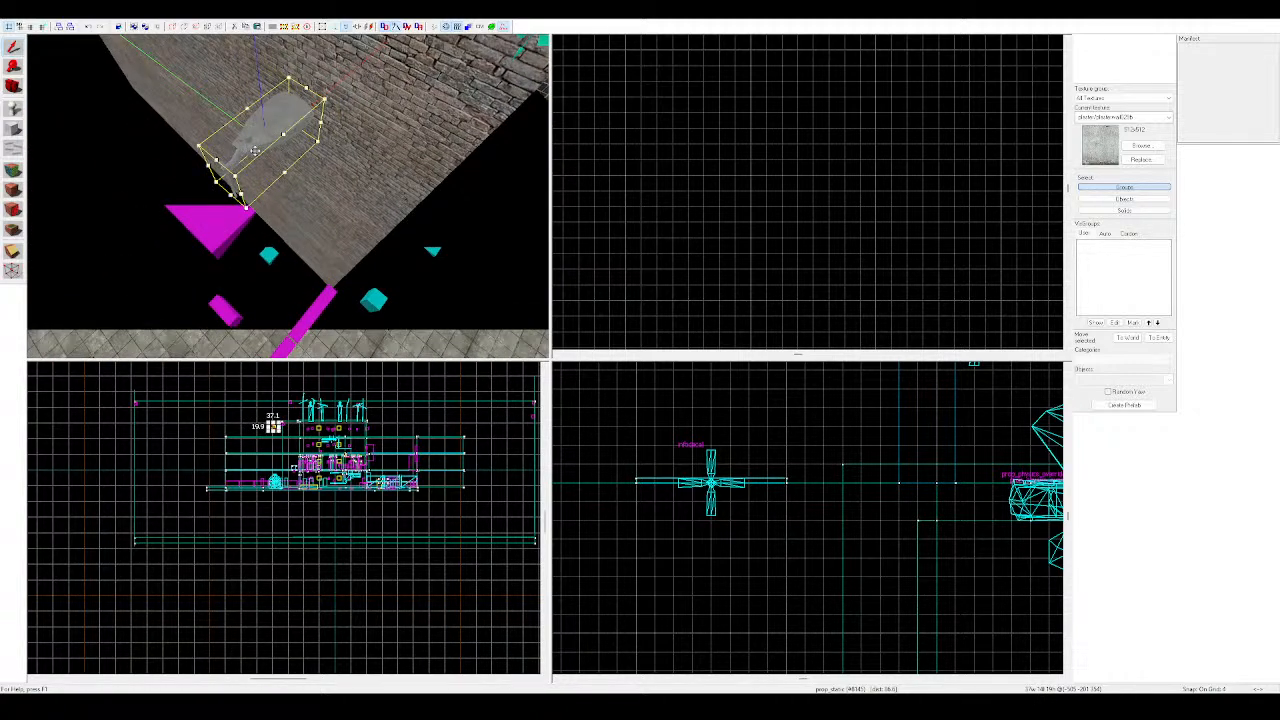
pyautogui.click(268, 147)
pyautogui.press('z')
pyautogui.press('z')
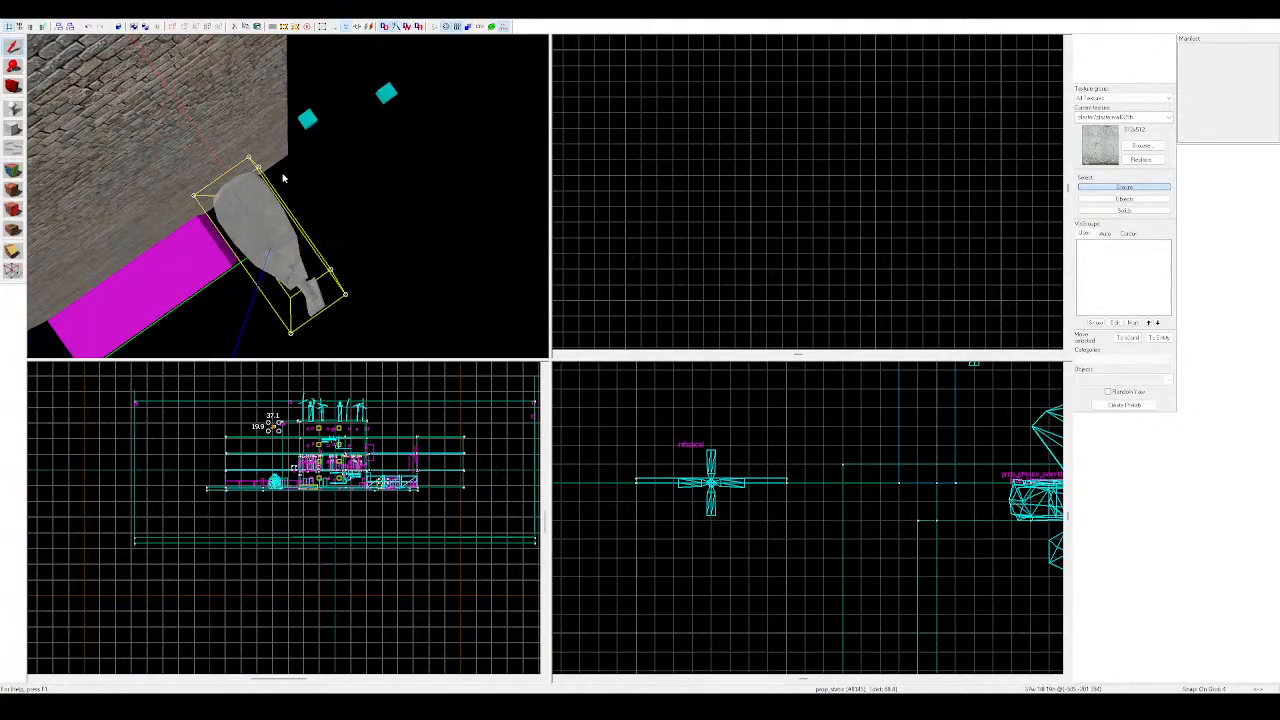
pyautogui.moveTo(252, 162); pyautogui.dragTo(314, 319)
pyautogui.moveTo(286, 262); pyautogui.dragTo(336, 106)
pyautogui.press('z')
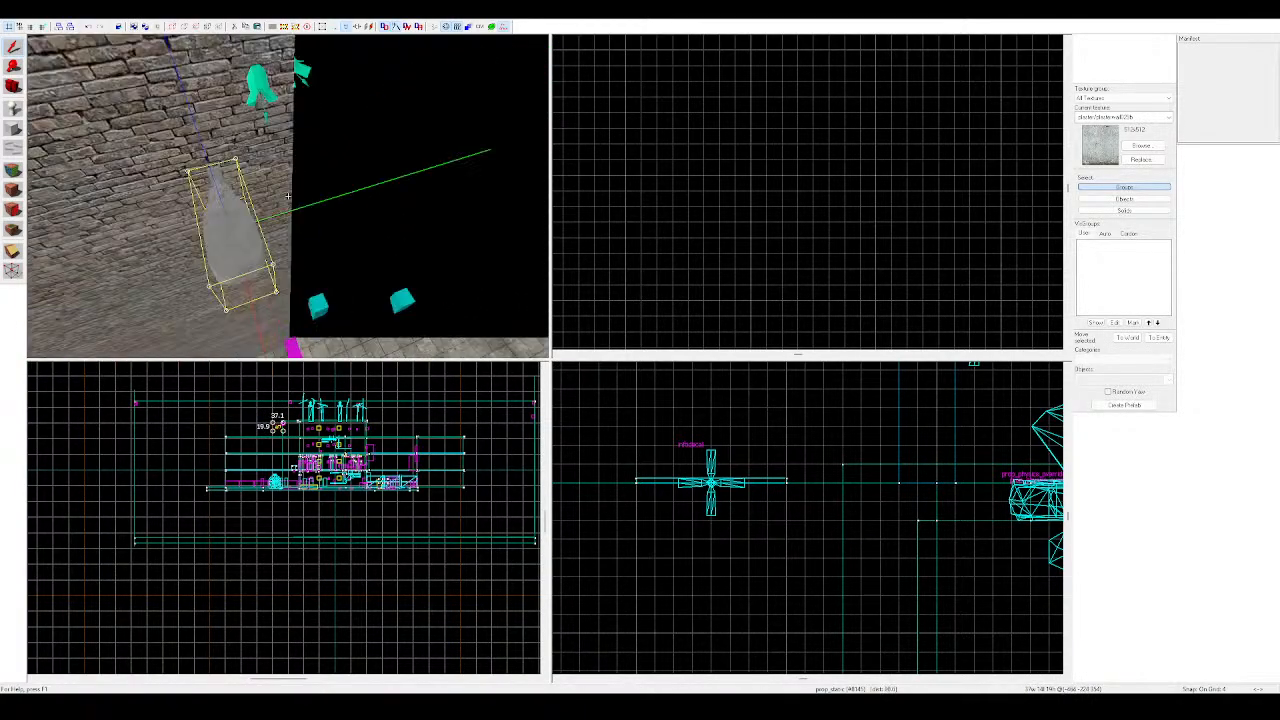
# Move the lamp fixture up the brick wall and set it directly above the corner spotlight
pyautogui.press('z')
pyautogui.moveTo(196, 101); pyautogui.dragTo(190, 73)
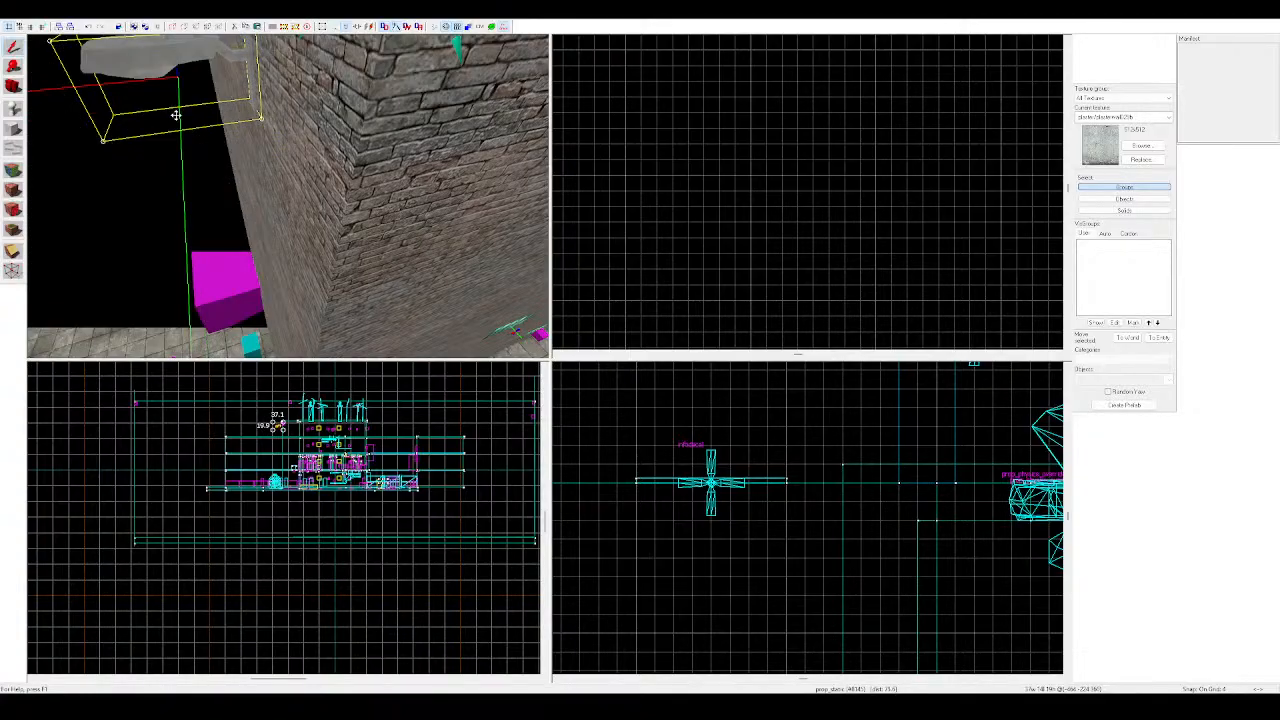
pyautogui.press('z')
pyautogui.press('z')
pyautogui.moveTo(306, 240); pyautogui.dragTo(357, 193)
pyautogui.moveTo(356, 194); pyautogui.dragTo(359, 160)
pyautogui.press('z')
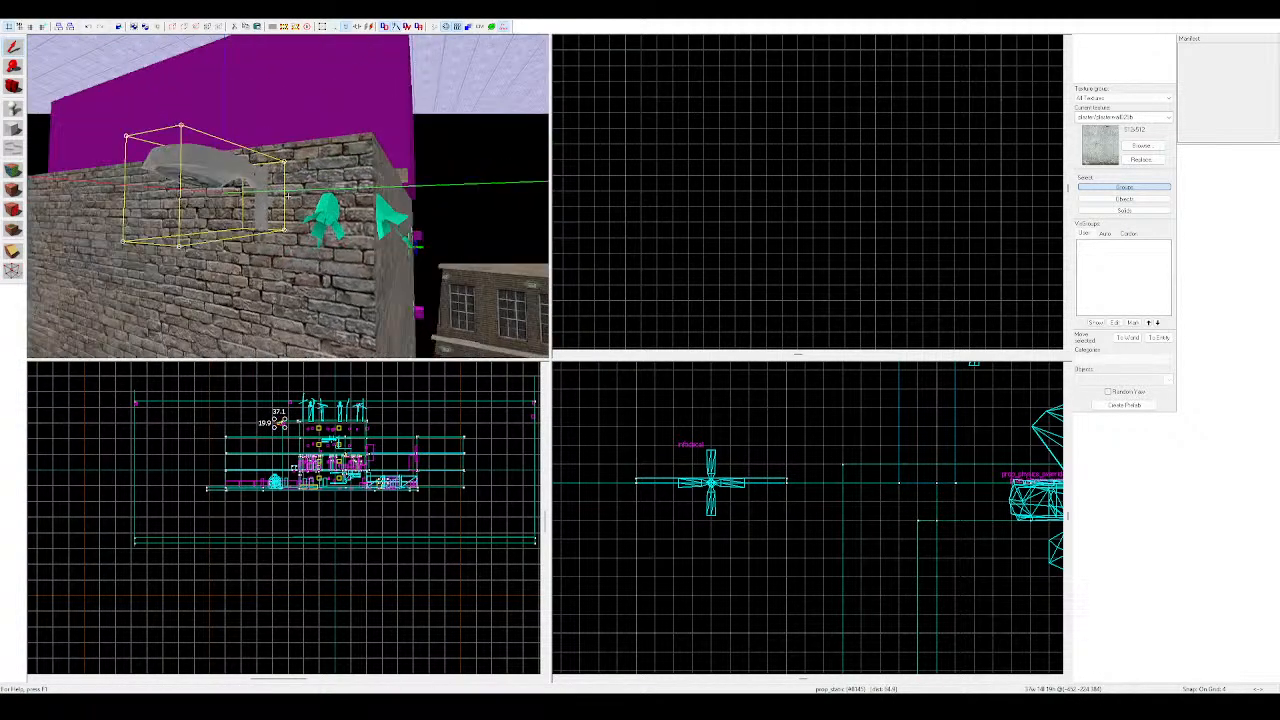
pyautogui.press('z')
pyautogui.moveTo(189, 231); pyautogui.dragTo(271, 235)
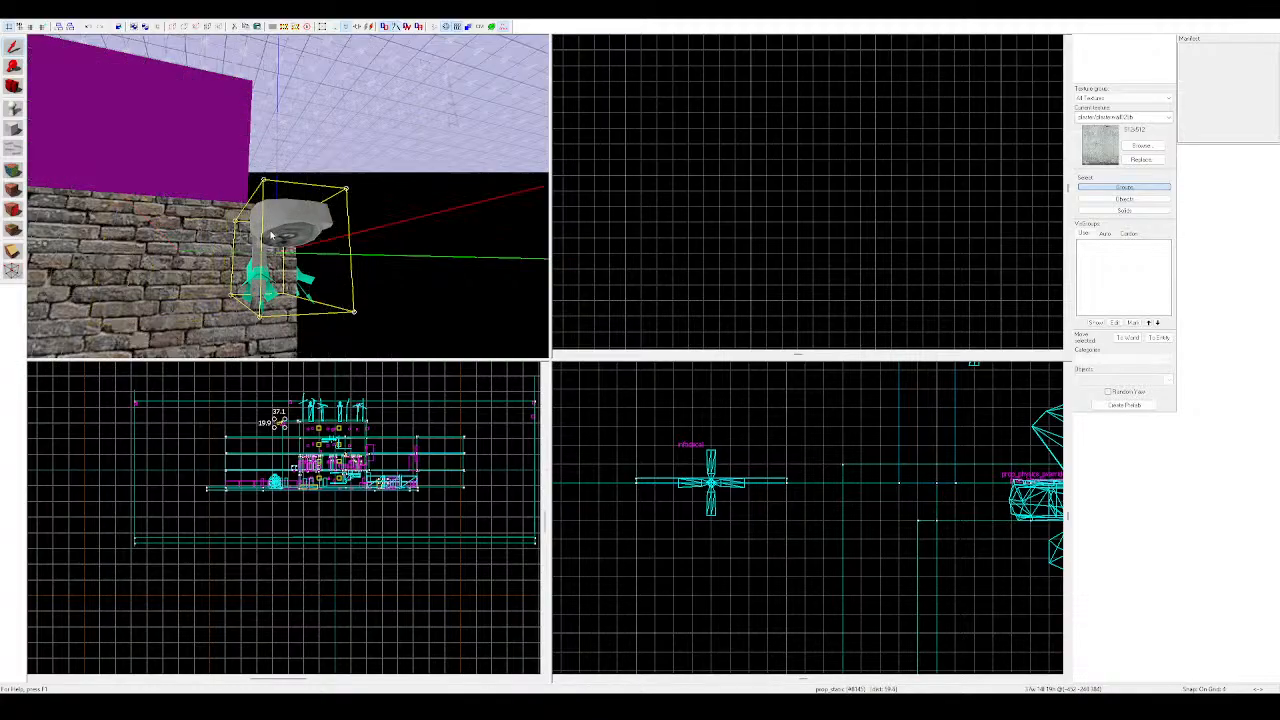
# Copy the lamp fixture to the adjoining wall, rotate it outward and pull it flush with the brick surface
pyautogui.press('z')
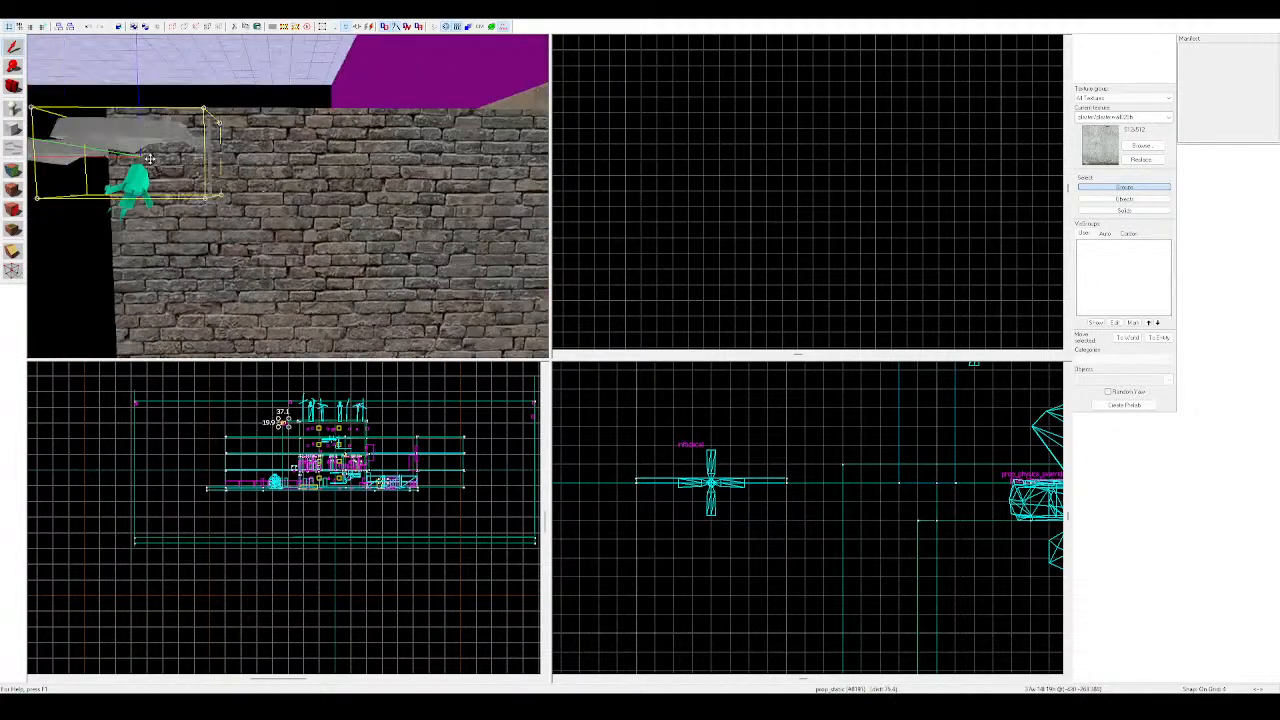
pyautogui.press('z')
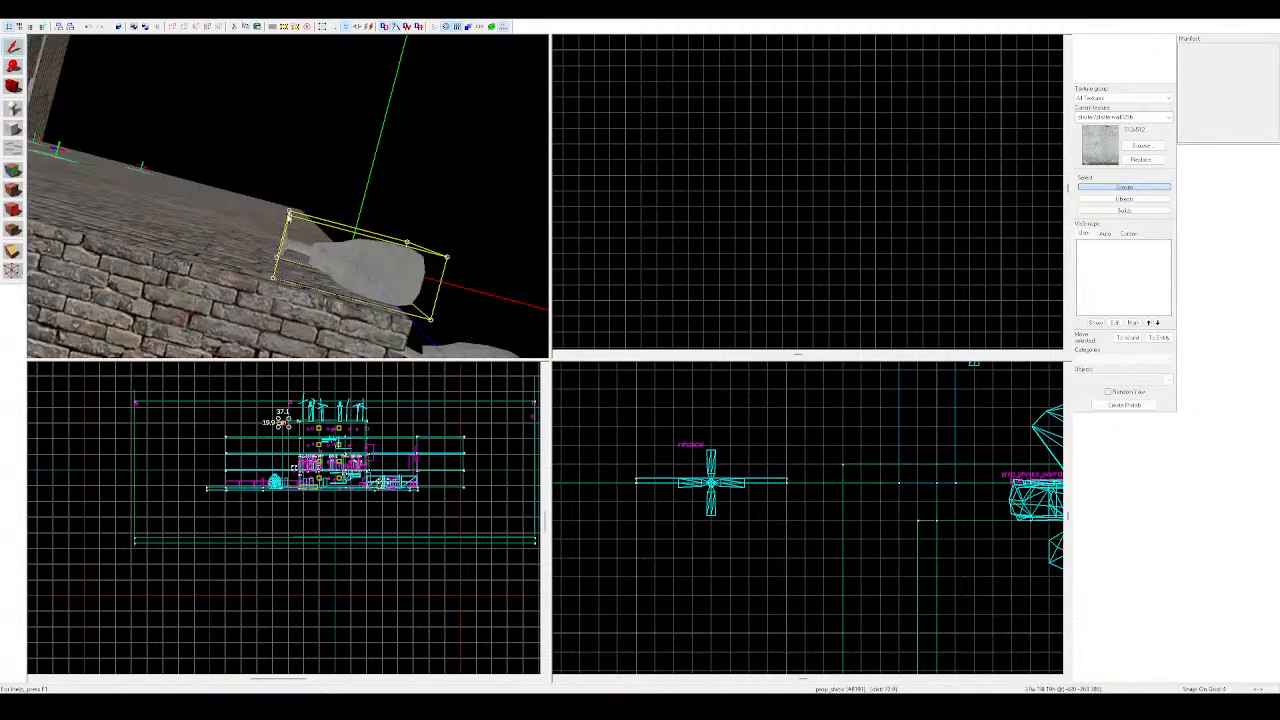
pyautogui.moveTo(289, 215); pyautogui.dragTo(320, 322)
pyautogui.press('z')
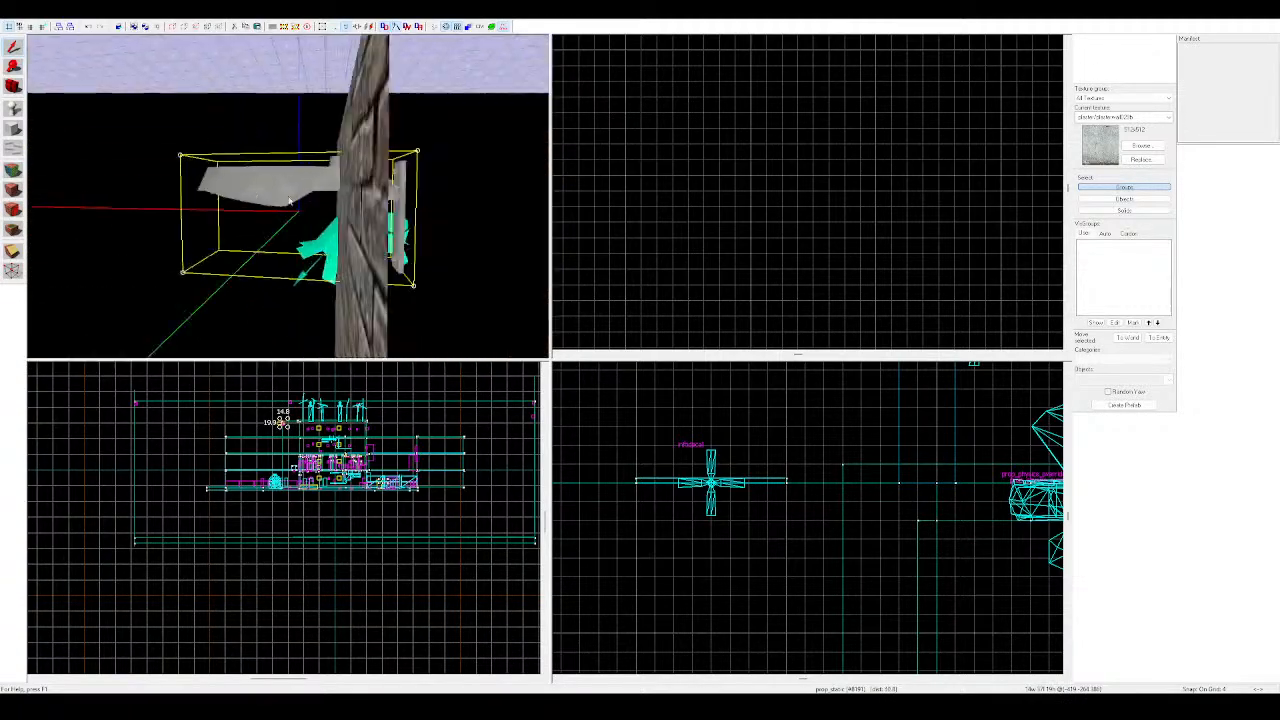
pyautogui.moveTo(313, 188); pyautogui.dragTo(256, 183)
pyautogui.press('z')
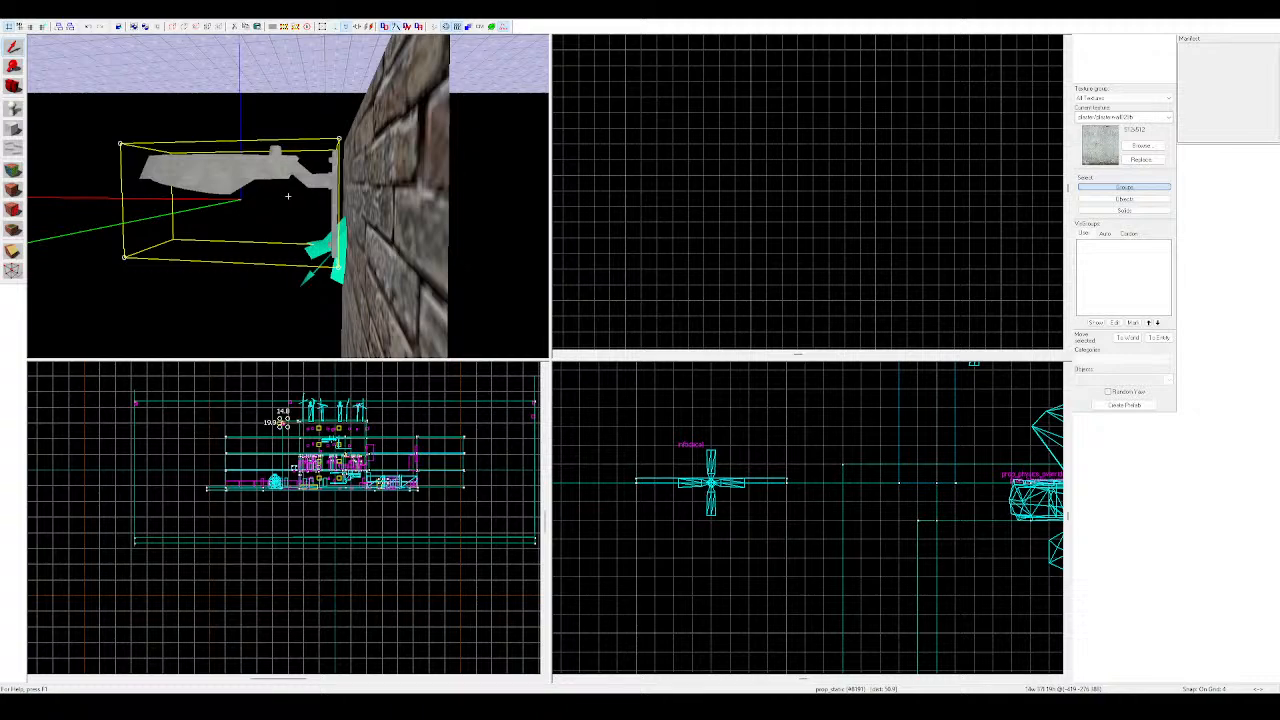
# Fine-tune the placement of the lamp fixture above the other corner spotlight and clear the selection
pyautogui.press('Escape')
pyautogui.press('s')
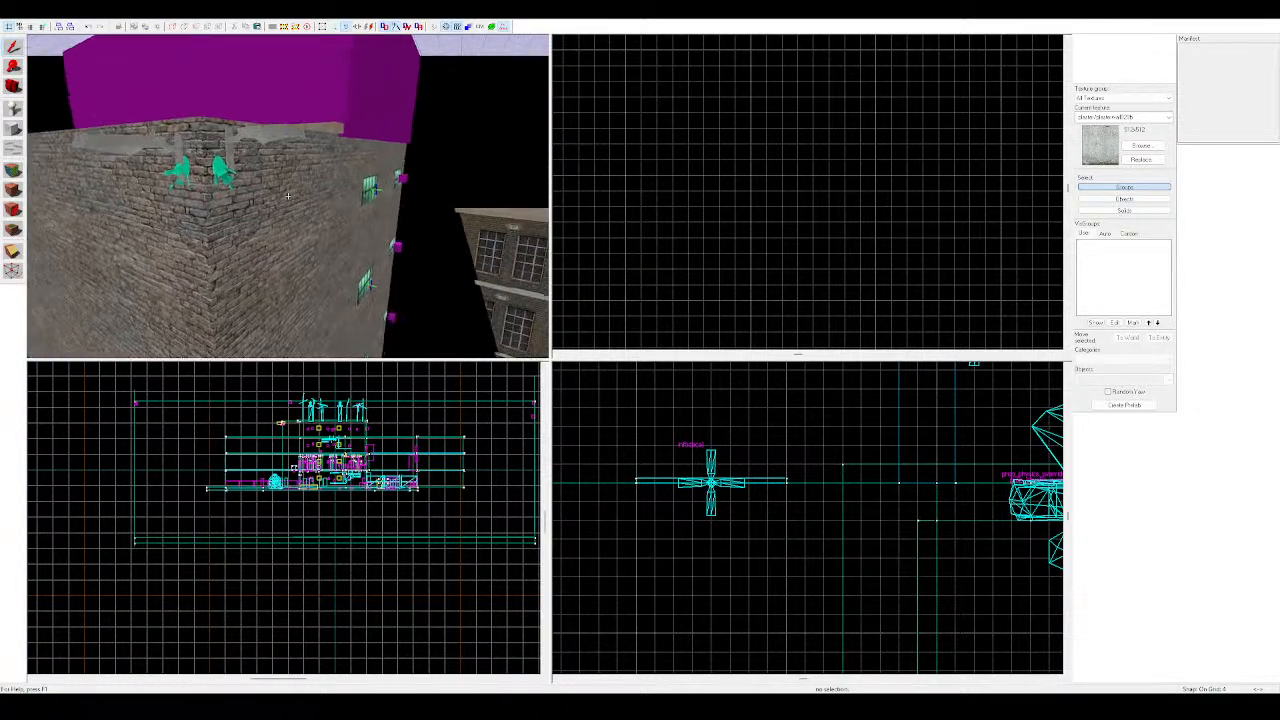
pyautogui.press('w')
pyautogui.press('z')
pyautogui.moveTo(255, 177); pyautogui.dragTo(253, 199)
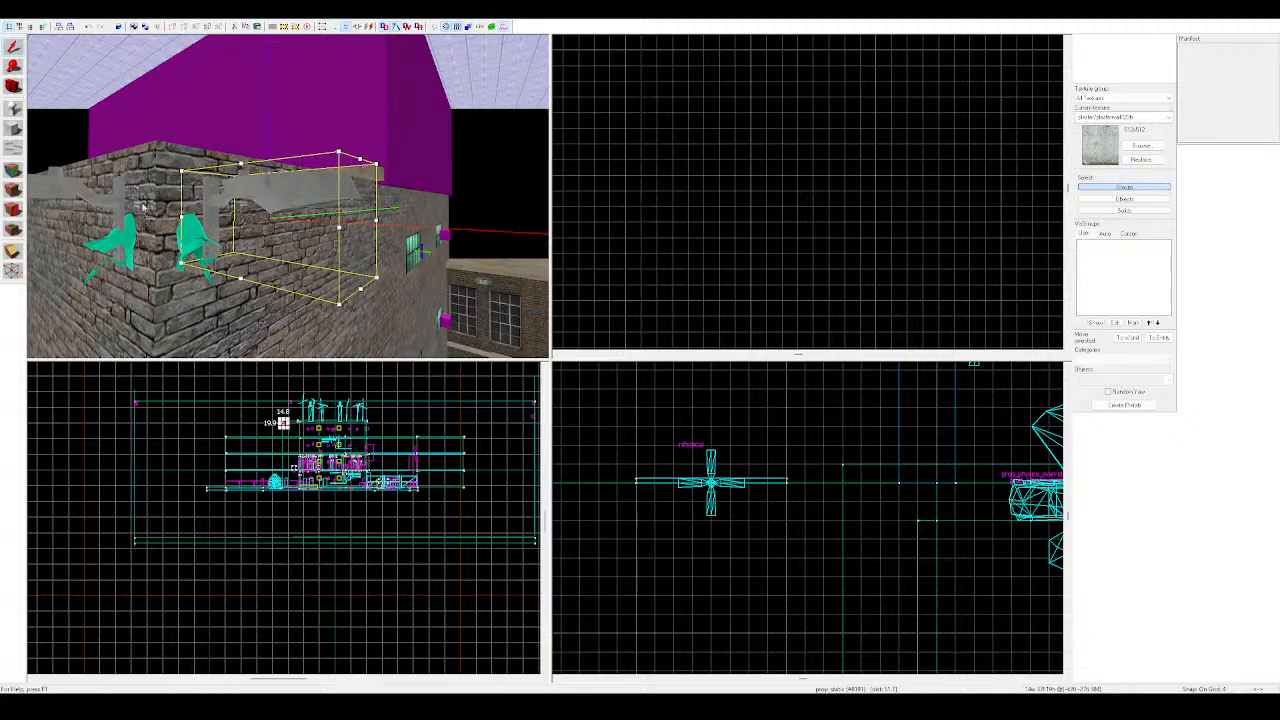
pyautogui.press('Escape')
pyautogui.press('z')
pyautogui.press('w')
pyautogui.press('z')
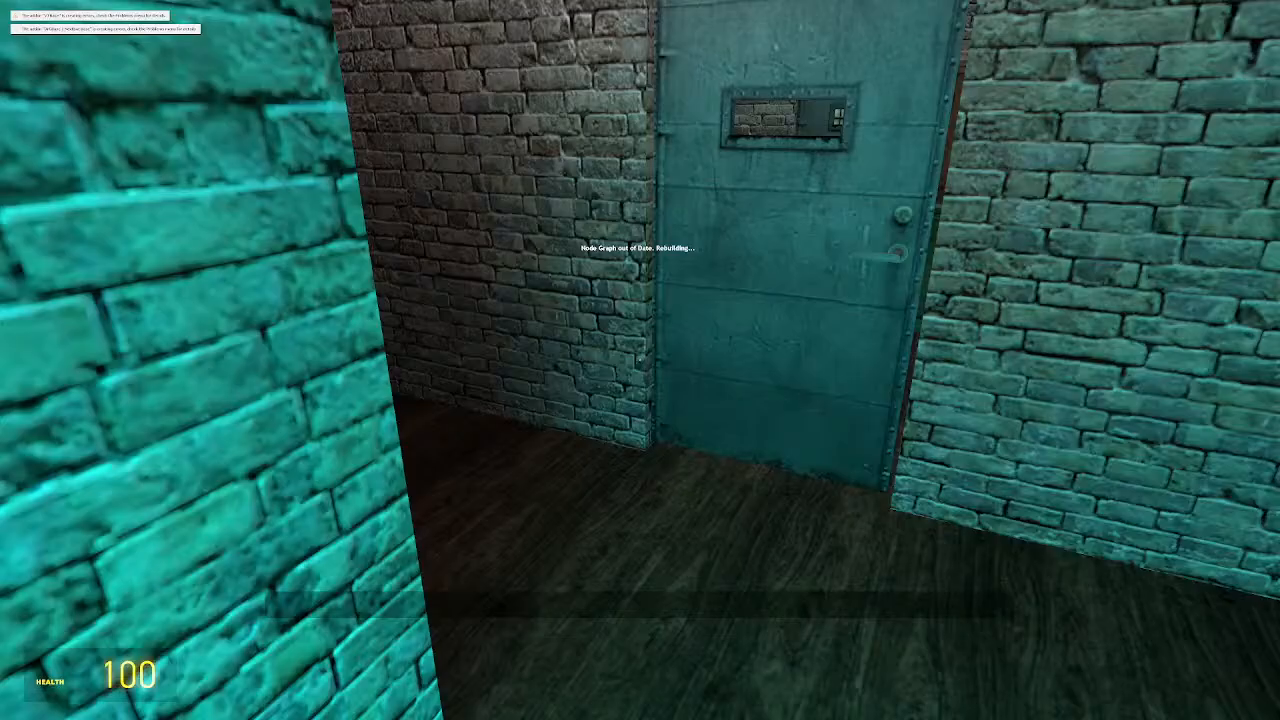
# Playtest the map from the brick room, opening the metal door and crossing to the opening above the street
pyautogui.press('w')
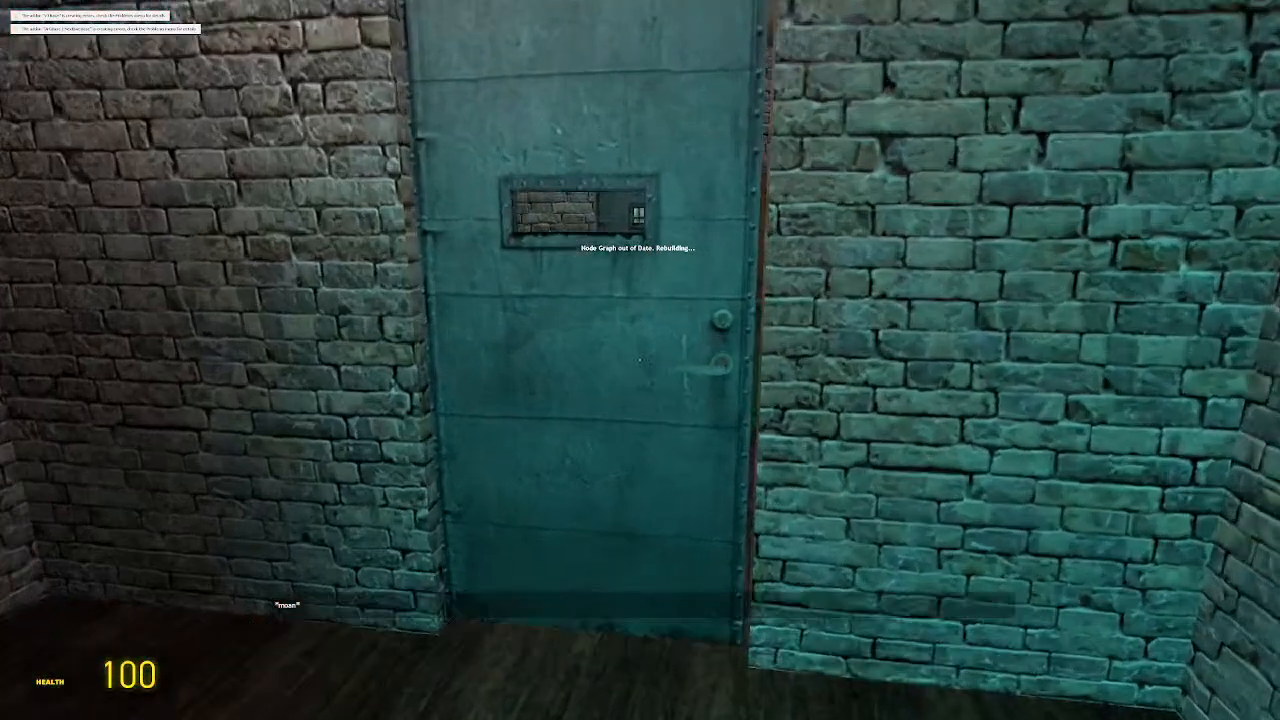
pyautogui.press('e')
pyautogui.press('w')
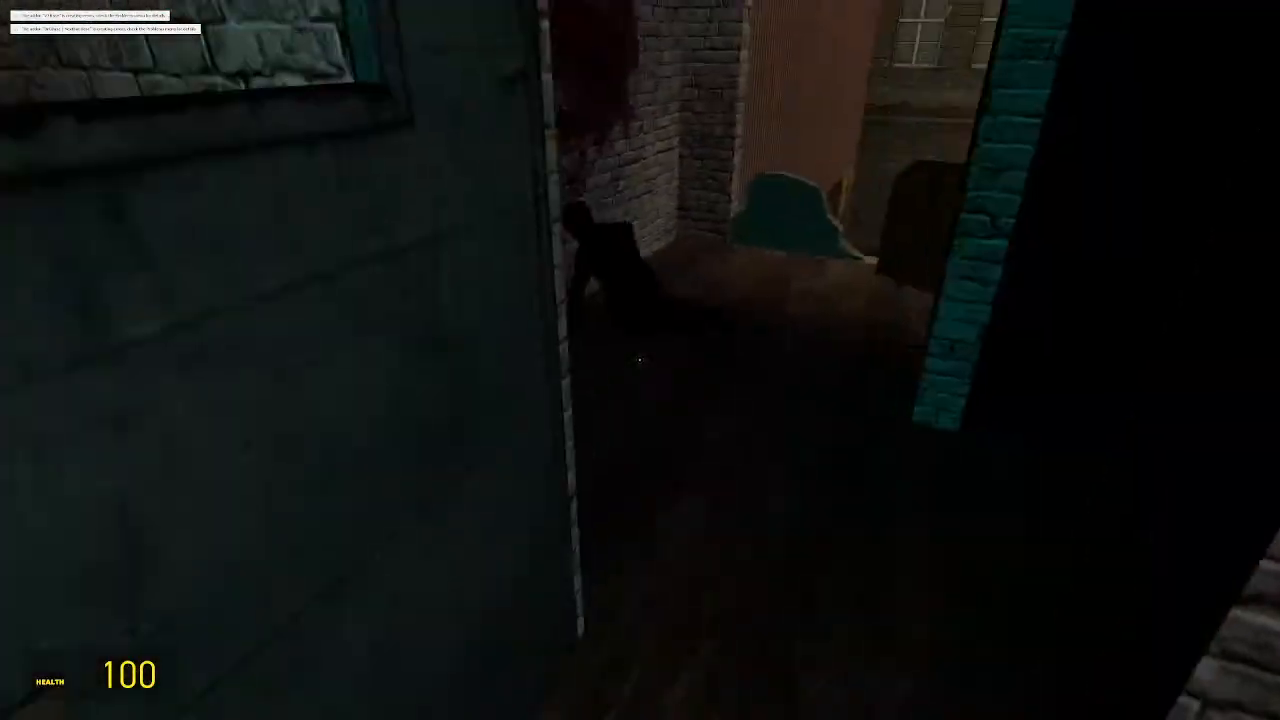
pyautogui.press('w')
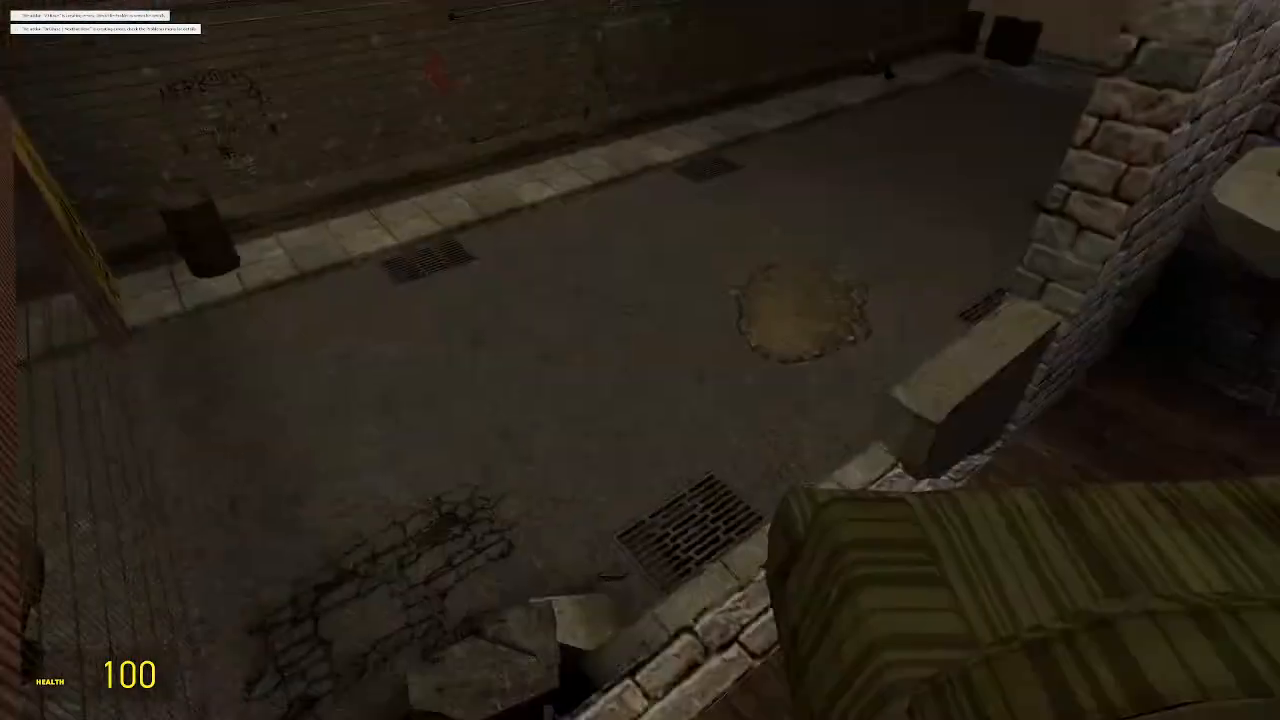
pyautogui.press('d')
pyautogui.press('w')
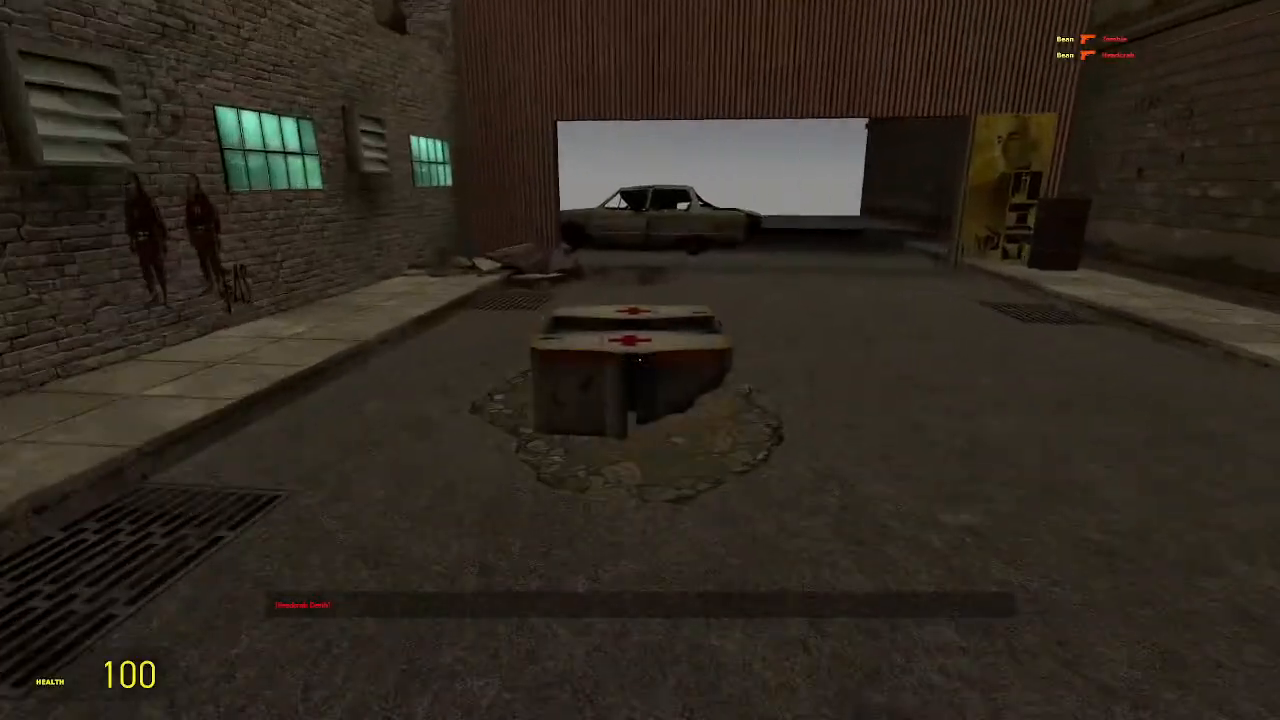
# Walk through the street to the barricaded tiled area and reload the pistol near the soldiers
pyautogui.press('w')
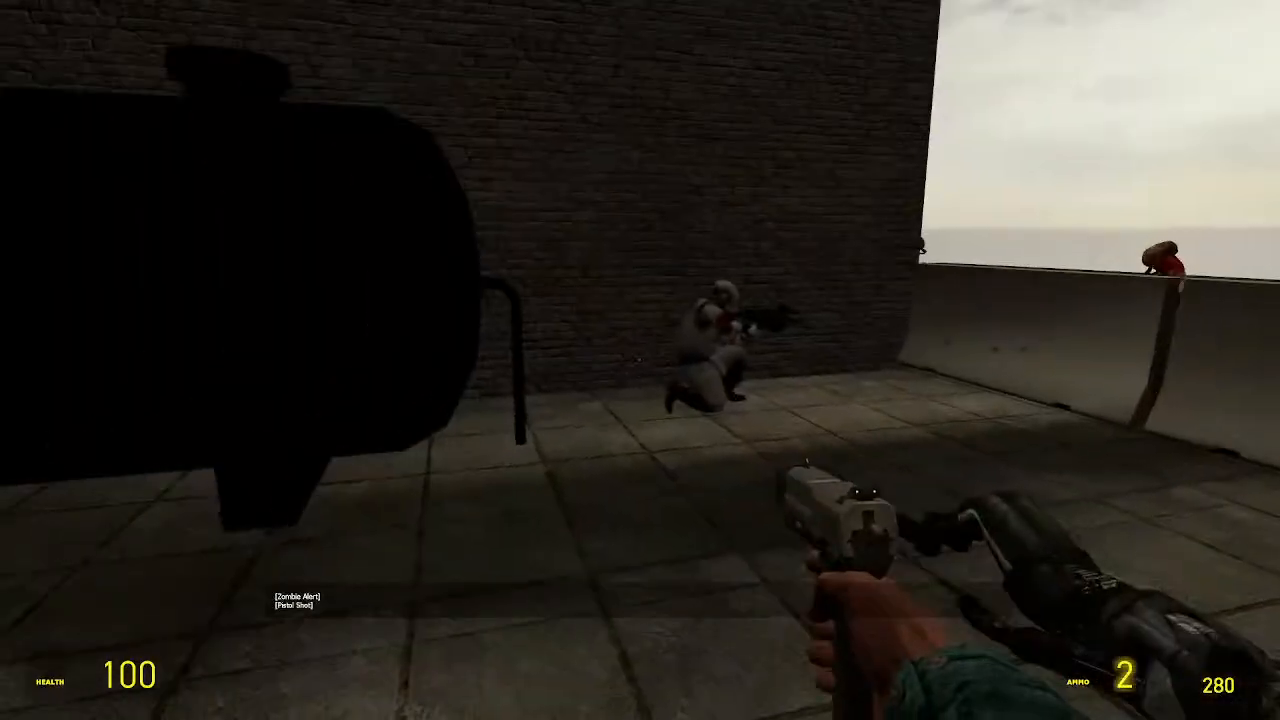
pyautogui.press('r')
pyautogui.press('d')
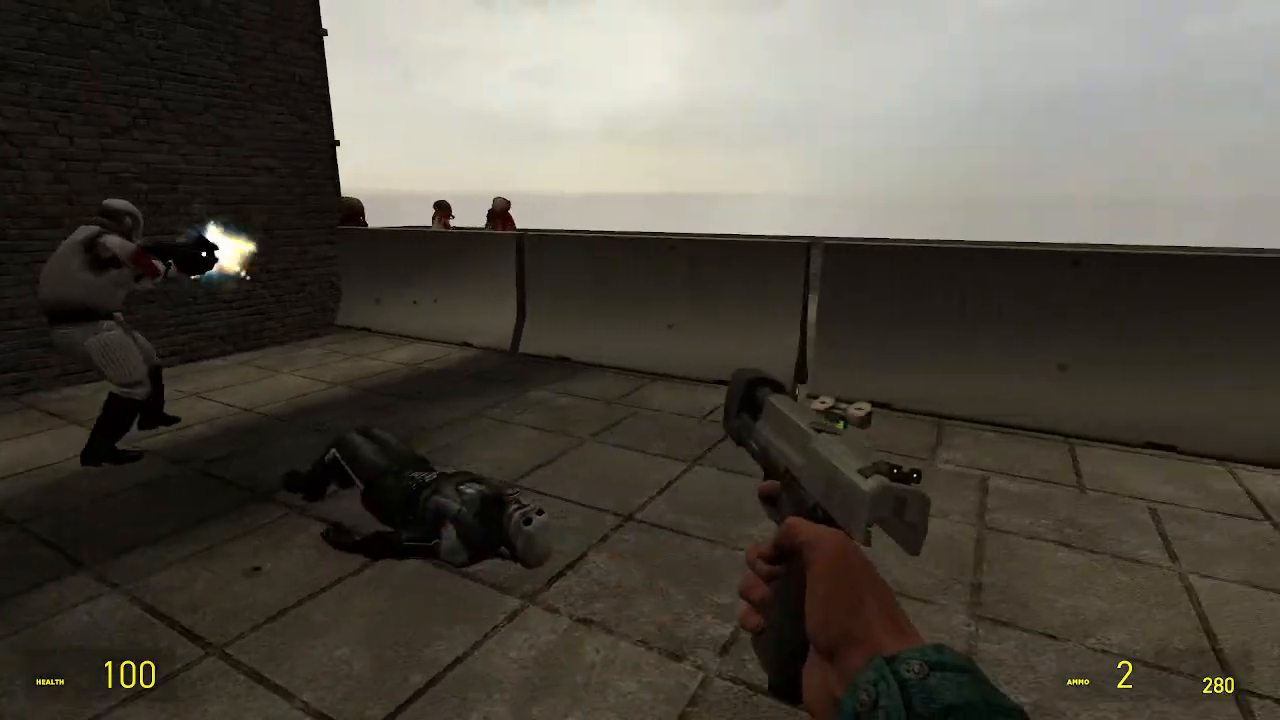
pyautogui.press('w')
pyautogui.press('d')
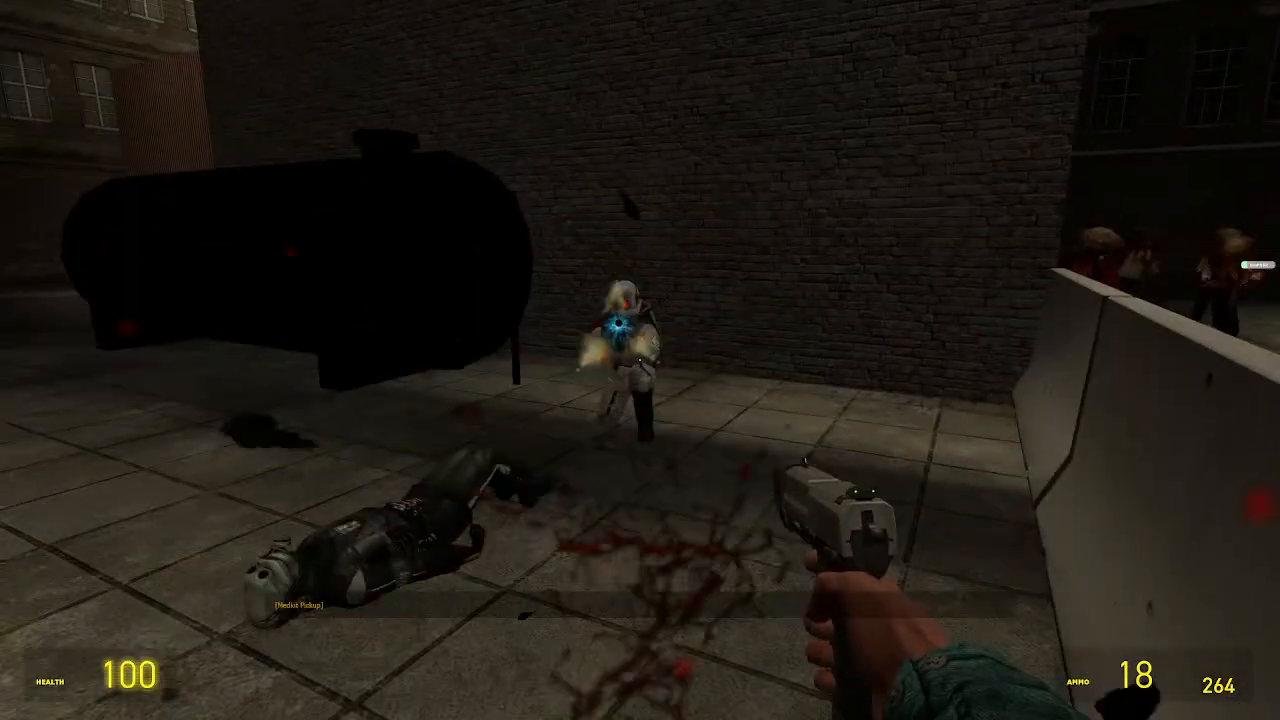
# Test the combat encounter by shooting the white-armored soldier beside the brick wall, then approach the concrete barriers
pyautogui.click(640, 360)
pyautogui.click(640, 360)
pyautogui.click(640, 360)
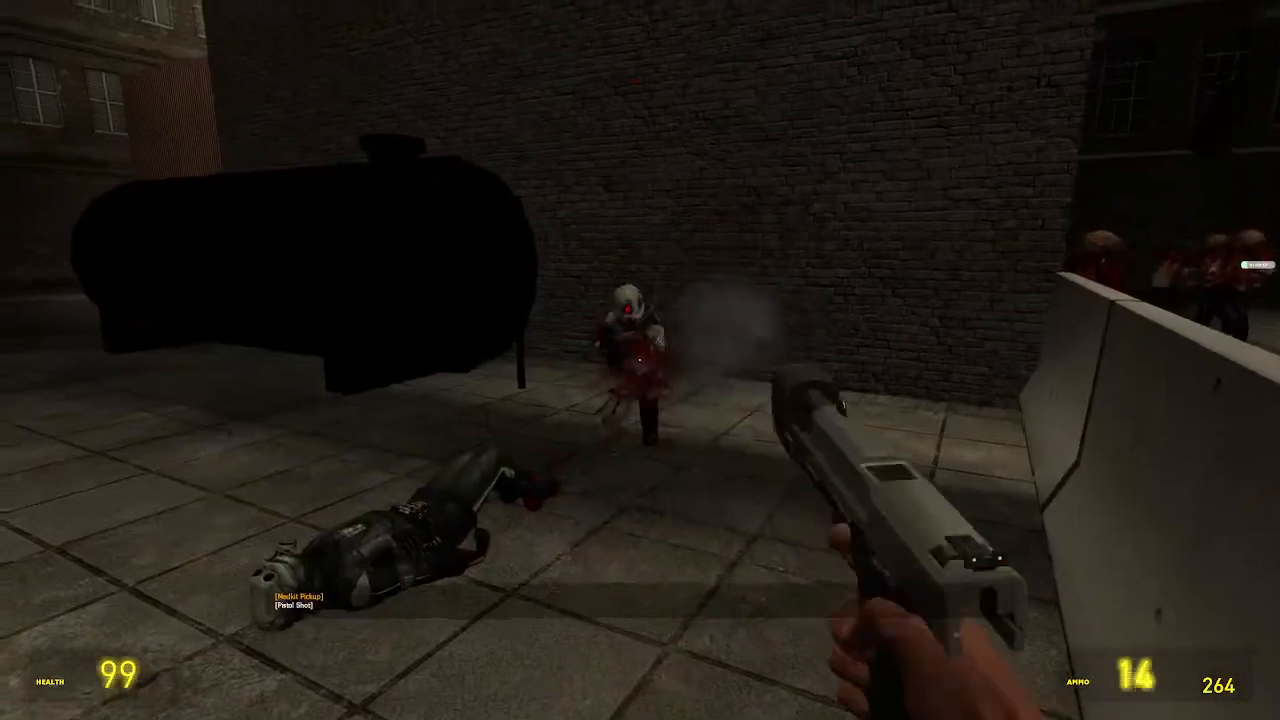
pyautogui.click(640, 360)
pyautogui.click(640, 360)
pyautogui.click(640, 360)
pyautogui.click(640, 360)
pyautogui.click(640, 360)
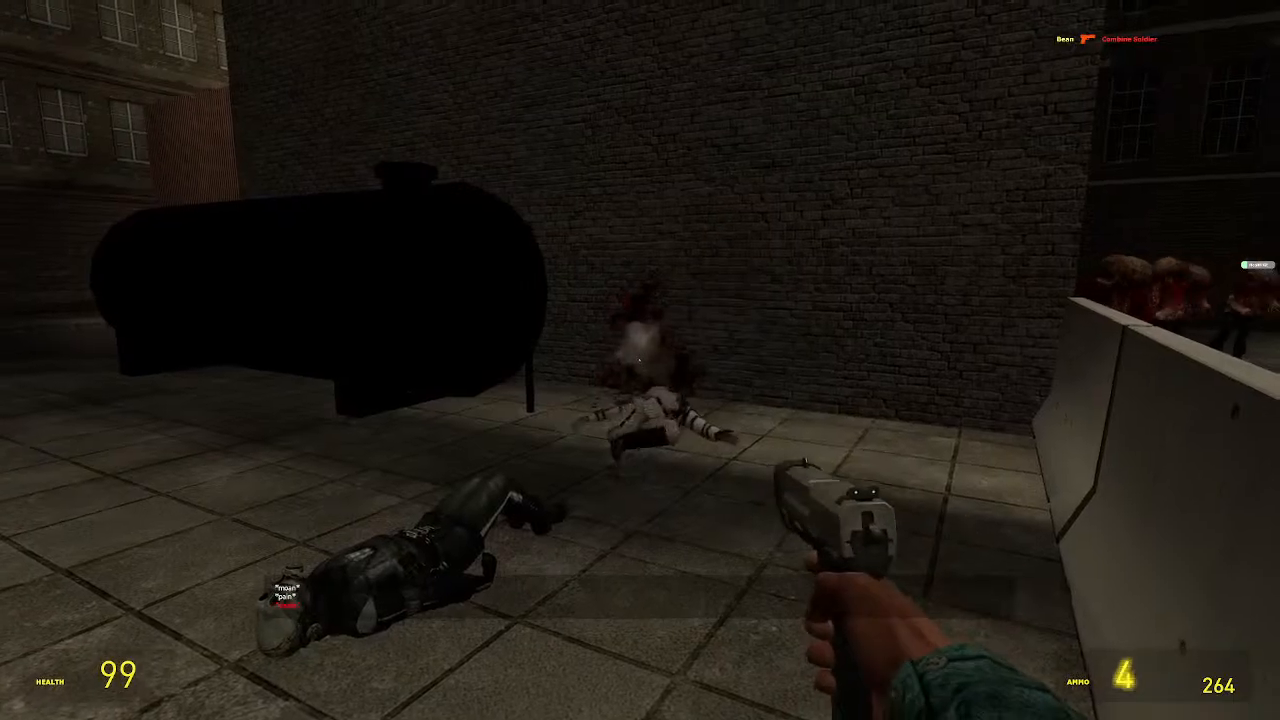
pyautogui.press('space')
pyautogui.press('d')
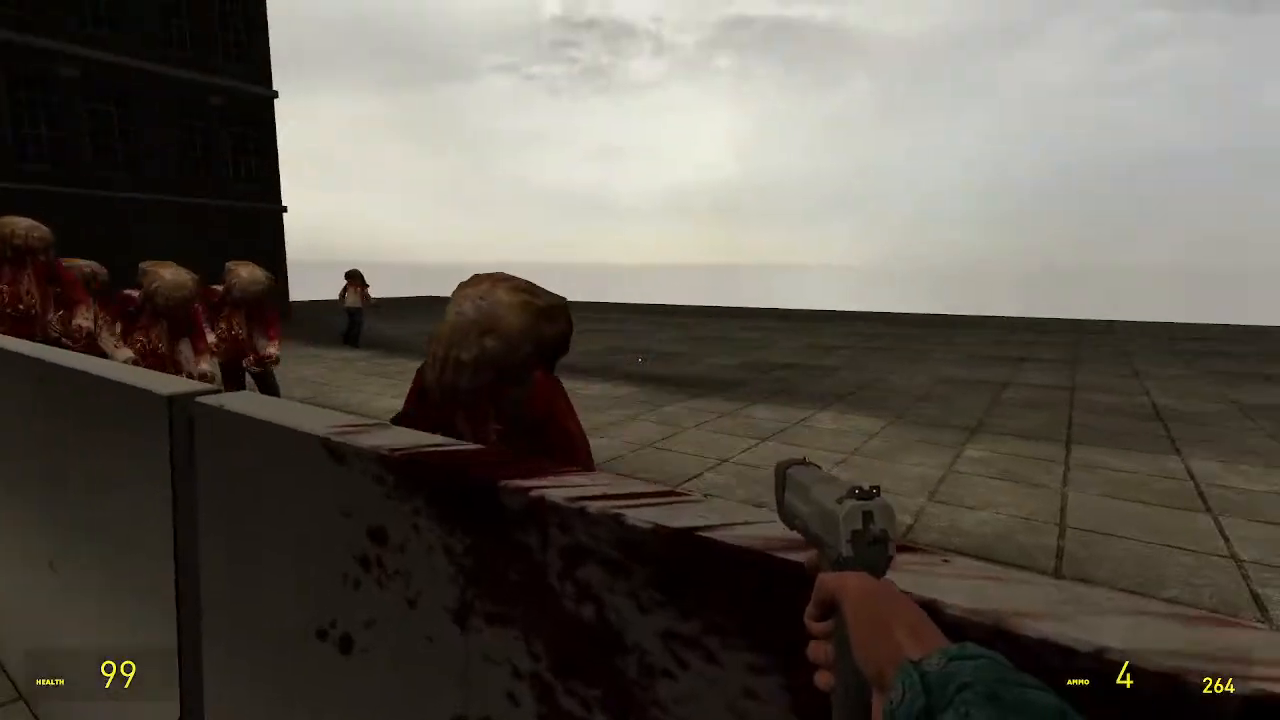
# Fight the zombies at the concrete barriers with the crowbar and examine the open tiled area beyond
pyautogui.click(640, 360)
pyautogui.click(640, 360)
pyautogui.click(640, 360)
pyautogui.click(640, 360)
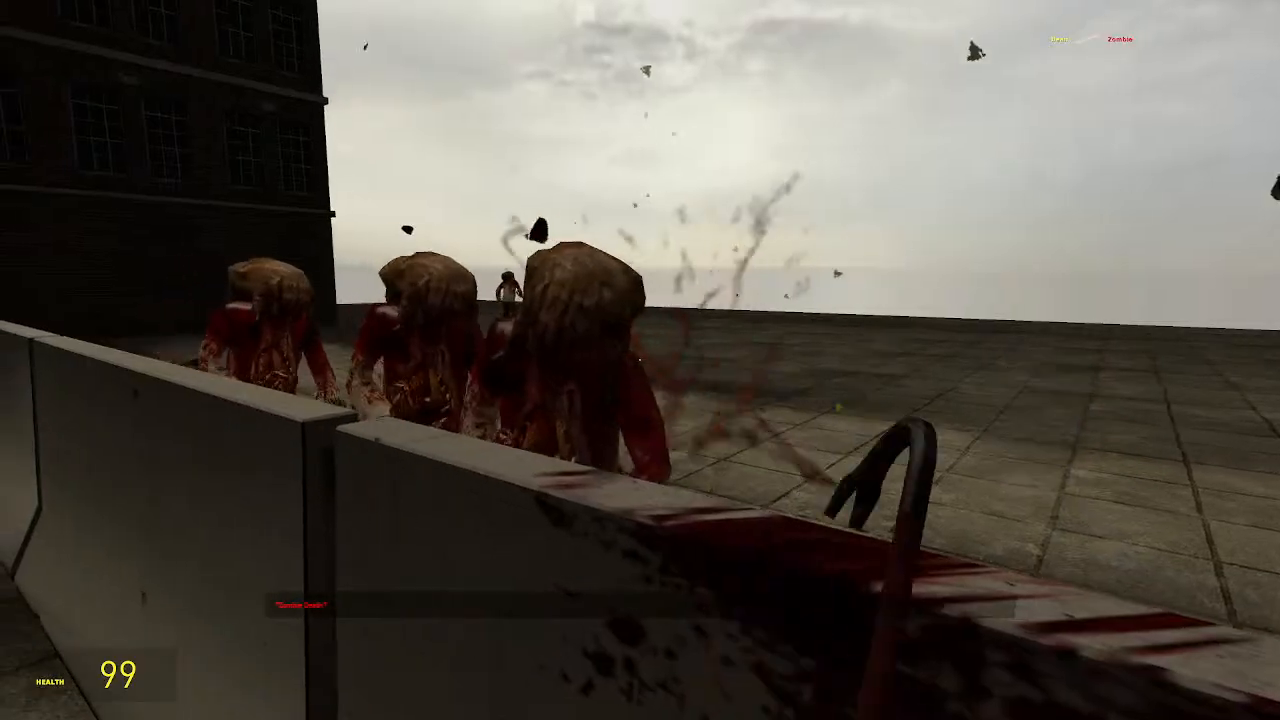
pyautogui.click(640, 360)
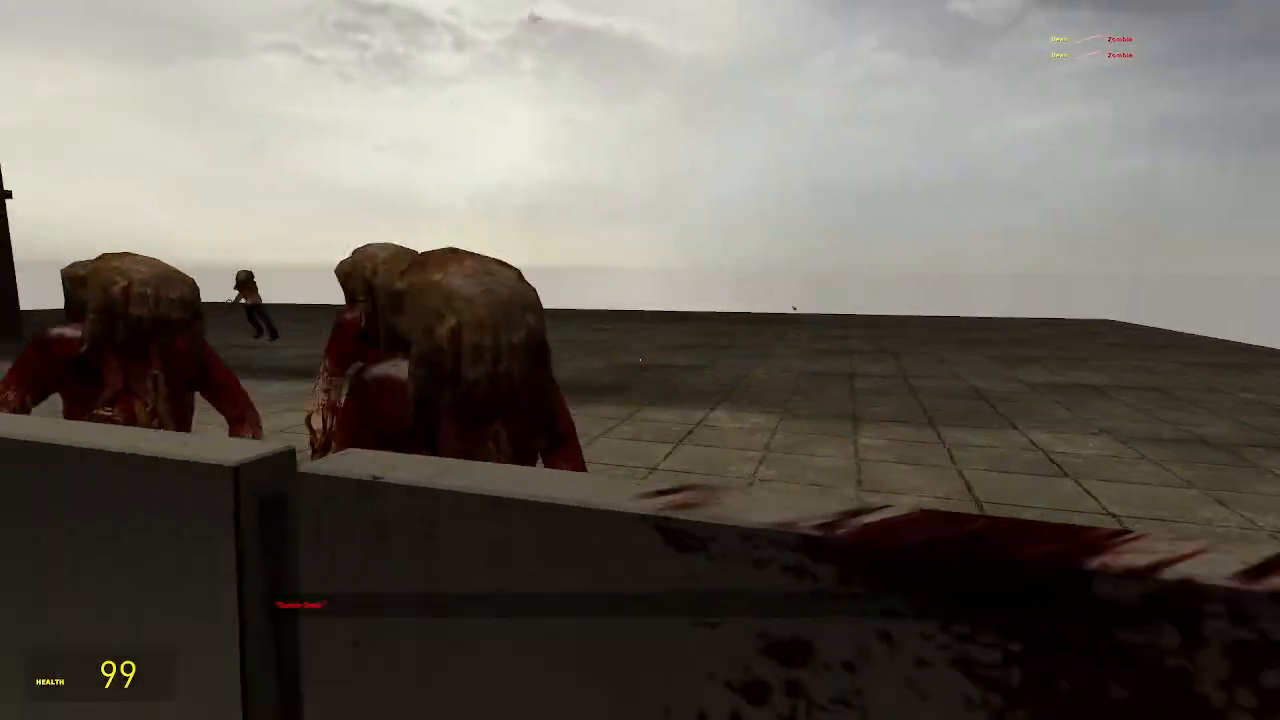
pyautogui.click(640, 360)
pyautogui.click(640, 360)
pyautogui.click(640, 360)
pyautogui.click(640, 360)
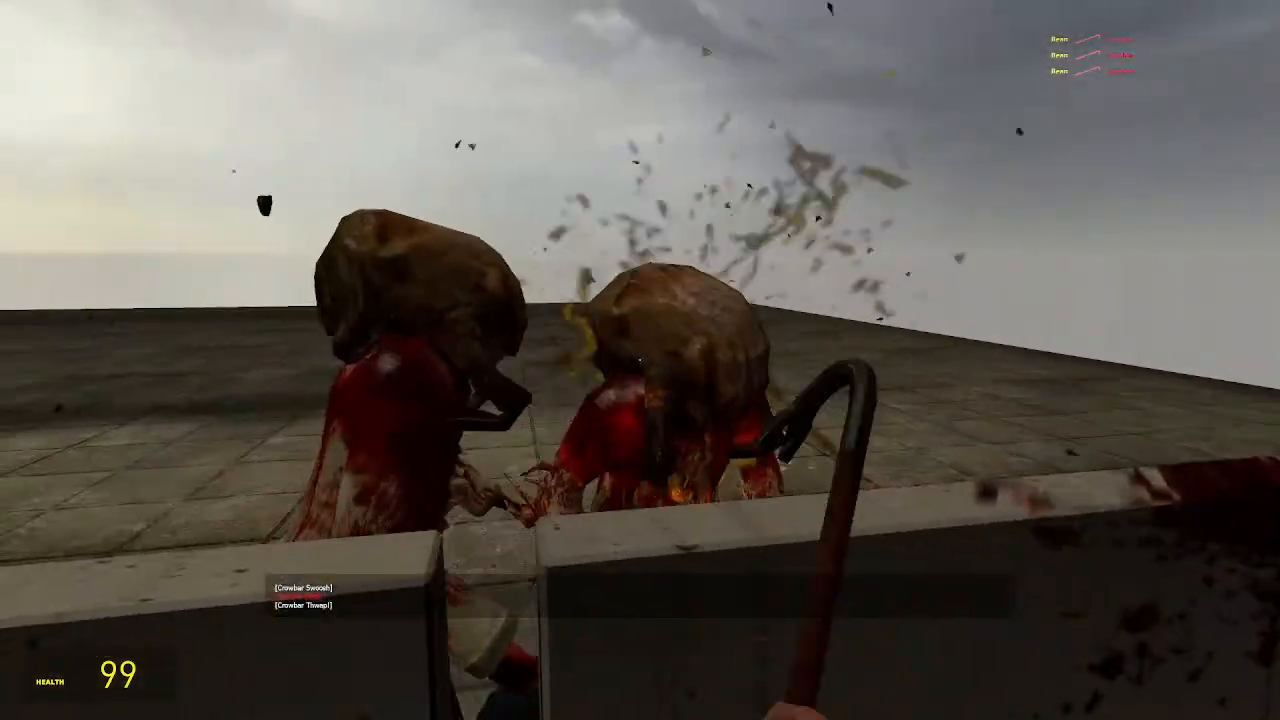
pyautogui.click(640, 360)
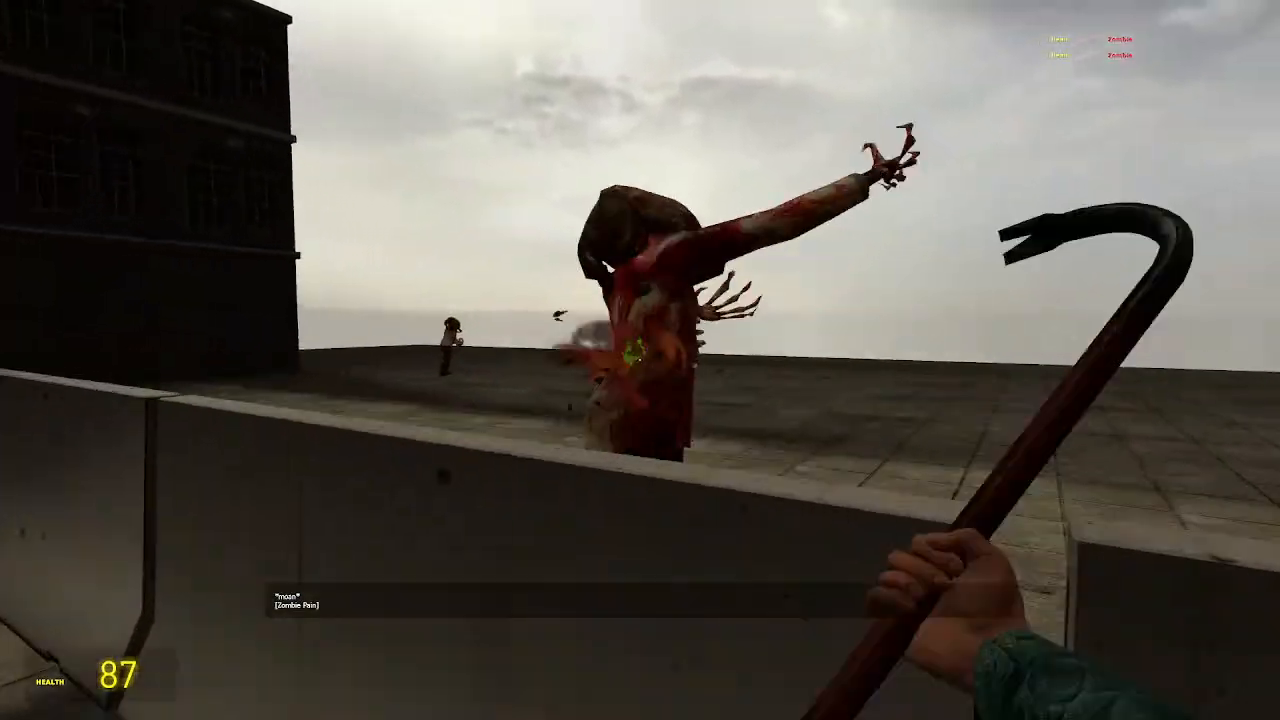
pyautogui.click(640, 360)
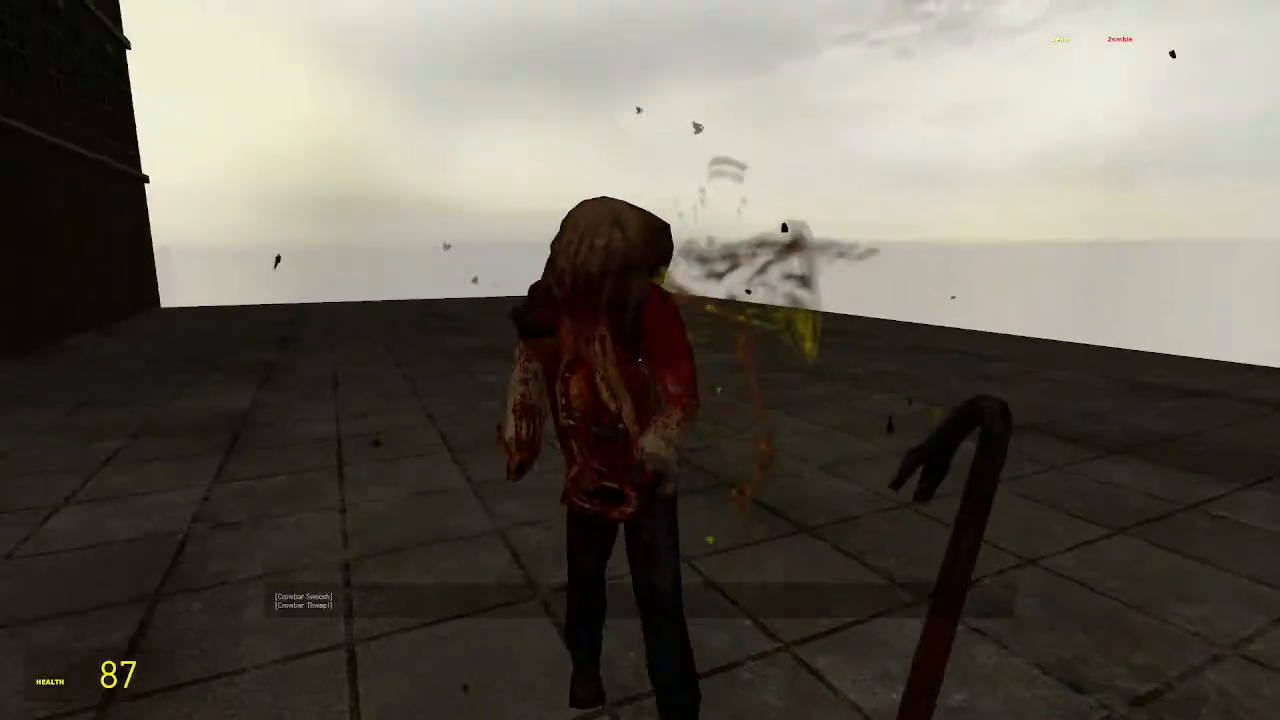
pyautogui.click(640, 360)
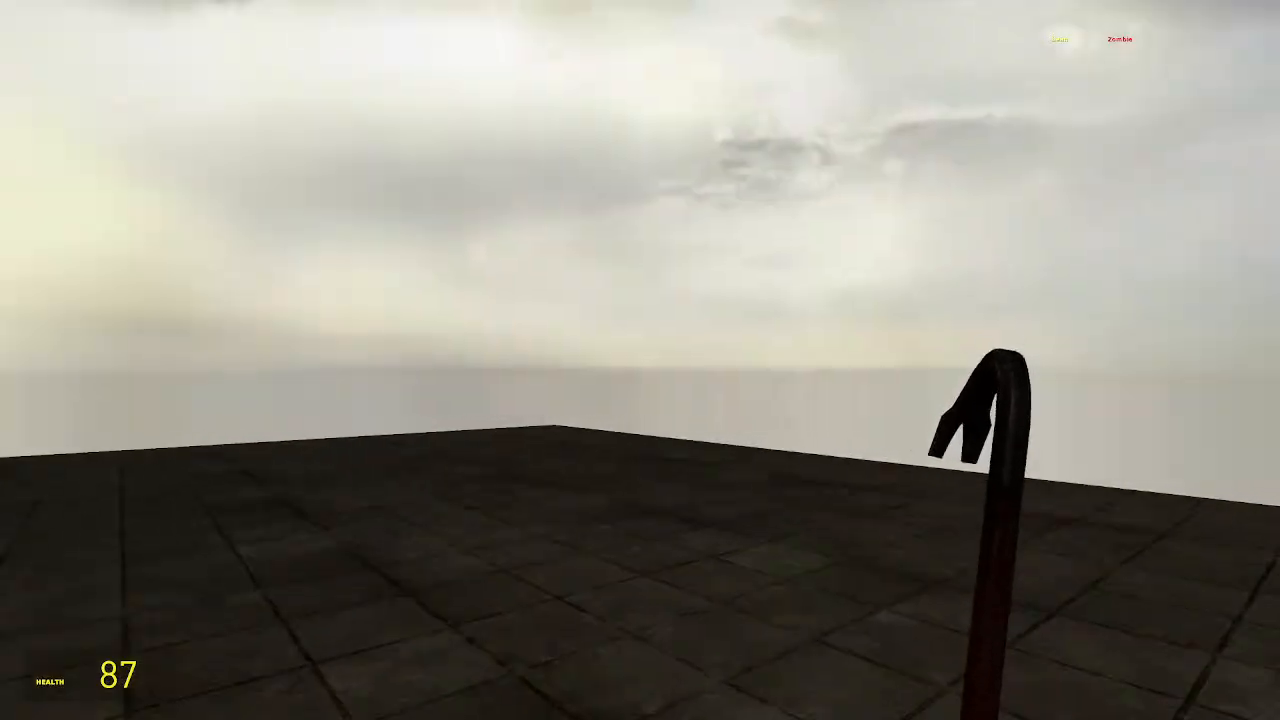
# Inspect the buildings from outside and the rooftop chimneys and antennas, toggling the flashlight to check the lighting
pyautogui.press('w')
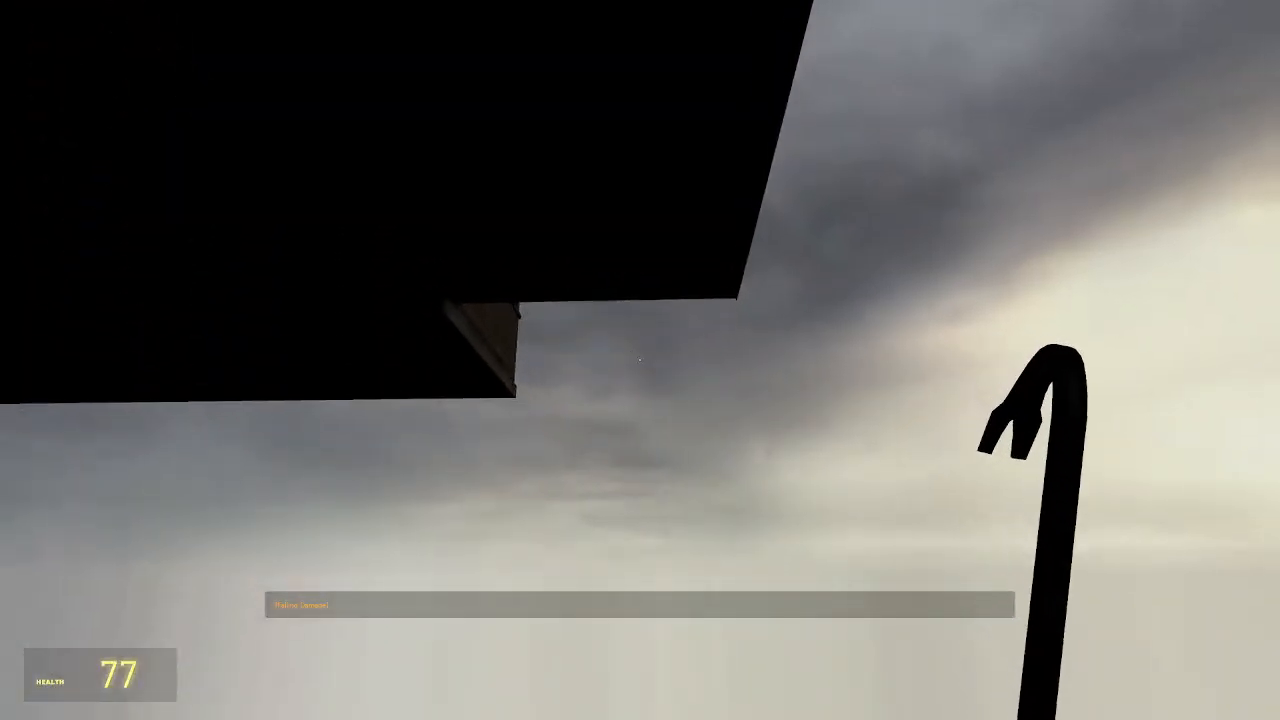
pyautogui.press('w')
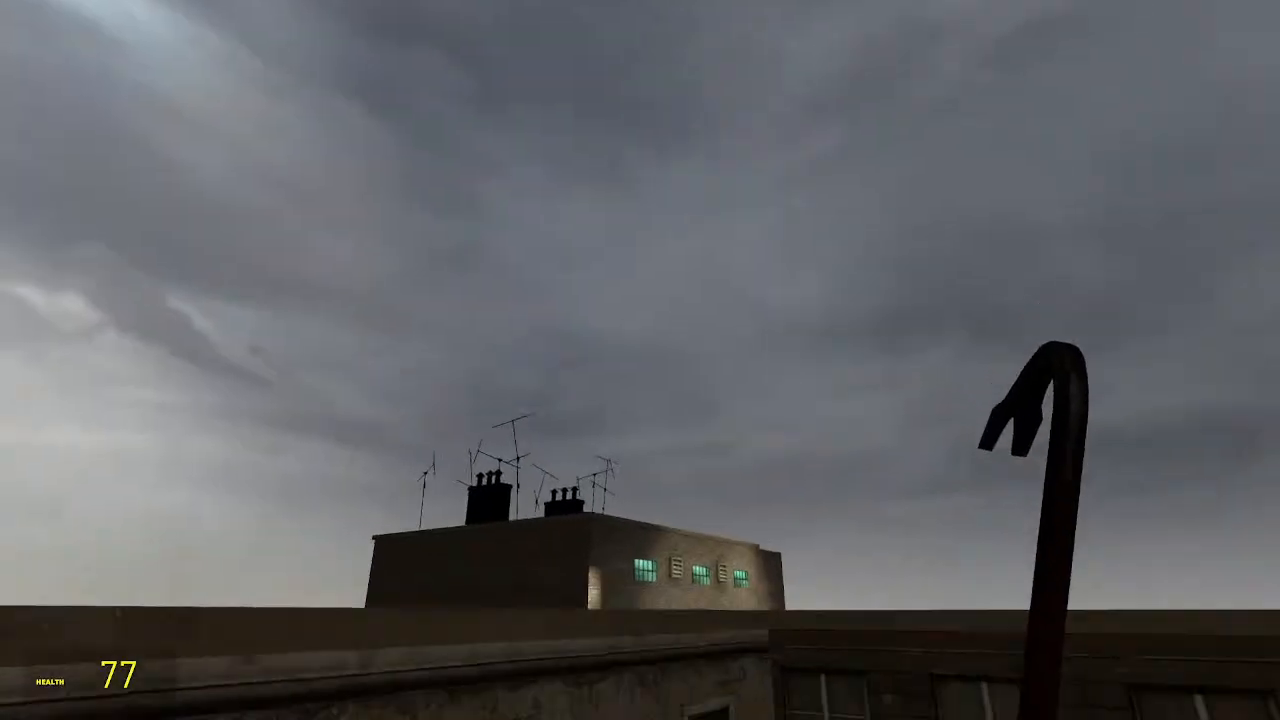
pyautogui.press('w')
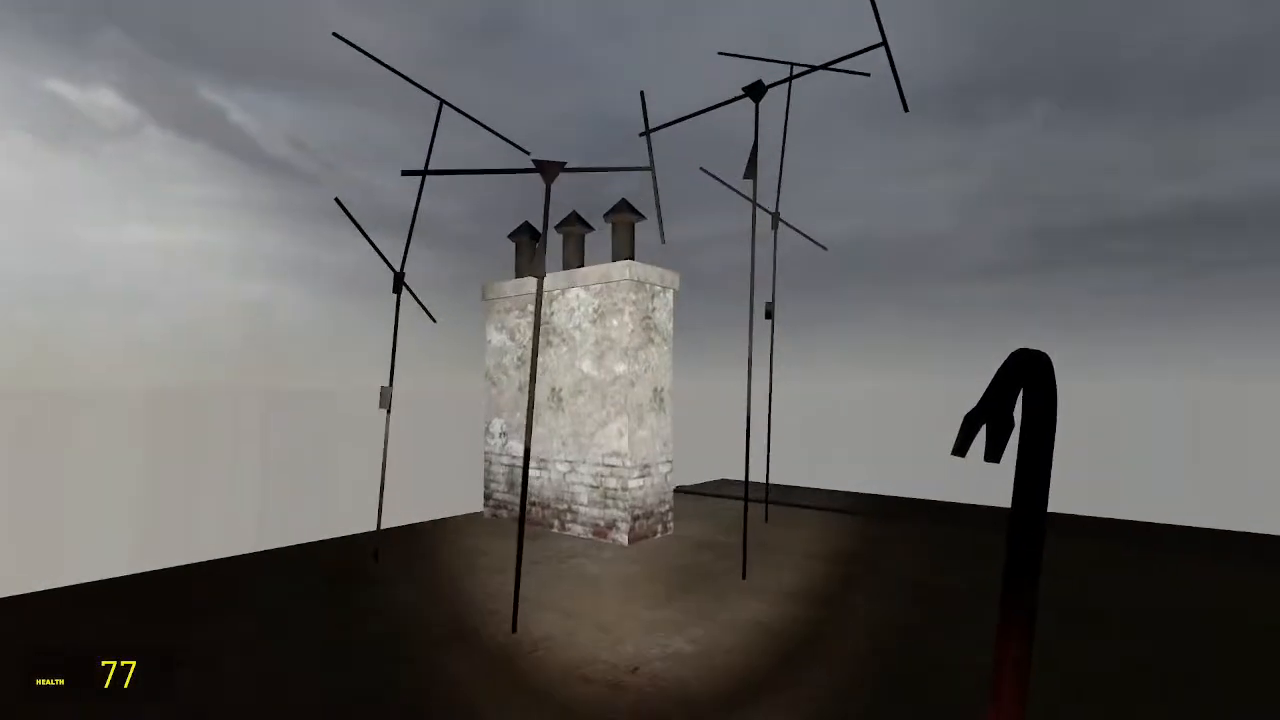
pyautogui.press('f')
pyautogui.press('w')
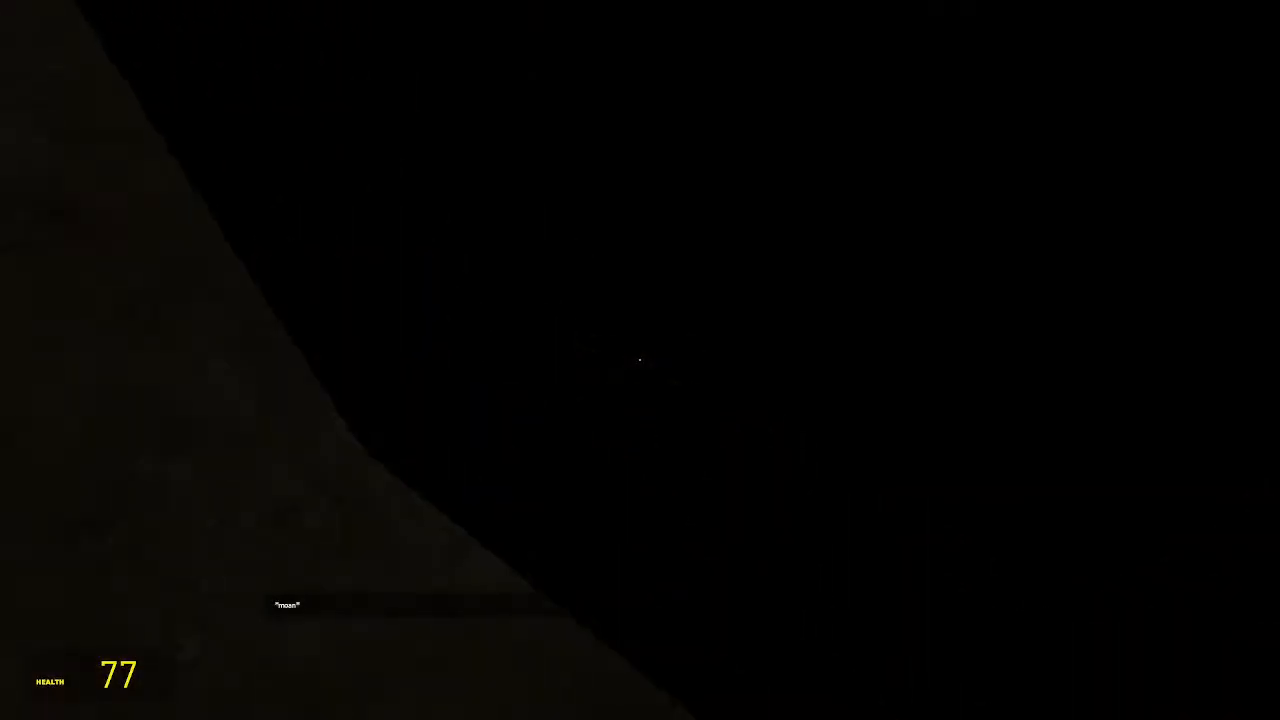
pyautogui.press('w')
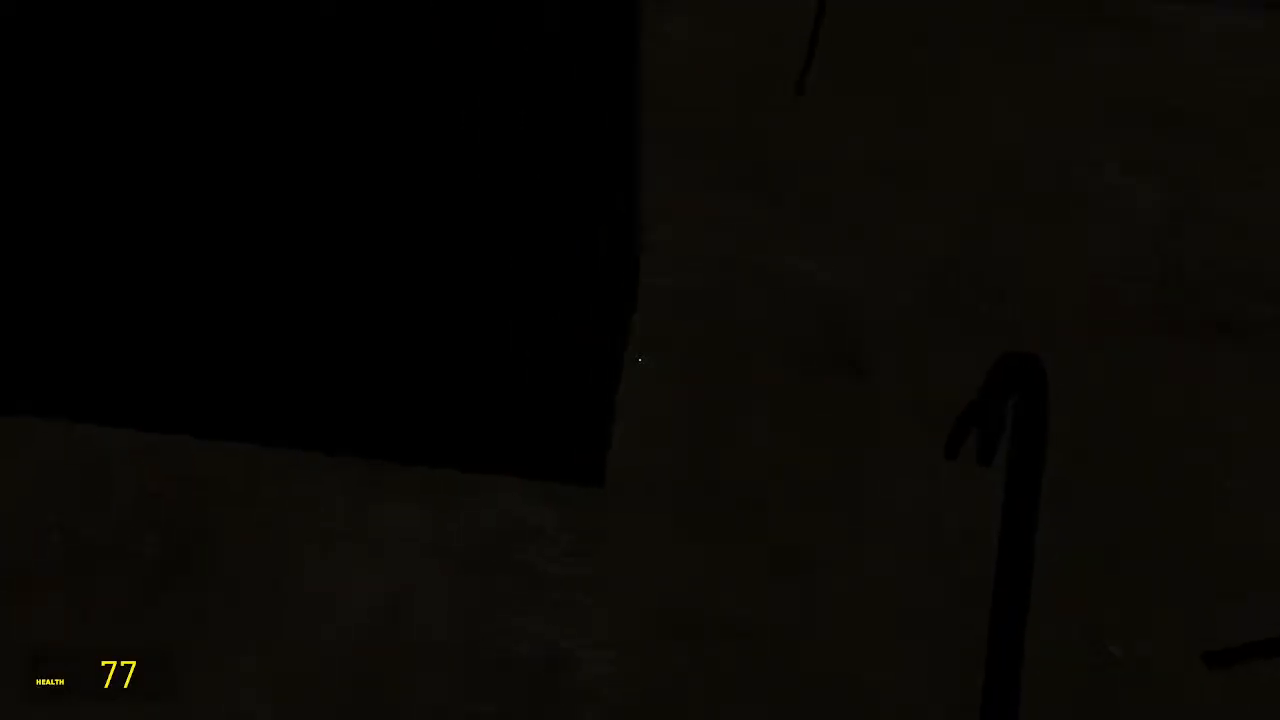
# Inspect the dark rooftop between the chimneys and antennas, swinging the crowbar near them
pyautogui.press('w')
pyautogui.press('s')
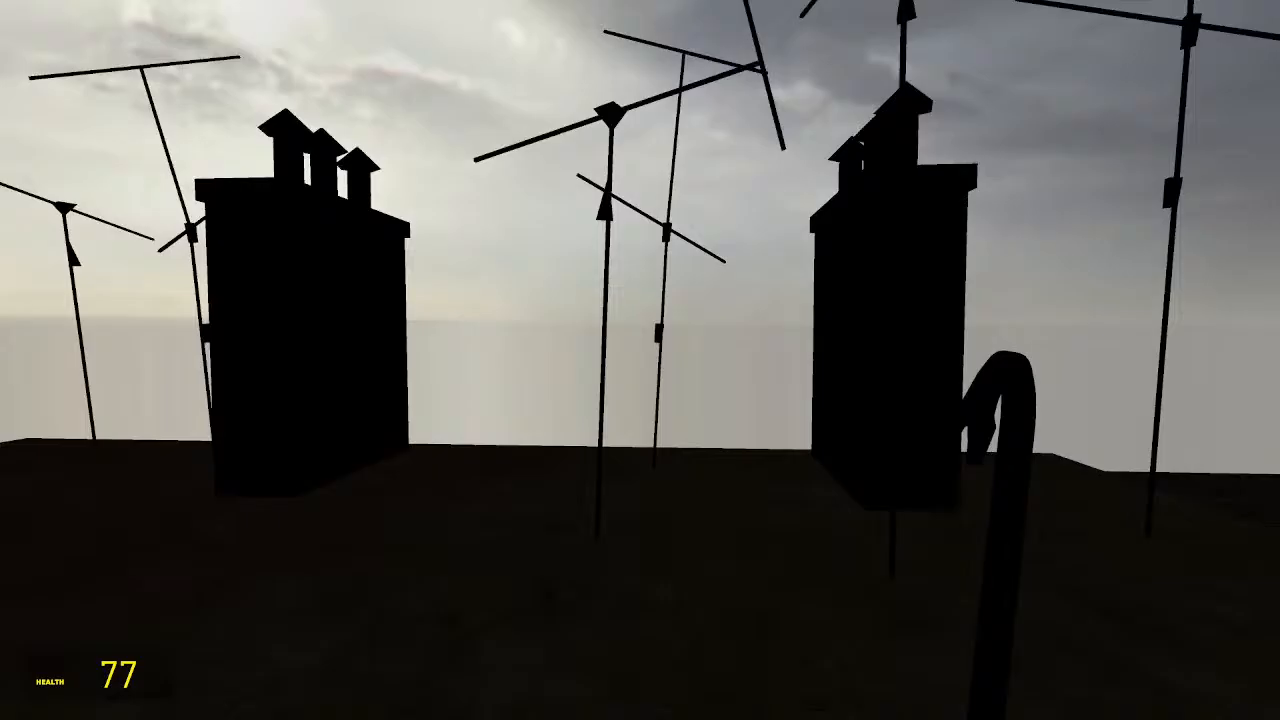
pyautogui.press('w')
pyautogui.click(640, 360)
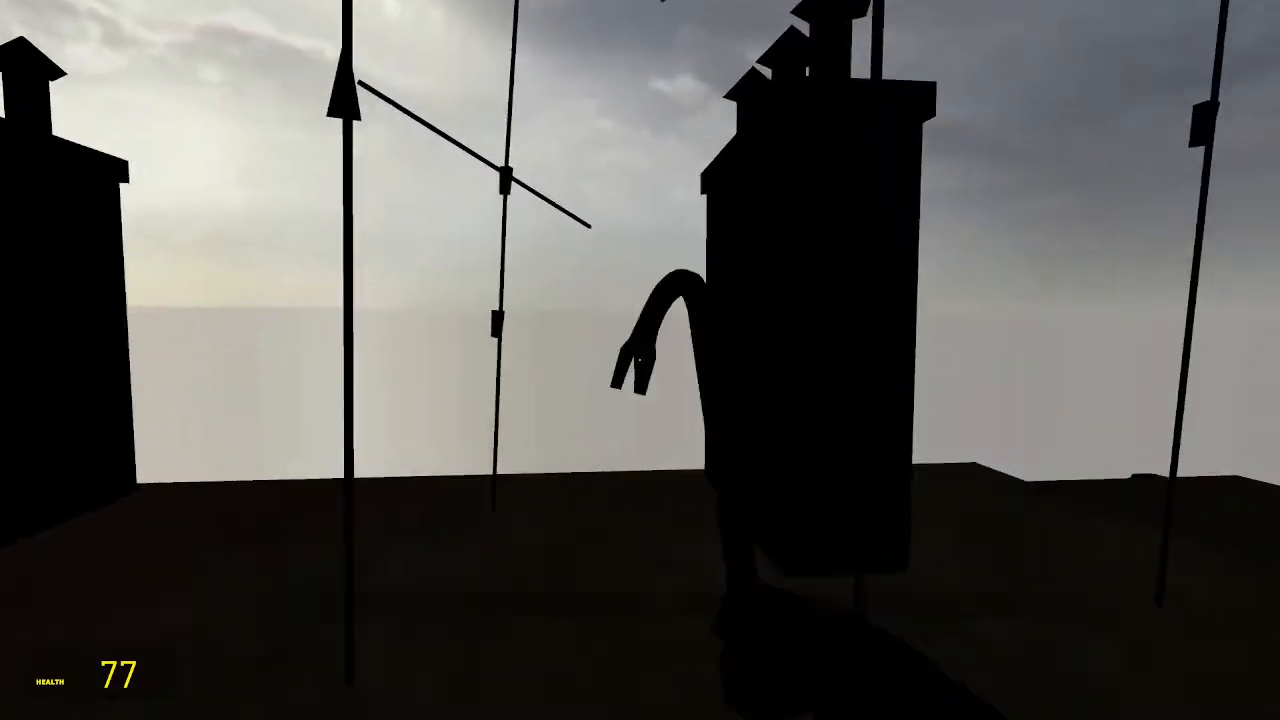
pyautogui.press('w')
pyautogui.click(640, 360)
pyautogui.click(640, 360)
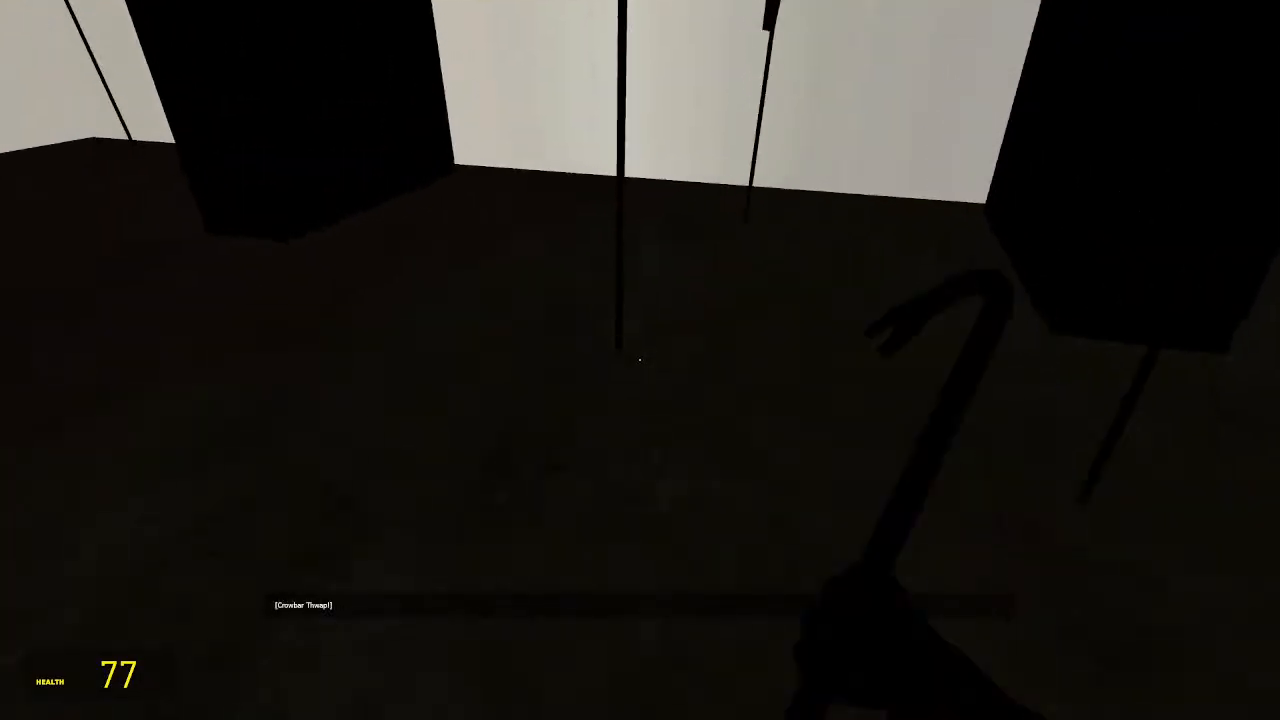
# Cross the rooftop past the antennas to its edge and drop into the fenced street below
pyautogui.press('s')
pyautogui.click(640, 360)
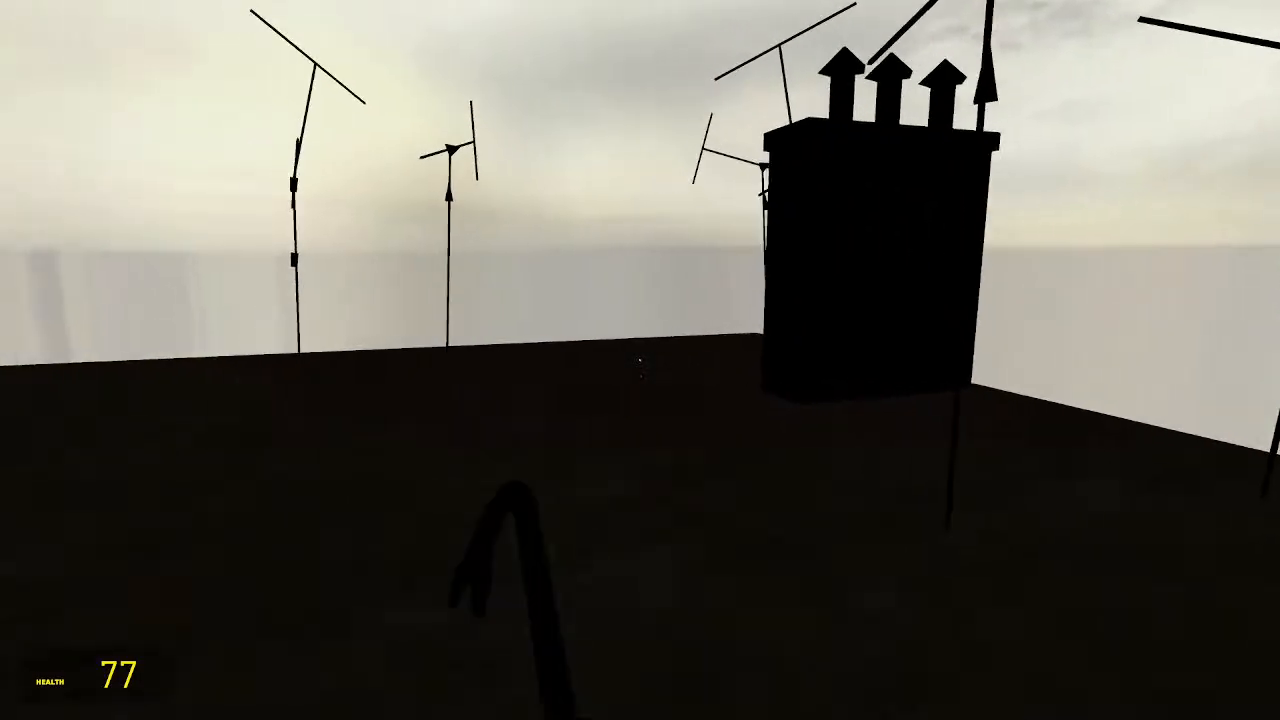
pyautogui.press('a')
pyautogui.click(640, 360)
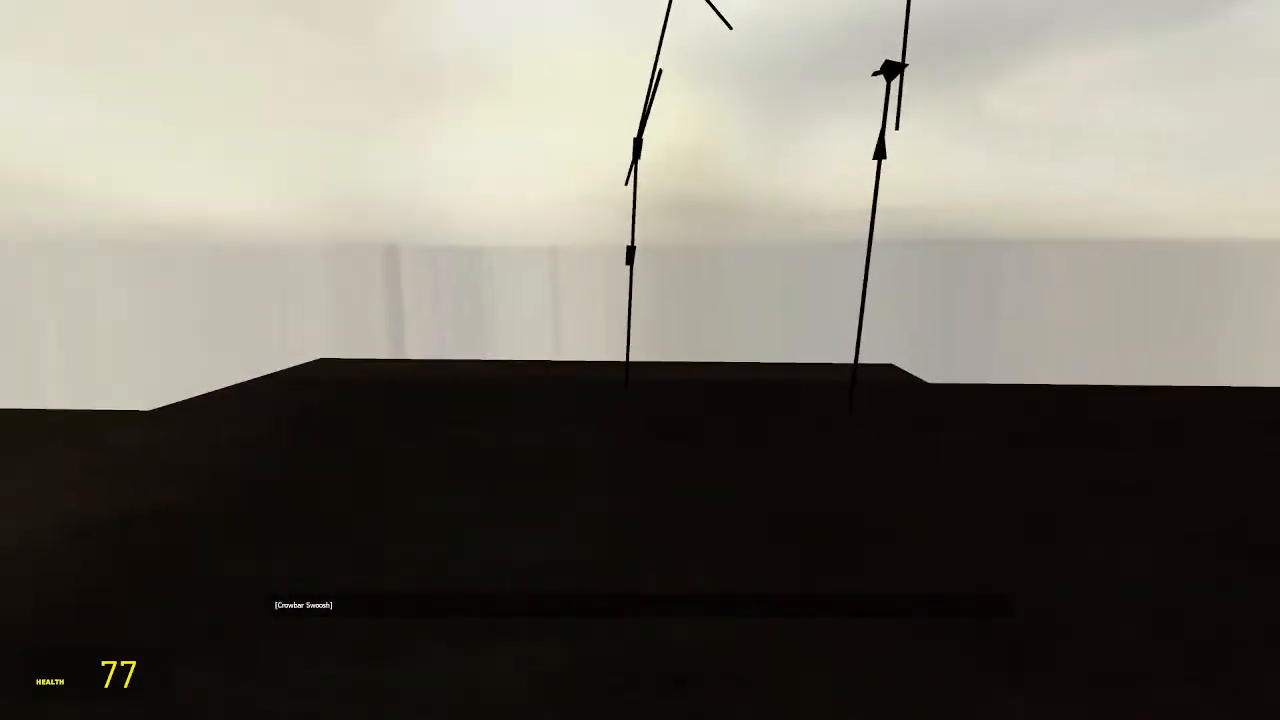
pyautogui.press('w')
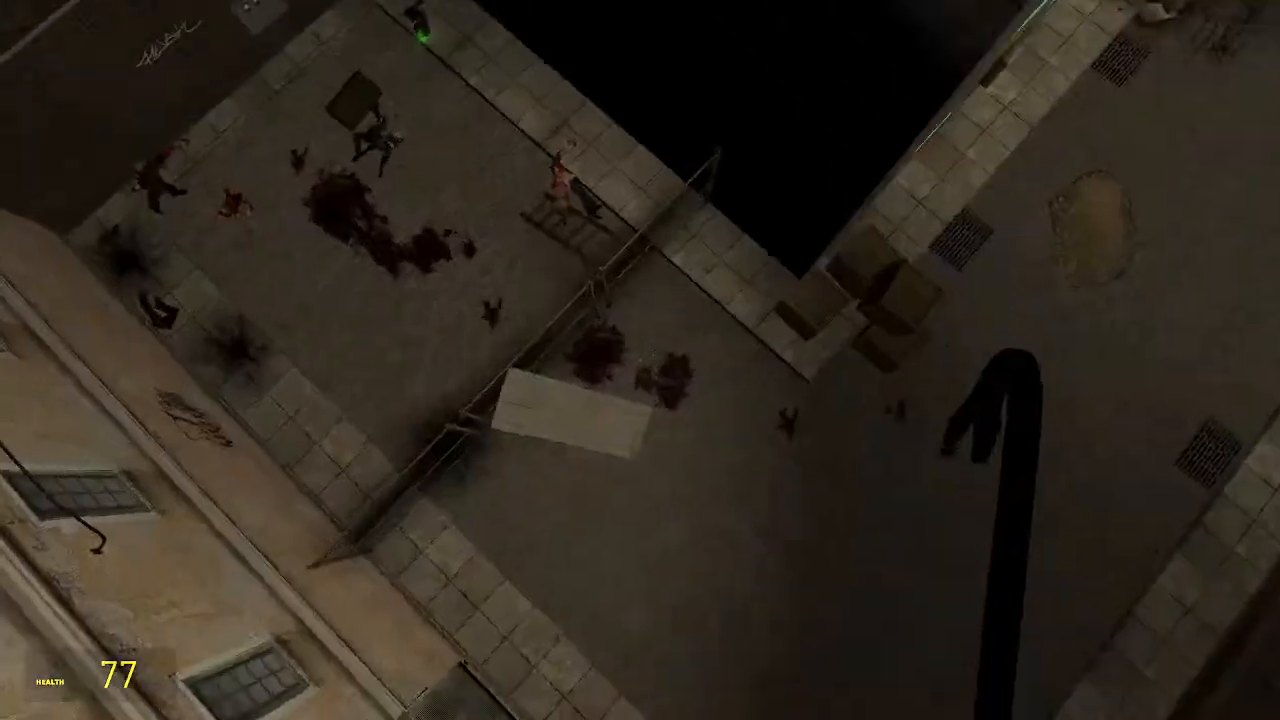
pyautogui.press('w')
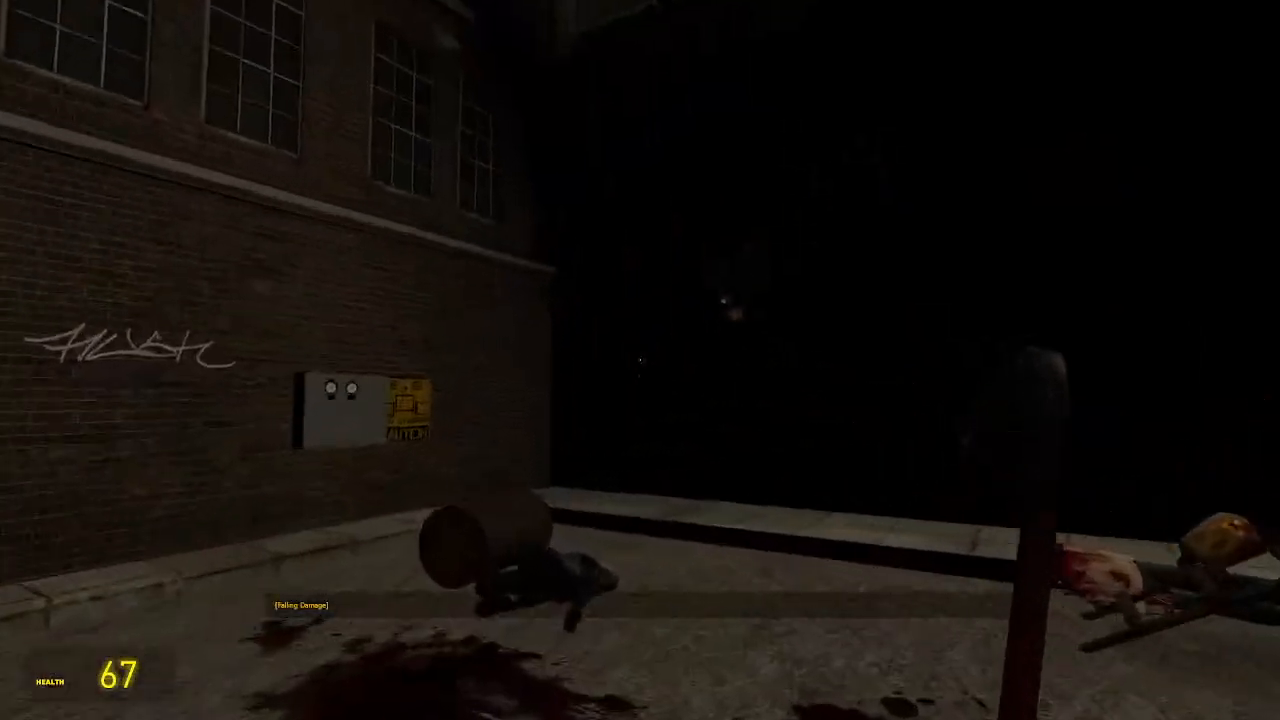
# Destroy the red-lit ceiling camera in the dark corner beside the brick wall with the crowbar
pyautogui.press('w')
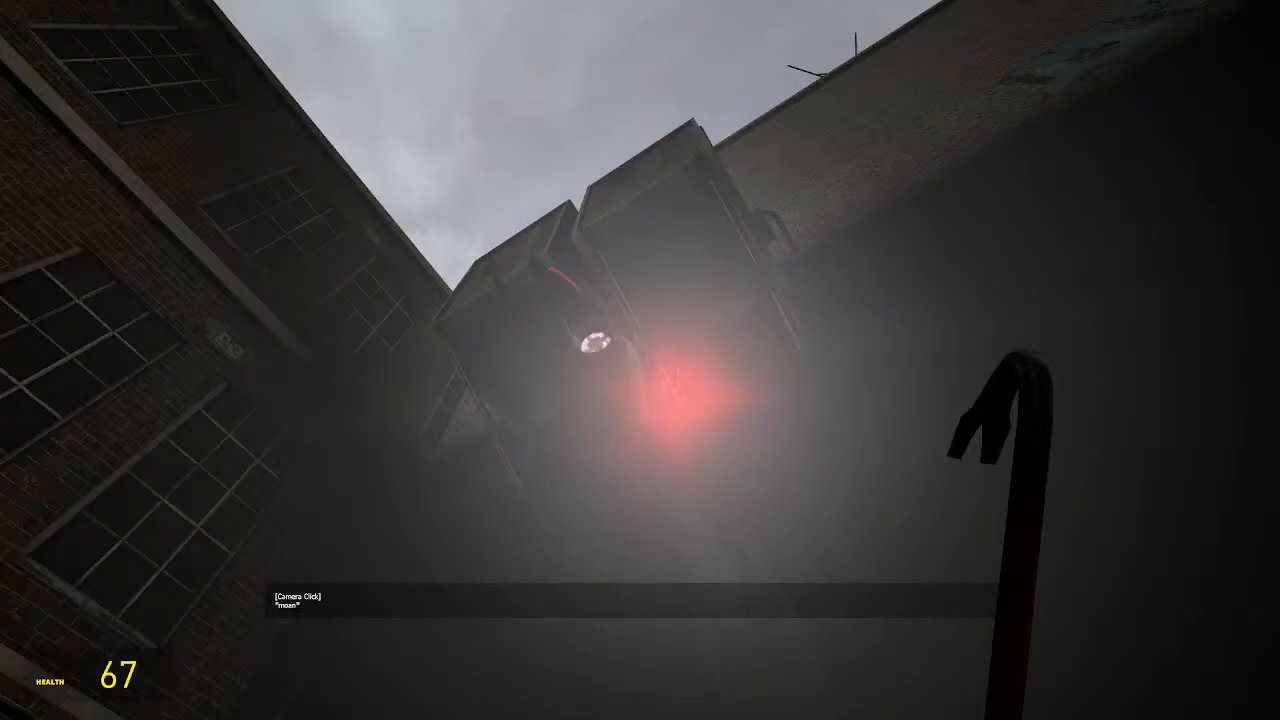
pyautogui.click(640, 360)
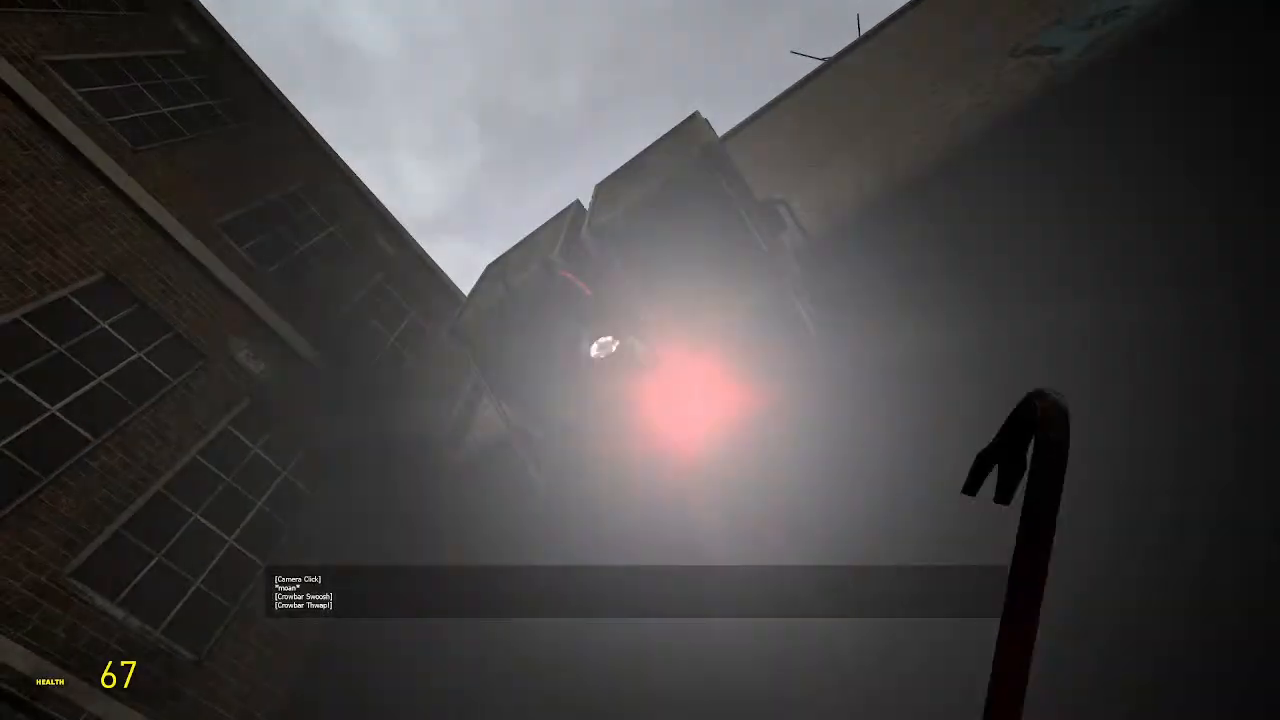
pyautogui.click(640, 360)
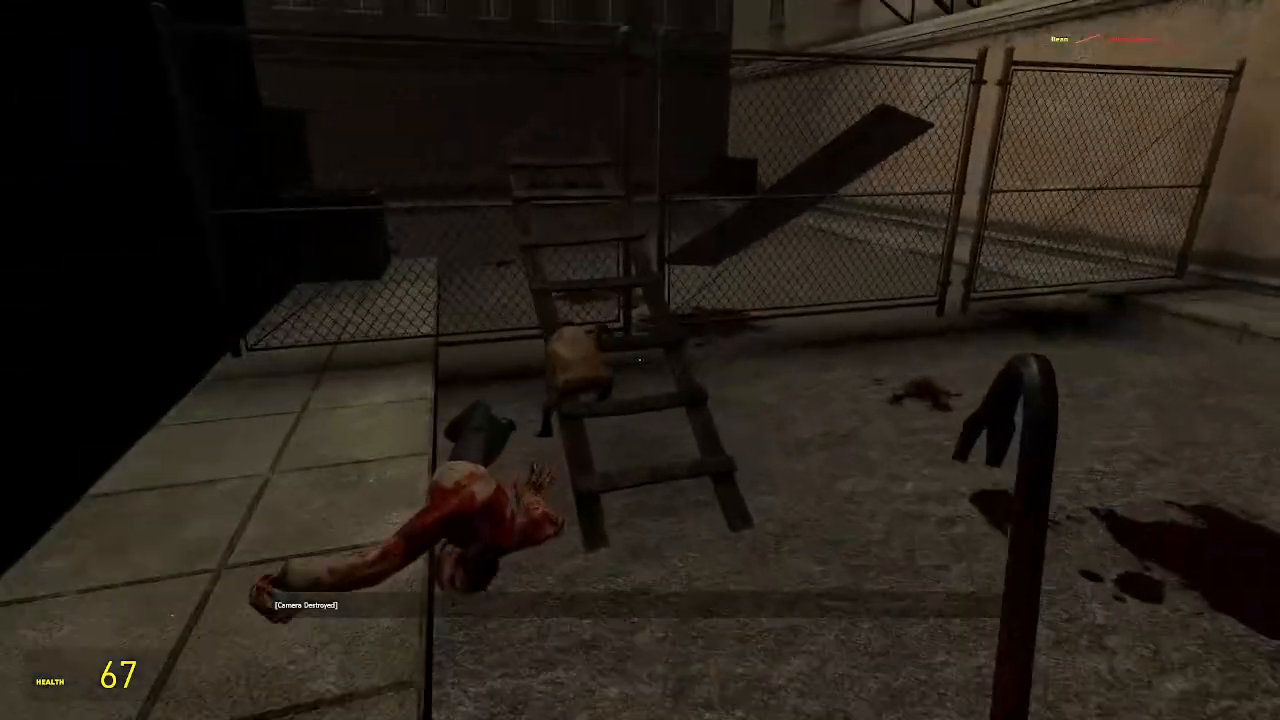
# Walk past the fence and crates to the corrugated metal gate and examine the yellow poster and street lighting
pyautogui.press('w')
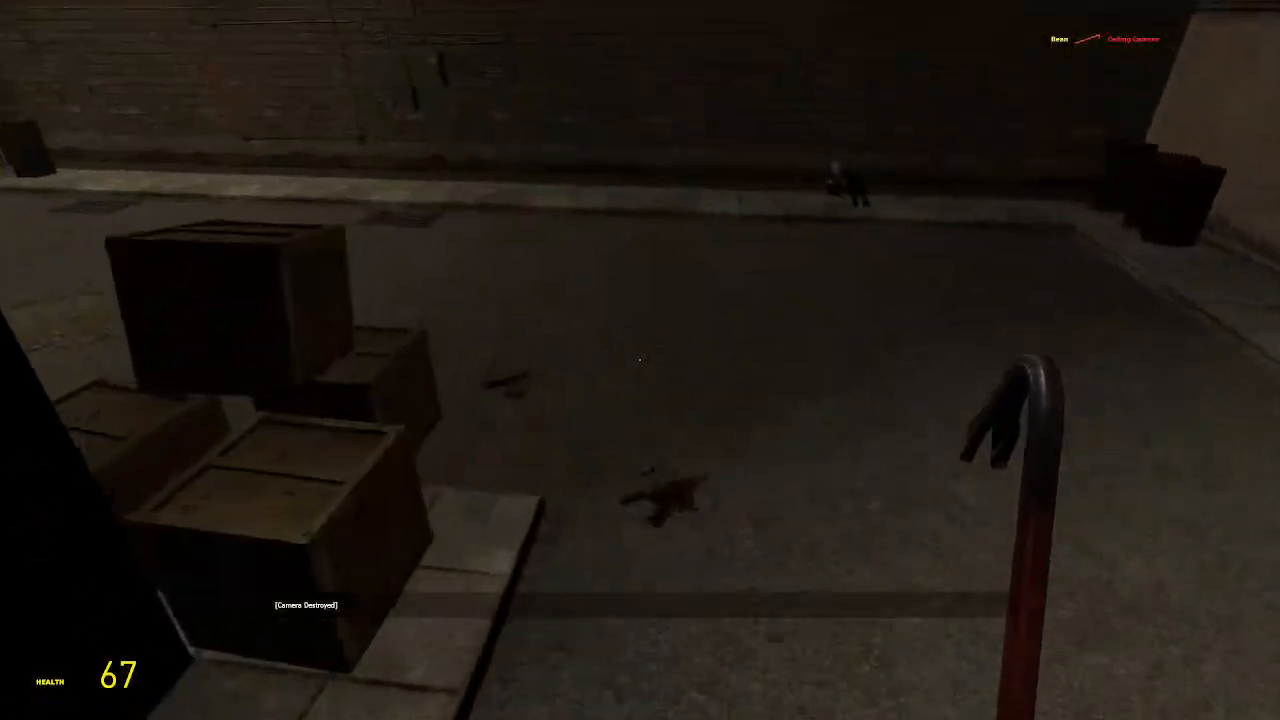
pyautogui.press('w')
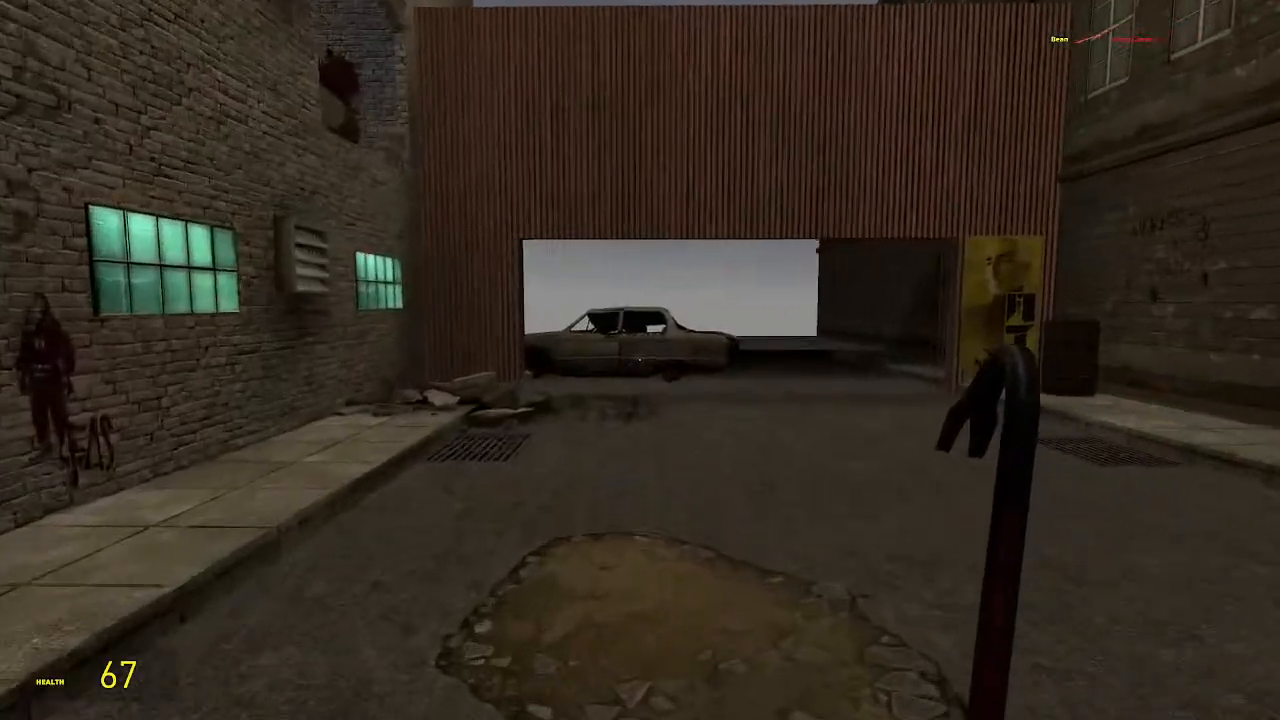
pyautogui.press('w')
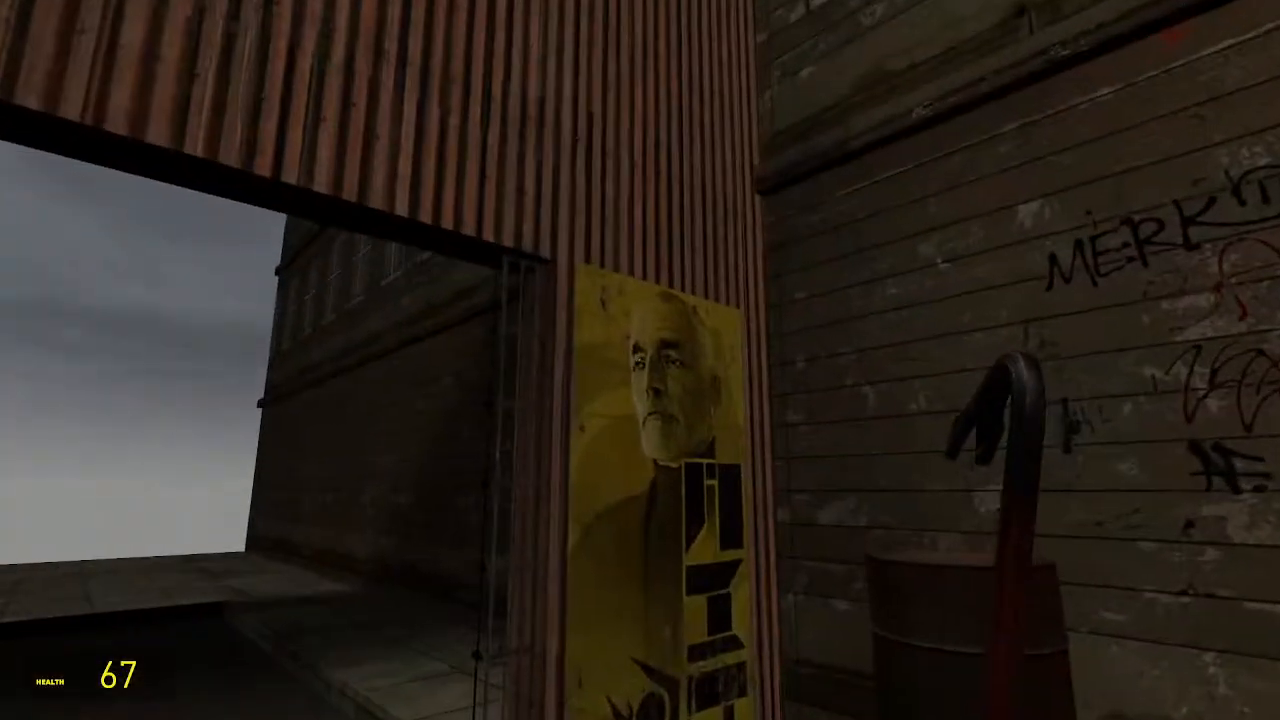
pyautogui.press('w')
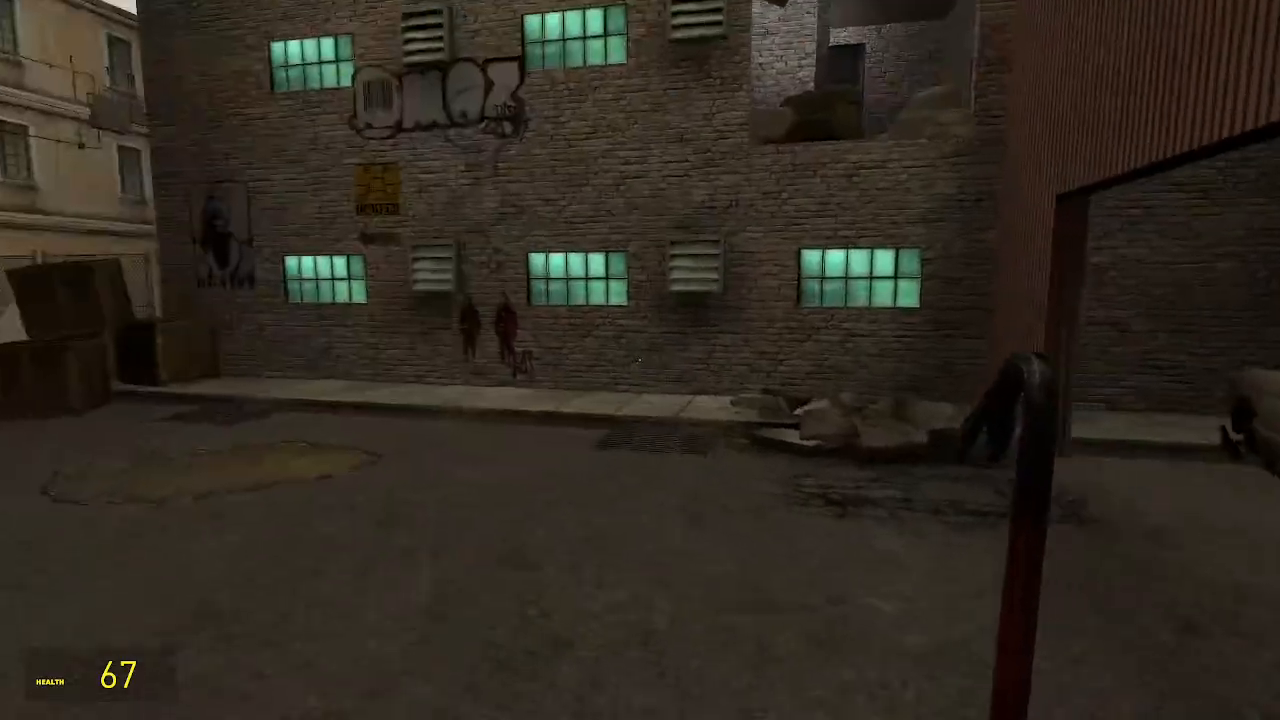
# Examine the rubble hole beside the corrugated gate and the green-lit window above it
pyautogui.press('w')
pyautogui.press('w')
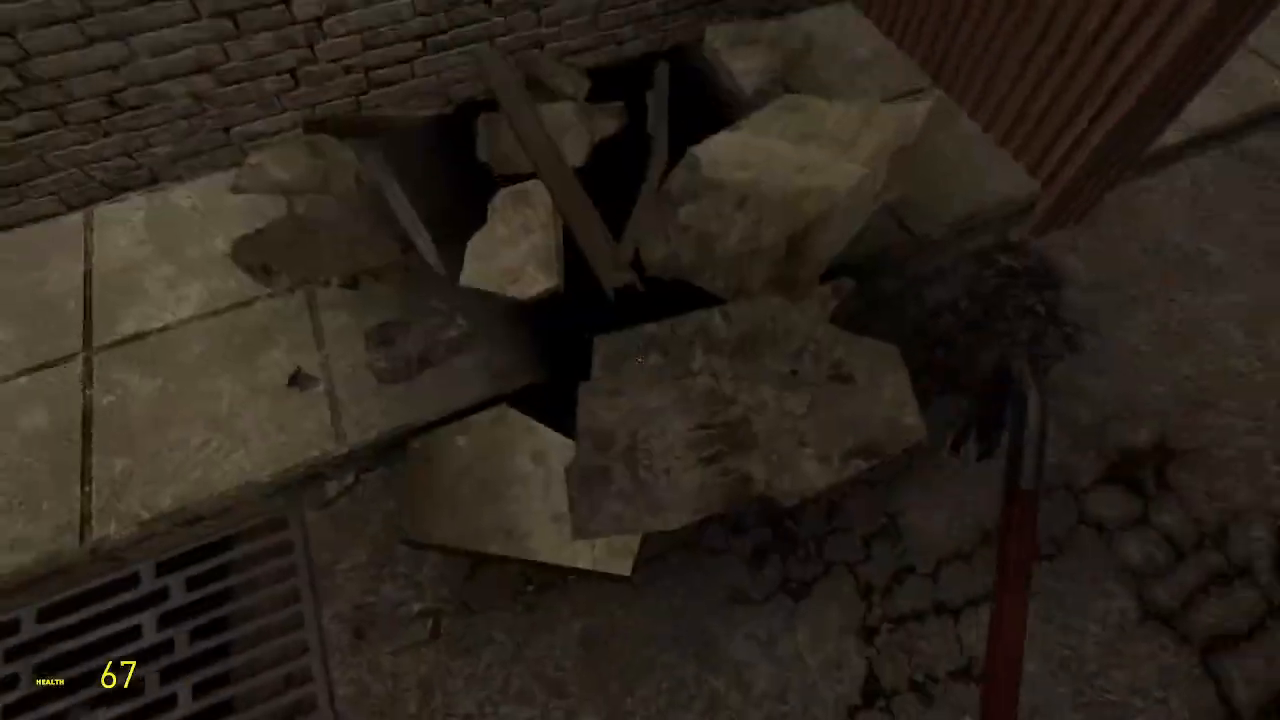
pyautogui.press('w')
pyautogui.press('space')
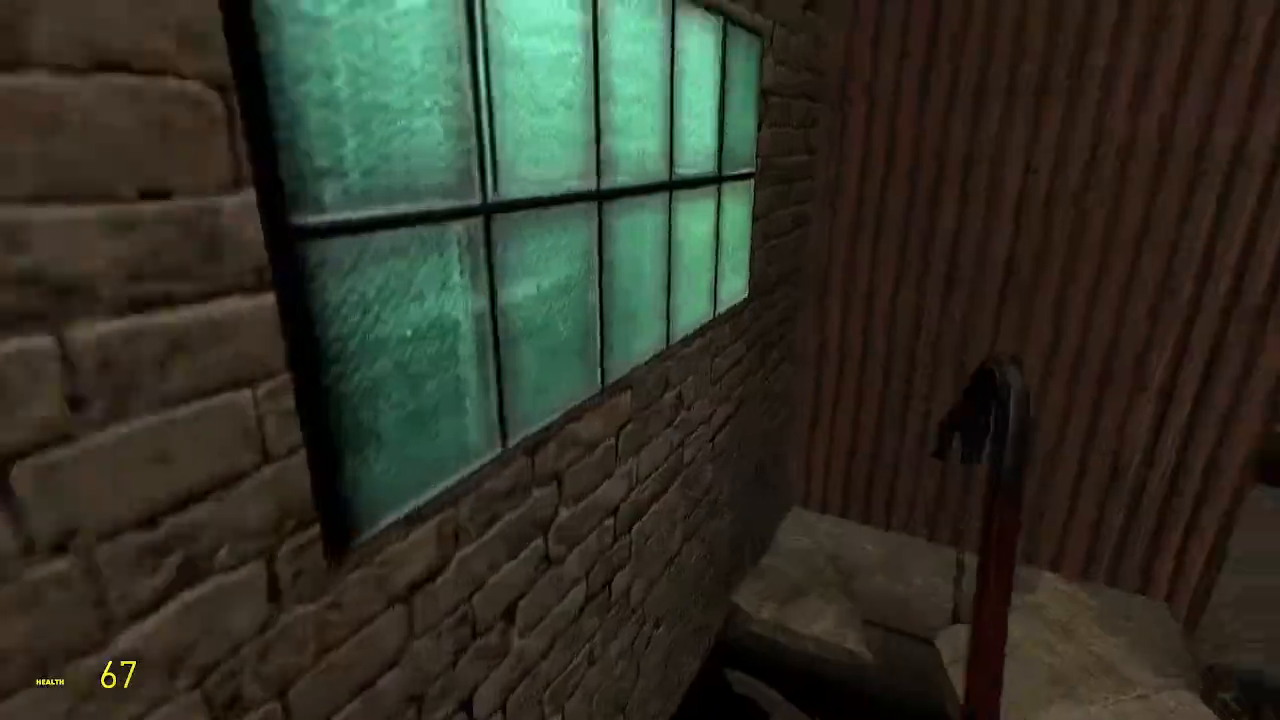
# Enter the dark brick rooms and test the combat by shooting the zombie behind the door with the pistol
pyautogui.press('w')
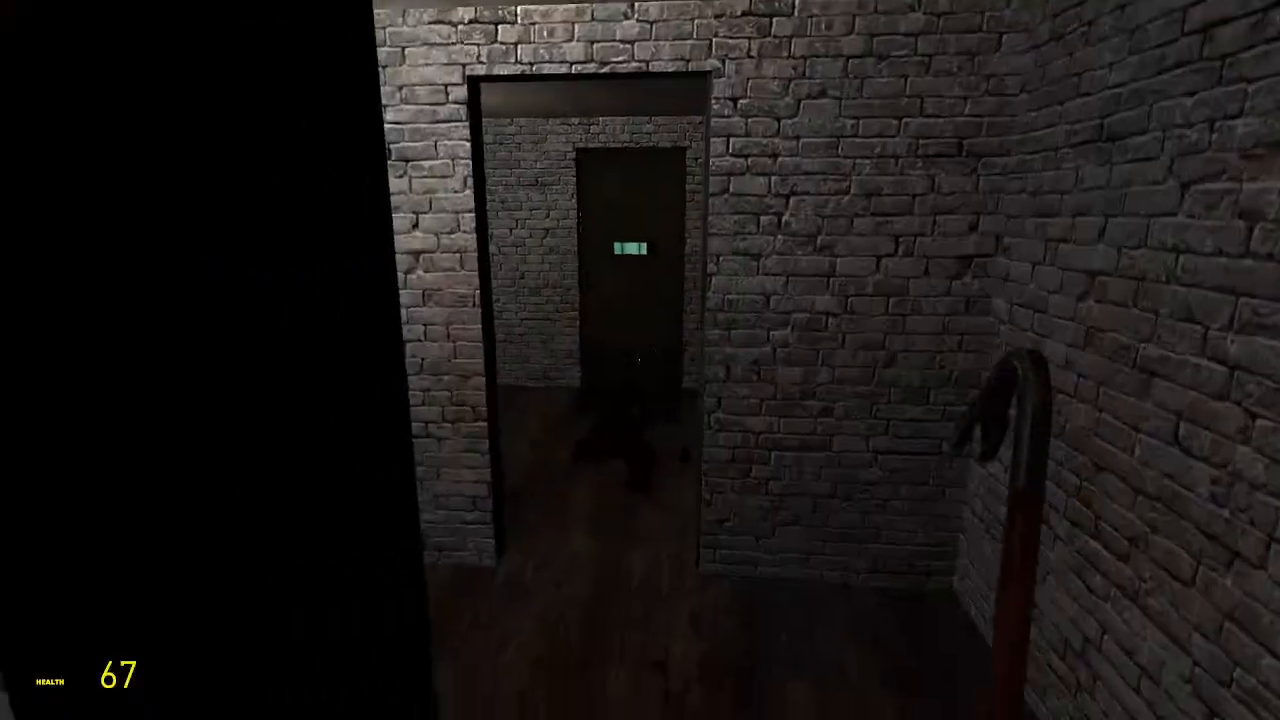
pyautogui.press('w')
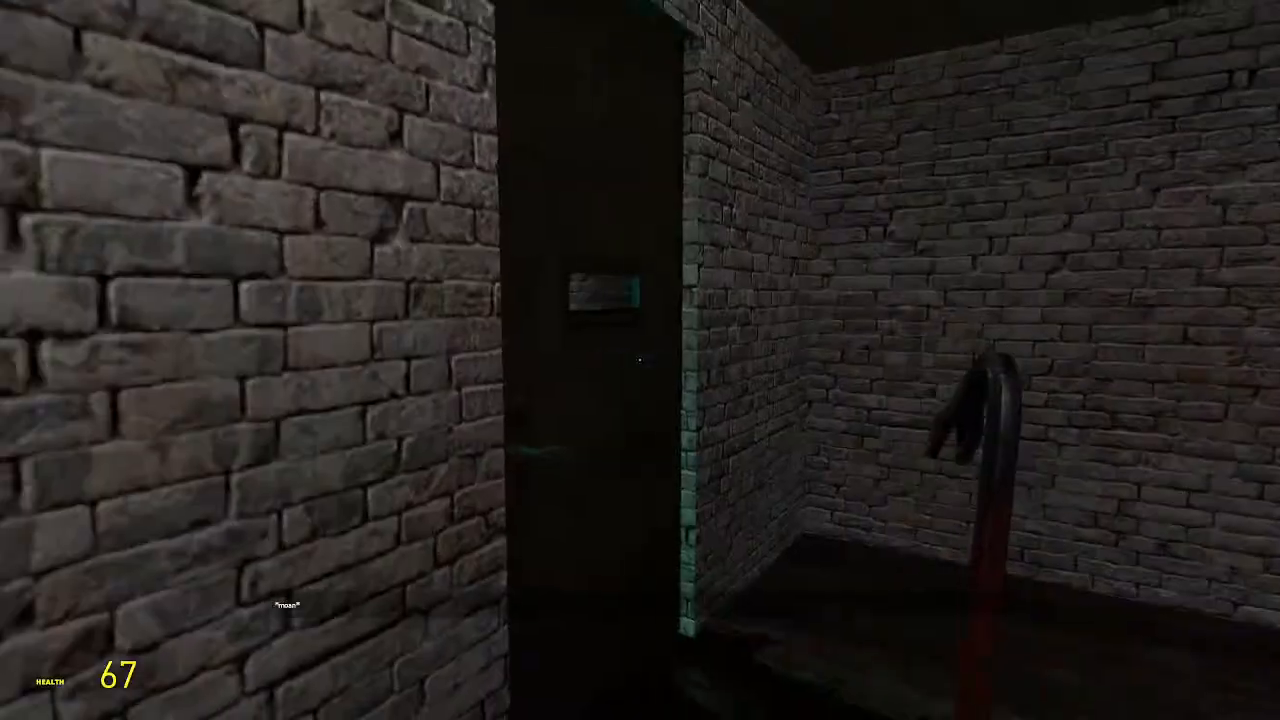
pyautogui.press('2')
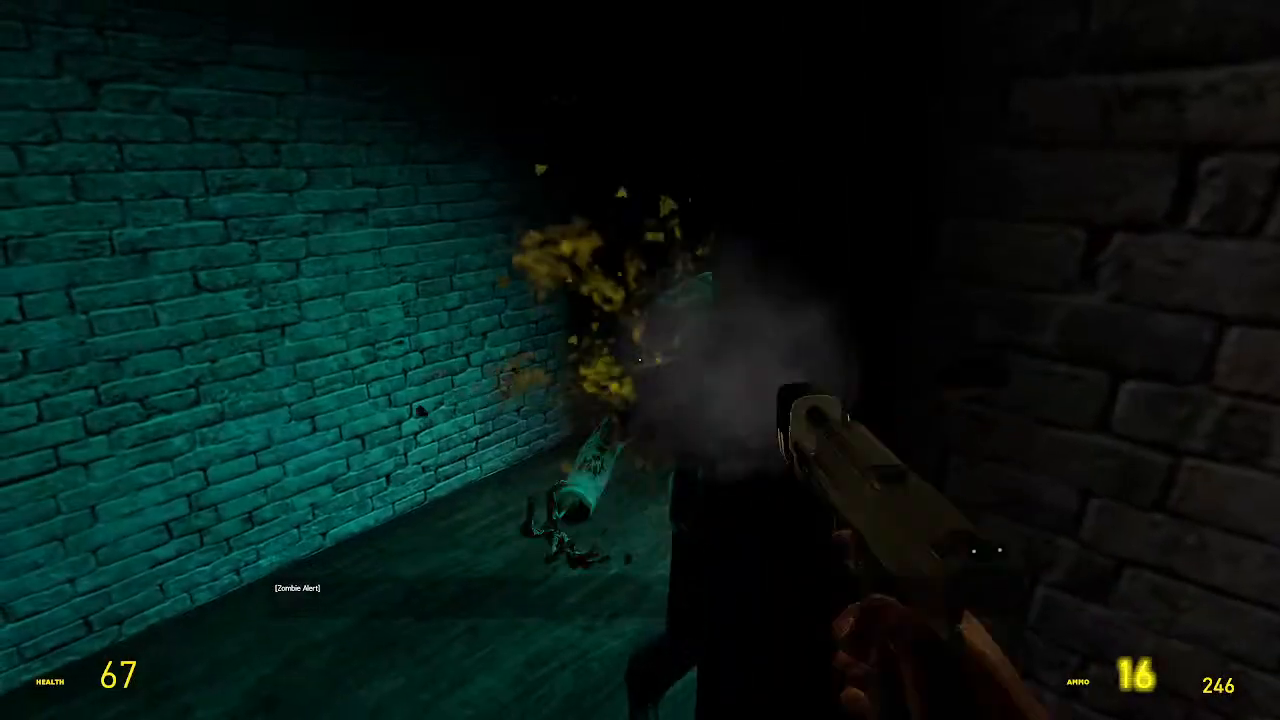
pyautogui.click(640, 360)
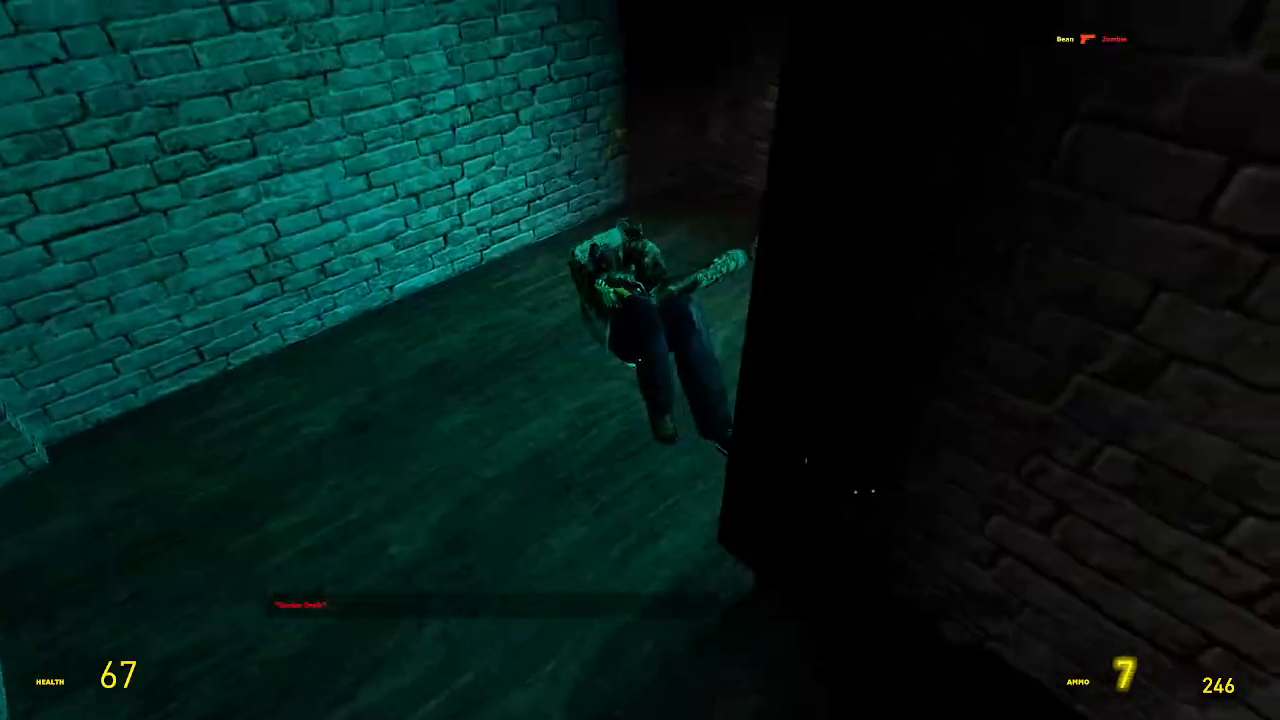
pyautogui.click(640, 360)
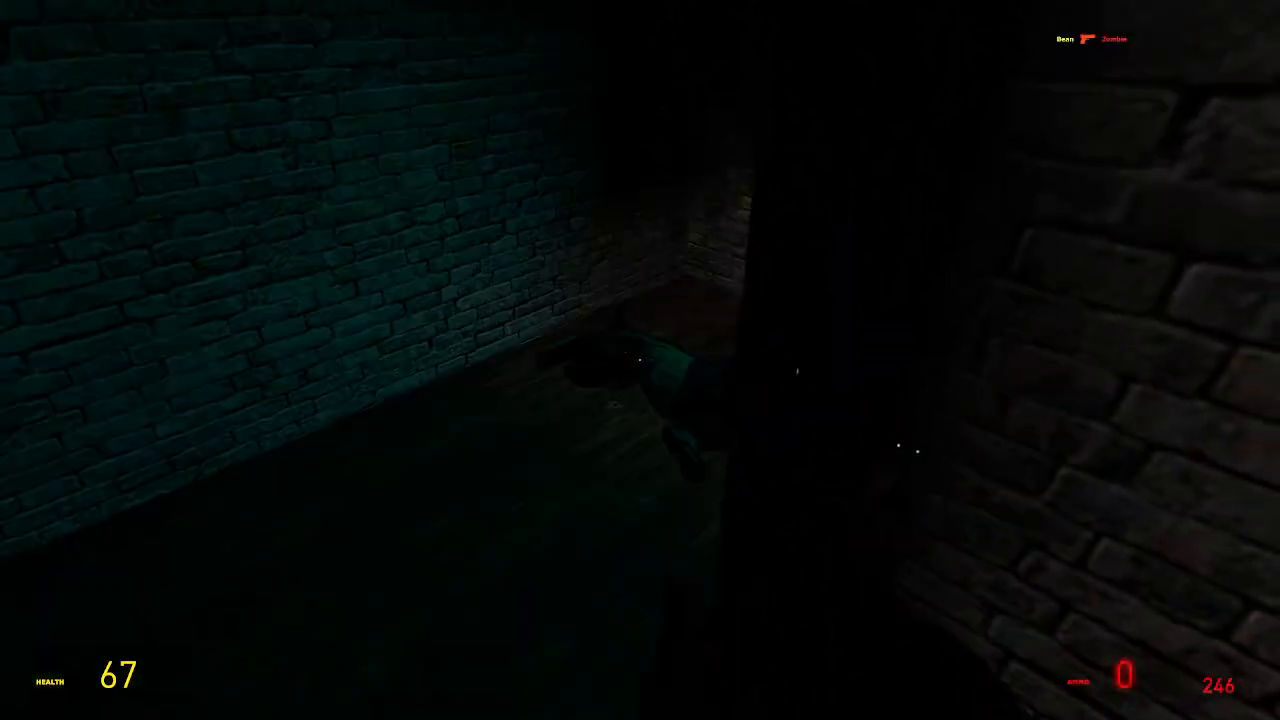
pyautogui.click(640, 360)
# Fire the pistol at the umbrella figure graffiti on the brick wall, then switch back to the crowbar
pyautogui.press('w')
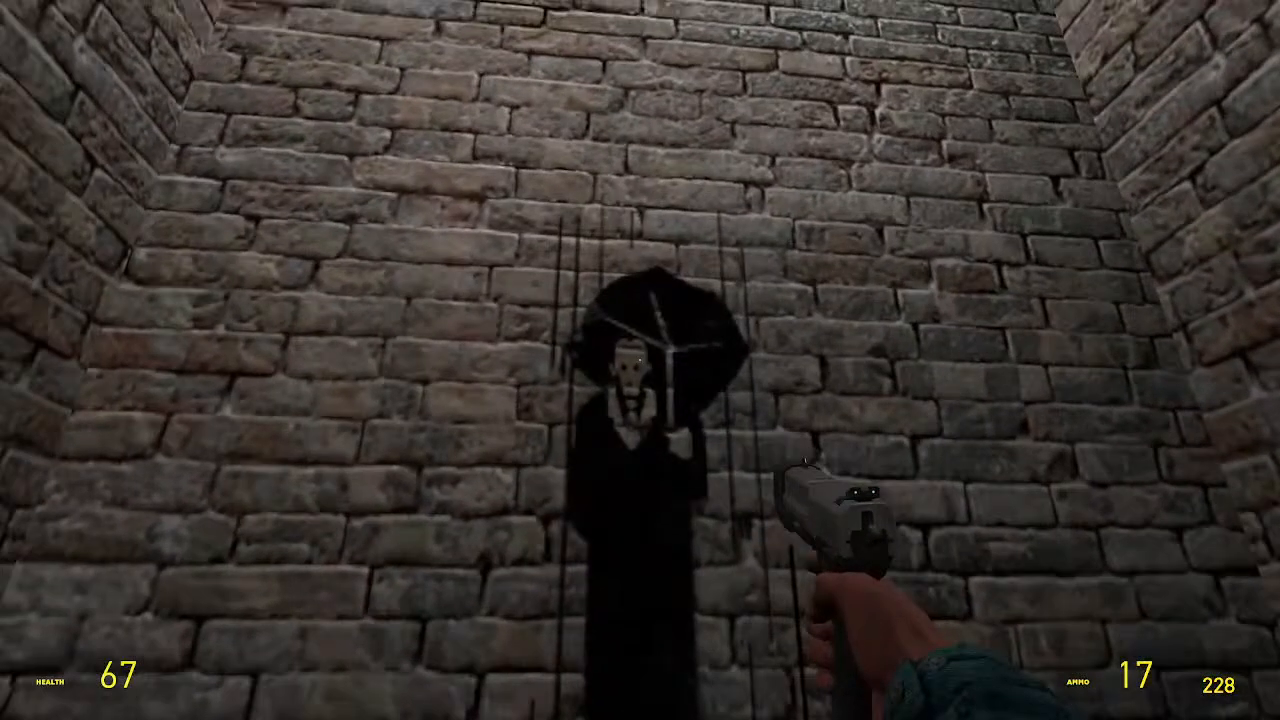
pyautogui.click(640, 360)
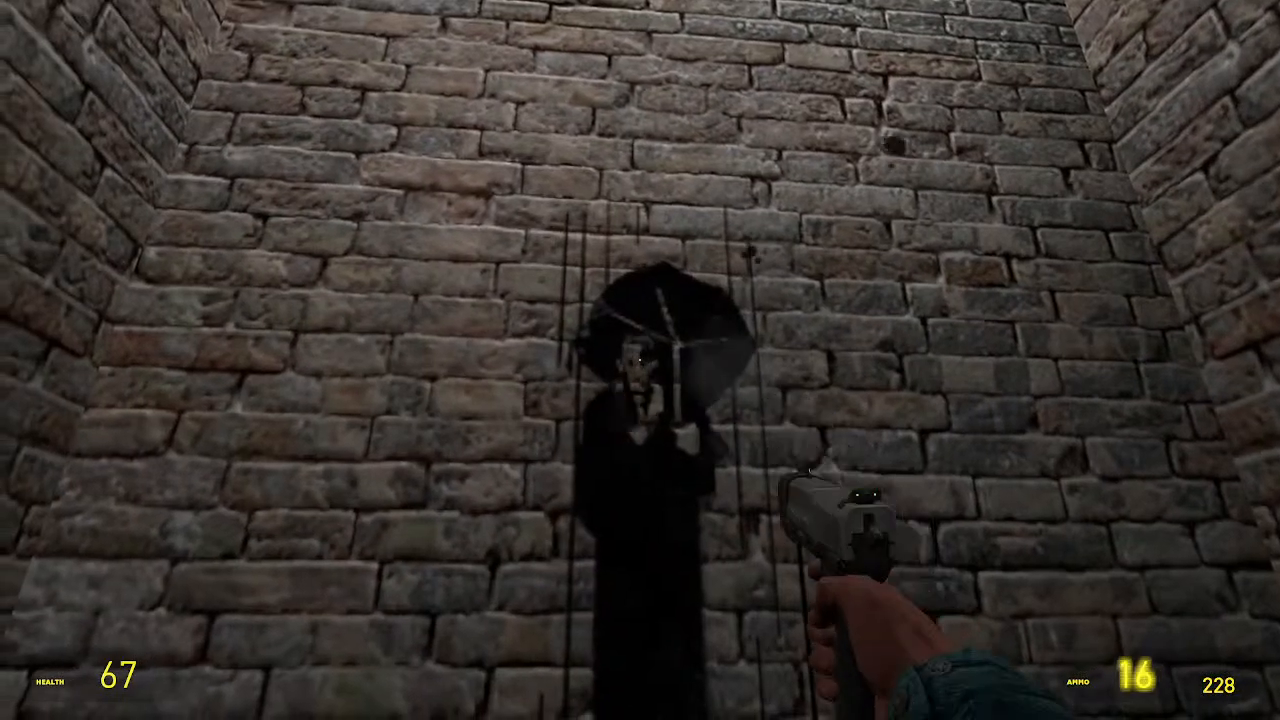
pyautogui.click(640, 360)
pyautogui.click(640, 360)
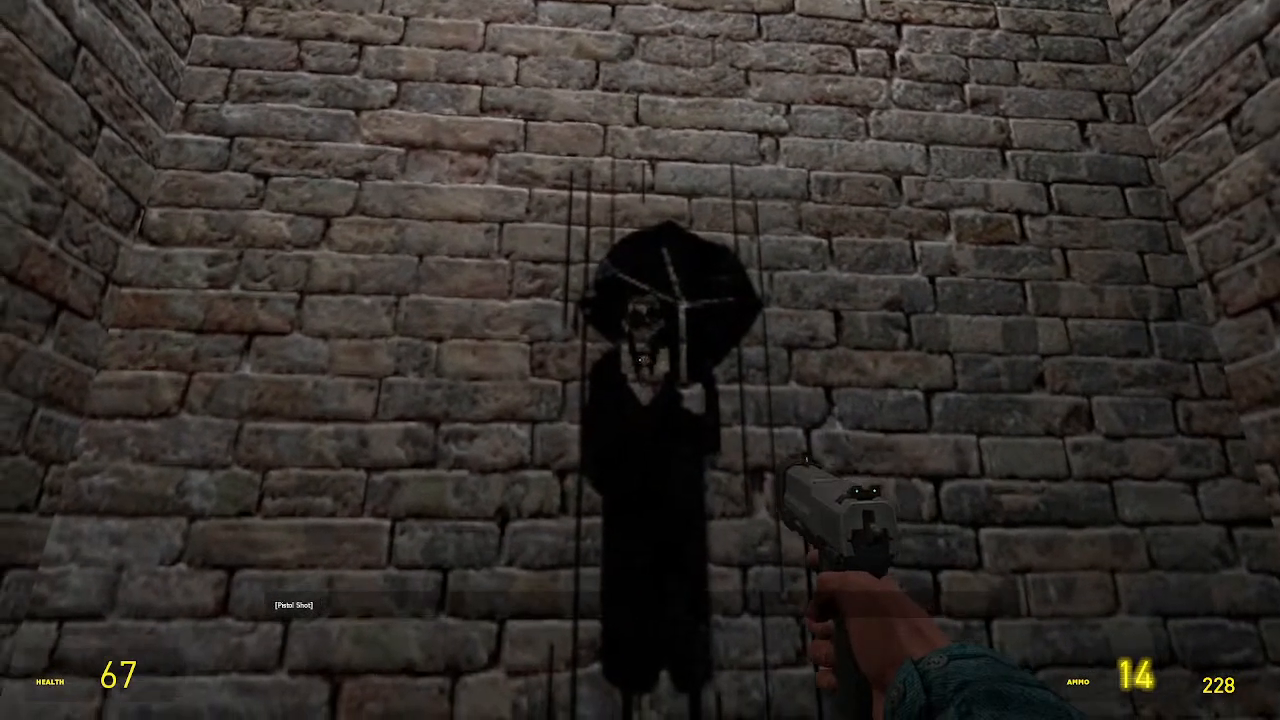
pyautogui.click(640, 360)
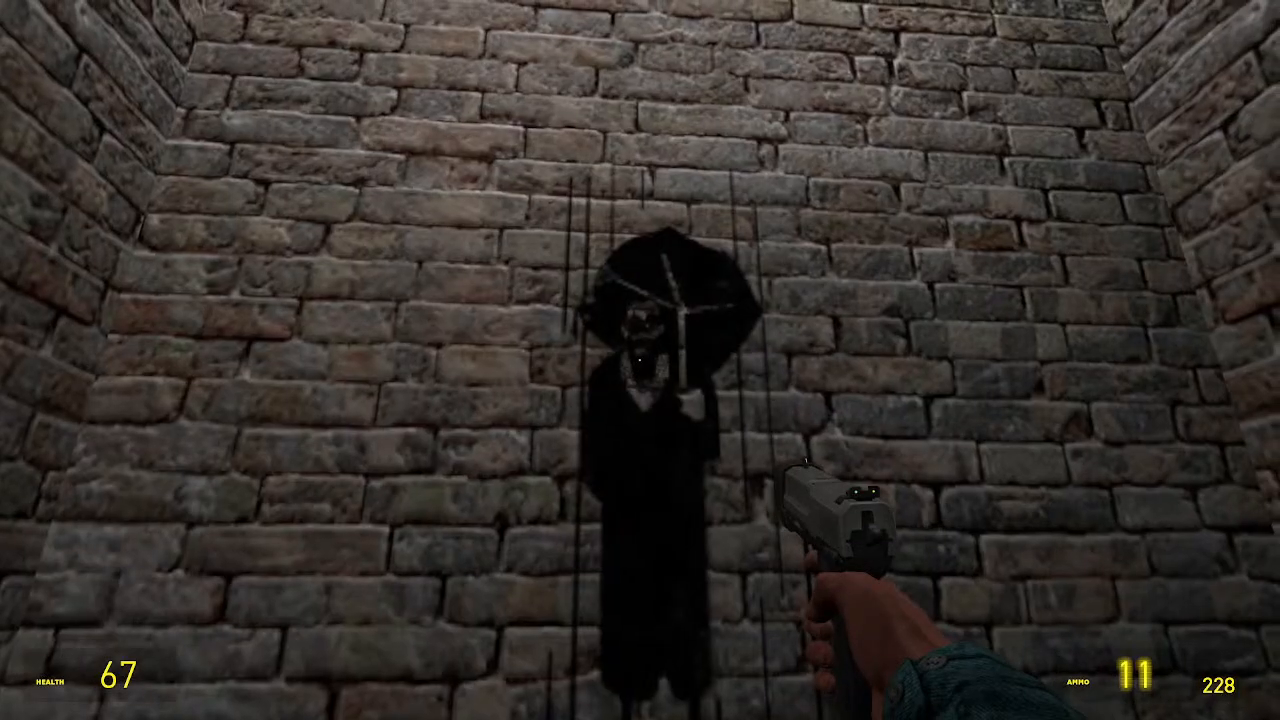
pyautogui.click(640, 360)
pyautogui.press('1')
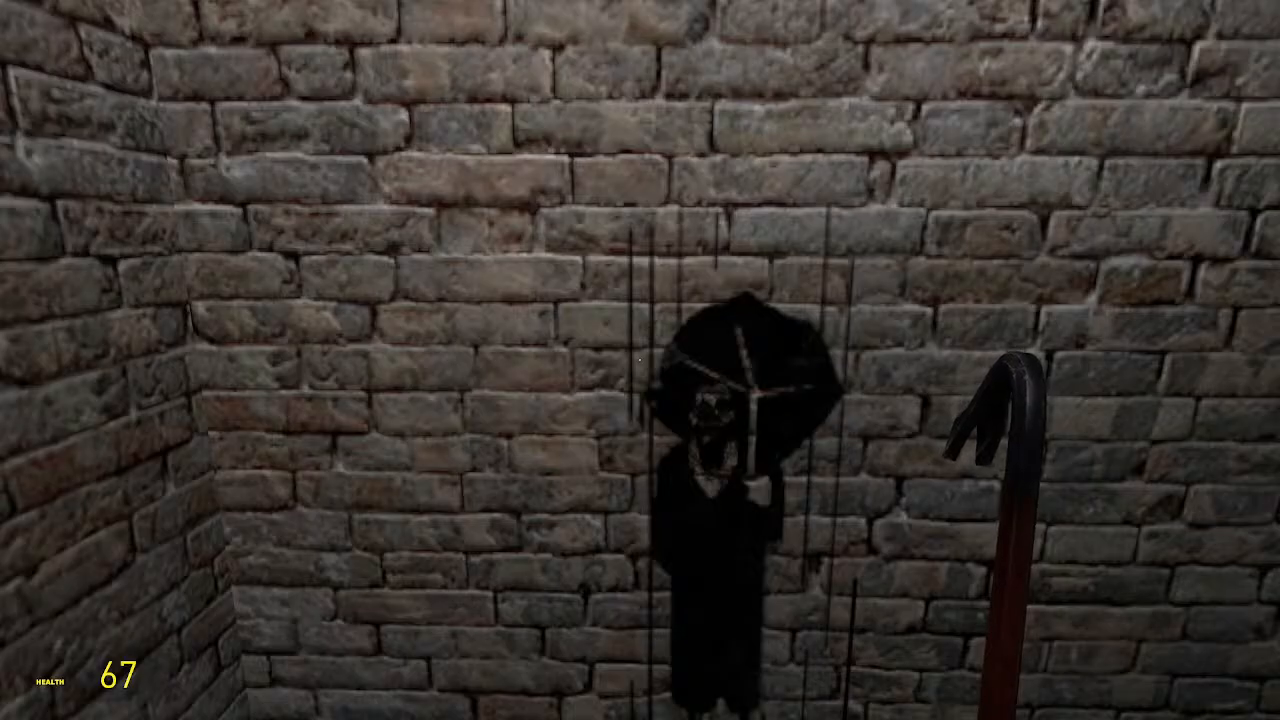
# Leave the graffiti room, follow the lit corridor to the collapsed wall opening, and drop toward the rubble outside
pyautogui.press('s')
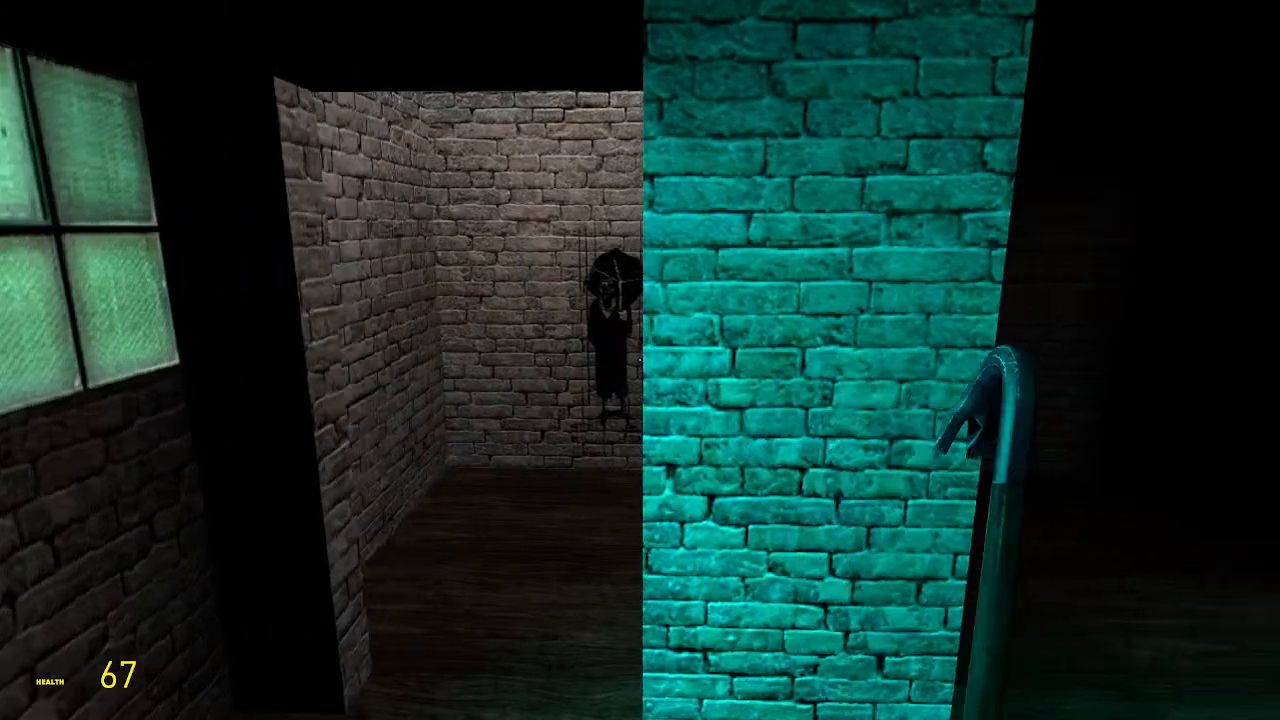
pyautogui.press('e')
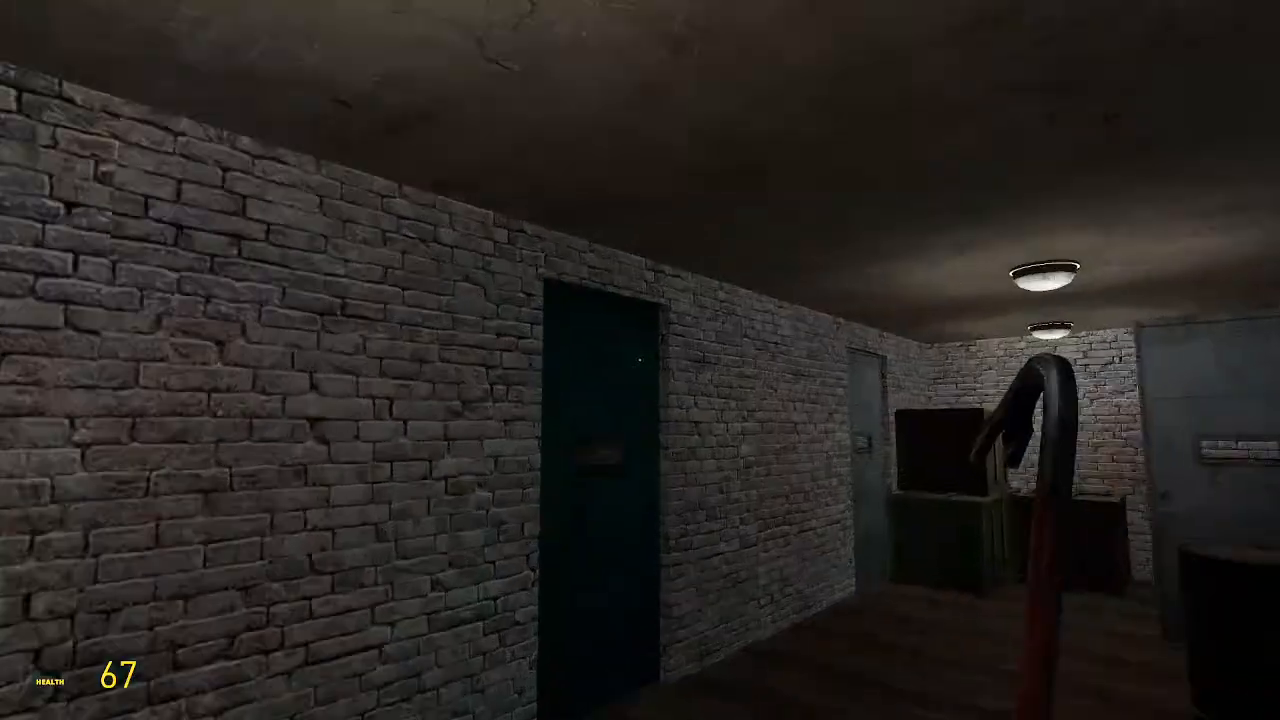
pyautogui.press('w')
pyautogui.press('w')
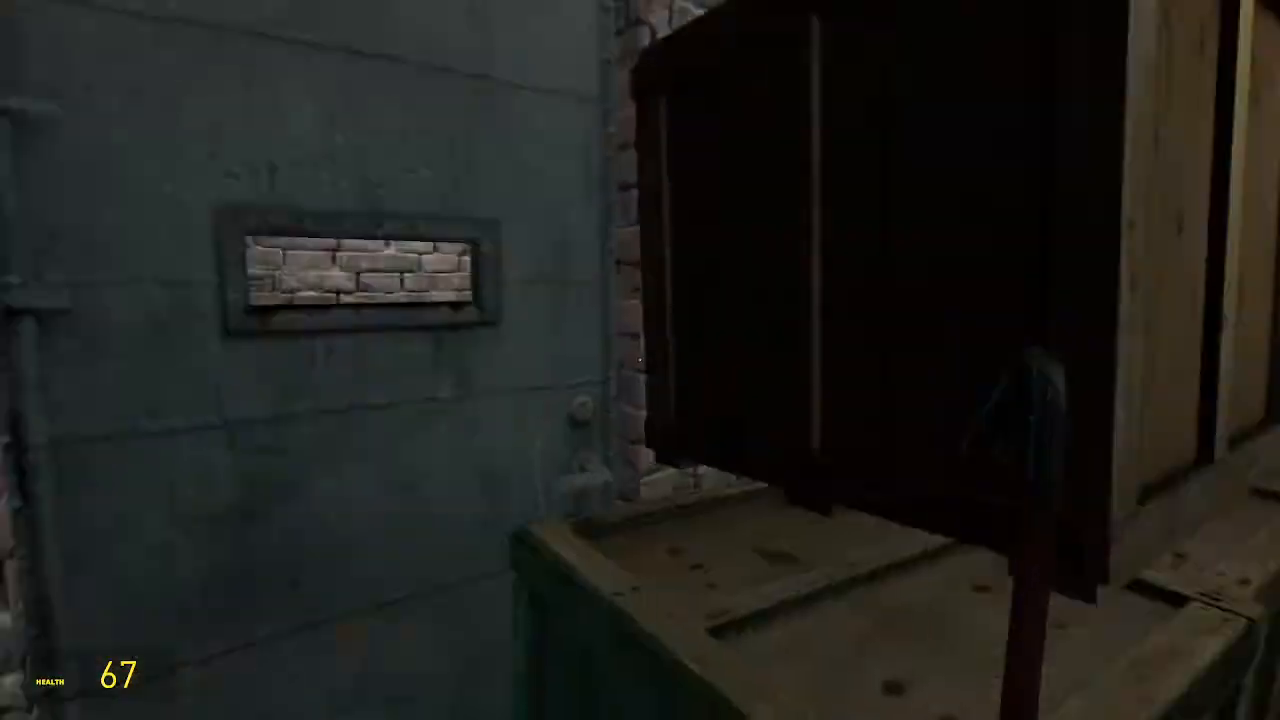
pyautogui.press('w')
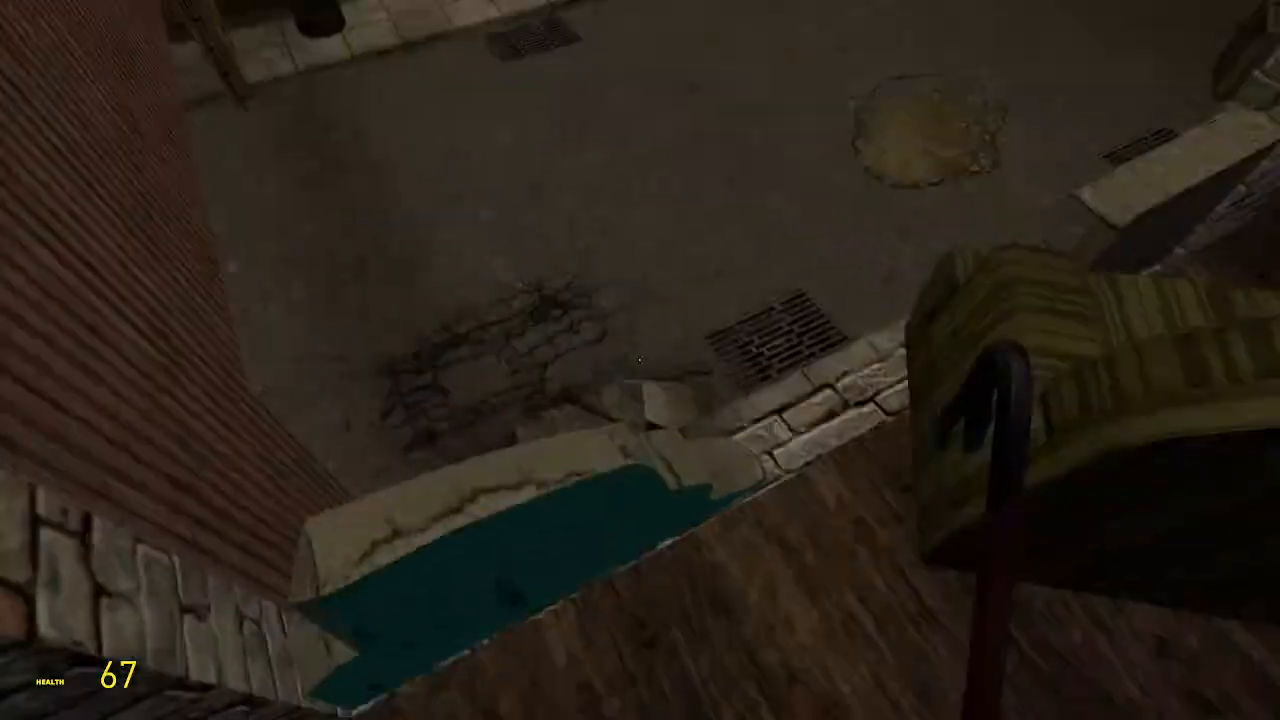
pyautogui.press('w')
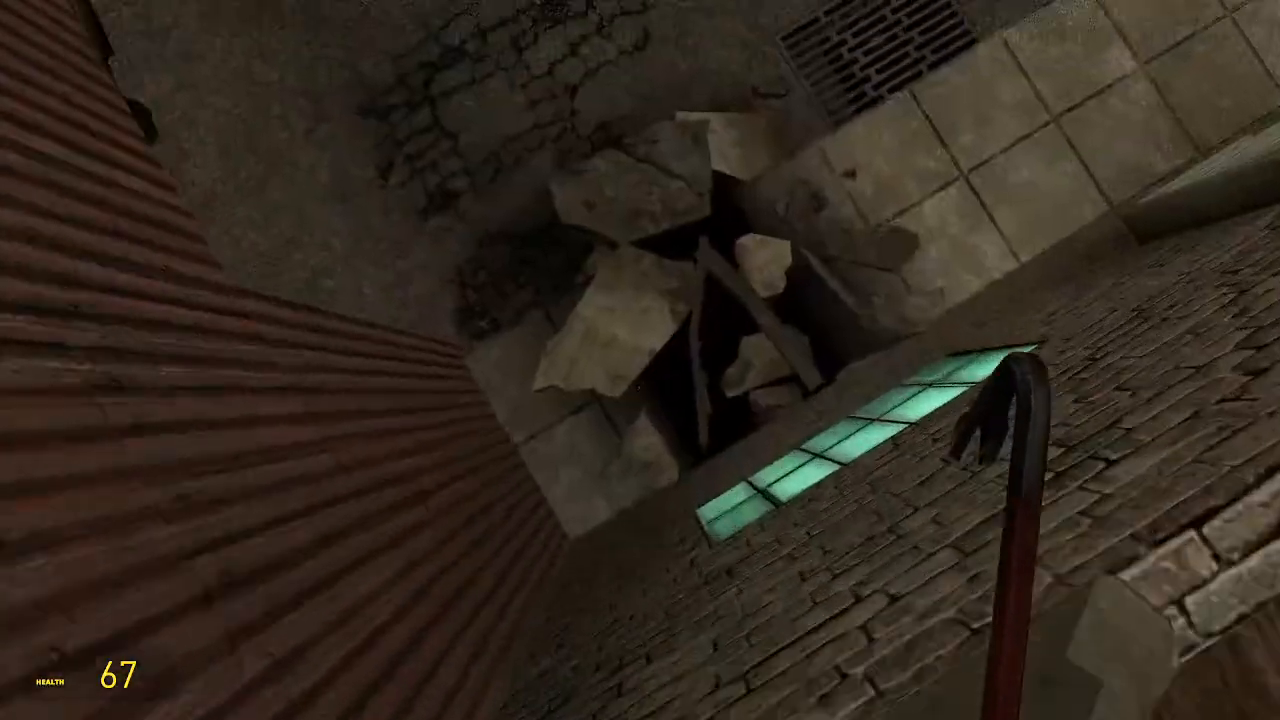
# Carry the metal barrel from the sidewalk to the open tiled area, release it, and approach the fallen soldier
pyautogui.press('w')
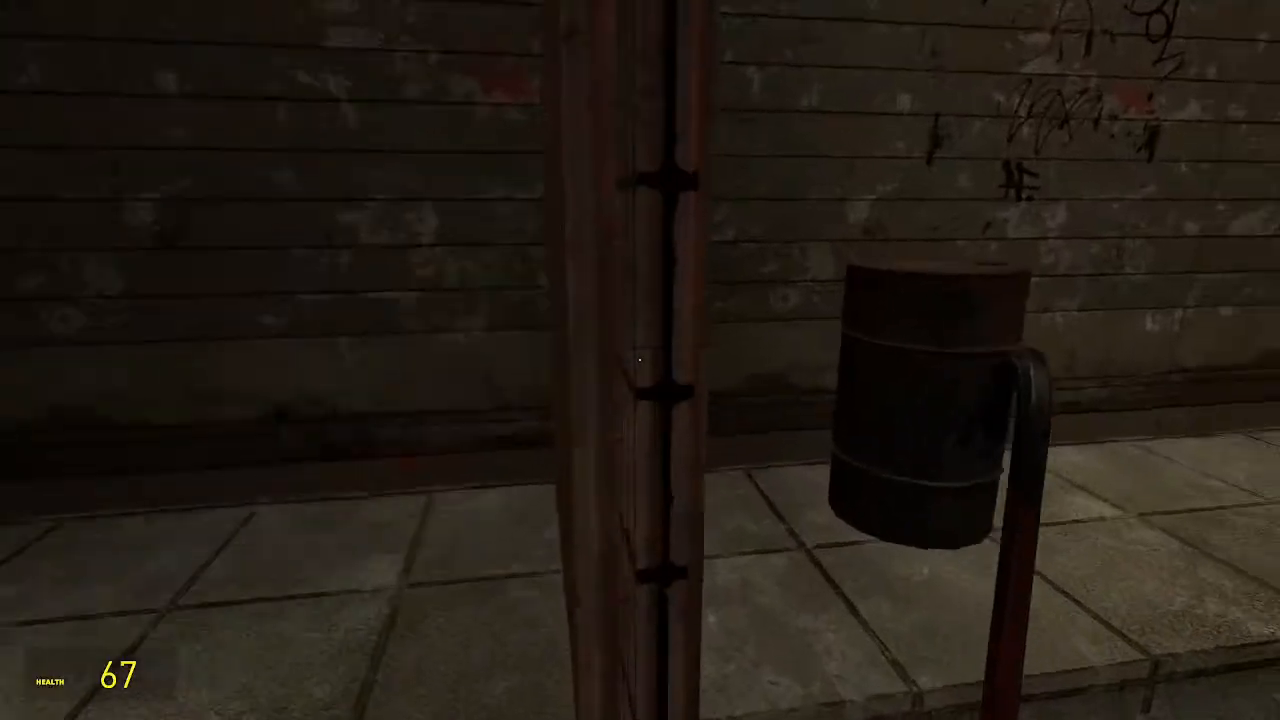
pyautogui.press('w')
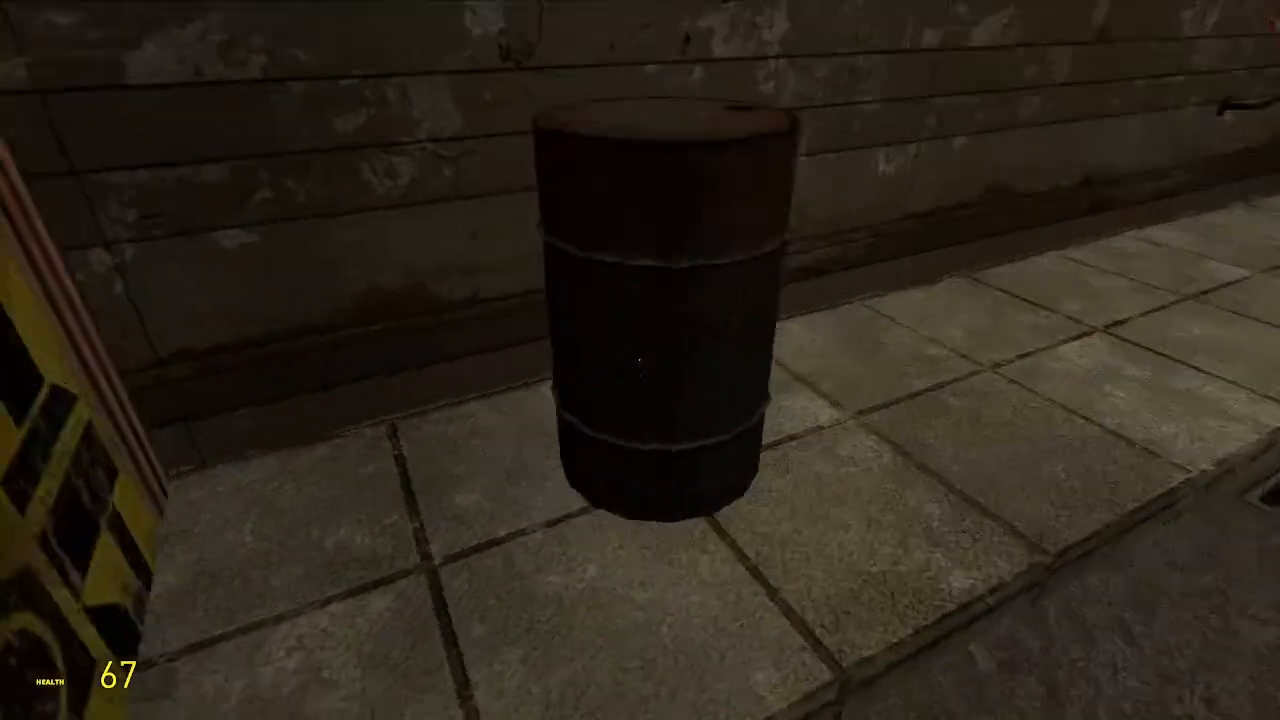
pyautogui.press('w')
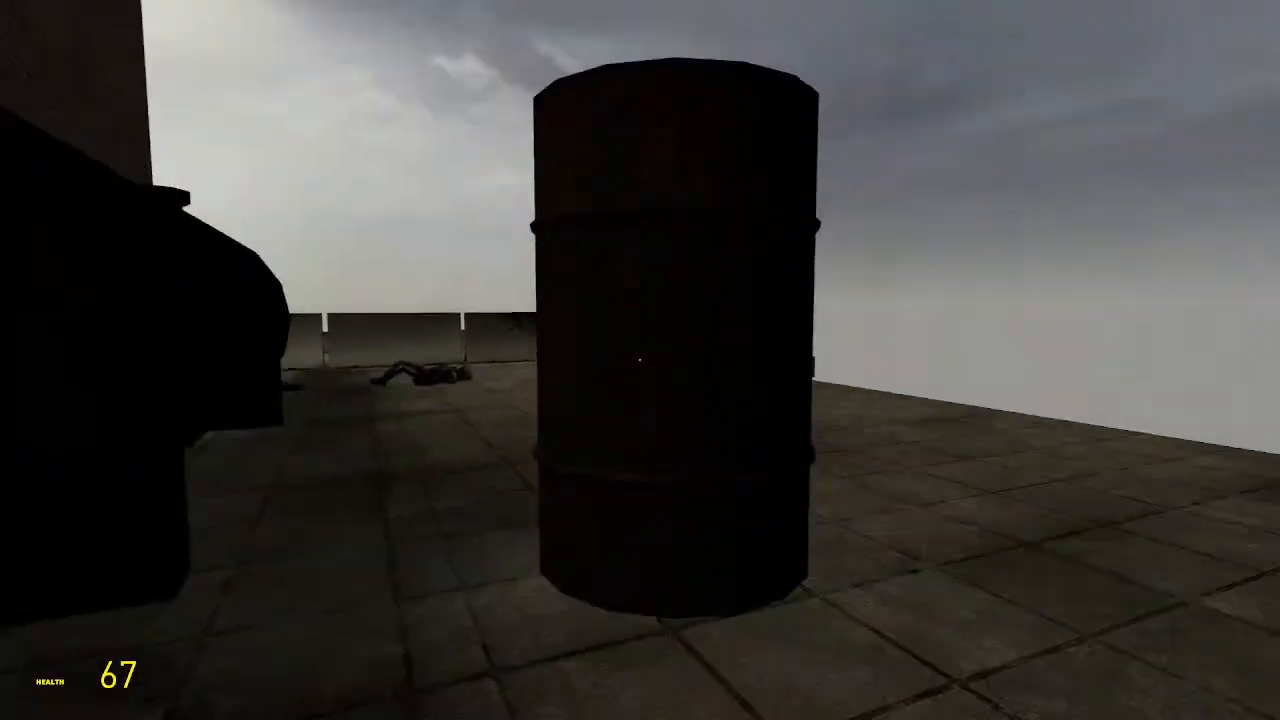
pyautogui.click(640, 360)
pyautogui.press('w')
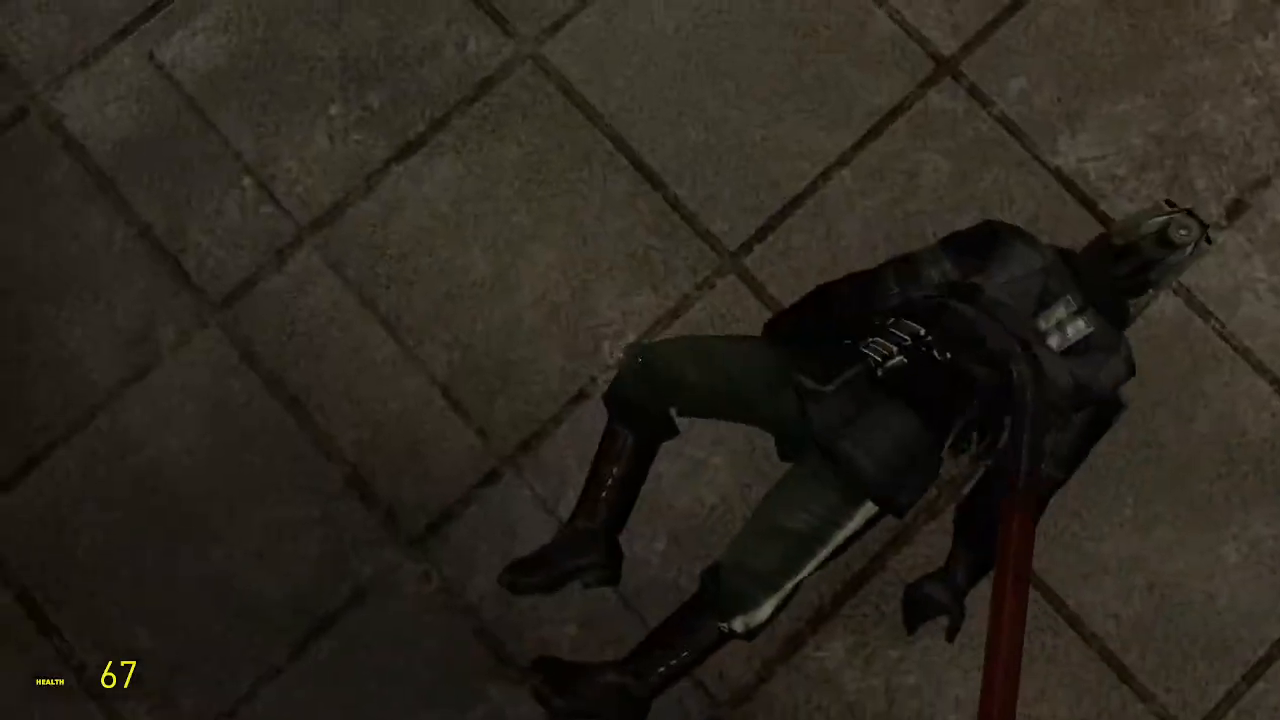
# Cross the concrete barrier and inspect the bloody corpse and the dark outer edge of the tiled area
pyautogui.press('space')
pyautogui.press('w')
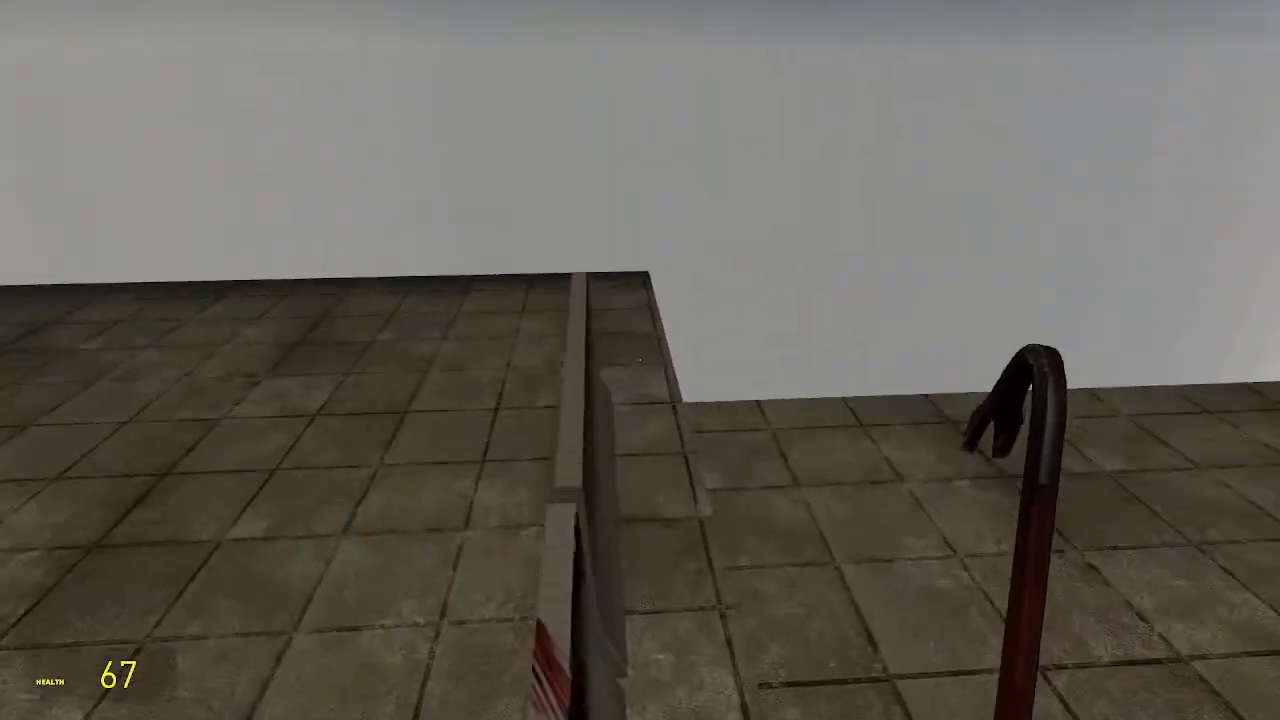
pyautogui.press('w')
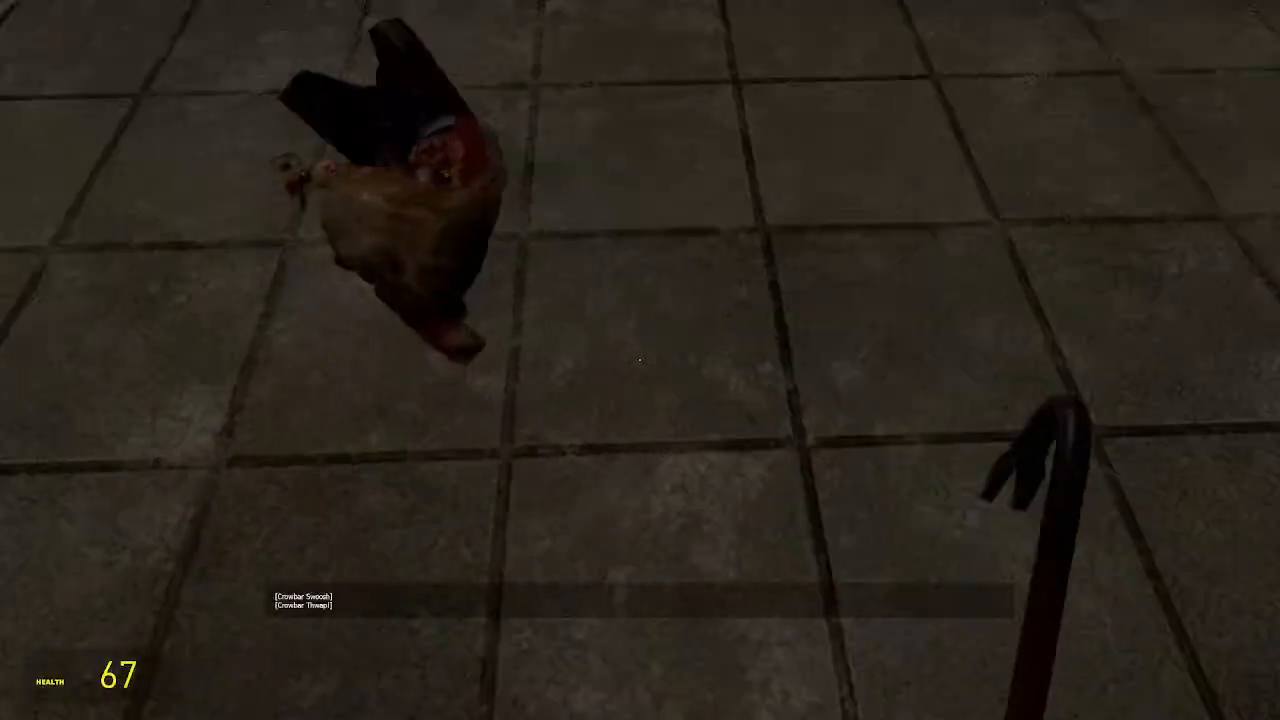
pyautogui.press('w')
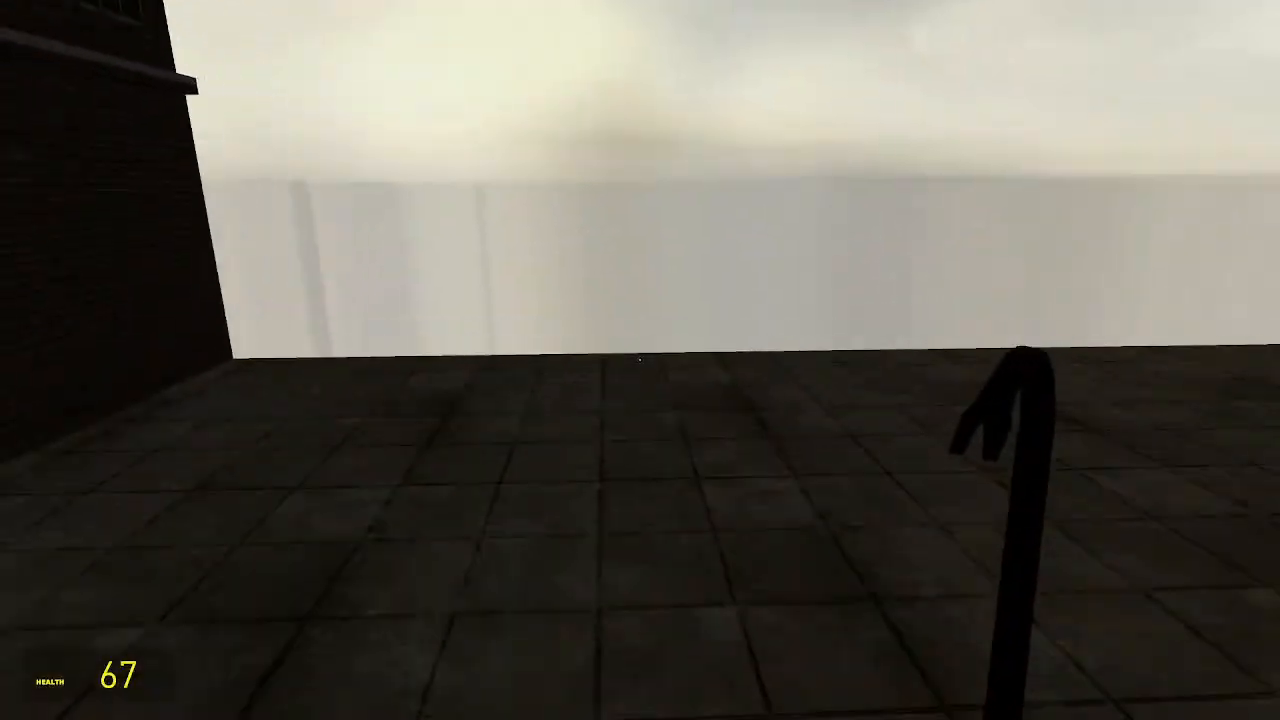
# Fly over the rooftops and chimneys to check the building lighting and the street from above
pyautogui.press('w')
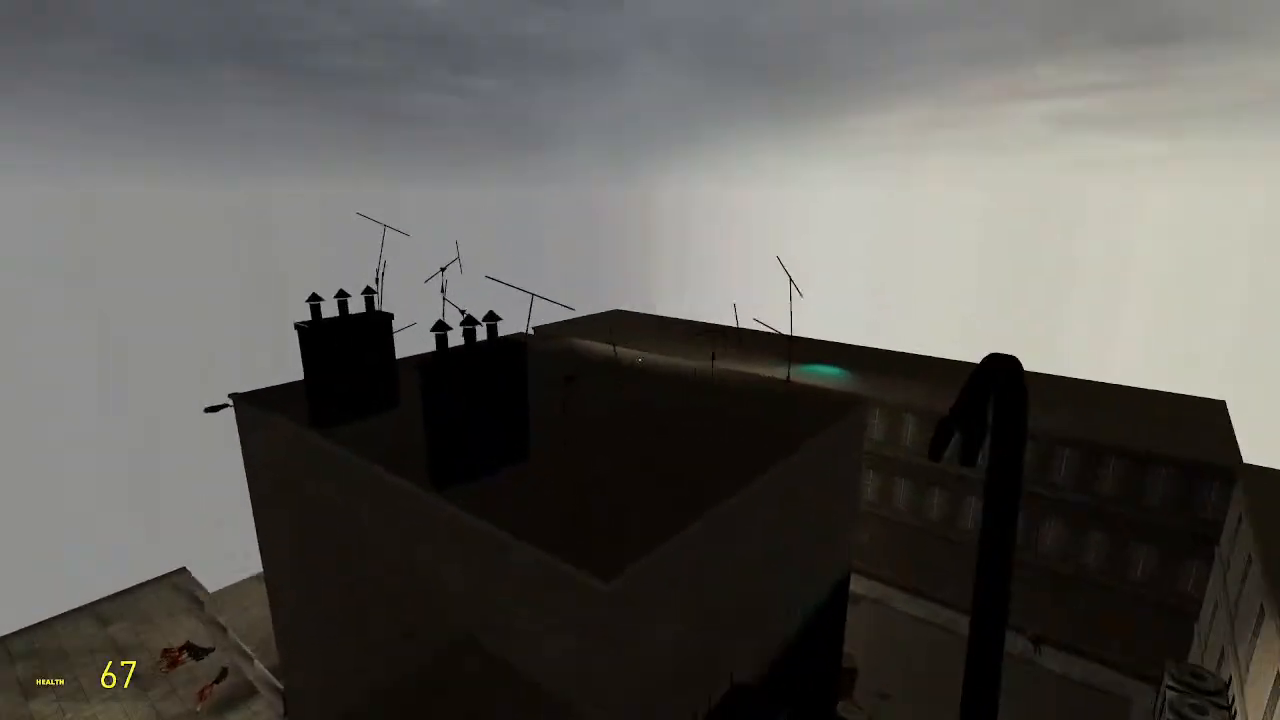
pyautogui.press('w')
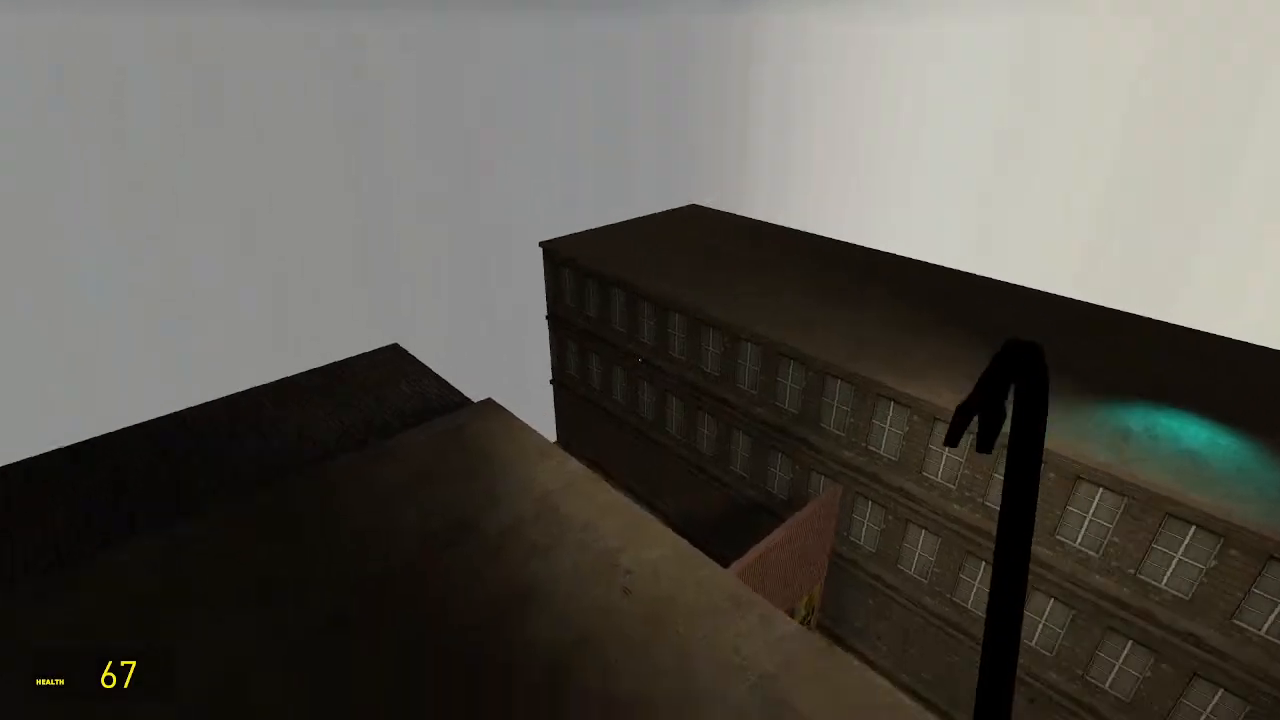
pyautogui.press('w')
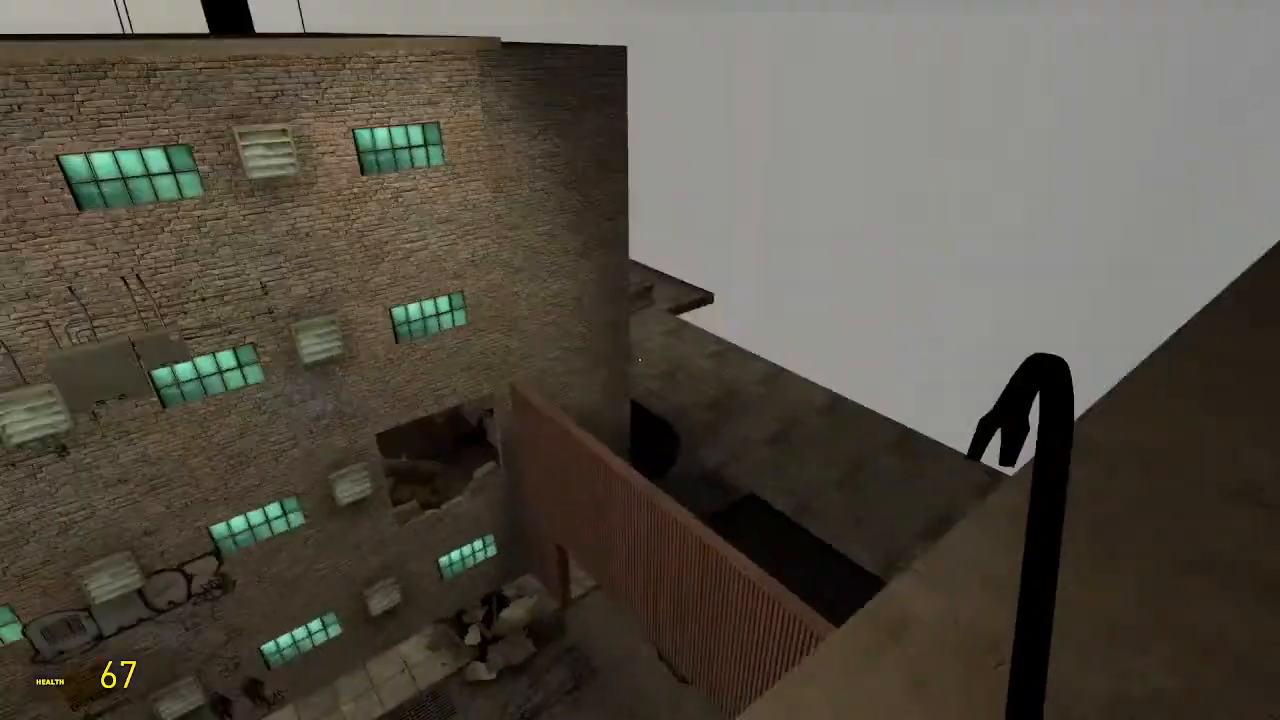
pyautogui.press('w')
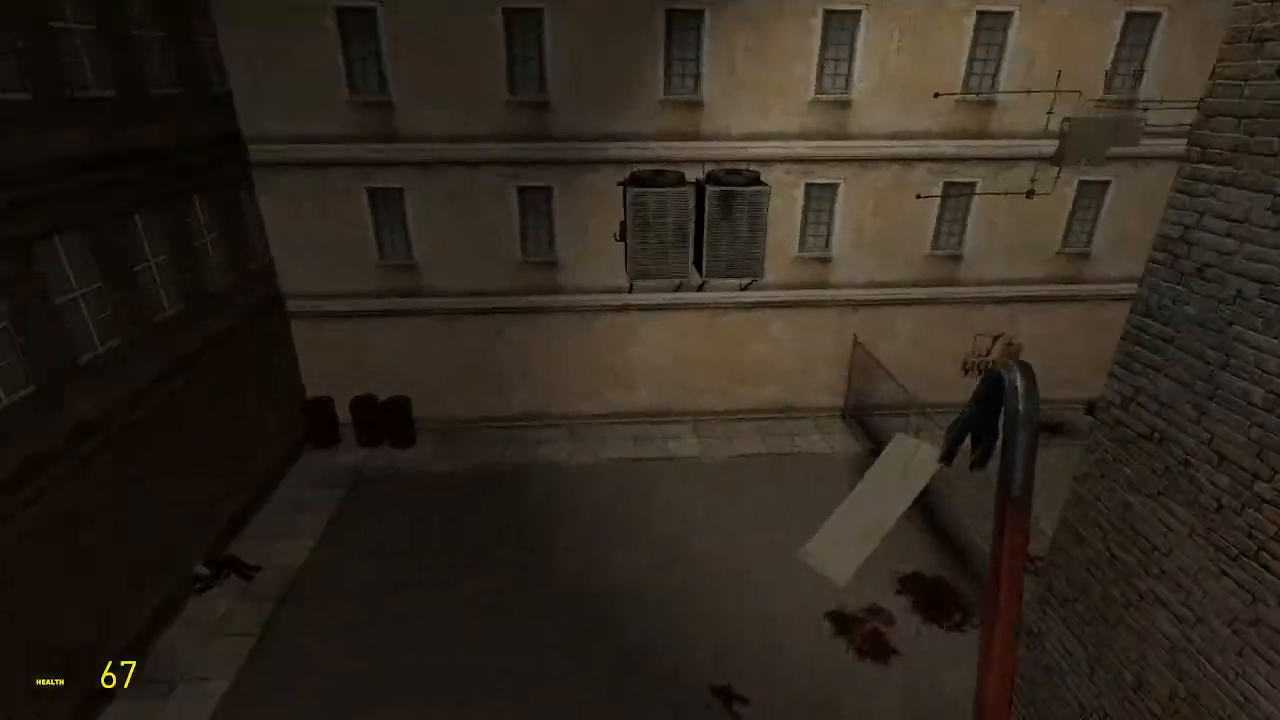
# Go through the street past the stacked crates and the car, returning to the open tiled area
pyautogui.press('w')
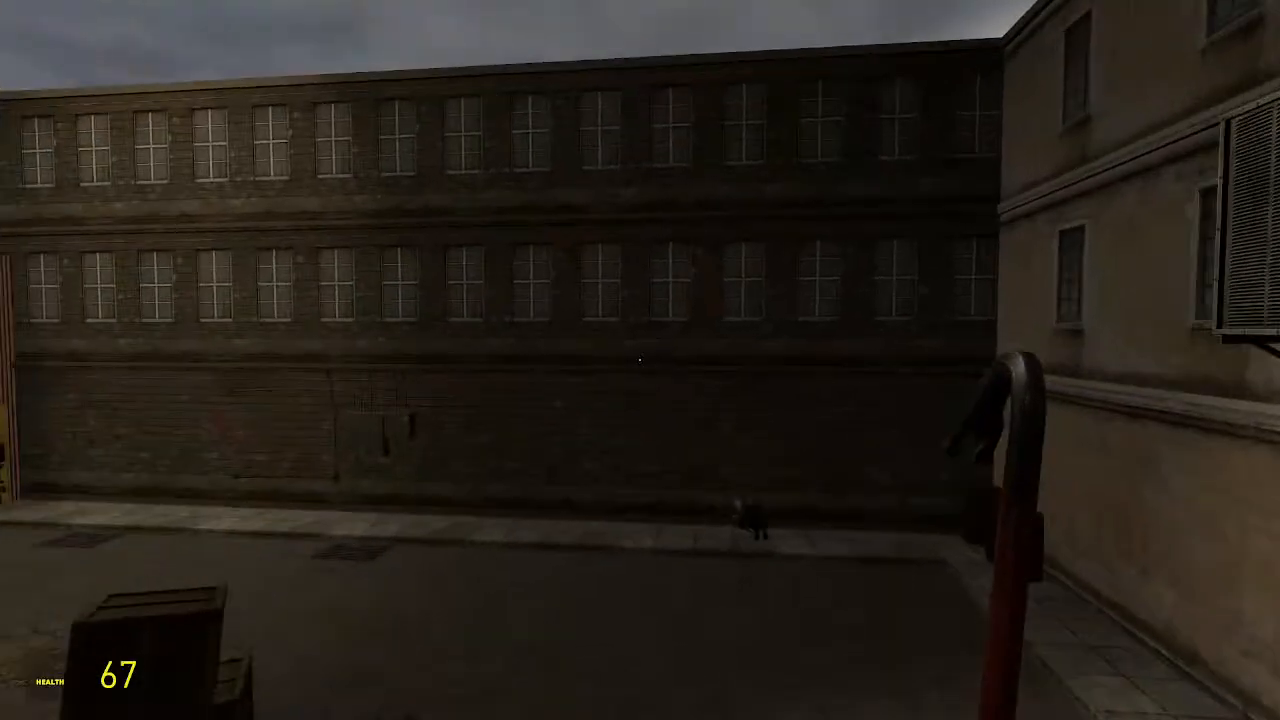
pyautogui.press('w')
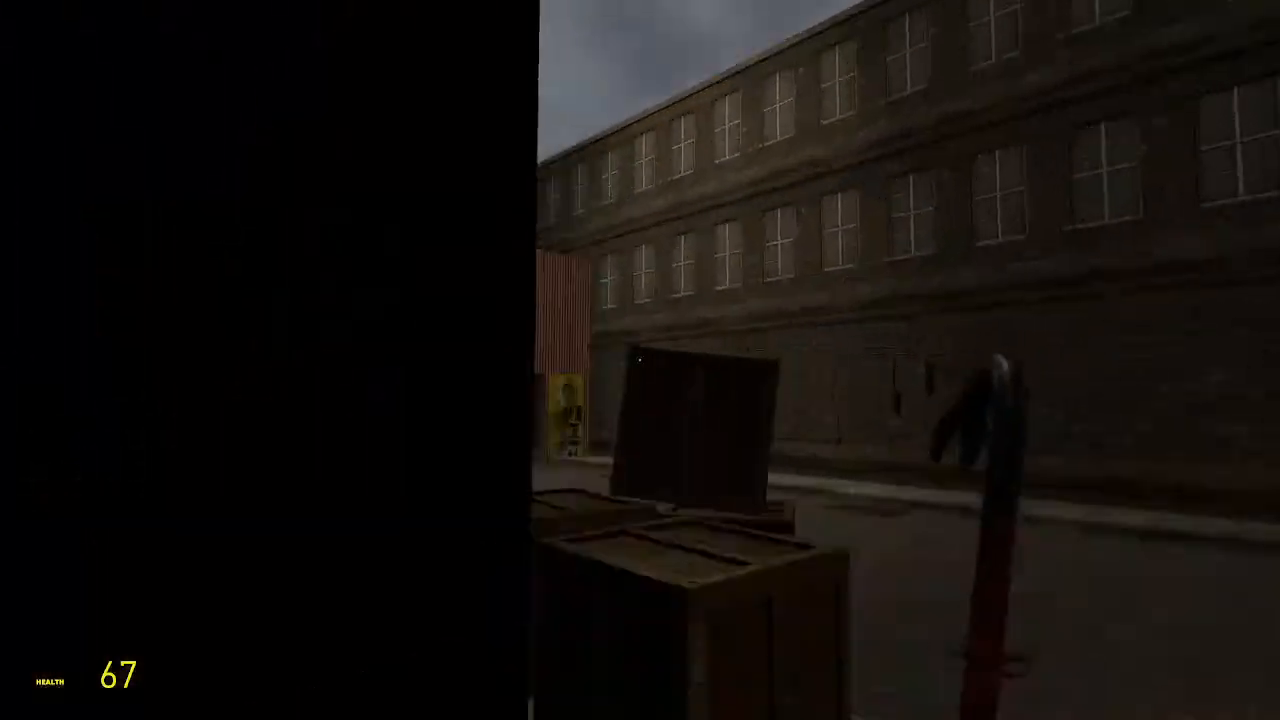
pyautogui.press('w')
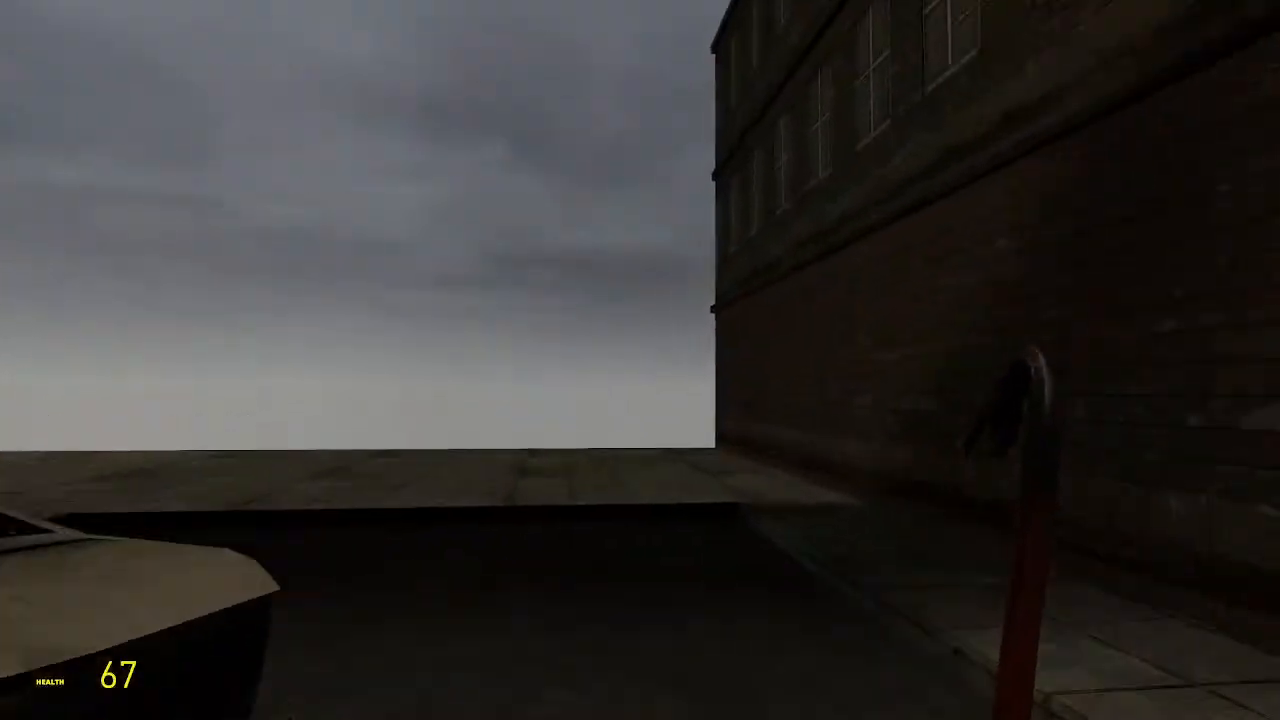
pyautogui.press('w')
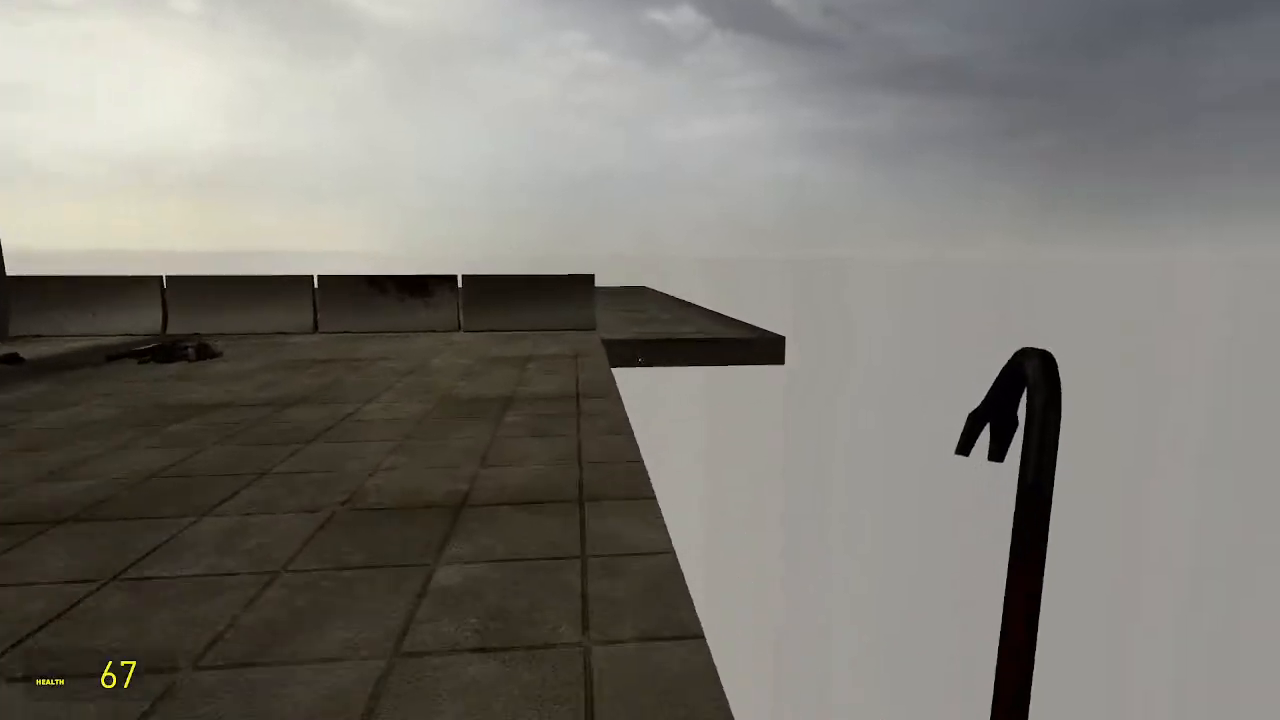
# Test jumping along and over the concrete barrier row around the corpses, ending beside the dark tank
pyautogui.press('w')
pyautogui.press('space')
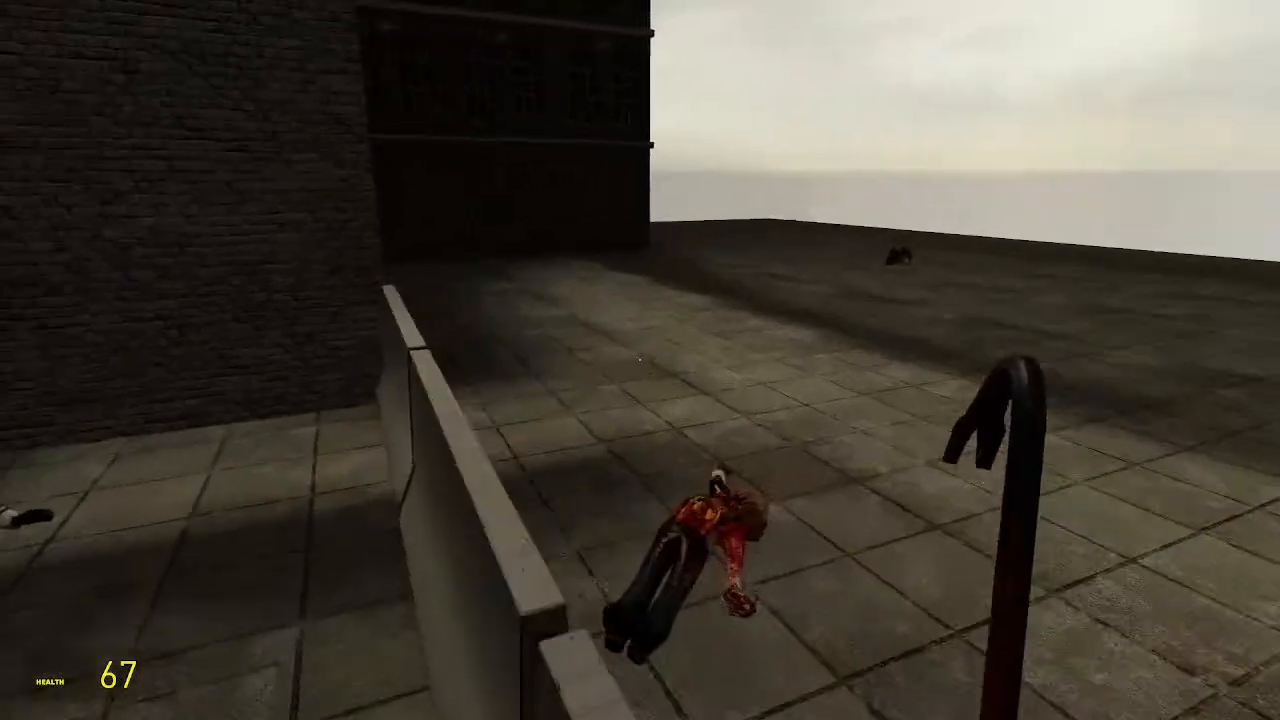
pyautogui.press('w')
pyautogui.press('space')
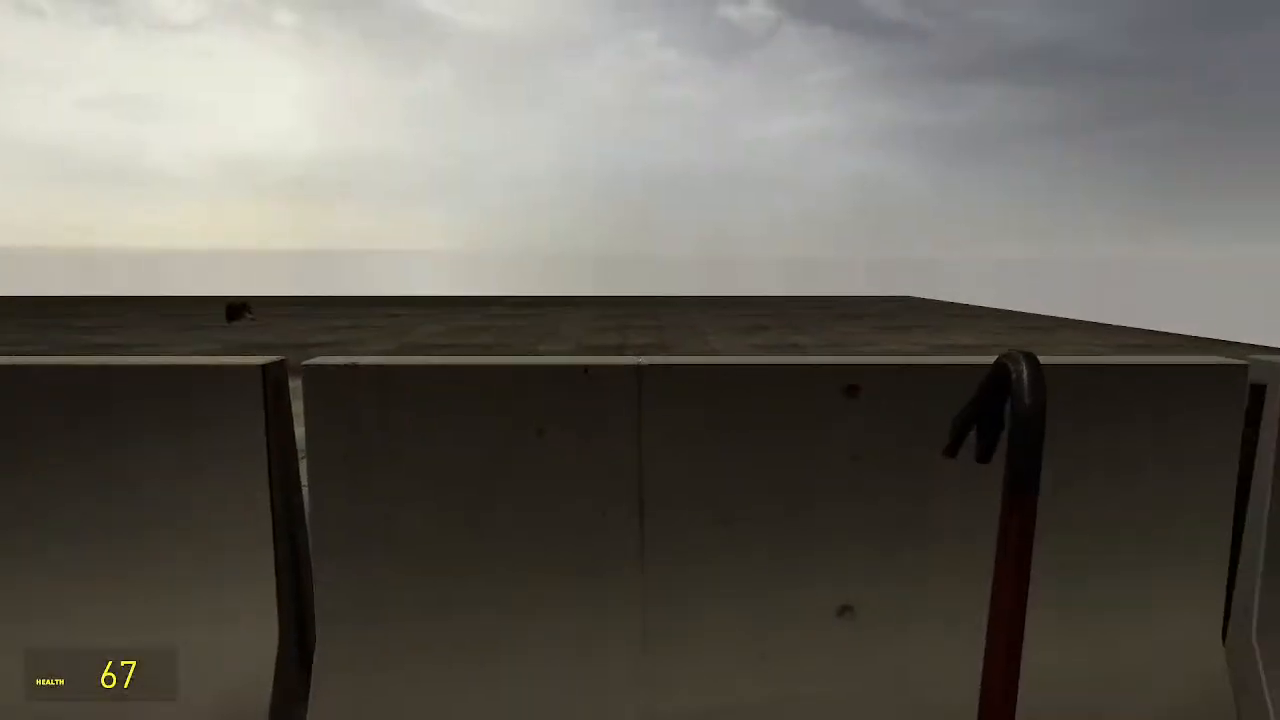
pyautogui.press('space')
pyautogui.press('w')
pyautogui.press('space')
pyautogui.press('space')
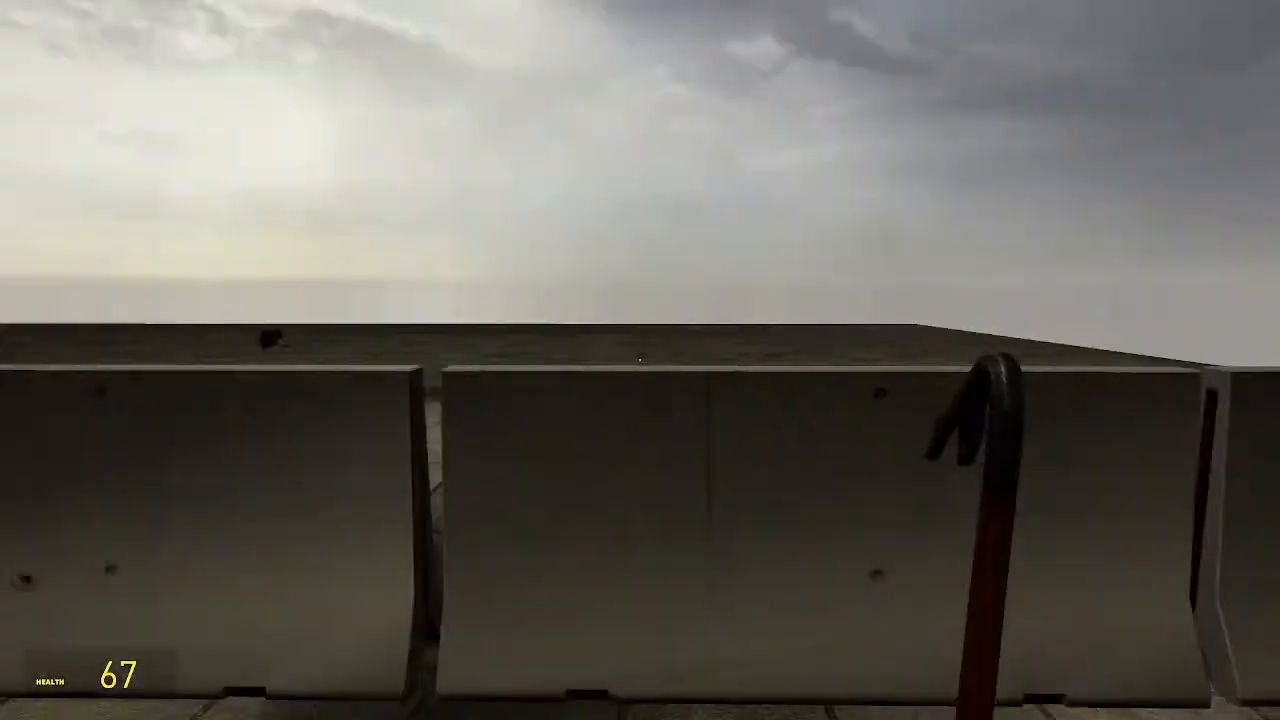
pyautogui.press('w')
pyautogui.press('space')
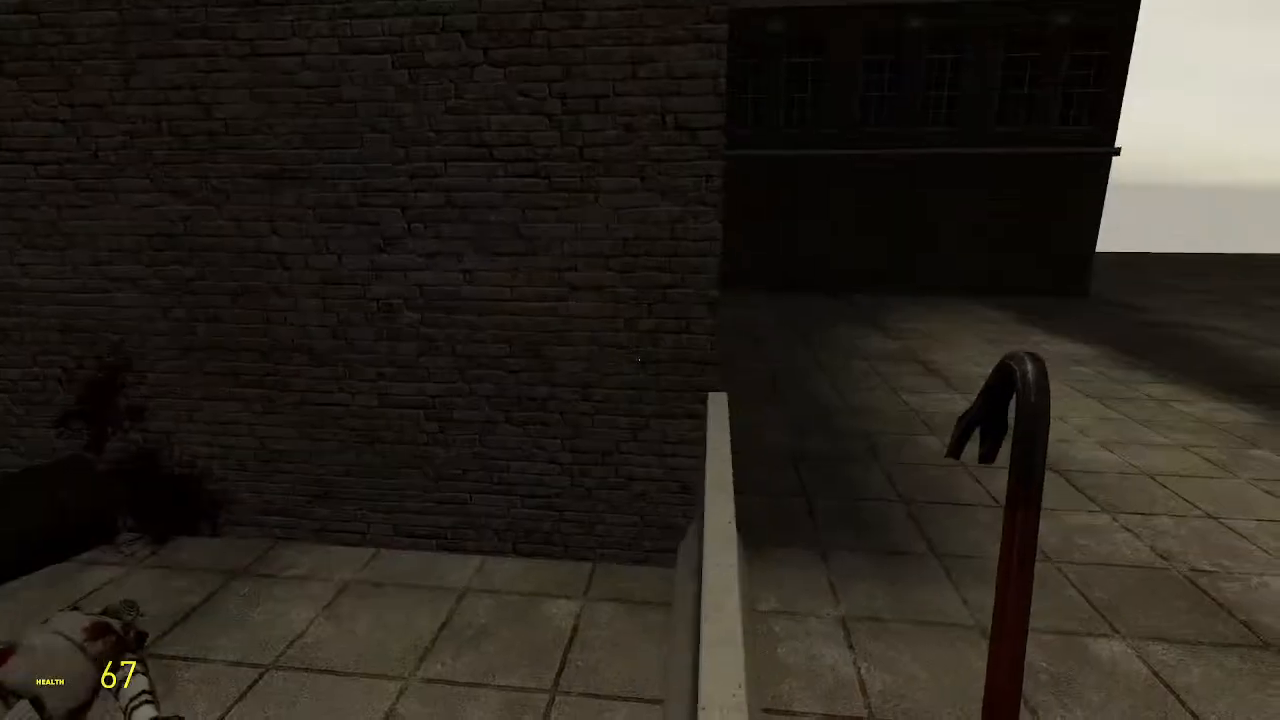
pyautogui.press('w')
pyautogui.press('space')
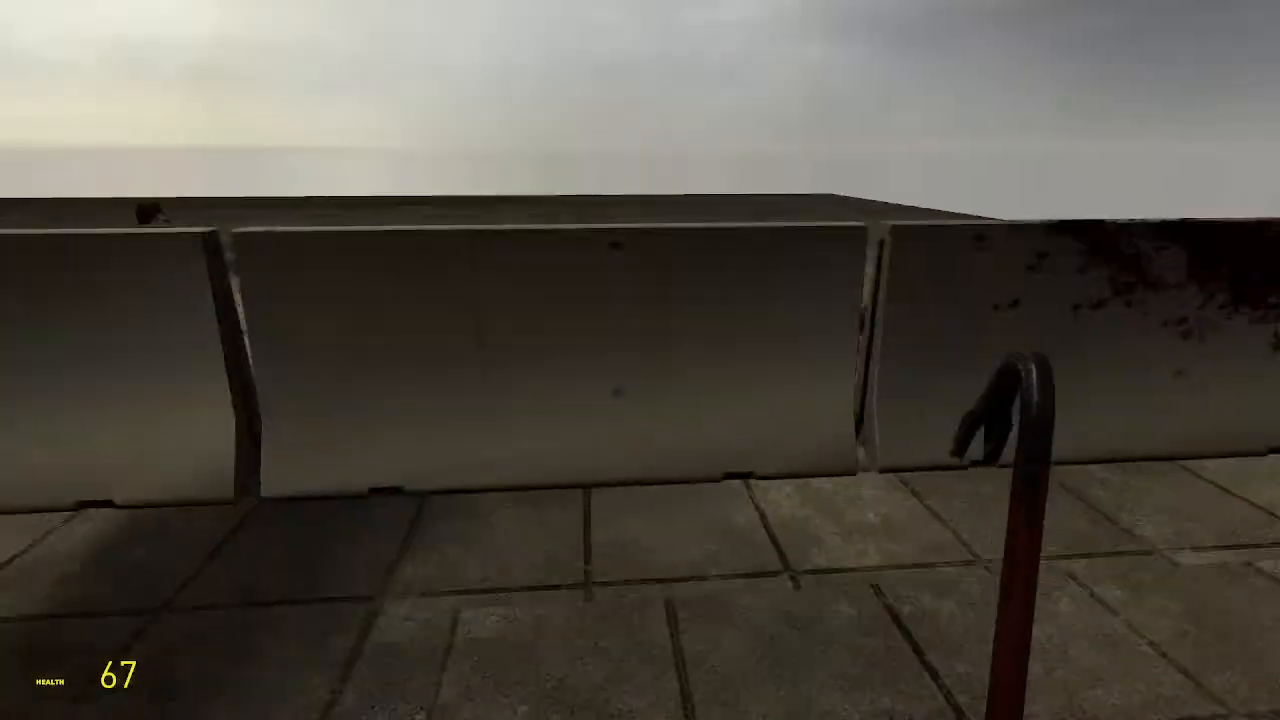
pyautogui.press('space')
pyautogui.press('w')
pyautogui.press('space')
pyautogui.press('space')
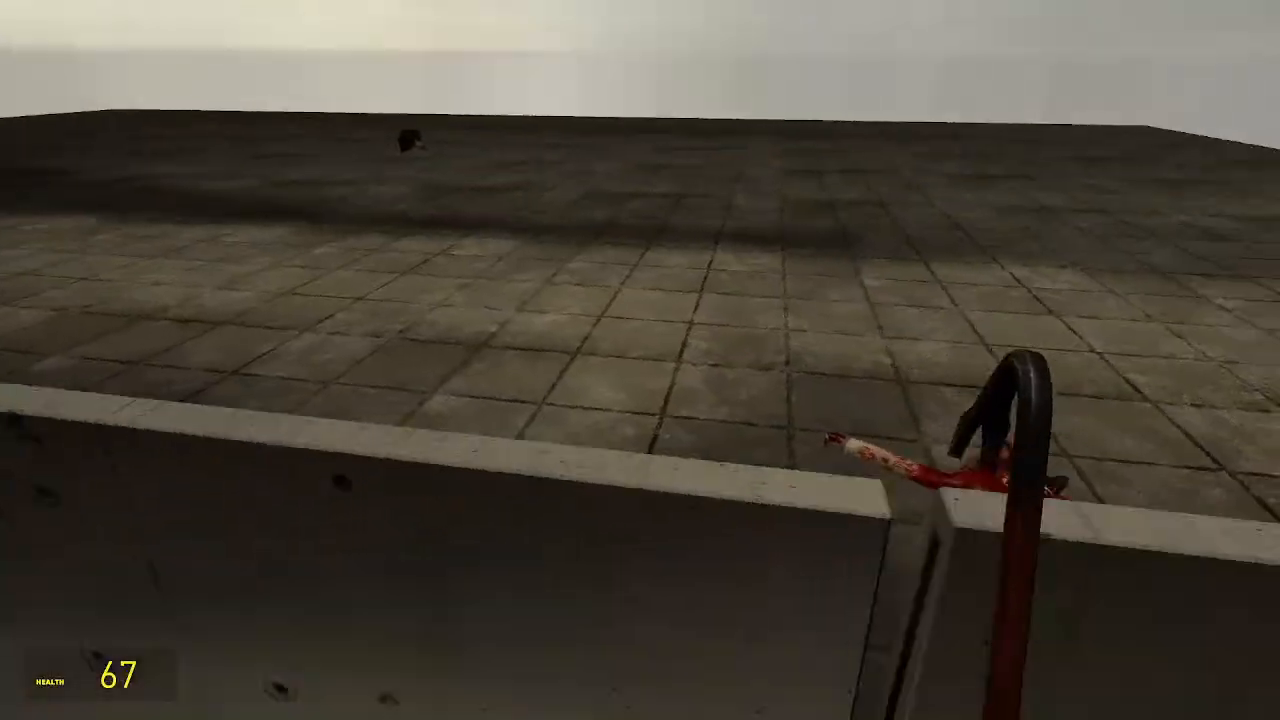
pyautogui.press('w')
pyautogui.press('space')
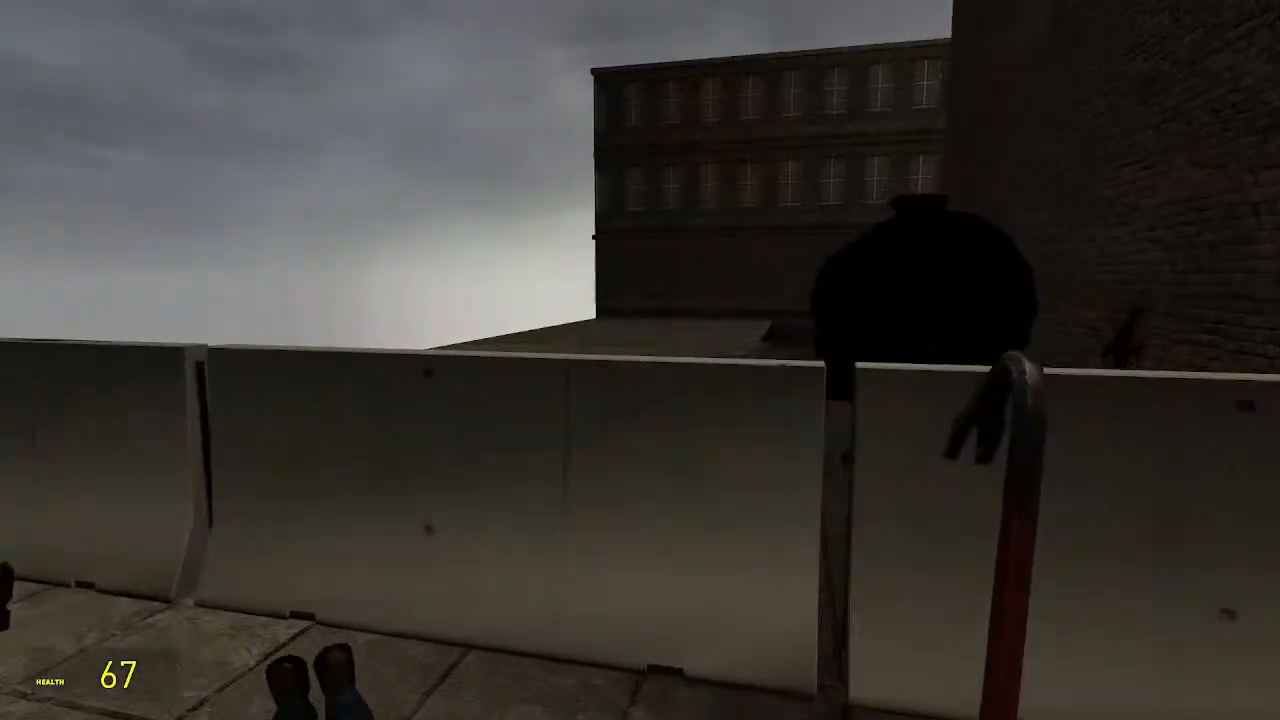
pyautogui.press('space')
pyautogui.press('w')
# Swing the crowbar at the dark tank and check its shading with the flashlight
pyautogui.click(640, 360)
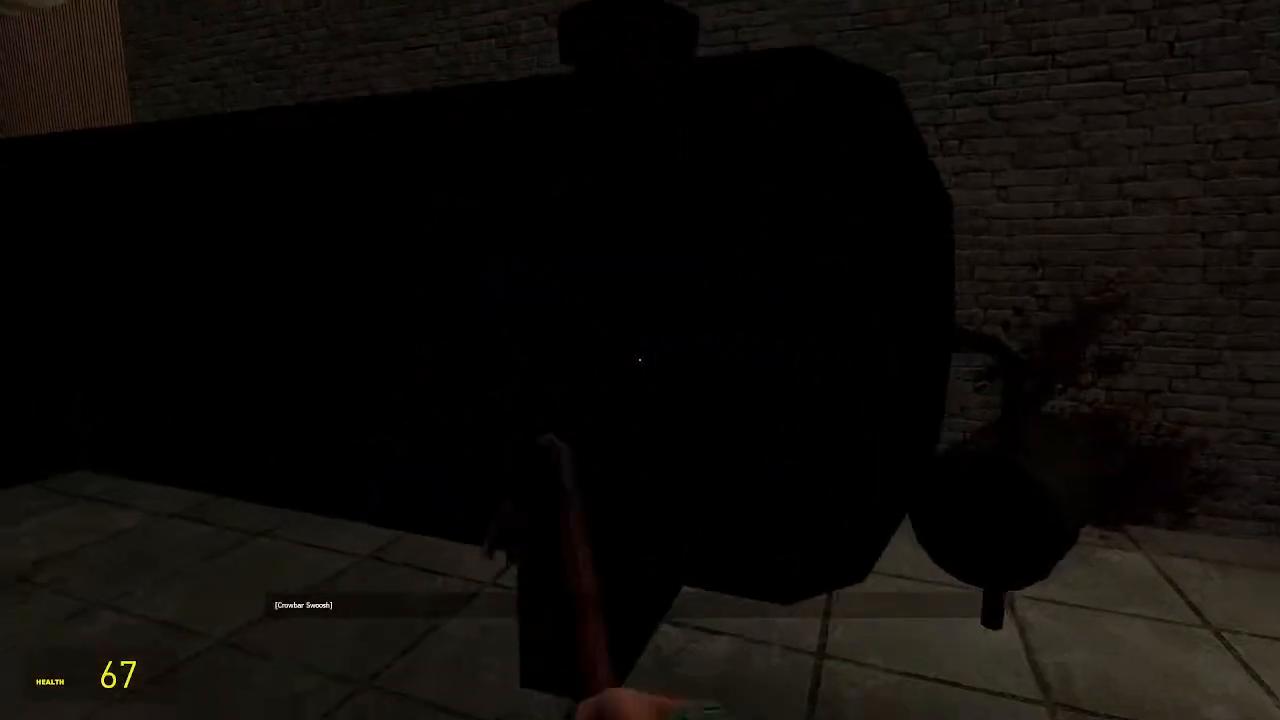
pyautogui.press('f')
pyautogui.press('s')
pyautogui.press('f')
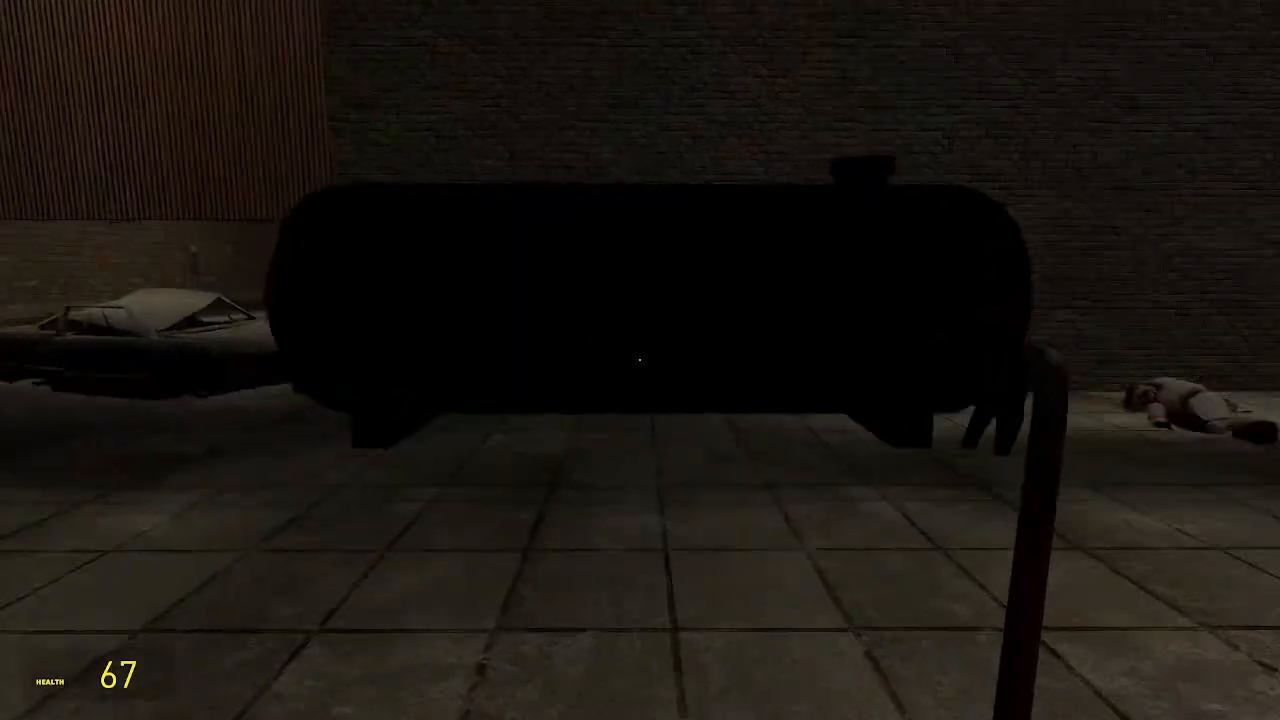
# Leave the playtest, switch back to Hammer, and select the tank prop beside the brick wall
pyautogui.press('Escape')
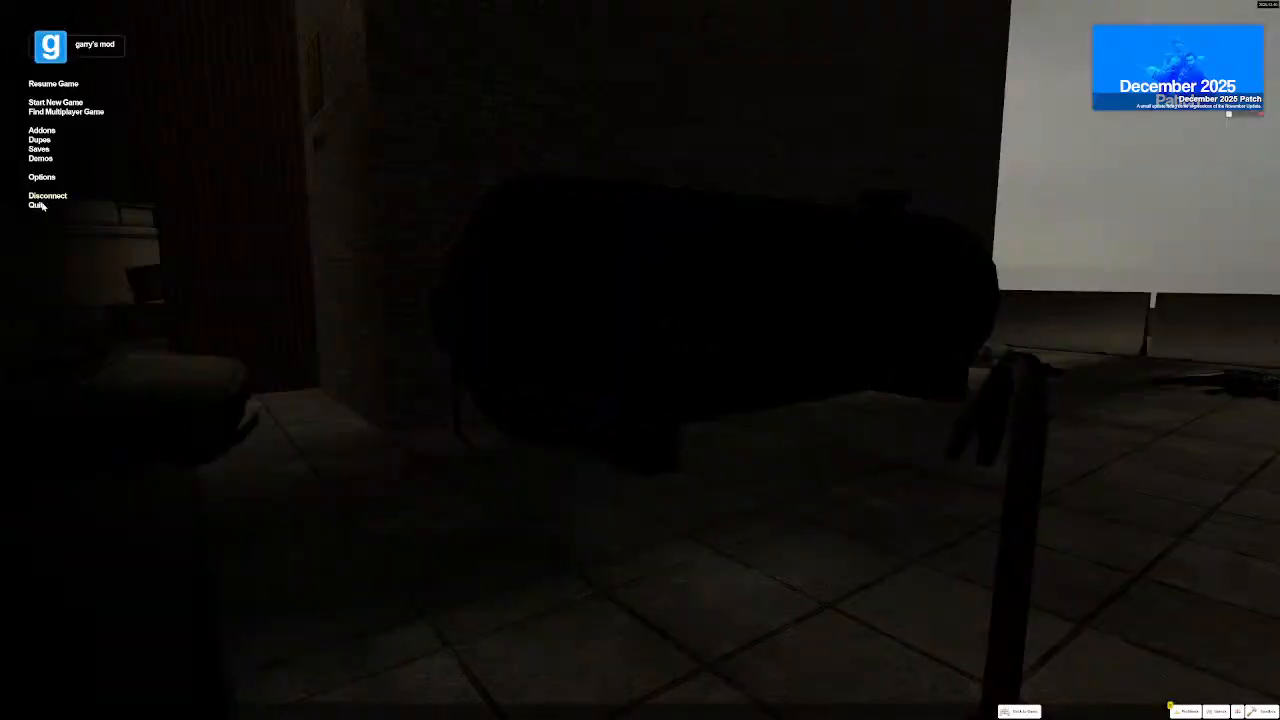
pyautogui.press('Escape')
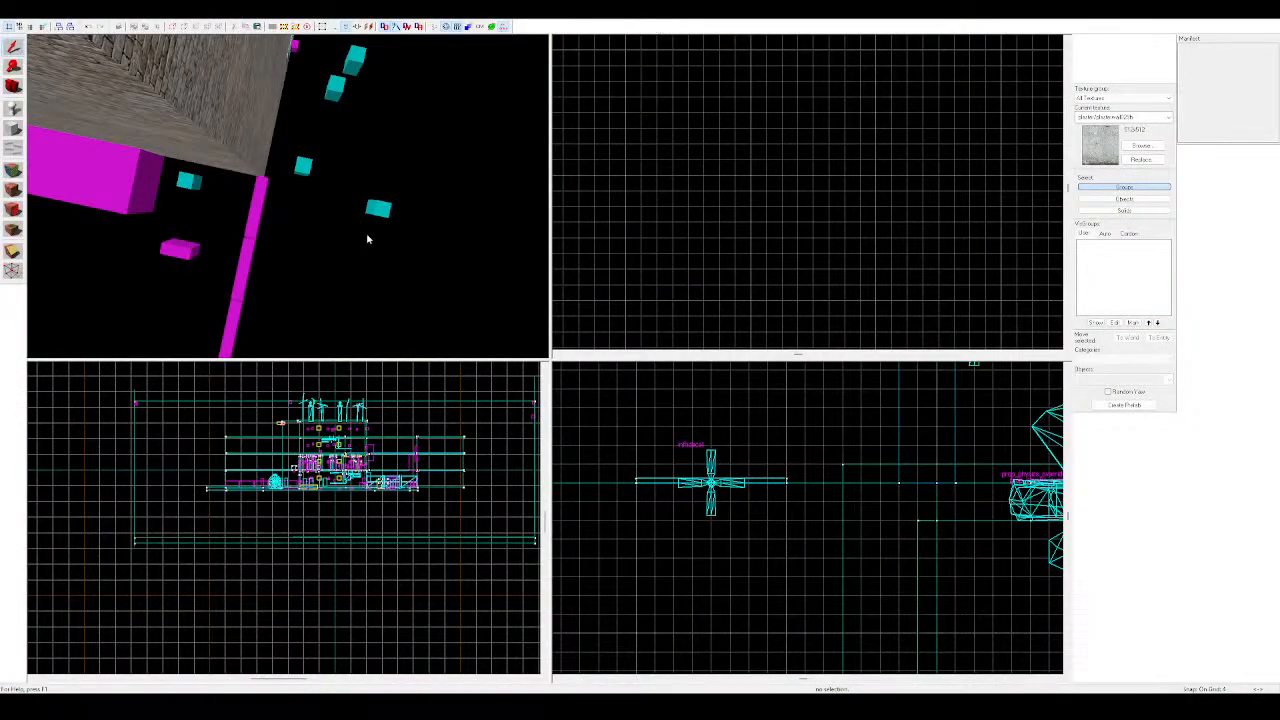
pyautogui.press('z')
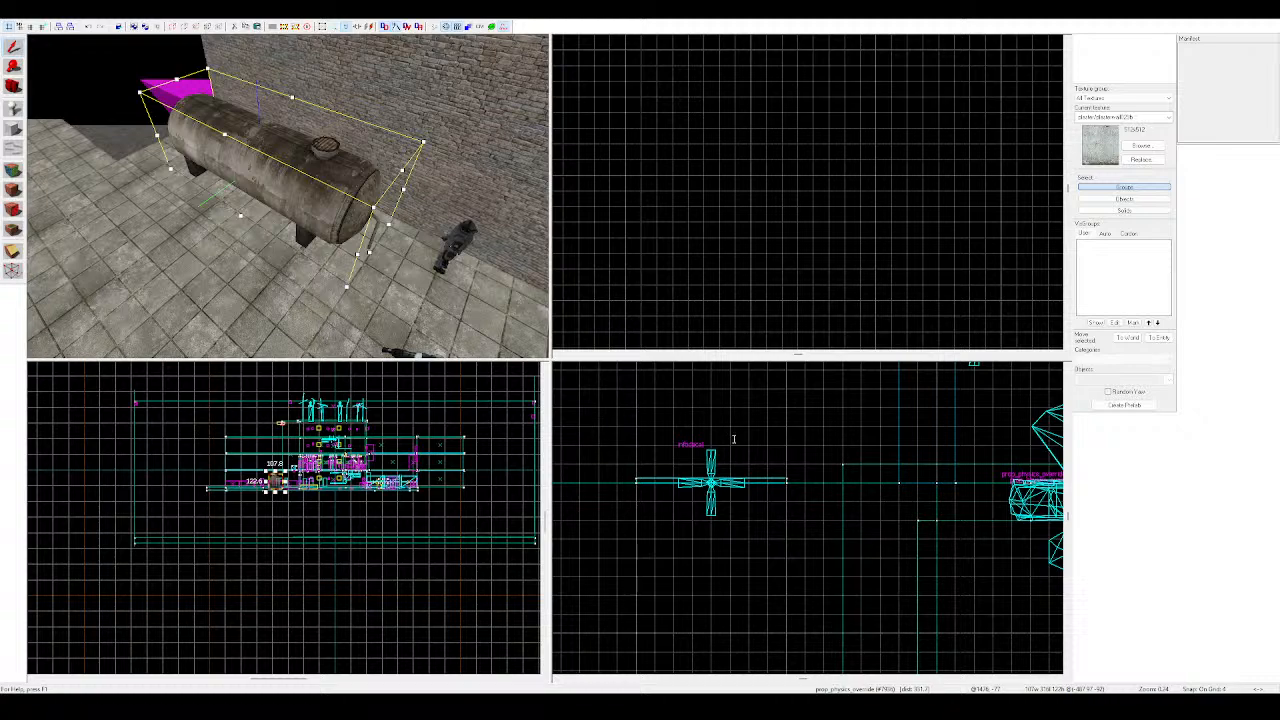
pyautogui.press('z')
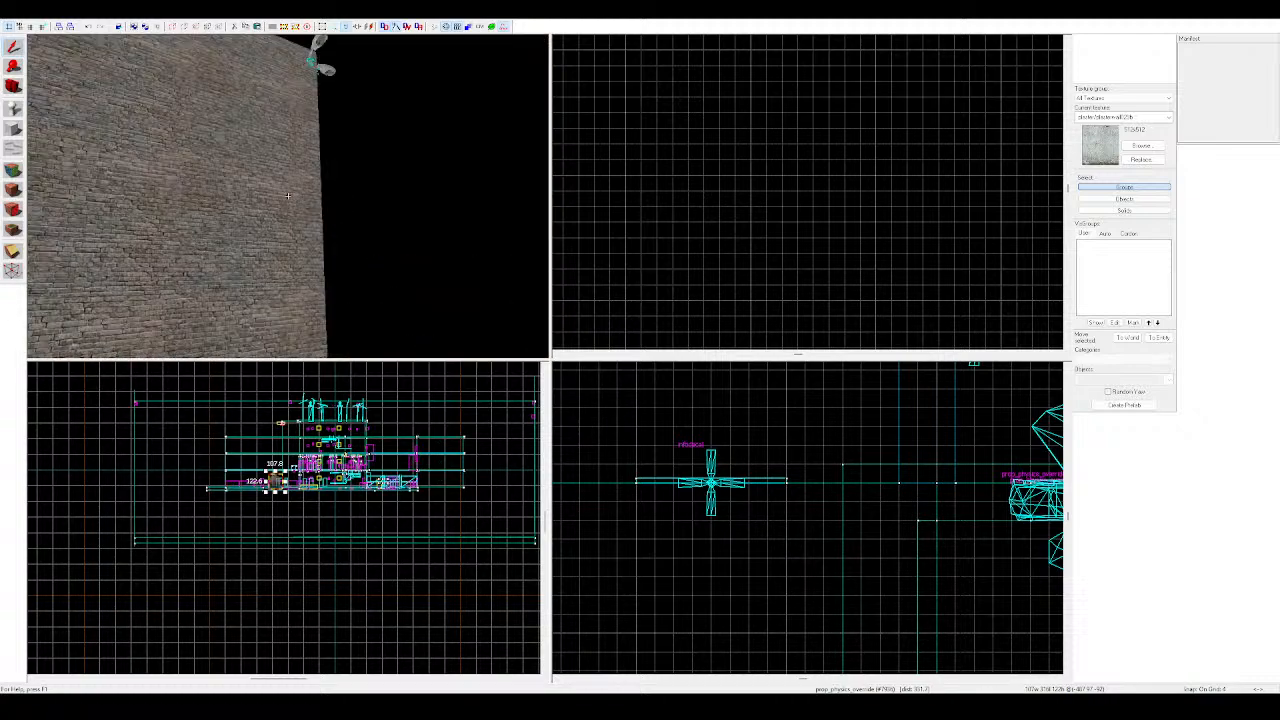
# Select the lamp prop at the top corner of the brick wall together with its spotlight
pyautogui.press('w')
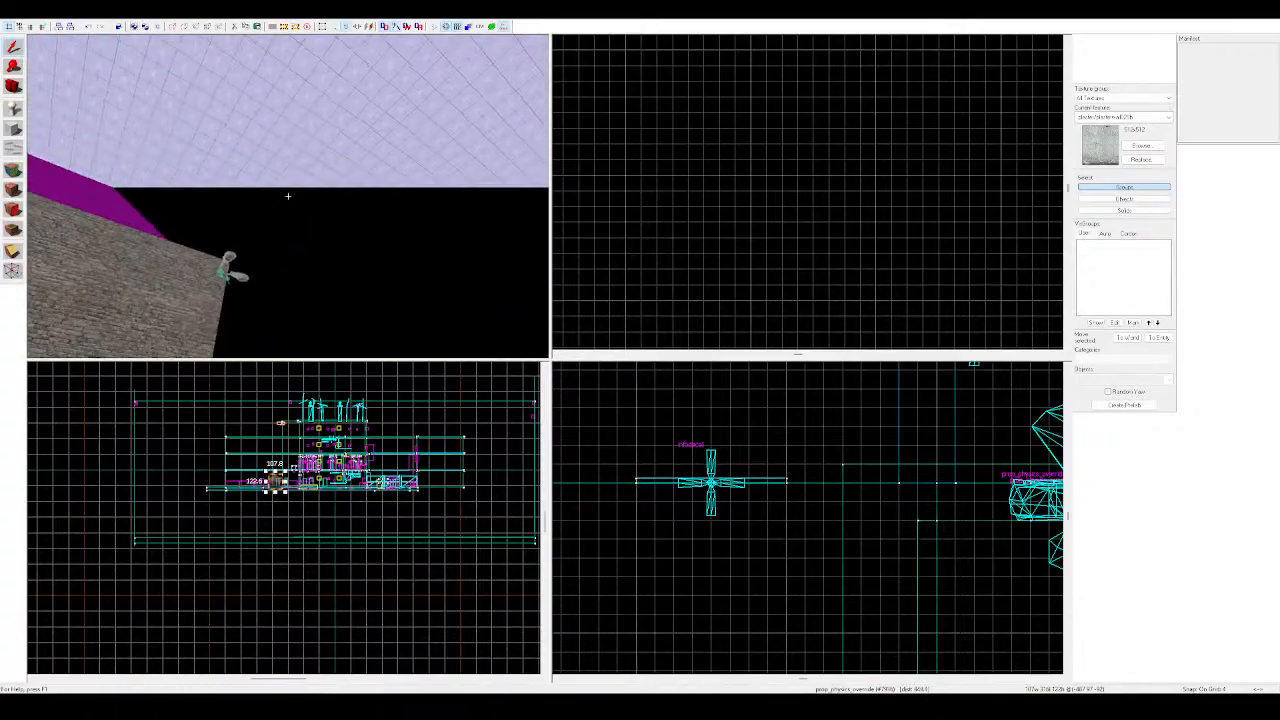
pyautogui.press('z')
pyautogui.click(323, 241)
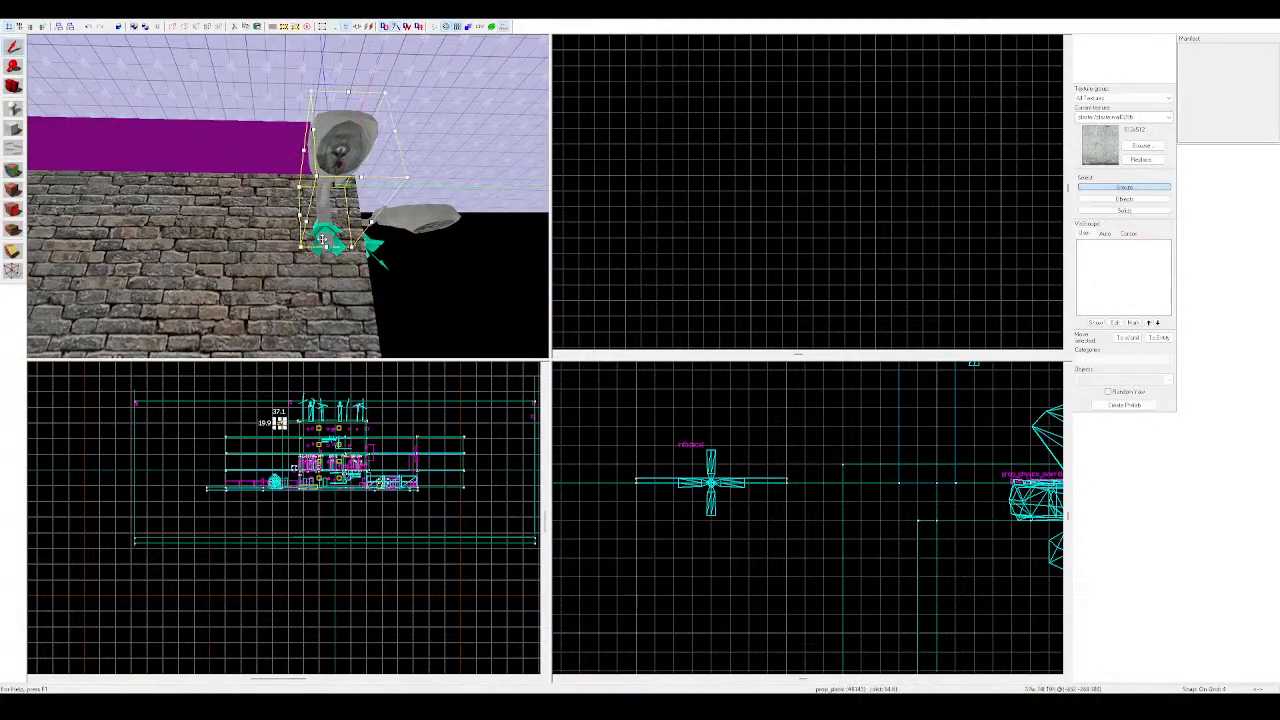
pyautogui.keyDown('ctrl'); pyautogui.click(317, 248); pyautogui.keyUp('ctrl')
# Paste a copy of the lamp and spotlight high on another side of the brick building
pyautogui.press('z')
pyautogui.press('s')
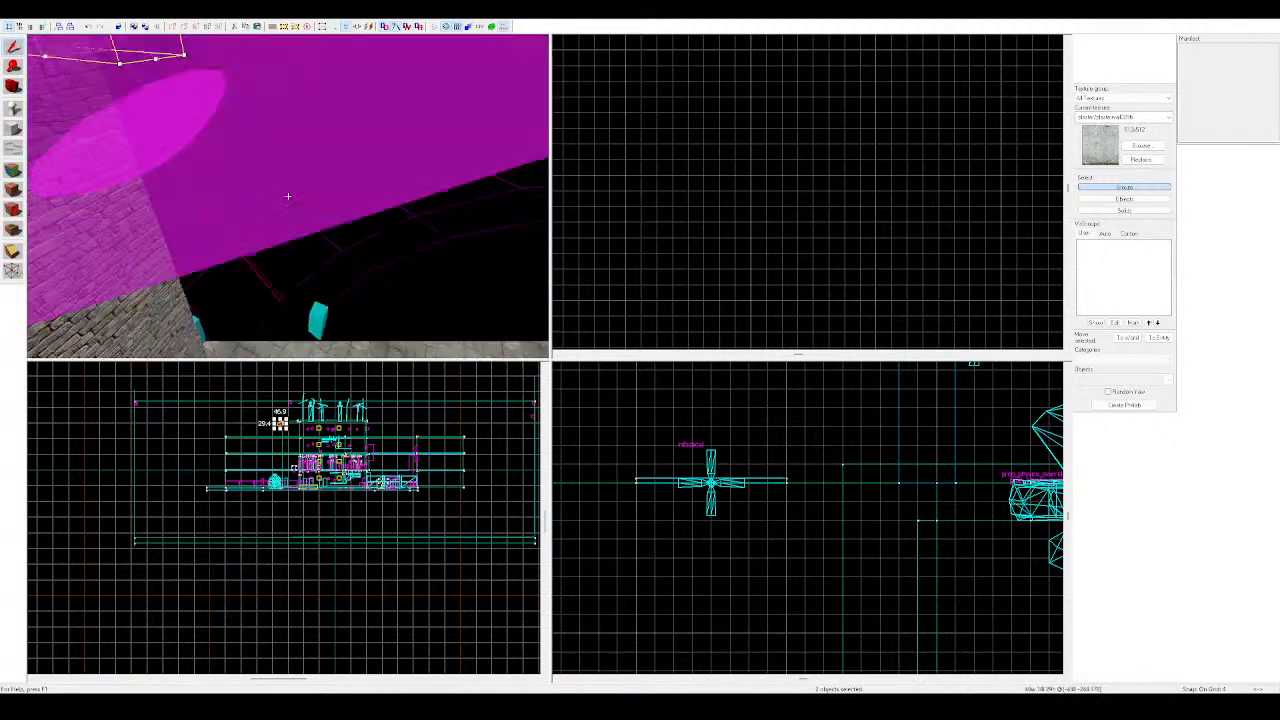
pyautogui.press('z')
pyautogui.press('z')
pyautogui.press('w')
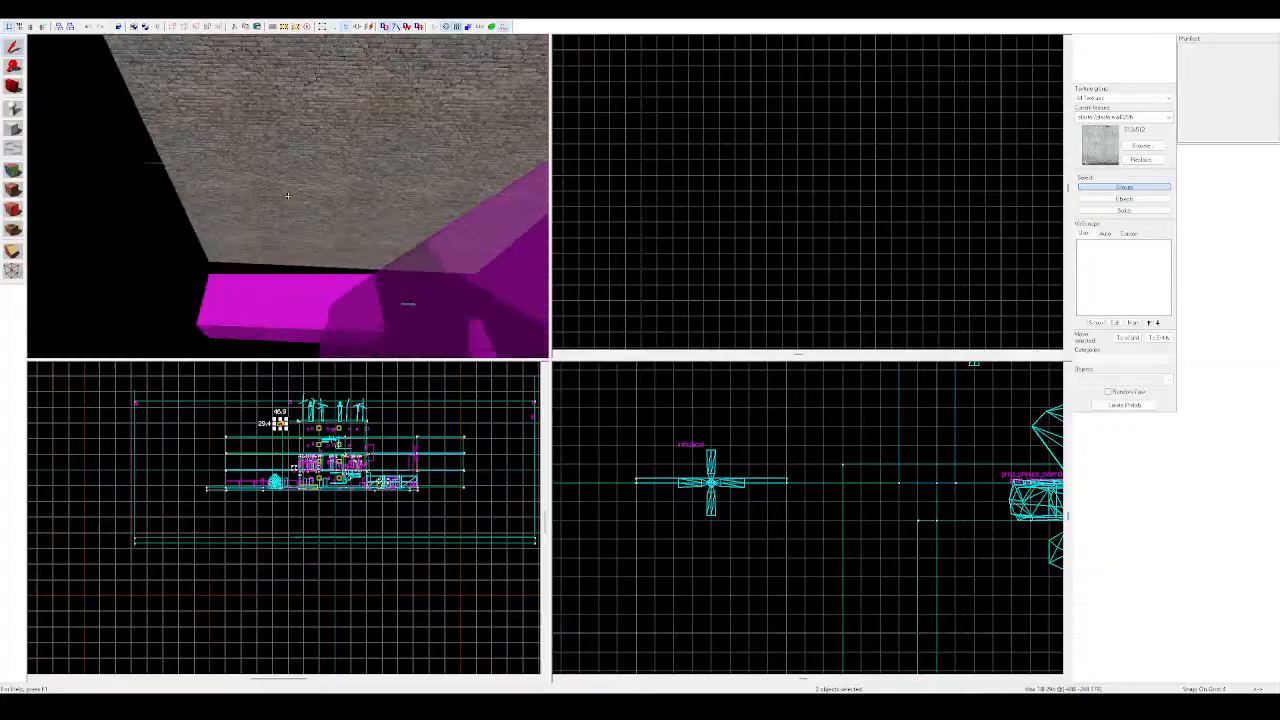
pyautogui.press('z')
pyautogui.hotkey('ctrl', 'v')
pyautogui.press('z')
pyautogui.press('w')
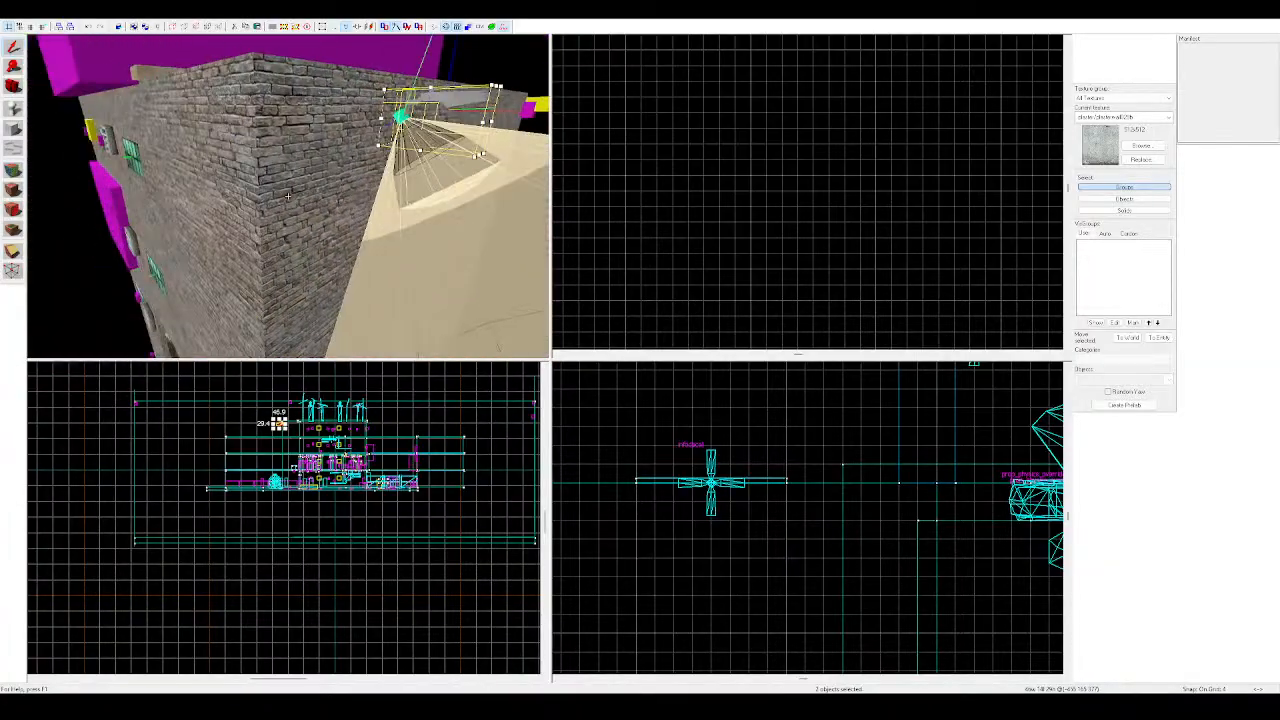
# Paste another copy of the lamp and spotlight on the plaster facade near the two air-conditioning units
pyautogui.press('w')
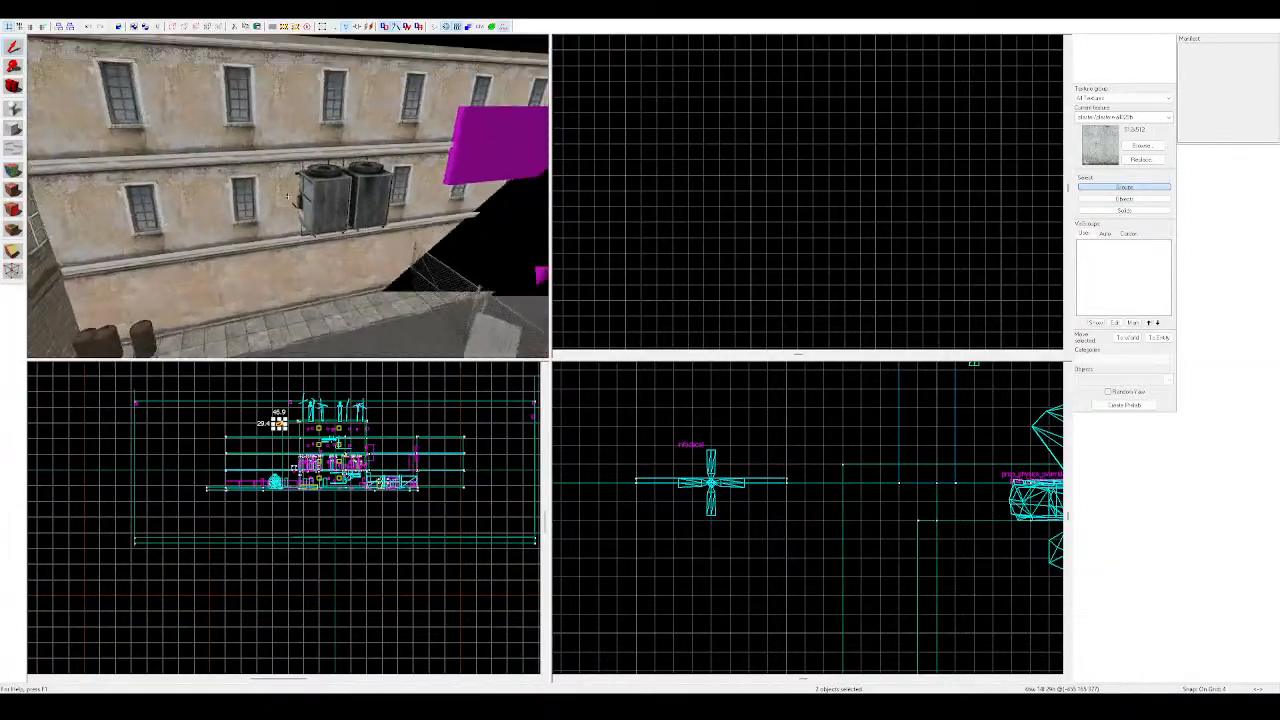
pyautogui.press('z')
pyautogui.hotkey('ctrl', 'v')
pyautogui.press('z')
pyautogui.press('w')
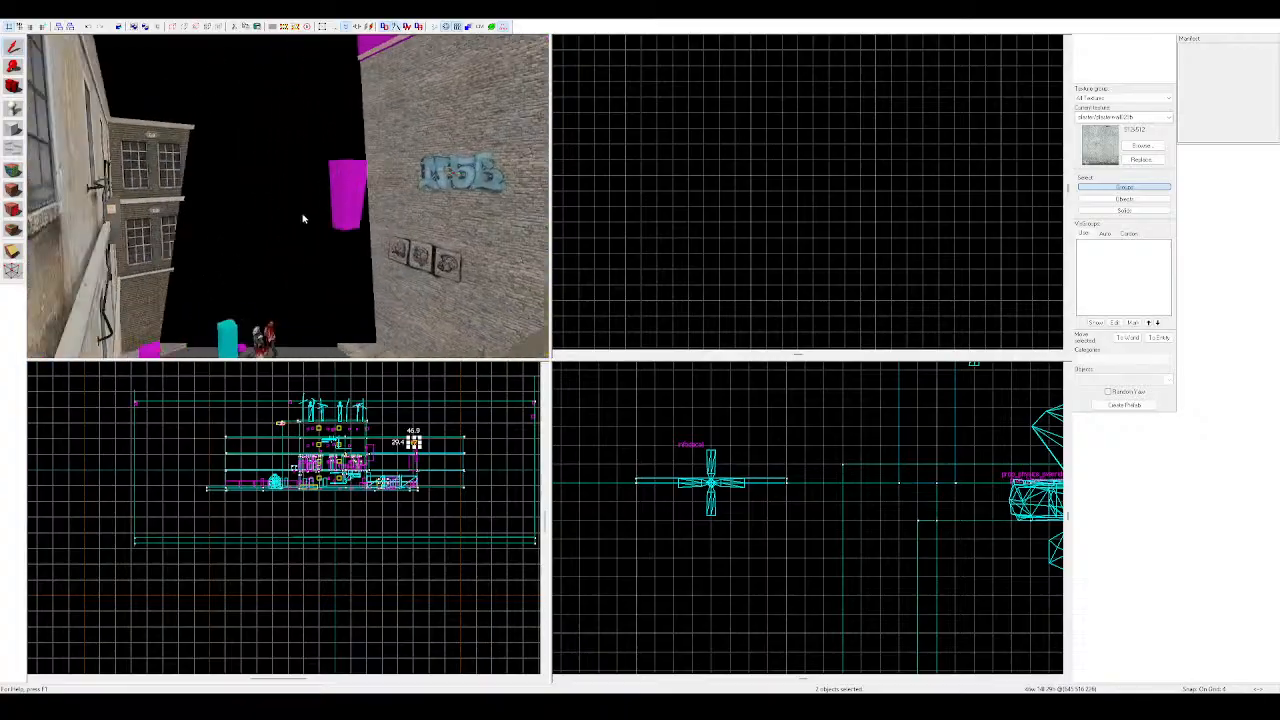
pyautogui.press('z')
pyautogui.press('z')
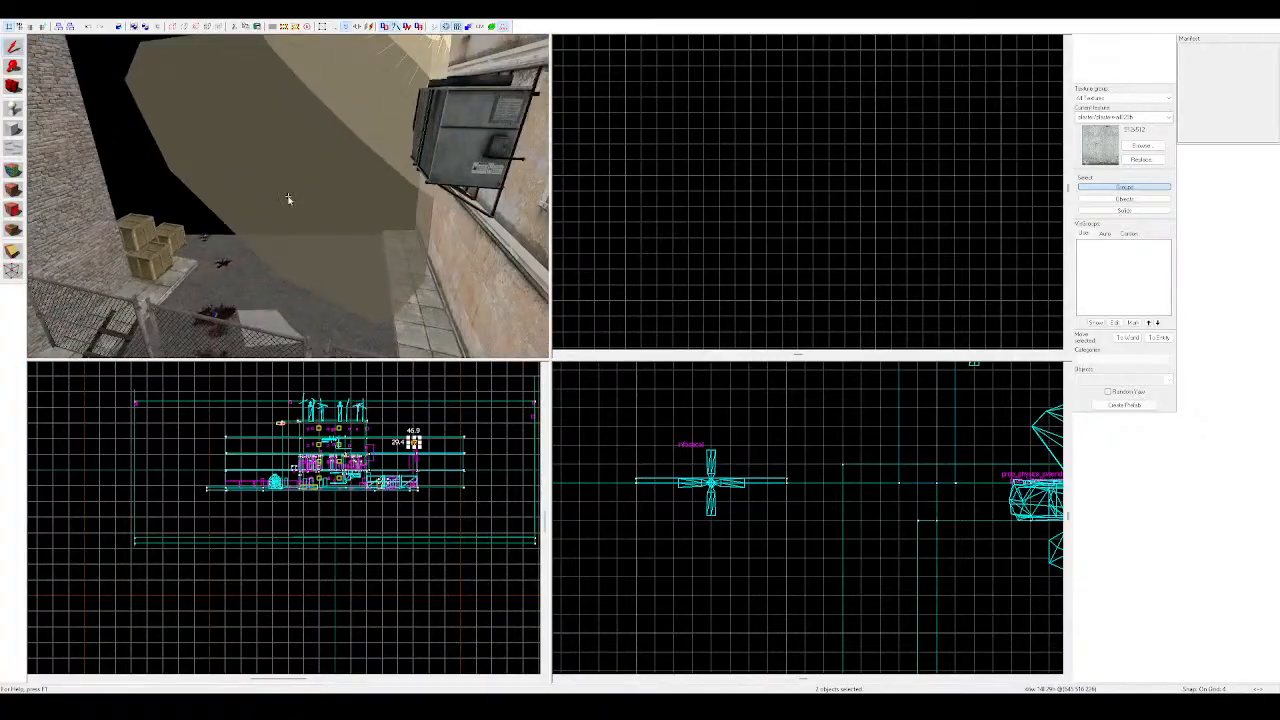
# Return to the game playtest, open the teal metal door, and enter the brick corridor
pyautogui.press('Escape')
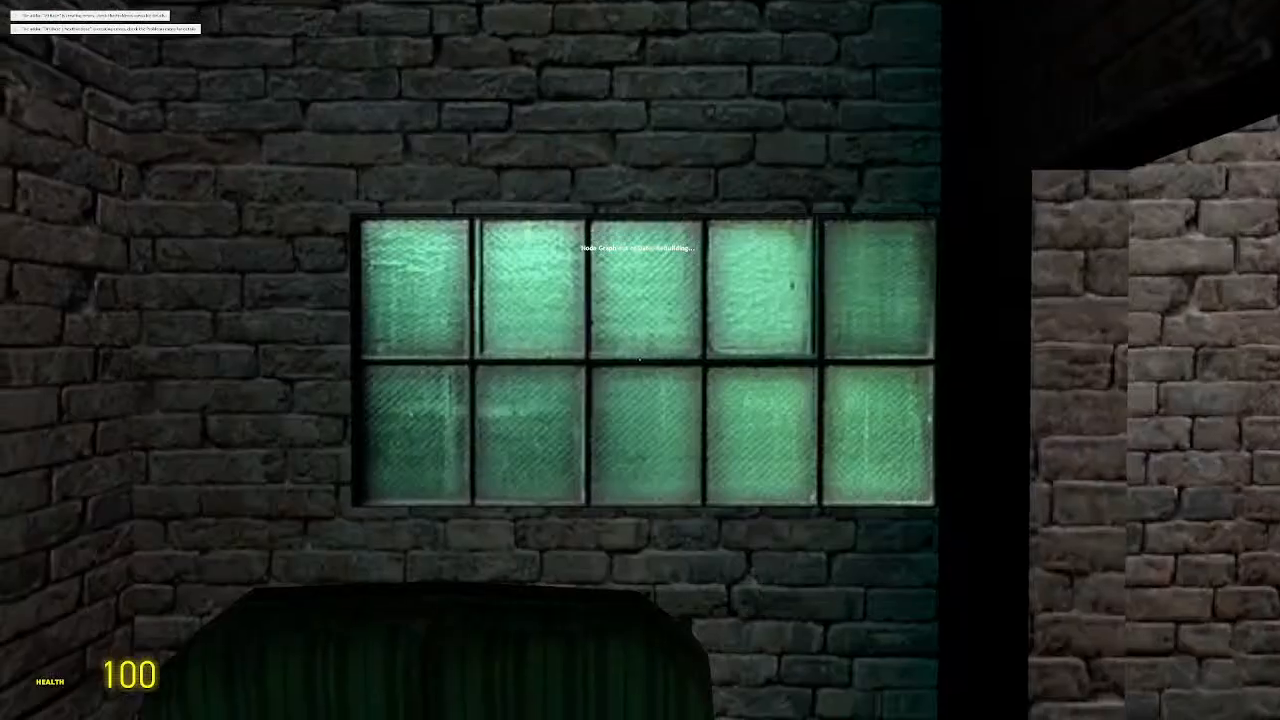
pyautogui.press('w')
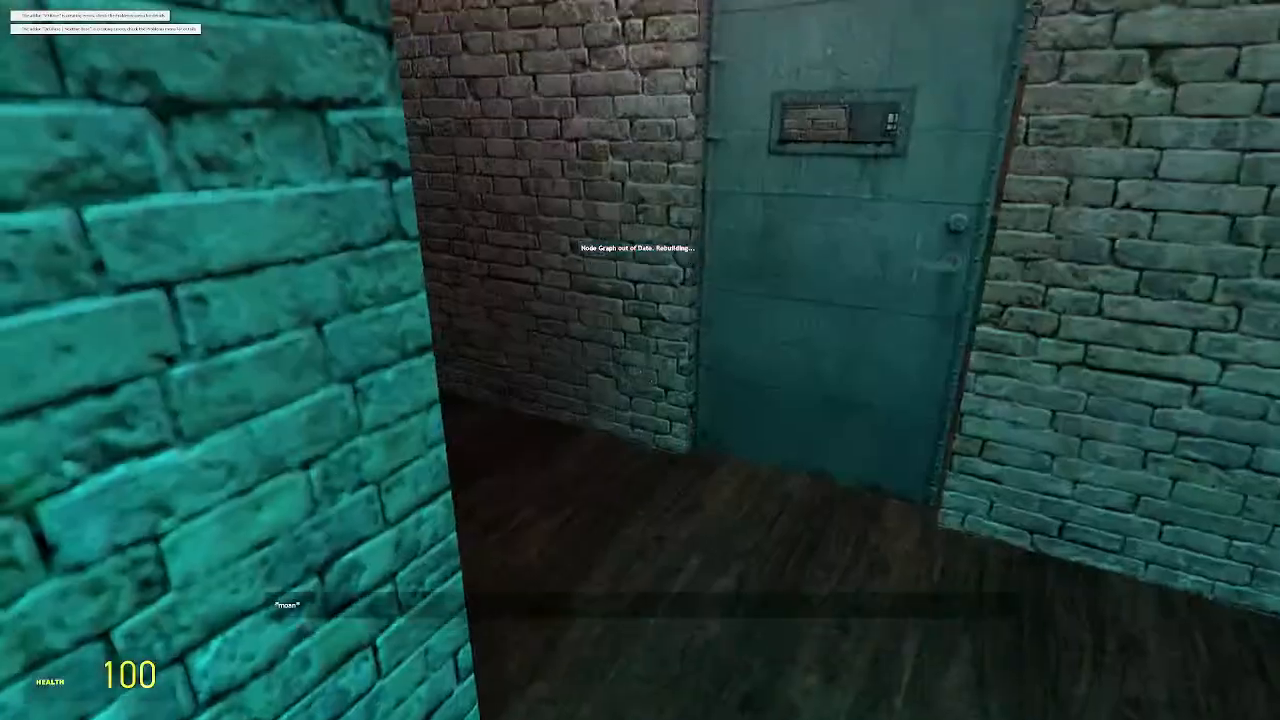
pyautogui.press('e')
pyautogui.press('w')
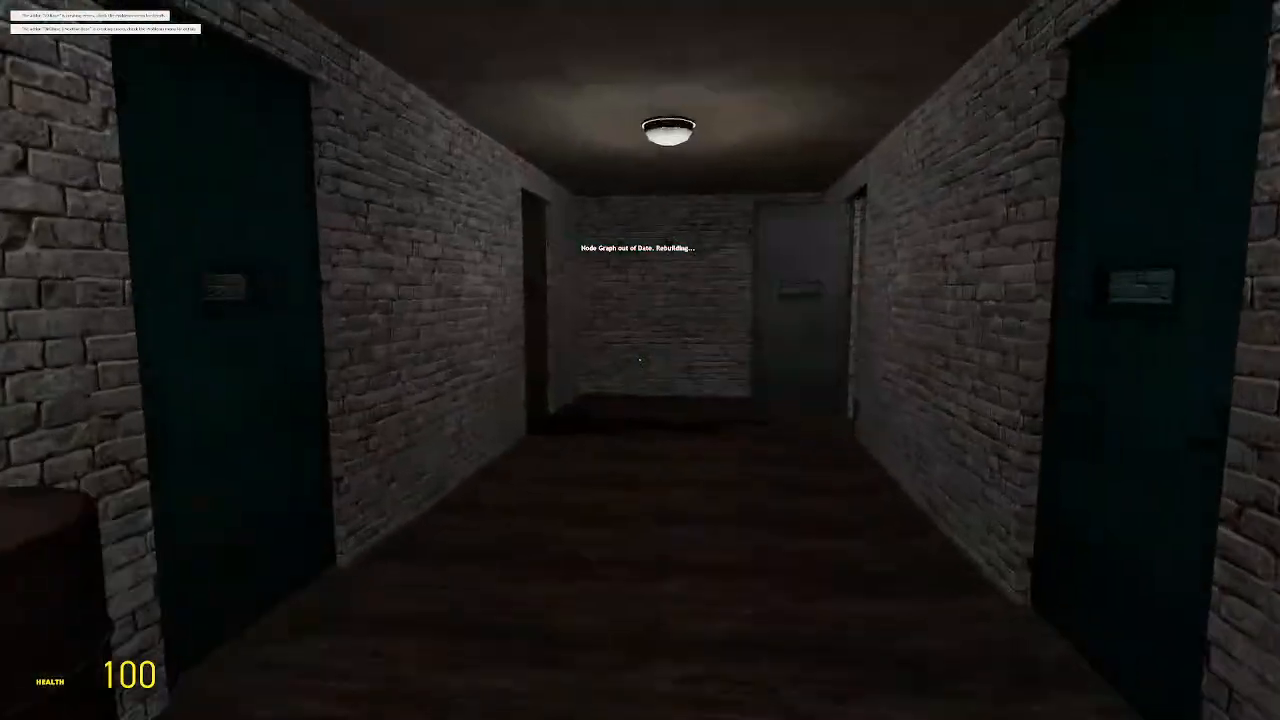
# Approach the body slumped against the bloodstained brick wall, equip the crowbar, and jump up at the concrete barrier facing the zombies
pyautogui.press('w')
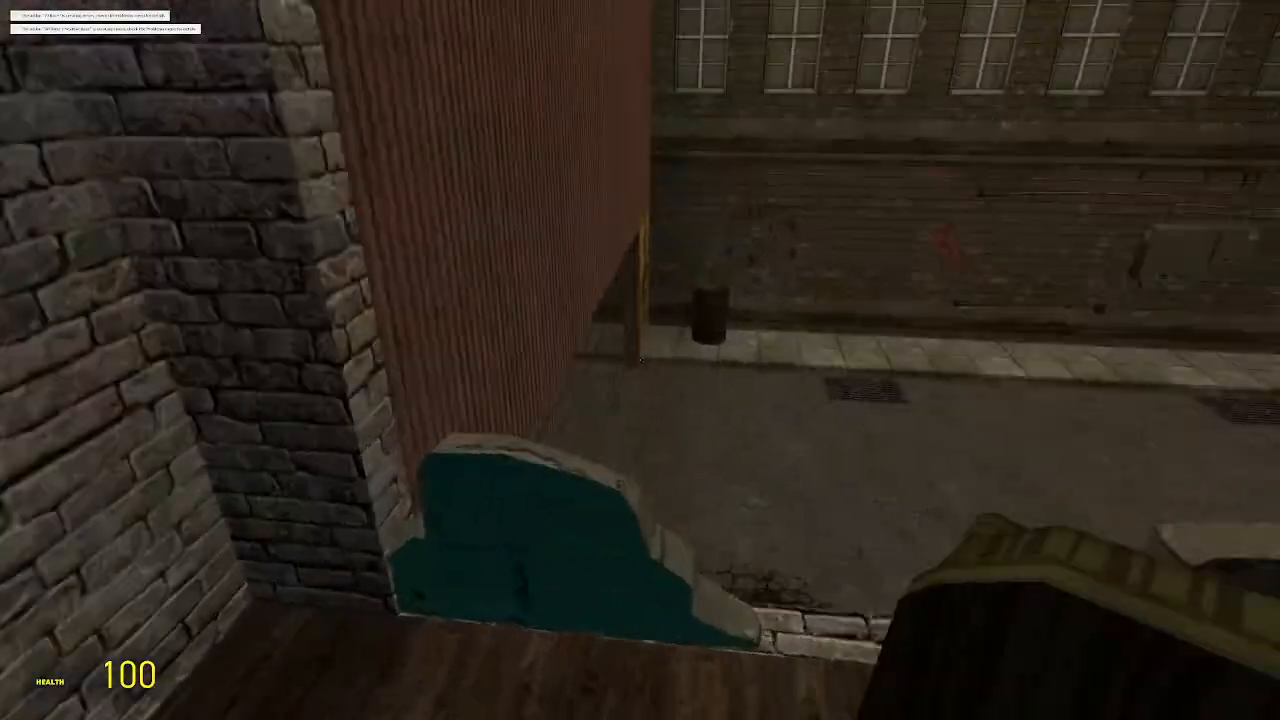
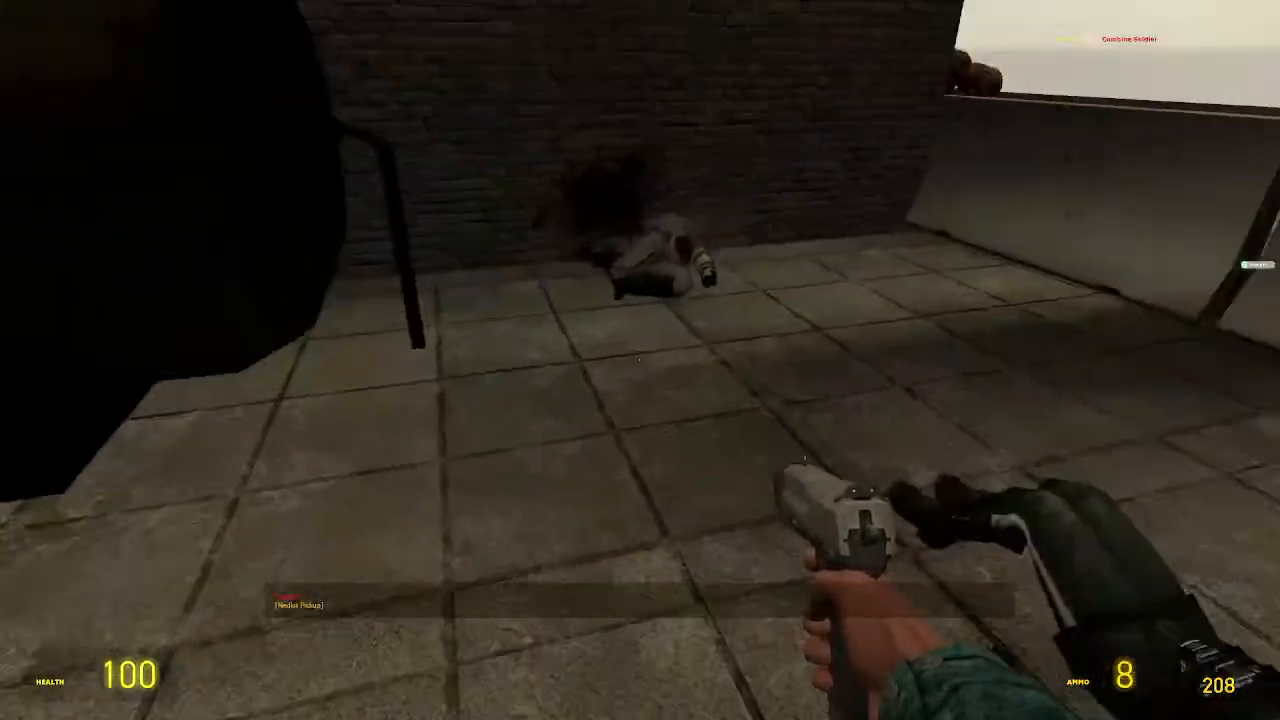
pyautogui.press('w')
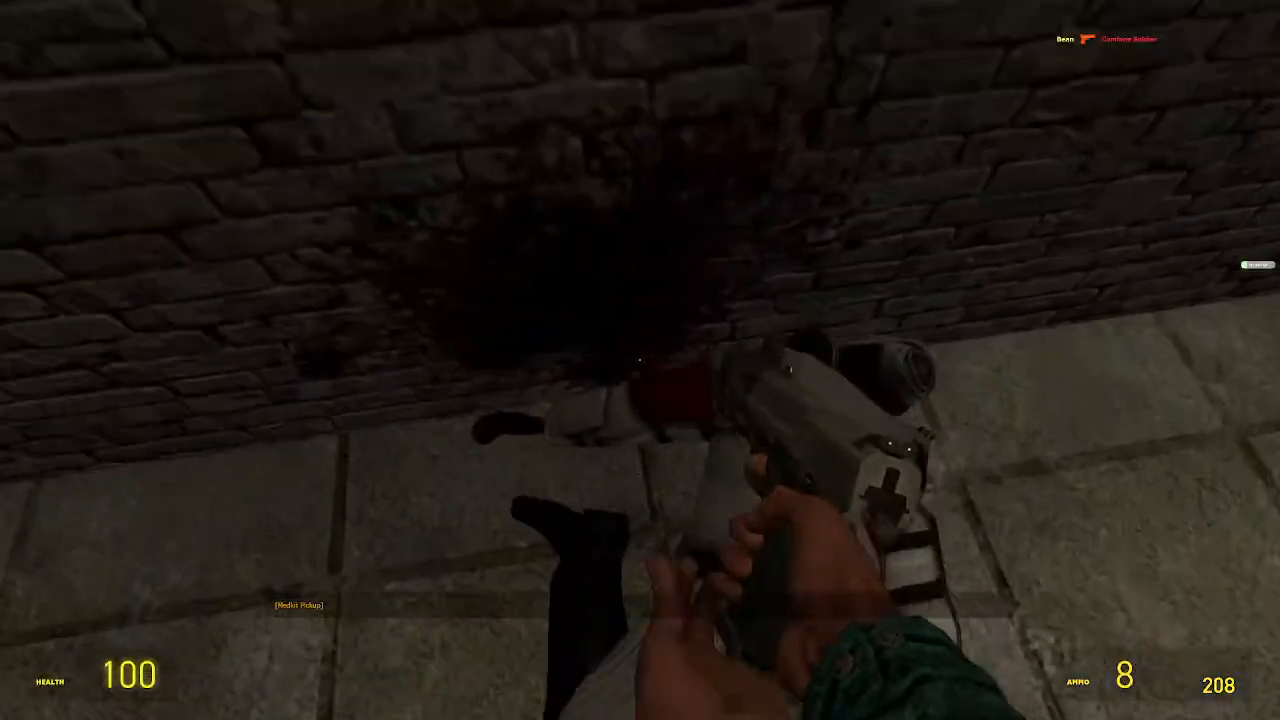
pyautogui.press('w')
pyautogui.press('1')
pyautogui.press('space')
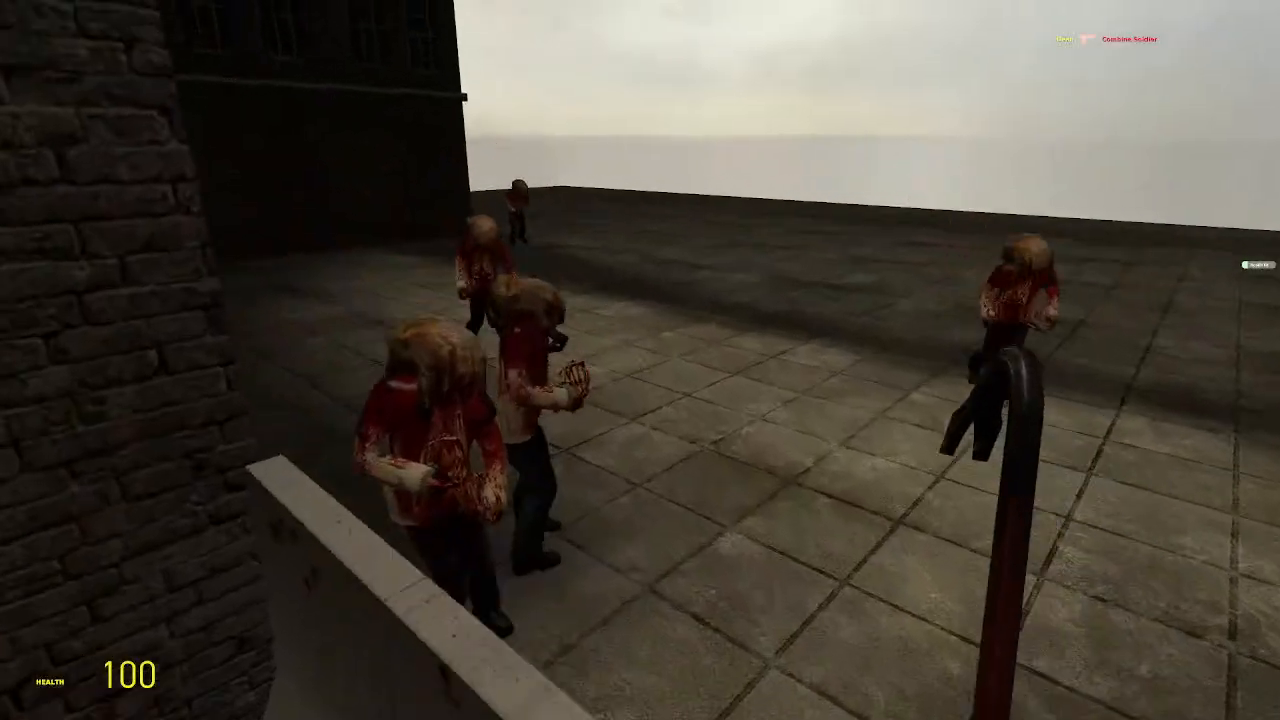
# Fight the advancing zombie group with the crowbar while backing away along the concrete barriers
pyautogui.click(640, 360)
pyautogui.press('s')
pyautogui.click(640, 360)
pyautogui.click(640, 360)
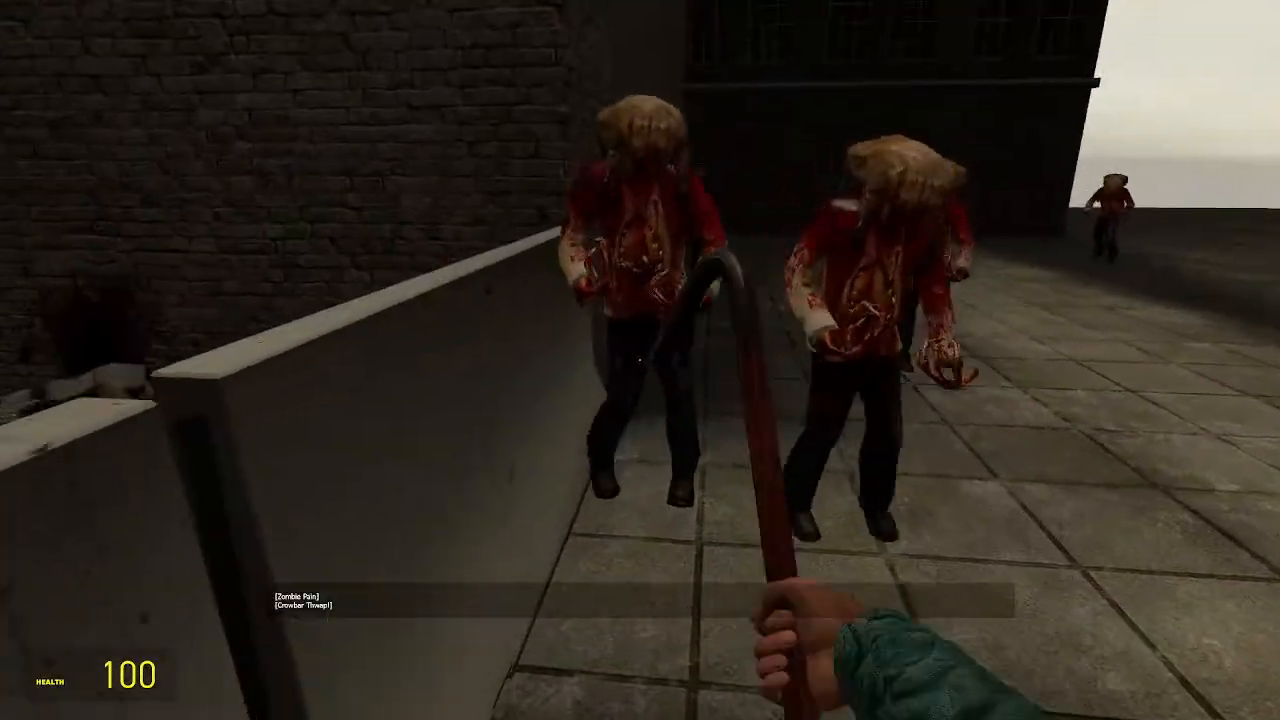
pyautogui.click(640, 360)
pyautogui.press('s')
pyautogui.click(640, 360)
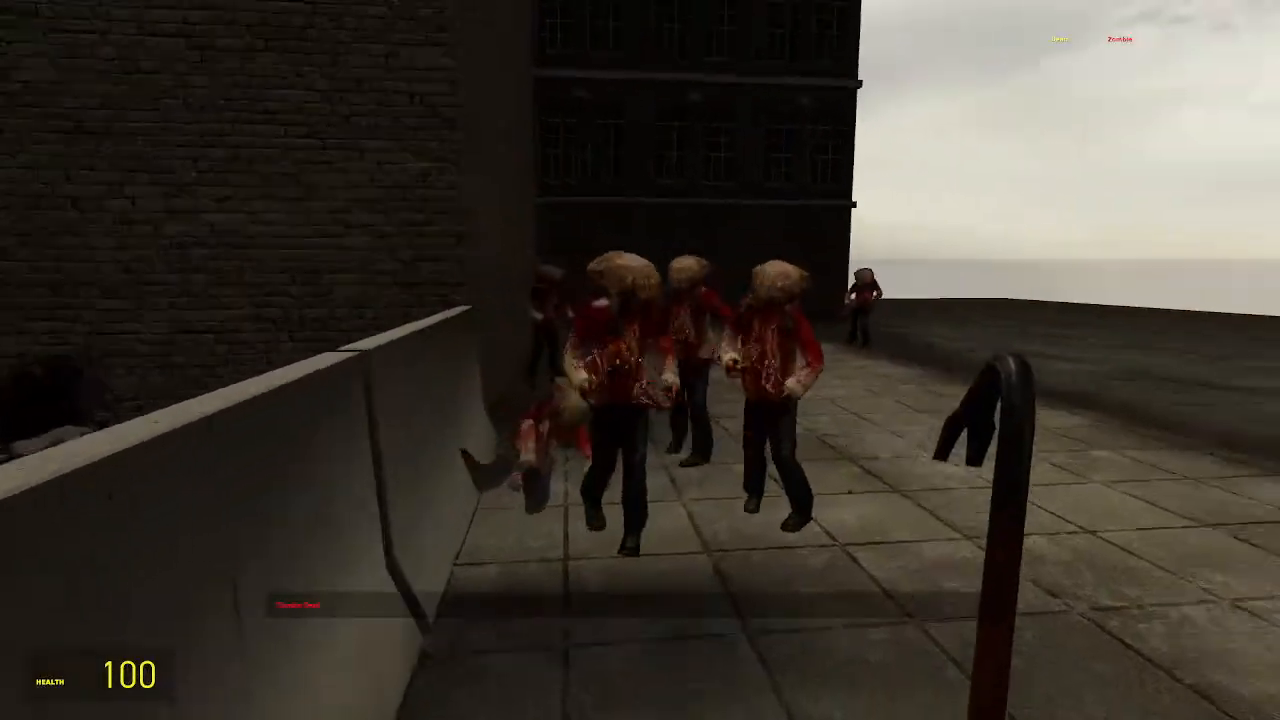
pyautogui.click(640, 360)
pyautogui.press('s')
pyautogui.click(640, 360)
pyautogui.click(640, 360)
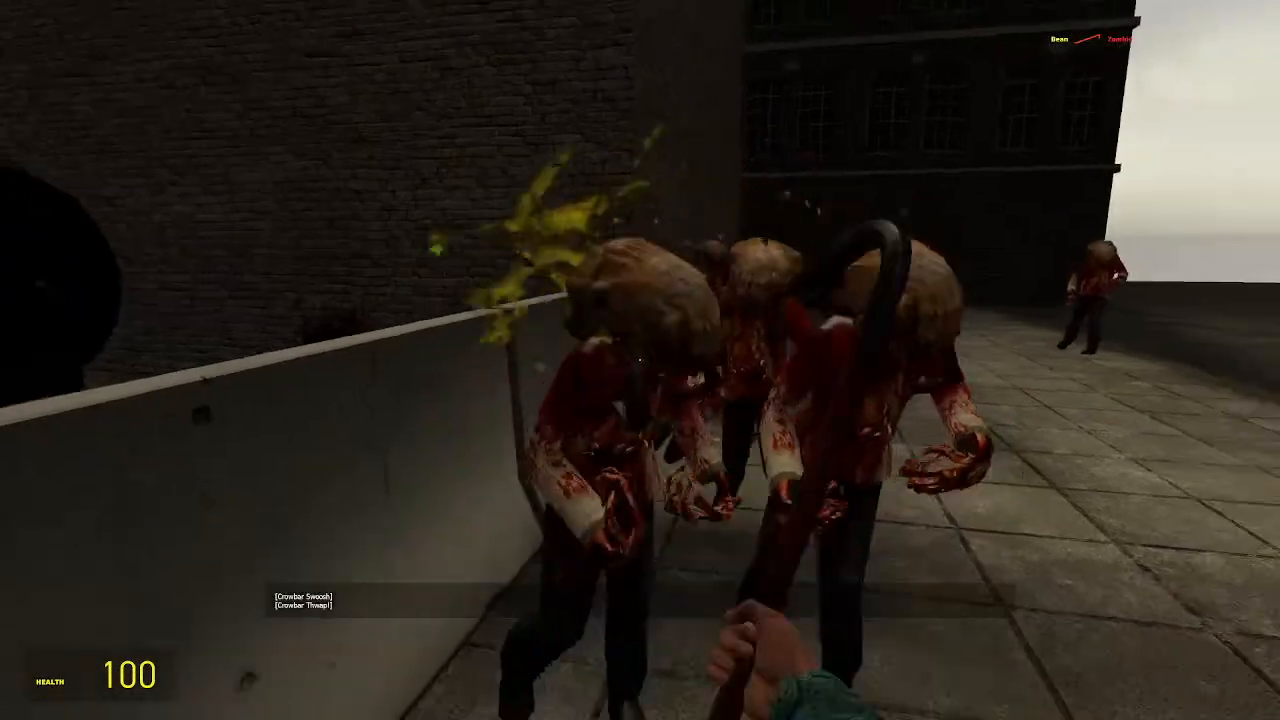
# Keep retreating past the large cylindrical tank and strike the closest zombies with the crowbar
pyautogui.press('s')
pyautogui.click(640, 360)
pyautogui.click(640, 360)
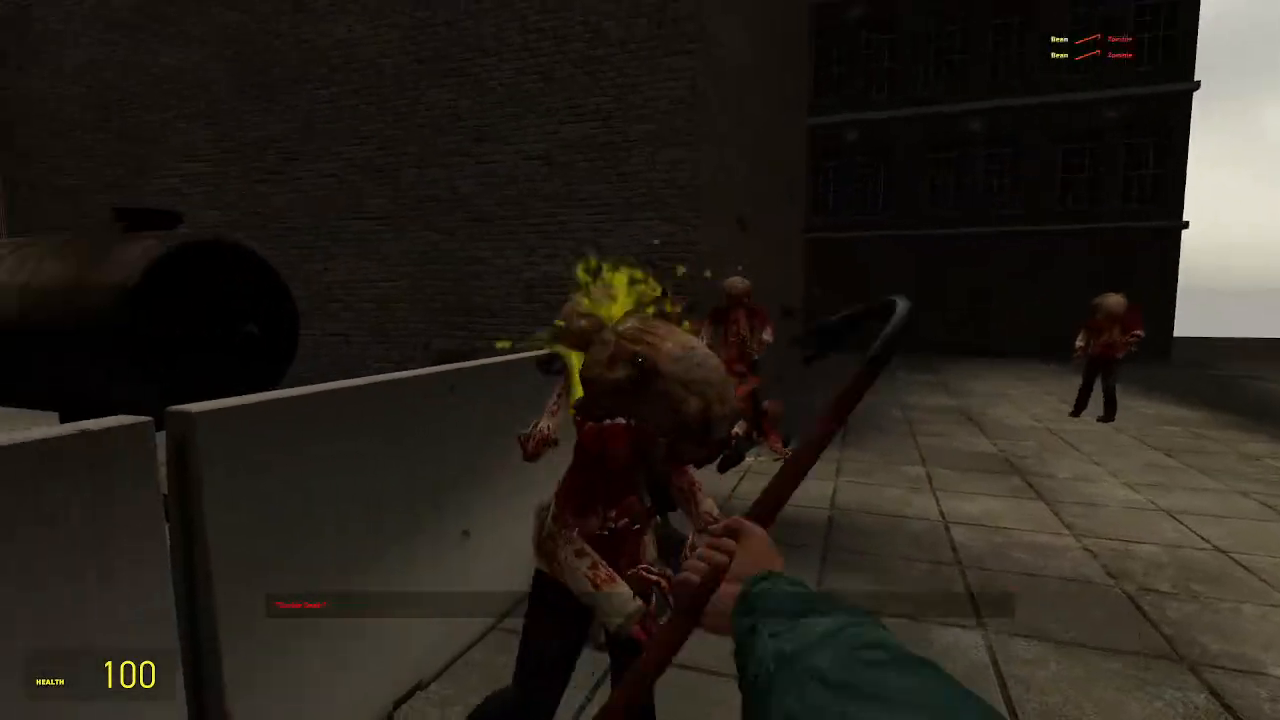
pyautogui.click(640, 360)
pyautogui.press('s')
pyautogui.press('w')
pyautogui.click(640, 360)
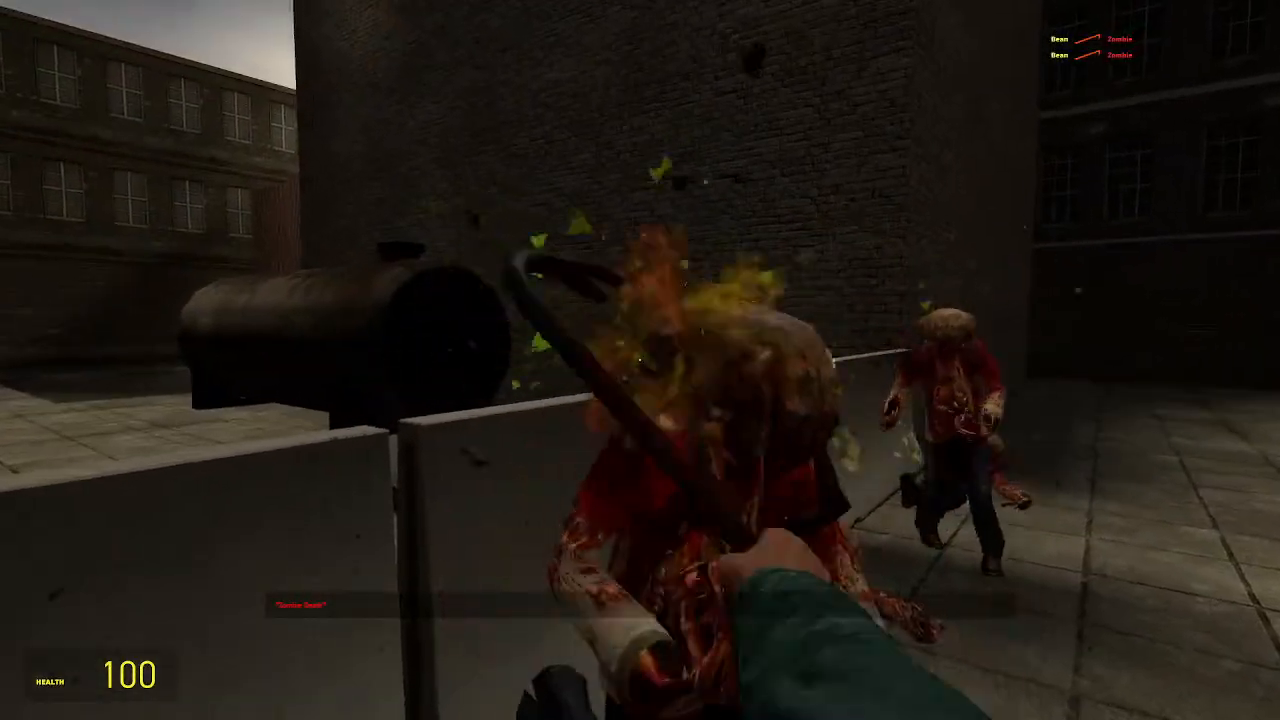
pyautogui.click(640, 360)
pyautogui.press('s')
pyautogui.click(640, 360)
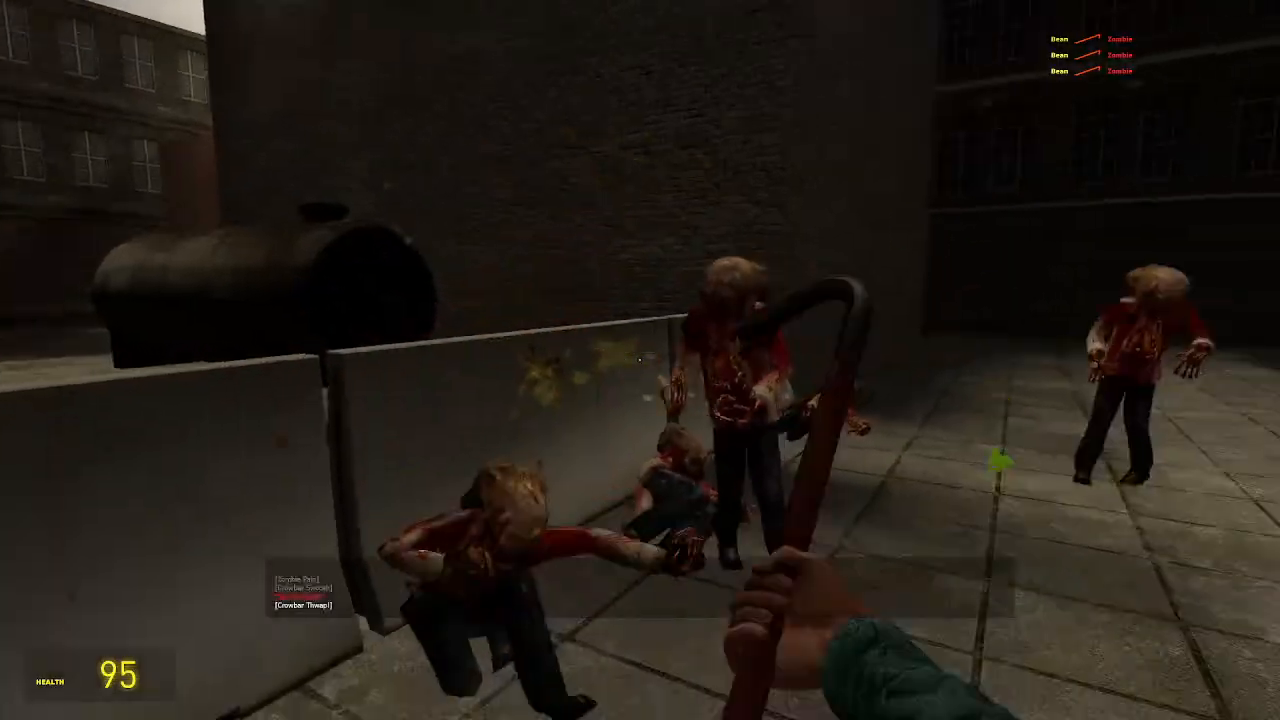
# Attack the remaining zombies on the open tiled plaza with the crowbar between short advances and retreats
pyautogui.click(640, 360)
pyautogui.press('s')
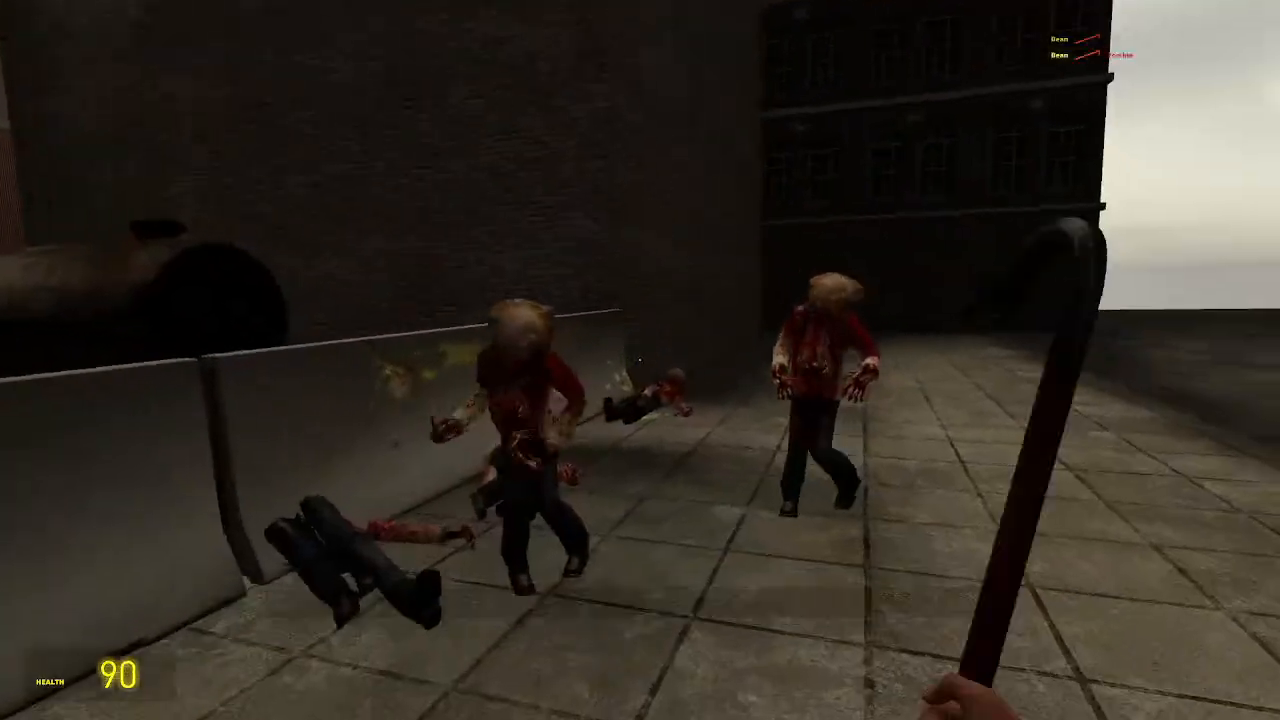
pyautogui.press('w')
pyautogui.click(640, 360)
pyautogui.click(640, 360)
pyautogui.press('s')
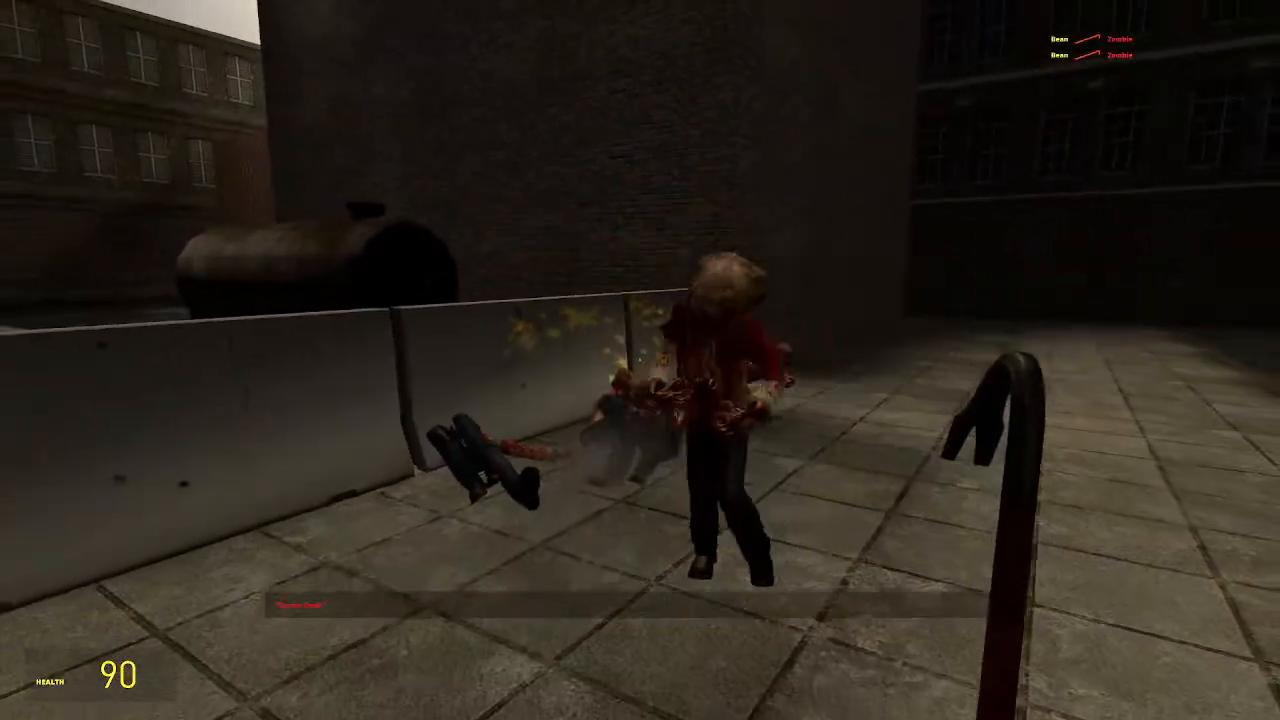
# Light up the last zombie with the flashlight, kill it with the crowbar, and switch the flashlight off
pyautogui.press('s')
pyautogui.press('f')
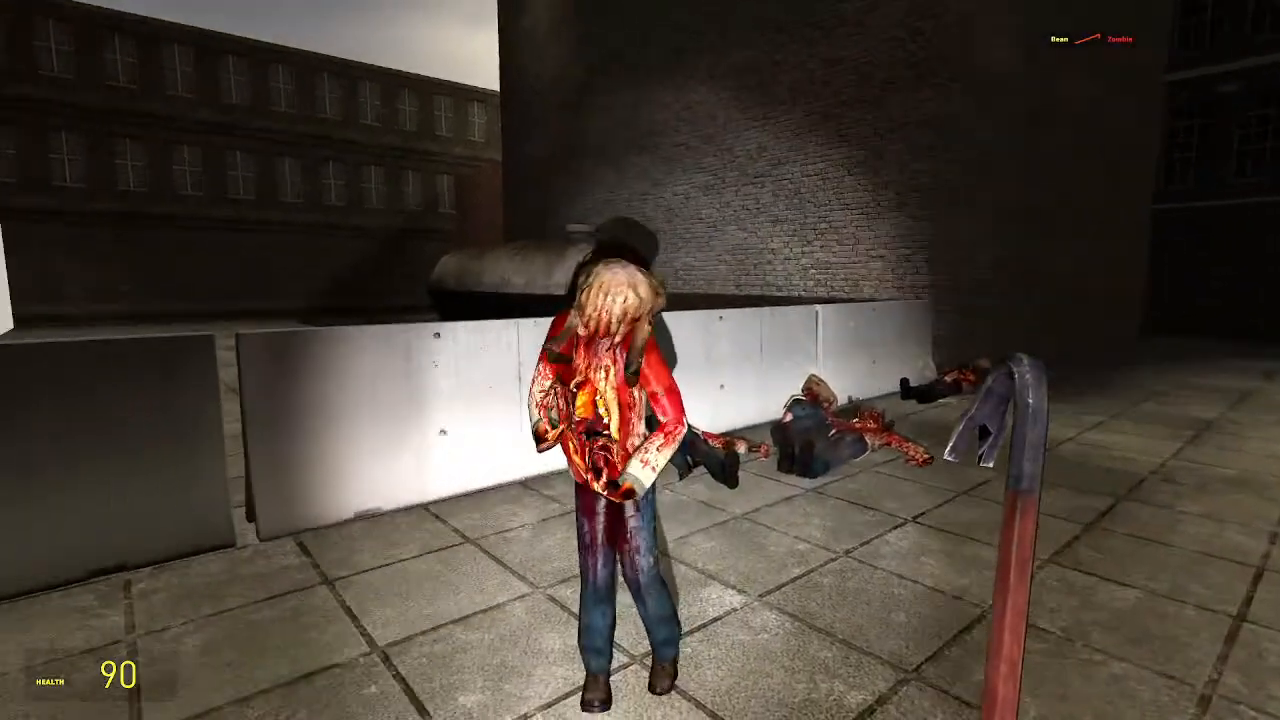
pyautogui.press('s')
pyautogui.click(640, 360)
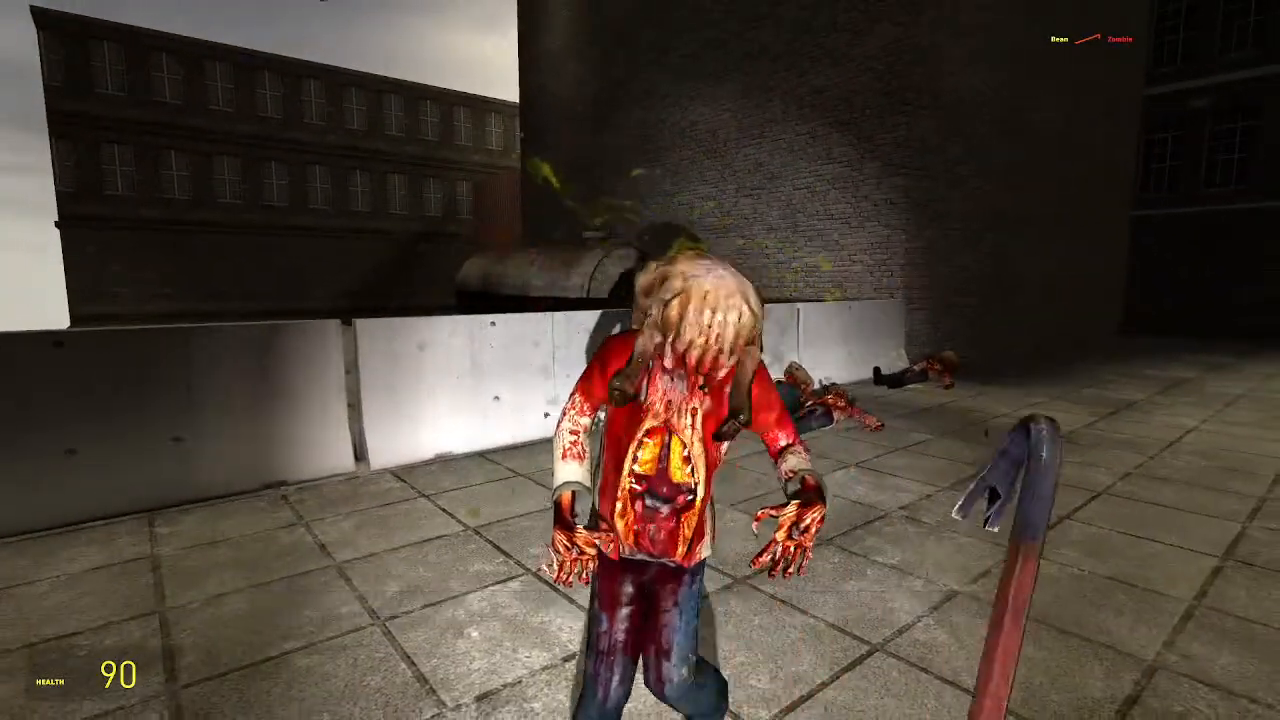
pyautogui.press('s')
pyautogui.click(640, 360)
pyautogui.press('f')
# Cross the tiled plaza and follow the street past the wrecked car to the chain-link fenced yard
pyautogui.press('w')
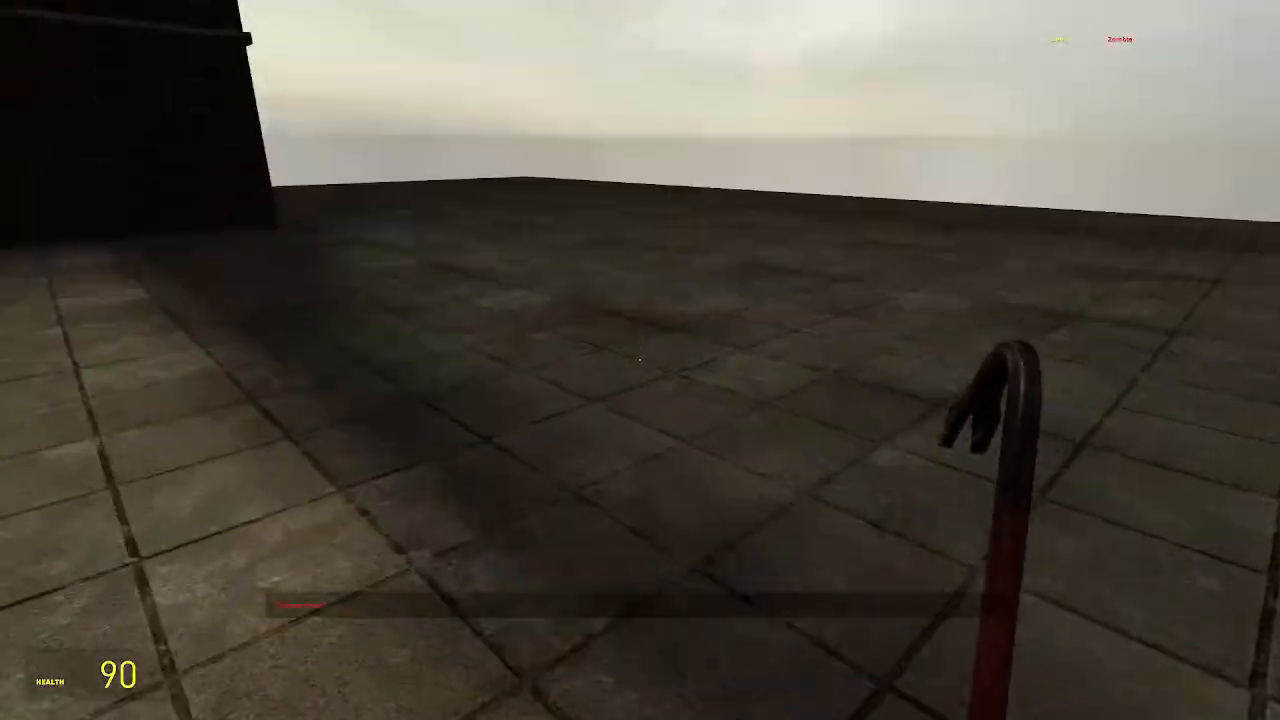
pyautogui.press('w')
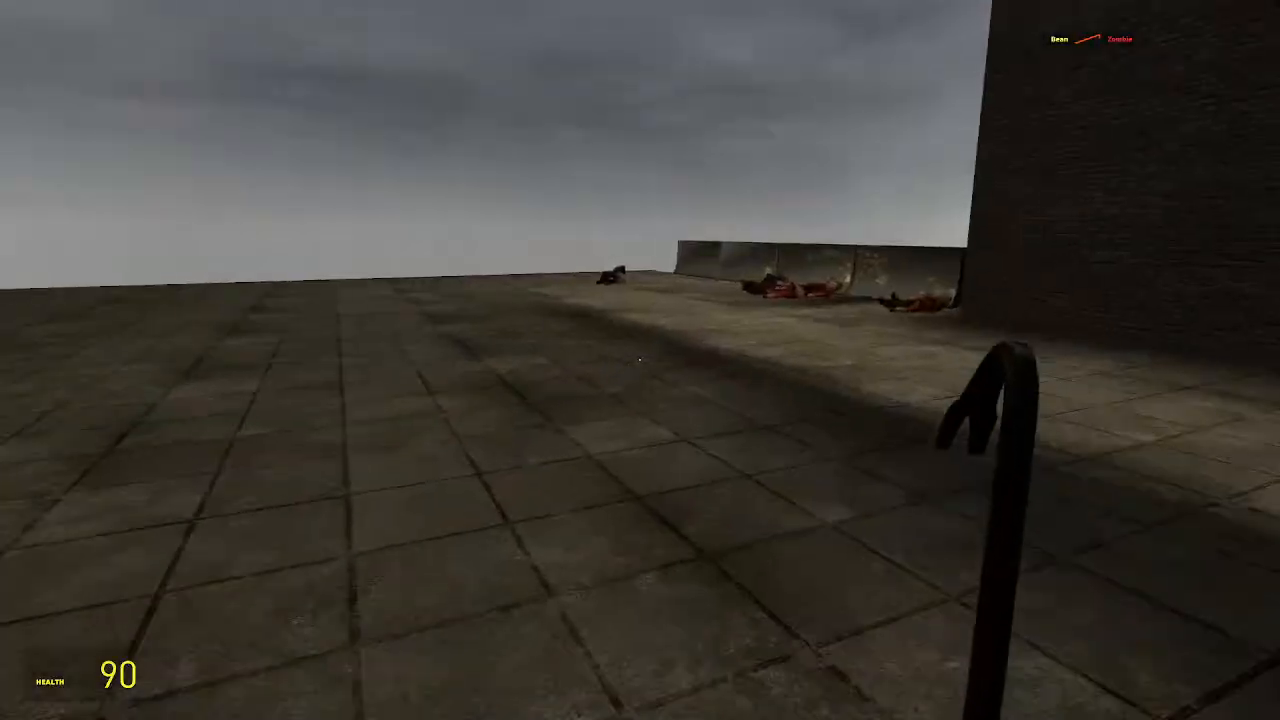
pyautogui.press('w')
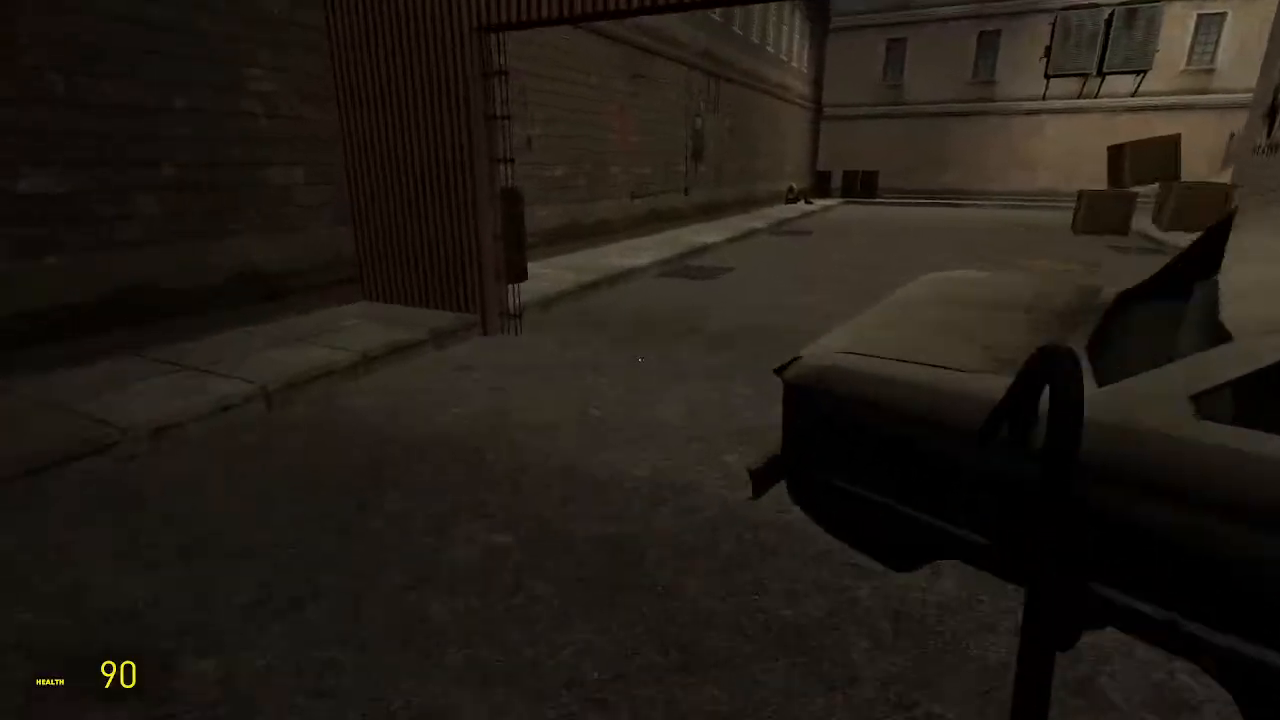
pyautogui.press('w')
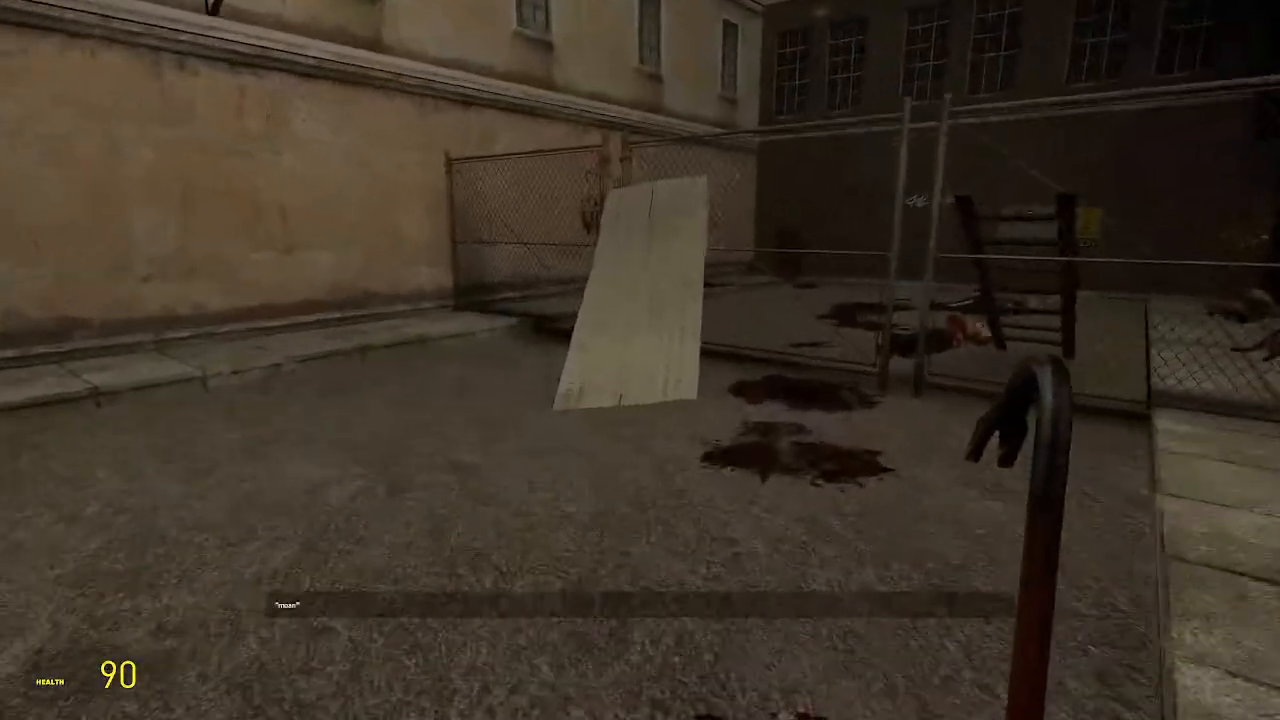
# Examine the lighting and deep shadows of the fenced yard and surrounding facades from the ground and from above
pyautogui.press('w')
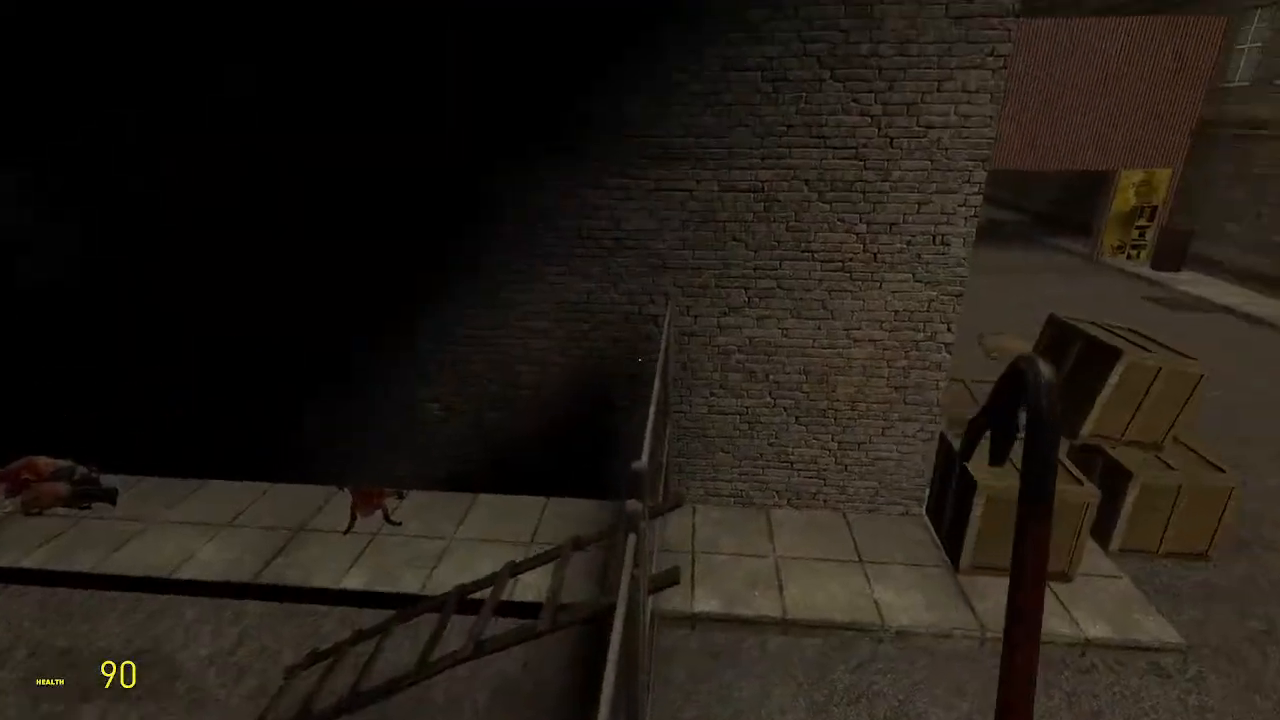
pyautogui.press('w')
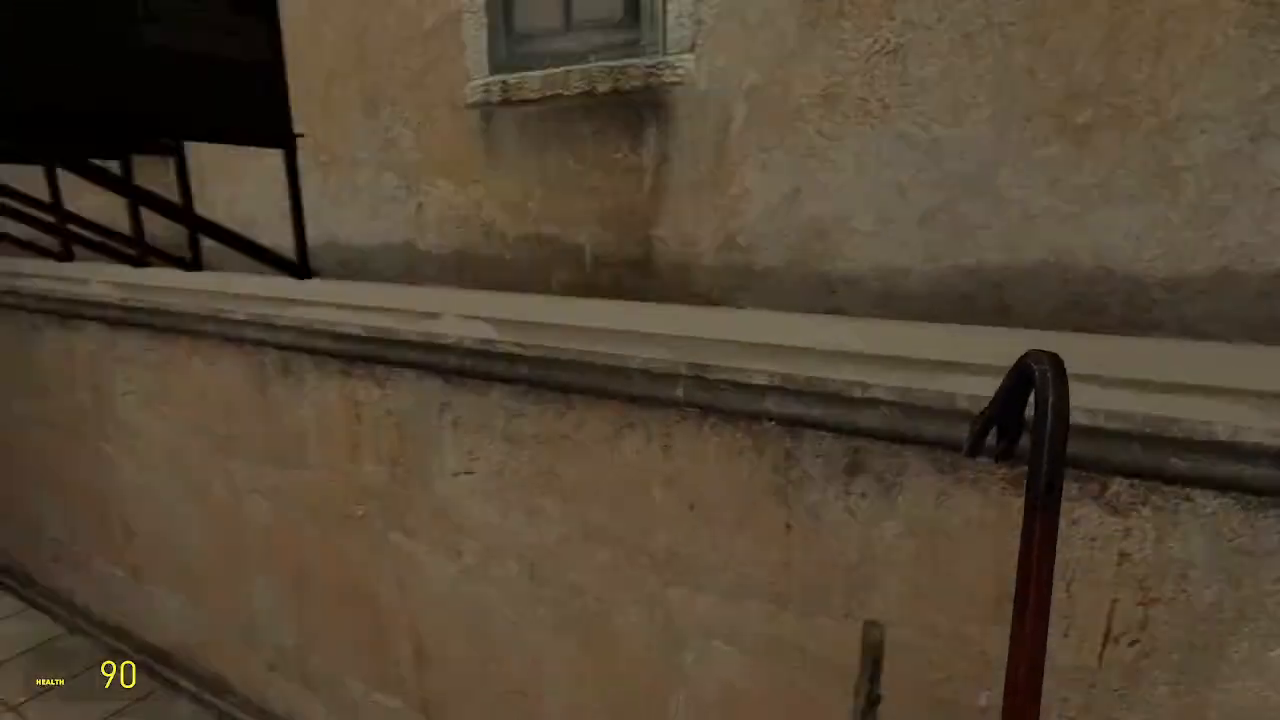
pyautogui.press('w')
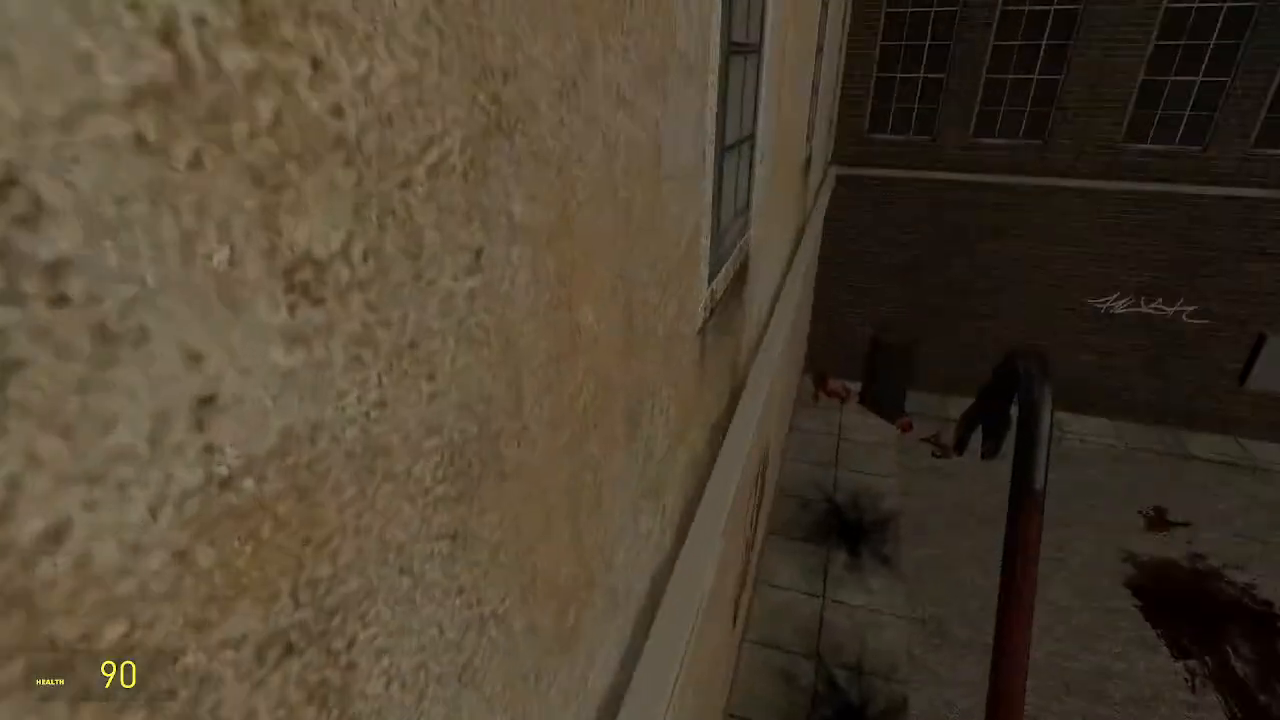
pyautogui.press('w')
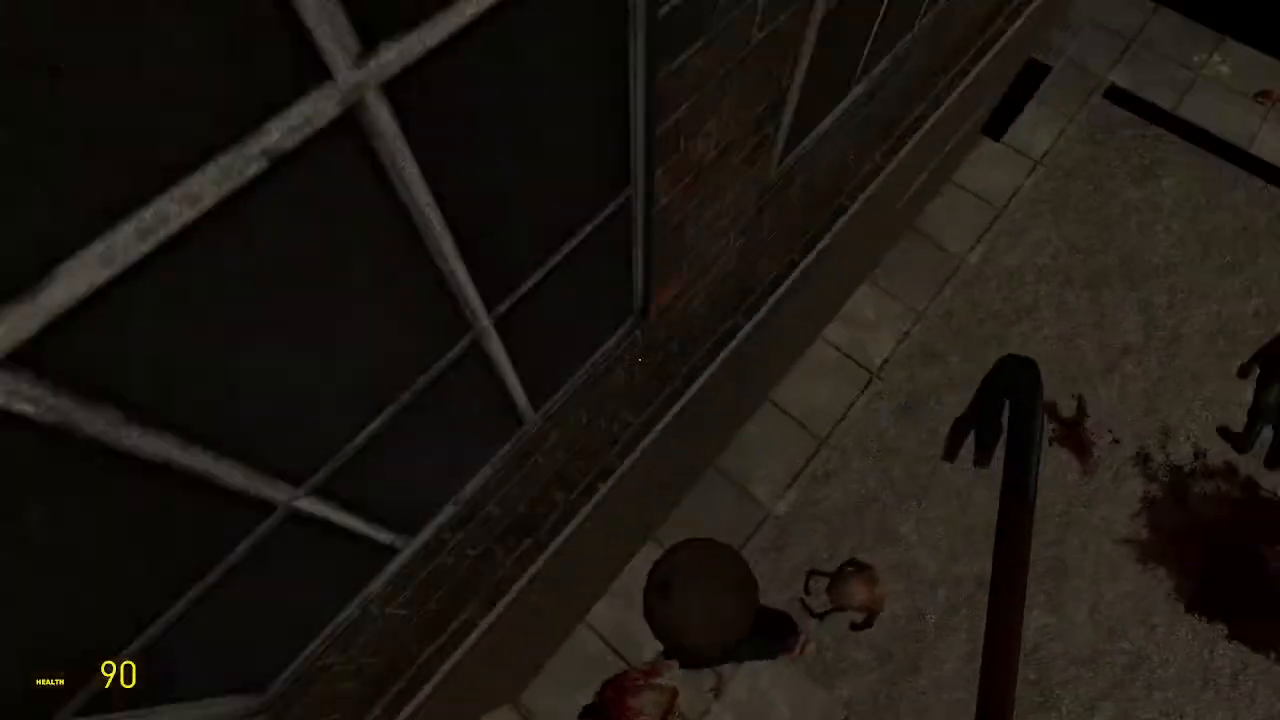
pyautogui.press('w')
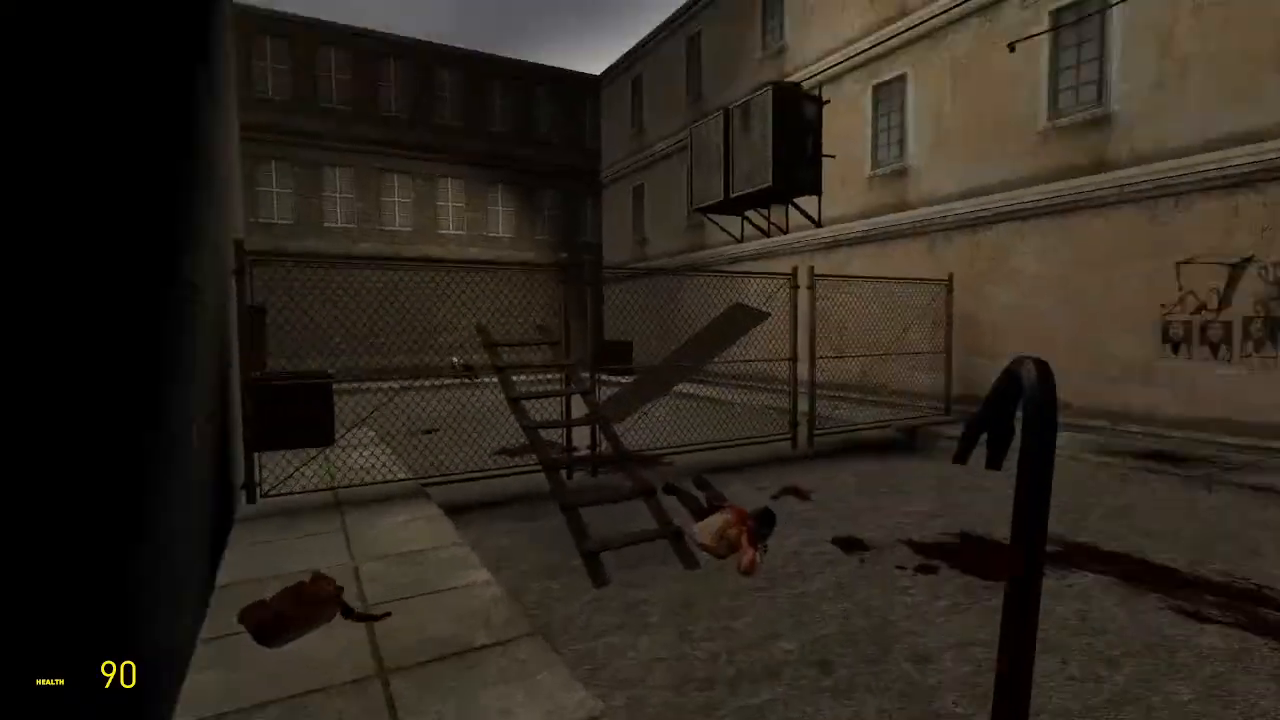
pyautogui.press('w')
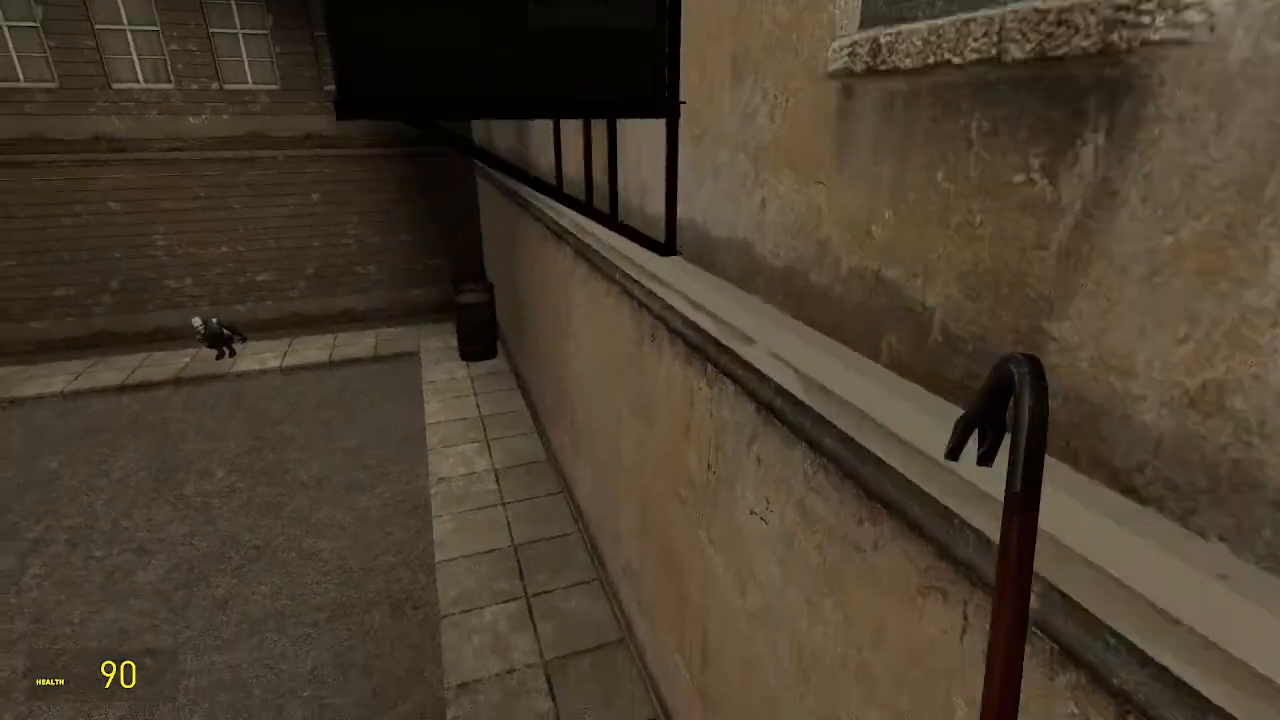
pyautogui.press('w')
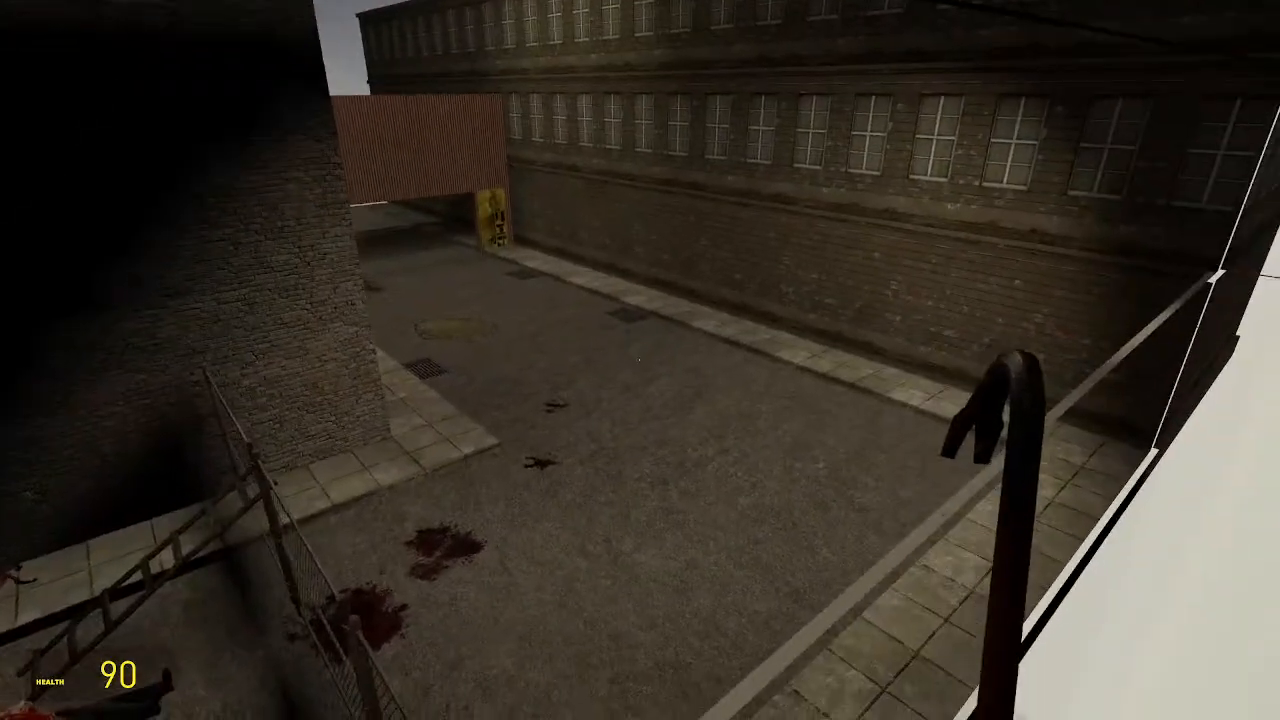
pyautogui.press('q')
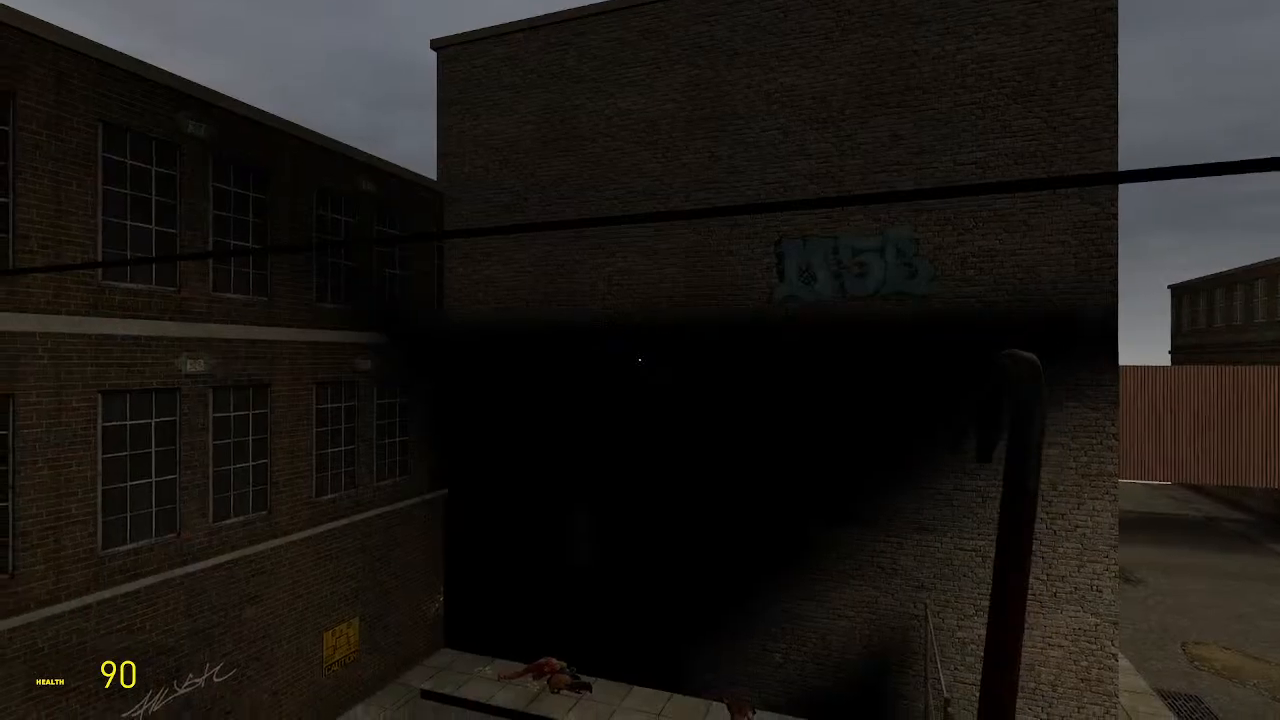
# Inspect the building roofs, the plaster facade with air-conditioning units, and the street below from above
pyautogui.press('w')
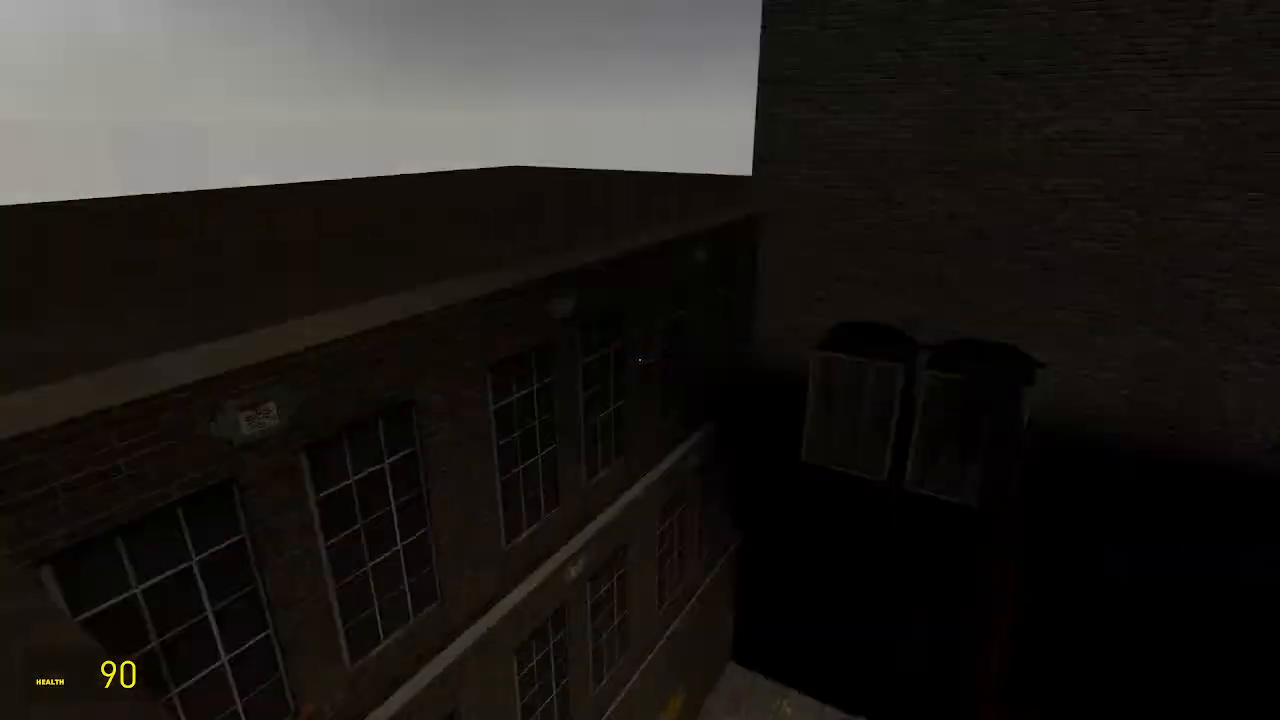
pyautogui.press('w')
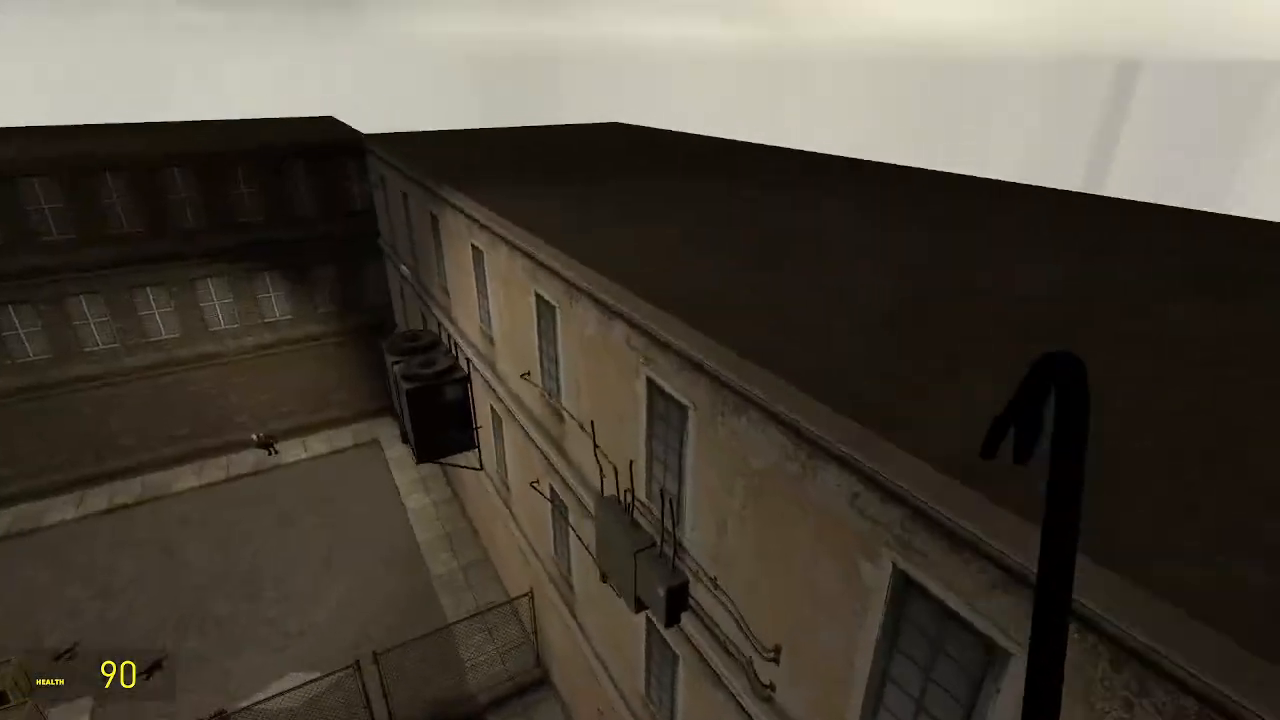
pyautogui.press('w')
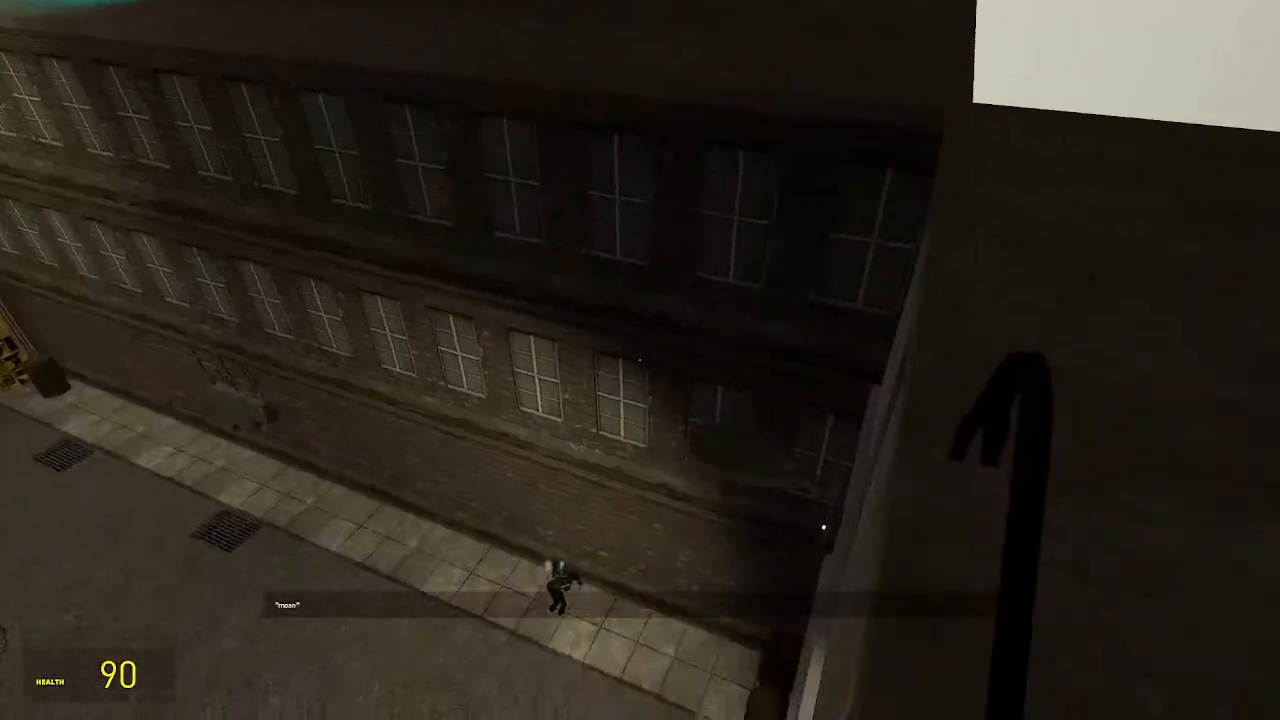
pyautogui.press('w')
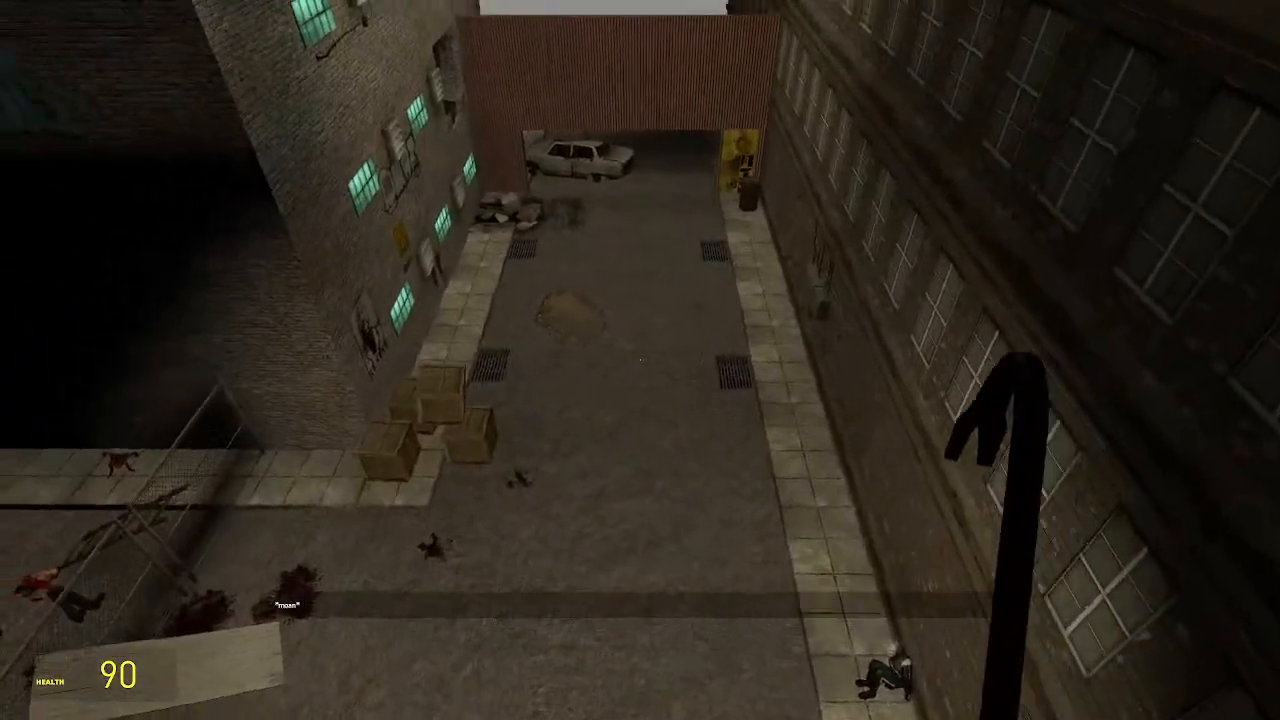
# Check the teal light patch on the long roof and drop down to the tiled plaza by the concrete barriers
pyautogui.press('w')
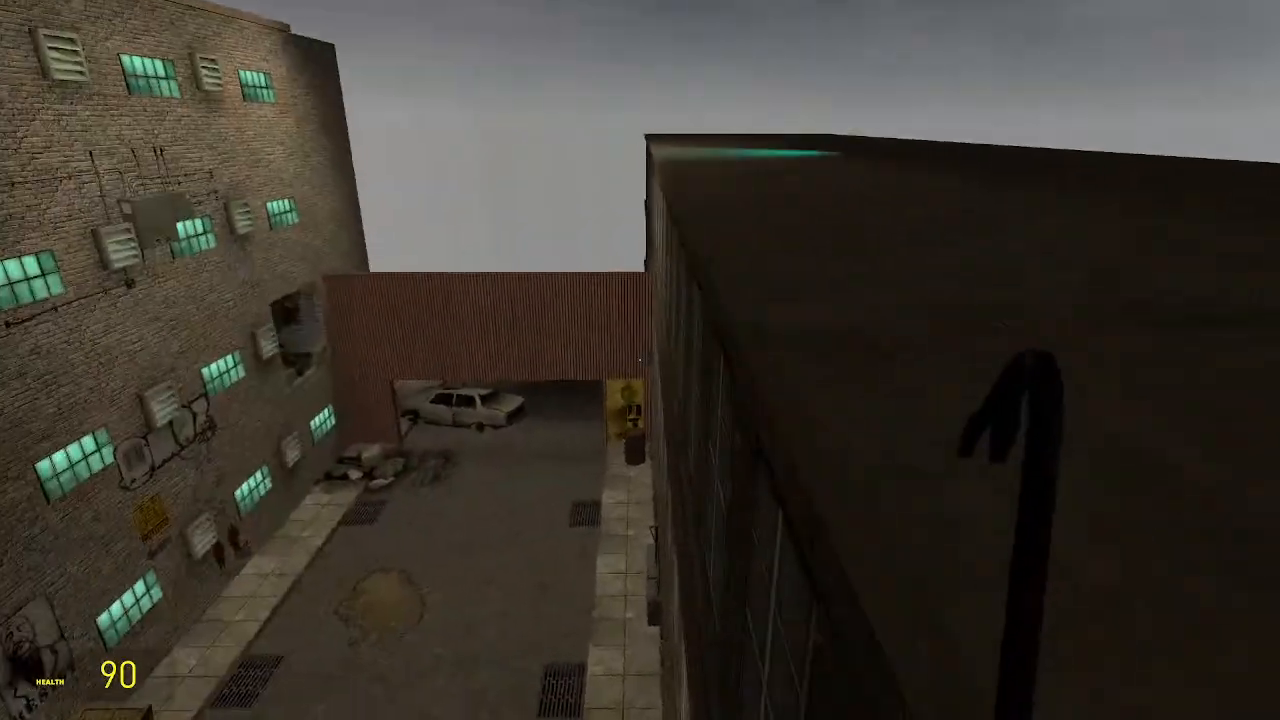
pyautogui.press('w')
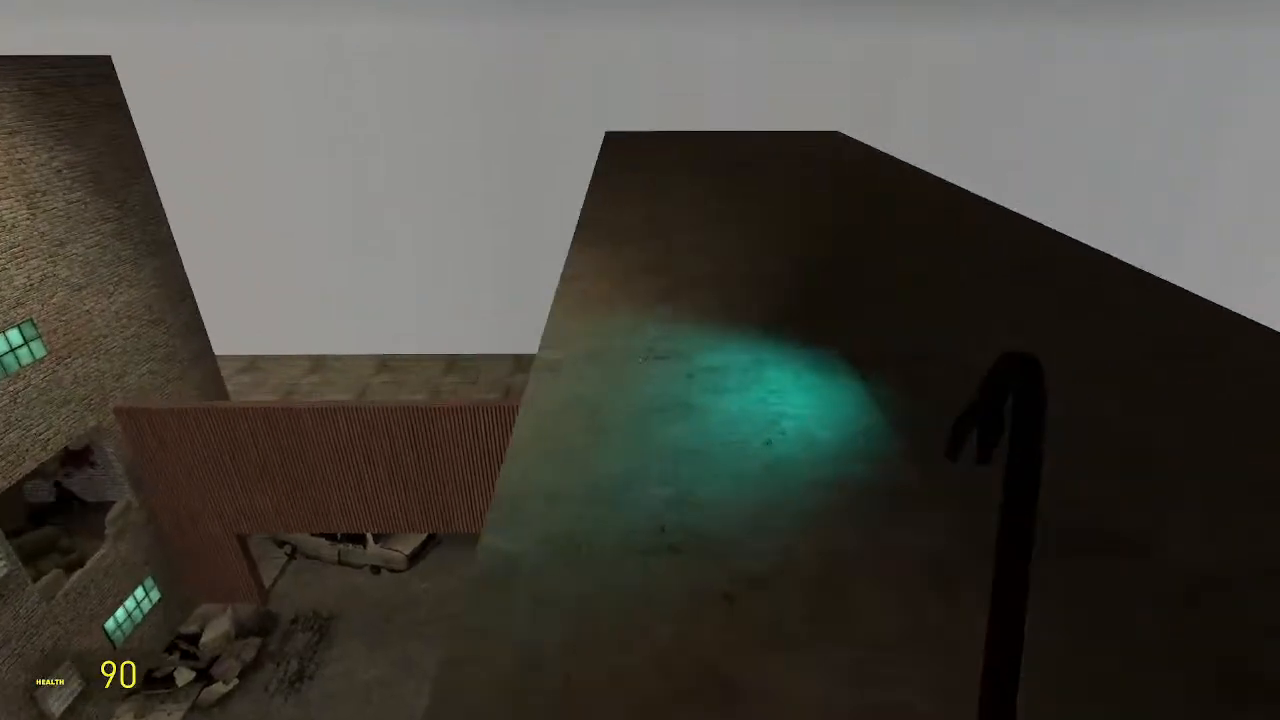
pyautogui.press('w')
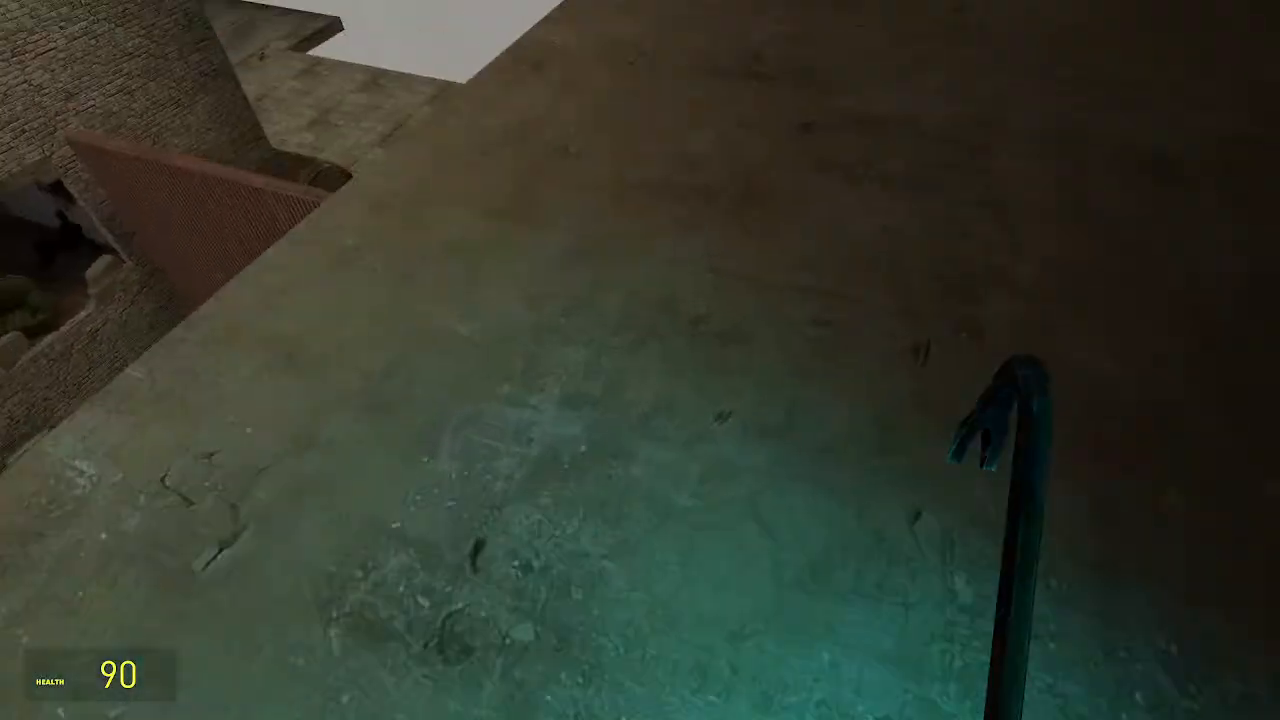
pyautogui.press('w')
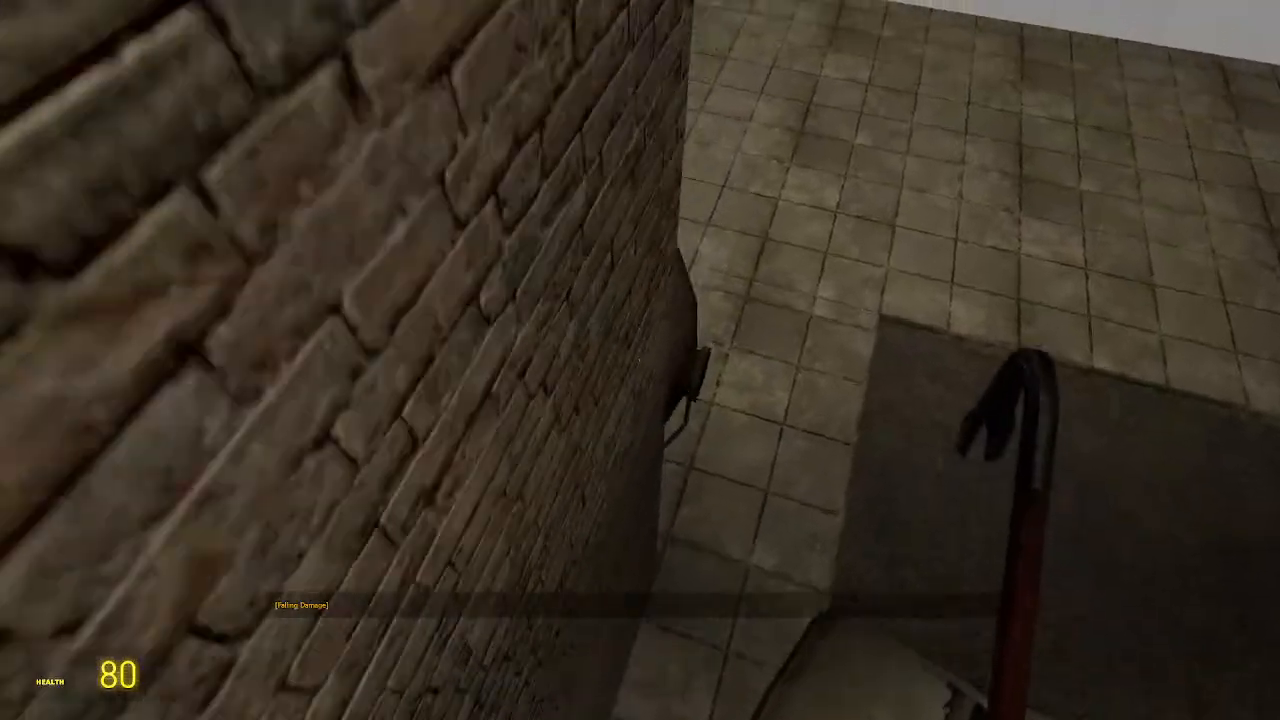
pyautogui.press('w')
pyautogui.press('w')
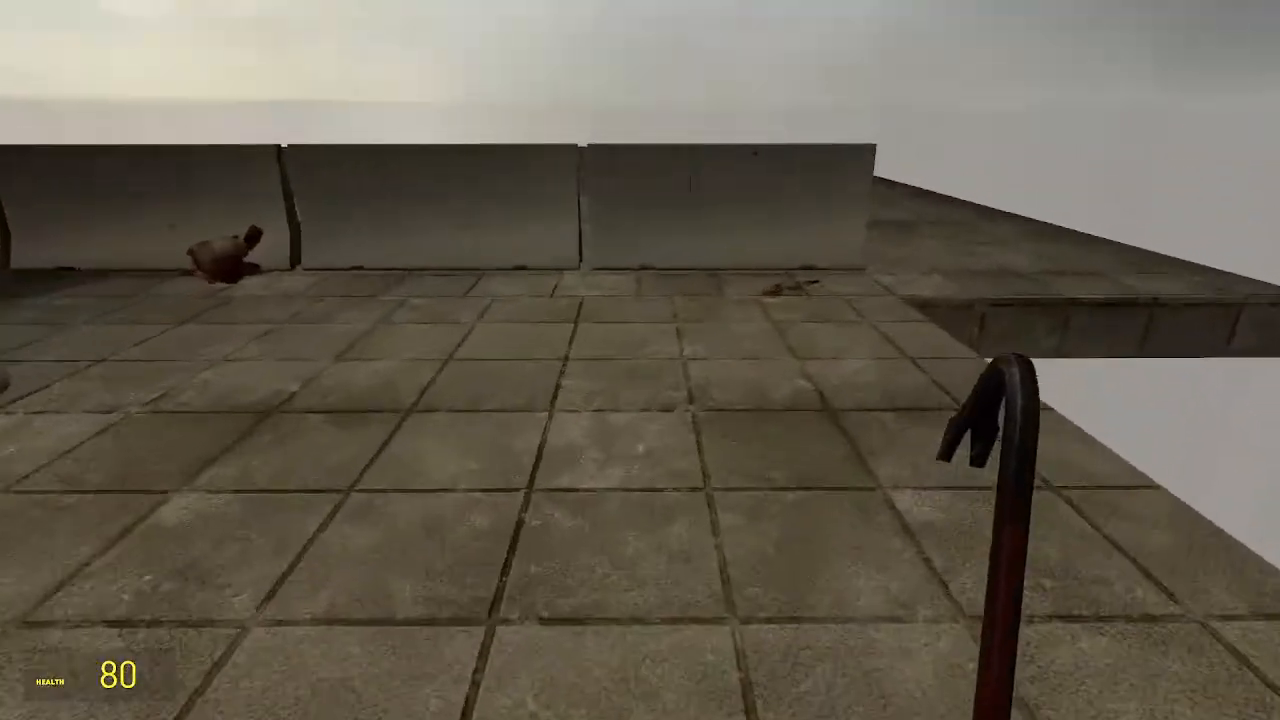
# Approach the paint-splattered concrete barriers beside the tank and jump onto them to check the barricade by the brick wall
pyautogui.press('w')
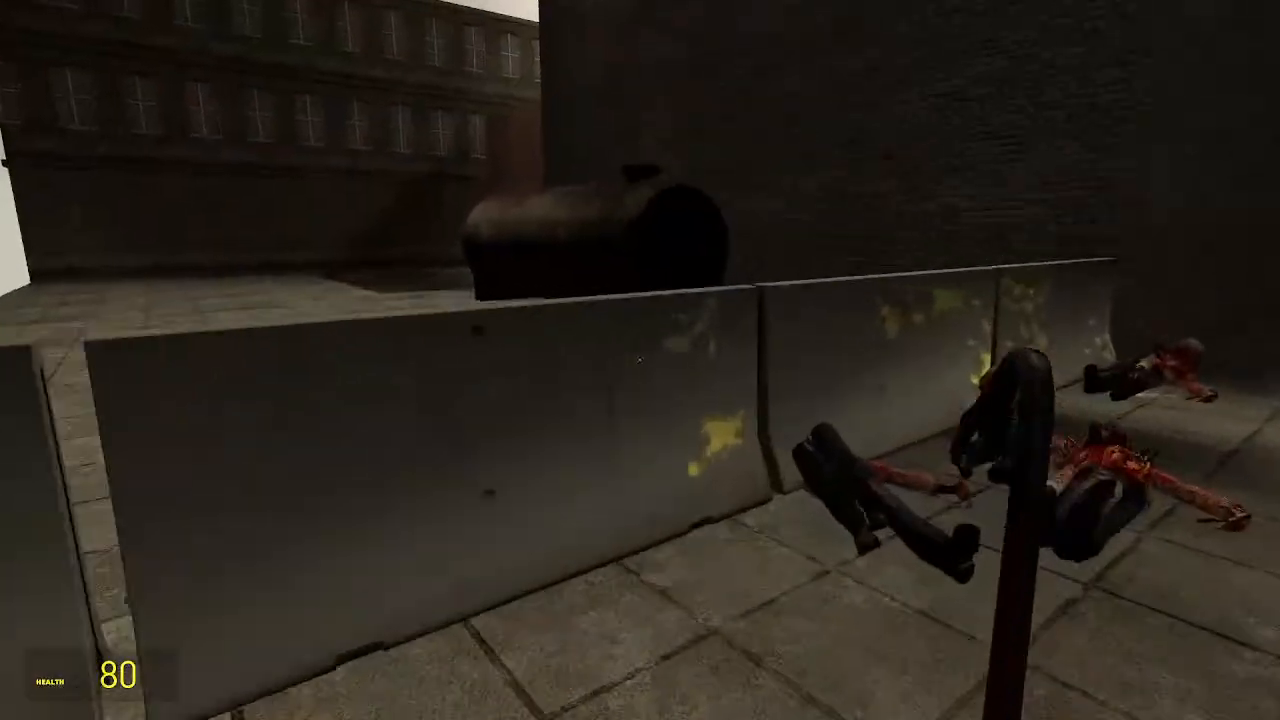
pyautogui.press('space')
pyautogui.press('space')
pyautogui.press('w')
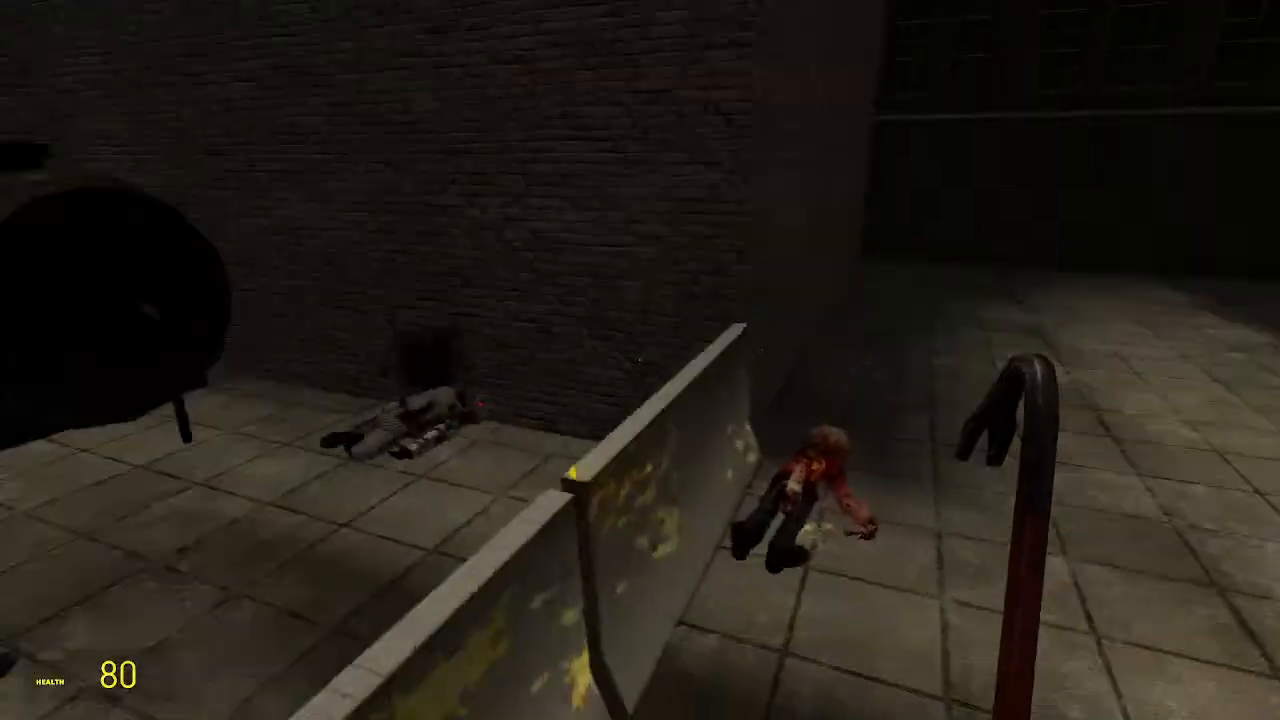
pyautogui.press('s')
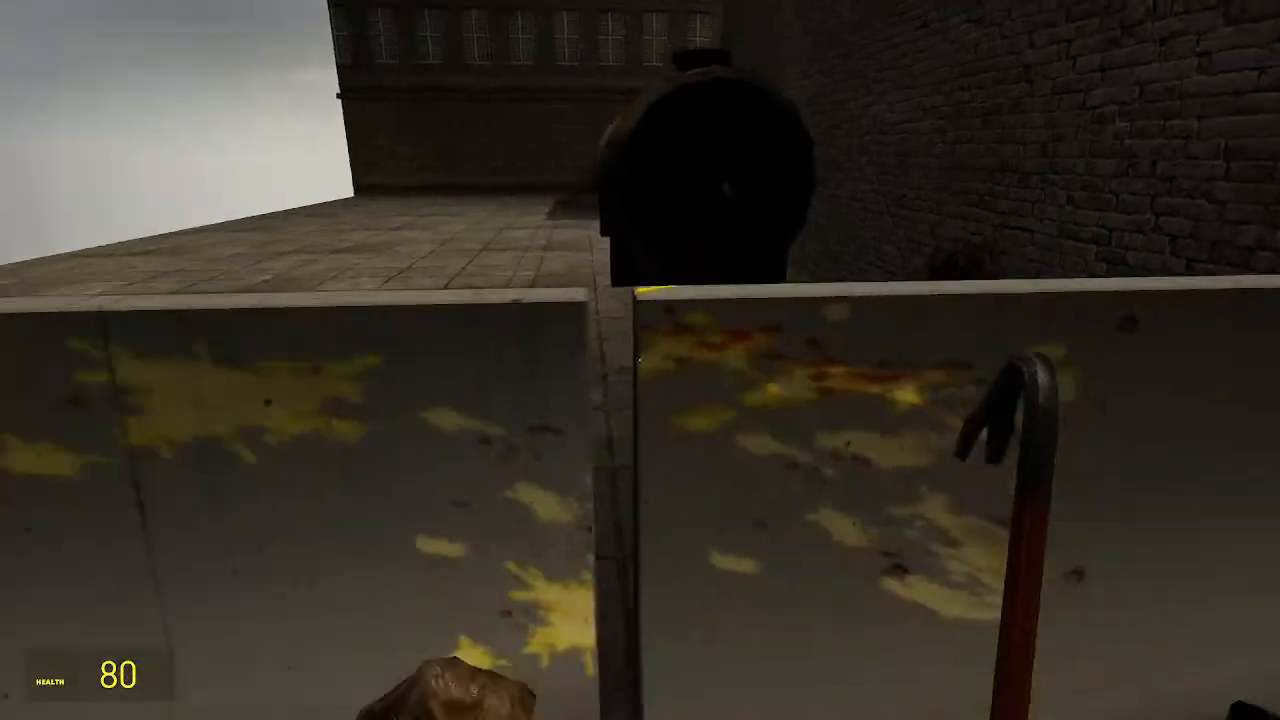
# Climb back onto the barricade and inspect the zombie and soldier corpses placed on both sides
pyautogui.press('w')
pyautogui.press('space')
pyautogui.press('w')
pyautogui.press('space')
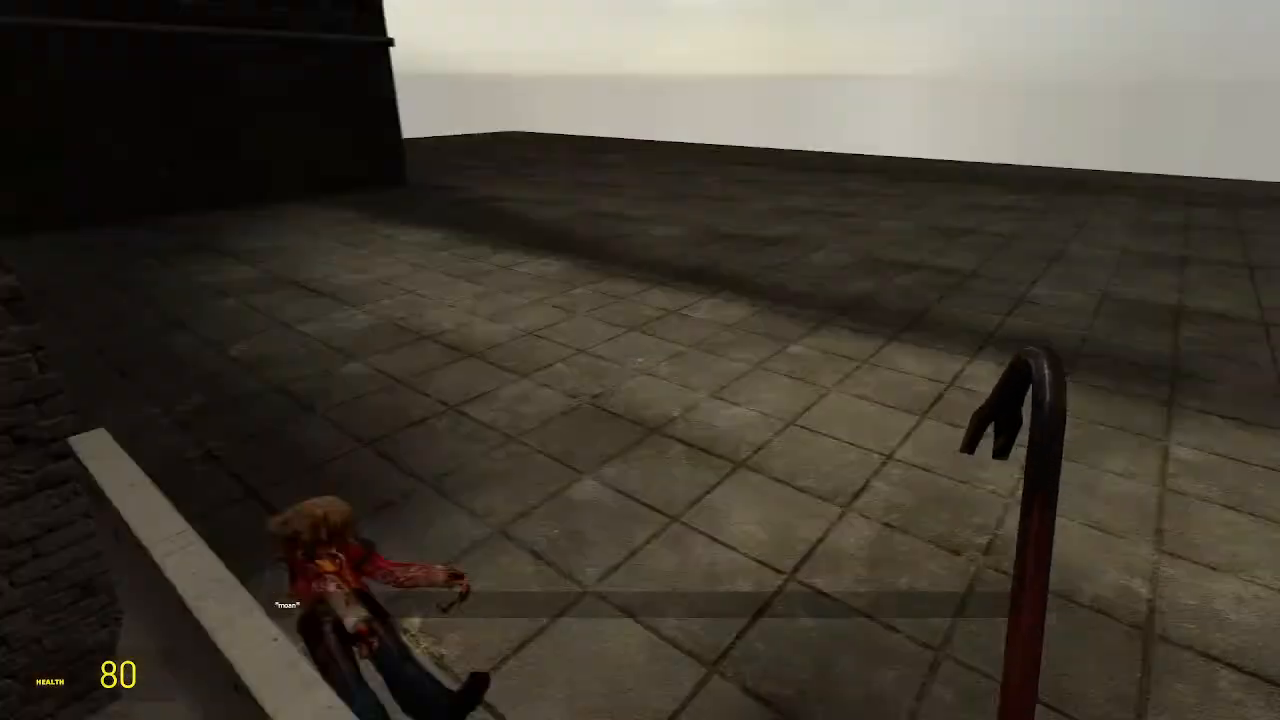
pyautogui.press('space')
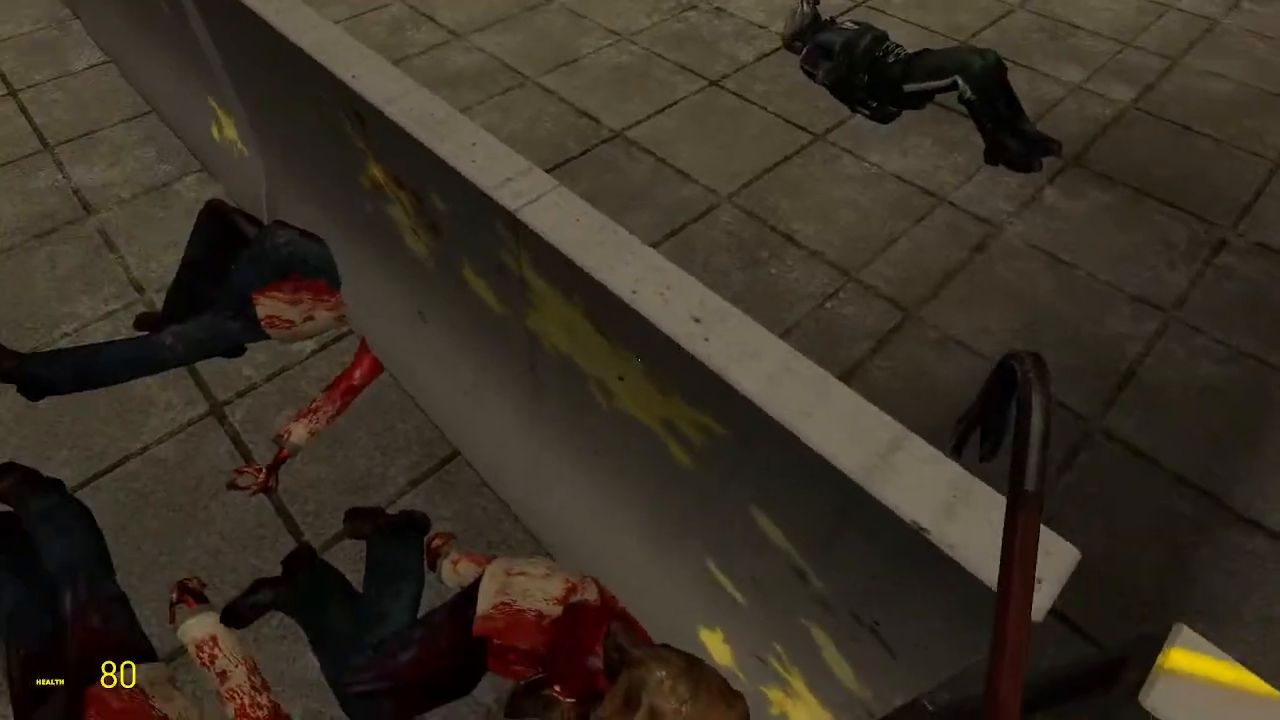
pyautogui.press('space')
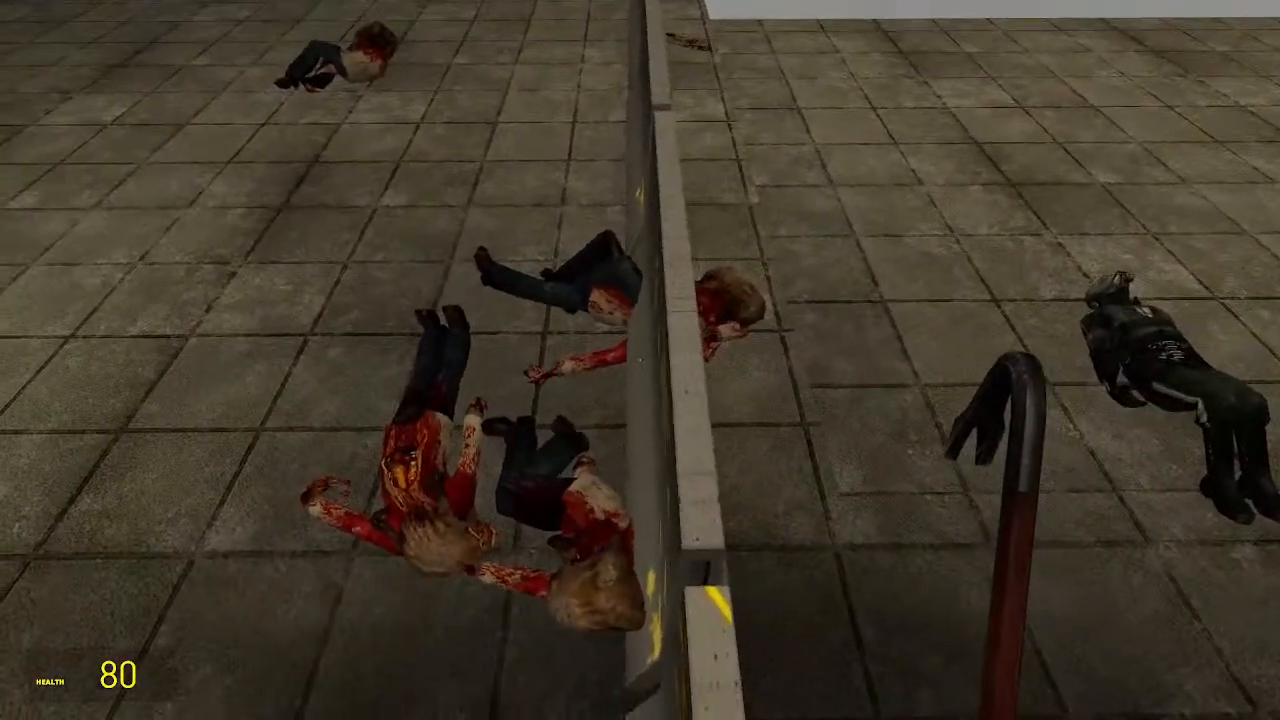
# Follow the barricade to its open end and back to the brick wall, examining both sides, and pause the game
pyautogui.press('w')
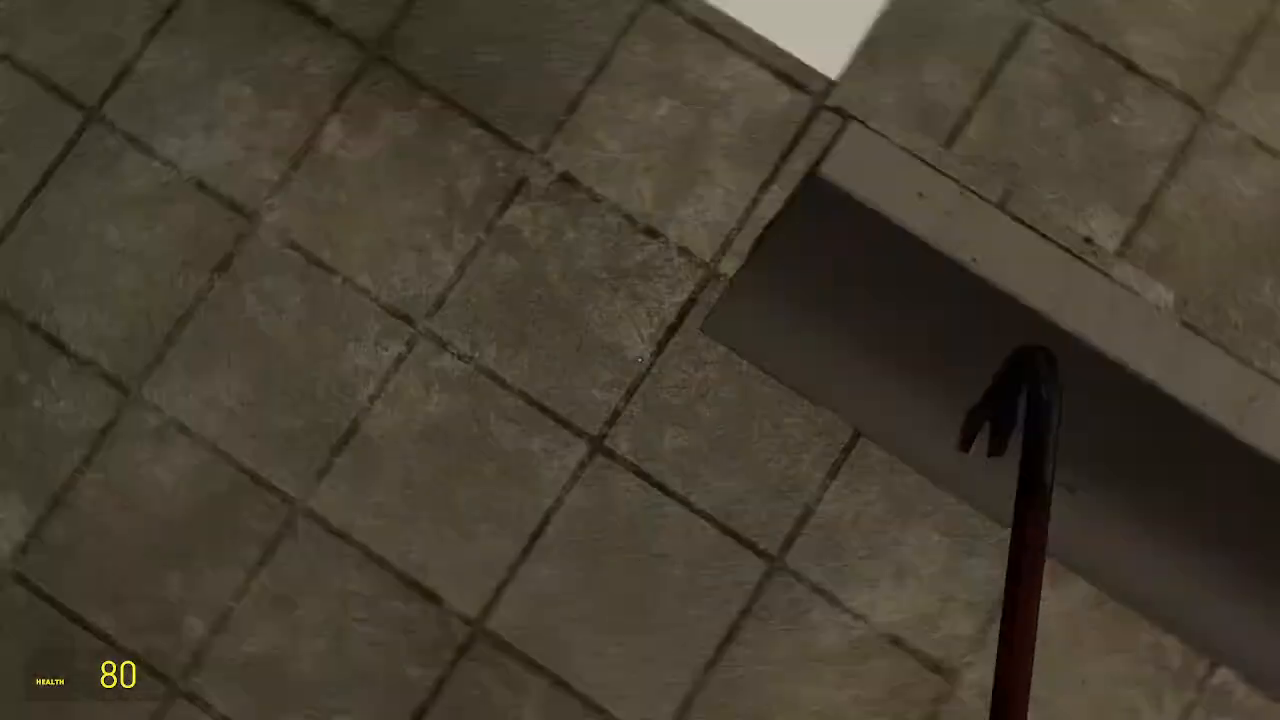
pyautogui.press('w')
pyautogui.press('a')
pyautogui.press('space')
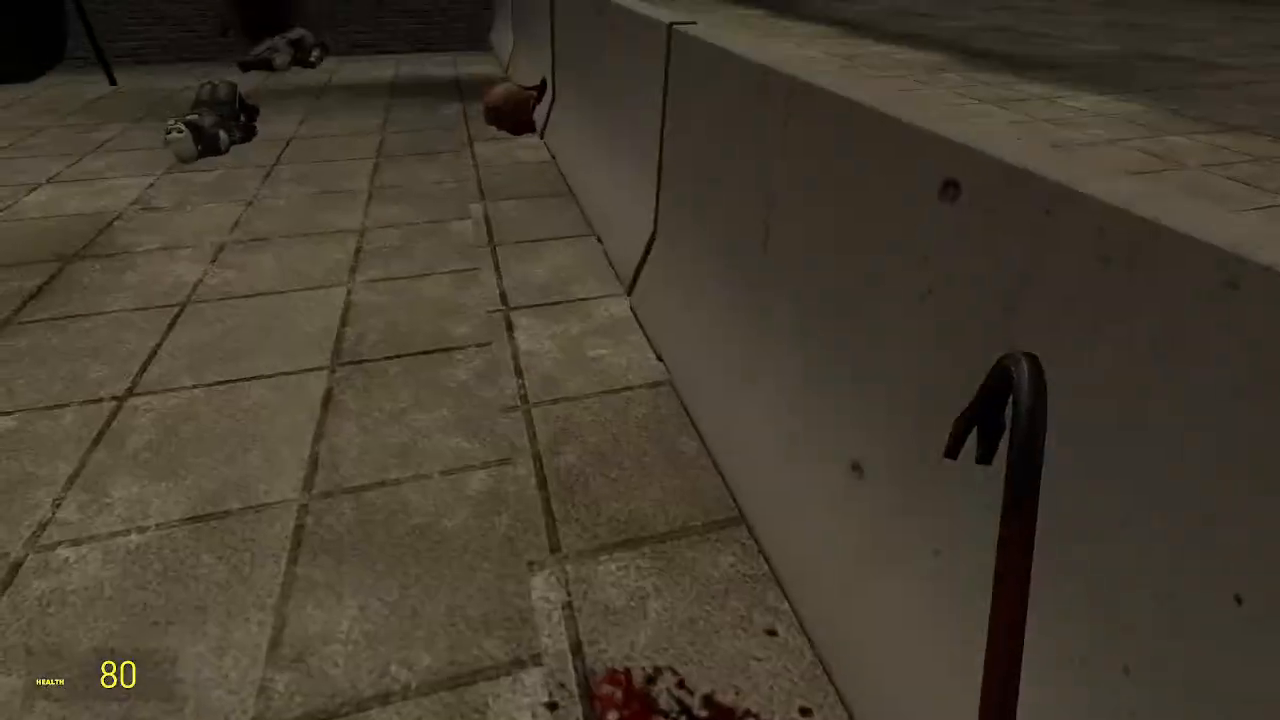
pyautogui.press('w')
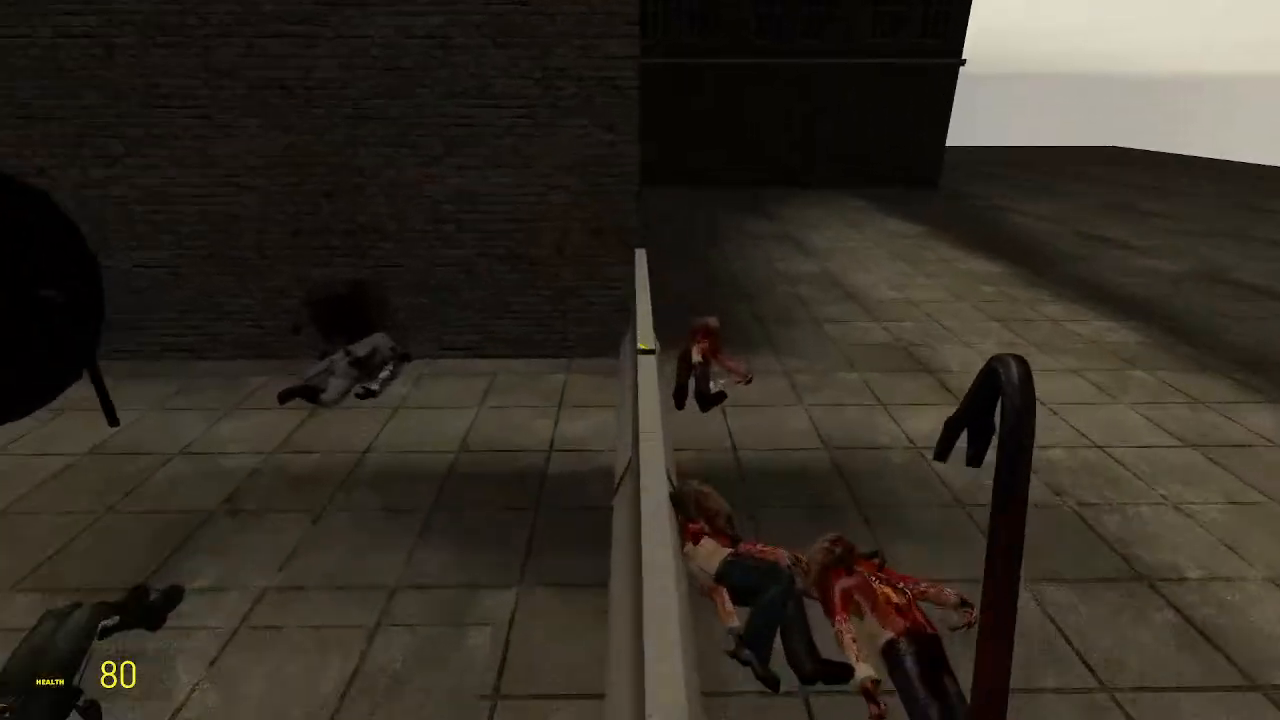
pyautogui.press('w')
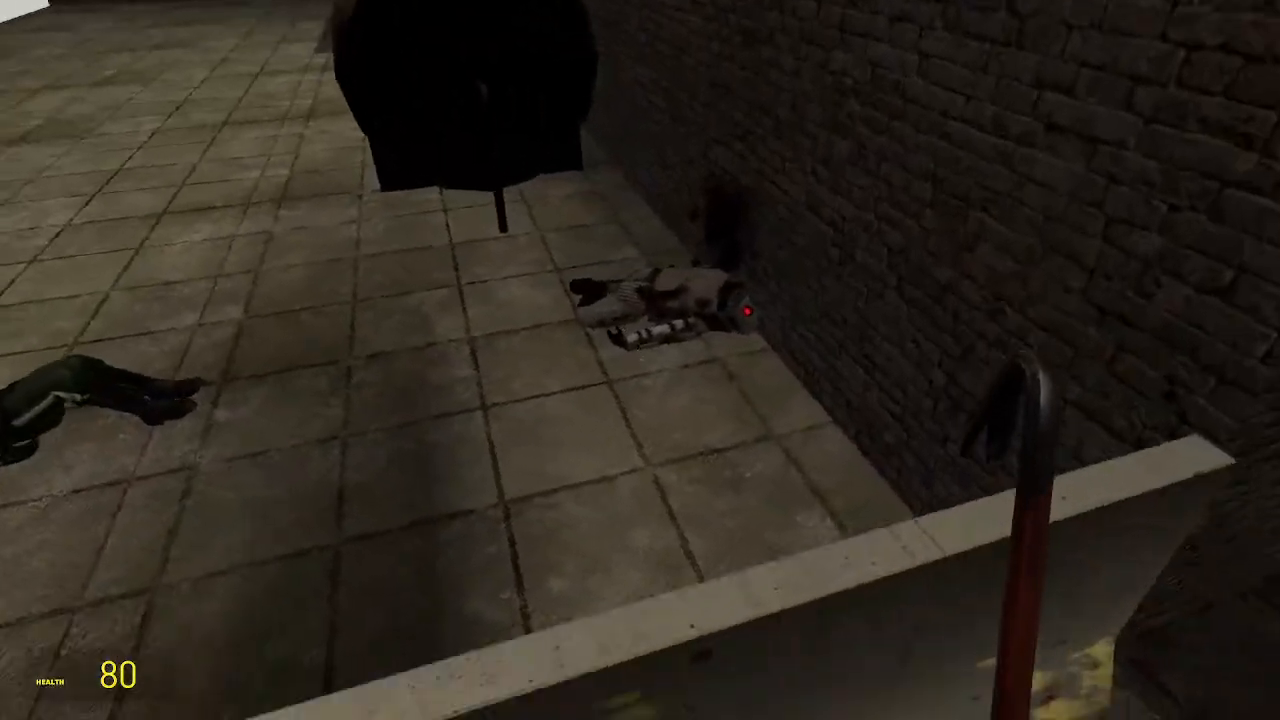
pyautogui.press('s')
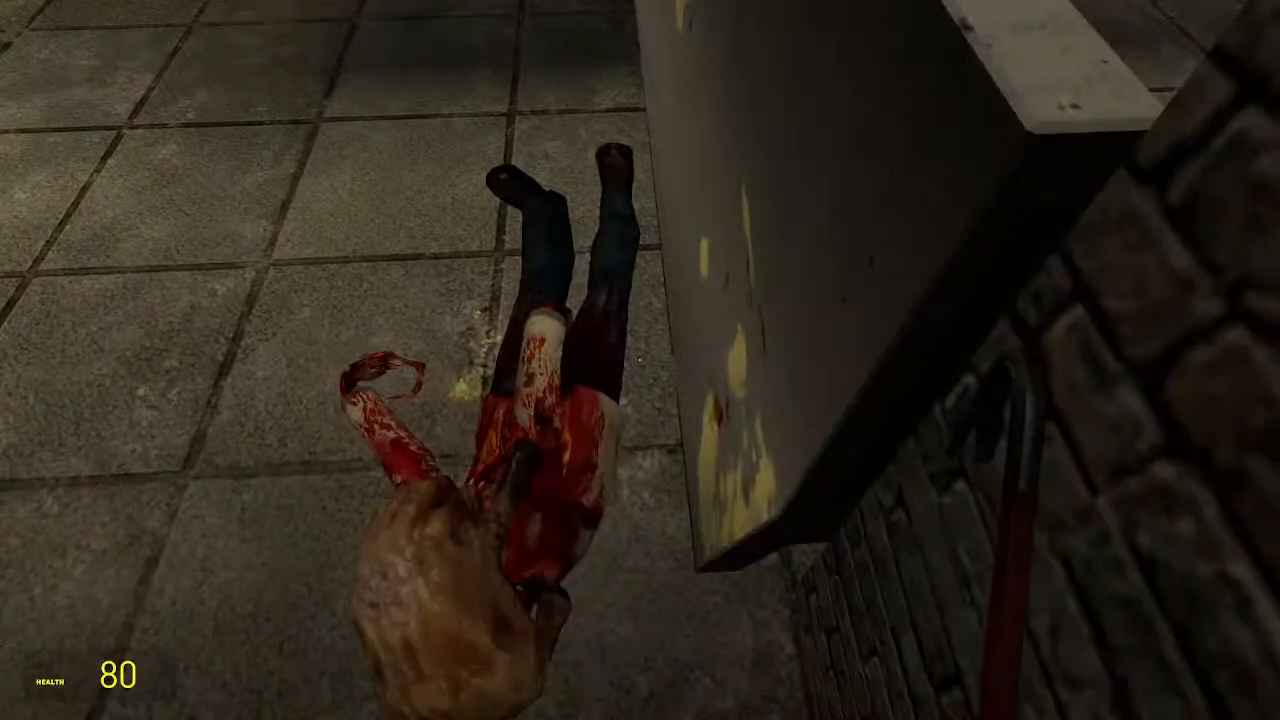
pyautogui.press('w')
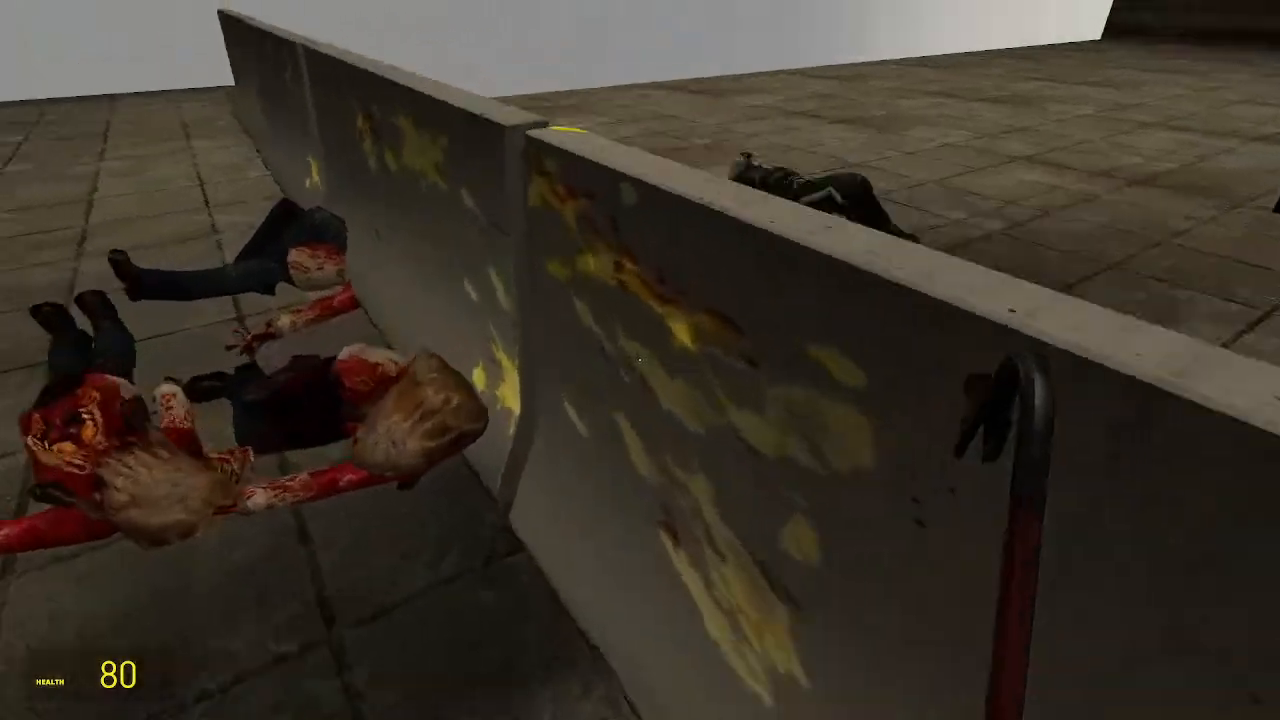
pyautogui.press('Escape')
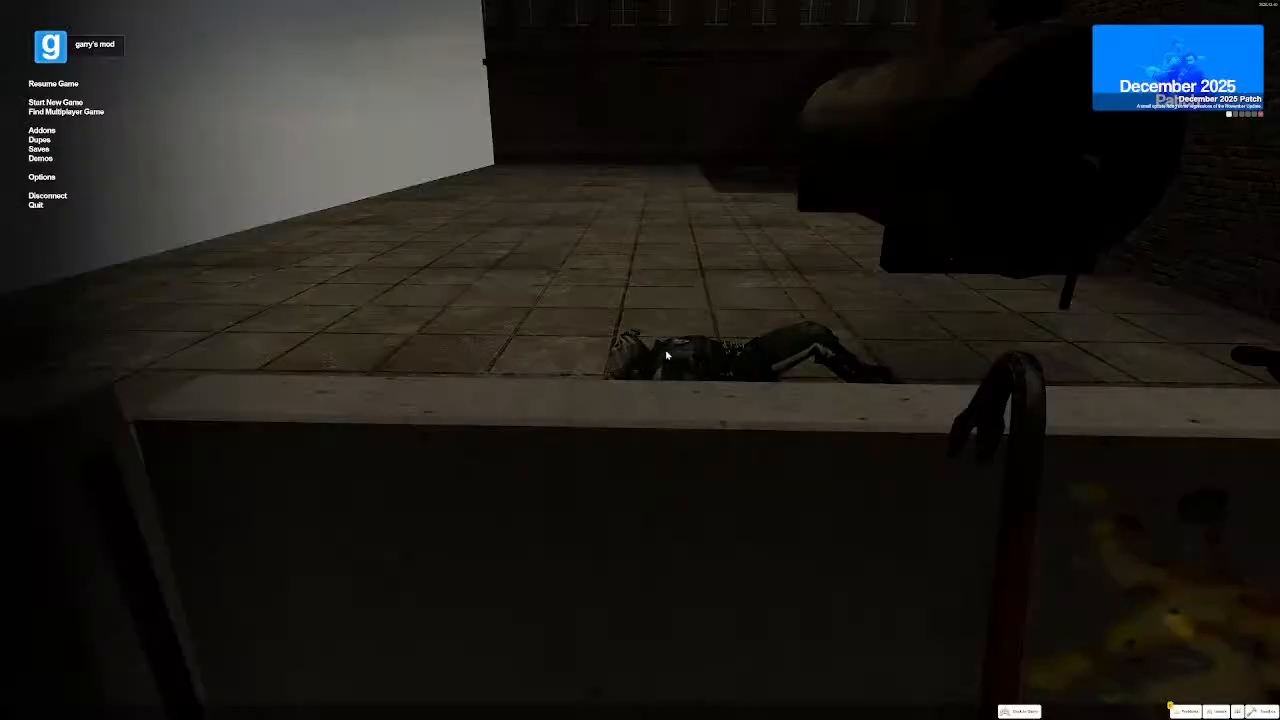